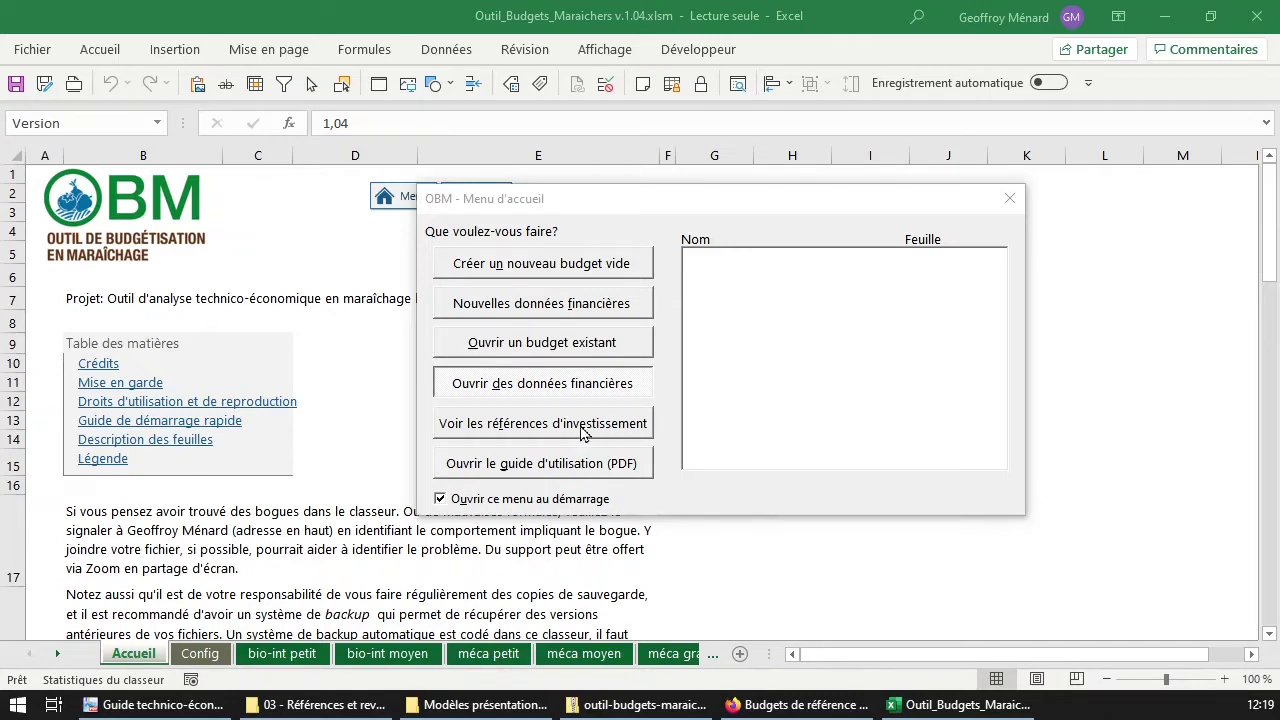
# Open the investment references from the welcome menu and look through the listed items and their minimum and maximum costs
pyautogui.click(585, 428)
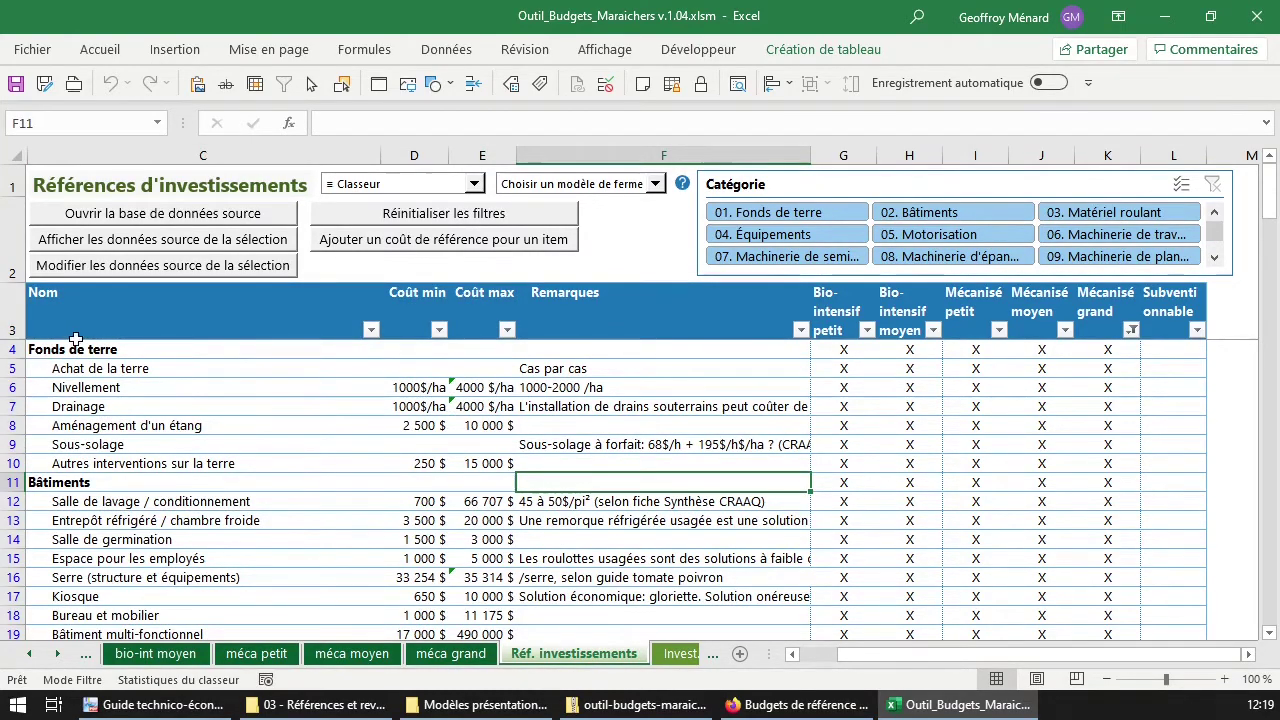
pyautogui.scroll(-7, 500, 420)
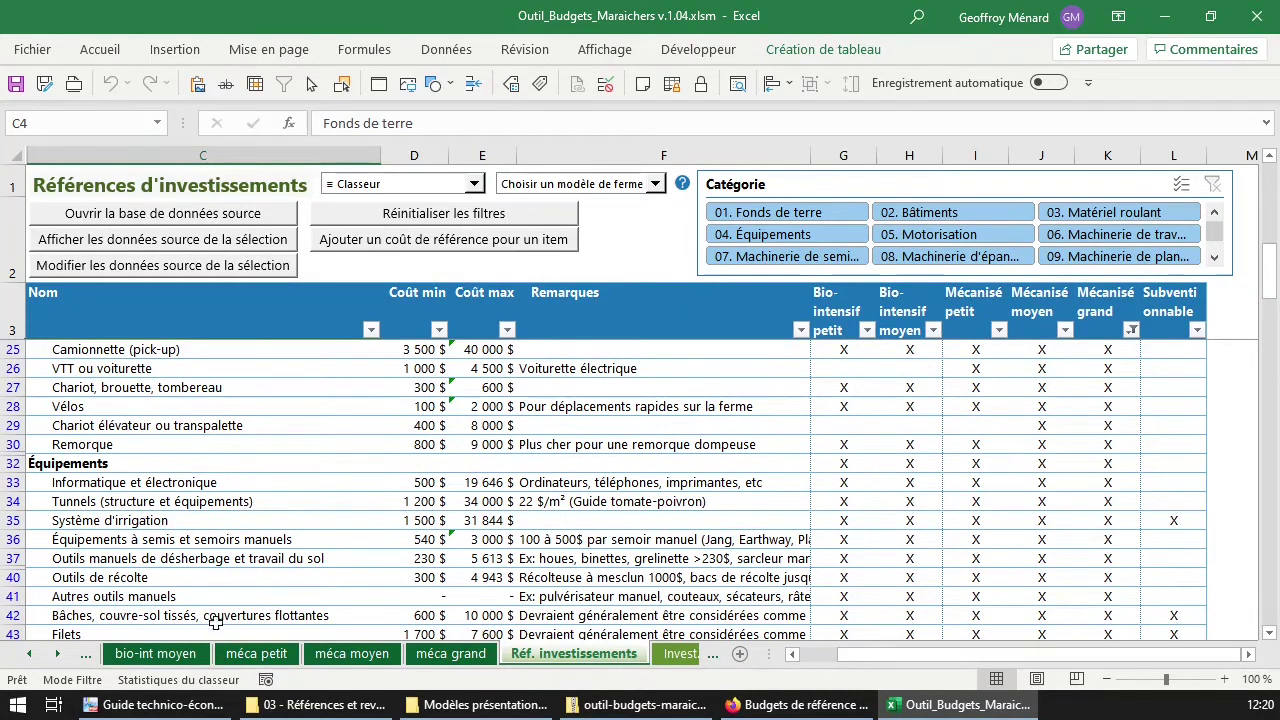
pyautogui.scroll(2, 303, 610)
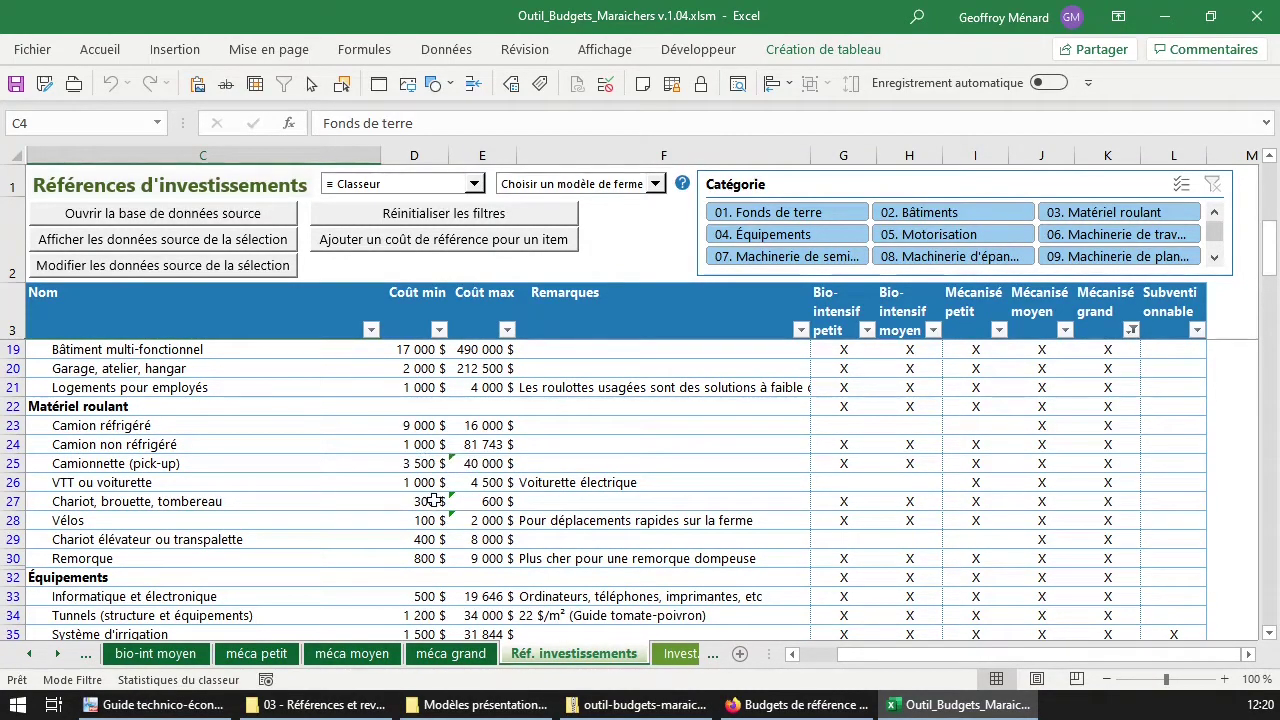
pyautogui.scroll(5, 425, 501)
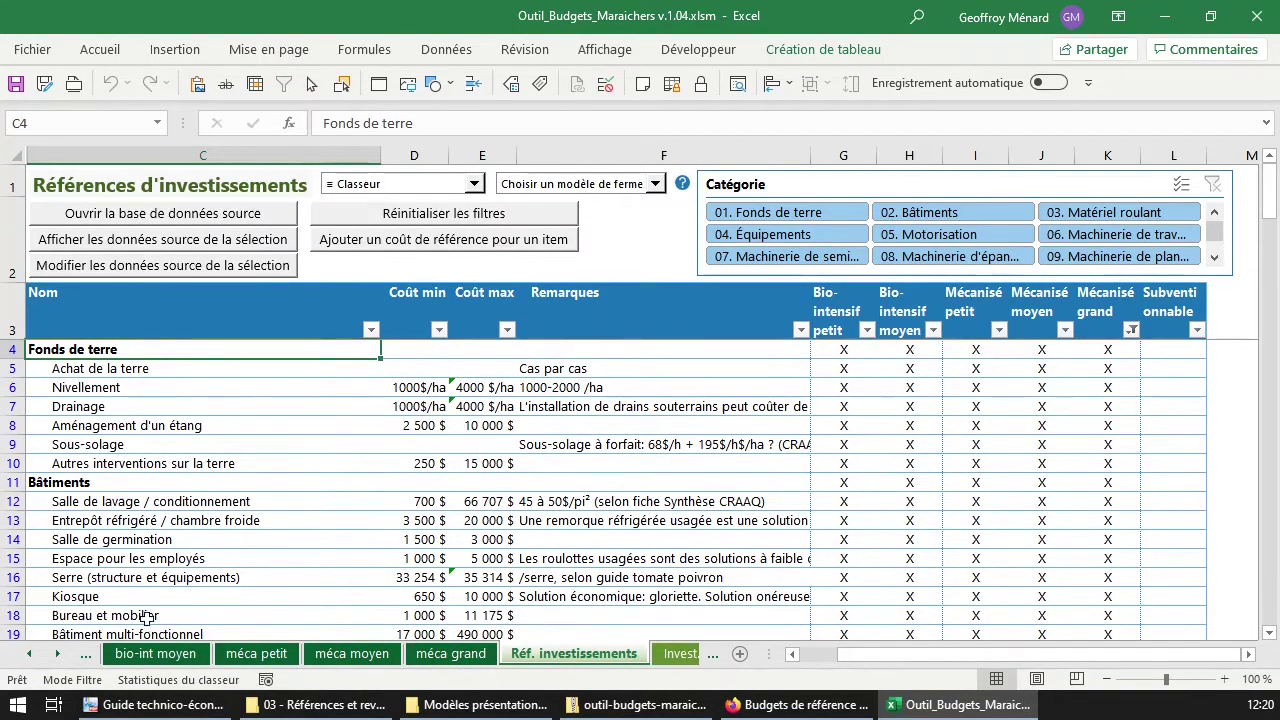
# Bring up the OBM welcome menu again and open the PDF user guide from it, accepting the file-opening warning
pyautogui.click(390, 184)
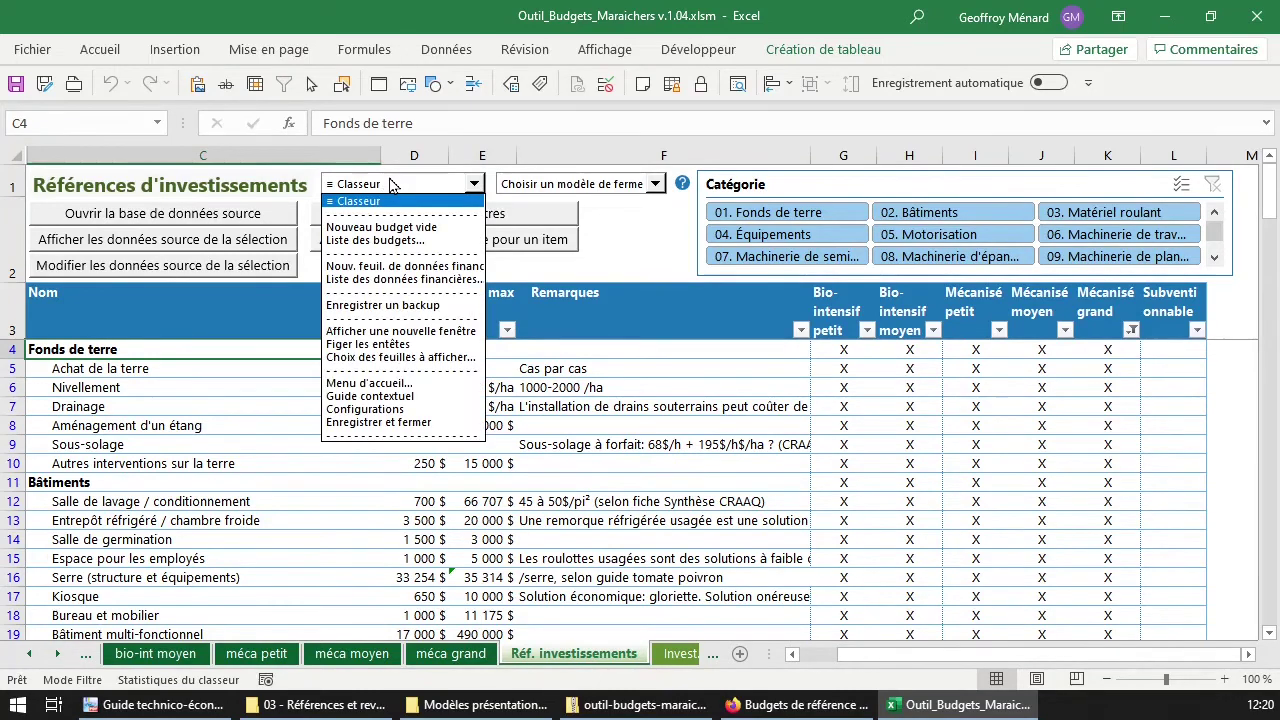
pyautogui.click(401, 386)
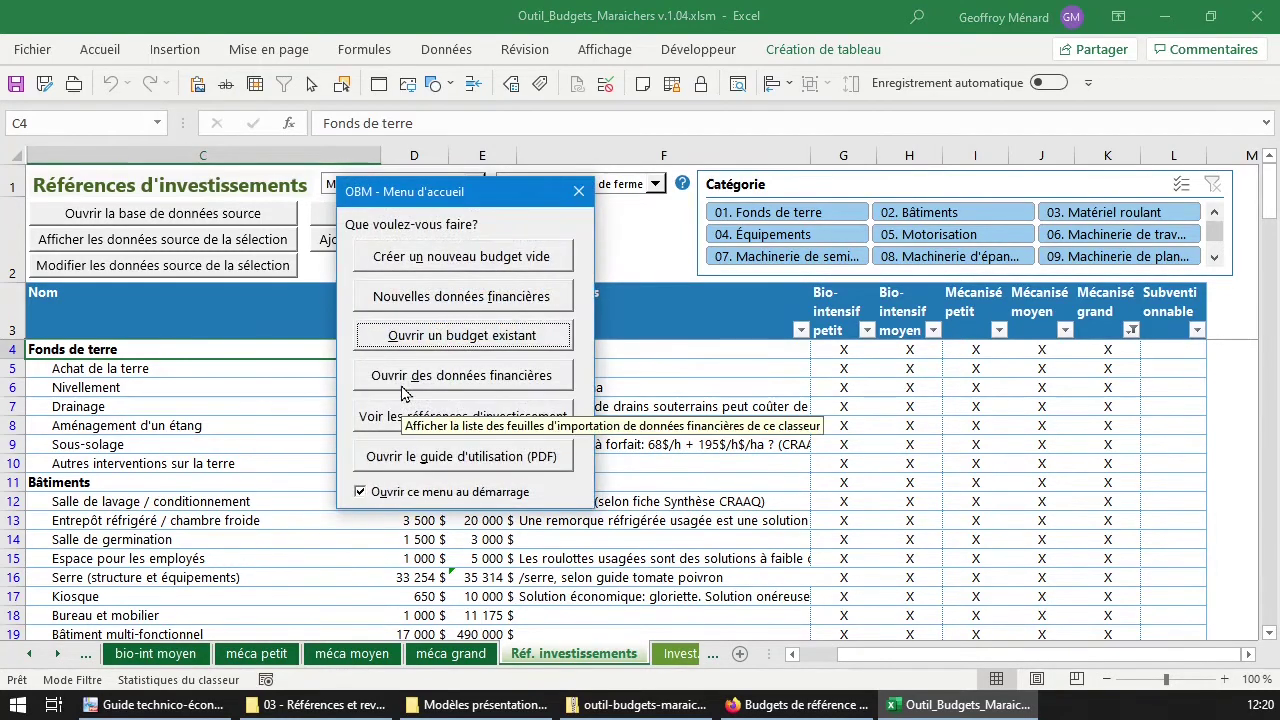
pyautogui.click(508, 460)
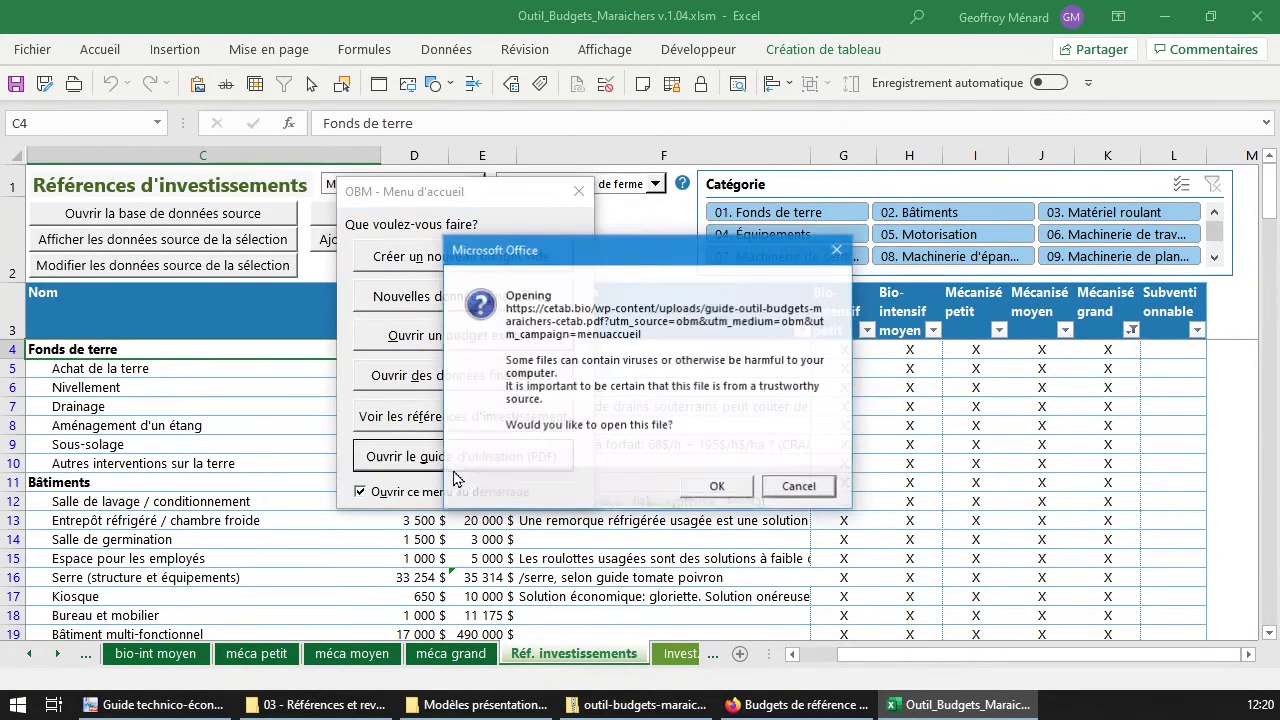
pyautogui.click(717, 487)
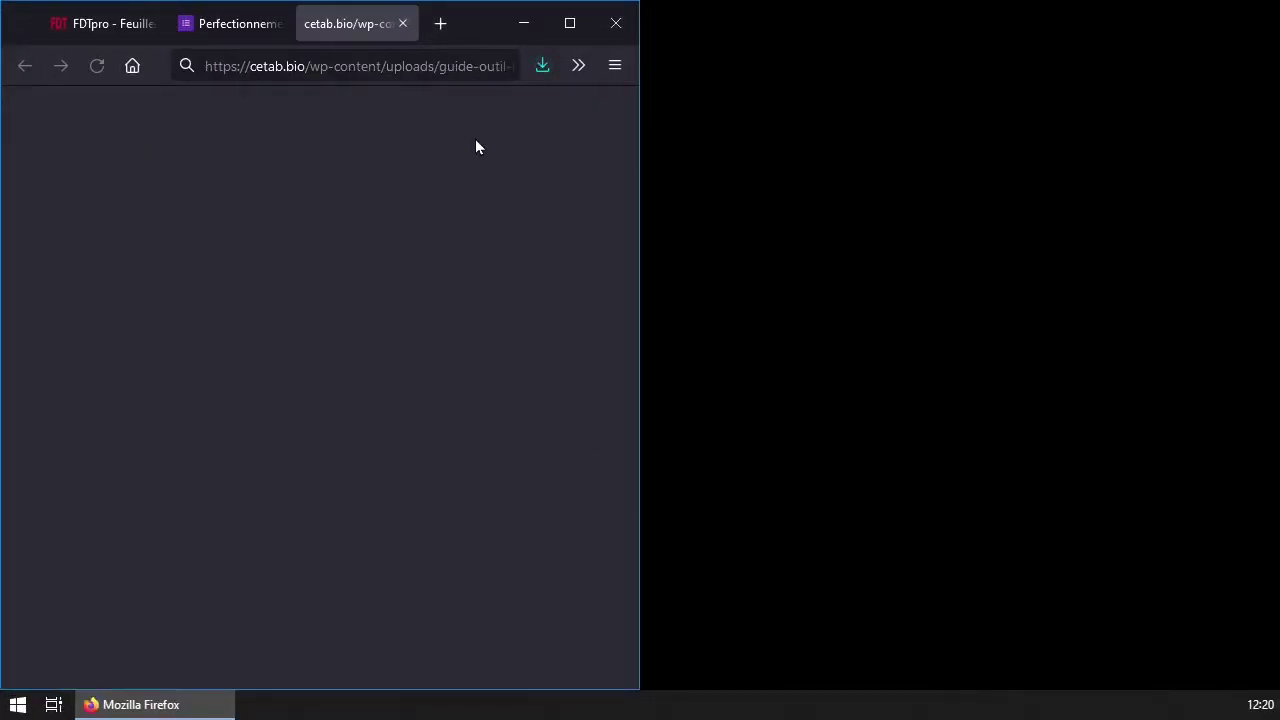
pyautogui.click(541, 68)
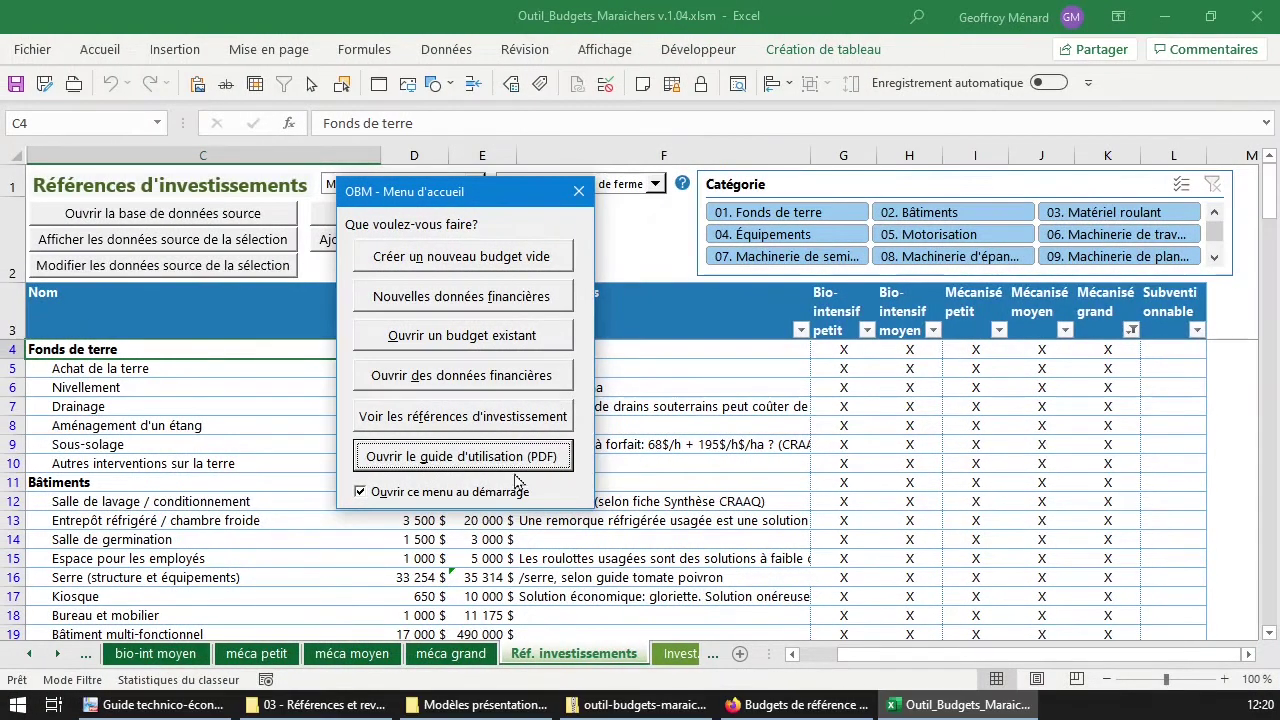
# Turn off opening the welcome menu at startup and close the menu
pyautogui.click(510, 497)
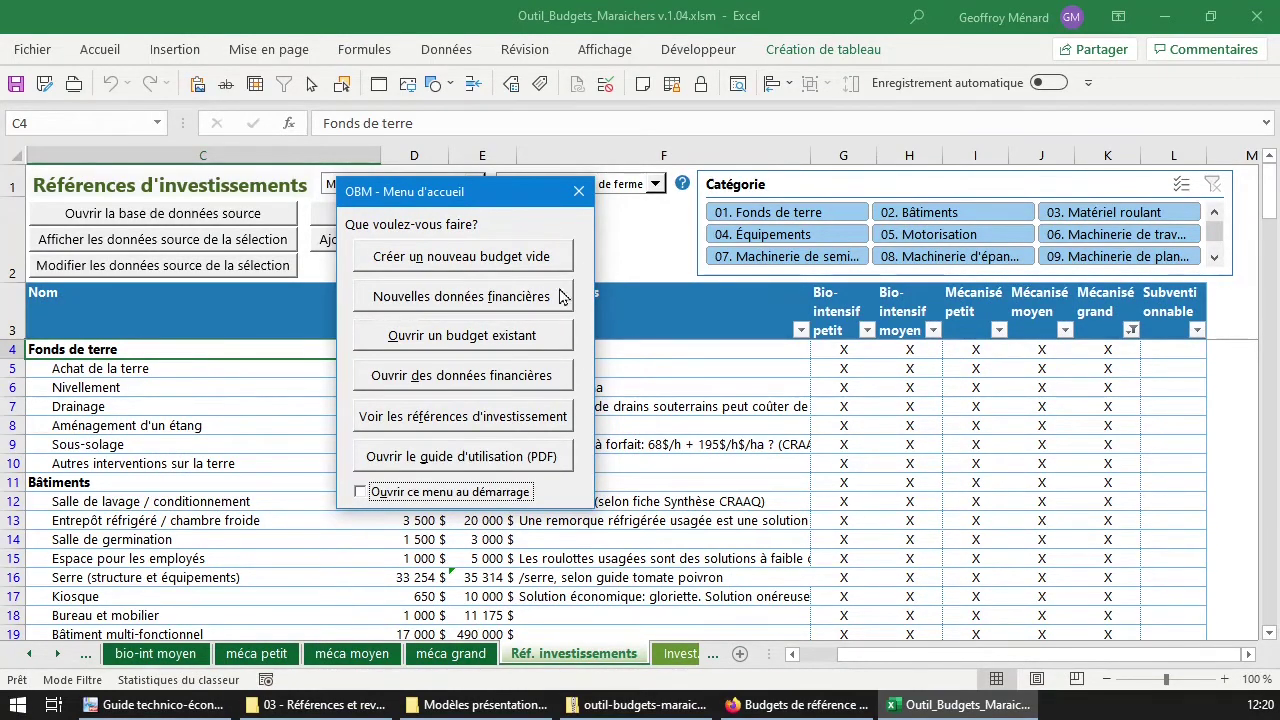
pyautogui.moveTo(488, 198); pyautogui.dragTo(525, 259)
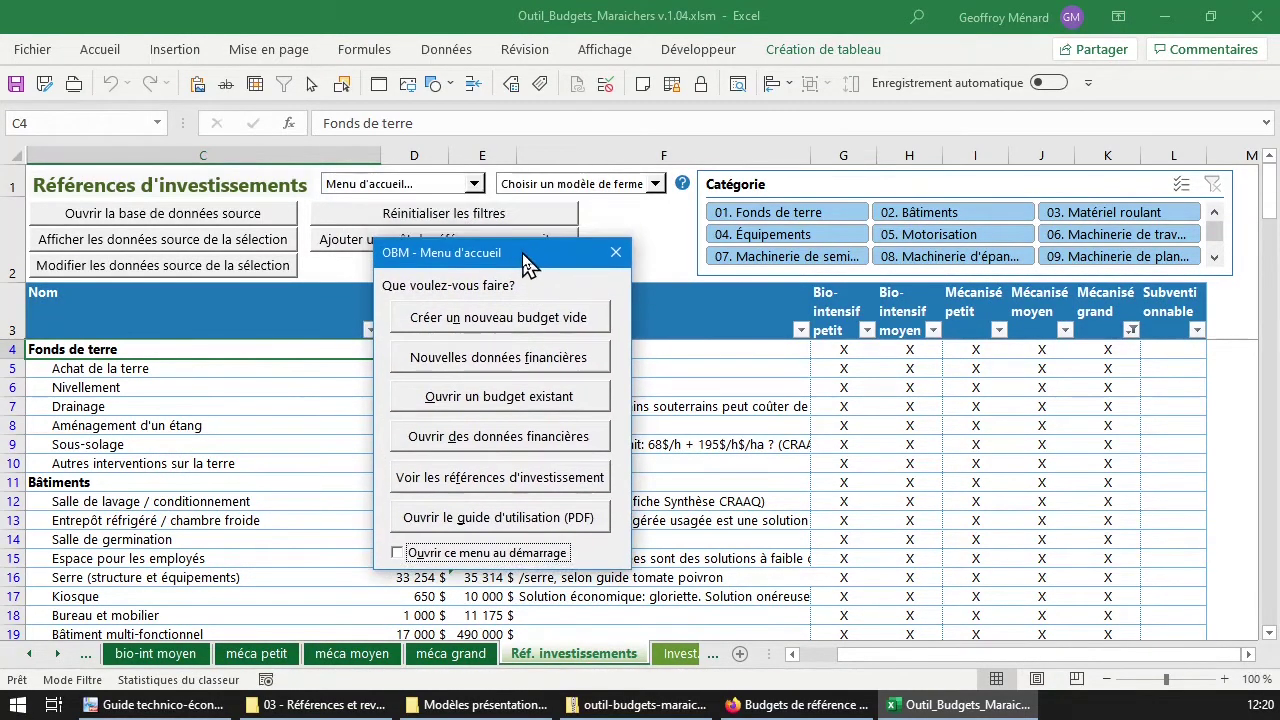
pyautogui.click(616, 253)
# Look through the five reference budget sheets, from the small and medium bio-intensive models to the small, medium and large mechanised ones
pyautogui.click(30, 655)
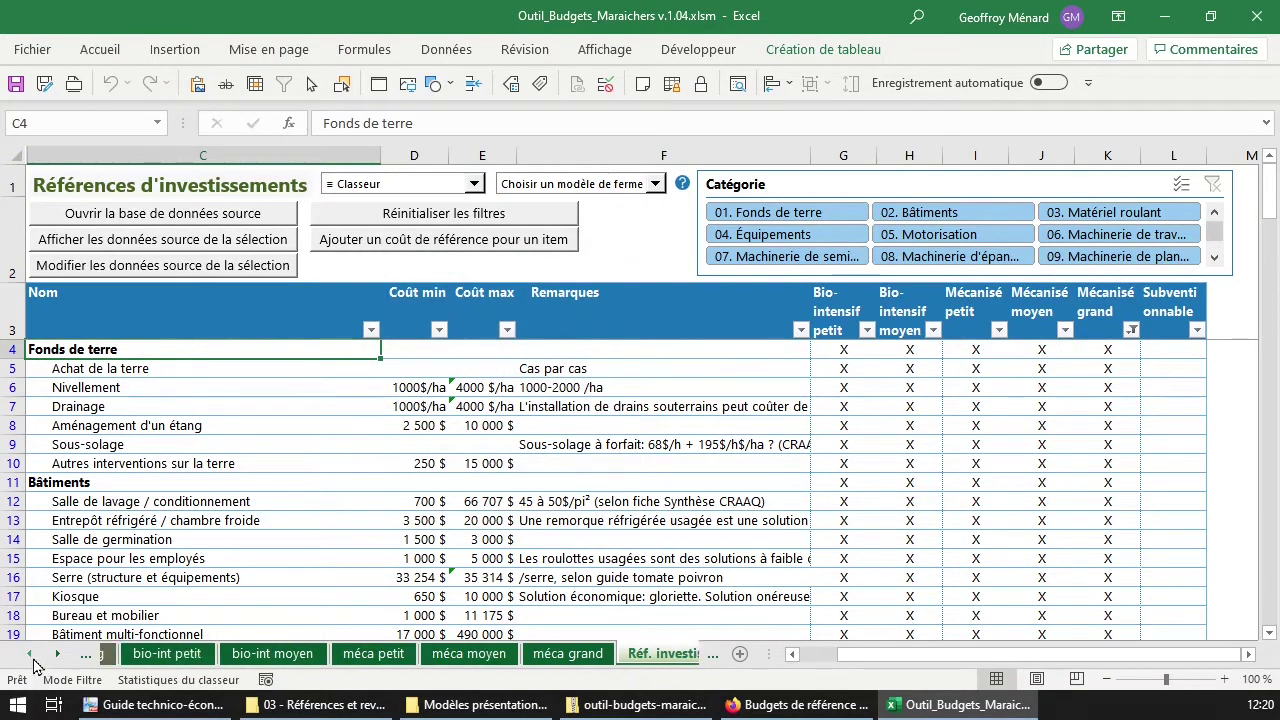
pyautogui.click(30, 655)
pyautogui.click(30, 655)
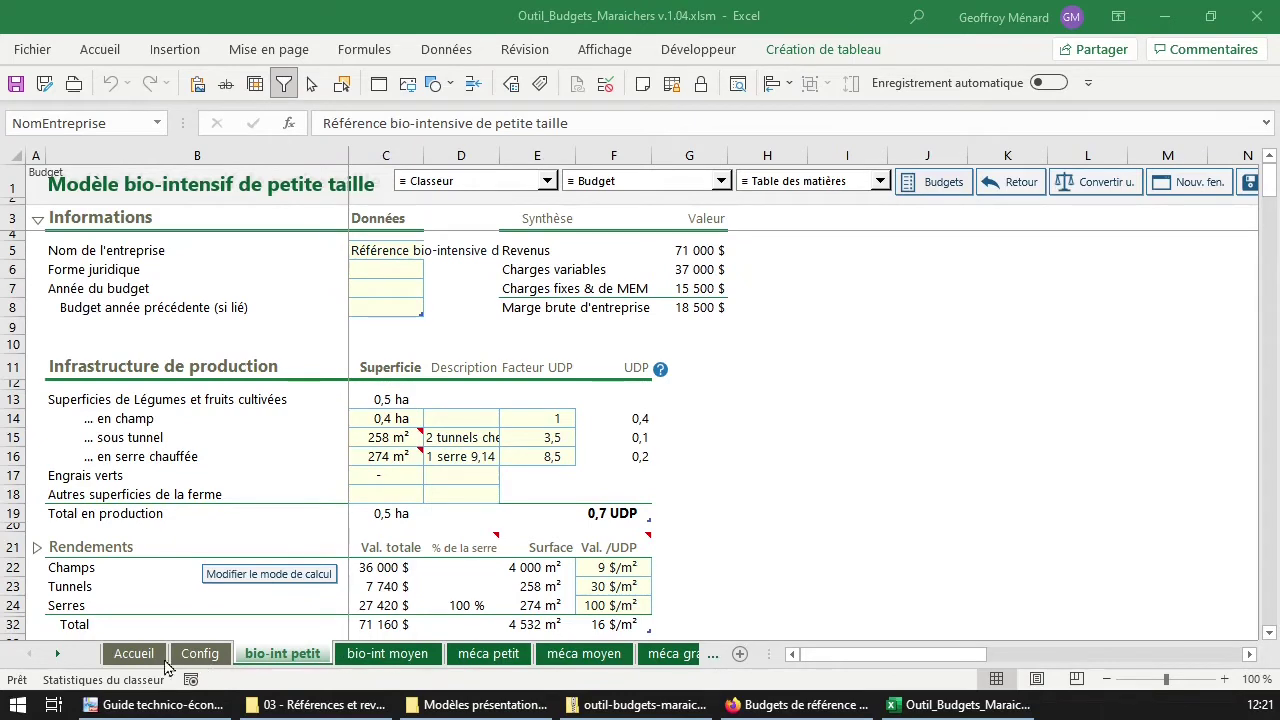
pyautogui.click(58, 657)
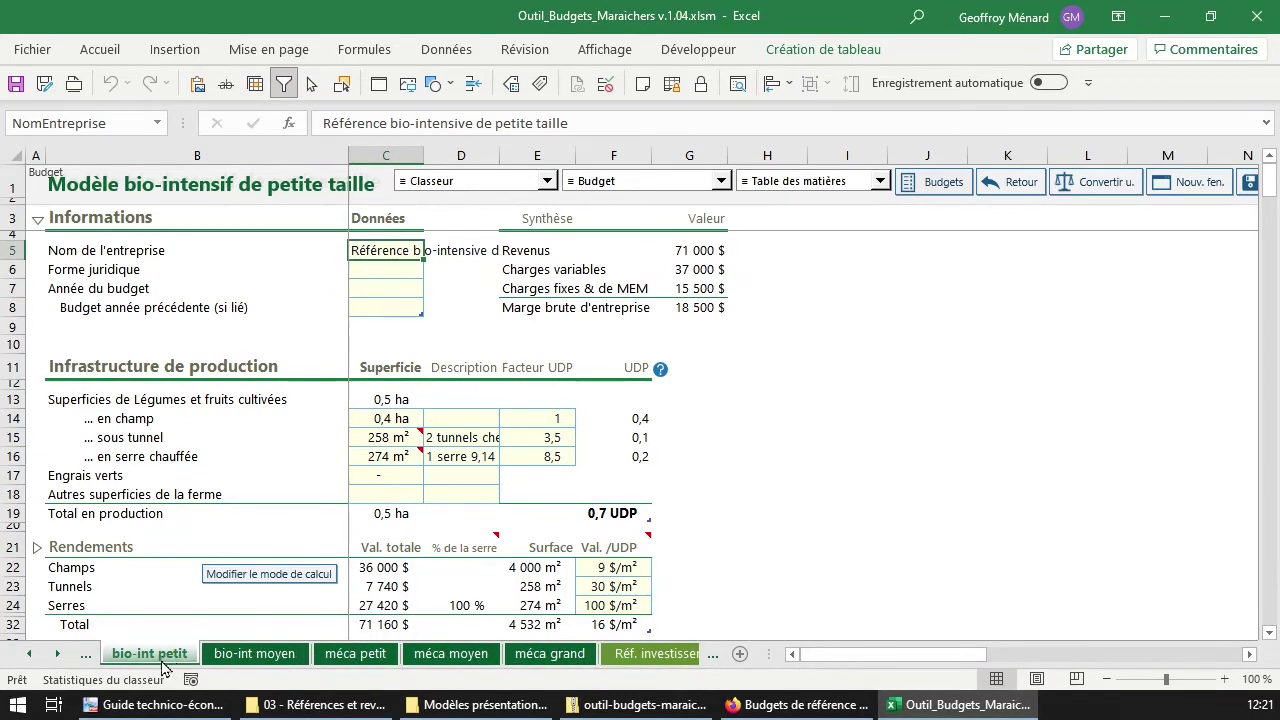
pyautogui.click(249, 660)
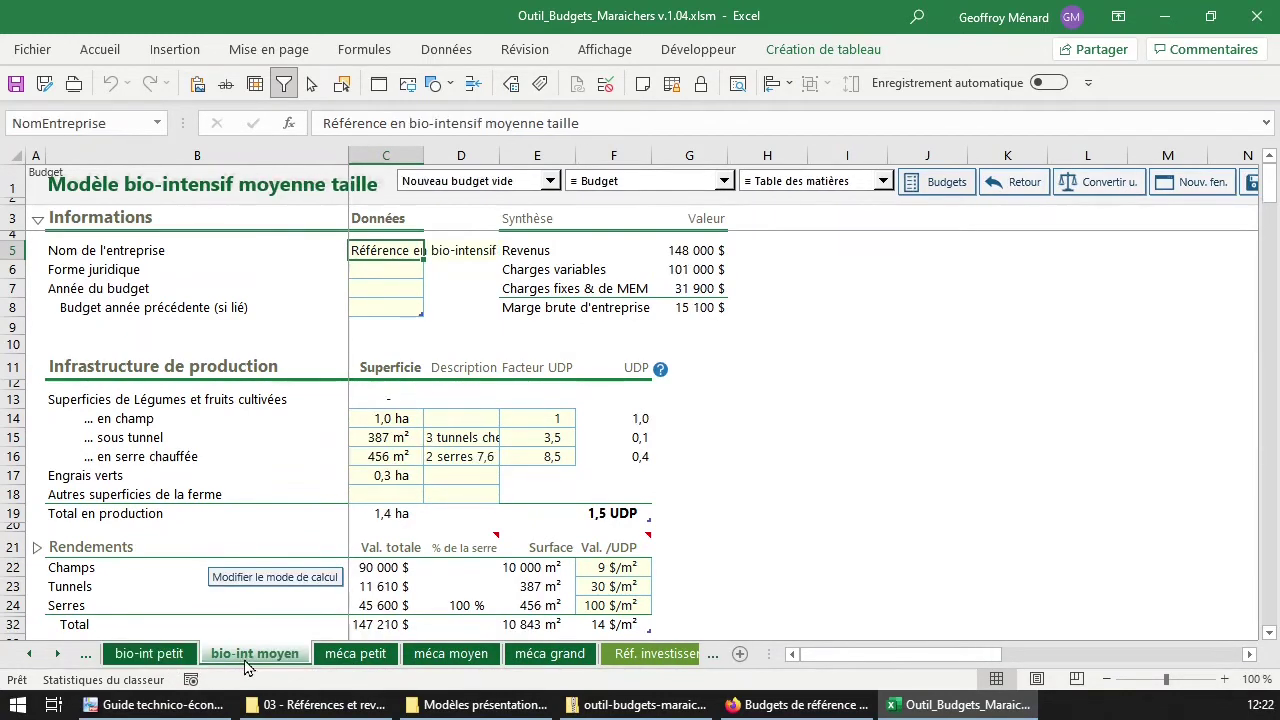
pyautogui.click(175, 660)
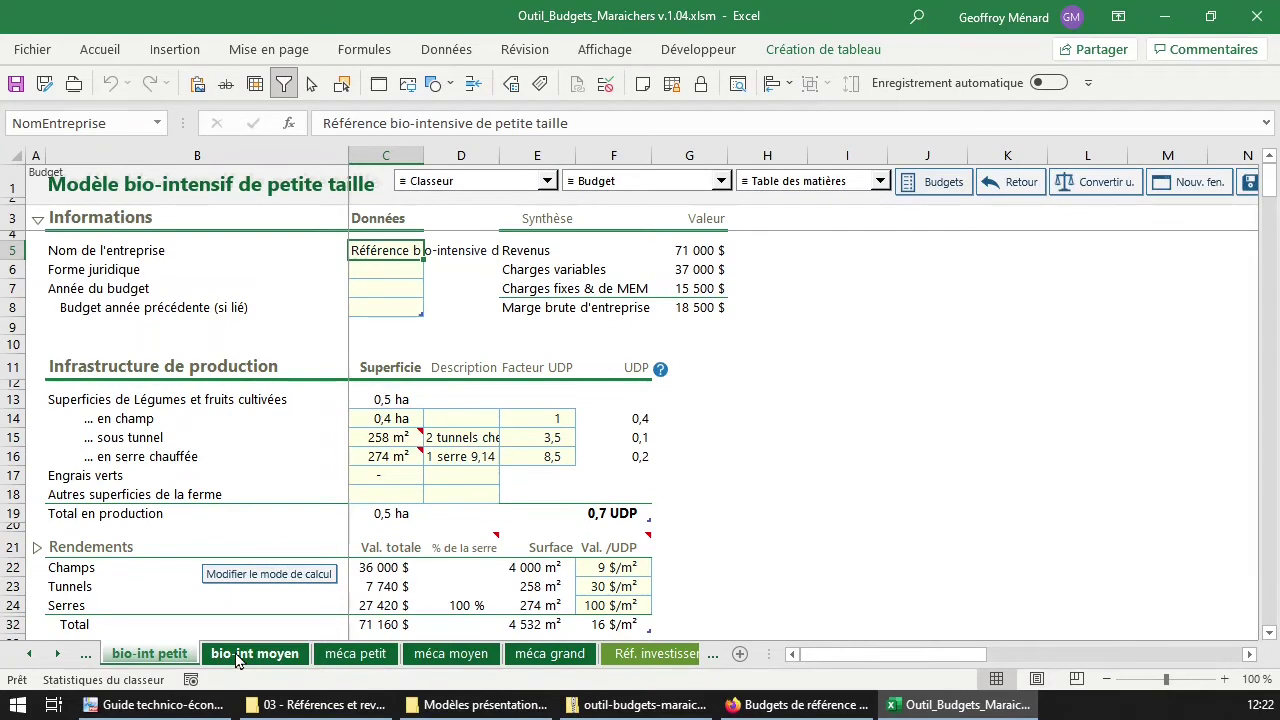
pyautogui.click(243, 658)
pyautogui.click(345, 658)
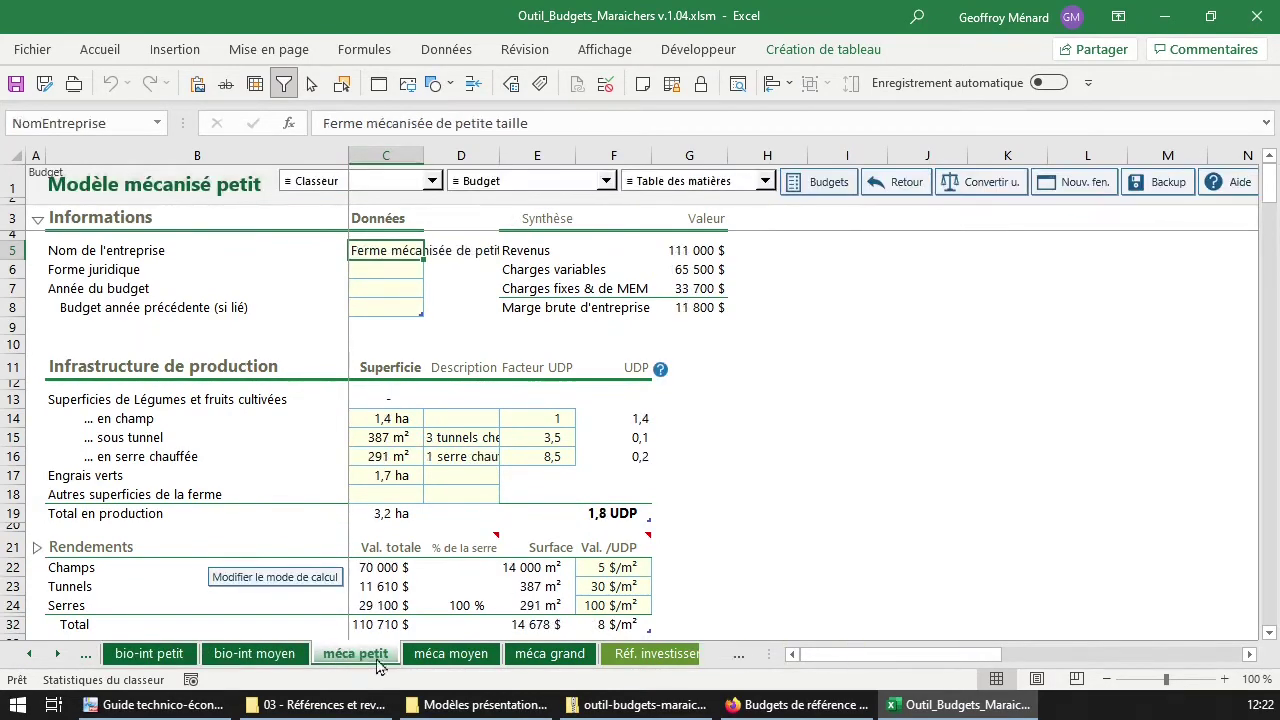
pyautogui.click(455, 655)
pyautogui.click(550, 654)
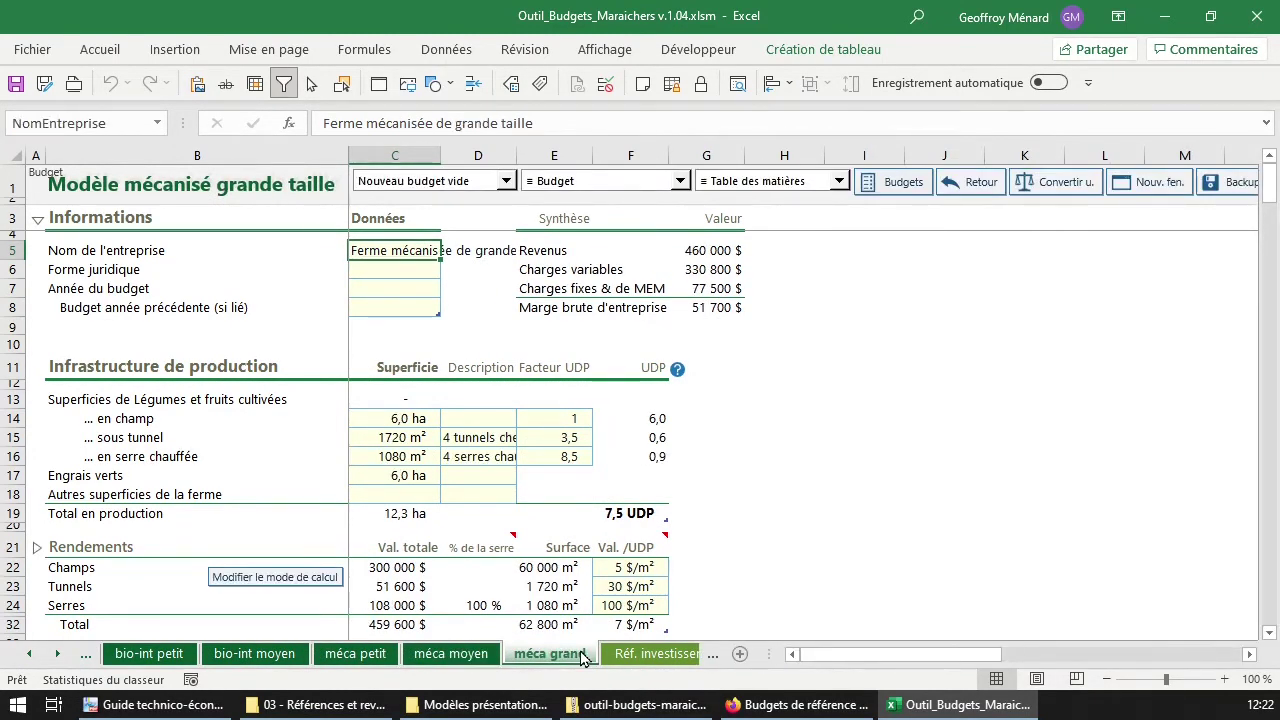
# View the Réf. investissements sheet and the Invest. sources sheet at the end of the workbook
pyautogui.click(58, 658)
pyautogui.click(55, 658)
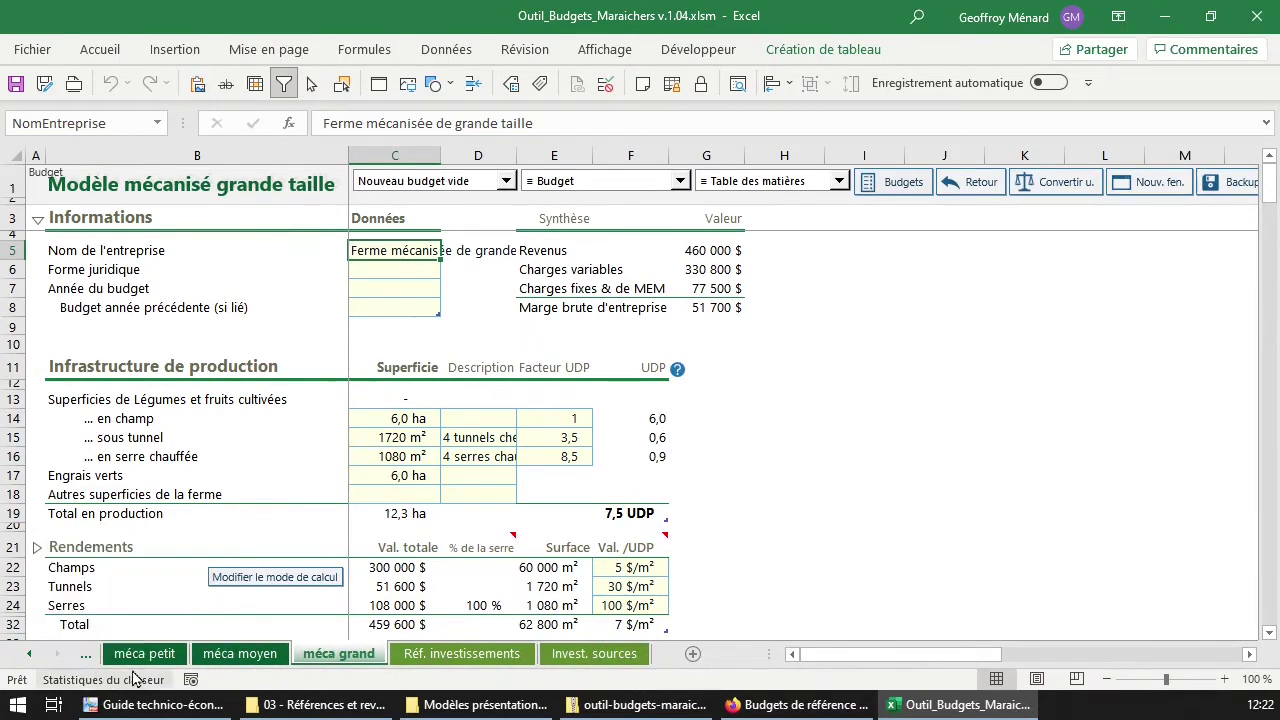
pyautogui.click(443, 660)
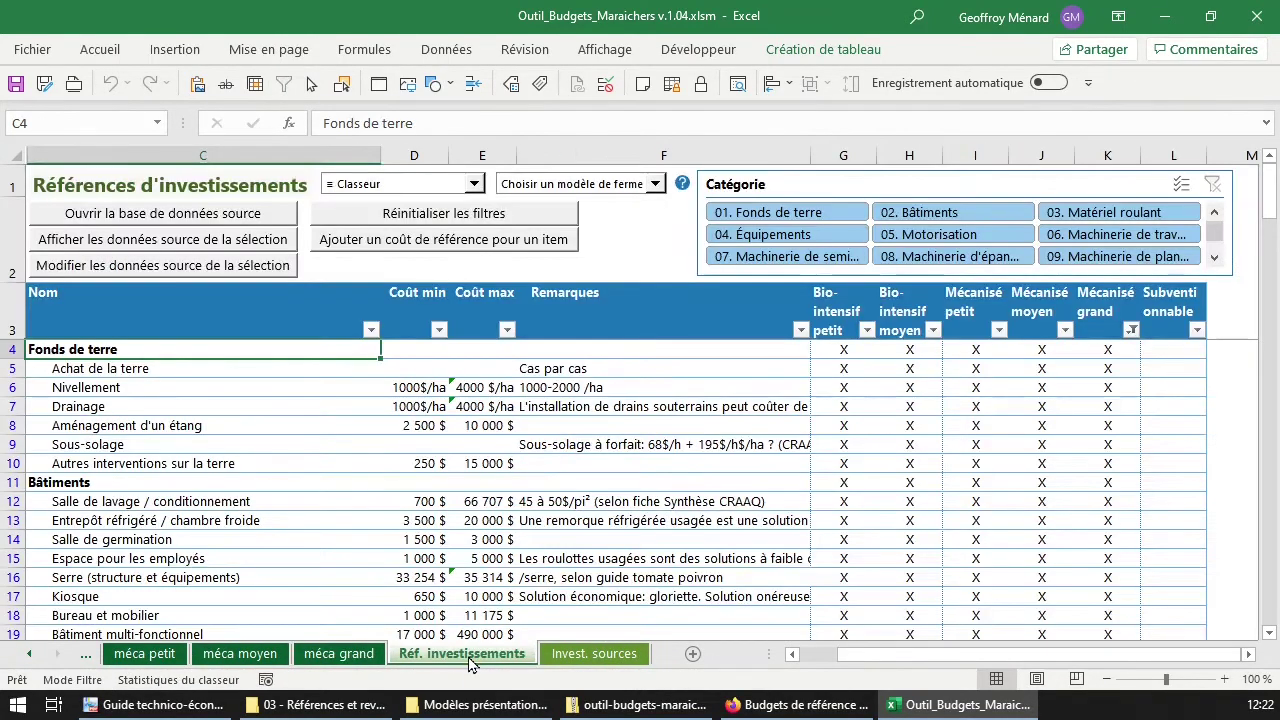
pyautogui.click(600, 656)
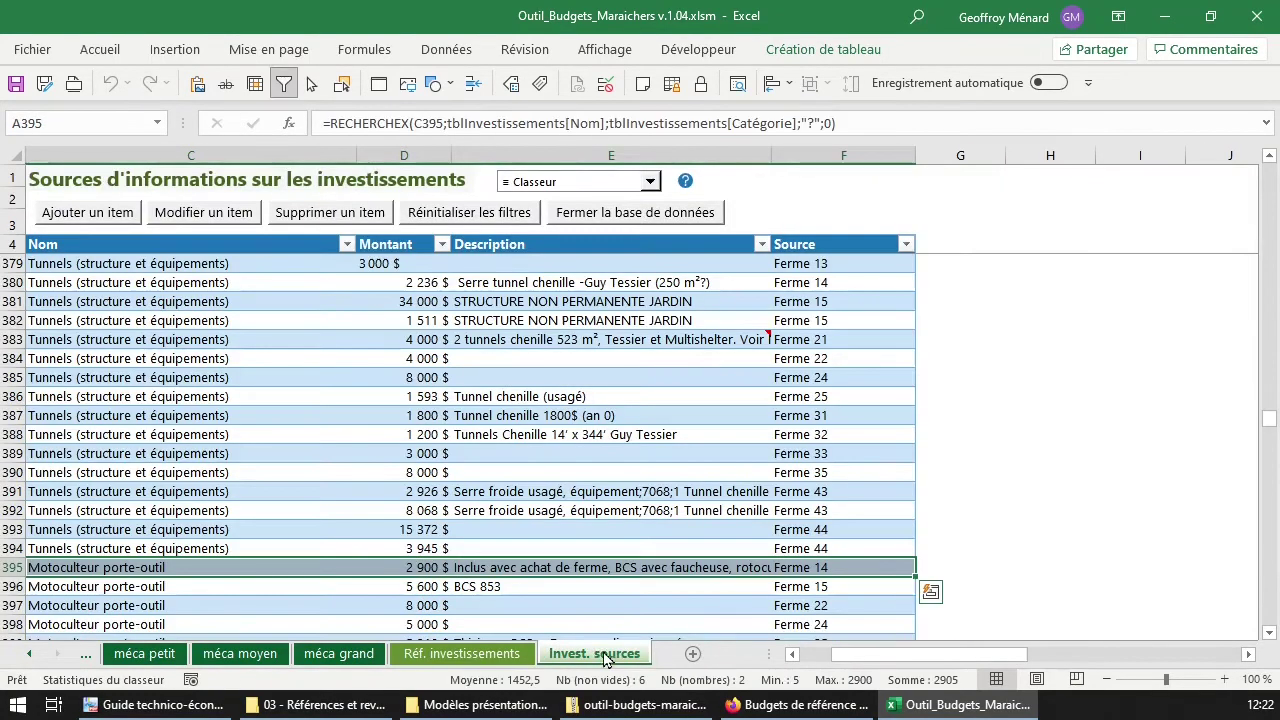
# Close the investment source database, reopen it from the investment references sheet and close it again
pyautogui.click(636, 216)
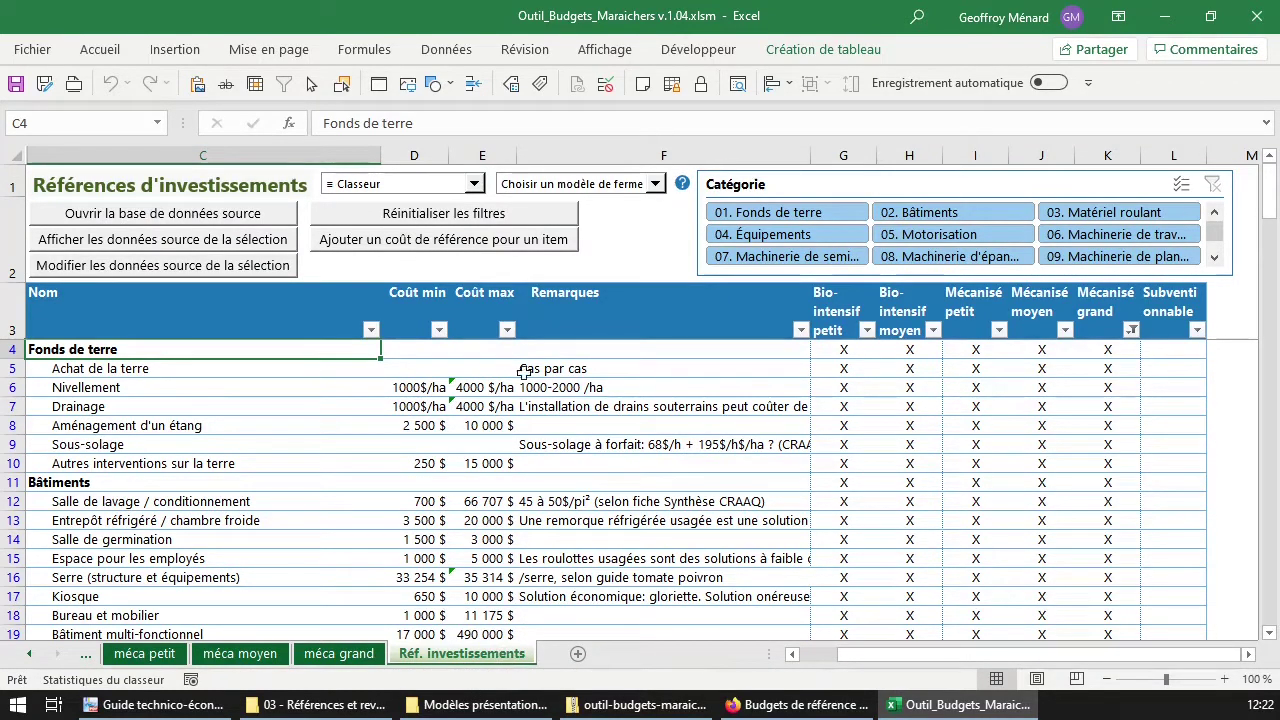
pyautogui.click(187, 217)
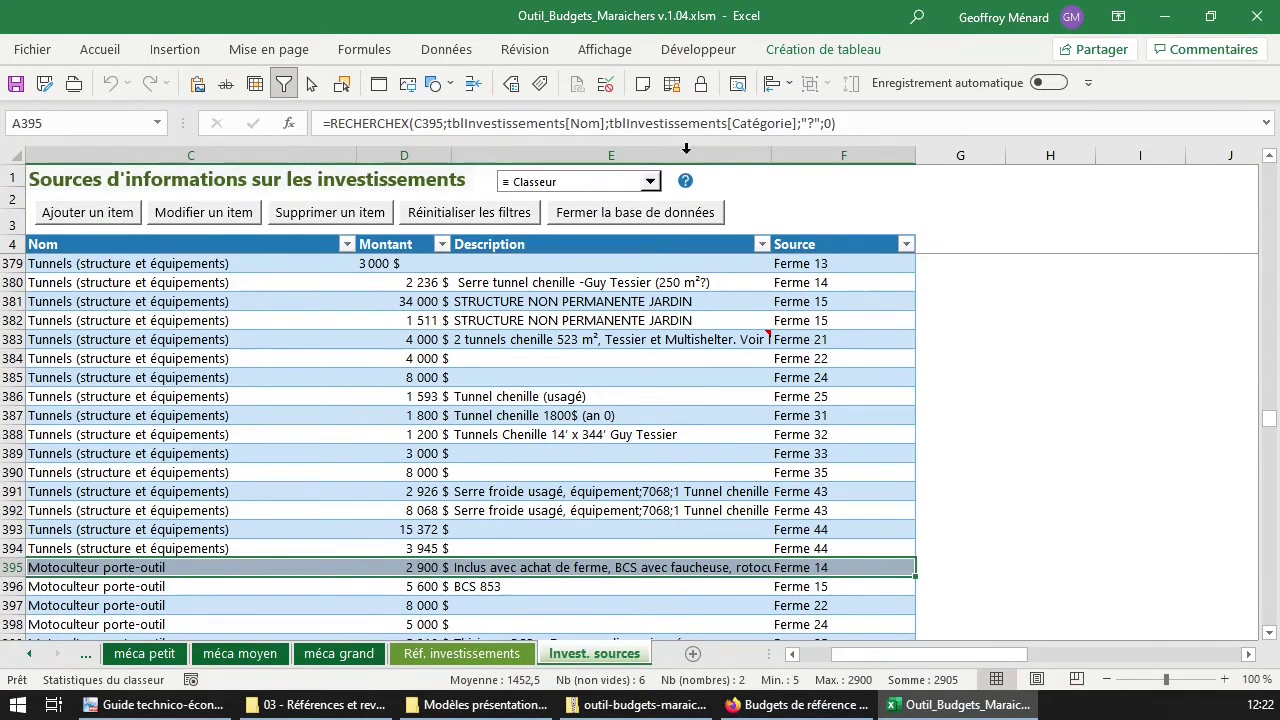
pyautogui.click(665, 212)
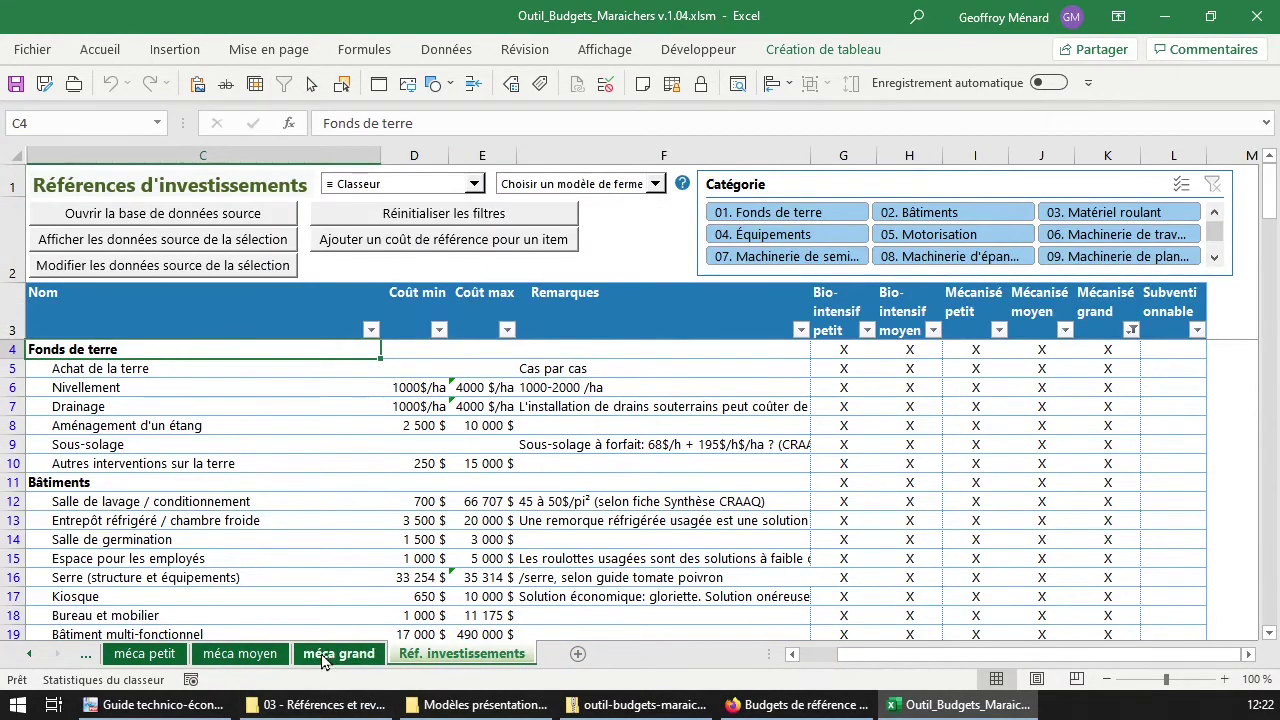
# Look over the full range of workbook sheets and display the Config sheet with its settings
pyautogui.click(29, 655)
pyautogui.click(29, 655)
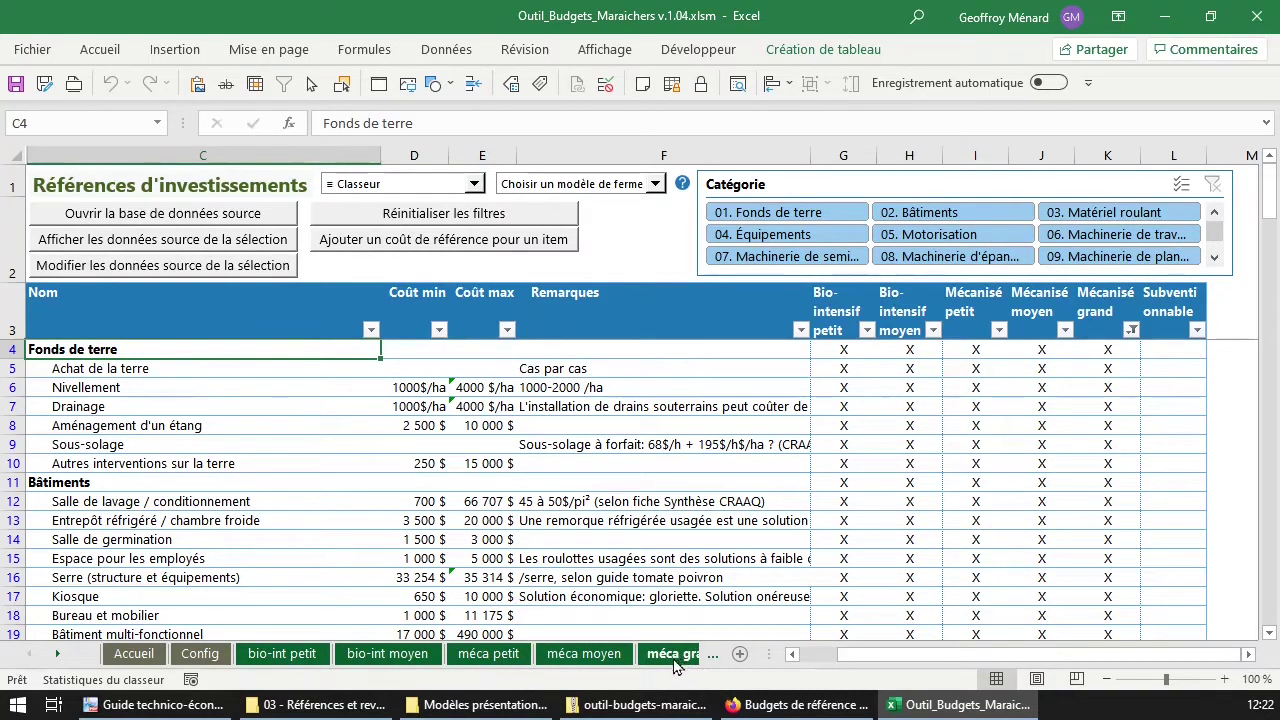
pyautogui.click(57, 655)
pyautogui.click(57, 655)
pyautogui.click(57, 655)
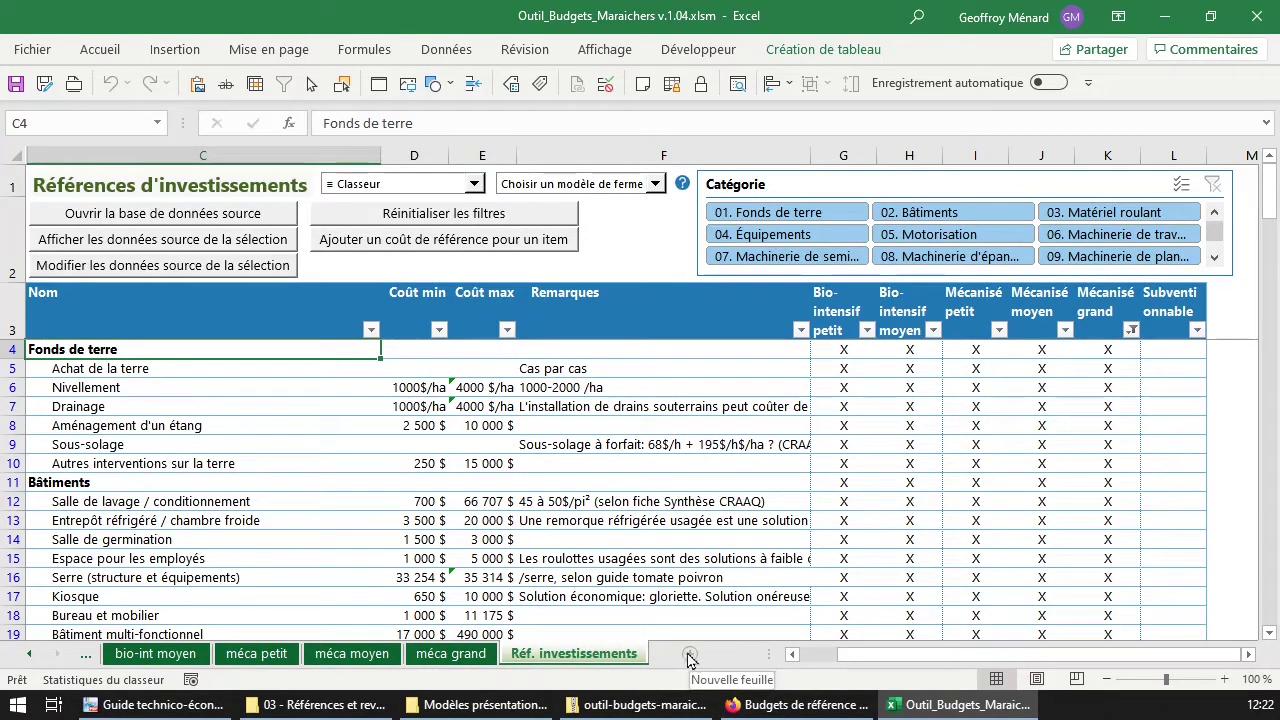
pyautogui.click(31, 658)
pyautogui.click(33, 658)
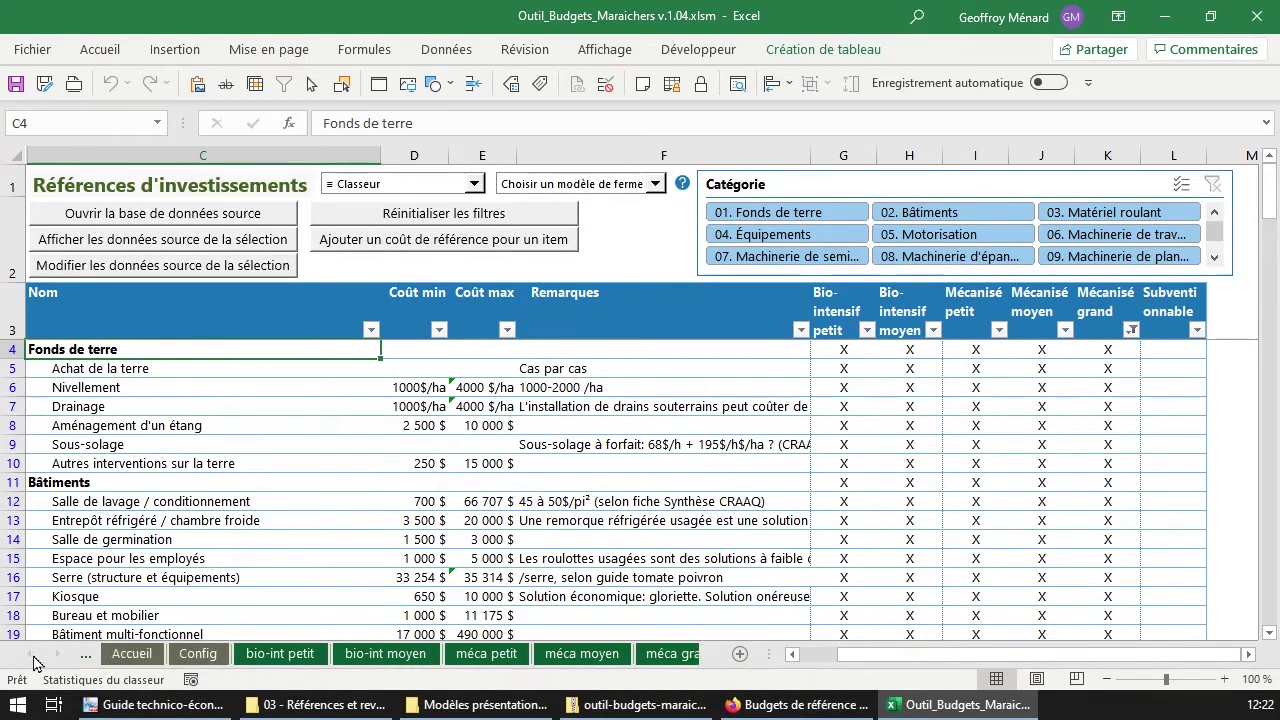
pyautogui.click(200, 654)
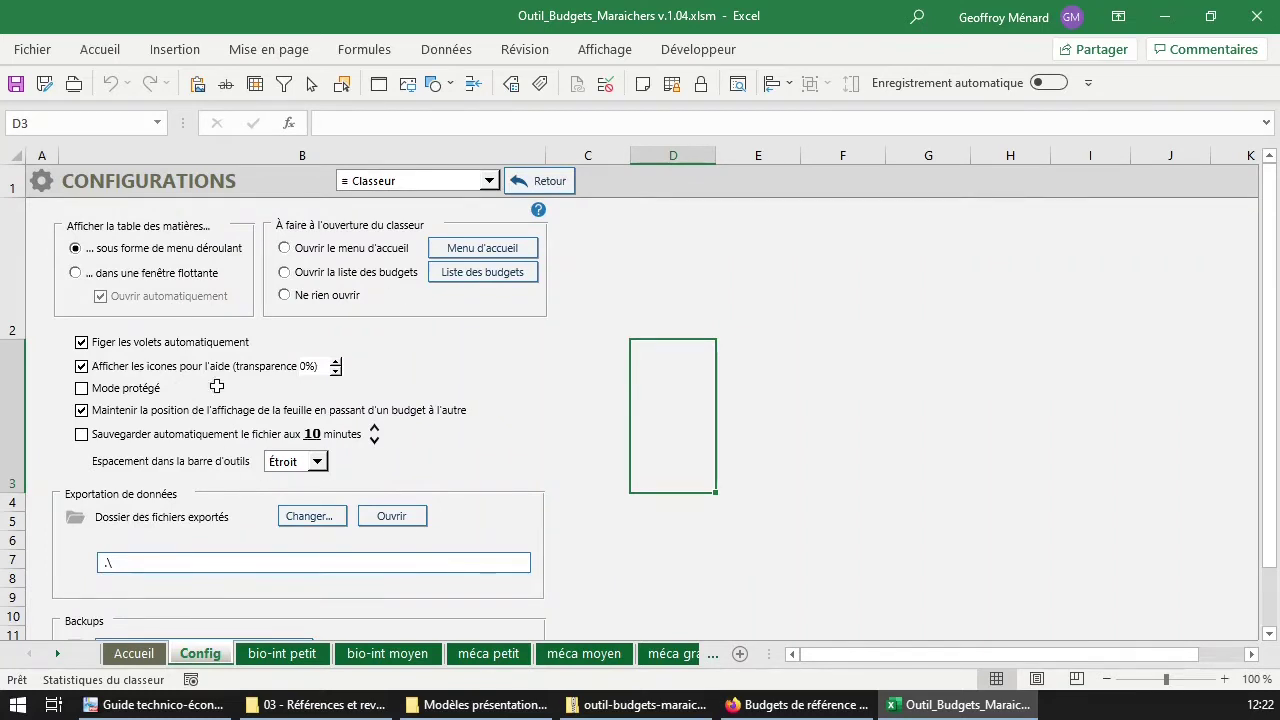
# Return to the Accueil sheet, dismiss the welcome menu and look through the credits, legend and usage rights sections
pyautogui.click(152, 663)
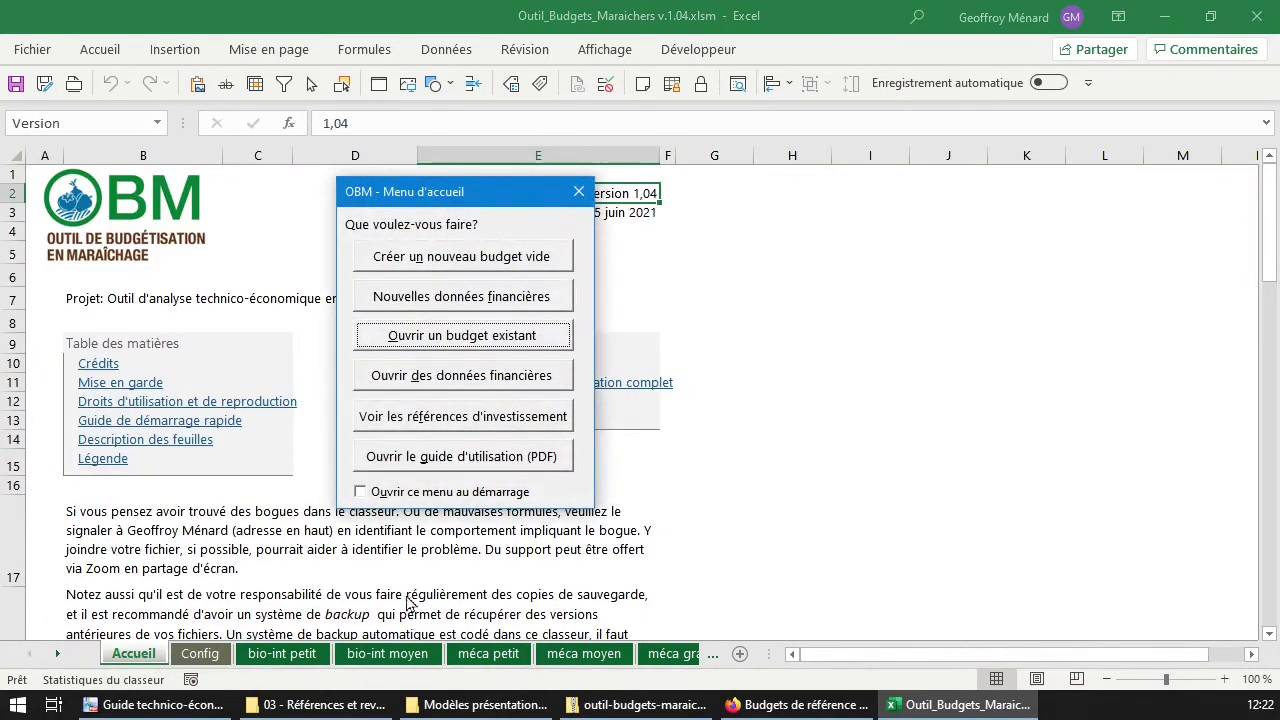
pyautogui.click(579, 188)
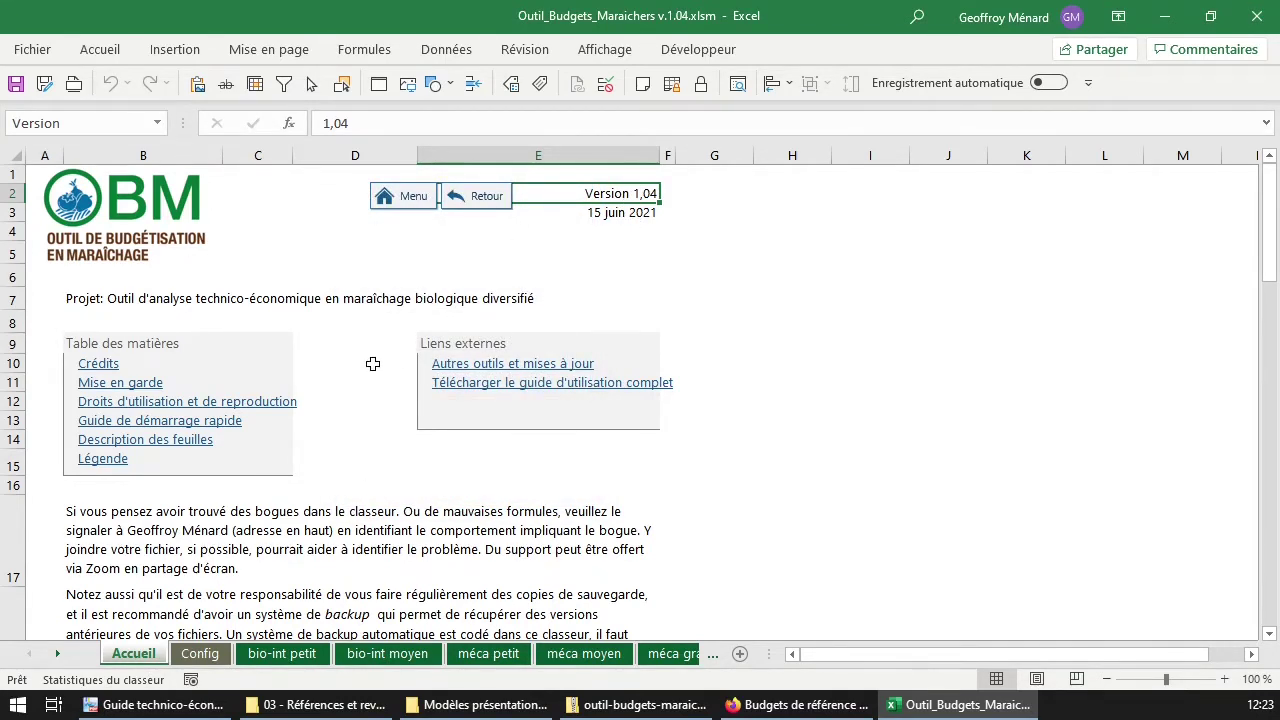
pyautogui.scroll(-4, 372, 364)
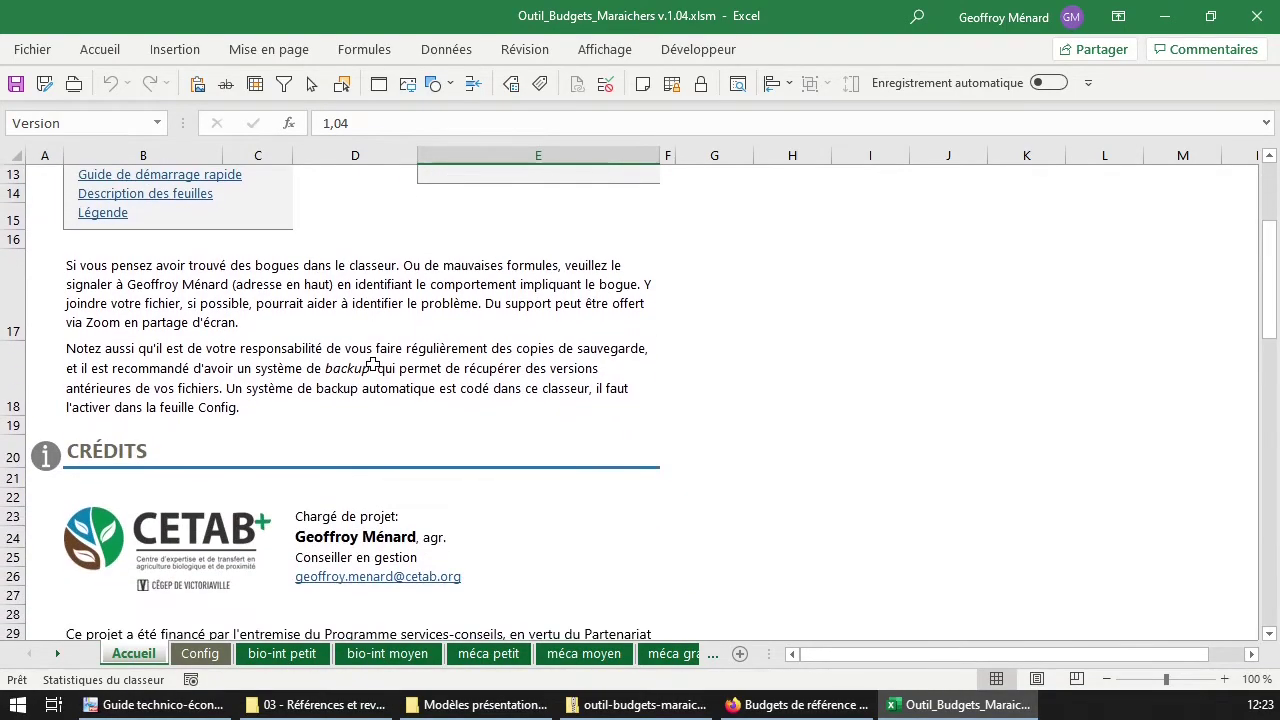
pyautogui.scroll(-10, 372, 364)
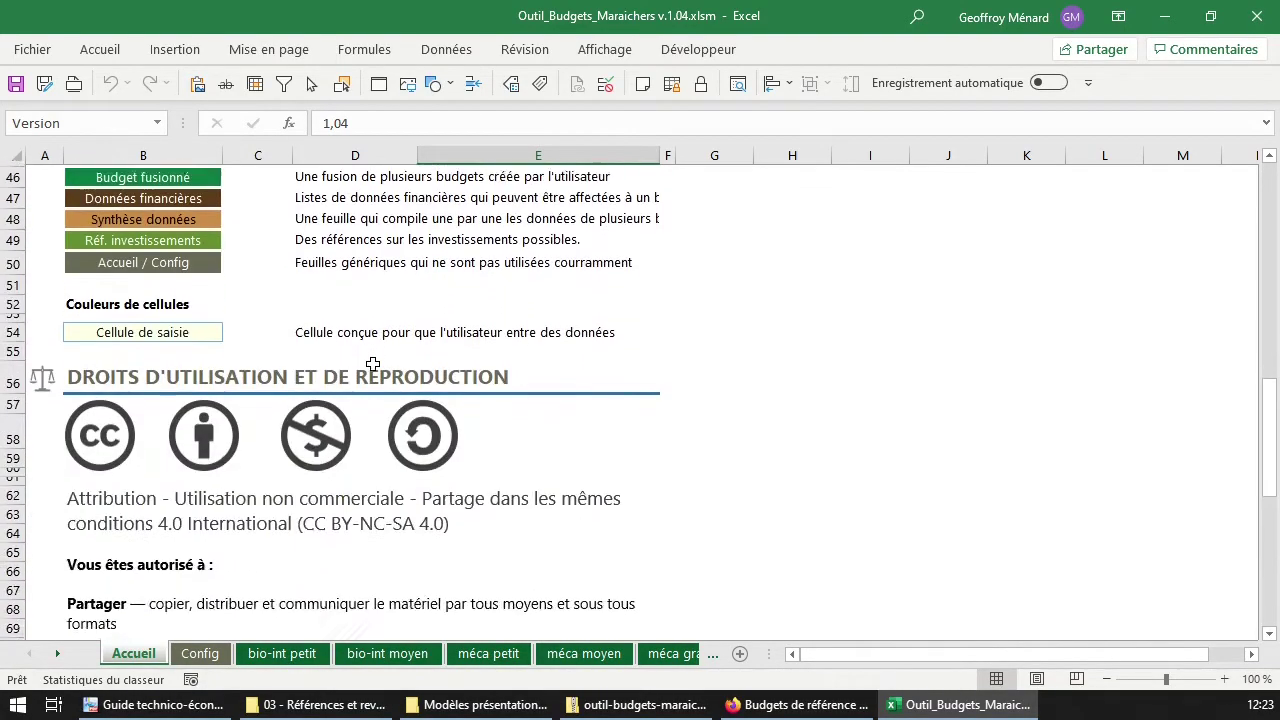
pyautogui.scroll(-12, 372, 364)
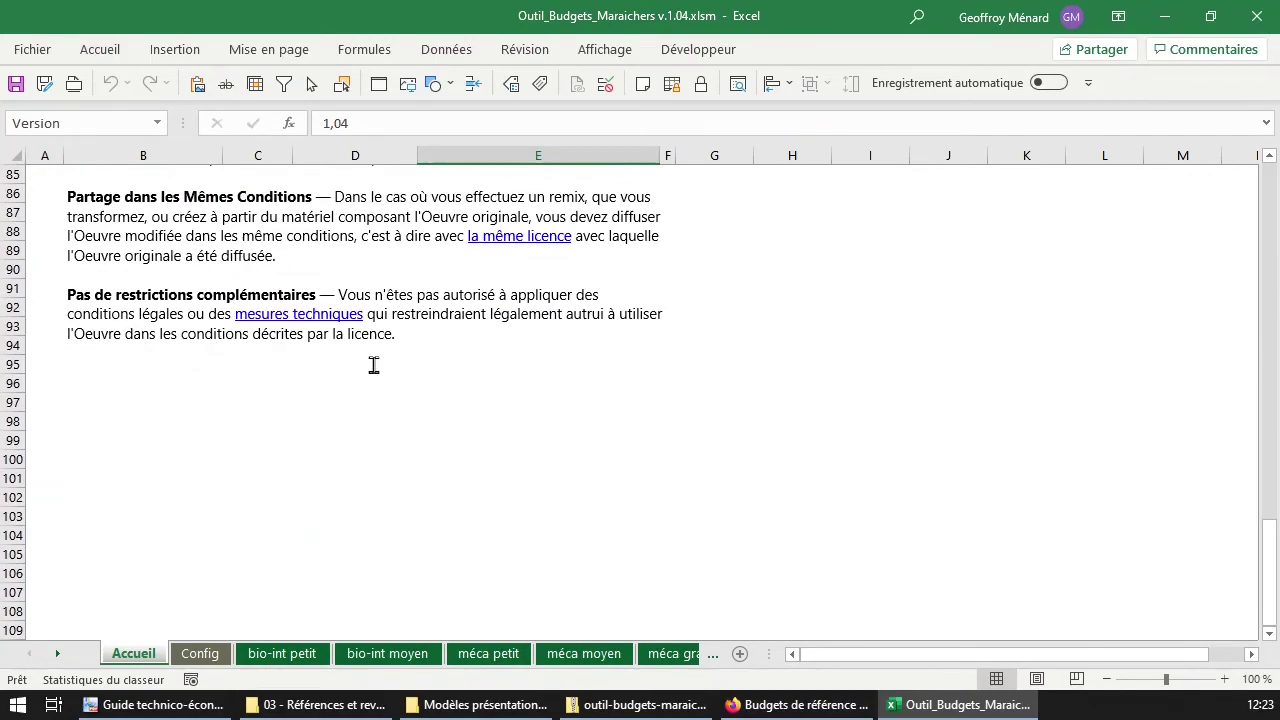
pyautogui.scroll(15, 373, 364)
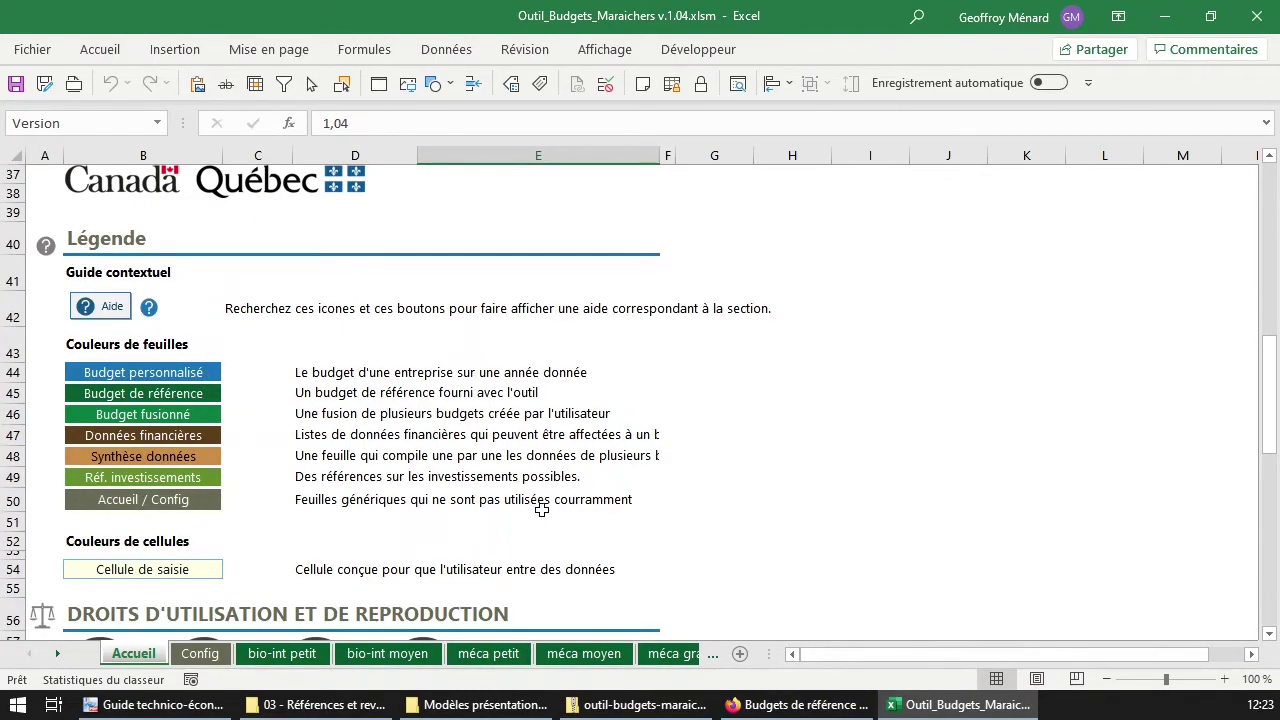
pyautogui.scroll(12, 541, 510)
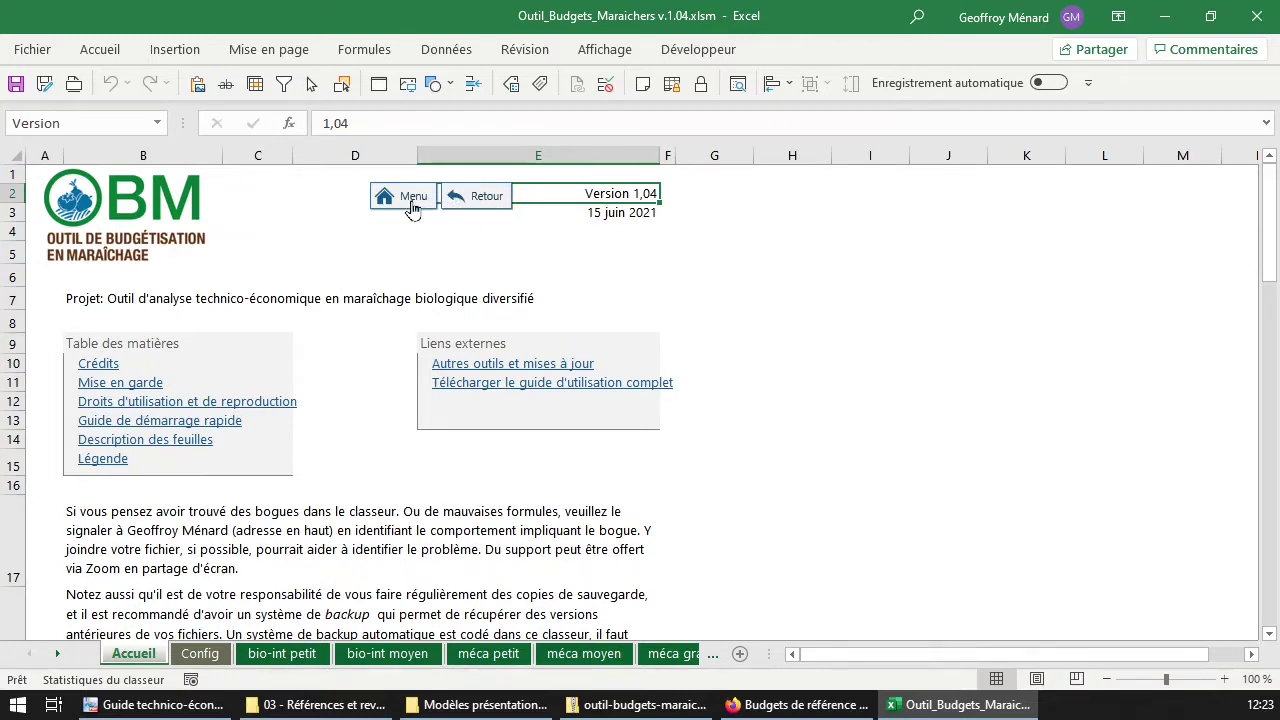
# Display the bio-int petit budget sheet, view the list of budgets in the workbook and close the list
pyautogui.click(285, 654)
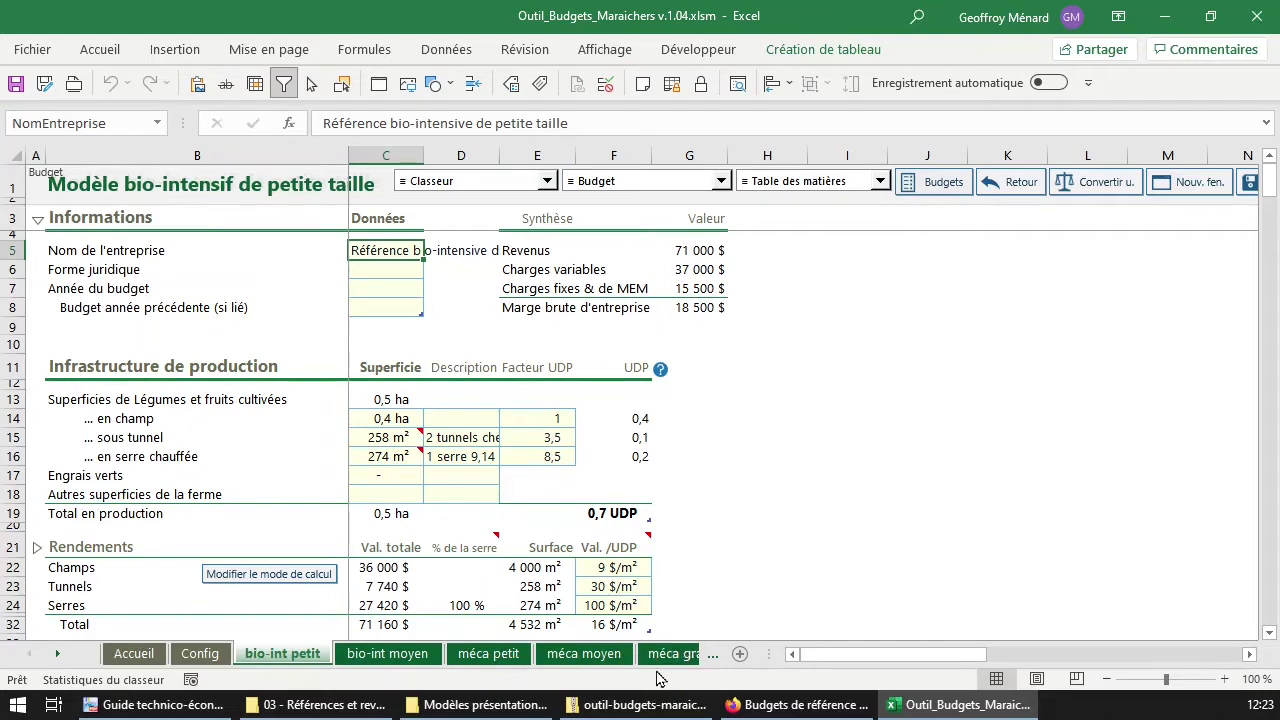
pyautogui.click(934, 182)
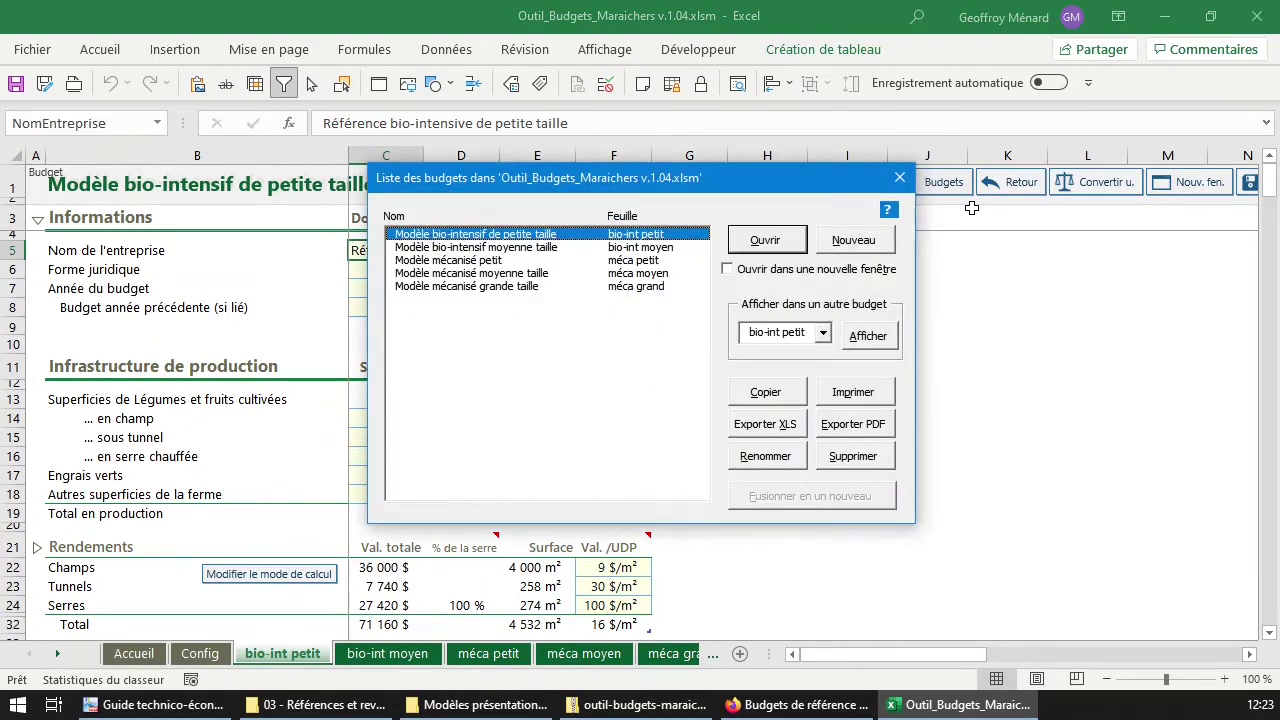
pyautogui.moveTo(737, 189); pyautogui.dragTo(519, 216)
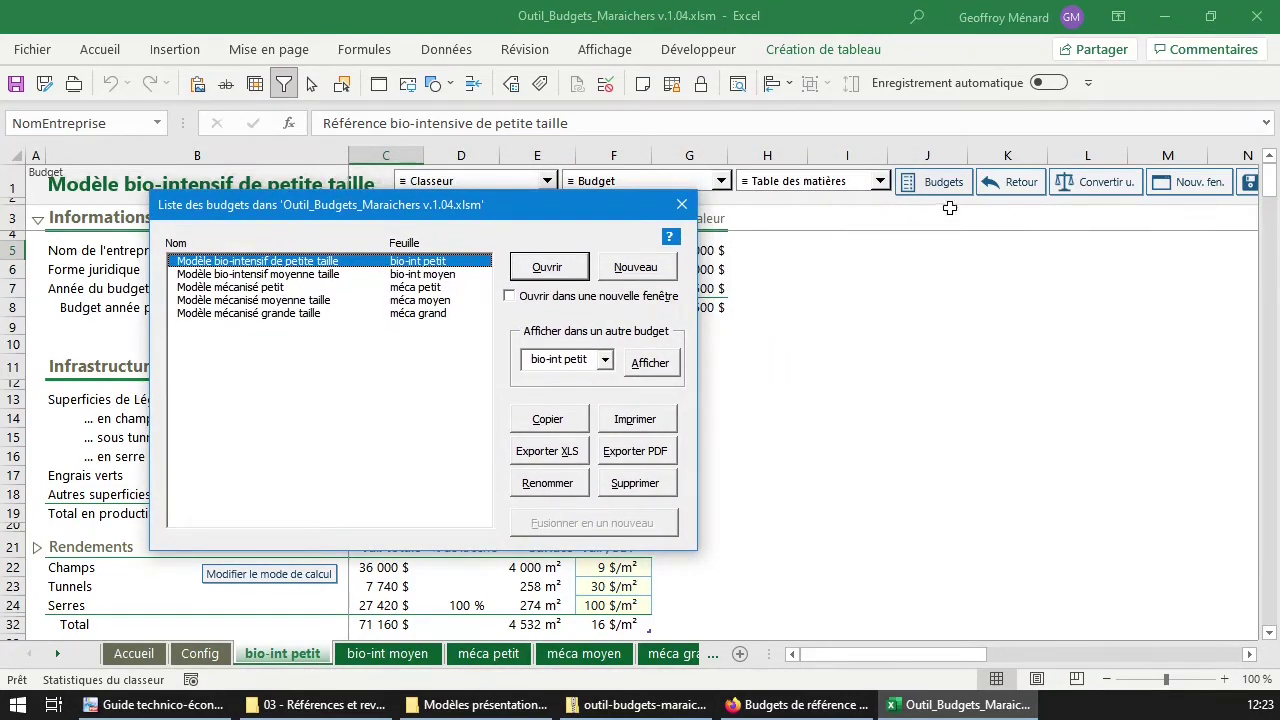
pyautogui.click(688, 211)
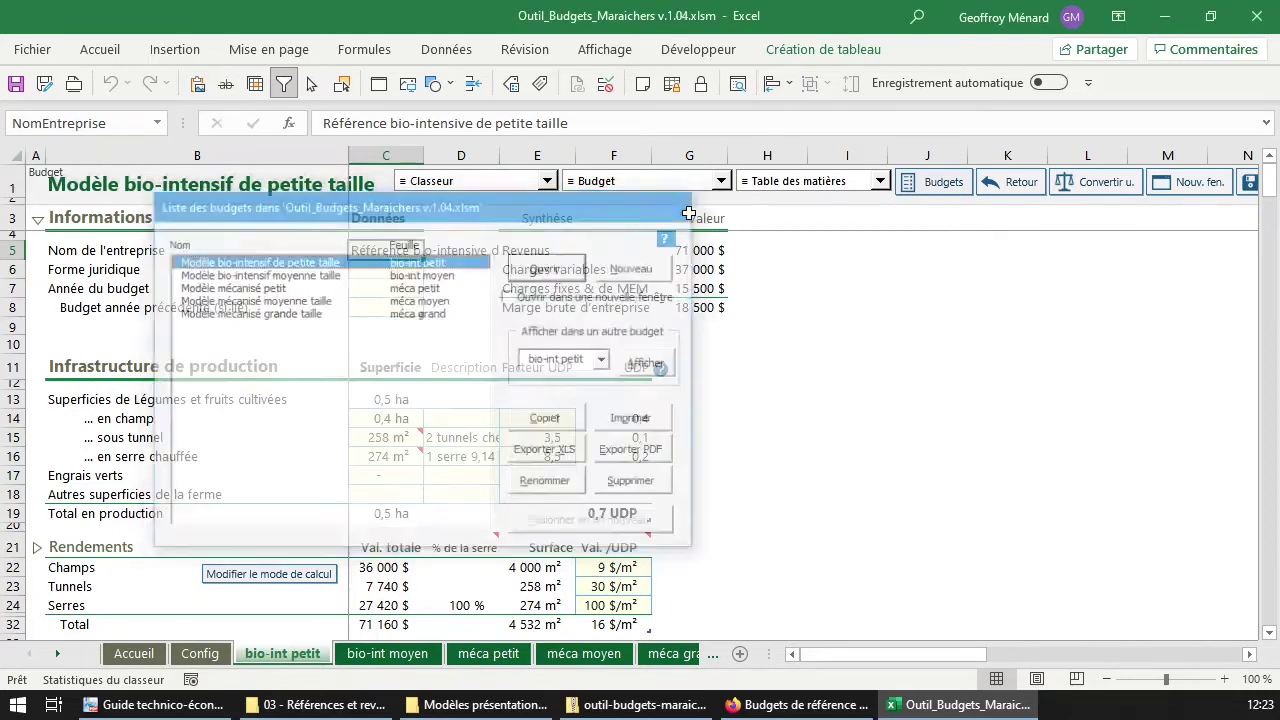
# Reopen the list of budgets through the Classeur commands on the bio-int petit sheet, then close it again
pyautogui.click(545, 182)
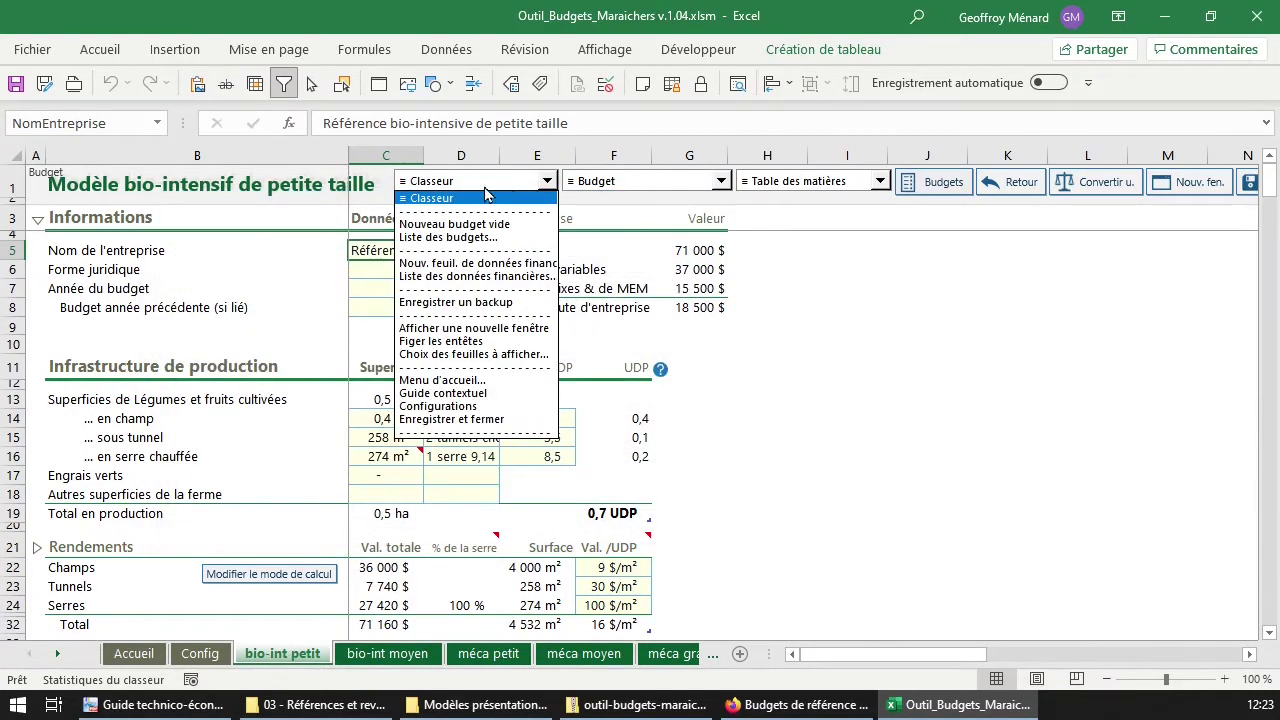
pyautogui.click(460, 240)
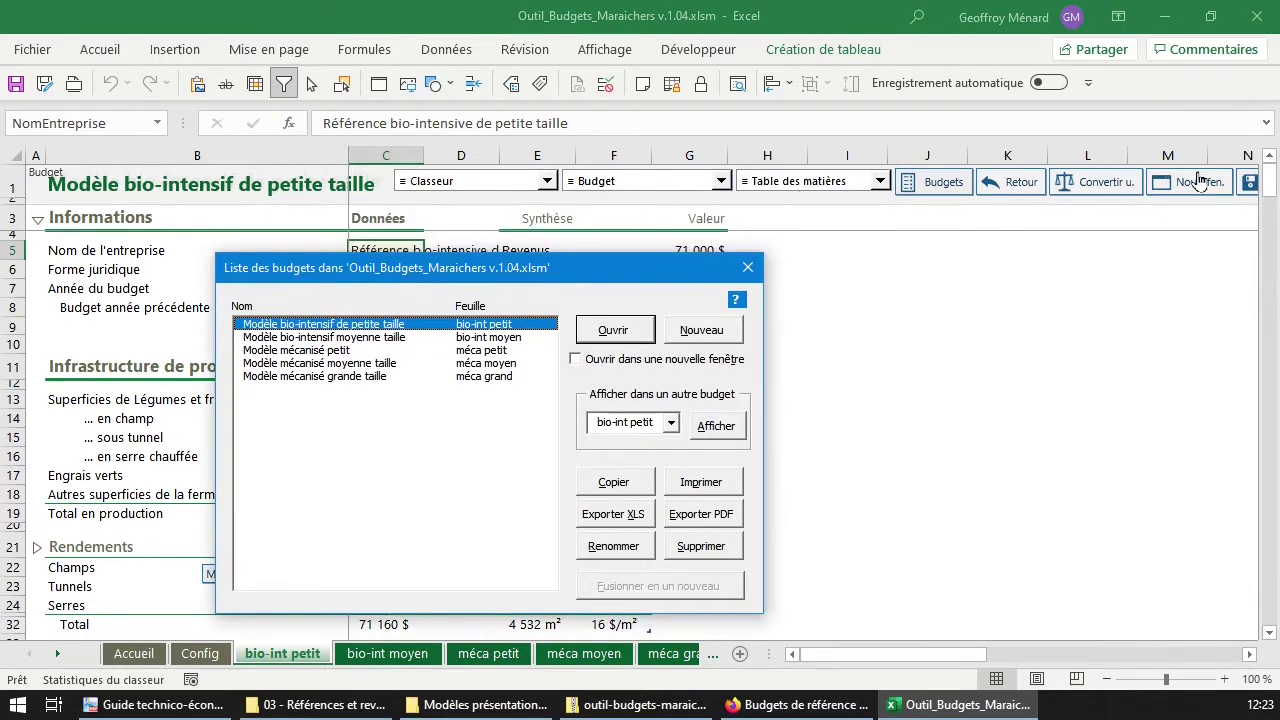
pyautogui.moveTo(540, 281); pyautogui.dragTo(530, 260)
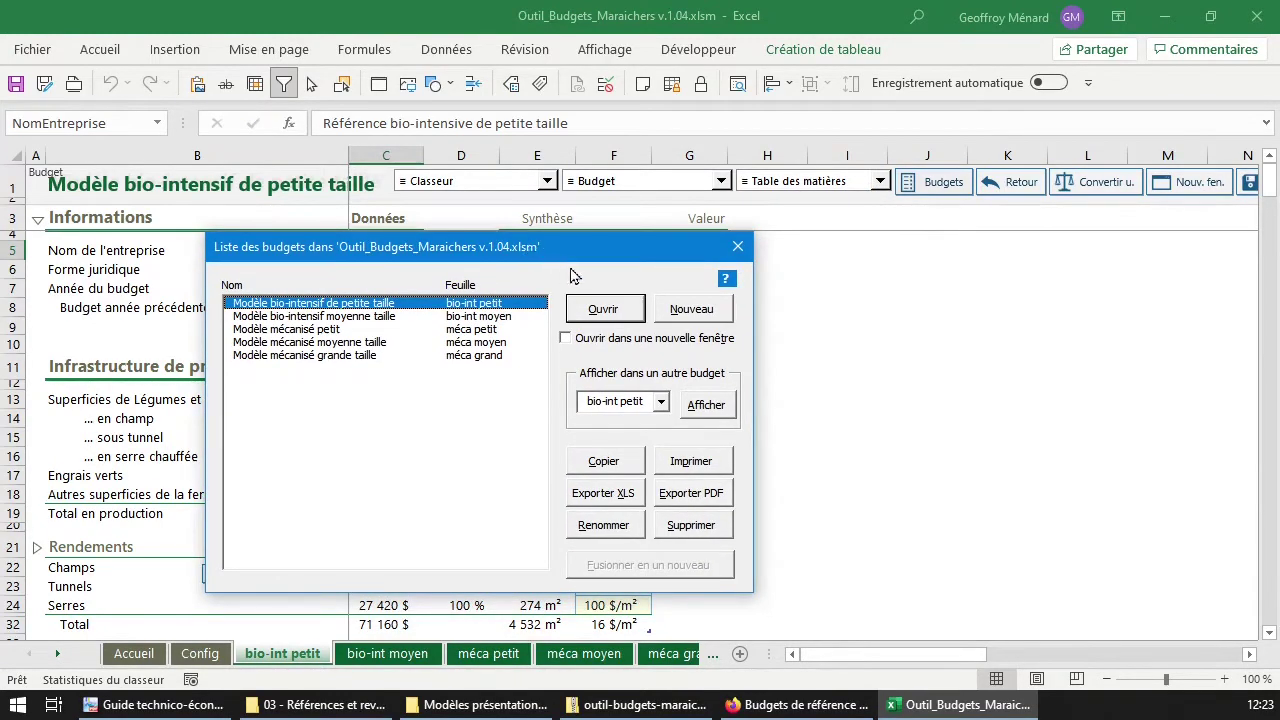
pyautogui.click(737, 247)
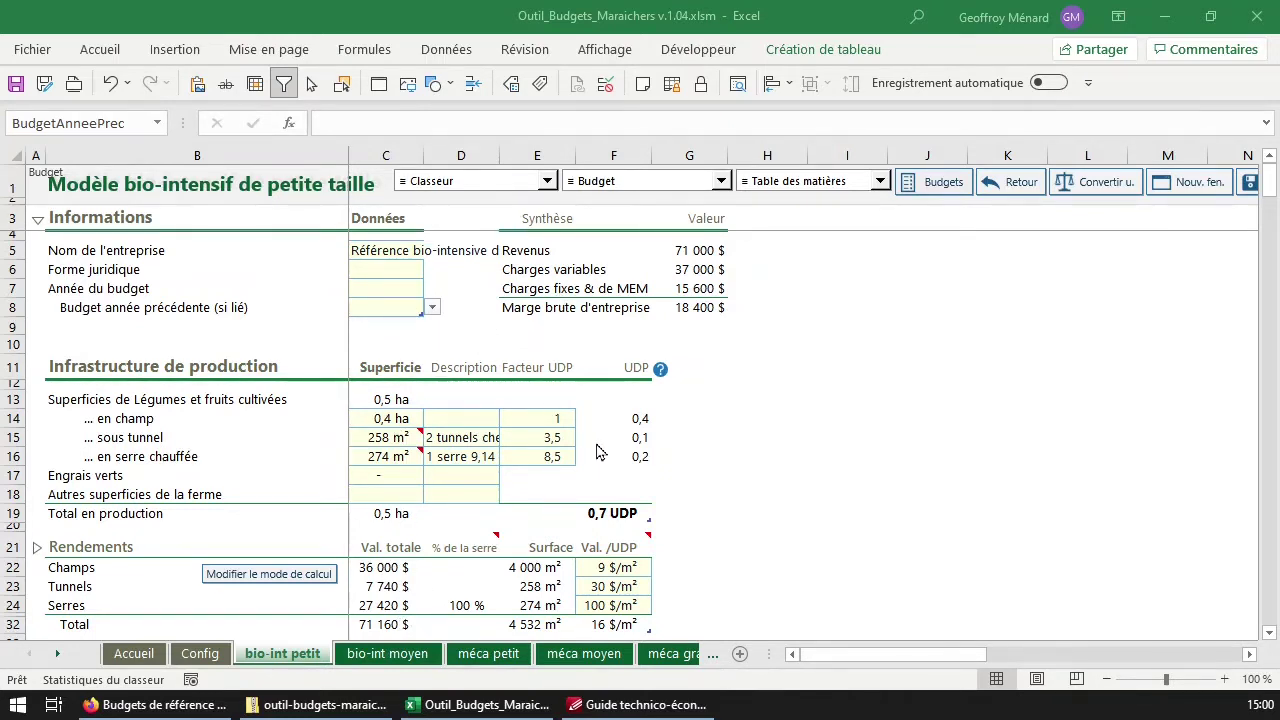
# Examine the Champs, Tunnels and Serre revenue cells for farm-grown vegetables and fruit, and the sections around them
pyautogui.scroll(-3, 596, 451)
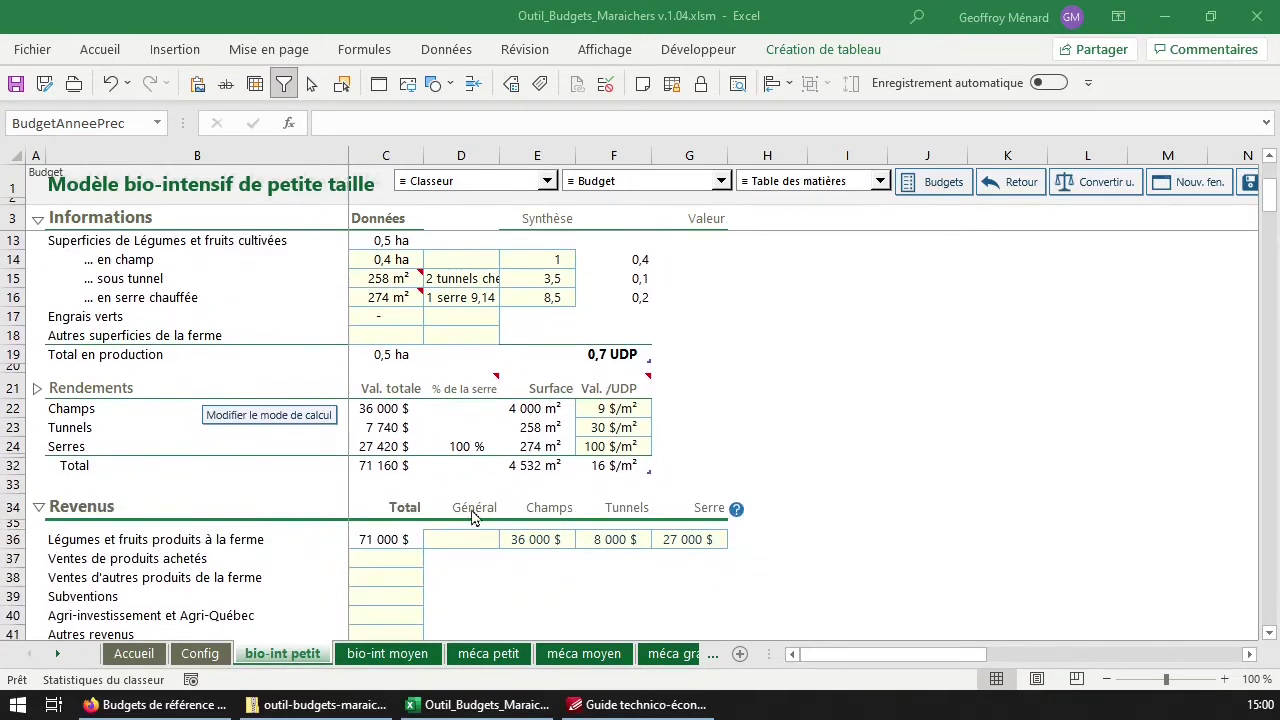
pyautogui.click(537, 539)
pyautogui.click(640, 540)
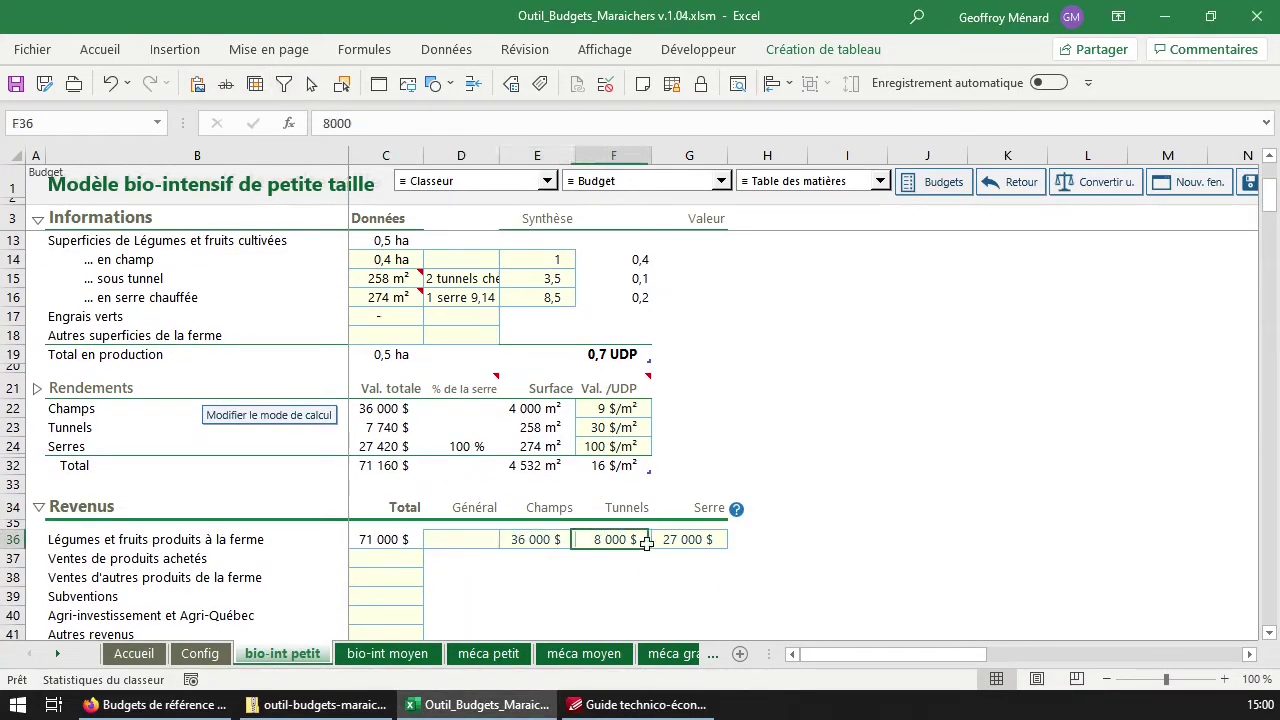
pyautogui.click(684, 543)
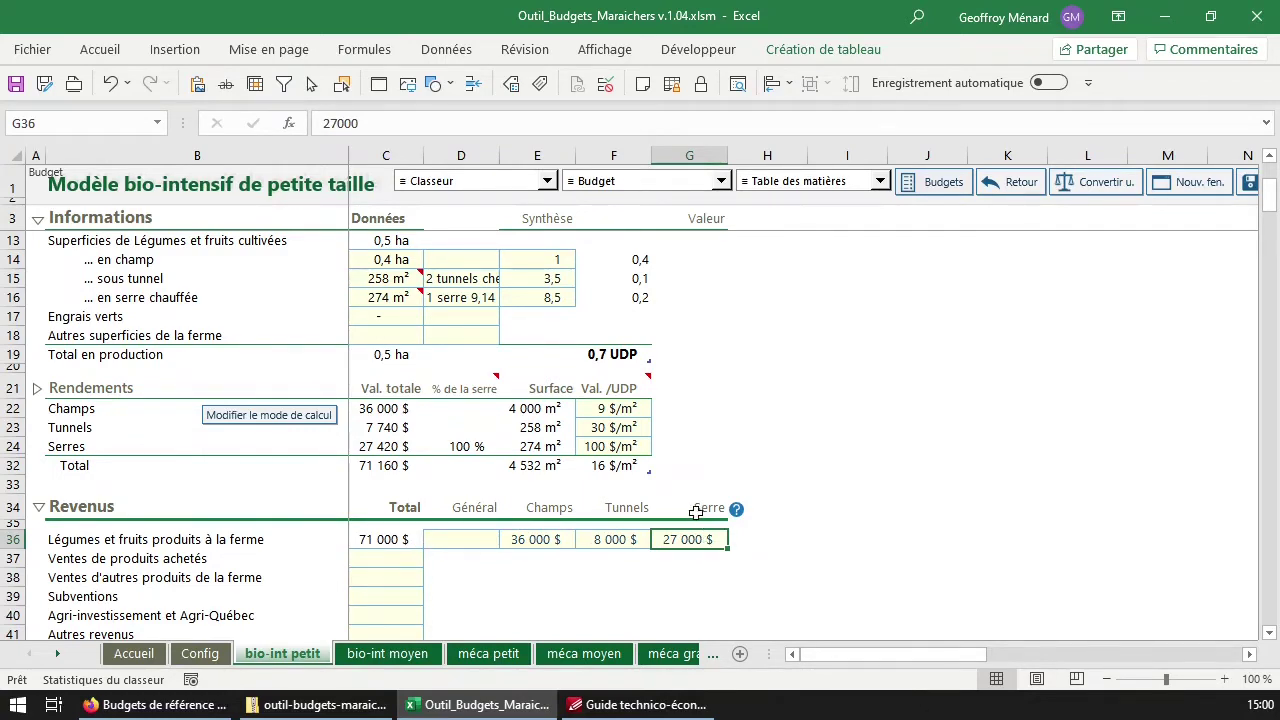
pyautogui.scroll(3, 696, 515)
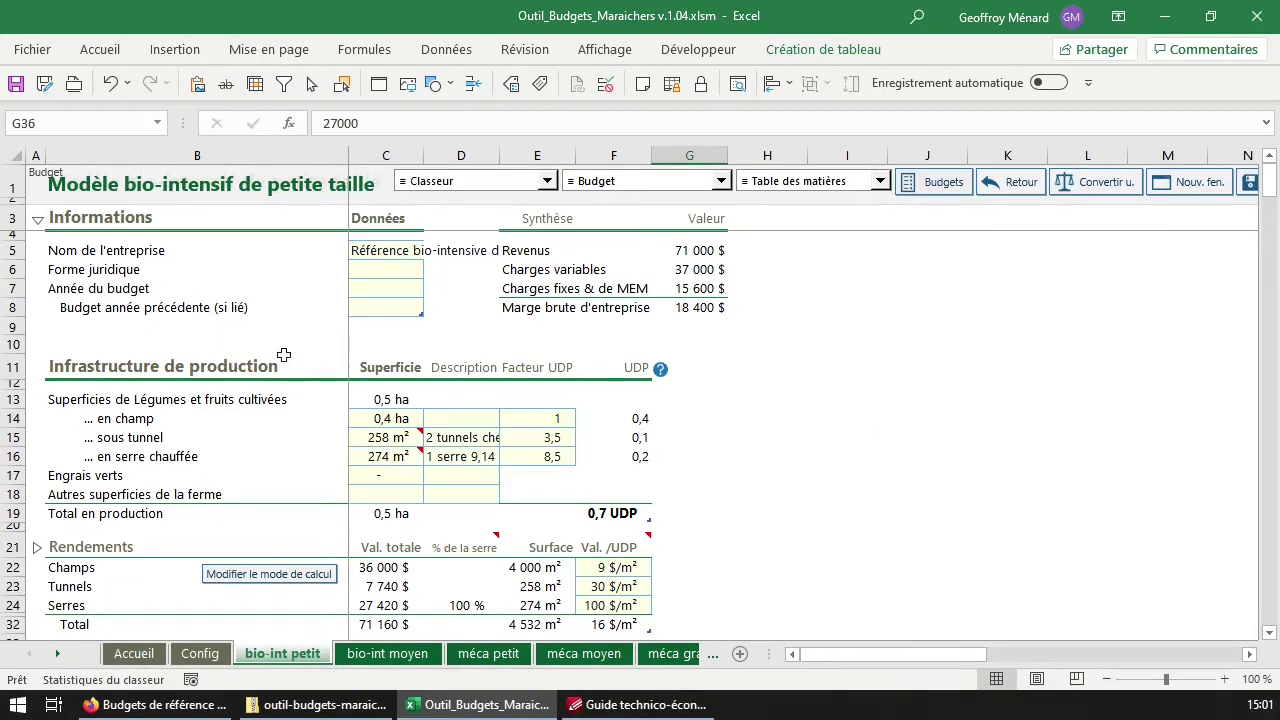
pyautogui.scroll(-6, 340, 508)
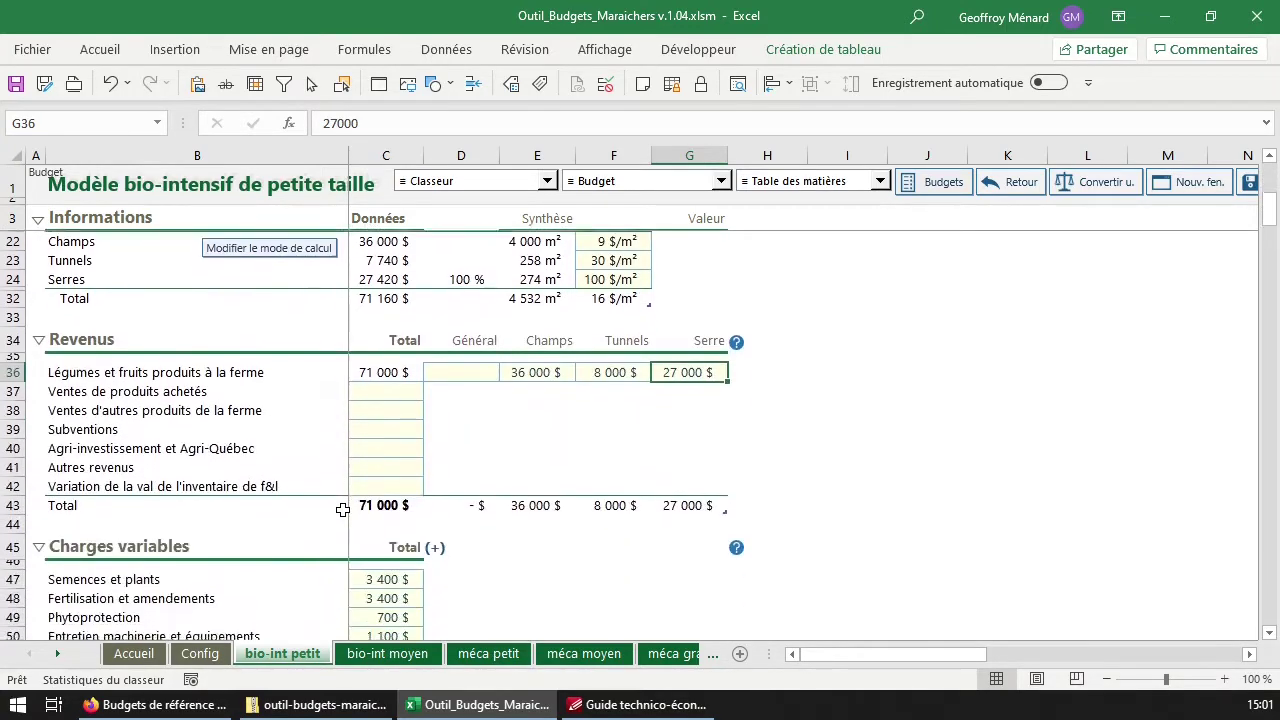
pyautogui.scroll(5, 342, 510)
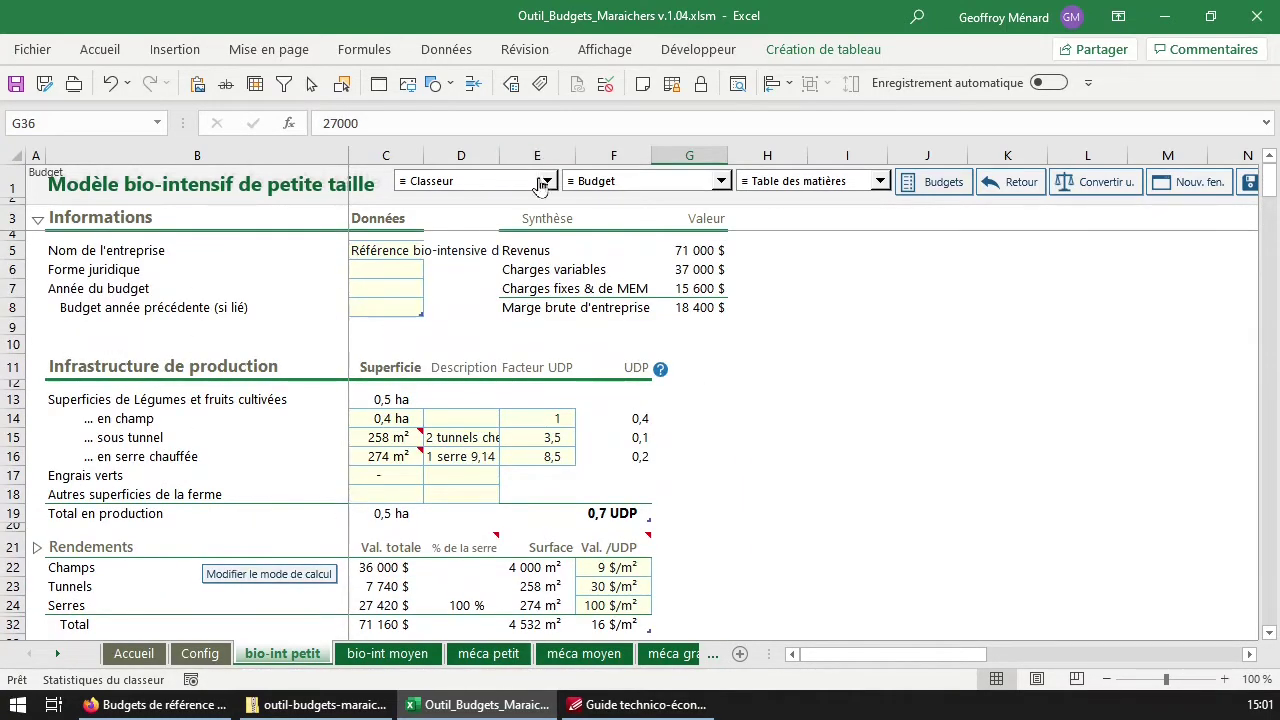
# View the available Budget commands and the sections listed in the table of contents without choosing any
pyautogui.click(672, 185)
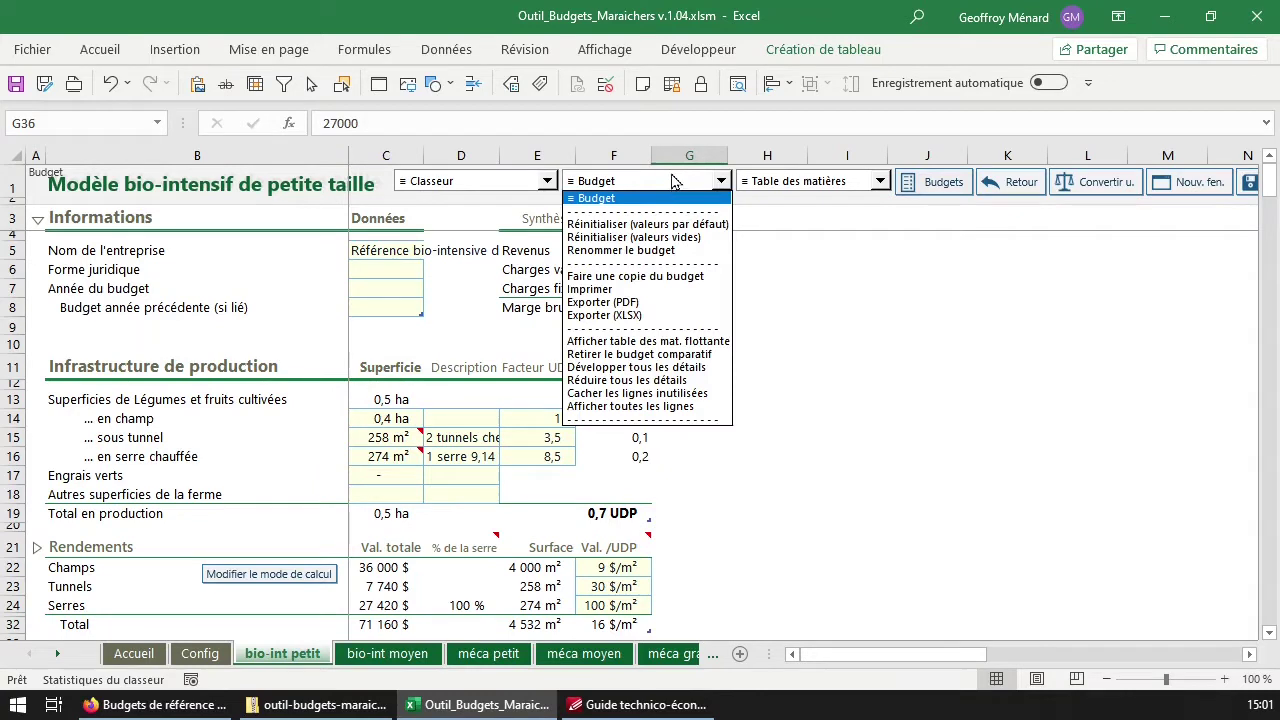
pyautogui.click(698, 198)
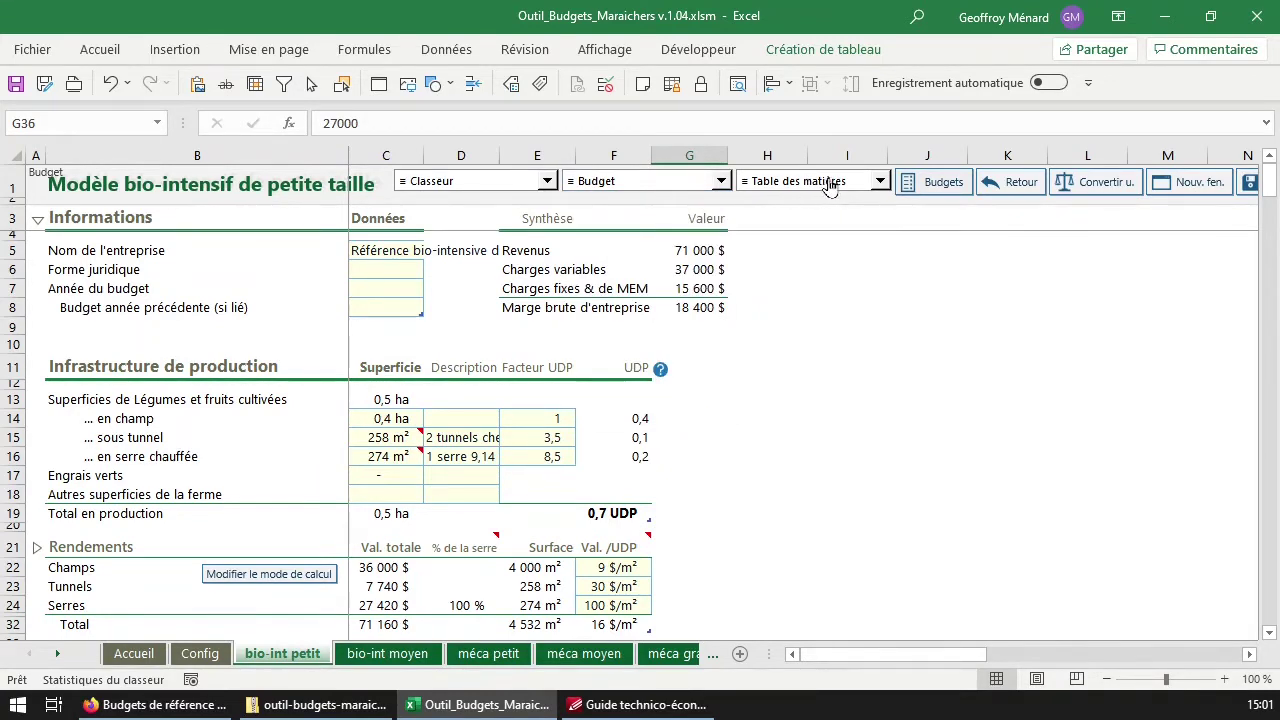
pyautogui.click(828, 188)
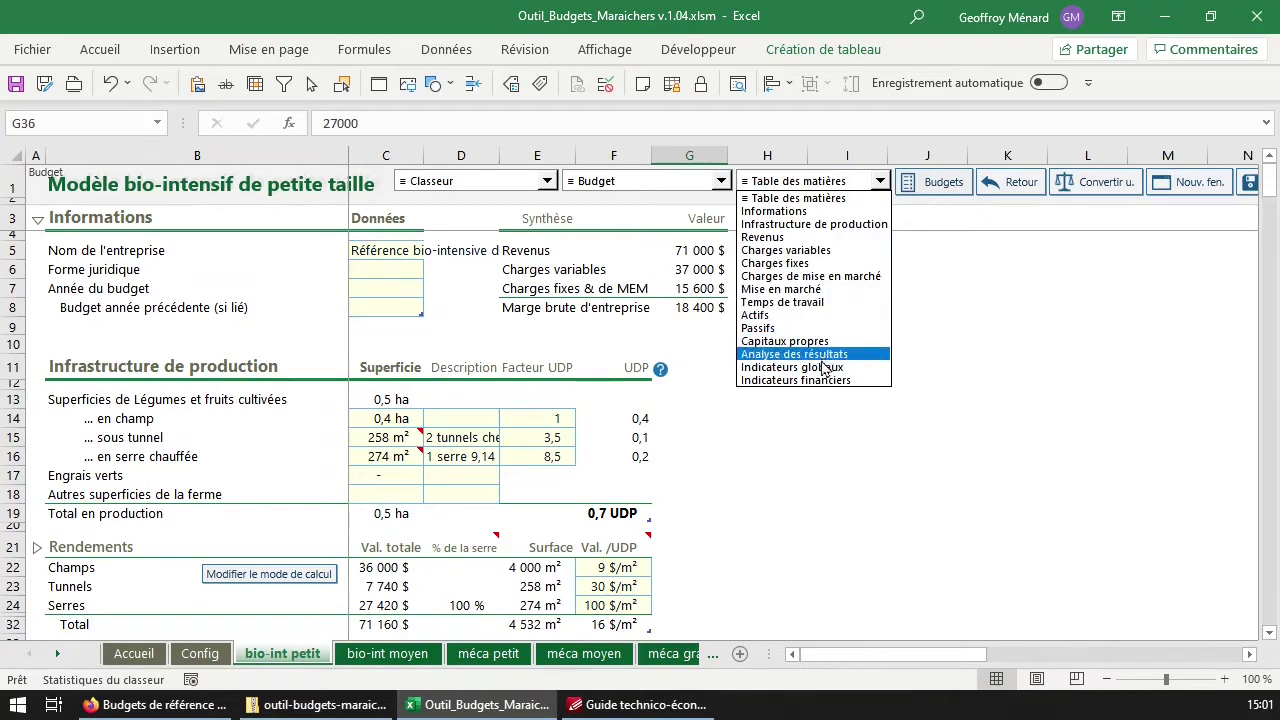
pyautogui.click(841, 196)
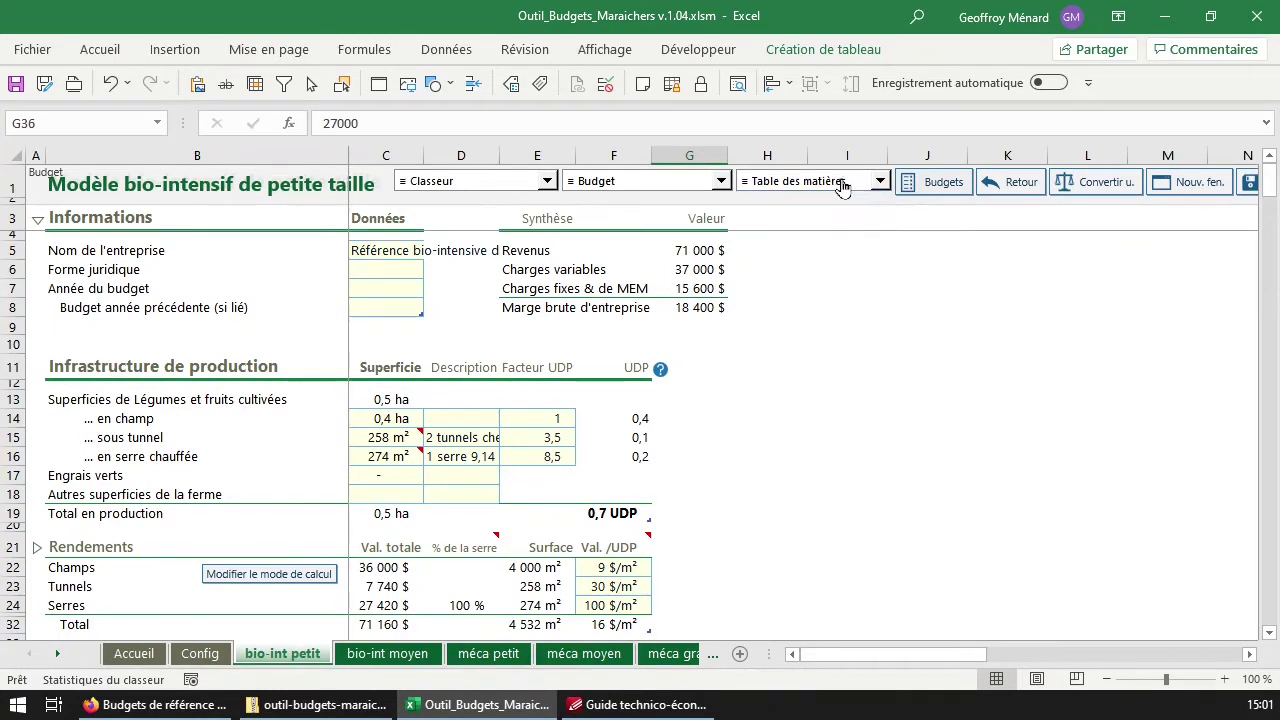
pyautogui.click(848, 189)
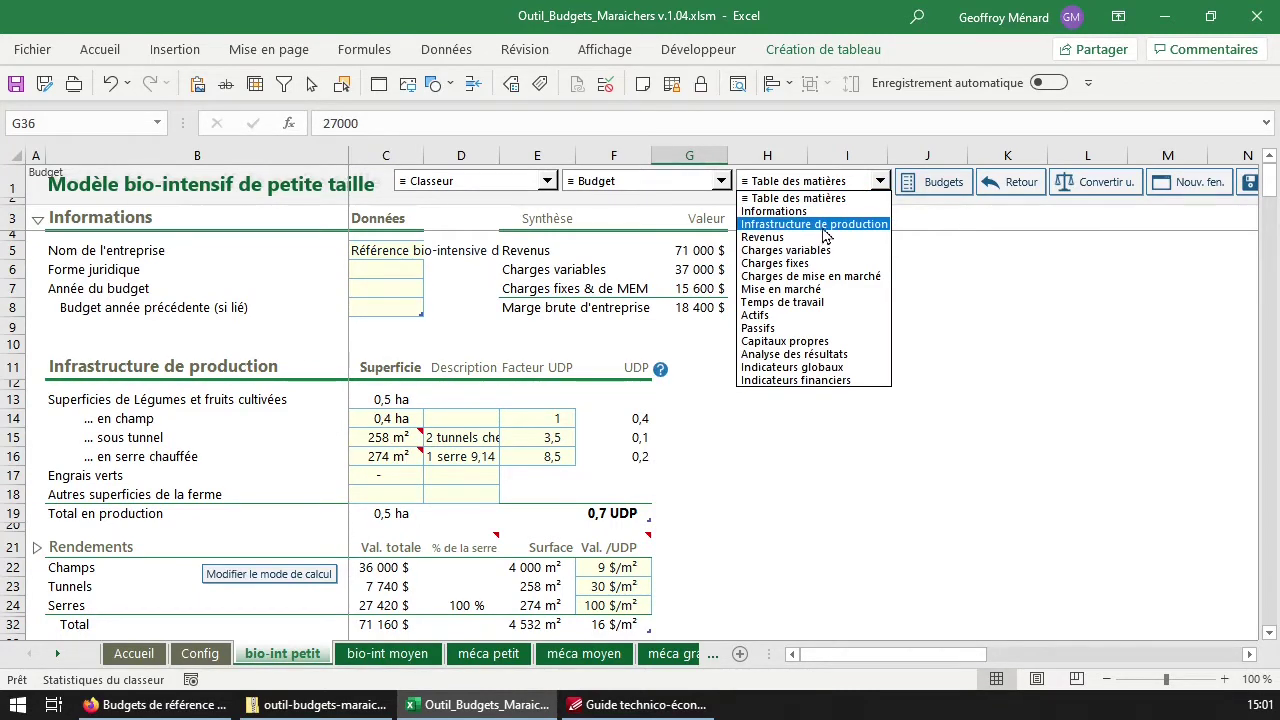
pyautogui.click(832, 197)
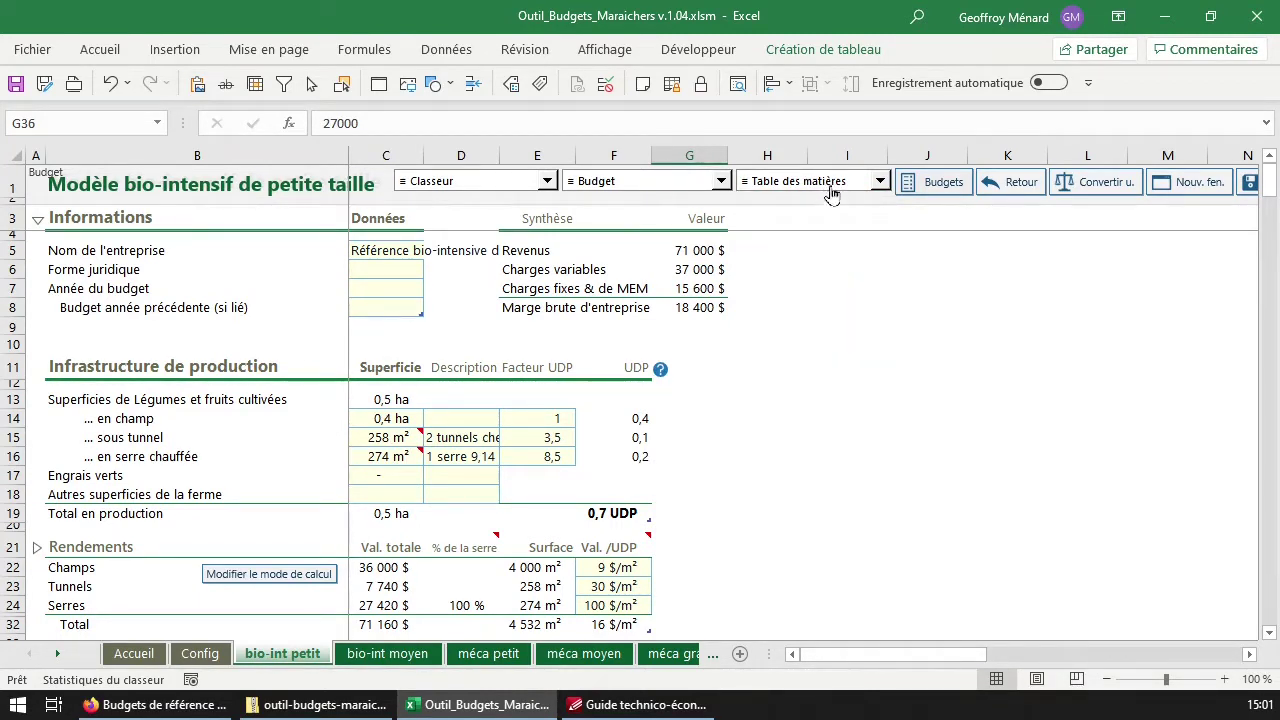
# Configure the table of contents to display in a floating window and position that window on the bio-int petit sheet
pyautogui.click(198, 655)
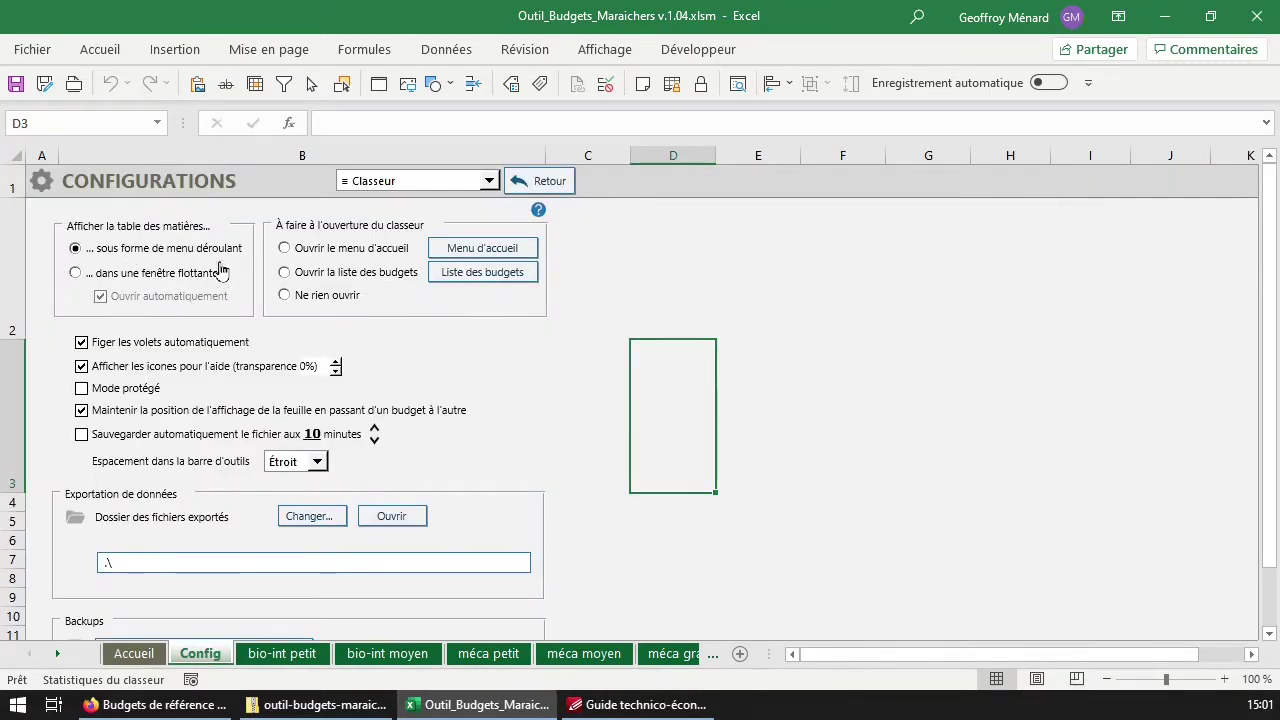
pyautogui.click(139, 276)
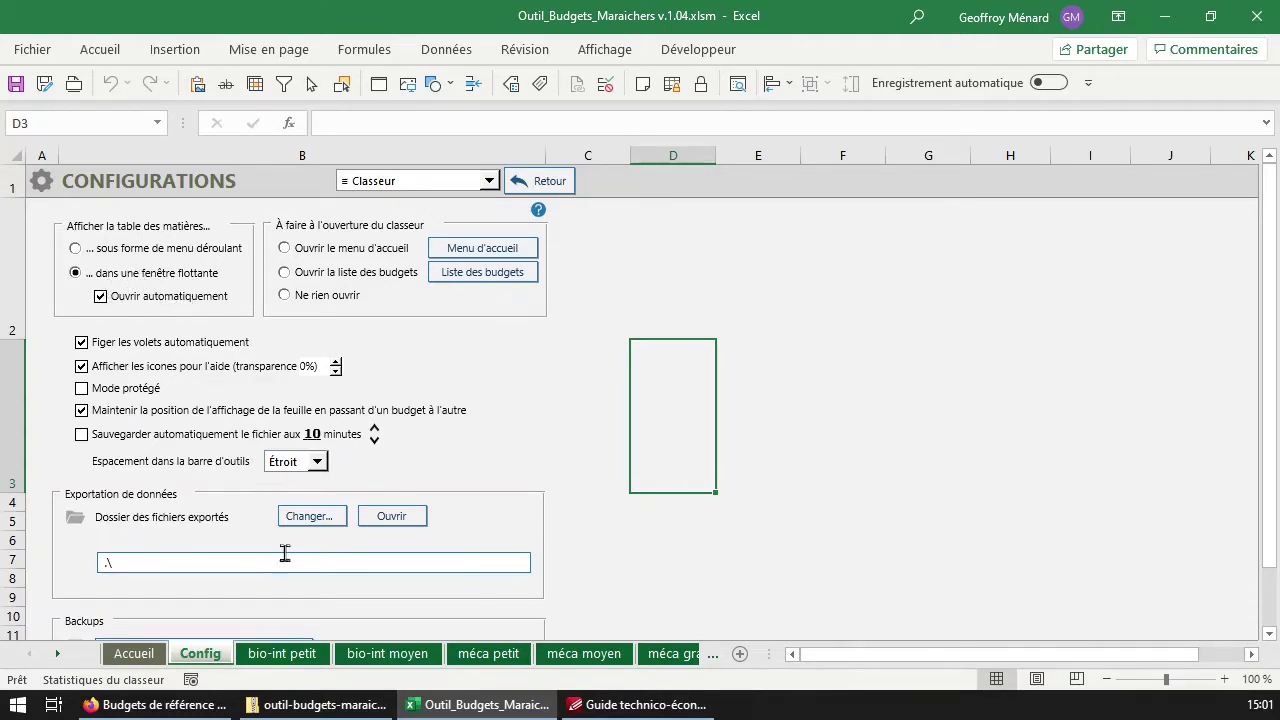
pyautogui.click(282, 653)
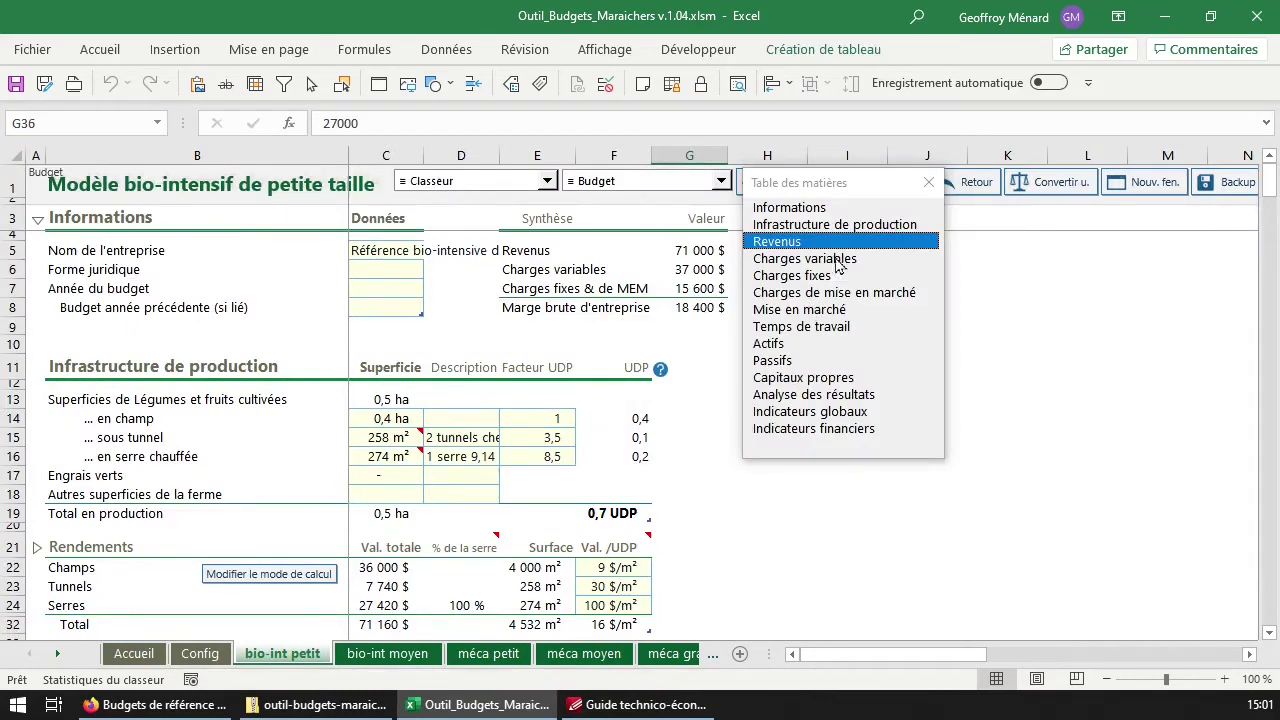
pyautogui.moveTo(841, 183); pyautogui.dragTo(841, 233)
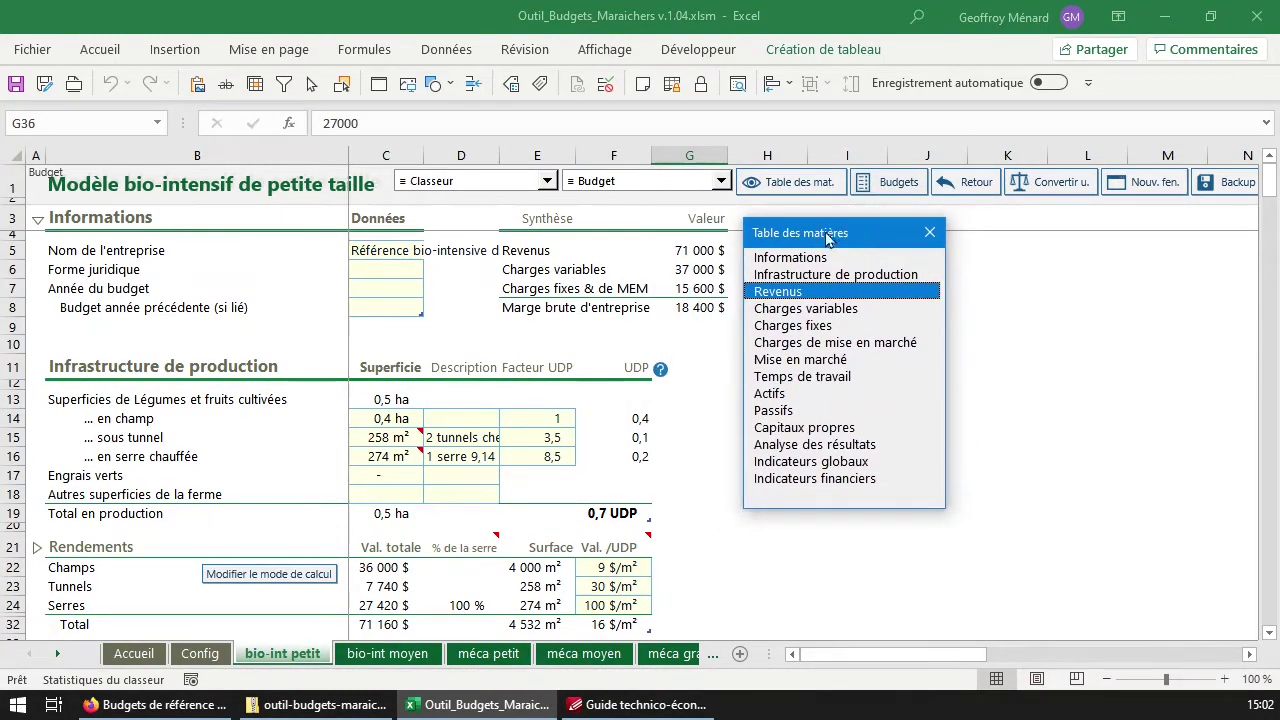
# Go through the budget's sections from Charges variables to Temps de travail using the floating table of contents
pyautogui.click(806, 310)
pyautogui.click(845, 326)
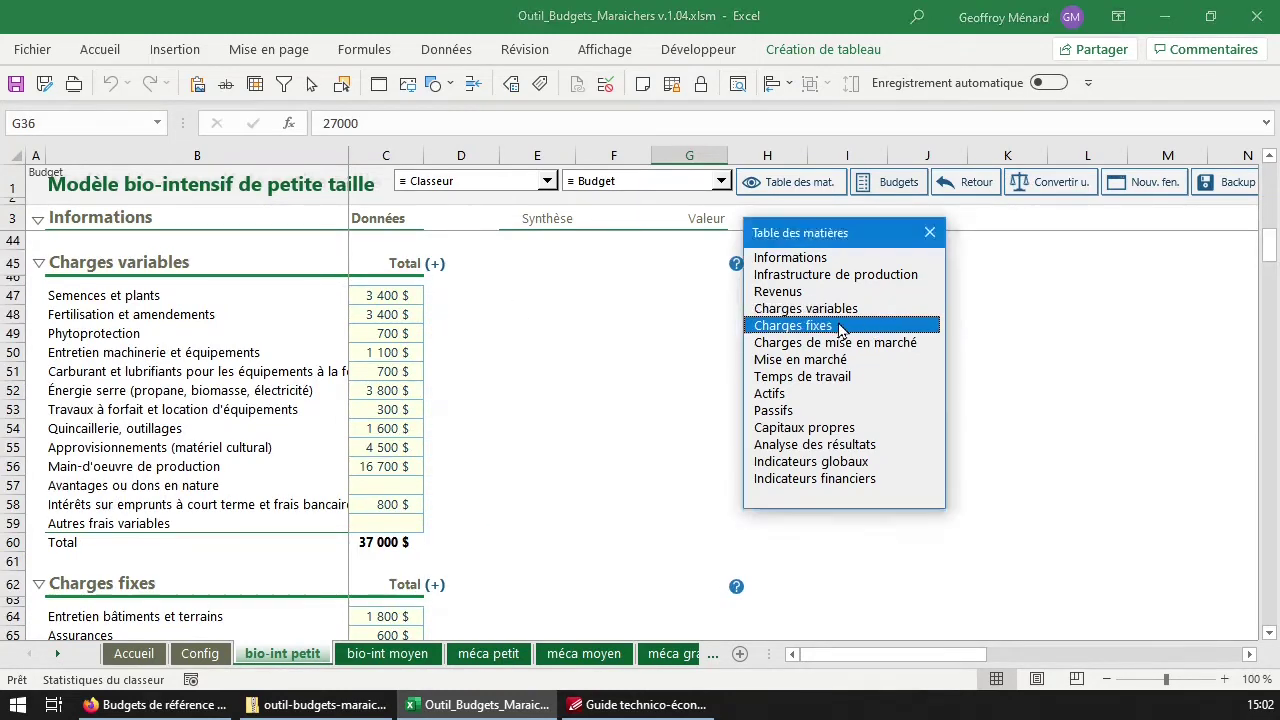
pyautogui.click(845, 344)
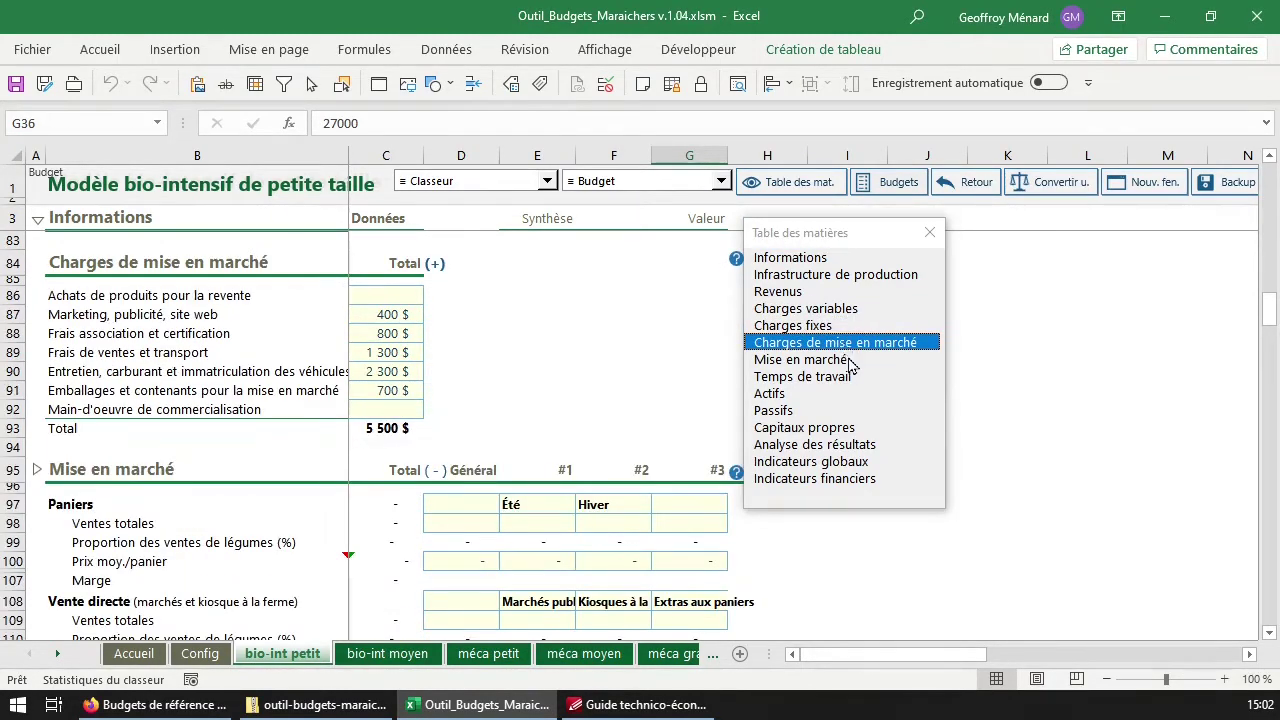
pyautogui.click(848, 360)
pyautogui.click(850, 377)
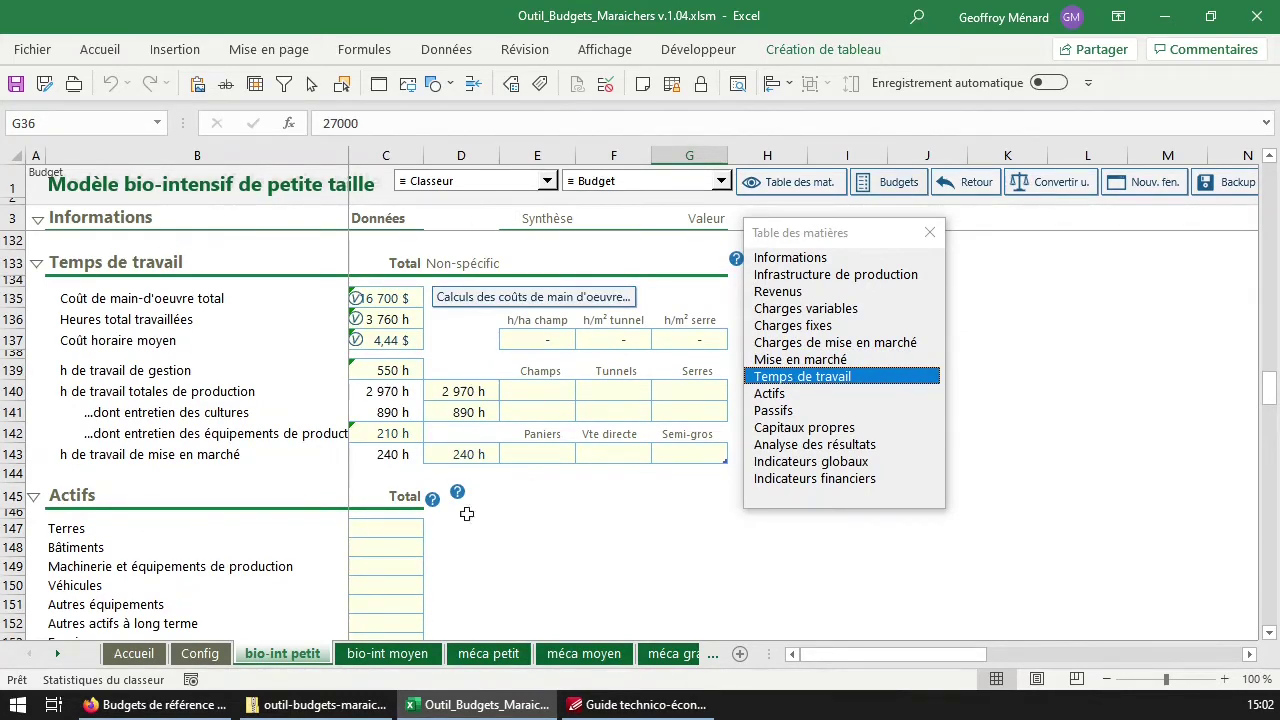
# View the Actifs, Passifs, Capitaux propres and Analyse des résultats sections, then return to Informations
pyautogui.click(813, 394)
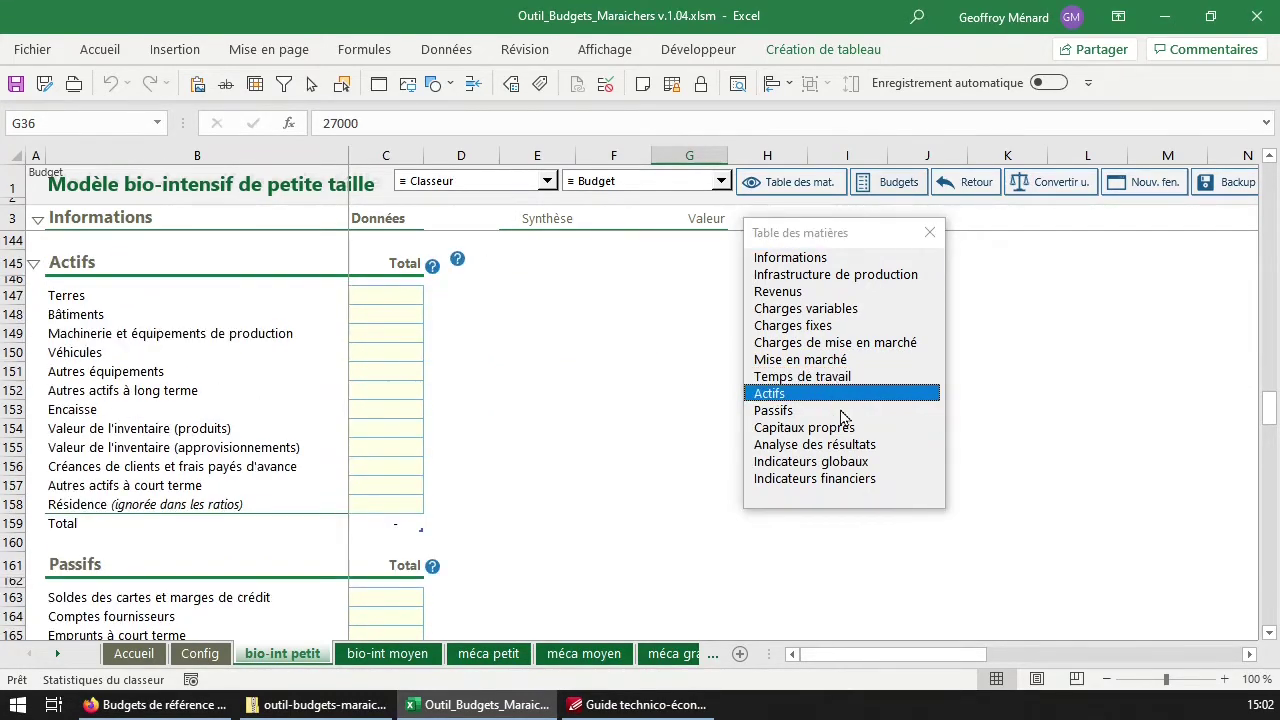
pyautogui.click(840, 411)
pyautogui.click(850, 428)
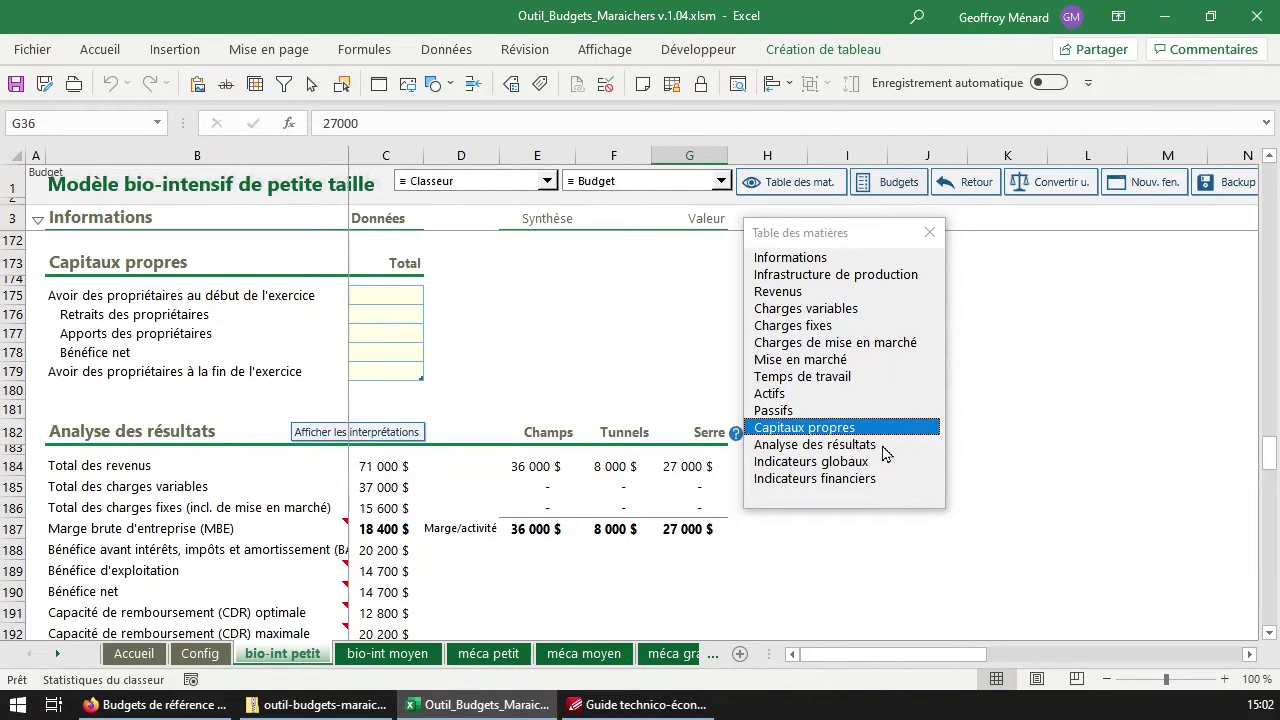
pyautogui.click(884, 454)
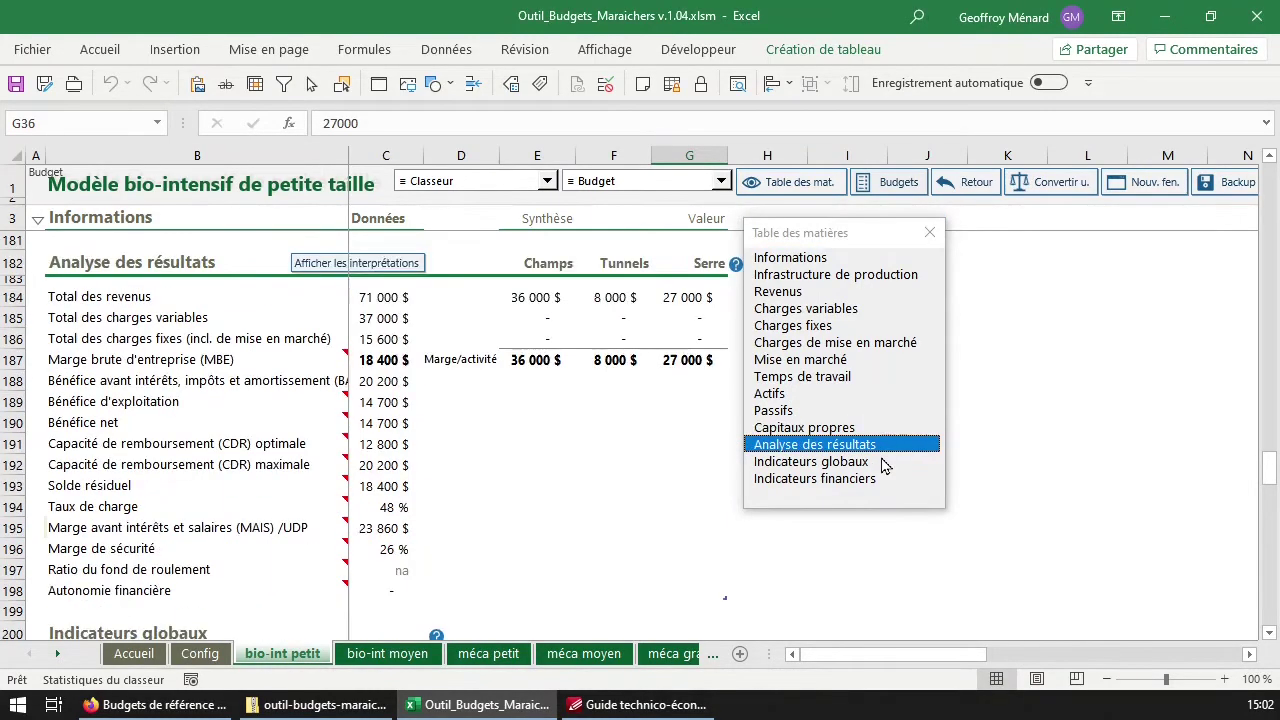
pyautogui.click(858, 264)
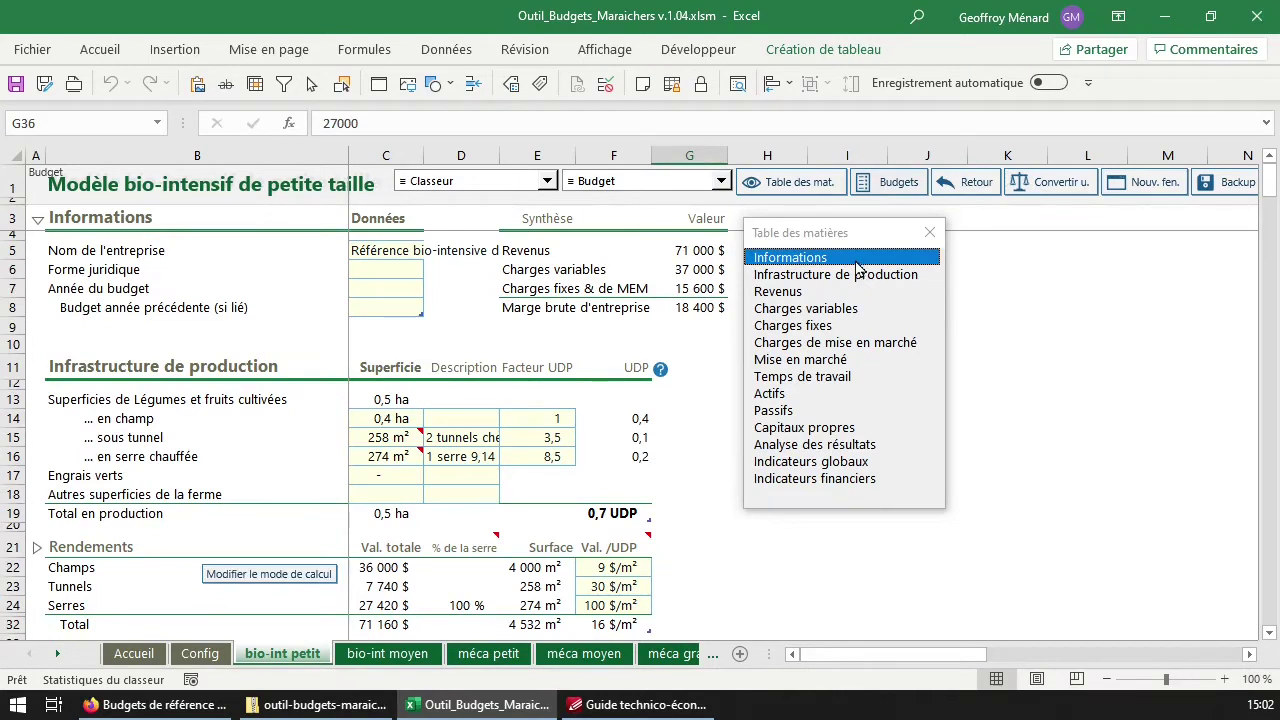
pyautogui.moveTo(840, 241); pyautogui.dragTo(883, 243)
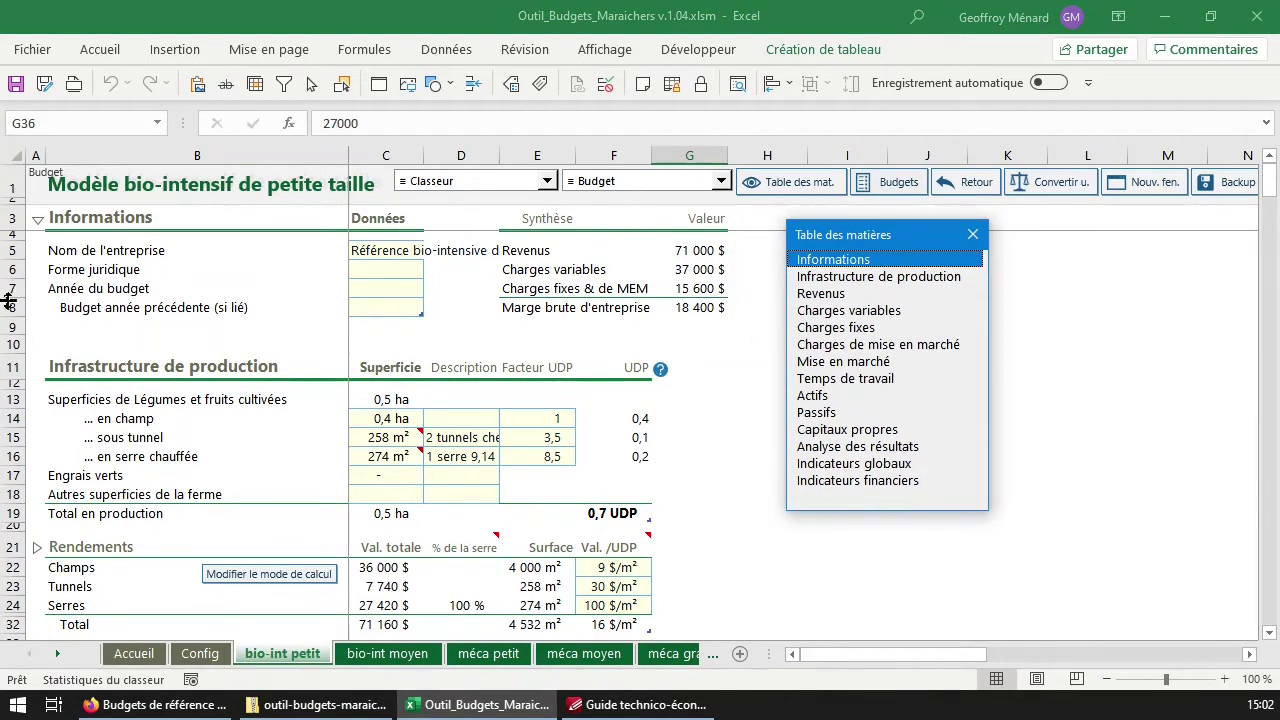
# View the company name cell and the budget title's renaming dialog, leaving the title unchanged
pyautogui.click(406, 259)
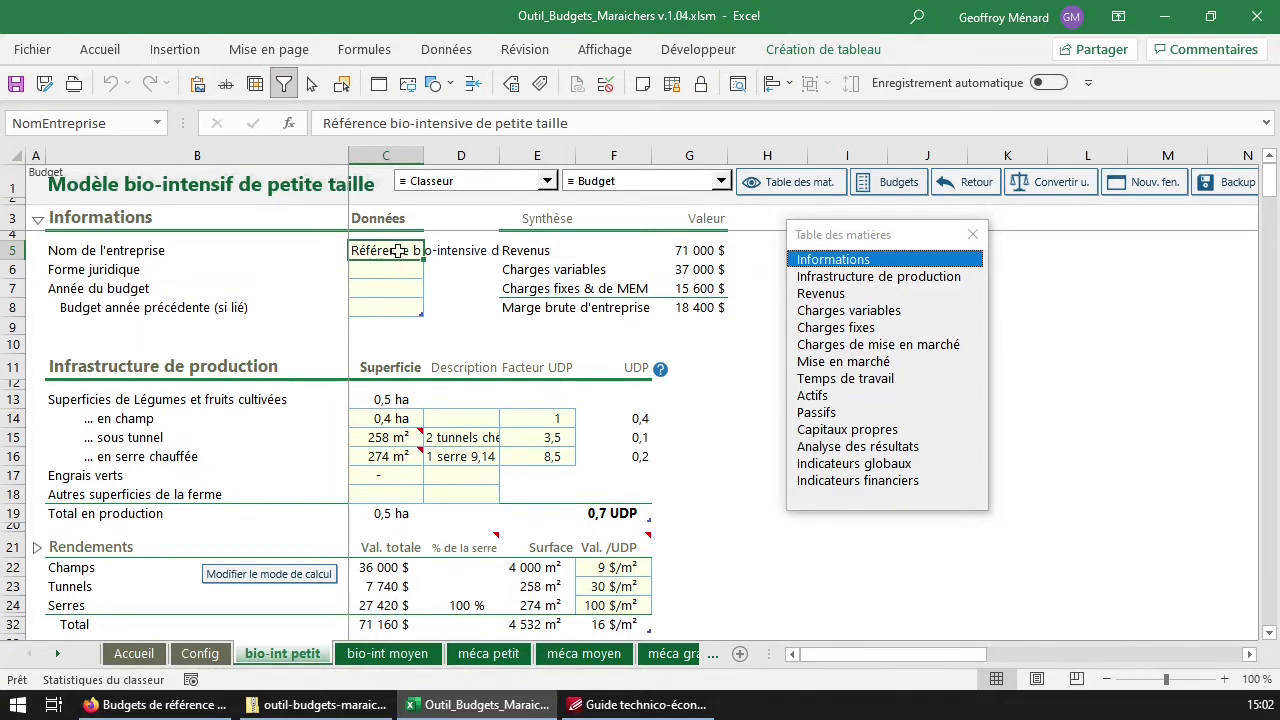
pyautogui.click(178, 184)
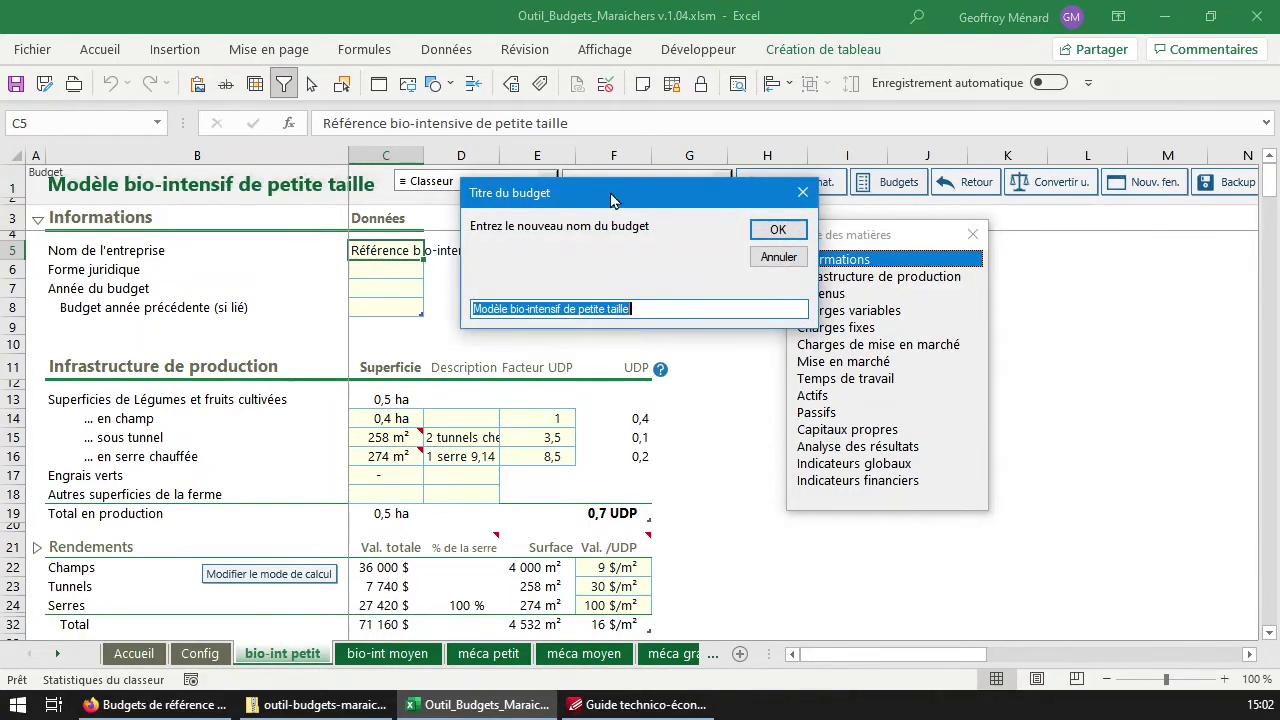
pyautogui.moveTo(610, 200); pyautogui.dragTo(446, 222)
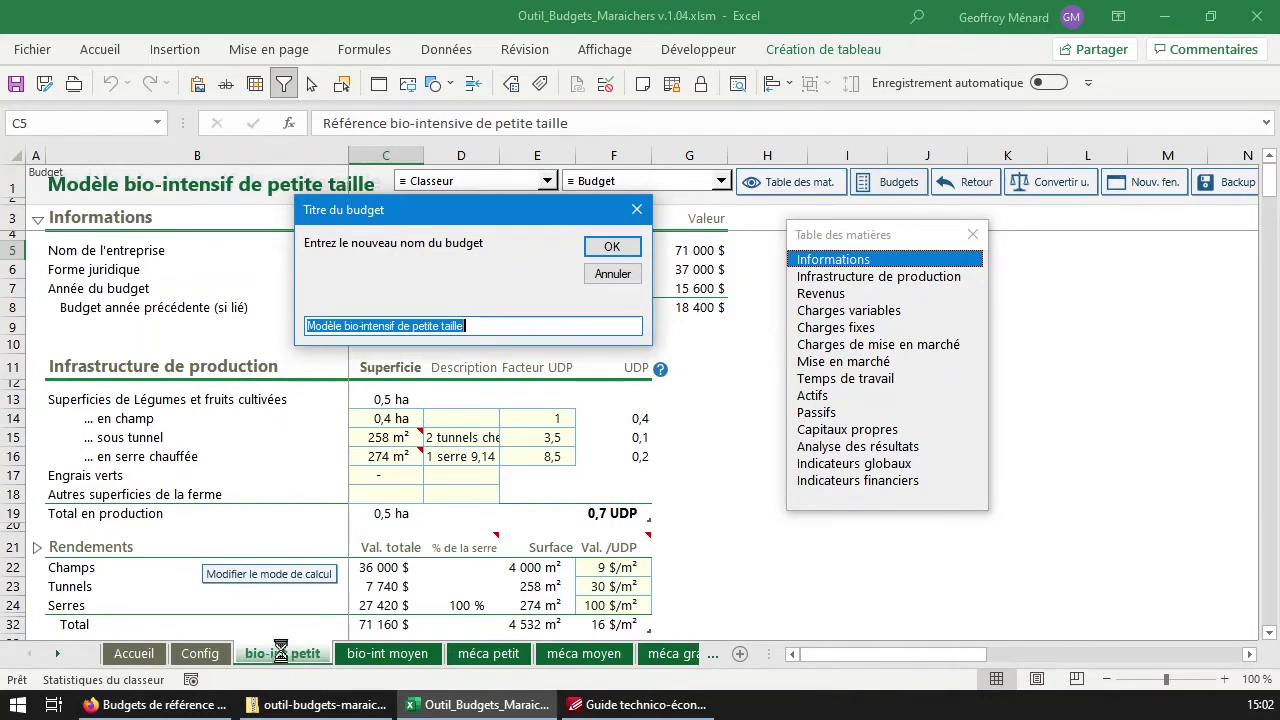
pyautogui.click(610, 274)
# View the list of budgets with their sheet names, then close it without opening any budget
pyautogui.click(893, 182)
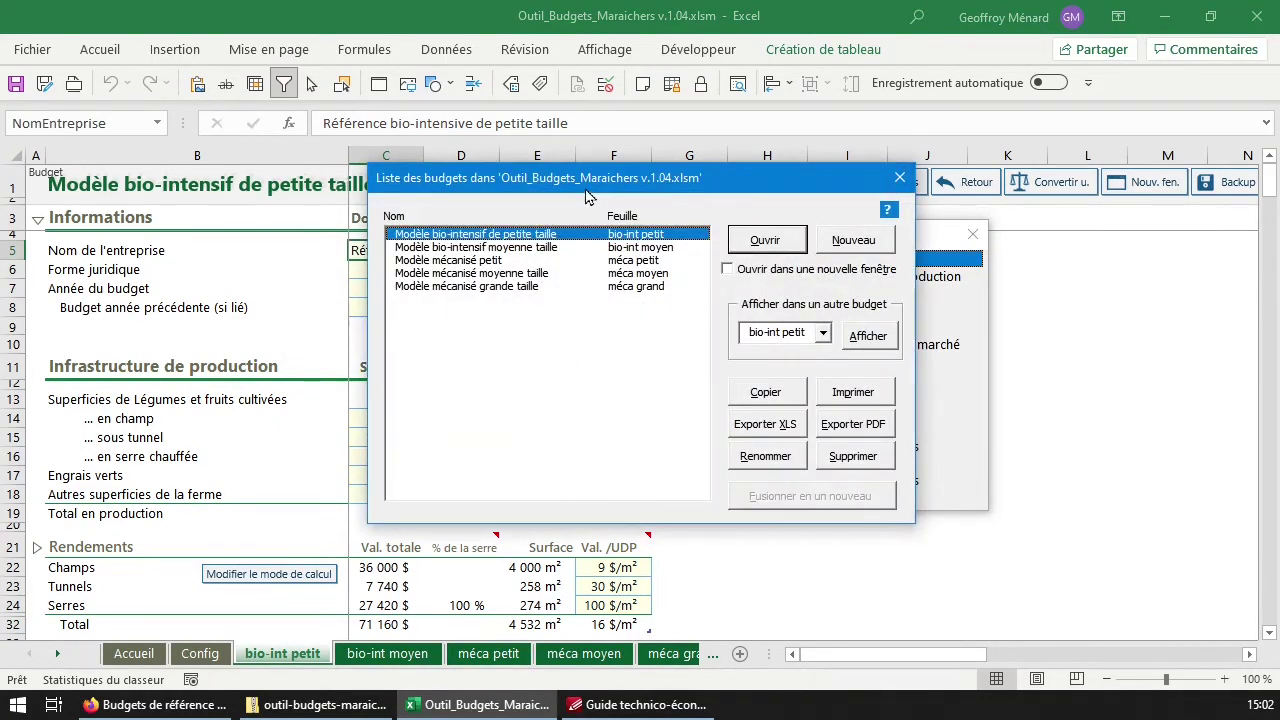
pyautogui.moveTo(587, 195); pyautogui.dragTo(372, 242)
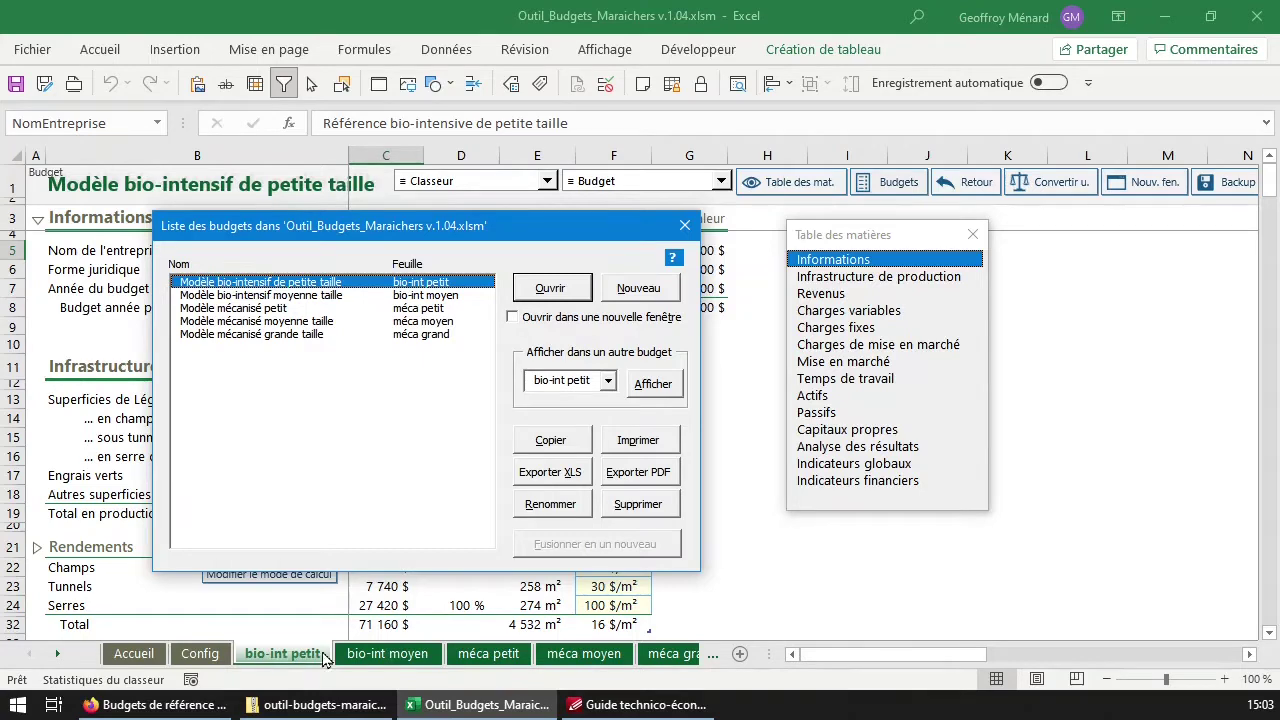
pyautogui.click(684, 227)
# View the available Forme juridique options without choosing one, then go to the Année du budget cell
pyautogui.click(380, 268)
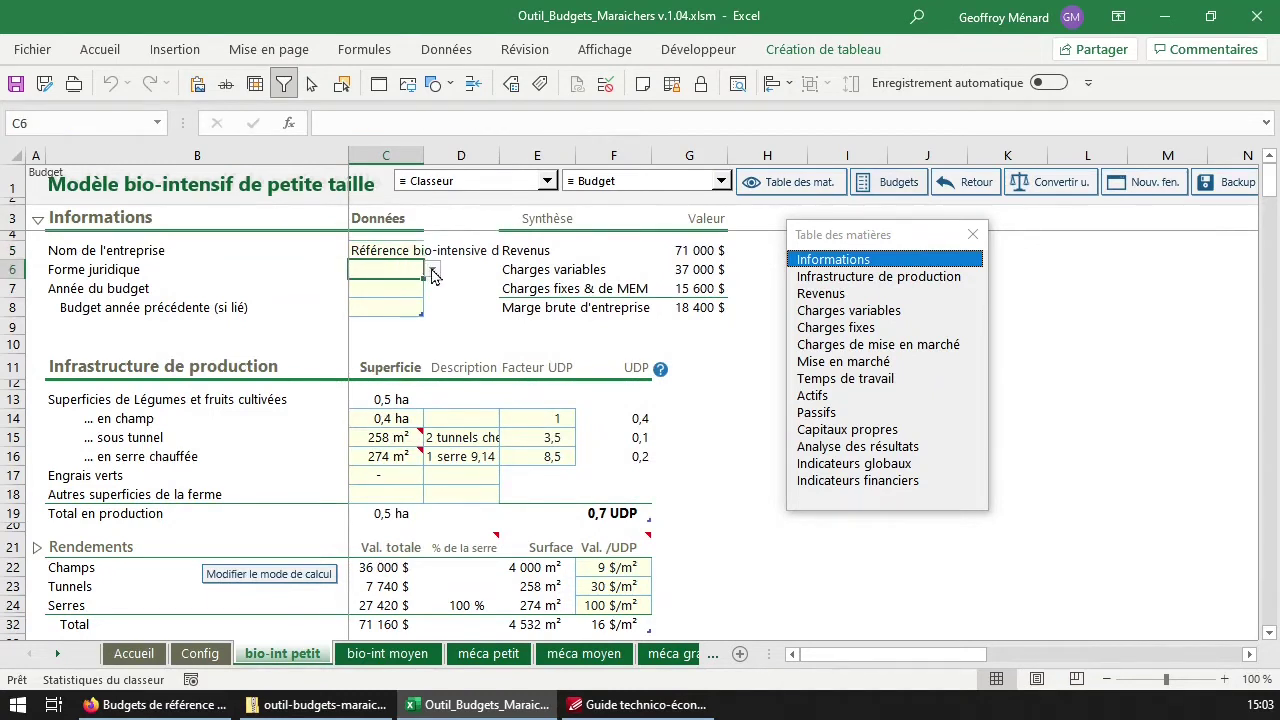
pyautogui.click(431, 269)
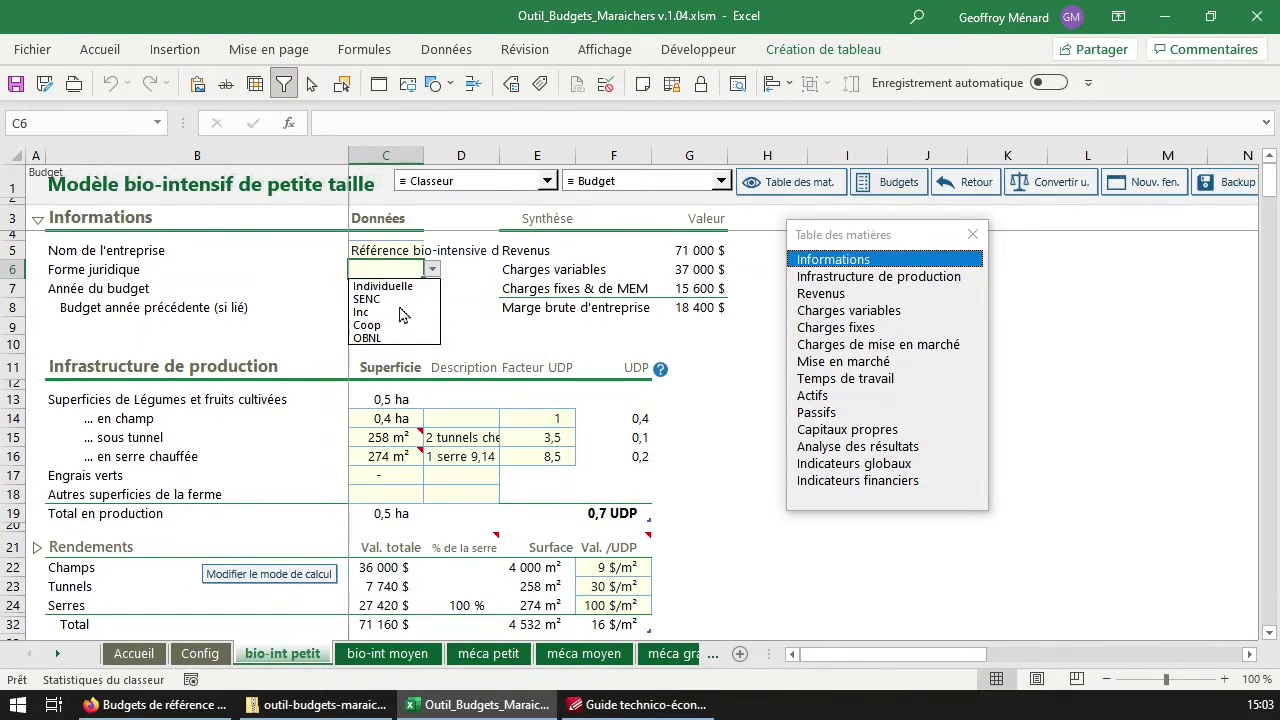
pyautogui.press('Escape')
pyautogui.click(401, 289)
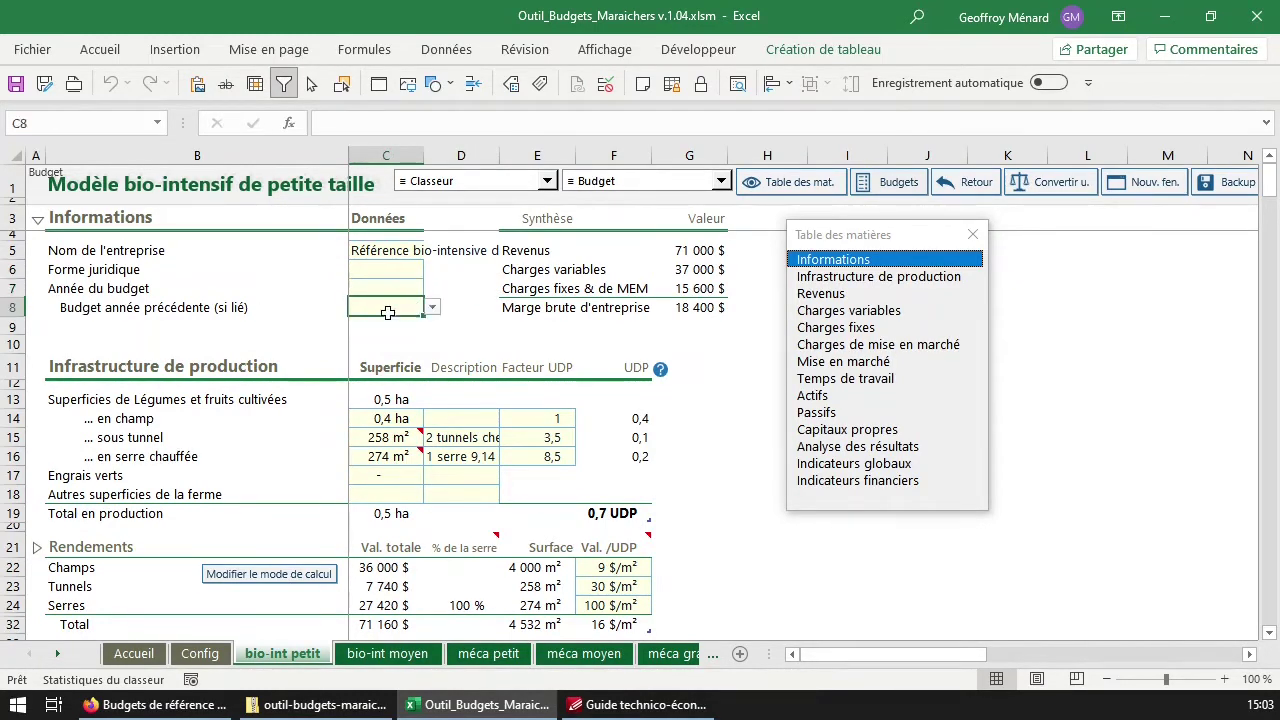
# Try to set bio-int petit as the linked Budget année précédente on its own sheet
pyautogui.click(406, 309)
pyautogui.click(431, 308)
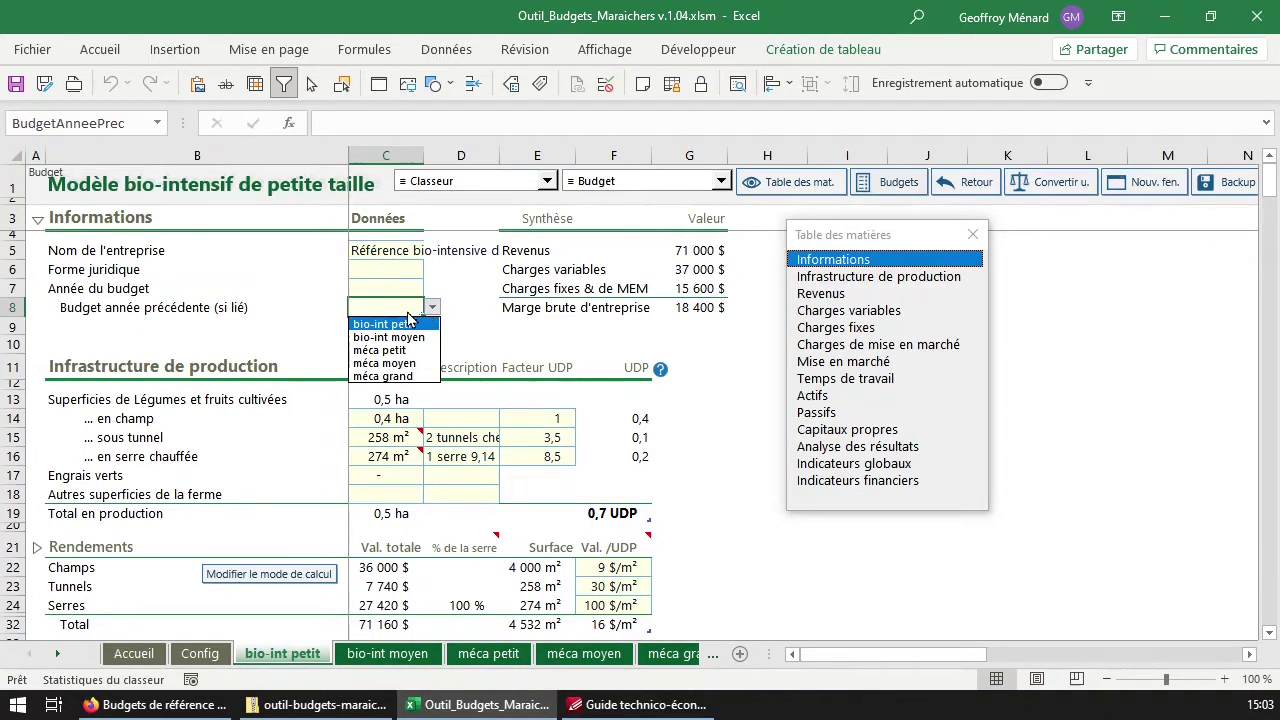
pyautogui.click(400, 323)
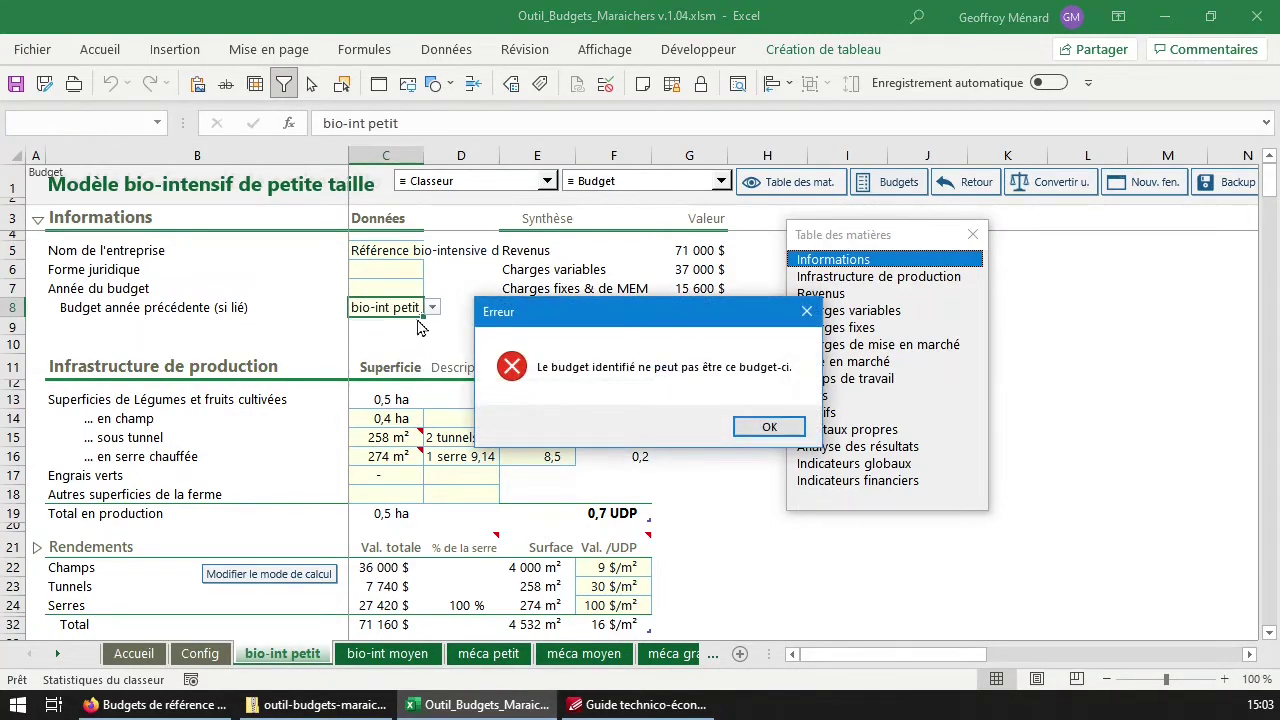
pyautogui.click(771, 428)
# Set Budget année précédente to bio-int moyen, declining to link the superficies, the rendements and the opening owners' equity
pyautogui.click(432, 307)
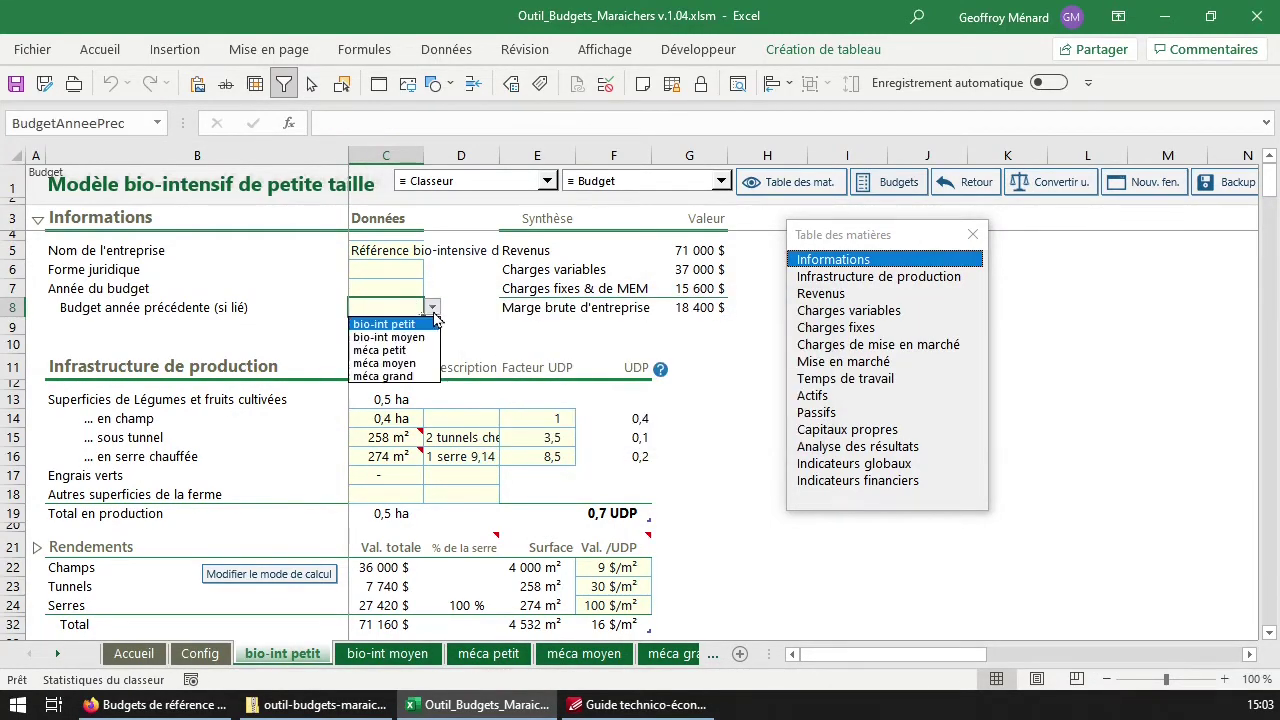
pyautogui.click(404, 338)
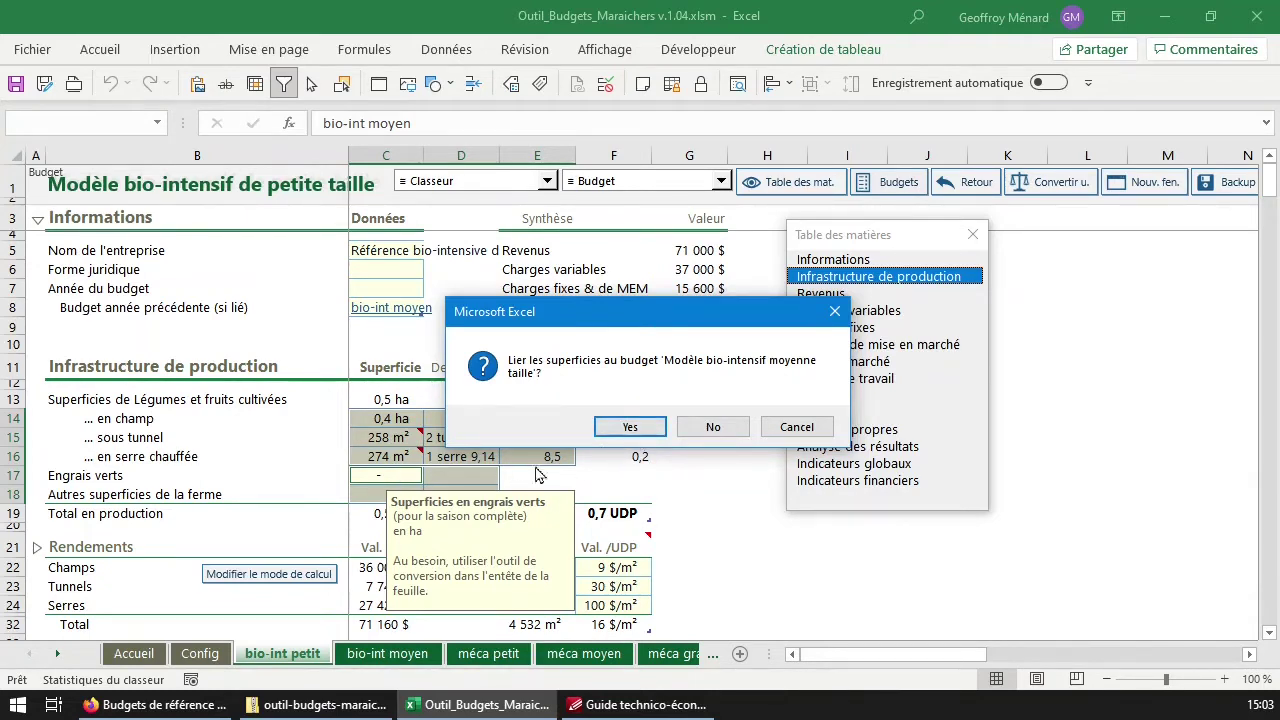
pyautogui.click(716, 428)
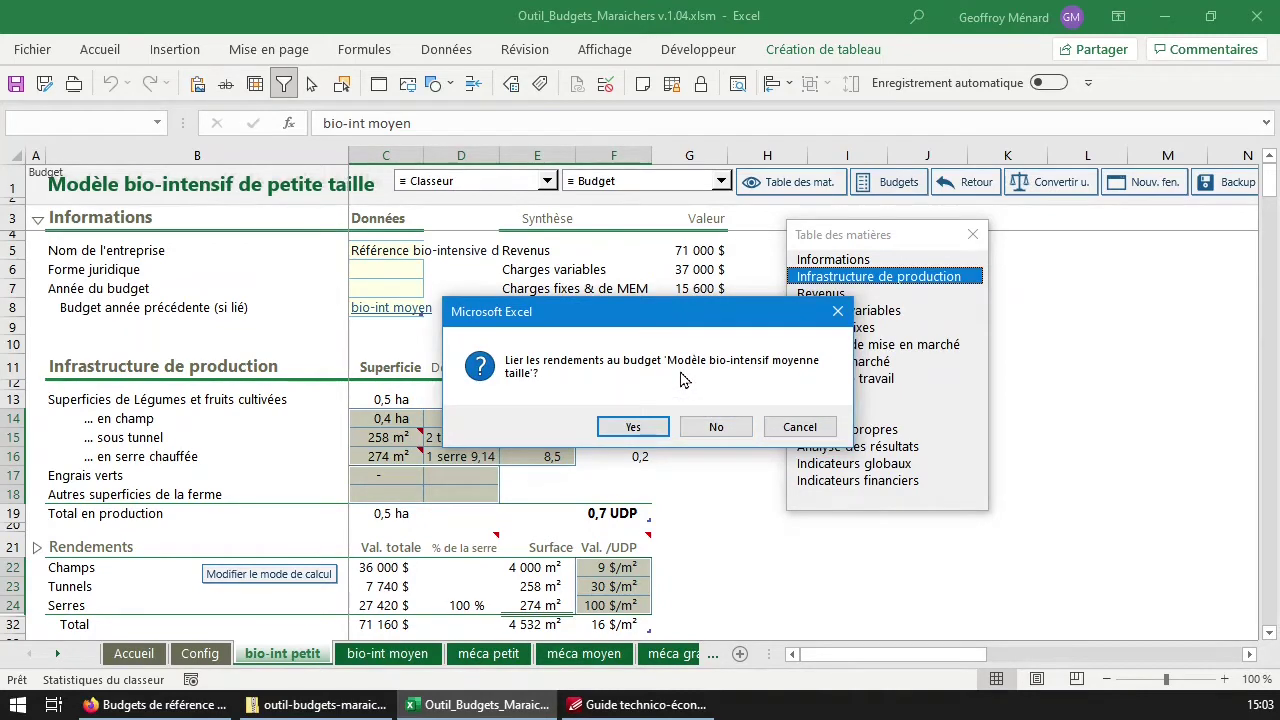
pyautogui.click(722, 432)
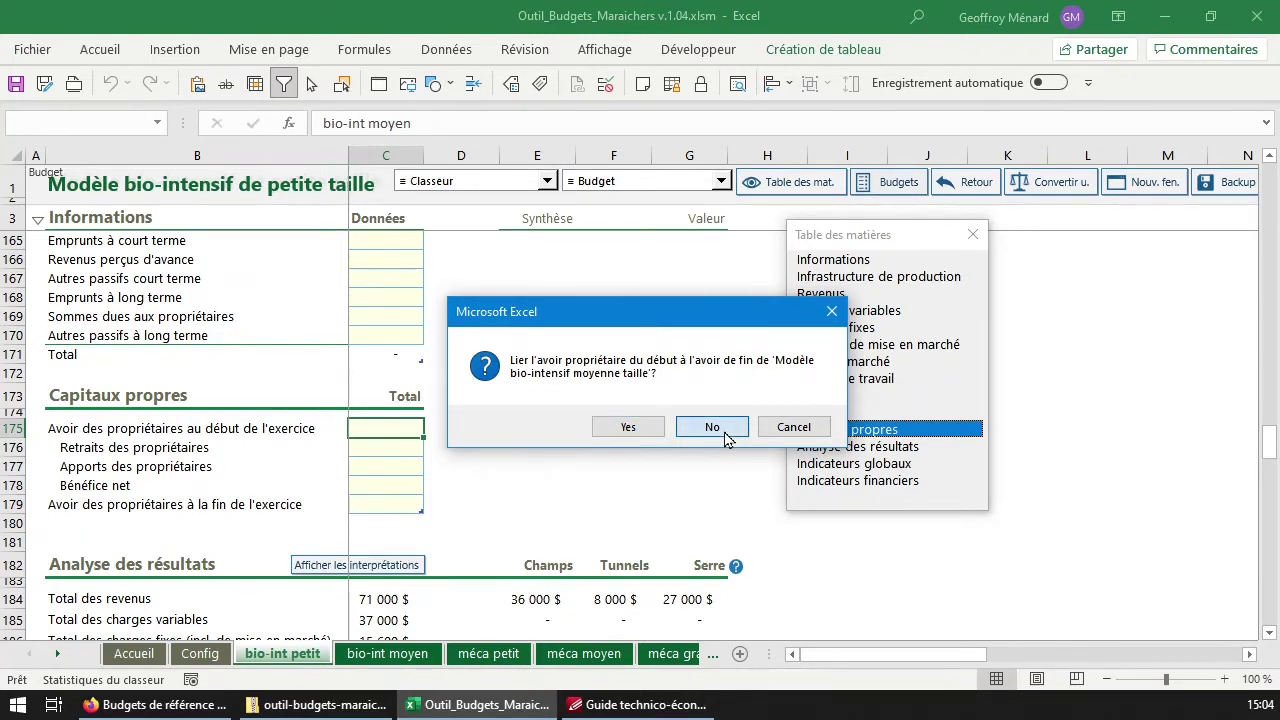
pyautogui.click(725, 438)
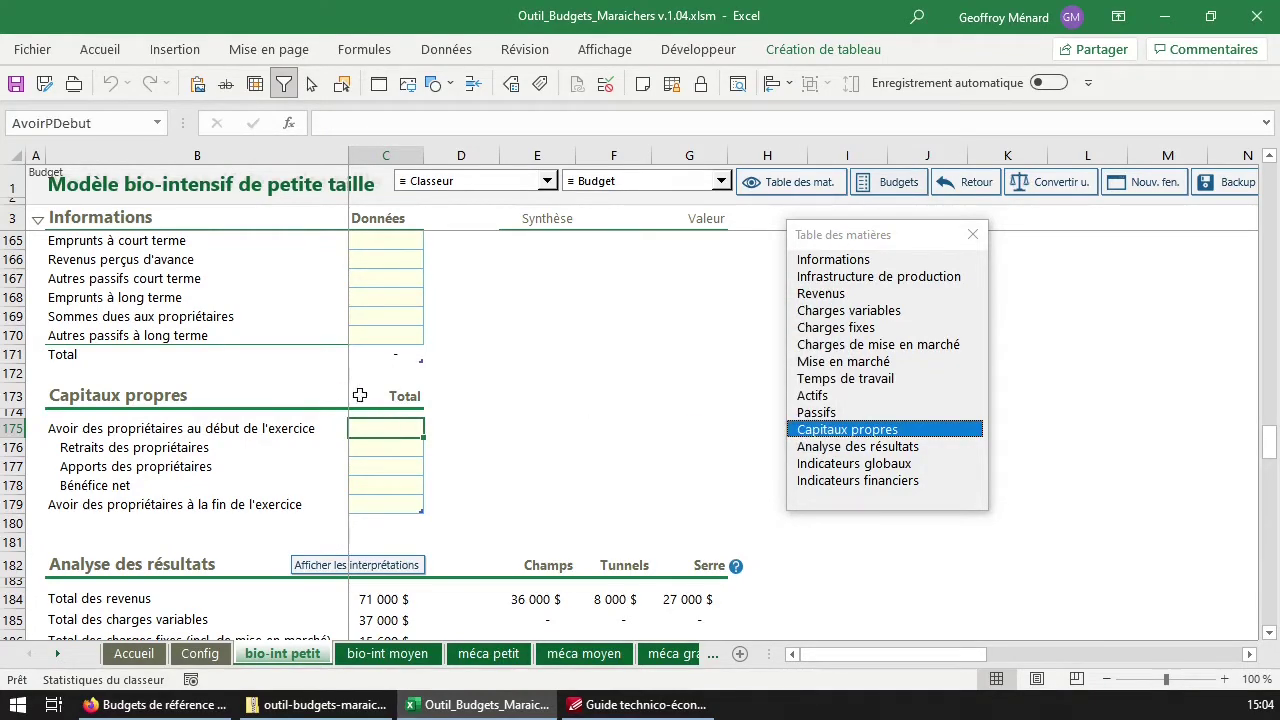
# Return to the Informations section and examine the Synthèse values from Revenus to Marge brute d'entreprise
pyautogui.click(866, 261)
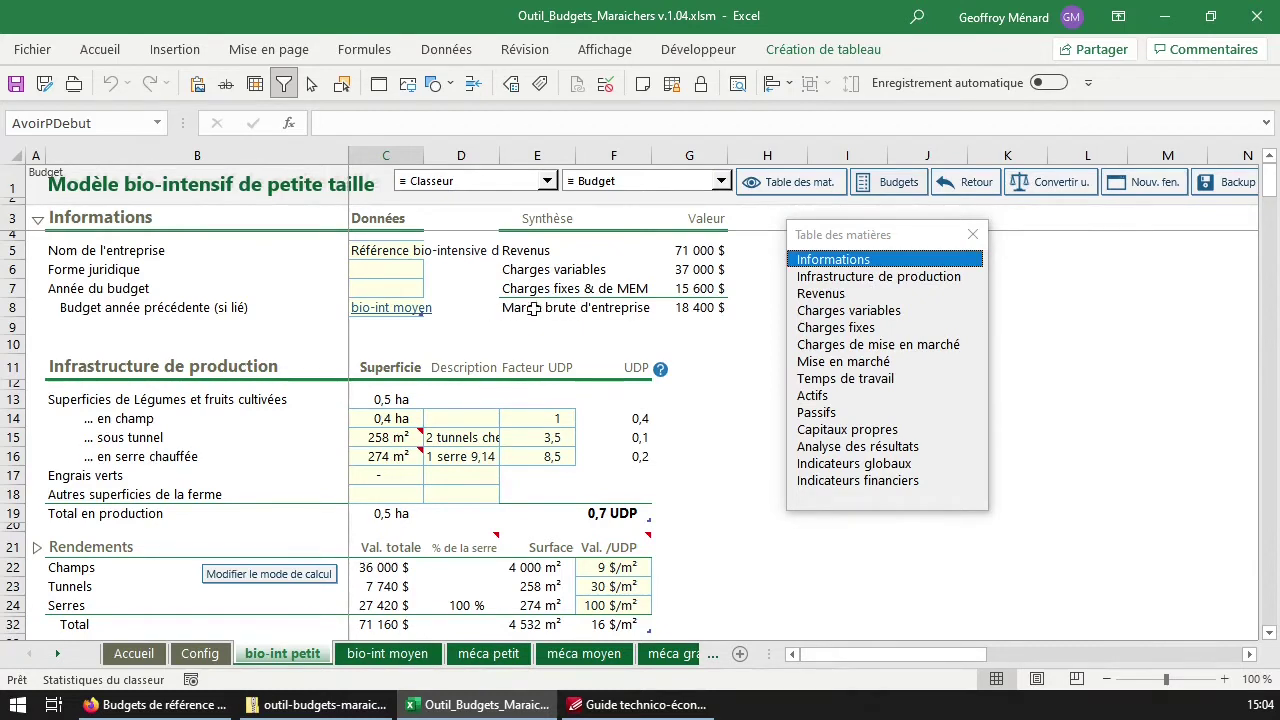
pyautogui.moveTo(712, 306); pyautogui.dragTo(683, 256)
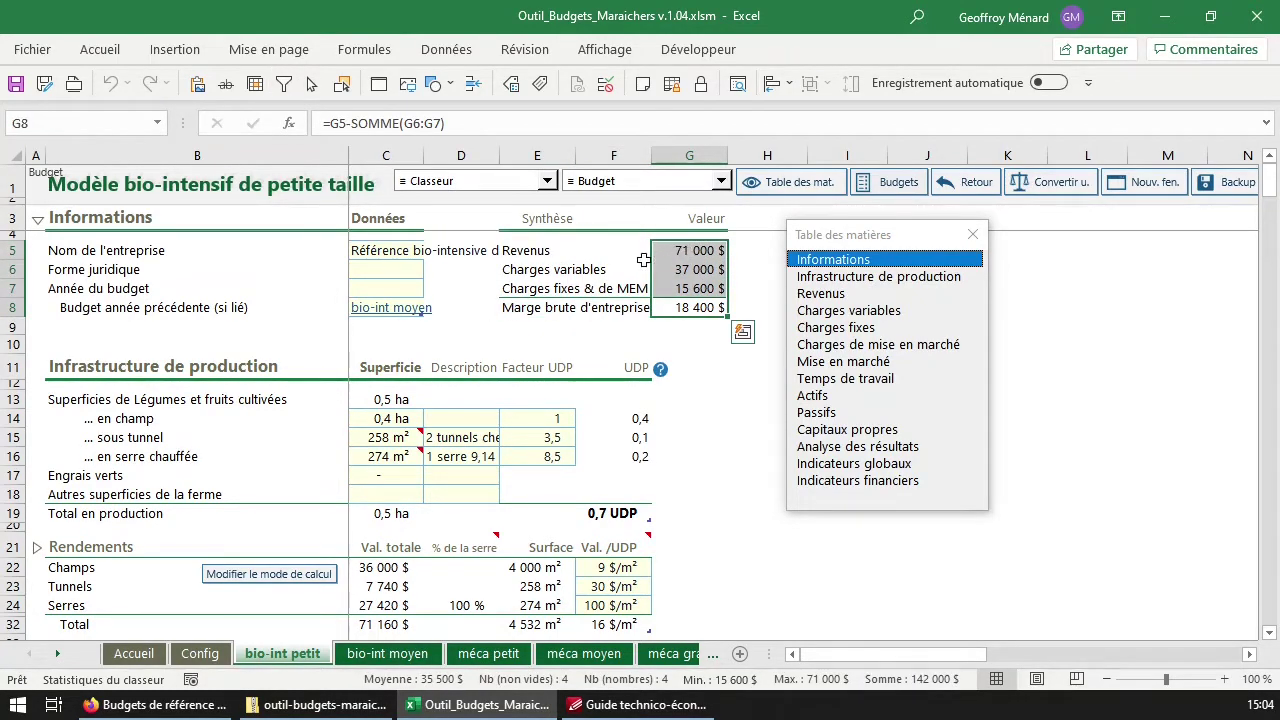
pyautogui.click(688, 308)
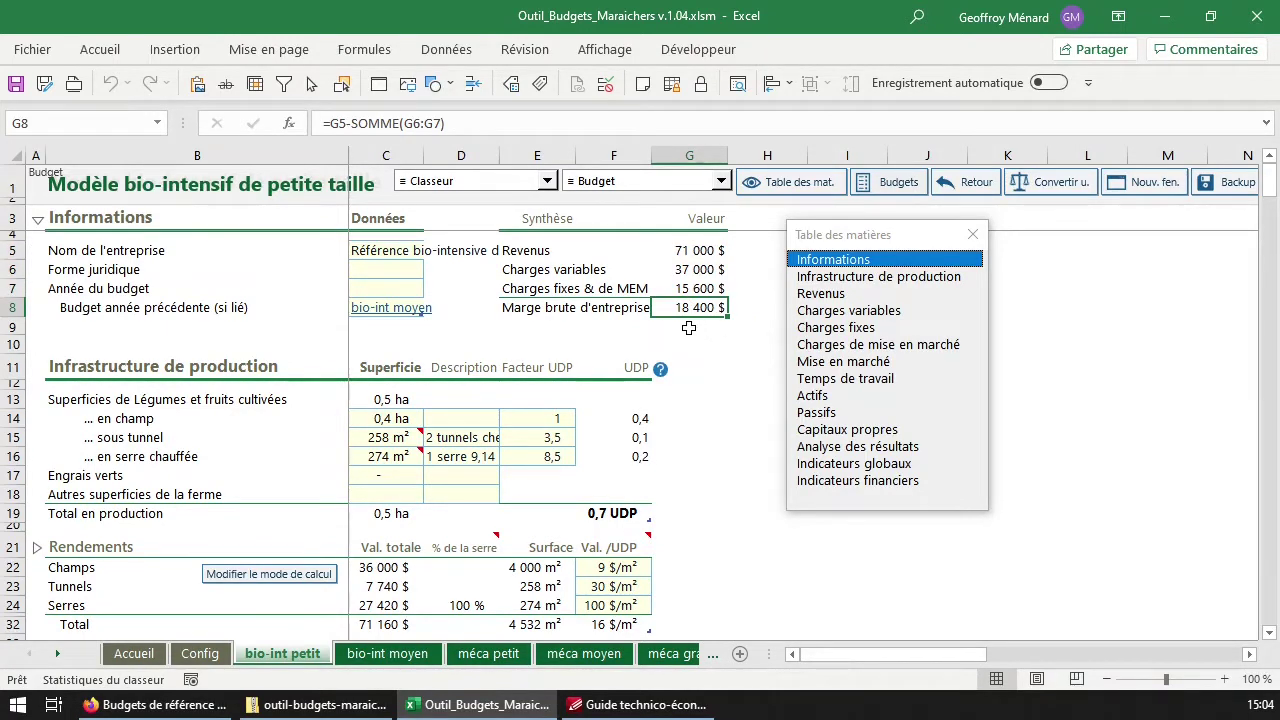
# Examine the Infrastructure de production section and the Rendements table beneath it
pyautogui.click(217, 366)
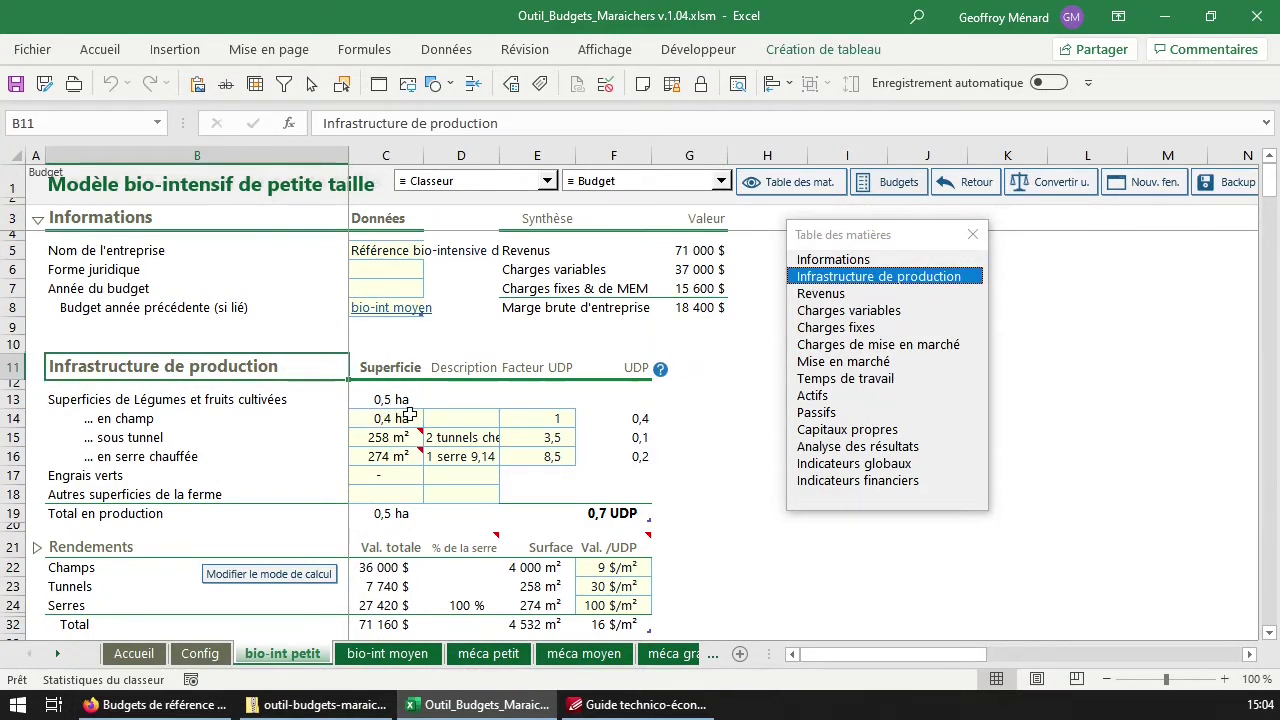
pyautogui.moveTo(411, 434)
pyautogui.scroll(-1, 411, 434)
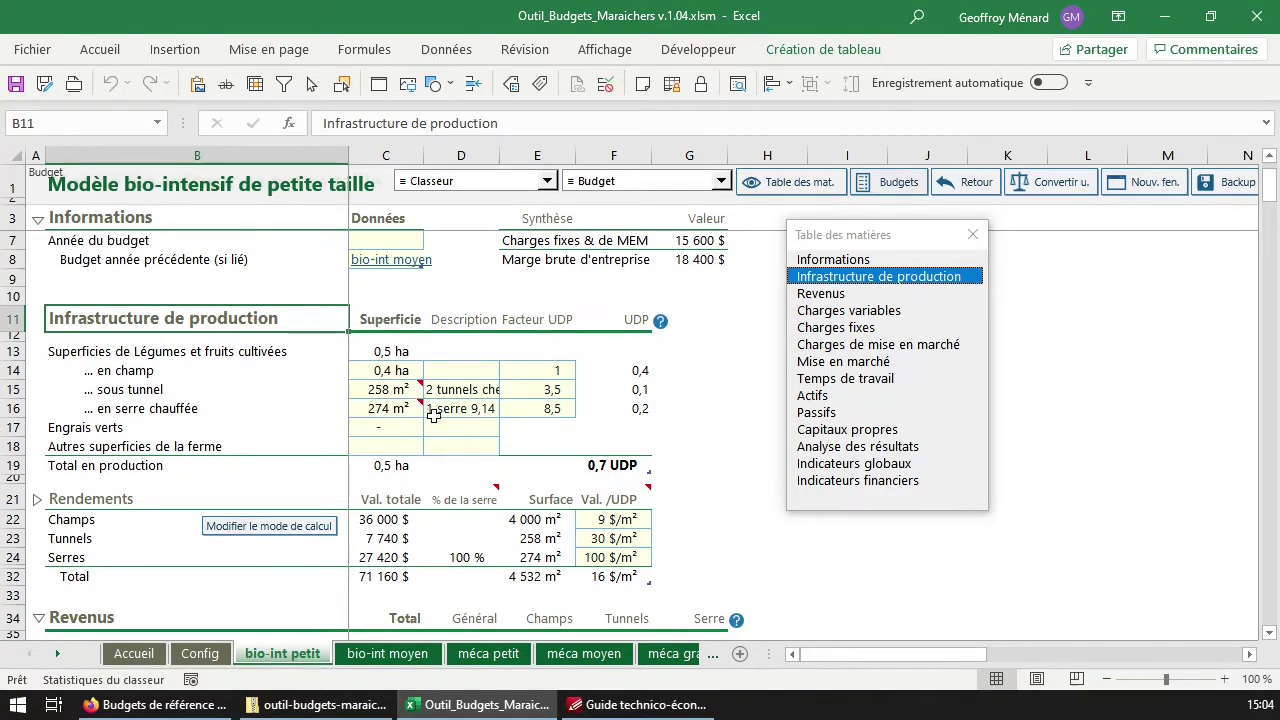
pyautogui.scroll(-1, 496, 457)
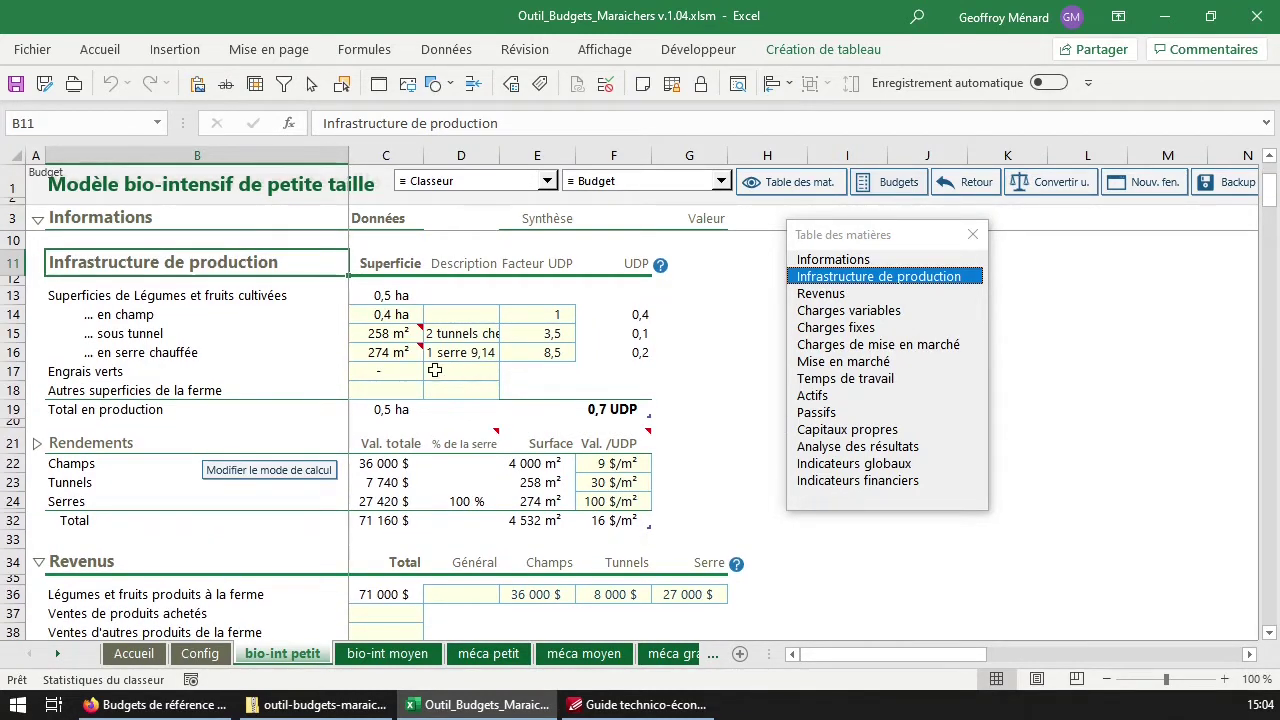
# Open the help guide for Infrastructure de production, place it beside the areas and read the UDP and Rendements explanations
pyautogui.click(661, 266)
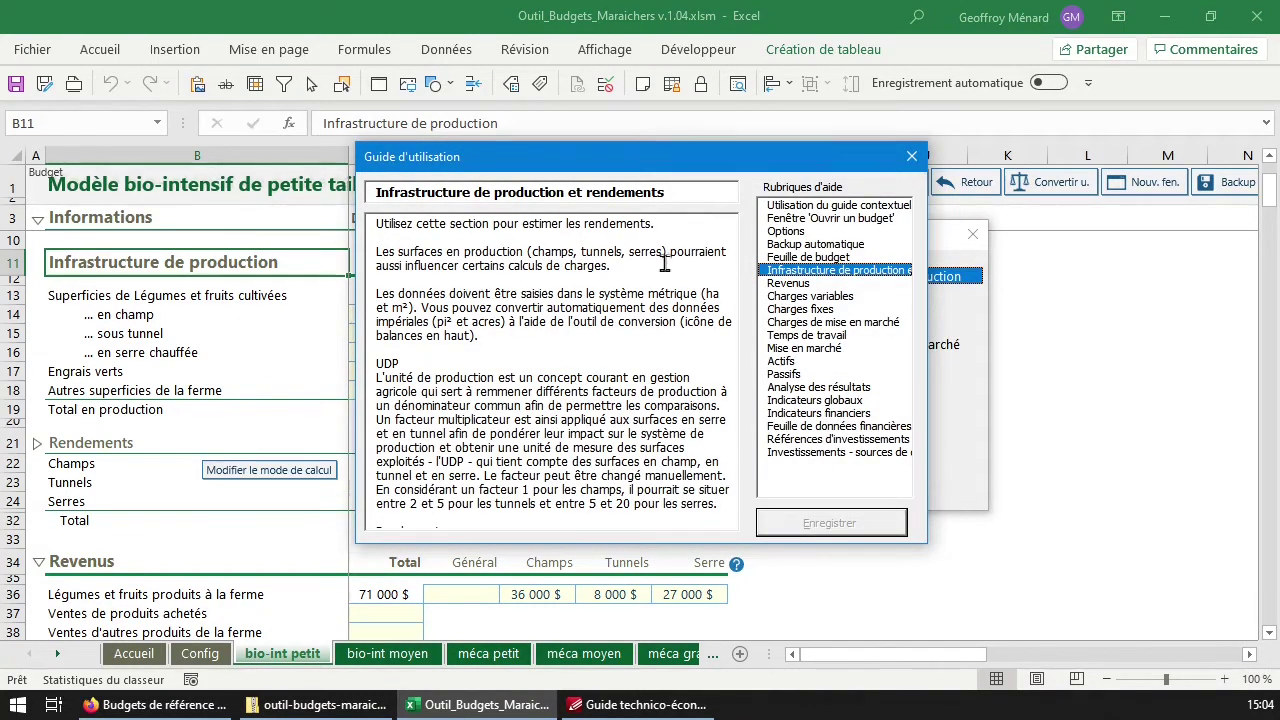
pyautogui.moveTo(655, 168); pyautogui.dragTo(738, 185)
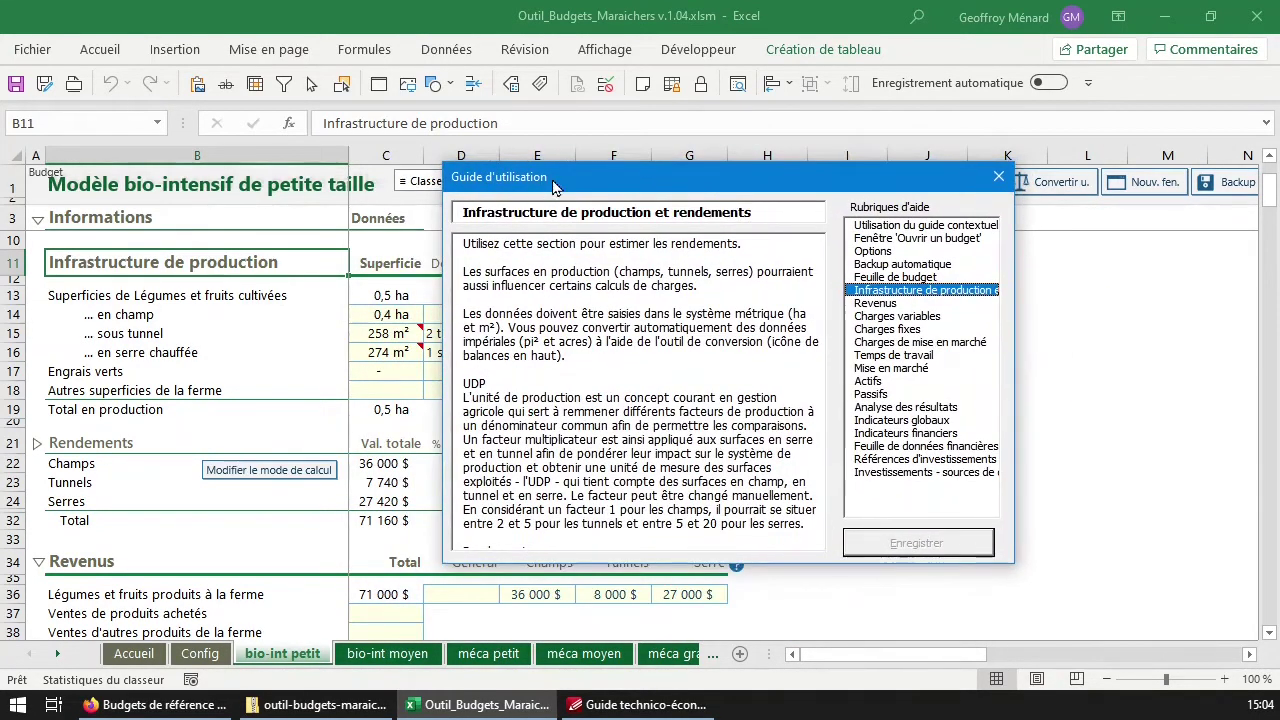
pyautogui.moveTo(558, 189); pyautogui.dragTo(682, 243)
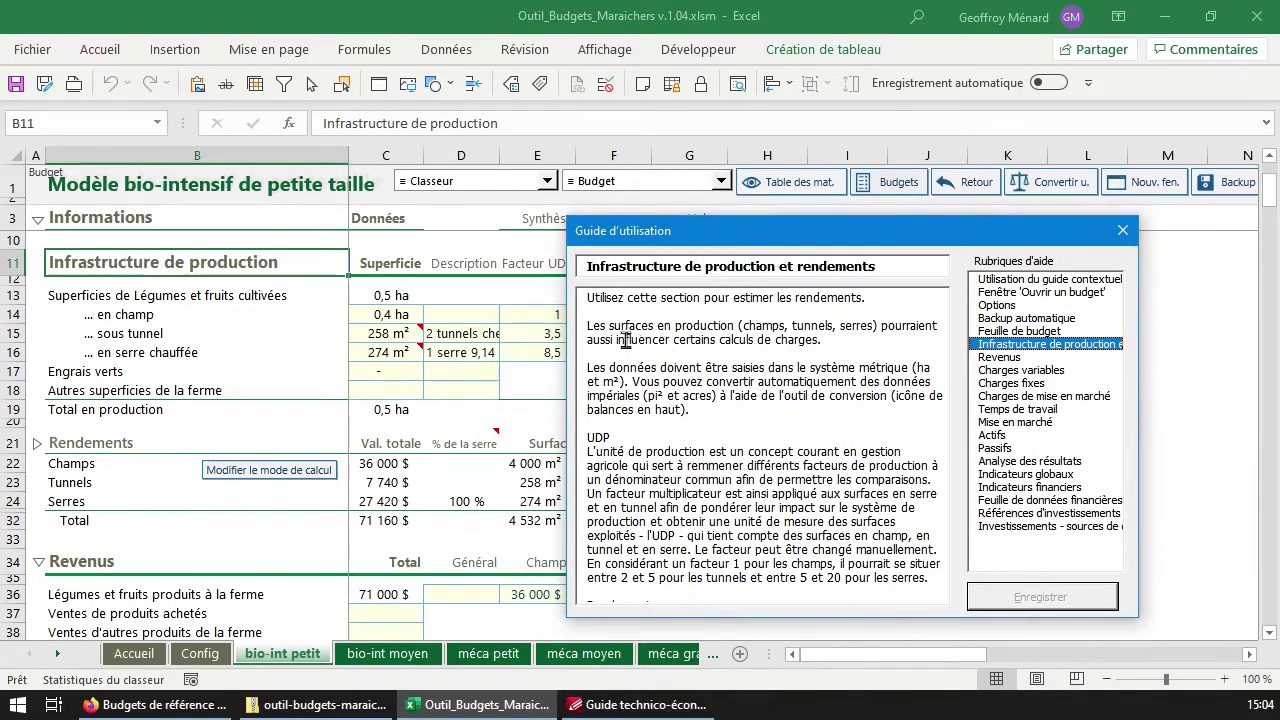
pyautogui.moveTo(588, 395); pyautogui.dragTo(738, 595)
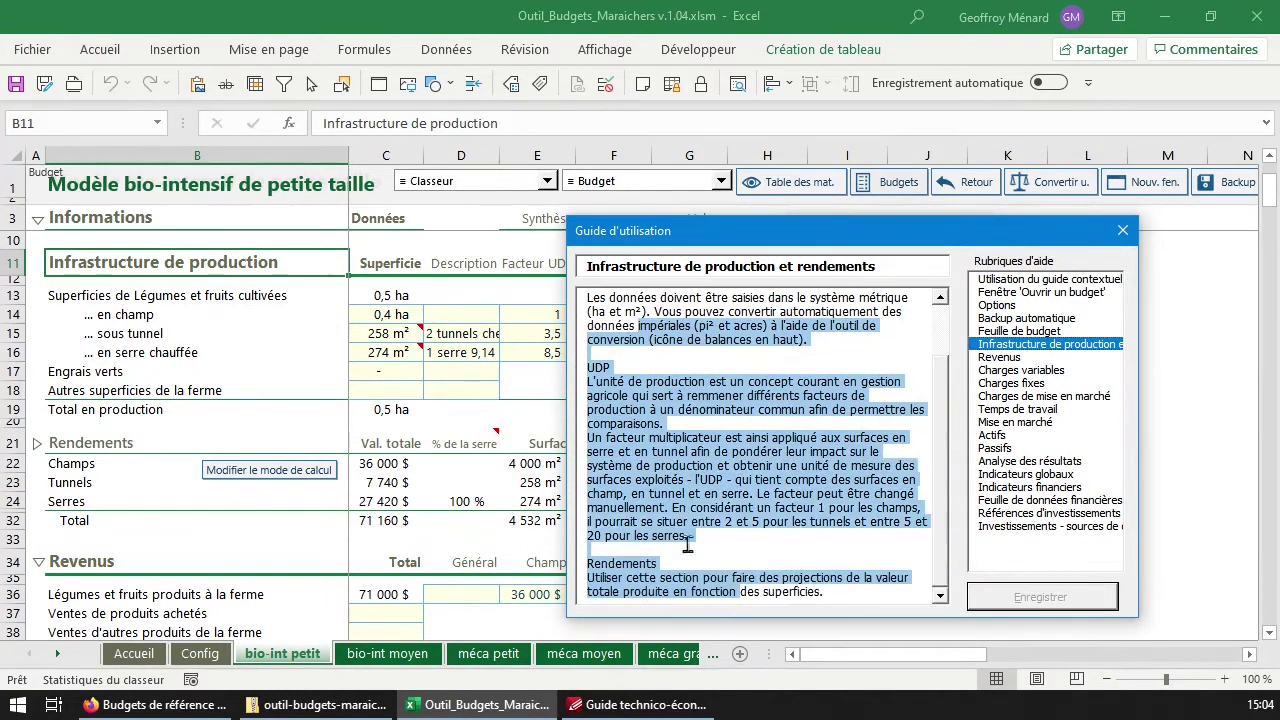
pyautogui.moveTo(660, 236)
pyautogui.mouseDown()
pyautogui.moveTo(884, 285)
pyautogui.moveTo(662, 230)
pyautogui.mouseUp()
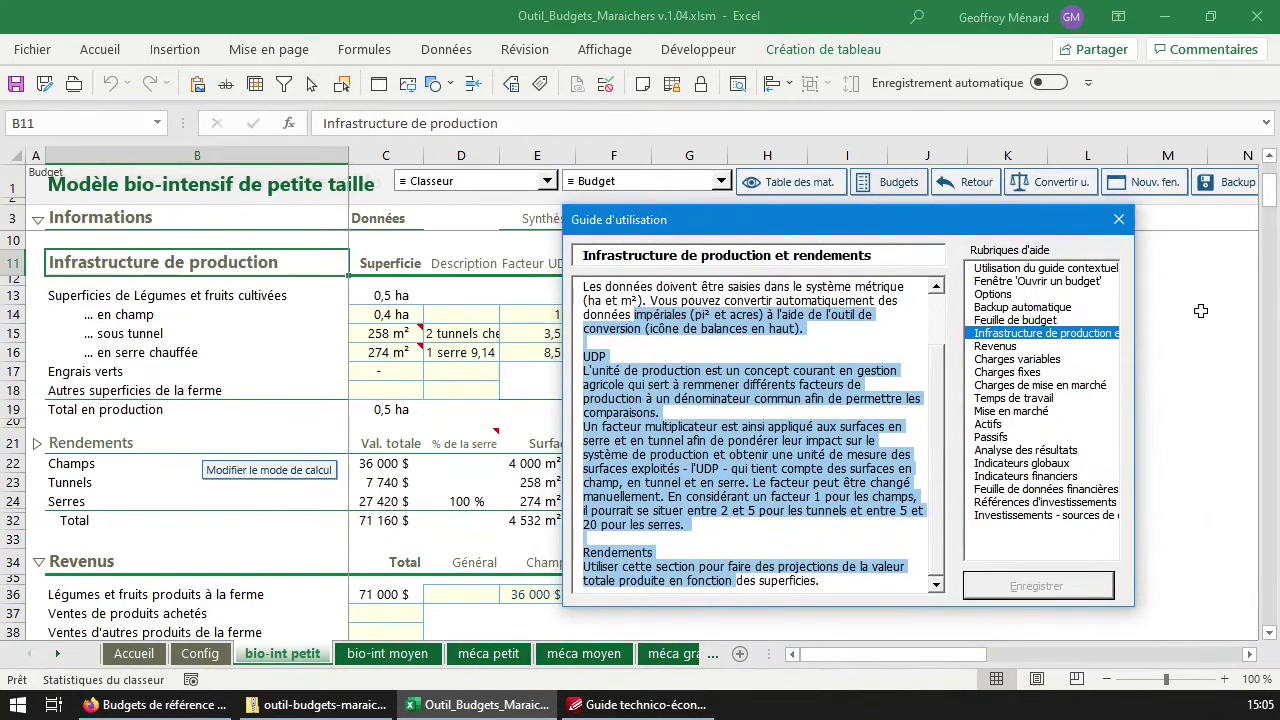
# Browse the guide's help topics from Revenus and Charges variables through Analyse des résultats, ending on Actifs
pyautogui.click(1030, 349)
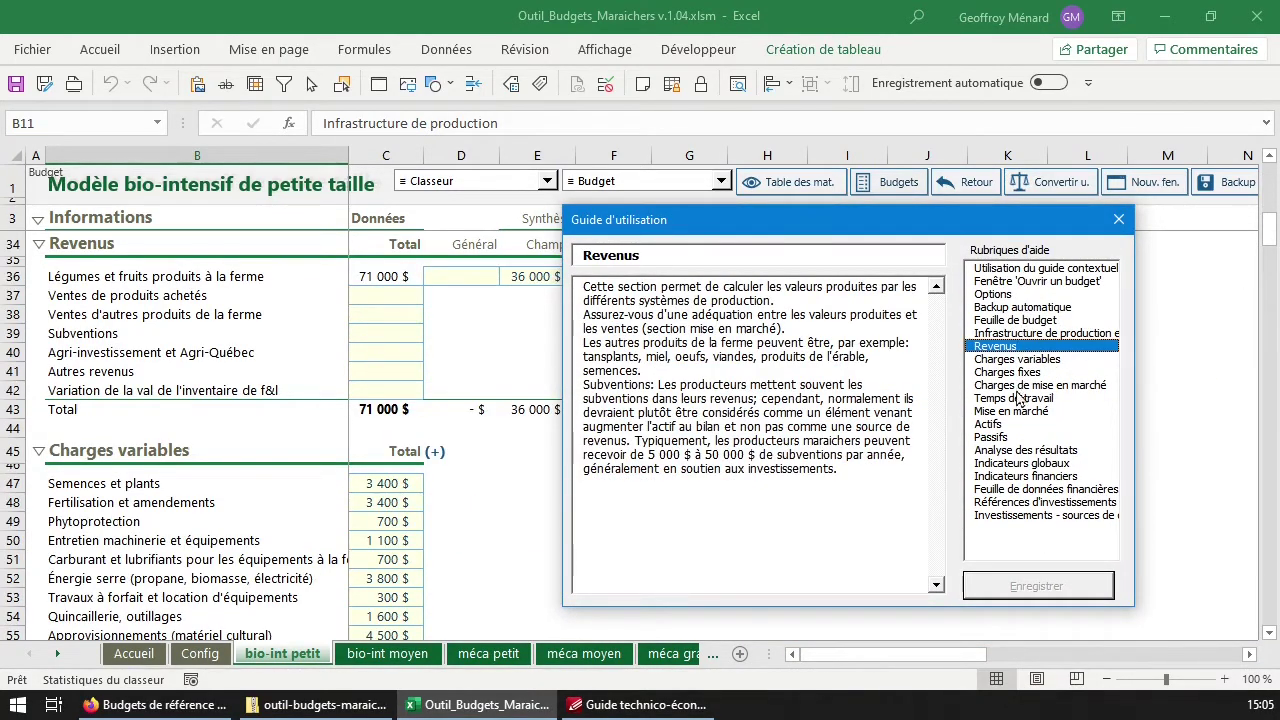
pyautogui.click(1028, 362)
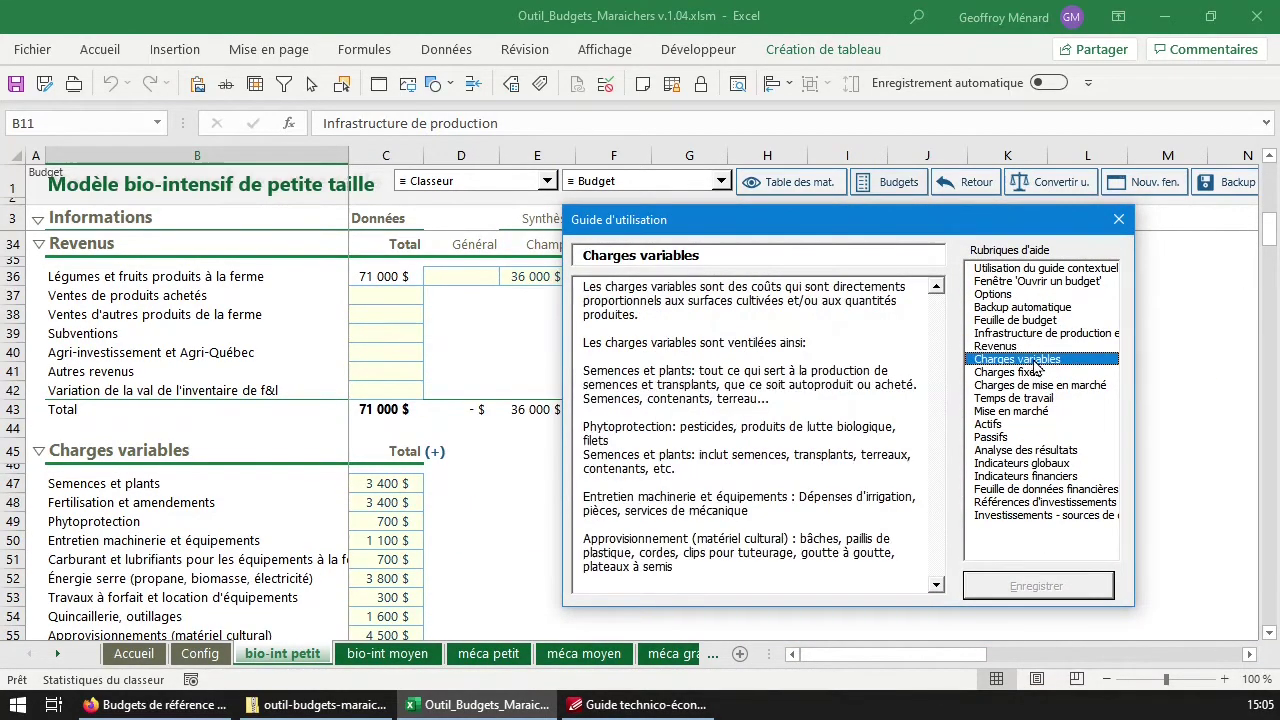
pyautogui.click(1031, 373)
pyautogui.click(1040, 399)
pyautogui.click(1012, 411)
pyautogui.click(1030, 450)
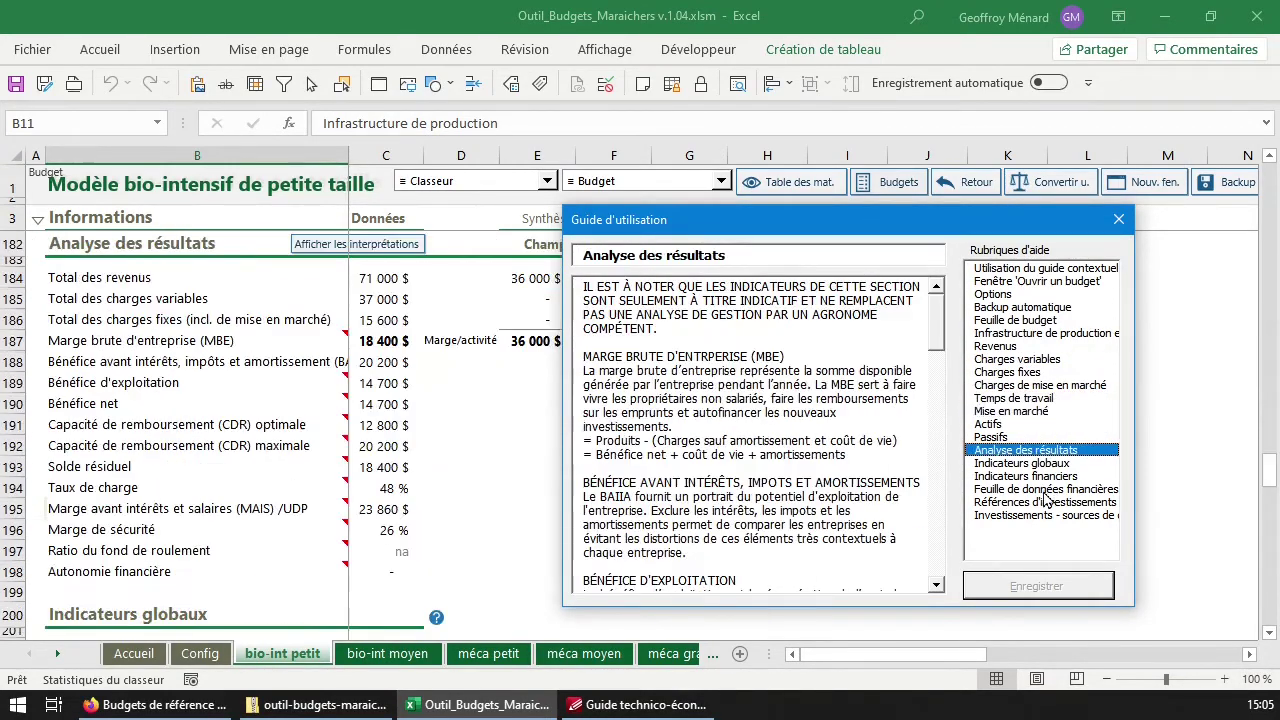
pyautogui.click(1030, 424)
# View the Backup automatique and Feuille de budget help topics, then return to Infrastructure de production et rendements
pyautogui.click(1038, 333)
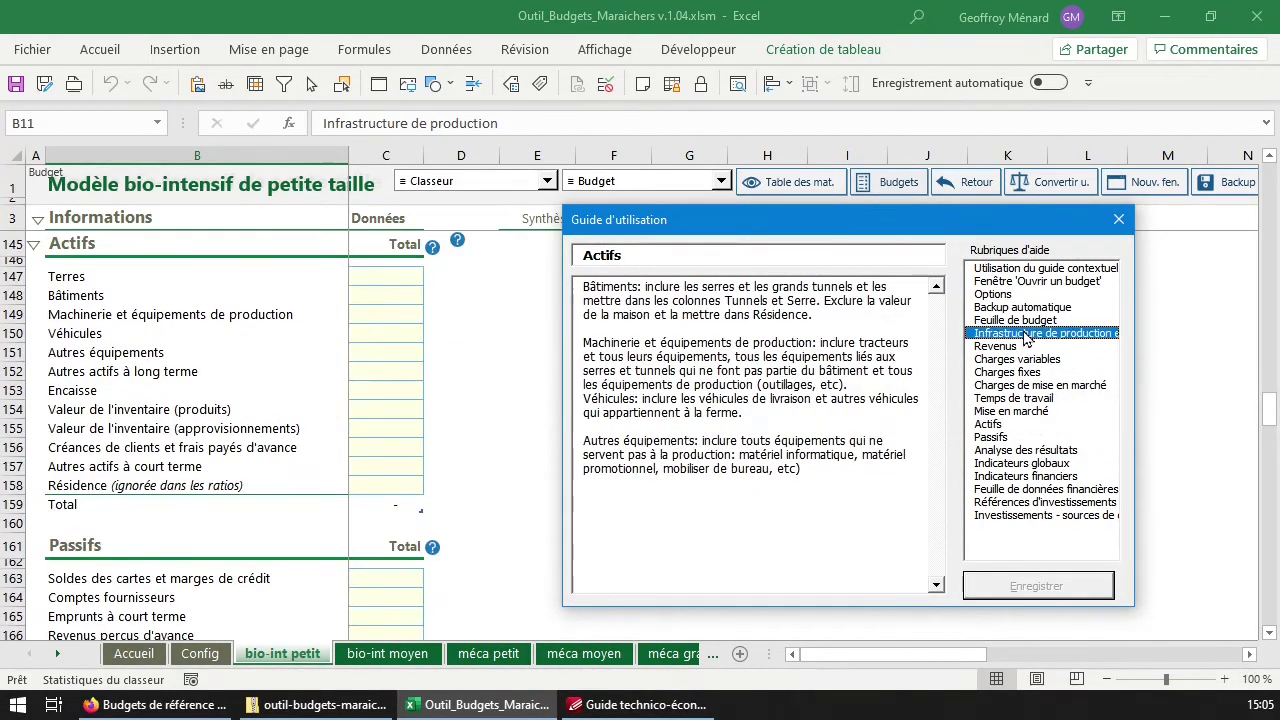
pyautogui.click(1040, 308)
pyautogui.click(1043, 320)
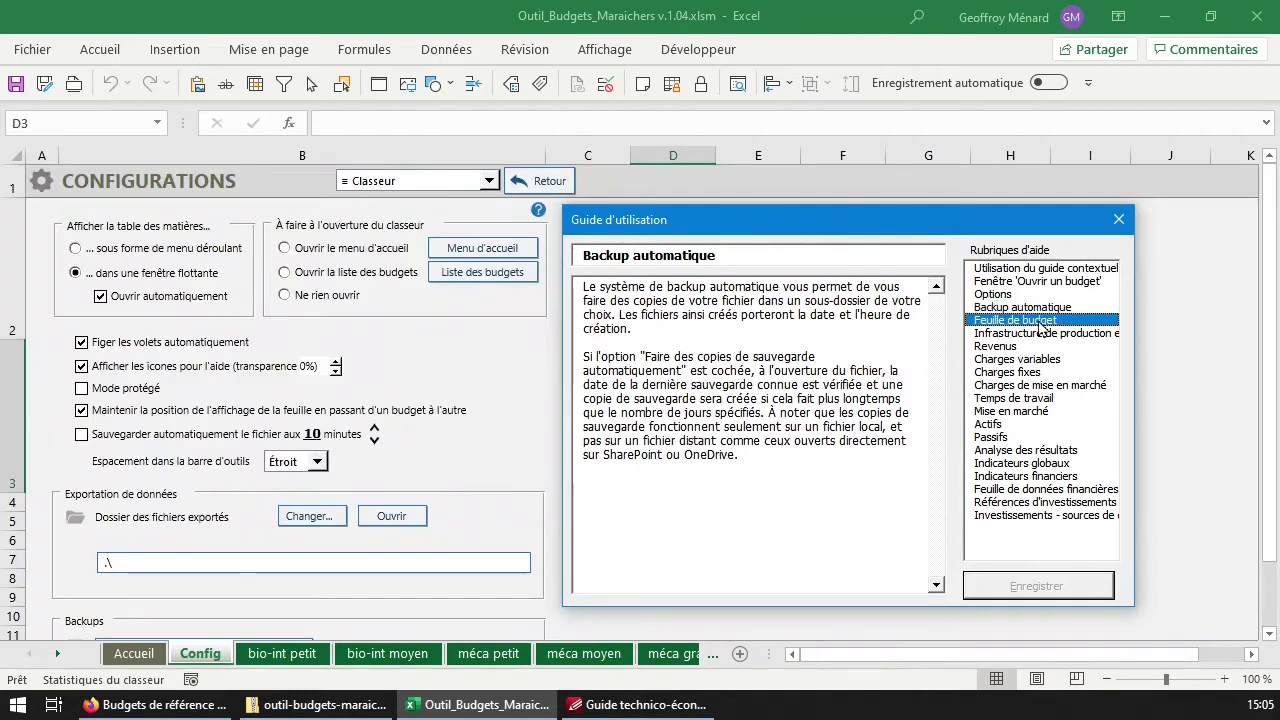
pyautogui.click(1046, 334)
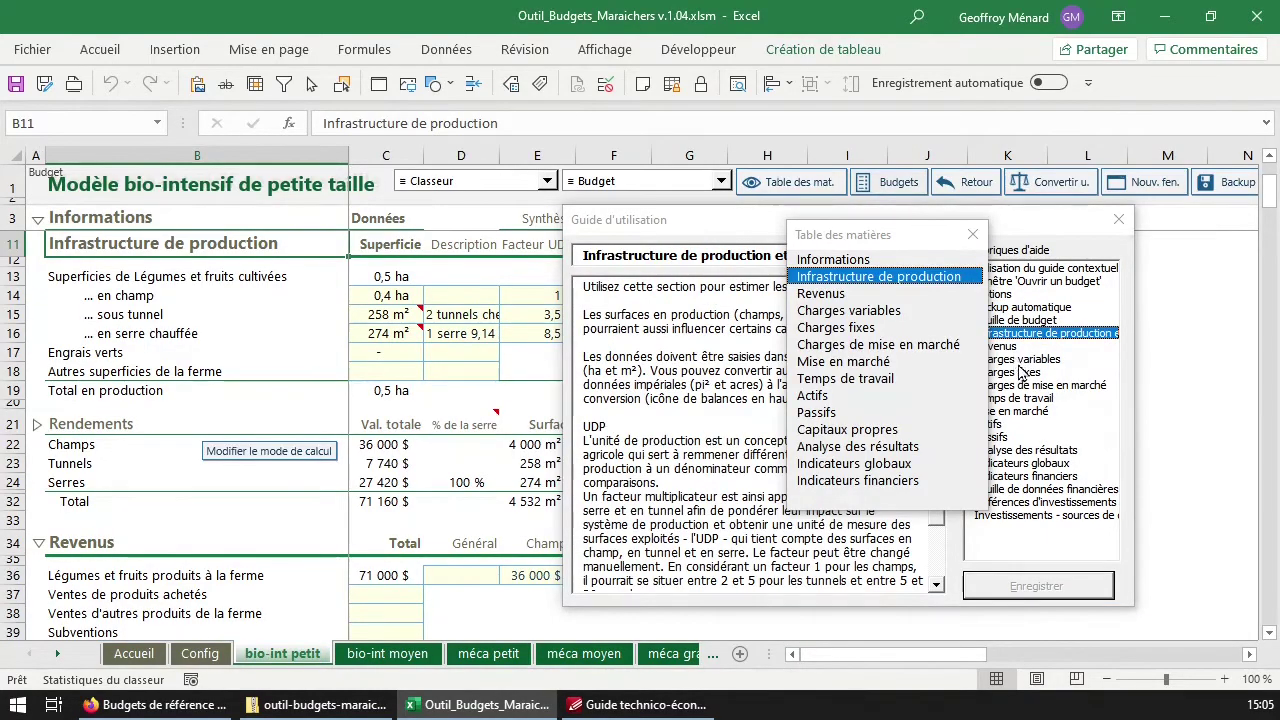
# Close the floating table of contents and the help guide to uncover the bio-int petit sheet
pyautogui.moveTo(890, 238); pyautogui.dragTo(952, 250)
pyautogui.click(1043, 249)
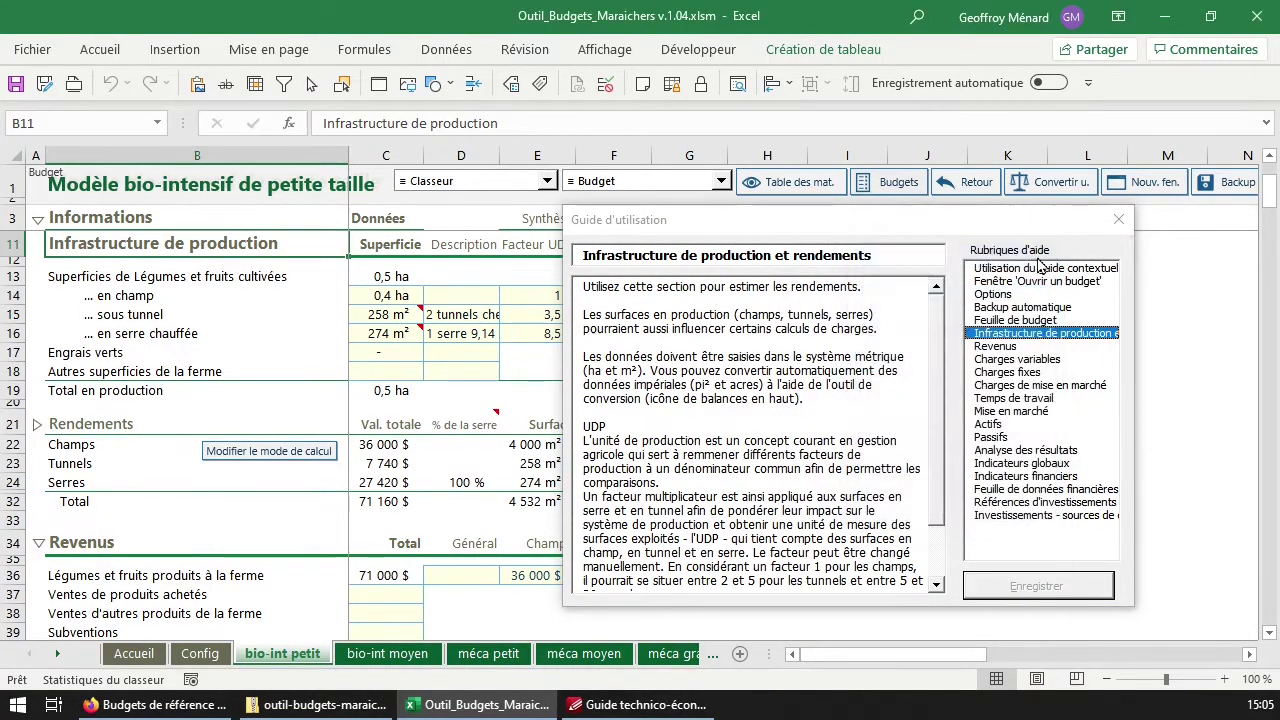
pyautogui.click(1121, 219)
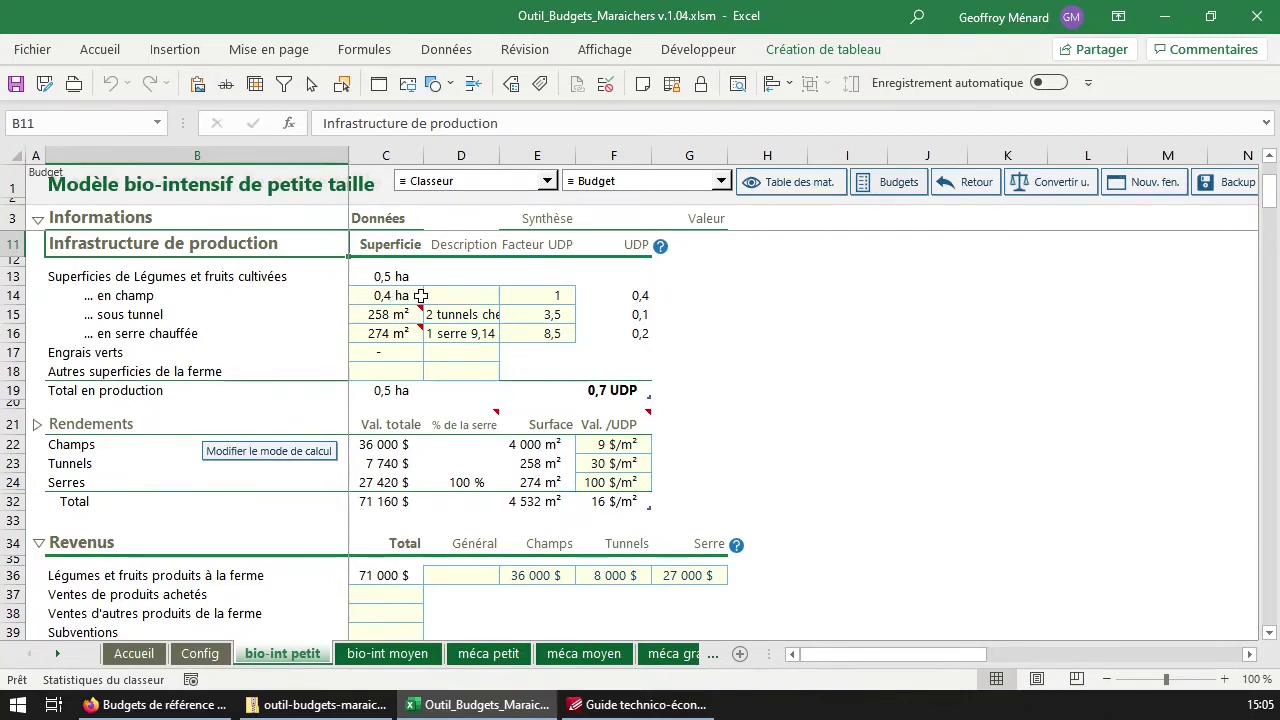
# Review the field, tunnel and heated-greenhouse area cells and the calculation behind the tunnel area
pyautogui.moveTo(390, 297); pyautogui.dragTo(392, 335)
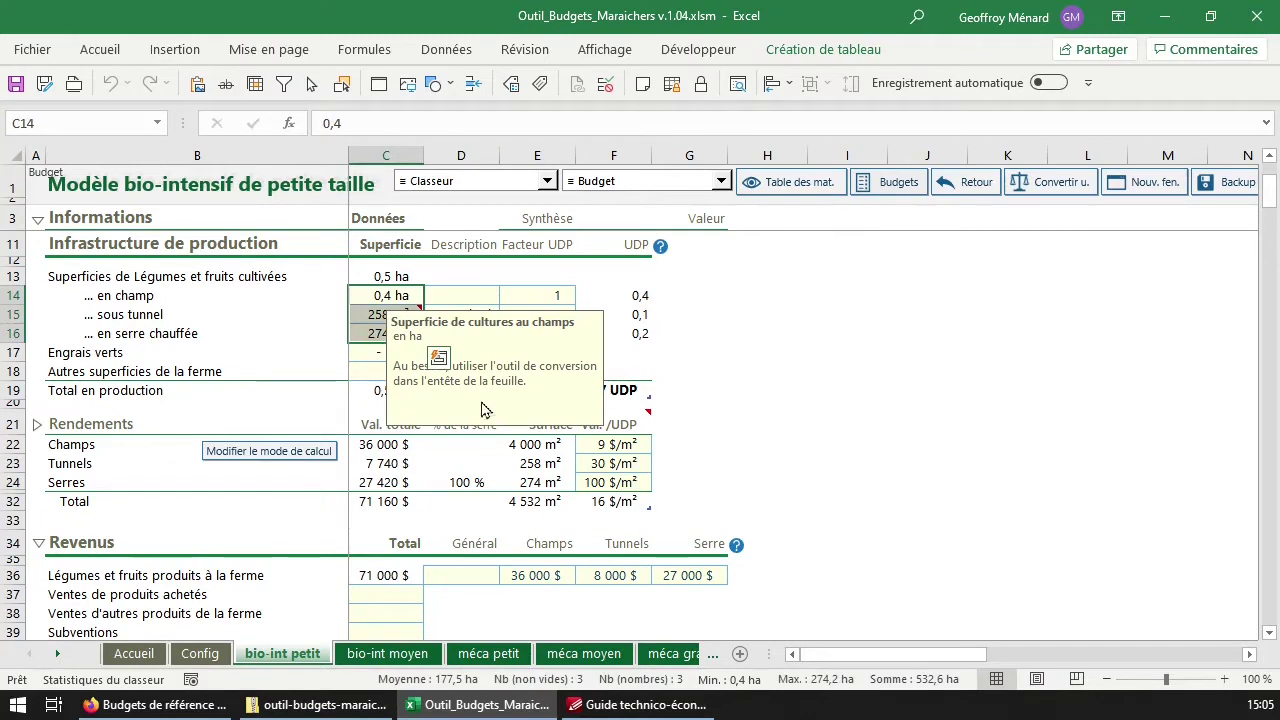
pyautogui.click(380, 330)
pyautogui.click(383, 314)
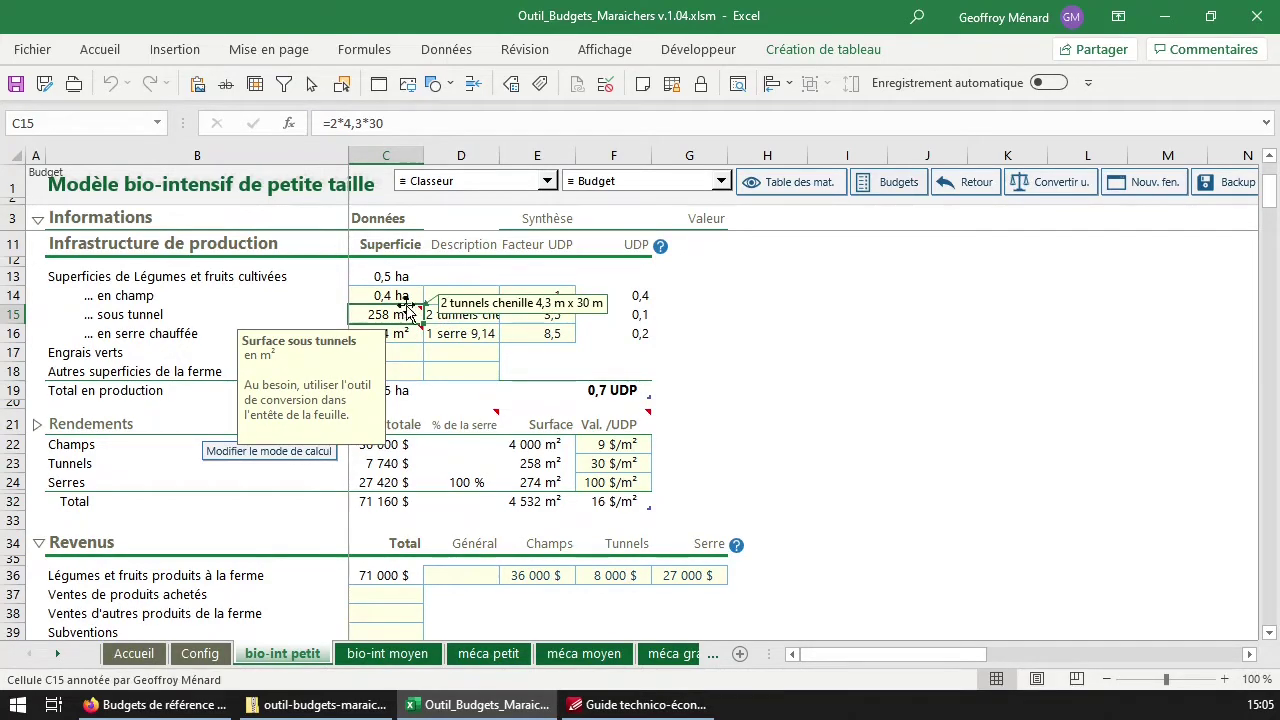
# Enter the field area as 2 acres converted to hectares with the surface unit converter, and inspect the resulting formula
pyautogui.click(403, 297)
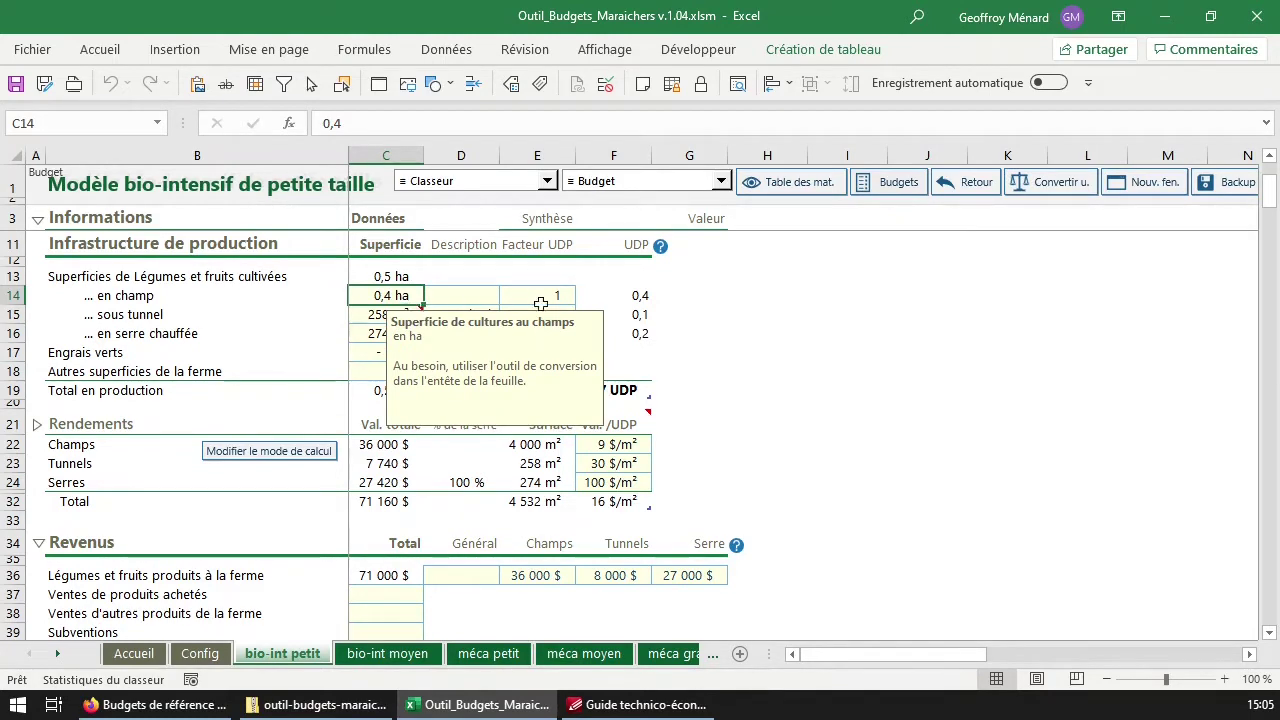
pyautogui.click(1069, 192)
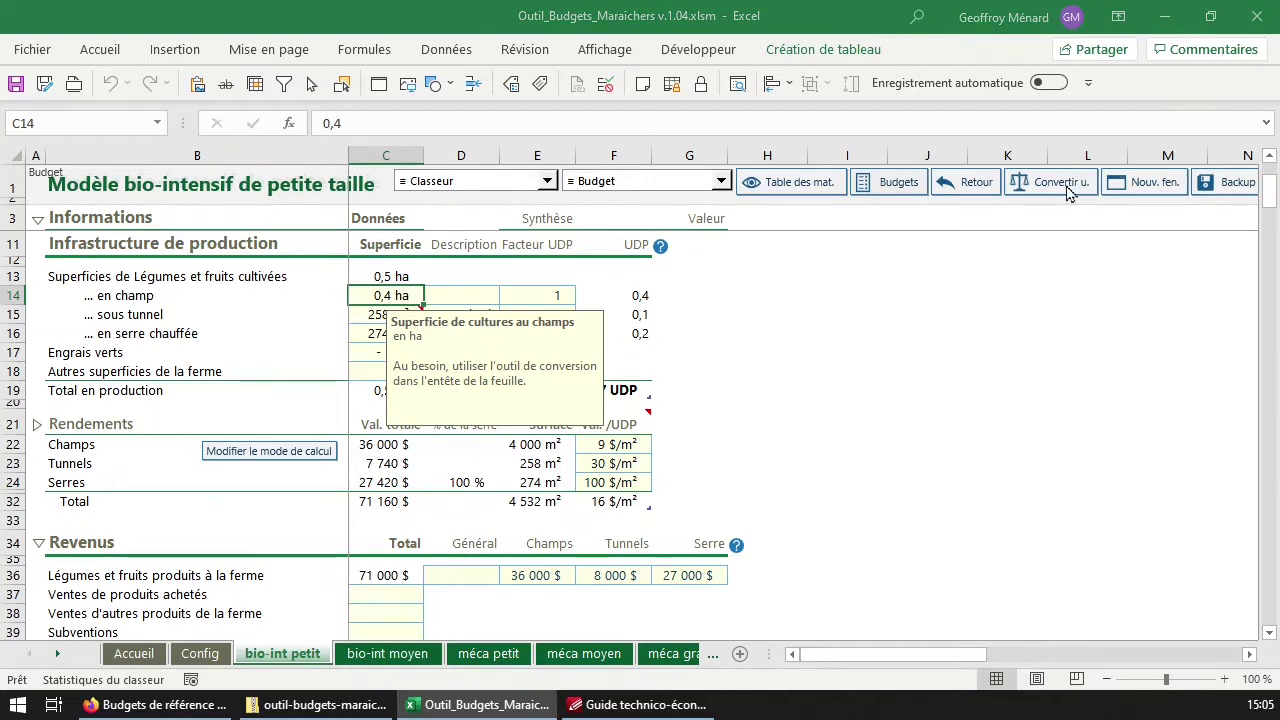
pyautogui.moveTo(63, 234); pyautogui.dragTo(698, 240)
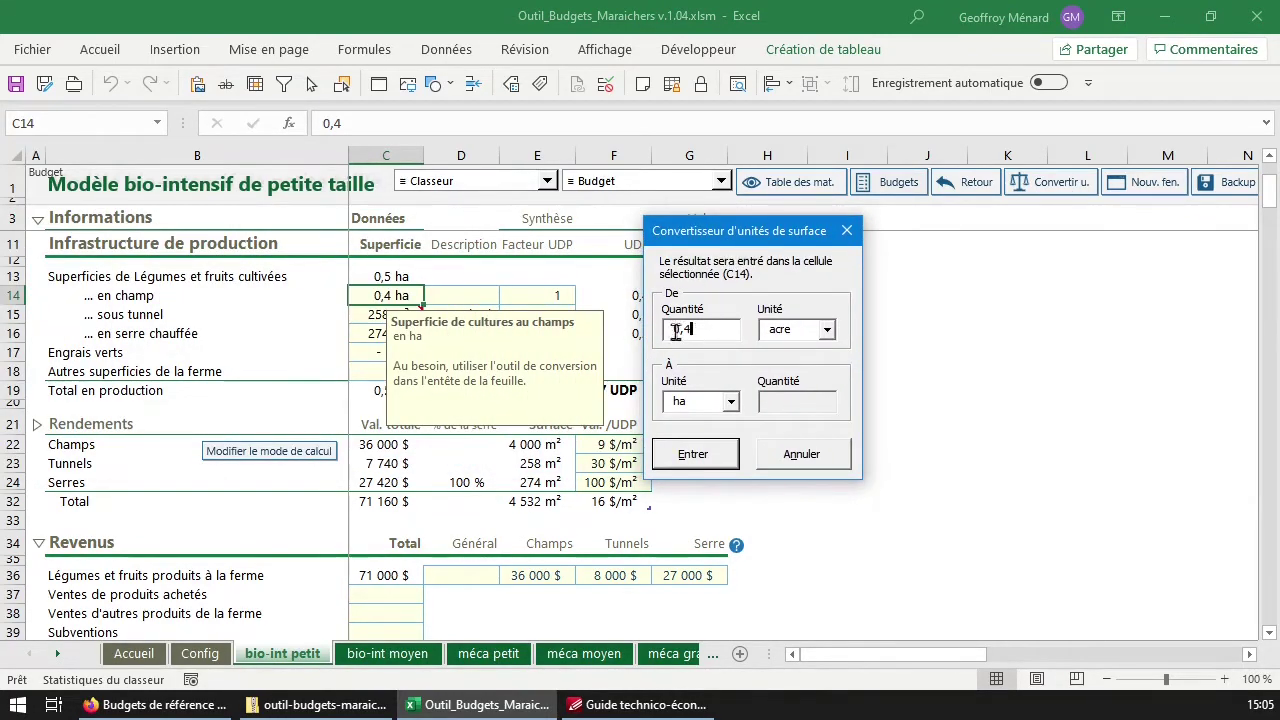
pyautogui.click(801, 338)
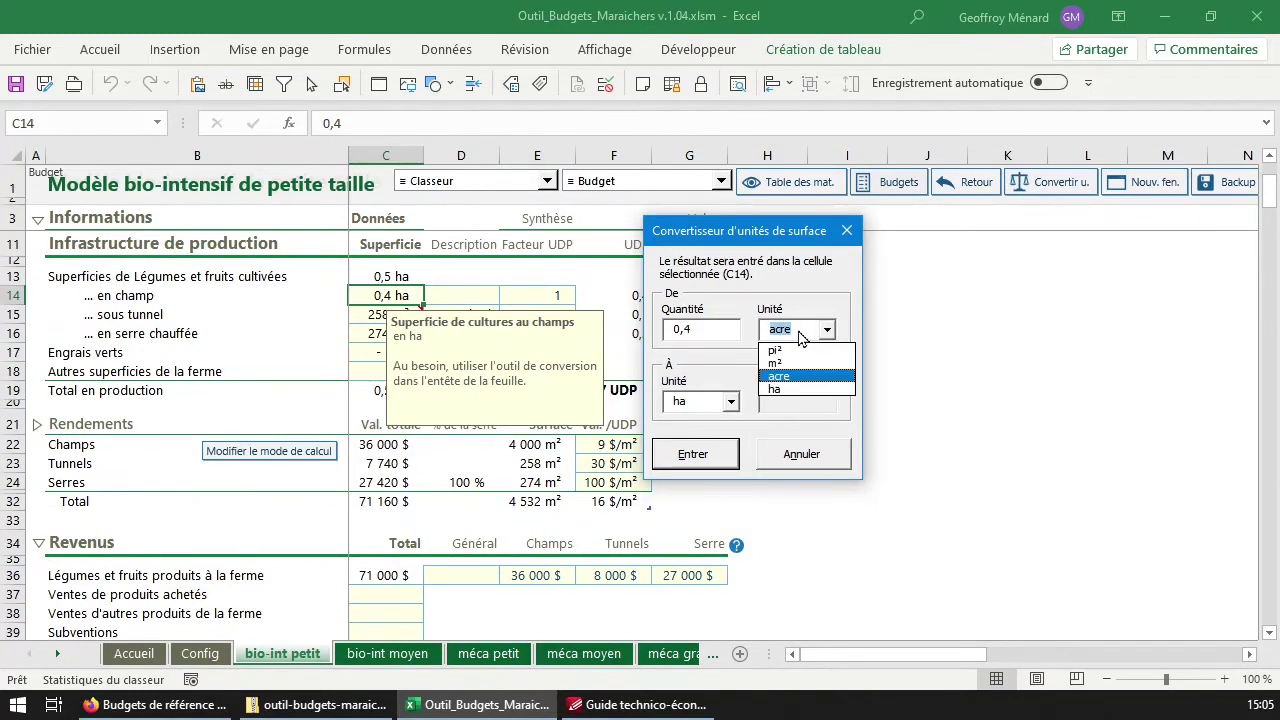
pyautogui.click(801, 338)
pyautogui.doubleClick(707, 334)
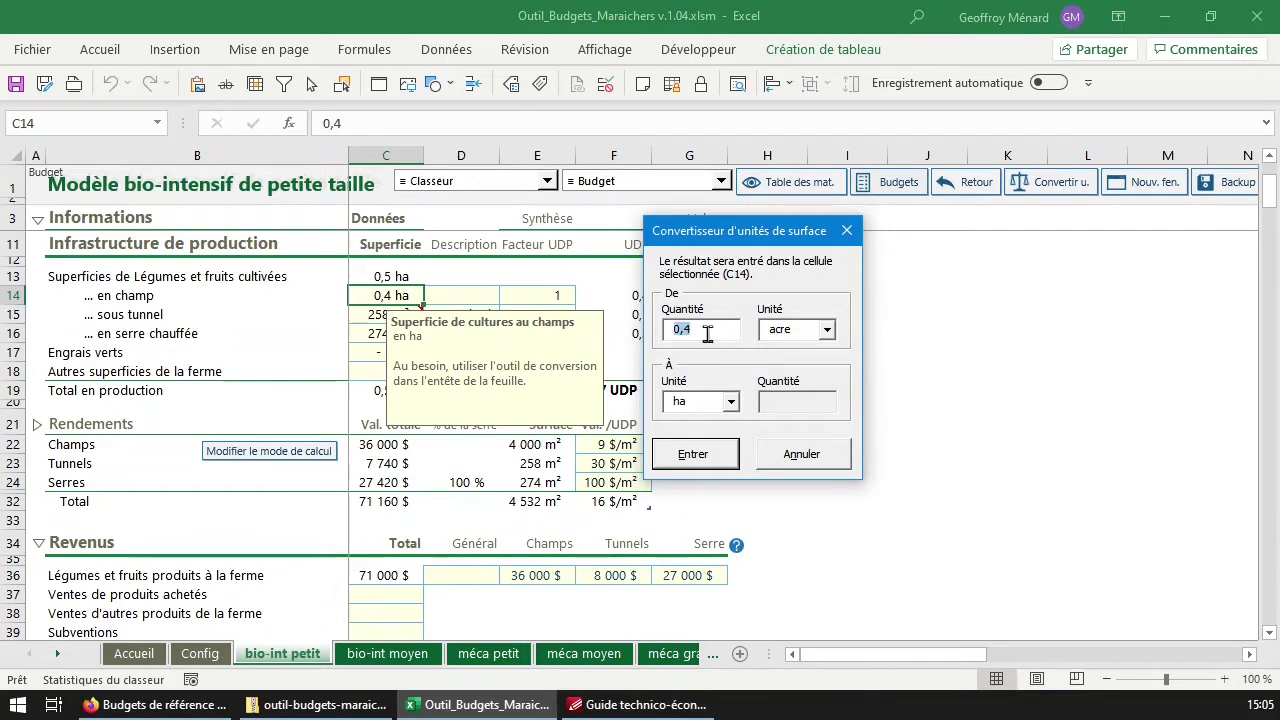
pyautogui.write('1')
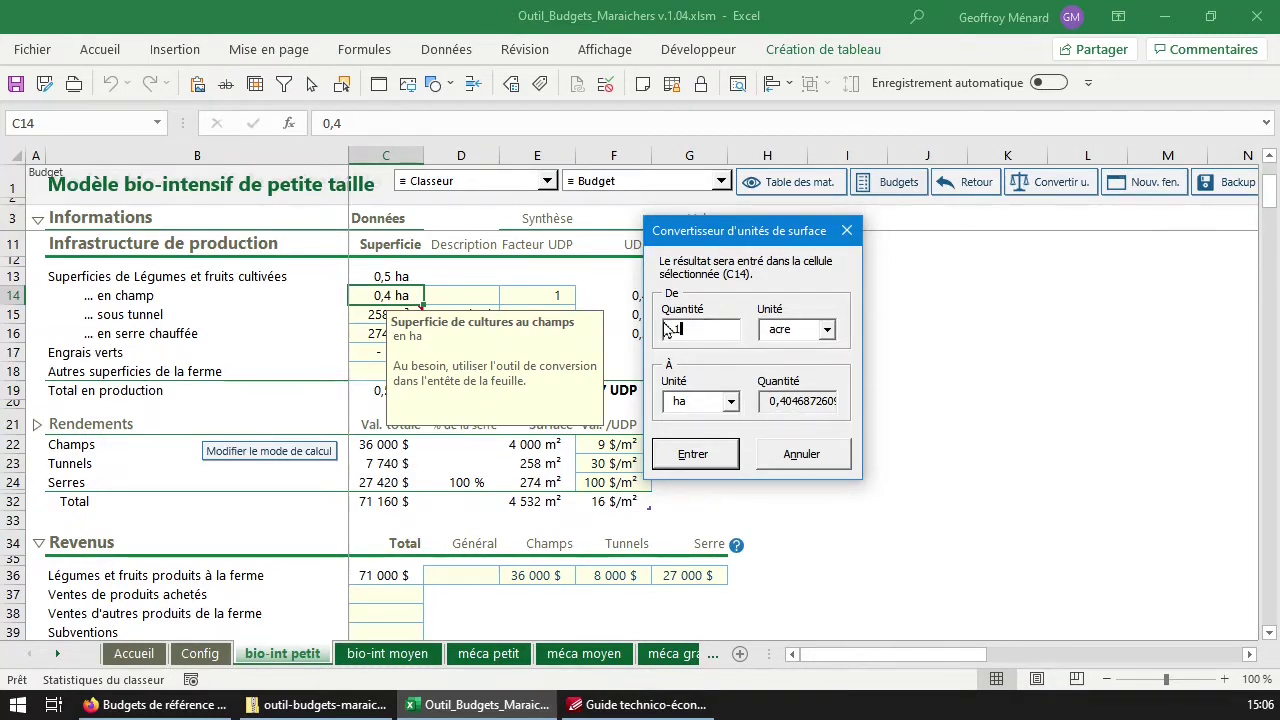
pyautogui.press('BackSpace')
pyautogui.write('2')
pyautogui.press('Tab')
pyautogui.click(706, 458)
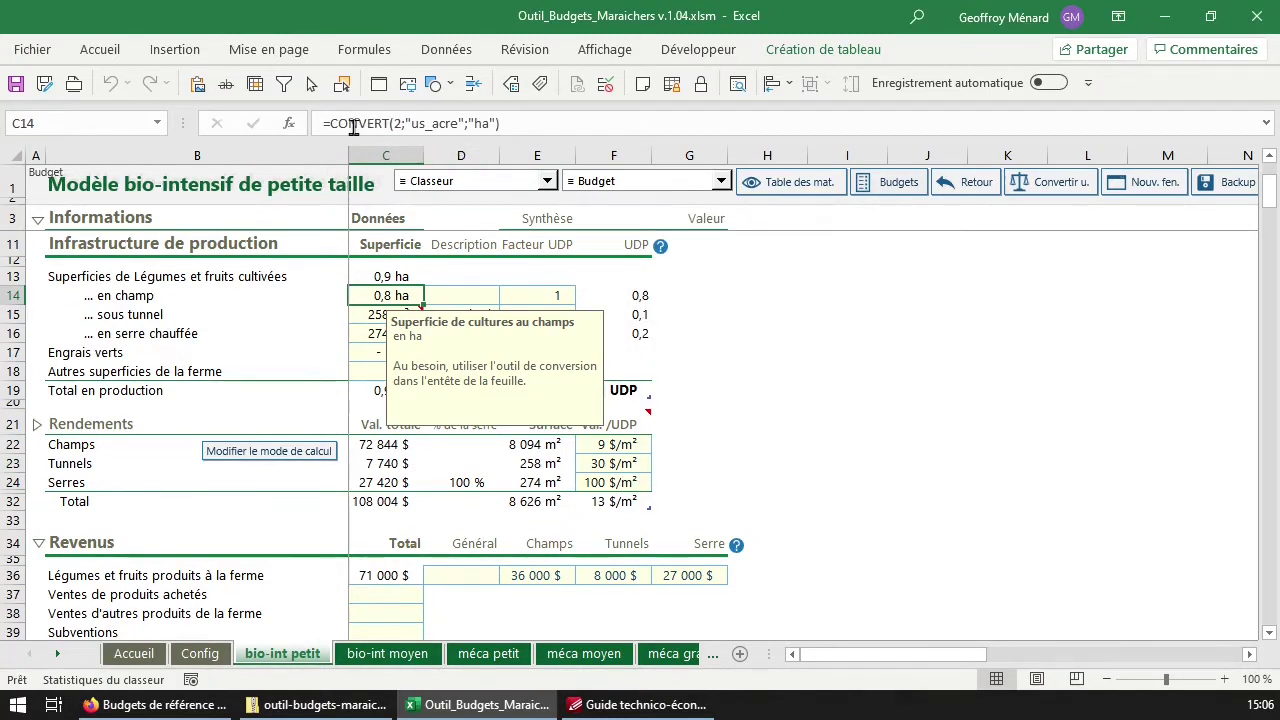
pyautogui.click(395, 124)
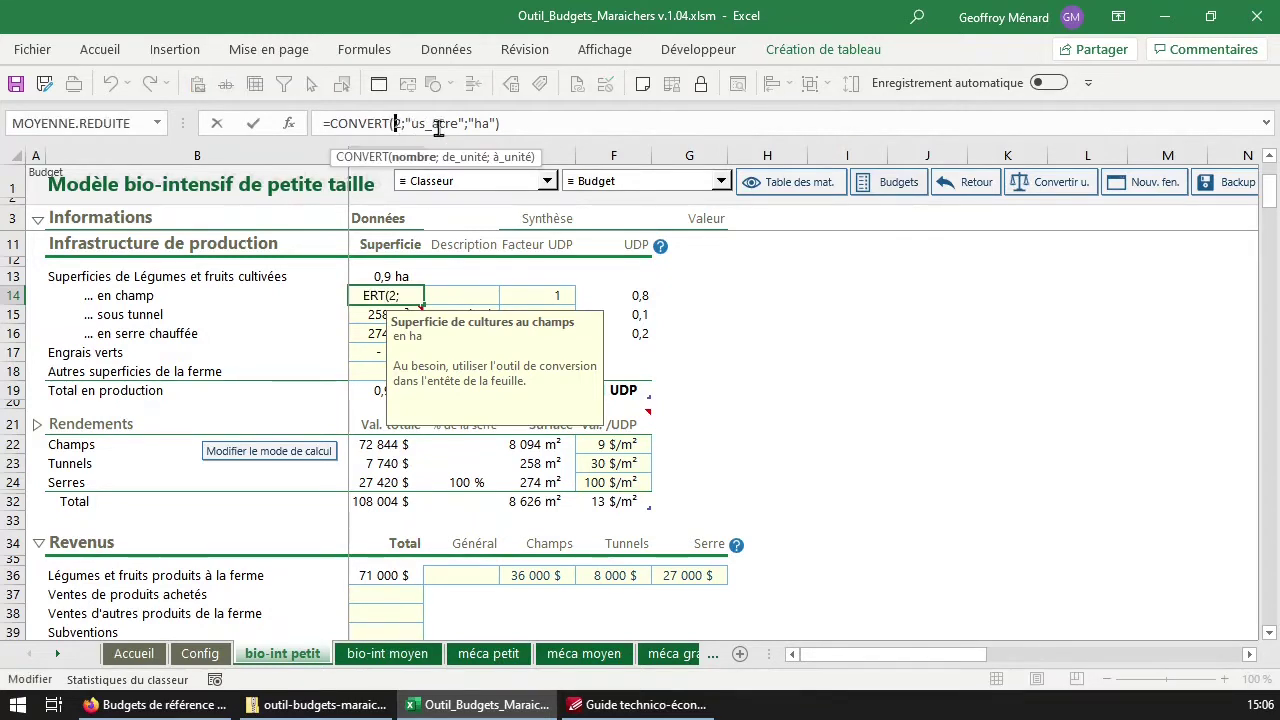
pyautogui.press('Escape')
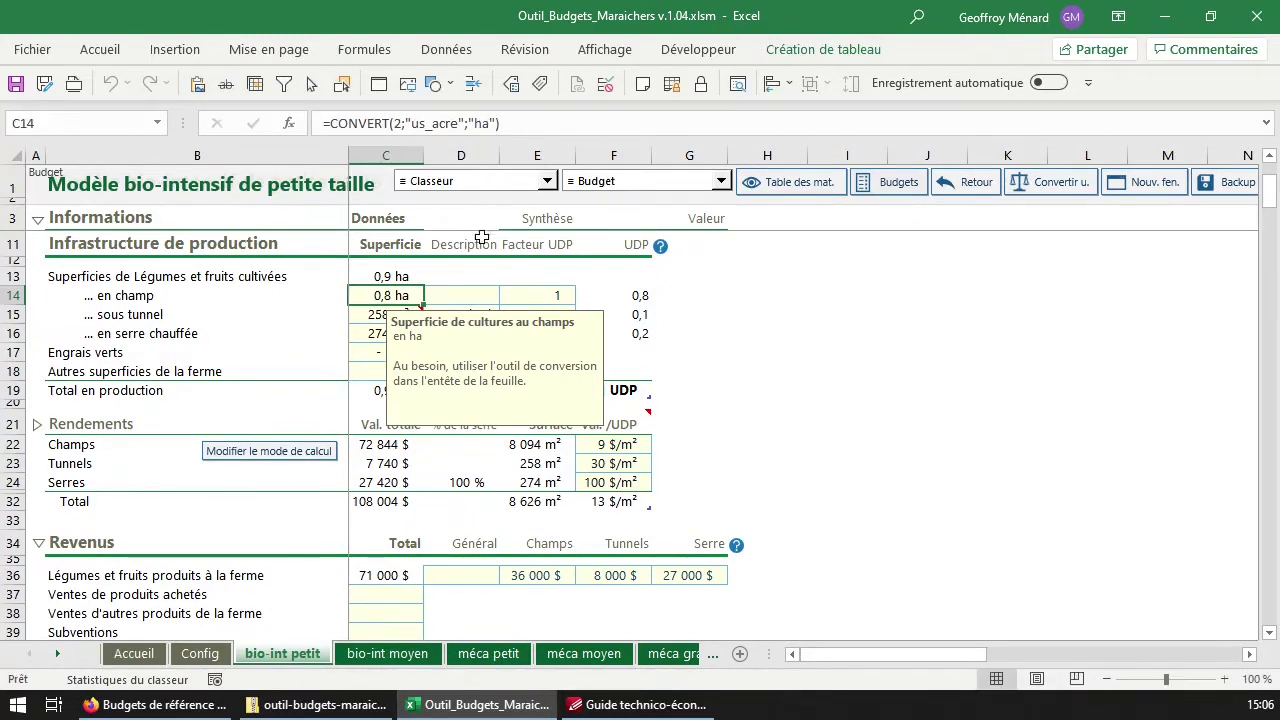
# Try the surface unit converter on the tunnel area with pi² to m², then cancel the conversion
pyautogui.click(380, 314)
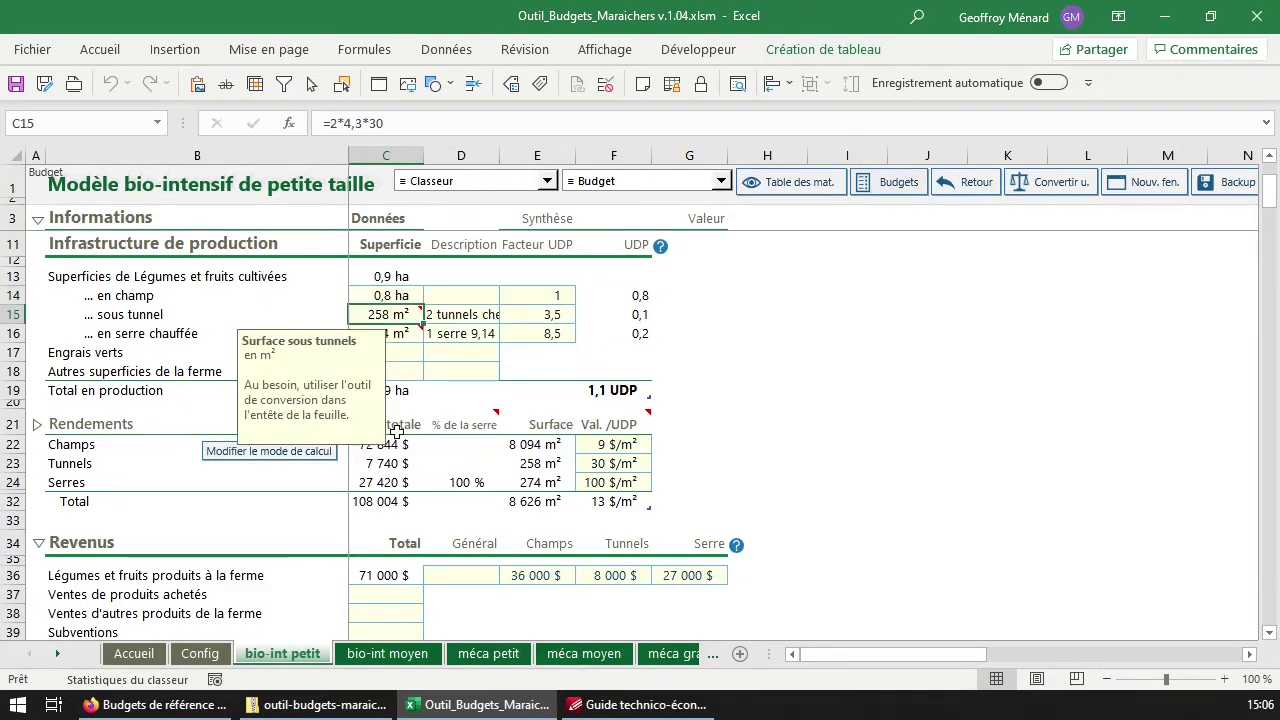
pyautogui.click(1057, 196)
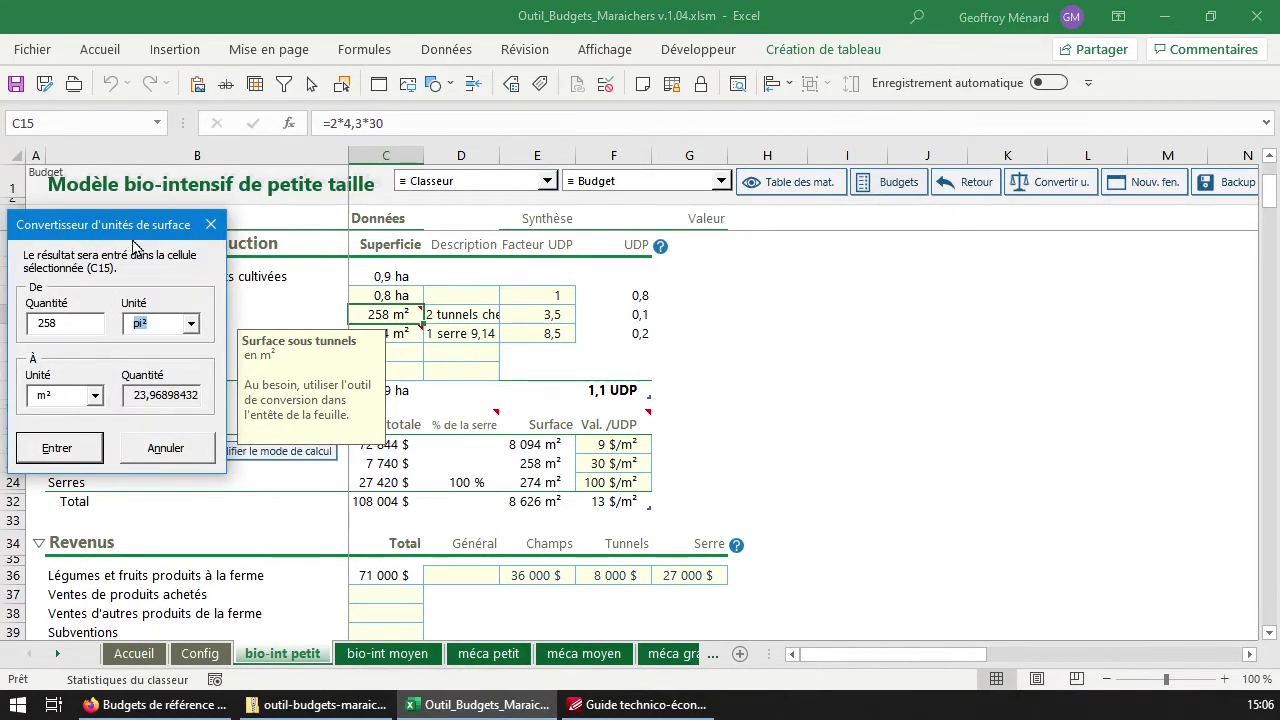
pyautogui.moveTo(133, 226); pyautogui.dragTo(589, 248)
pyautogui.click(646, 345)
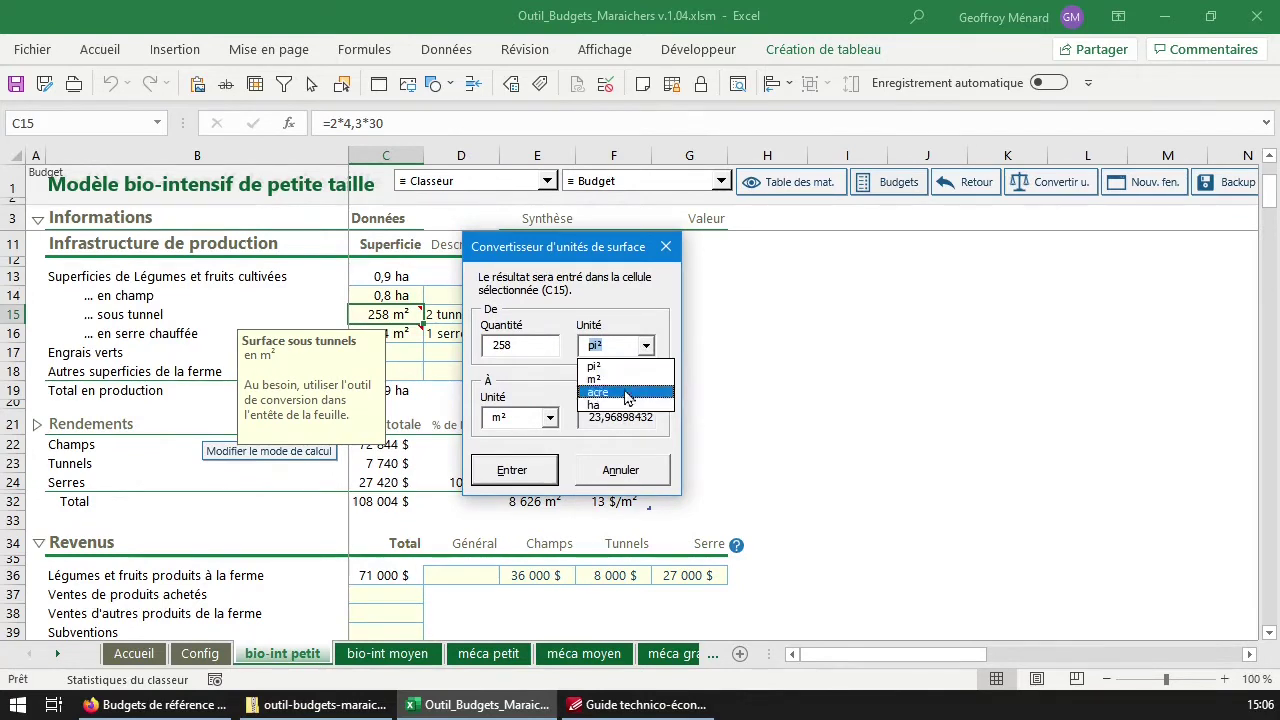
pyautogui.click(594, 366)
pyautogui.click(544, 422)
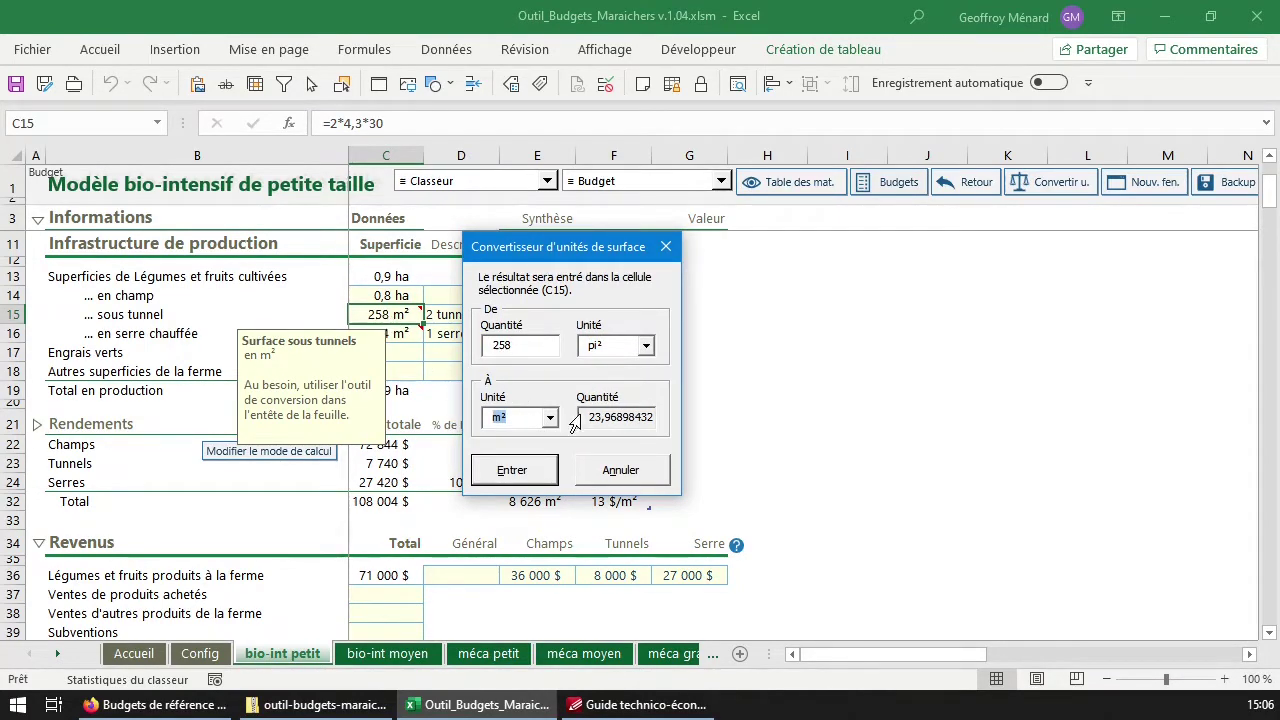
pyautogui.click(639, 484)
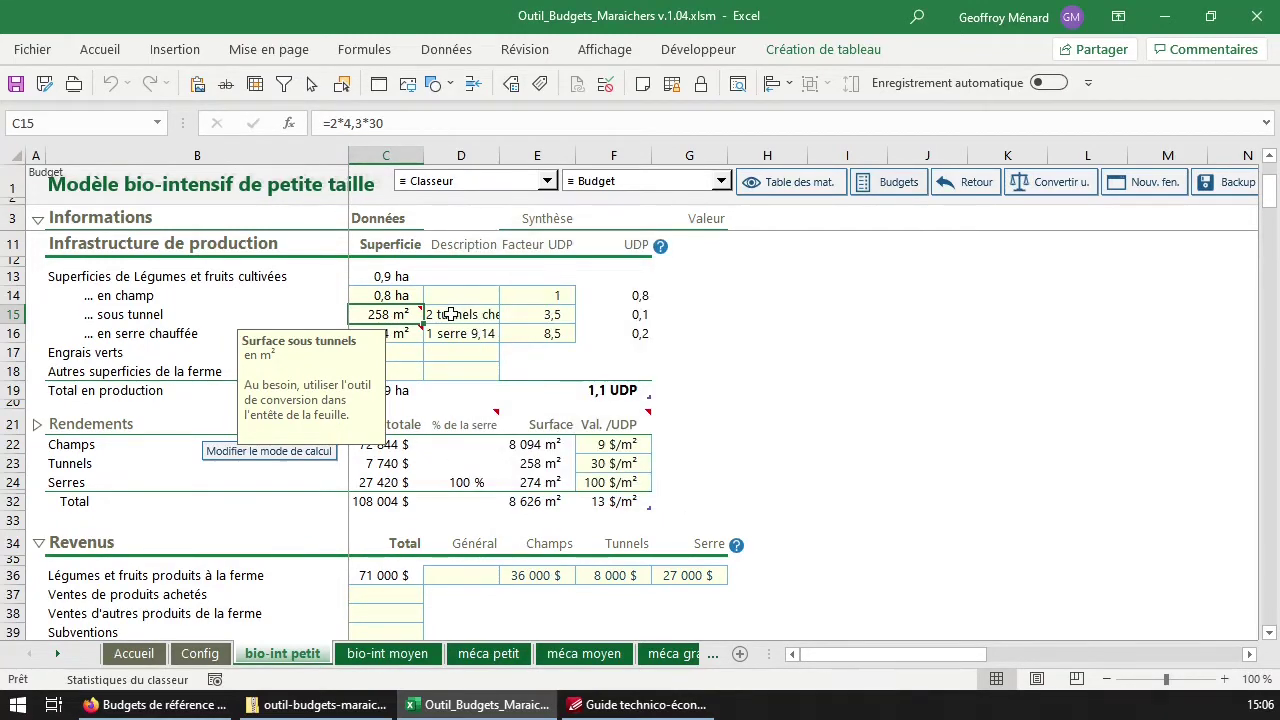
# Check the area formulas and dimension notes for the tunnels and the heated greenhouse
pyautogui.click(450, 314)
pyautogui.click(392, 330)
pyautogui.click(390, 314)
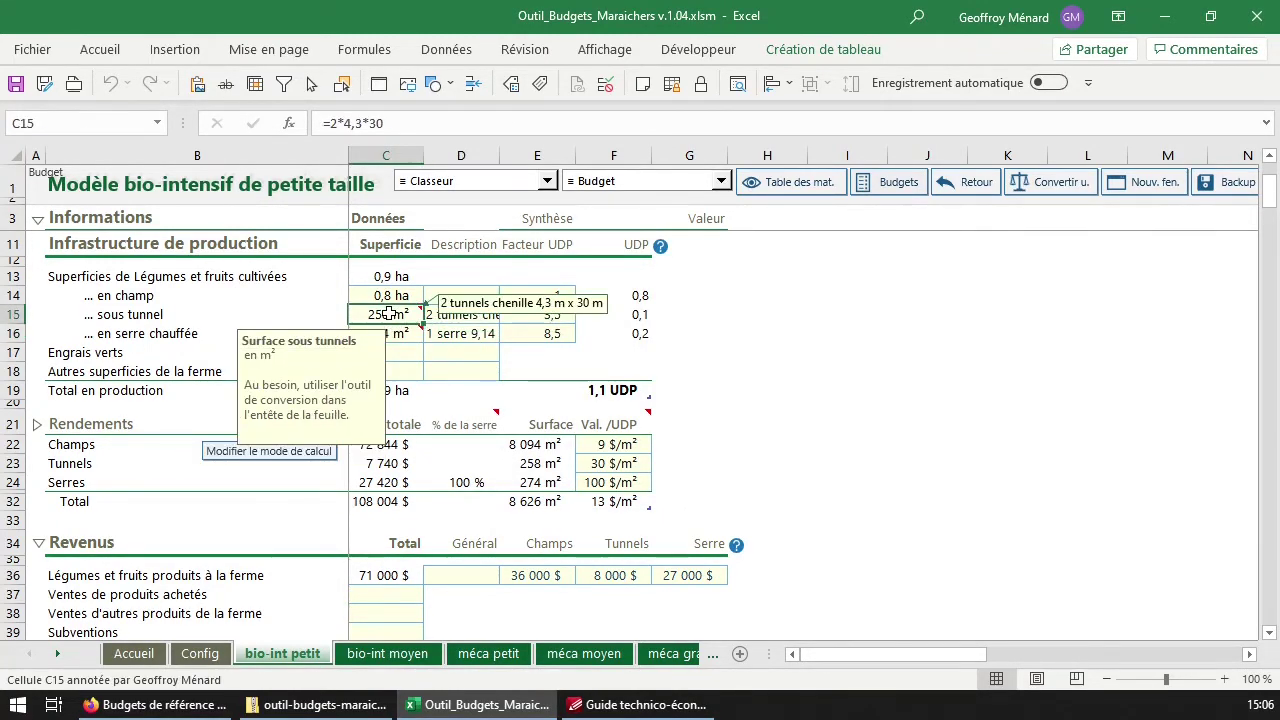
pyautogui.click(396, 331)
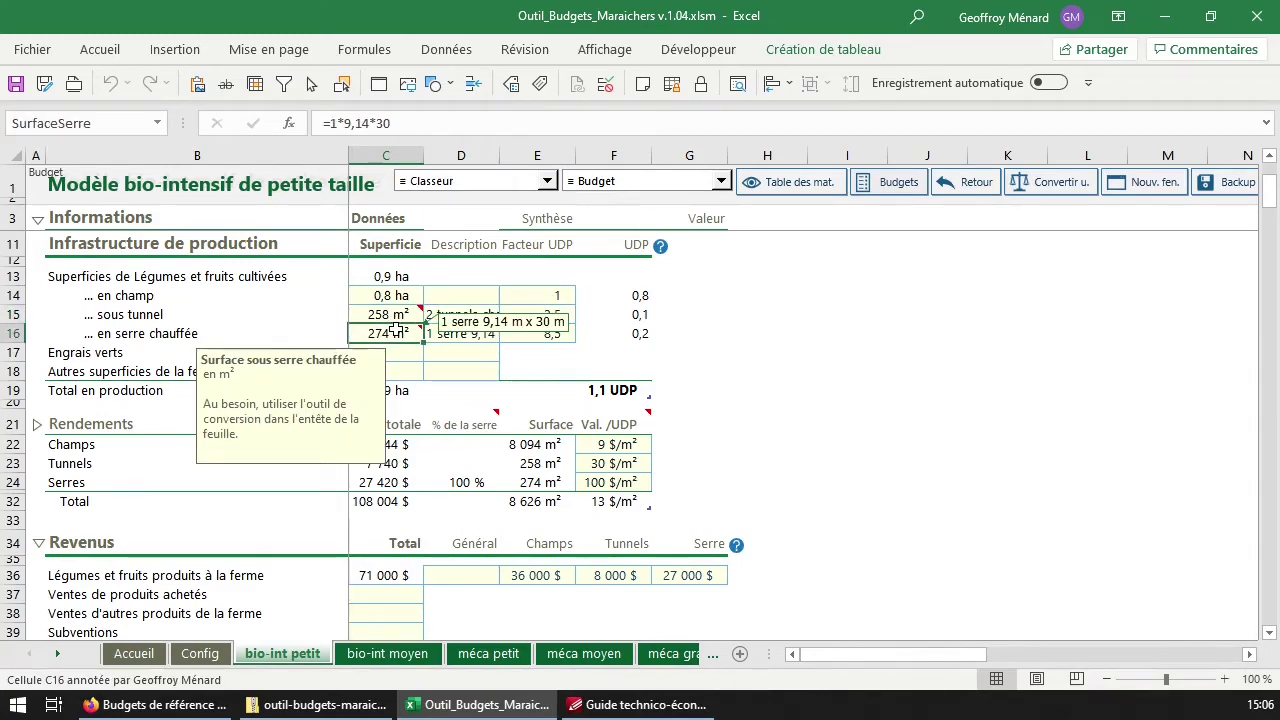
# Select the field's Facteur UDP, consult the Infrastructure de production help on UDP, and close the guide
pyautogui.click(540, 297)
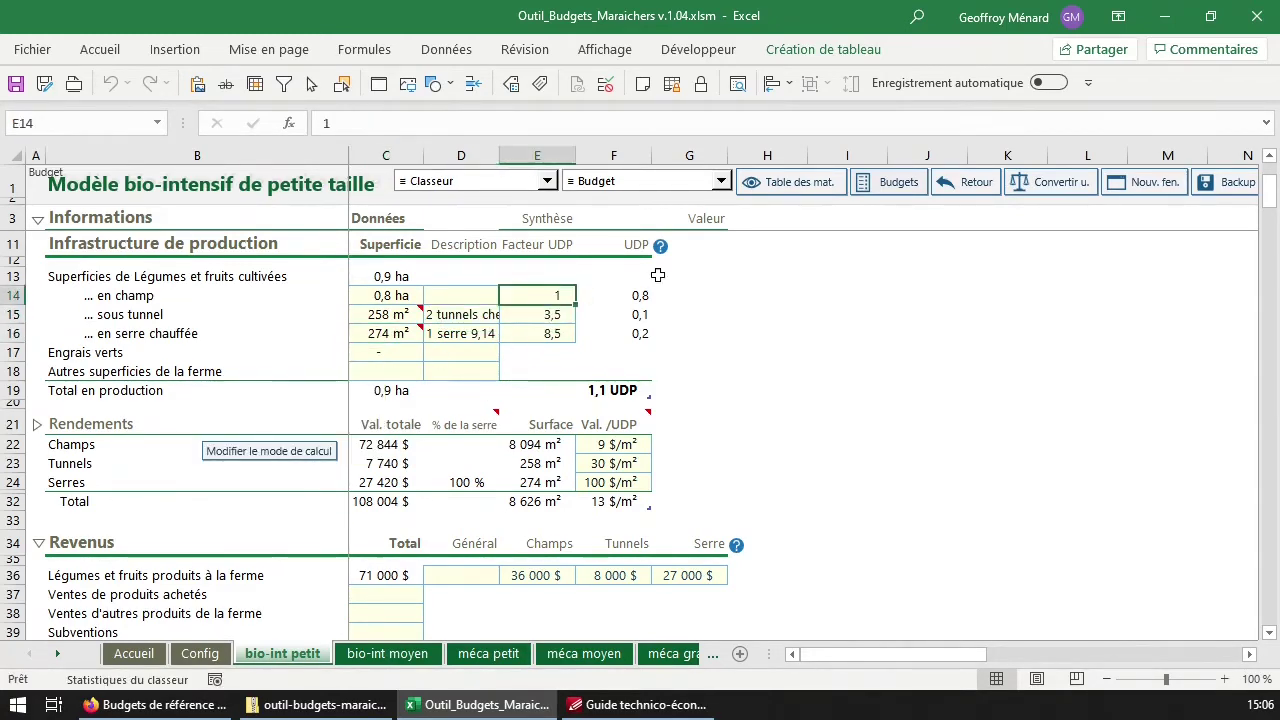
pyautogui.click(661, 248)
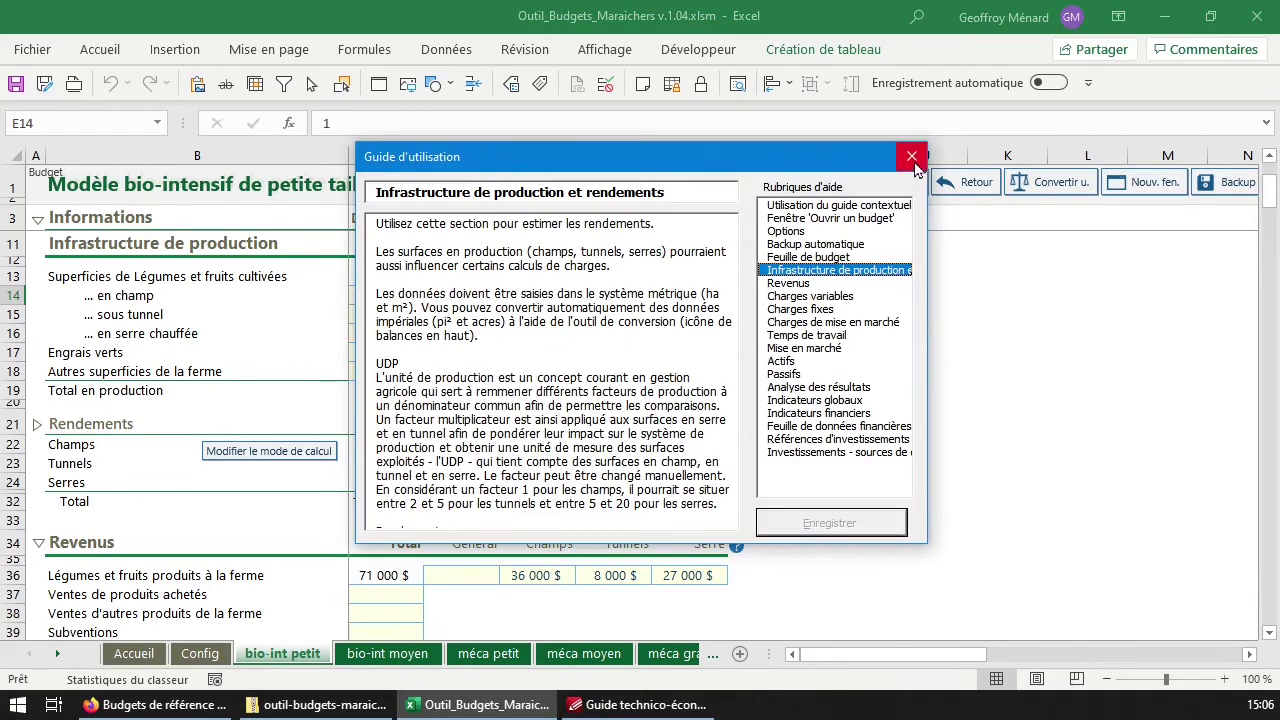
pyautogui.click(912, 157)
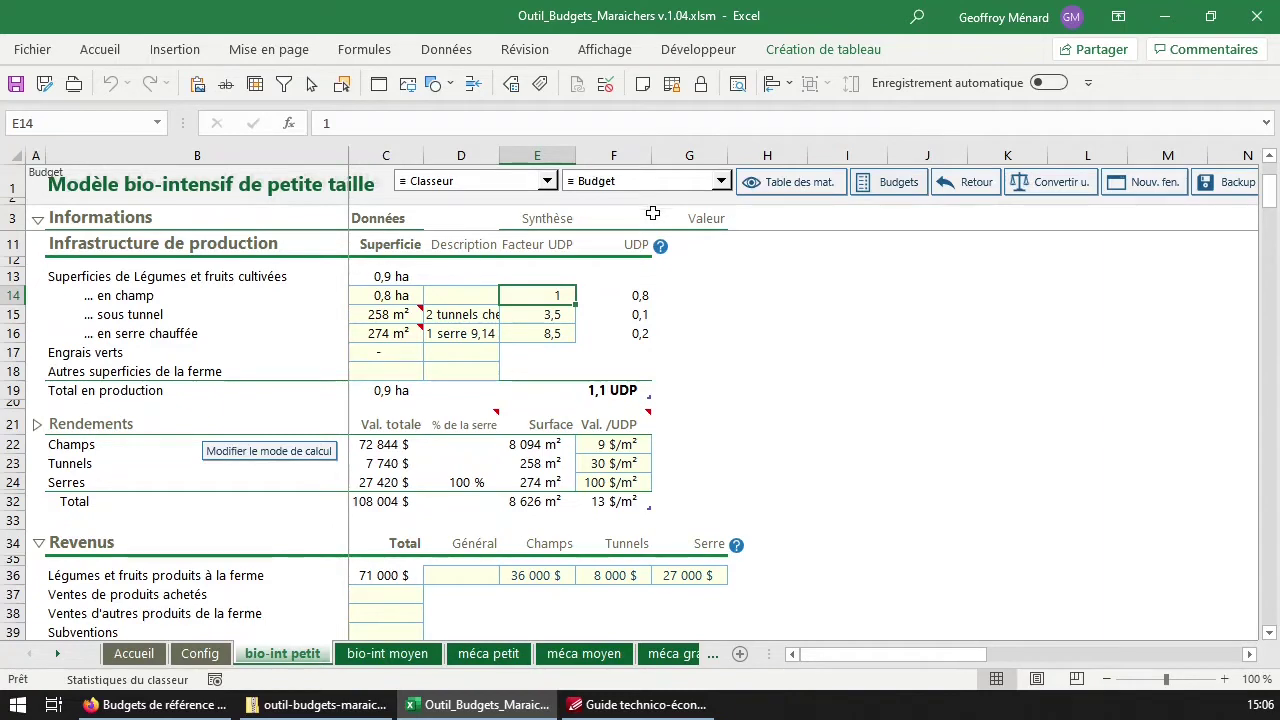
# Examine how the UDP values are calculated from the field, tunnel and heated-greenhouse areas
pyautogui.click(628, 297)
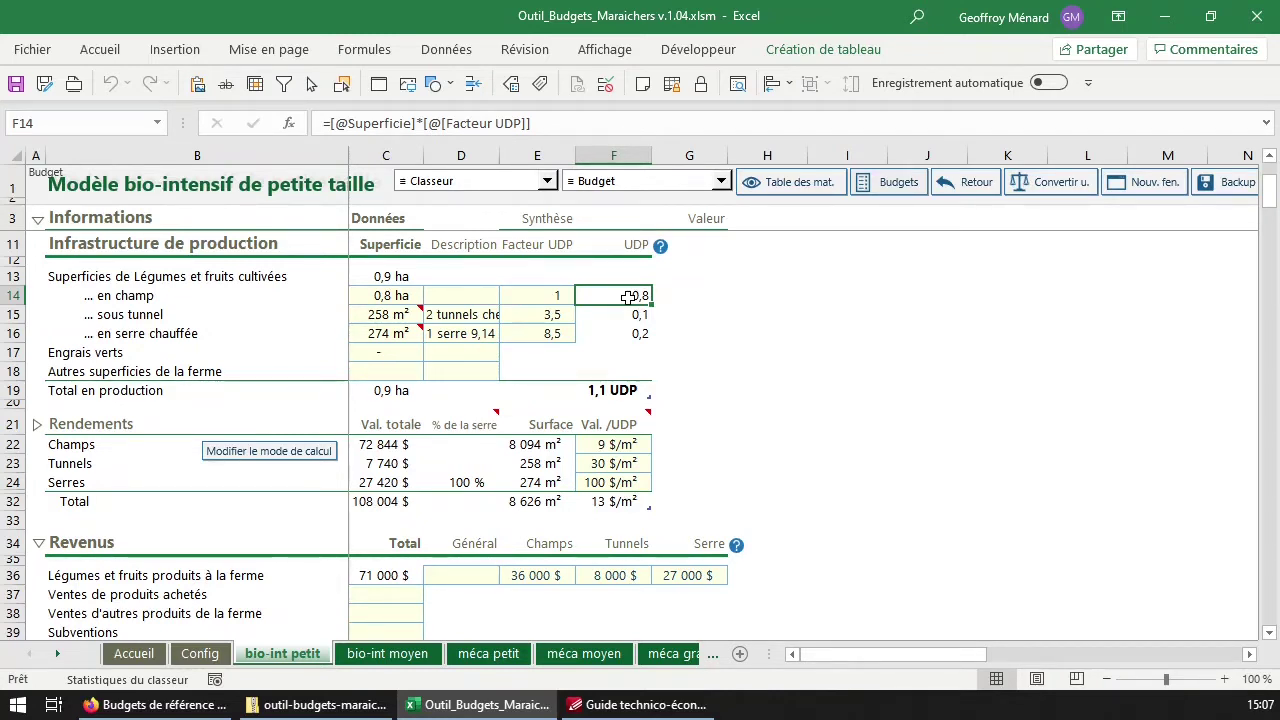
pyautogui.click(391, 300)
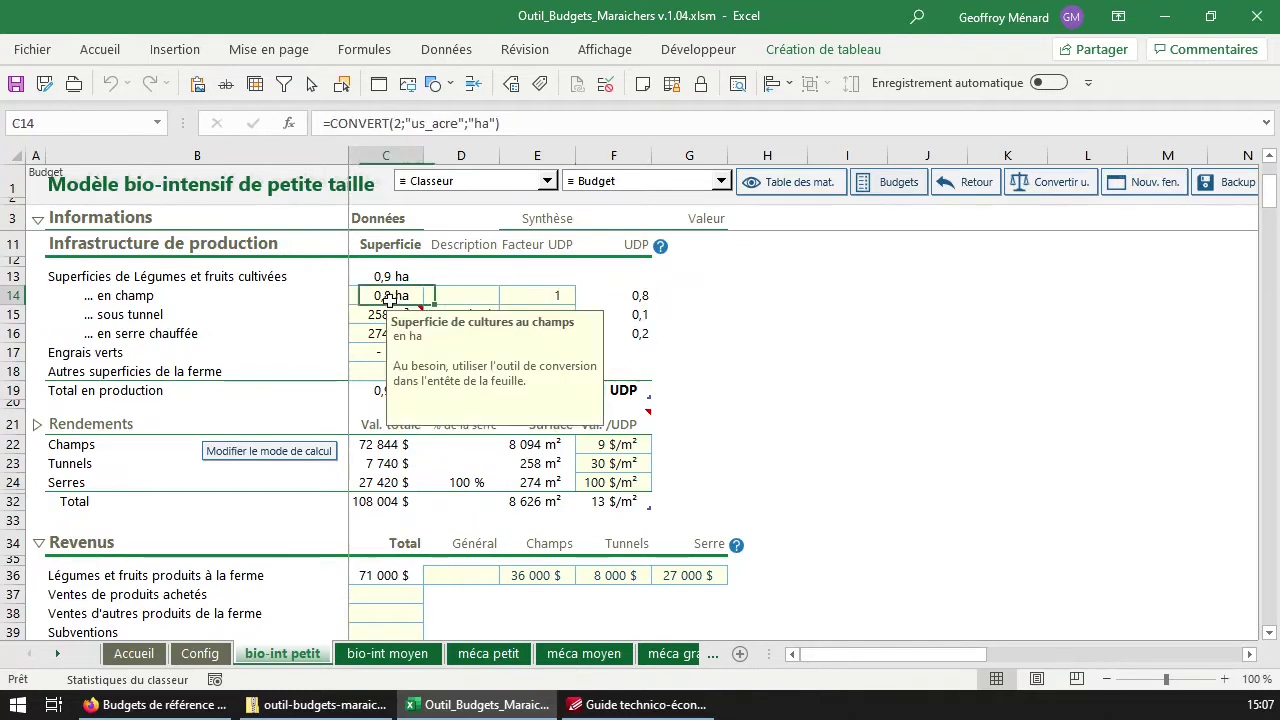
pyautogui.click(380, 314)
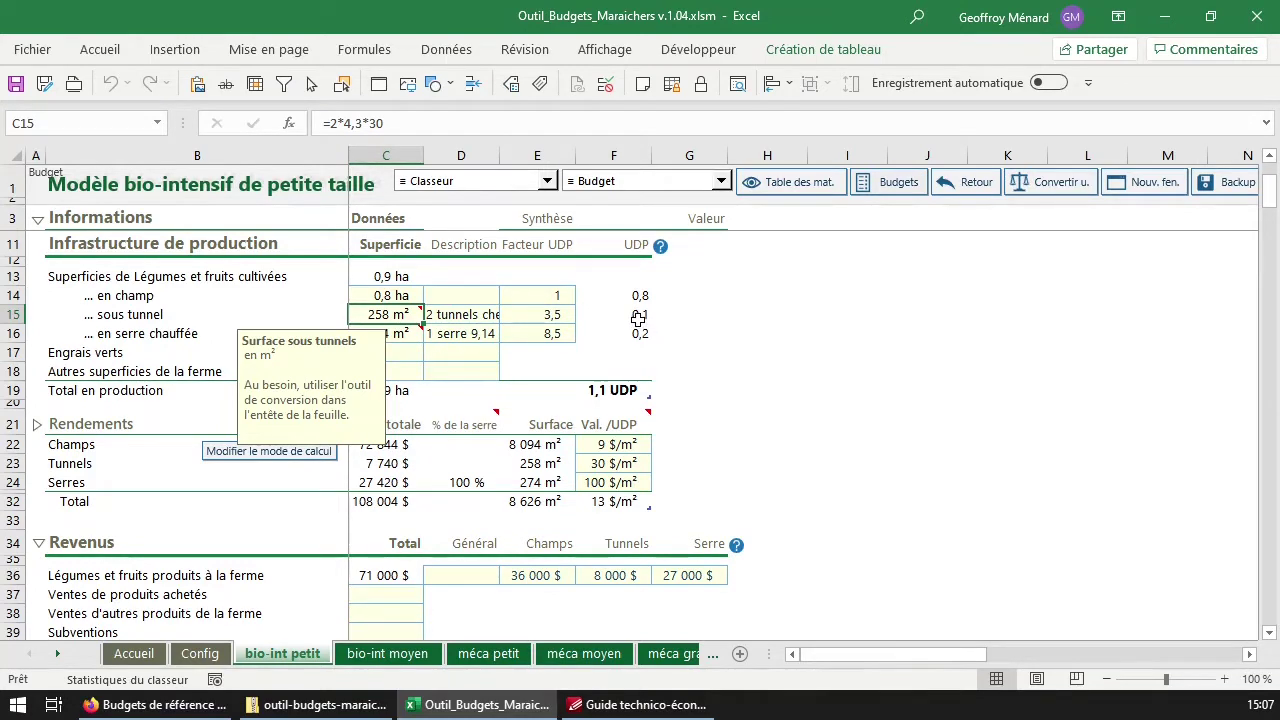
pyautogui.click(401, 333)
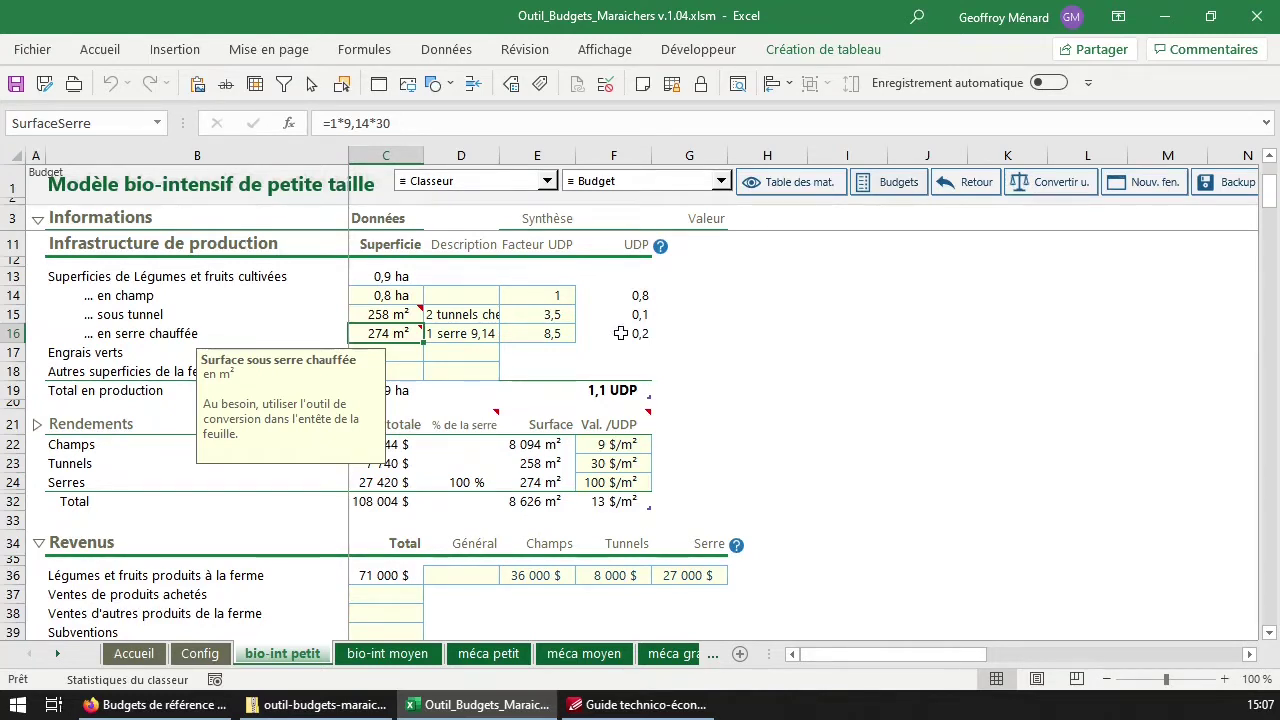
pyautogui.moveTo(640, 295); pyautogui.dragTo(640, 329)
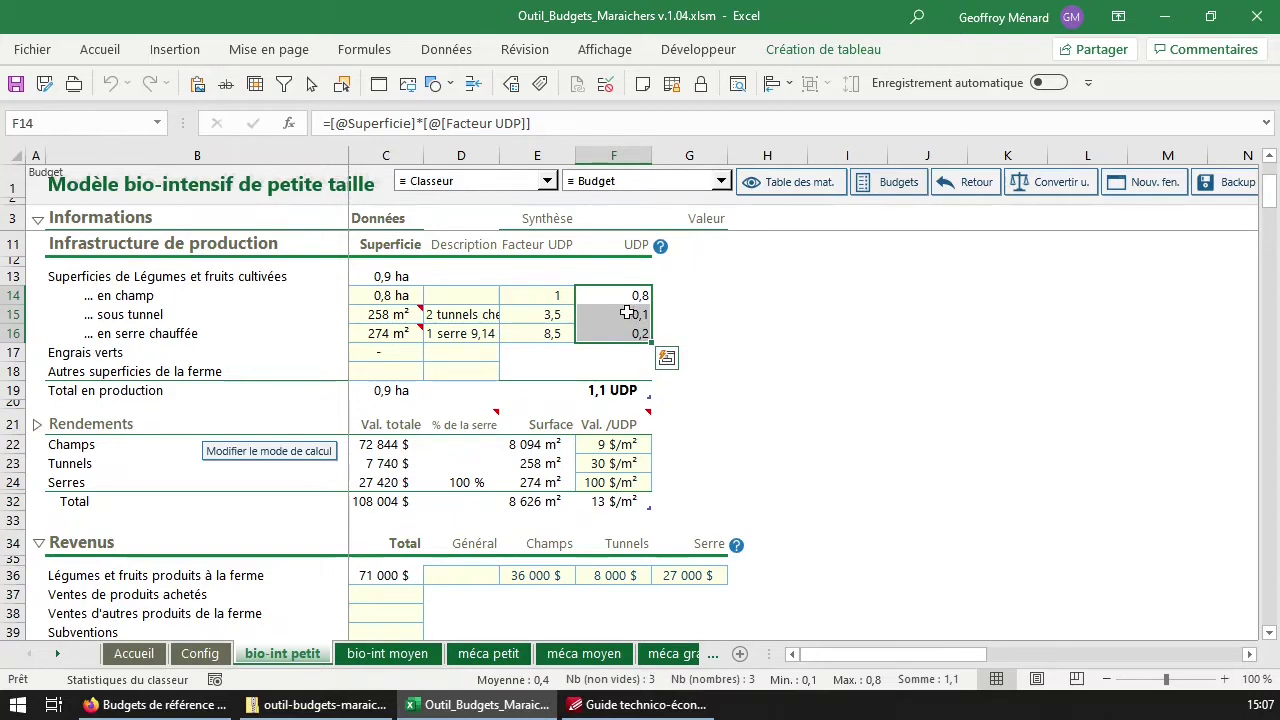
pyautogui.click(624, 314)
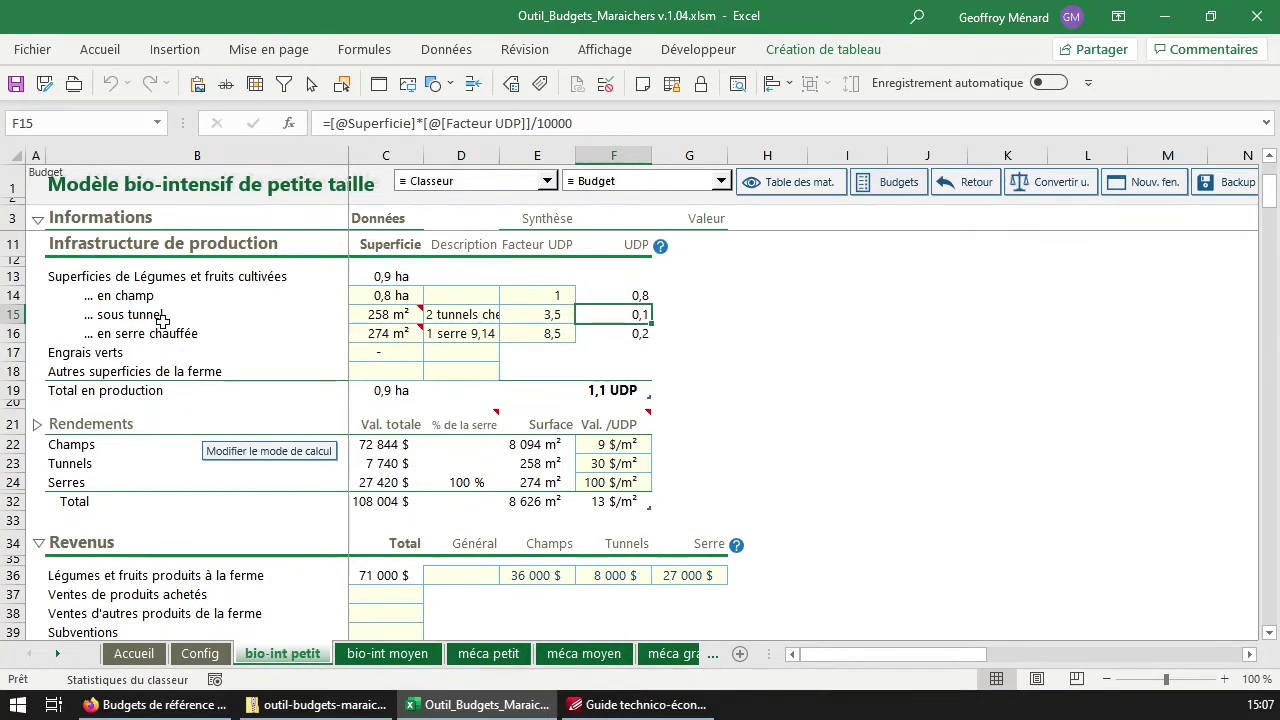
# Compare the Facteur UDP values assigned to the tunnels and the heated greenhouse
pyautogui.click(538, 316)
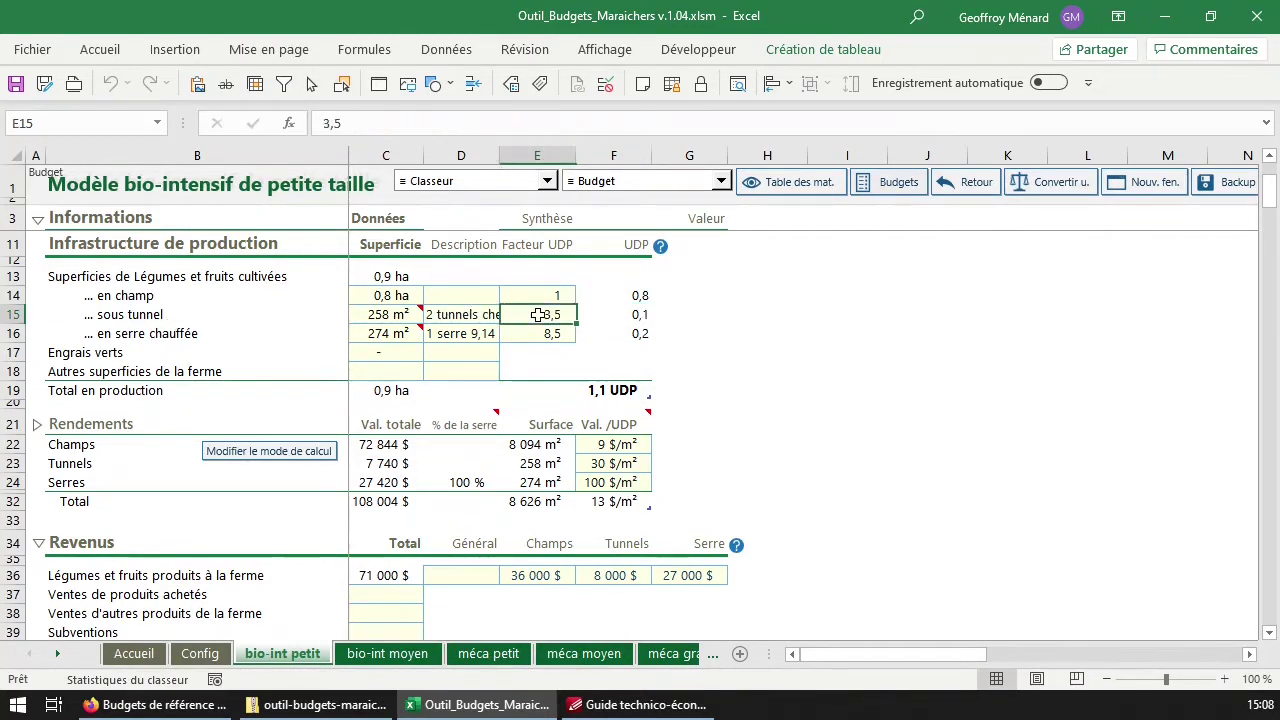
pyautogui.click(540, 332)
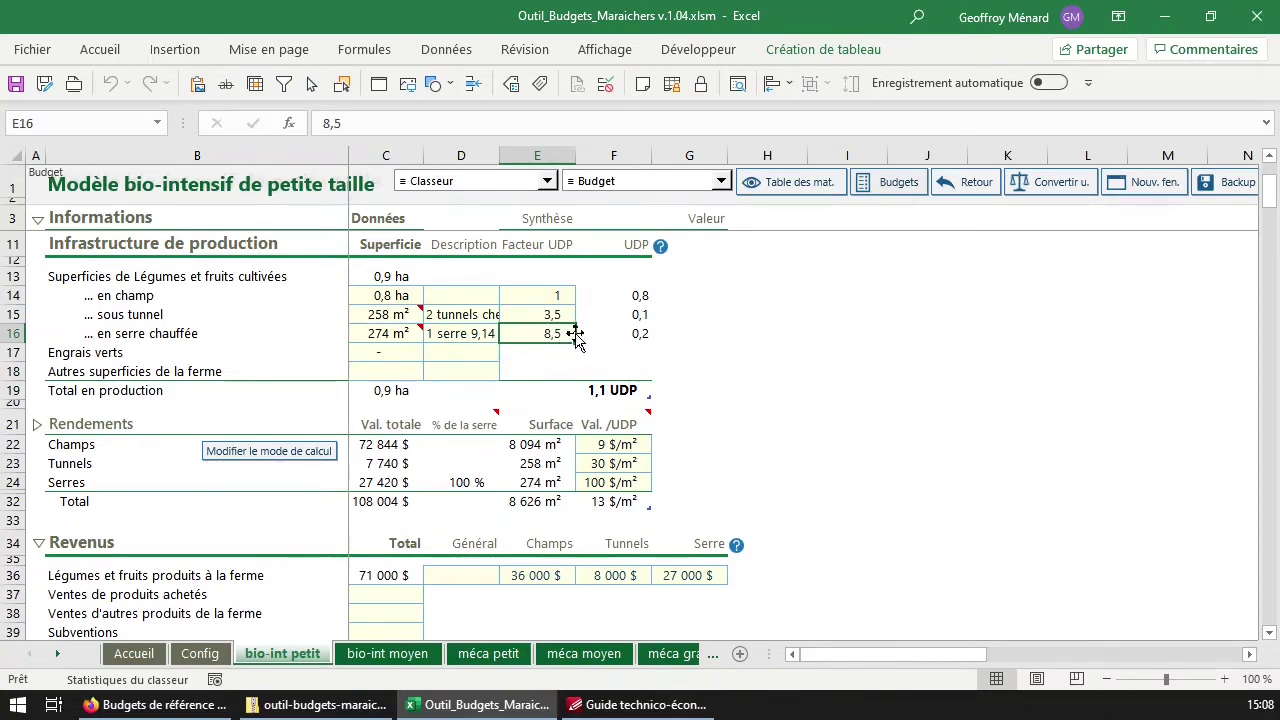
pyautogui.click(566, 316)
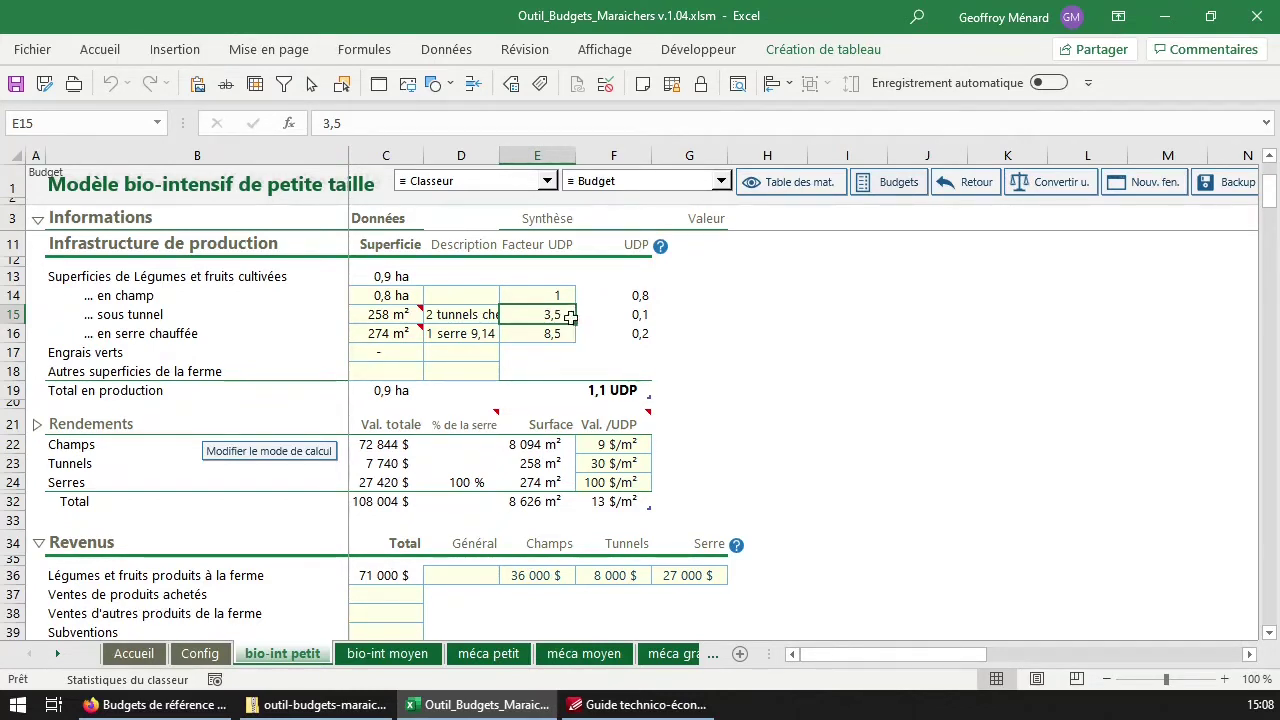
# Review the field and greenhouse UDP values, then compare the total UDP with the total area in production
pyautogui.click(620, 298)
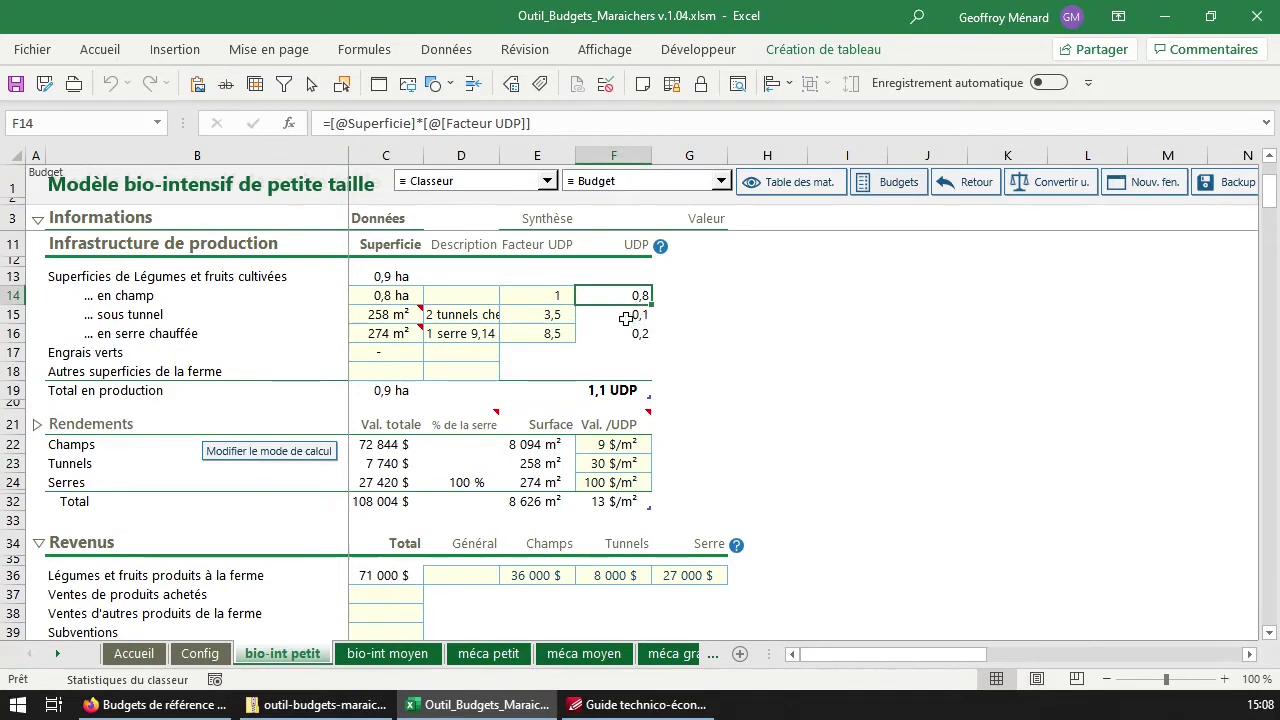
pyautogui.click(565, 333)
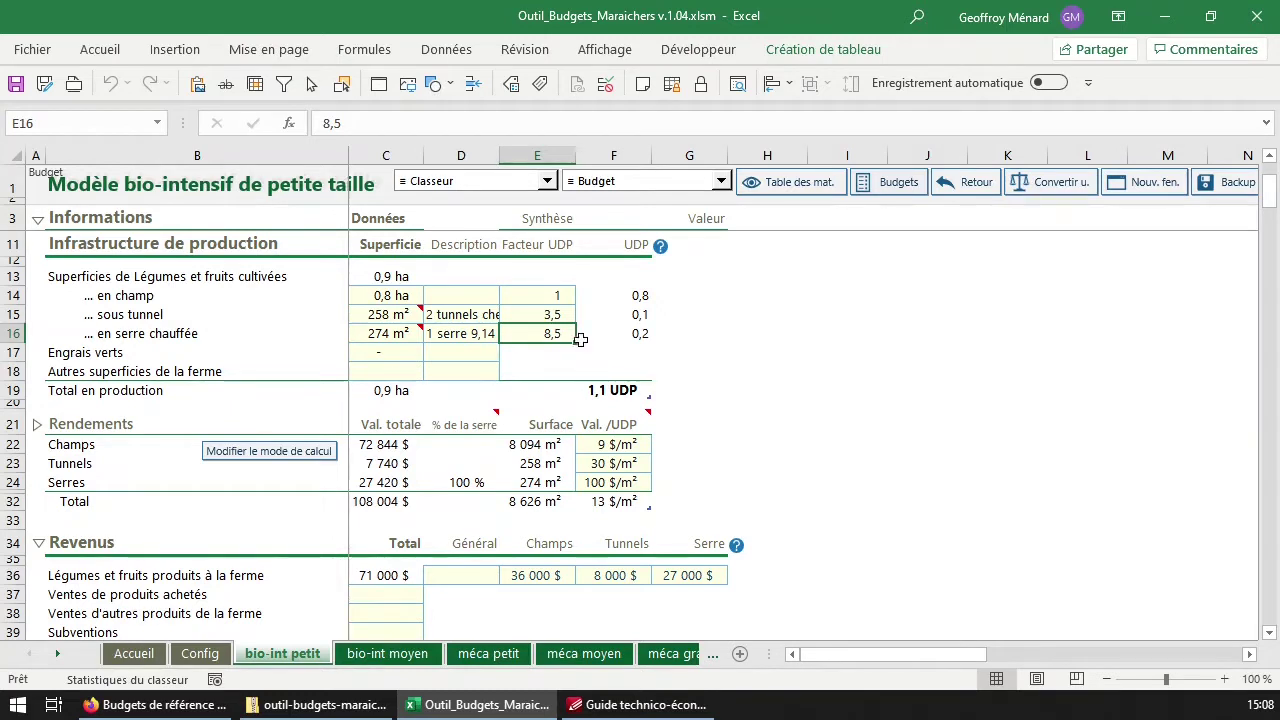
pyautogui.click(622, 333)
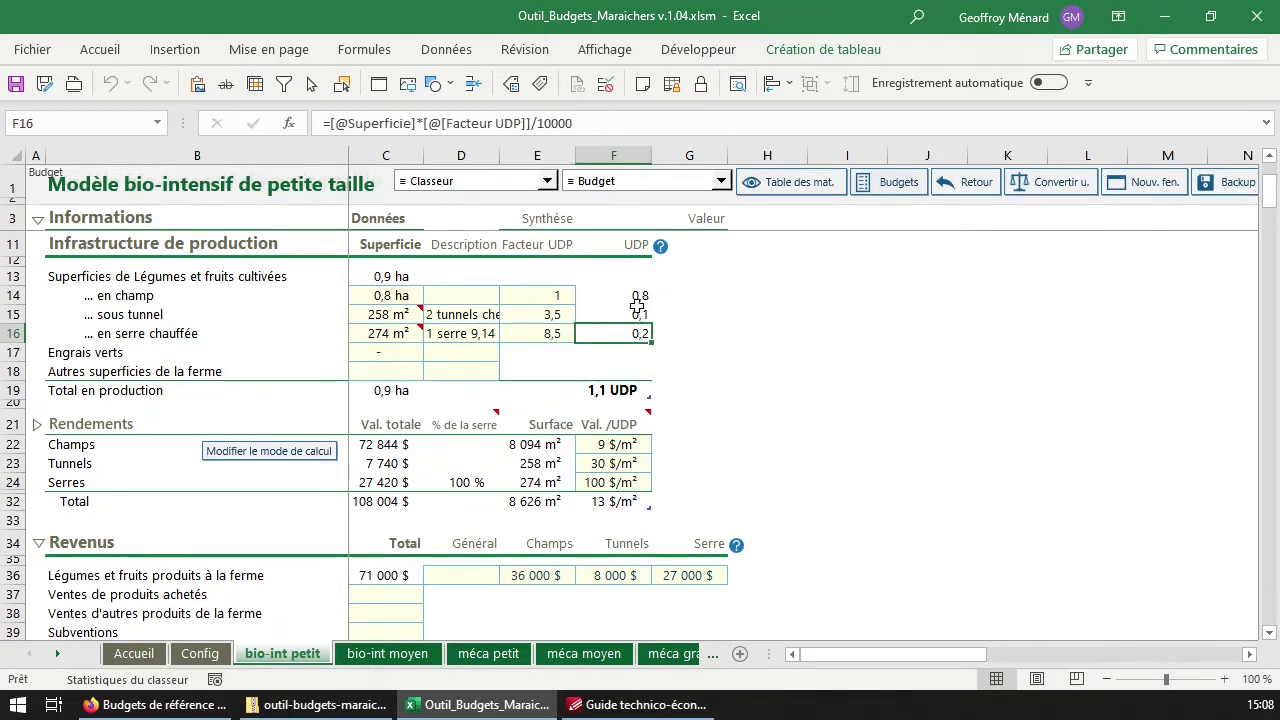
pyautogui.click(624, 389)
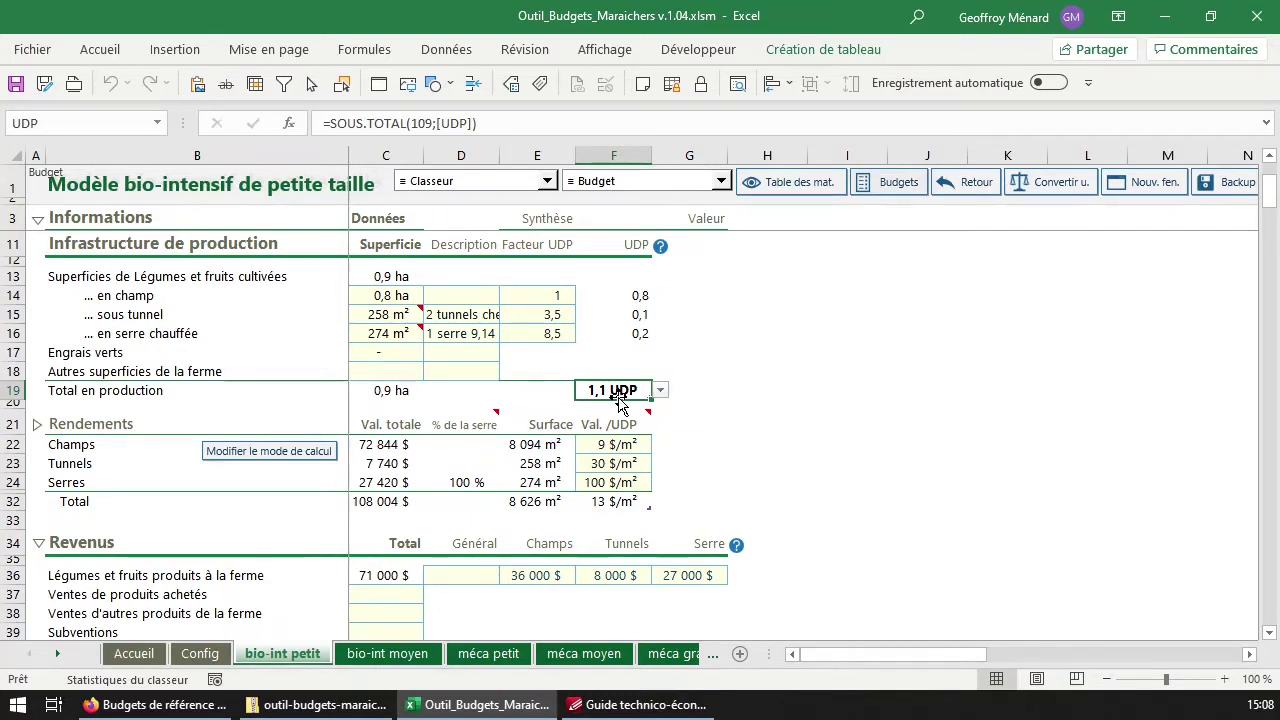
pyautogui.click(400, 394)
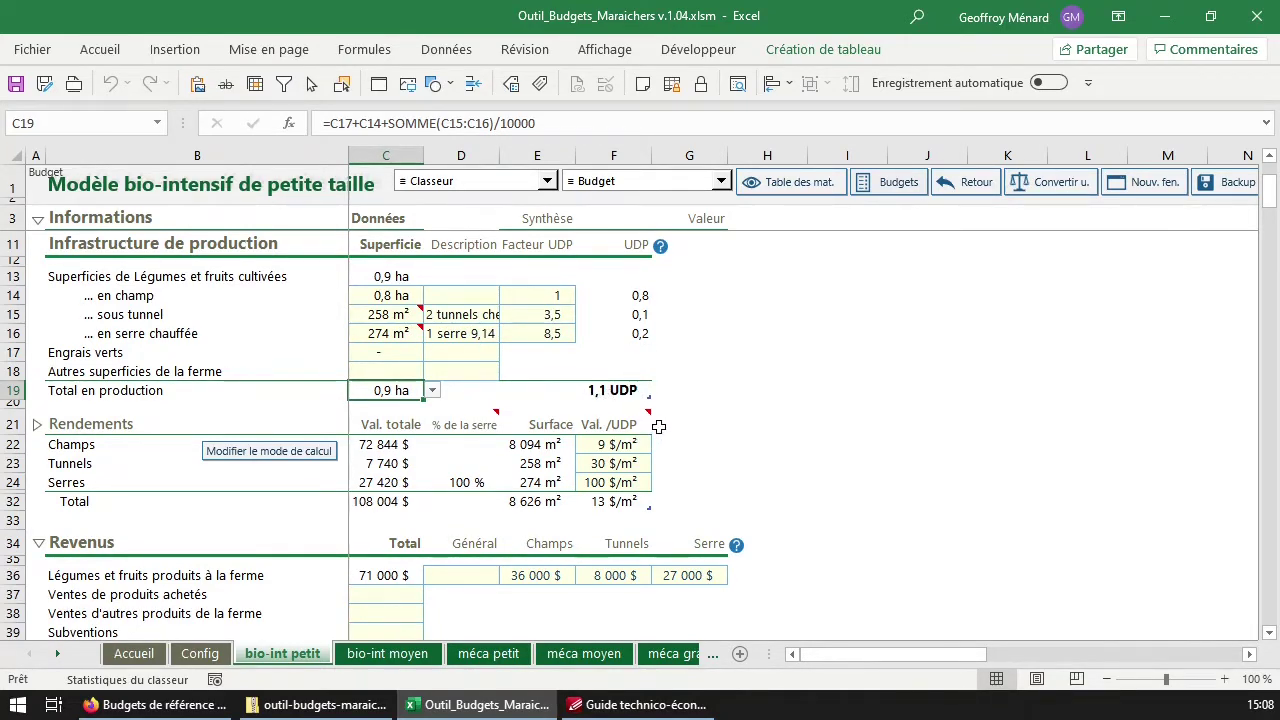
# Review the production infrastructure table and select the three Facteur UDP values for field, tunnel and heated greenhouse
pyautogui.scroll(-2, 659, 428)
pyautogui.scroll(4, 659, 428)
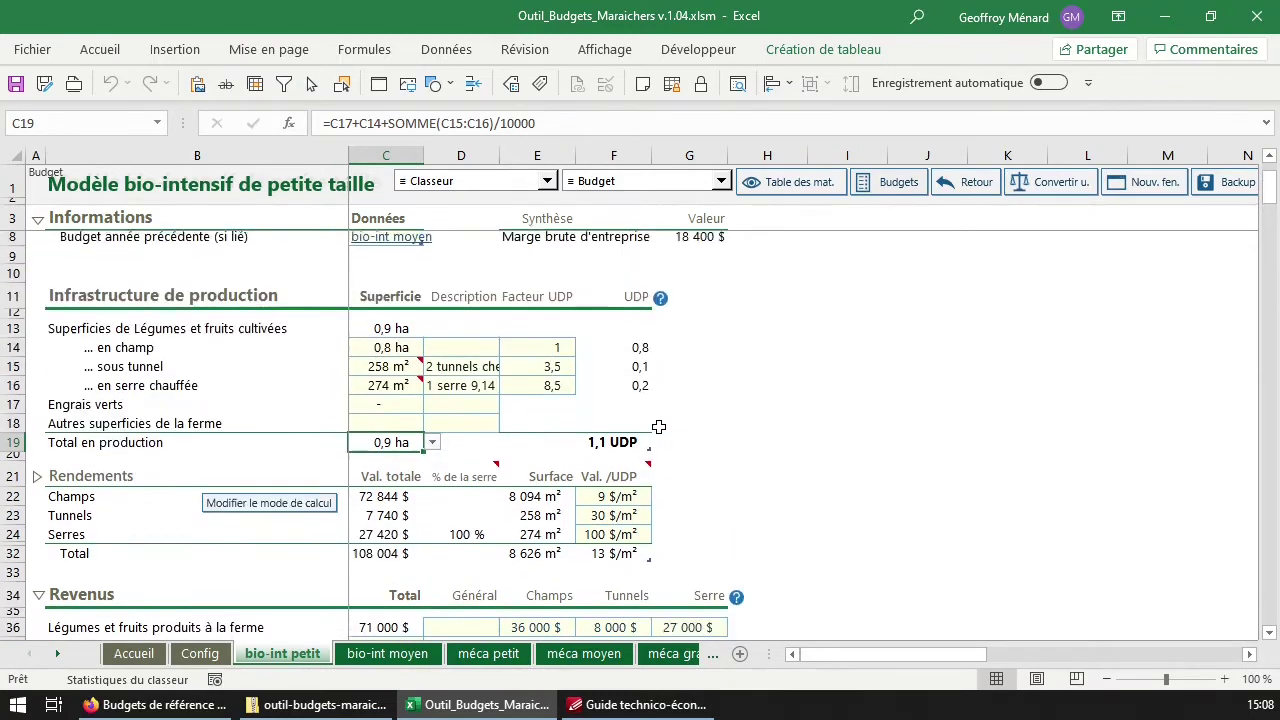
pyautogui.scroll(-3, 659, 428)
pyautogui.scroll(1, 659, 428)
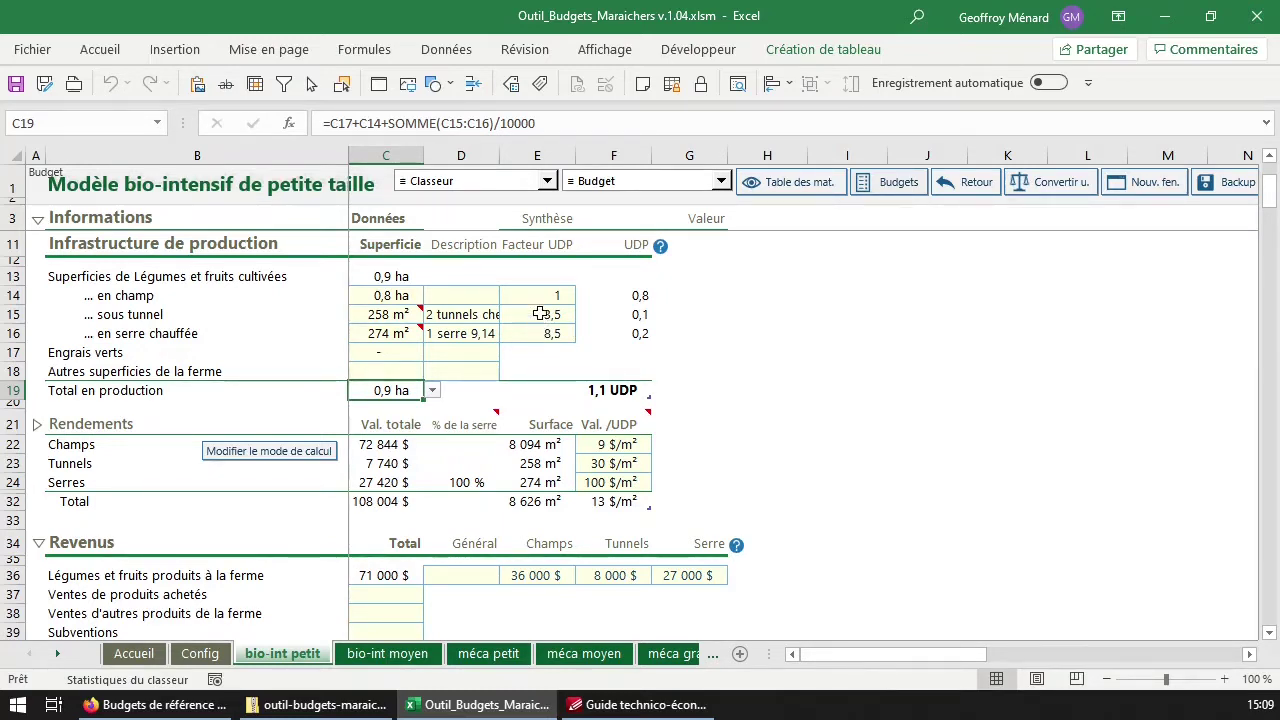
pyautogui.moveTo(545, 295); pyautogui.dragTo(552, 340)
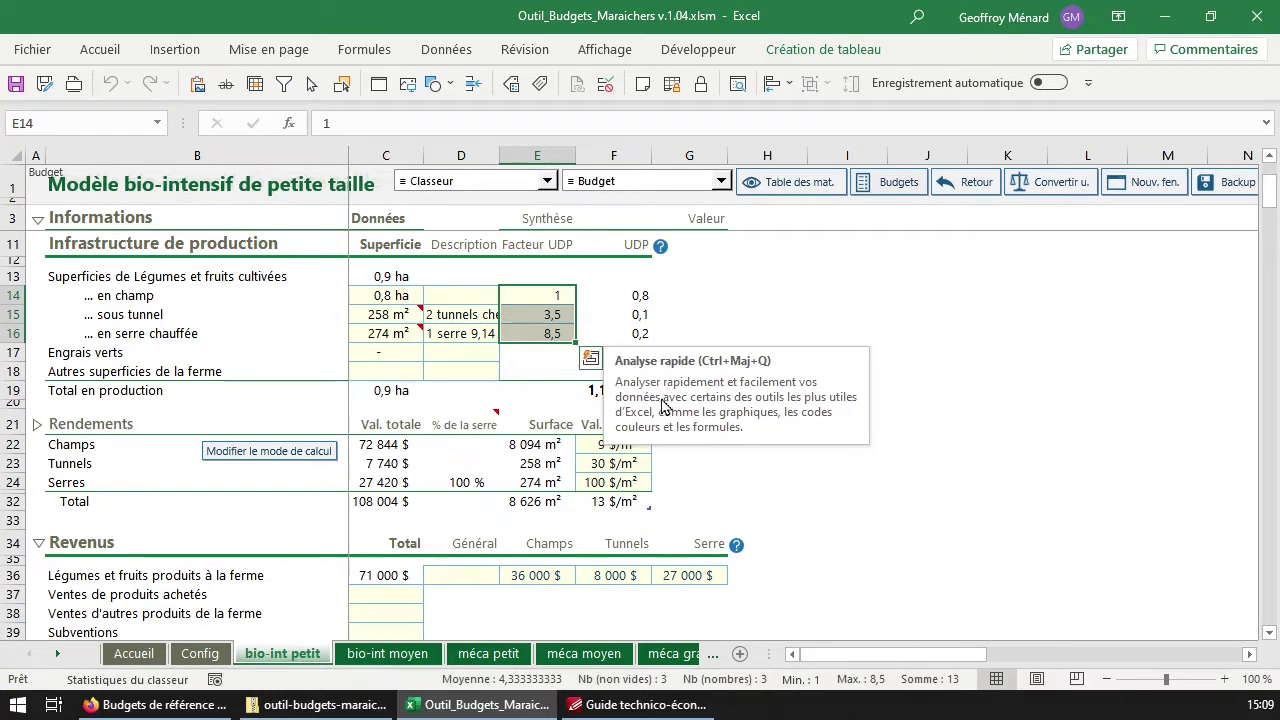
pyautogui.click(535, 401)
# Expand and collapse the Rendements section to examine its detailed greenhouse crop rows, leaving the section collapsed
pyautogui.scroll(-2, 541, 405)
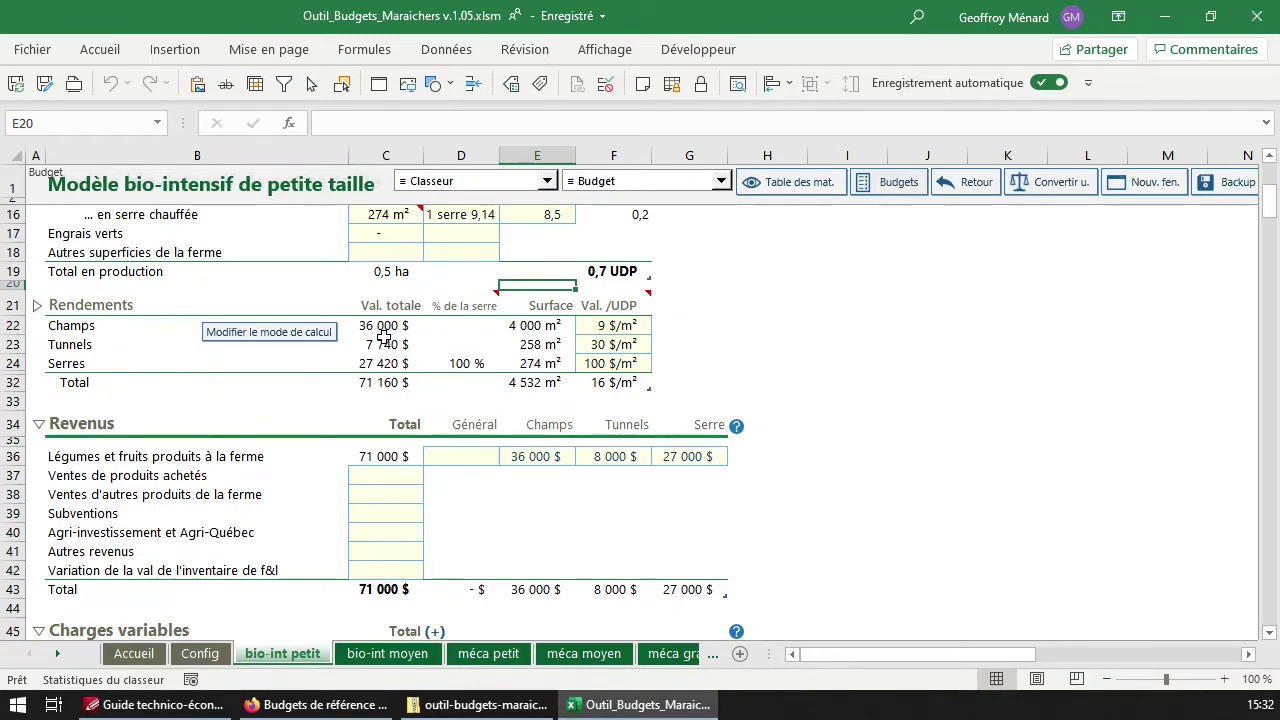
pyautogui.click(37, 308)
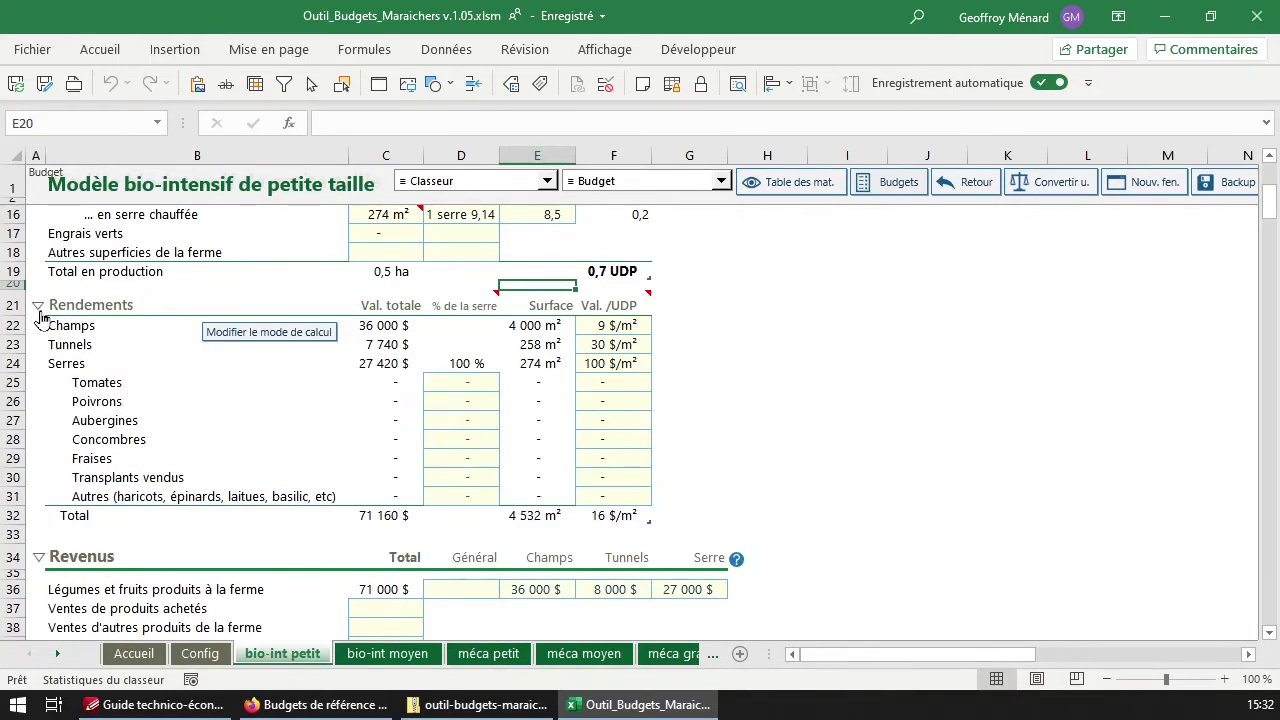
pyautogui.click(37, 308)
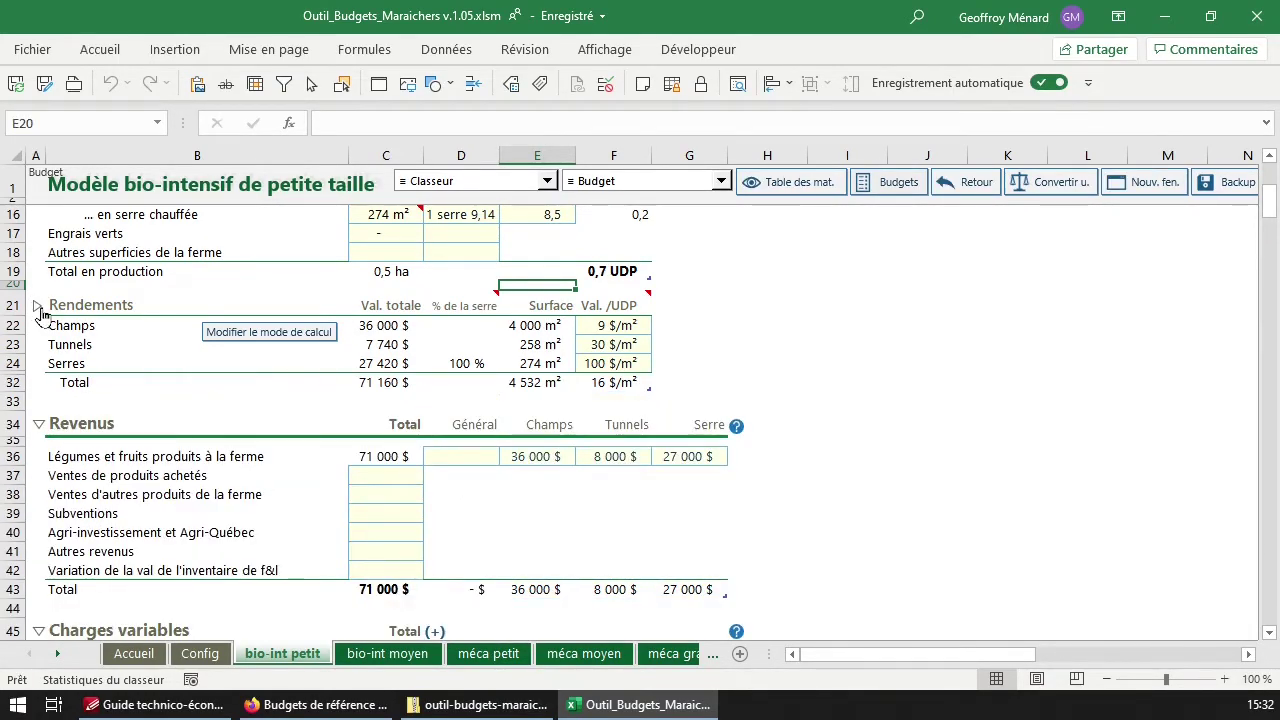
pyautogui.click(38, 309)
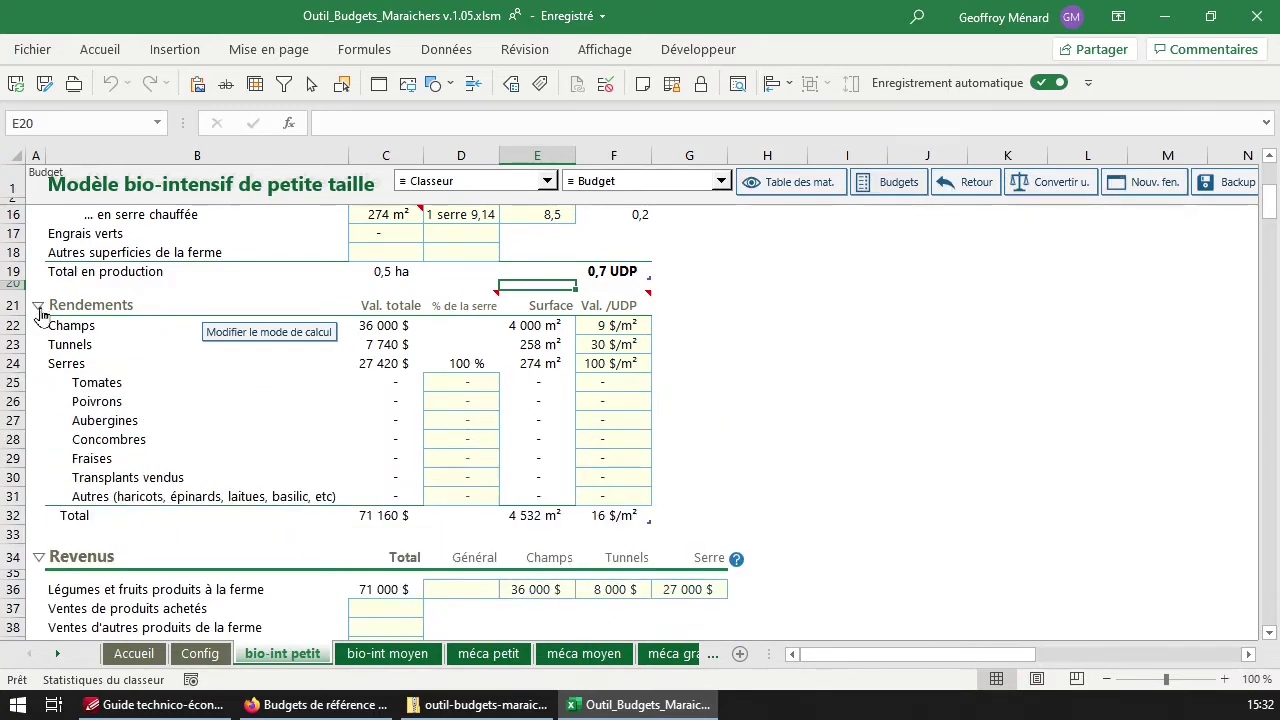
pyautogui.click(38, 309)
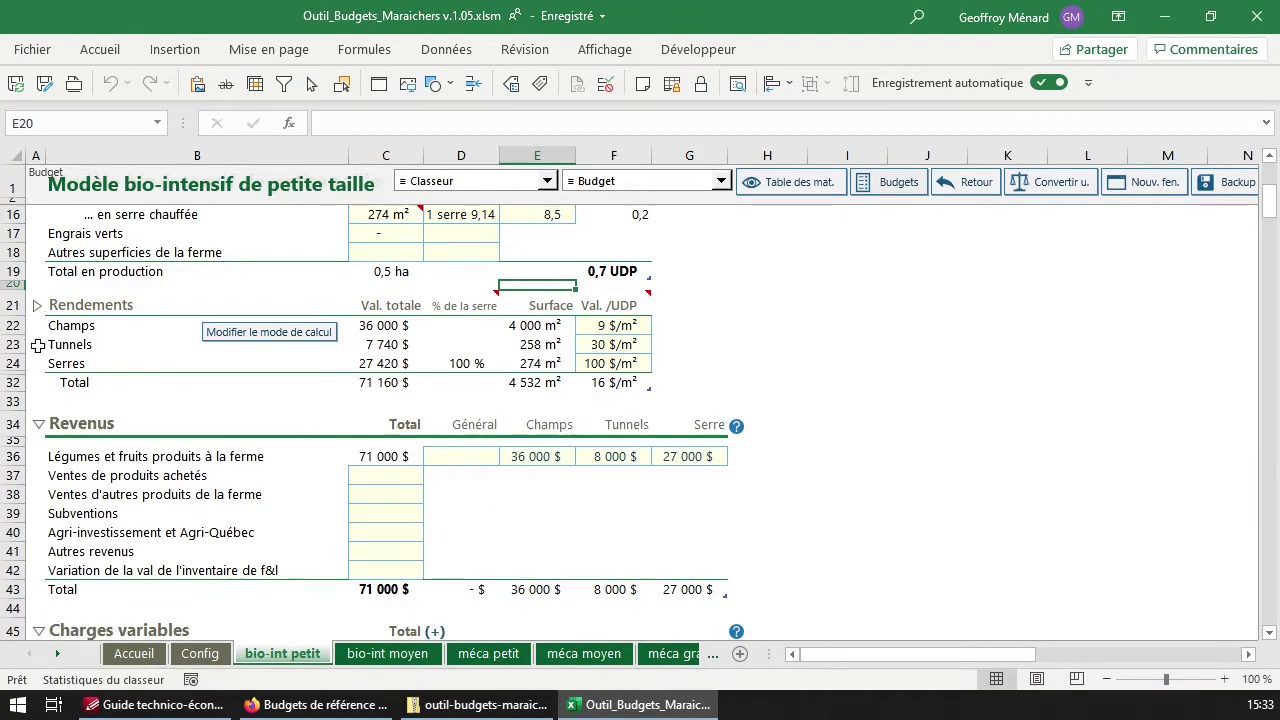
pyautogui.click(38, 309)
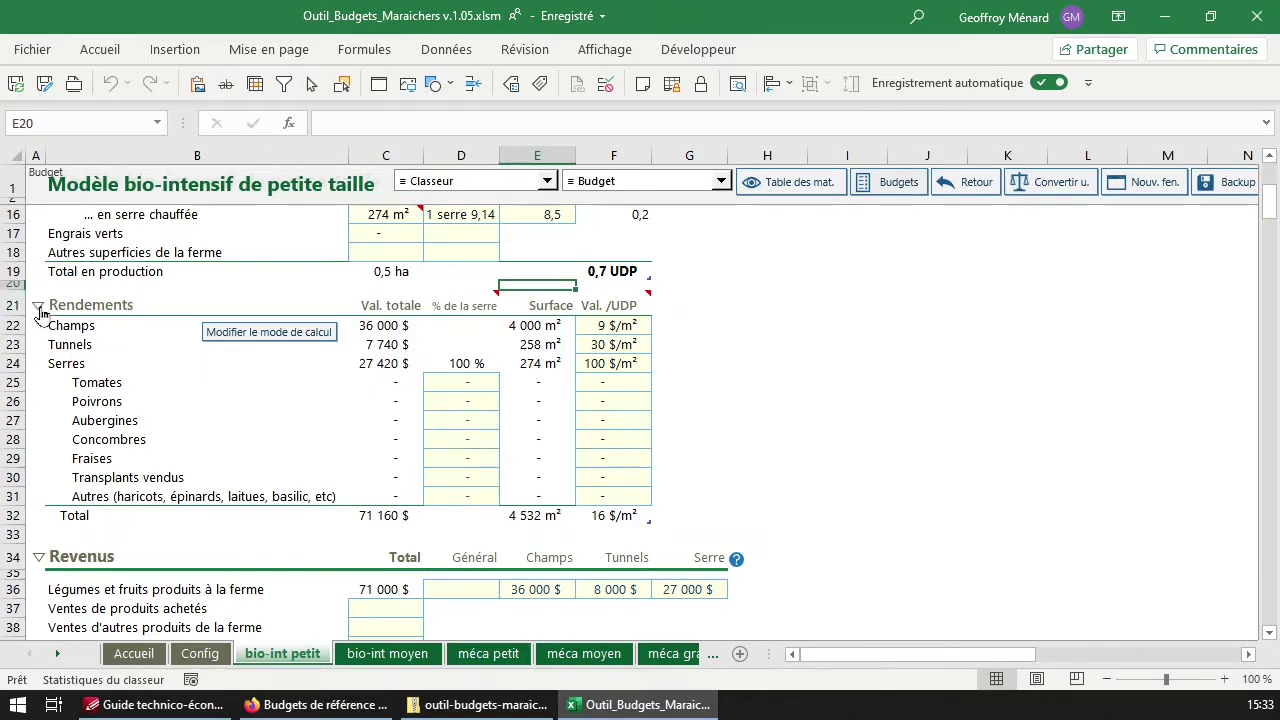
pyautogui.click(38, 310)
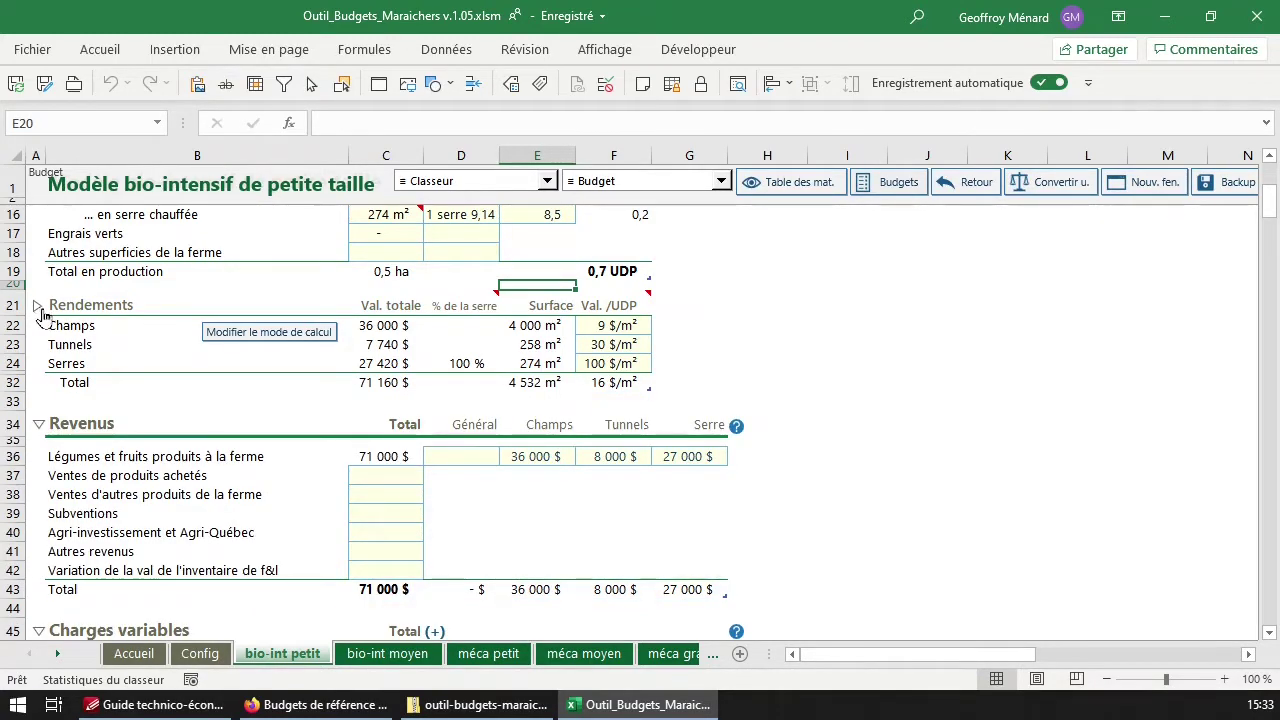
pyautogui.click(38, 310)
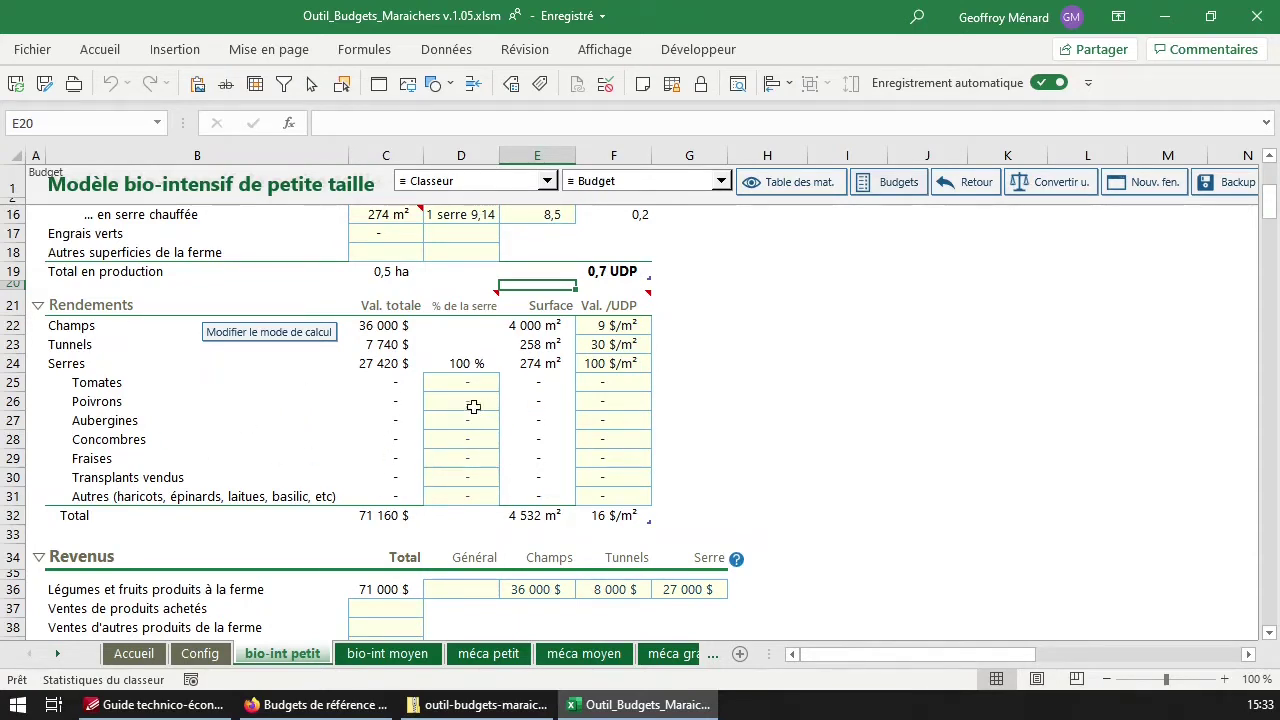
pyautogui.click(37, 306)
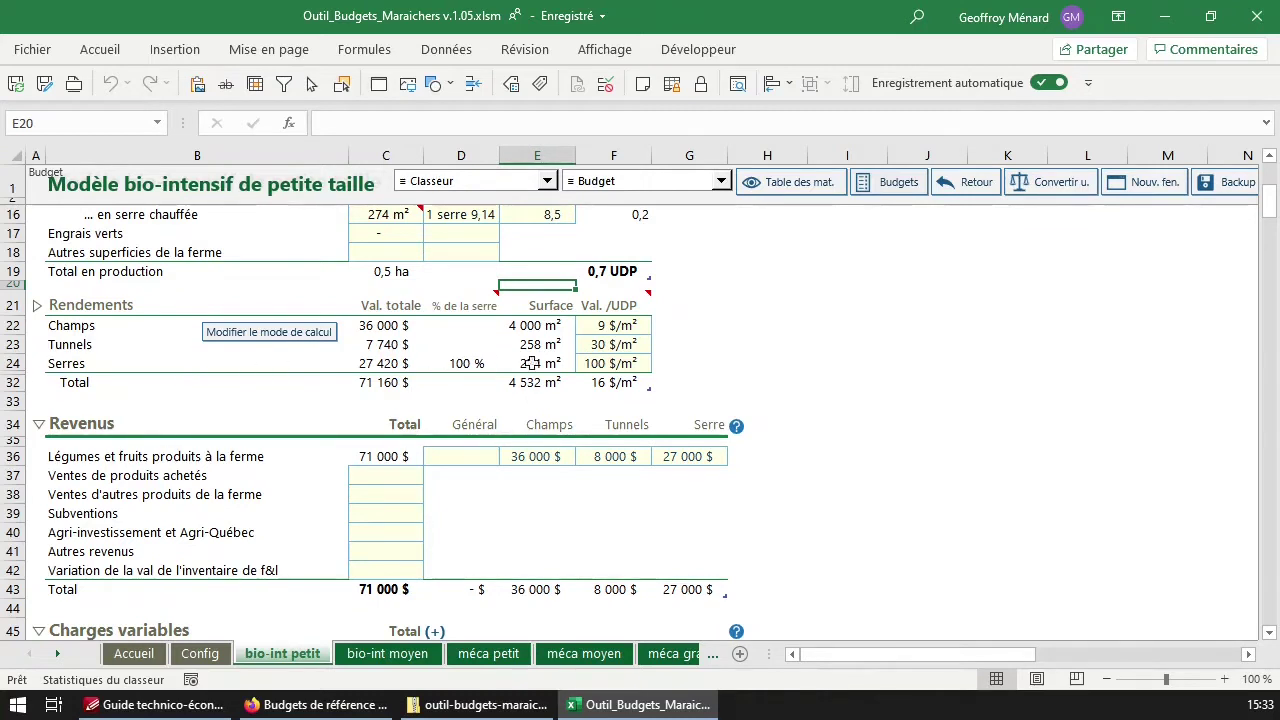
# Examine how the greenhouse row's total value is calculated from its surface and value per UDP in Rendements
pyautogui.click(617, 363)
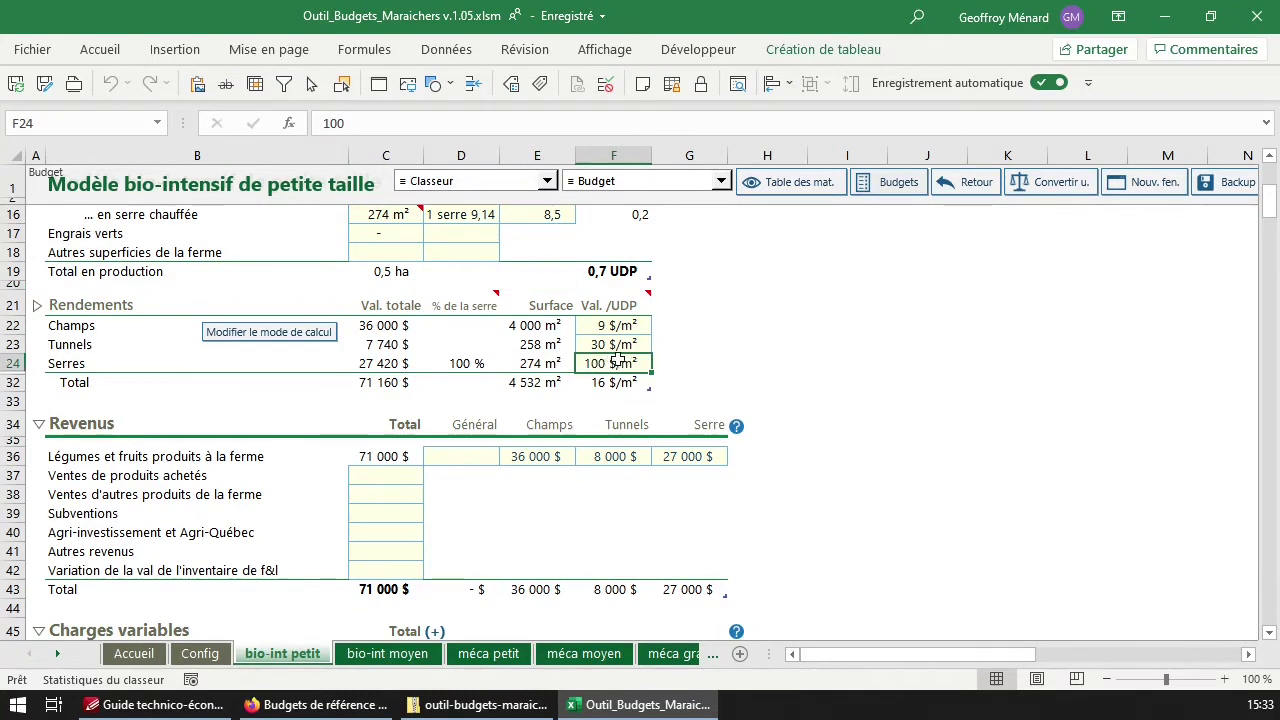
pyautogui.click(540, 365)
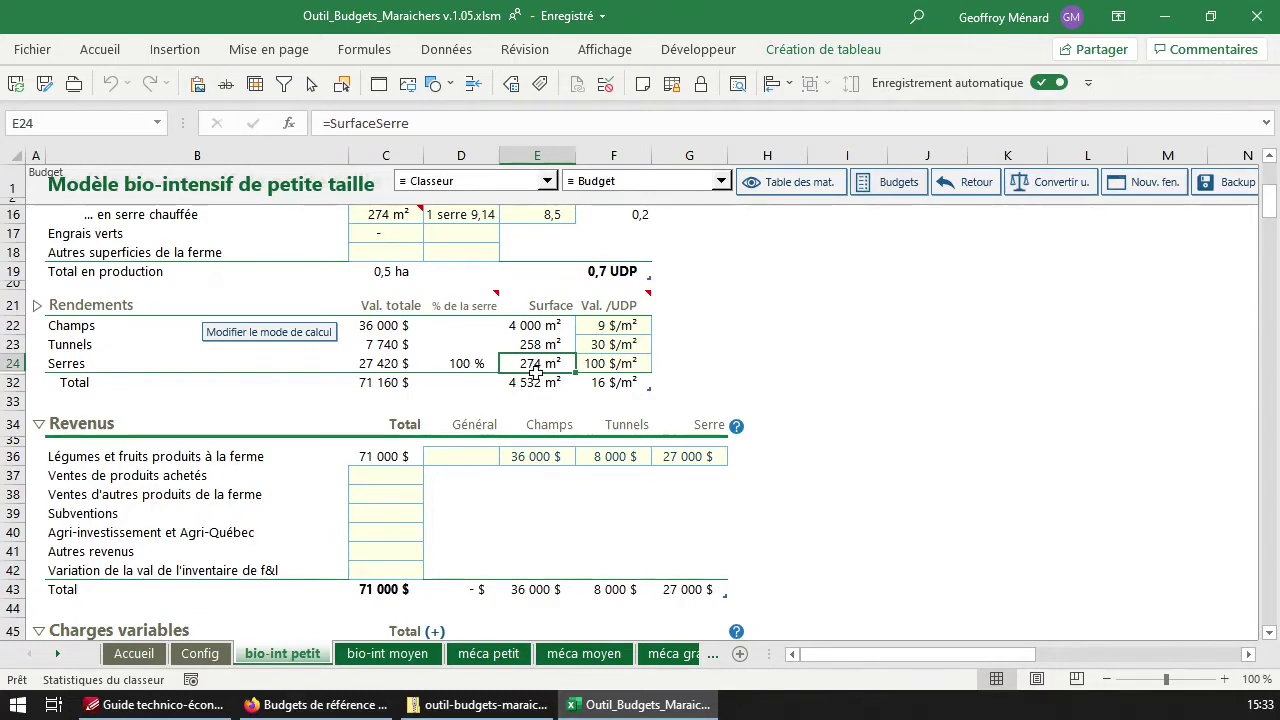
pyautogui.click(610, 365)
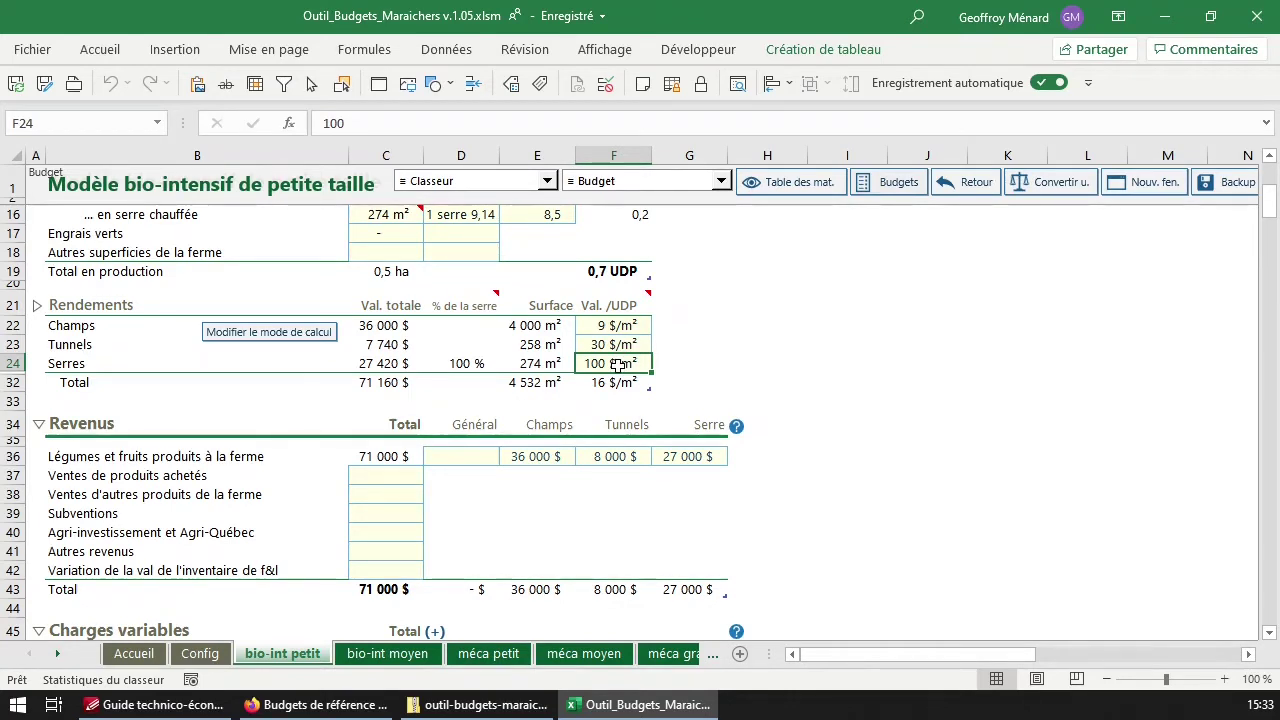
pyautogui.click(383, 364)
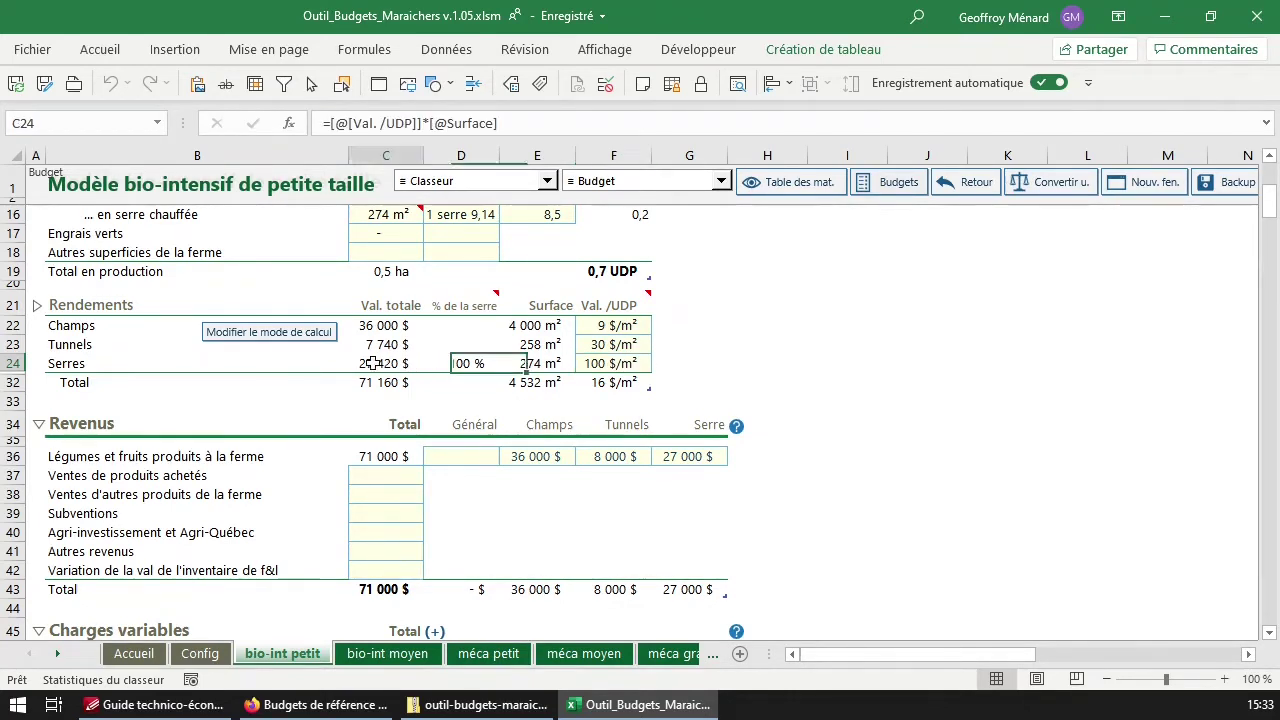
pyautogui.click(607, 360)
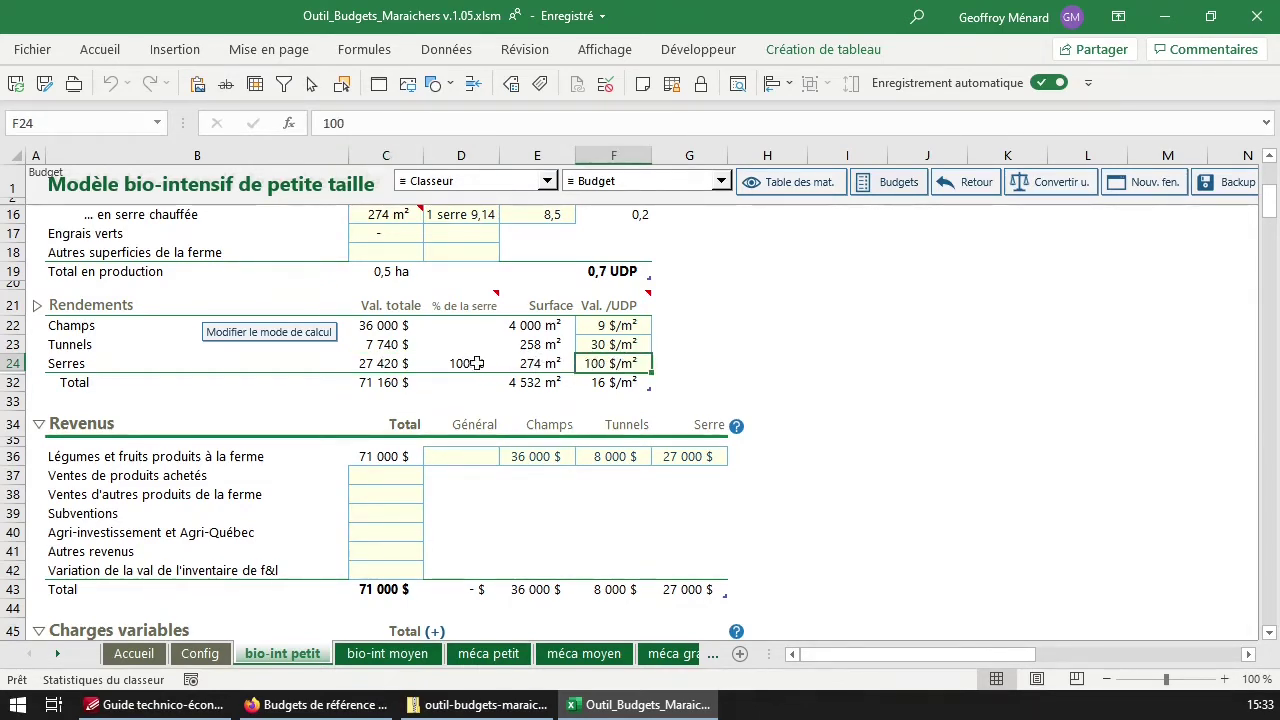
pyautogui.click(380, 363)
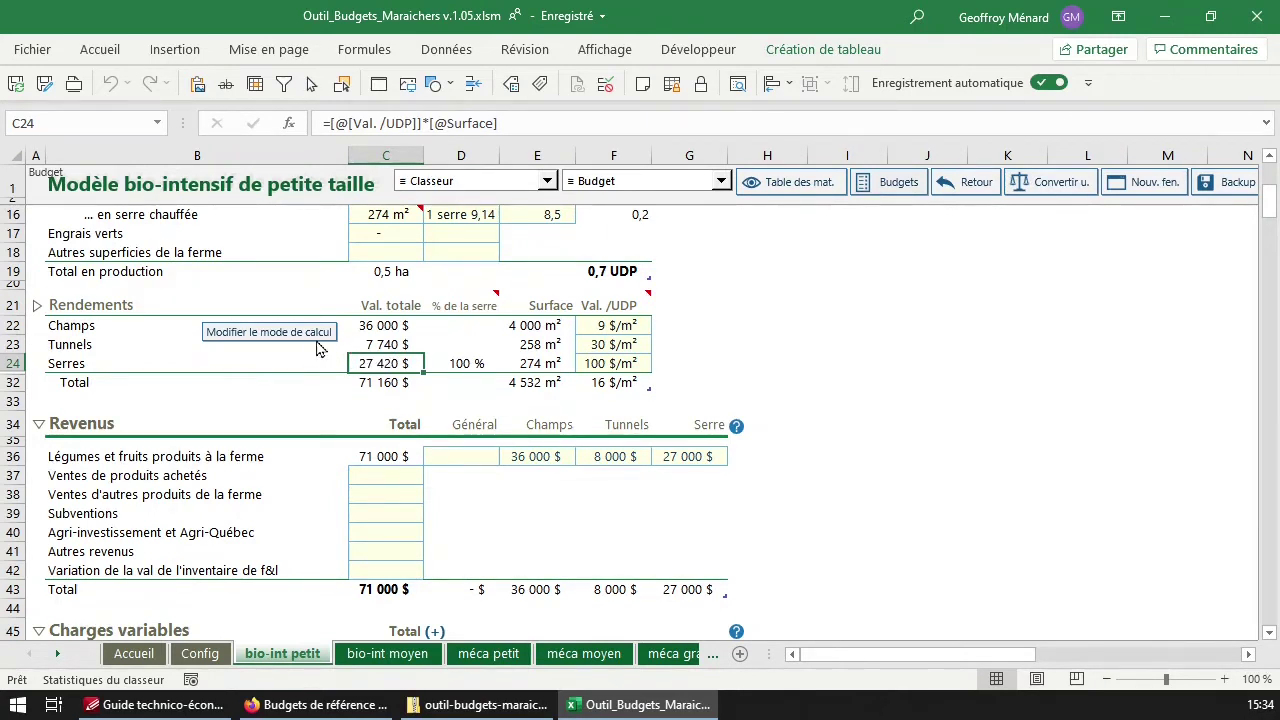
# Change the Rendements calculation mode to Valeur totale, apply it and close the dialog
pyautogui.click(284, 338)
pyautogui.moveTo(280, 408); pyautogui.dragTo(270, 385)
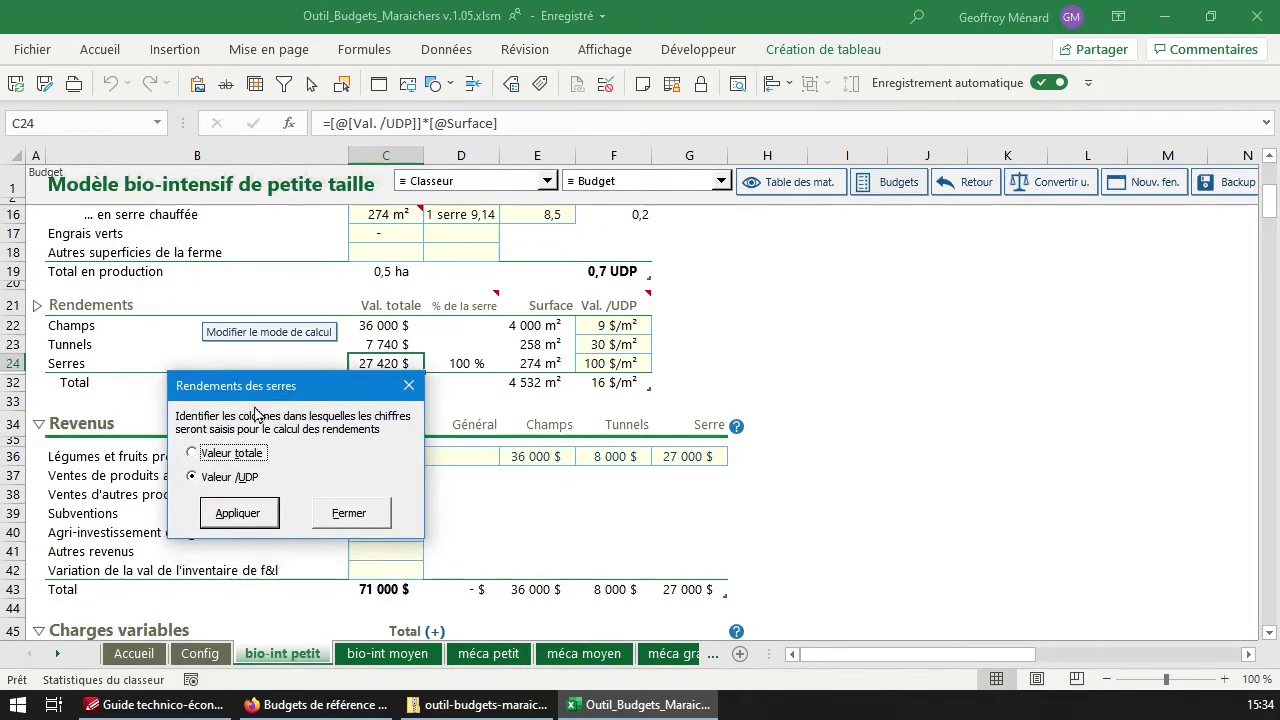
pyautogui.click(247, 455)
pyautogui.click(268, 518)
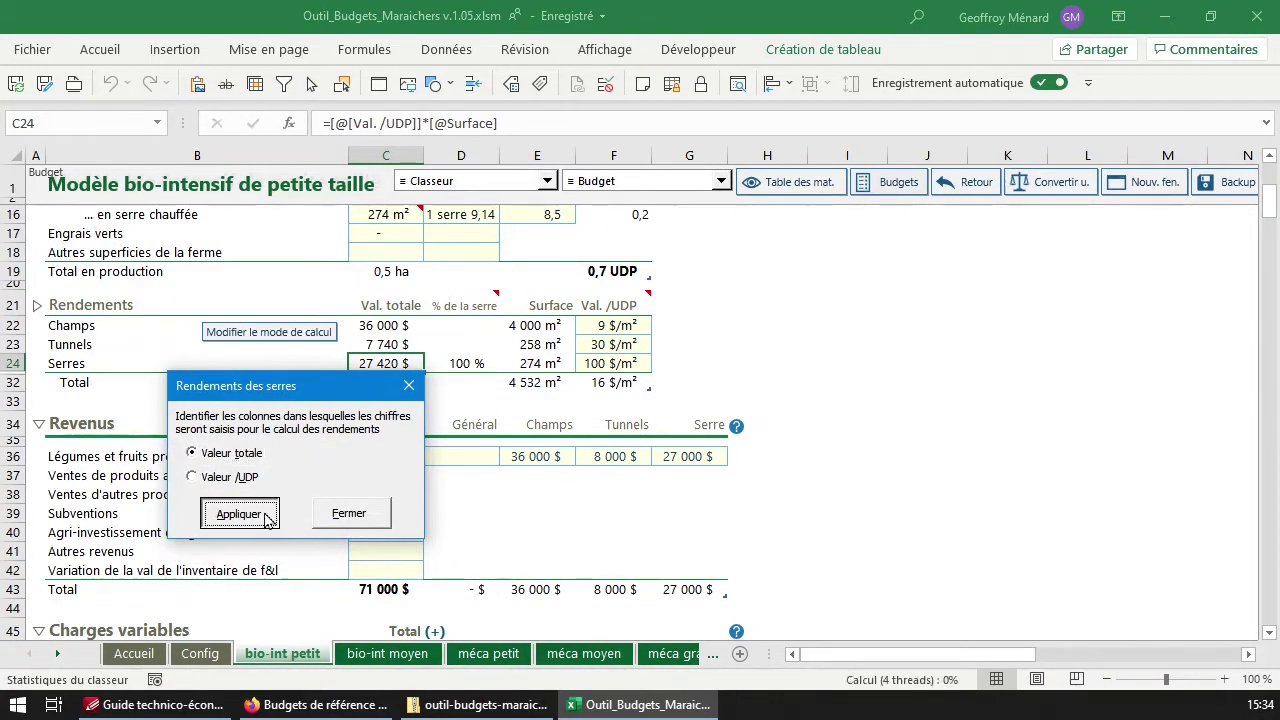
pyautogui.click(350, 514)
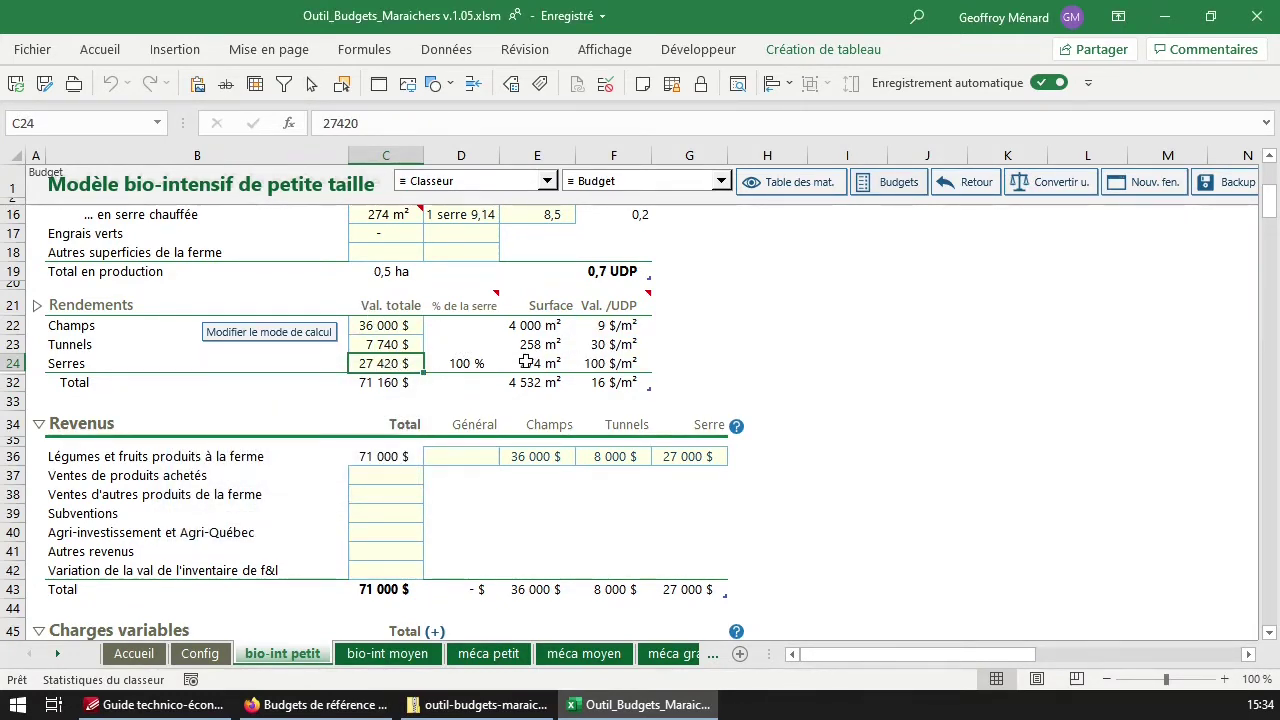
# Set the Serres total value to 30000 and check the formula of its Val. /UDP cell
pyautogui.write('30000')
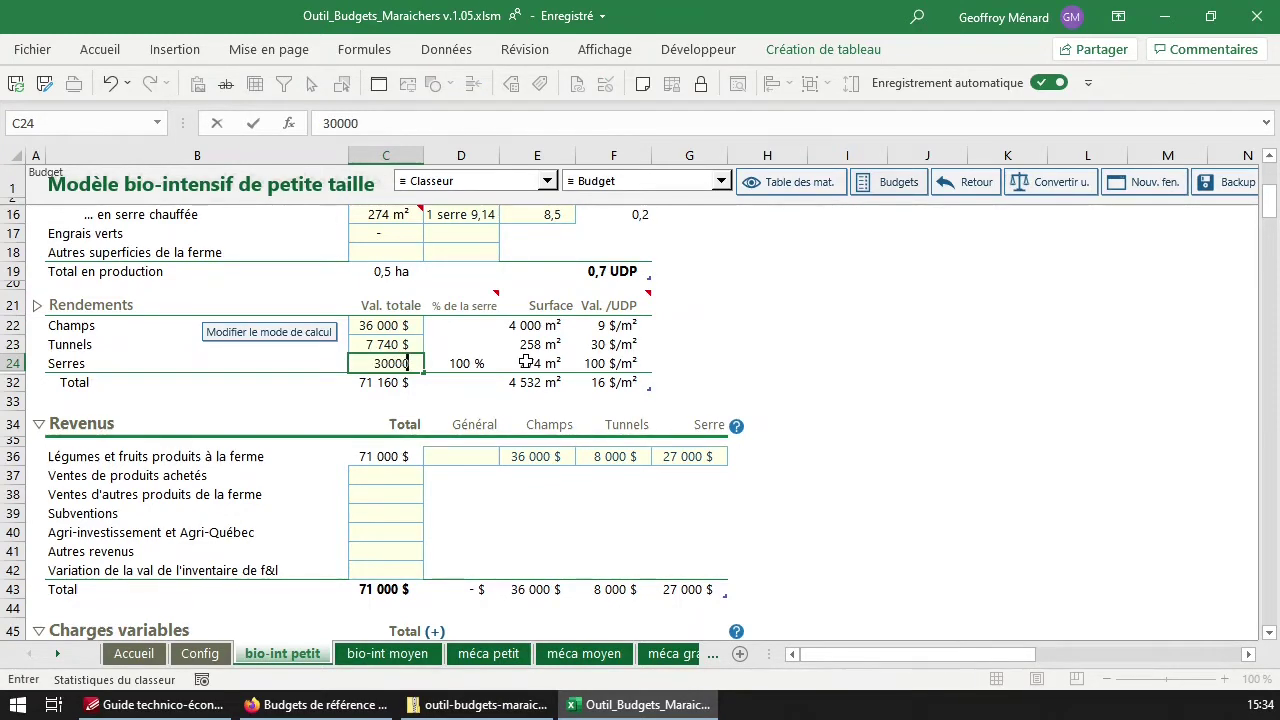
pyautogui.press('Return')
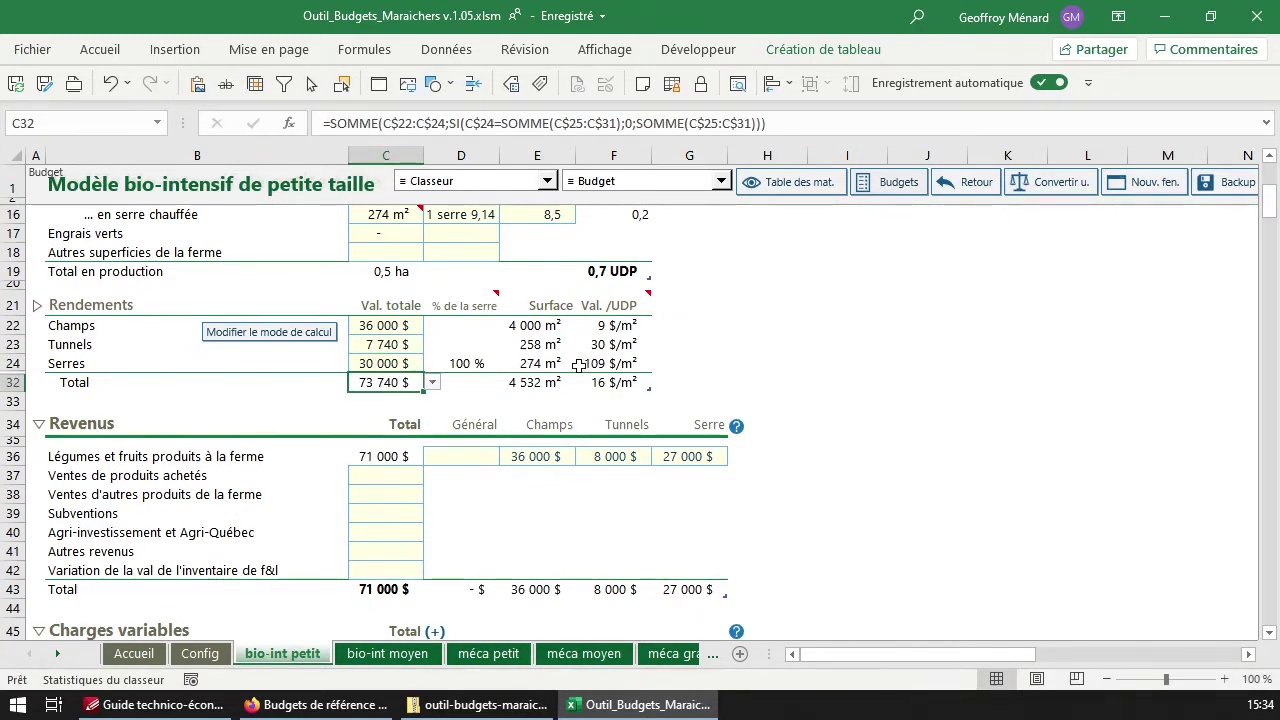
pyautogui.click(614, 367)
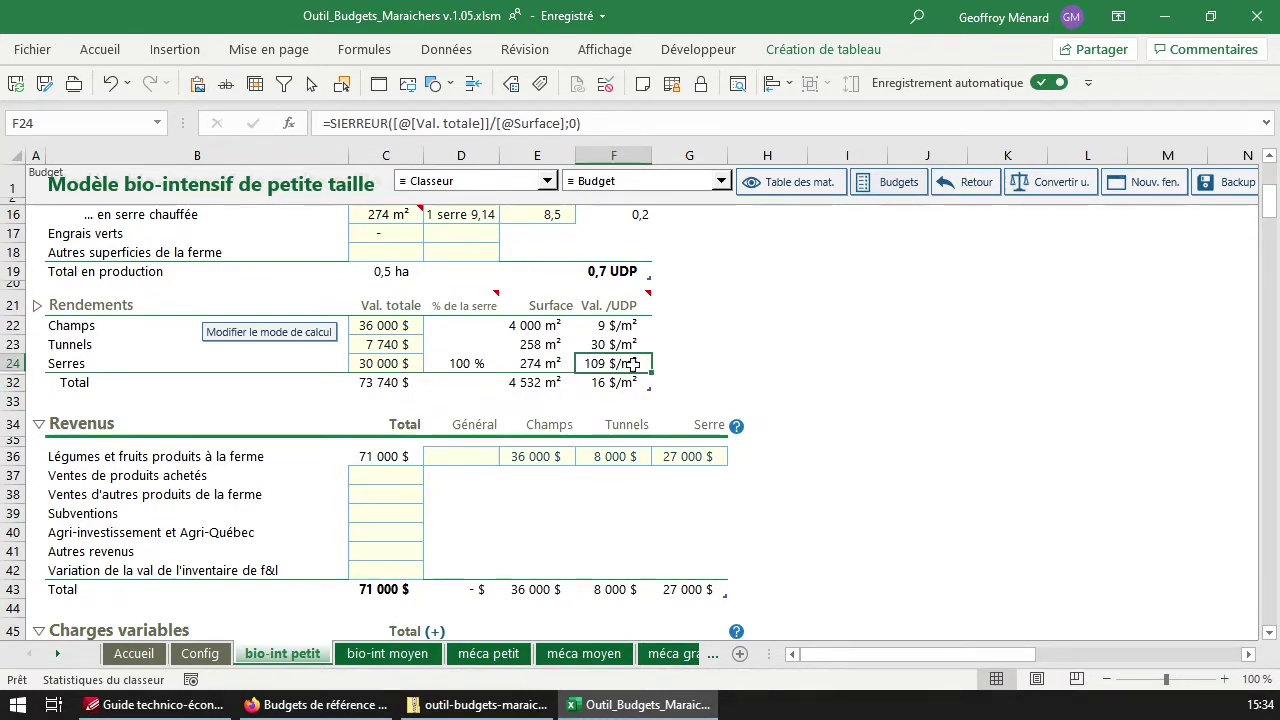
# Switch the Rendements calculation mode back to Valeur /UDP and check the formula of the Serres total value
pyautogui.click(298, 332)
pyautogui.click(232, 502)
pyautogui.click(250, 538)
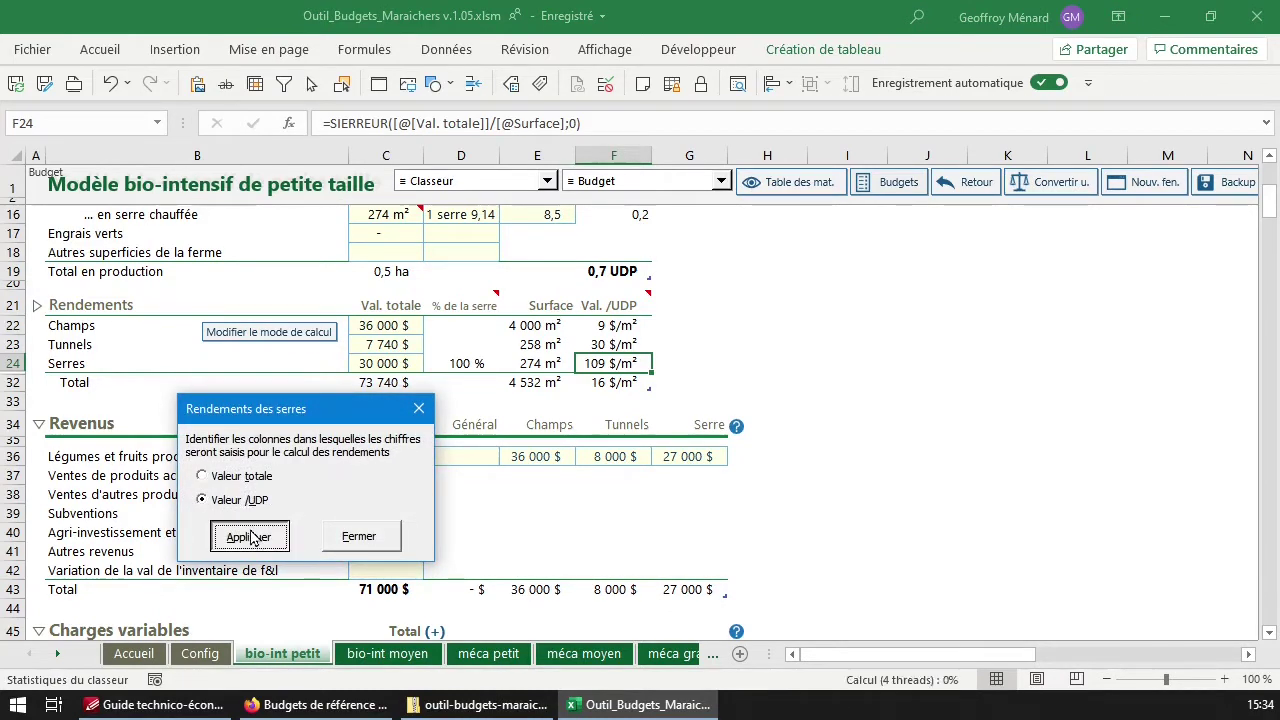
pyautogui.click(613, 373)
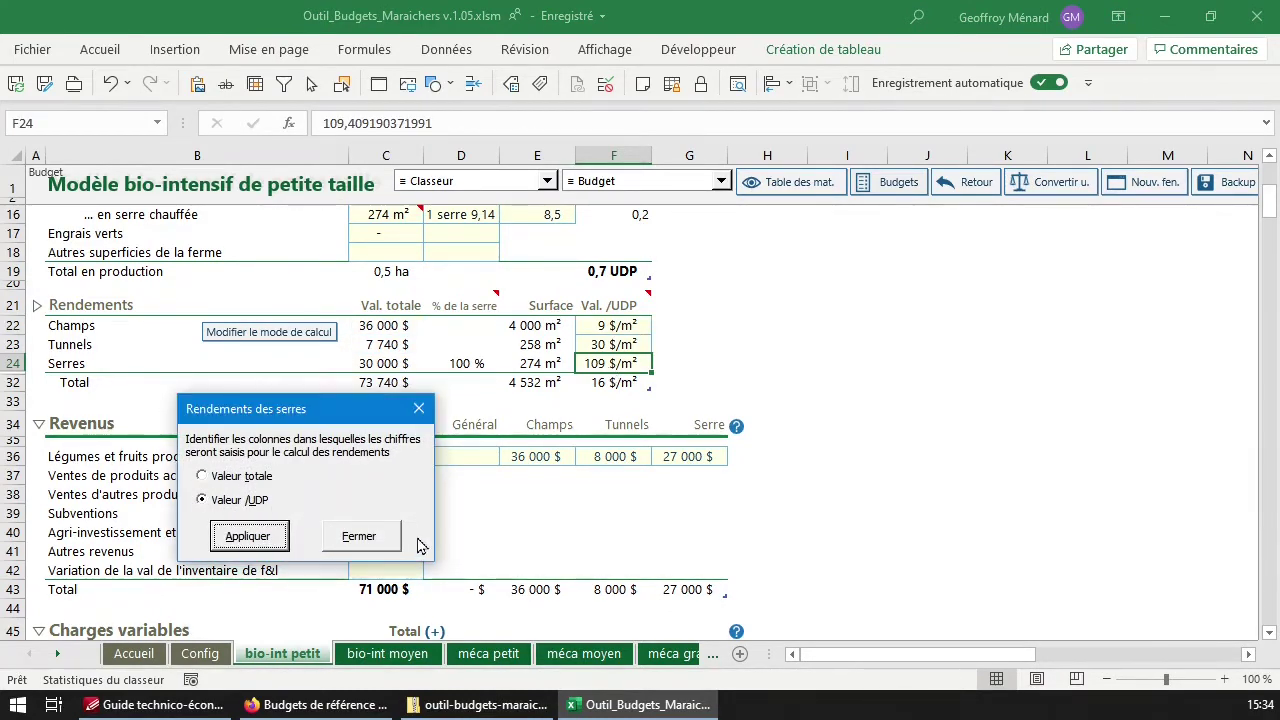
pyautogui.click(362, 545)
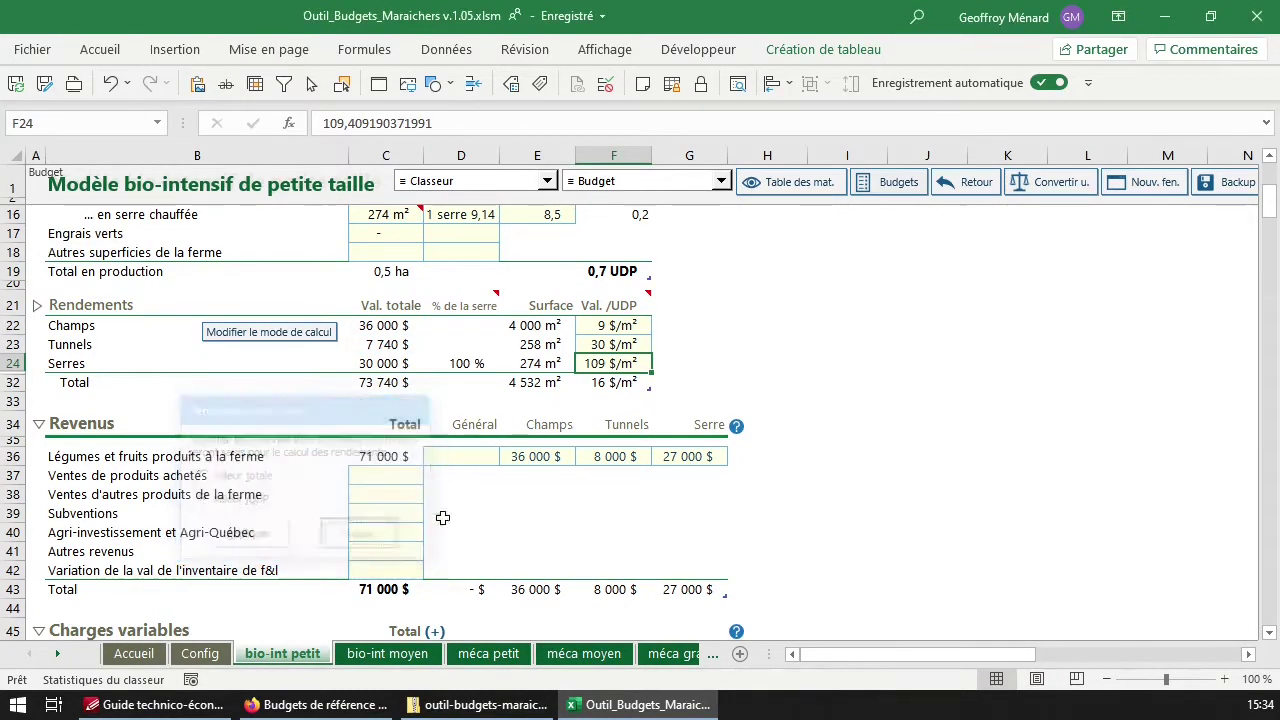
pyautogui.click(386, 363)
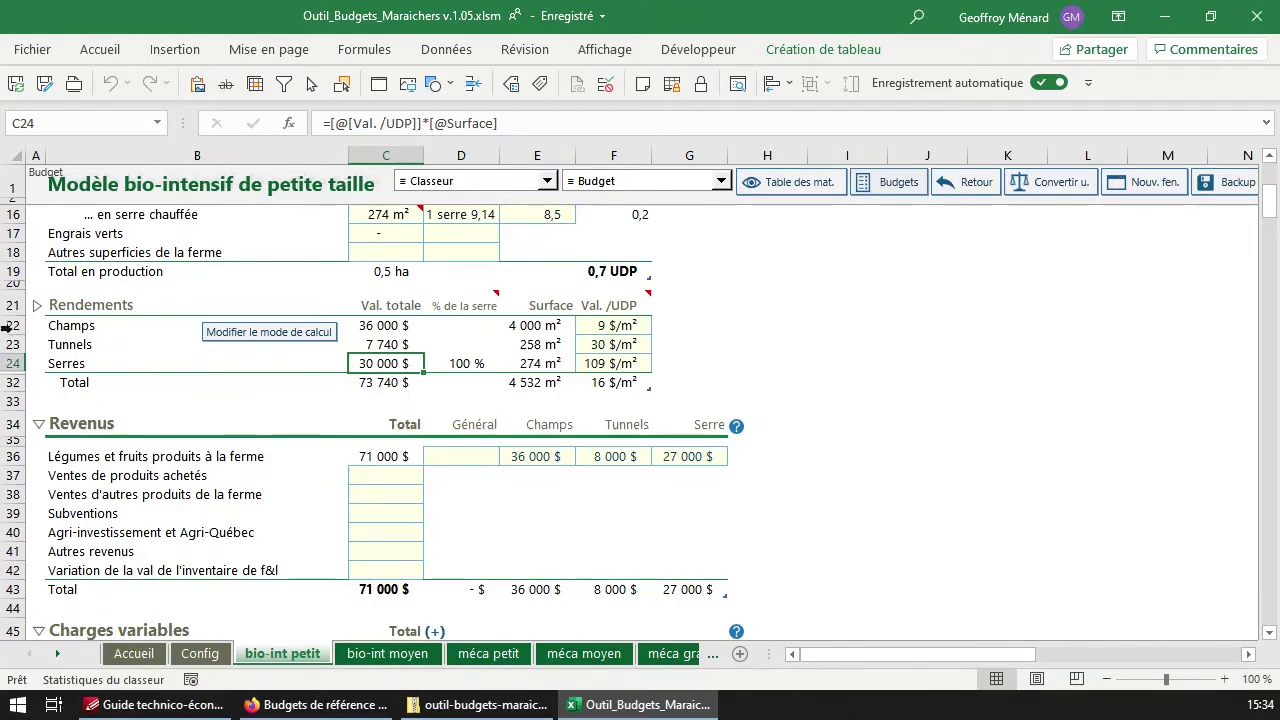
# Expand the greenhouse crop rows in Rendements and apply the Valeur /UDP and Surface (% du total) calculation mode
pyautogui.click(37, 306)
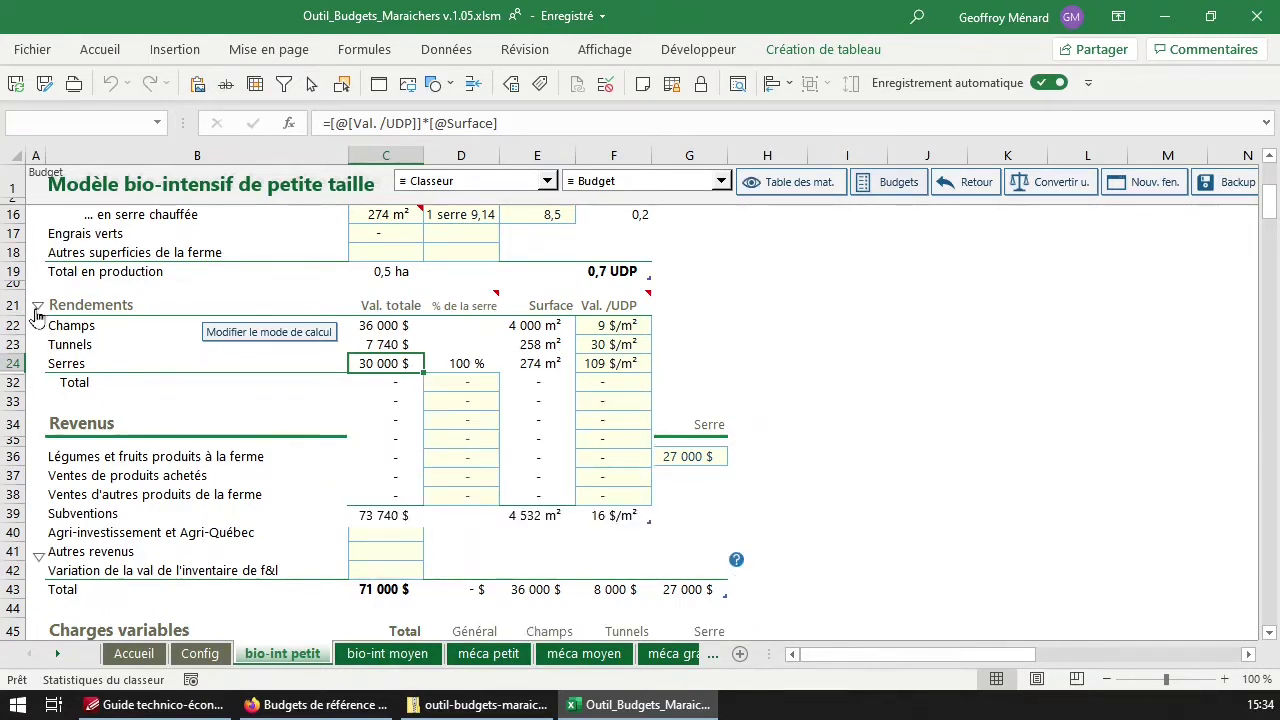
pyautogui.click(470, 386)
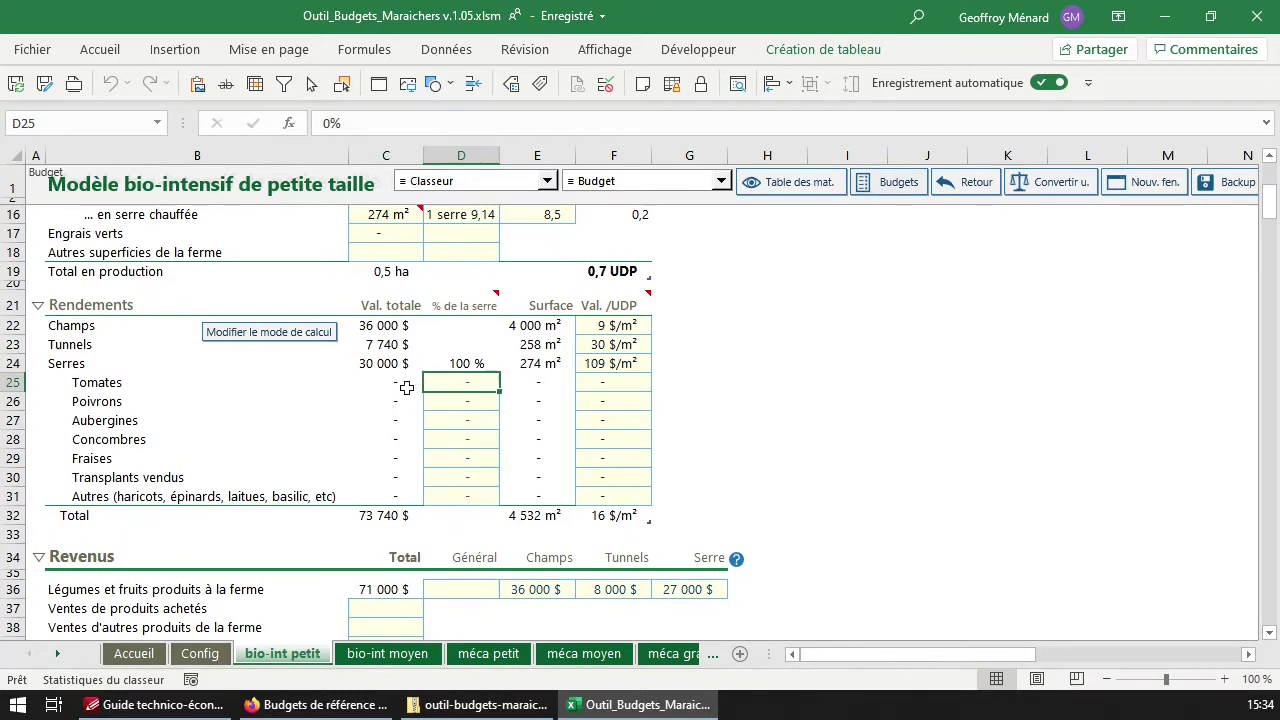
pyautogui.click(310, 338)
pyautogui.click(367, 478)
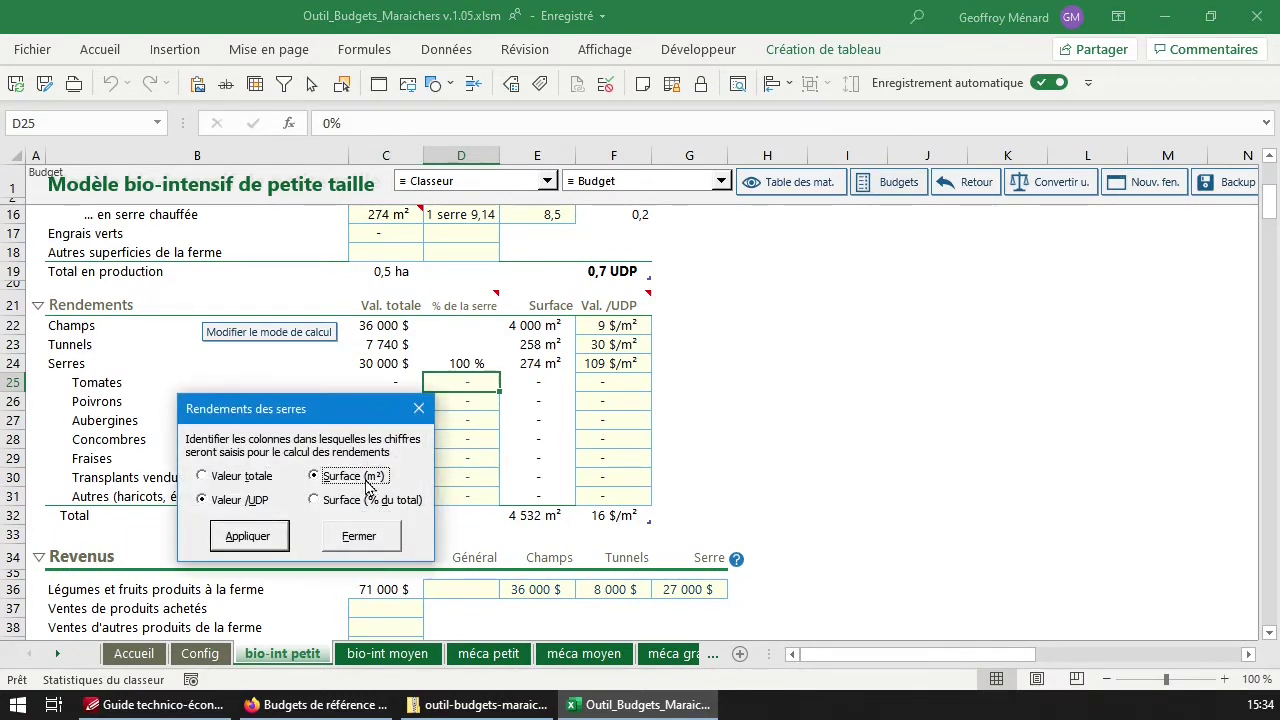
pyautogui.moveTo(375, 408); pyautogui.dragTo(315, 339)
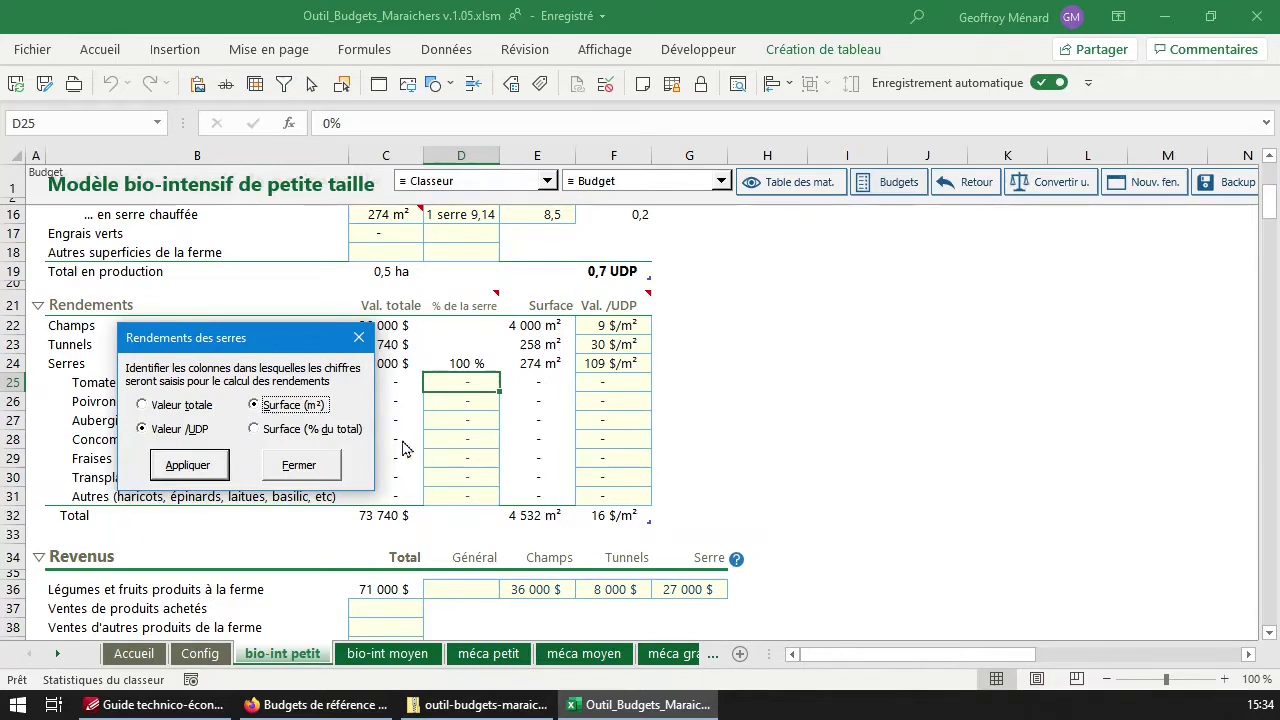
pyautogui.click(320, 429)
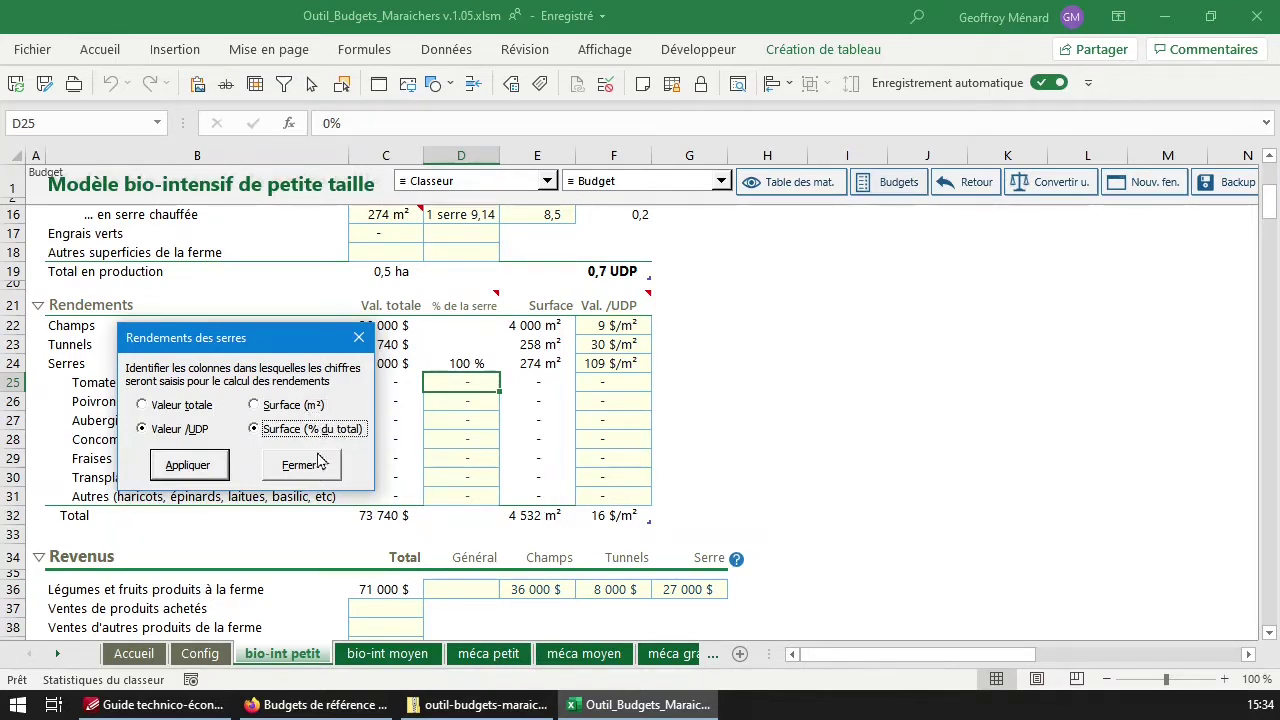
pyautogui.click(188, 465)
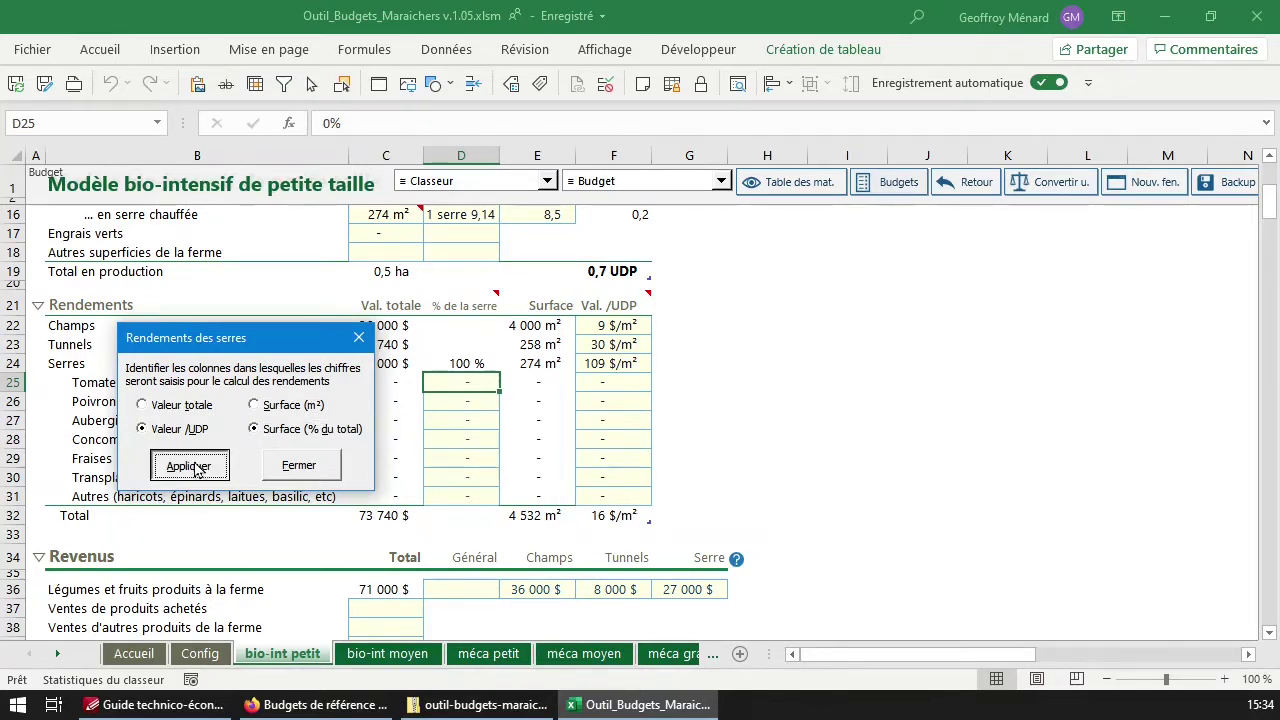
pyautogui.click(185, 465)
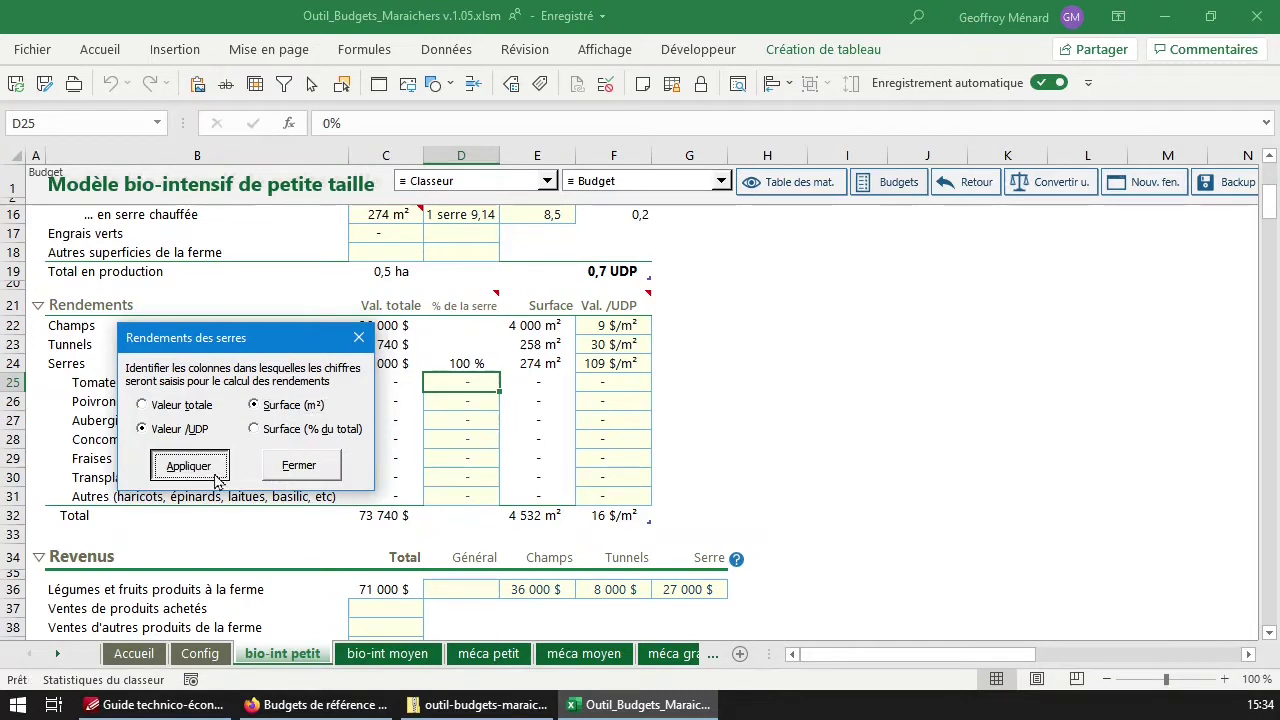
pyautogui.click(296, 465)
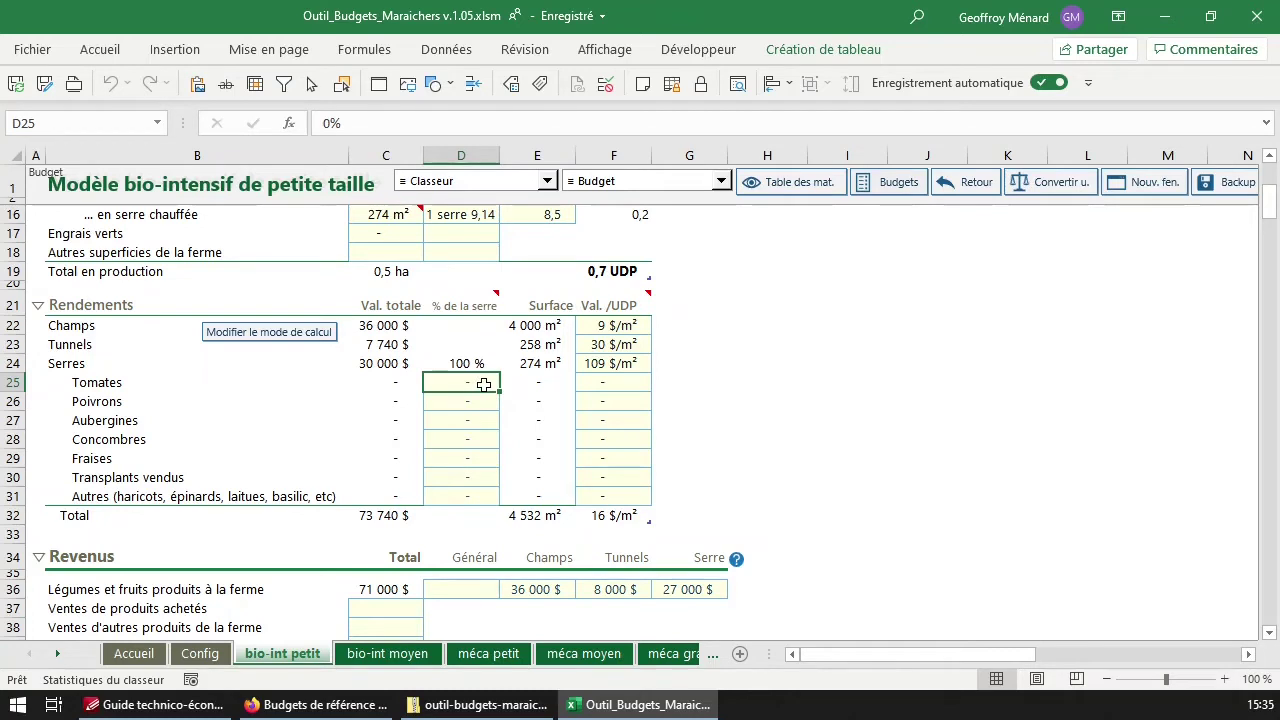
# Set the share of the greenhouse to 25% each for Tomates, Poivrons, Aubergines and Concombres
pyautogui.write('25')
pyautogui.press('Return')
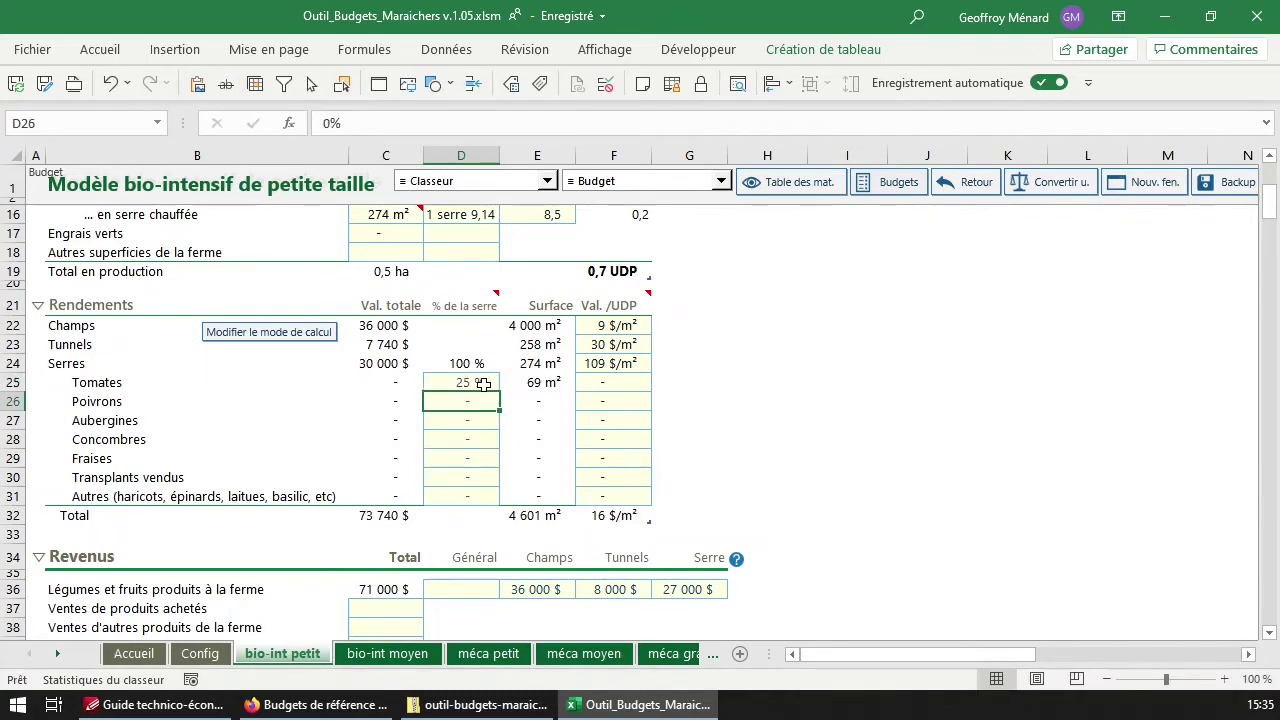
pyautogui.write('15')
pyautogui.press('Return')
pyautogui.press('Up')
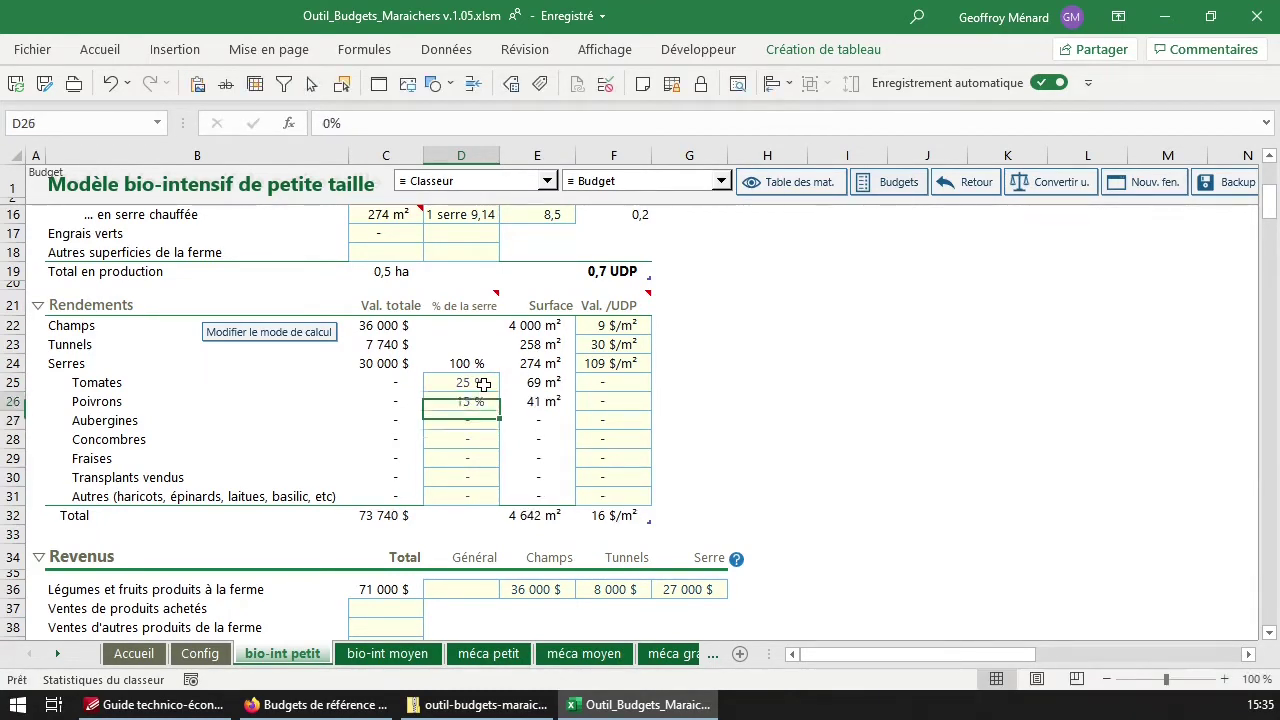
pyautogui.write('25')
pyautogui.press('Return')
pyautogui.write('25')
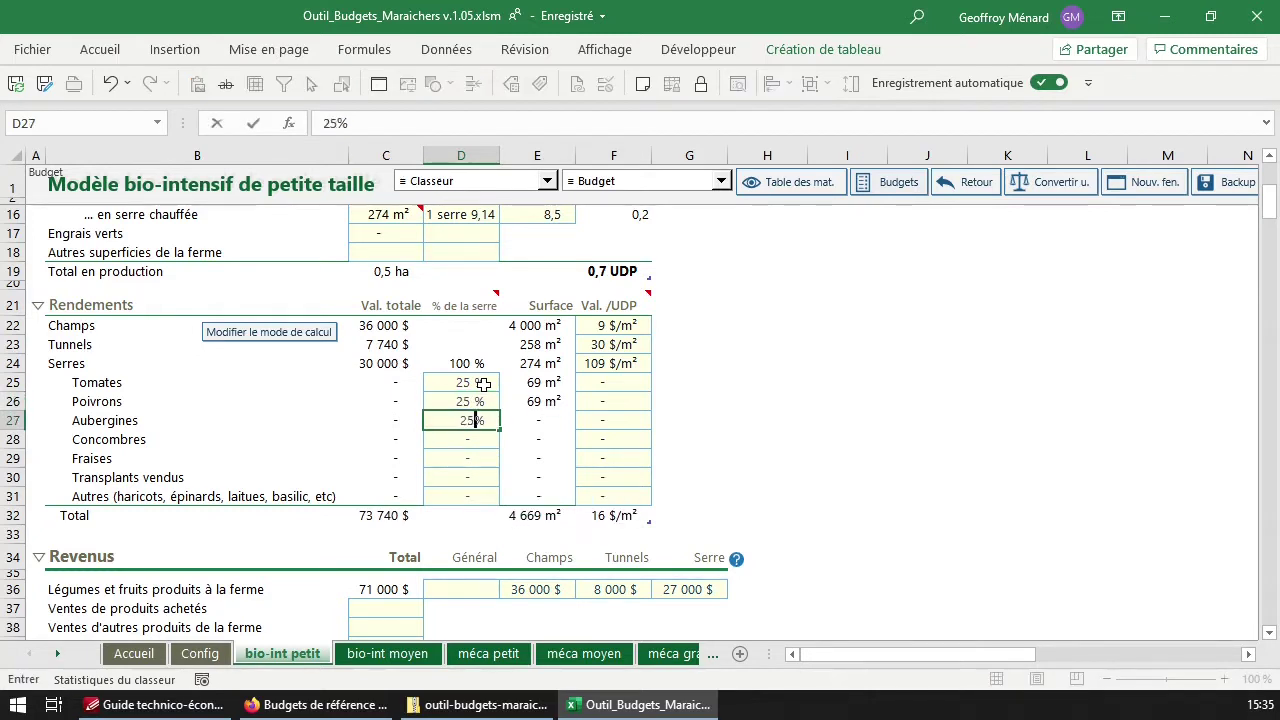
pyautogui.press('Return')
pyautogui.write('25')
pyautogui.press('Return')
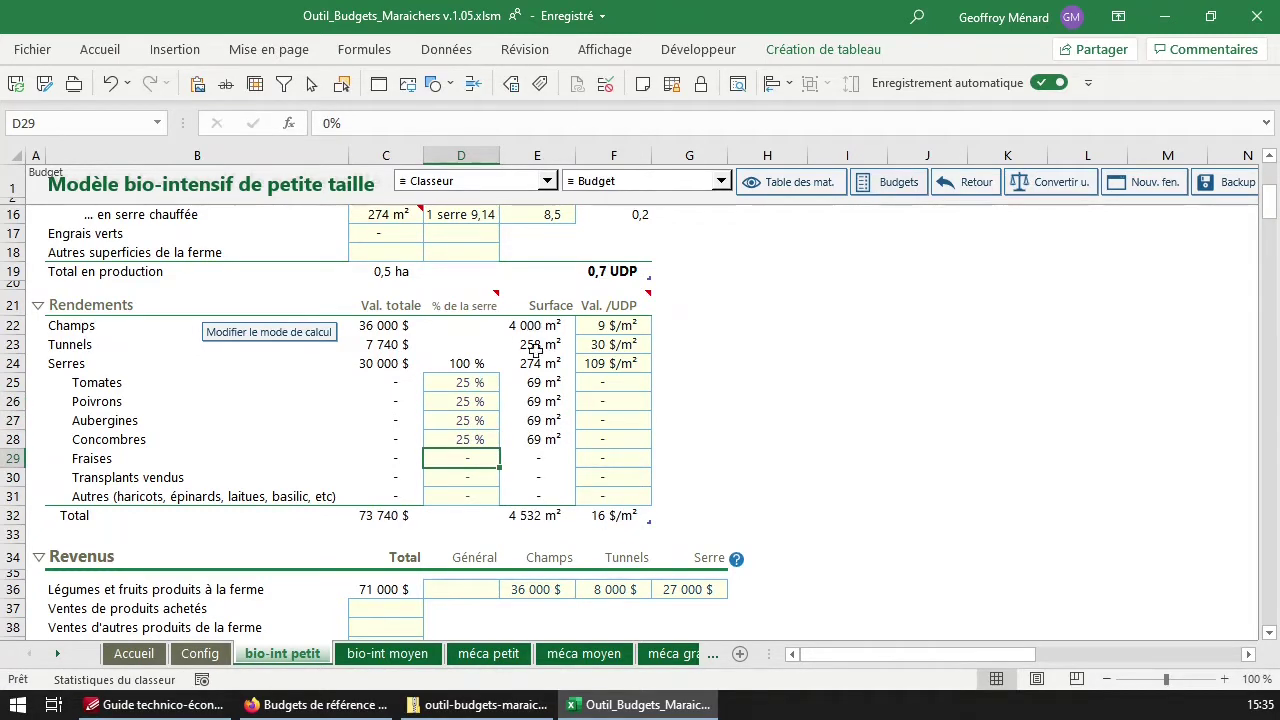
# Compare the Surface formulas of the Serres and Tomates rows in Rendements
pyautogui.click(548, 385)
pyautogui.click(560, 366)
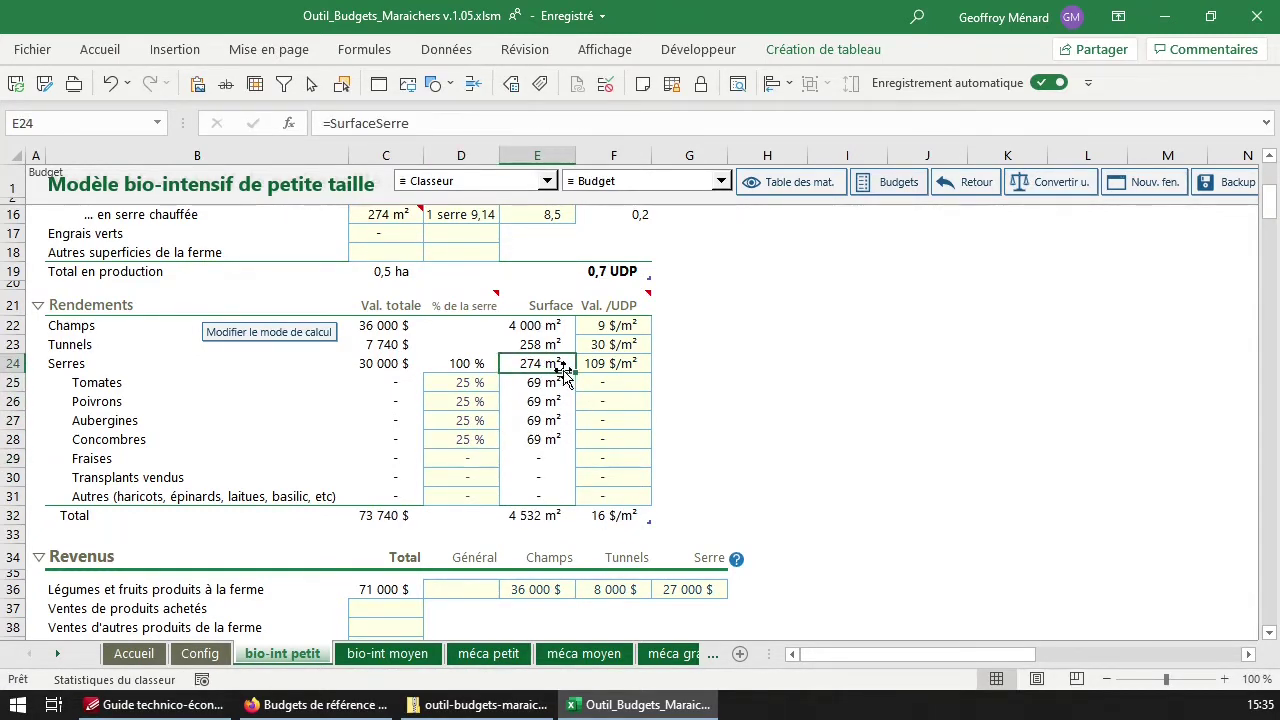
pyautogui.click(552, 382)
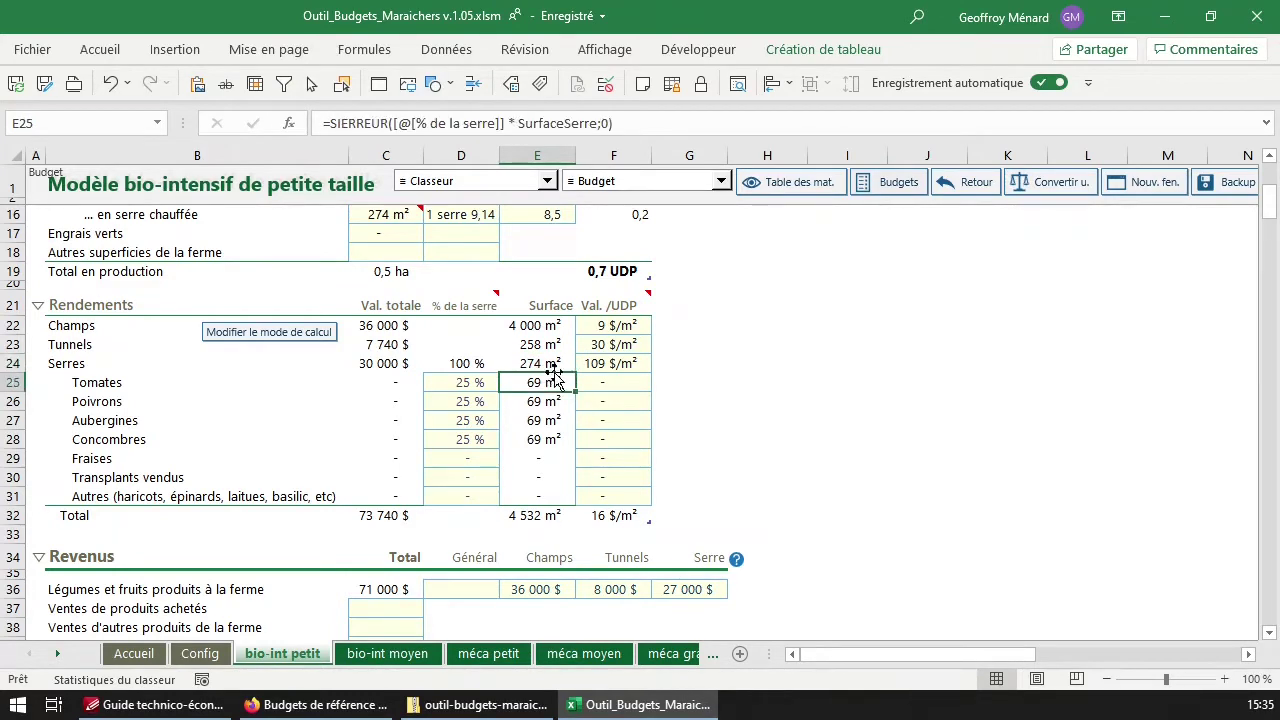
pyautogui.click(560, 366)
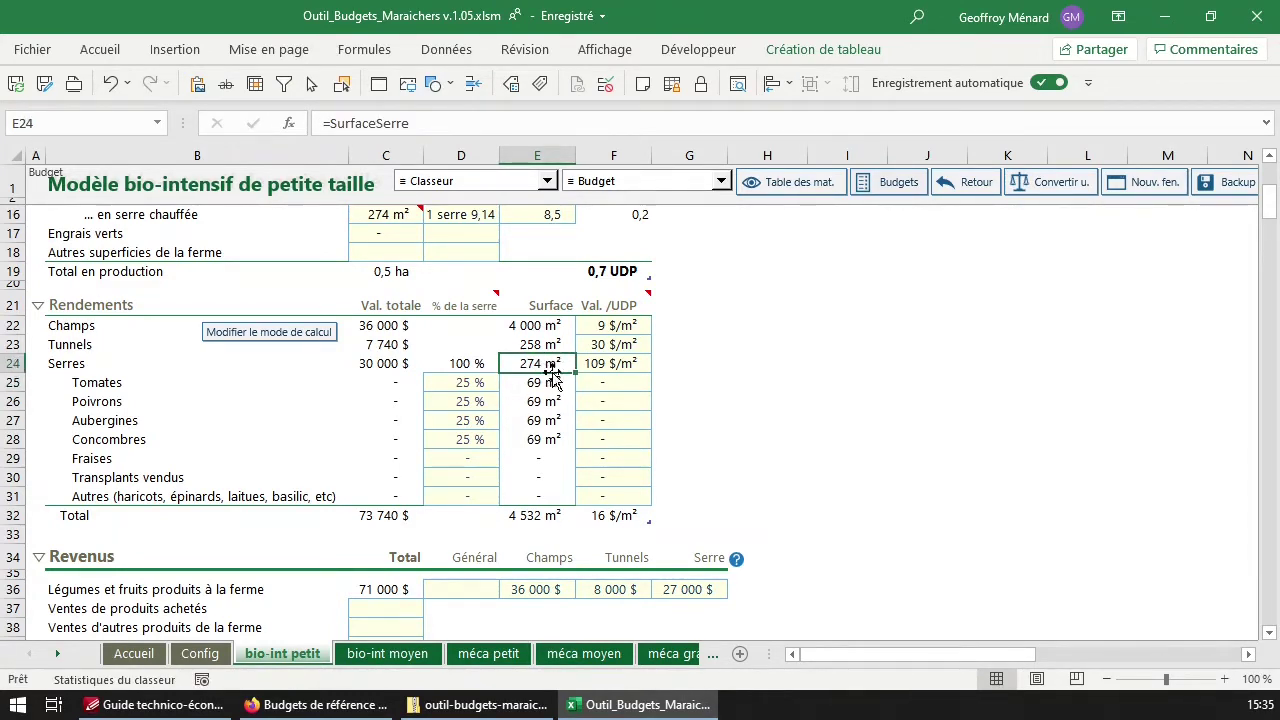
pyautogui.click(558, 383)
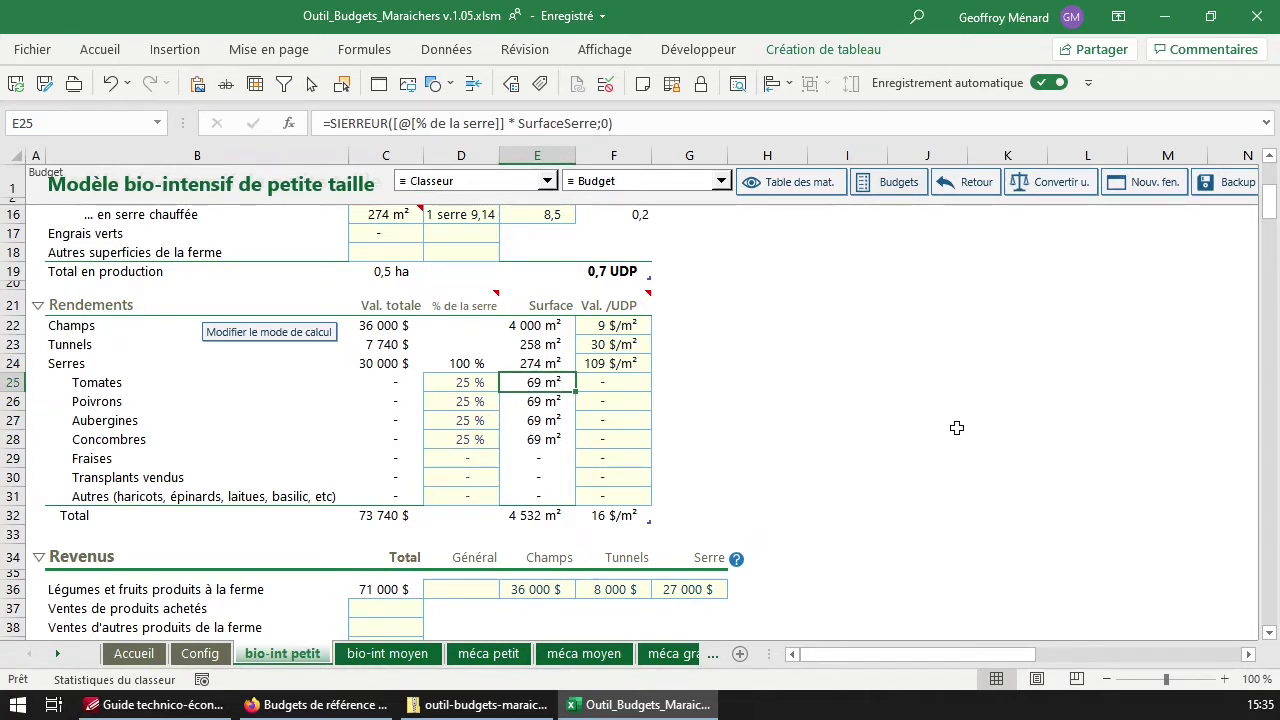
# Set Val. /UDP to 100 for Tomates, Poivrons, Aubergines and Concombres and check their total values
pyautogui.click(631, 387)
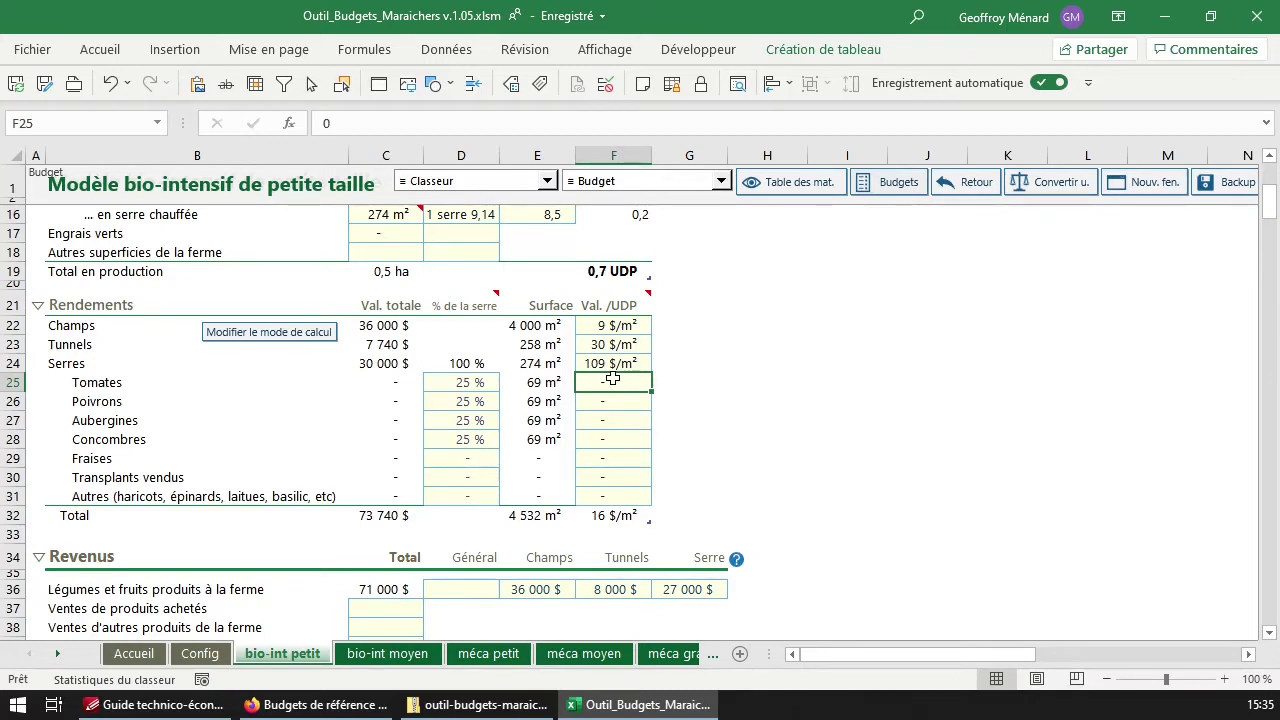
pyautogui.write('1000')
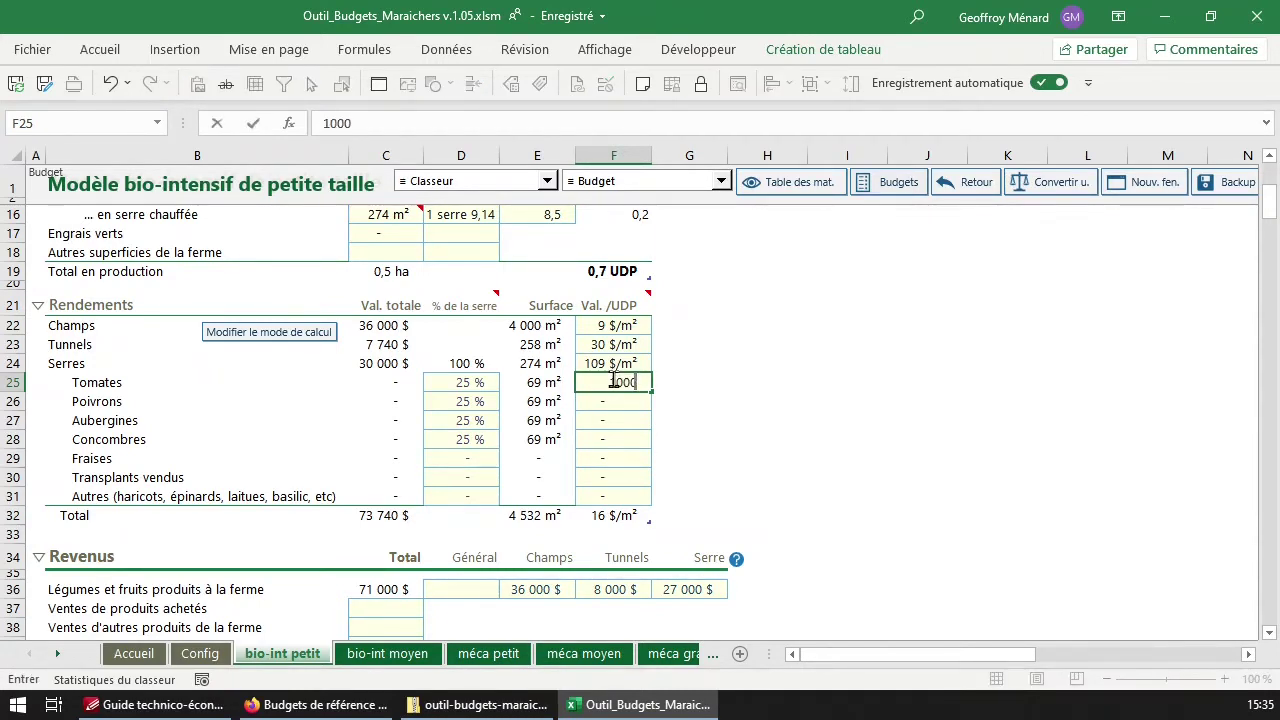
pyautogui.press('BackSpace')
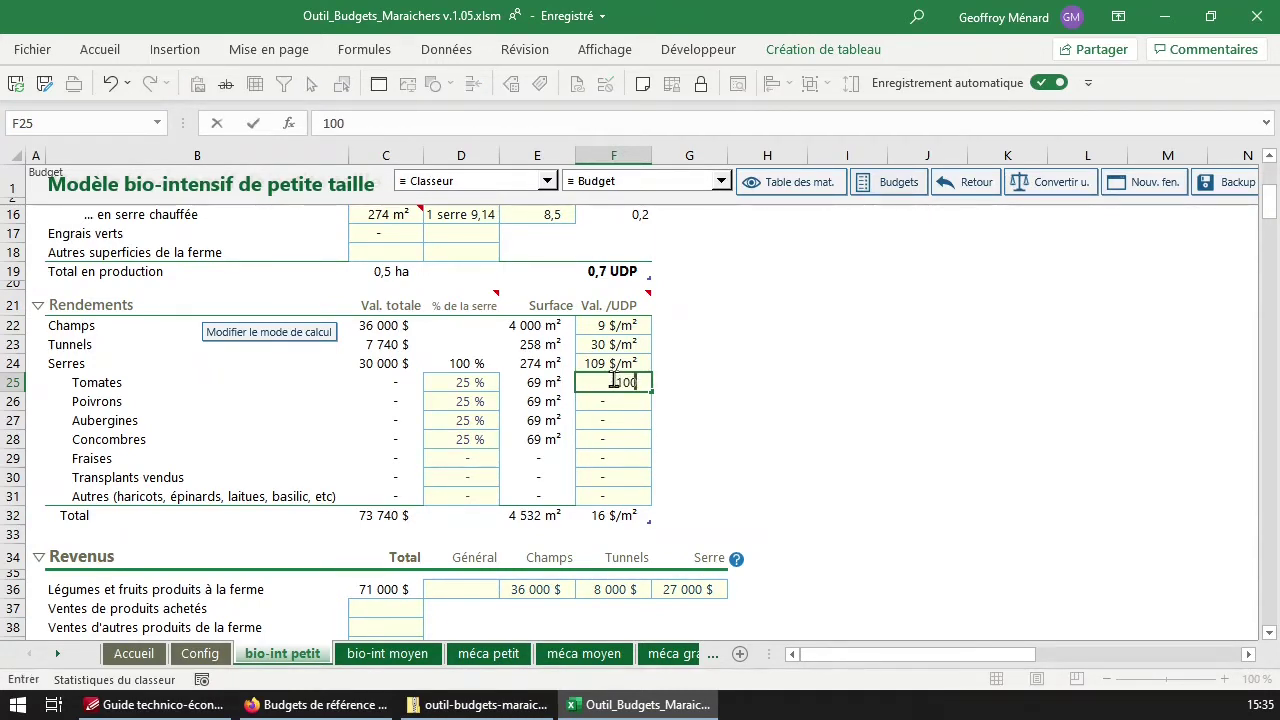
pyautogui.press('Return')
pyautogui.hotkey('ctrl', 'd')
pyautogui.press('Return')
pyautogui.hotkey('ctrl', 'd')
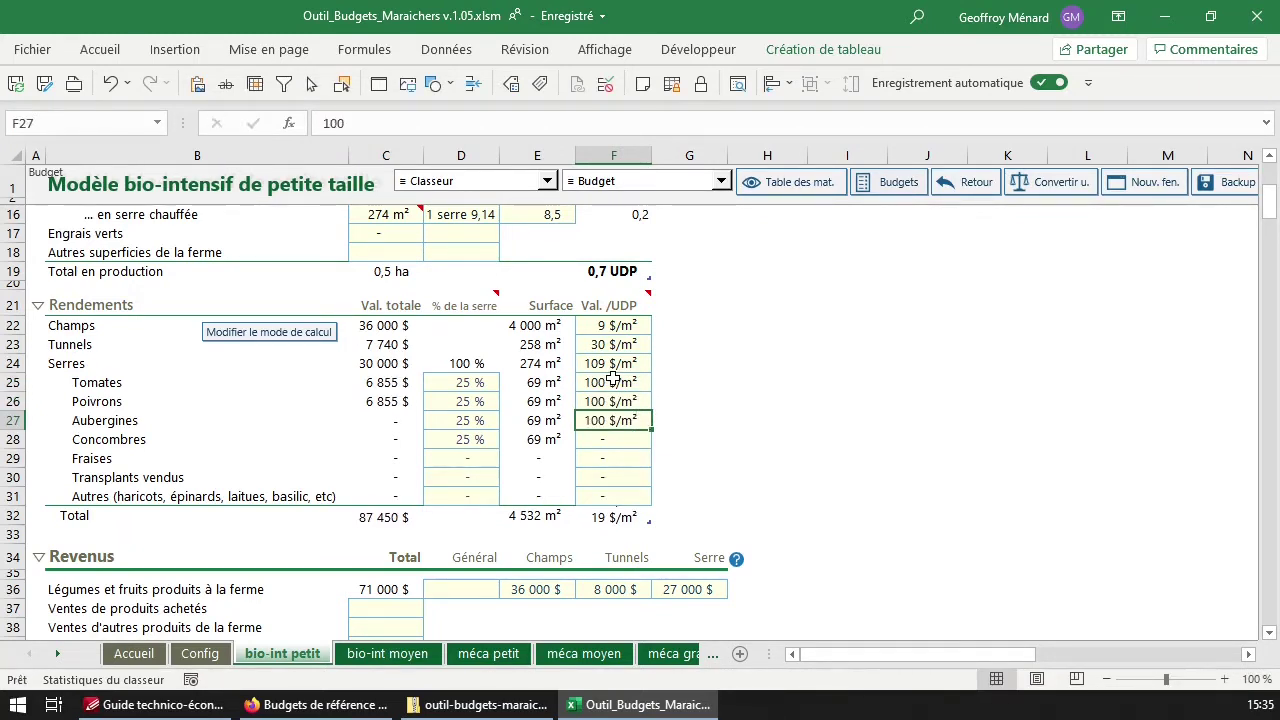
pyautogui.press('Return')
pyautogui.hotkey('ctrl', 'd')
pyautogui.press('Return')
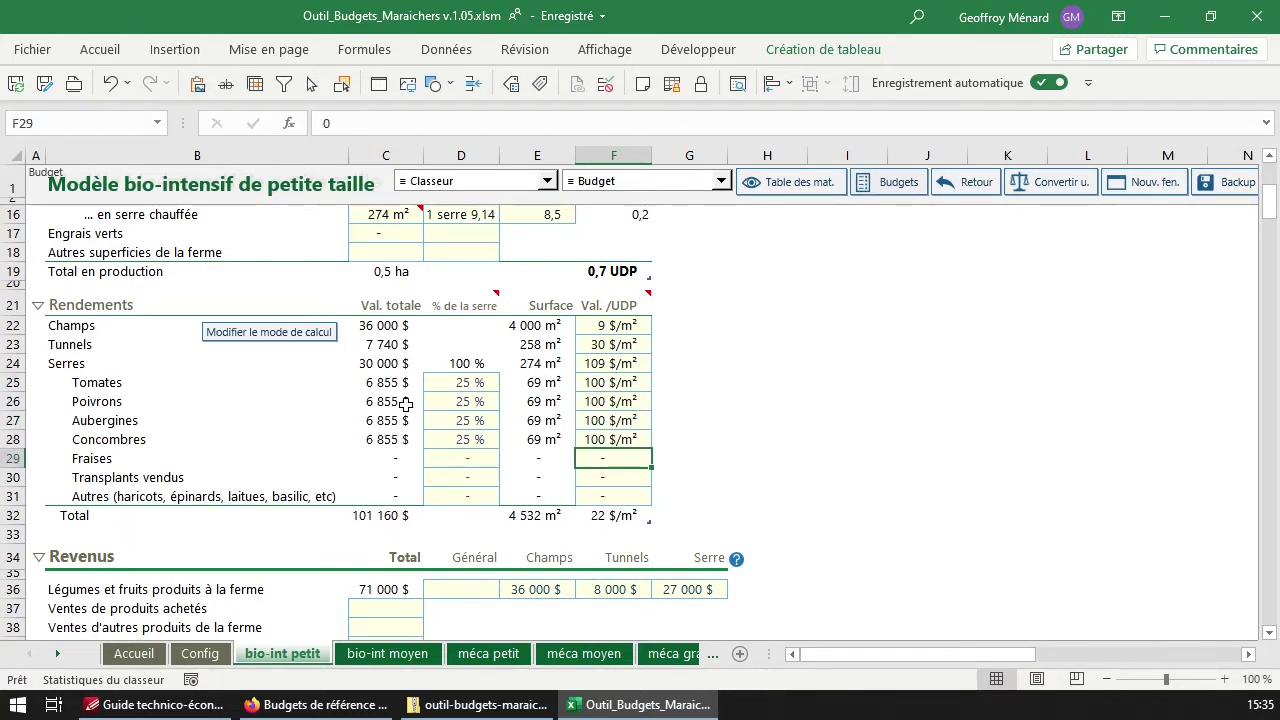
pyautogui.moveTo(395, 383); pyautogui.dragTo(405, 440)
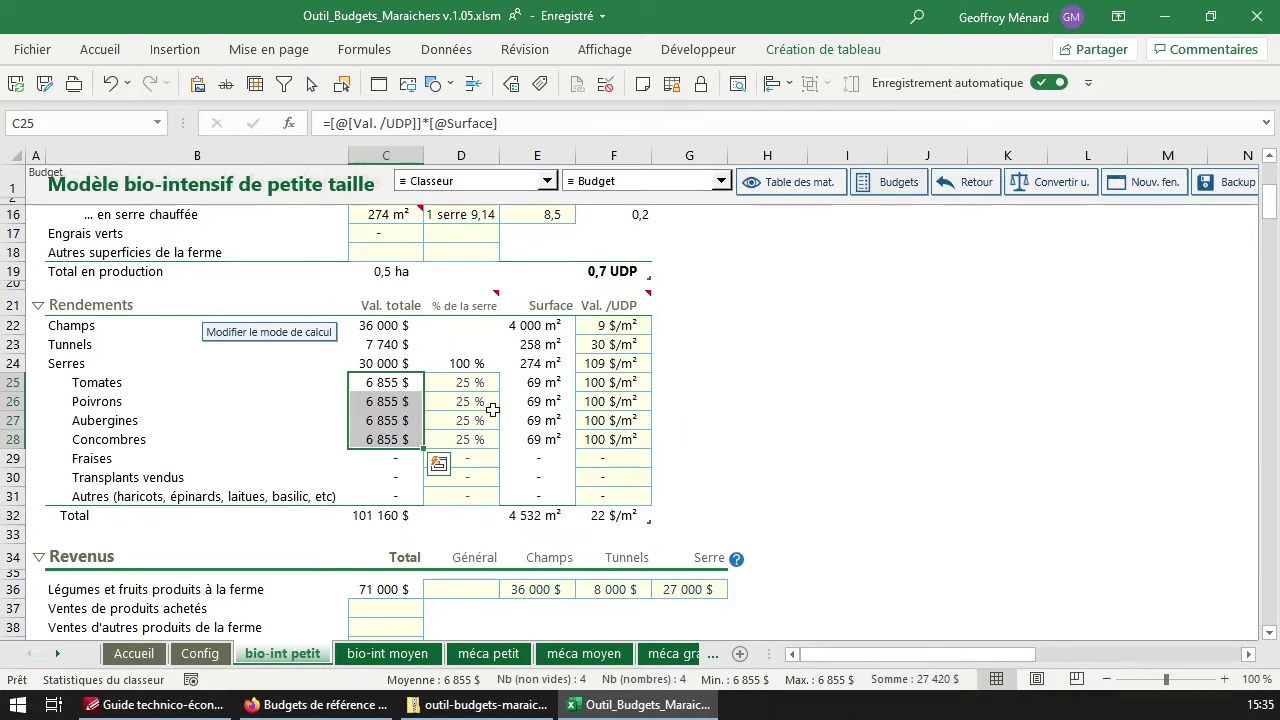
# Collapse the crop rows in Rendements, then hide and show again the optional rows of Revenus
pyautogui.click(37, 305)
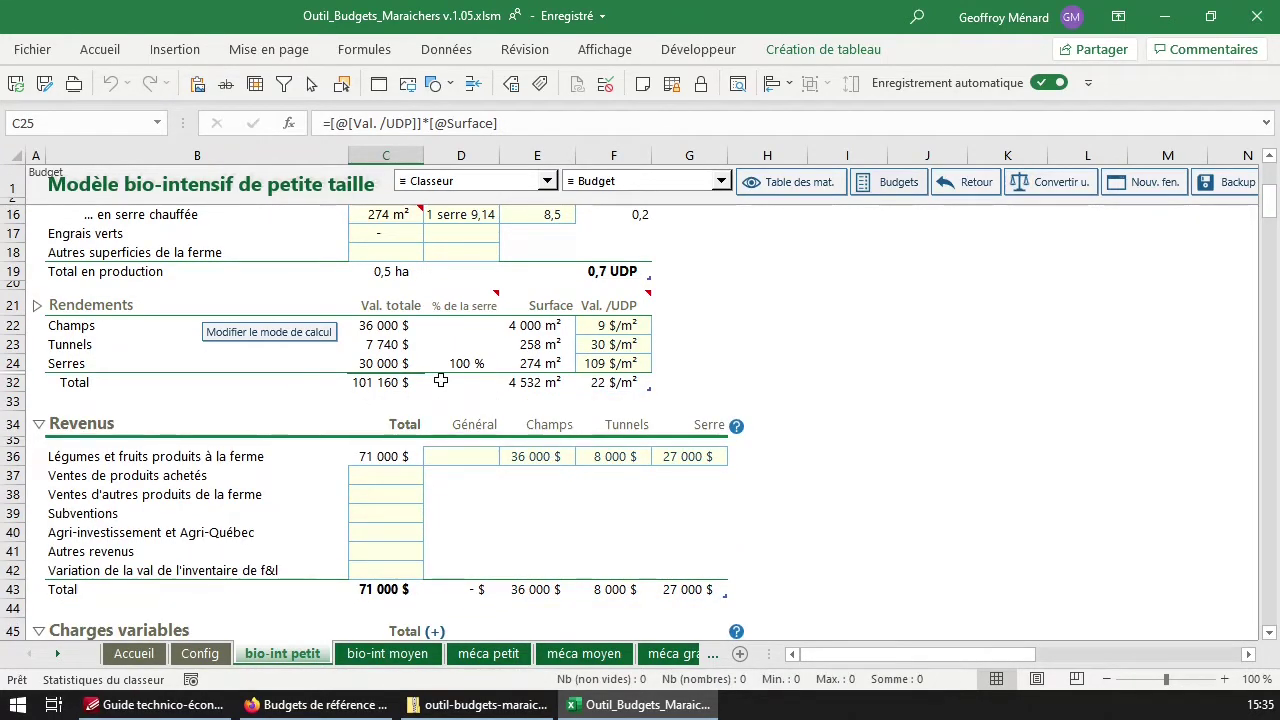
pyautogui.scroll(-3, 441, 380)
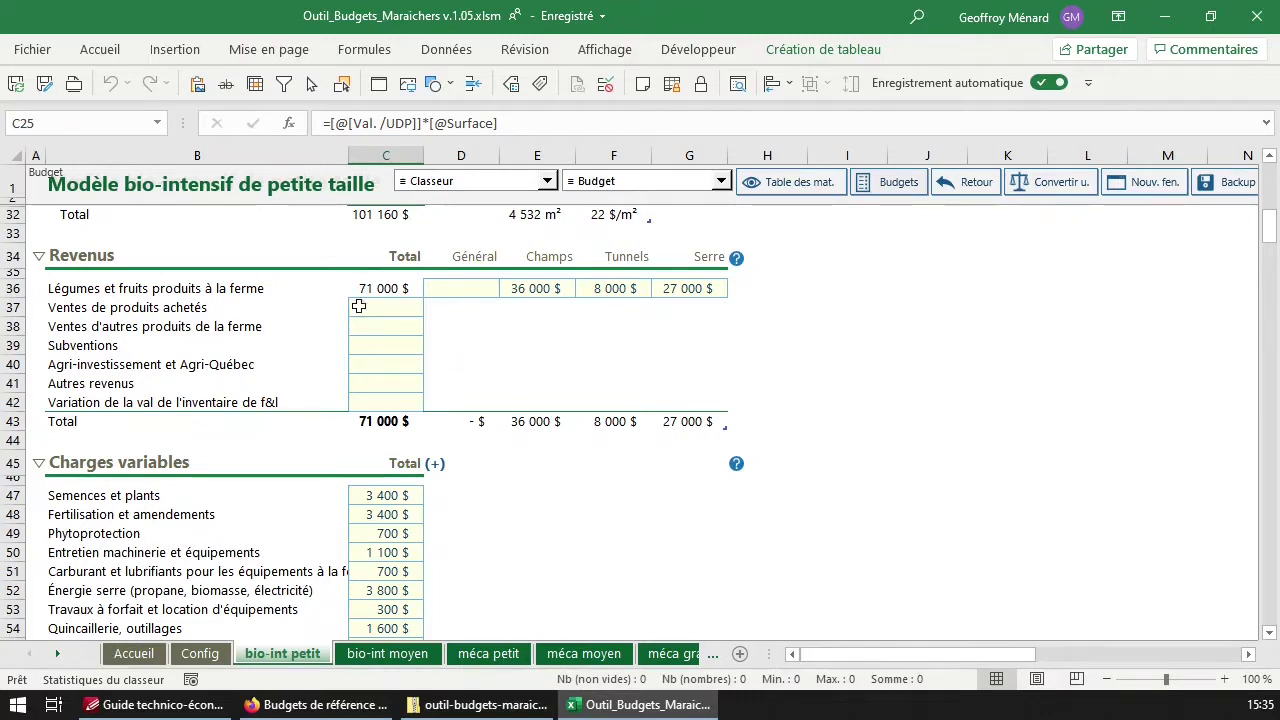
pyautogui.click(40, 258)
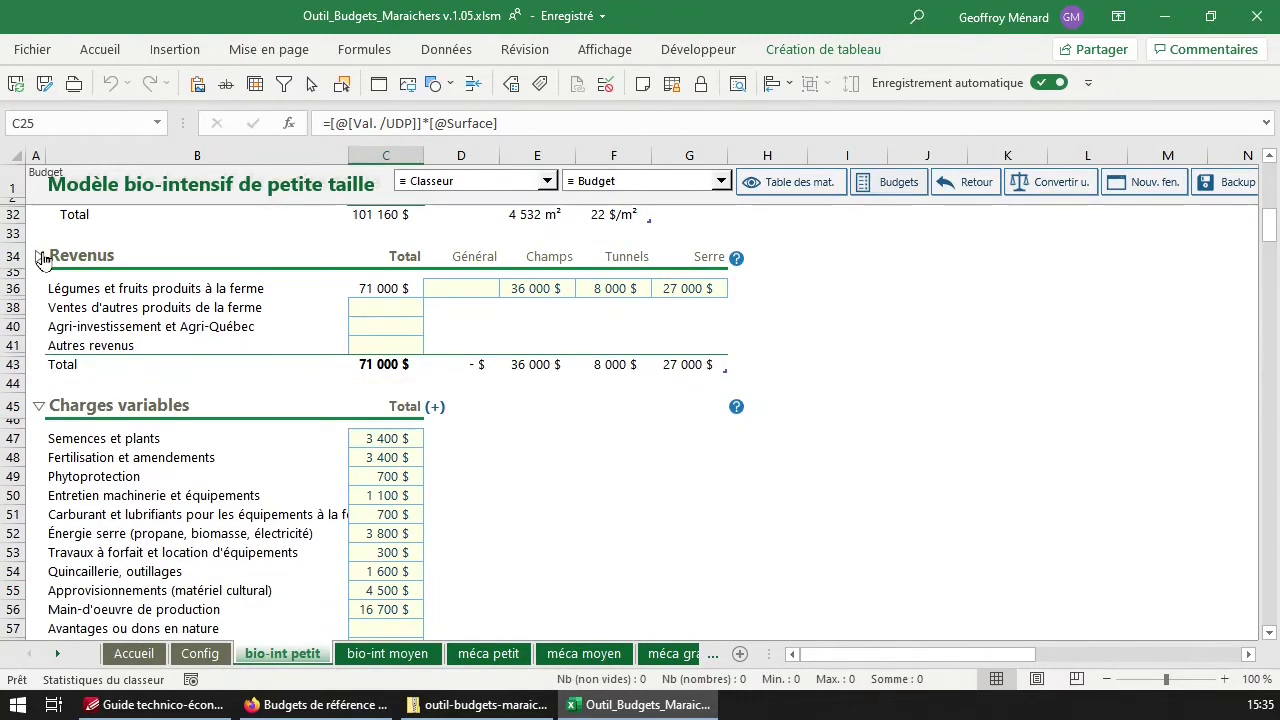
pyautogui.click(40, 258)
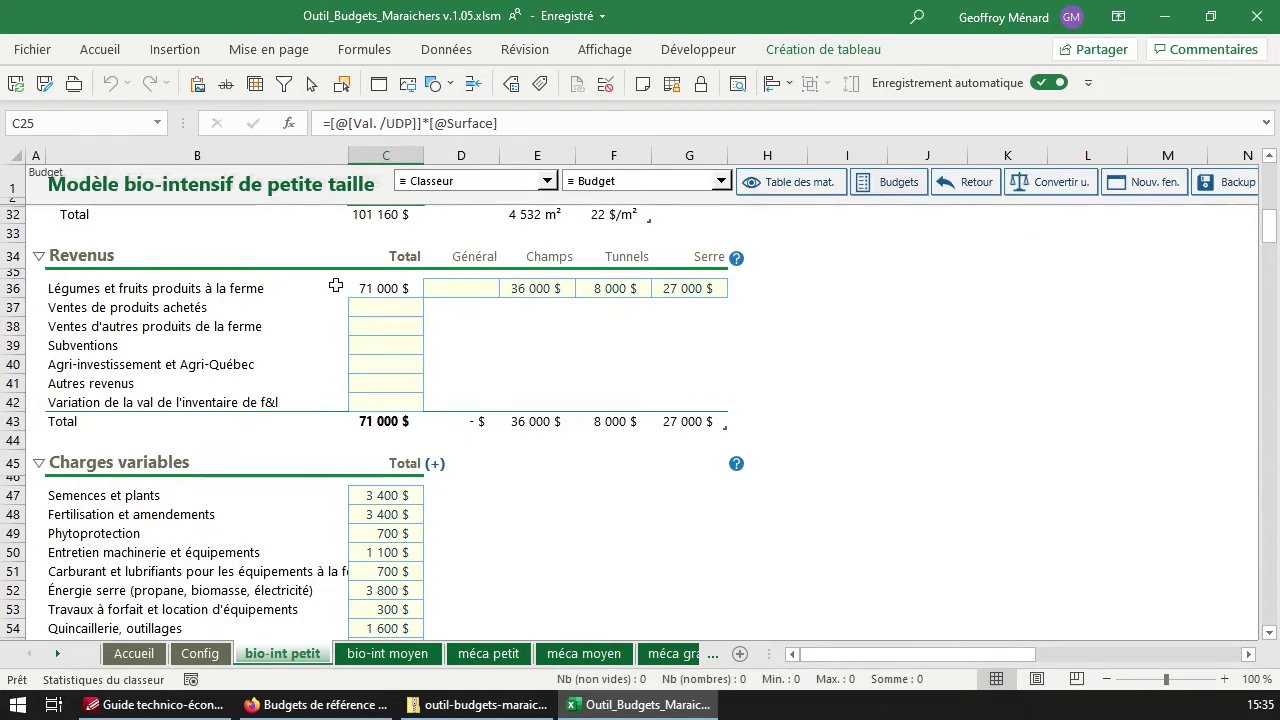
# Examine the Revenus rows for farm-grown vegetables and fruits and for Ventes de produits achetés
pyautogui.click(300, 307)
pyautogui.click(217, 289)
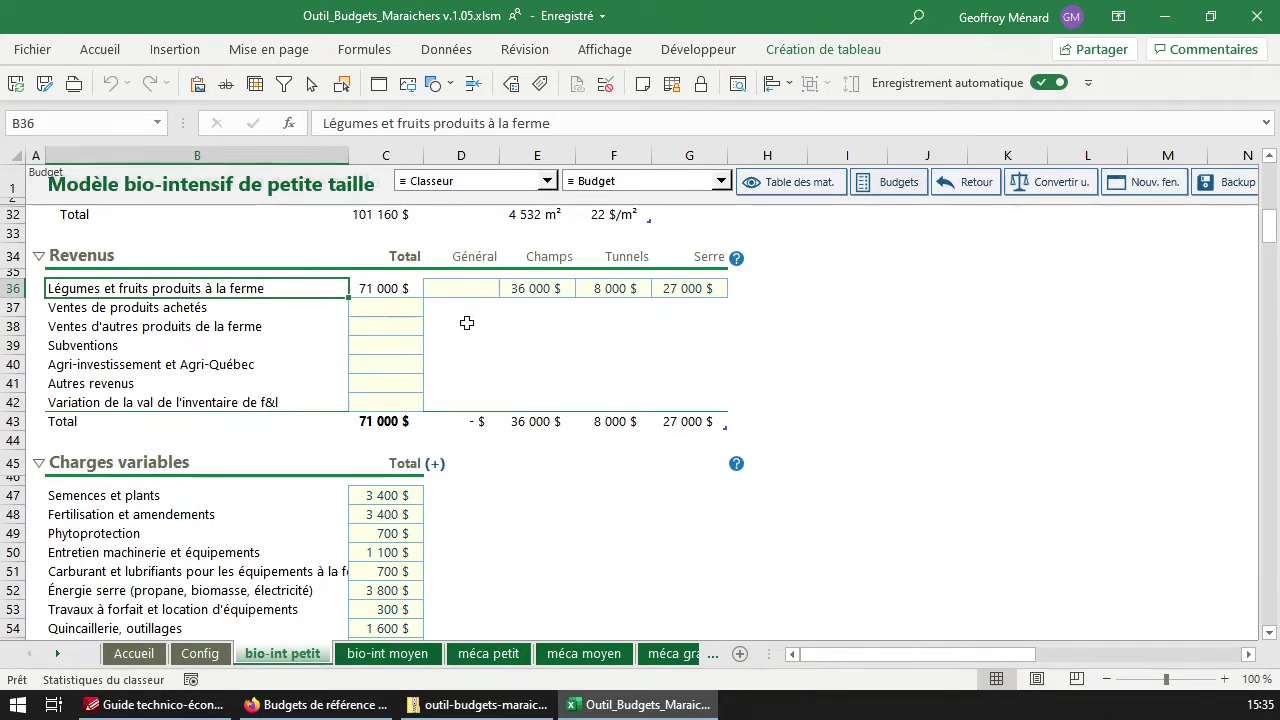
pyautogui.click(380, 307)
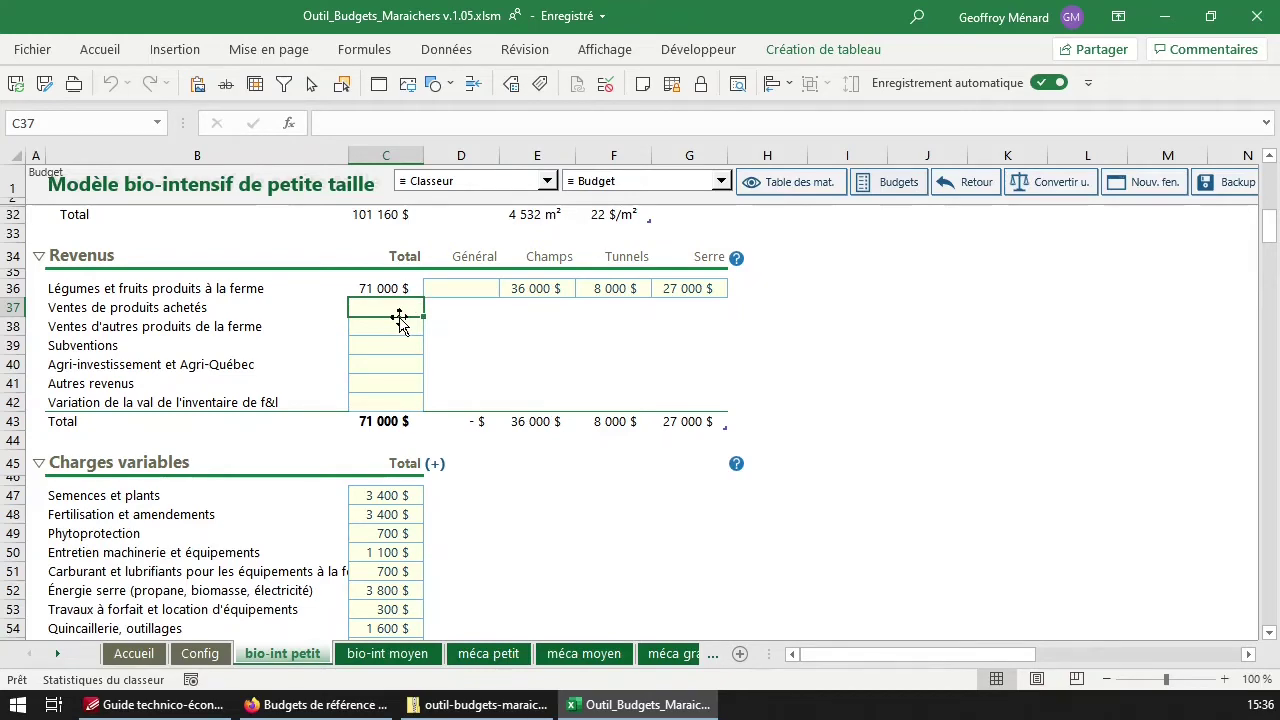
# Locate Achats de produits pour la revente in Charges de mise en marché and return to the Ventes de produits achetés total in Revenus
pyautogui.scroll(-4, 357, 312)
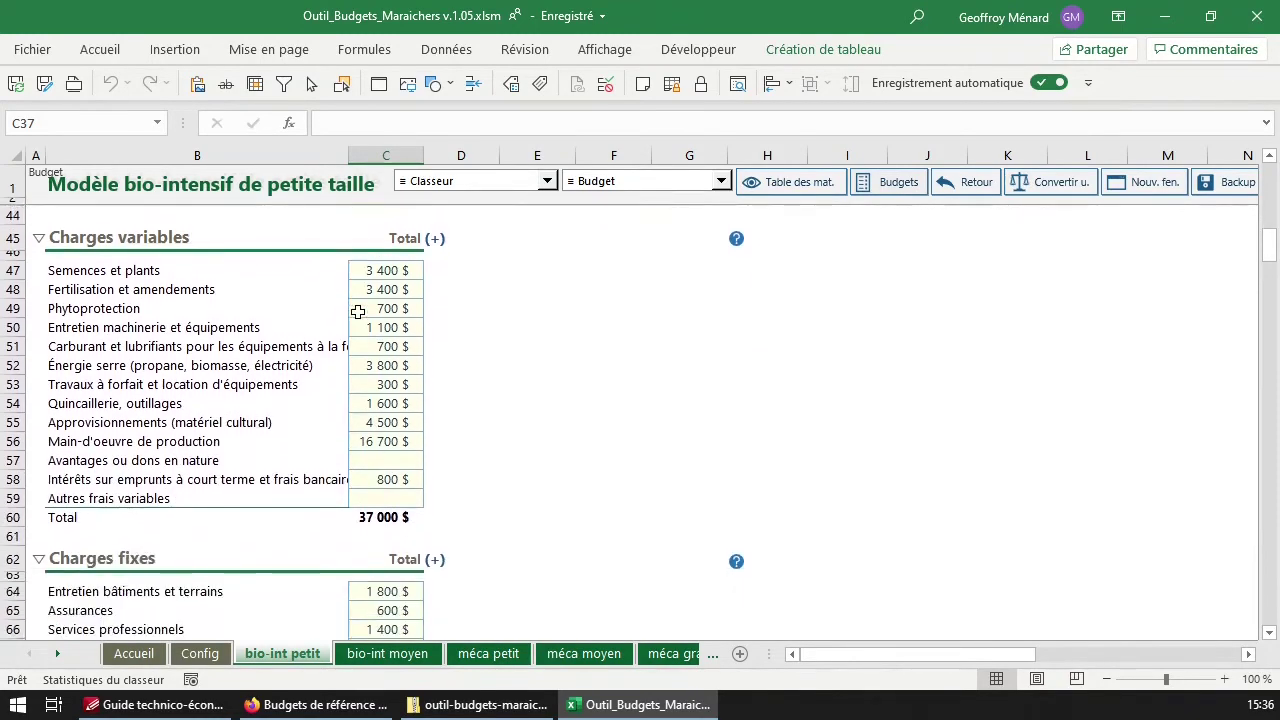
pyautogui.scroll(-9, 357, 312)
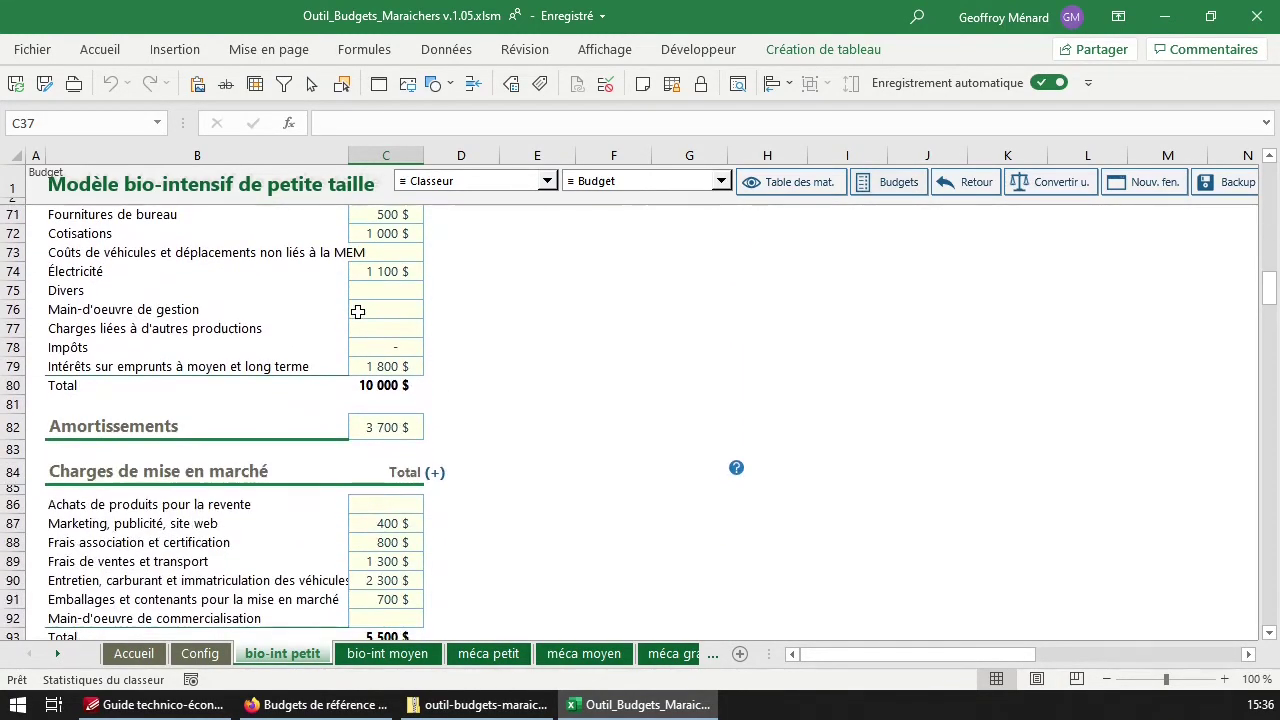
pyautogui.scroll(-2, 357, 312)
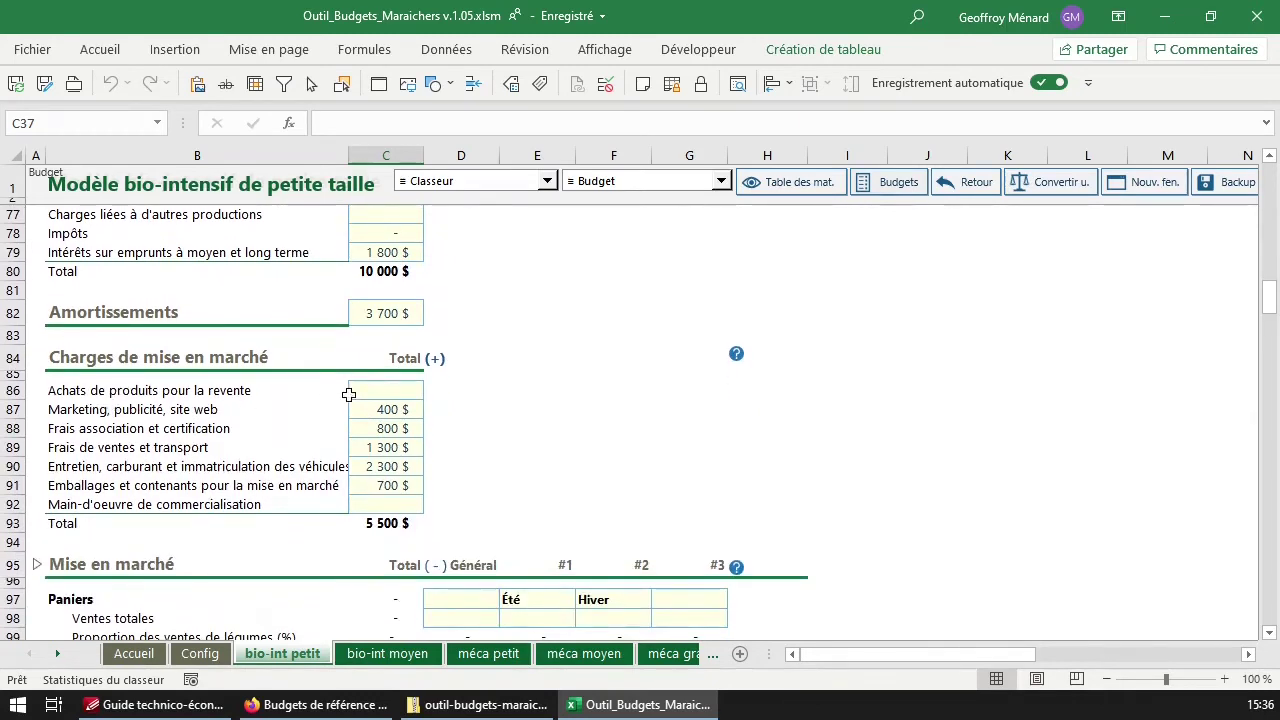
pyautogui.click(400, 389)
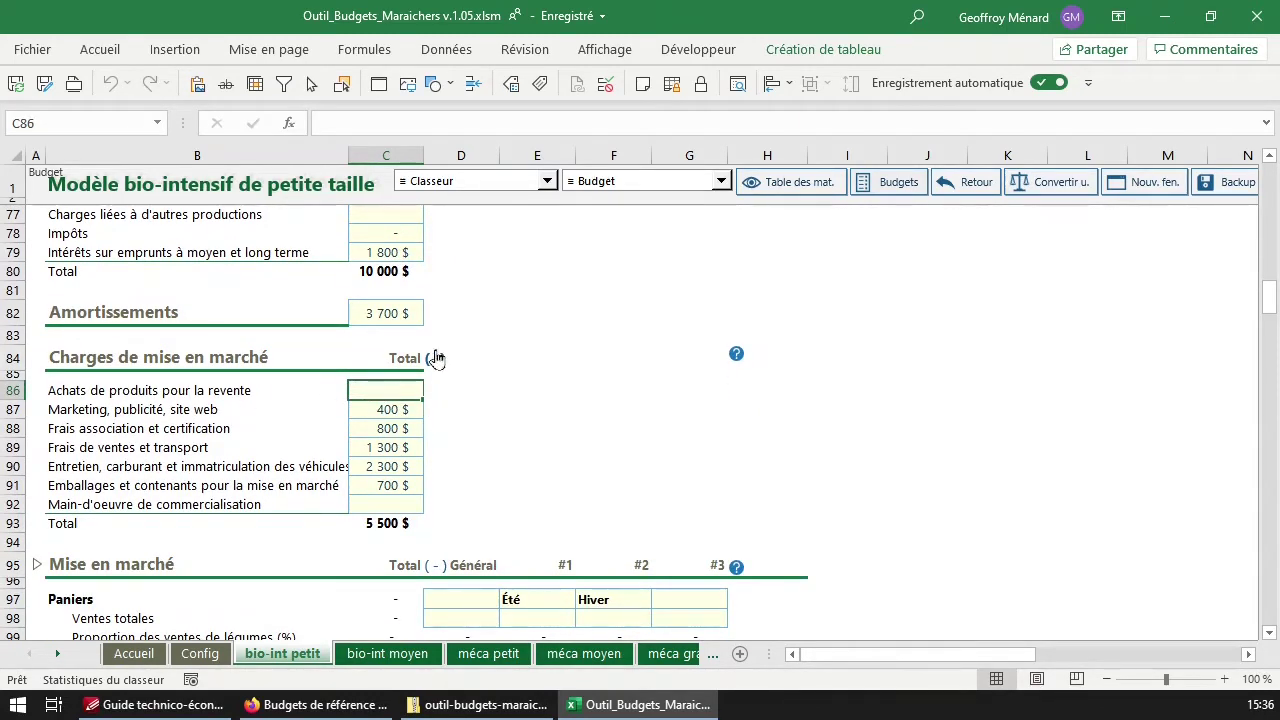
pyautogui.scroll(15, 399, 395)
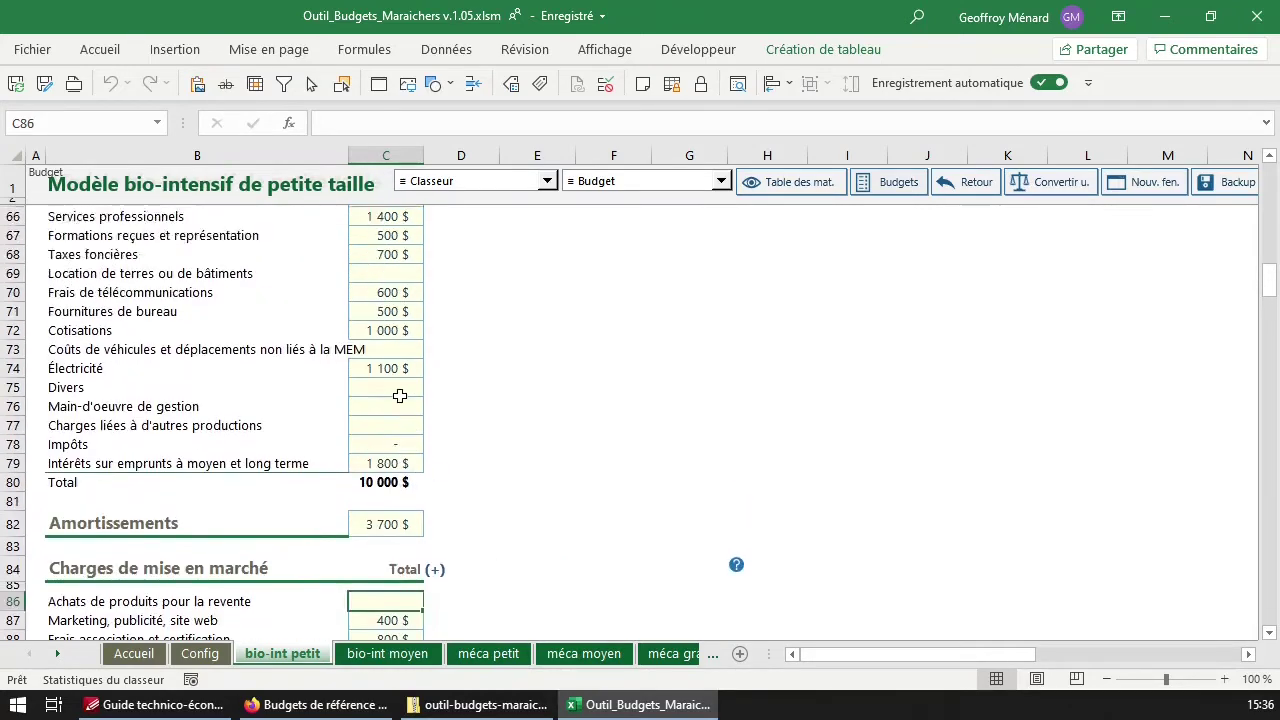
pyautogui.scroll(3, 399, 395)
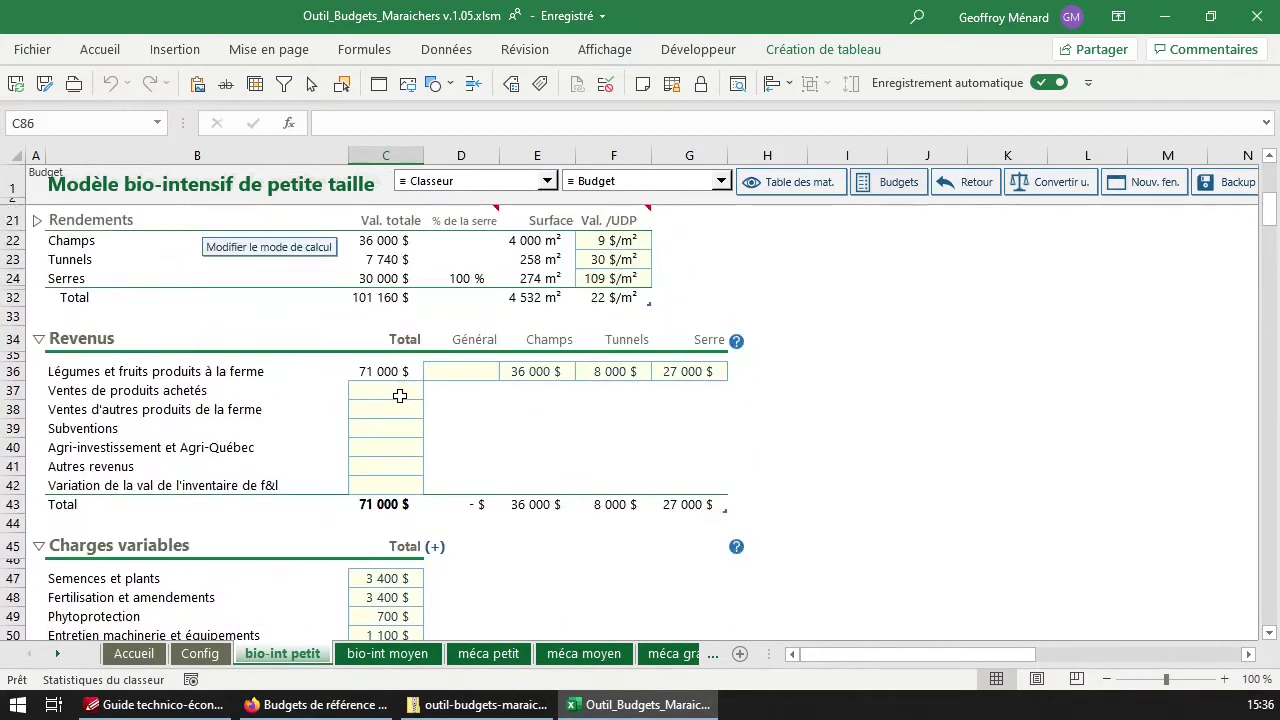
pyautogui.scroll(-1, 399, 395)
pyautogui.click(403, 390)
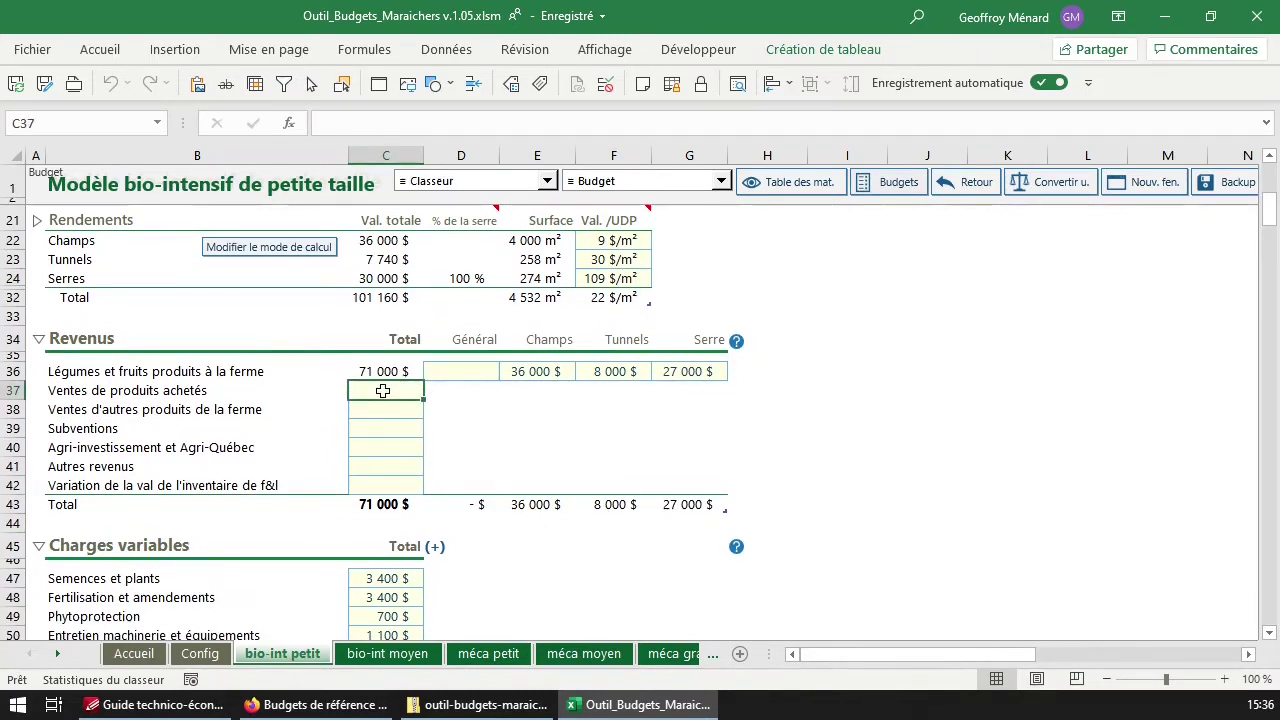
# Select the Ventes d'autres produits de la ferme total in Revenus and locate the matching Charges liées à d'autres productions cell in Charges fixes
pyautogui.click(391, 404)
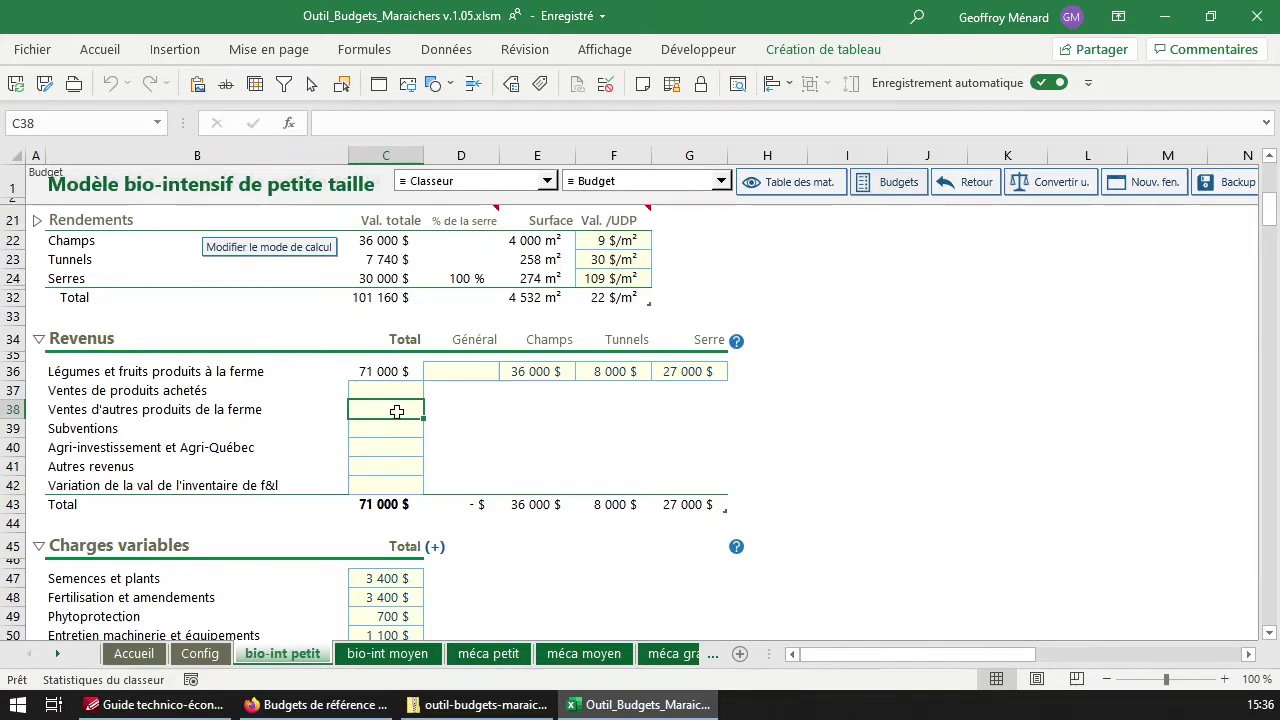
pyautogui.scroll(-3, 388, 407)
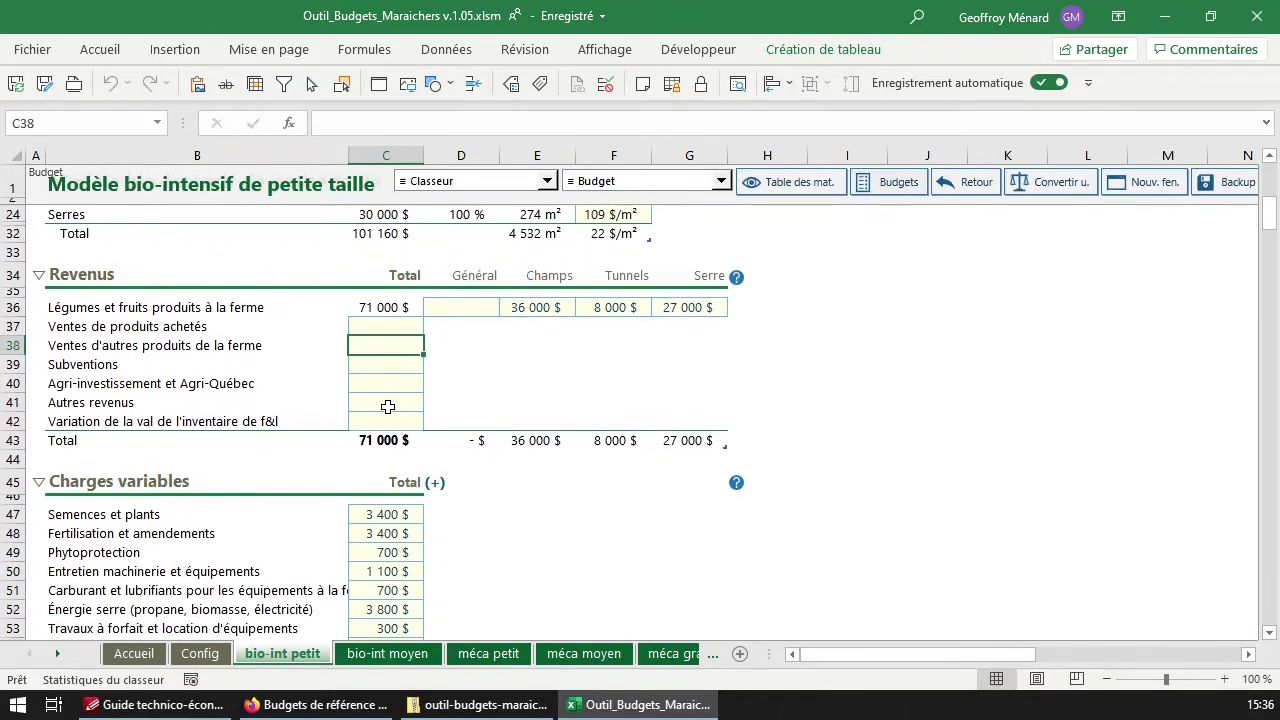
pyautogui.scroll(-5, 388, 407)
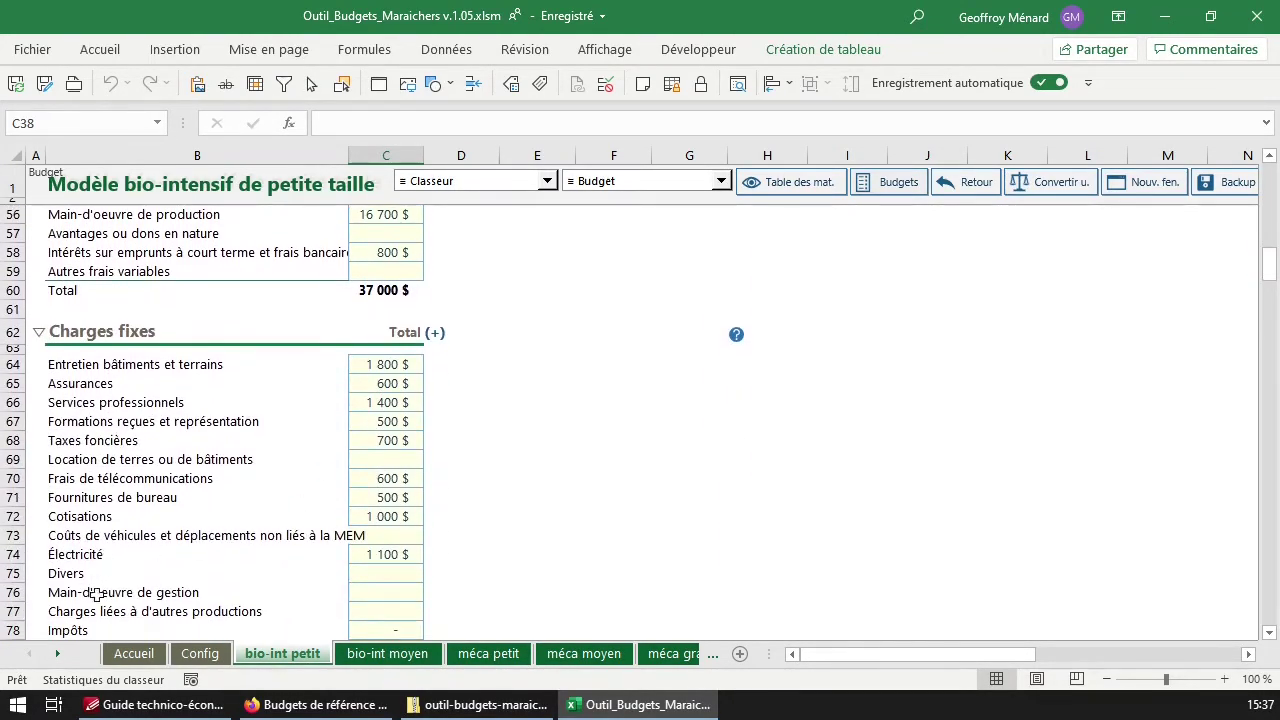
pyautogui.click(370, 610)
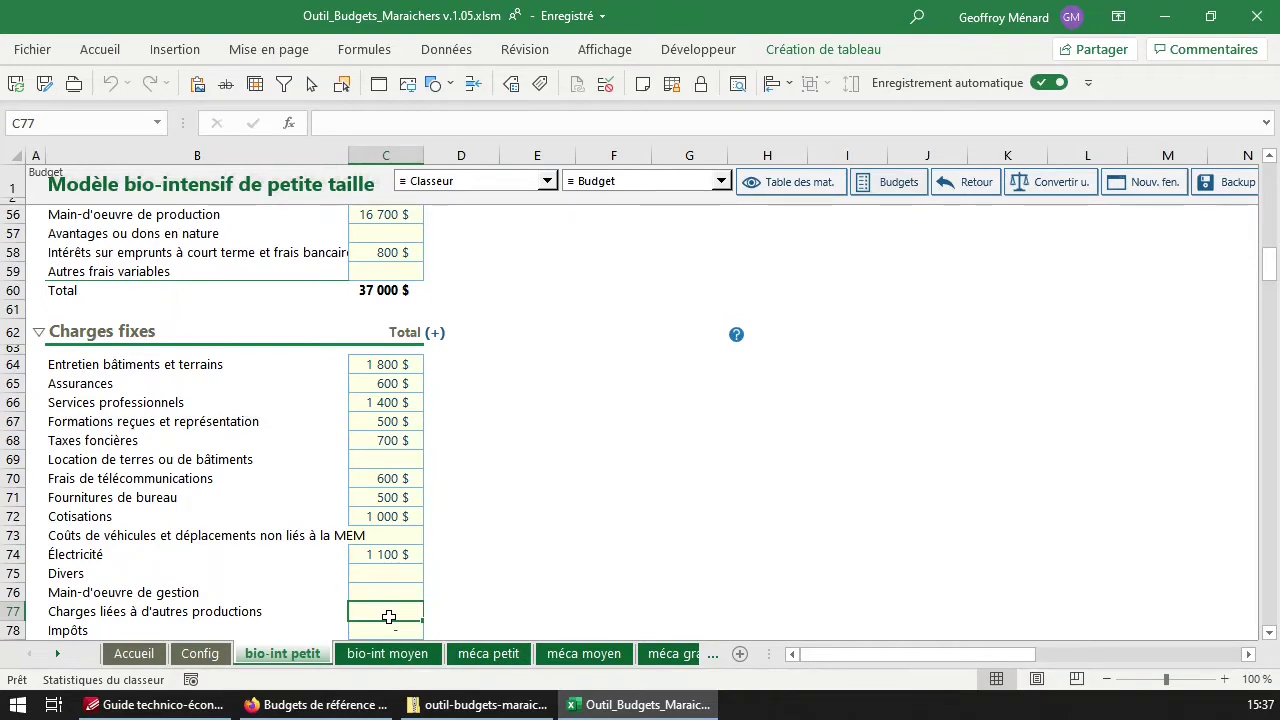
# Return to the Revenus section using the workbook's Table des matières
pyautogui.scroll(2, 389, 617)
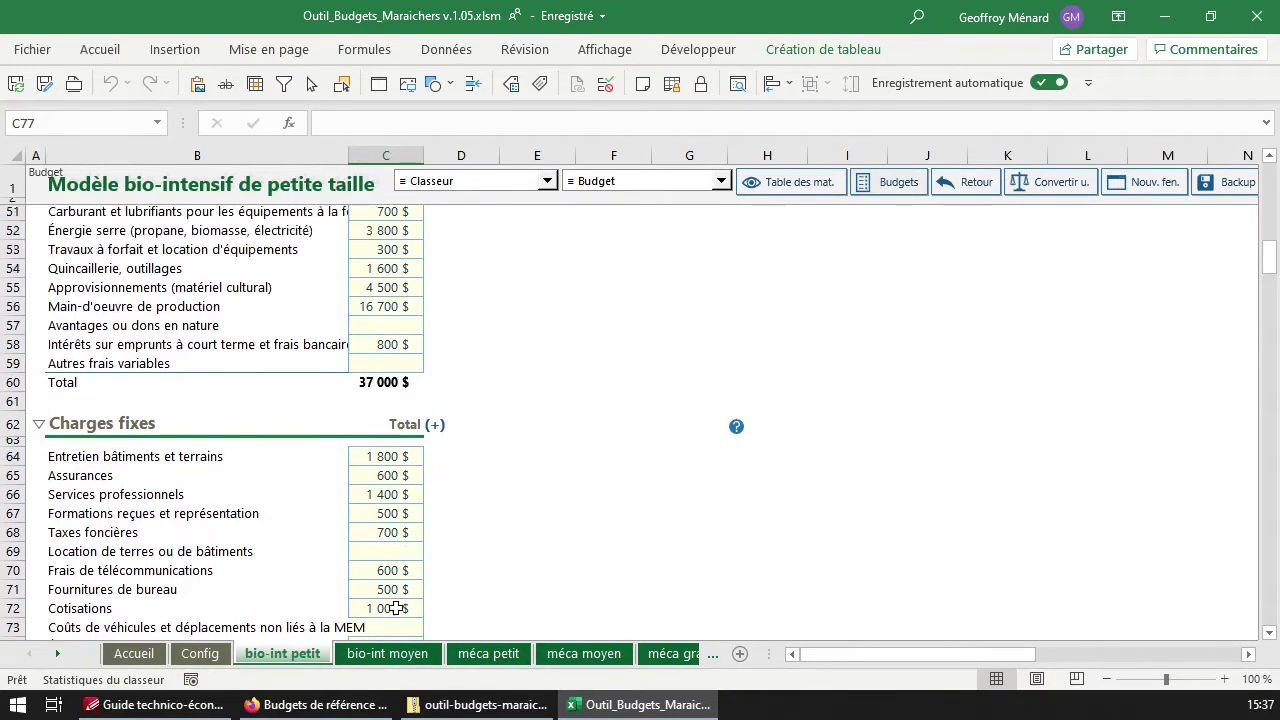
pyautogui.scroll(5, 396, 606)
pyautogui.scroll(1, 392, 592)
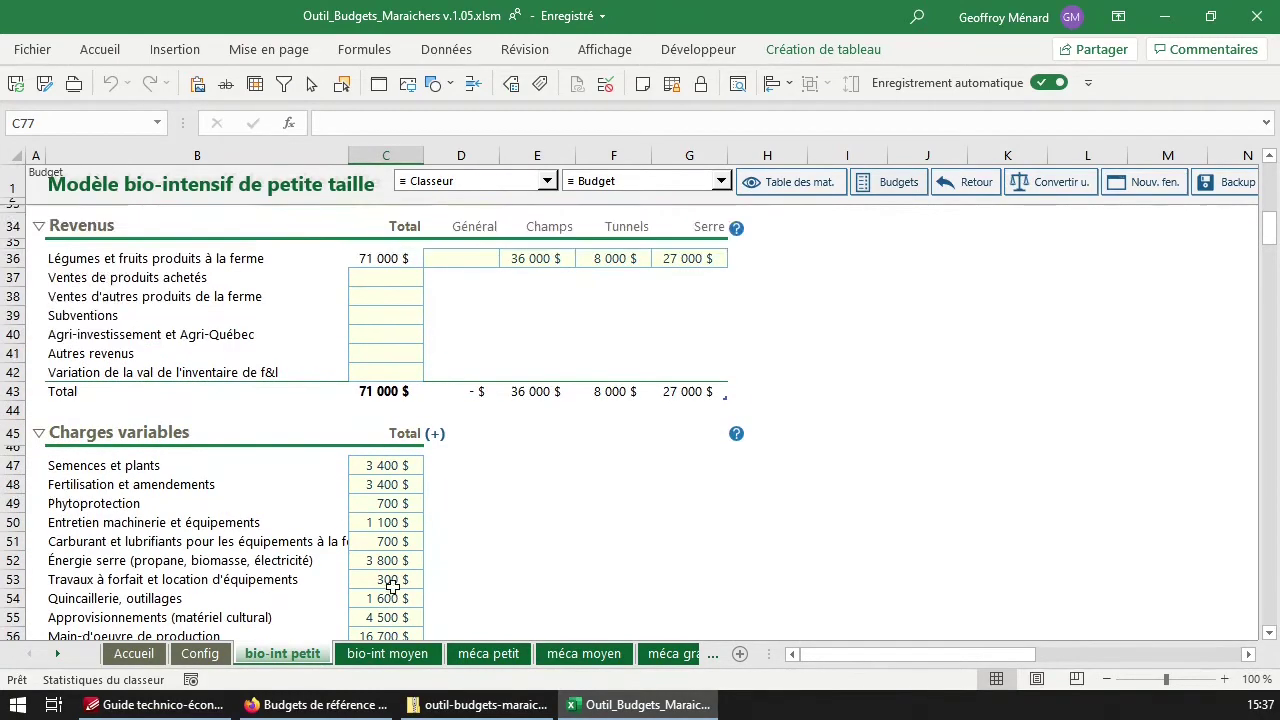
pyautogui.scroll(9, 395, 588)
pyautogui.scroll(-1, 398, 620)
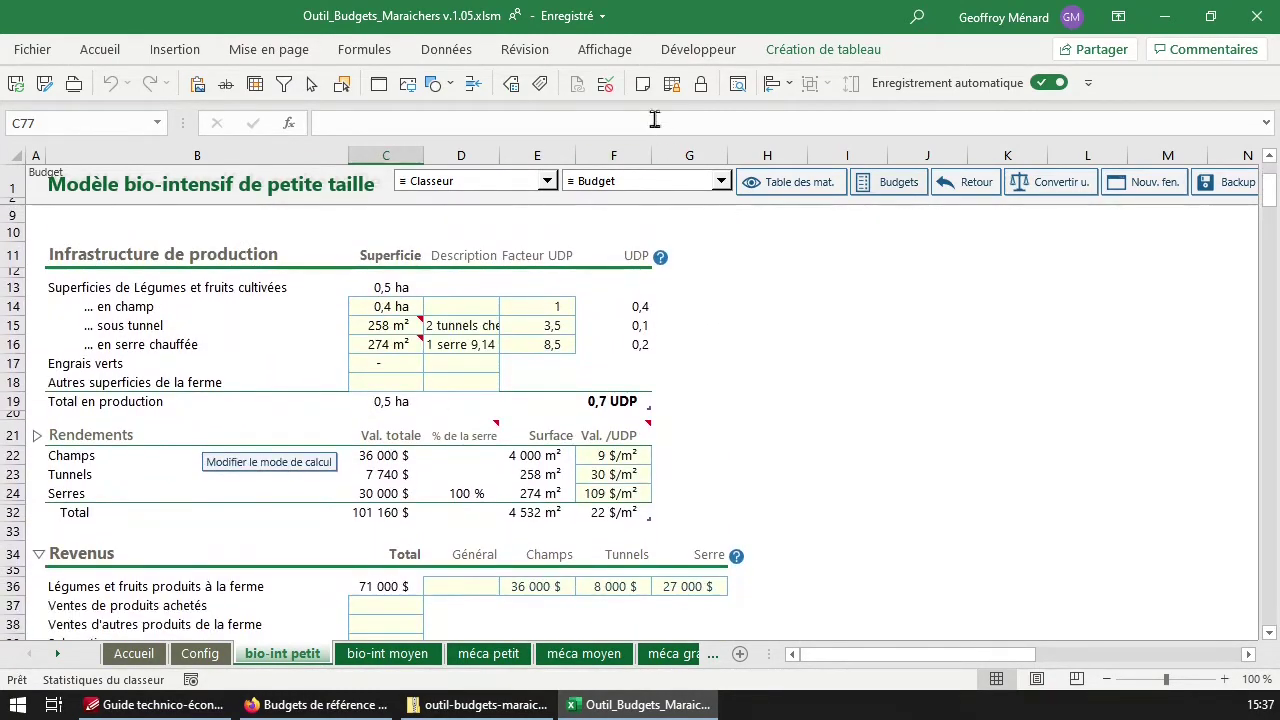
pyautogui.click(791, 181)
pyautogui.click(836, 243)
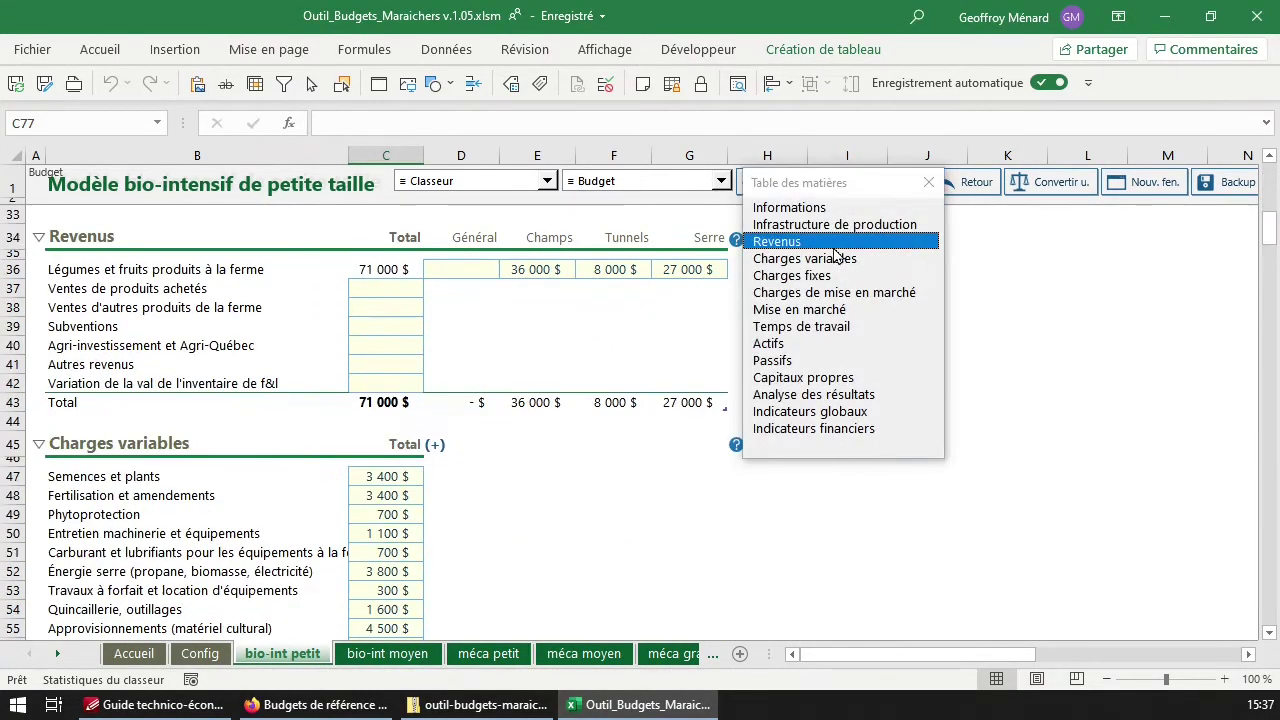
# Examine the Revenus entries for Subventions, Agri-investissement et Agri-Québec, Autres revenus and Variation de la val de l'inventaire, then the whole block of non-vegetable revenues
pyautogui.click(389, 324)
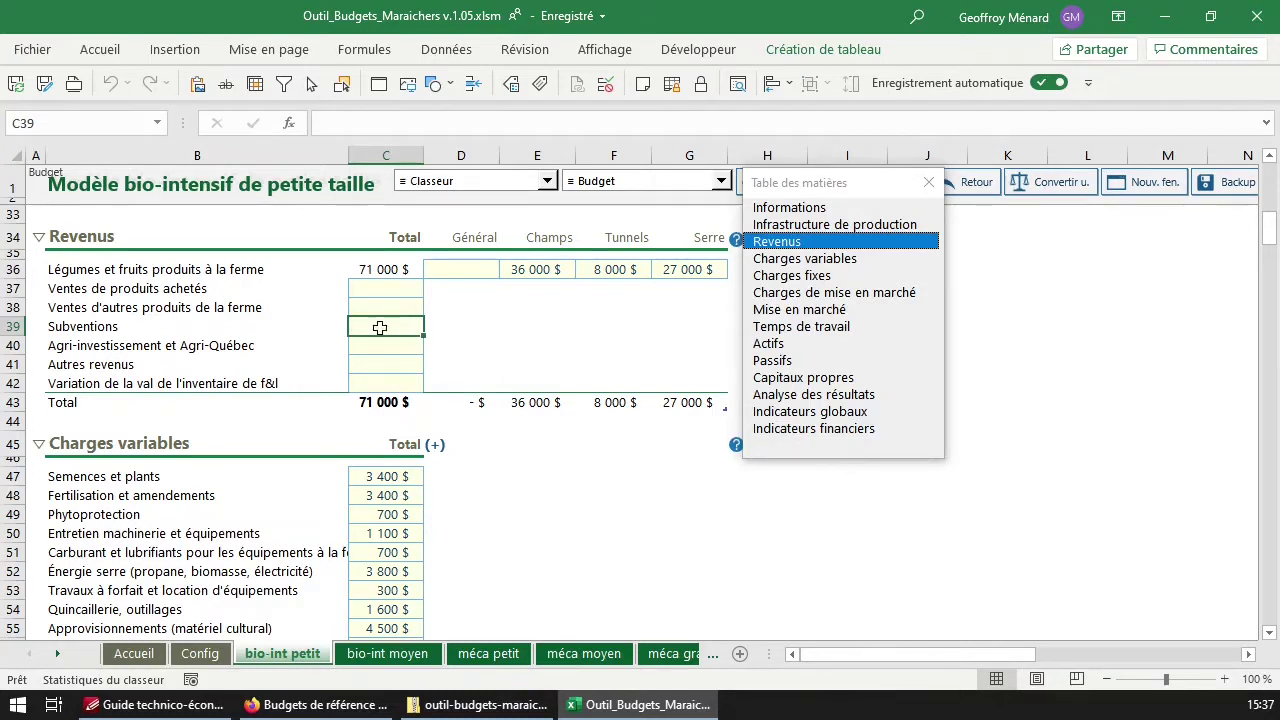
pyautogui.click(405, 343)
pyautogui.click(401, 330)
pyautogui.click(396, 350)
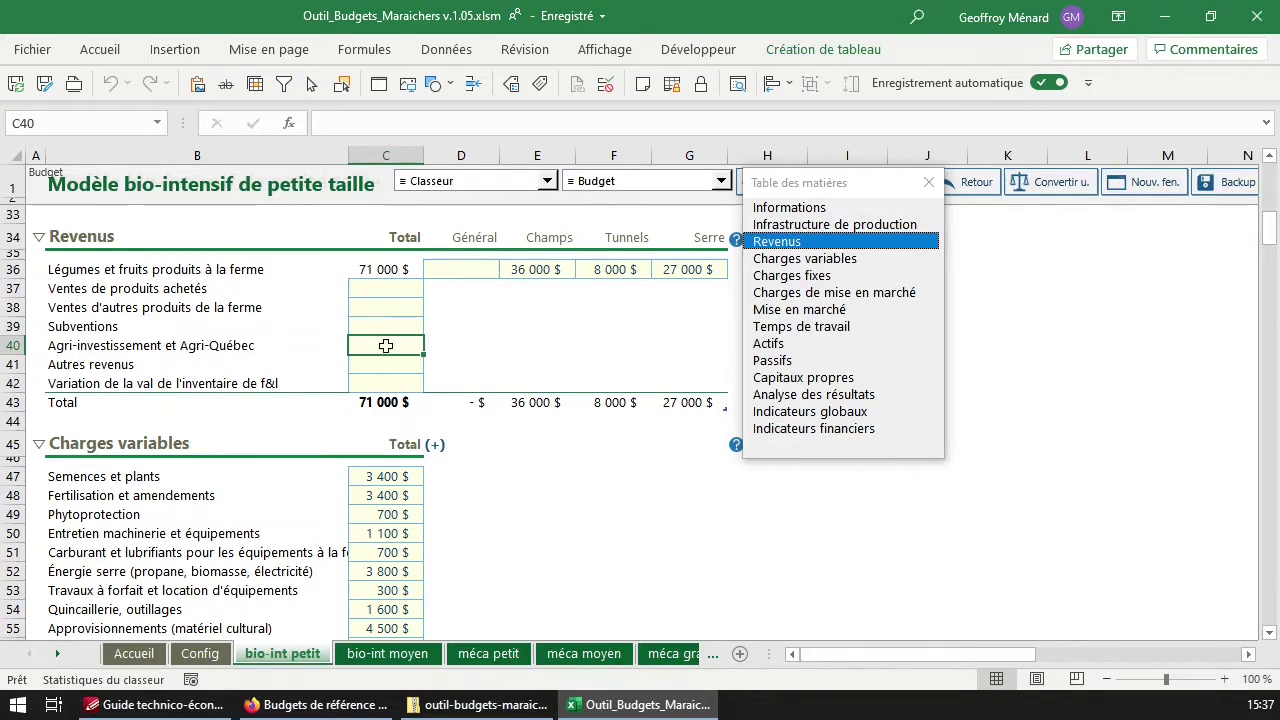
pyautogui.scroll(-1, 533, 357)
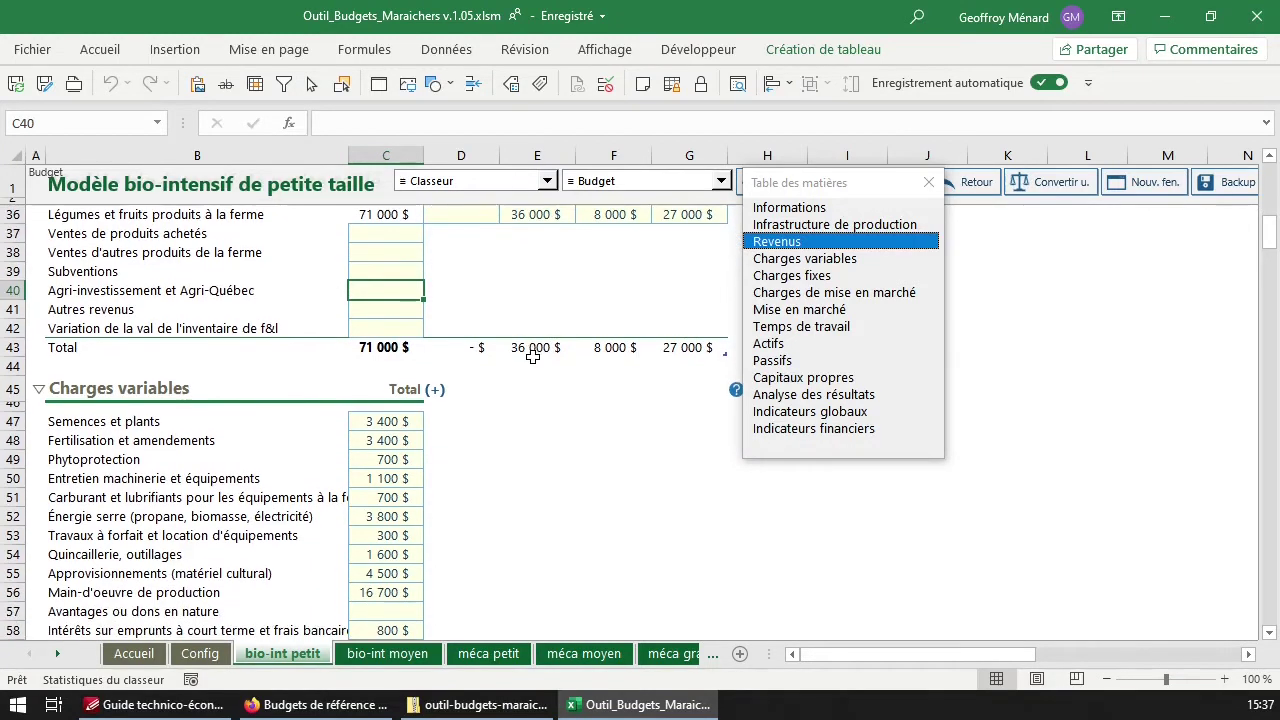
pyautogui.click(383, 309)
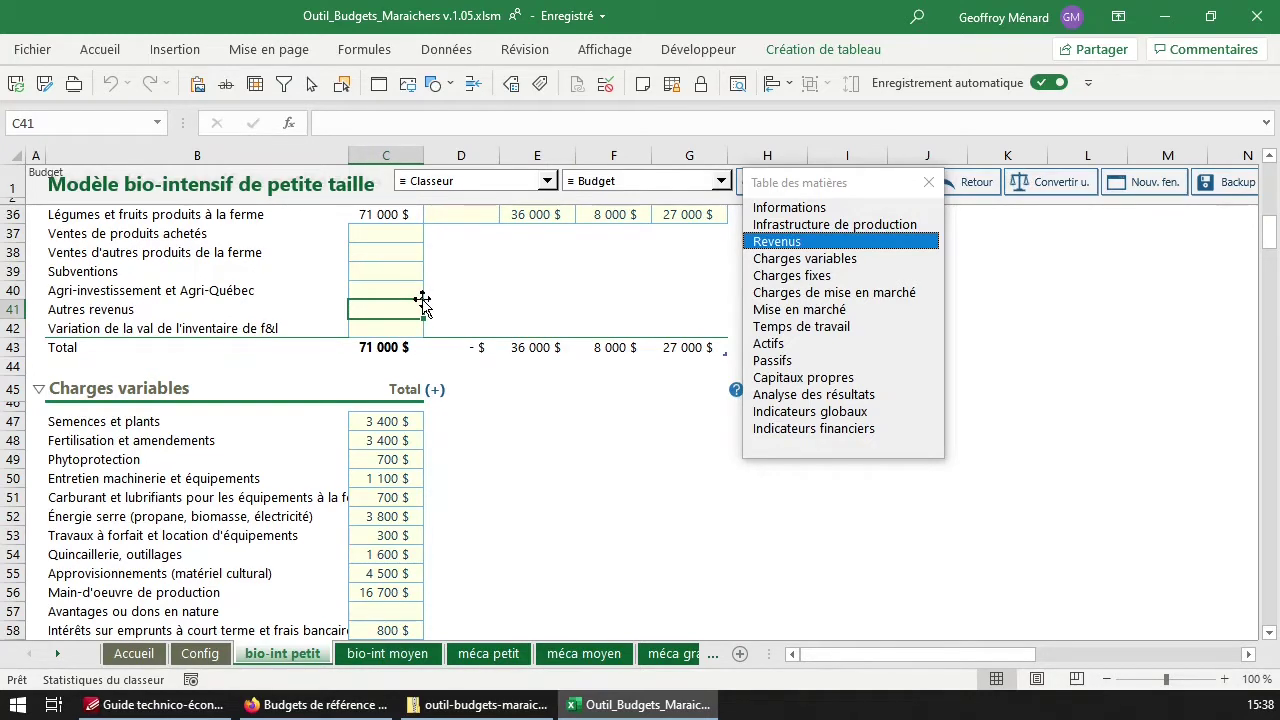
pyautogui.click(389, 328)
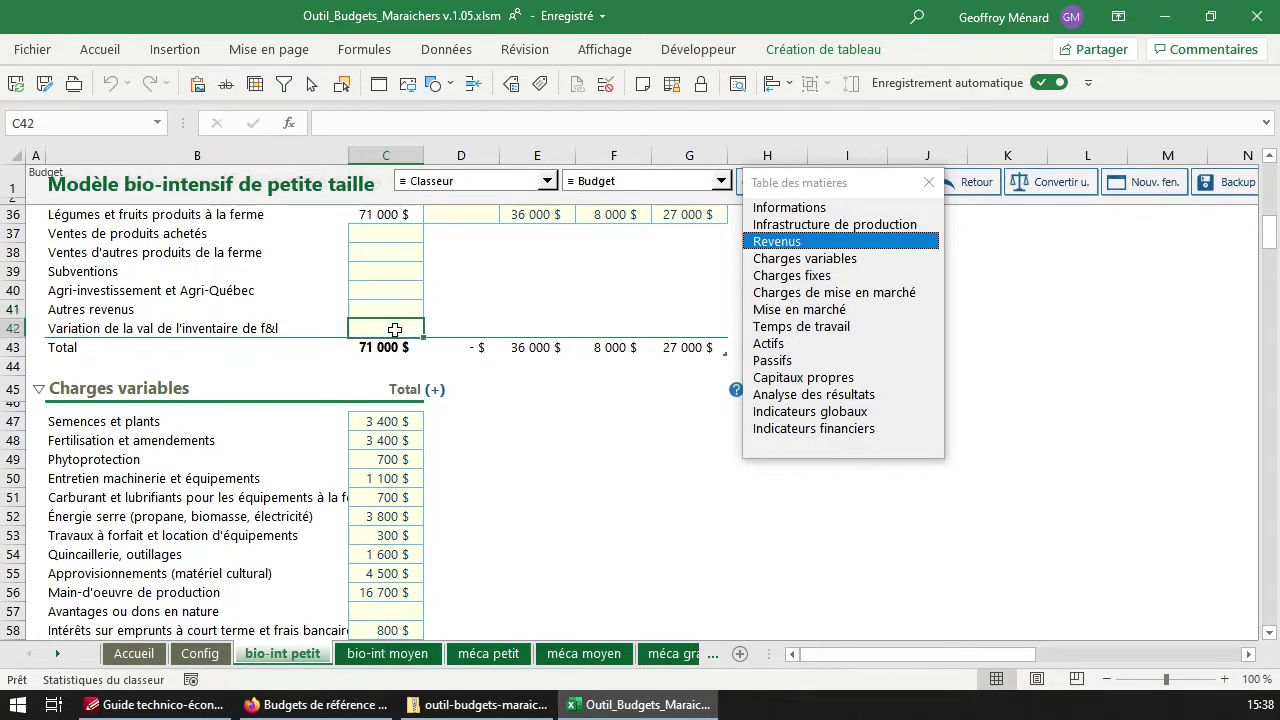
pyautogui.scroll(1, 407, 374)
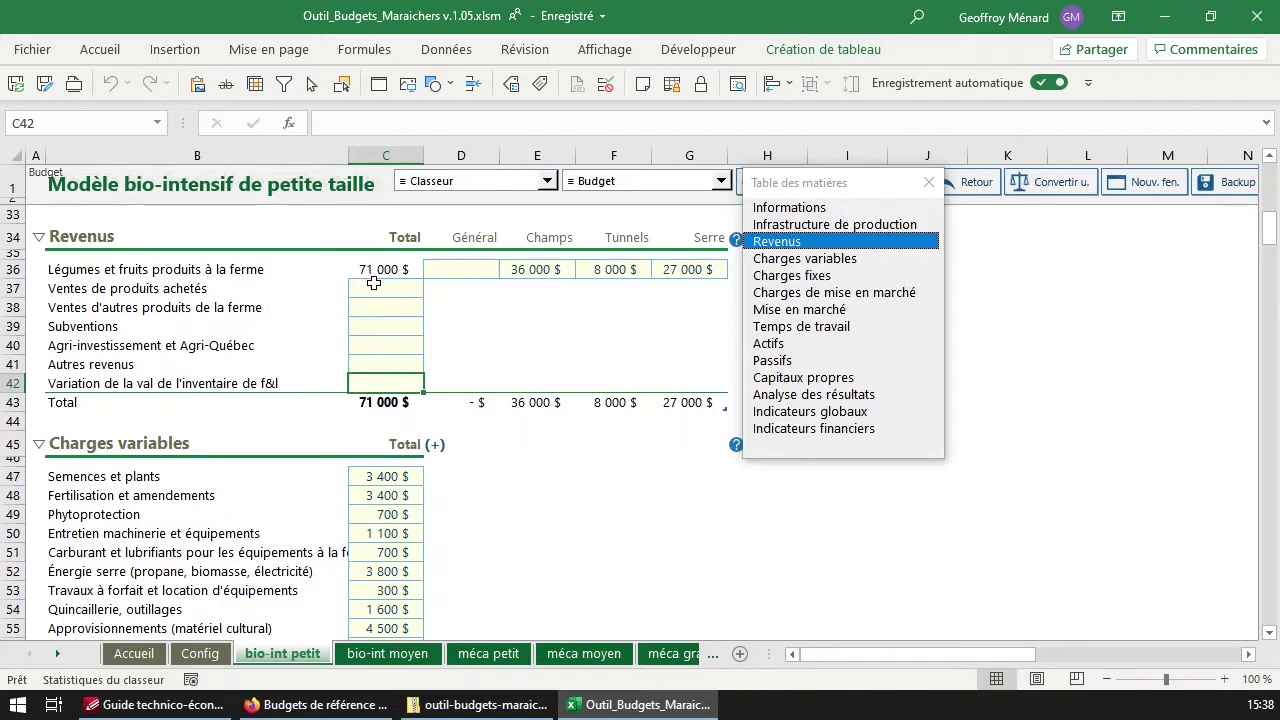
pyautogui.moveTo(409, 286); pyautogui.dragTo(384, 383)
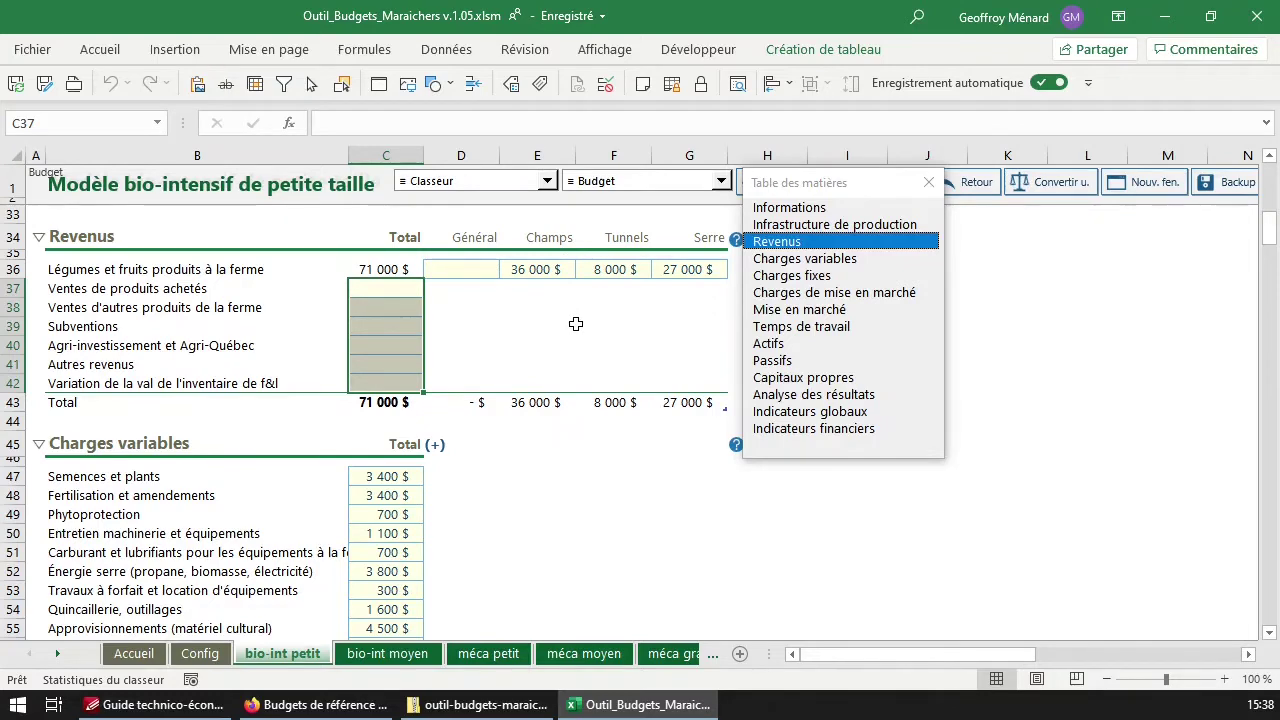
# Compare the Rendements Val. totale amounts for Champs, Tunnels and Serres with the Légumes et fruits produits à la ferme revenues
pyautogui.scroll(3, 576, 325)
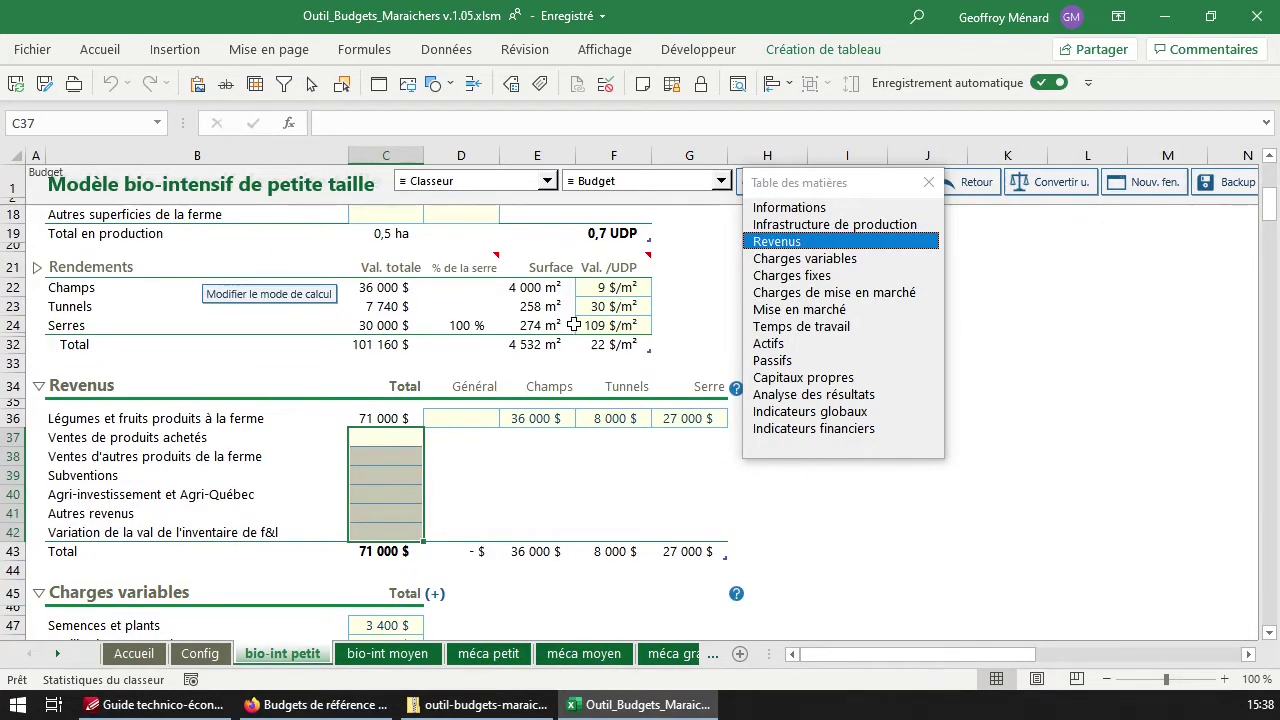
pyautogui.click(555, 422)
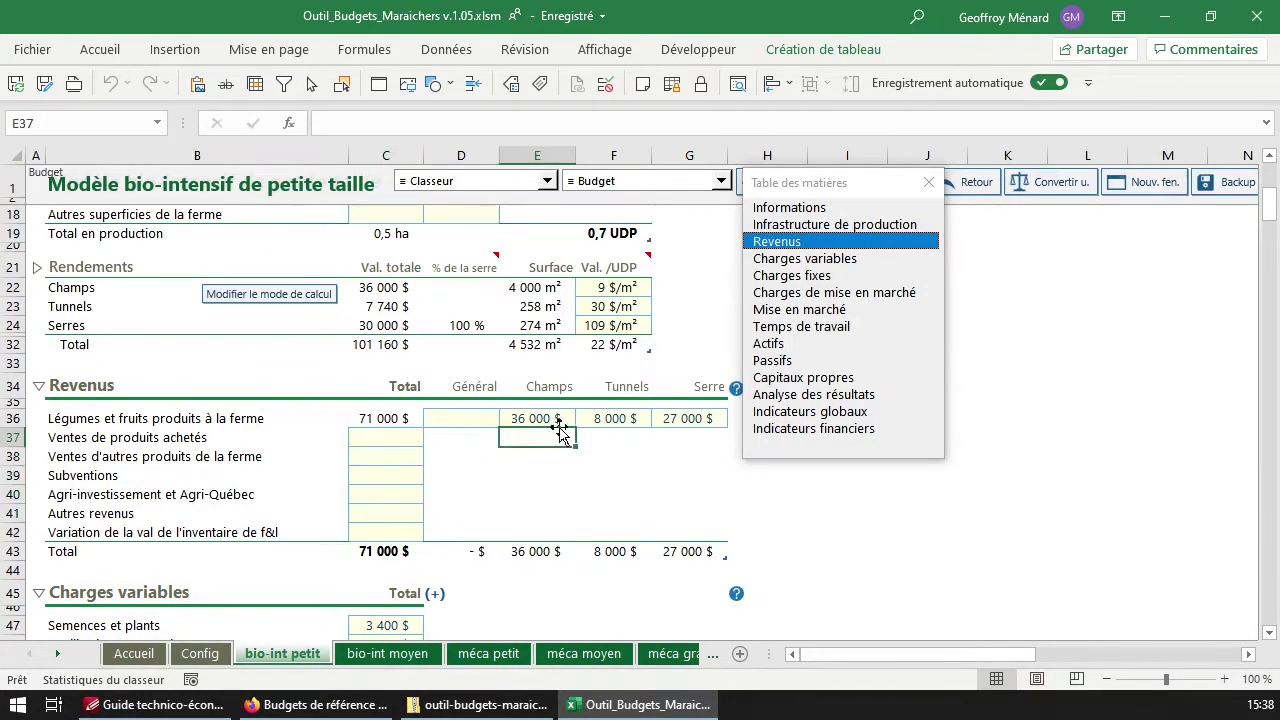
pyautogui.click(613, 420)
pyautogui.click(554, 418)
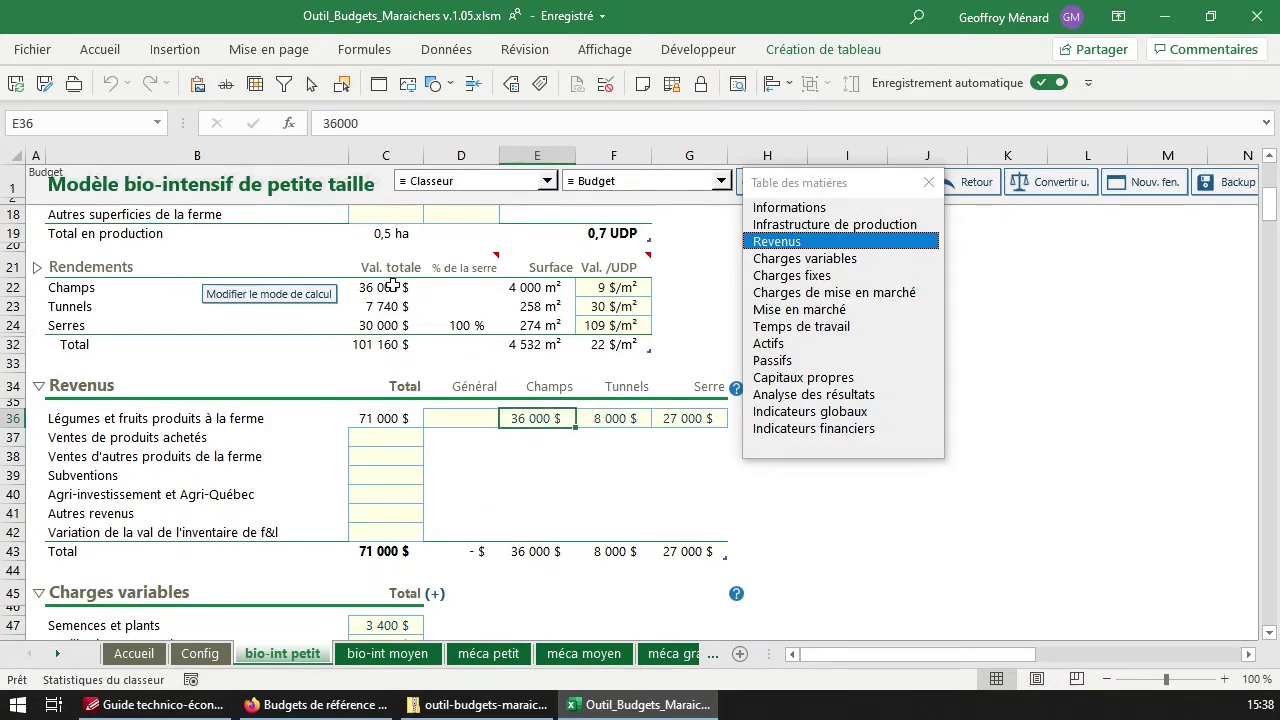
pyautogui.moveTo(395, 288); pyautogui.dragTo(387, 330)
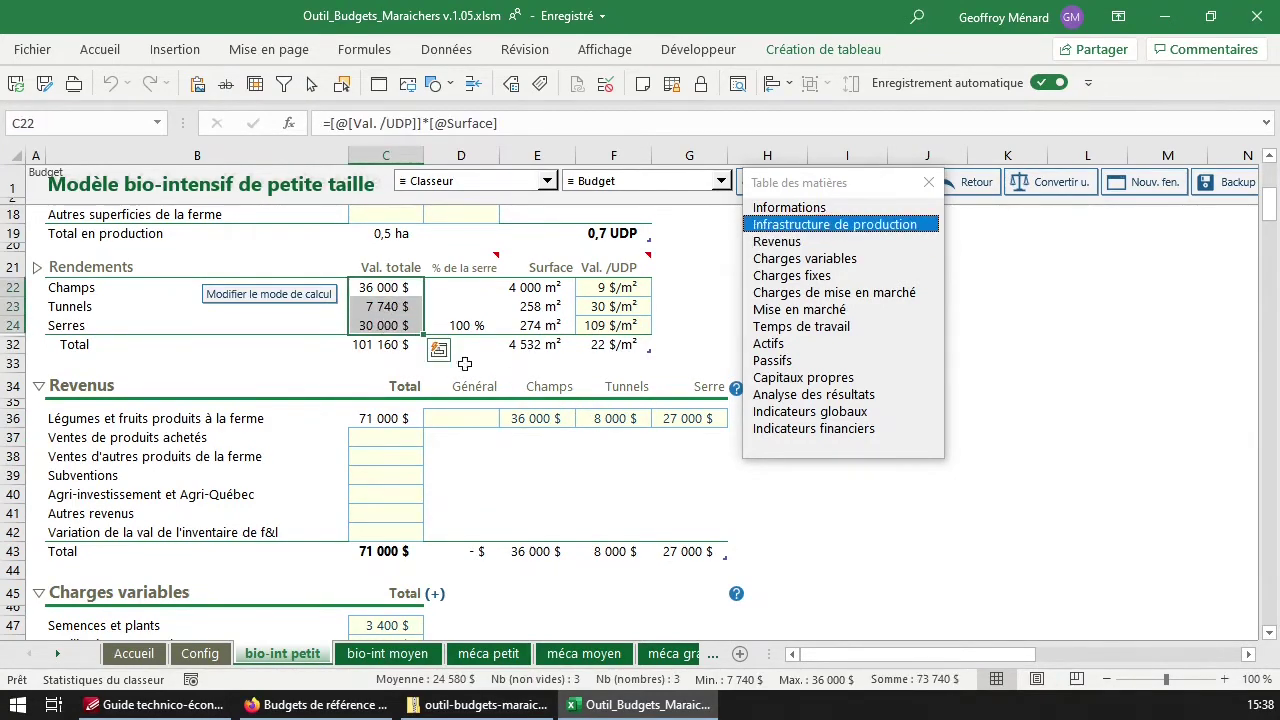
pyautogui.moveTo(540, 418); pyautogui.dragTo(677, 421)
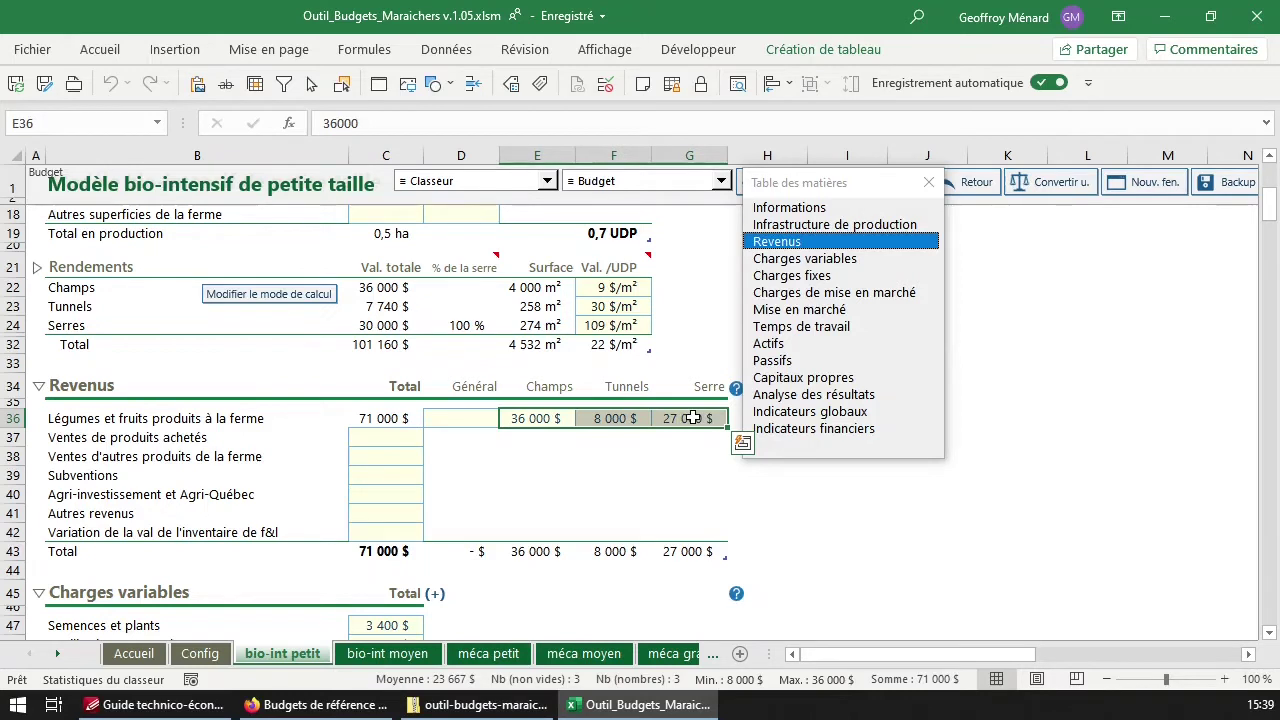
pyautogui.moveTo(693, 418); pyautogui.dragTo(540, 418)
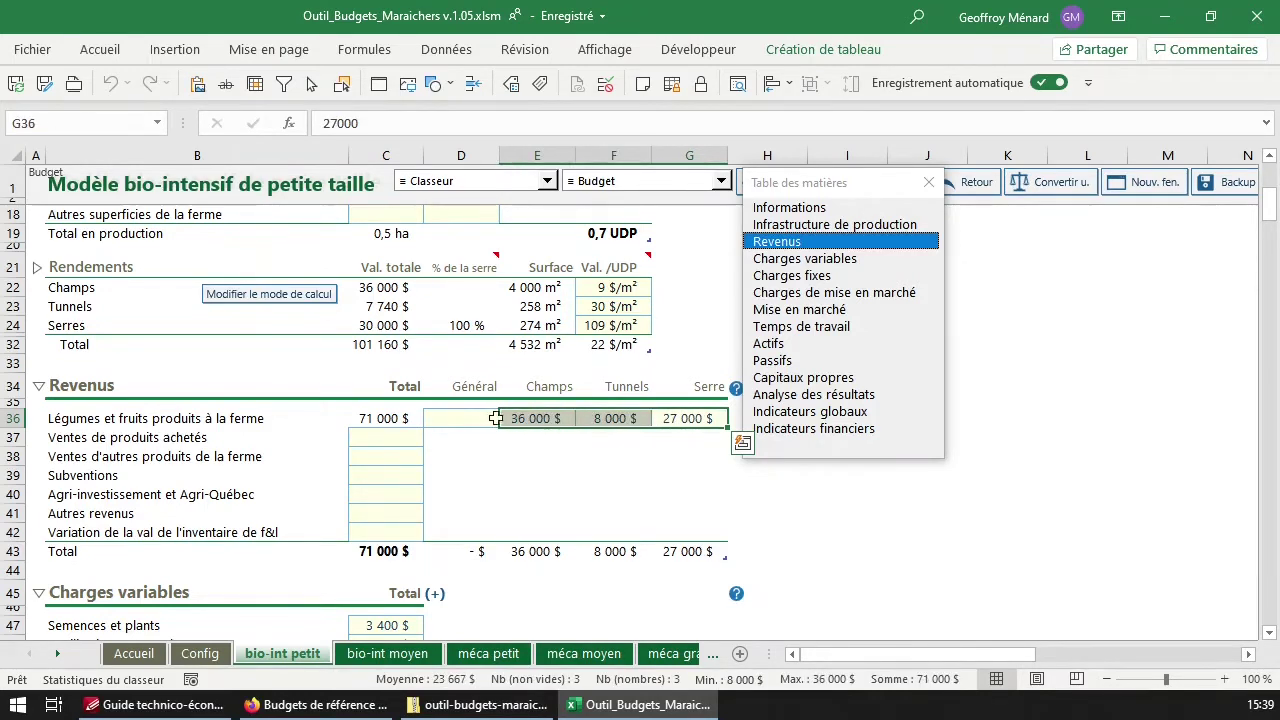
# Examine the Général revenue cell for farm-grown vegetables and inspect the formula in that row's Total without changing it
pyautogui.click(480, 418)
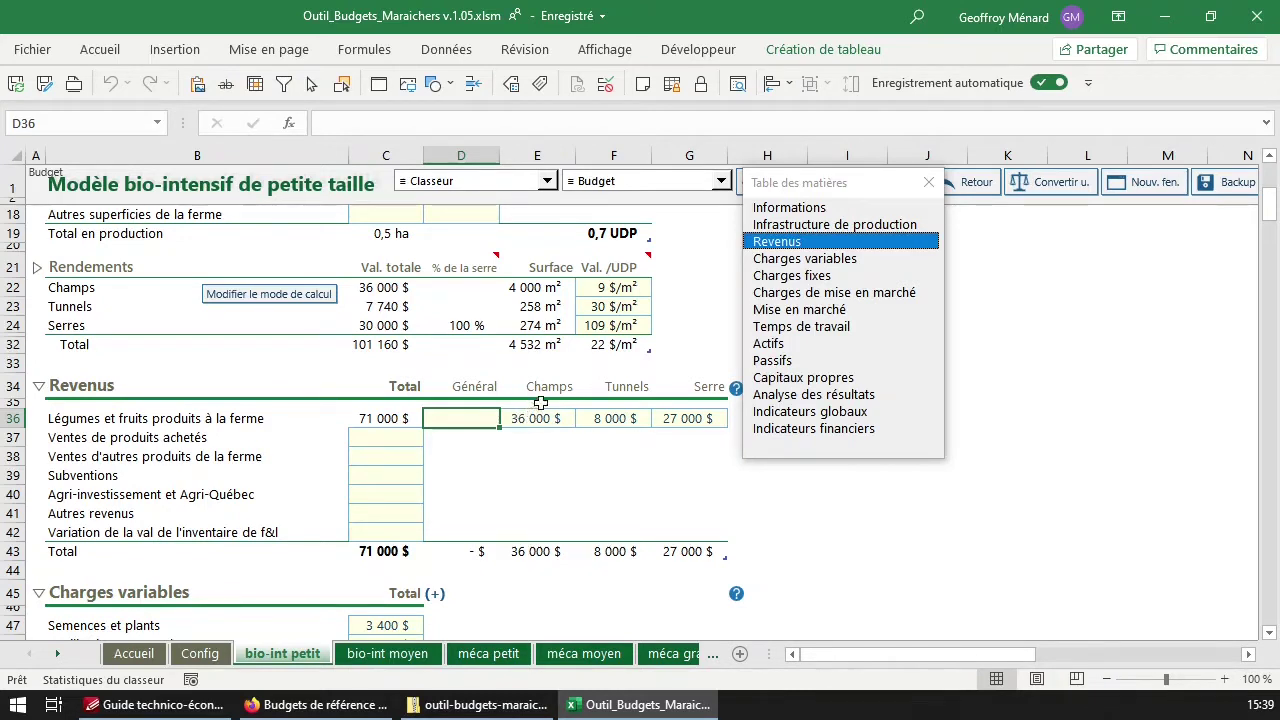
pyautogui.moveTo(534, 424)
pyautogui.mouseDown()
pyautogui.moveTo(692, 420)
pyautogui.moveTo(533, 418)
pyautogui.mouseUp()
pyautogui.click(455, 418)
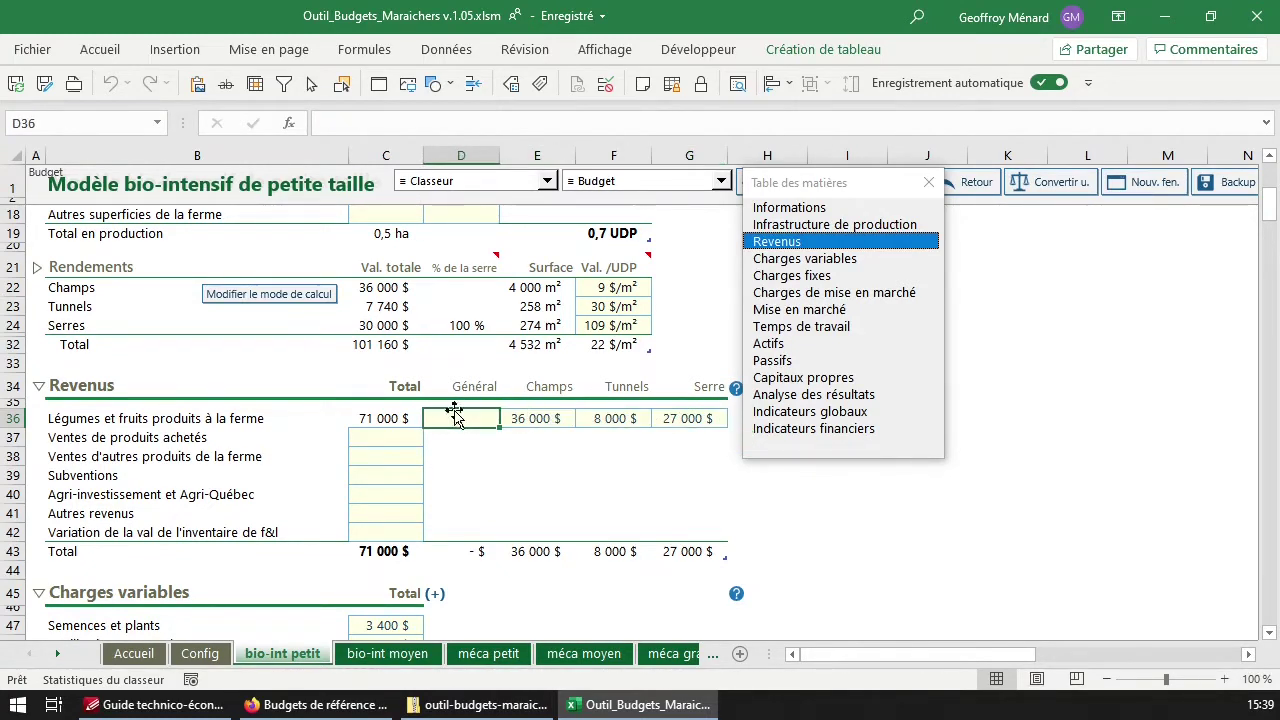
pyautogui.doubleClick(461, 419)
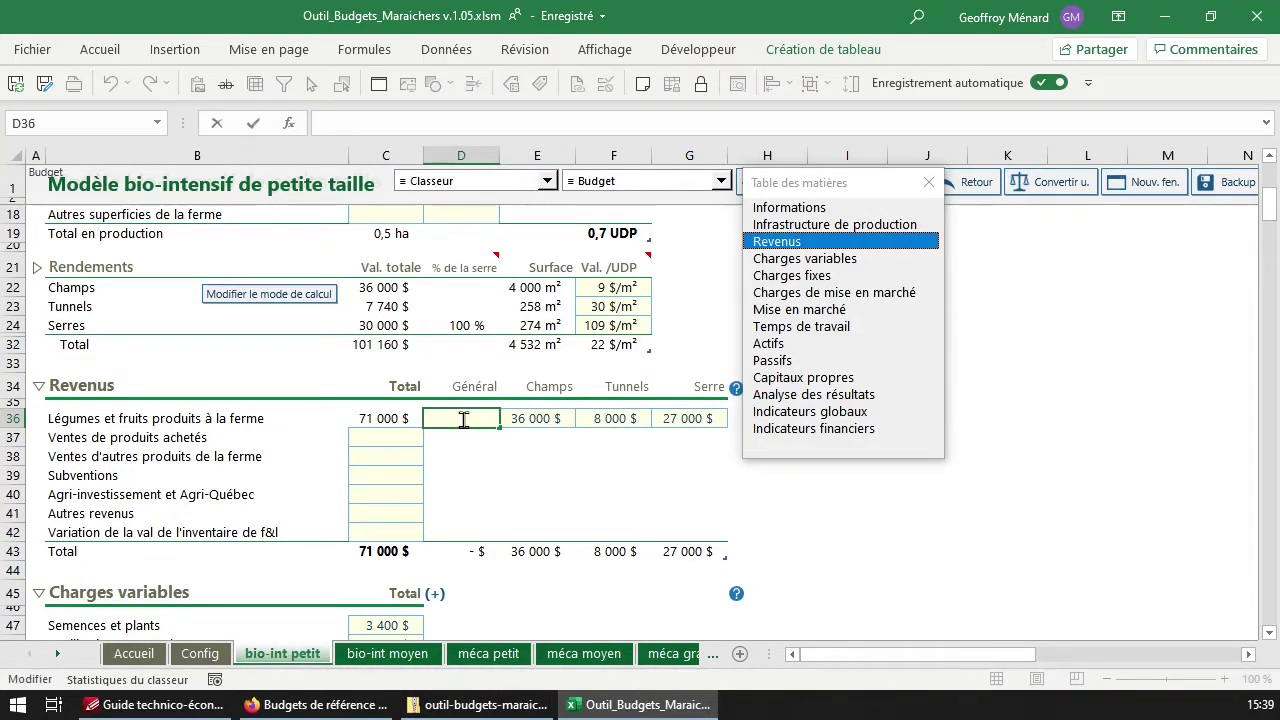
pyautogui.moveTo(402, 436); pyautogui.dragTo(399, 508)
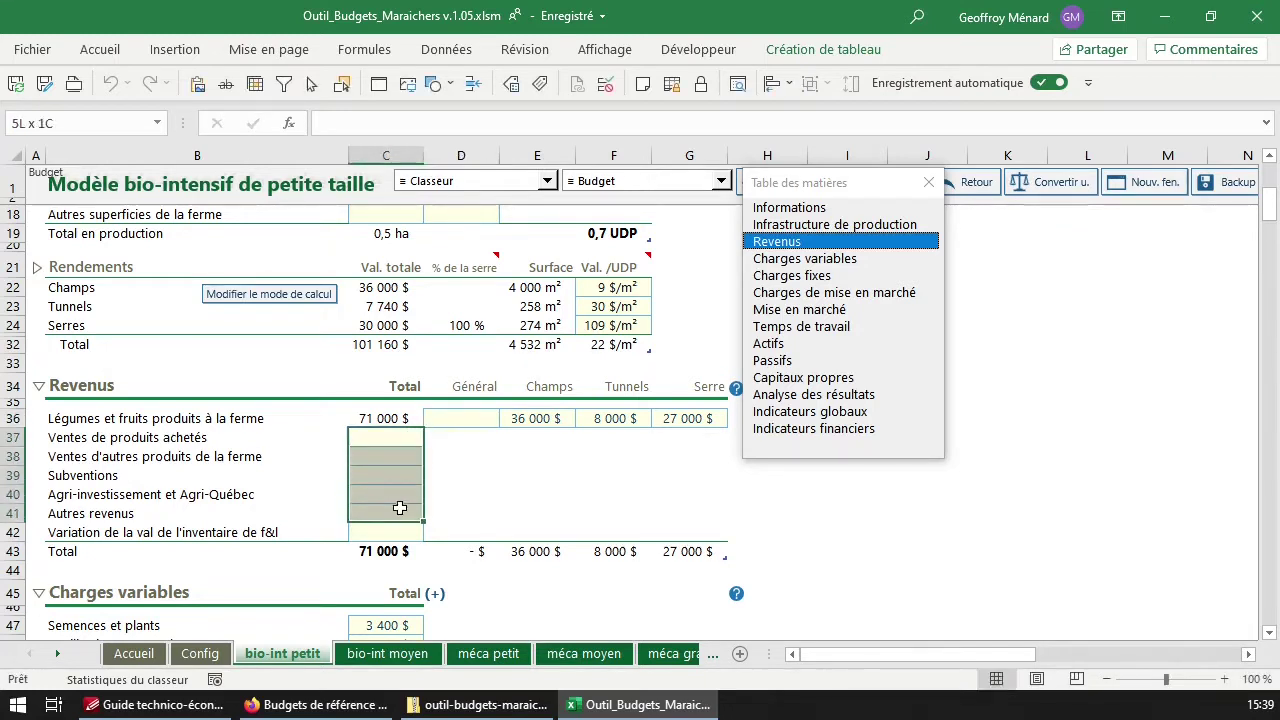
pyautogui.doubleClick(381, 418)
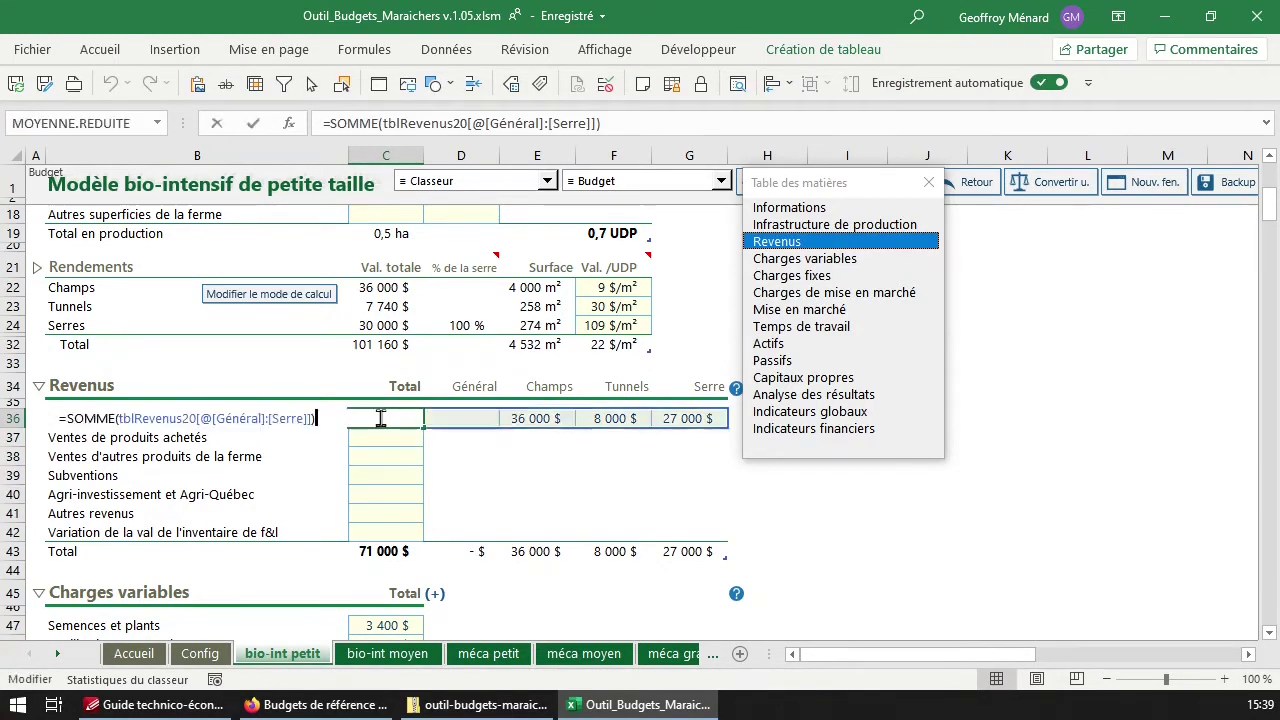
pyautogui.press('Escape')
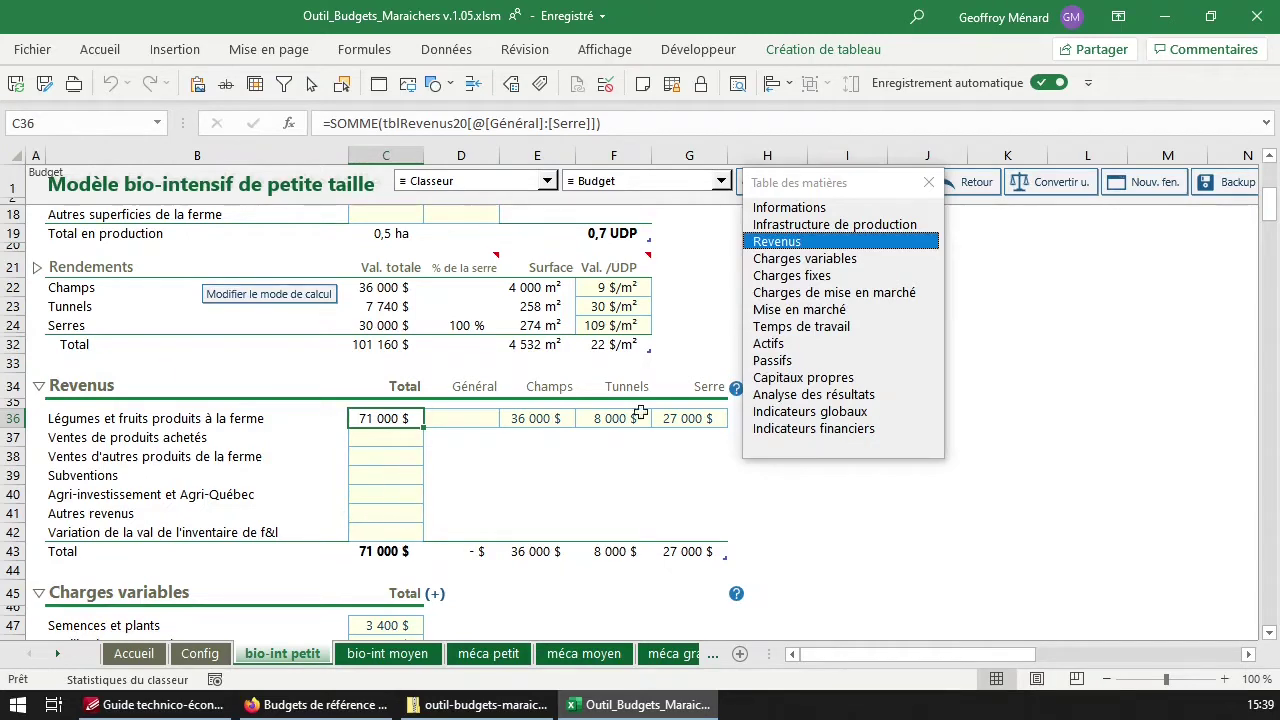
# Go to Charges variables, activate its ventilation into Général, Champs, Tunnels and Serre, and check the distributed amounts
pyautogui.click(838, 261)
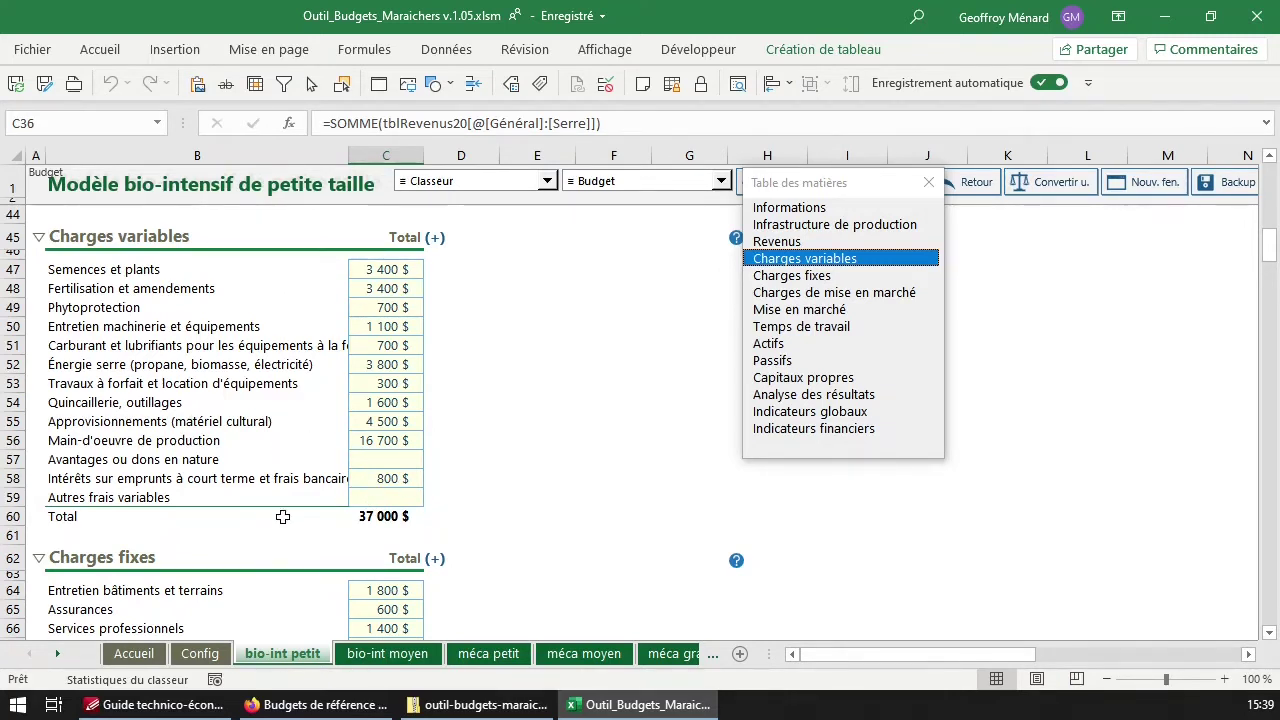
pyautogui.moveTo(388, 271); pyautogui.dragTo(395, 480)
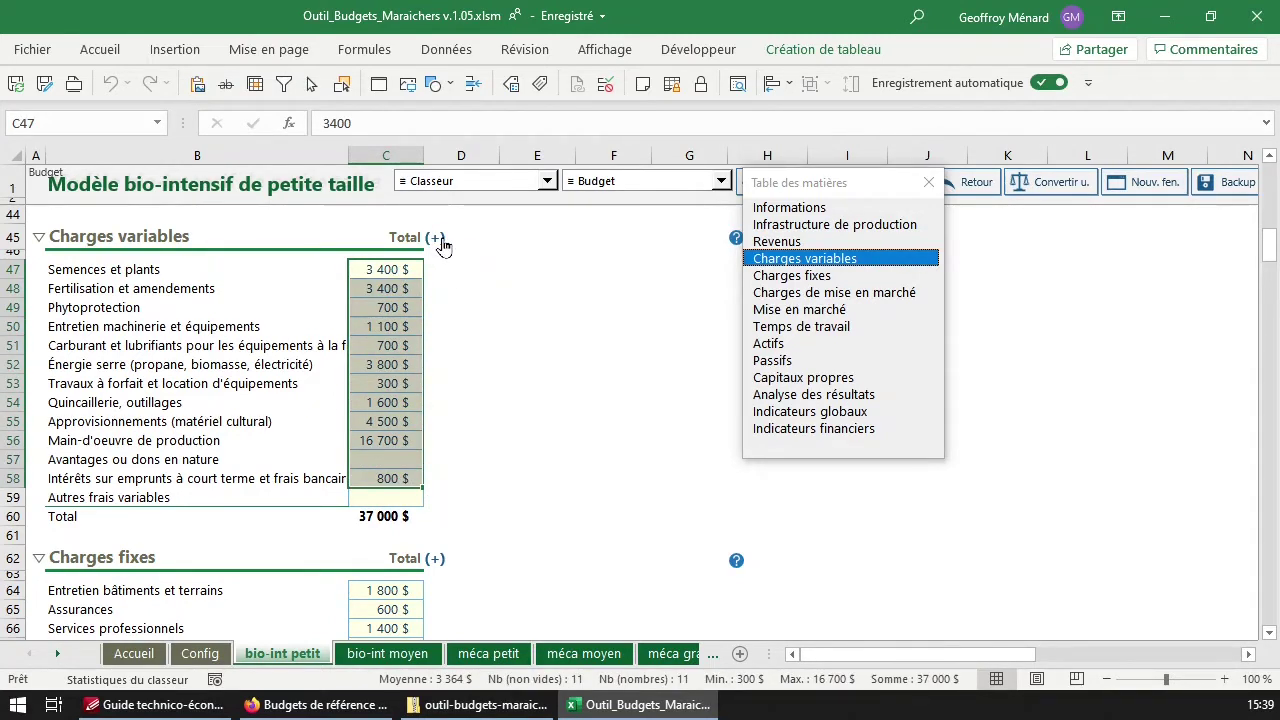
pyautogui.click(437, 240)
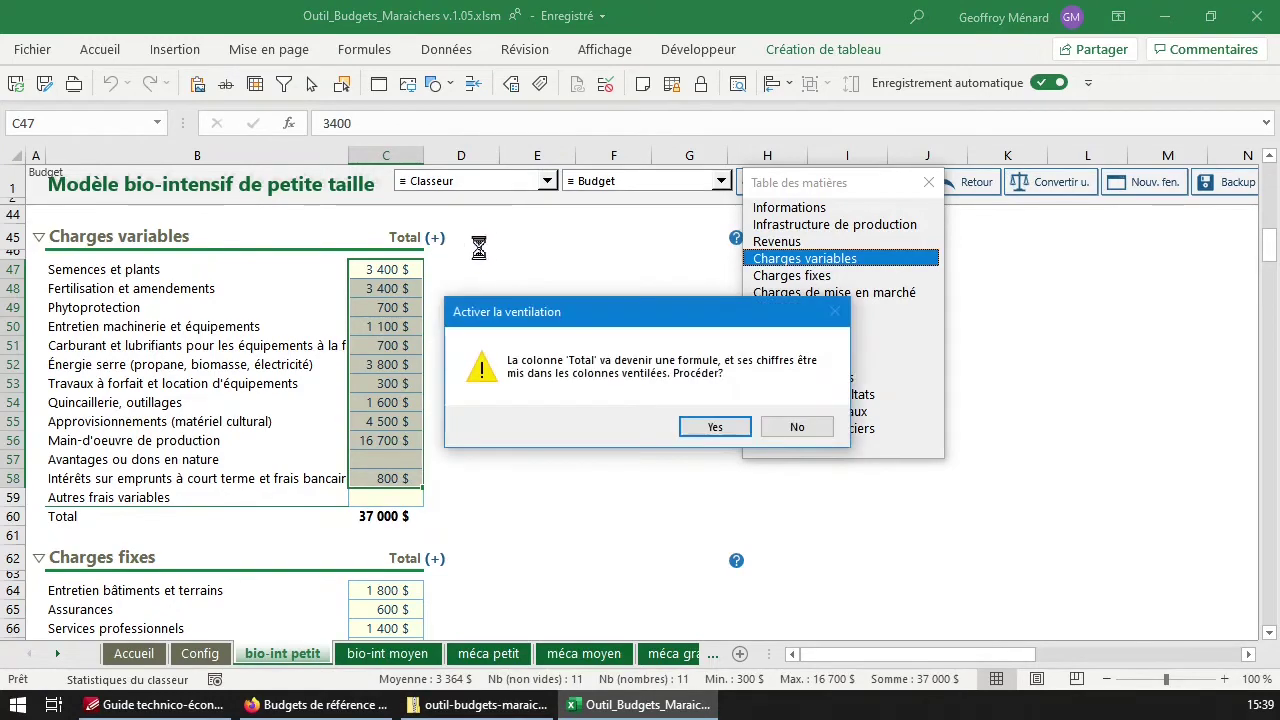
pyautogui.moveTo(702, 329); pyautogui.dragTo(380, 435)
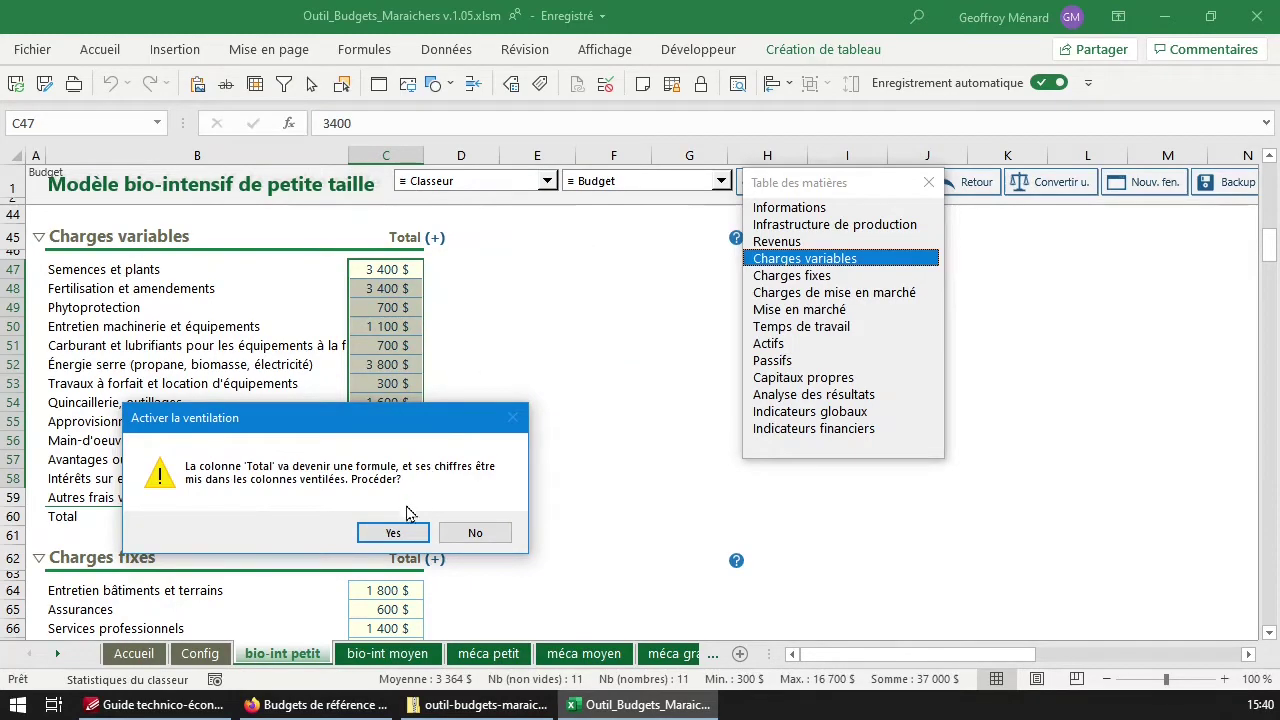
pyautogui.moveTo(388, 424); pyautogui.dragTo(339, 379)
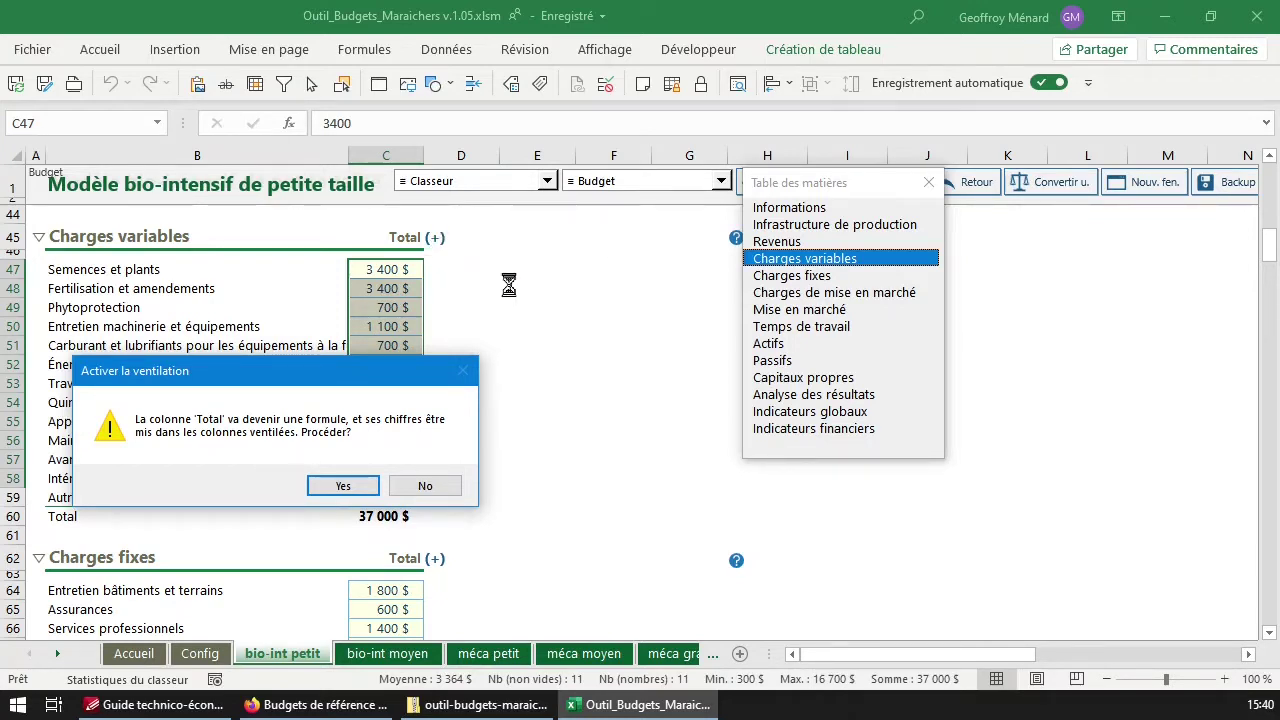
pyautogui.click(343, 485)
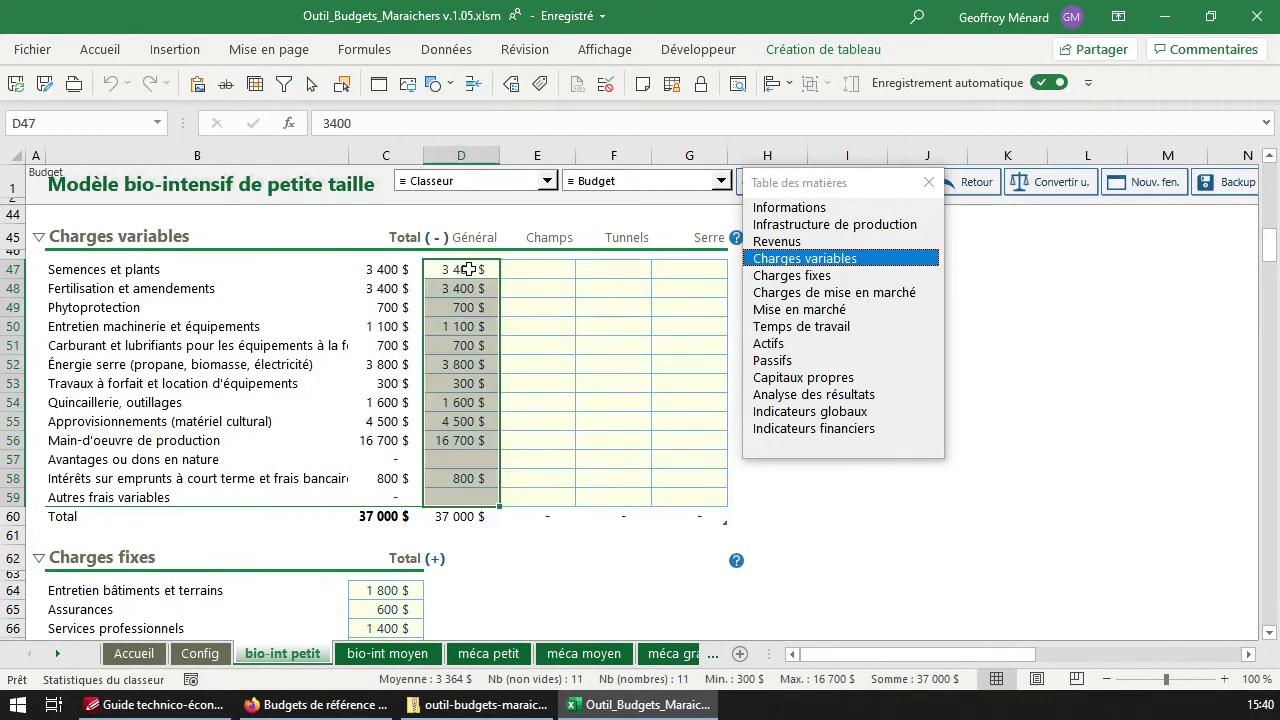
pyautogui.moveTo(466, 268); pyautogui.dragTo(469, 487)
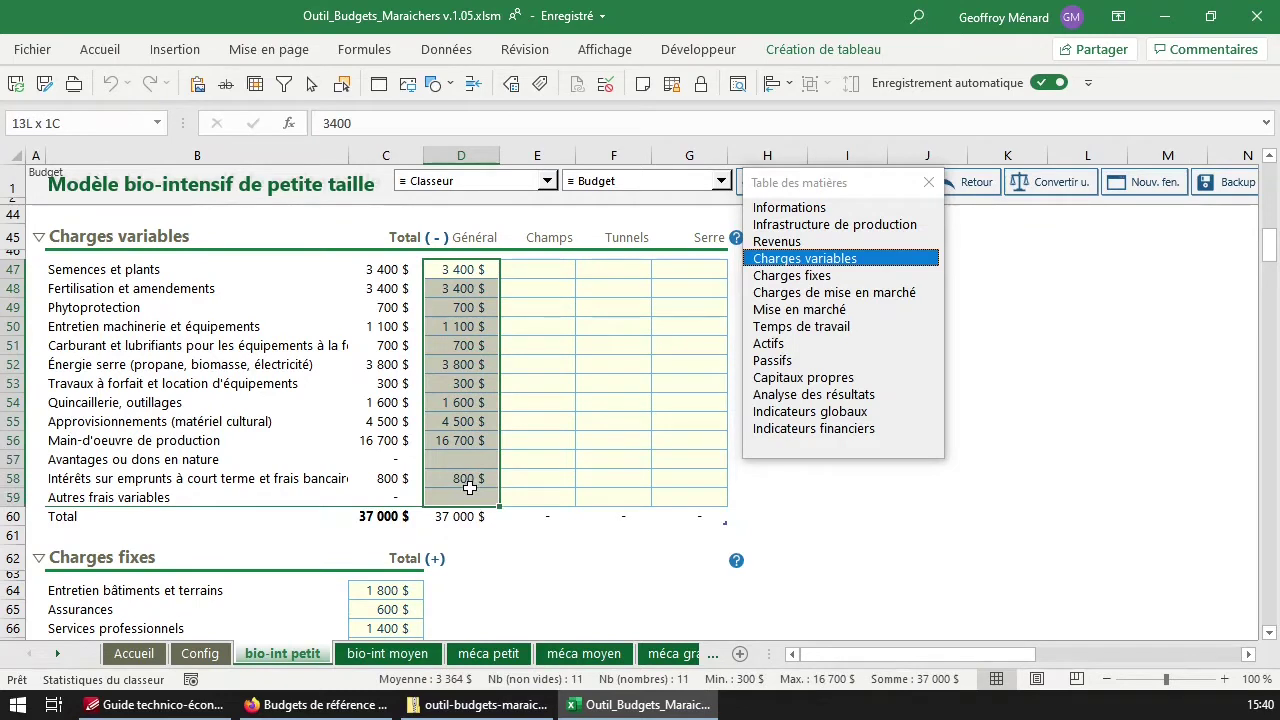
pyautogui.click(538, 270)
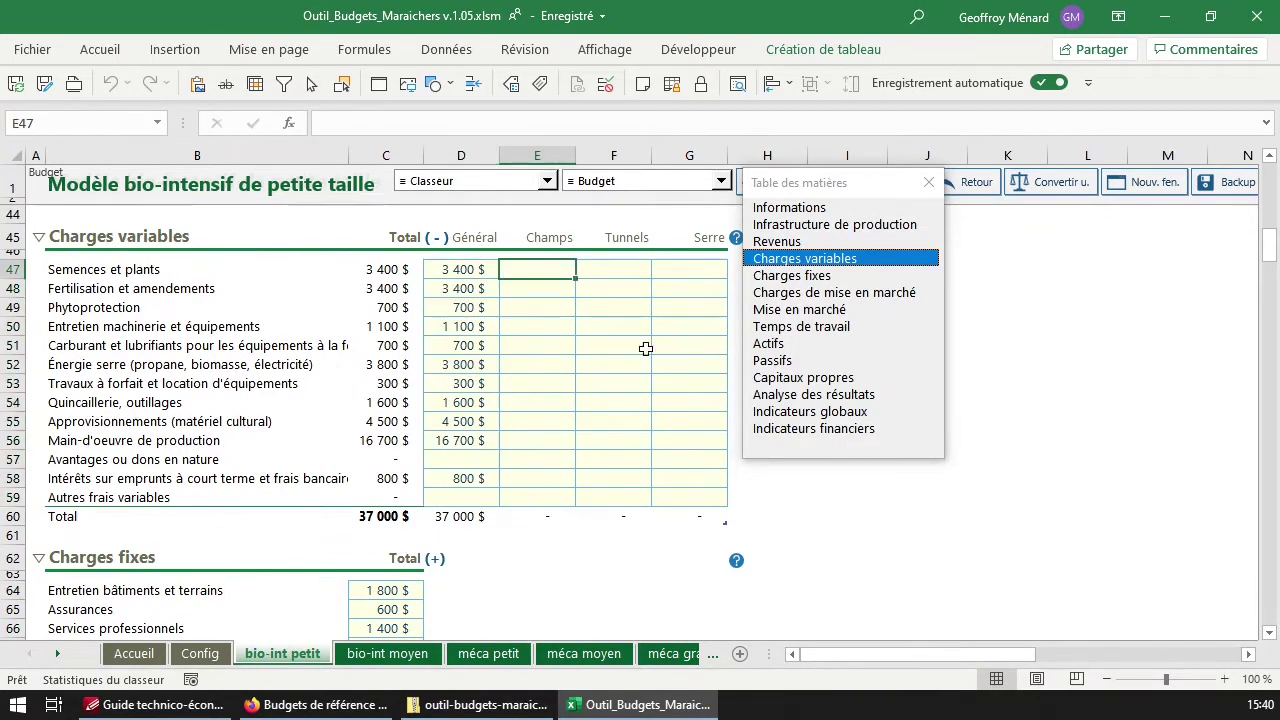
# In Charges variables, move the Énergie serre amount out of Général by clearing it and entering 3800 under Serre
pyautogui.click(349, 364)
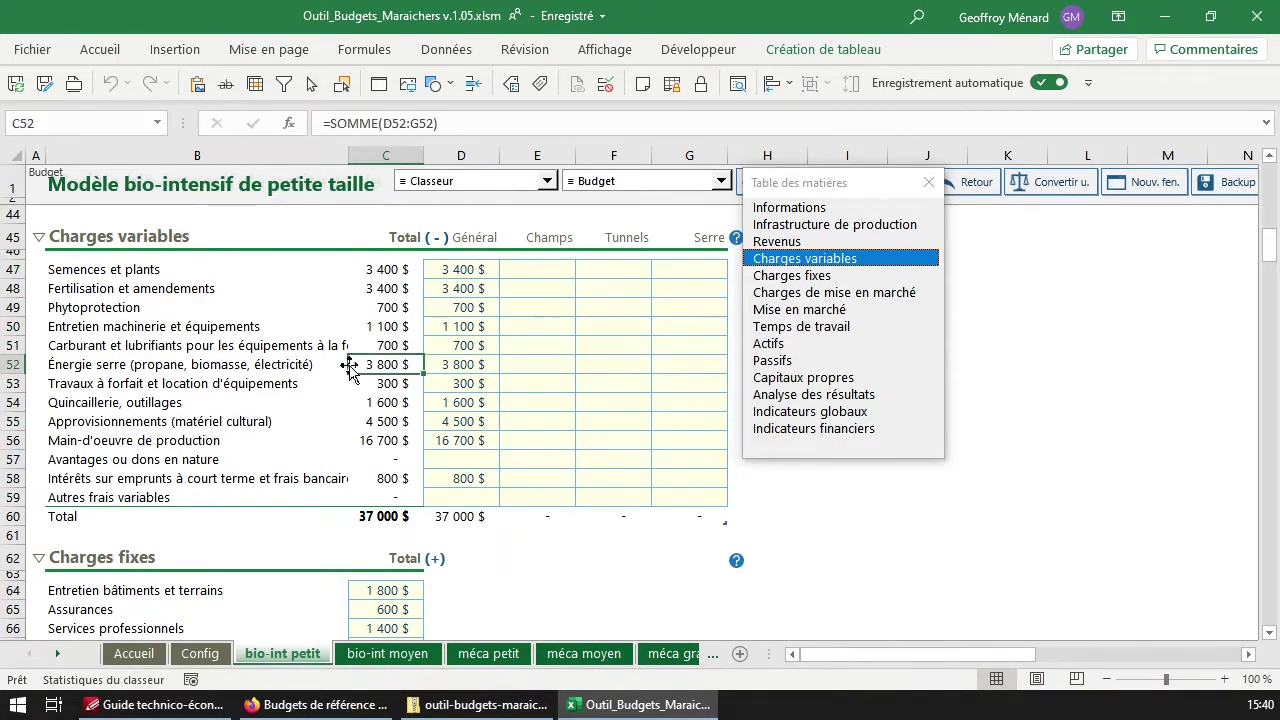
pyautogui.click(452, 363)
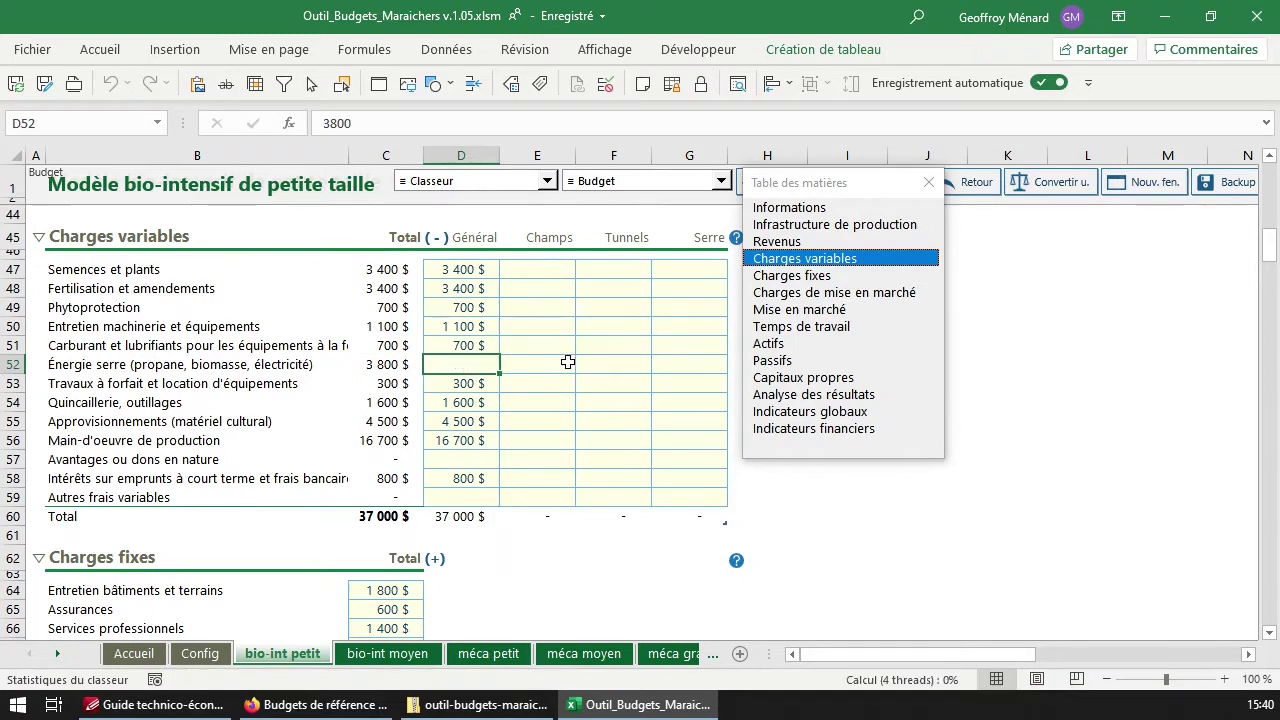
pyautogui.press('Delete')
pyautogui.press('Right')
pyautogui.press('Right')
pyautogui.press('Right')
pyautogui.write('3 800')
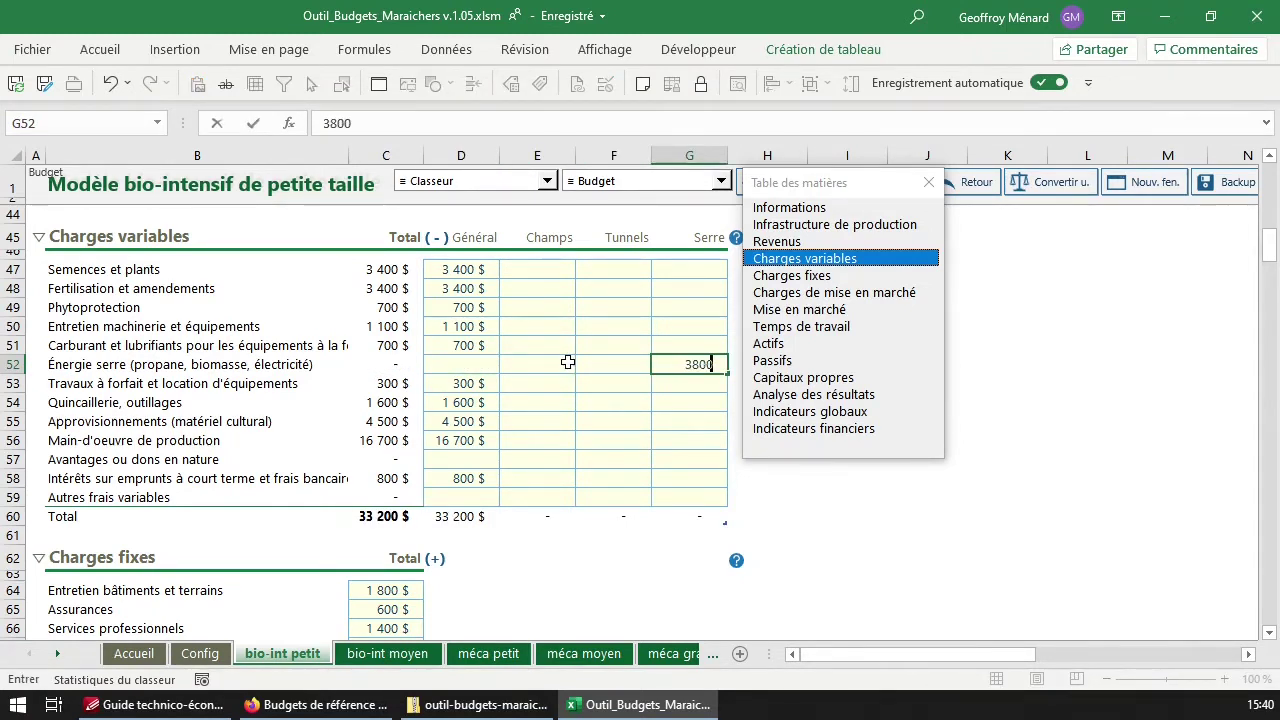
pyautogui.press('Return')
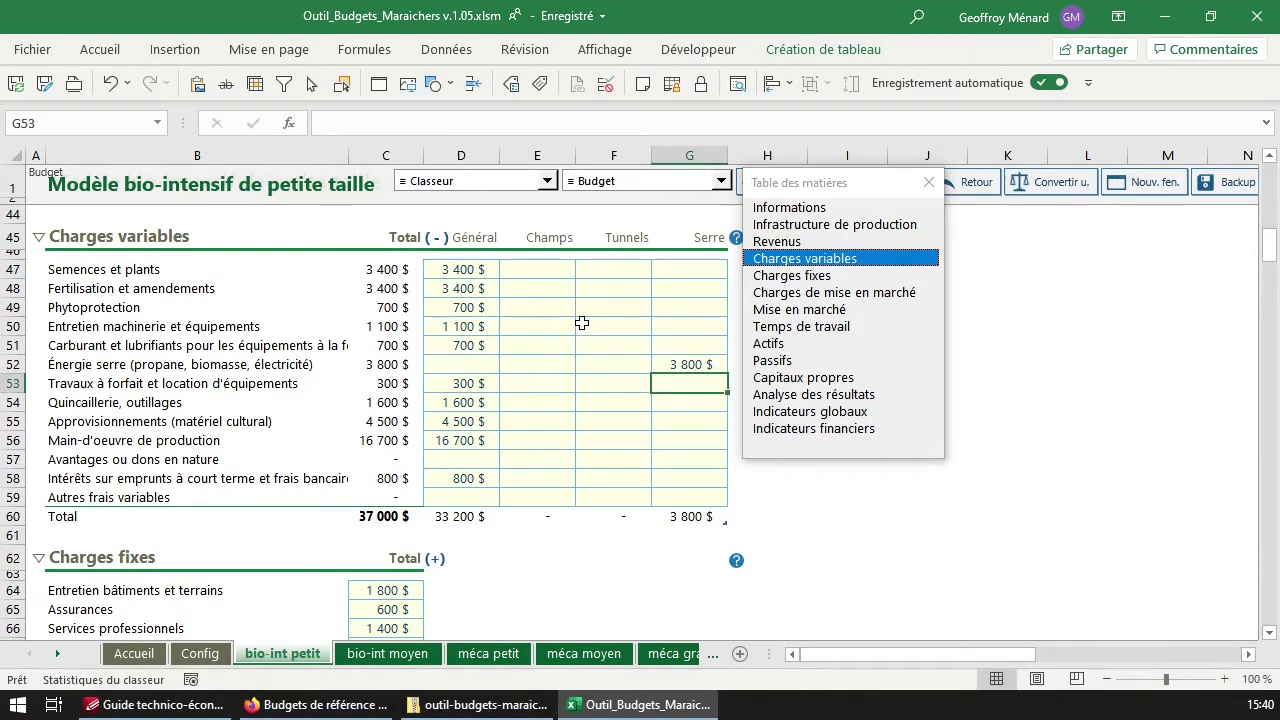
# Review the Champs, Serre, Général and Total columns of the Charges variables table
pyautogui.click(559, 327)
pyautogui.click(570, 302)
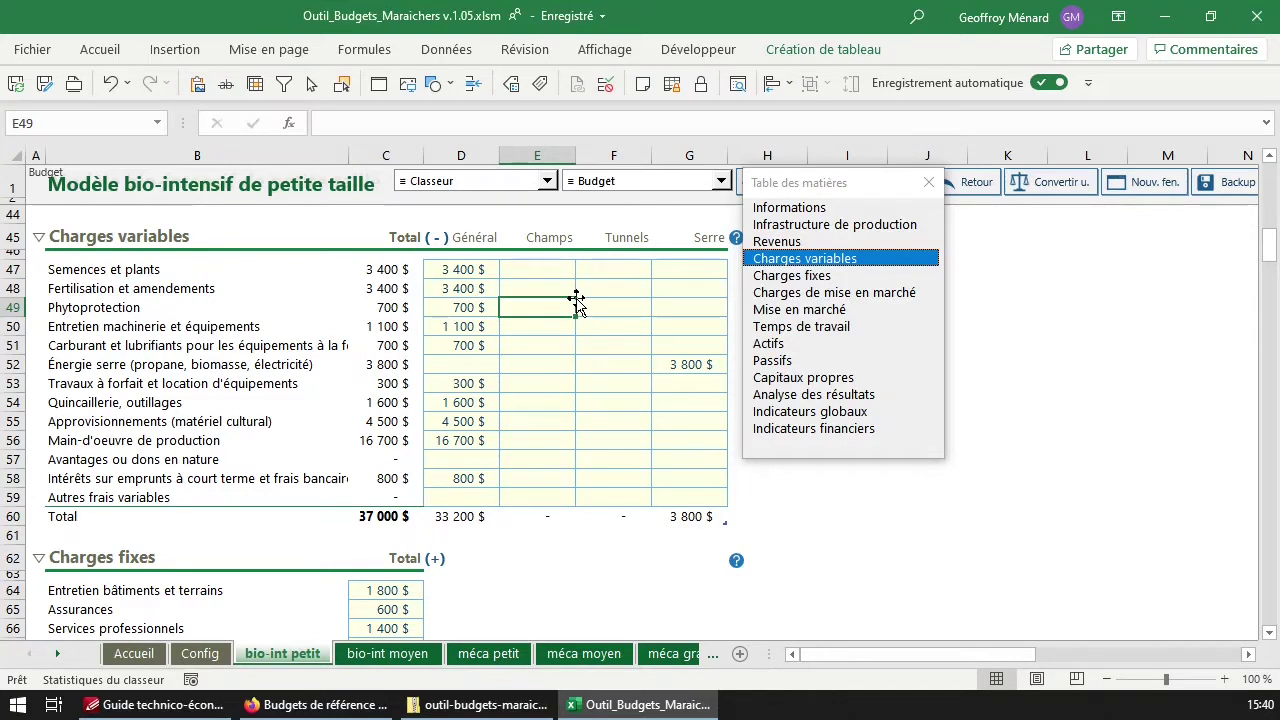
pyautogui.click(540, 266)
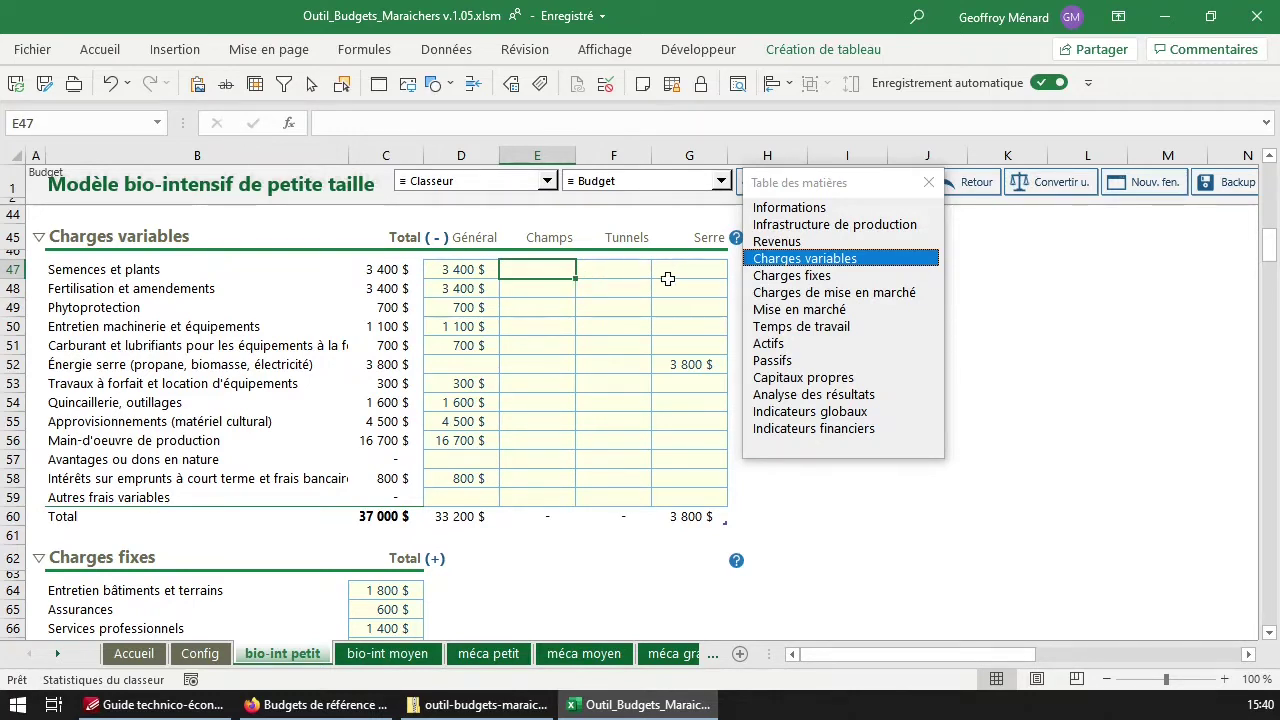
pyautogui.moveTo(687, 270); pyautogui.dragTo(688, 497)
pyautogui.moveTo(545, 270); pyautogui.dragTo(543, 489)
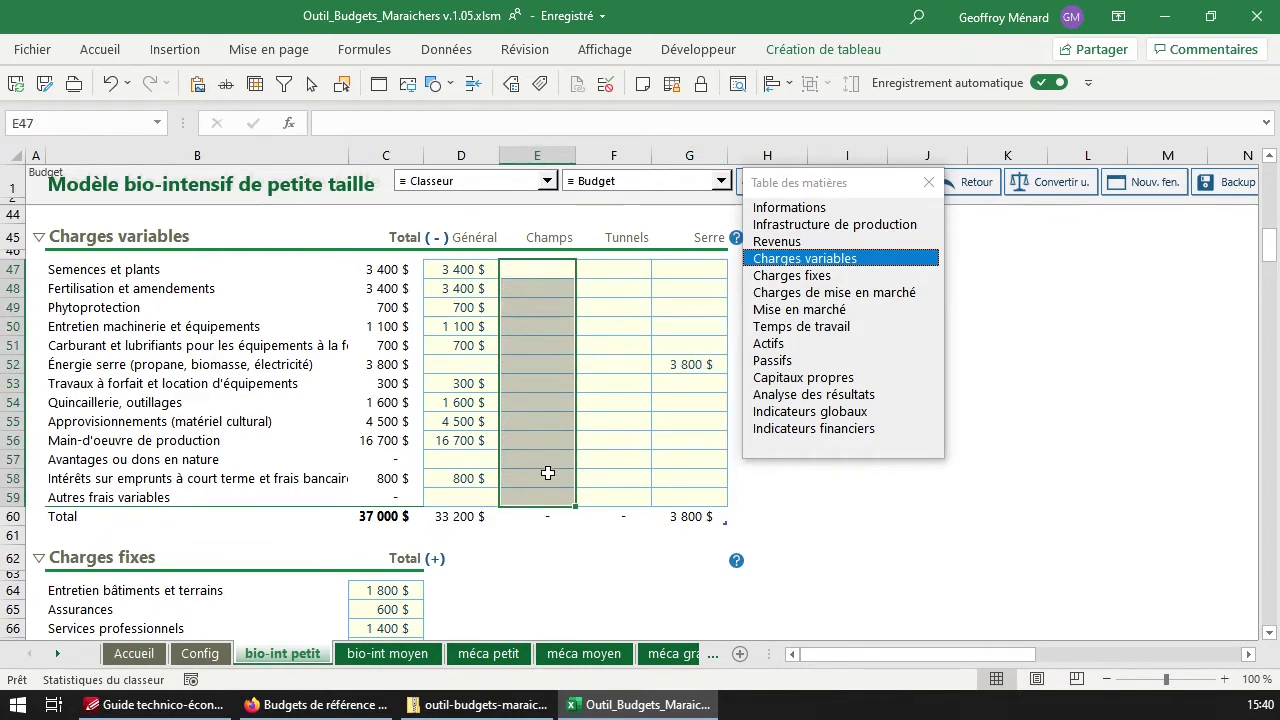
pyautogui.moveTo(448, 270); pyautogui.dragTo(441, 485)
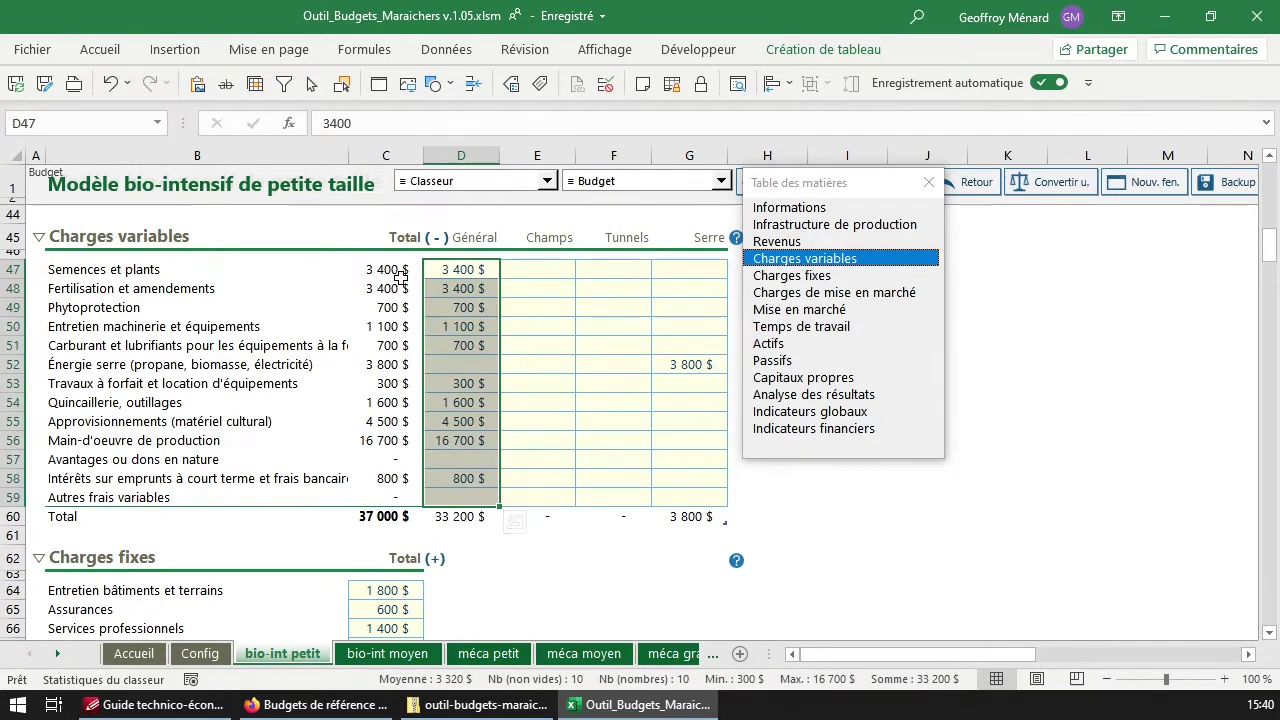
pyautogui.moveTo(394, 270); pyautogui.dragTo(385, 500)
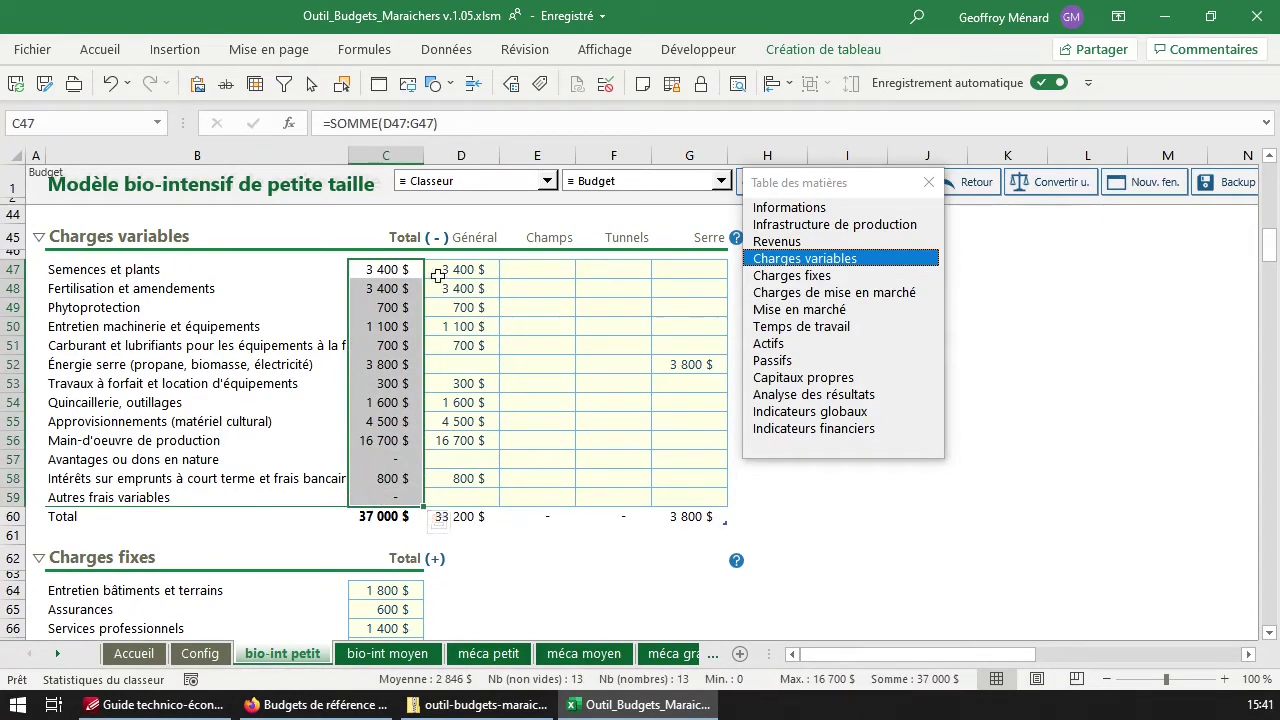
# Compare the Semences et plants cells from Général to Serre with that row's Total formula, leaving the formula unchanged
pyautogui.click(445, 272)
pyautogui.moveTo(523, 273); pyautogui.dragTo(705, 272)
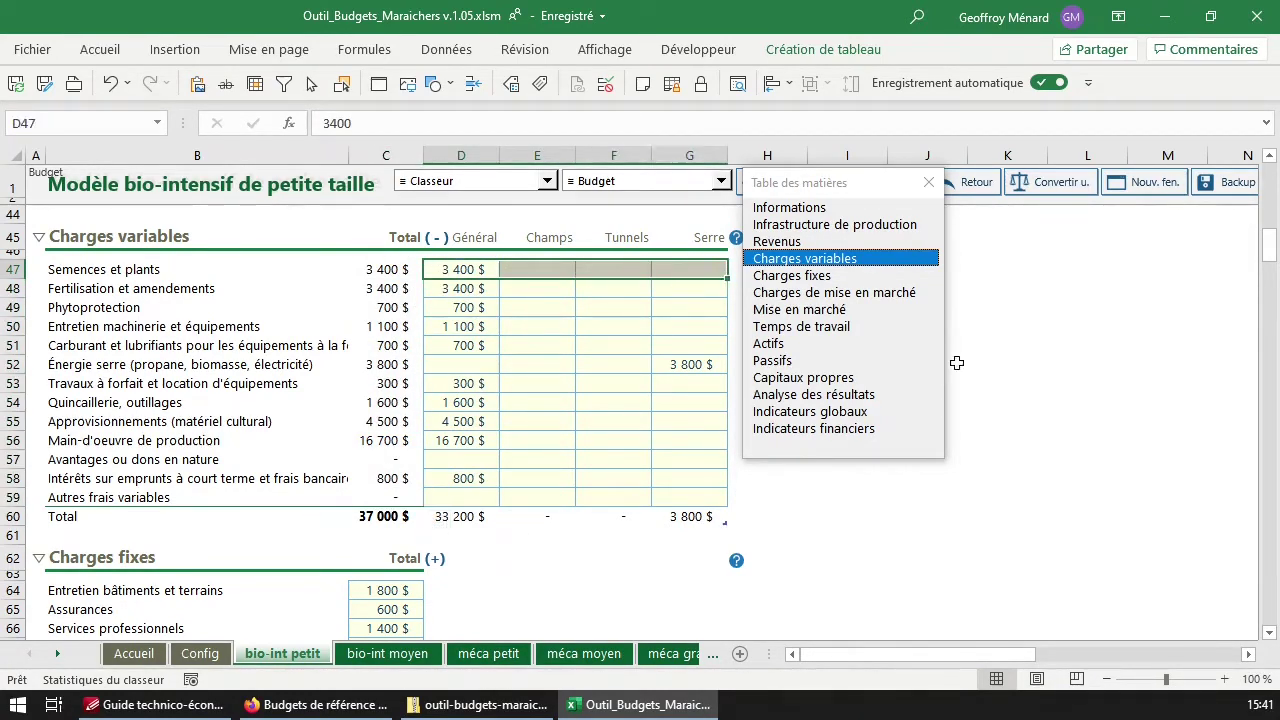
pyautogui.doubleClick(372, 265)
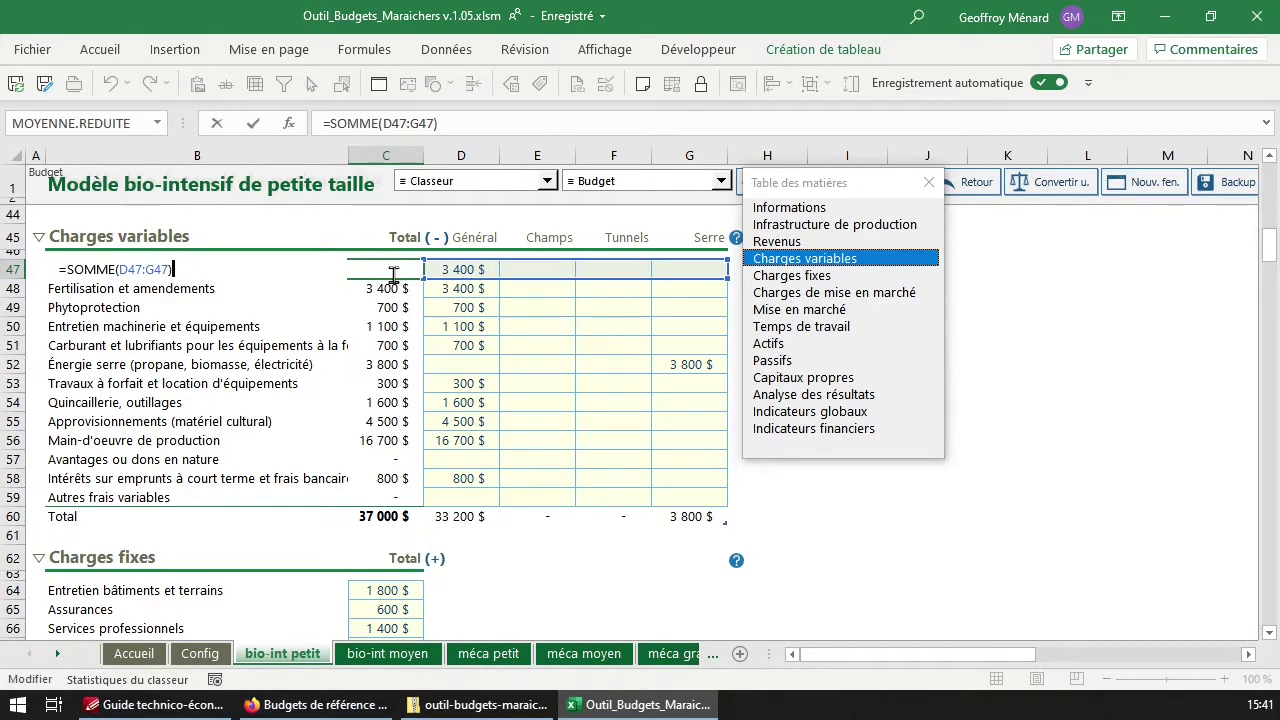
pyautogui.press('Escape')
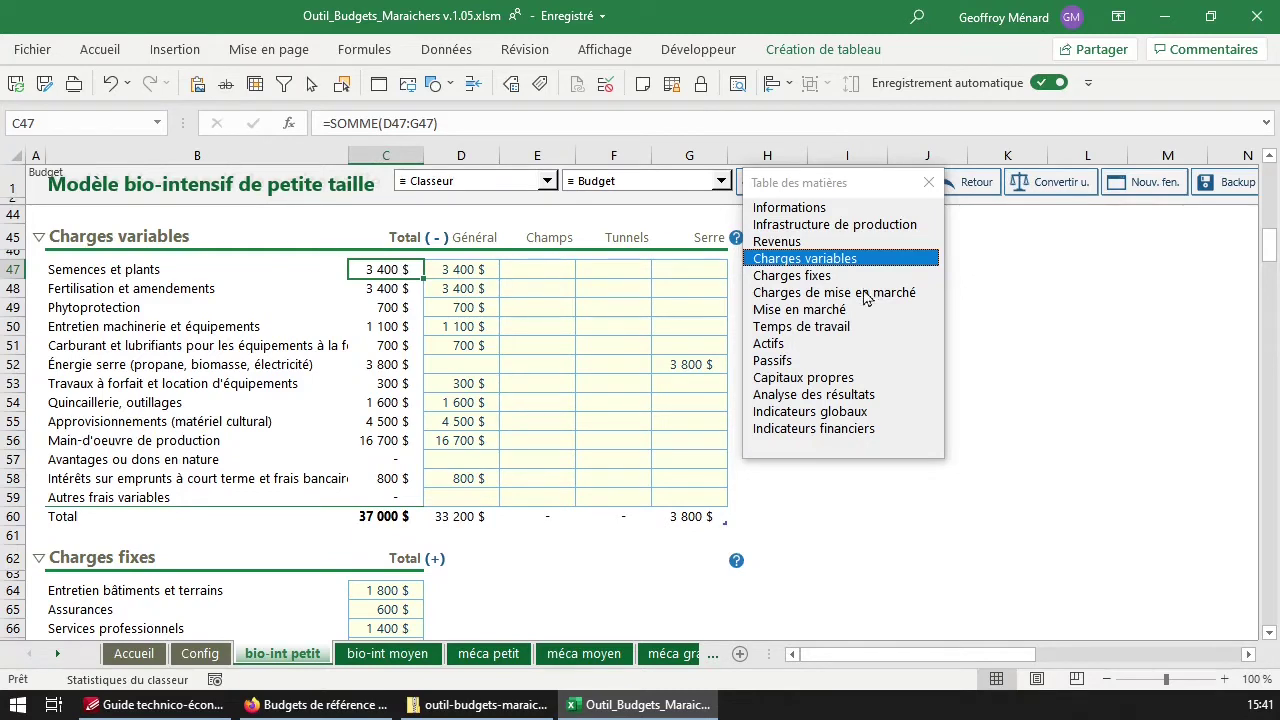
# Go to Analyse des résultats and examine the revenues, variable charges and fixed charges for Champs, Tunnels and Serre
pyautogui.click(835, 397)
pyautogui.click(549, 271)
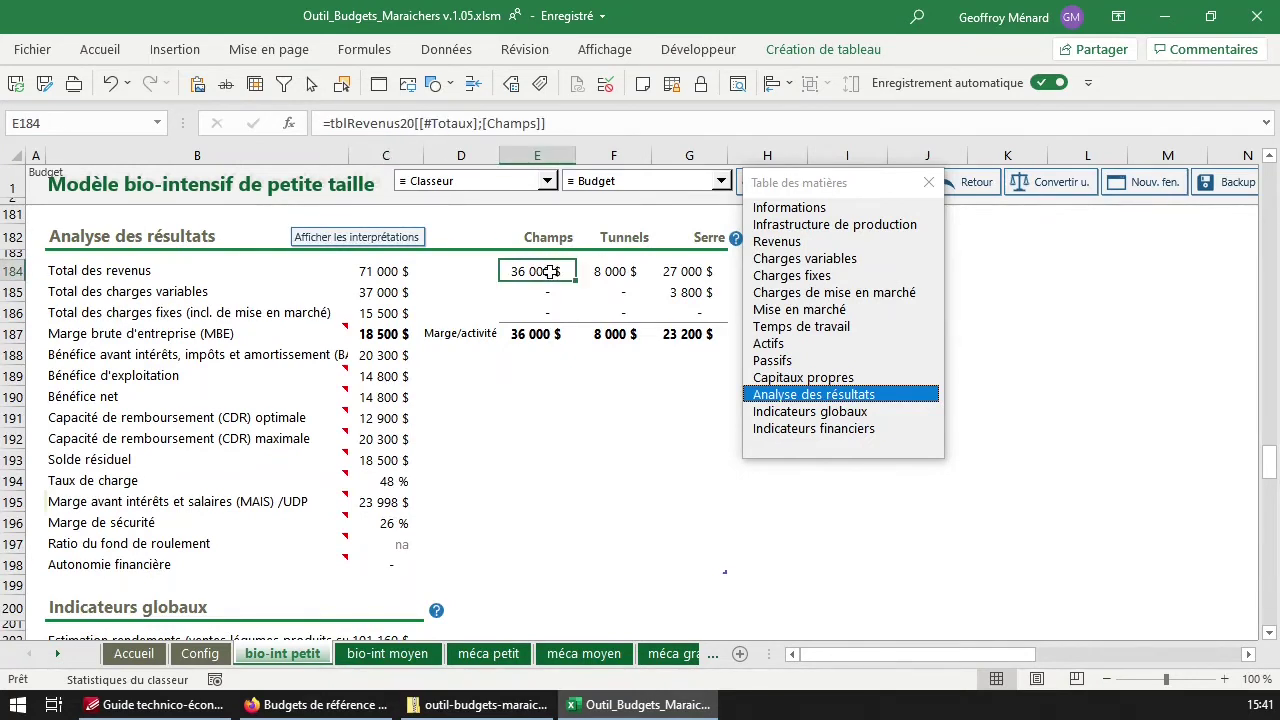
pyautogui.moveTo(542, 290); pyautogui.dragTo(690, 311)
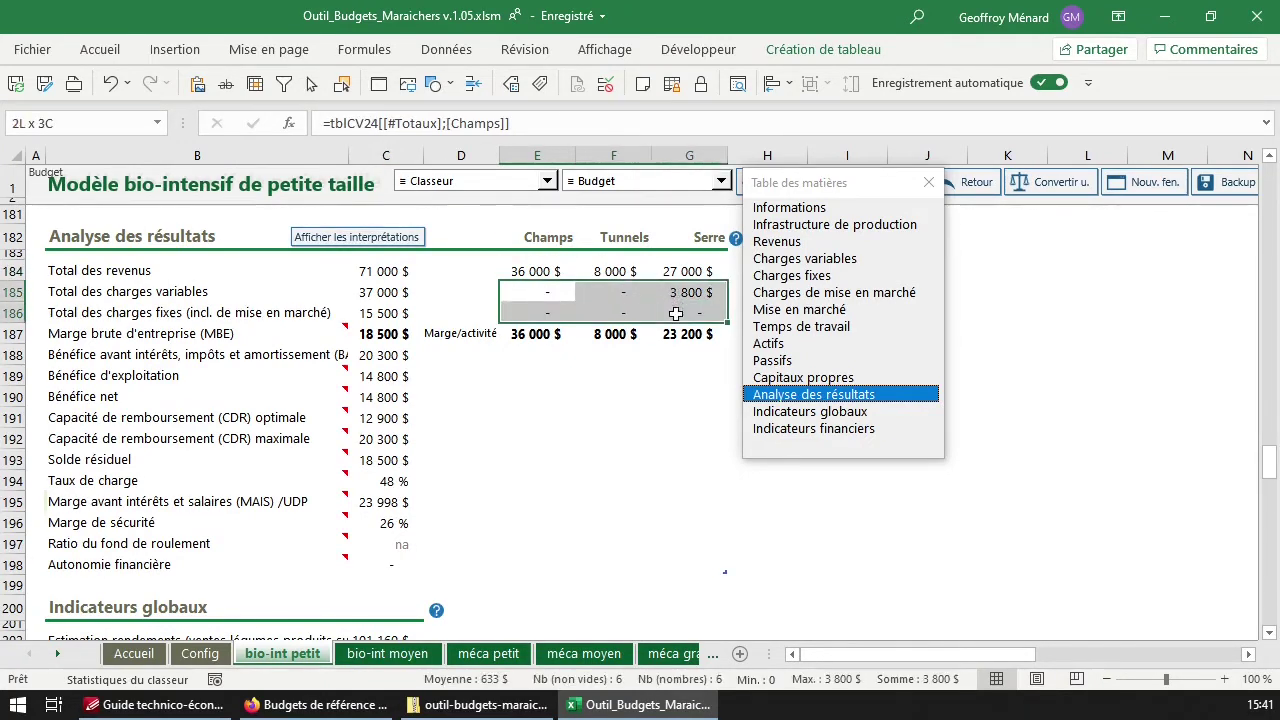
pyautogui.click(684, 301)
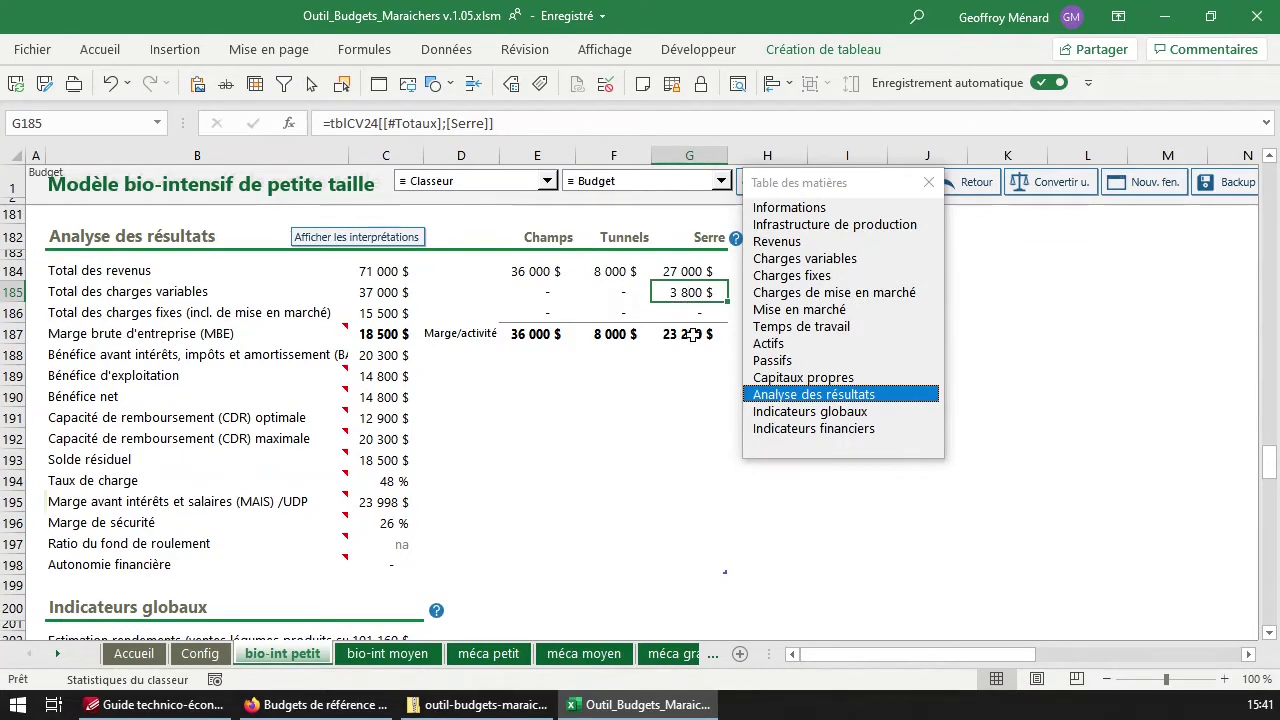
# Compare the Marge/activité results for Serre, Tunnels and Champs in Analyse des résultats
pyautogui.click(693, 334)
pyautogui.click(632, 334)
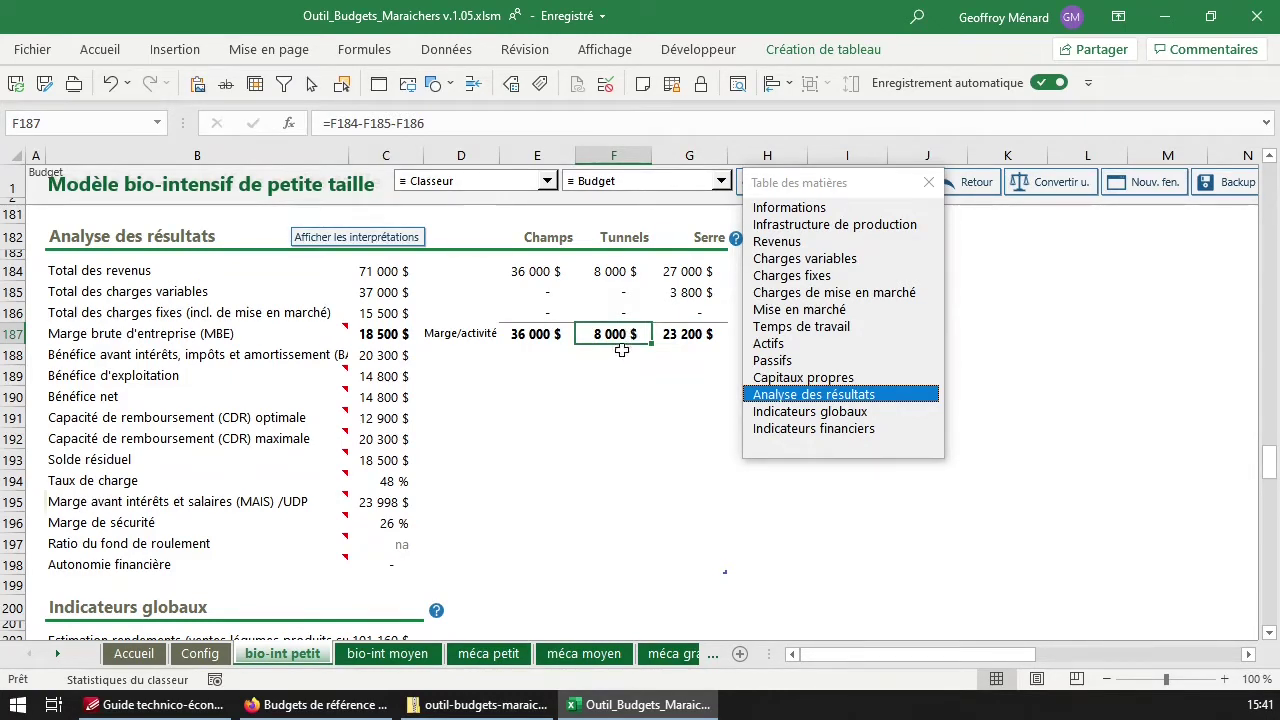
pyautogui.click(680, 331)
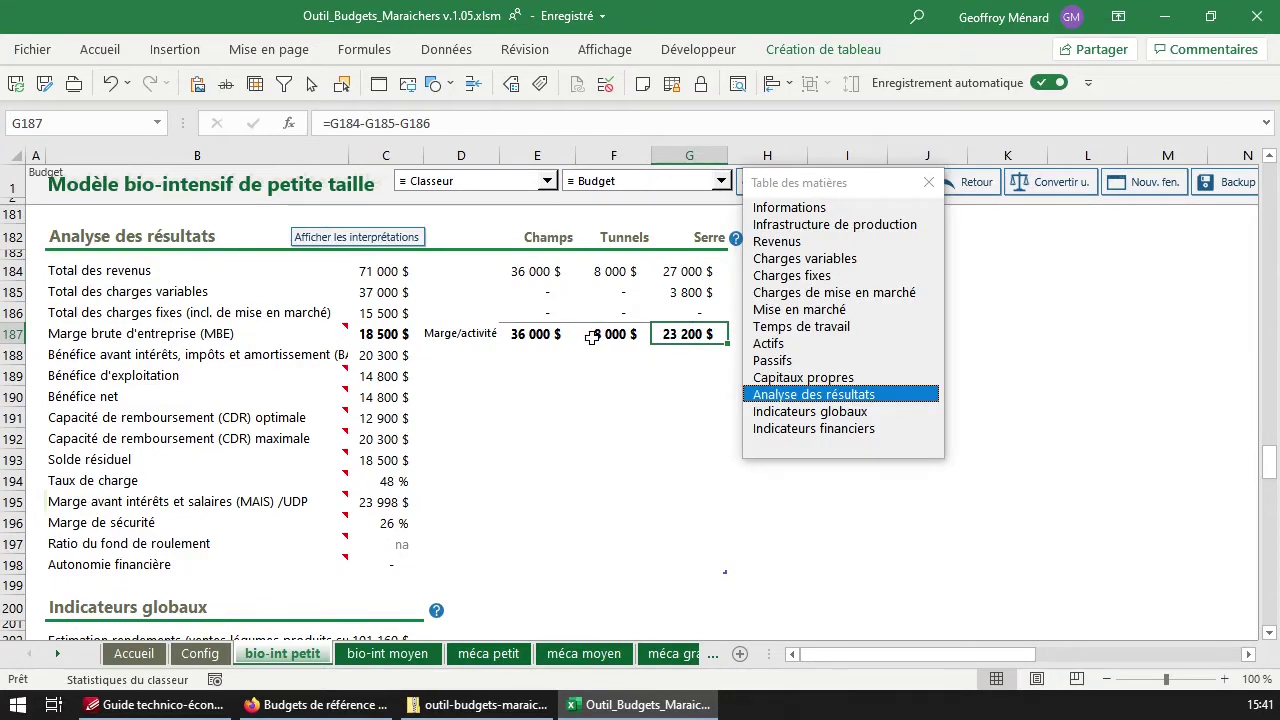
pyautogui.scroll(1, 592, 338)
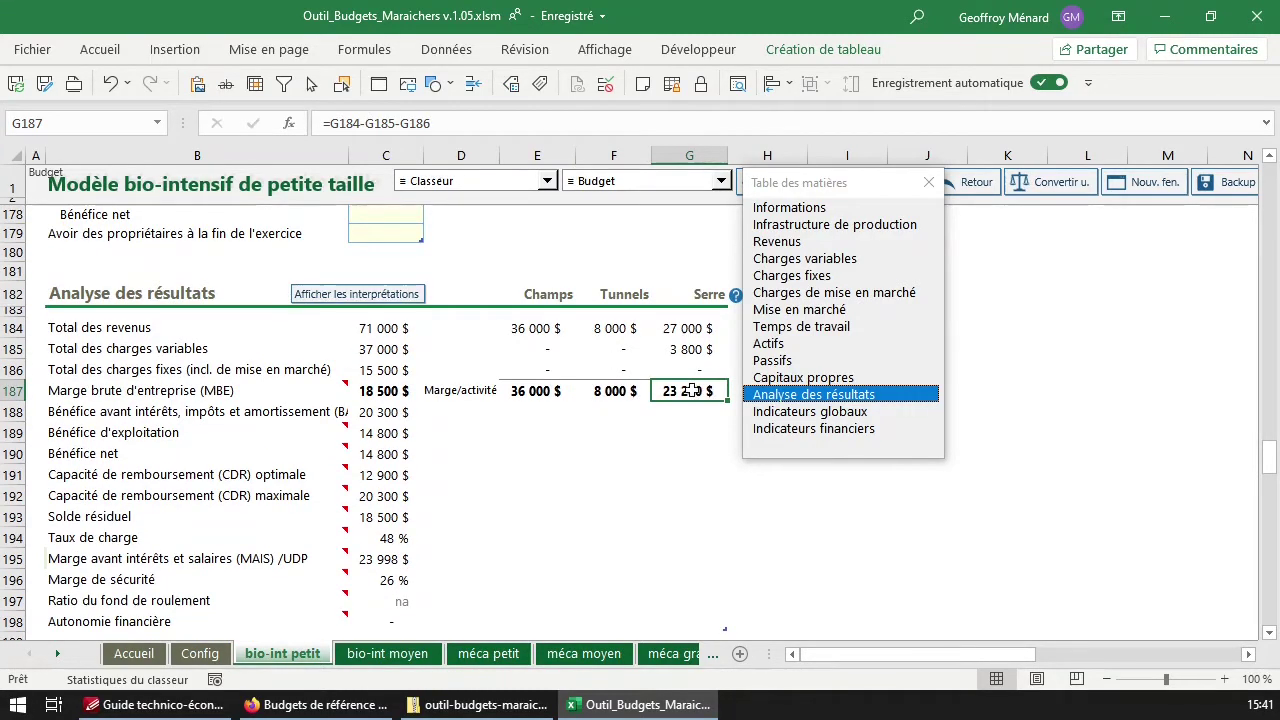
pyautogui.click(555, 391)
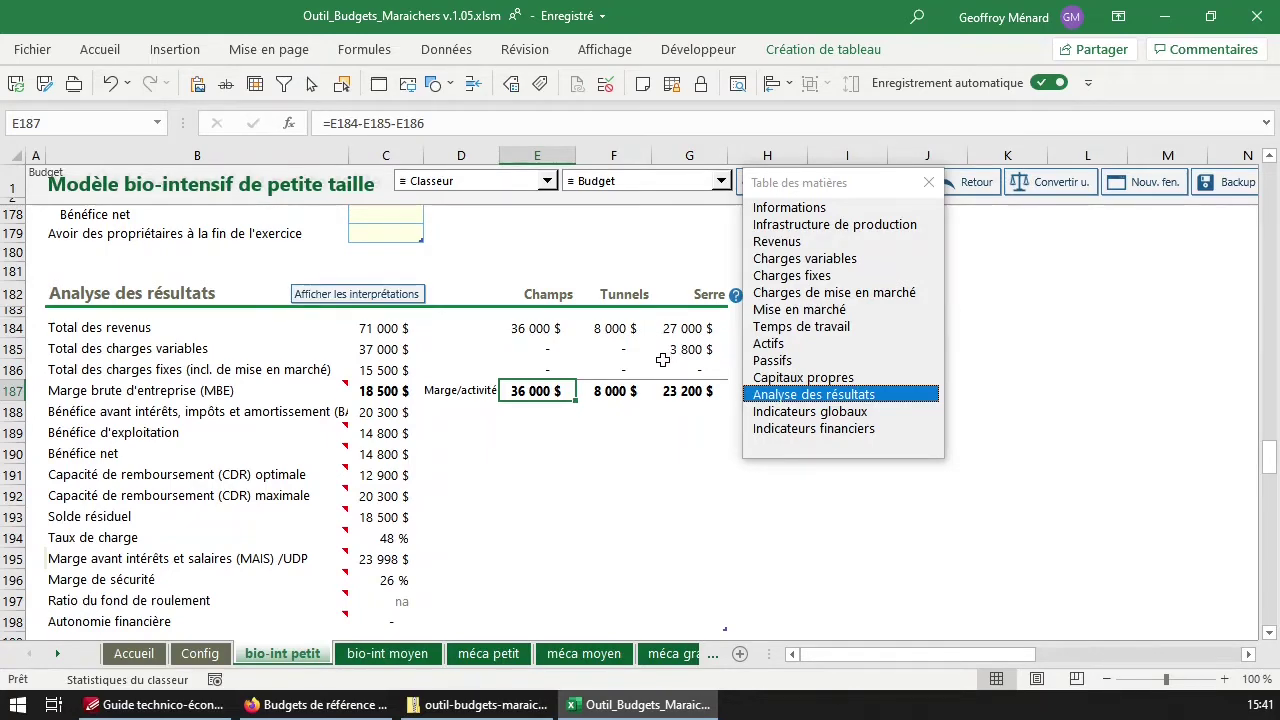
# Return to Charges variables, check the Énergie serre row, and deactivate the table's ventilation, accepting the regrouping of its amounts into Total
pyautogui.click(830, 260)
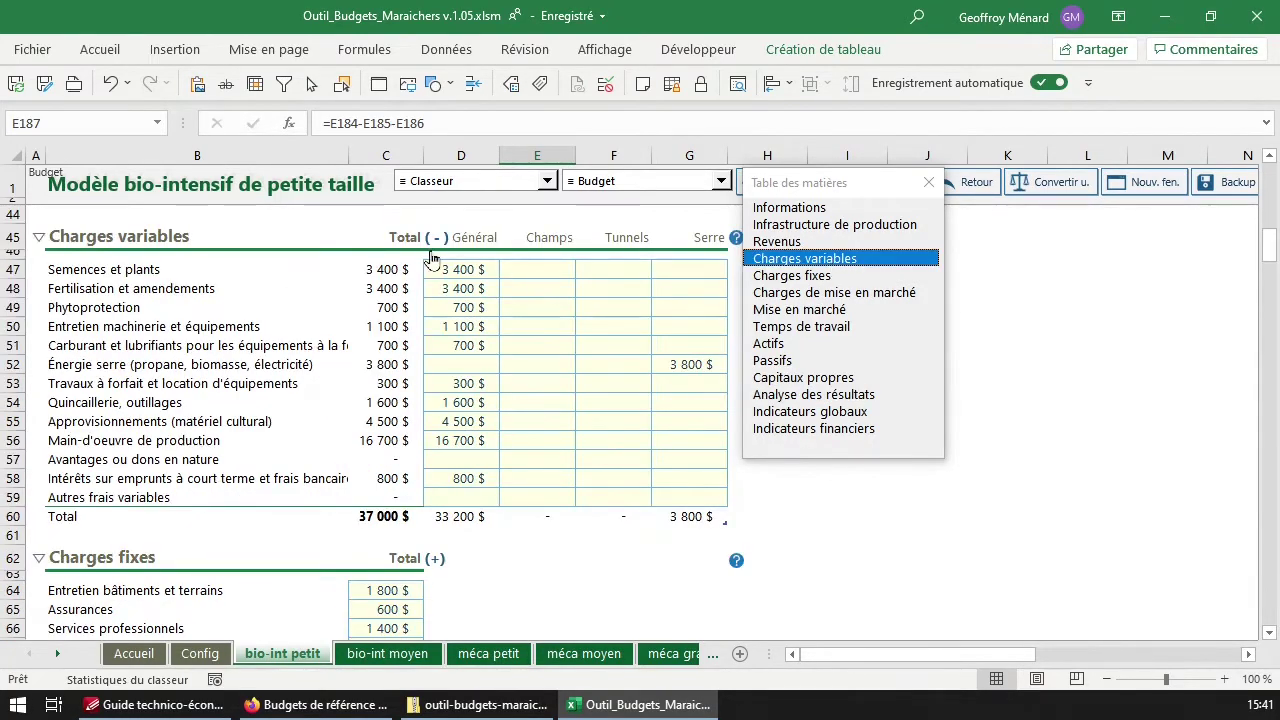
pyautogui.click(685, 364)
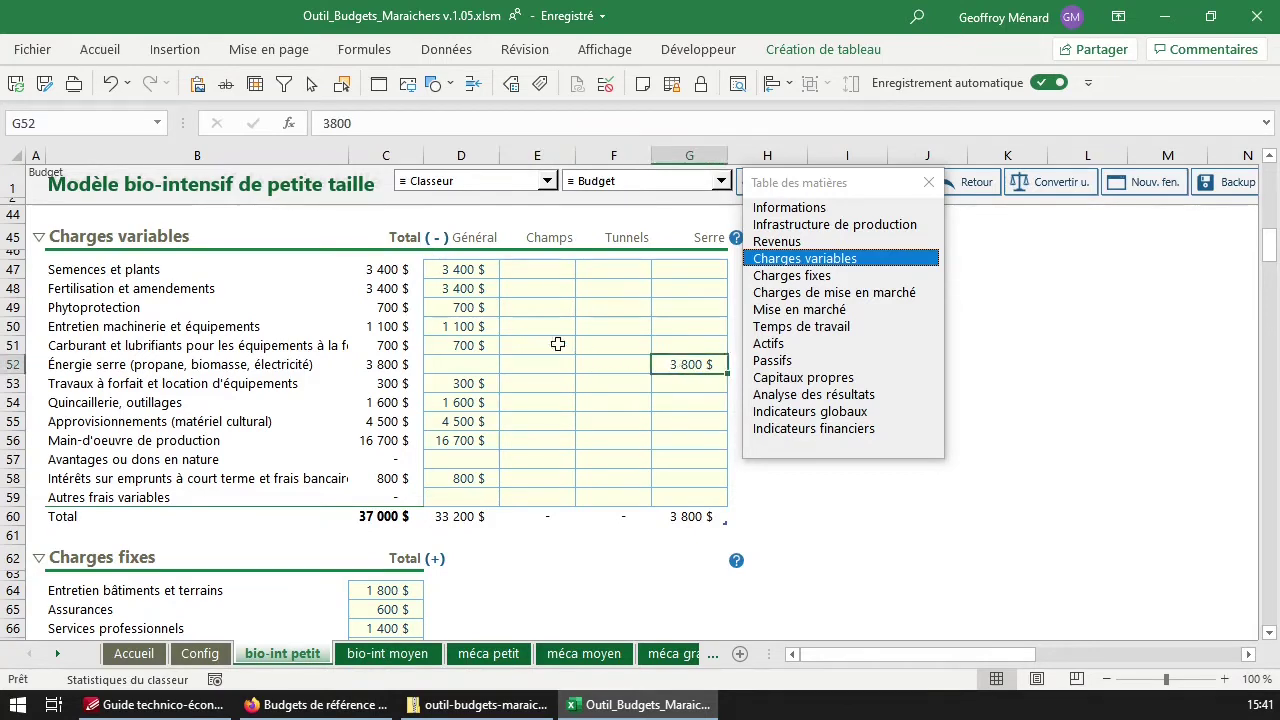
pyautogui.click(471, 365)
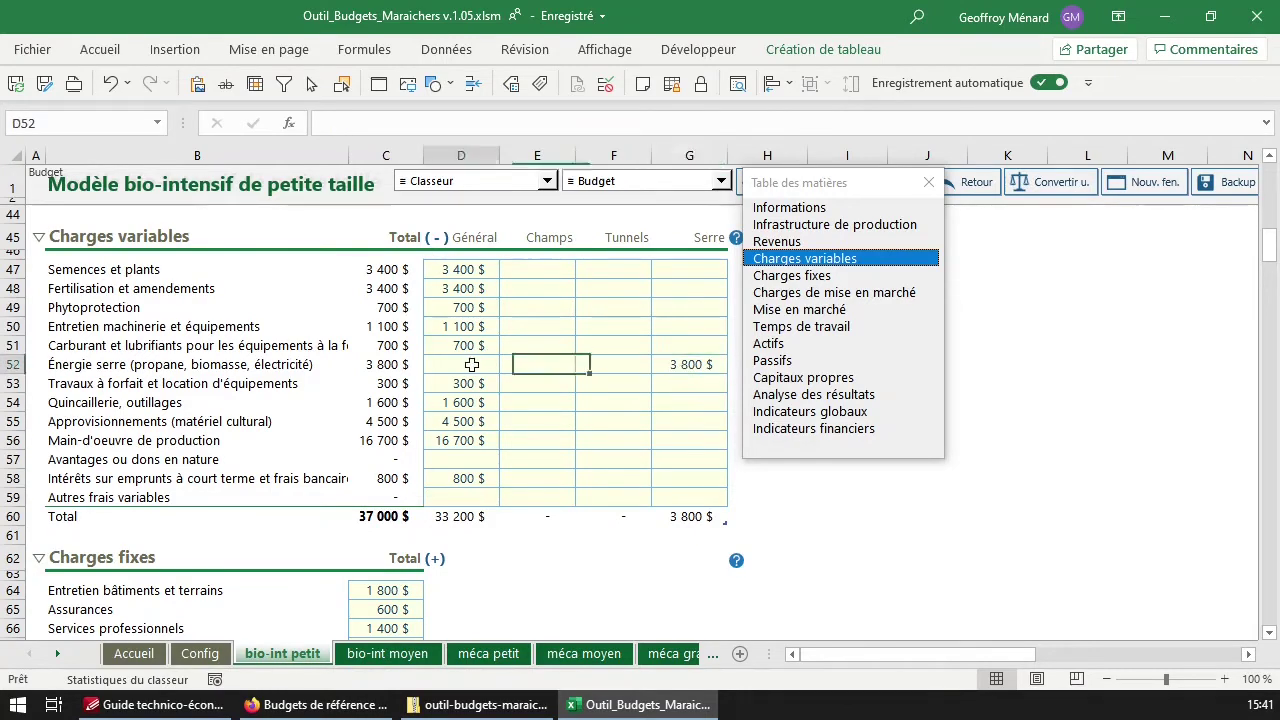
pyautogui.click(436, 238)
pyautogui.moveTo(568, 316); pyautogui.dragTo(727, 240)
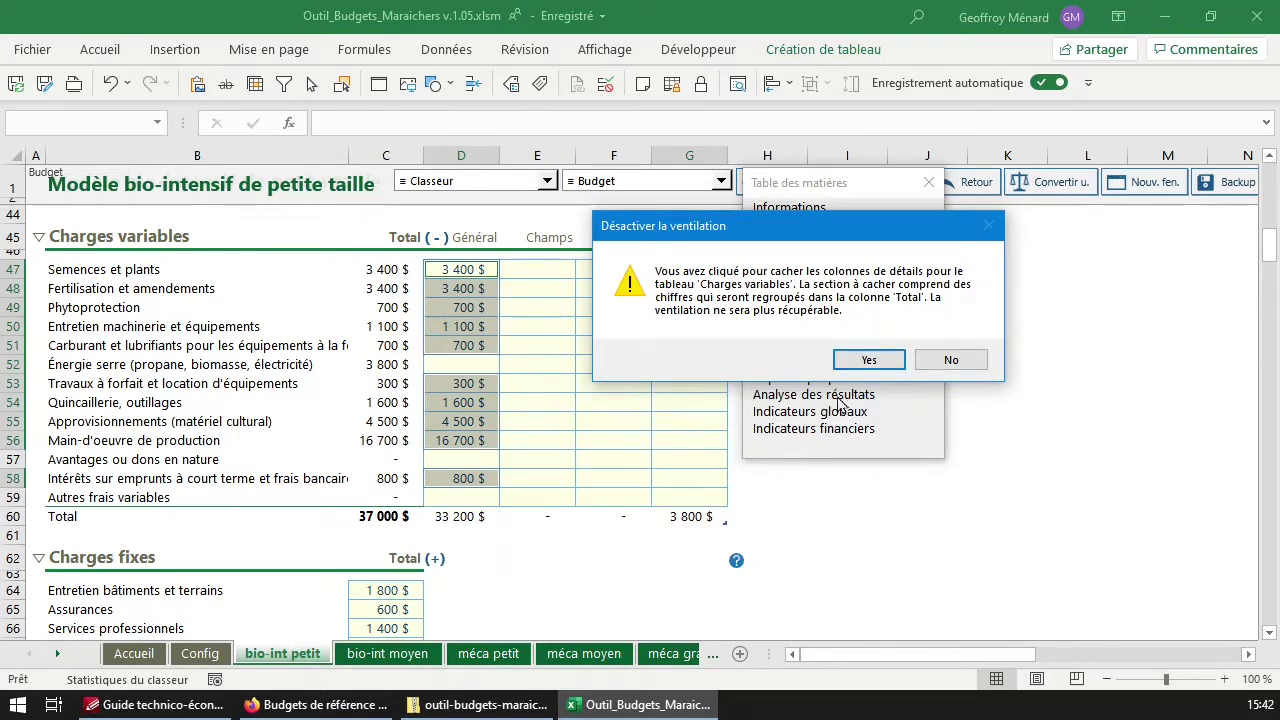
pyautogui.click(869, 360)
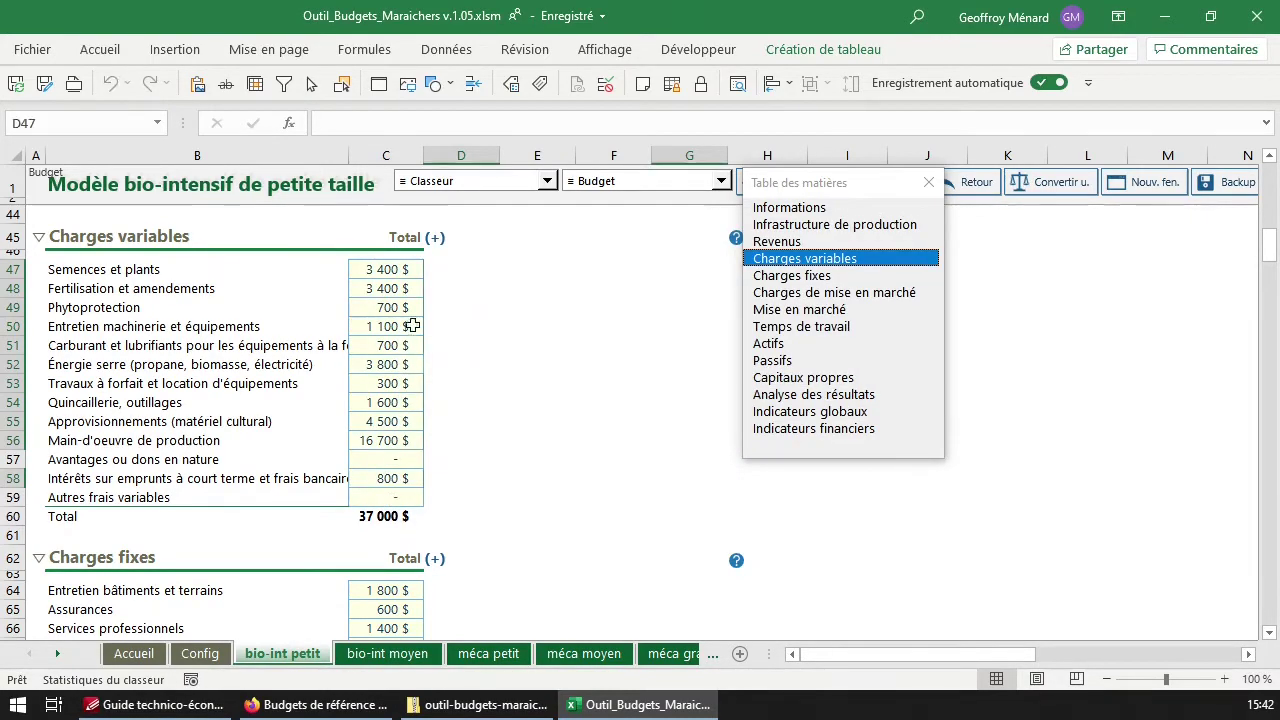
# Reactivate the Charges variables ventilation to check the Énergie serre amount under Général, and deactivate the ventilation again
pyautogui.click(433, 240)
pyautogui.click(718, 428)
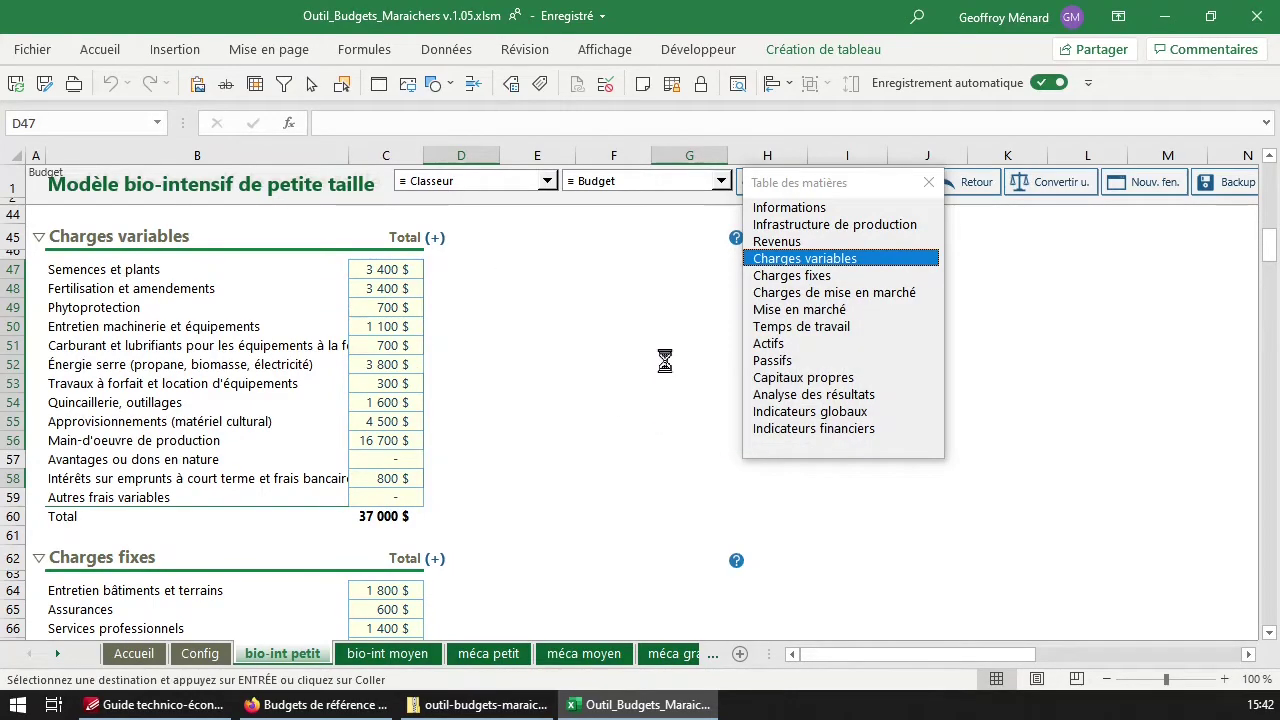
pyautogui.click(671, 366)
pyautogui.moveTo(457, 364); pyautogui.dragTo(457, 383)
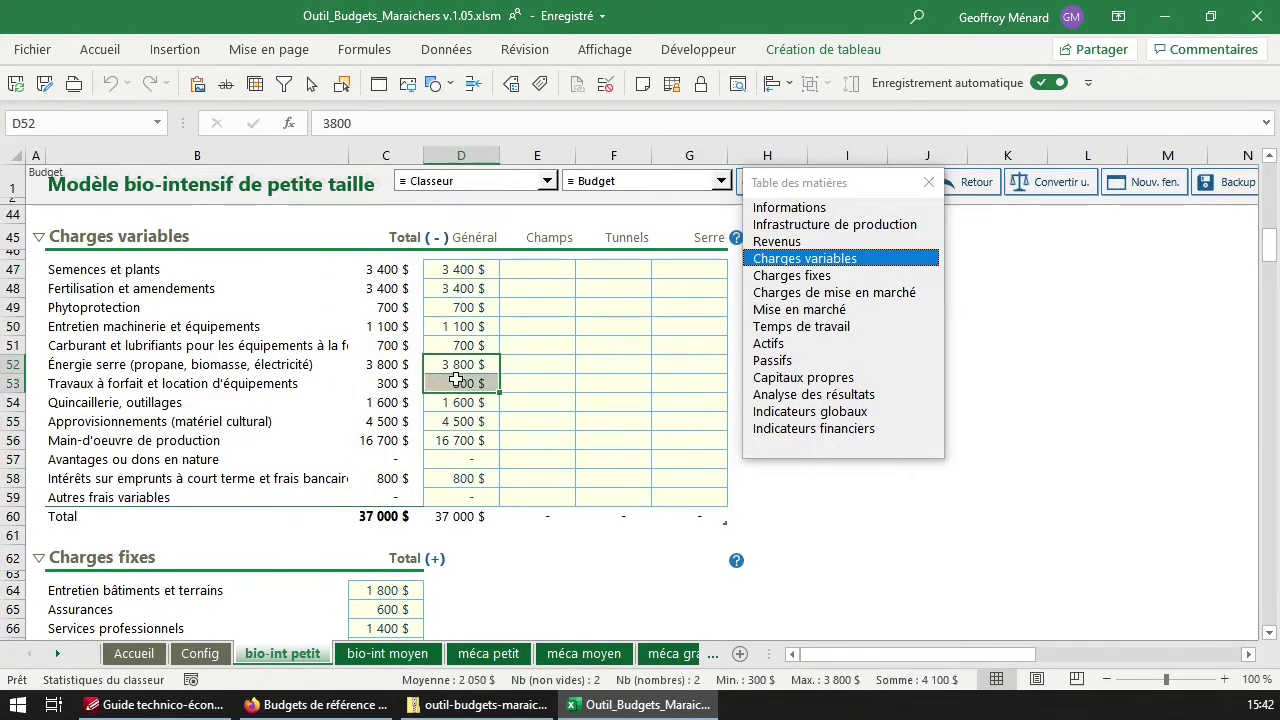
pyautogui.click(476, 364)
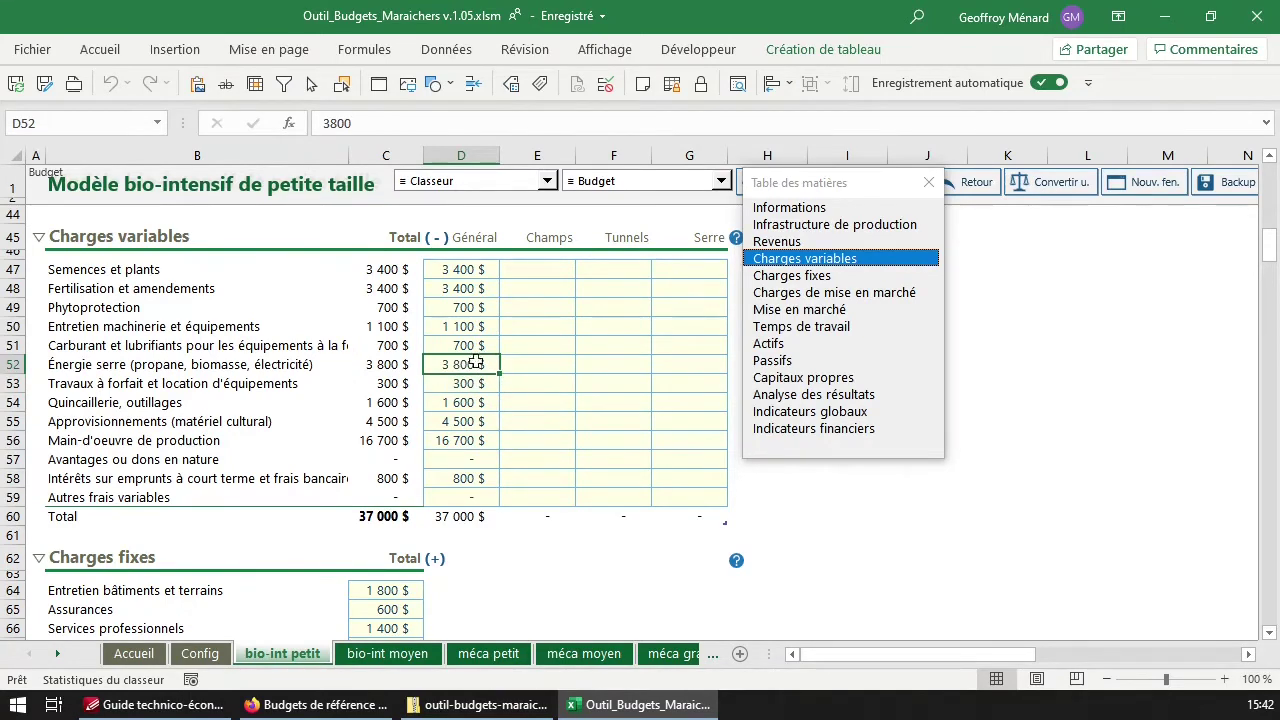
pyautogui.click(438, 237)
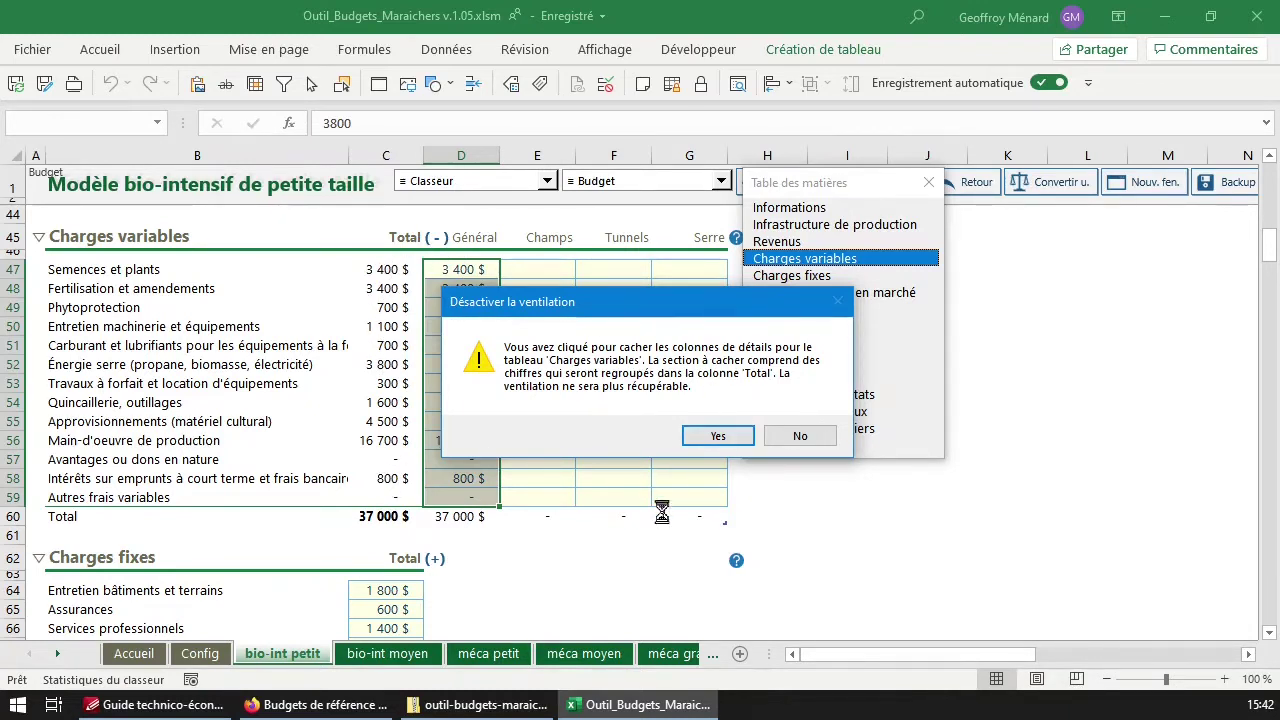
pyautogui.click(720, 436)
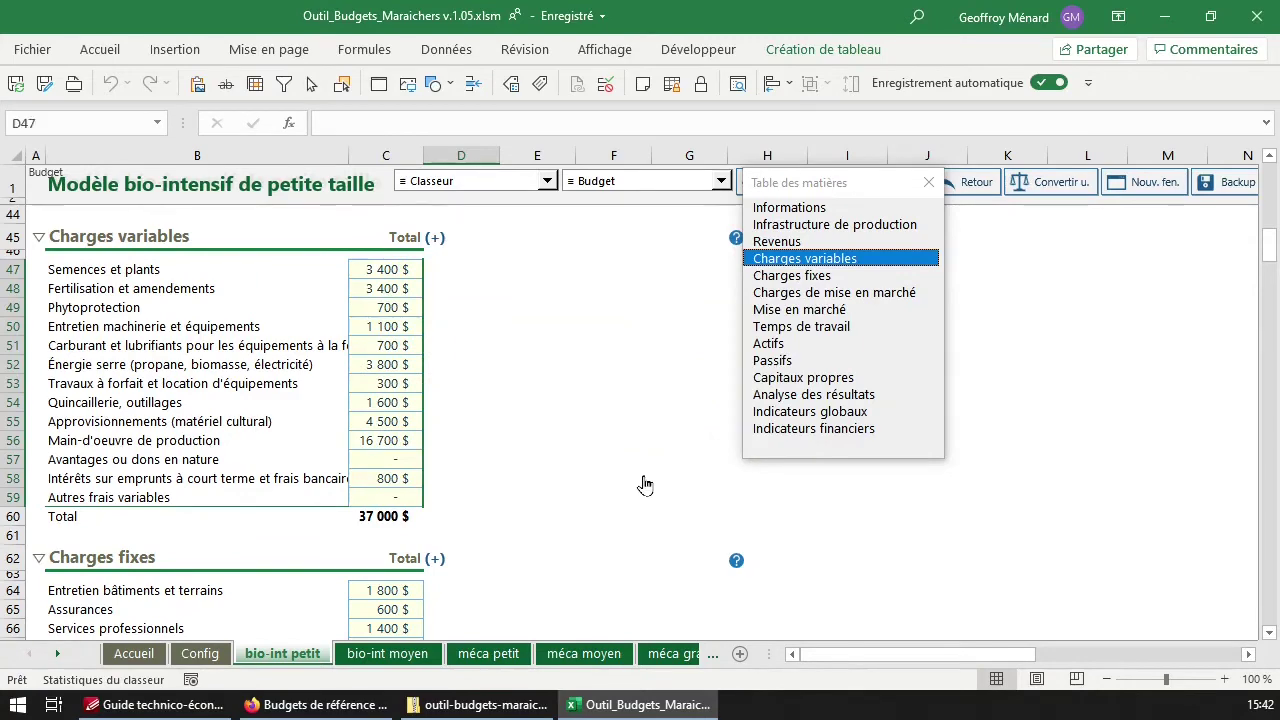
# Look over the Charges fixes section and the Charges variables amounts from Semences et plants to Main-d'oeuvre de production
pyautogui.scroll(-5, 409, 381)
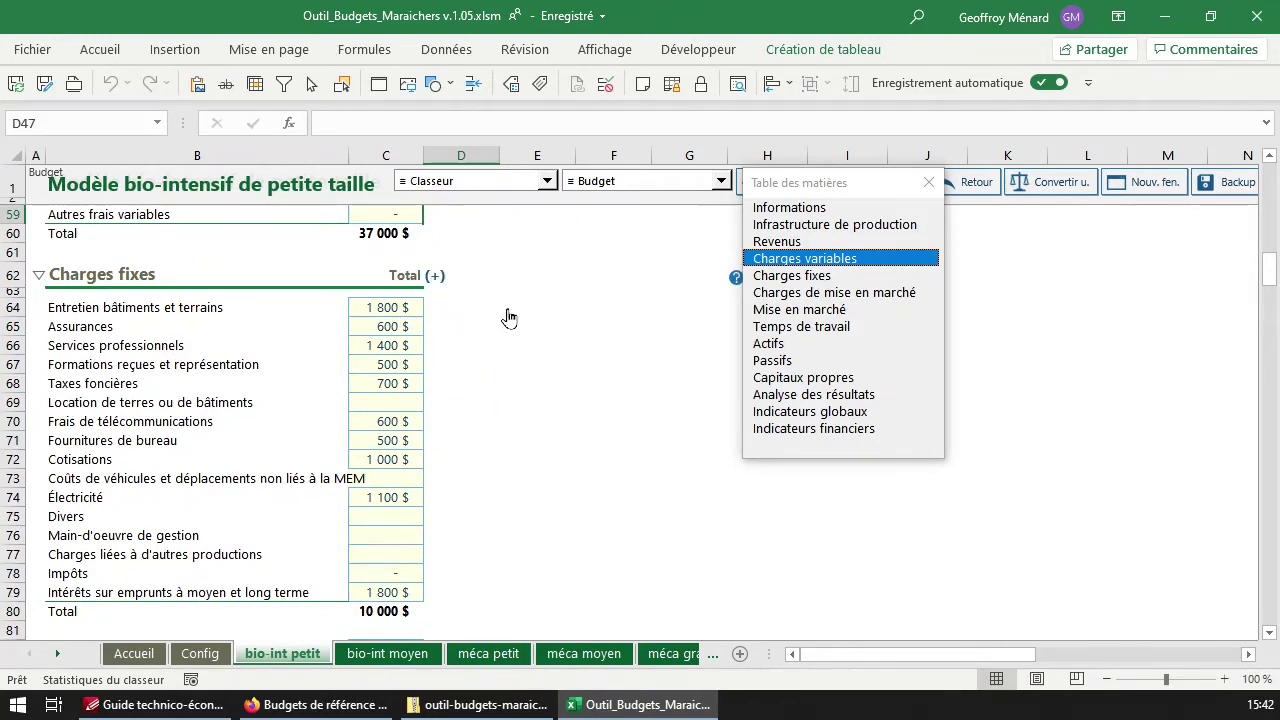
pyautogui.scroll(5, 508, 318)
pyautogui.scroll(-1, 508, 318)
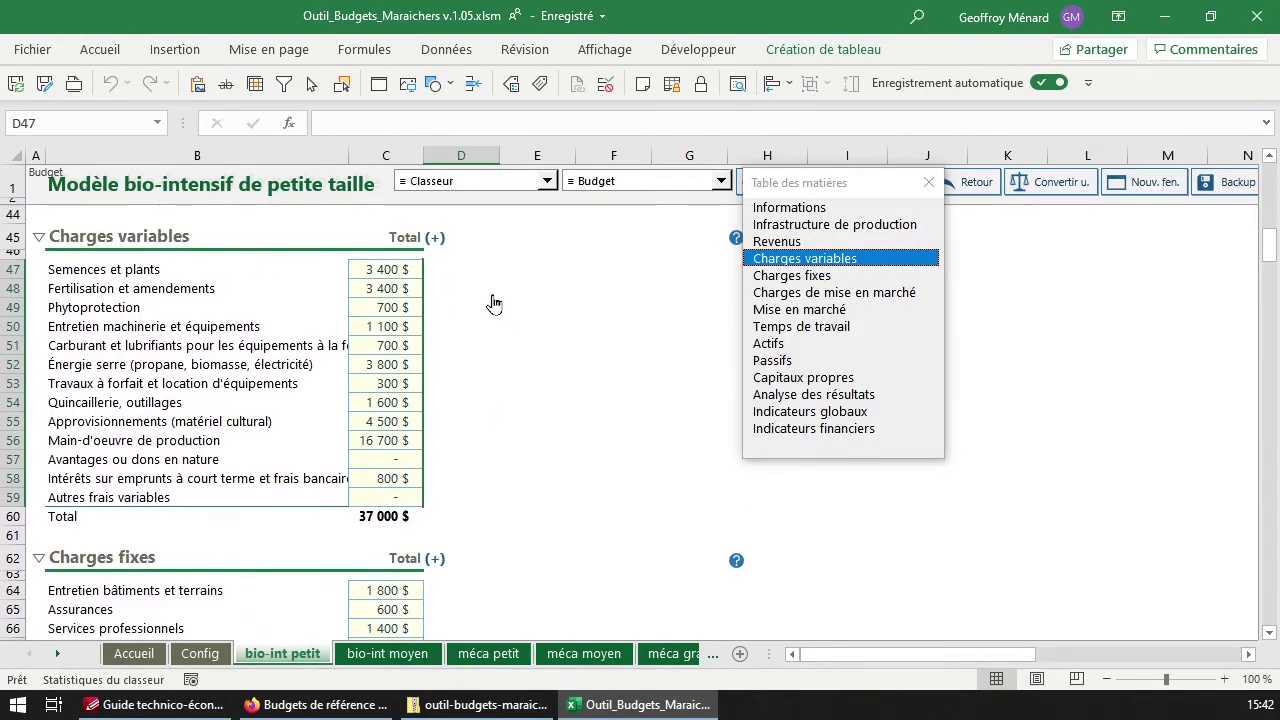
pyautogui.moveTo(388, 270); pyautogui.dragTo(389, 430)
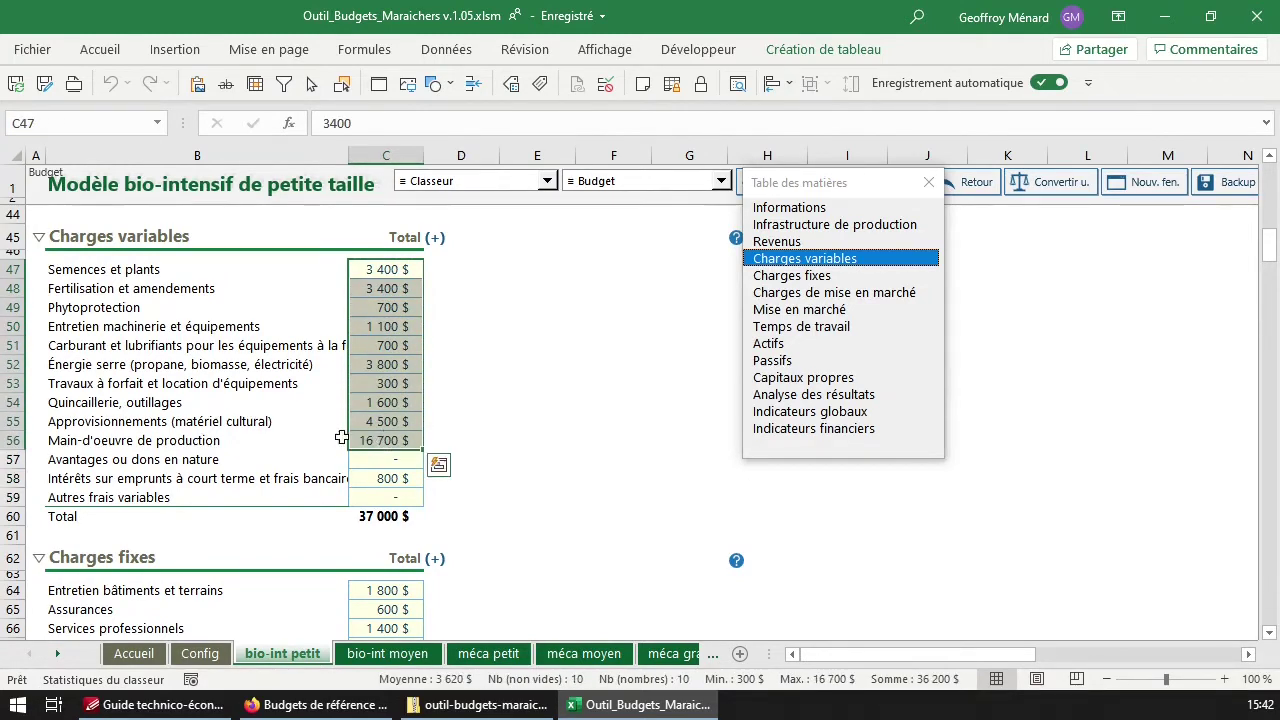
pyautogui.click(71, 231)
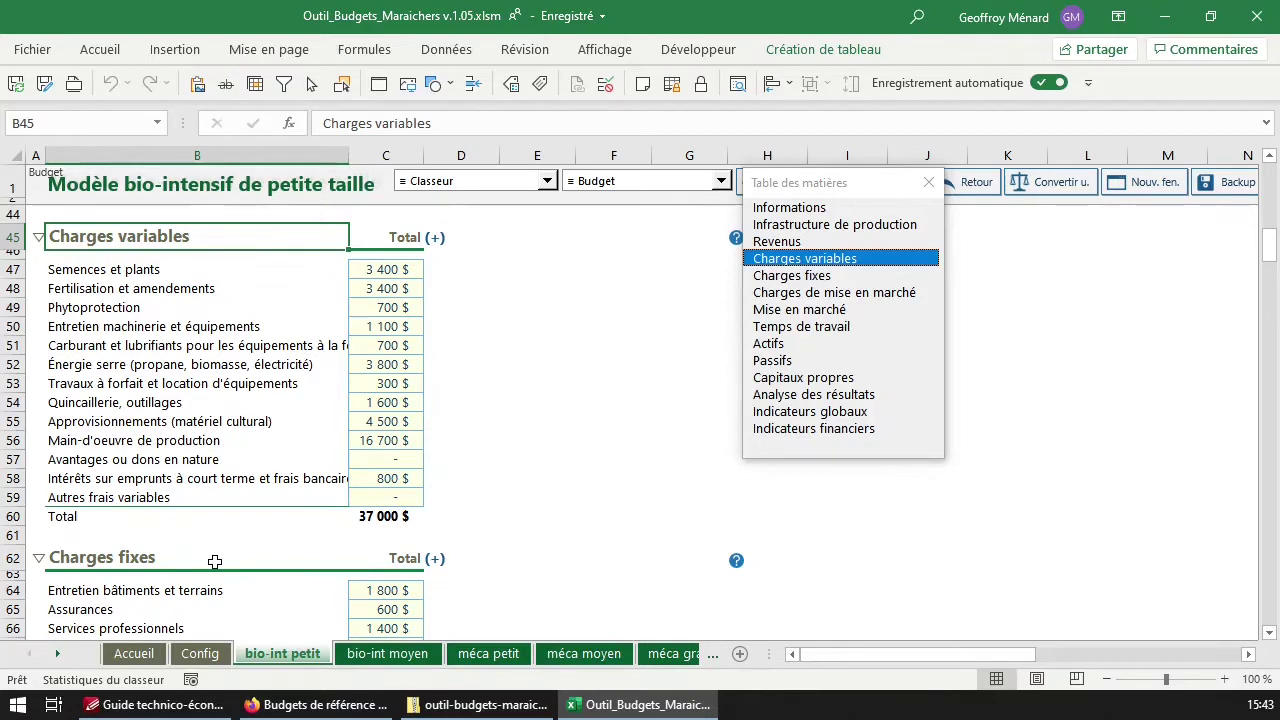
# Check the Main-d'oeuvre de production amount in Charges variables without changing it
pyautogui.scroll(-2, 220, 560)
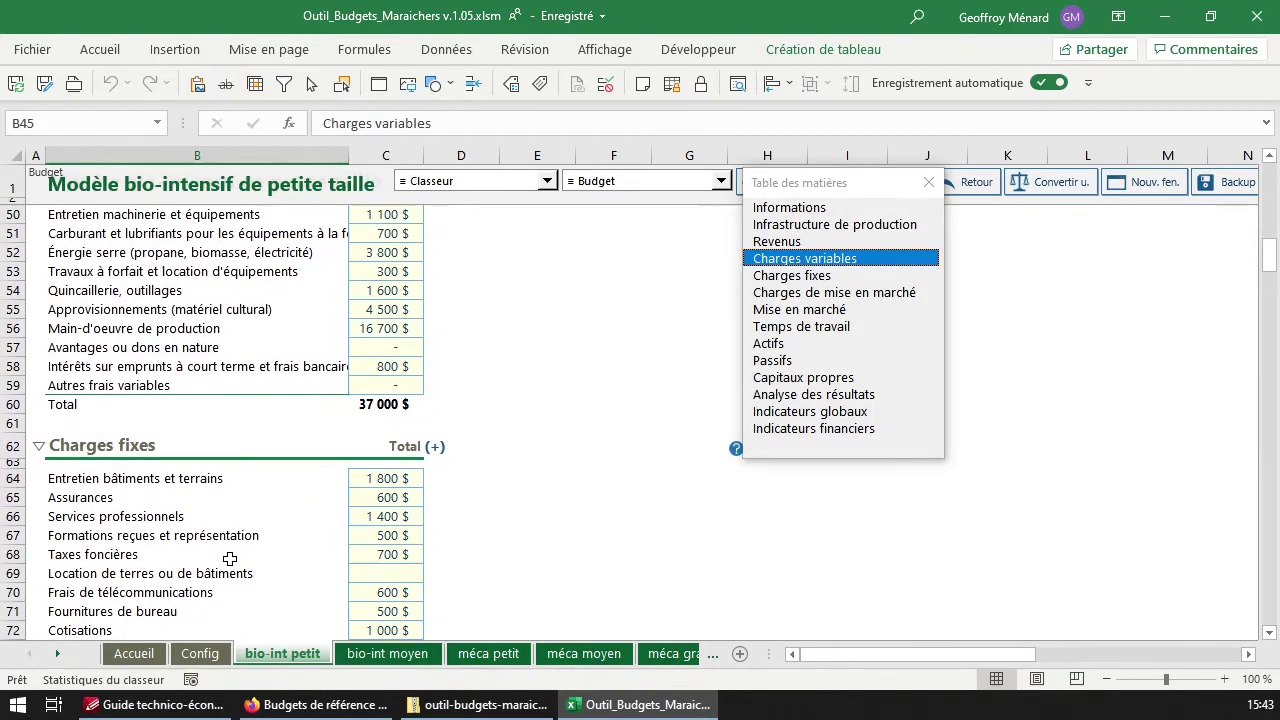
pyautogui.doubleClick(373, 332)
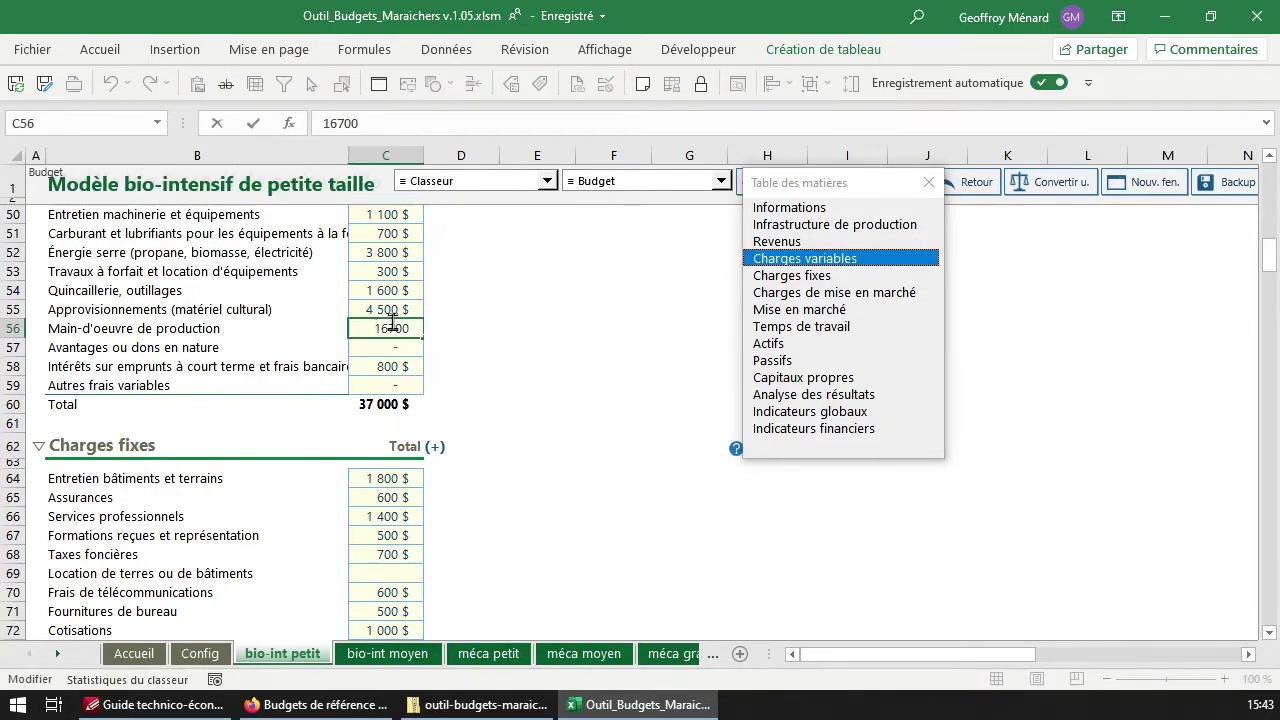
pyautogui.press('Escape')
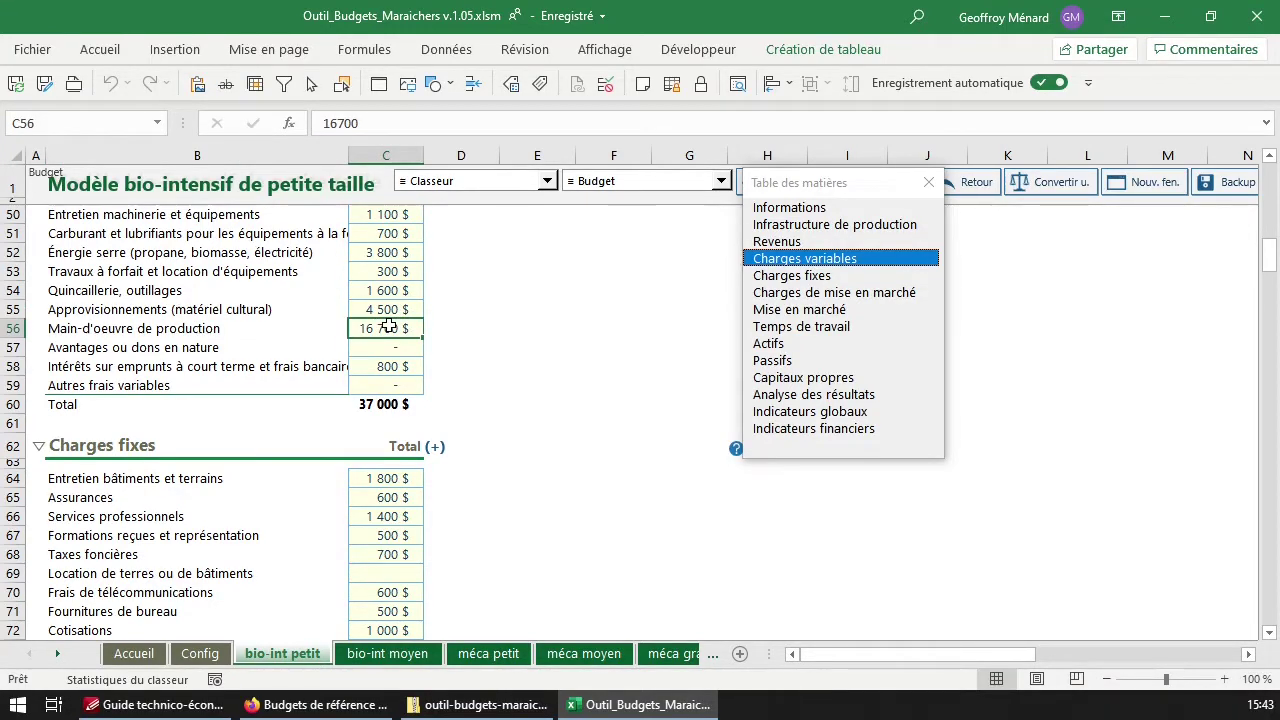
# Check the Intérêts sur emprunts à moyen et long terme amount in Charges fixes and the Amortissements amount
pyautogui.scroll(-3, 388, 326)
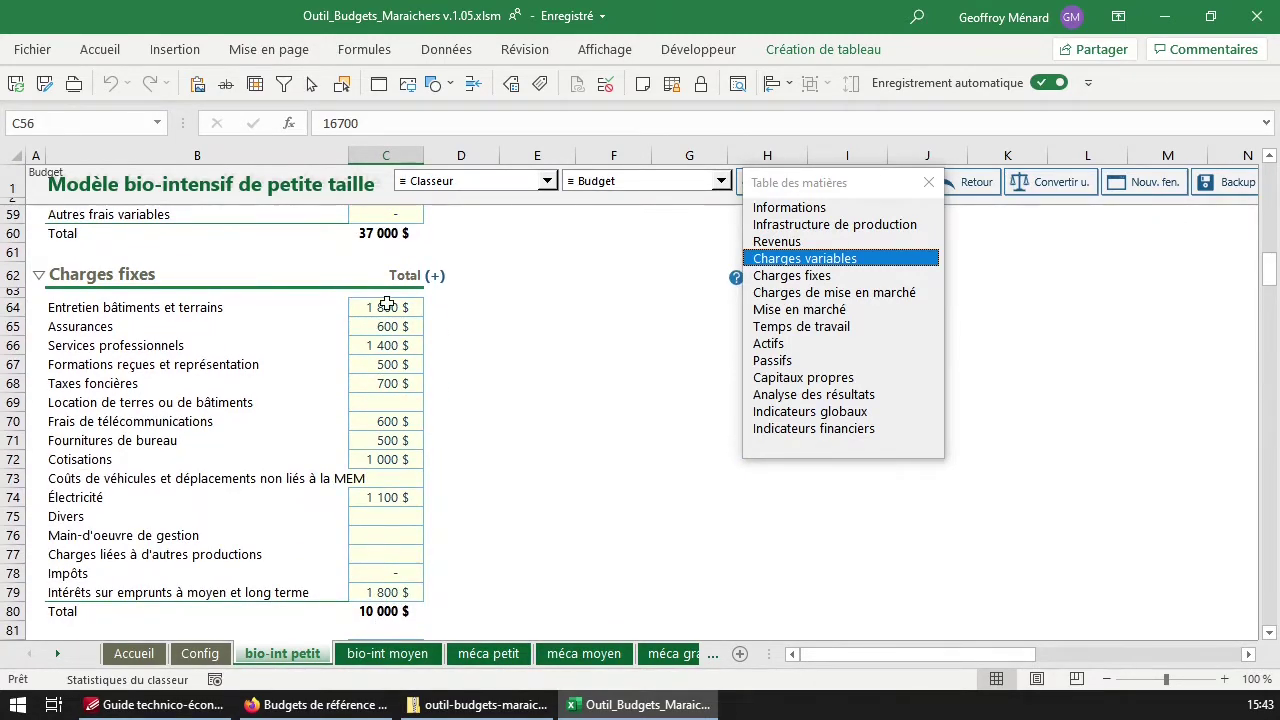
pyautogui.click(375, 584)
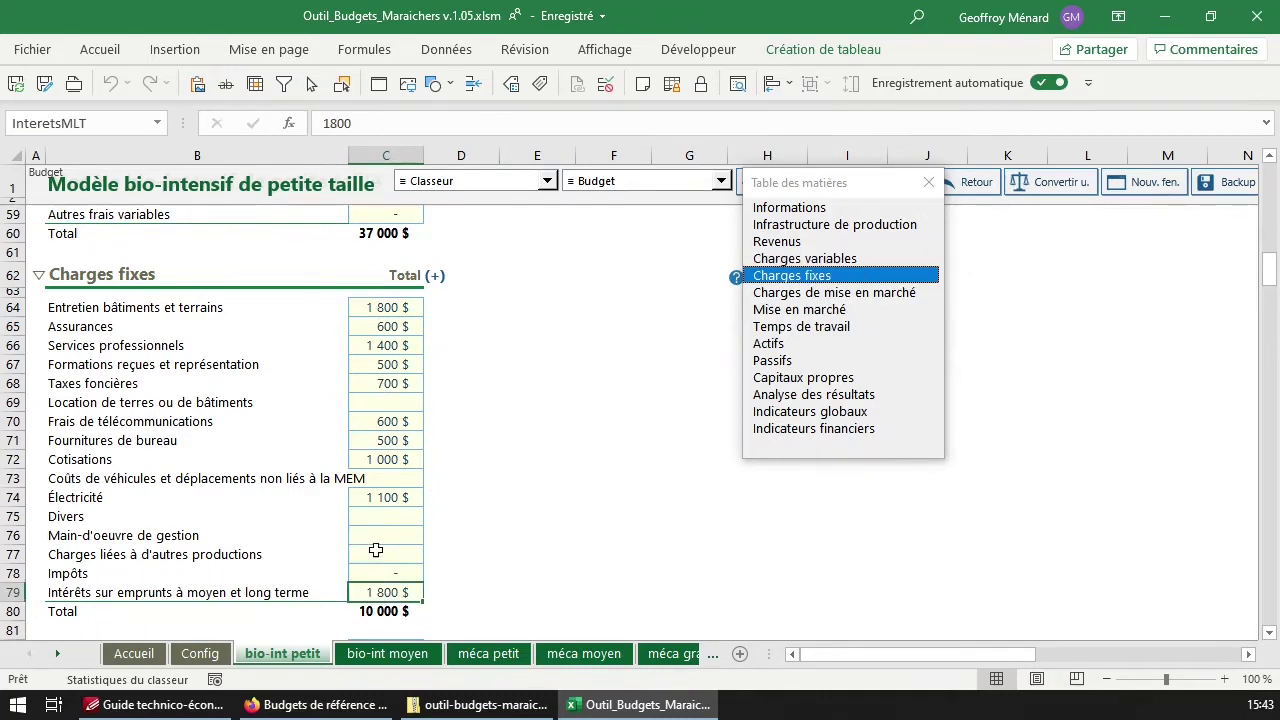
pyautogui.scroll(-3, 375, 580)
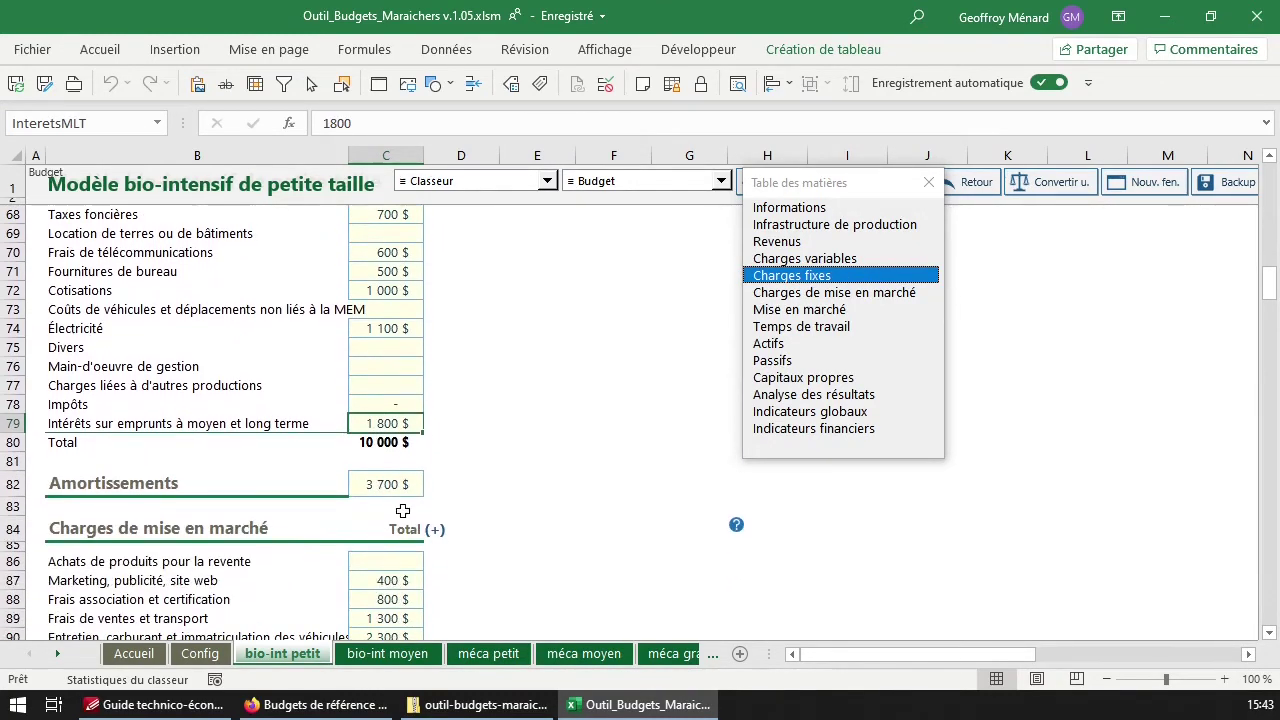
pyautogui.scroll(-3, 405, 480)
pyautogui.click(380, 318)
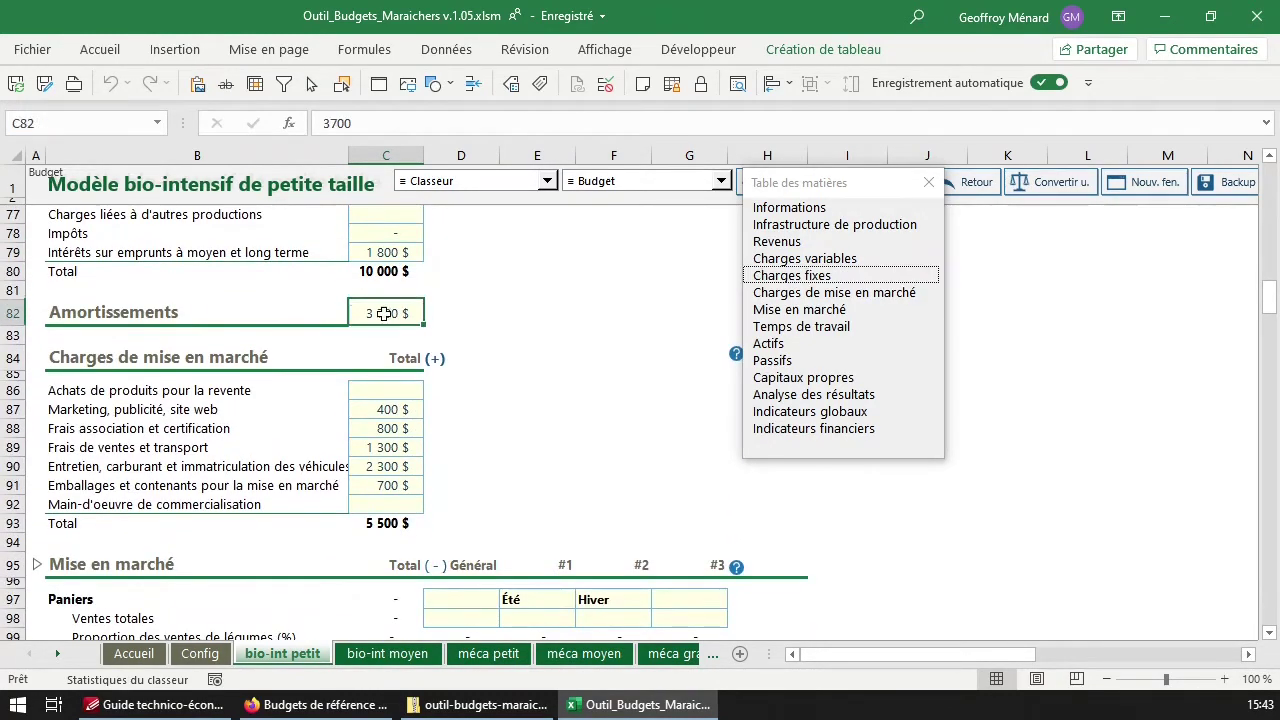
# Review the Charges de mise en marché rows from Achats de produits pour la revente to Emballages et contenants pour la mise en marché
pyautogui.click(370, 397)
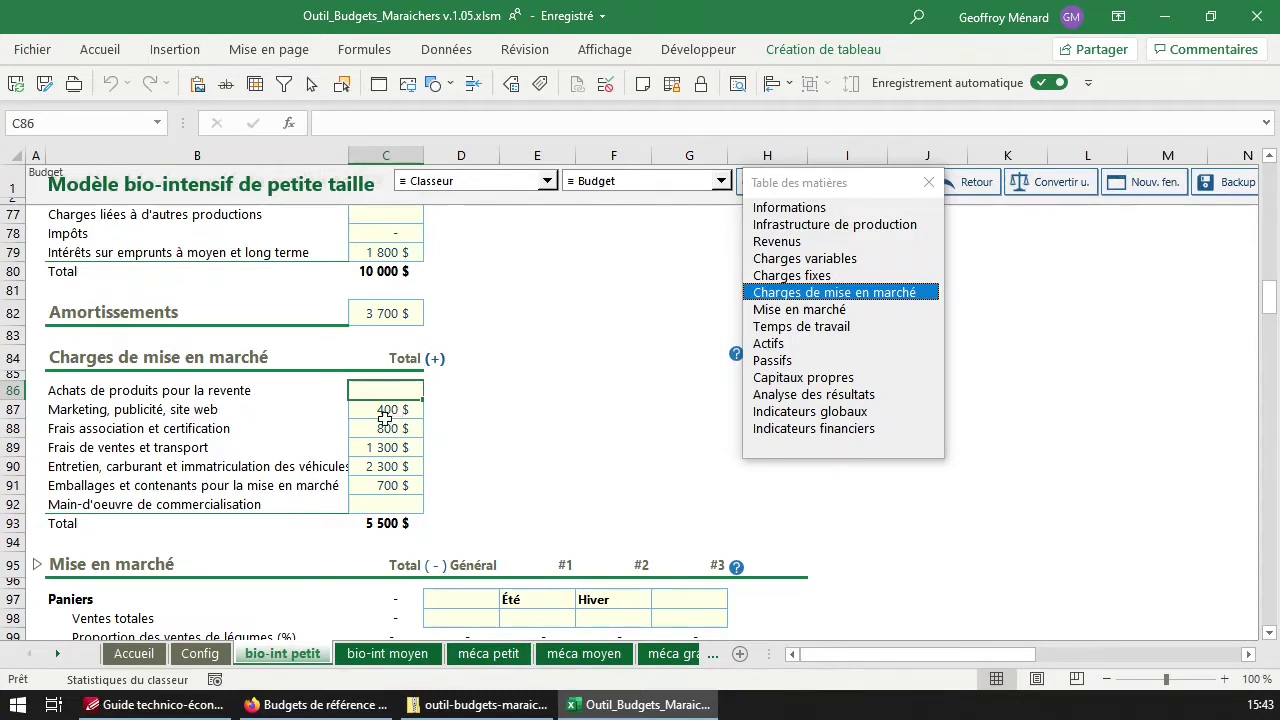
pyautogui.click(381, 430)
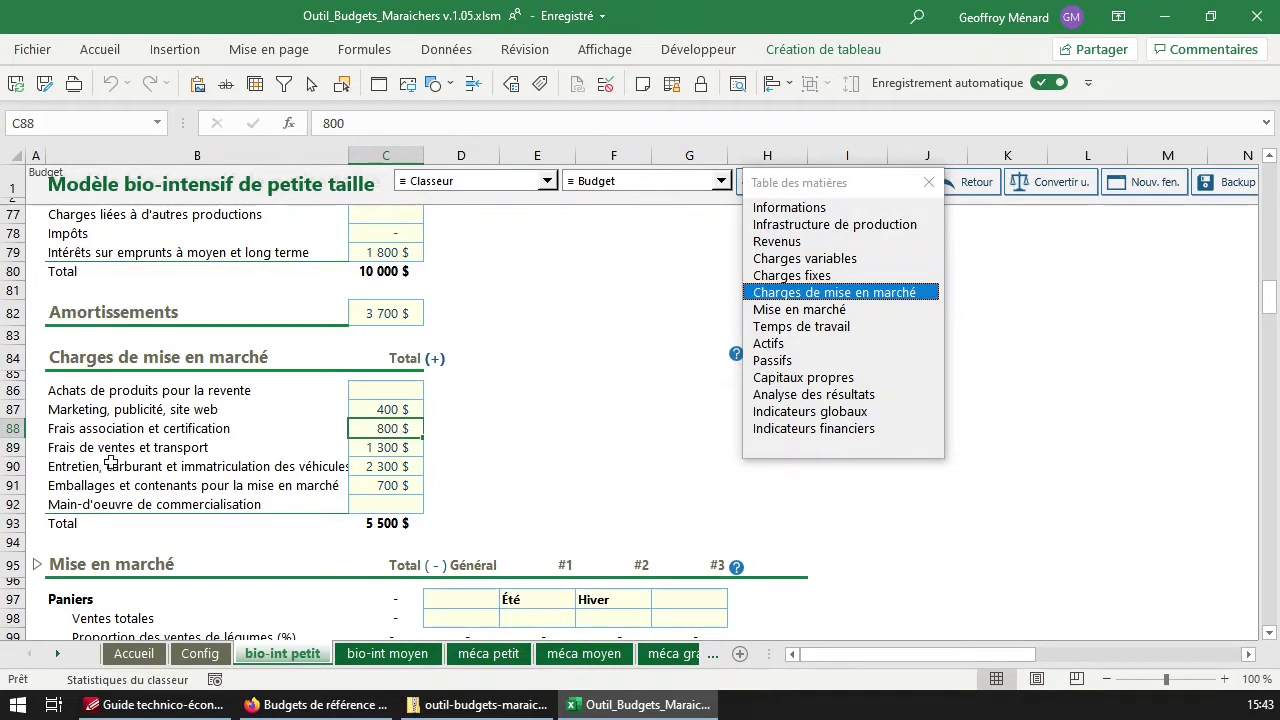
pyautogui.click(160, 450)
pyautogui.click(387, 447)
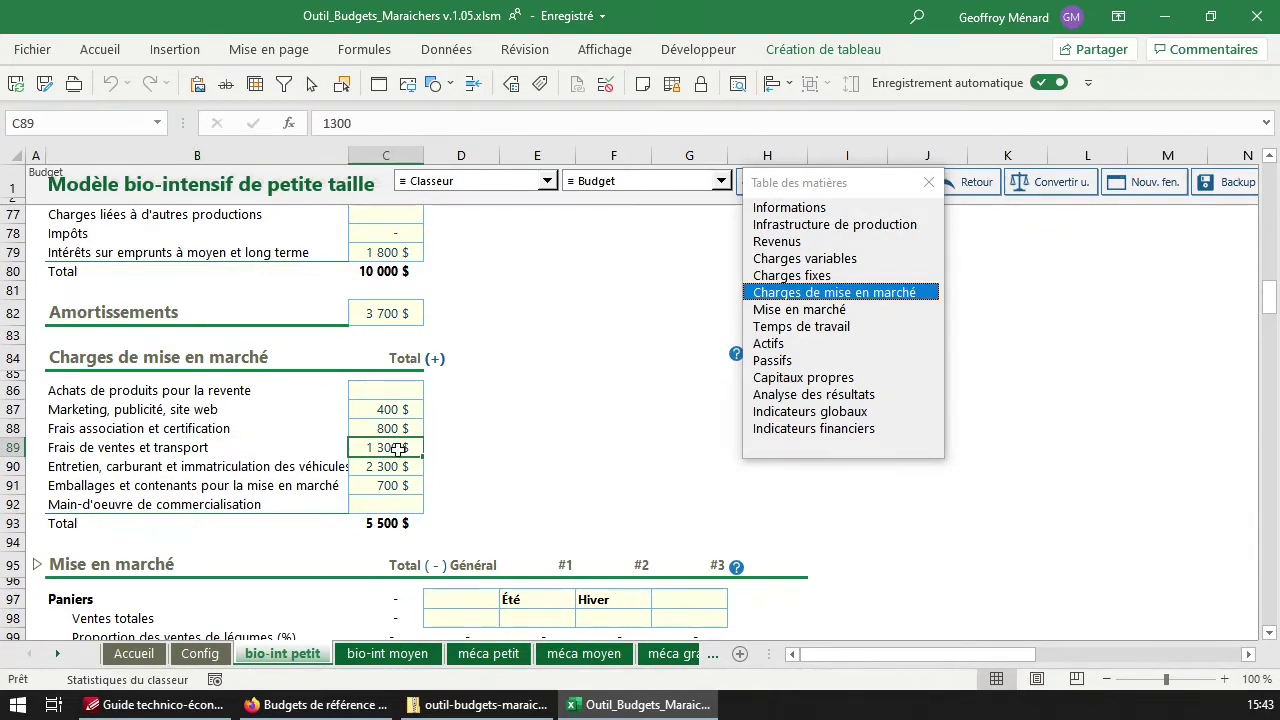
pyautogui.click(403, 425)
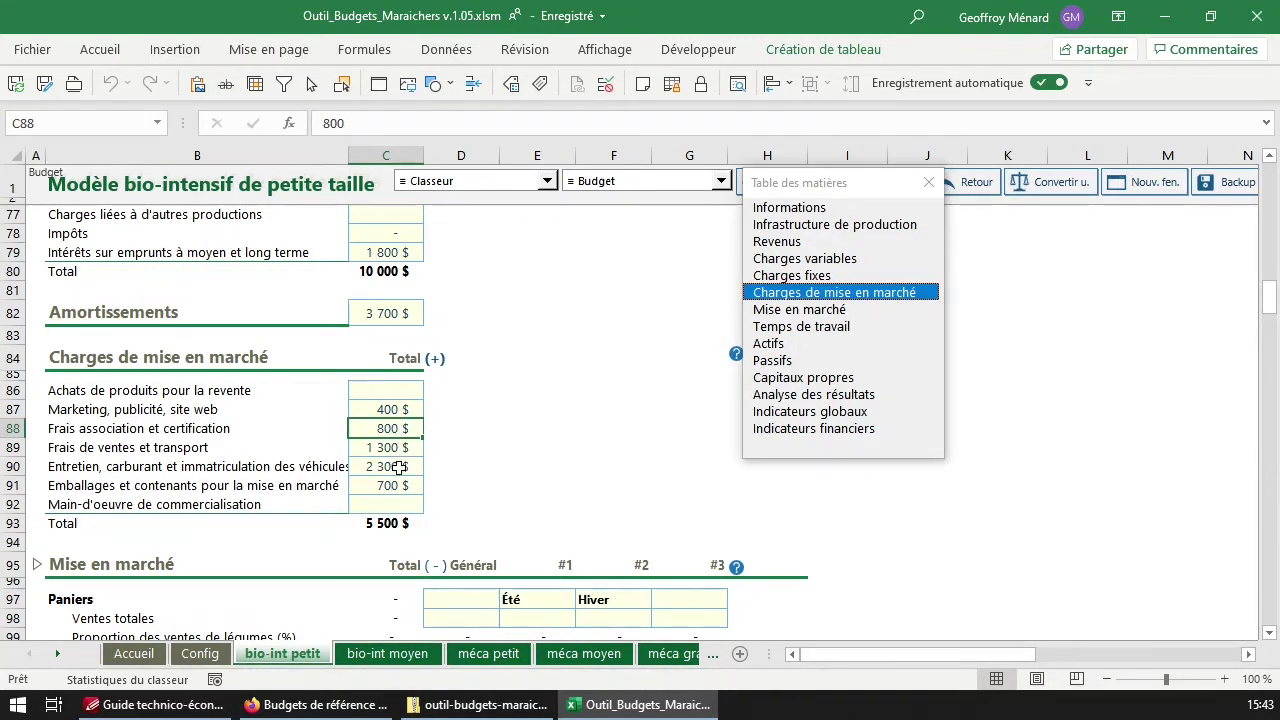
pyautogui.click(398, 467)
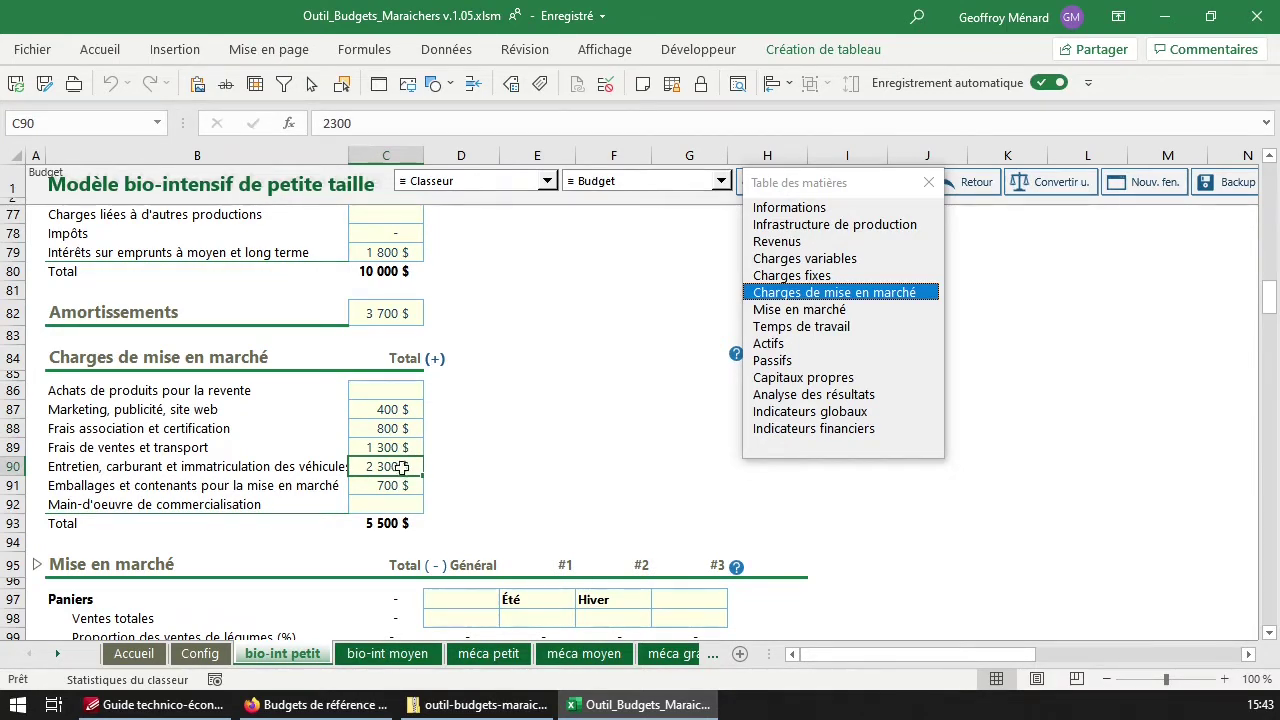
pyautogui.scroll(-1, 410, 443)
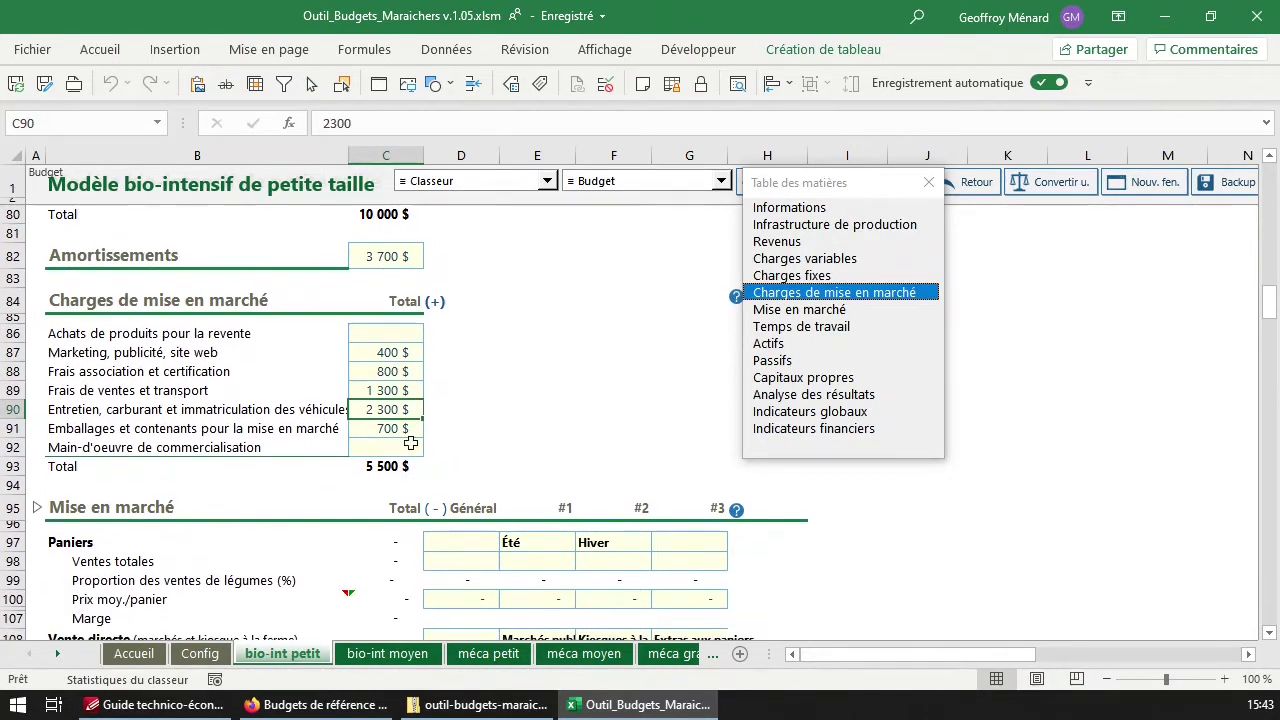
pyautogui.click(395, 430)
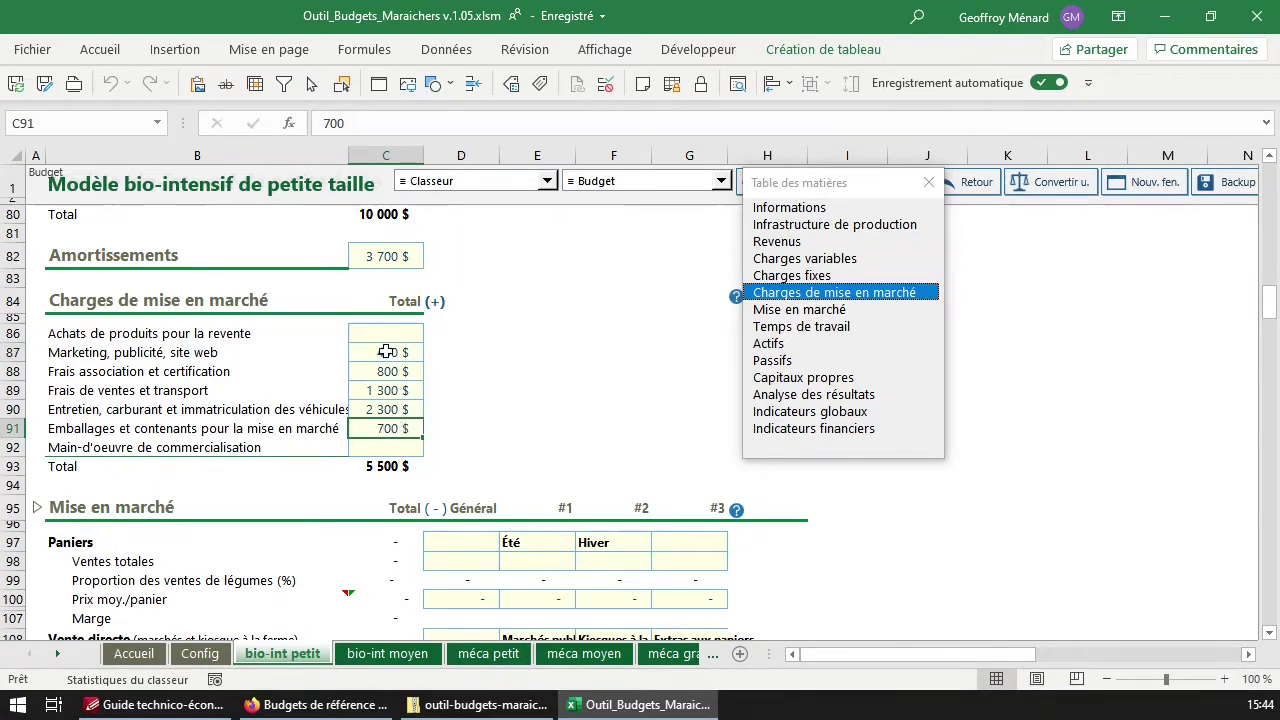
pyautogui.moveTo(386, 352); pyautogui.dragTo(386, 409)
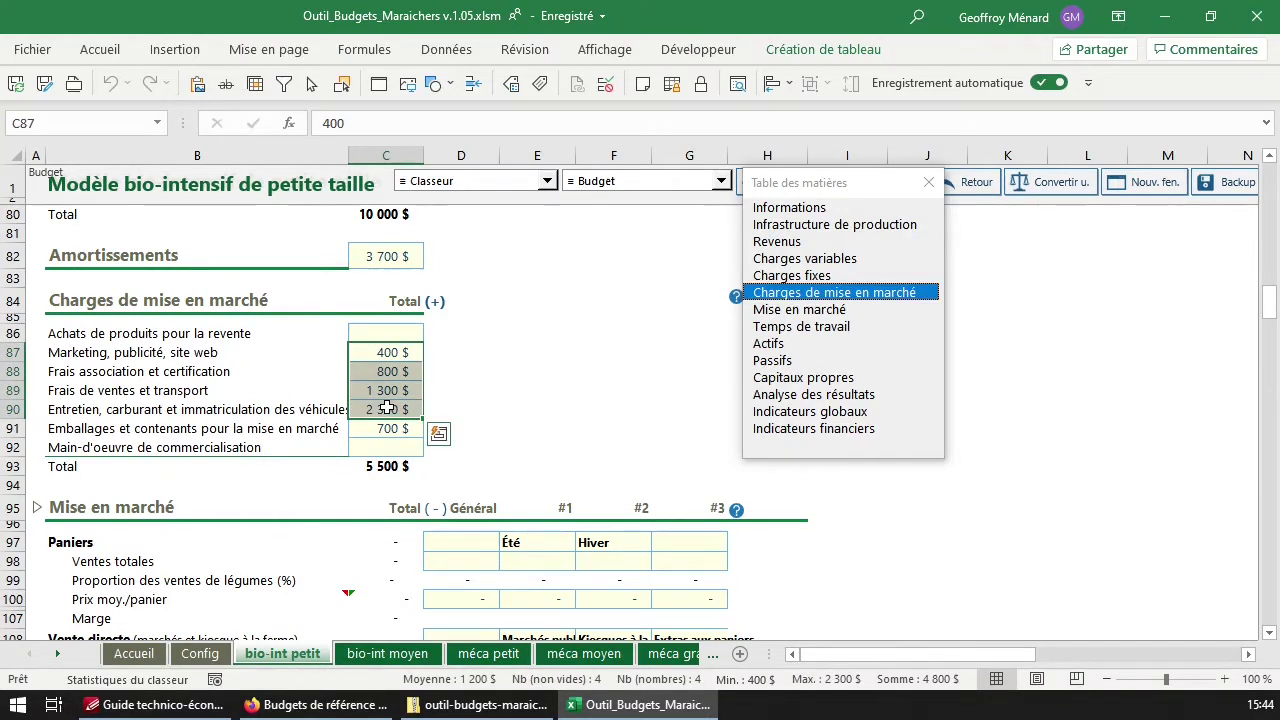
pyautogui.click(396, 358)
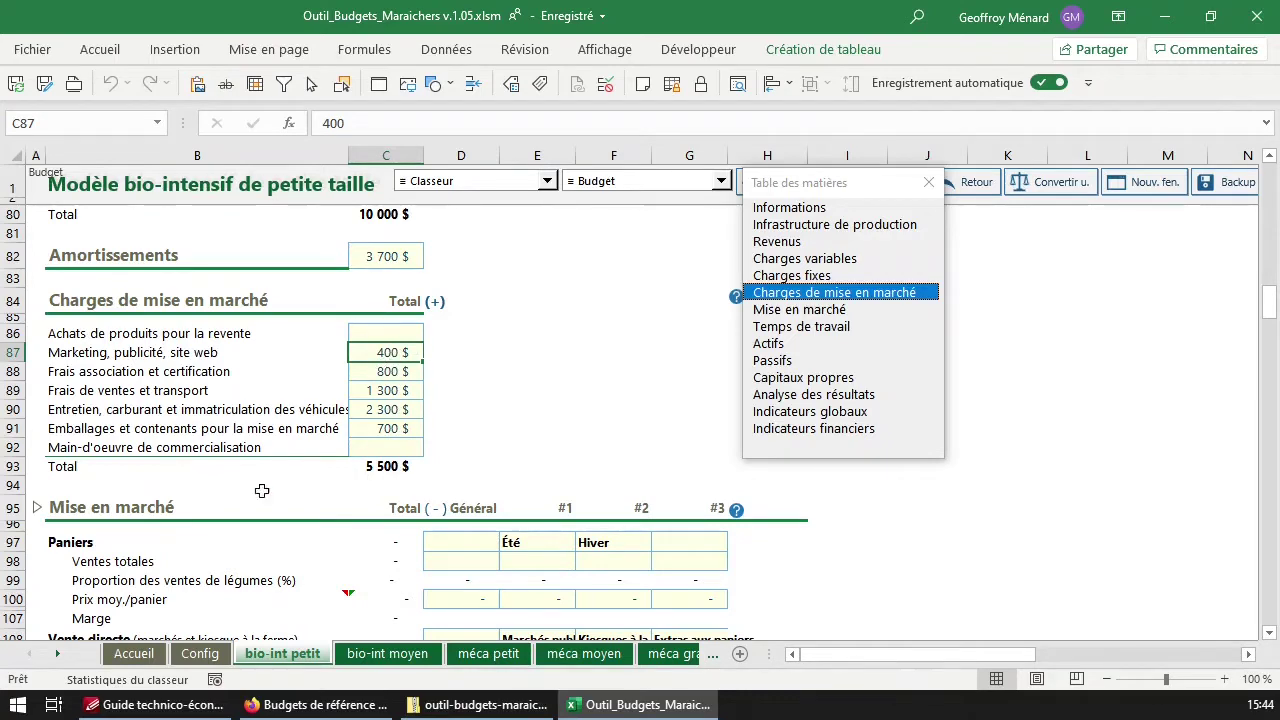
# Go to the Mise en marché section and look over its sales channels and the detailed Paniers rows for the Été column
pyautogui.click(68, 508)
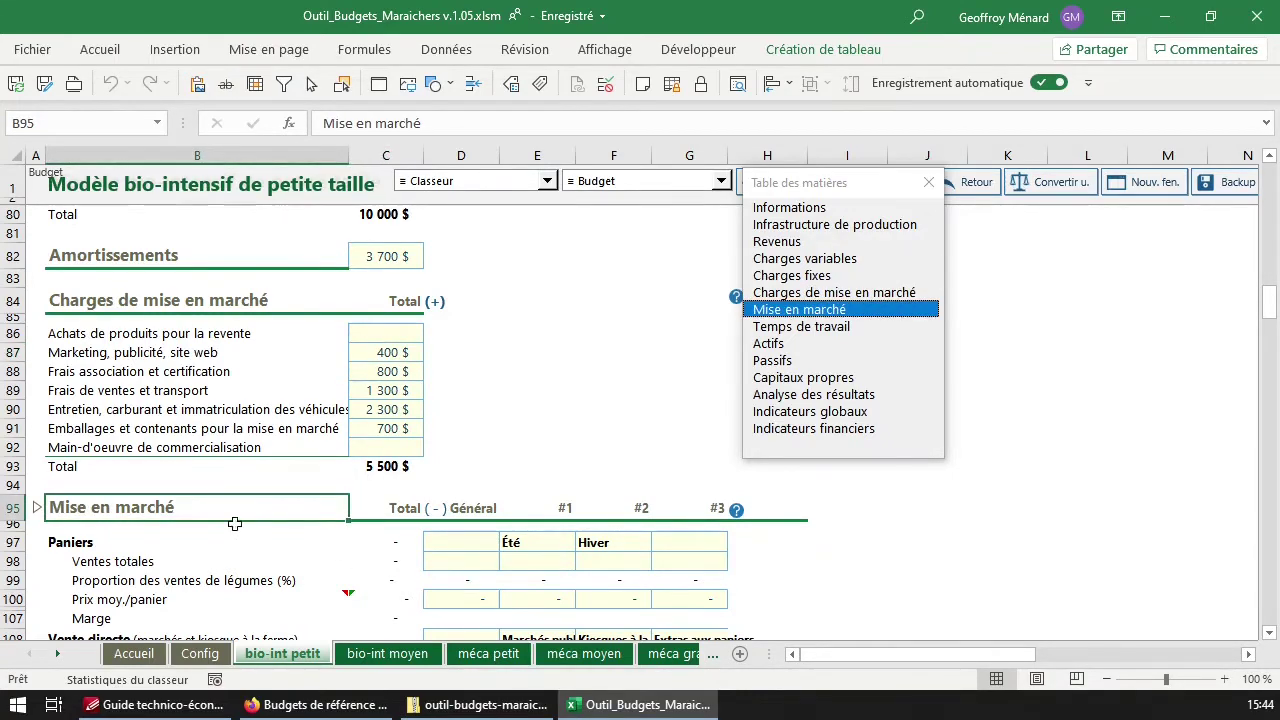
pyautogui.scroll(-4, 311, 531)
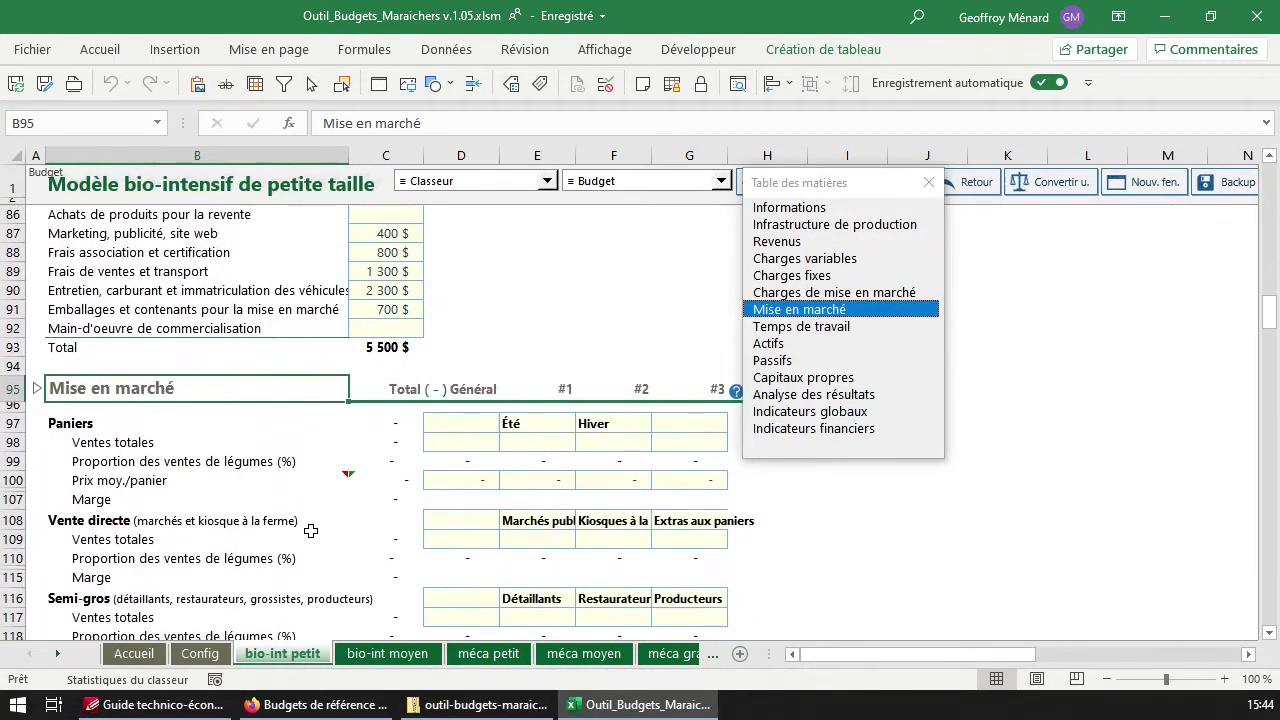
pyautogui.scroll(-1, 311, 531)
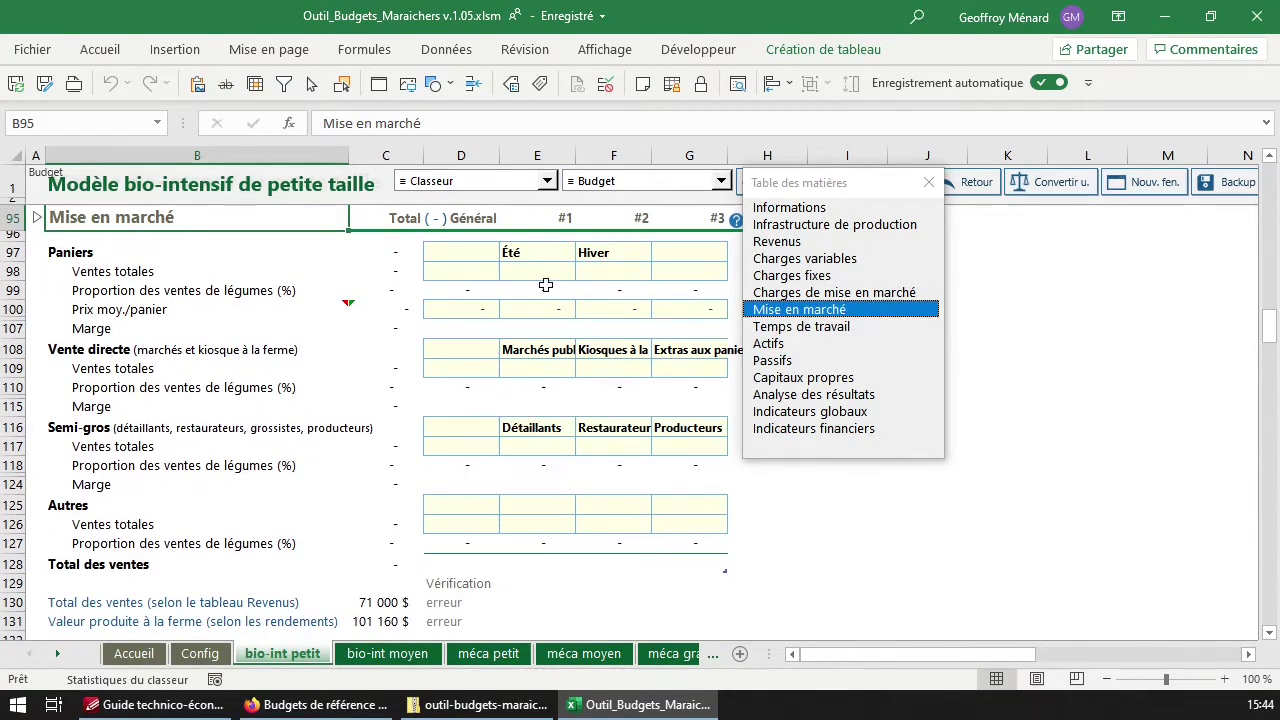
pyautogui.click(530, 255)
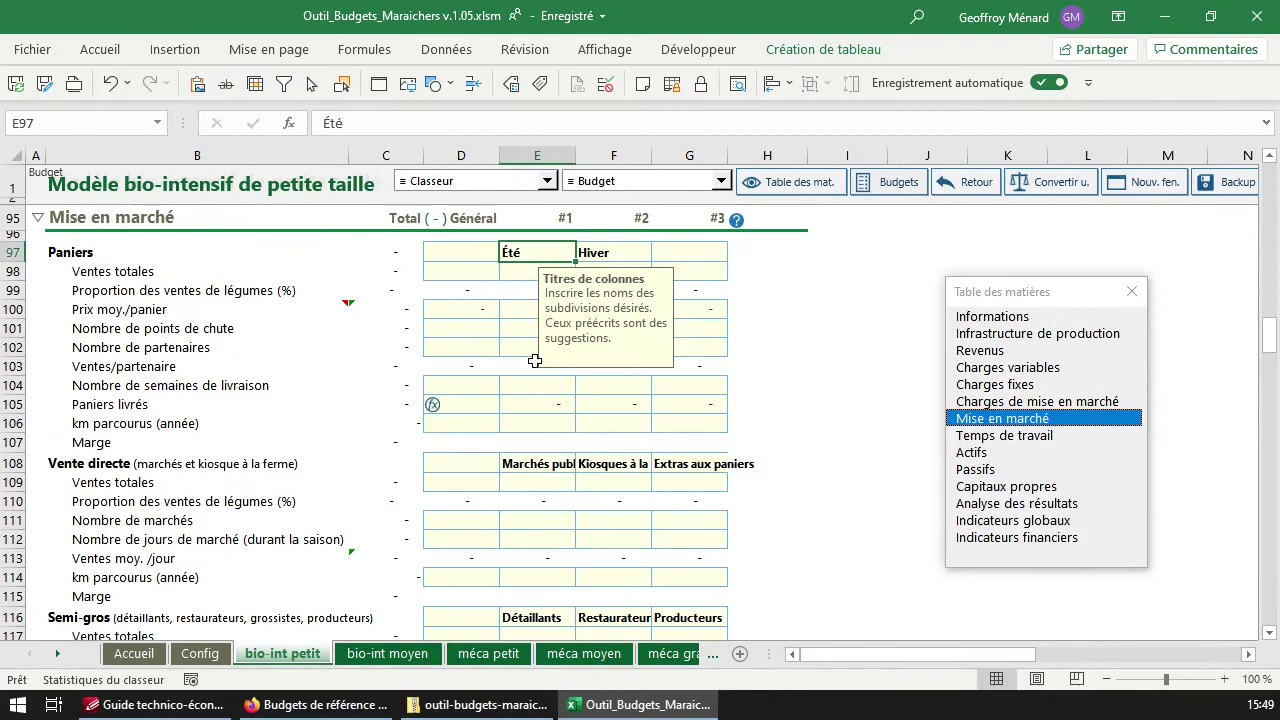
pyautogui.click(535, 362)
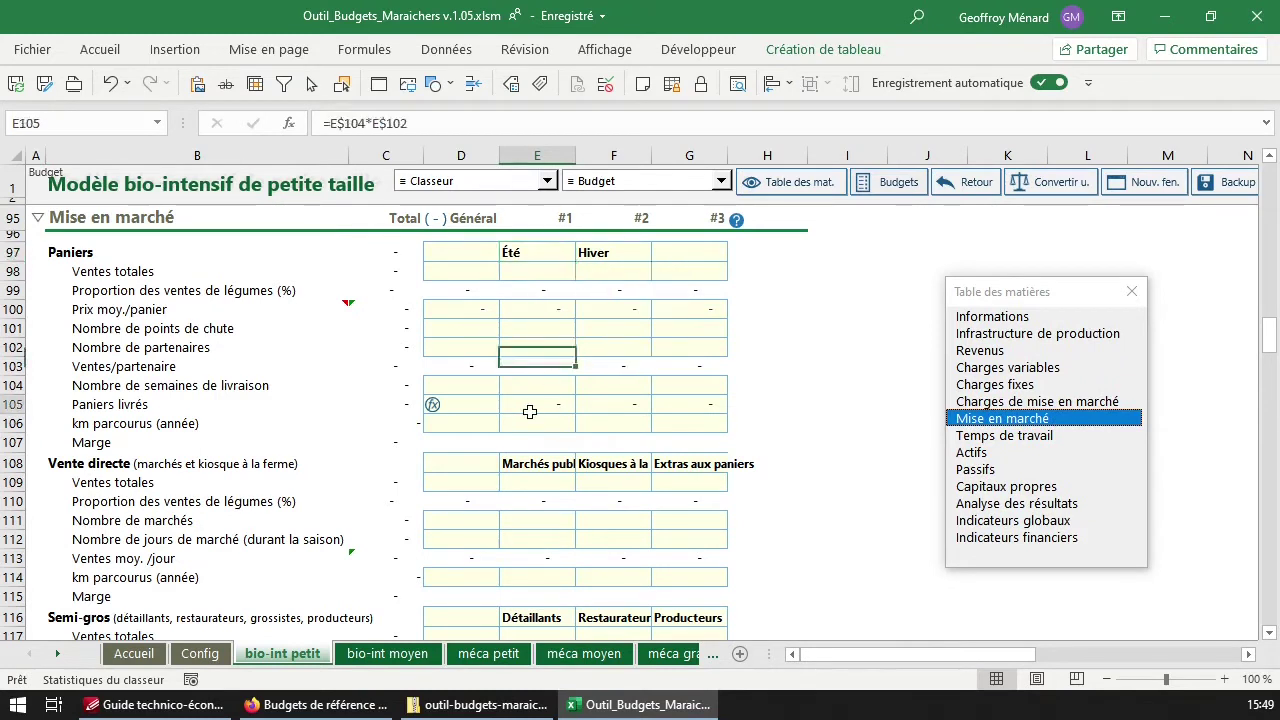
pyautogui.click(530, 405)
pyautogui.click(541, 334)
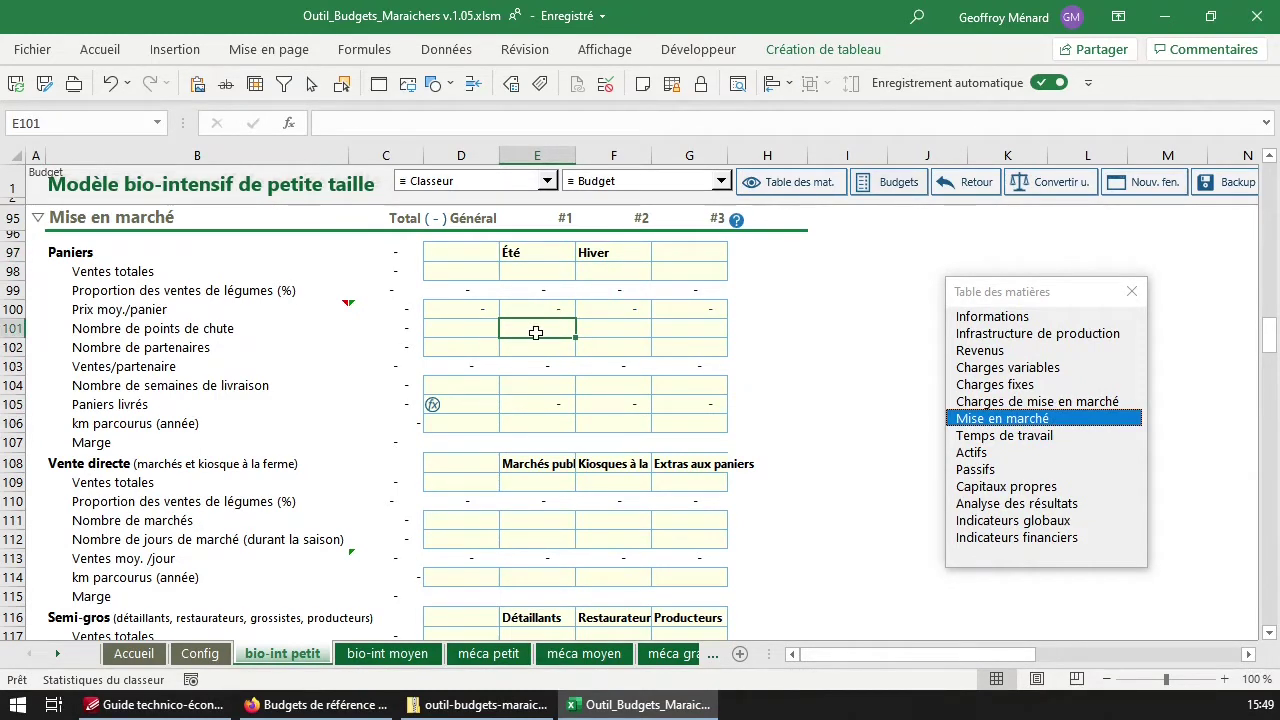
# Examine the suggested column titles Été and Hiver for Paniers and Marchés publics for Vente directe
pyautogui.click(528, 255)
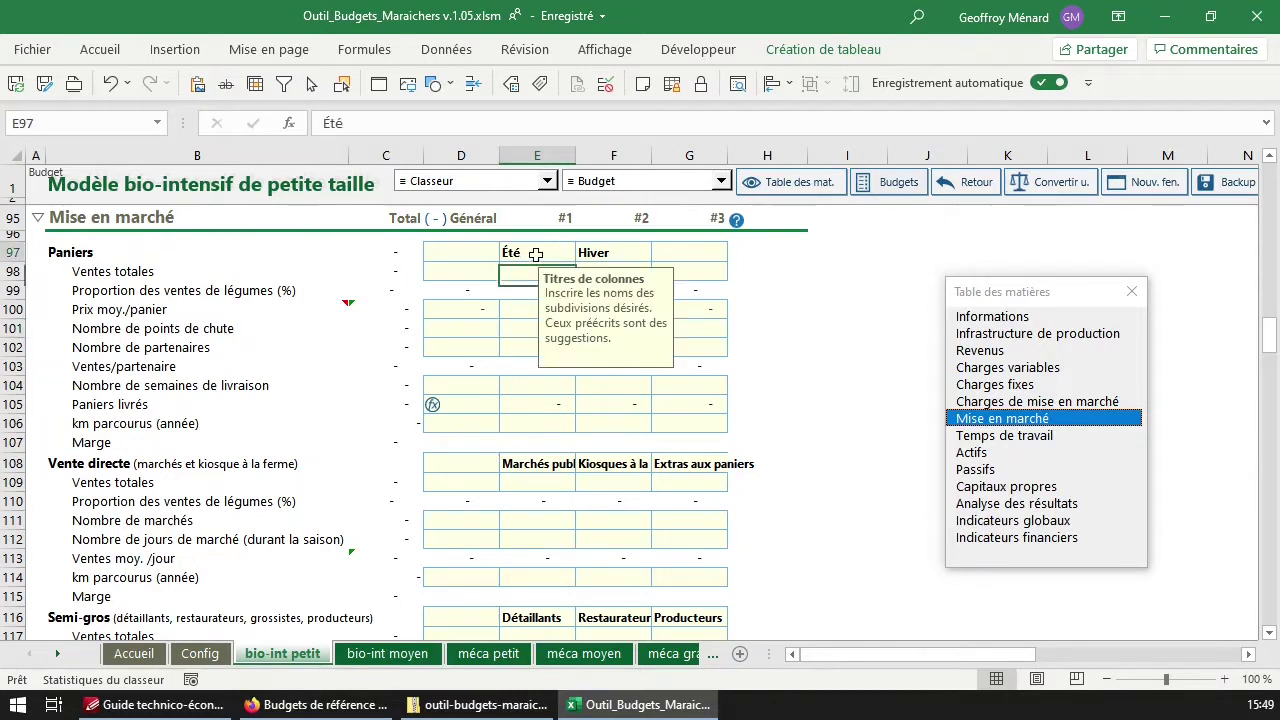
pyautogui.click(519, 271)
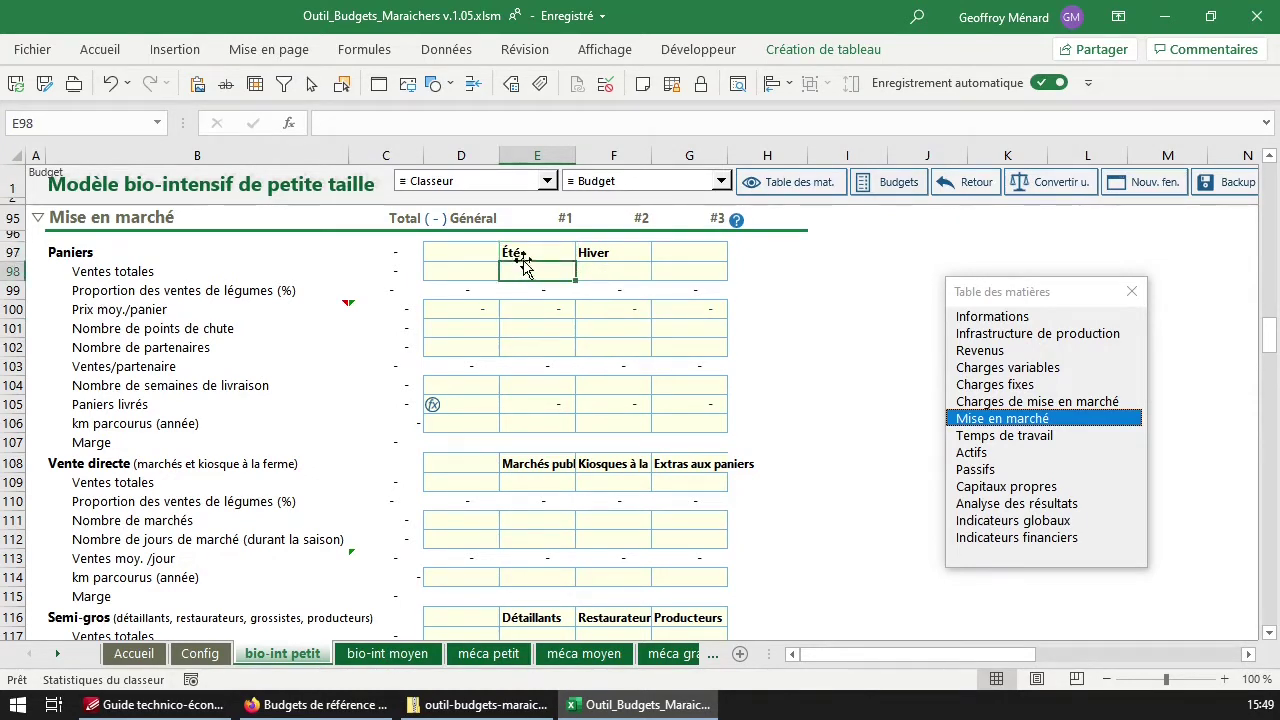
pyautogui.click(518, 252)
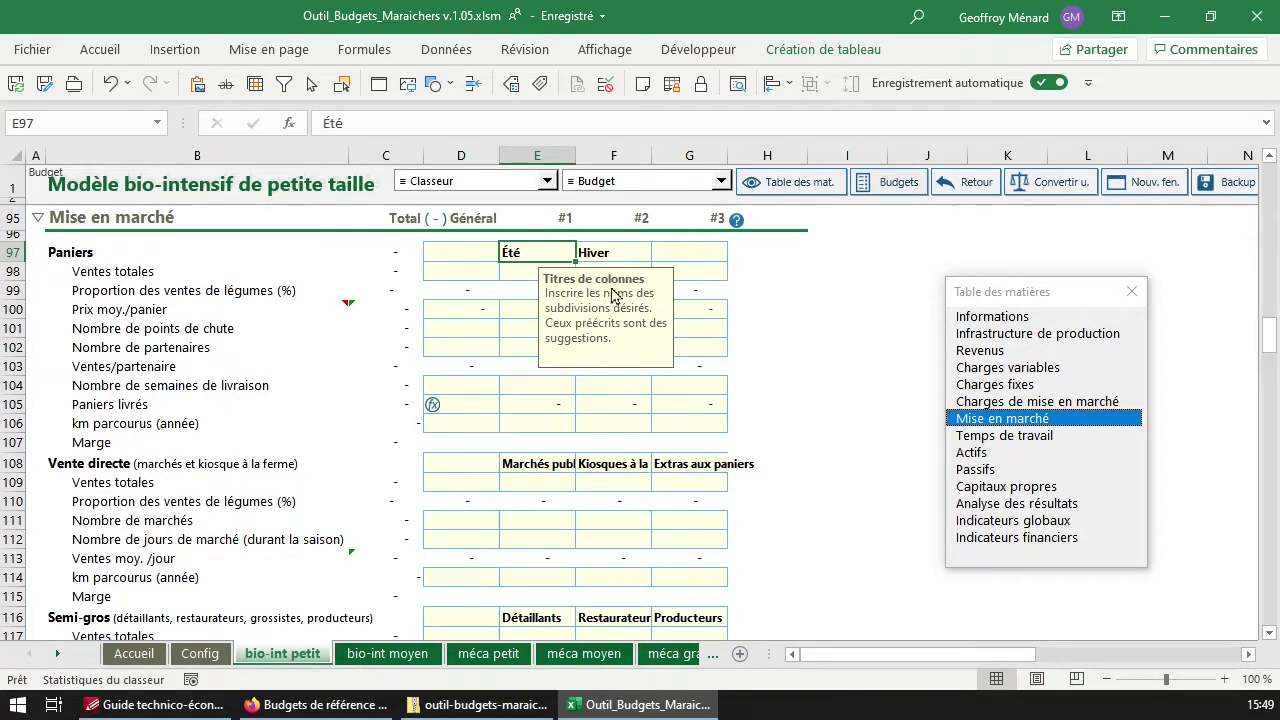
pyautogui.click(608, 256)
pyautogui.click(551, 464)
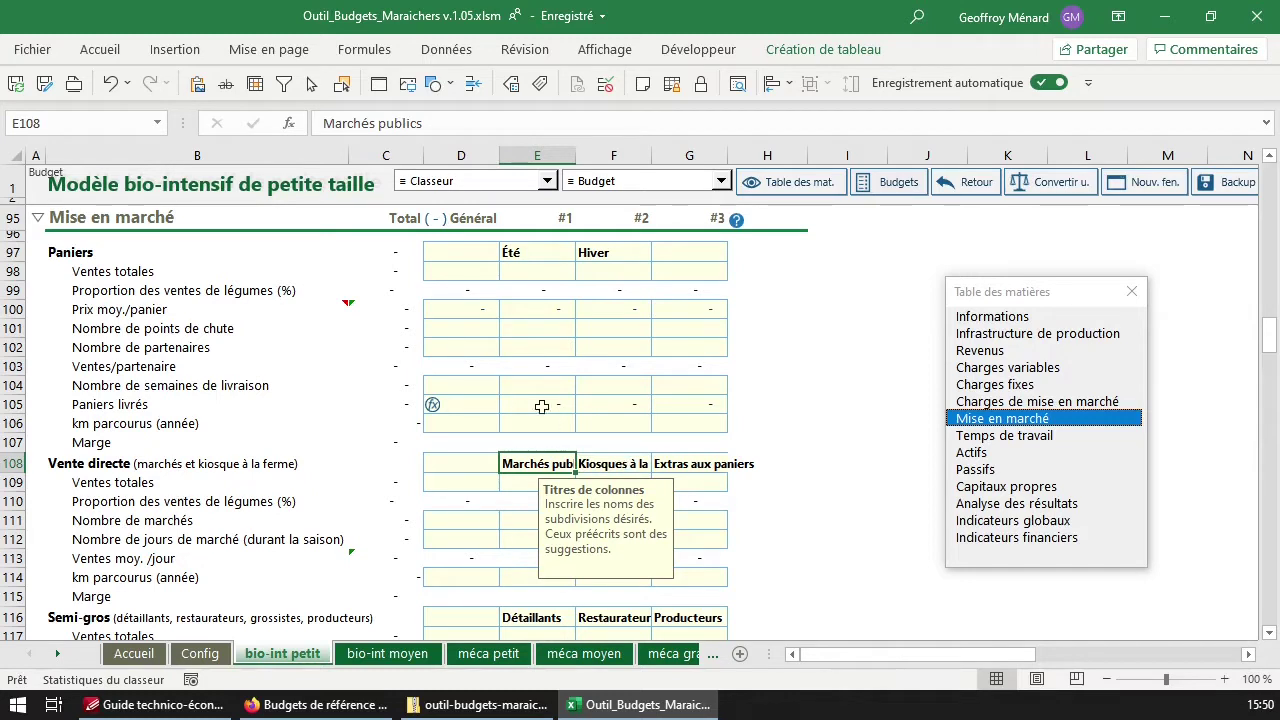
pyautogui.click(562, 247)
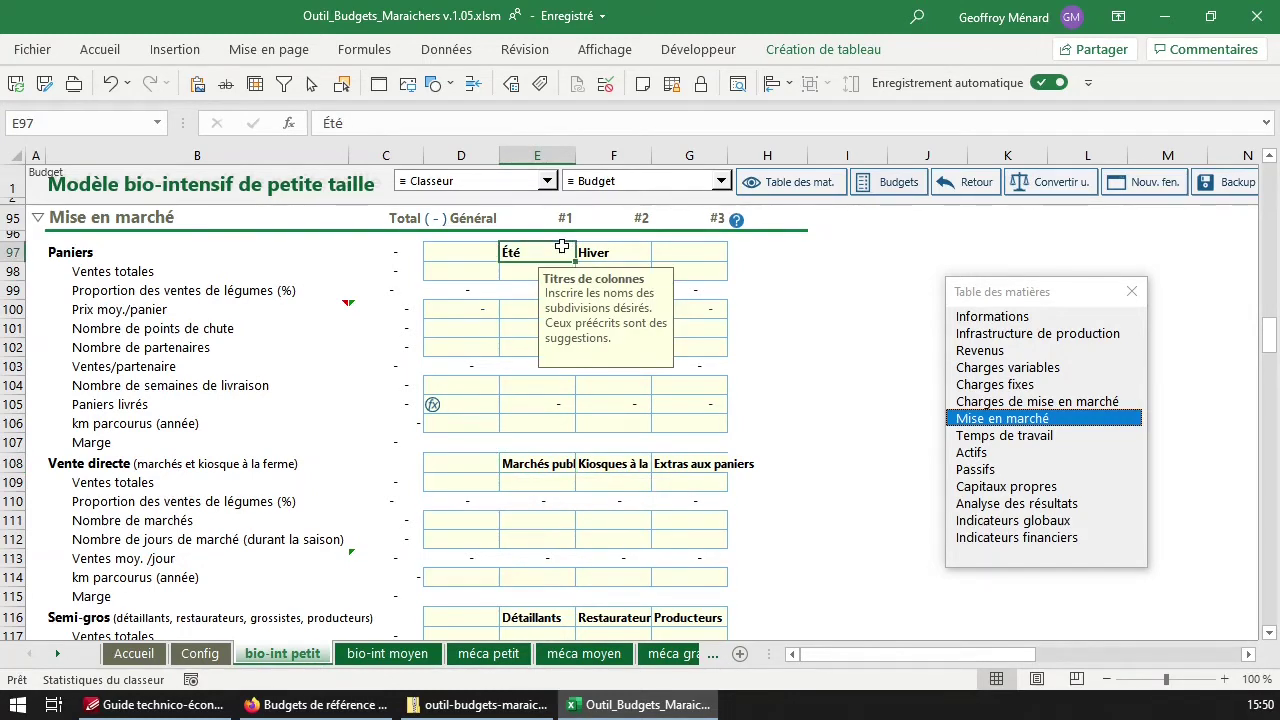
pyautogui.click(613, 255)
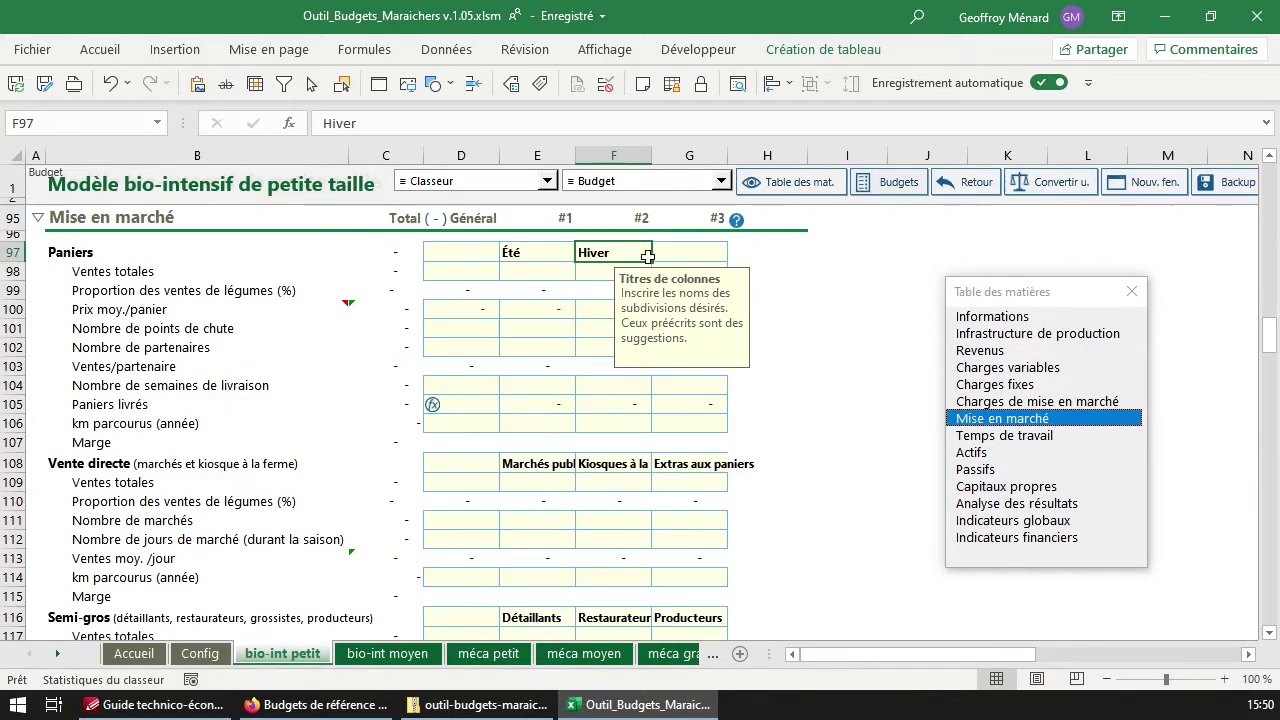
# Clear the Hiver title in the Paniers row and replace the Été title with "Point de chute1"
pyautogui.click(530, 257)
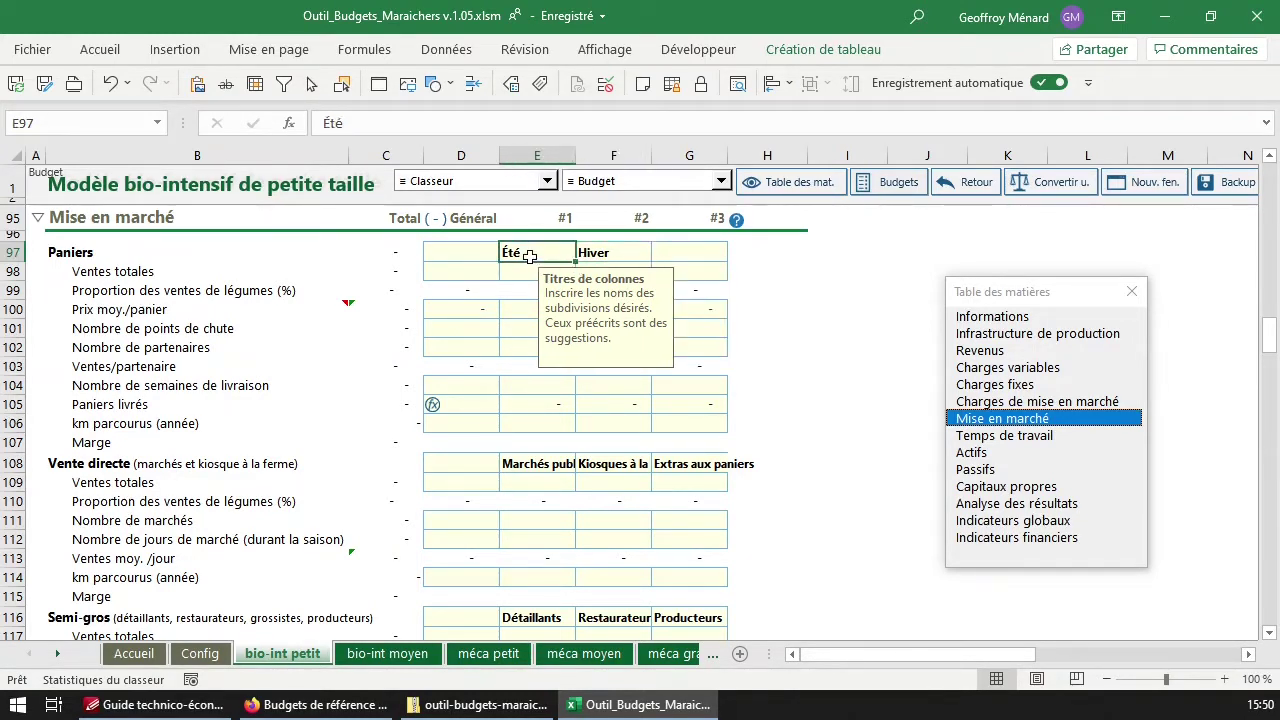
pyautogui.press('Right')
pyautogui.press('Delete')
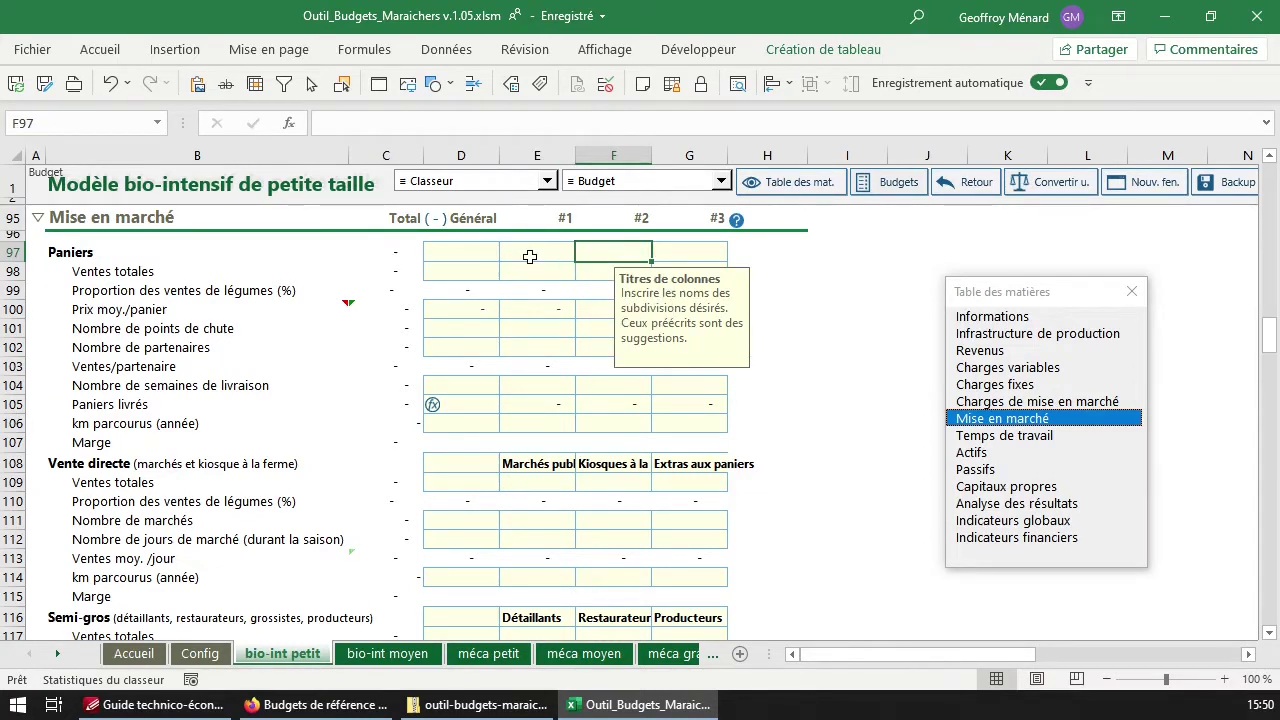
pyautogui.click(530, 257)
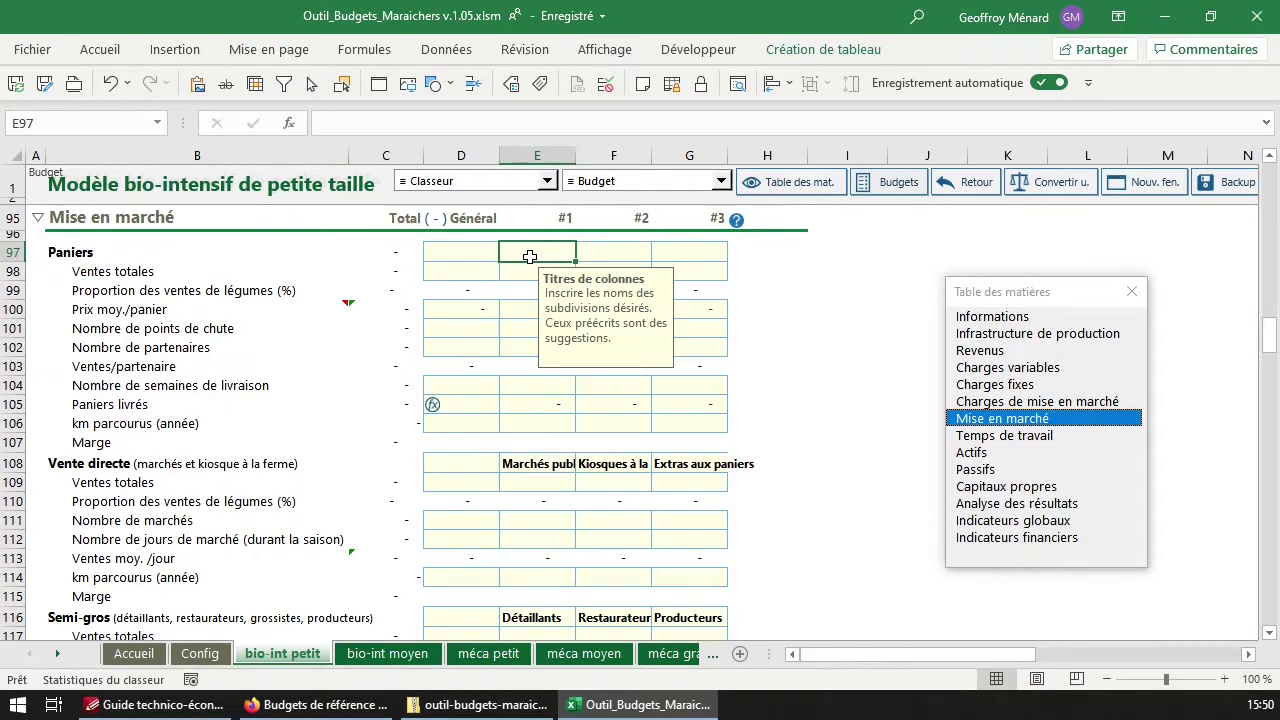
pyautogui.write('Point de chute1')
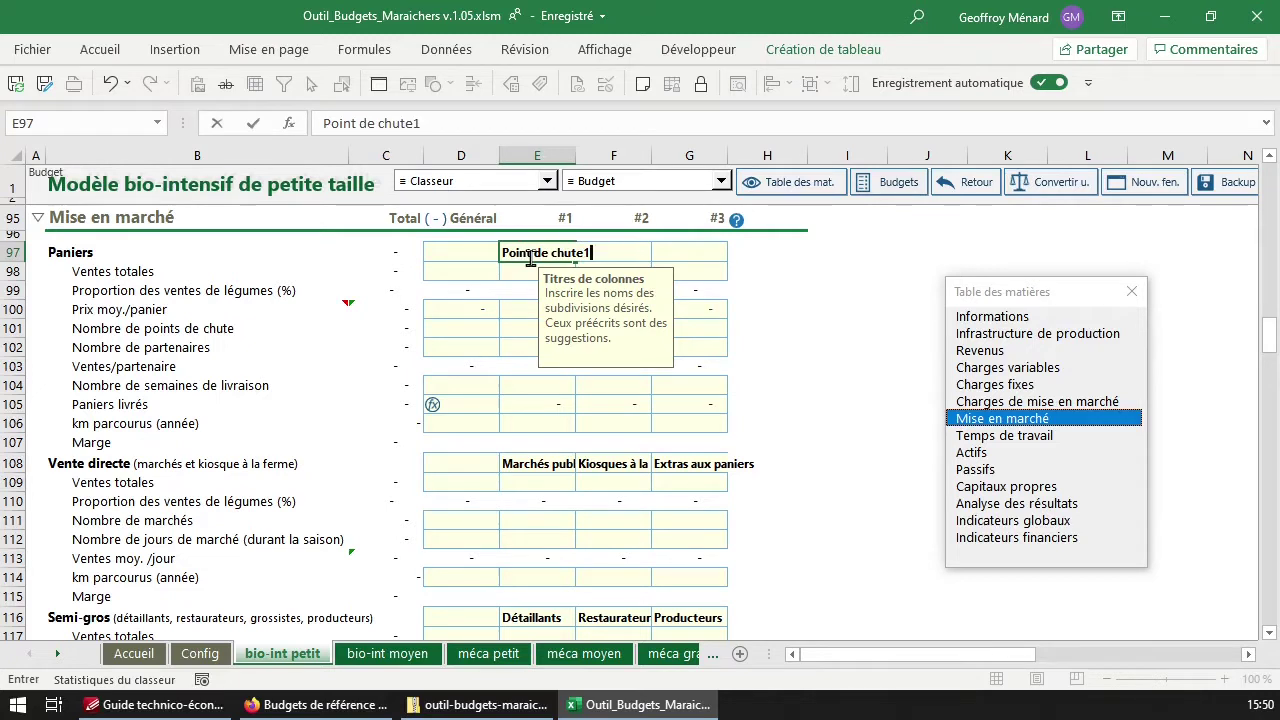
pyautogui.press('Tab')
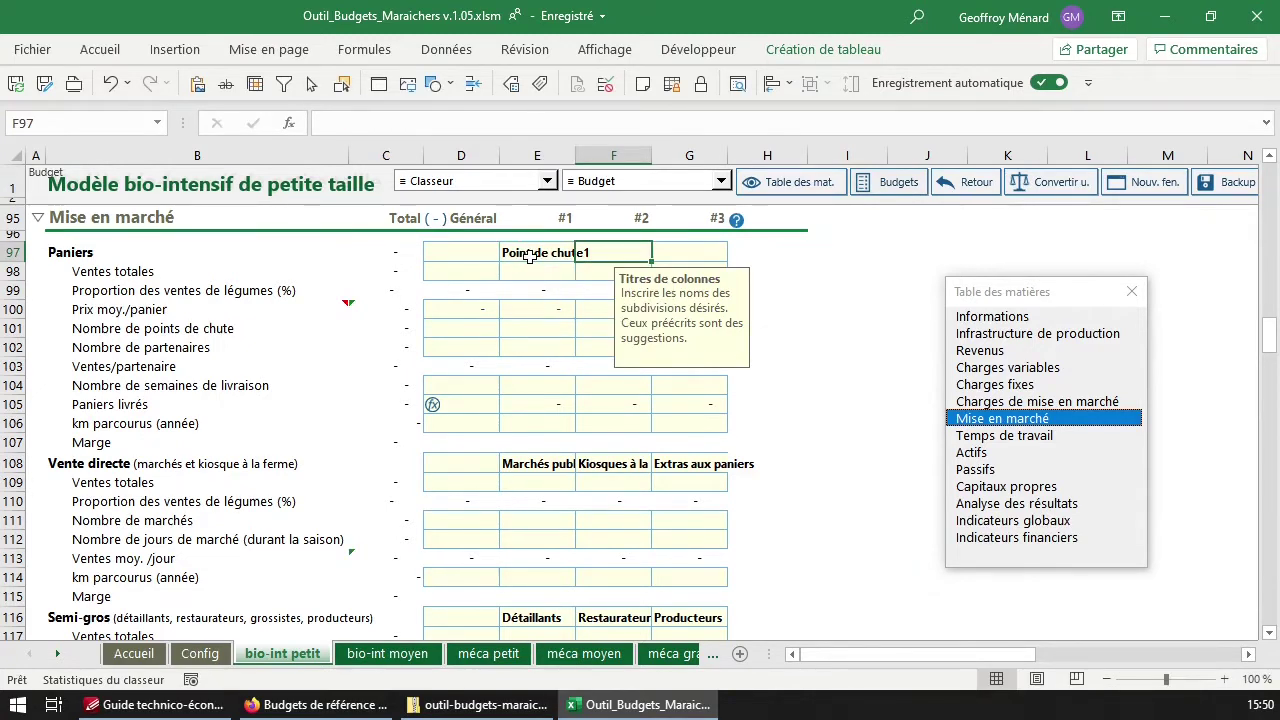
# Title the Paniers columns #2 and #3 "Pt chute 2" and "Pt chute 3"
pyautogui.write('Pt chuite')
pyautogui.press('BackSpace')
pyautogui.press('BackSpace')
pyautogui.press('BackSpace')
pyautogui.write('te 2')
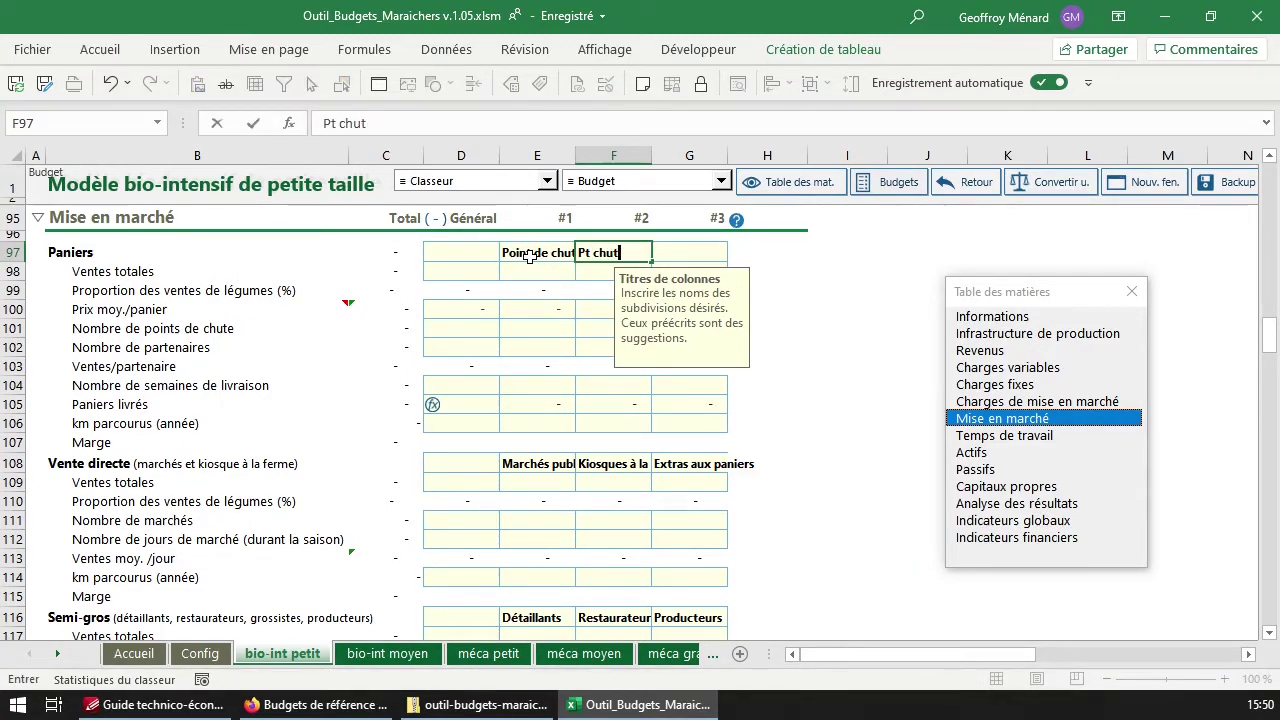
pyautogui.press('Tab')
pyautogui.write('Pt chute 3')
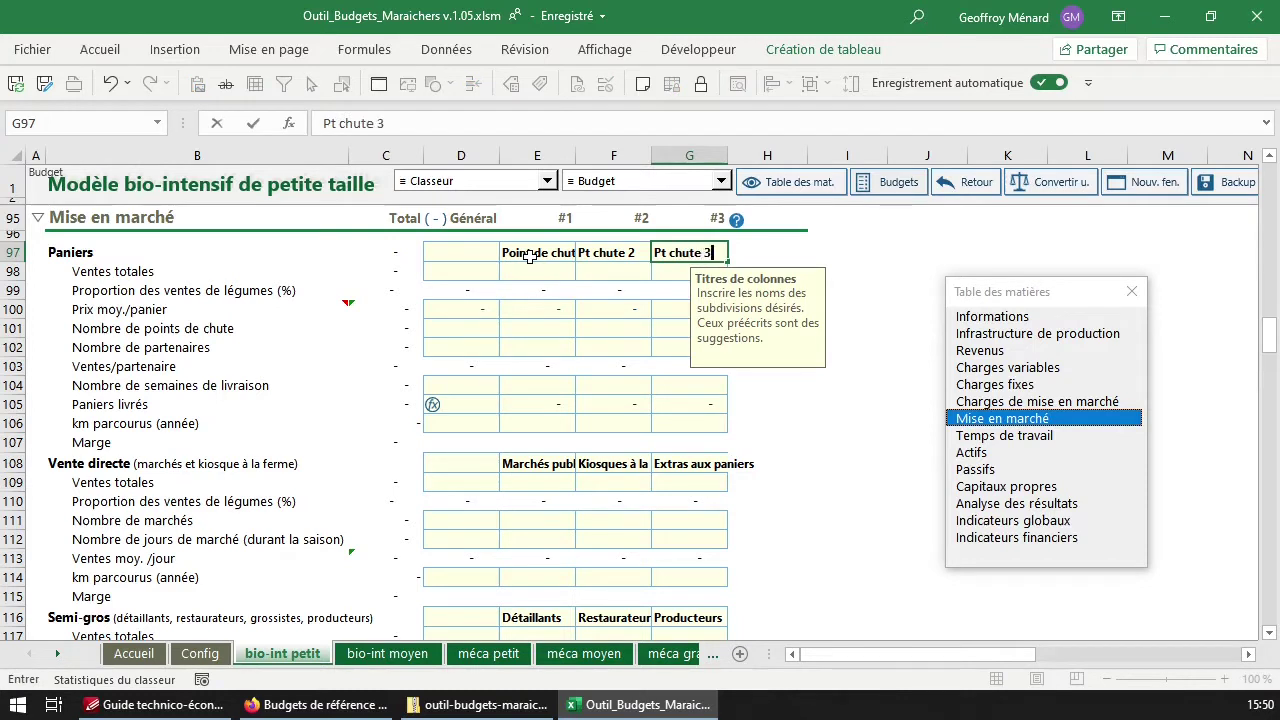
# Retitle the three Paniers columns by basket size as ">Petit", "moyen" and "gros panier"
pyautogui.press('Return')
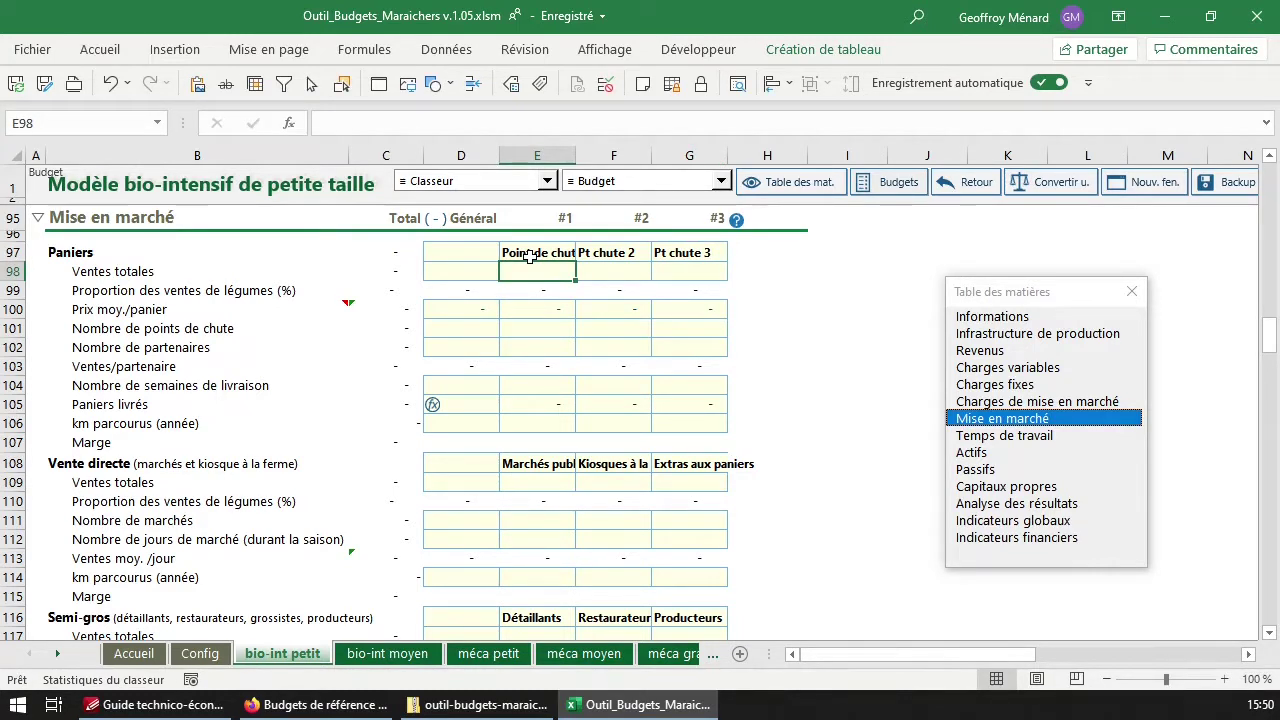
pyautogui.click(530, 256)
pyautogui.write('>Petit')
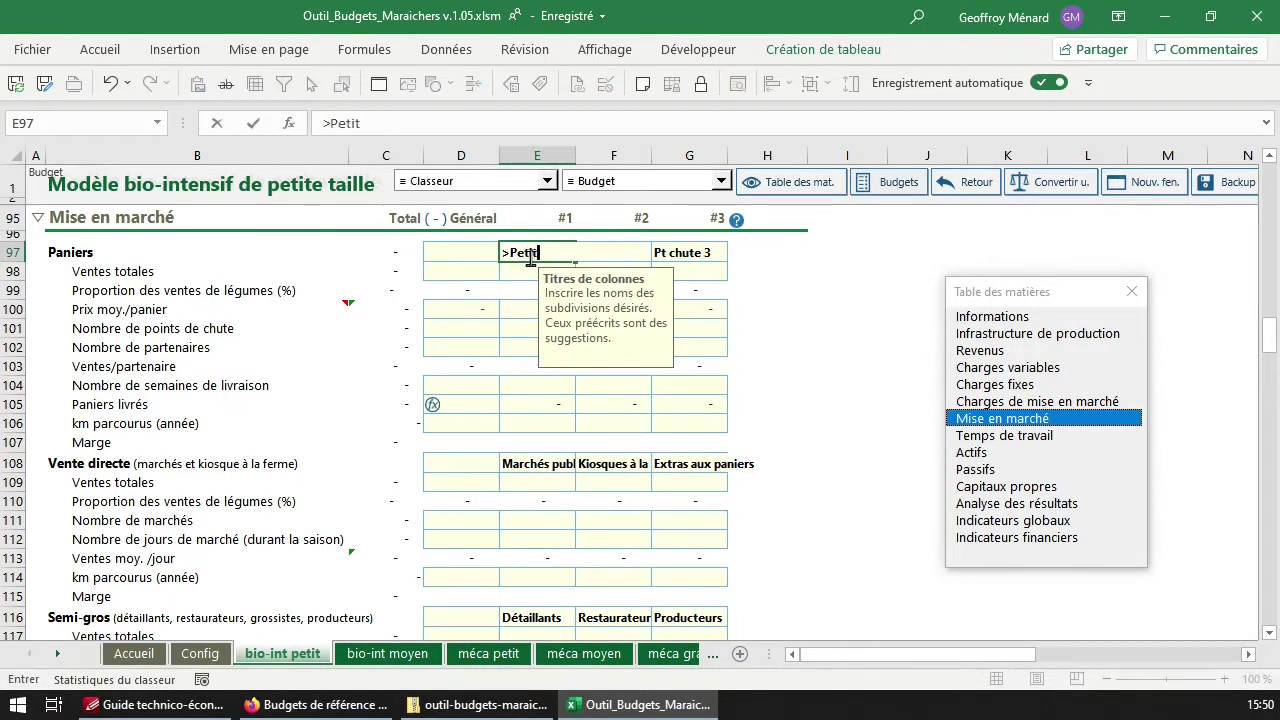
pyautogui.press('Tab')
pyautogui.write('moyen')
pyautogui.press('Tab')
pyautogui.write('ghros p')
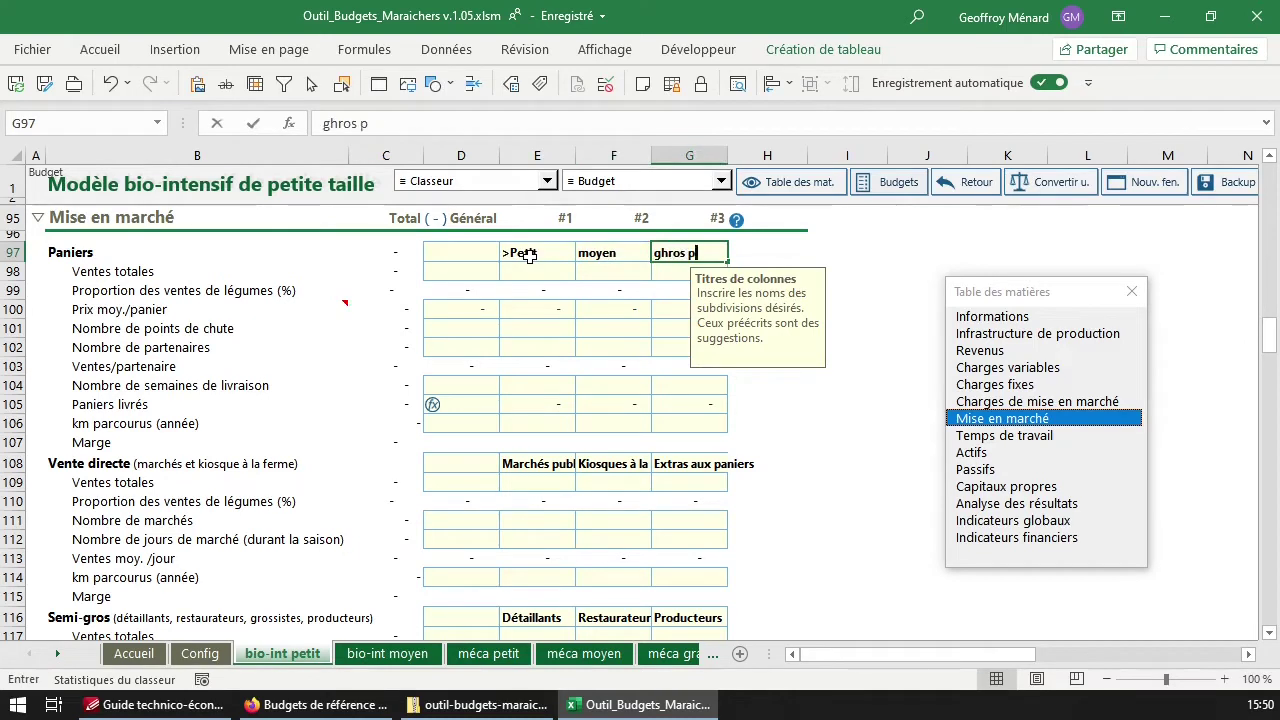
pyautogui.write('anier')
pyautogui.press('F2')
pyautogui.press('Home')
pyautogui.press('Right')
pyautogui.press('Delete')
pyautogui.hotkey('ctrl', 'Return')
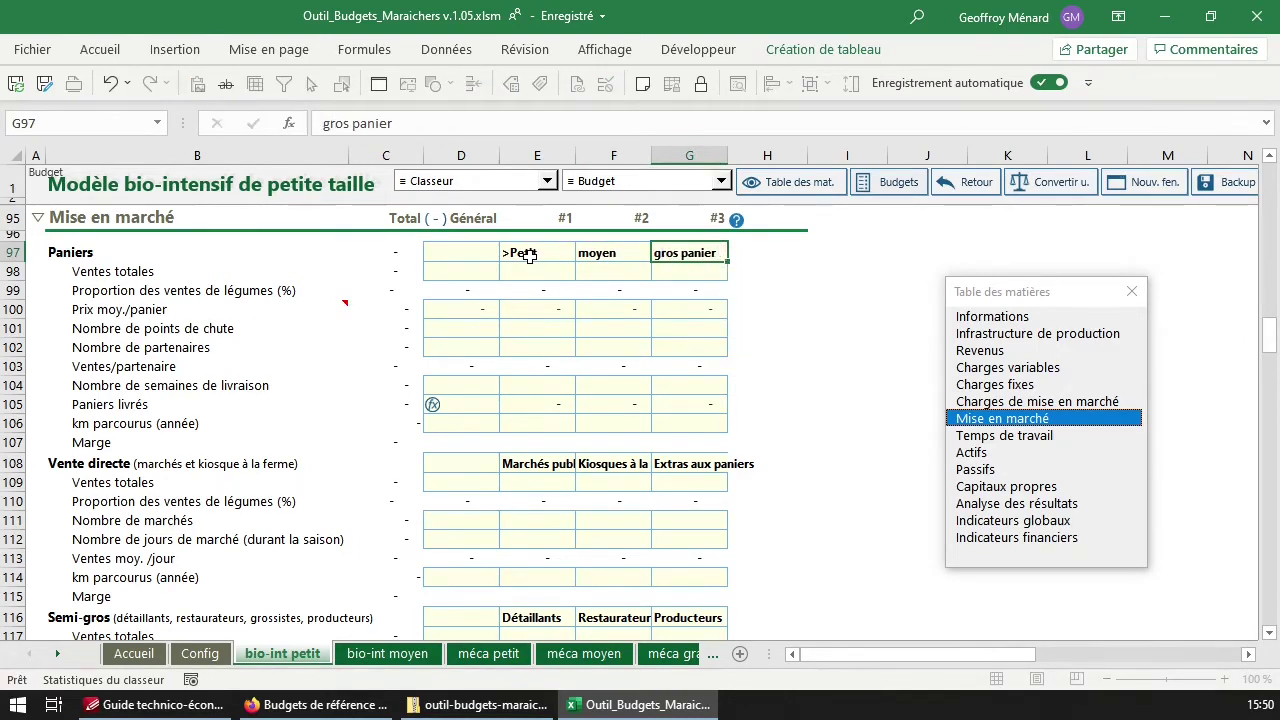
pyautogui.press('Return')
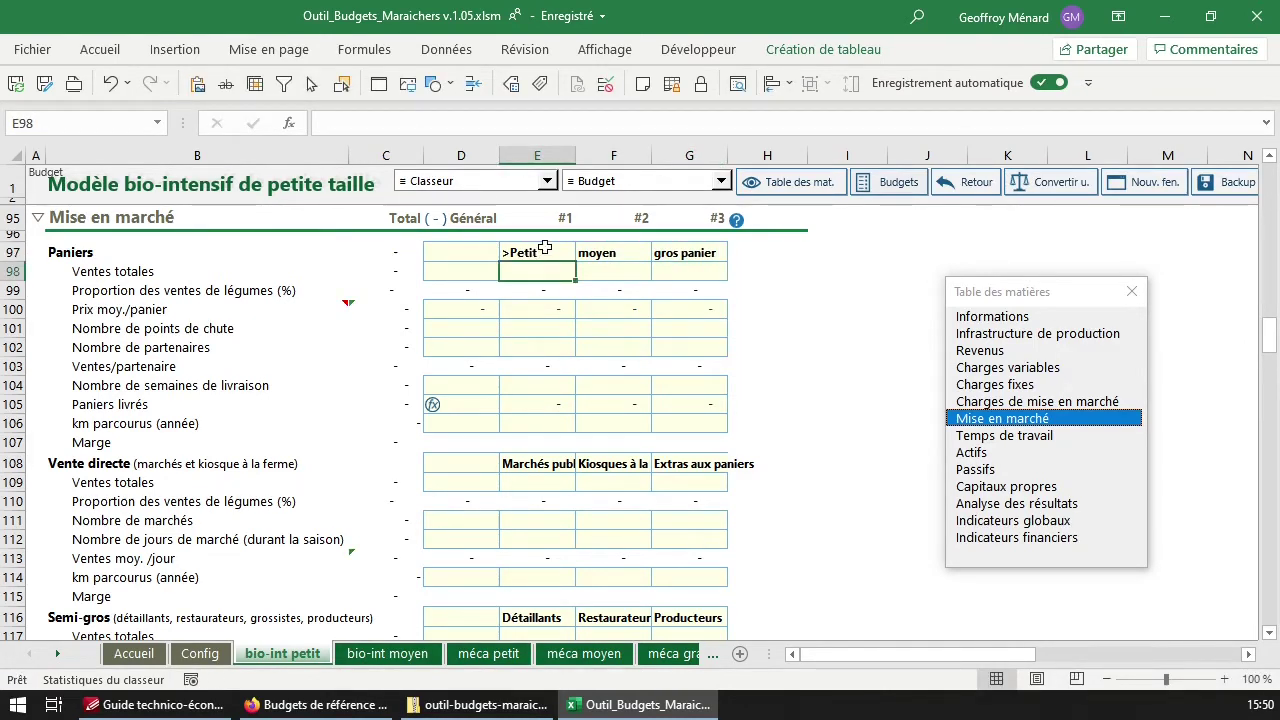
# Enter the Nombre de partenaires for Paniers: 50 for small, 100 for medium and 40 for large baskets
pyautogui.click(554, 362)
pyautogui.click(546, 346)
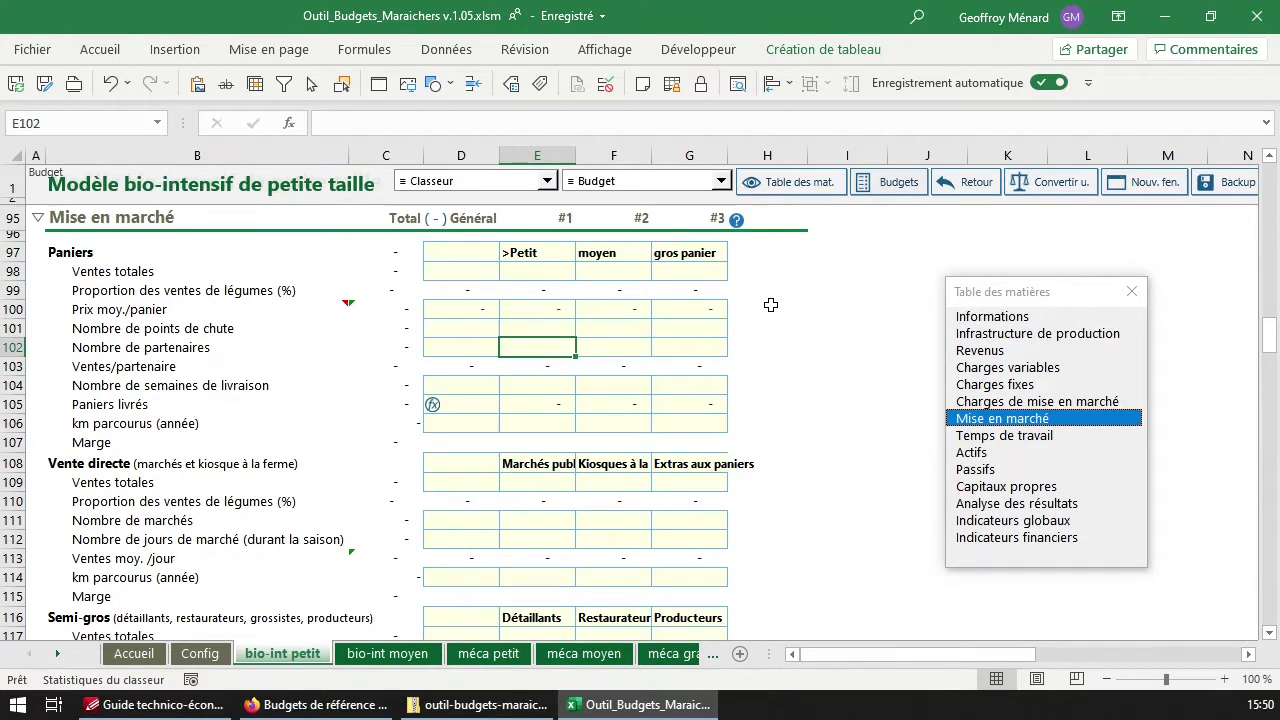
pyautogui.write('50')
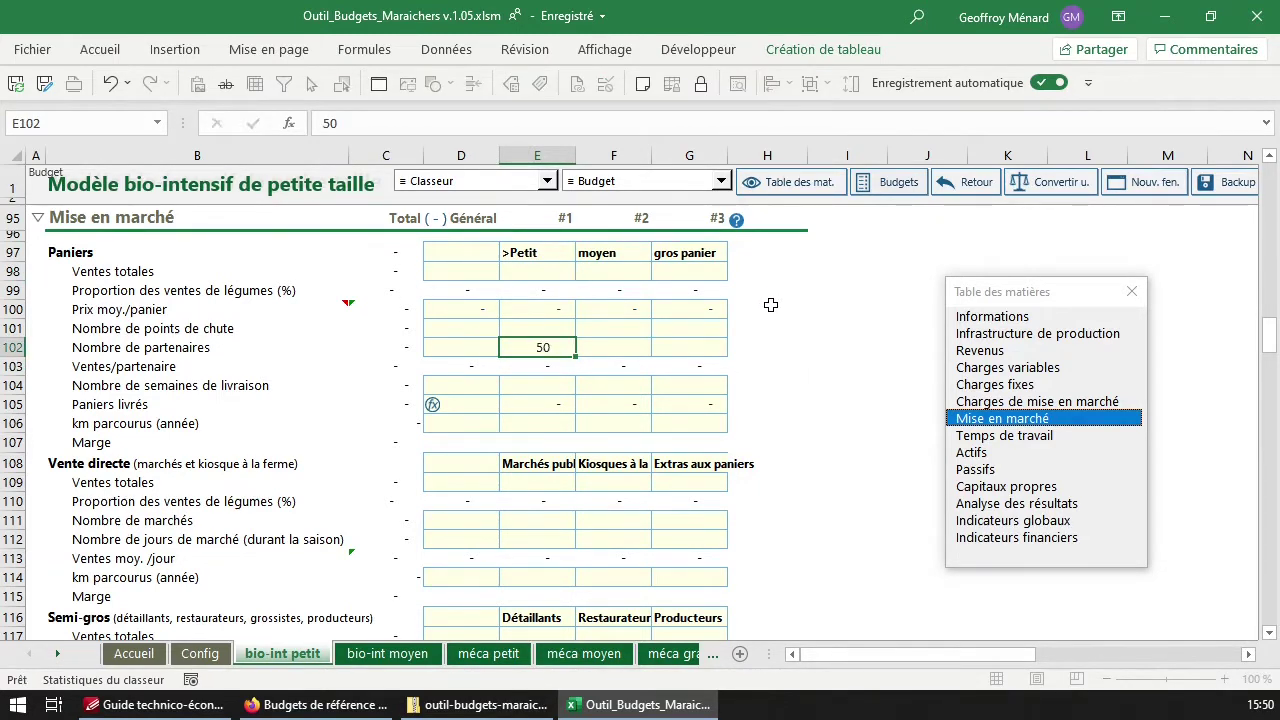
pyautogui.press('Tab')
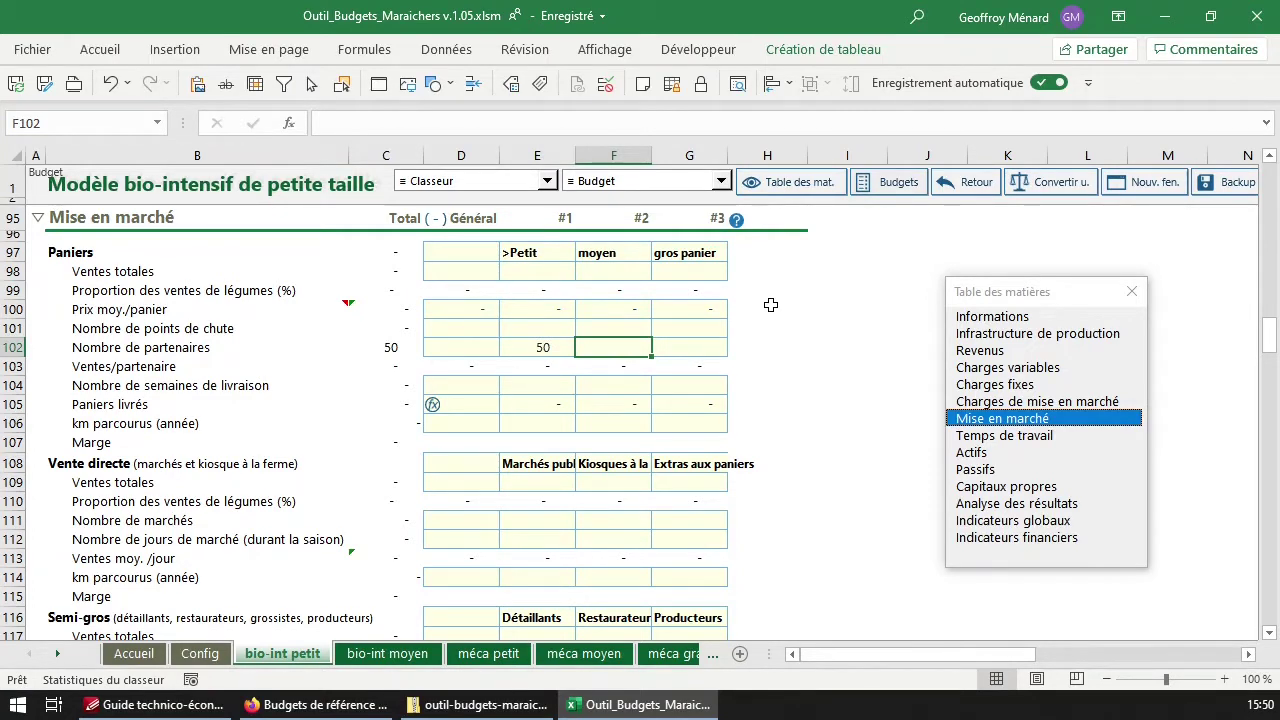
pyautogui.write('100')
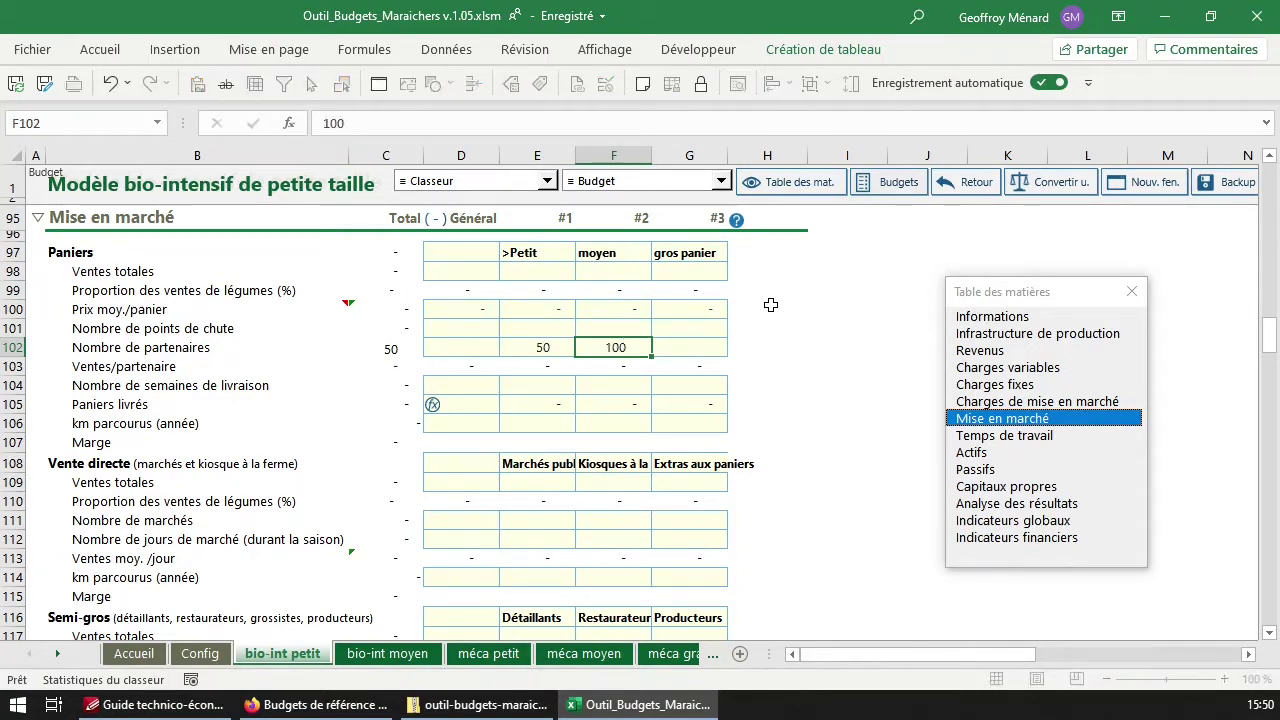
pyautogui.press('Tab')
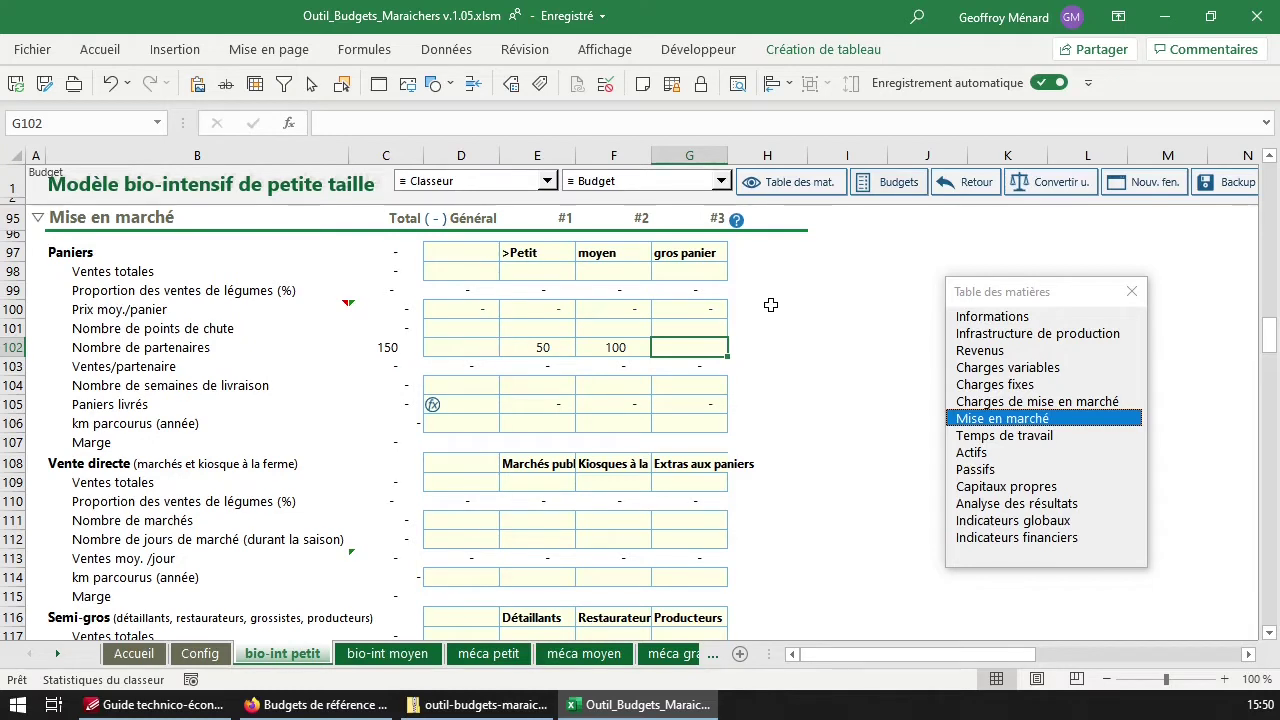
pyautogui.write('40')
pyautogui.press('Return')
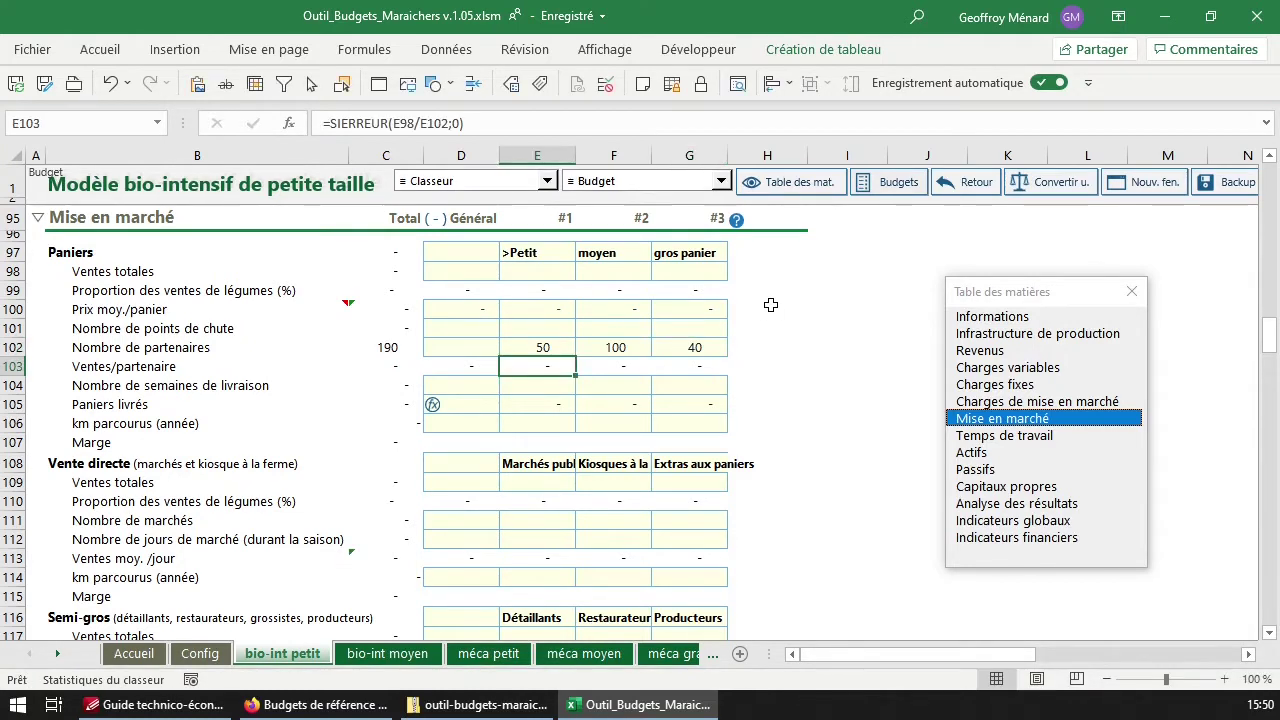
# Set the Nombre de semaines de livraison to 21 for all three basket sizes
pyautogui.press('Down')
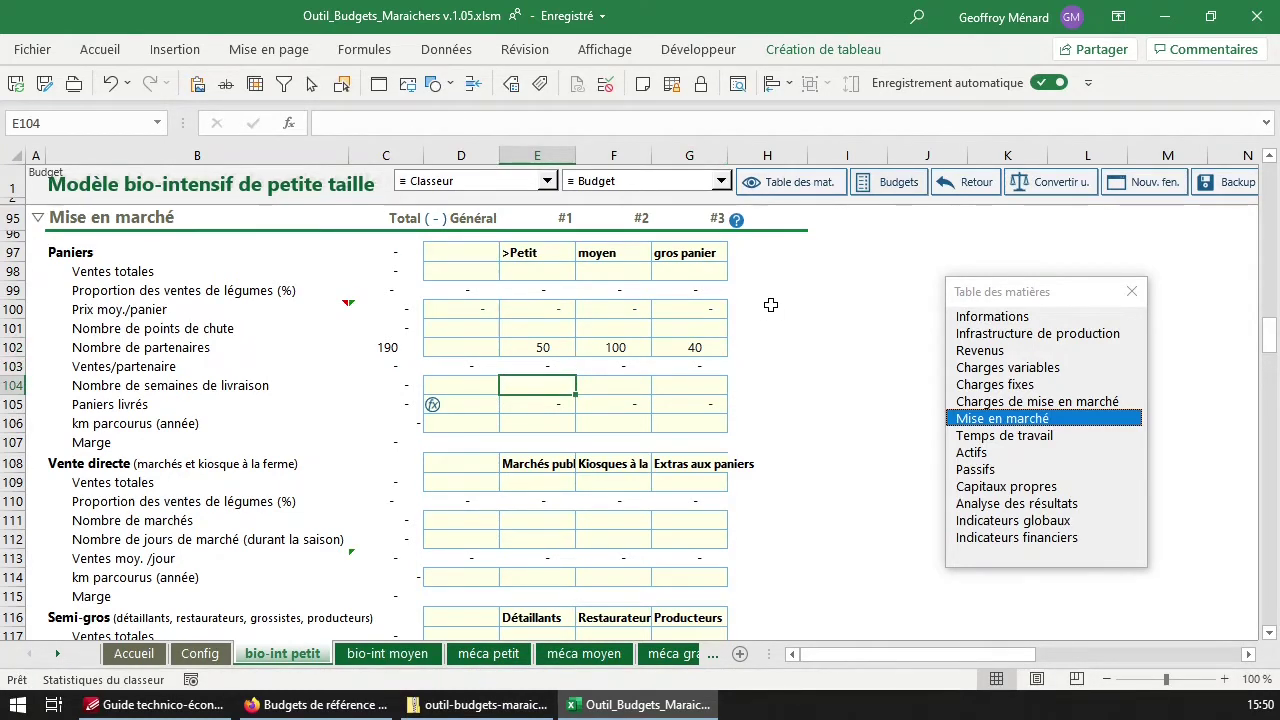
pyautogui.write('21')
pyautogui.press('Tab')
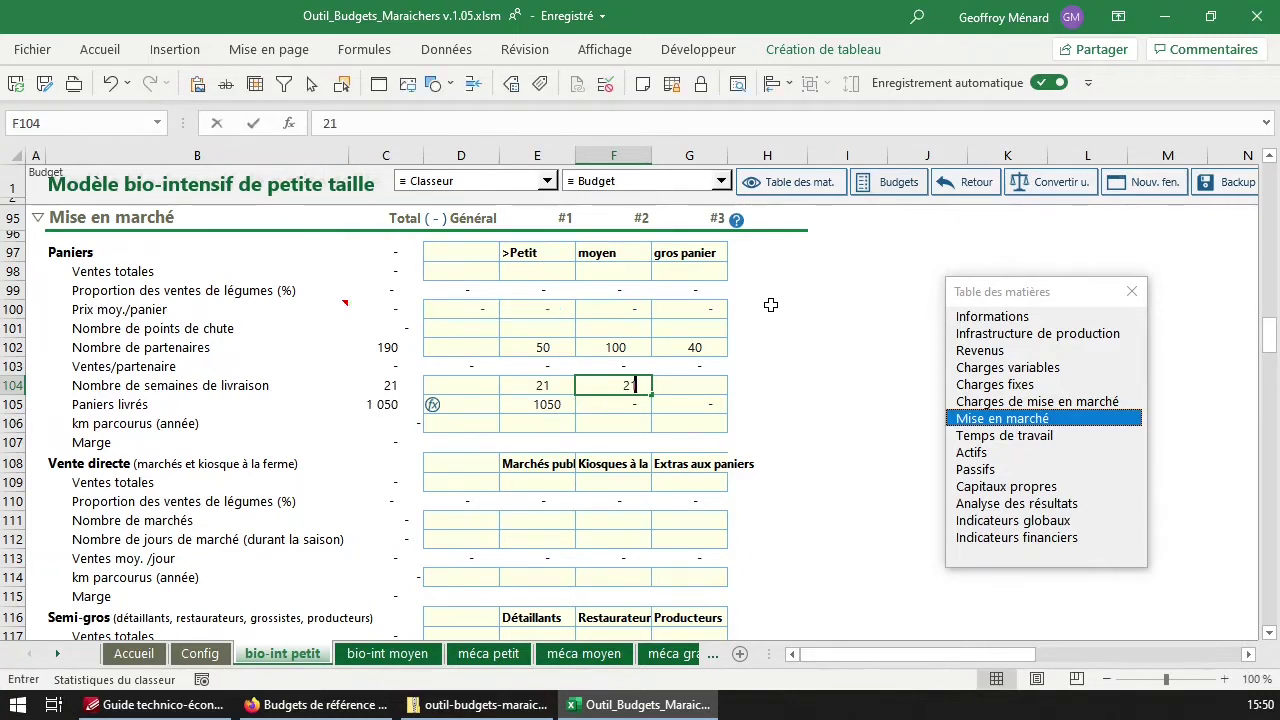
pyautogui.write('21')
pyautogui.press('Tab')
pyautogui.write('21')
pyautogui.press('Return')
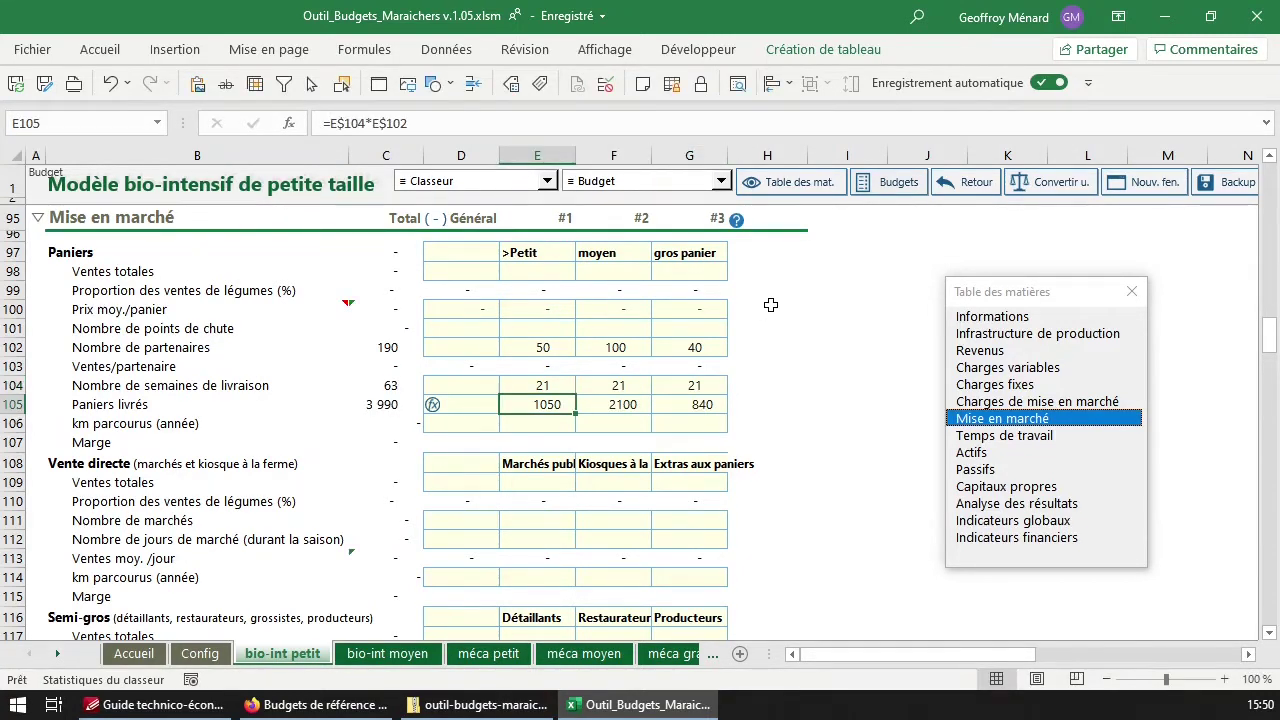
# Check the Paniers livrés formulas and change the Nombre de semaines de livraison to 20 for every basket size
pyautogui.press('Right')
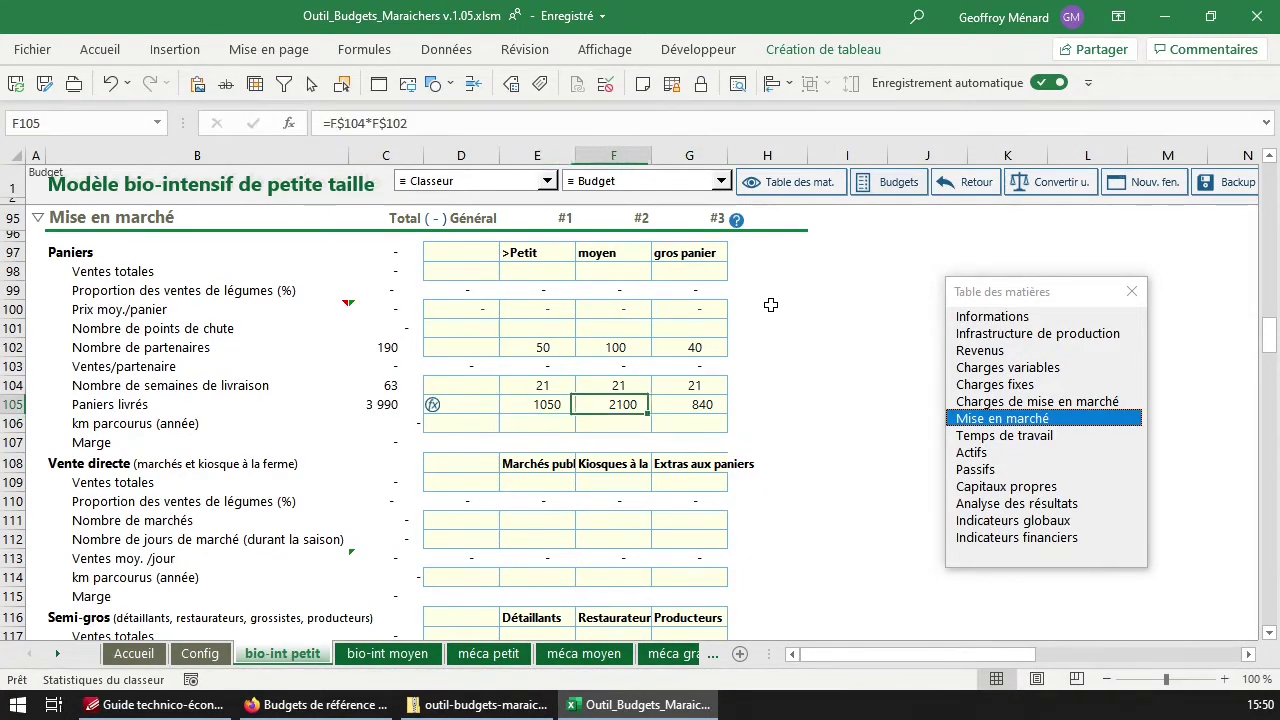
pyautogui.press('Right')
pyautogui.press('Left')
pyautogui.press('Up')
pyautogui.press('Up')
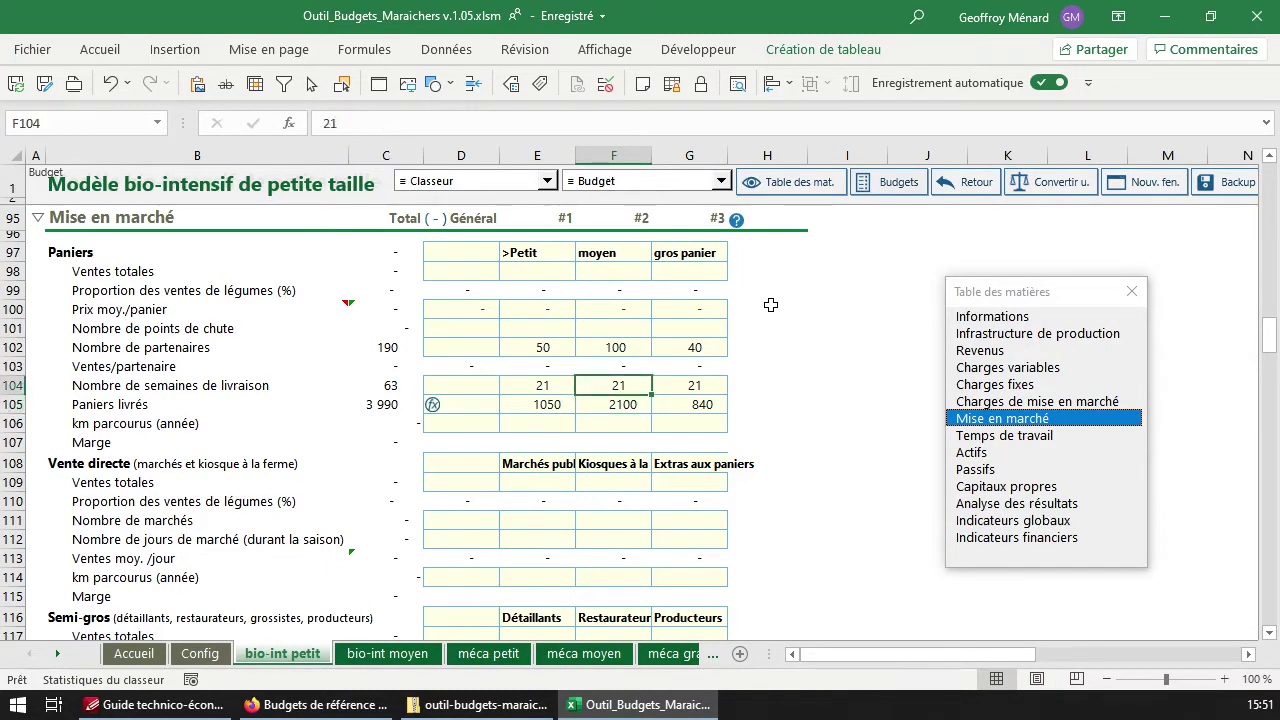
pyautogui.press('Left')
pyautogui.press('Down')
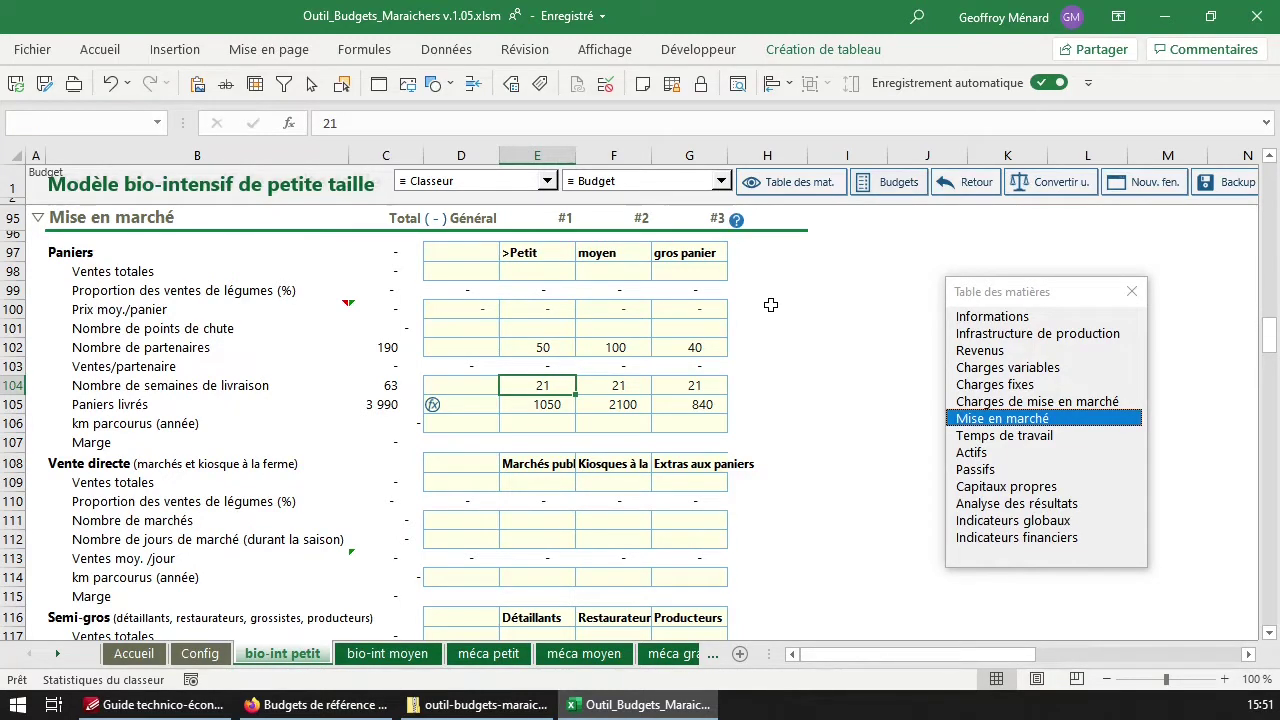
pyautogui.write('20')
pyautogui.press('Tab')
pyautogui.write('20')
pyautogui.press('Tab')
pyautogui.write('20')
pyautogui.press('Return')
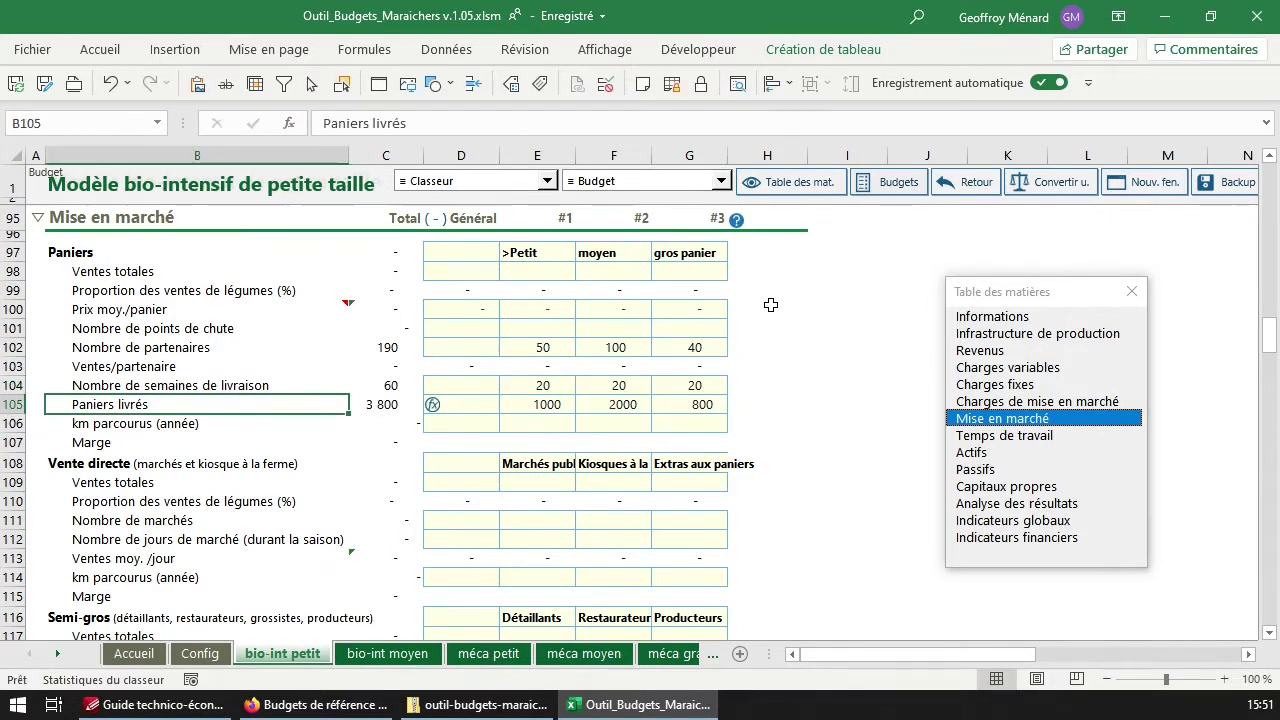
# Examine the Paniers livrés calculation against the number of delivery weeks for the basket sizes
pyautogui.press('Right')
pyautogui.press('Right')
pyautogui.press('Right')
pyautogui.press('Right')
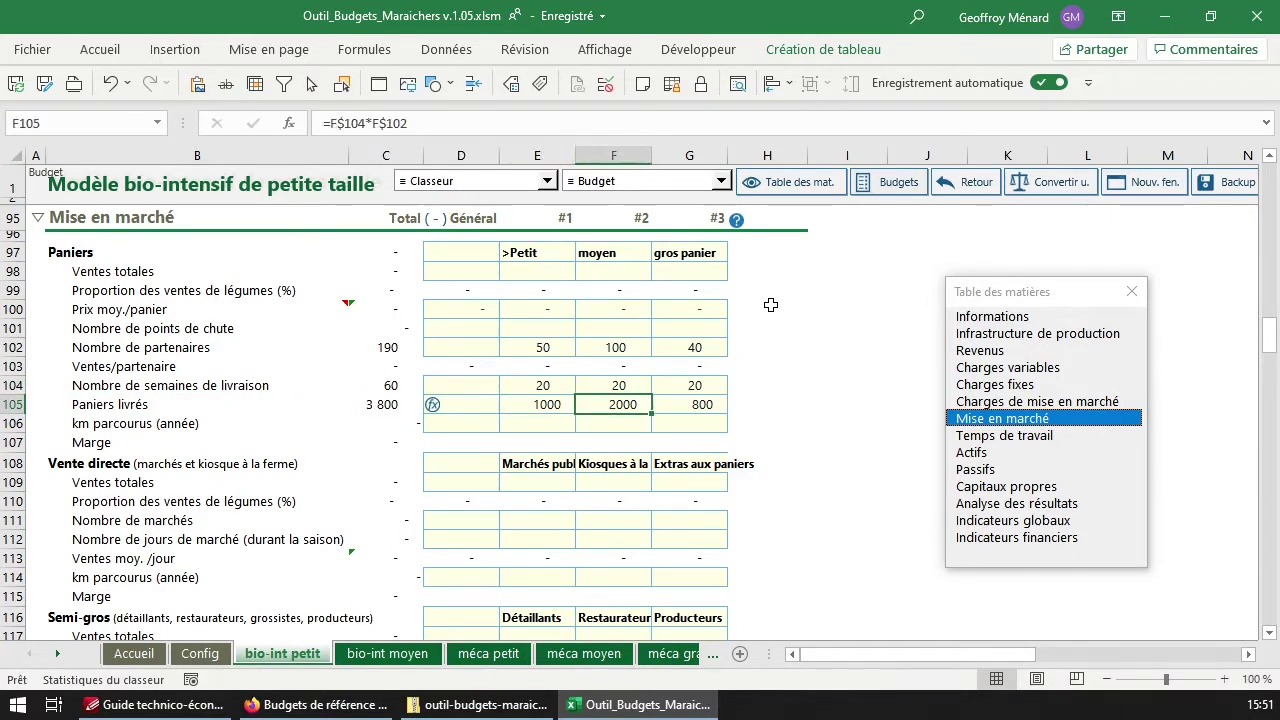
pyautogui.press('Left')
pyautogui.press('Up')
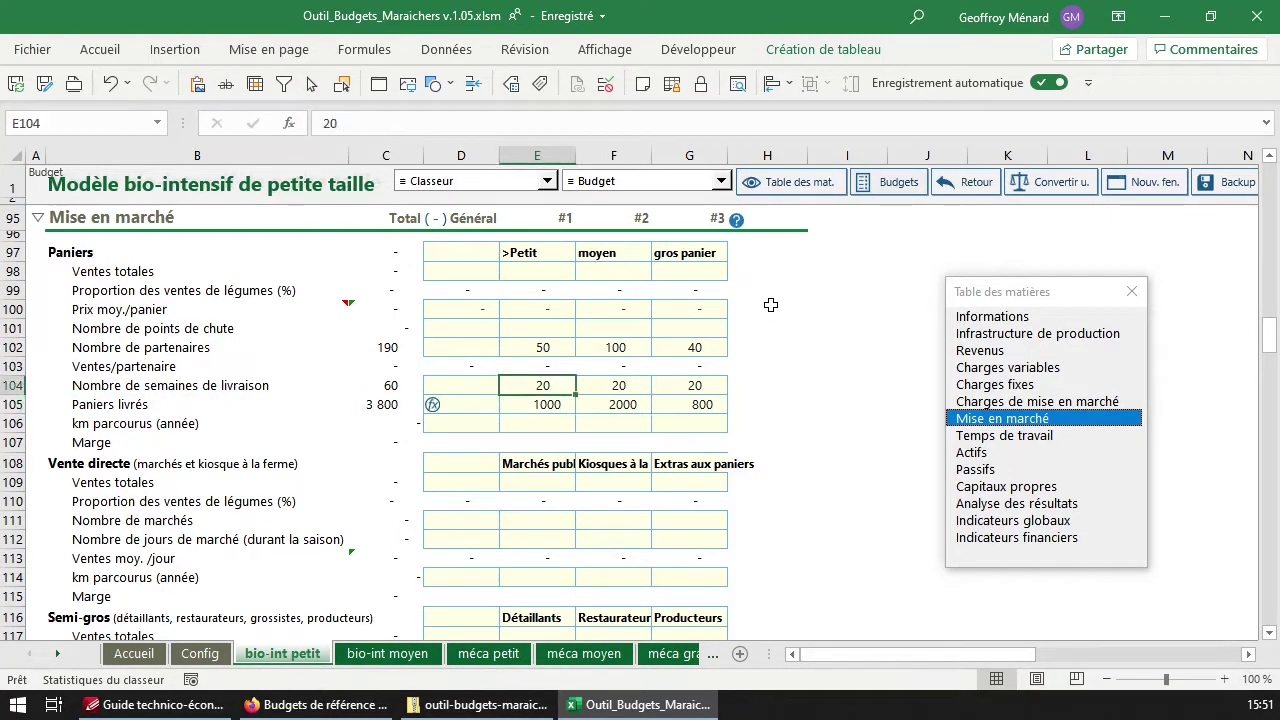
pyautogui.press('Down')
pyautogui.press('Down')
# Set the Prix moy./panier to 20 $ for small, 30 $ for medium and 40 $ for large baskets
pyautogui.press('Up')
pyautogui.press('Up')
pyautogui.press('Up')
pyautogui.press('Up')
pyautogui.press('Up')
pyautogui.press('Up')
pyautogui.press('Up')
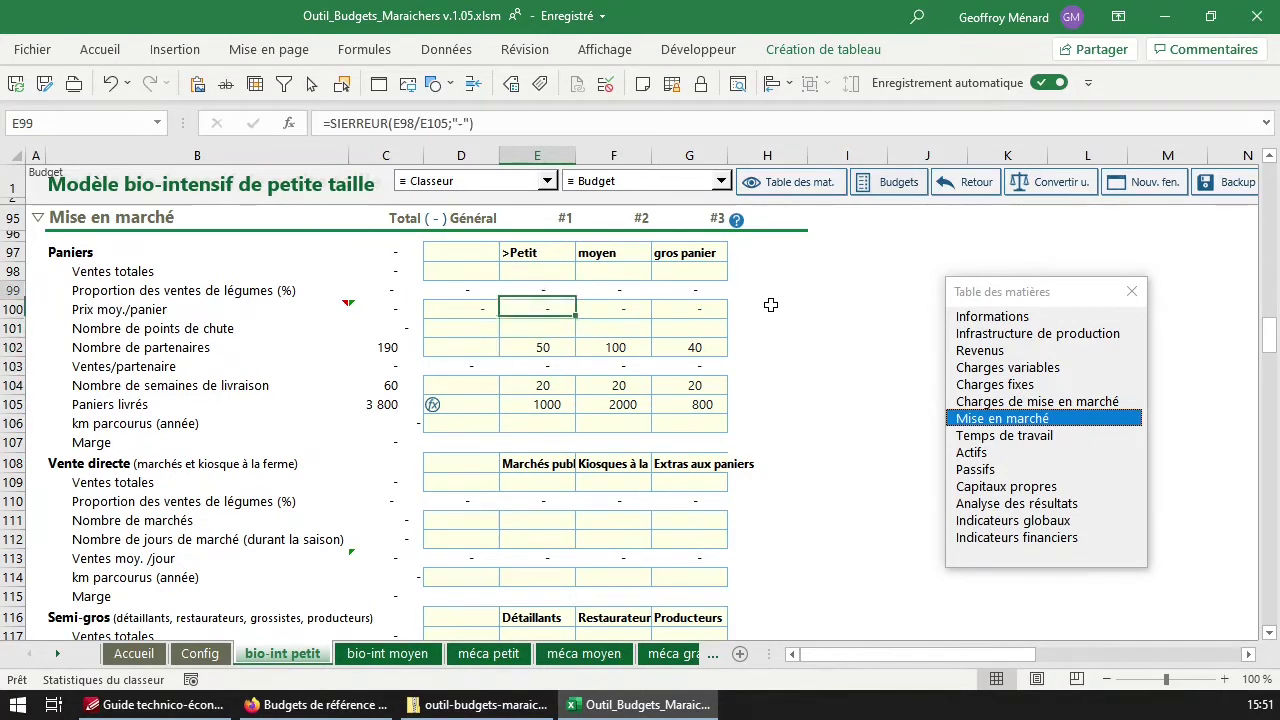
pyautogui.press('Down')
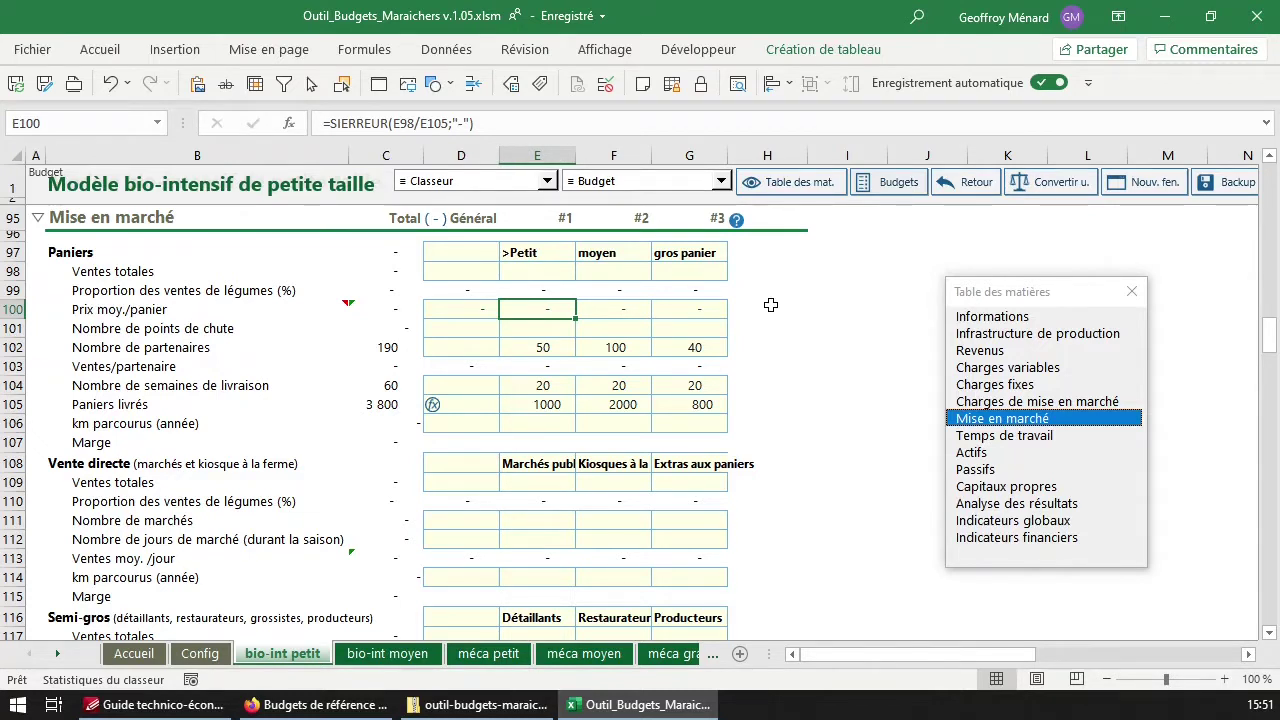
pyautogui.press('Right')
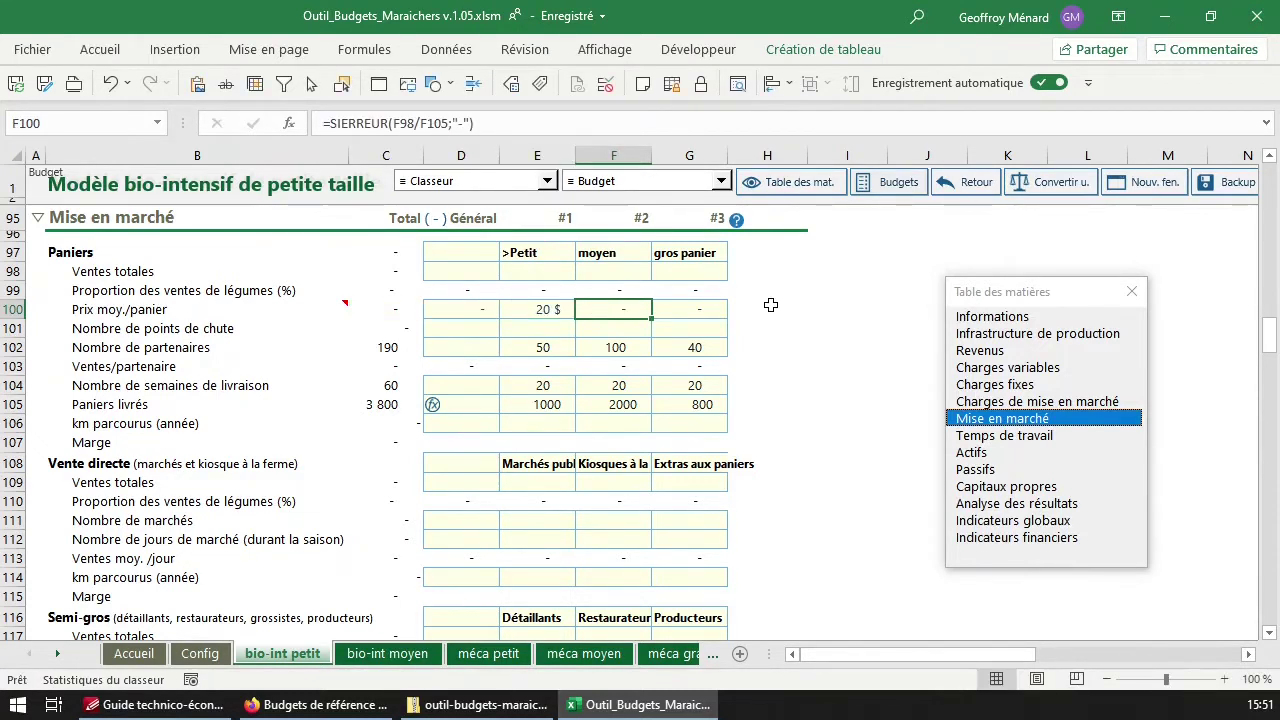
pyautogui.press('Right')
pyautogui.press('F2')
pyautogui.press('Escape')
pyautogui.press('Down')
pyautogui.press('Left')
pyautogui.press('Left')
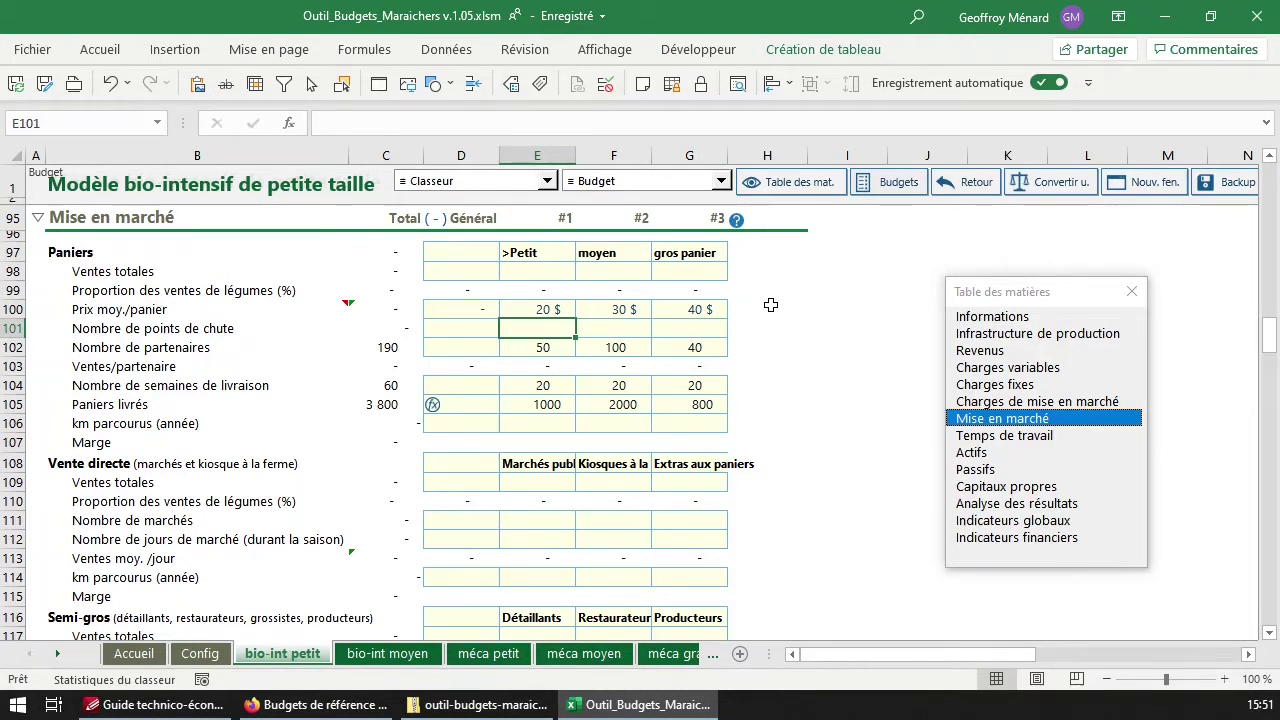
# Start a formula in the Ventes totales cell for the small baskets
pyautogui.press('Up')
pyautogui.press('Up')
pyautogui.press('Up')
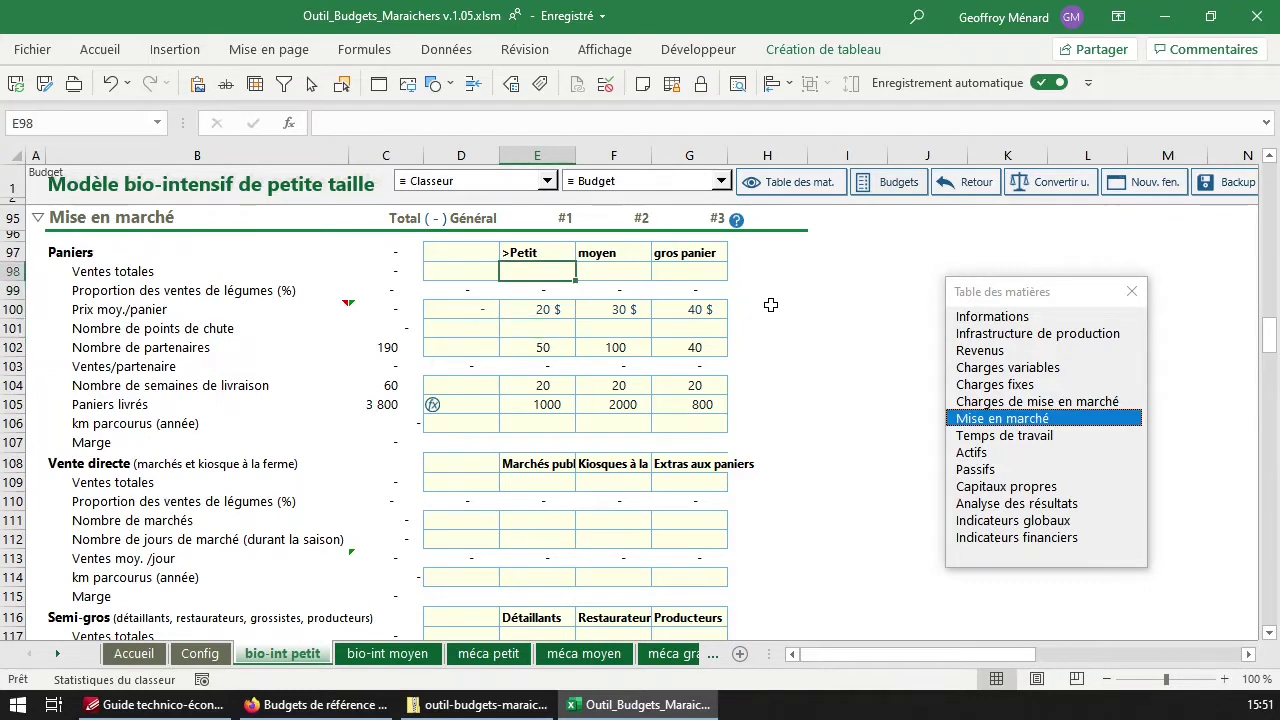
pyautogui.write('=')
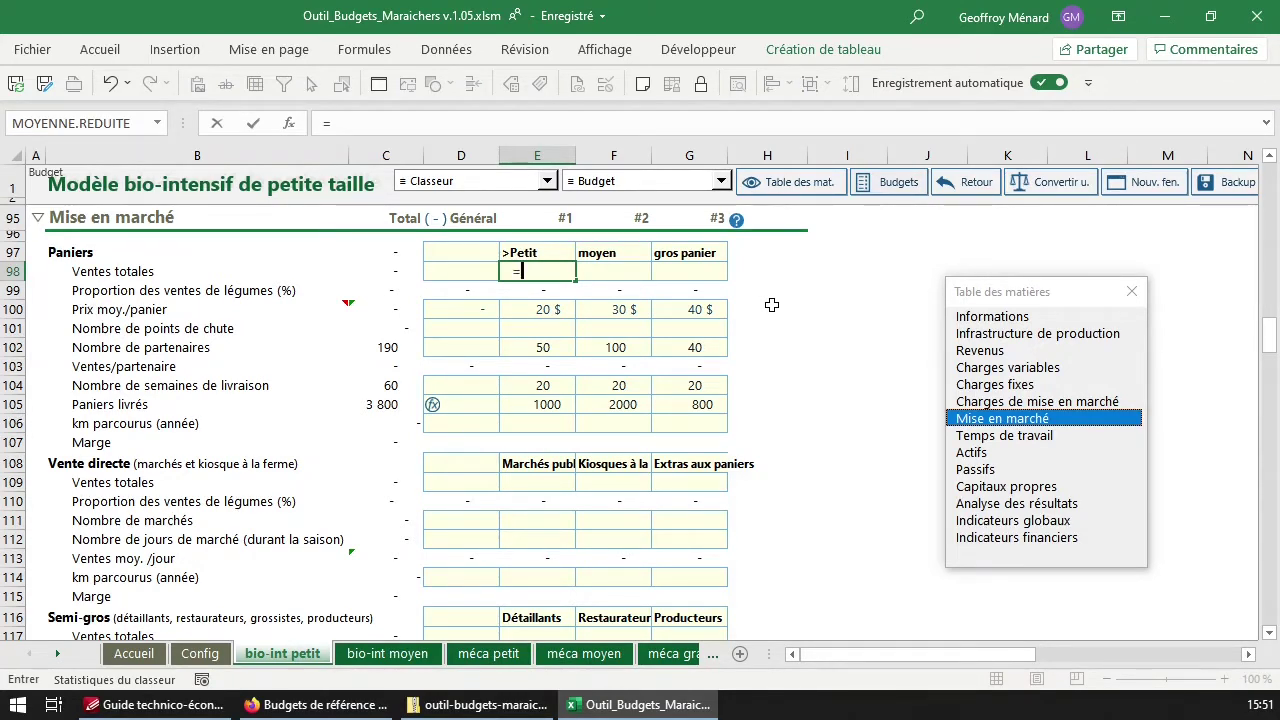
# Complete the Ventes totales formula for the small basket in E98 as =E100*E105 and fill it across to G98
pyautogui.click(566, 308)
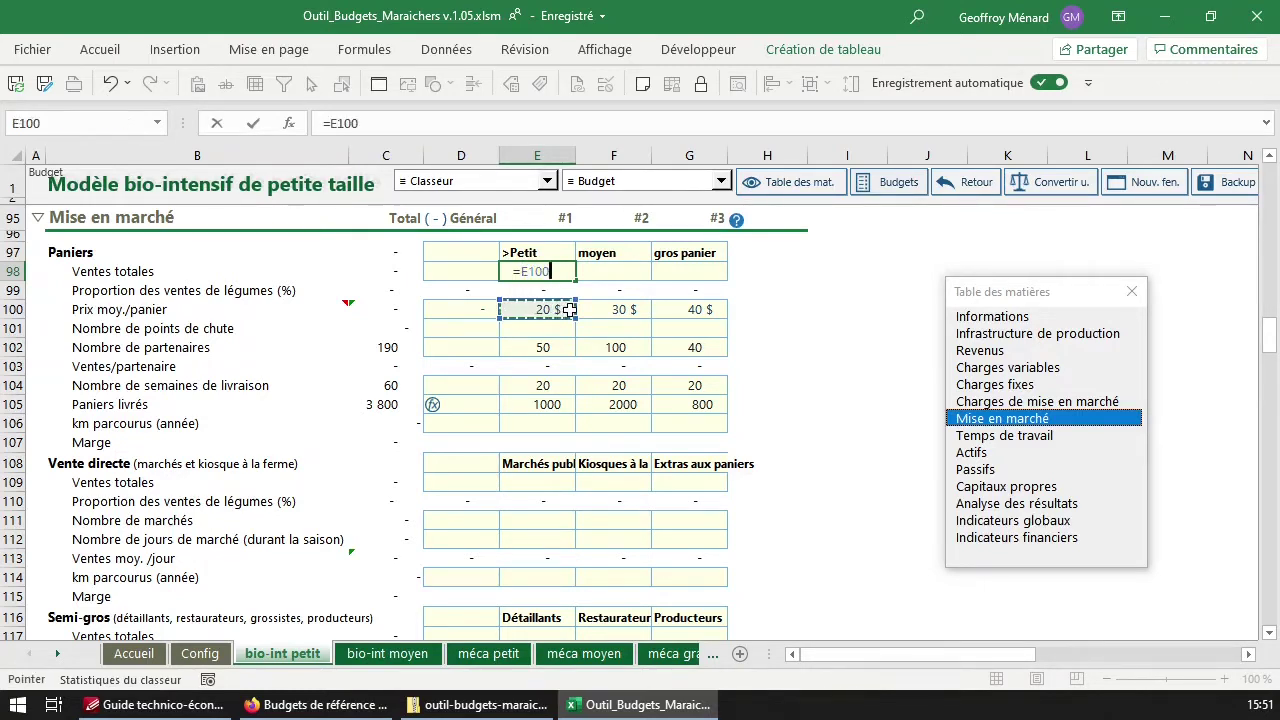
pyautogui.write('*')
pyautogui.click(566, 403)
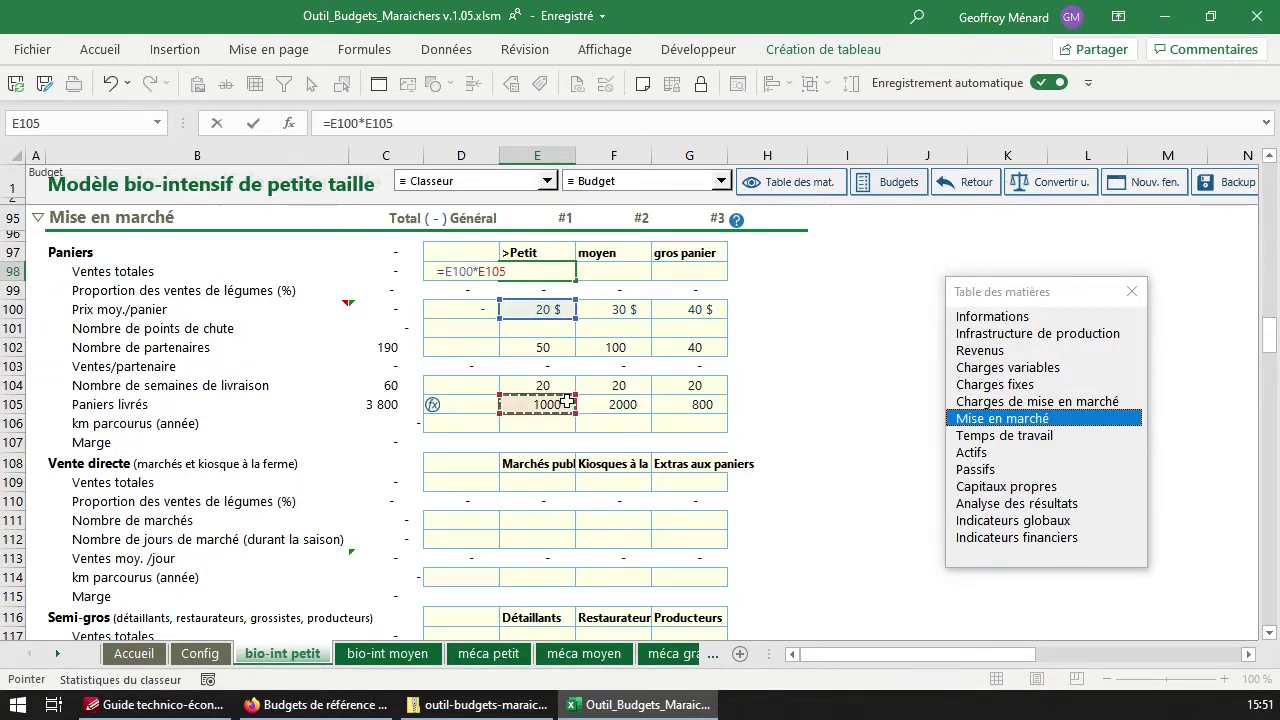
pyautogui.press('Return')
pyautogui.click(568, 274)
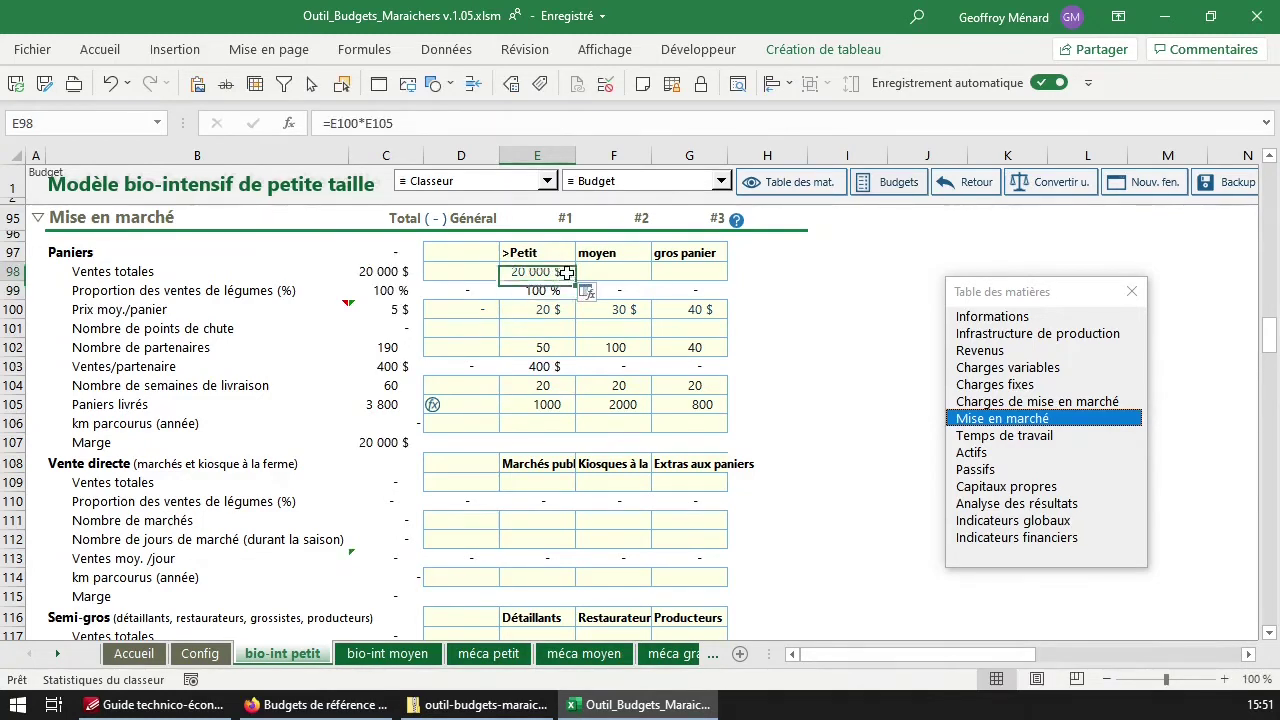
pyautogui.moveTo(575, 281); pyautogui.dragTo(706, 325)
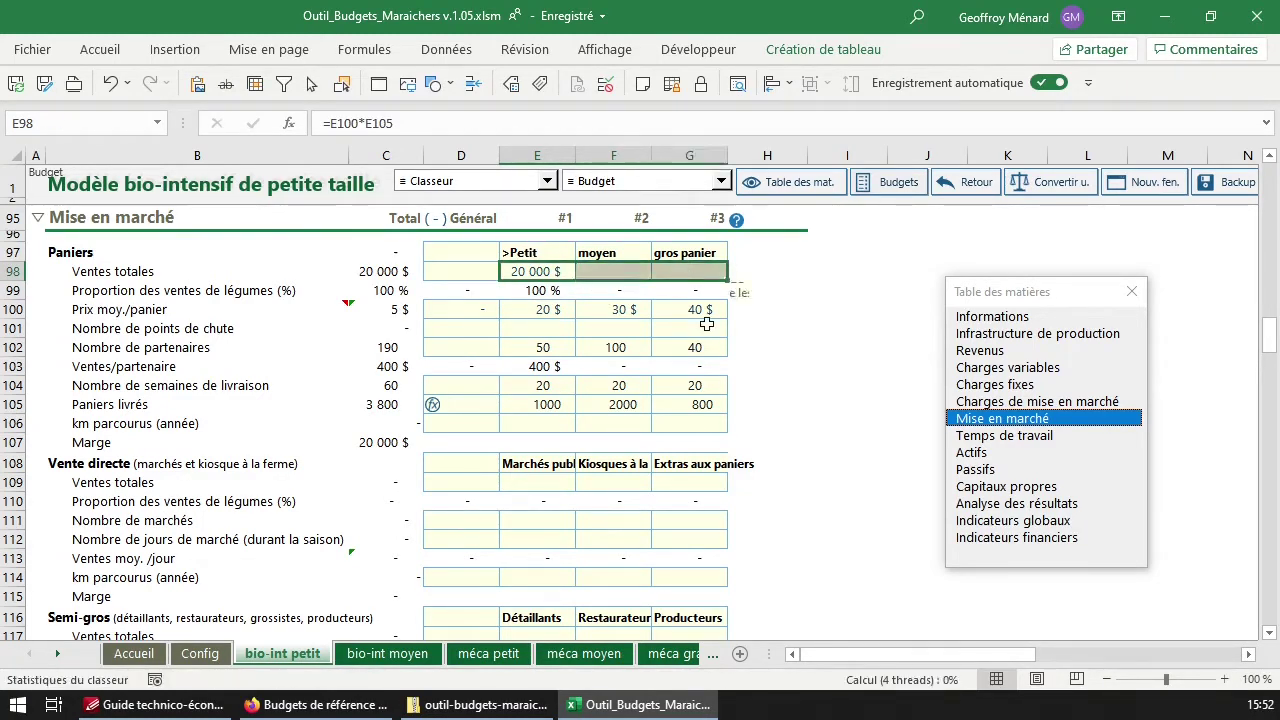
# Examine the total basket sales formula and the partner counts, and compare them with the Vente directe section below
pyautogui.click(366, 271)
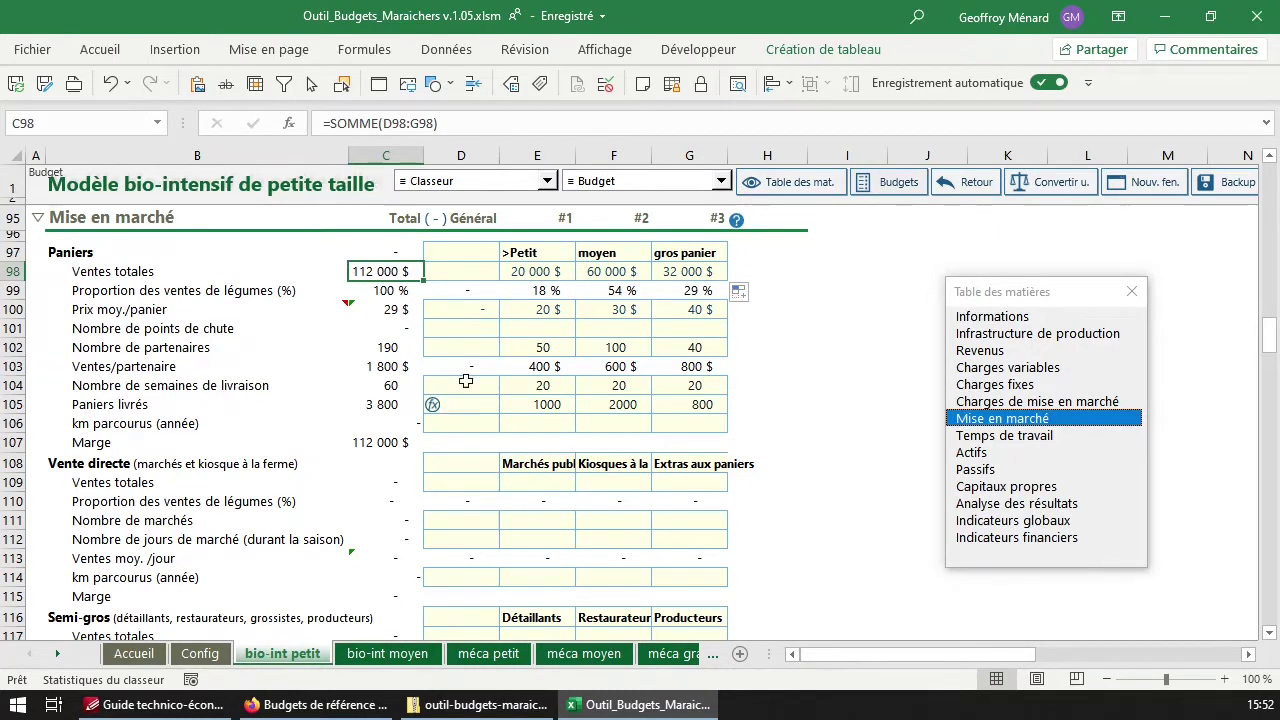
pyautogui.click(547, 349)
pyautogui.moveTo(547, 349); pyautogui.dragTo(690, 348)
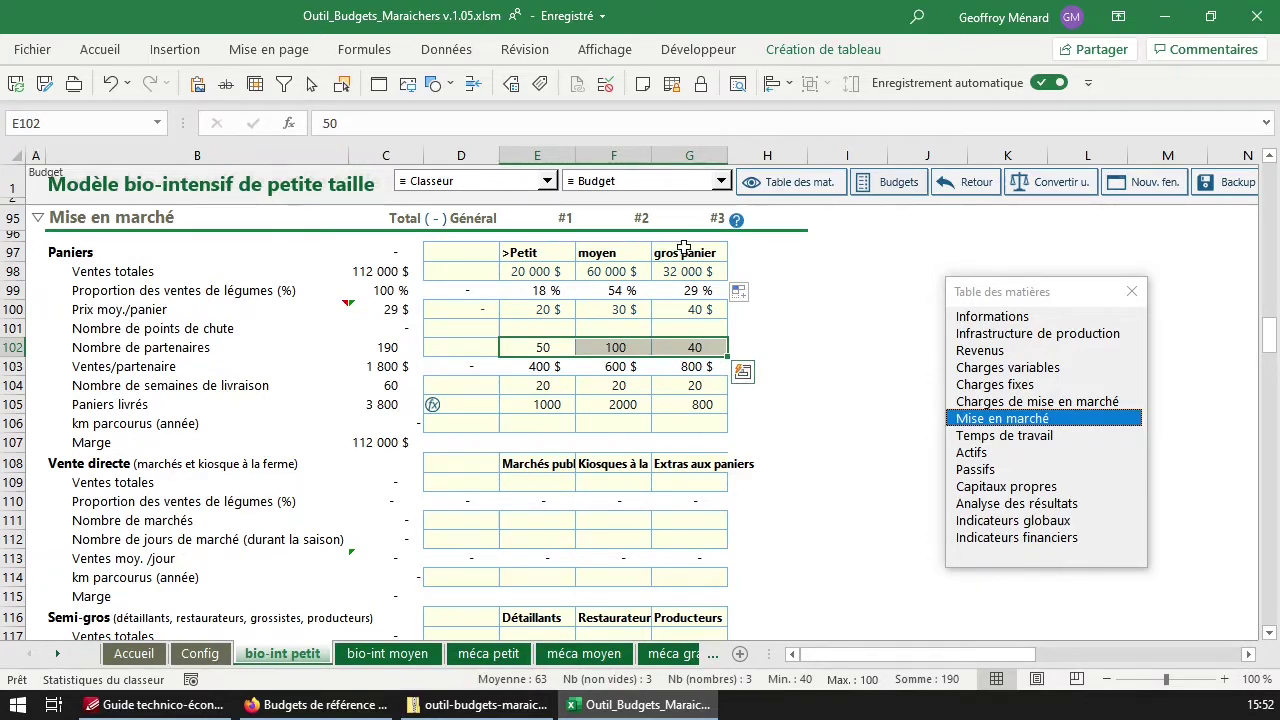
pyautogui.click(398, 271)
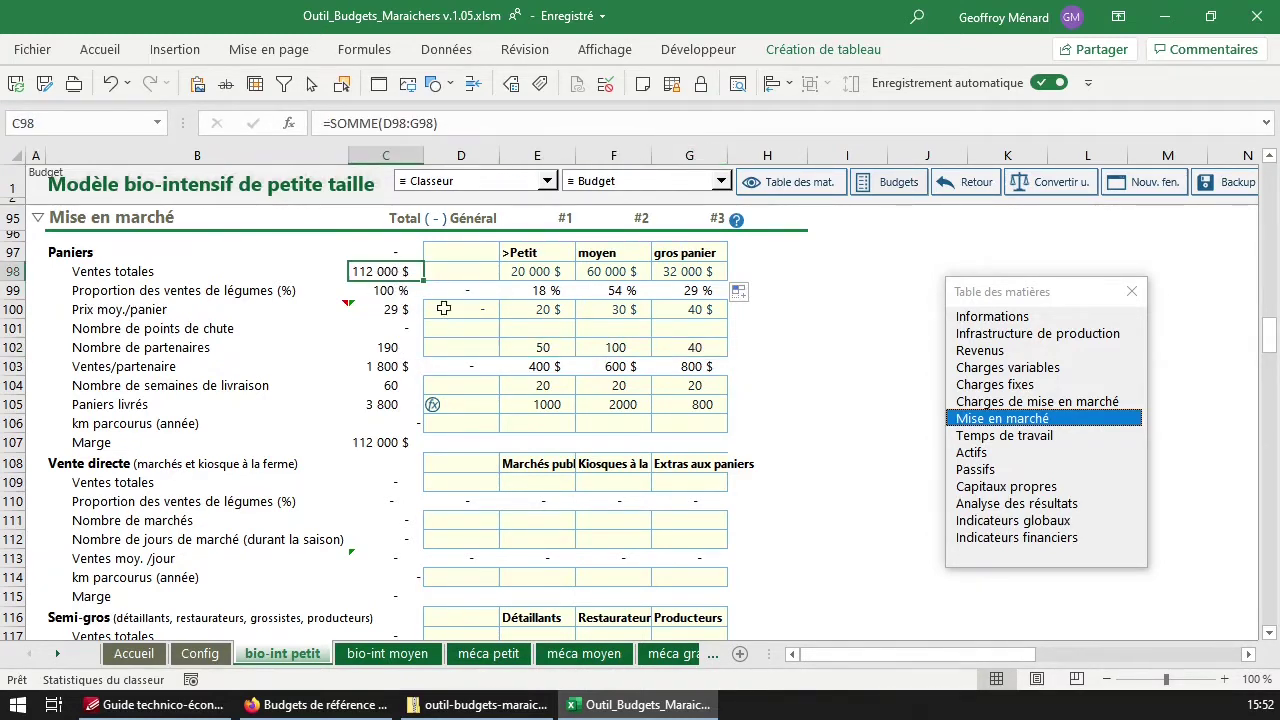
pyautogui.scroll(-1, 430, 290)
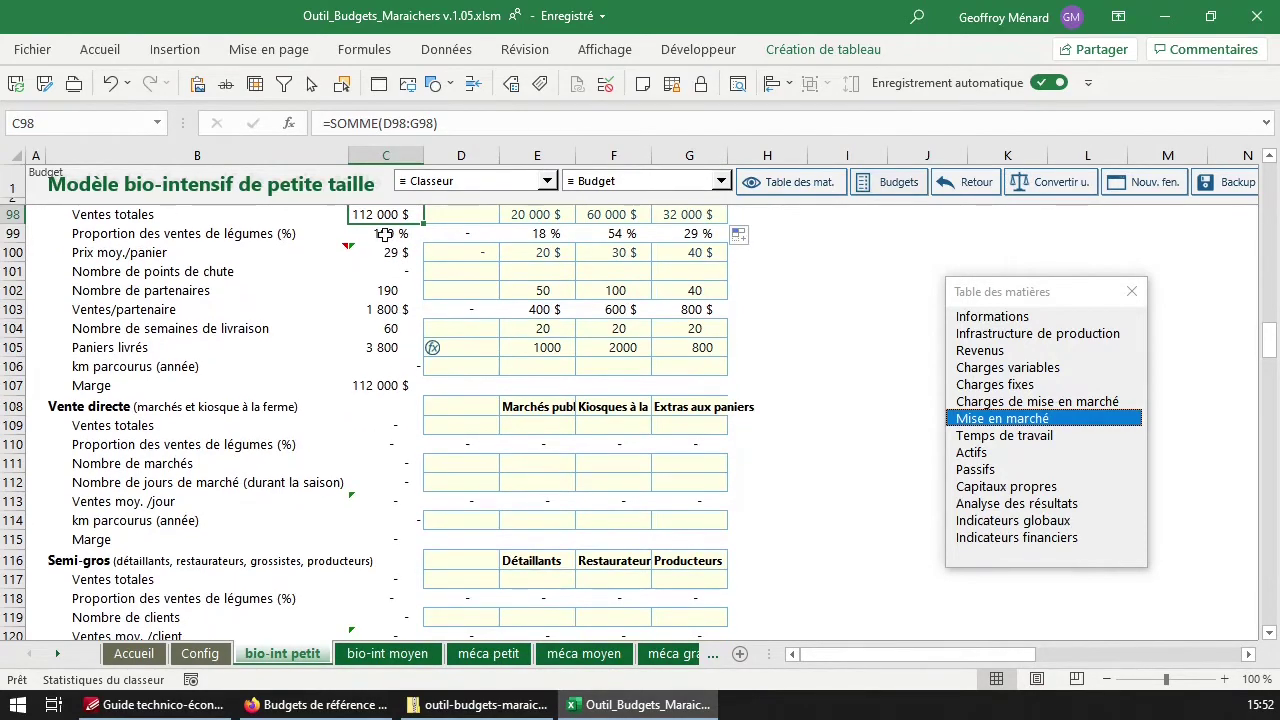
pyautogui.scroll(1, 388, 262)
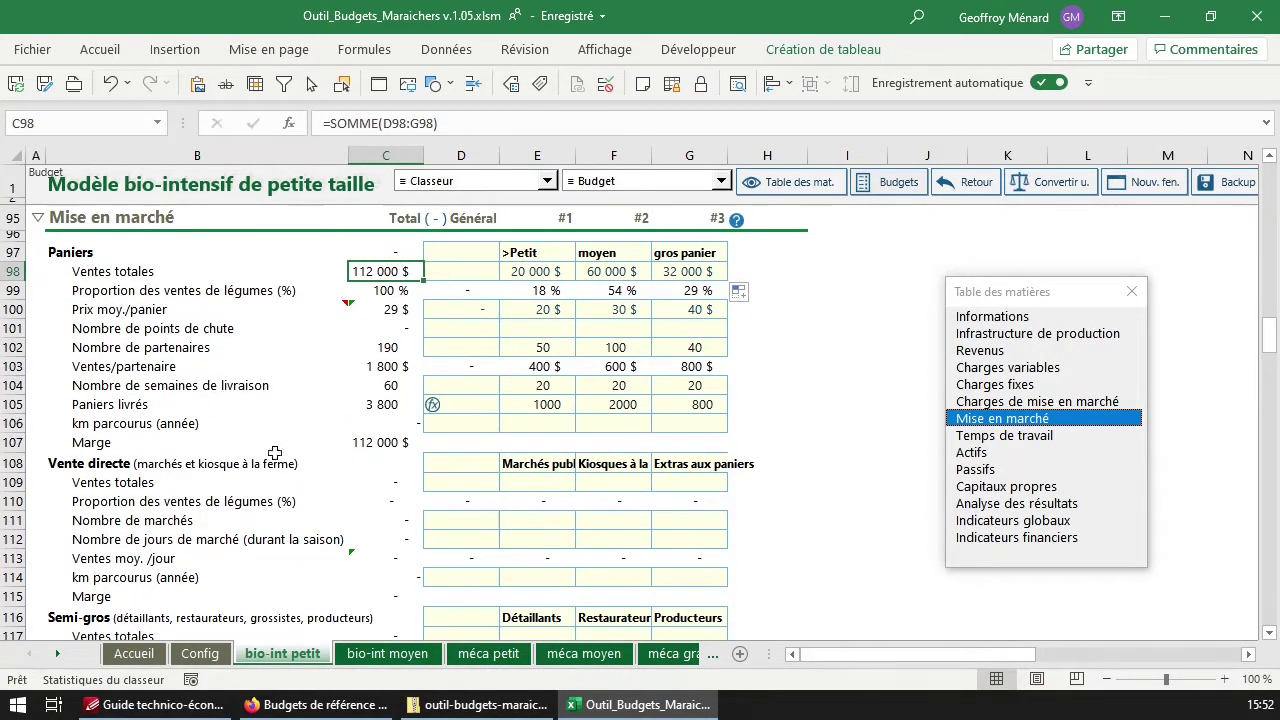
pyautogui.click(203, 466)
pyautogui.click(250, 484)
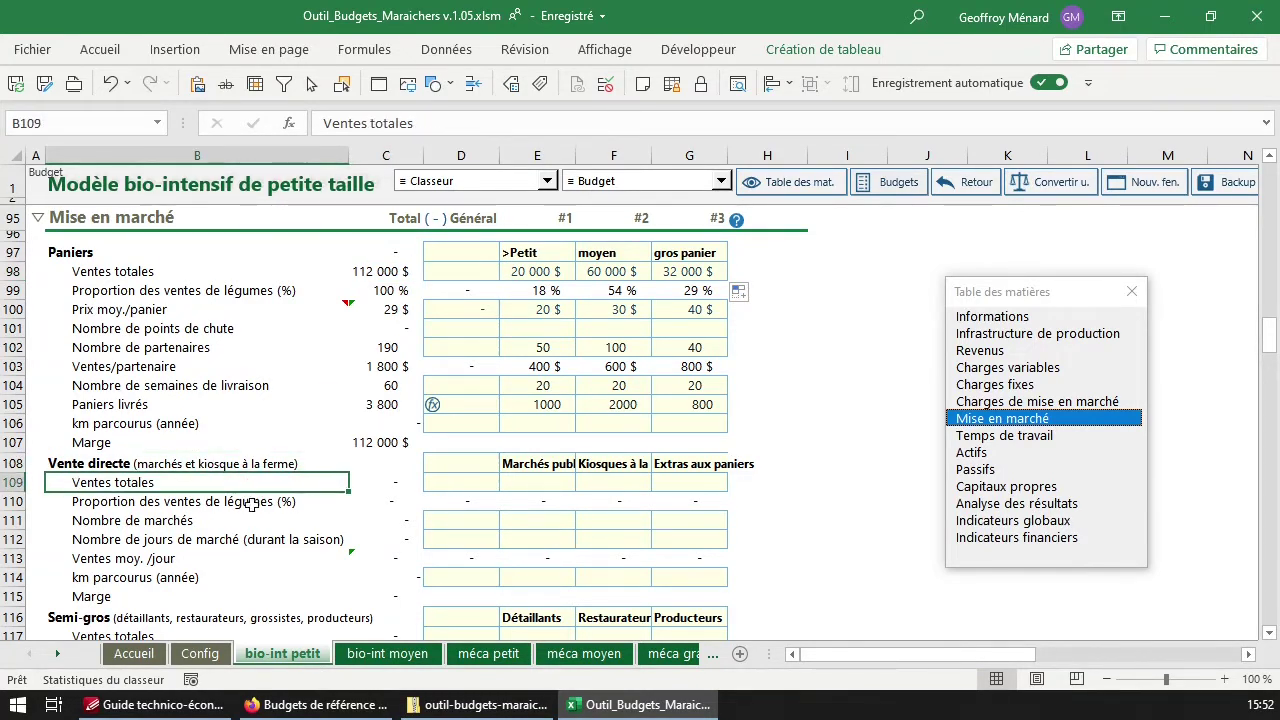
# Review the suggested Vente directe column titles and clear "Extras aux paniers" from G108
pyautogui.click(545, 466)
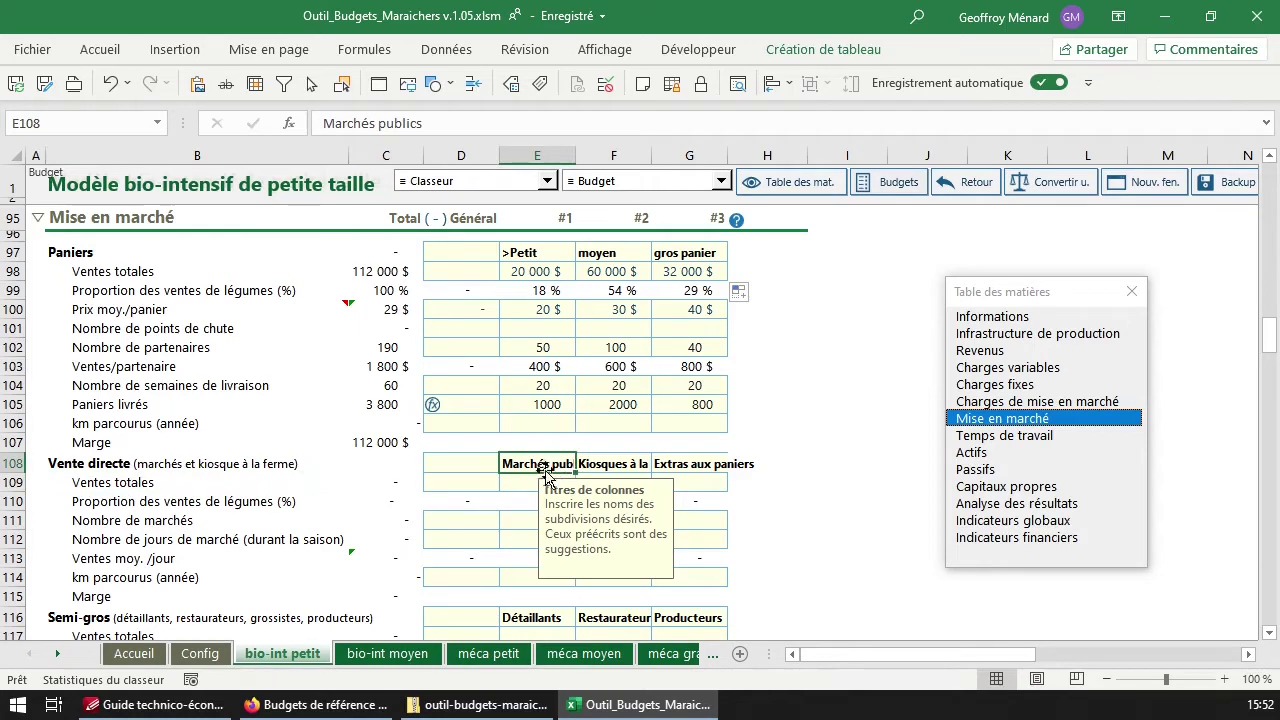
pyautogui.click(700, 464)
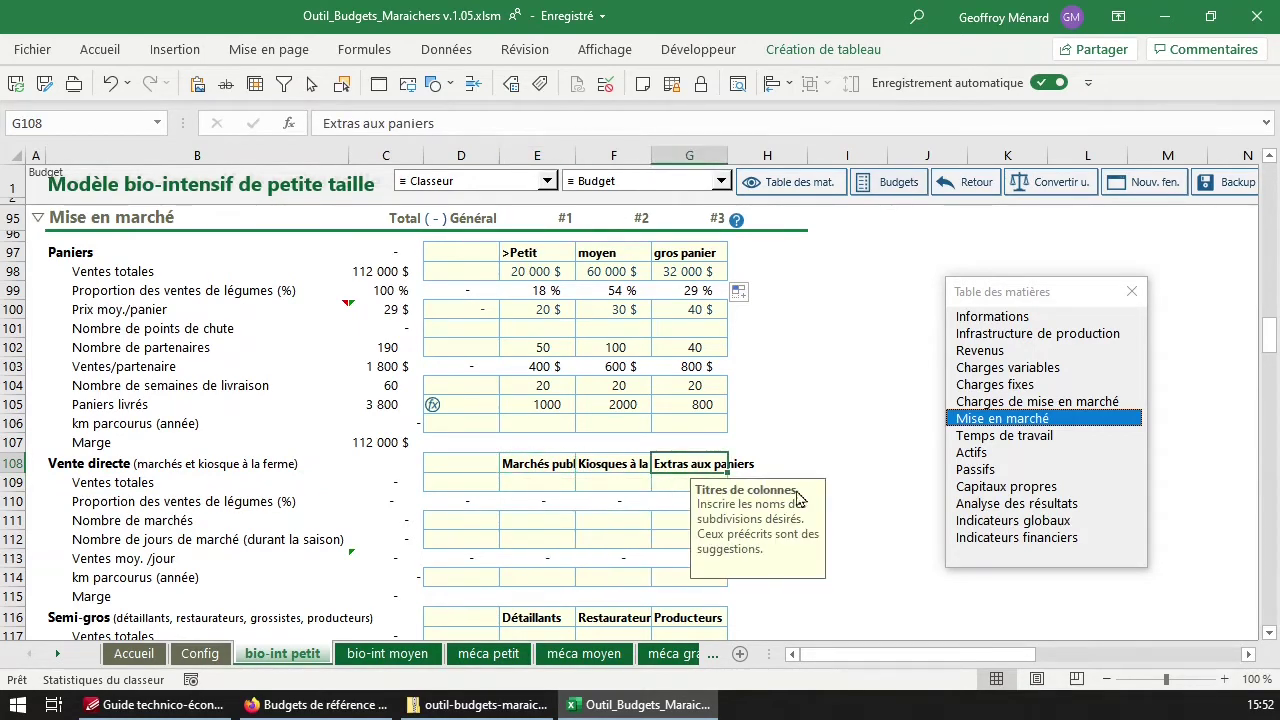
pyautogui.click(545, 464)
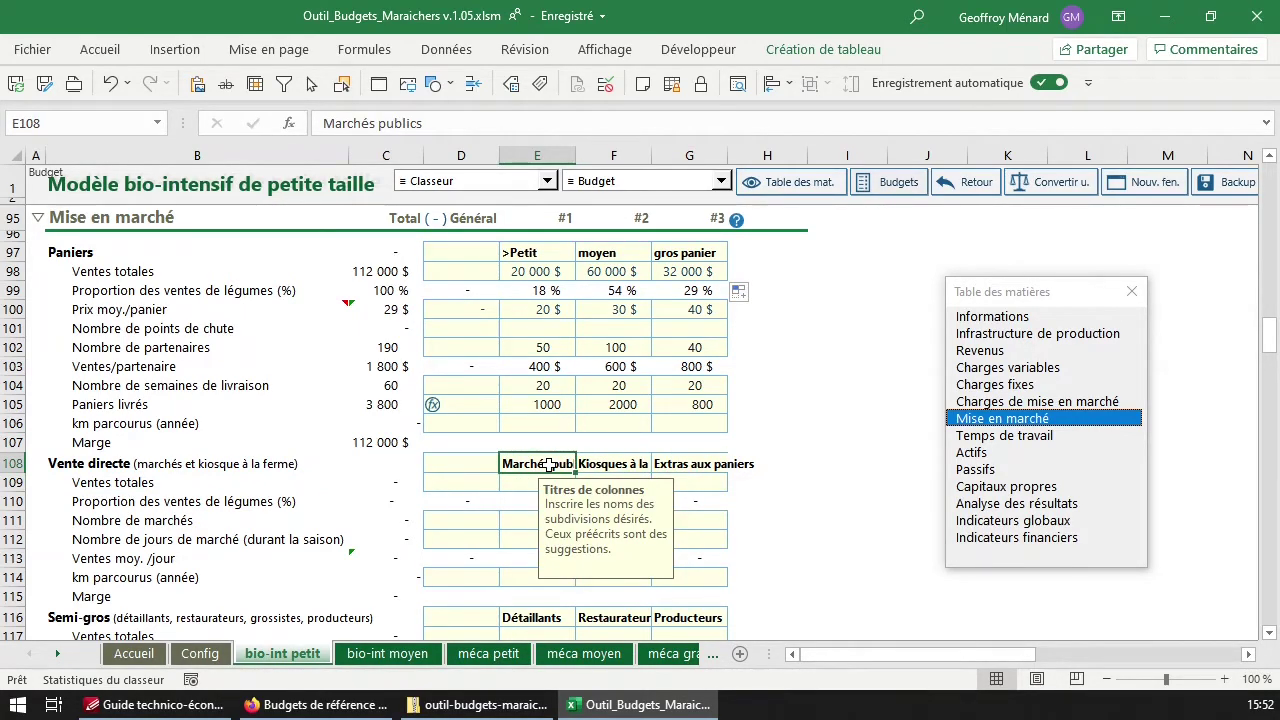
pyautogui.click(601, 468)
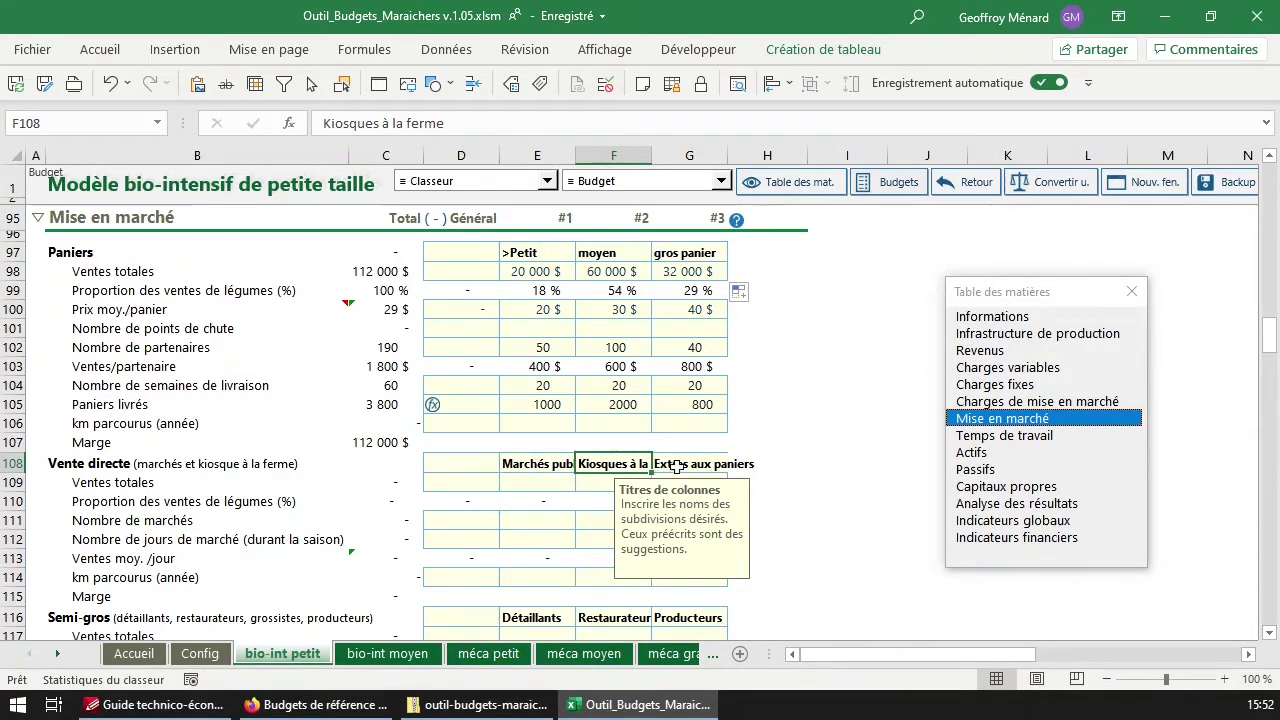
pyautogui.click(677, 467)
pyautogui.press('Delete')
# Try clearing the "Kiosques à la ferme" and "Marchés publics" titles, and undo both deletions
pyautogui.press('Left')
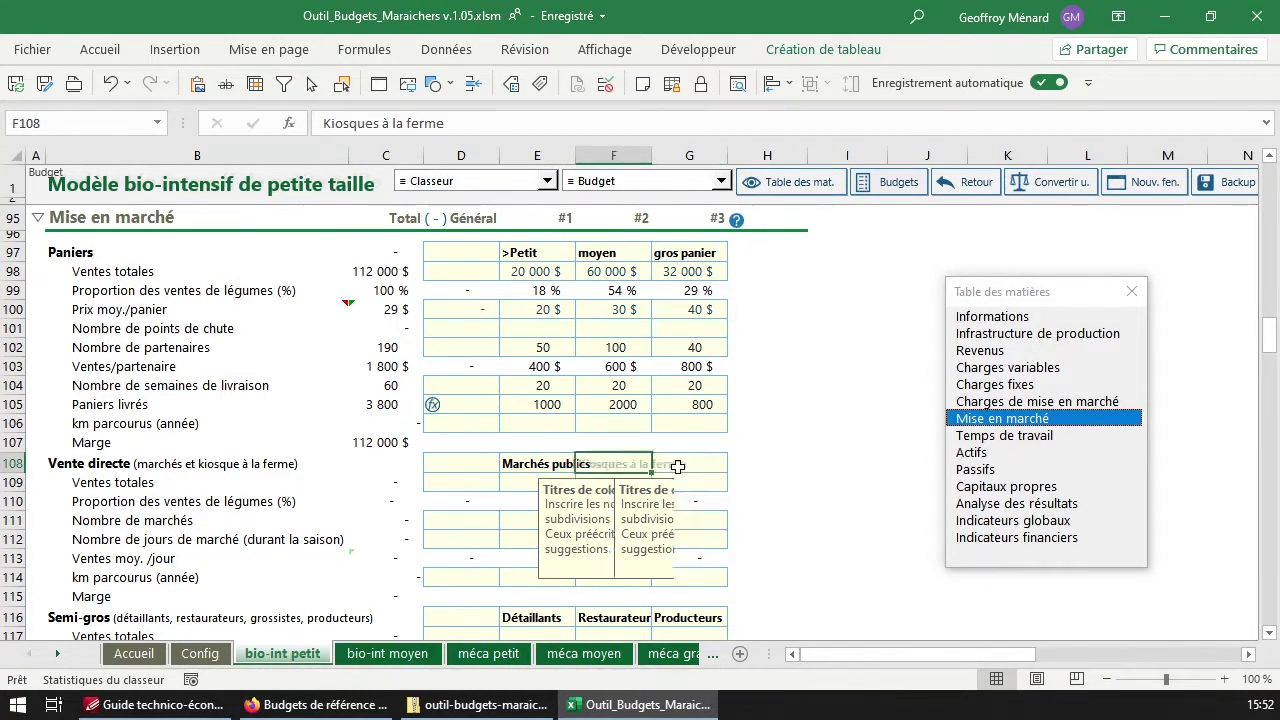
pyautogui.press('Delete')
pyautogui.press('Left')
pyautogui.press('Delete')
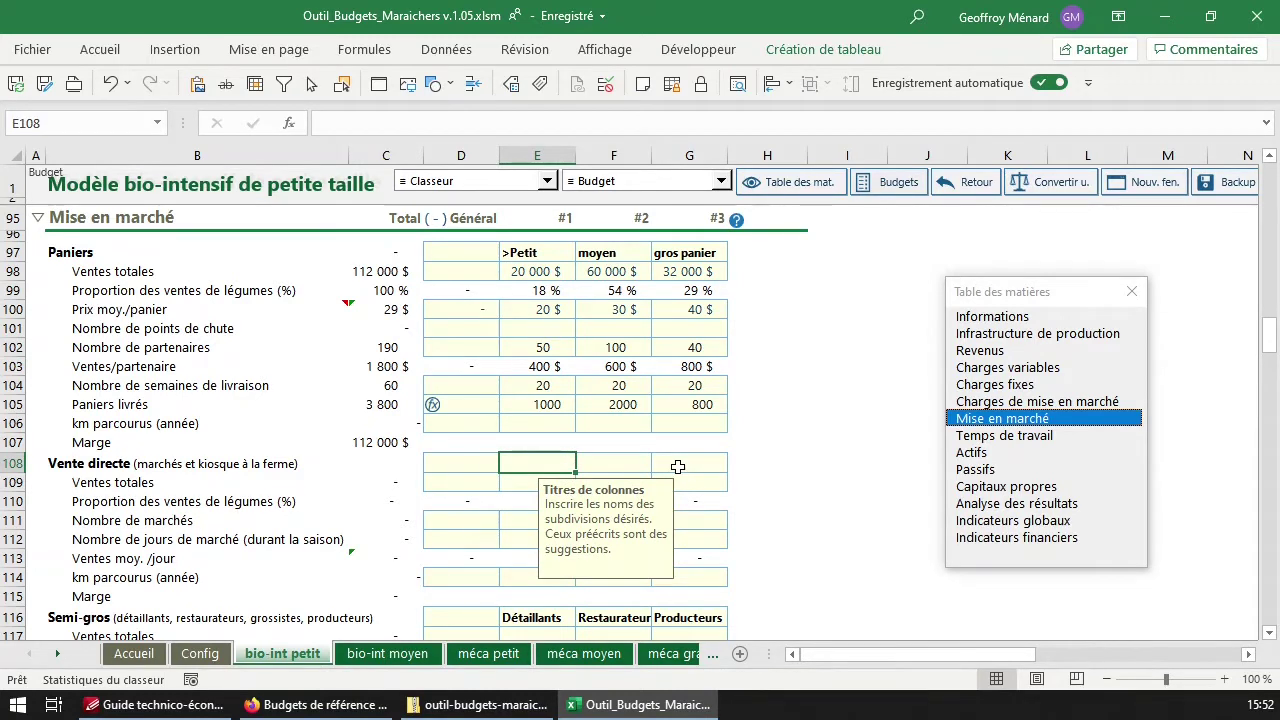
pyautogui.hotkey('ctrl', 'z')
pyautogui.hotkey('ctrl', 'z')
# Enter 3 as the number of markets and 40 as the number of market days for Marchés publics
pyautogui.scroll(-2, 502, 479)
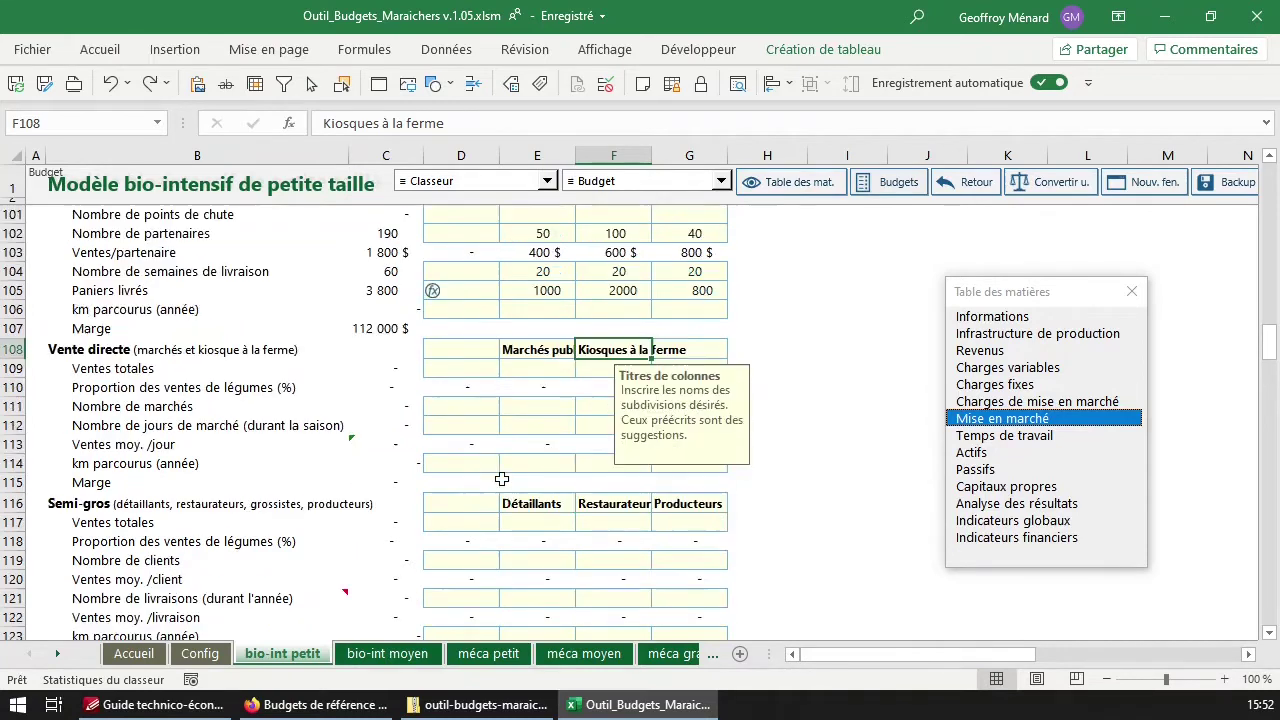
pyautogui.click(545, 368)
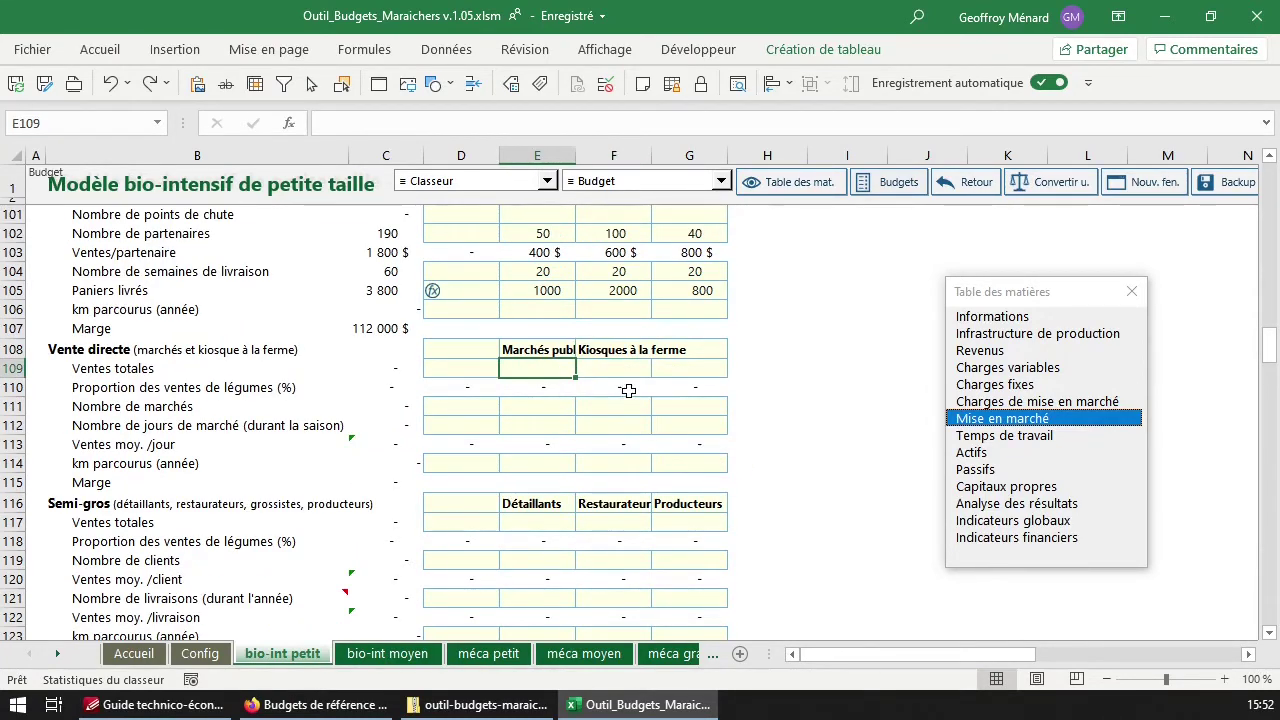
pyautogui.press('Down')
pyautogui.press('Down')
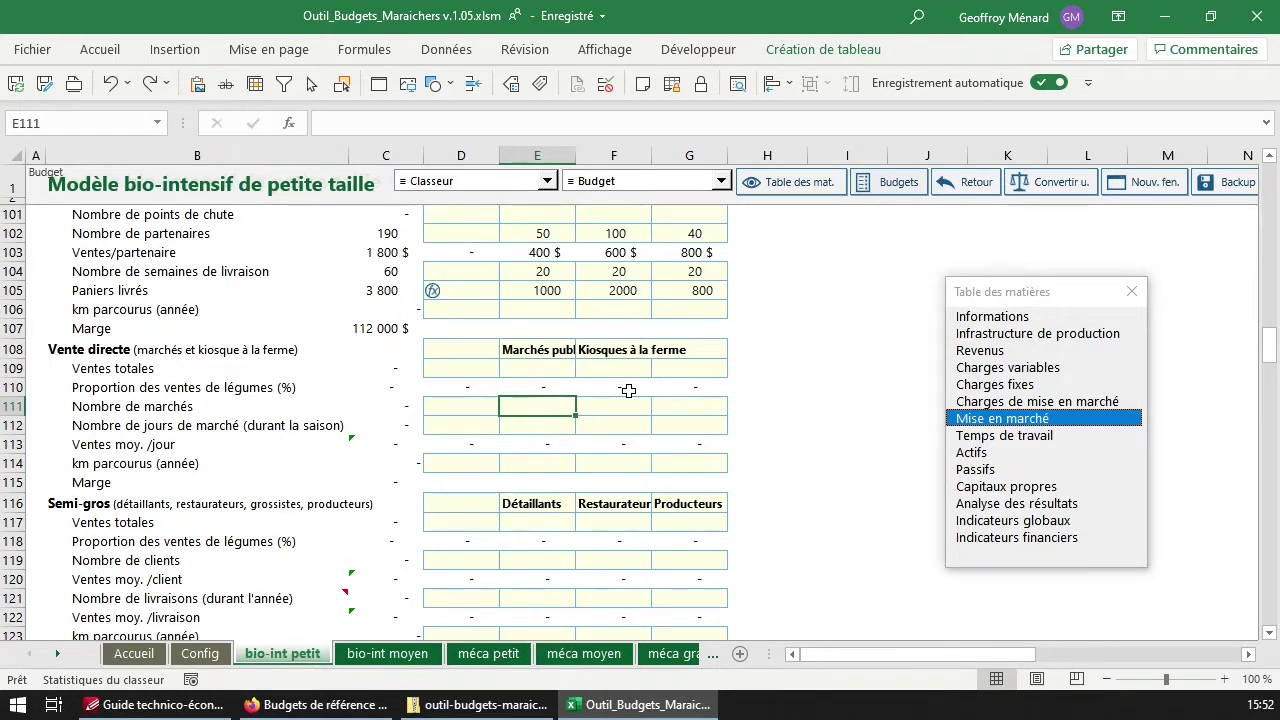
pyautogui.write('40')
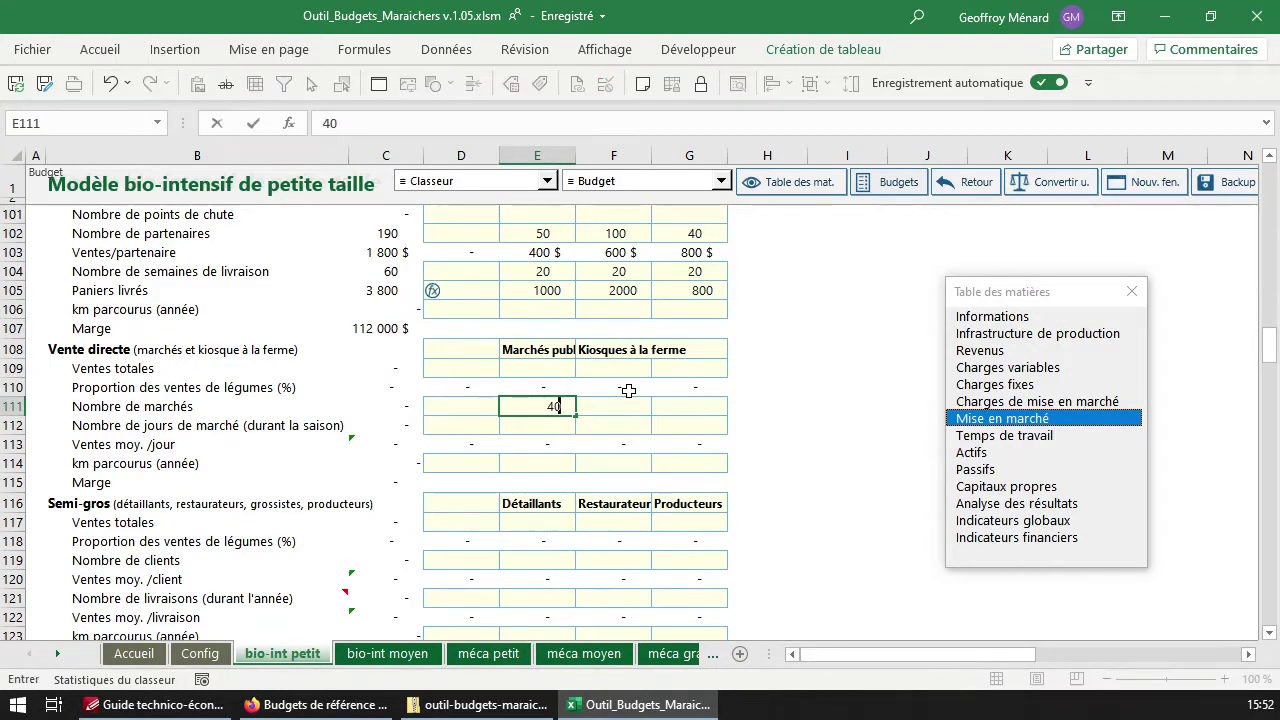
pyautogui.press('Return')
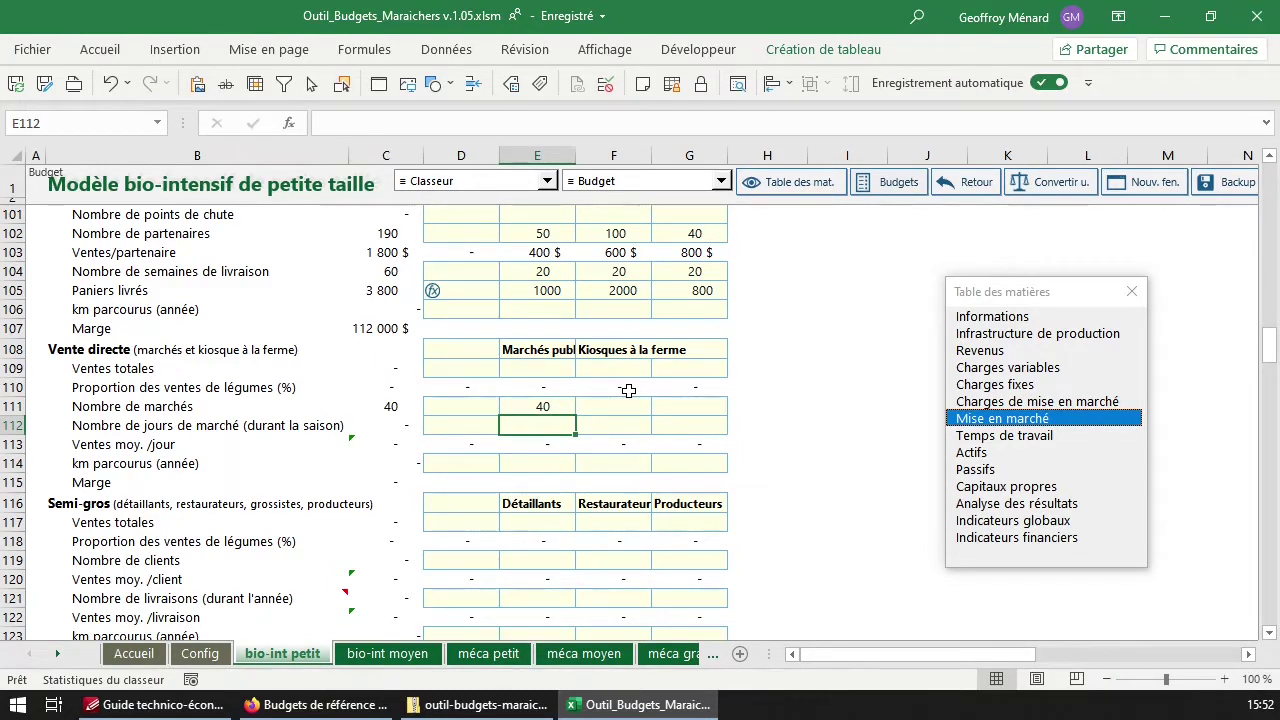
pyautogui.hotkey('ctrl', 'z')
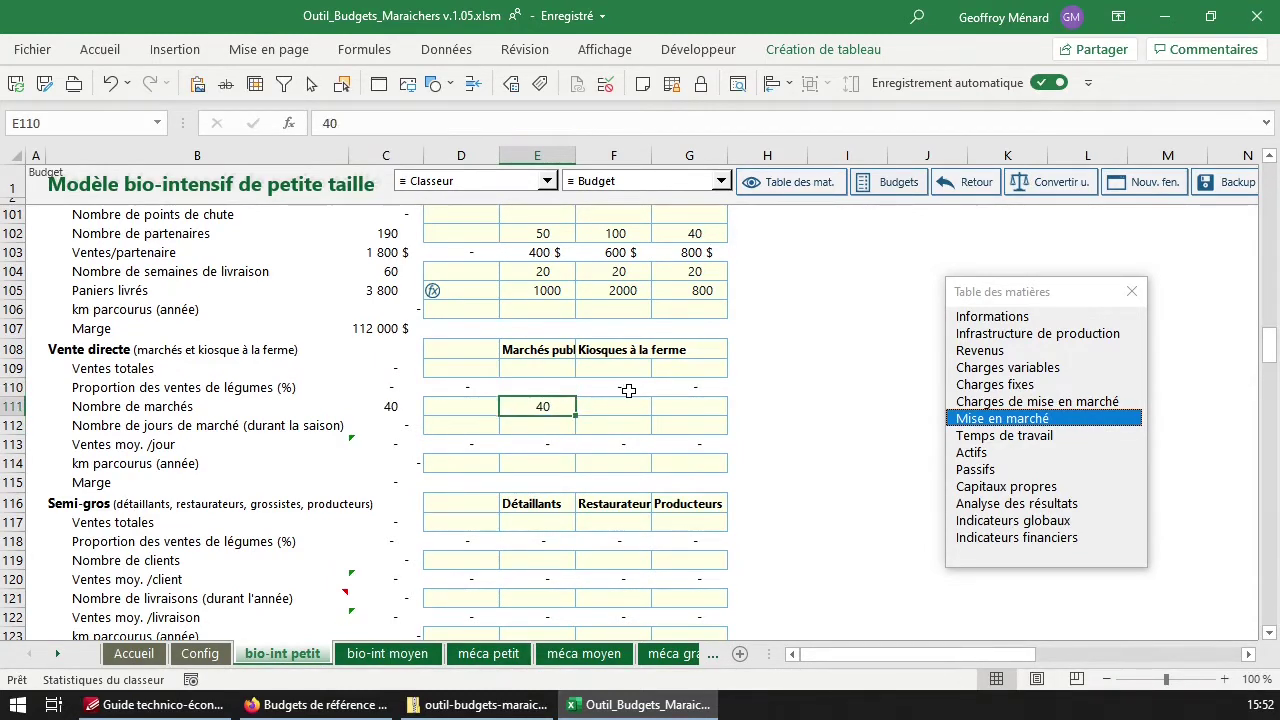
pyautogui.hotkey('ctrl', 'y')
pyautogui.write('3')
pyautogui.press('Return')
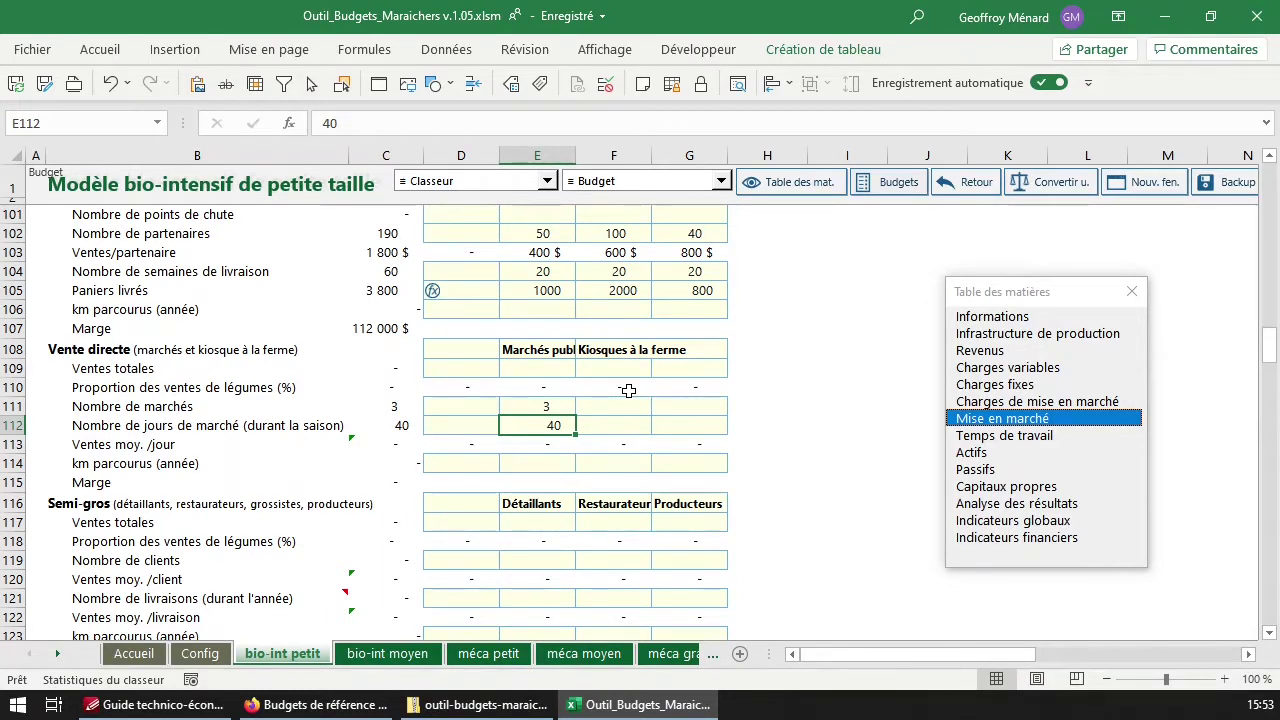
# Set the number of markets for Marchés publics in E111 to 2
pyautogui.press('Up')
pyautogui.write('2')
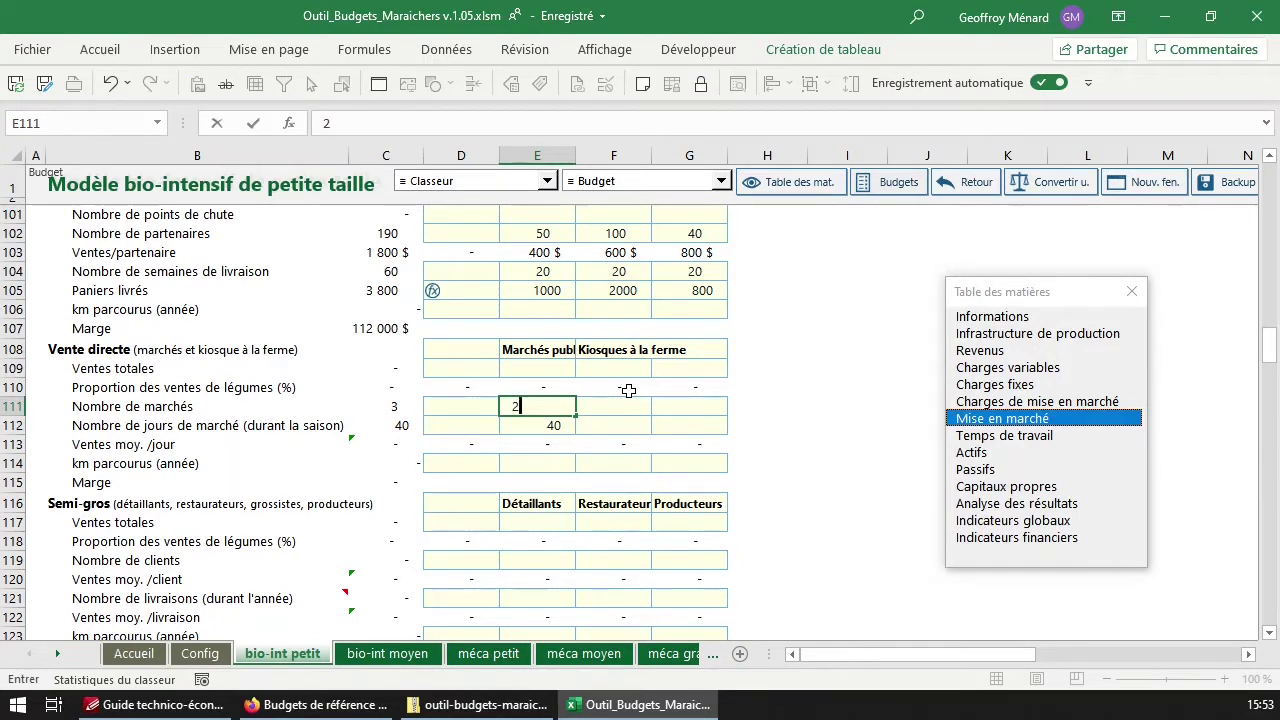
pyautogui.press('Return')
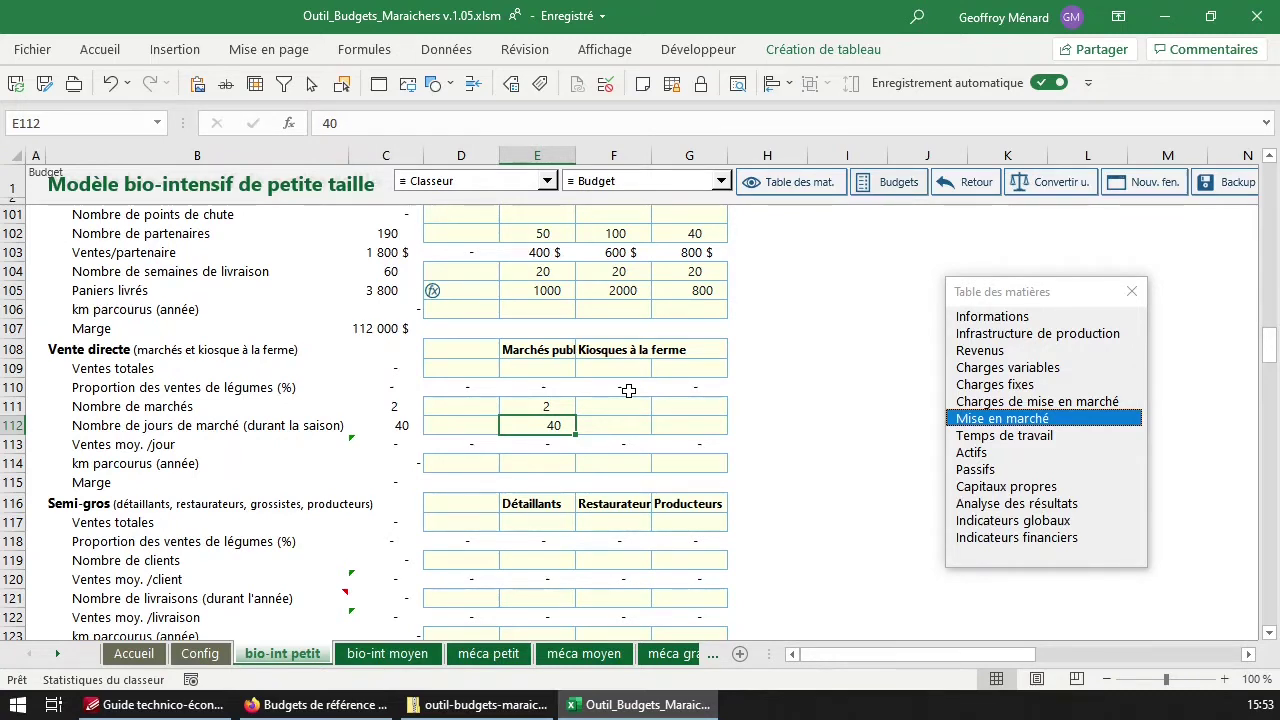
pyautogui.press('Return')
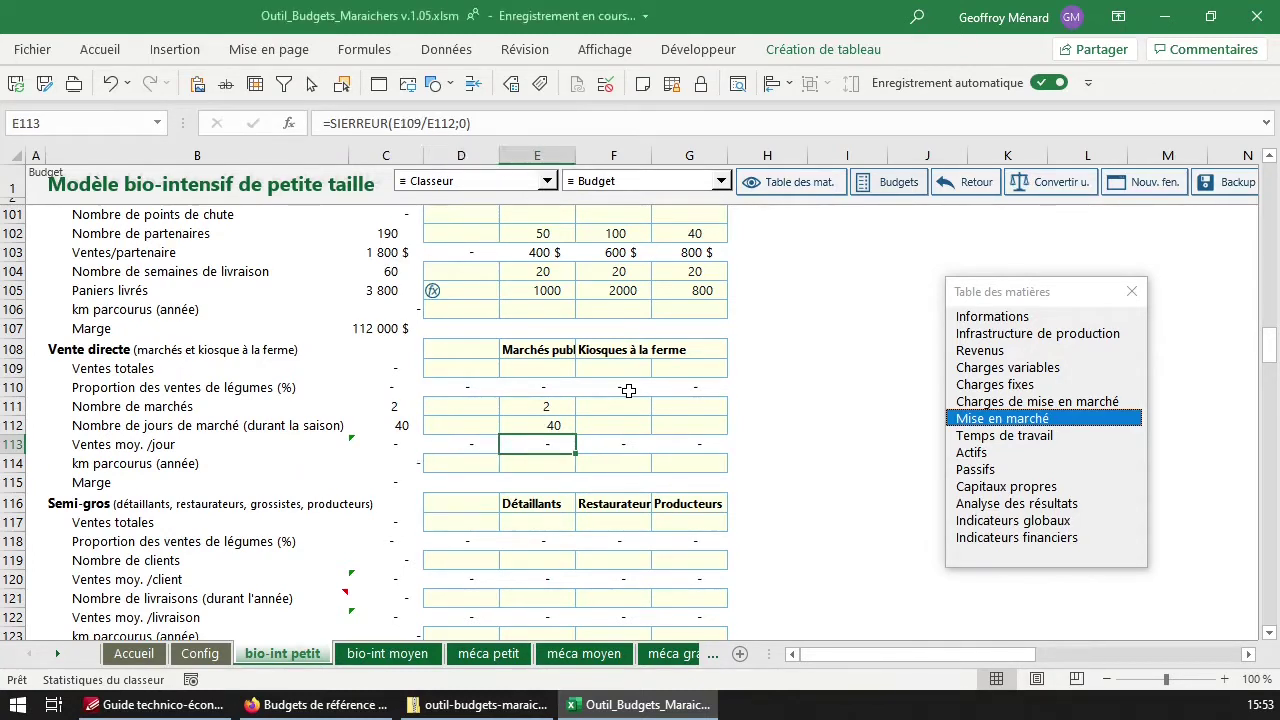
# Apply the "Entrée $" cell style to the Ventes moy. /jour cells D113:G113 in the Vente directe section
pyautogui.moveTo(471, 453); pyautogui.dragTo(711, 448)
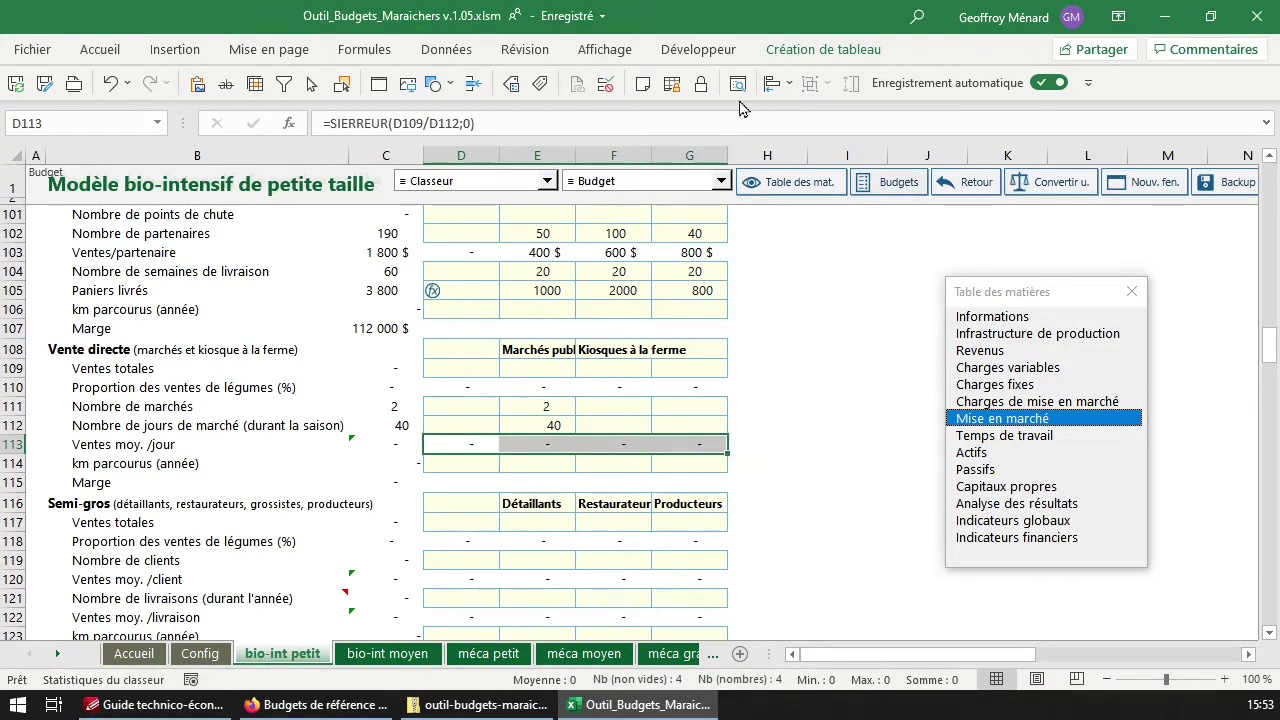
pyautogui.click(100, 49)
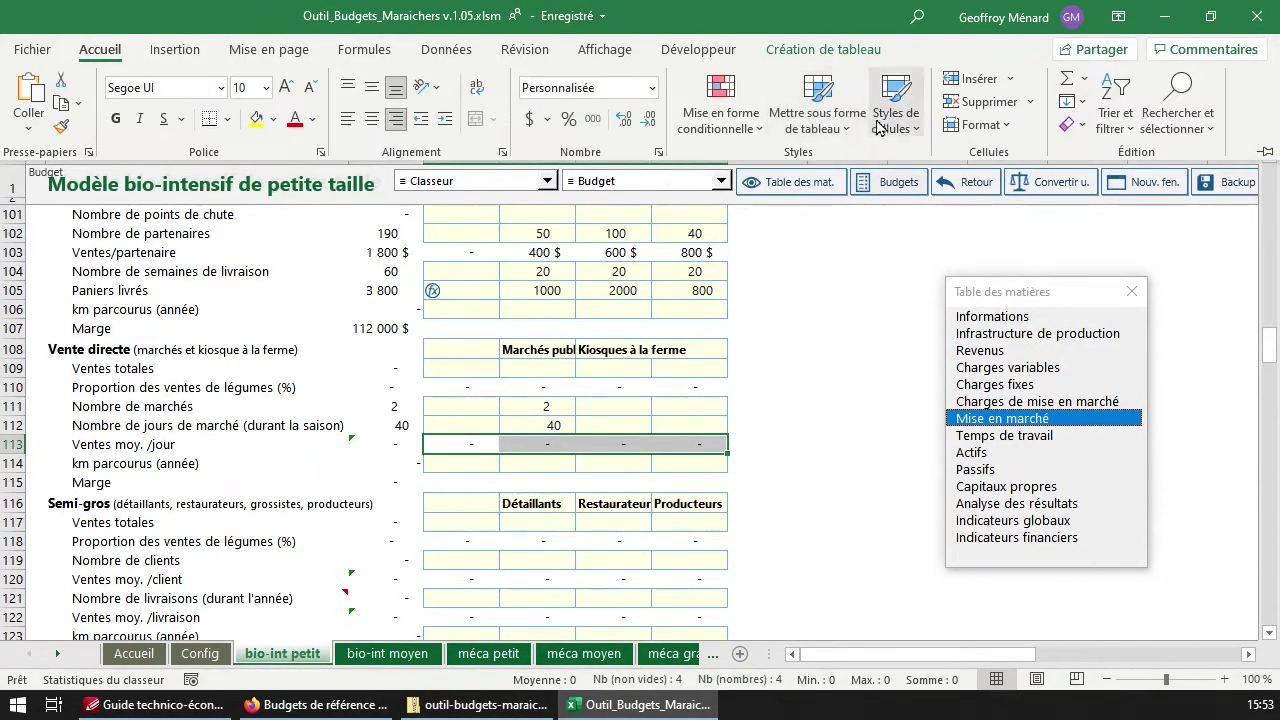
pyautogui.click(895, 110)
pyautogui.click(982, 287)
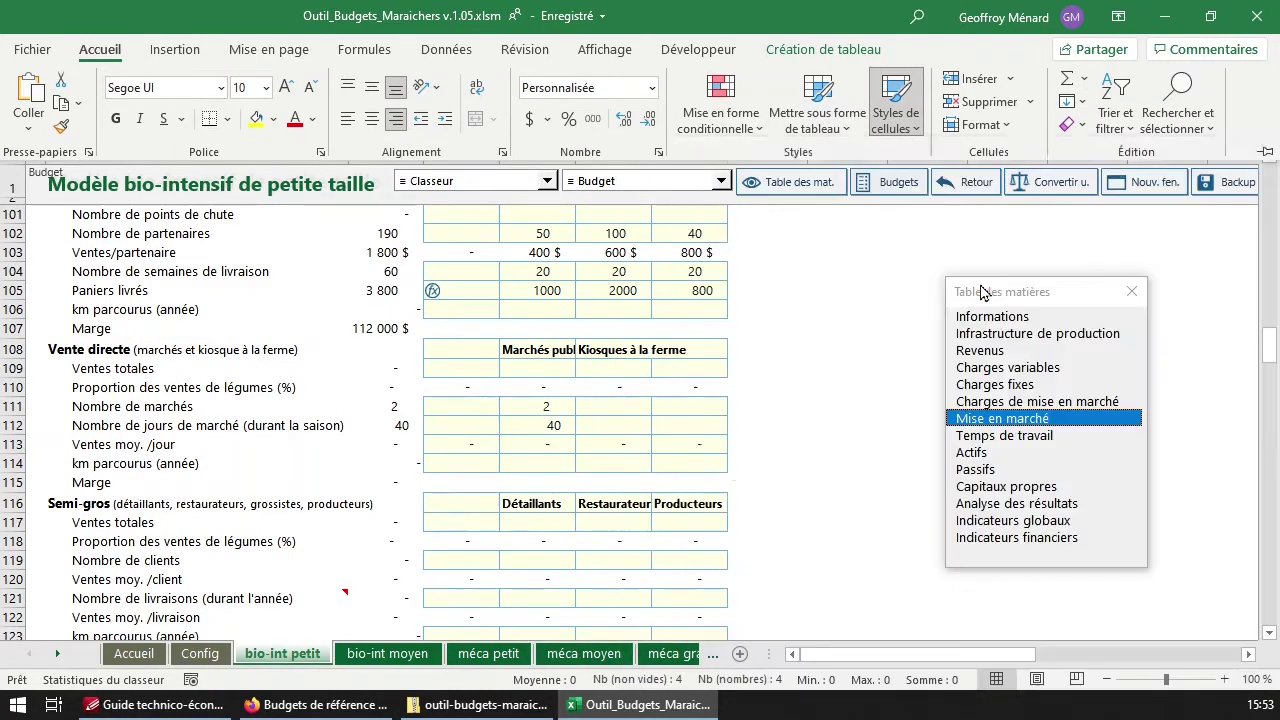
pyautogui.click(100, 49)
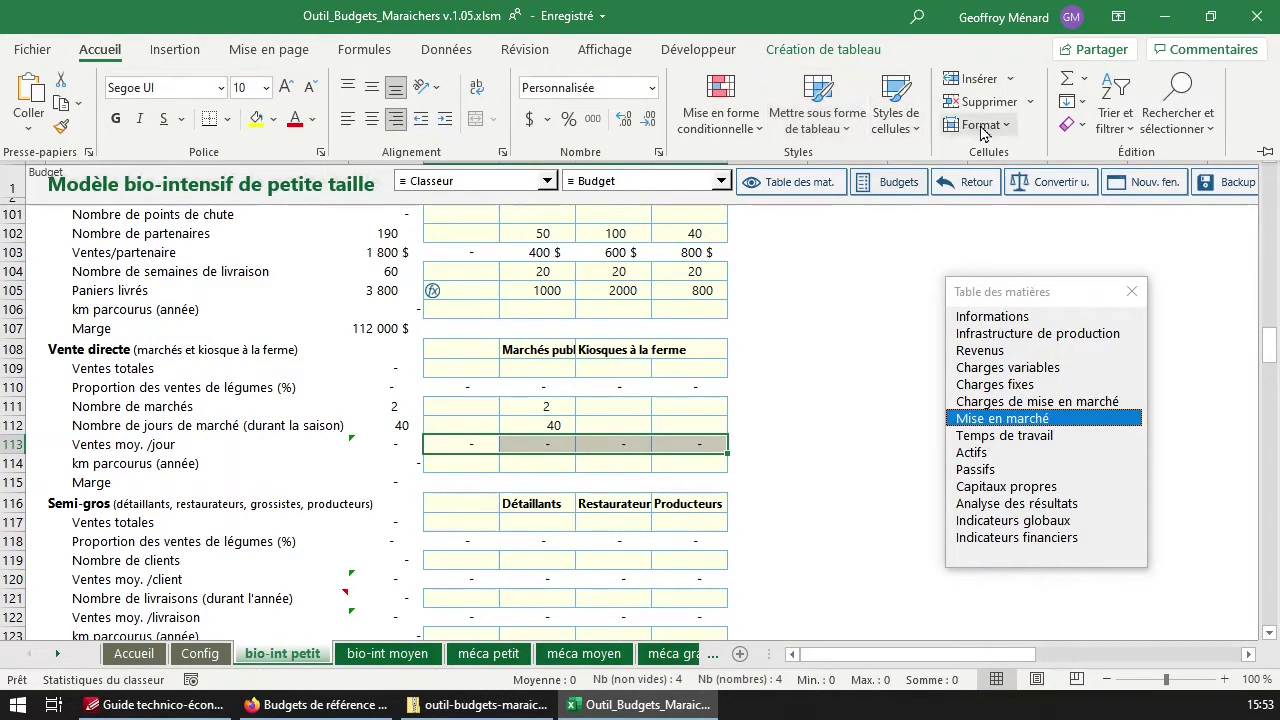
pyautogui.click(895, 112)
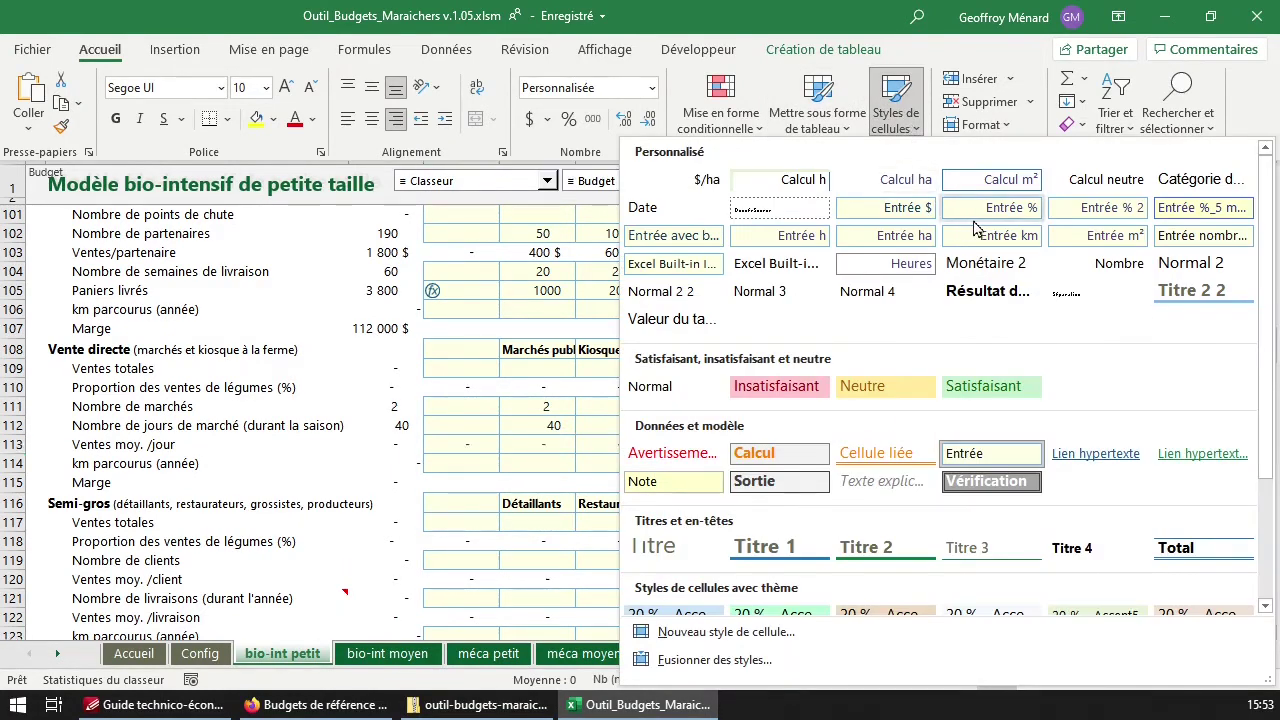
pyautogui.click(906, 208)
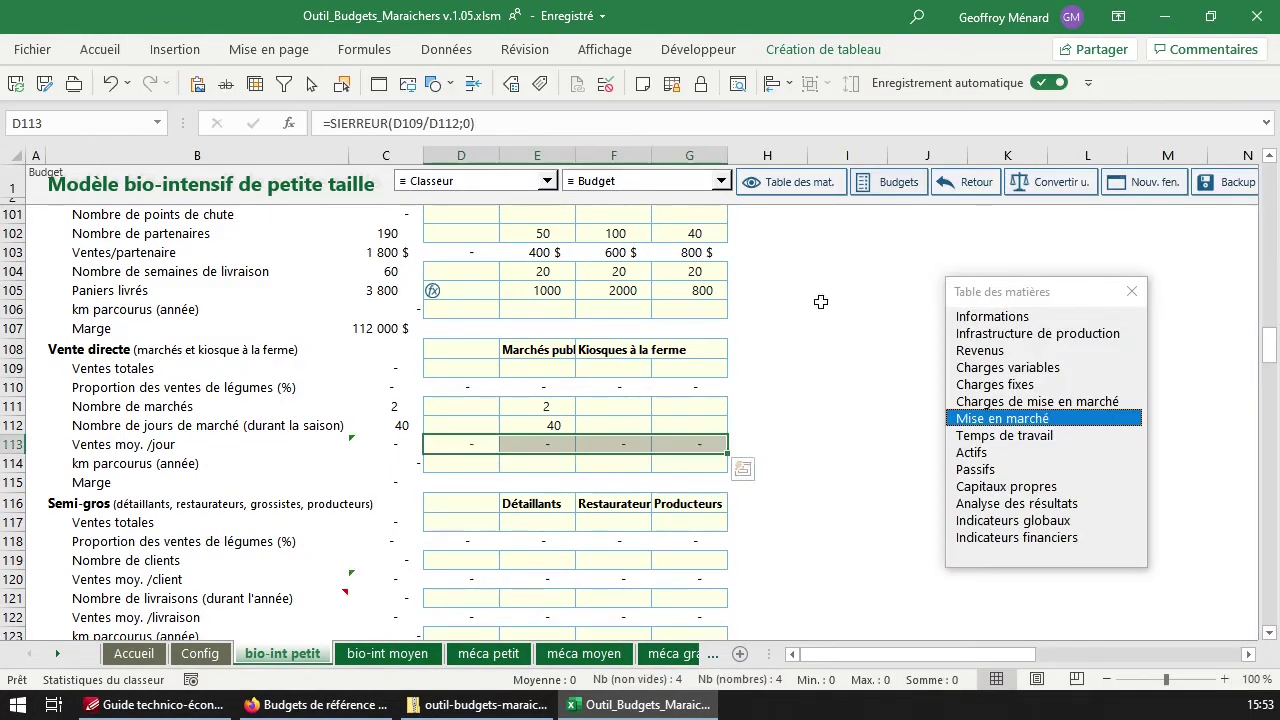
# Set the number of markets to 1 for Marchés publics and 2 for Kiosques à la ferme
pyautogui.click(538, 448)
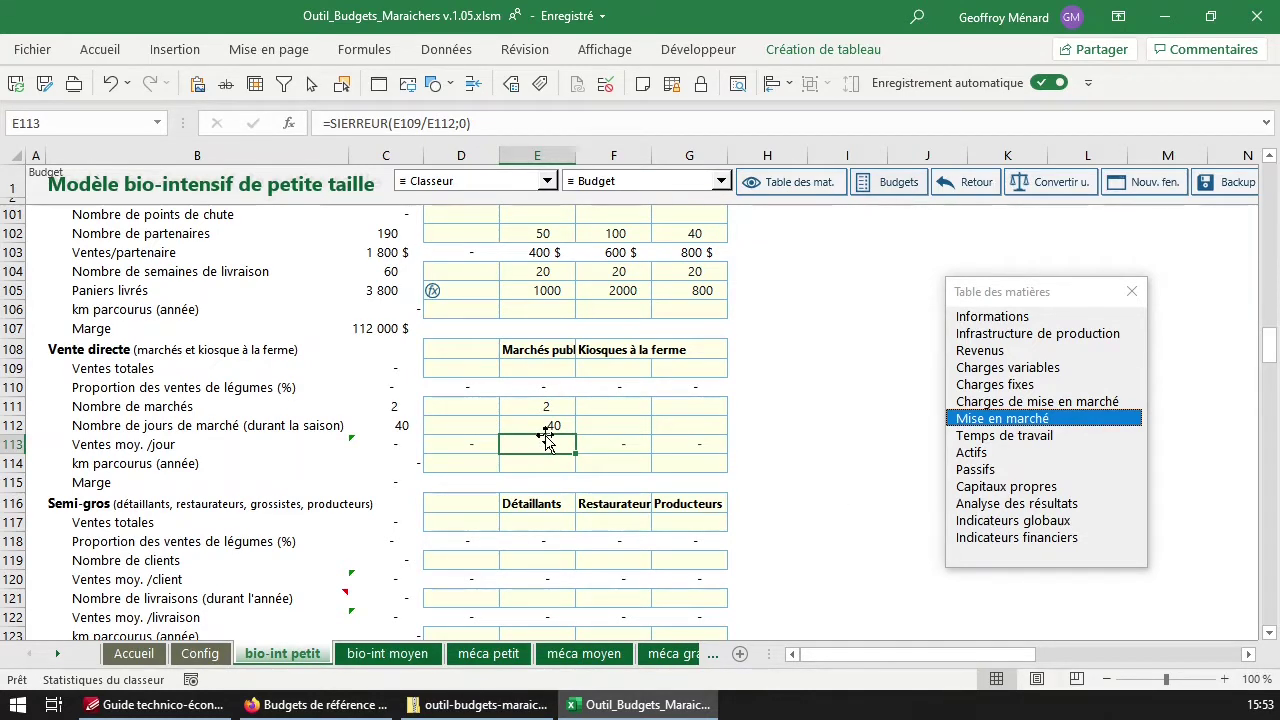
pyautogui.press('Up')
pyautogui.press('Up')
pyautogui.write('1')
pyautogui.press('Right')
pyautogui.write('2')
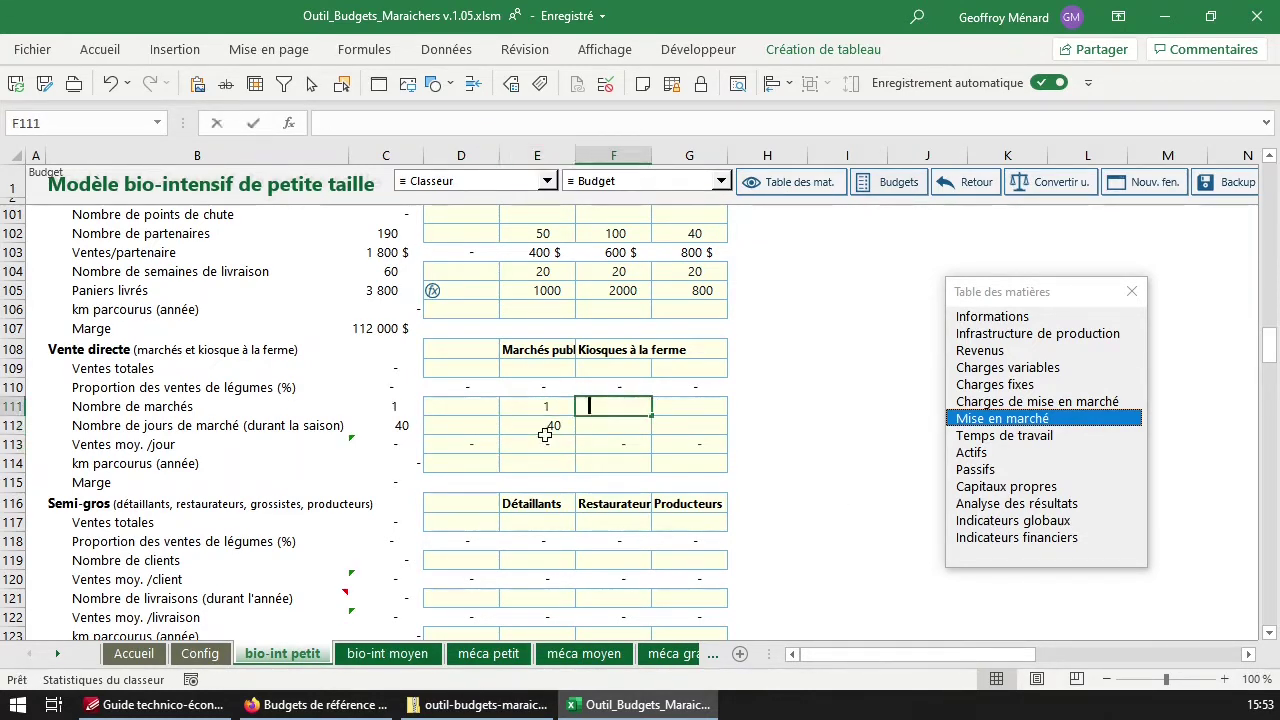
pyautogui.press('Return')
# Set the number of market days in the Vente directe section to 20 for both Marchés publics and Kiosques à la ferme
pyautogui.press('Left')
pyautogui.press('Up')
pyautogui.write('20')
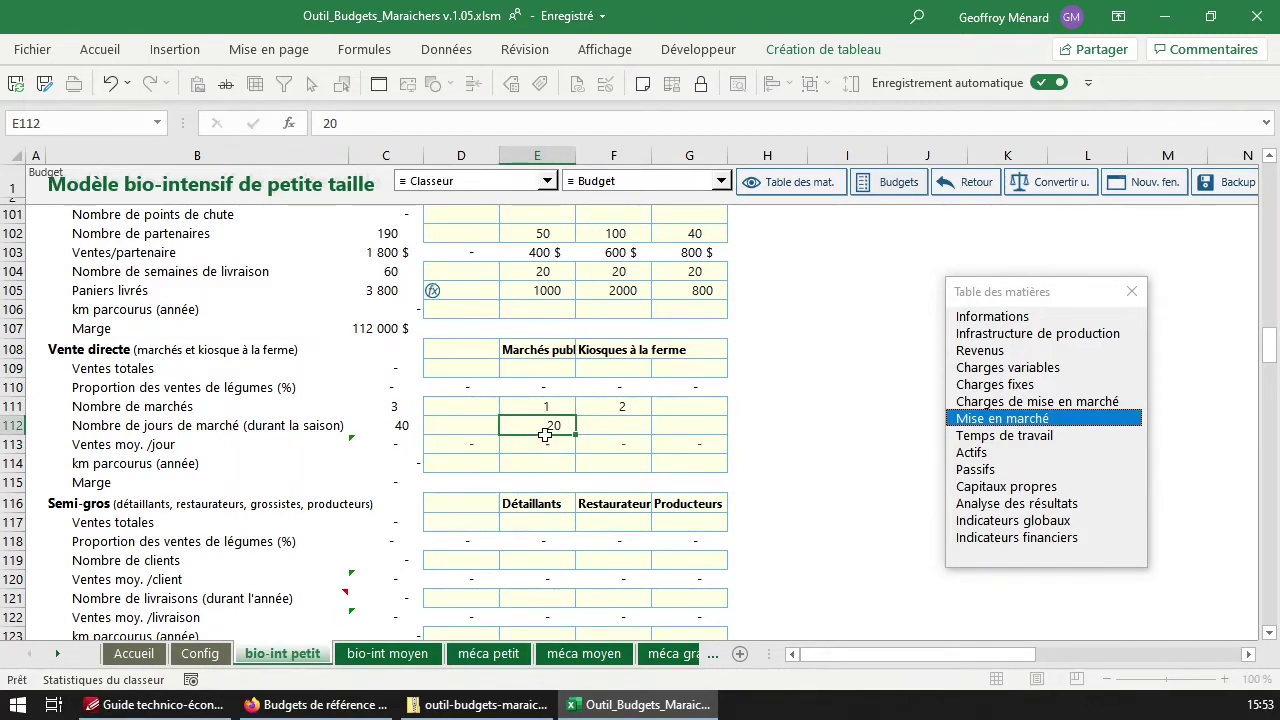
pyautogui.press('Right')
pyautogui.write('200')
pyautogui.press('Right')
pyautogui.press('Left')
pyautogui.press('F2')
pyautogui.press('BackSpace')
pyautogui.press('Return')
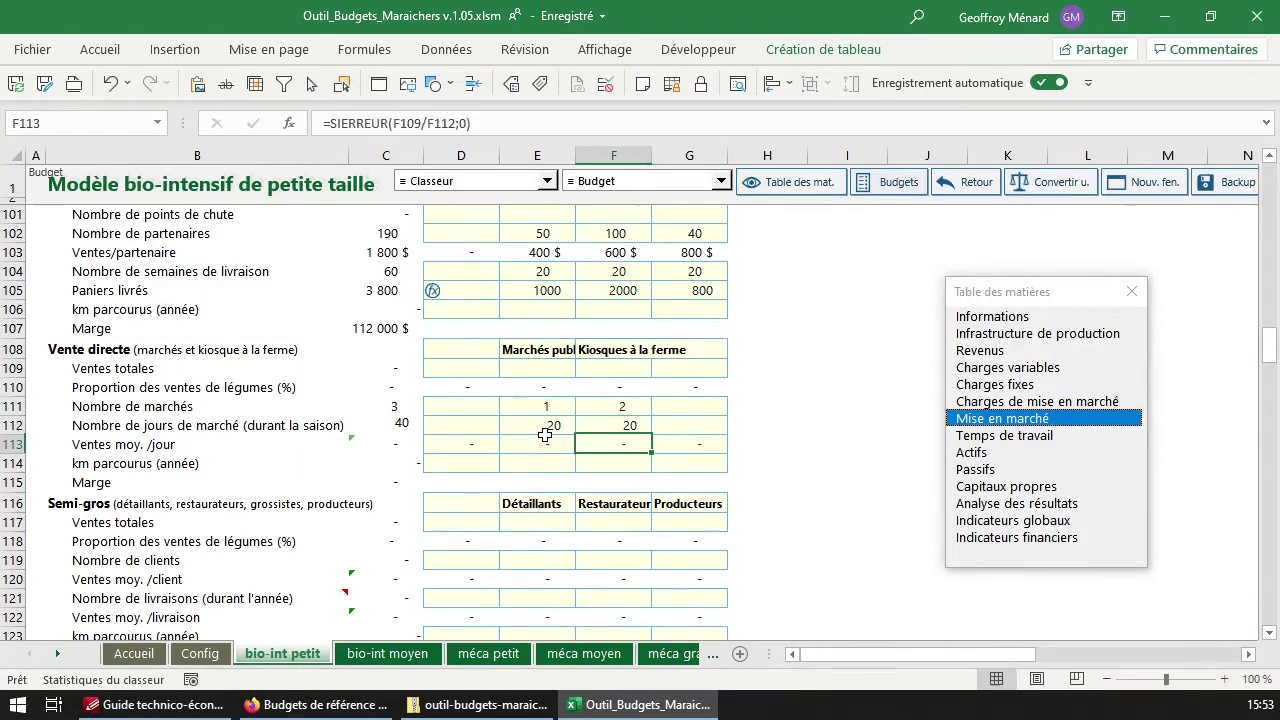
# Set the Ventes moy. /jour to 500 $ for Marchés publics and 1 000 $ for Kiosques à la ferme
pyautogui.press('Left')
pyautogui.press('Left')
pyautogui.press('Right')
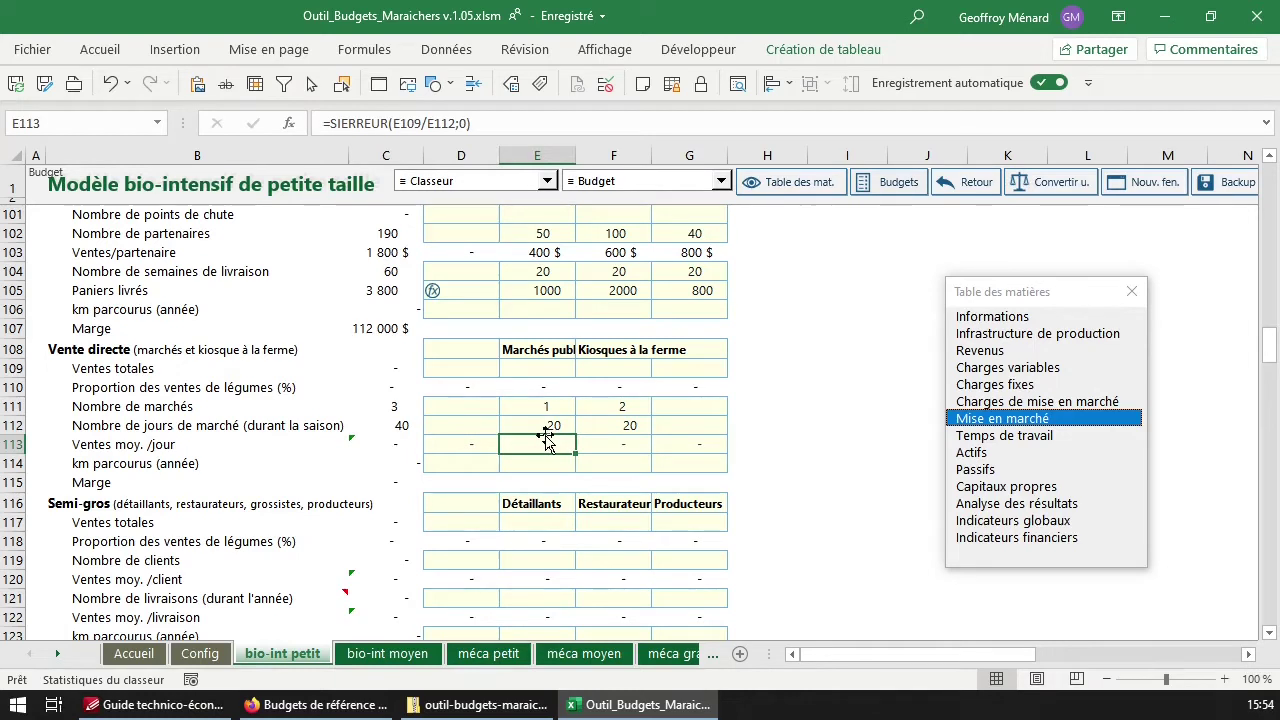
pyautogui.press('F2')
pyautogui.press('Escape')
pyautogui.press('Right')
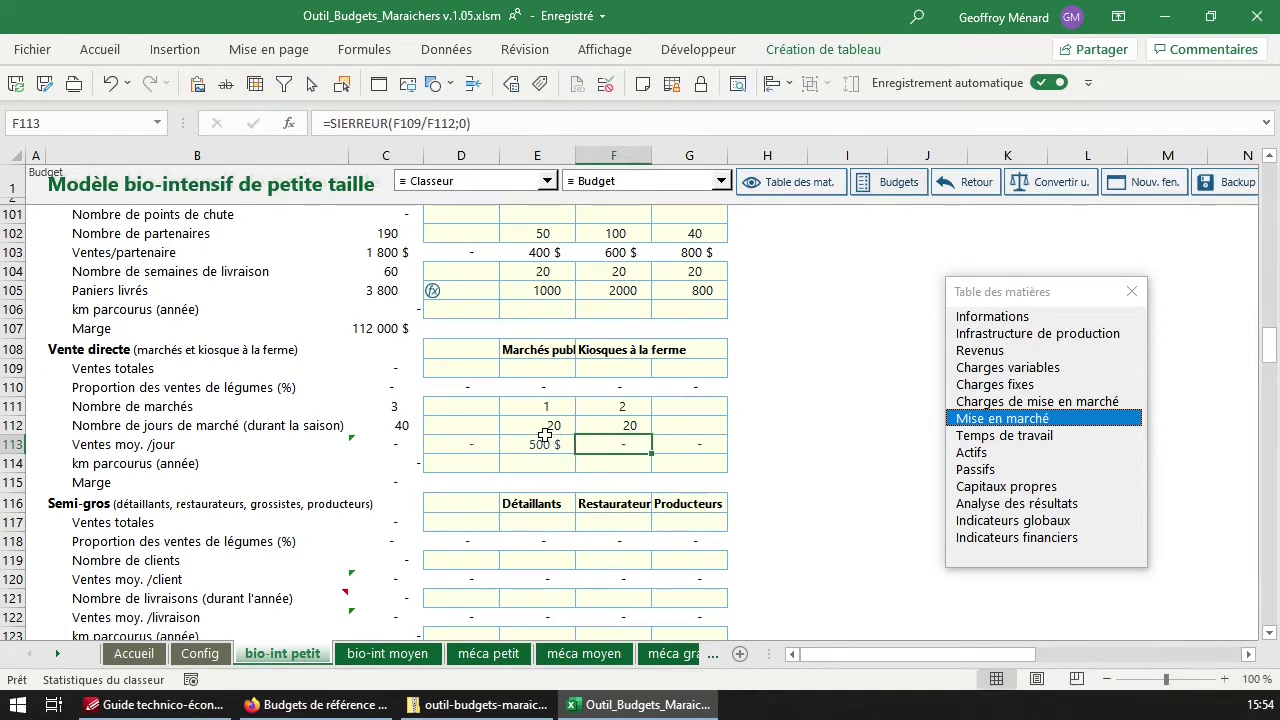
pyautogui.write('1000')
pyautogui.press('Return')
# Calculate the Ventes totales for Marchés publics in E109 with the formula =E112*E113
pyautogui.press('Left')
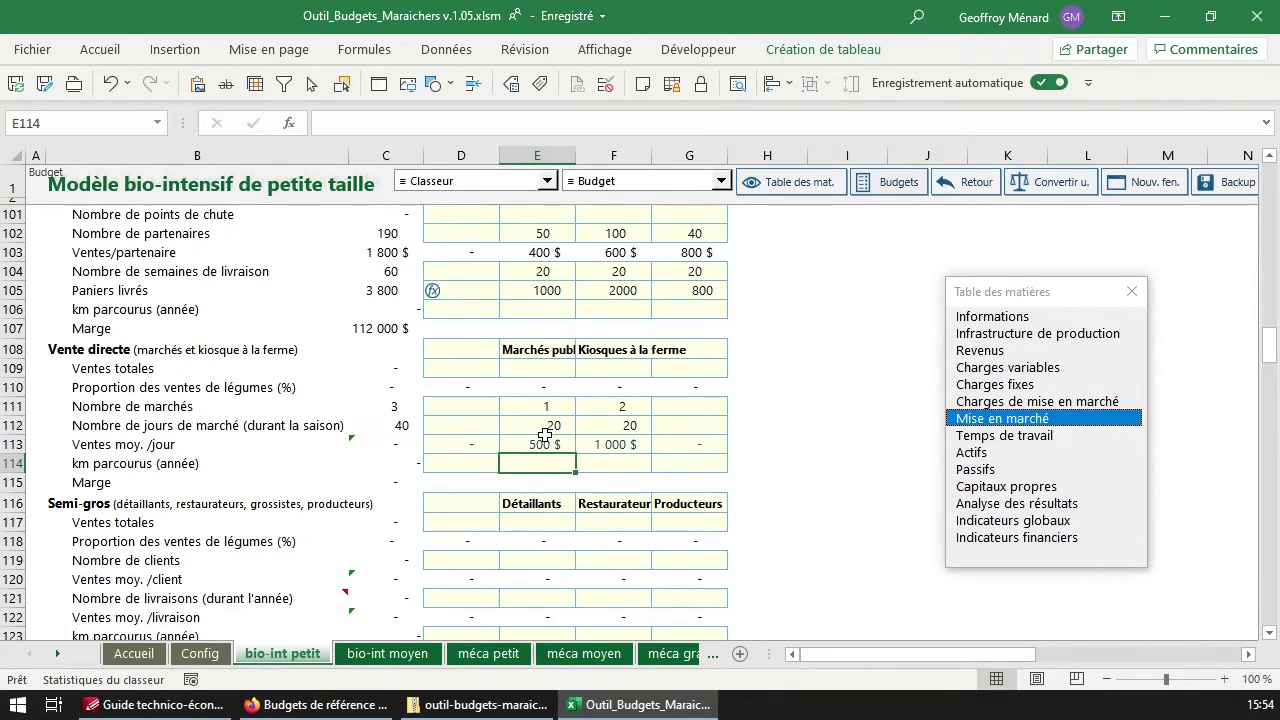
pyautogui.press('Up')
pyautogui.press('Up')
pyautogui.press('Up')
pyautogui.press('Up')
pyautogui.press('Up')
pyautogui.write('=')
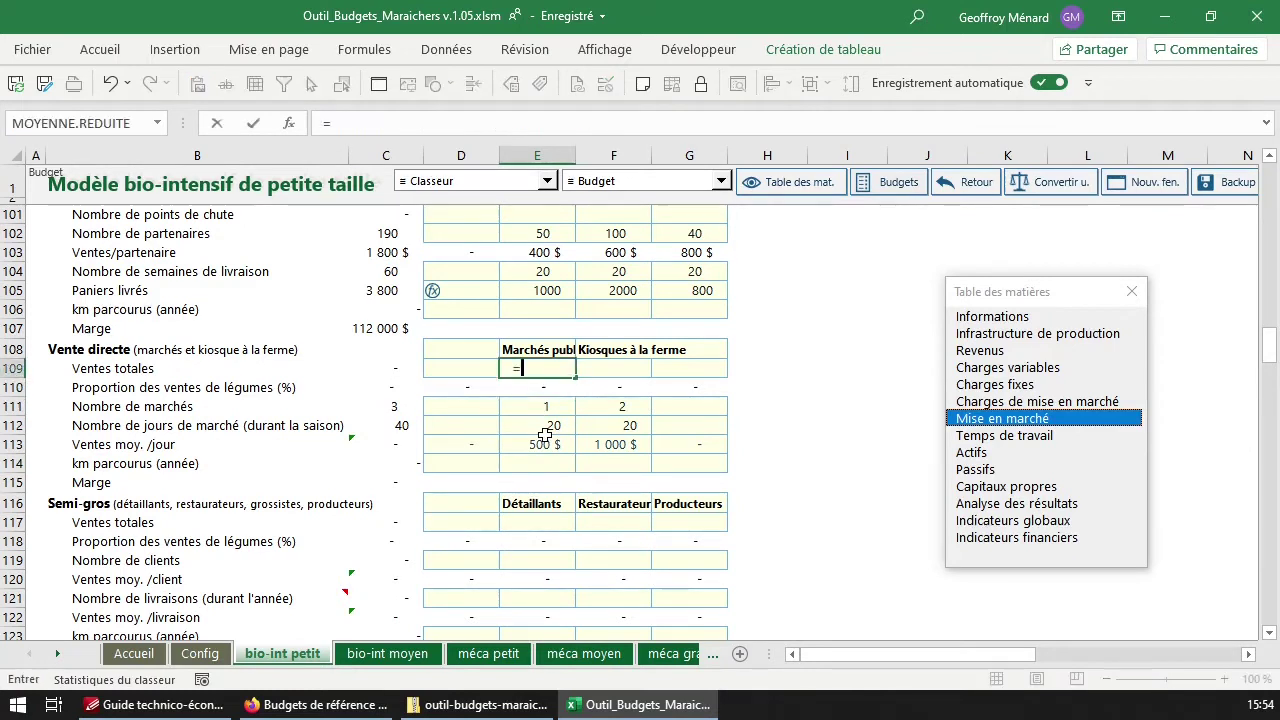
pyautogui.press('Down')
pyautogui.press('Down')
pyautogui.press('Down')
pyautogui.write('*E11')
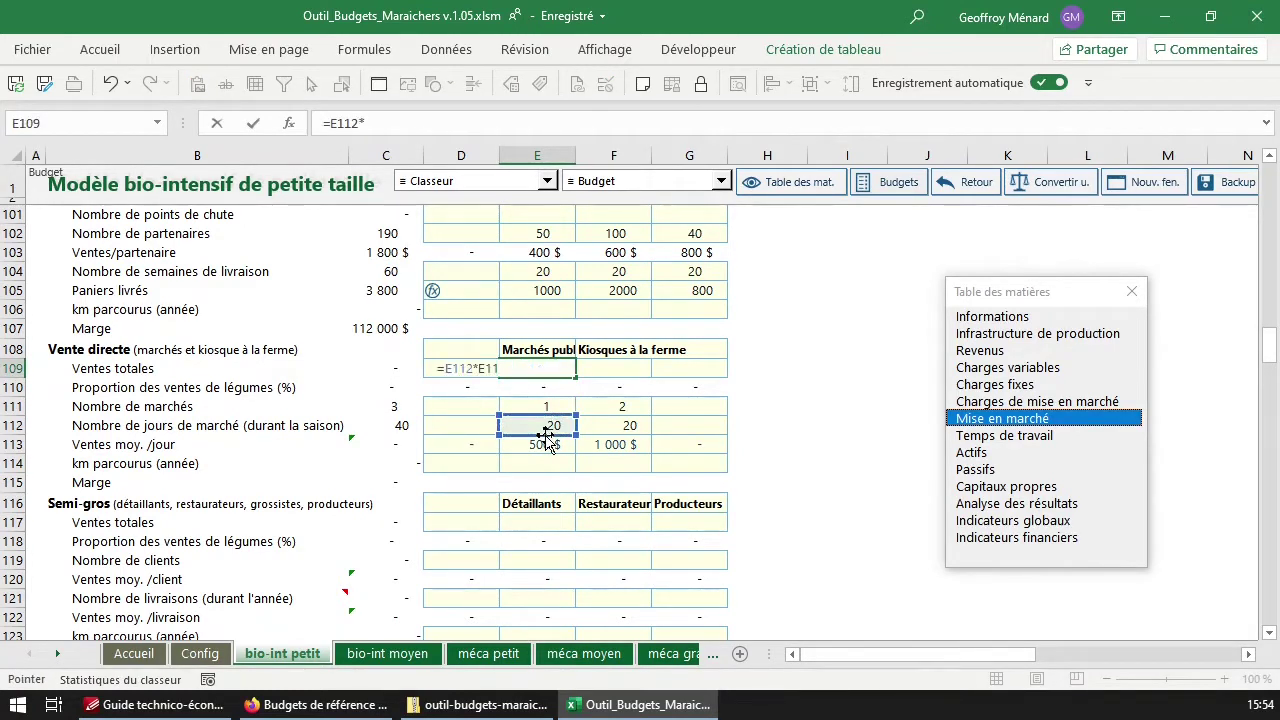
pyautogui.write('3')
pyautogui.press('Return')
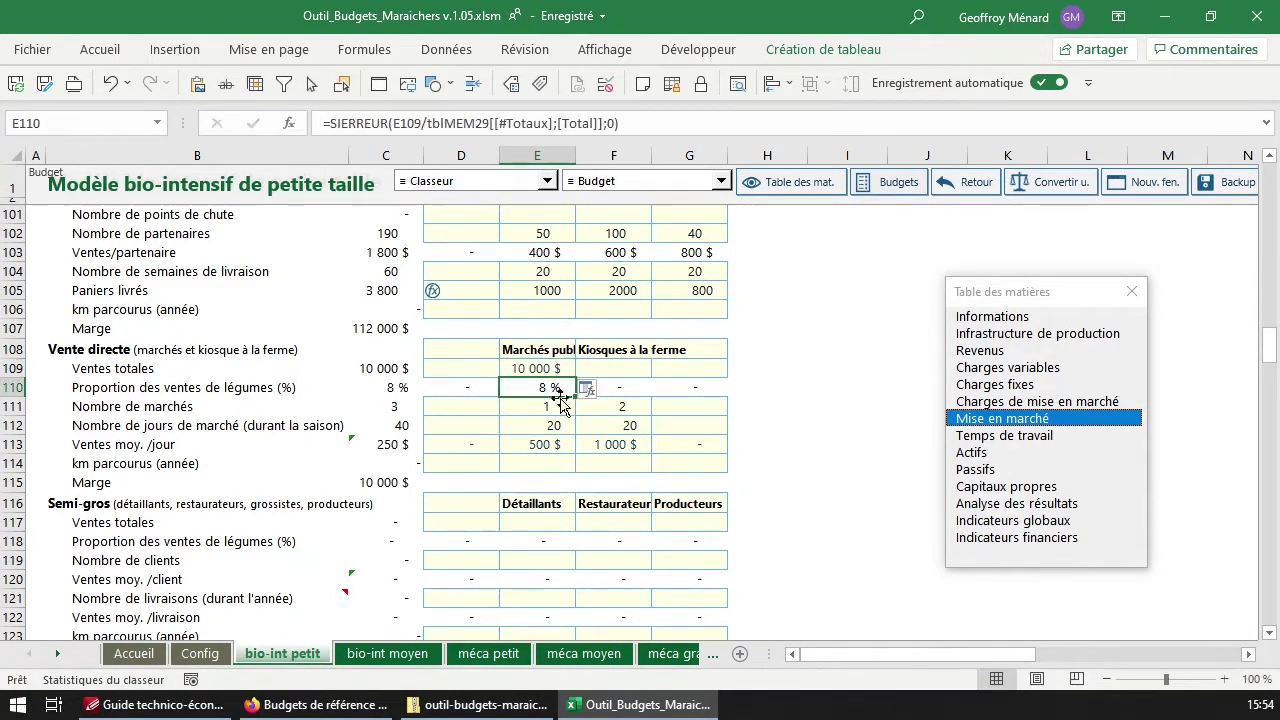
# Copy the Ventes totales formula from Marchés publics to Kiosques à la ferme in F109
pyautogui.click(553, 368)
pyautogui.moveTo(575, 377); pyautogui.dragTo(640, 372)
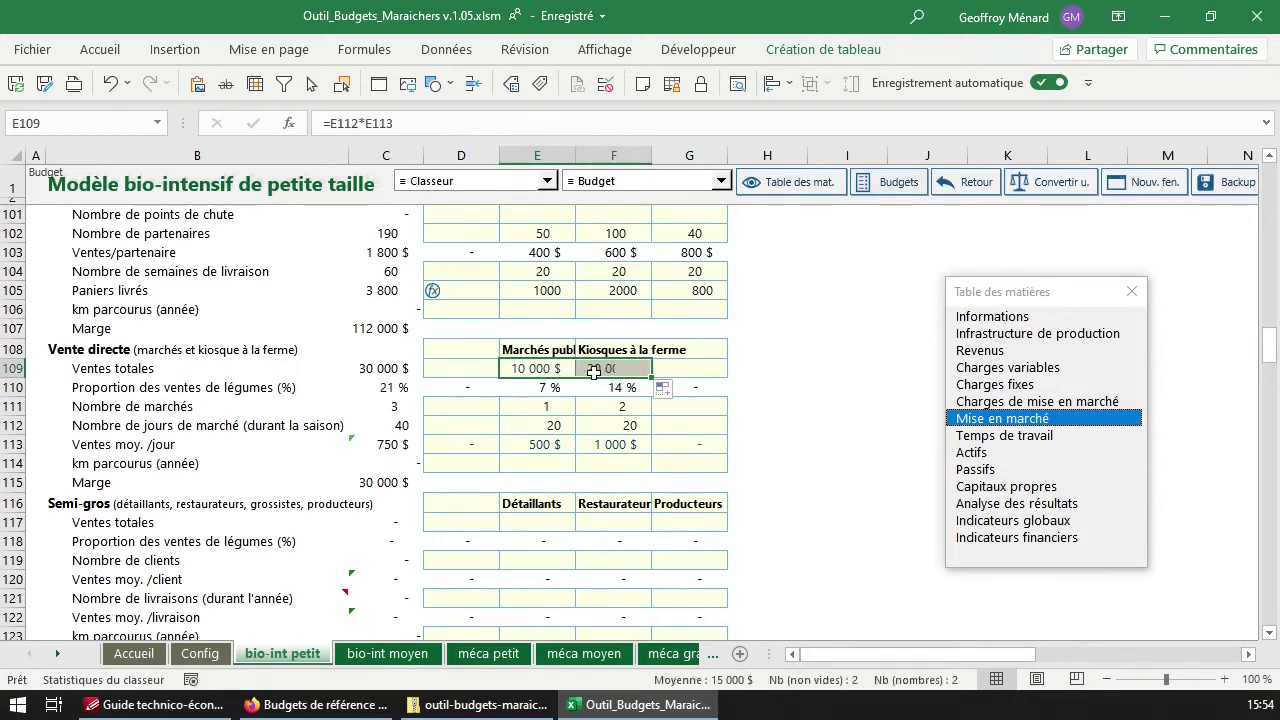
pyautogui.click(397, 367)
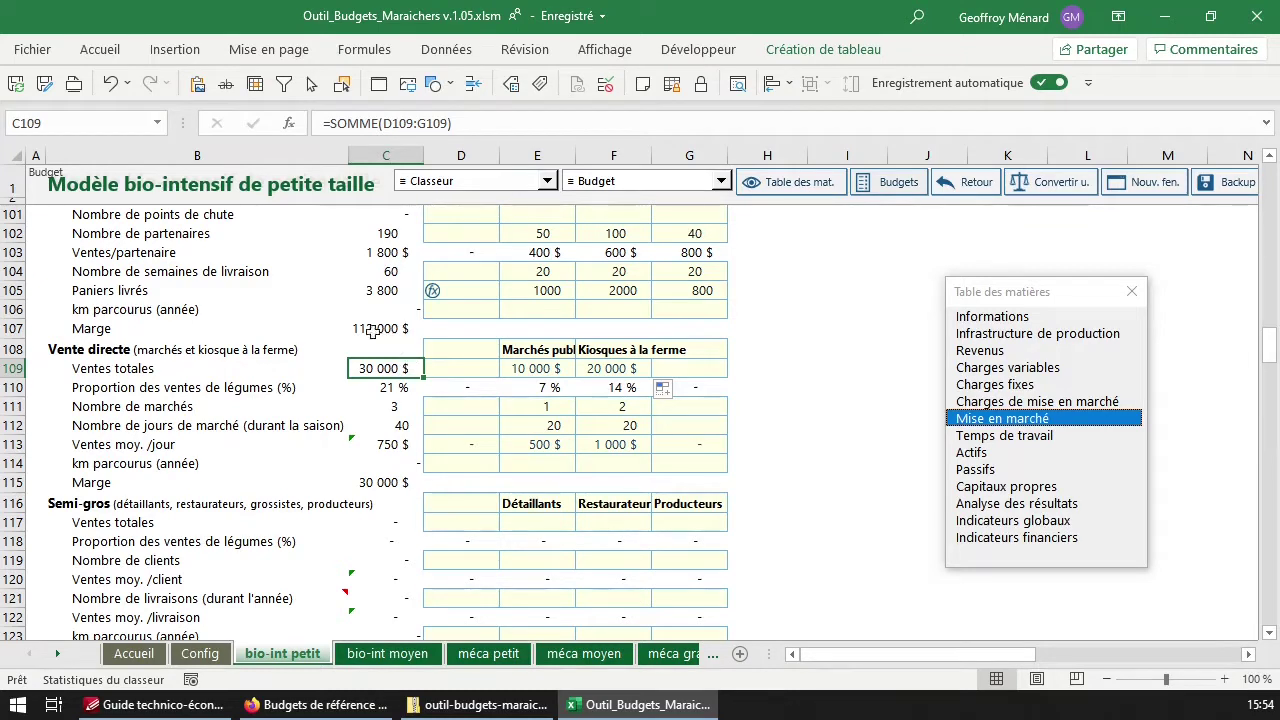
# Examine the km parcourus row of the basket sales and the sales proportion for Marchés publics
pyautogui.click(540, 308)
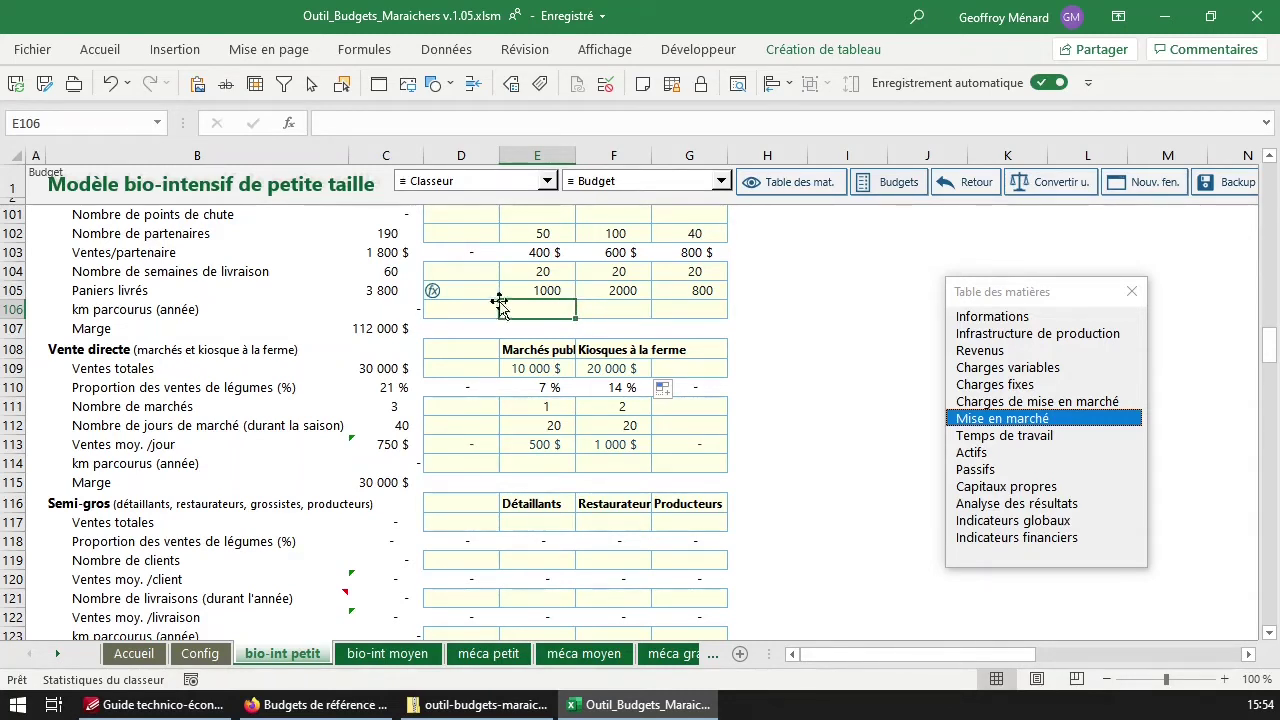
pyautogui.press('Right')
pyautogui.press('Right')
pyautogui.press('Left')
pyautogui.press('Left')
pyautogui.press('Down')
pyautogui.press('Down')
pyautogui.press('Down')
pyautogui.press('Down')
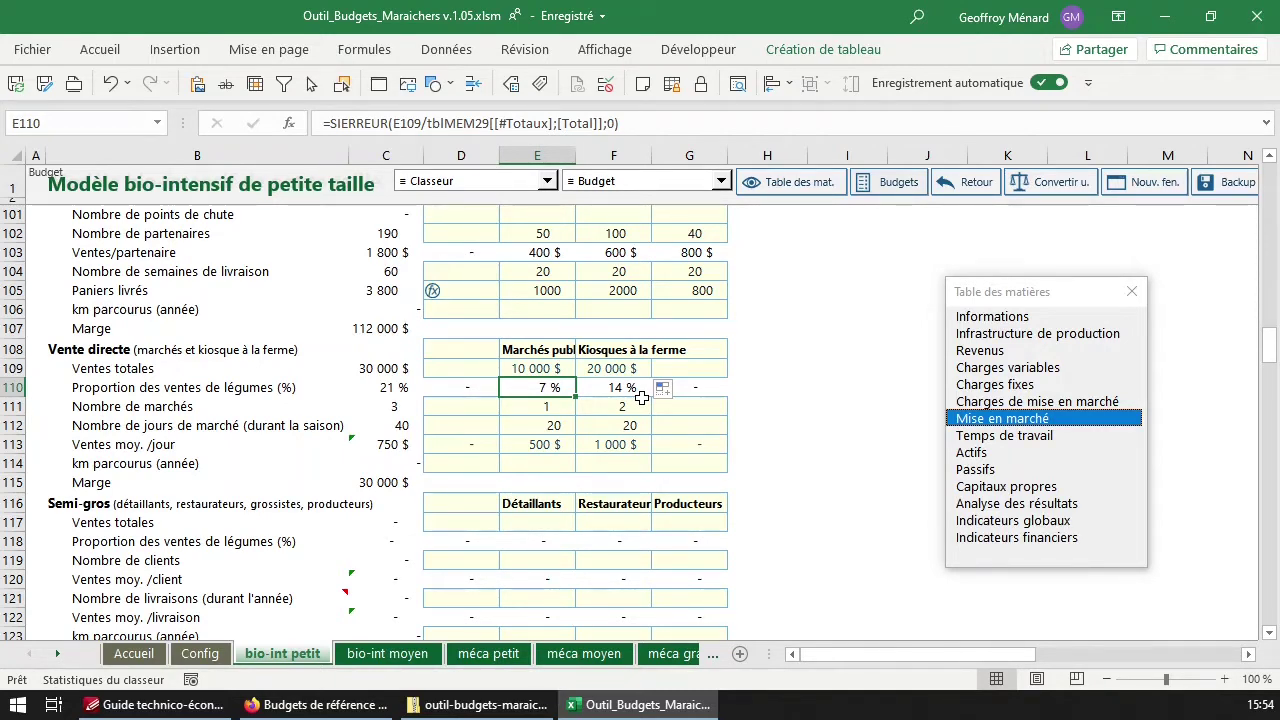
# Review the Semi-gros section's column titles Détaillants, Restaurateurs and Producteurs
pyautogui.scroll(-3, 600, 372)
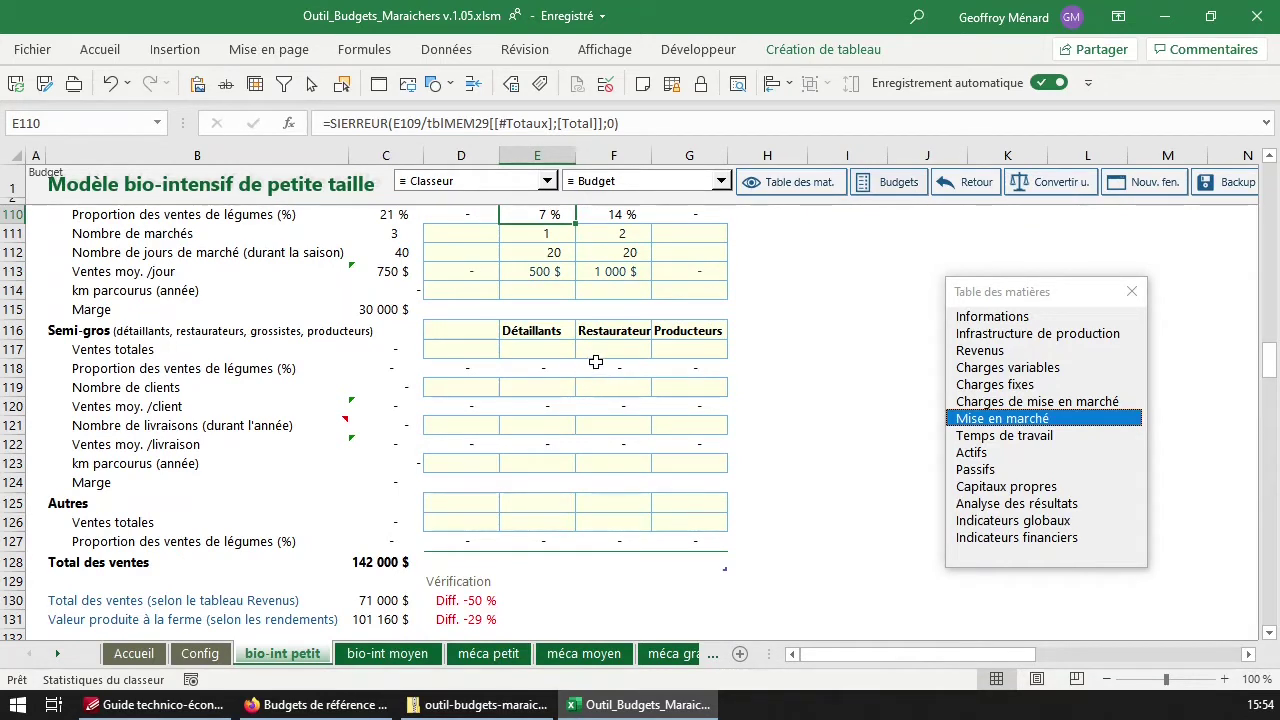
pyautogui.click(540, 388)
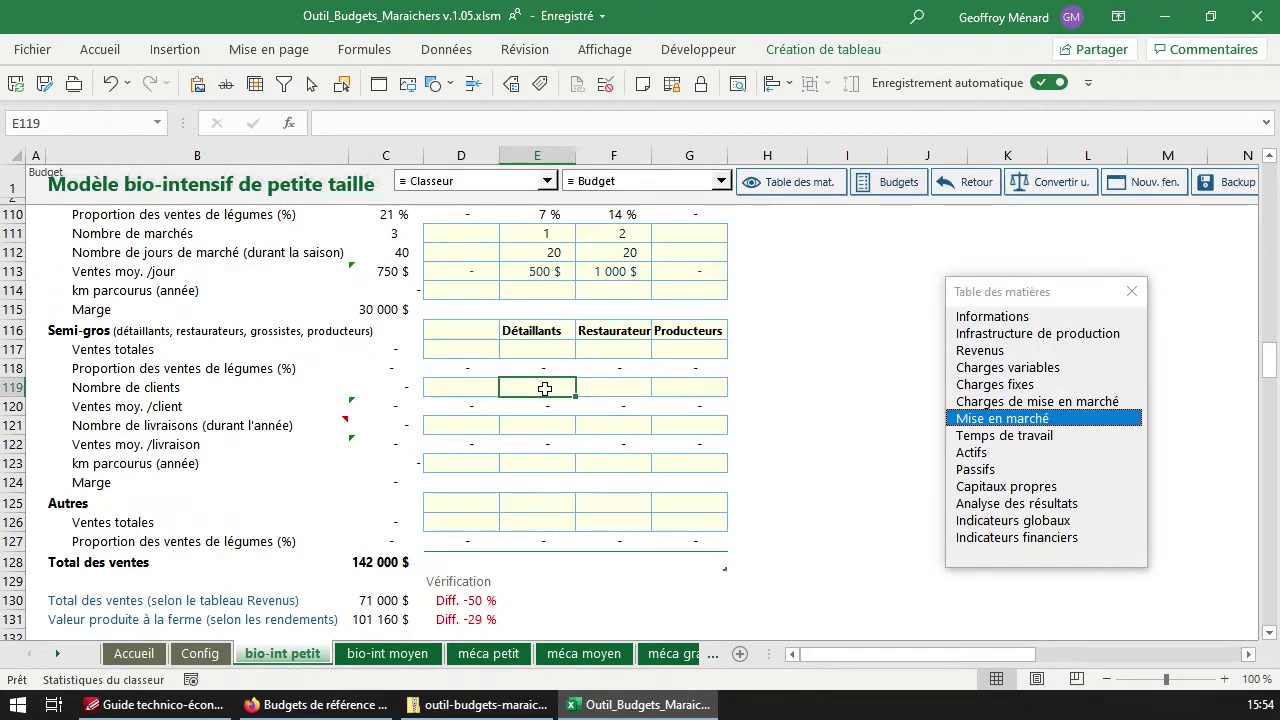
pyautogui.click(548, 334)
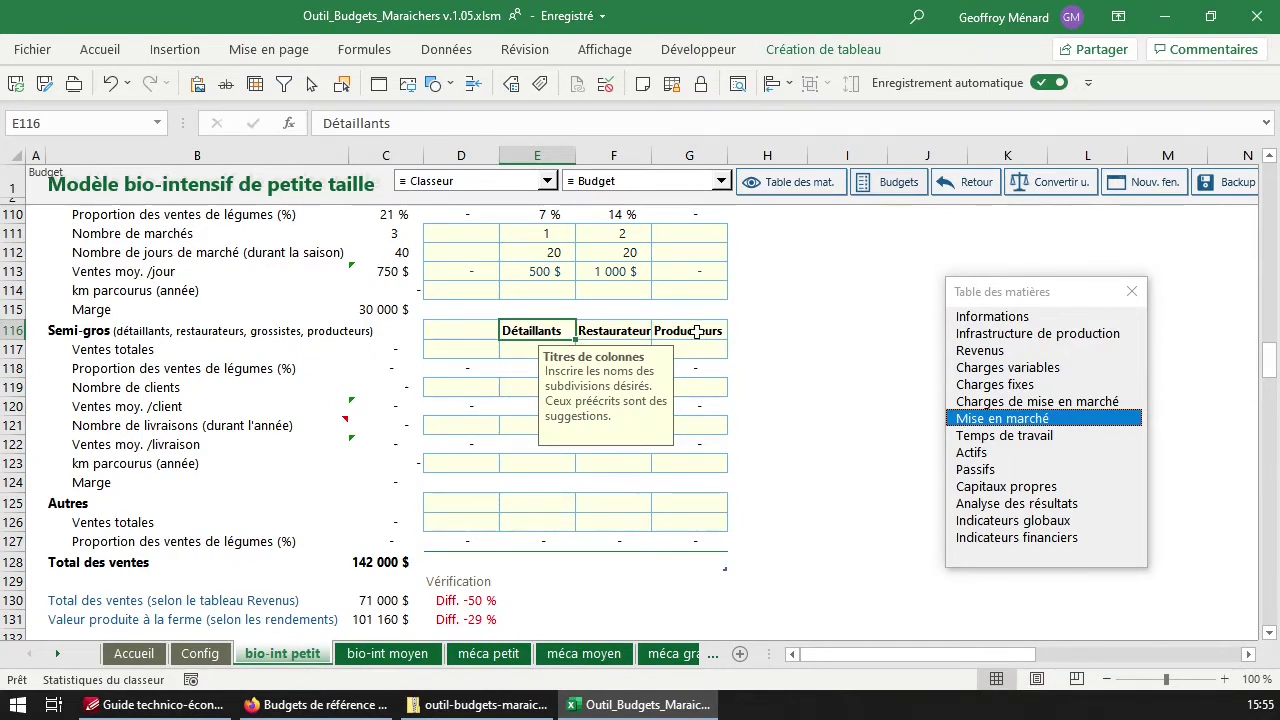
pyautogui.click(580, 335)
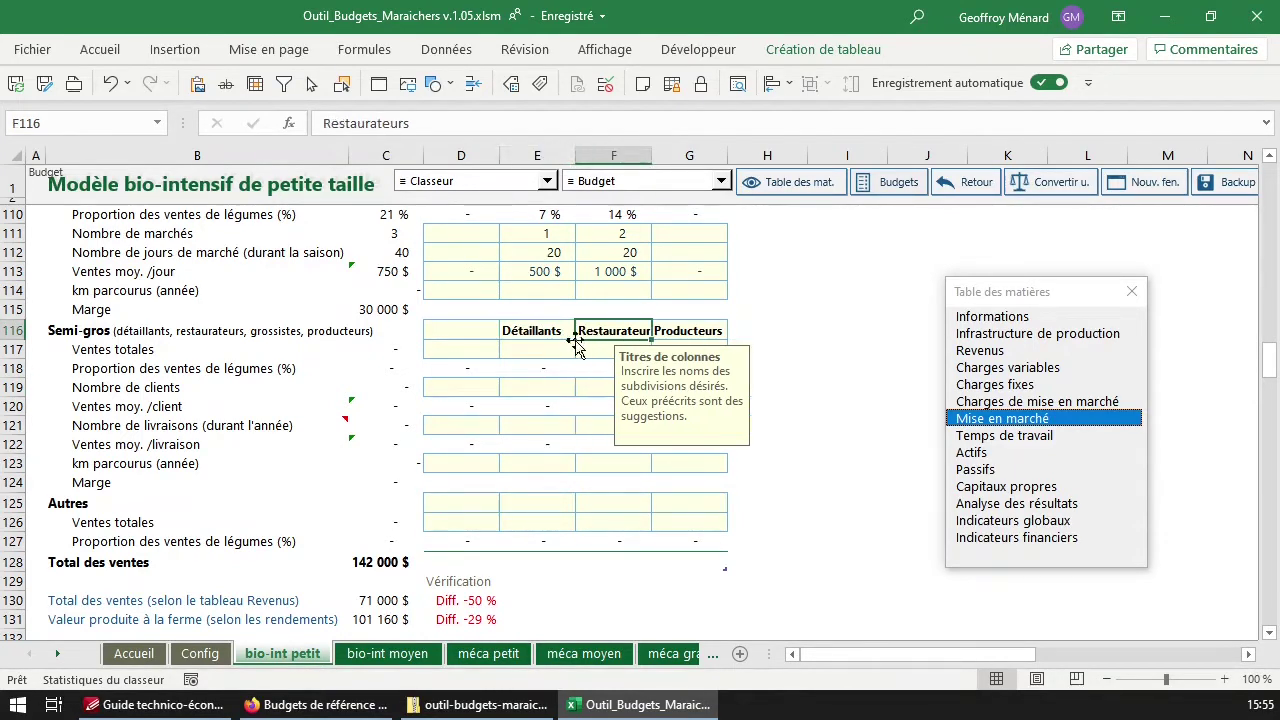
pyautogui.click(567, 334)
pyautogui.click(619, 326)
pyautogui.click(655, 331)
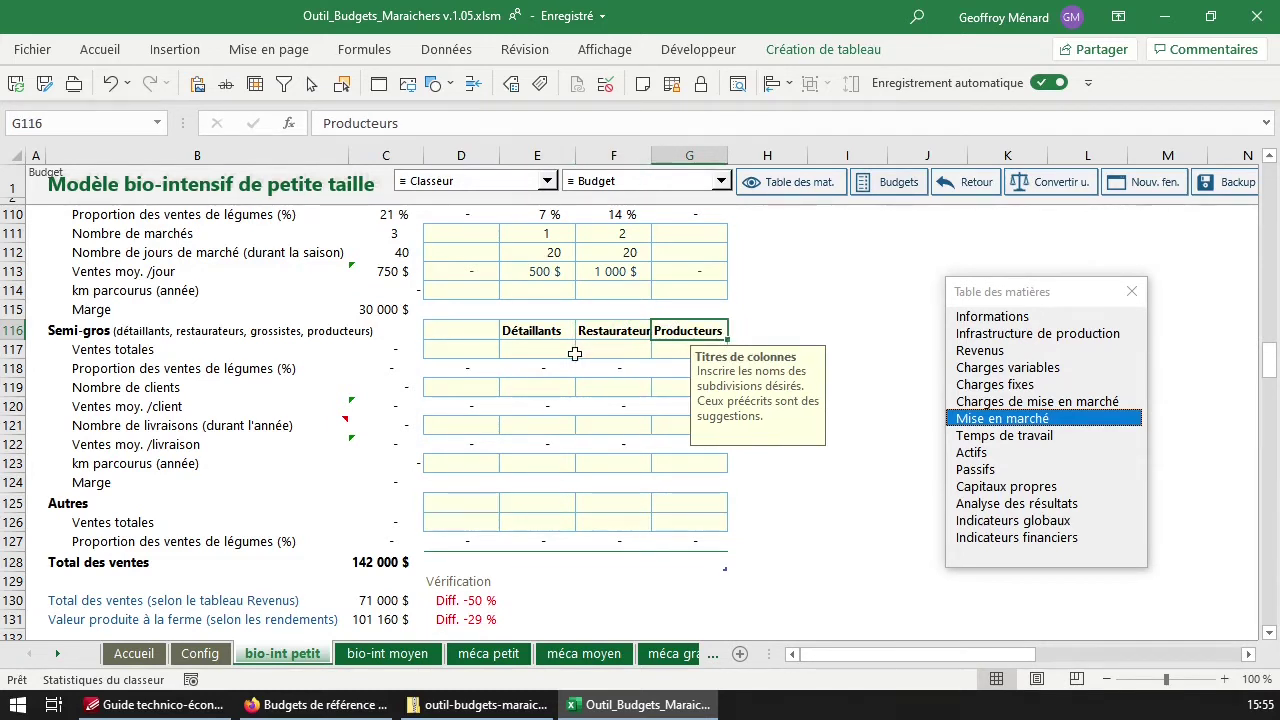
# Set the number of clients for Détaillants in the Semi-gros section to 3
pyautogui.click(538, 389)
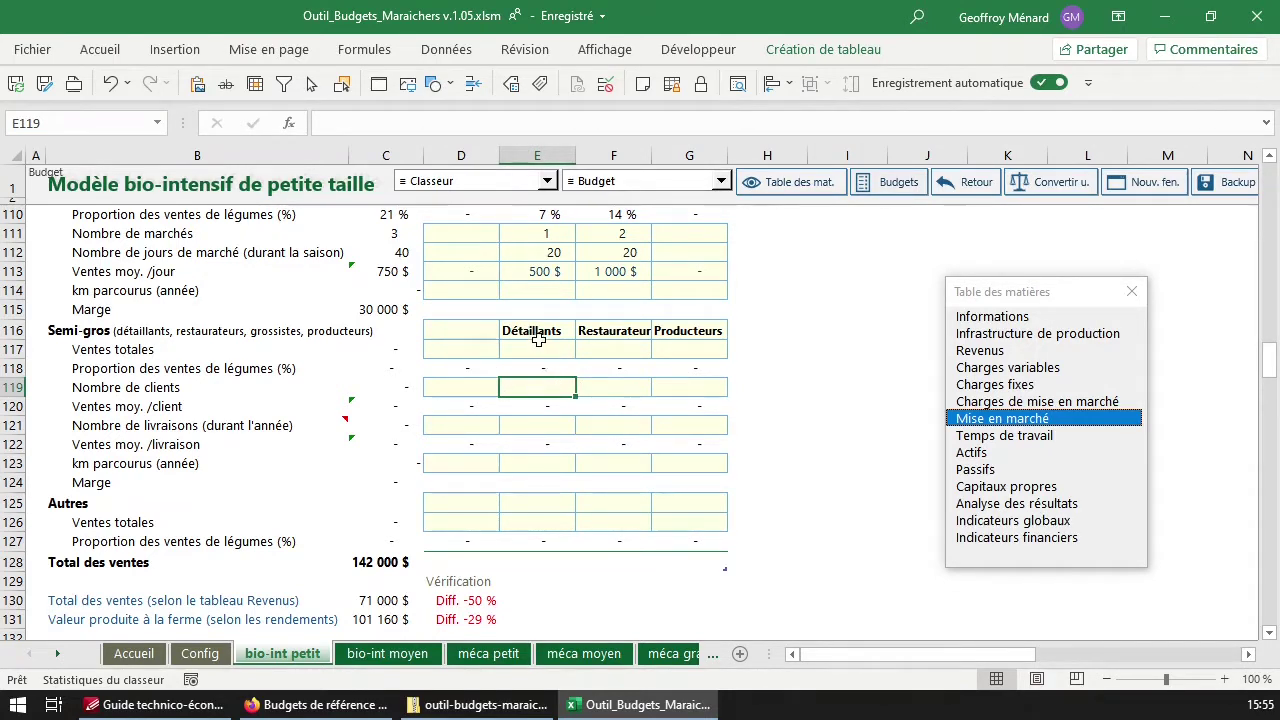
pyautogui.write('3')
pyautogui.press('Tab')
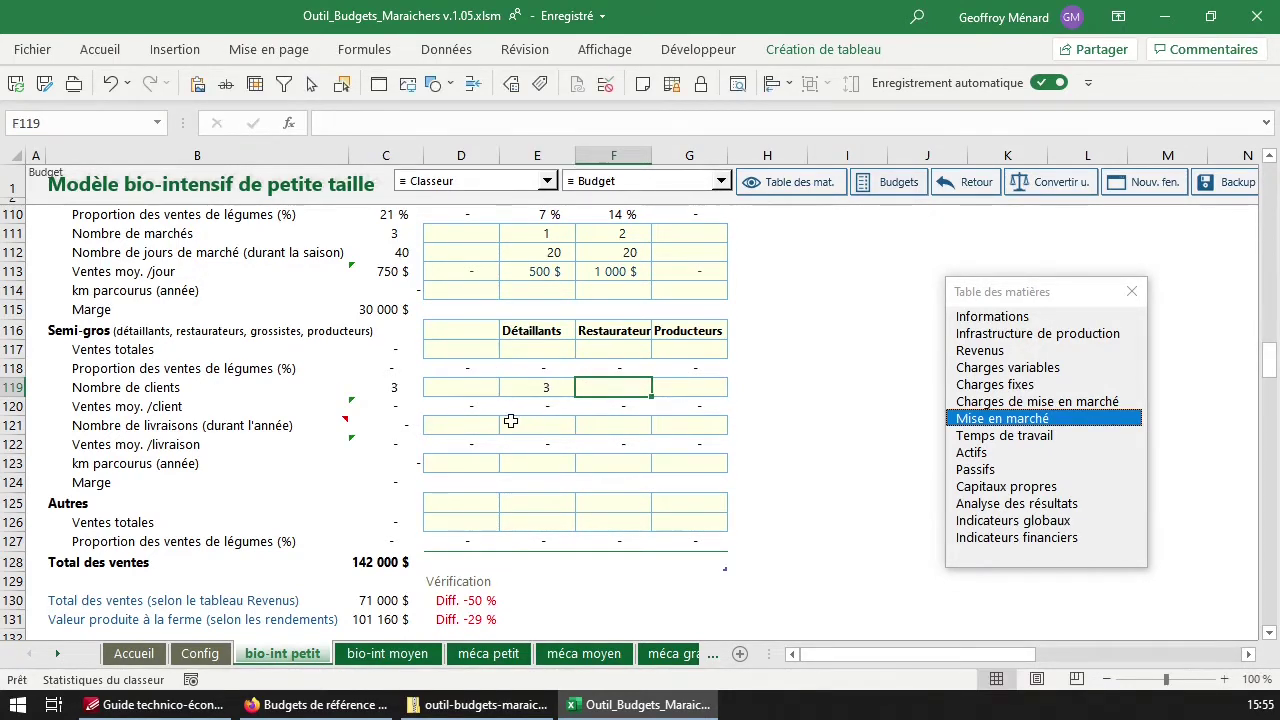
pyautogui.click(528, 406)
pyautogui.click(535, 425)
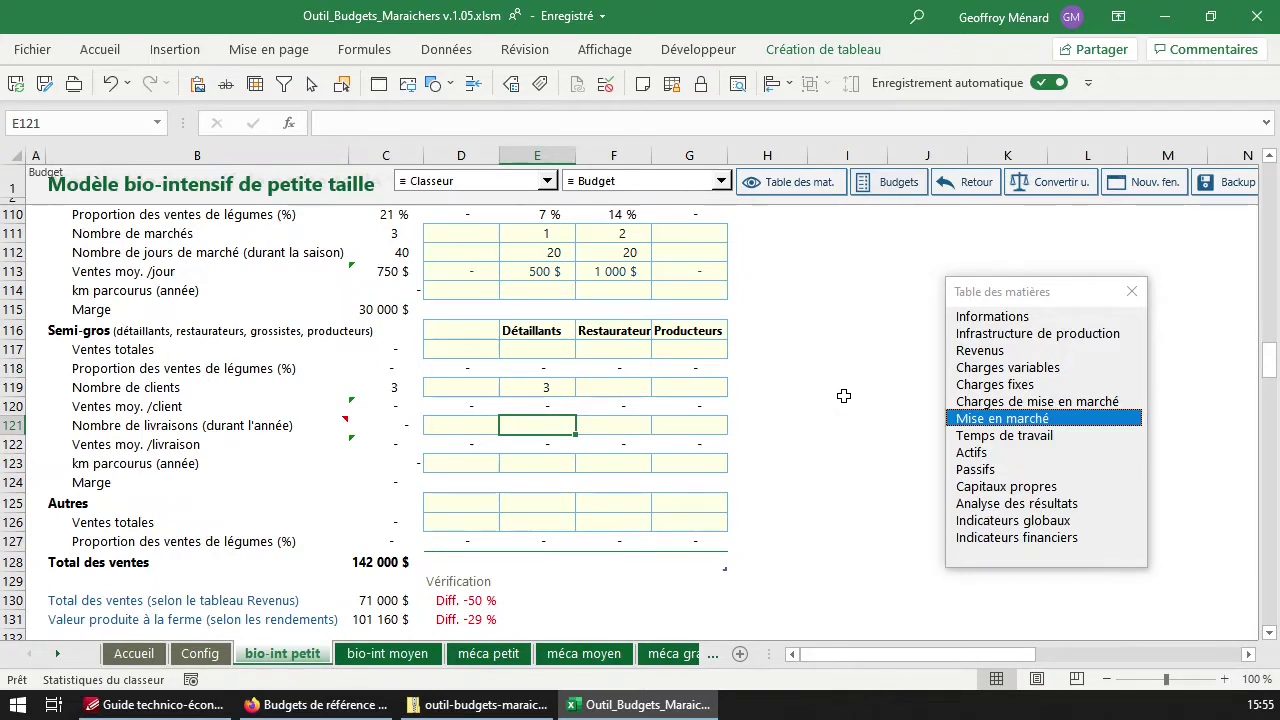
# Set the number of clients to 1 and the number of deliveries during the year to 20 for Détaillants
pyautogui.press('Up')
pyautogui.press('Up')
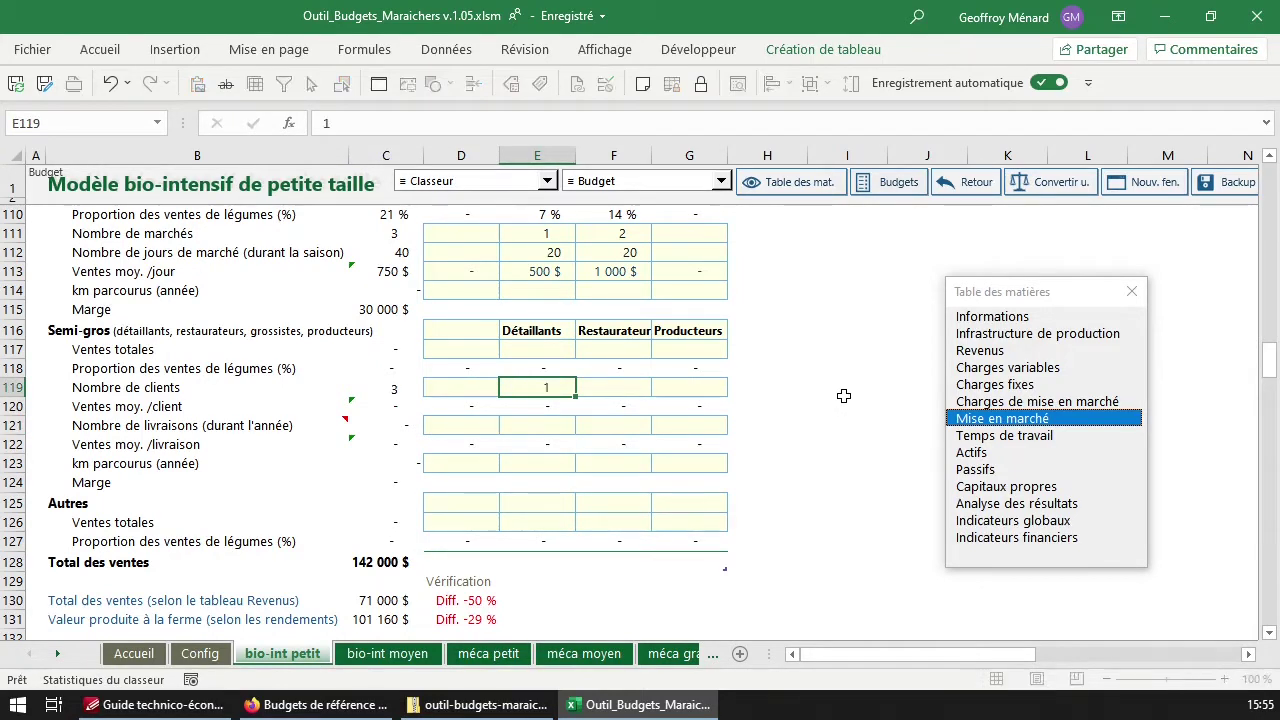
pyautogui.write('1')
pyautogui.press('Return')
pyautogui.press('Return')
pyautogui.write('20')
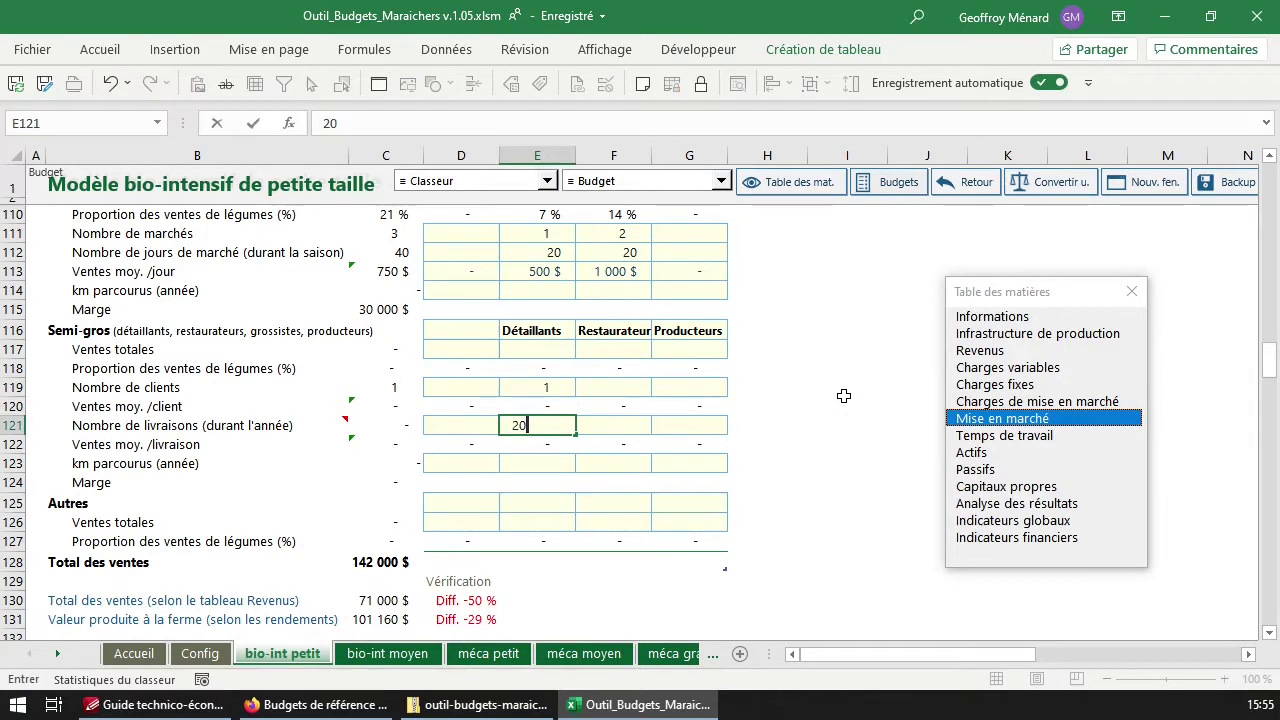
pyautogui.press('Return')
# Apply the "Entrée $" cell style to the Ventes moy. /livraison cells D122:G122 in the Semi-gros section
pyautogui.press('Right')
pyautogui.press('Down')
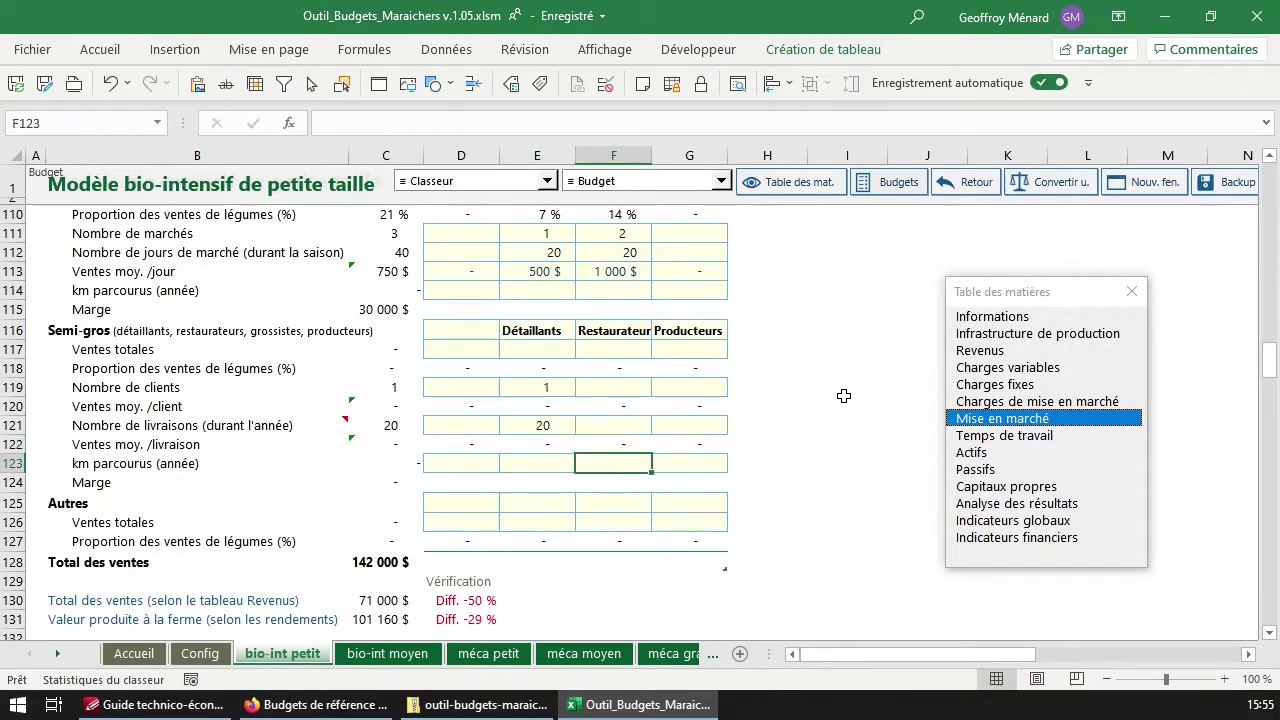
pyautogui.press('Left')
pyautogui.press('Up')
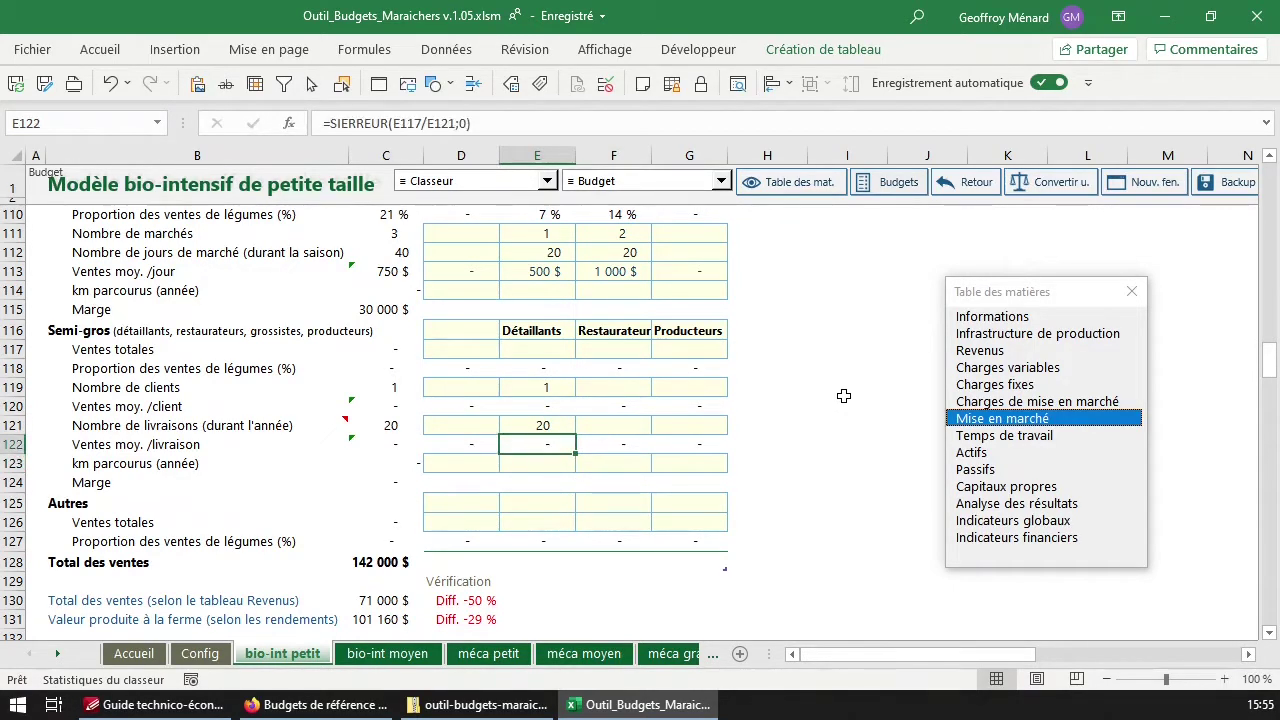
pyautogui.moveTo(680, 449); pyautogui.dragTo(492, 445)
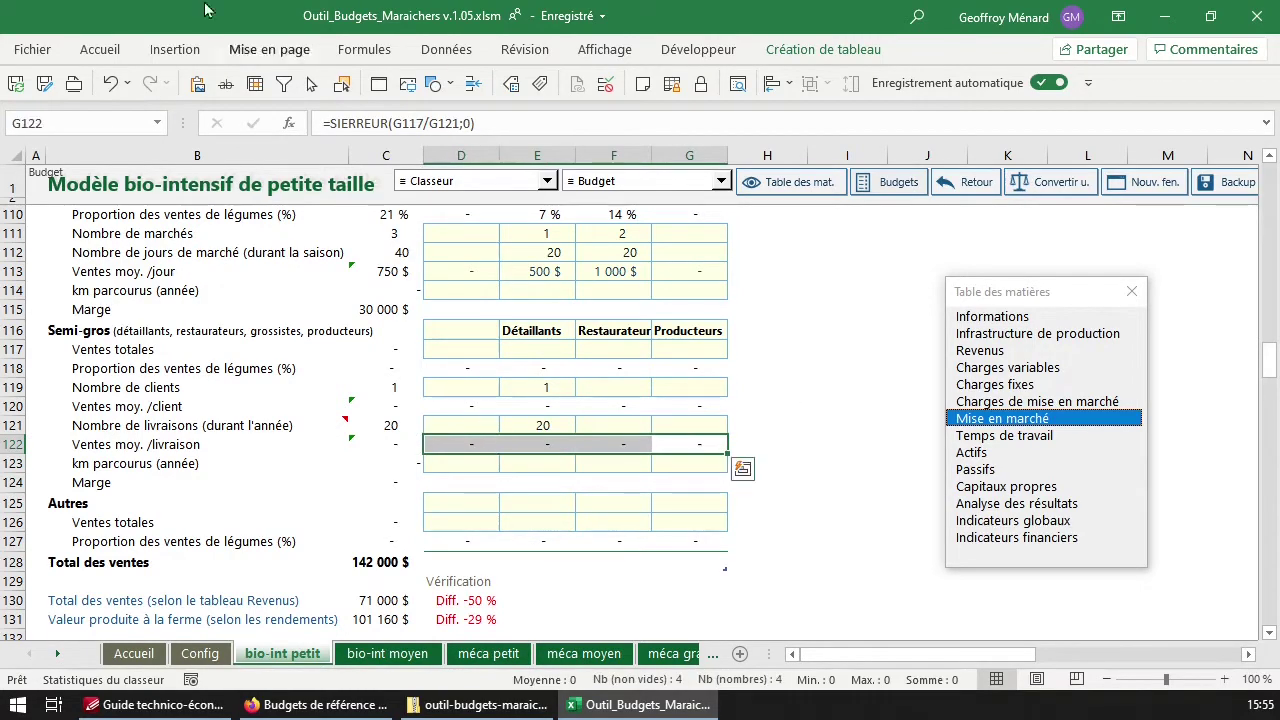
pyautogui.click(100, 49)
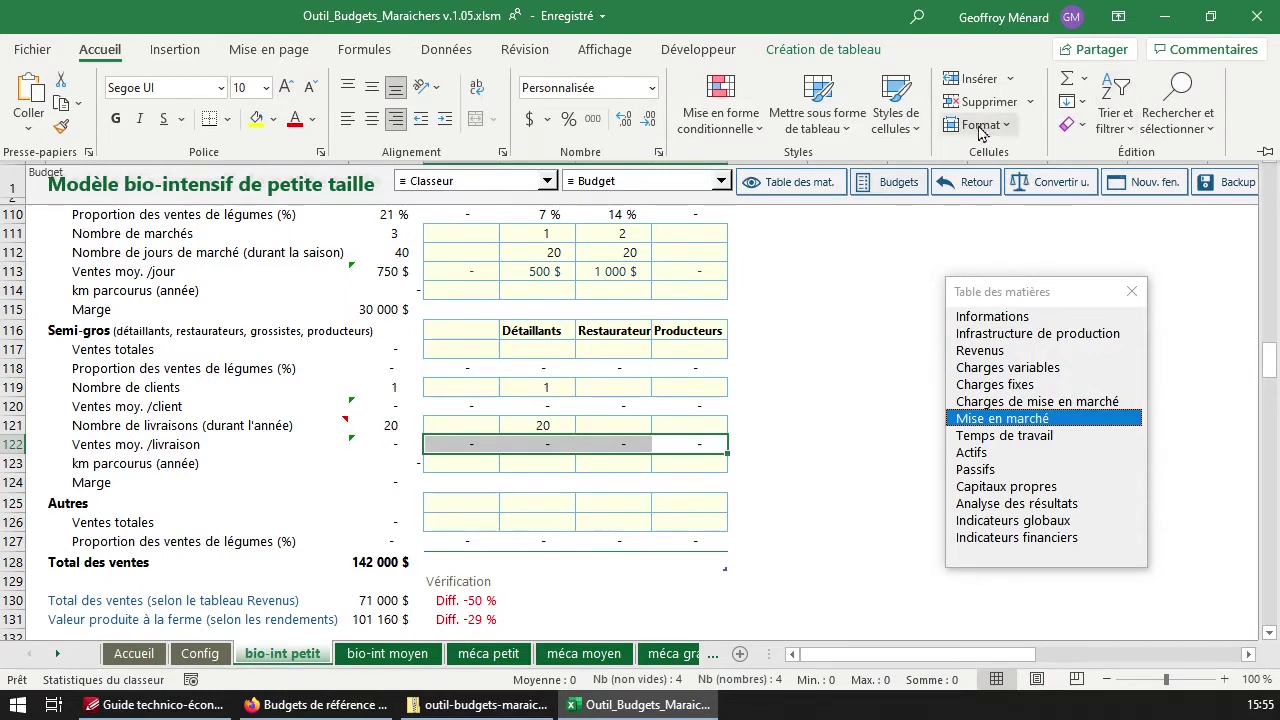
pyautogui.click(896, 110)
pyautogui.click(971, 290)
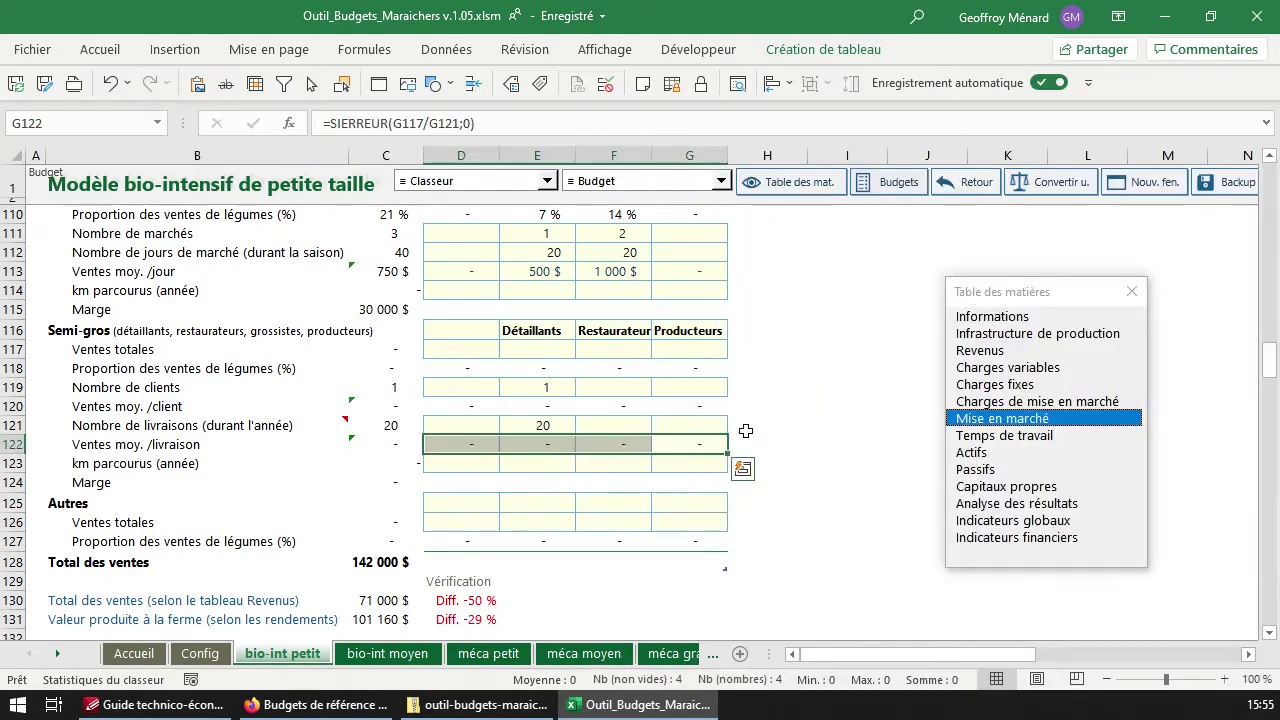
# Replace the Ventes moy. /livraison formula for Détaillants in E122 with 200 $
pyautogui.click(514, 448)
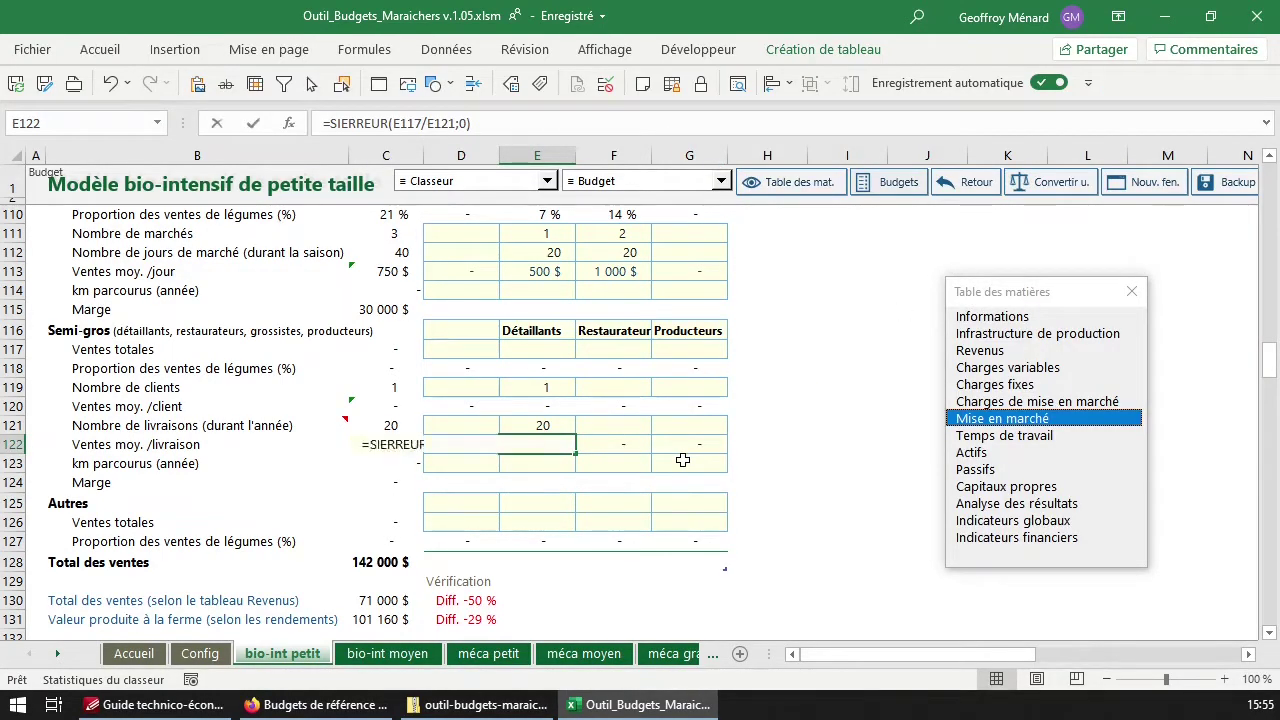
pyautogui.write('200')
pyautogui.press('Return')
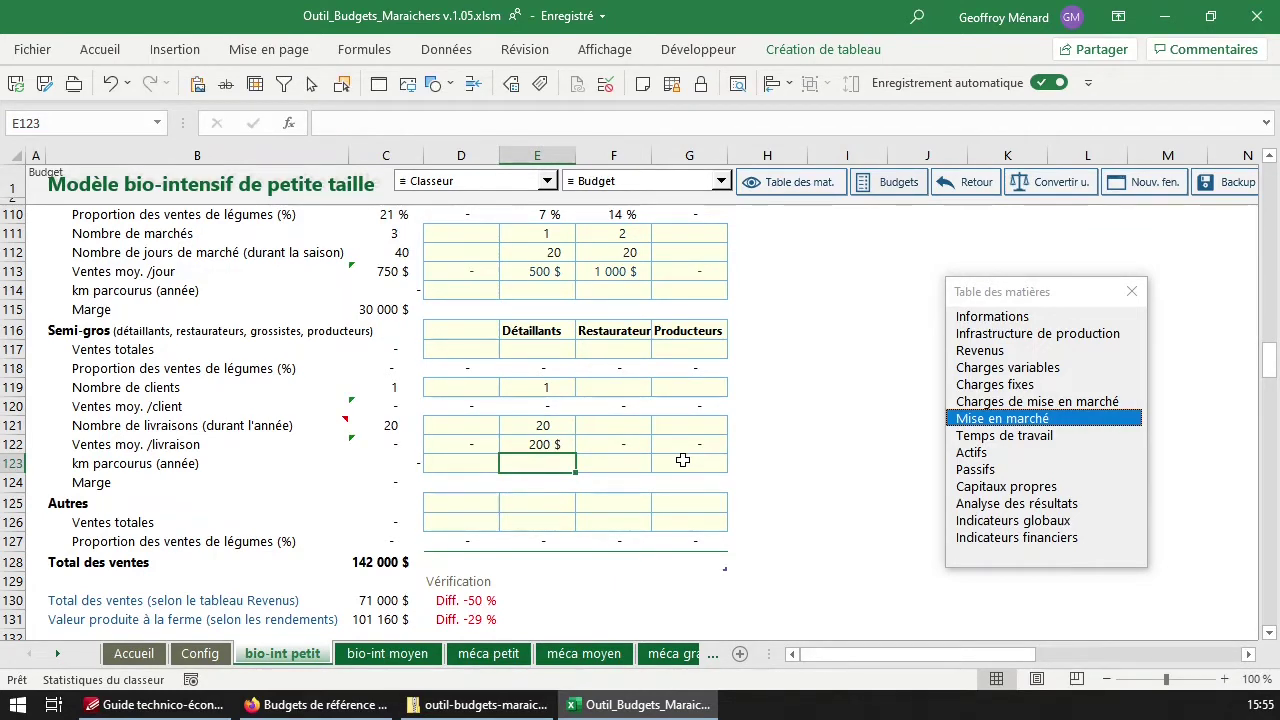
pyautogui.press('Up')
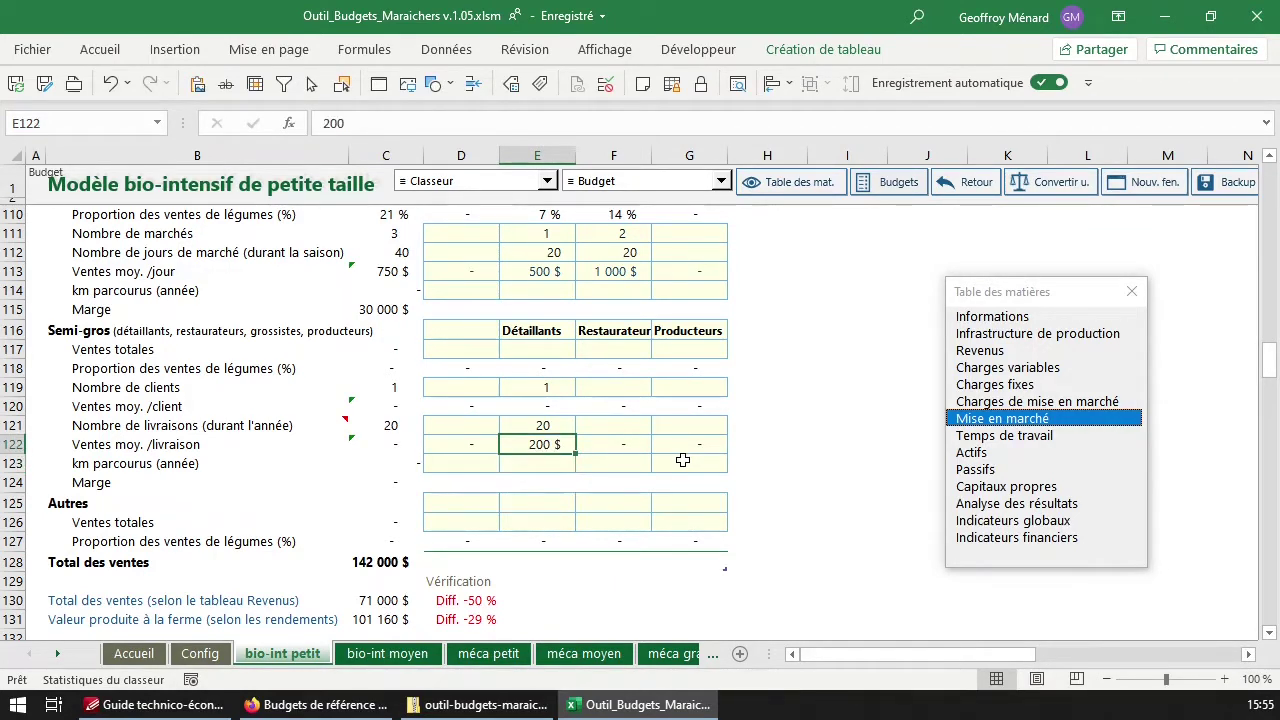
pyautogui.press('Down')
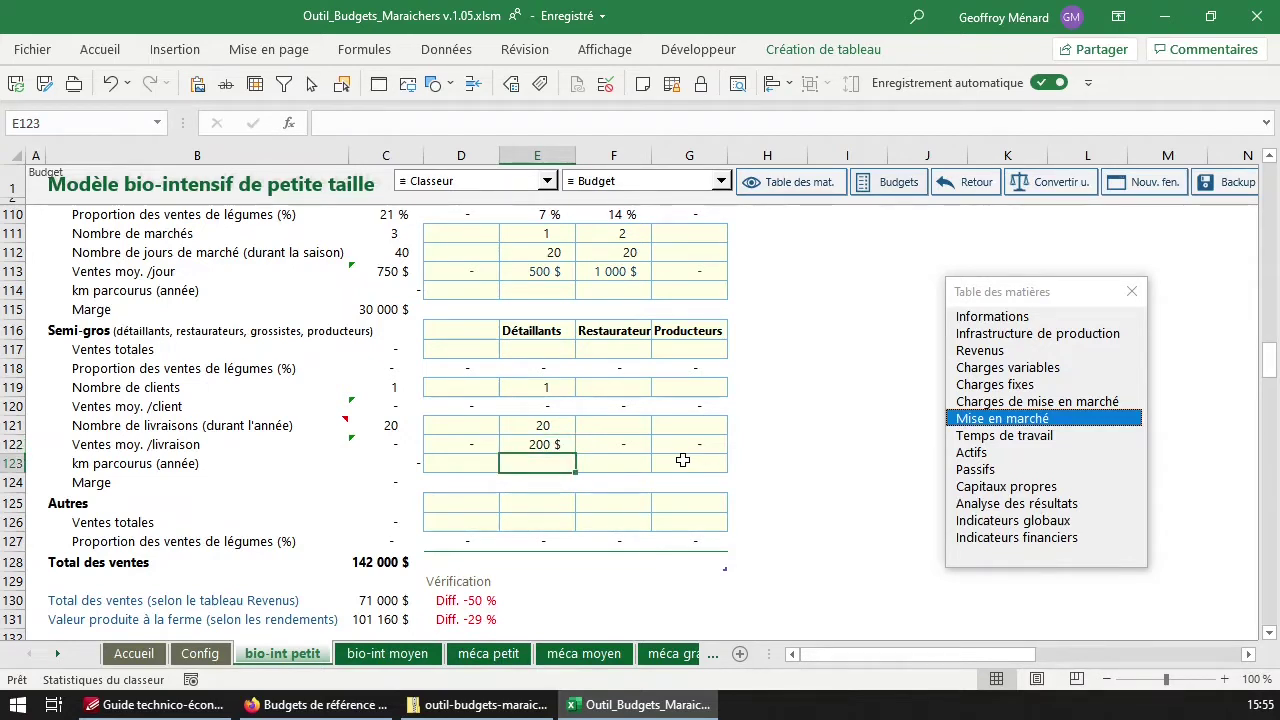
# Calculate the Ventes totales for Détaillants in E117 with the formula =E121*E122
pyautogui.press('Up')
pyautogui.press('Up')
pyautogui.press('Up')
pyautogui.press('Up')
pyautogui.press('Up')
pyautogui.press('Up')
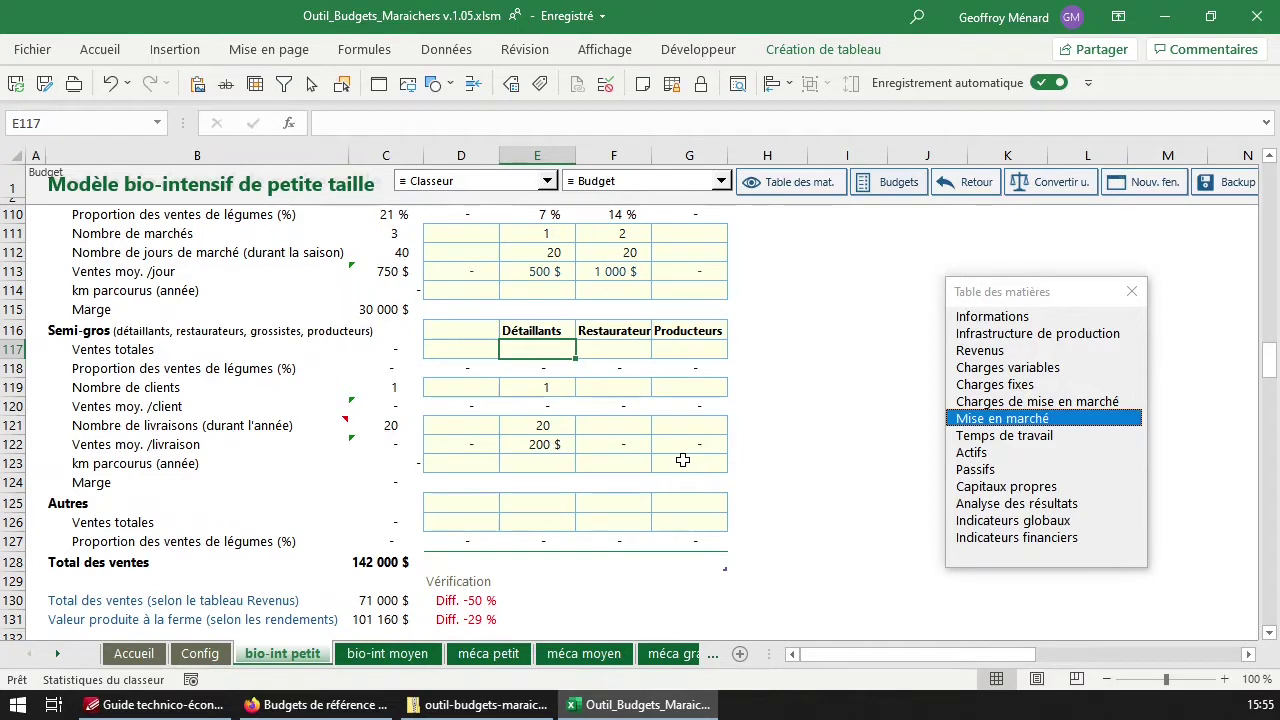
pyautogui.write('=')
pyautogui.press('Down')
pyautogui.press('Down')
pyautogui.press('Down')
pyautogui.press('Down')
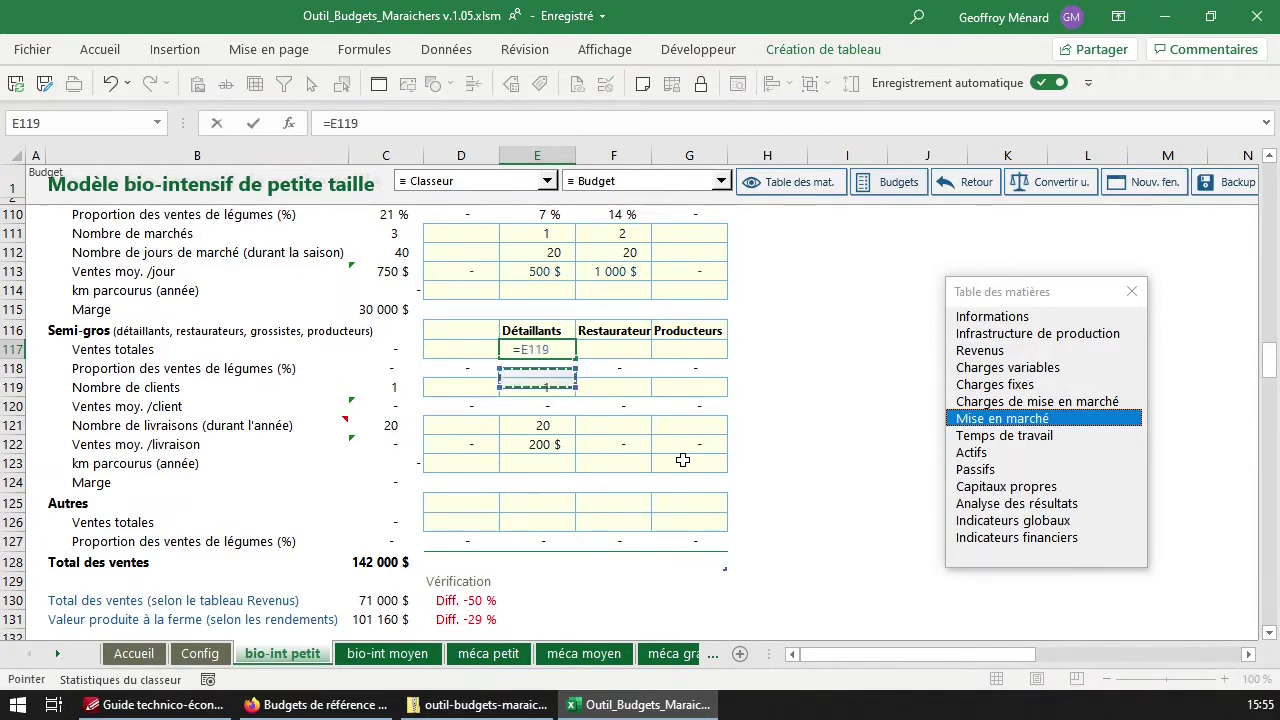
pyautogui.write('*')
pyautogui.press('Down')
pyautogui.press('Down')
pyautogui.press('Down')
pyautogui.press('Down')
pyautogui.press('Down')
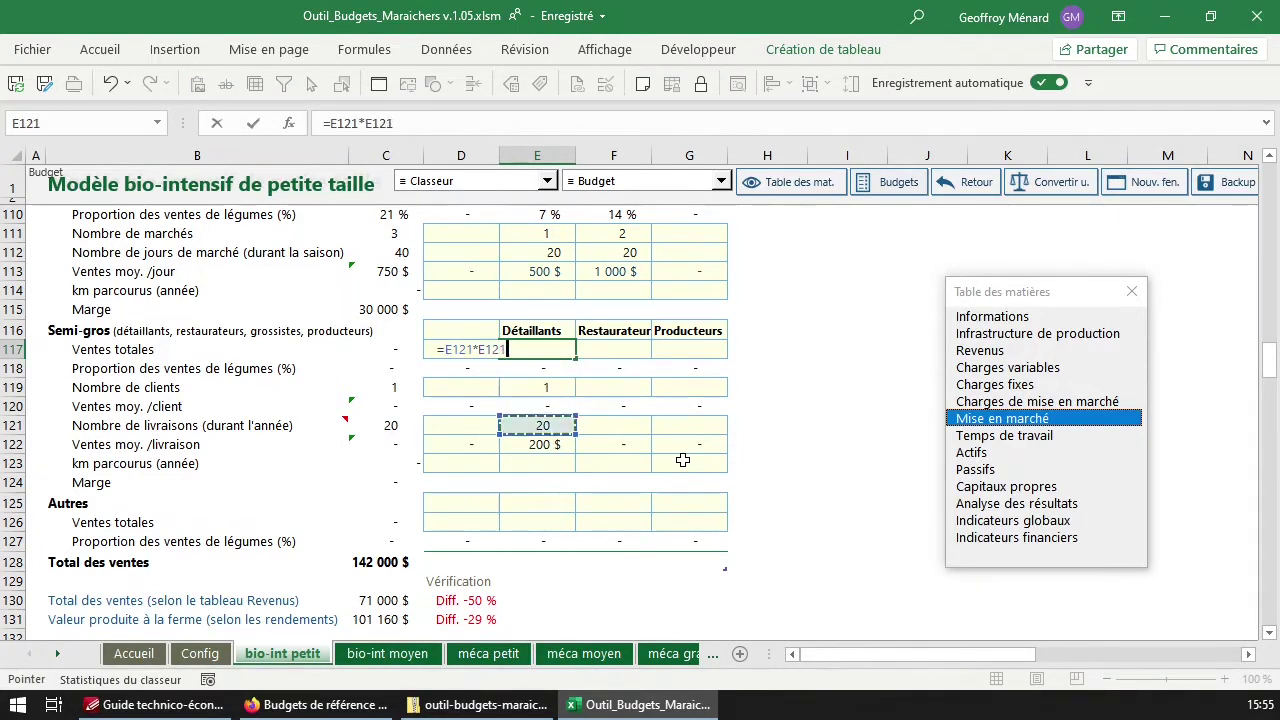
pyautogui.press('Return')
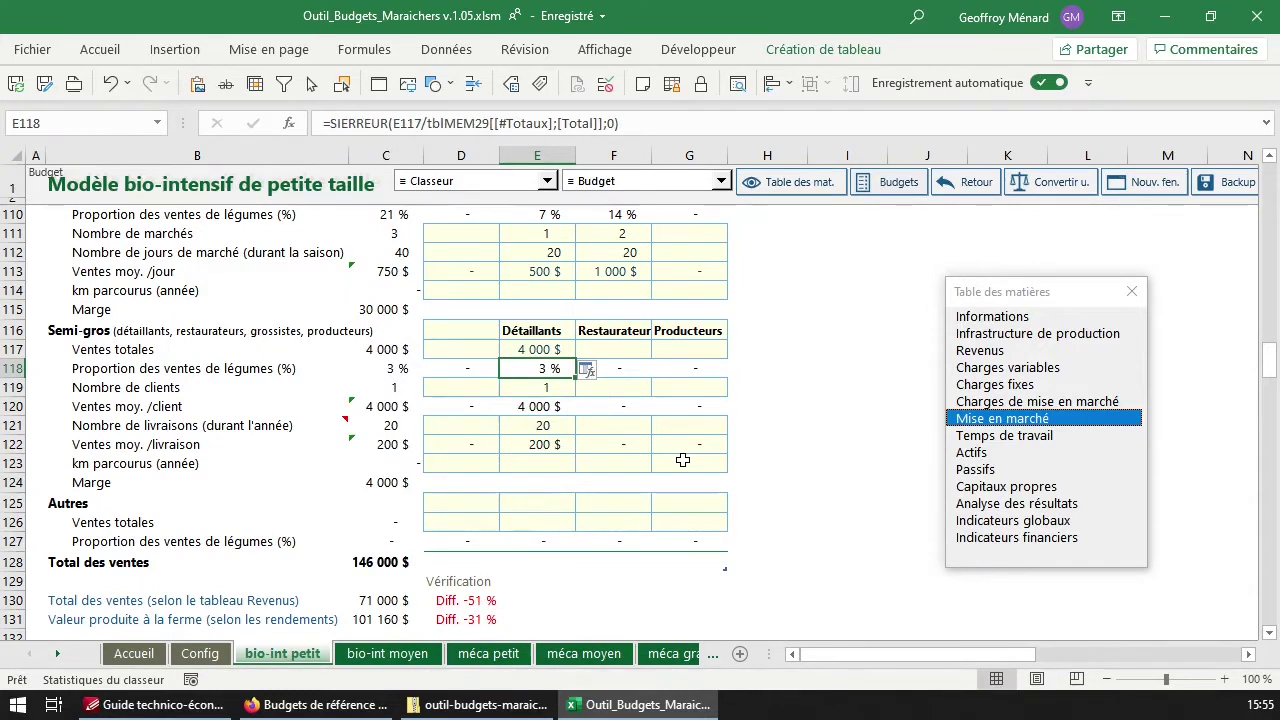
# Examine the Ventes totales cells of the Semi-gros section, from the Détaillants formula to the row sum in C117
pyautogui.click(554, 347)
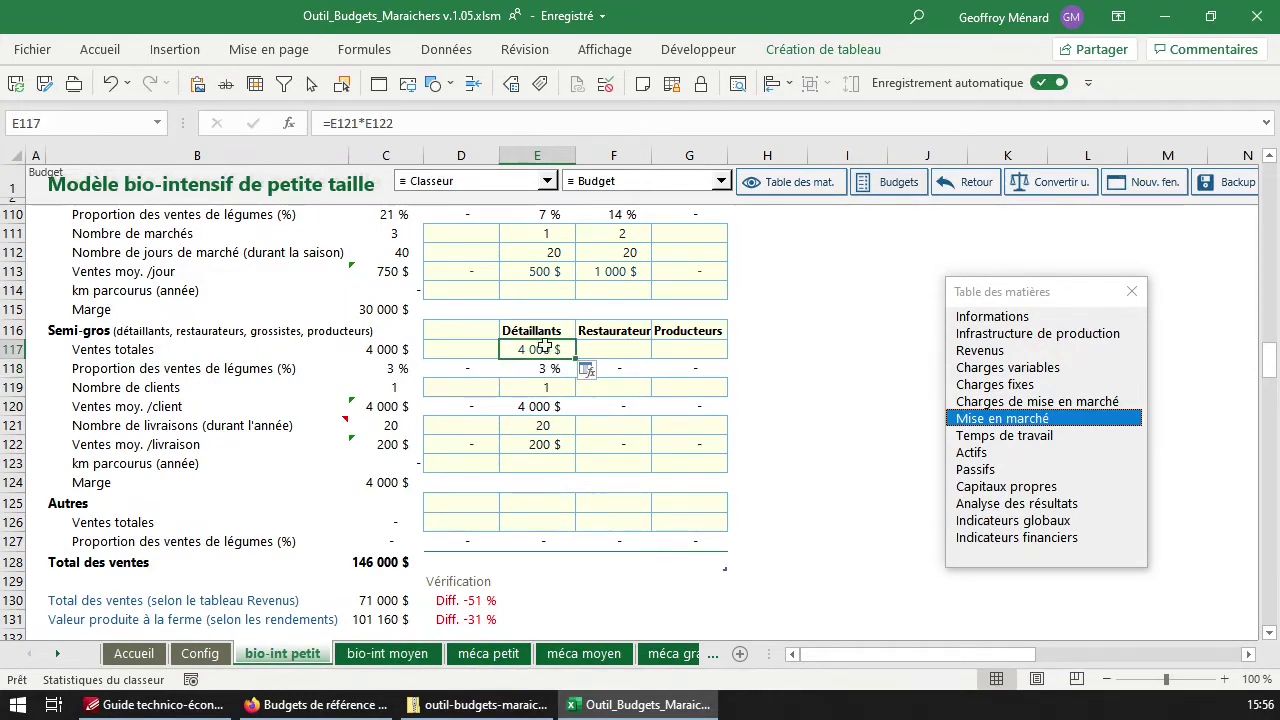
pyautogui.click(403, 354)
pyautogui.click(572, 349)
pyautogui.click(724, 350)
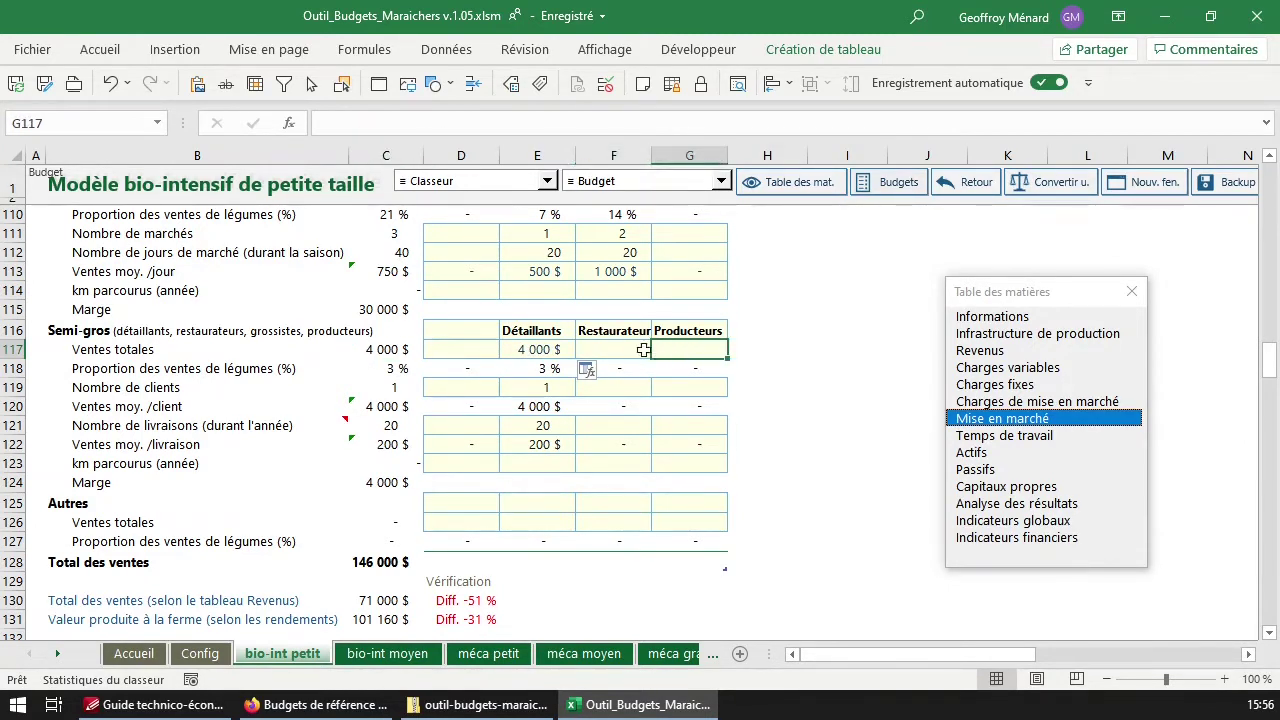
pyautogui.click(386, 348)
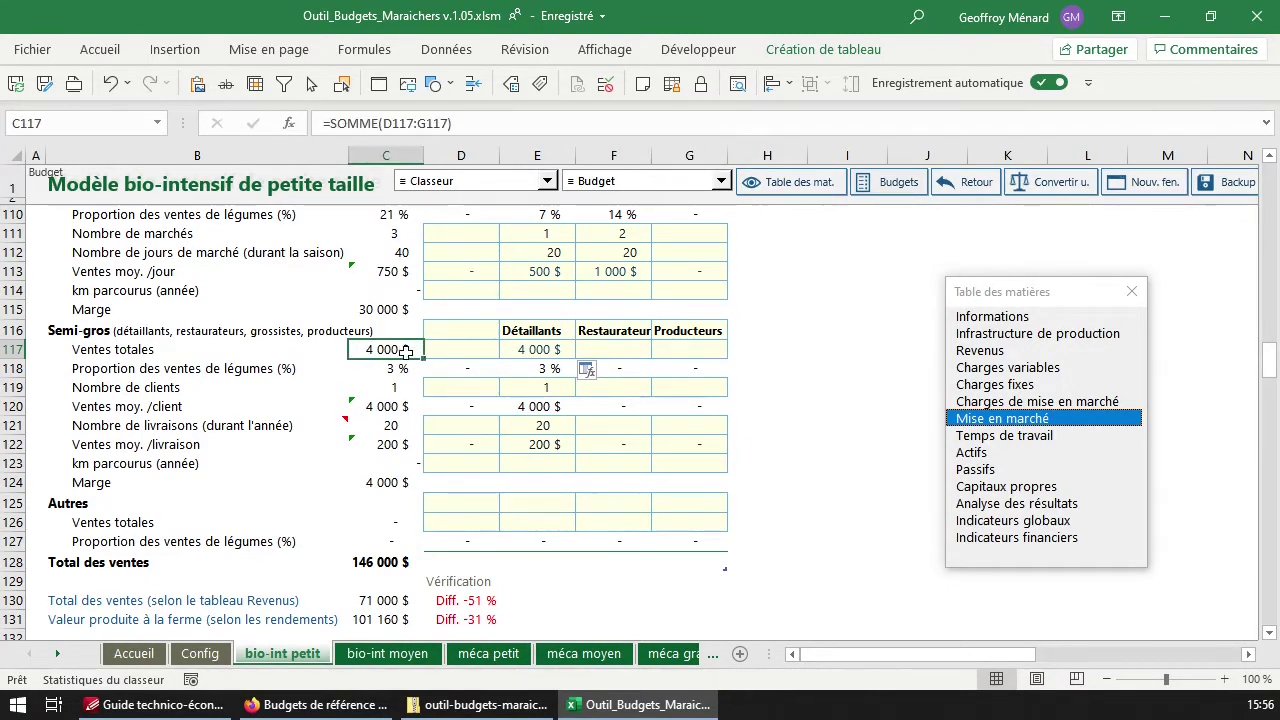
# Compare Total des ventes with the total from the Revenus table, and inspect the Légumes et fruits produits à la ferme amounts behind it
pyautogui.scroll(-1, 385, 340)
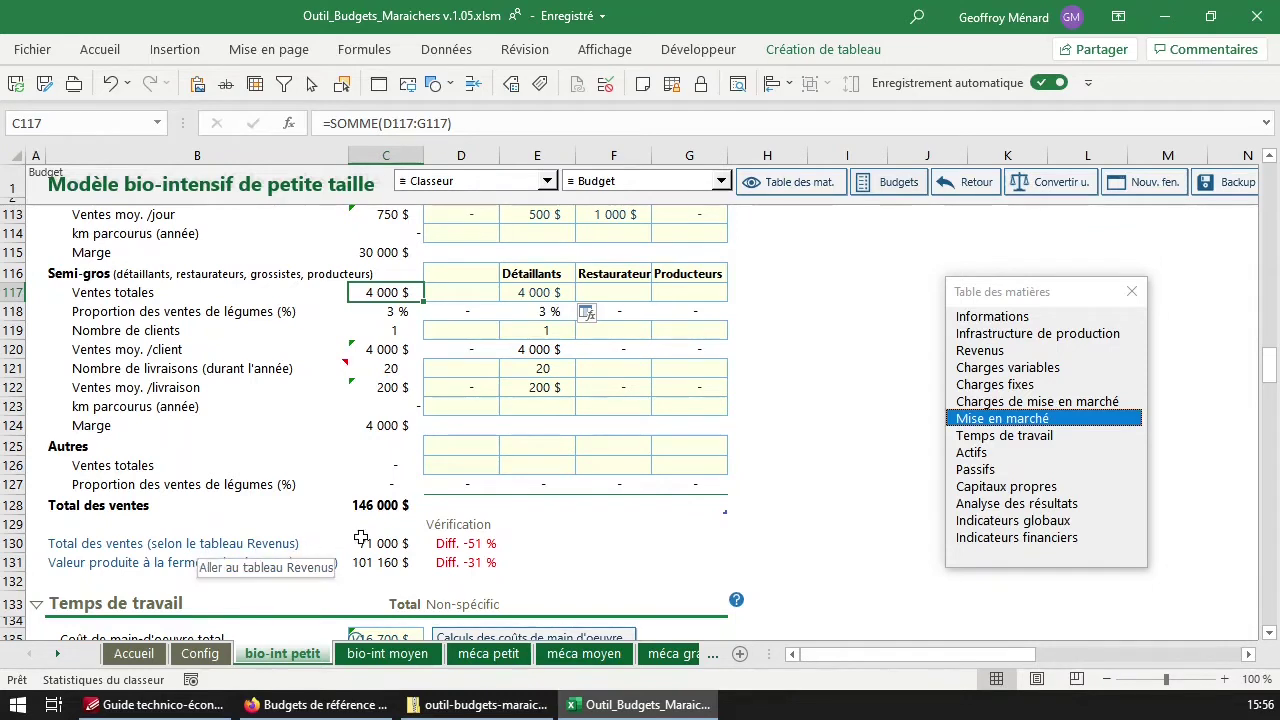
pyautogui.click(390, 506)
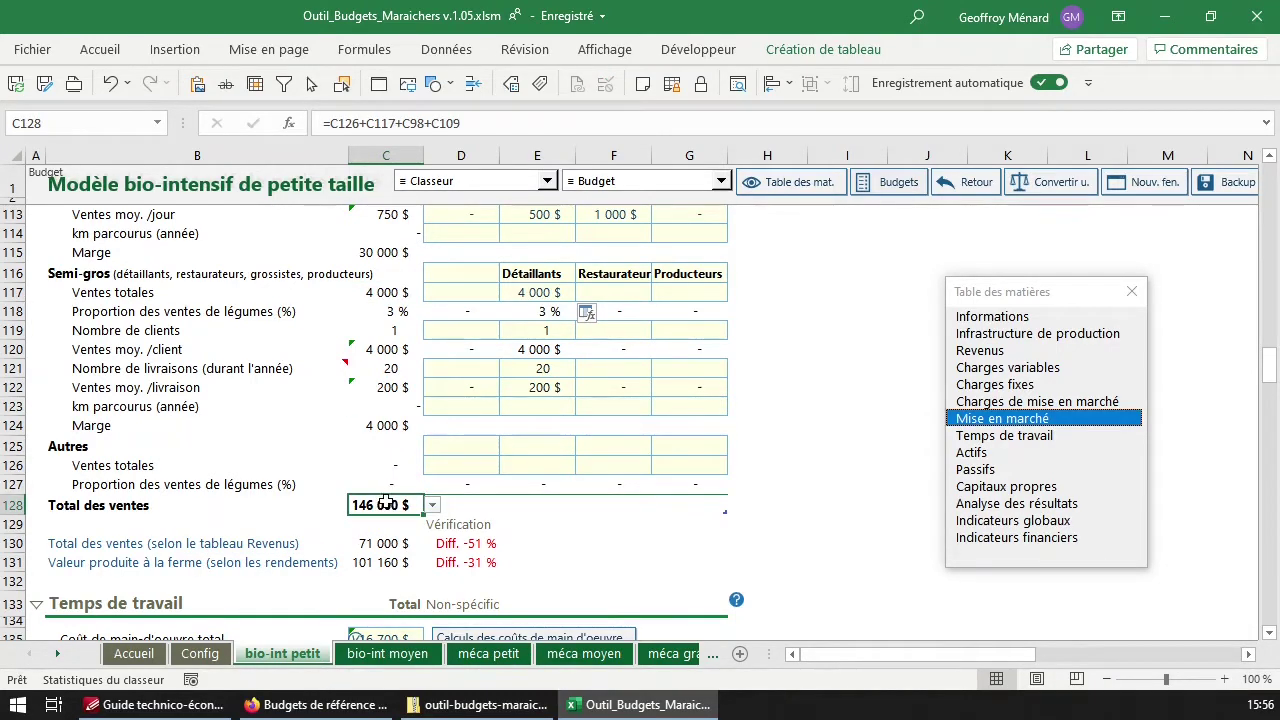
pyautogui.click(373, 543)
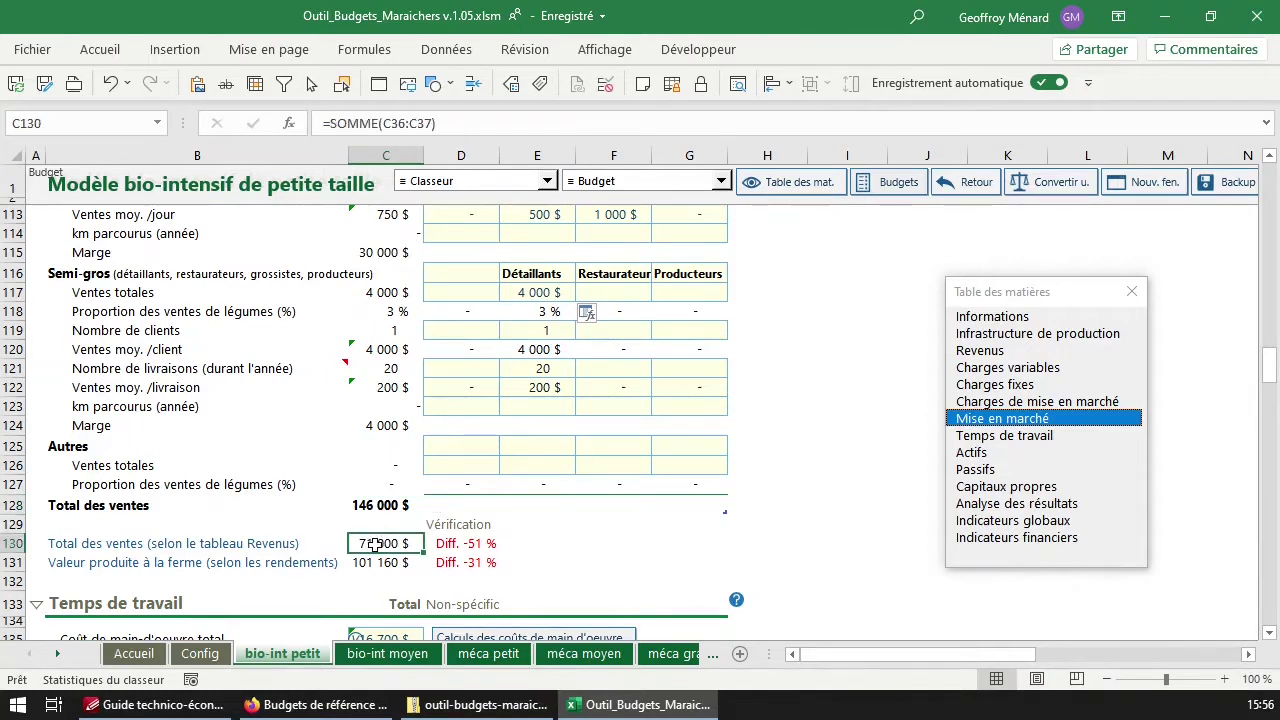
pyautogui.click(270, 548)
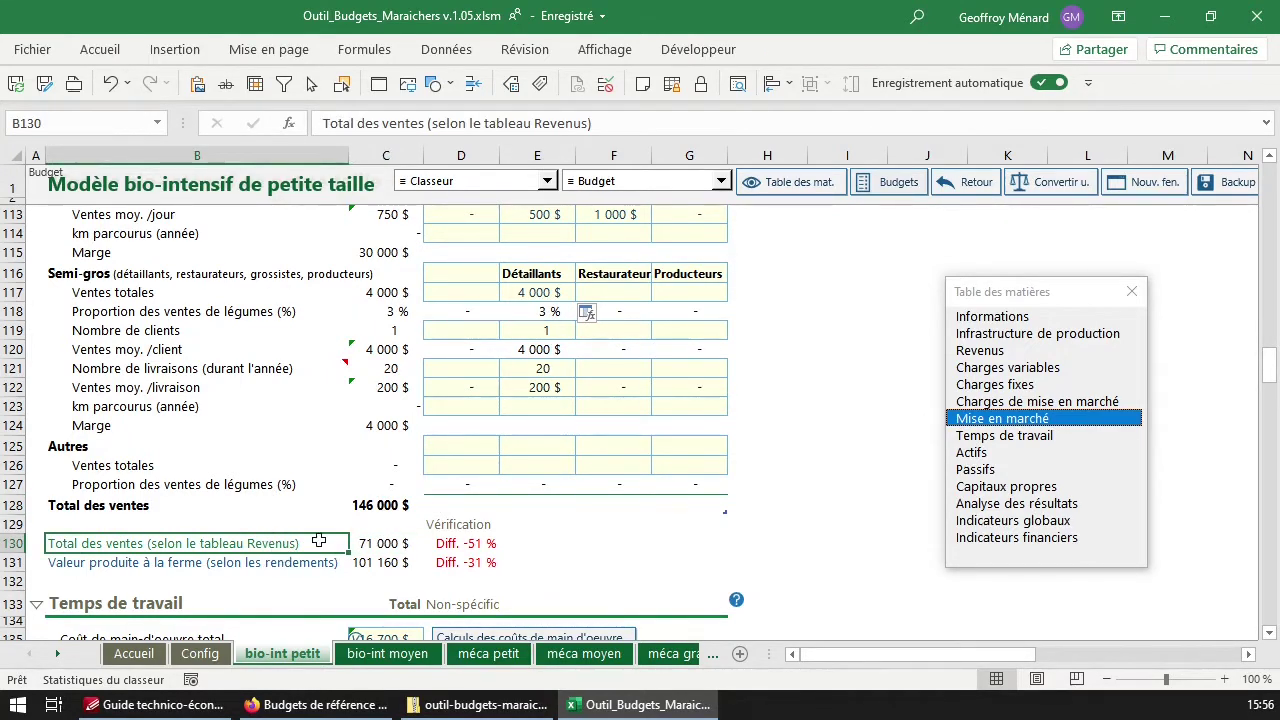
pyautogui.click(1025, 354)
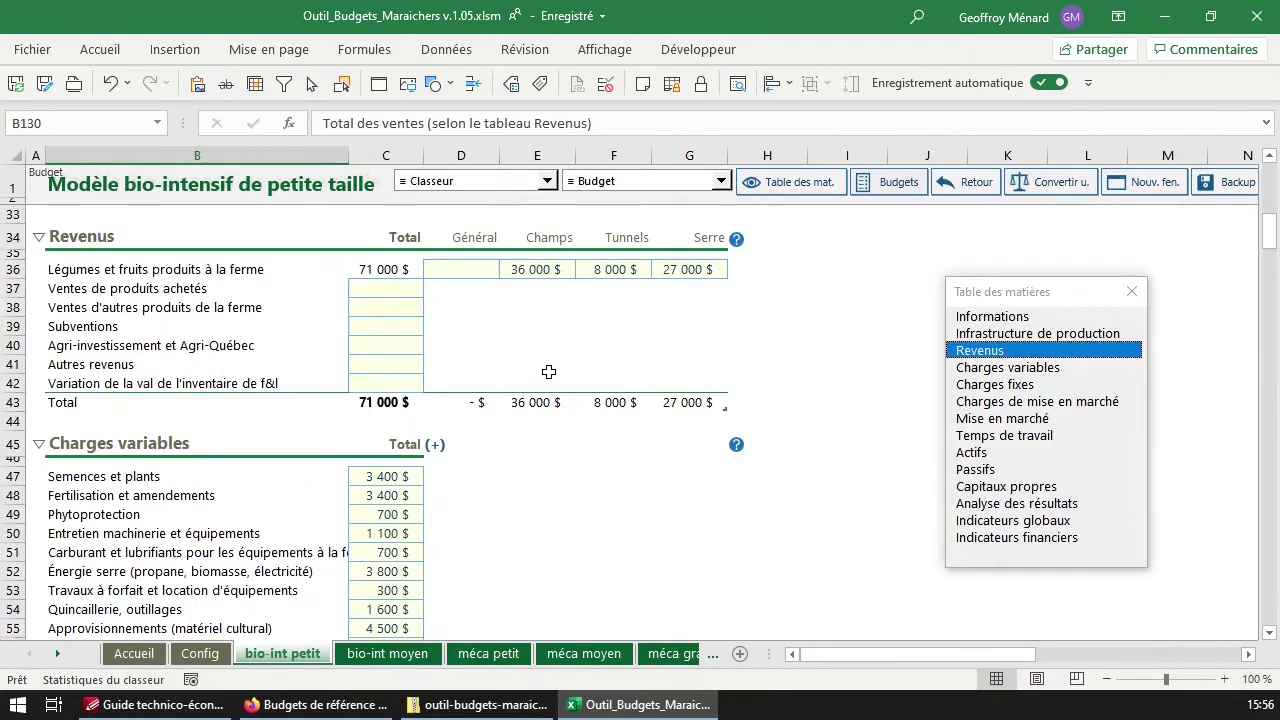
pyautogui.click(530, 268)
pyautogui.moveTo(530, 268); pyautogui.dragTo(688, 269)
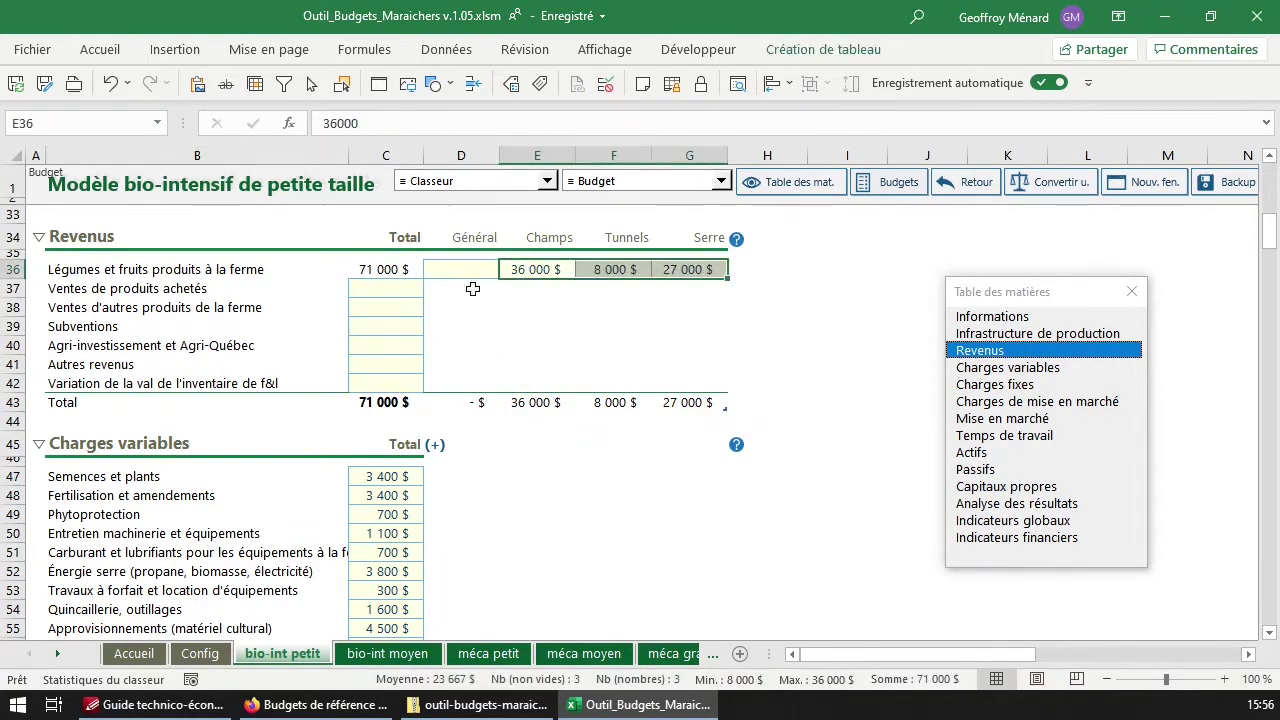
pyautogui.click(400, 269)
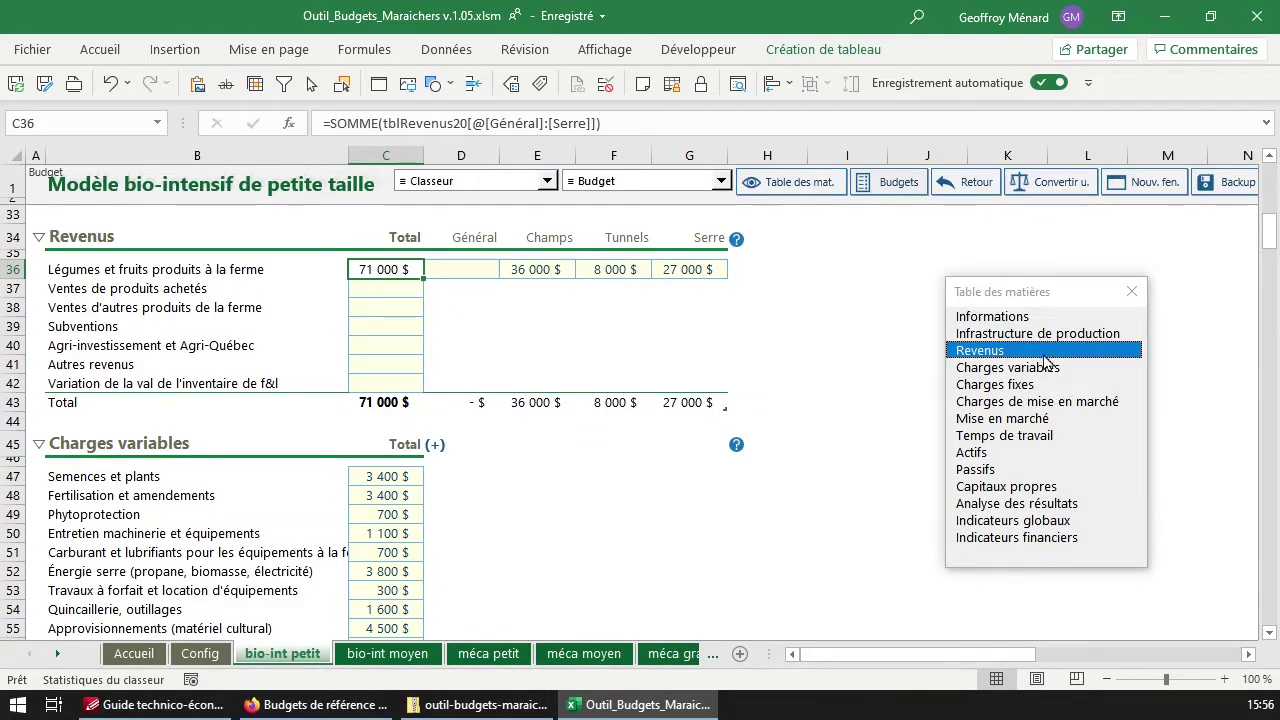
# Check the Valeur produite à la ferme line under Mise en marché against the Rendements table, briefly expanding and collapsing its details
pyautogui.click(1047, 403)
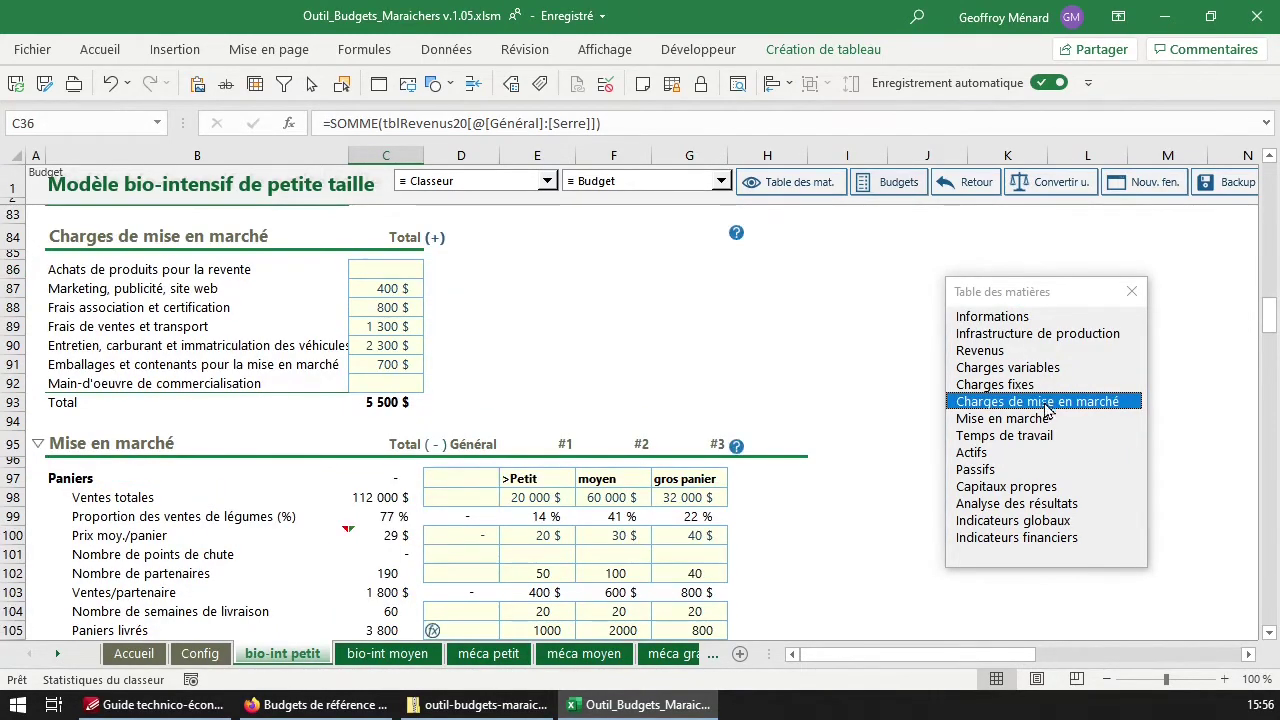
pyautogui.click(1038, 420)
pyautogui.scroll(-3, 345, 527)
pyautogui.scroll(-5, 345, 527)
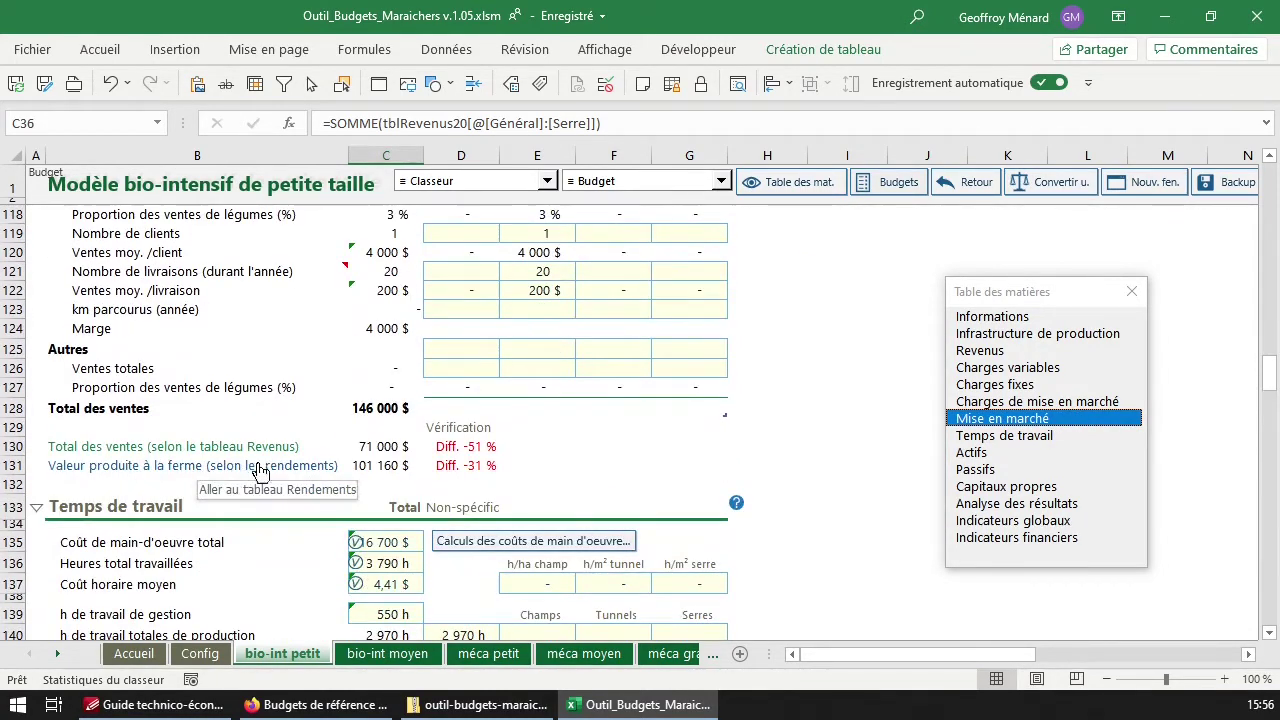
pyautogui.click(268, 476)
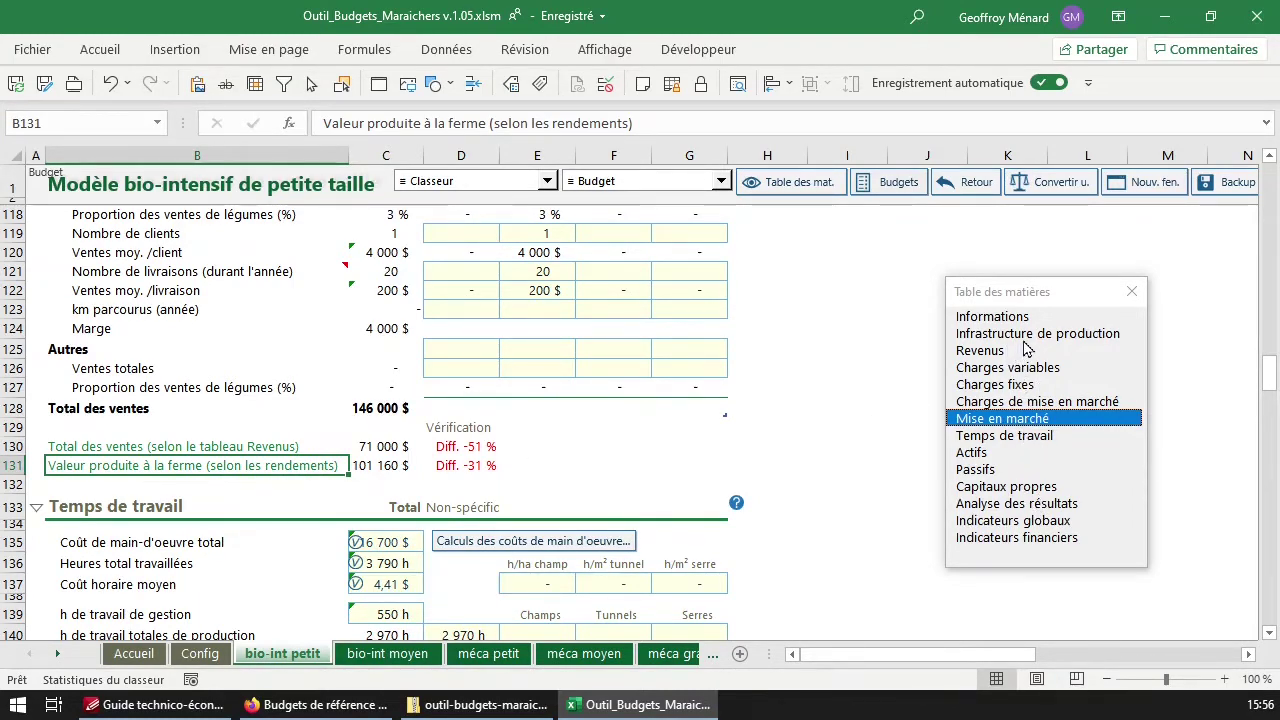
pyautogui.click(1058, 338)
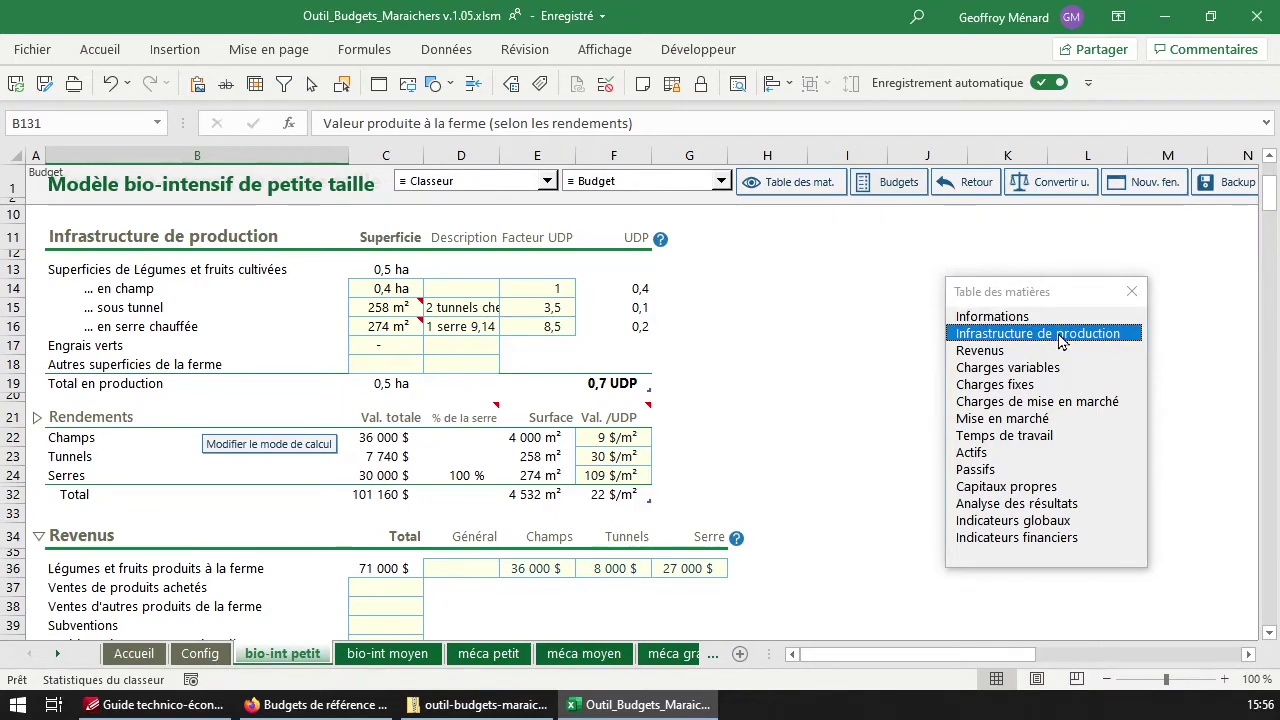
pyautogui.click(37, 417)
pyautogui.click(37, 417)
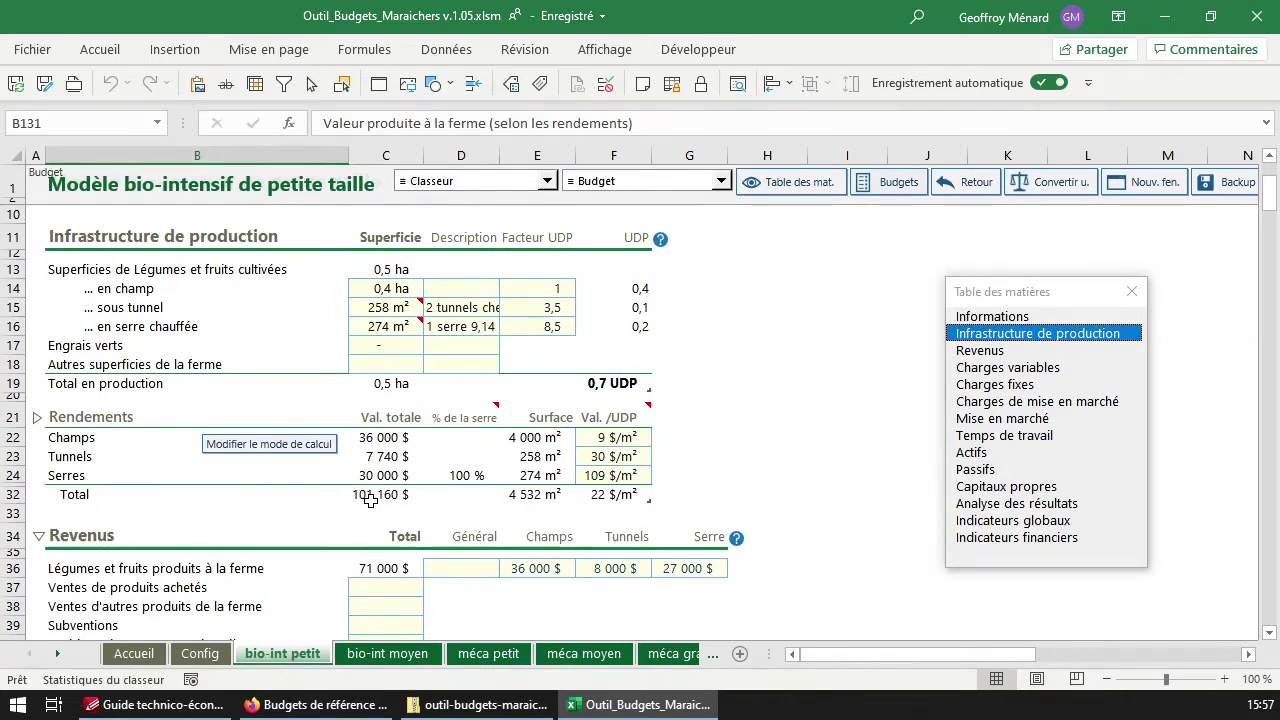
# Inspect the farm-produced vegetables total in Revenus, and check it against the Vérification lines at the end of Mise en marché
pyautogui.click(385, 567)
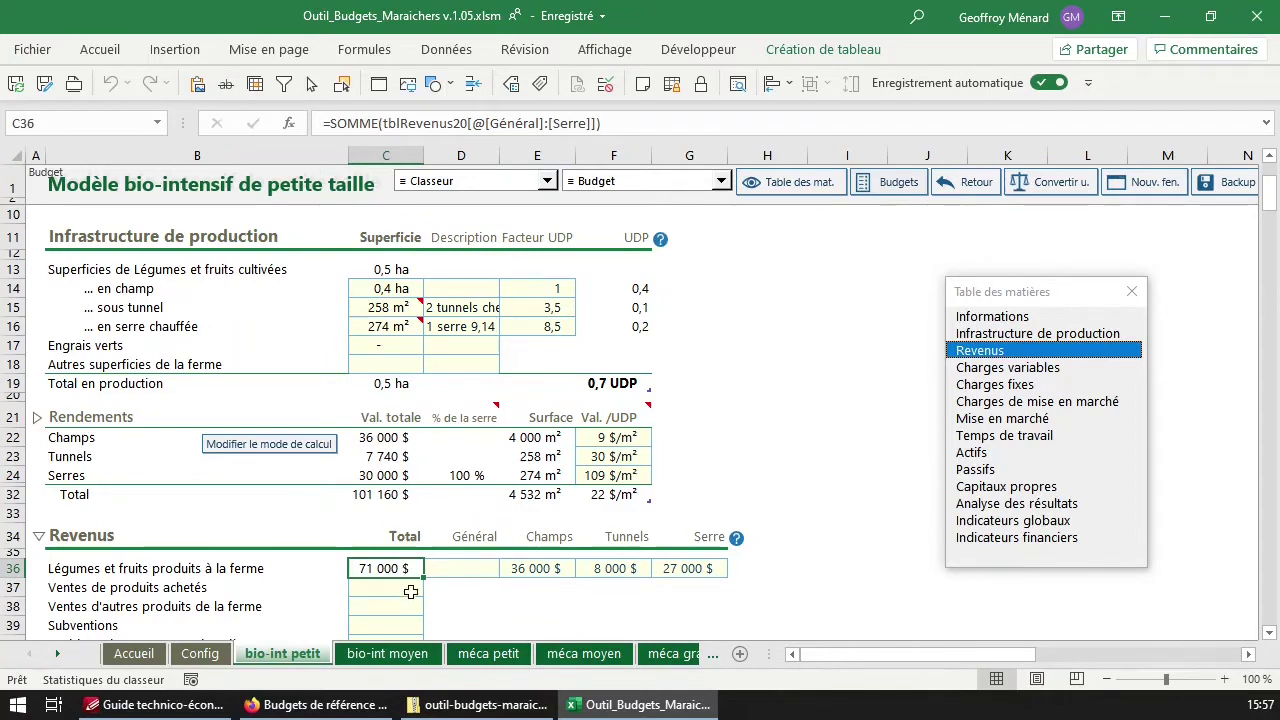
pyautogui.scroll(-1, 410, 588)
pyautogui.click(1043, 416)
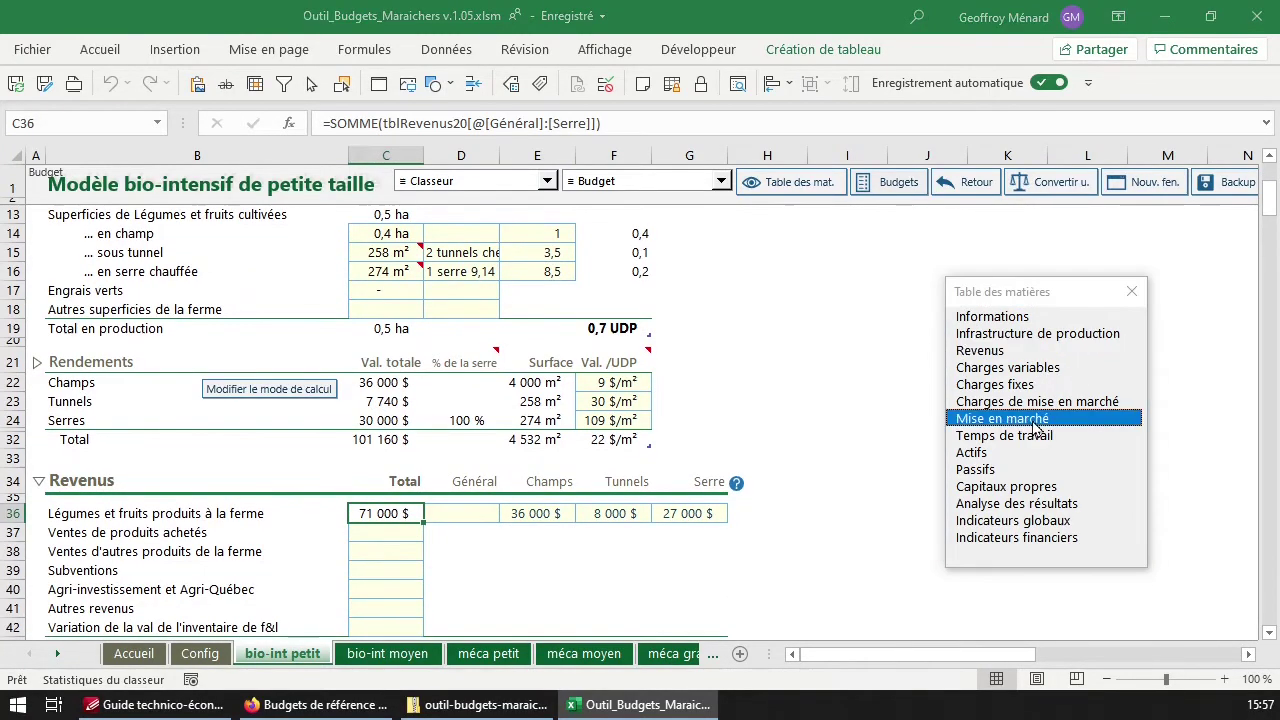
pyautogui.scroll(-7, 512, 487)
pyautogui.scroll(-1, 512, 487)
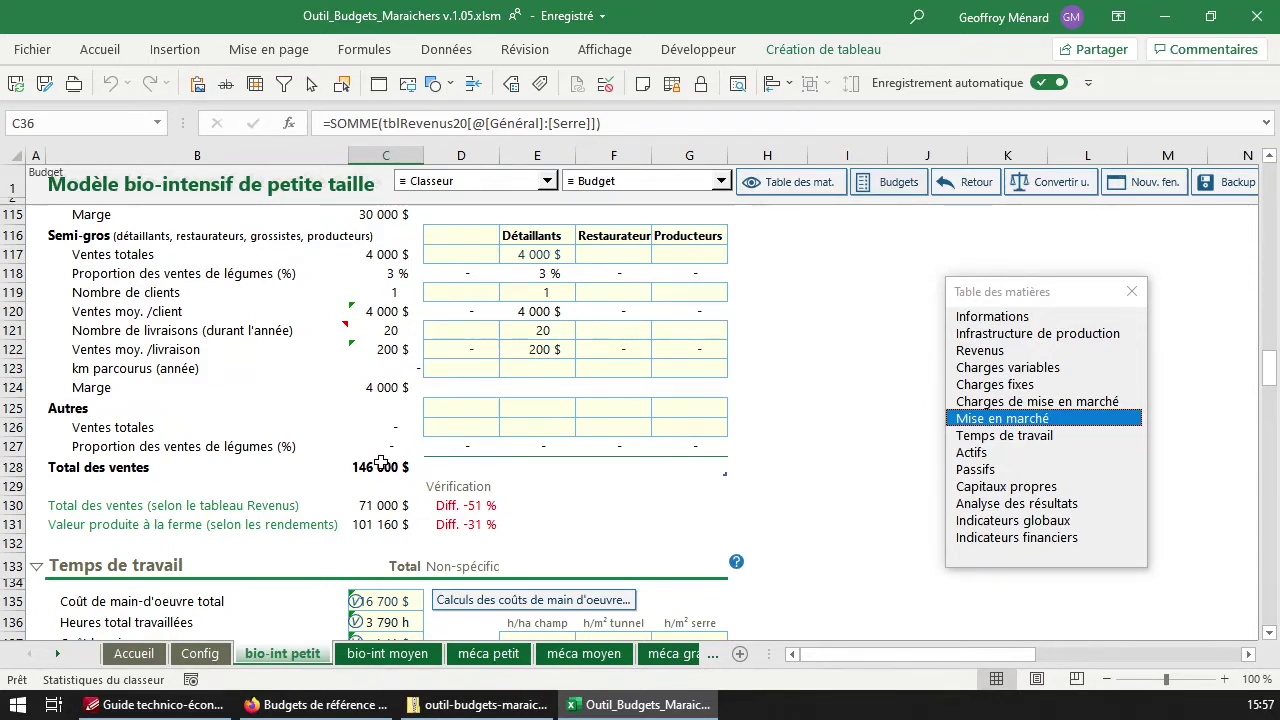
pyautogui.click(374, 523)
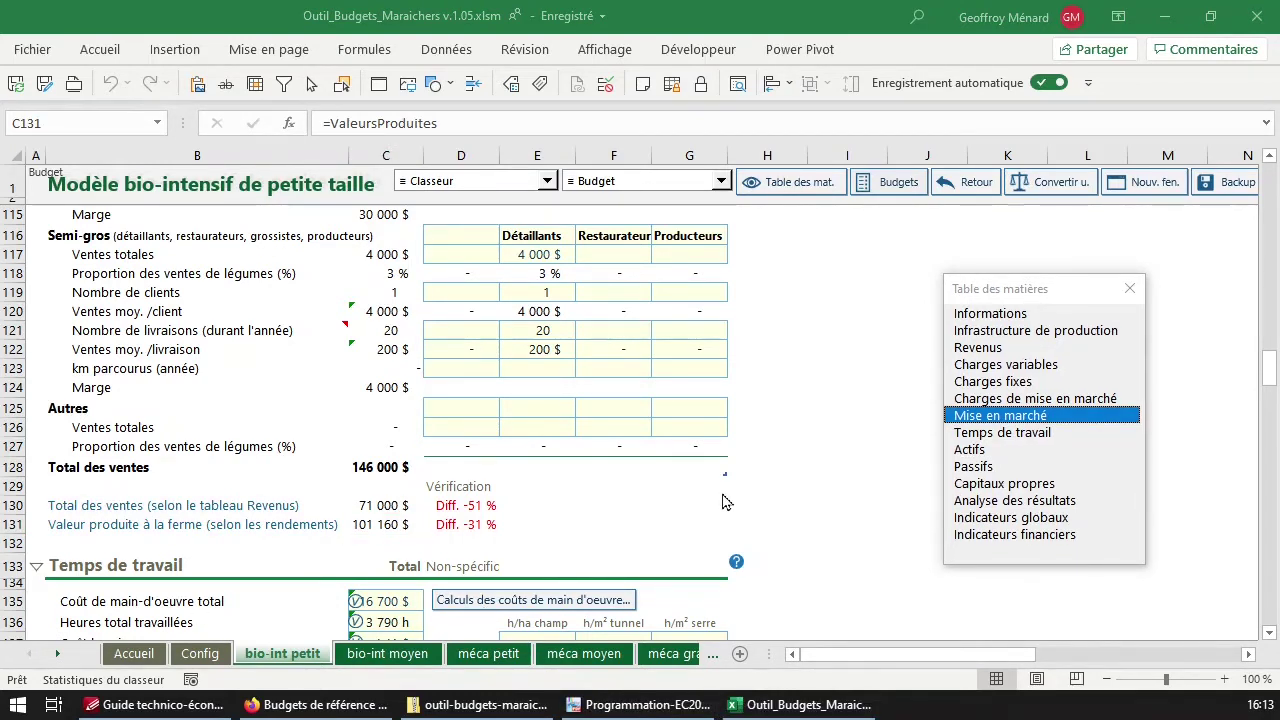
# Collapse the Temps de travail details and examine the formulas for total labour cost, total hours worked and average hourly cost
pyautogui.click(1048, 436)
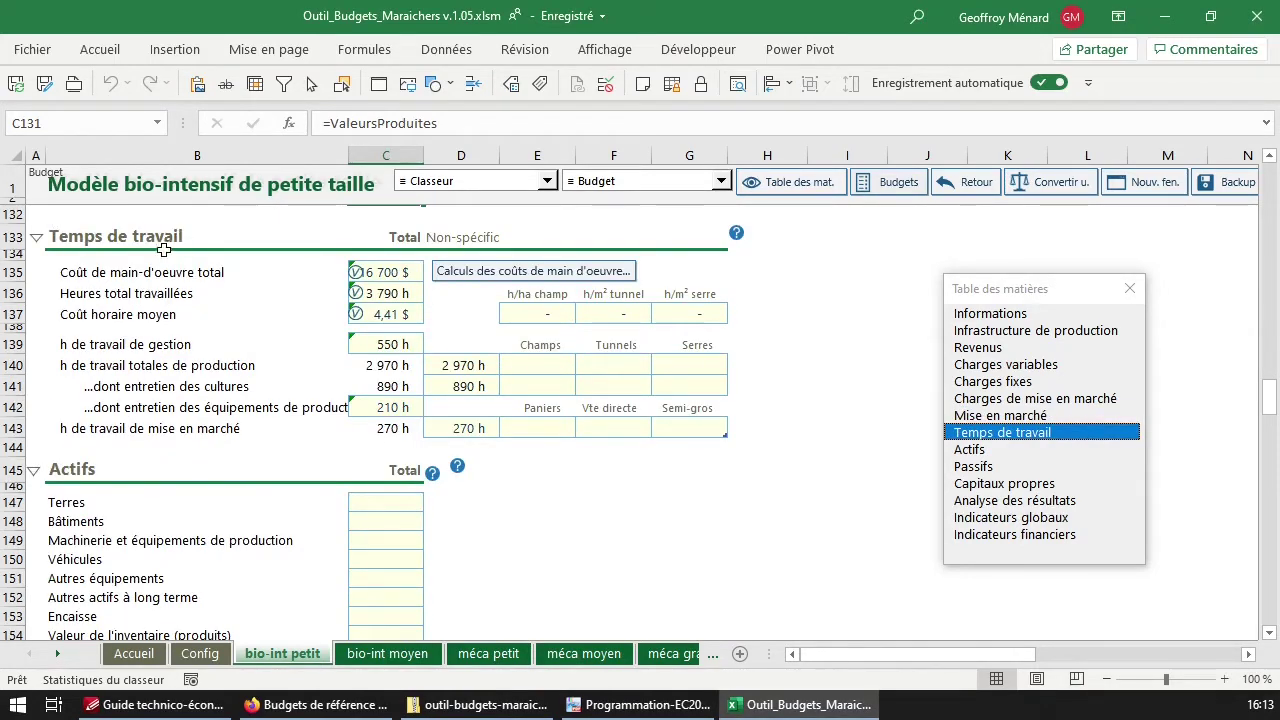
pyautogui.click(37, 239)
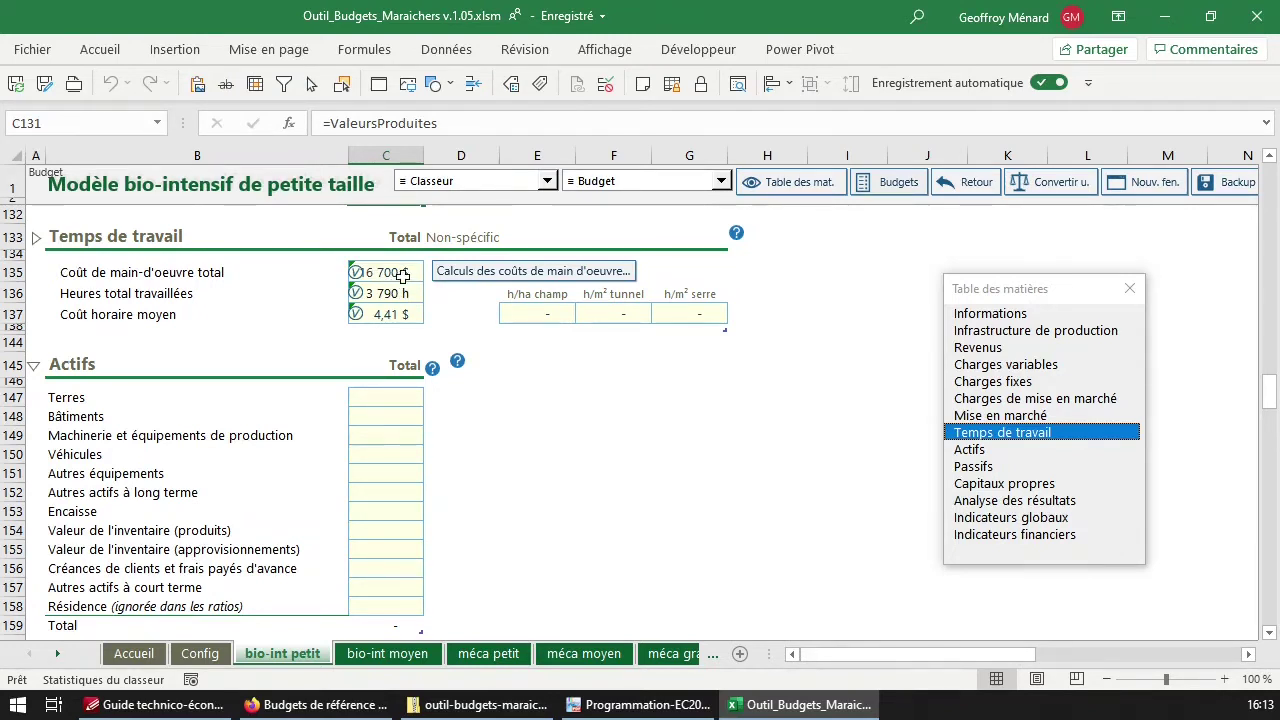
pyautogui.click(406, 273)
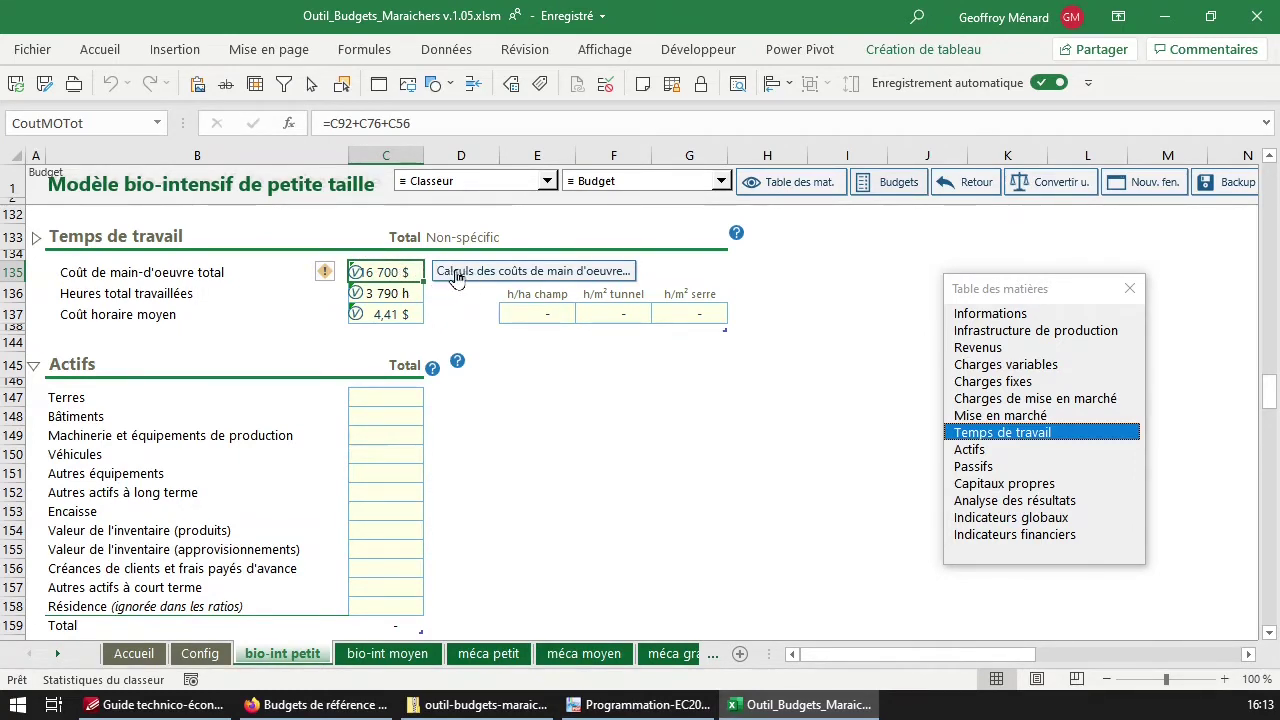
pyautogui.click(398, 293)
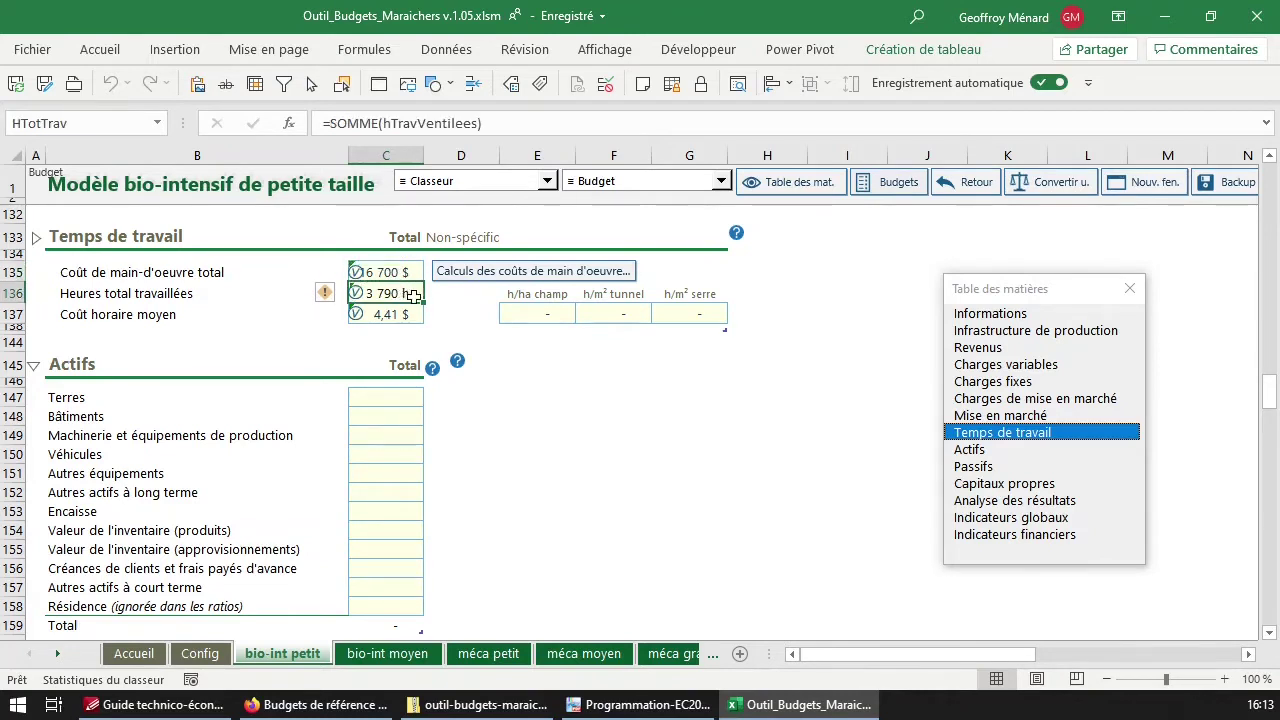
pyautogui.click(396, 314)
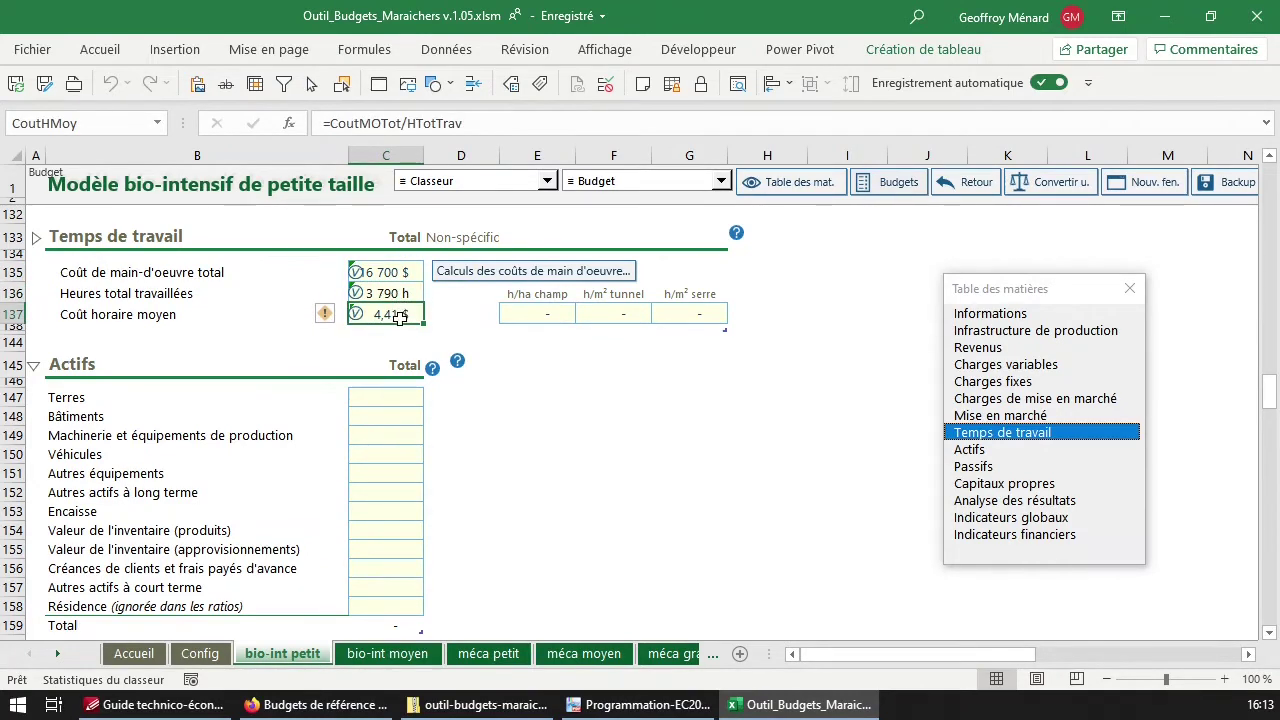
# Expand the Temps de travail details and examine the production-hour cells for Champs, Tunnels and Serres with their hours-per-area ratios
pyautogui.click(40, 240)
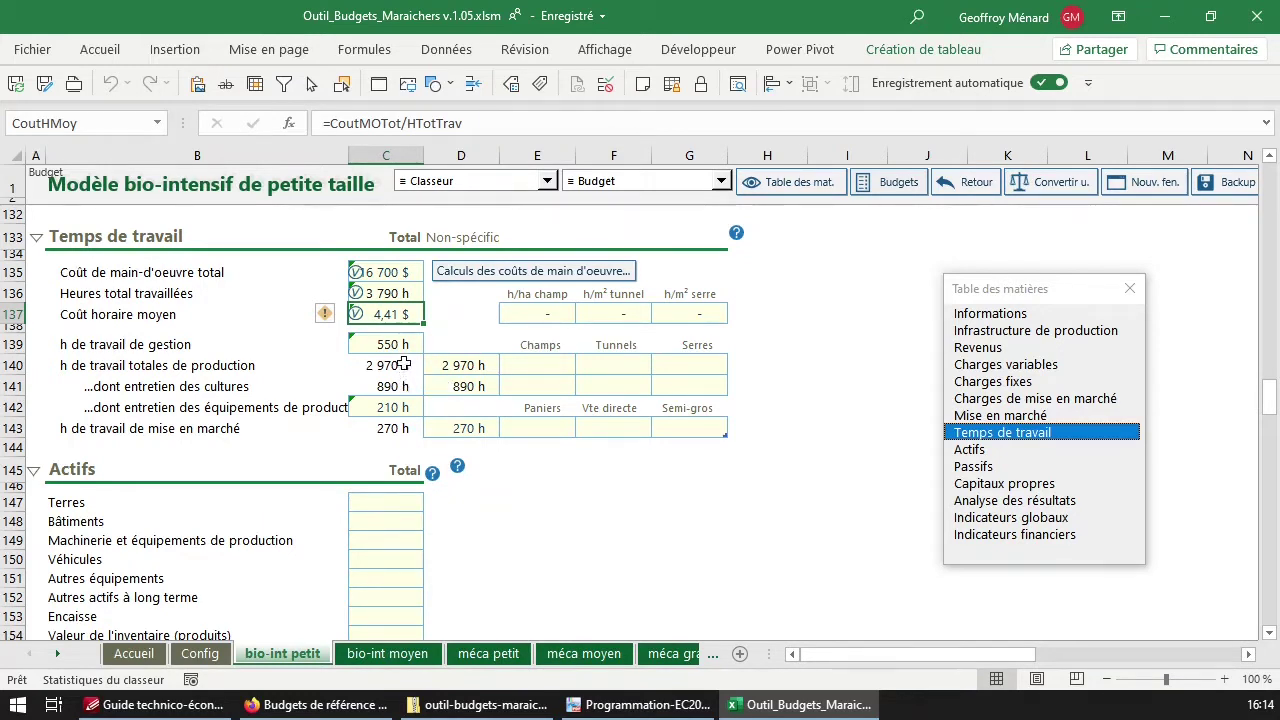
pyautogui.click(468, 365)
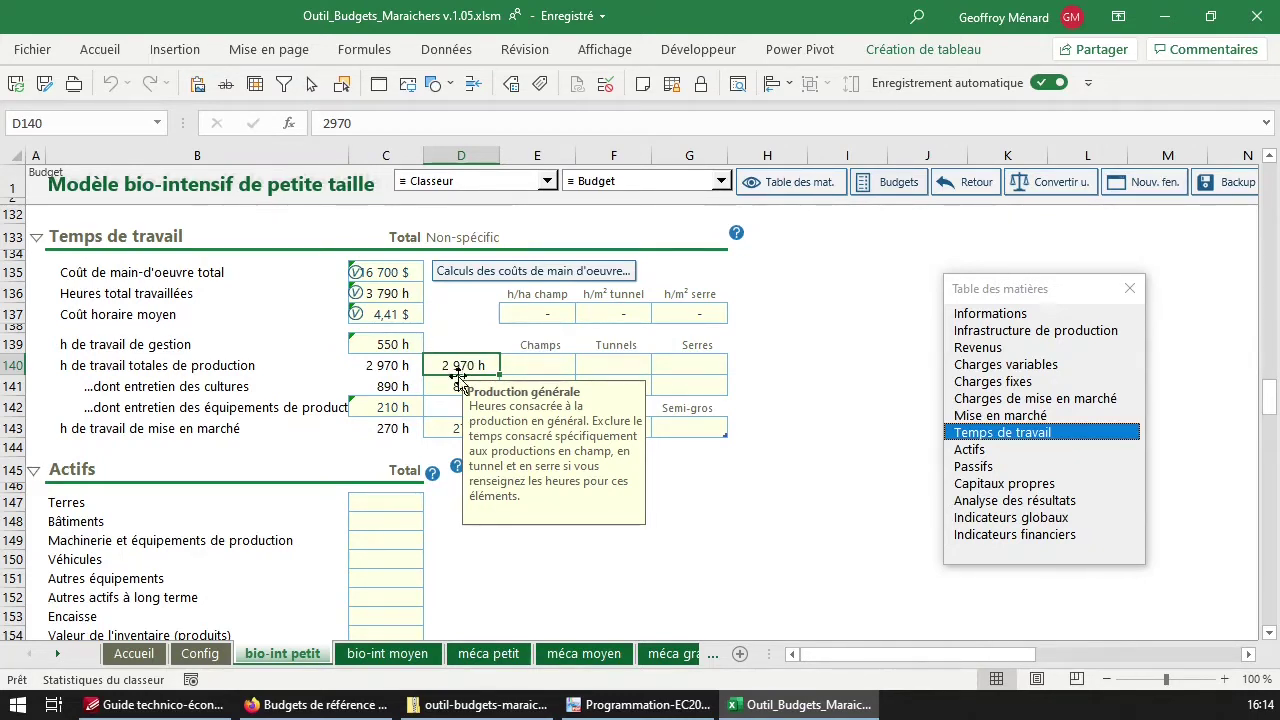
pyautogui.click(541, 363)
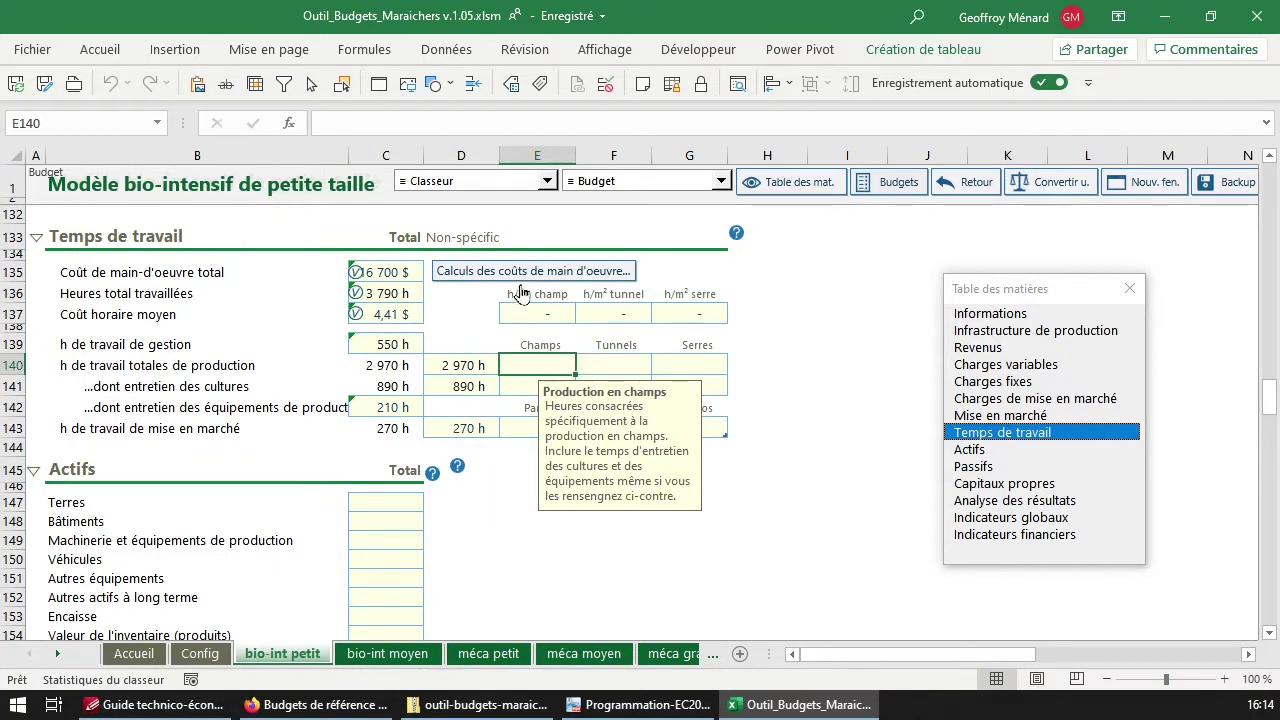
pyautogui.moveTo(539, 313); pyautogui.dragTo(633, 372)
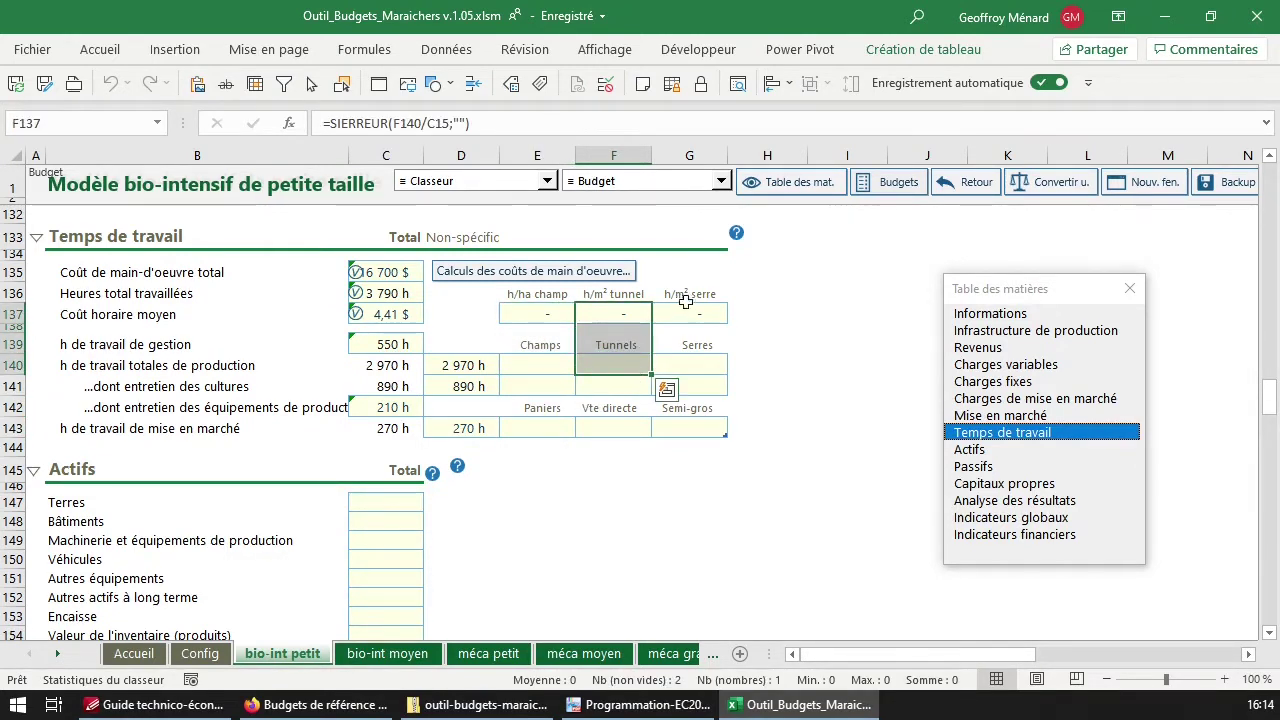
pyautogui.click(689, 294)
pyautogui.moveTo(689, 314); pyautogui.dragTo(690, 388)
# Examine the marketing-hour cells for Semi-gros, Vte directe and Paniers, plus the non-specific production, crop maintenance and marketing hours
pyautogui.click(656, 428)
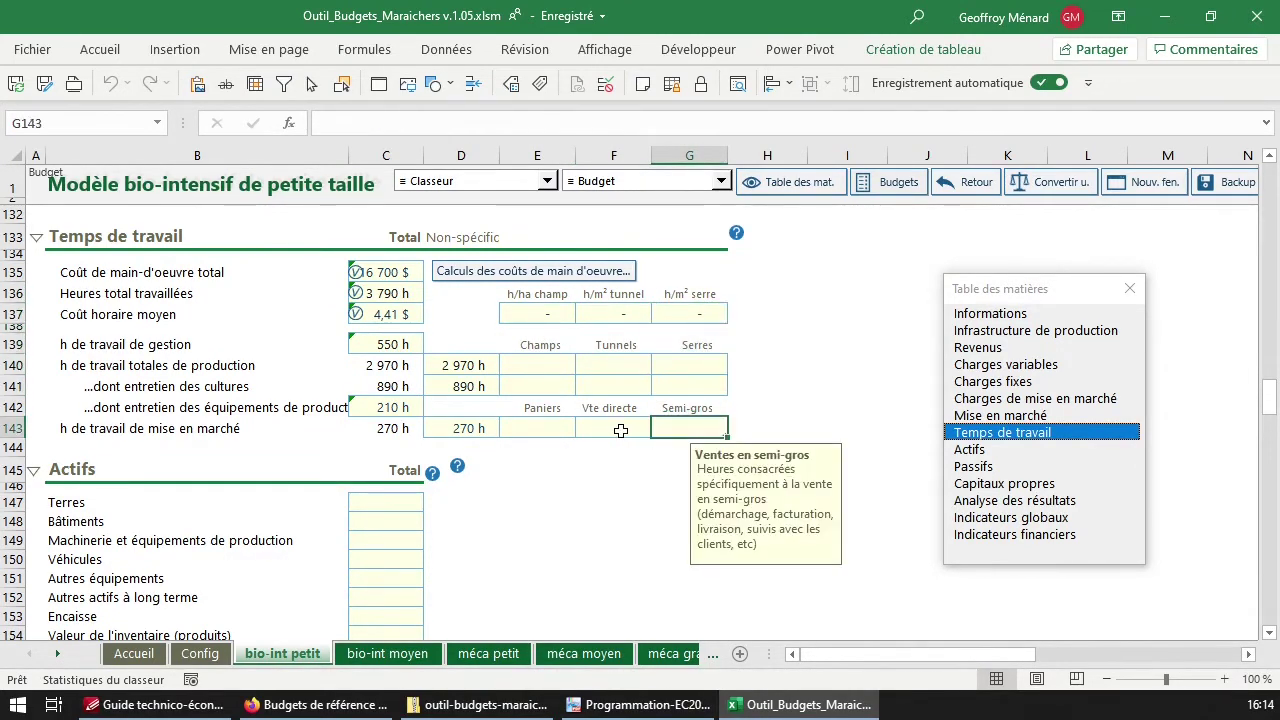
pyautogui.click(600, 428)
pyautogui.click(535, 428)
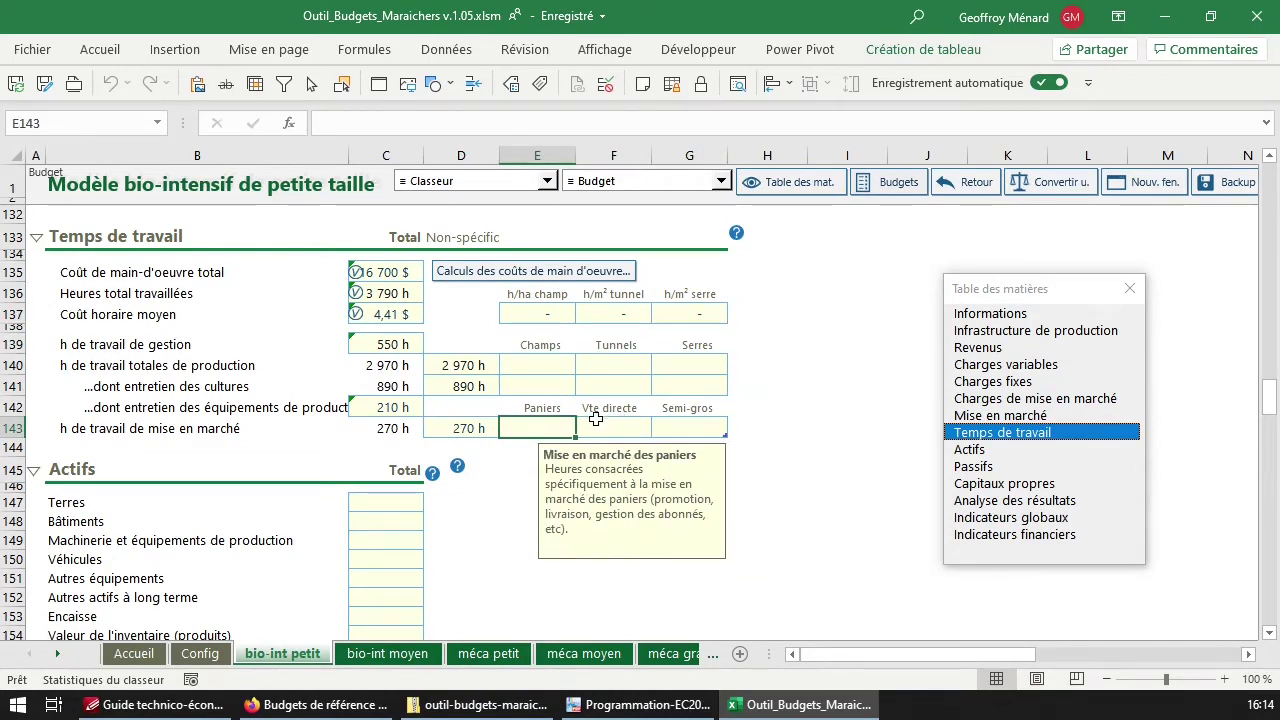
pyautogui.click(466, 430)
pyautogui.click(471, 368)
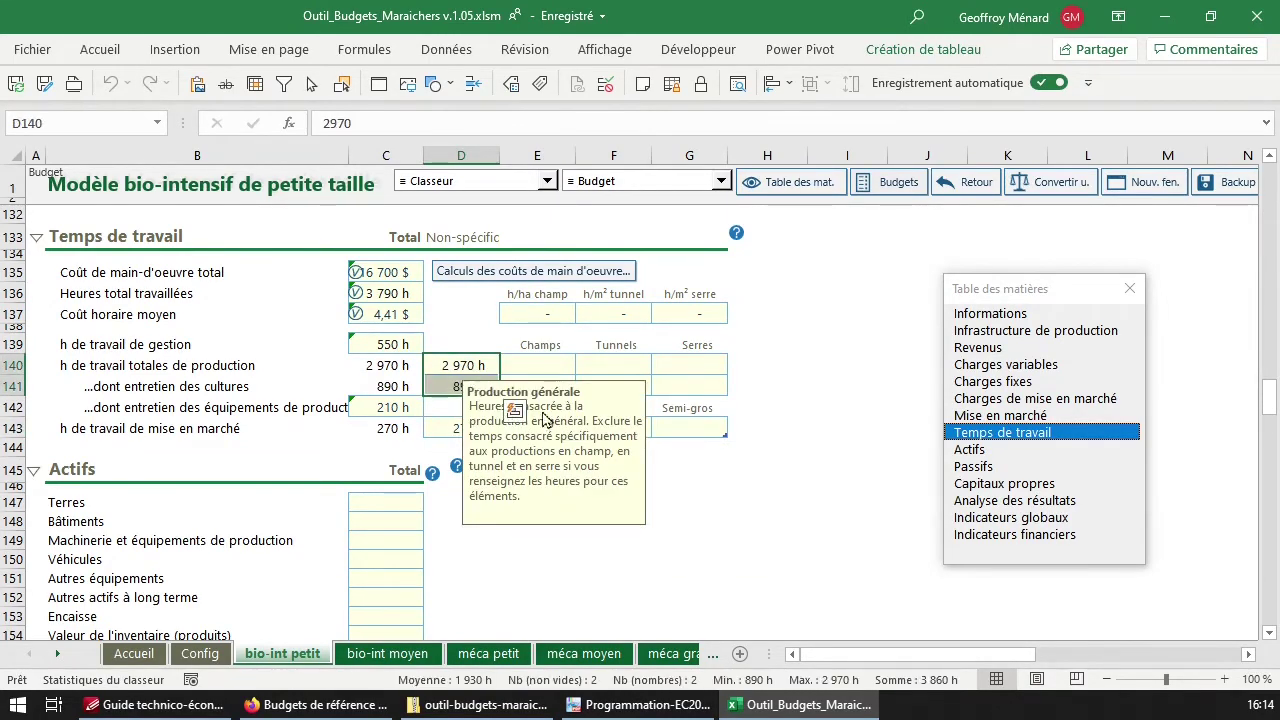
pyautogui.click(469, 431)
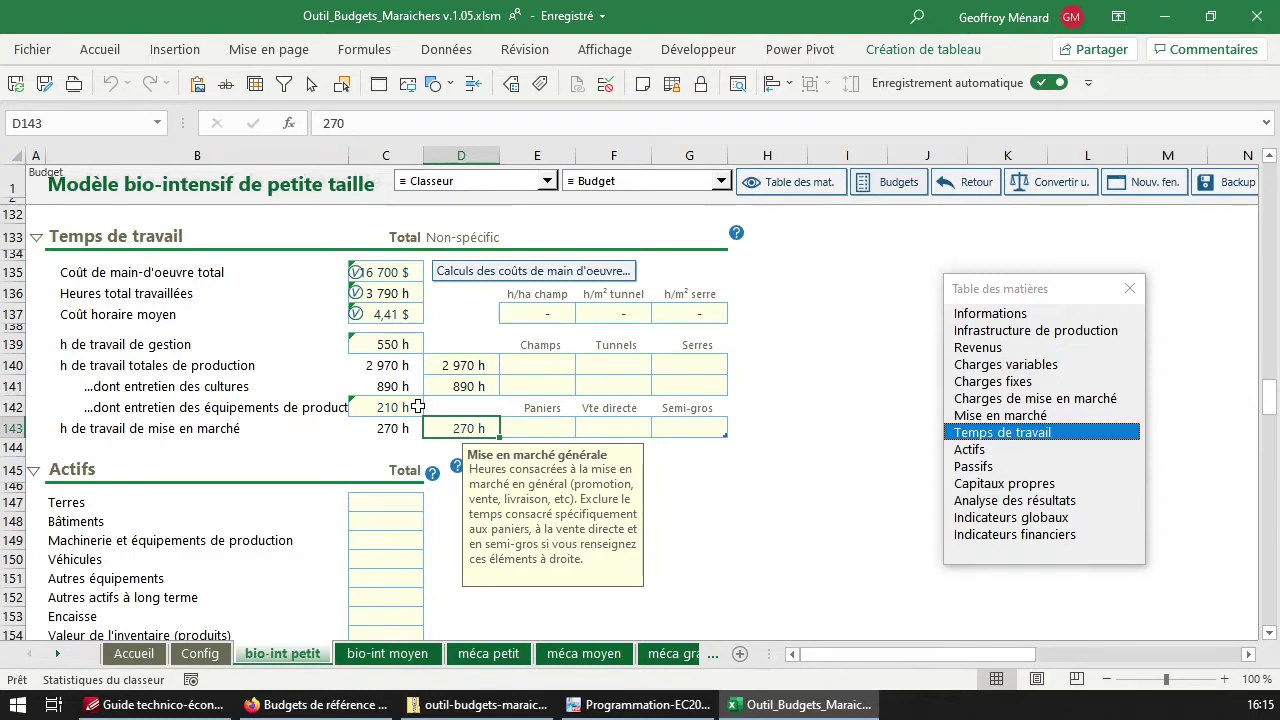
pyautogui.click(453, 366)
pyautogui.click(468, 386)
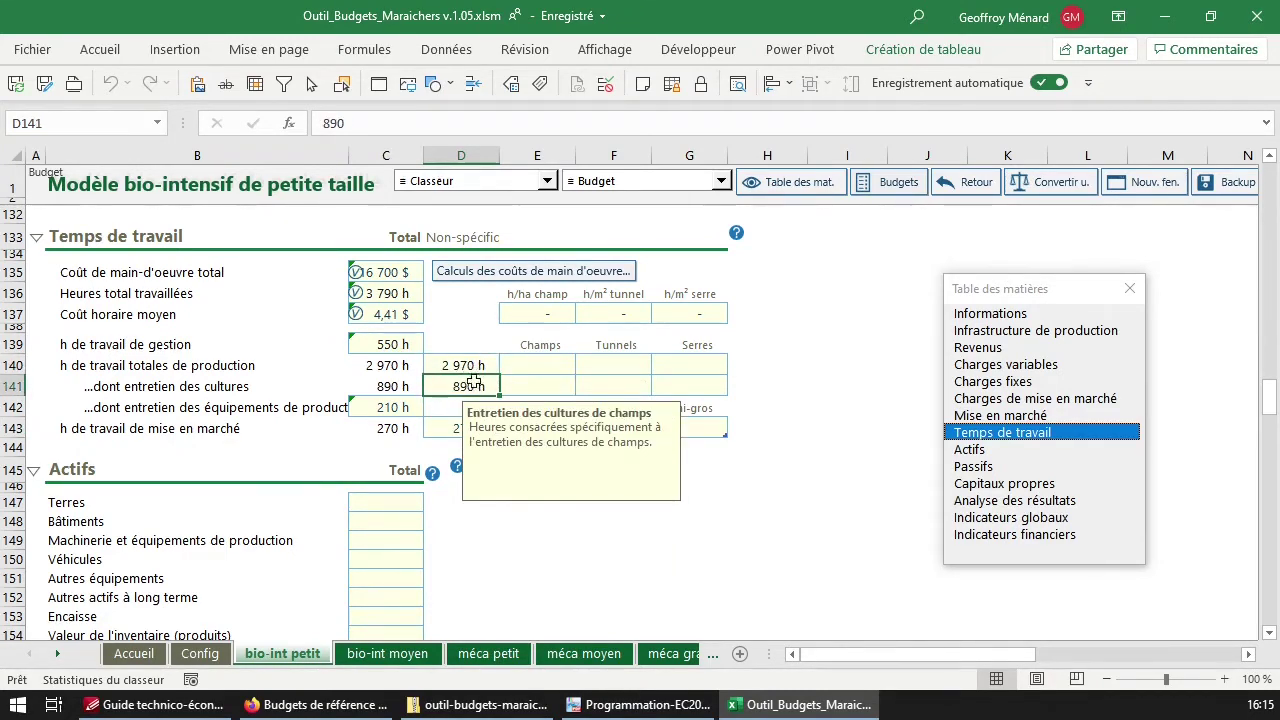
# Review the management hours cell and the formulas for Coût horaire moyen and Coût de main-d'oeuvre total
pyautogui.click(395, 344)
pyautogui.click(396, 327)
pyautogui.click(398, 316)
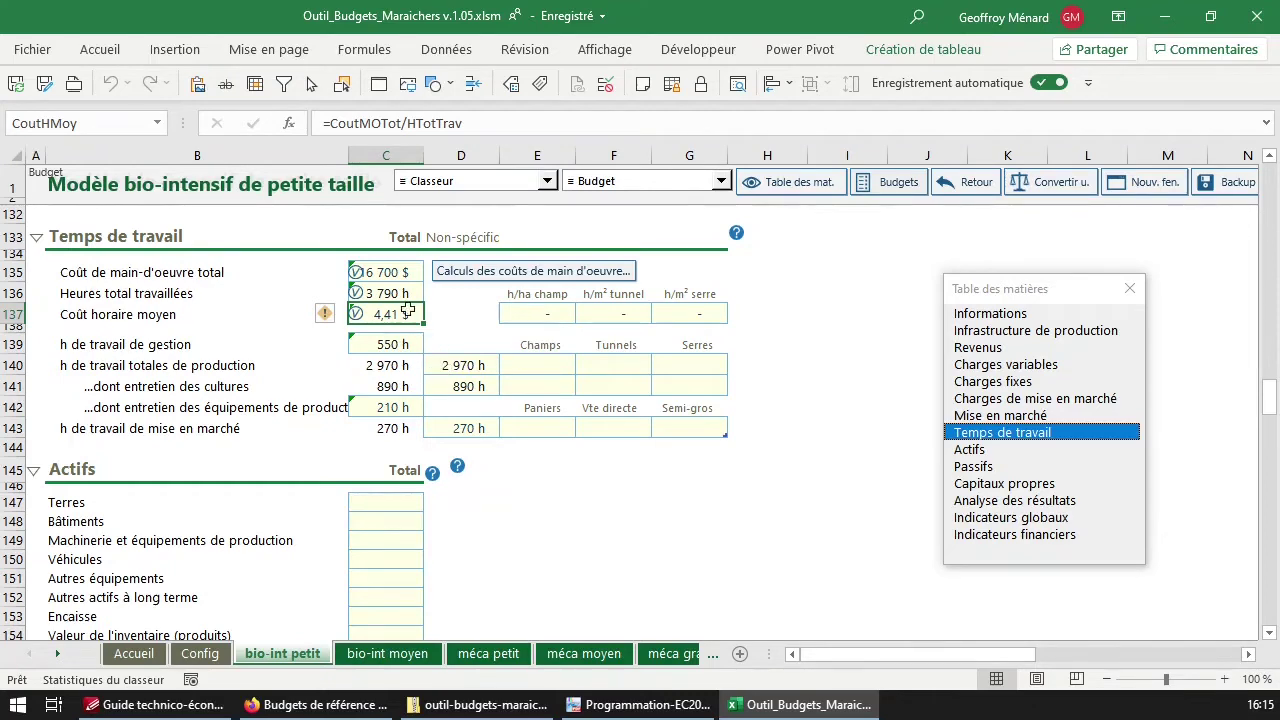
pyautogui.click(390, 275)
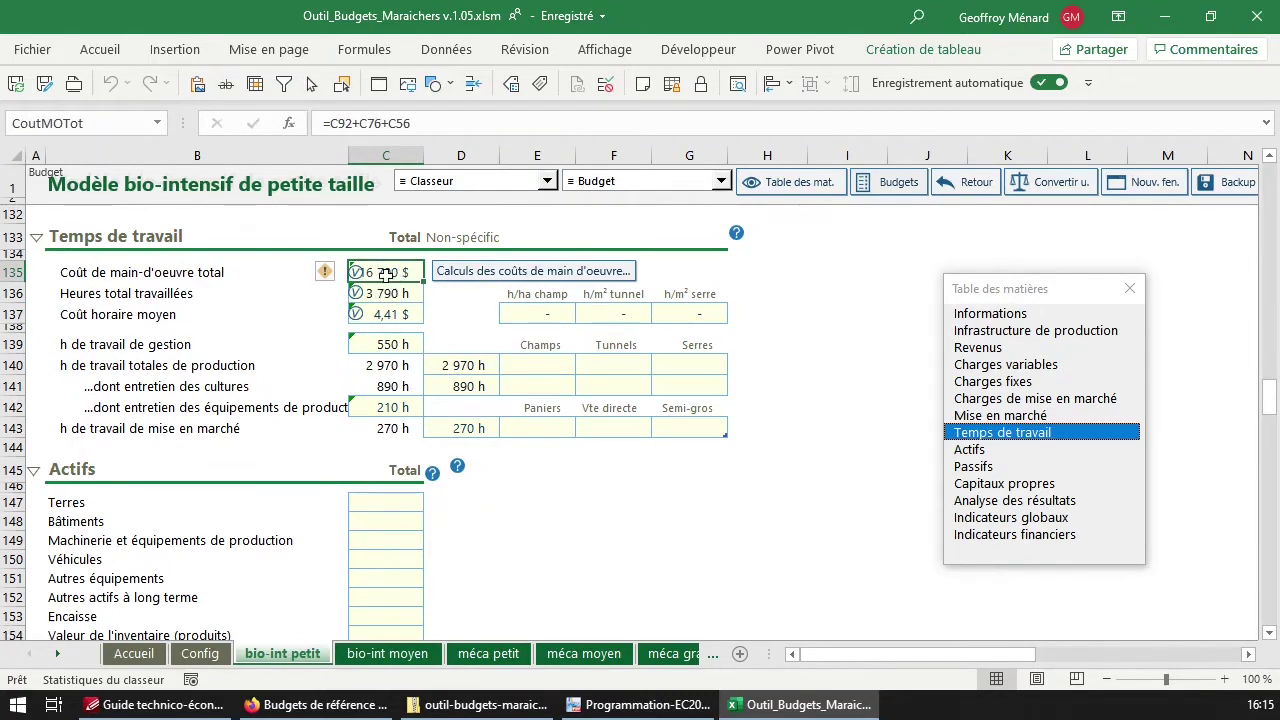
# Open the labour cost calculations dialog and position it clear of the totals in the Temps de travail section
pyautogui.click(478, 272)
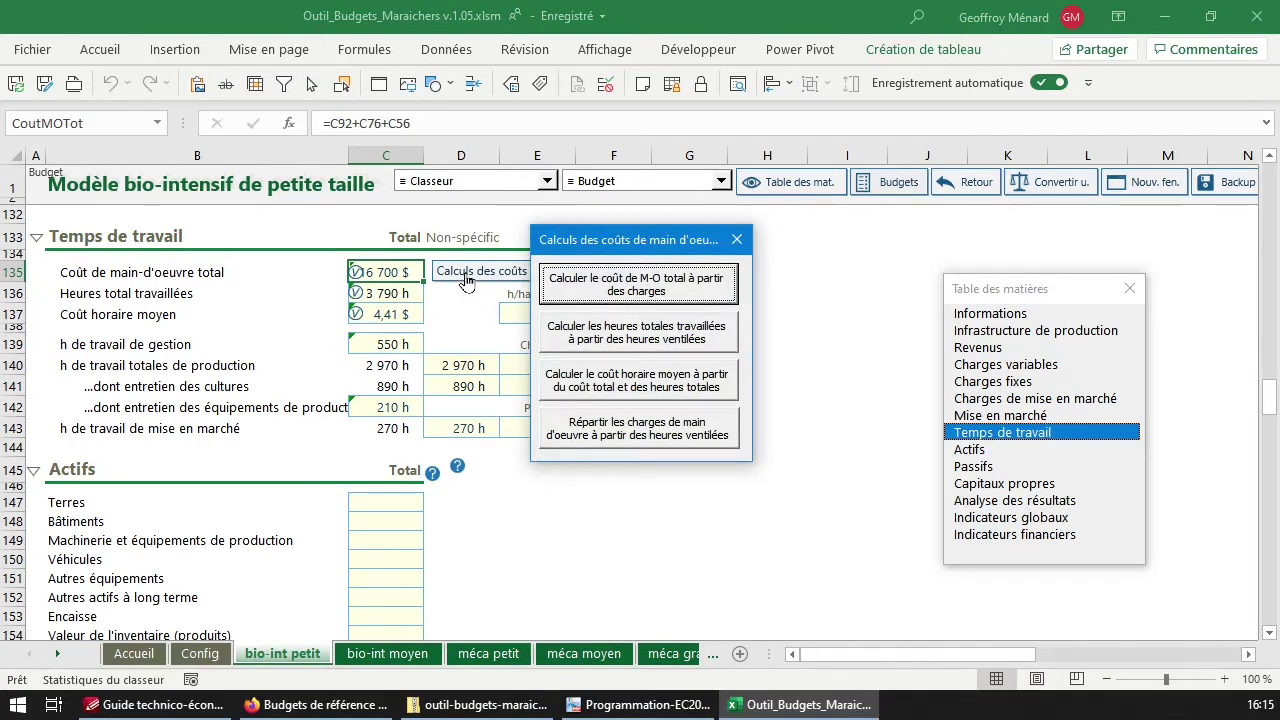
pyautogui.moveTo(580, 245); pyautogui.dragTo(487, 279)
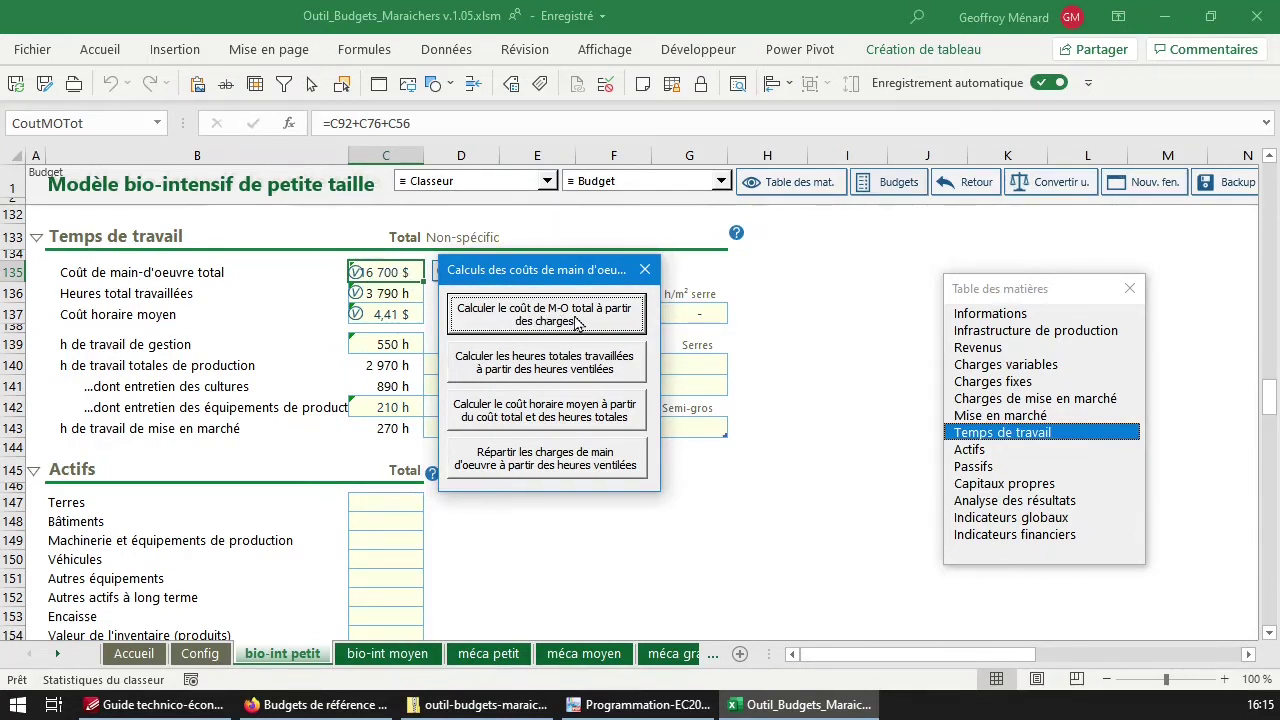
pyautogui.moveTo(575, 280); pyautogui.dragTo(633, 278)
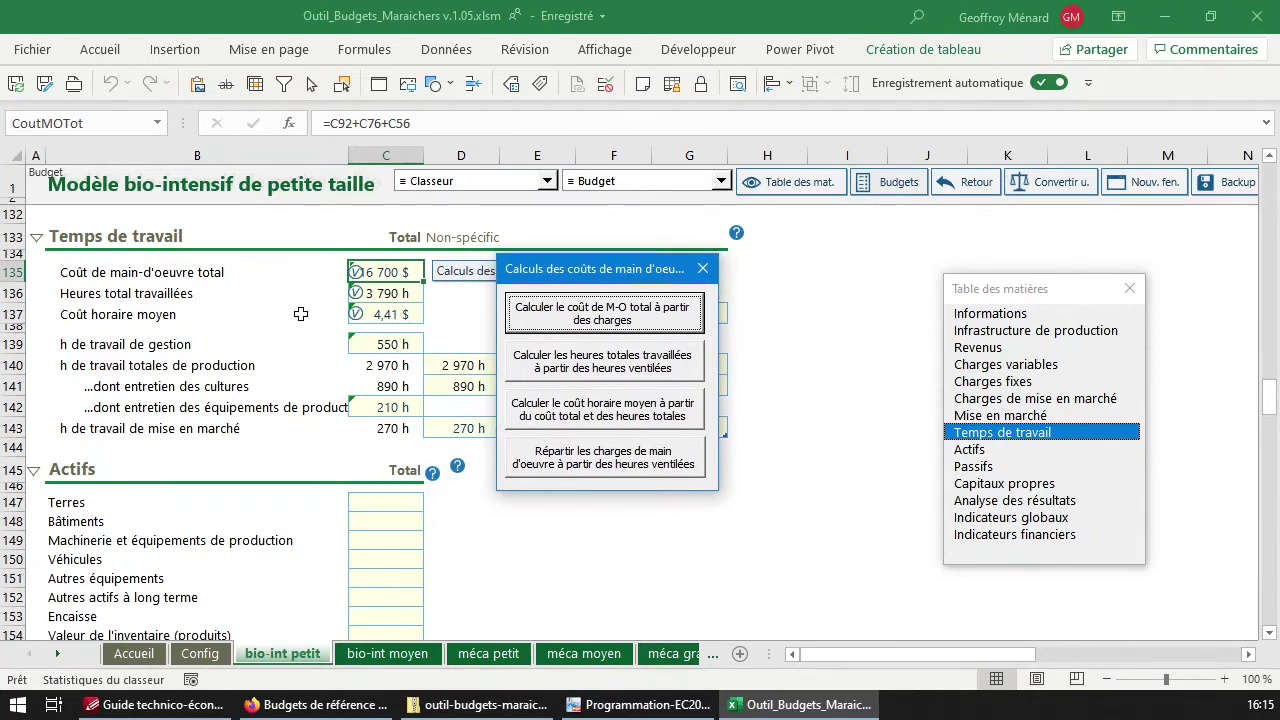
# Highlight in yellow the labels Main-d'oeuvre de production, Main-d'oeuvre de gestion and Main-d'oeuvre de commercialisation in the charges sections
pyautogui.scroll(1, 325, 307)
pyautogui.scroll(12, 371, 329)
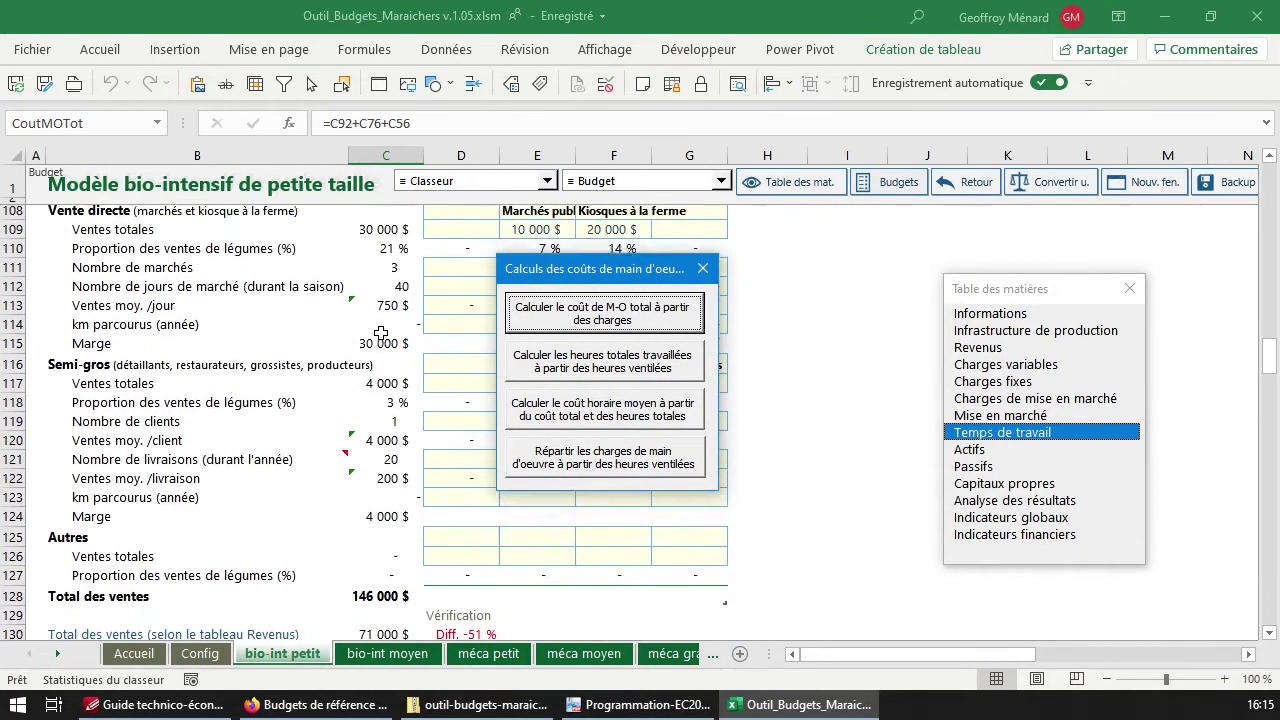
pyautogui.scroll(2, 381, 333)
pyautogui.click(1000, 364)
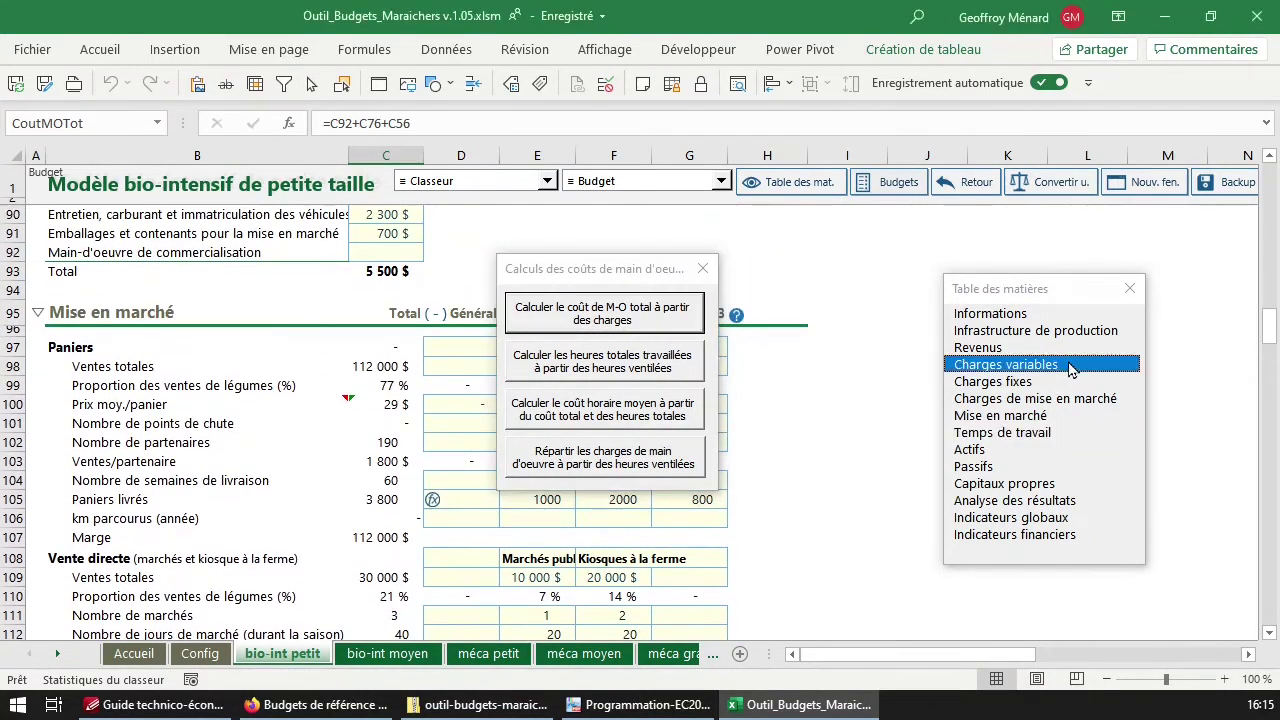
pyautogui.click(155, 440)
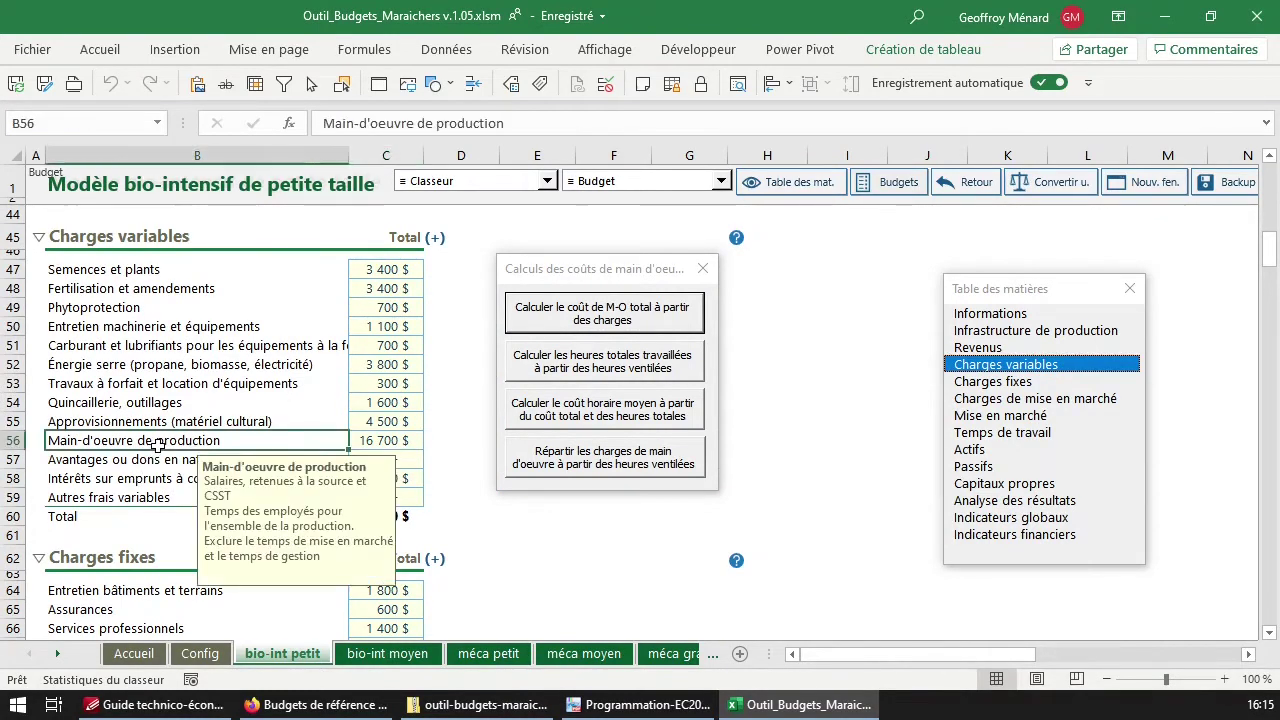
pyautogui.scroll(-2, 200, 478)
pyautogui.scroll(-1, 202, 480)
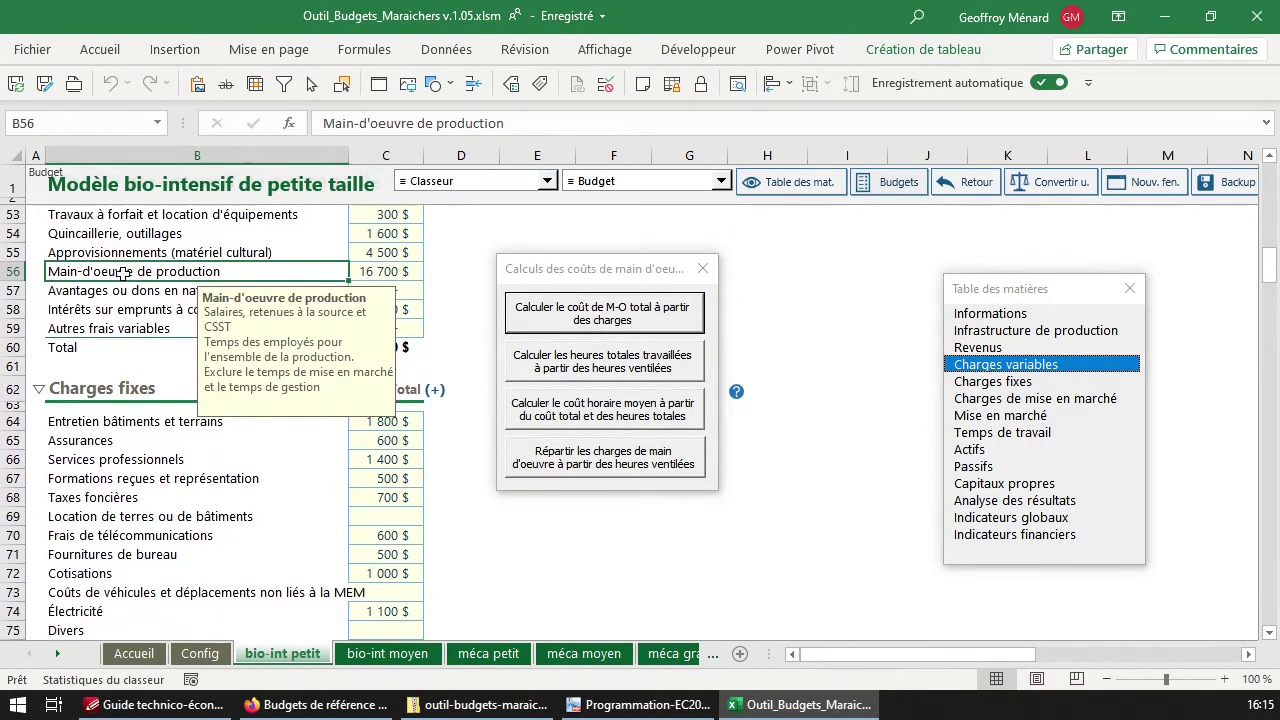
pyautogui.scroll(2, 124, 276)
pyautogui.scroll(1, 124, 276)
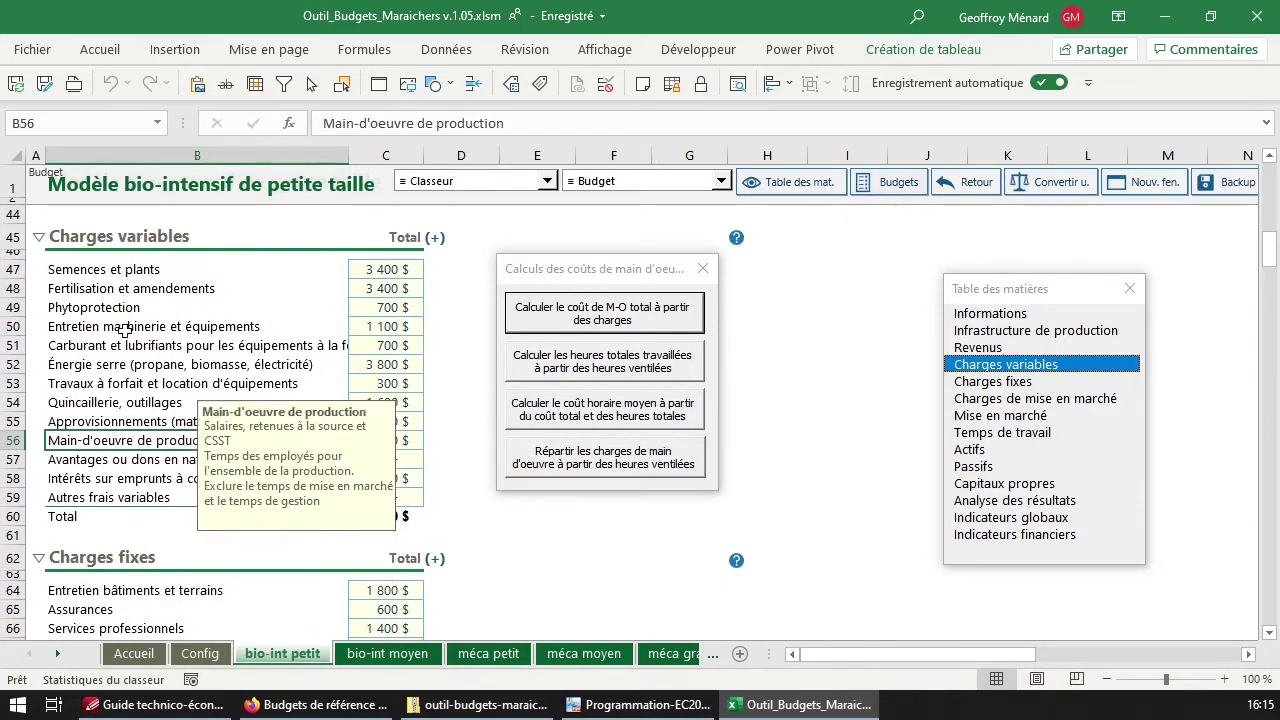
pyautogui.scroll(-4, 129, 560)
pyautogui.click(136, 592)
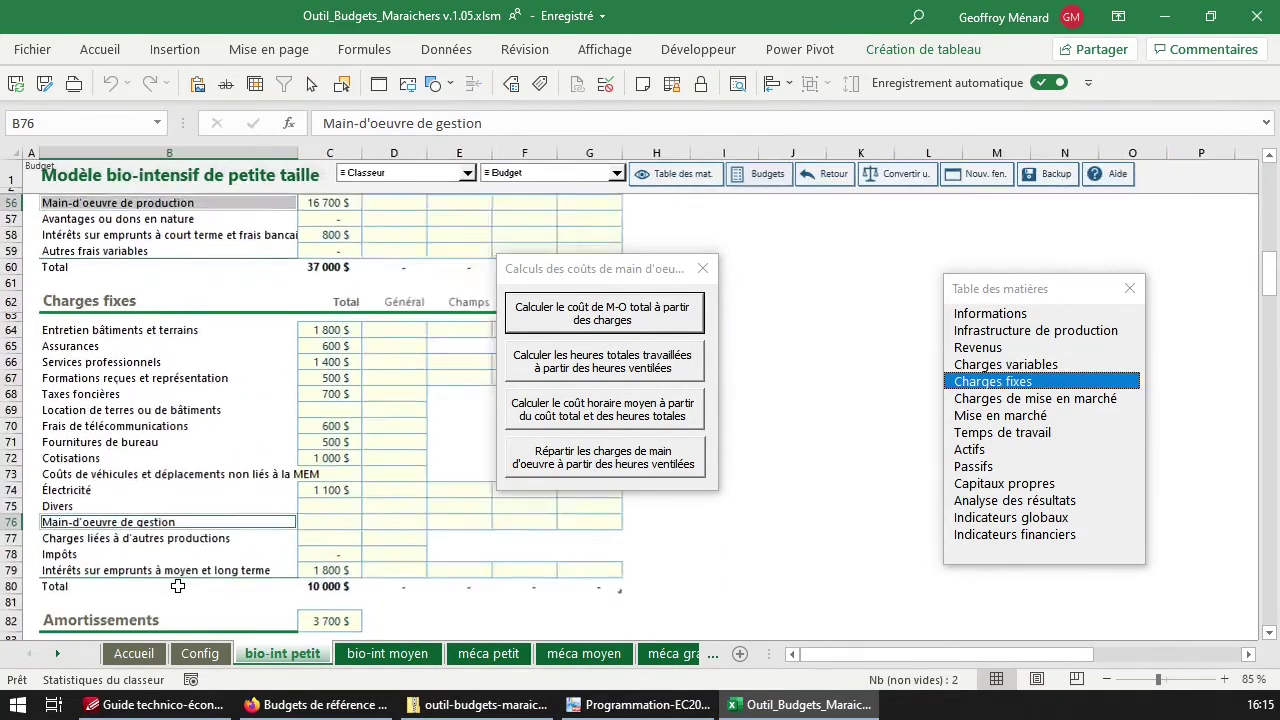
pyautogui.scroll(-4, 178, 585)
pyautogui.scroll(-3, 178, 585)
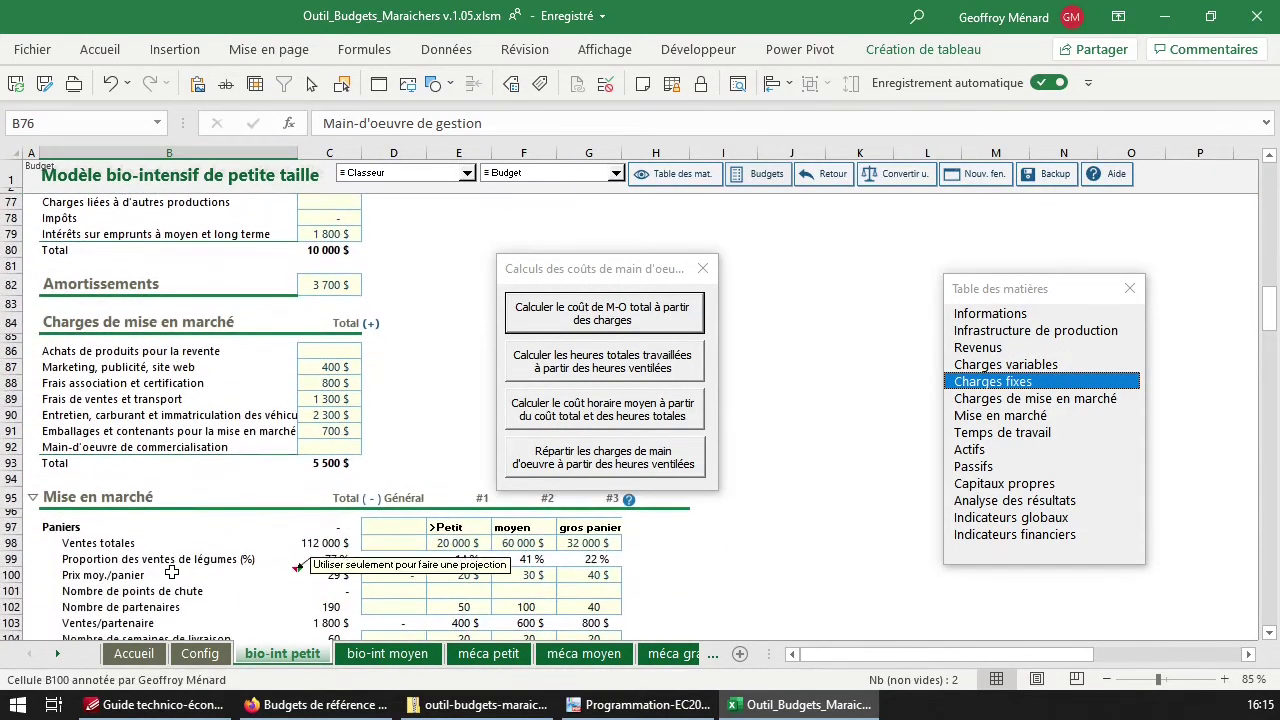
pyautogui.click(133, 447)
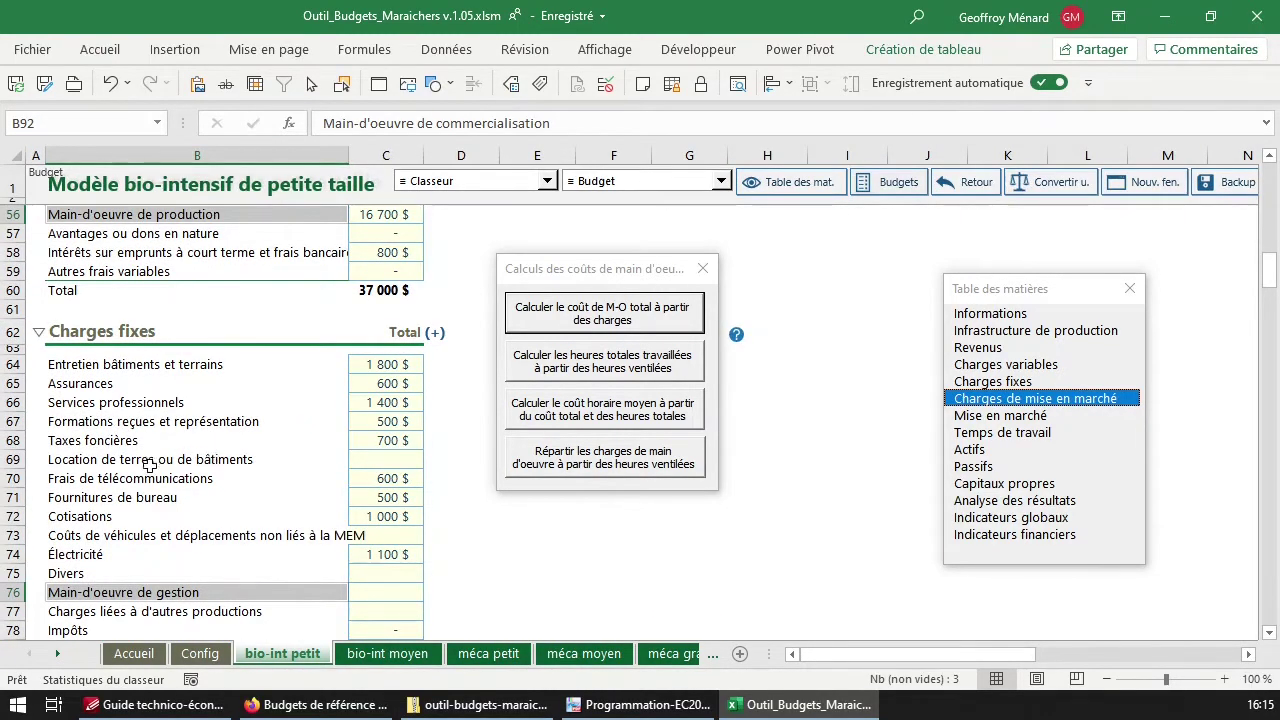
pyautogui.rightClick(221, 215)
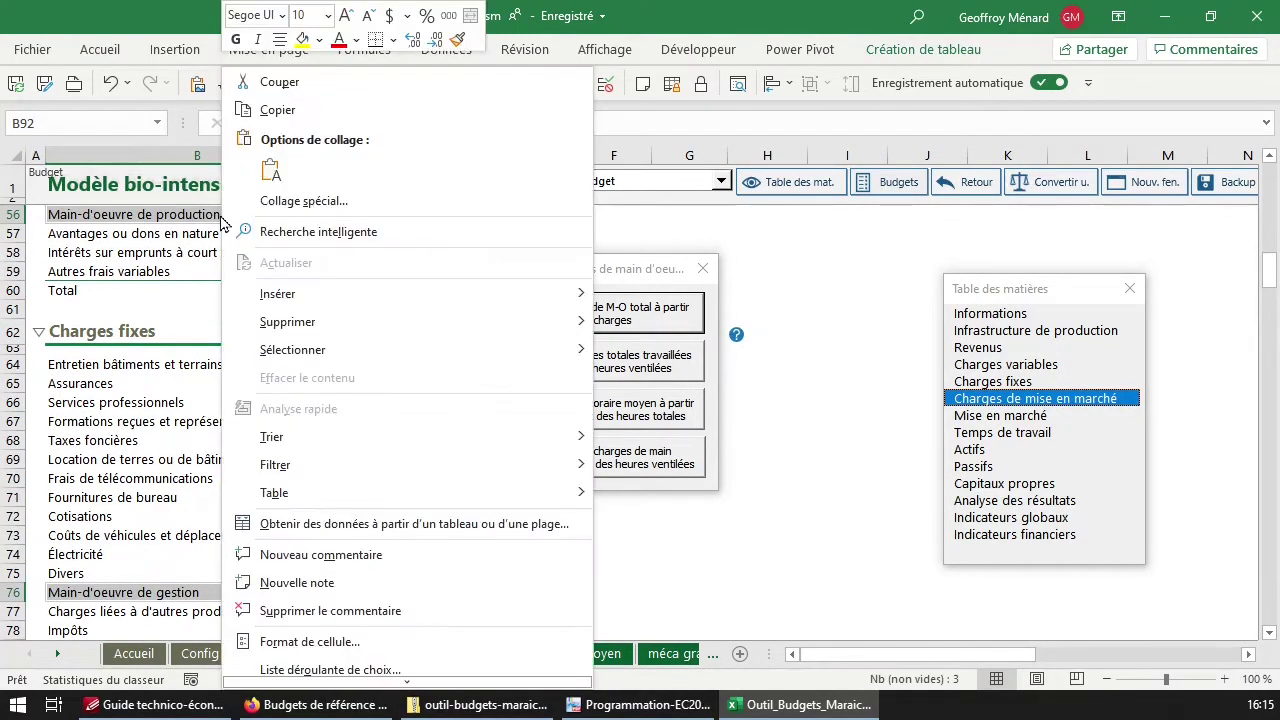
pyautogui.press('Escape')
pyautogui.scroll(4, 290, 350)
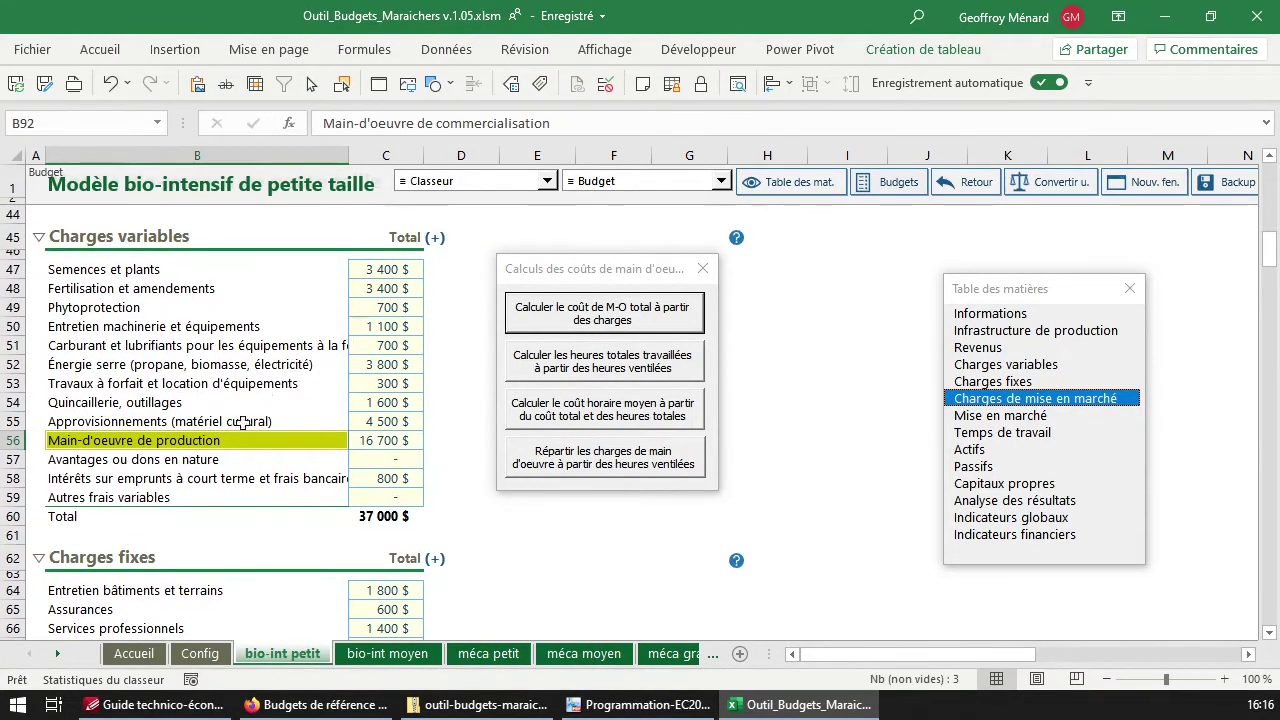
# Examine the highlighted Main-d'oeuvre de production line under Charges variables and Main-d'oeuvre de gestion line under Charges fixes
pyautogui.click(233, 440)
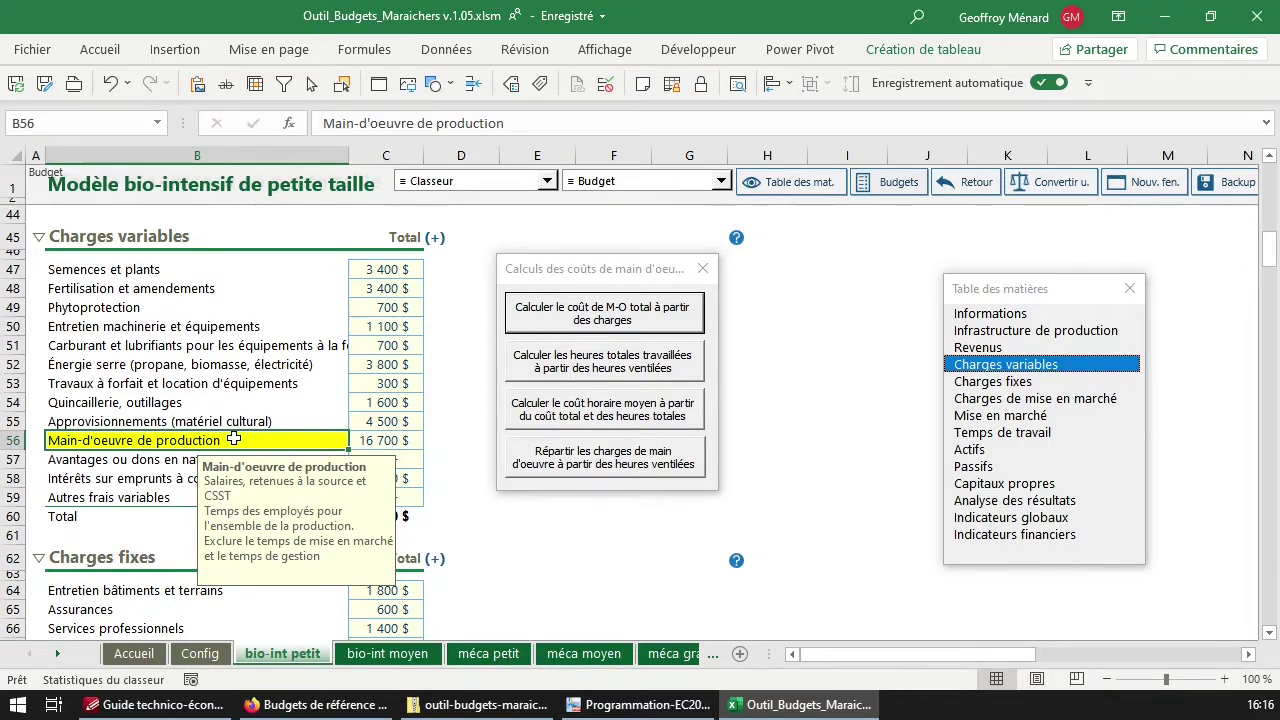
pyautogui.scroll(-4, 233, 440)
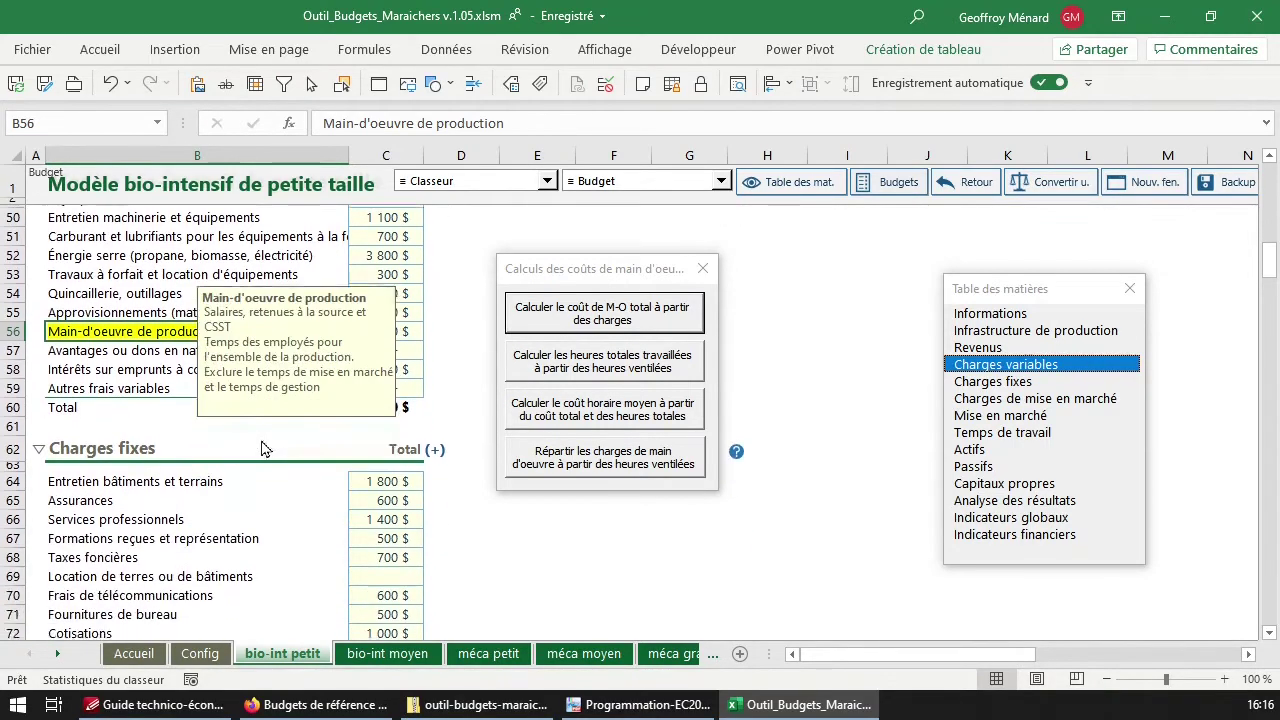
pyautogui.click(240, 578)
pyautogui.click(250, 593)
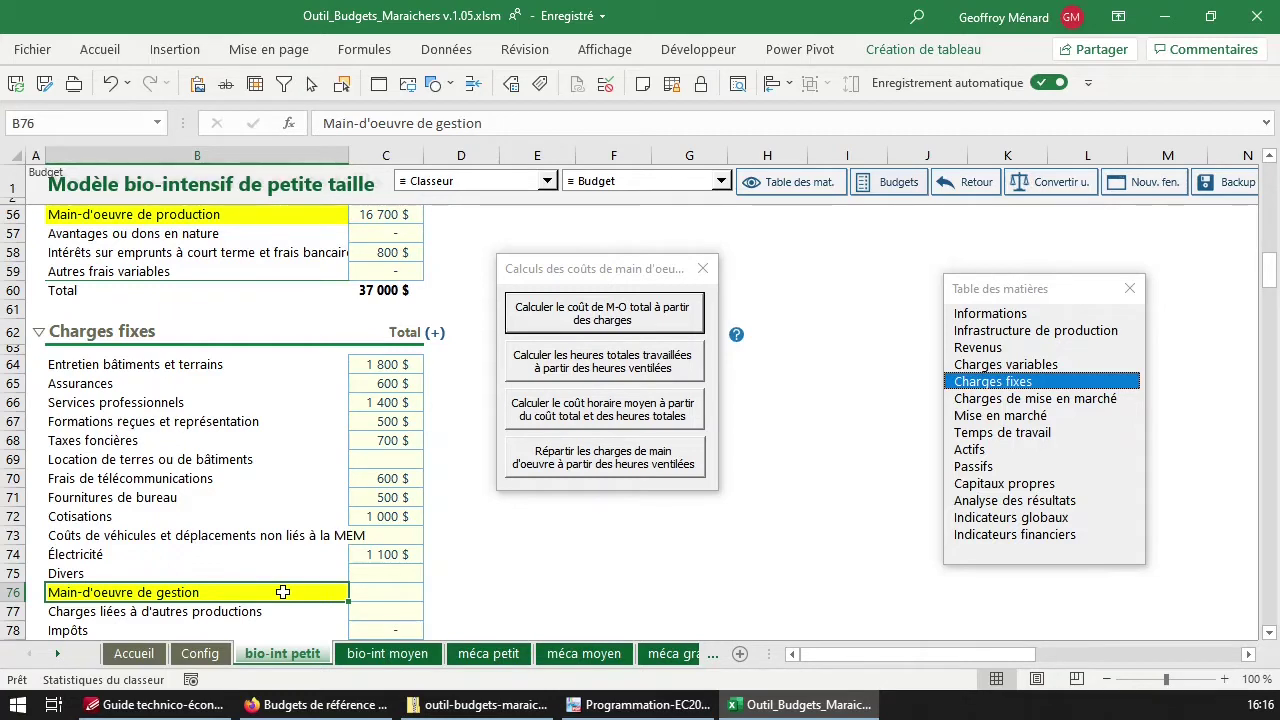
pyautogui.moveTo(396, 578); pyautogui.dragTo(390, 601)
pyautogui.click(390, 598)
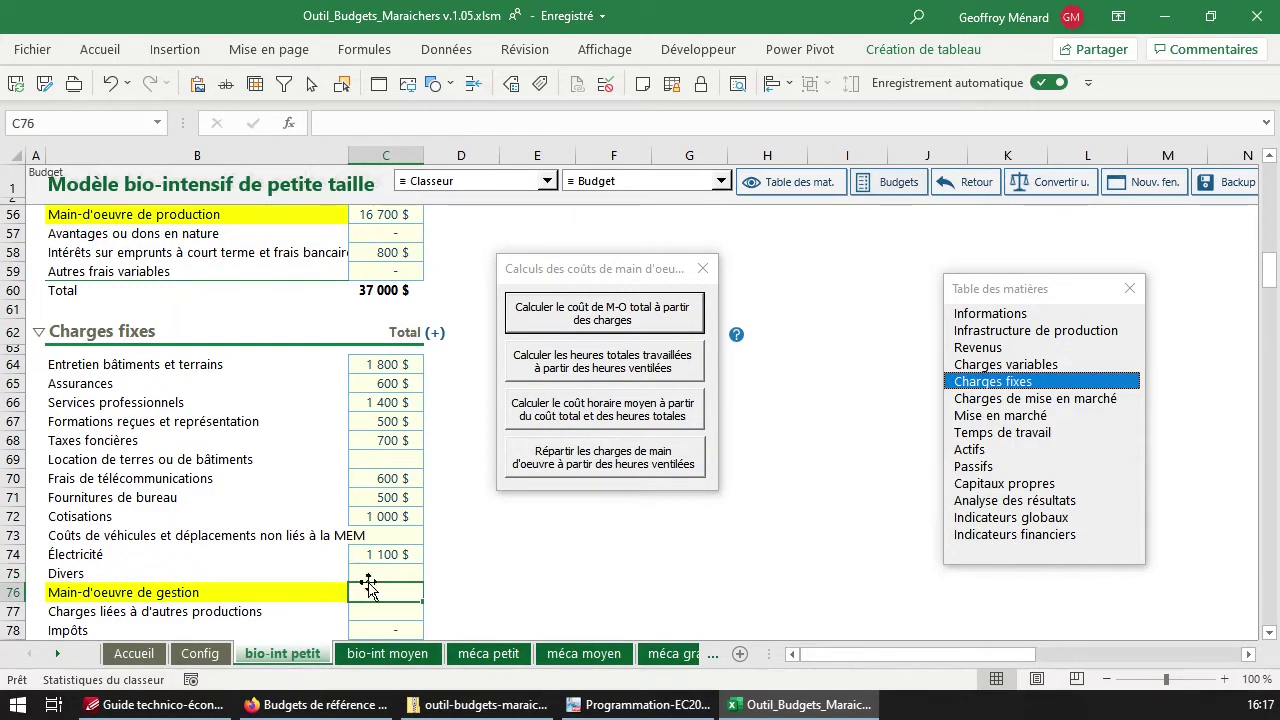
# Compare the amount cells for production, management and commercialisation labour across the three charges sections
pyautogui.click(397, 214)
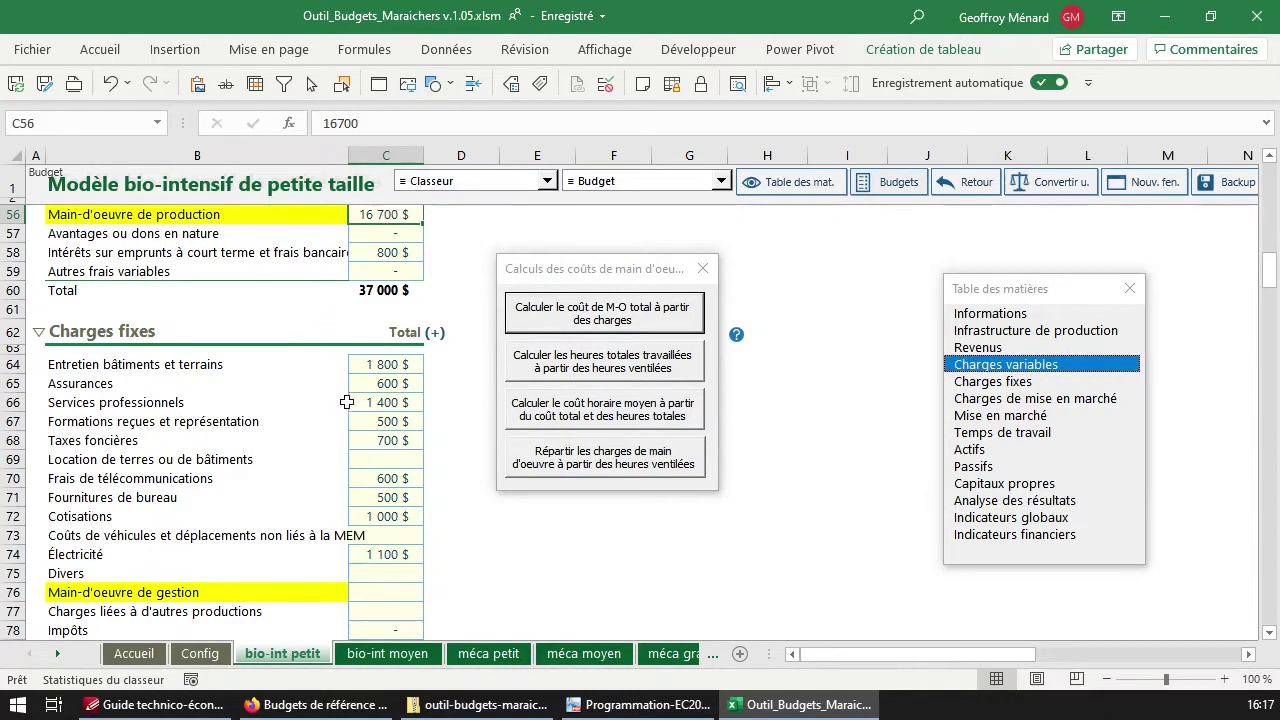
pyautogui.click(379, 594)
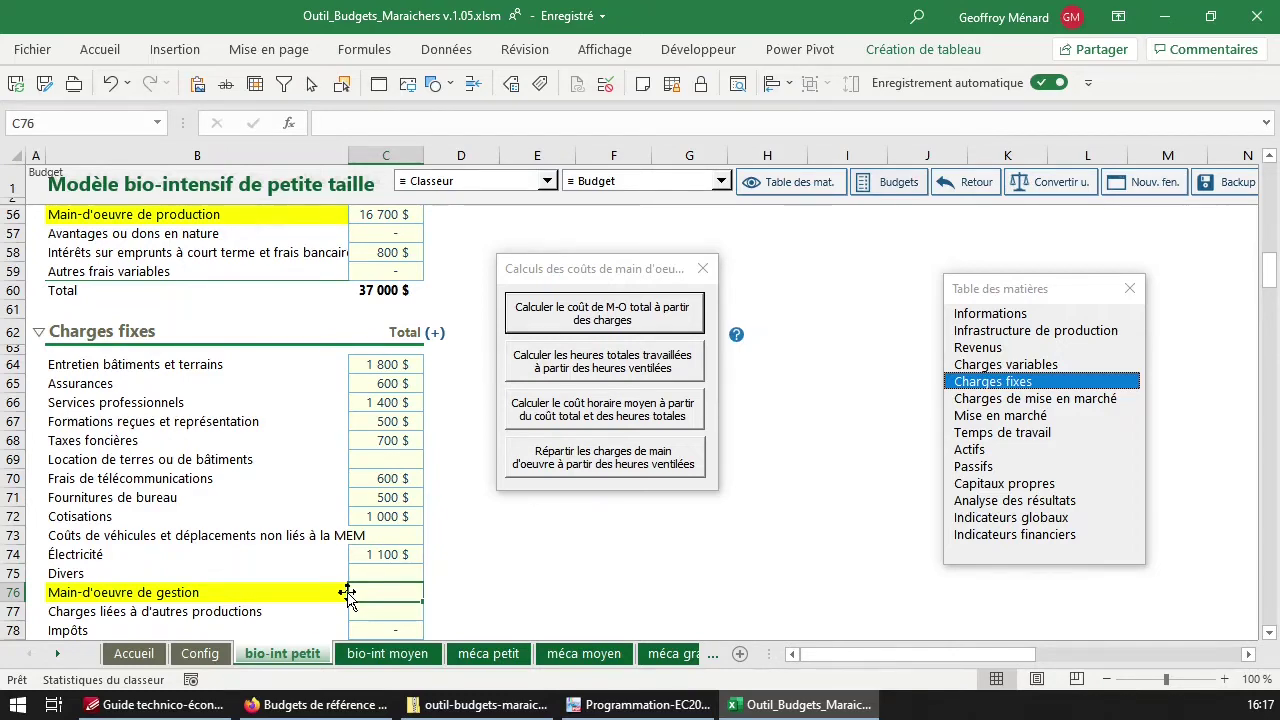
pyautogui.scroll(-6, 352, 590)
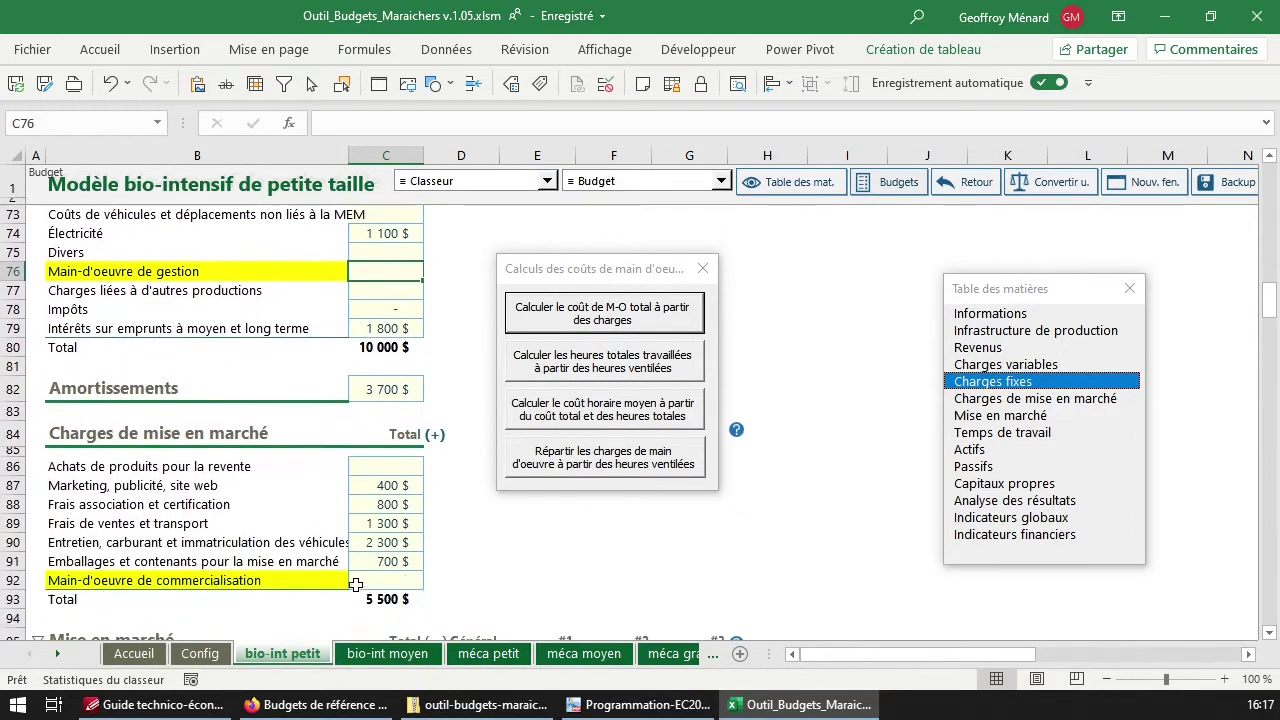
pyautogui.scroll(-1, 356, 585)
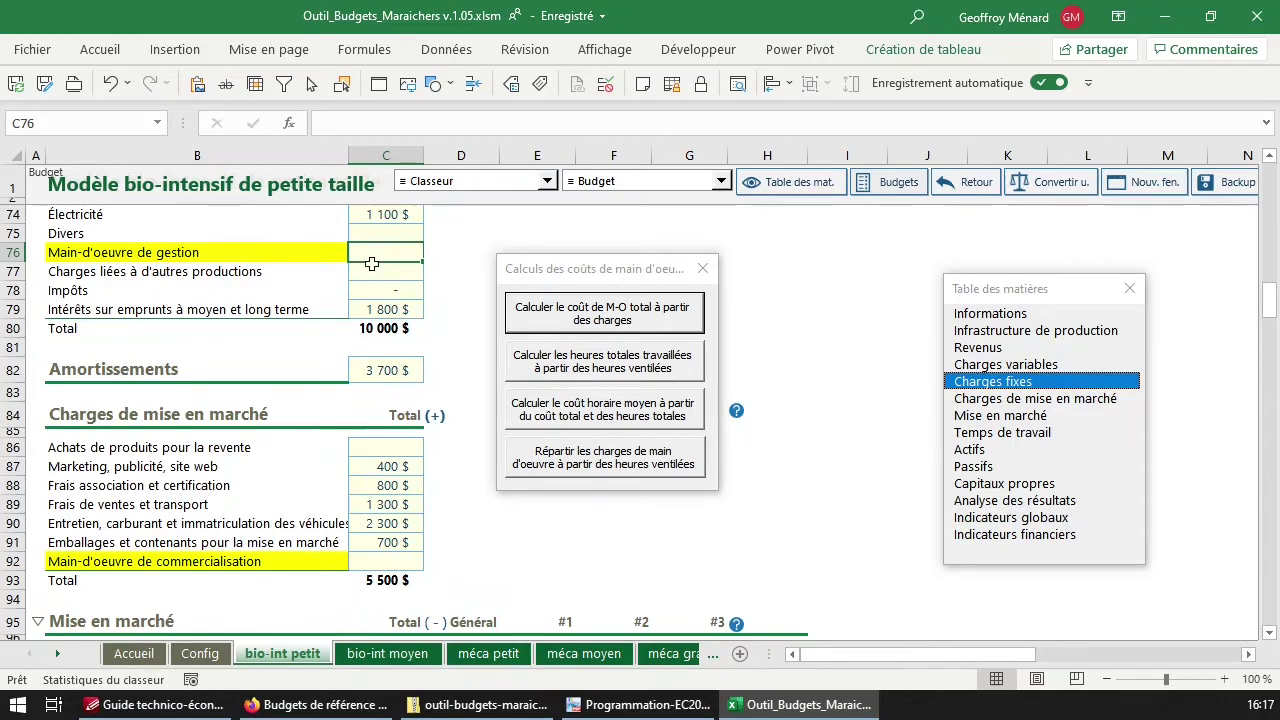
pyautogui.scroll(1, 387, 556)
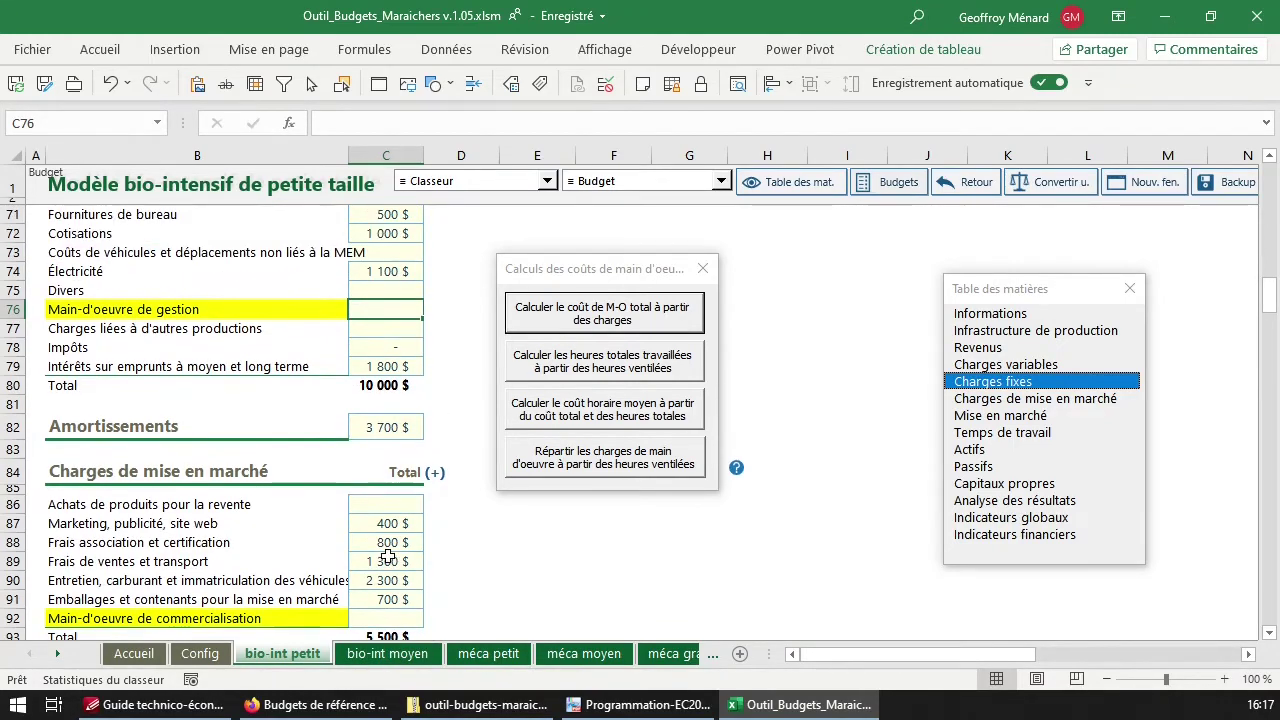
pyautogui.scroll(-1, 387, 556)
pyautogui.scroll(-2, 387, 556)
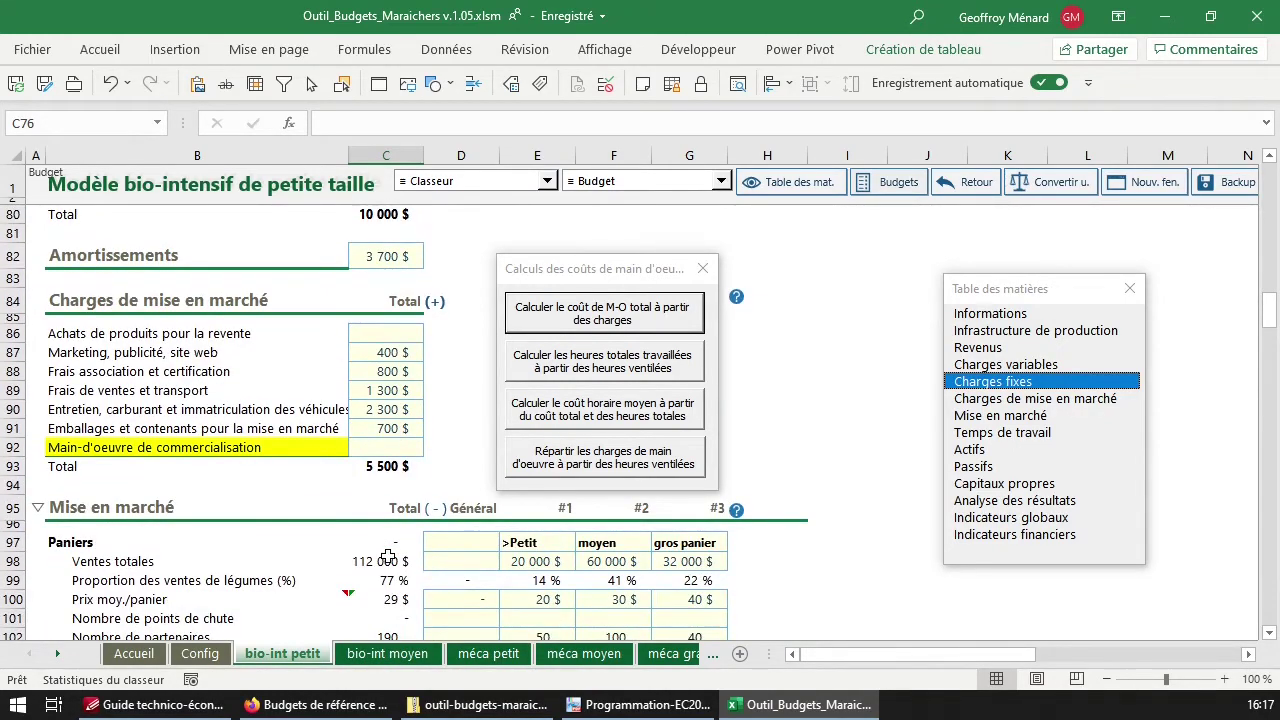
# Calculate the total labour cost from the charges, inserting it as links to the labour lines
pyautogui.click(609, 316)
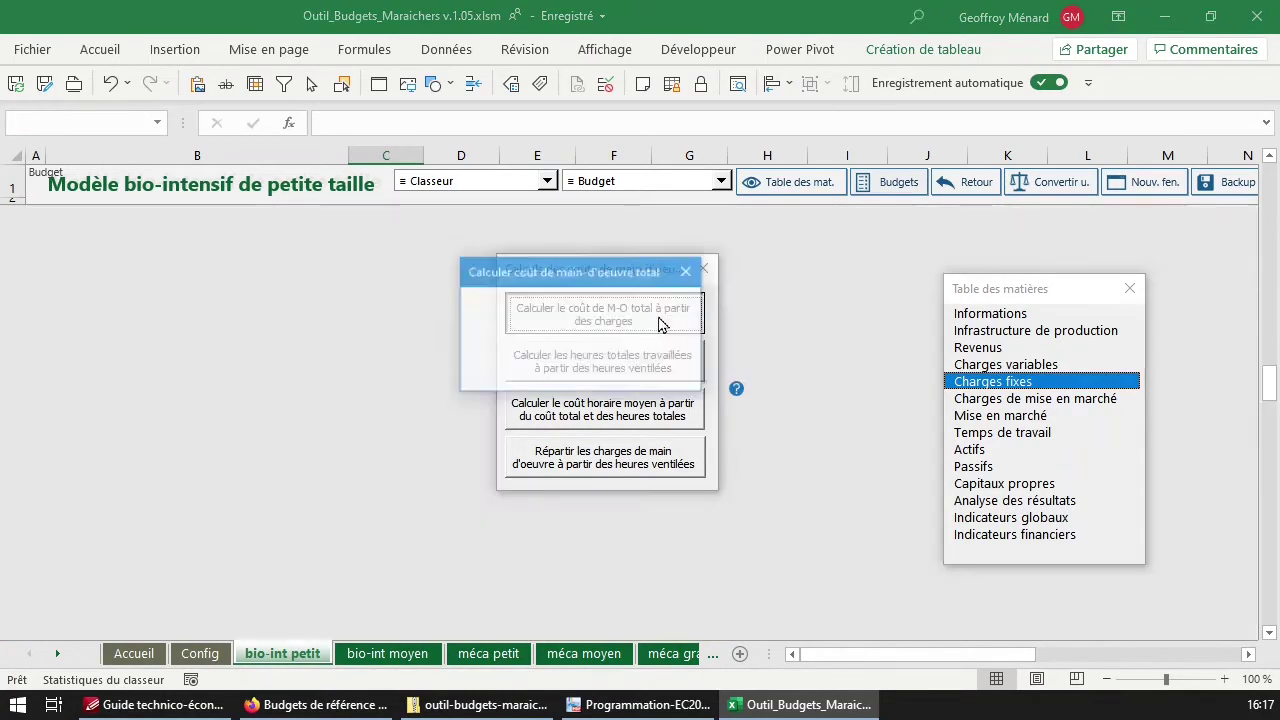
pyautogui.moveTo(613, 286); pyautogui.dragTo(317, 340)
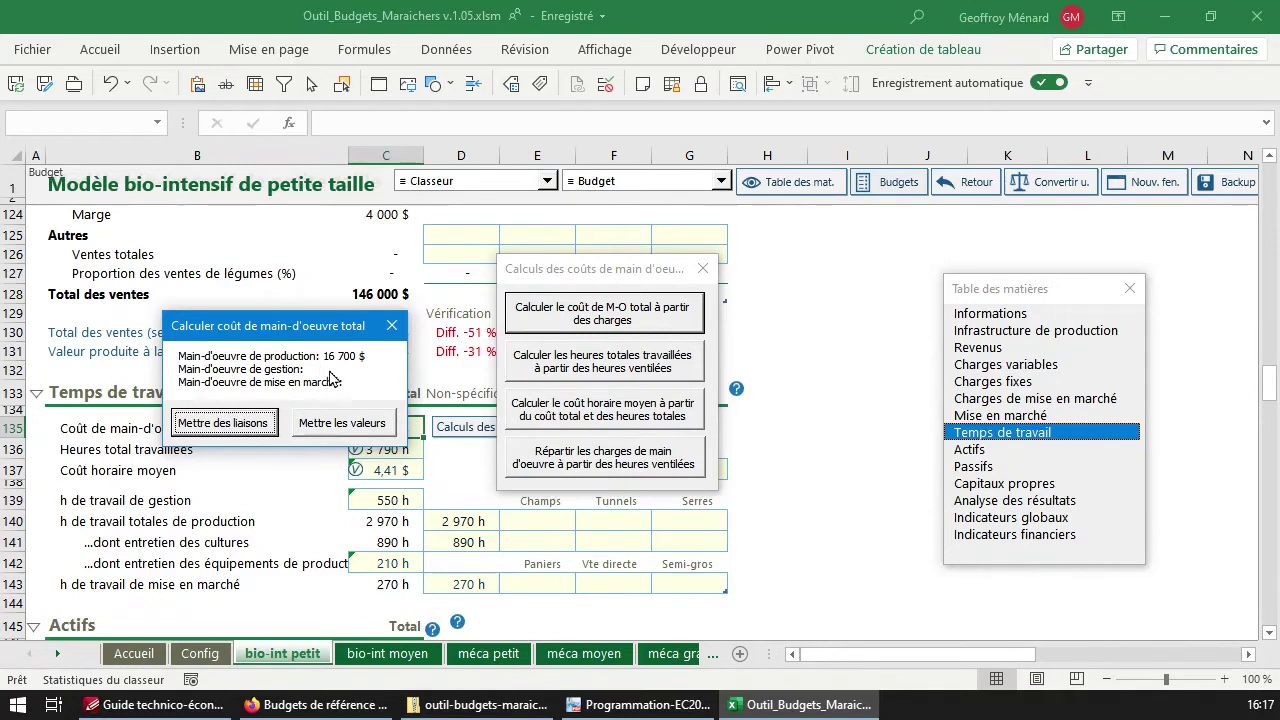
pyautogui.click(238, 424)
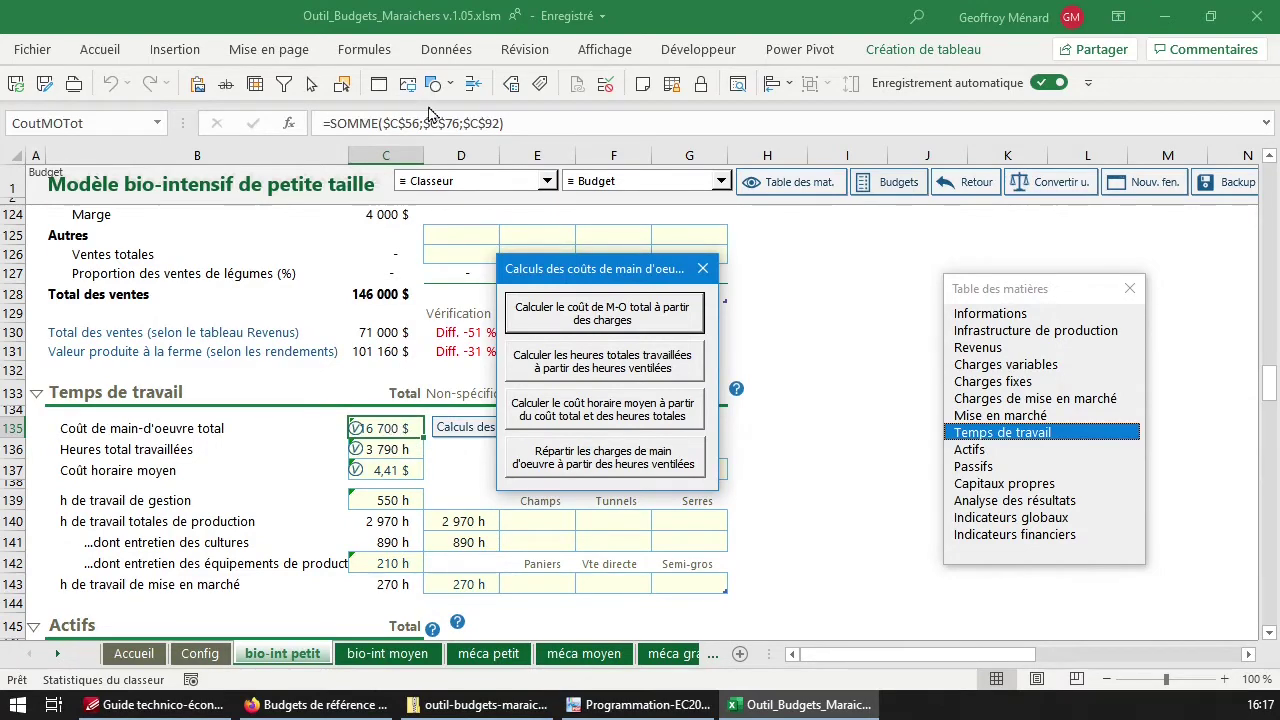
# Inspect the SOMME formula for total labour cost and trace its references to C56, C76 and C92
pyautogui.click(563, 122)
pyautogui.scroll(9, 441, 361)
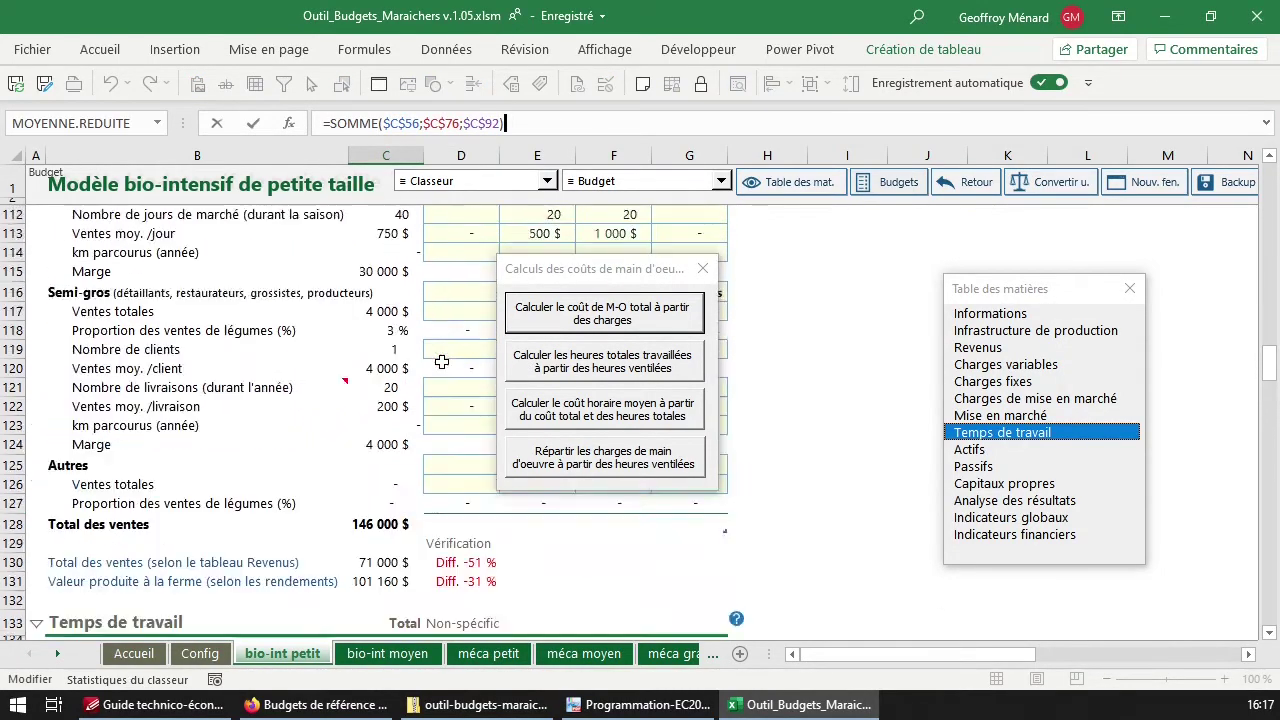
pyautogui.scroll(13, 441, 361)
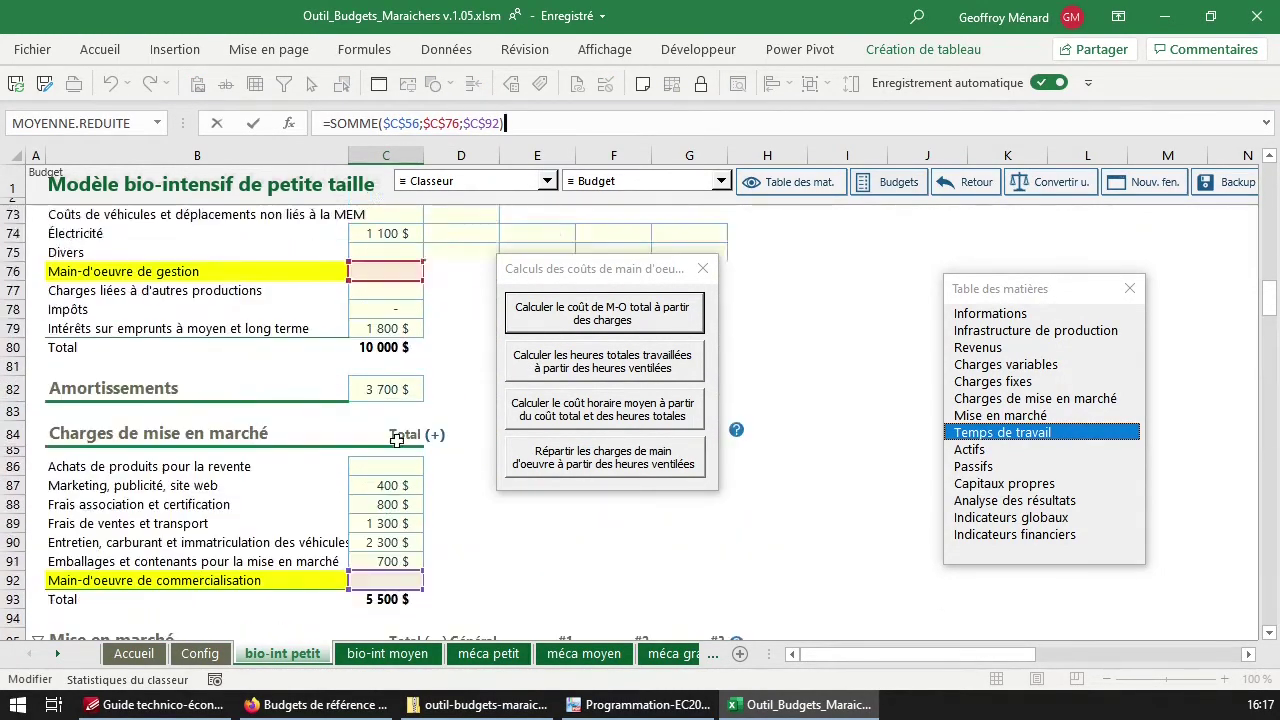
pyautogui.scroll(6, 380, 500)
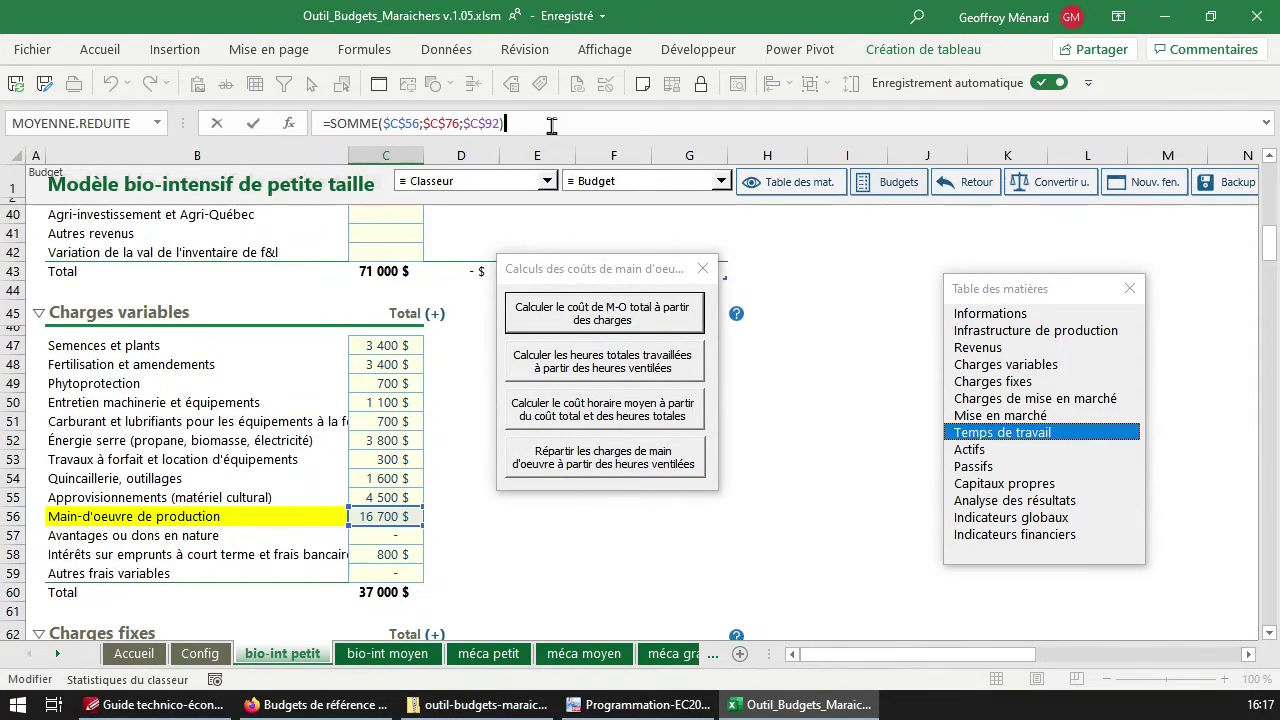
pyautogui.press('Return')
# Recalculate the total labour cost from the charges, inserting fixed values instead of links, and check the resulting formula
pyautogui.click(612, 320)
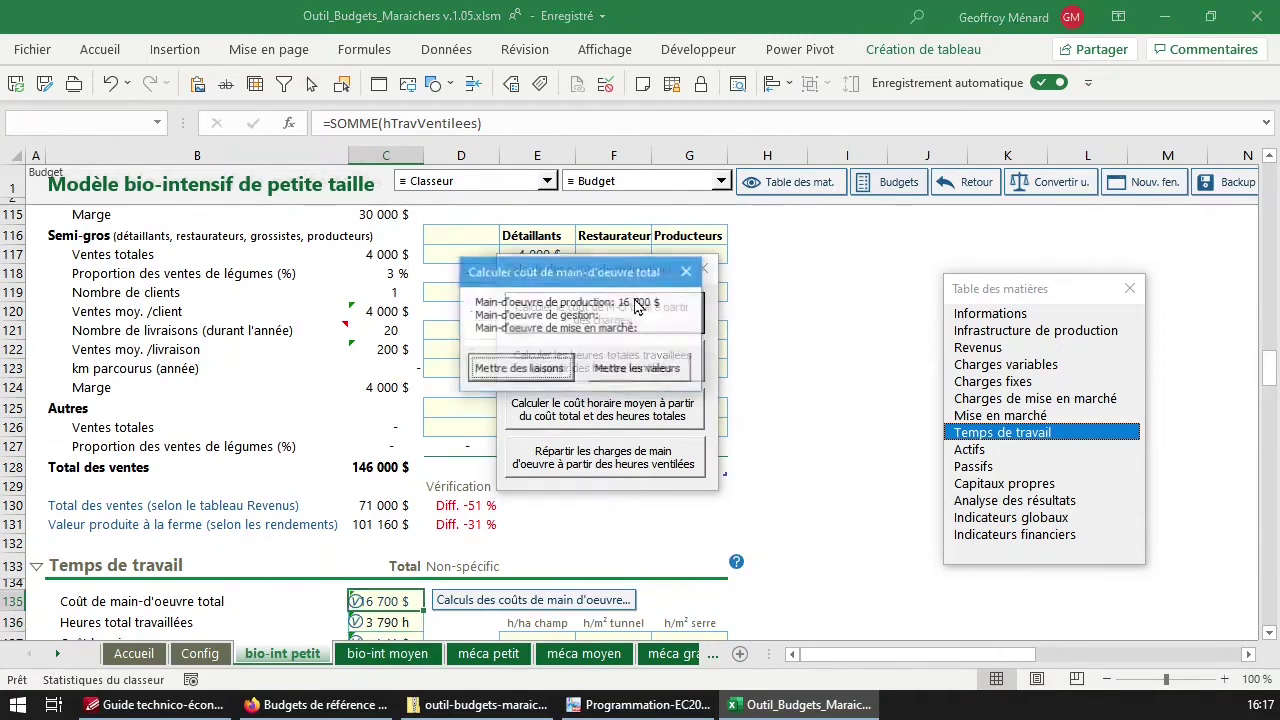
pyautogui.click(616, 374)
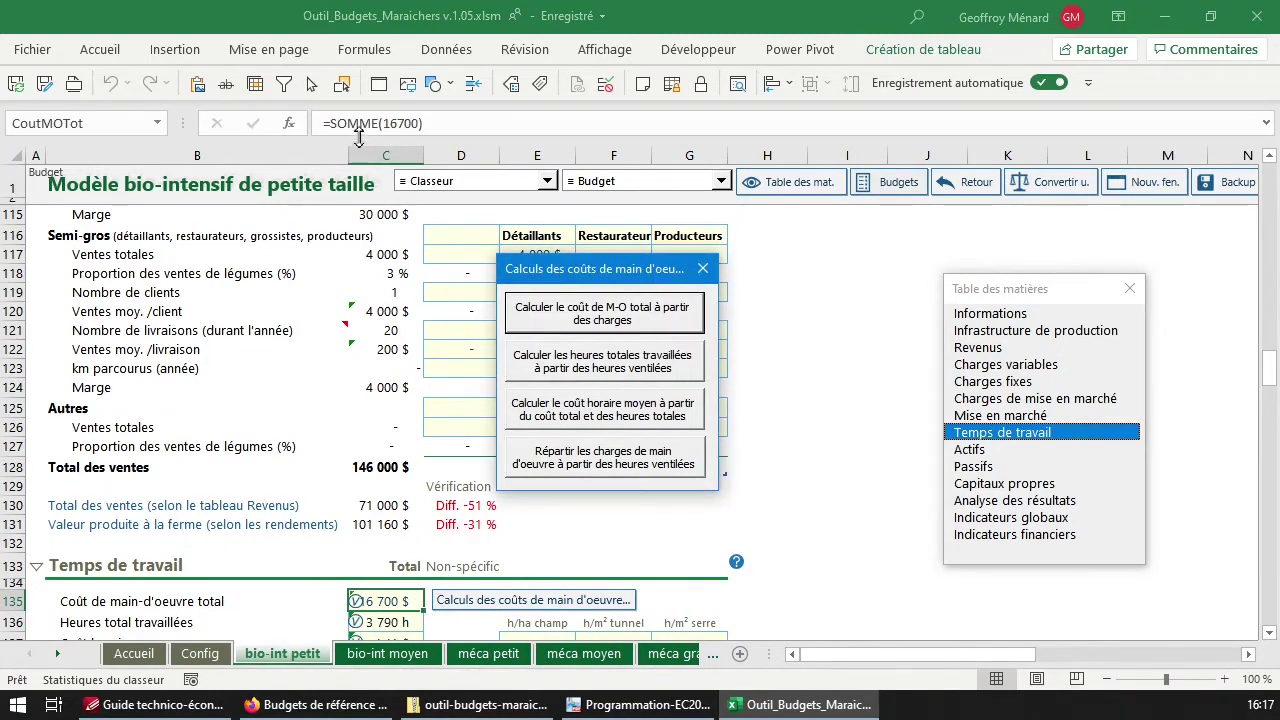
pyautogui.click(385, 598)
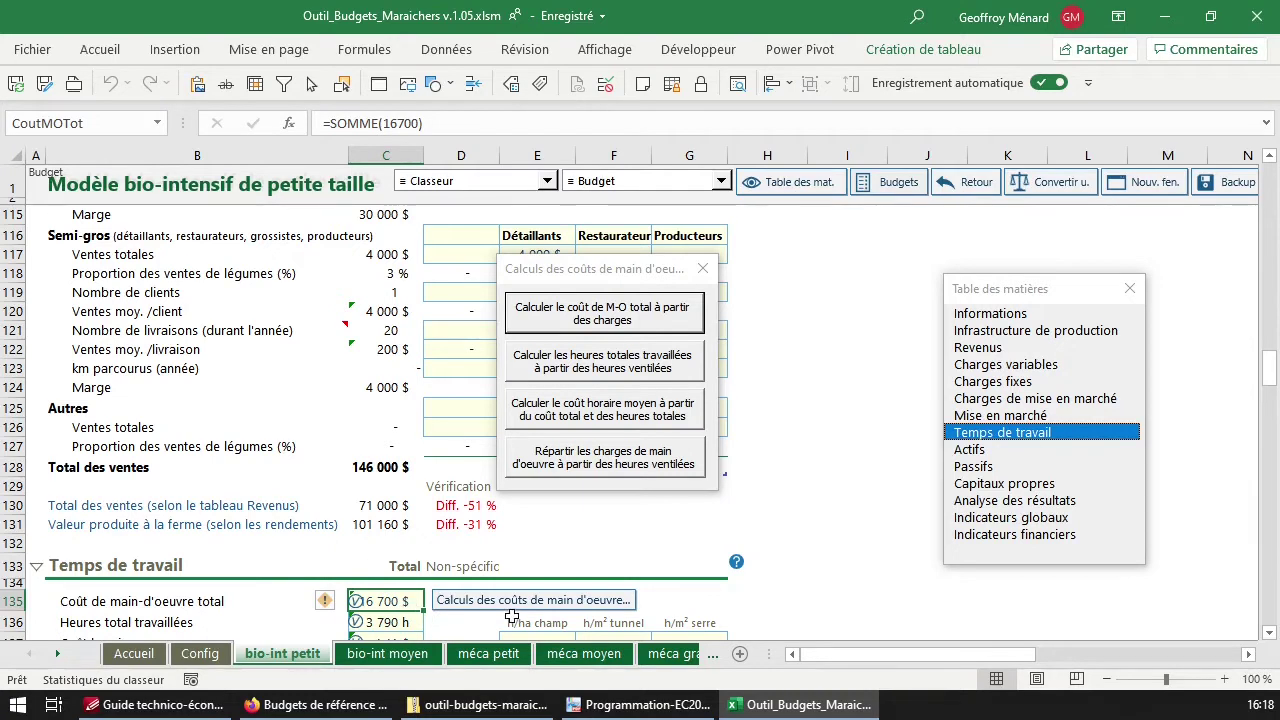
# Inspect the SOMME(hTravVentilees) formula for total hours worked and trace the itemised hour cells it adds up
pyautogui.scroll(-1, 397, 603)
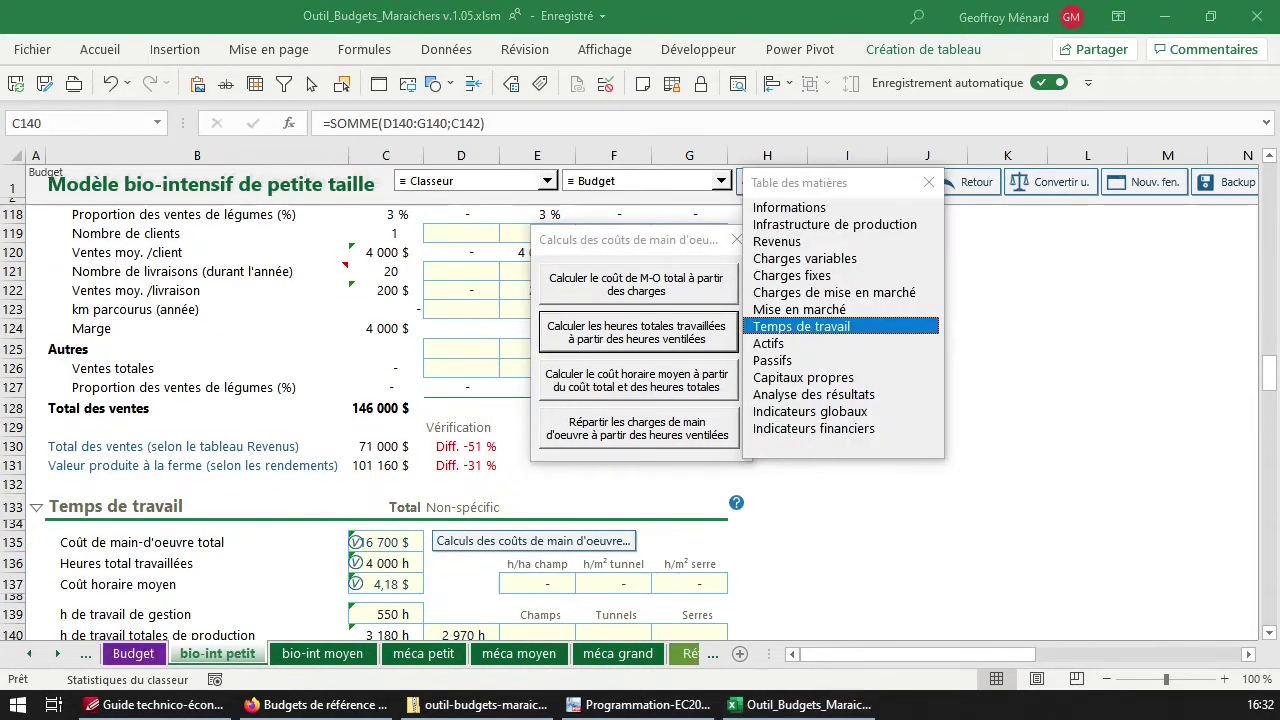
pyautogui.click(537, 325)
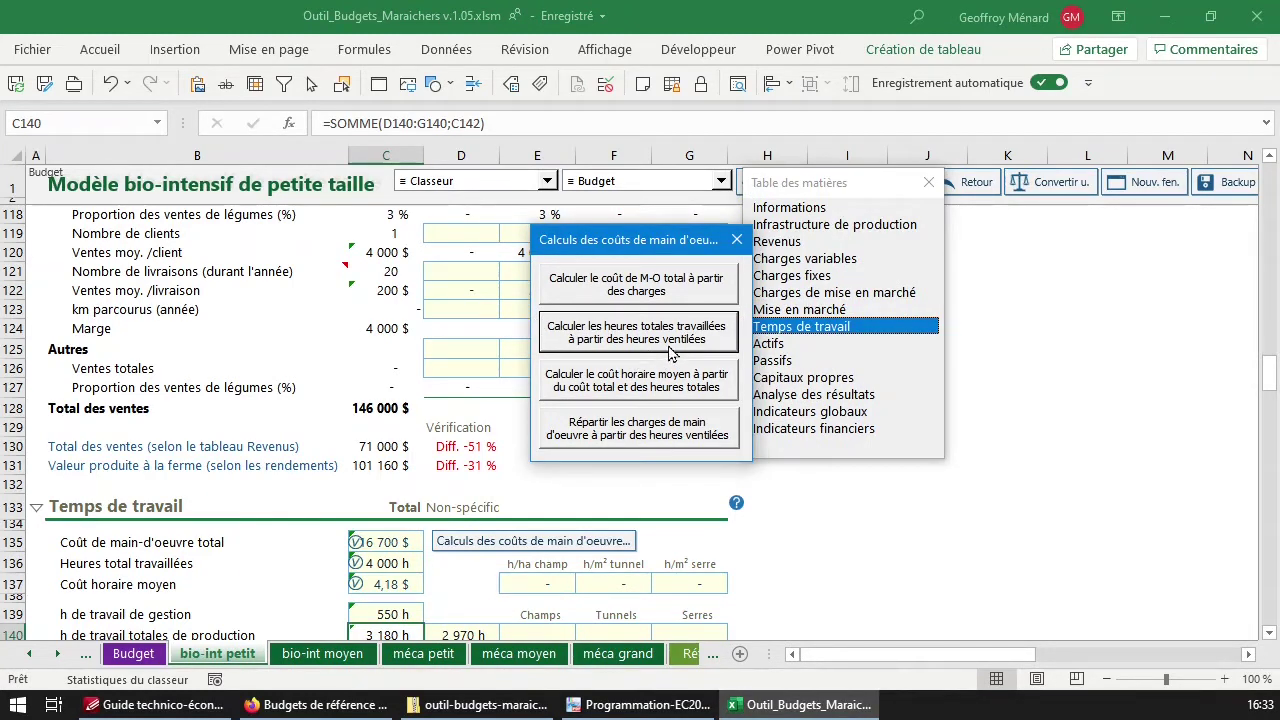
pyautogui.scroll(-2, 320, 540)
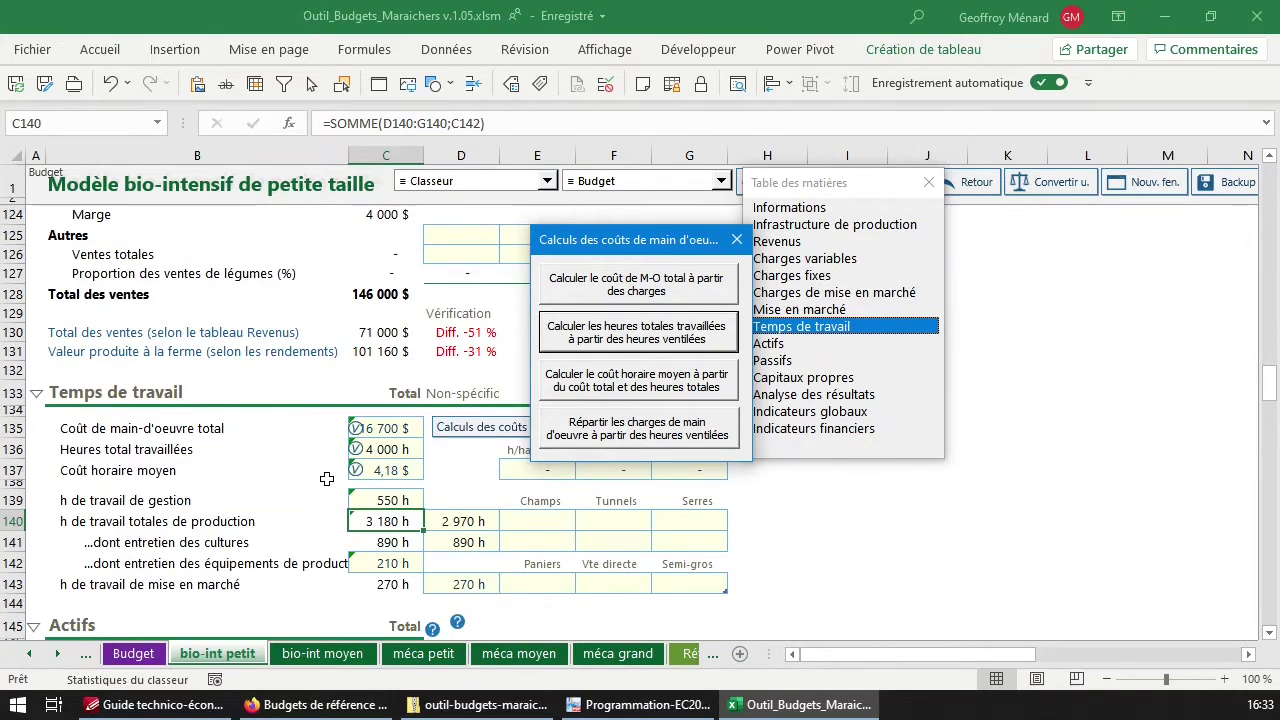
pyautogui.scroll(-1, 326, 479)
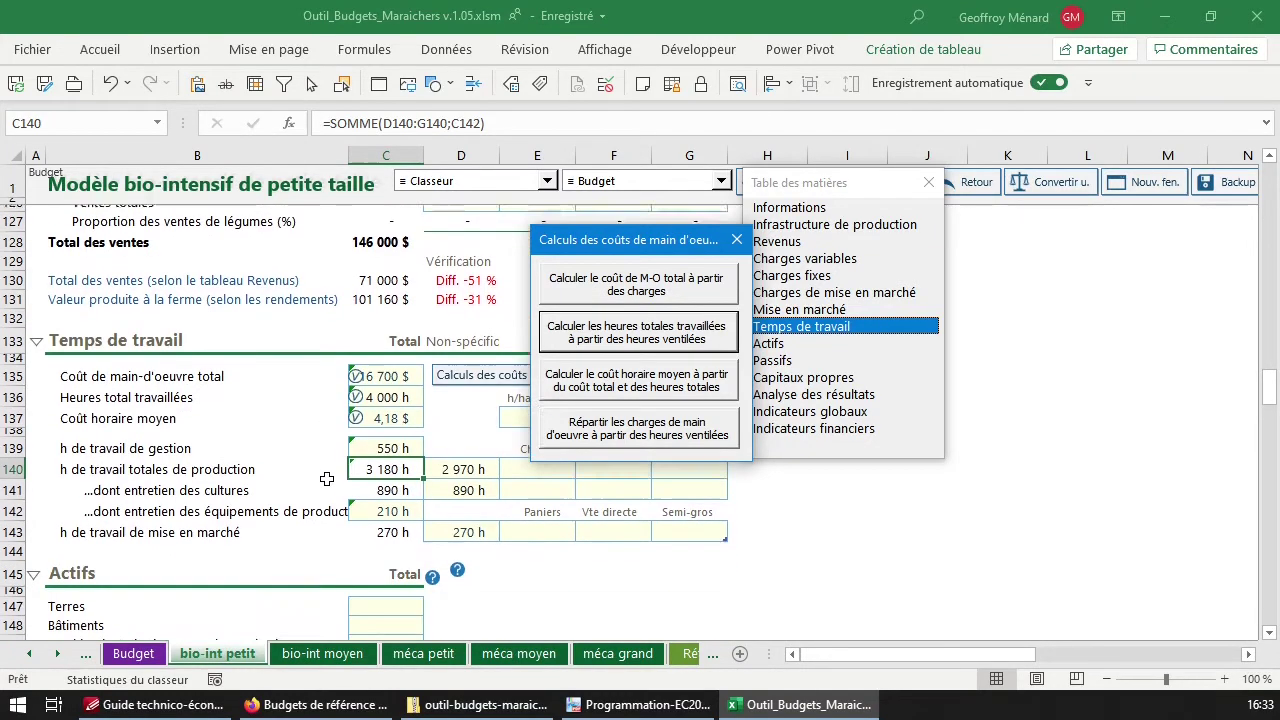
pyautogui.click(385, 390)
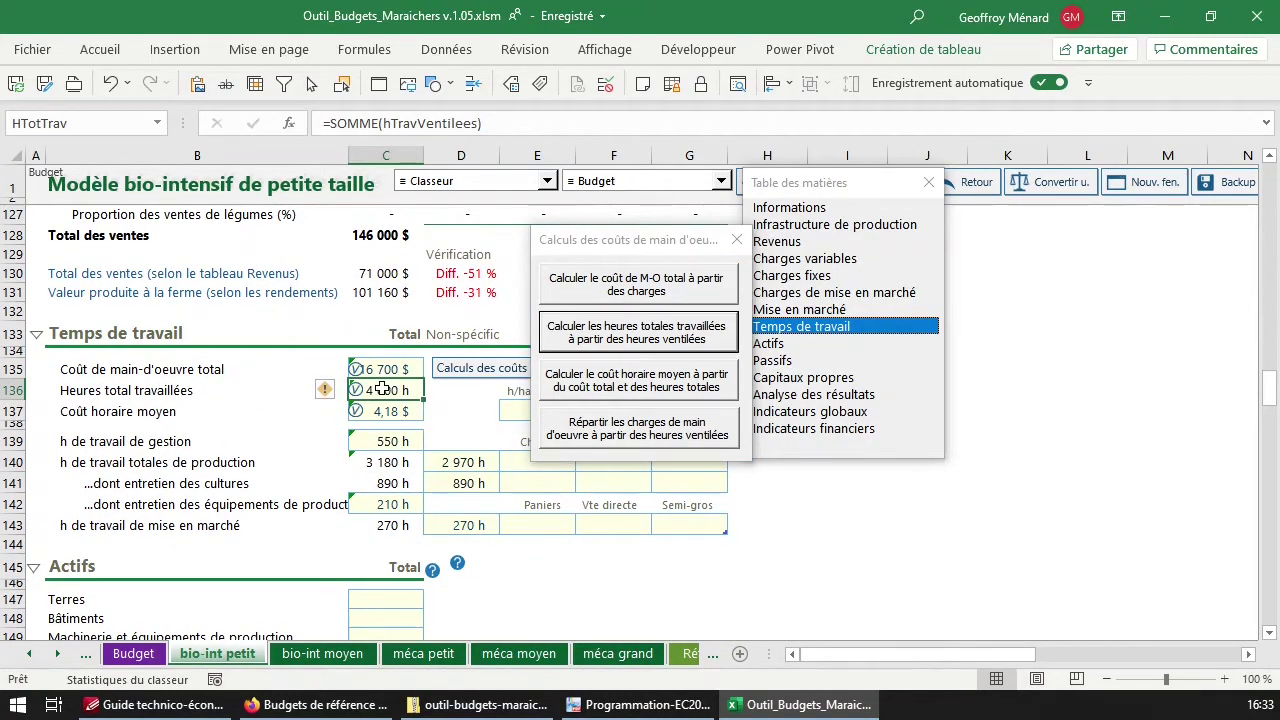
pyautogui.click(383, 123)
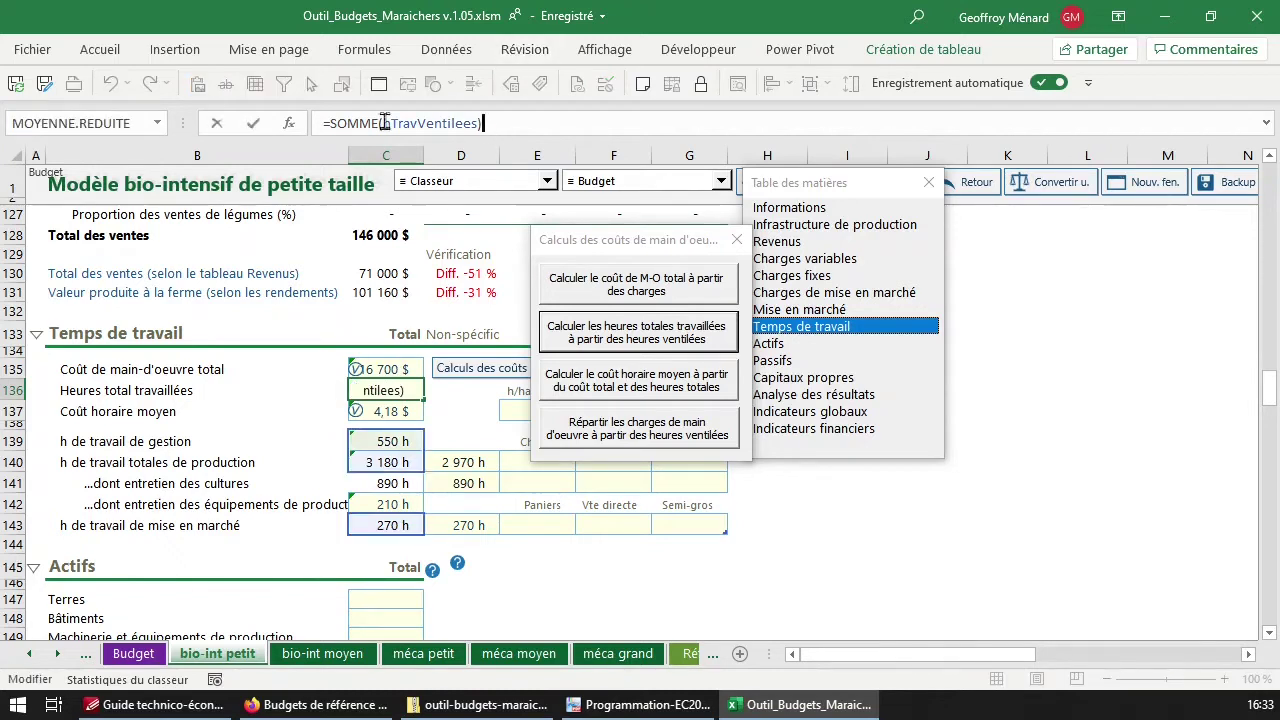
pyautogui.click(388, 389)
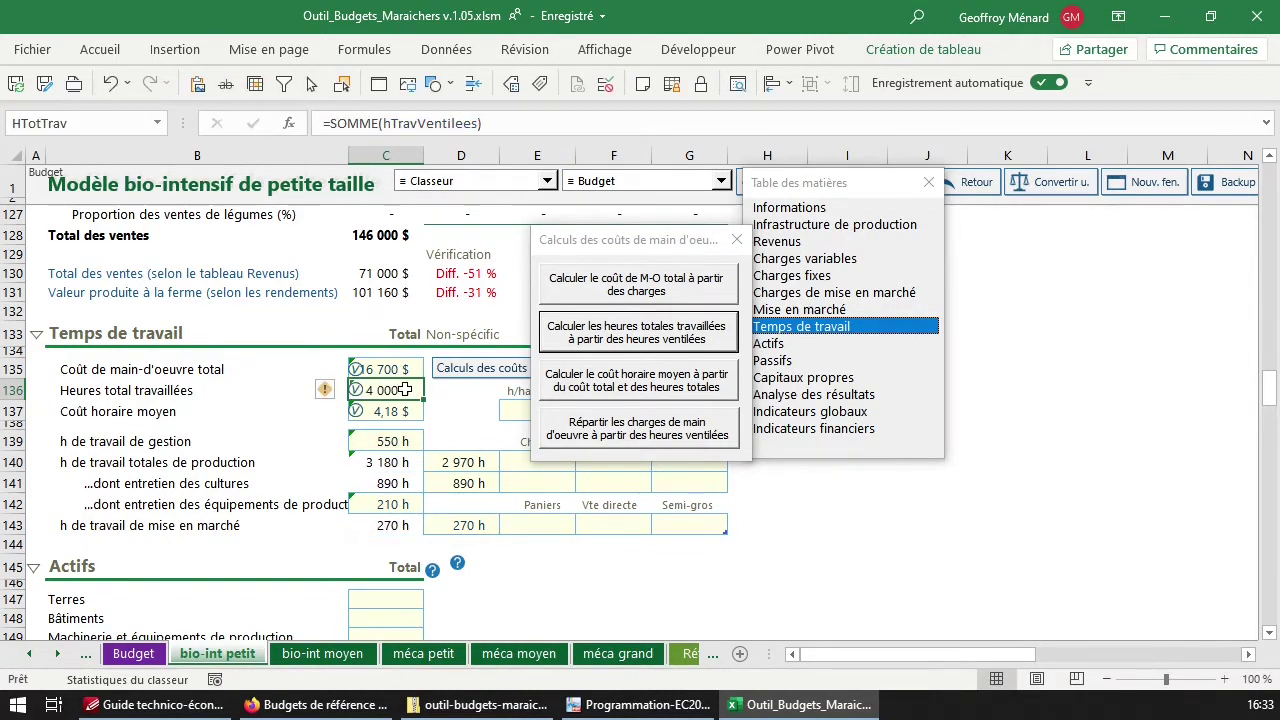
pyautogui.doubleClick(405, 390)
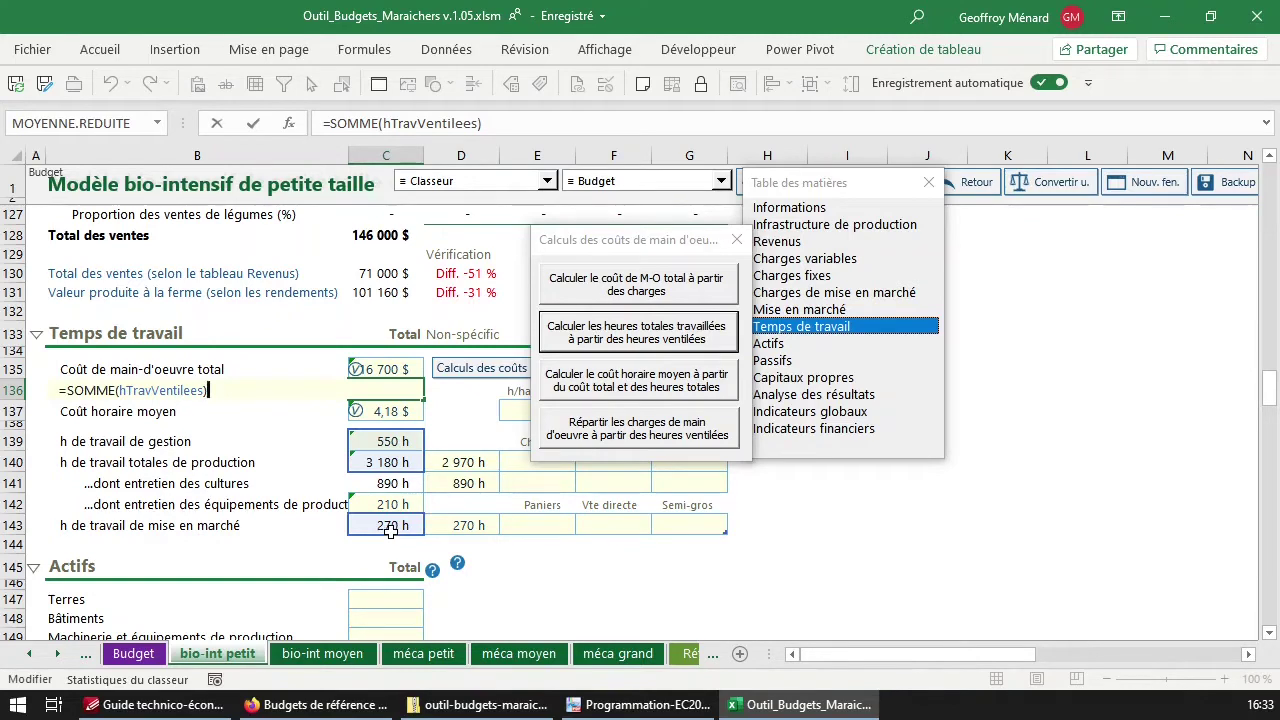
pyautogui.press('Escape')
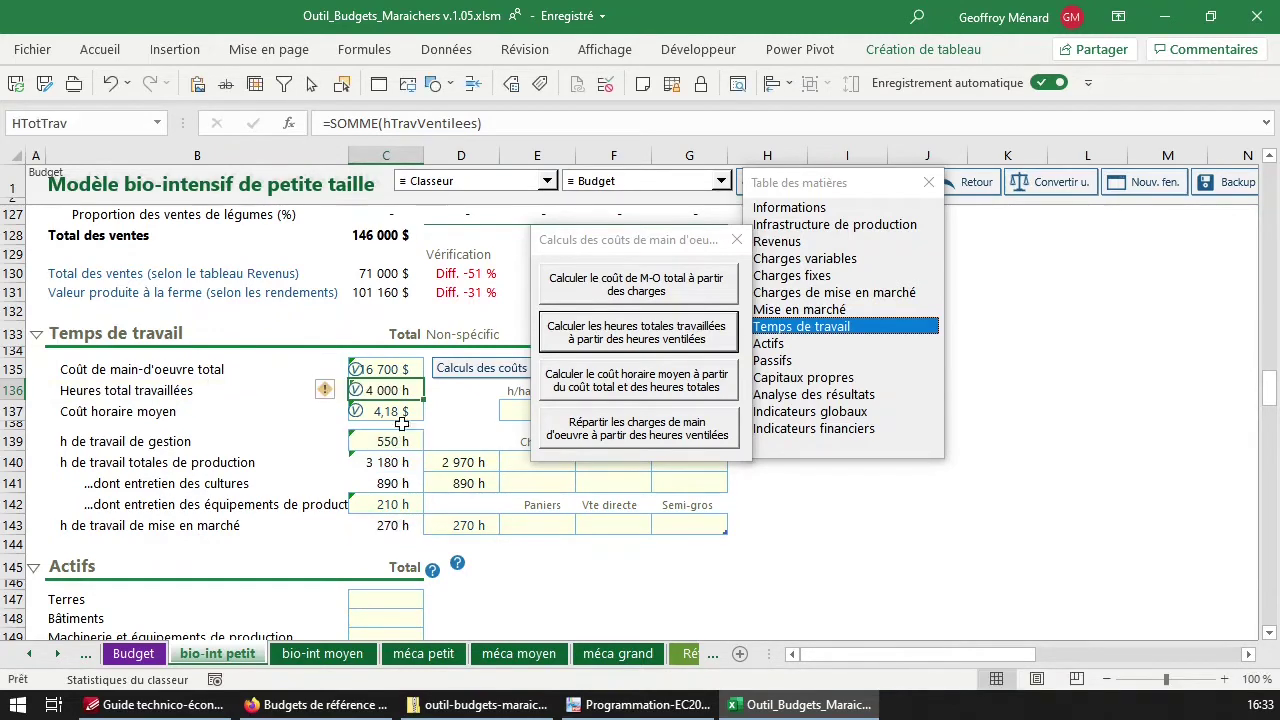
# Replace the total hours worked formula with its fixed value of 4000 and check the cell's content
pyautogui.click(637, 332)
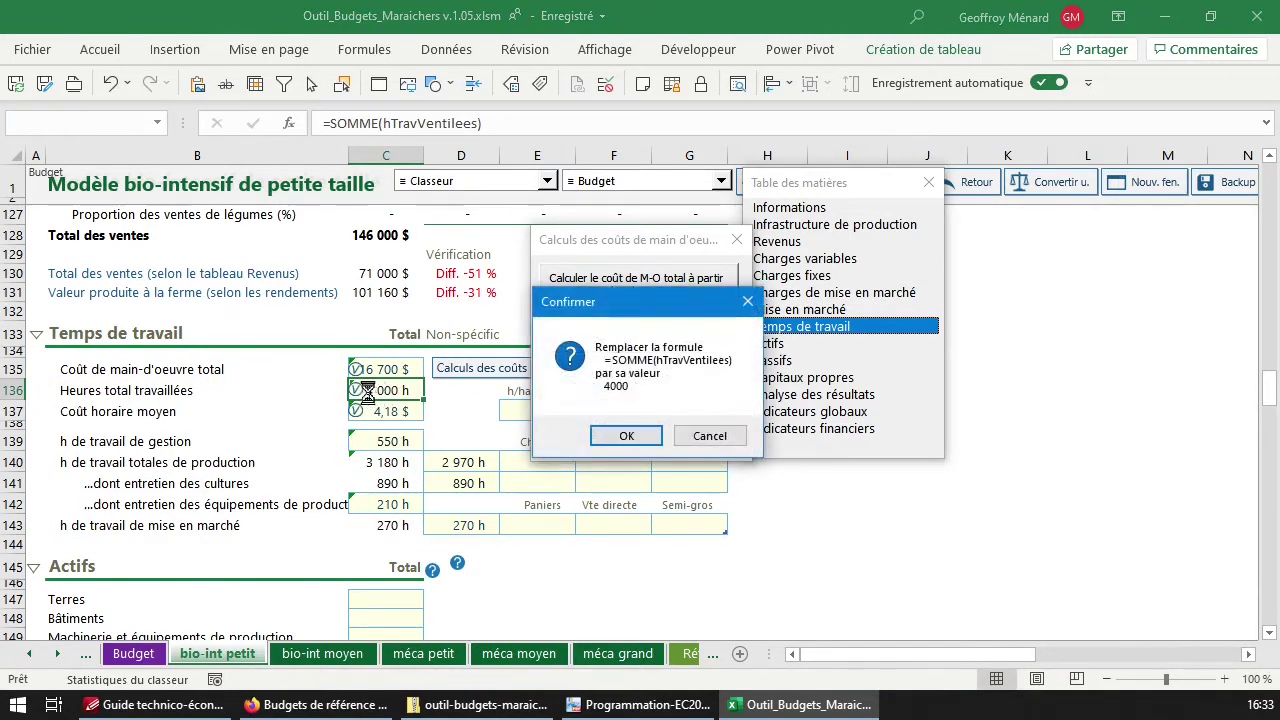
pyautogui.click(626, 435)
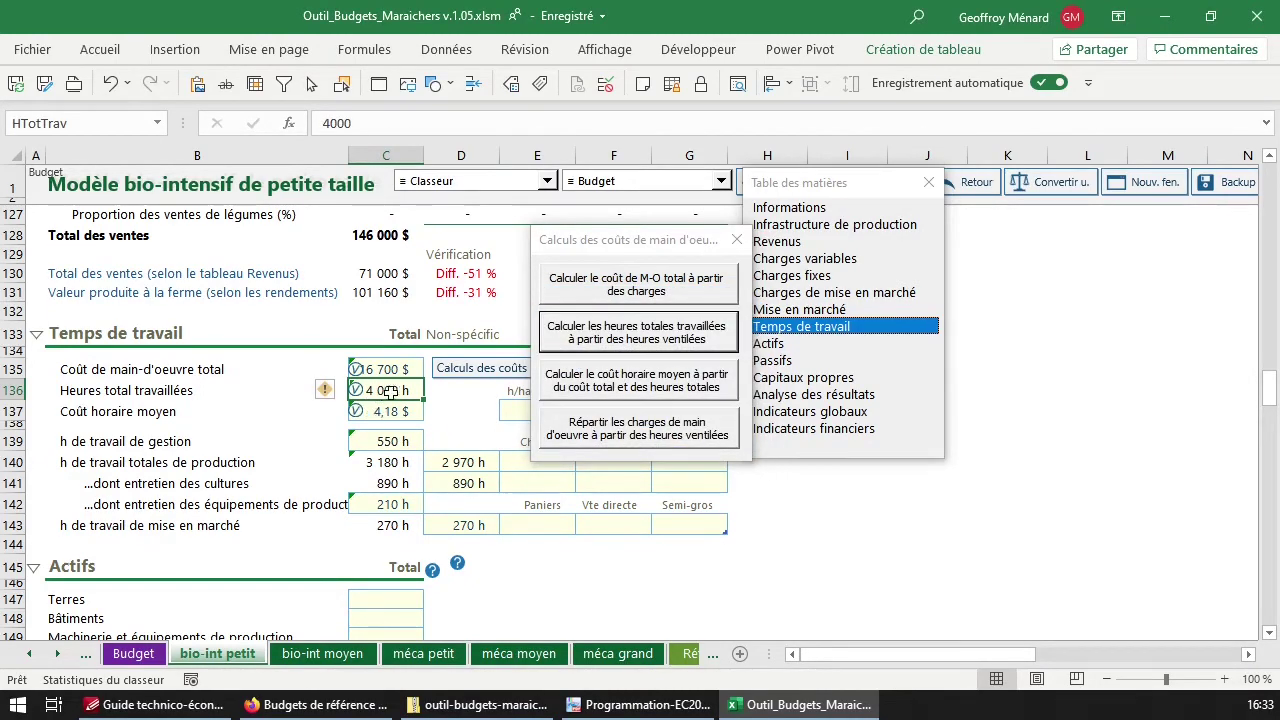
pyautogui.click(345, 123)
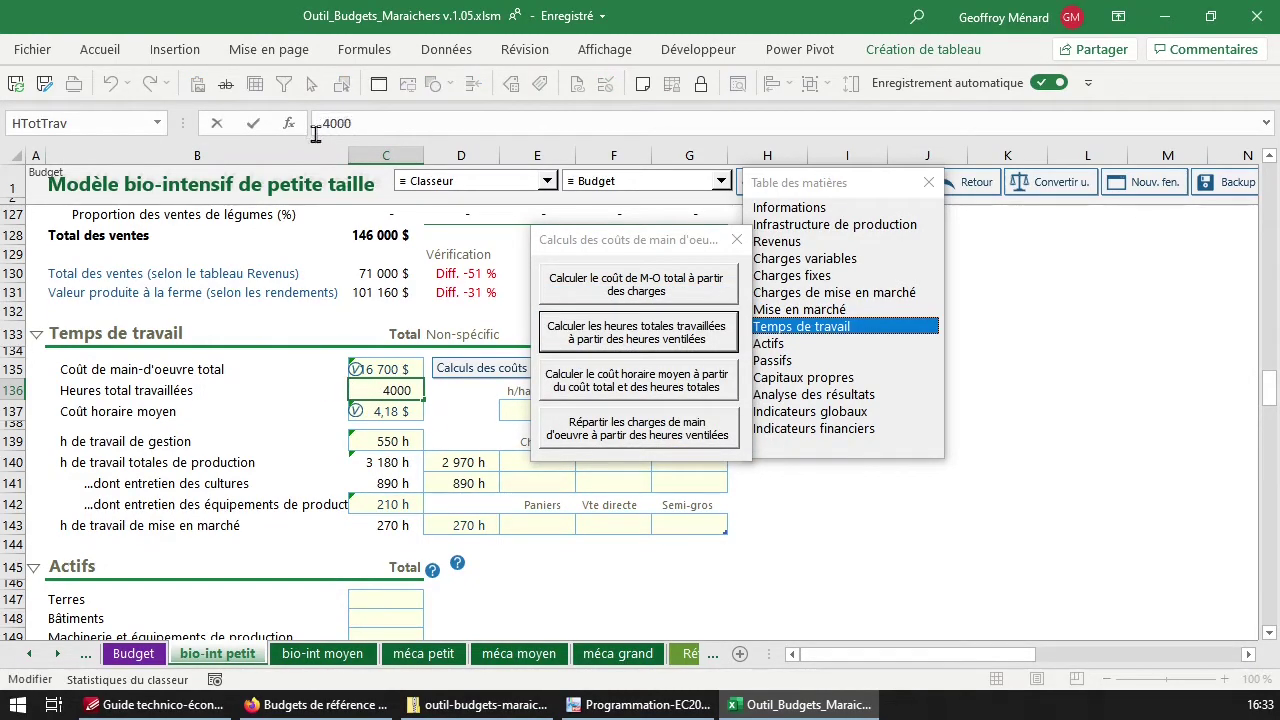
pyautogui.click(410, 390)
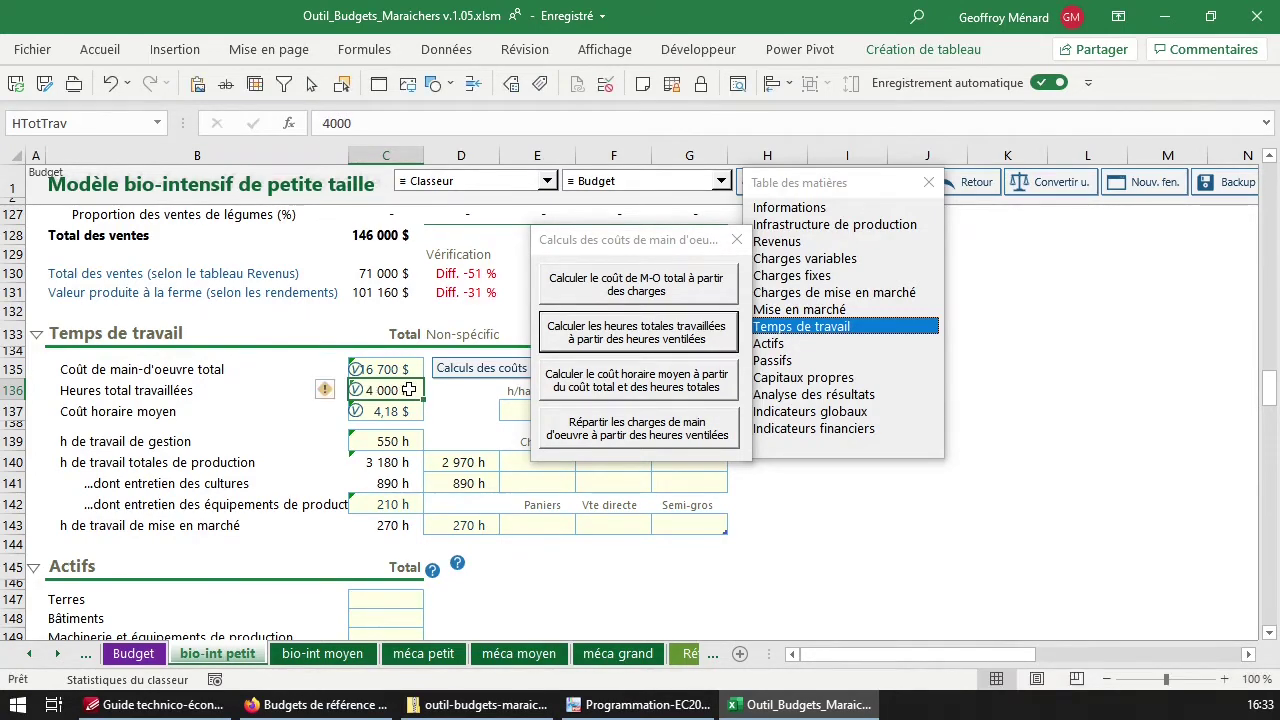
# Recalculate the total hours worked as a formula from the itemised hours and check which cells it references
pyautogui.click(684, 343)
pyautogui.moveTo(676, 323); pyautogui.dragTo(631, 414)
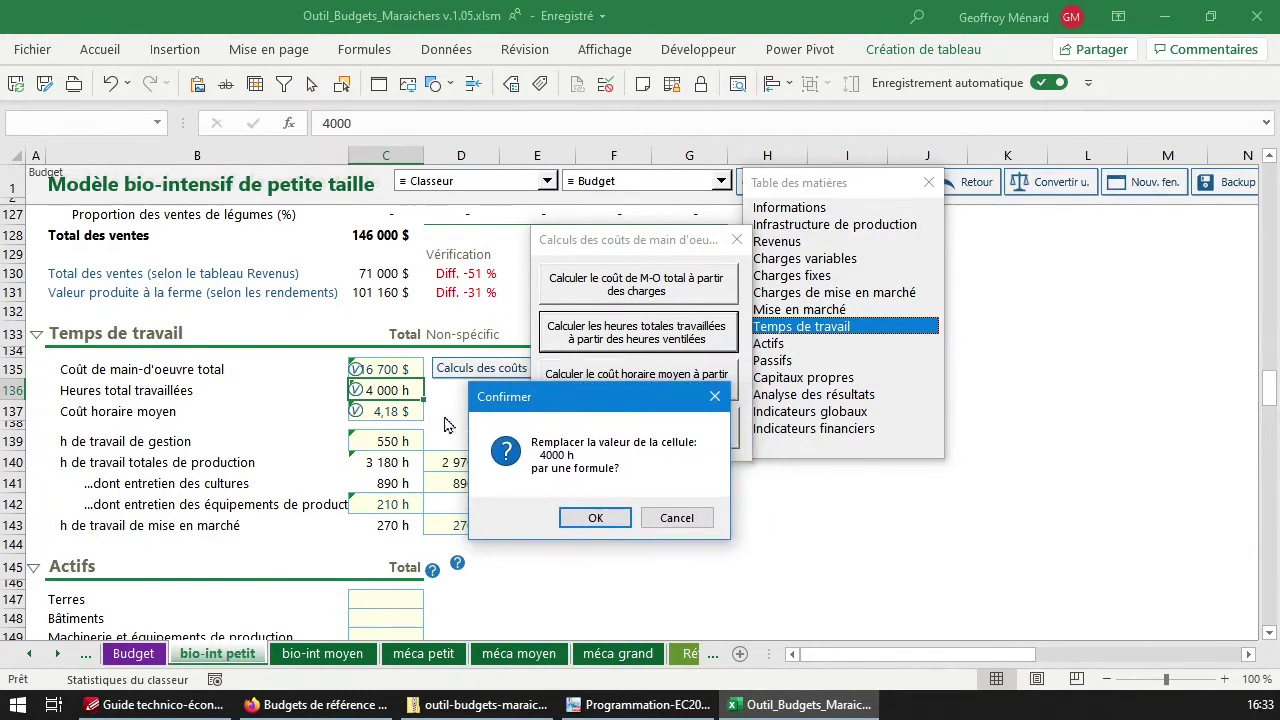
pyautogui.click(595, 517)
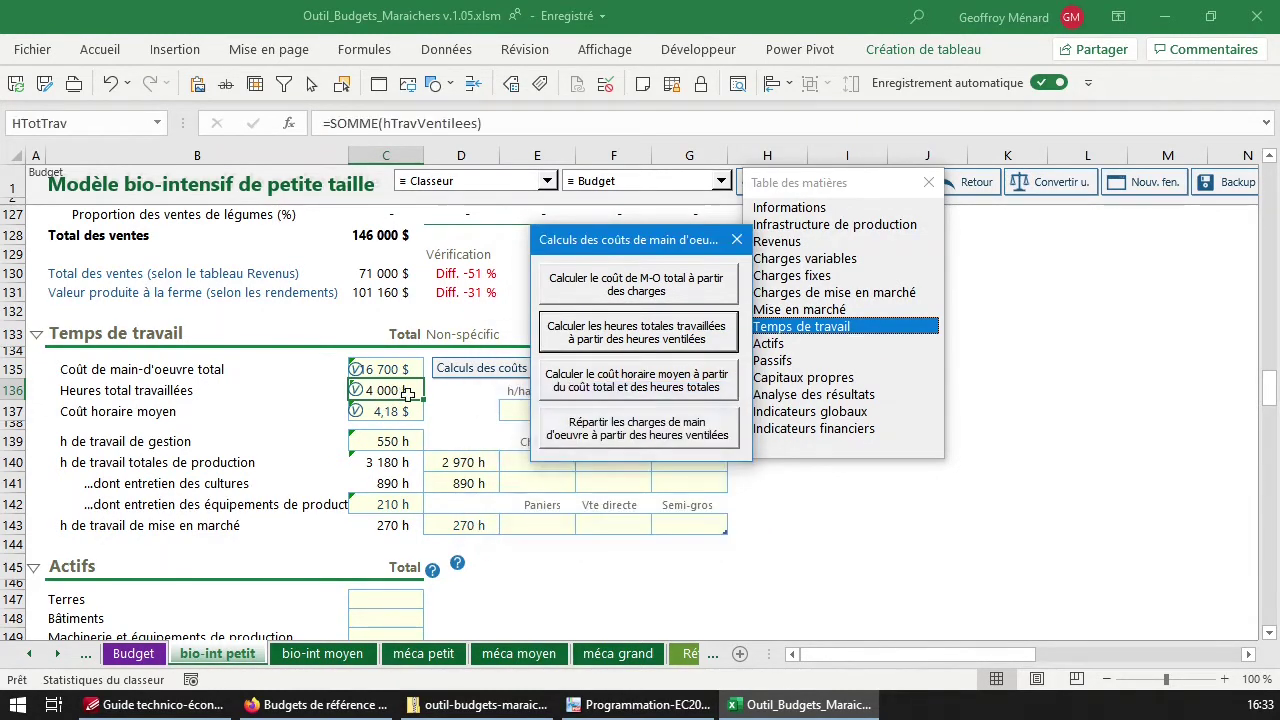
pyautogui.click(458, 124)
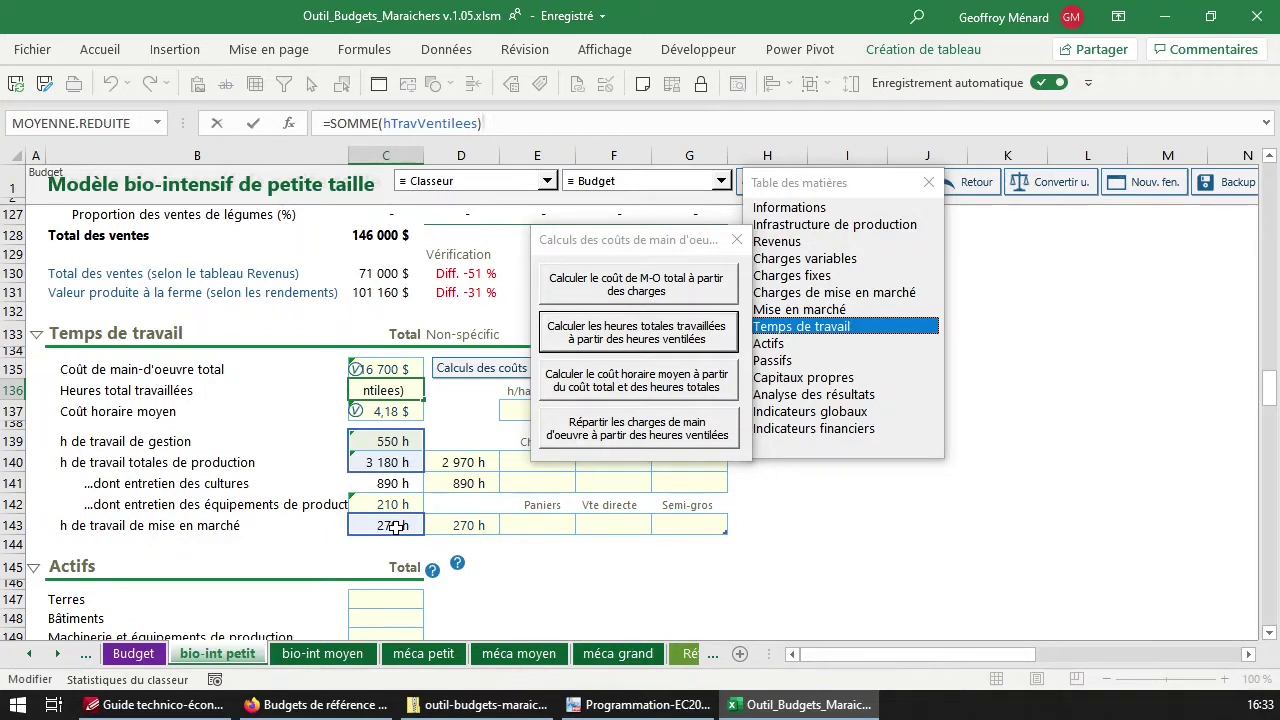
pyautogui.press('Escape')
# Uncover the production hours table and trace the total production hours formula to D140:G140 and C142
pyautogui.click(620, 245)
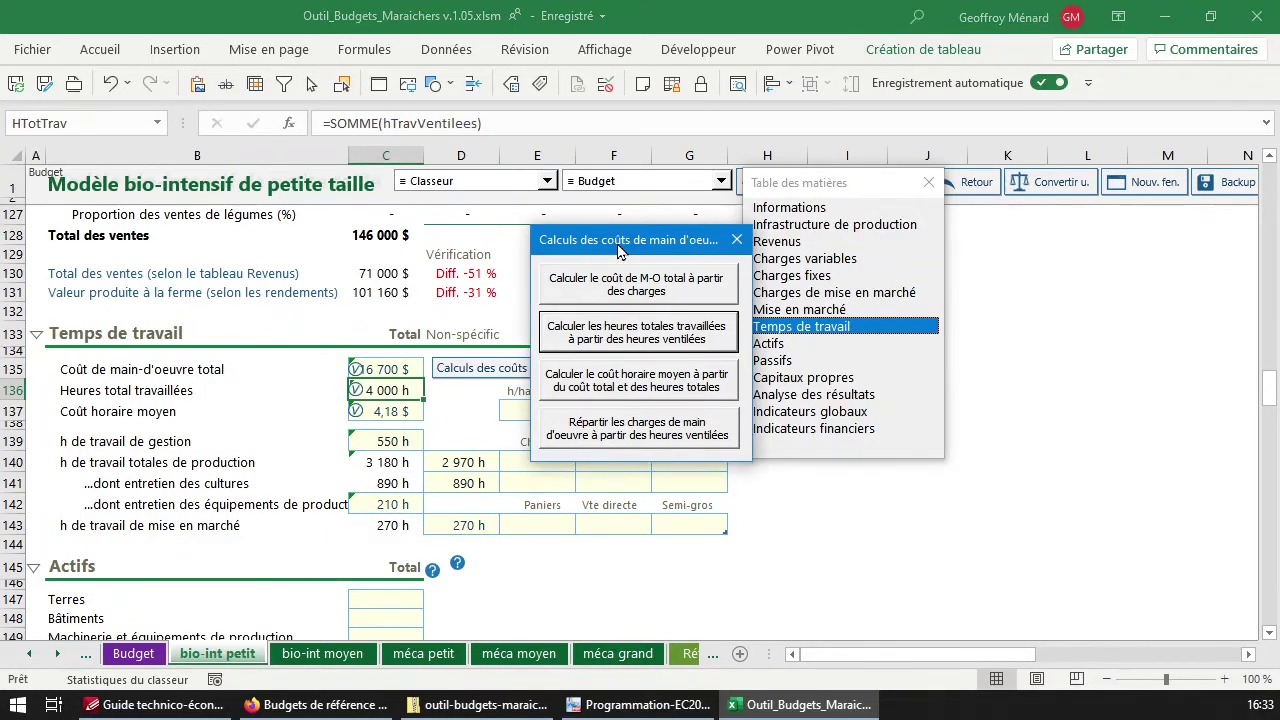
pyautogui.moveTo(620, 241); pyautogui.dragTo(606, 203)
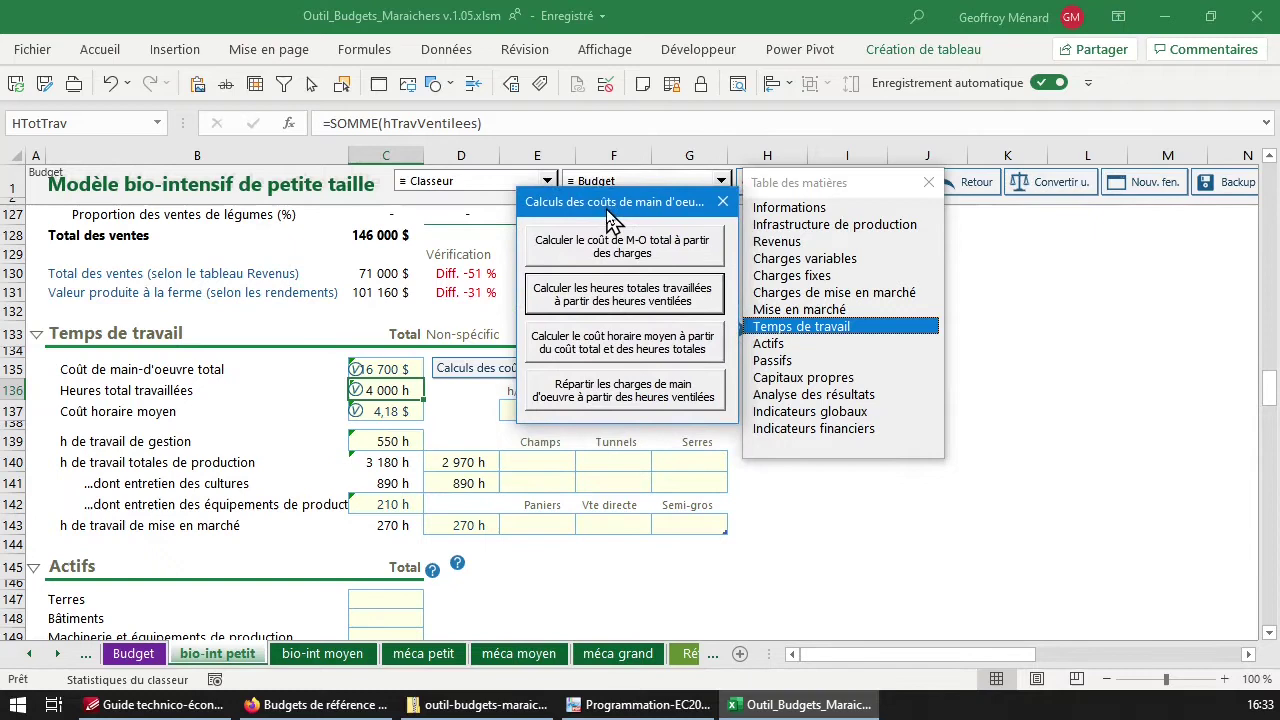
pyautogui.click(472, 463)
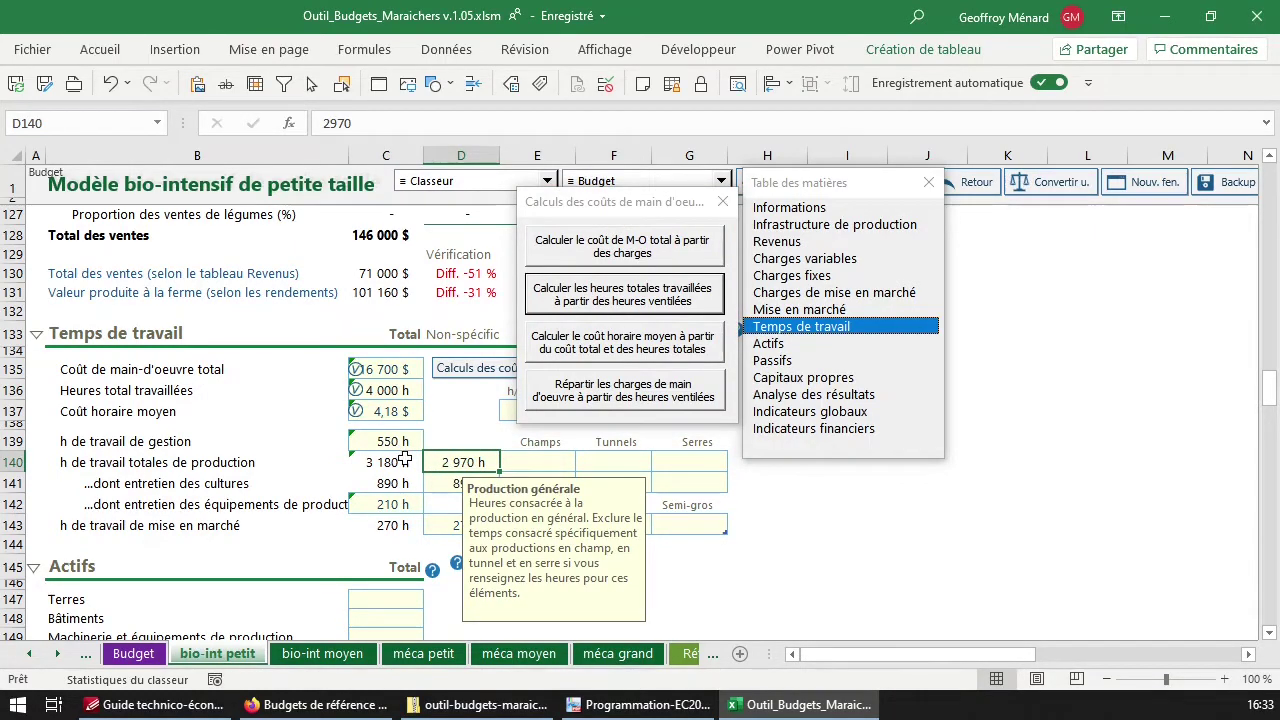
pyautogui.moveTo(401, 461); pyautogui.dragTo(401, 484)
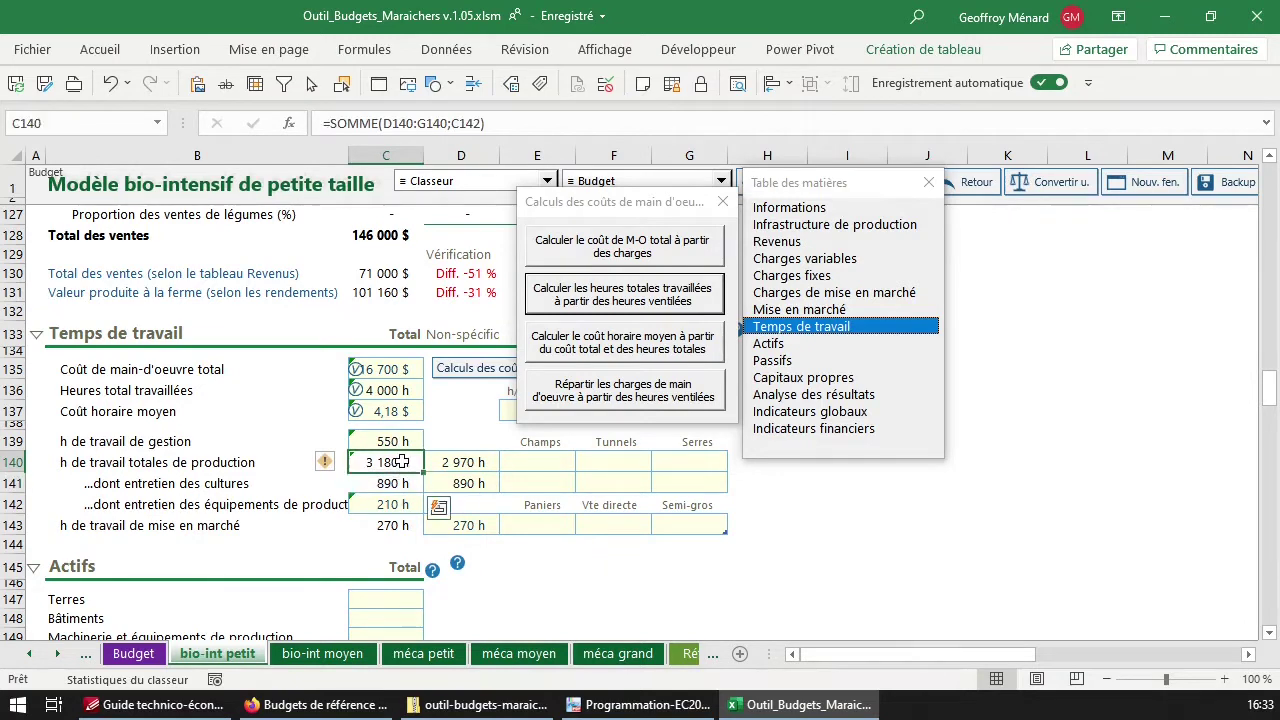
pyautogui.doubleClick(401, 461)
pyautogui.click(385, 480)
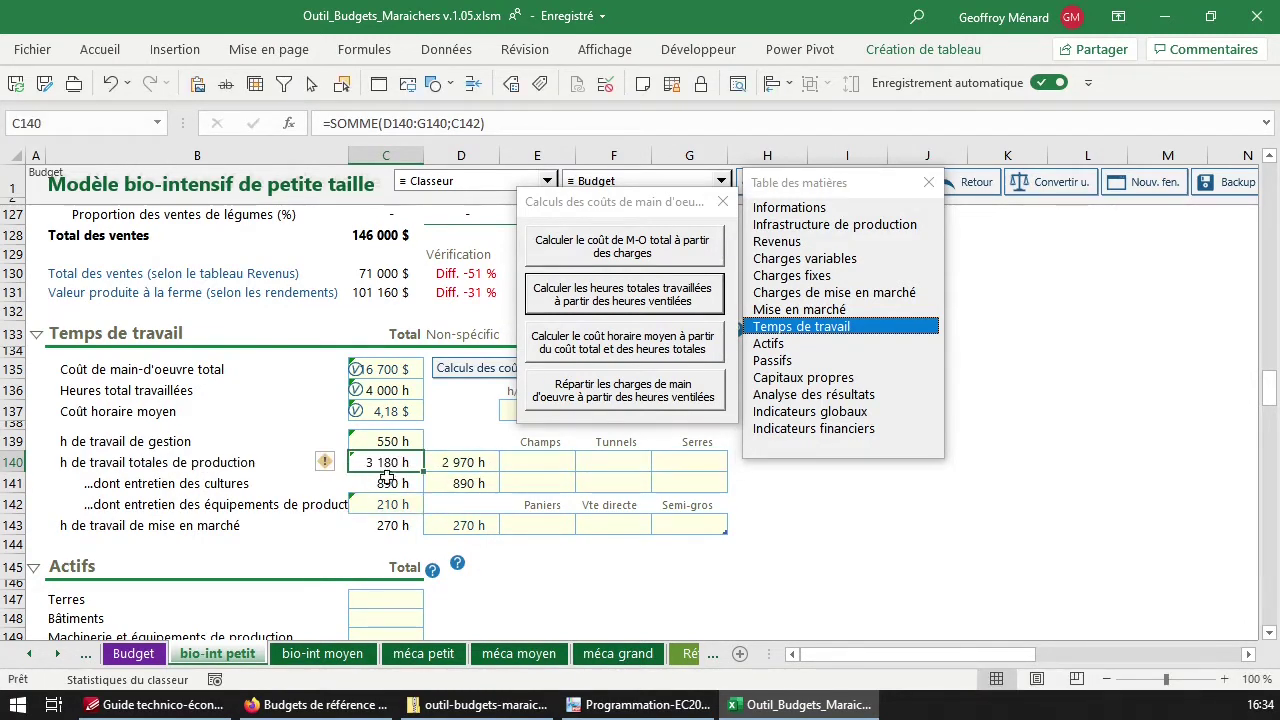
pyautogui.moveTo(385, 480); pyautogui.dragTo(385, 462)
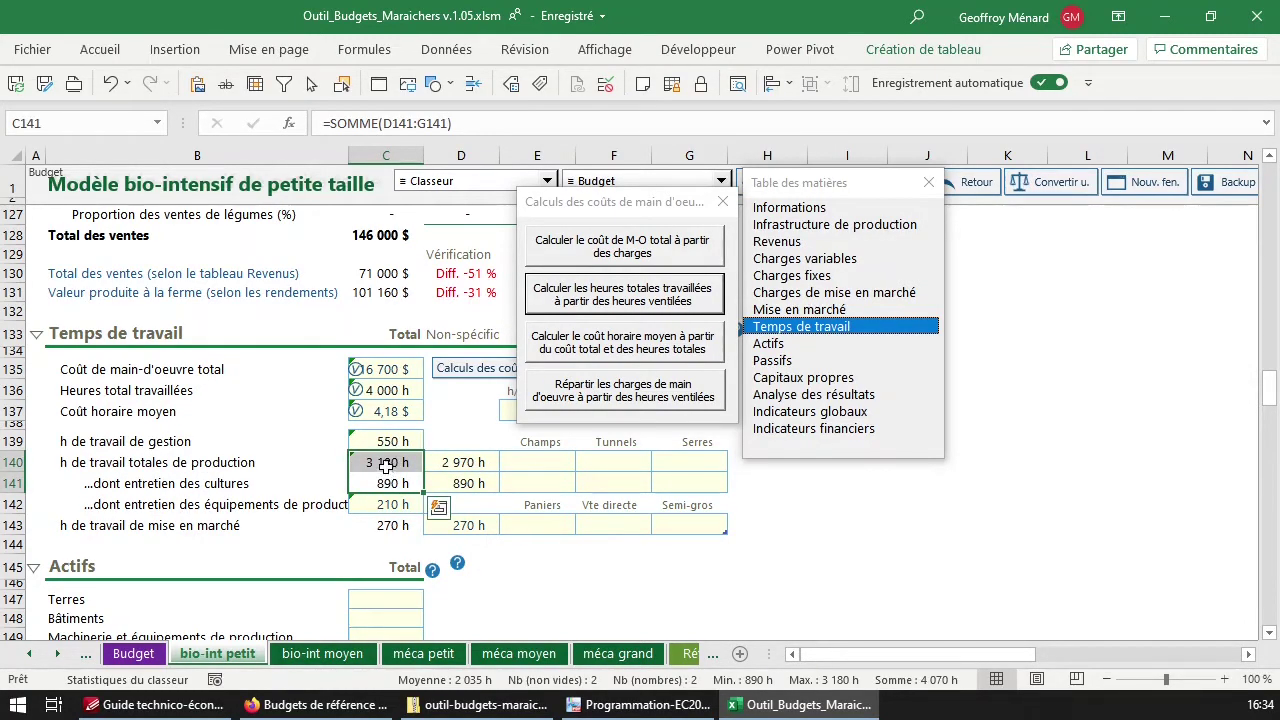
pyautogui.click(452, 464)
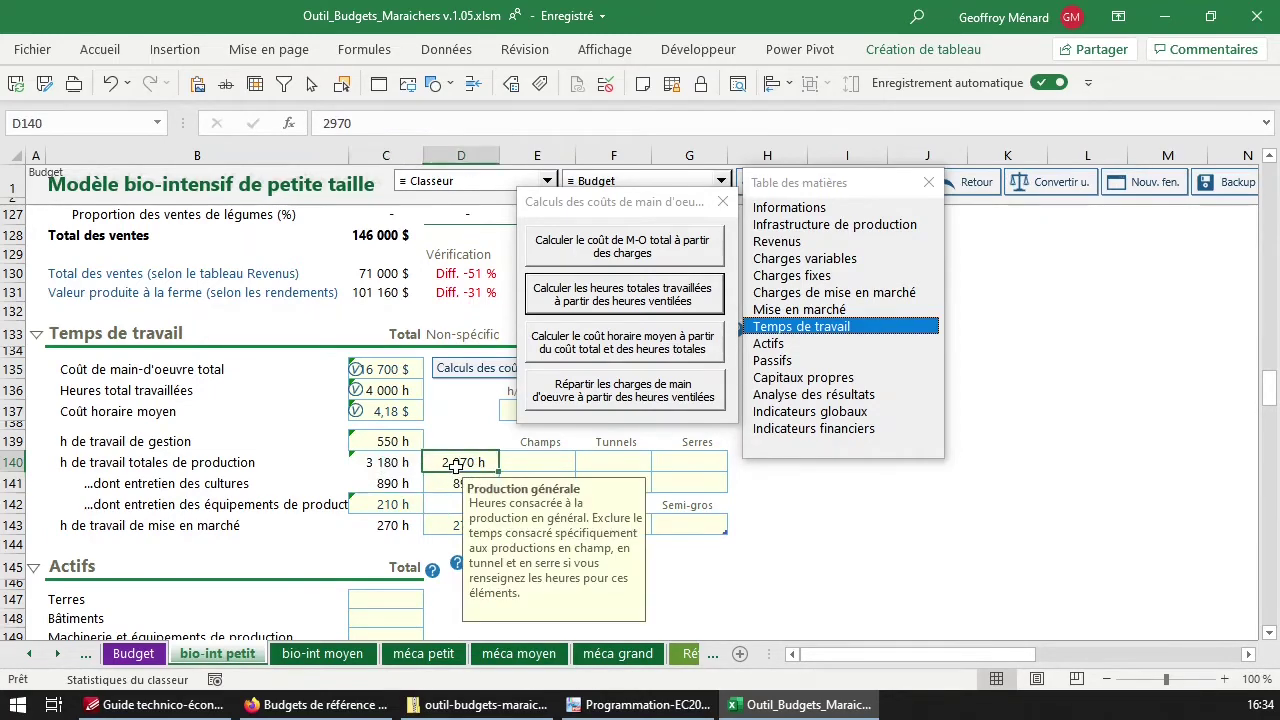
pyautogui.click(405, 464)
pyautogui.doubleClick(407, 465)
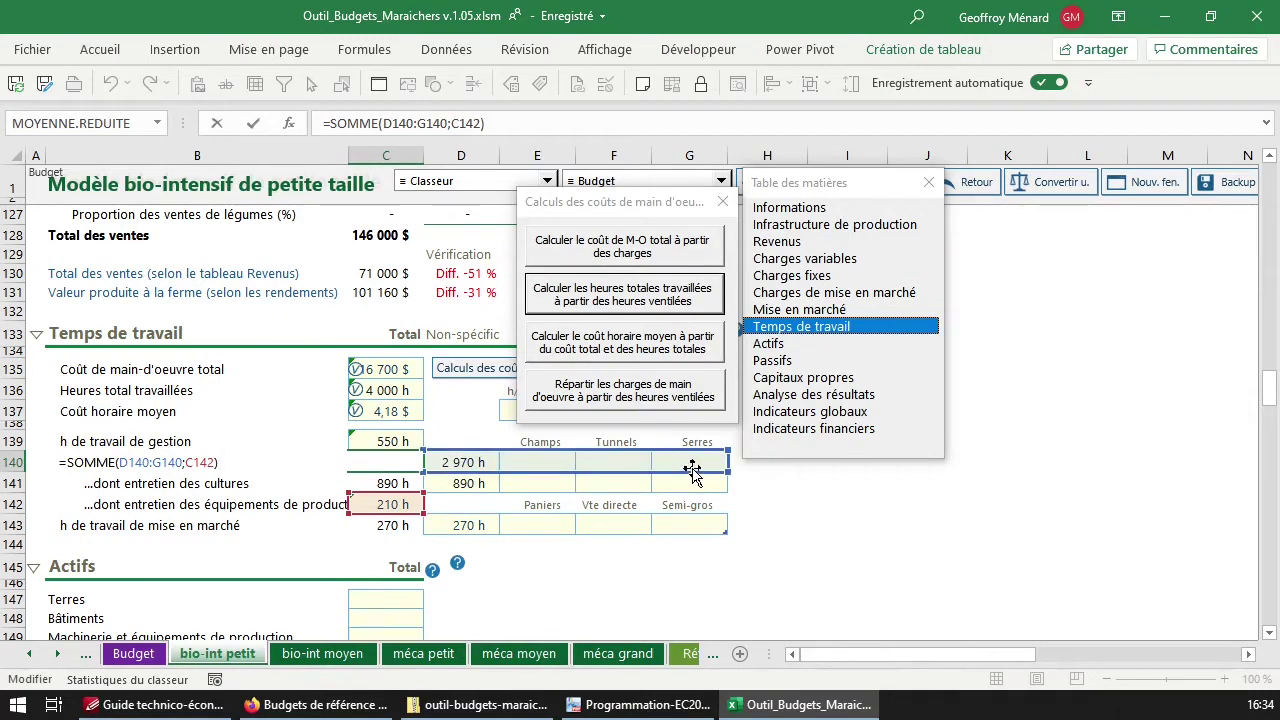
pyautogui.press('Escape')
# Examine the field and general production hour cells, the crop maintenance row and the equipment maintenance subtotal
pyautogui.click(531, 461)
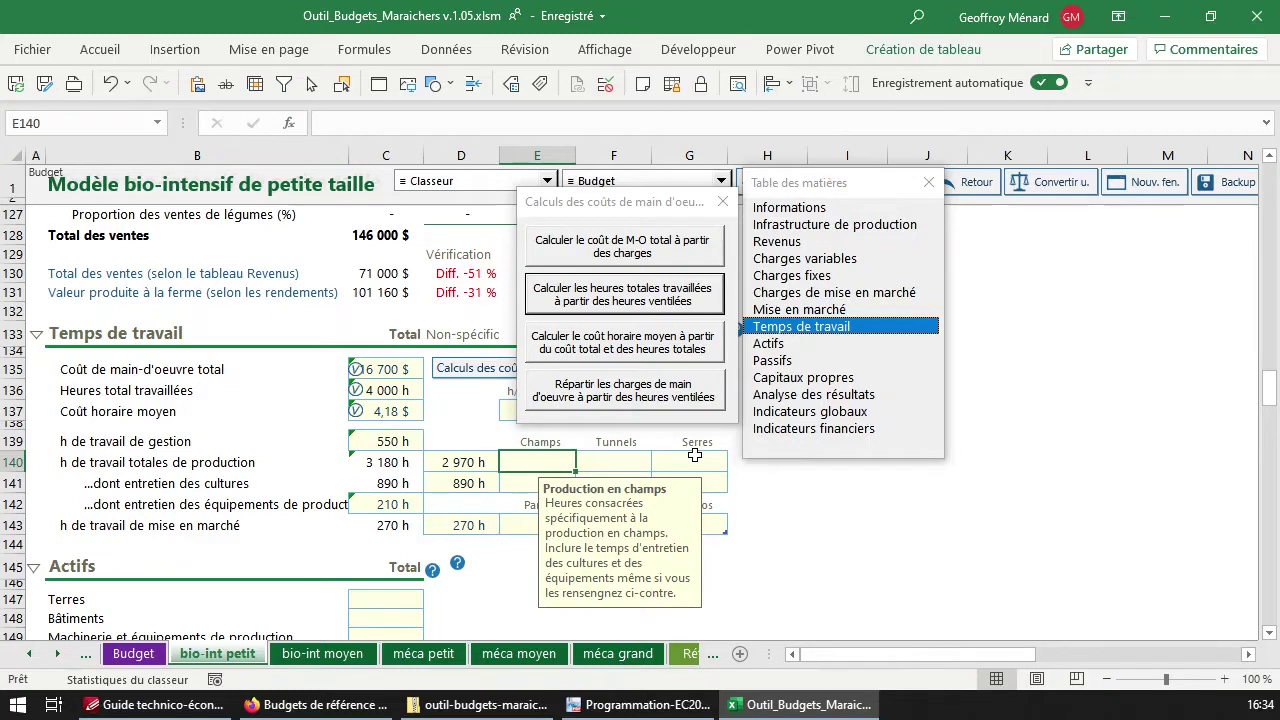
pyautogui.click(465, 460)
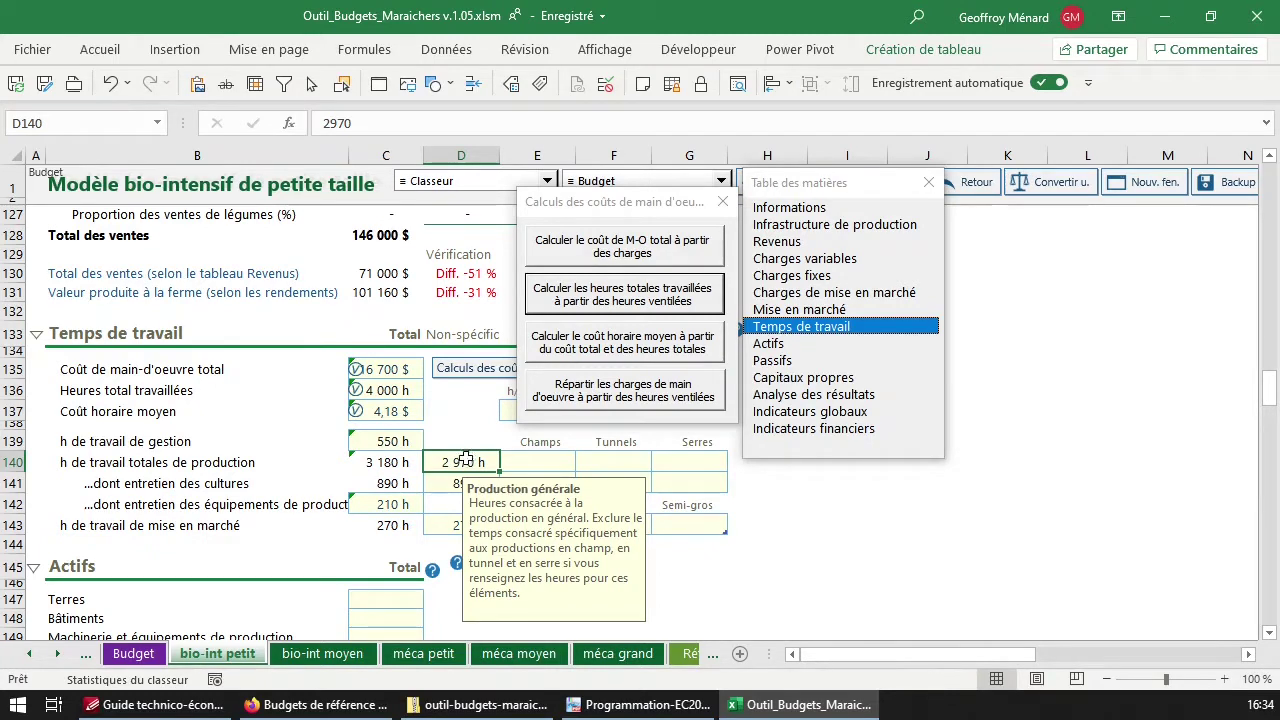
pyautogui.click(440, 483)
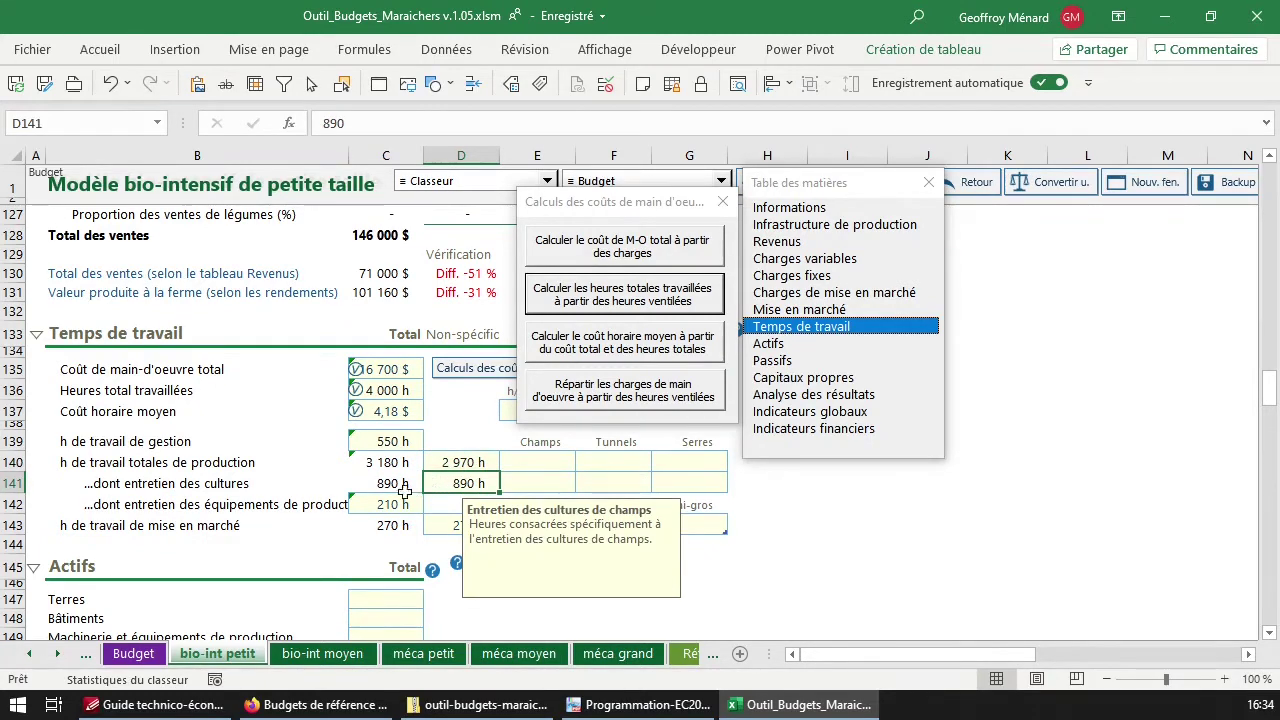
pyautogui.click(125, 486)
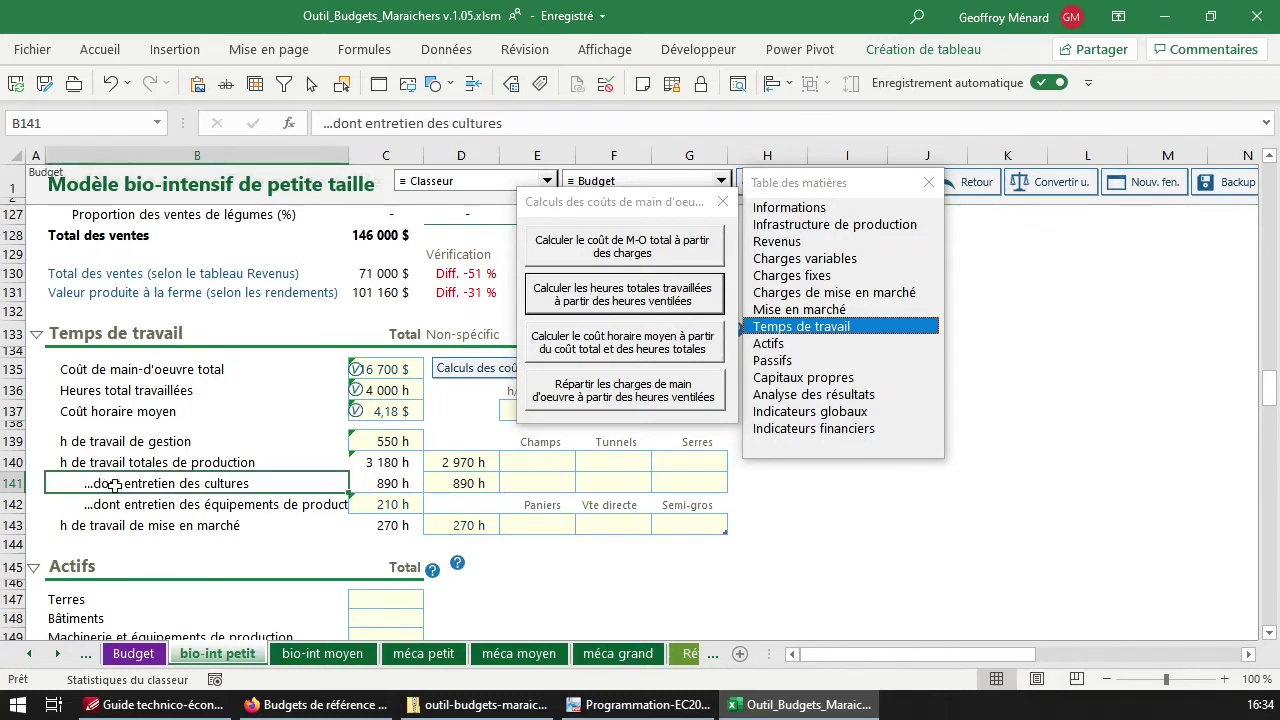
pyautogui.click(700, 485)
pyautogui.moveTo(700, 485); pyautogui.dragTo(402, 497)
pyautogui.click(402, 502)
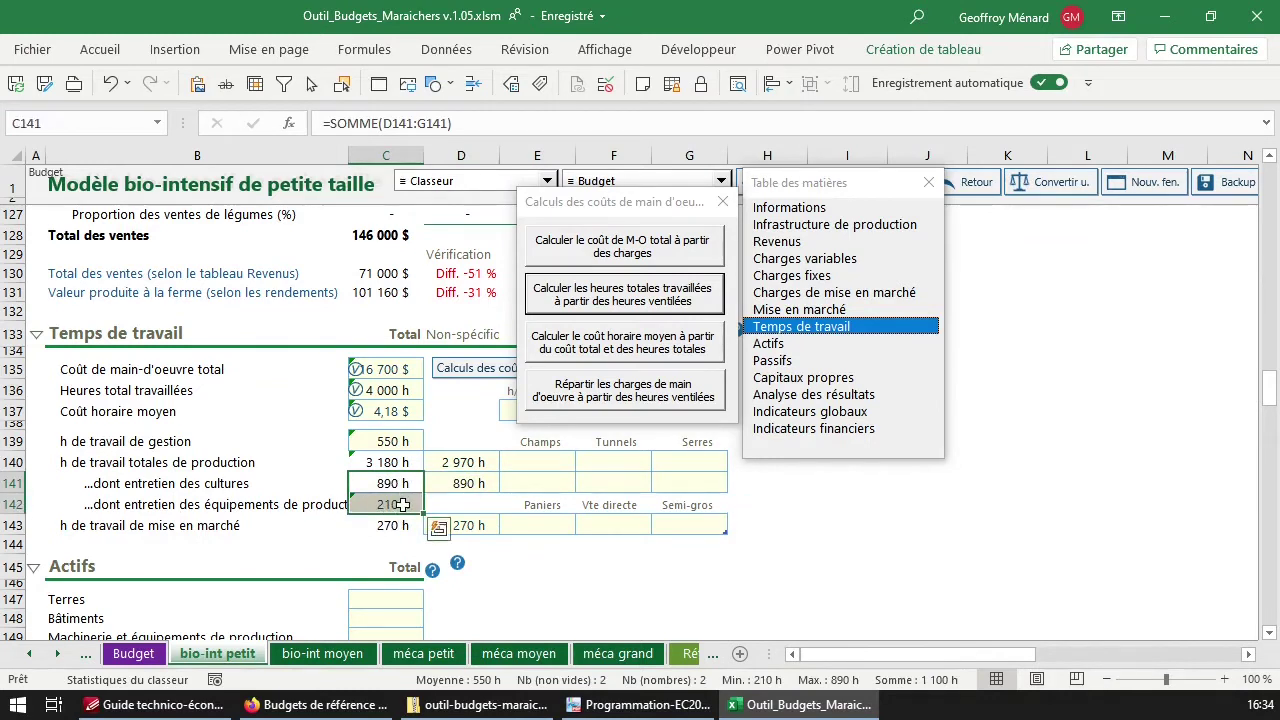
# Compare total production hours with the non-specific production and crop maintenance hours, and recheck the total's SOMME formula
pyautogui.click(393, 461)
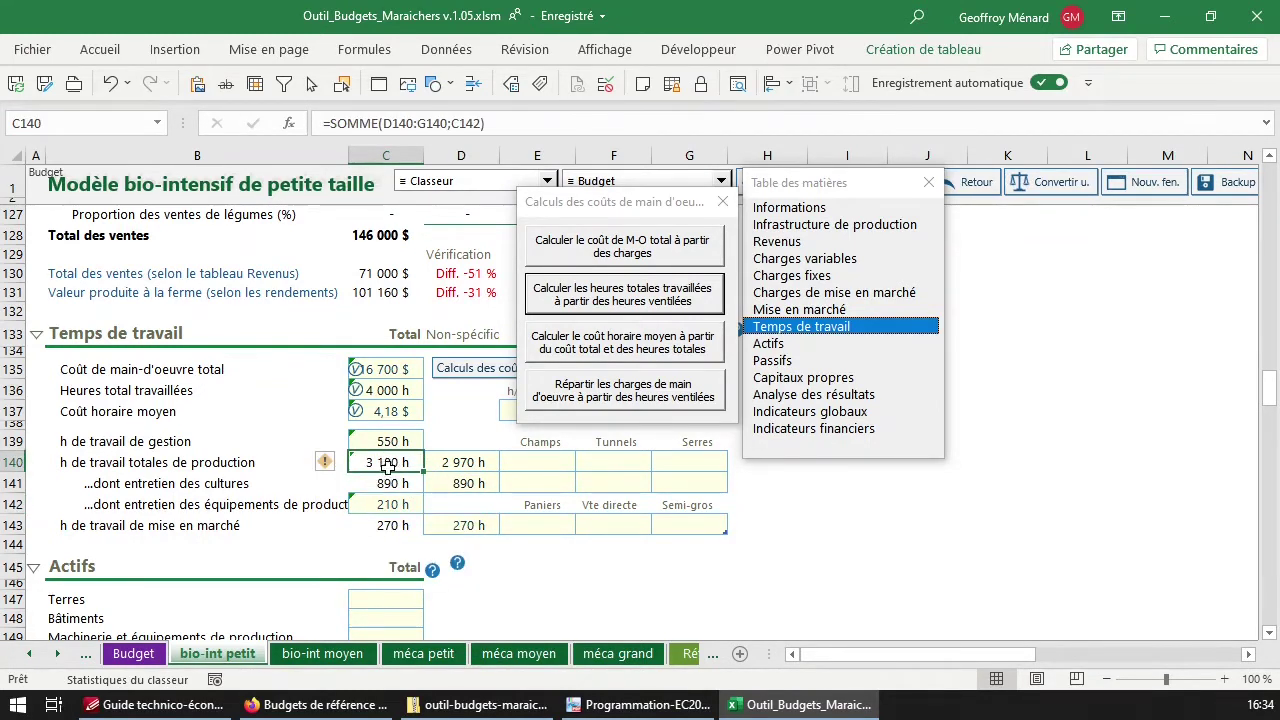
pyautogui.click(490, 464)
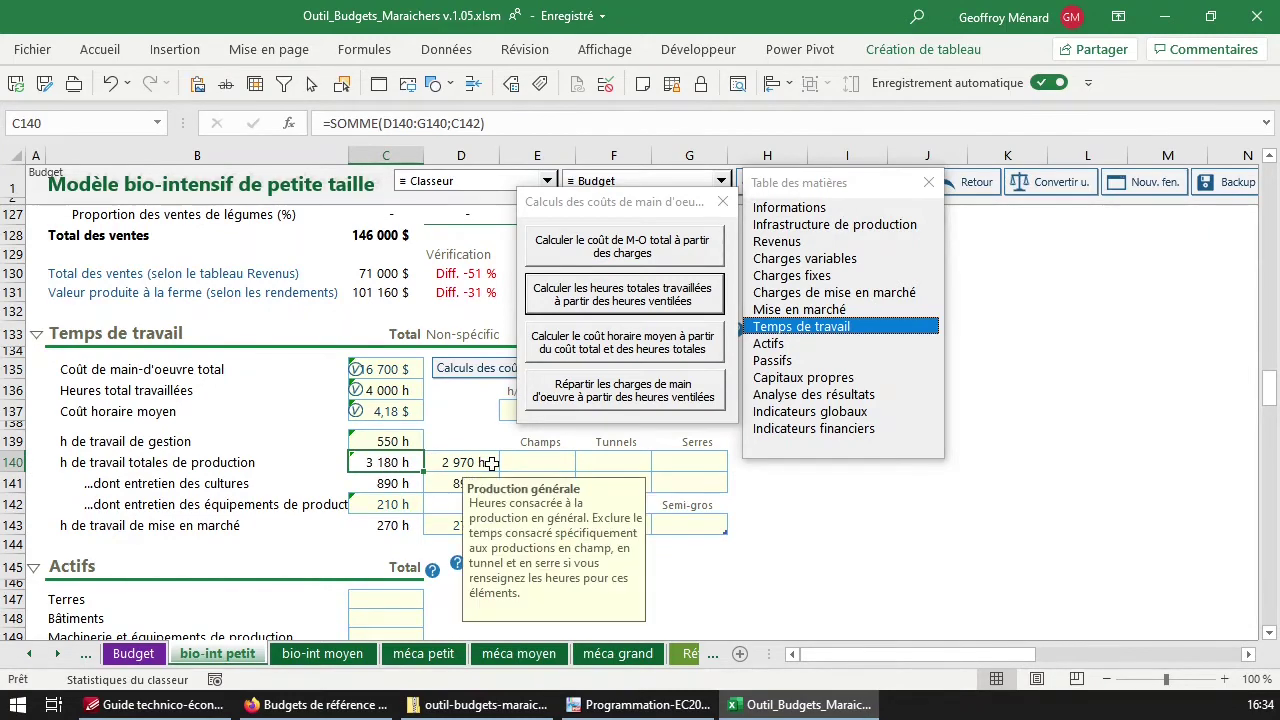
pyautogui.click(470, 488)
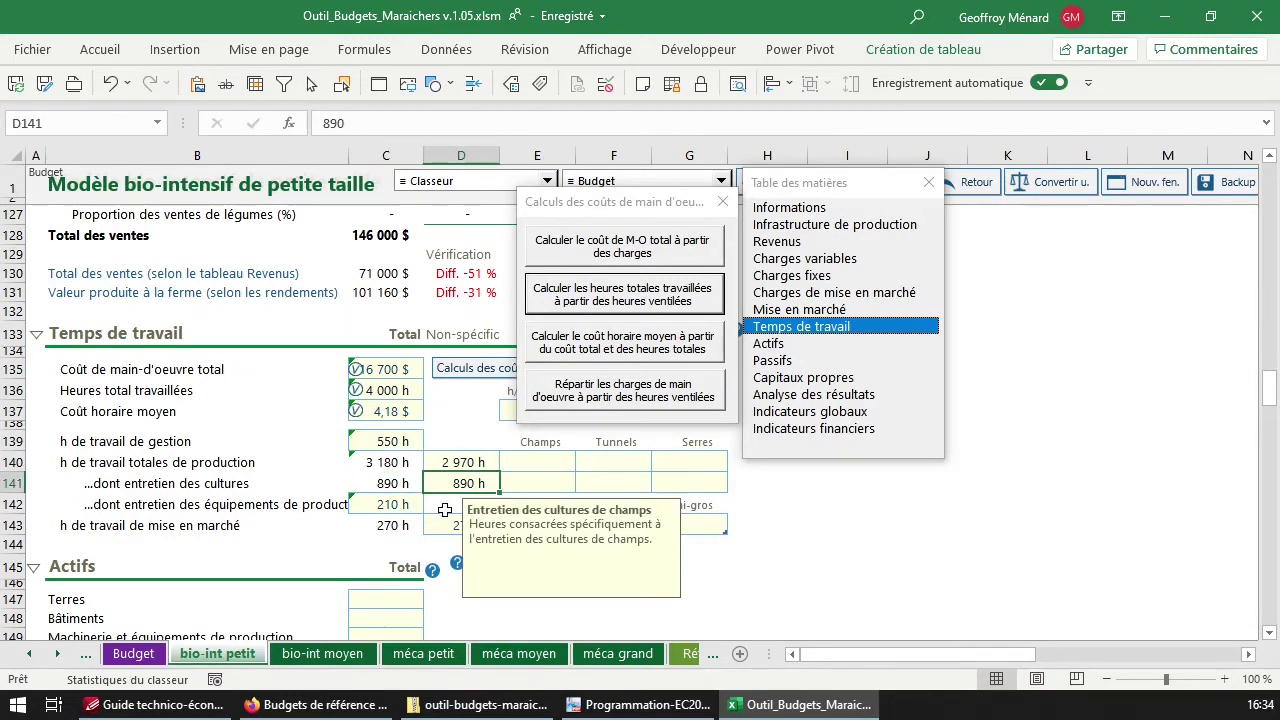
pyautogui.click(478, 463)
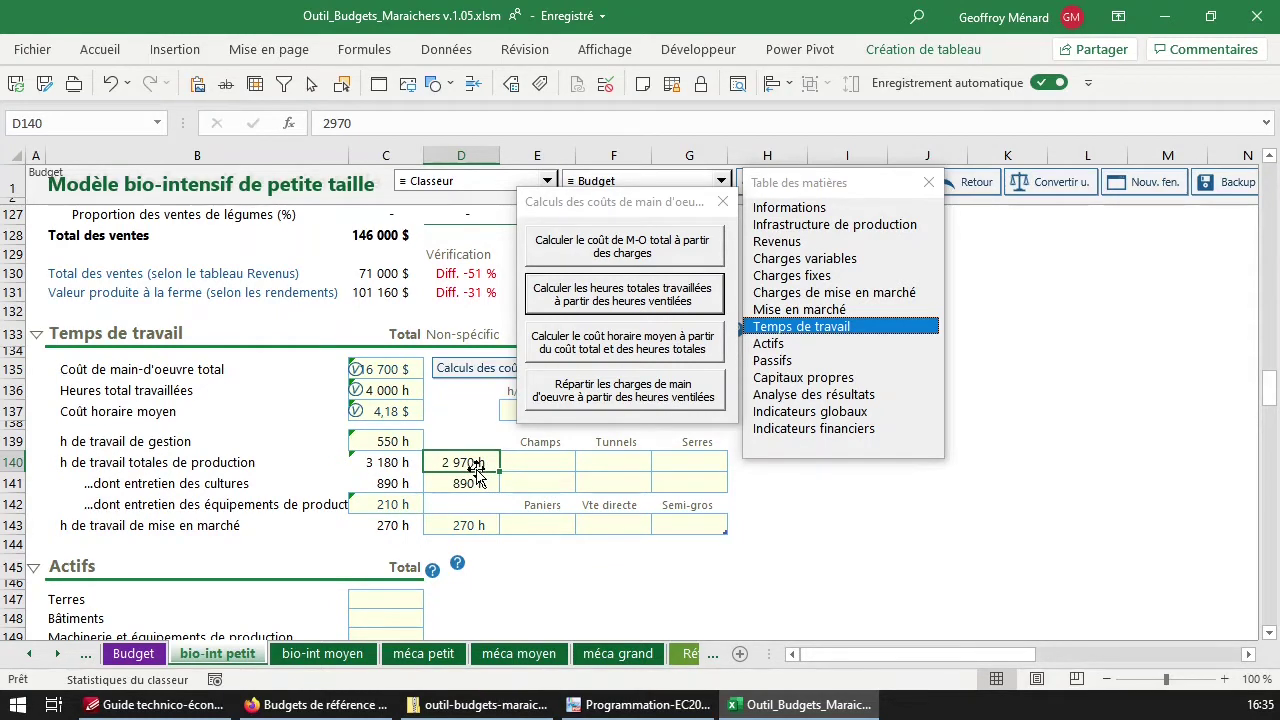
pyautogui.doubleClick(391, 460)
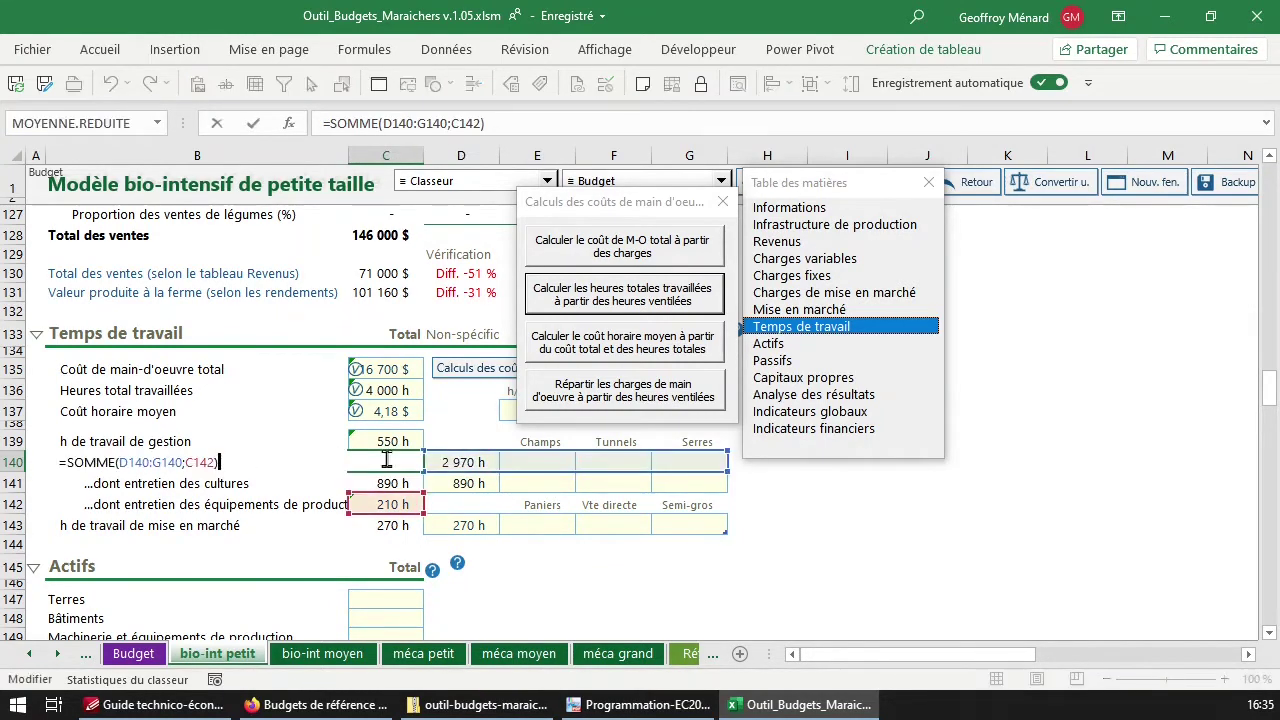
pyautogui.press('Escape')
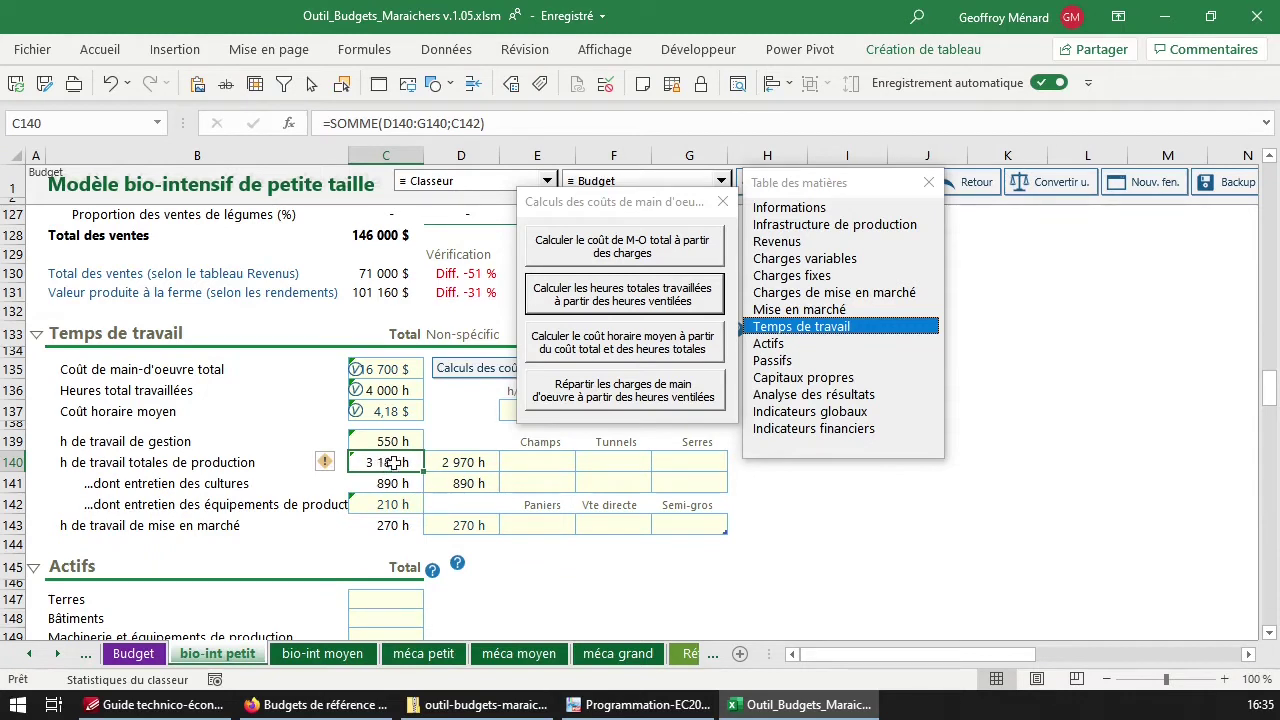
# Recheck the total production hours formula, then select the management, total production and marketing hours together to compare their sum with total hours worked
pyautogui.doubleClick(410, 462)
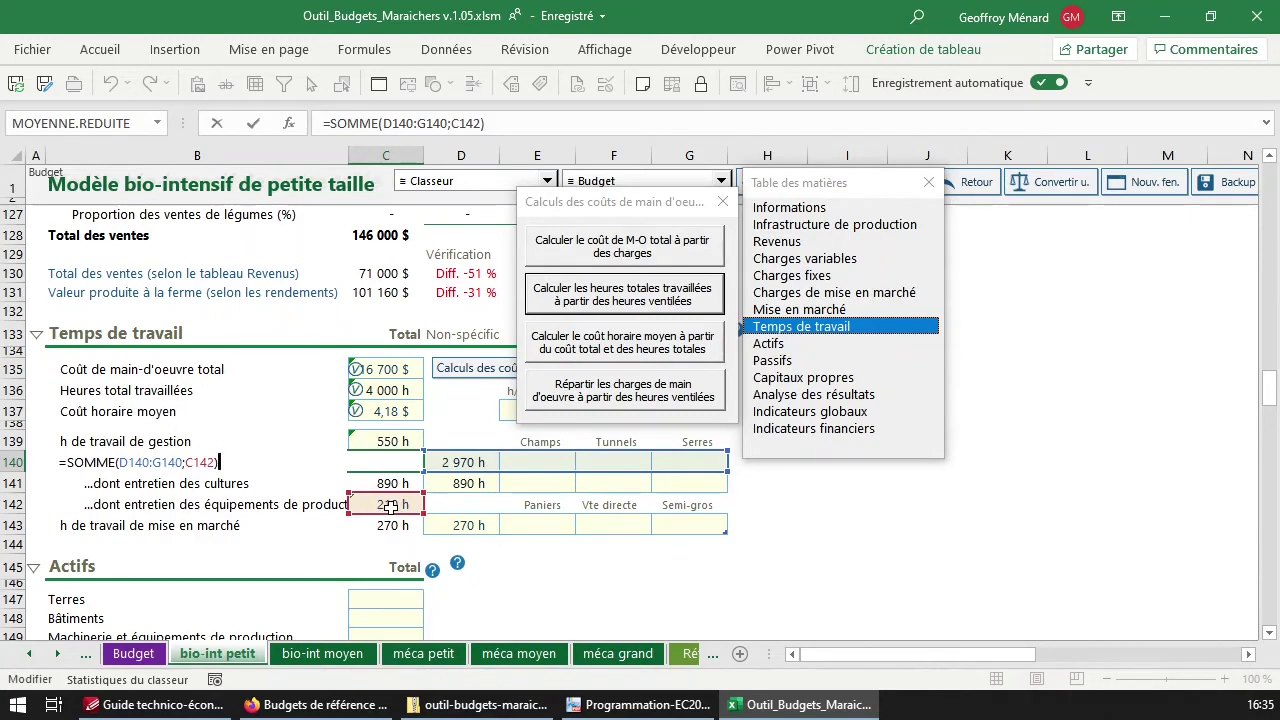
pyautogui.press('Escape')
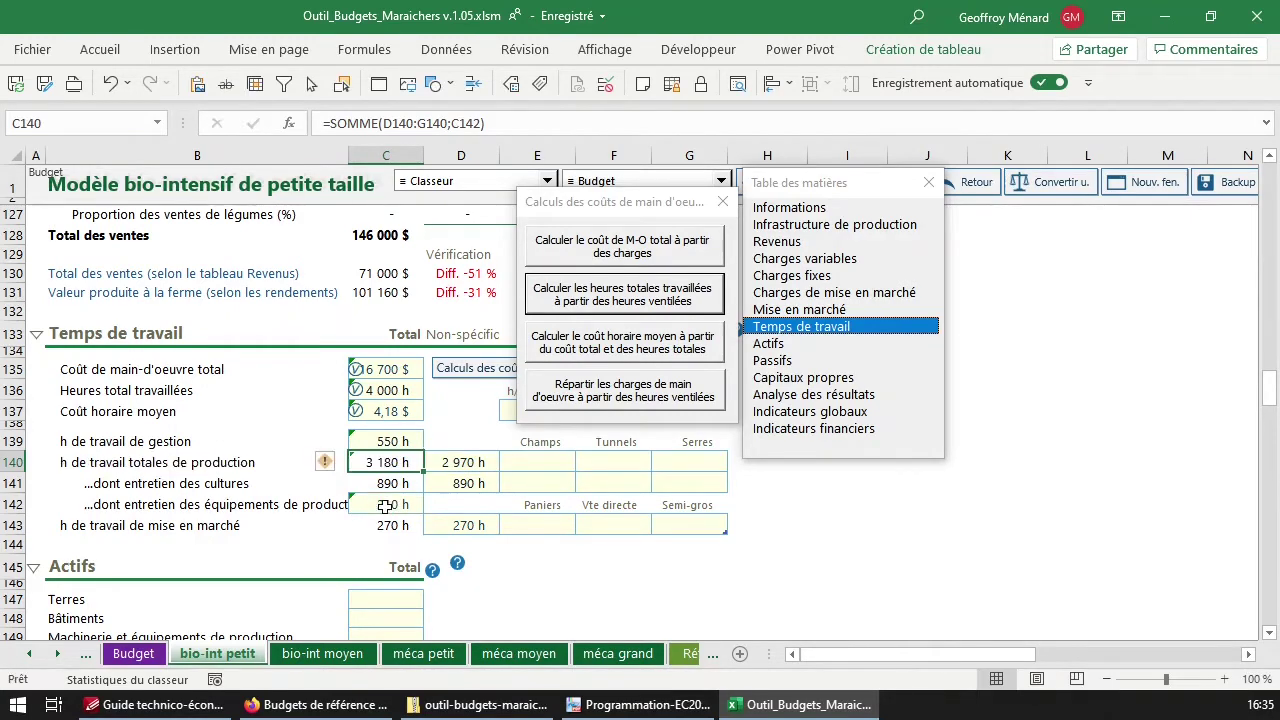
pyautogui.keyDown('ctrl'); pyautogui.click(390, 526); pyautogui.keyUp('ctrl')
pyautogui.keyDown('ctrl'); pyautogui.click(387, 442); pyautogui.keyUp('ctrl')
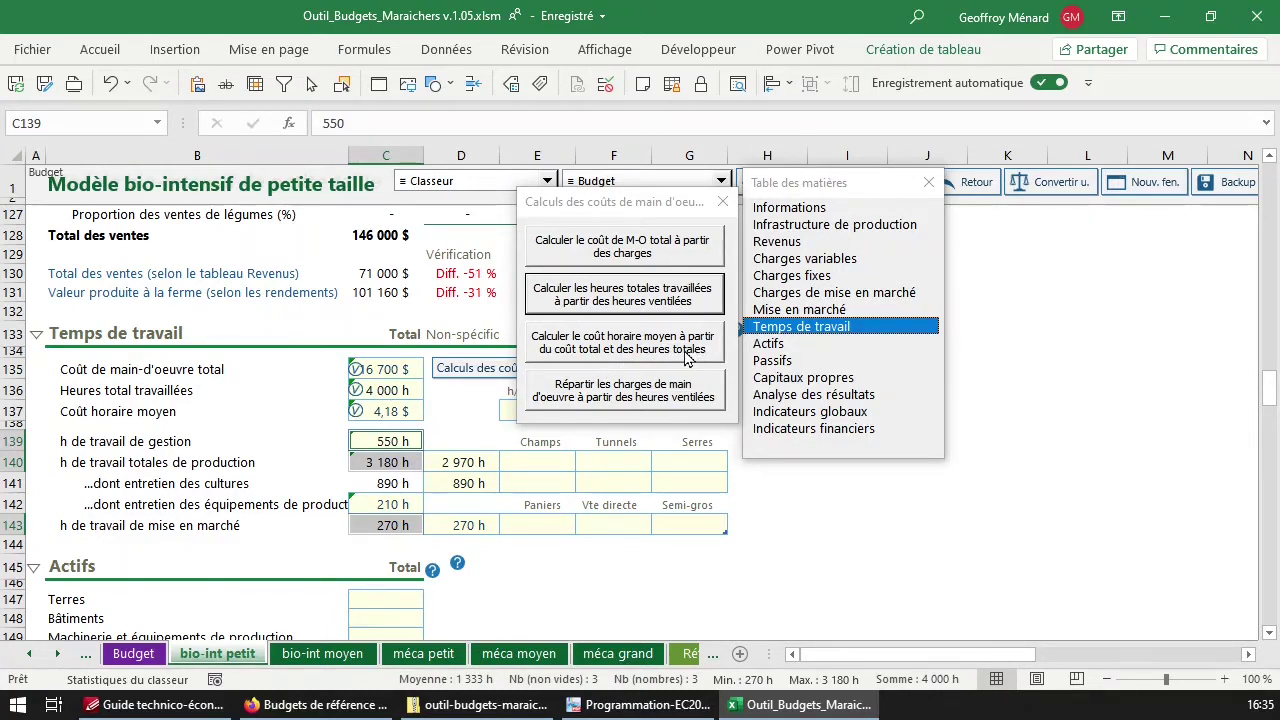
# Inspect the formulas behind the average hourly cost, total hours worked and total labour cost in the Temps de travail section
pyautogui.click(385, 411)
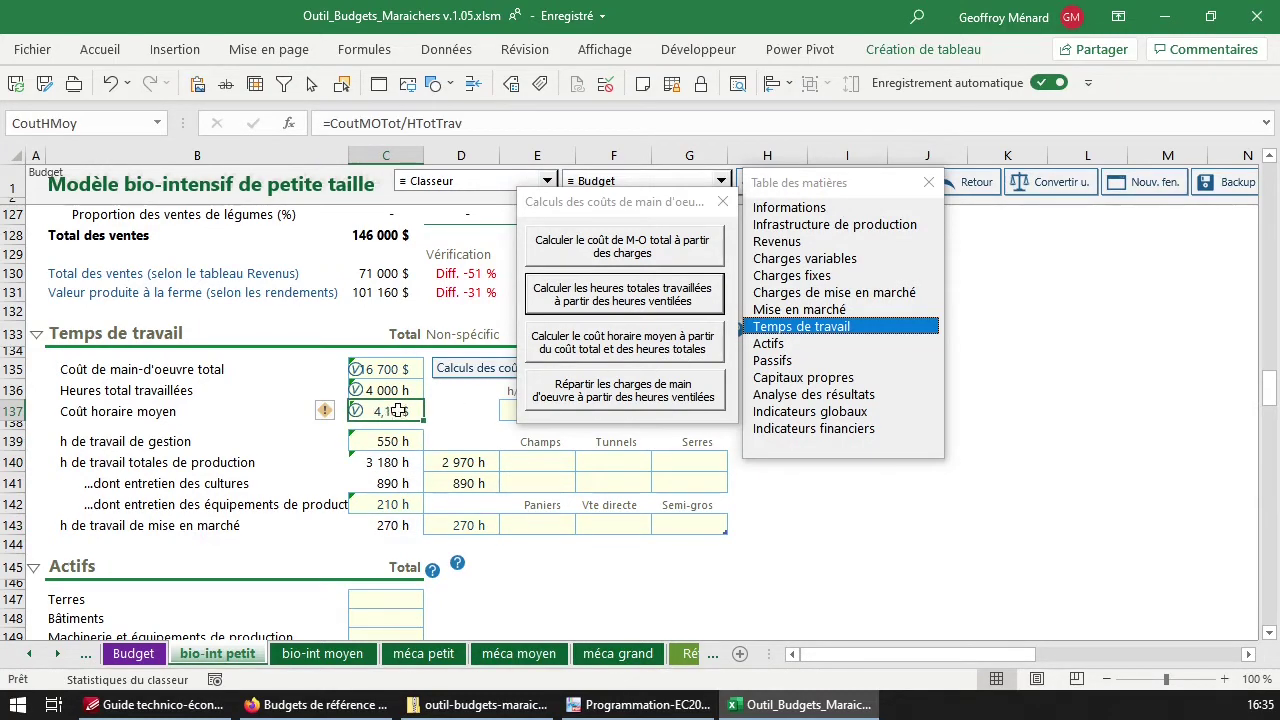
pyautogui.click(390, 370)
pyautogui.click(397, 389)
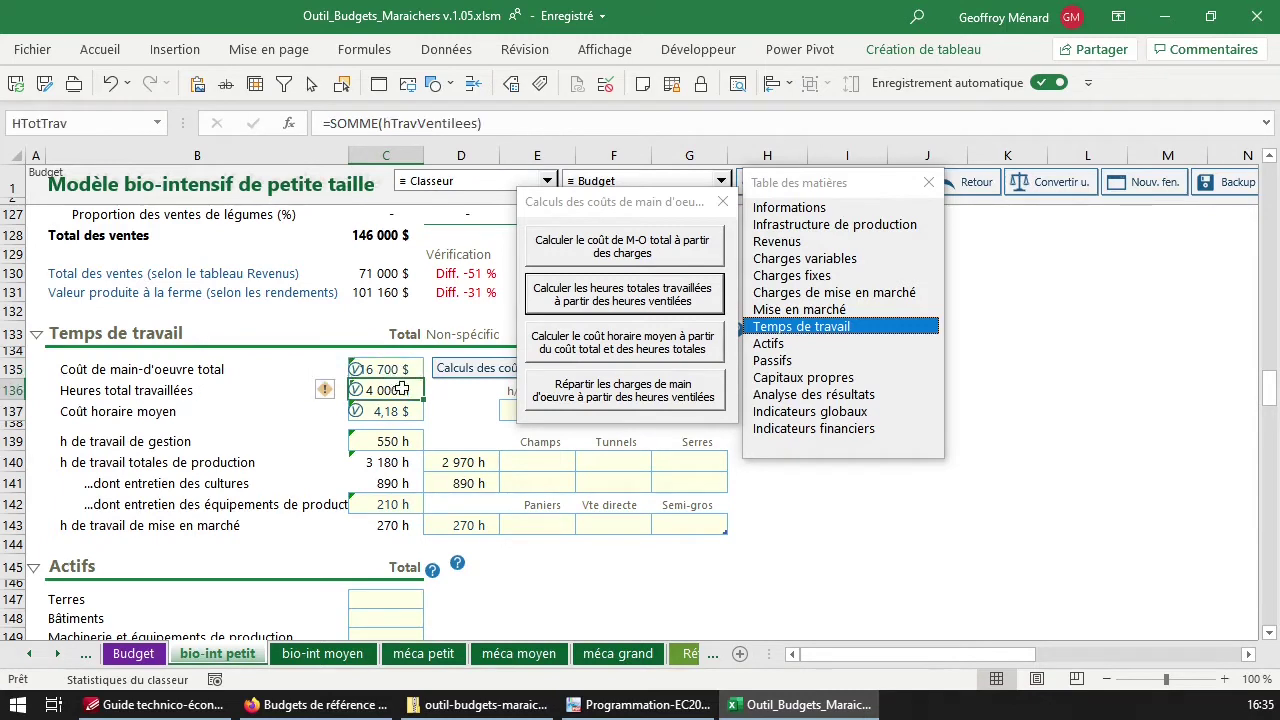
pyautogui.click(395, 411)
pyautogui.doubleClick(395, 411)
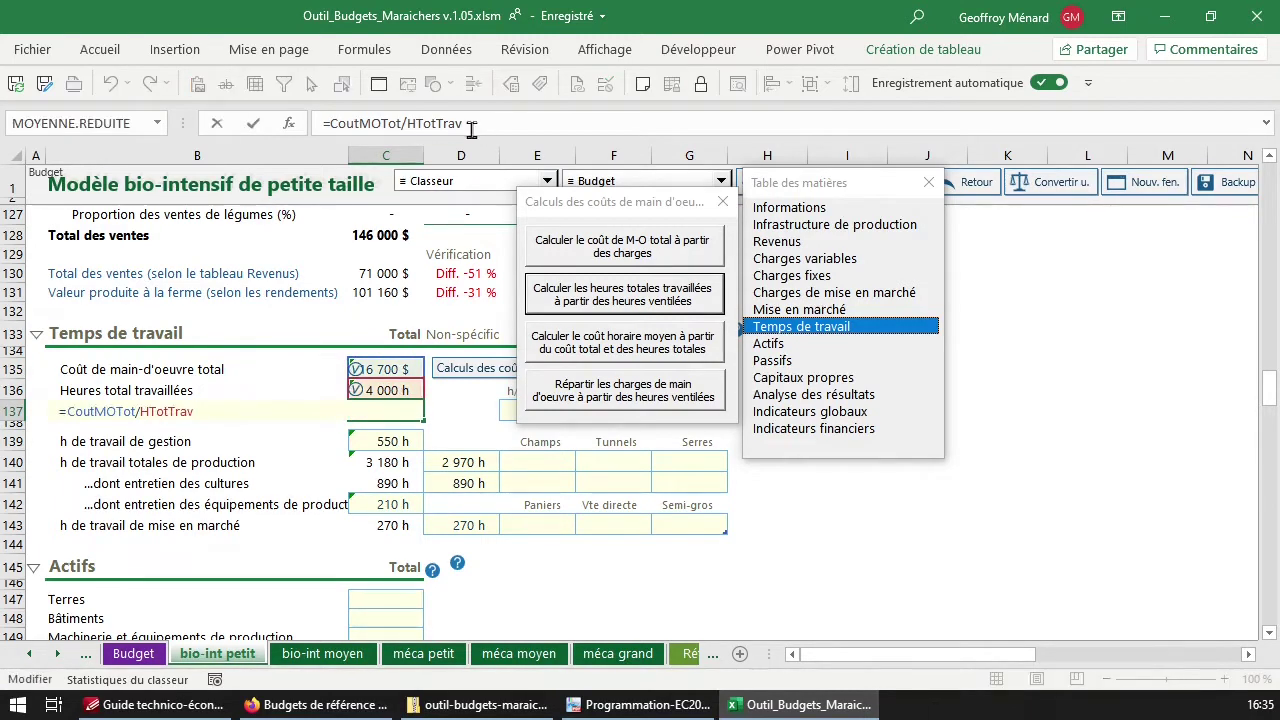
pyautogui.press('Escape')
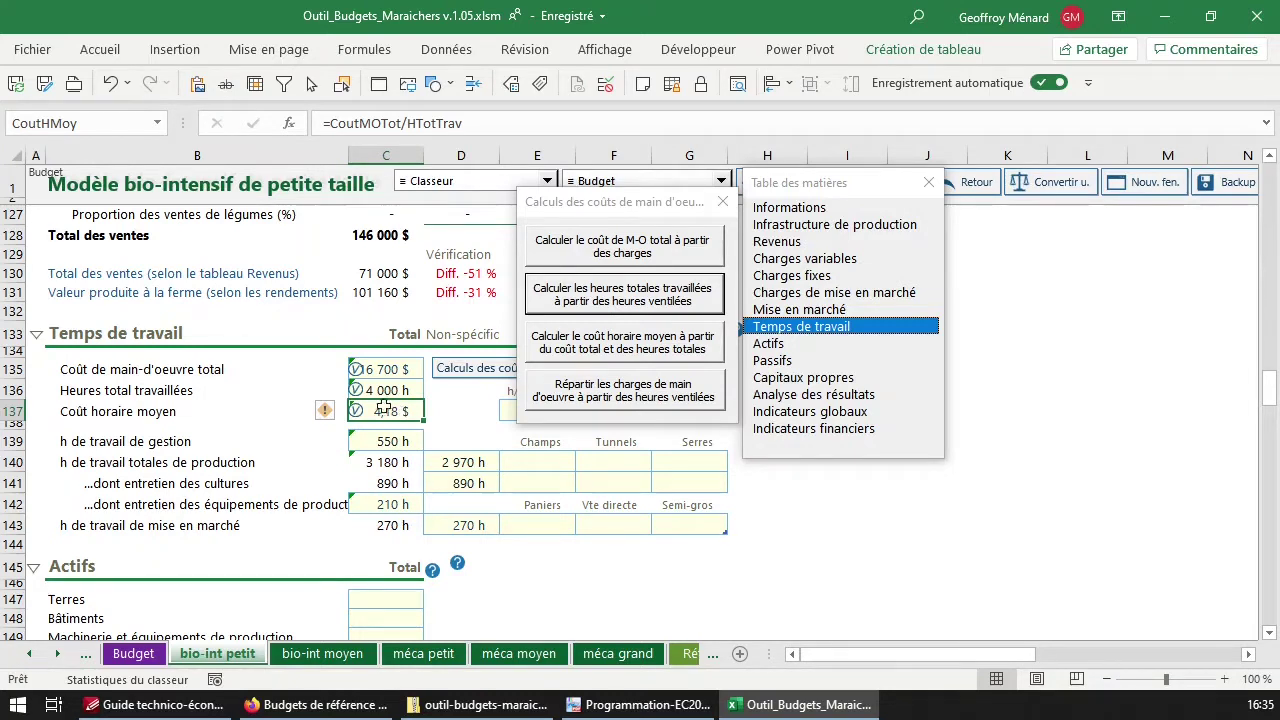
pyautogui.doubleClick(389, 391)
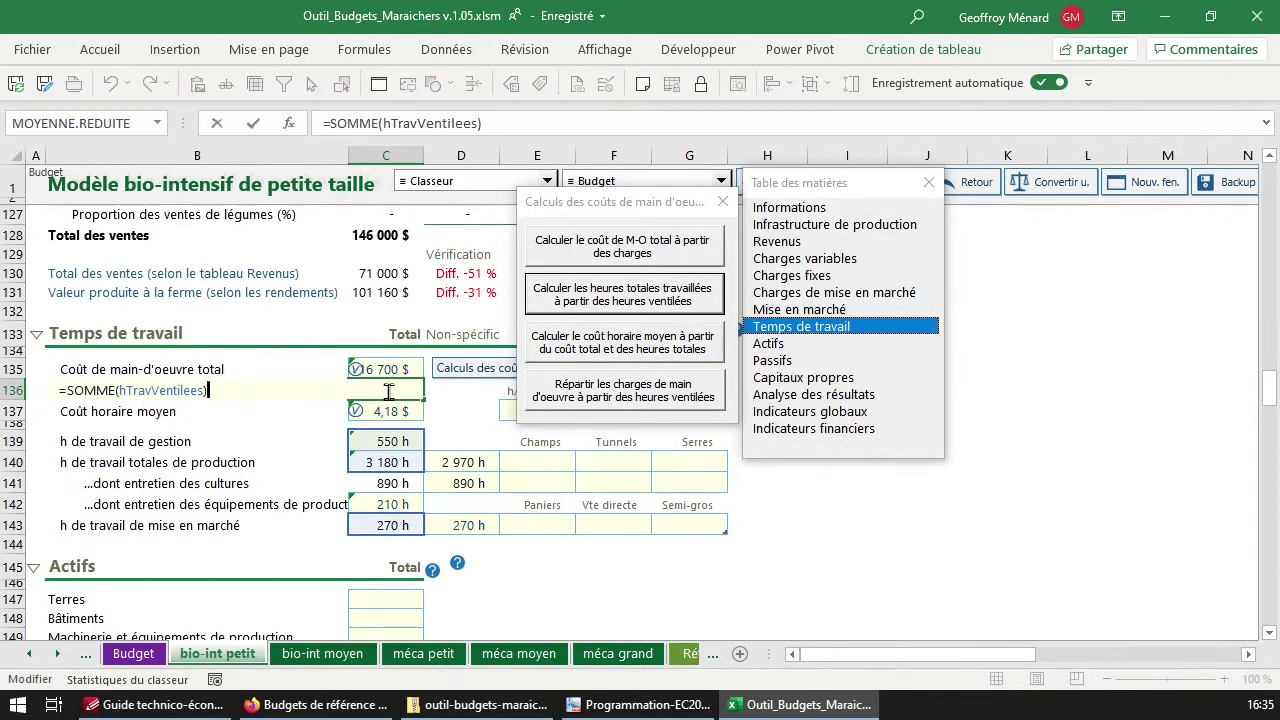
pyautogui.click(393, 369)
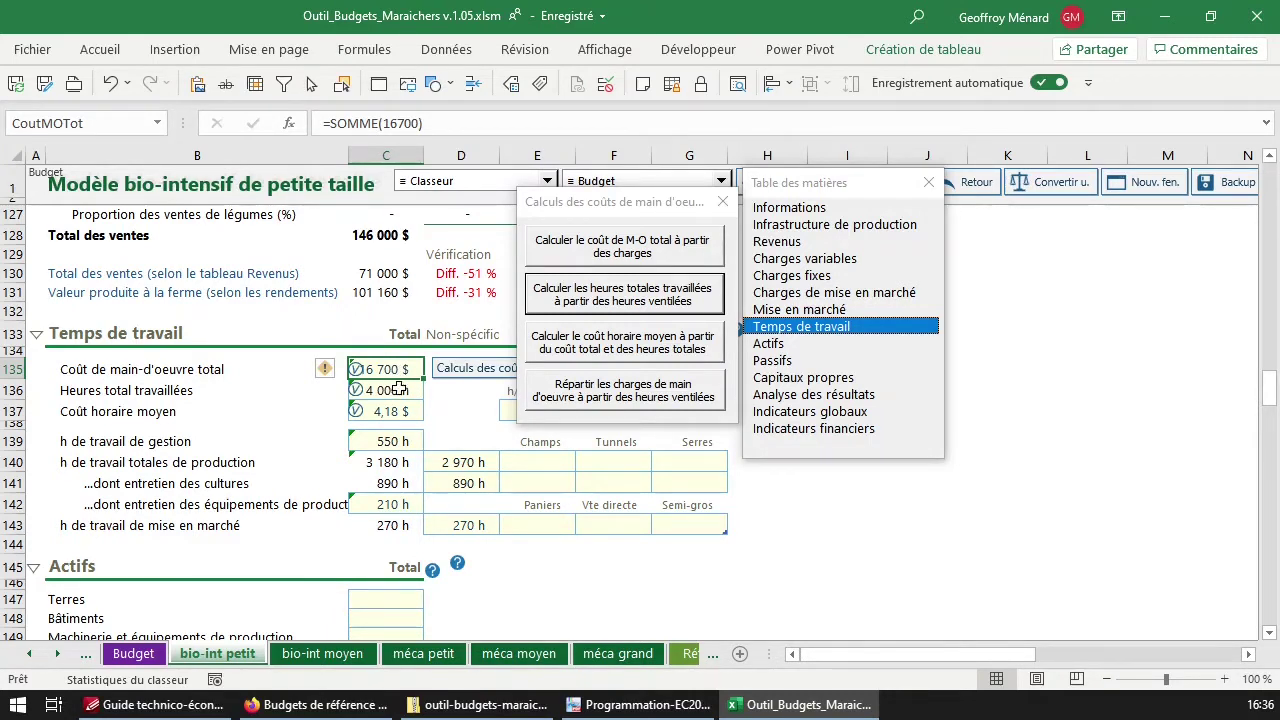
# Set the average hourly cost (Coût horaire moyen) to 16 $
pyautogui.click(390, 411)
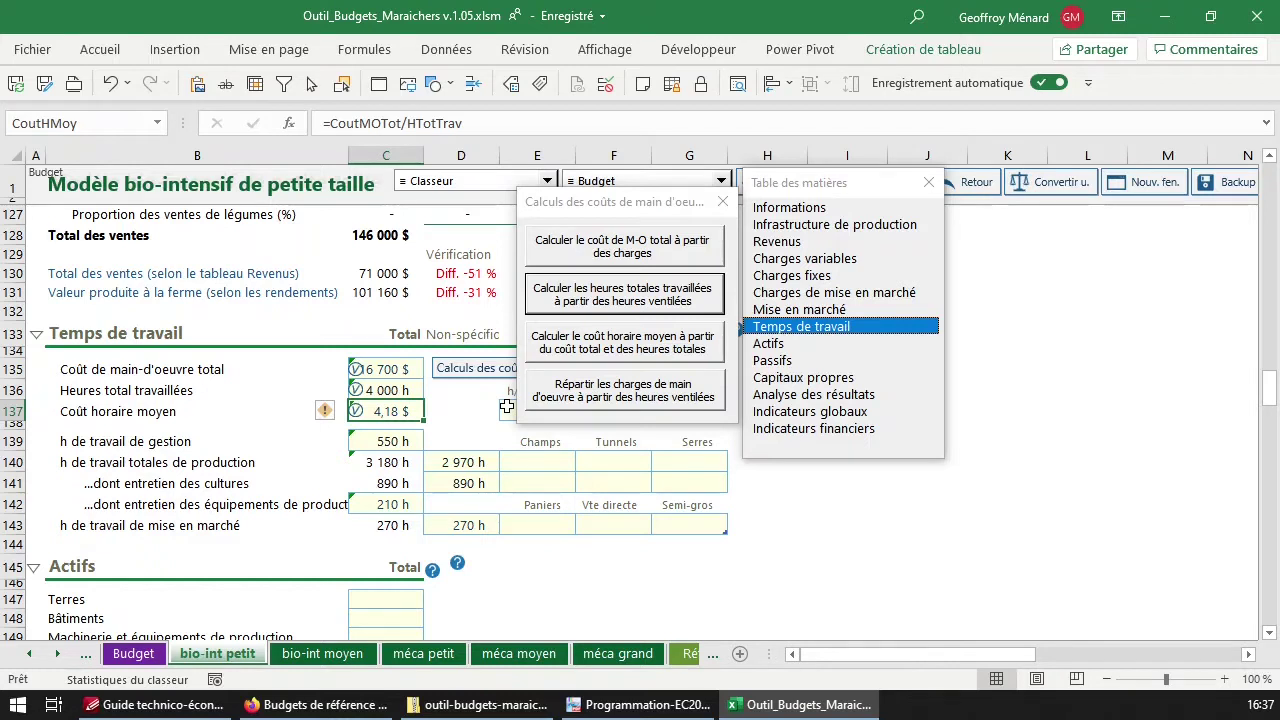
pyautogui.write('16')
pyautogui.press('Return')
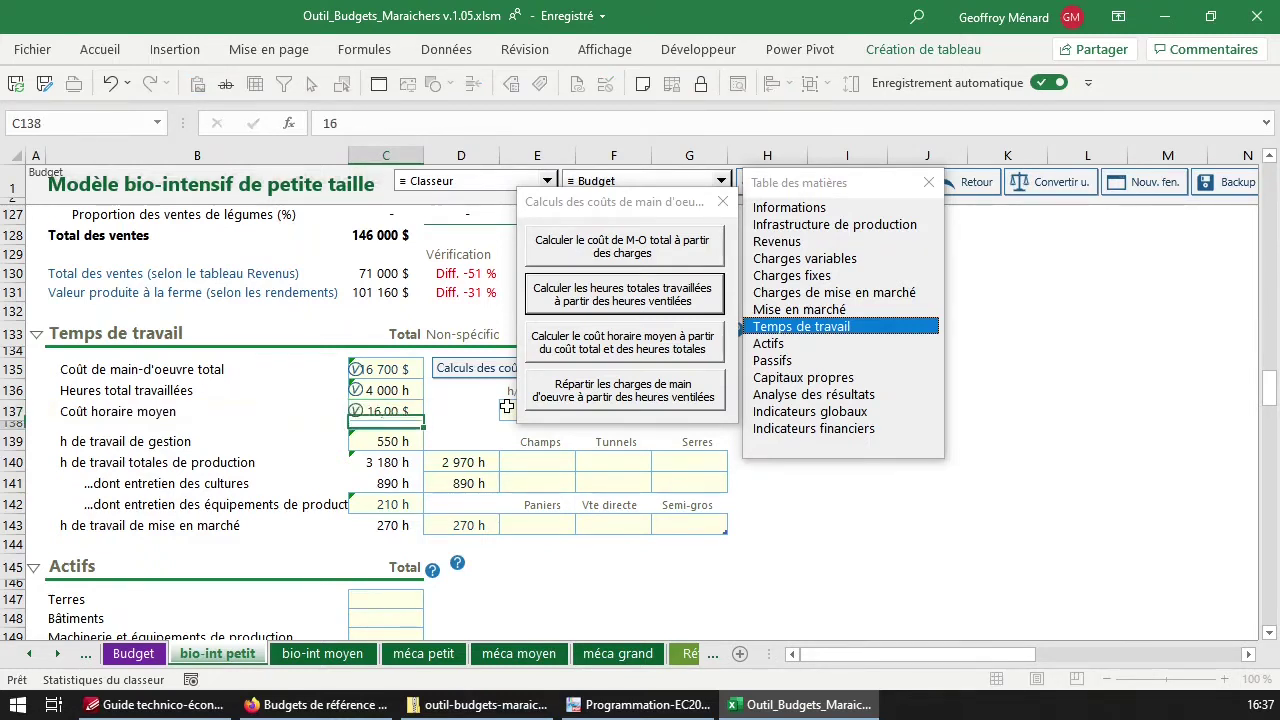
# Calculate the total labour cost in C135 with the formula =HTotTrav*CoutHMoy
pyautogui.click(398, 411)
pyautogui.click(398, 390)
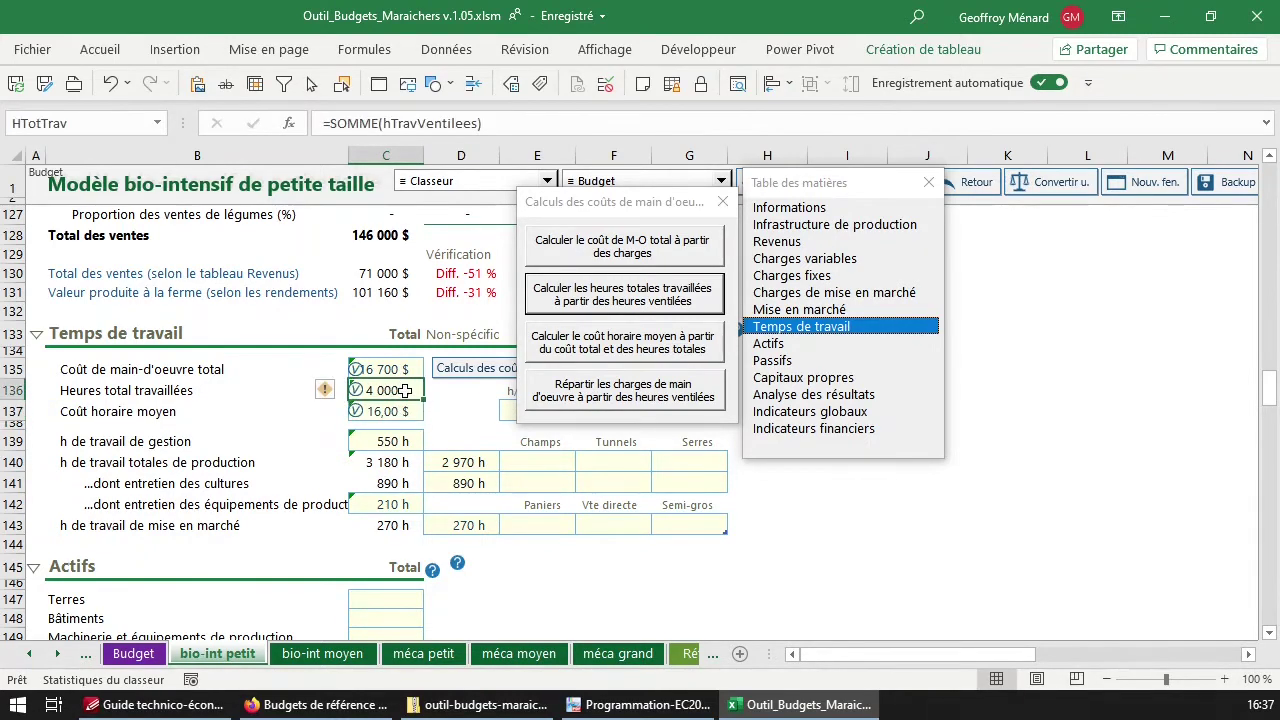
pyautogui.click(401, 369)
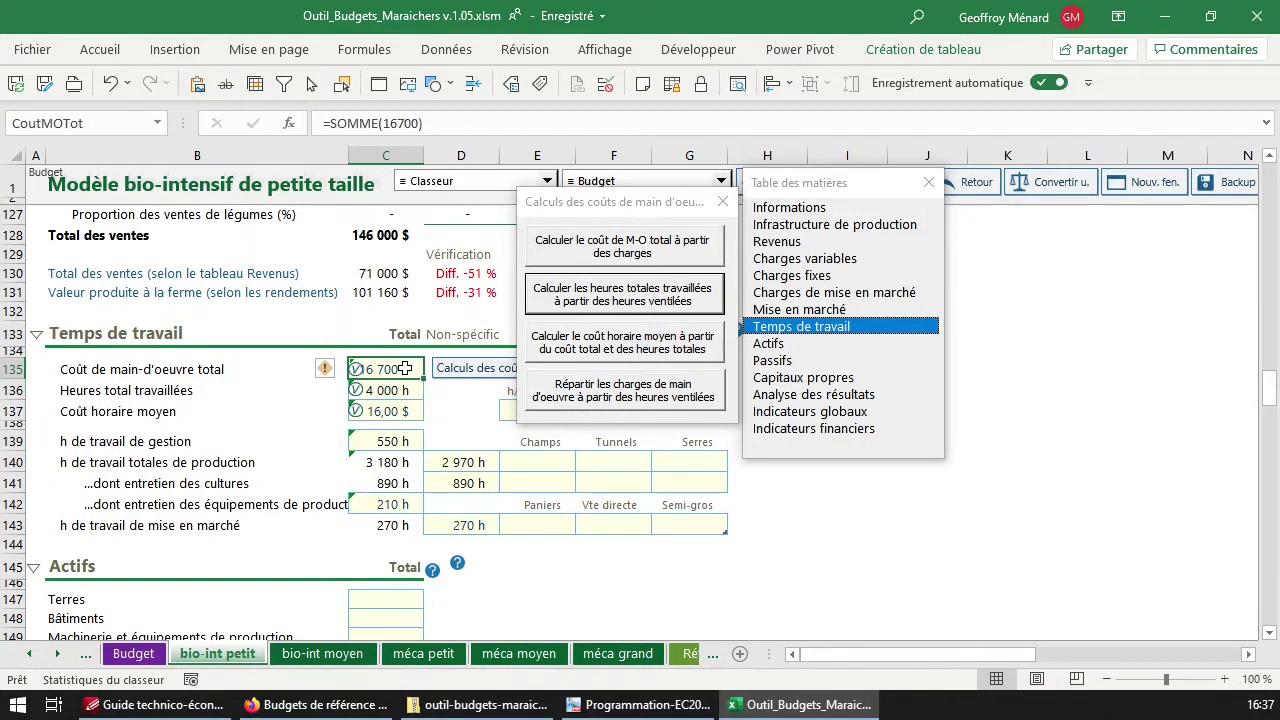
pyautogui.write('=HTotTrav')
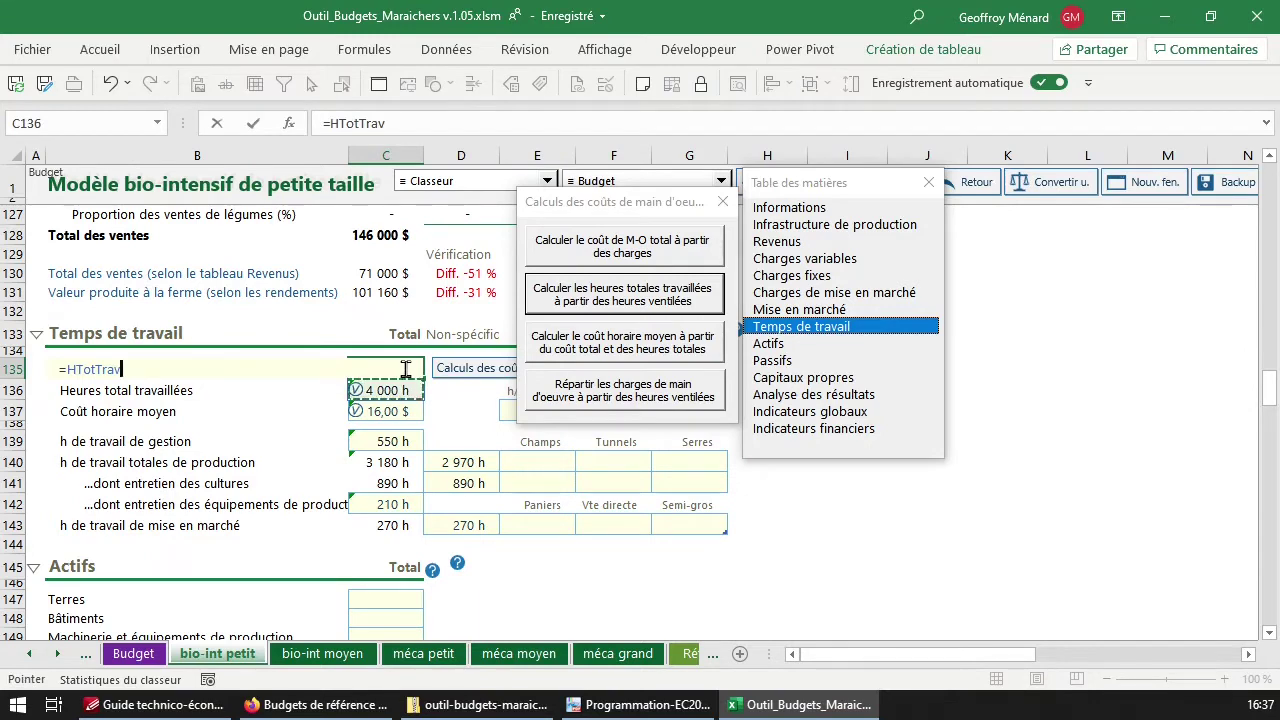
pyautogui.write('*CoutMoy')
pyautogui.press('Return')
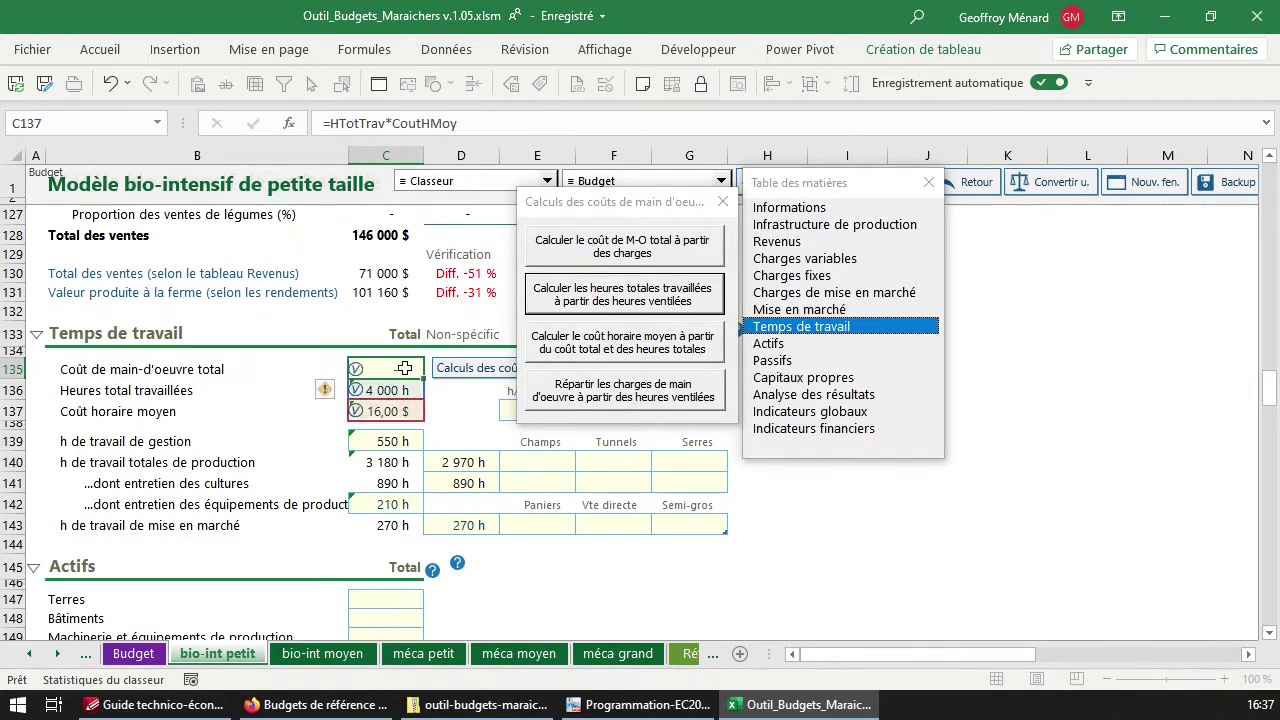
pyautogui.rightClick(403, 369)
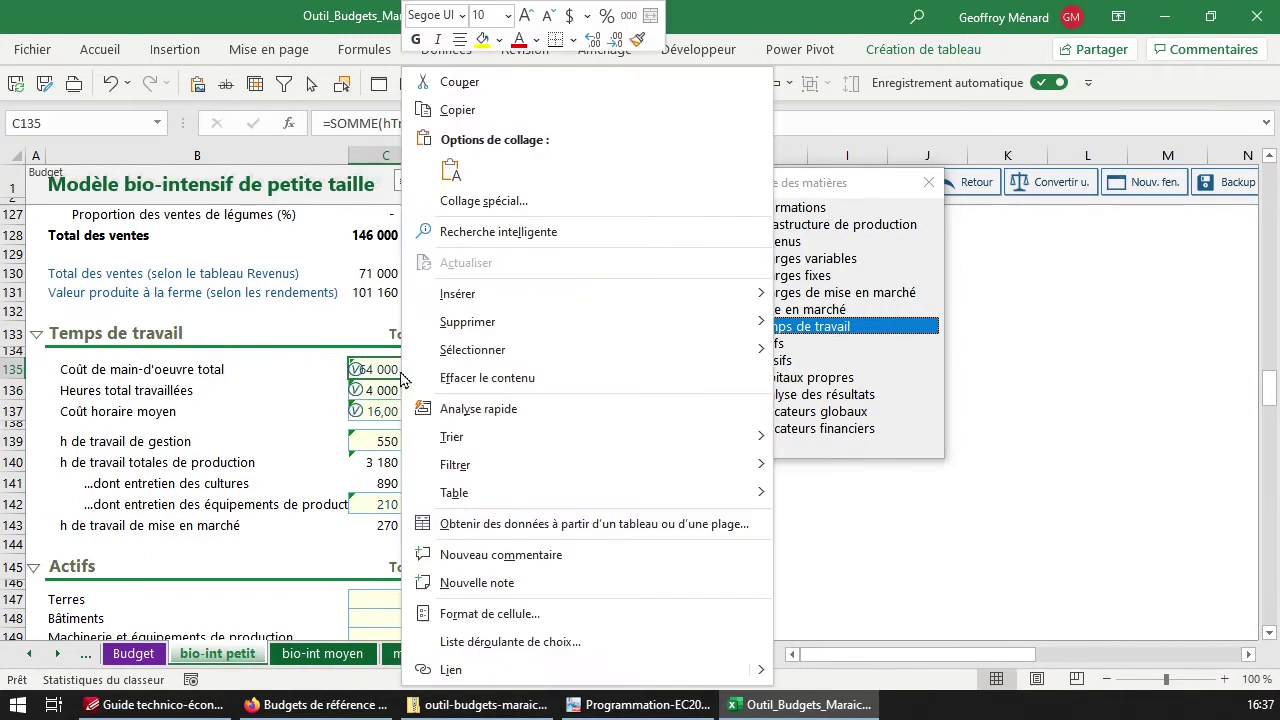
pyautogui.press('Escape')
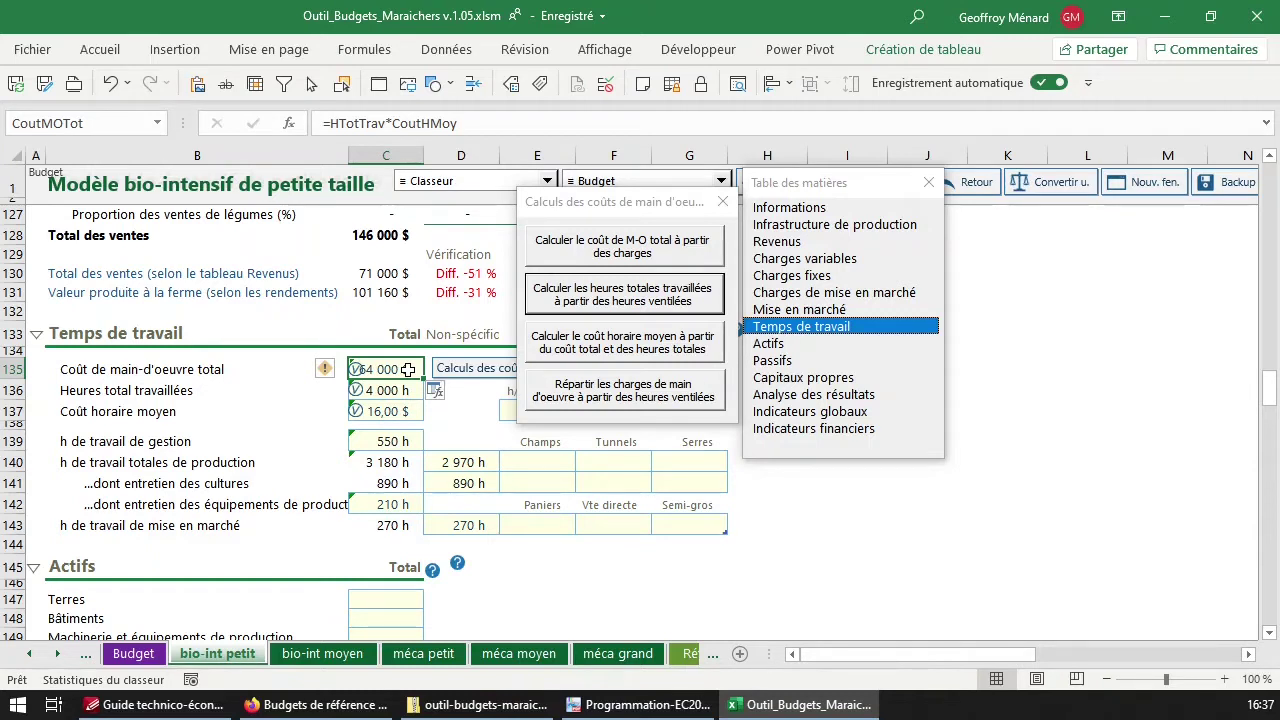
pyautogui.click(405, 418)
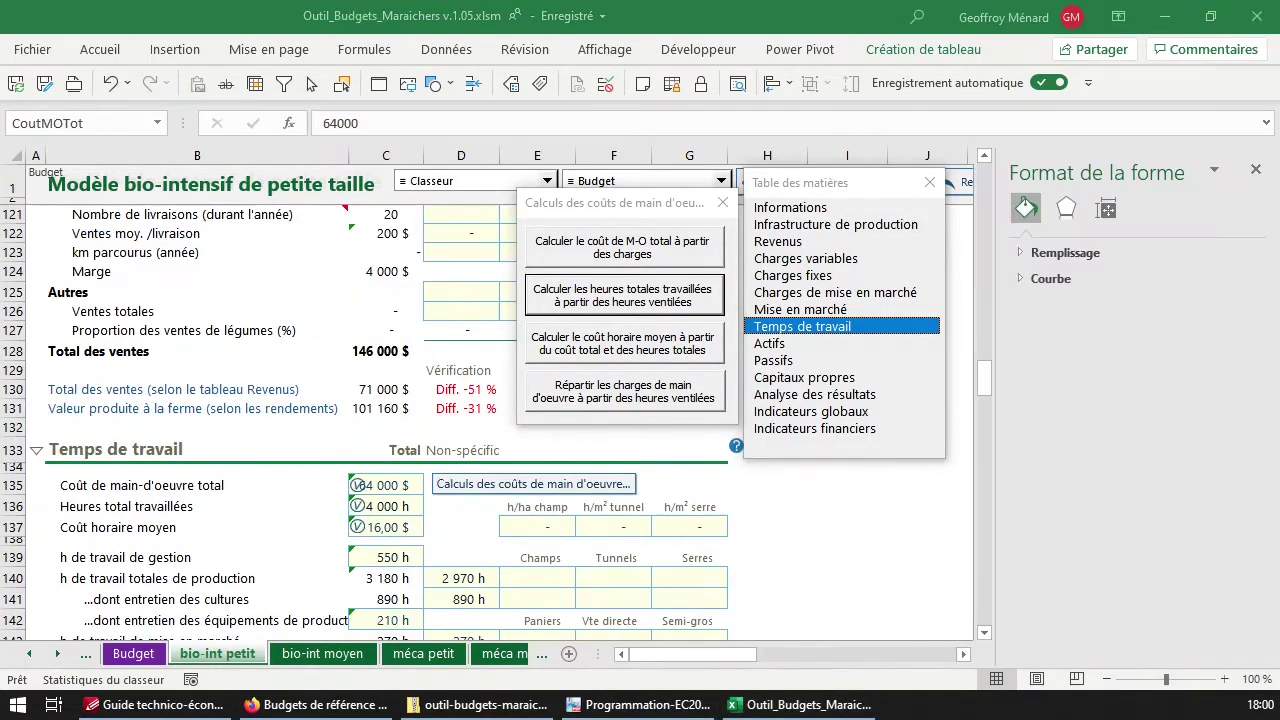
# Distribute the labour charges across production, management and marketing from the itemised hours, and acknowledge the summary of entries
pyautogui.click(657, 419)
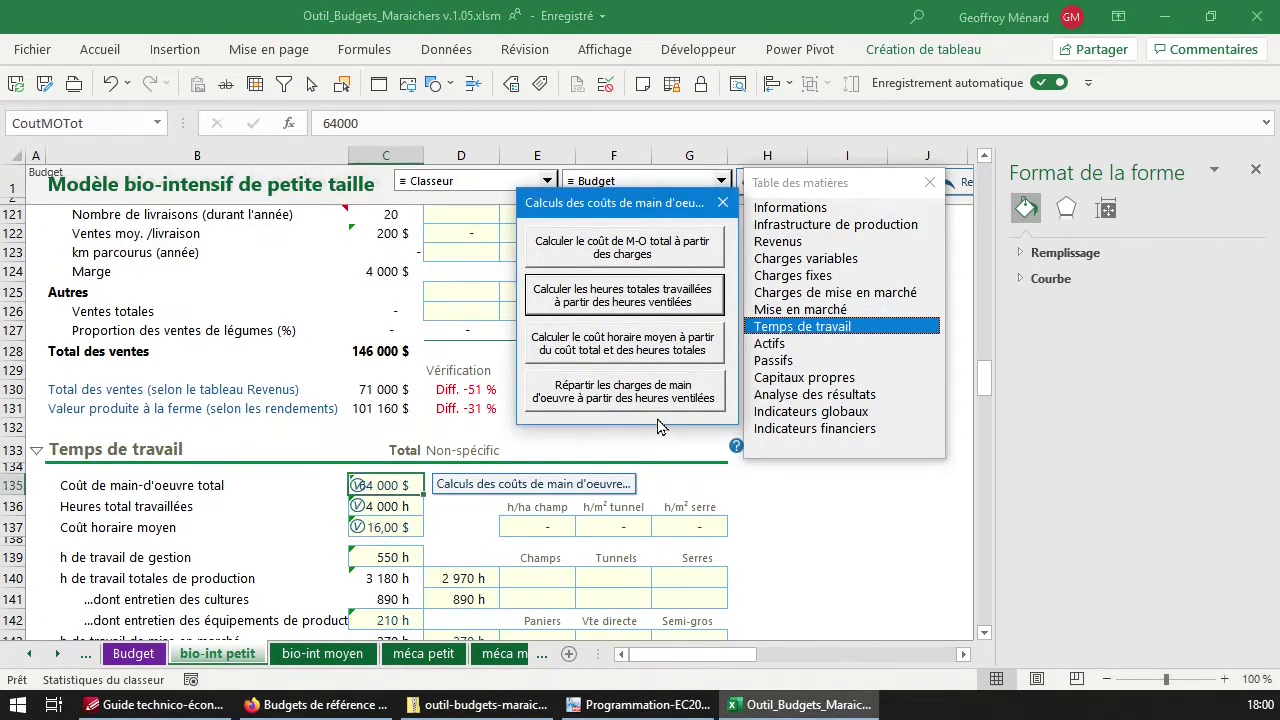
pyautogui.click(665, 399)
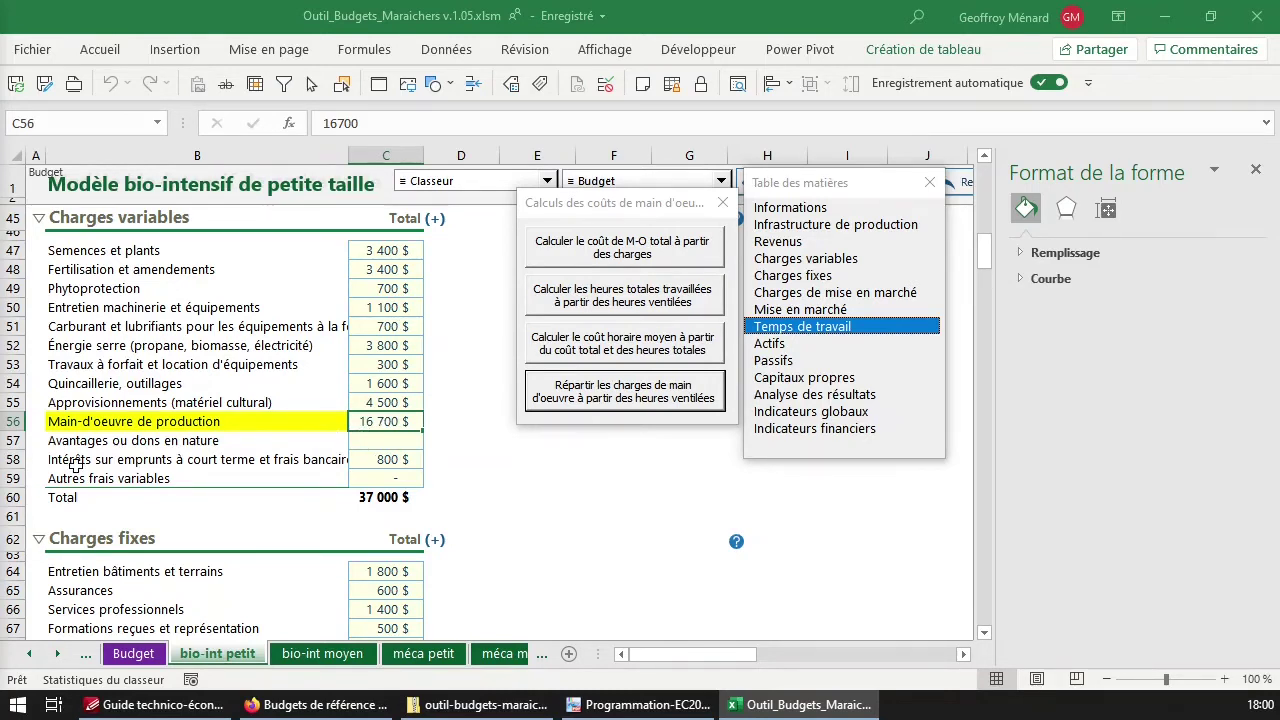
pyautogui.scroll(1, 75, 462)
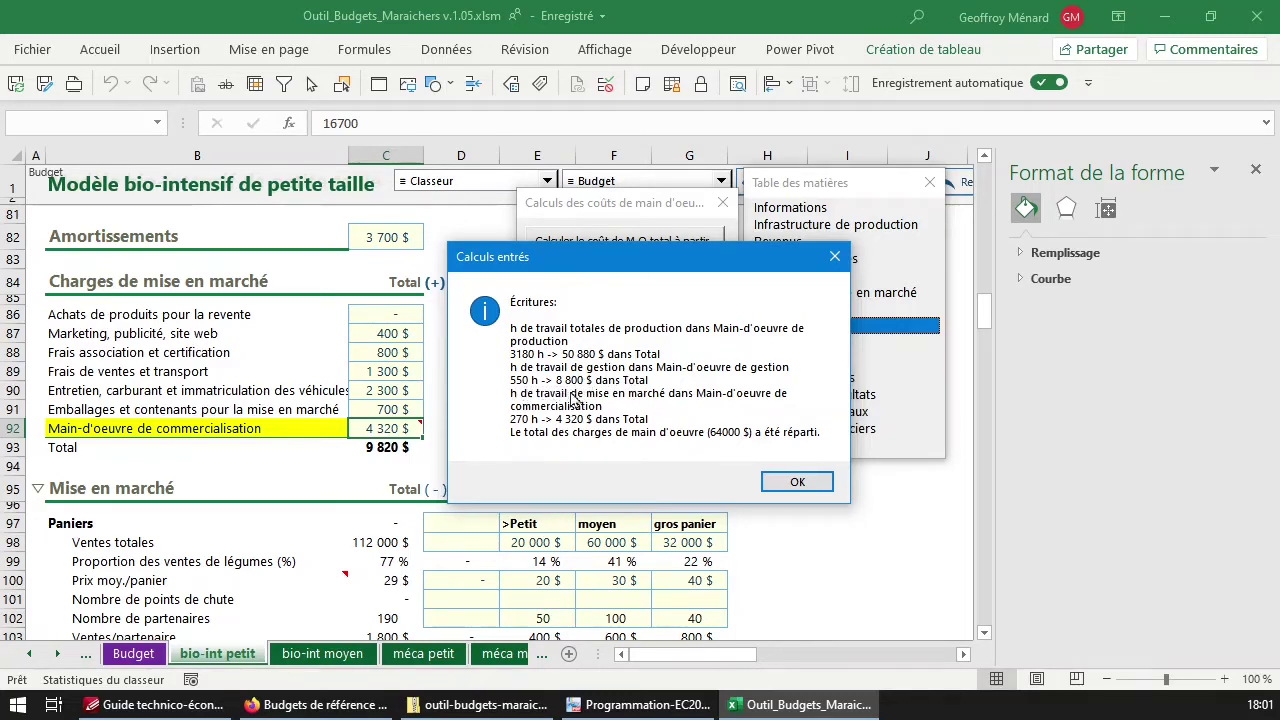
pyautogui.click(798, 483)
# Return to the Temps de travail section and examine the itemised hours, including the non-specific production hours in D140
pyautogui.scroll(-2, 421, 440)
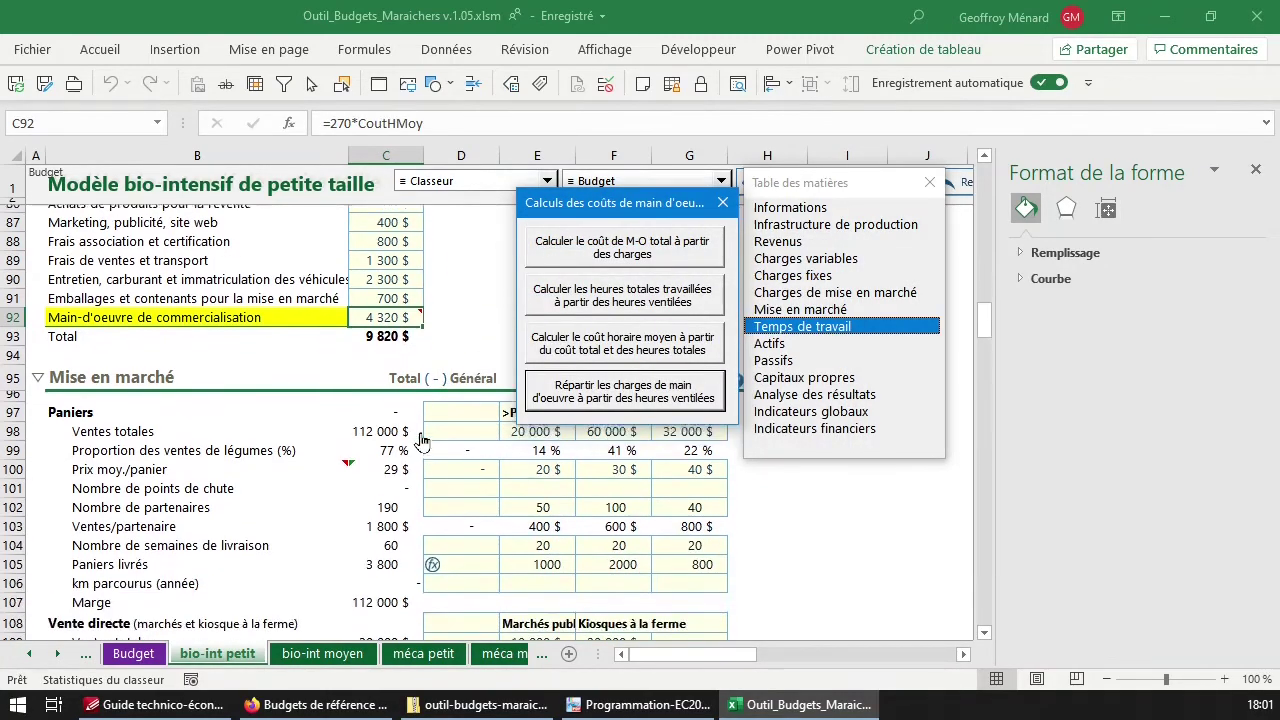
pyautogui.scroll(-10, 421, 440)
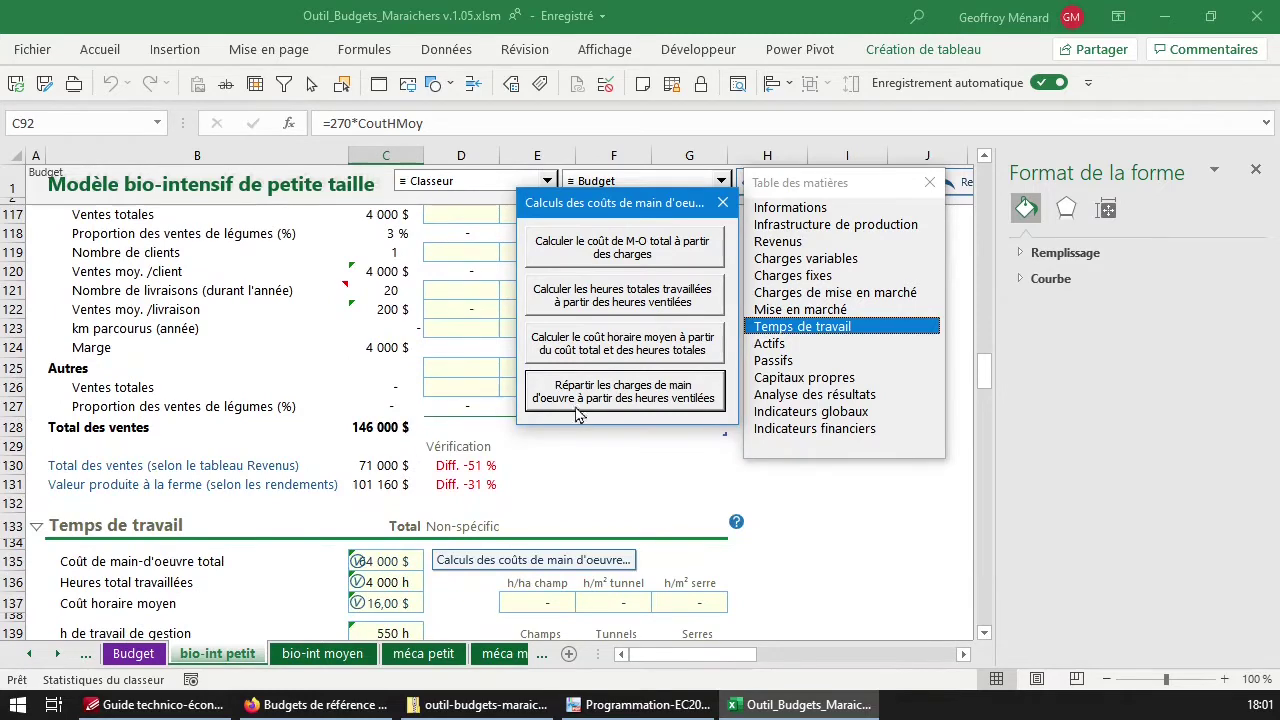
pyautogui.scroll(-4, 432, 445)
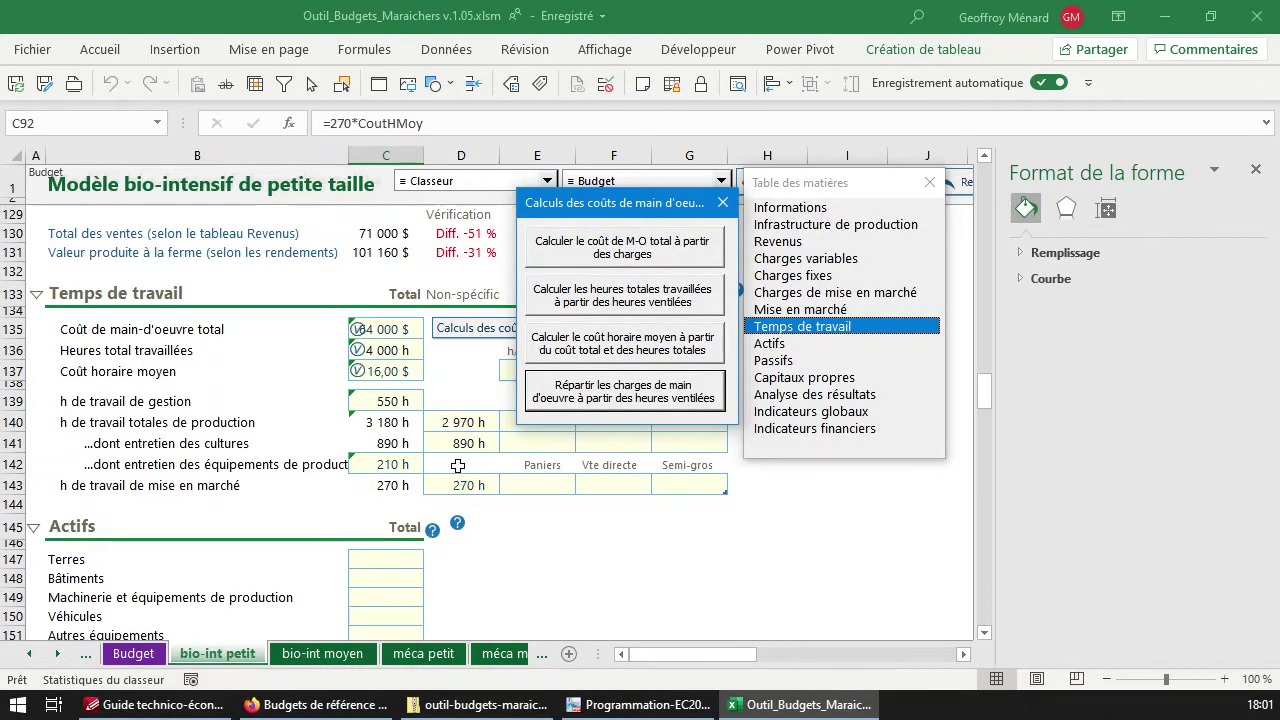
pyautogui.scroll(1, 481, 428)
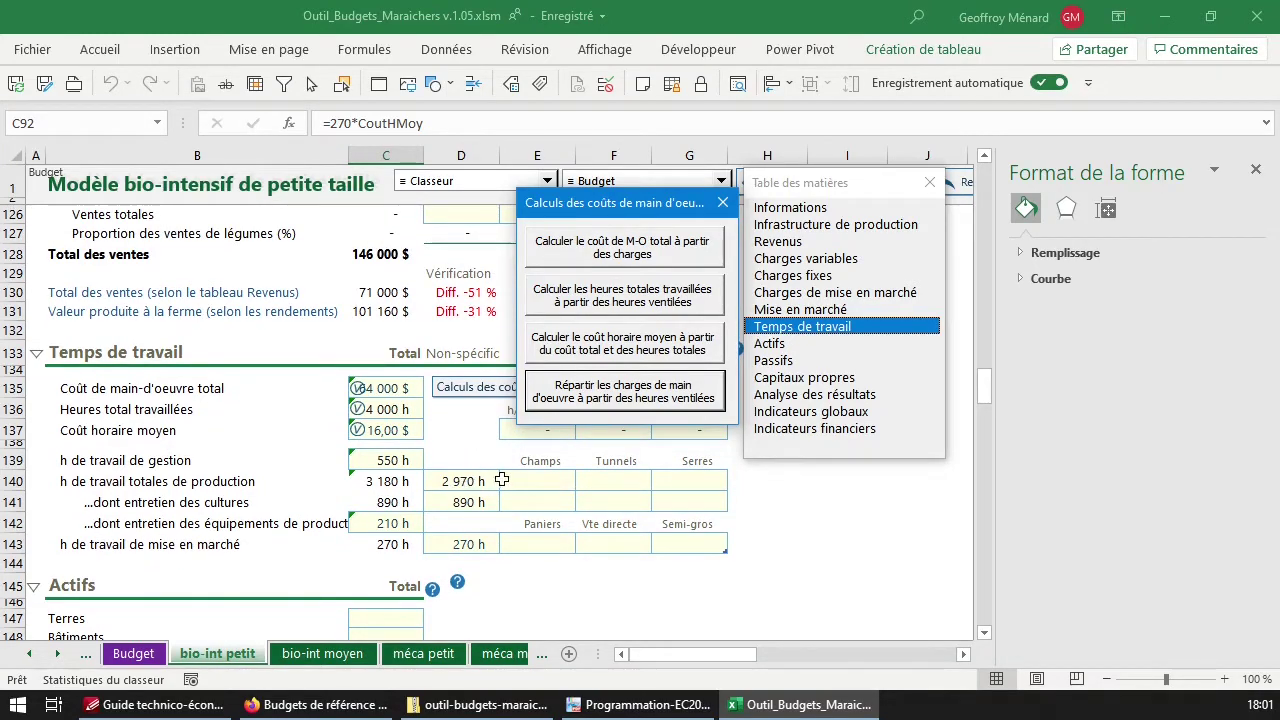
pyautogui.click(468, 481)
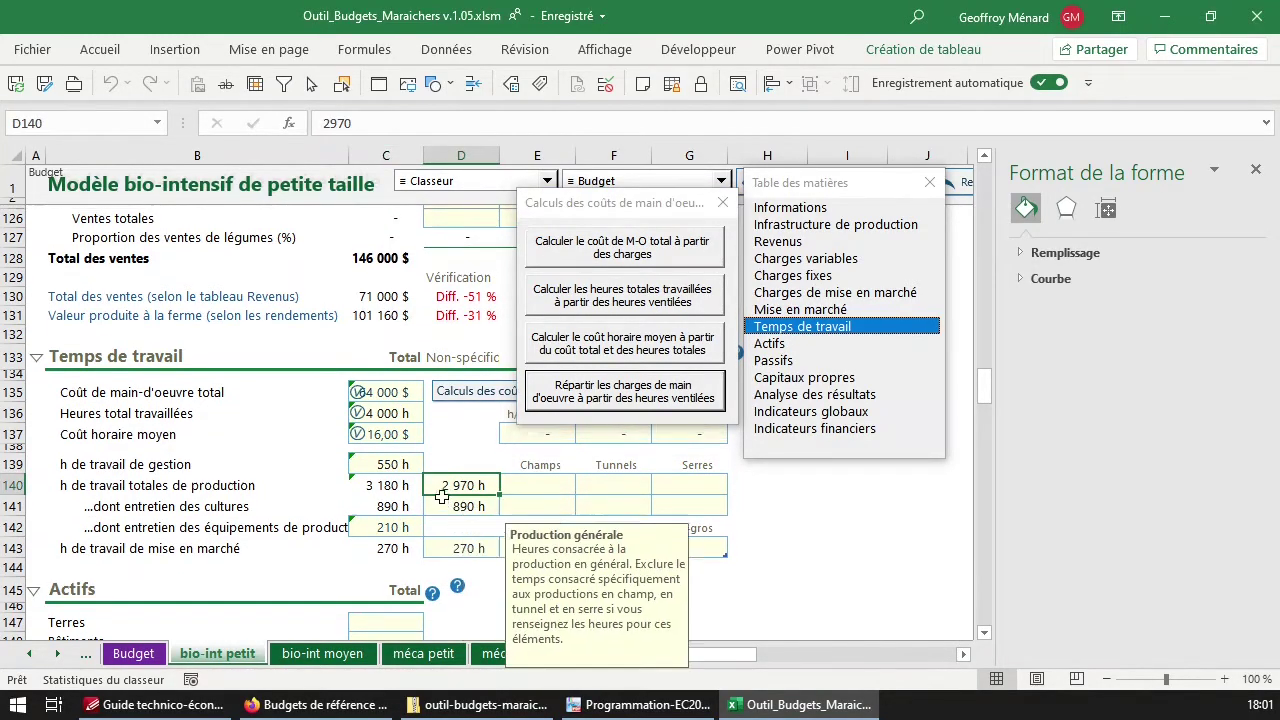
# Activate the breakdown columns for Charges de mise en marché, agreeing to turn the Total column into a formula
pyautogui.scroll(11, 442, 497)
pyautogui.scroll(8, 424, 330)
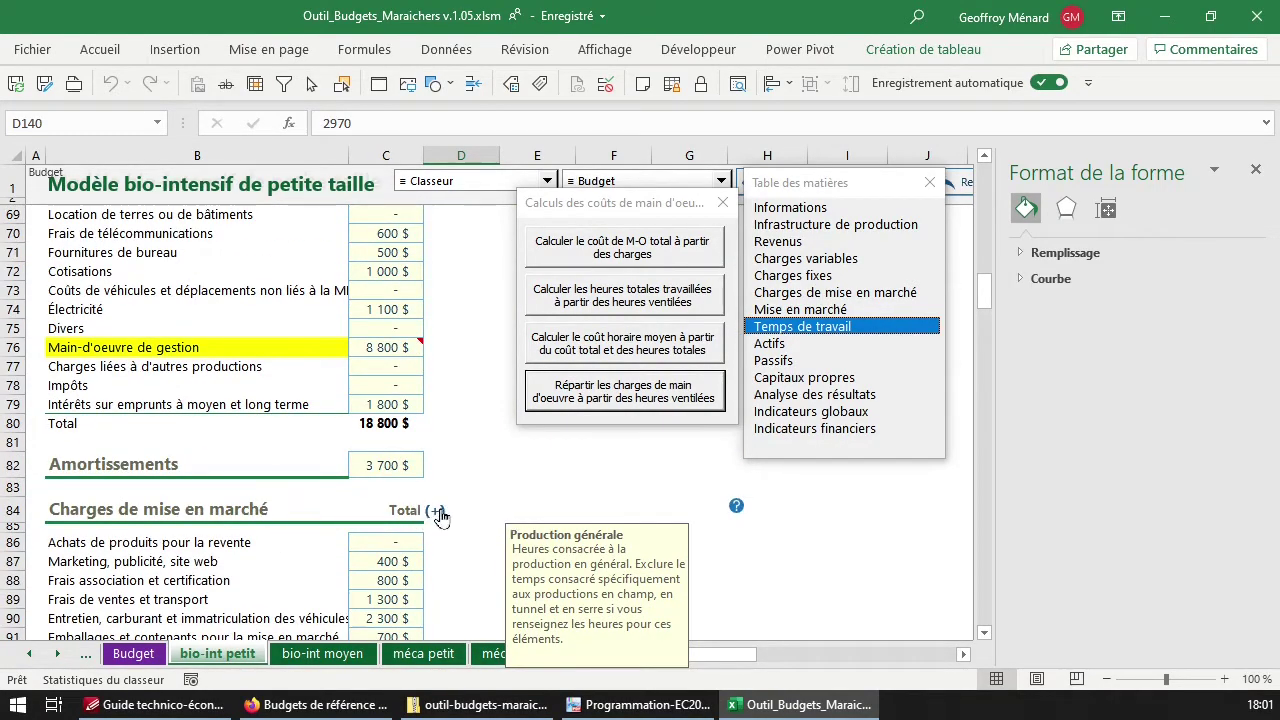
pyautogui.click(438, 512)
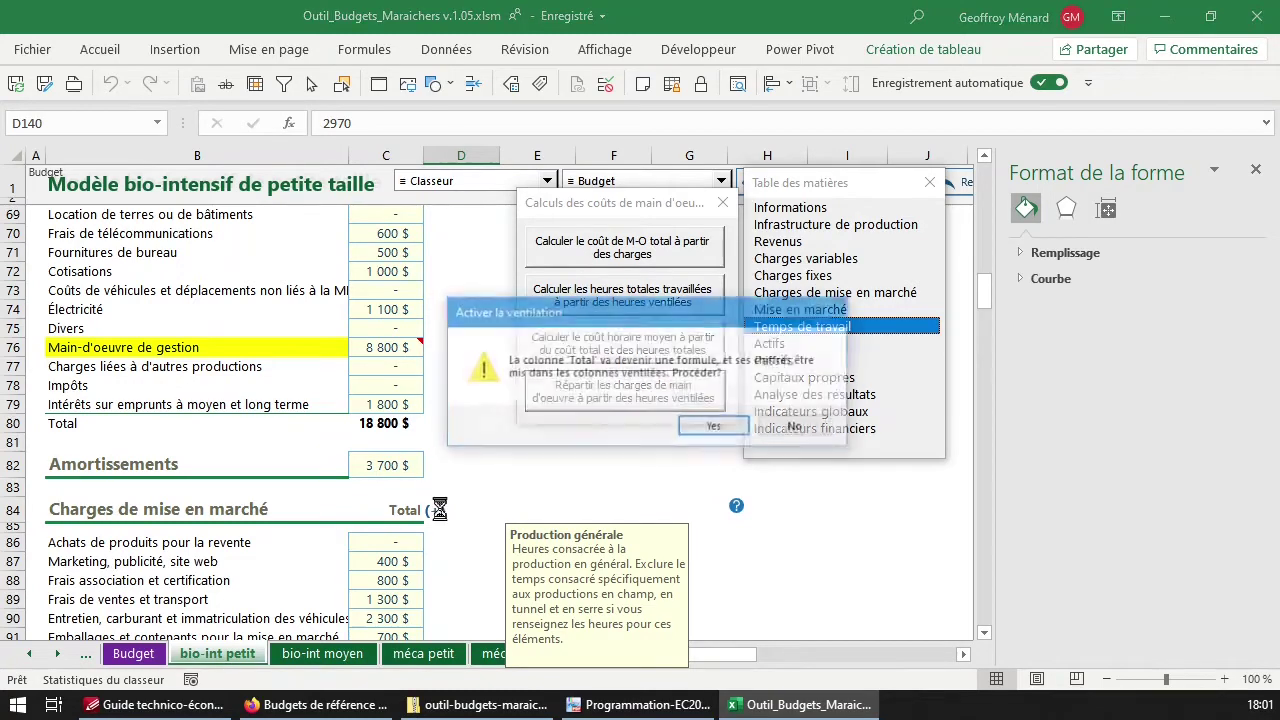
pyautogui.click(715, 427)
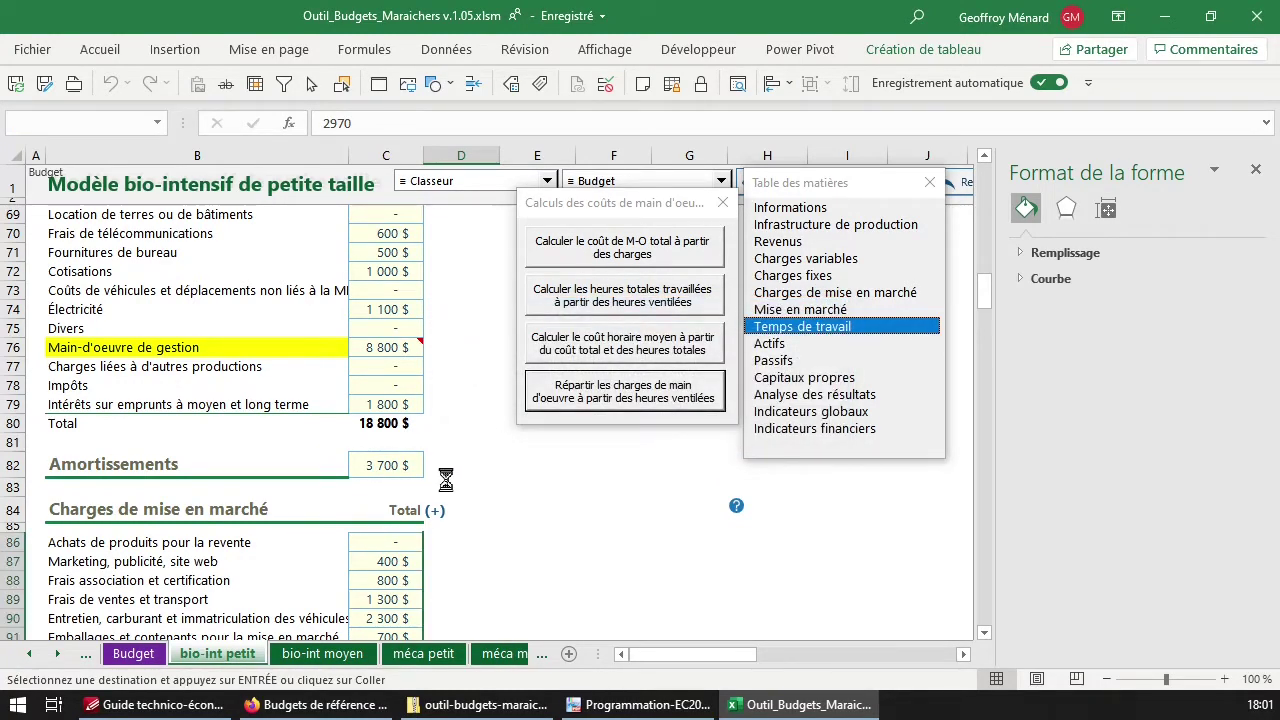
# Activate the breakdown columns for Charges fixes and Charges variables, agreeing to turn their Total columns into formulas
pyautogui.scroll(4, 437, 488)
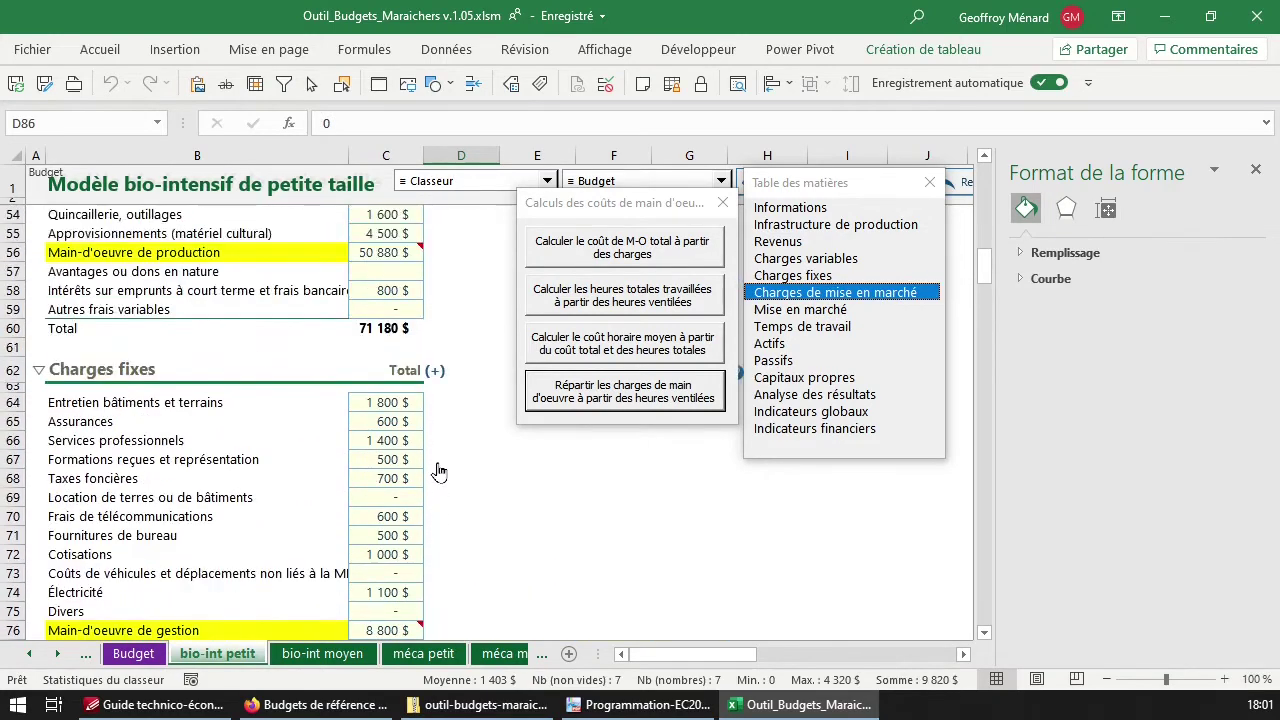
pyautogui.click(438, 372)
pyautogui.click(713, 427)
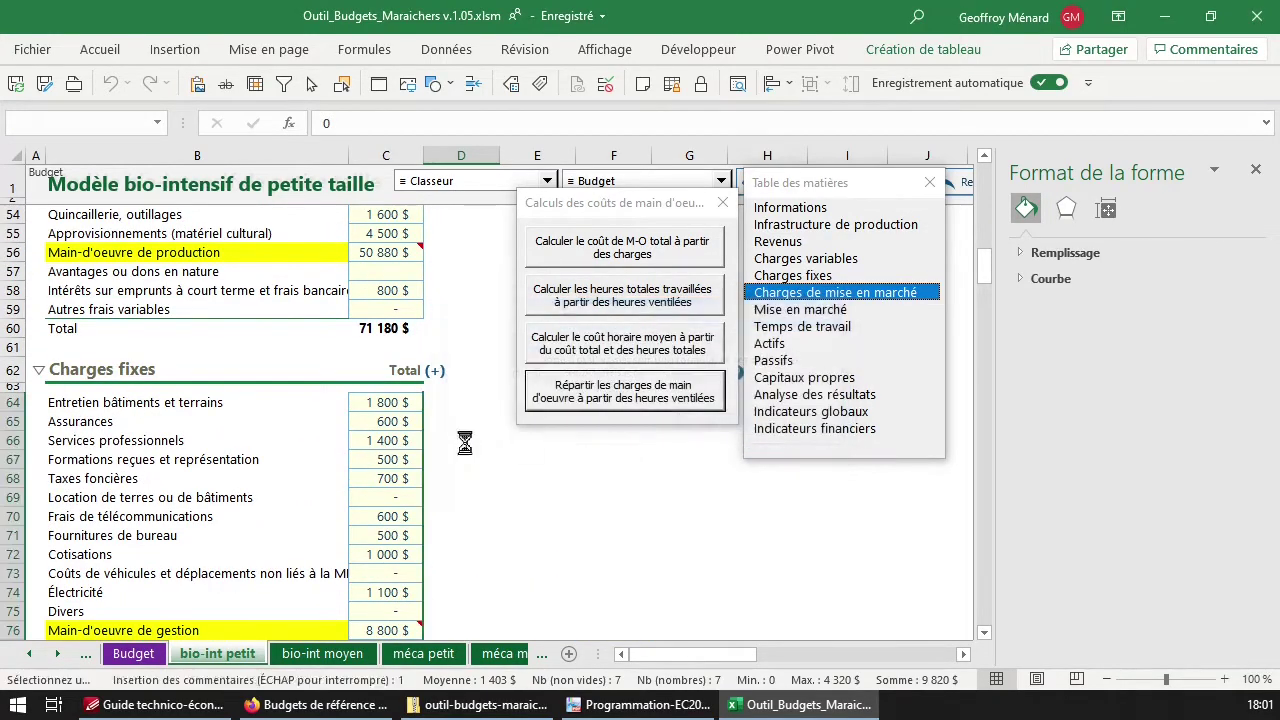
pyautogui.scroll(6, 440, 380)
pyautogui.click(436, 382)
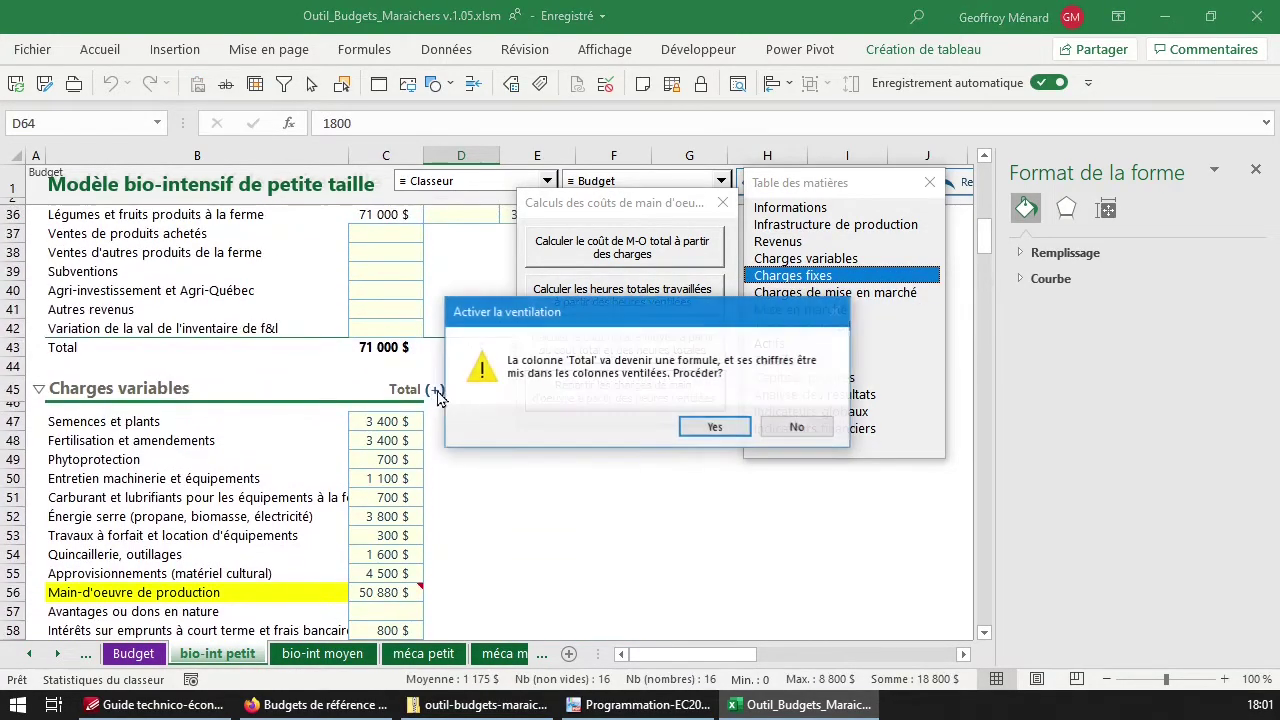
pyautogui.click(713, 427)
# In the Temps de travail section, clear the non-specific marketing hours and enter 100 h for Paniers and 170 h for Vte directe
pyautogui.scroll(-20, 405, 440)
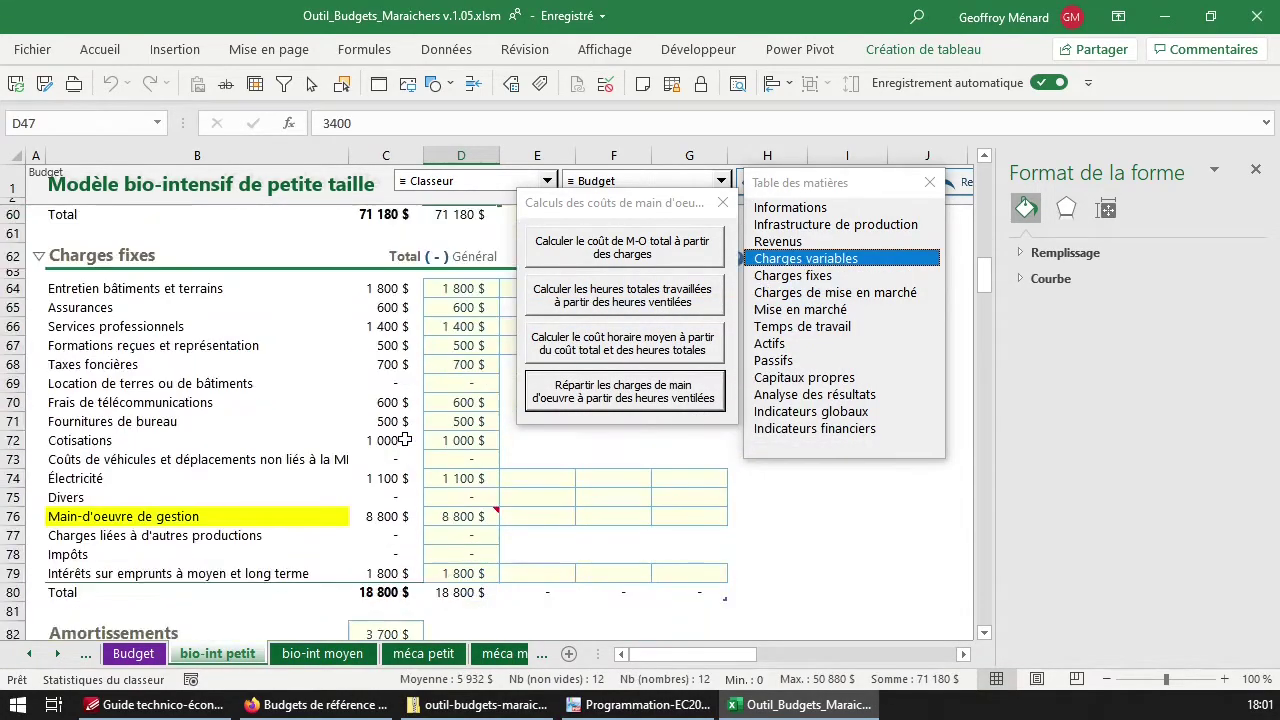
pyautogui.scroll(-6, 405, 440)
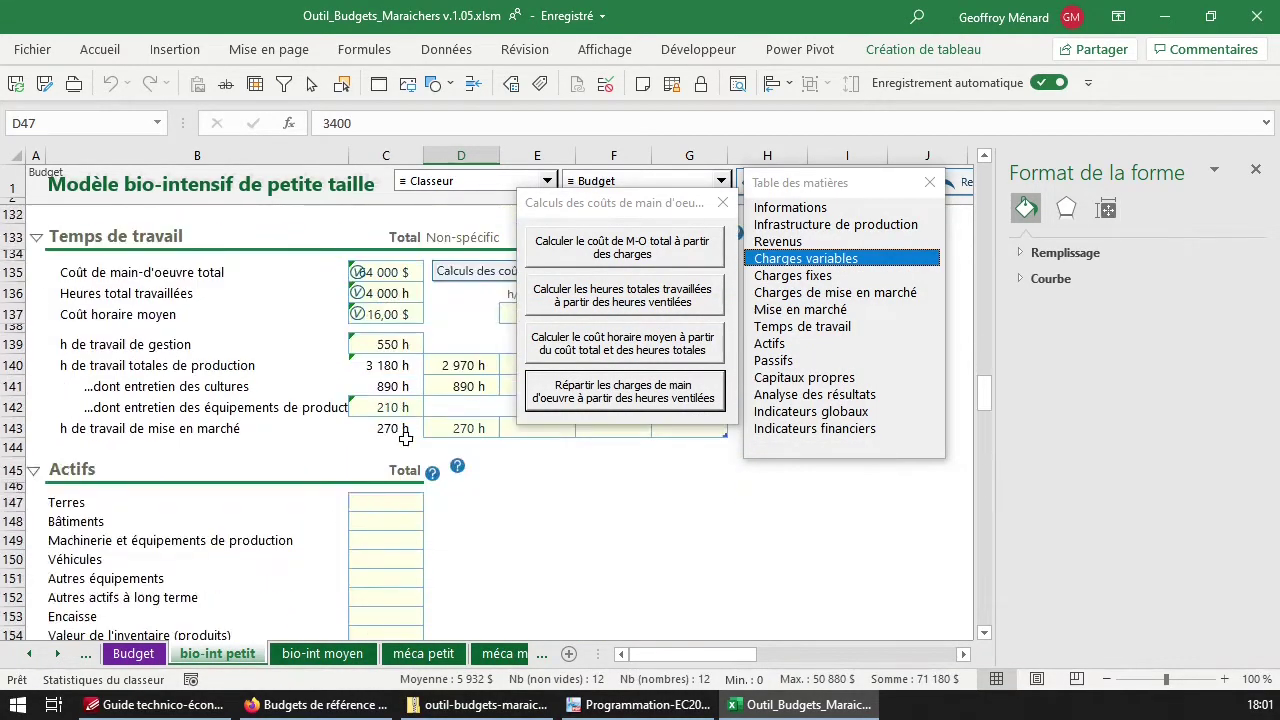
pyautogui.scroll(2, 405, 440)
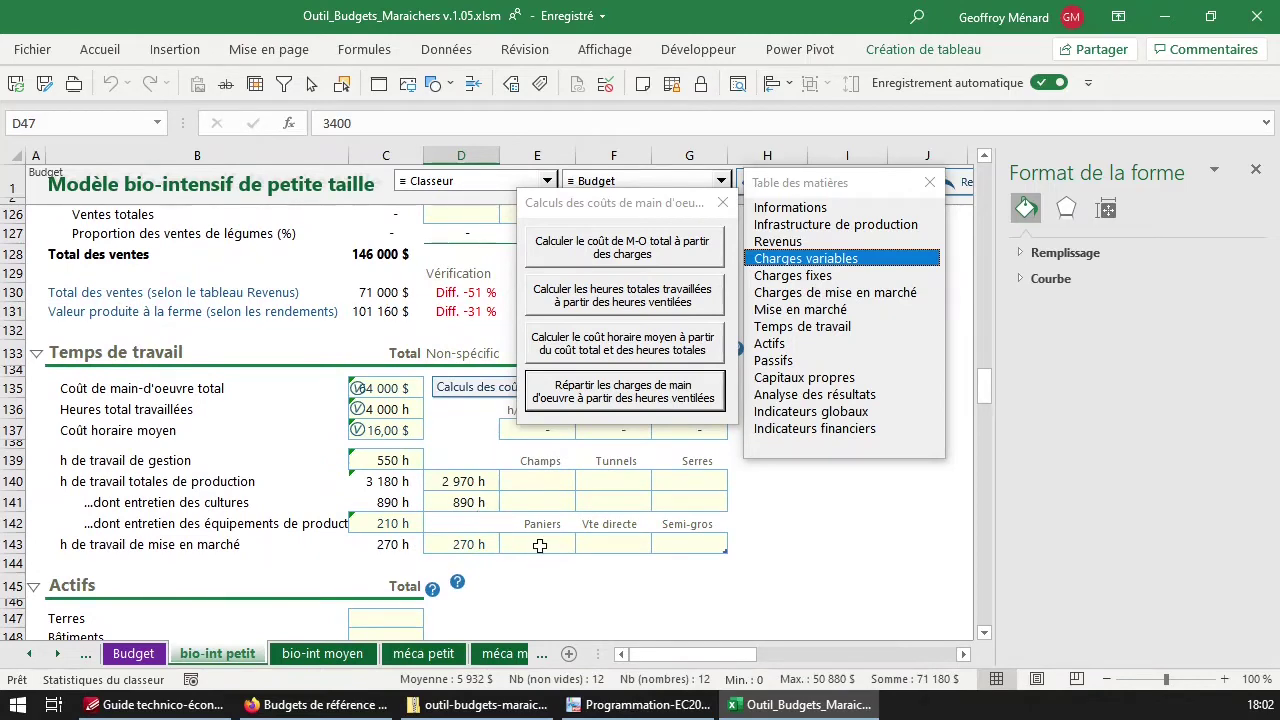
pyautogui.click(461, 544)
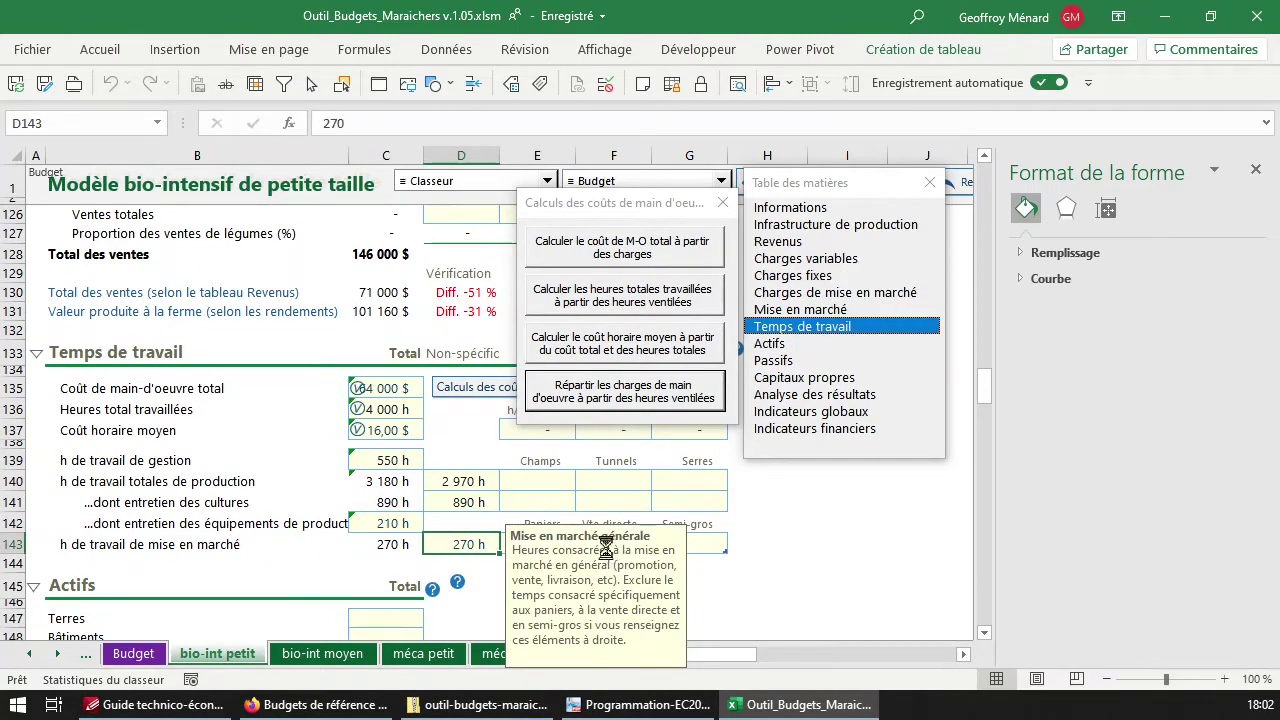
pyautogui.press('Delete')
pyautogui.press('Tab')
pyautogui.write('100')
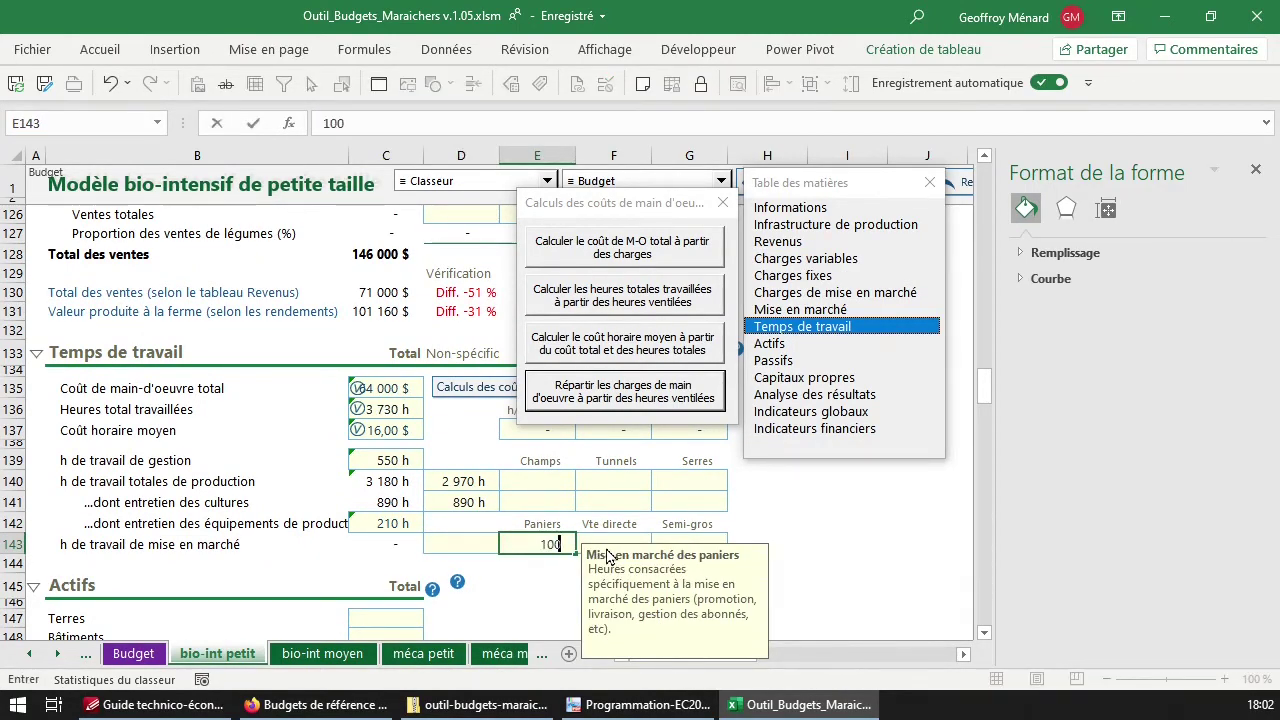
pyautogui.press('Tab')
pyautogui.write('170')
pyautogui.press('Tab')
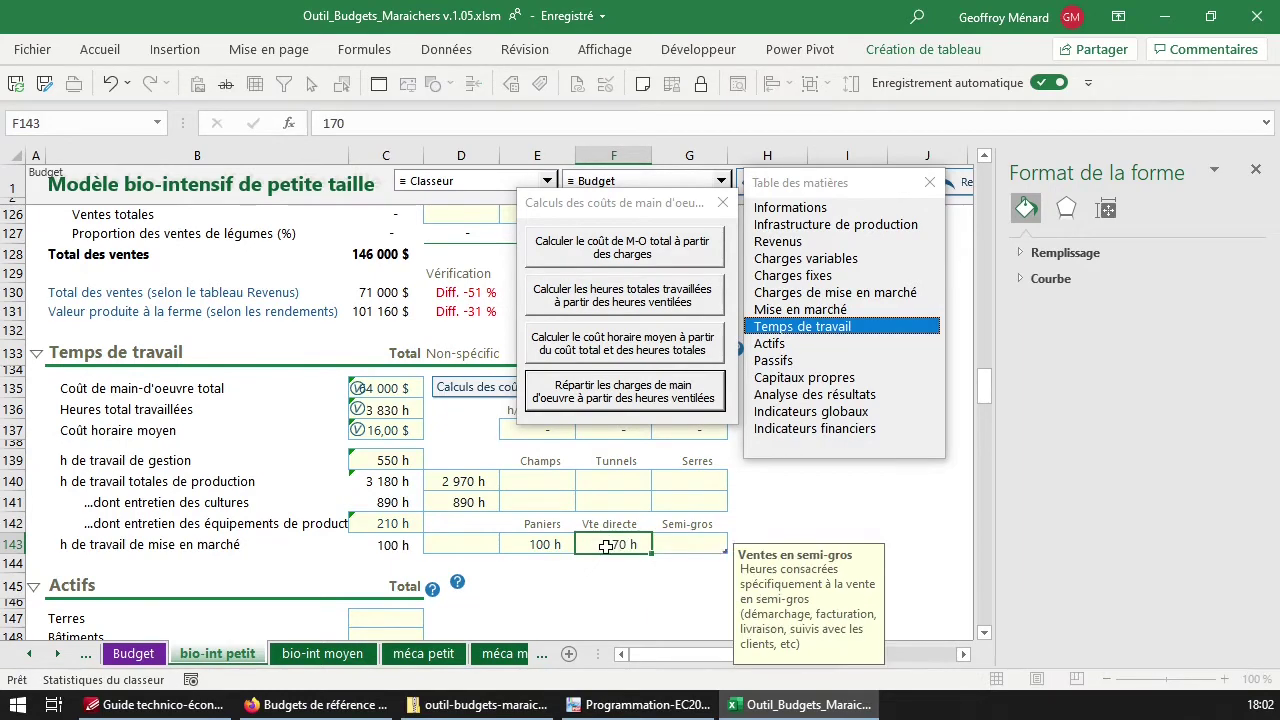
# Break down the total production hours as 1000 for Champs, 1000 for Tunnels and 970 for Serres, clearing the non-specific hours
pyautogui.click(565, 481)
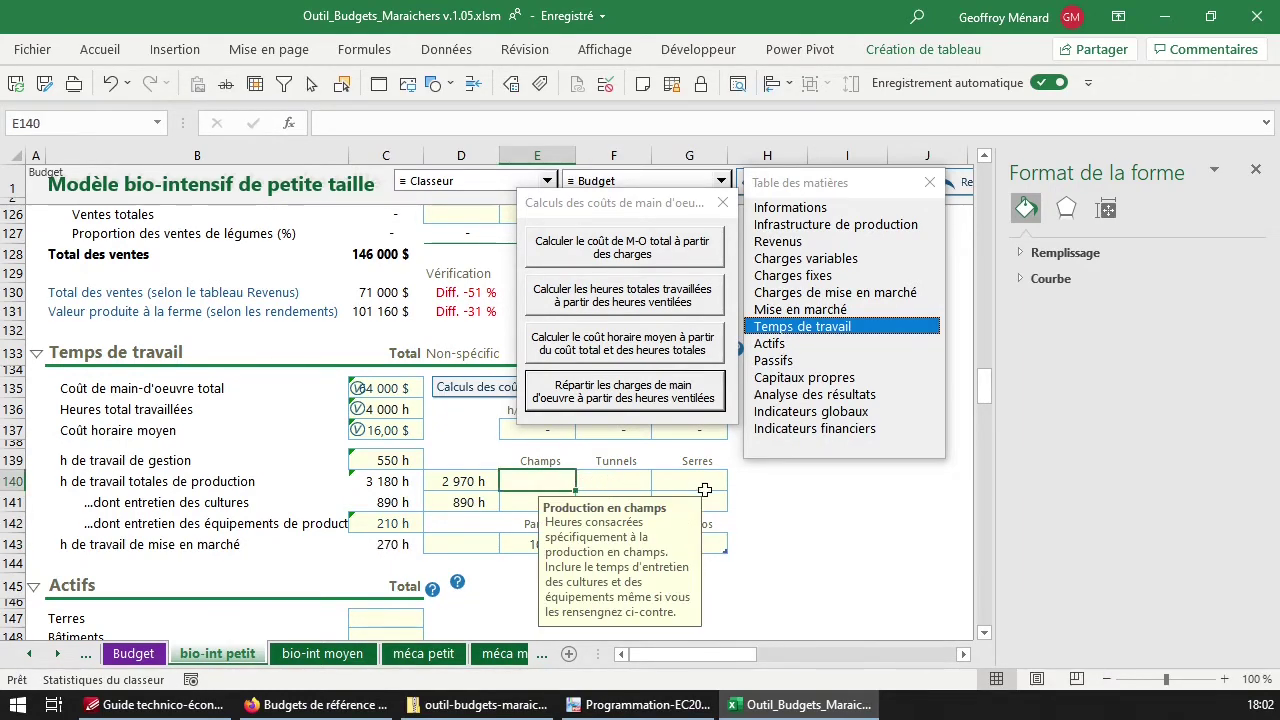
pyautogui.write('1000')
pyautogui.press('Tab')
pyautogui.write('1000')
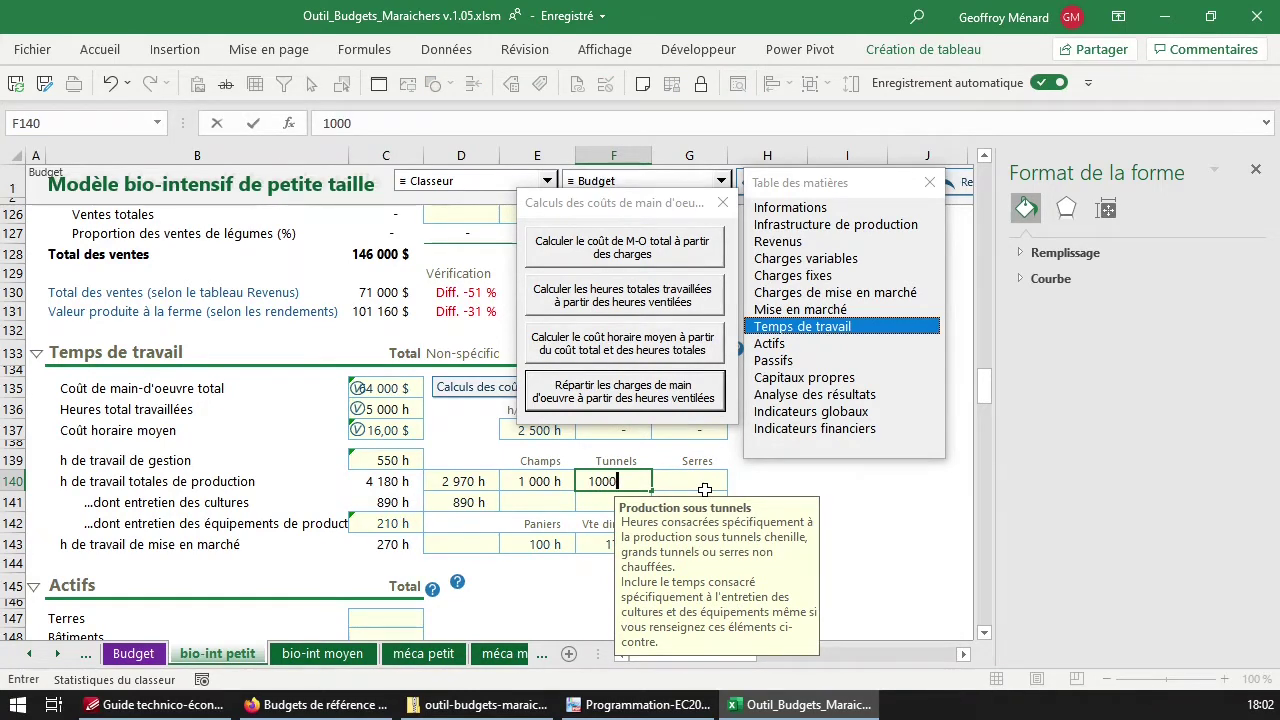
pyautogui.press('Tab')
pyautogui.write('9740')
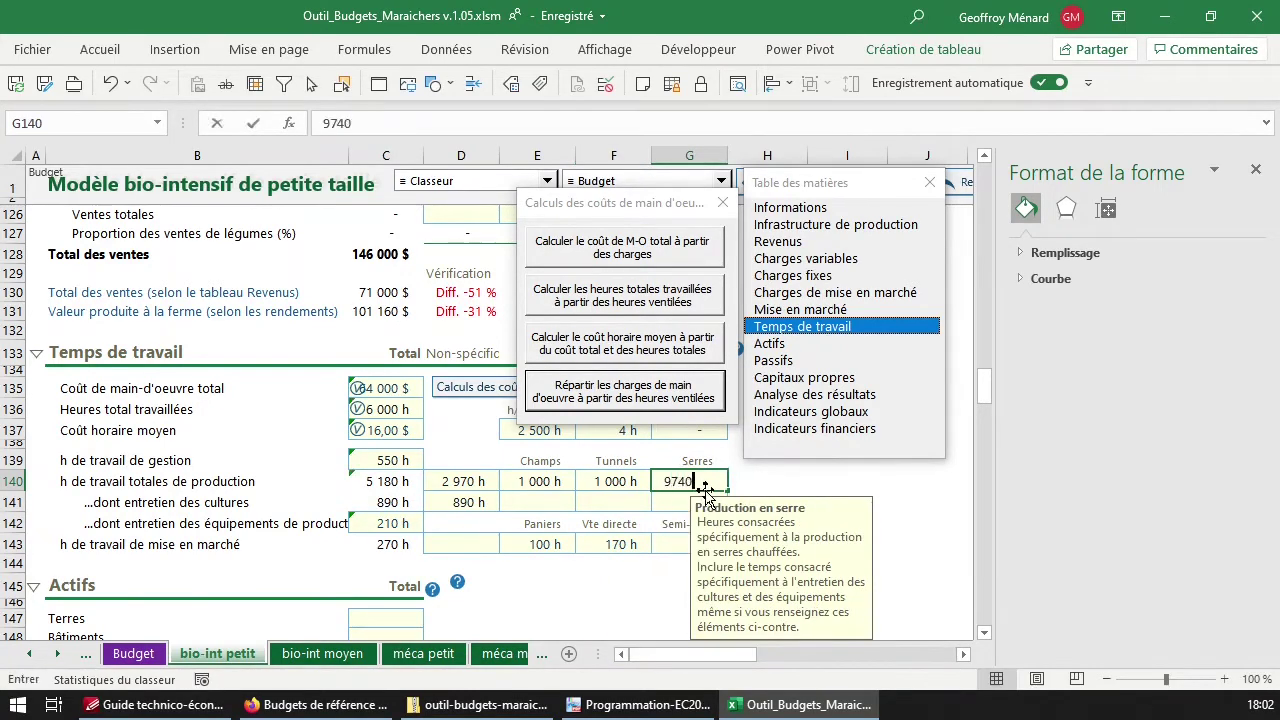
pyautogui.hotkey('ctrl', 'Return')
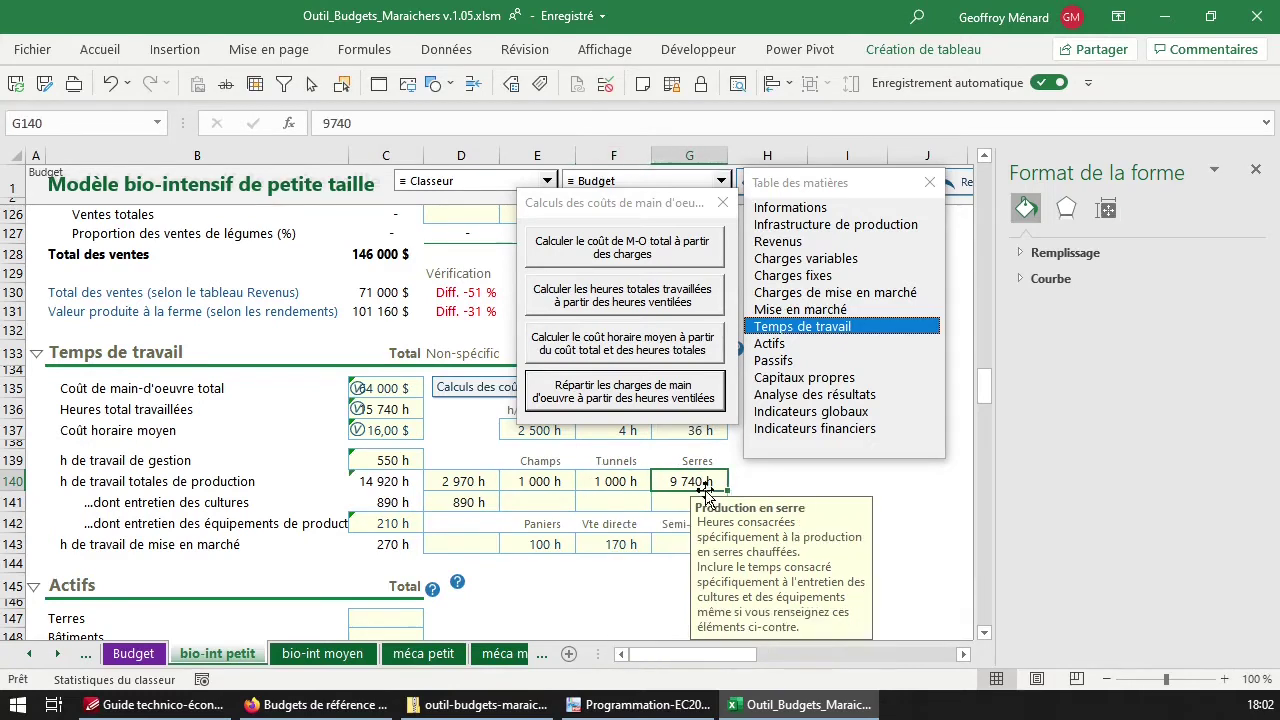
pyautogui.write('970')
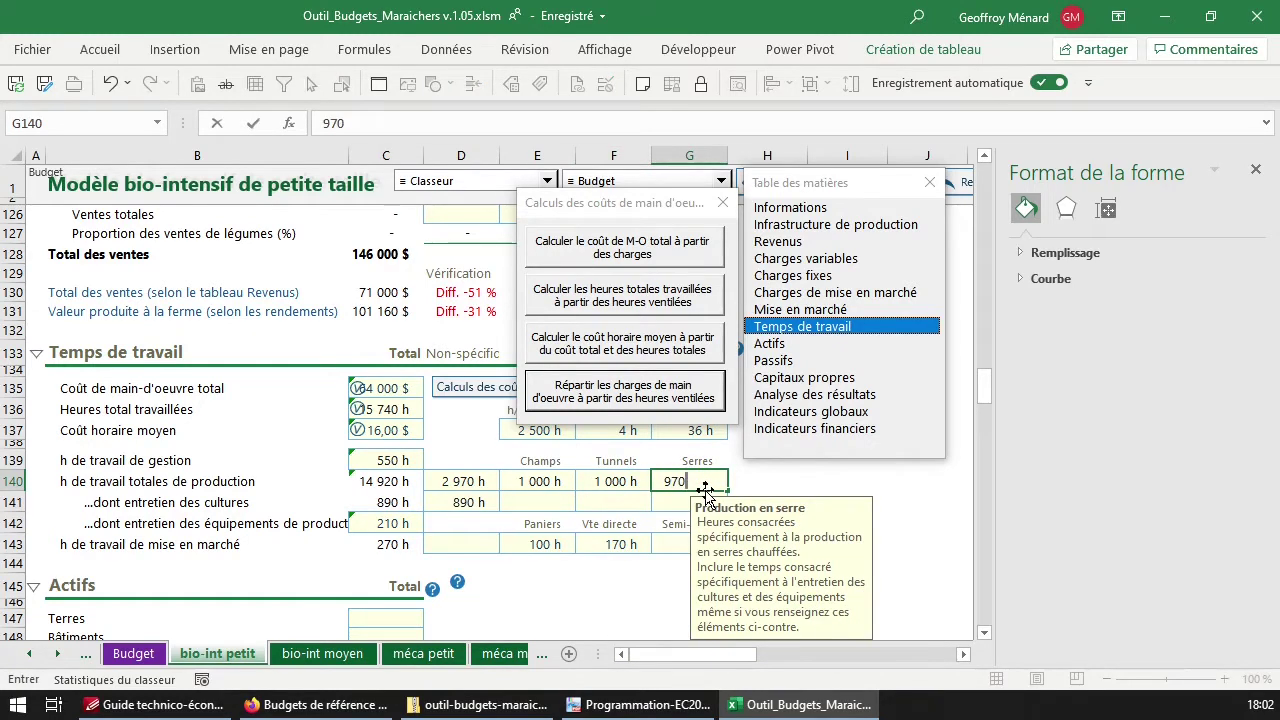
pyautogui.press('Return')
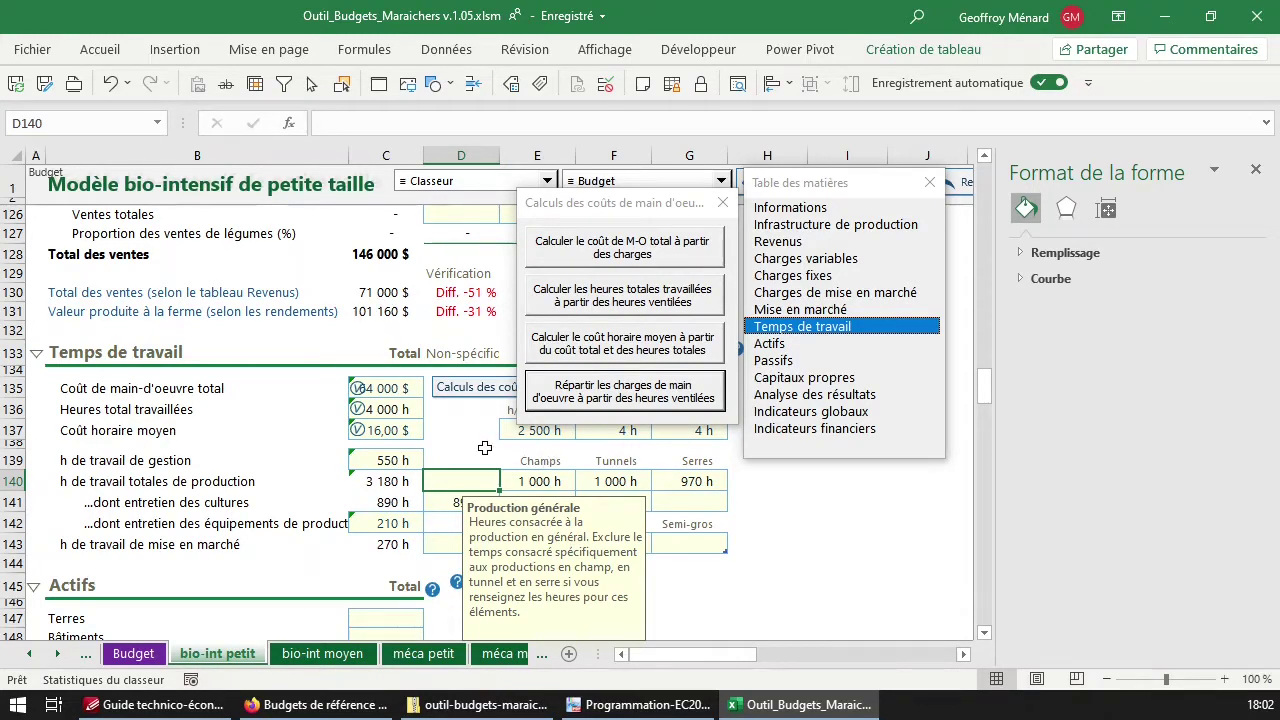
# Distribute the labour charges from the itemised hours, review the summary of entries and acknowledge it
pyautogui.click(634, 401)
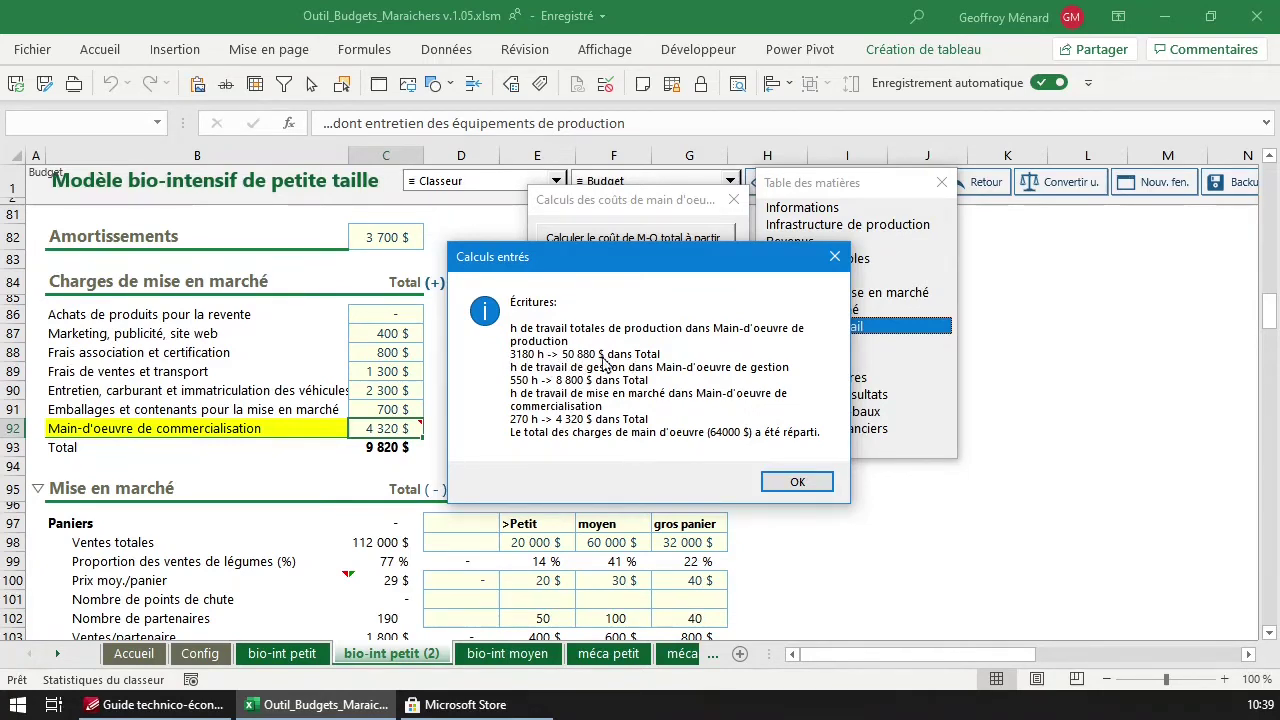
pyautogui.moveTo(601, 285); pyautogui.dragTo(745, 328)
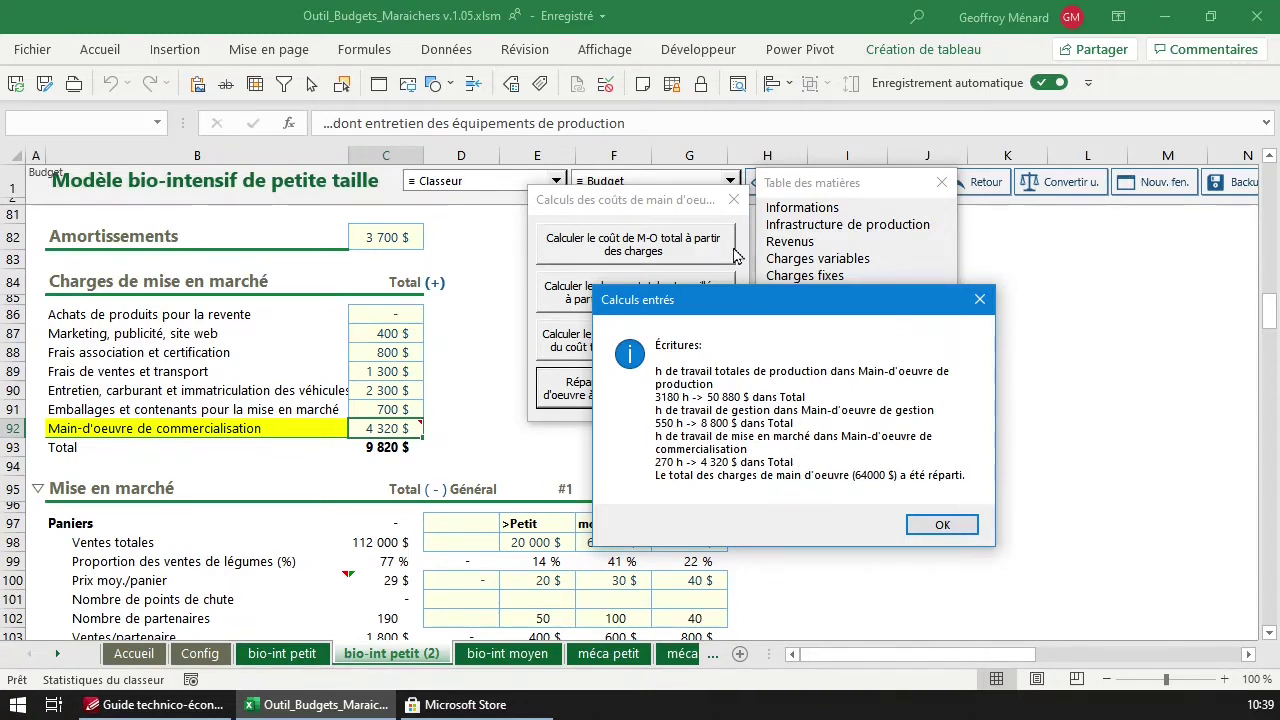
pyautogui.moveTo(781, 313); pyautogui.dragTo(695, 273)
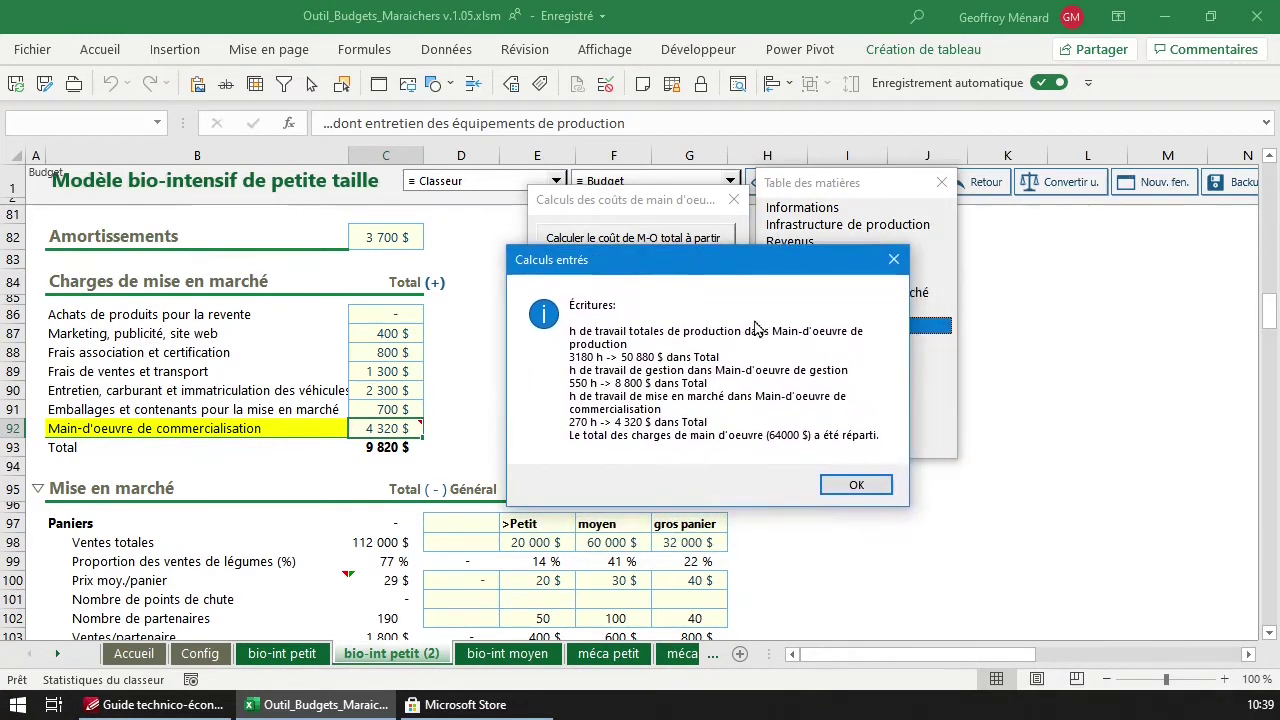
pyautogui.click(856, 487)
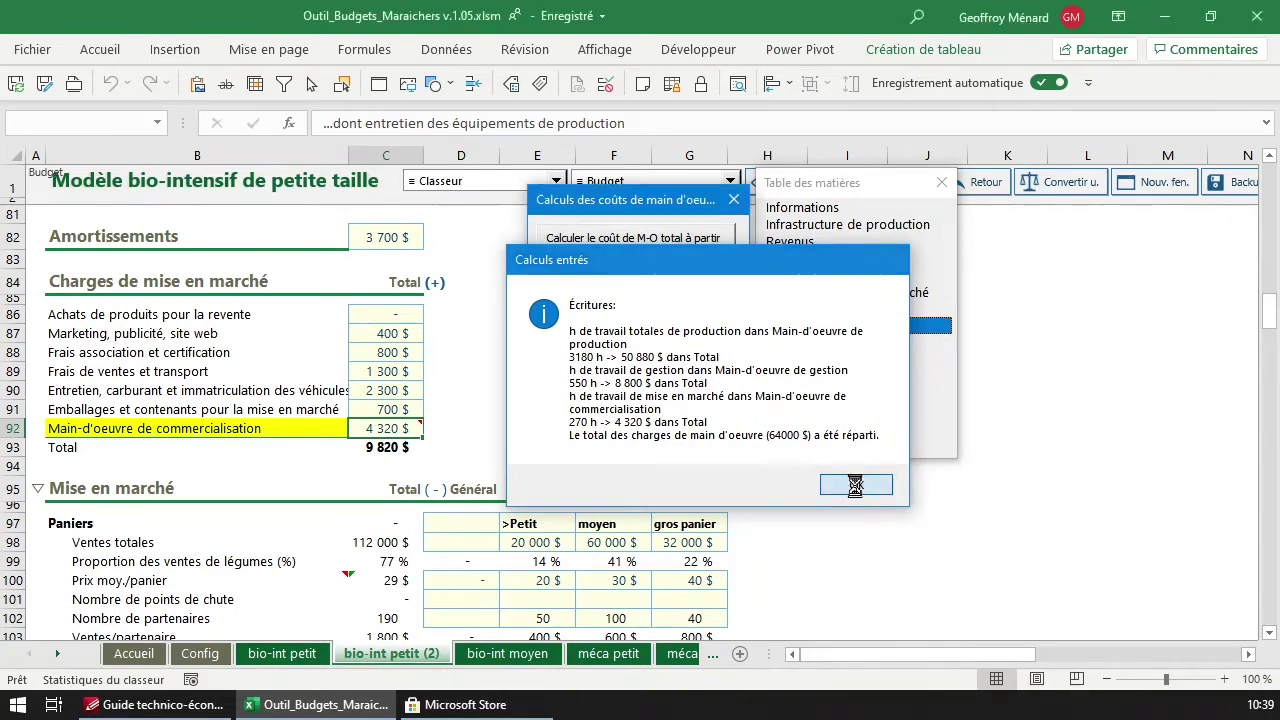
# Activate the breakdown columns for Charges variables and Charges fixes in bio-int petit (2), agreeing to turn their Total columns into formulas
pyautogui.scroll(6, 372, 427)
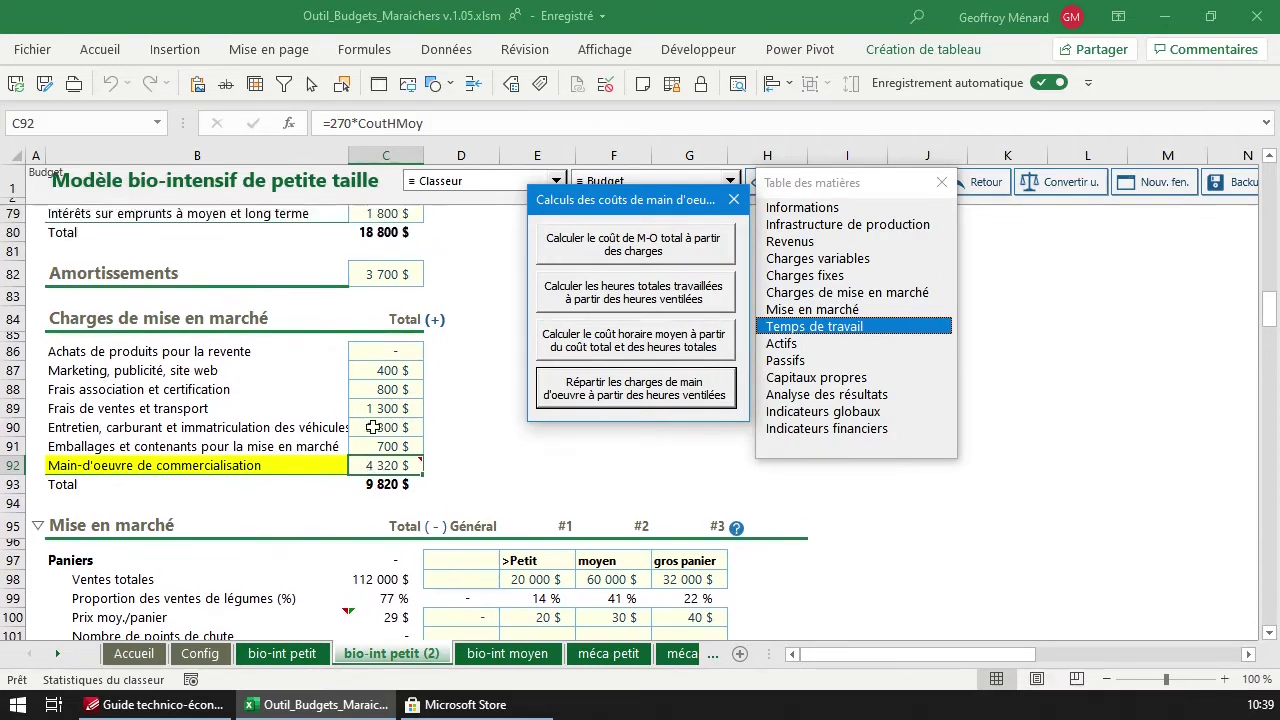
pyautogui.scroll(7, 372, 427)
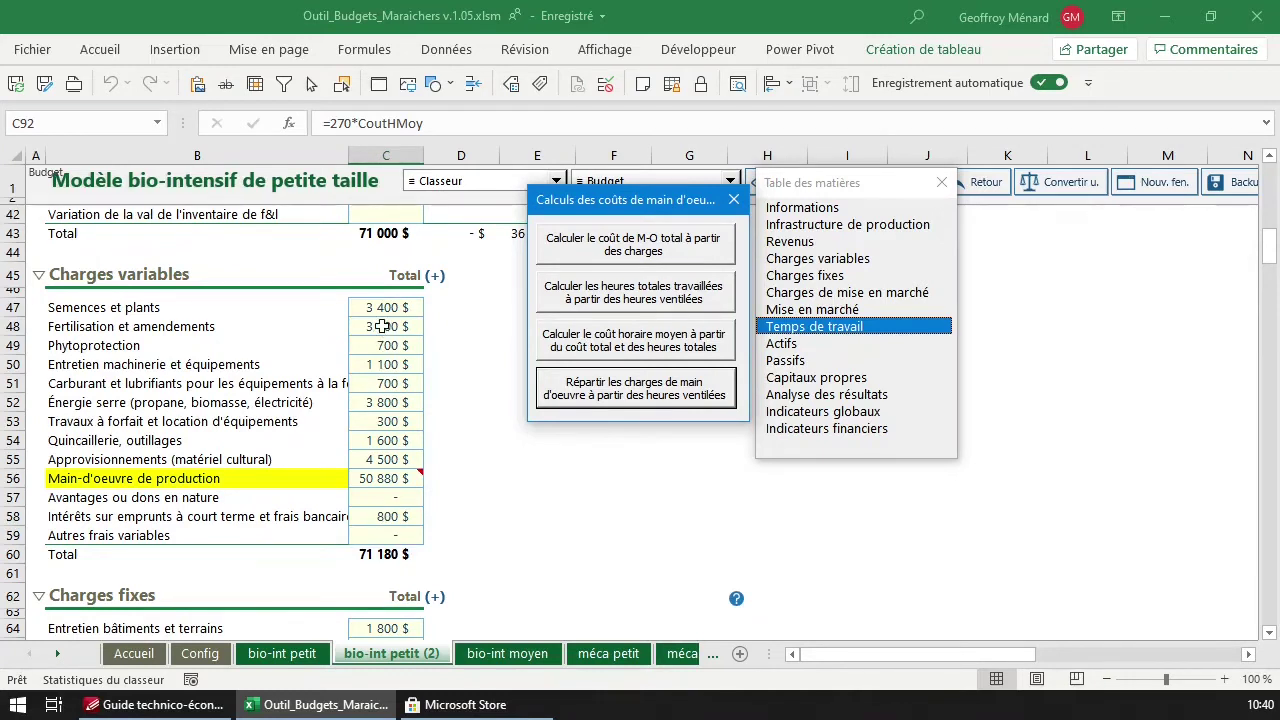
pyautogui.click(442, 284)
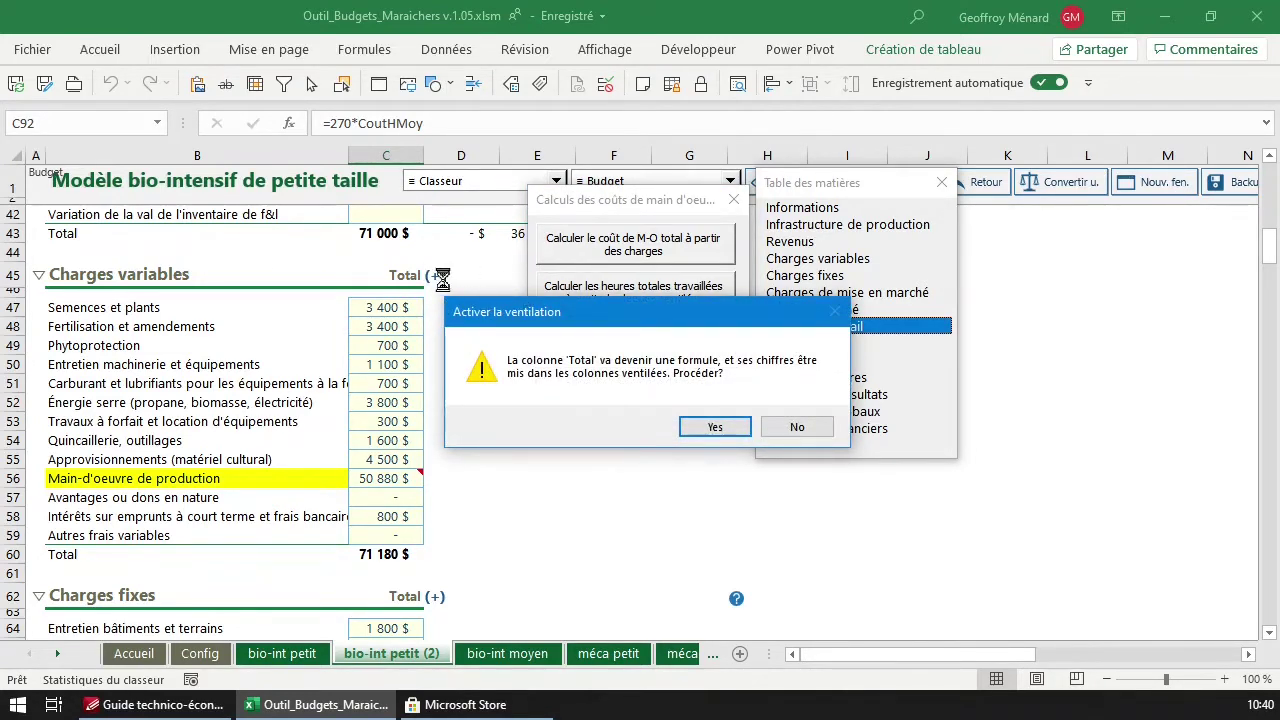
pyautogui.click(723, 426)
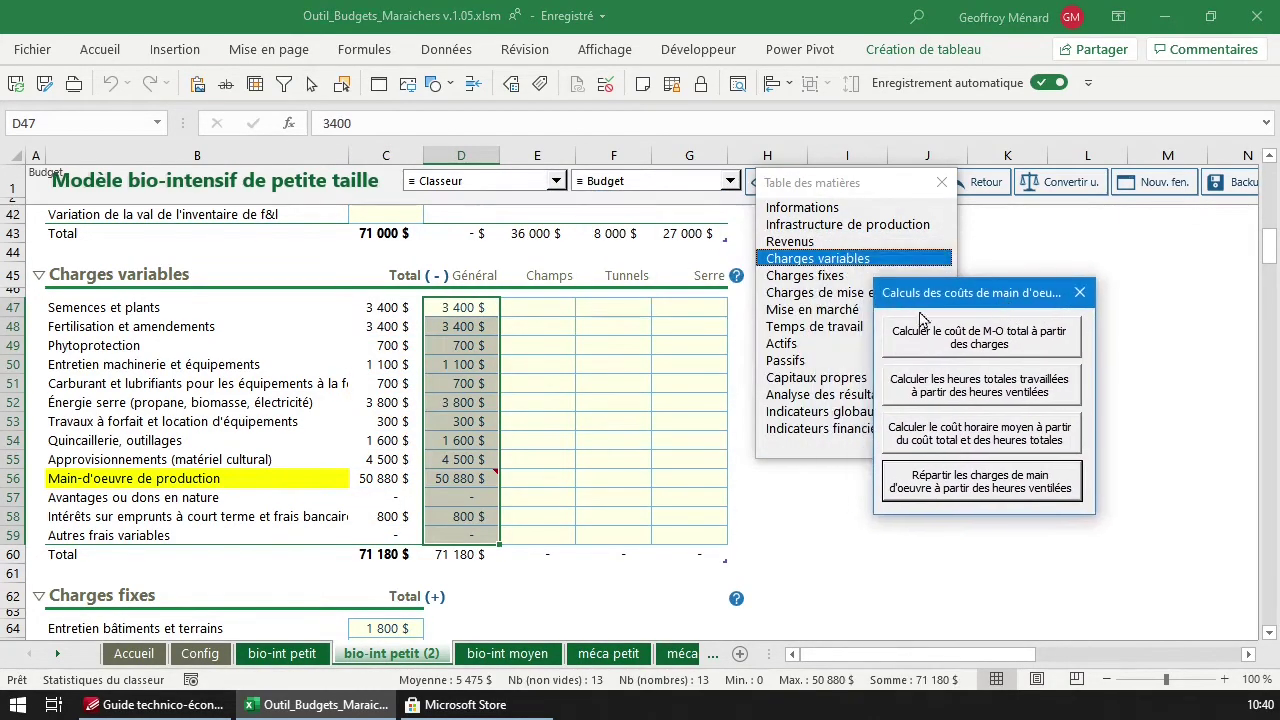
pyautogui.scroll(-2, 588, 392)
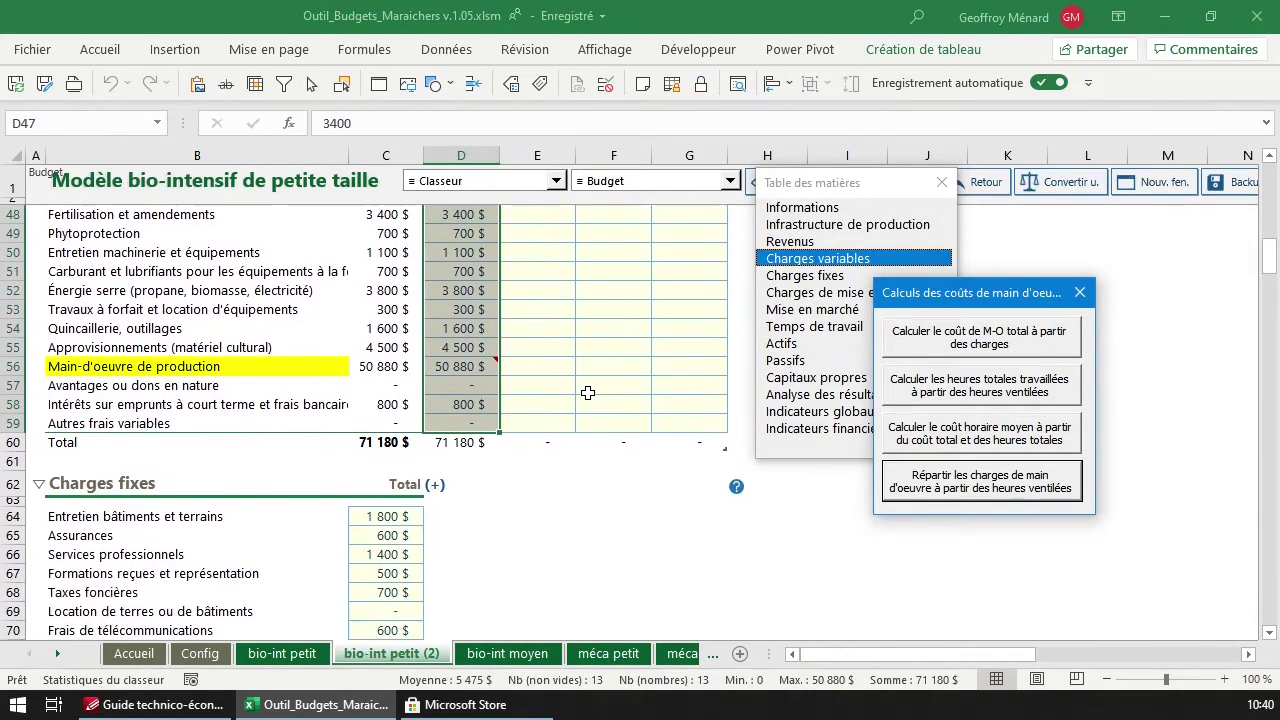
pyautogui.scroll(-4, 588, 392)
pyautogui.click(434, 257)
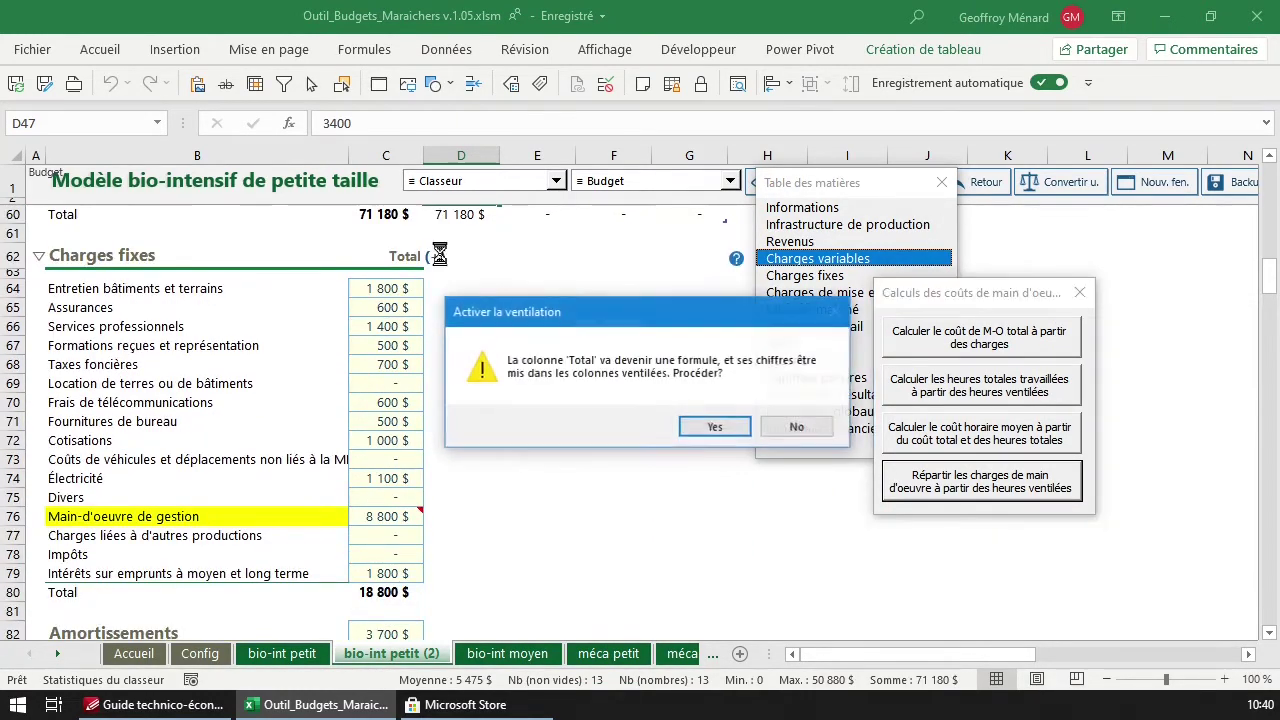
pyautogui.click(712, 426)
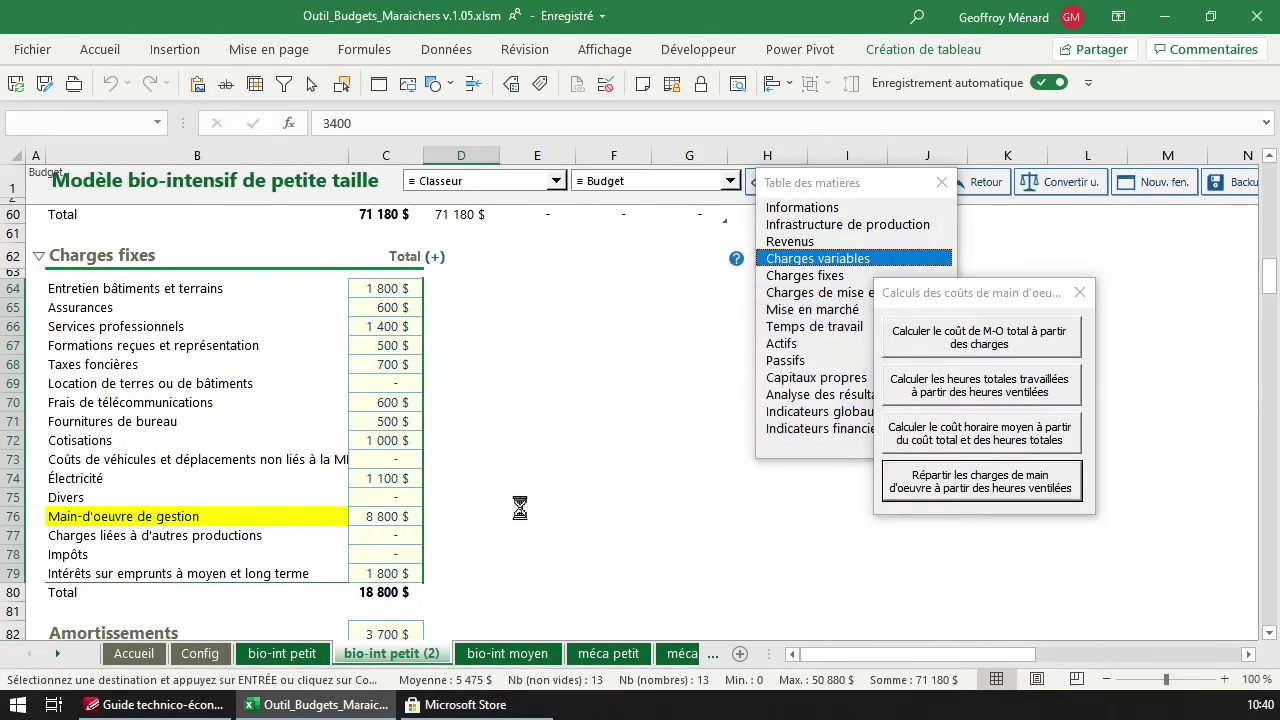
# Activate the breakdown columns for Charges de mise en marché, agreeing to turn the Total column into a formula
pyautogui.scroll(-2, 540, 440)
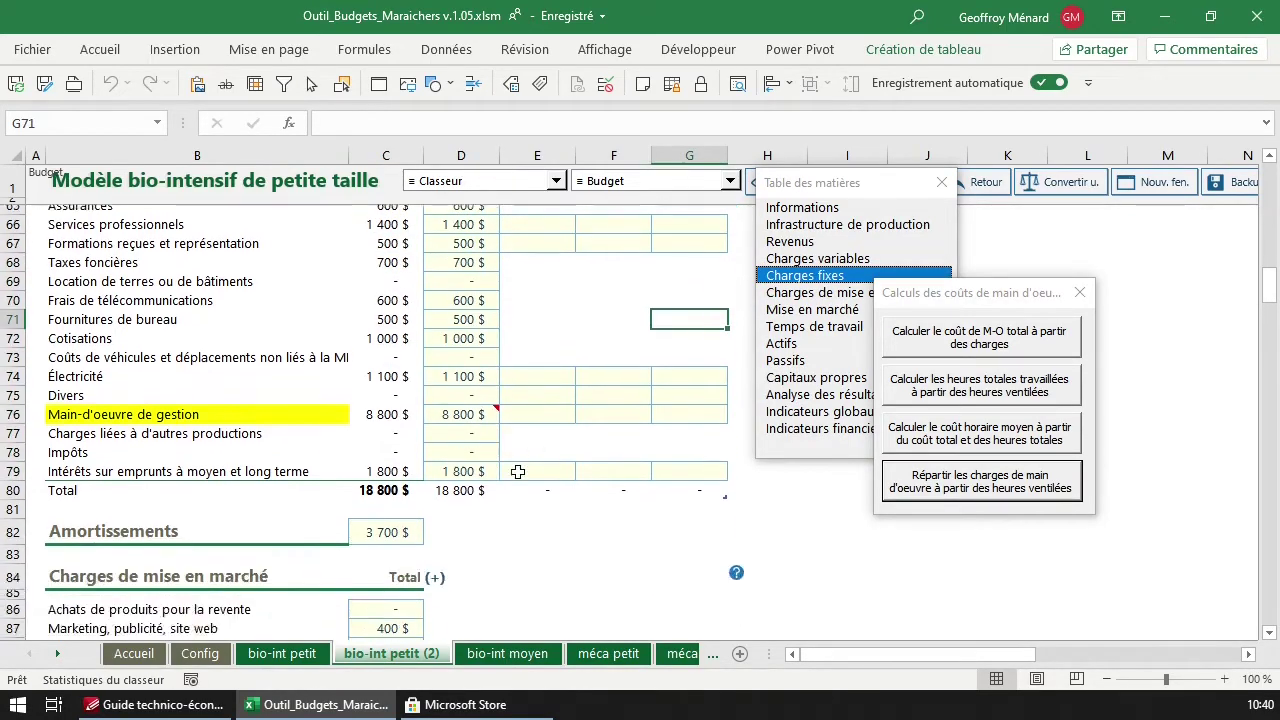
pyautogui.scroll(1, 540, 421)
pyautogui.scroll(-4, 557, 500)
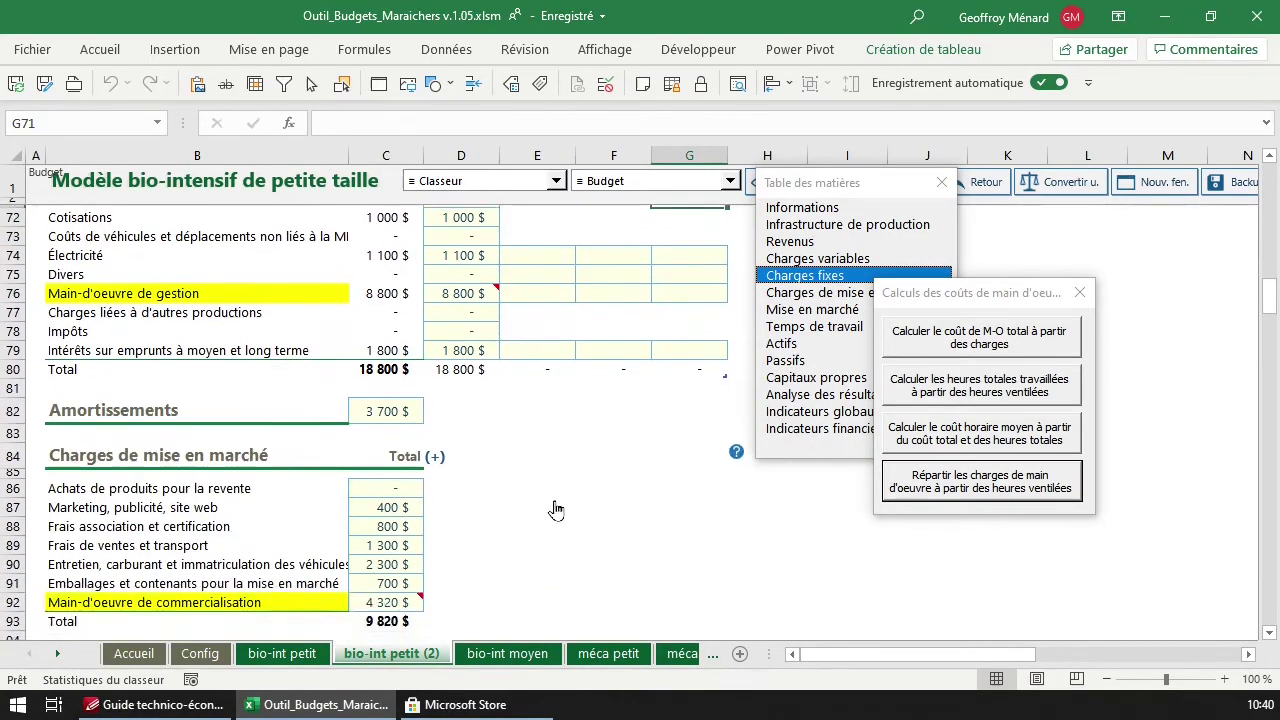
pyautogui.click(435, 396)
pyautogui.click(714, 427)
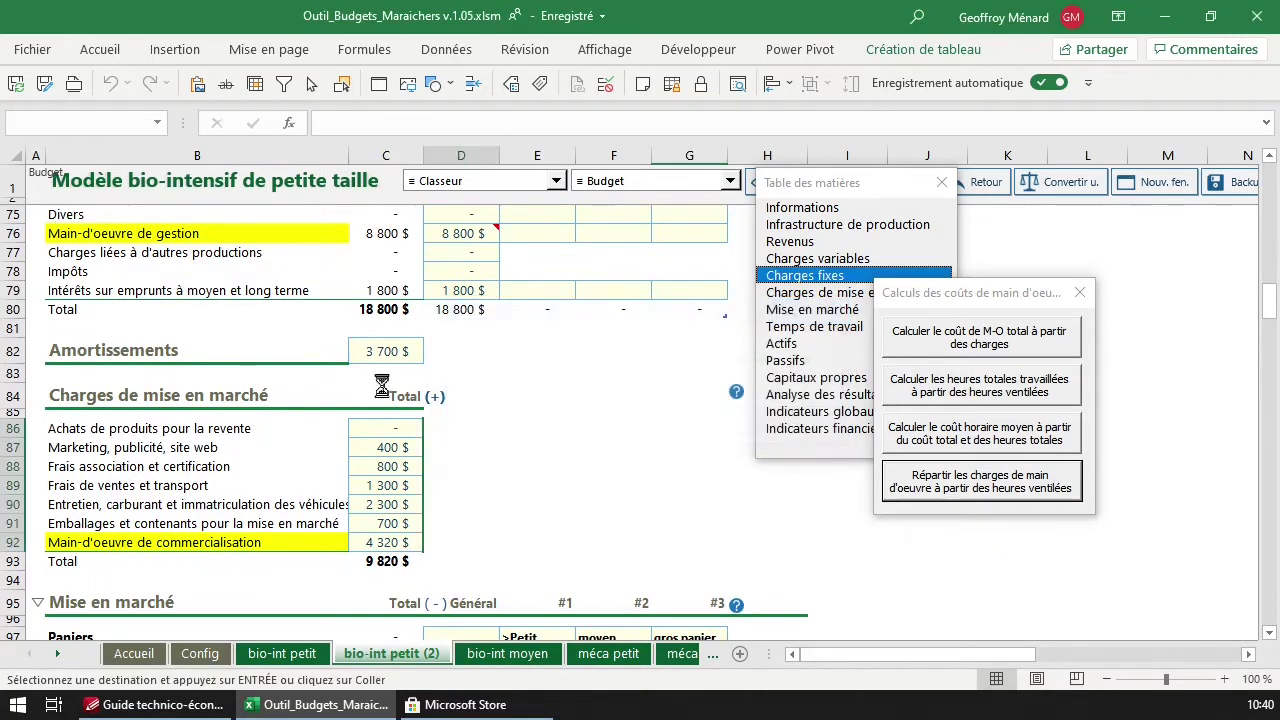
# In the Temps de travail section, enter total production hours of 1000 for Champs and 500 for Tunnels
pyautogui.scroll(-6, 433, 444)
pyautogui.scroll(-12, 433, 444)
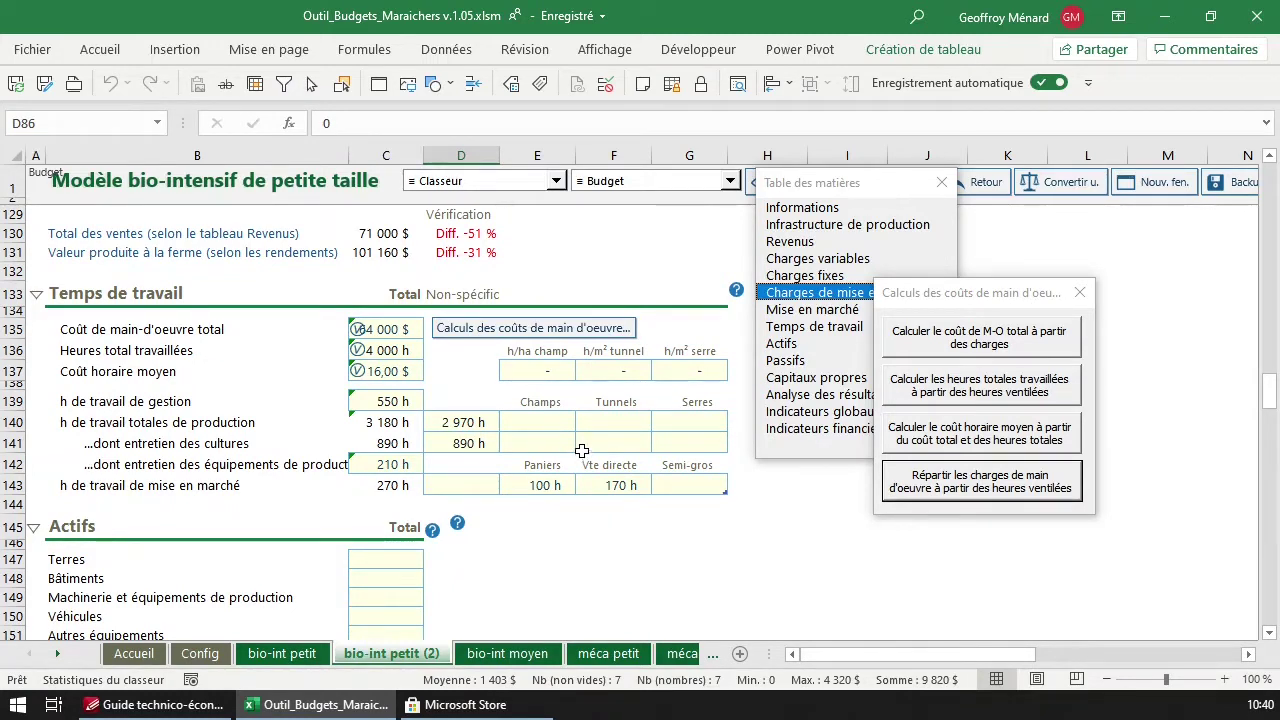
pyautogui.click(538, 482)
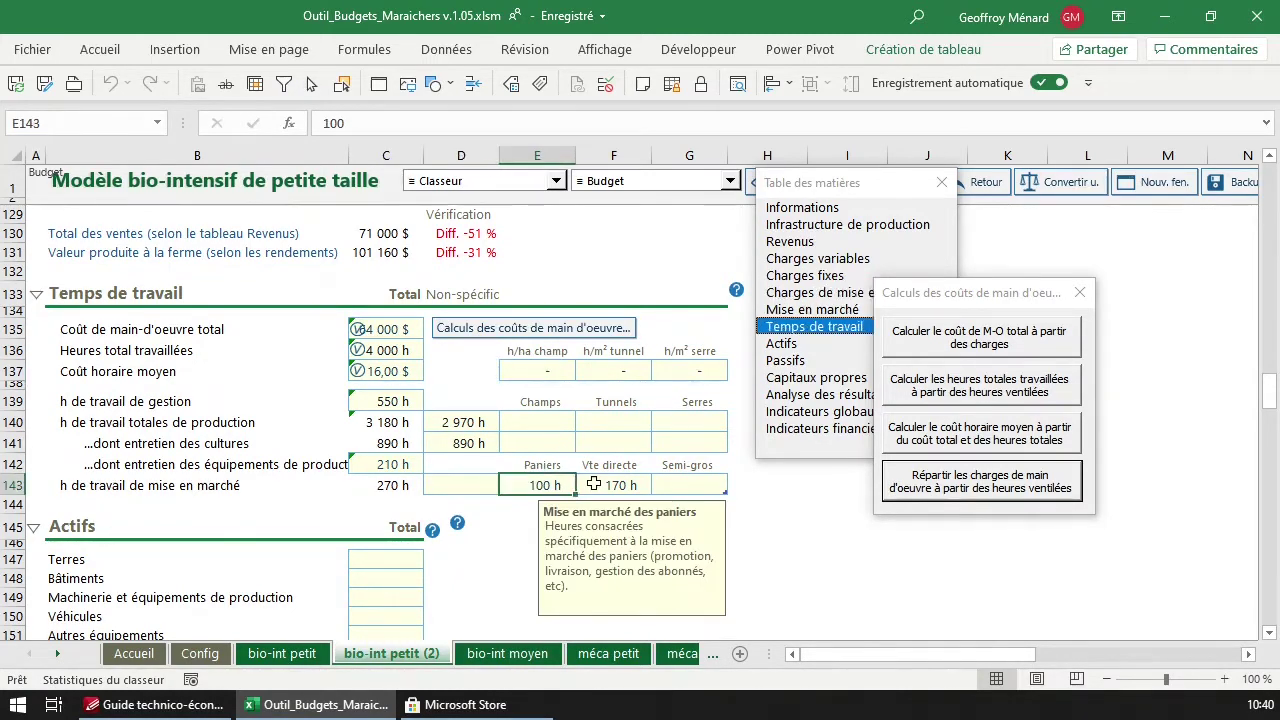
pyautogui.click(478, 430)
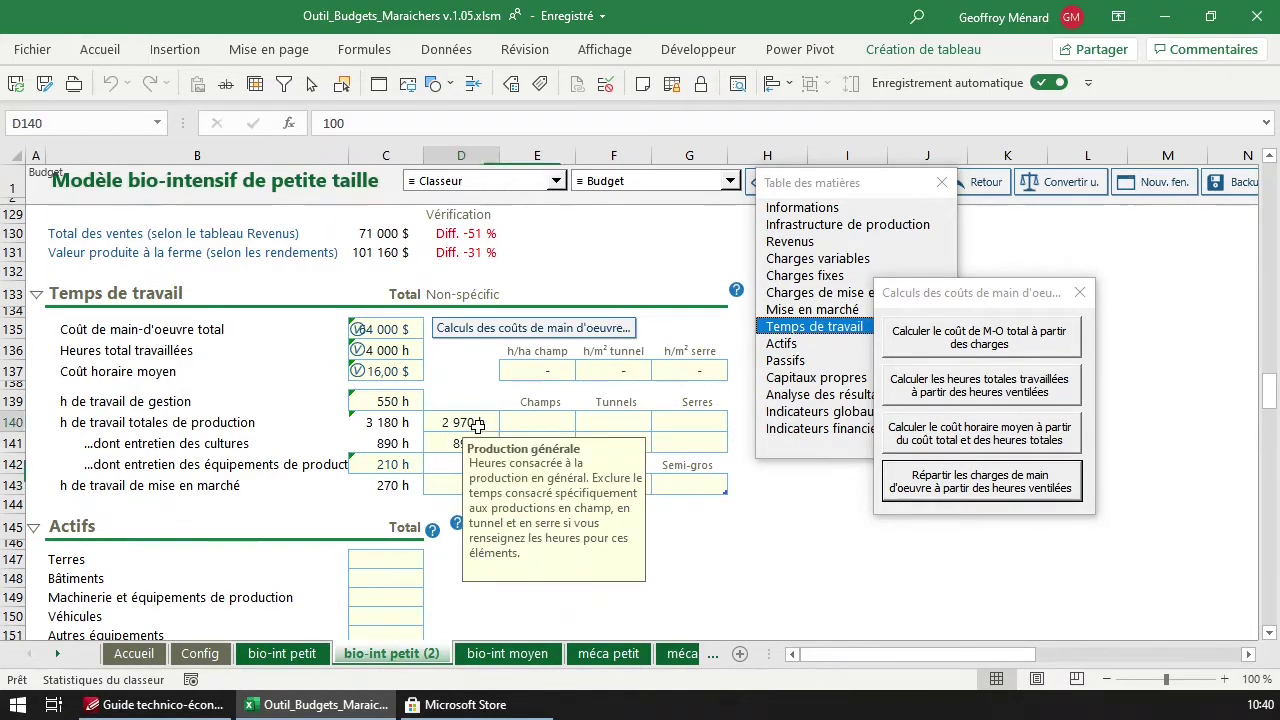
pyautogui.click(537, 423)
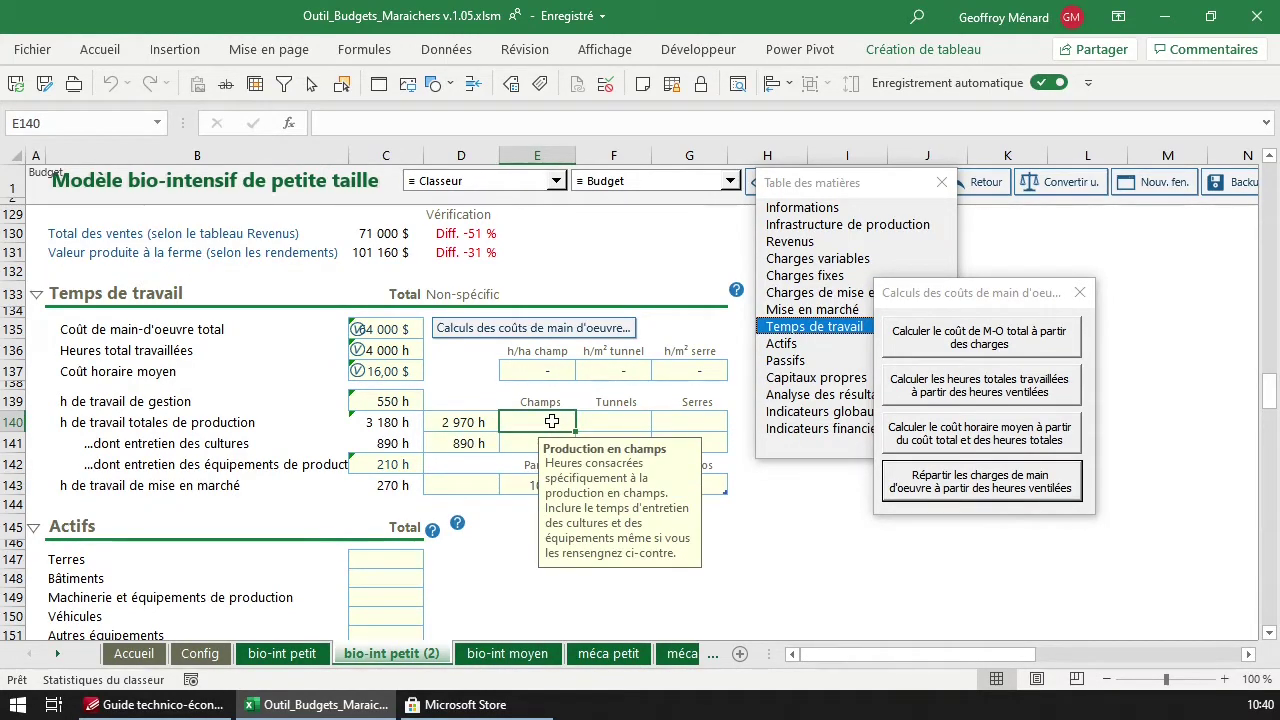
pyautogui.write('1000')
pyautogui.press('Tab')
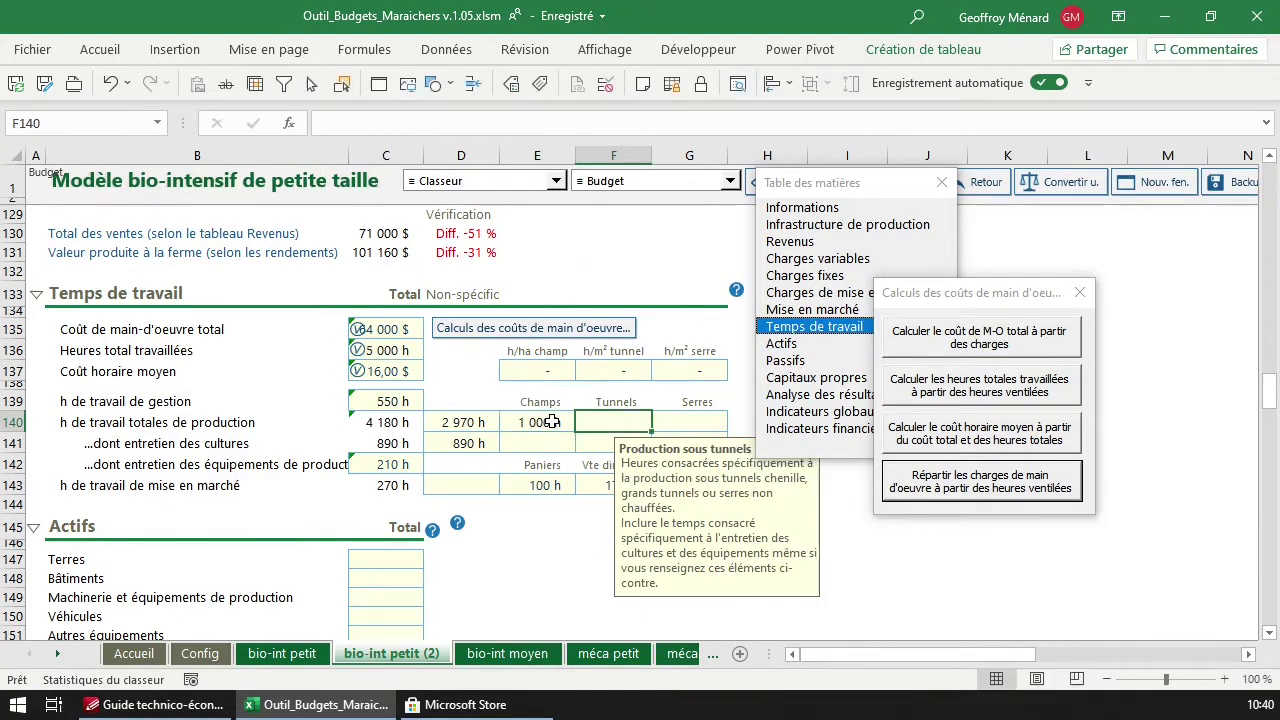
pyautogui.write('500')
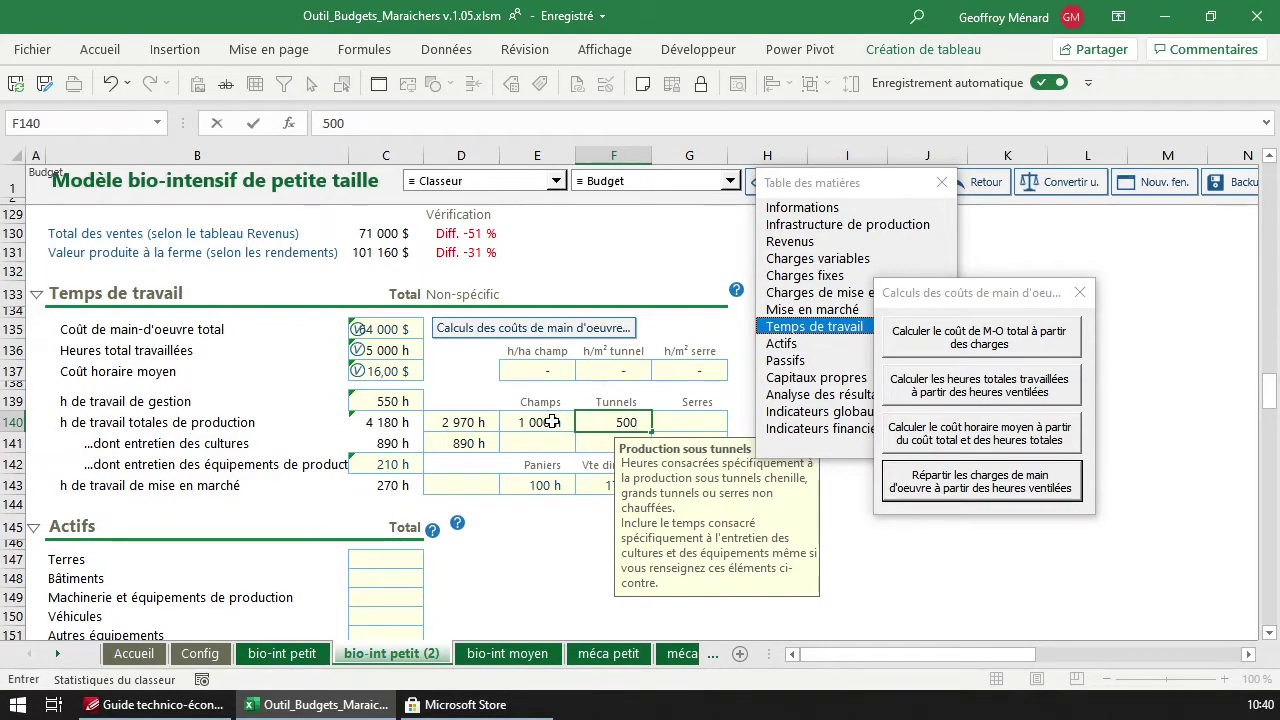
pyautogui.press('Tab')
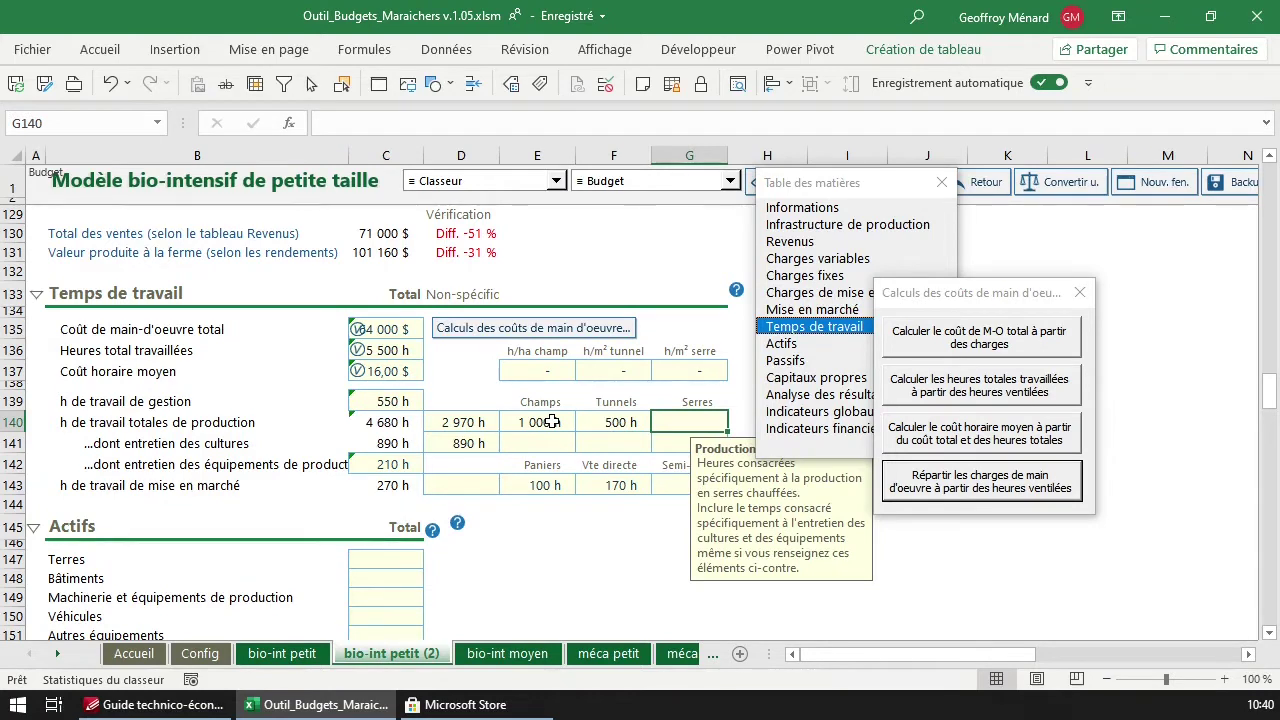
# Enter 1470 as the total production hours for Serres
pyautogui.write('0')
pyautogui.press('BackSpace')
pyautogui.write('148')
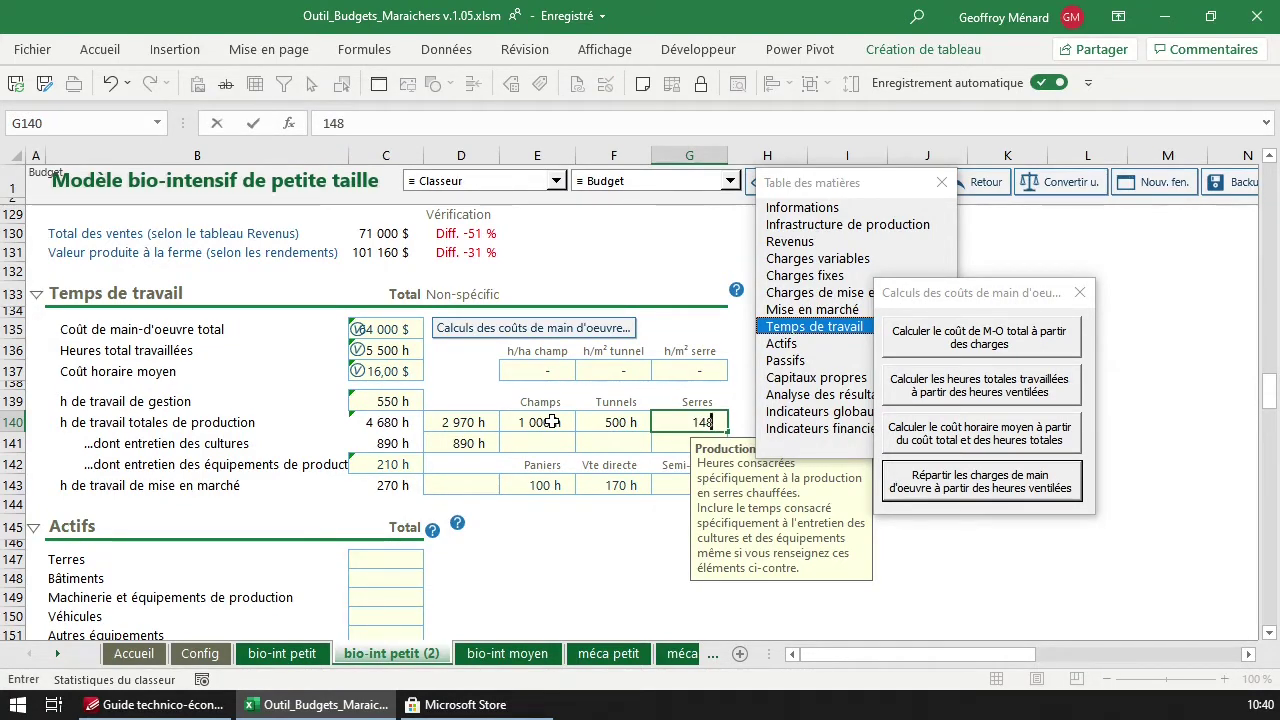
pyautogui.press('BackSpace')
pyautogui.write('70 h')
pyautogui.press('Return')
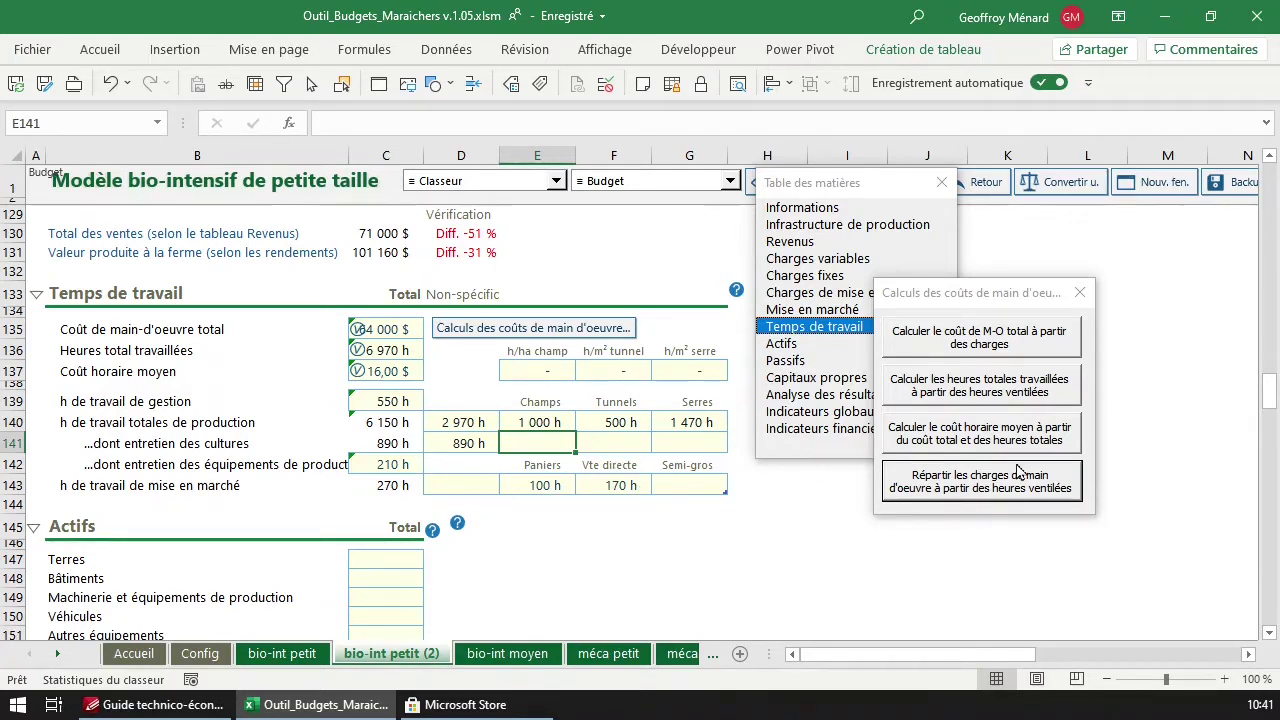
# Distribute the labour charges from the broken-down hours, agreeing to replace the existing production, management and marketing labour charges
pyautogui.click(1020, 494)
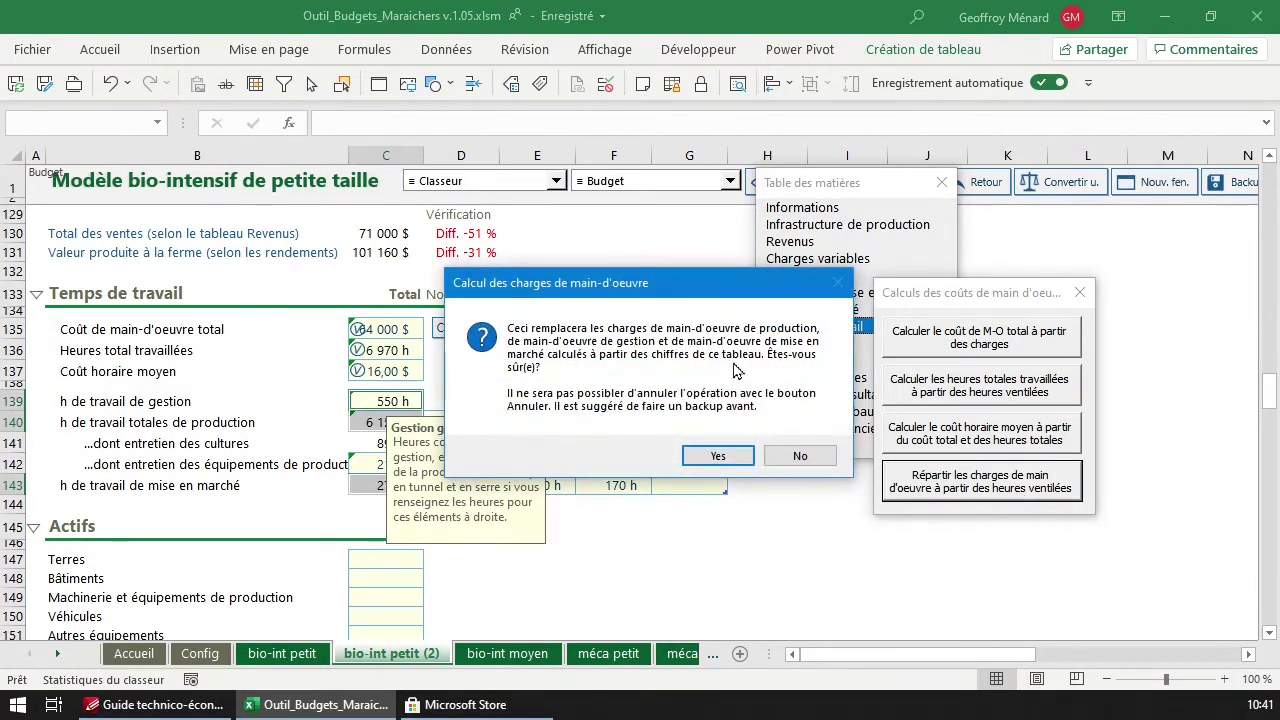
pyautogui.click(736, 457)
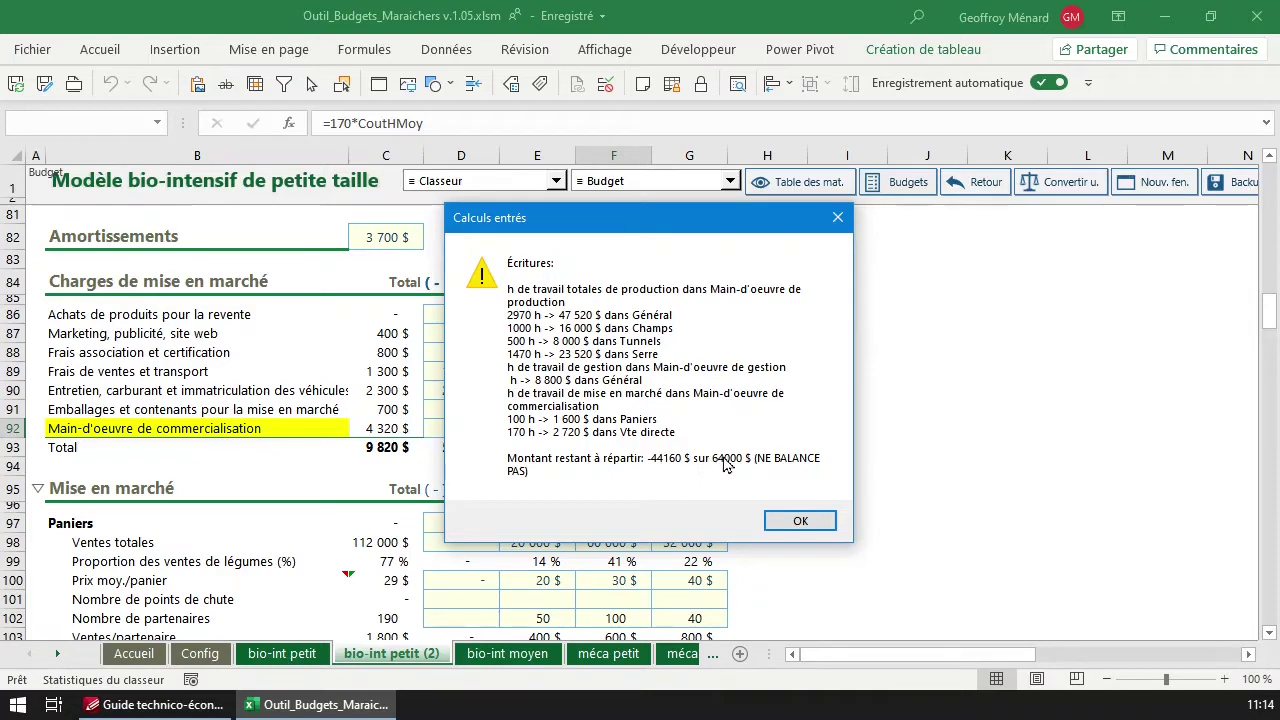
pyautogui.click(805, 524)
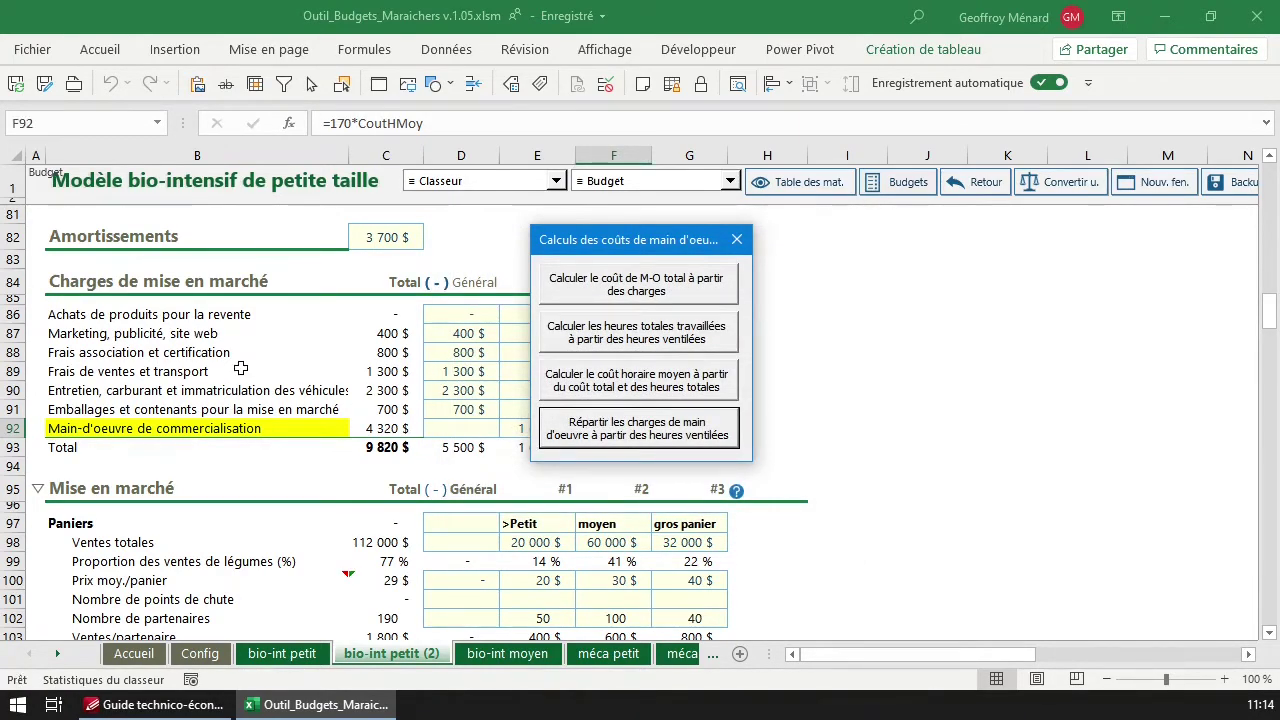
# In Temps de travail, examine the values and formulas behind total labour cost, total hours worked, average hourly cost and non-specific production hours
pyautogui.scroll(-11, 241, 369)
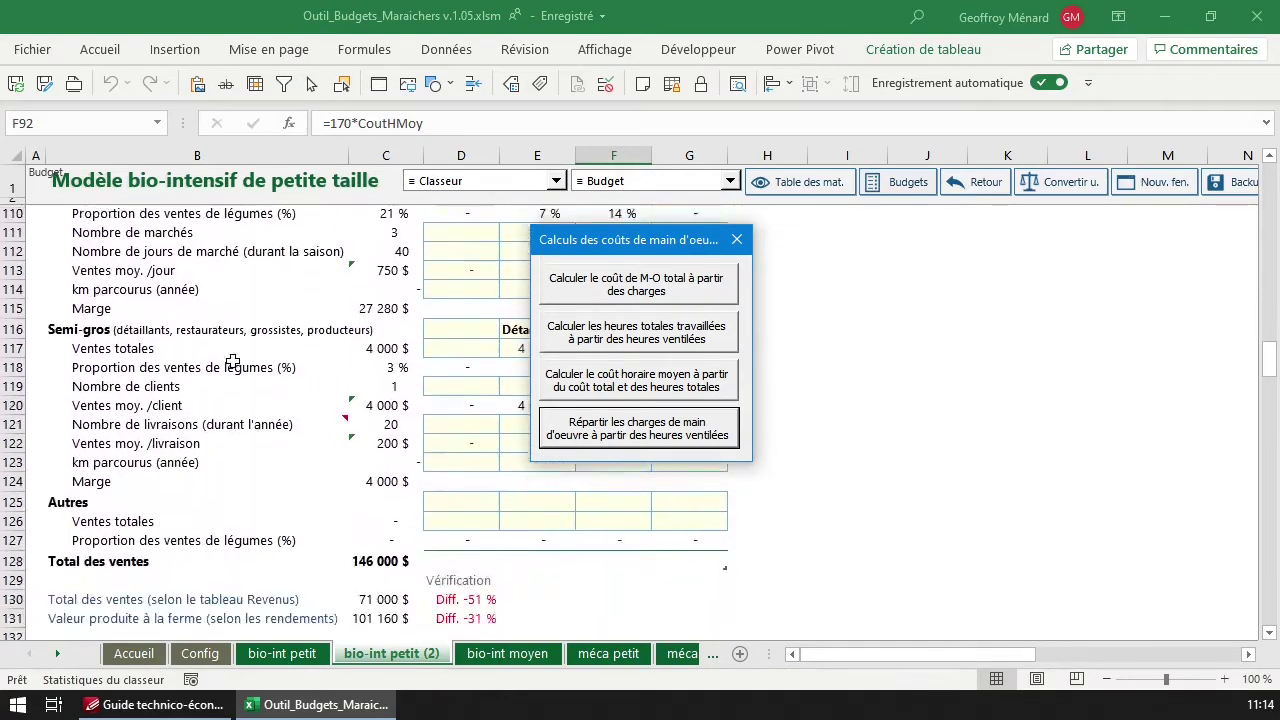
pyautogui.scroll(-7, 232, 361)
pyautogui.scroll(2, 279, 350)
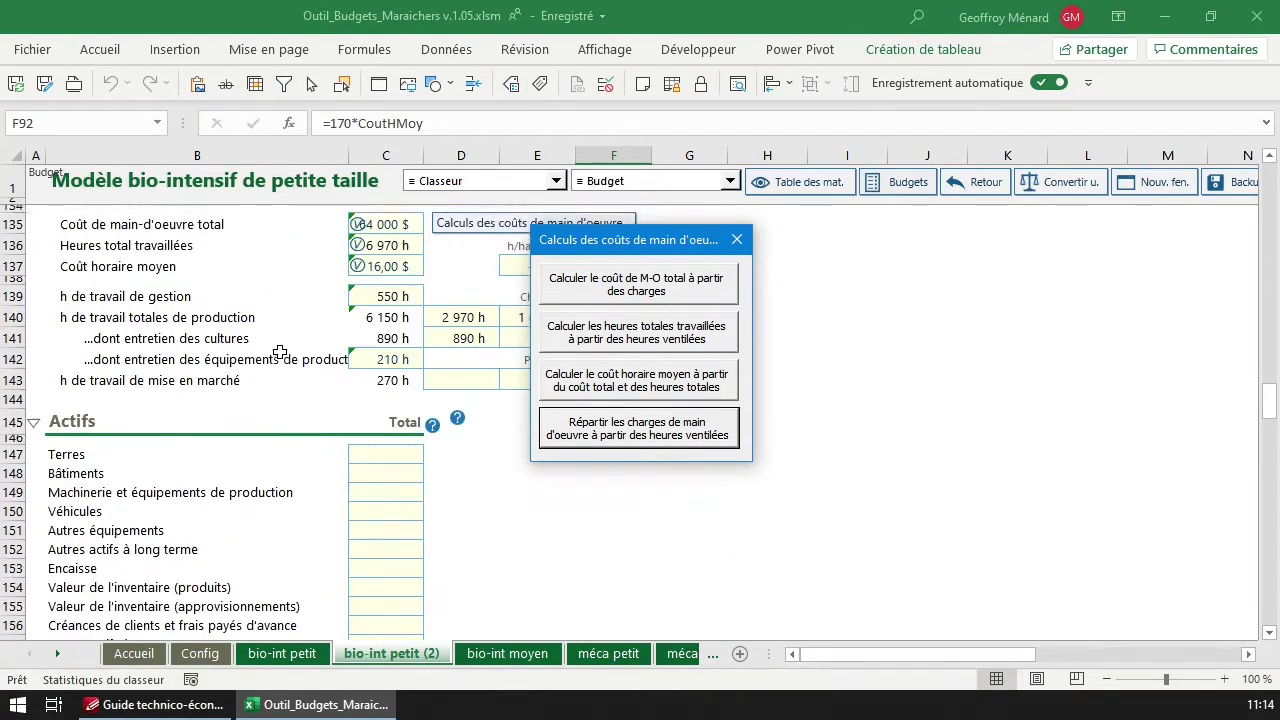
pyautogui.click(400, 328)
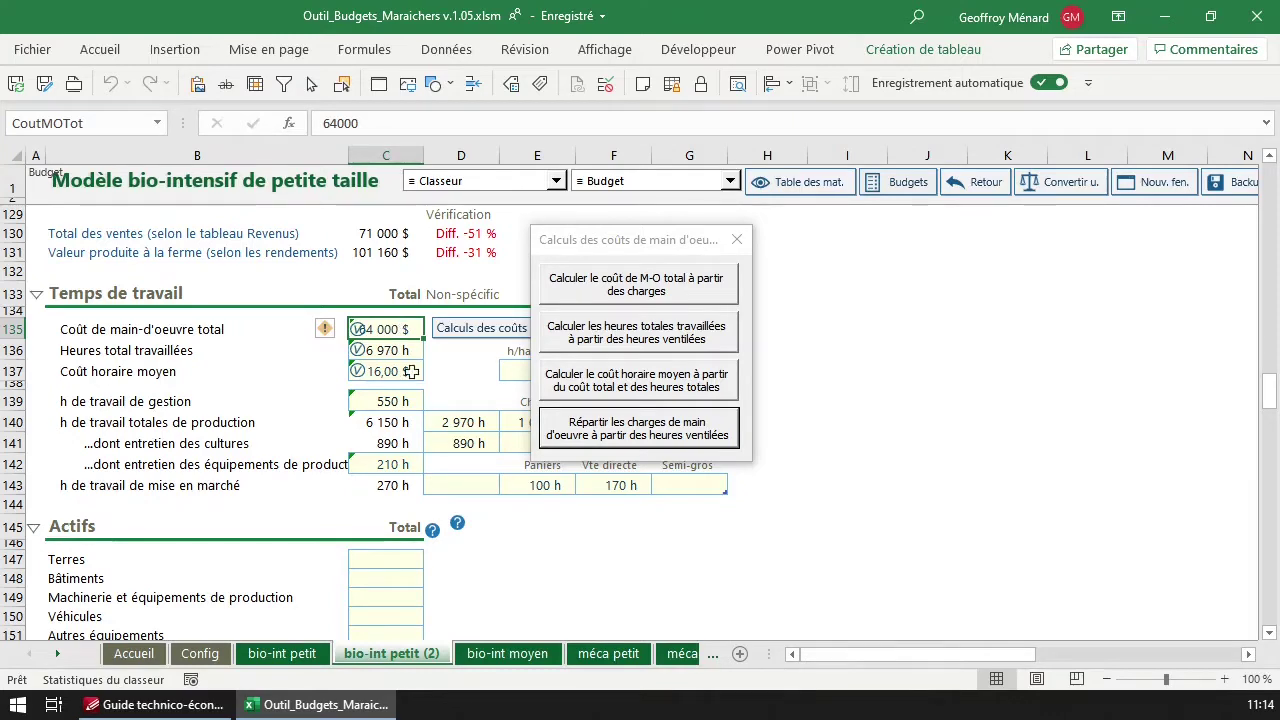
pyautogui.click(414, 405)
pyautogui.click(466, 422)
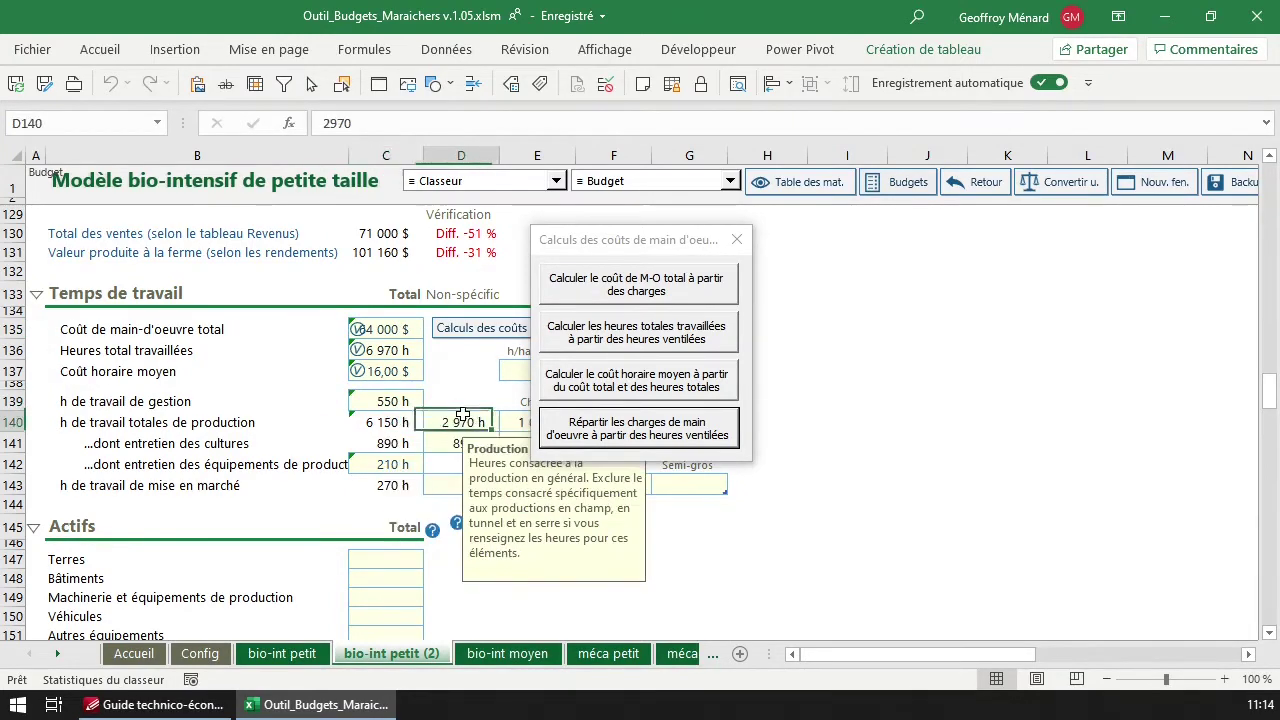
pyautogui.click(406, 373)
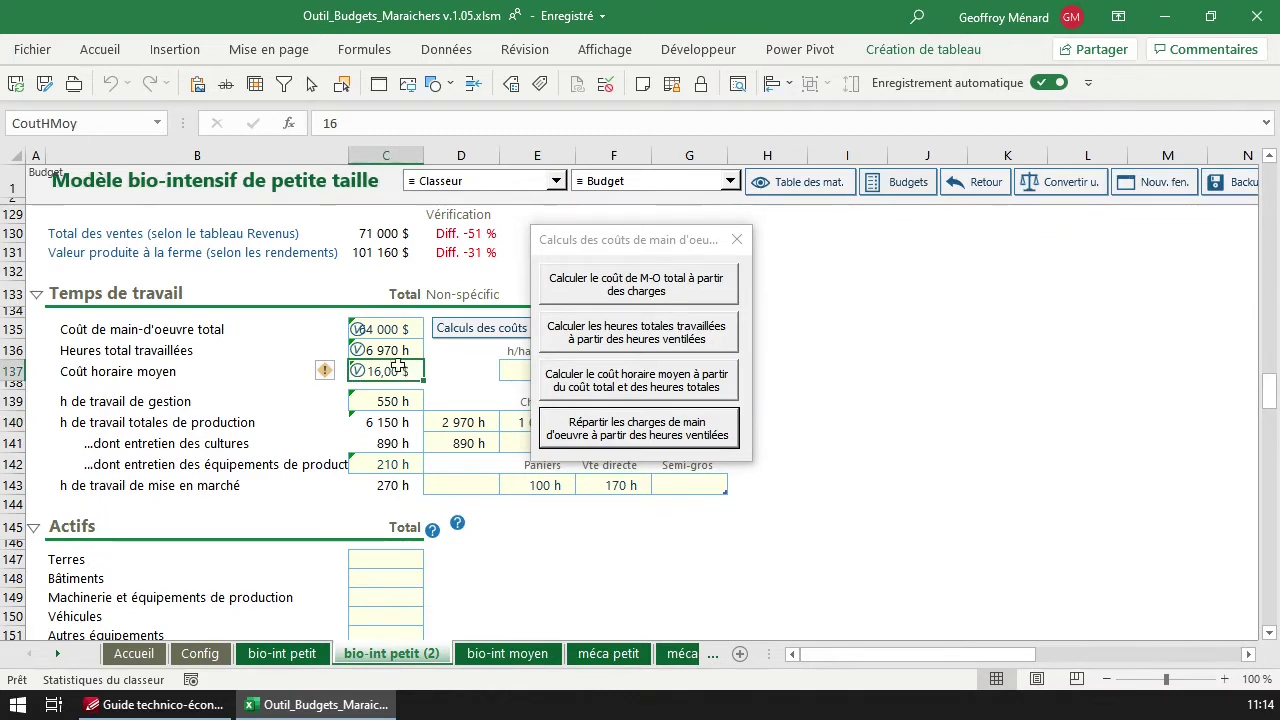
pyautogui.click(389, 329)
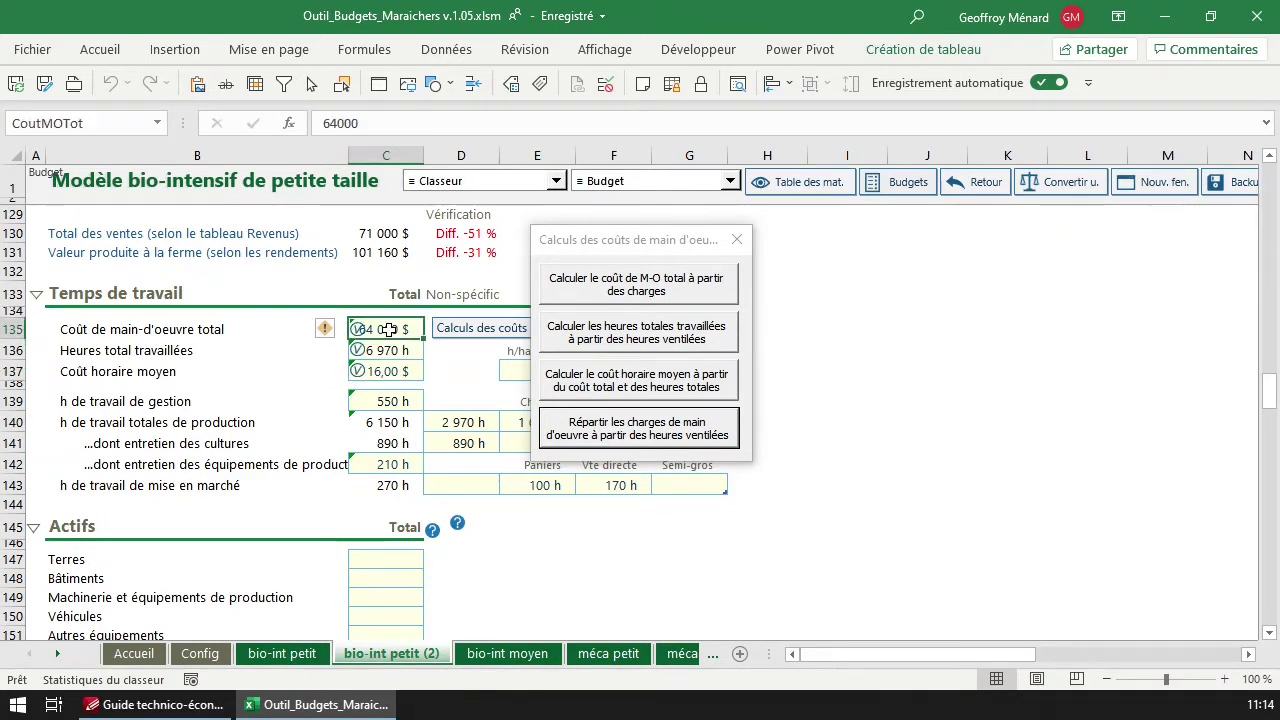
pyautogui.click(388, 350)
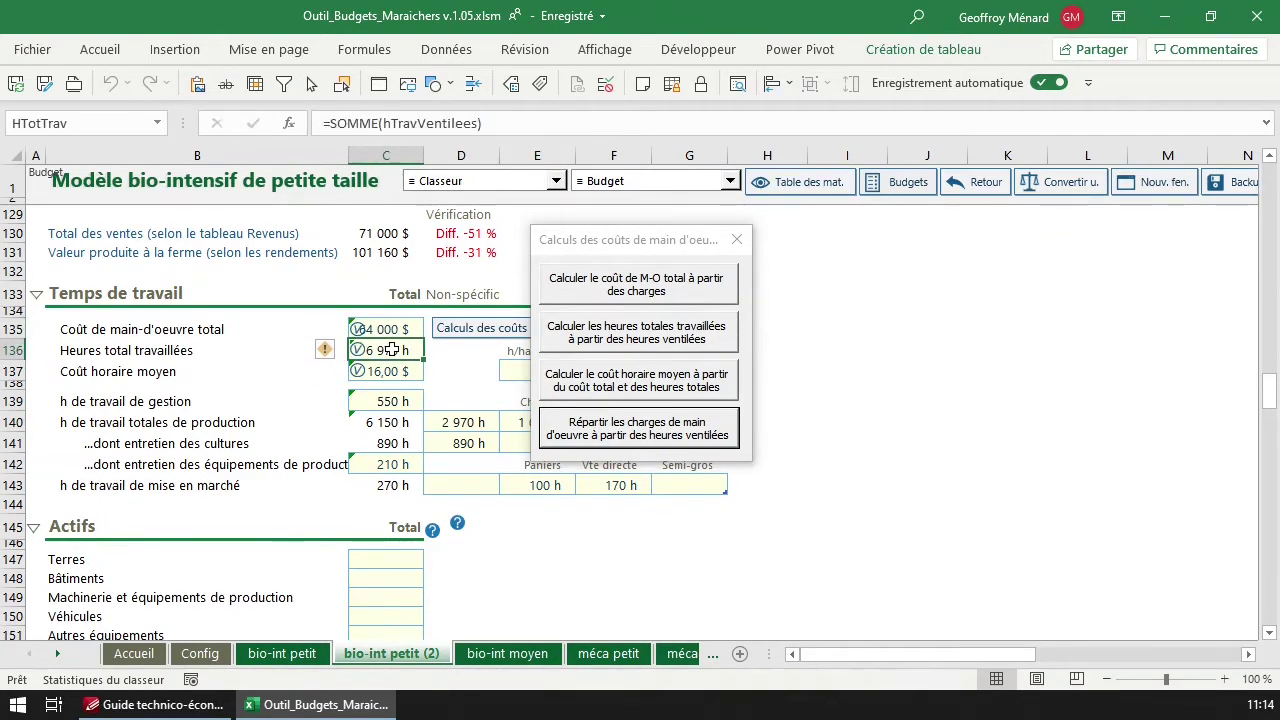
pyautogui.doubleClick(388, 350)
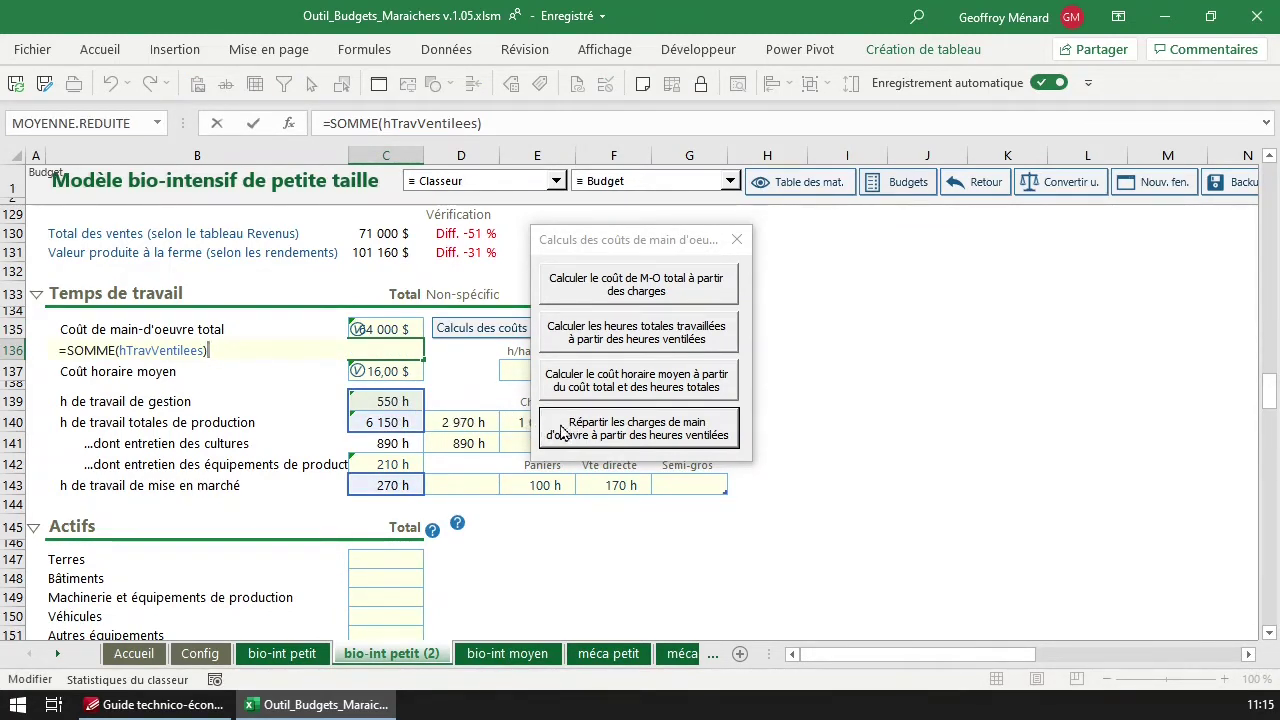
pyautogui.click(393, 372)
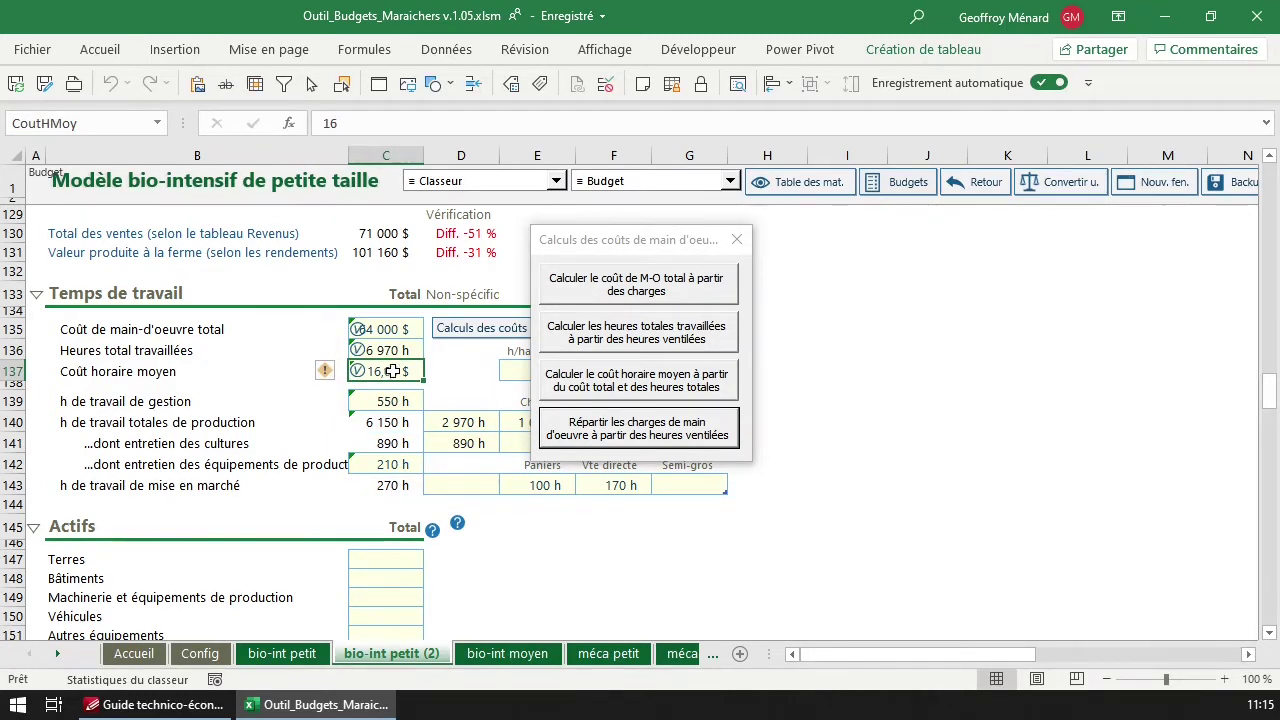
pyautogui.click(390, 350)
pyautogui.doubleClick(395, 336)
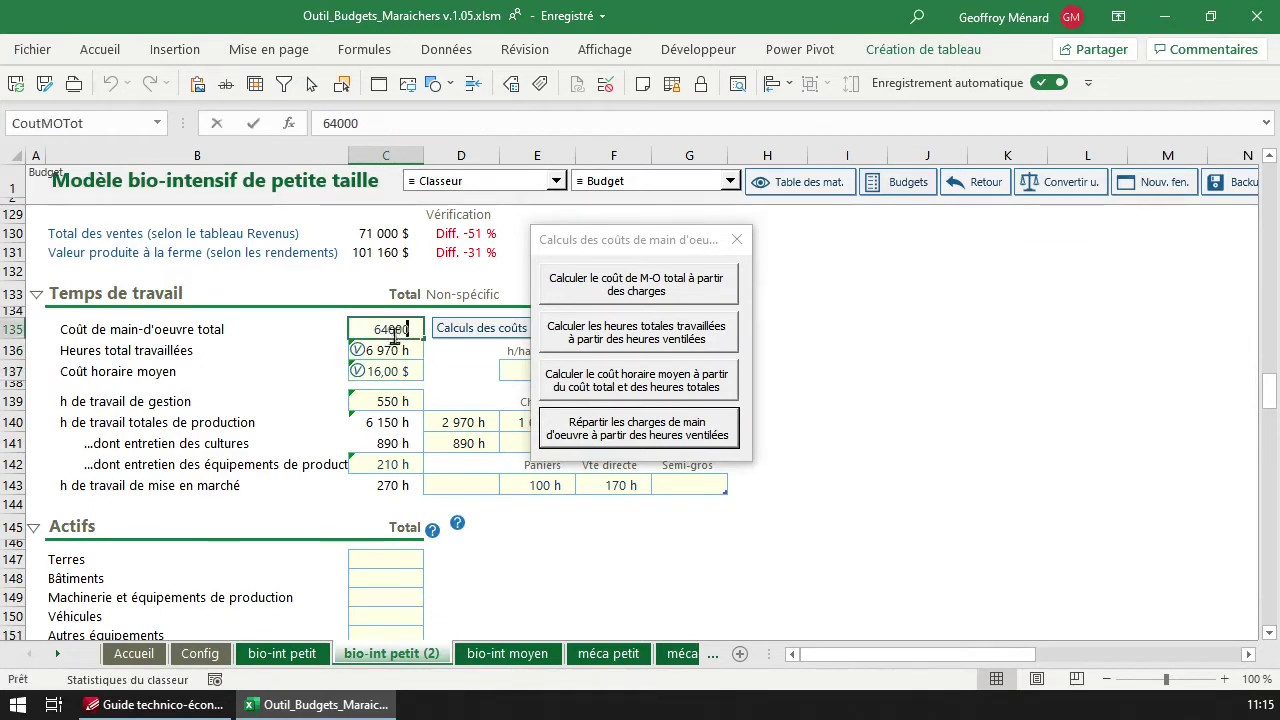
pyautogui.press('Escape')
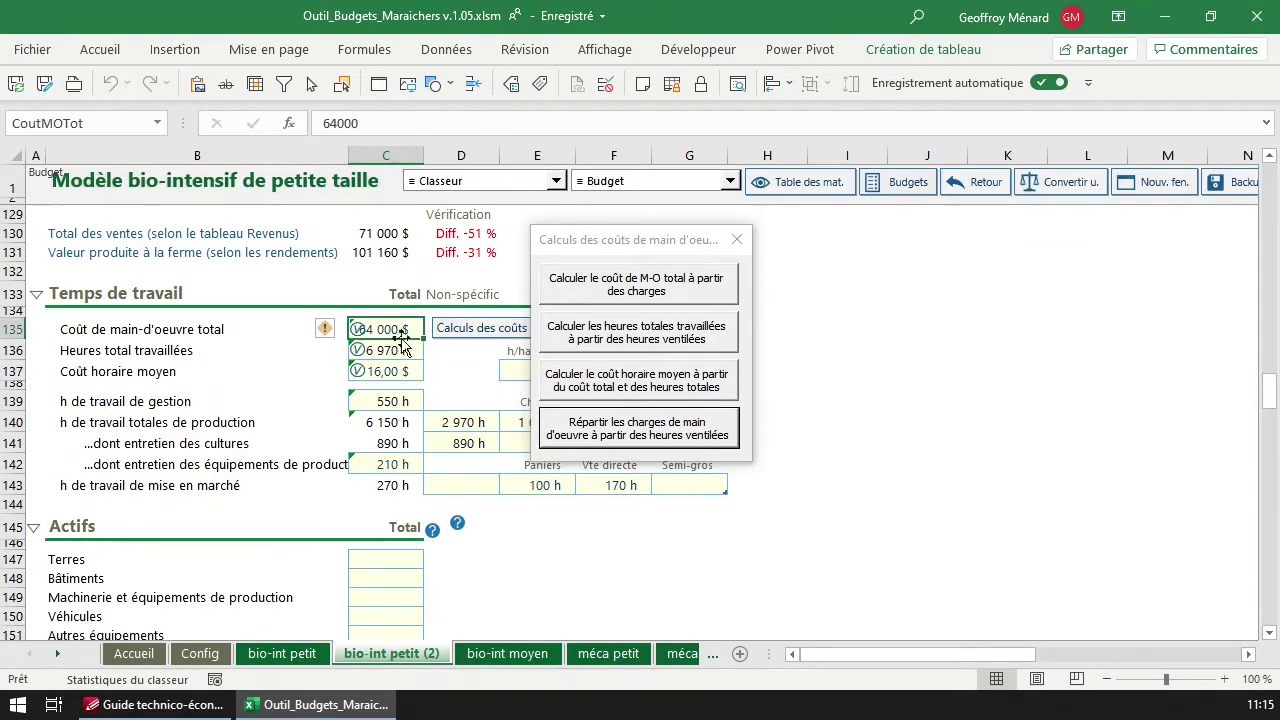
pyautogui.moveTo(400, 340); pyautogui.dragTo(416, 371)
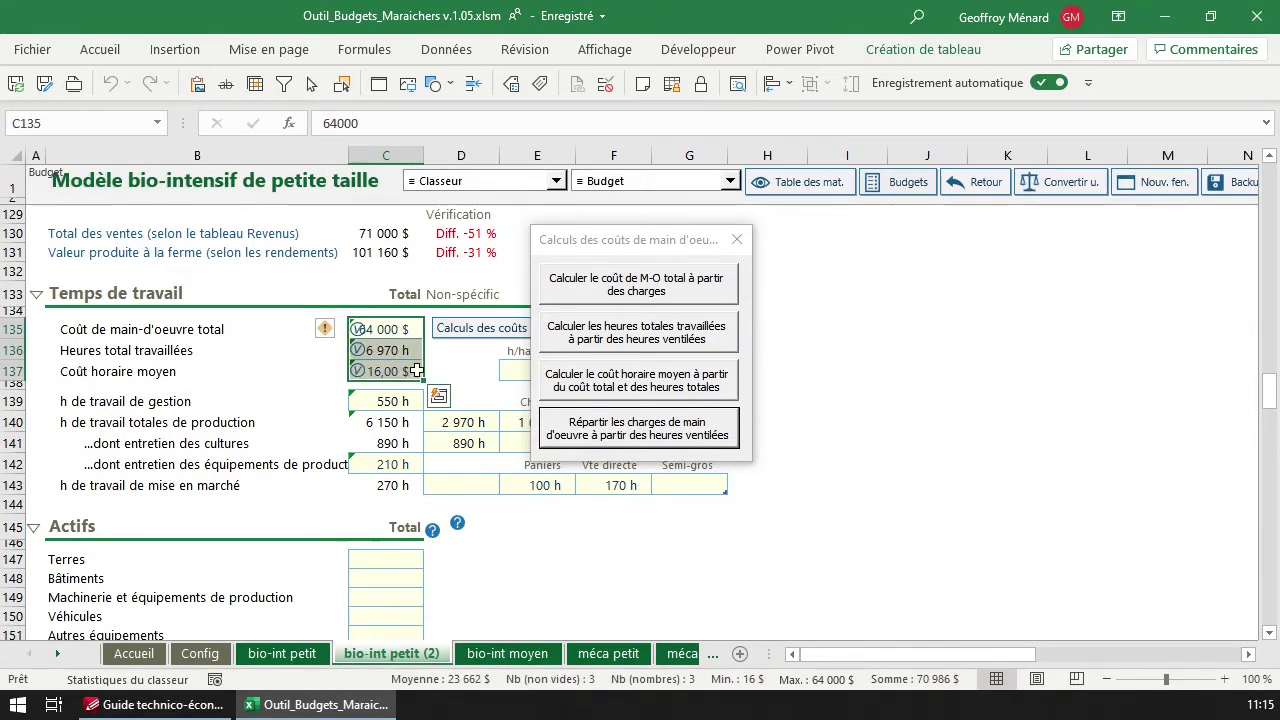
# Enter the formula =CoutMOTot/HTotTrav for Coût horaire moyen
pyautogui.doubleClick(381, 371)
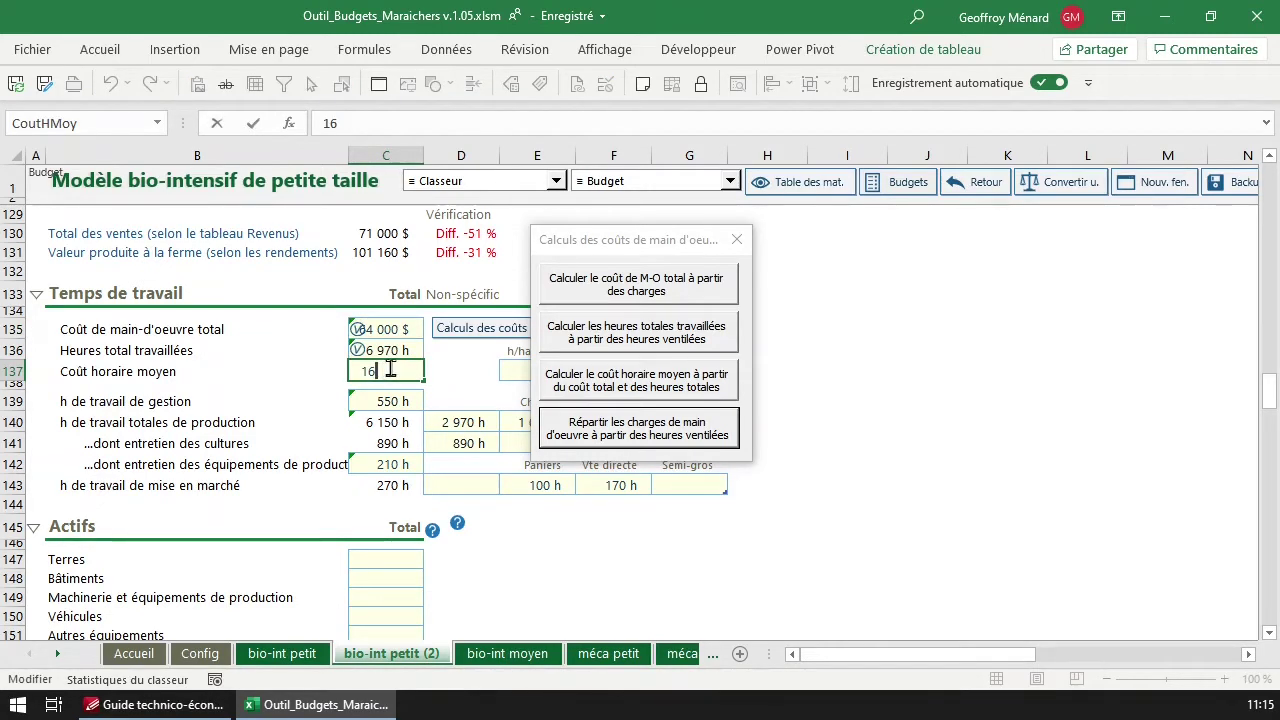
pyautogui.press('Escape')
pyautogui.write('=')
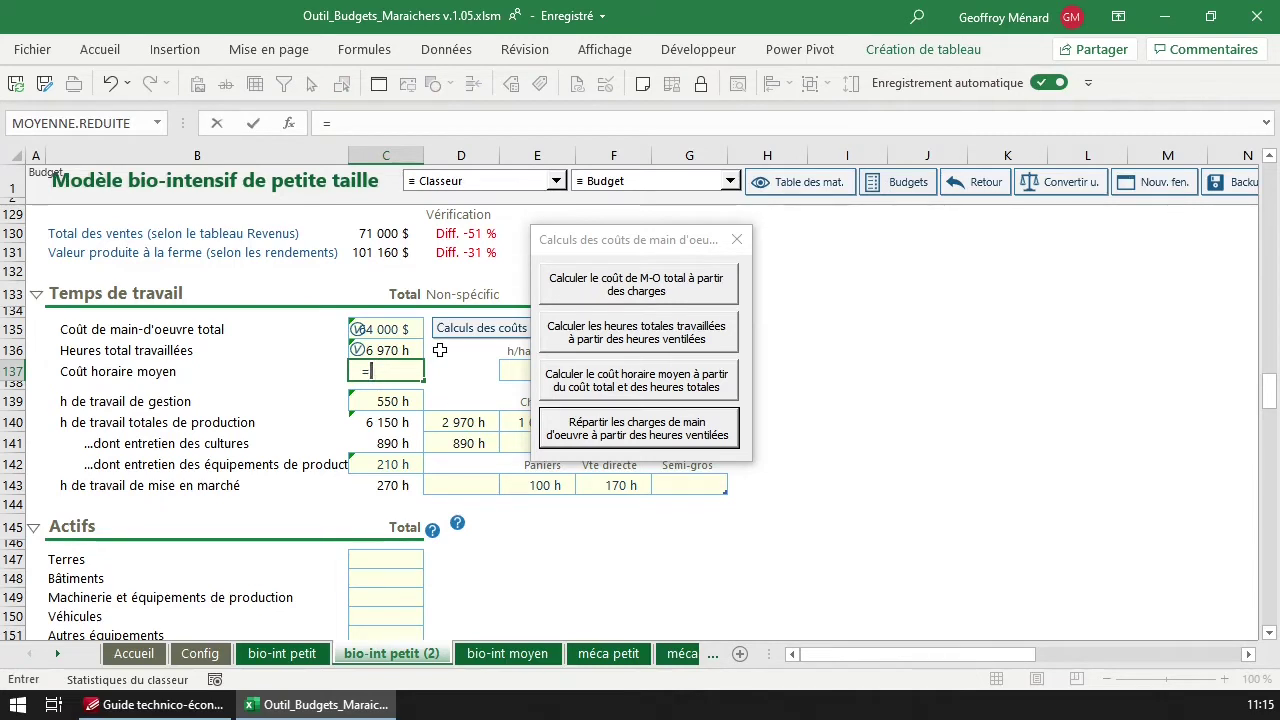
pyautogui.click(397, 334)
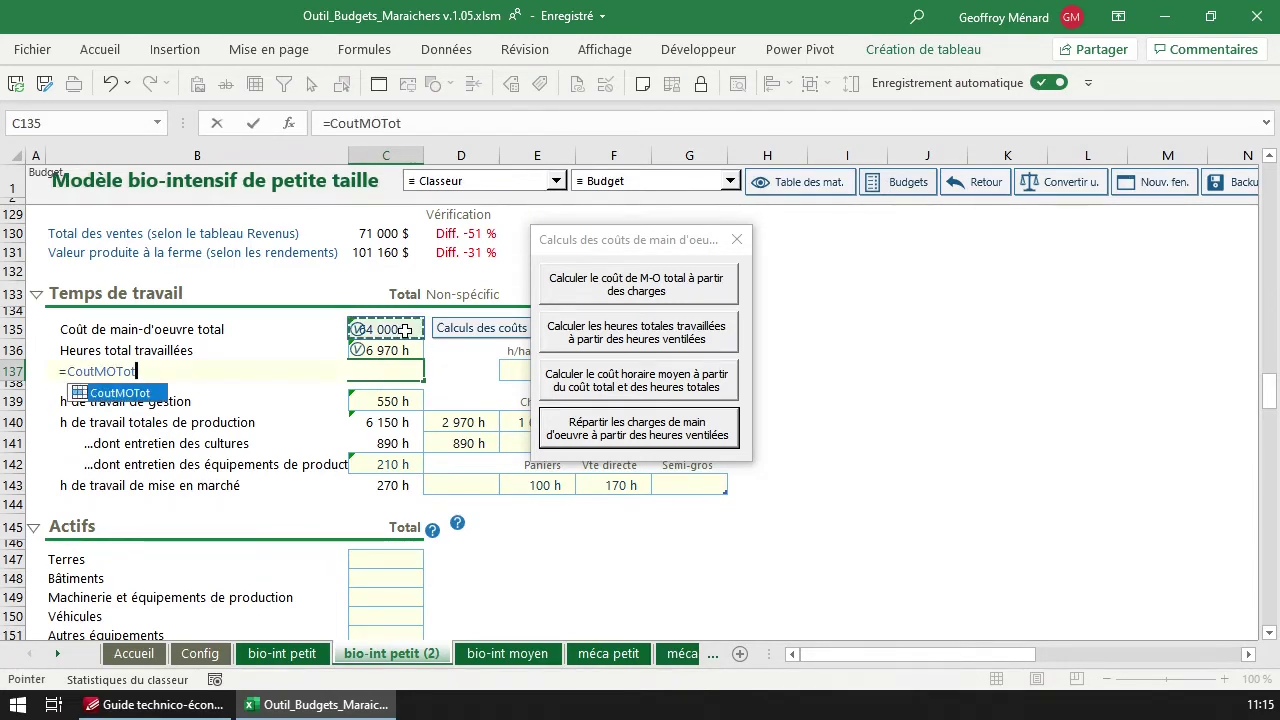
pyautogui.write('/')
pyautogui.click(402, 357)
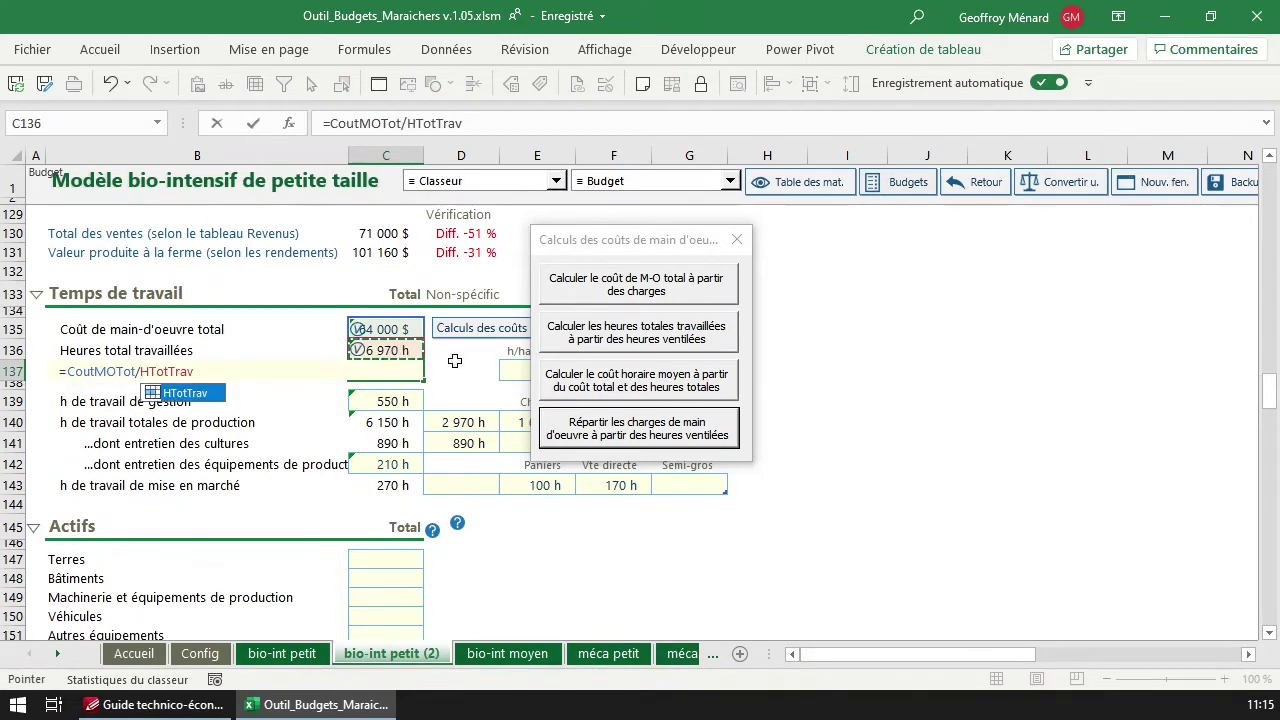
pyautogui.press('Return')
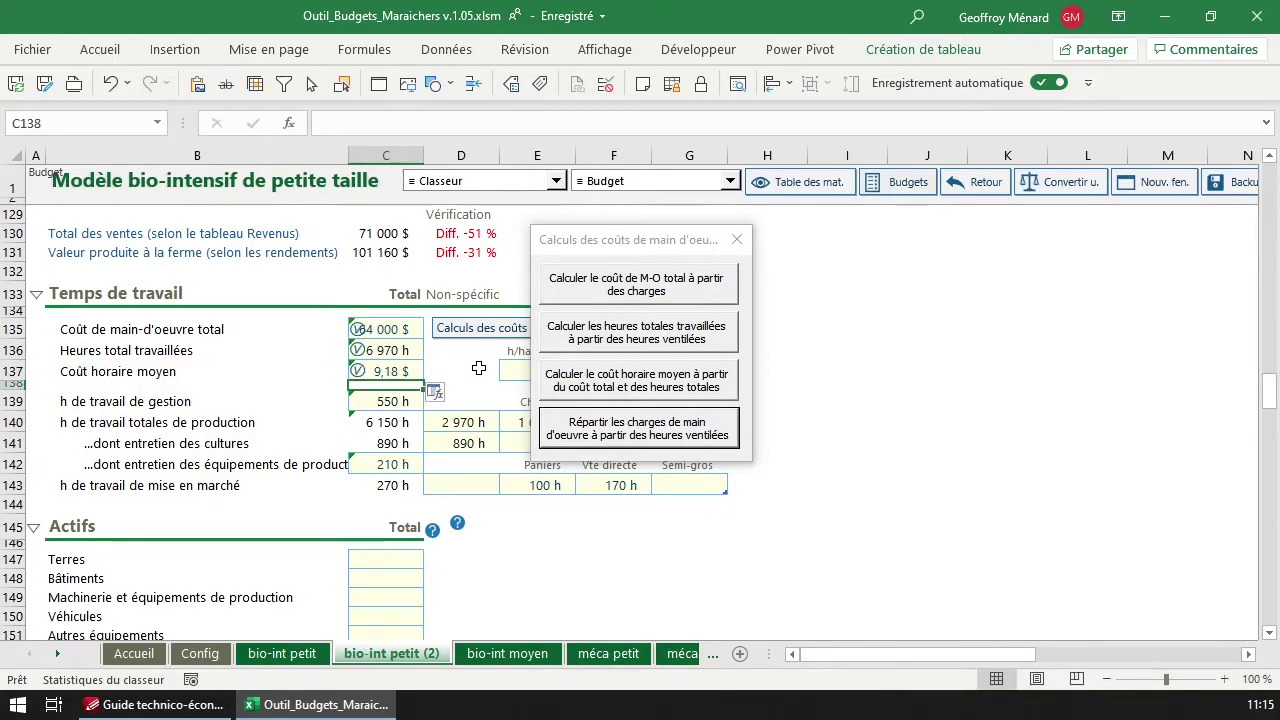
# Calculate Coût horaire moyen from total cost and total hours, accepting the replacement by a formula, and close the labour cost calculations
pyautogui.click(636, 380)
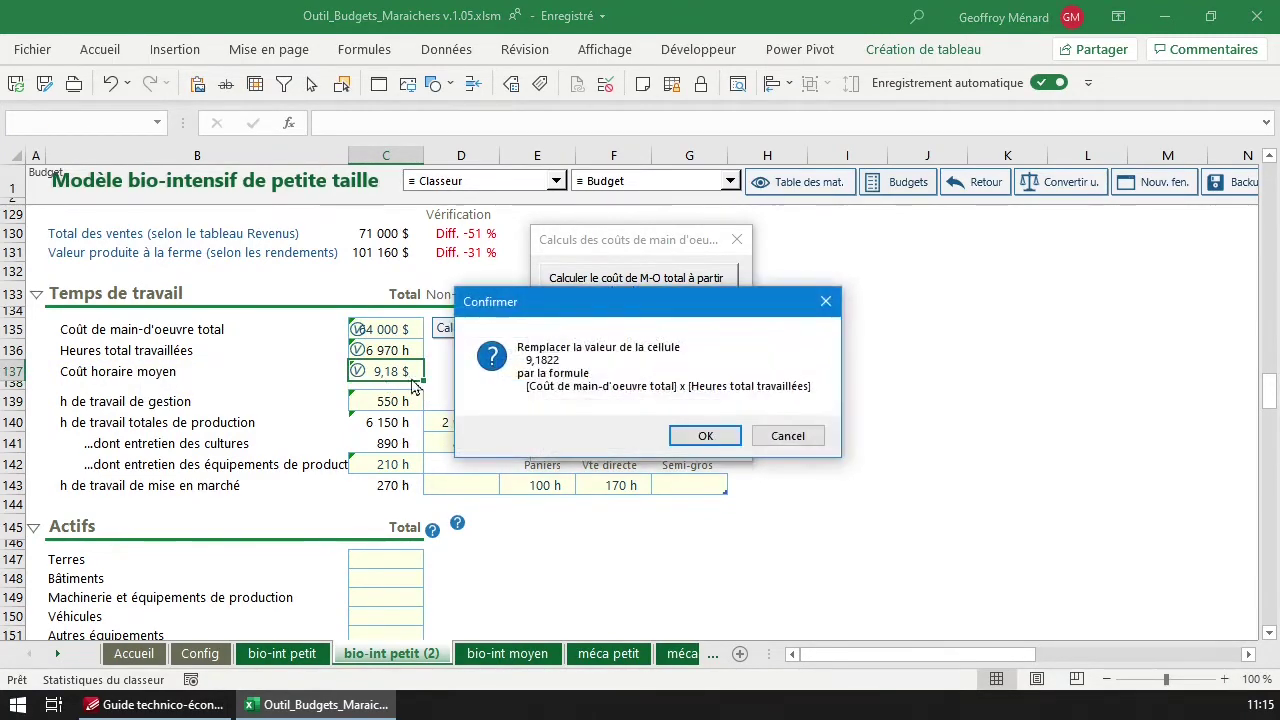
pyautogui.click(705, 437)
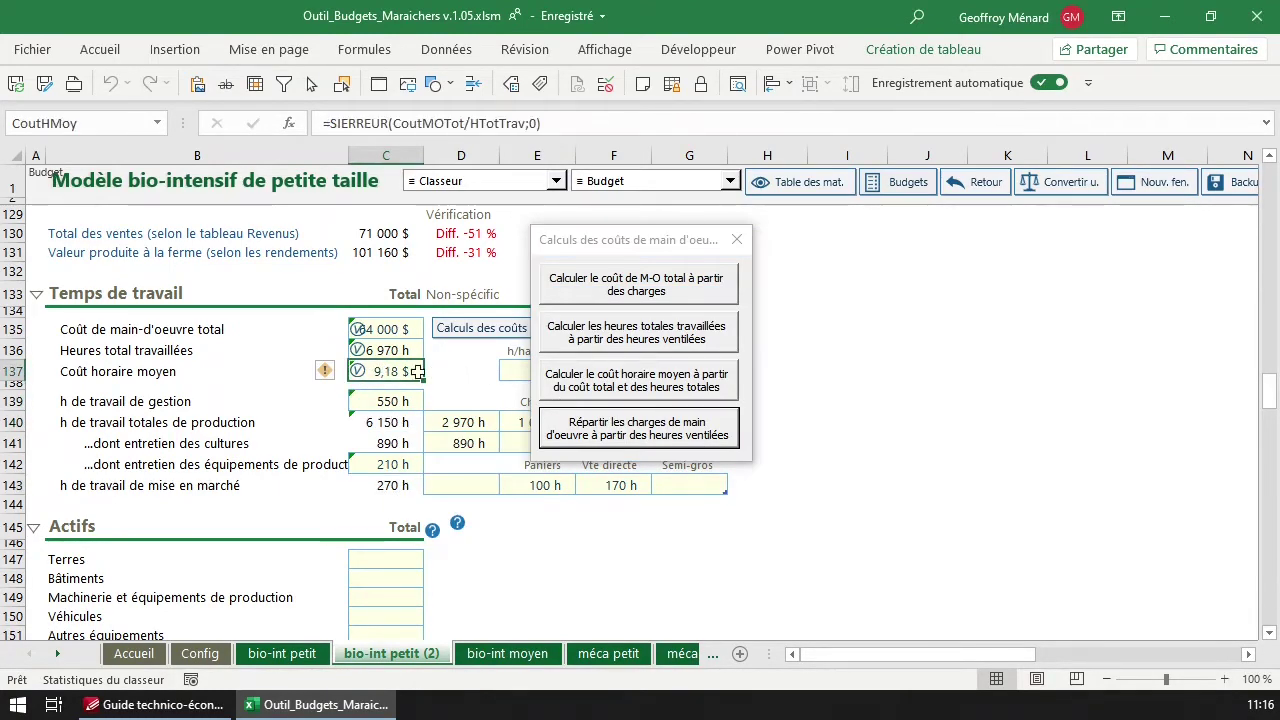
pyautogui.press('Escape')
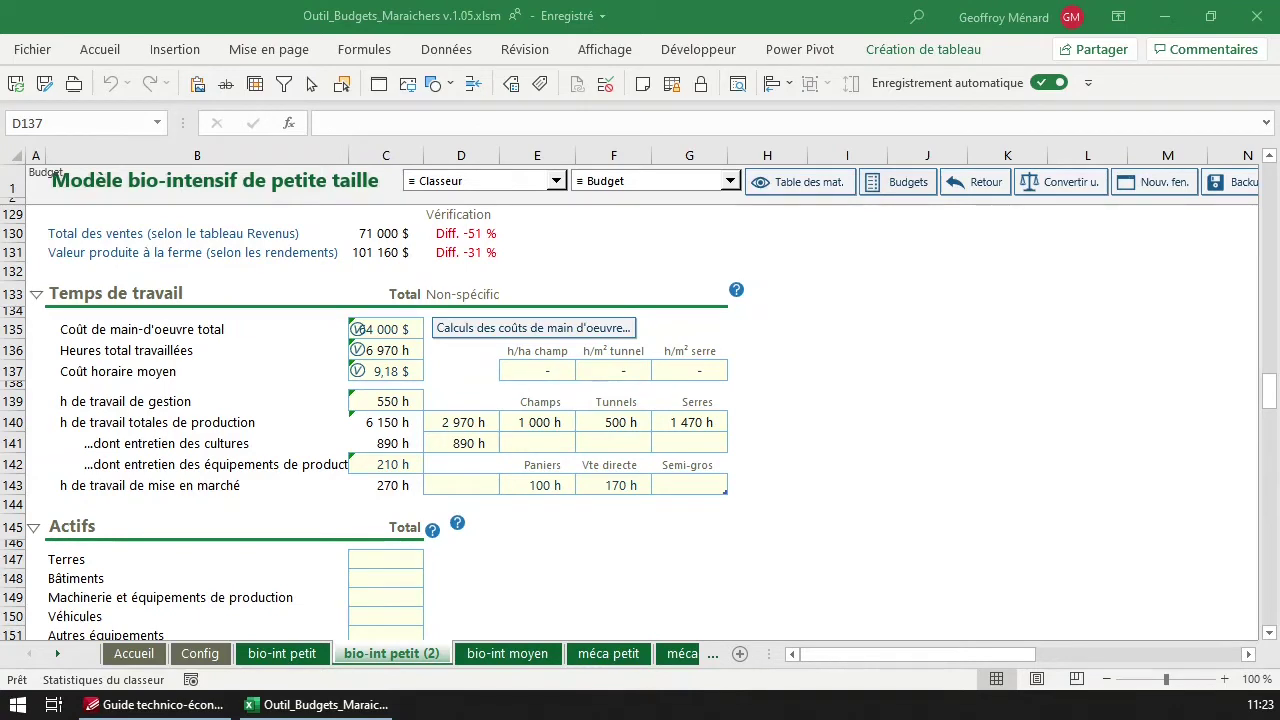
# Clear the non-specific hours for total production, which duplicate the hours split between Champs, Tunnels and Serres
pyautogui.click(485, 422)
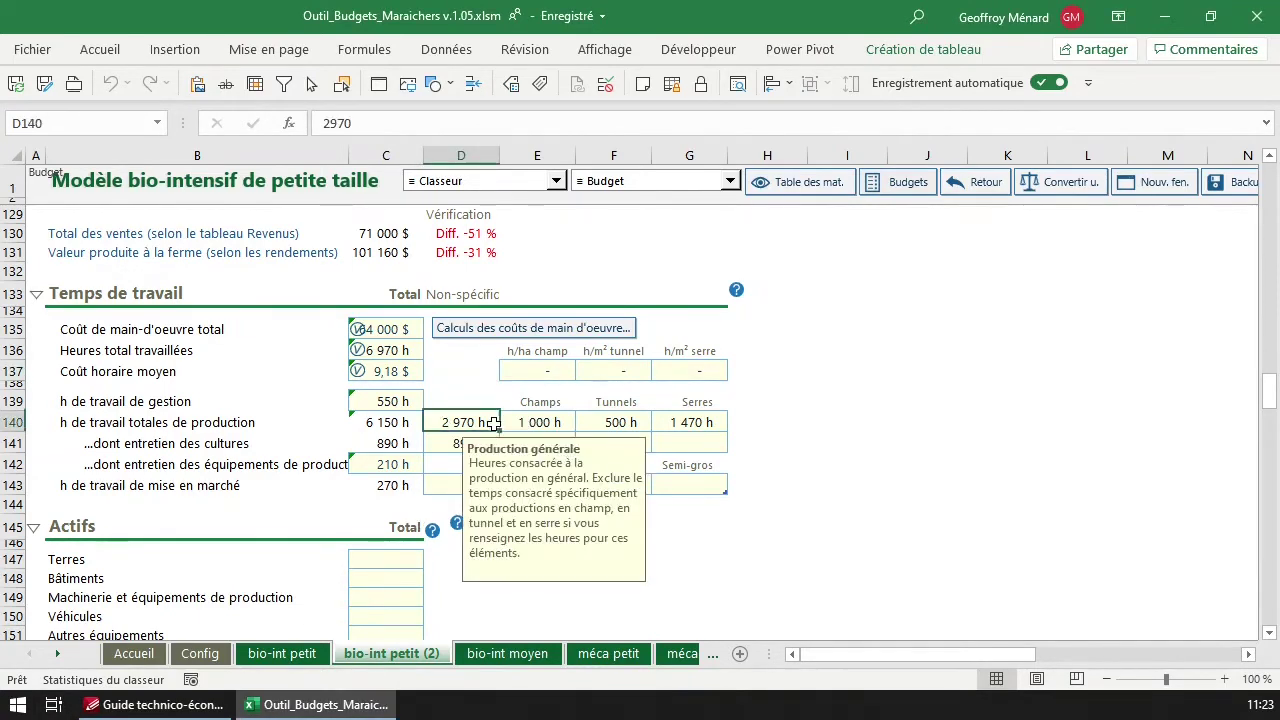
pyautogui.moveTo(520, 422); pyautogui.dragTo(695, 422)
pyautogui.click(486, 422)
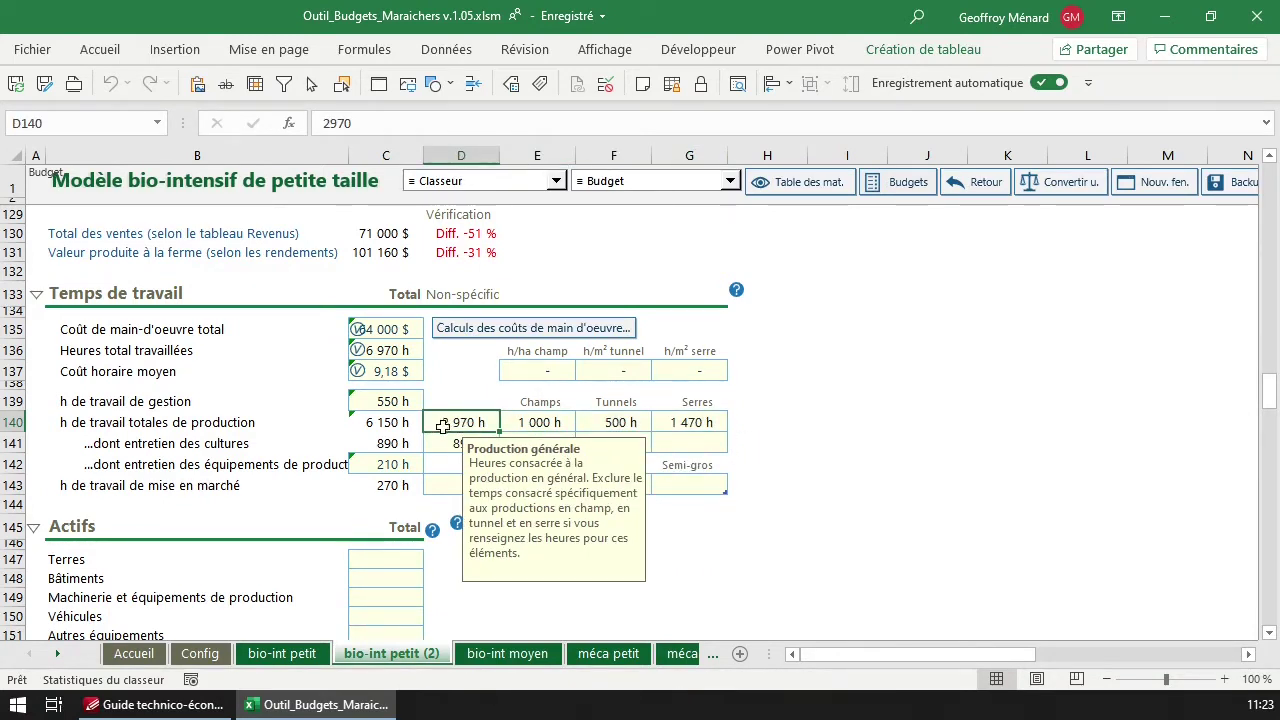
pyautogui.moveTo(540, 422); pyautogui.dragTo(690, 422)
pyautogui.click(452, 422)
pyautogui.press('Delete')
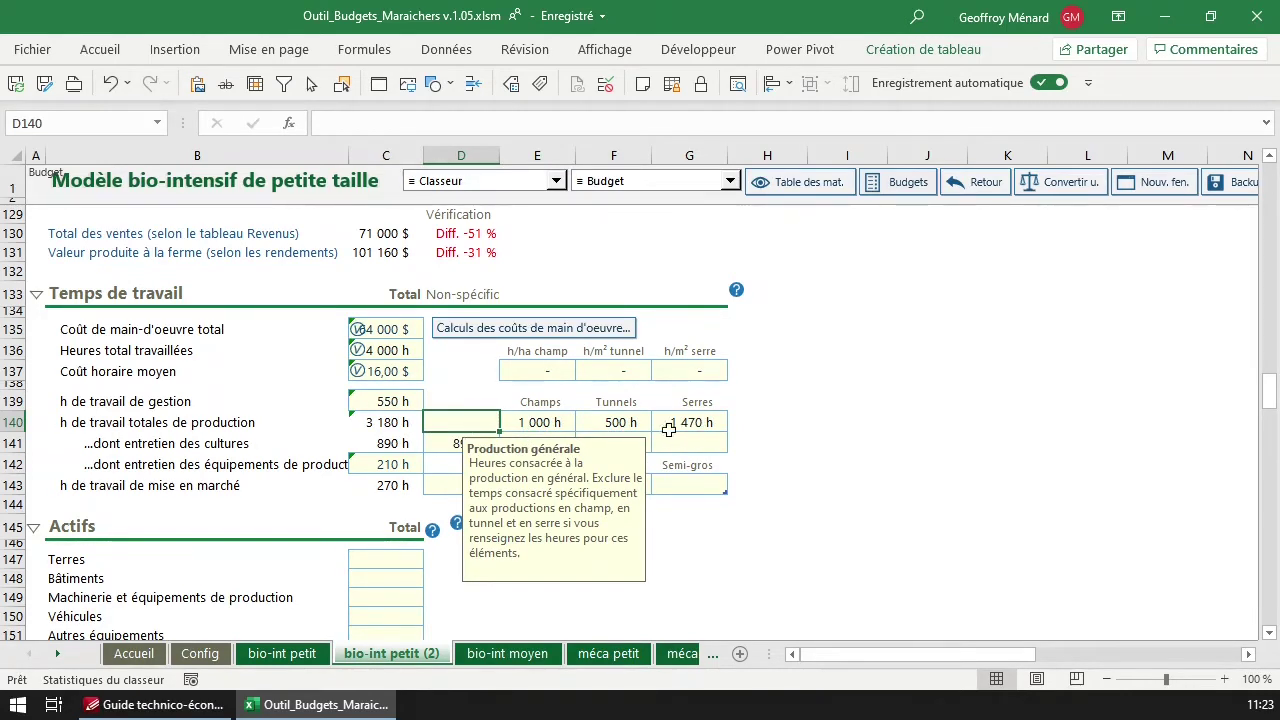
# Check the formulas behind Coût horaire moyen and Heures total travaillées
pyautogui.click(456, 352)
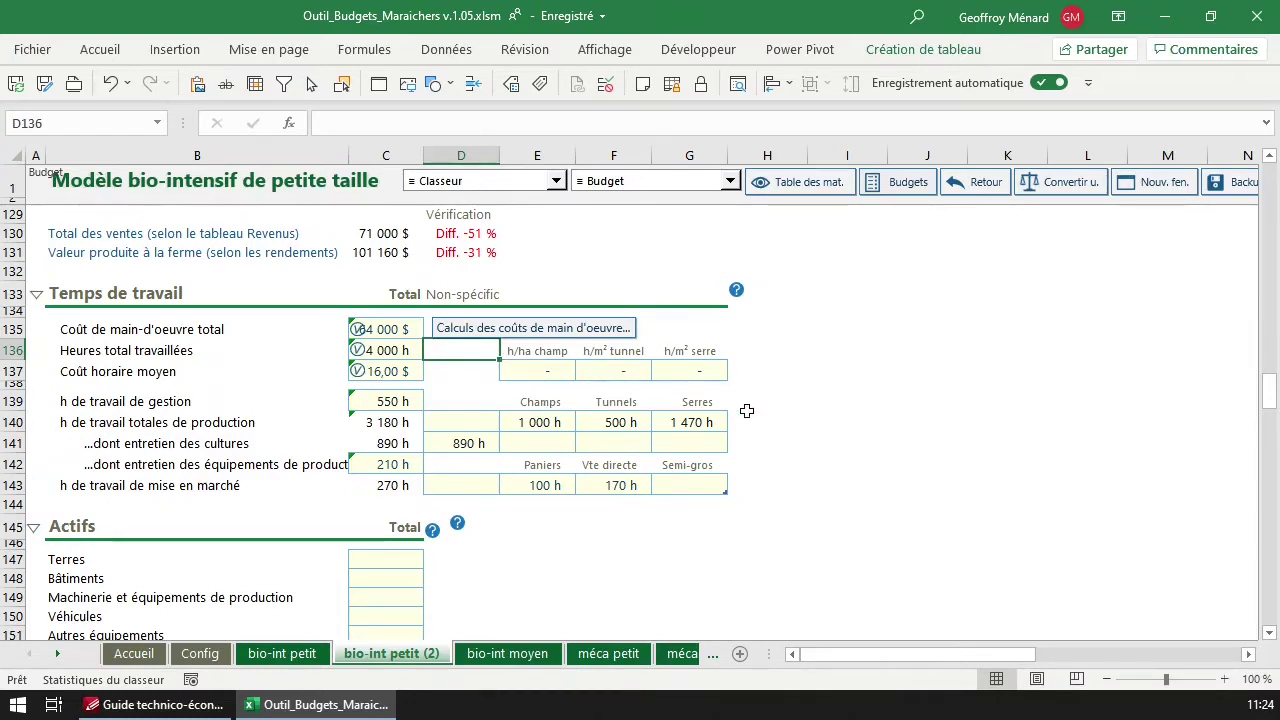
pyautogui.click(455, 398)
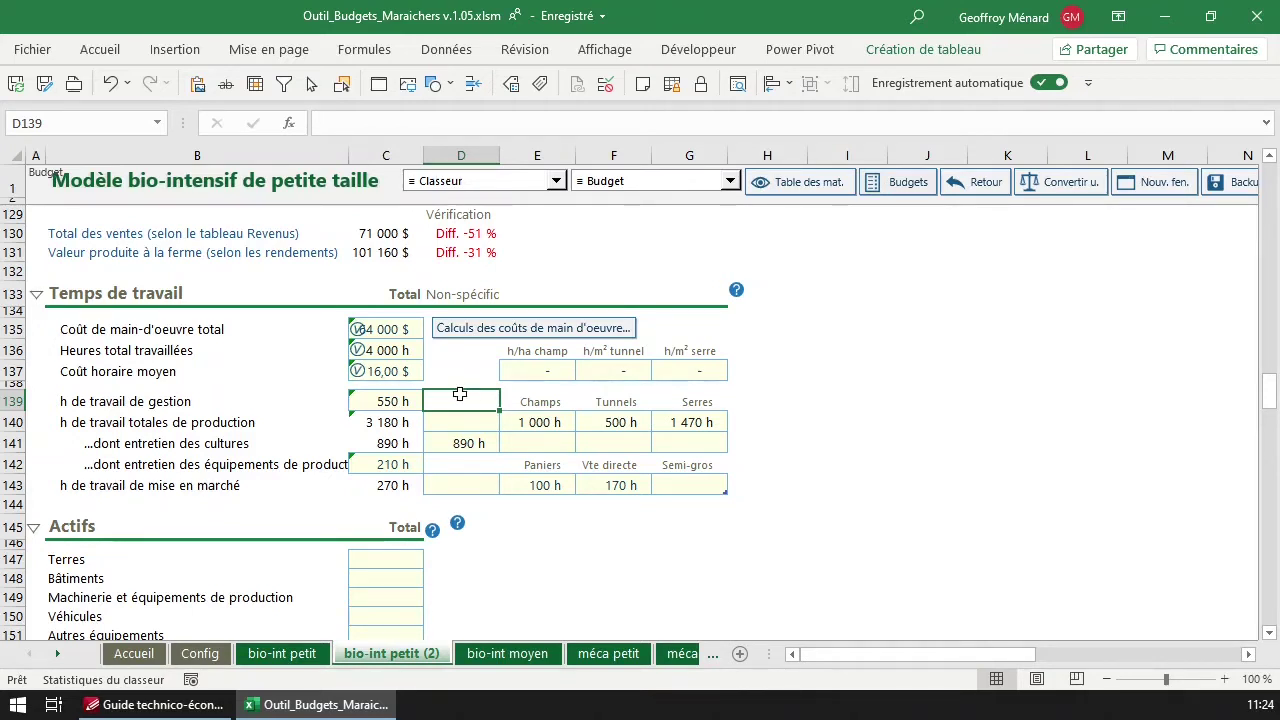
pyautogui.click(388, 372)
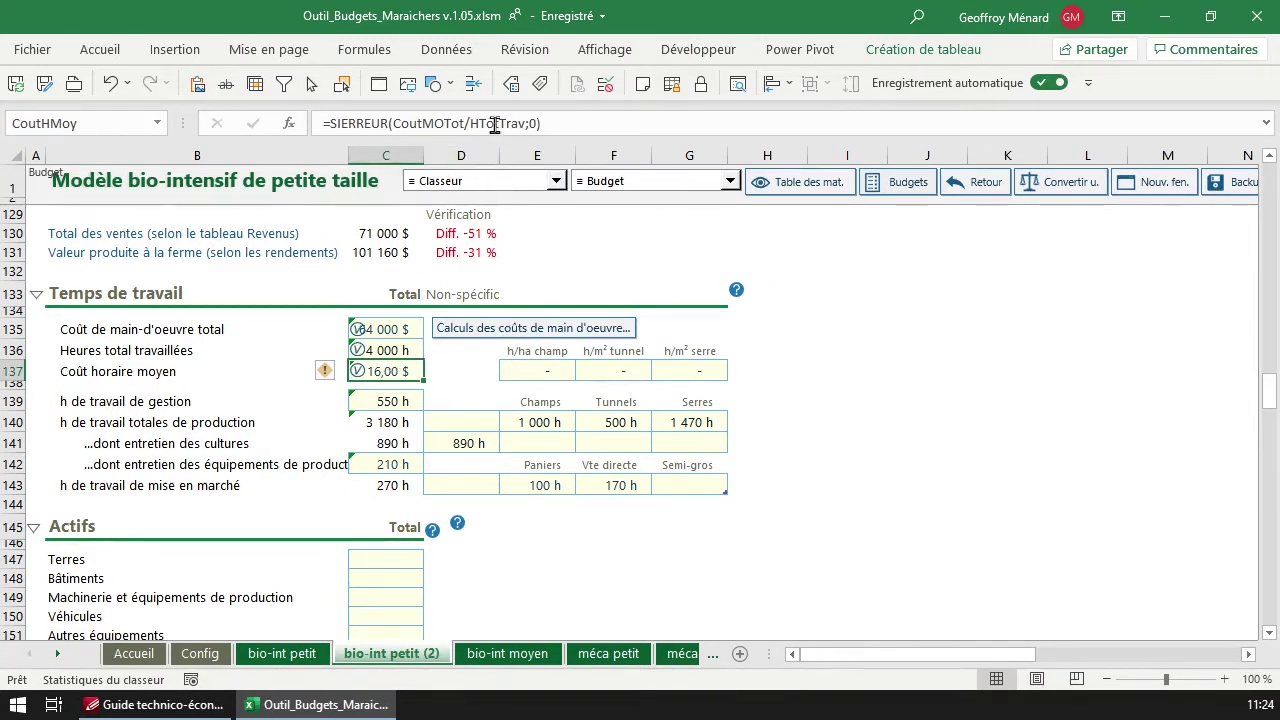
pyautogui.click(385, 351)
pyautogui.click(395, 372)
# Redistribute the labour charges from the corrected broken-down hours across production, management and marketing, and dismiss the summary of entries
pyautogui.click(525, 335)
pyautogui.click(657, 441)
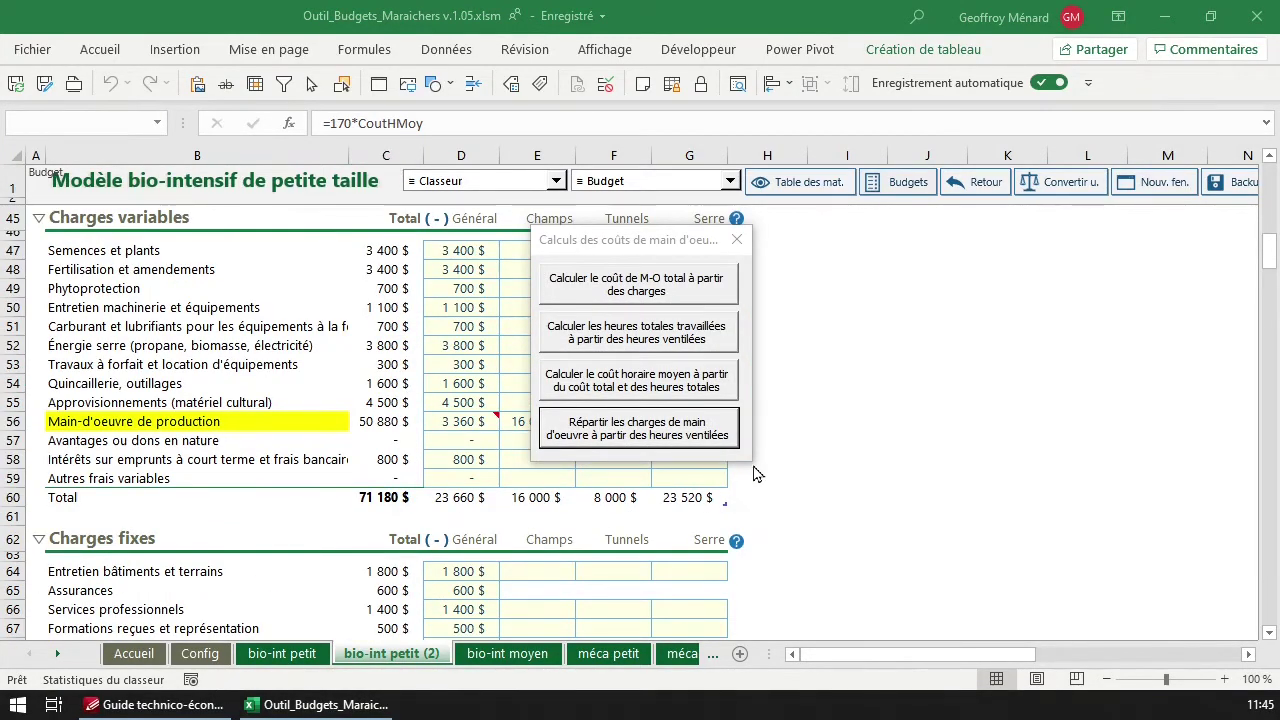
pyautogui.scroll(-7, 710, 485)
pyautogui.scroll(-5, 697, 468)
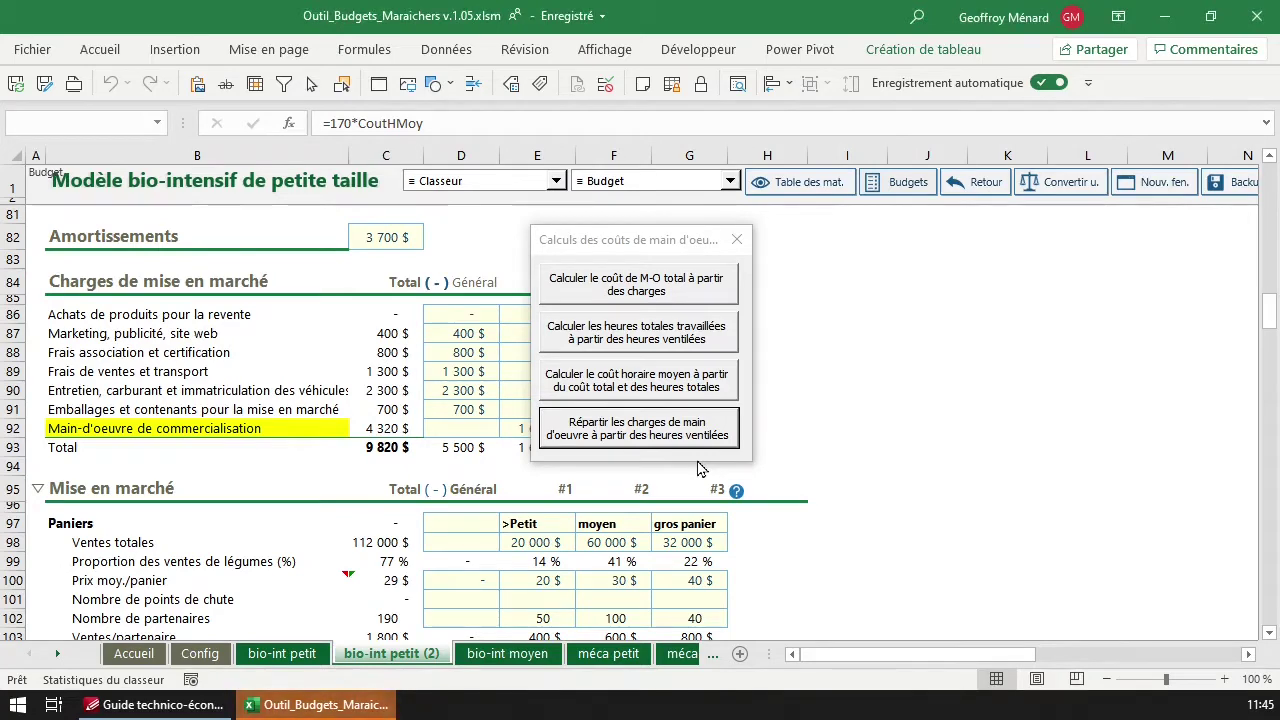
pyautogui.click(690, 438)
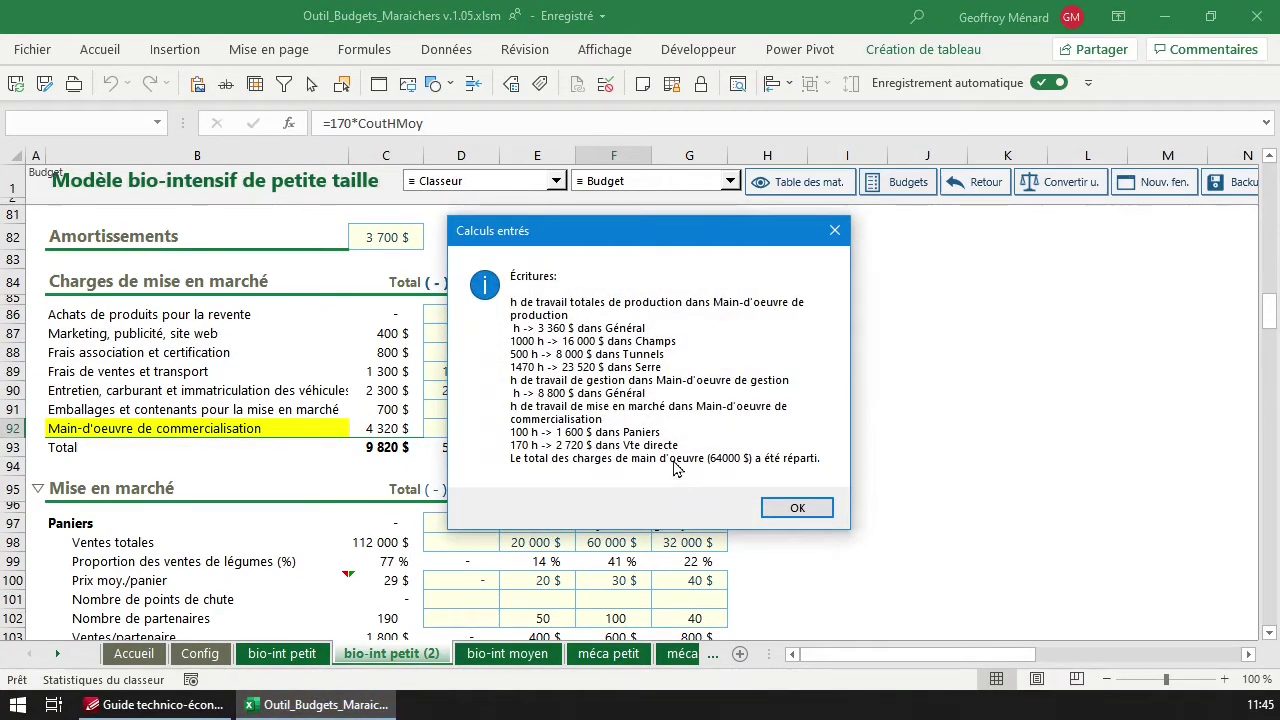
pyautogui.click(797, 508)
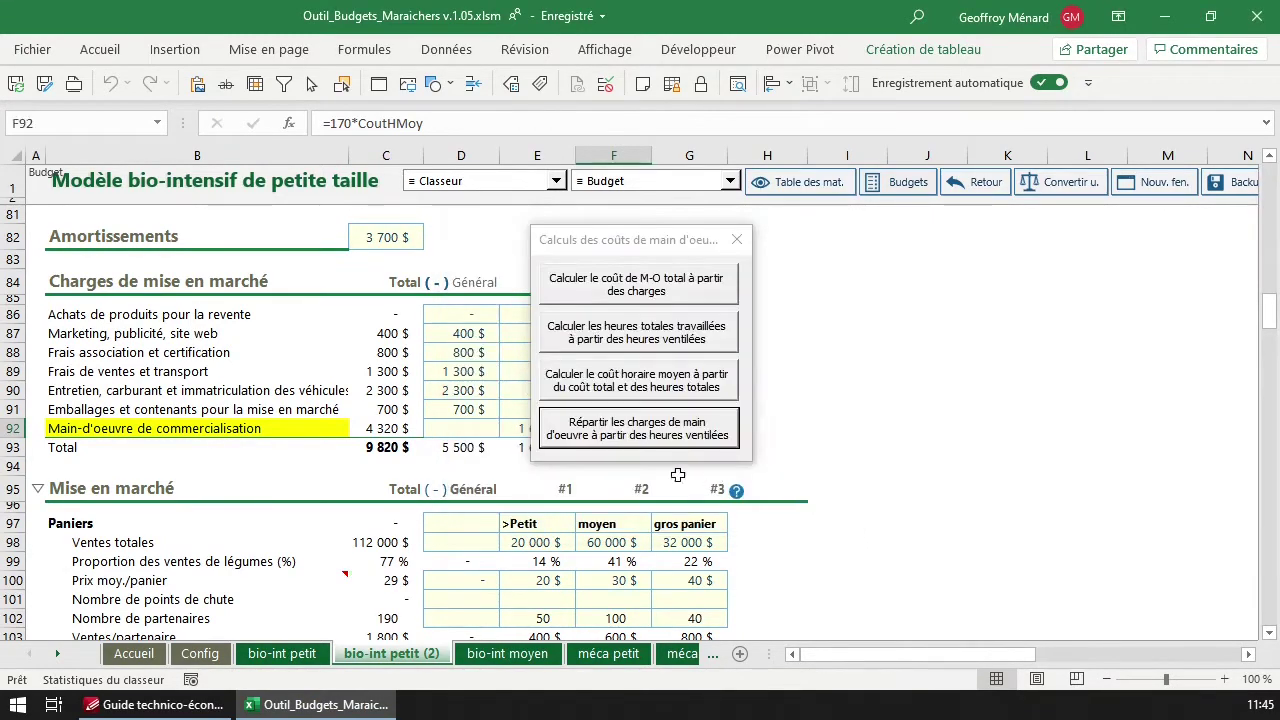
# Return to the Temps de travail section with the labour cost calculations still open
pyautogui.click(850, 186)
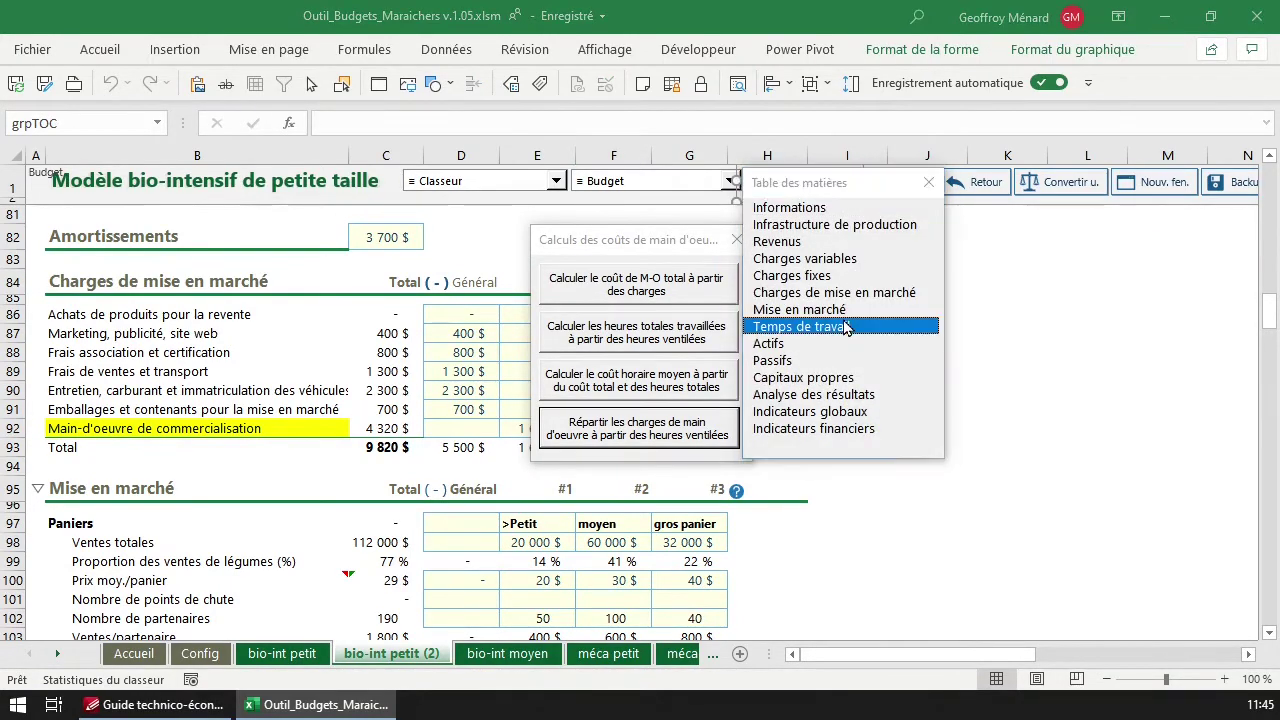
pyautogui.click(845, 327)
pyautogui.click(638, 240)
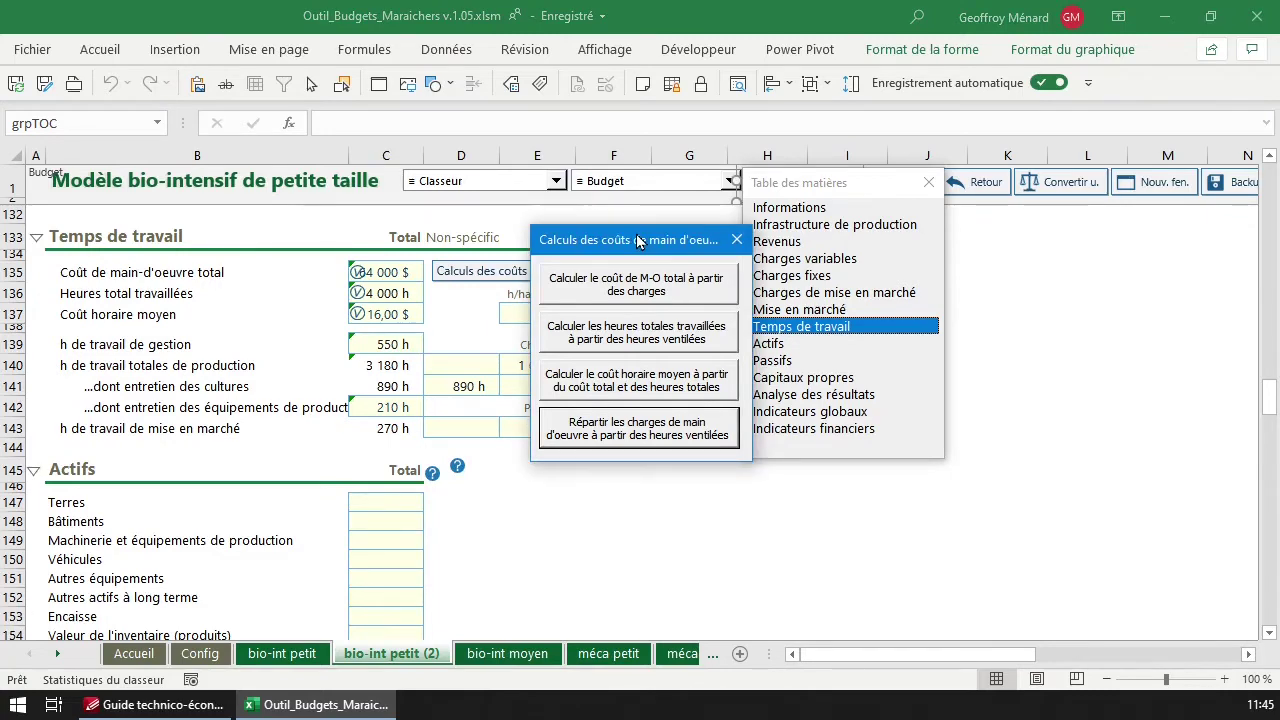
# Review the available labour cost calculation options once more and close them
pyautogui.click(736, 239)
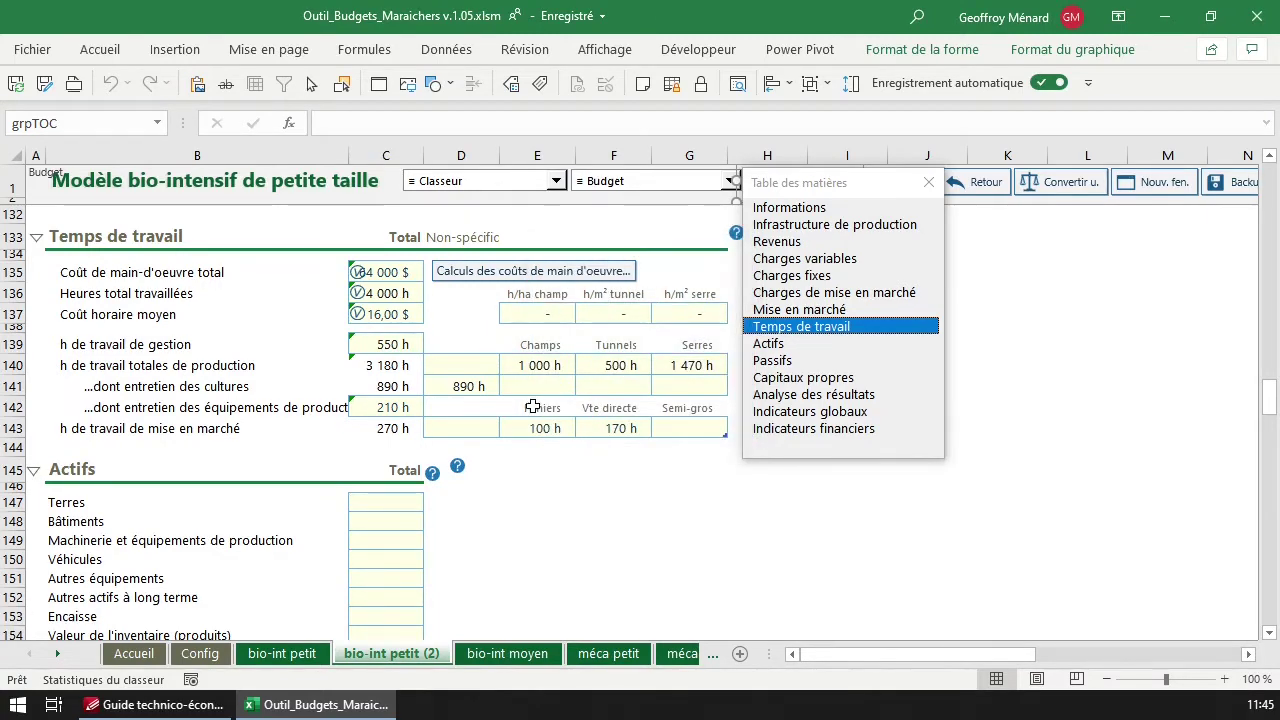
pyautogui.click(483, 284)
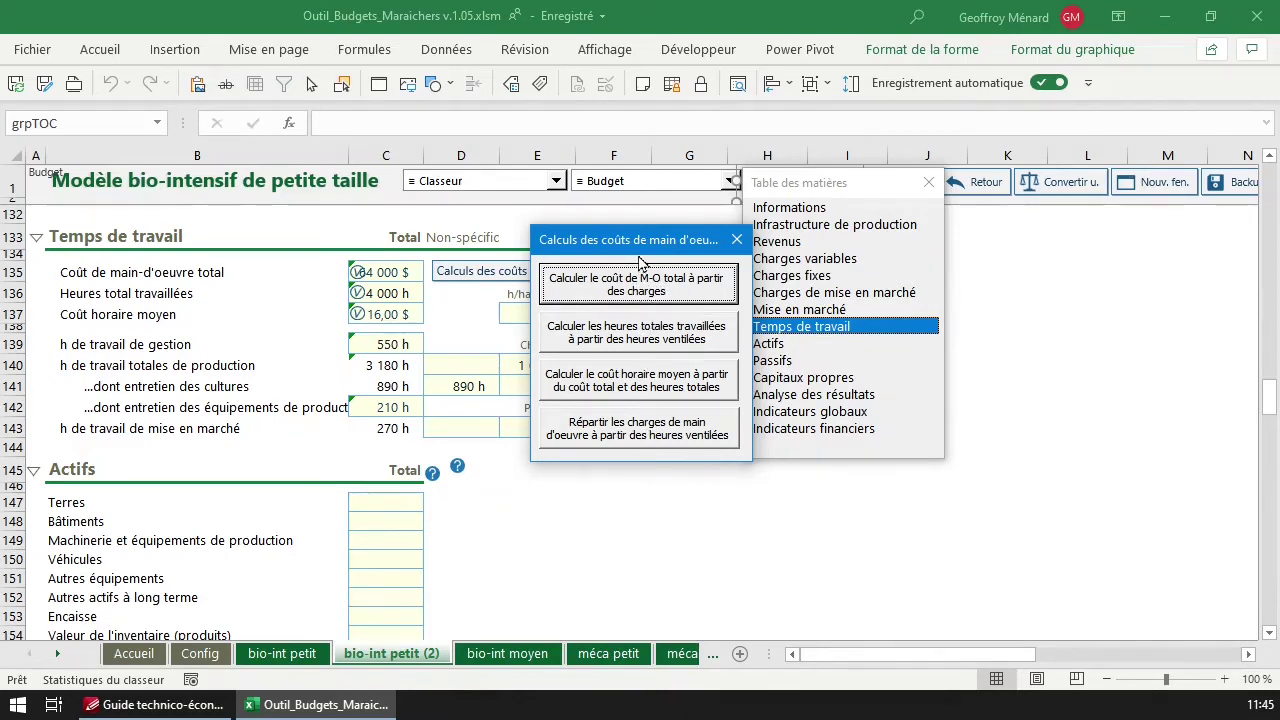
pyautogui.click(737, 240)
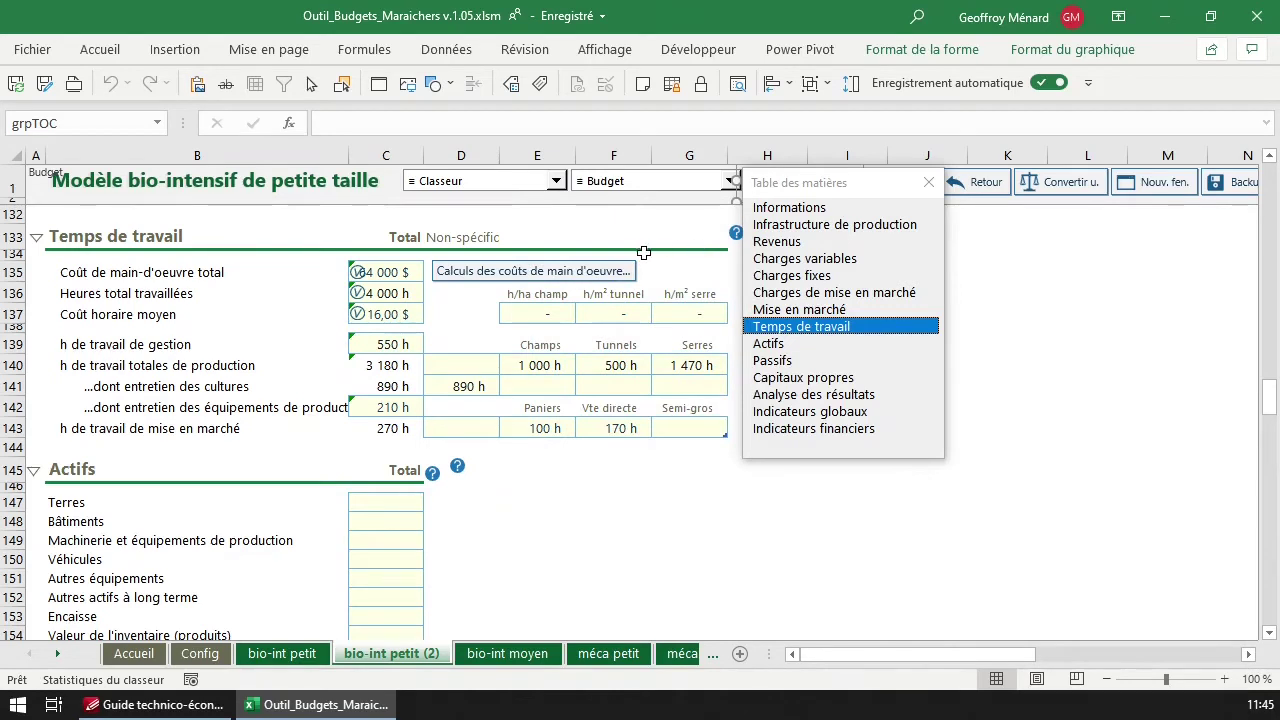
# Try to calculate h/ha champ by dividing the Champs production hours by the cultivated field area
pyautogui.click(527, 363)
pyautogui.click(558, 313)
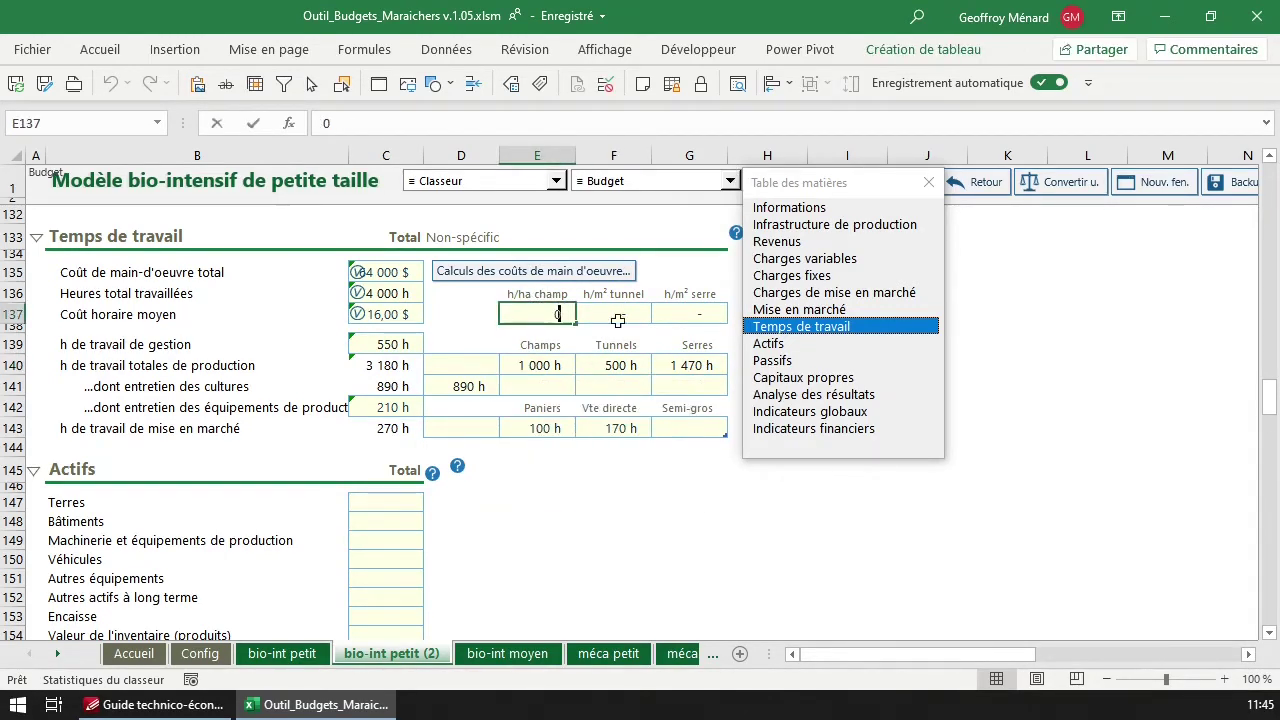
pyautogui.write('0')
pyautogui.press('Tab')
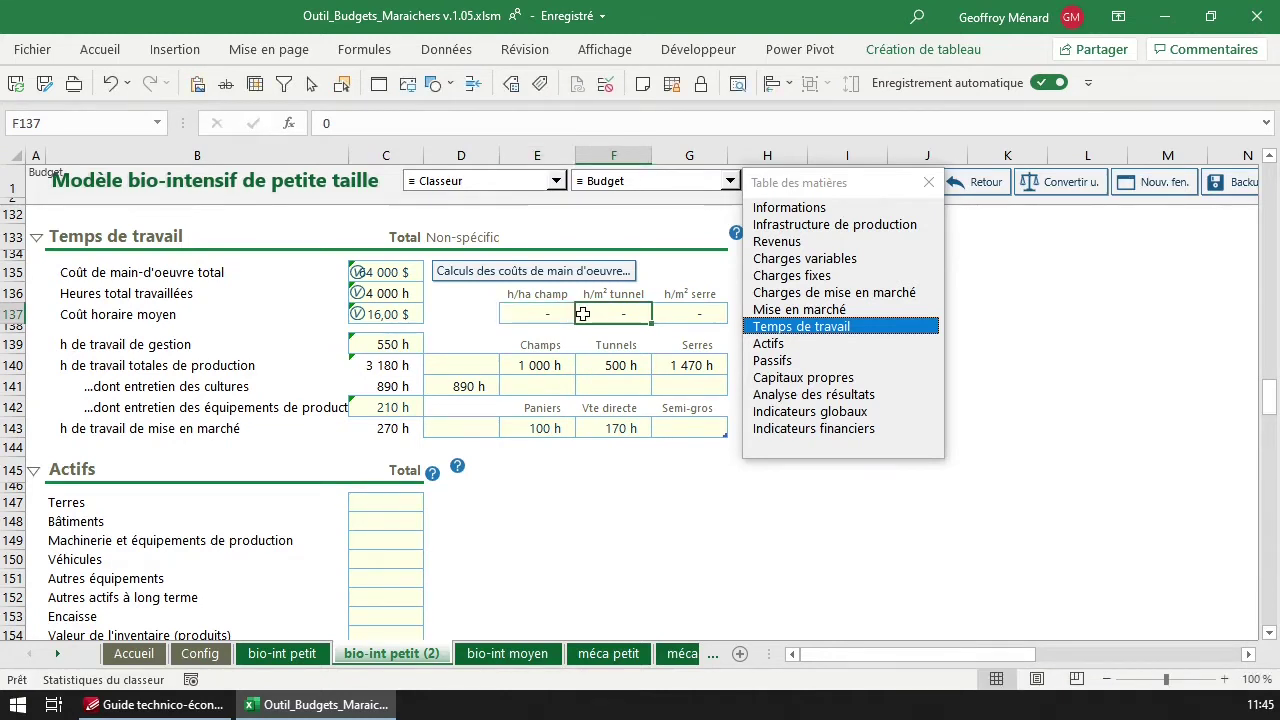
pyautogui.hotkey('shift', 'Tab')
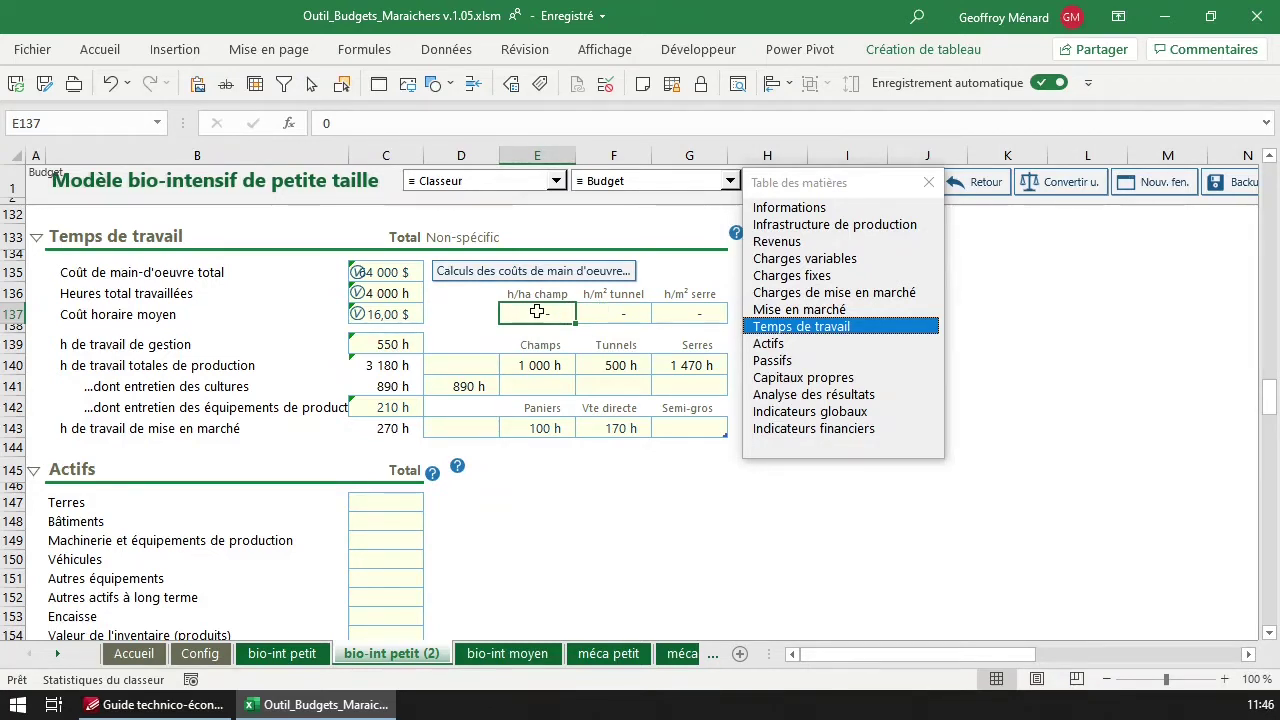
pyautogui.write('=')
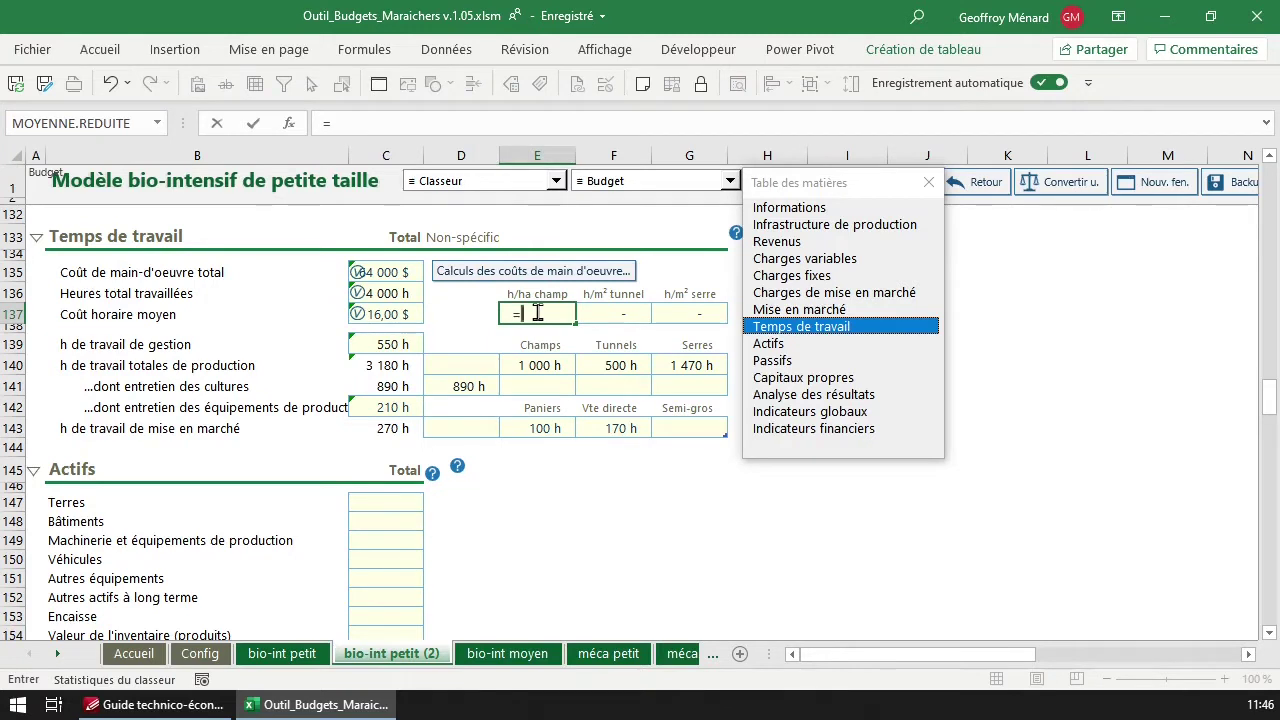
pyautogui.click(539, 364)
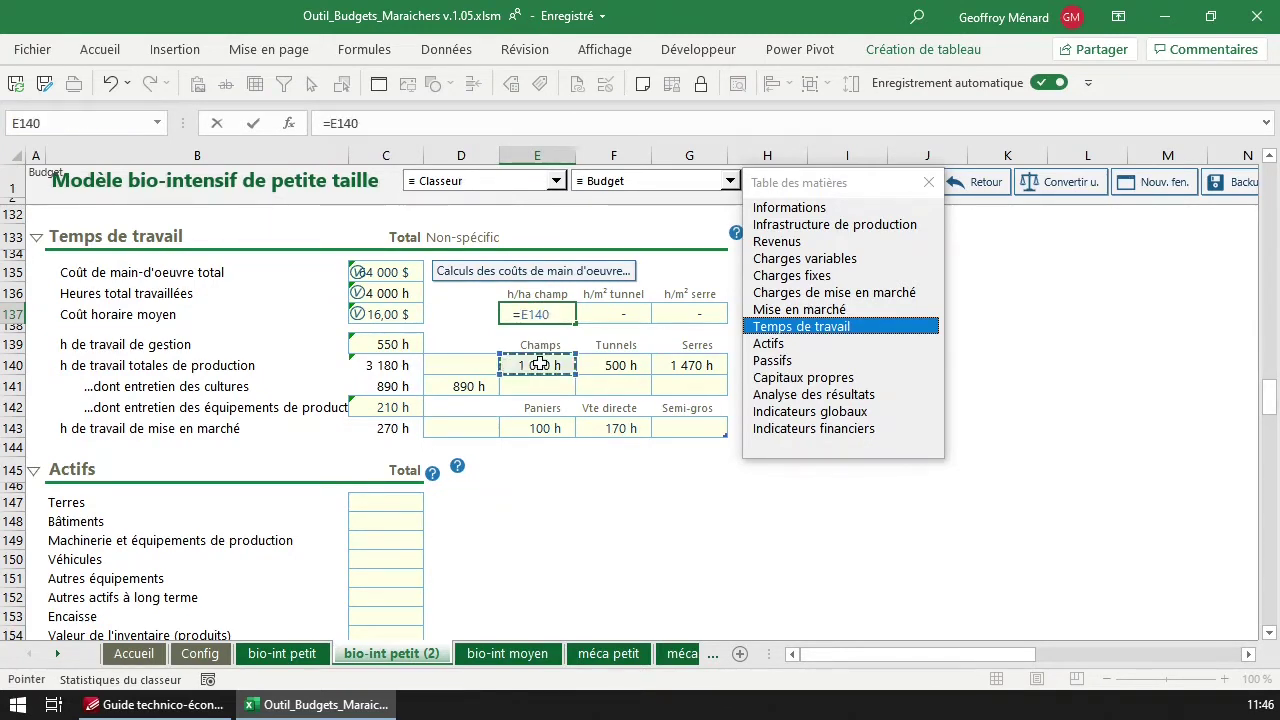
pyautogui.write('/')
pyautogui.scroll(17, 539, 364)
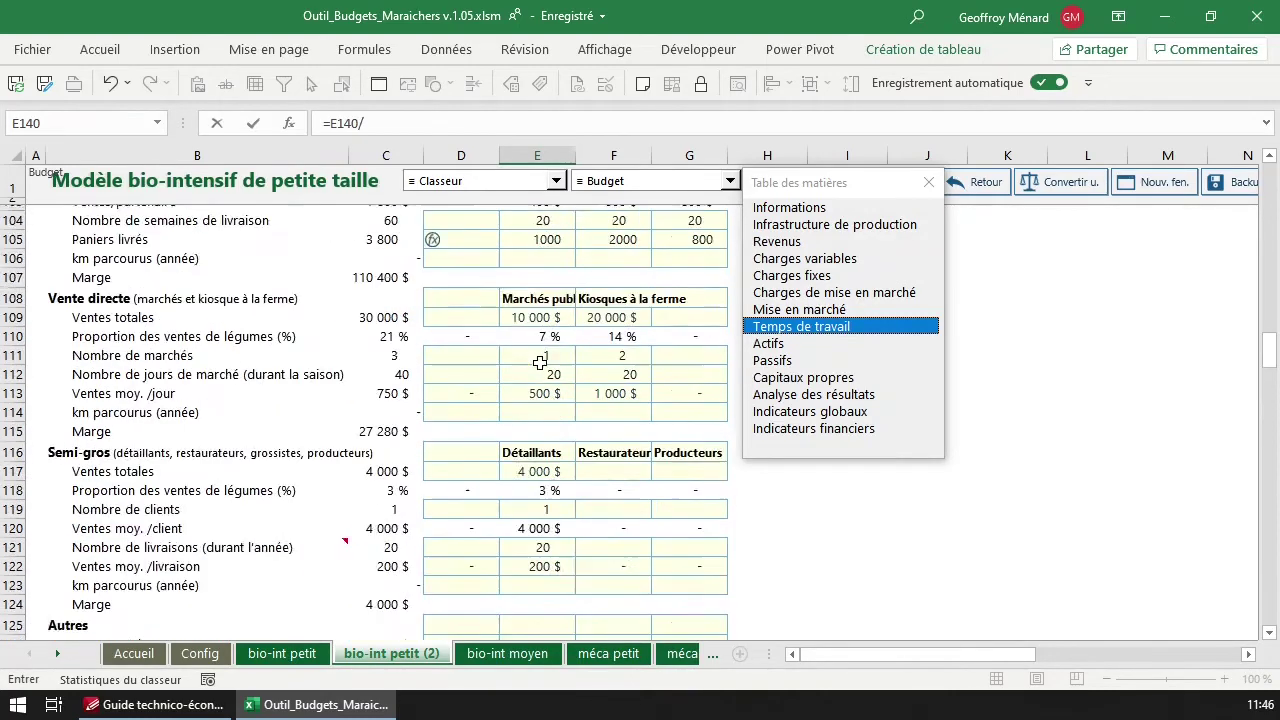
pyautogui.scroll(-7, 540, 362)
pyautogui.scroll(1, 540, 362)
pyautogui.write('ha')
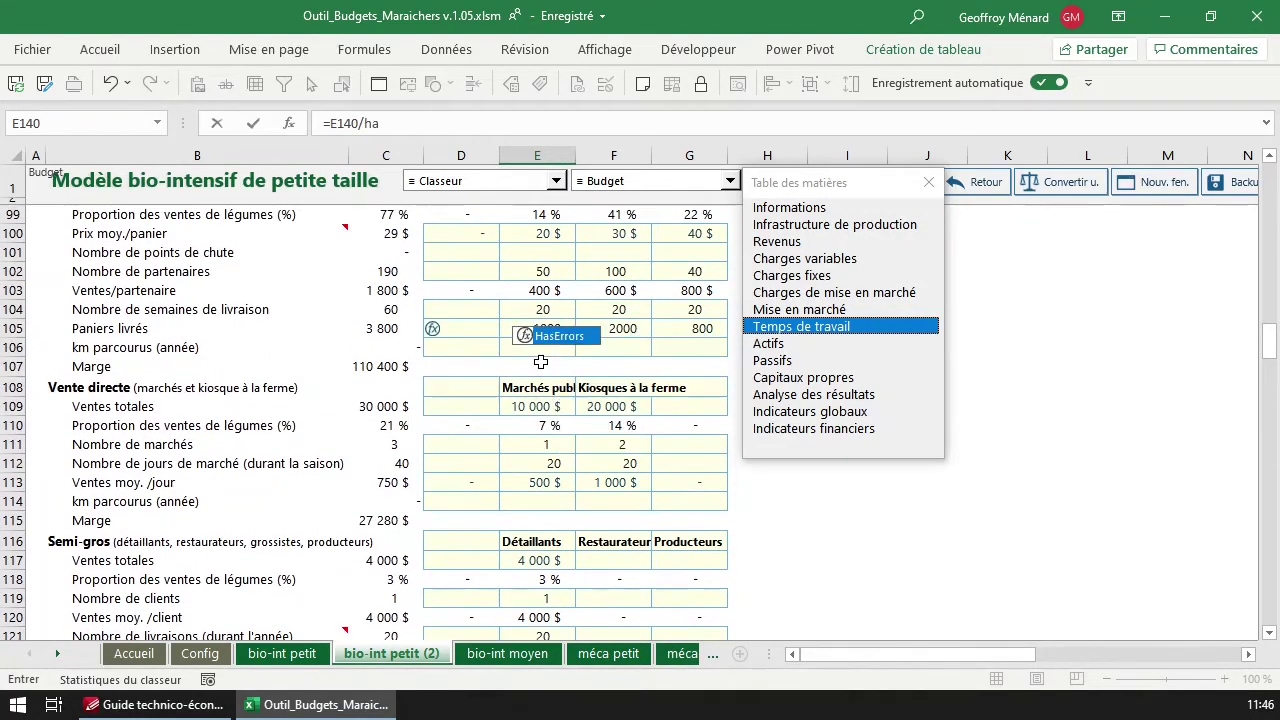
pyautogui.press('BackSpace')
pyautogui.press('BackSpace')
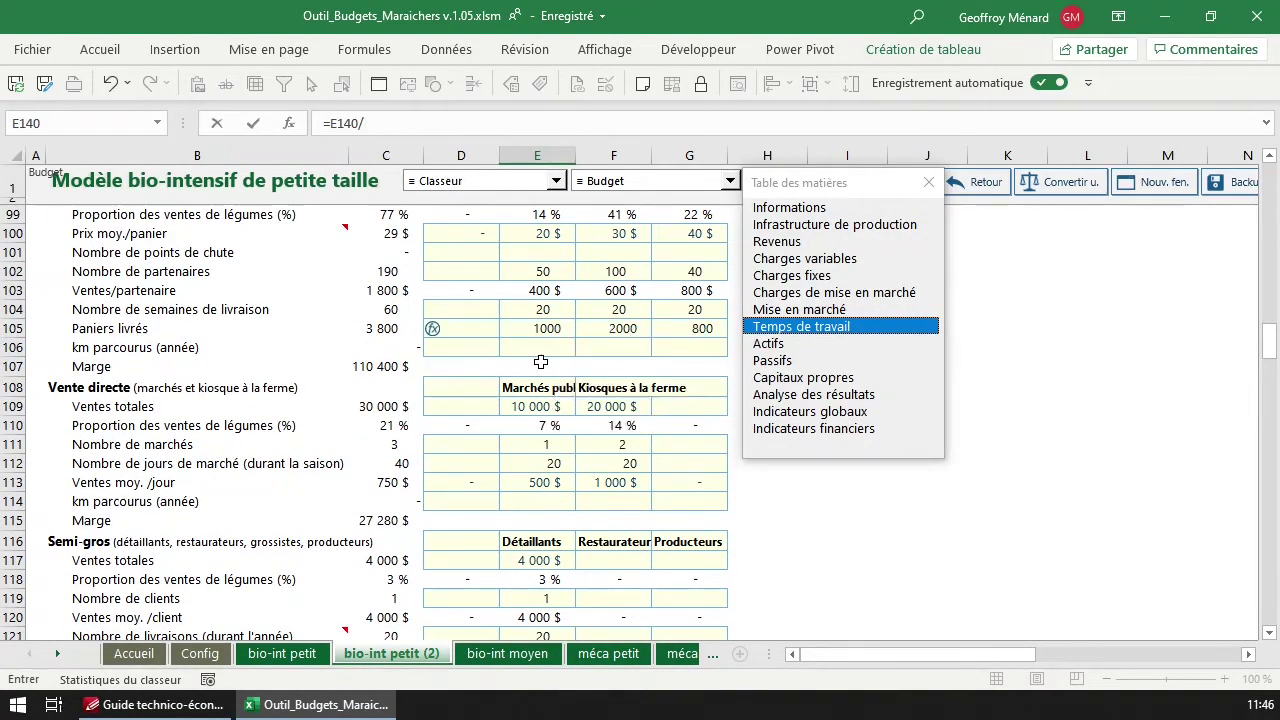
pyautogui.write('super')
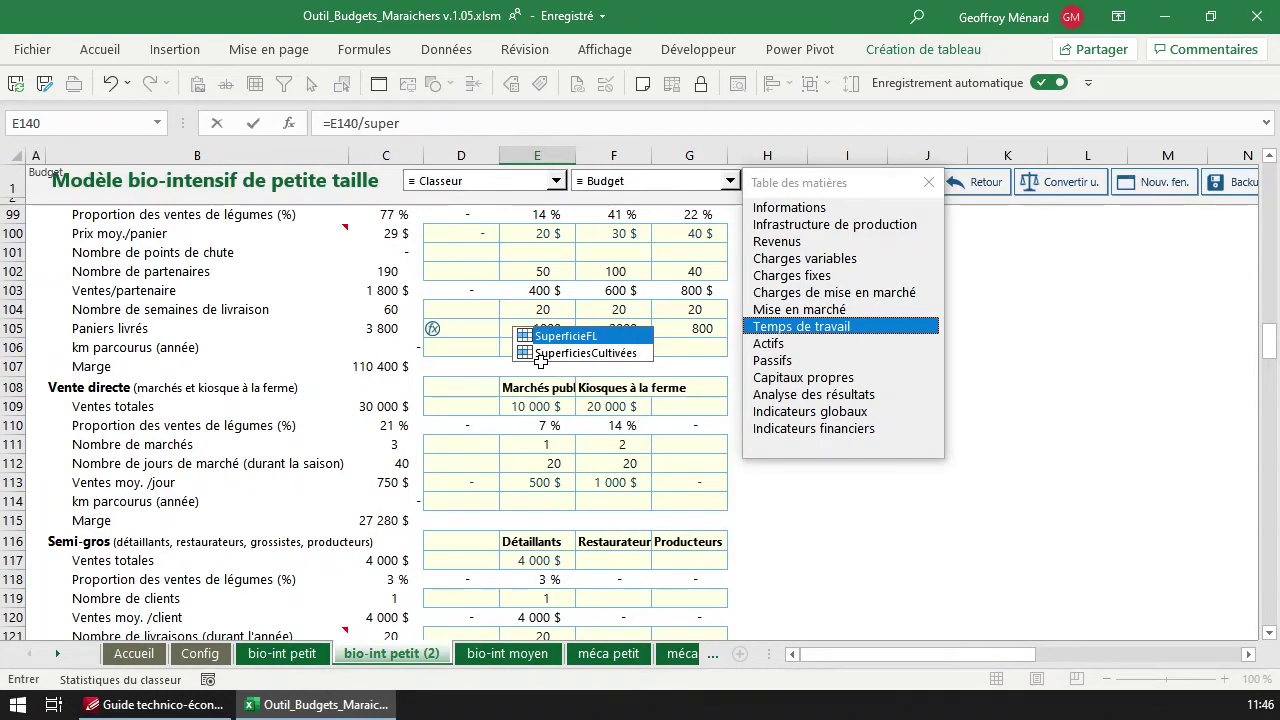
pyautogui.scroll(20, 545, 340)
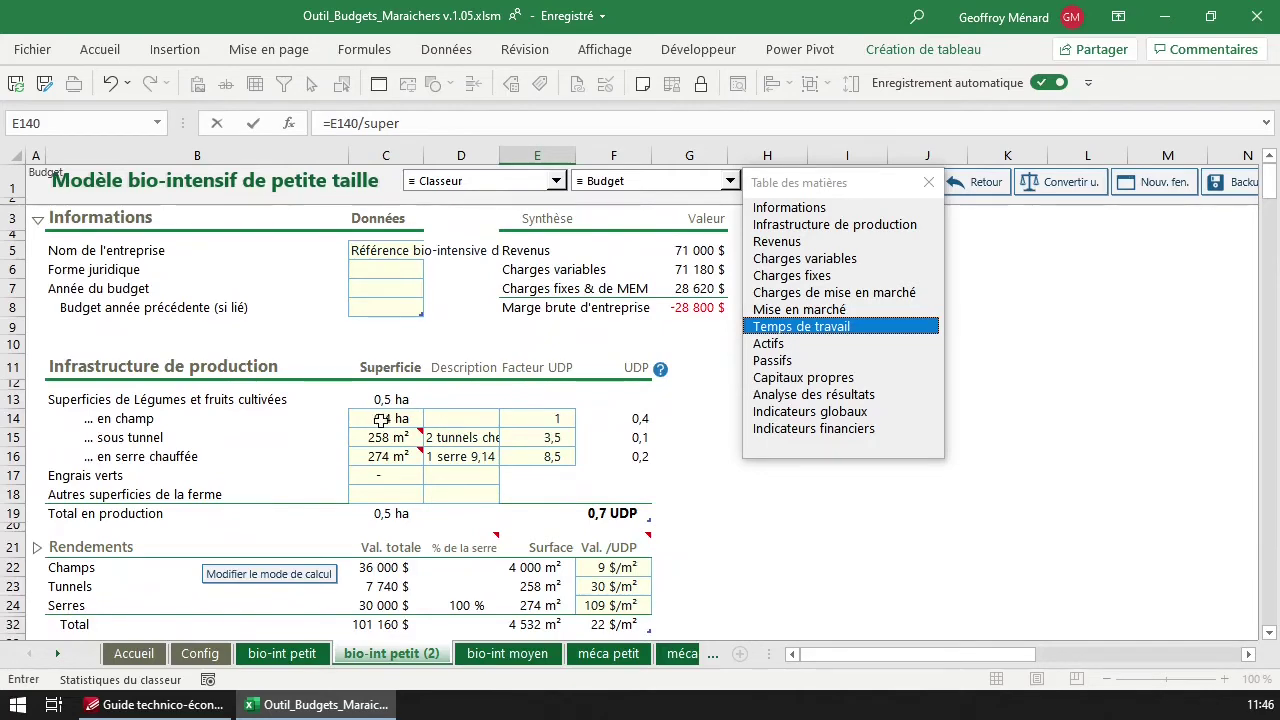
pyautogui.moveTo(382, 420); pyautogui.dragTo(383, 420)
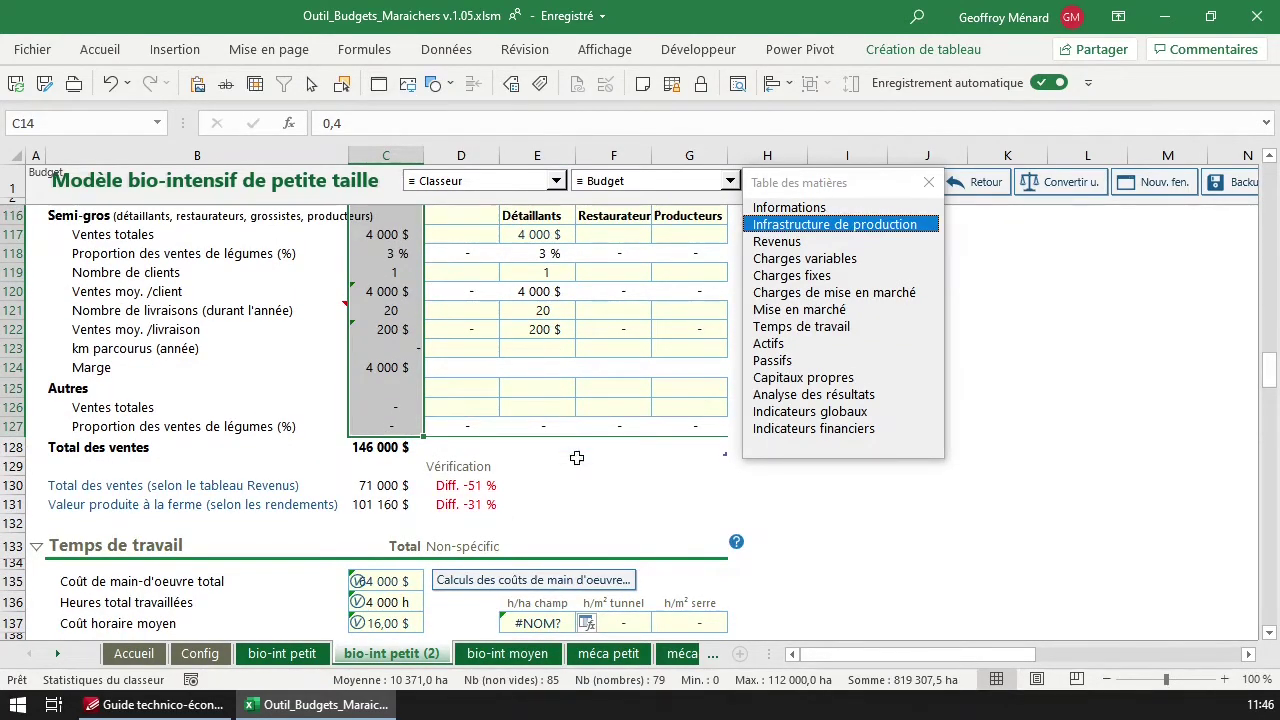
# Calculate h/ha champ as the Champs production hours divided by the field area, with the formula =E140/C14
pyautogui.click(551, 624)
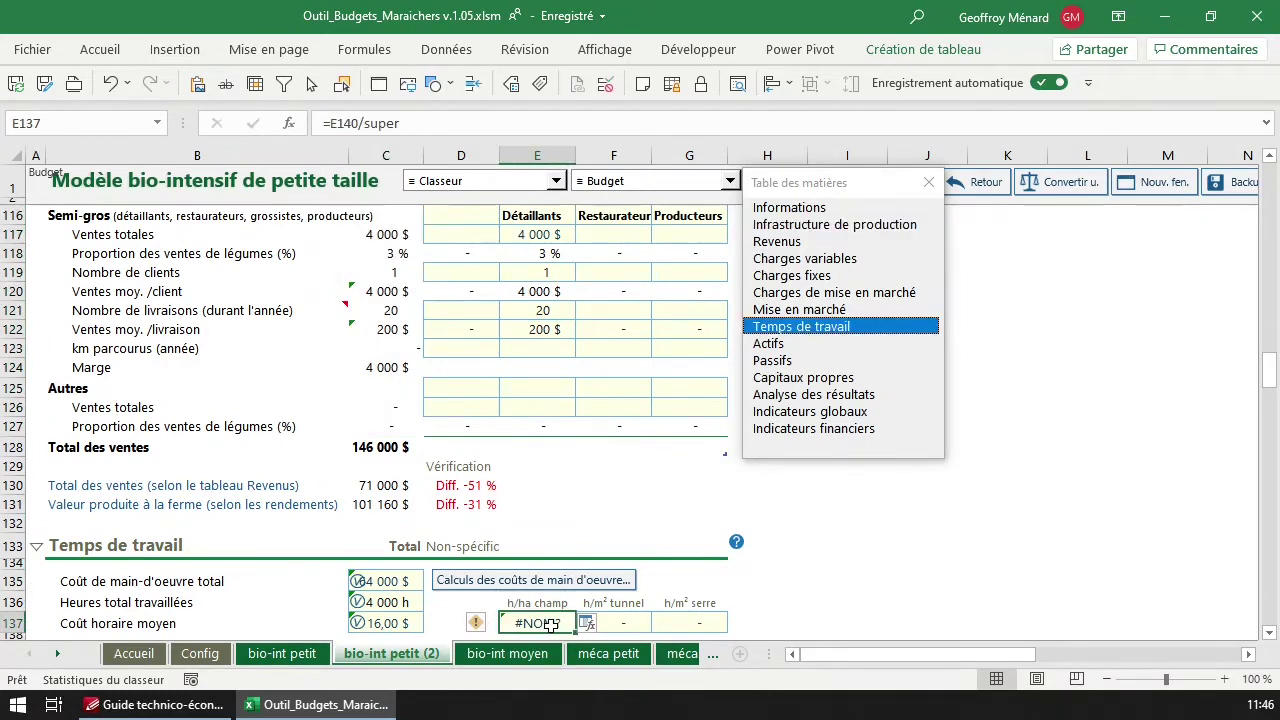
pyautogui.write('=')
pyautogui.scroll(-3, 560, 600)
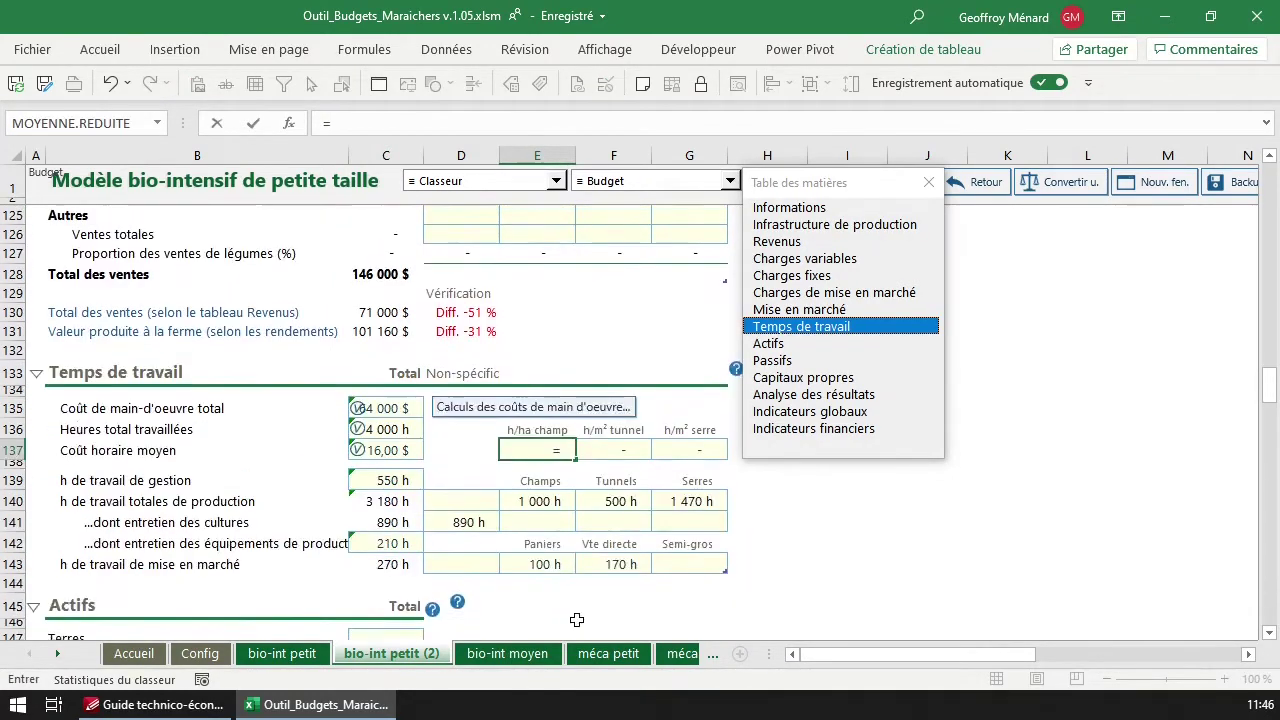
pyautogui.scroll(1, 570, 590)
pyautogui.click(543, 560)
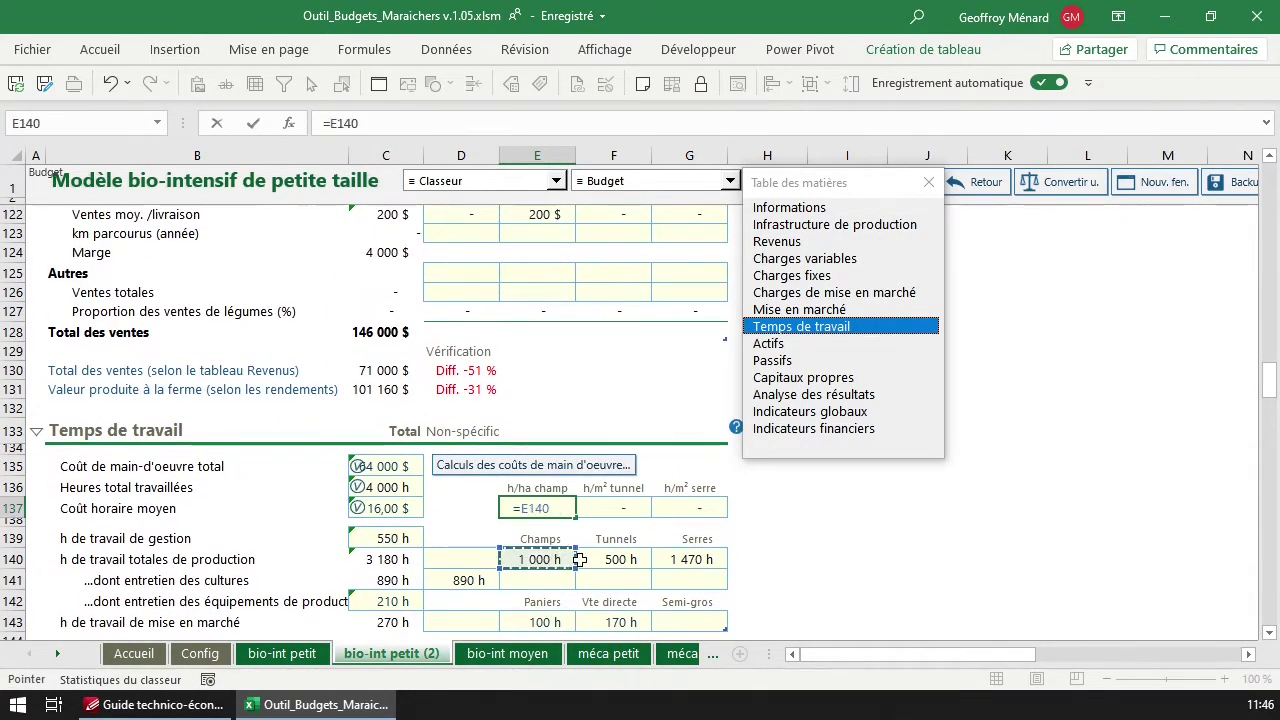
pyautogui.write('/')
pyautogui.scroll(15, 480, 480)
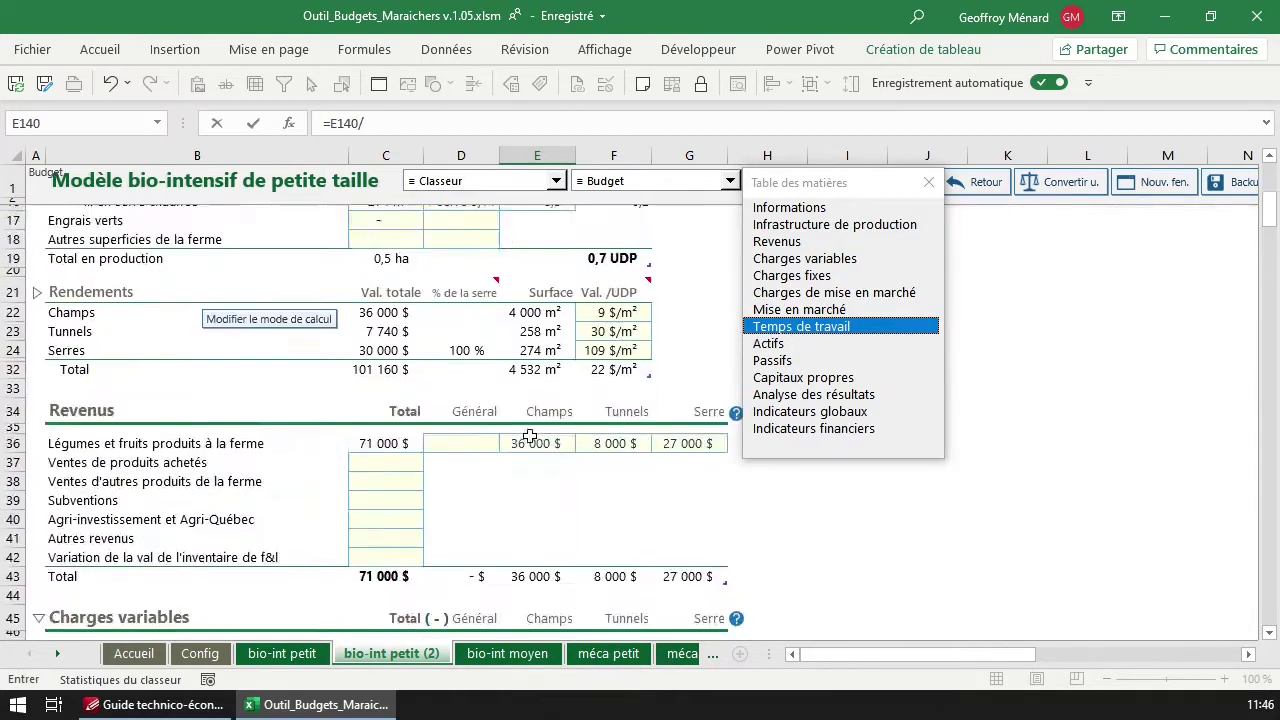
pyautogui.click(385, 416)
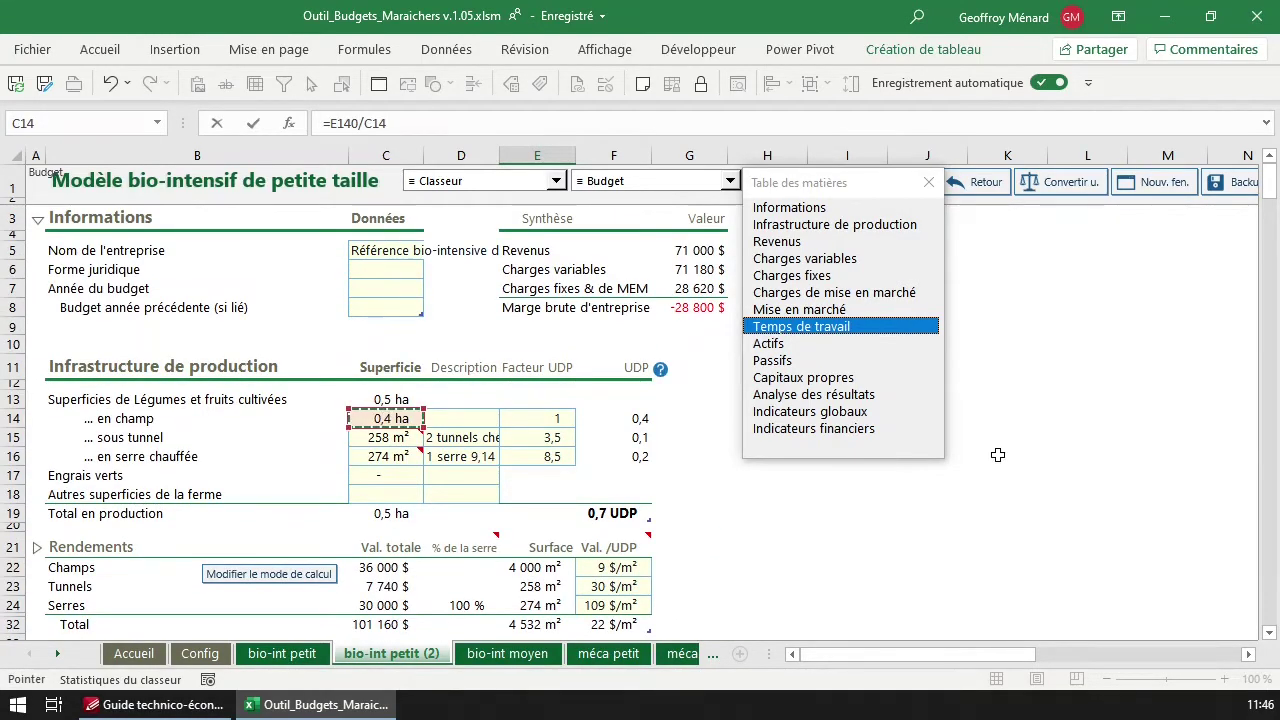
pyautogui.press('Return')
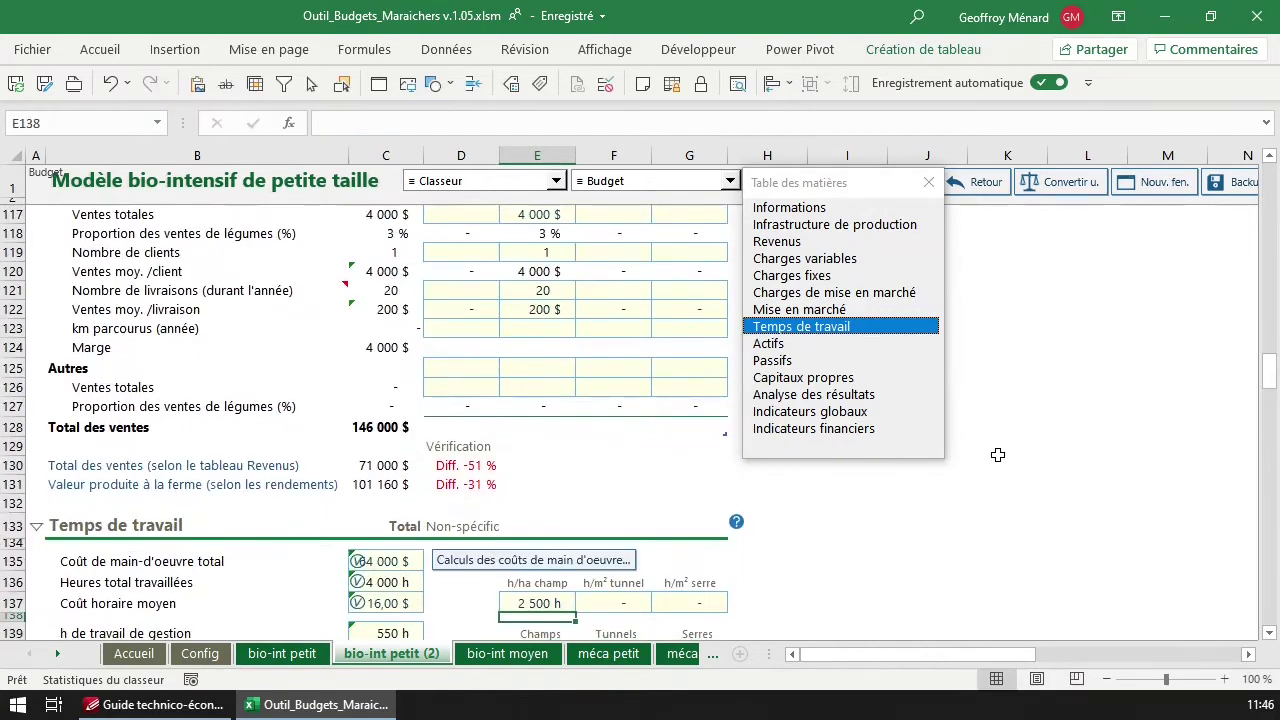
# Calculate h/m² tunnel as the Tunnels production hours divided by the tunnel area, with the formula =F140/C15
pyautogui.press('Up')
pyautogui.press('Right')
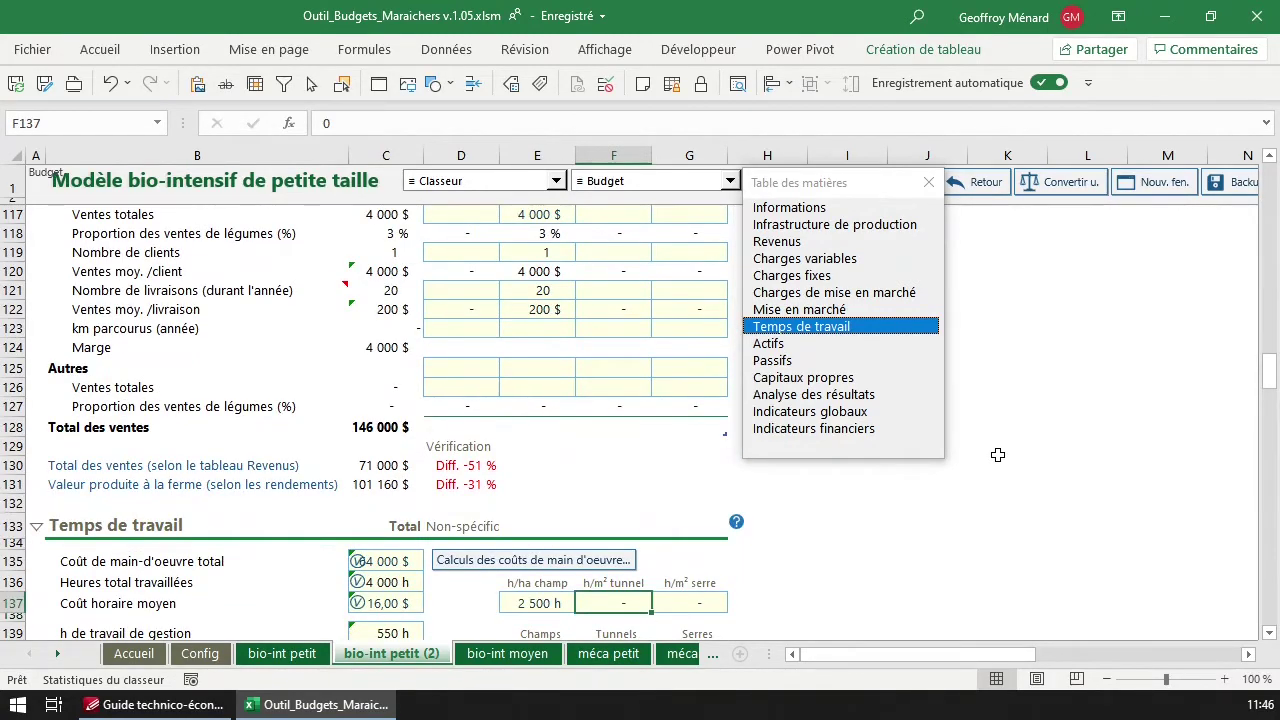
pyautogui.write('=')
pyautogui.scroll(-2, 620, 585)
pyautogui.click(614, 540)
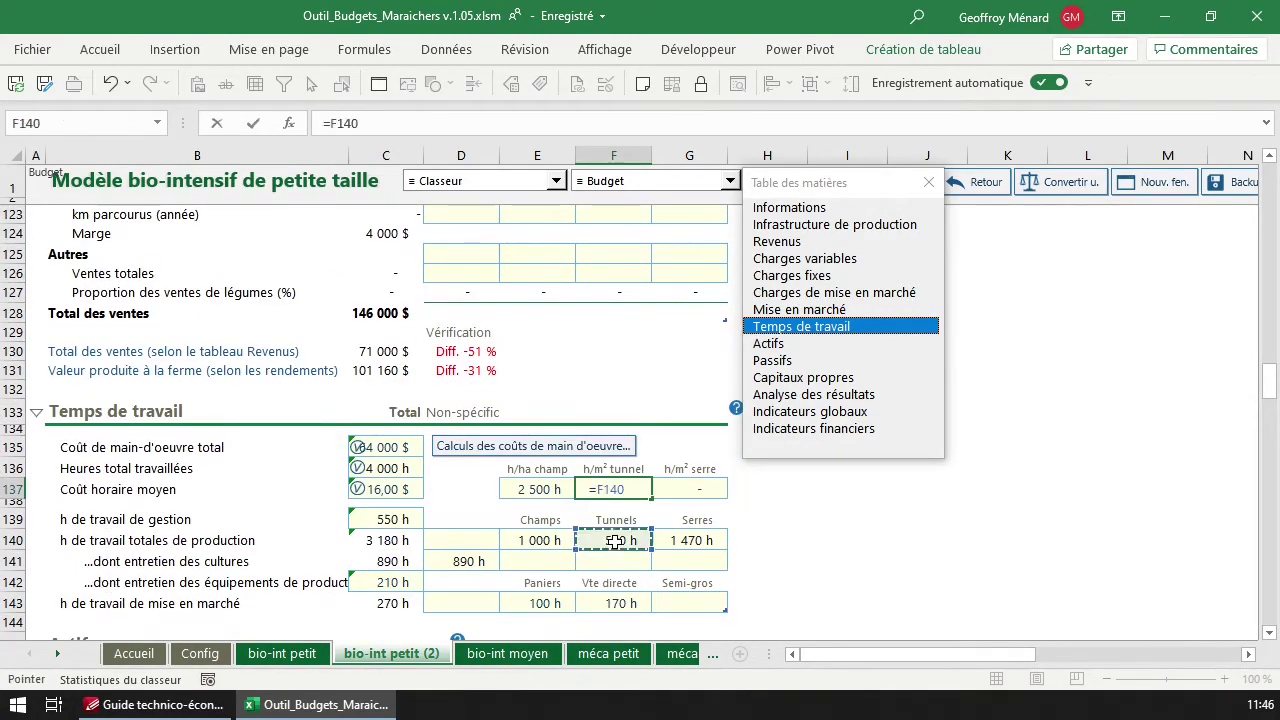
pyautogui.write('/')
pyautogui.scroll(15, 612, 500)
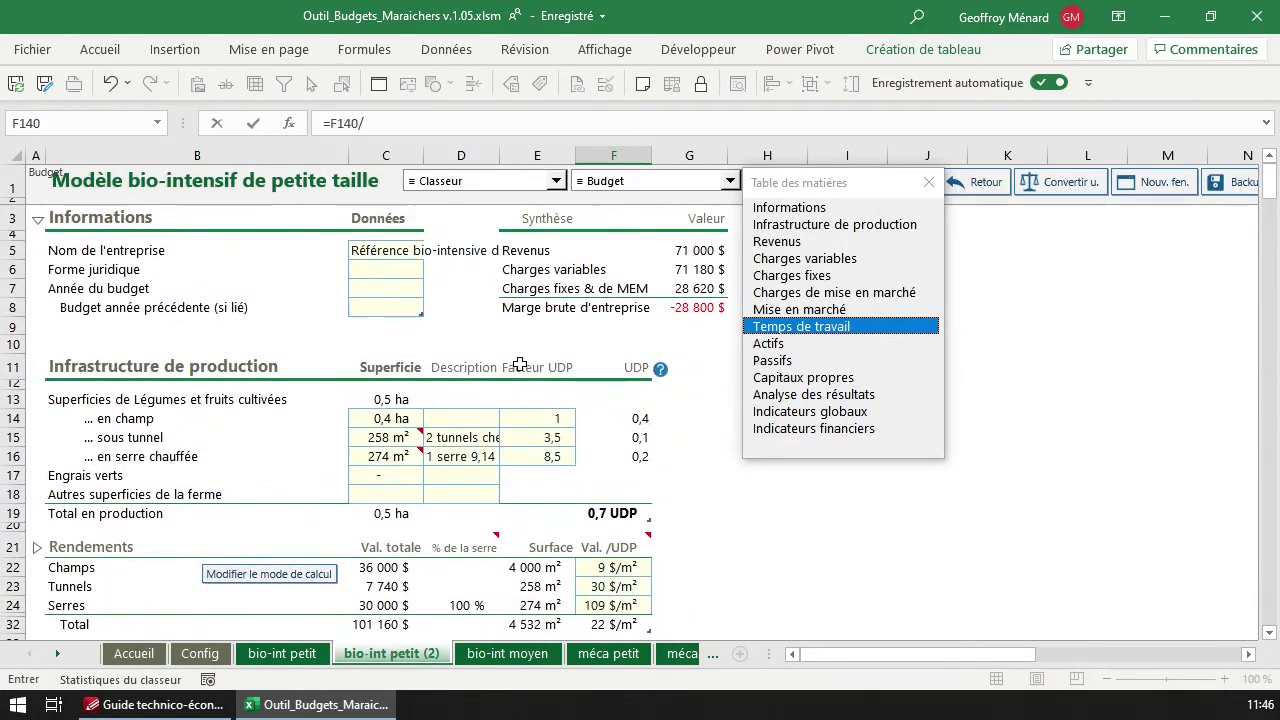
pyautogui.click(388, 438)
pyautogui.press('Escape')
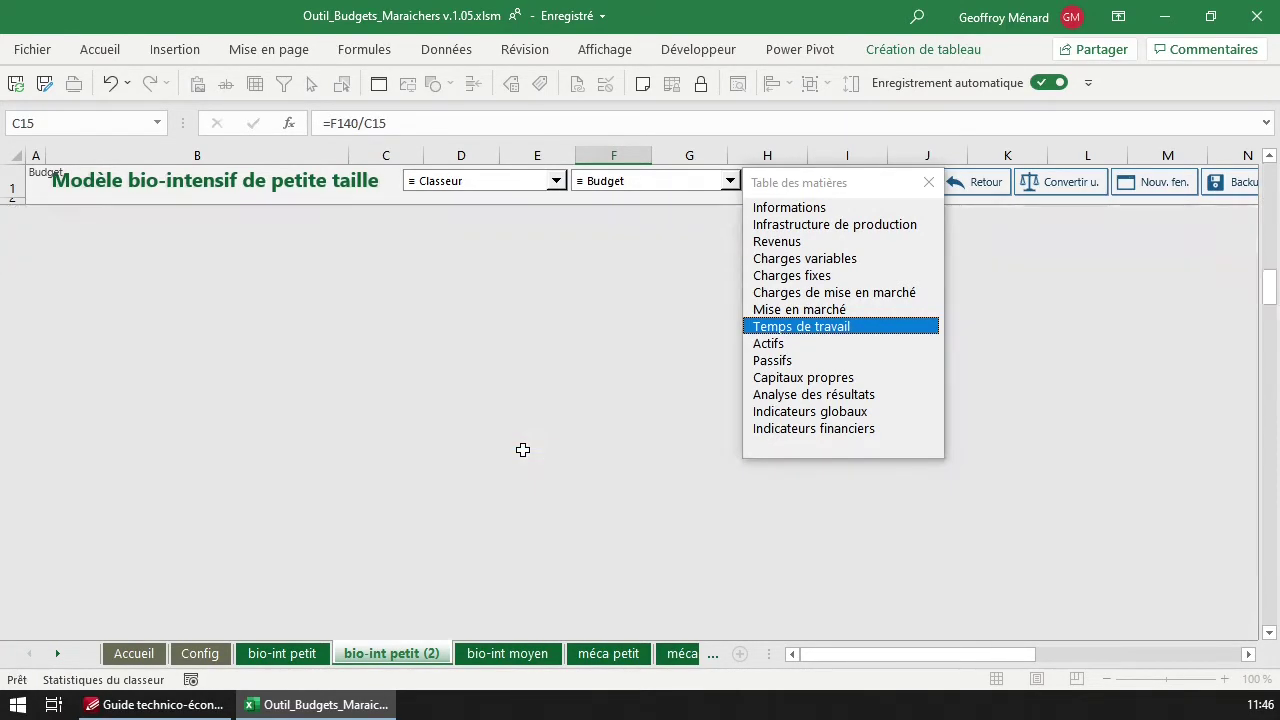
# Check the Serres production hours and the heated greenhouse area behind the h/m² serre ratio, and return to Temps de travail
pyautogui.scroll(-3, 555, 454)
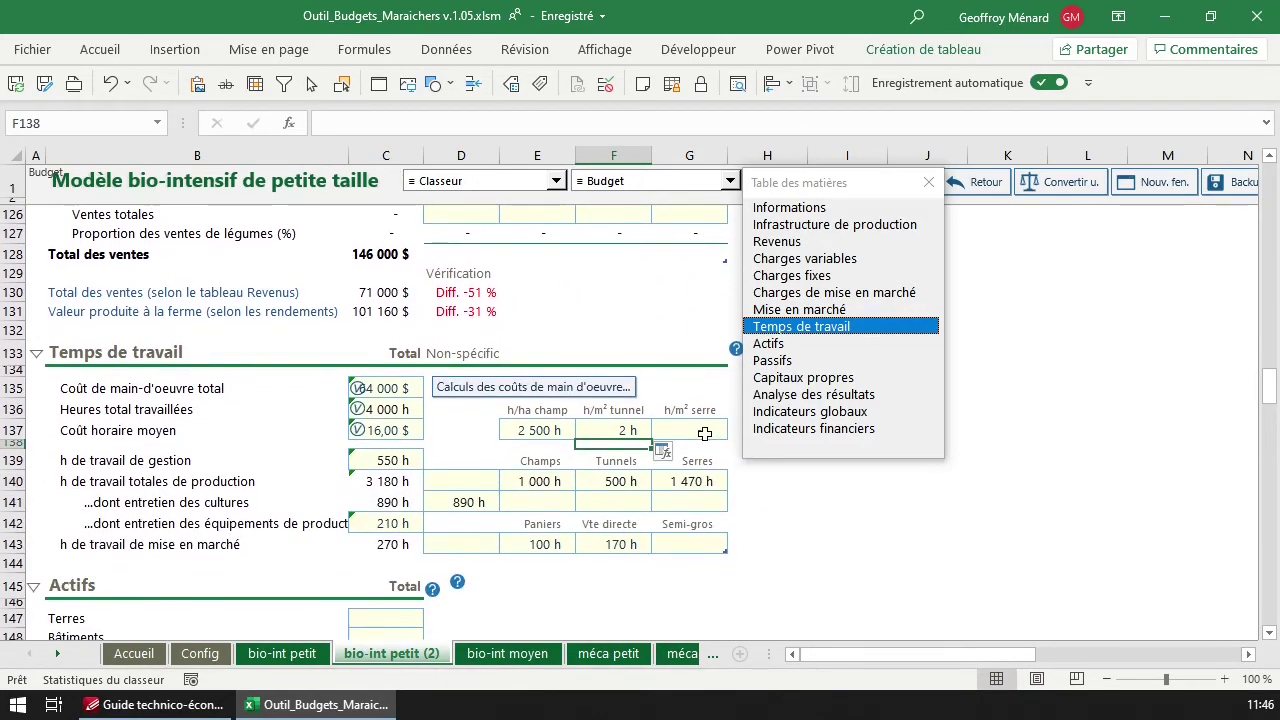
pyautogui.click(702, 430)
pyautogui.click(710, 478)
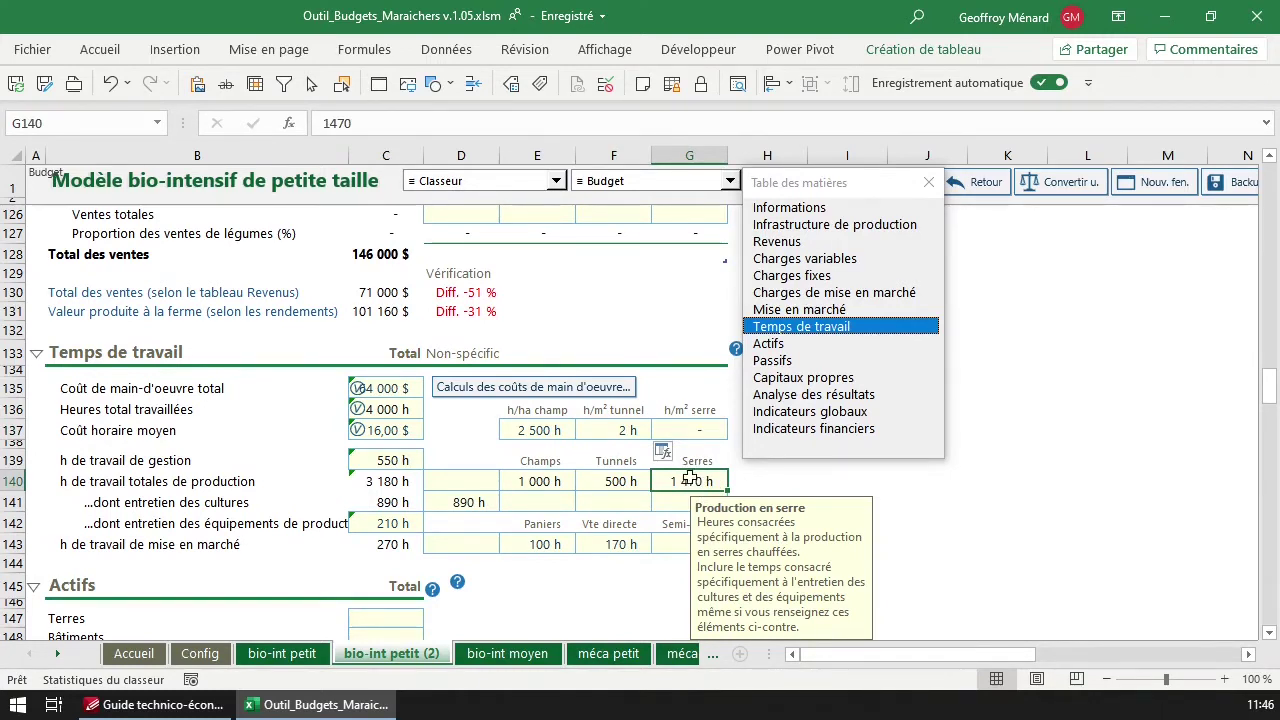
pyautogui.click(692, 429)
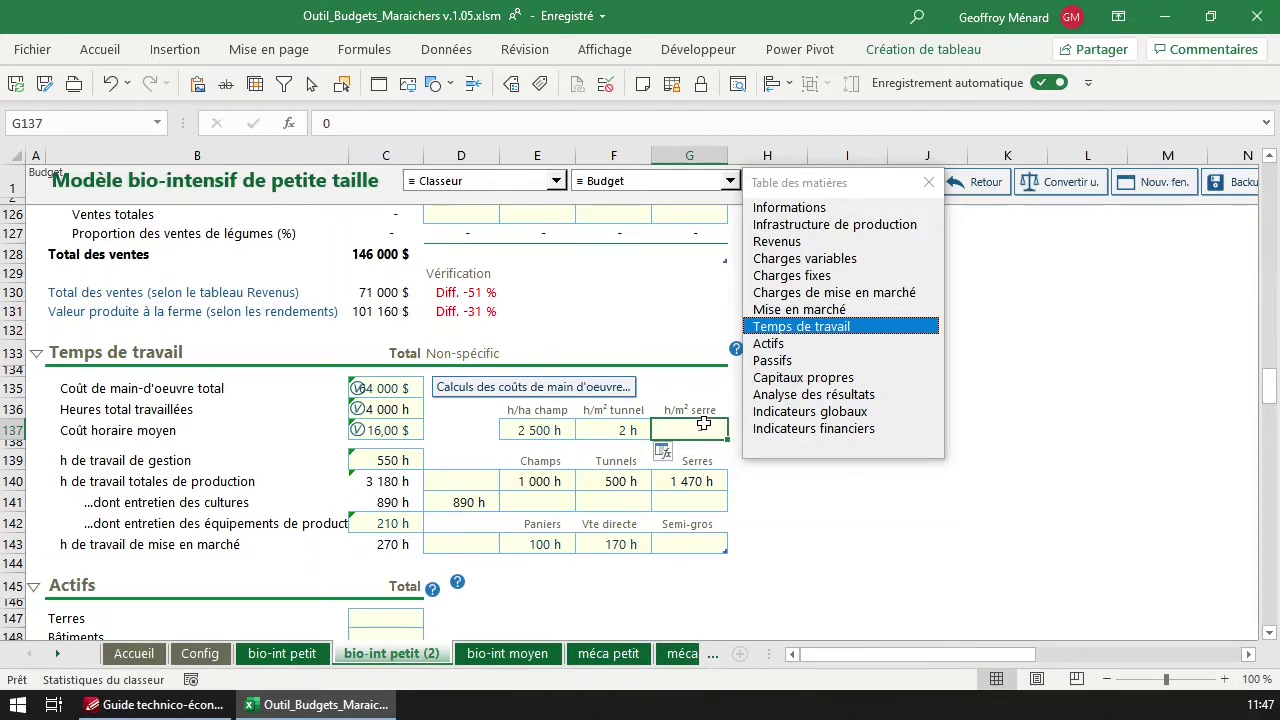
pyautogui.click(701, 481)
pyautogui.click(701, 430)
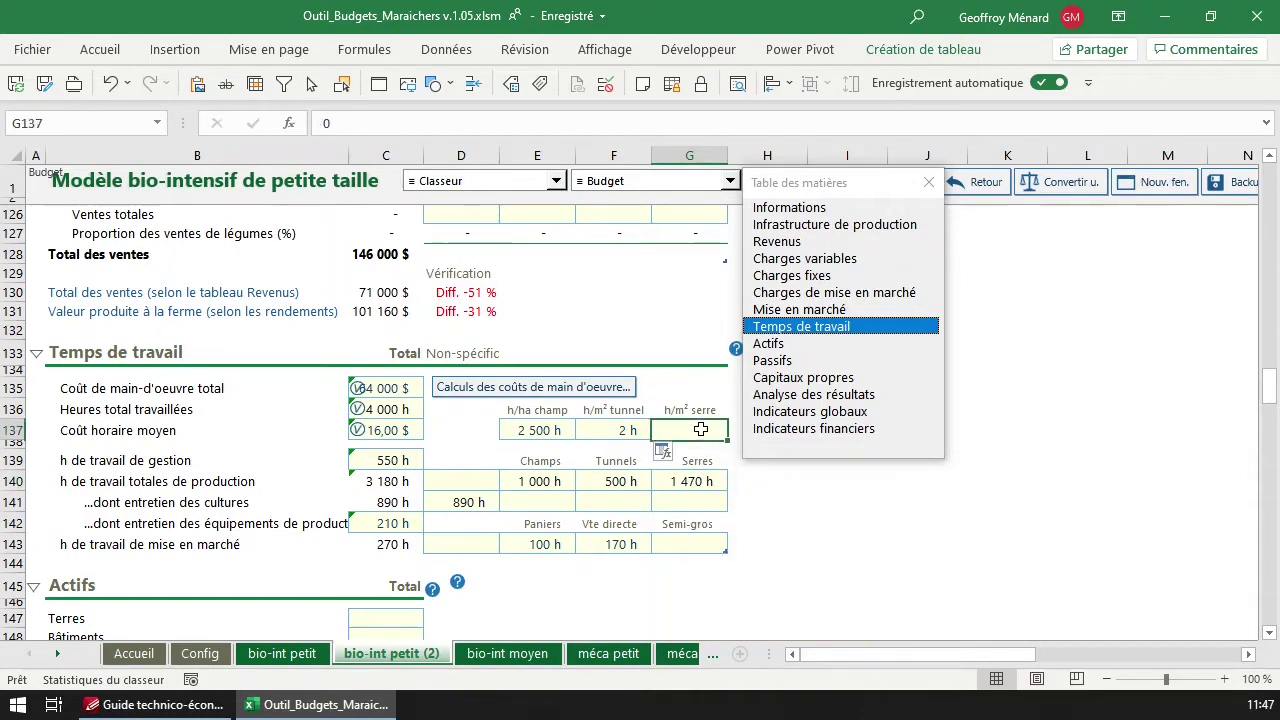
pyautogui.scroll(20, 403, 466)
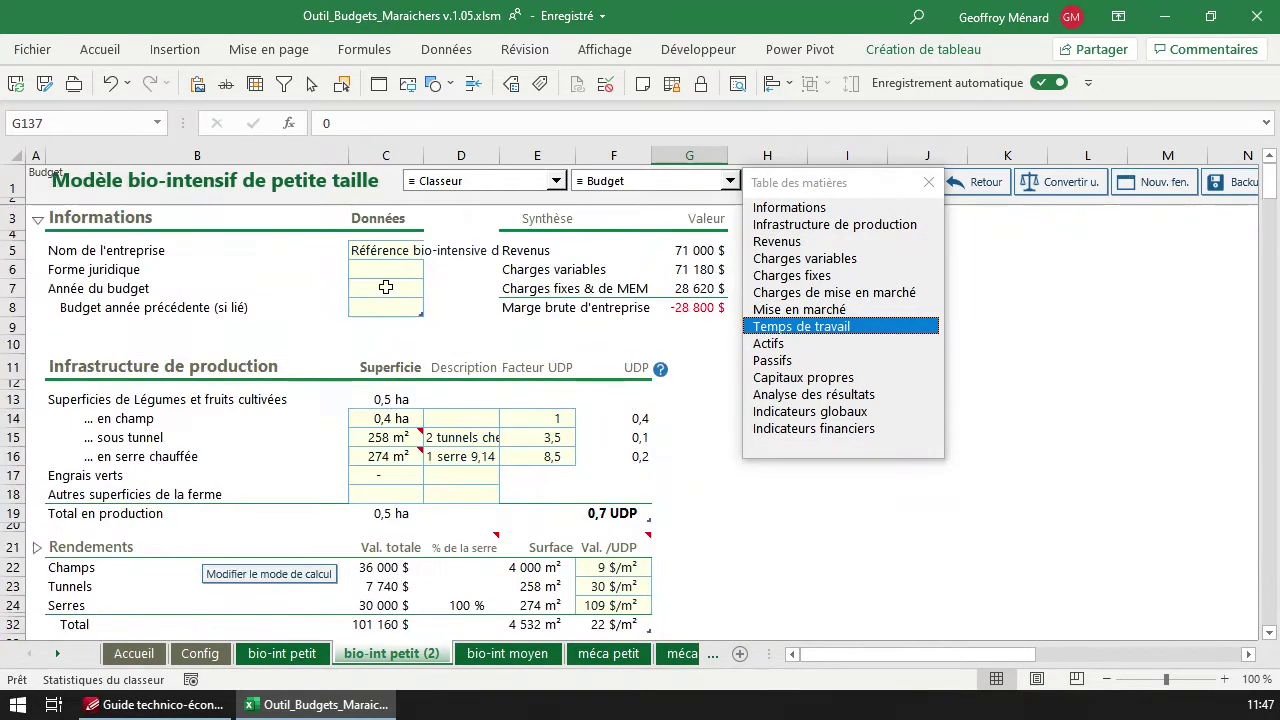
pyautogui.click(405, 458)
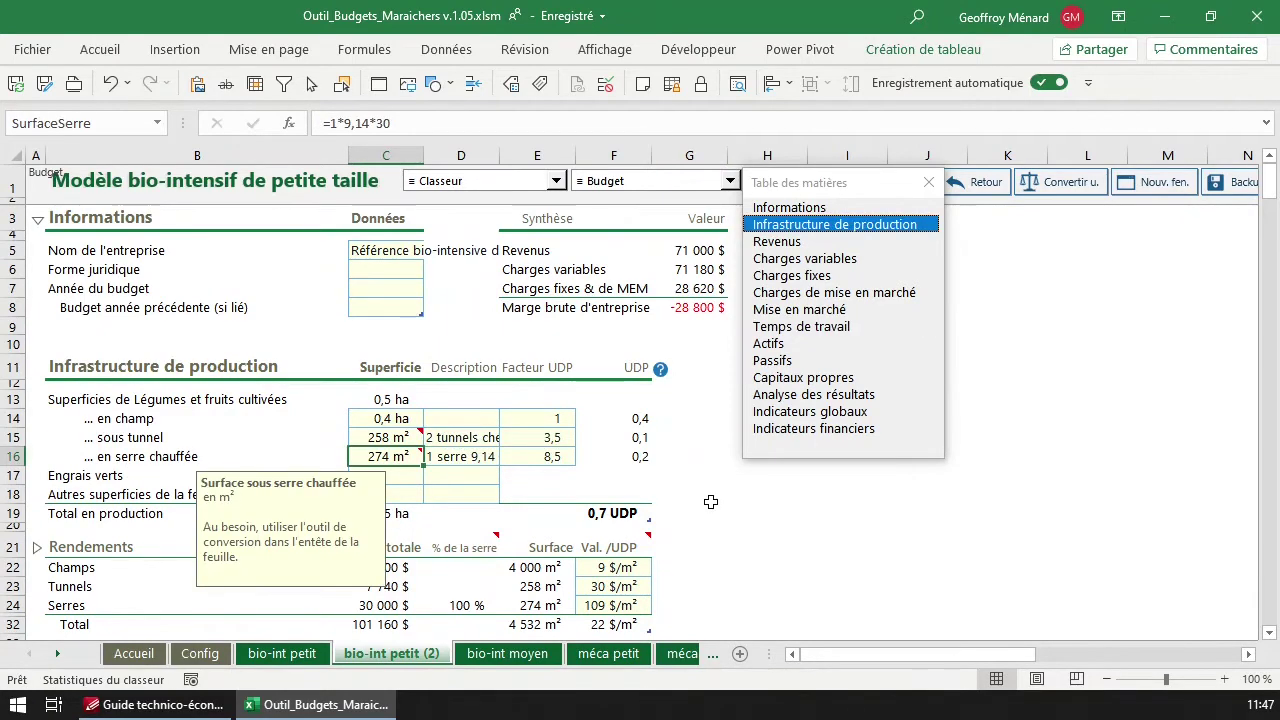
pyautogui.scroll(-1, 760, 420)
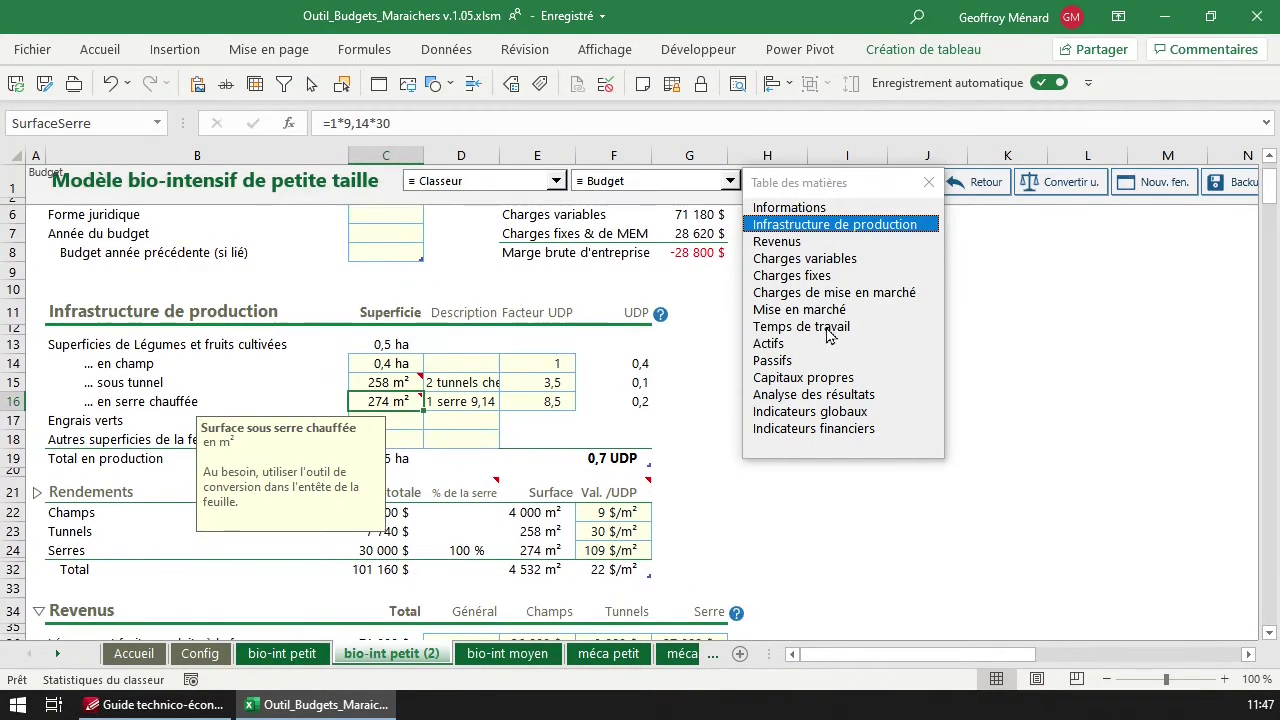
pyautogui.click(826, 327)
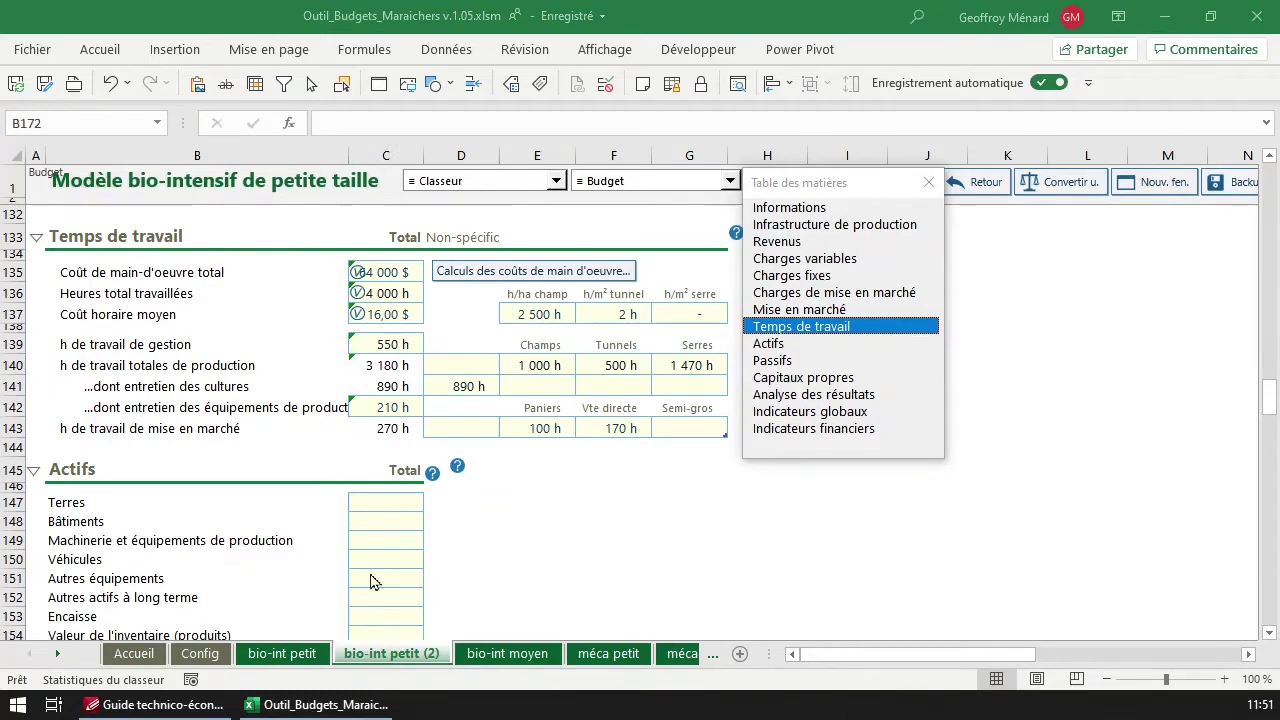
# Go to the Actifs section and look over its entry cells from Terres to Résidence
pyautogui.click(829, 345)
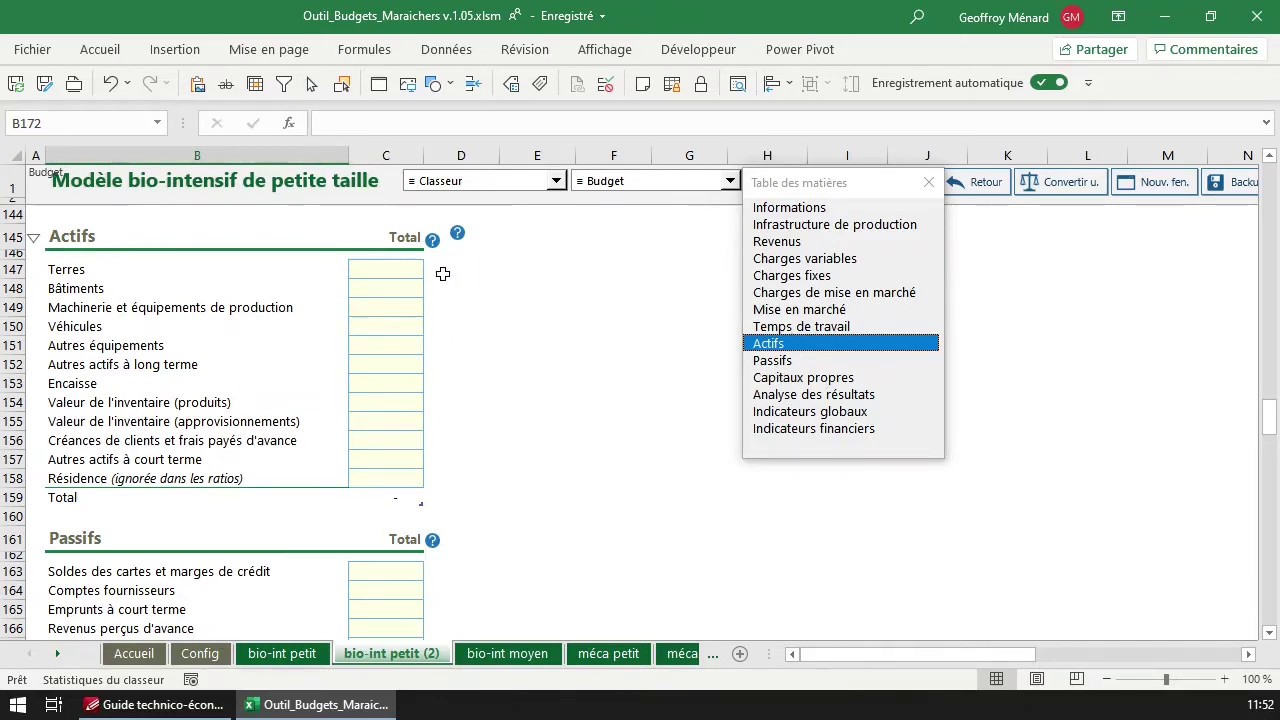
pyautogui.click(386, 273)
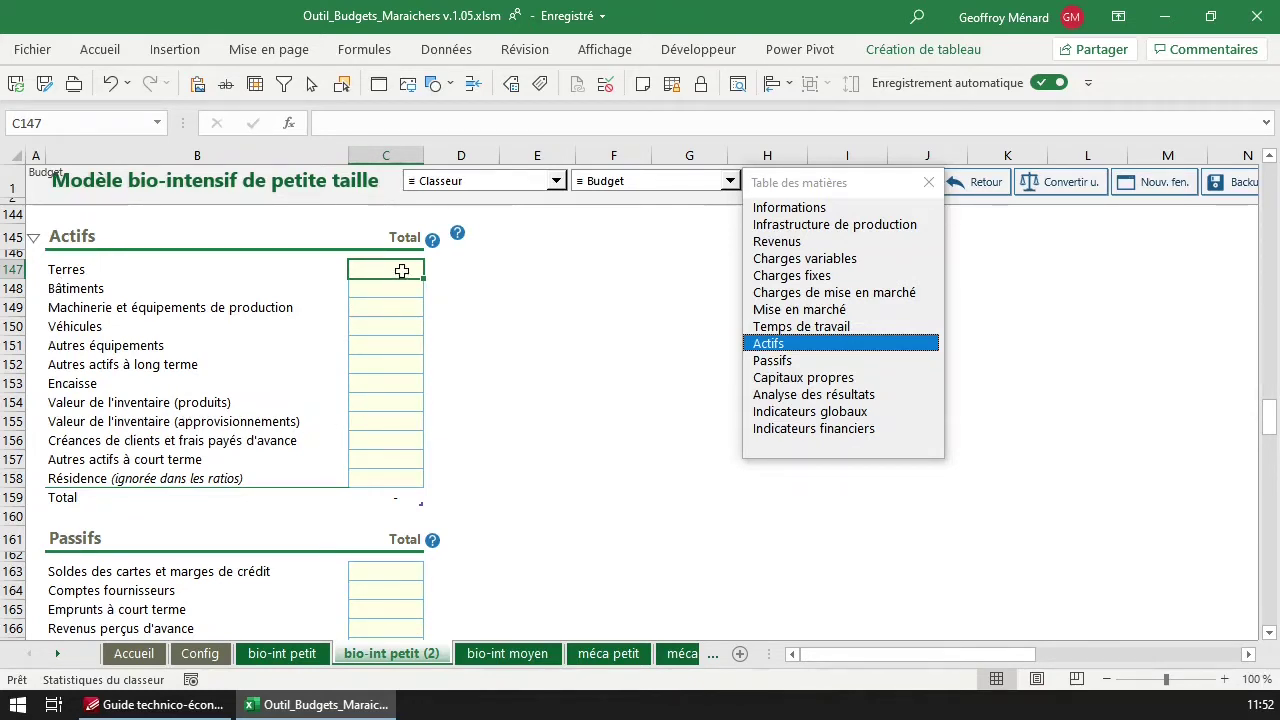
pyautogui.moveTo(401, 282); pyautogui.dragTo(390, 476)
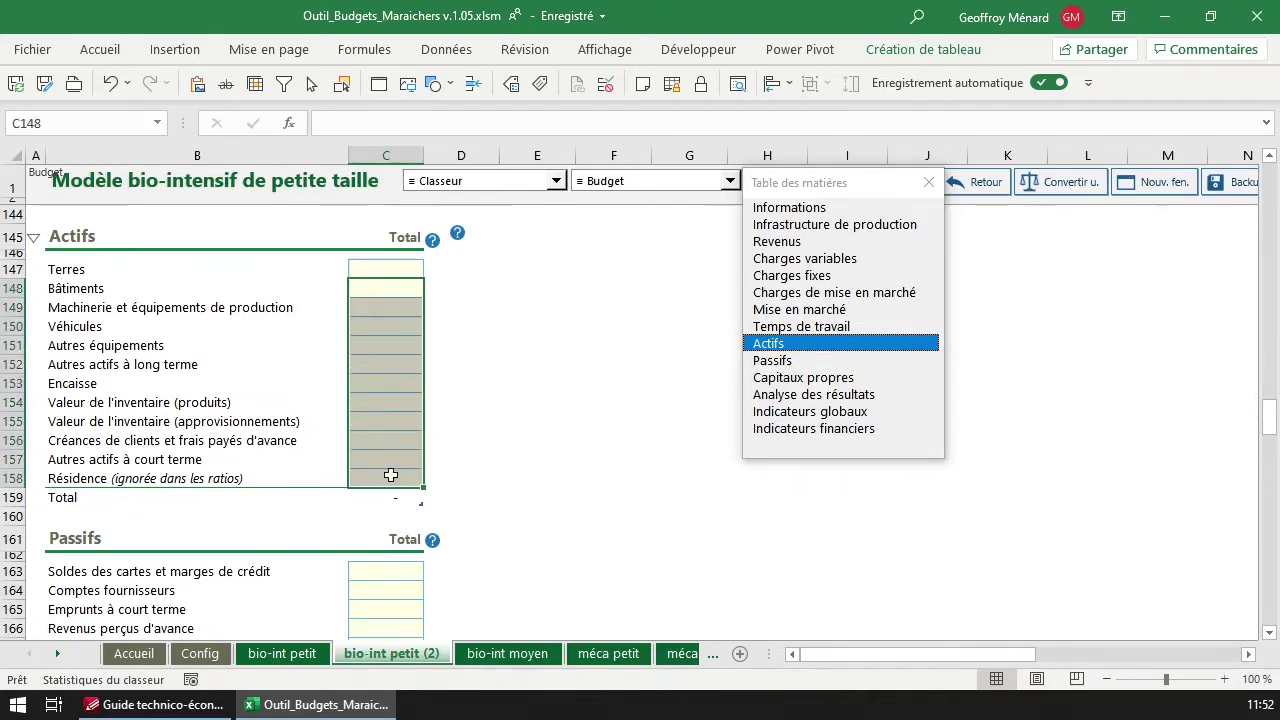
# Look over the Résidence cell and the entry cells of the Passifs and Capitaux propres sections
pyautogui.scroll(-1, 391, 476)
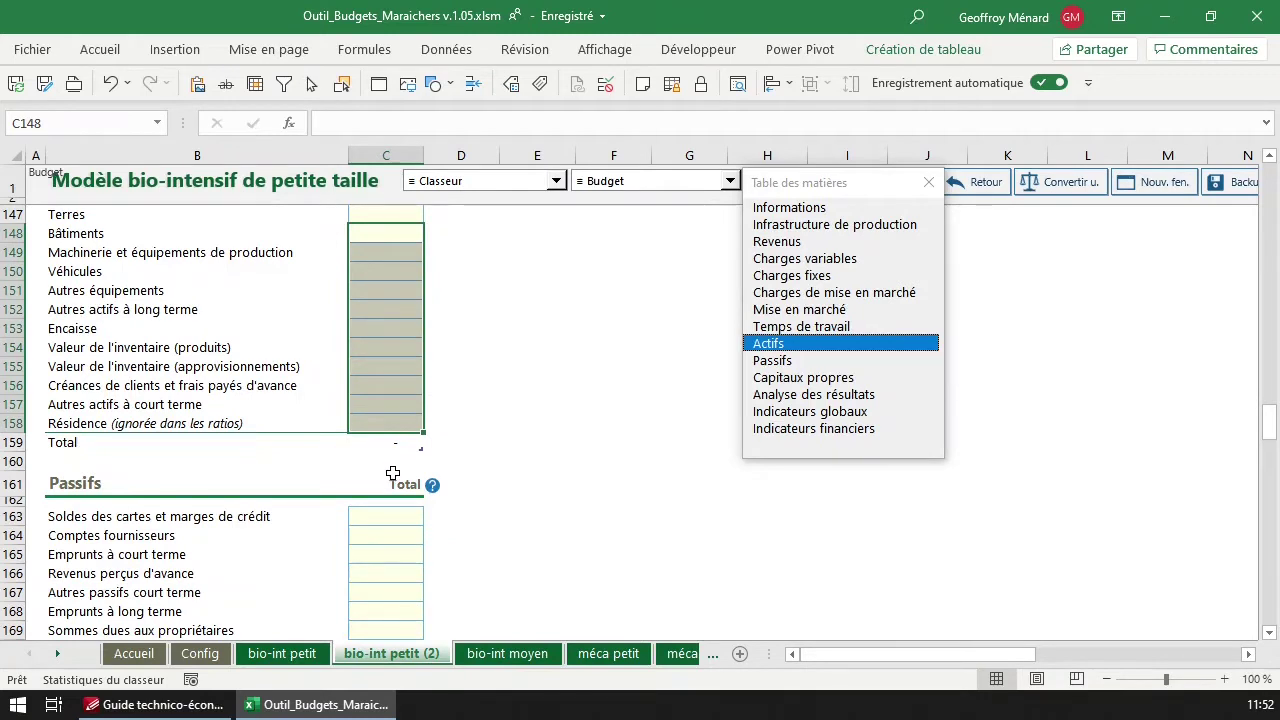
pyautogui.click(390, 422)
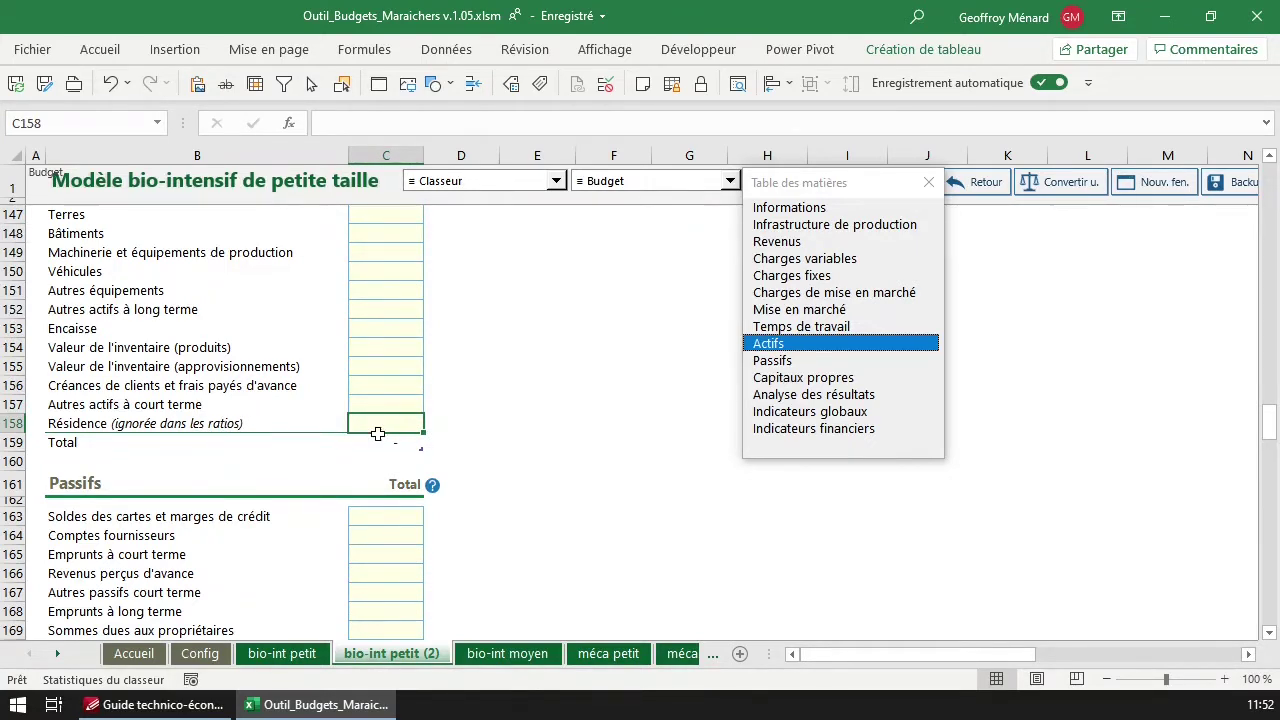
pyautogui.scroll(-3, 378, 434)
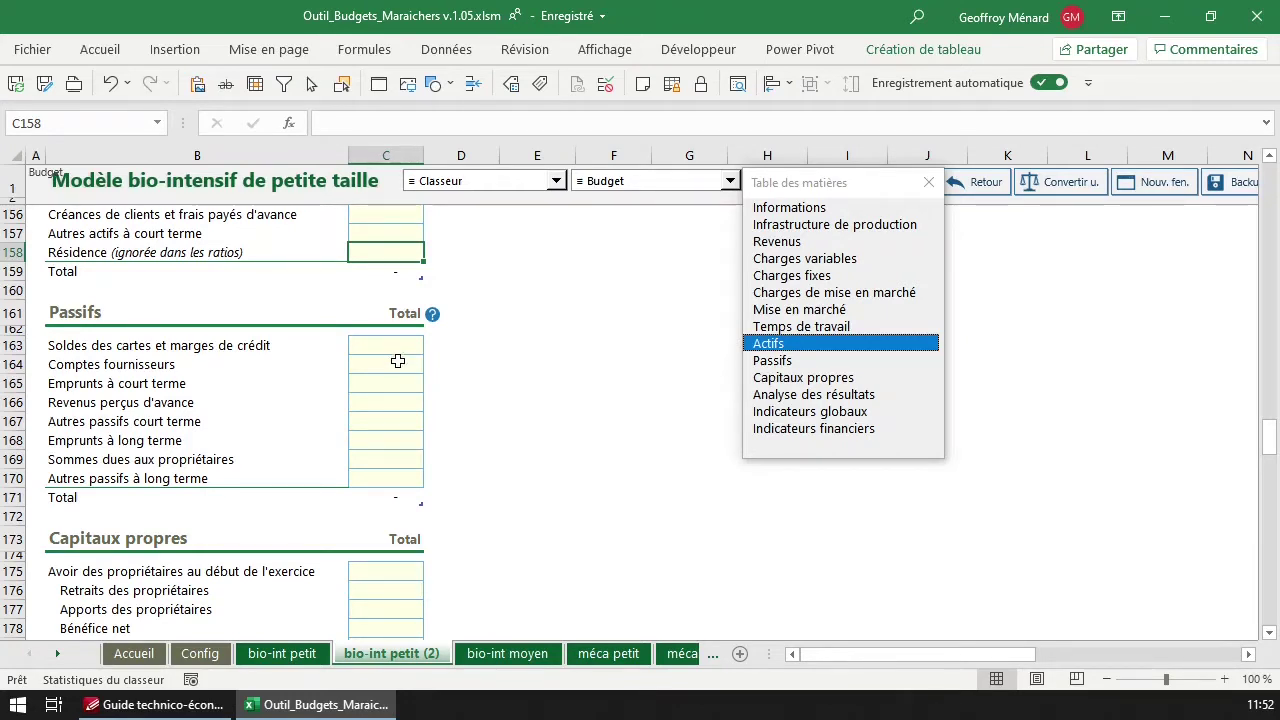
pyautogui.scroll(-1, 398, 364)
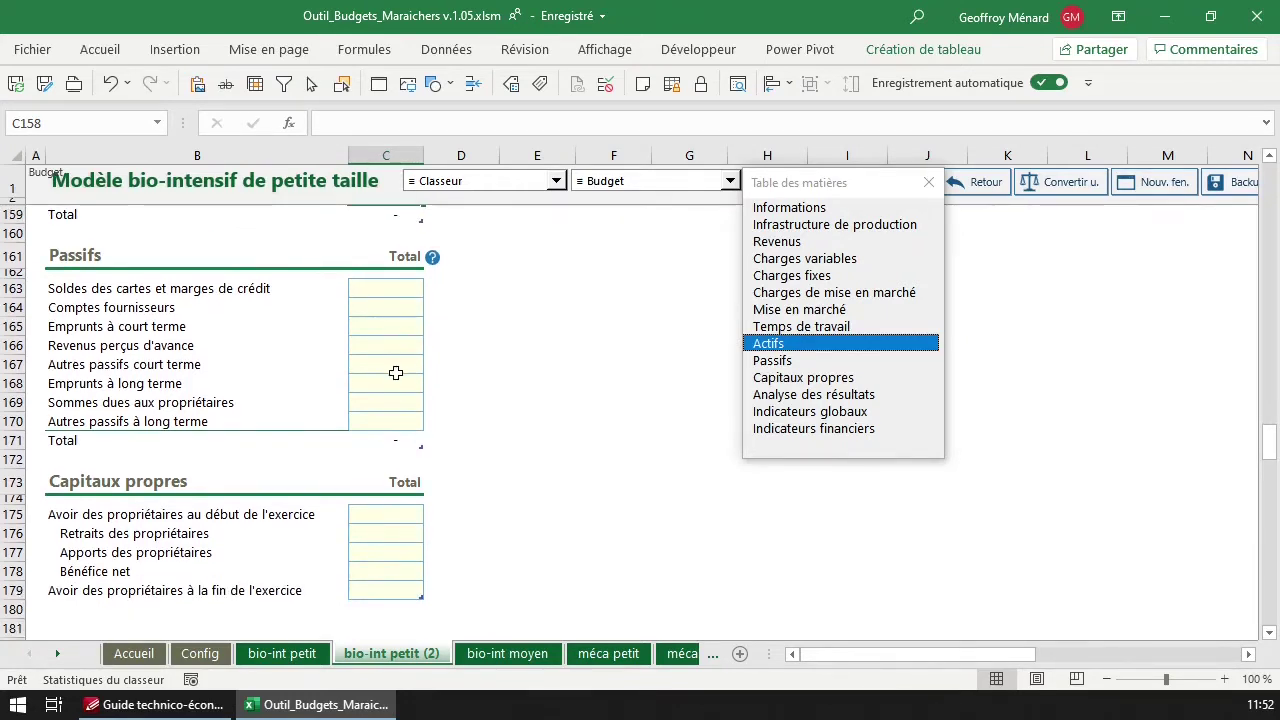
pyautogui.scroll(-4, 360, 488)
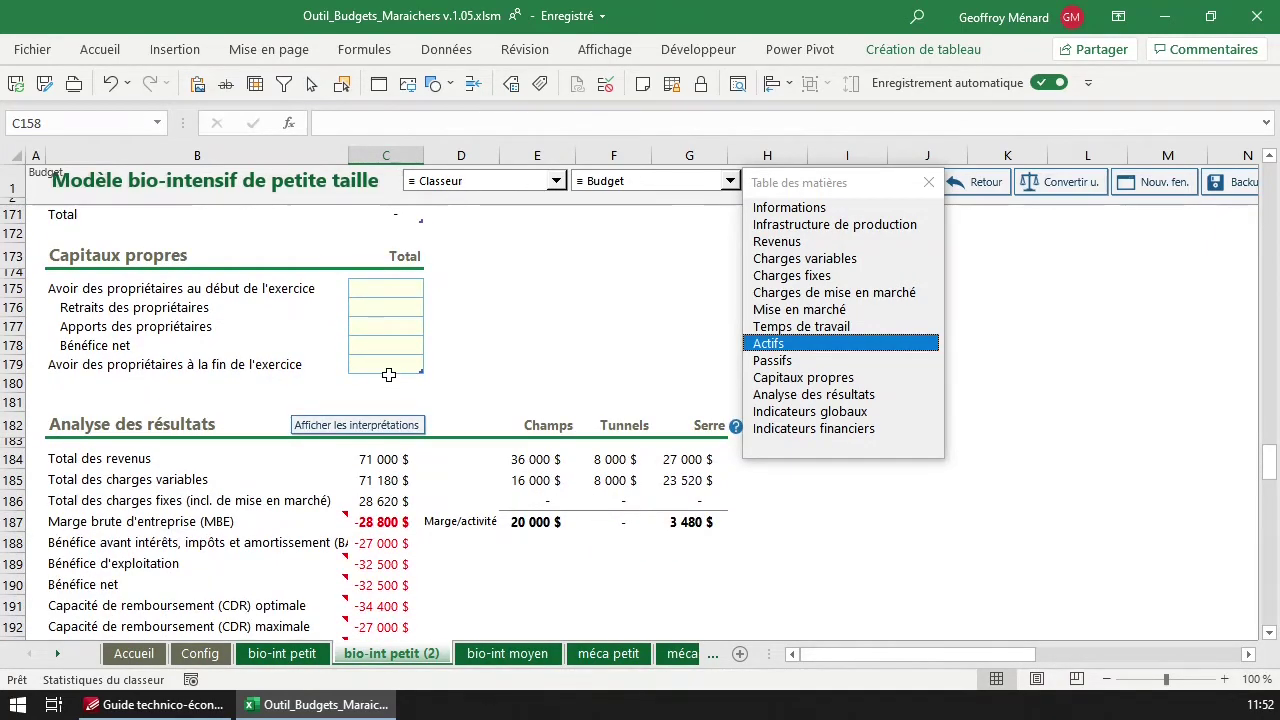
# Look over the Analyse des résultats, Indicateurs globaux and Indicateurs financiers sections, ending on Analyse des résultats
pyautogui.scroll(-2, 390, 374)
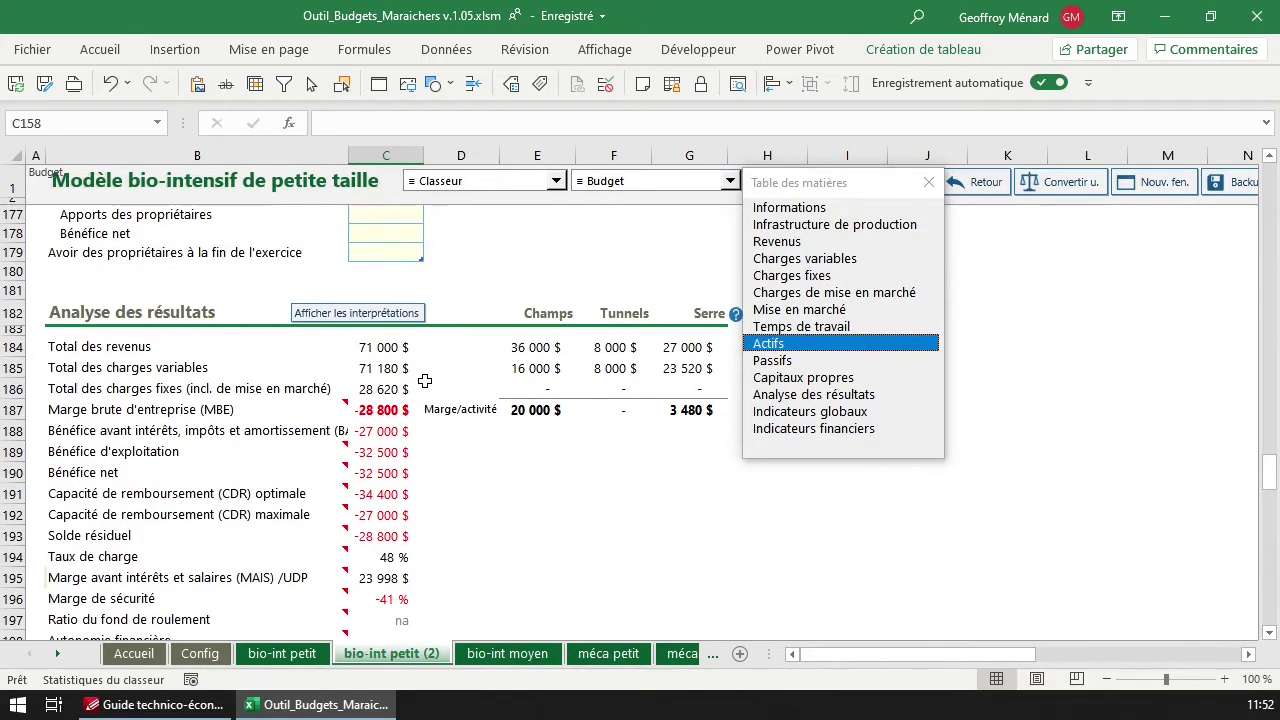
pyautogui.scroll(1, 425, 381)
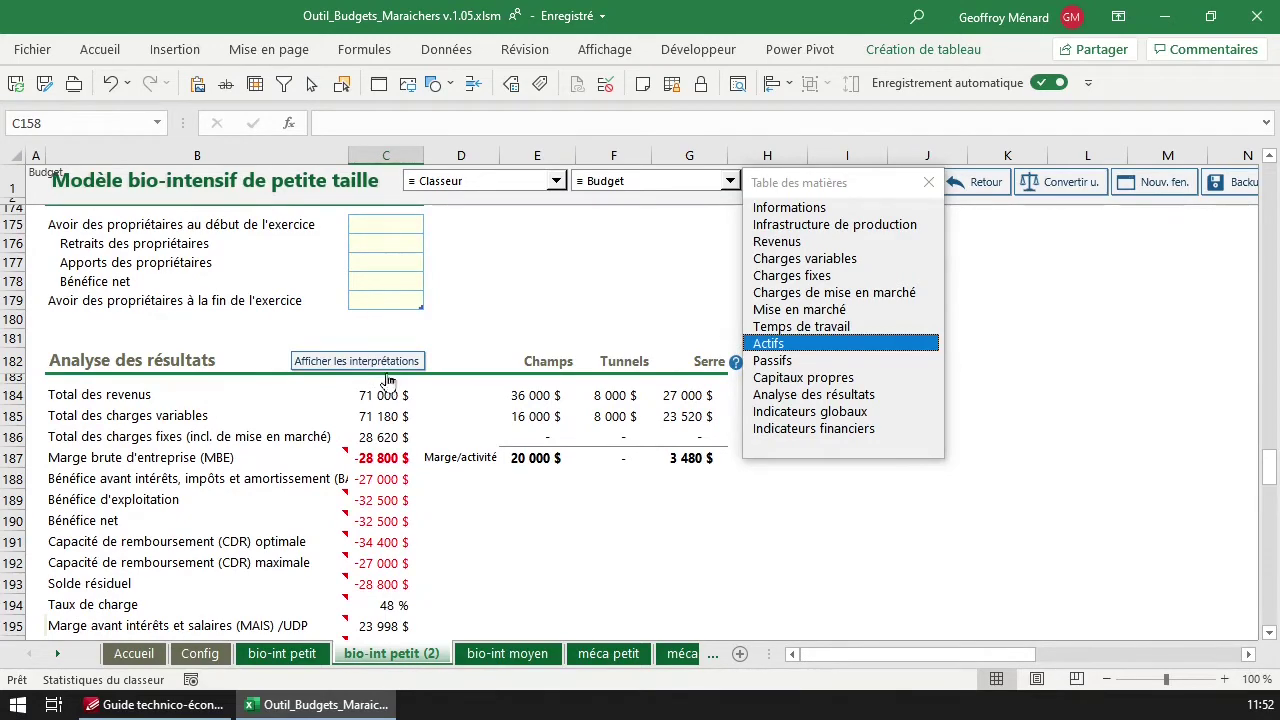
pyautogui.scroll(-8, 282, 410)
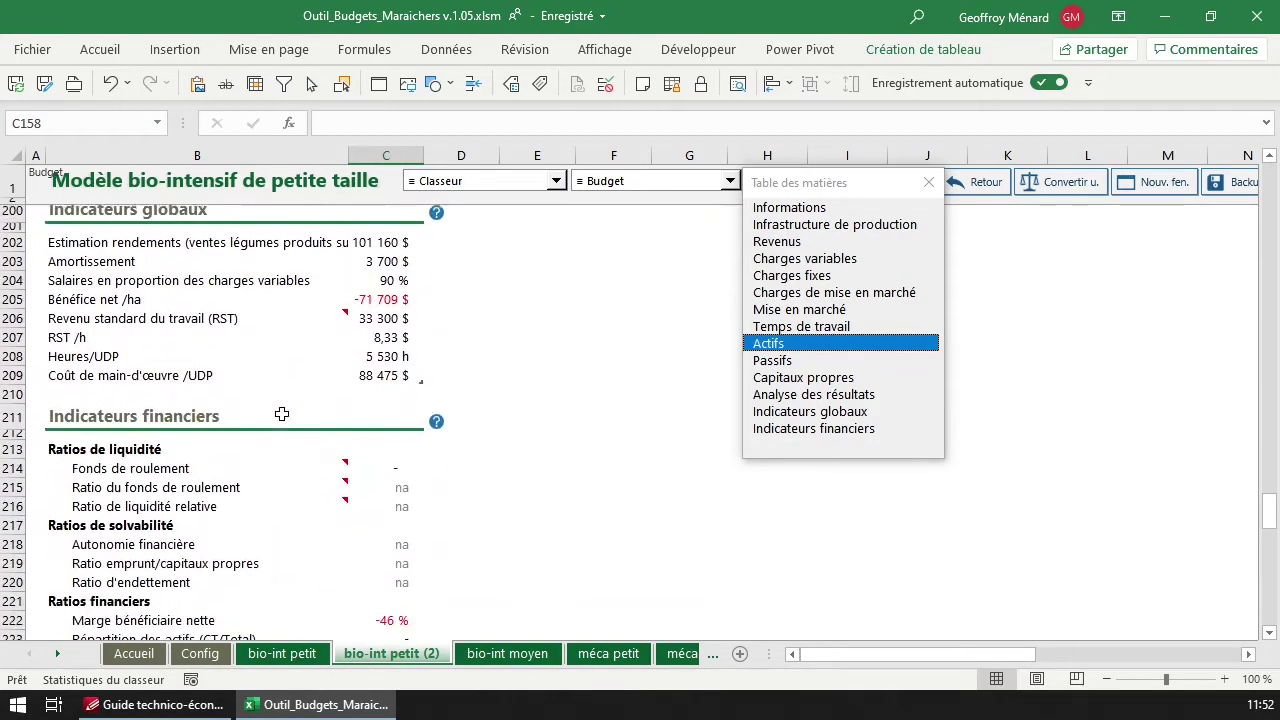
pyautogui.scroll(-5, 282, 413)
pyautogui.scroll(10, 282, 413)
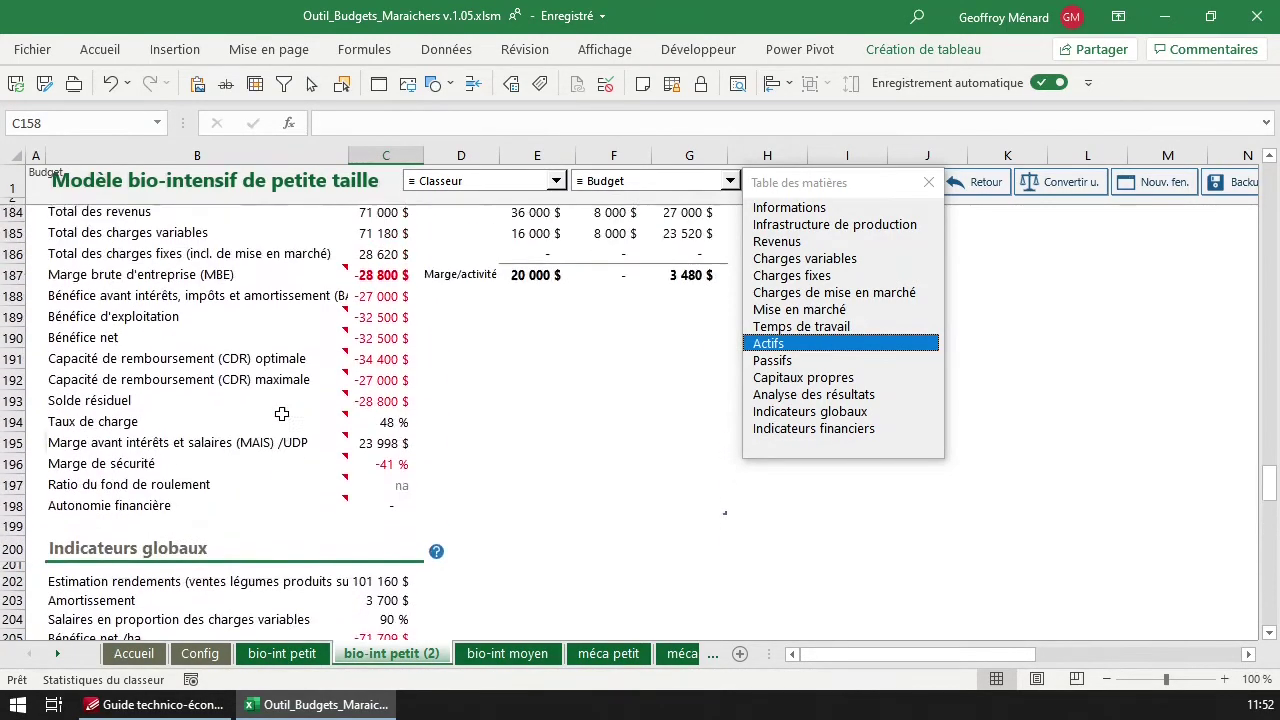
pyautogui.scroll(2, 282, 413)
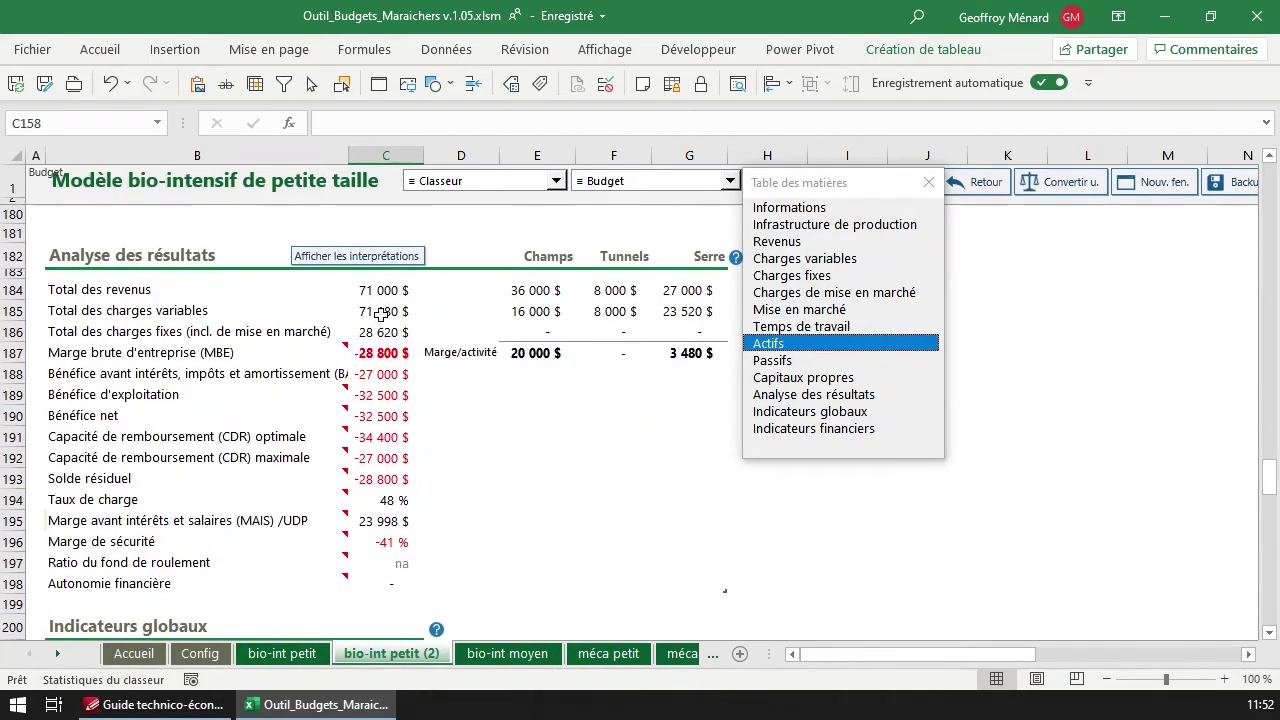
# Show the interpretations for Analyse des résultats in the user guide and place the guide window beside the results column
pyautogui.click(385, 292)
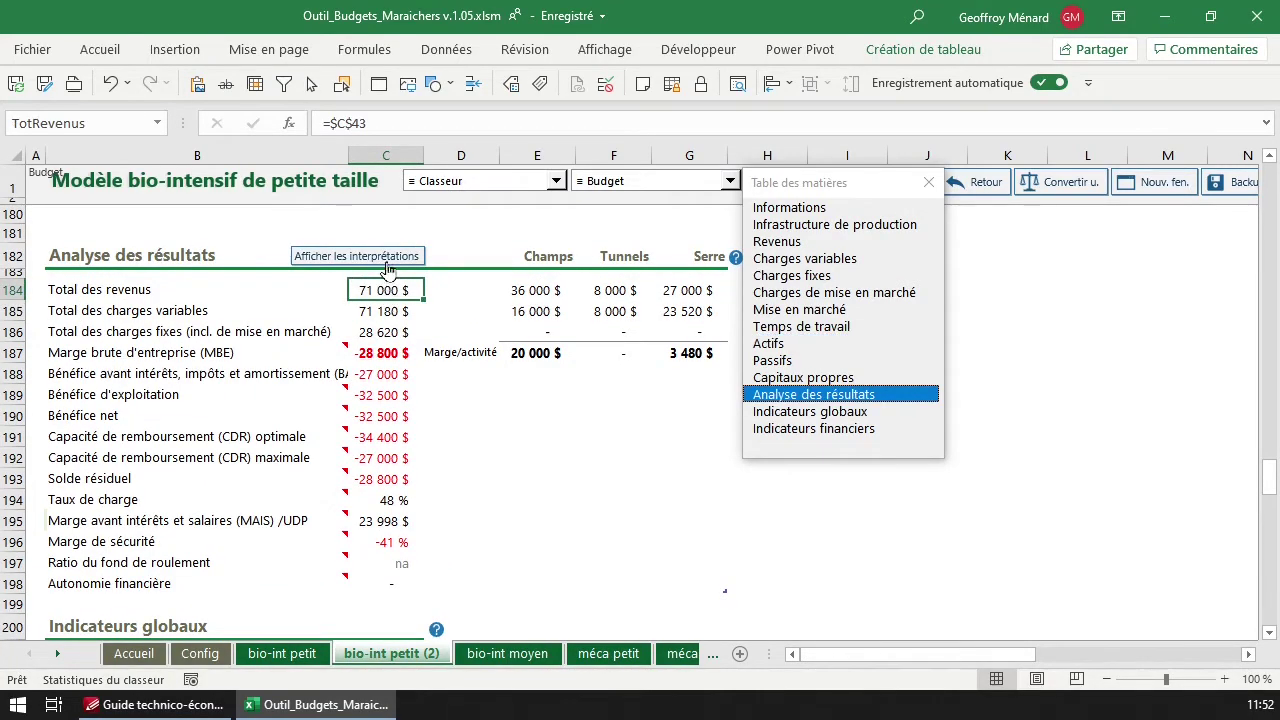
pyautogui.click(386, 259)
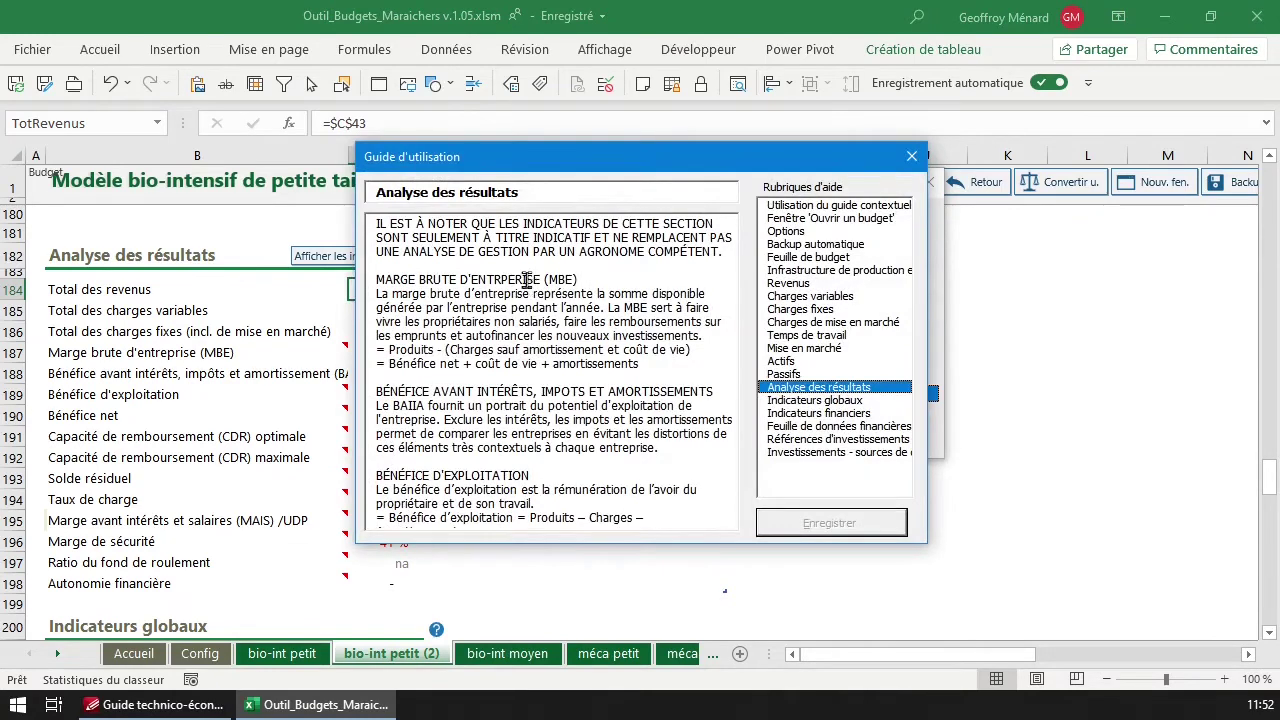
pyautogui.click(868, 244)
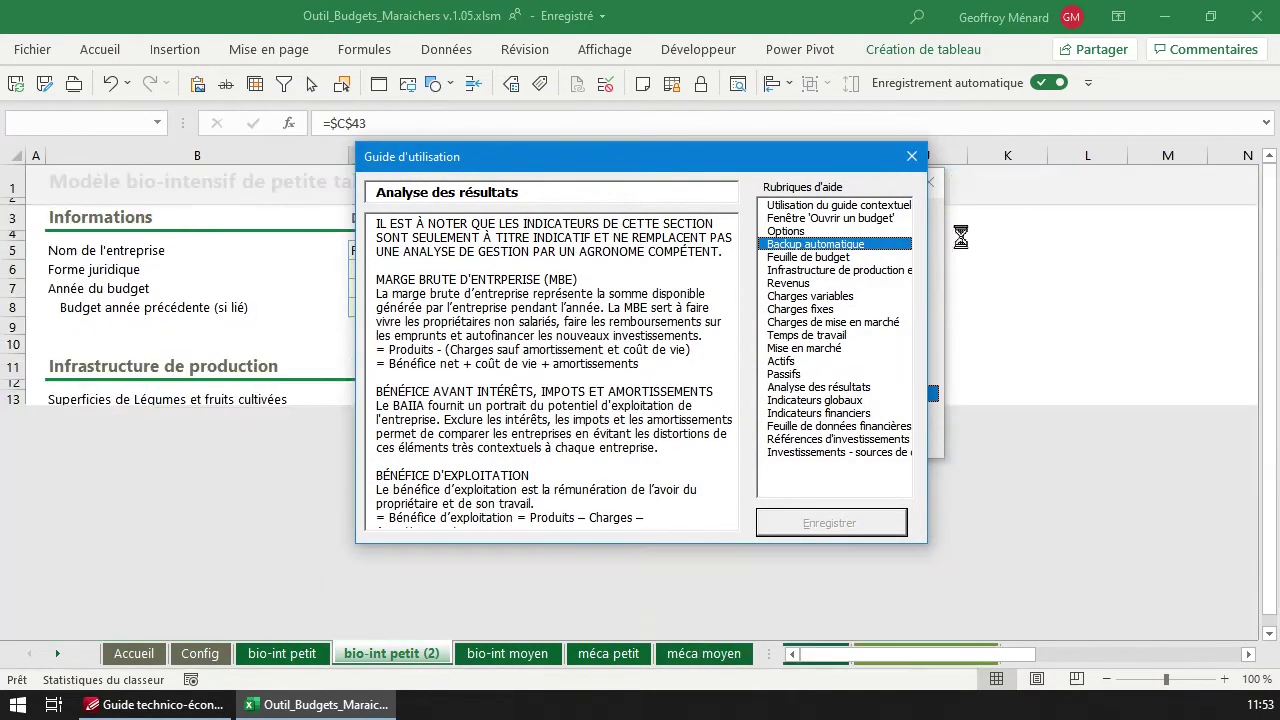
pyautogui.moveTo(630, 170); pyautogui.dragTo(645, 175)
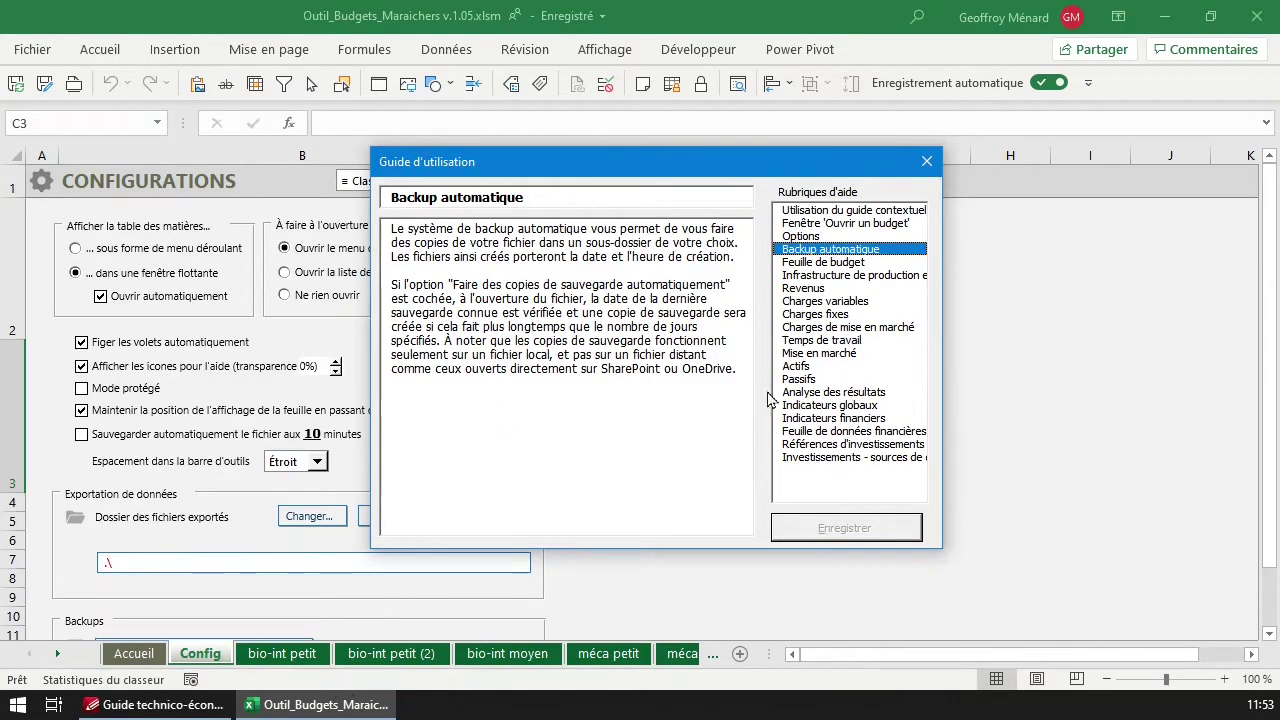
pyautogui.click(835, 392)
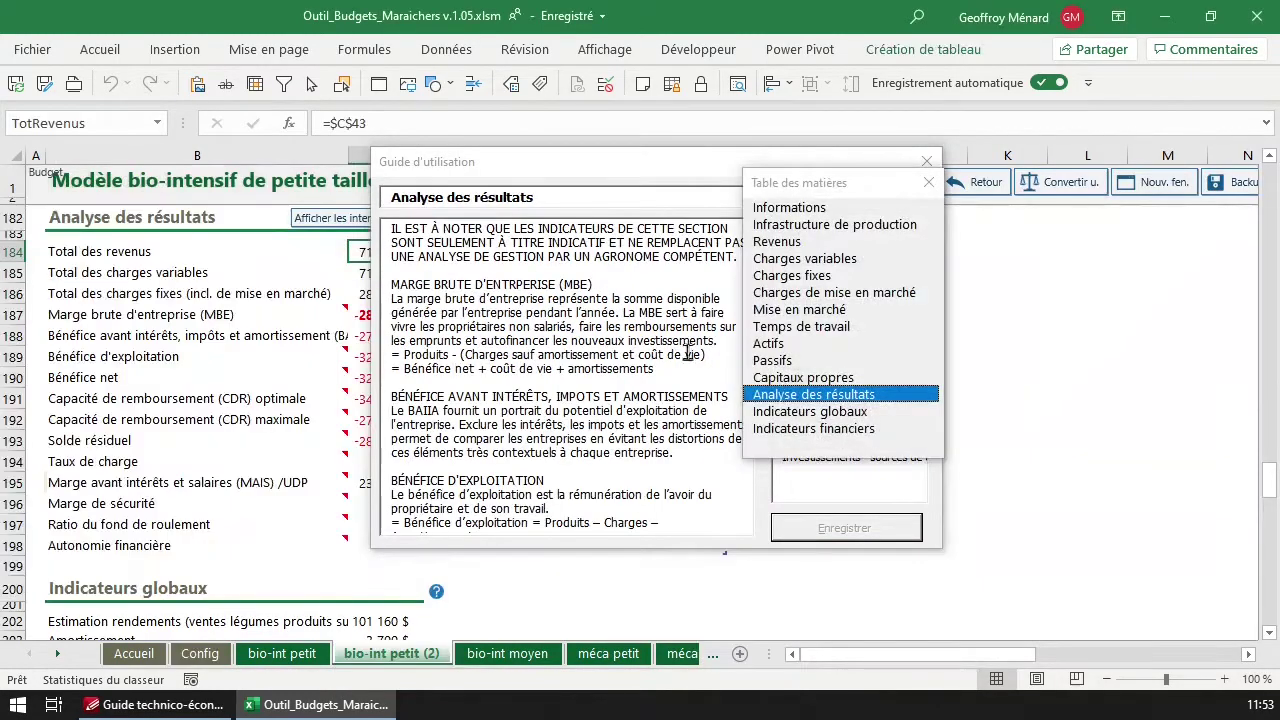
pyautogui.moveTo(460, 168); pyautogui.dragTo(572, 213)
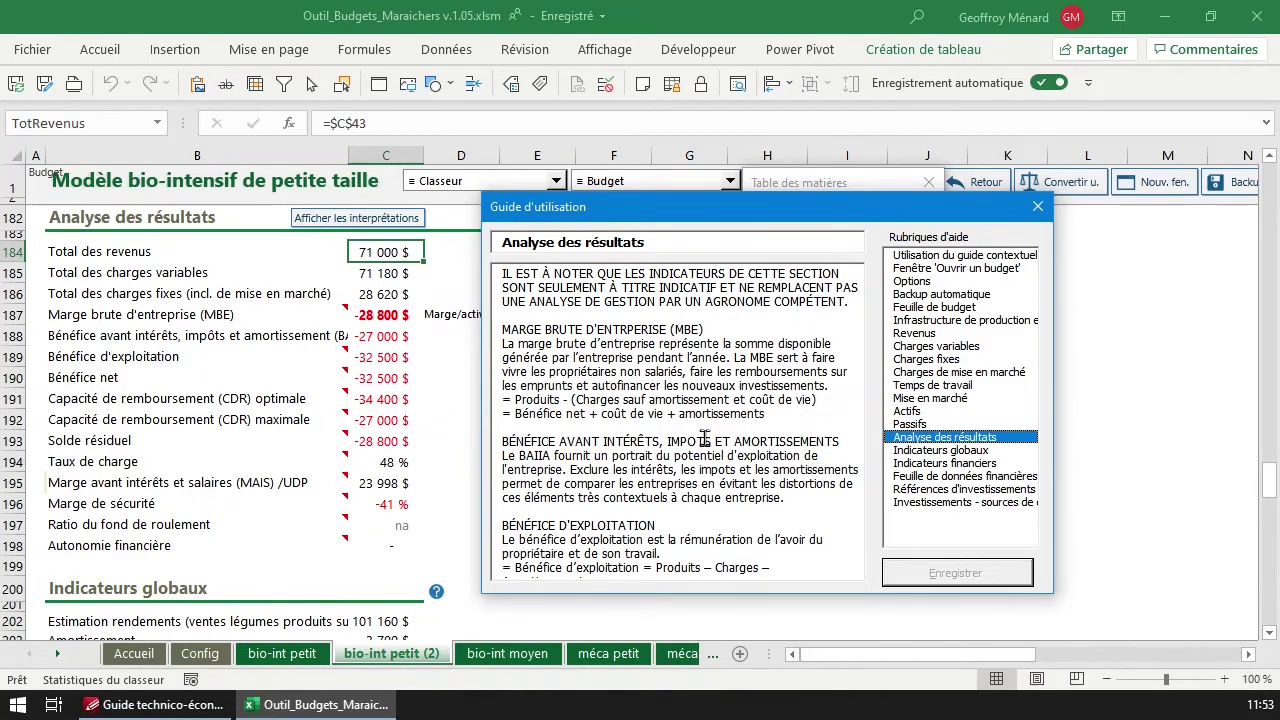
# Read the guide's indicator explanations through Autonomie financière and back to the CDR entries, and check the formula of CDR optimale
pyautogui.scroll(-10, 765, 490)
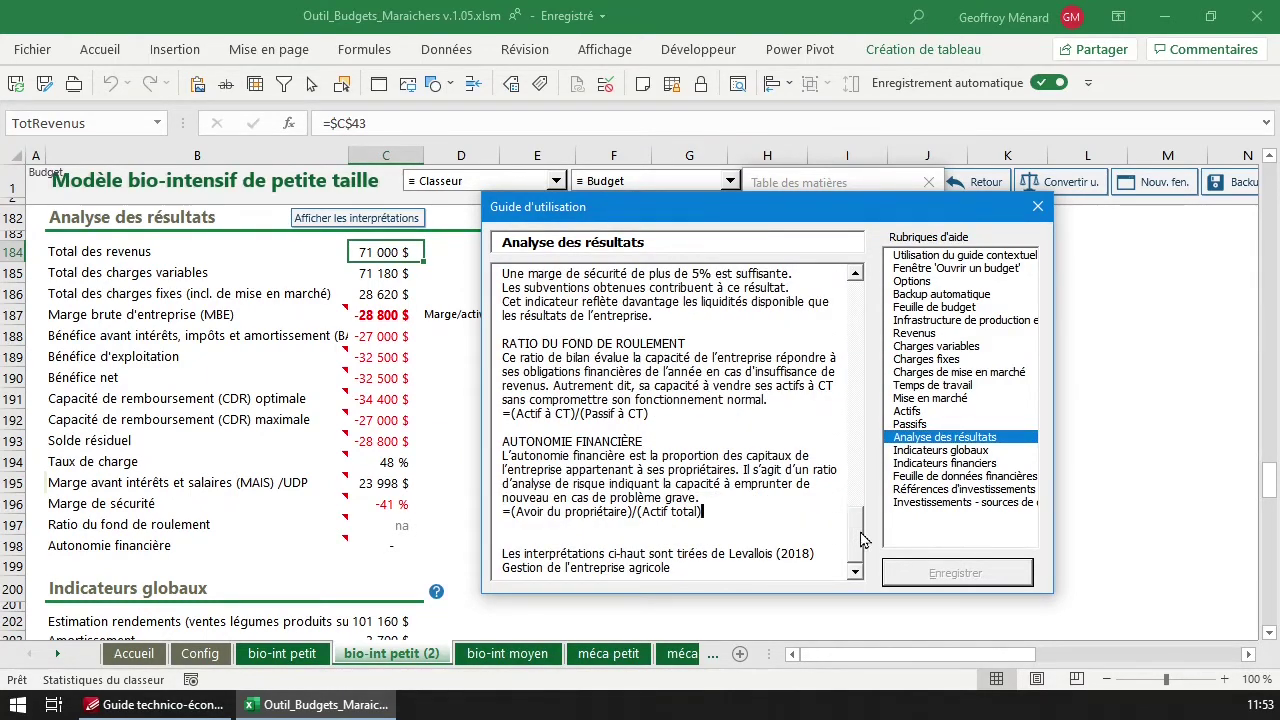
pyautogui.moveTo(857, 532); pyautogui.dragTo(852, 572)
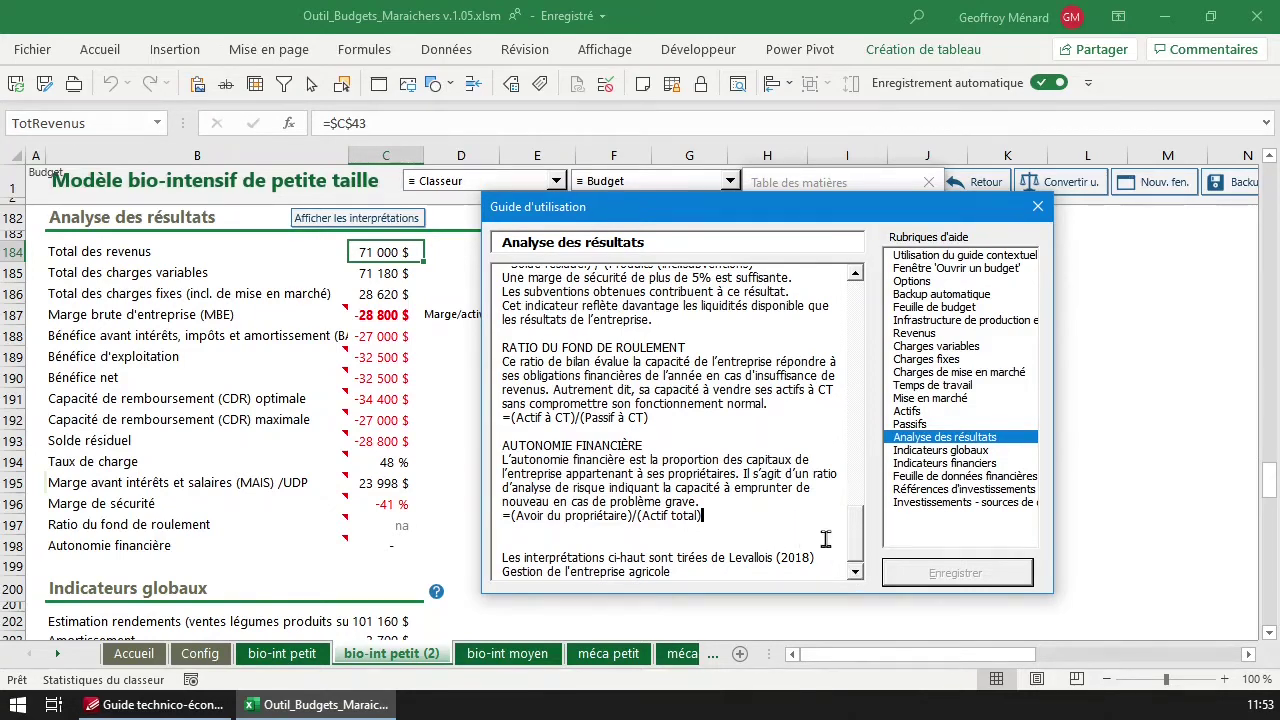
pyautogui.moveTo(857, 544); pyautogui.dragTo(864, 423)
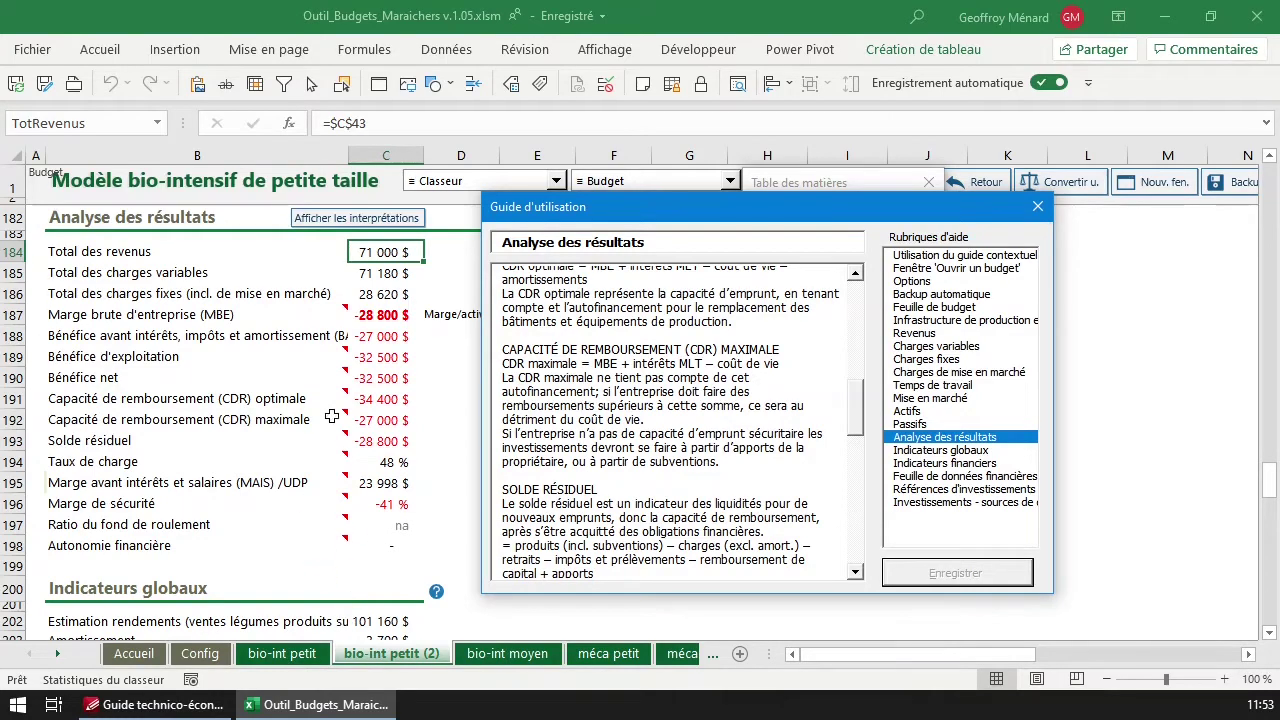
pyautogui.click(393, 400)
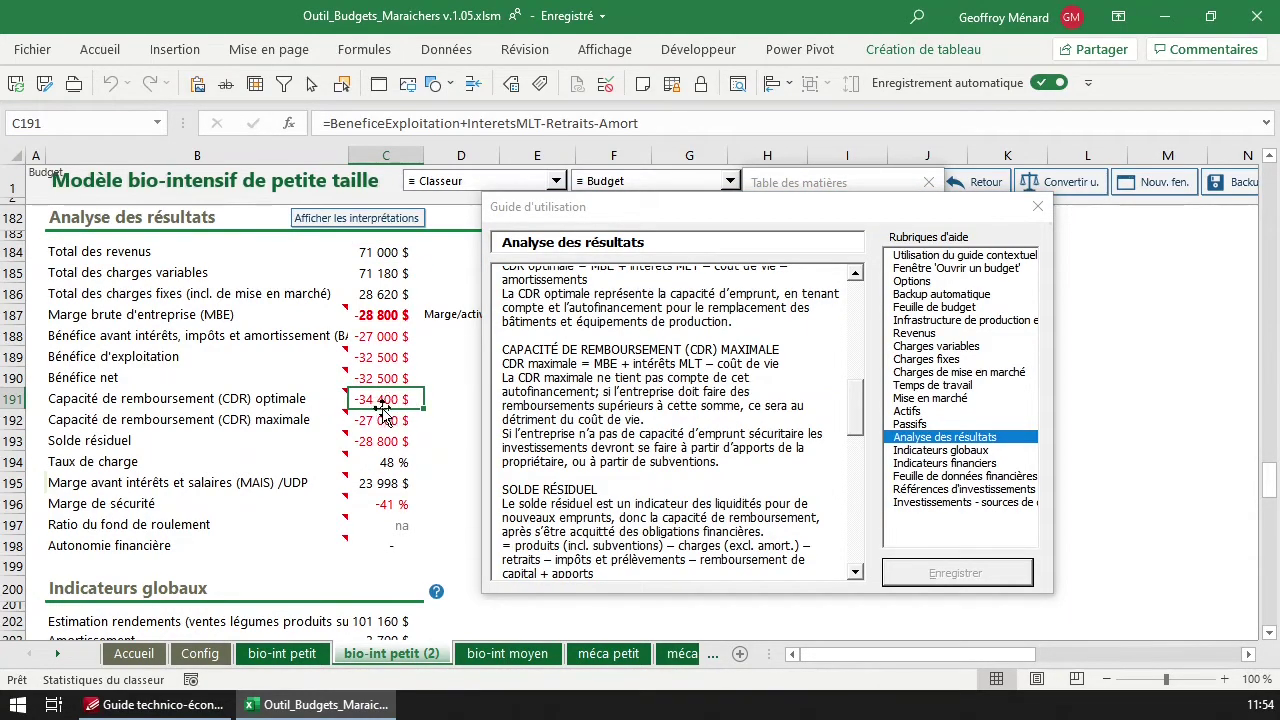
# Review the guide's repayment capacity explanations alongside the results analysis, global indicators and financial indicators sections of the budget sheet
pyautogui.click(858, 424)
pyautogui.moveTo(858, 424); pyautogui.dragTo(858, 418)
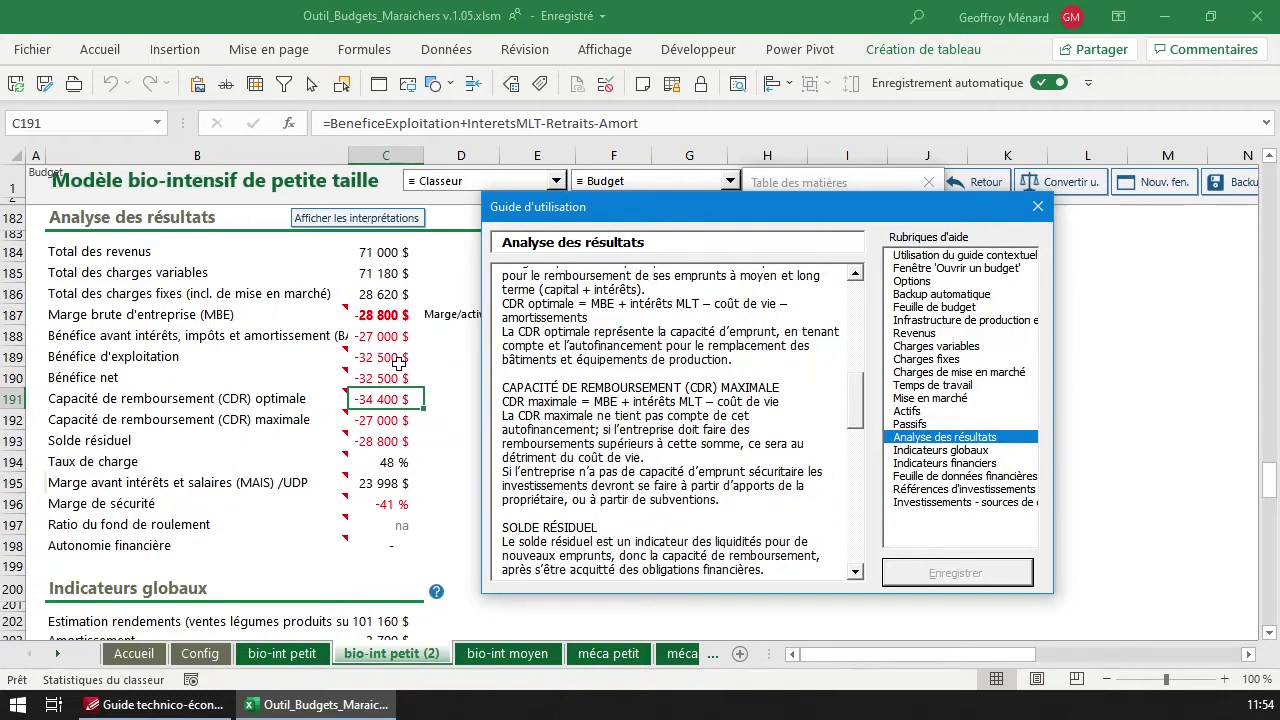
pyautogui.scroll(-3, 398, 362)
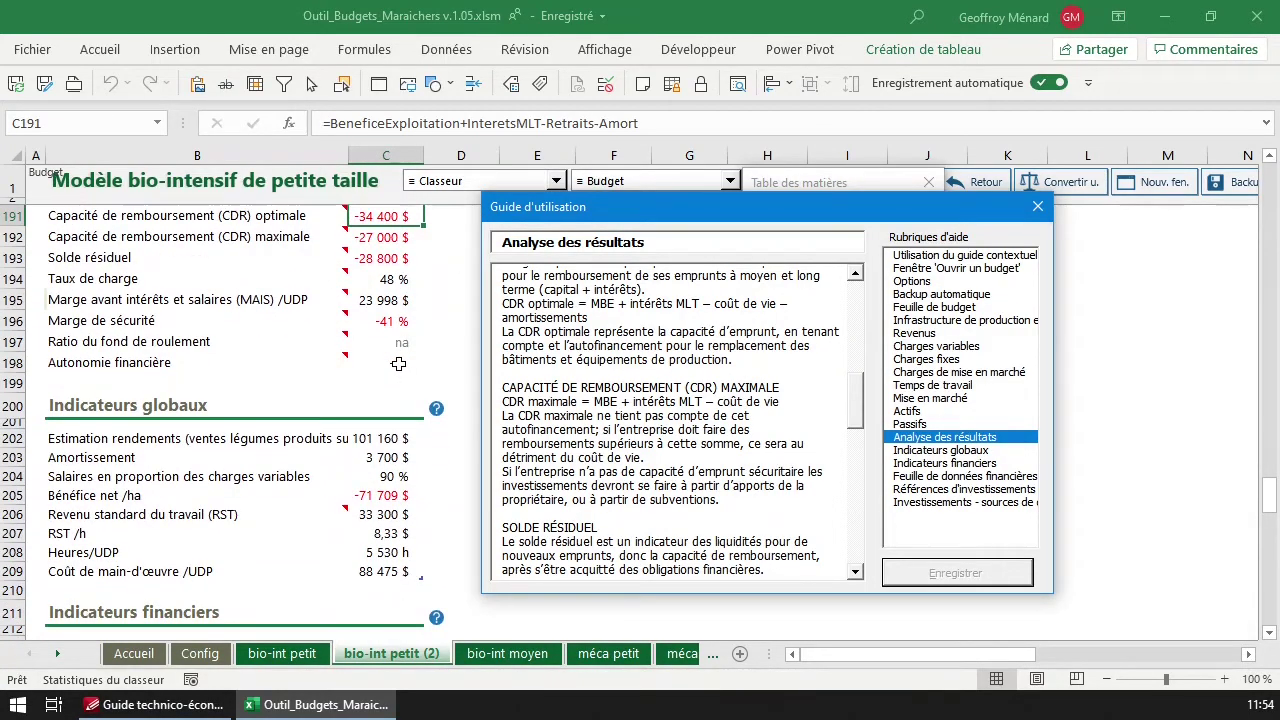
pyautogui.scroll(7, 398, 363)
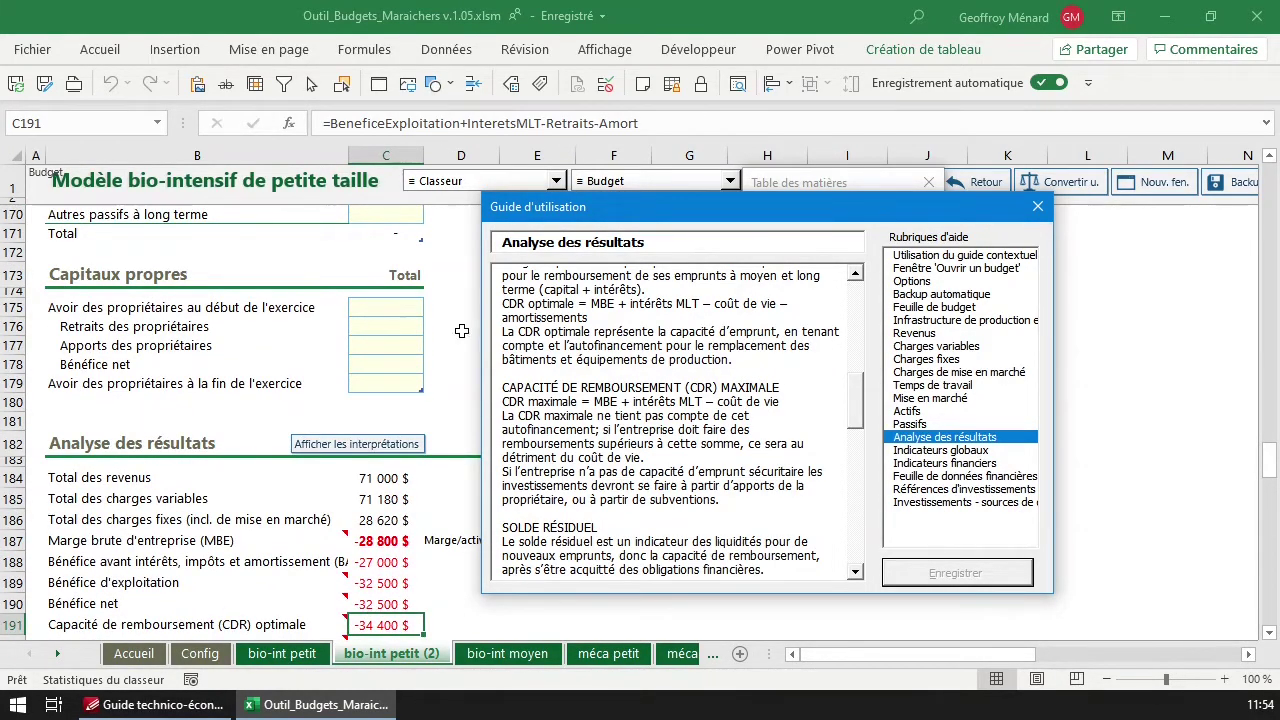
pyautogui.scroll(1, 400, 545)
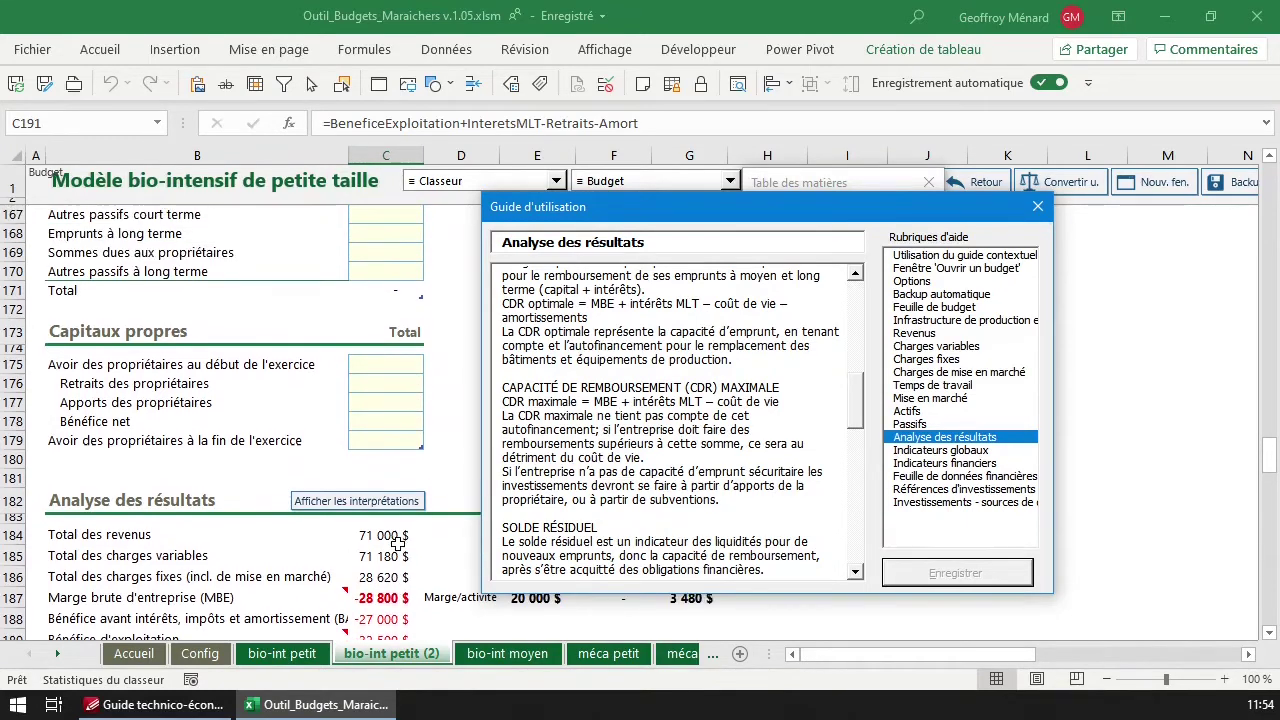
pyautogui.scroll(-3, 390, 628)
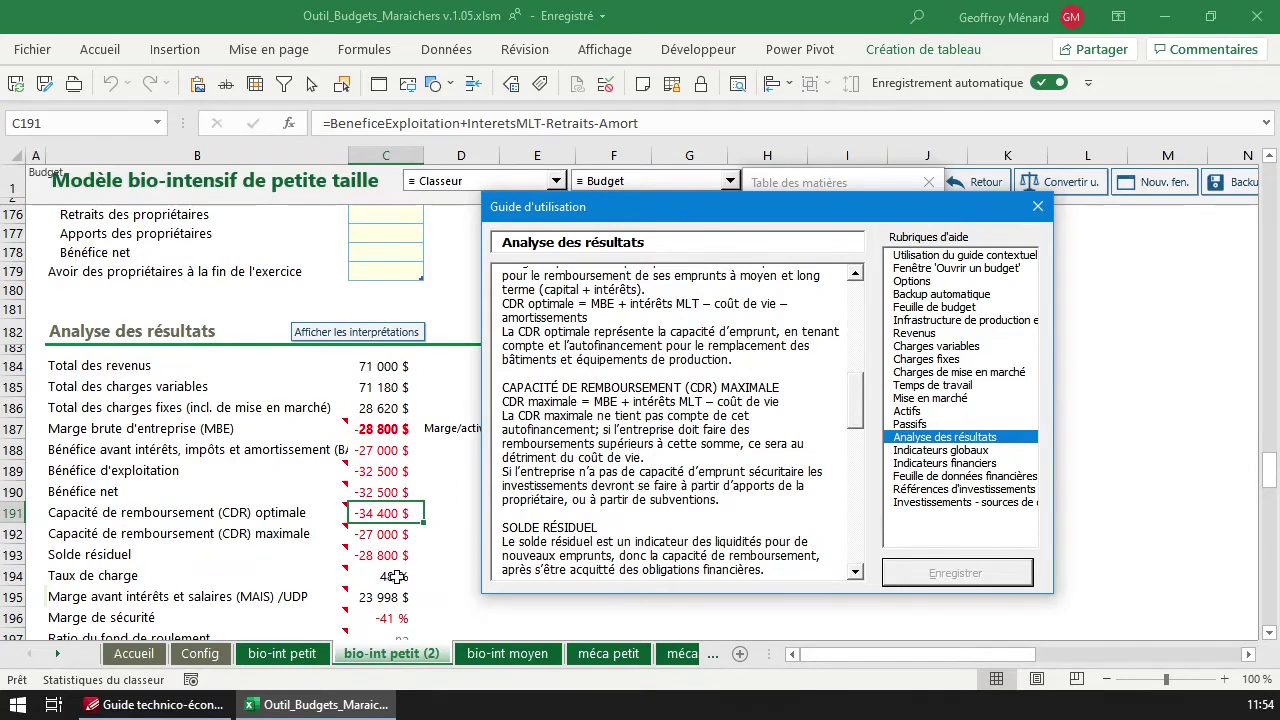
pyautogui.scroll(-2, 333, 449)
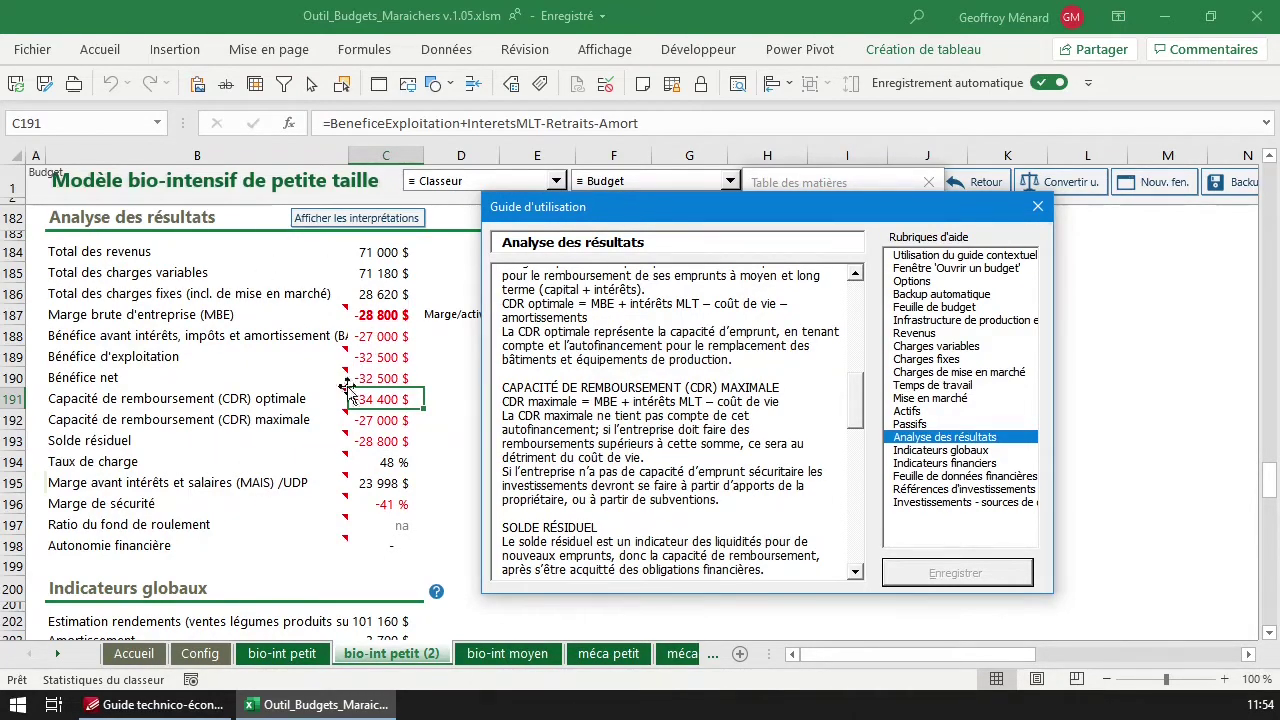
pyautogui.scroll(-5, 339, 524)
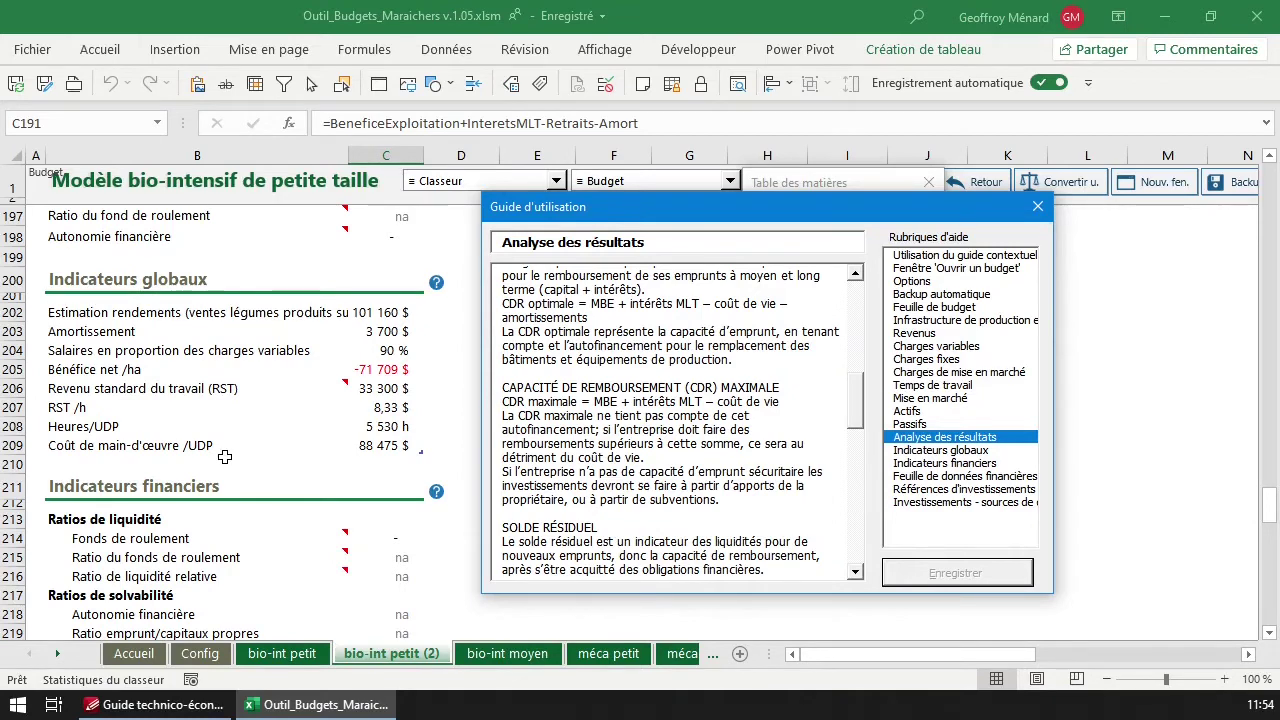
pyautogui.scroll(-4, 243, 449)
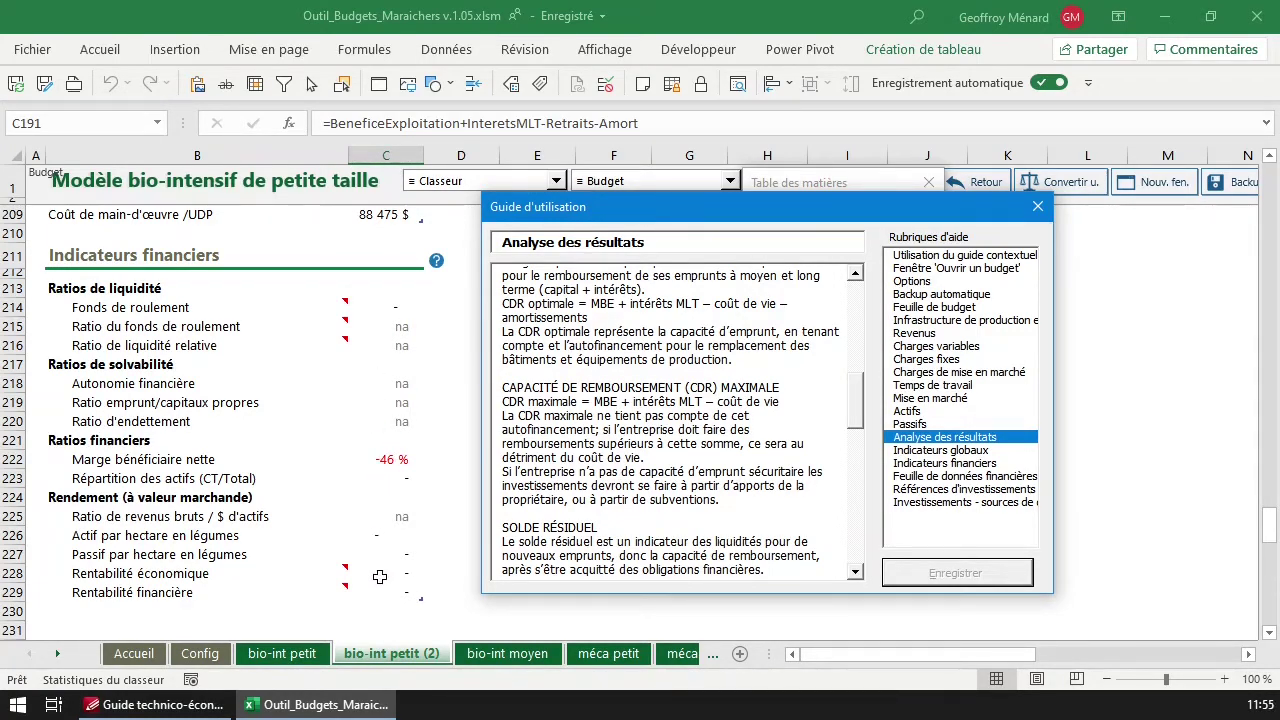
# Consult the usage guide's help topics for the financial indicators and the results analysis sections
pyautogui.click(436, 263)
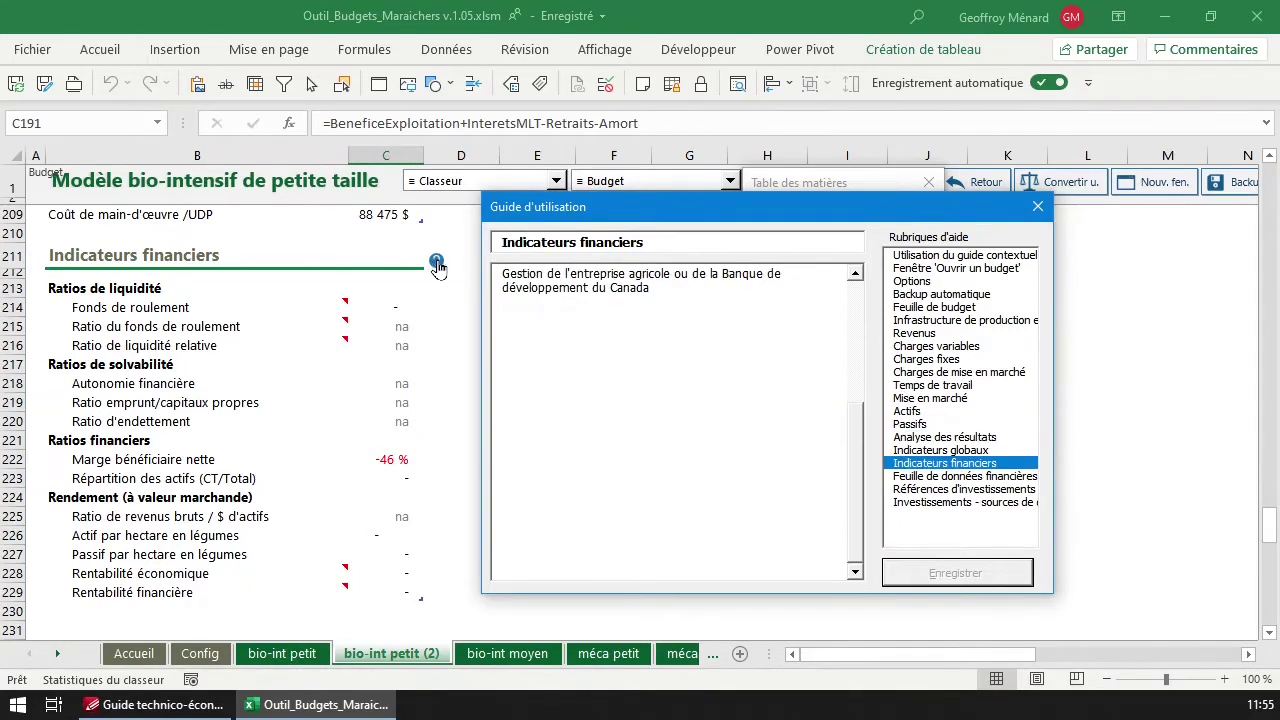
pyautogui.scroll(9, 452, 272)
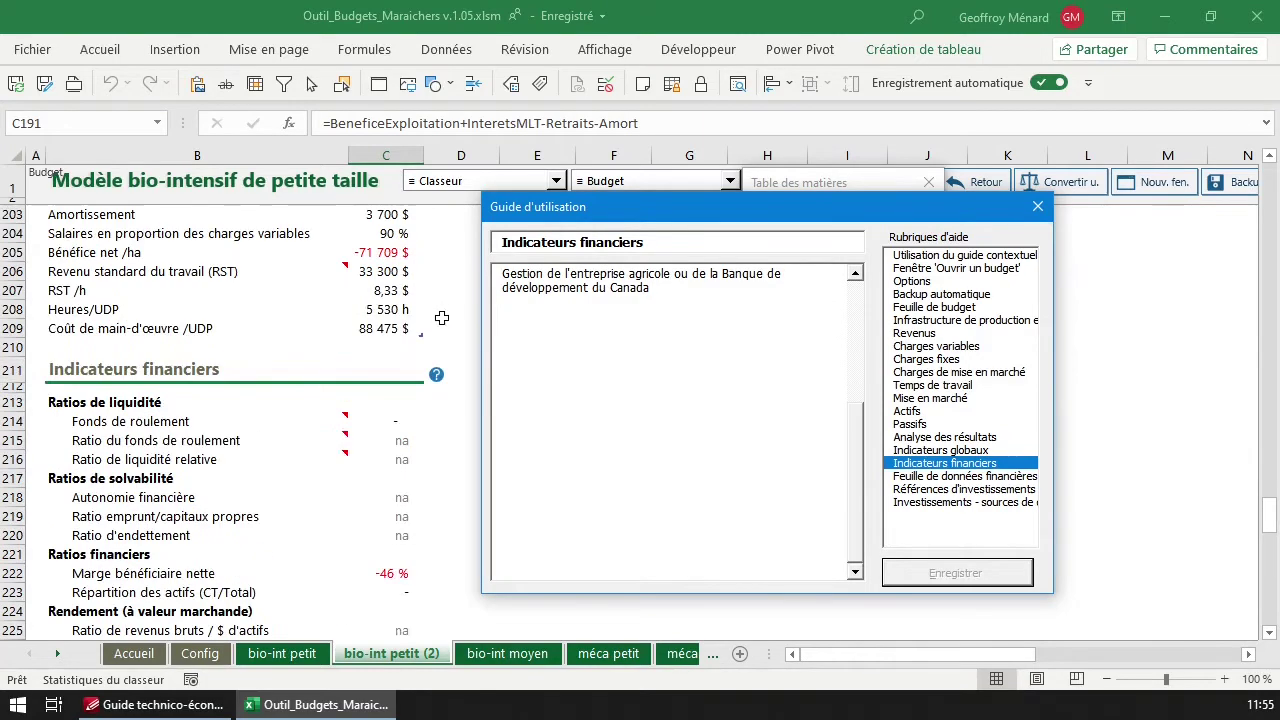
pyautogui.scroll(3, 393, 280)
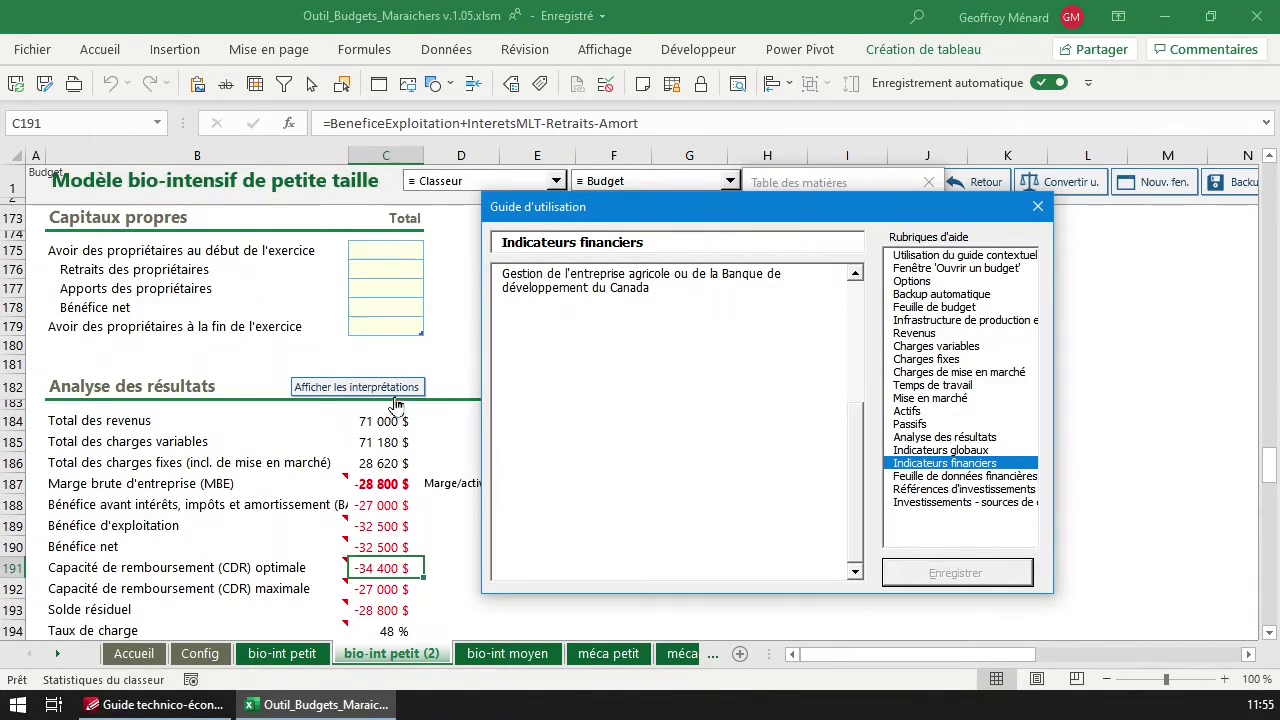
pyautogui.click(392, 397)
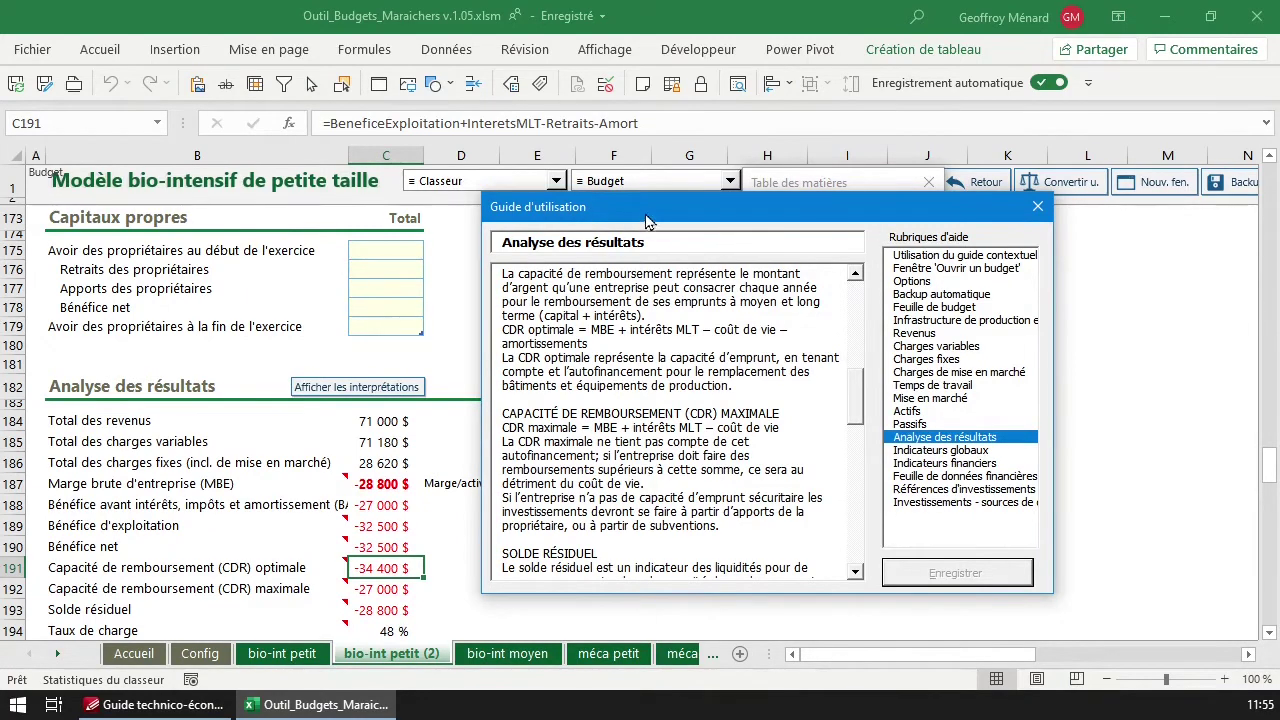
# Move the usage guide window away from the budget data and consult its topics on global and financial indicators
pyautogui.moveTo(652, 228); pyautogui.dragTo(846, 236)
pyautogui.scroll(-1, 527, 390)
pyautogui.scroll(-7, 527, 390)
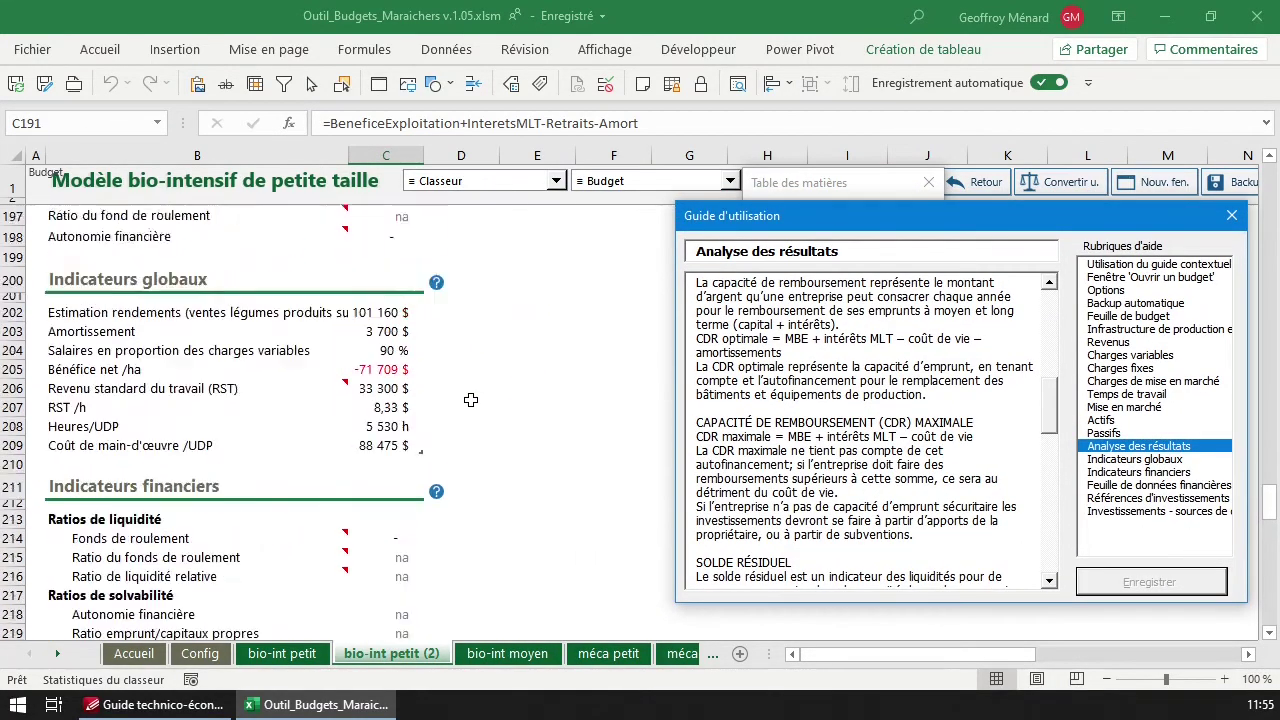
pyautogui.click(436, 345)
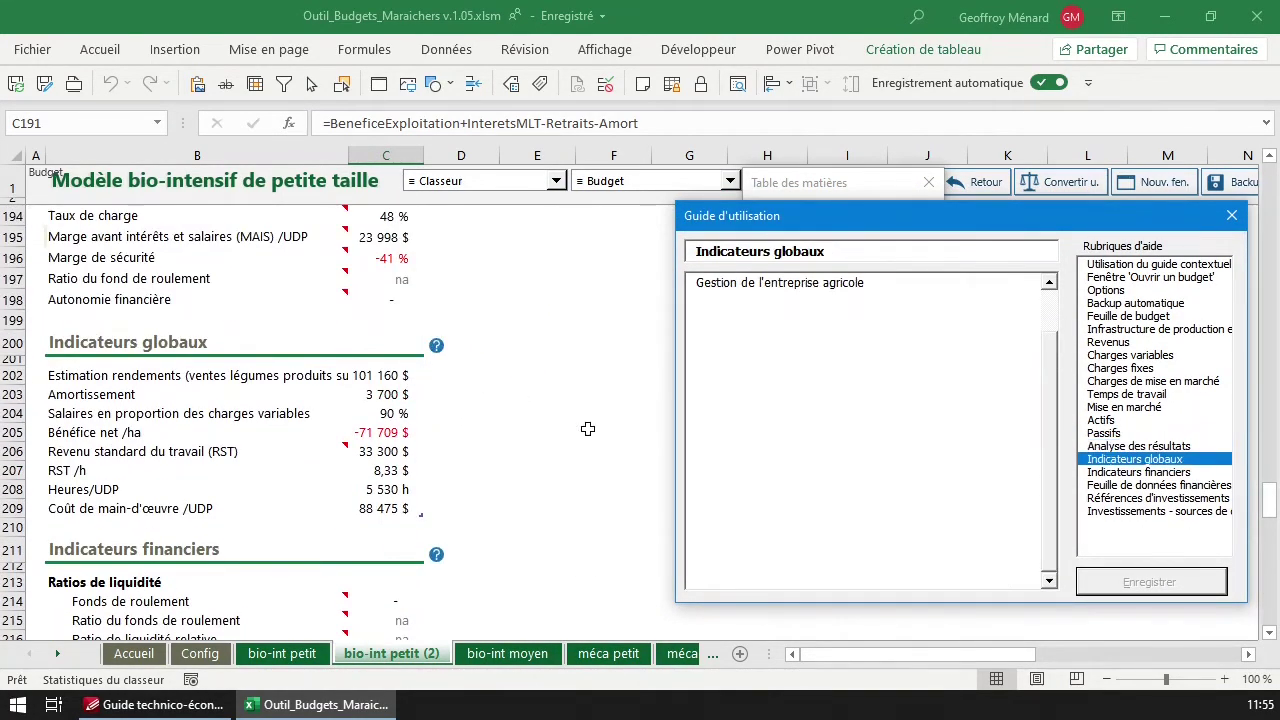
pyautogui.click(436, 555)
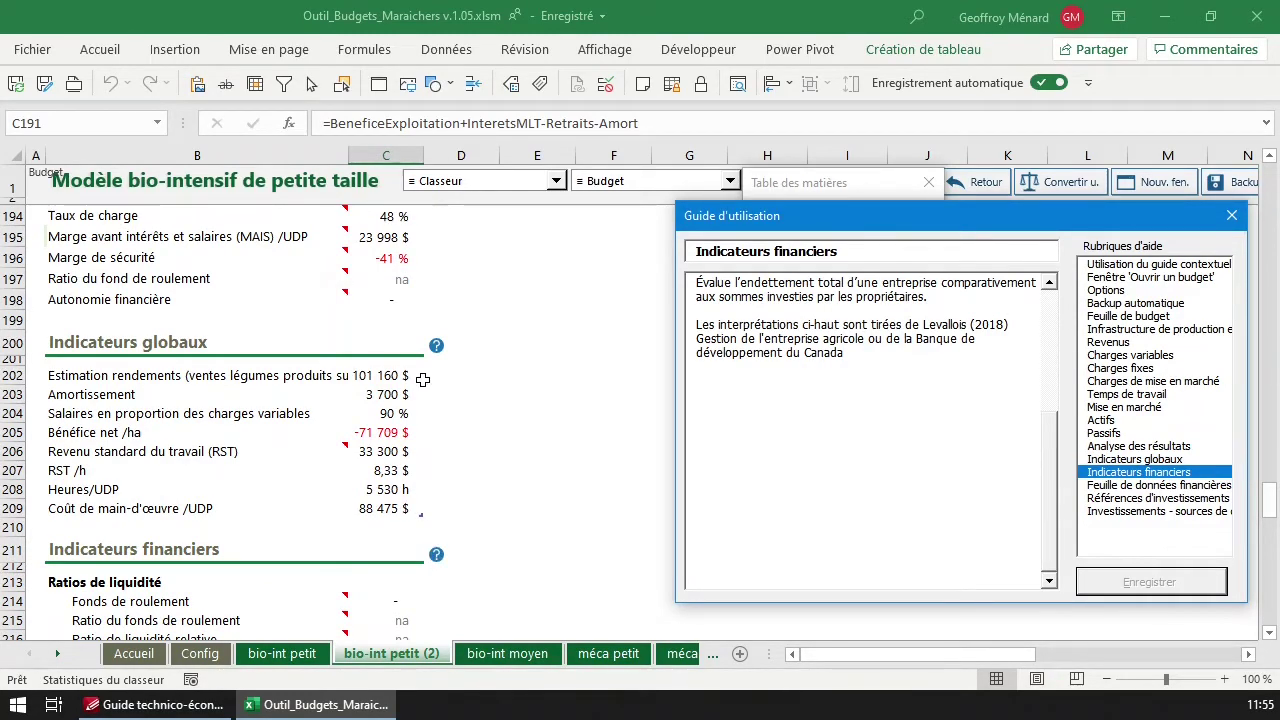
pyautogui.click(436, 345)
# Examine the global and financial indicators and read the cell note explaining Fonds de roulement
pyautogui.scroll(-2, 323, 489)
pyautogui.scroll(-4, 323, 489)
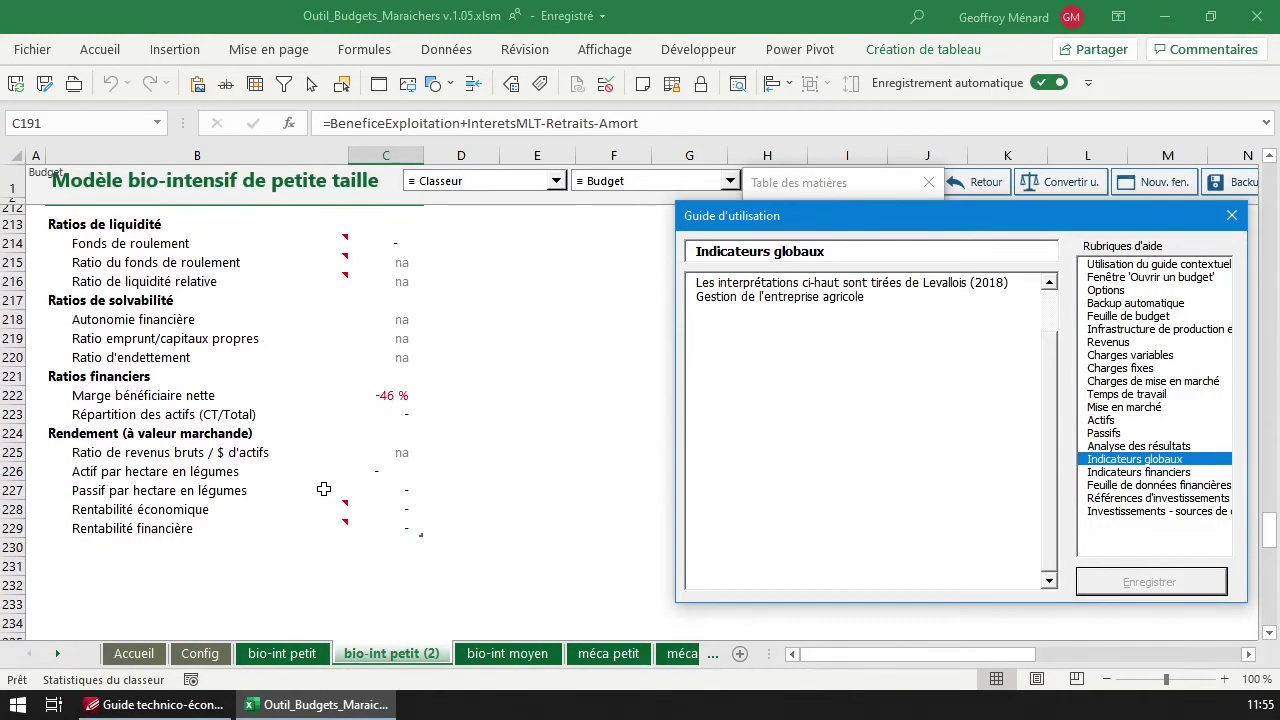
pyautogui.scroll(4, 324, 489)
pyautogui.moveTo(335, 469)
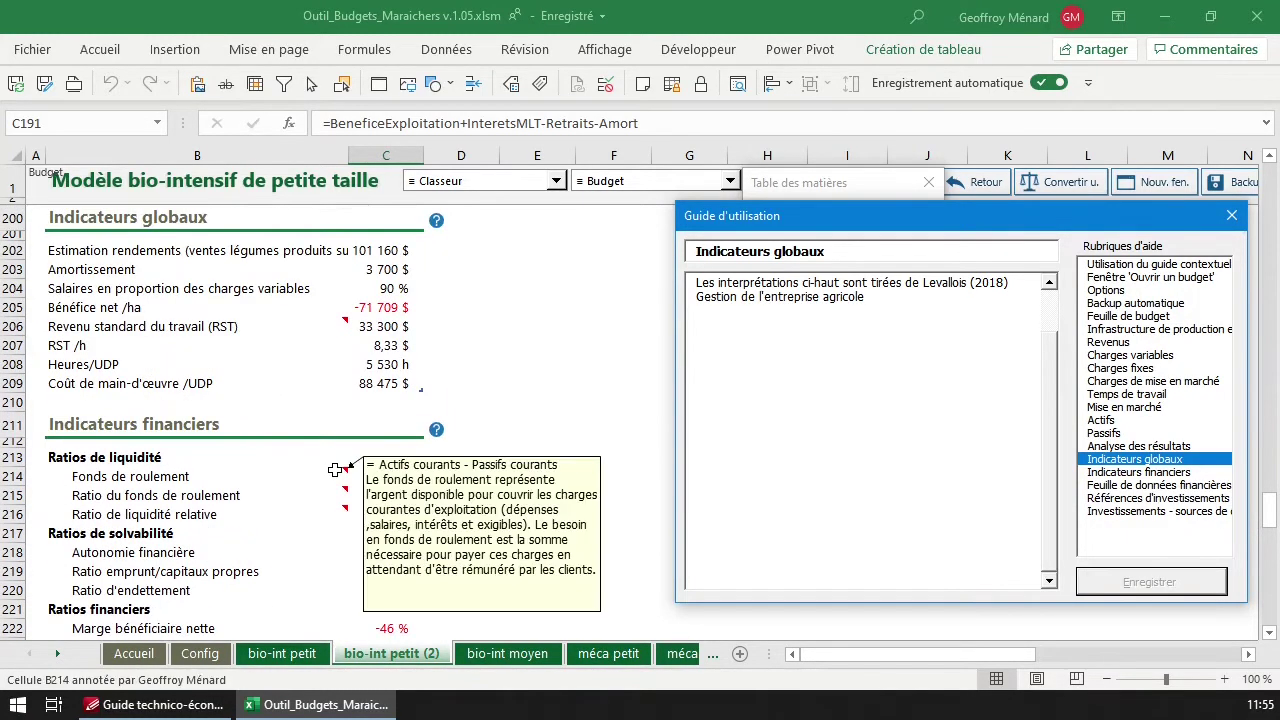
pyautogui.scroll(1, 336, 467)
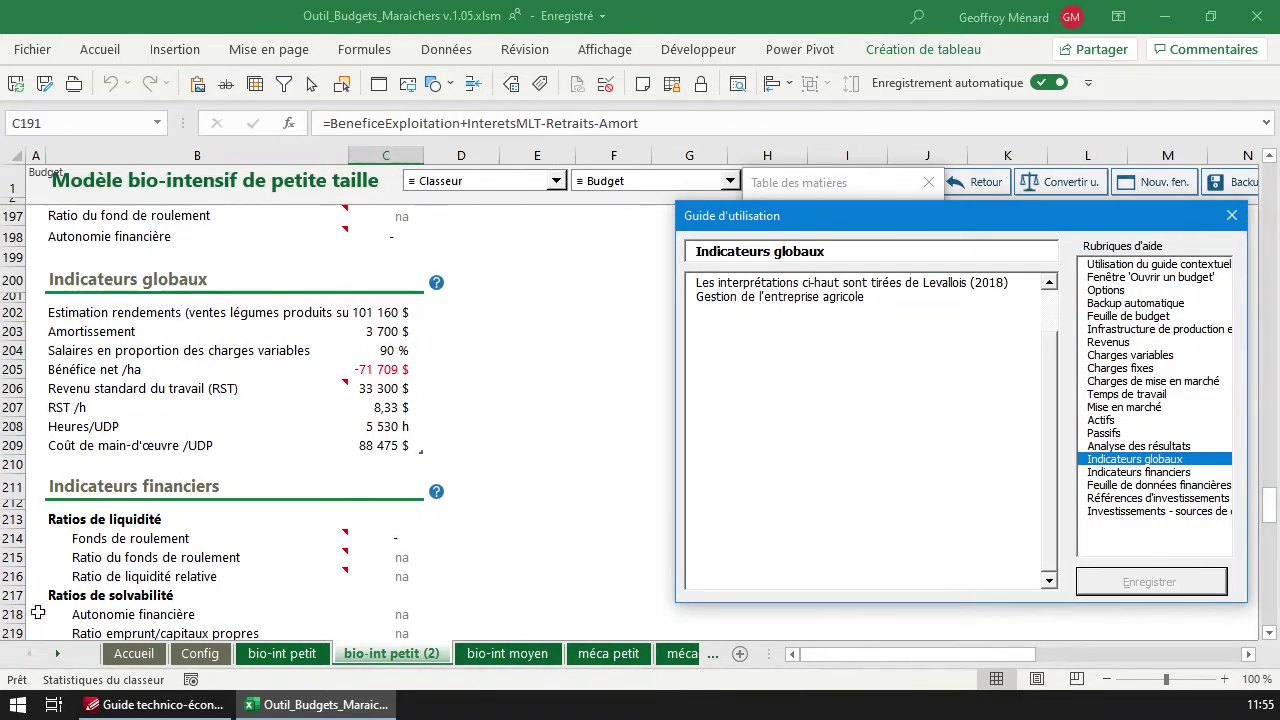
pyautogui.scroll(-3, 422, 498)
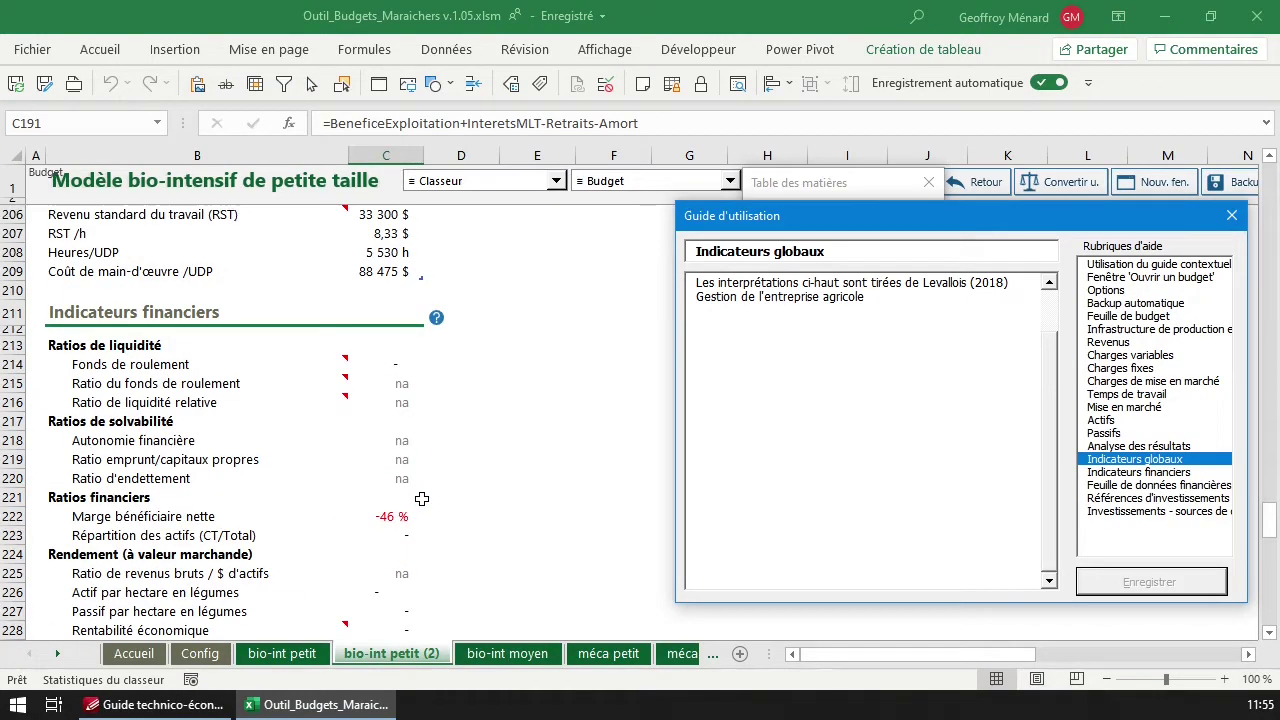
pyautogui.scroll(3, 422, 498)
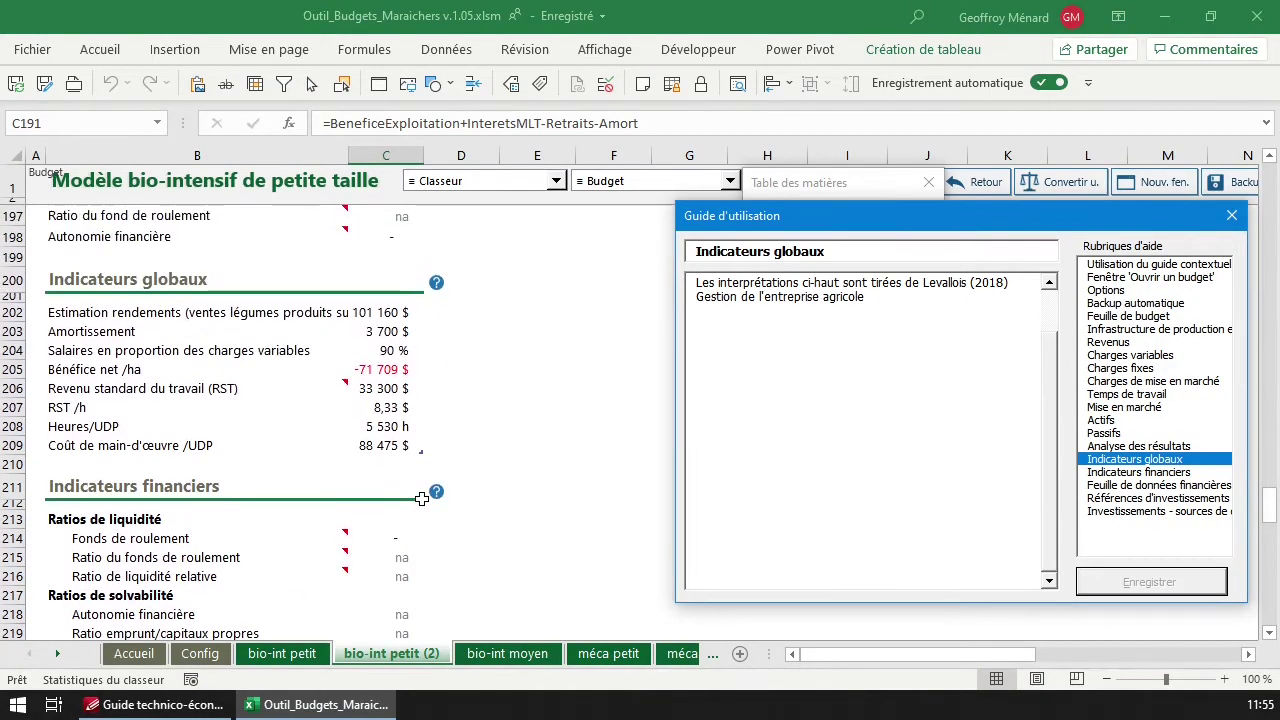
# Inspect the full row of navigation buttons in the frozen header of the budget sheet
pyautogui.click(1188, 290)
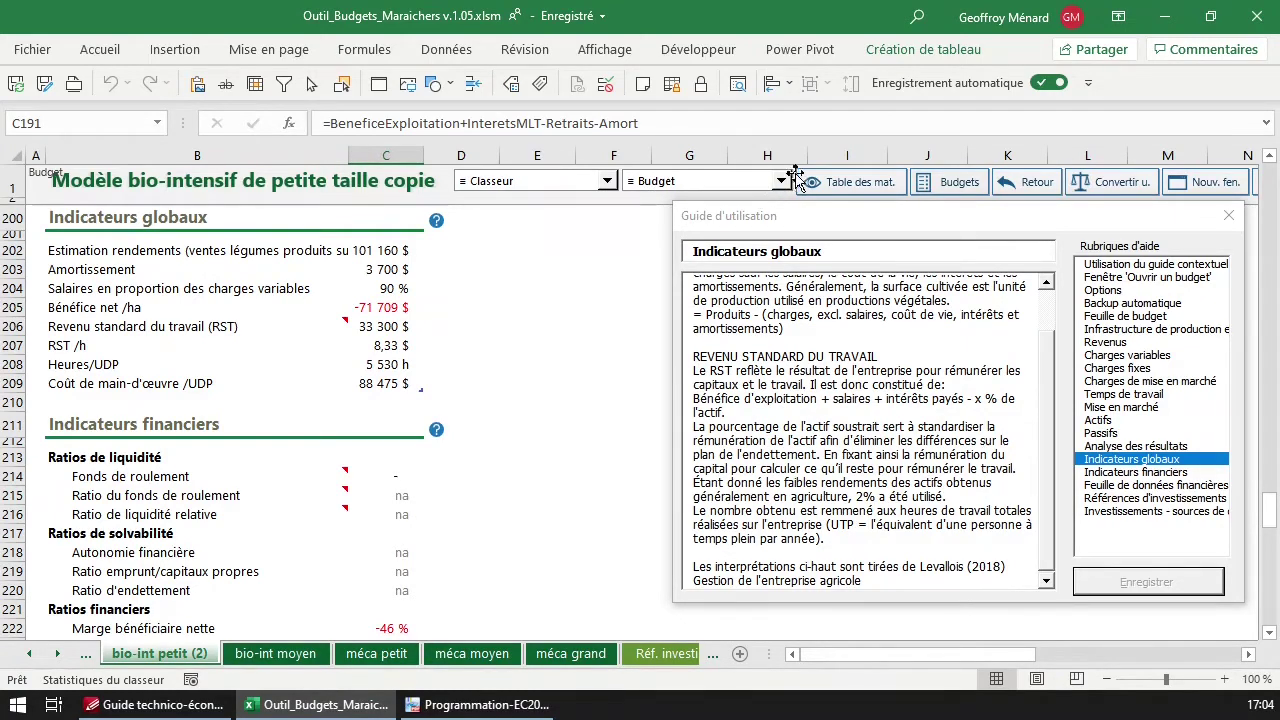
pyautogui.click(868, 222)
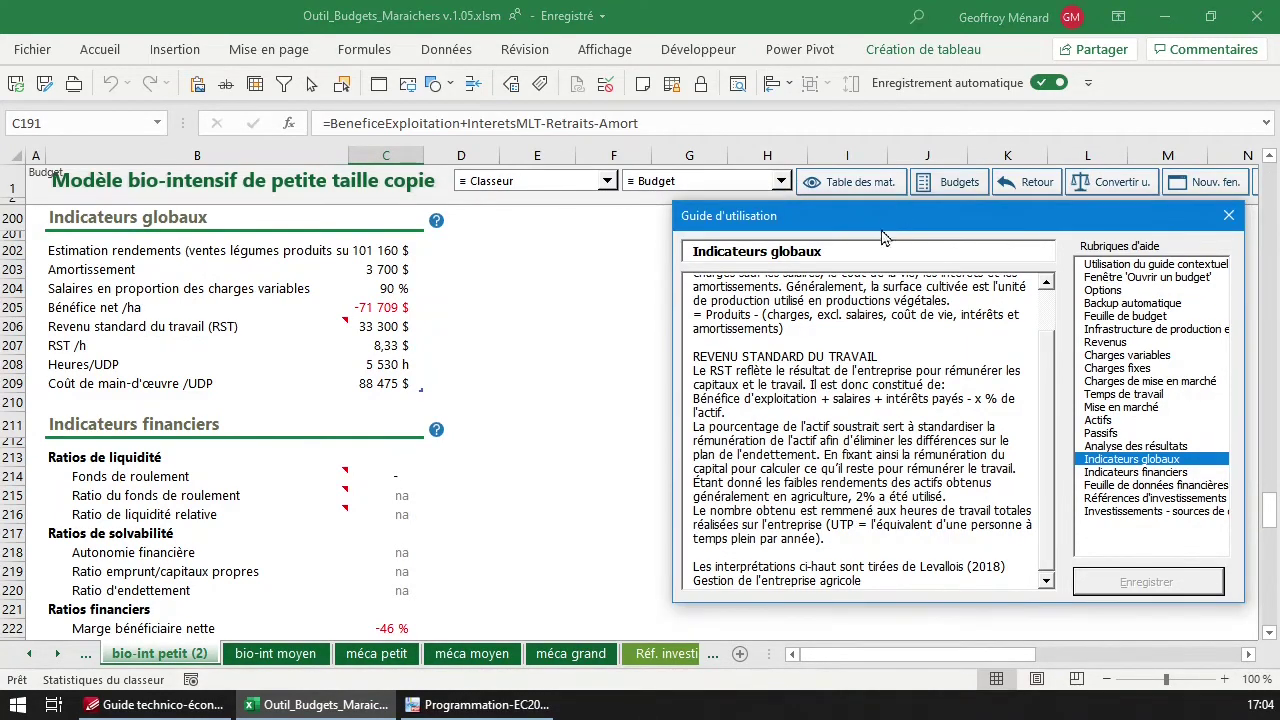
pyautogui.moveTo(857, 667); pyautogui.dragTo(961, 665)
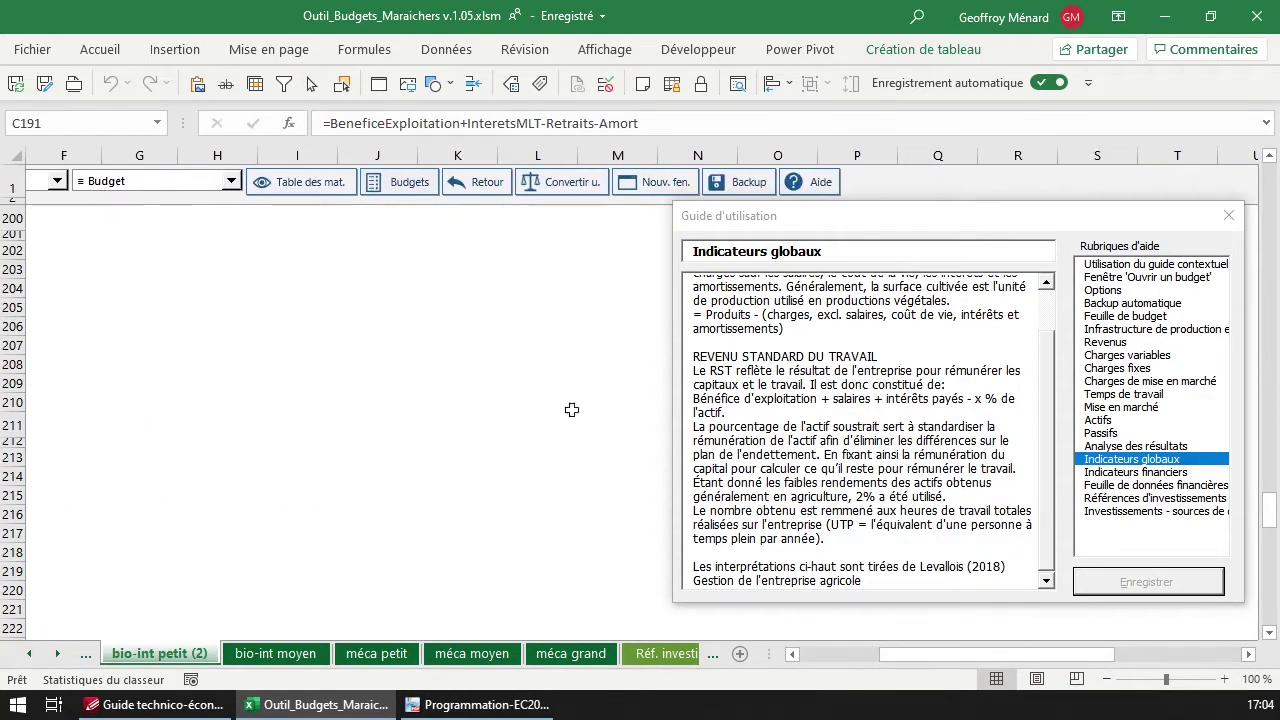
pyautogui.click(866, 665)
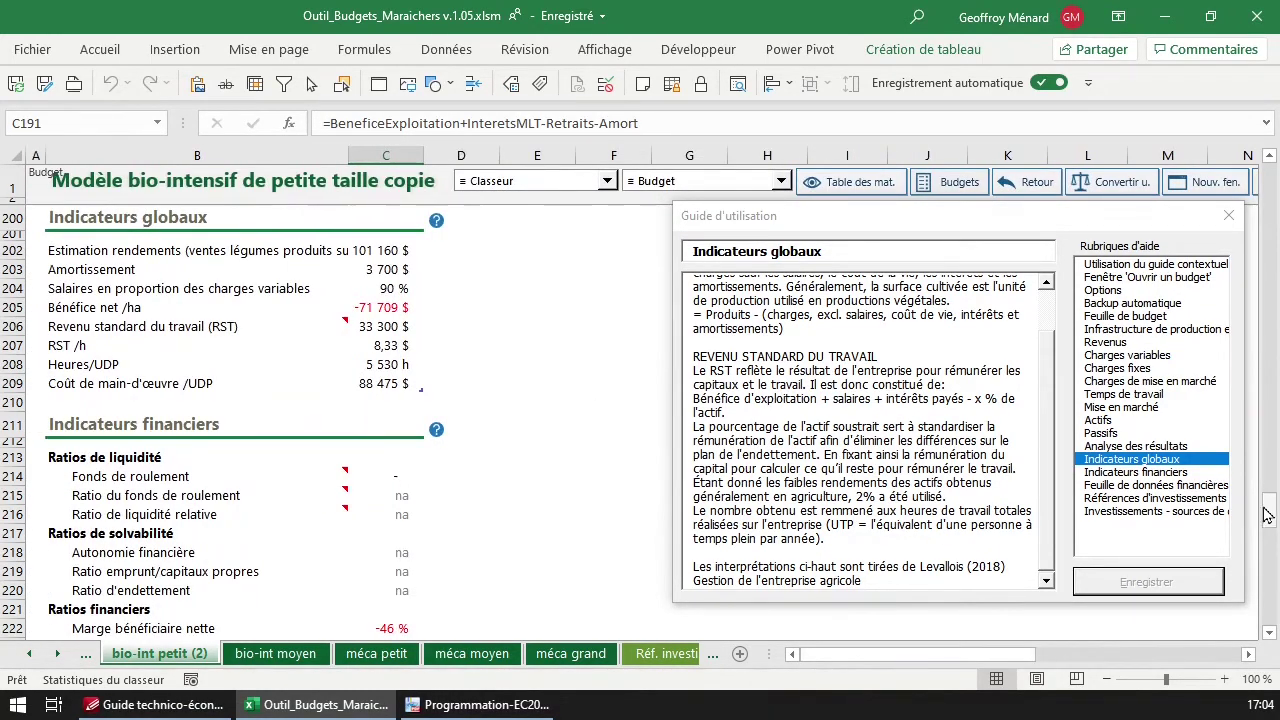
pyautogui.moveTo(1270, 521); pyautogui.dragTo(1272, 516)
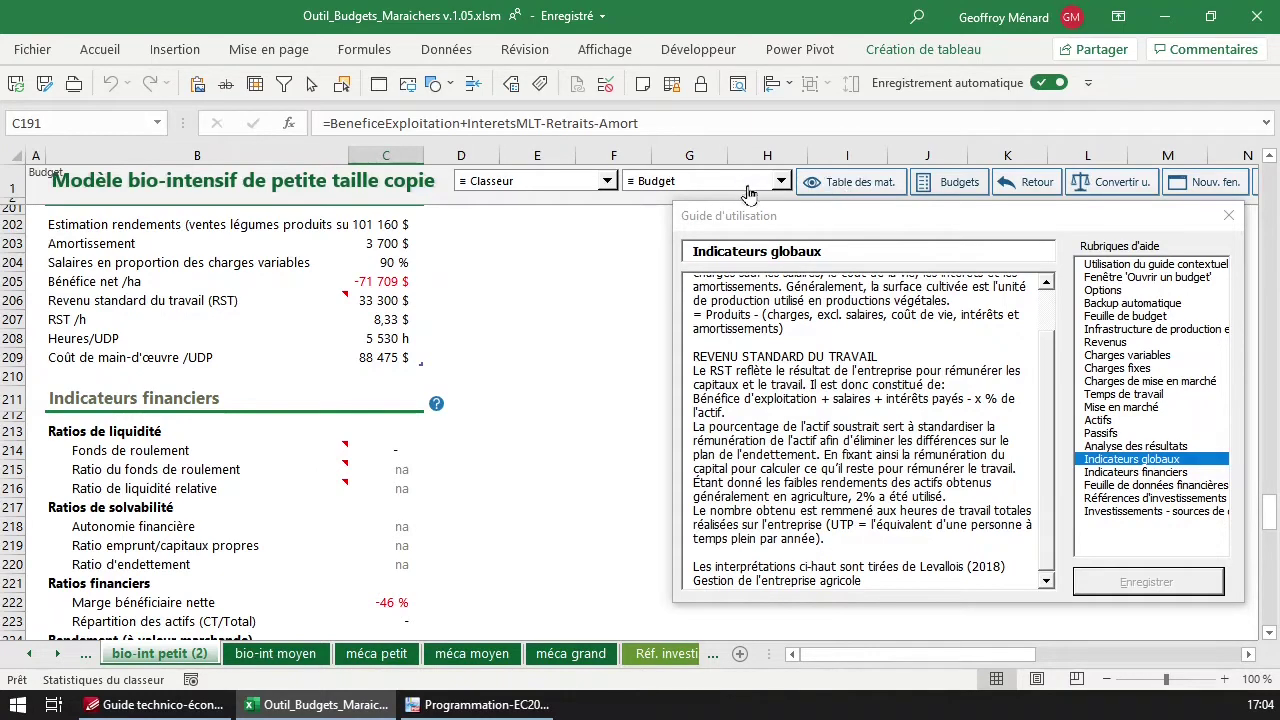
# Unfreeze the panes of the bio-int petit (2) sheet and check how its header row behaves
pyautogui.click(606, 48)
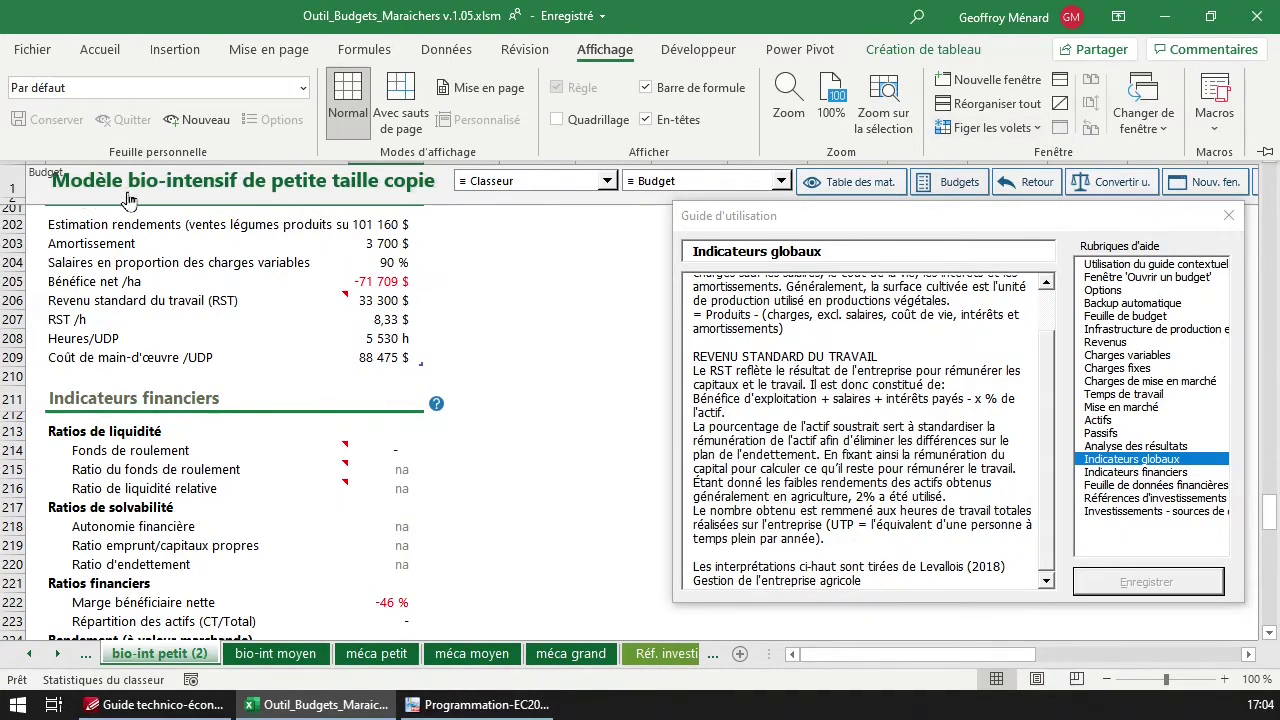
pyautogui.click(1020, 129)
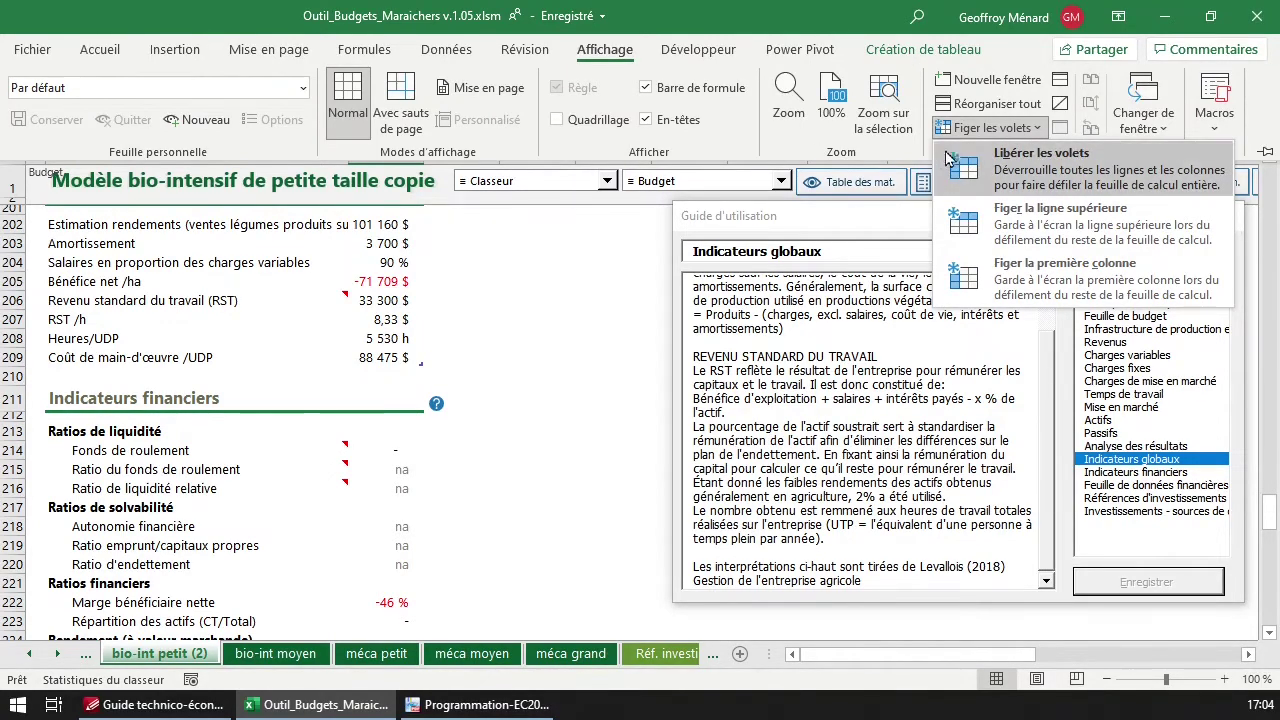
pyautogui.click(1041, 166)
pyautogui.scroll(-5, 566, 336)
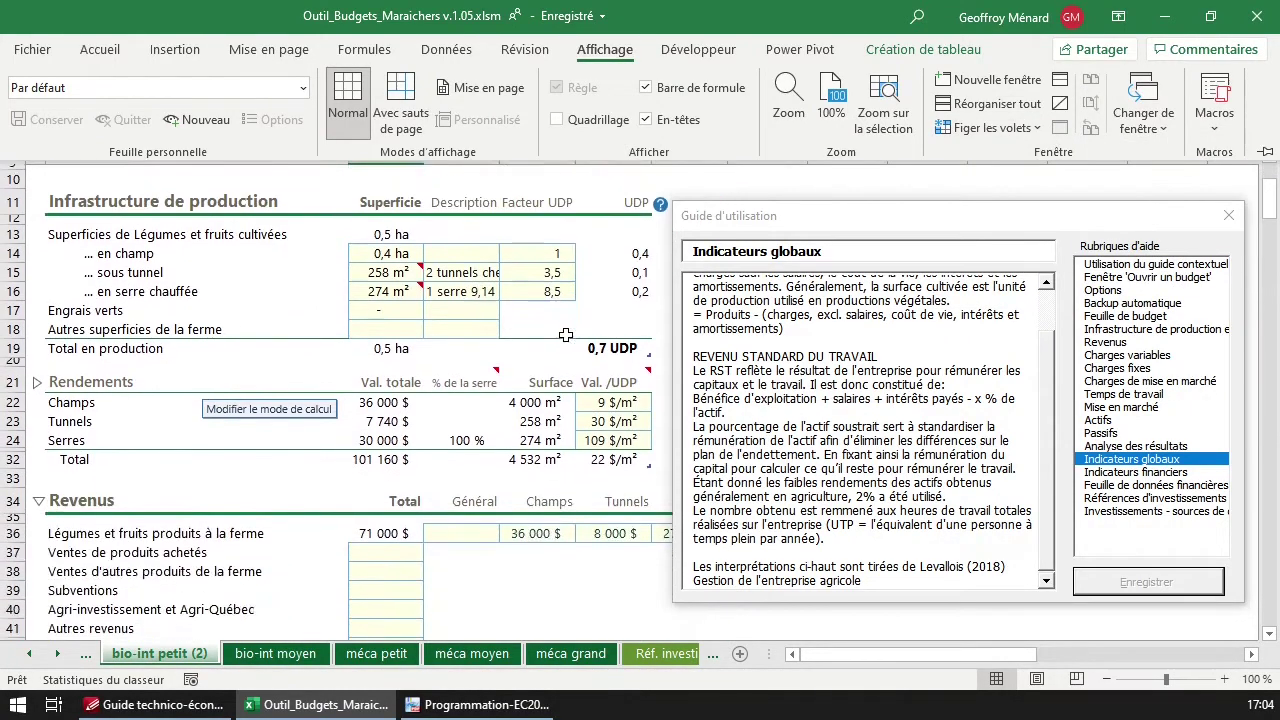
pyautogui.scroll(-5, 566, 336)
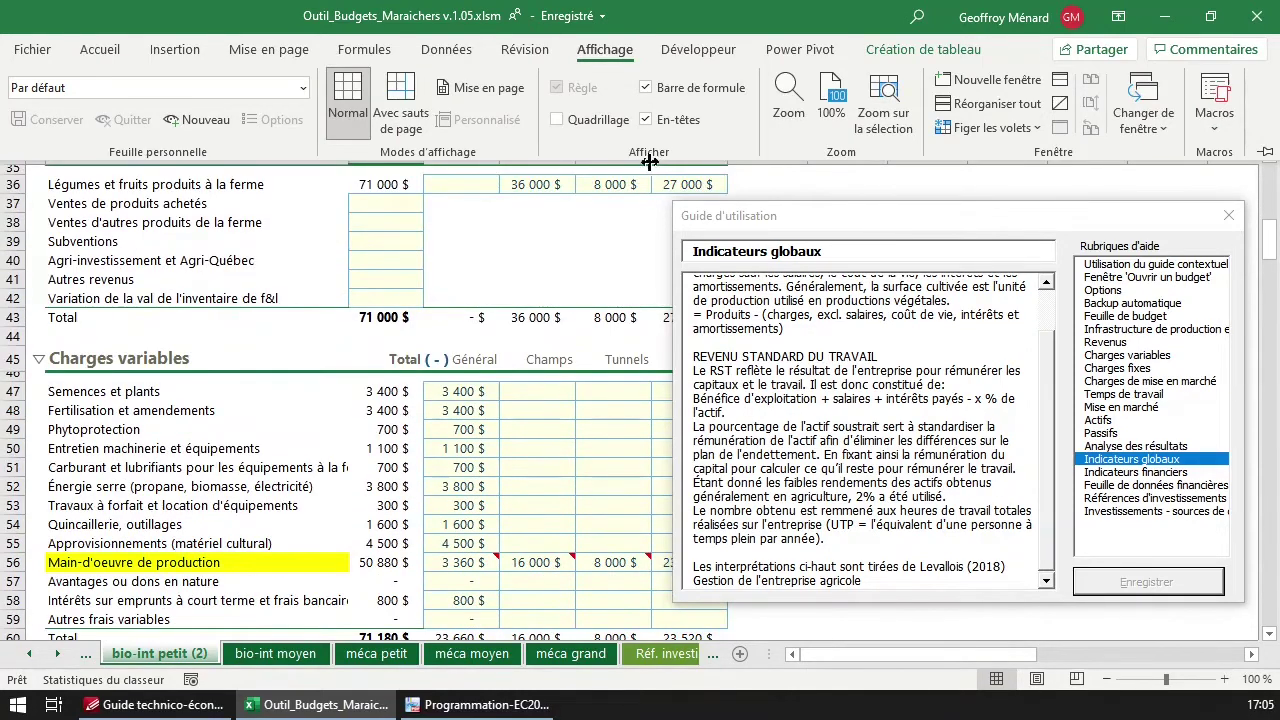
pyautogui.scroll(1, 493, 428)
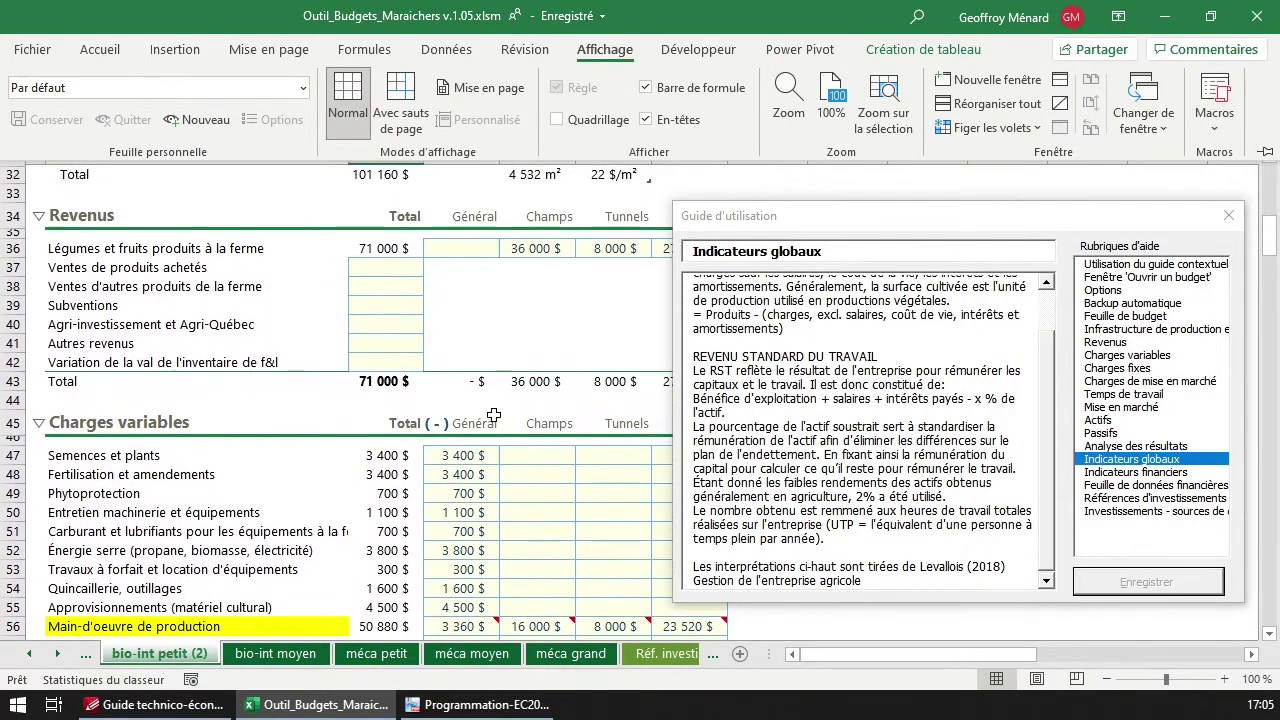
pyautogui.moveTo(1271, 250); pyautogui.dragTo(1271, 172)
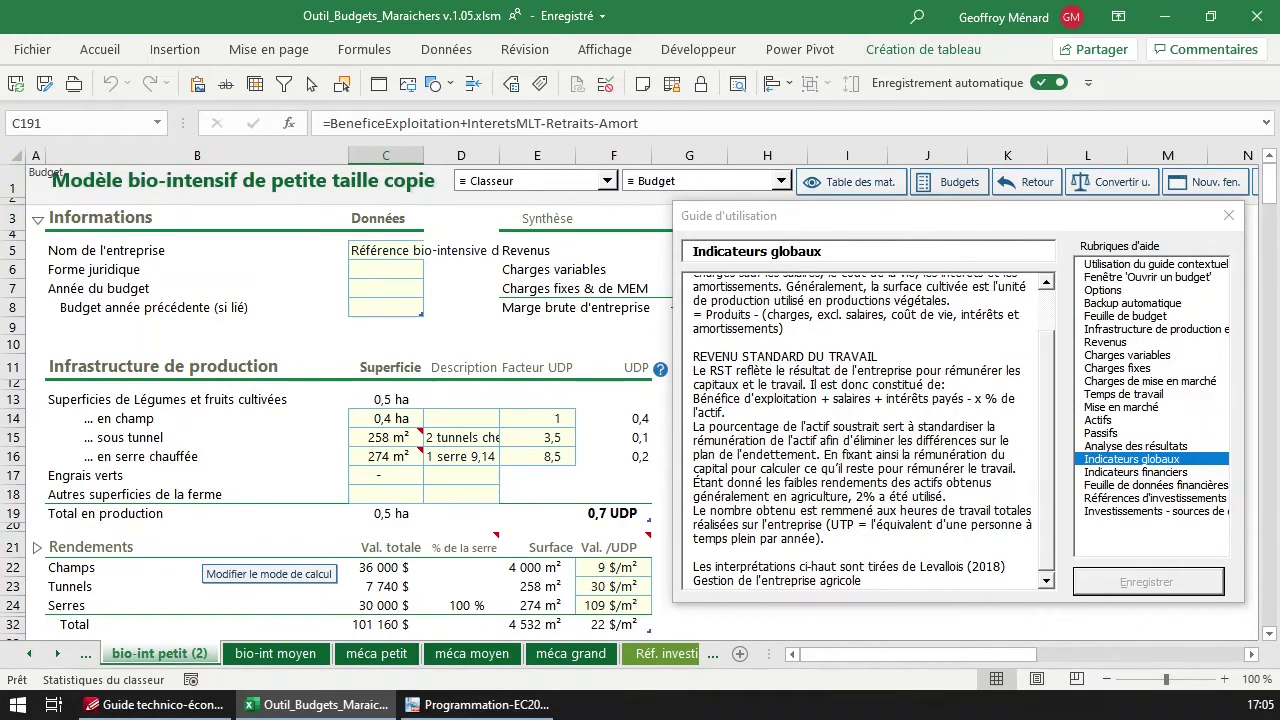
# Freeze the top row of the bio-int petit (2) sheet, which holds the title and navigation buttons, and check it
pyautogui.click(603, 56)
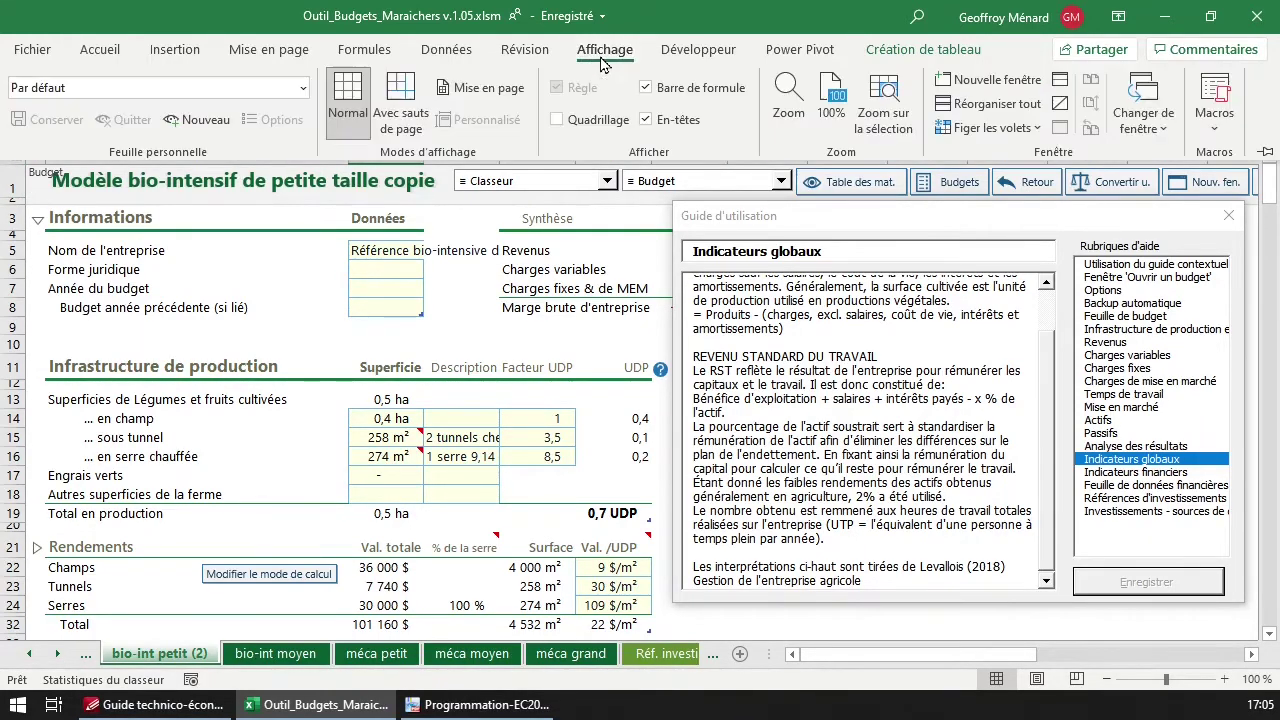
pyautogui.click(986, 128)
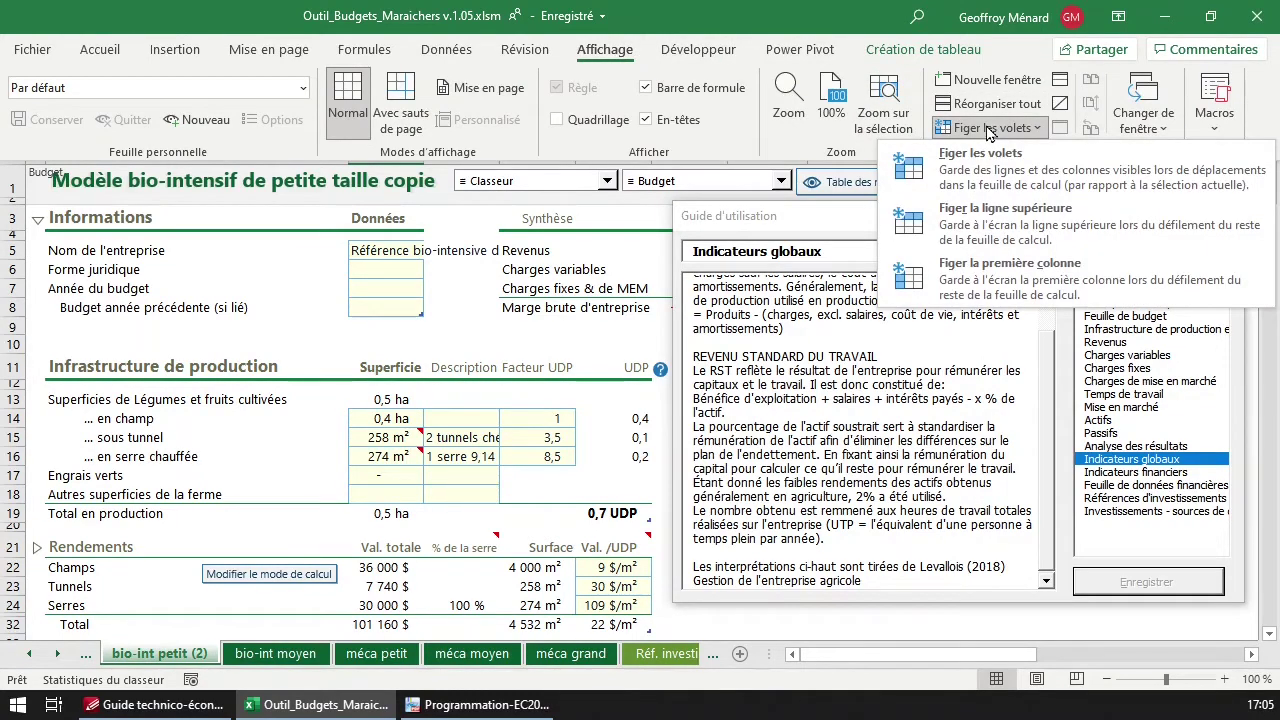
pyautogui.click(999, 225)
pyautogui.scroll(-2, 591, 271)
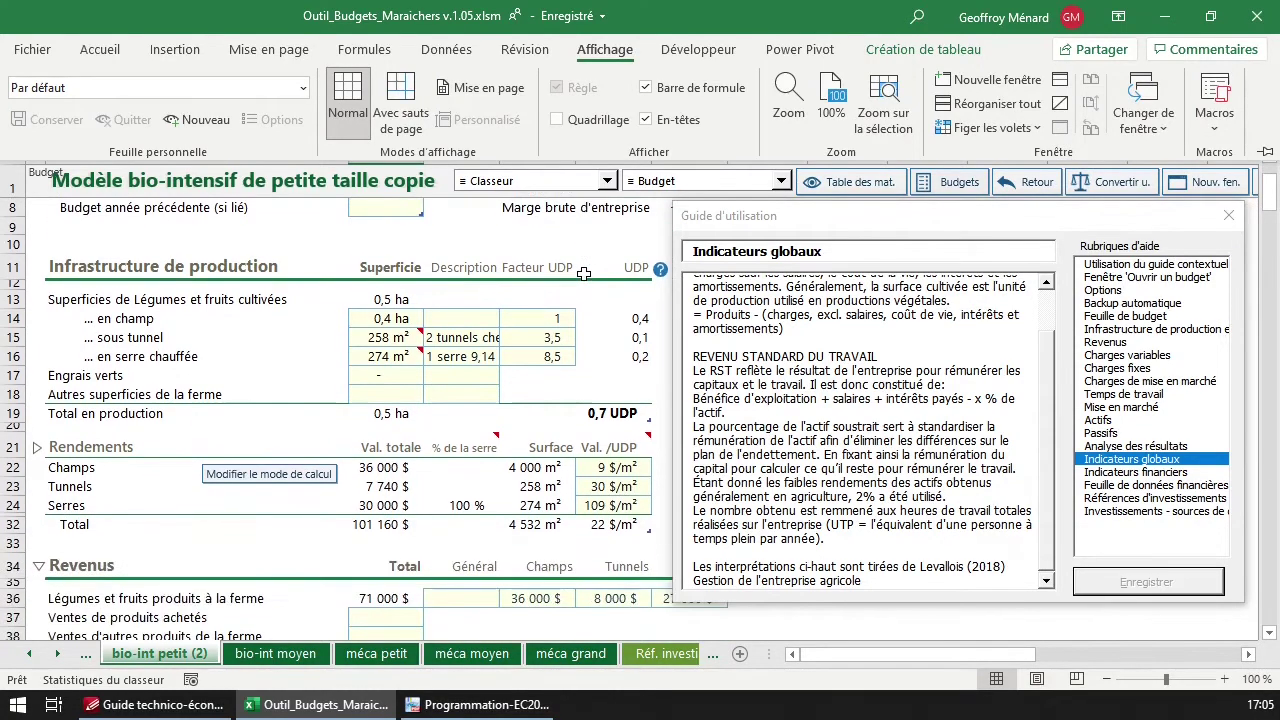
pyautogui.scroll(2, 591, 271)
pyautogui.scroll(-1, 185, 213)
pyautogui.scroll(1, 185, 213)
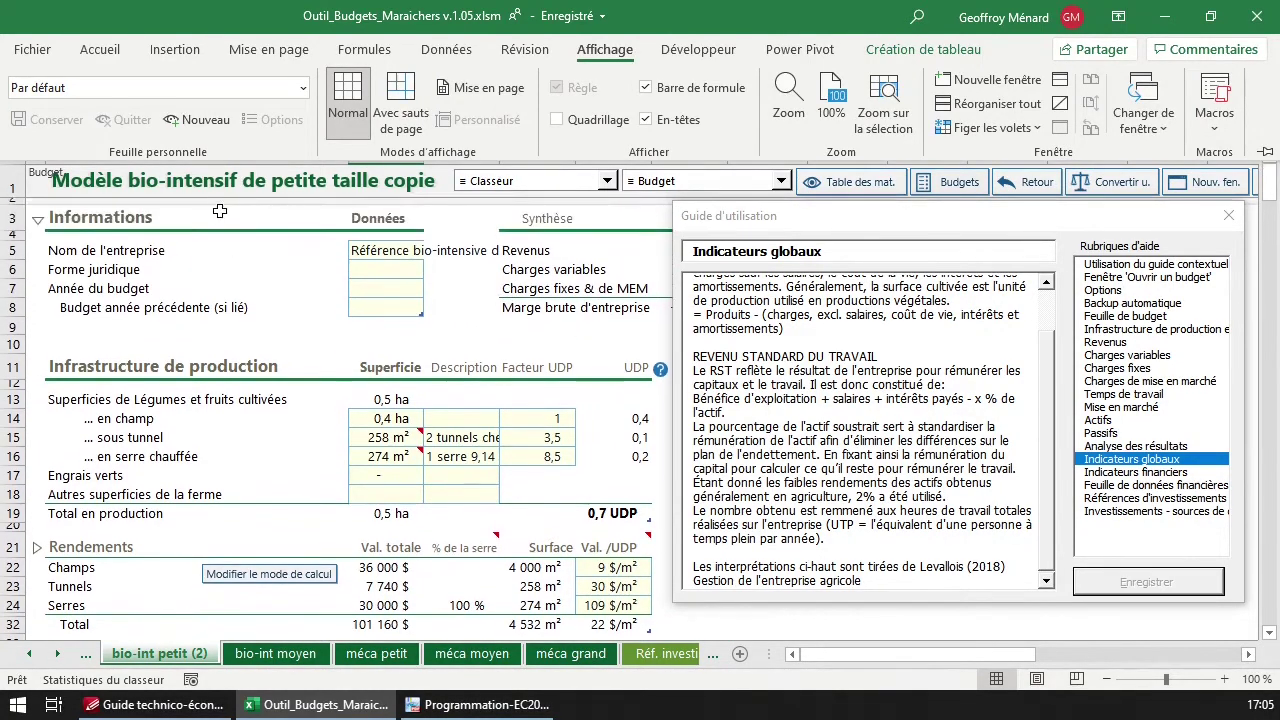
# Move the guide window lower to uncover the header and unfreeze the panes of the bio-int petit (2) sheet
pyautogui.moveTo(1113, 213); pyautogui.dragTo(1090, 269)
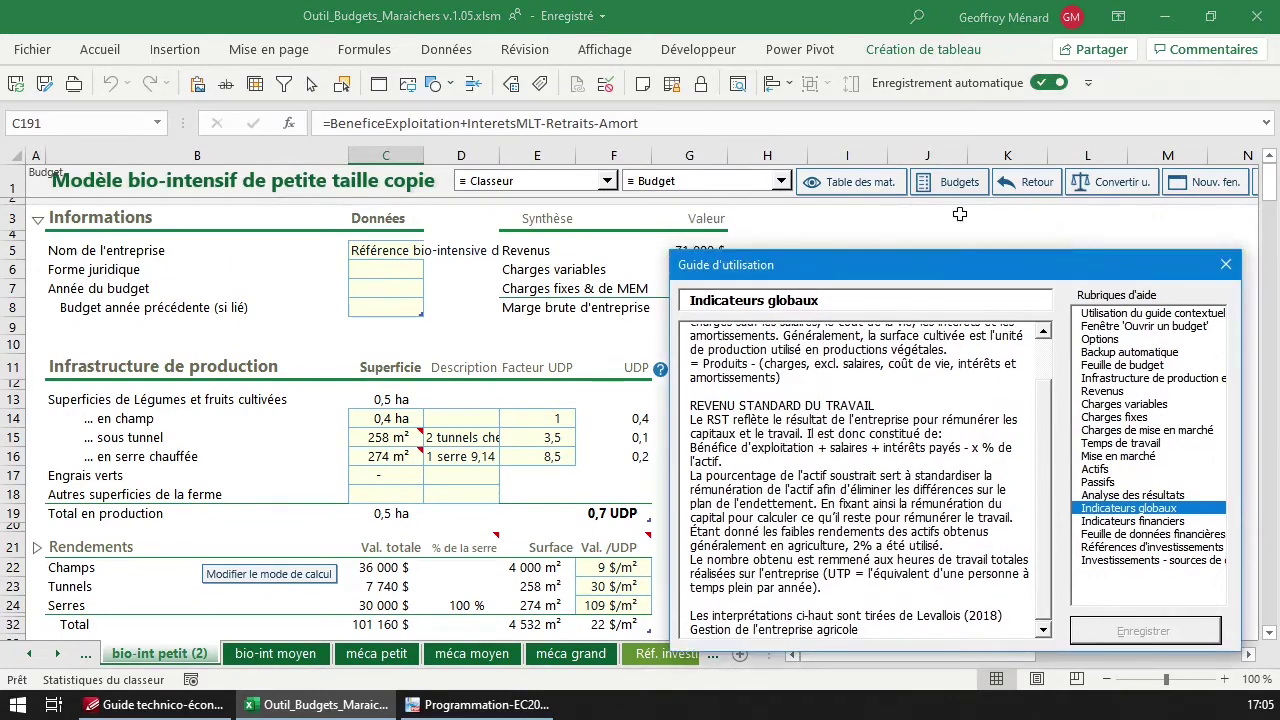
pyautogui.click(22, 205)
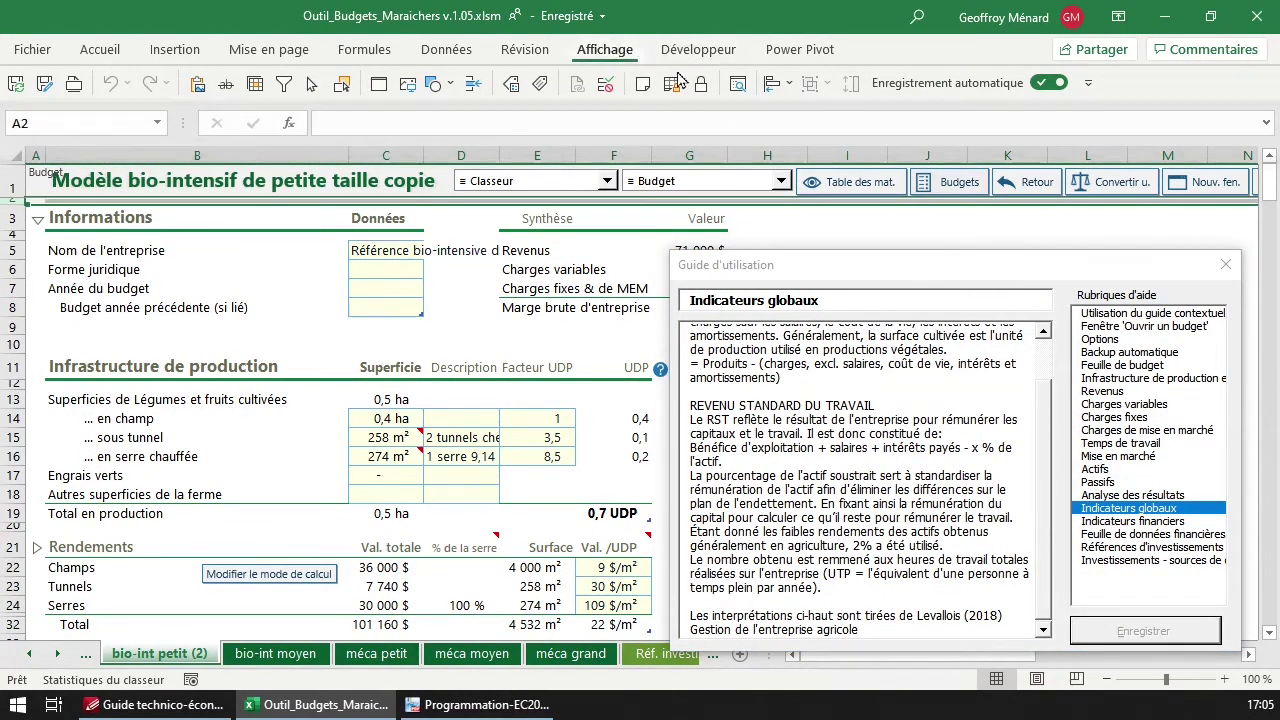
pyautogui.click(605, 49)
pyautogui.click(987, 127)
pyautogui.click(1015, 170)
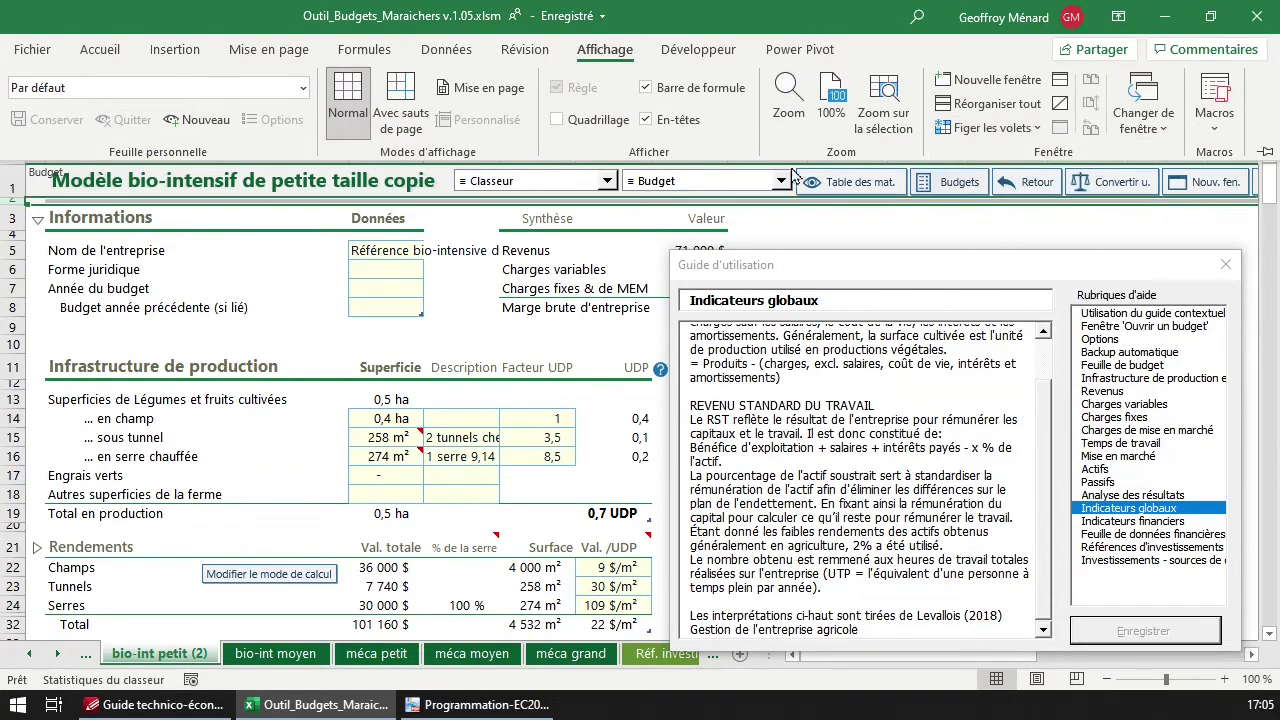
# Freeze the panes above row 3 of the bio-int petit (2) sheet and check how the header holds
pyautogui.click(12, 219)
pyautogui.click(12, 219)
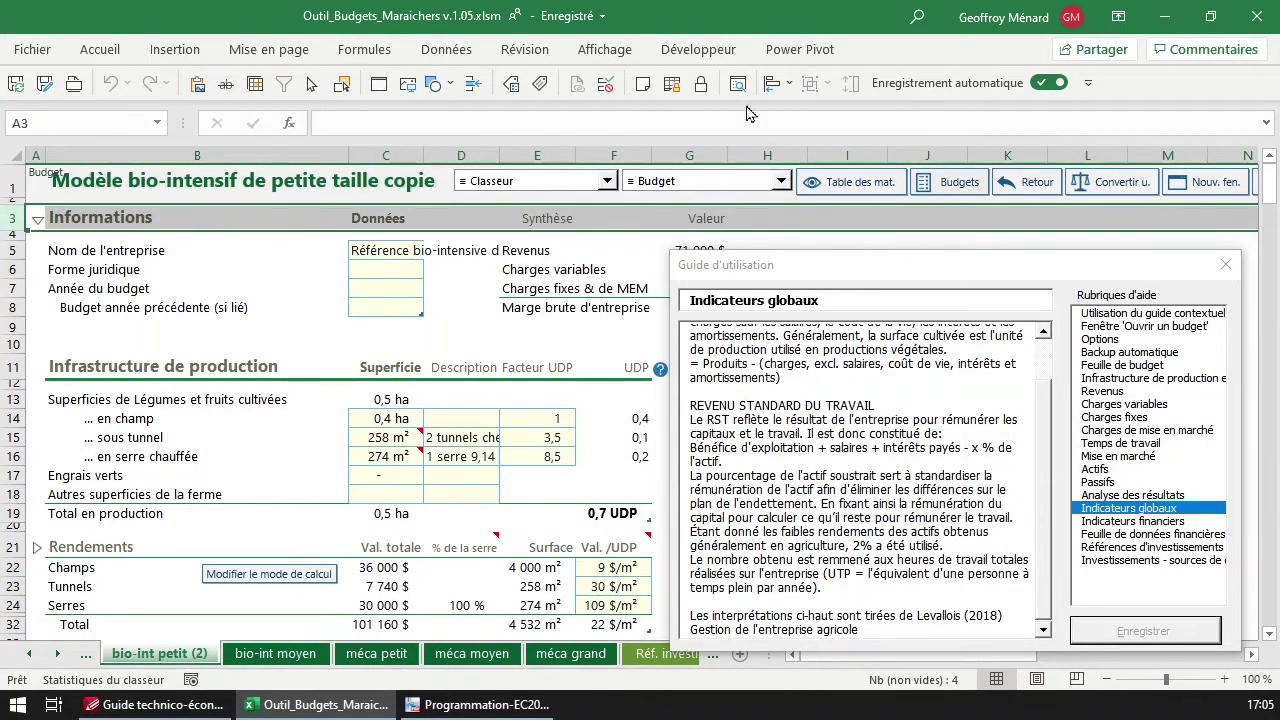
pyautogui.click(605, 49)
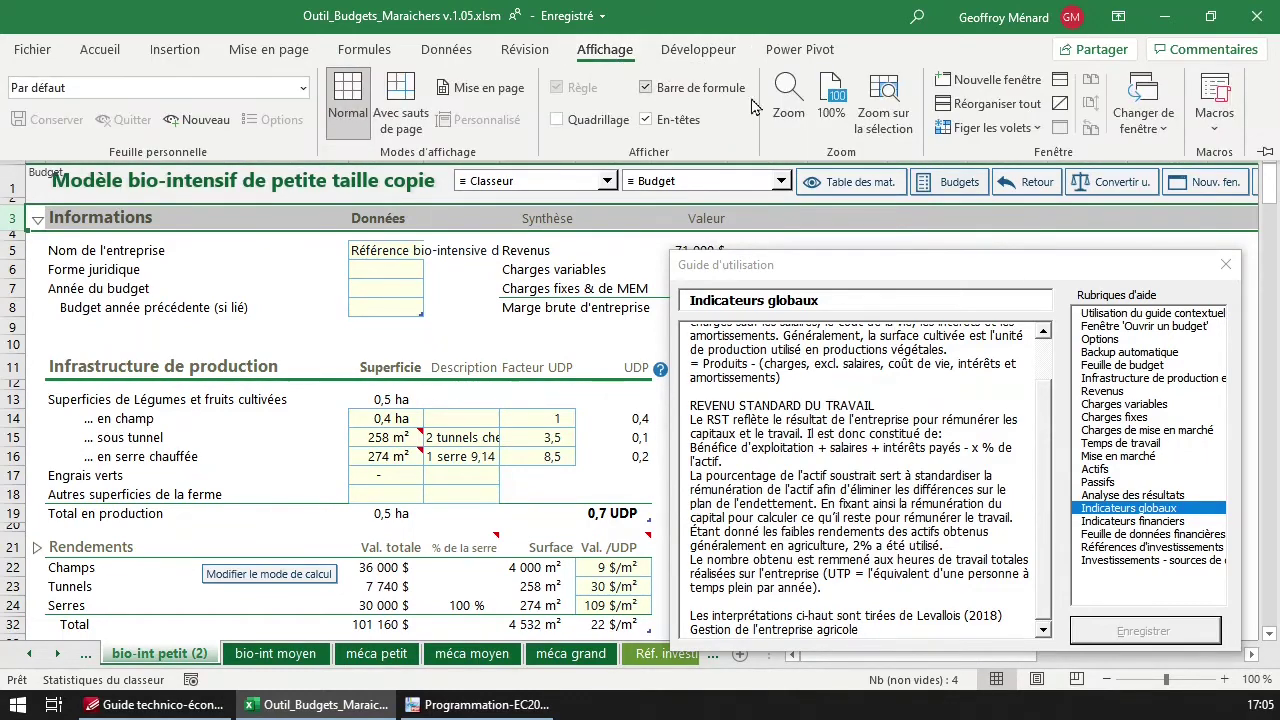
pyautogui.click(978, 128)
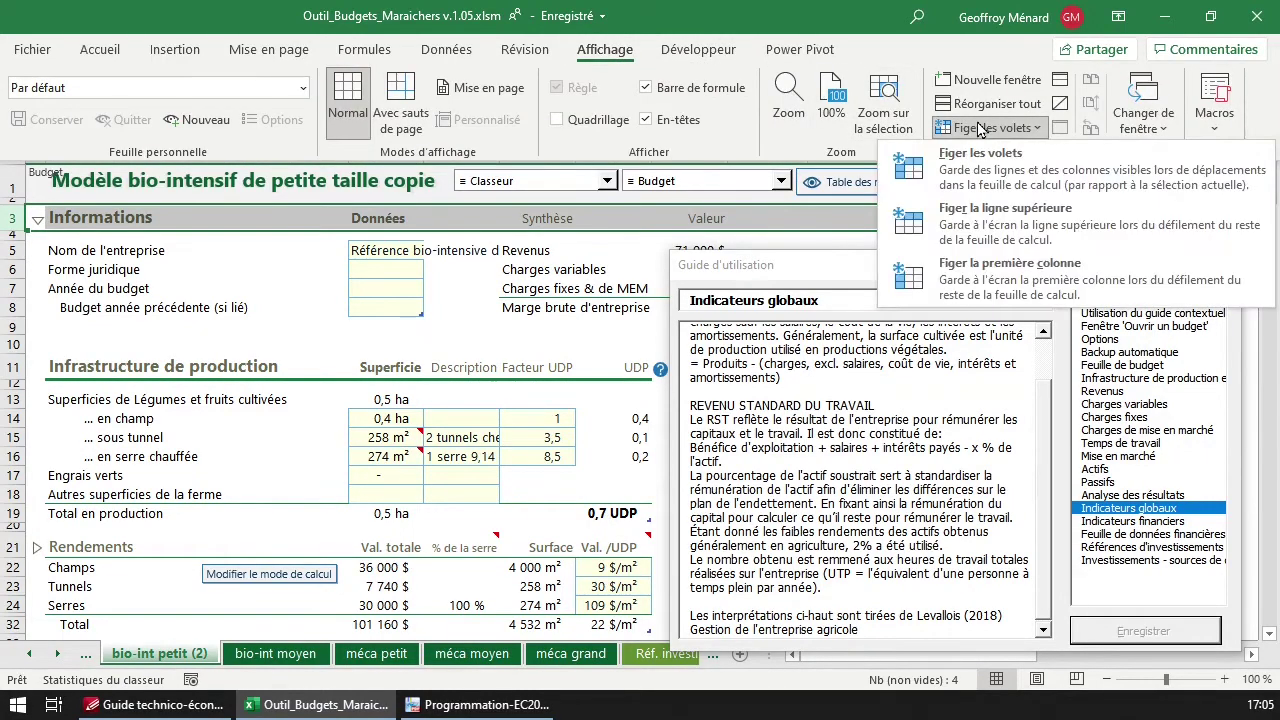
pyautogui.click(997, 175)
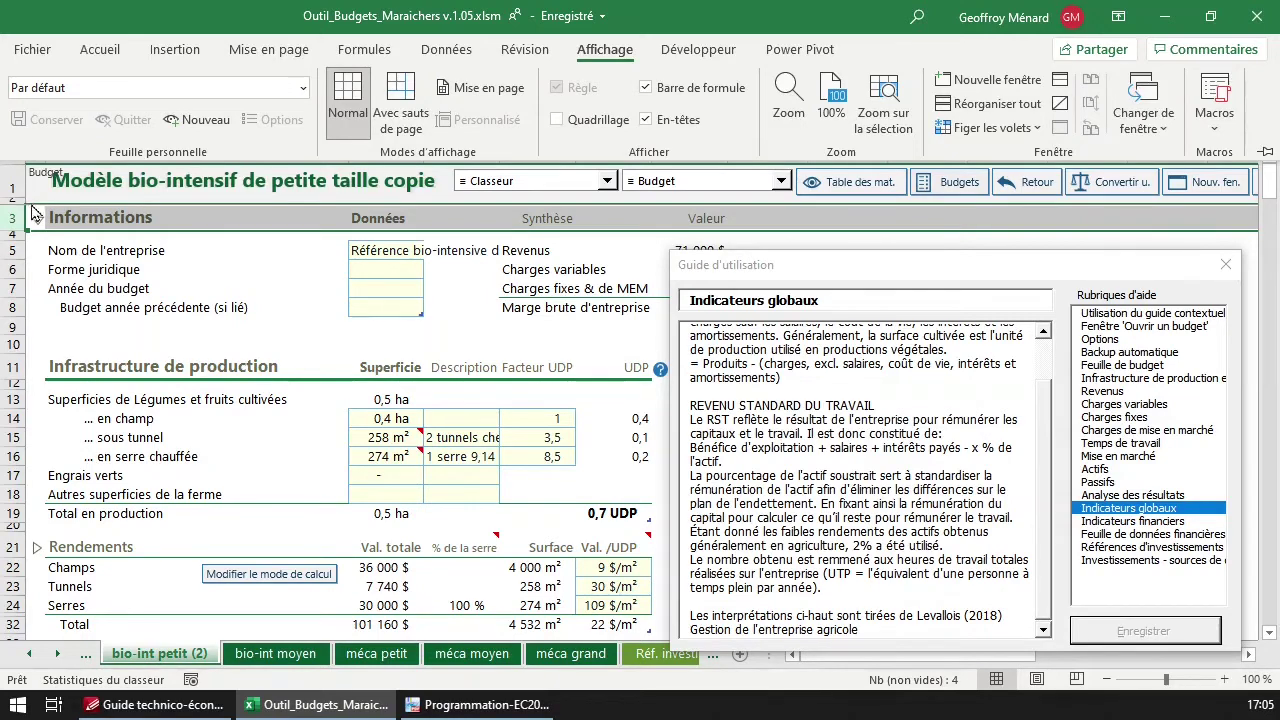
pyautogui.click(236, 226)
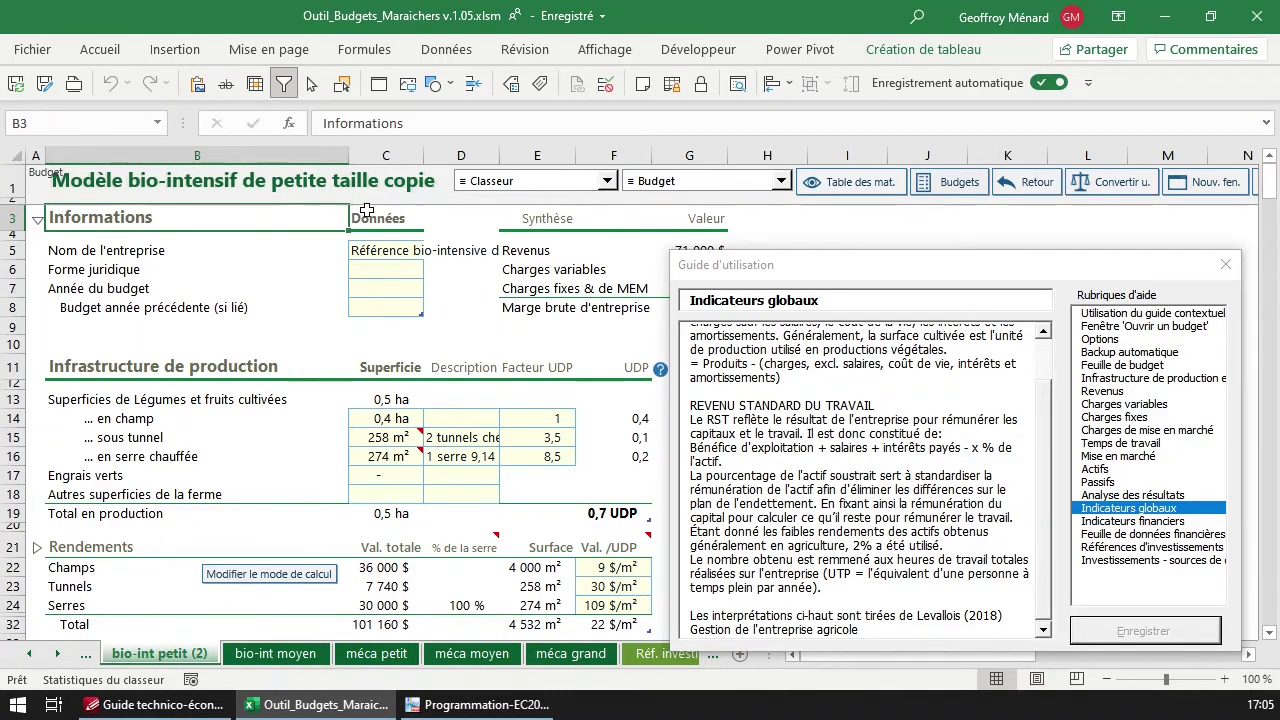
pyautogui.click(12, 217)
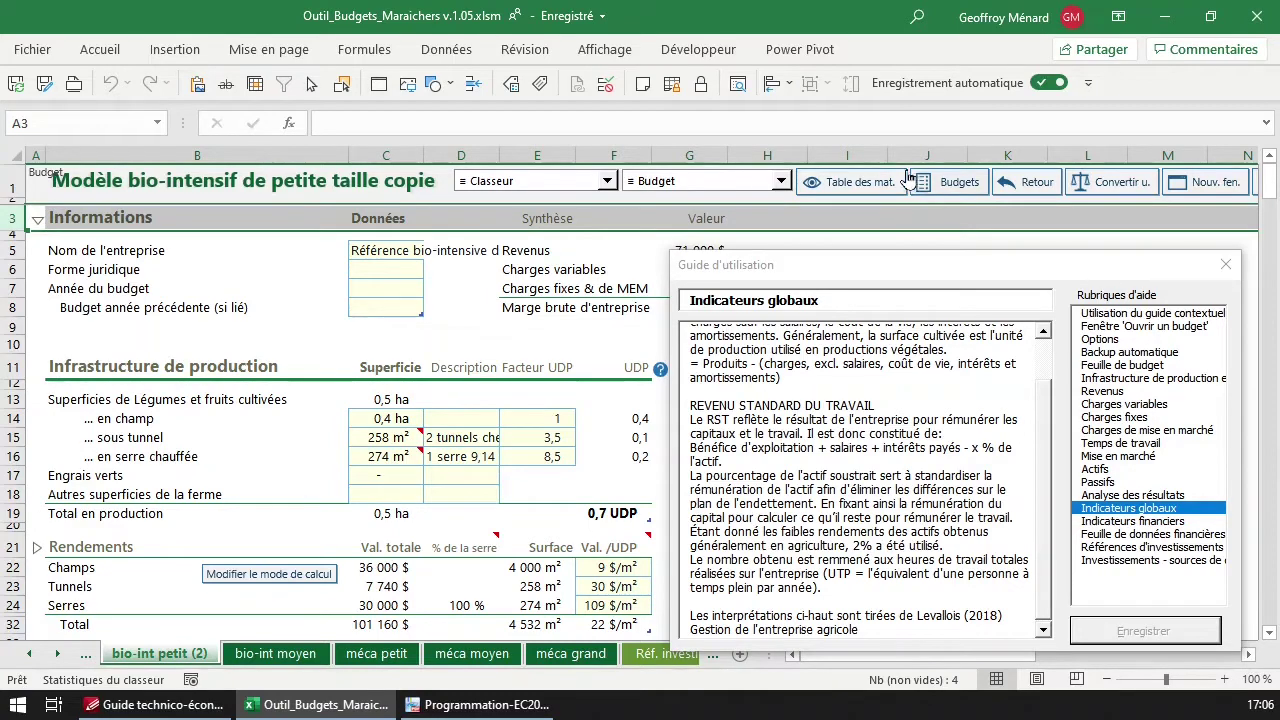
pyautogui.scroll(-2, 405, 268)
pyautogui.scroll(2, 470, 255)
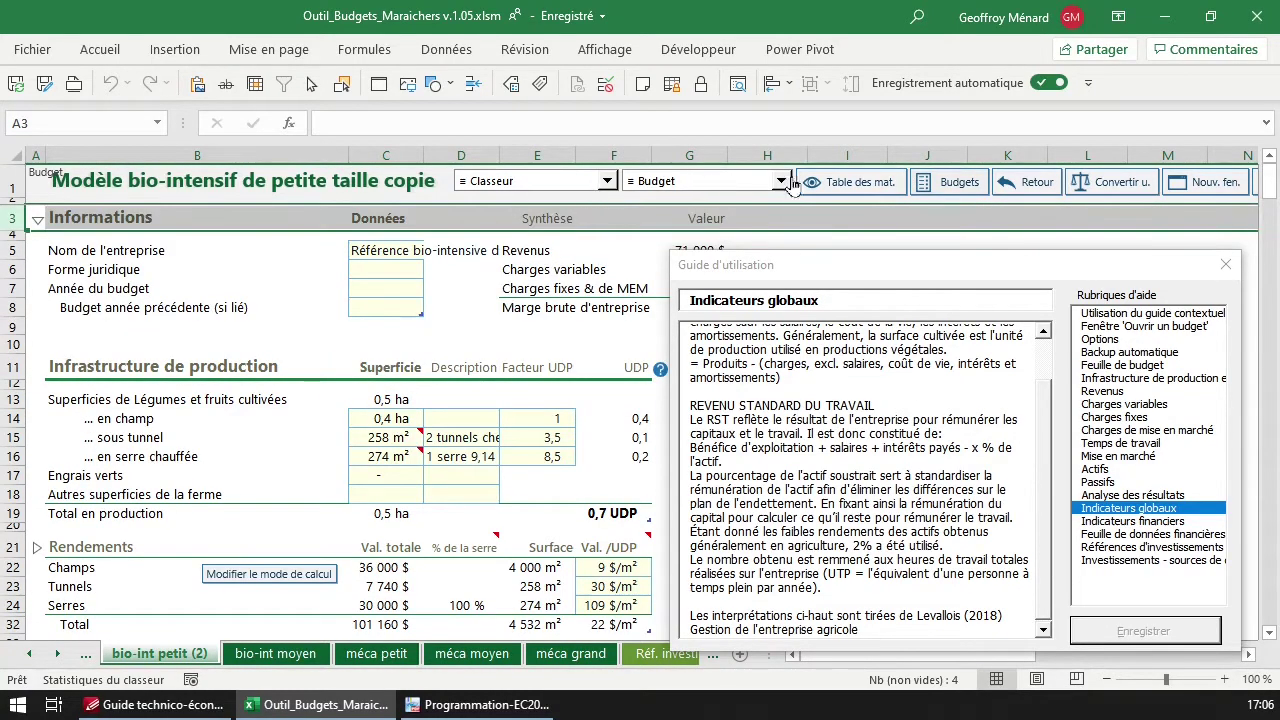
# Review the commands offered by the Classeur and Budget lists in the sheet header
pyautogui.click(540, 185)
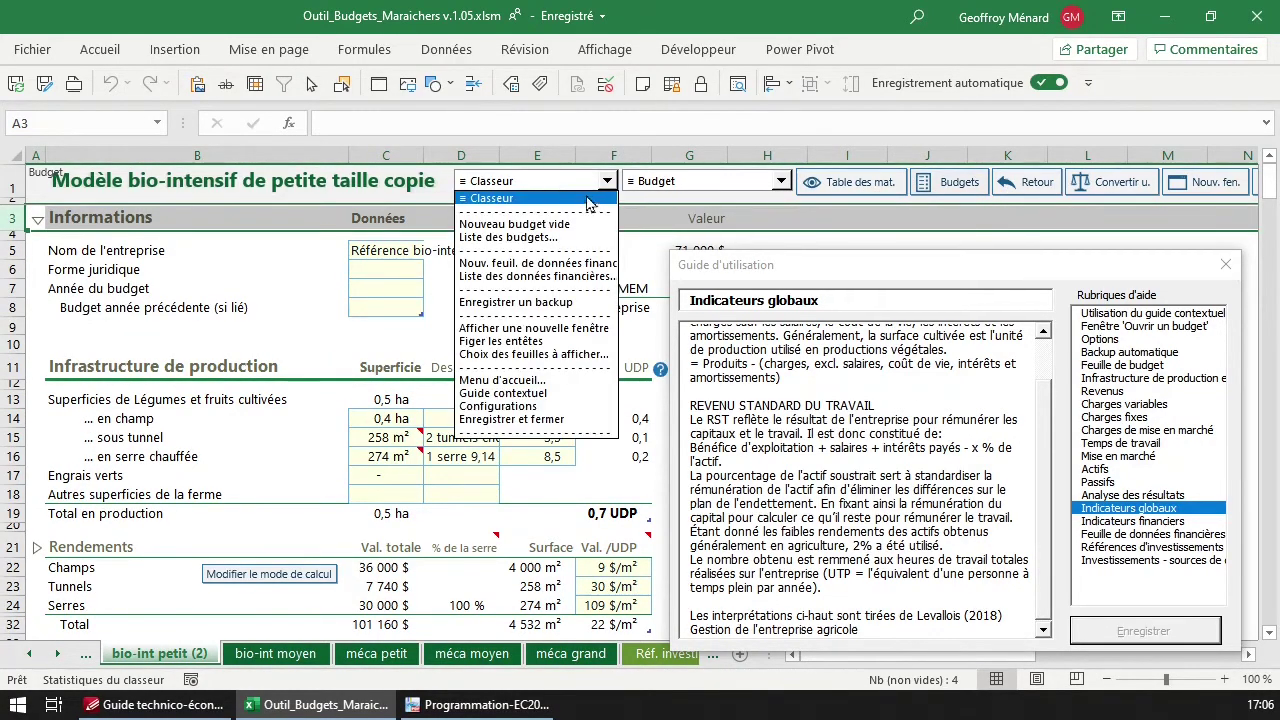
pyautogui.click(588, 203)
pyautogui.click(606, 181)
pyautogui.click(686, 178)
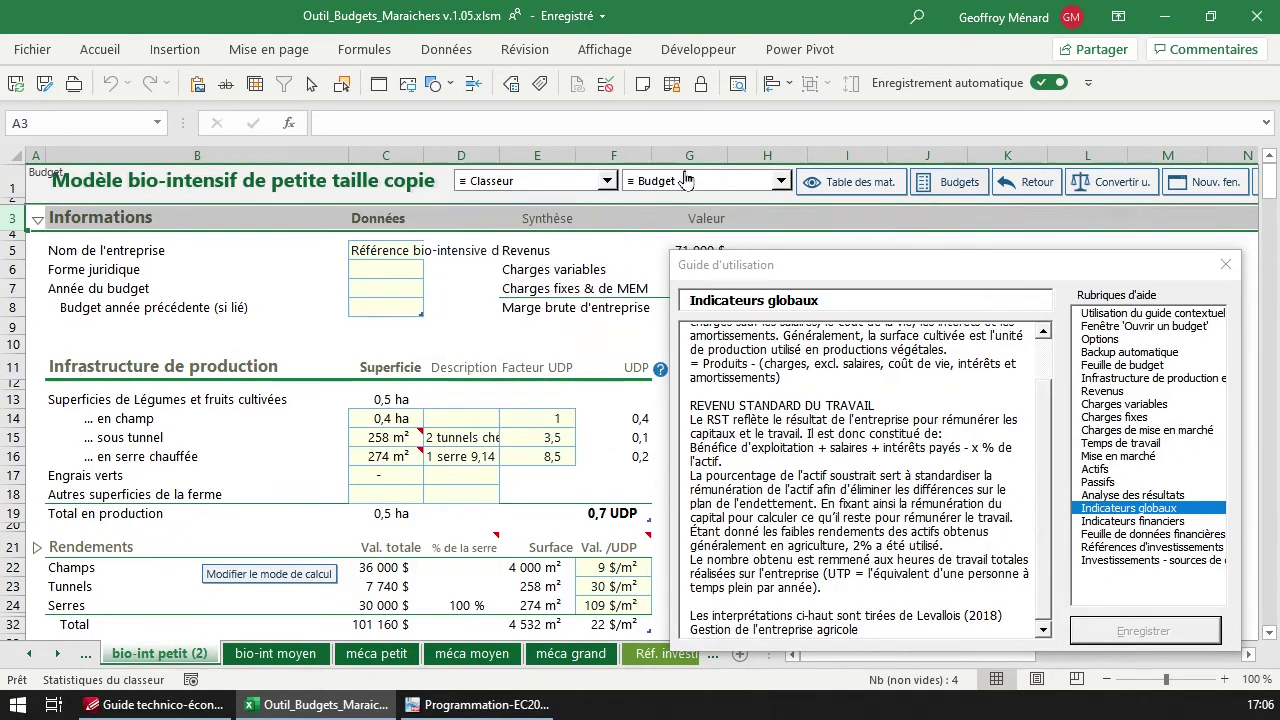
pyautogui.click(689, 183)
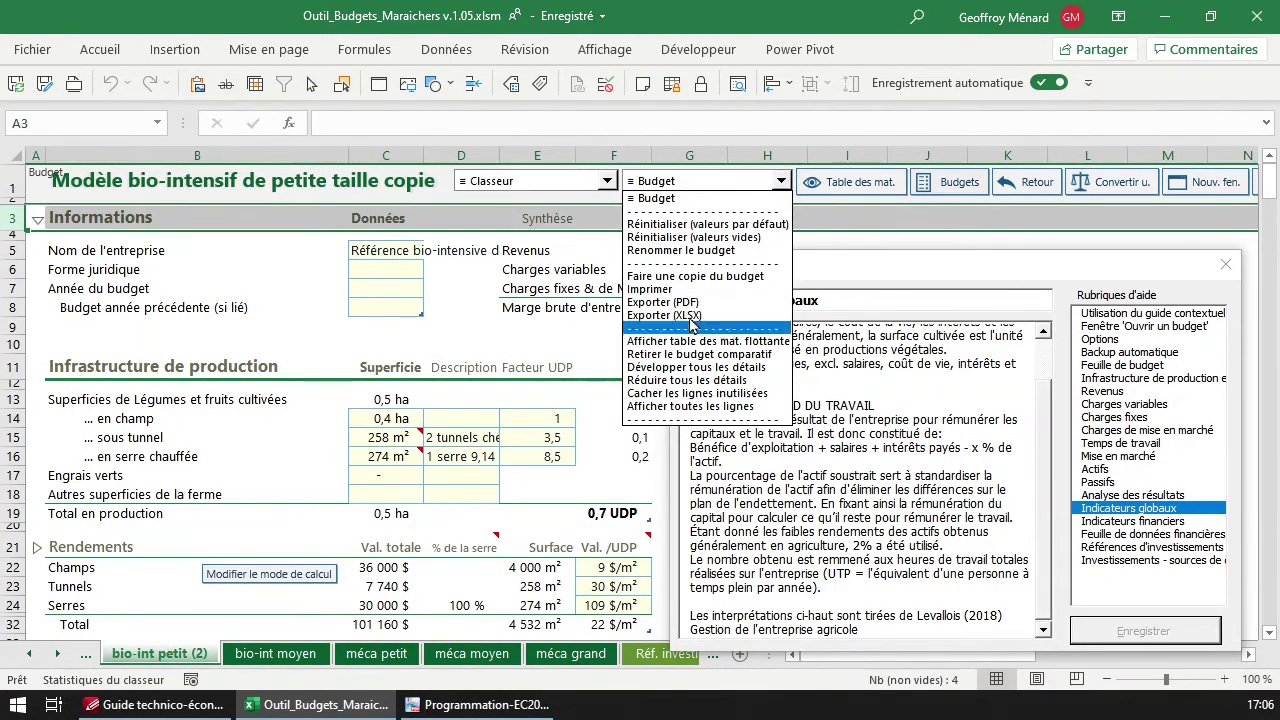
pyautogui.click(620, 186)
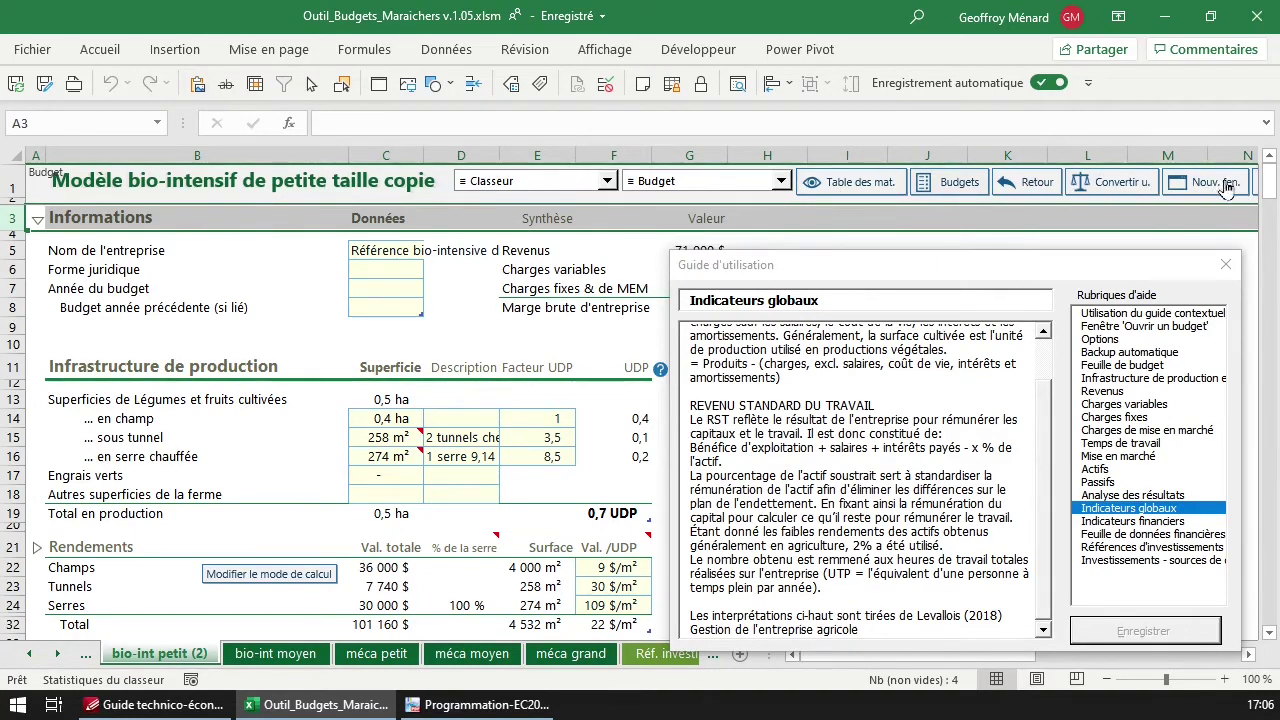
# Display the floating table of contents, try moving it over the sheet, and close it
pyautogui.click(836, 194)
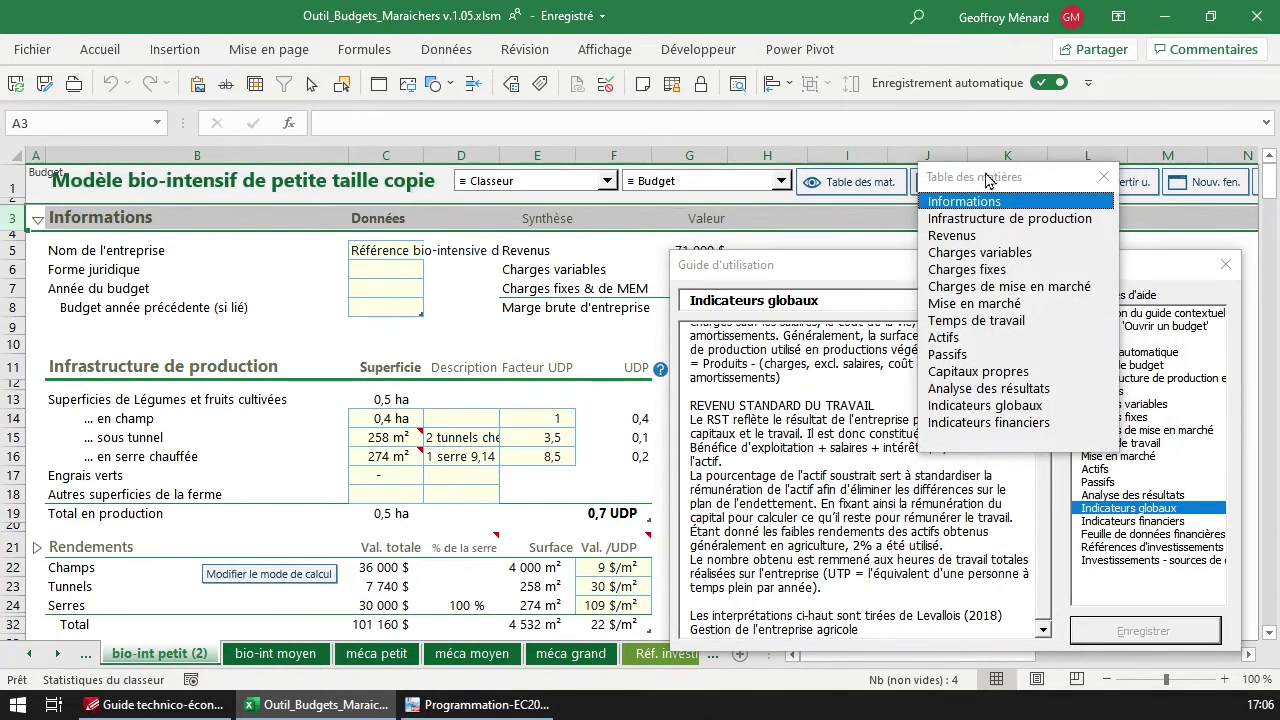
pyautogui.moveTo(988, 178); pyautogui.dragTo(785, 264)
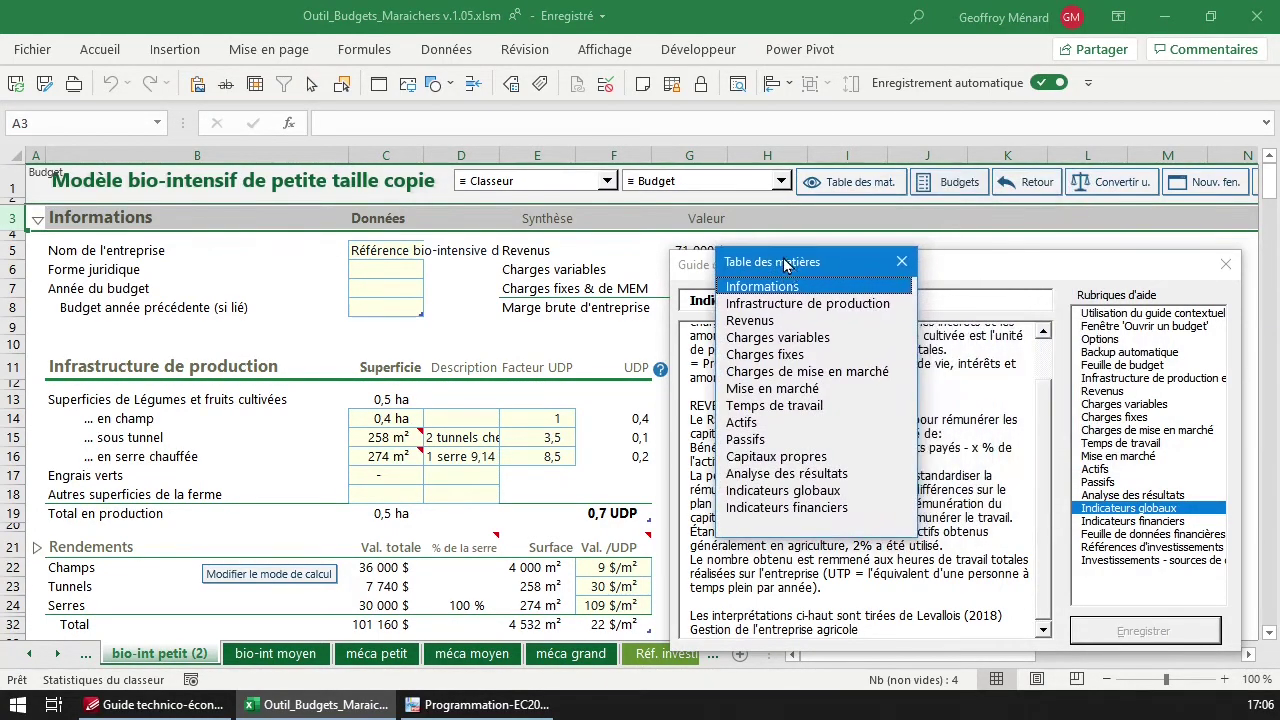
pyautogui.click(901, 262)
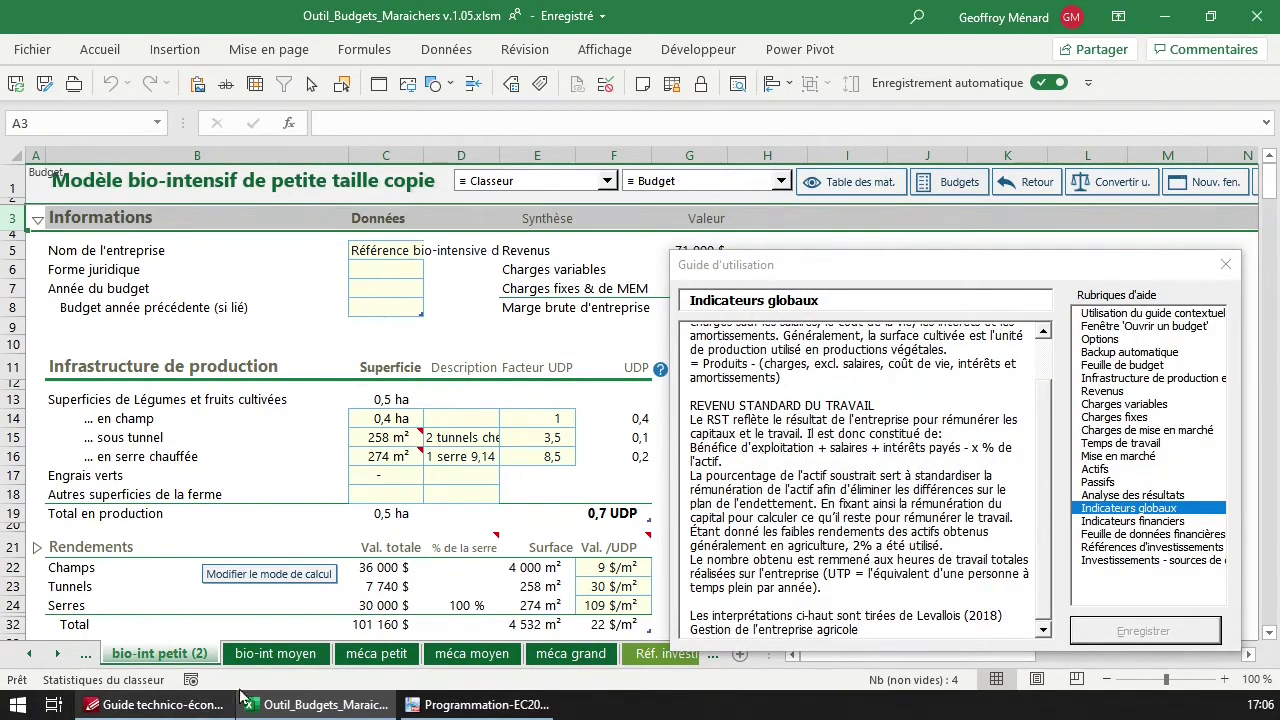
pyautogui.click(852, 190)
pyautogui.moveTo(830, 270); pyautogui.dragTo(905, 240)
pyautogui.press('Escape')
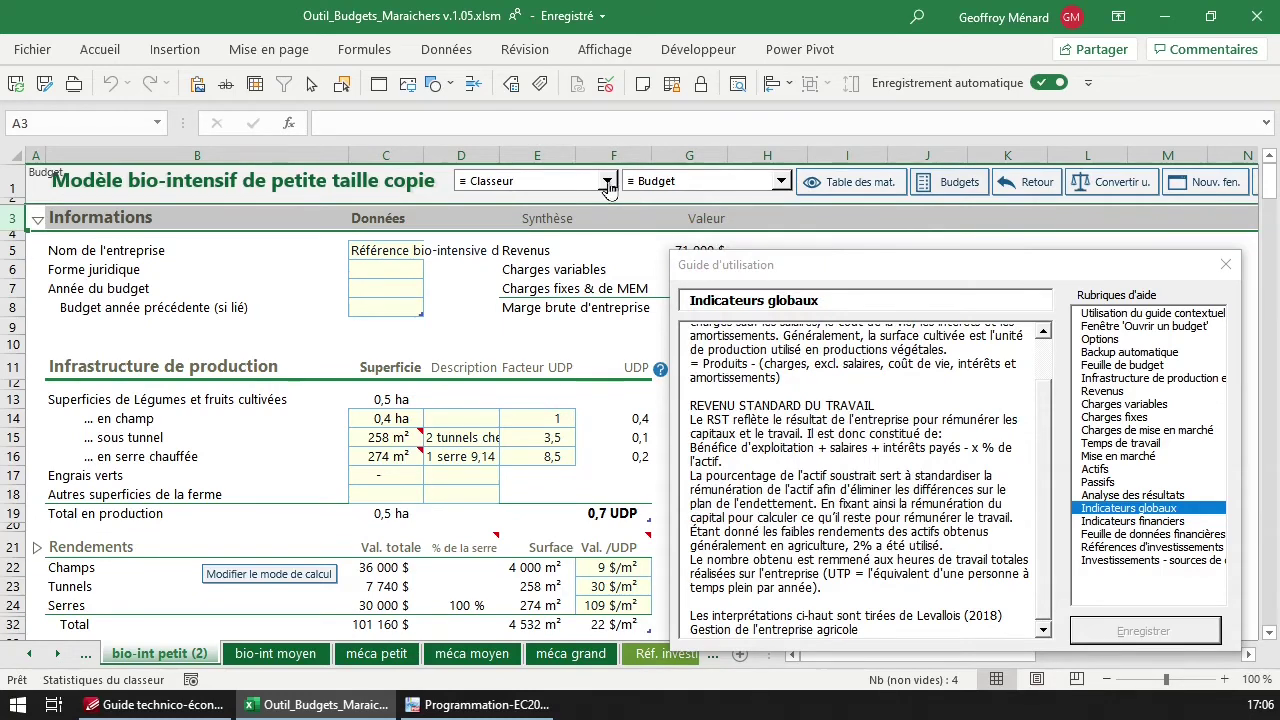
# Configure the table of contents to display as a drop-down menu and check its entries on the budget sheet
pyautogui.click(607, 186)
pyautogui.click(600, 392)
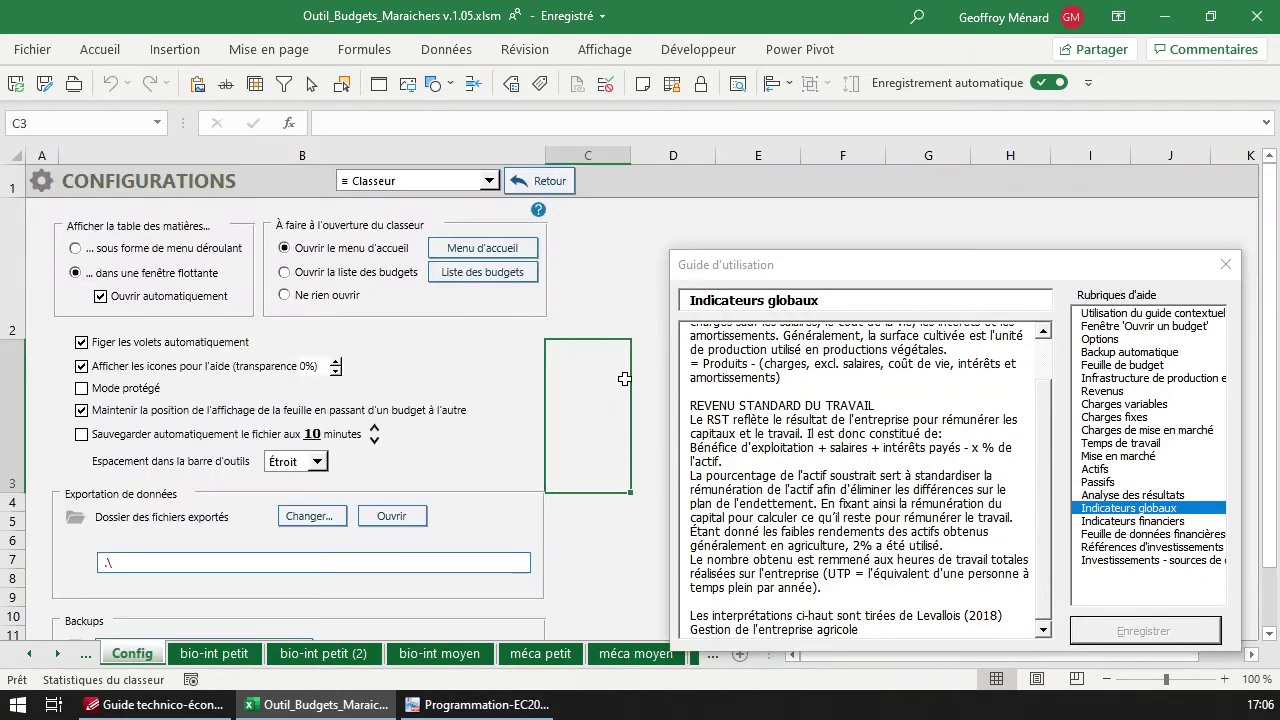
pyautogui.click(131, 249)
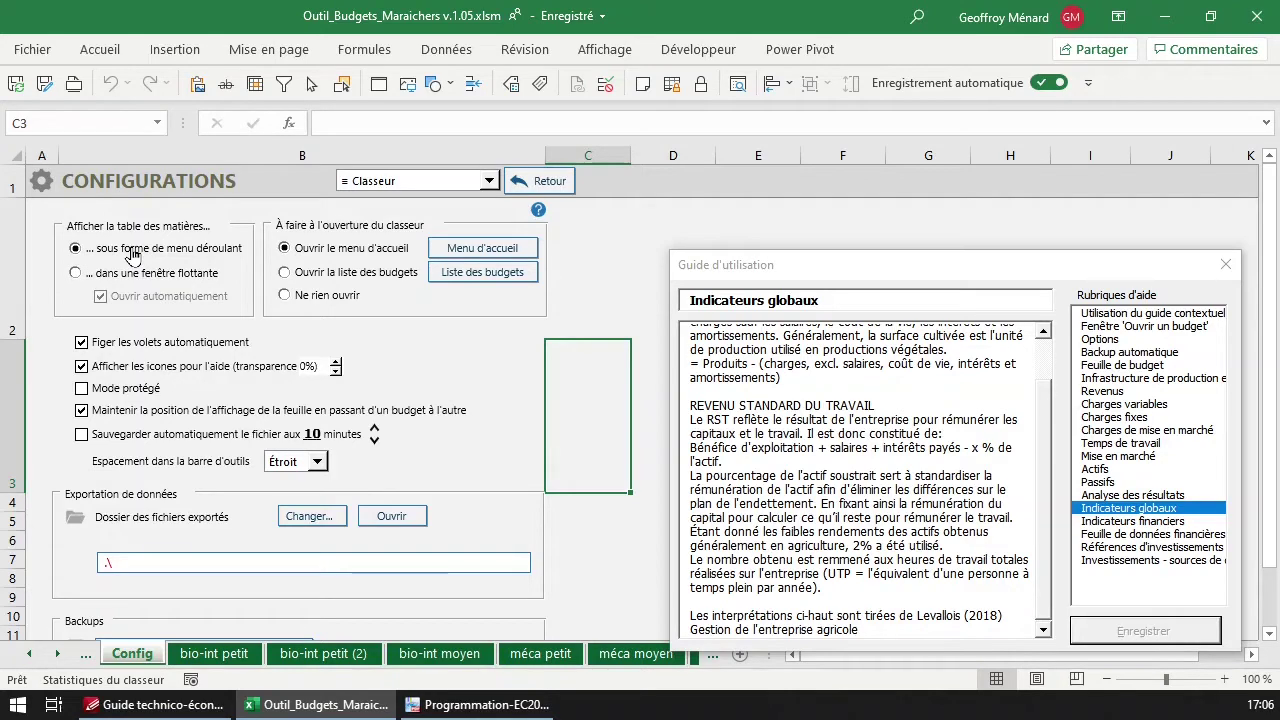
pyautogui.click(558, 188)
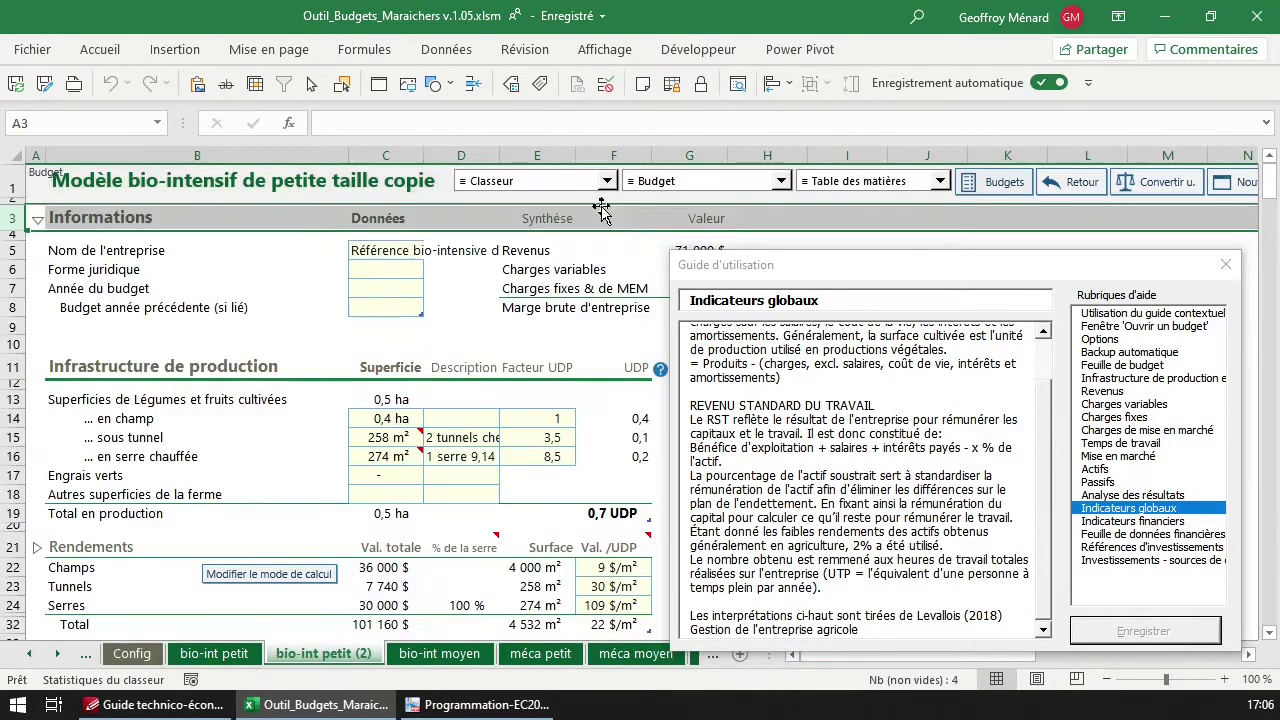
pyautogui.click(905, 188)
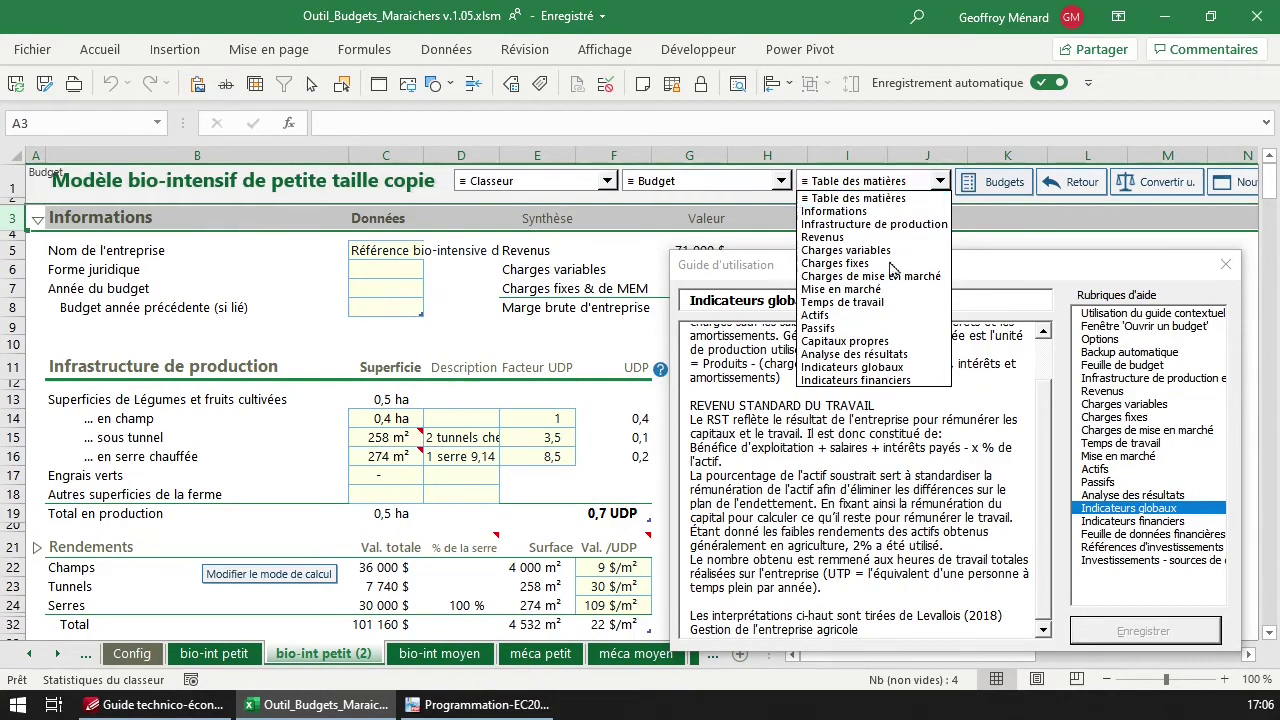
pyautogui.click(889, 179)
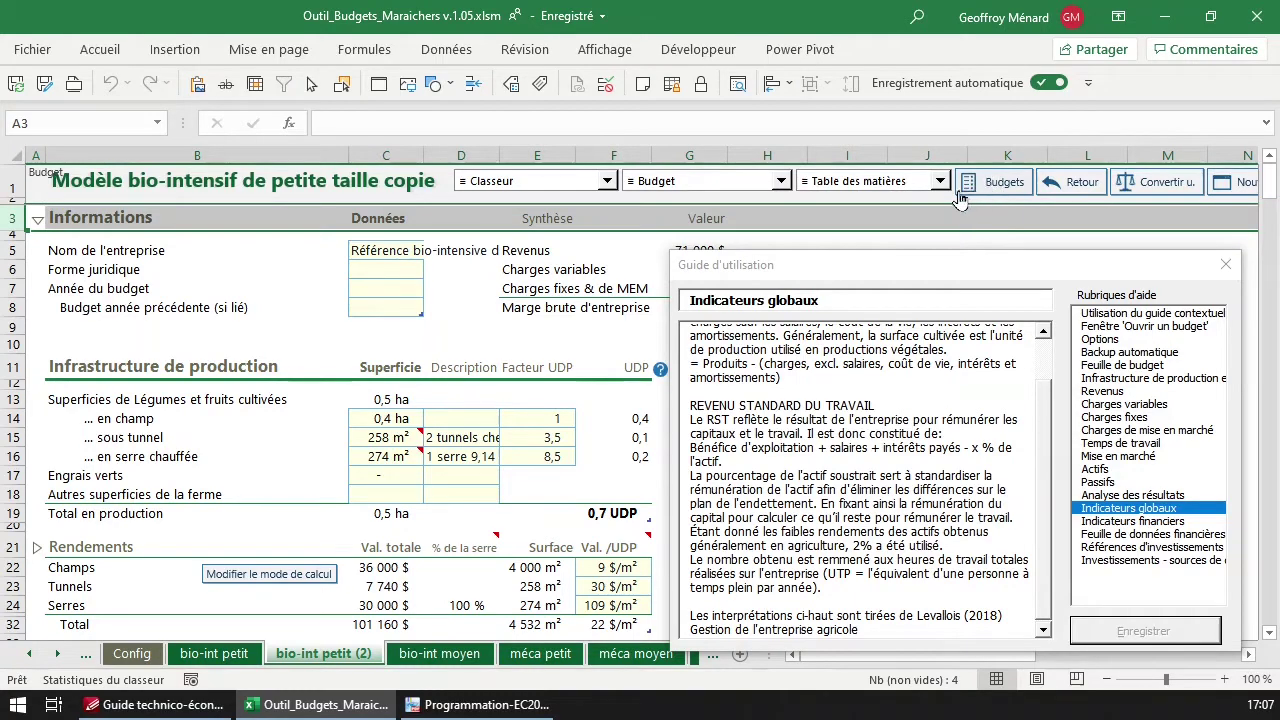
# Examine the workbook's list of budgets and its equivalent among the Classeur commands, and try the Retour function
pyautogui.click(1013, 190)
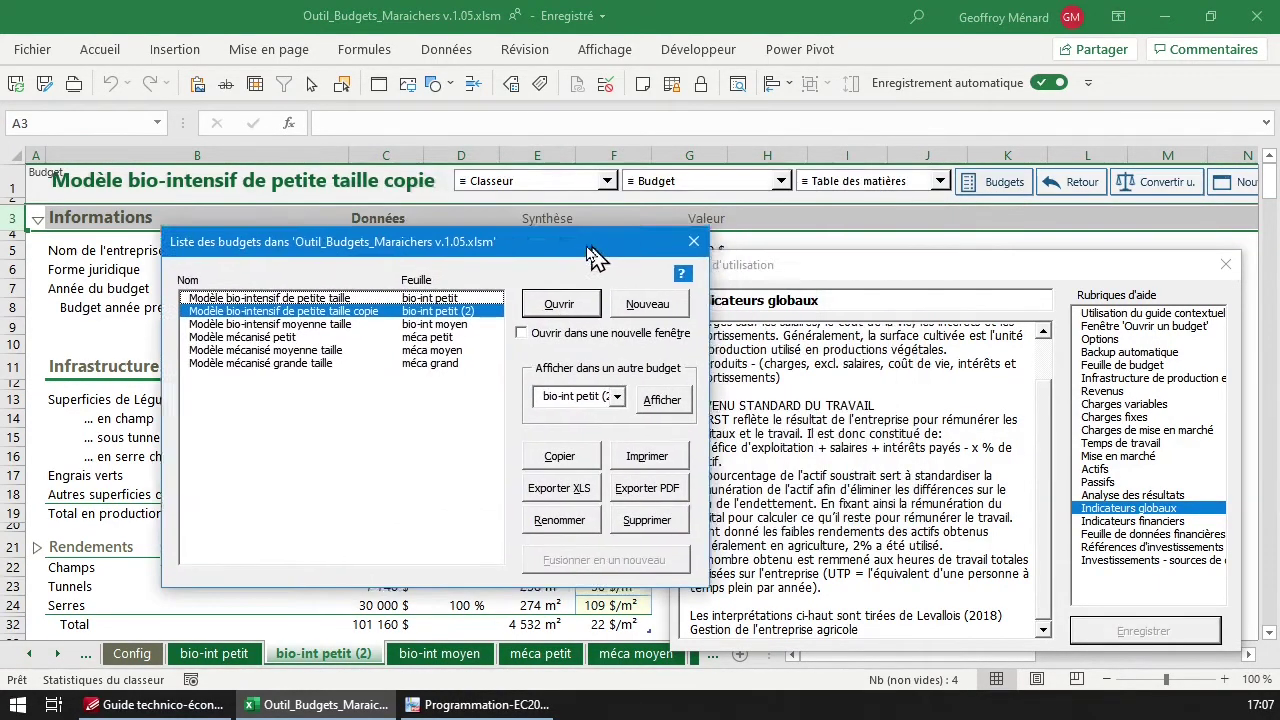
pyautogui.click(663, 249)
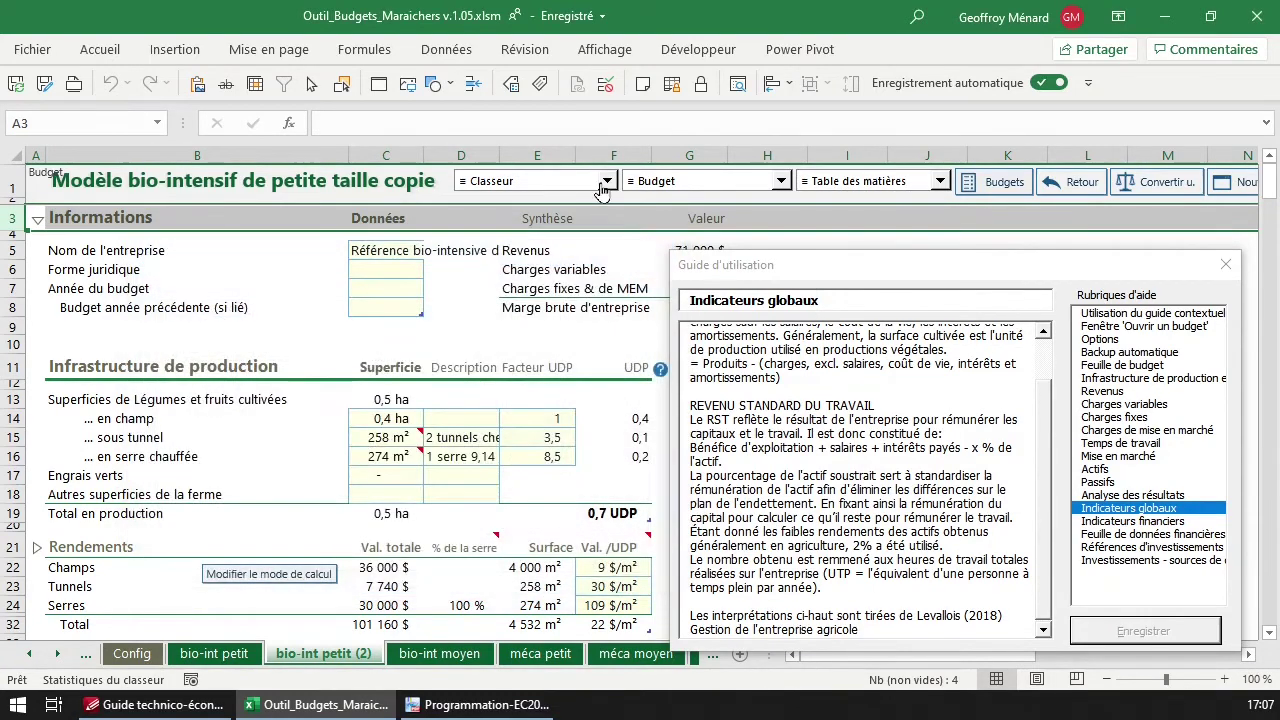
pyautogui.click(606, 180)
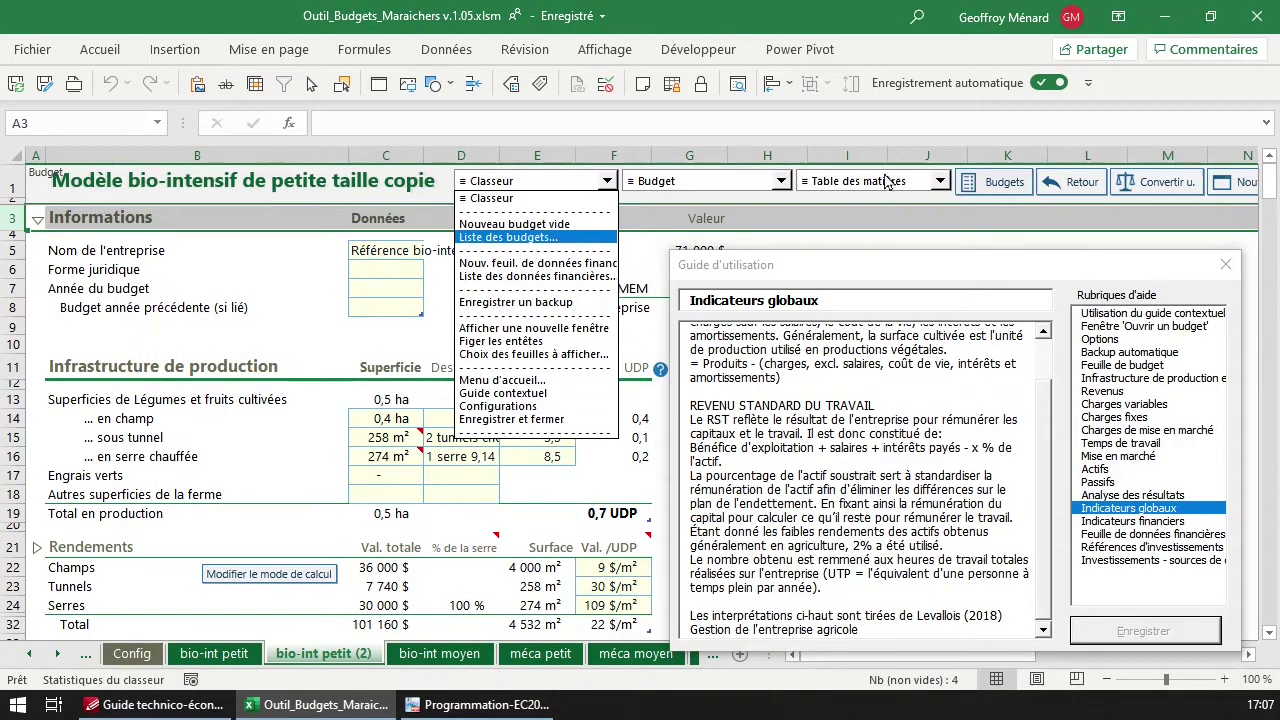
pyautogui.press('Escape')
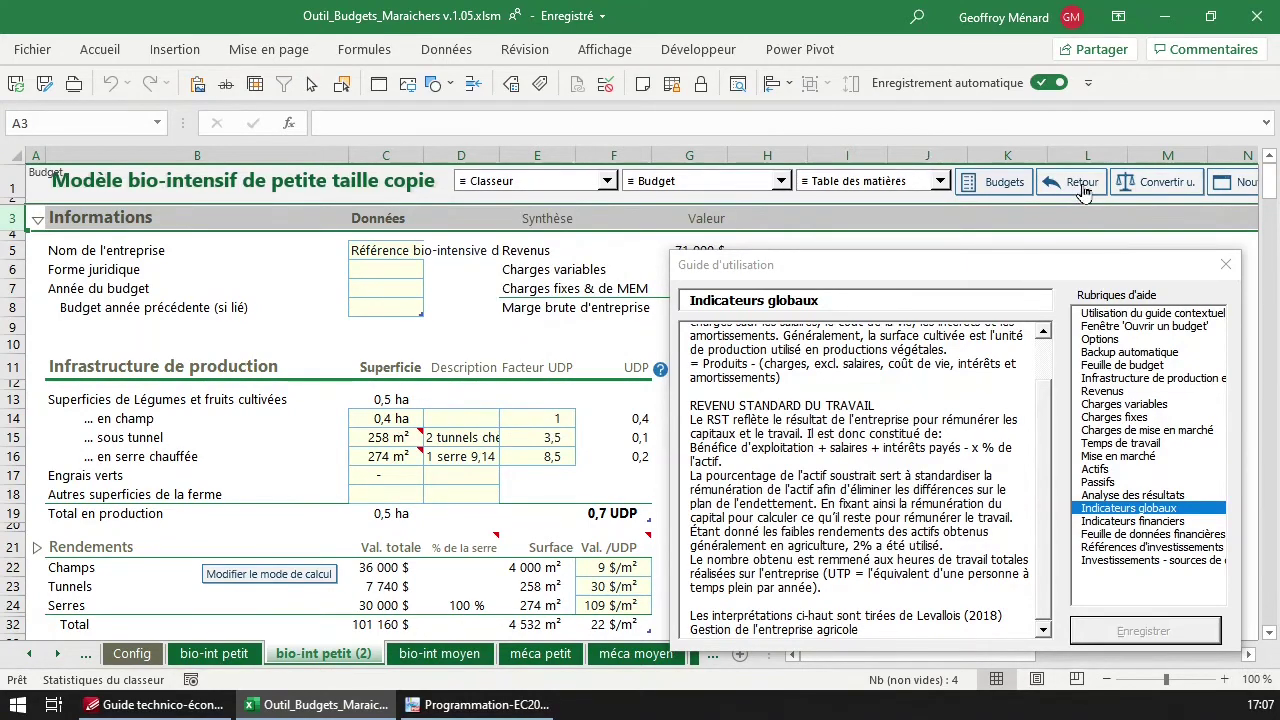
pyautogui.click(550, 185)
pyautogui.press('Escape')
pyautogui.click(1065, 185)
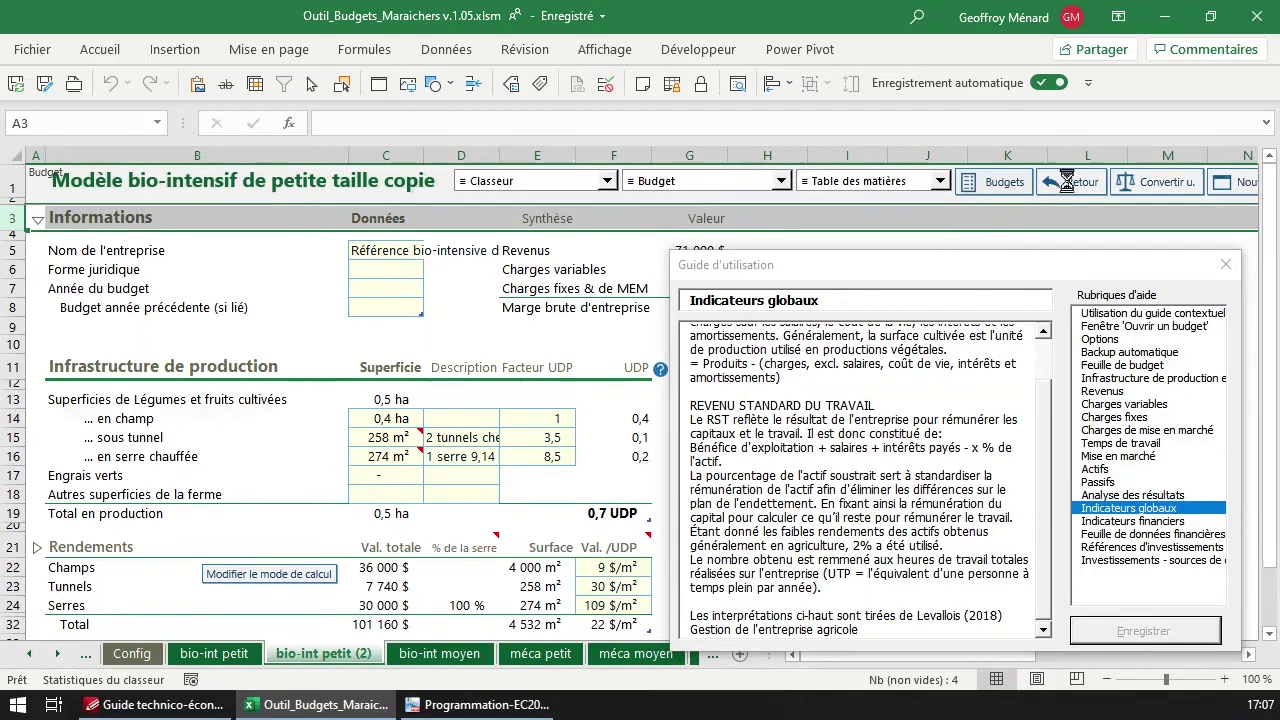
pyautogui.click(550, 183)
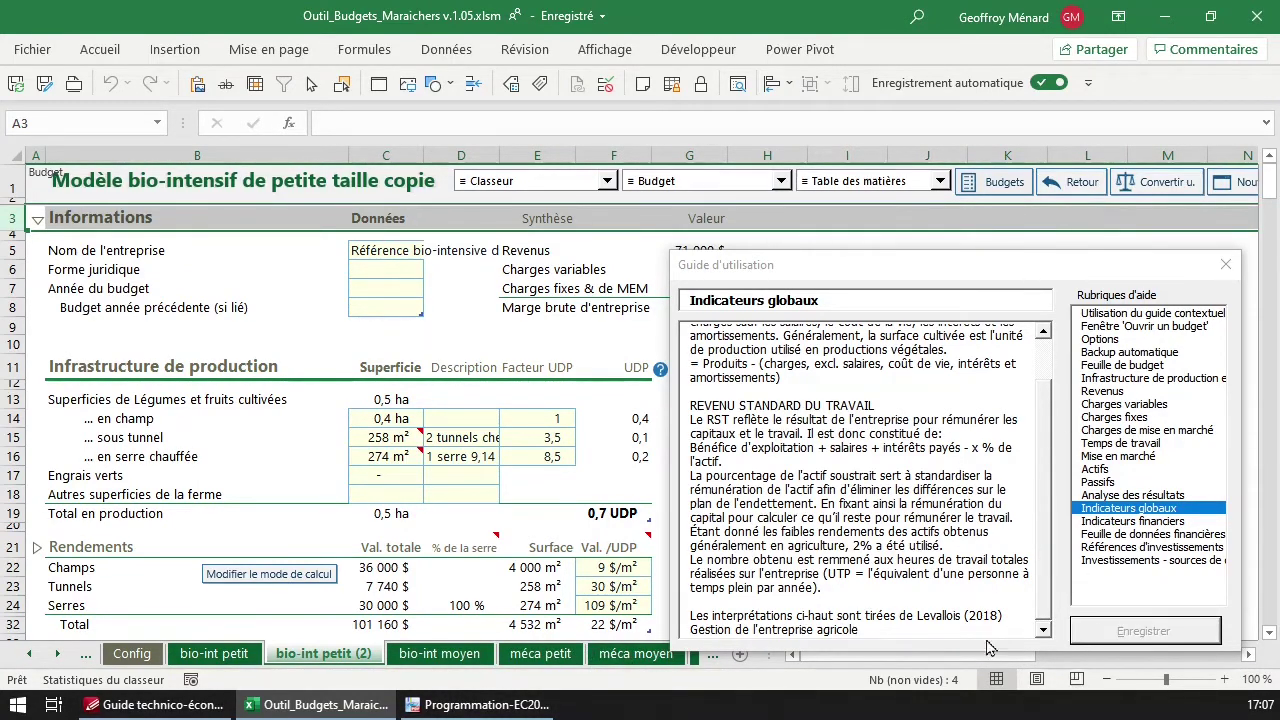
pyautogui.hscroll(3, 677, 582)
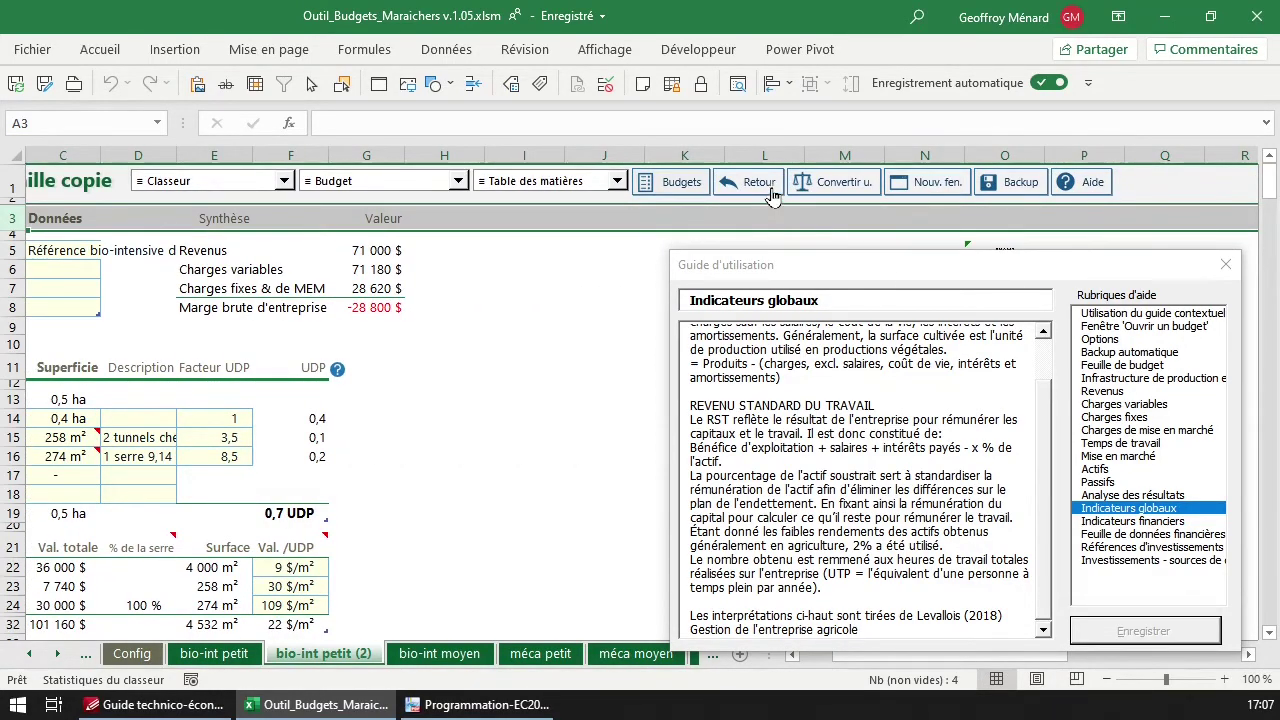
pyautogui.click(832, 184)
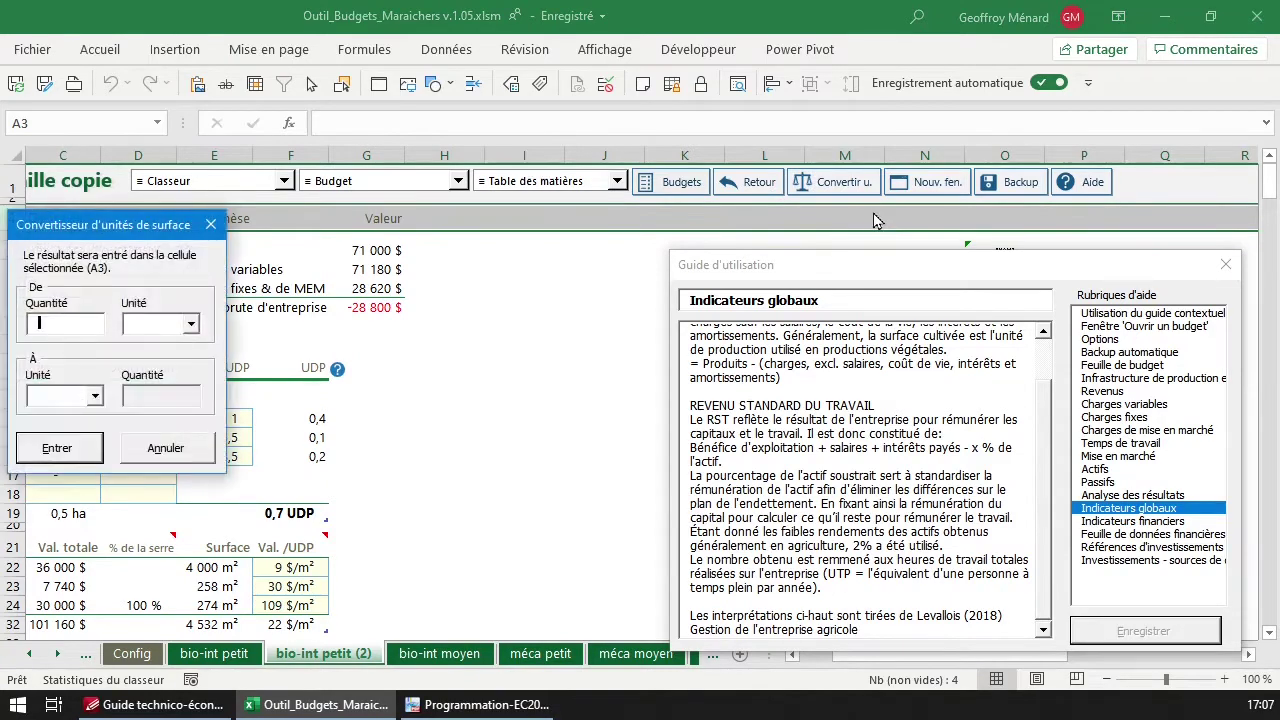
pyautogui.press('Escape')
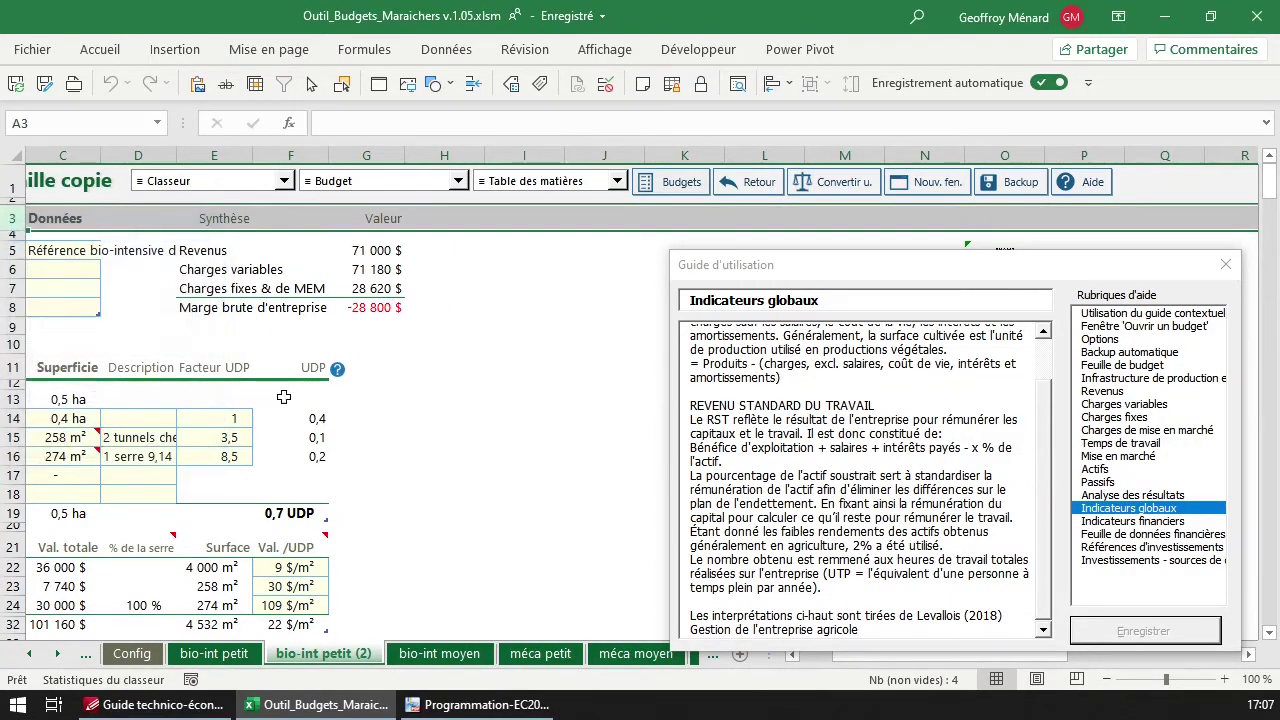
# Display the surface unit converter for the field crop area in cell C14 and close it without converting
pyautogui.click(73, 420)
pyautogui.press('Down')
pyautogui.press('Down')
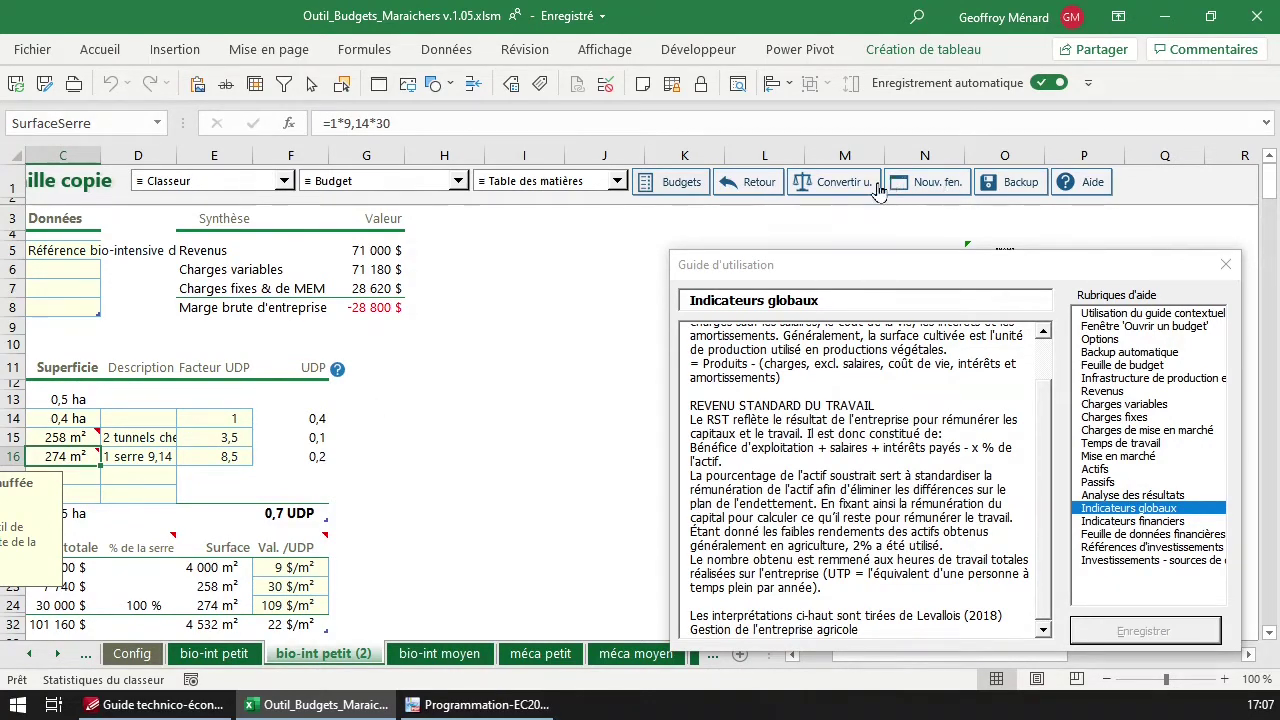
pyautogui.click(64, 437)
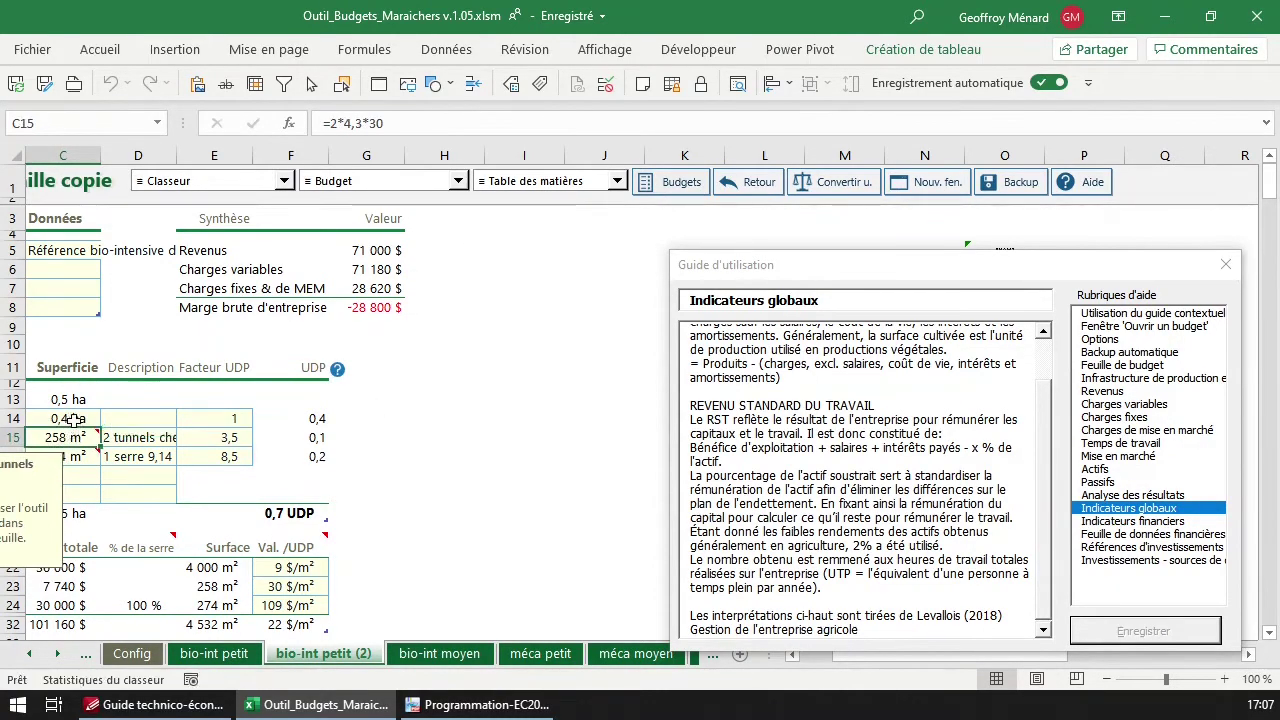
pyautogui.click(70, 418)
pyautogui.click(935, 190)
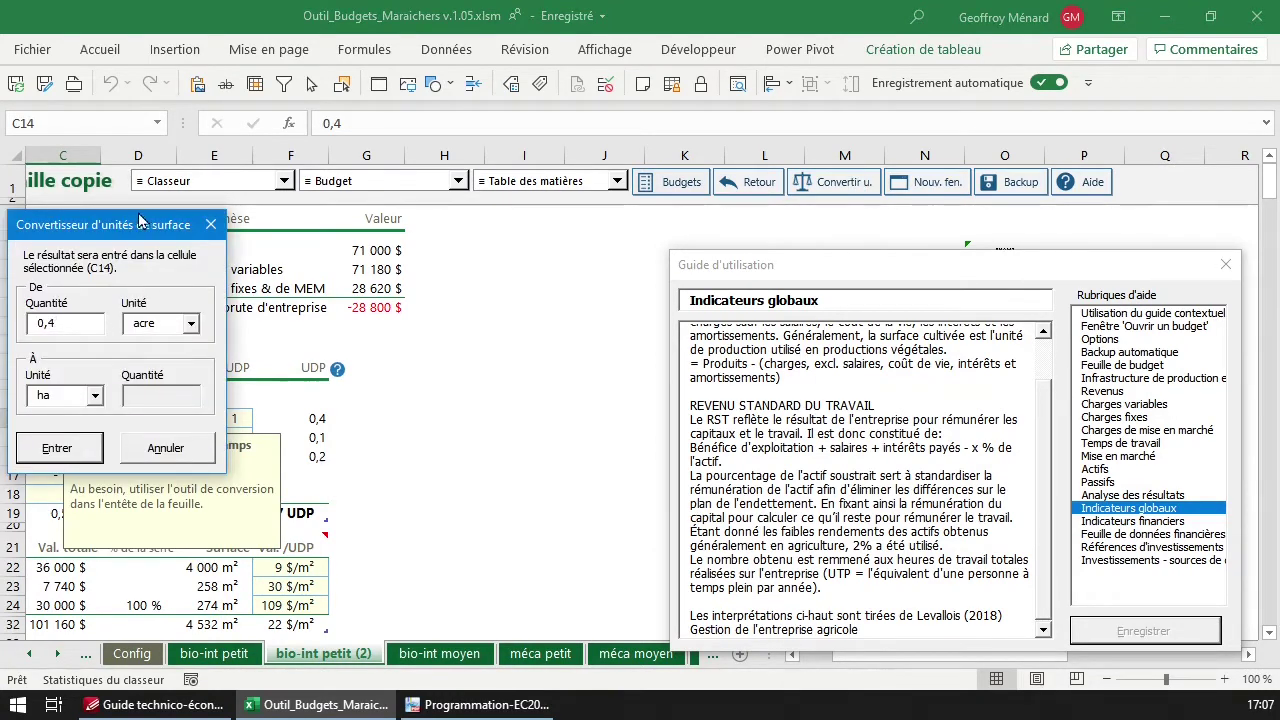
pyautogui.moveTo(125, 226); pyautogui.dragTo(187, 228)
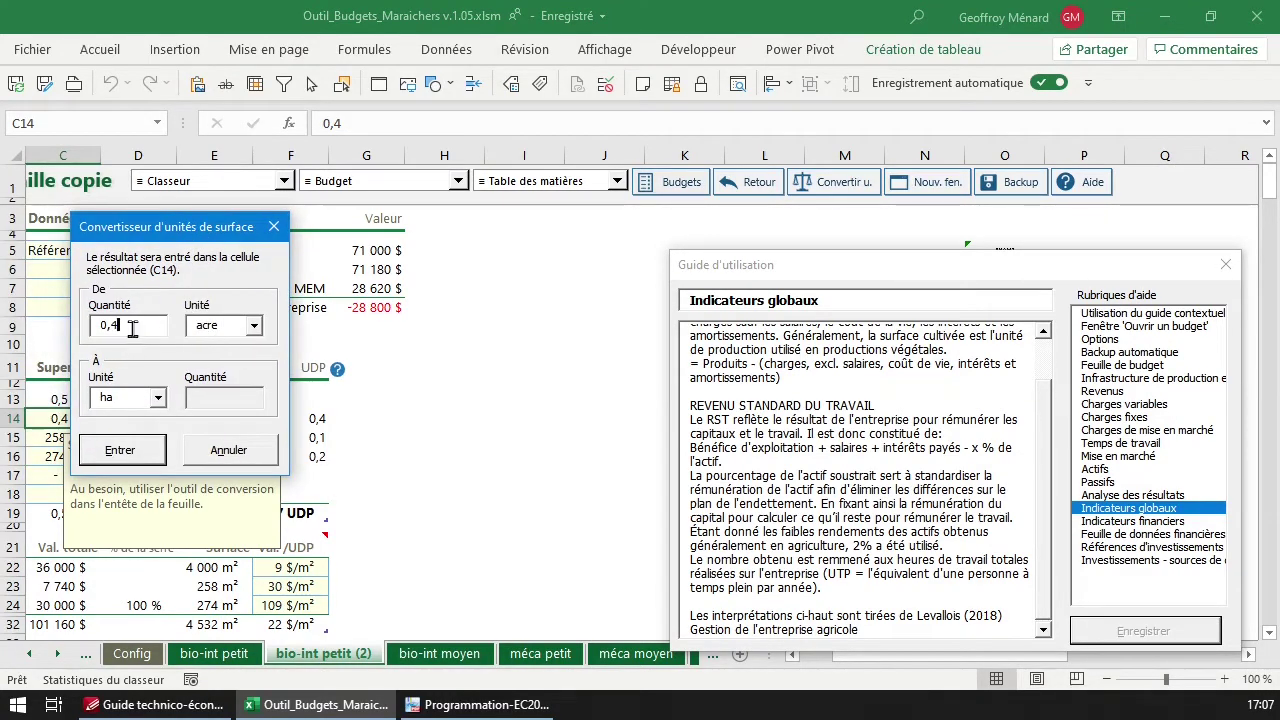
pyautogui.click(228, 449)
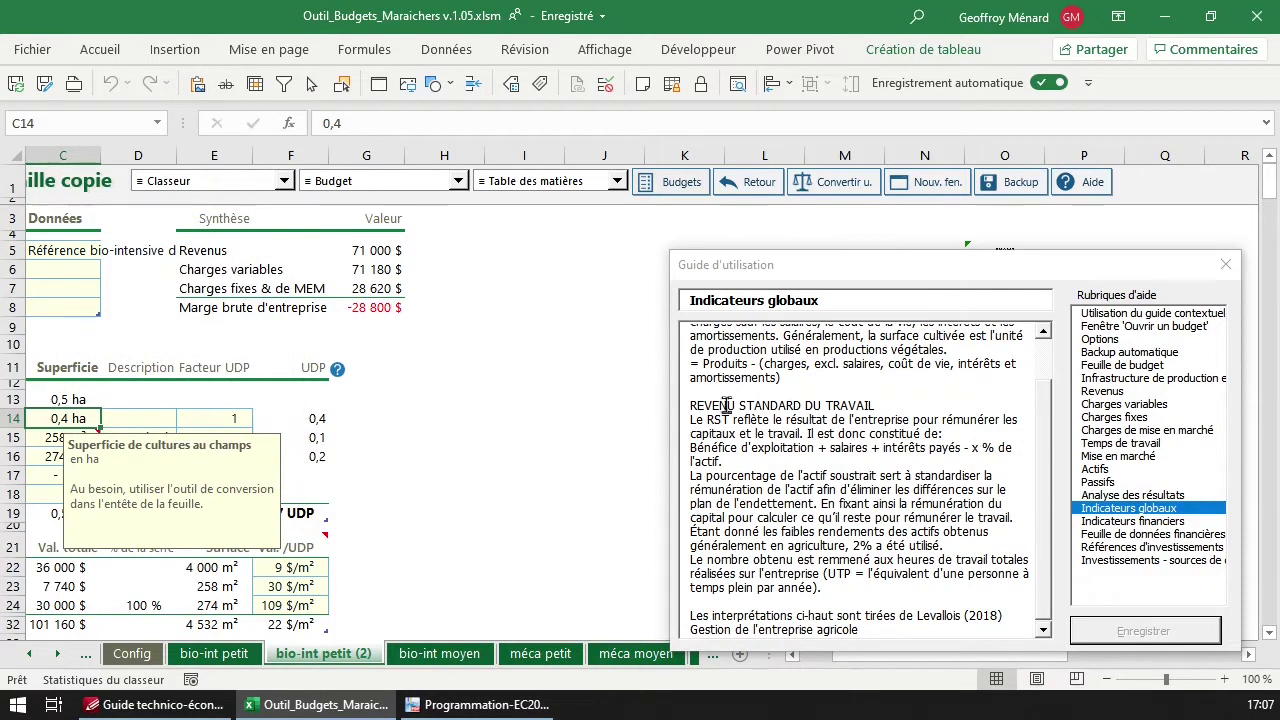
# Open a second window of the workbook and arrange the two windows side by side
pyautogui.click(947, 195)
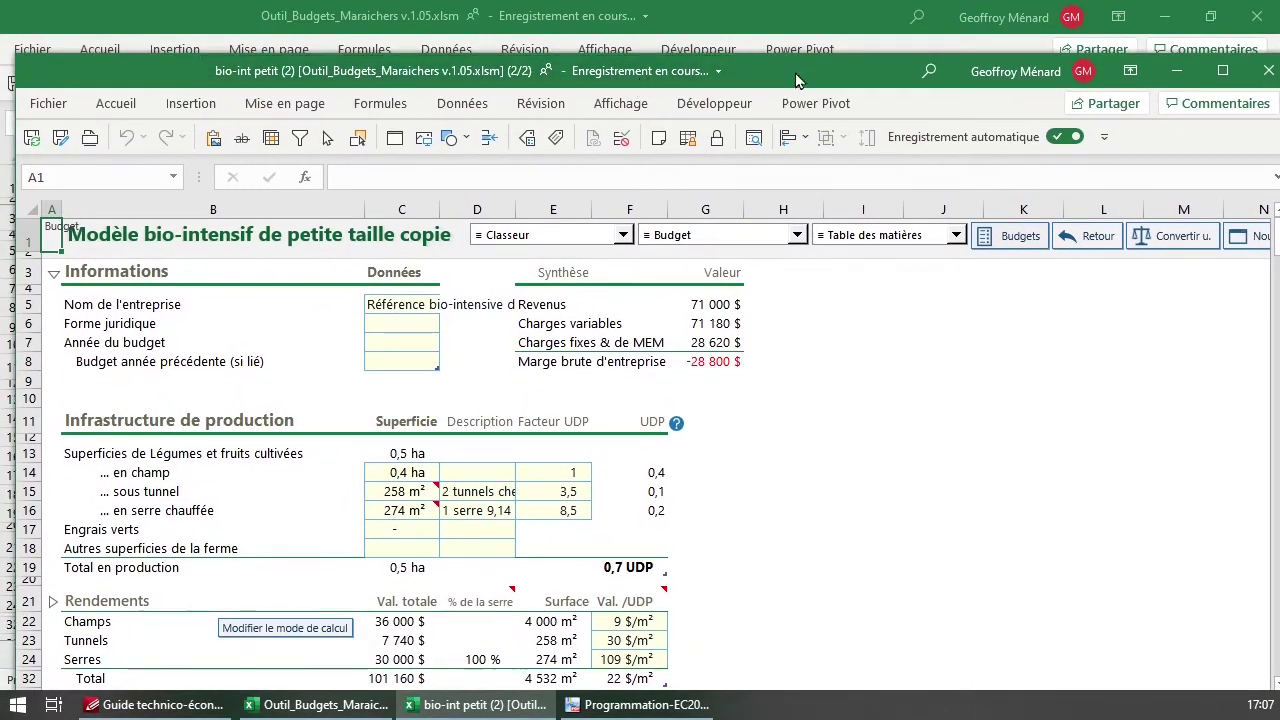
pyautogui.moveTo(610, 28); pyautogui.dragTo(1110, 95)
pyautogui.moveTo(1275, 85); pyautogui.dragTo(1278, 85)
pyautogui.click(114, 129)
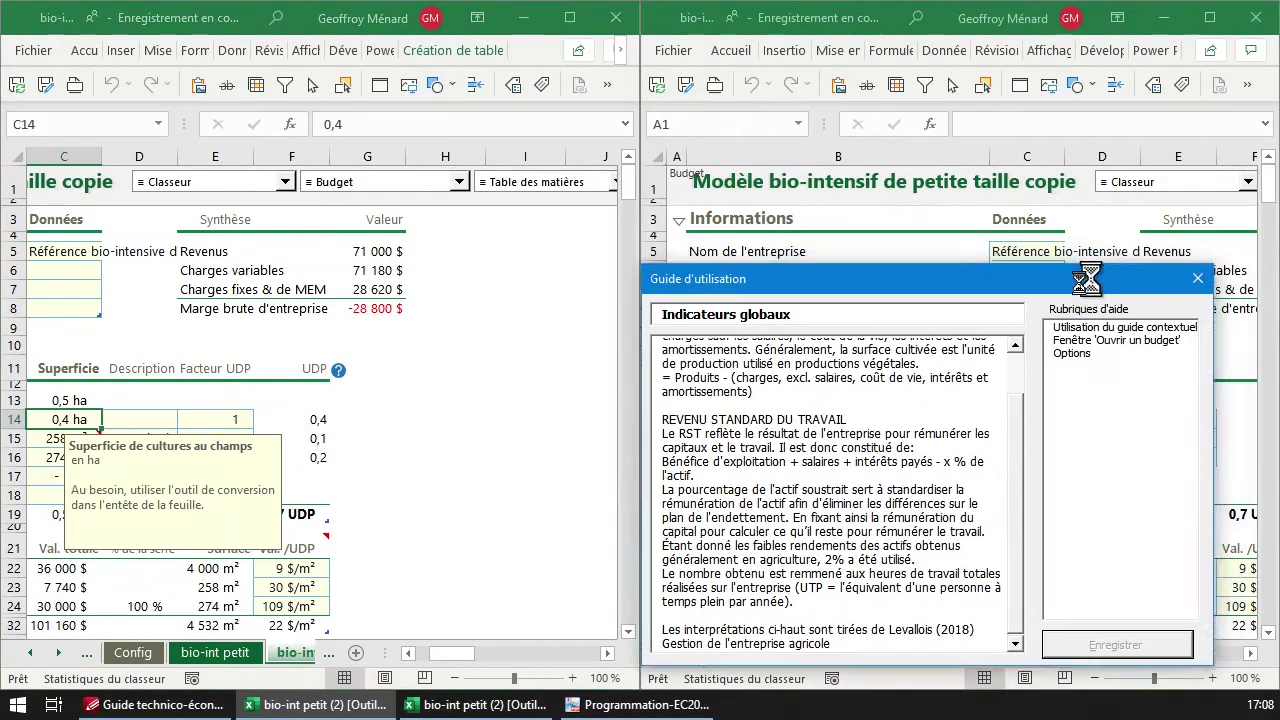
# Close the user guide and the second workbook window, and maximize the remaining window
pyautogui.moveTo(1160, 268); pyautogui.dragTo(800, 315)
pyautogui.click(864, 292)
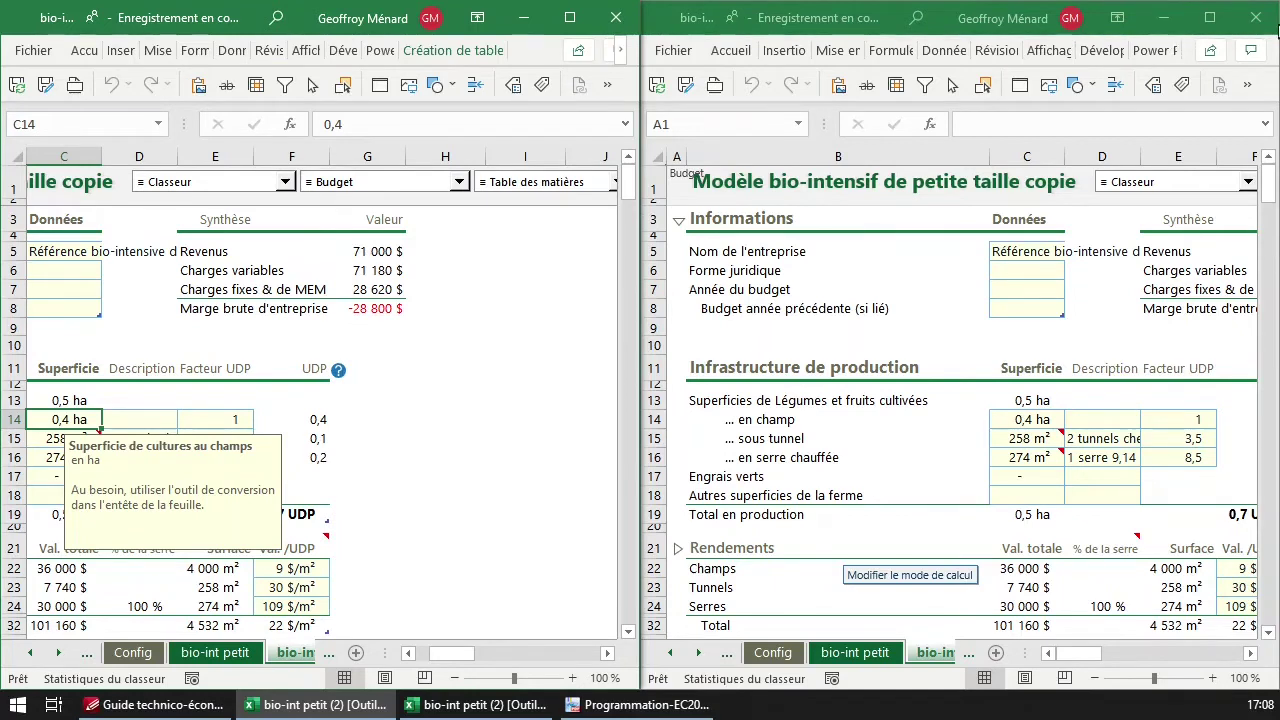
pyautogui.click(1256, 17)
pyautogui.doubleClick(455, 17)
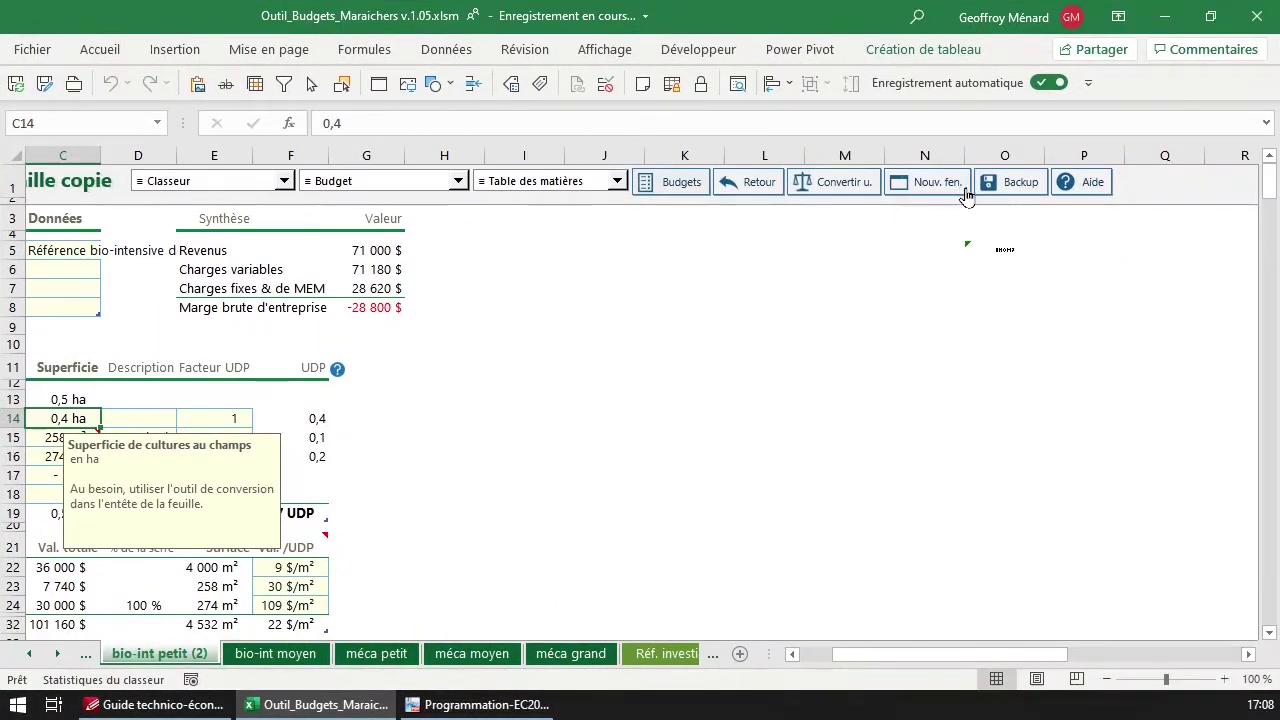
# Clear the stray formula in cell O5 and try to save a backup copy of the workbook
pyautogui.click(994, 249)
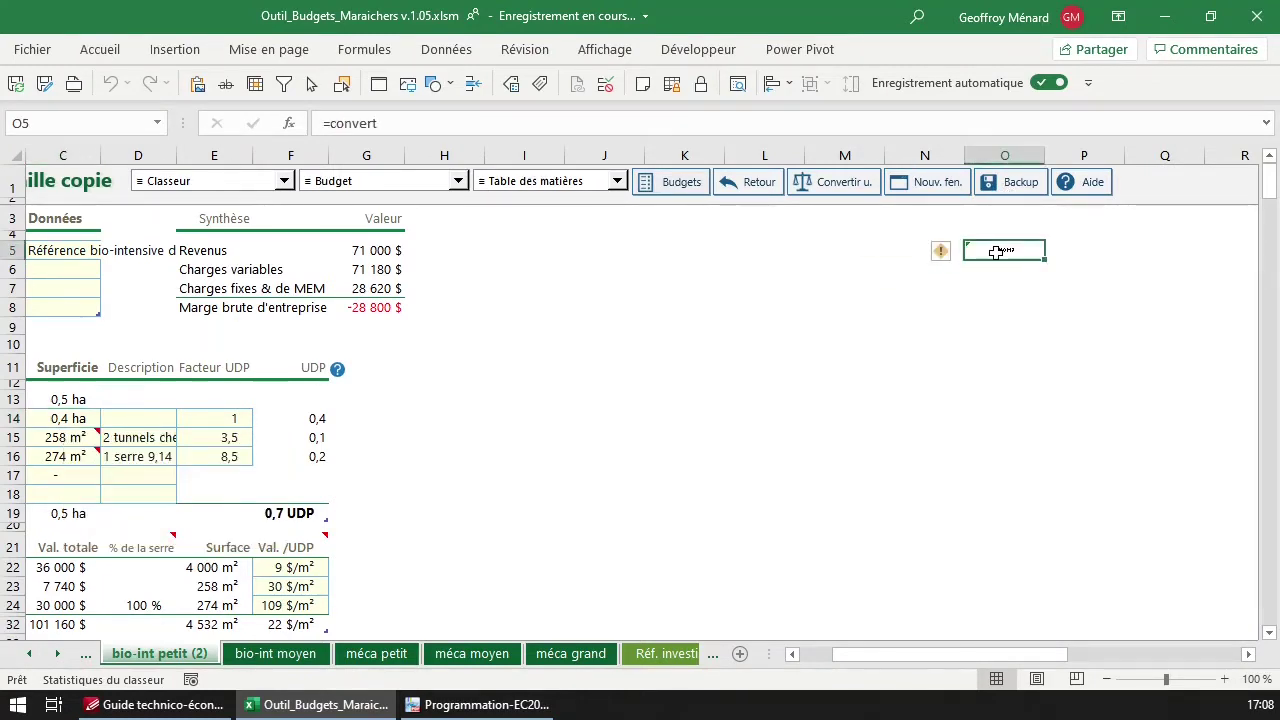
pyautogui.press('Delete')
pyautogui.click(1018, 182)
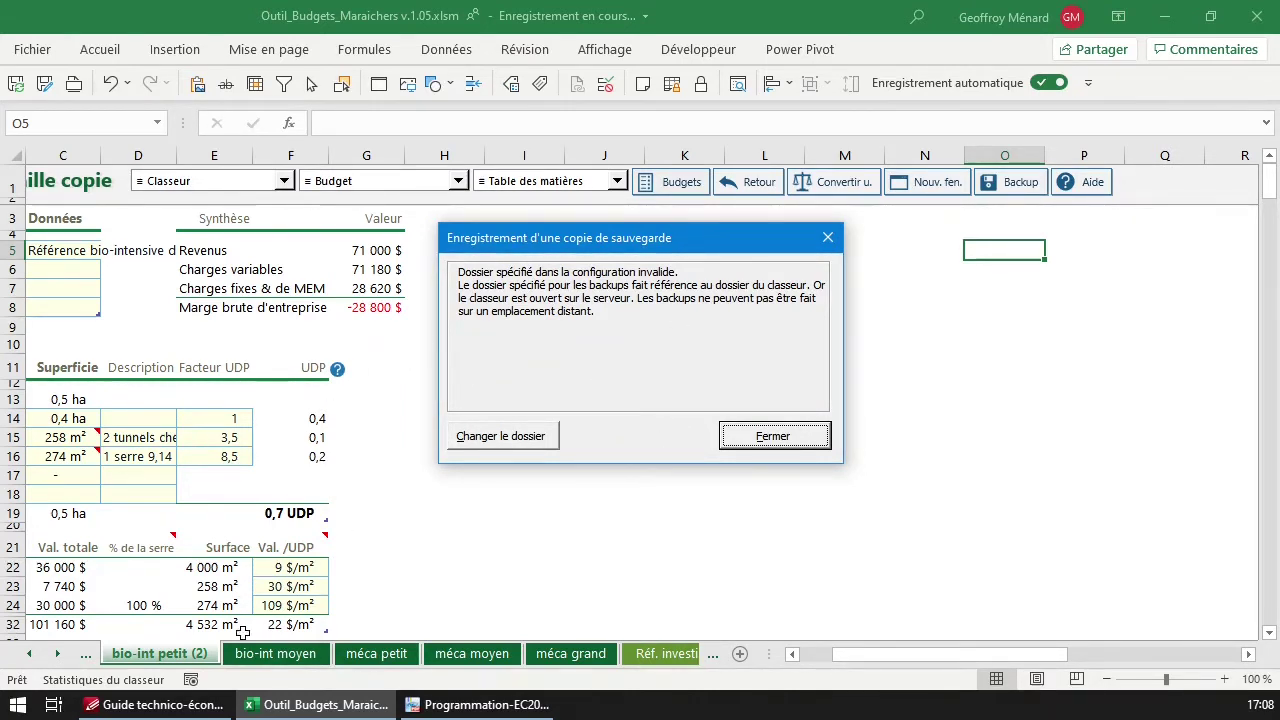
pyautogui.click(632, 357)
pyautogui.click(784, 435)
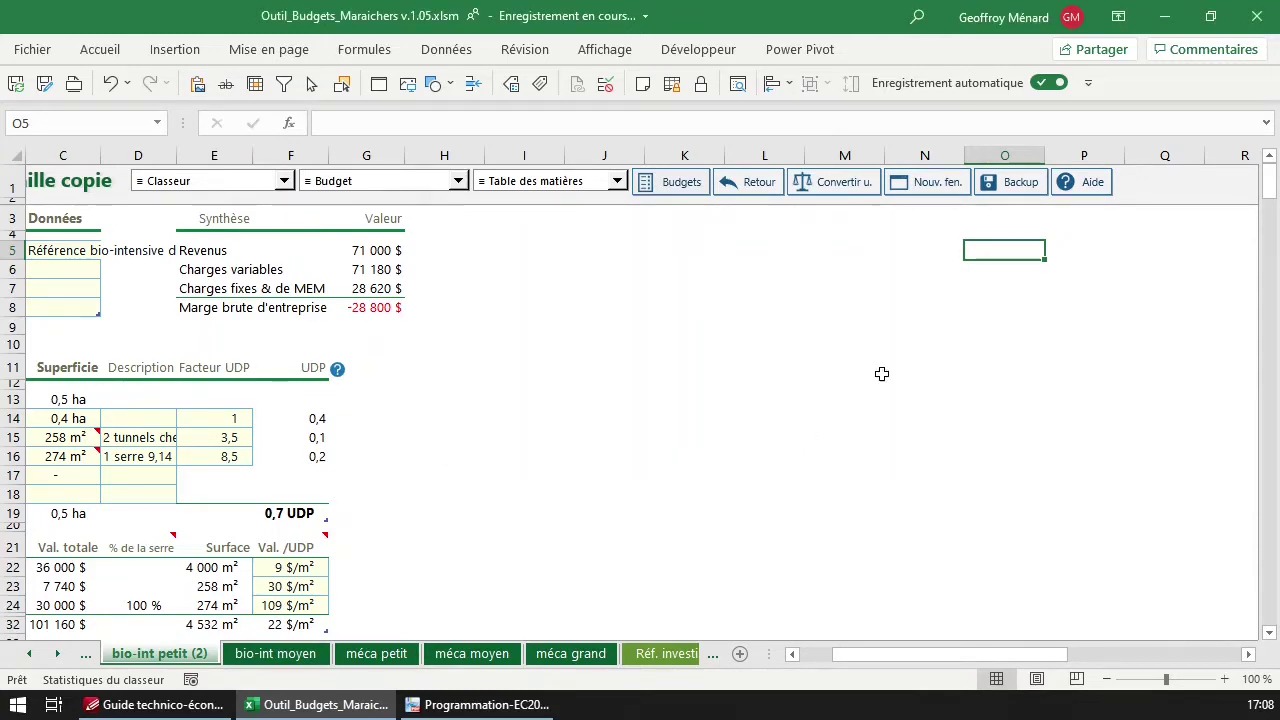
# Consult the user guide's Feuille de budget topic, close it, and check the commands in the Budget list
pyautogui.click(1085, 181)
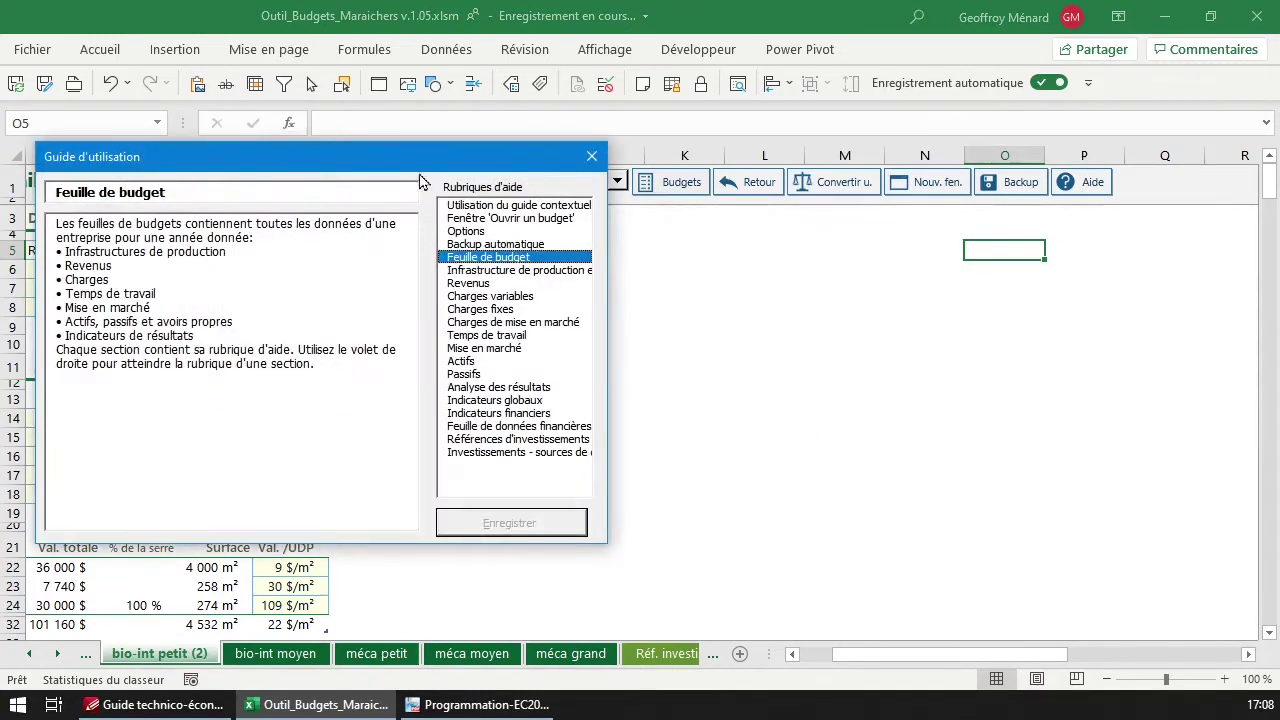
pyautogui.moveTo(555, 158); pyautogui.dragTo(760, 192)
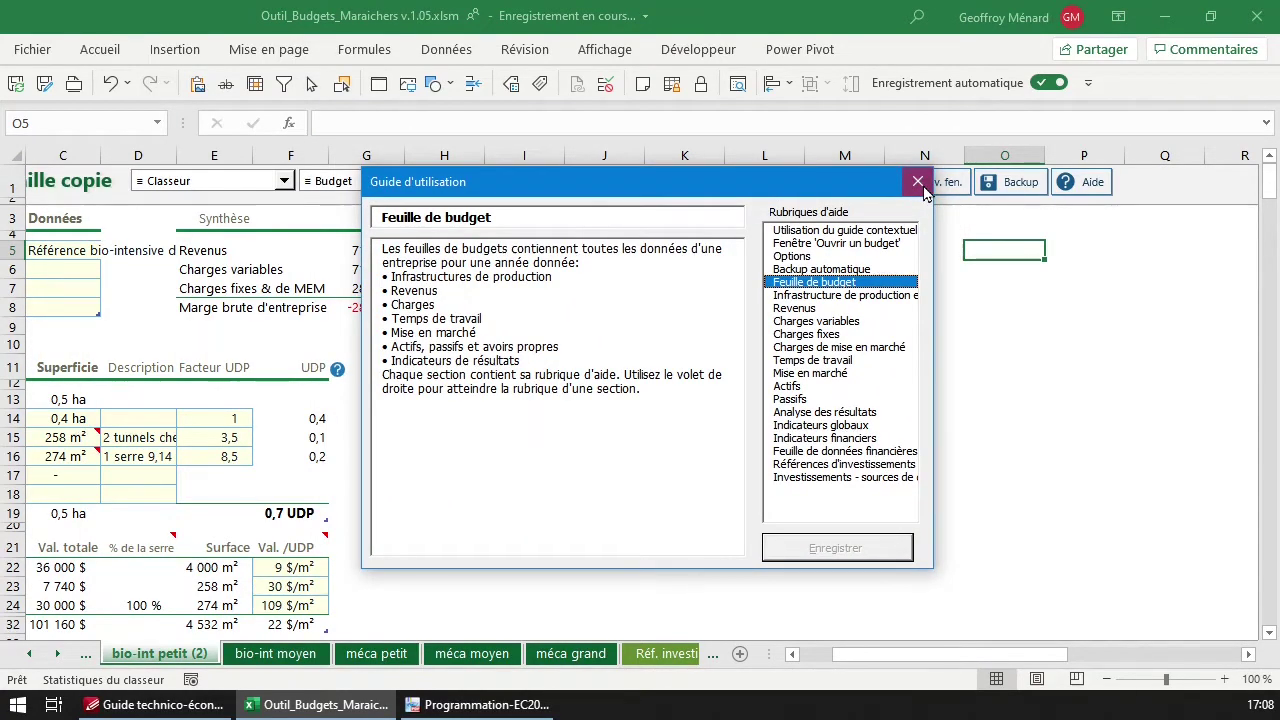
pyautogui.click(918, 182)
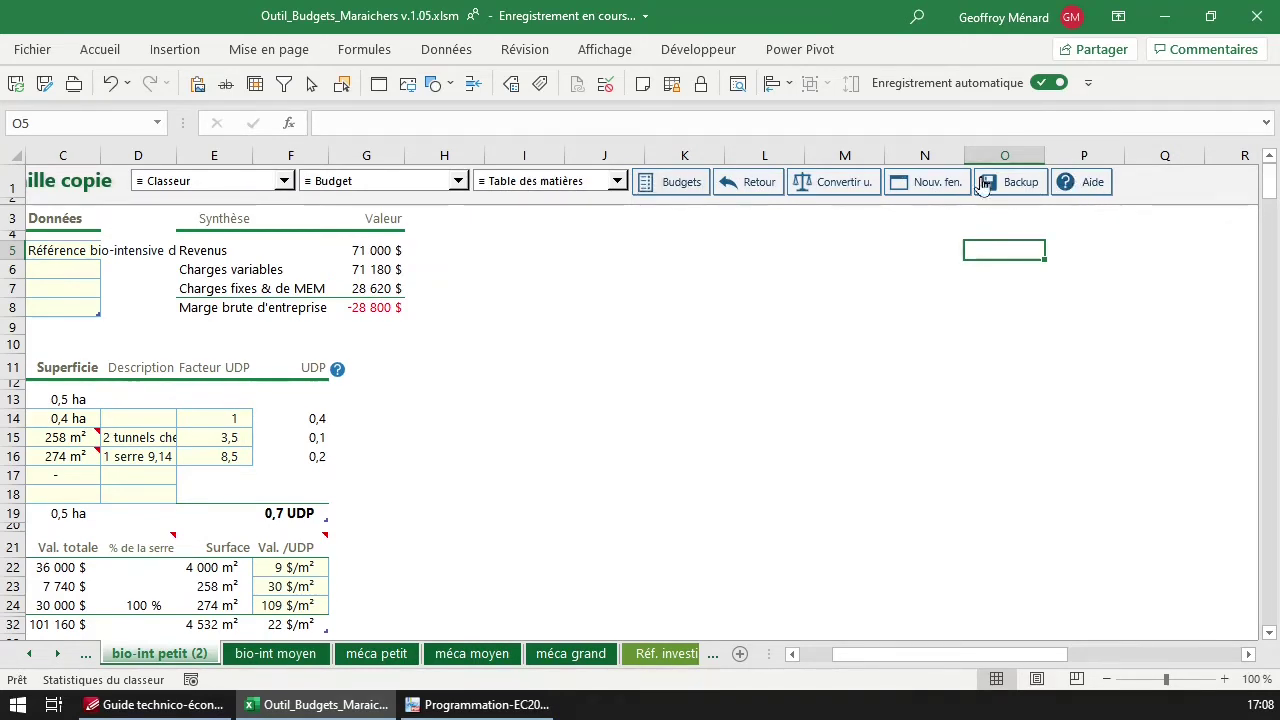
pyautogui.click(395, 185)
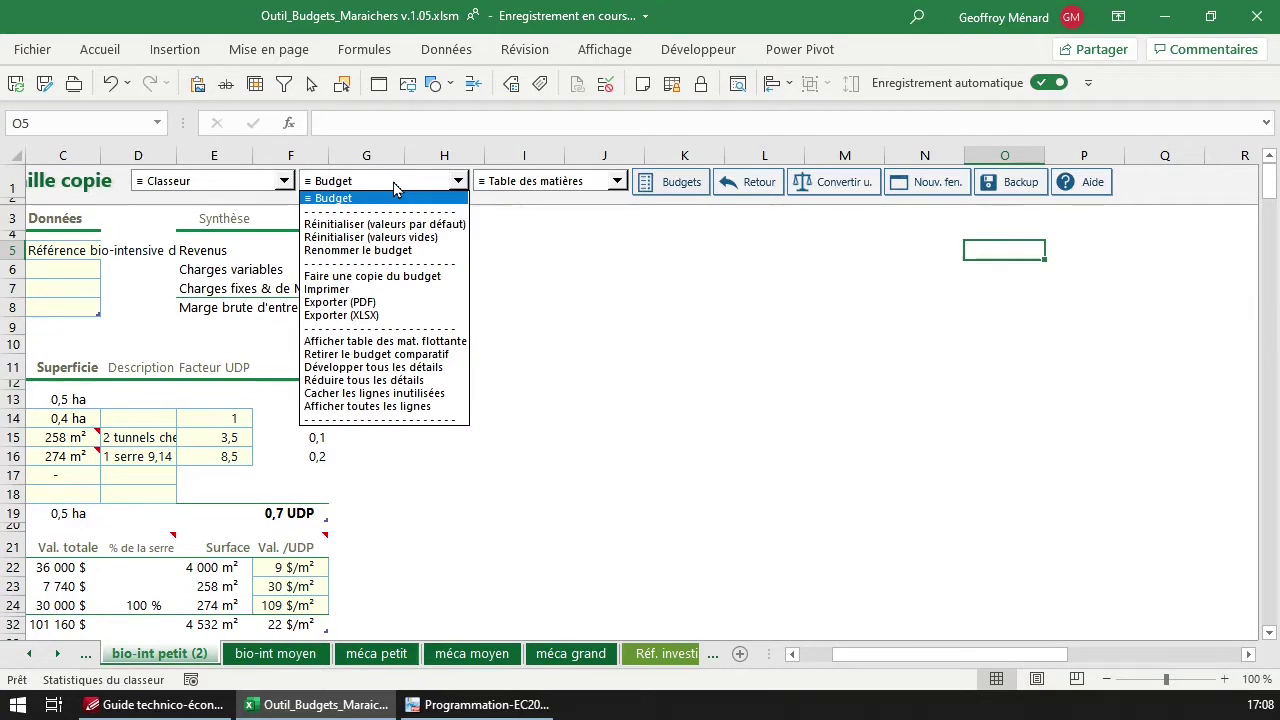
pyautogui.click(283, 181)
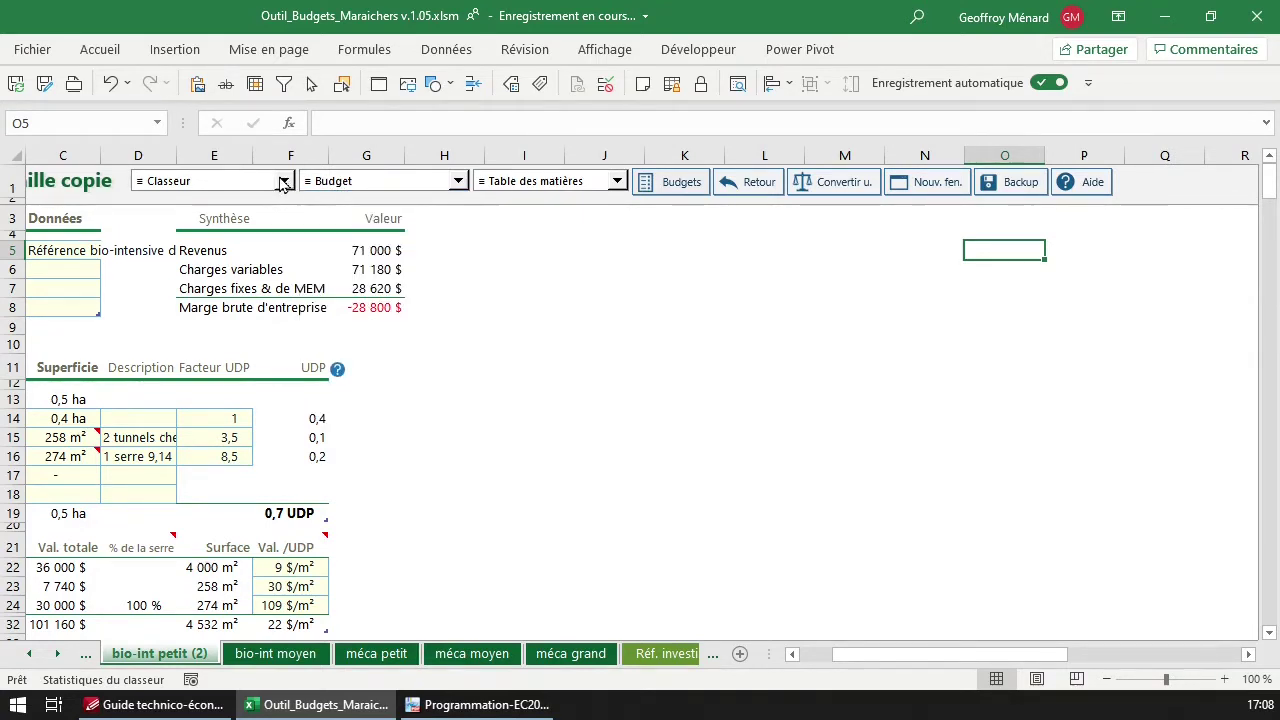
# Start a new empty budget and title it "Mon budget 1"
pyautogui.click(284, 181)
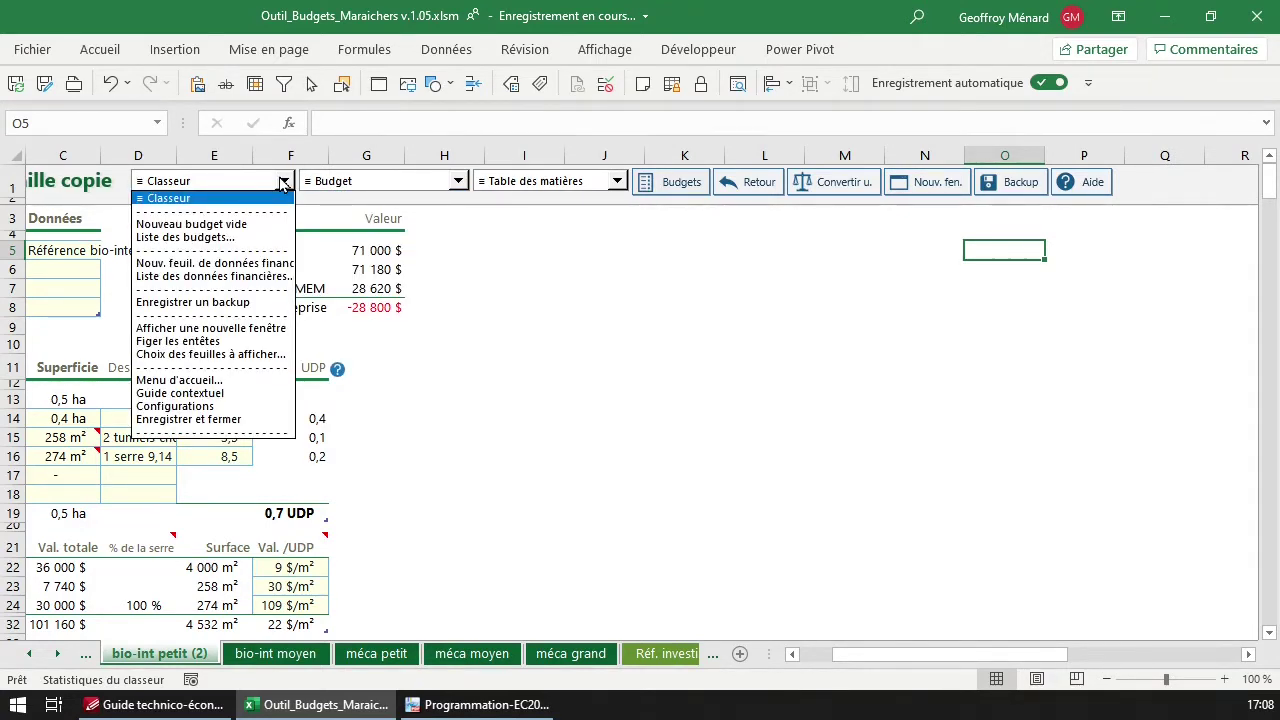
pyautogui.click(275, 224)
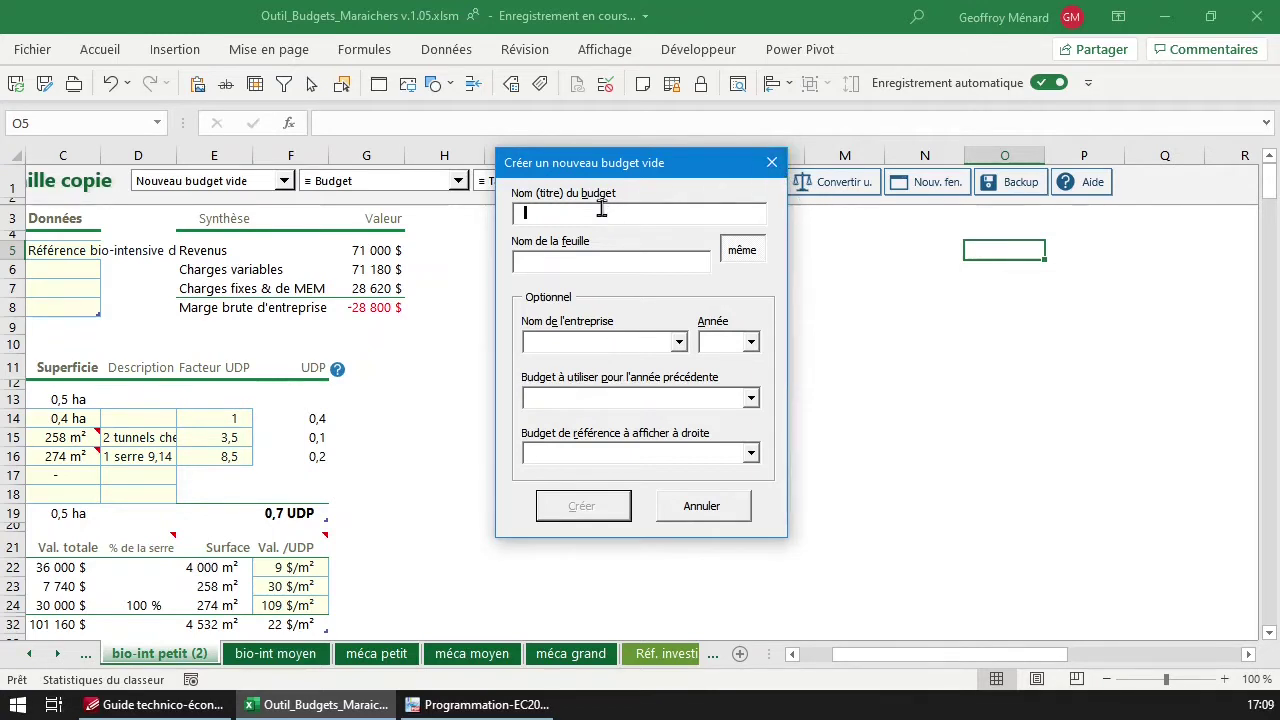
pyautogui.write('Mon budget 1')
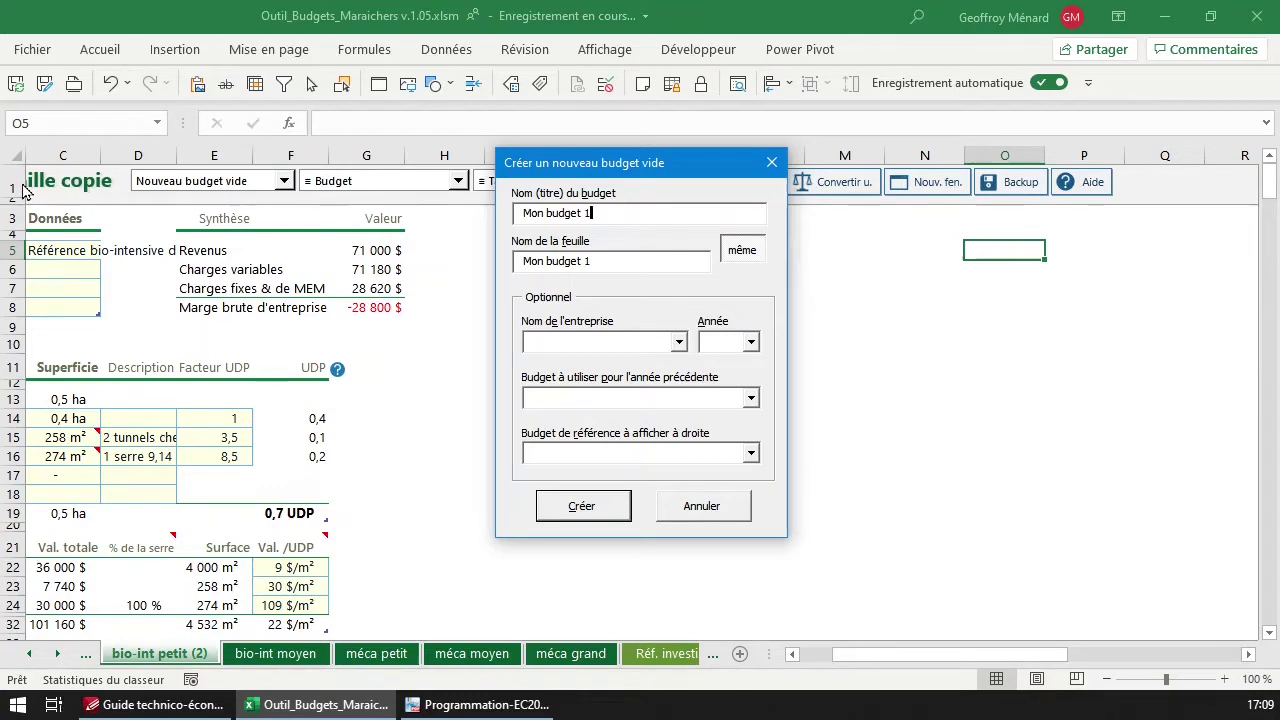
# Change the new budget's sheet name to MonBudget1, without spaces
pyautogui.click(657, 260)
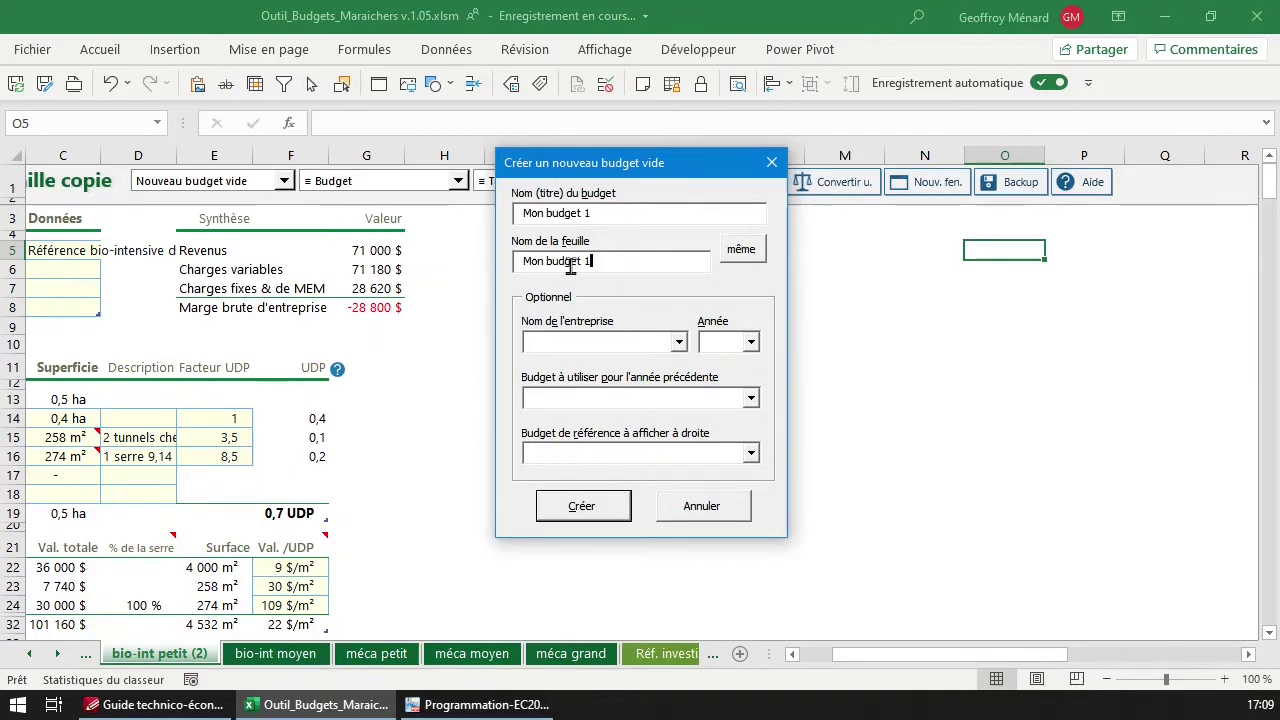
pyautogui.click(651, 261)
pyautogui.press('Left')
pyautogui.press('BackSpace')
pyautogui.press('Left')
pyautogui.press('Left')
pyautogui.press('Left')
pyautogui.press('Left')
pyautogui.press('Left')
pyautogui.press('Left')
pyautogui.press('BackSpace')
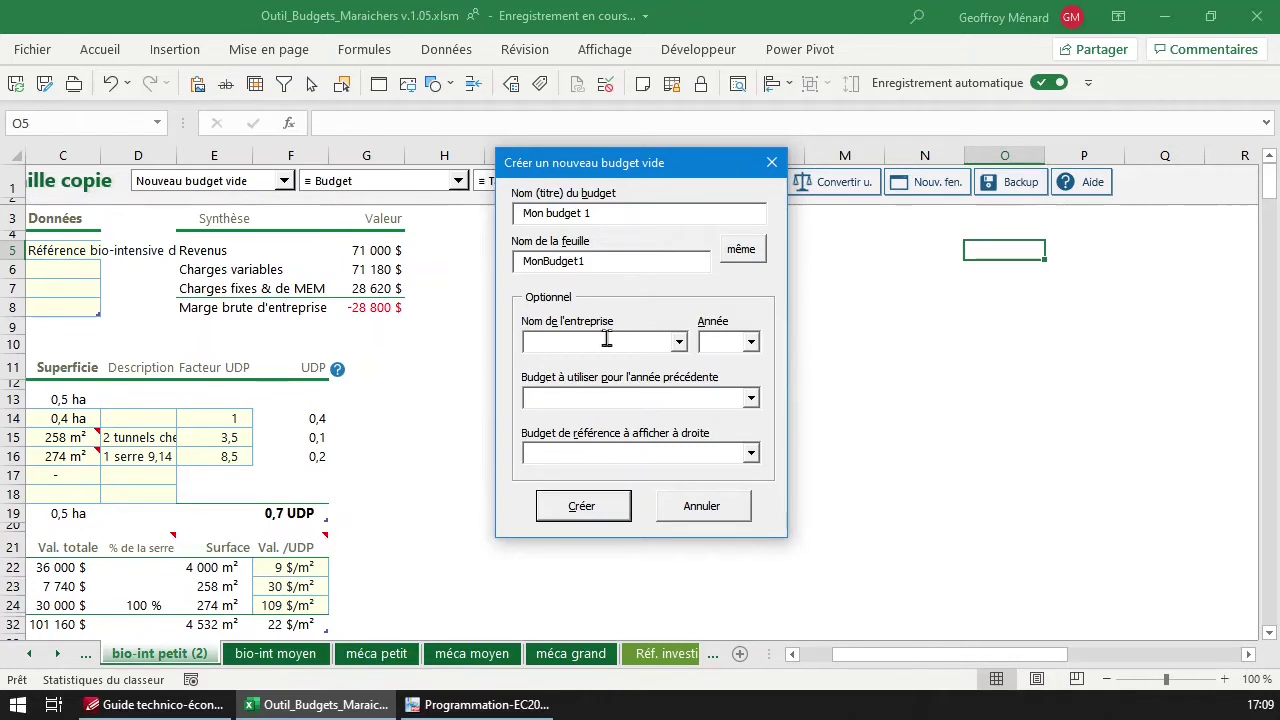
# Assign the "Référence bio-intensive de petite" company to the new budget and set its year to 2018
pyautogui.click(679, 344)
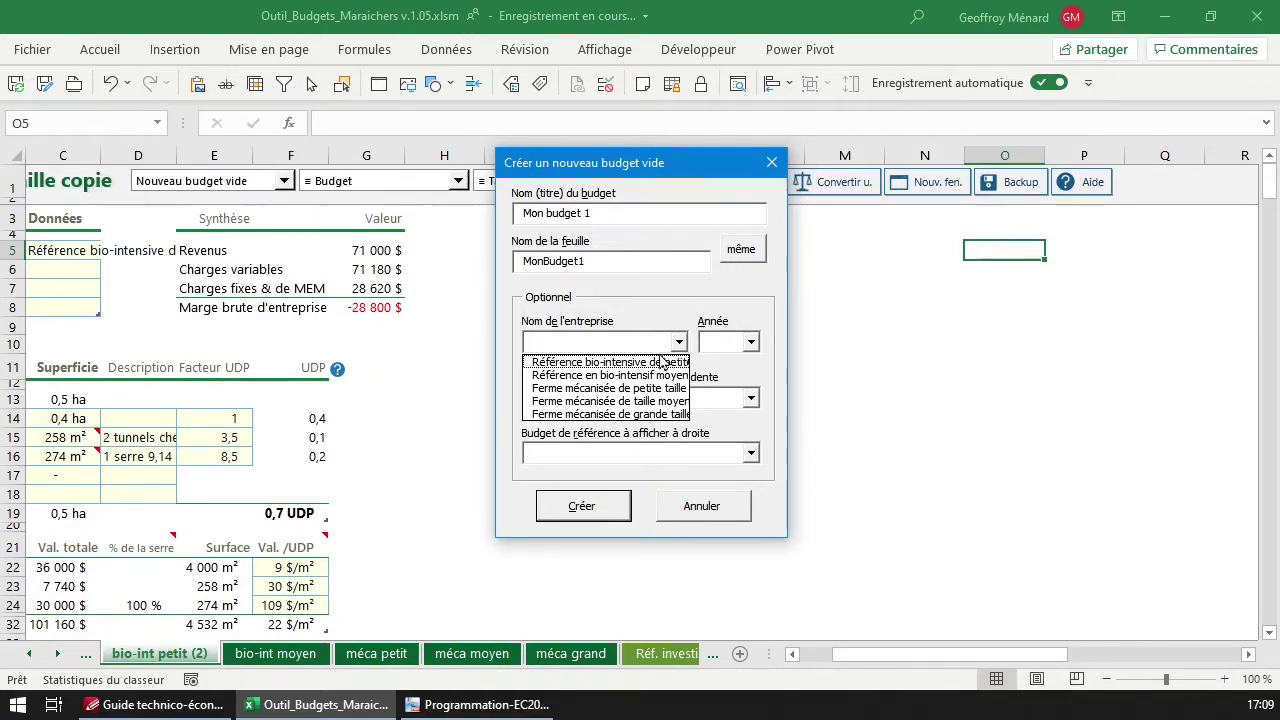
pyautogui.click(662, 362)
pyautogui.click(751, 342)
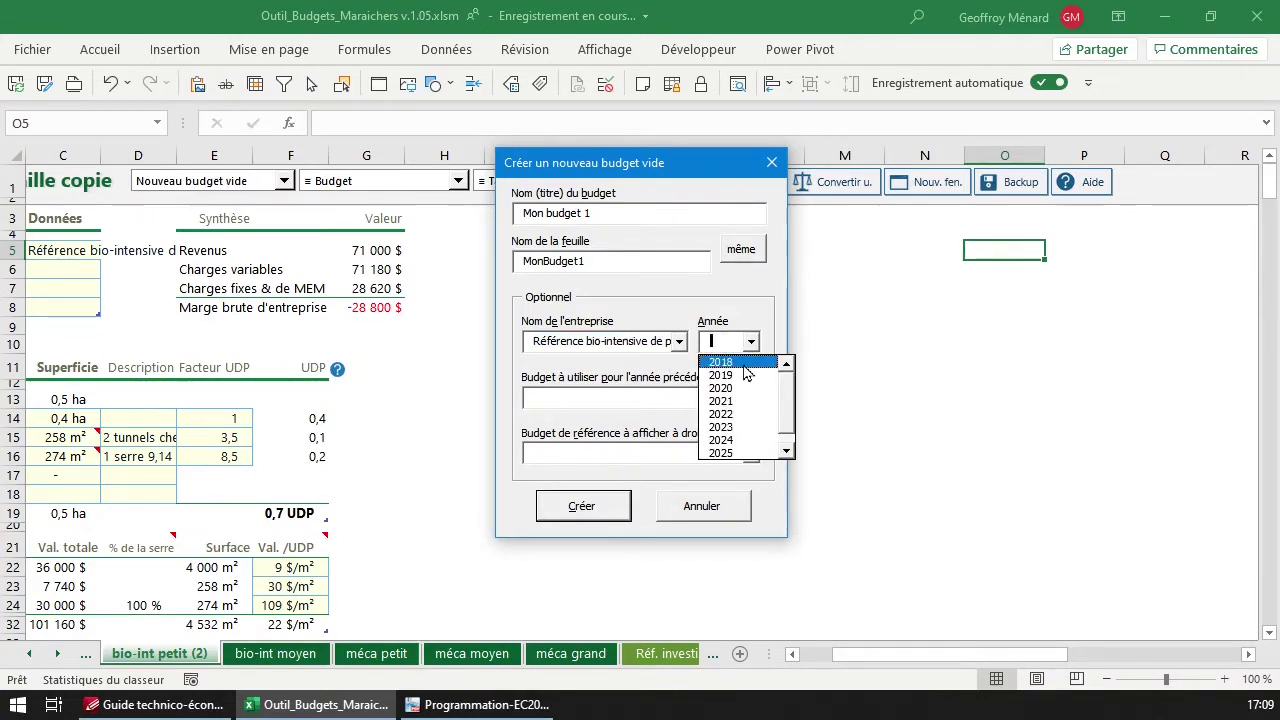
pyautogui.click(722, 362)
pyautogui.click(752, 342)
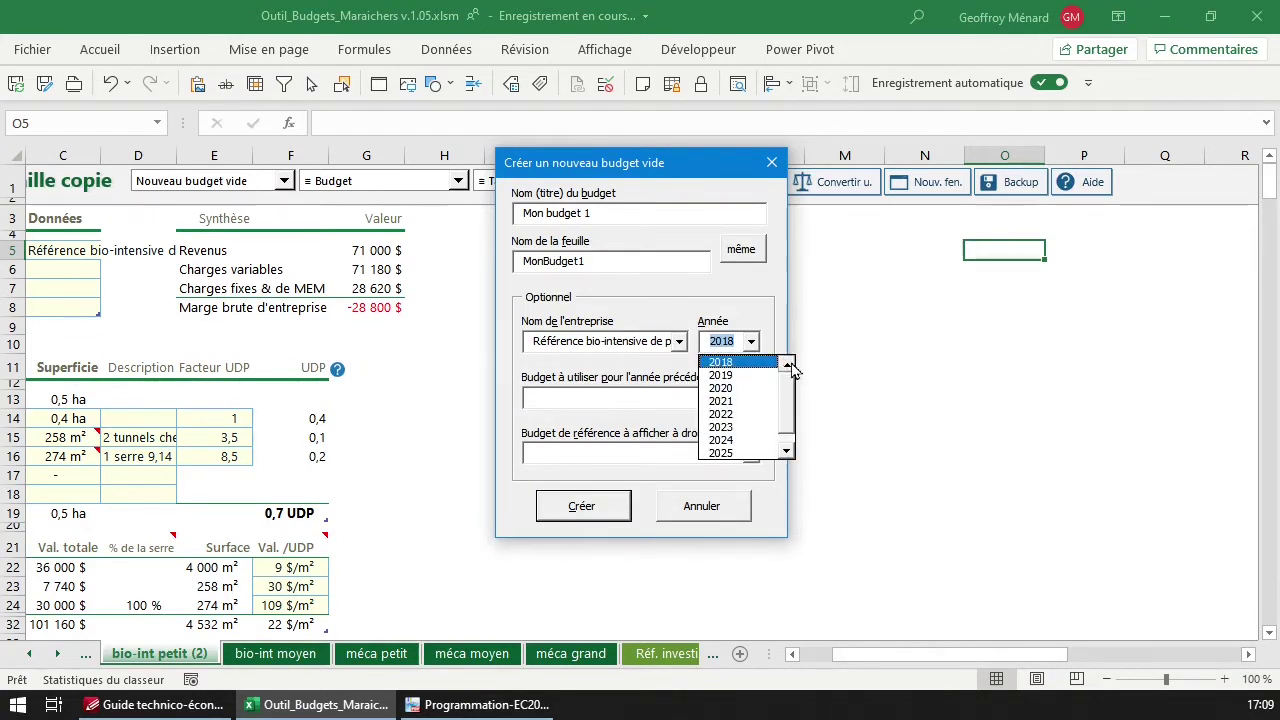
pyautogui.click(643, 392)
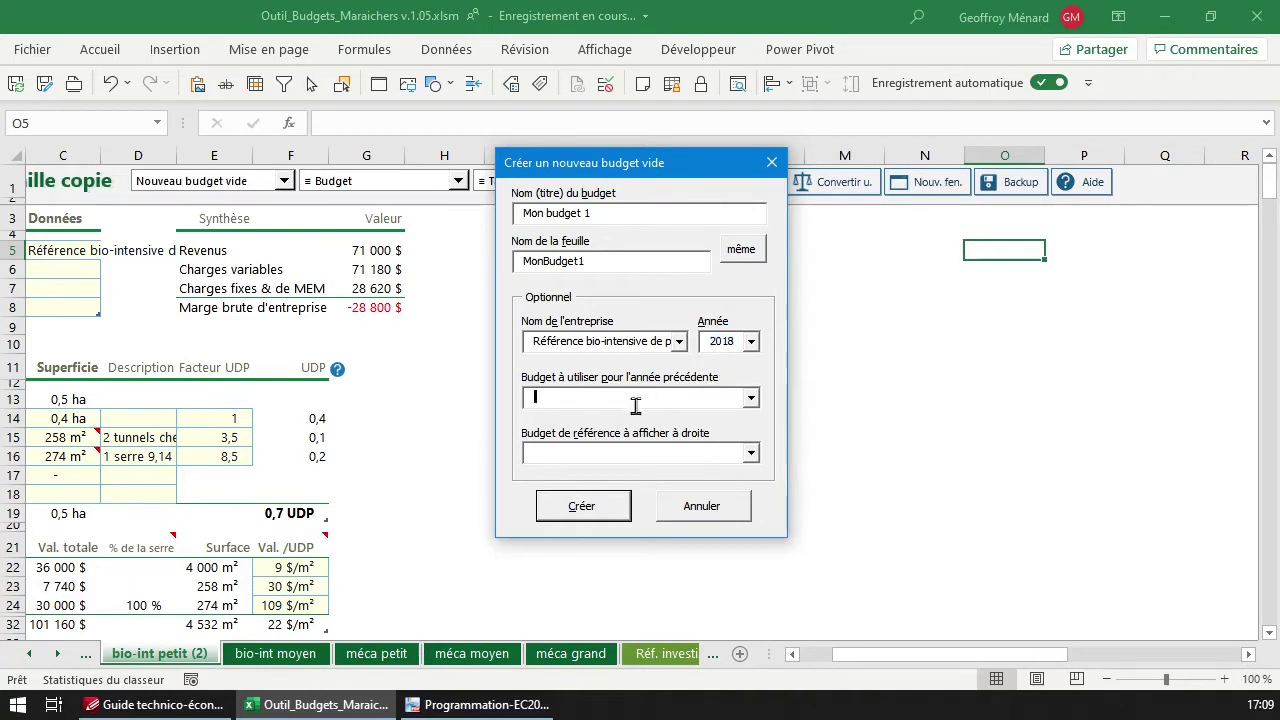
# Choose bio-int petit both as the previous year's budget and as the reference budget displayed alongside
pyautogui.click(752, 400)
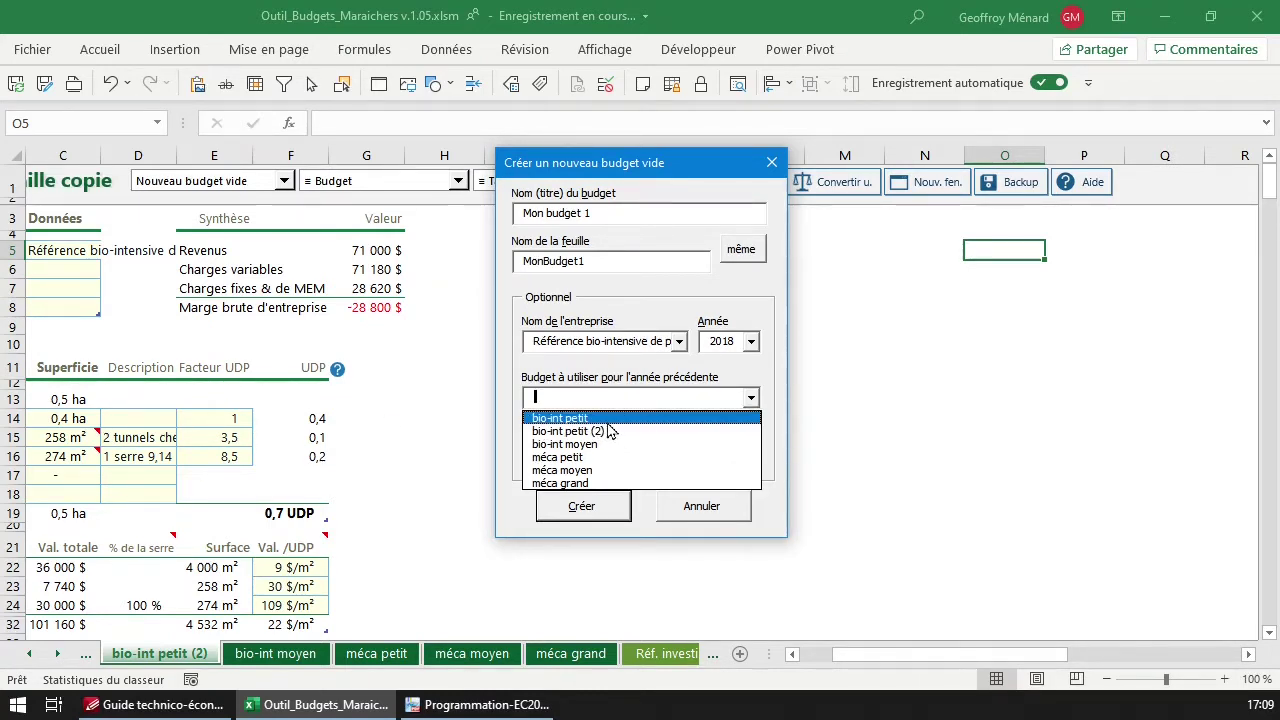
pyautogui.click(750, 399)
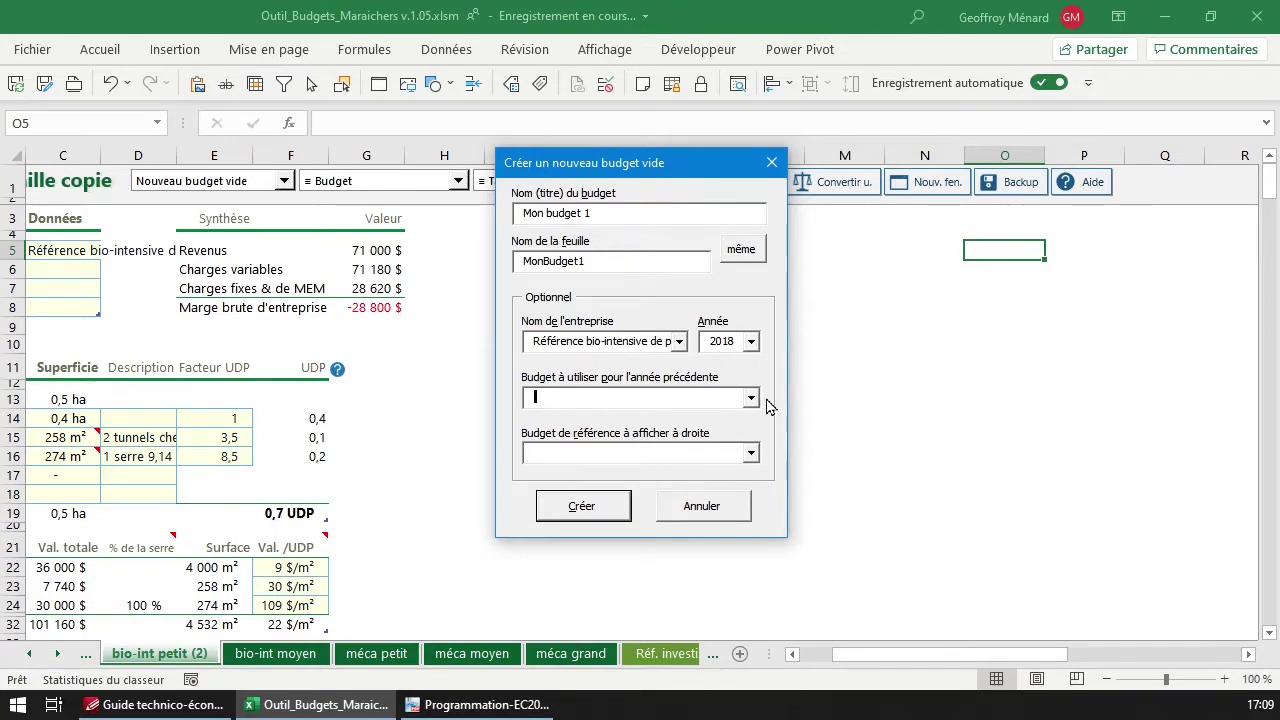
pyautogui.click(751, 454)
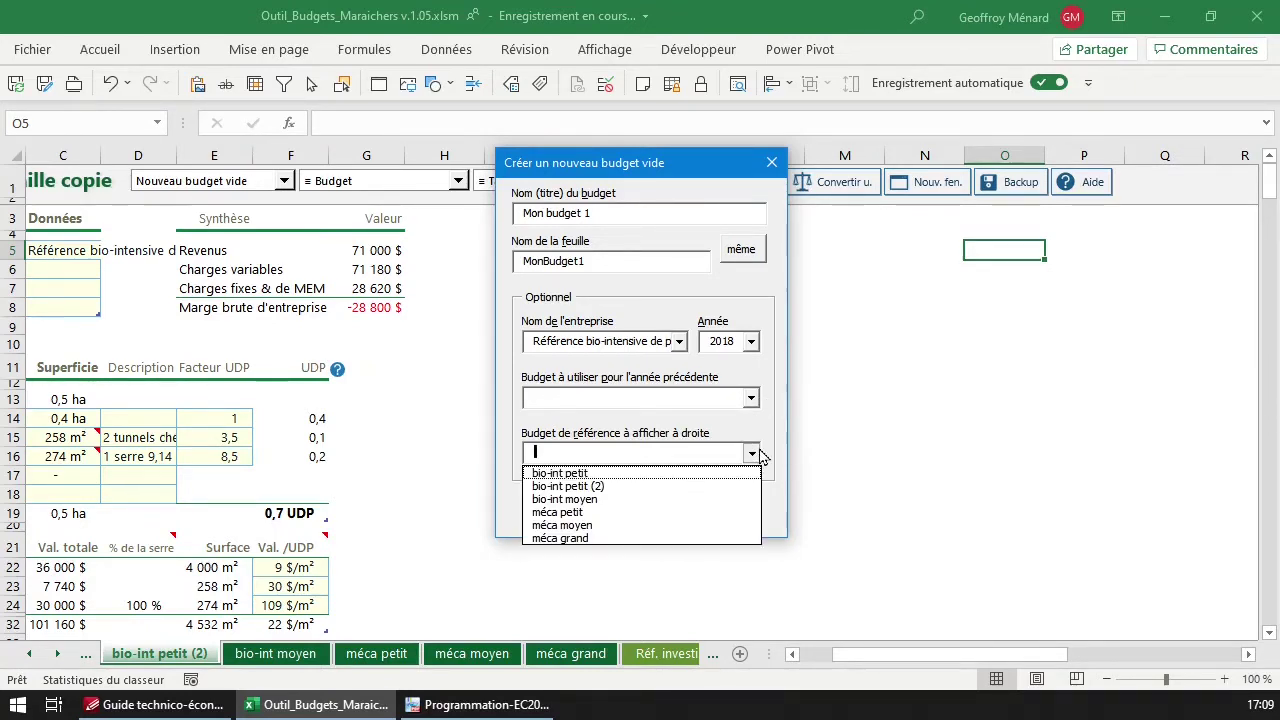
pyautogui.click(706, 474)
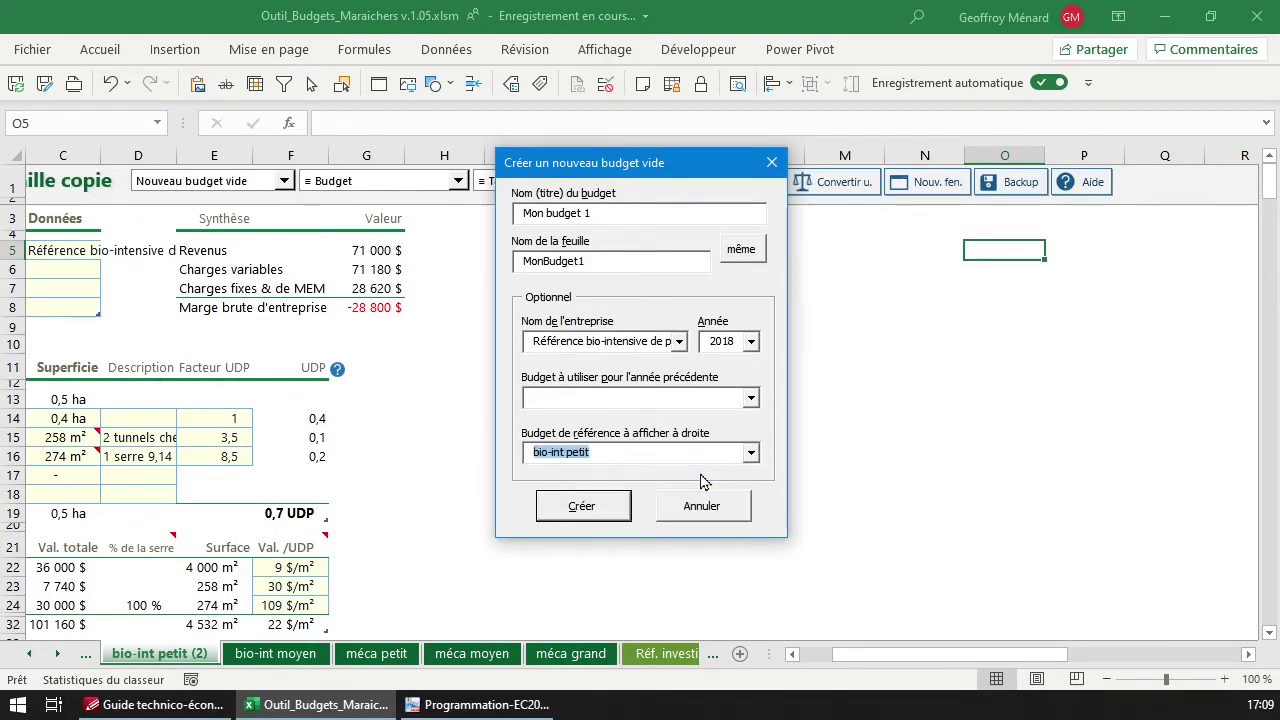
pyautogui.click(754, 400)
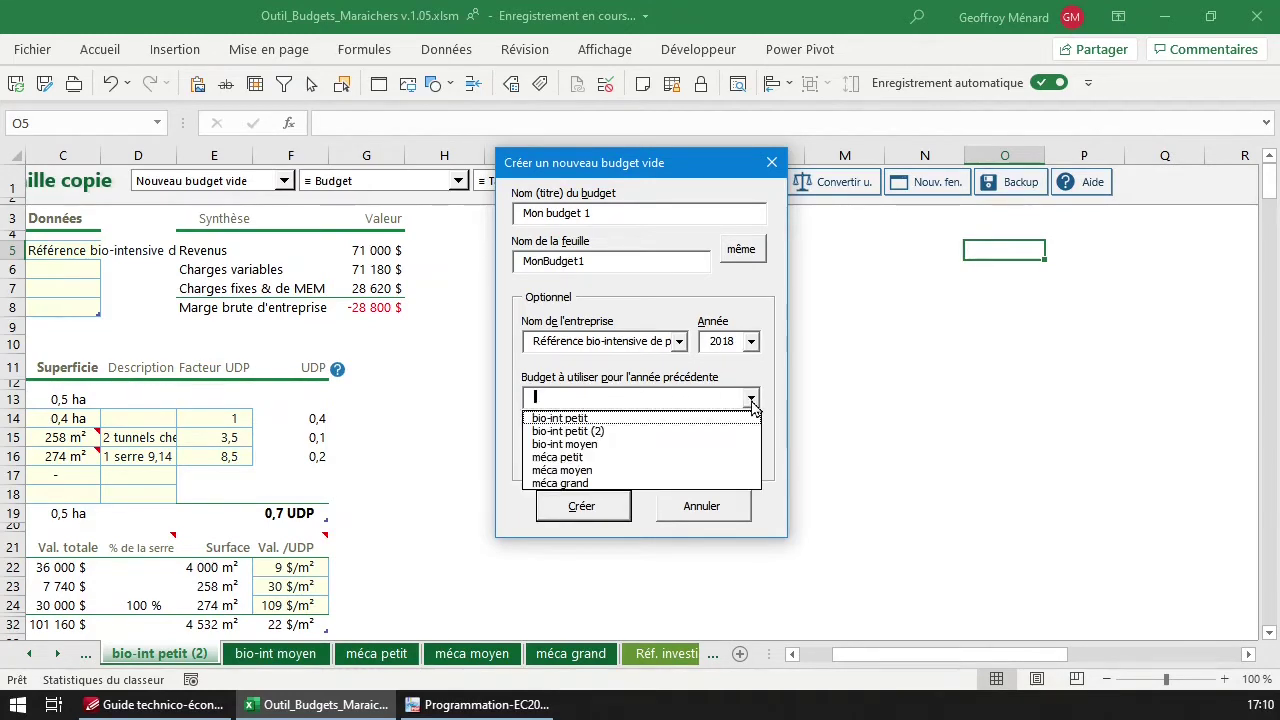
pyautogui.click(718, 418)
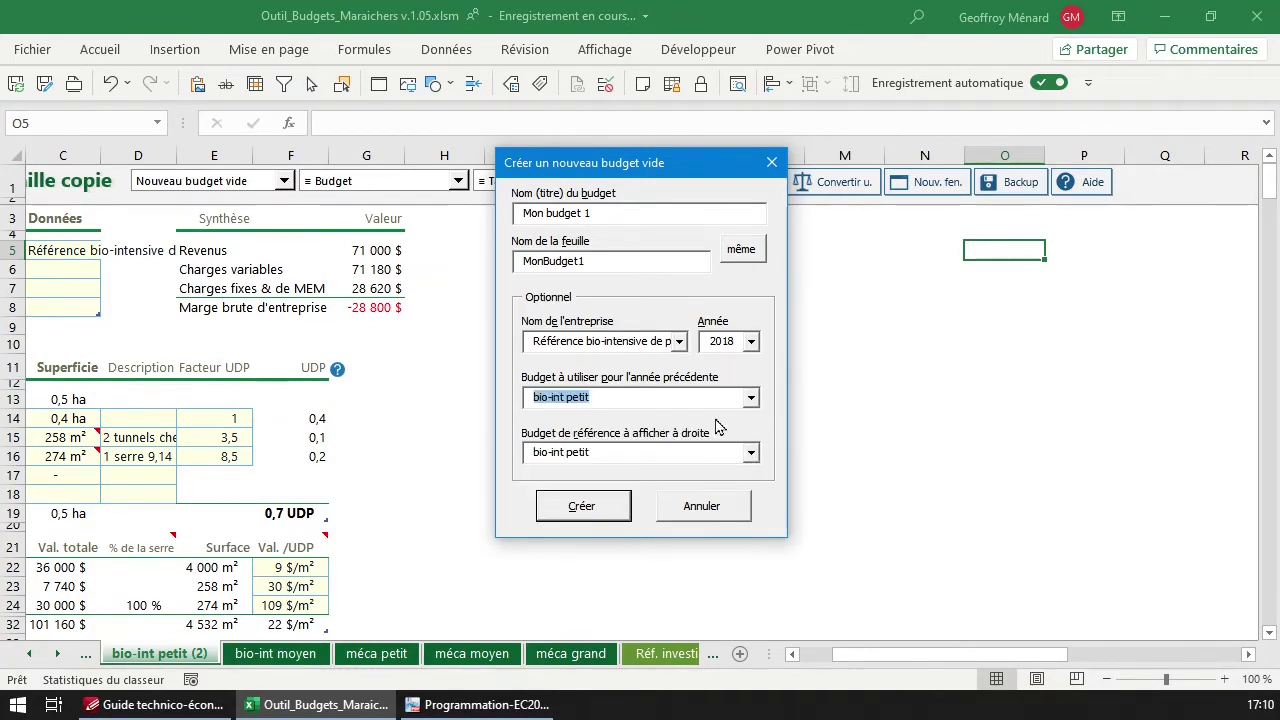
# Create the budget and link its areas and yields to the budget "Modèle bio-intensif de petite taille"
pyautogui.click(615, 511)
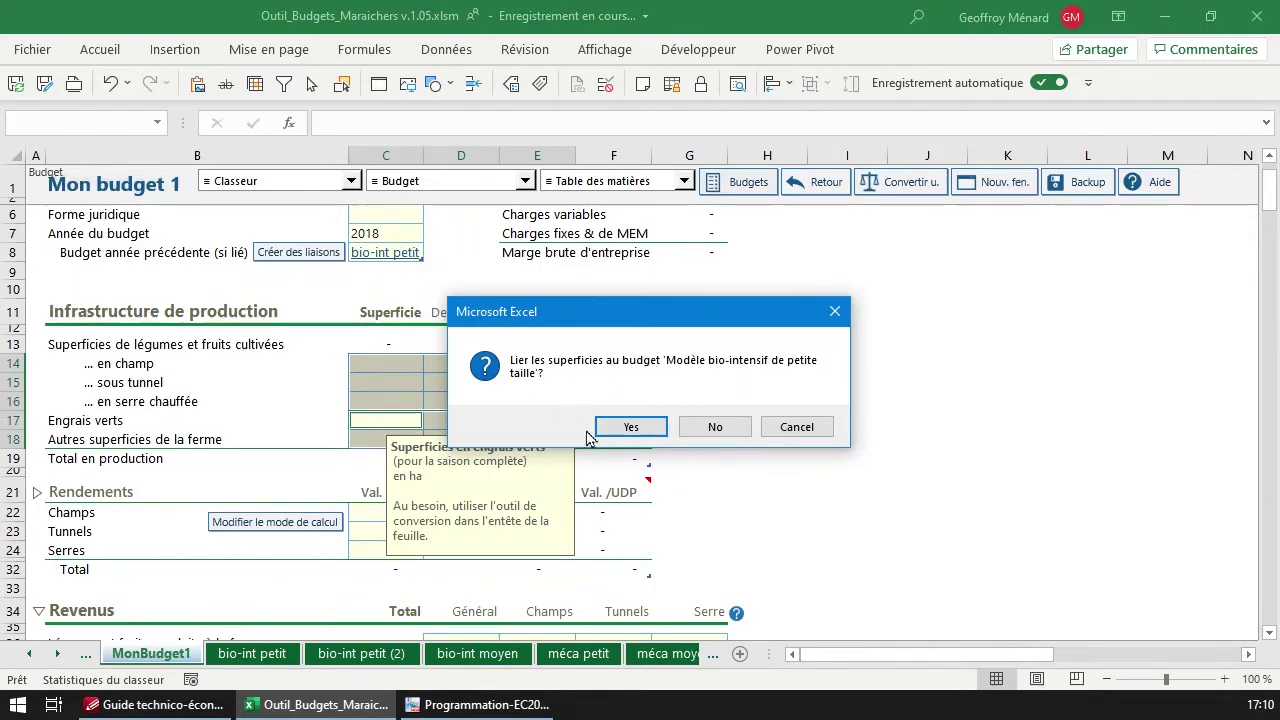
pyautogui.click(638, 433)
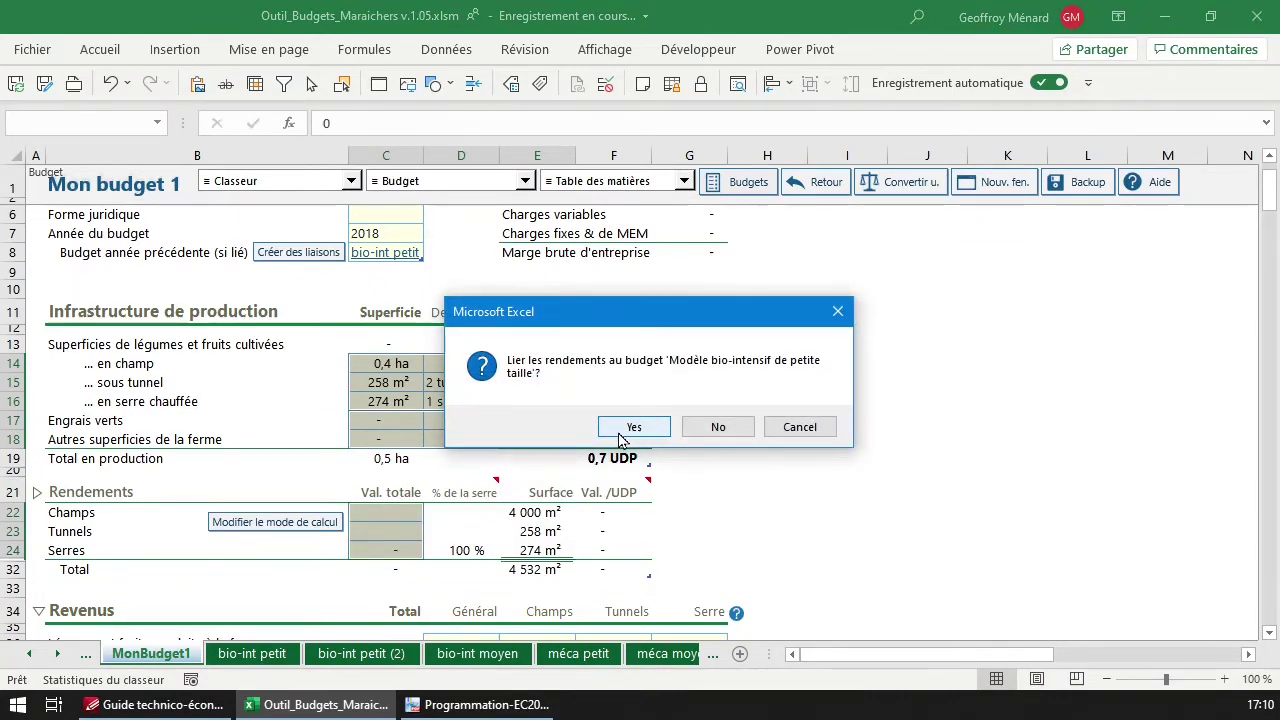
pyautogui.click(634, 428)
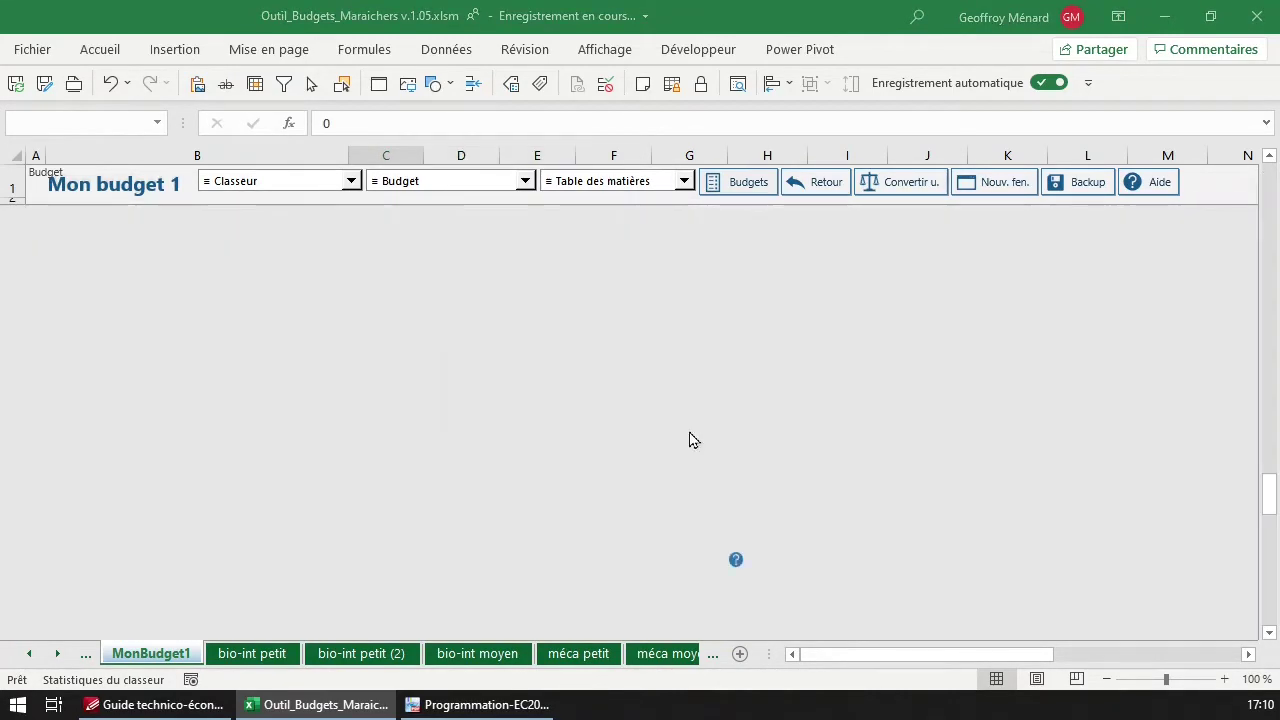
# Under Charges fixes in Mon budget 1, enter general amounts of 2000 $ for Entretien bâtiments et terrains and 600 $ for Assurances
pyautogui.click(631, 430)
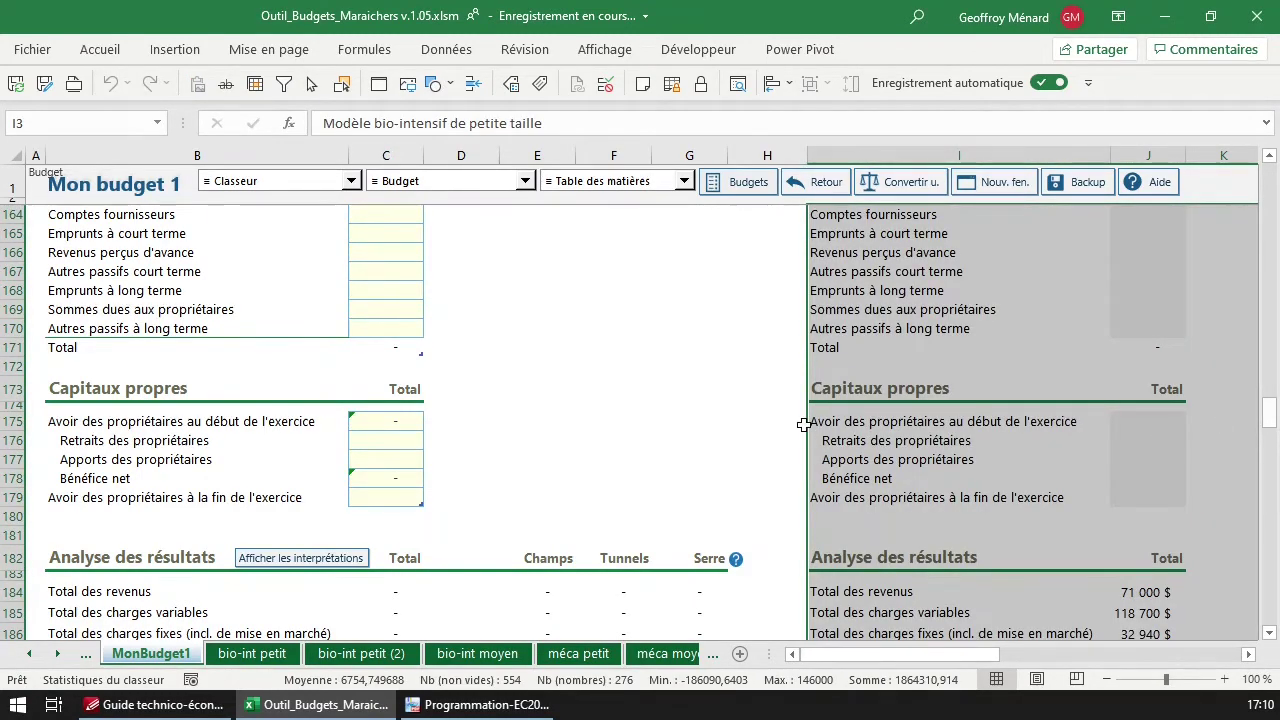
pyautogui.scroll(10, 945, 426)
pyautogui.scroll(6, 945, 426)
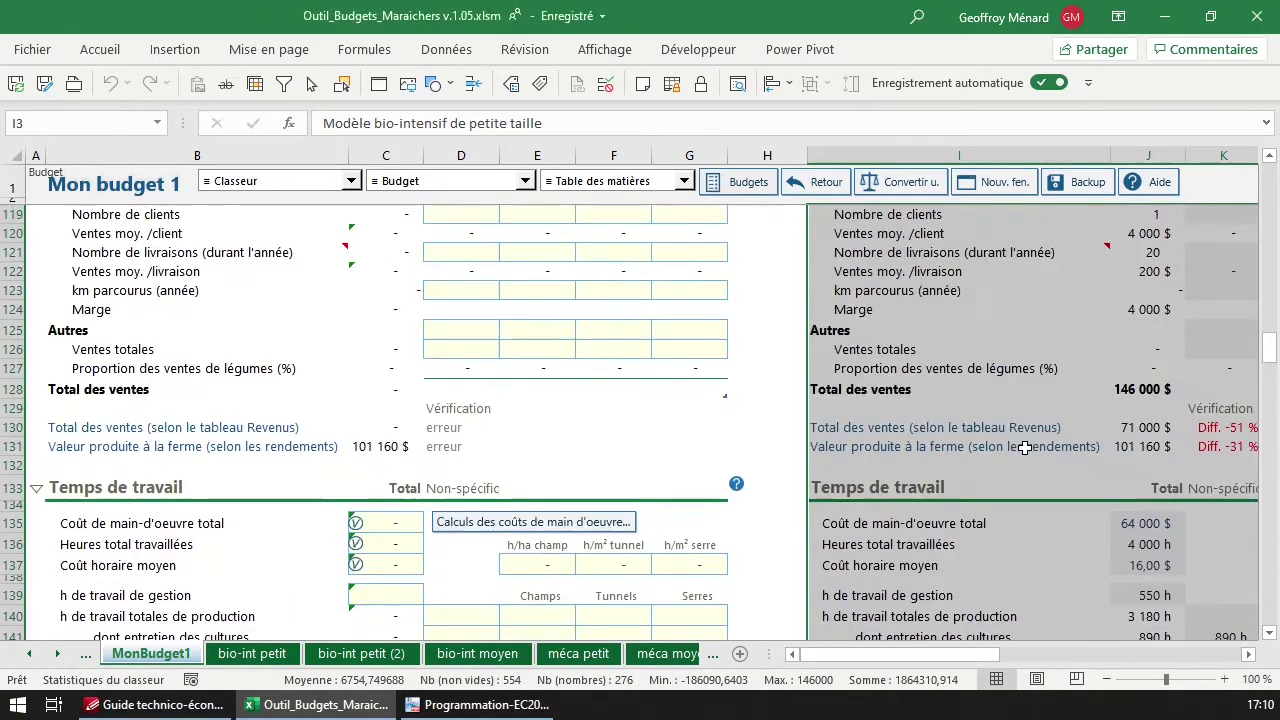
pyautogui.scroll(-3, 985, 480)
pyautogui.scroll(14, 985, 480)
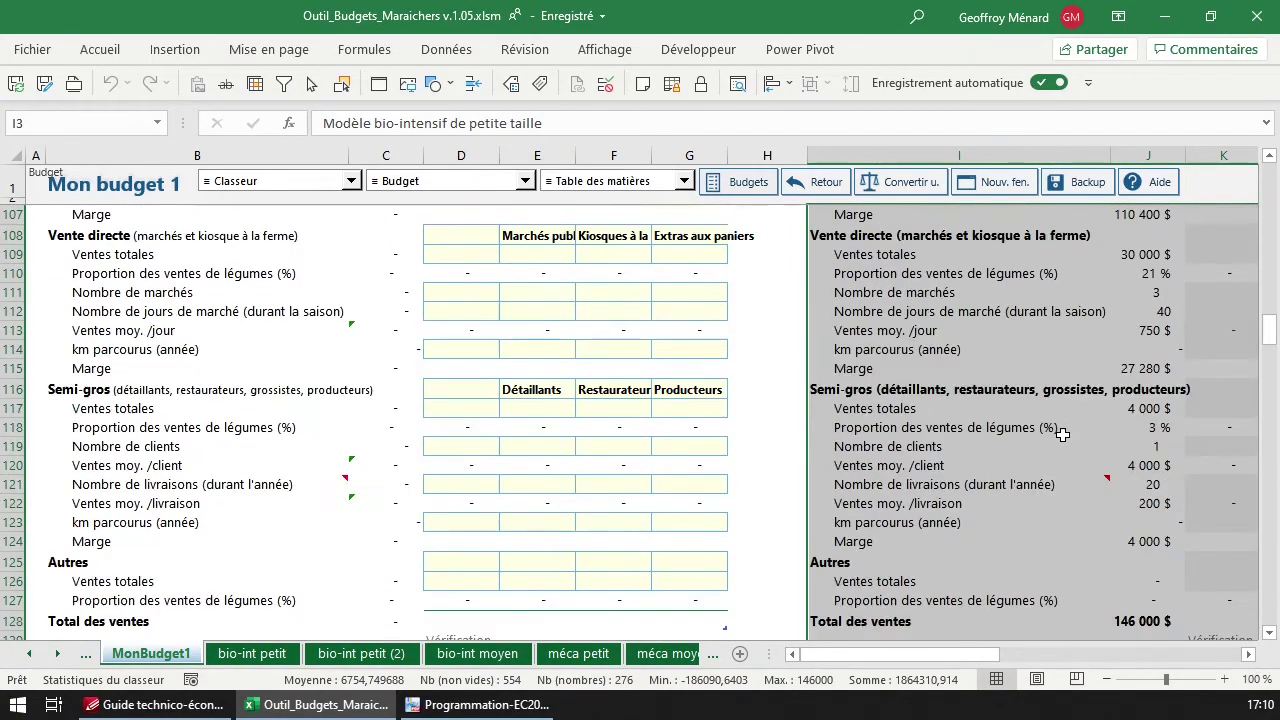
pyautogui.scroll(11, 1060, 423)
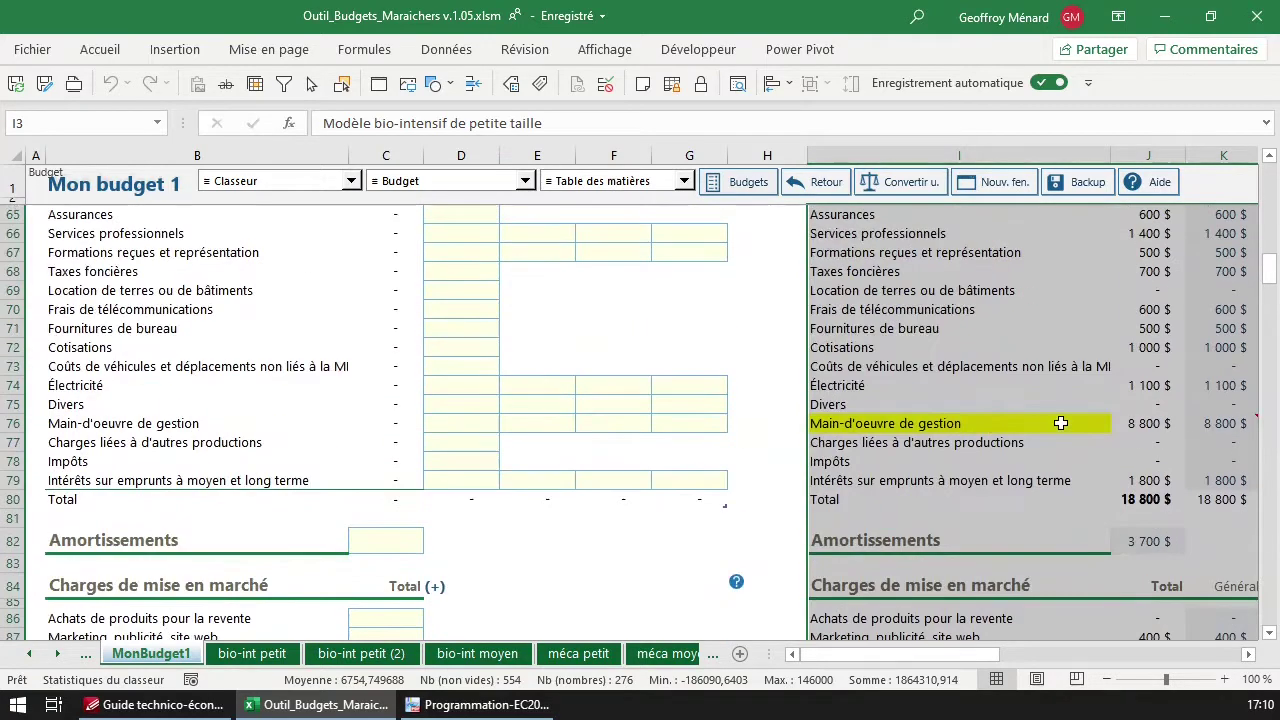
pyautogui.click(464, 484)
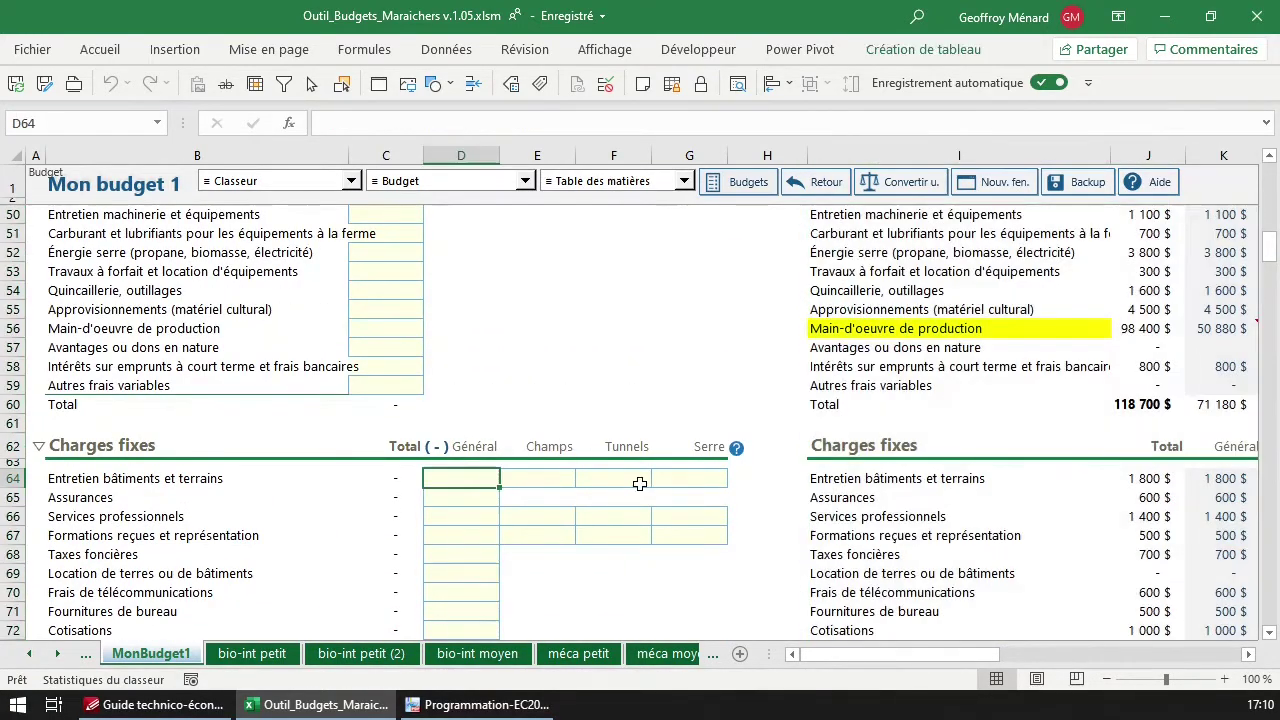
pyautogui.write('2 ')
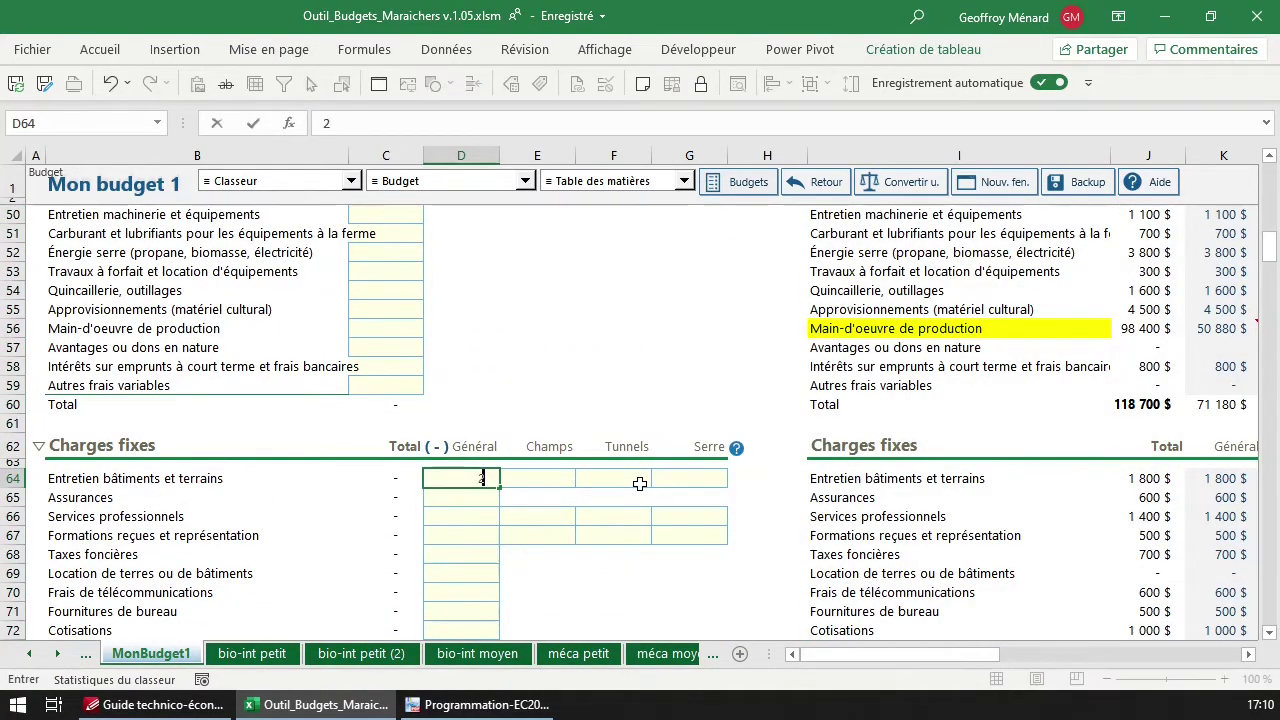
pyautogui.write('000')
pyautogui.press('Return')
pyautogui.write('600')
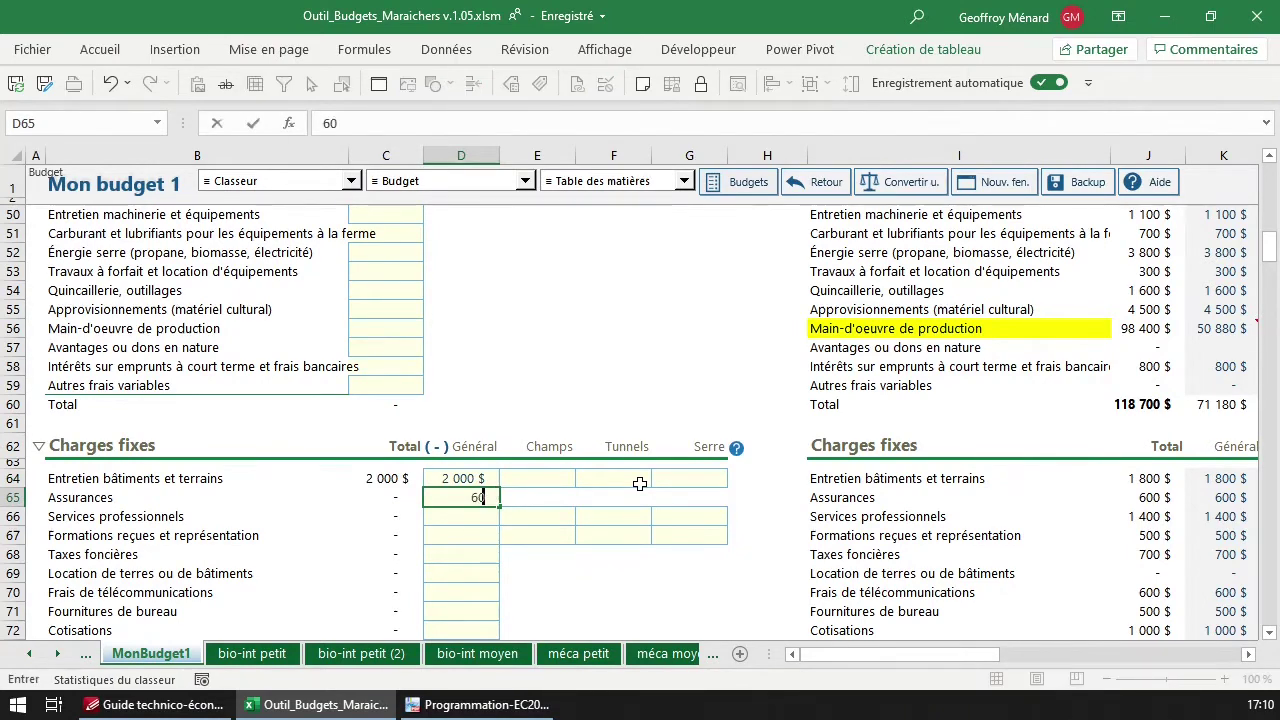
pyautogui.press('Return')
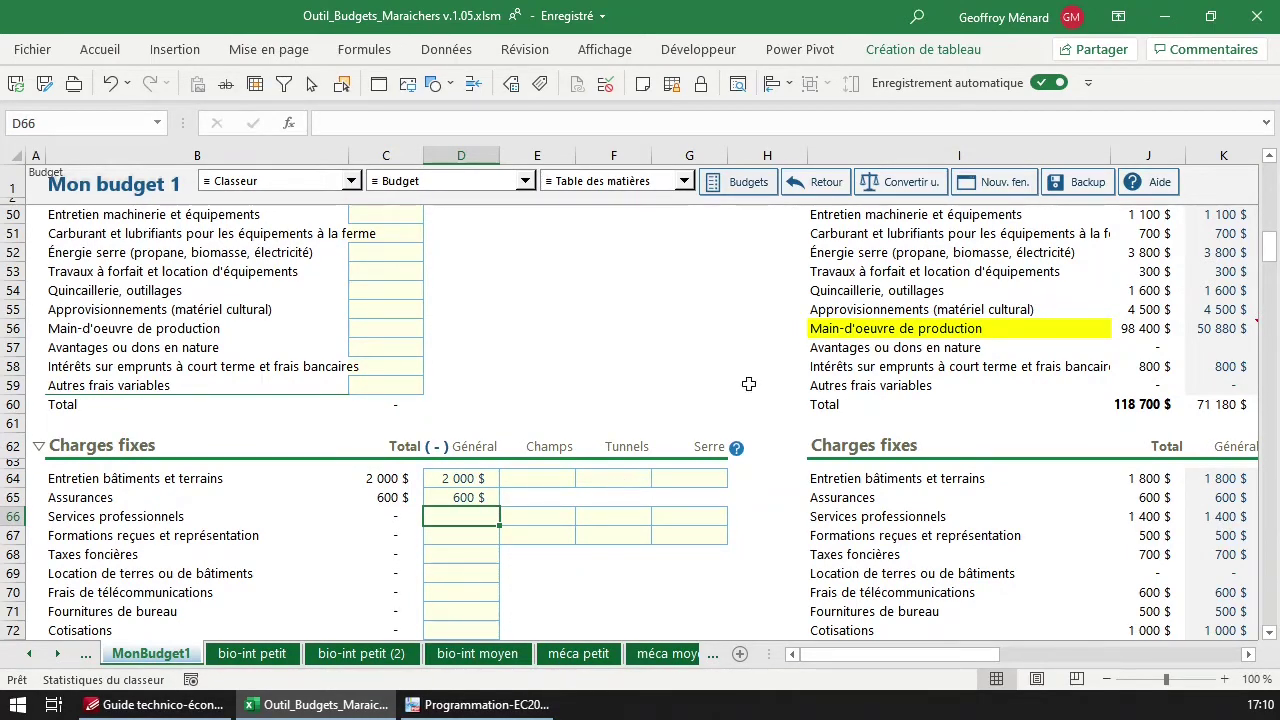
# From the budget list, display "Modèle mécanisé petit" alongside MonBudget1, replacing the existing reference data
pyautogui.scroll(12, 866, 242)
pyautogui.scroll(2, 866, 242)
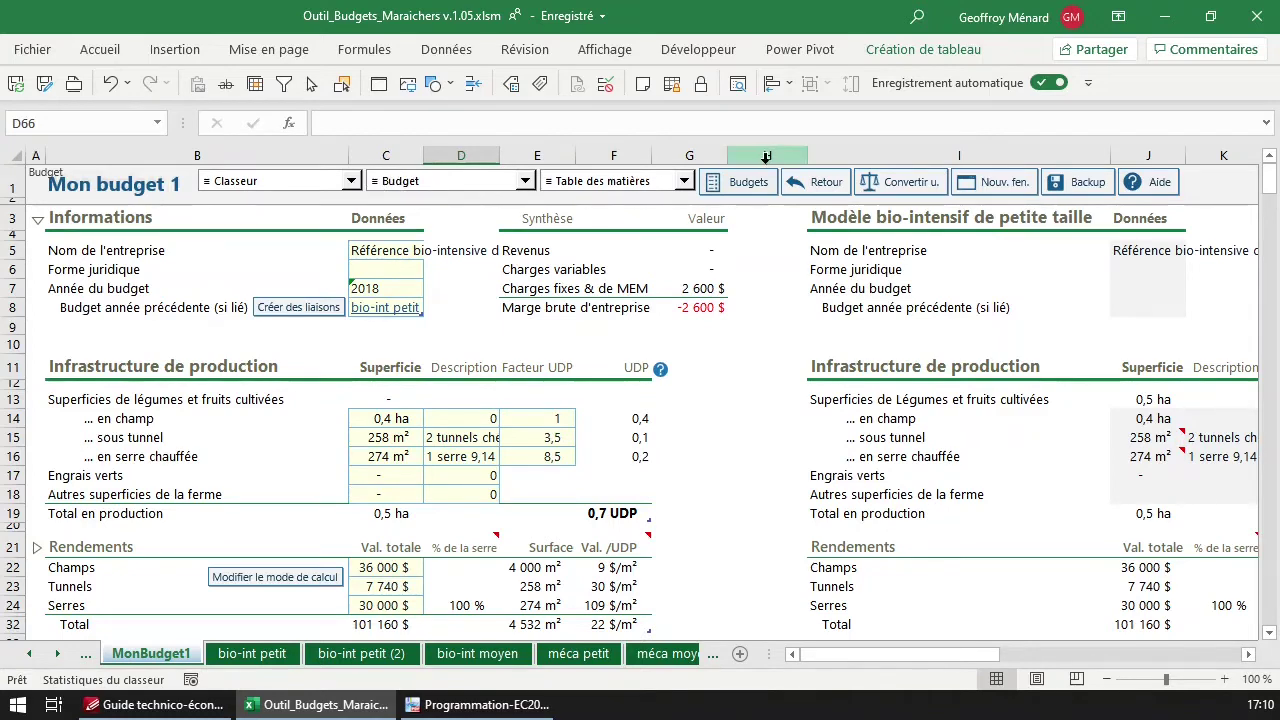
pyautogui.click(750, 188)
pyautogui.moveTo(722, 192); pyautogui.dragTo(637, 270)
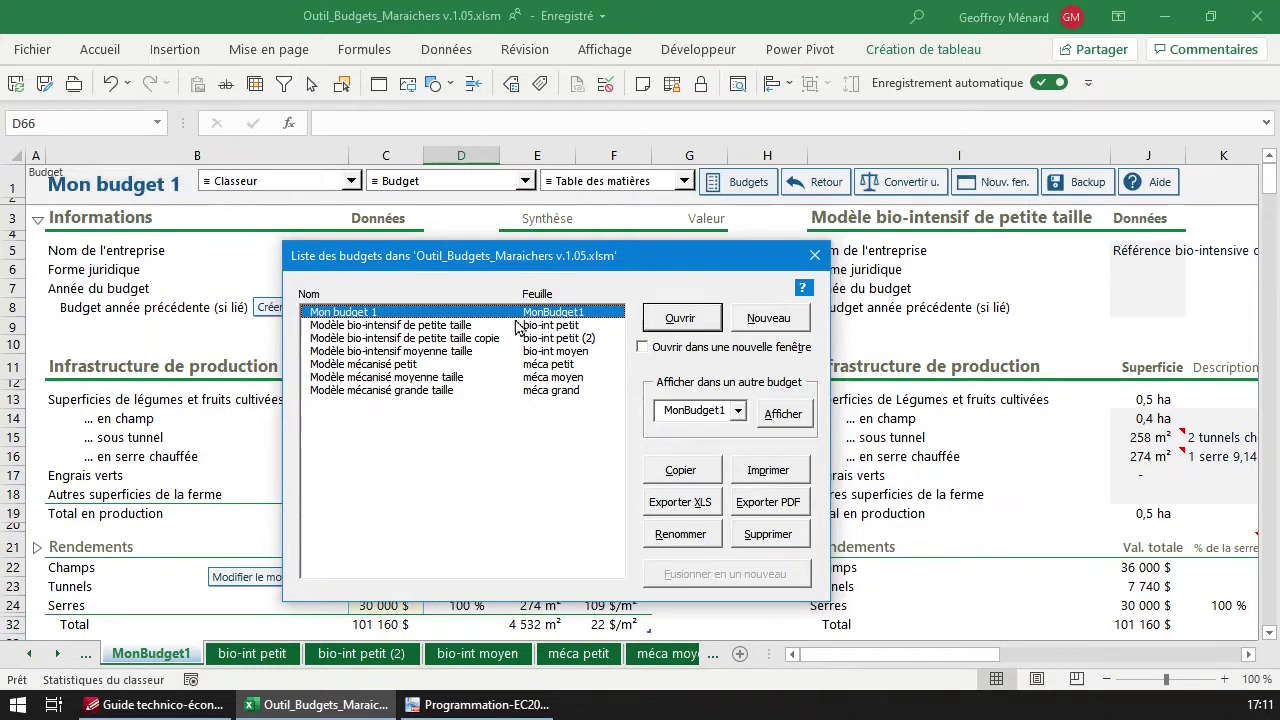
pyautogui.click(430, 366)
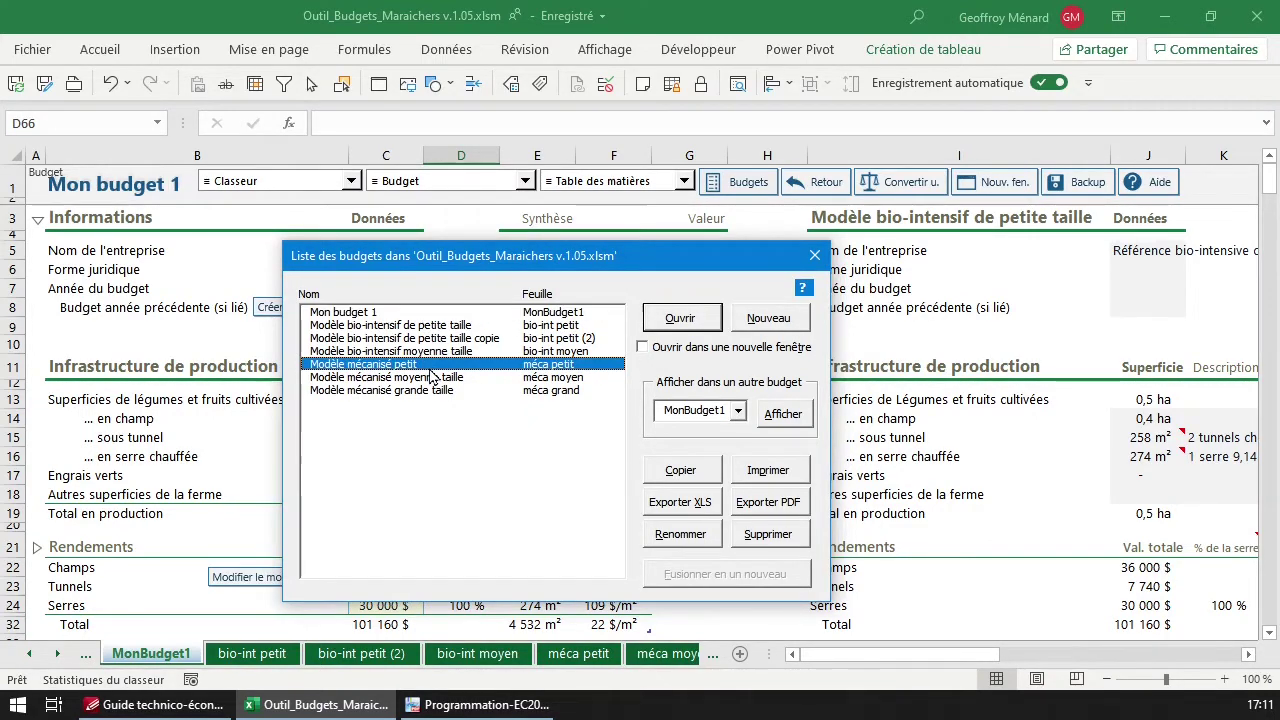
pyautogui.moveTo(585, 266); pyautogui.dragTo(399, 263)
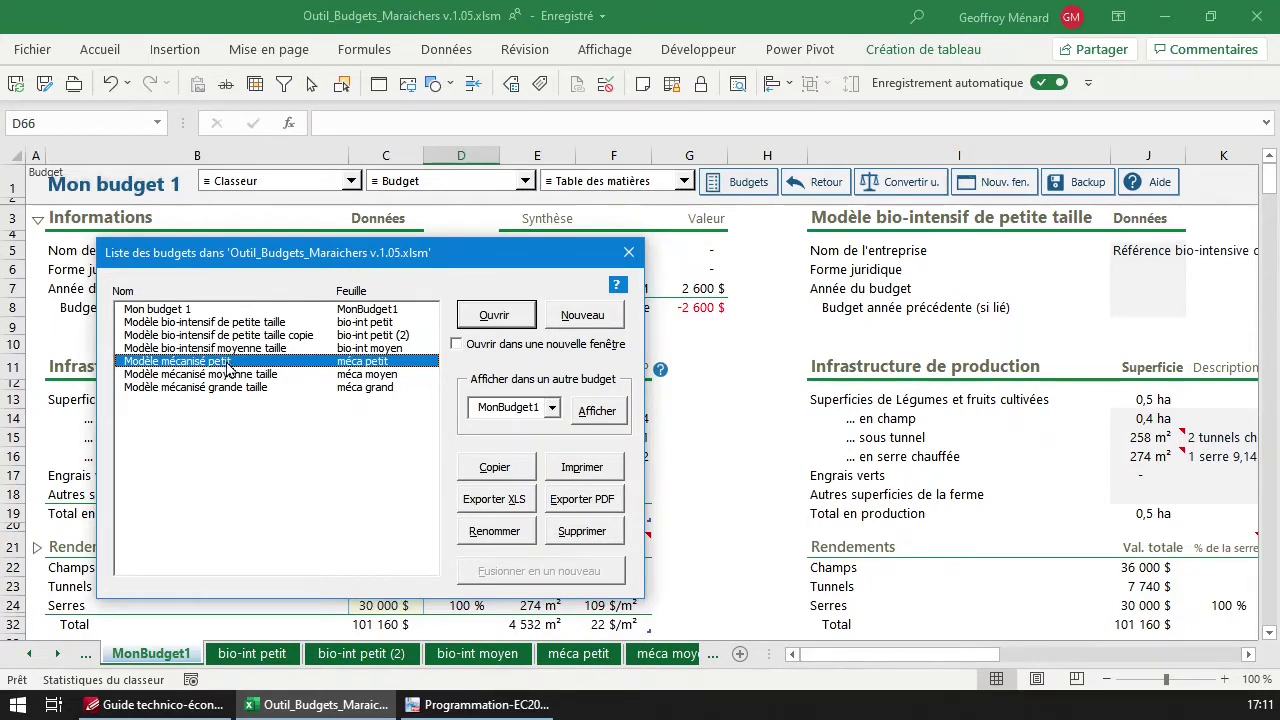
pyautogui.click(552, 408)
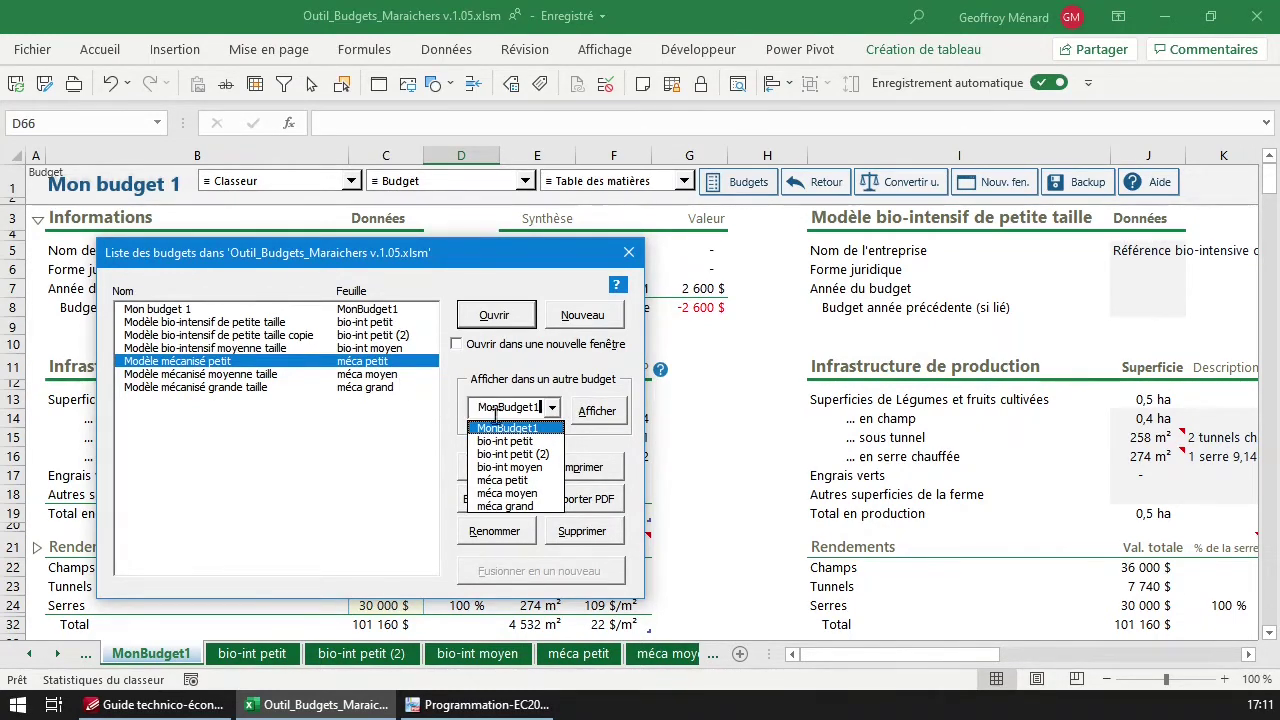
pyautogui.click(537, 429)
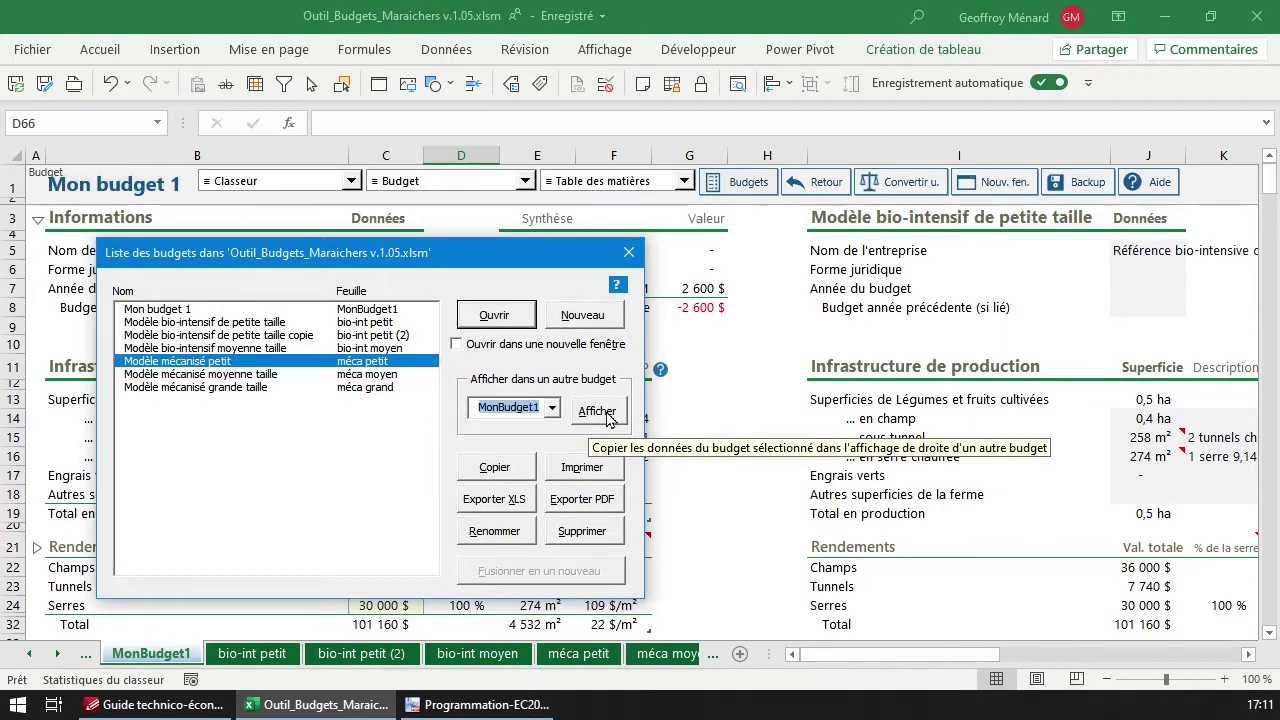
pyautogui.click(540, 410)
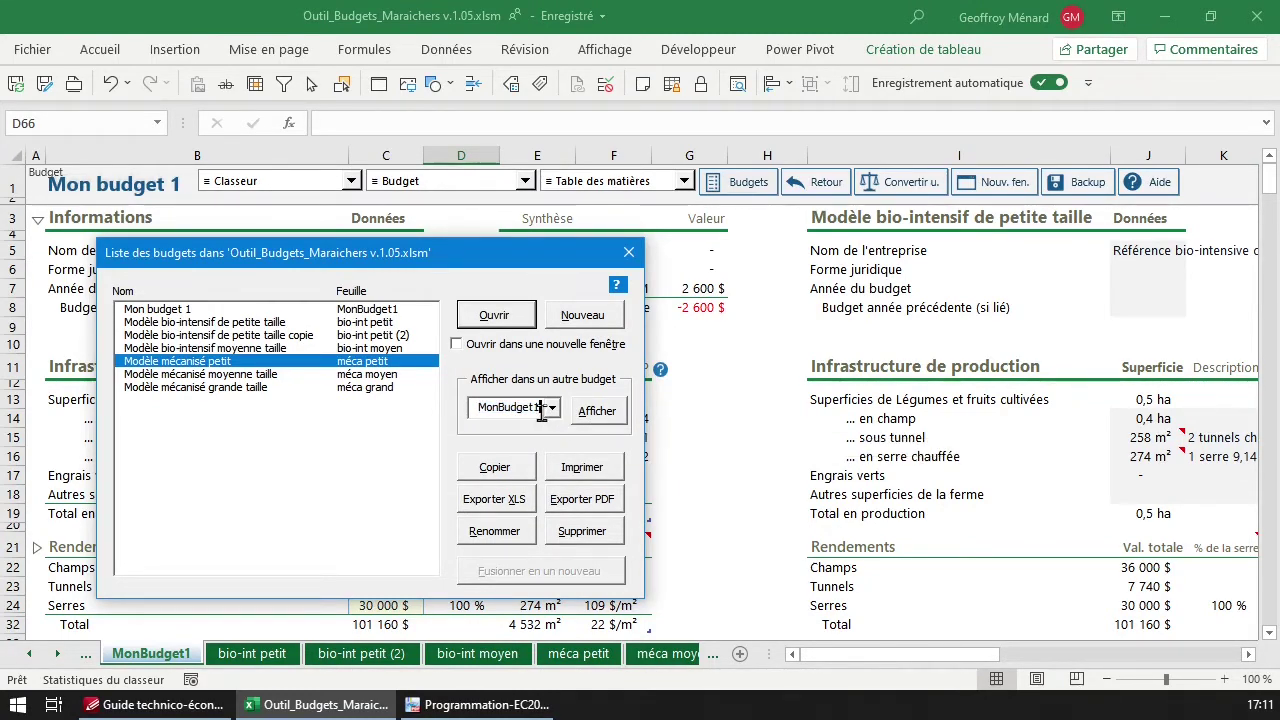
pyautogui.click(597, 411)
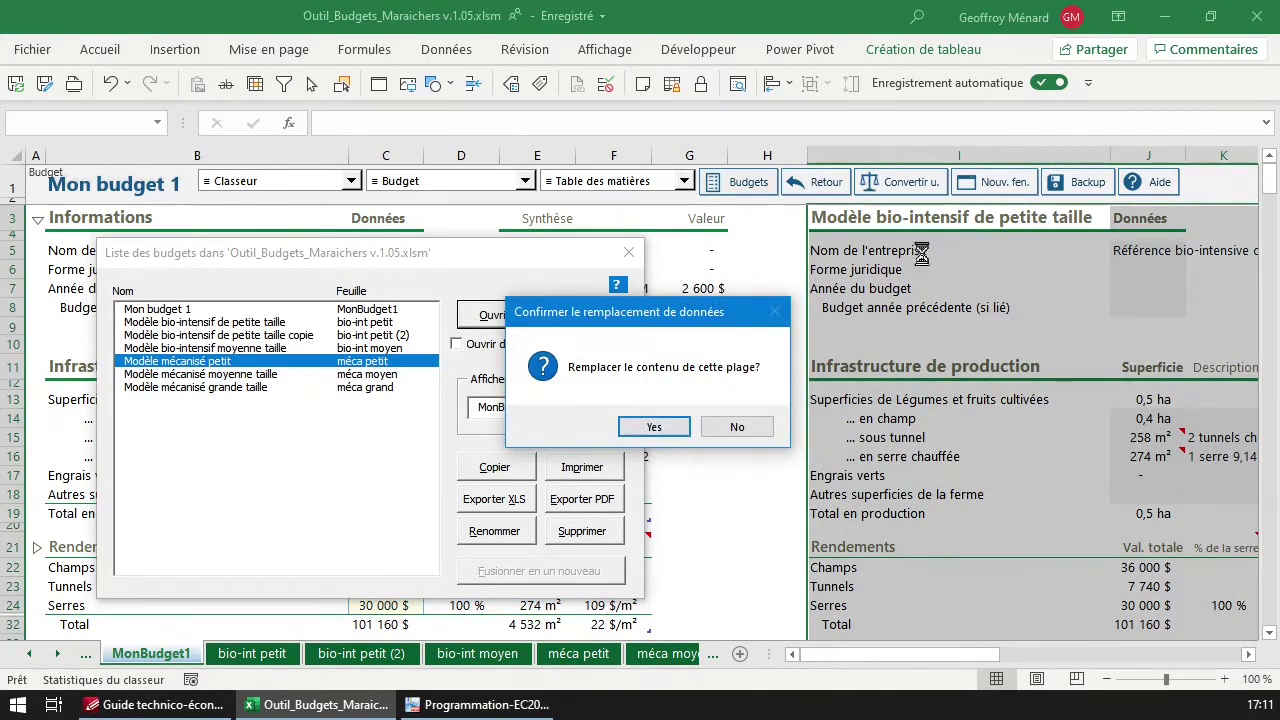
pyautogui.click(674, 428)
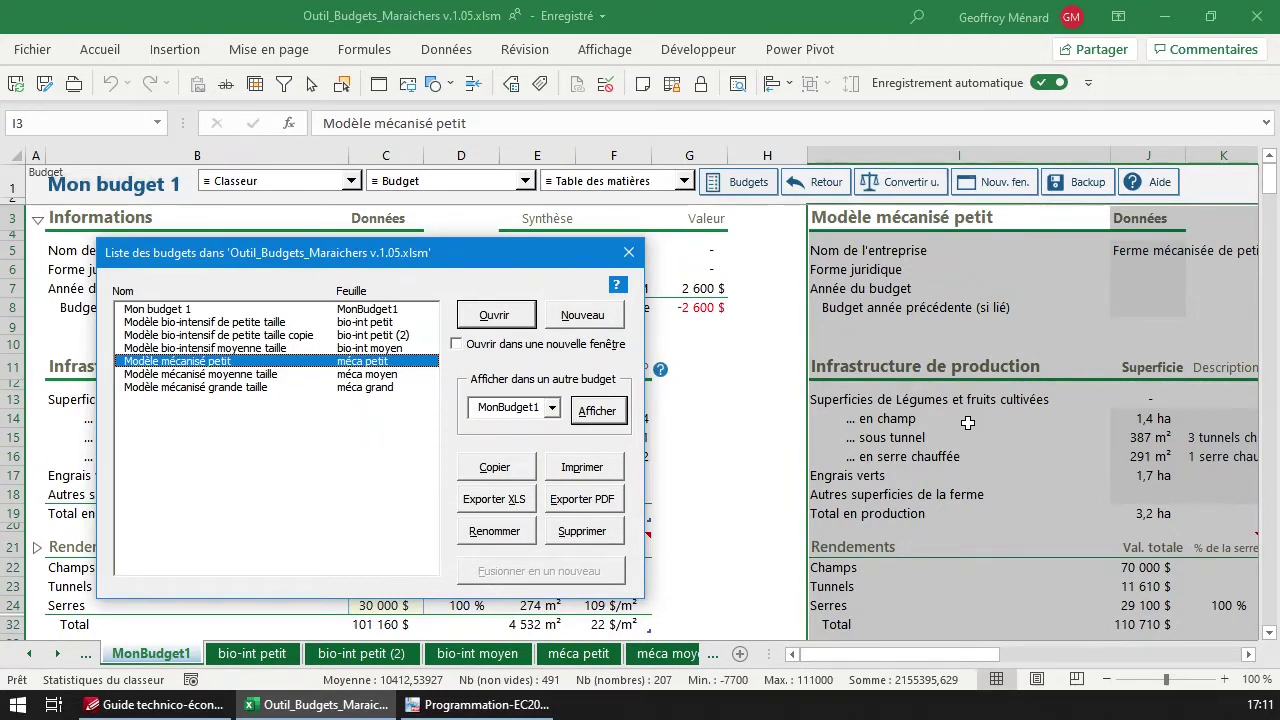
pyautogui.click(628, 257)
# Inspect the formula for the cultivated vegetable and fruit area in the méca petit sheet, leaving it unmodified
pyautogui.click(1170, 396)
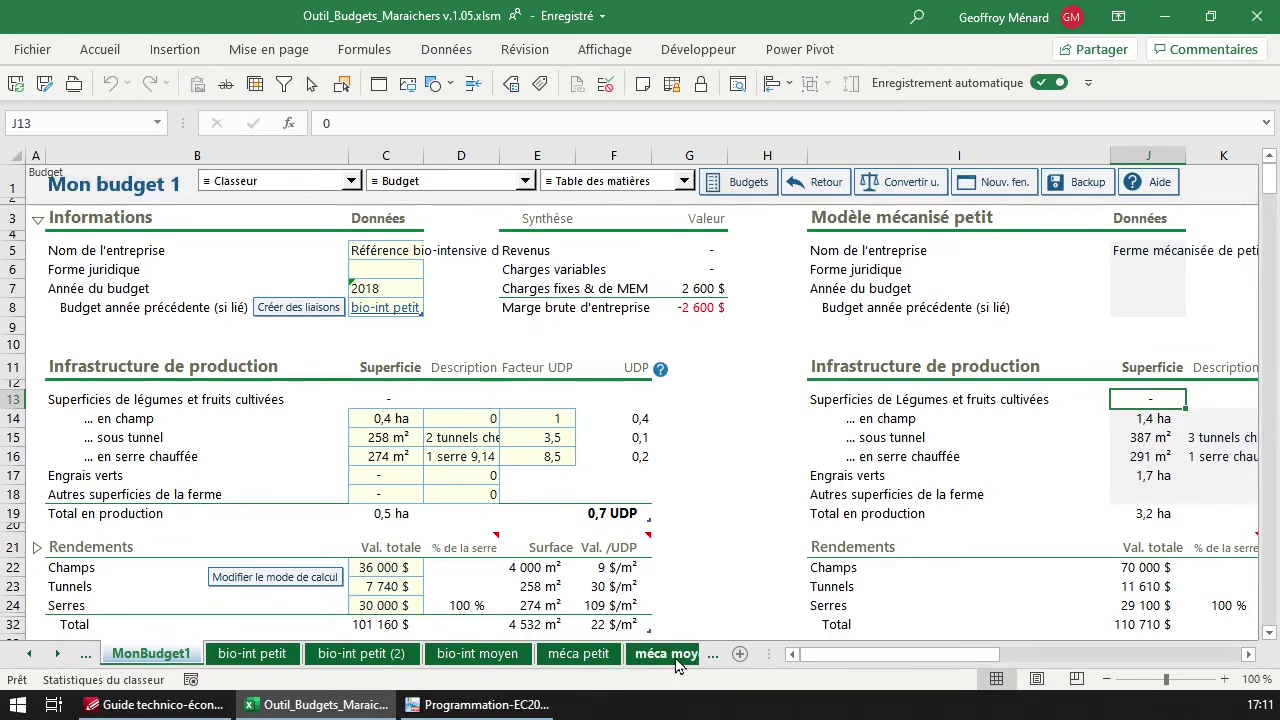
pyautogui.click(585, 656)
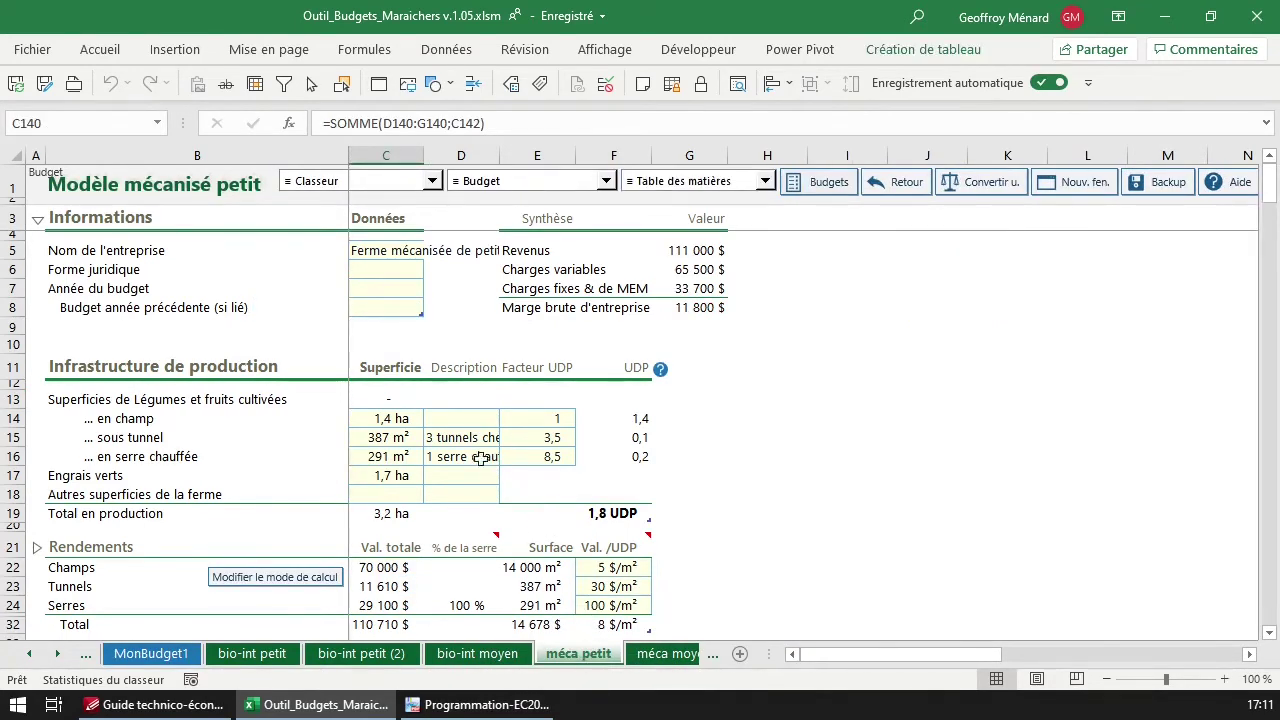
pyautogui.doubleClick(406, 401)
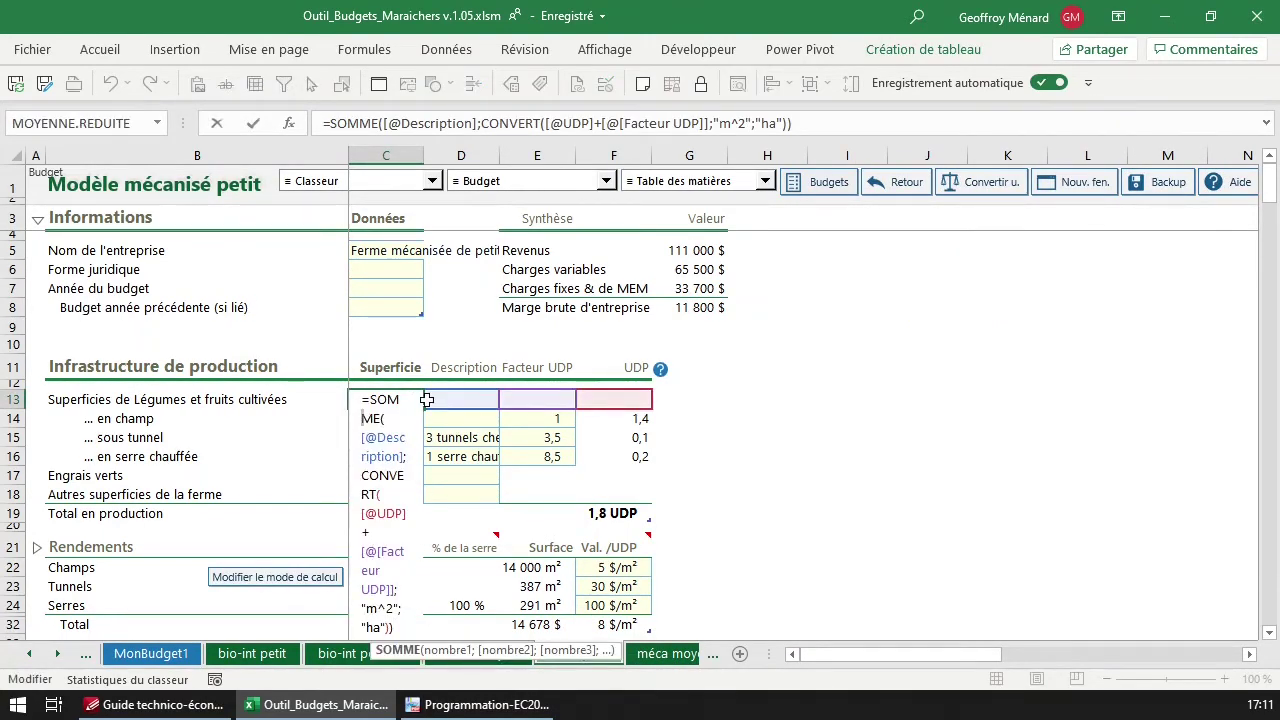
pyautogui.press('Escape')
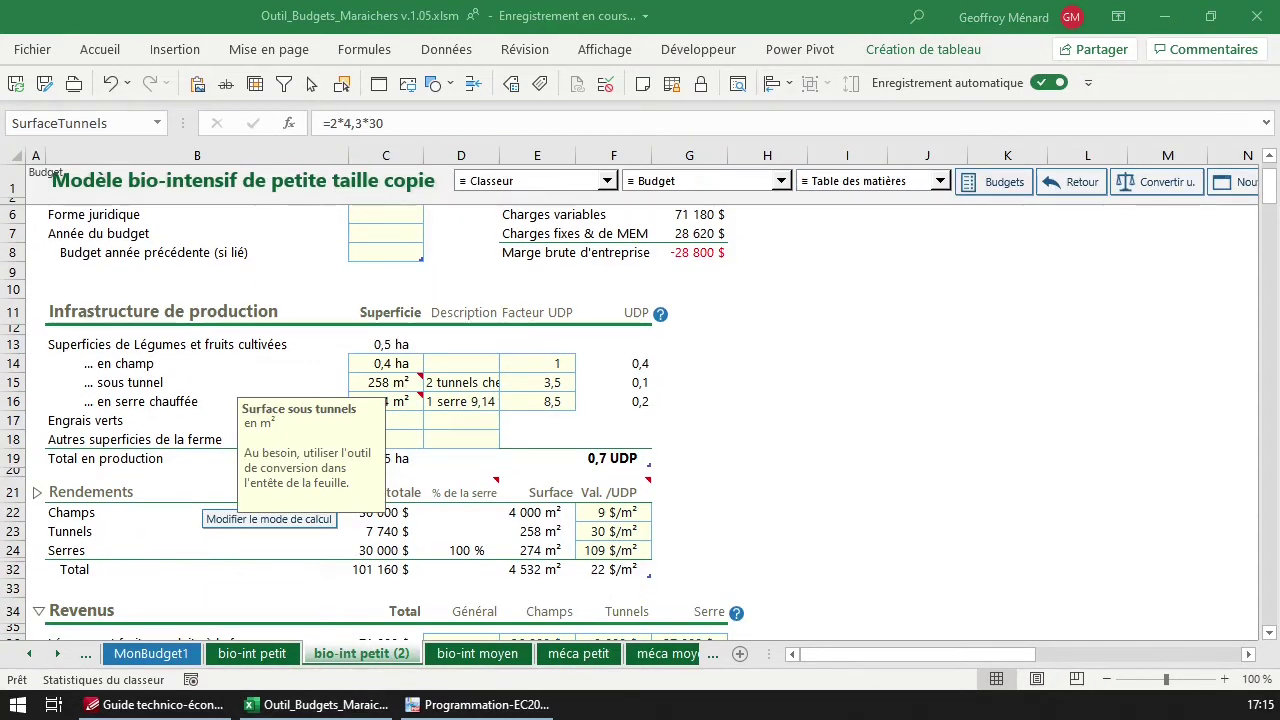
# Return to the MonBudget1 sheet and bring up the workbook's budget list with Mon budget 1 selected
pyautogui.click(330, 705)
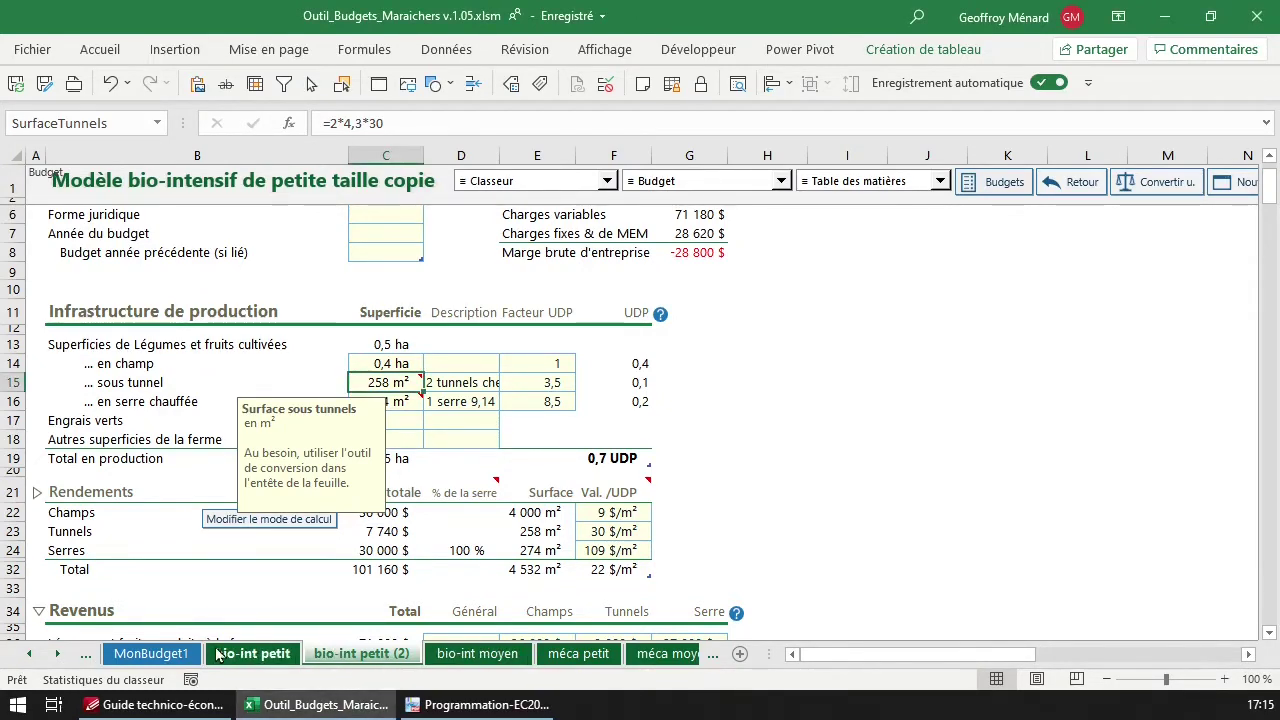
pyautogui.click(150, 653)
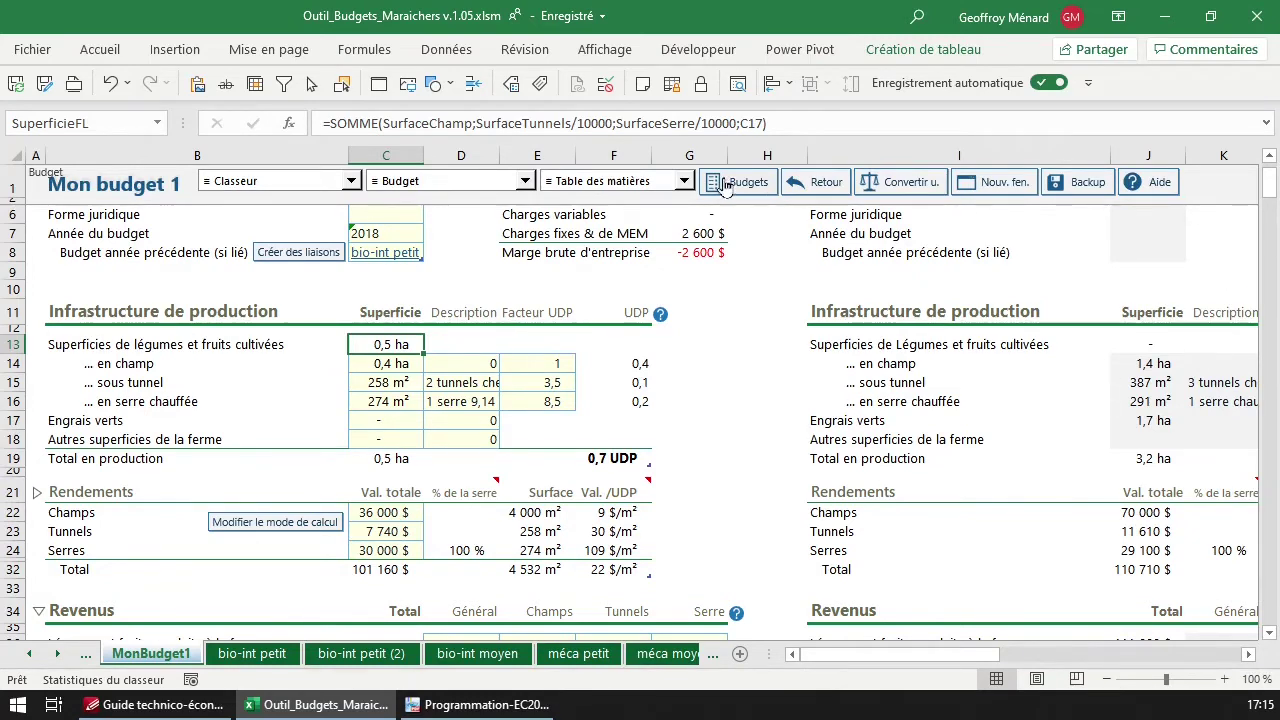
pyautogui.click(350, 181)
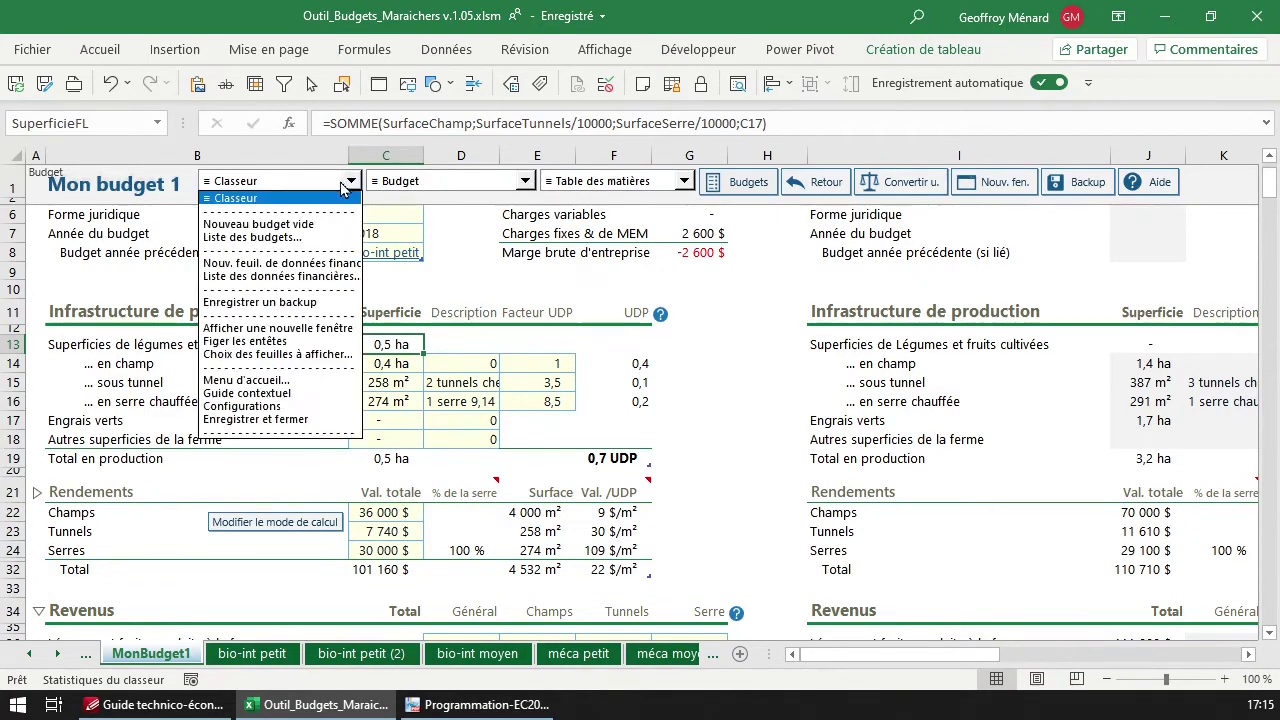
pyautogui.click(293, 242)
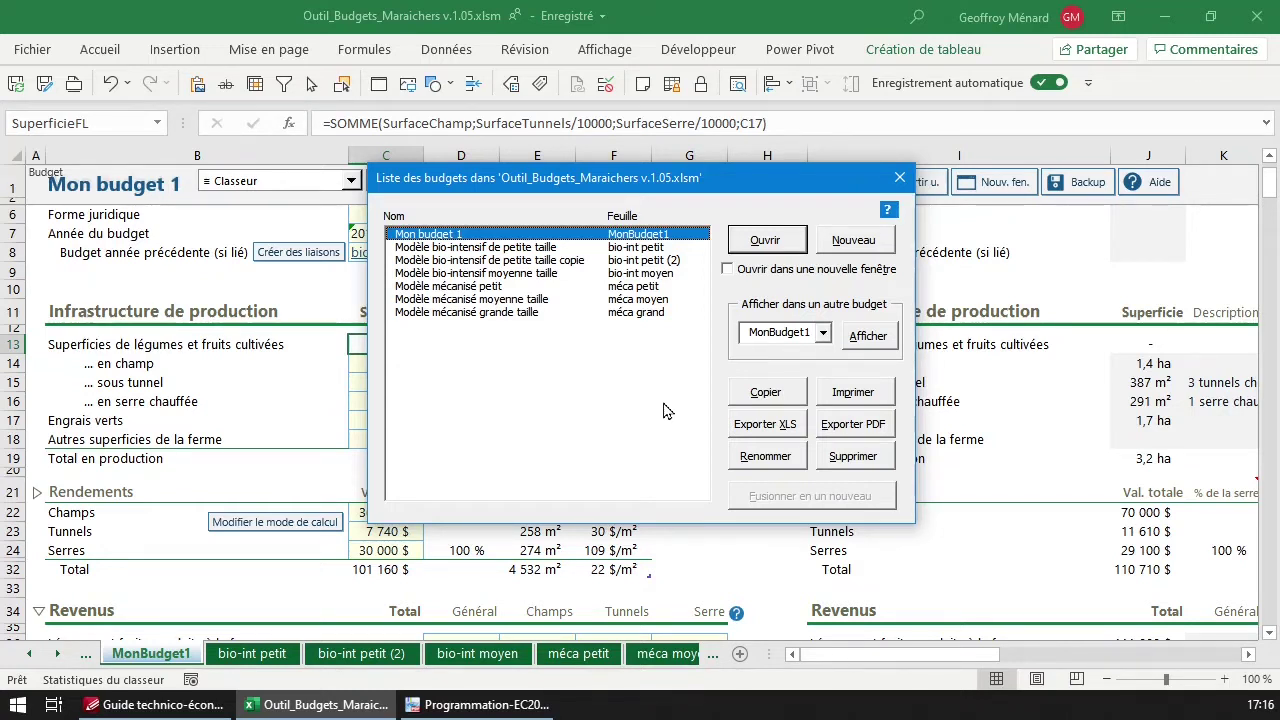
pyautogui.click(527, 250)
pyautogui.click(506, 235)
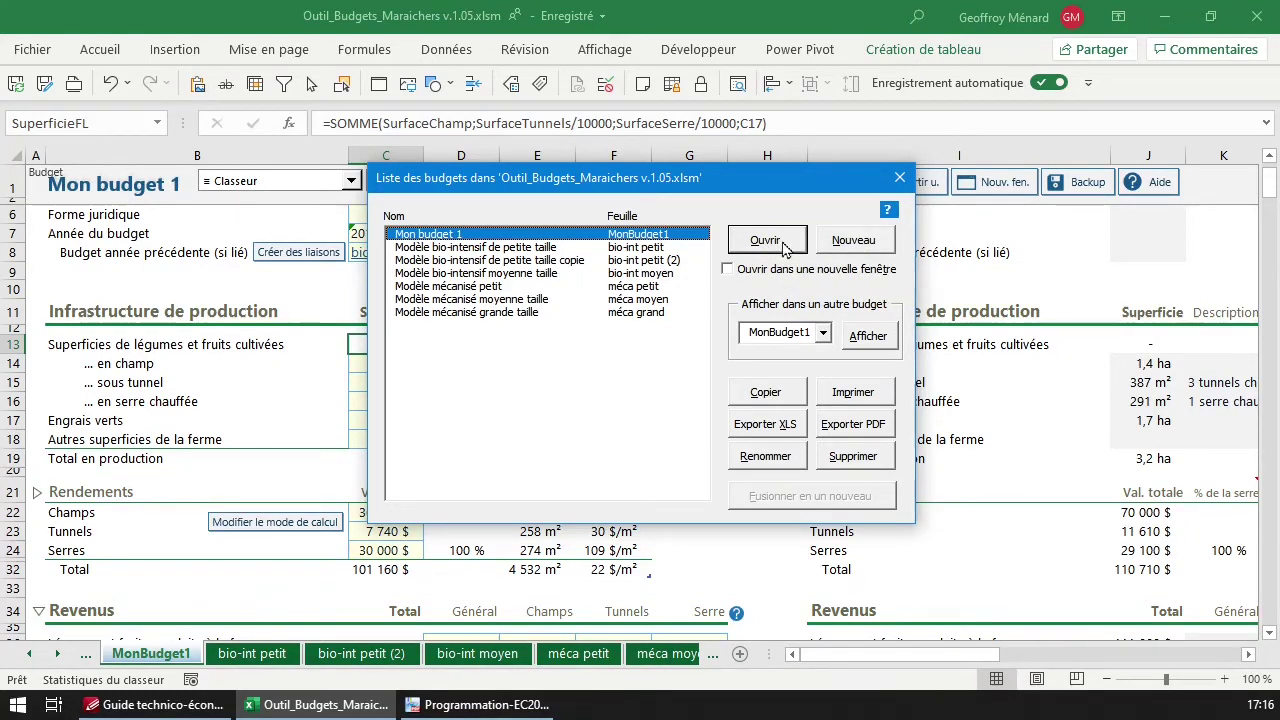
# Preview the bio-intensive and mechanised model budgets one by one from the budget list, ending with "Modèle mécanisé grande taille"
pyautogui.click(535, 273)
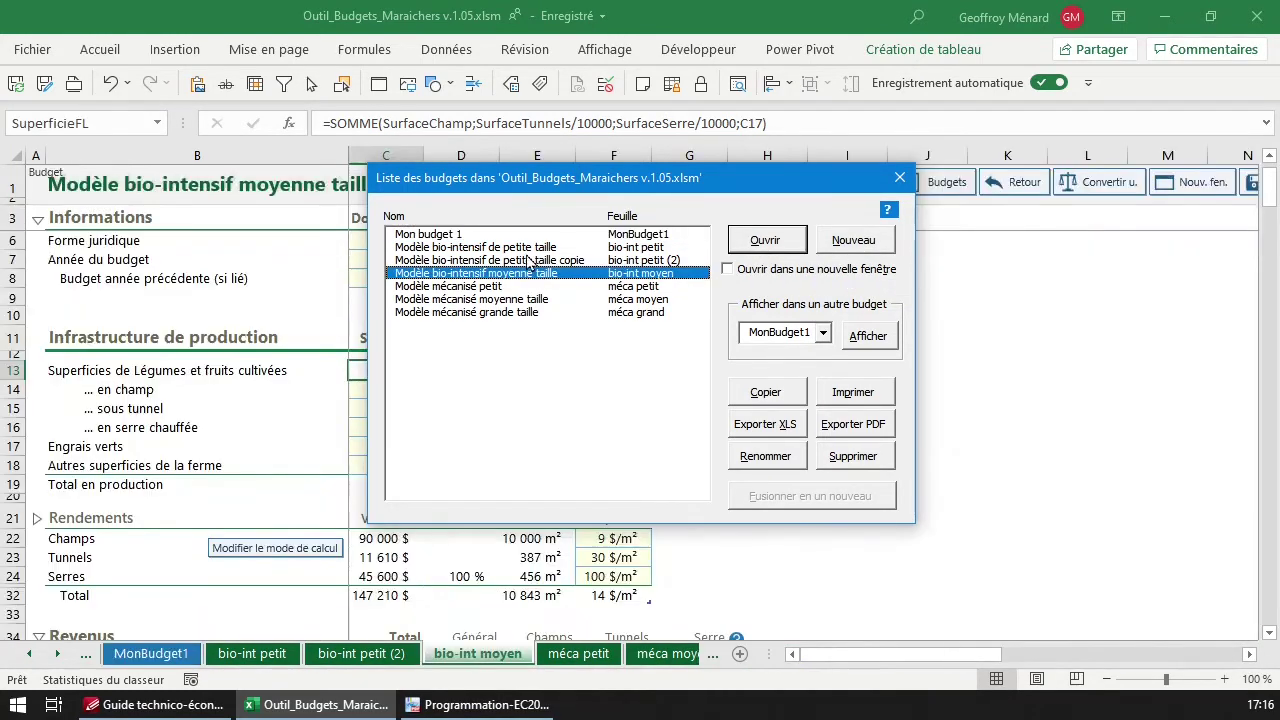
pyautogui.click(529, 250)
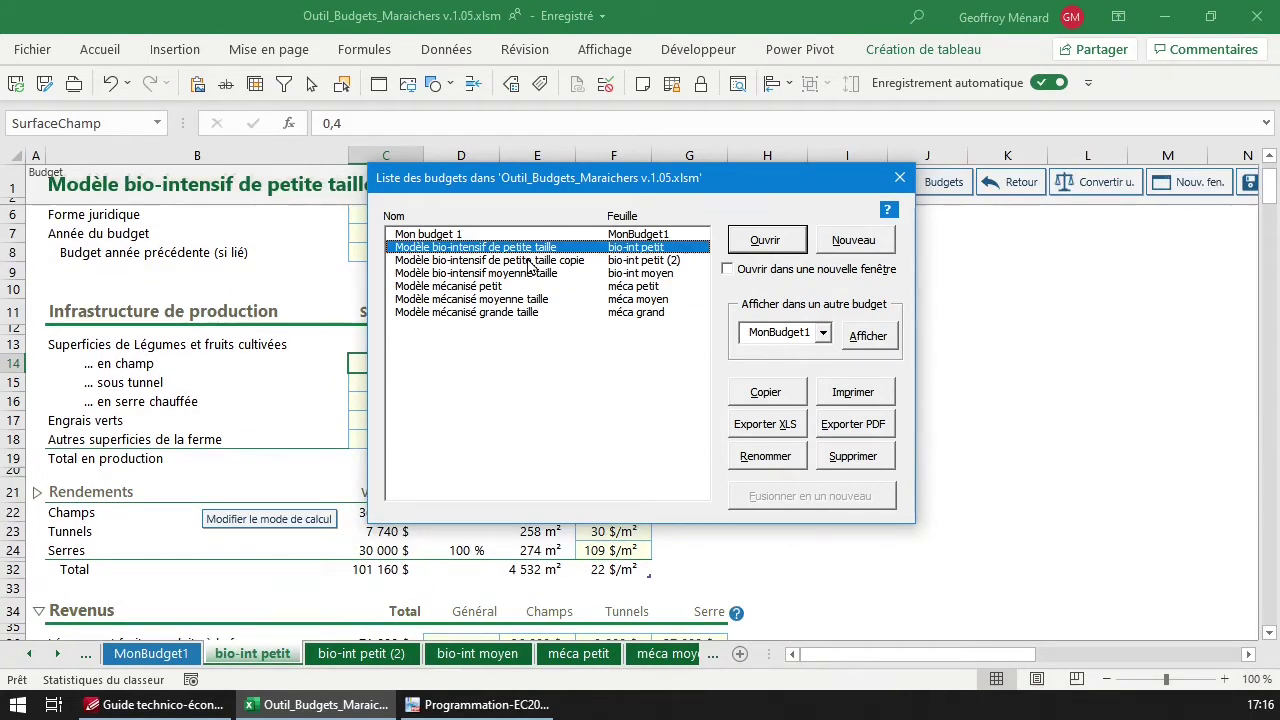
pyautogui.click(530, 261)
pyautogui.click(563, 274)
pyautogui.click(568, 287)
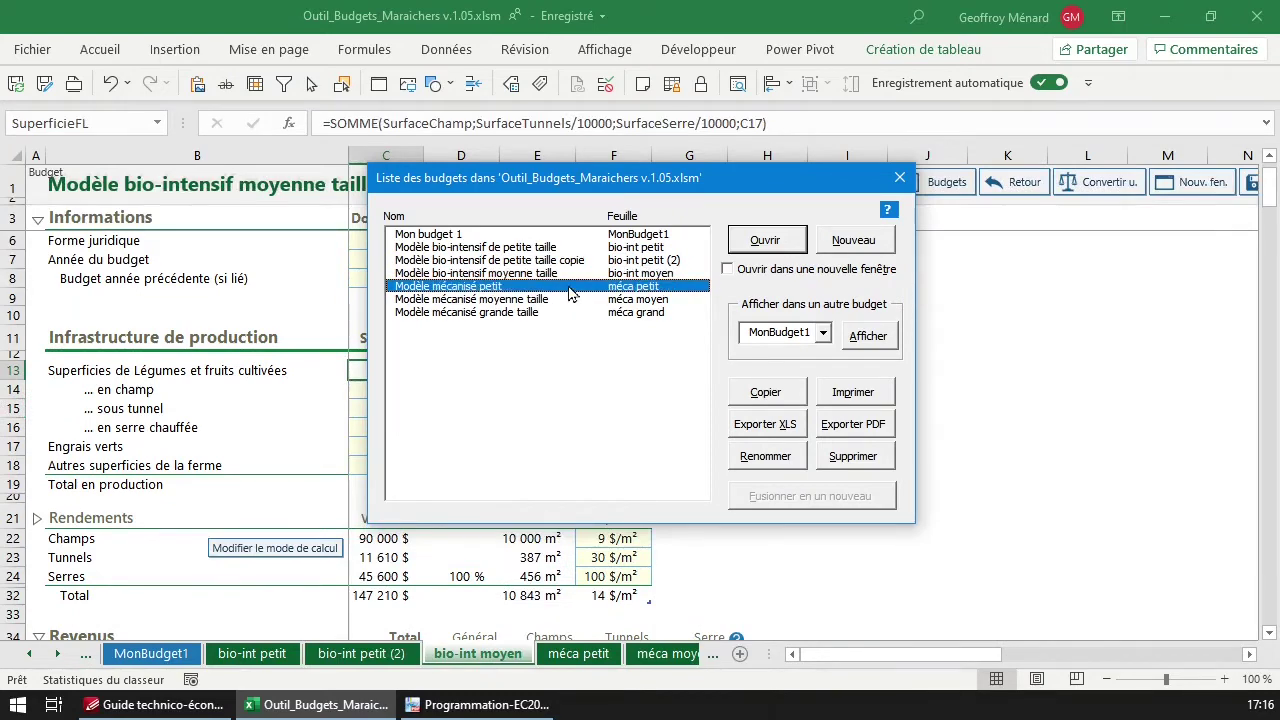
pyautogui.click(567, 299)
pyautogui.click(567, 312)
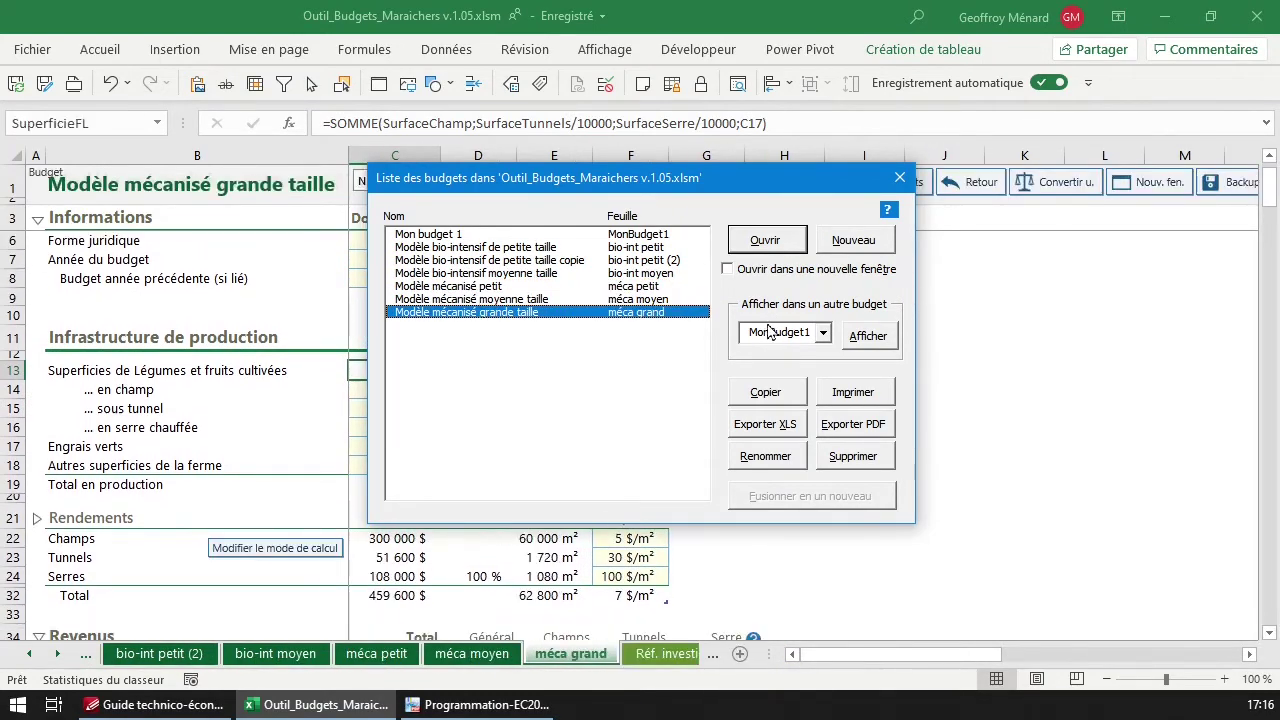
# Open "Modèle bio-intensif moyenne taille" in a new window, view it beside the main window, and close it
pyautogui.moveTo(790, 178); pyautogui.dragTo(894, 266)
pyautogui.moveTo(805, 254); pyautogui.dragTo(667, 190)
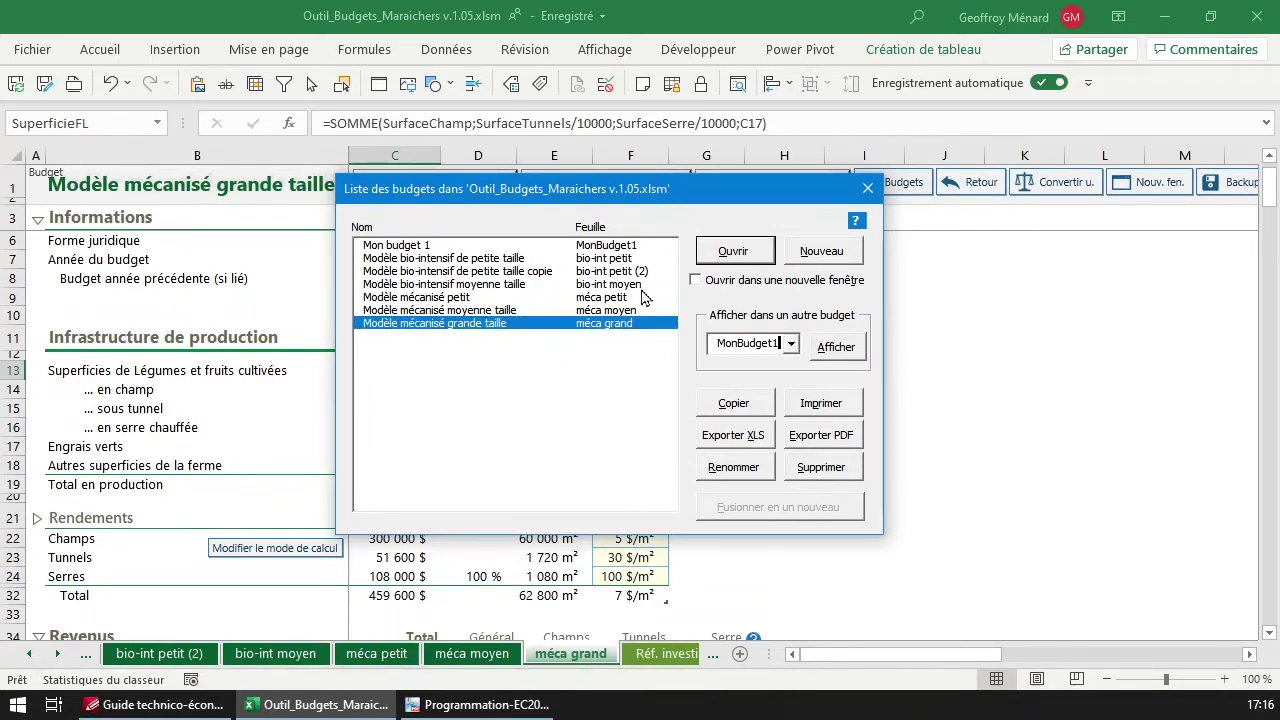
pyautogui.click(727, 285)
pyautogui.doubleClick(590, 285)
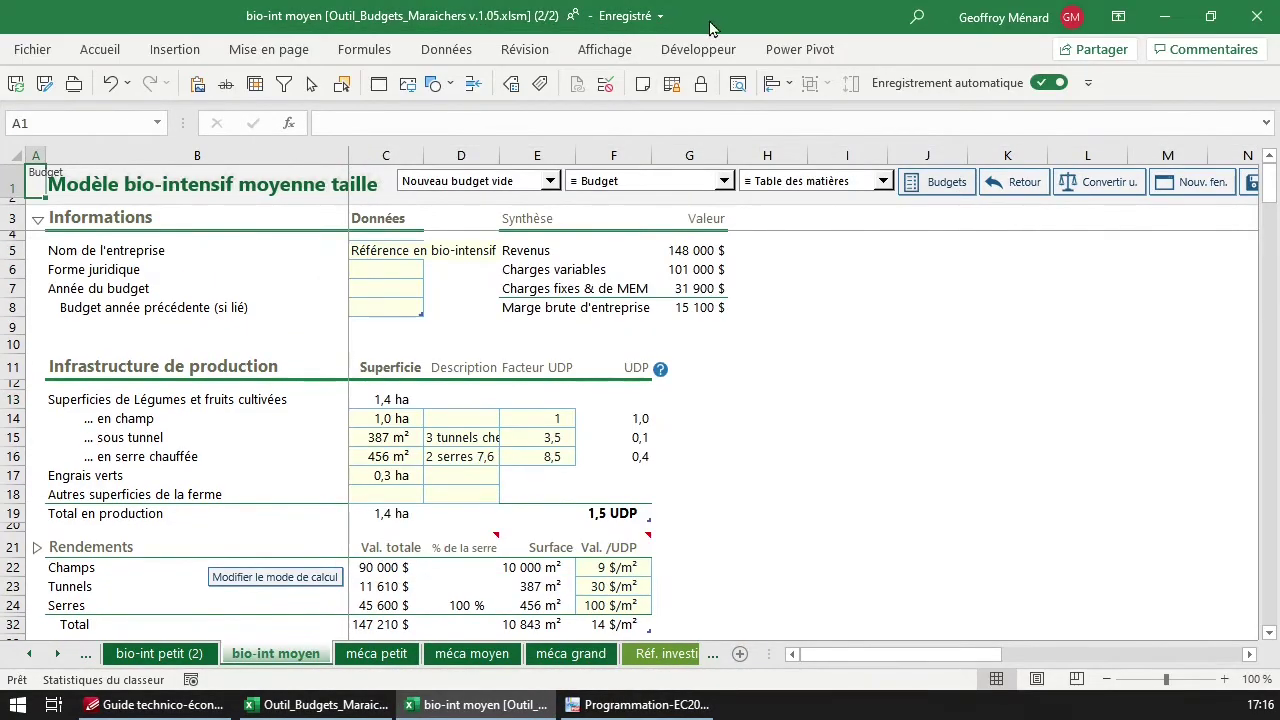
pyautogui.moveTo(709, 23); pyautogui.dragTo(762, 372)
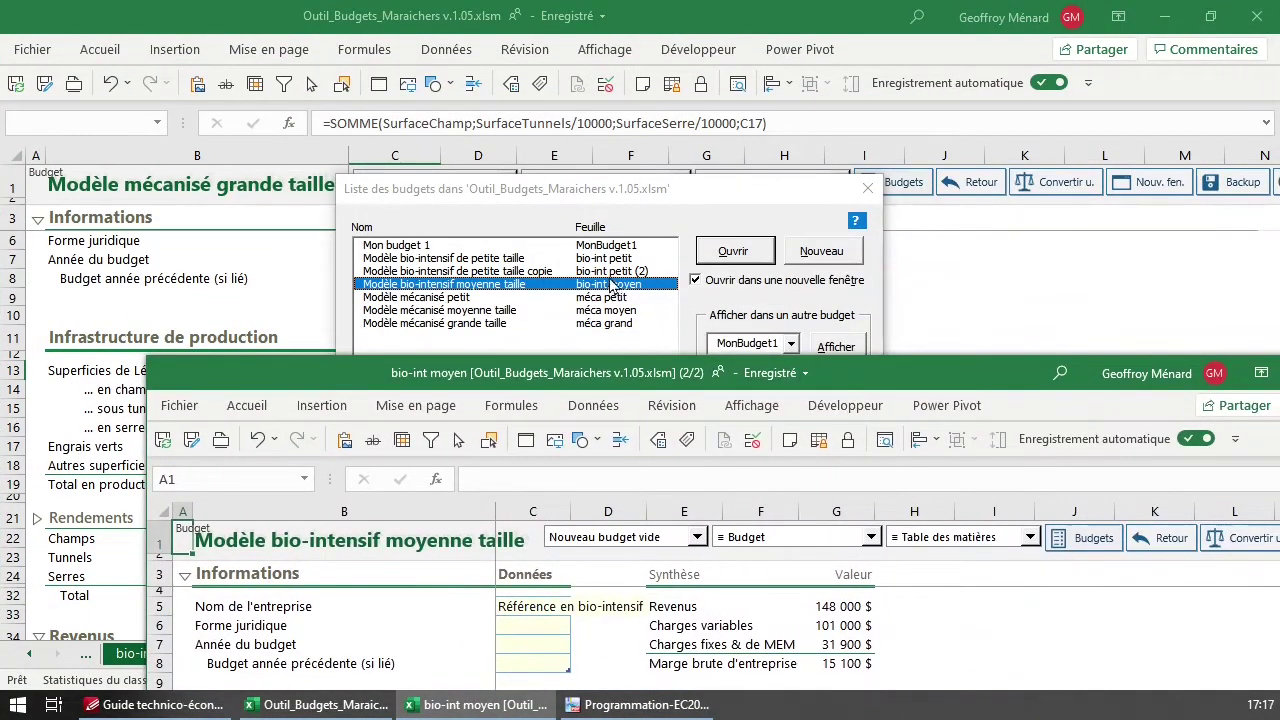
pyautogui.moveTo(963, 373); pyautogui.dragTo(690, 369)
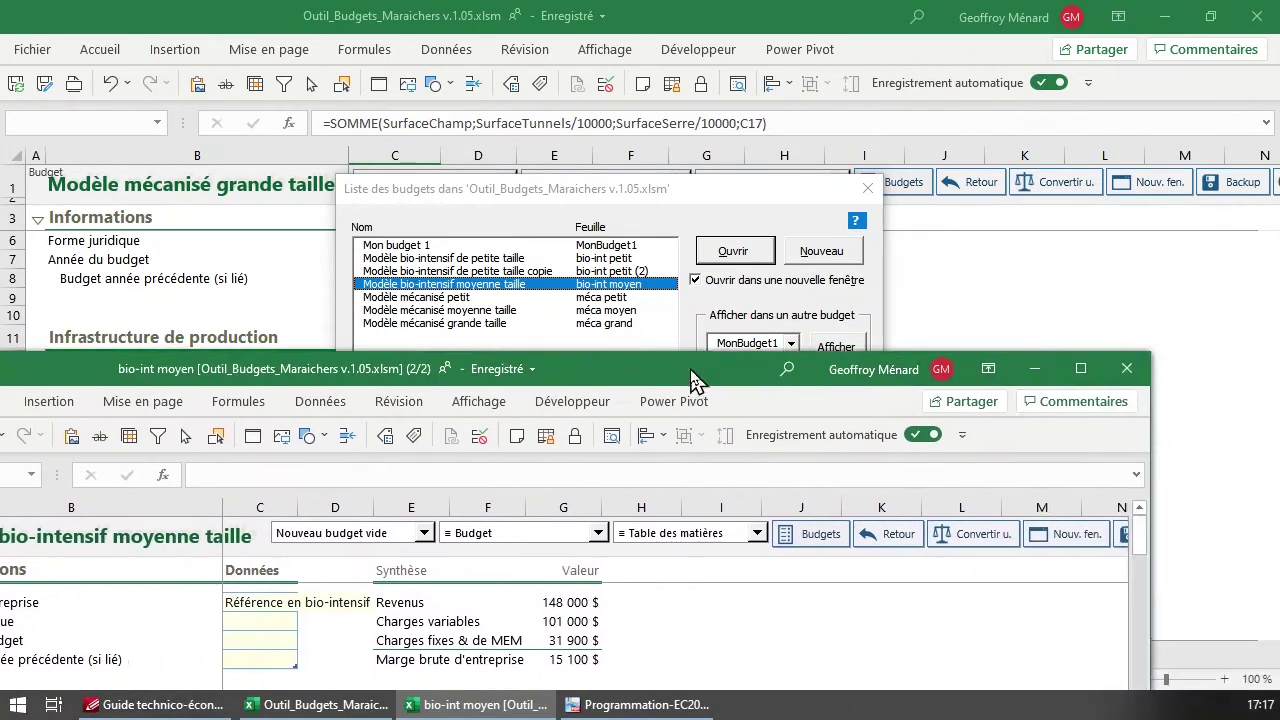
pyautogui.click(1125, 370)
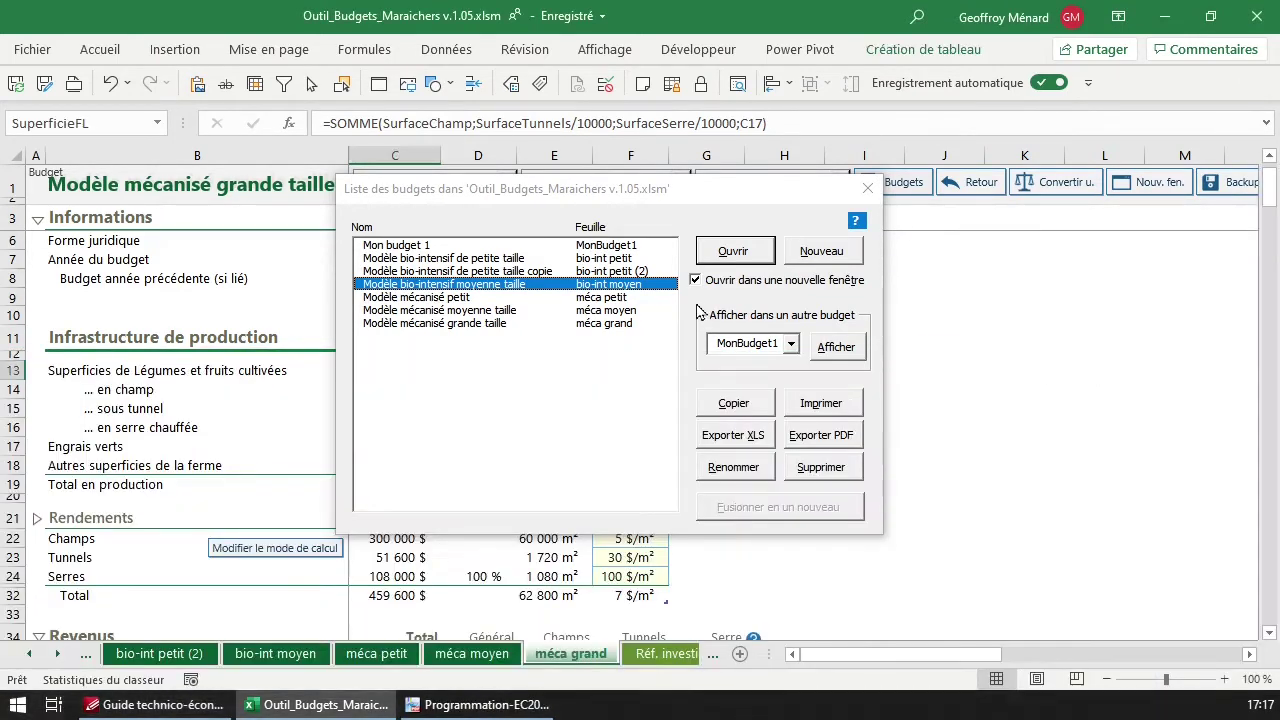
# Select the consecutive budgets from "Modèle mécanisé petit" up to "Modèle bio-intensif de petite taille" in the budget list
pyautogui.click(601, 298)
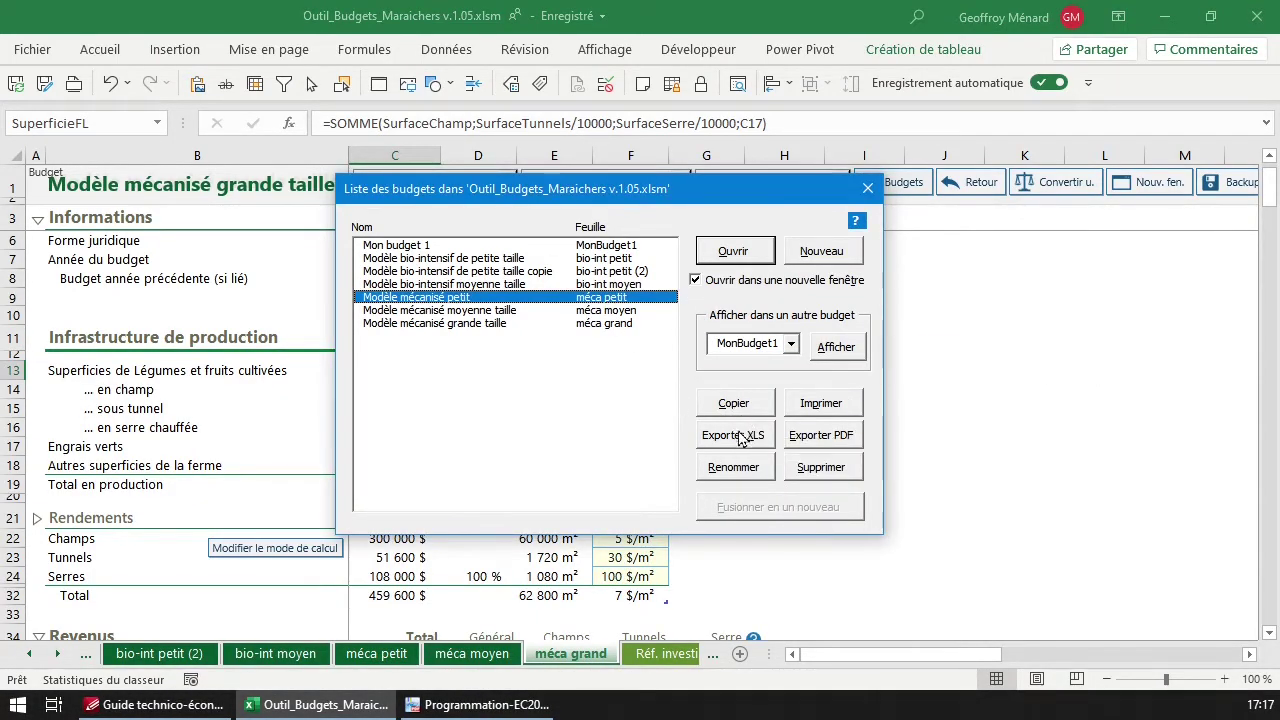
pyautogui.hotkey('shift', 'Up')
pyautogui.hotkey('shift', 'Up')
pyautogui.hotkey('shift', 'Up')
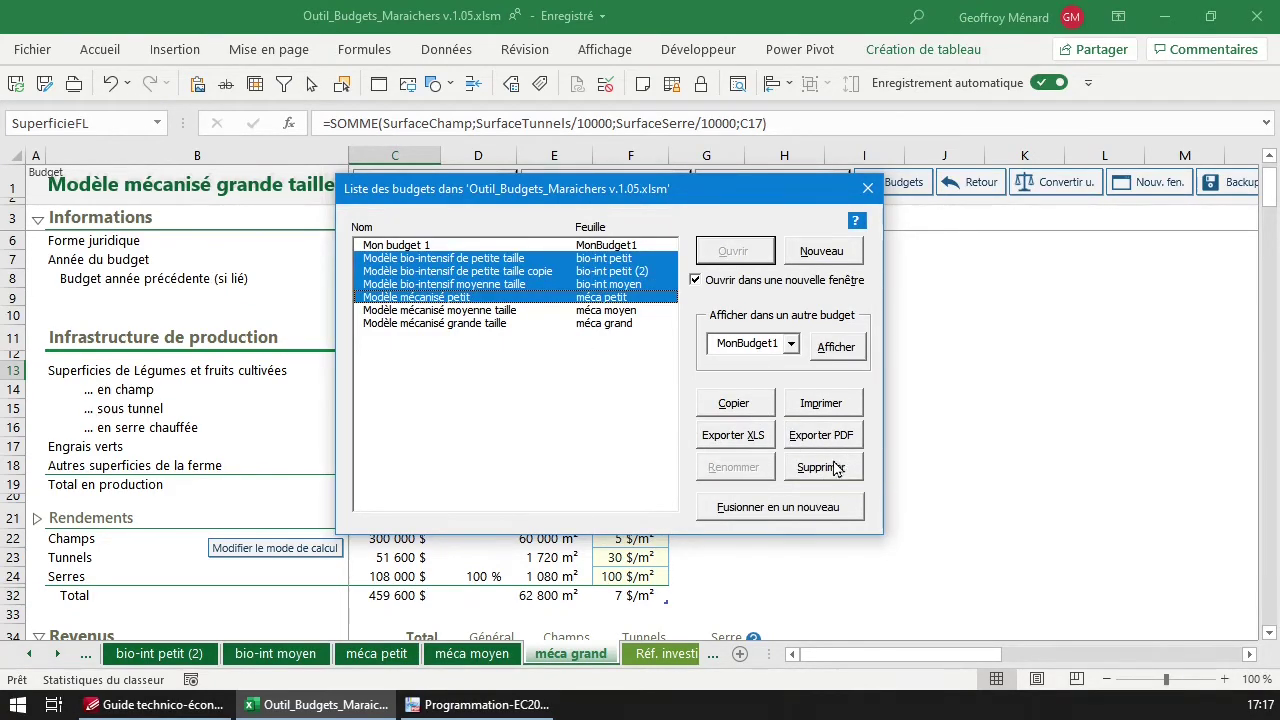
# Move the budget list aside, then copy Mon budget 1 and title the copy "Mon budget 2"
pyautogui.moveTo(693, 198); pyautogui.dragTo(973, 189)
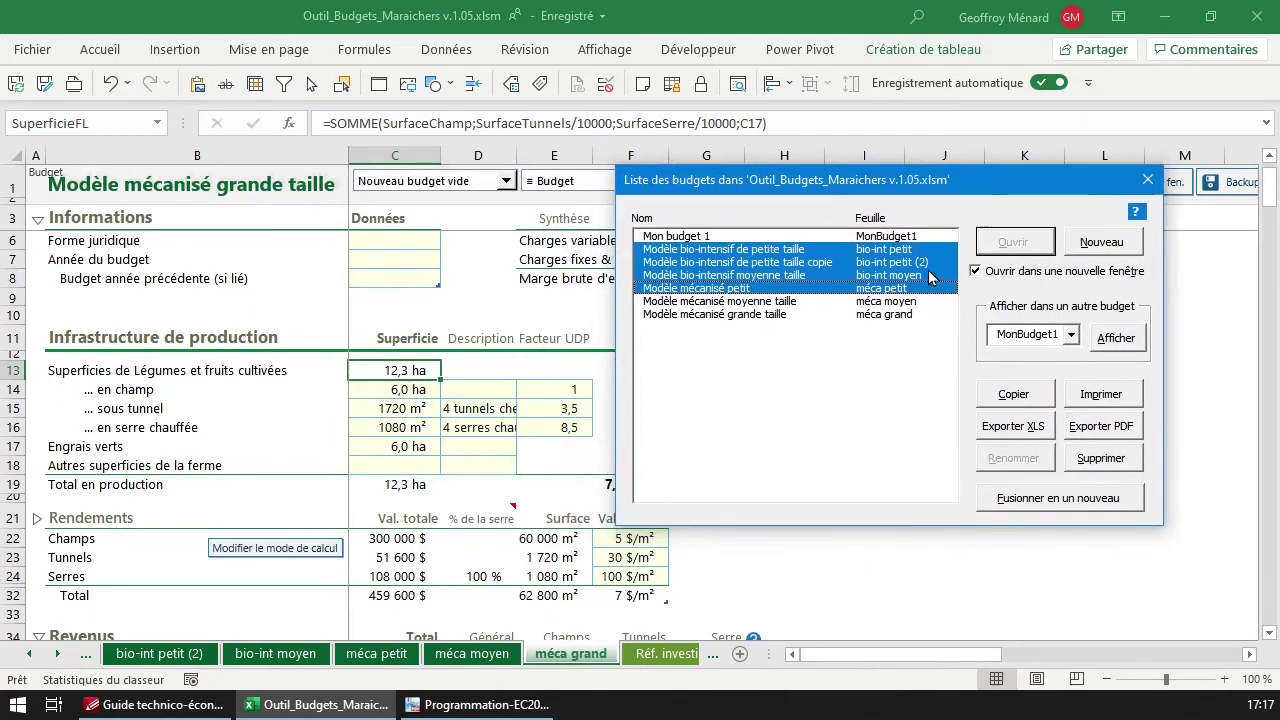
pyautogui.click(785, 237)
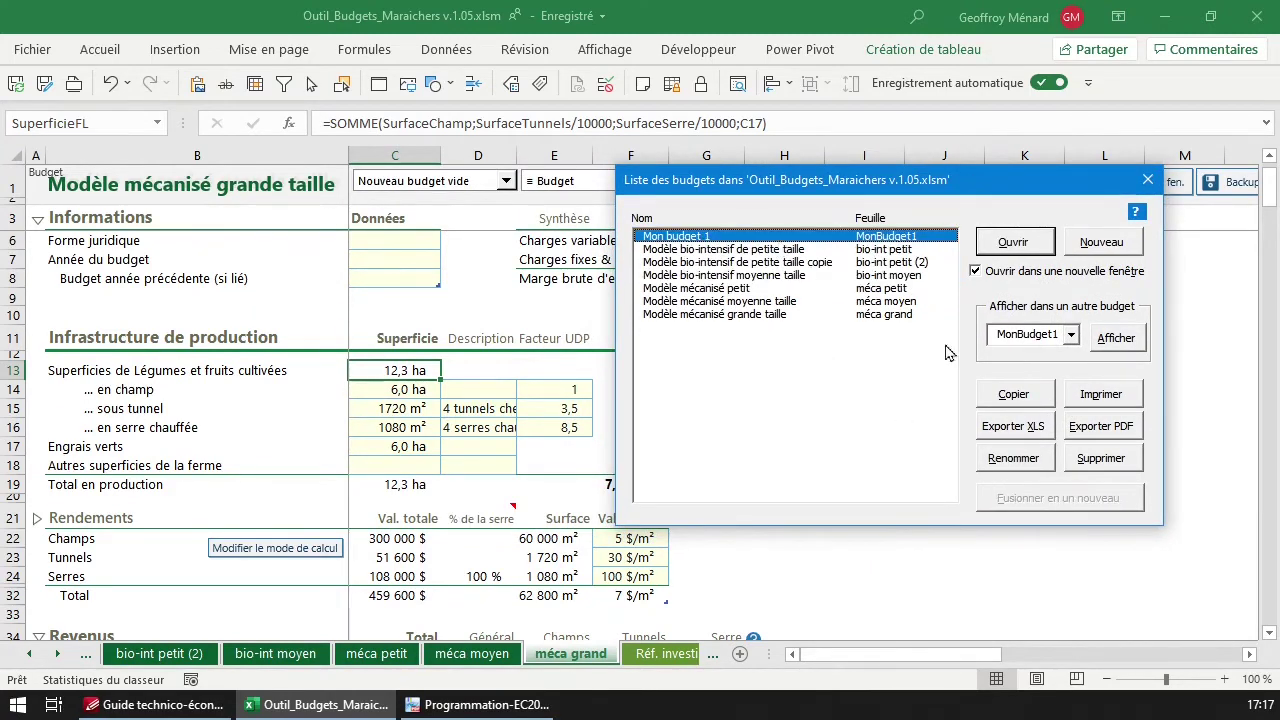
pyautogui.click(1015, 394)
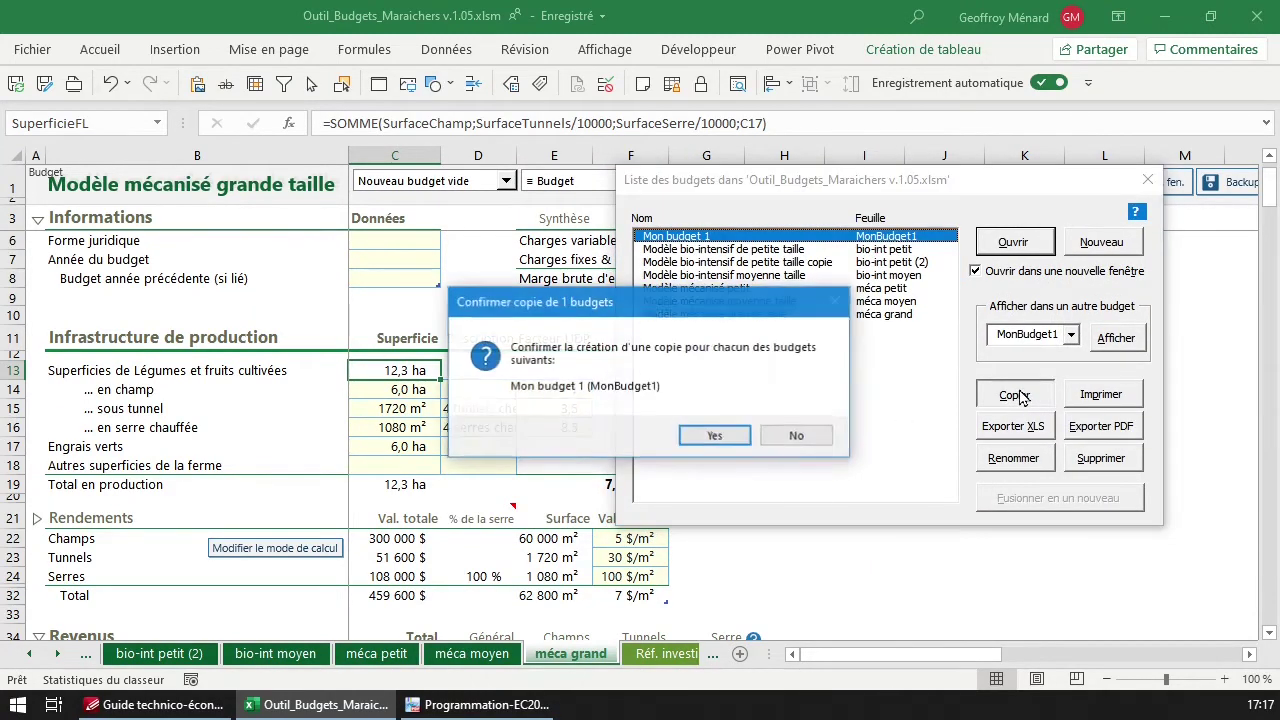
pyautogui.click(728, 438)
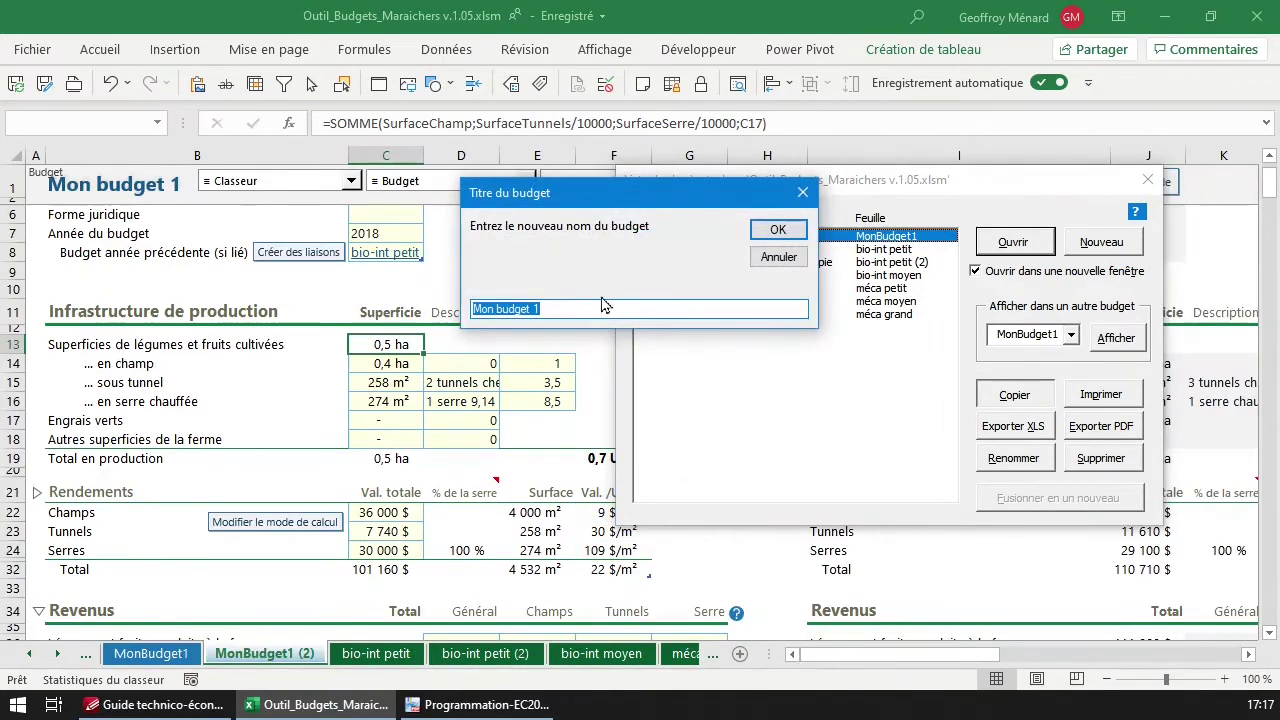
pyautogui.click(566, 307)
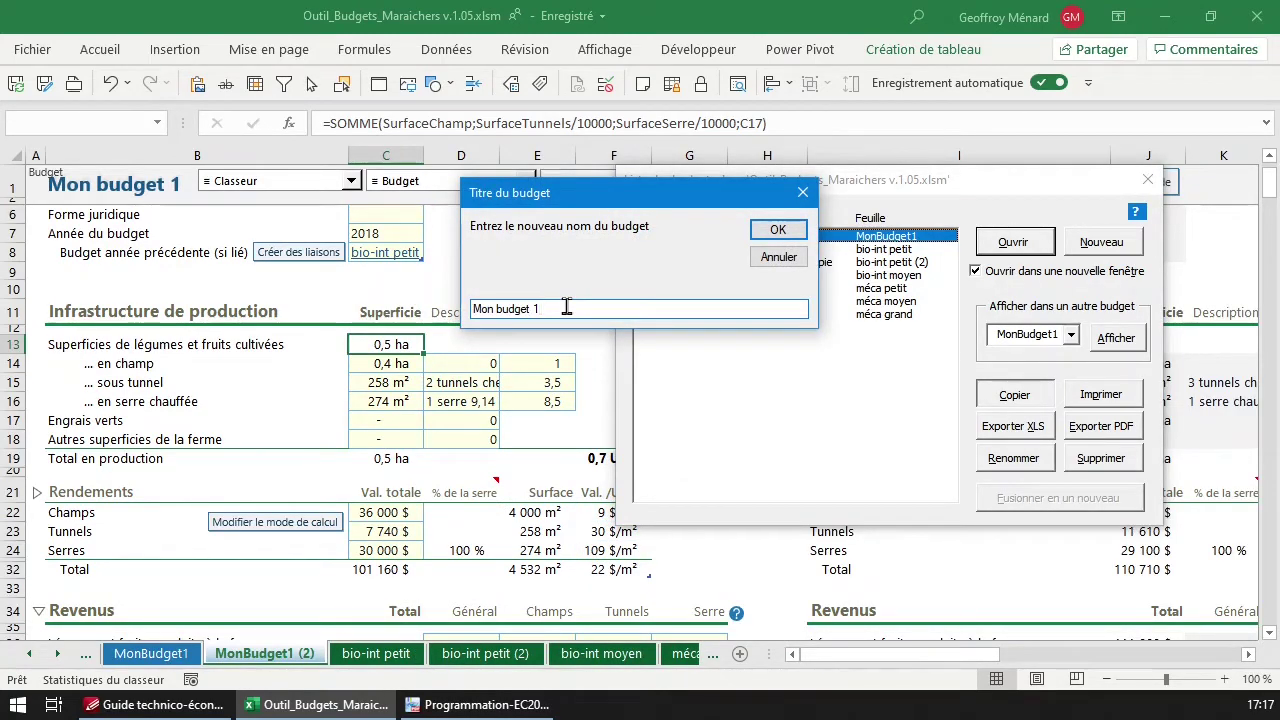
pyautogui.press('Return')
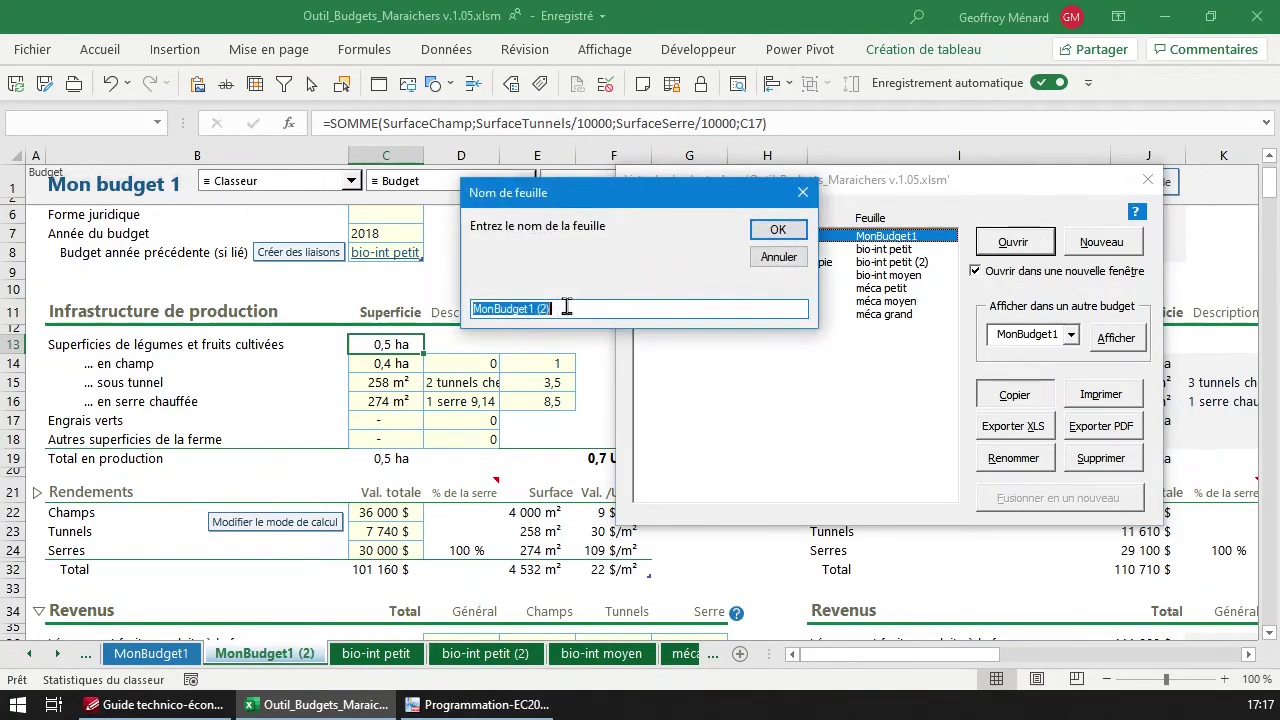
# Name the new budget copy's sheet MonBudget2
pyautogui.click(547, 309)
pyautogui.press('BackSpace')
pyautogui.press('BackSpace')
pyautogui.press('BackSpace')
pyautogui.press('BackSpace')
pyautogui.press('BackSpace')
pyautogui.write('2')
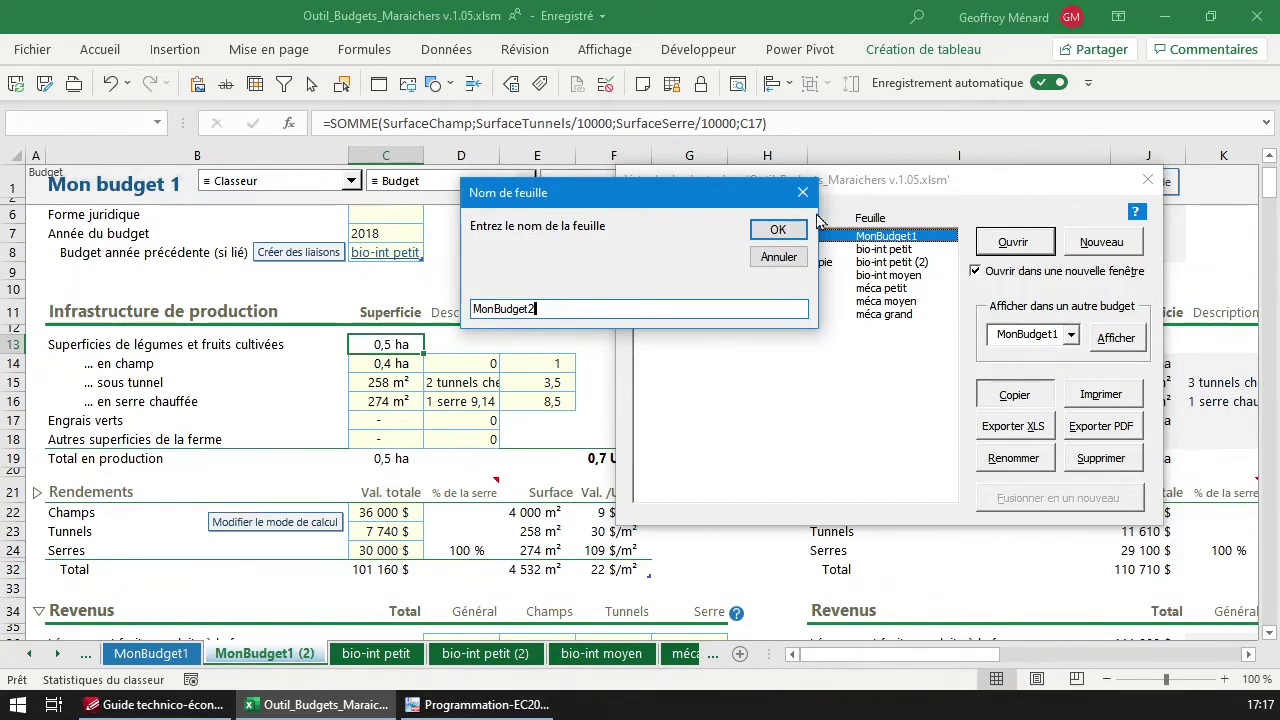
pyautogui.click(778, 230)
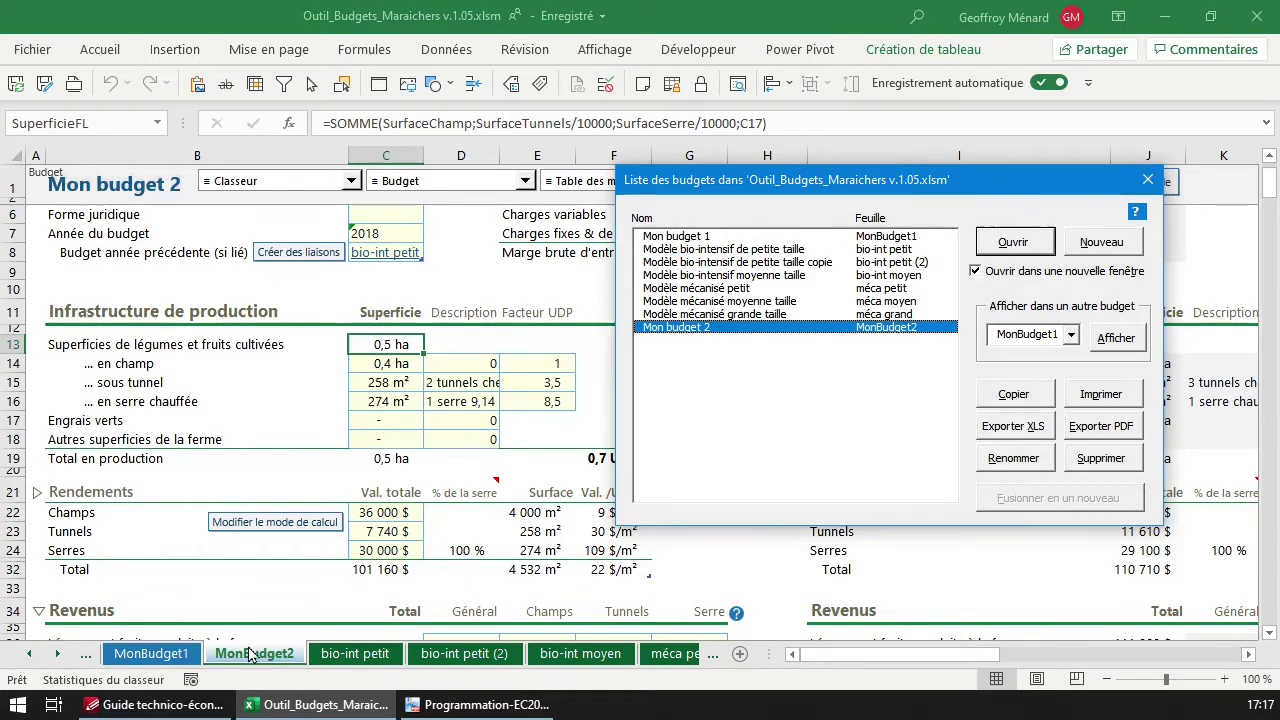
# View the MonBudget1 sheet and the bio-int petit (2) sheet to compare original and copied budgets
pyautogui.click(357, 660)
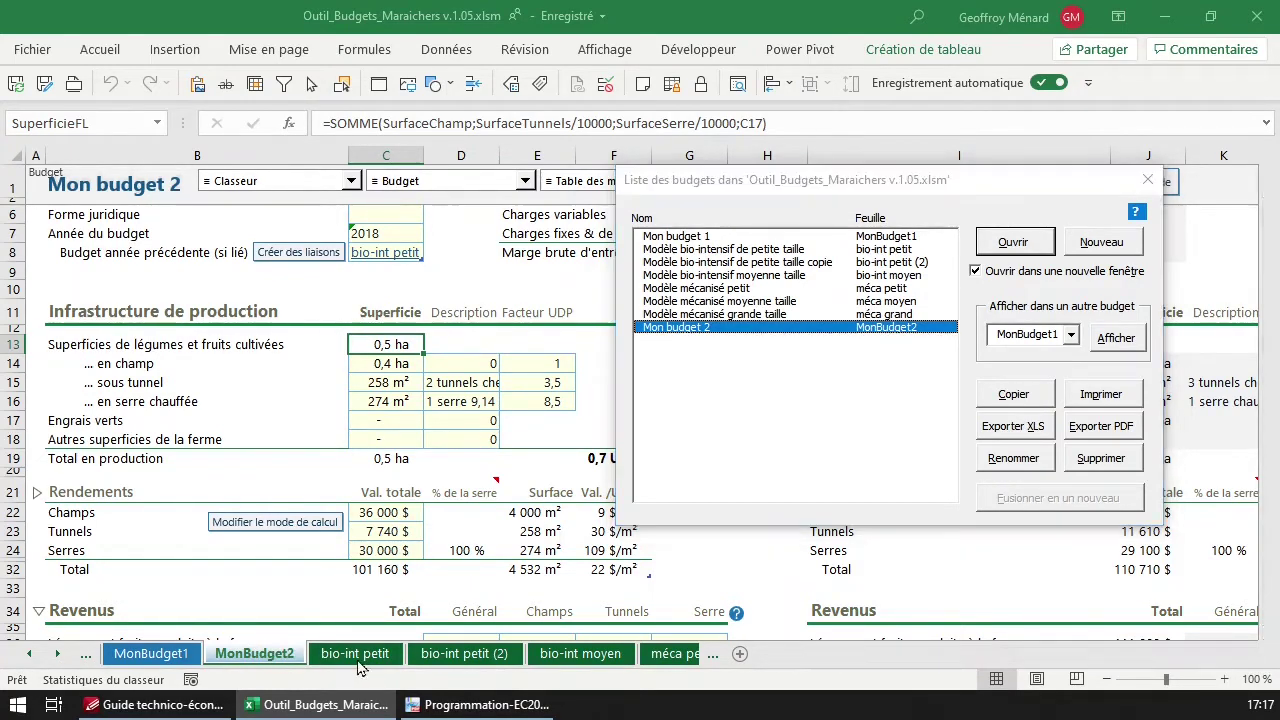
pyautogui.click(170, 657)
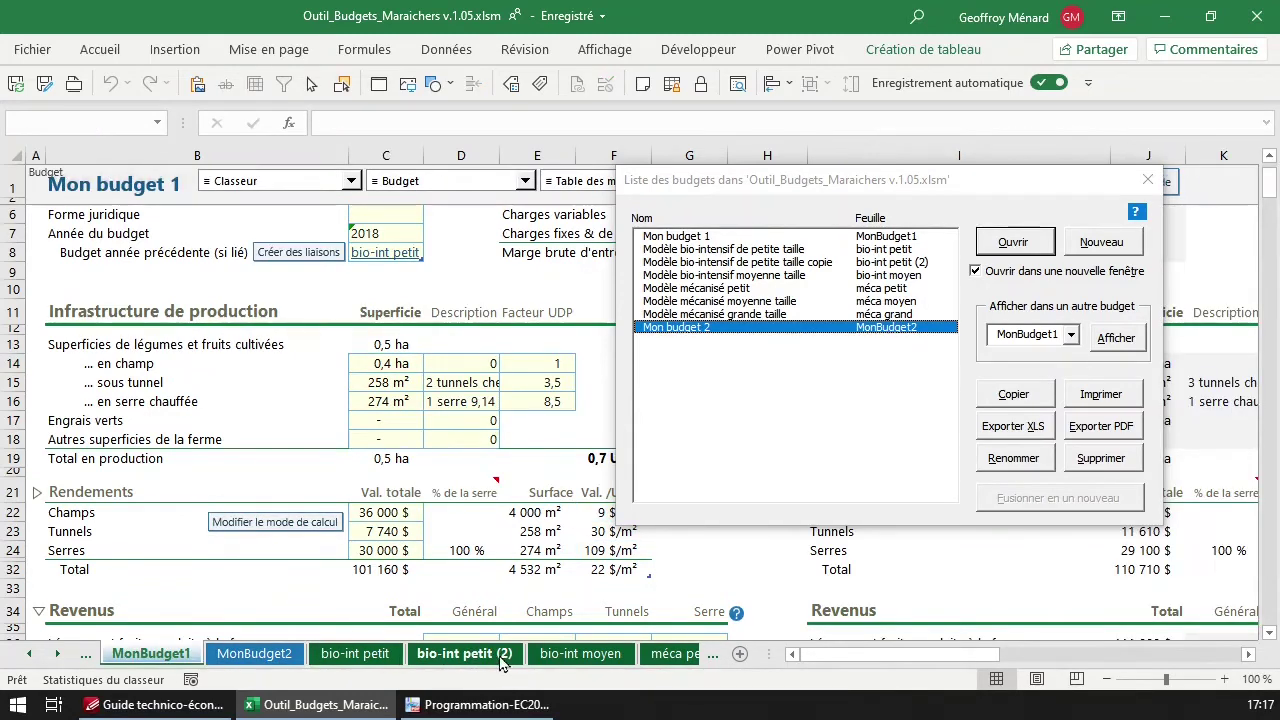
pyautogui.click(430, 664)
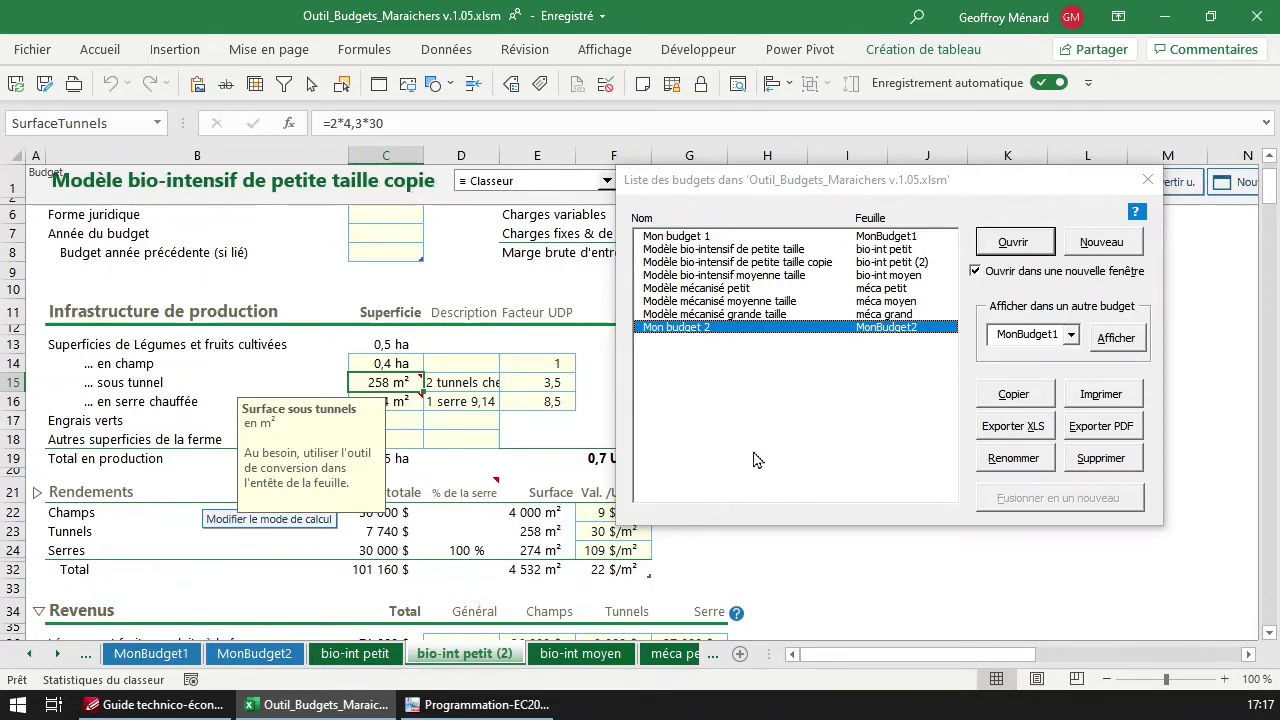
# Copy "Modèle bio-intensif de petite taille", keeping its title and accepting "bio-int petit (3)" as the sheet name
pyautogui.click(785, 249)
pyautogui.click(1028, 395)
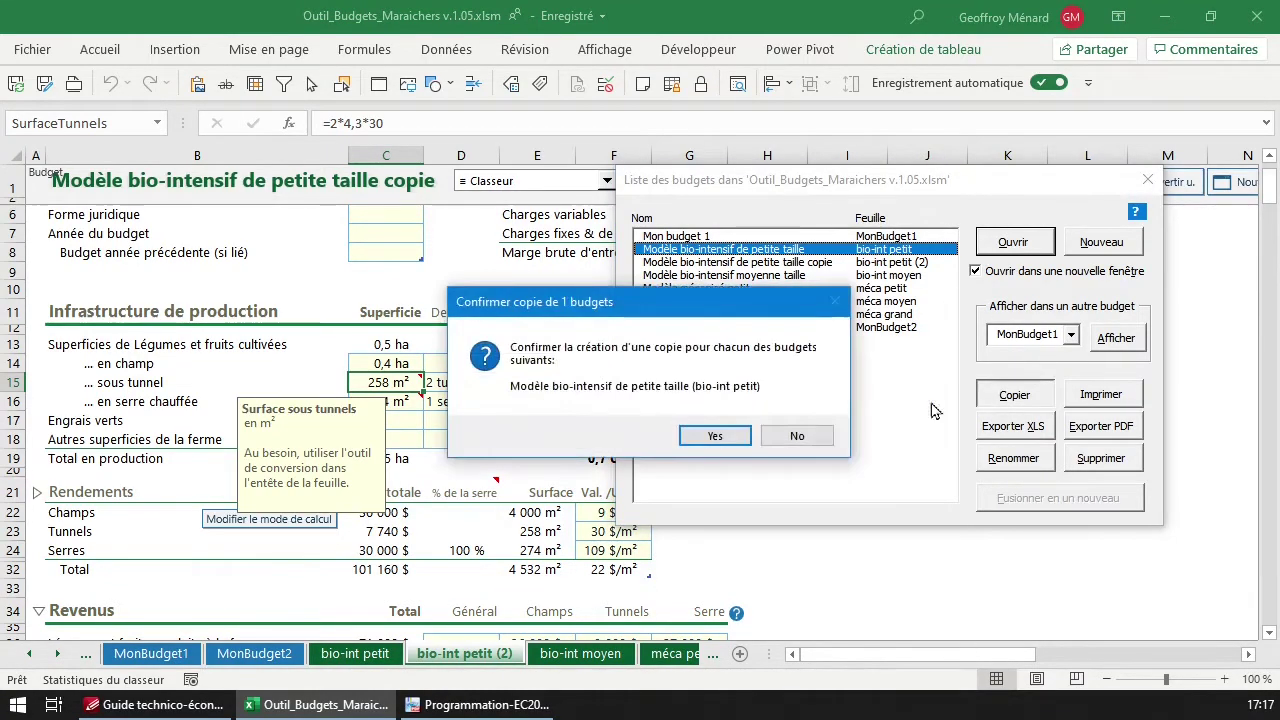
pyautogui.click(712, 440)
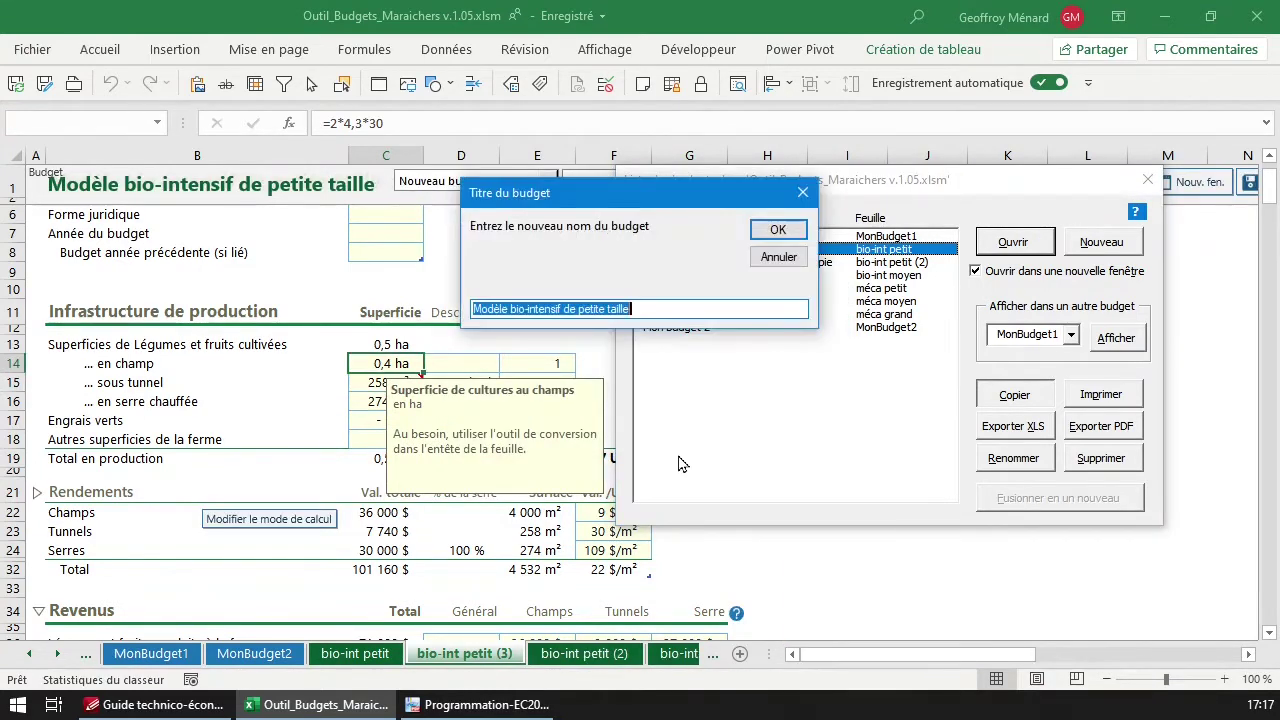
pyautogui.click(784, 231)
pyautogui.click(784, 428)
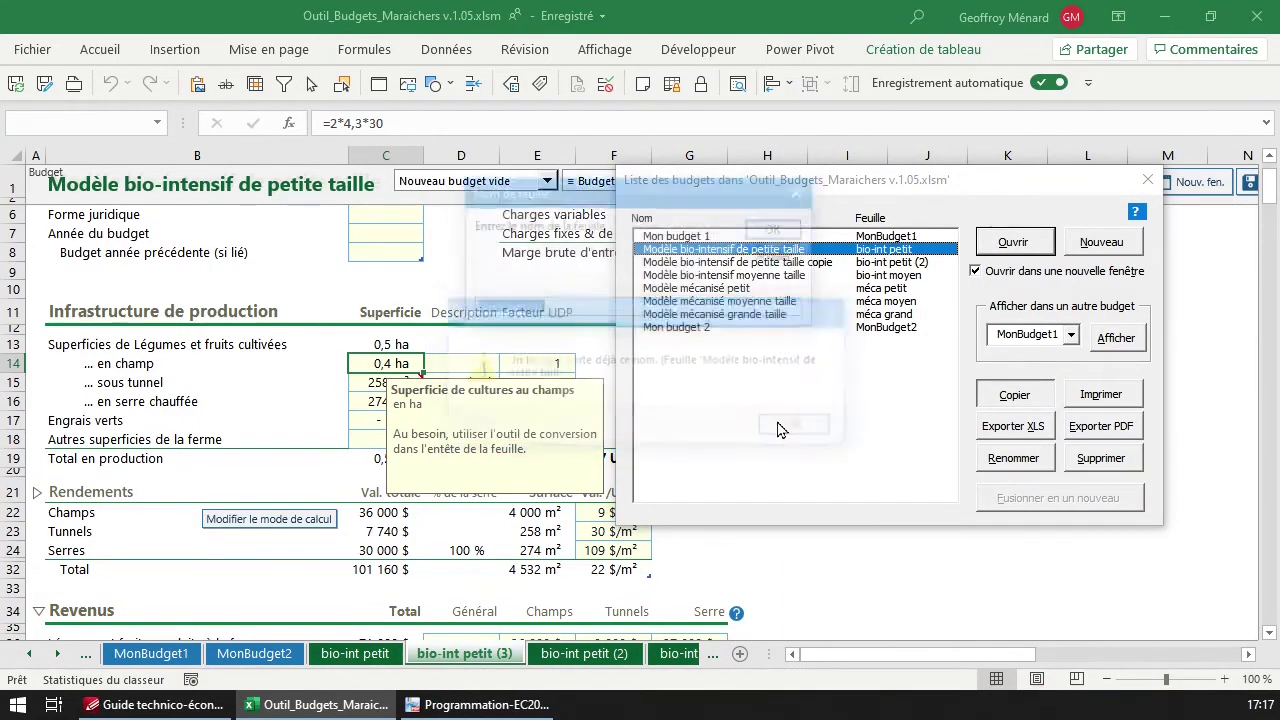
pyautogui.click(569, 309)
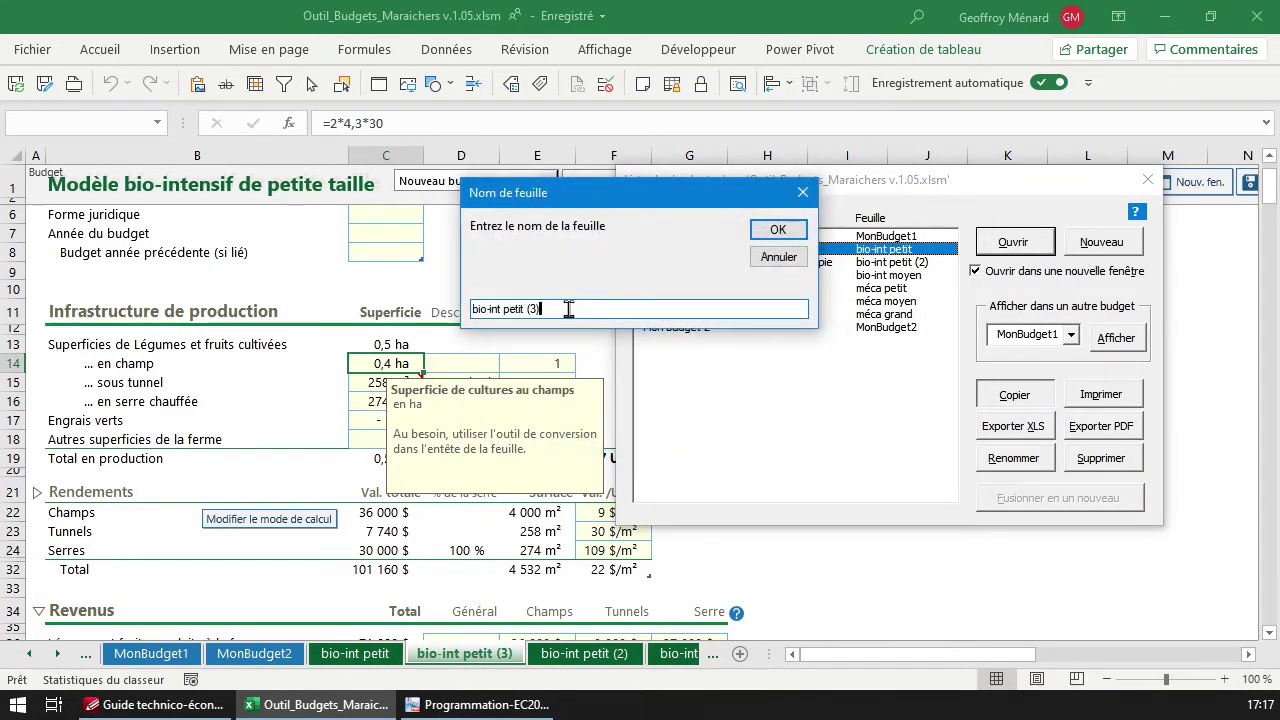
pyautogui.click(786, 231)
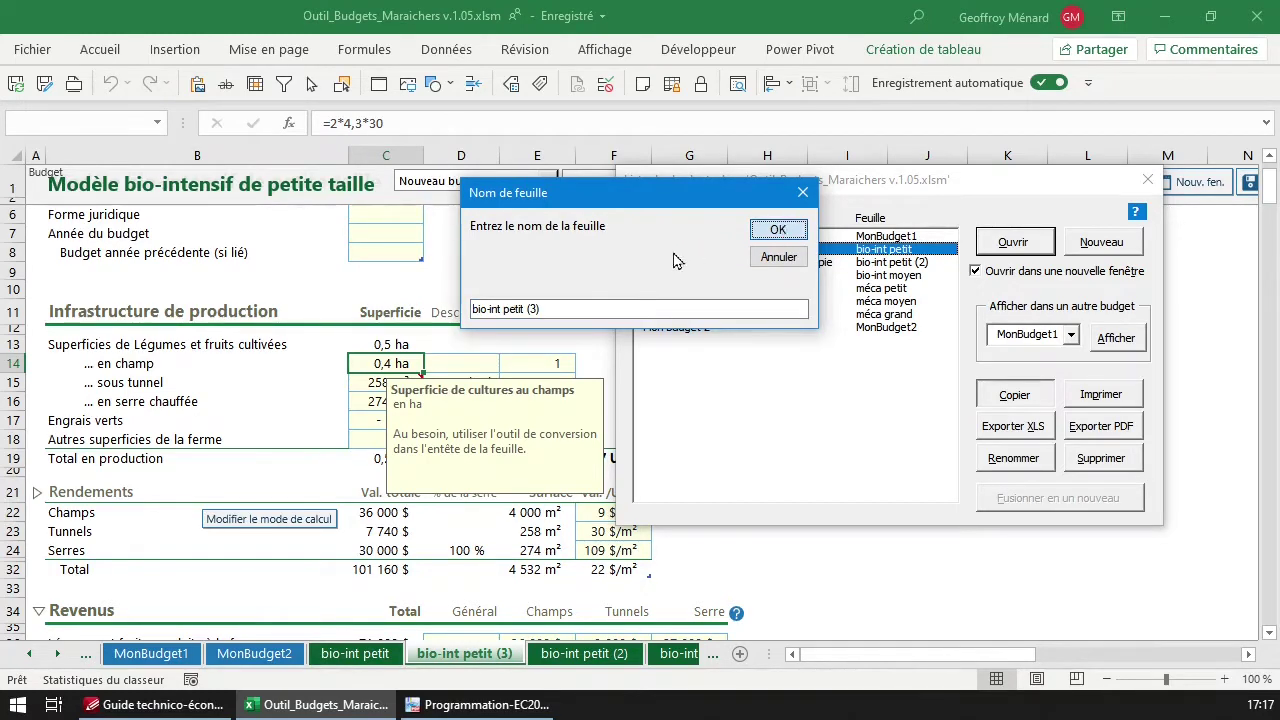
pyautogui.click(790, 233)
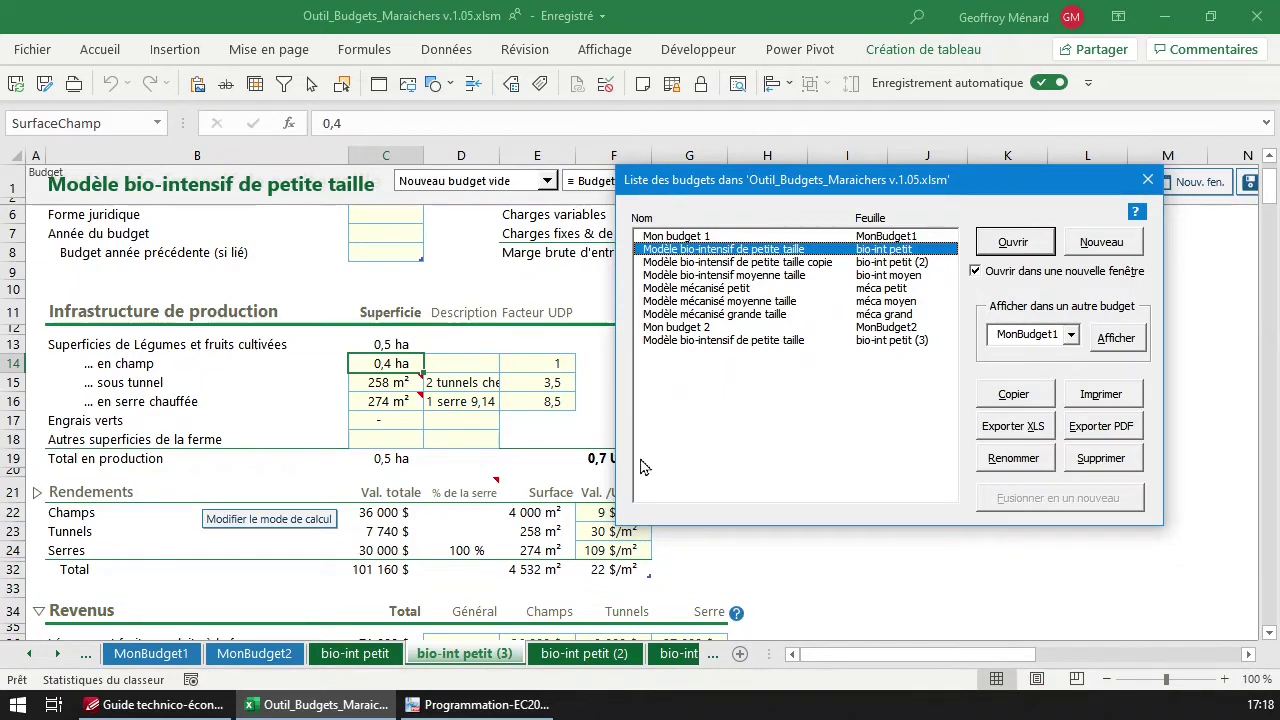
# View the bio-int petit (3) and (2) sheets, return to the budget list, and close the extra bio-int petit (3) window
pyautogui.click(455, 654)
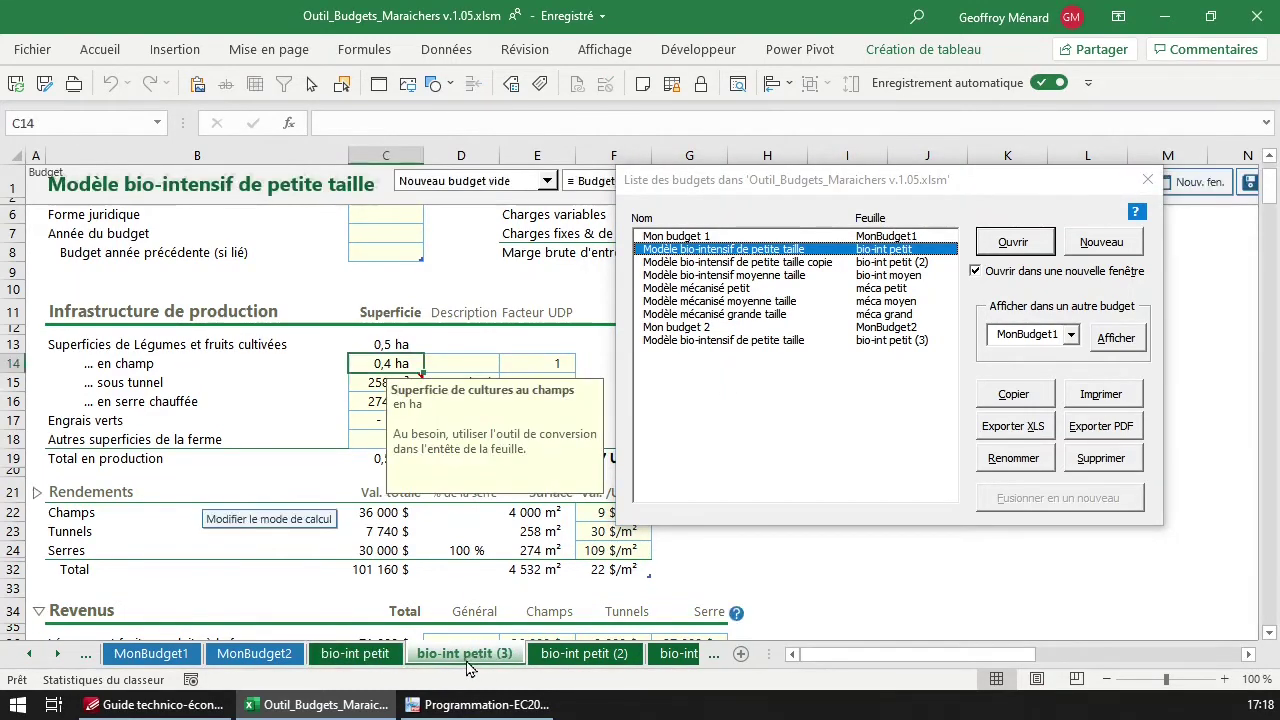
pyautogui.click(605, 665)
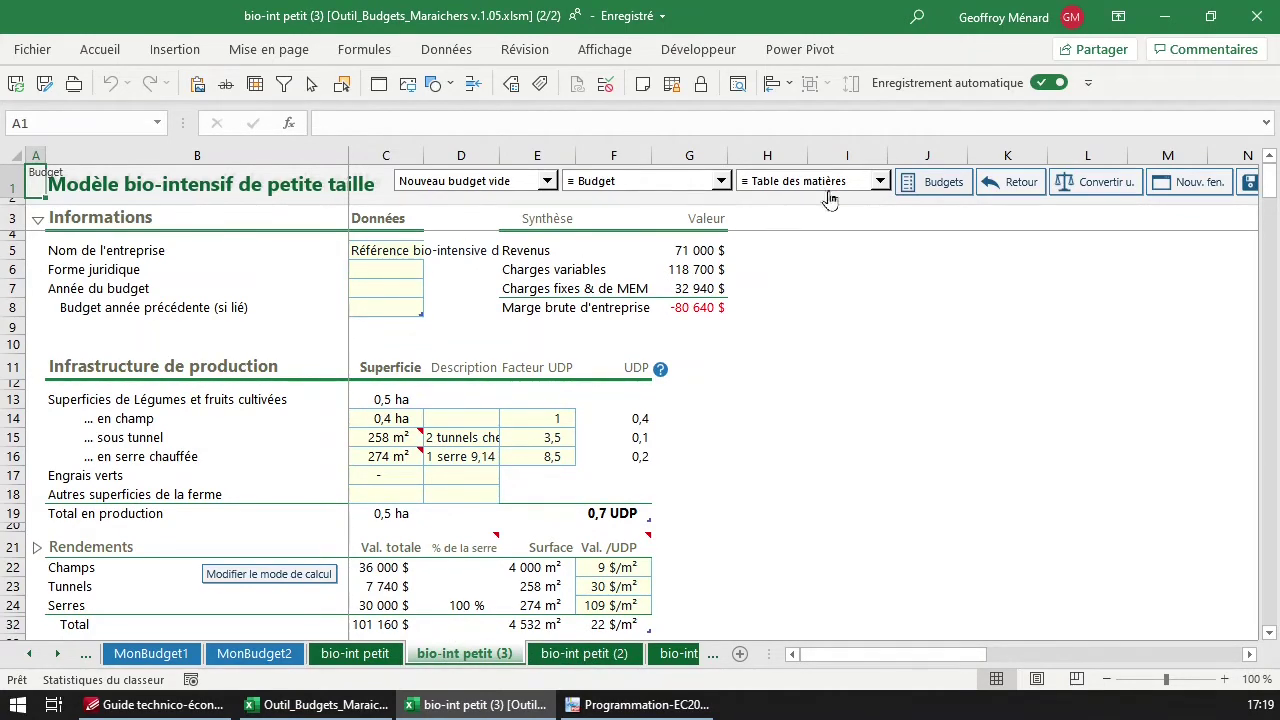
pyautogui.click(949, 184)
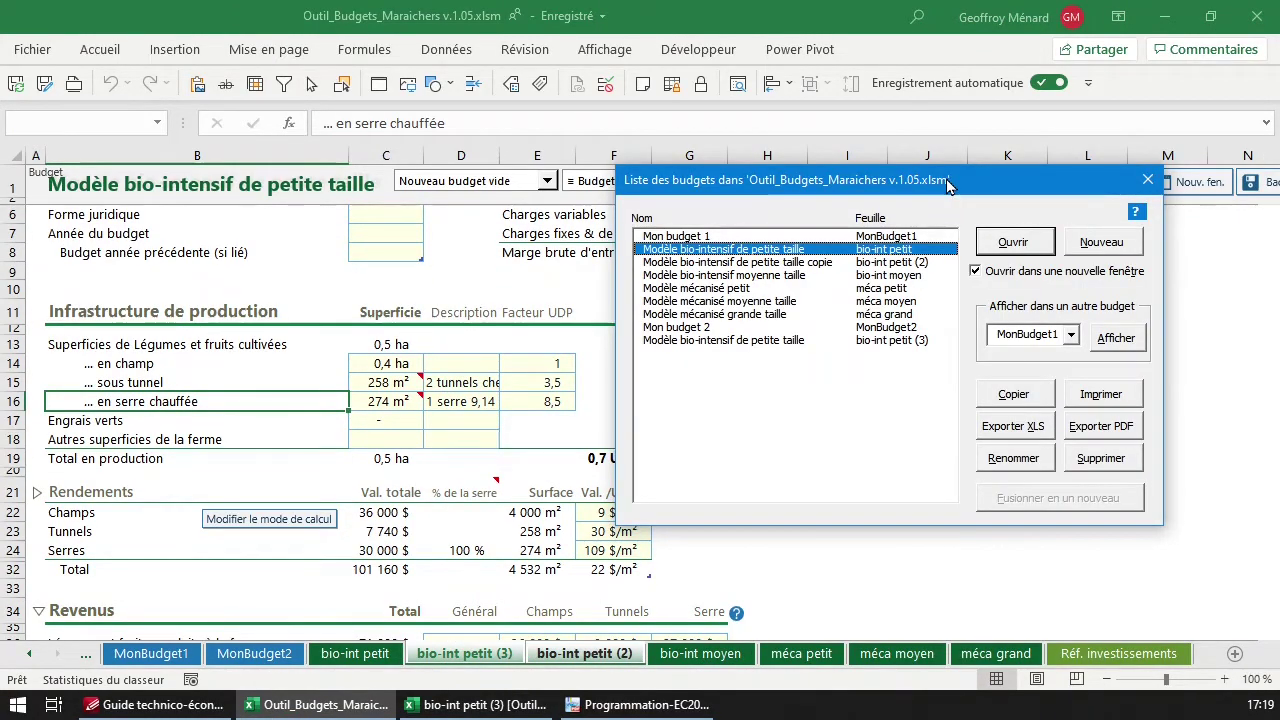
pyautogui.rightClick(505, 705)
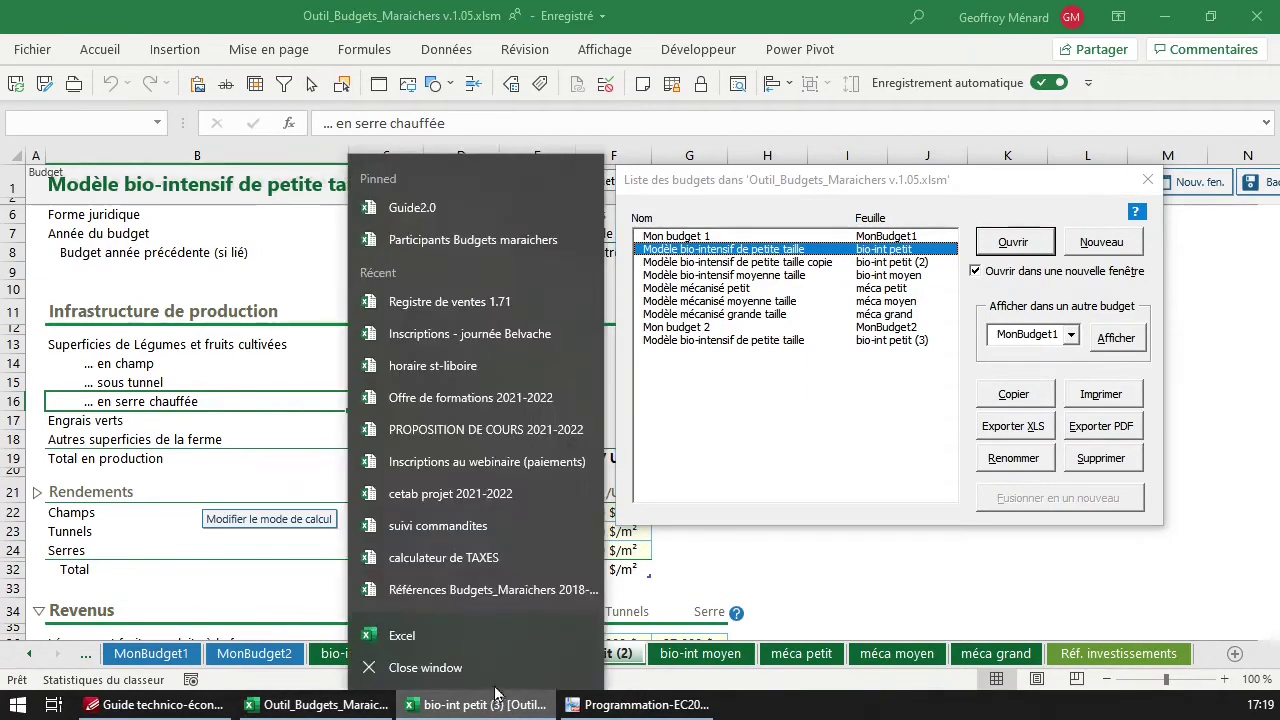
pyautogui.click(484, 682)
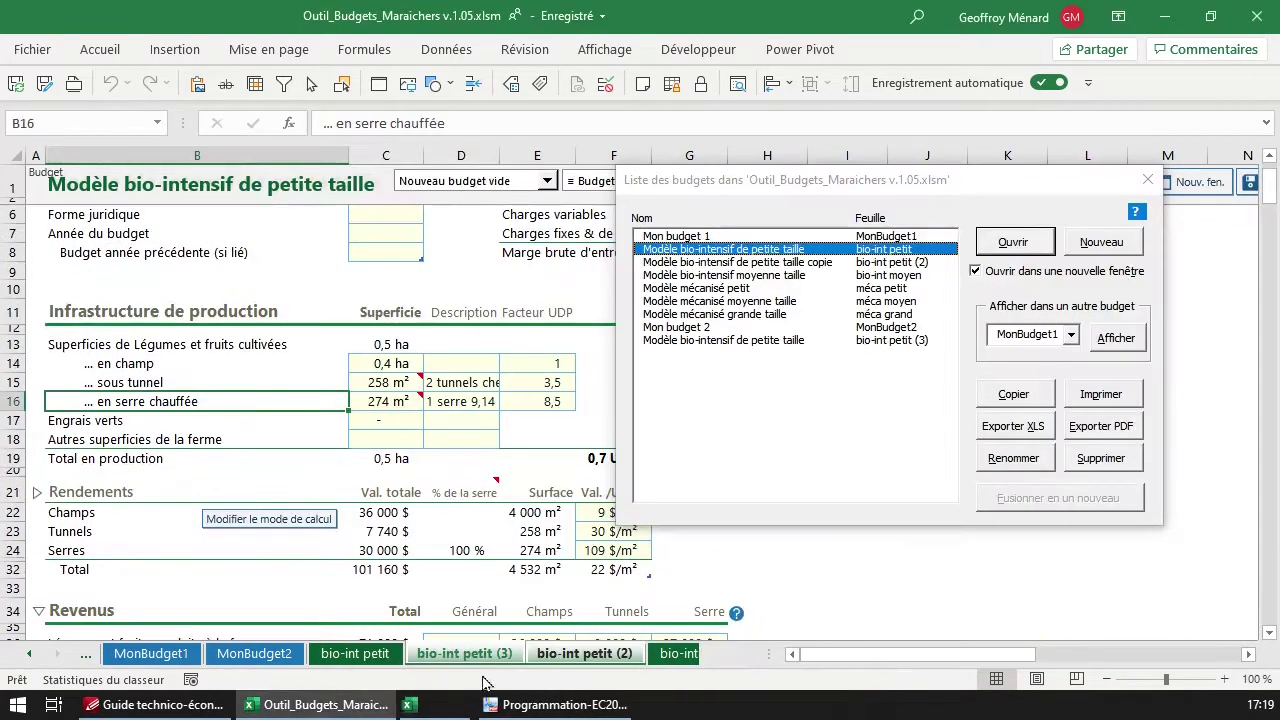
pyautogui.click(787, 328)
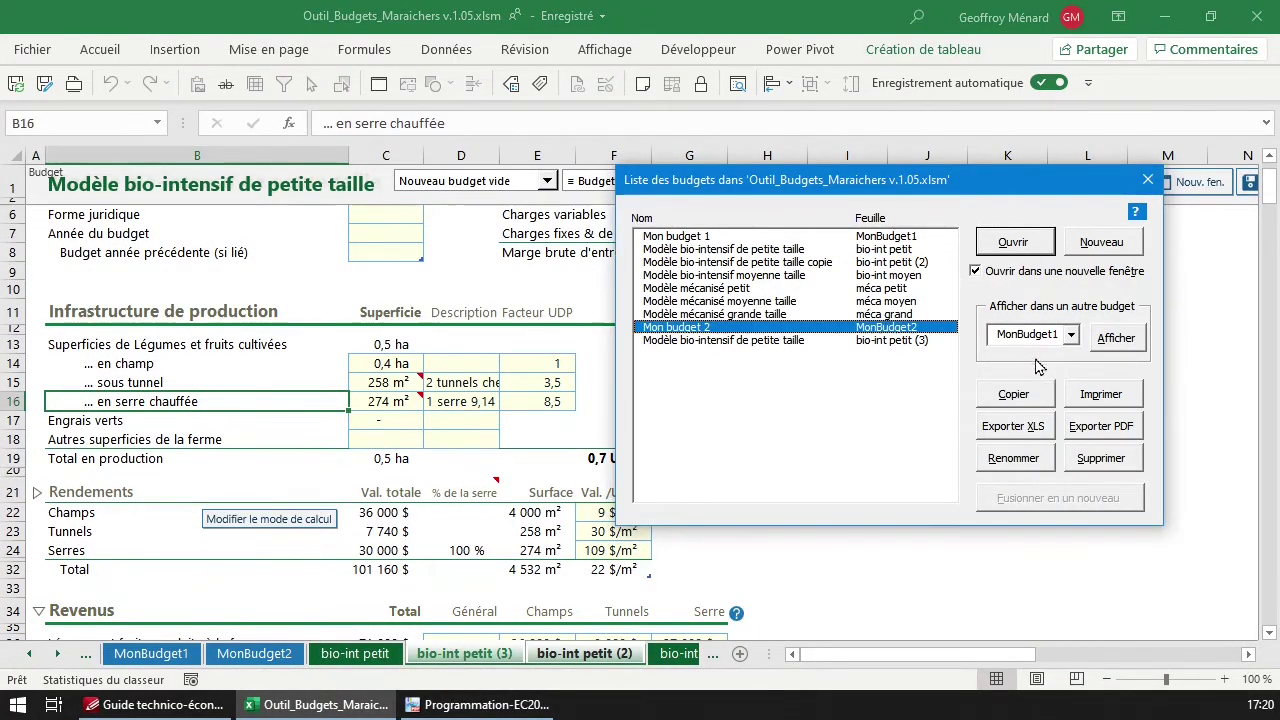
pyautogui.click(1095, 458)
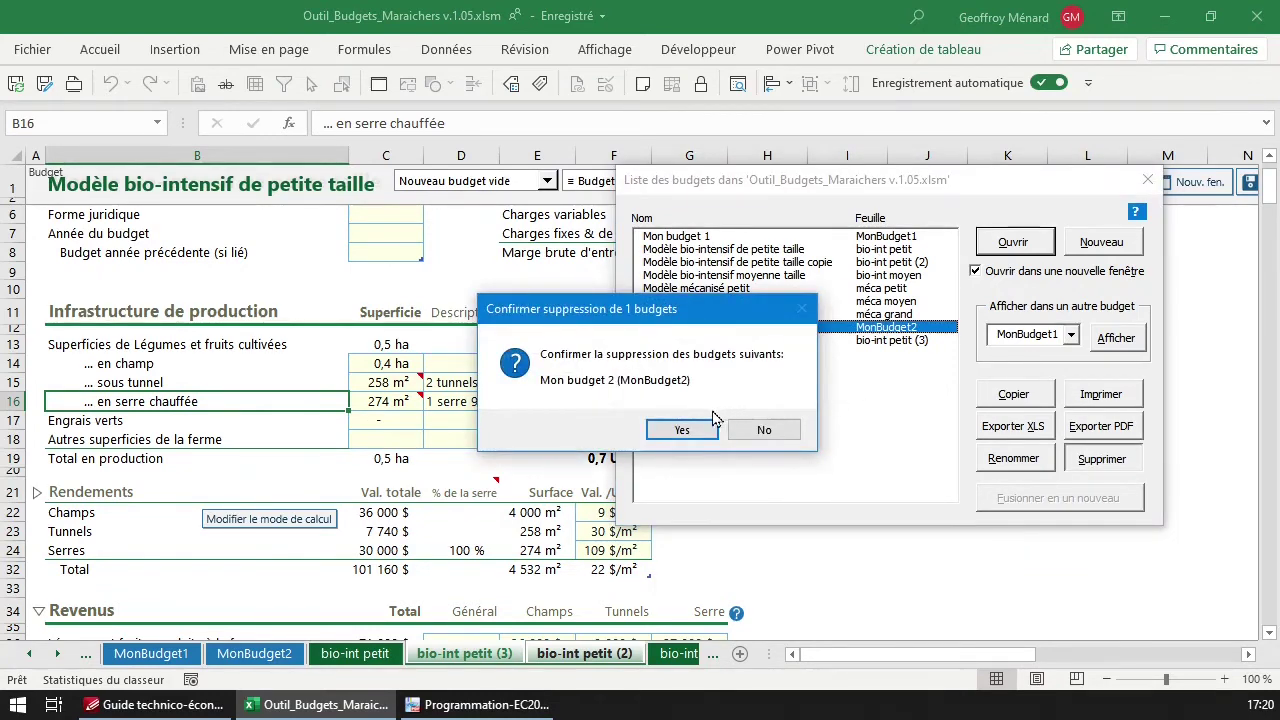
pyautogui.click(761, 430)
# Try out multiple selections in the budget list, both as consecutive ranges and as separate individual budgets
pyautogui.keyDown('ctrl'); pyautogui.click(836, 340); pyautogui.keyUp('ctrl')
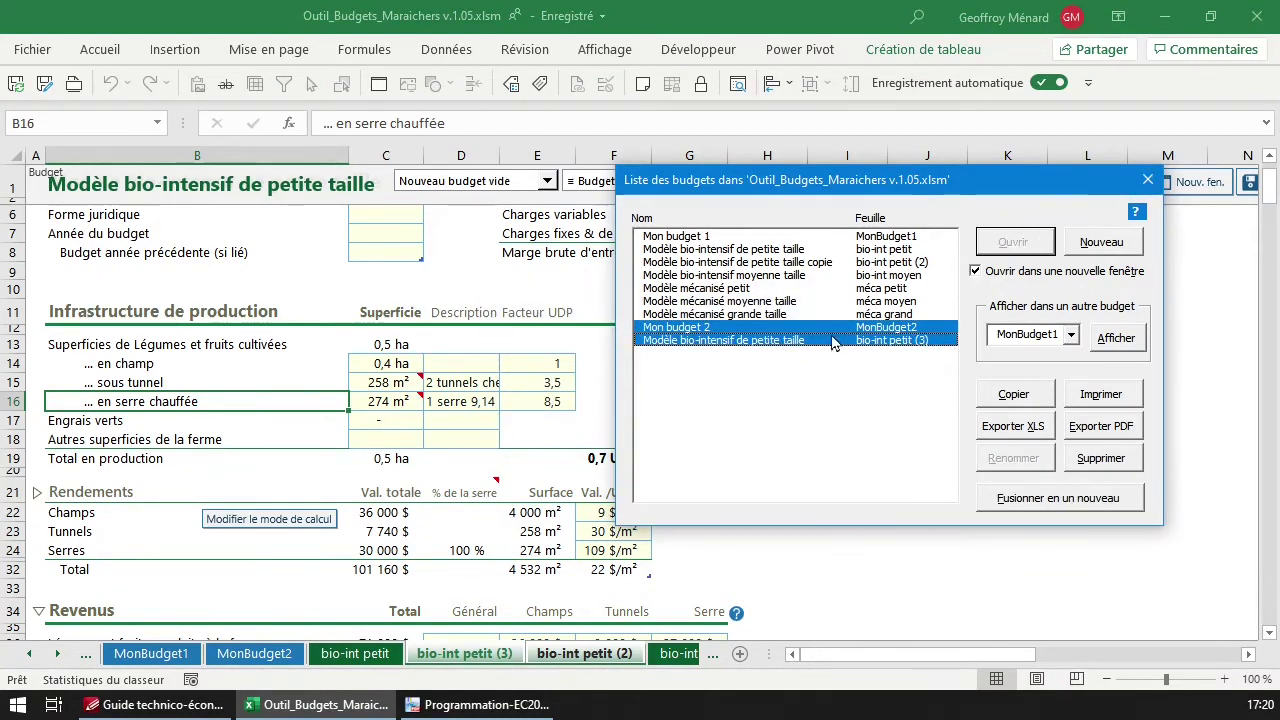
pyautogui.moveTo(790, 249); pyautogui.dragTo(790, 340)
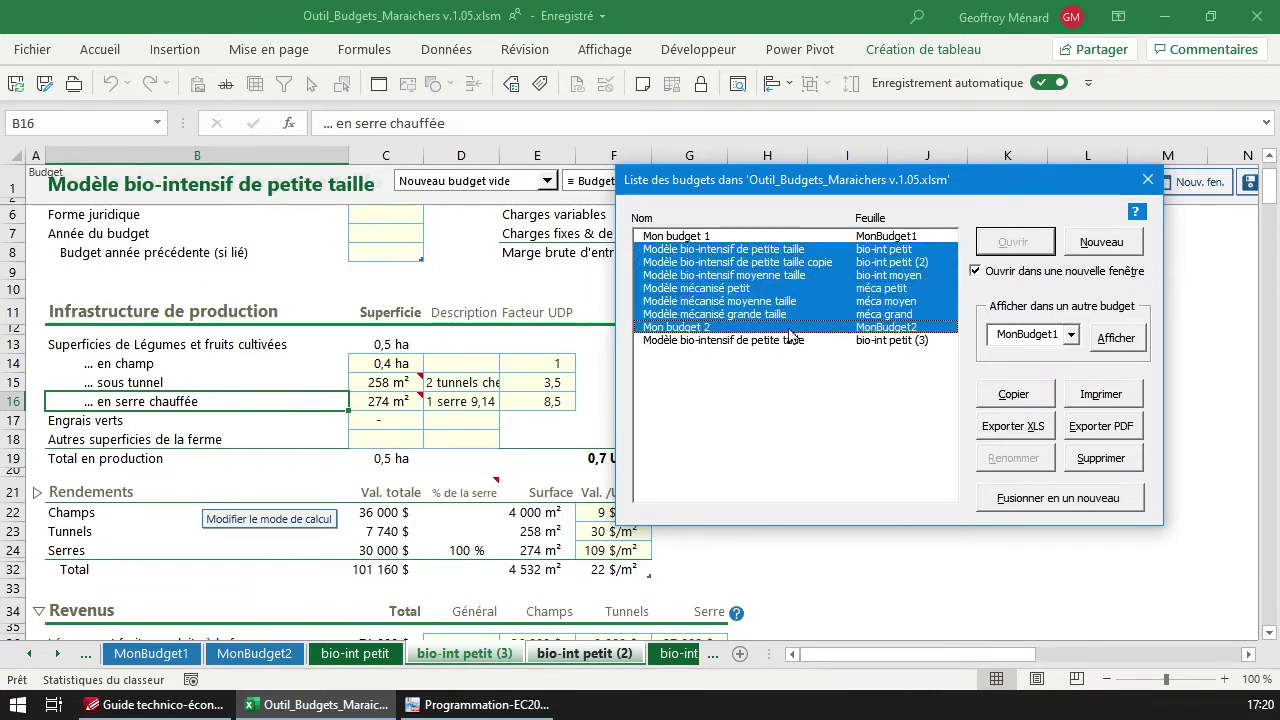
pyautogui.moveTo(795, 250); pyautogui.dragTo(797, 345)
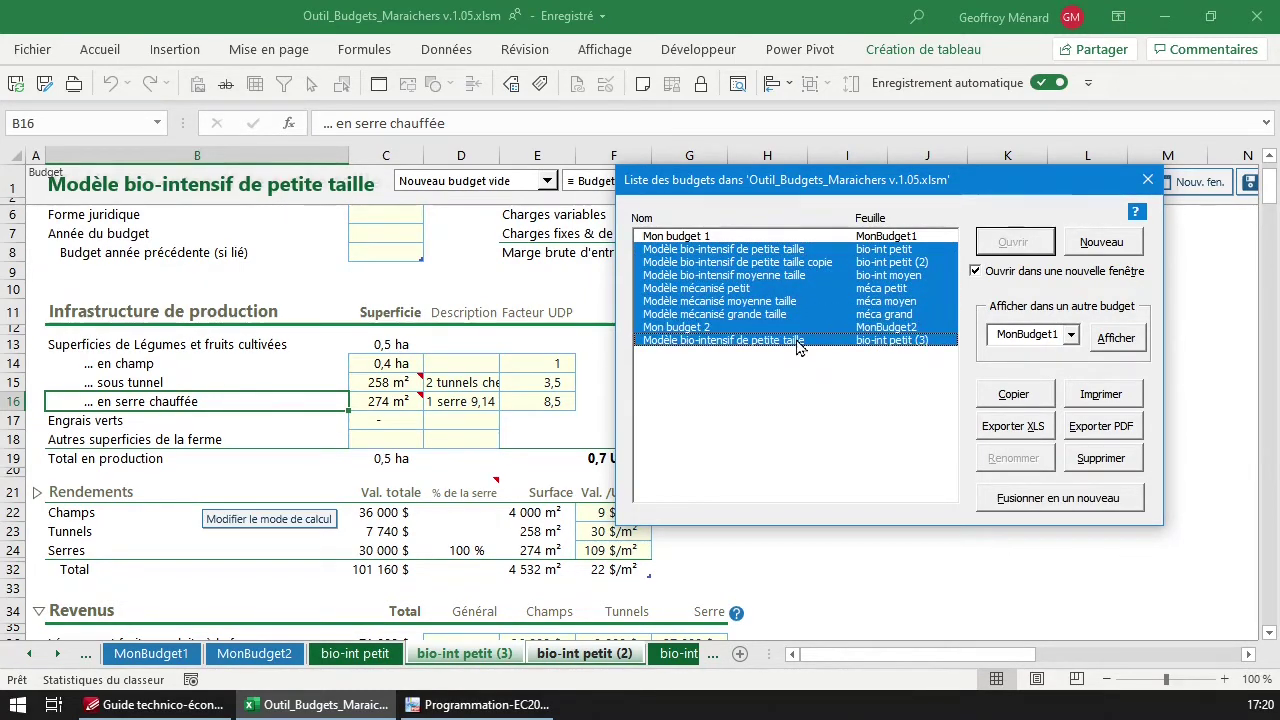
pyautogui.click(799, 341)
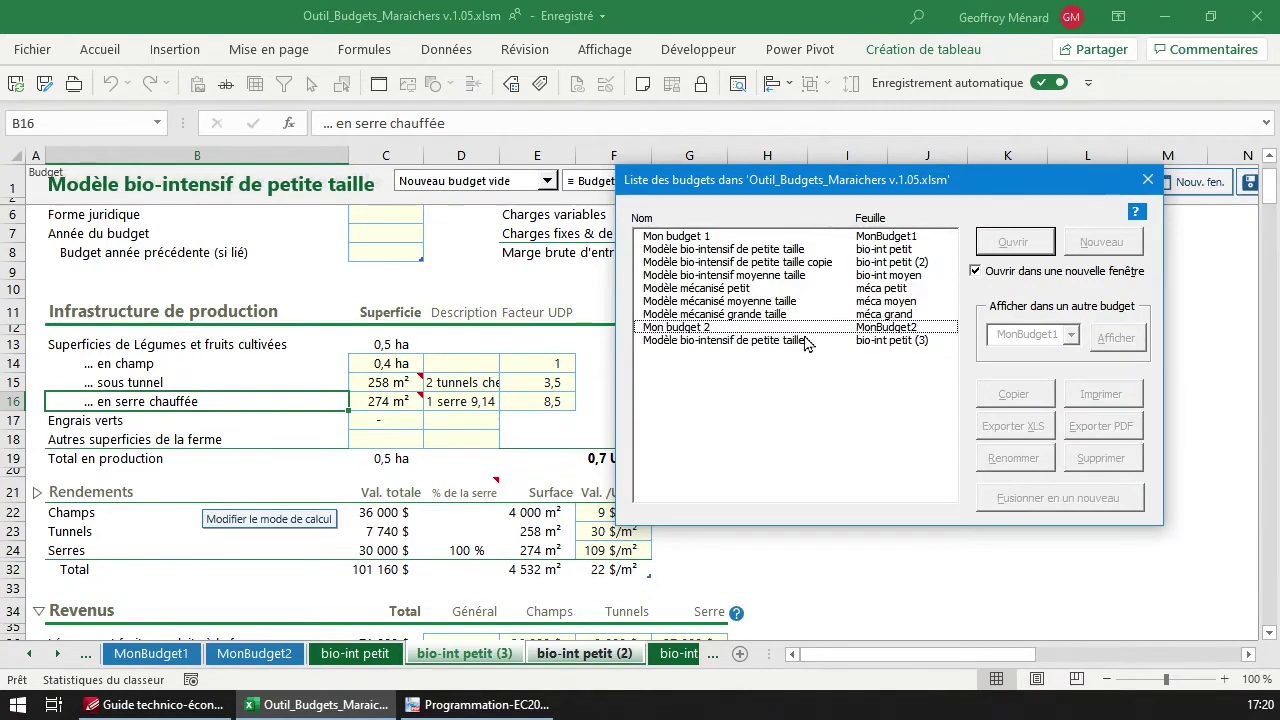
pyautogui.keyDown('ctrl'); pyautogui.click(804, 328); pyautogui.keyUp('ctrl')
pyautogui.keyDown('ctrl'); pyautogui.click(805, 290); pyautogui.keyUp('ctrl')
pyautogui.keyDown('ctrl'); pyautogui.click(806, 263); pyautogui.keyUp('ctrl')
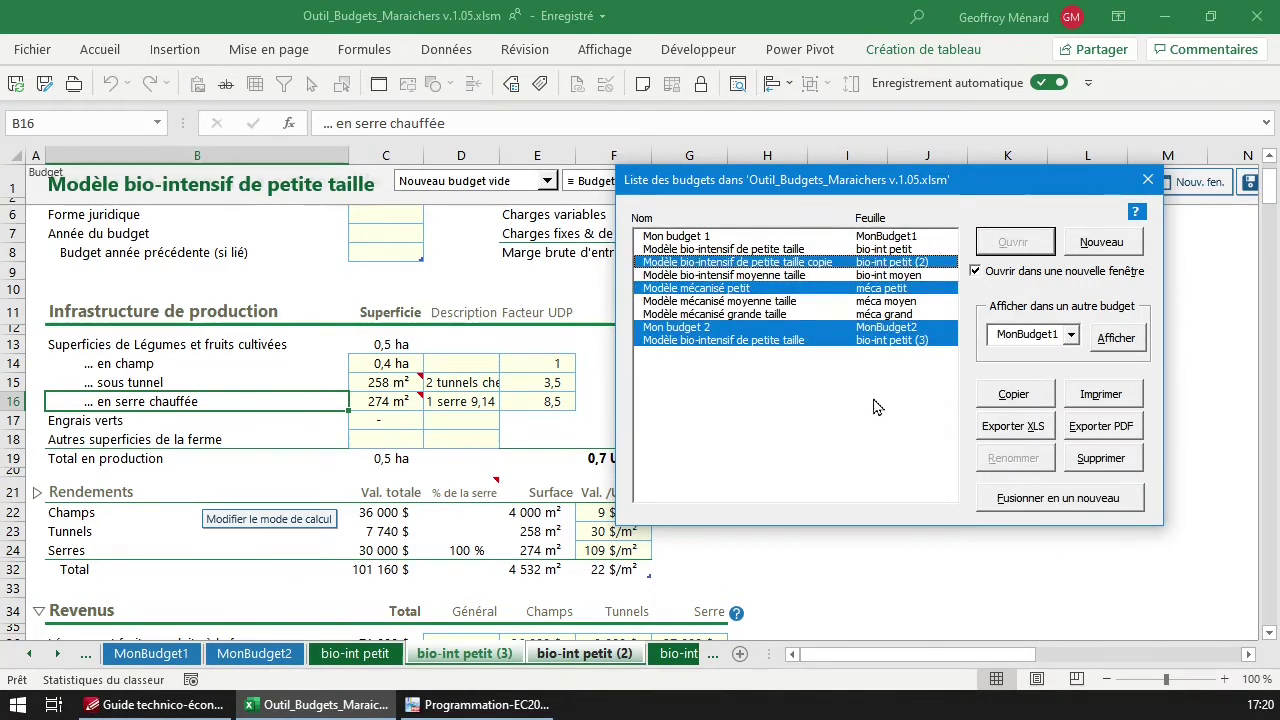
pyautogui.click(800, 236)
pyautogui.keyDown('shift'); pyautogui.click(800, 314); pyautogui.keyUp('shift')
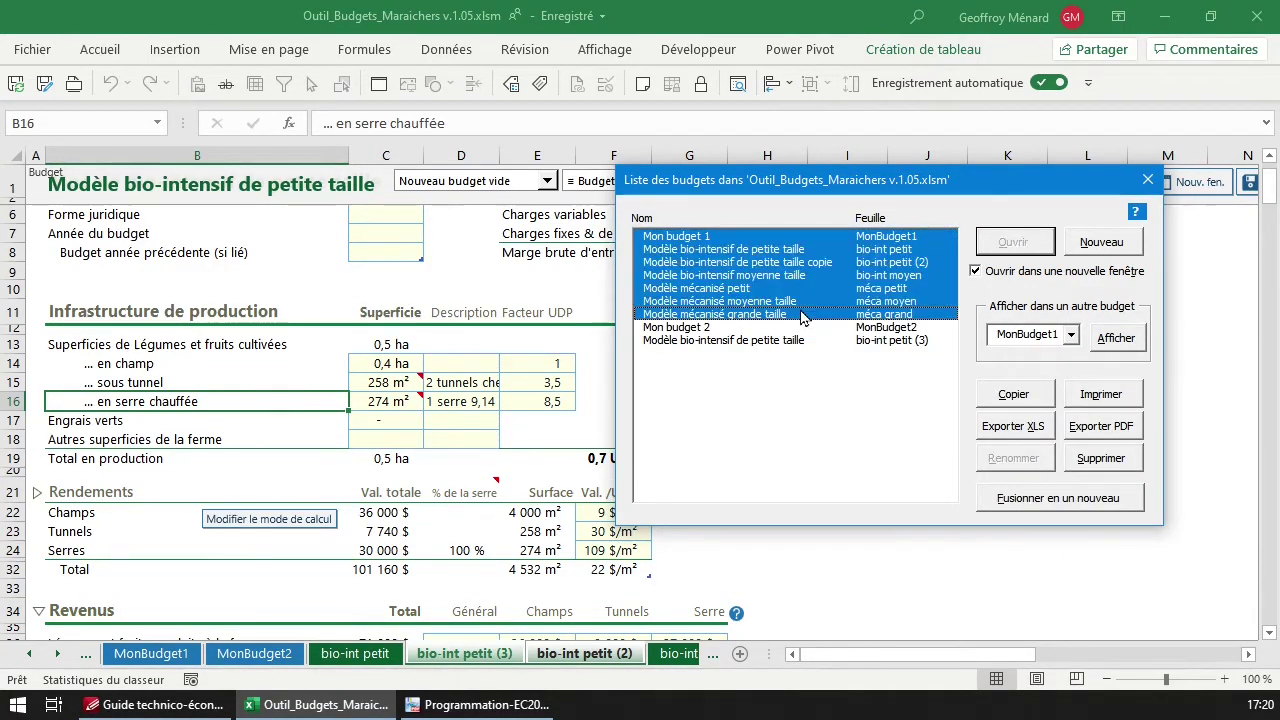
pyautogui.click(798, 249)
pyautogui.keyDown('shift'); pyautogui.click(799, 301); pyautogui.keyUp('shift')
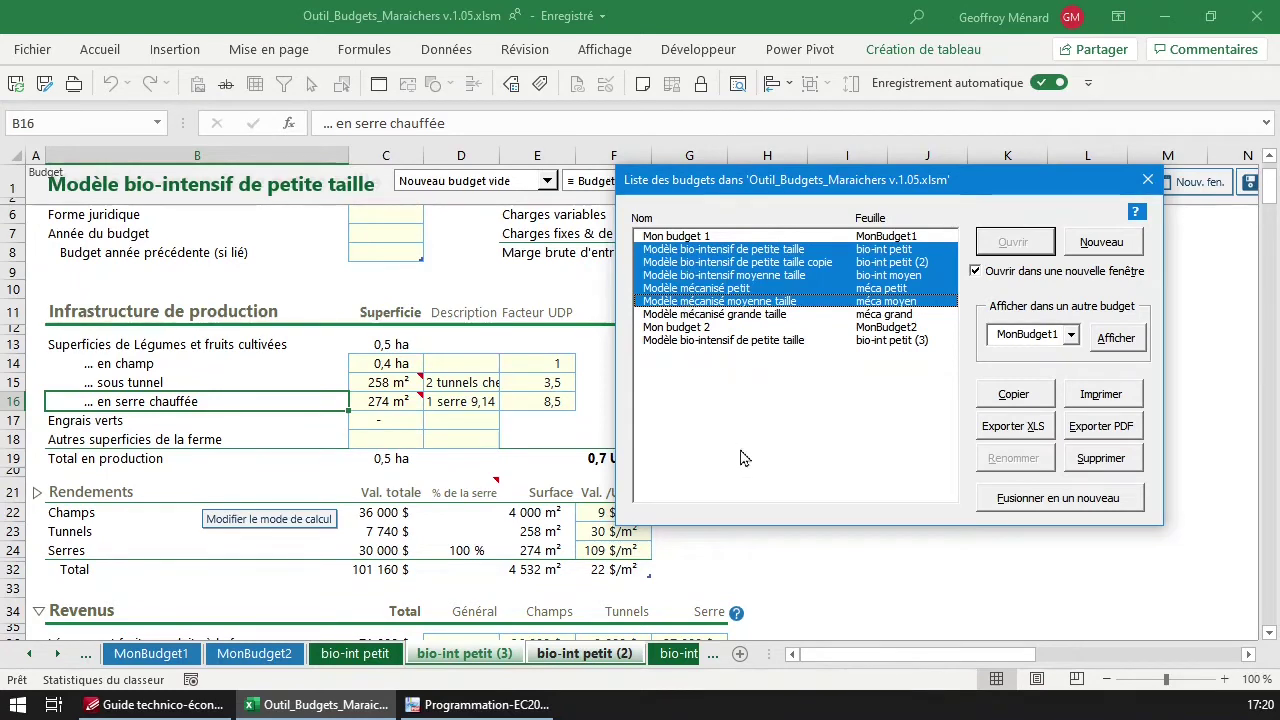
# Delete the budgets Mon budget 2 (MonBudget2) and Modèle bio-intensif de petite taille (bio-int petit (3)) together from the budget list
pyautogui.click(743, 341)
pyautogui.keyDown('ctrl'); pyautogui.click(745, 328); pyautogui.keyUp('ctrl')
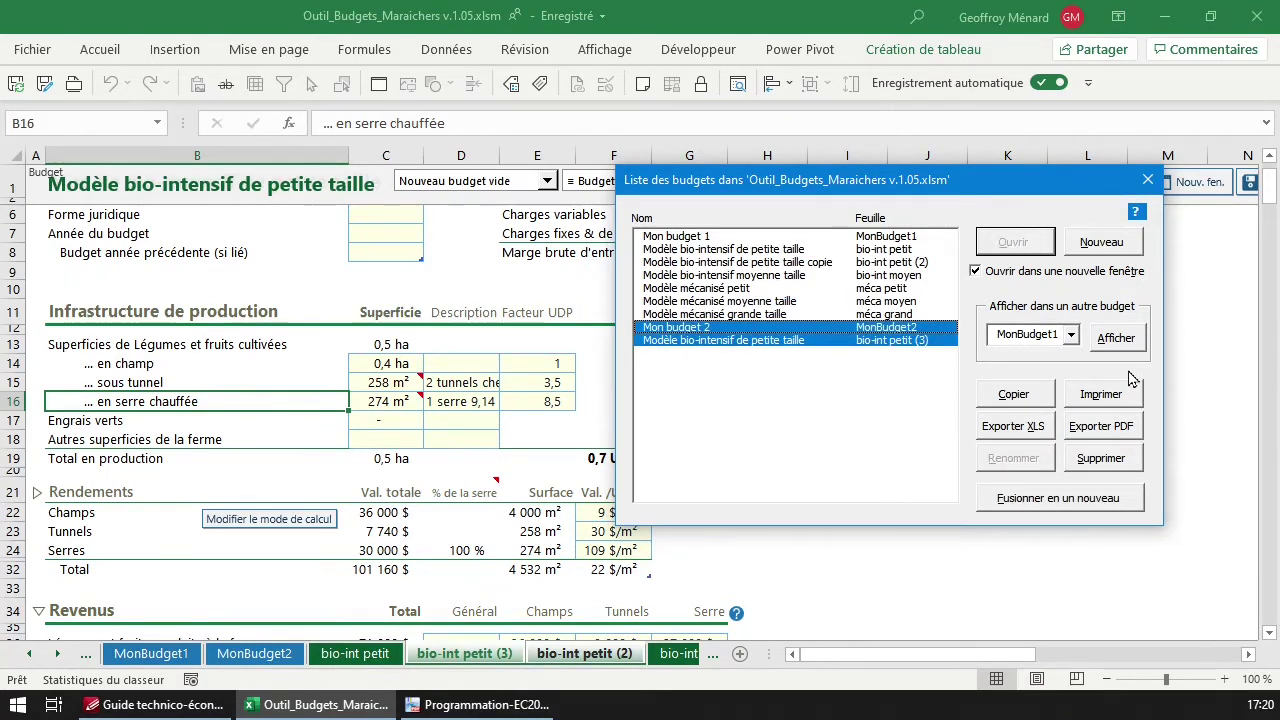
pyautogui.click(1101, 458)
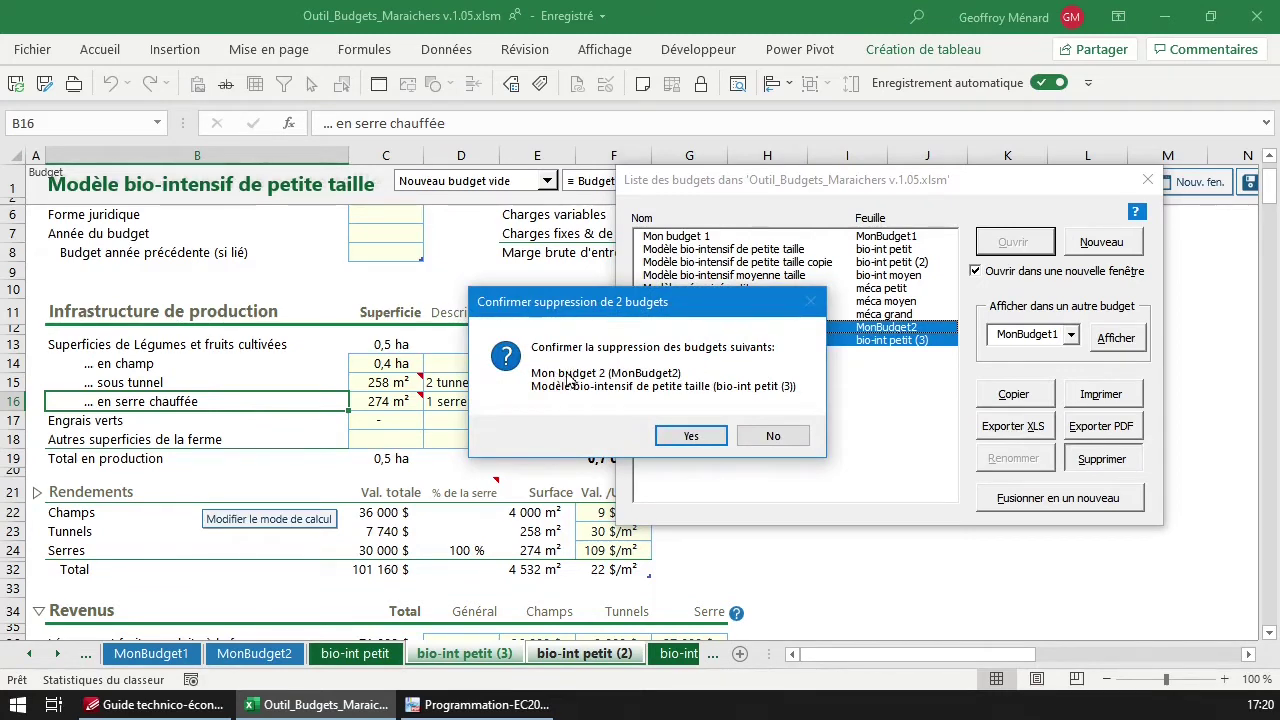
pyautogui.click(691, 435)
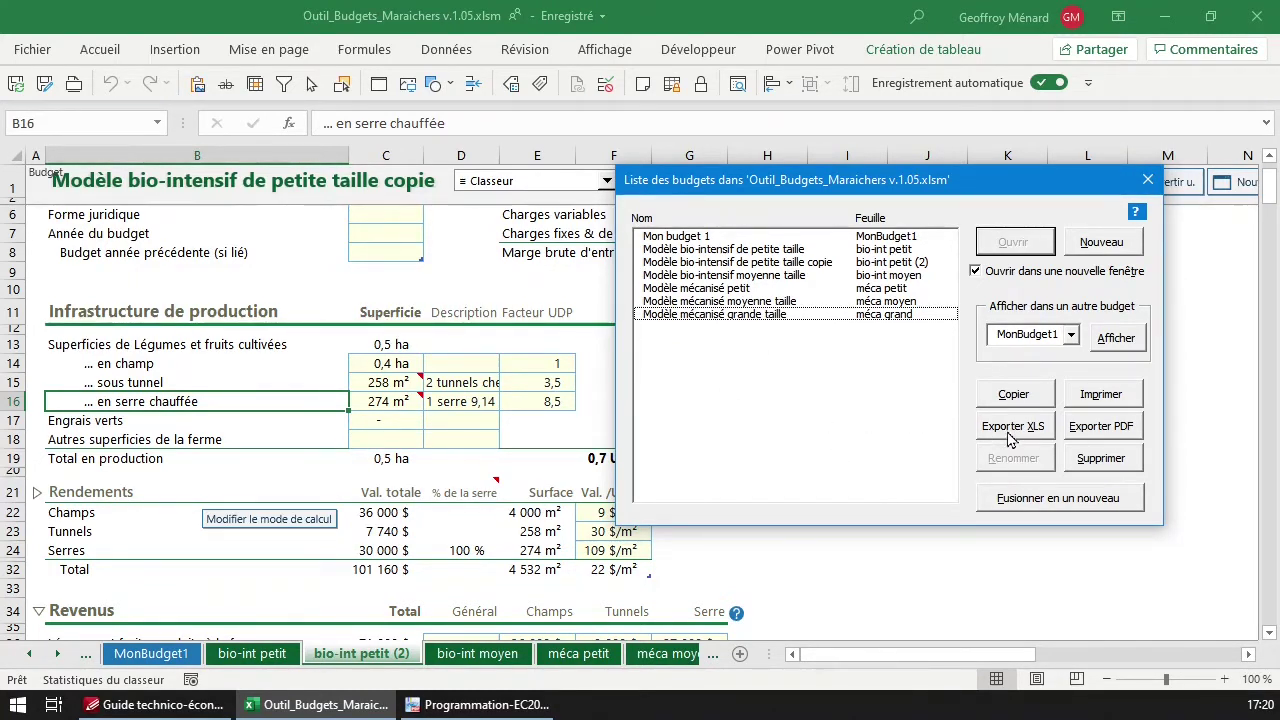
# Try printing Mon budget 1 with columns narrowed to fit one 8½x11 portrait sheet, and look over the MonBudget1 layout
pyautogui.click(753, 238)
pyautogui.click(1100, 395)
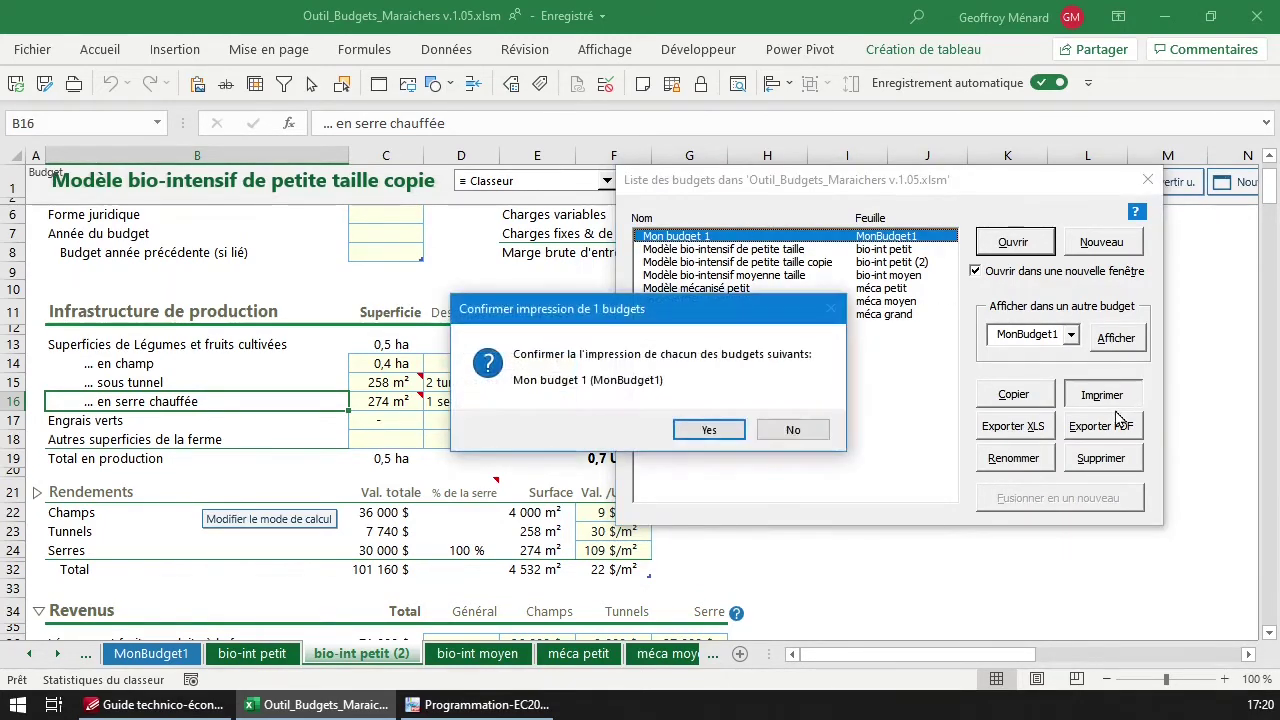
pyautogui.click(715, 430)
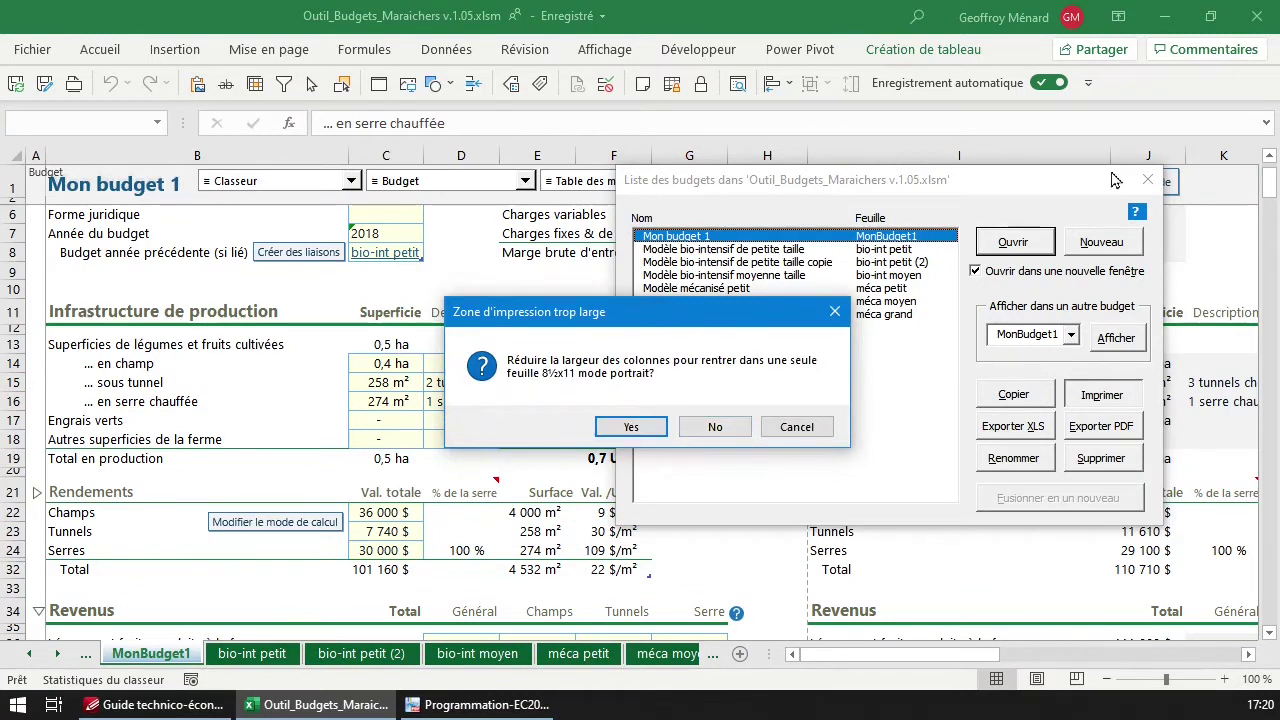
pyautogui.click(1052, 183)
pyautogui.click(634, 427)
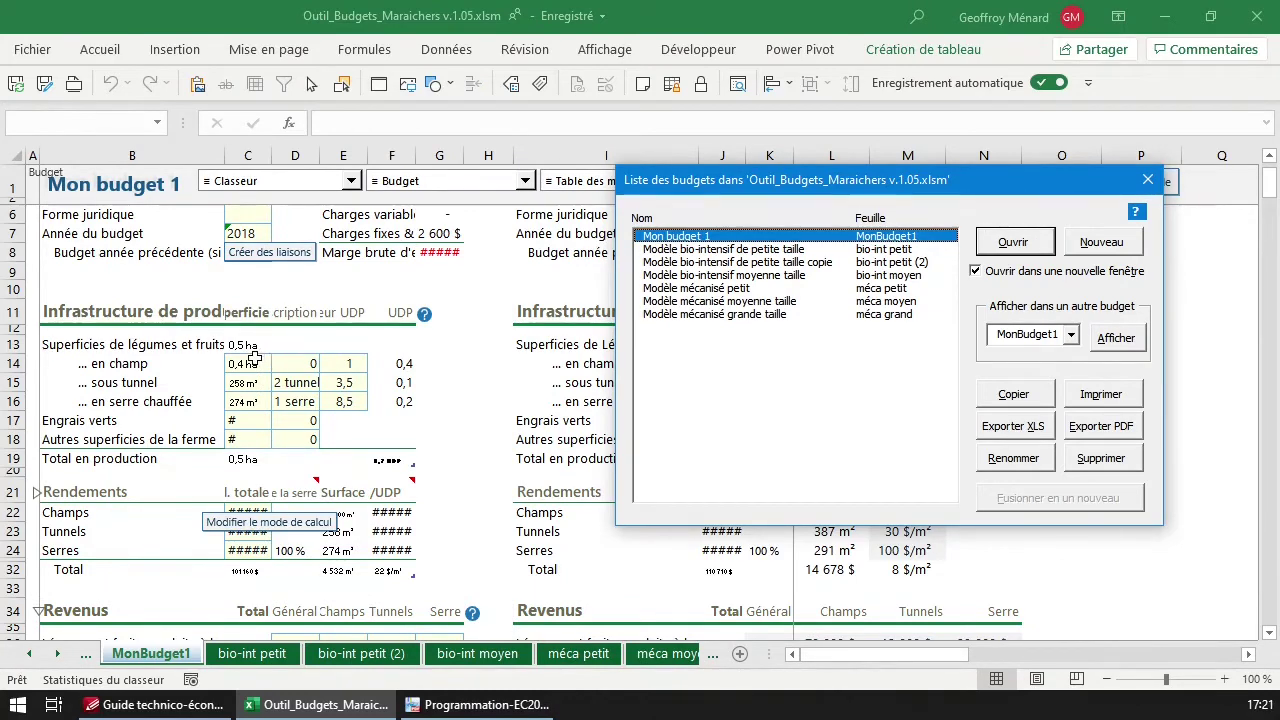
pyautogui.scroll(1, 348, 353)
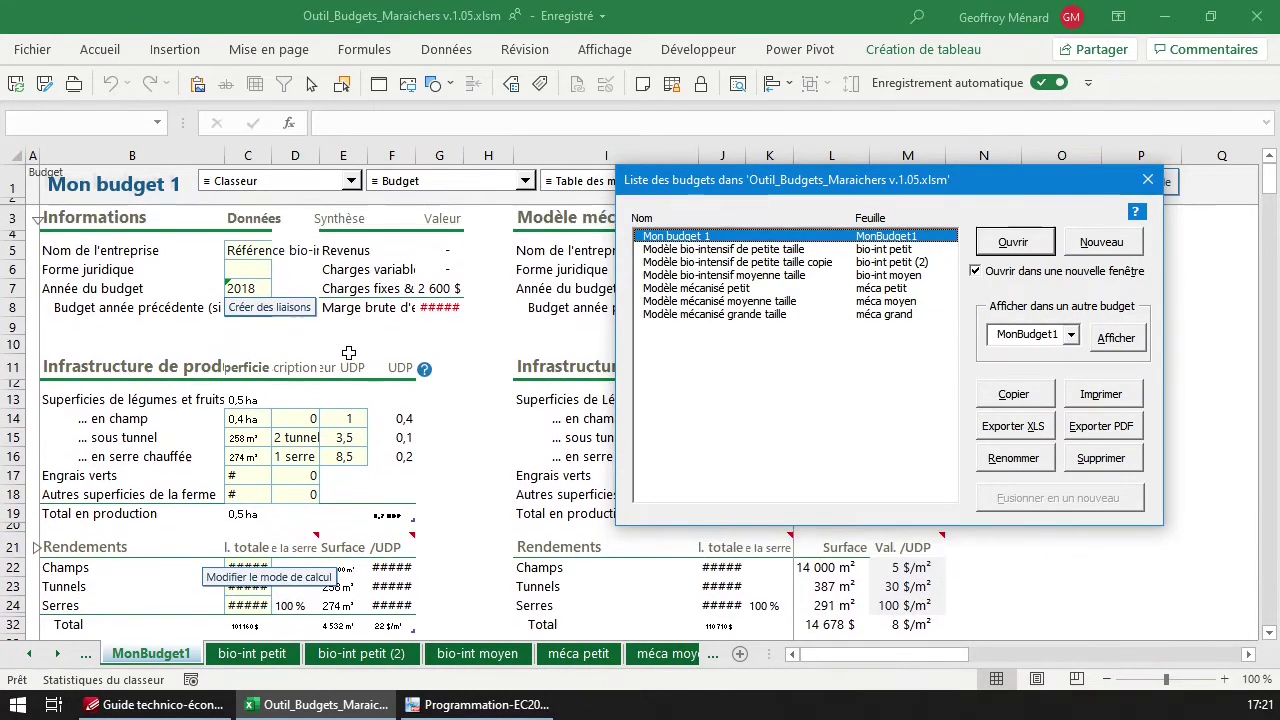
pyautogui.moveTo(1027, 187); pyautogui.dragTo(1256, 282)
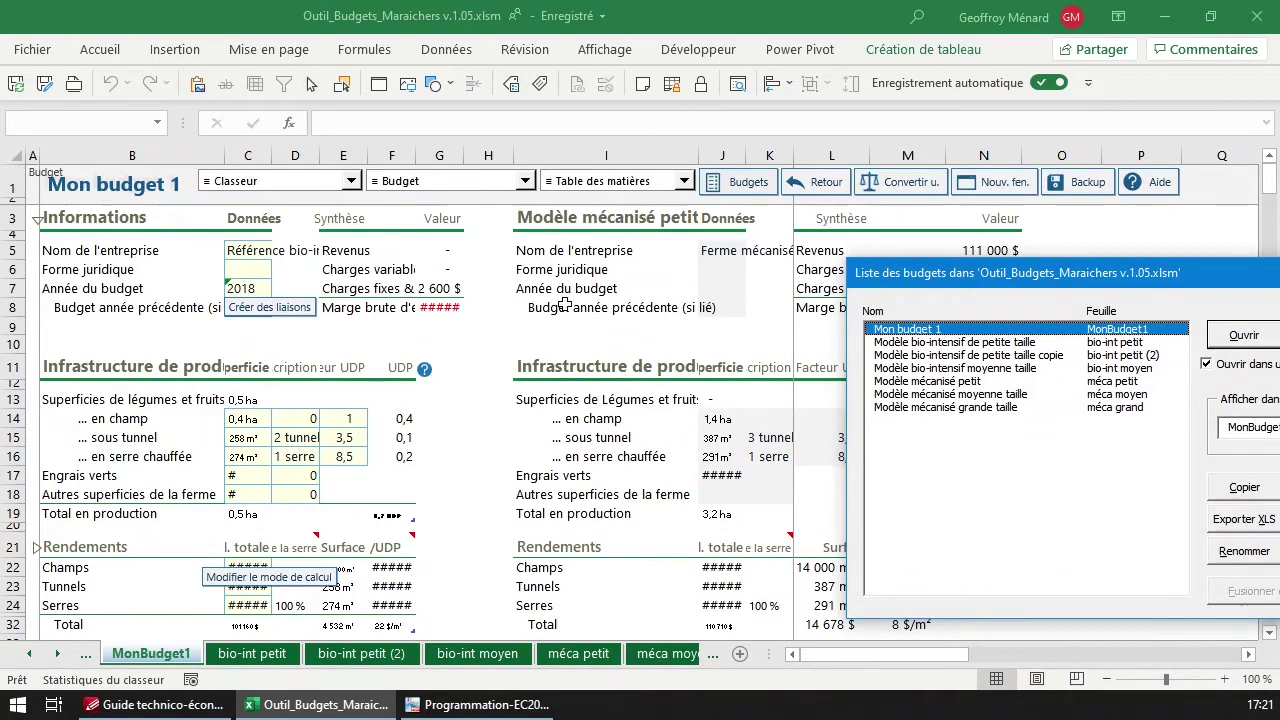
pyautogui.scroll(-10, 565, 305)
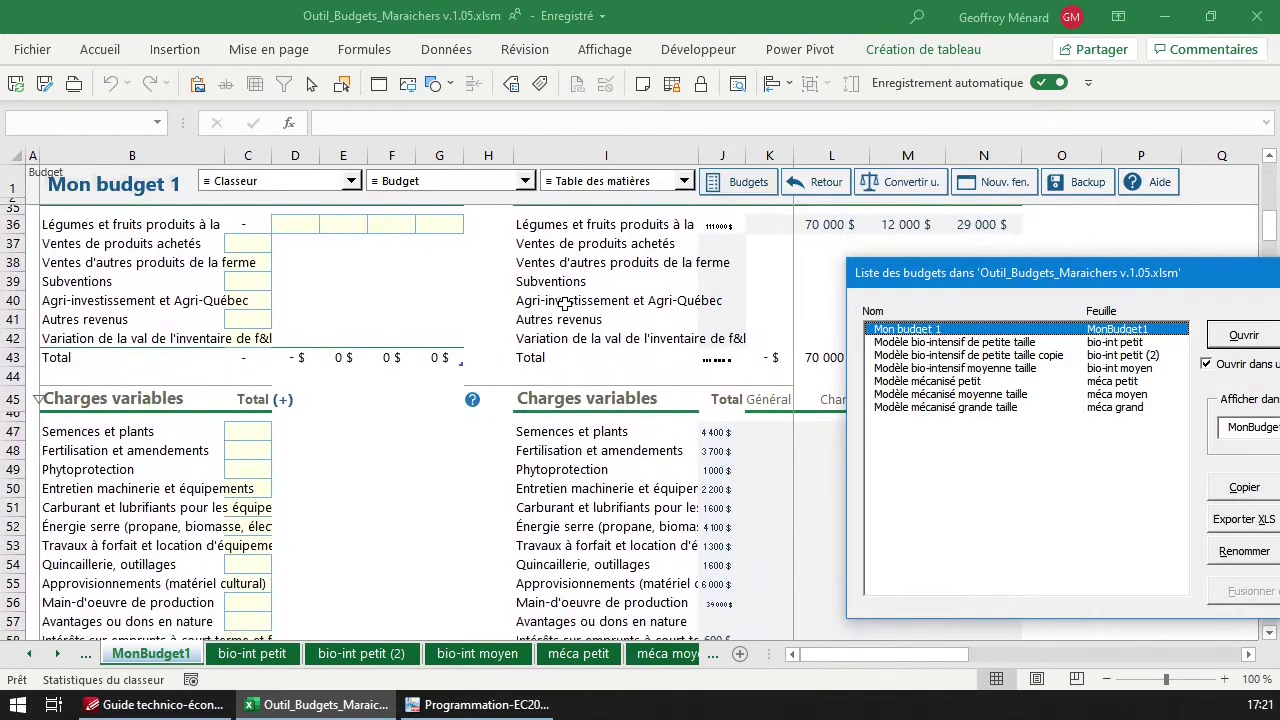
pyautogui.scroll(10, 565, 305)
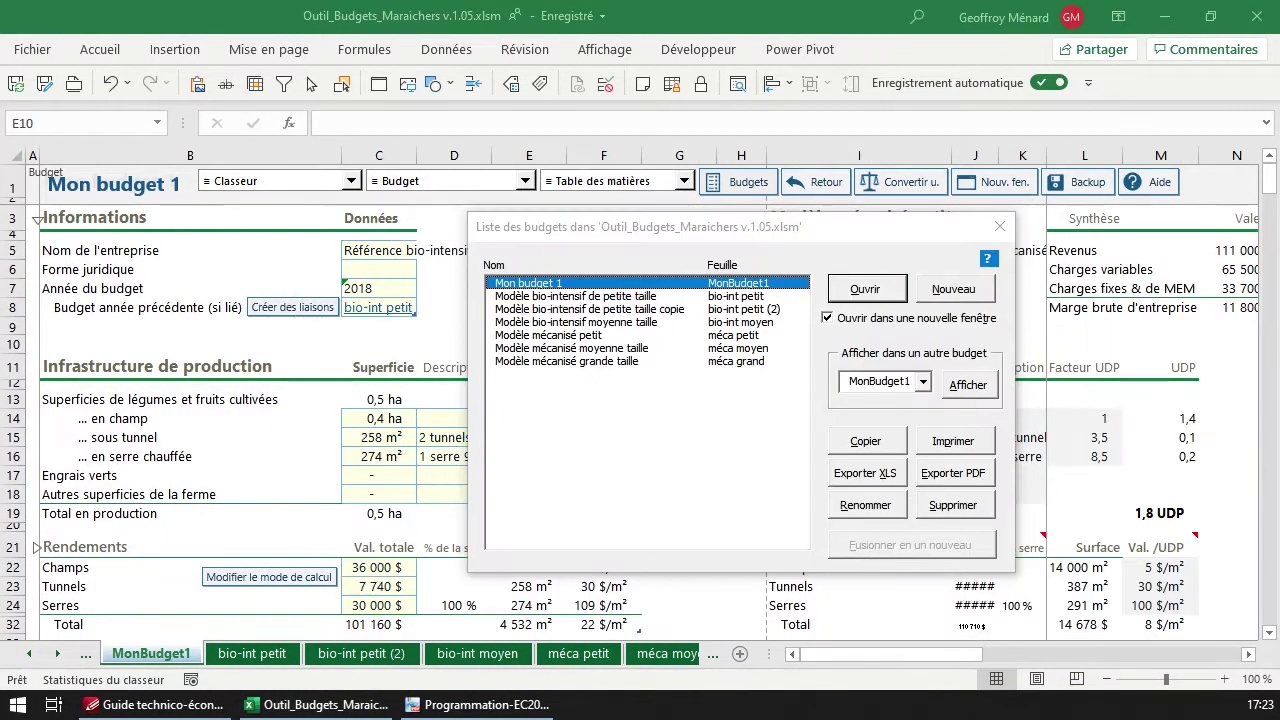
# Try printing Mon budget 1 from the budget list again and check the column layout on its sheet
pyautogui.click(966, 450)
pyautogui.click(696, 428)
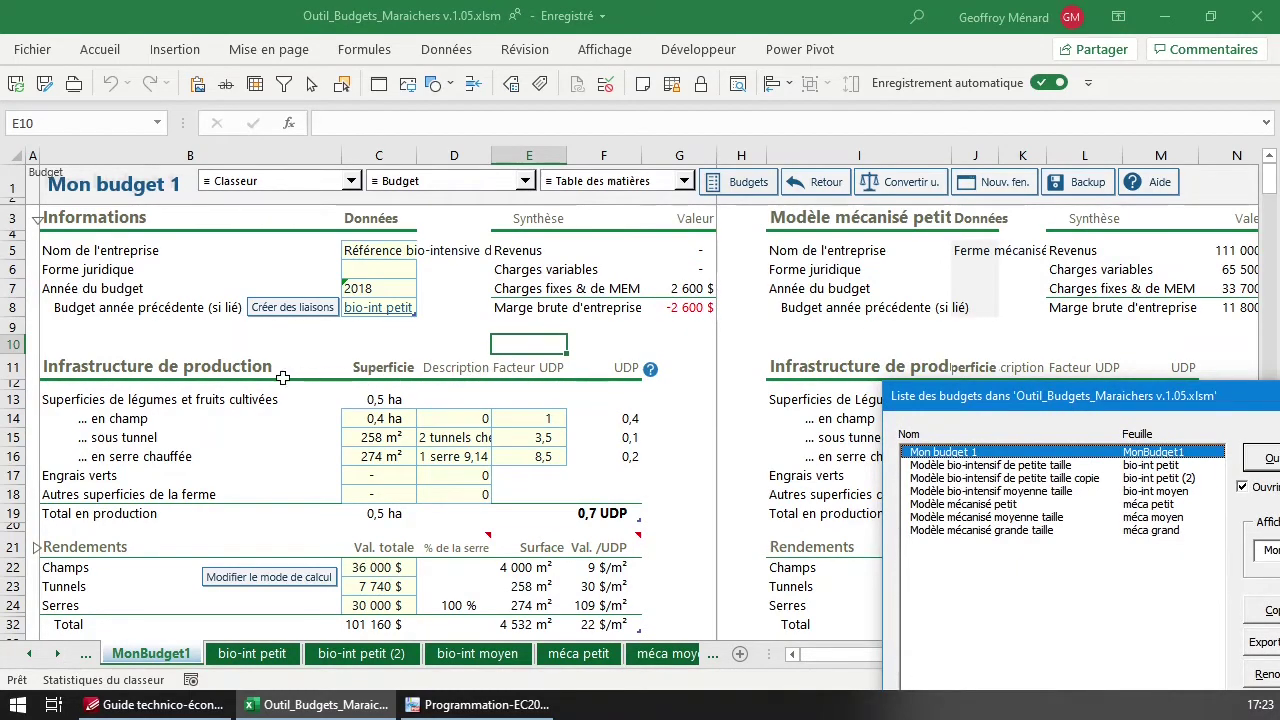
pyautogui.scroll(-4, 661, 376)
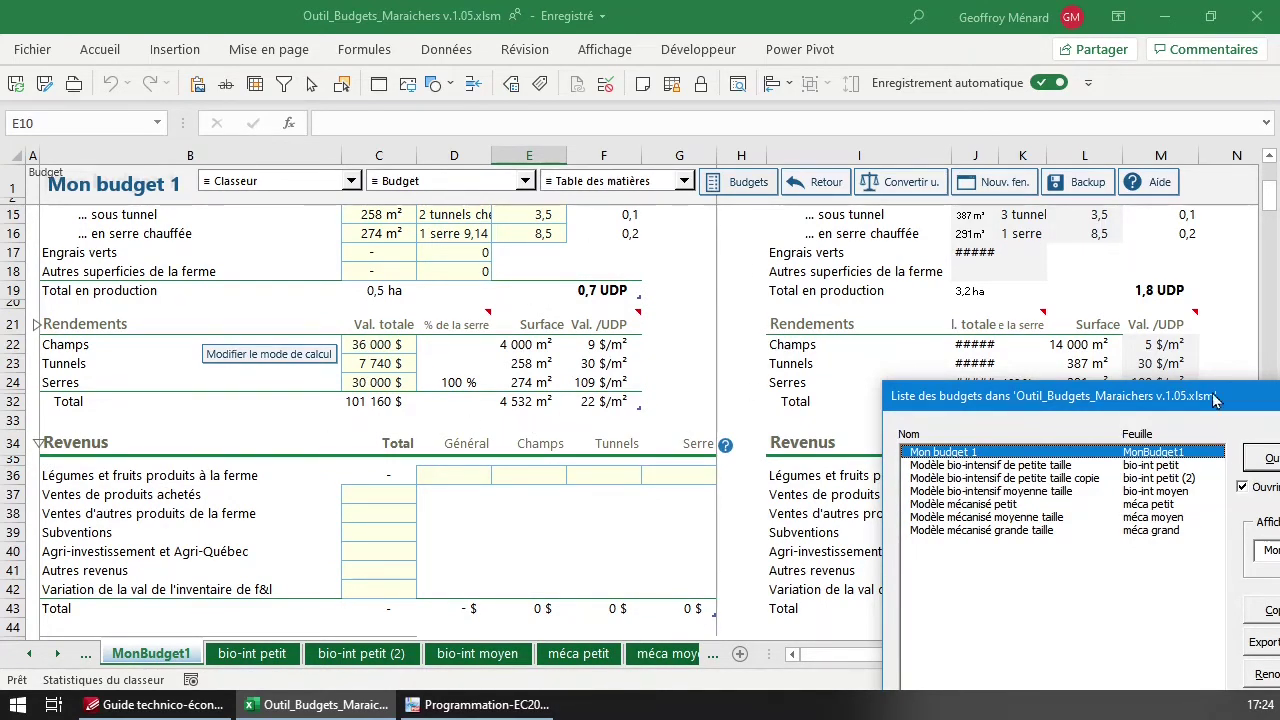
pyautogui.moveTo(1213, 397); pyautogui.dragTo(968, 210)
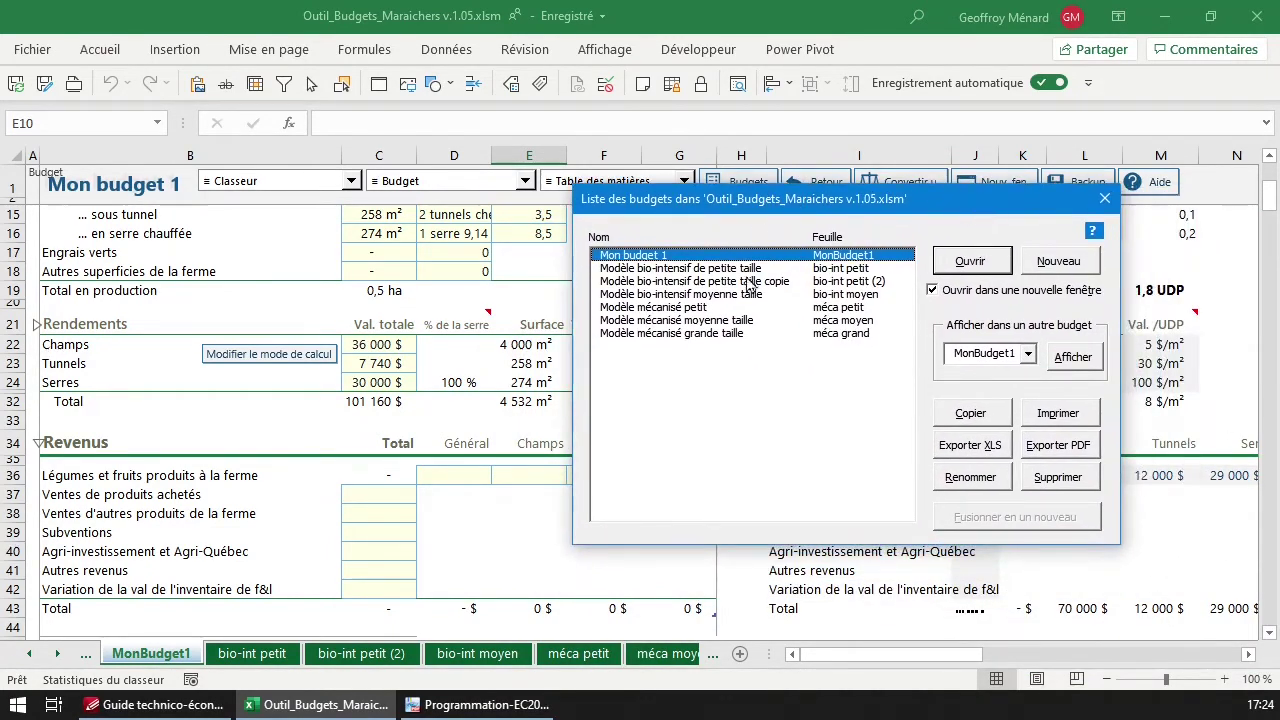
# Open the print preview of Modèle bio-intensif de petite taille (bio-int petit) from the budget list
pyautogui.click(1060, 415)
pyautogui.click(710, 428)
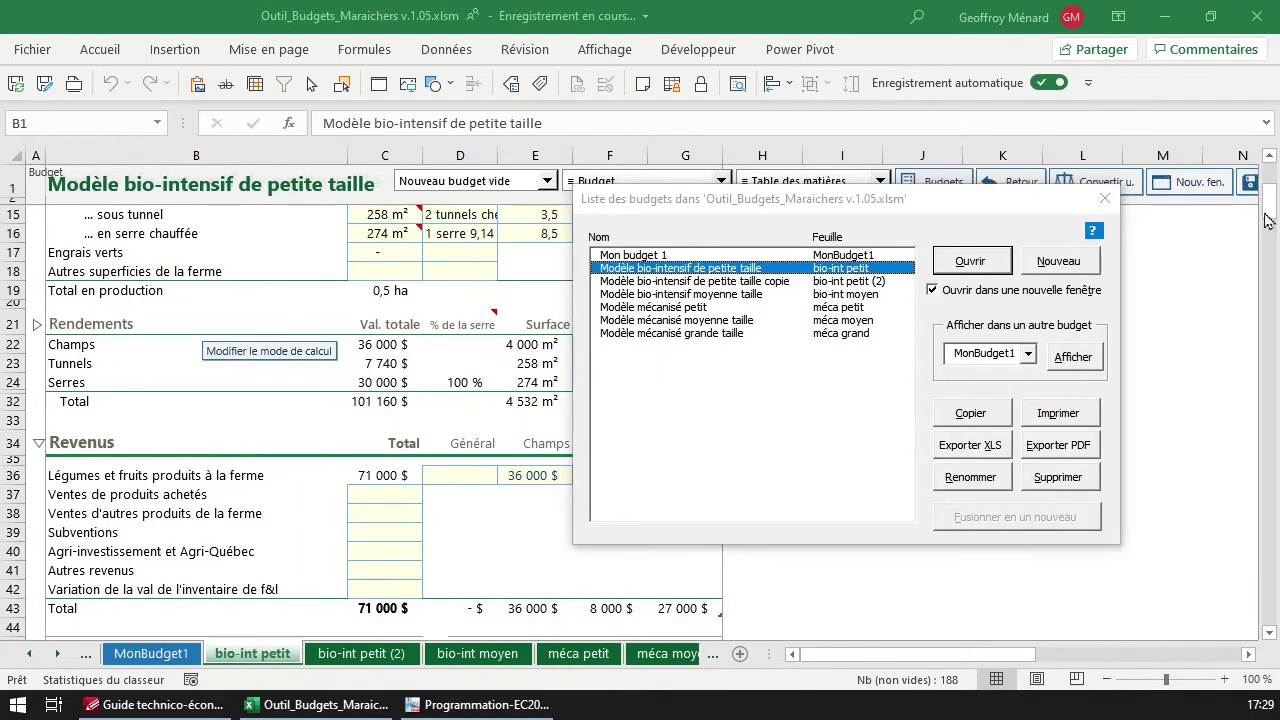
pyautogui.click(1066, 413)
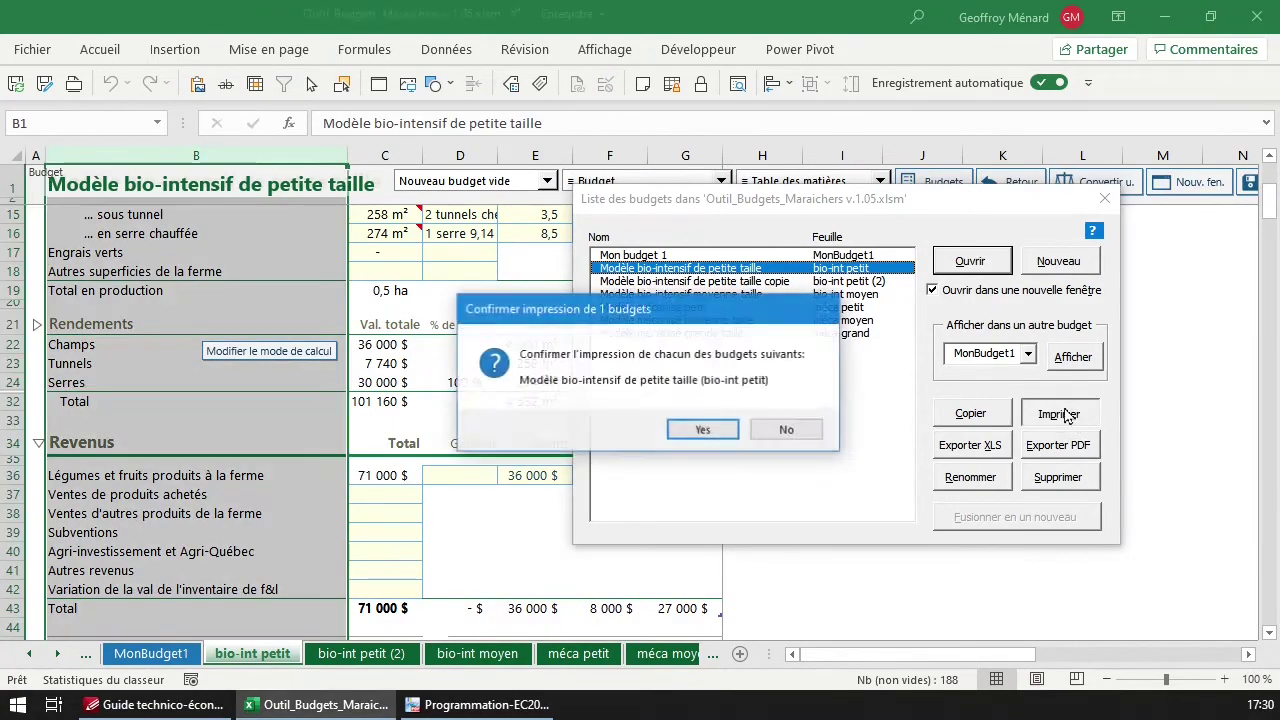
pyautogui.click(704, 430)
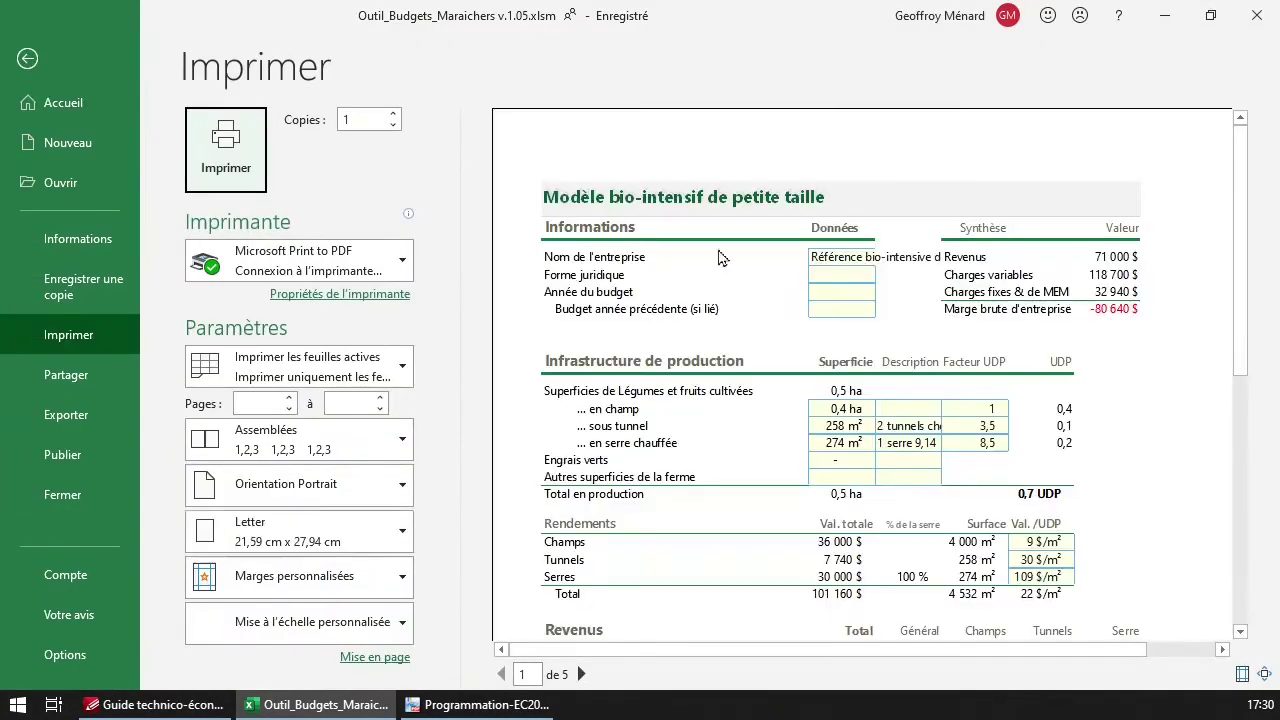
# Review the pages in the print preview, return to the bio-int petit sheet without printing, and select the "... sous tunnel" cell
pyautogui.scroll(-5, 1148, 363)
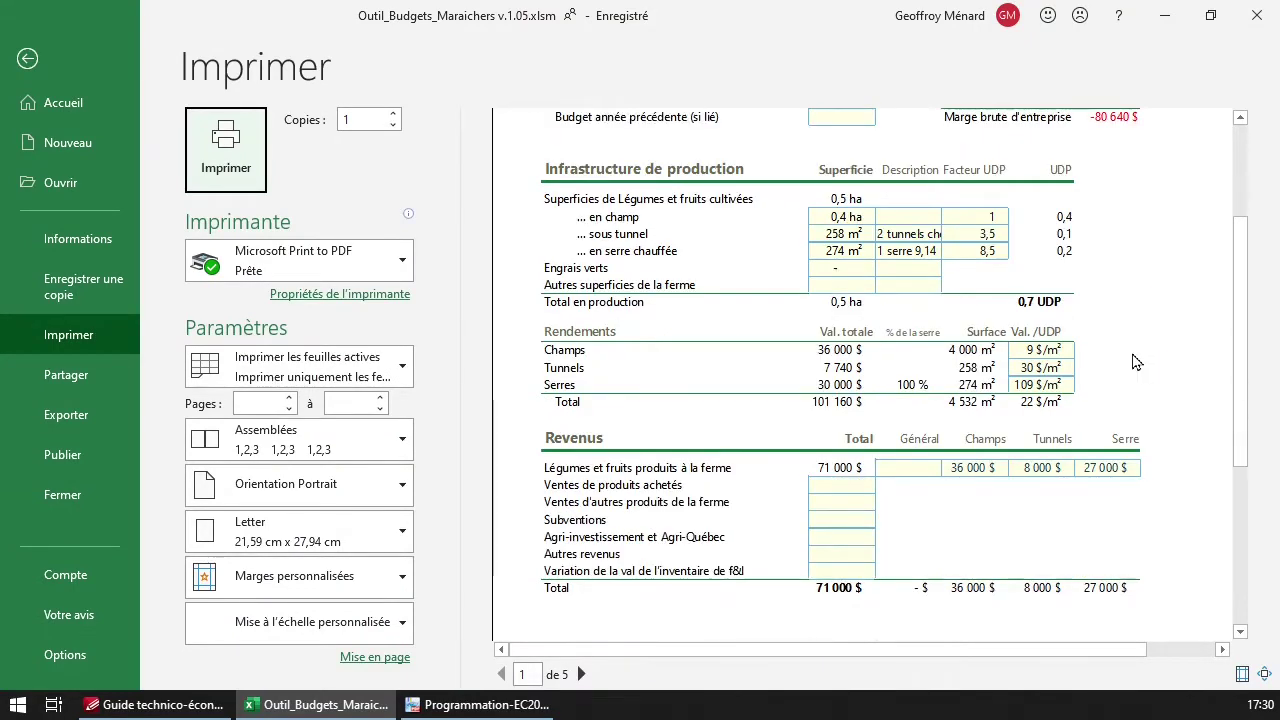
pyautogui.scroll(-1, 910, 495)
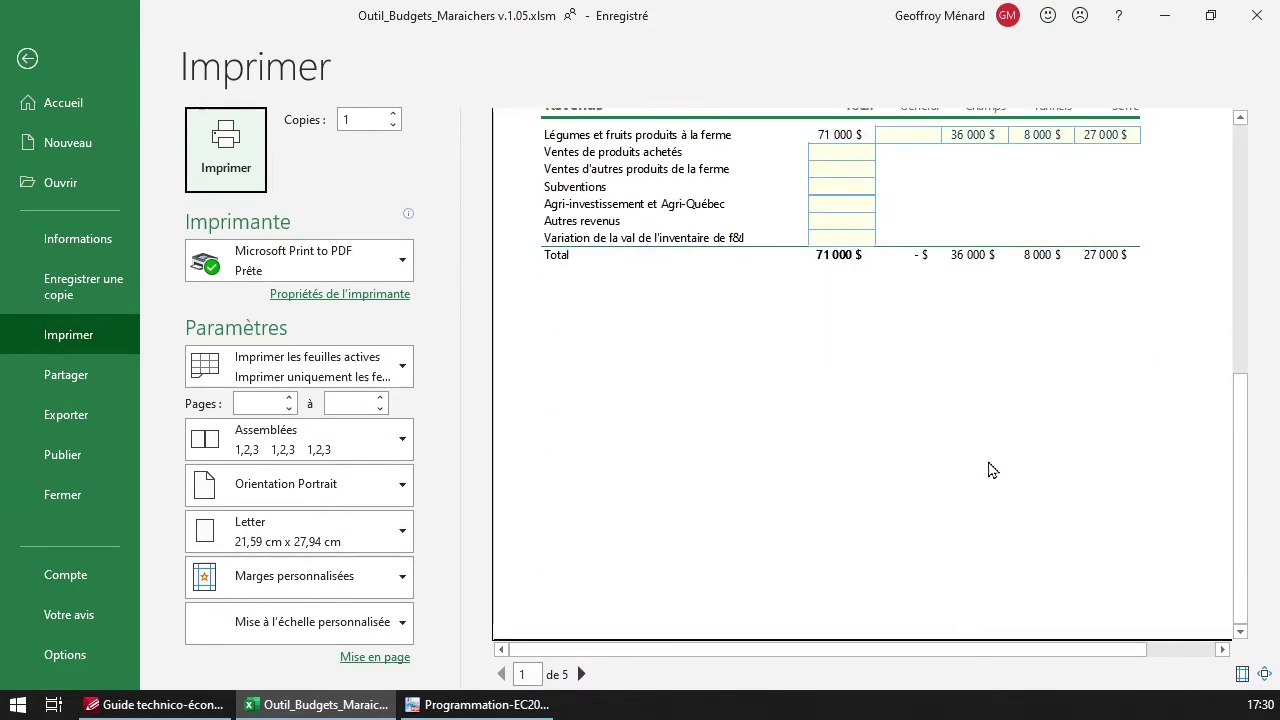
pyautogui.scroll(1, 988, 461)
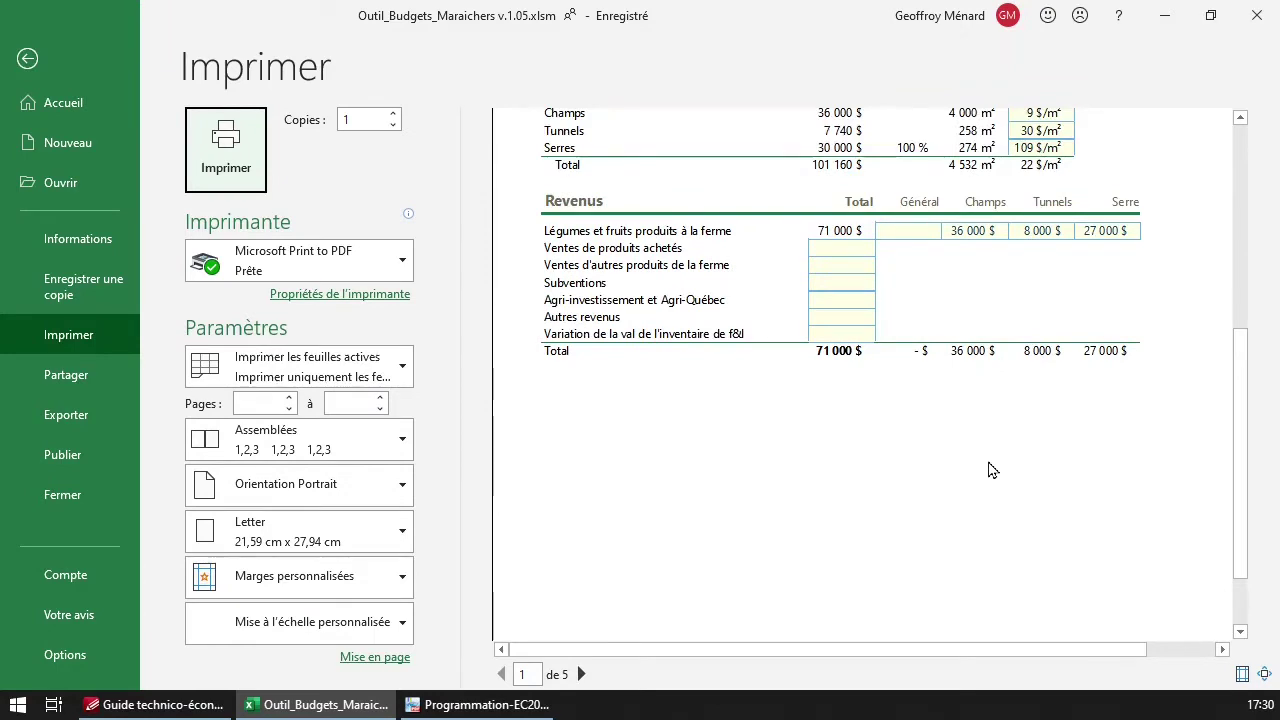
pyautogui.scroll(-2, 797, 666)
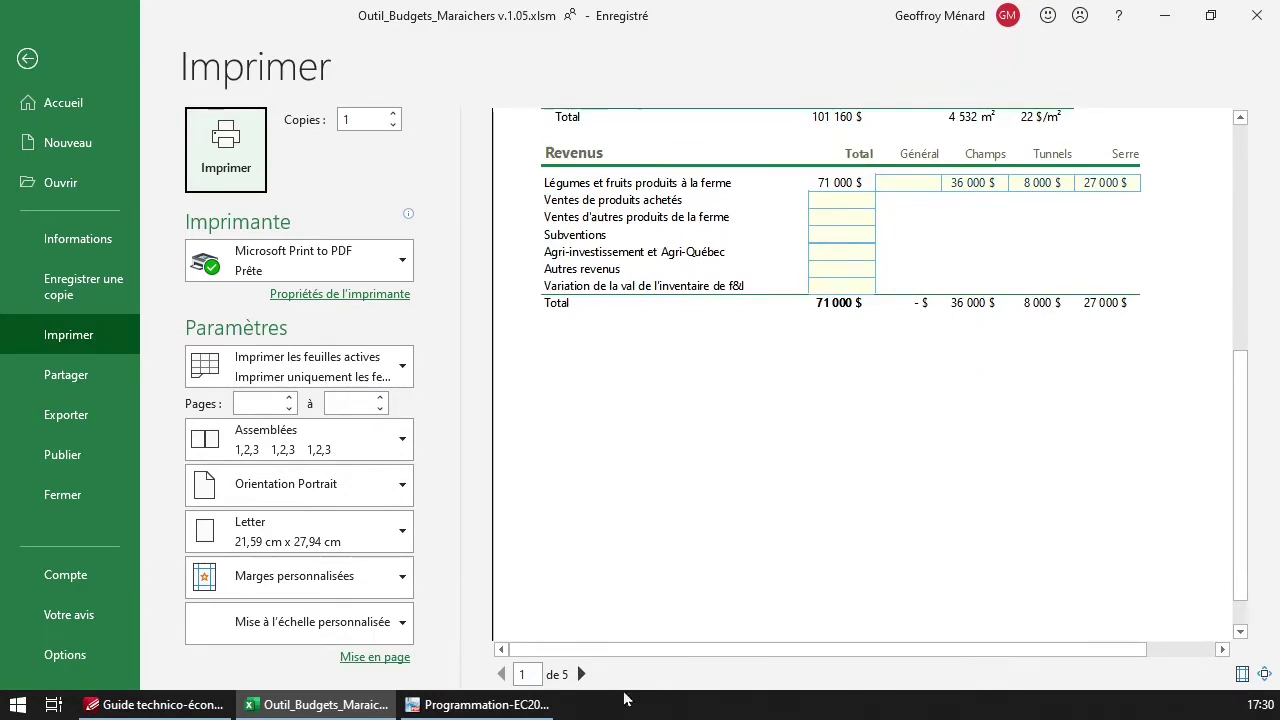
pyautogui.click(581, 675)
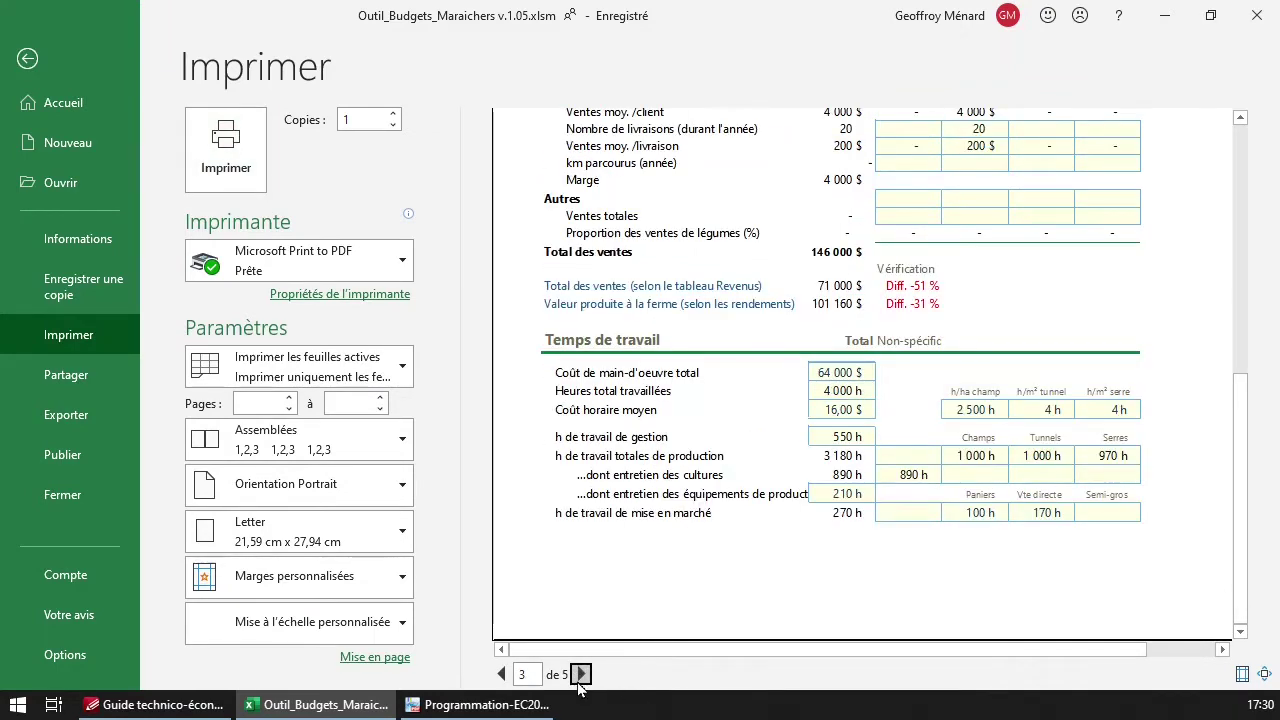
pyautogui.click(581, 675)
pyautogui.press('Escape')
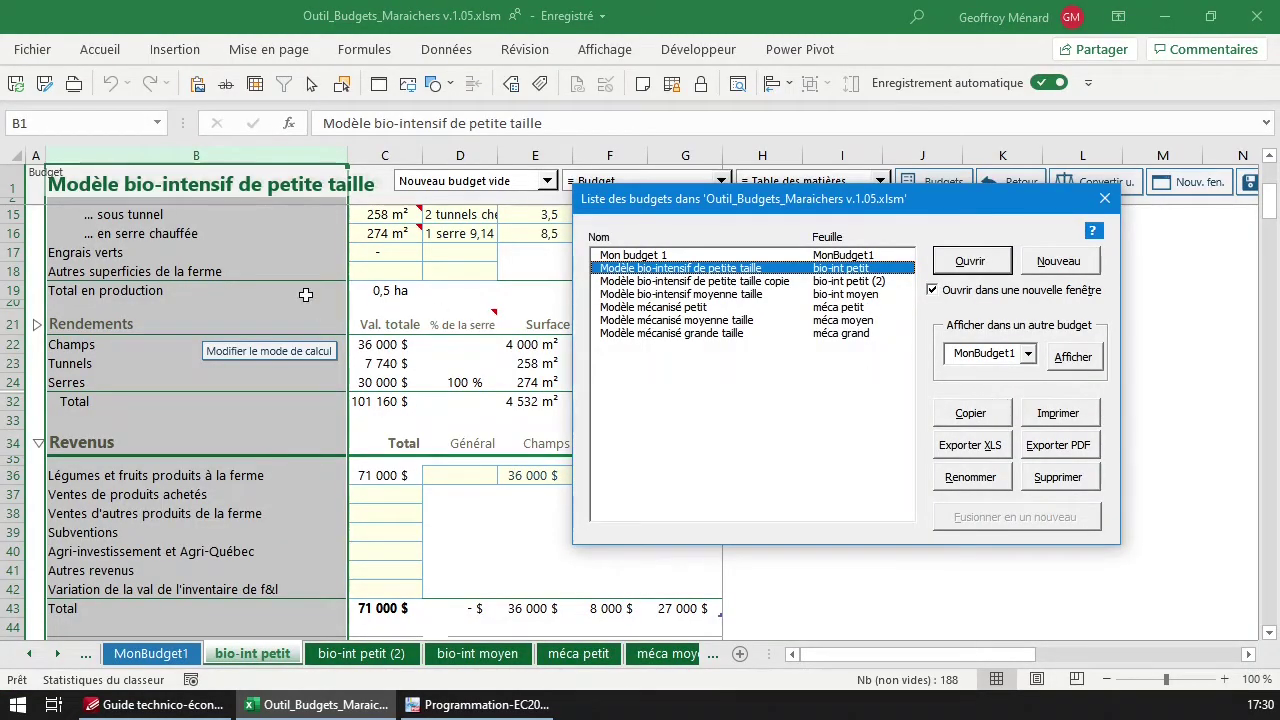
pyautogui.click(236, 220)
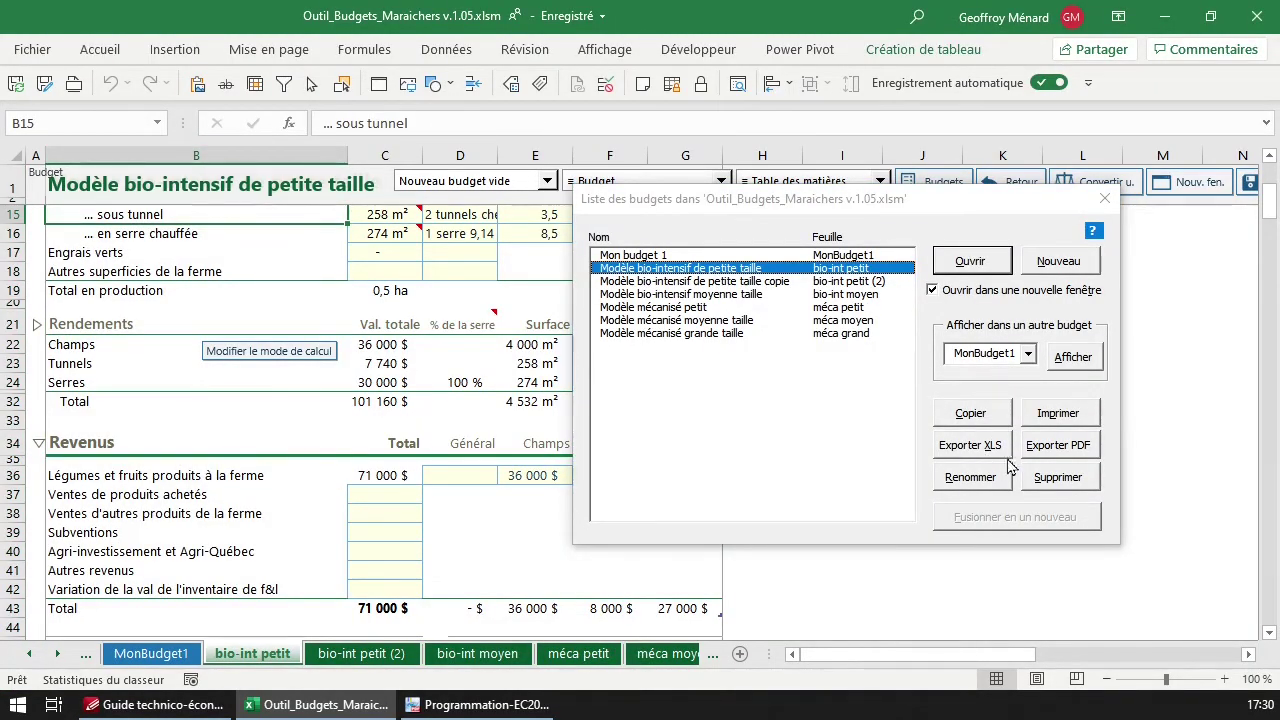
# Export Modèle bio-intensif de petite taille to a separate Excel workbook, skipping the file save
pyautogui.click(986, 455)
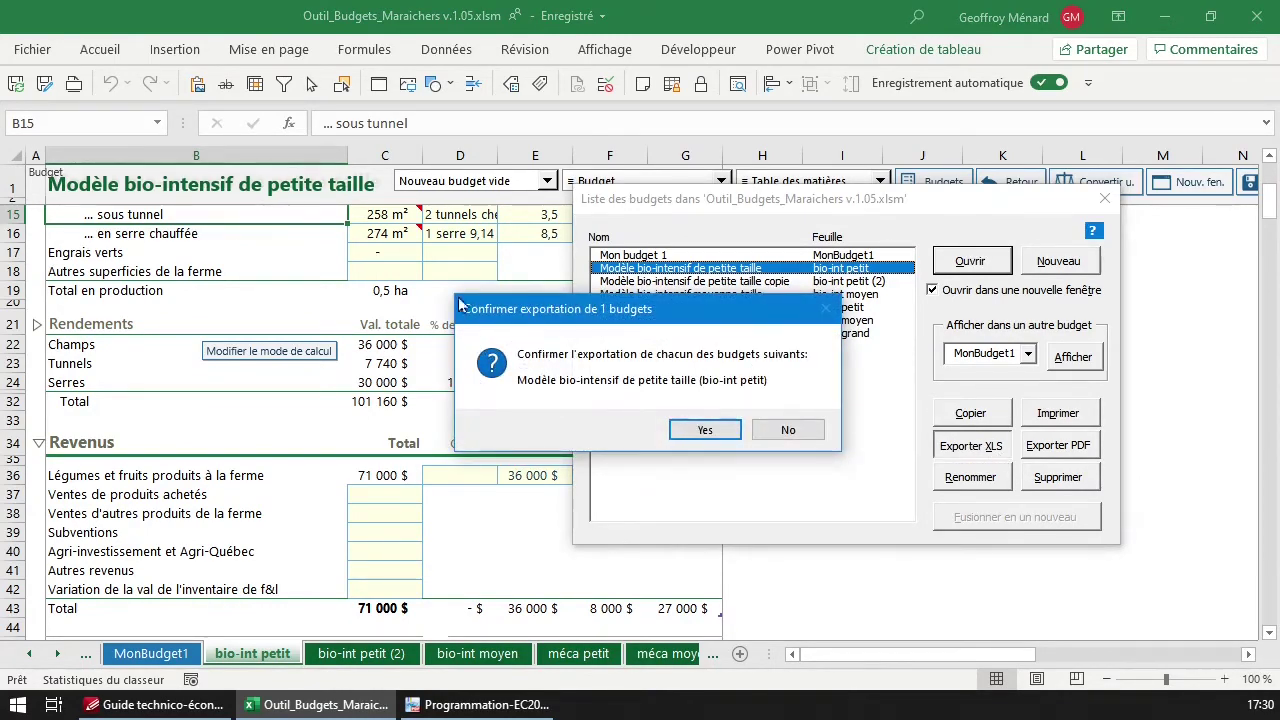
pyautogui.click(705, 429)
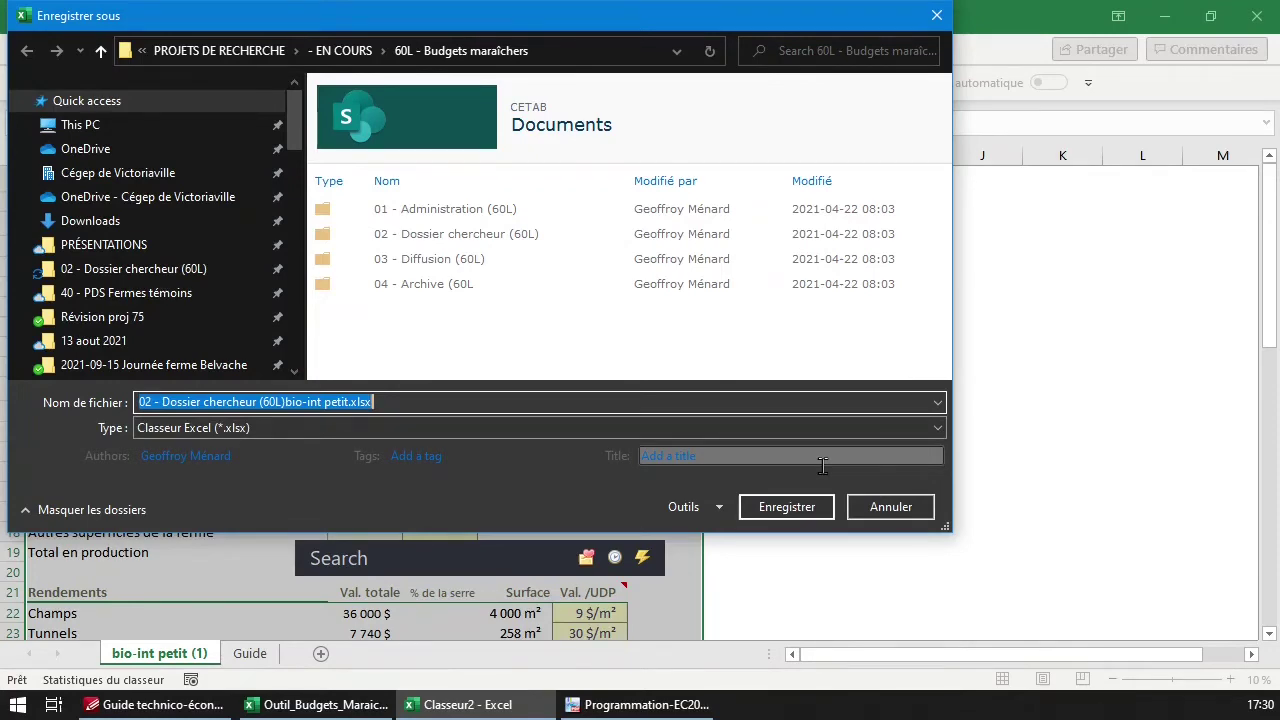
pyautogui.press('Escape')
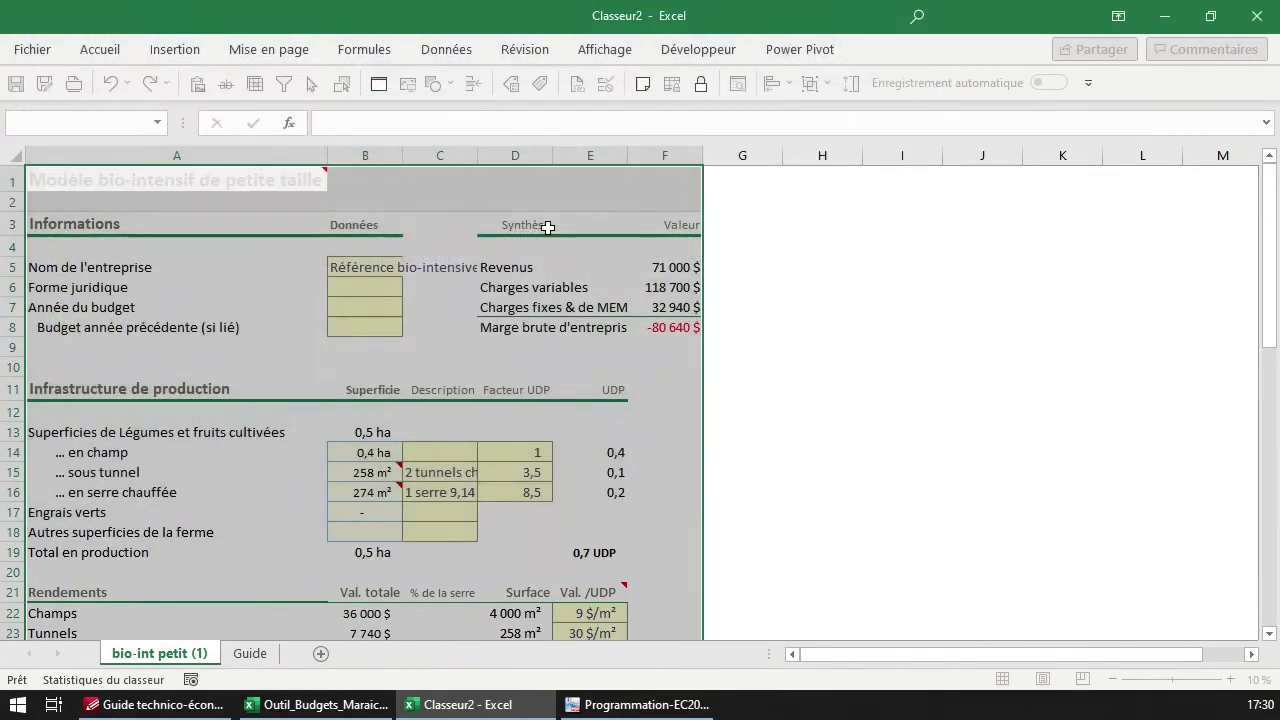
pyautogui.click(595, 404)
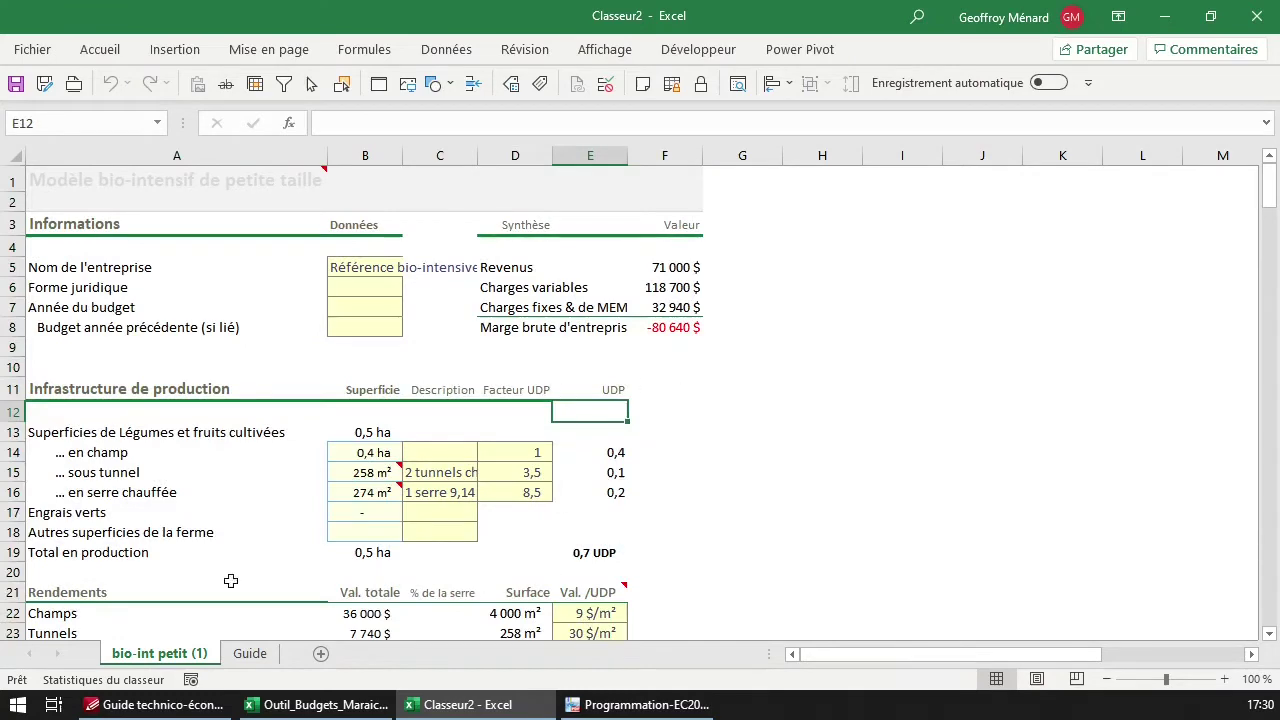
# View the Guide sheet of the exported workbook and look through the budget tables on the bio-int petit (1) sheet
pyautogui.click(249, 654)
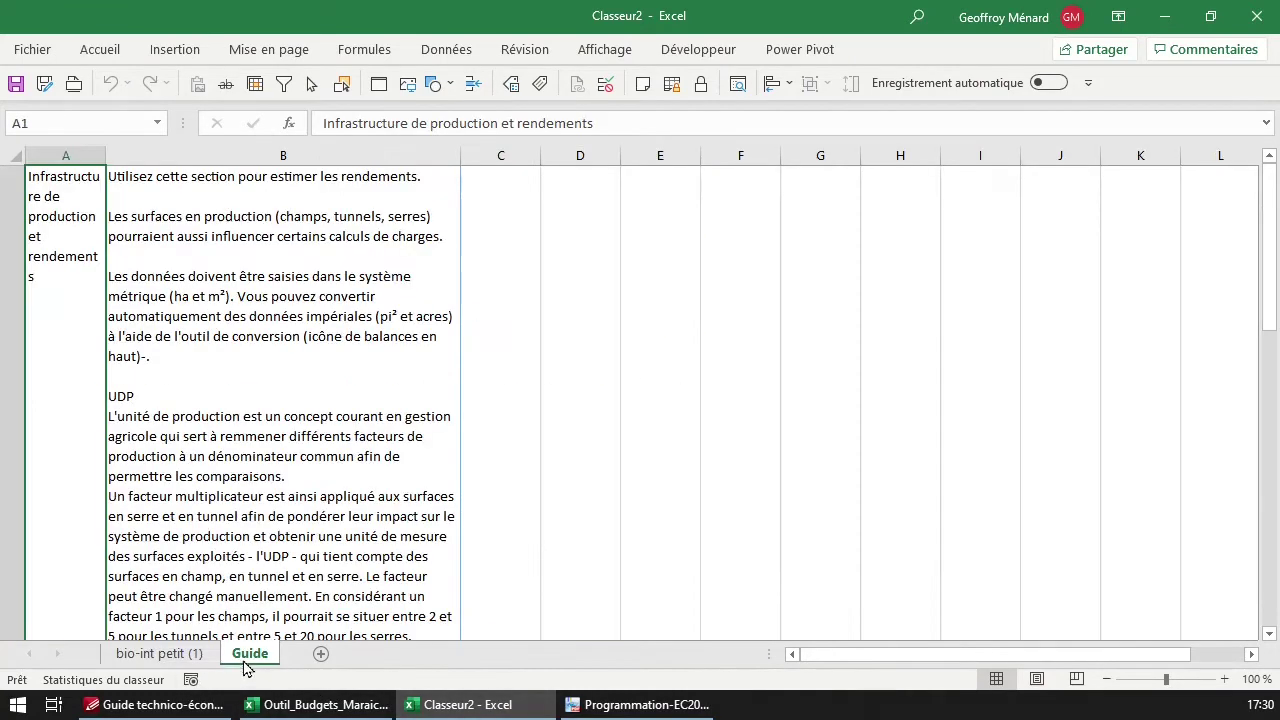
pyautogui.click(178, 660)
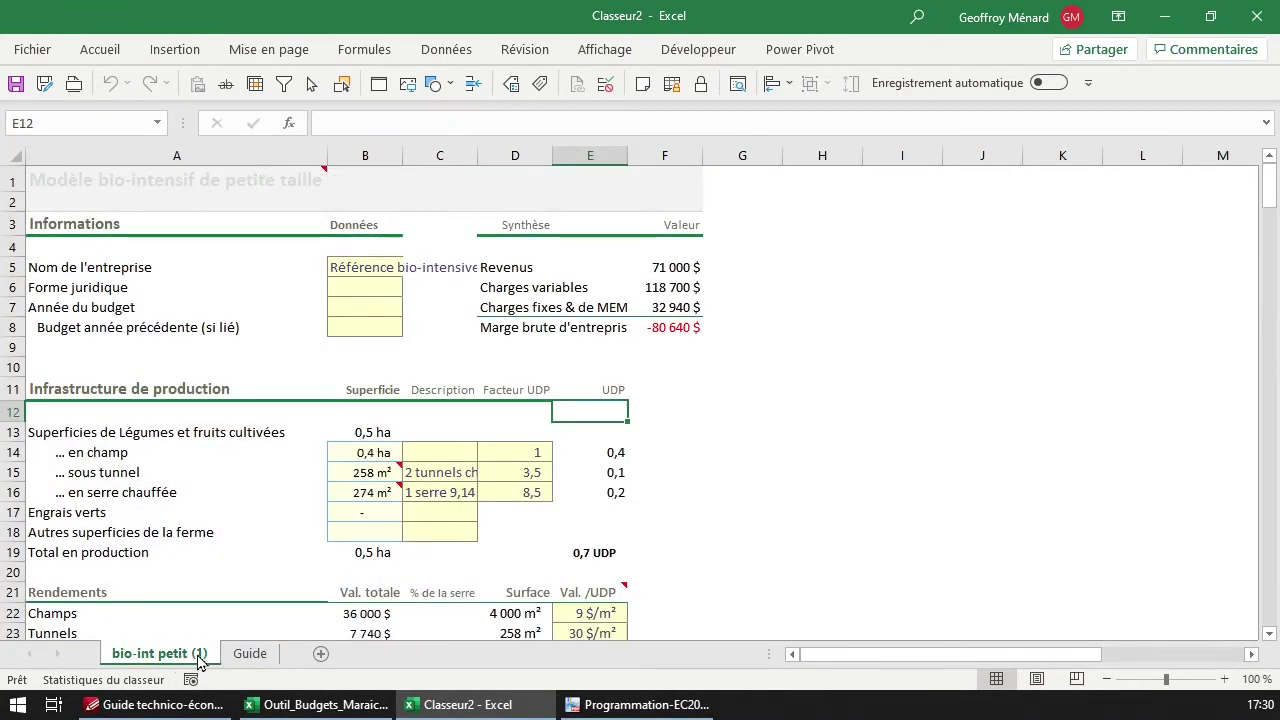
pyautogui.scroll(-7, 491, 334)
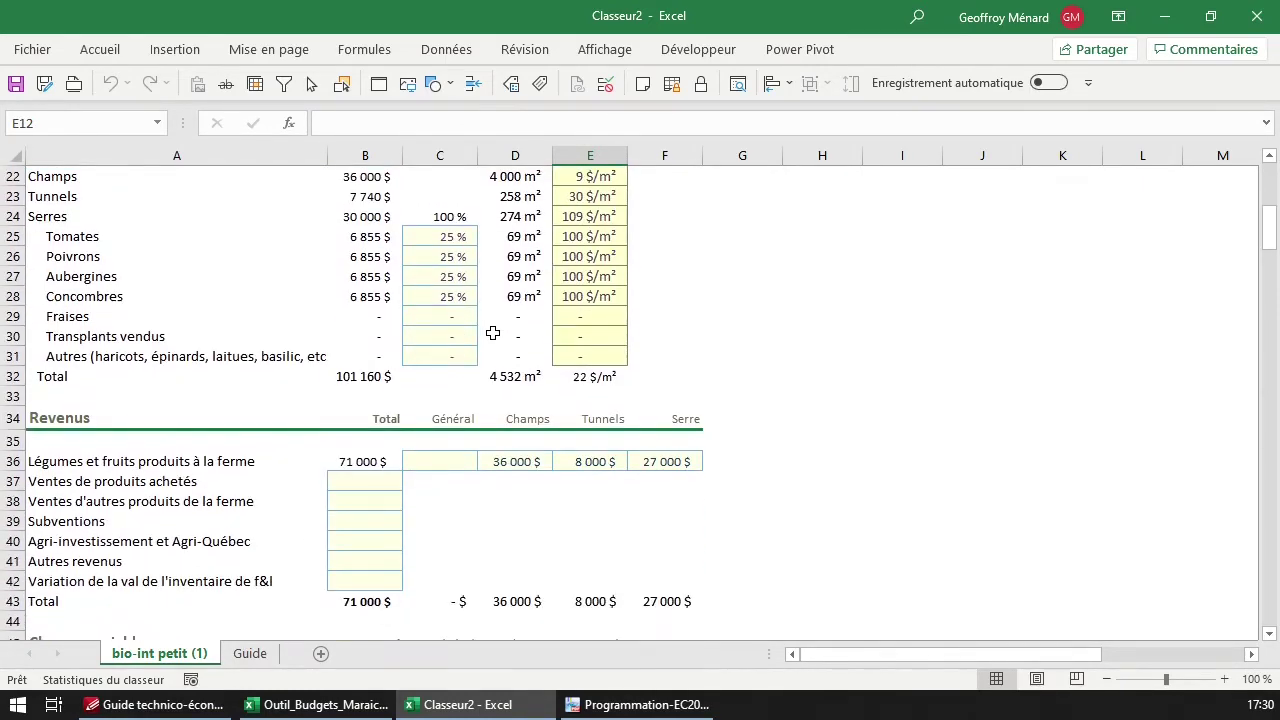
pyautogui.scroll(-8, 493, 333)
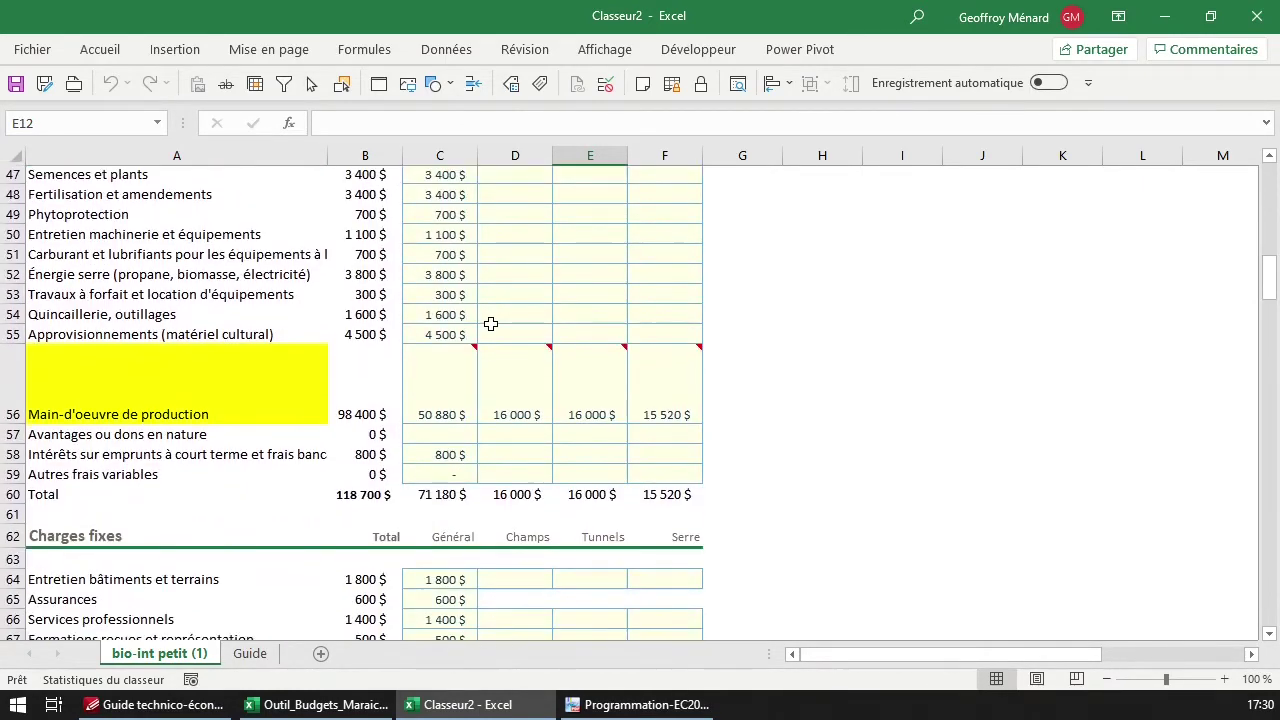
pyautogui.scroll(-15, 491, 323)
pyautogui.scroll(-17, 491, 323)
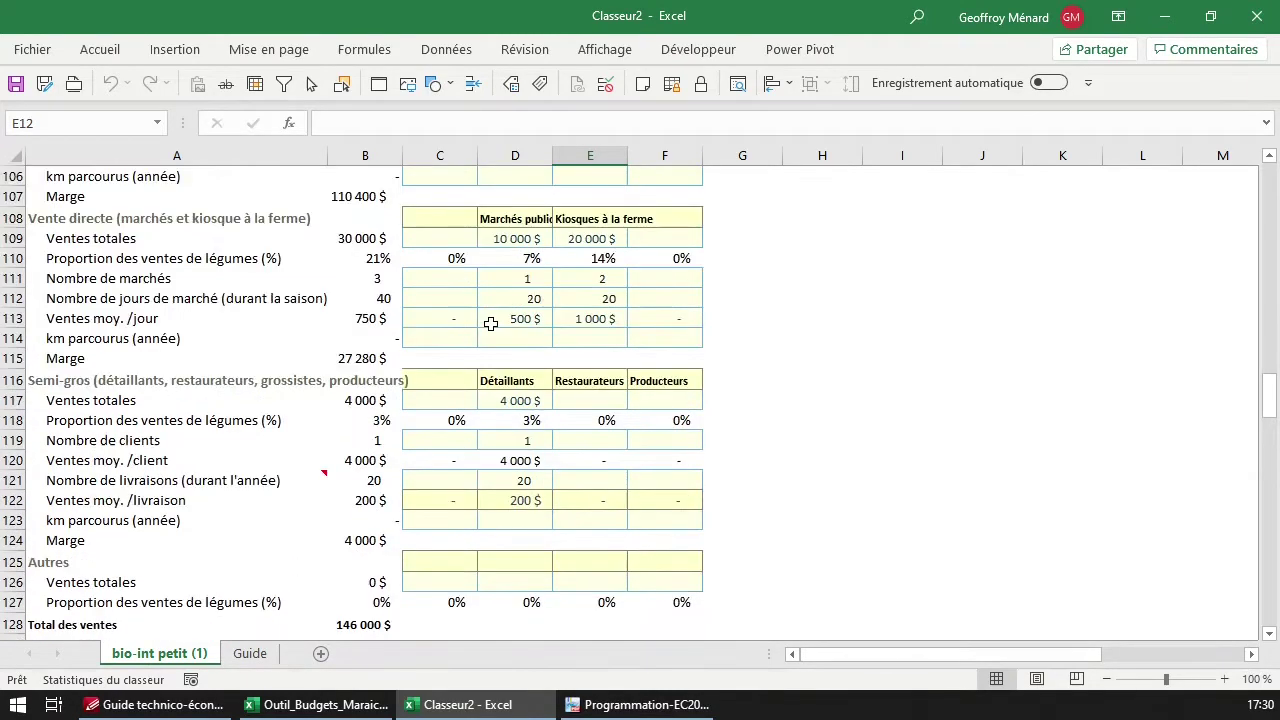
pyautogui.scroll(8, 491, 323)
pyautogui.scroll(20, 491, 323)
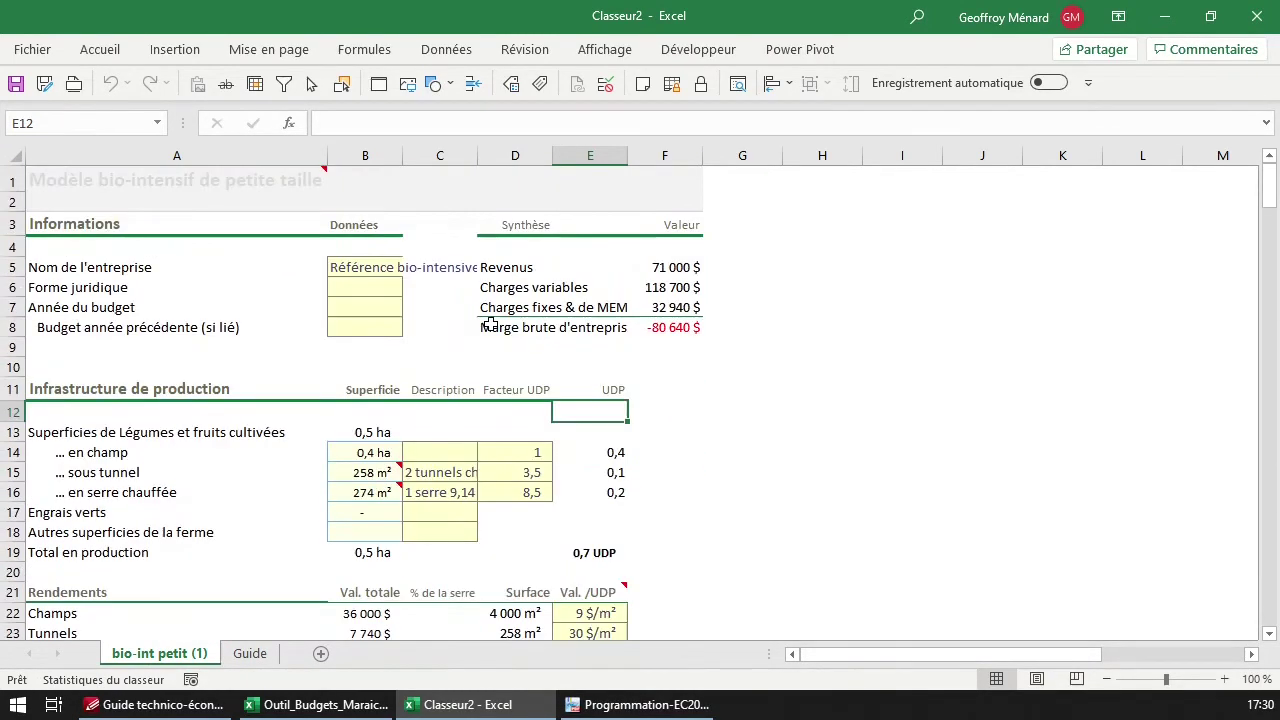
# Set the font colour of the title in cell A1 of the exported workbook to black and close that workbook without saving
pyautogui.click(52, 215)
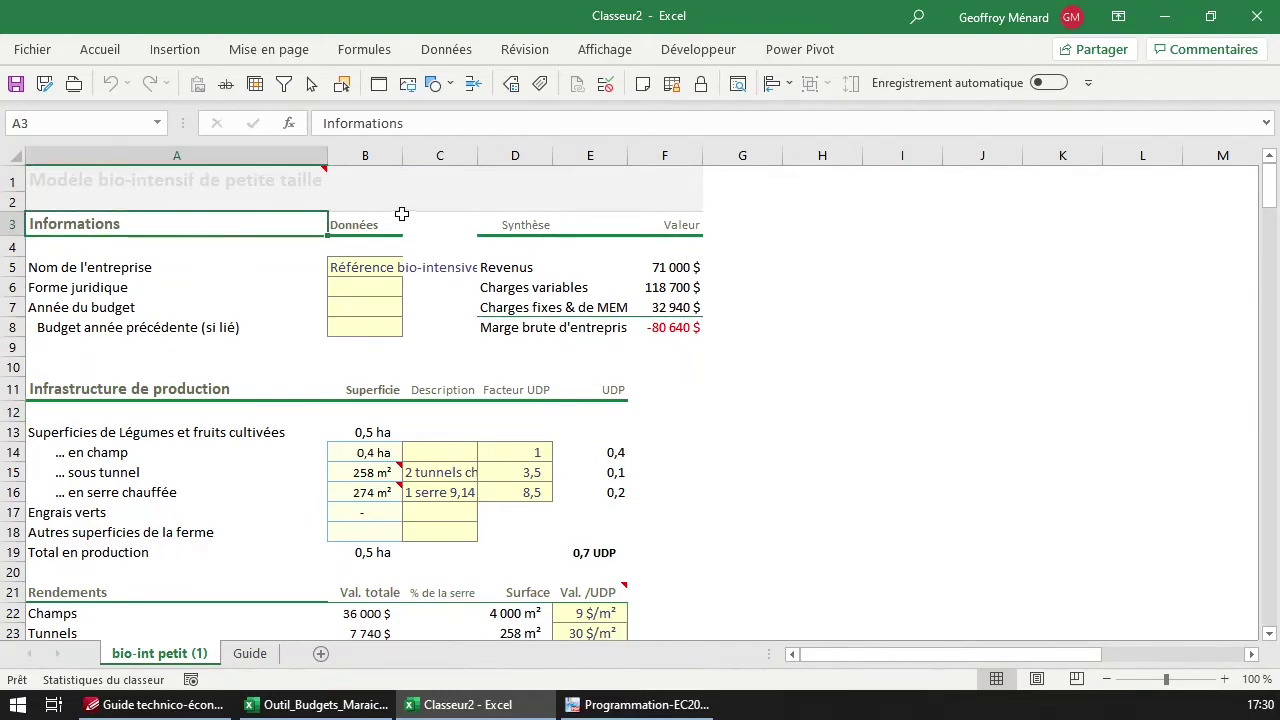
pyautogui.press('Up')
pyautogui.press('Up')
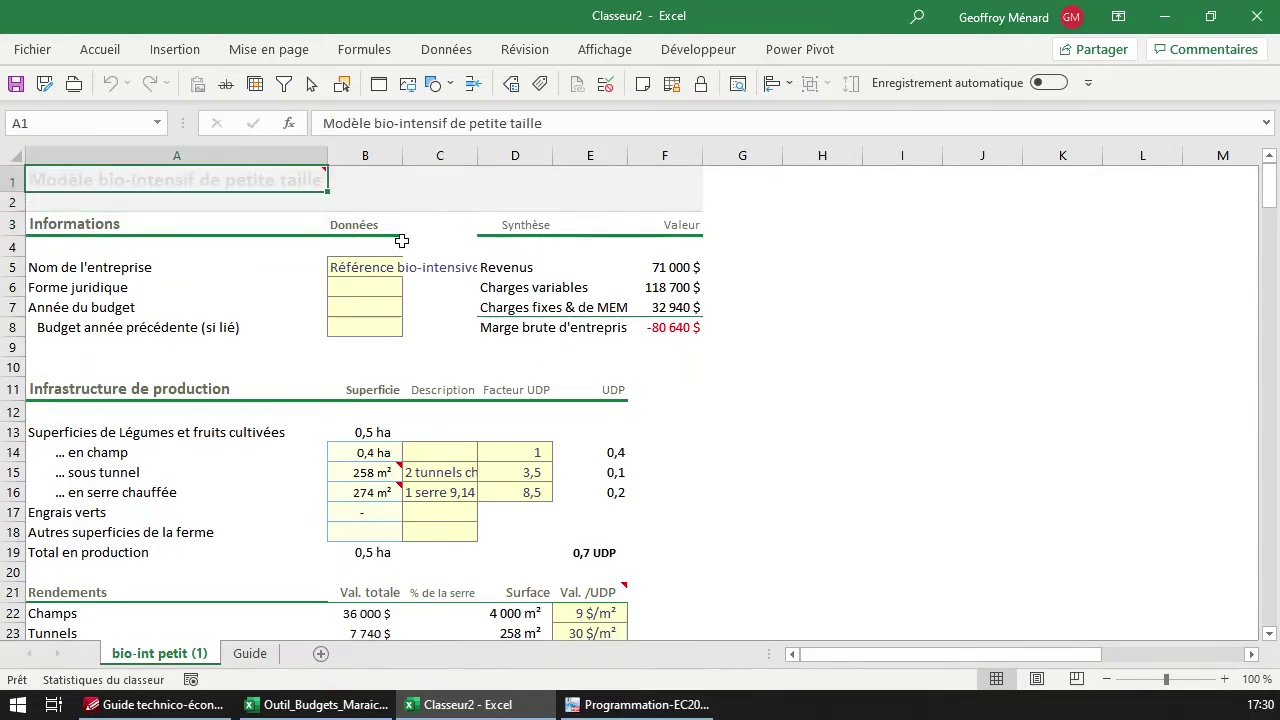
pyautogui.click(378, 692)
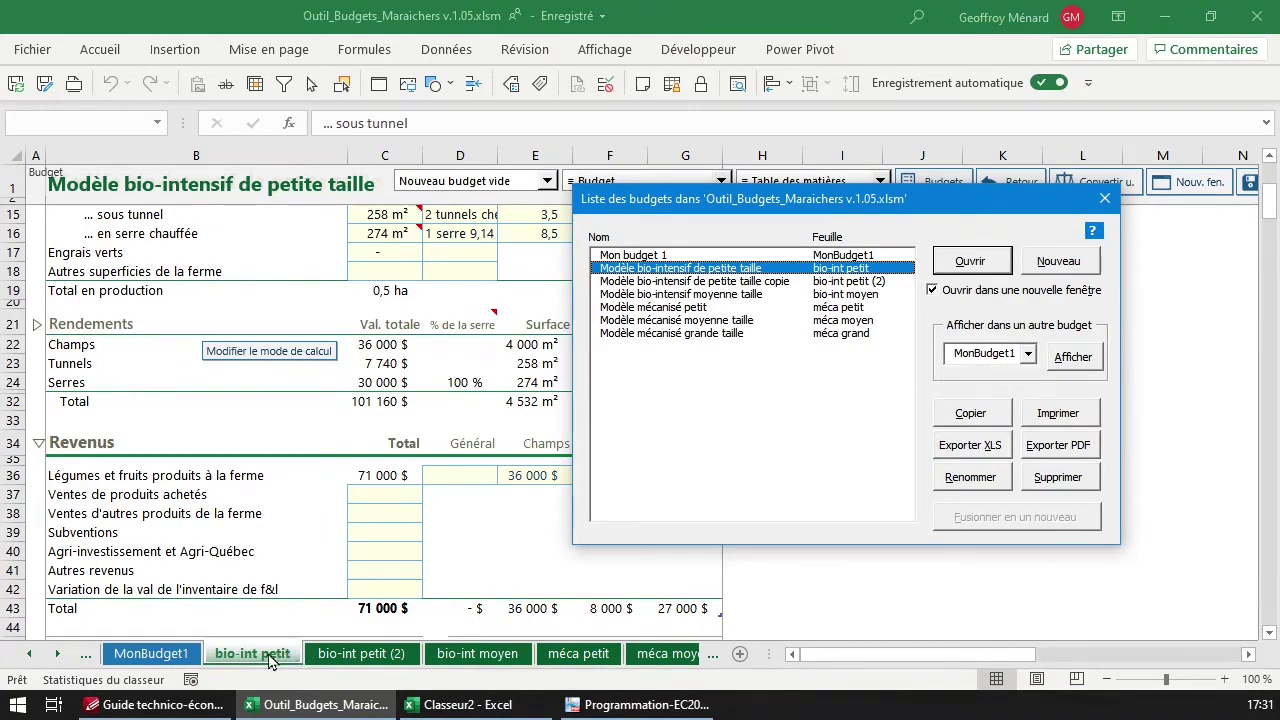
pyautogui.keyDown('ctrl'); pyautogui.click(275, 351); pyautogui.keyUp('ctrl')
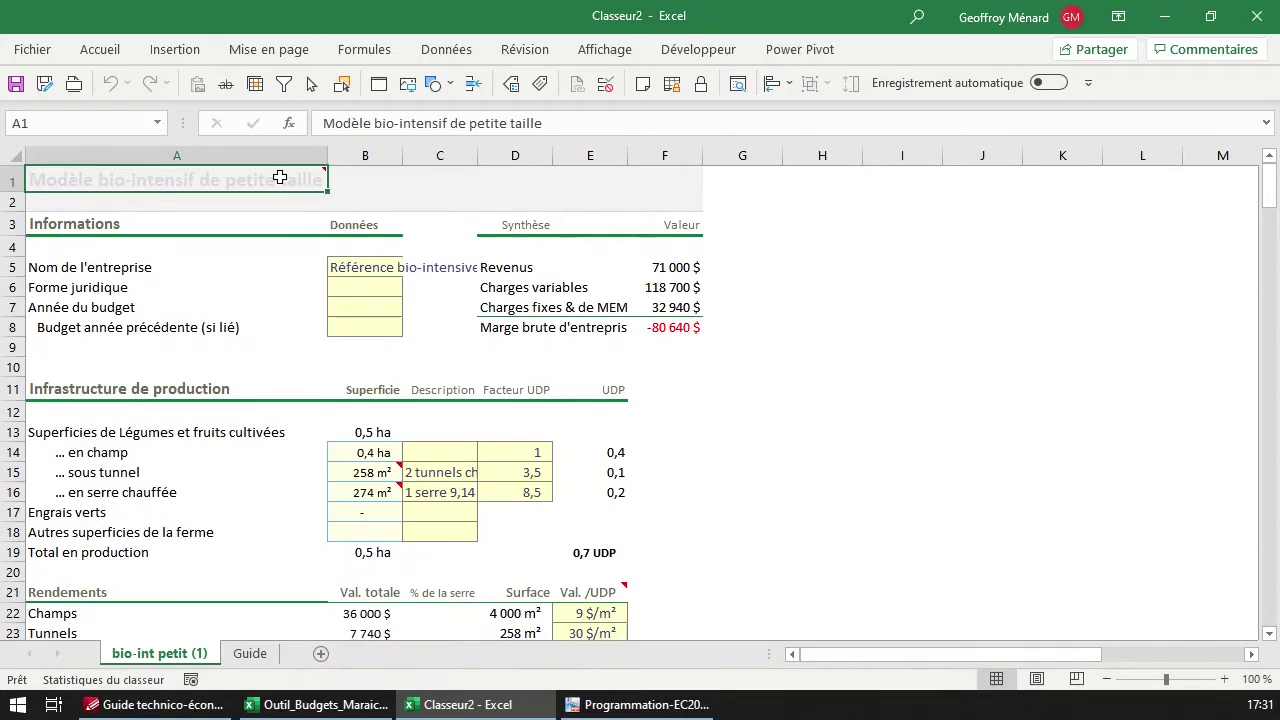
pyautogui.click(98, 49)
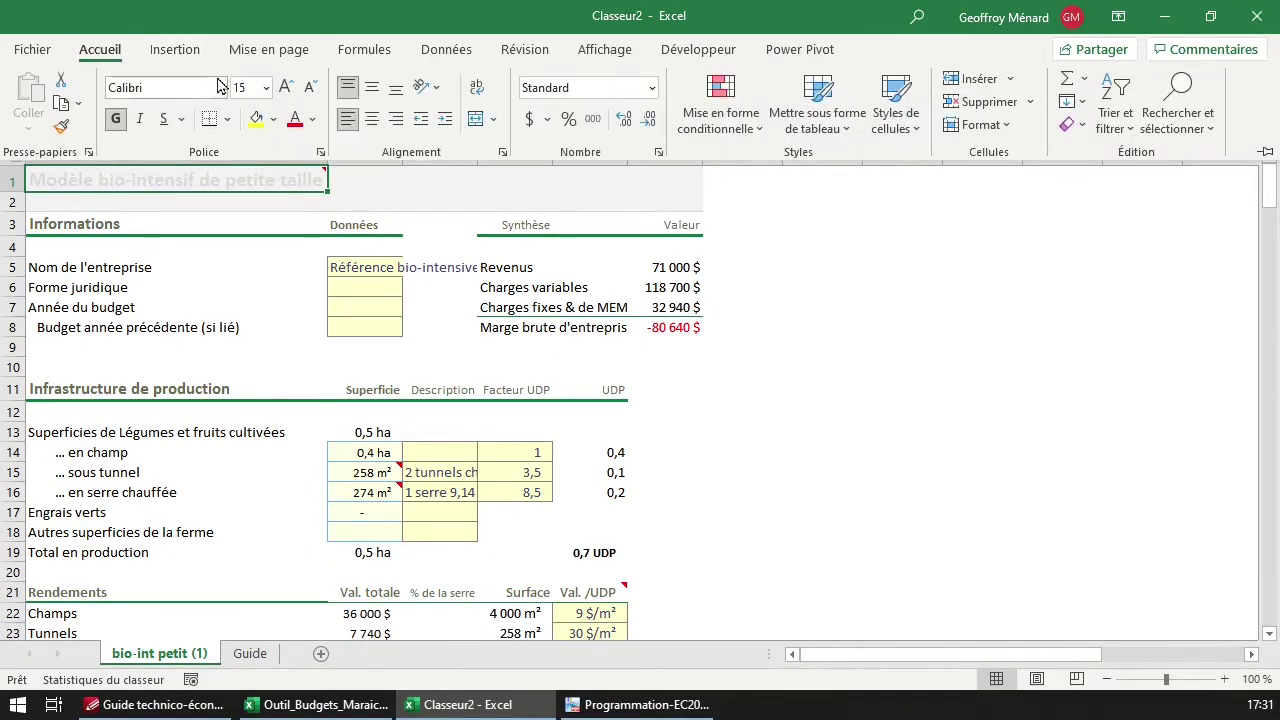
pyautogui.click(312, 119)
pyautogui.click(325, 148)
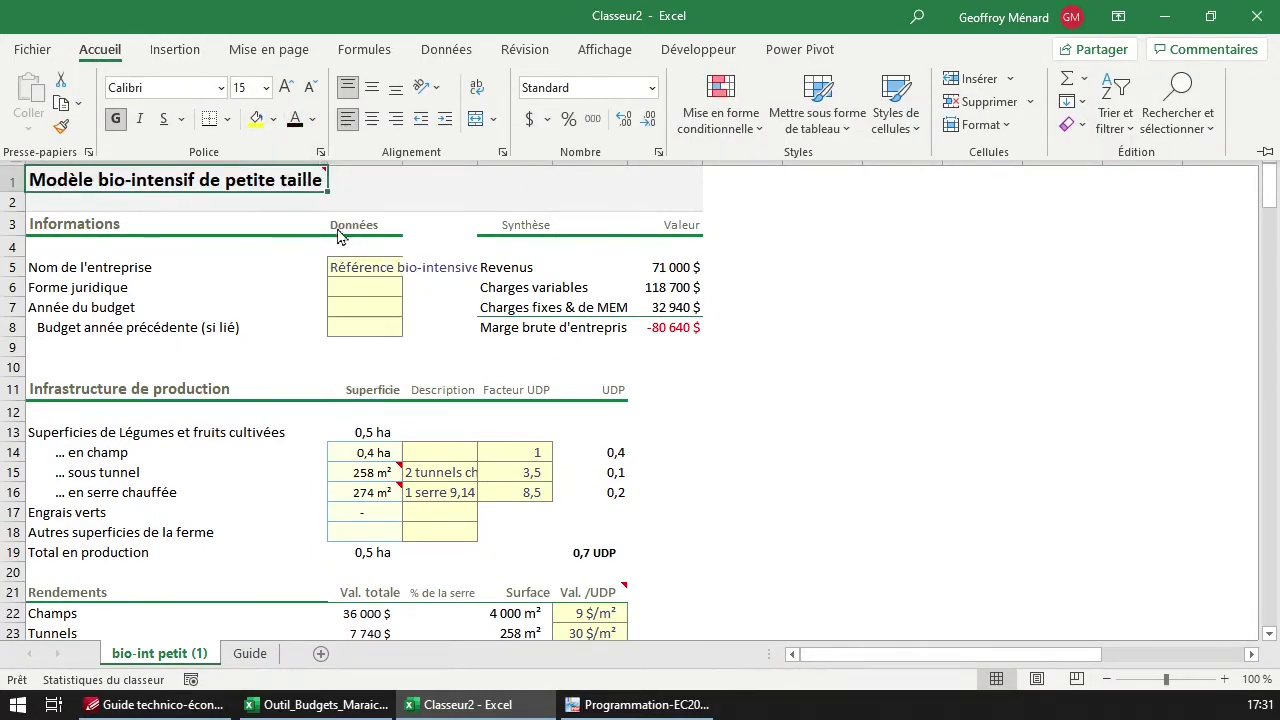
pyautogui.click(1257, 16)
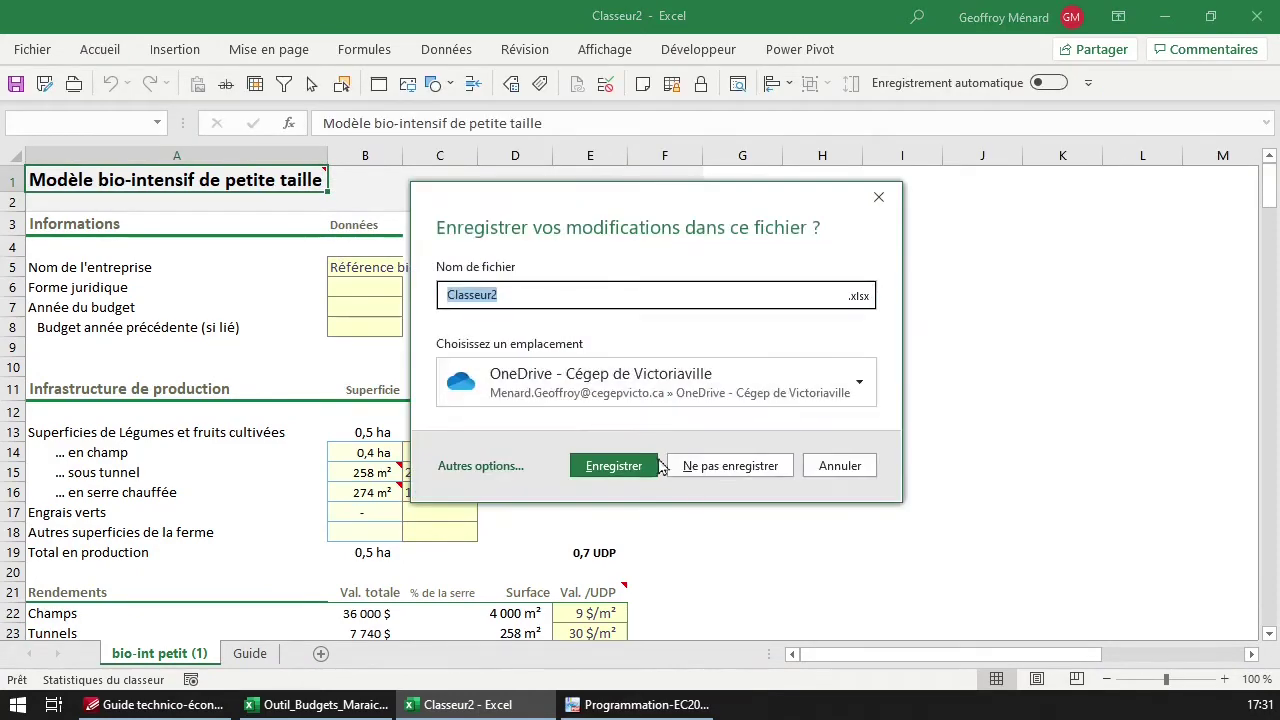
pyautogui.click(720, 467)
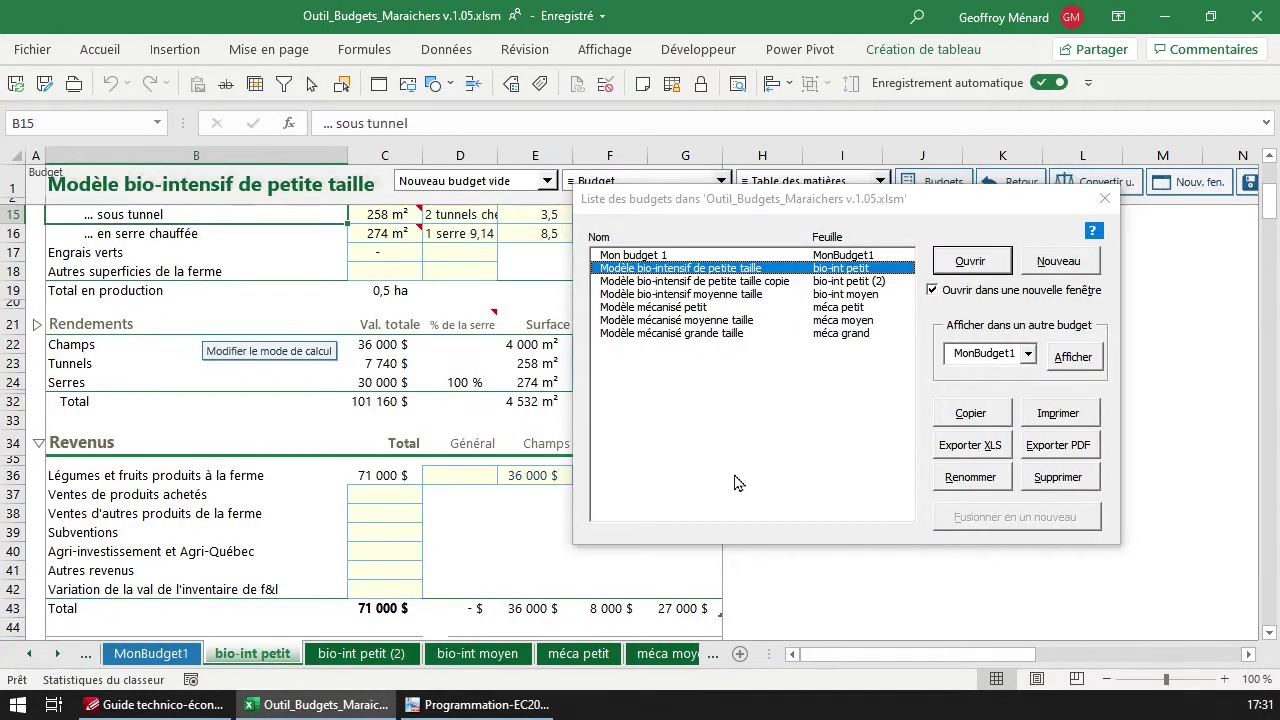
# Export Modèle bio-intensif de petite taille from the budget list to bio-int petit.pdf in the Downloads folder
pyautogui.click(1080, 452)
pyautogui.click(708, 427)
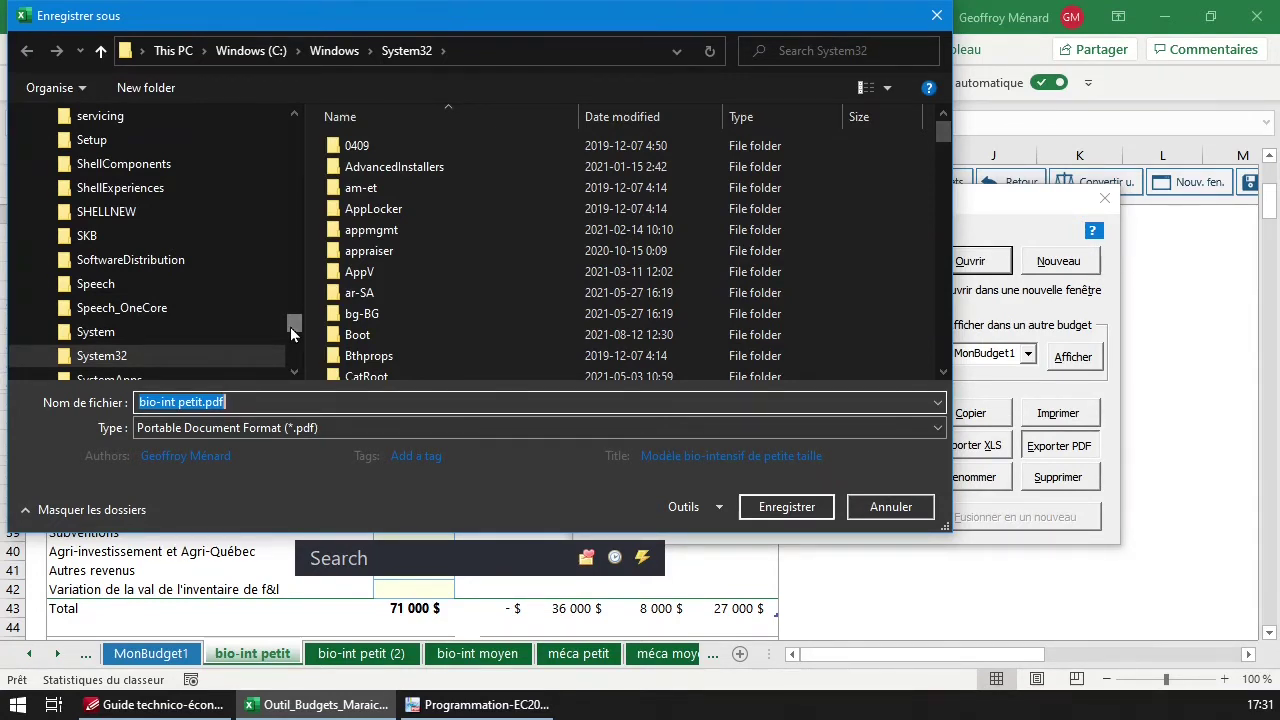
pyautogui.moveTo(290, 327); pyautogui.dragTo(297, 145)
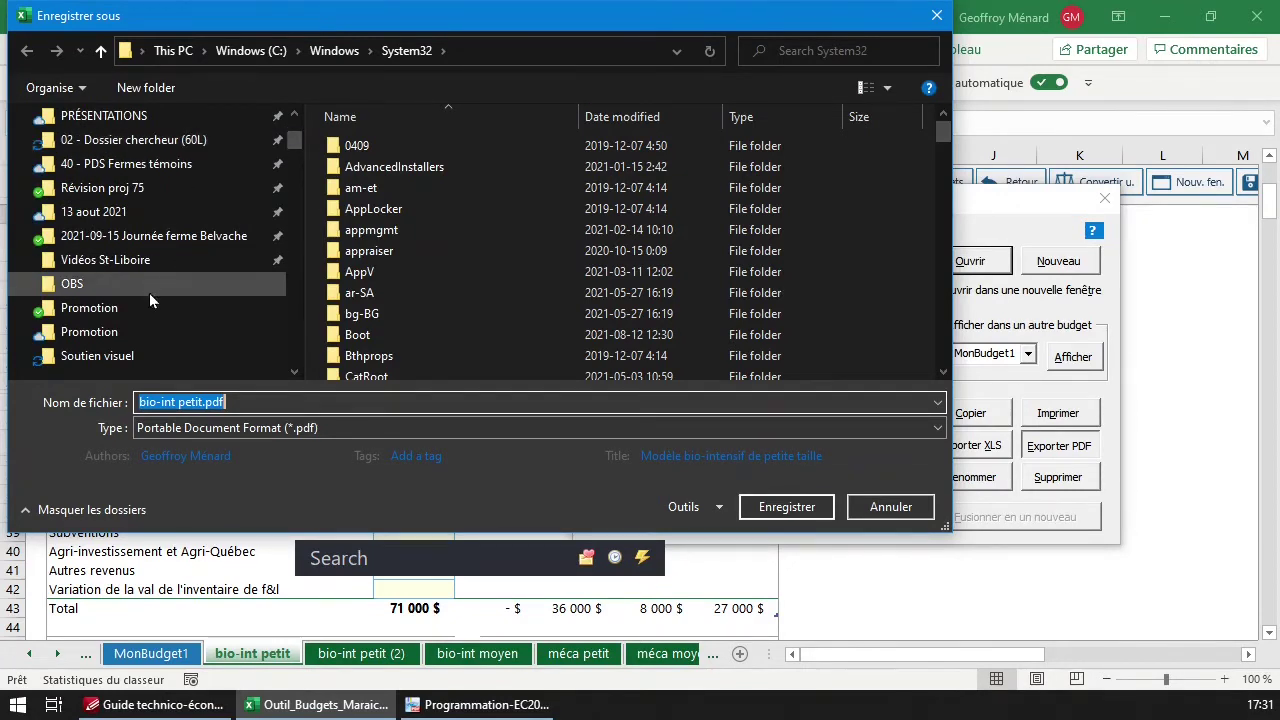
pyautogui.scroll(2, 160, 170)
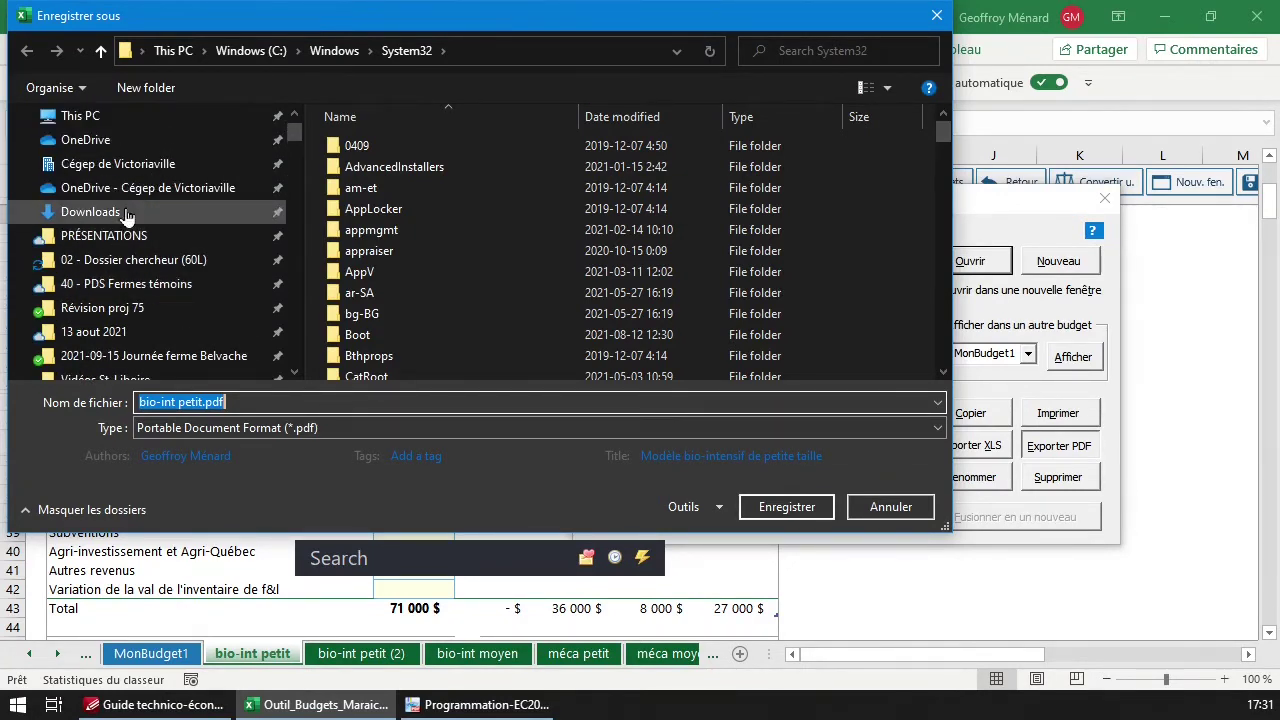
pyautogui.click(128, 212)
pyautogui.click(778, 507)
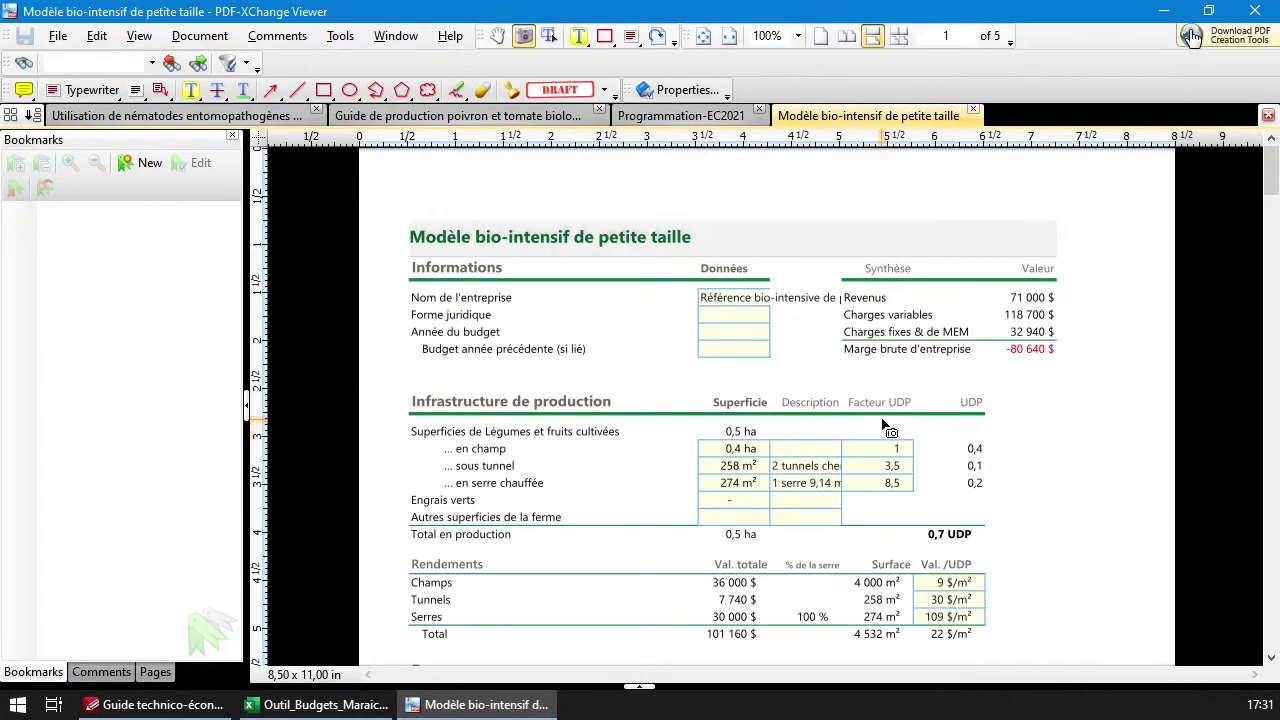
# Look through the exported PDF of the model, close it, and return to the budget list
pyautogui.scroll(-15, 885, 428)
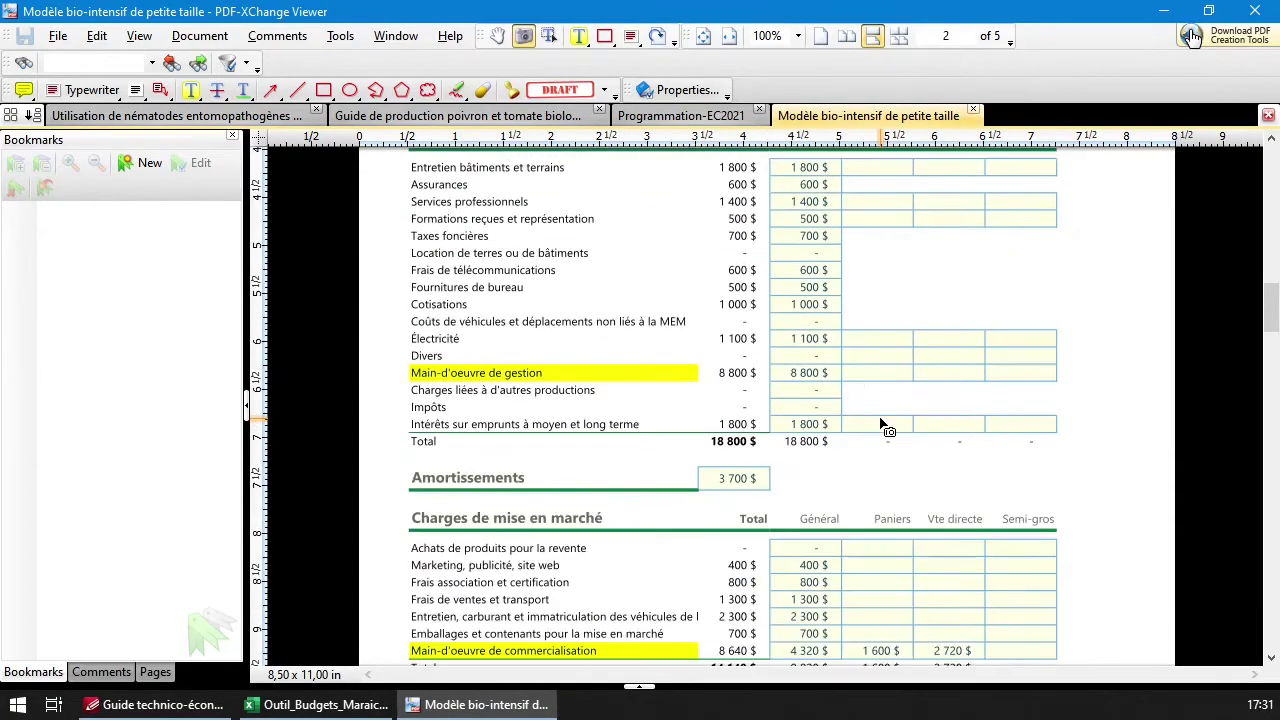
pyautogui.scroll(15, 885, 428)
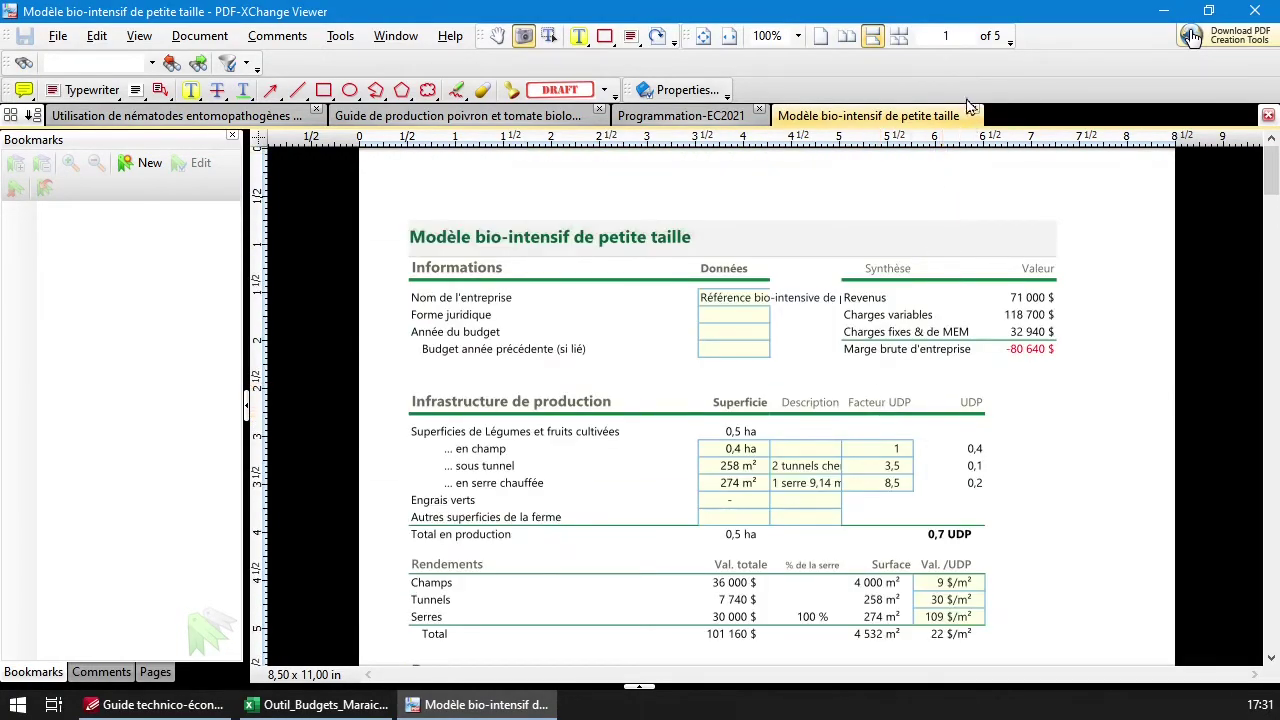
pyautogui.click(968, 107)
pyautogui.click(1145, 12)
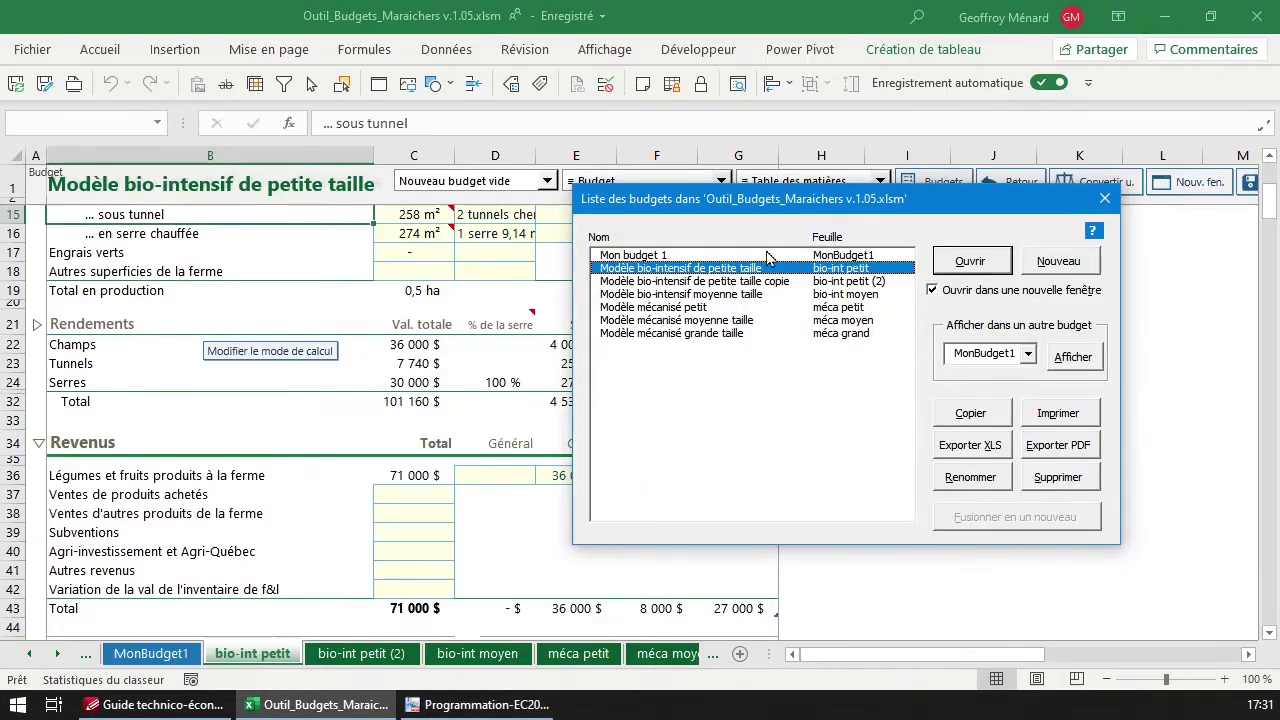
# Examine the rename and merge options in the budget list, selecting the three bio-intensive models for merging, and close the list without merging
pyautogui.click(970, 477)
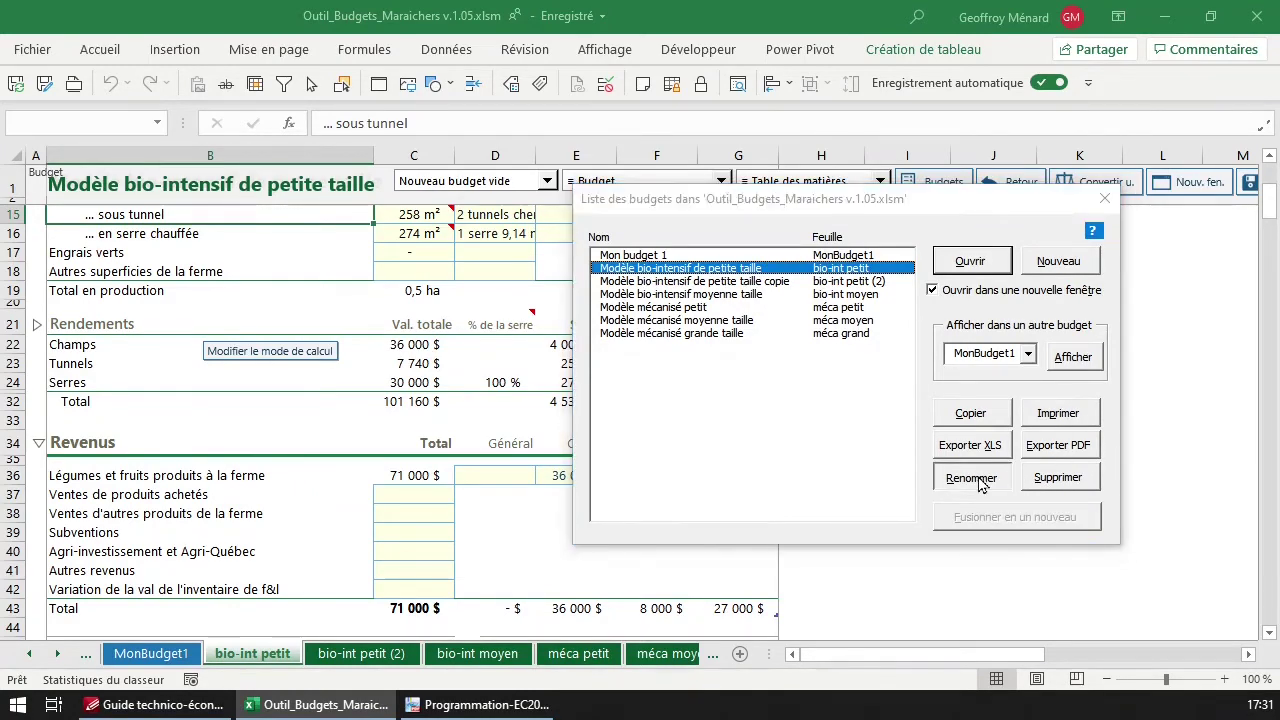
pyautogui.click(778, 258)
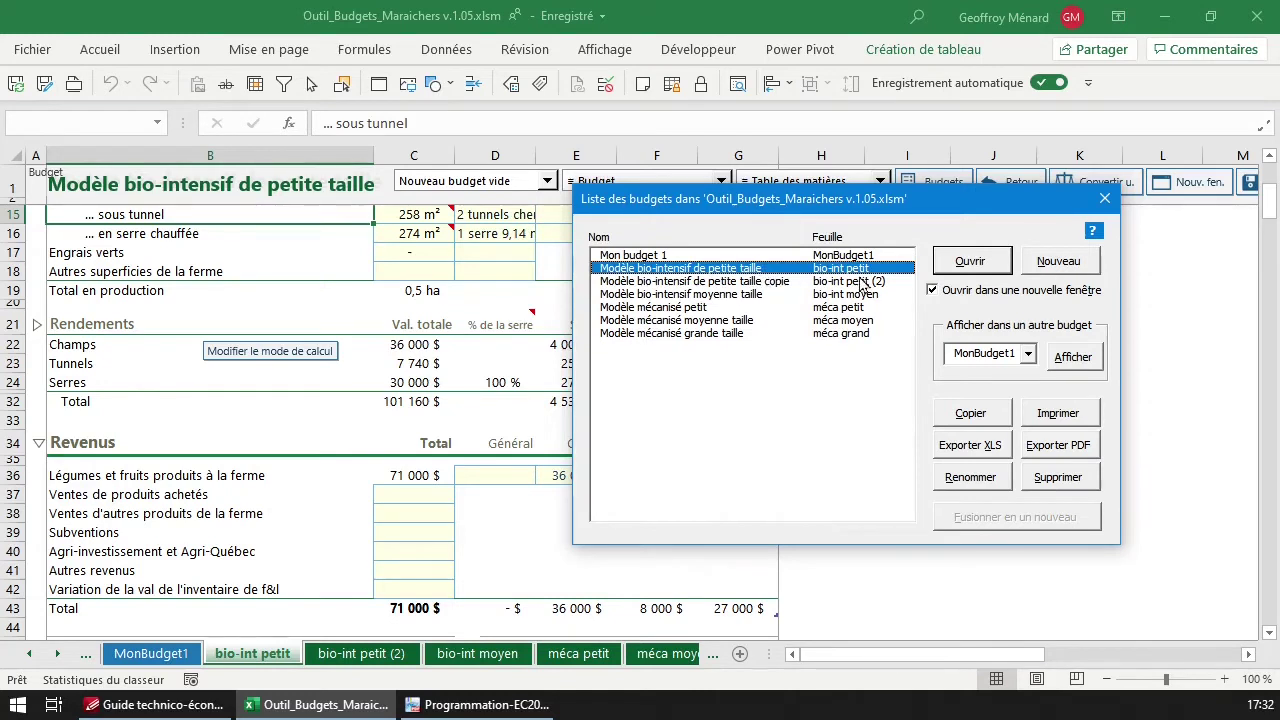
pyautogui.moveTo(730, 281); pyautogui.dragTo(727, 334)
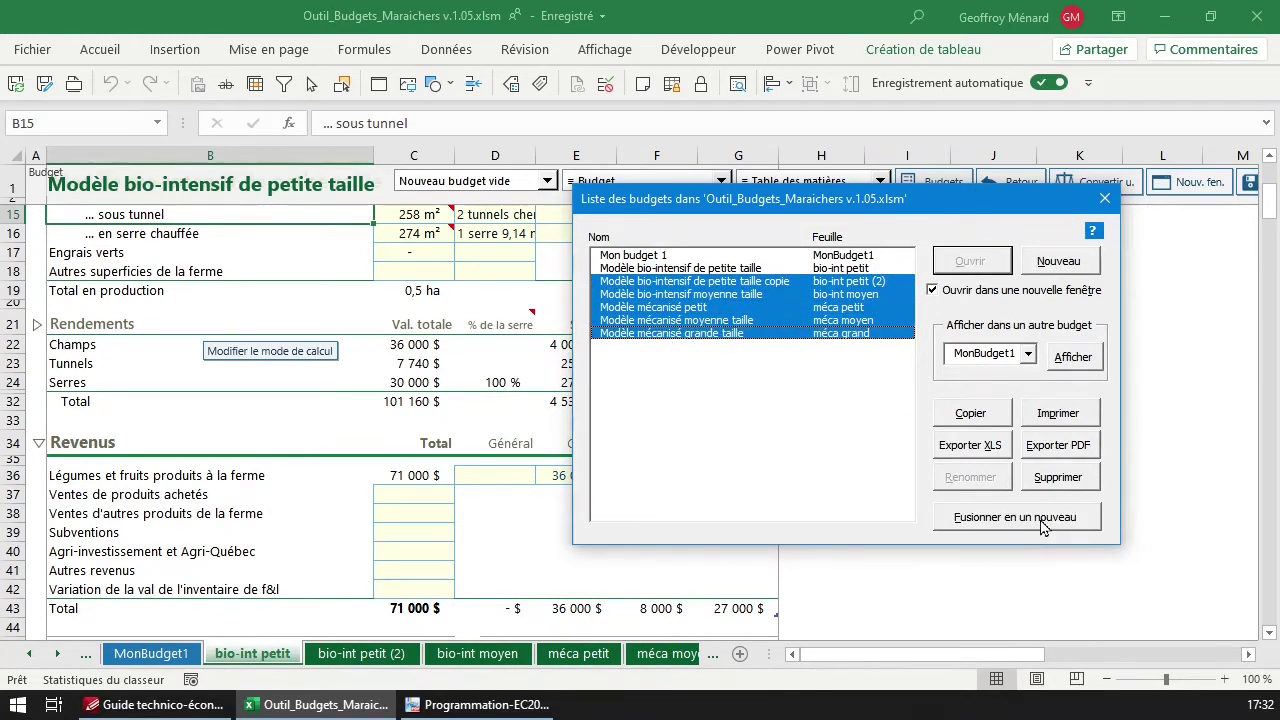
pyautogui.press('Up')
pyautogui.press('Up')
pyautogui.press('Up')
pyautogui.press('Up')
pyautogui.press('Up')
pyautogui.hotkey('shift', 'Down')
pyautogui.hotkey('shift', 'Down')
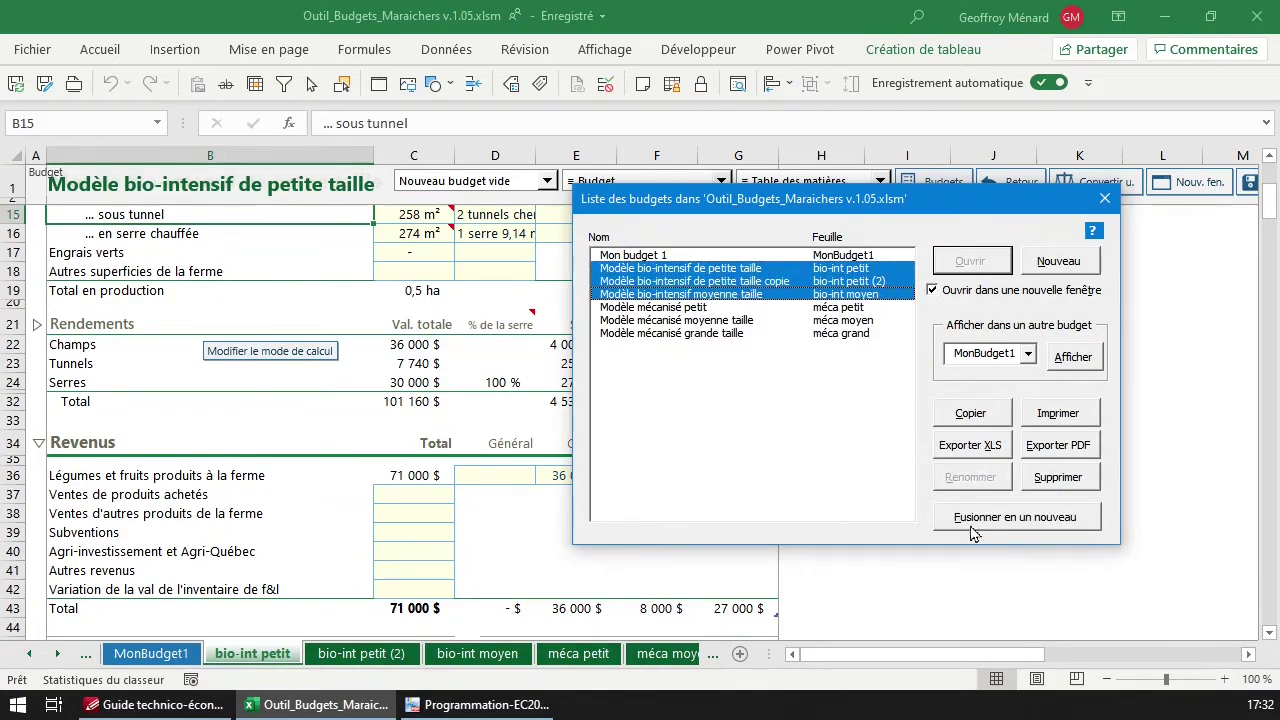
pyautogui.click(1105, 198)
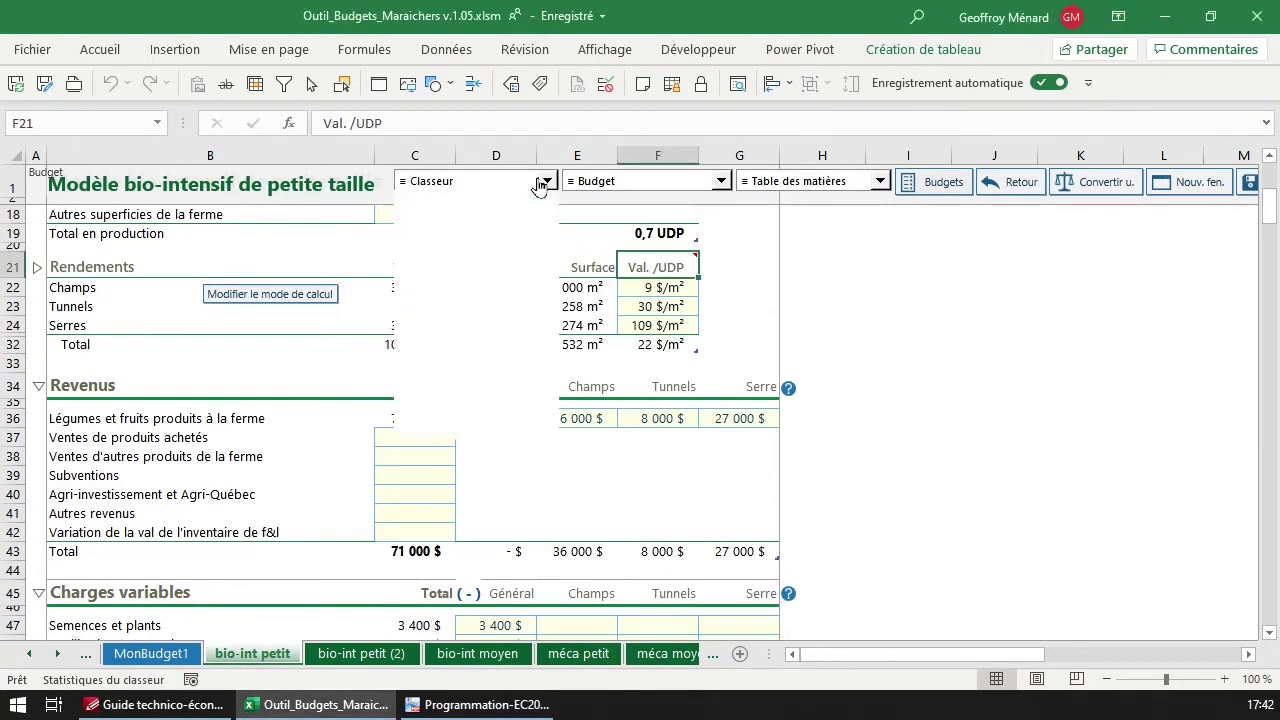
# Show the budget workbook in a new window with the Classeur command Afficher une nouvelle fenêtre, and take that window out of full screen
pyautogui.click(544, 182)
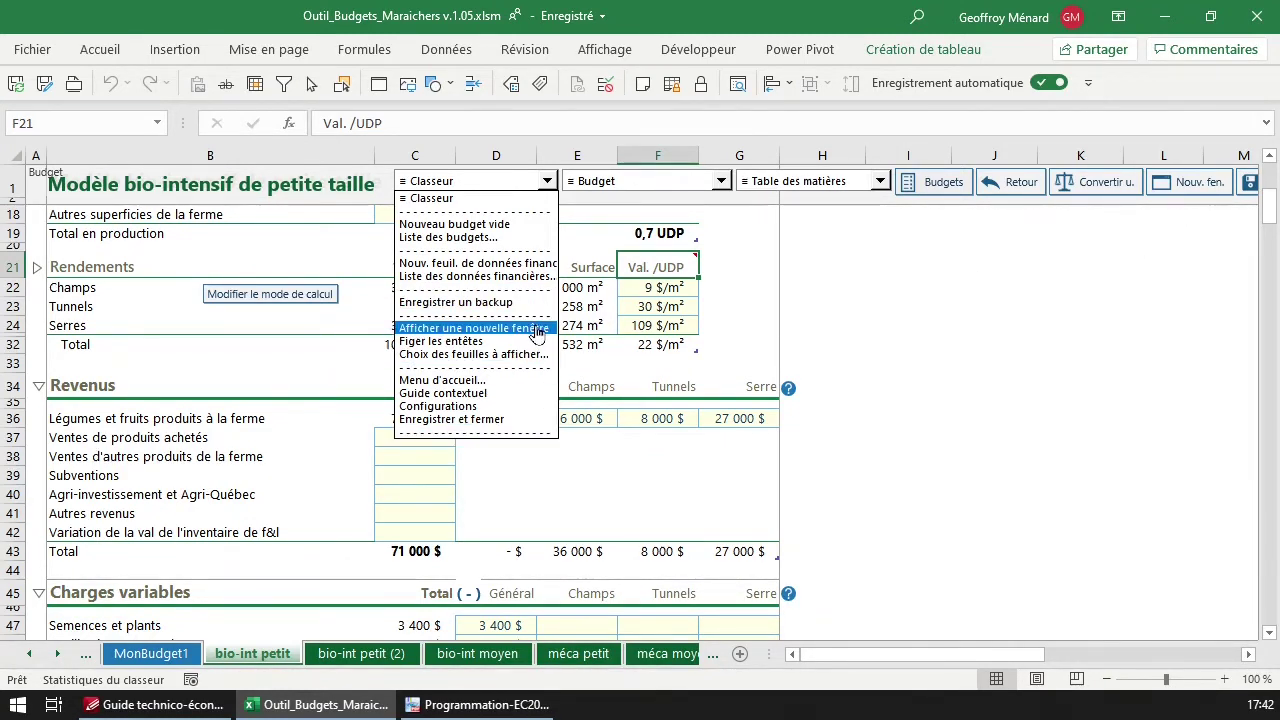
pyautogui.click(530, 329)
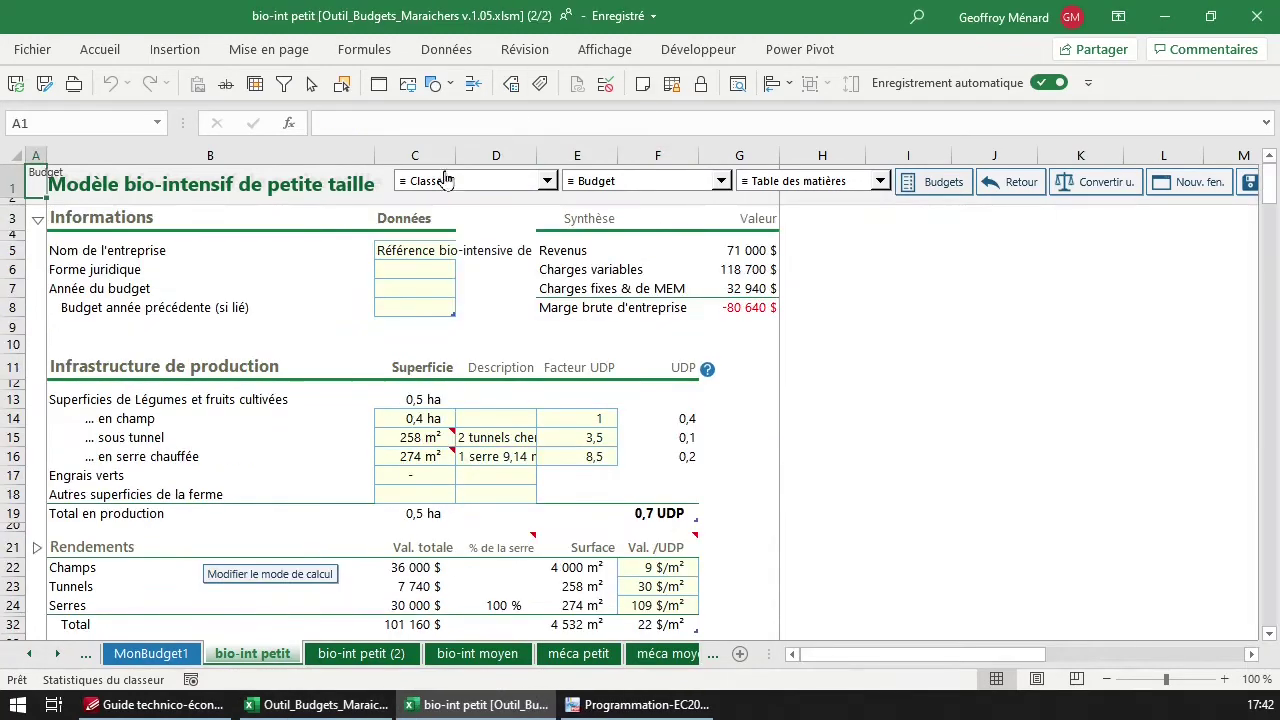
pyautogui.moveTo(738, 12); pyautogui.dragTo(730, 79)
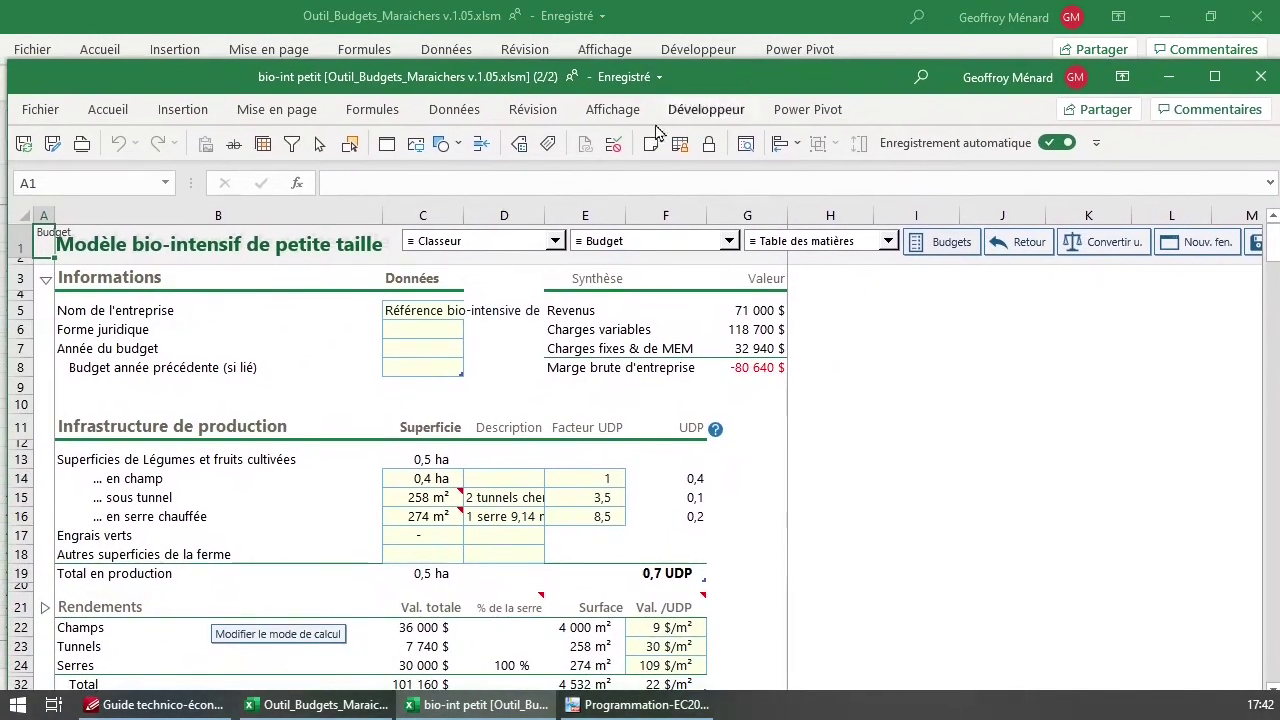
# Open a further window of the workbook with Excel's own Nouvelle fenêtre command and reposition the second window
pyautogui.click(613, 110)
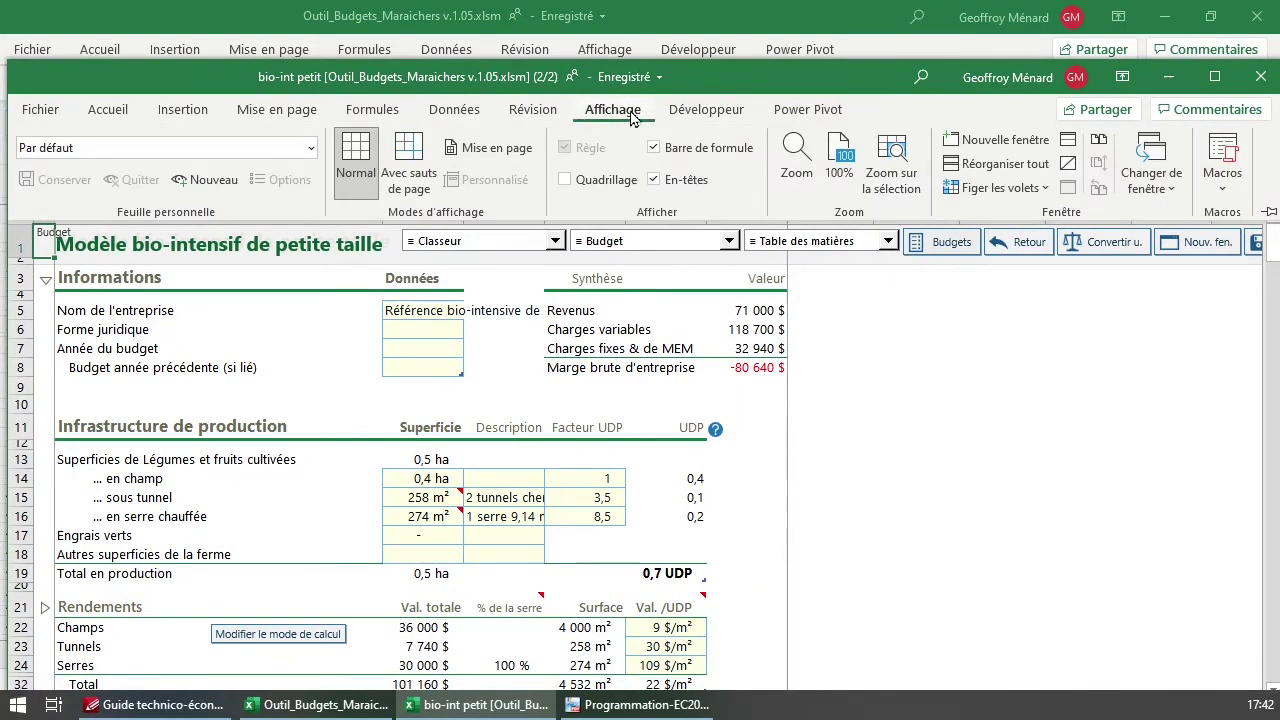
pyautogui.click(1004, 140)
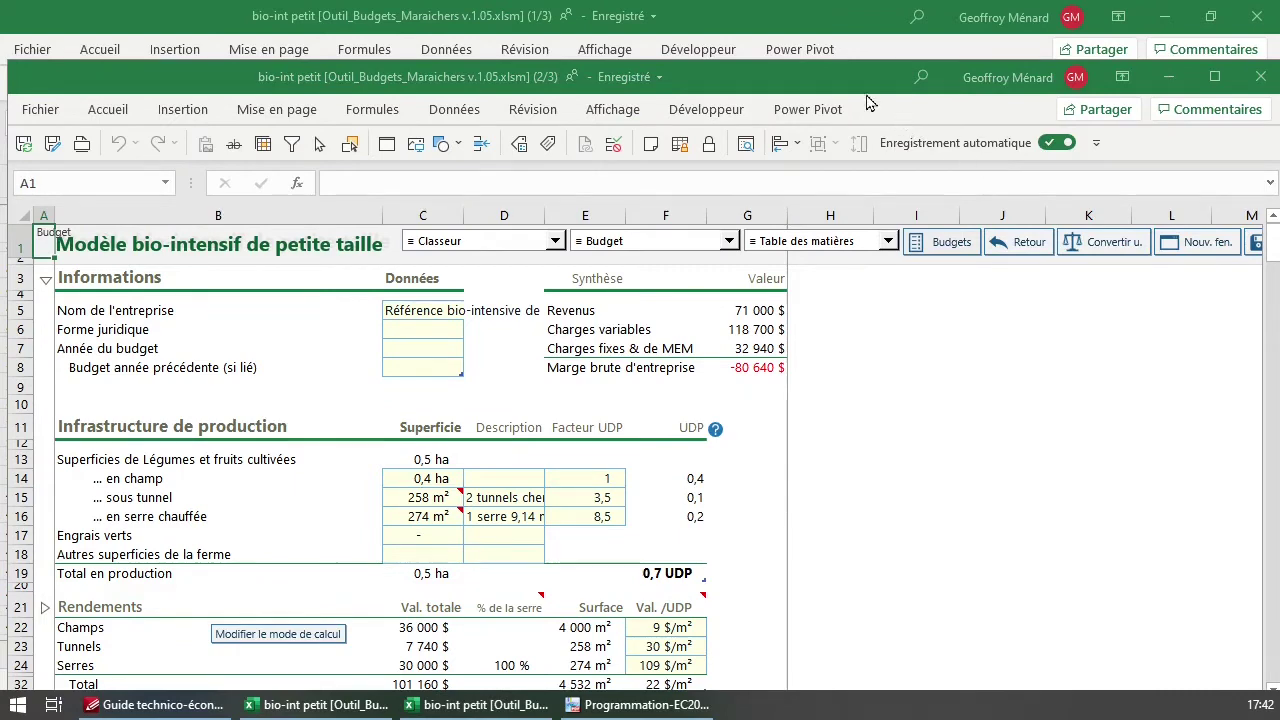
pyautogui.moveTo(868, 103); pyautogui.dragTo(849, 57)
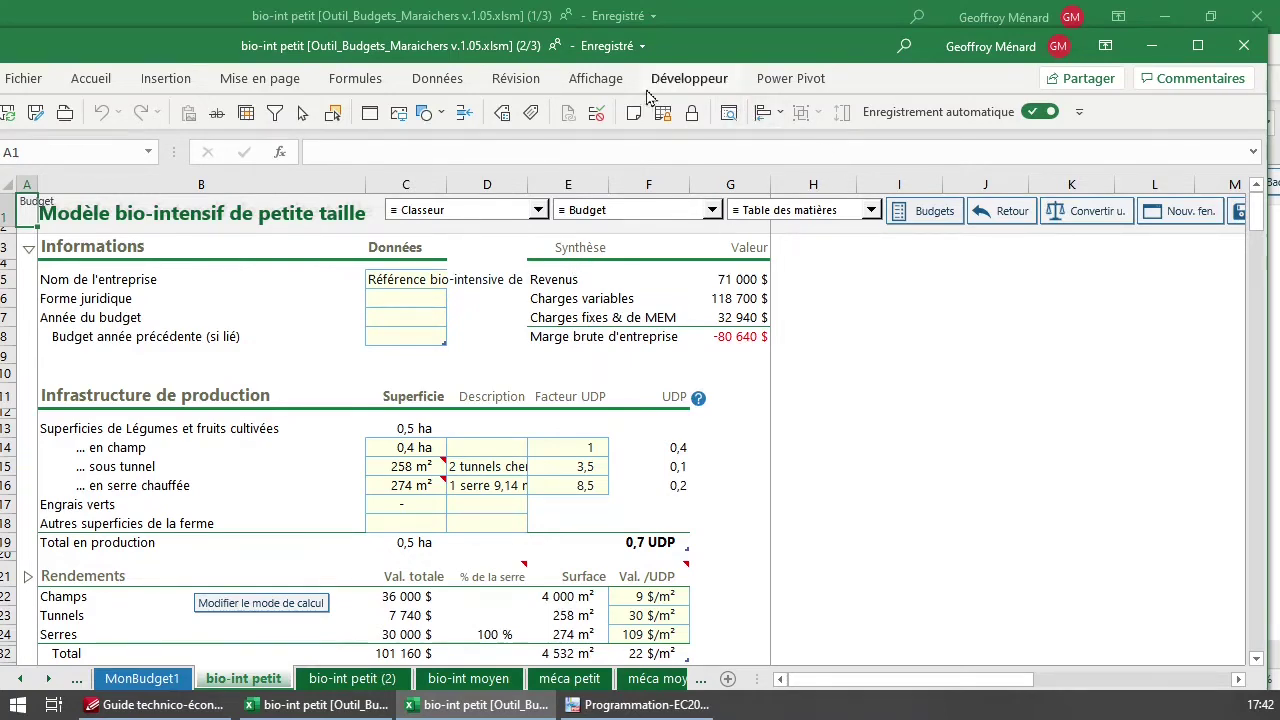
# Show the gridlines in the second window, open another Nouvelle fenêtre from it, and close the surplus third window
pyautogui.click(596, 79)
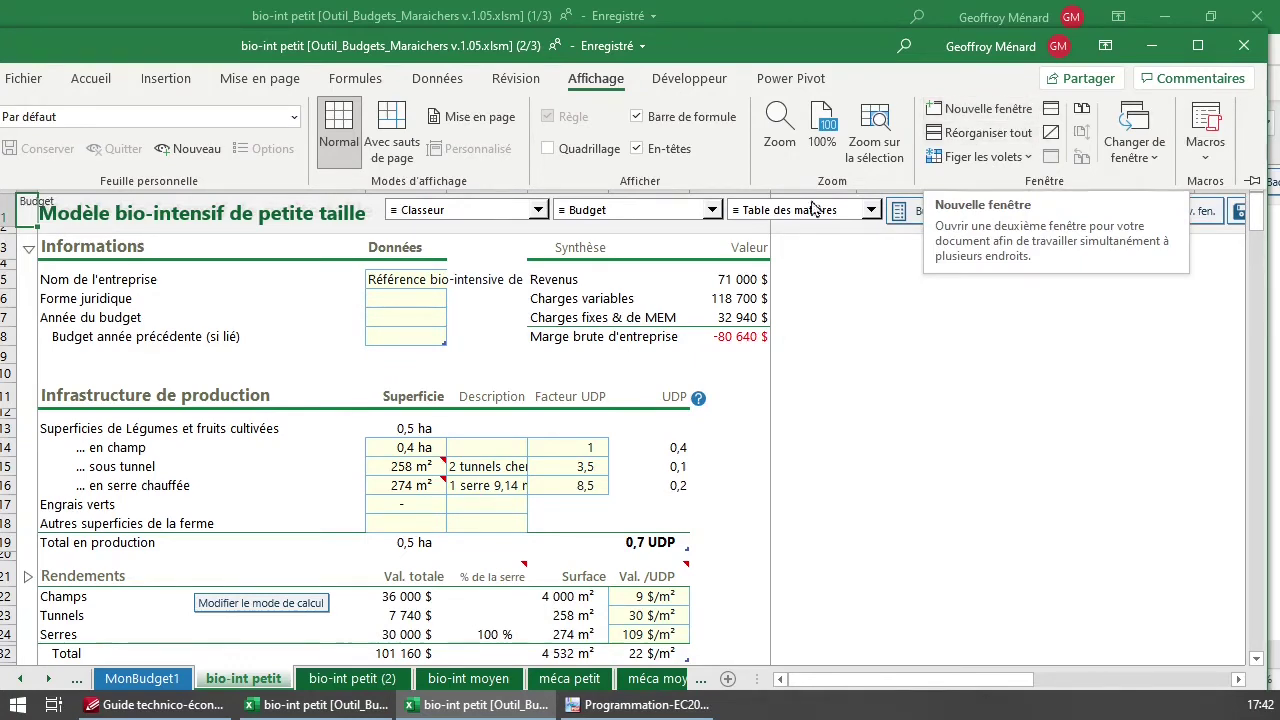
pyautogui.click(548, 148)
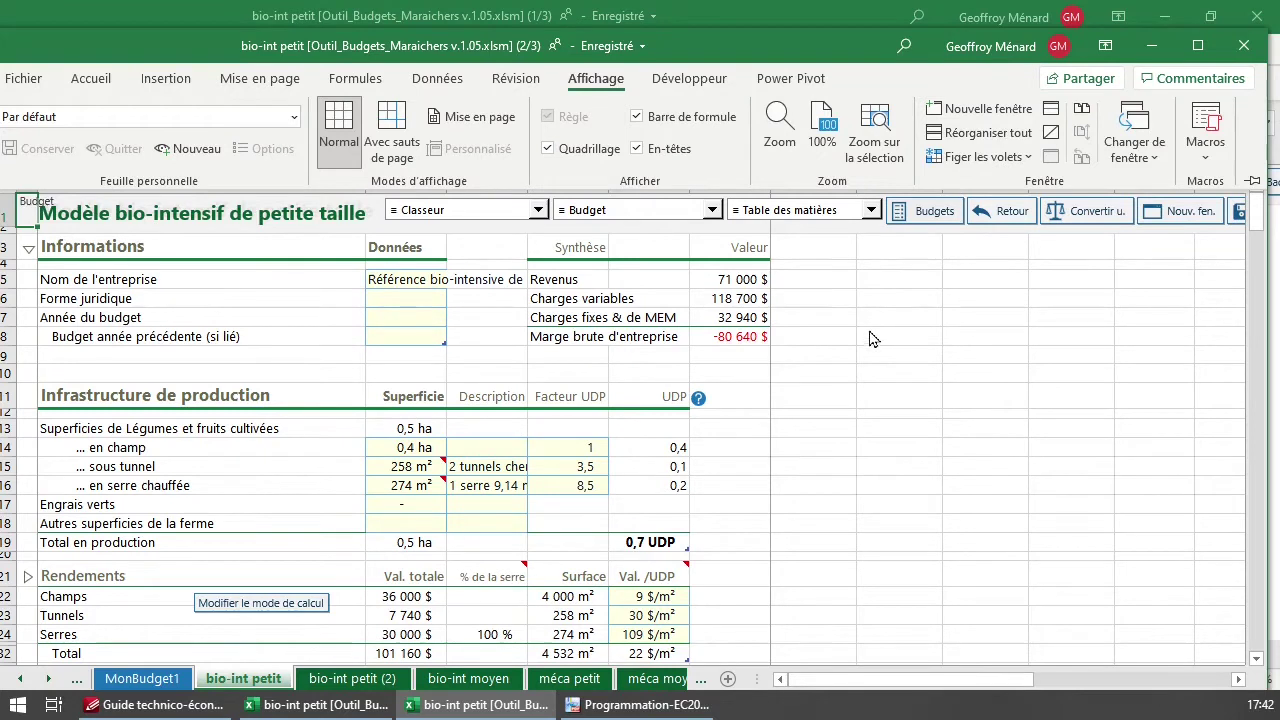
pyautogui.click(975, 108)
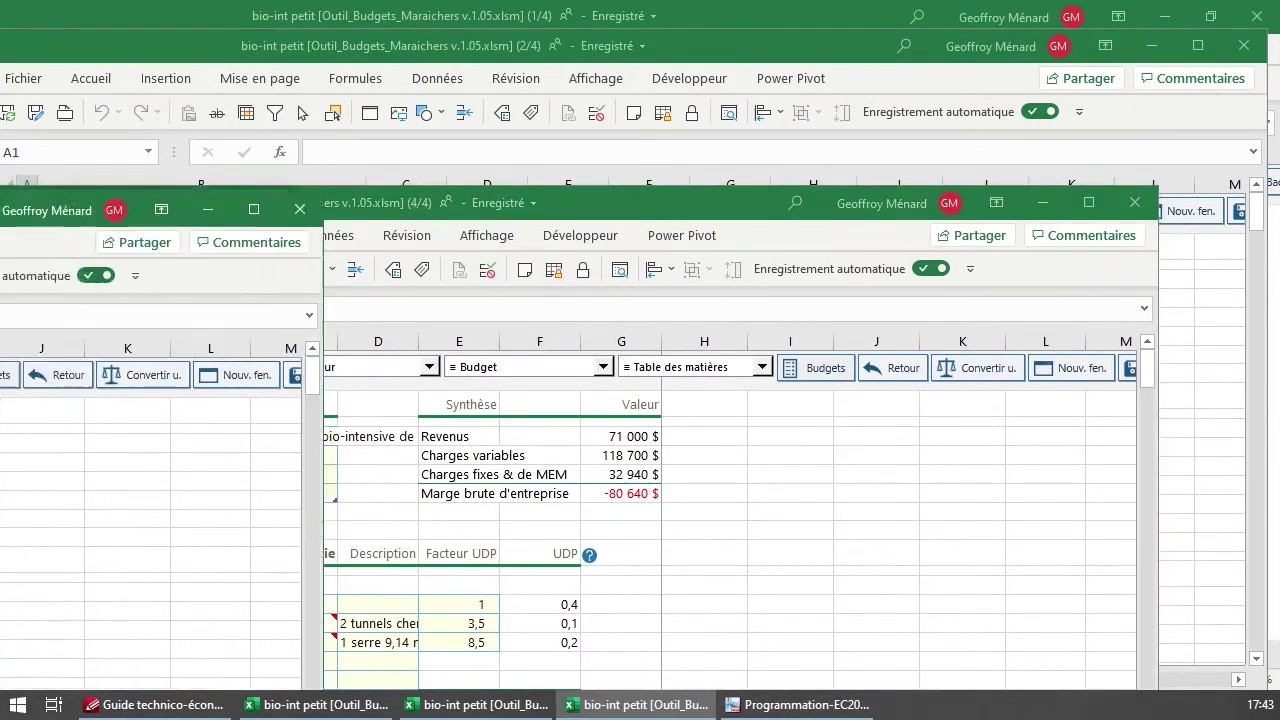
pyautogui.moveTo(840, 210); pyautogui.dragTo(740, 182)
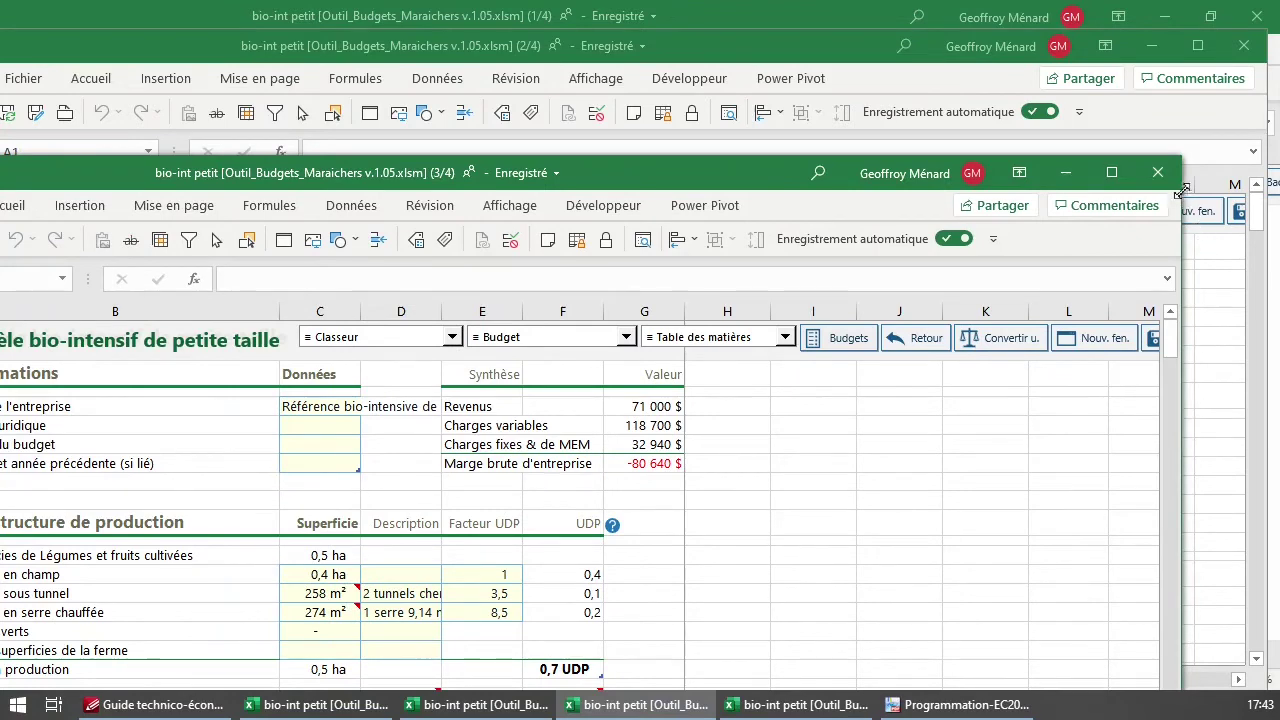
pyautogui.click(1158, 172)
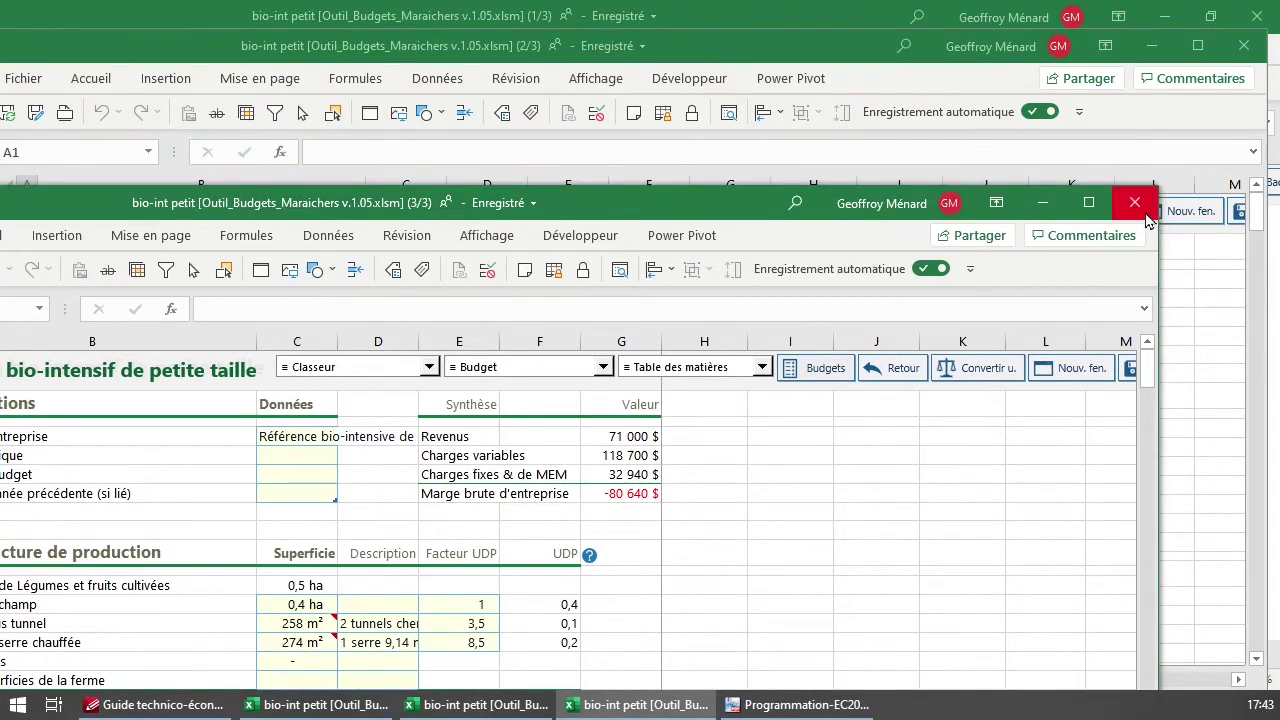
# Hide the gridlines in the newest bio-int petit window and open another Nouvelle fenêtre from it
pyautogui.click(482, 236)
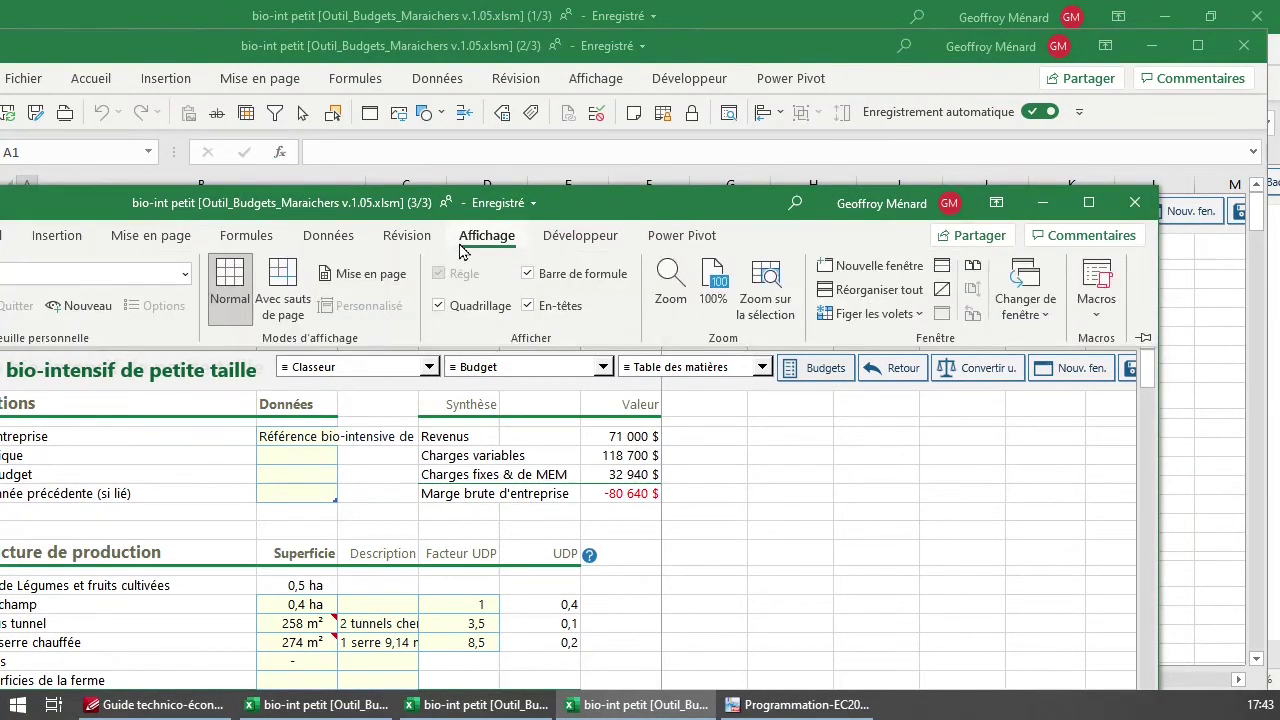
pyautogui.click(439, 306)
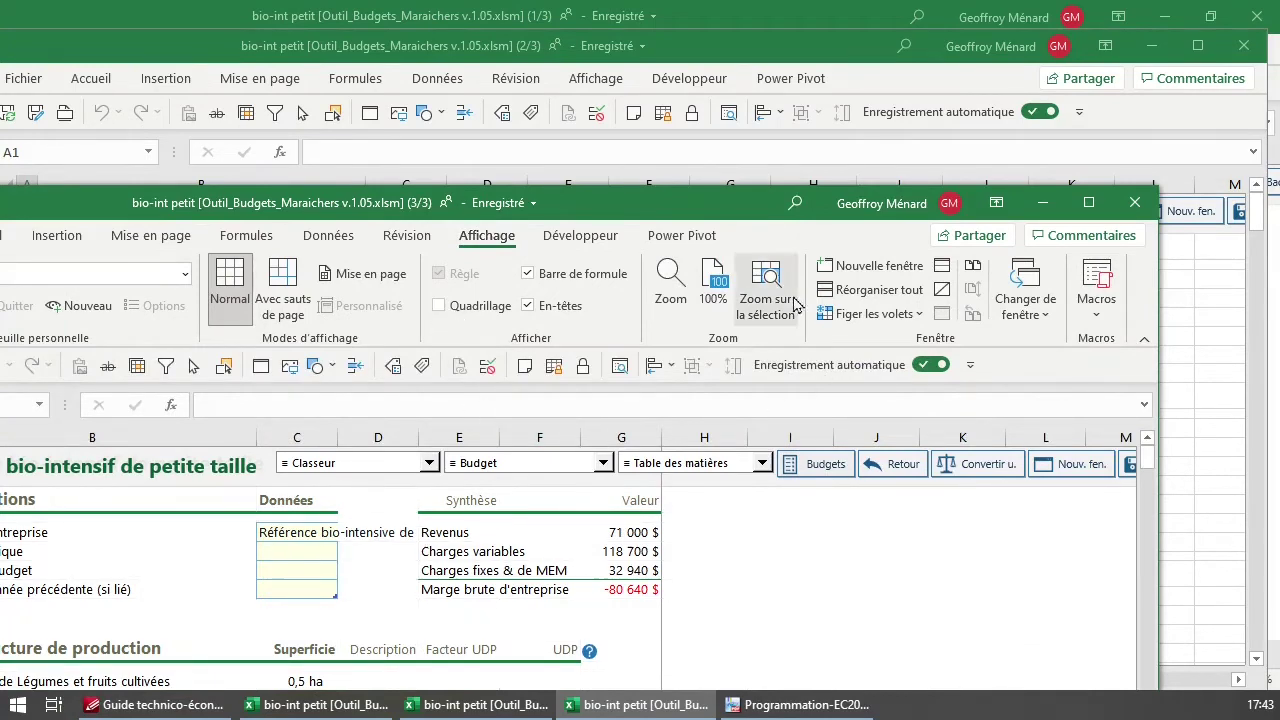
pyautogui.moveTo(687, 210); pyautogui.dragTo(769, 50)
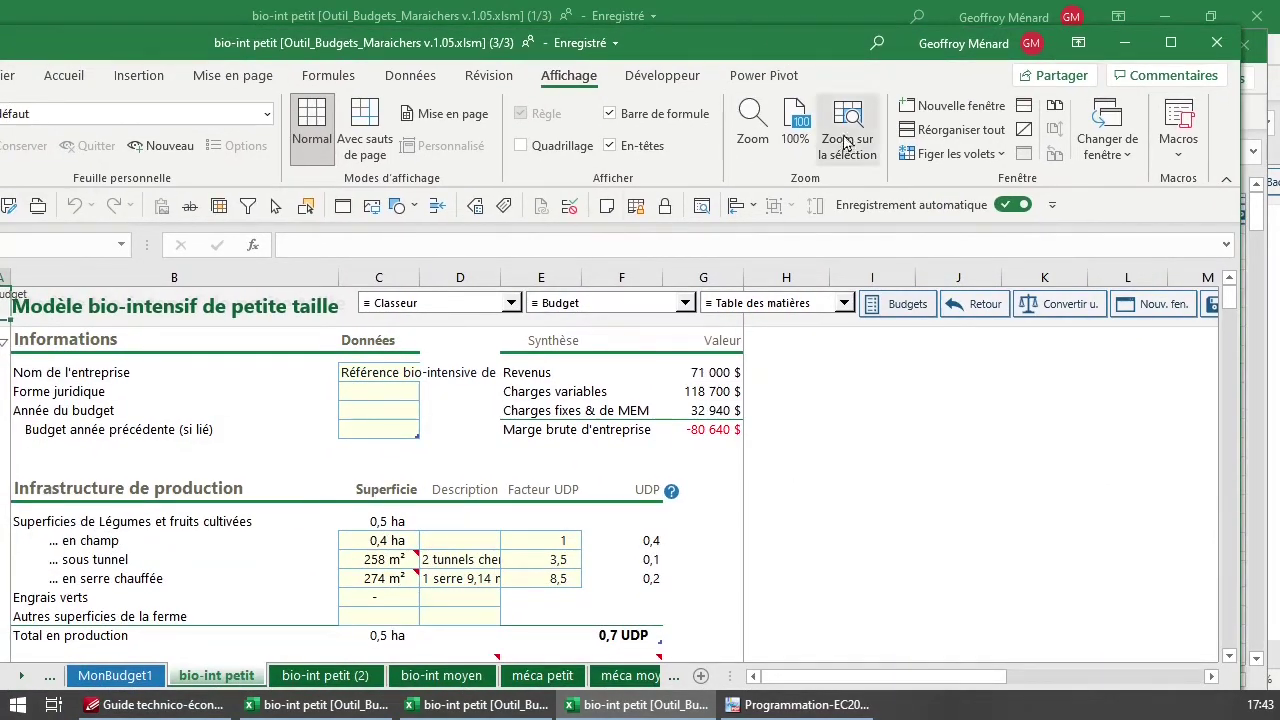
pyautogui.click(962, 106)
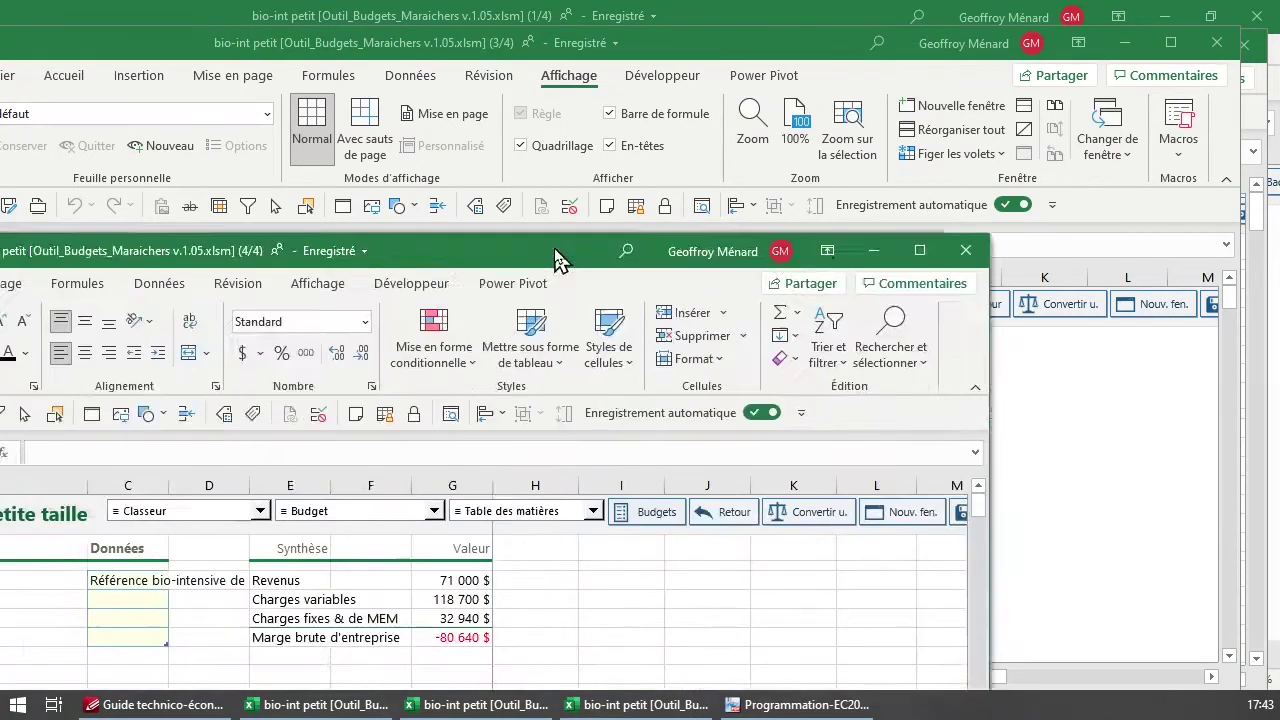
# Look over the fourth window, reposition it, and close the surplus workbook windows so that only two remain
pyautogui.scroll(-4, 460, 448)
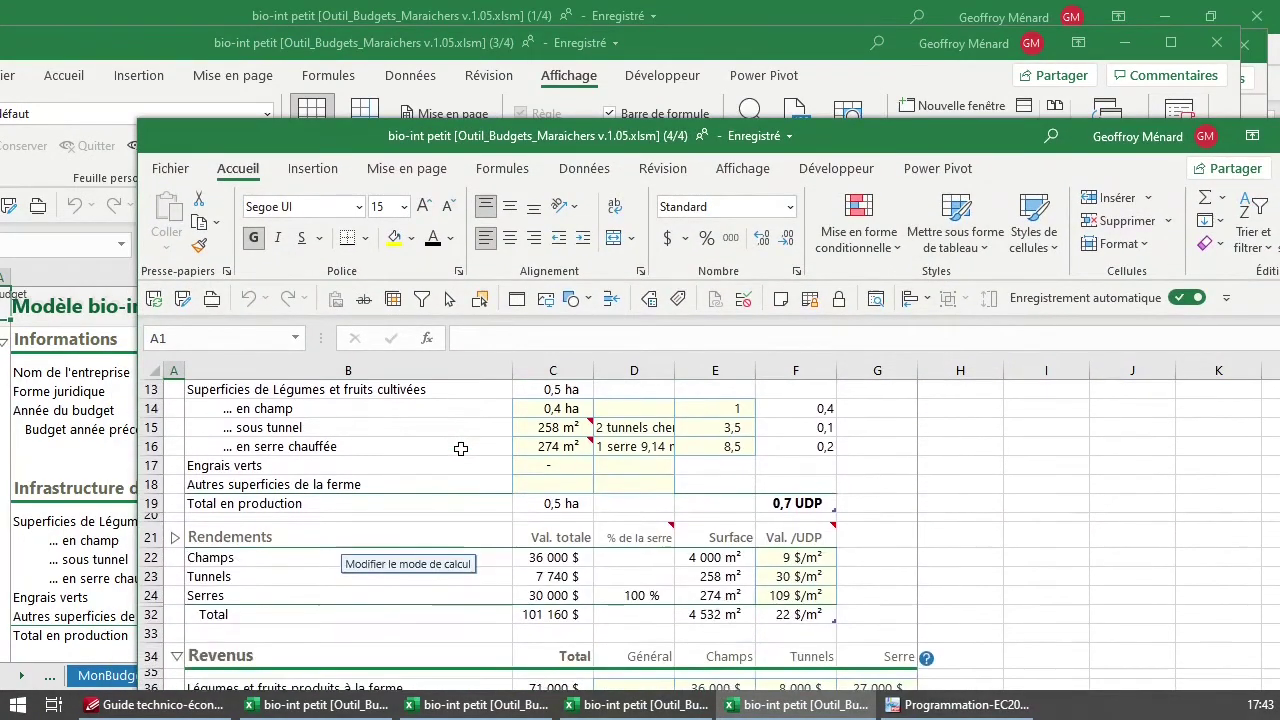
pyautogui.scroll(4, 460, 448)
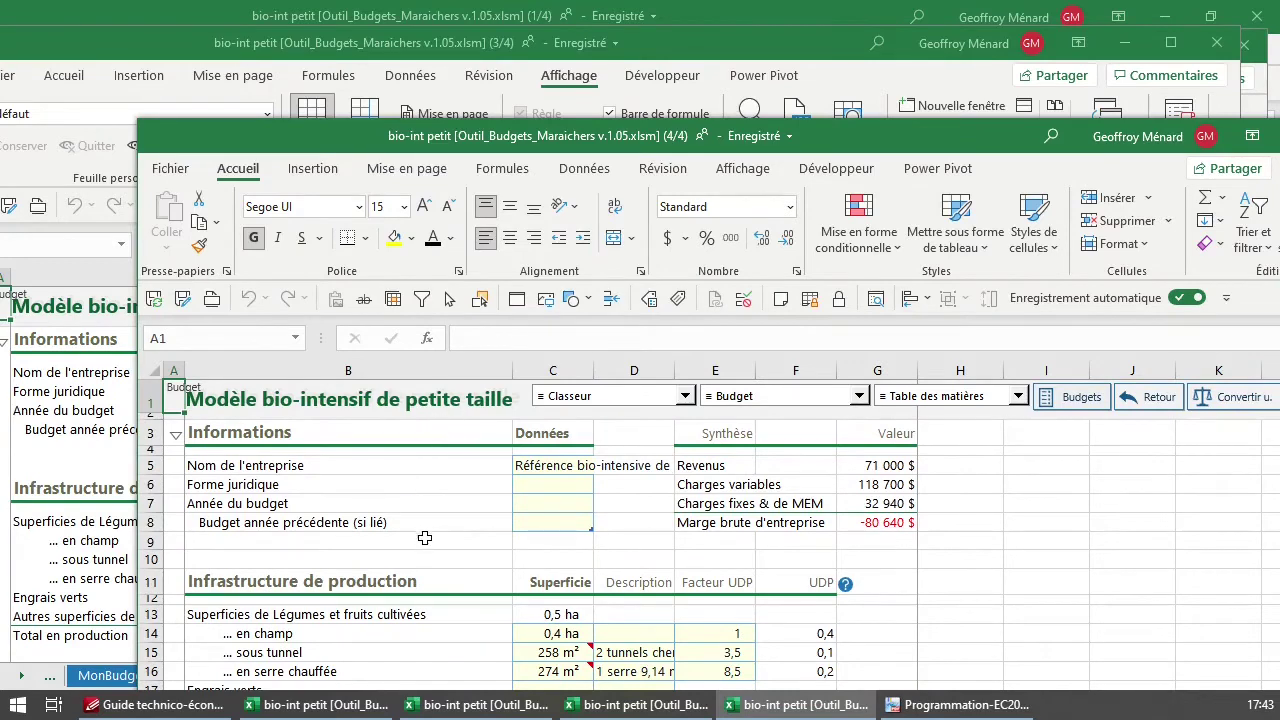
pyautogui.scroll(-2, 425, 538)
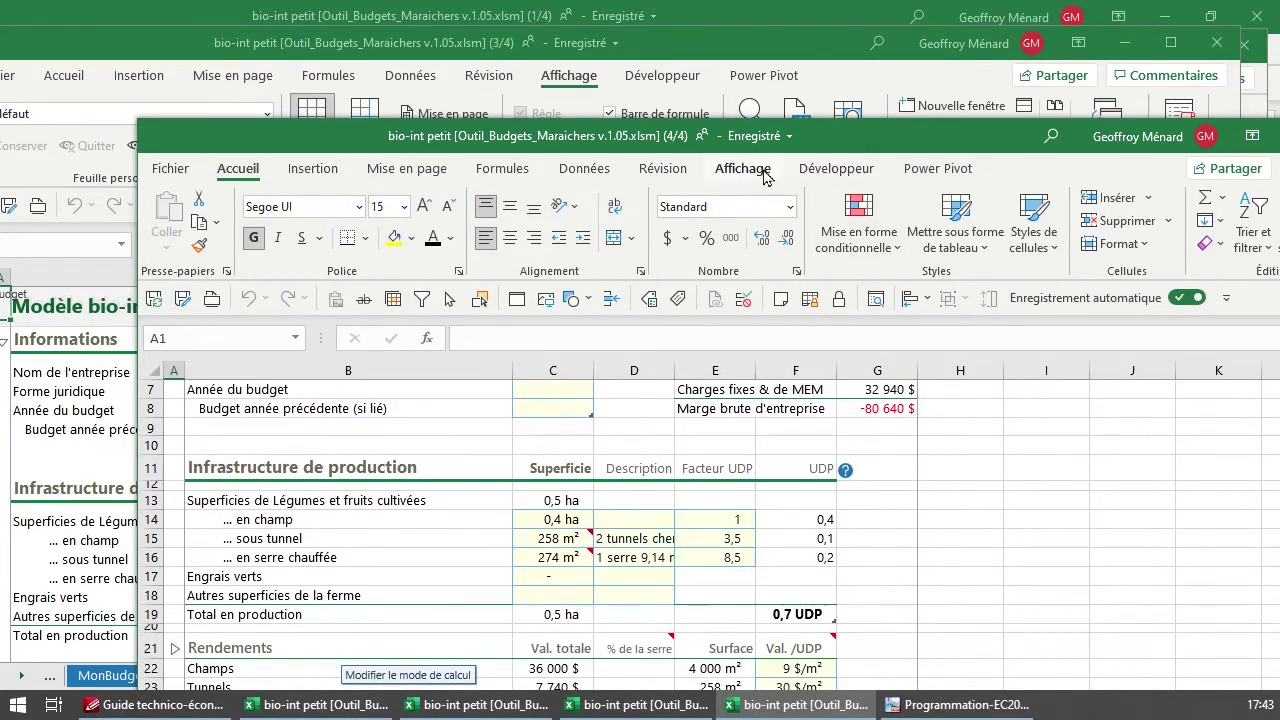
pyautogui.click(763, 176)
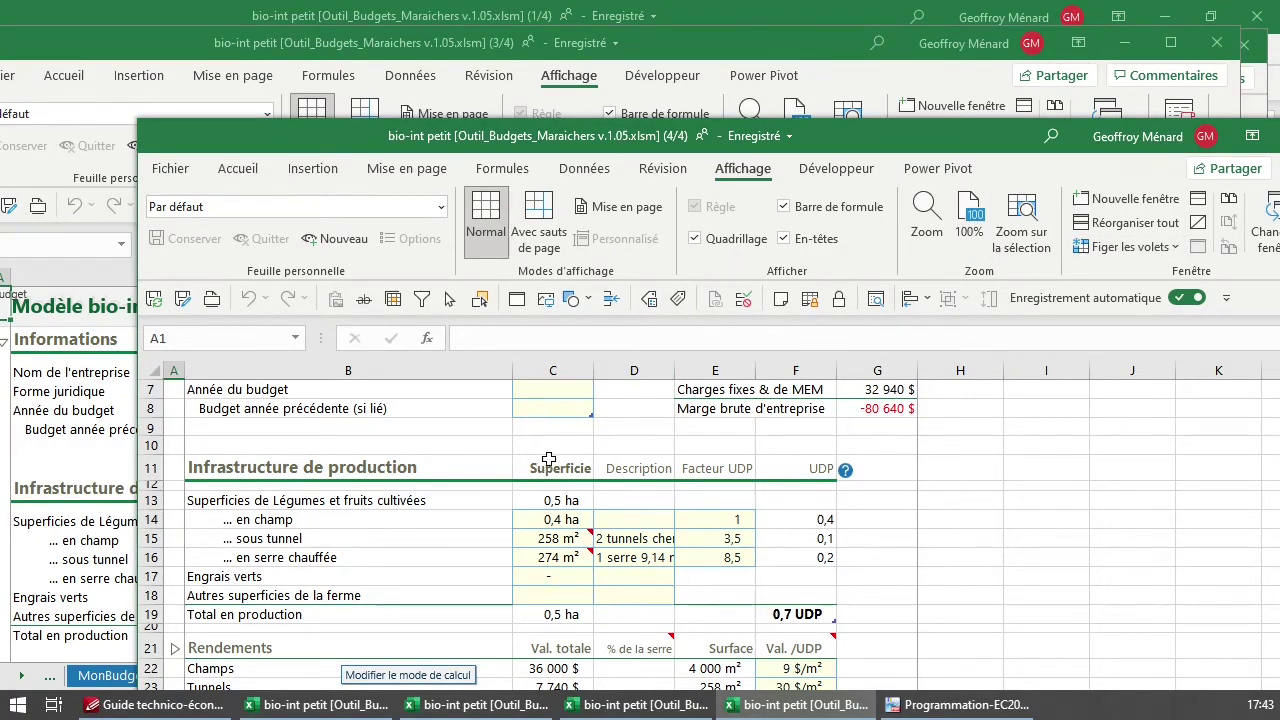
pyautogui.moveTo(970, 143); pyautogui.dragTo(700, 71)
pyautogui.click(988, 24)
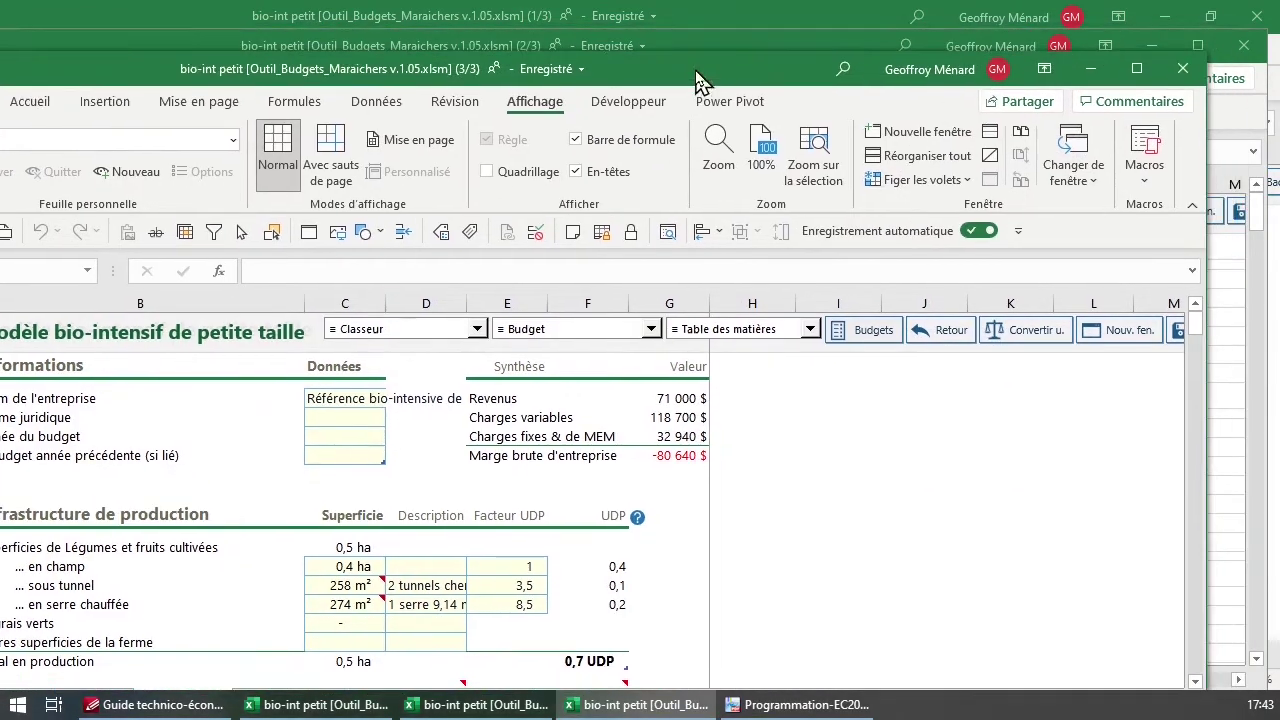
pyautogui.click(1243, 68)
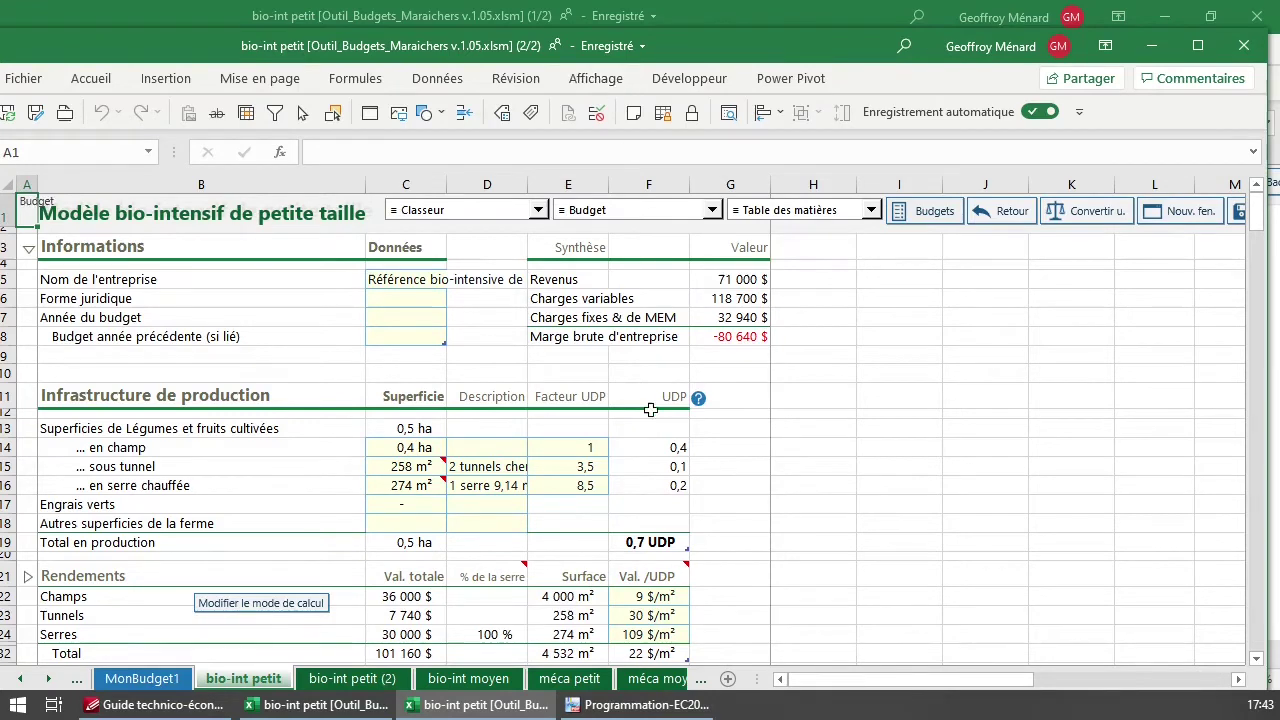
# Try the Figer les entêtes command on the bio-int petit sheet in the second window and check its headers
pyautogui.click(462, 212)
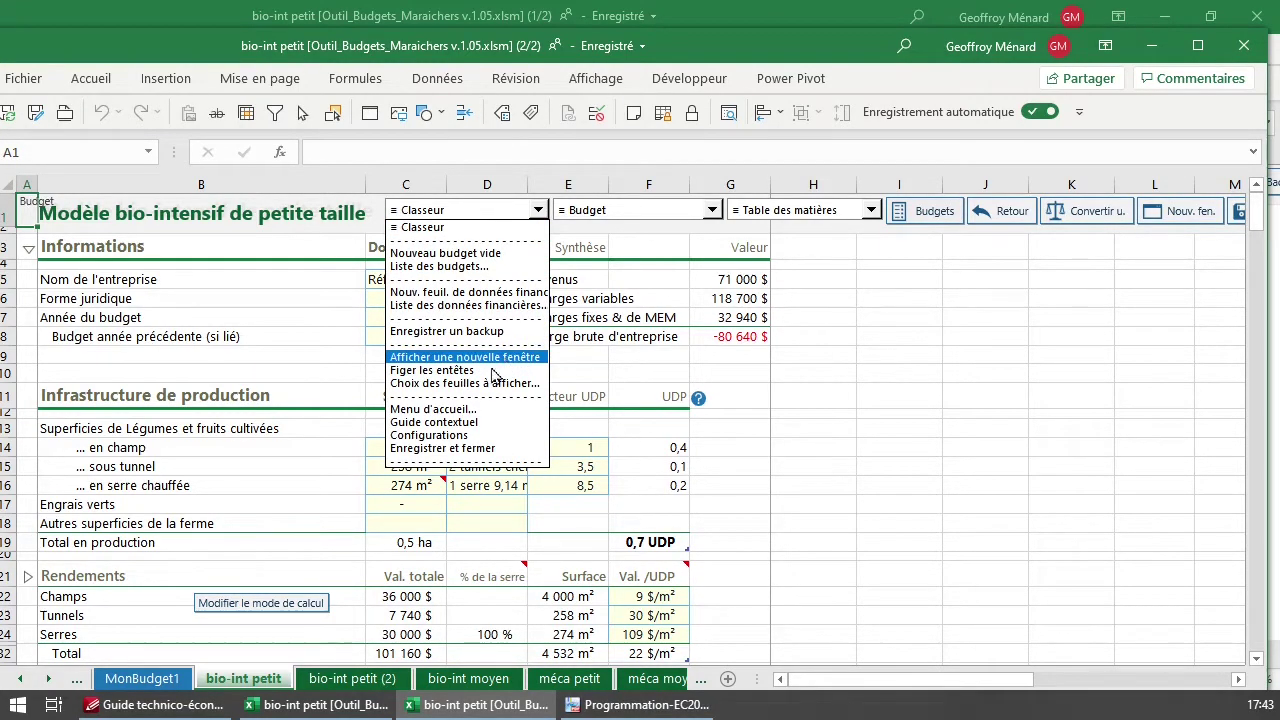
pyautogui.click(492, 371)
pyautogui.scroll(-2, 789, 380)
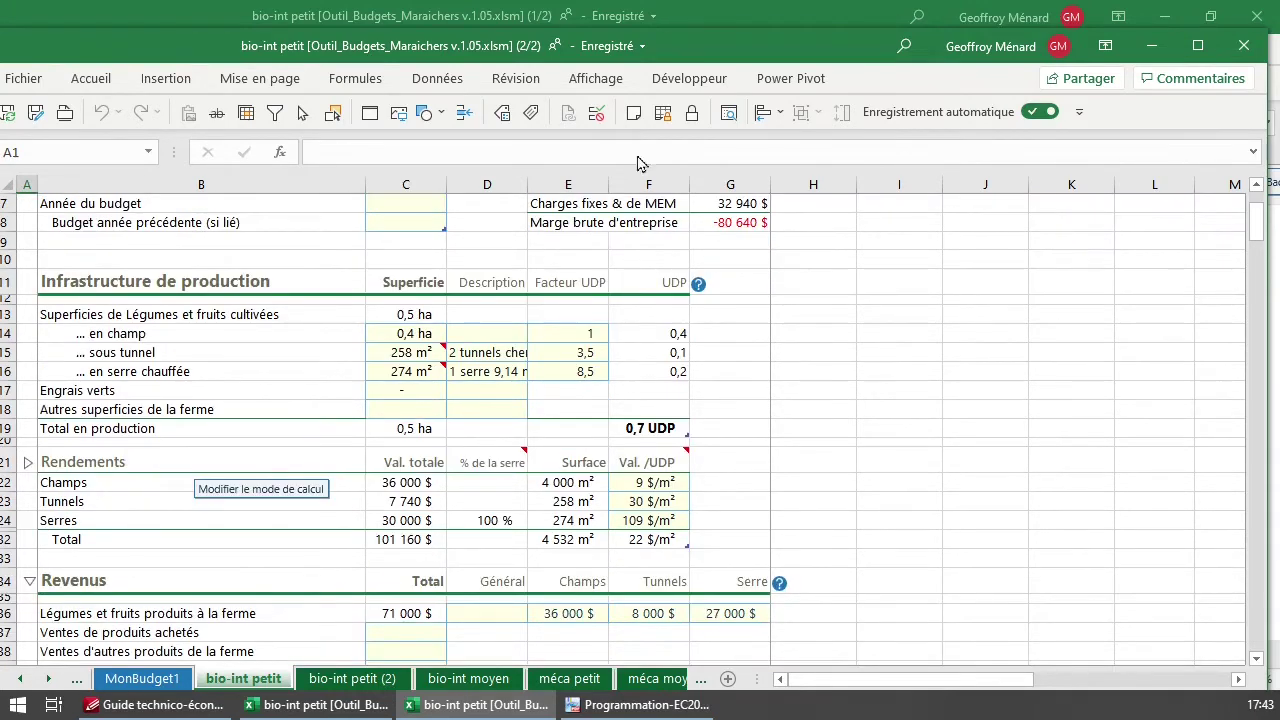
pyautogui.click(595, 78)
pyautogui.click(628, 78)
pyautogui.scroll(2, 545, 220)
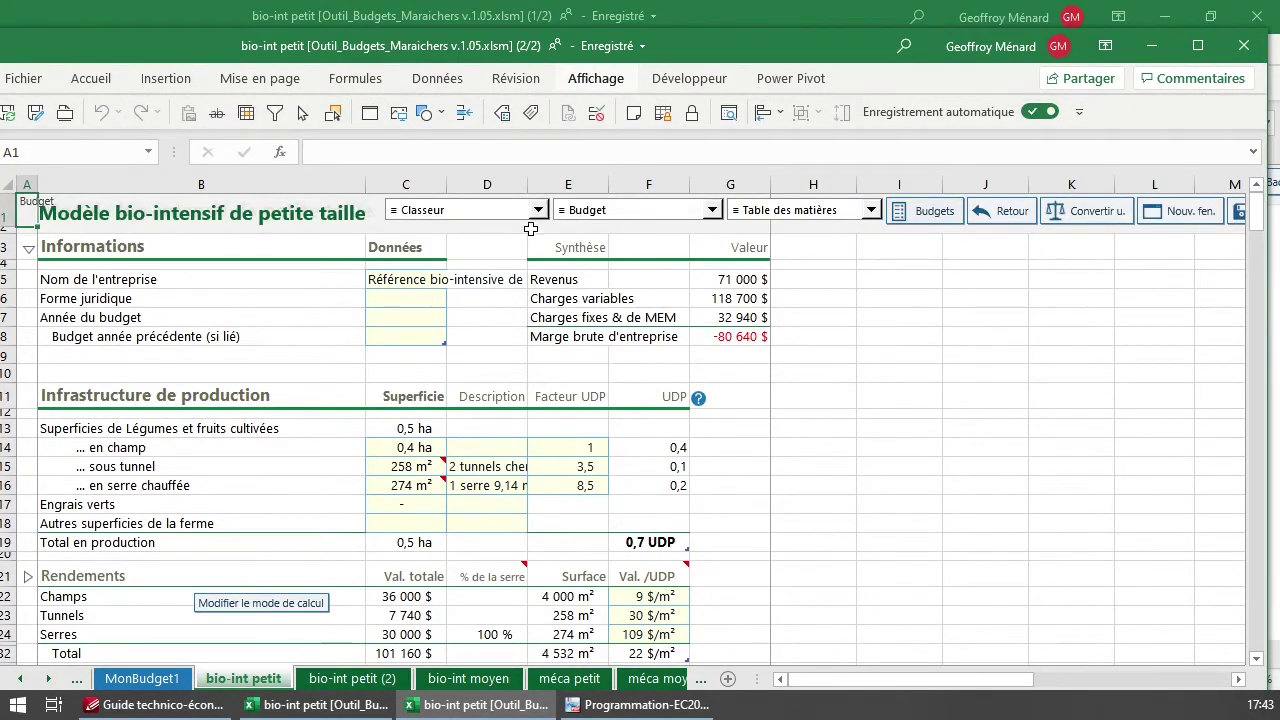
# Review the Budget commands and run the Classeur command Choix des feuilles à afficher in the second window
pyautogui.click(612, 214)
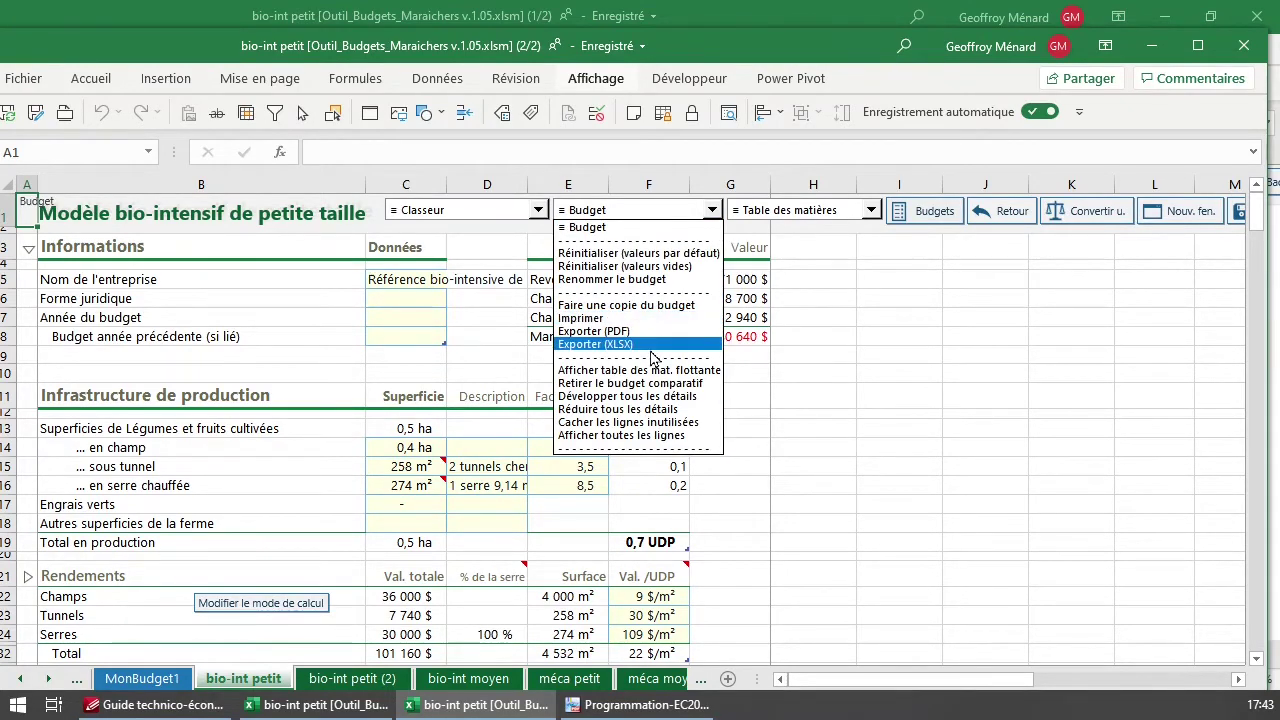
pyautogui.click(538, 210)
pyautogui.click(474, 384)
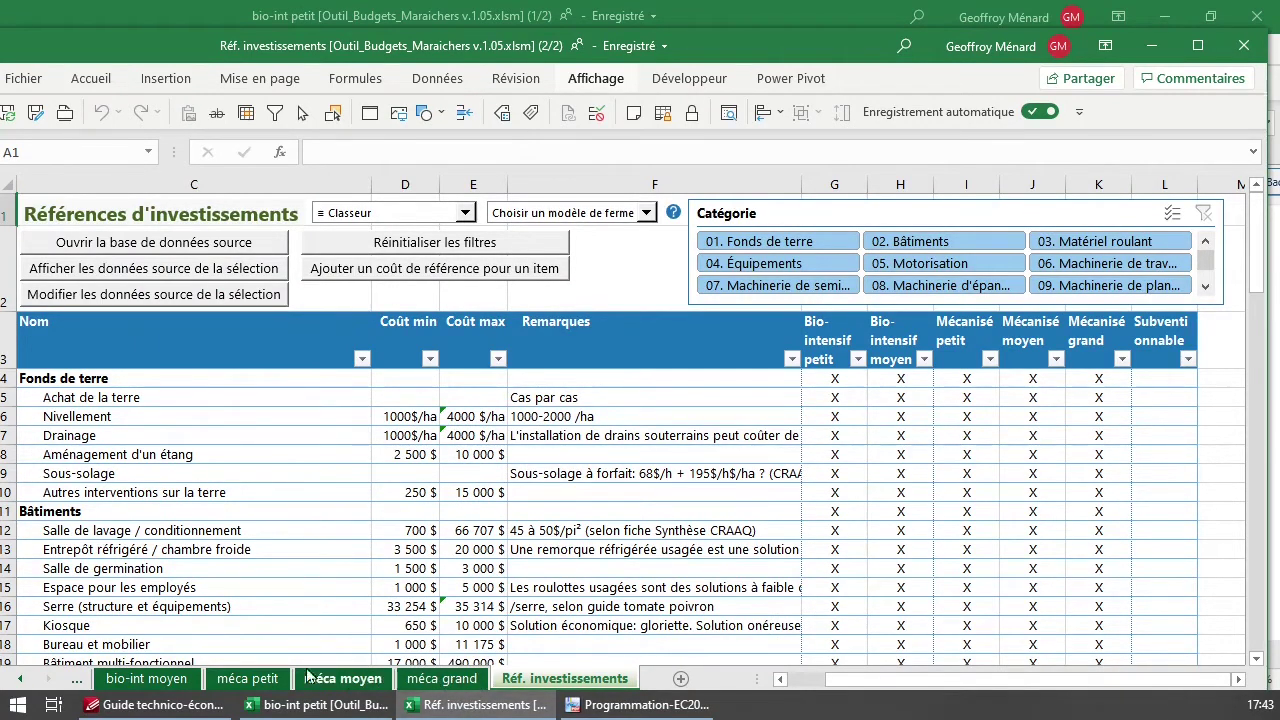
# View the méca grand, méca moyen and méca petit sheets in the second window and close that window
pyautogui.click(436, 680)
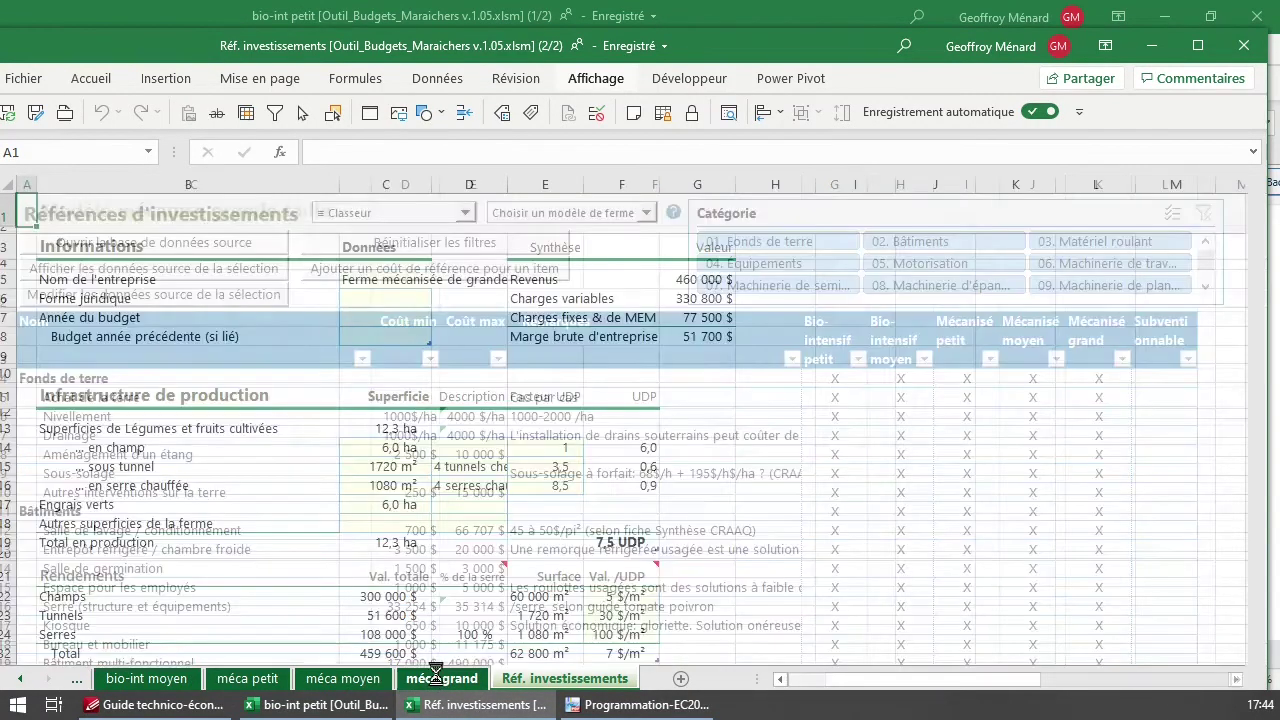
pyautogui.click(362, 679)
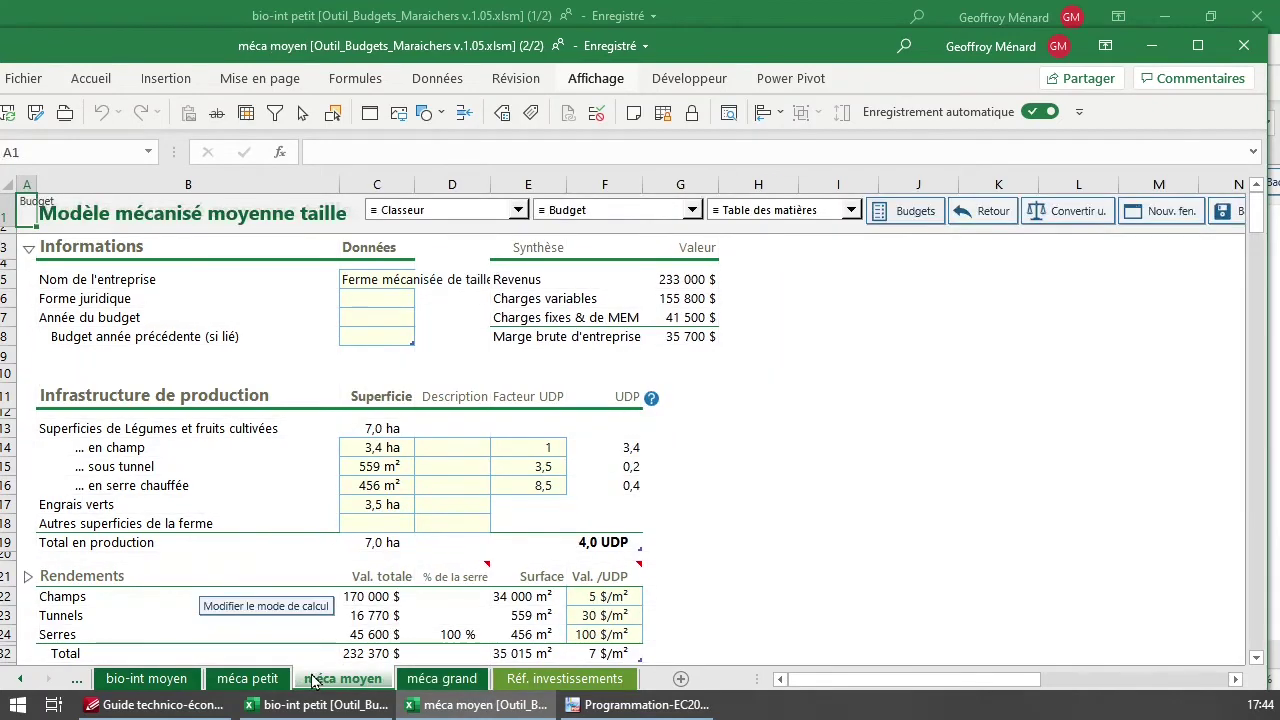
pyautogui.click(258, 679)
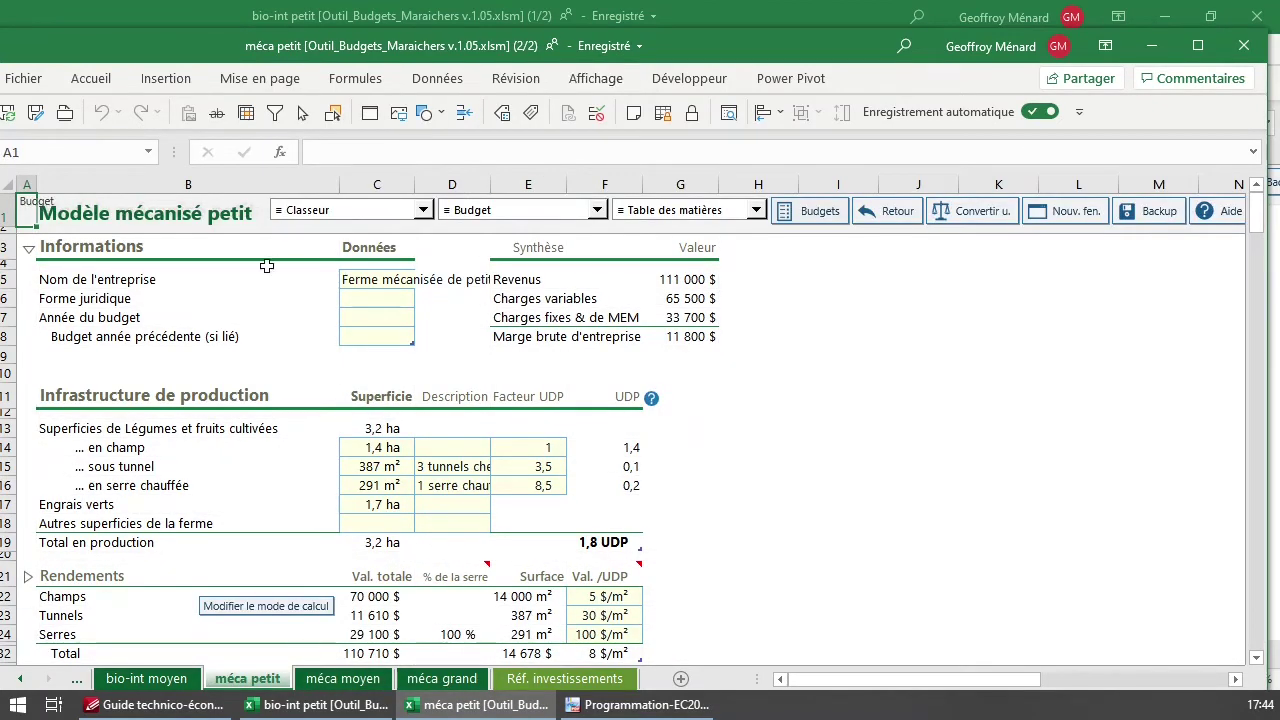
pyautogui.scroll(-1, 252, 472)
pyautogui.scroll(1, 252, 472)
pyautogui.click(1244, 46)
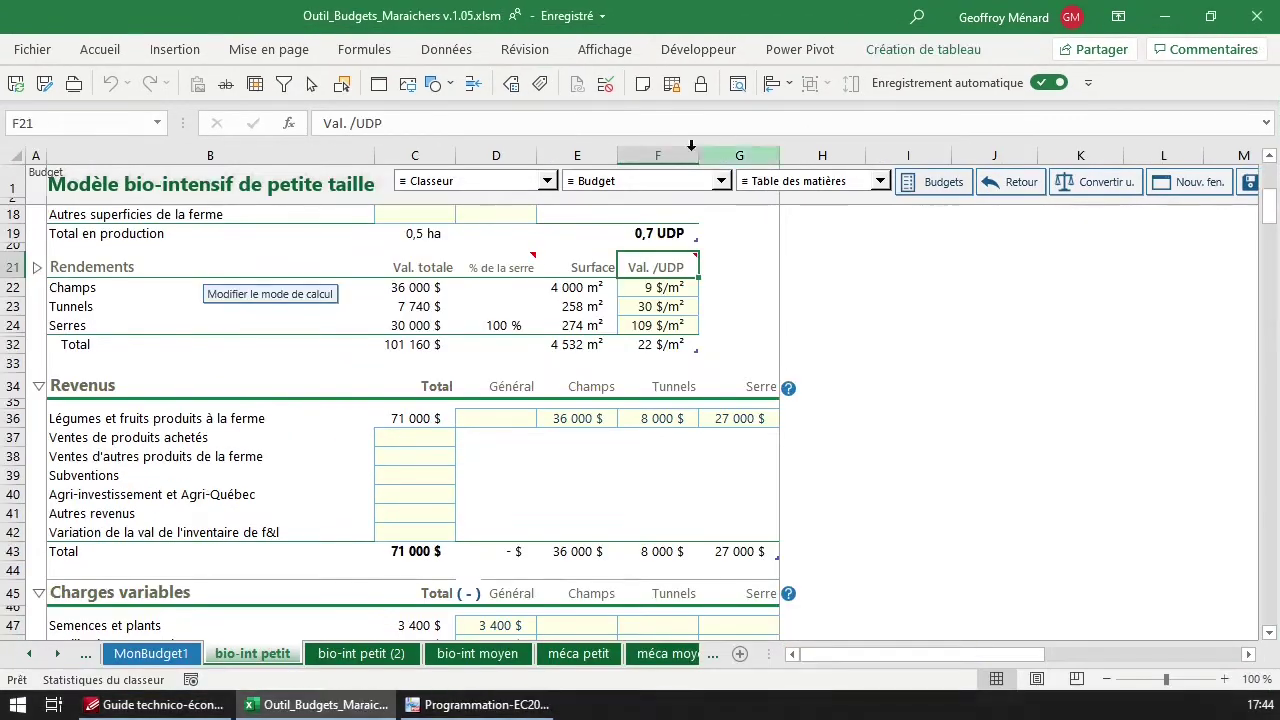
# Use Choix des feuilles à afficher to hide all the budget sheets and show them all again
pyautogui.click(533, 189)
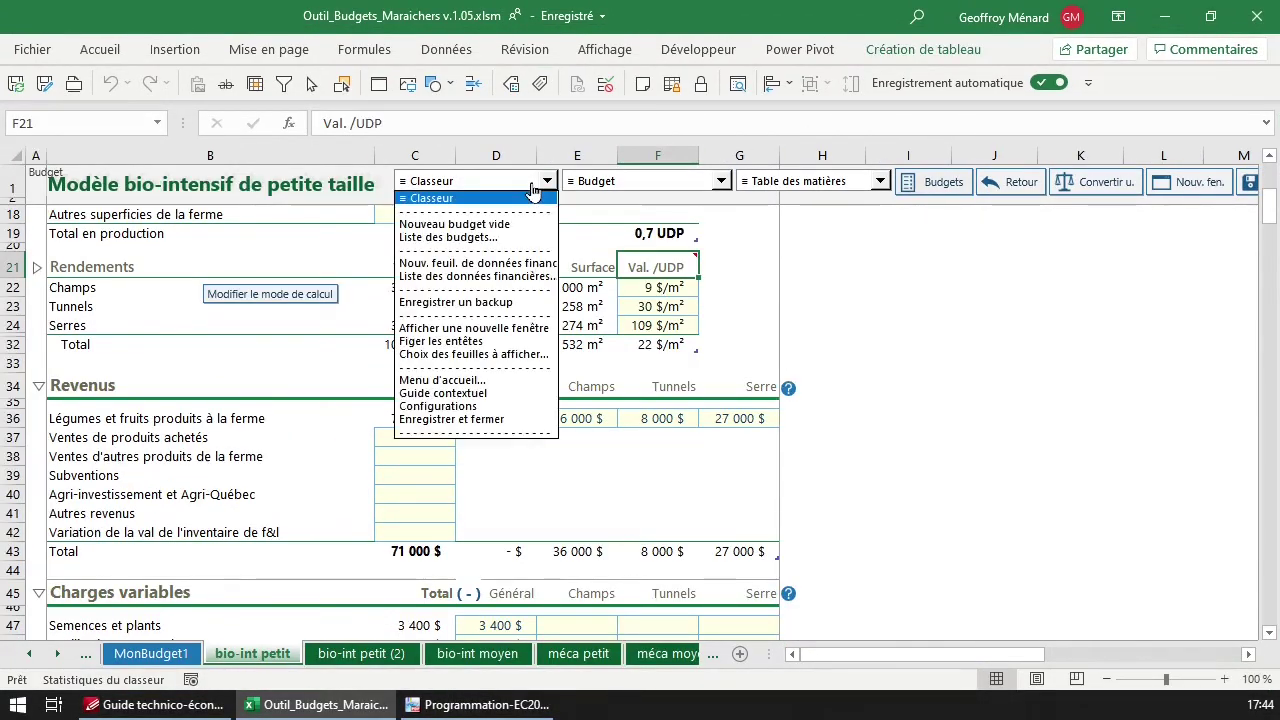
pyautogui.click(515, 356)
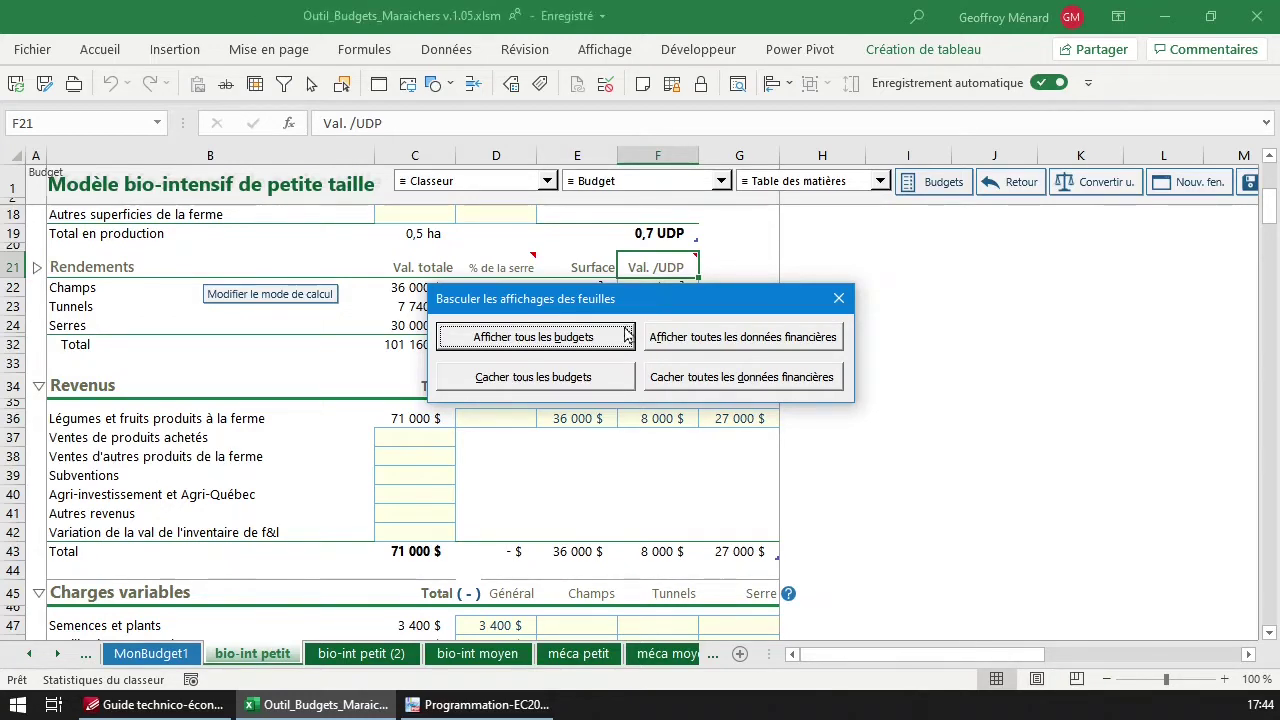
pyautogui.moveTo(655, 308); pyautogui.dragTo(690, 287)
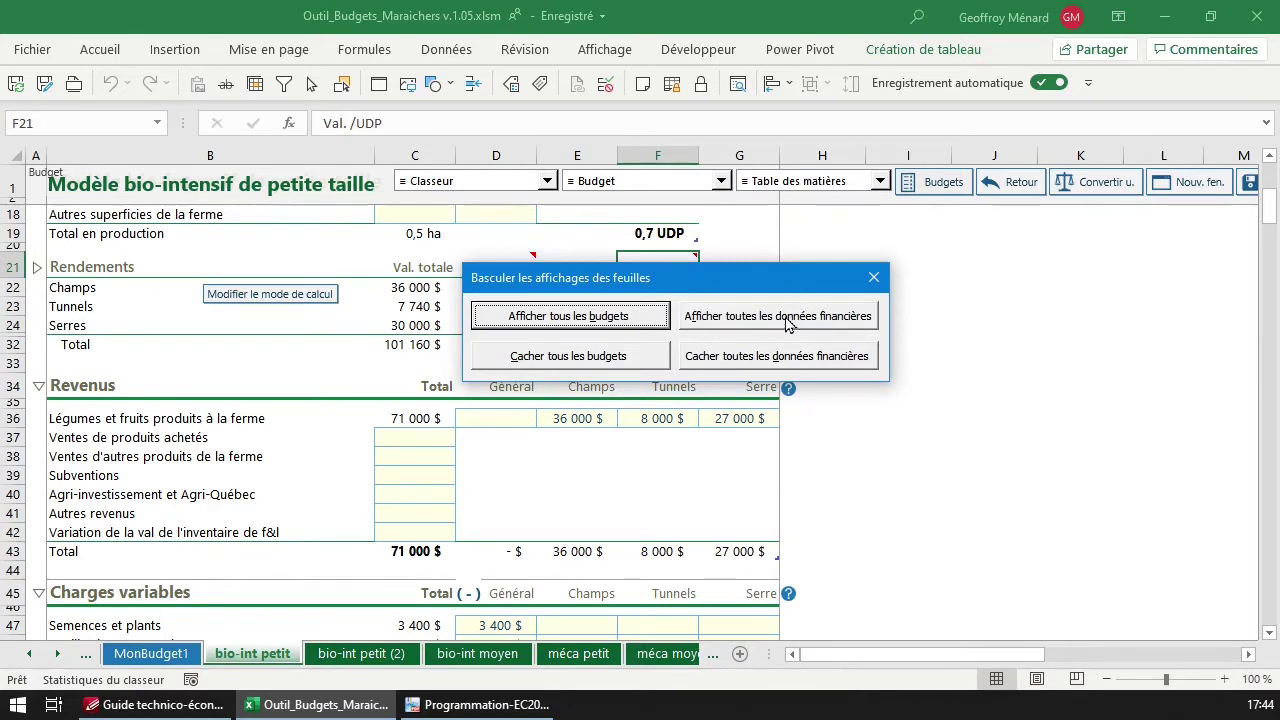
pyautogui.click(587, 362)
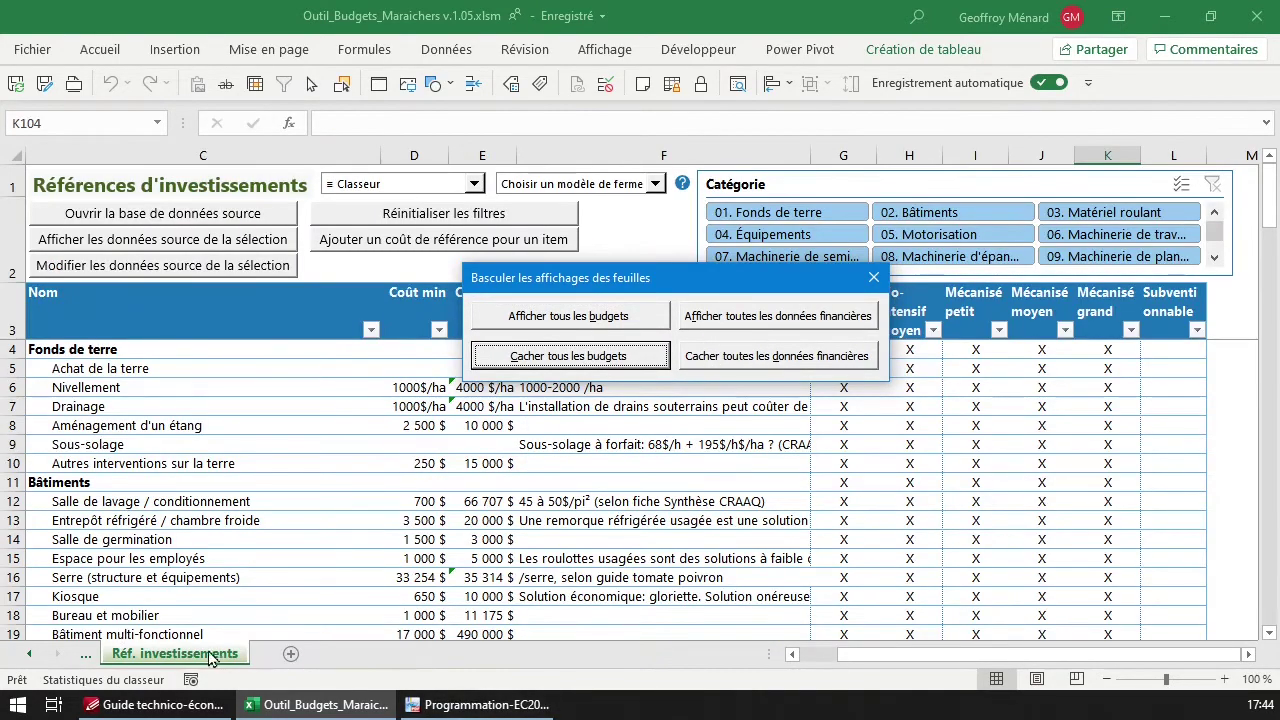
pyautogui.click(596, 318)
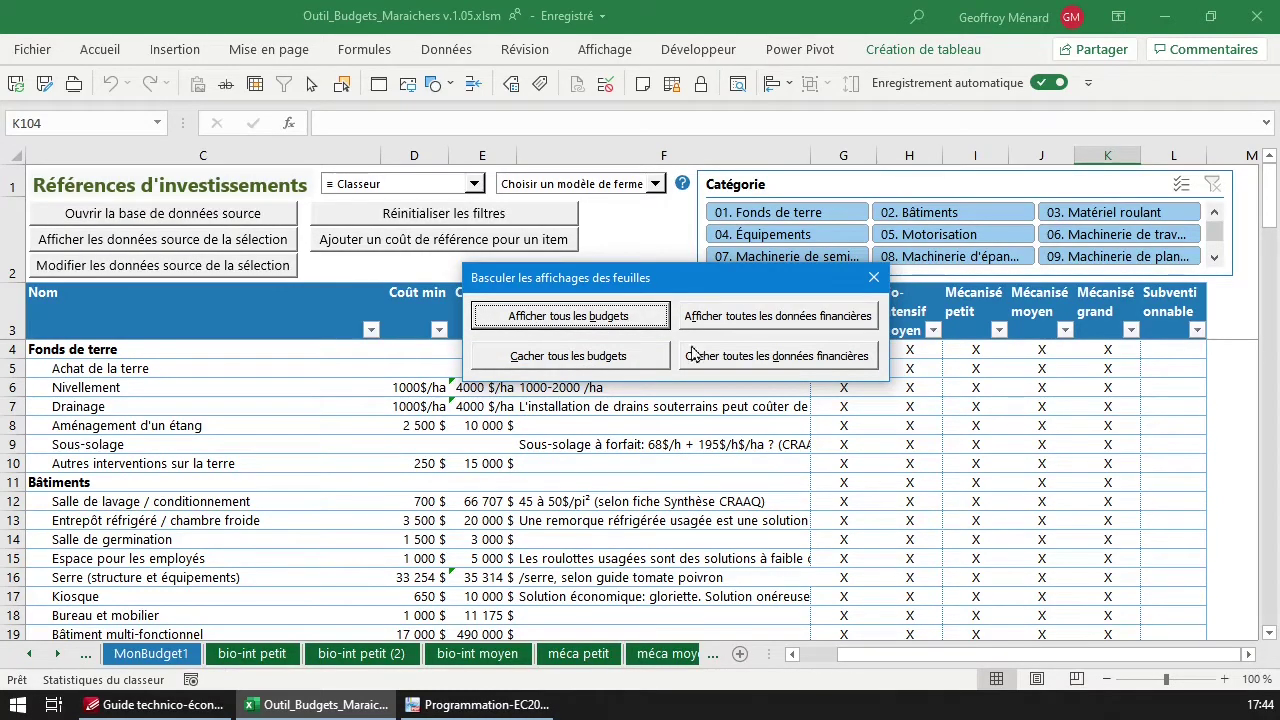
# Alternate between showing and hiding all financial data sheets, finish with them shown, and close the sheet display dialog
pyautogui.click(817, 322)
pyautogui.click(820, 362)
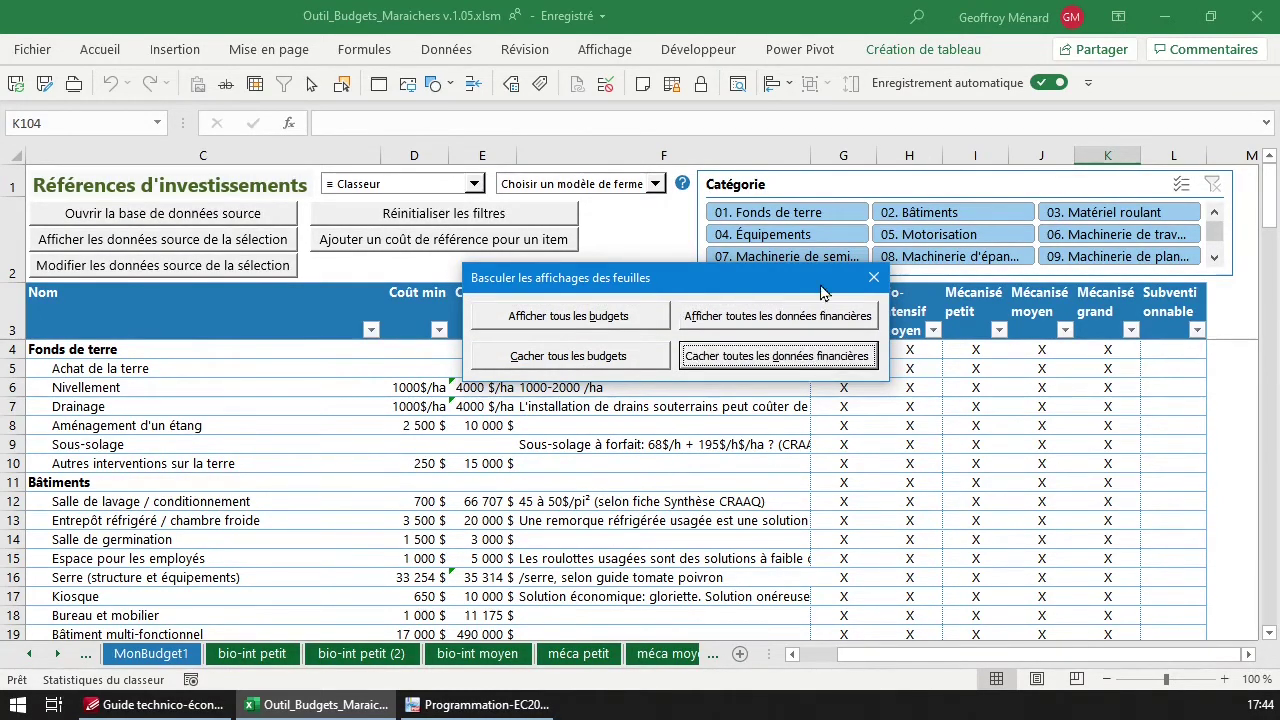
pyautogui.click(832, 320)
pyautogui.click(836, 357)
pyautogui.click(770, 318)
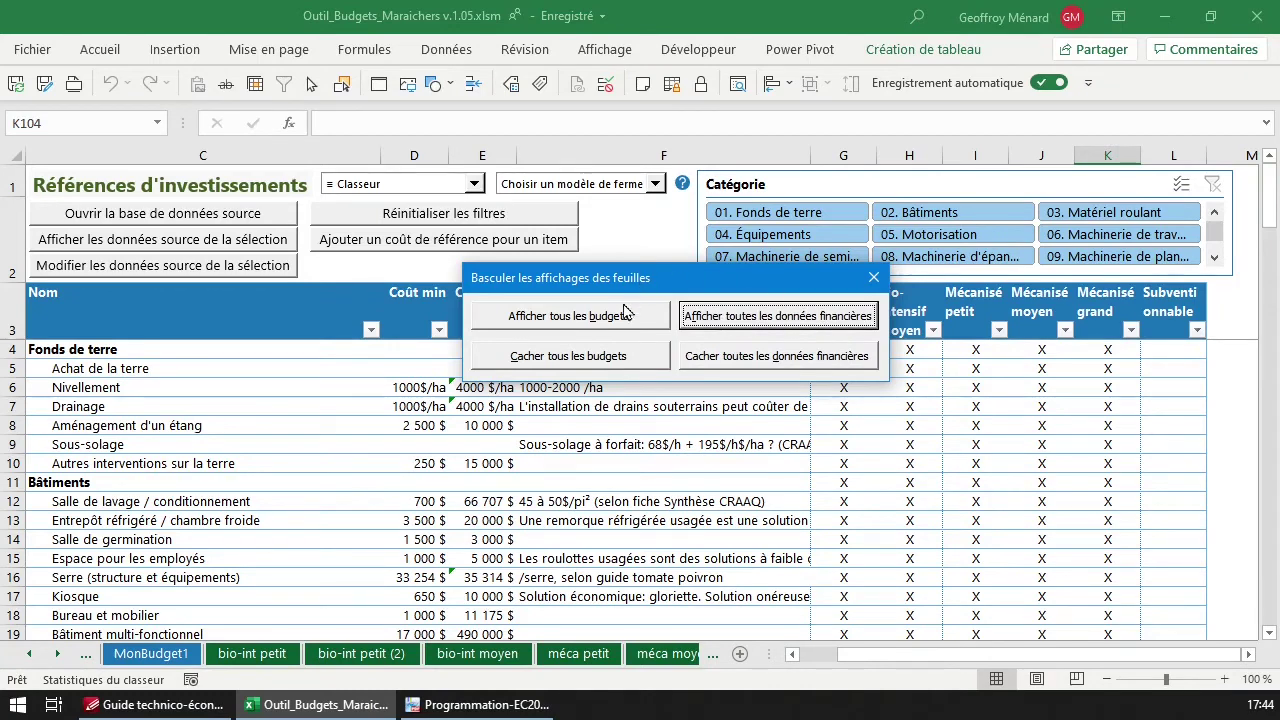
pyautogui.click(873, 277)
# From the Menu d'accueil, list the existing budgets and the financial data, and open the investment references
pyautogui.click(455, 188)
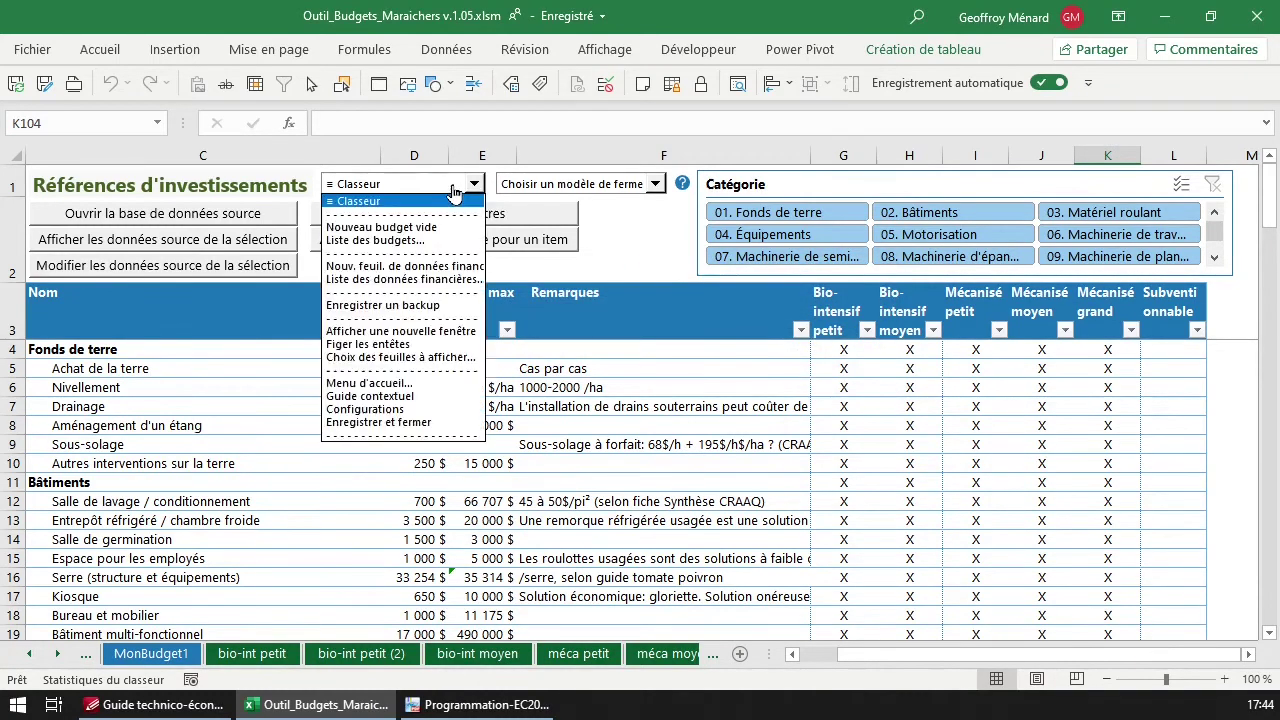
pyautogui.click(380, 383)
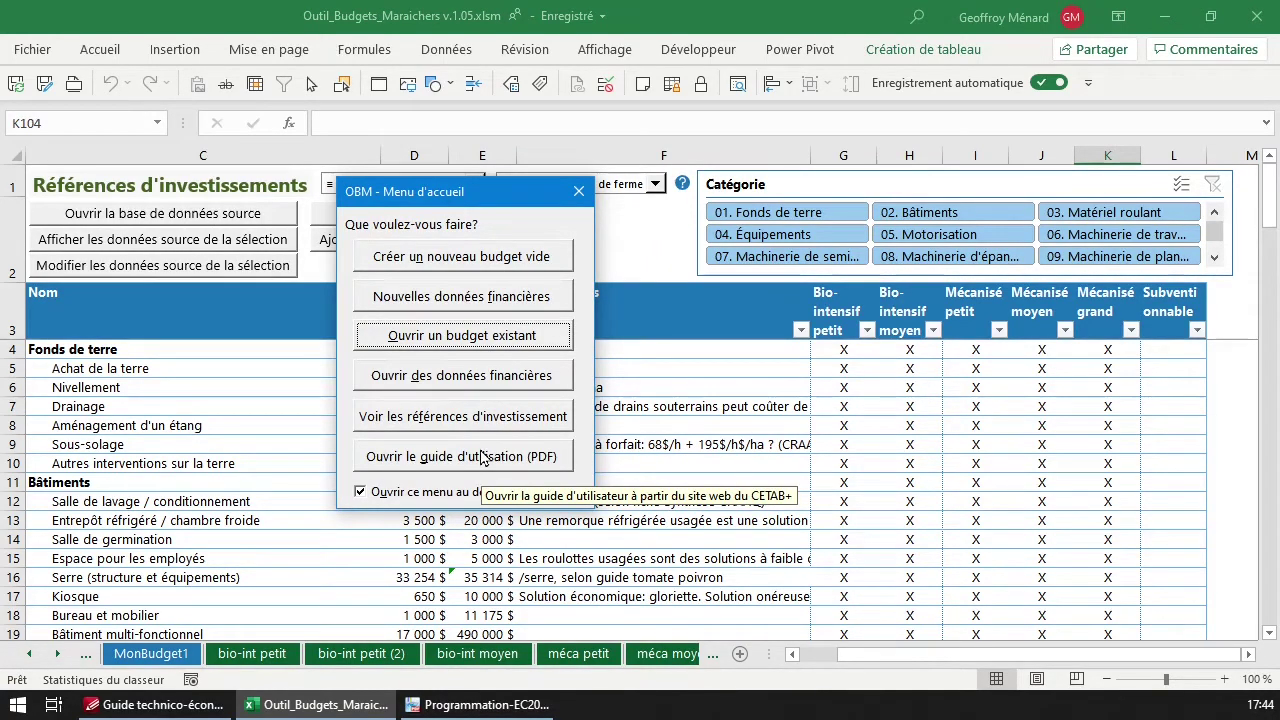
pyautogui.click(512, 338)
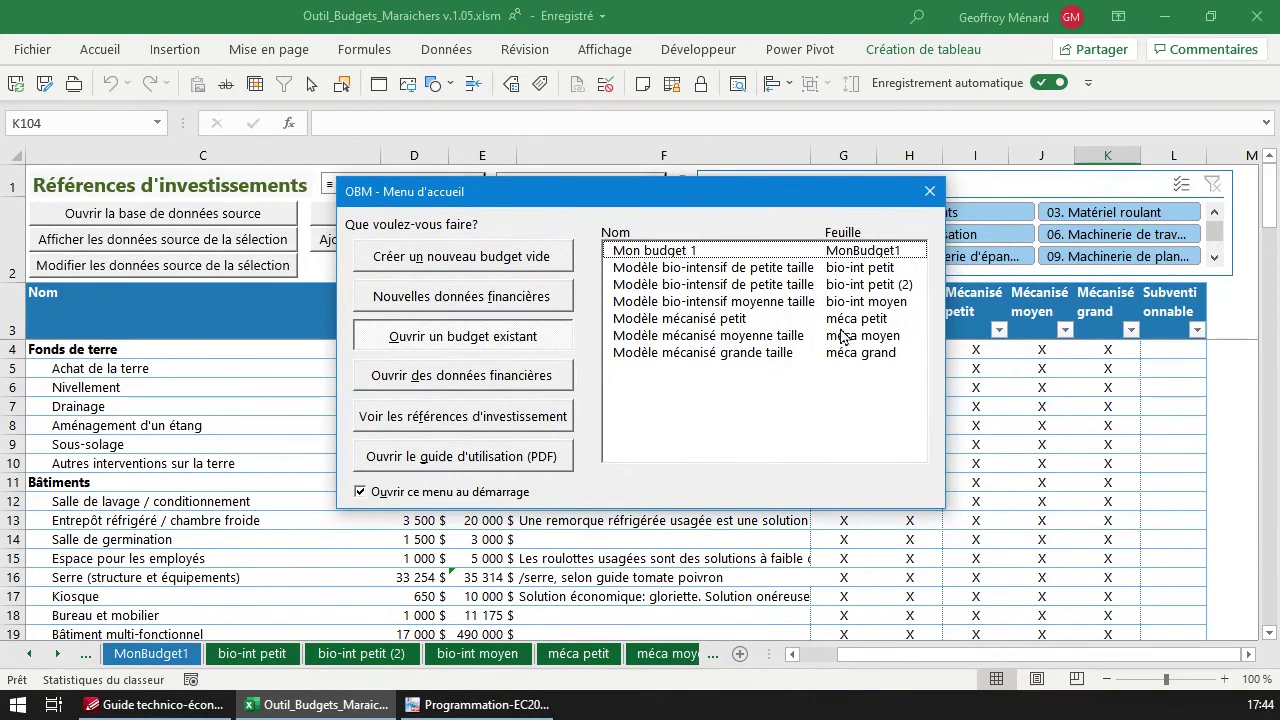
pyautogui.click(475, 385)
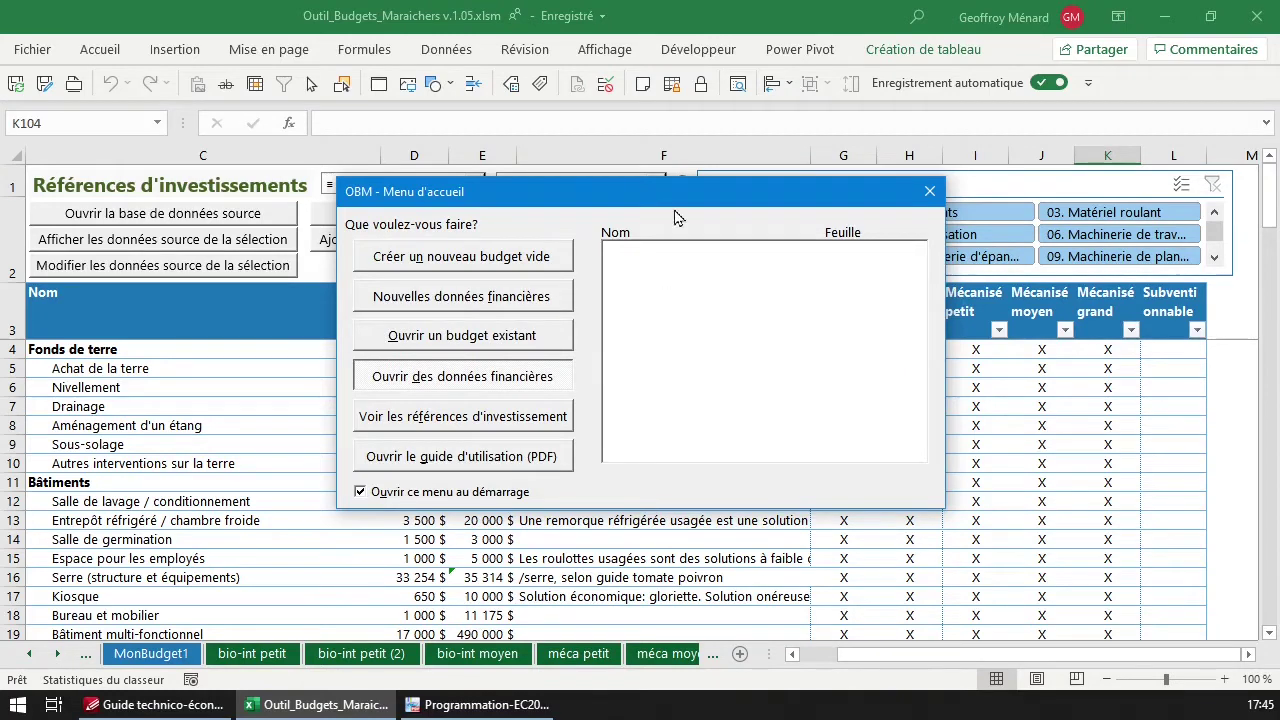
pyautogui.click(465, 416)
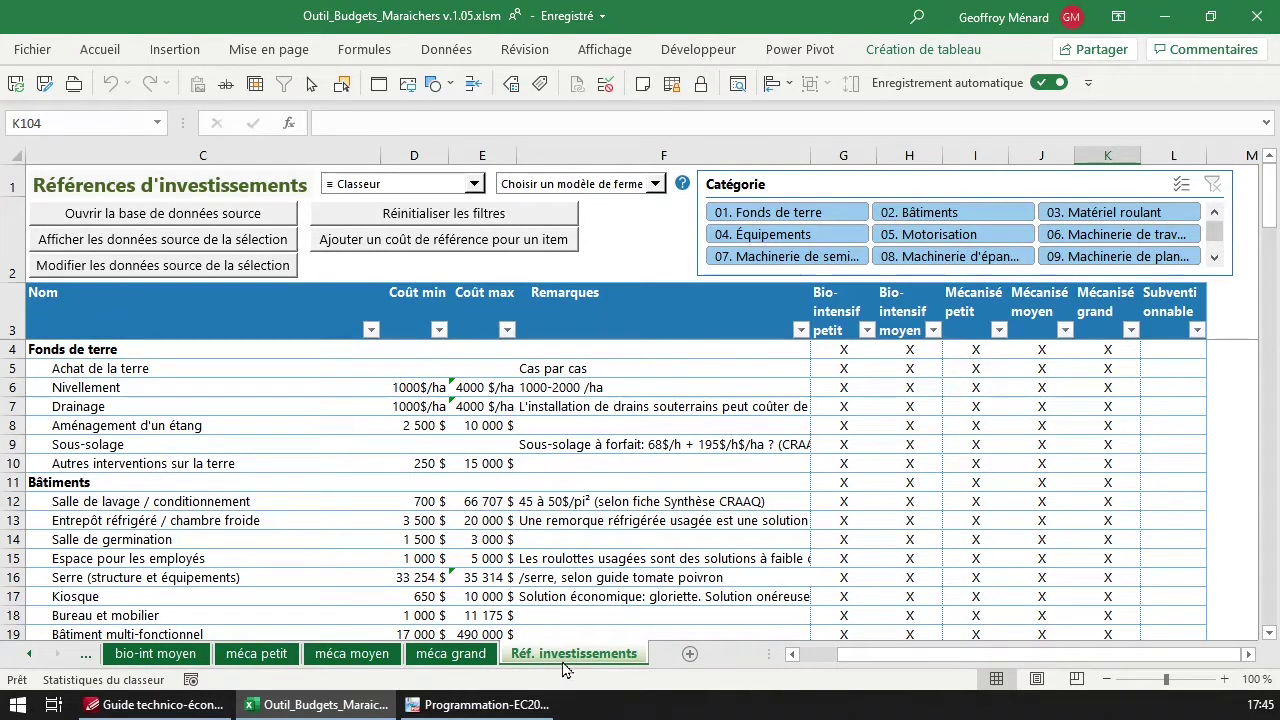
# Visit the bio-int moyen sheet and bring up Mon budget 1 from the list of budgets
pyautogui.click(172, 662)
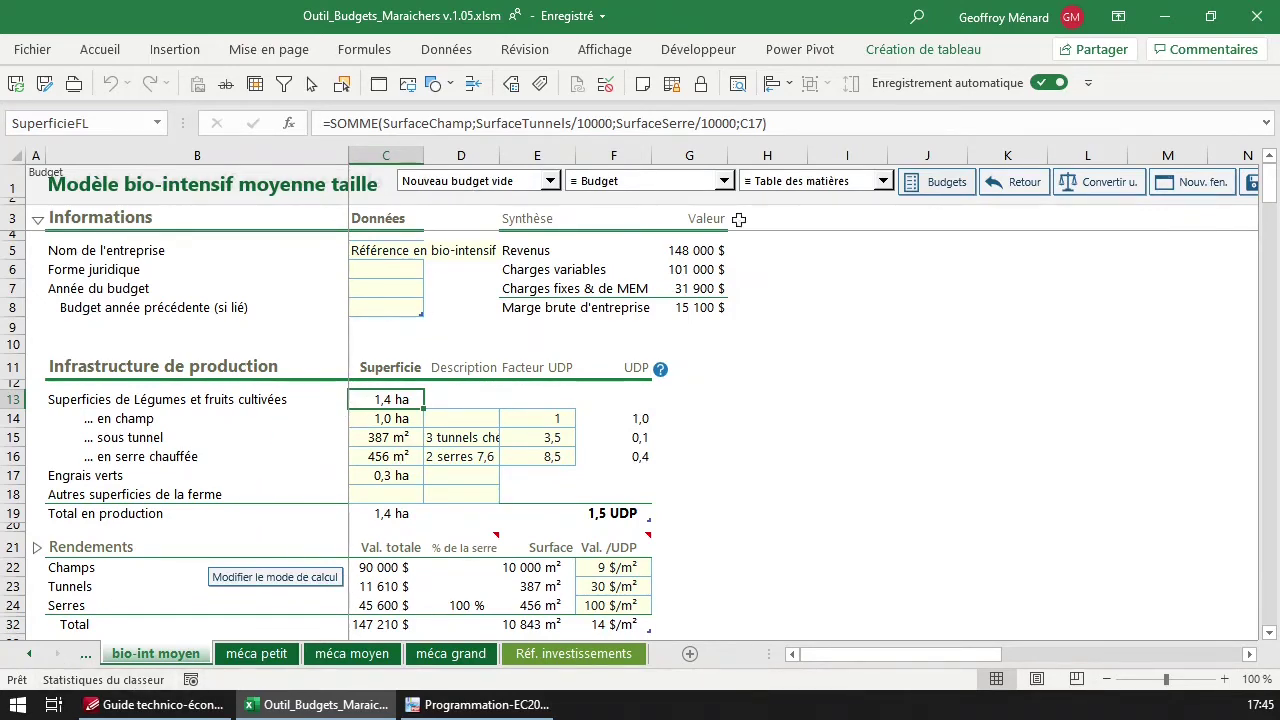
pyautogui.click(940, 181)
pyautogui.click(440, 234)
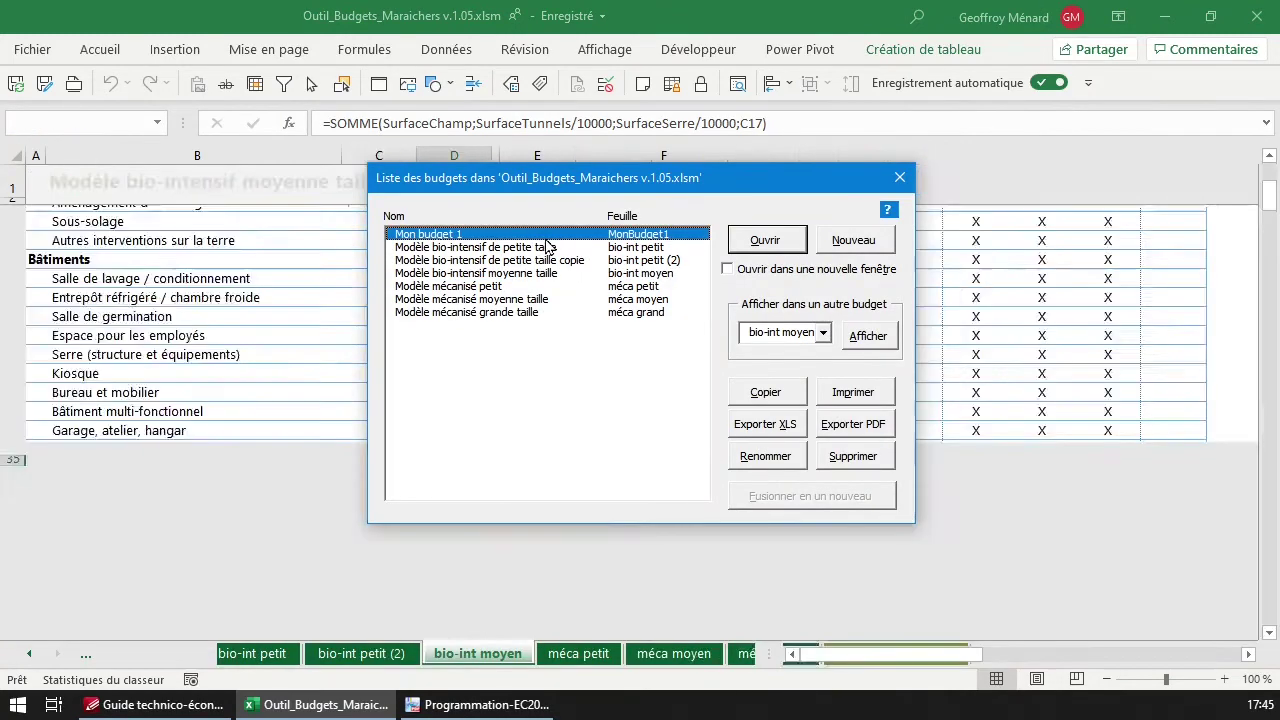
pyautogui.click(899, 177)
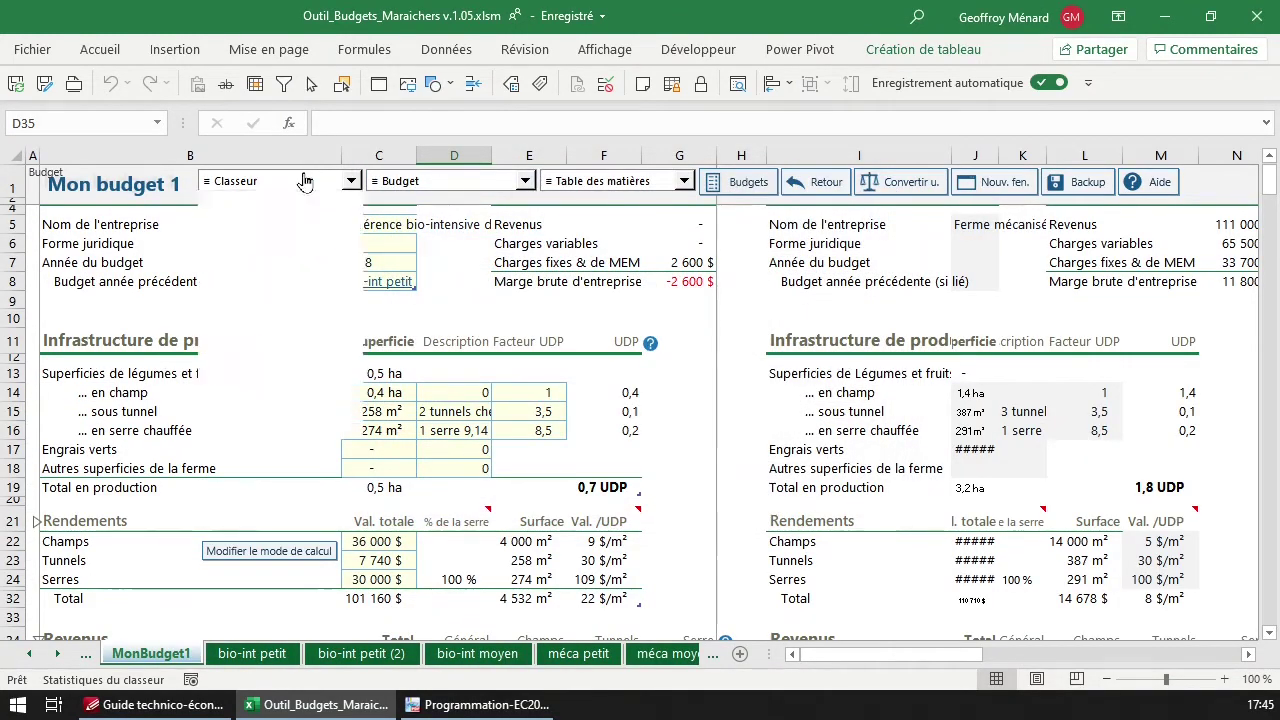
# Read the introduction of the Guide contextuel and close the guide
pyautogui.click(351, 181)
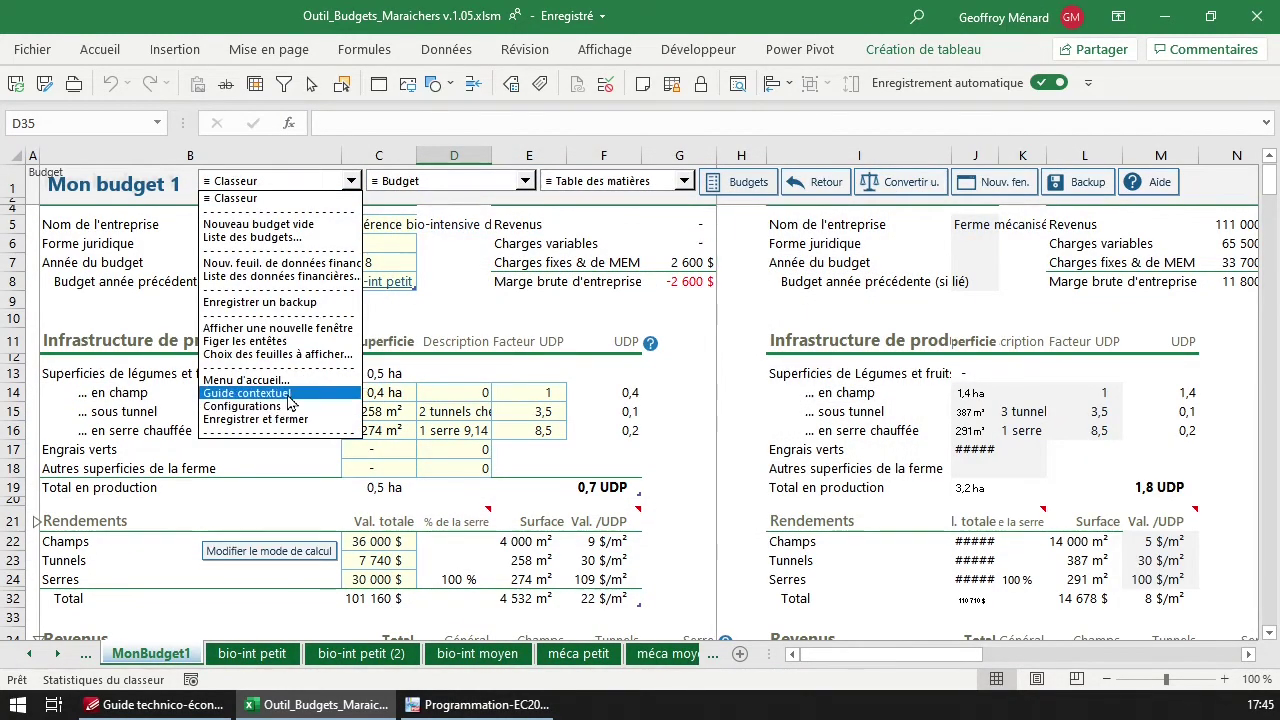
pyautogui.click(247, 393)
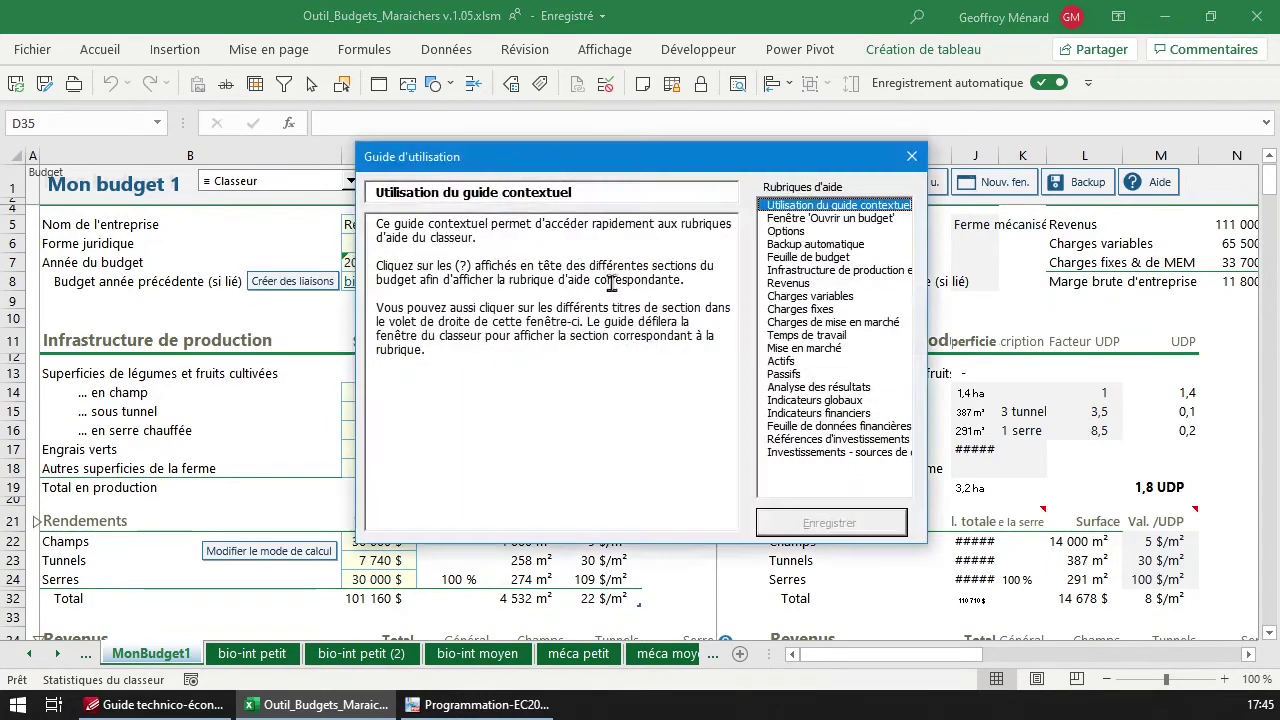
pyautogui.click(911, 156)
# Show the Configurations sheet, bring the first sheet tabs into view and list the Classeur commands
pyautogui.click(351, 181)
pyautogui.click(298, 410)
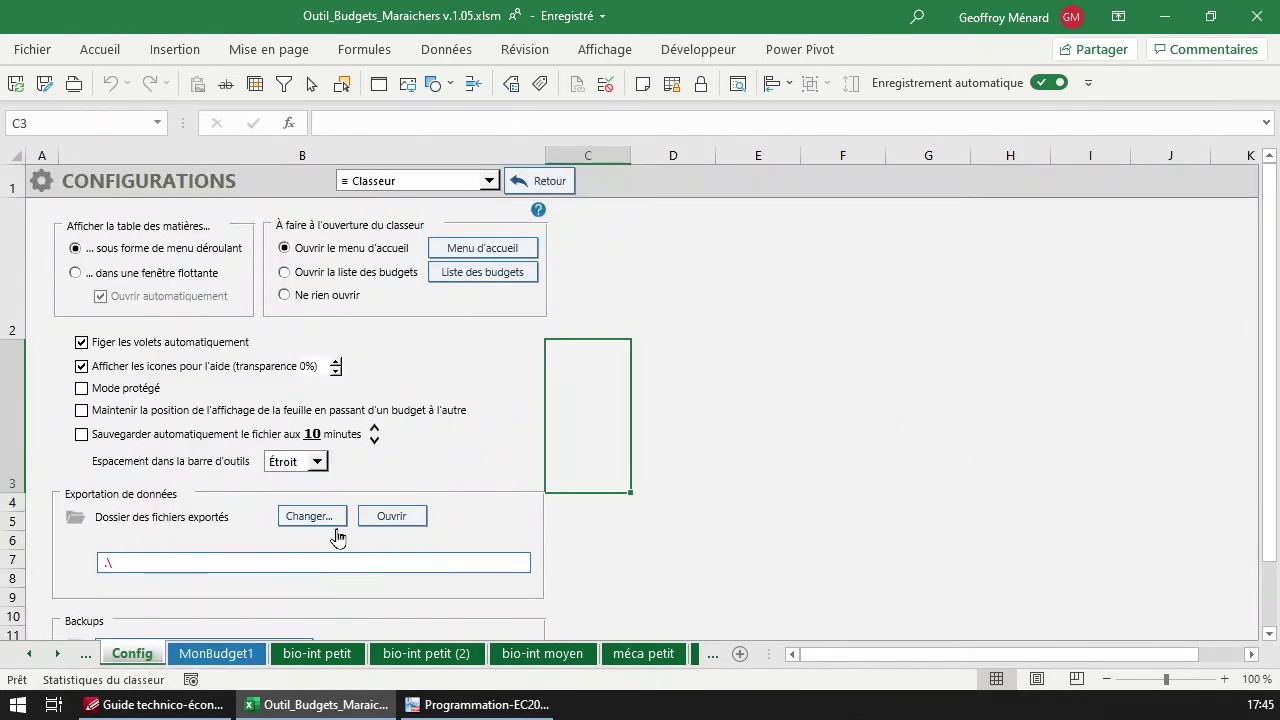
pyautogui.click(70, 660)
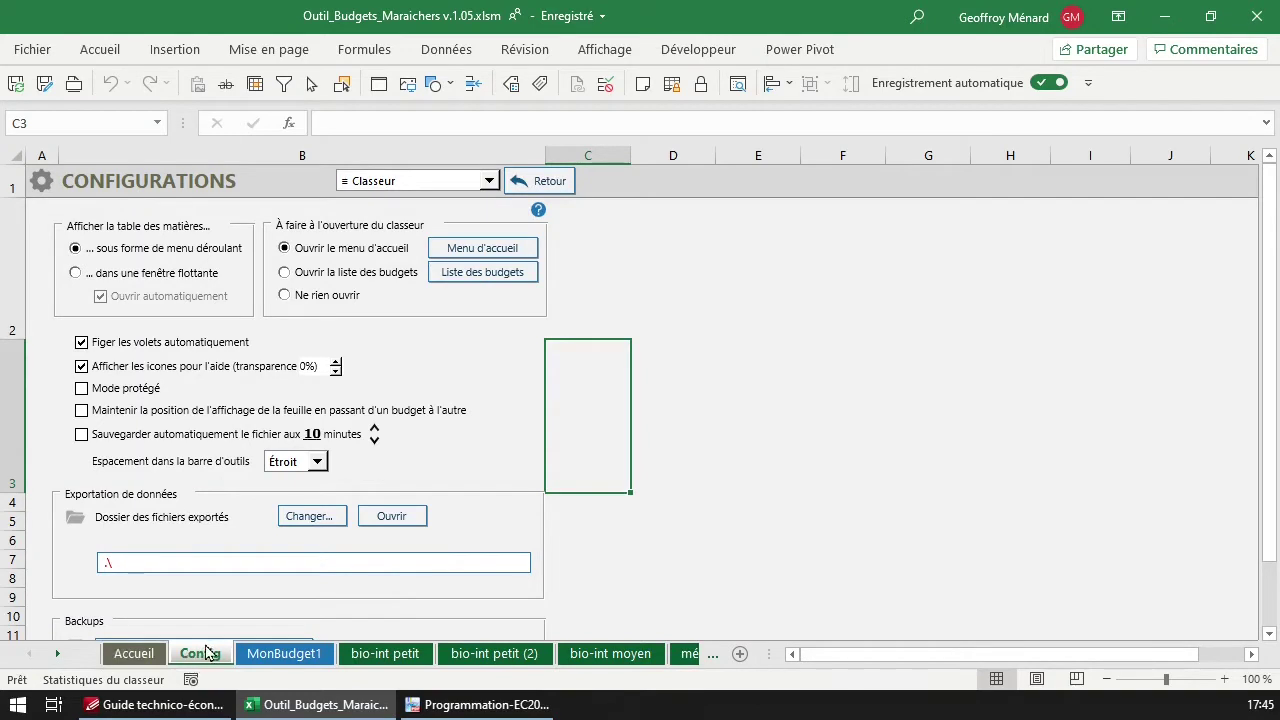
pyautogui.click(435, 183)
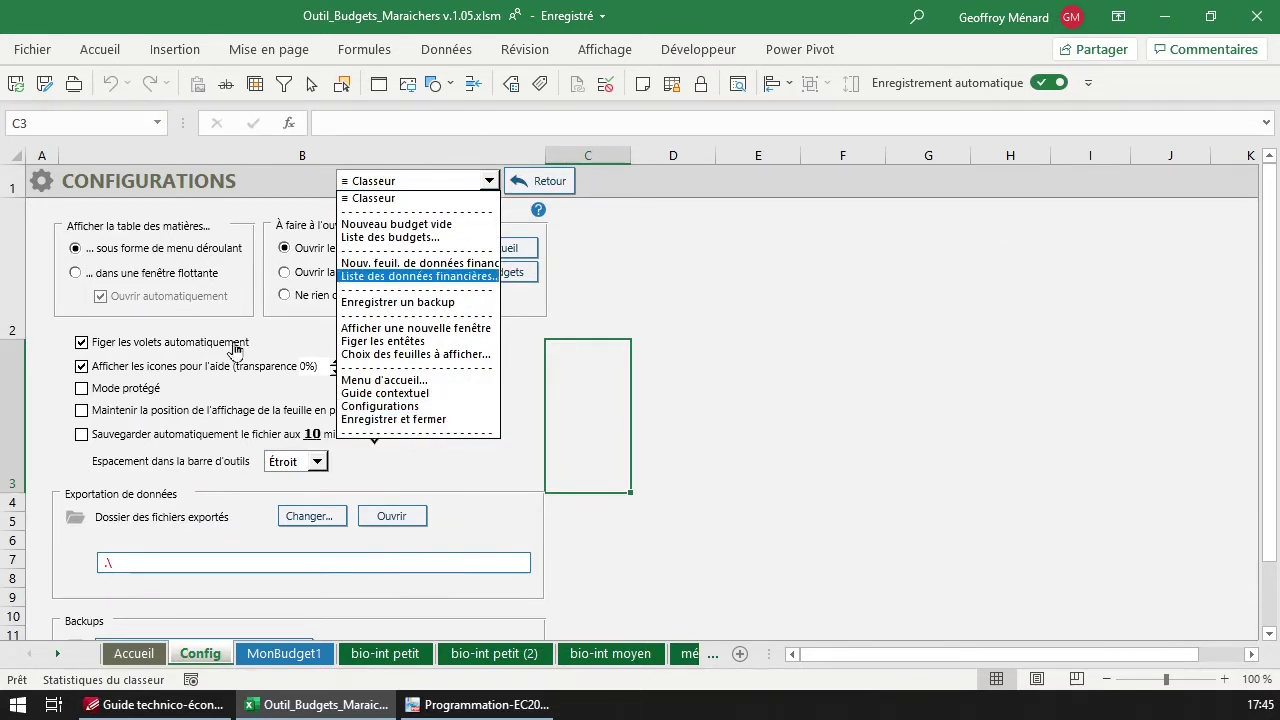
# Return to the MonBudget1 sheet and list the commands available for the budget
pyautogui.click(484, 182)
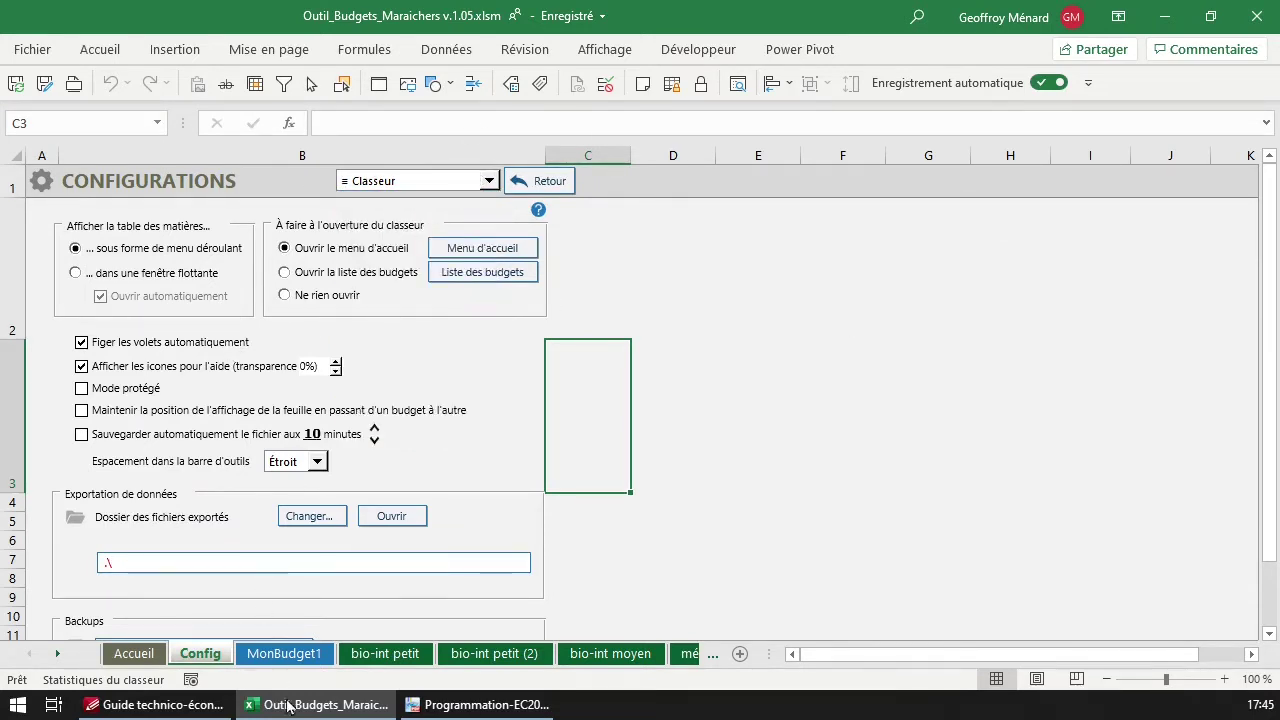
pyautogui.click(284, 653)
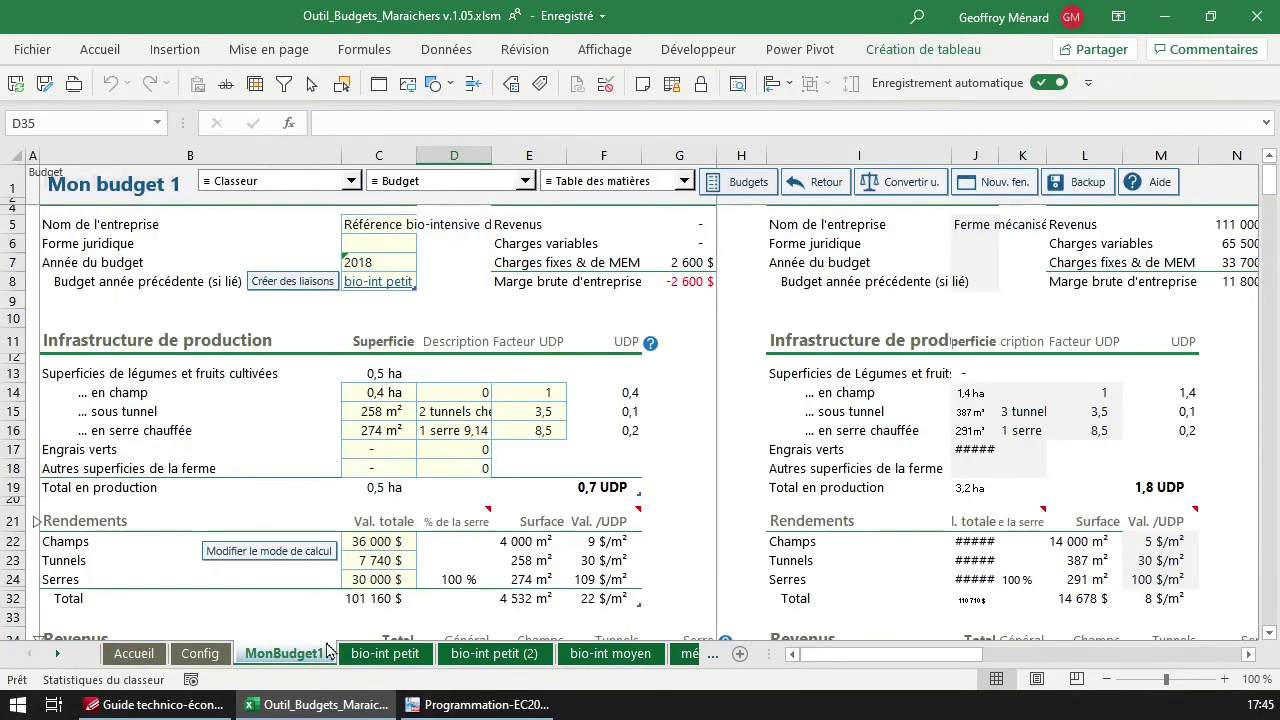
pyautogui.click(437, 184)
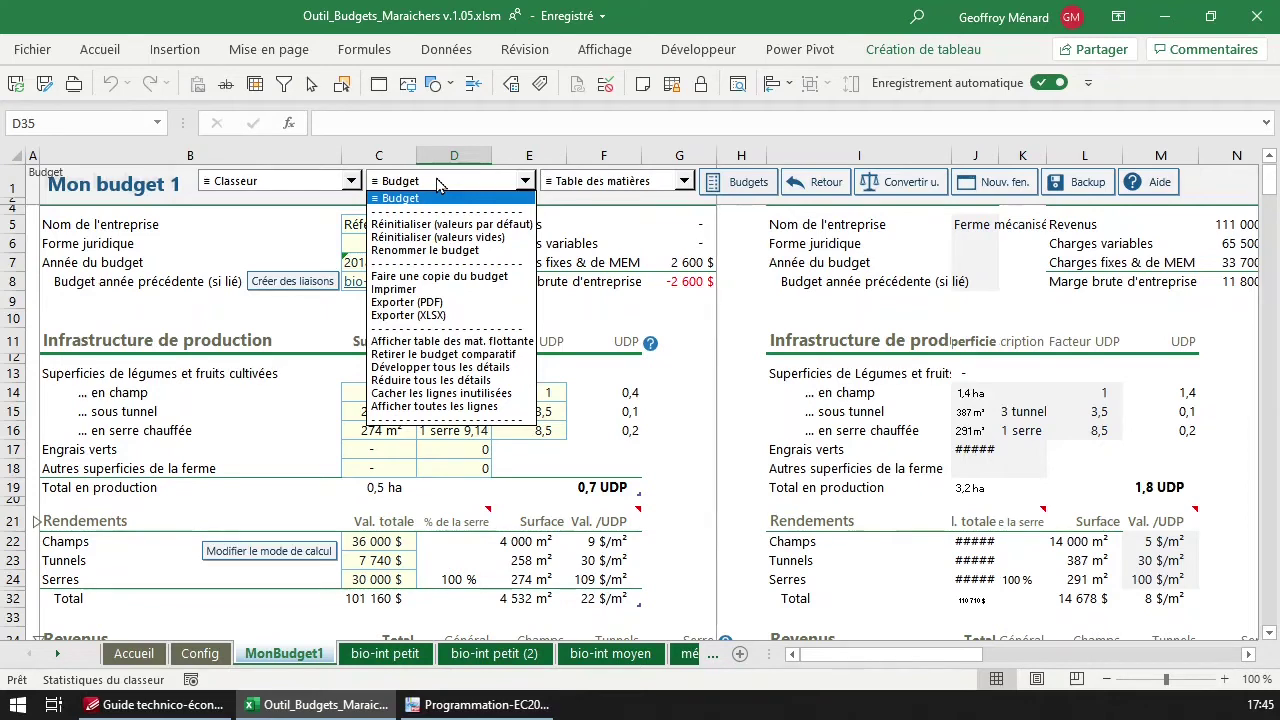
pyautogui.click(435, 184)
pyautogui.rightClick(441, 180)
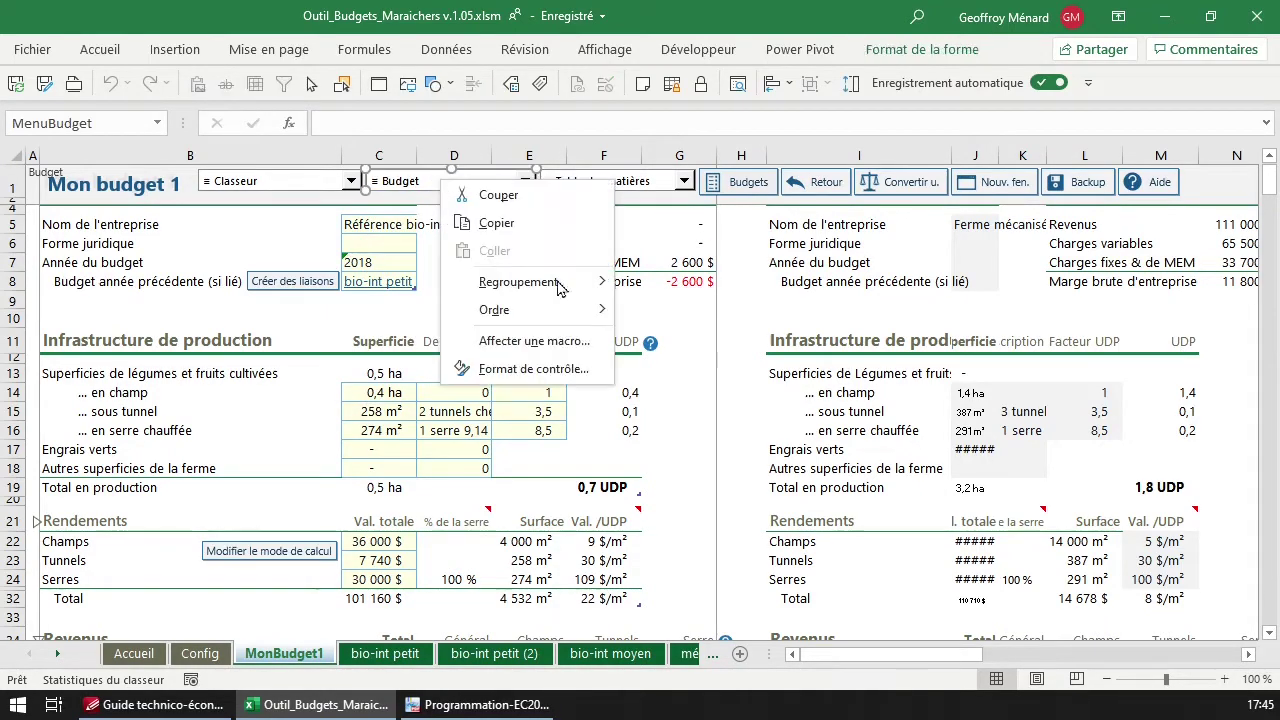
pyautogui.press('Escape')
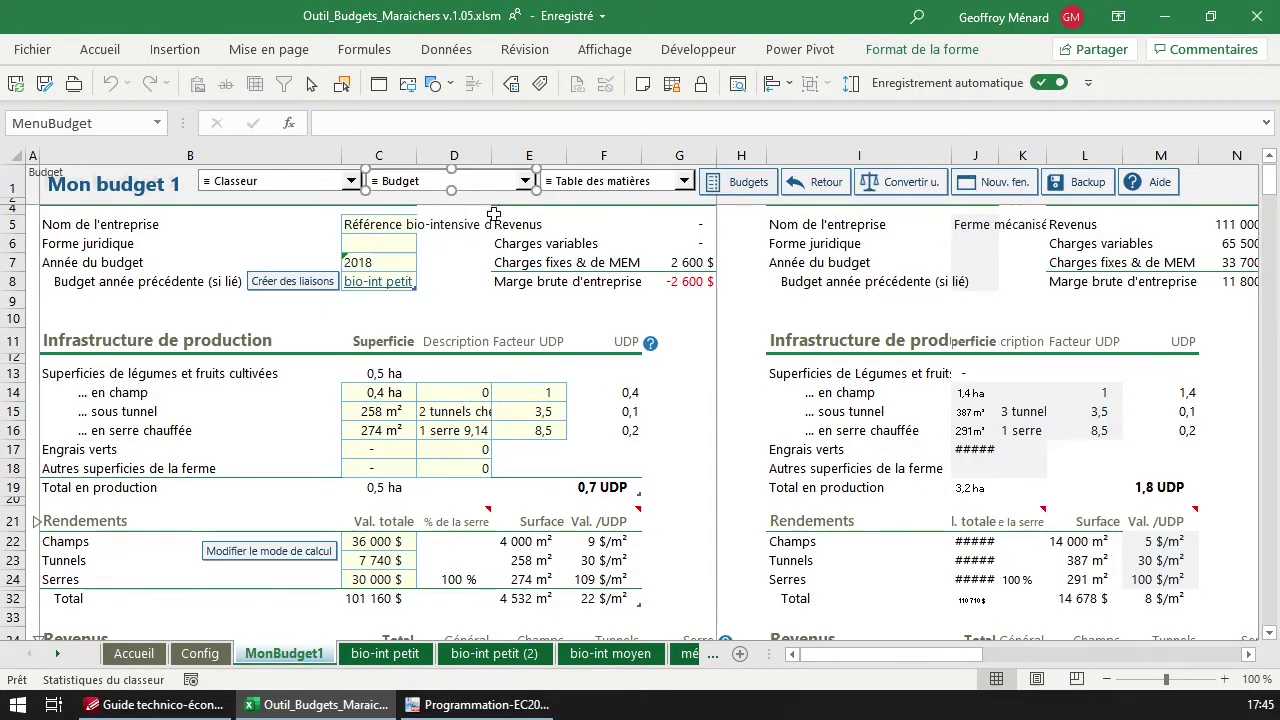
pyautogui.click(507, 181)
pyautogui.click(506, 183)
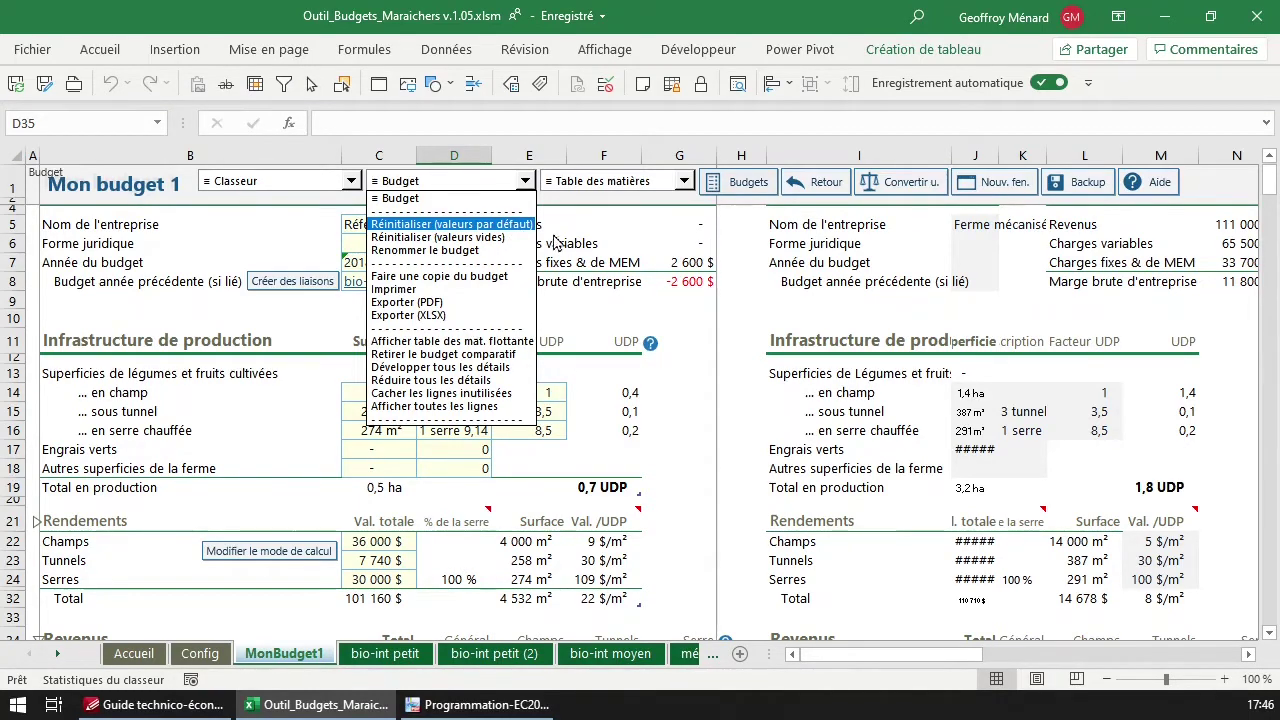
# Examine the budget's two reset commands, Réinitialiser (valeurs par défaut) and Réinitialiser (valeurs vides)
pyautogui.click(506, 227)
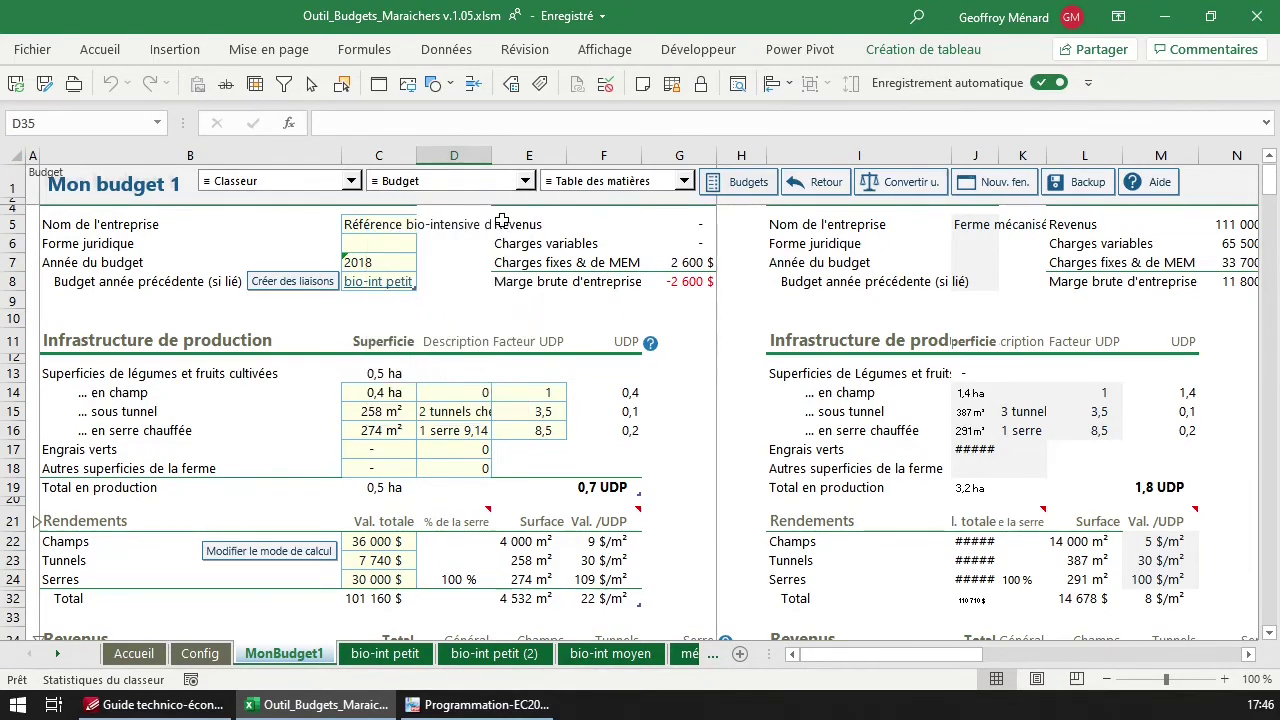
pyautogui.click(524, 181)
pyautogui.click(506, 227)
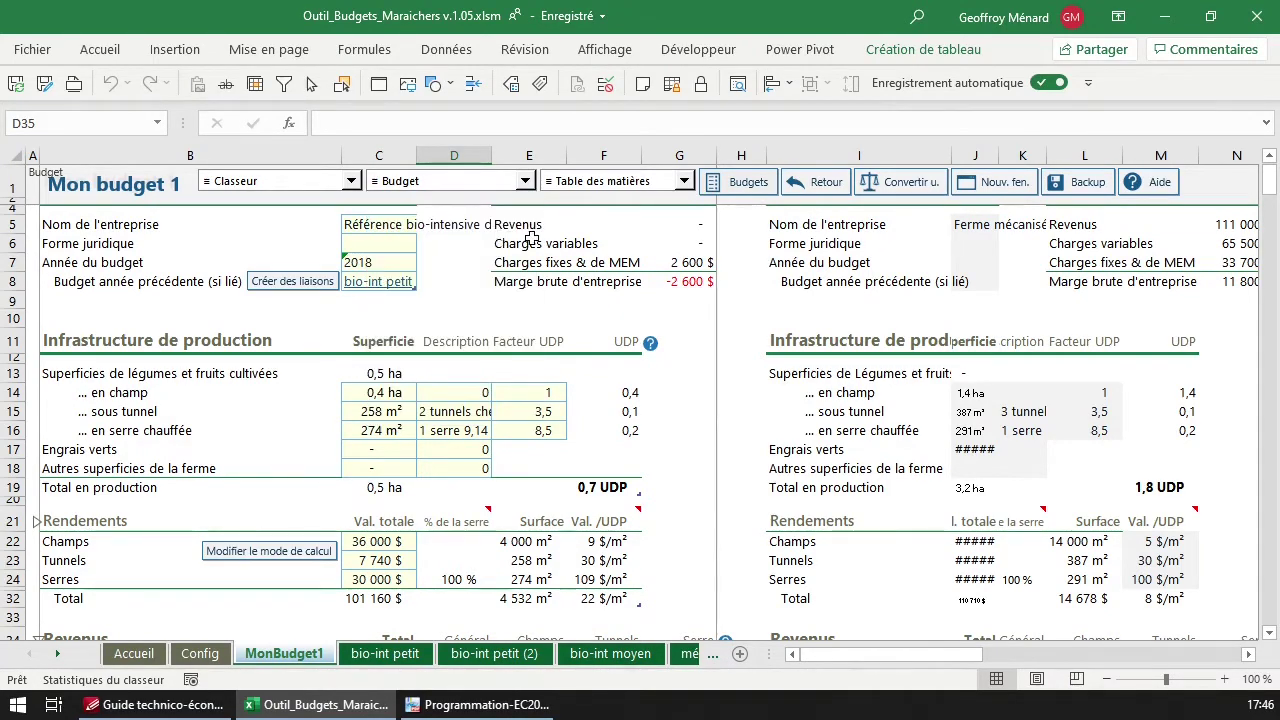
pyautogui.click(524, 181)
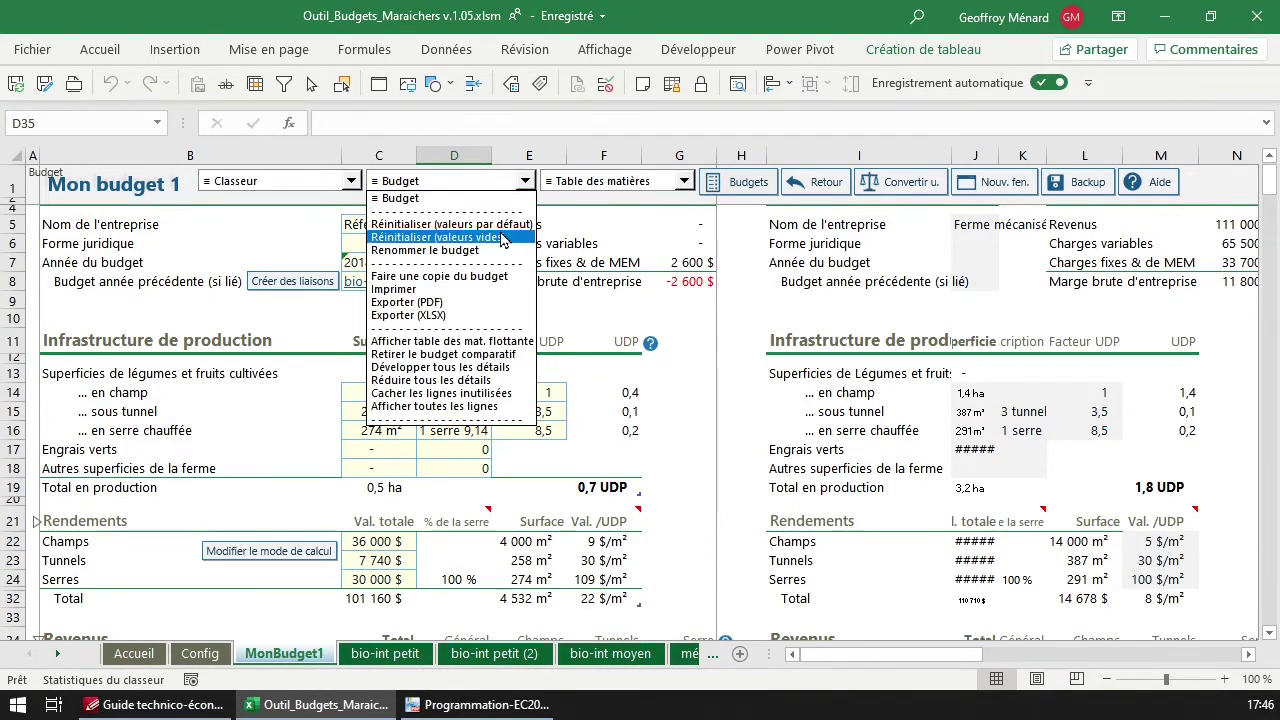
pyautogui.click(512, 228)
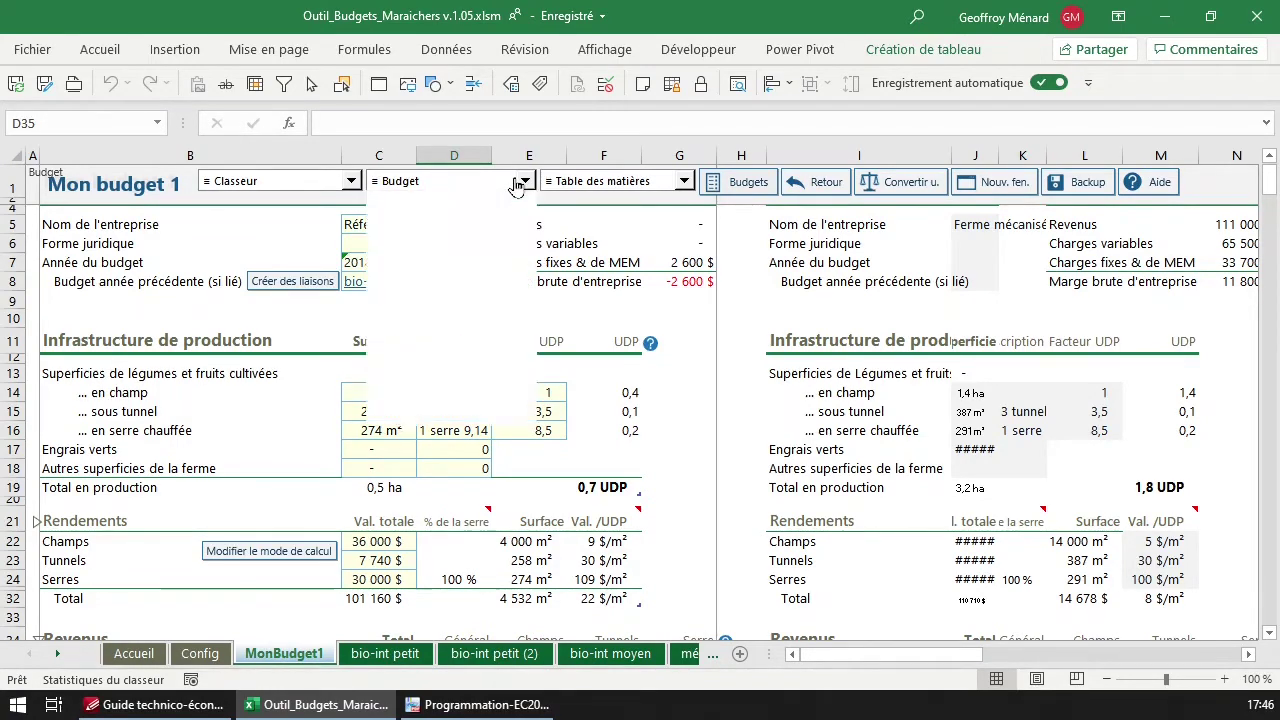
pyautogui.click(518, 184)
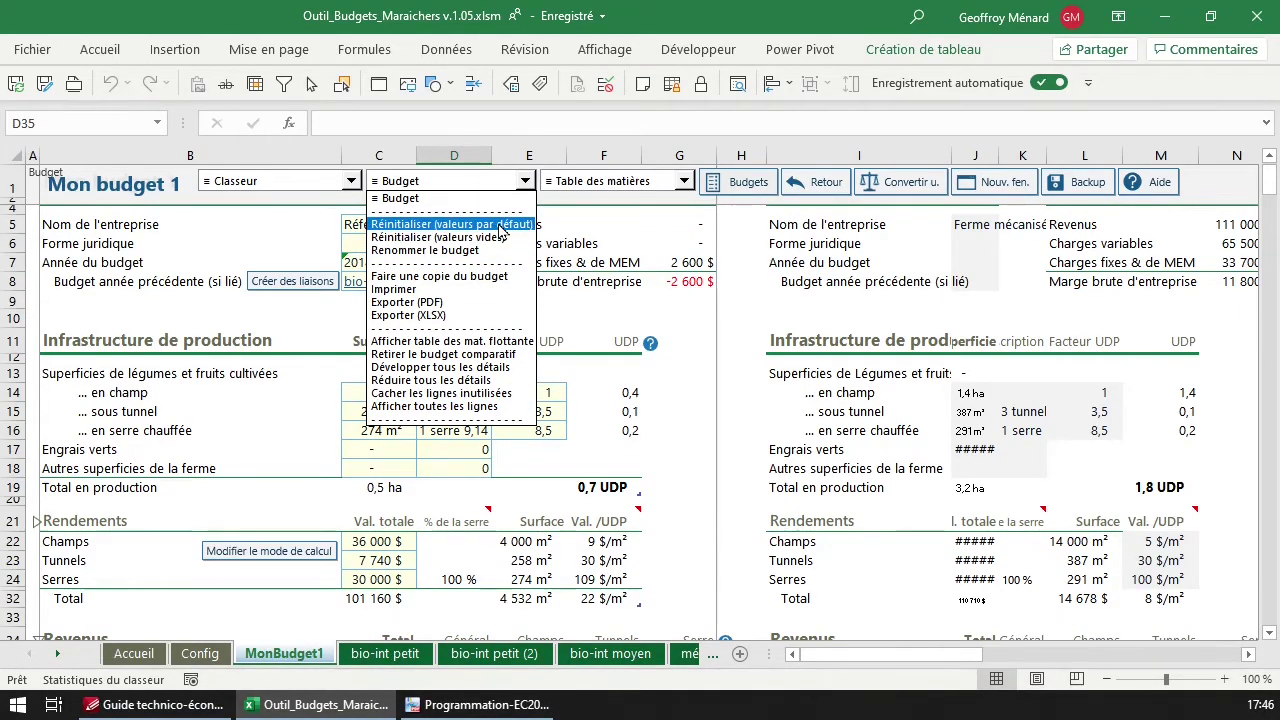
pyautogui.click(500, 228)
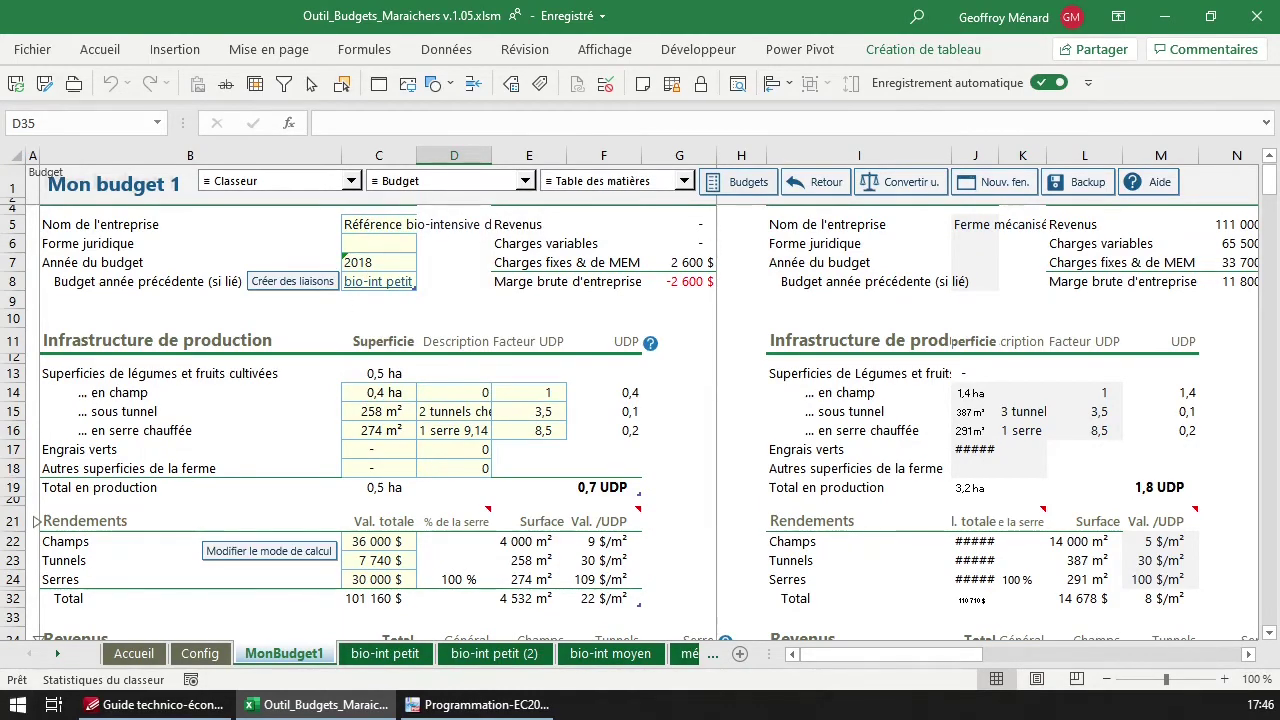
# Display the floating table of contents, move it over the comparison budget and compare it with the Table des matières list
pyautogui.click(501, 186)
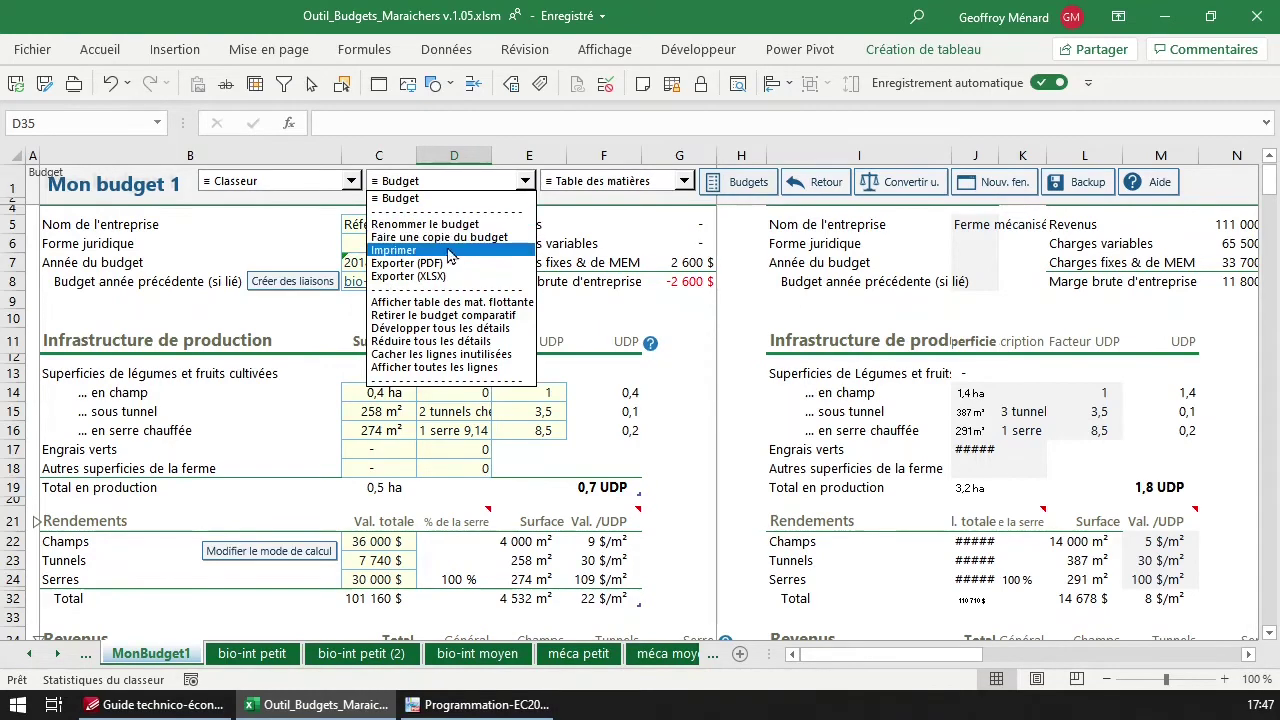
pyautogui.click(463, 313)
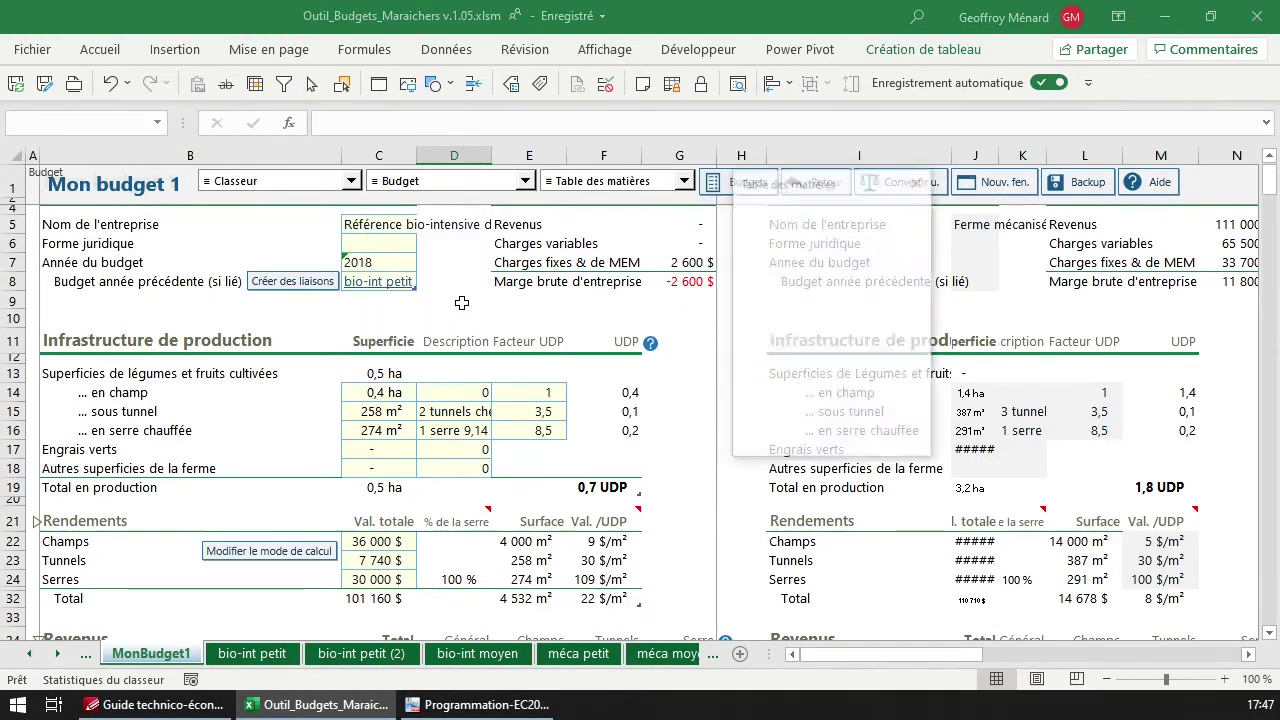
pyautogui.moveTo(812, 178); pyautogui.dragTo(848, 242)
pyautogui.click(680, 184)
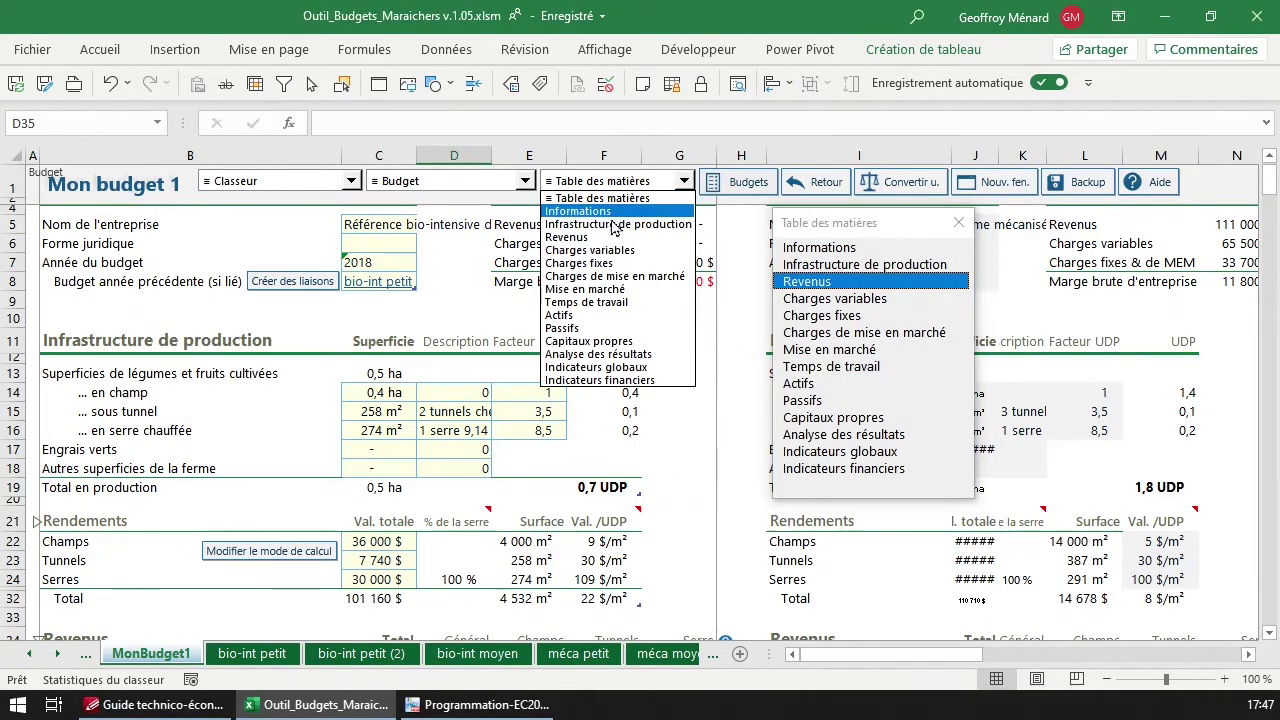
pyautogui.click(892, 230)
pyautogui.moveTo(892, 230); pyautogui.dragTo(852, 294)
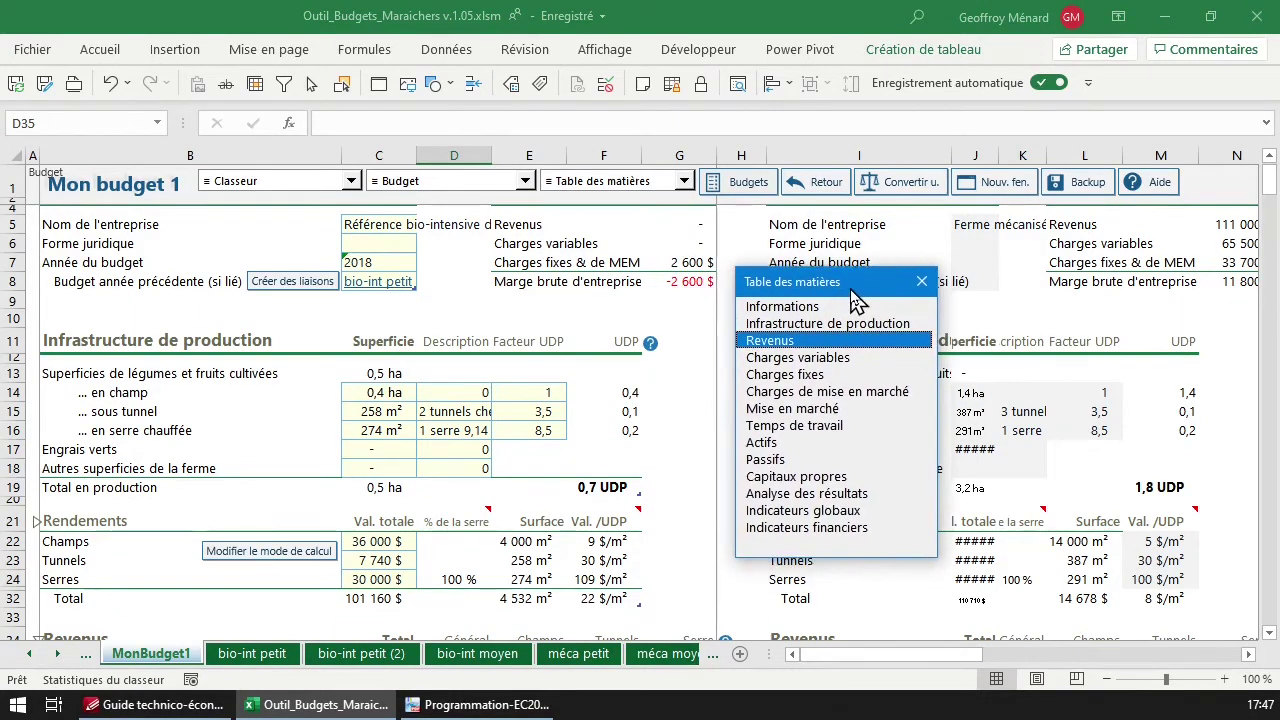
# Close the floating table of contents and remove the comparison budget, confirming the deletion of its columns
pyautogui.click(524, 181)
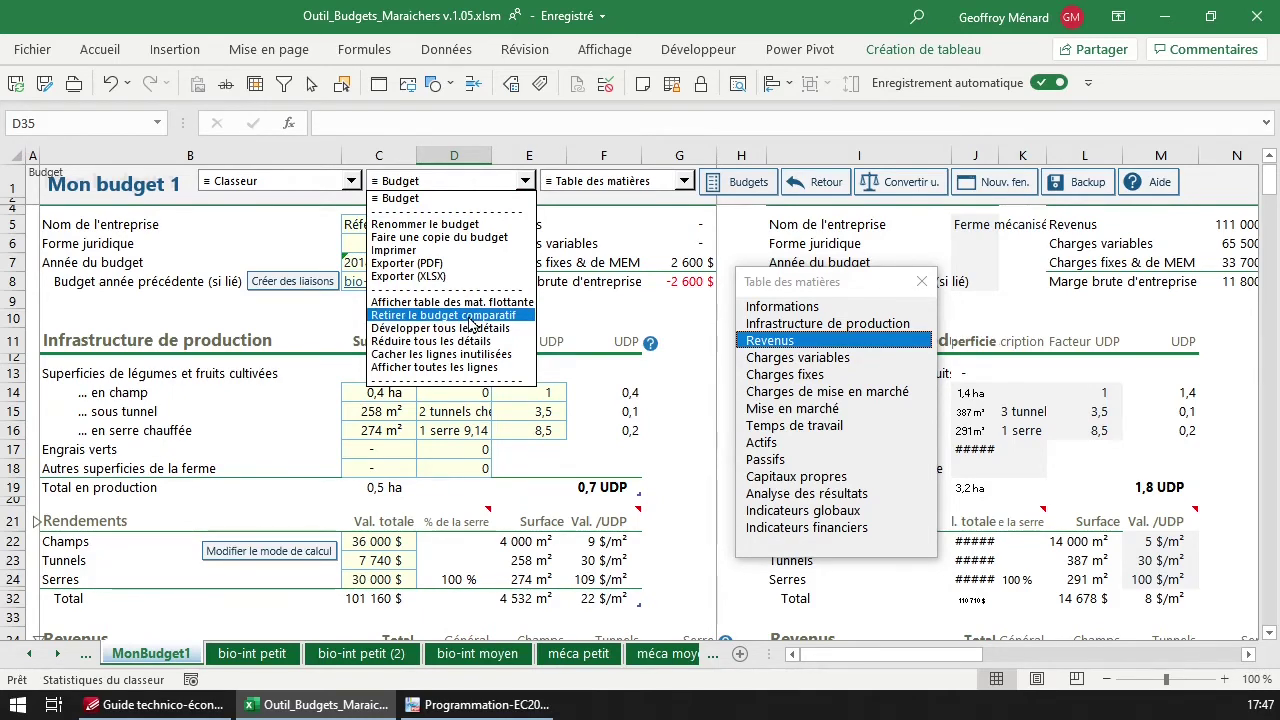
pyautogui.click(468, 317)
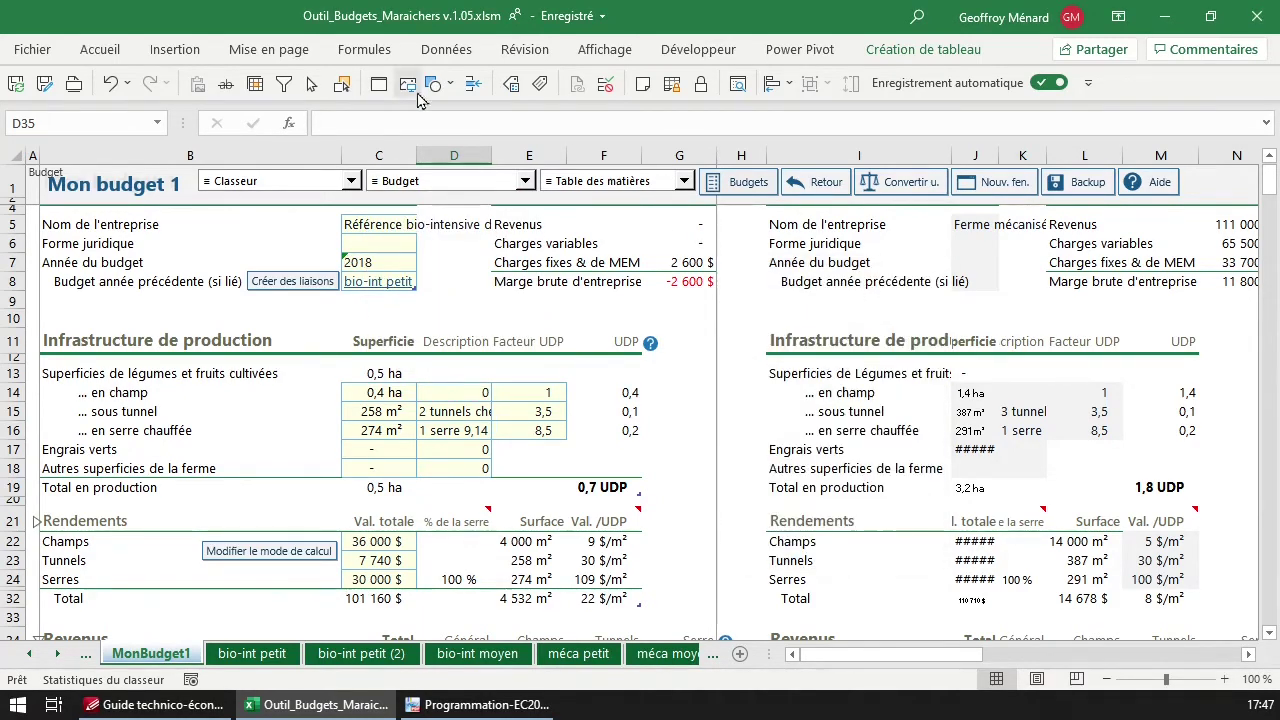
pyautogui.click(524, 181)
pyautogui.click(468, 317)
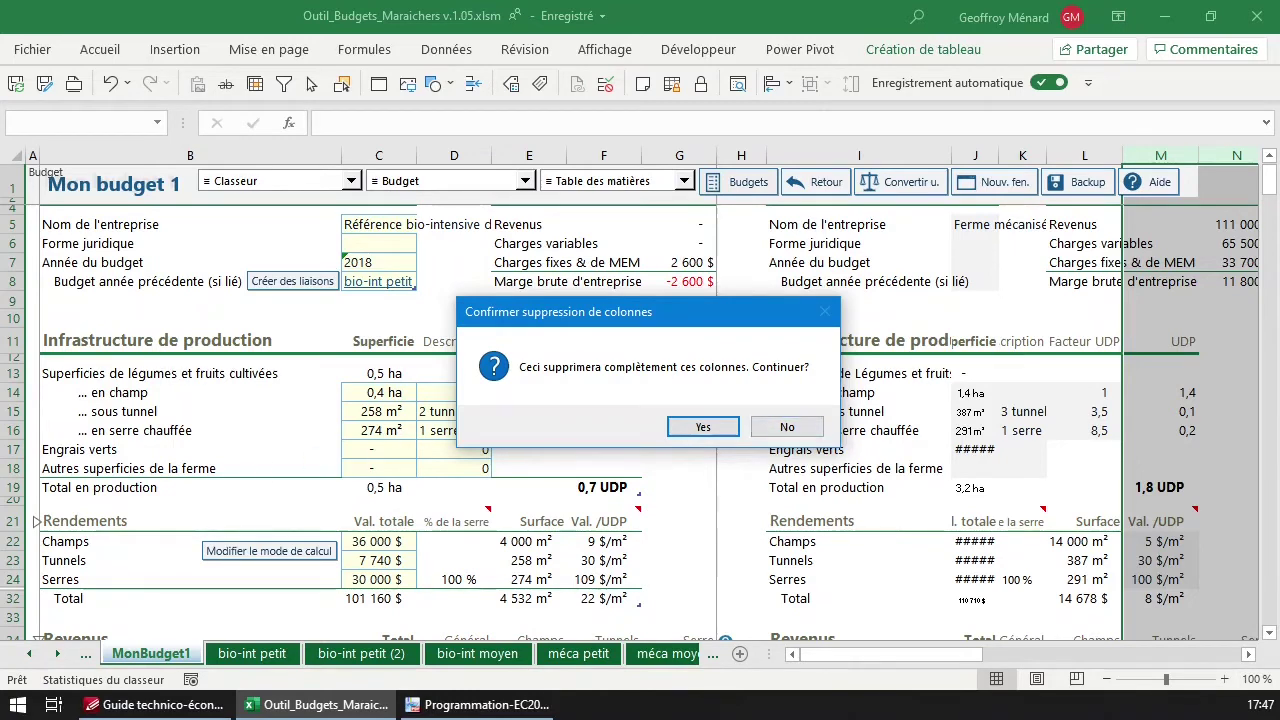
pyautogui.press('Return')
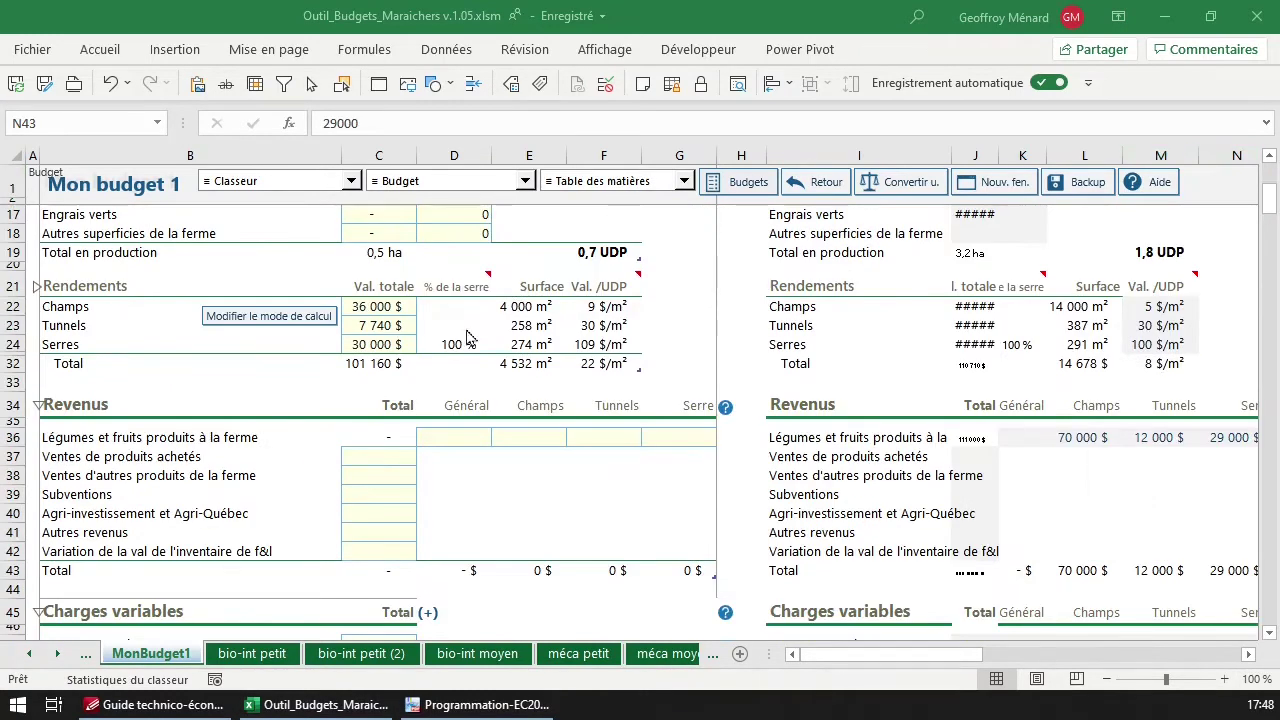
pyautogui.click(524, 181)
pyautogui.click(440, 322)
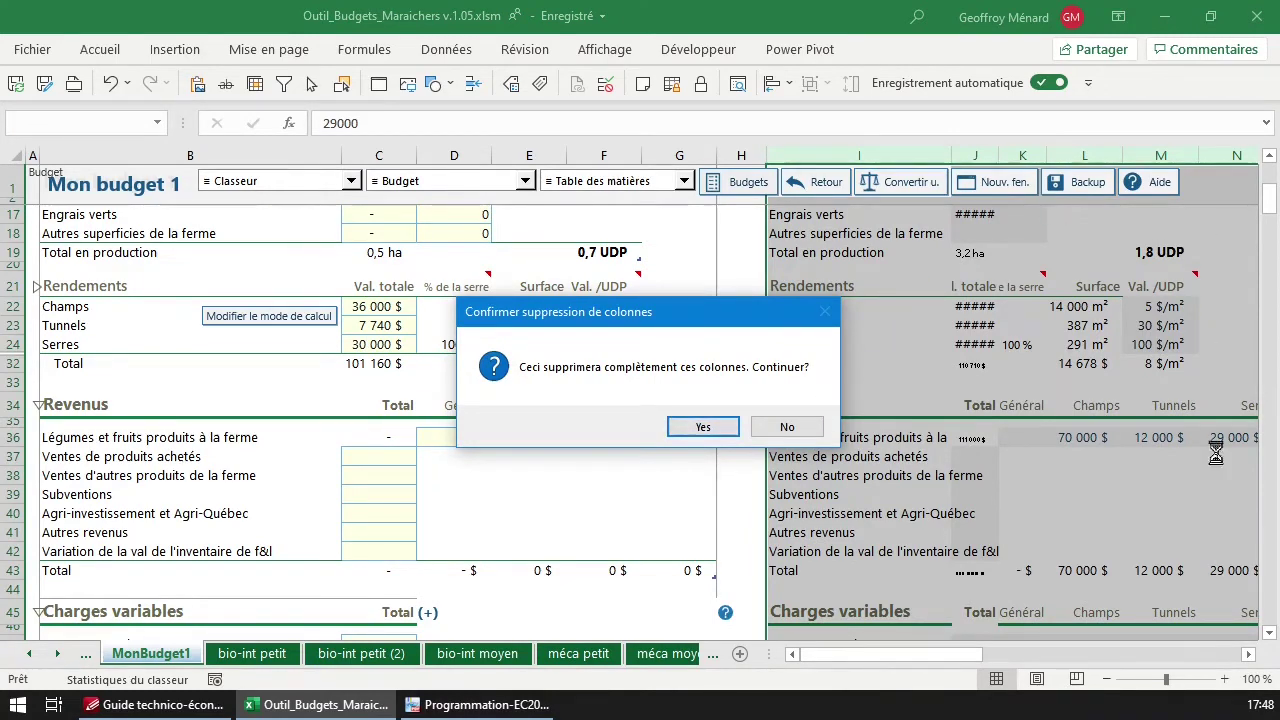
pyautogui.click(700, 428)
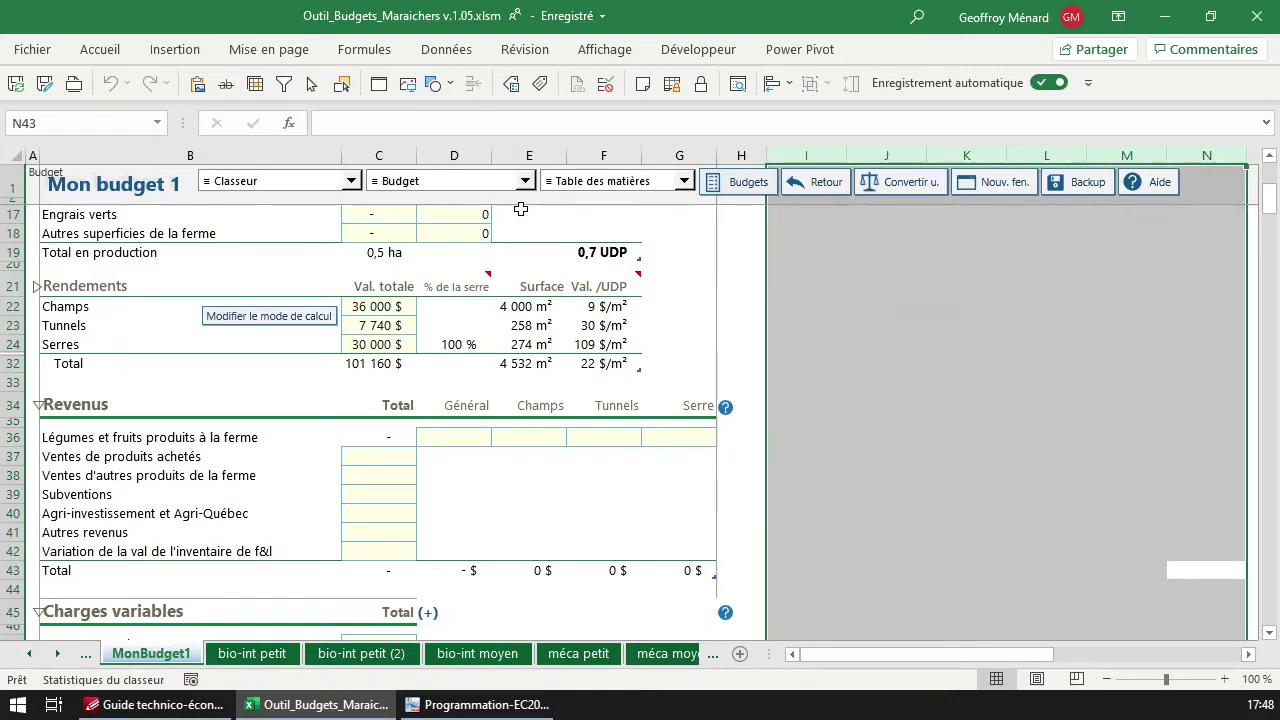
# Expand and collapse the detail rows of the Rendements table and toggle those of the Revenus table
pyautogui.click(477, 182)
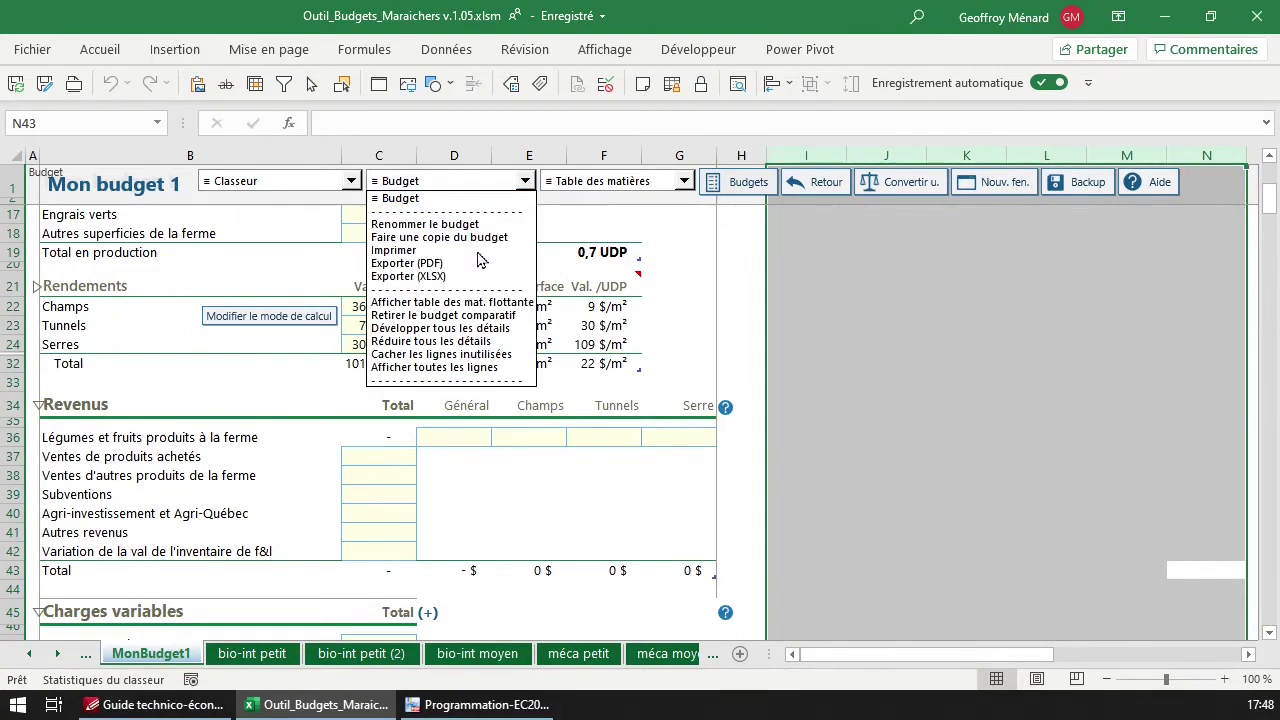
pyautogui.click(193, 402)
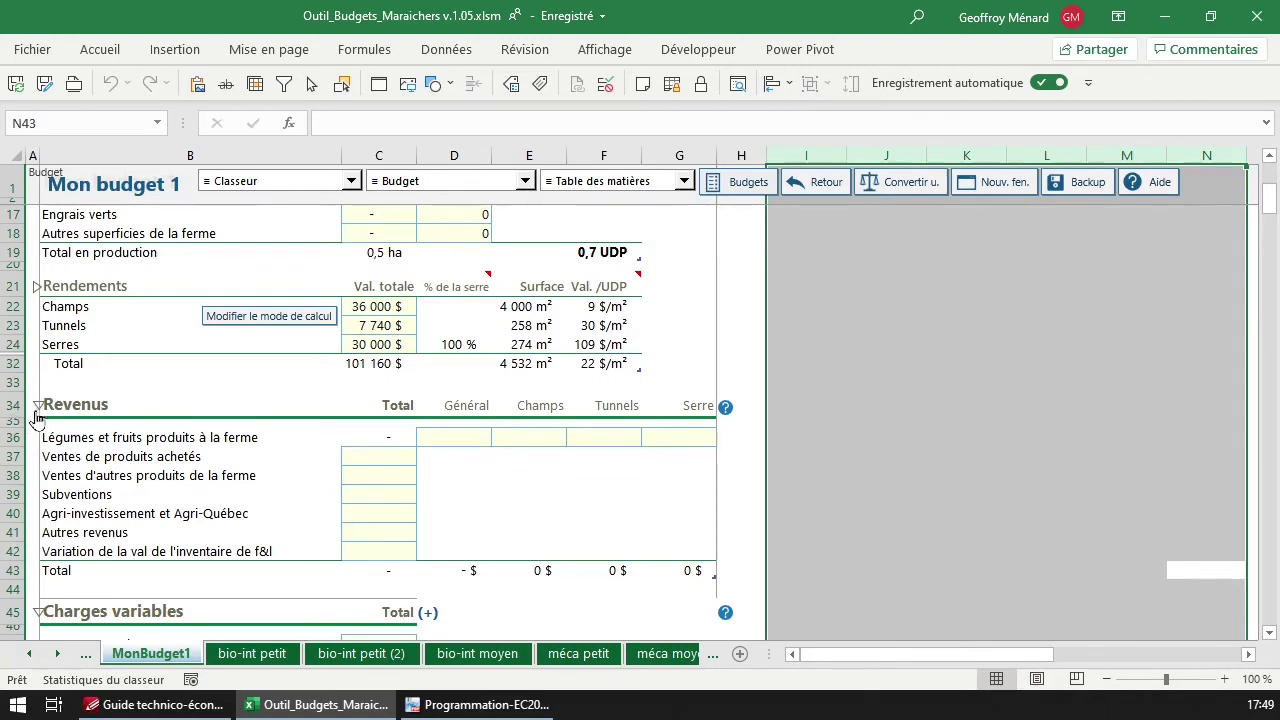
pyautogui.click(29, 287)
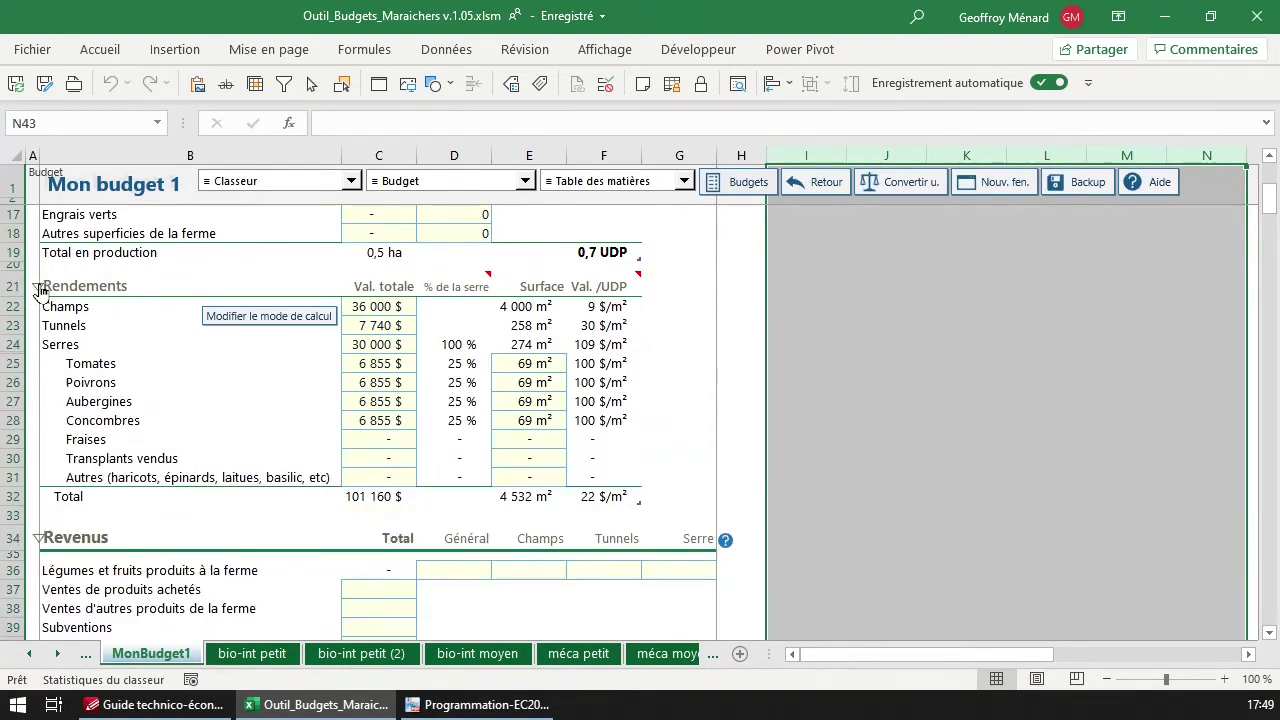
pyautogui.click(40, 288)
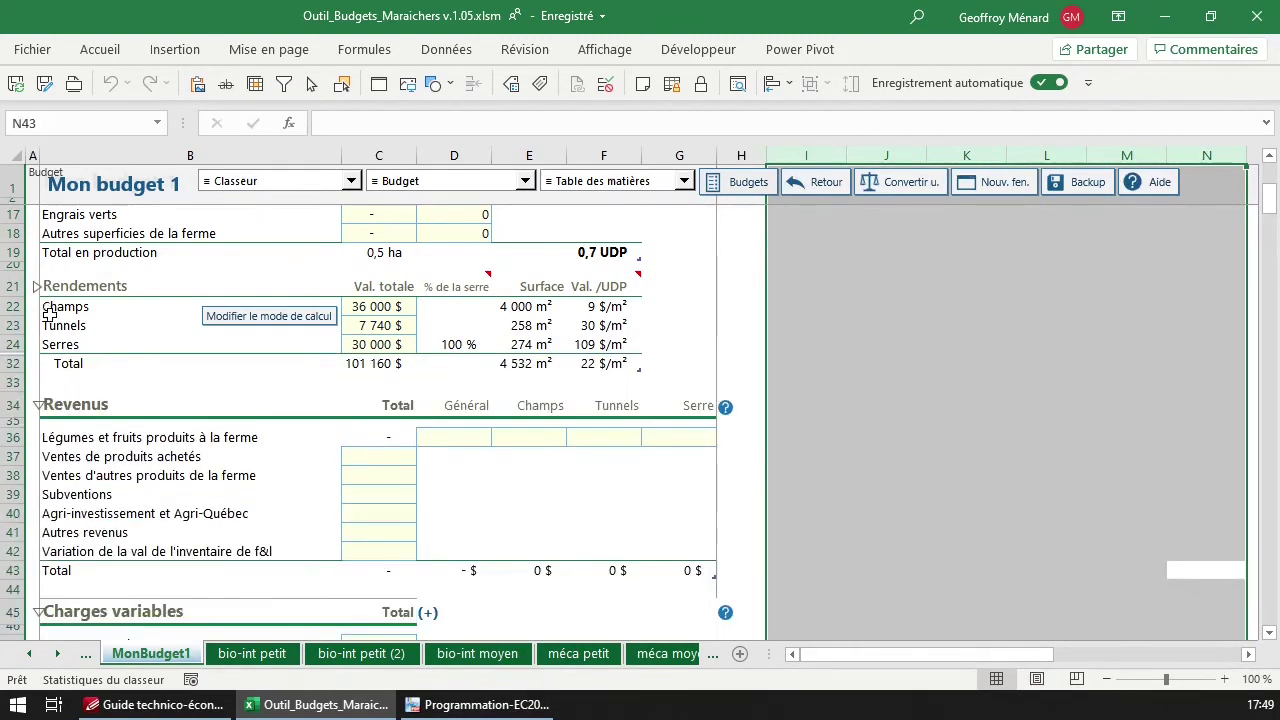
pyautogui.click(40, 404)
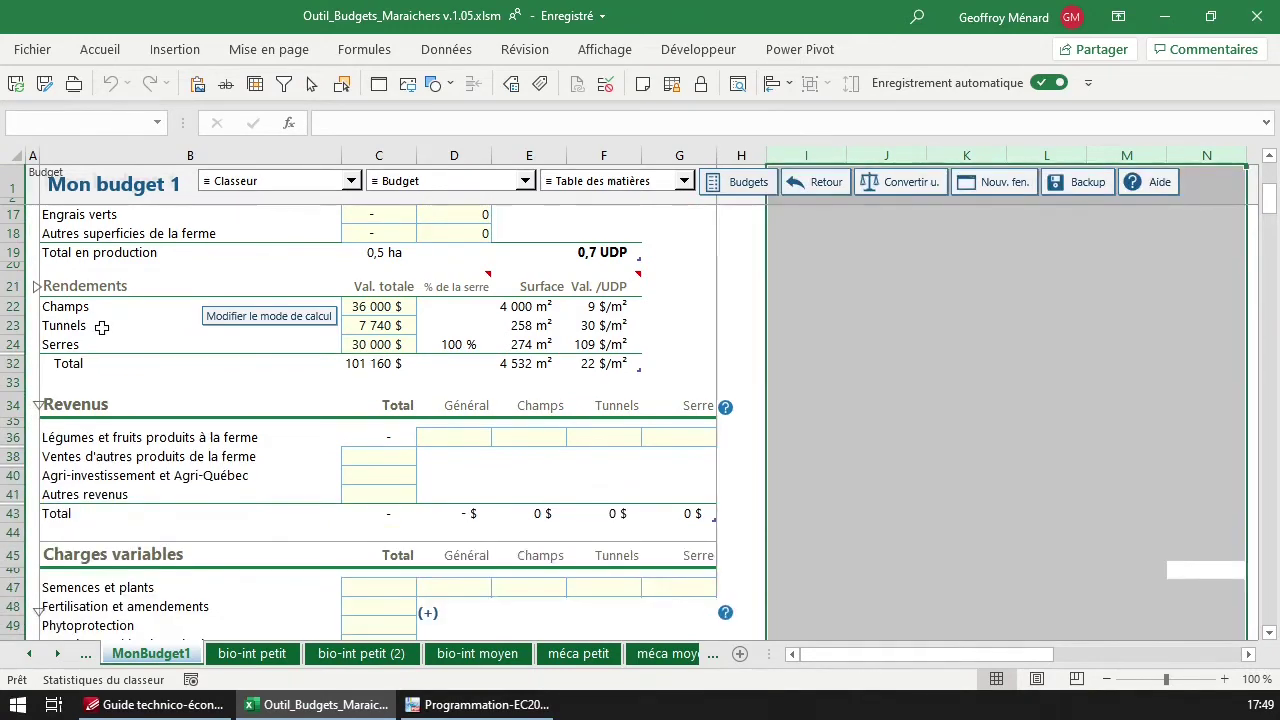
# Expand all the details of Mon budget 1, declining to activate the ventilation of the Total column
pyautogui.click(524, 182)
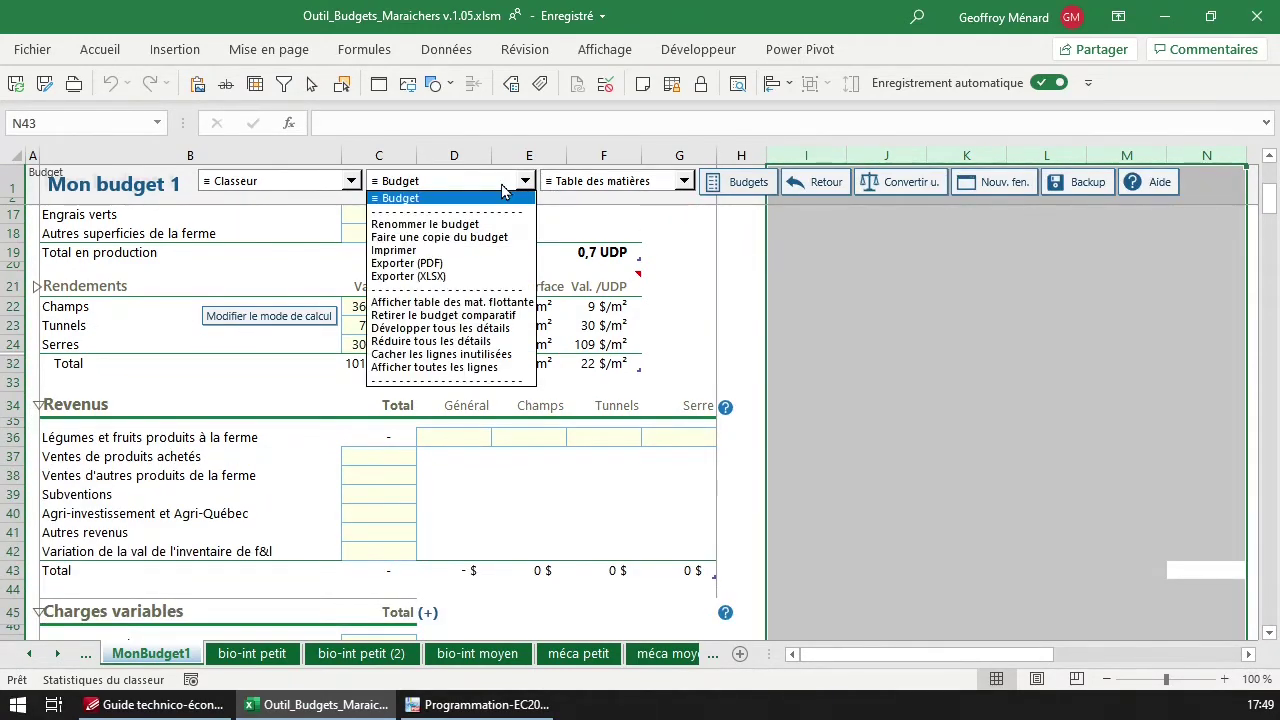
pyautogui.click(490, 328)
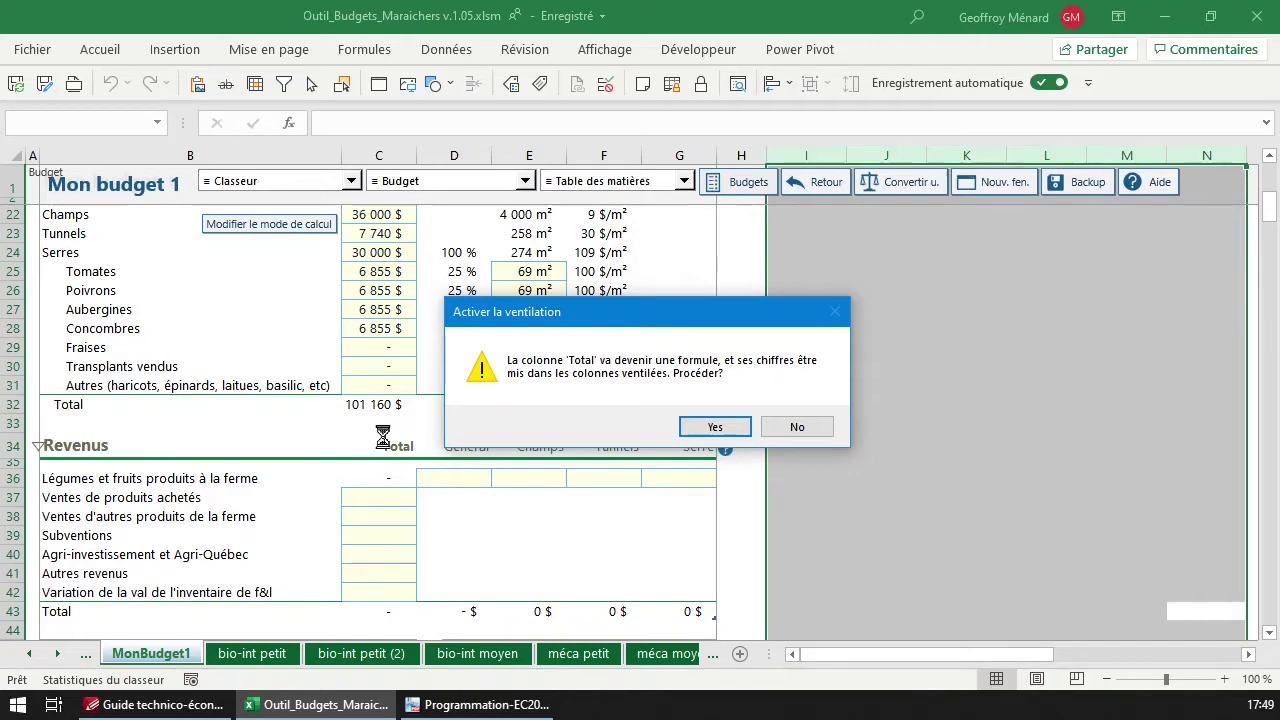
pyautogui.click(795, 425)
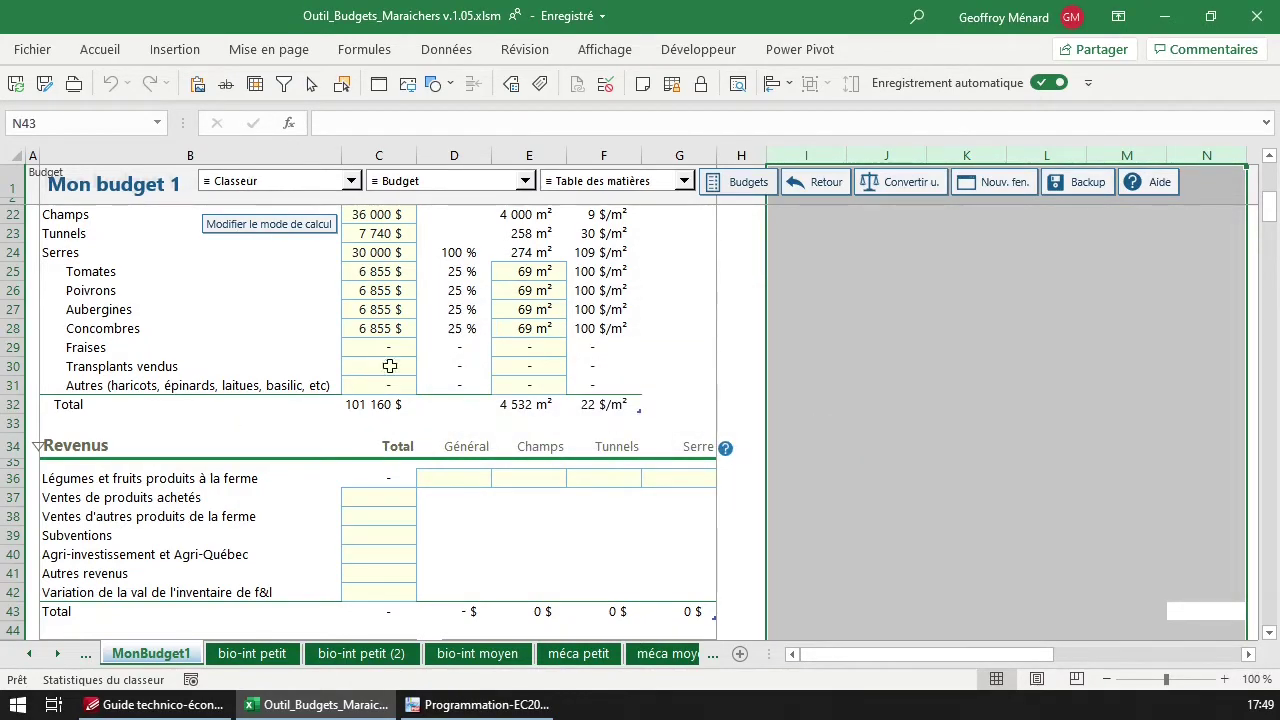
# Collapse all the details of Mon budget 1, declining to deactivate the ventilation of the Charges fixes table
pyautogui.click(503, 190)
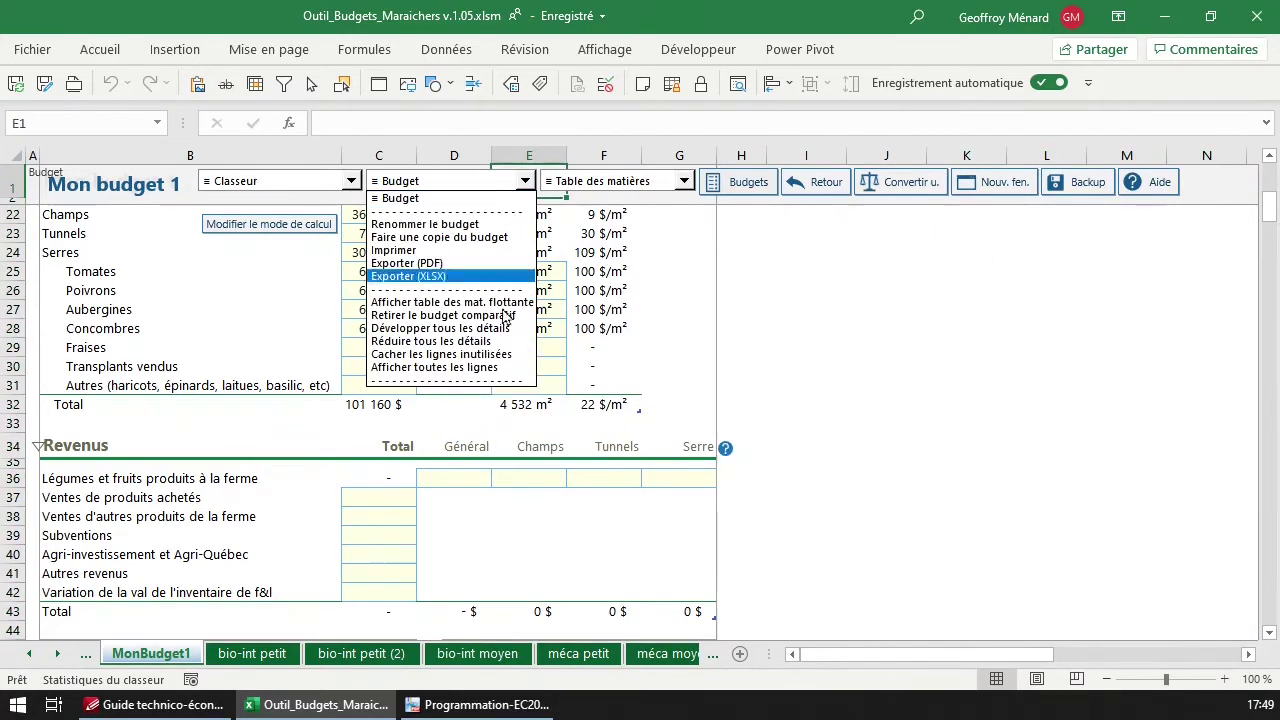
pyautogui.click(488, 341)
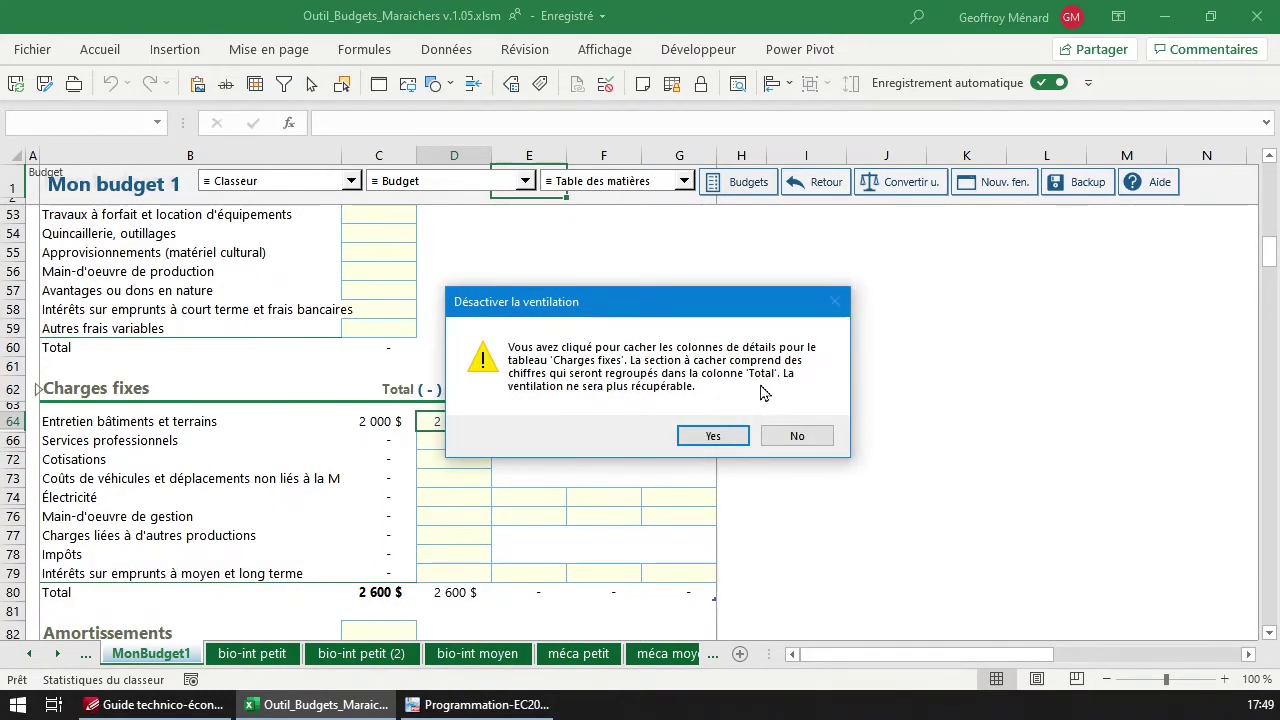
pyautogui.click(800, 436)
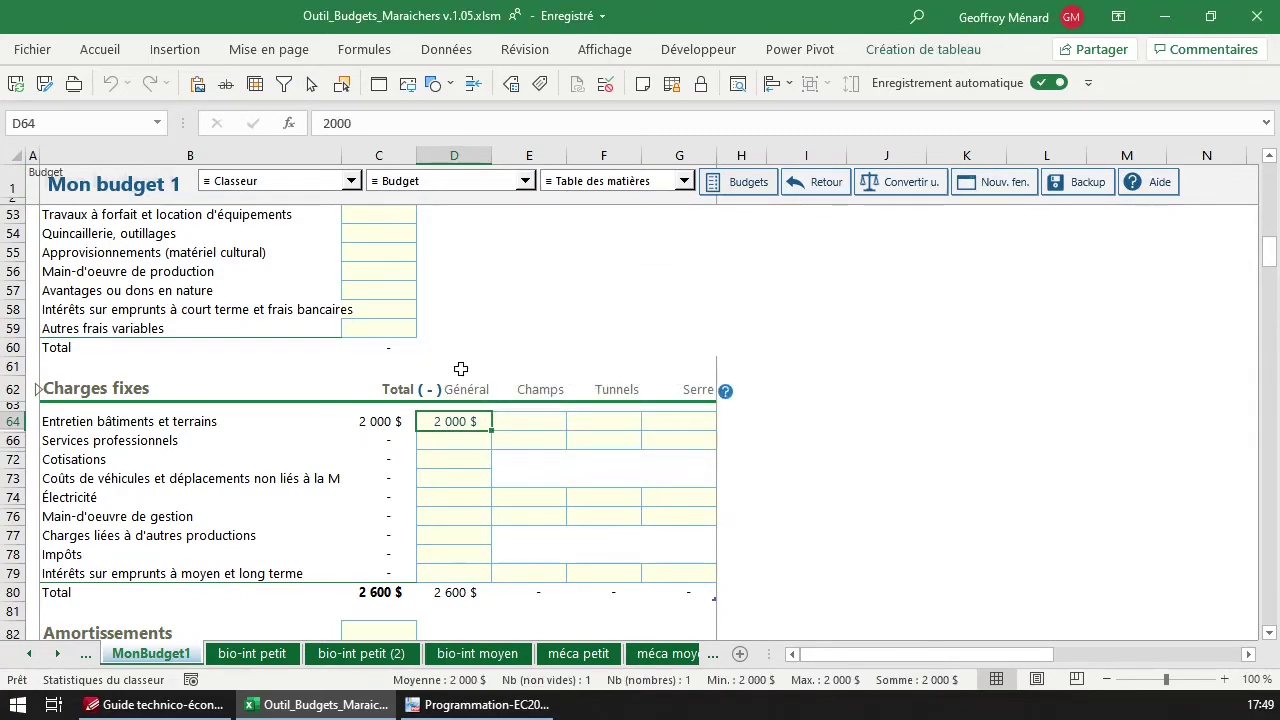
# Show all rows of Mon budget 1 and review the Informations, Infrastructure de production and Rendements tables
pyautogui.scroll(15, 461, 369)
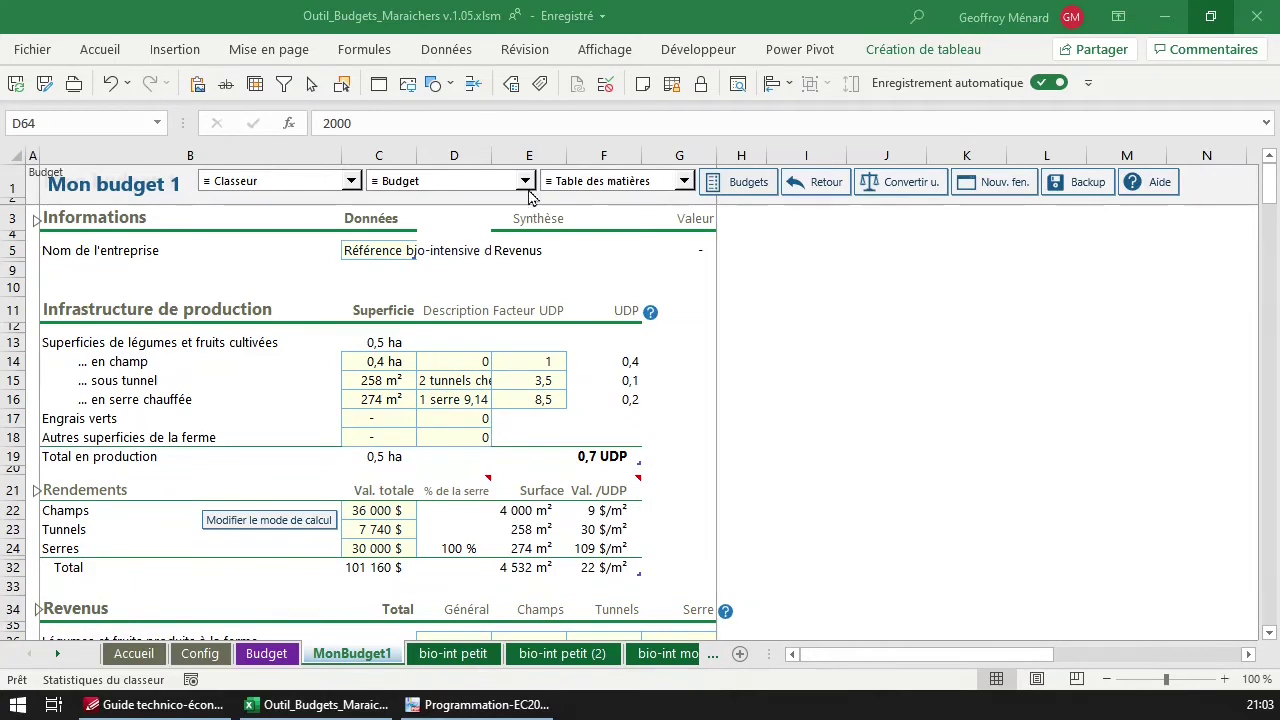
pyautogui.click(524, 181)
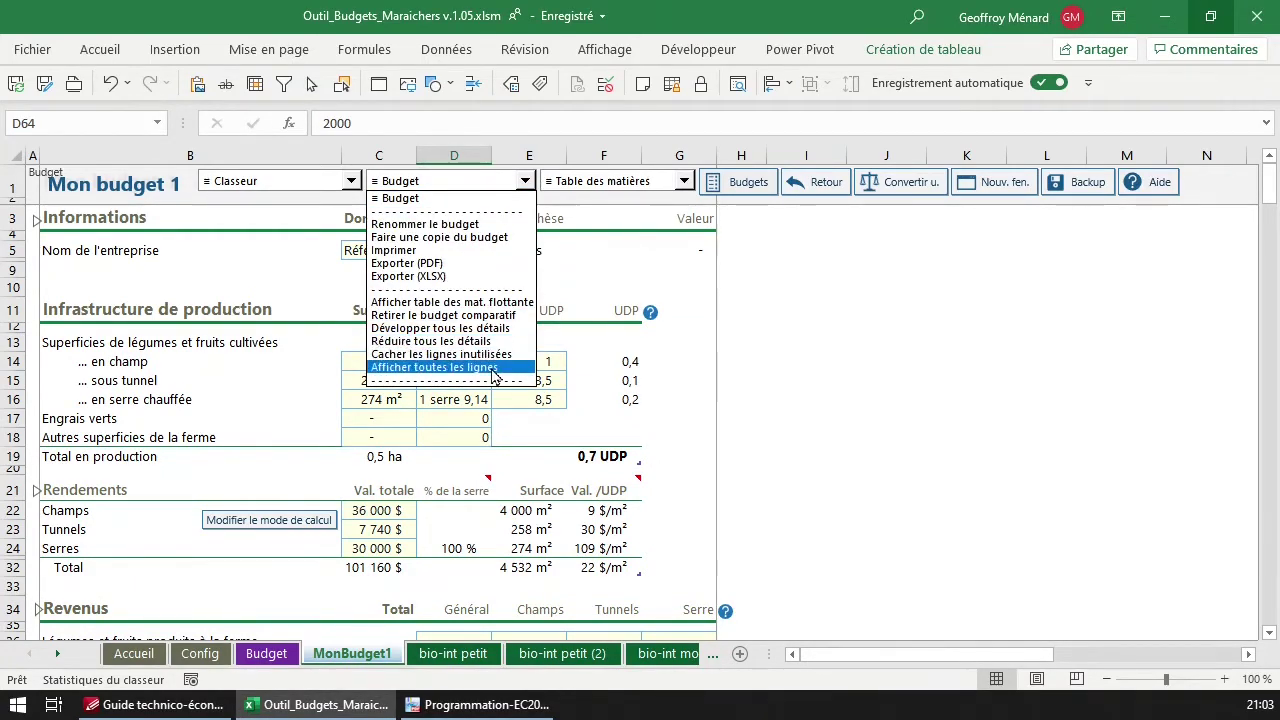
pyautogui.click(450, 367)
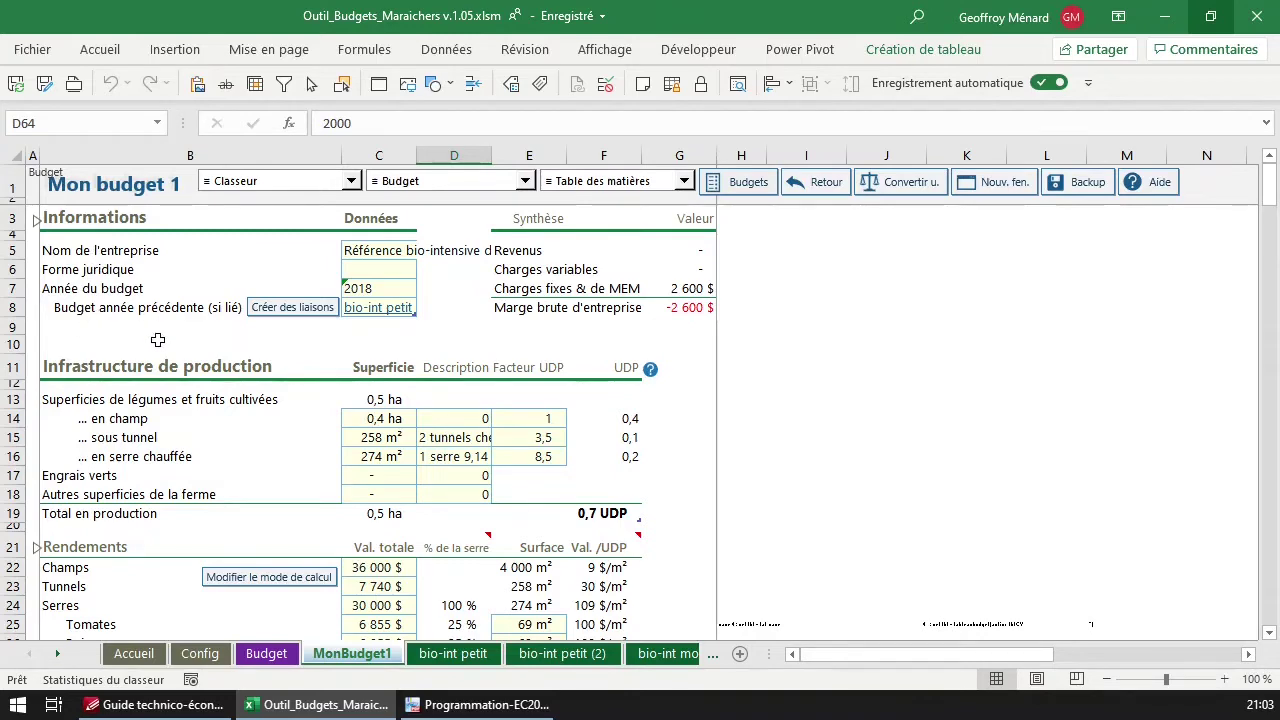
pyautogui.scroll(-2, 120, 380)
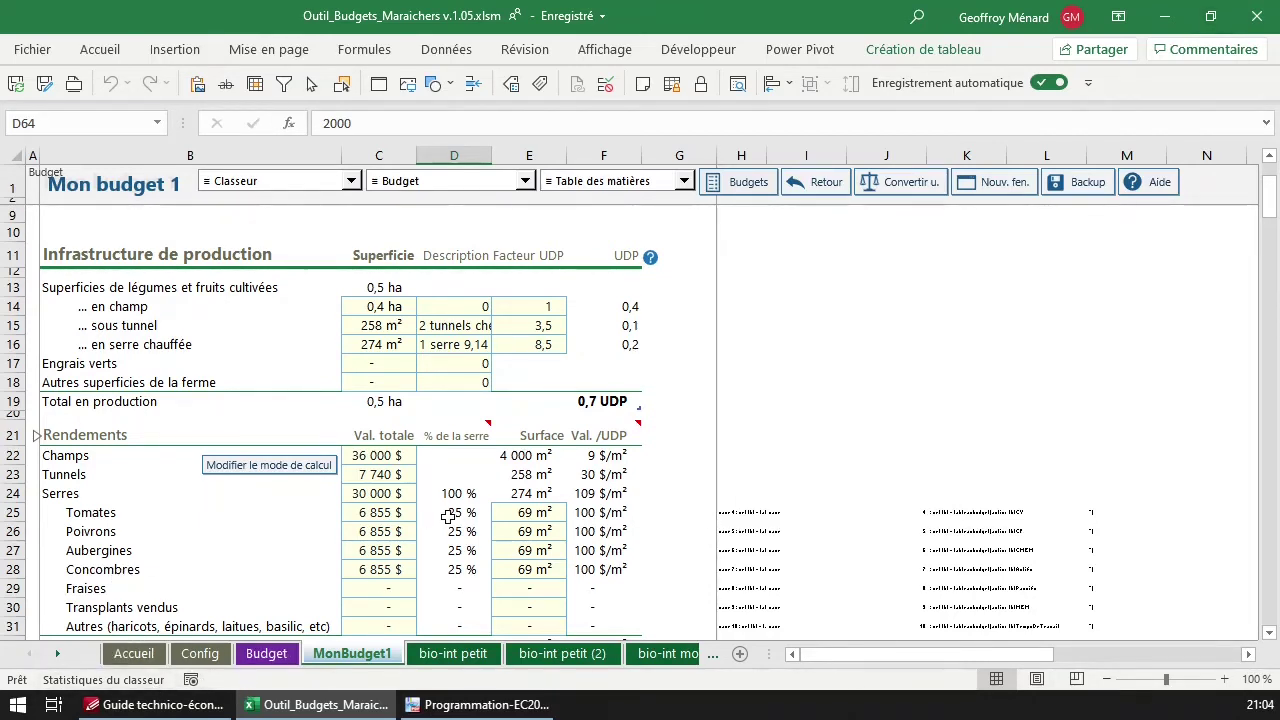
pyautogui.scroll(2, 449, 516)
pyautogui.scroll(-1, 420, 434)
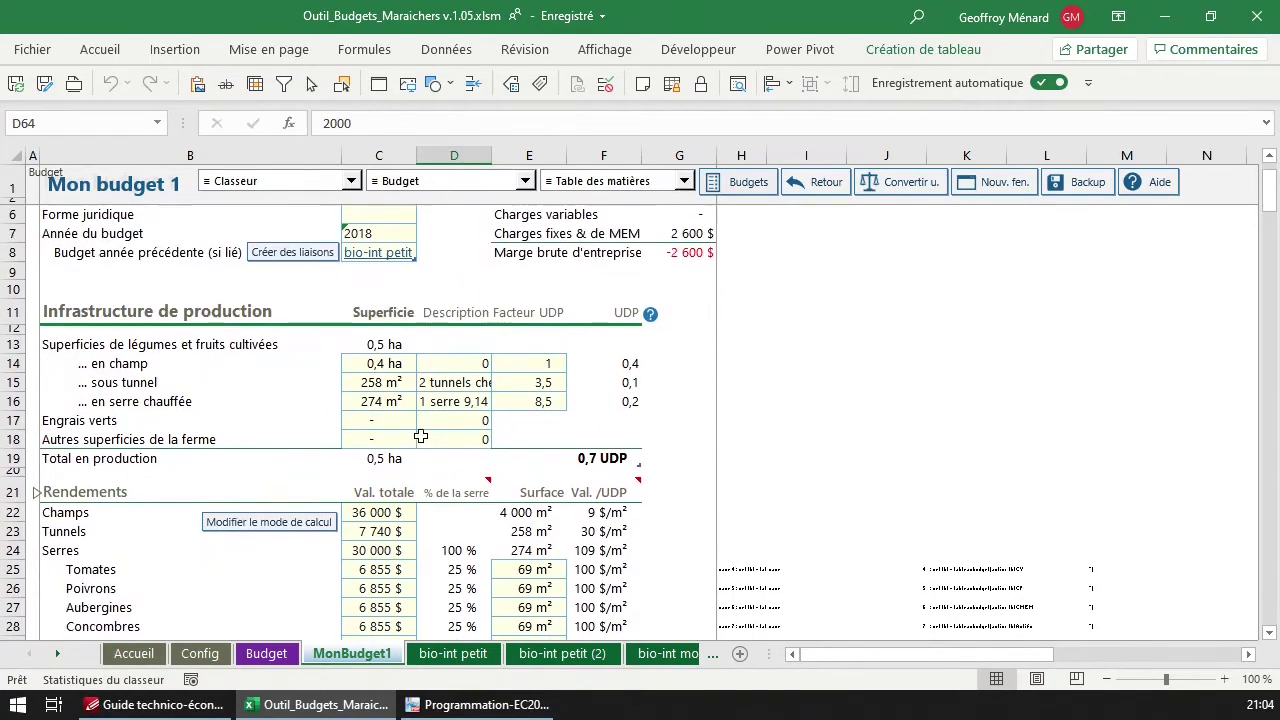
# Hide the unused rows of Mon budget 1 and review the shortened tables down to Charges fixes
pyautogui.click(523, 181)
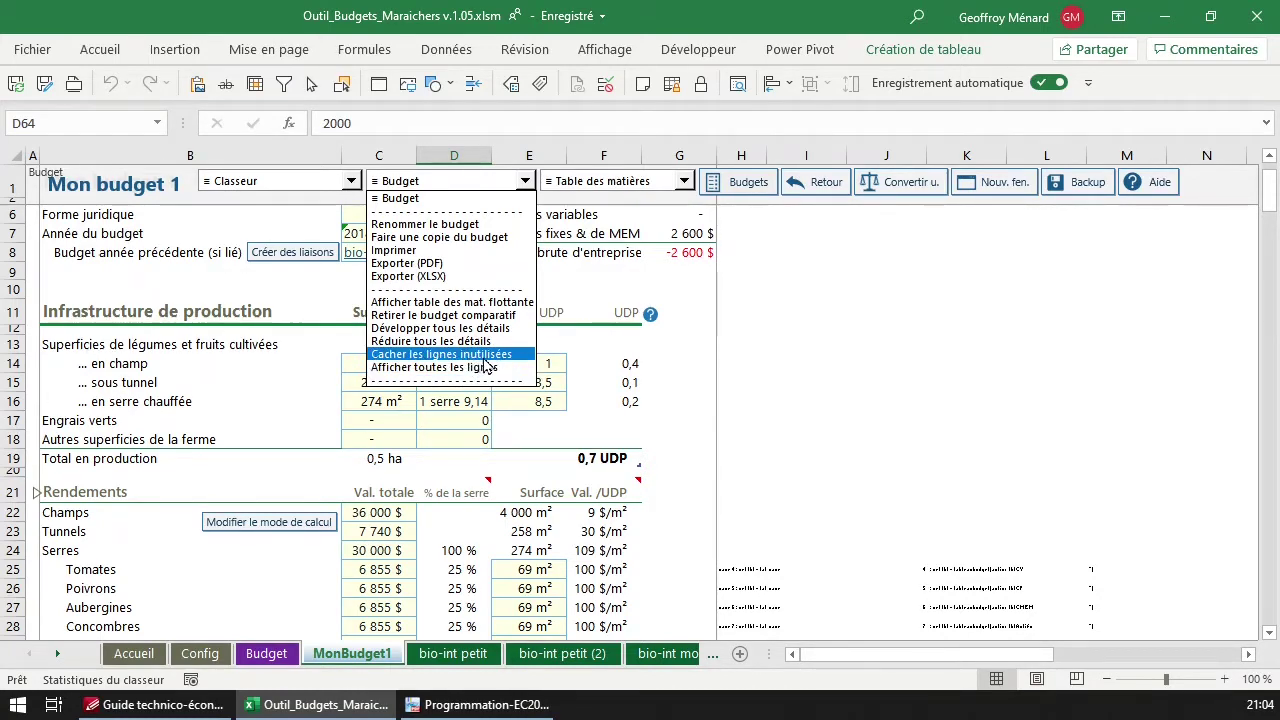
pyautogui.click(485, 357)
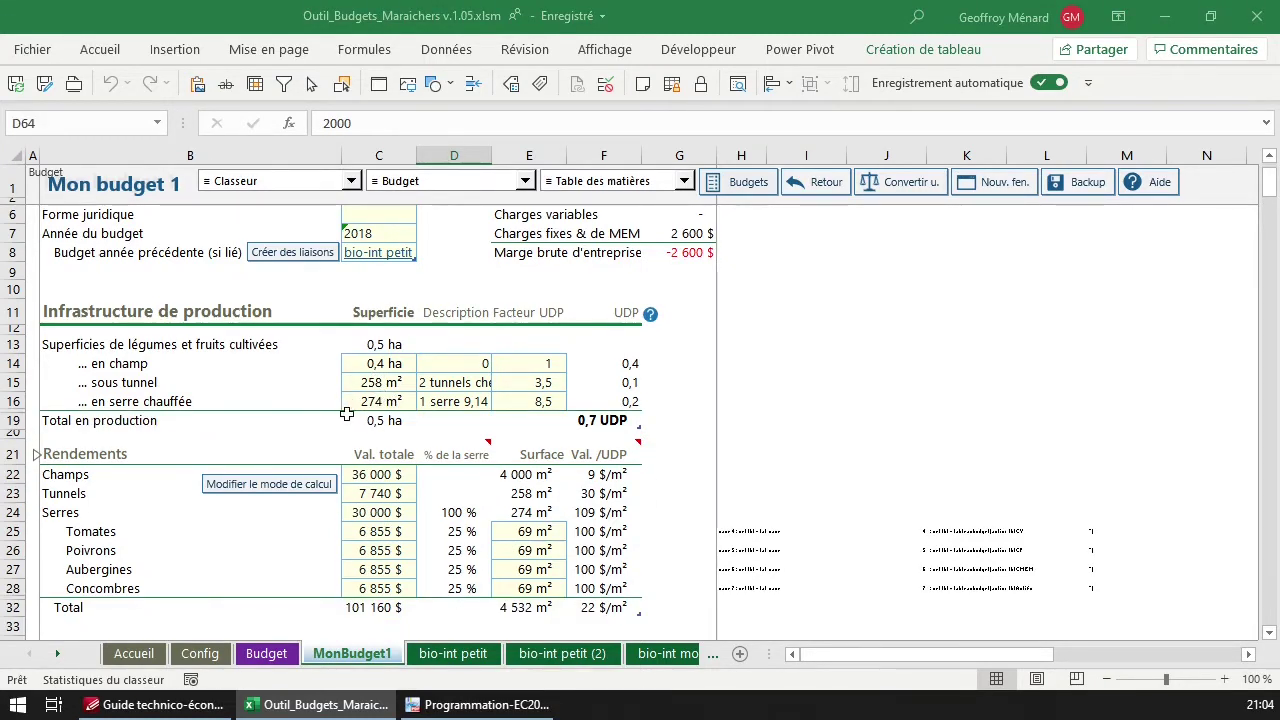
pyautogui.scroll(-2, 346, 413)
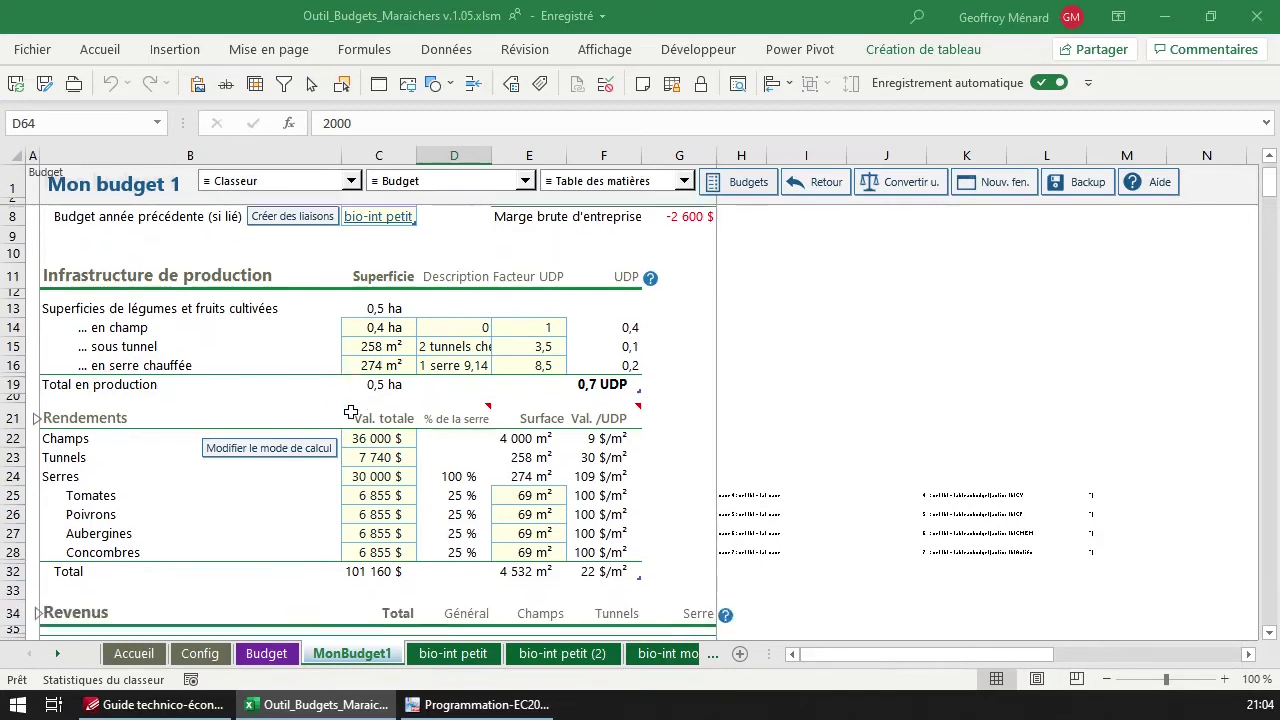
pyautogui.scroll(2, 350, 412)
pyautogui.scroll(-2, 348, 413)
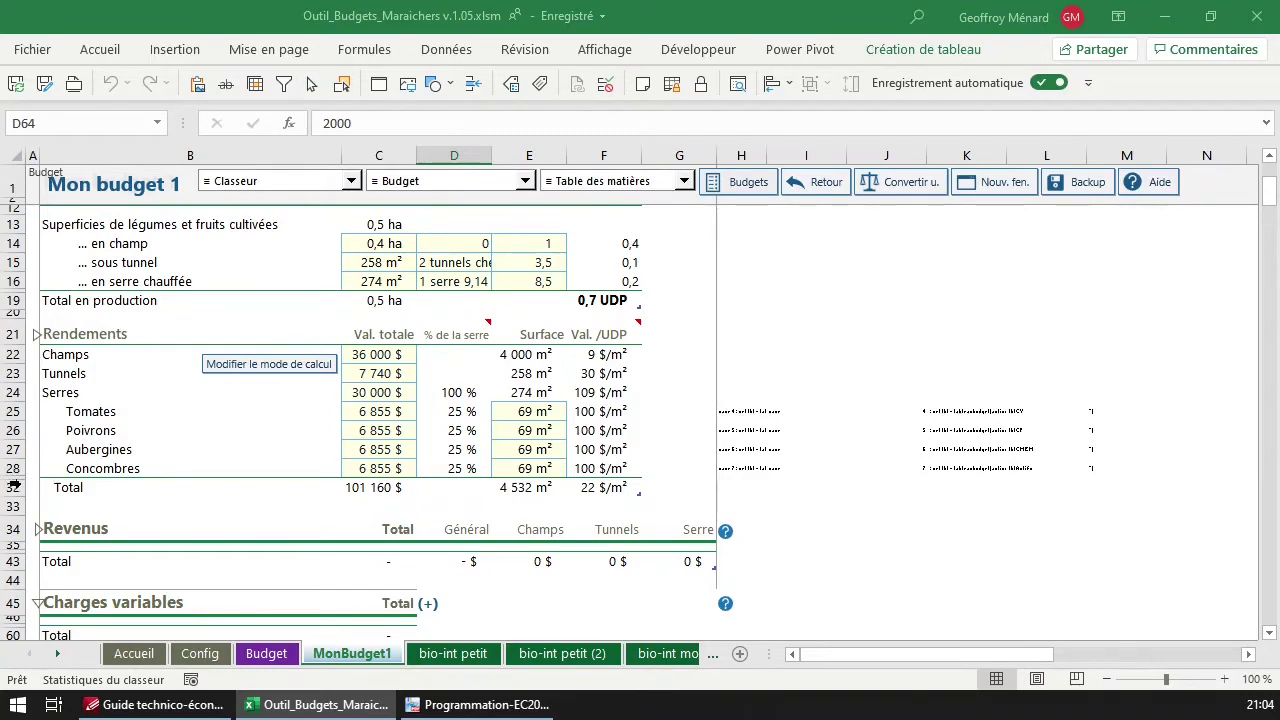
pyautogui.scroll(-2, 103, 474)
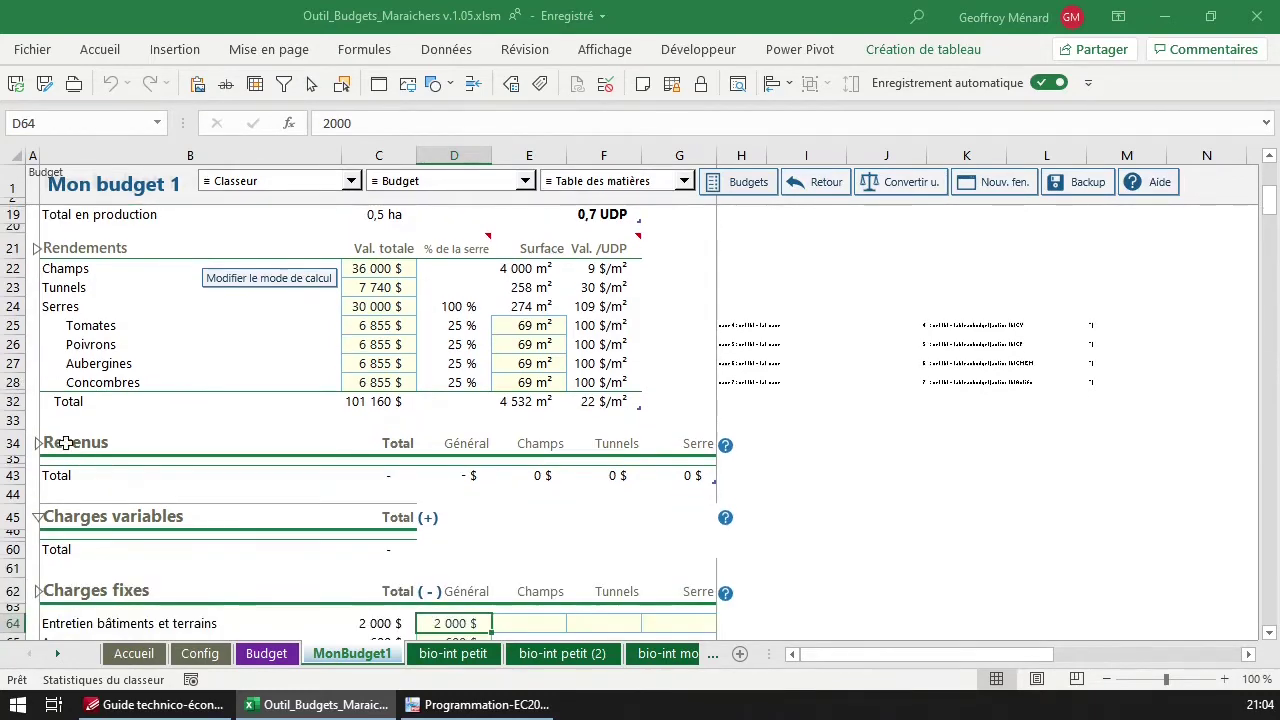
# Unhide the rows between Concombres and Total in the Rendements table
pyautogui.moveTo(17, 383); pyautogui.dragTo(17, 400)
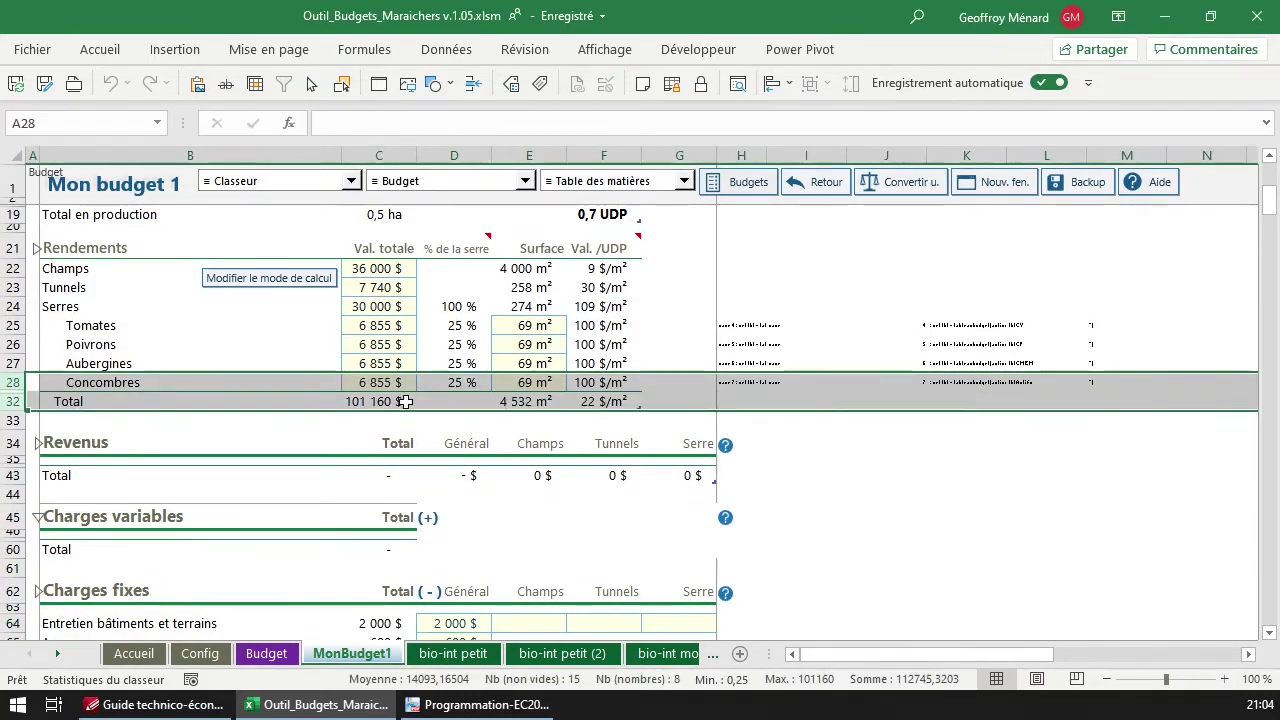
pyautogui.rightClick(27, 389)
pyautogui.click(88, 372)
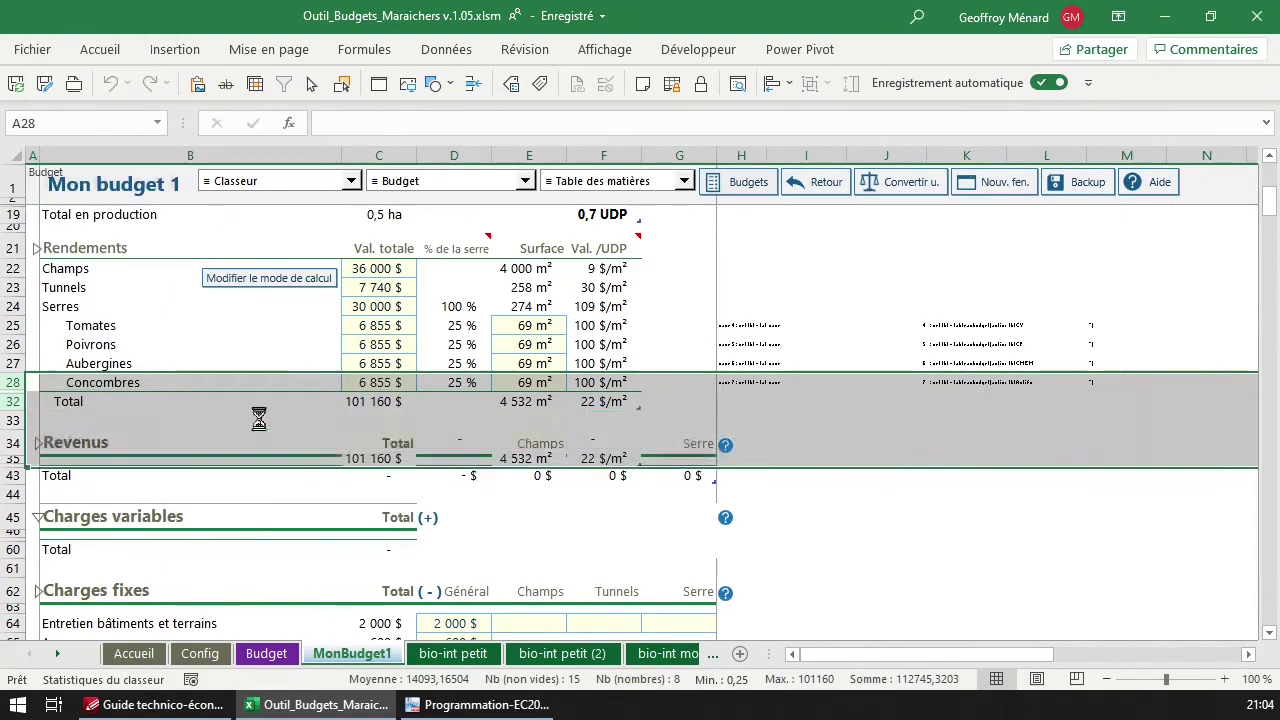
pyautogui.scroll(-2, 357, 437)
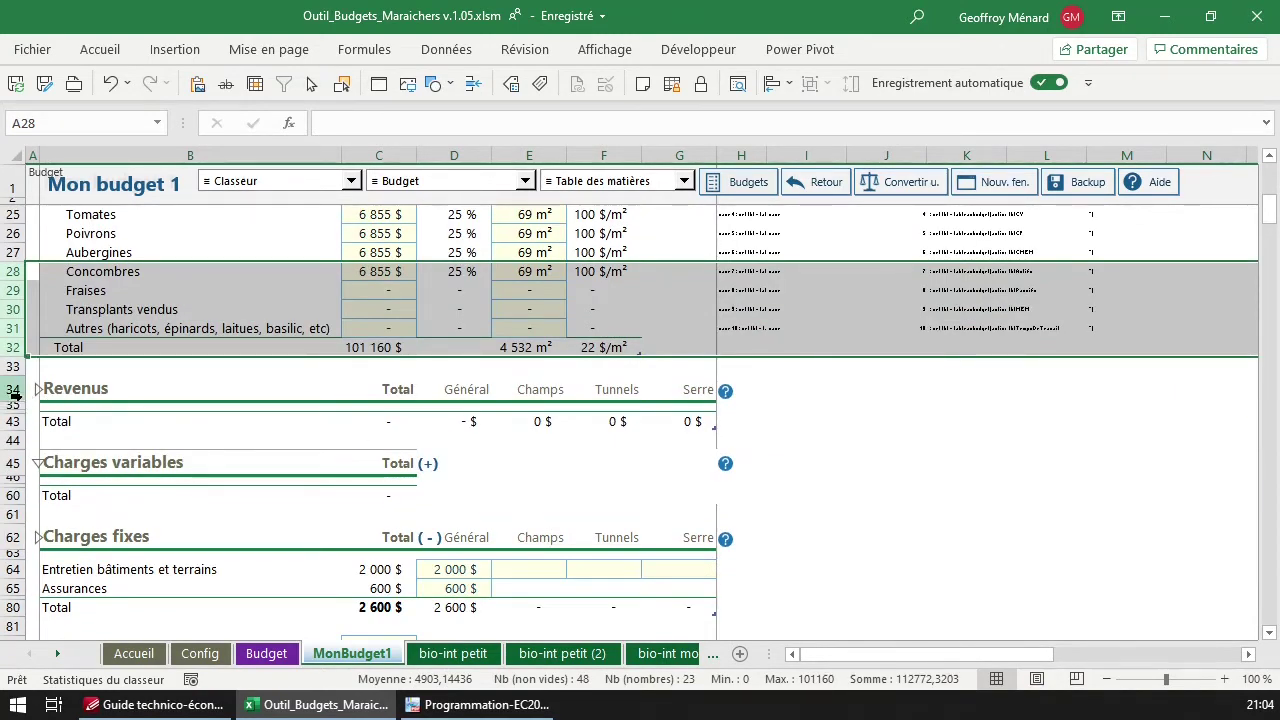
pyautogui.scroll(-2, 78, 468)
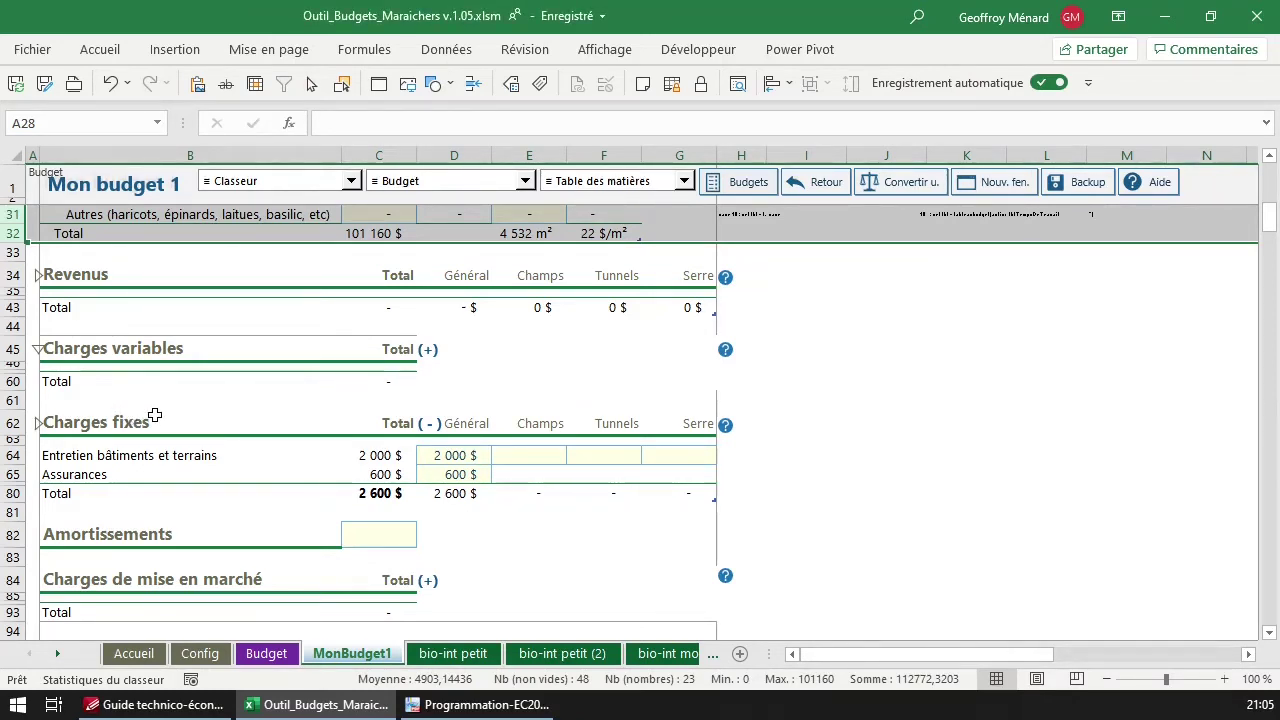
# Review the budget commands and open the workbook's Configurations sheet
pyautogui.scroll(10, 488, 372)
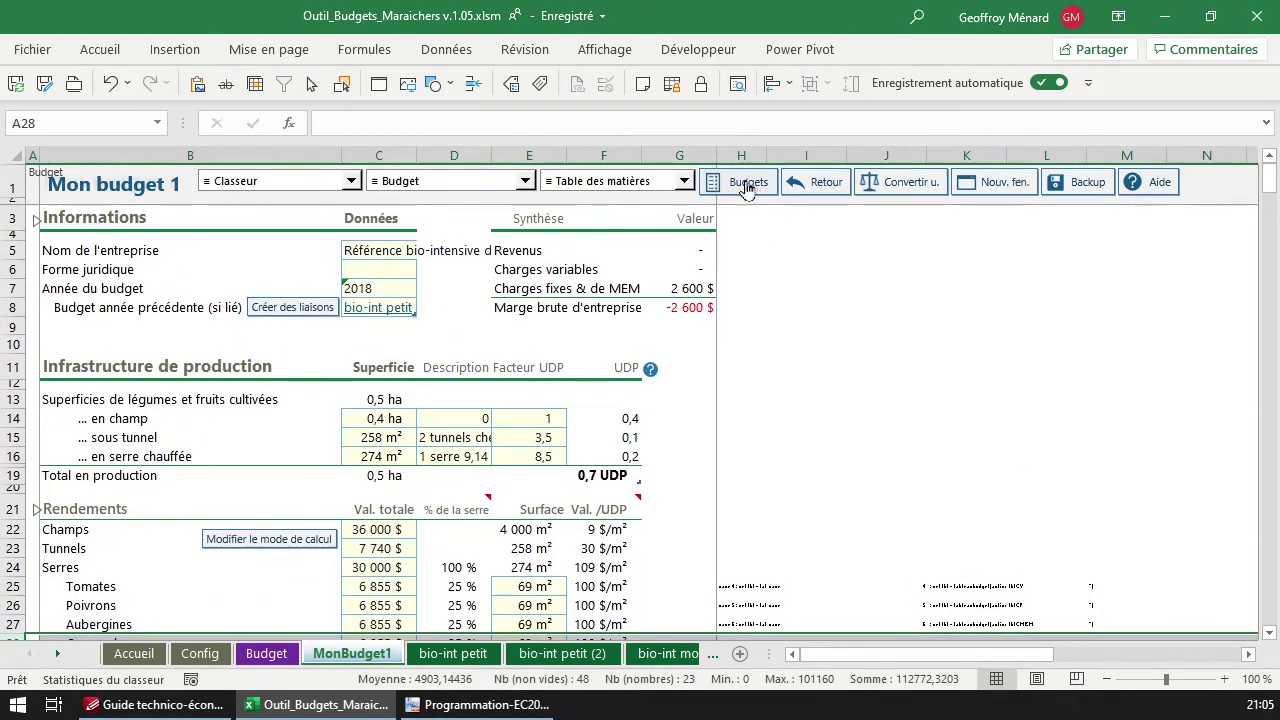
pyautogui.click(516, 183)
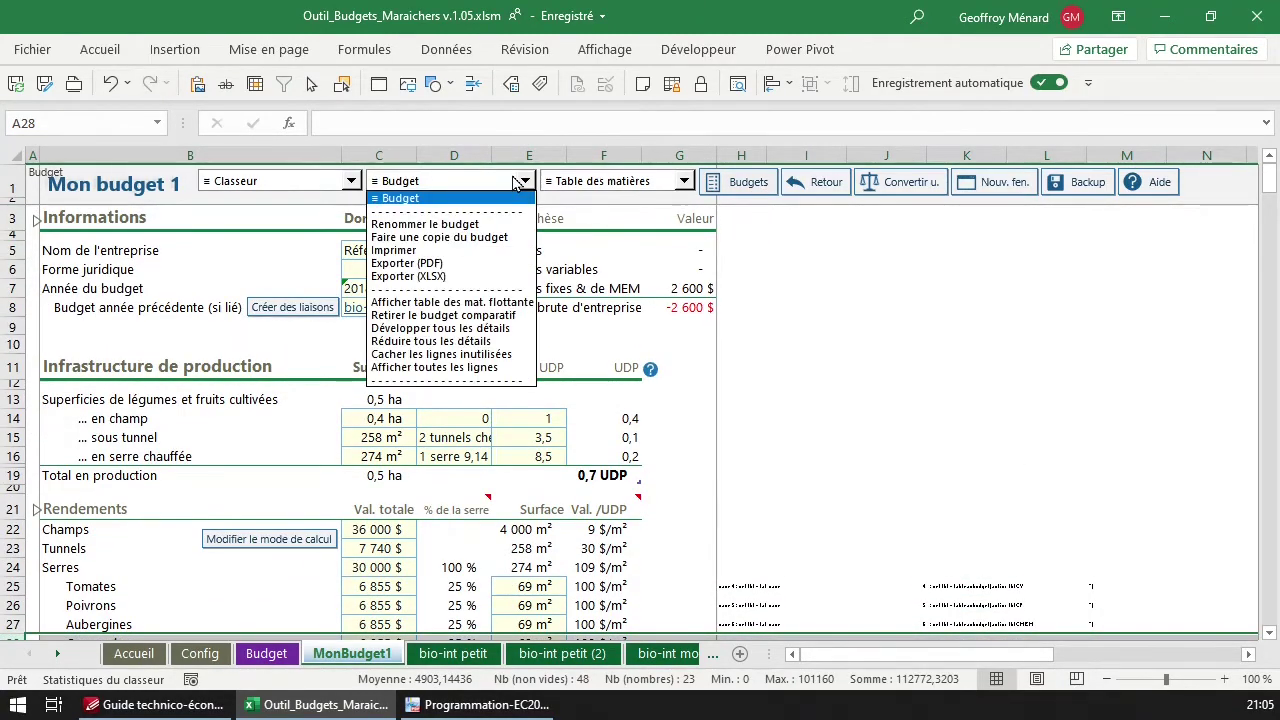
pyautogui.click(516, 183)
pyautogui.click(349, 183)
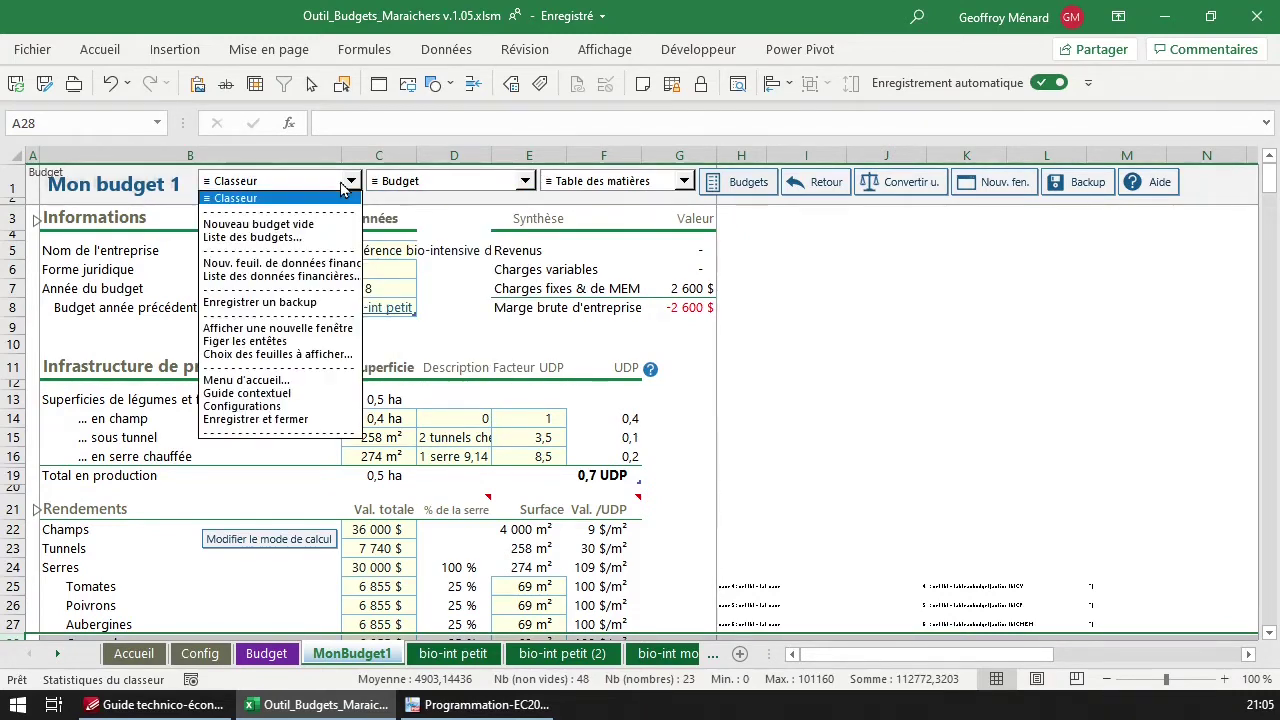
pyautogui.click(288, 407)
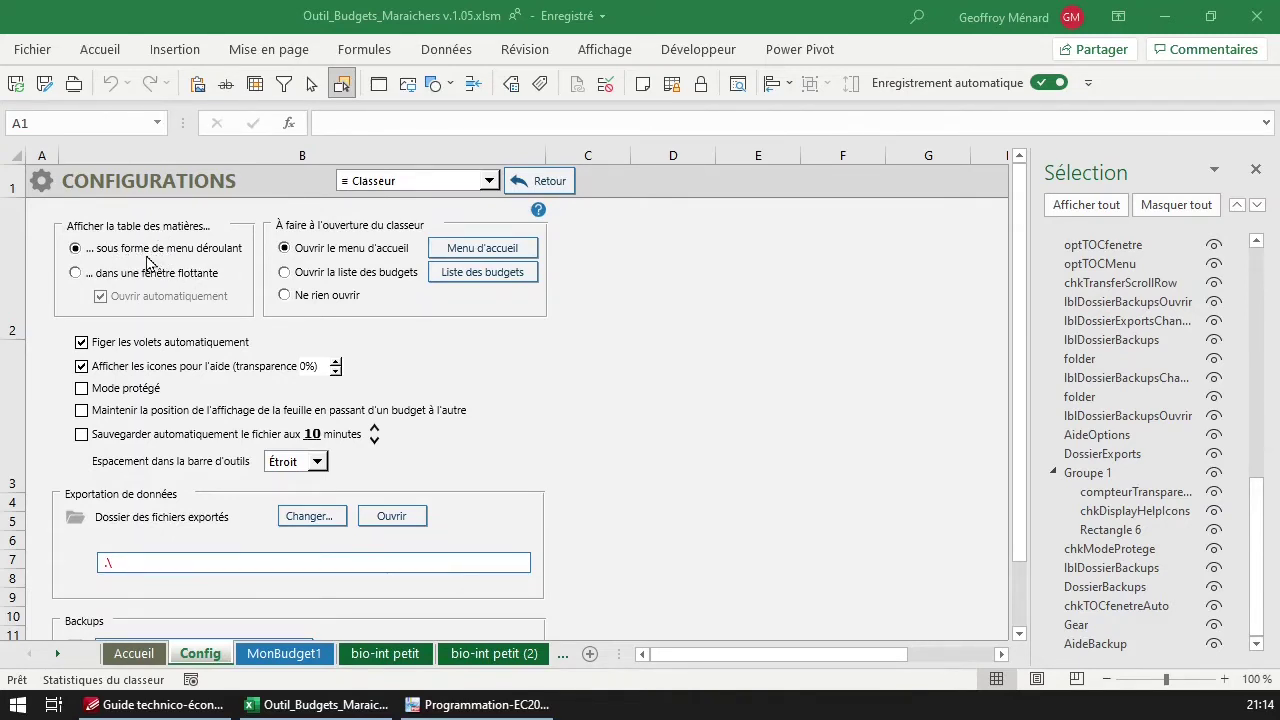
# Return to the MonBudget1 sheet and review the entries of its table of contents, budget and workbook command lists
pyautogui.click(286, 655)
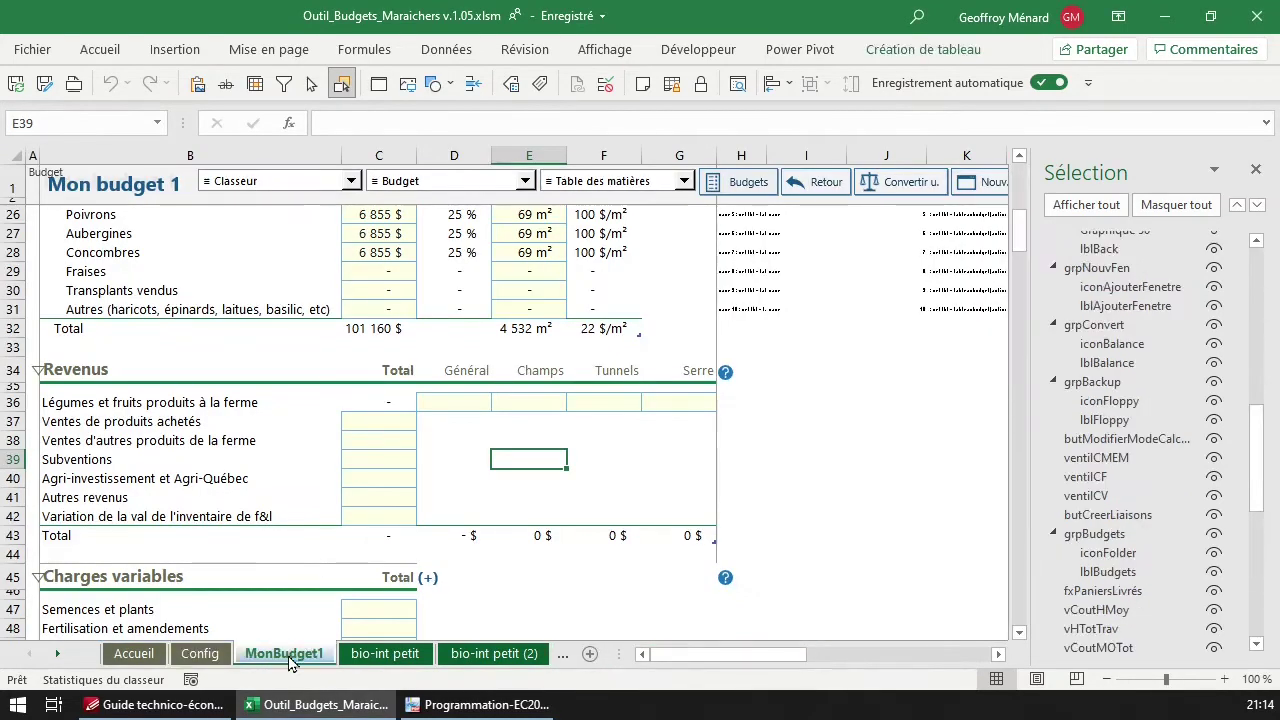
pyautogui.click(647, 185)
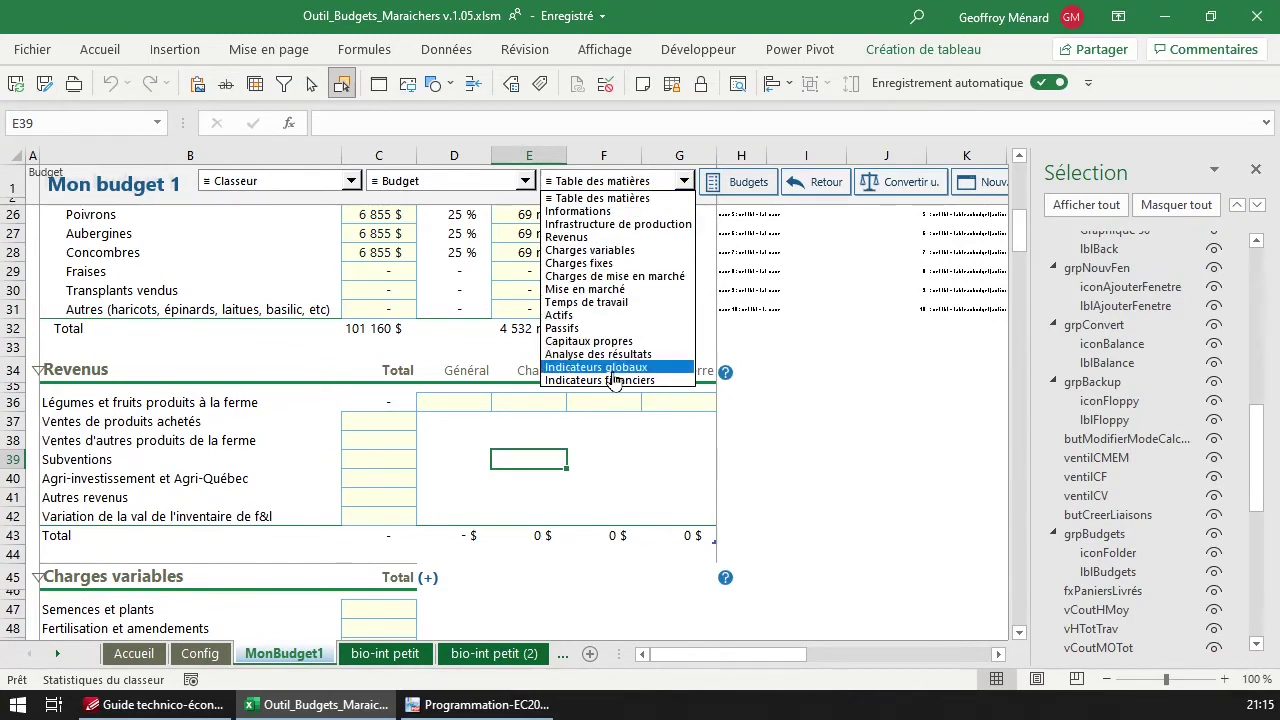
pyautogui.click(507, 180)
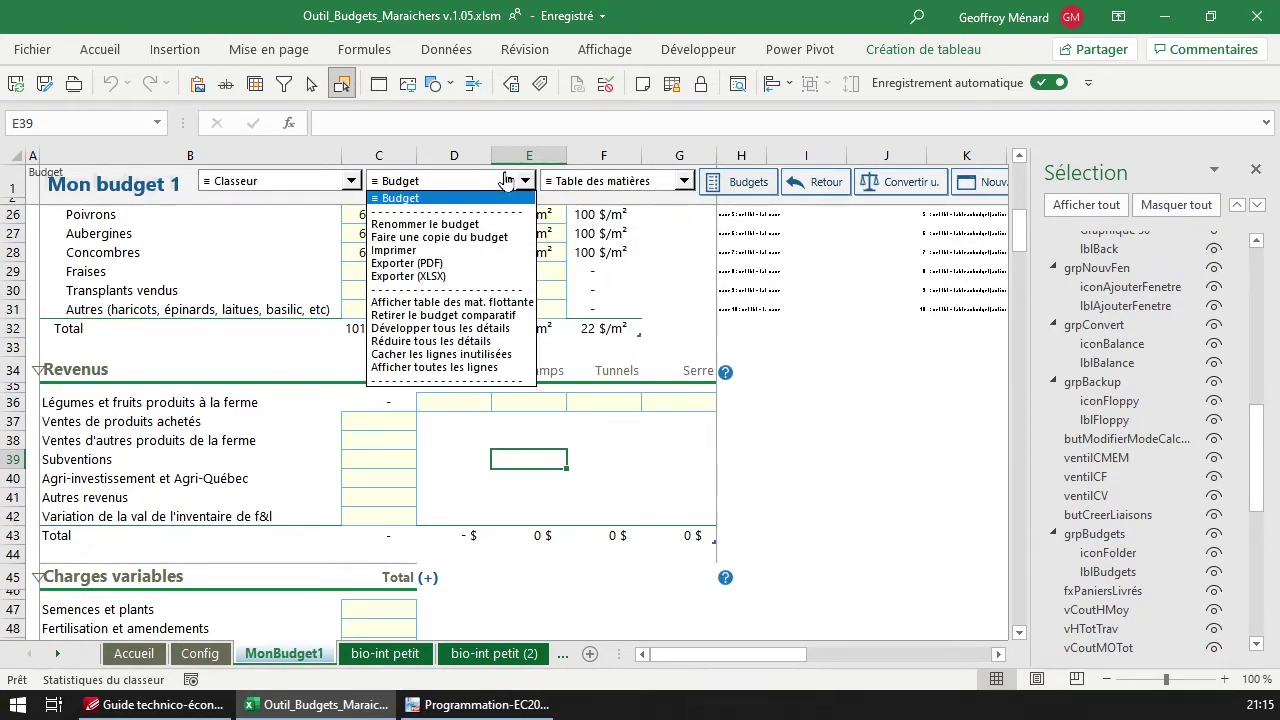
pyautogui.click(325, 183)
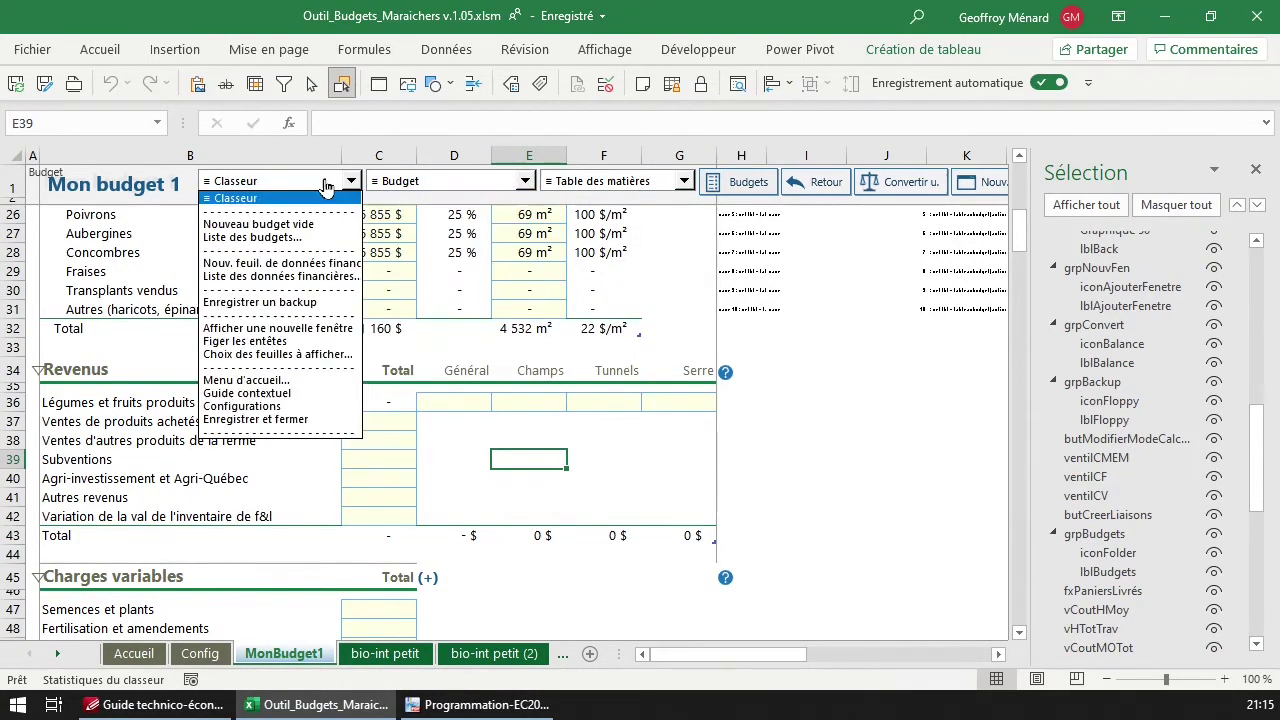
pyautogui.click(325, 185)
pyautogui.click(515, 180)
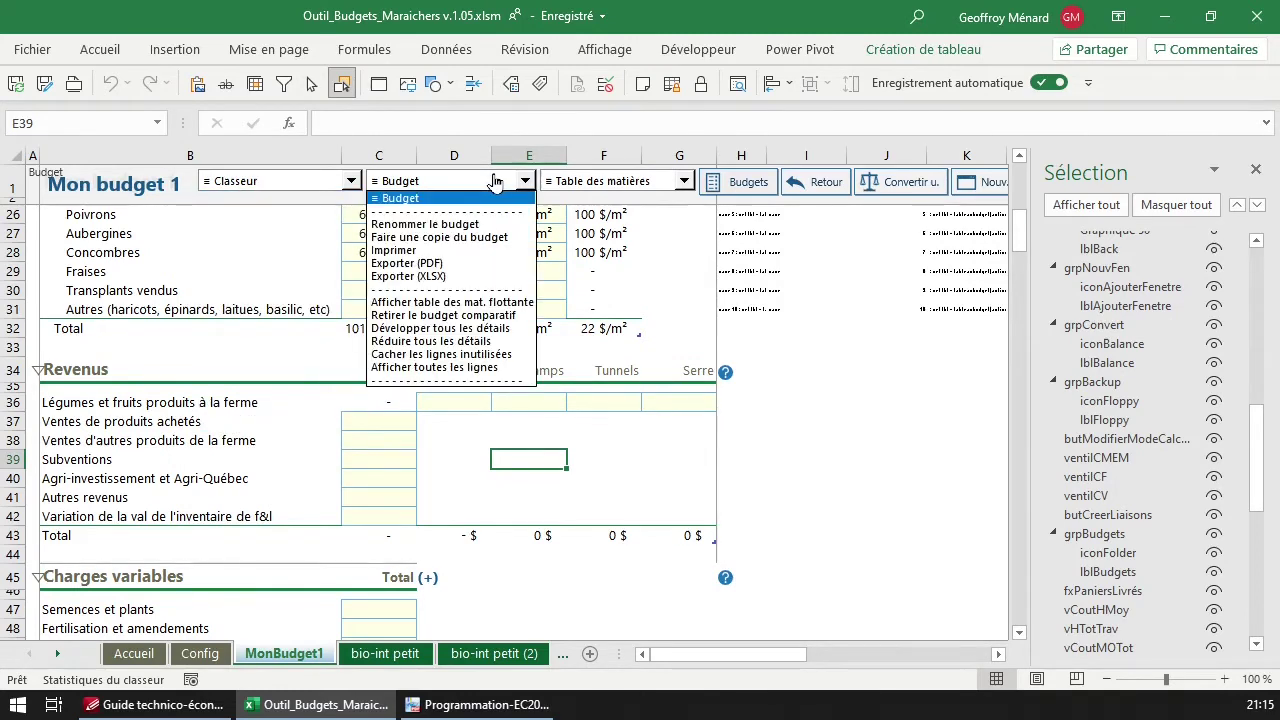
# Display the floating table of contents for the budget and move its window lower over the sheet
pyautogui.click(450, 330)
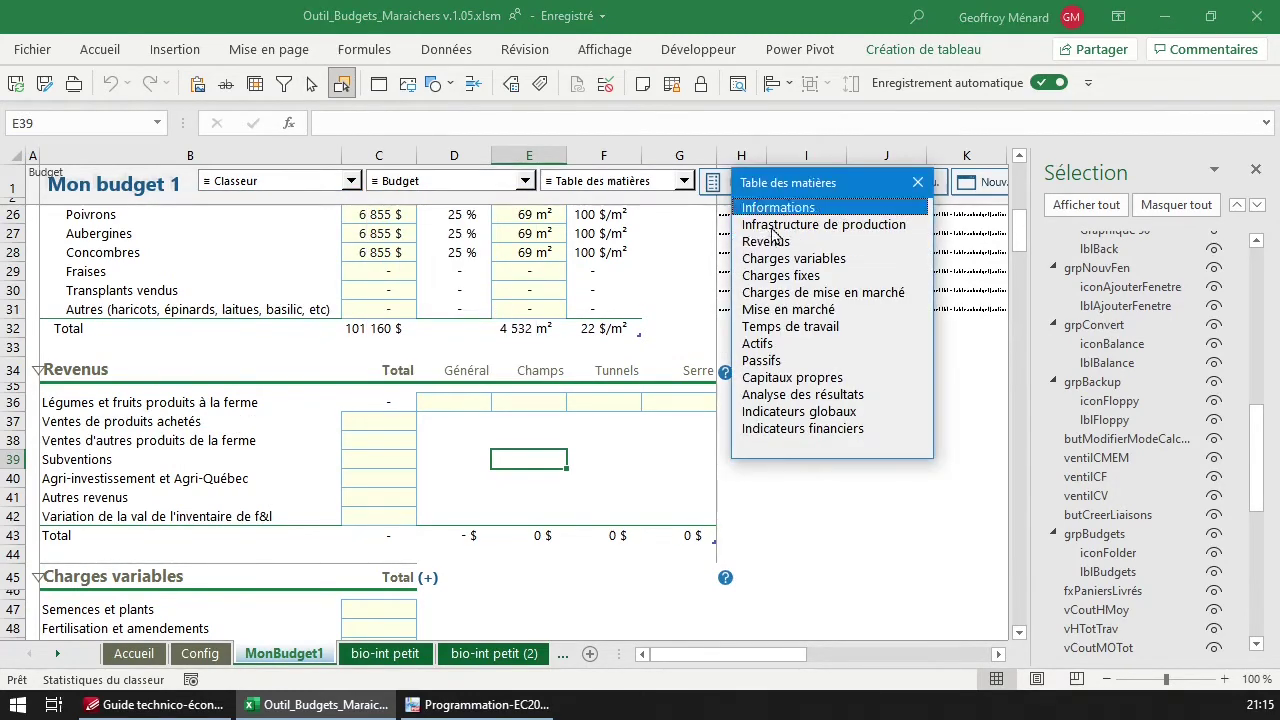
pyautogui.click(838, 205)
pyautogui.moveTo(828, 189); pyautogui.dragTo(734, 280)
# Browse the budget sections through the floating table of contents, finishing at Charges variables
pyautogui.press('Down')
pyautogui.press('Down')
pyautogui.press('Down')
pyautogui.press('Down')
pyautogui.press('Down')
pyautogui.press('Down')
pyautogui.press('Down')
pyautogui.press('Down')
pyautogui.press('Down')
pyautogui.press('Down')
pyautogui.press('Down')
pyautogui.press('Down')
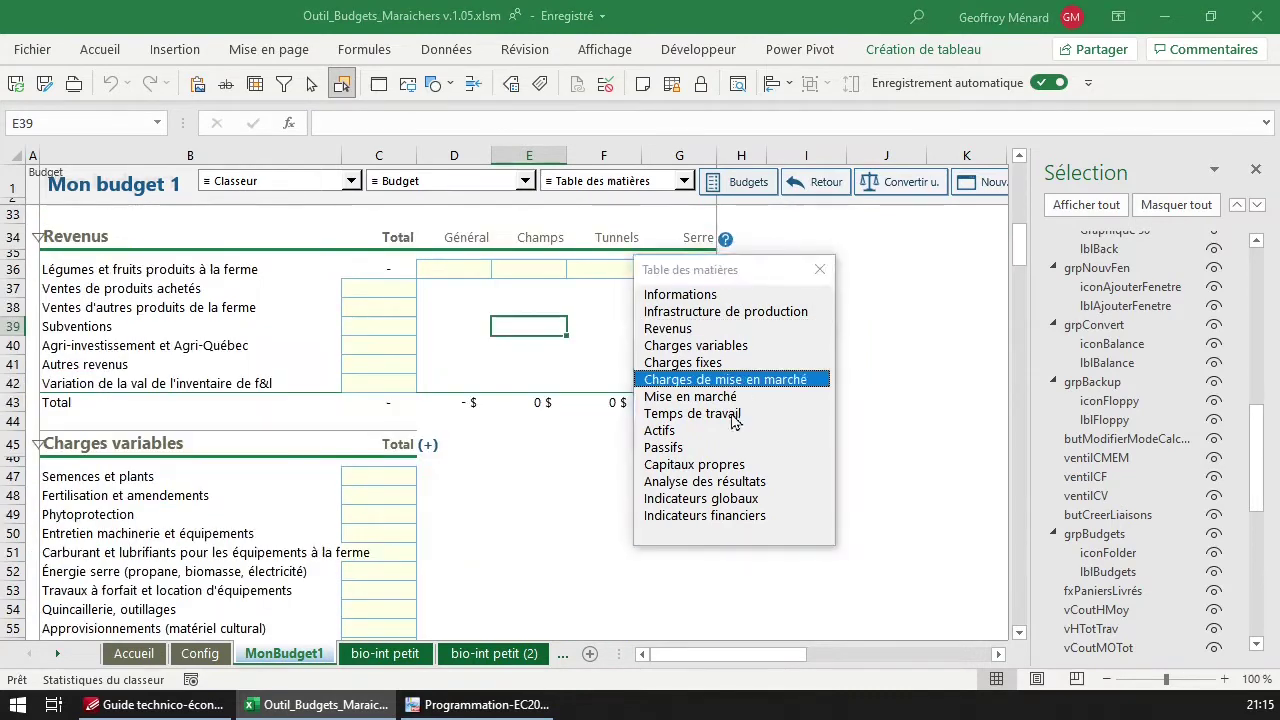
pyautogui.click(729, 362)
pyautogui.click(757, 380)
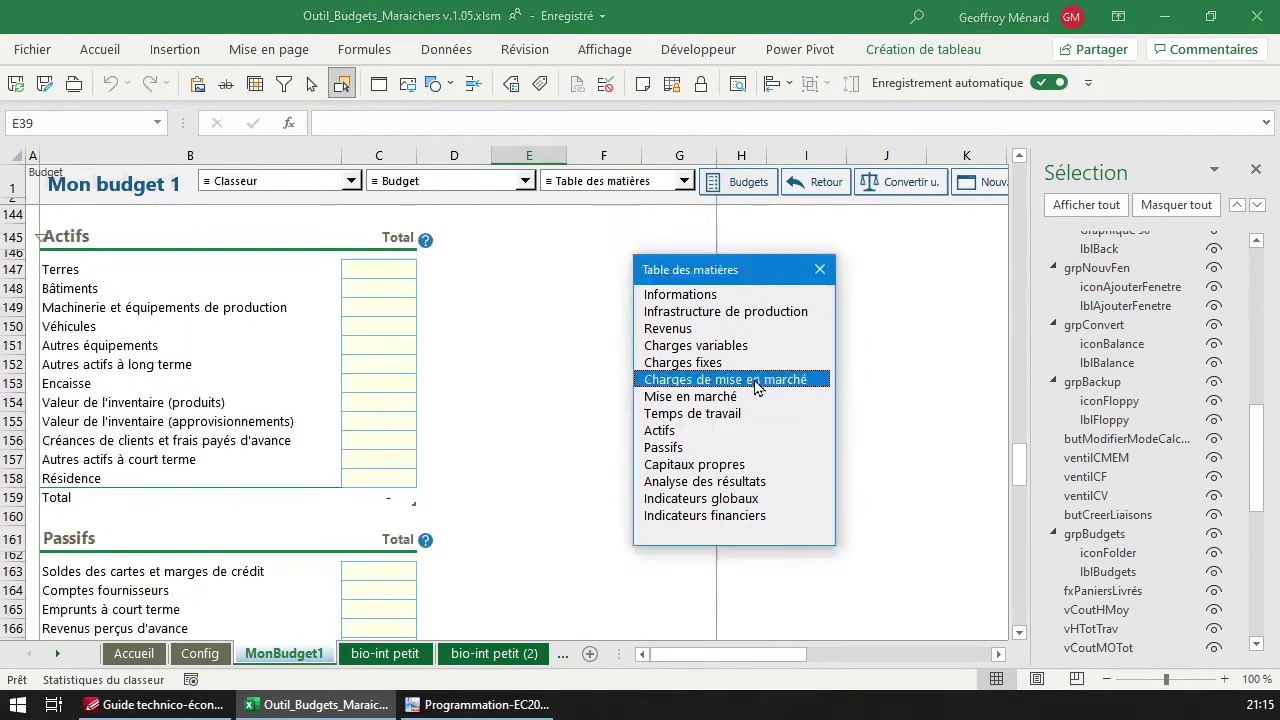
pyautogui.click(757, 348)
# Reposition the floating table of contents and close the Sélection pane
pyautogui.moveTo(767, 267); pyautogui.dragTo(790, 236)
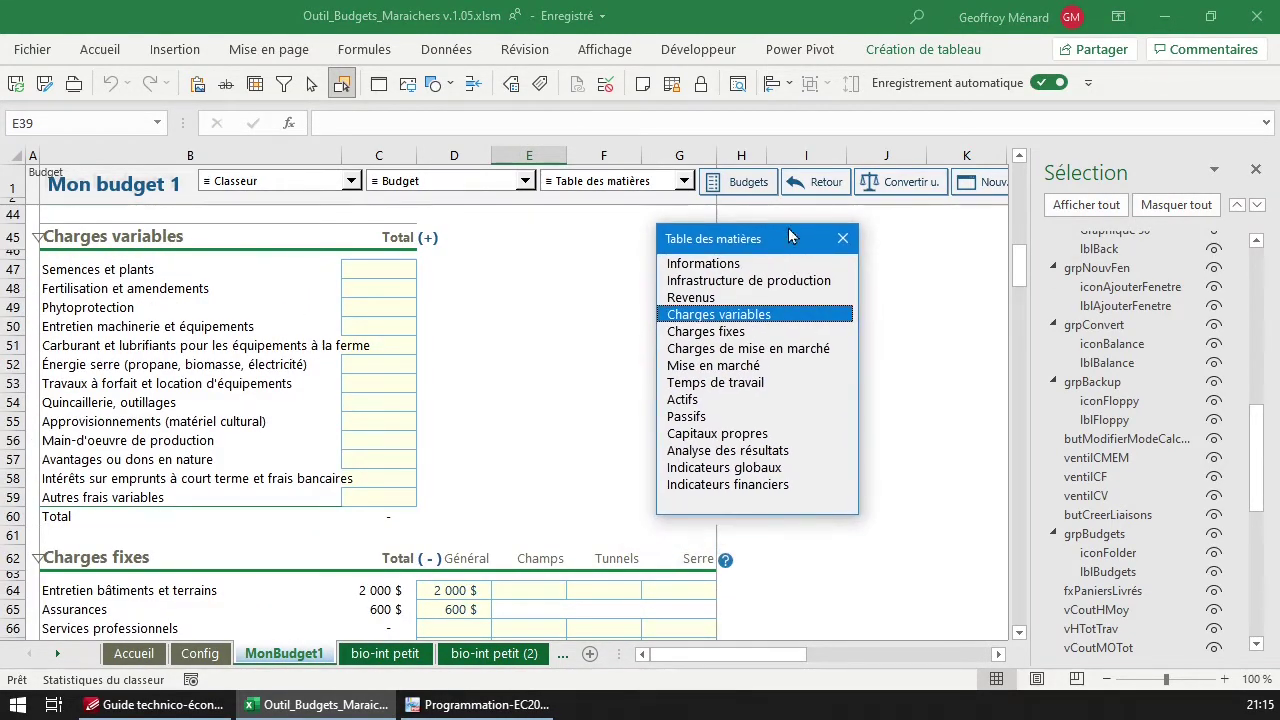
pyautogui.click(1256, 170)
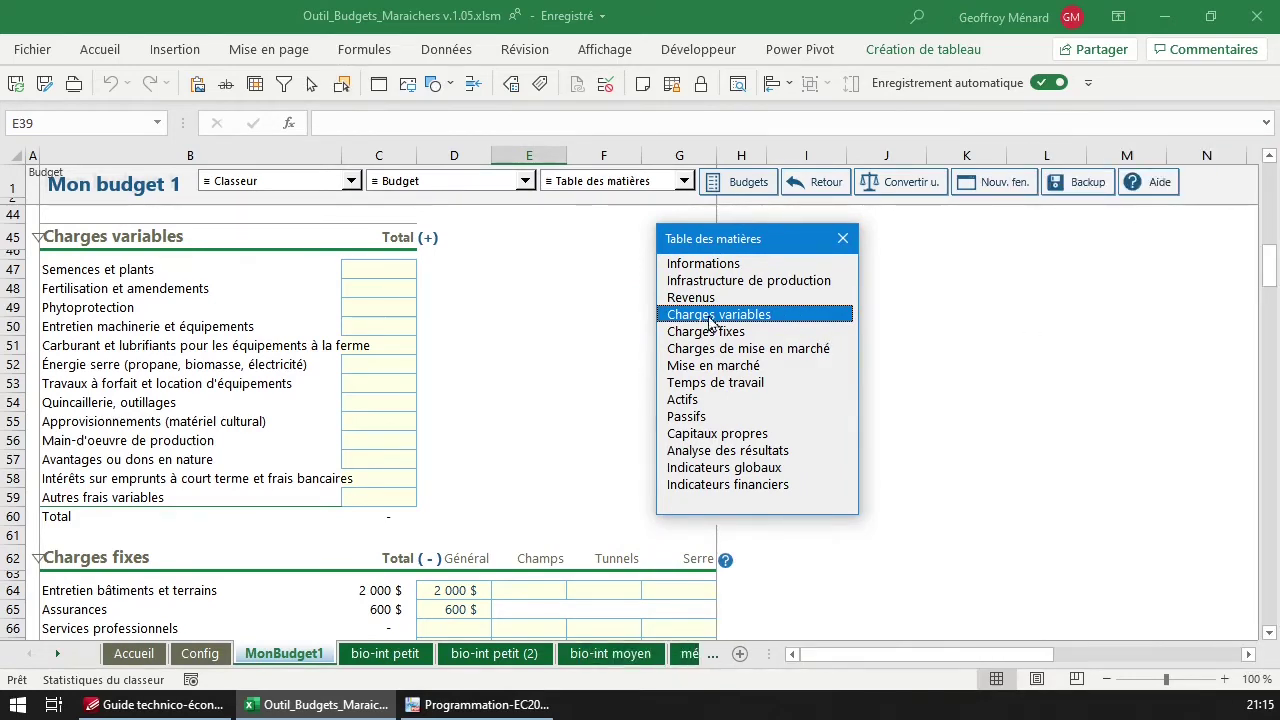
# On the Config sheet, set the table of contents to display in a floating window, and return to MonBudget1
pyautogui.click(200, 654)
pyautogui.click(138, 273)
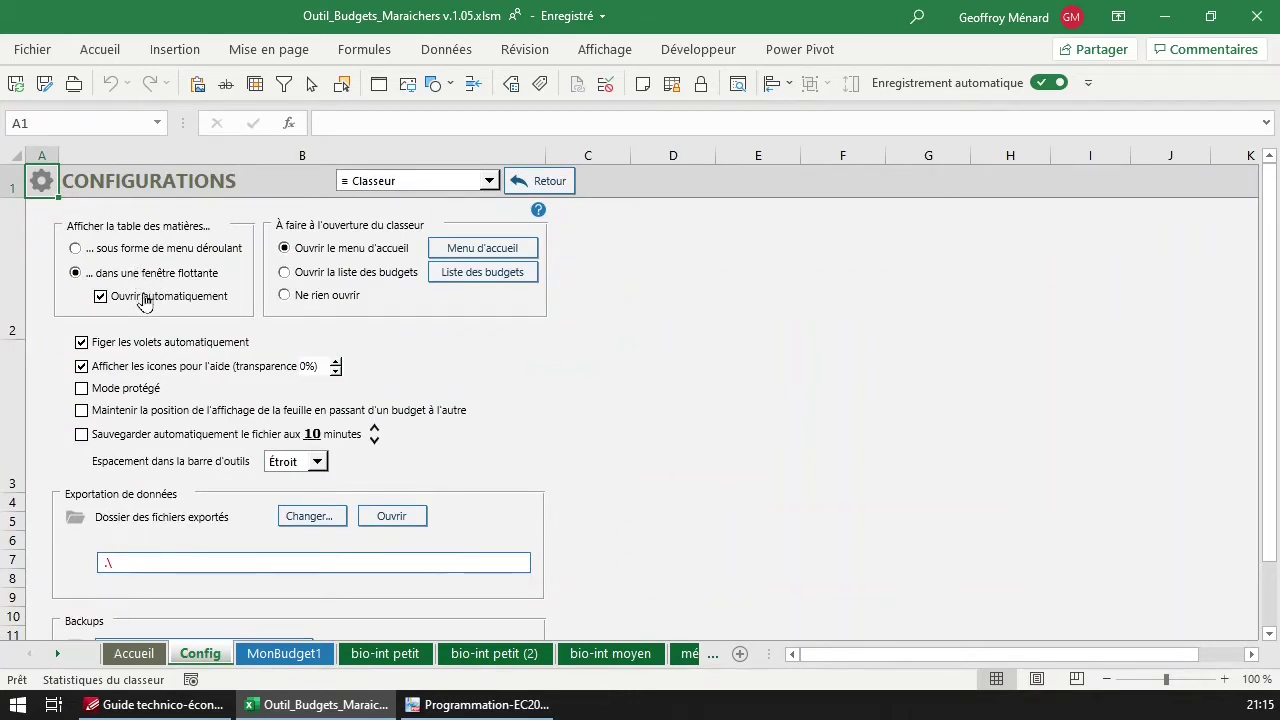
pyautogui.click(280, 654)
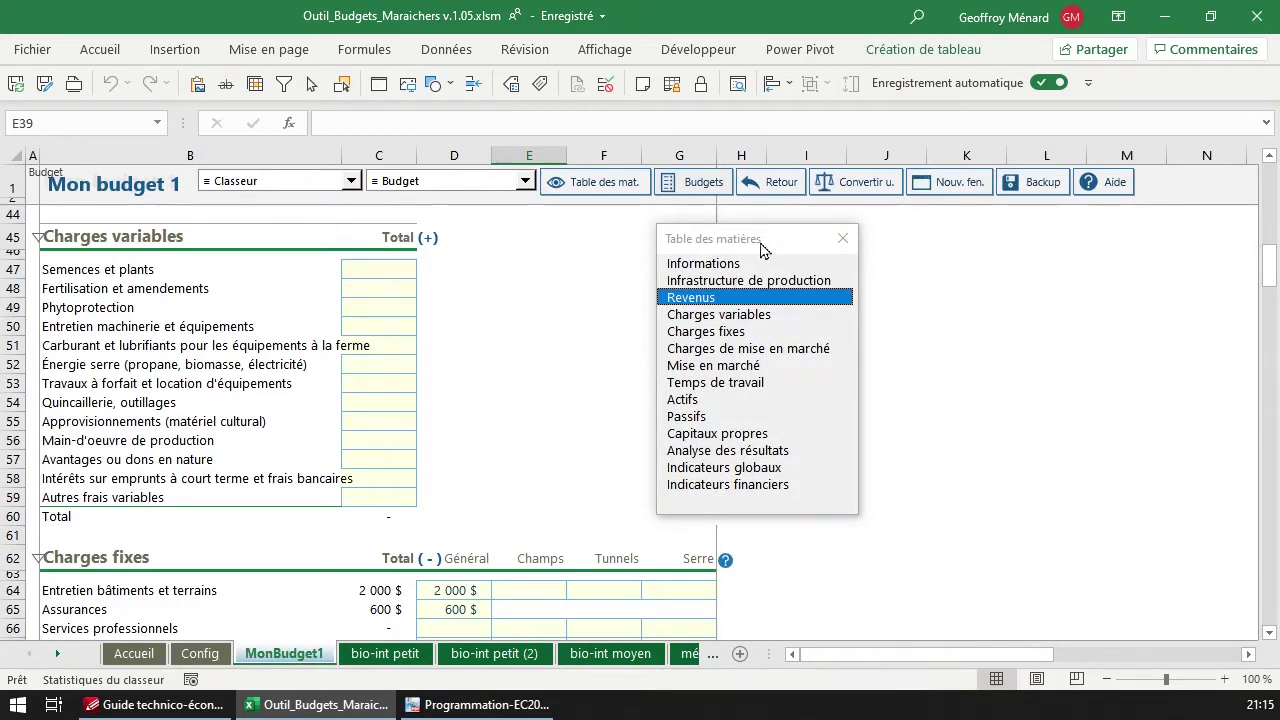
# Close the floating table of contents, reopen it and close it again, and open the Budget command list
pyautogui.click(762, 248)
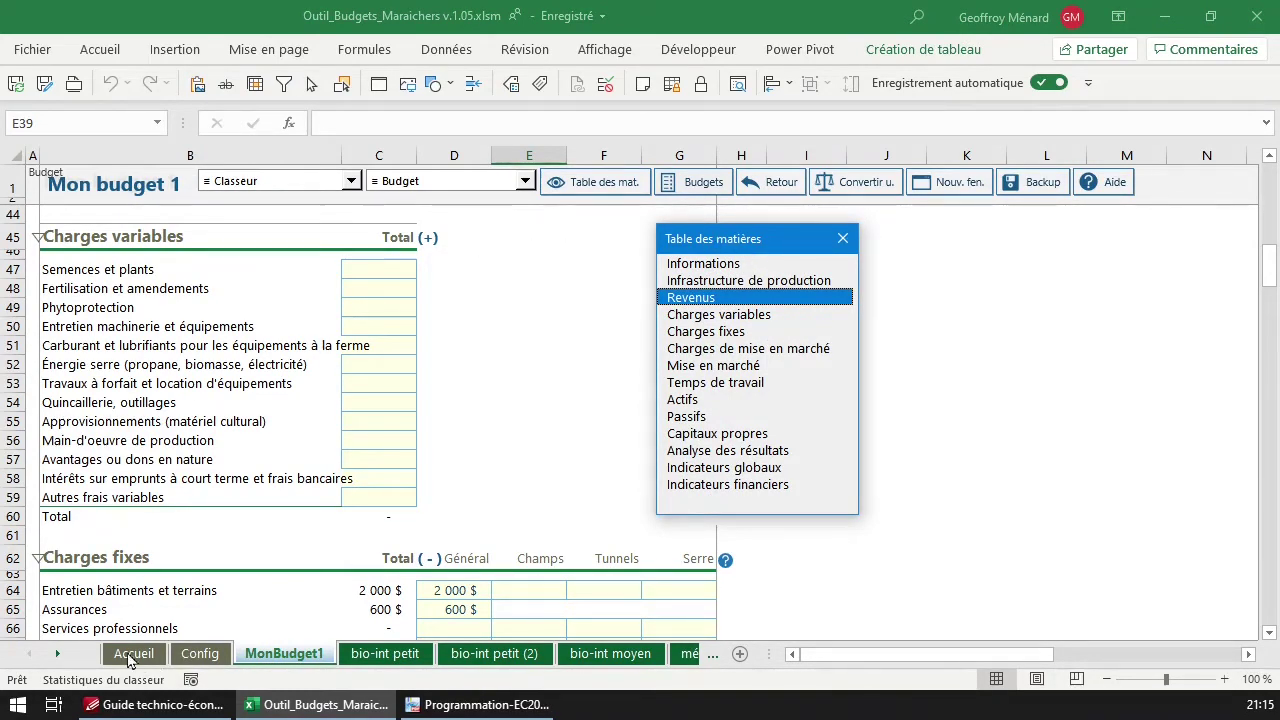
pyautogui.click(583, 189)
pyautogui.click(842, 238)
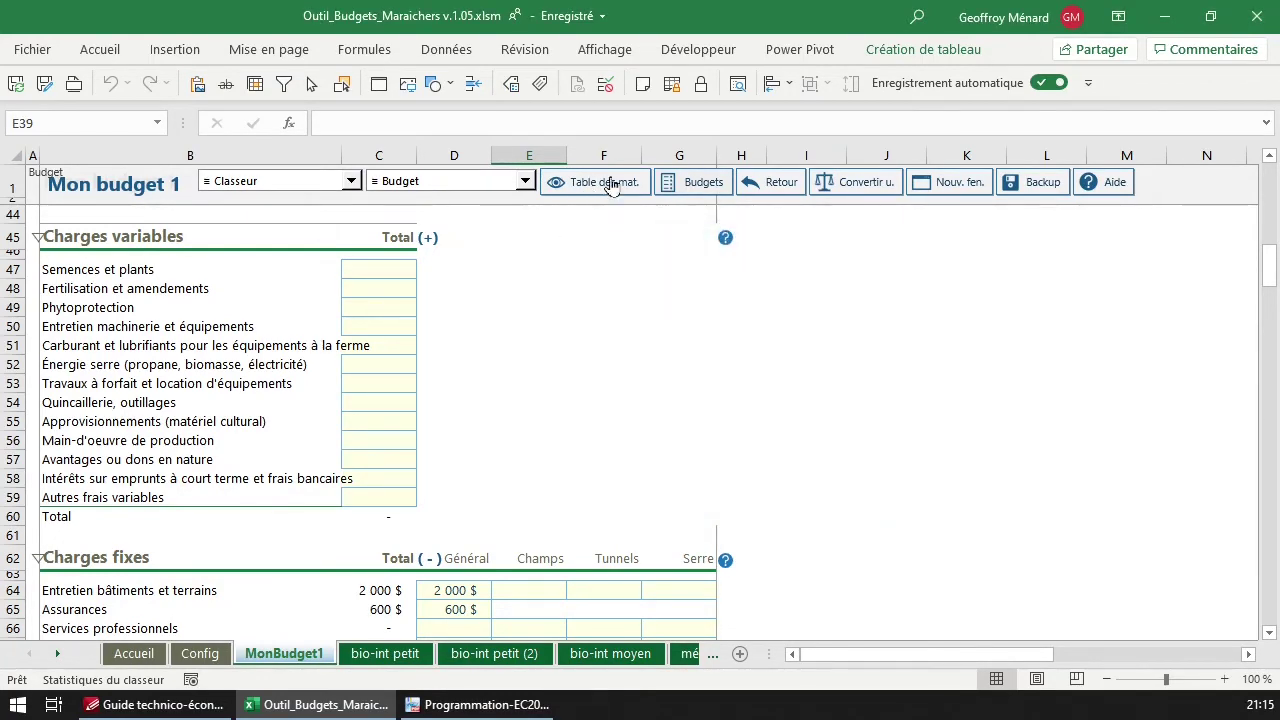
pyautogui.click(612, 182)
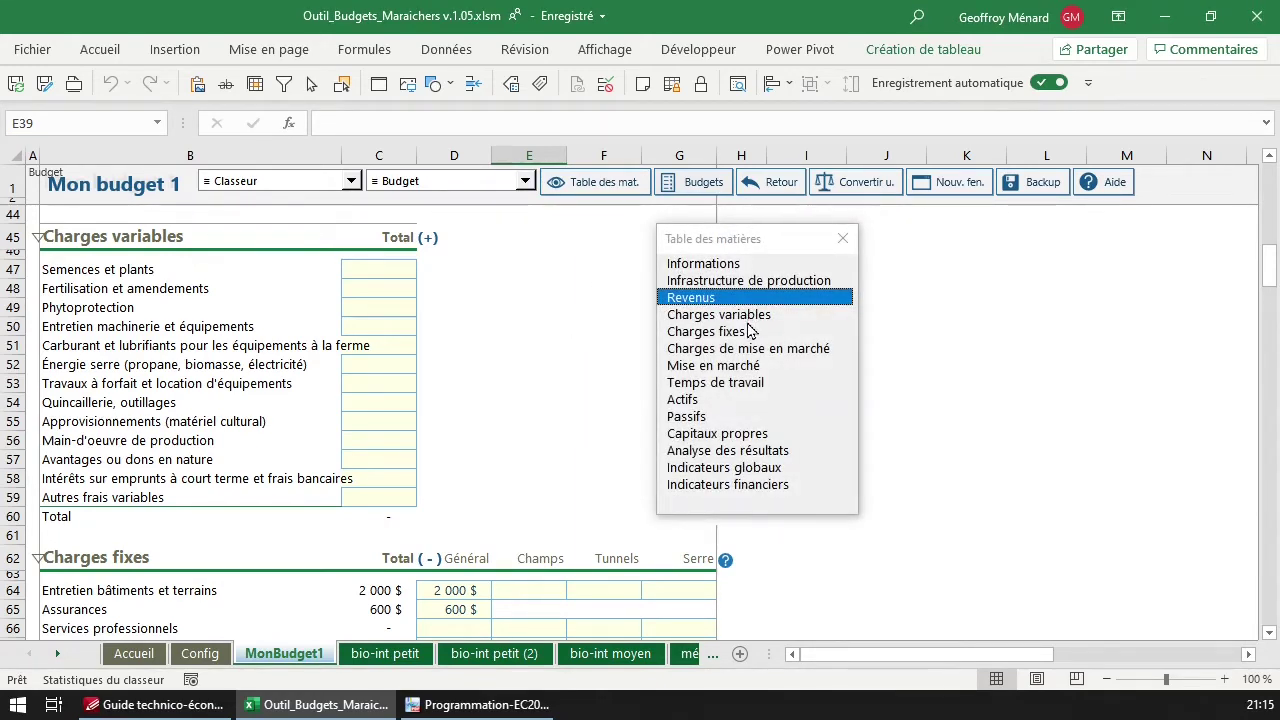
pyautogui.click(842, 238)
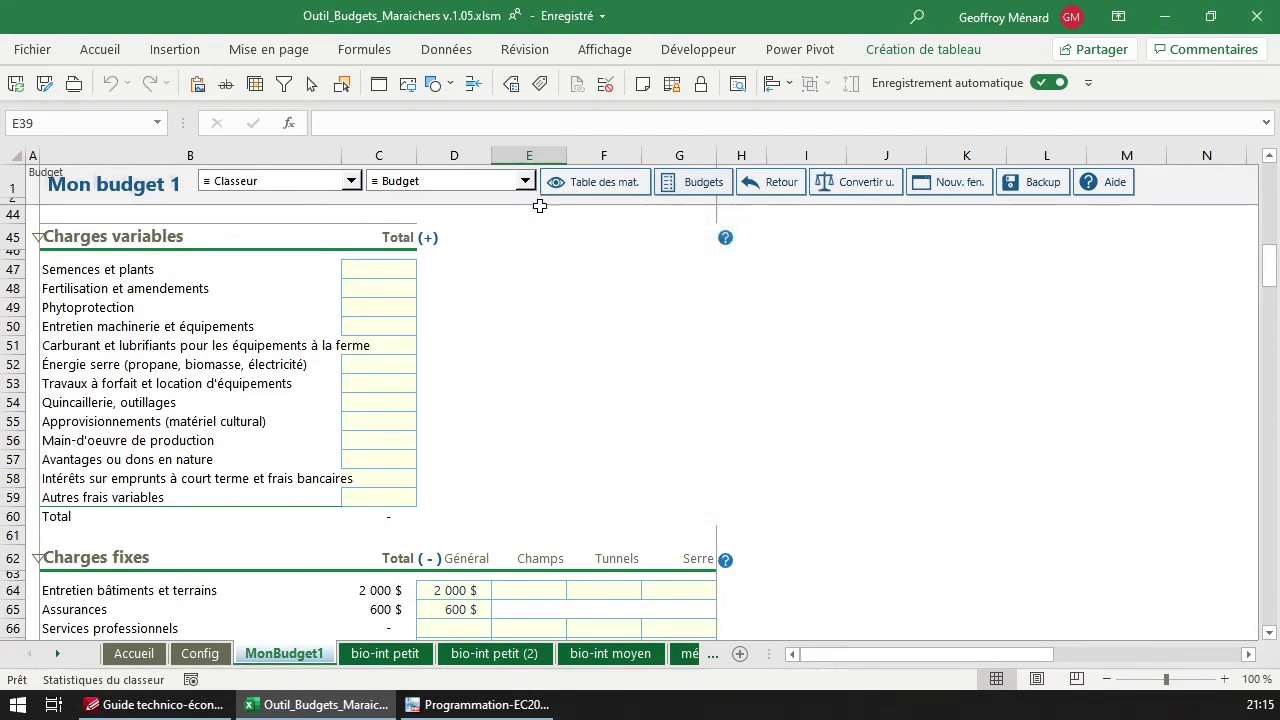
pyautogui.click(500, 182)
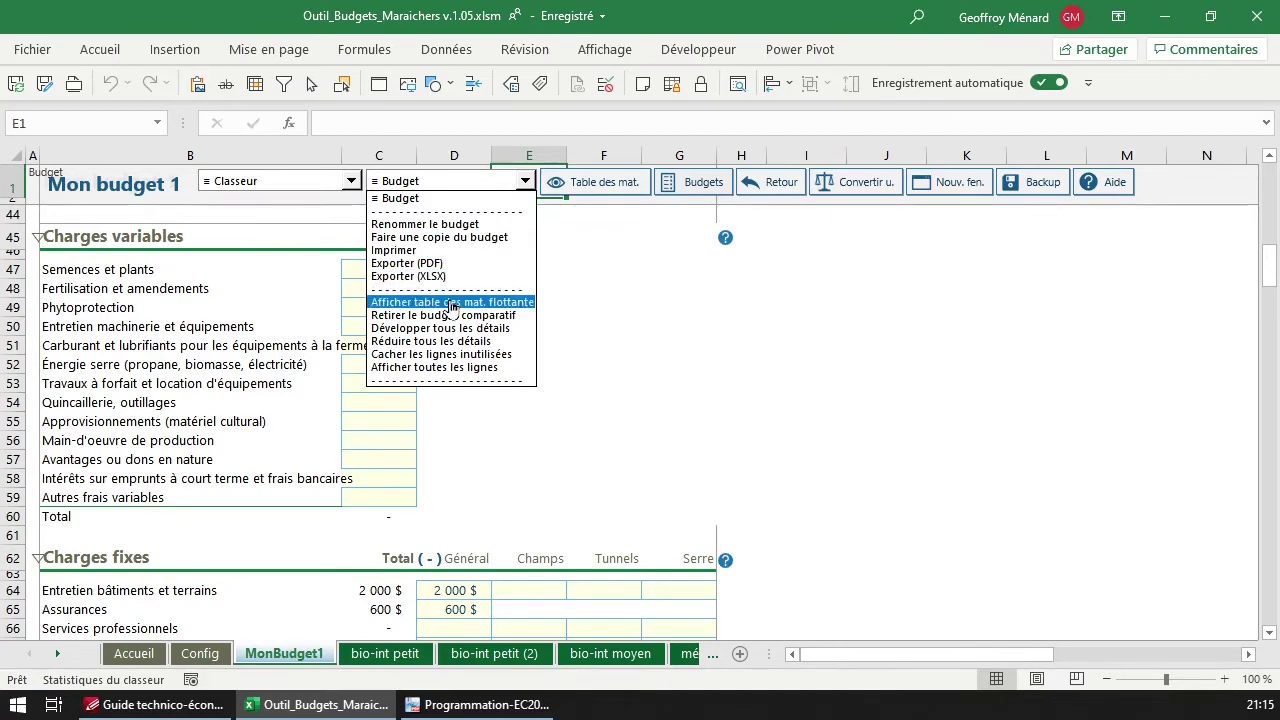
# From the Config sheet, open the welcome menu and display its lists of existing budgets and financial data
pyautogui.click(205, 660)
pyautogui.click(206, 661)
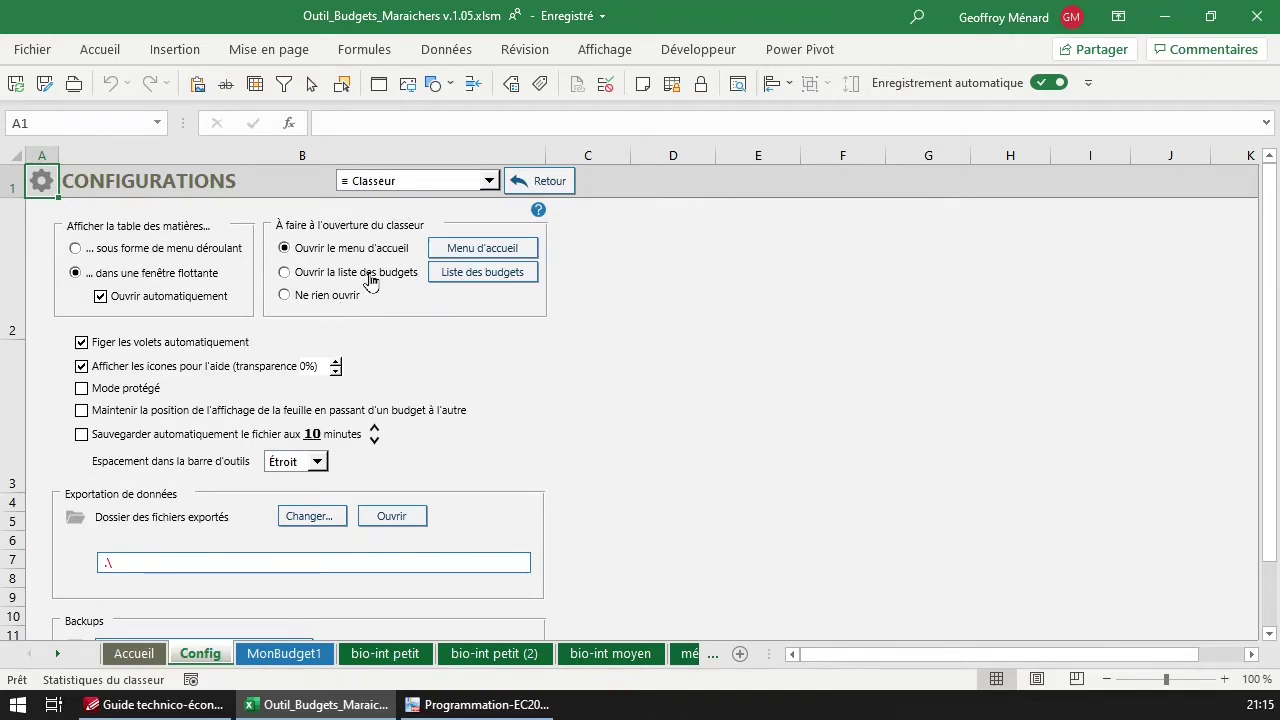
pyautogui.click(507, 249)
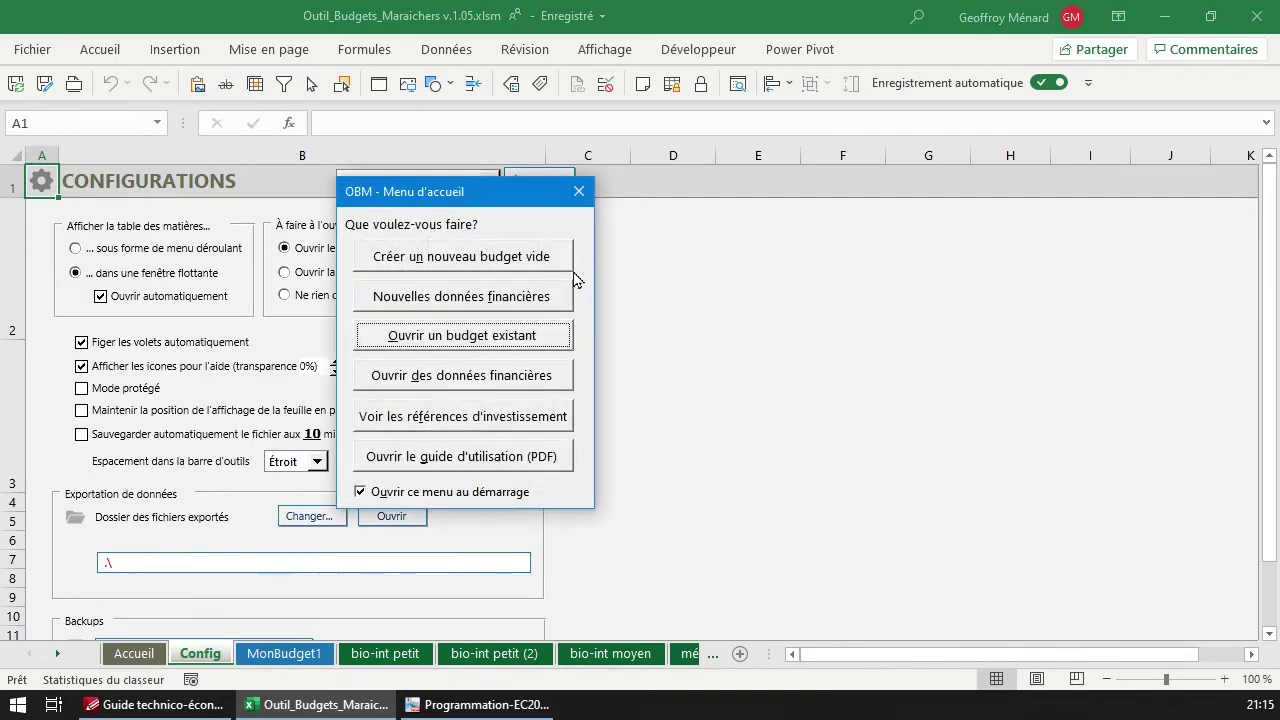
pyautogui.moveTo(492, 192); pyautogui.dragTo(660, 218)
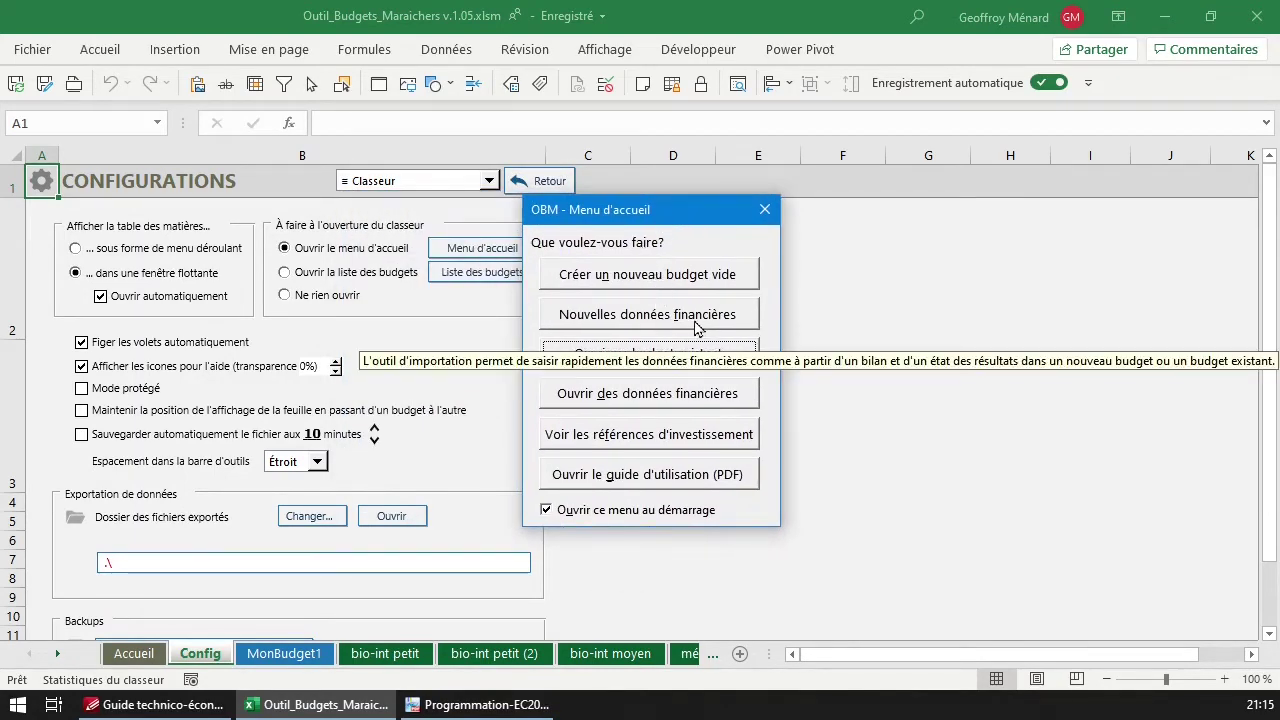
pyautogui.click(692, 358)
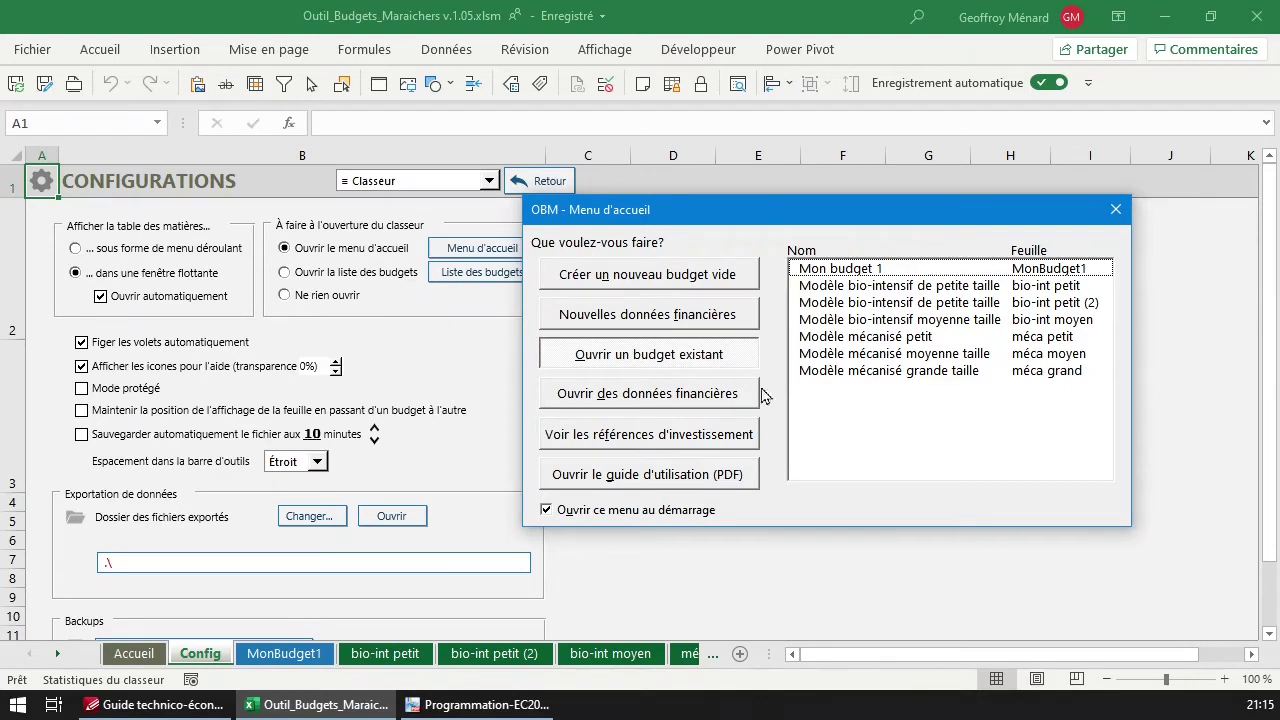
pyautogui.click(688, 396)
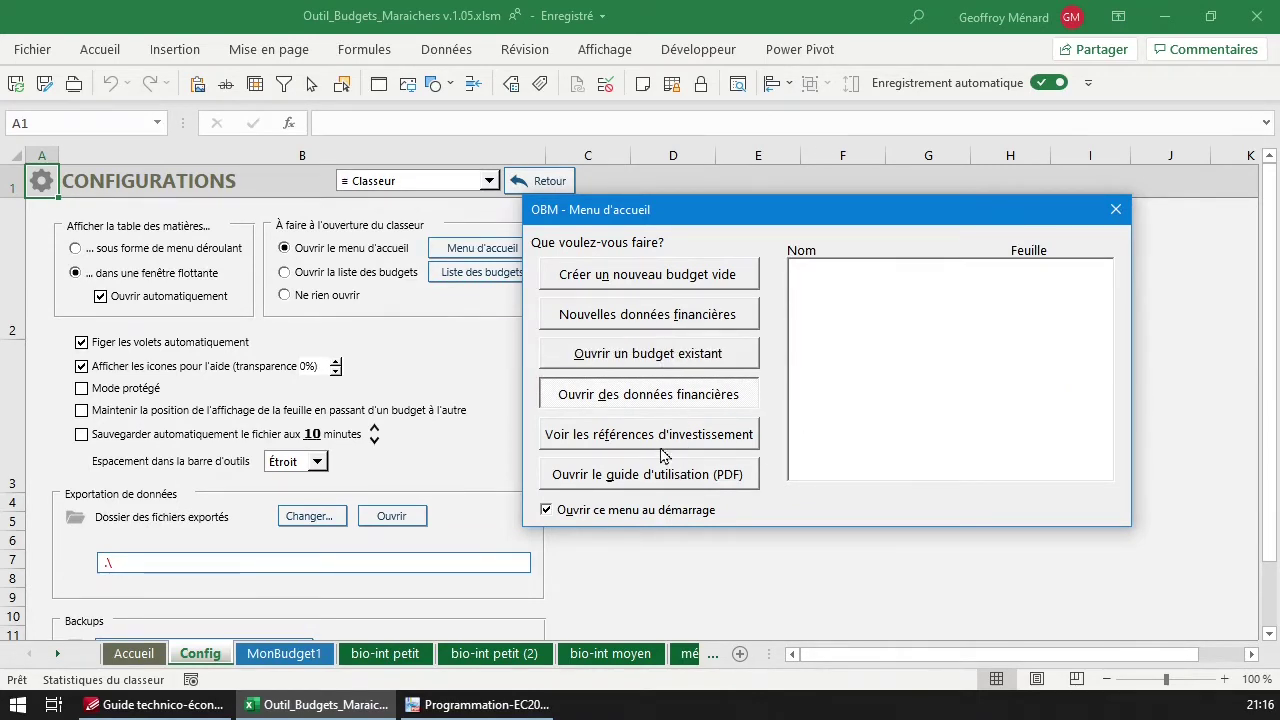
# Disable the welcome menu at startup and choose to open the budget list when the workbook opens
pyautogui.click(652, 512)
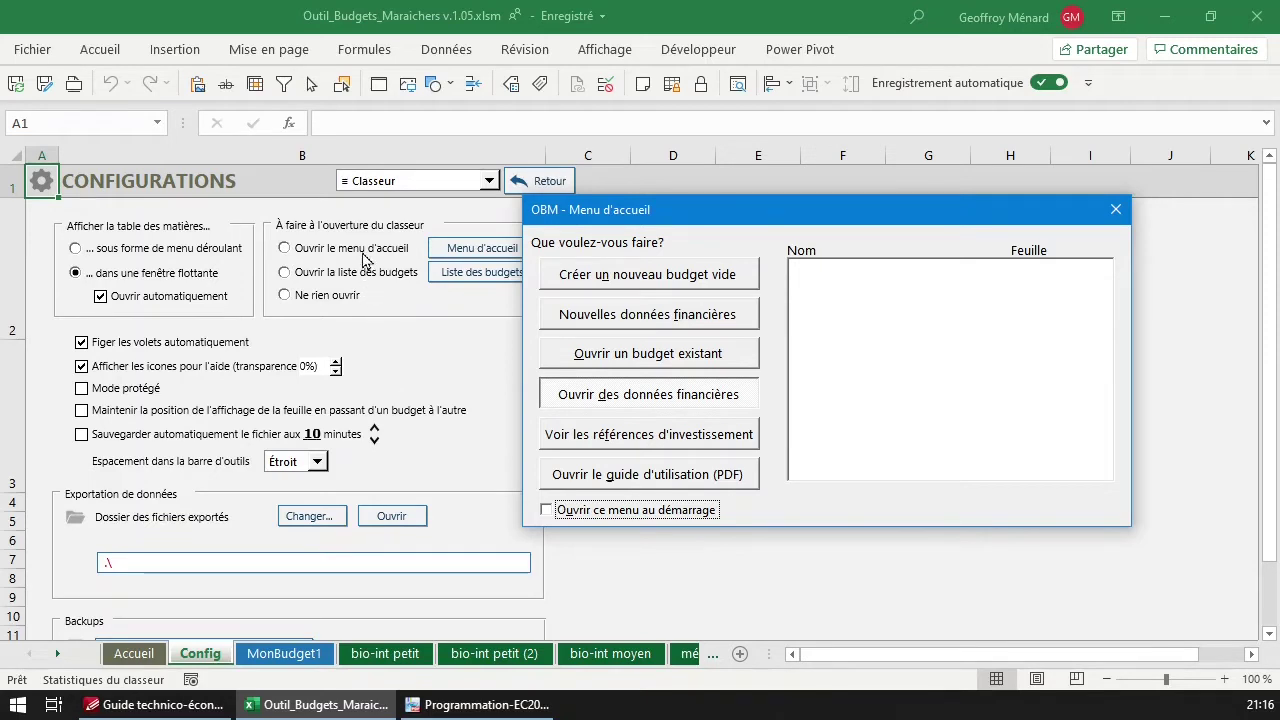
pyautogui.click(1116, 209)
pyautogui.click(346, 277)
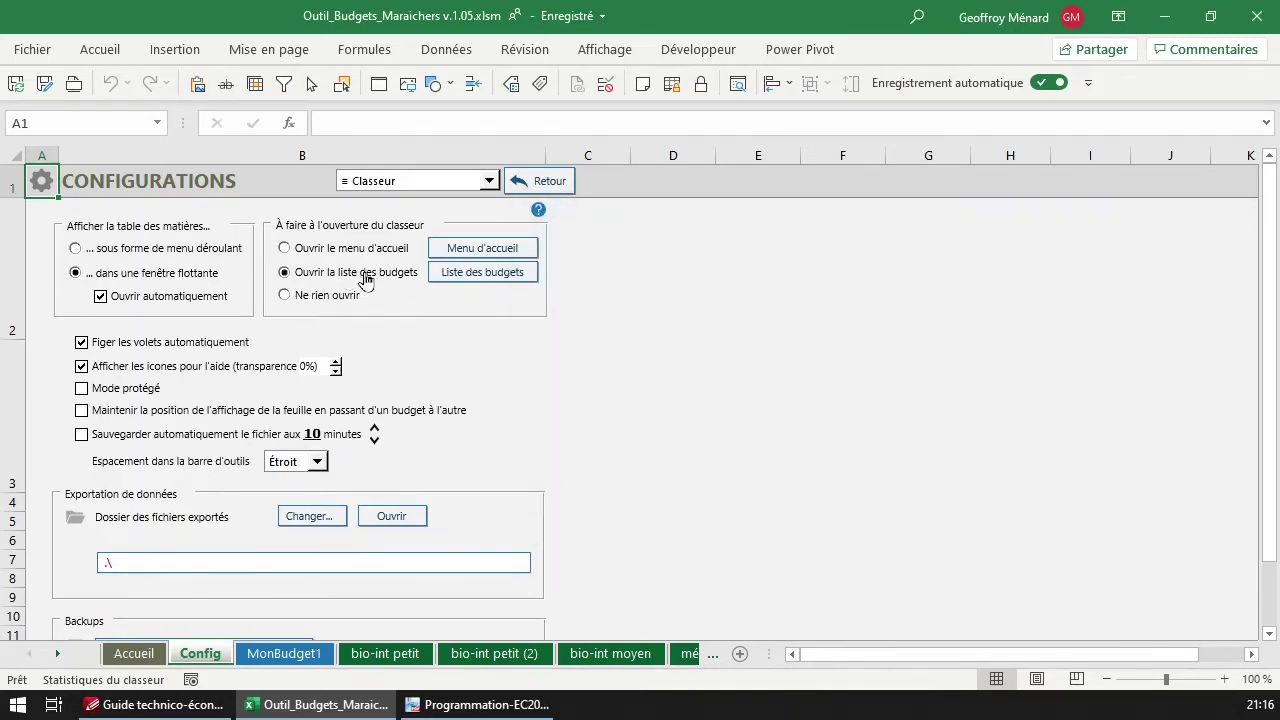
# Preview the budget list window, and set the workbook to open nothing at startup (Ne rien ouvrir)
pyautogui.click(460, 274)
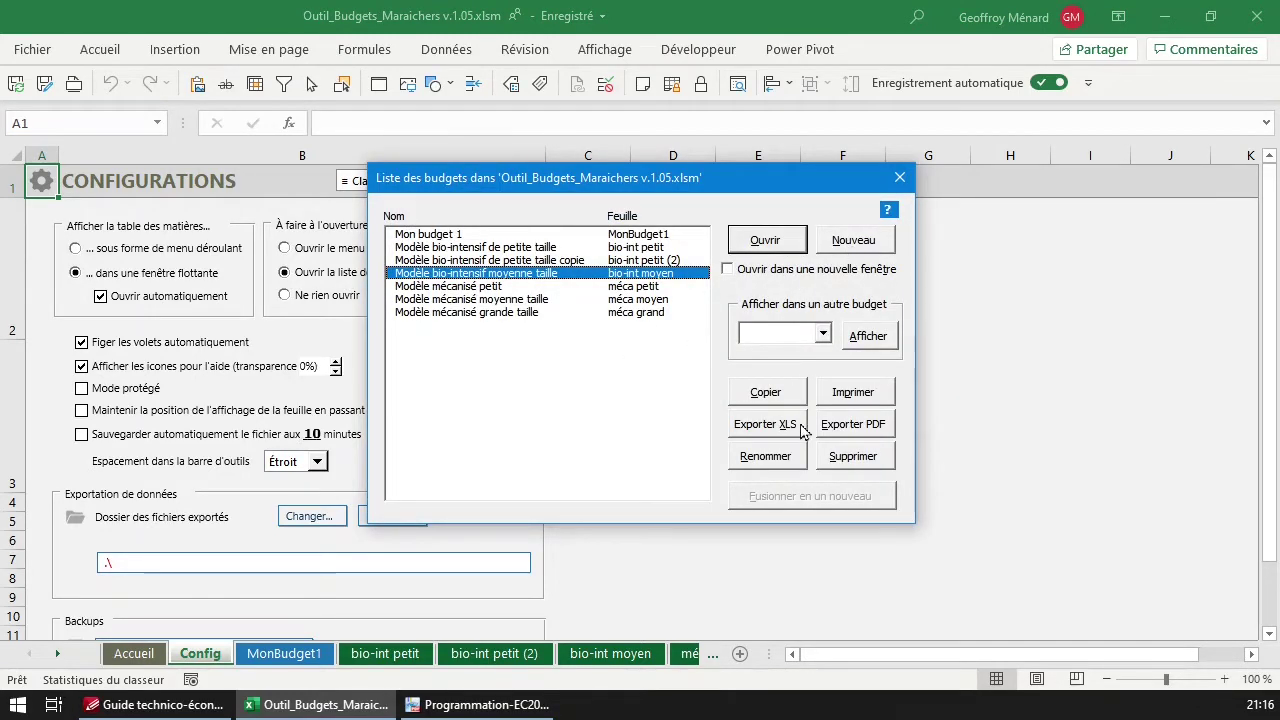
pyautogui.click(906, 176)
pyautogui.click(907, 175)
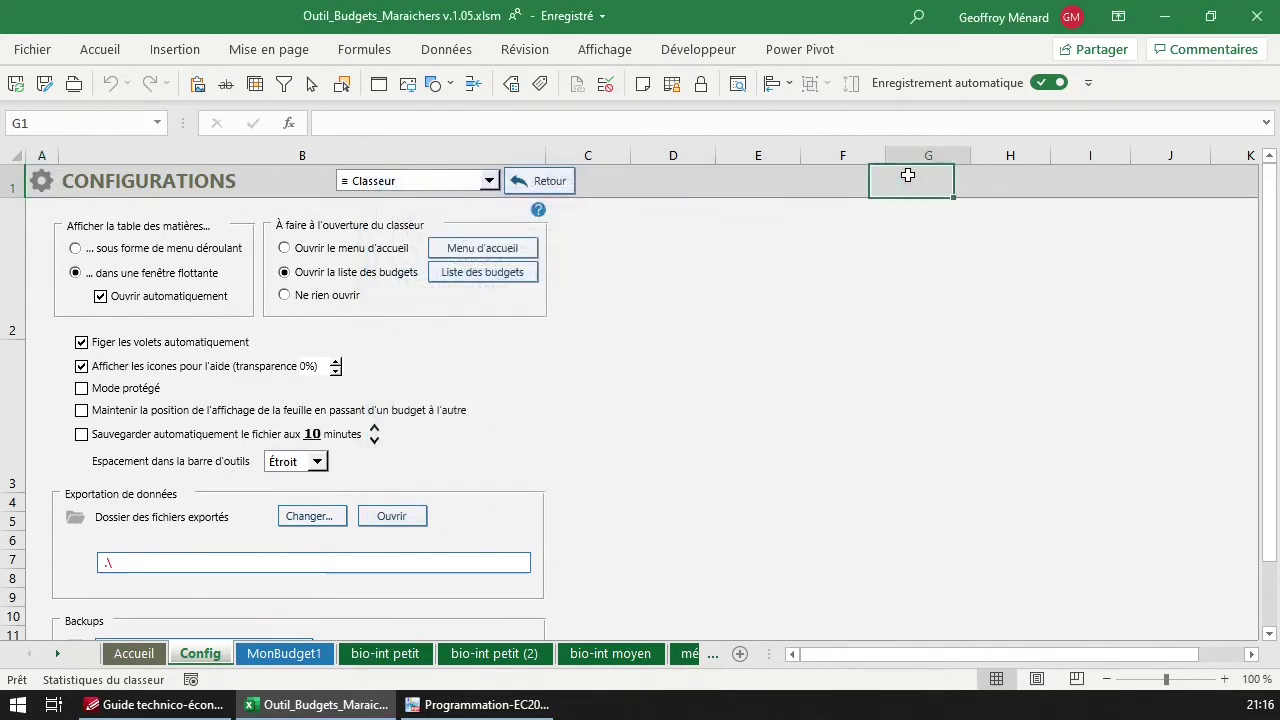
pyautogui.click(328, 296)
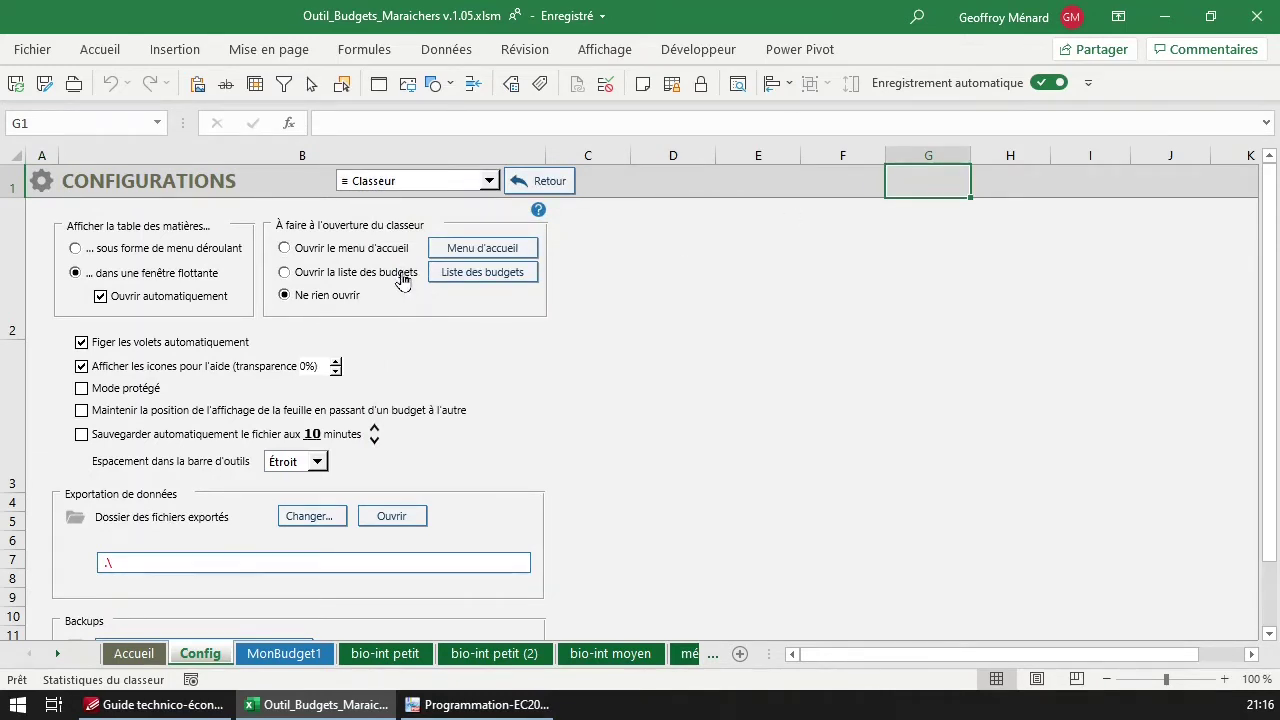
# Disable automatic pane freezing (Figer les volets automatiquement) on the Config sheet and return to MonBudget1
pyautogui.click(171, 343)
pyautogui.click(284, 653)
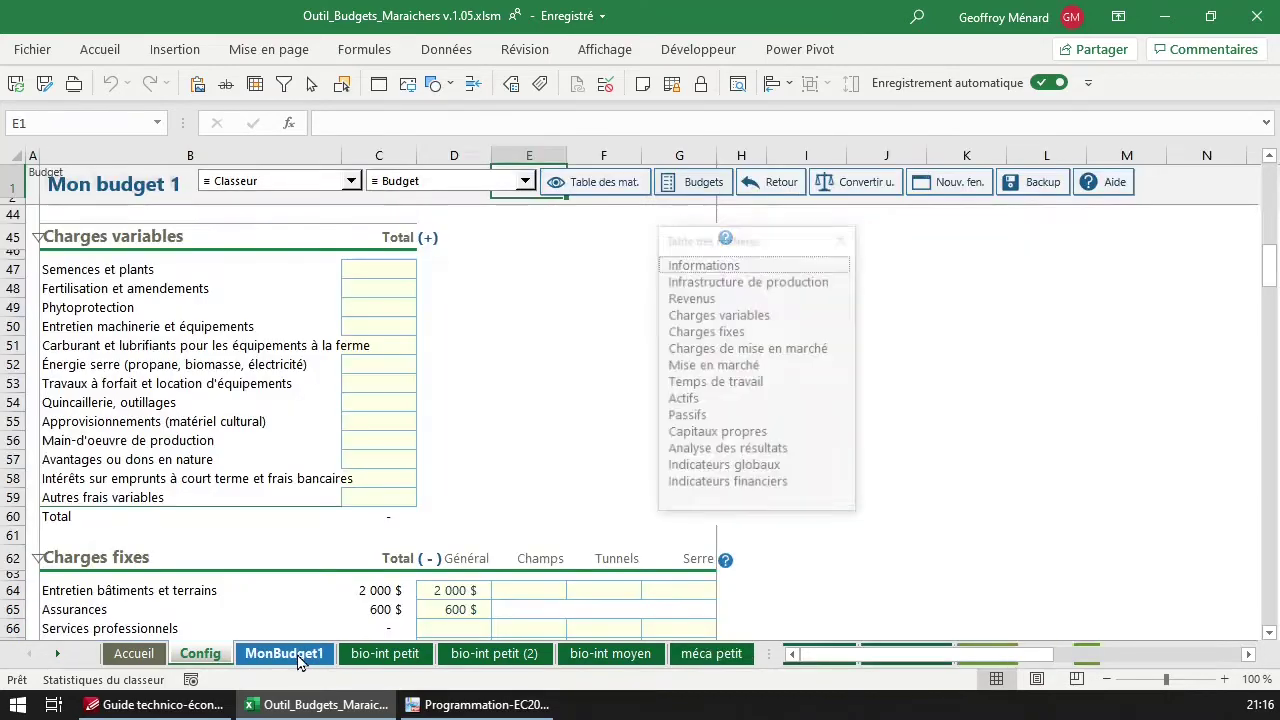
# Unfreeze the panes on the MonBudget1 sheet and check how the header behaves while moving through the budget
pyautogui.scroll(-2, 425, 474)
pyautogui.click(613, 86)
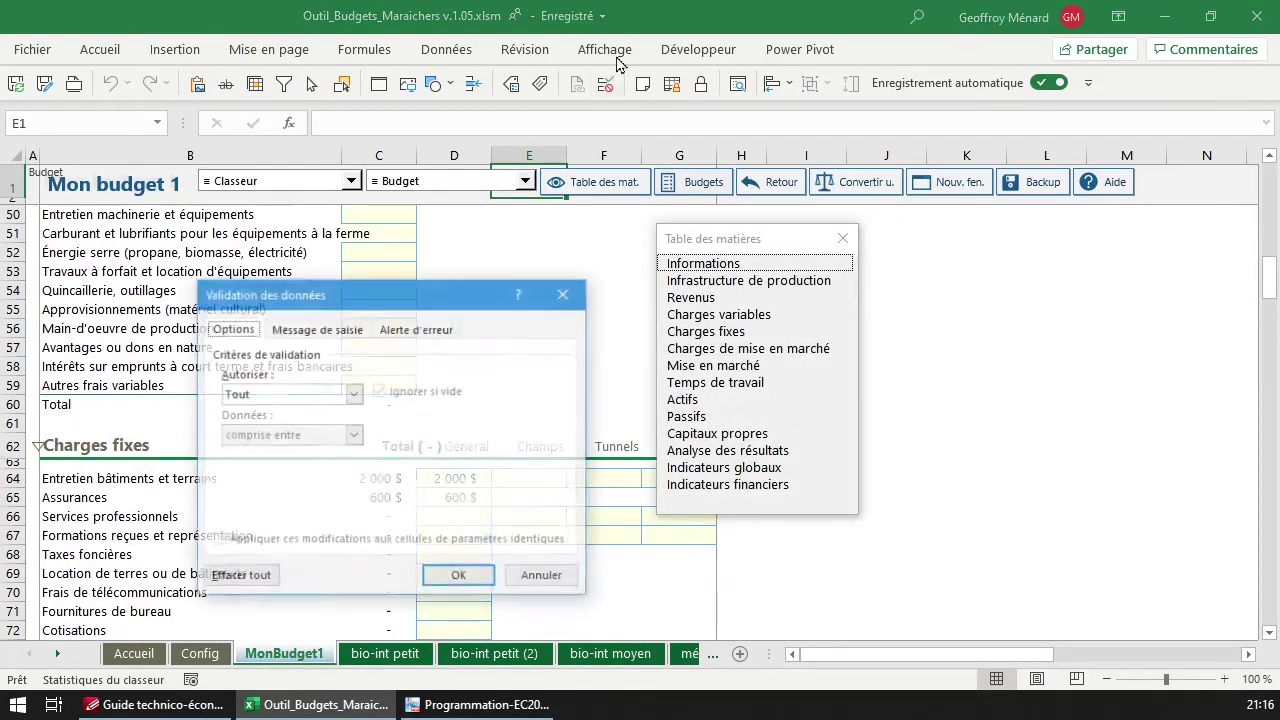
pyautogui.press('Escape')
pyautogui.click(610, 52)
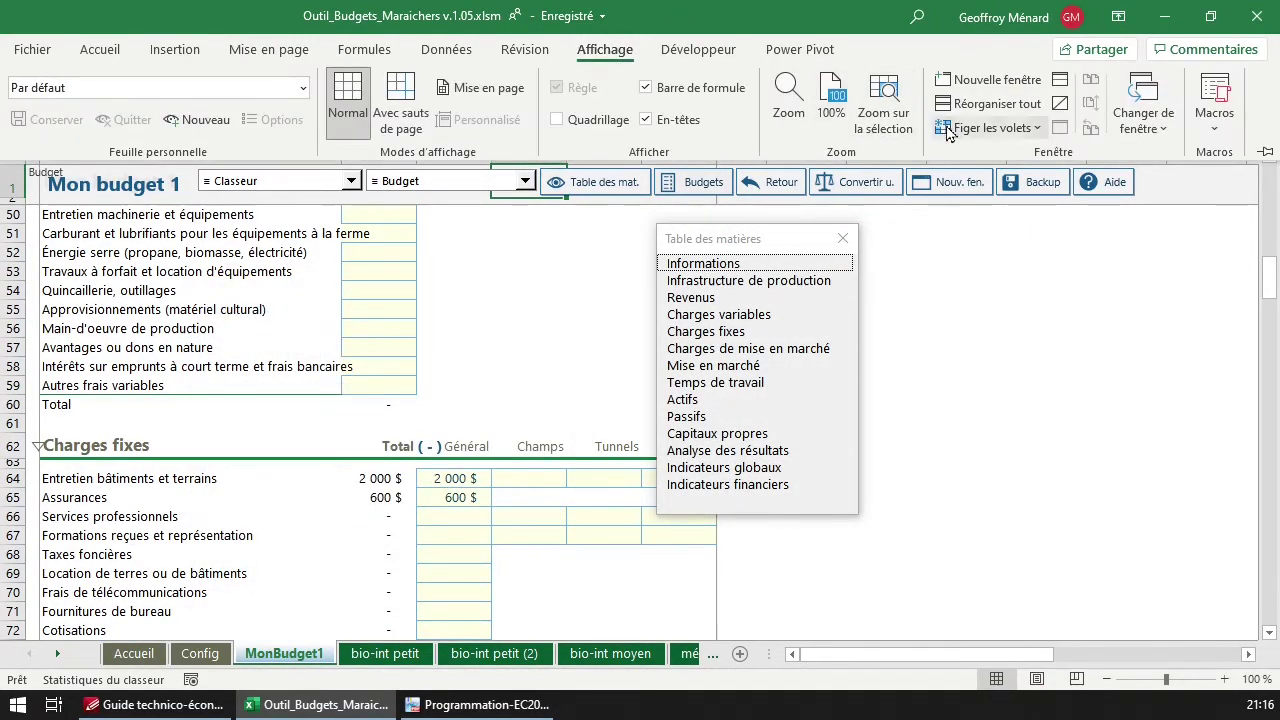
pyautogui.click(985, 128)
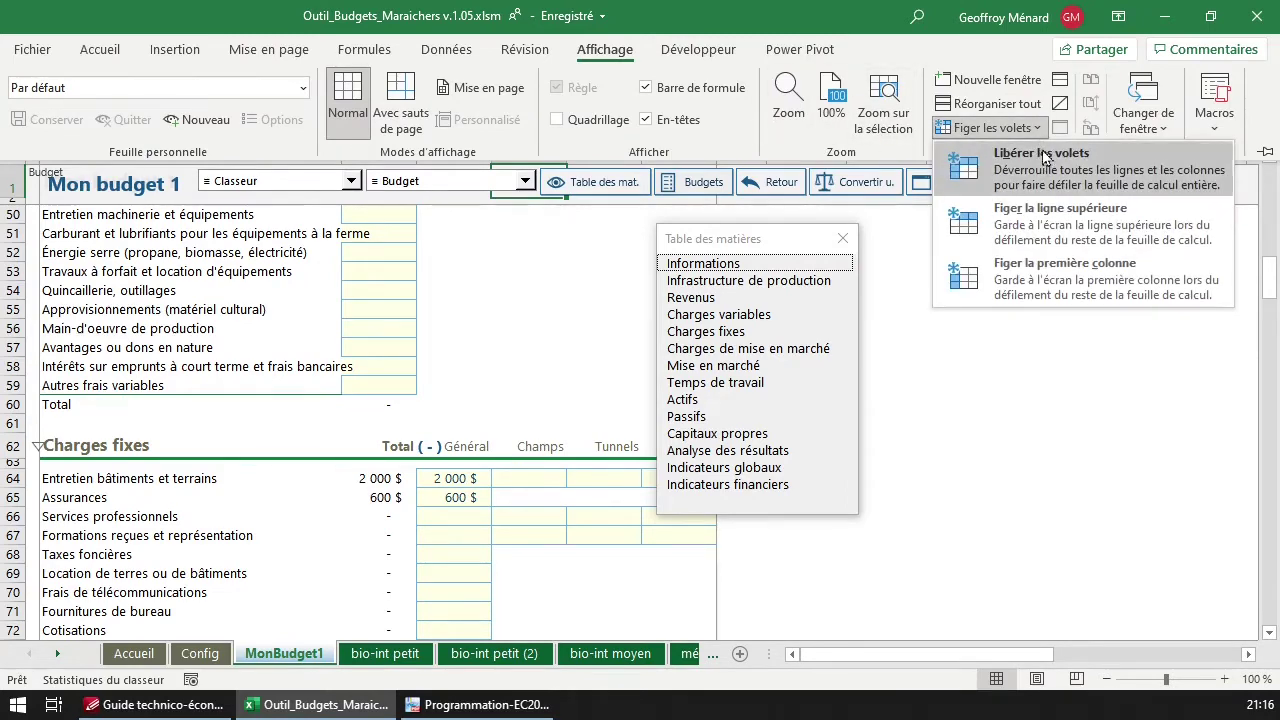
pyautogui.click(1049, 165)
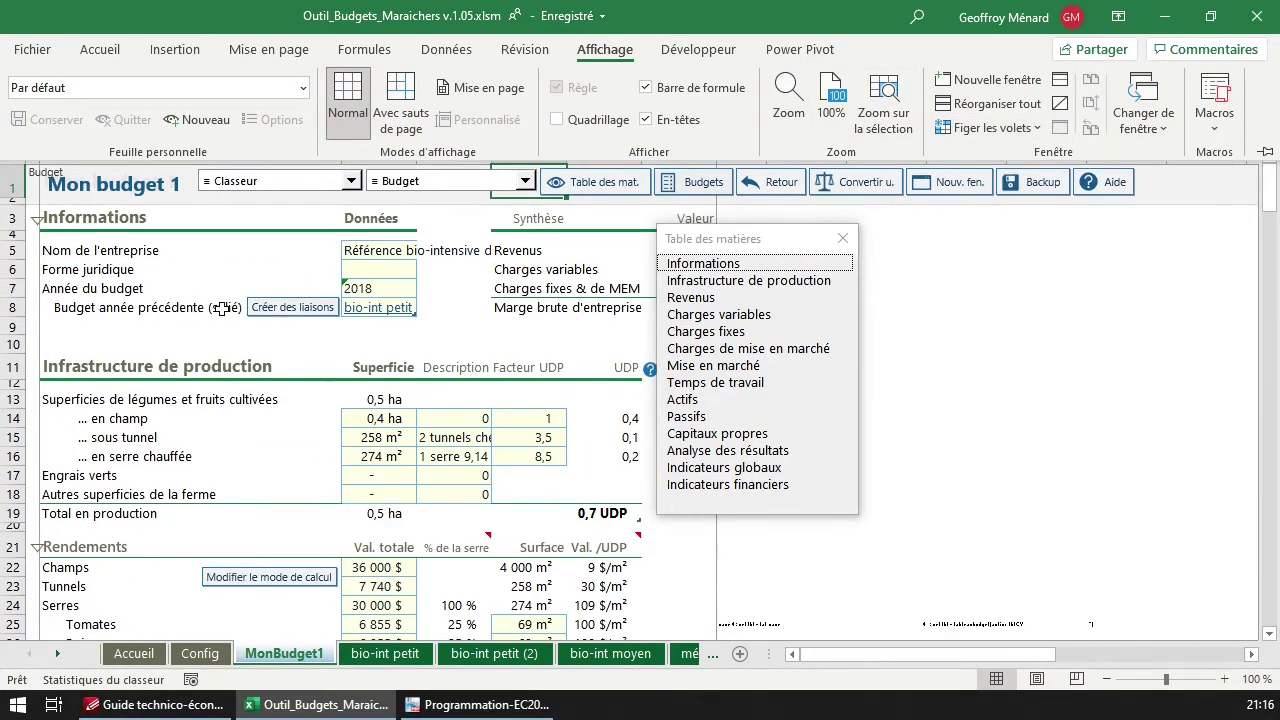
pyautogui.scroll(-5, 223, 314)
pyautogui.scroll(2, 223, 314)
pyautogui.scroll(-2, 224, 318)
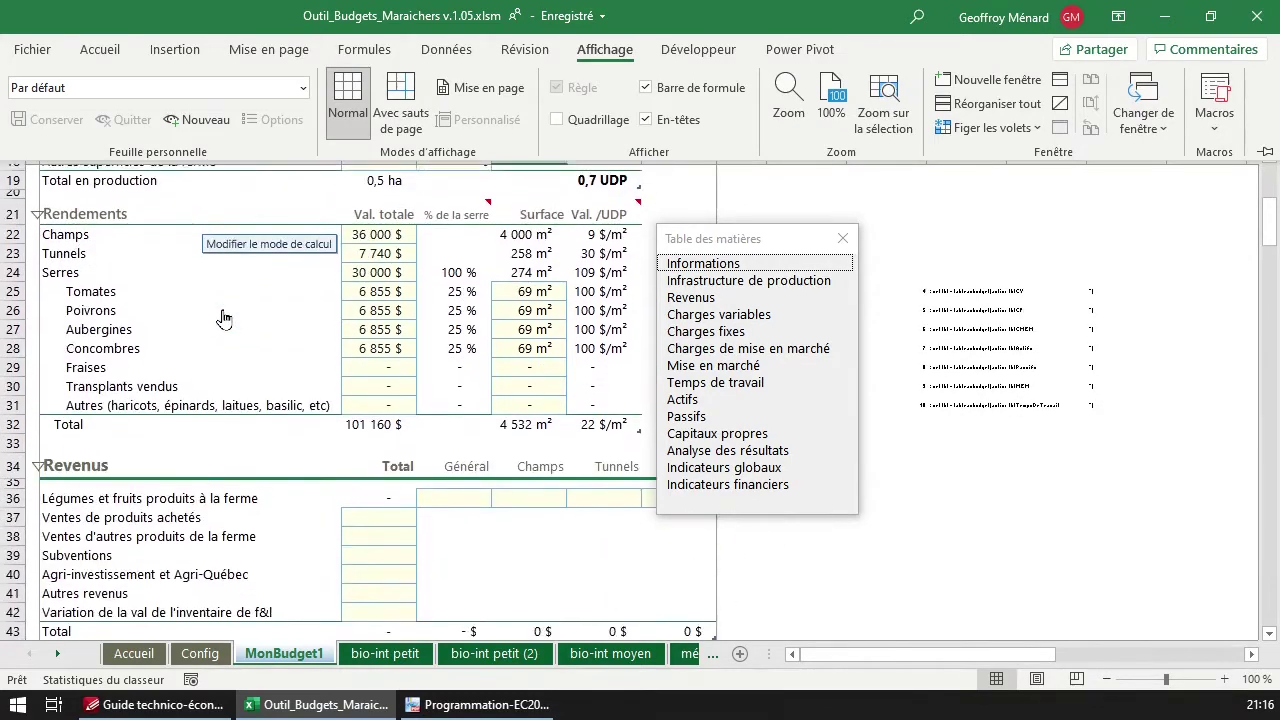
pyautogui.scroll(-2, 224, 318)
pyautogui.scroll(8, 224, 318)
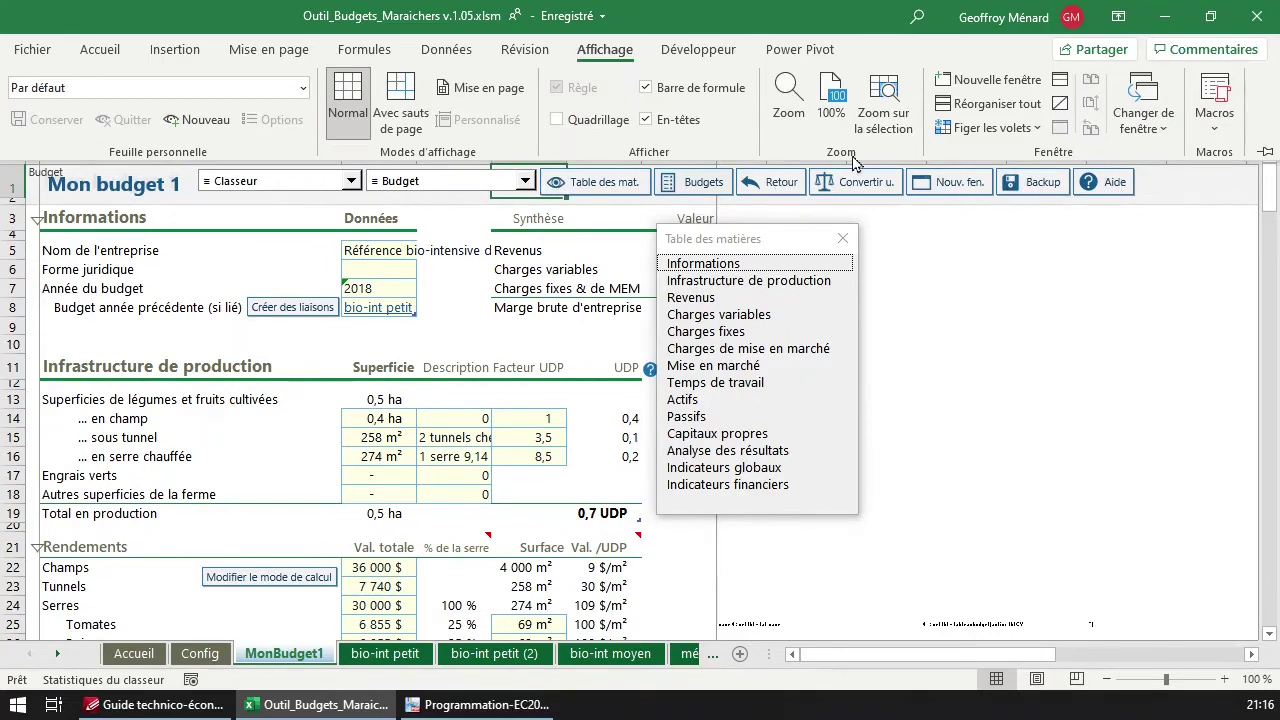
# Re-enable automatic pane freezing on the Config sheet and check the fixed header on MonBudget1
pyautogui.click(200, 653)
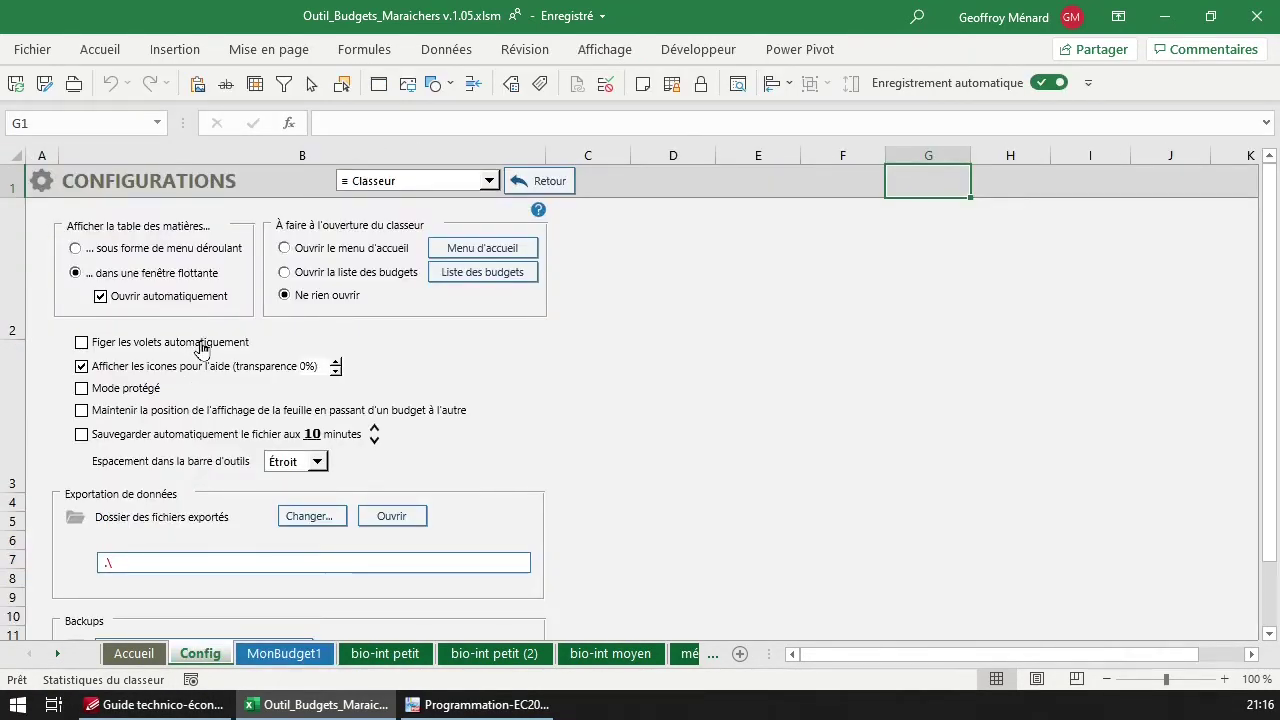
pyautogui.click(307, 655)
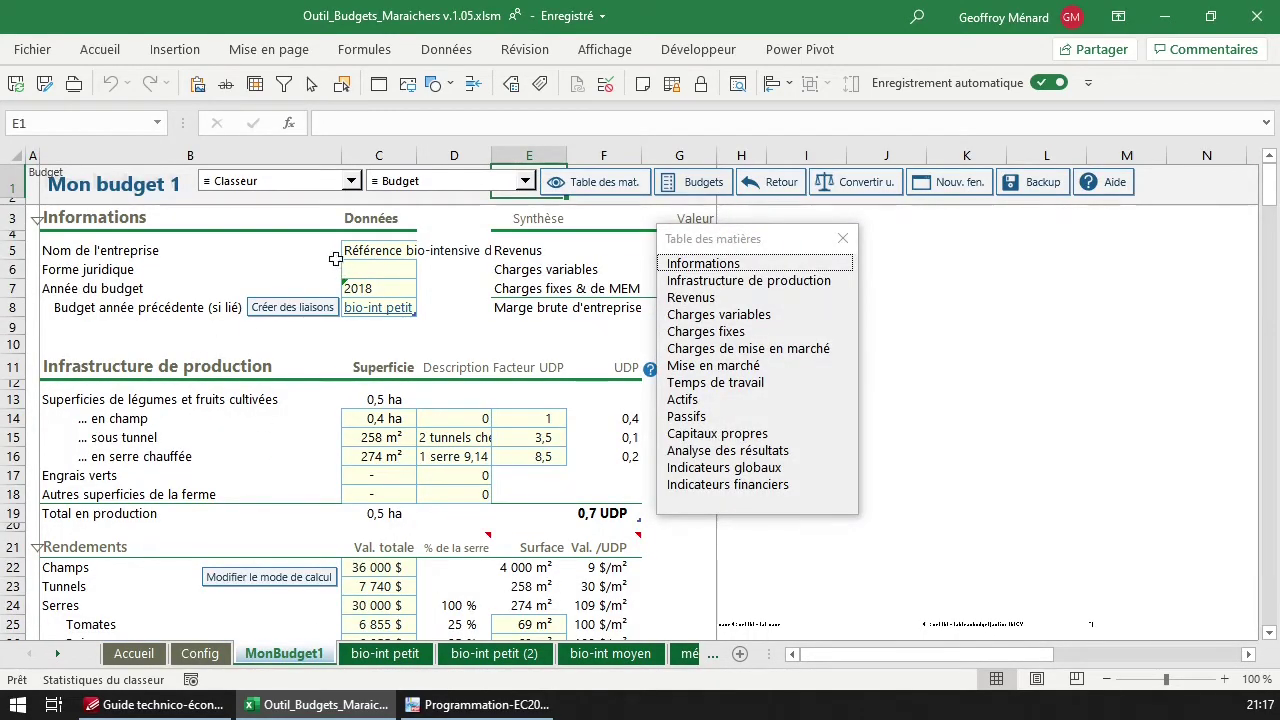
pyautogui.scroll(-3, 527, 294)
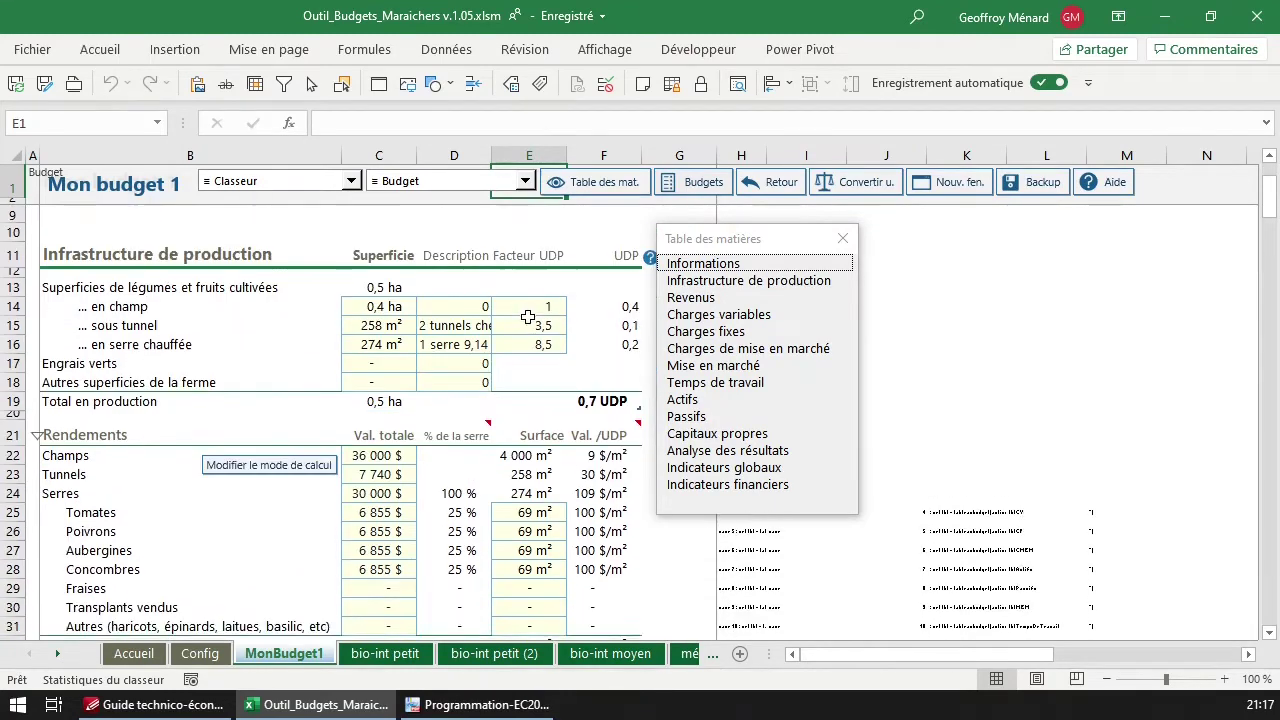
pyautogui.scroll(3, 527, 300)
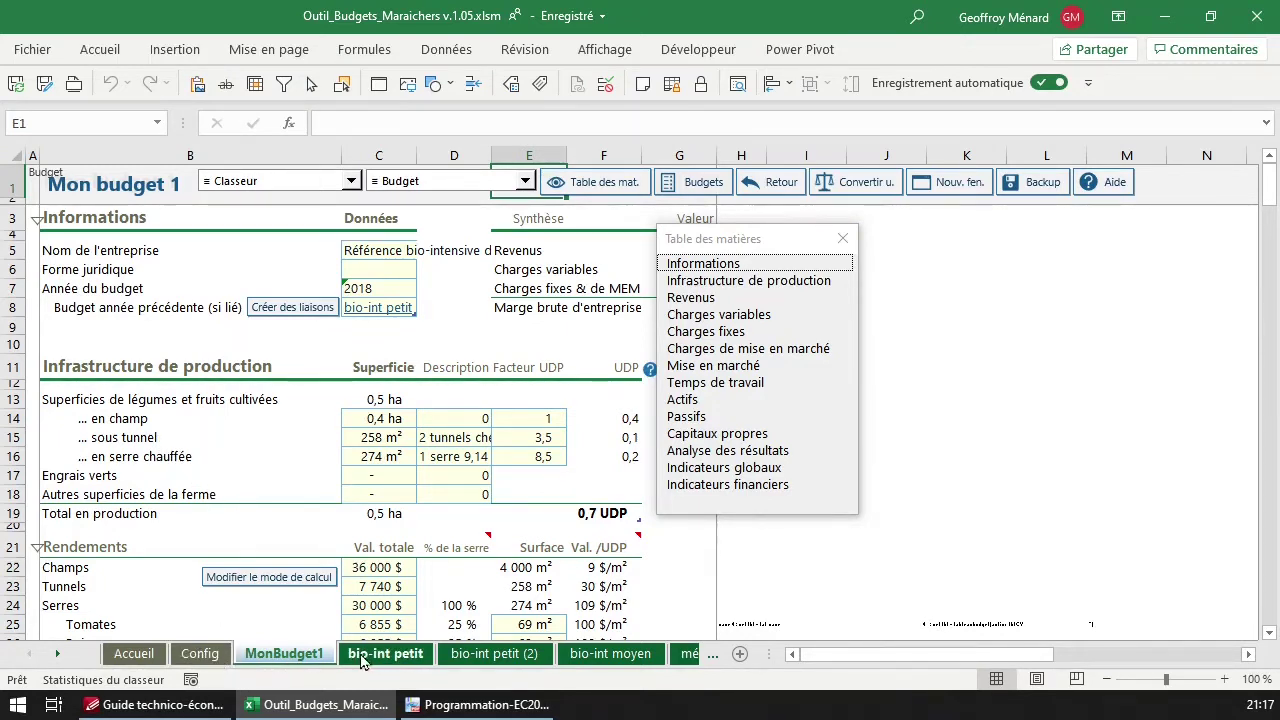
# Review the Config options once more, and examine the frozen header on MonBudget1 down to the Revenus section
pyautogui.click(203, 656)
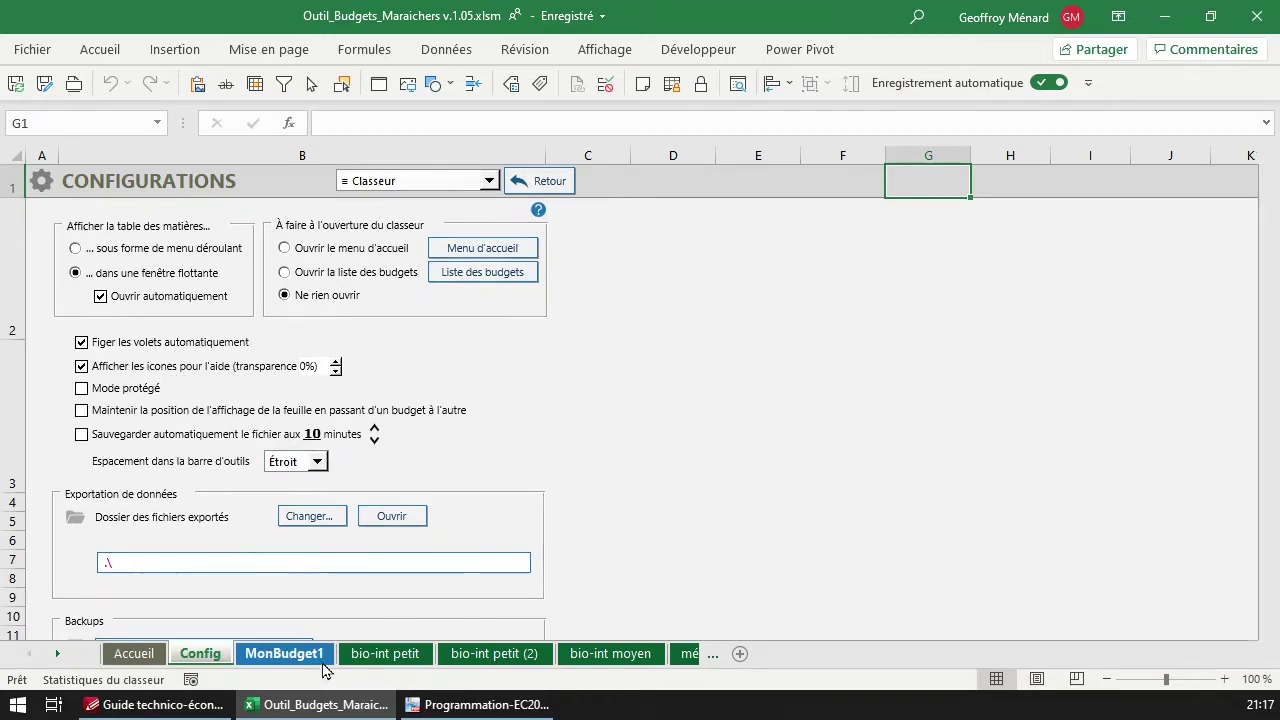
pyautogui.click(284, 653)
pyautogui.scroll(-5, 625, 393)
pyautogui.scroll(-1, 625, 393)
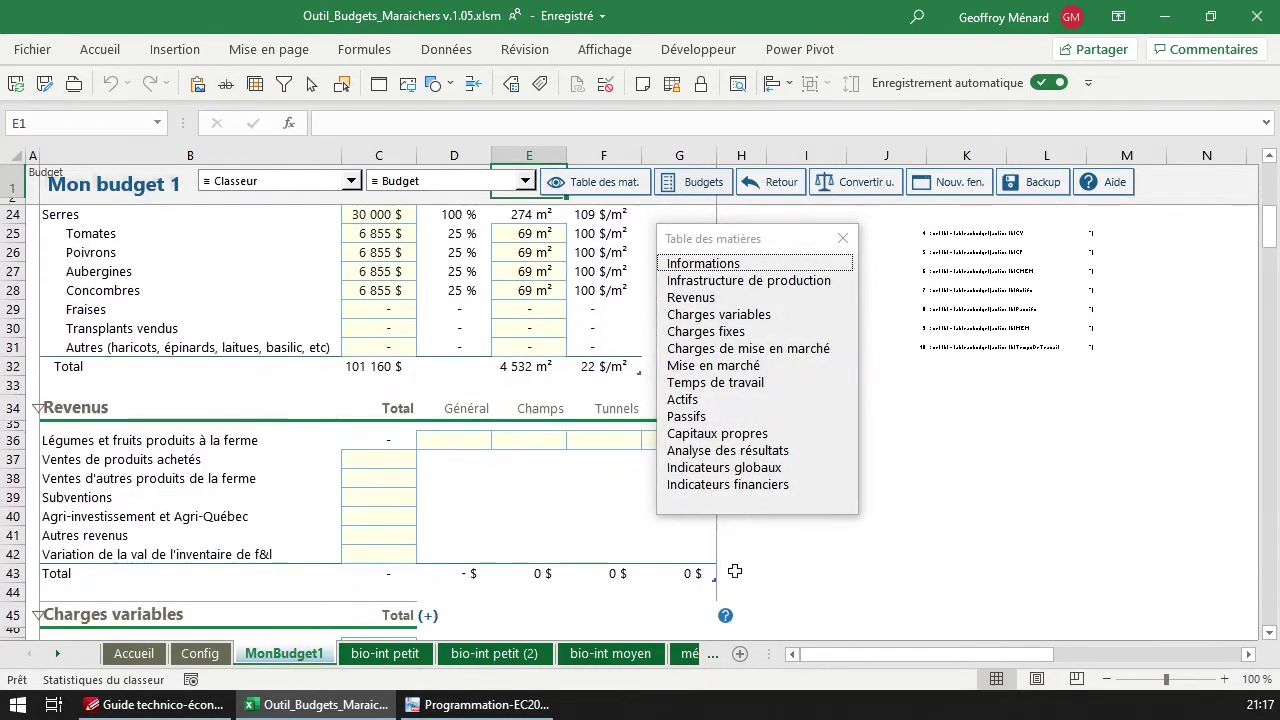
# Open the contextual help for the Charges variables section, then close the guide
pyautogui.click(725, 615)
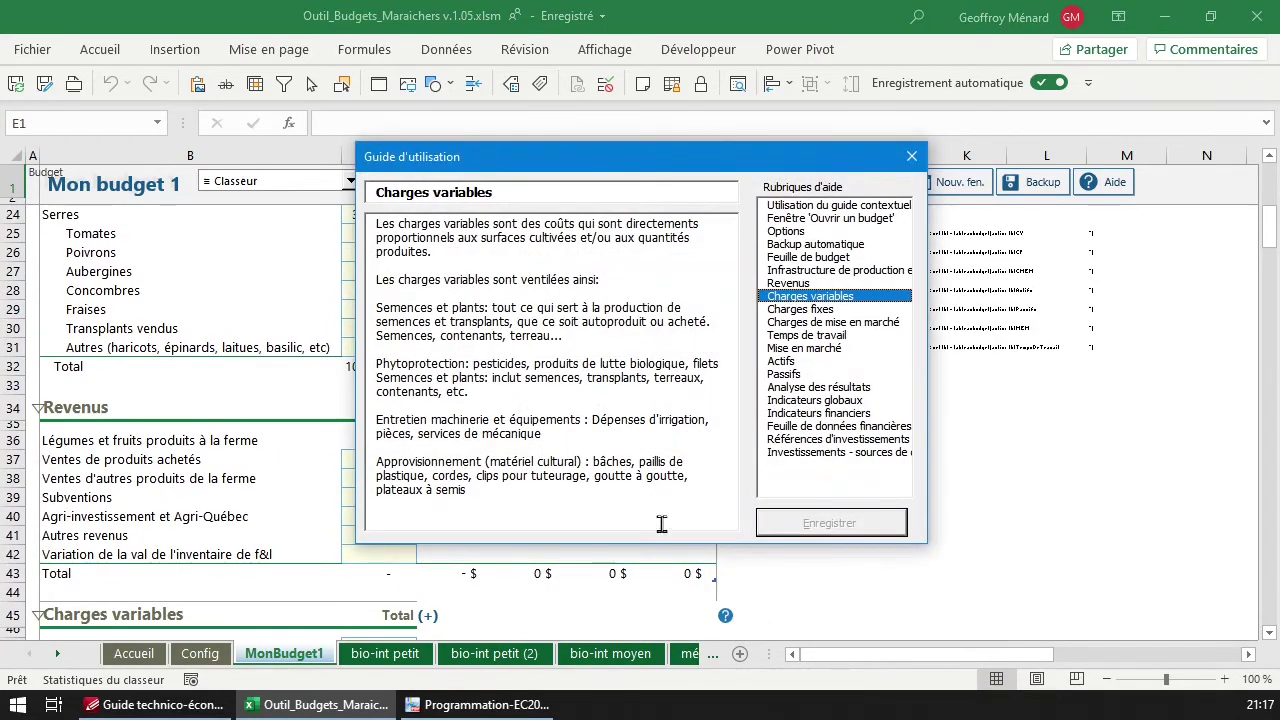
pyautogui.click(911, 156)
# Turn off the help icons (Afficher les icones pour l'aide) on the Config sheet and check the section headings on MonBudget1
pyautogui.click(200, 654)
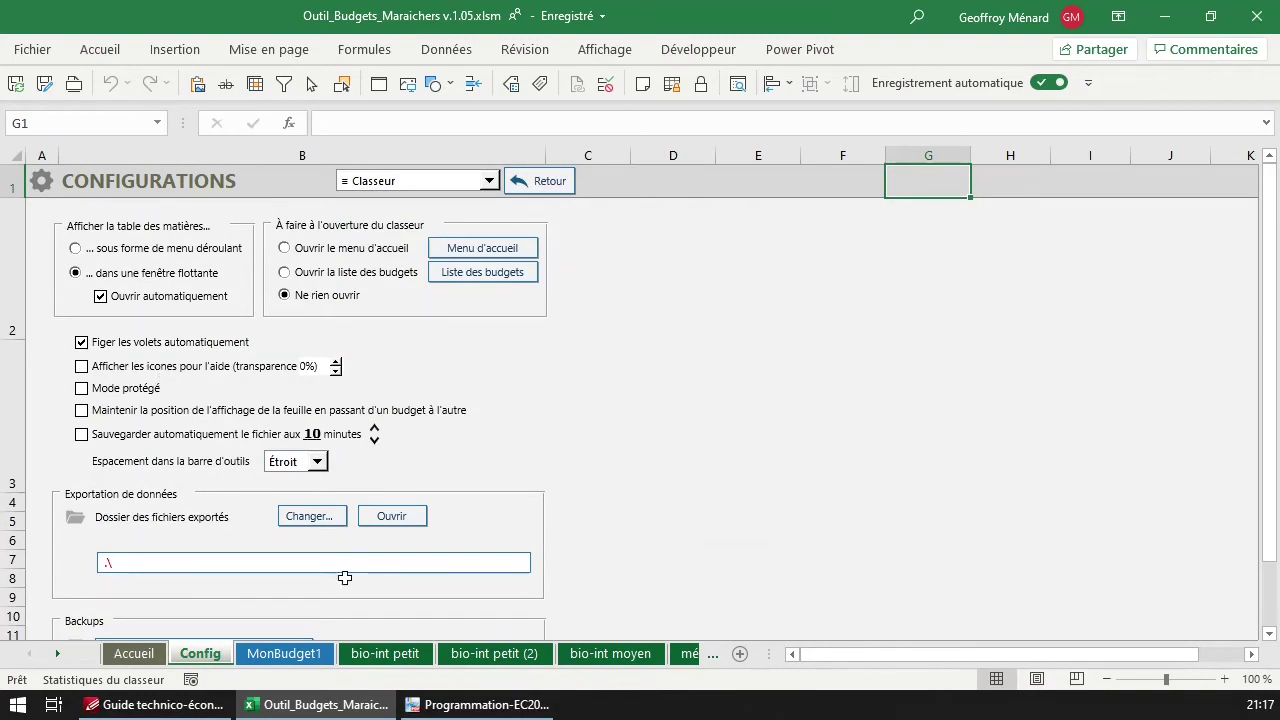
pyautogui.click(288, 655)
pyautogui.click(842, 238)
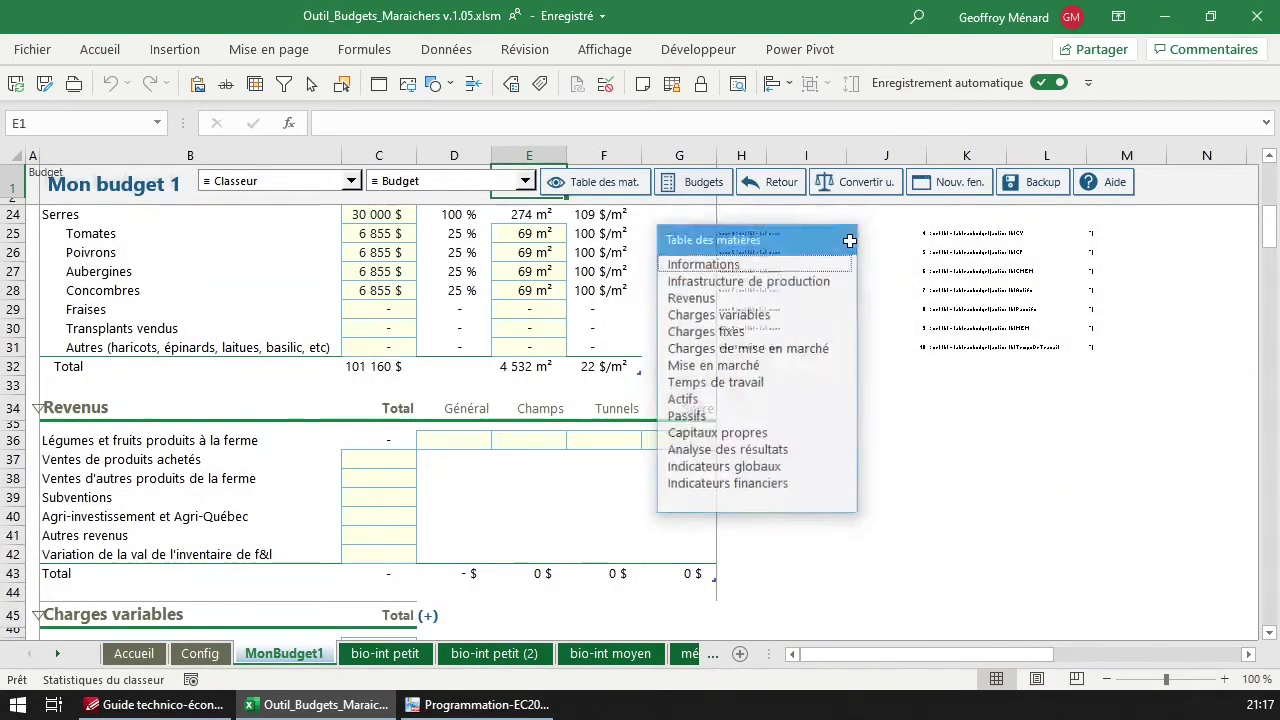
pyautogui.scroll(-11, 720, 418)
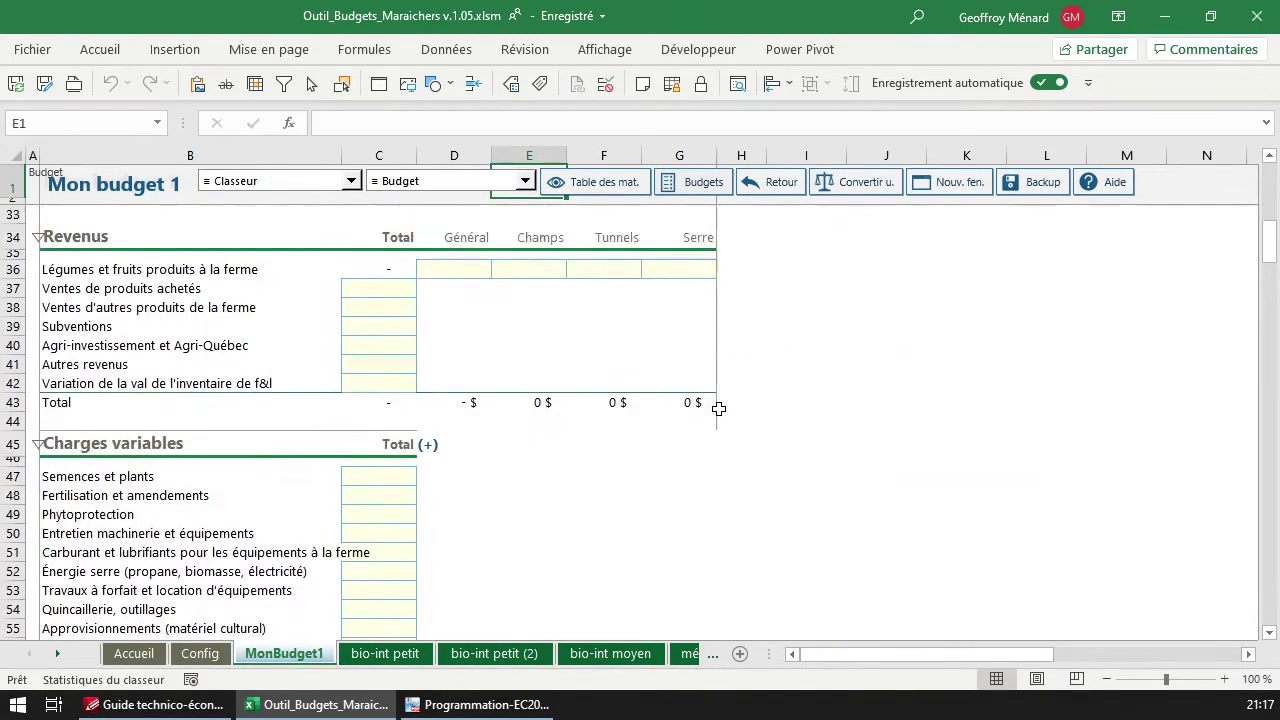
# Re-enable the help icons on the Config sheet and set their transparency to 60%
pyautogui.click(199, 655)
pyautogui.click(110, 366)
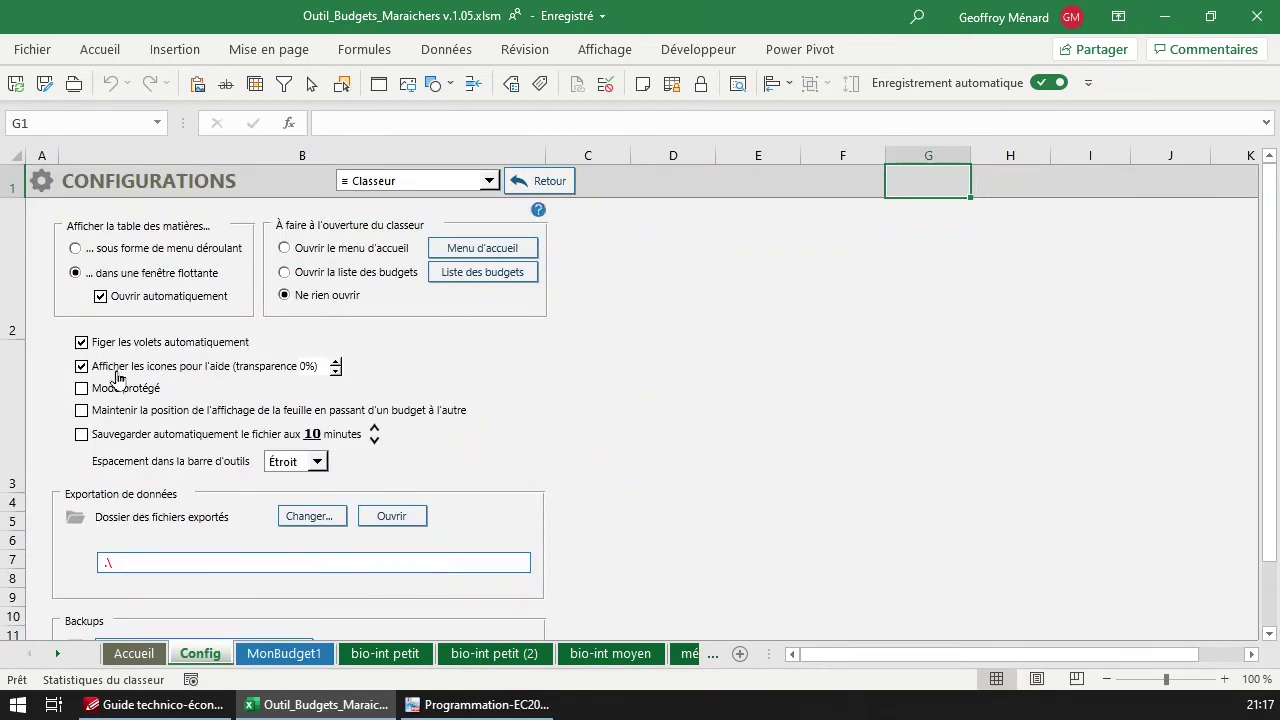
pyautogui.click(336, 362)
pyautogui.click(337, 362)
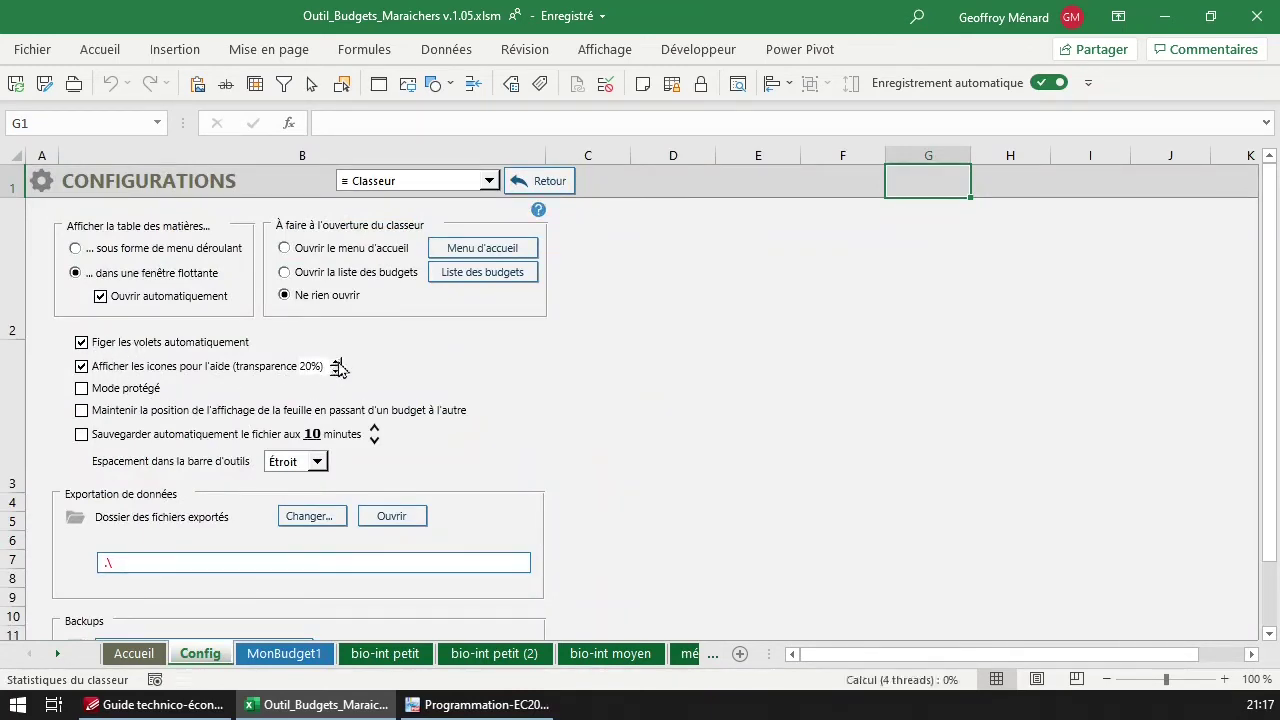
pyautogui.click(337, 362)
pyautogui.click(337, 363)
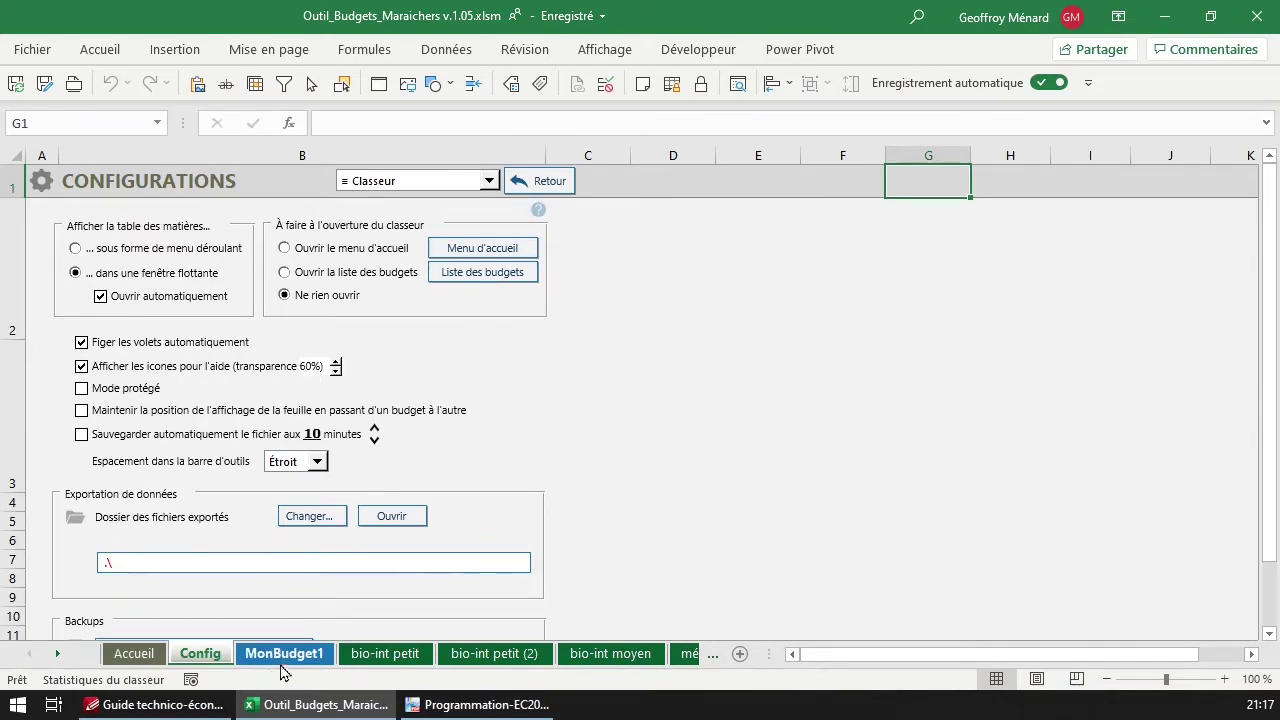
# Check the help icons' appearance on MonBudget1 from Charges fixes down to Charges de mise en marché
pyautogui.click(299, 660)
pyautogui.click(848, 240)
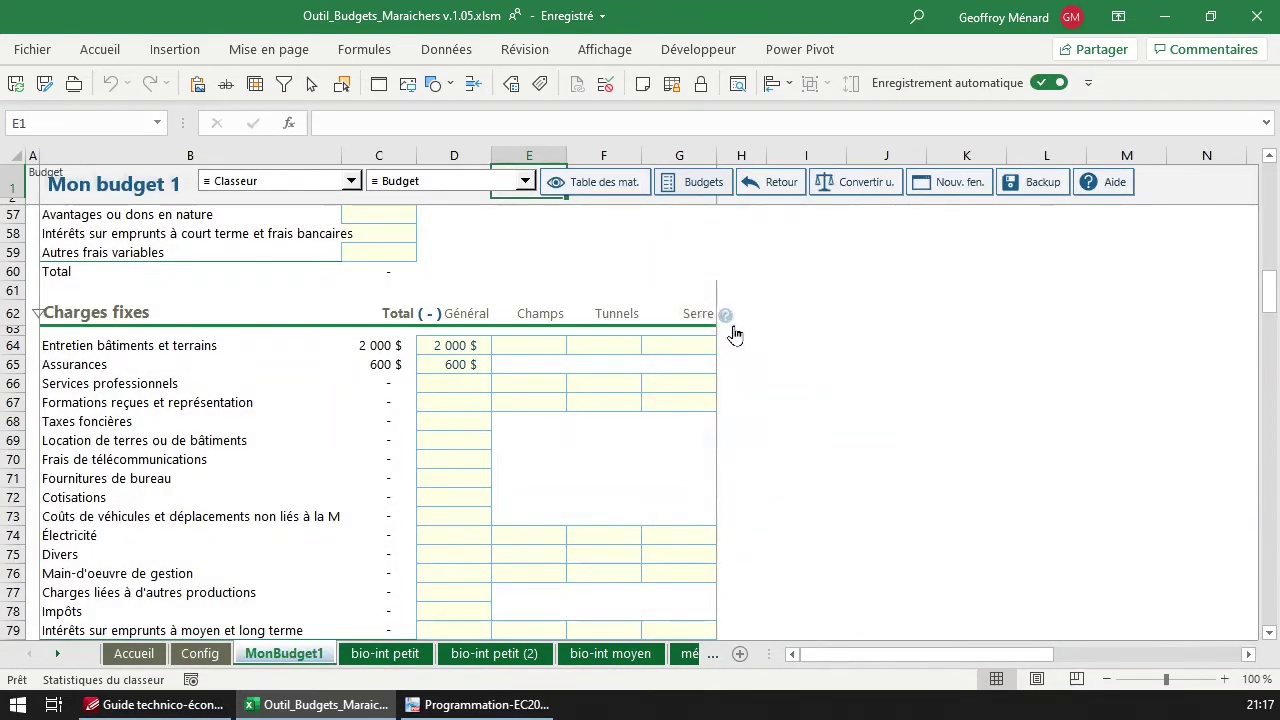
pyautogui.scroll(-4, 727, 400)
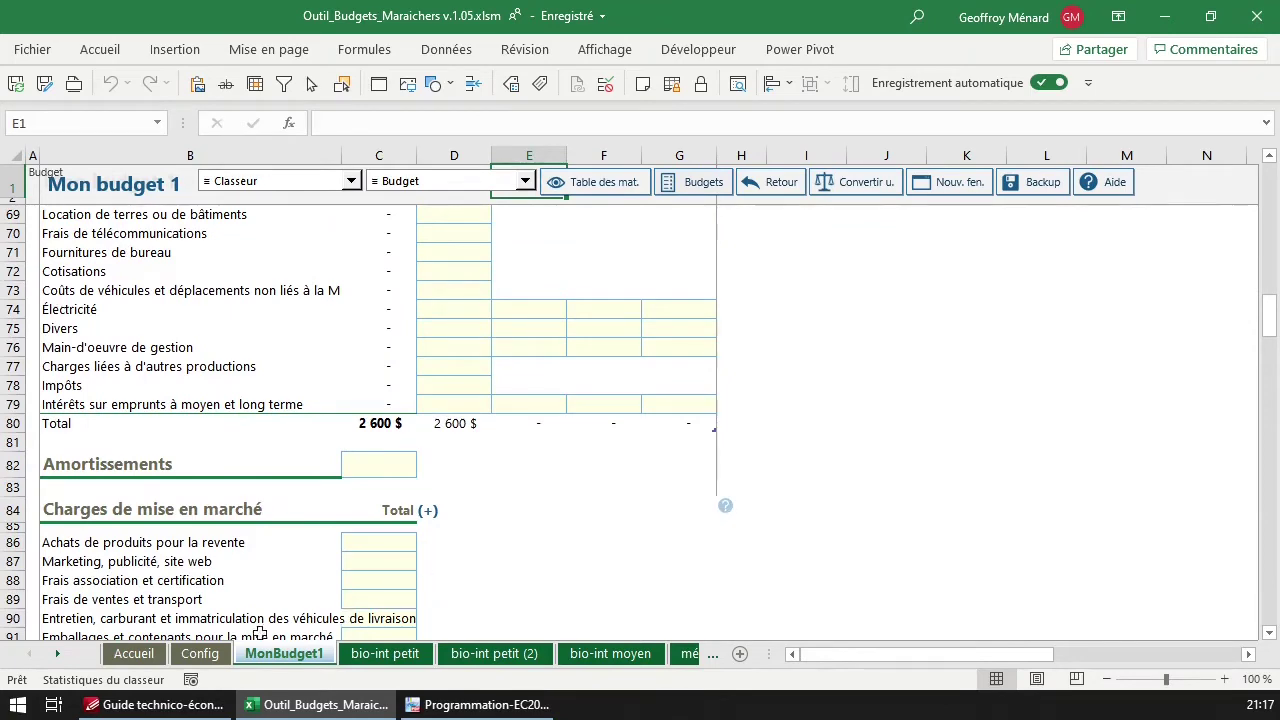
# Enable Mode protégé on the Config sheet, return to MonBudget1 and close the floating table of contents
pyautogui.click(205, 654)
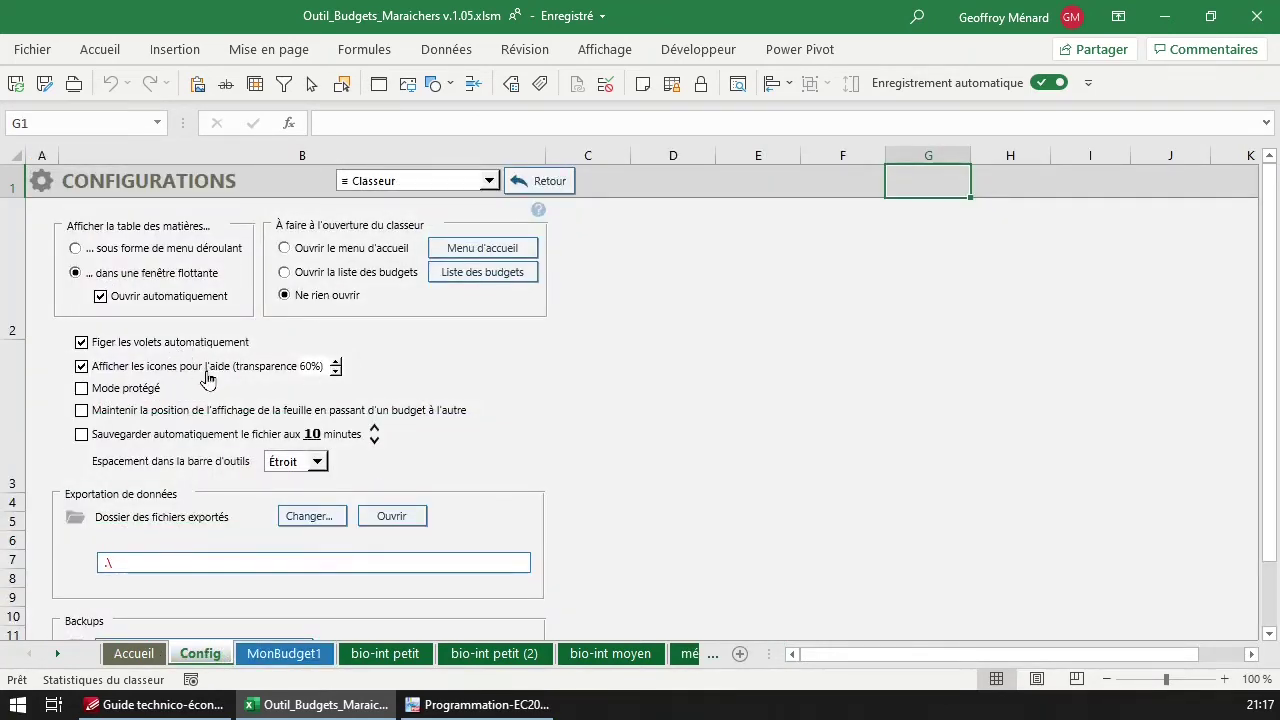
pyautogui.click(130, 396)
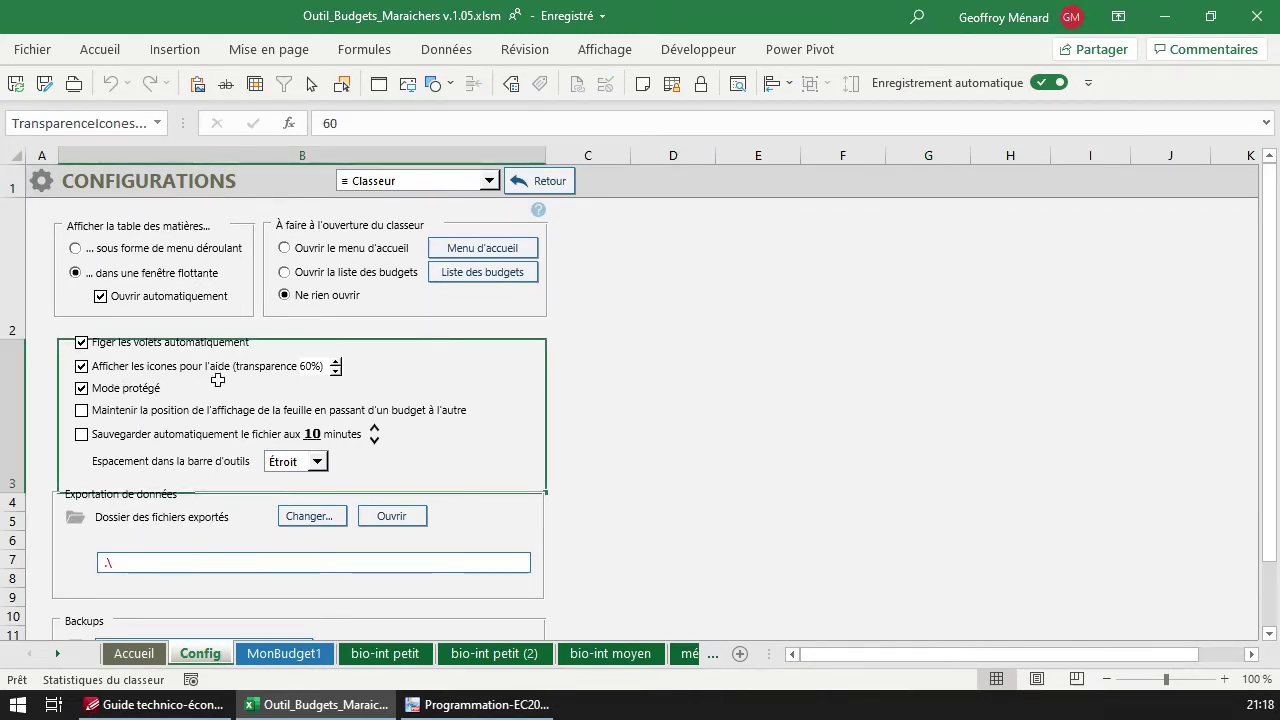
pyautogui.click(319, 653)
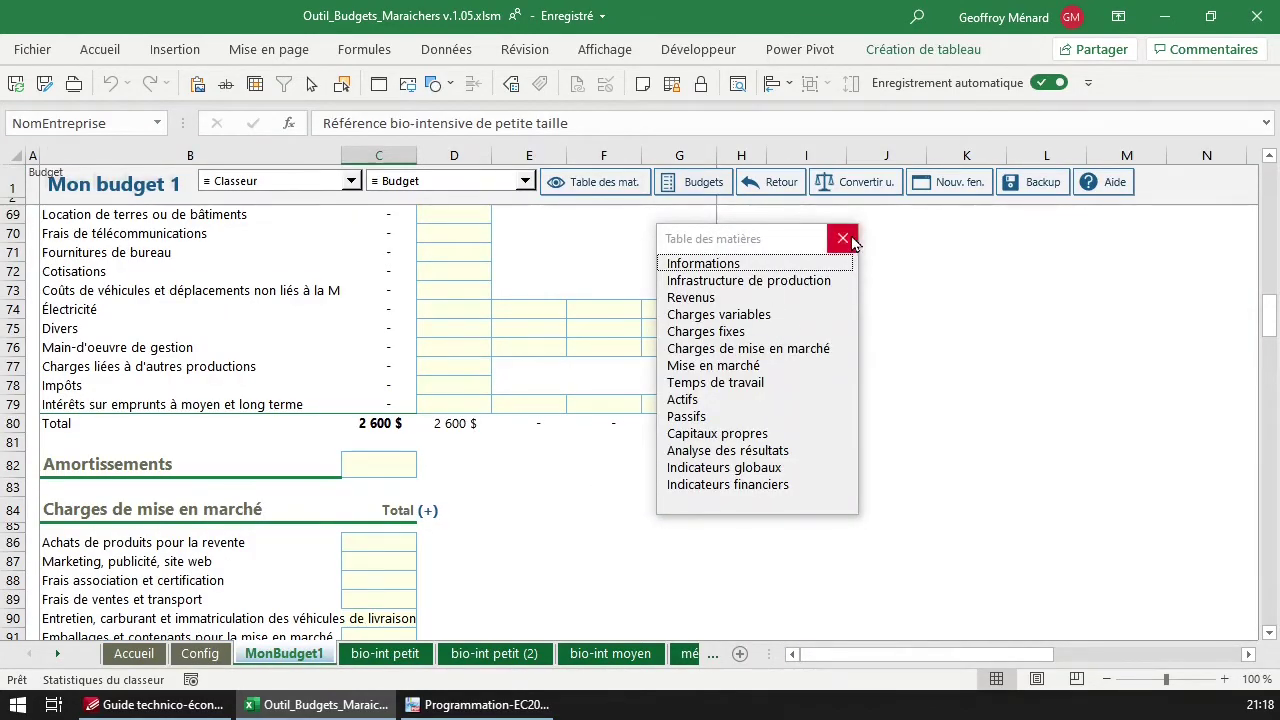
pyautogui.click(847, 236)
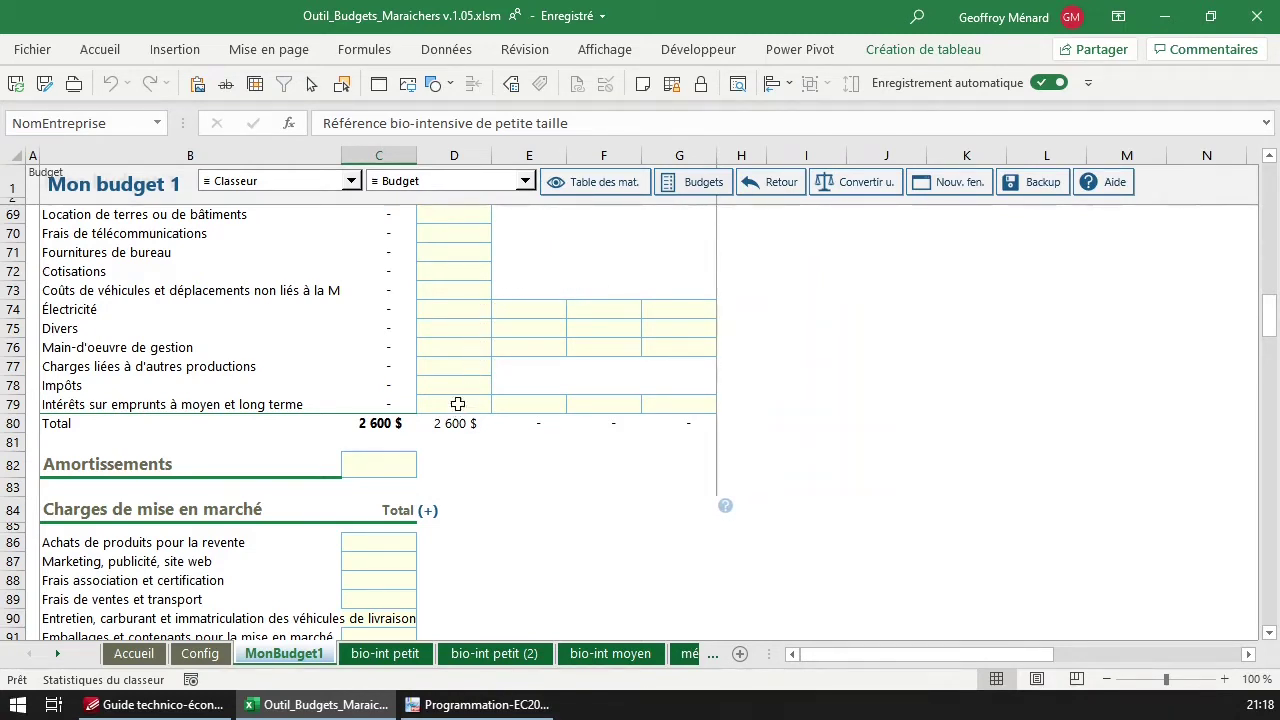
# Test cell selection in protected mode across the Charges fixes, Charges variables, Informations and Infrastructure de production sections of MonBudget1
pyautogui.scroll(1, 409, 328)
pyautogui.click(603, 366)
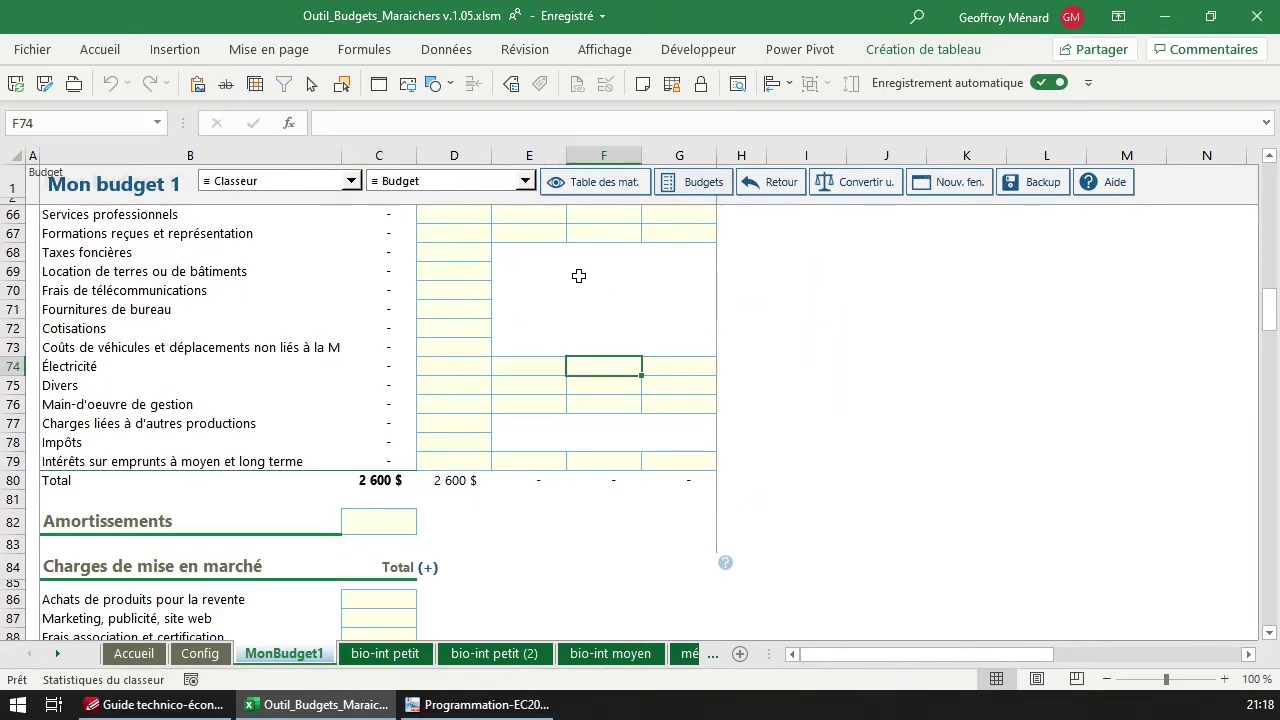
pyautogui.click(454, 274)
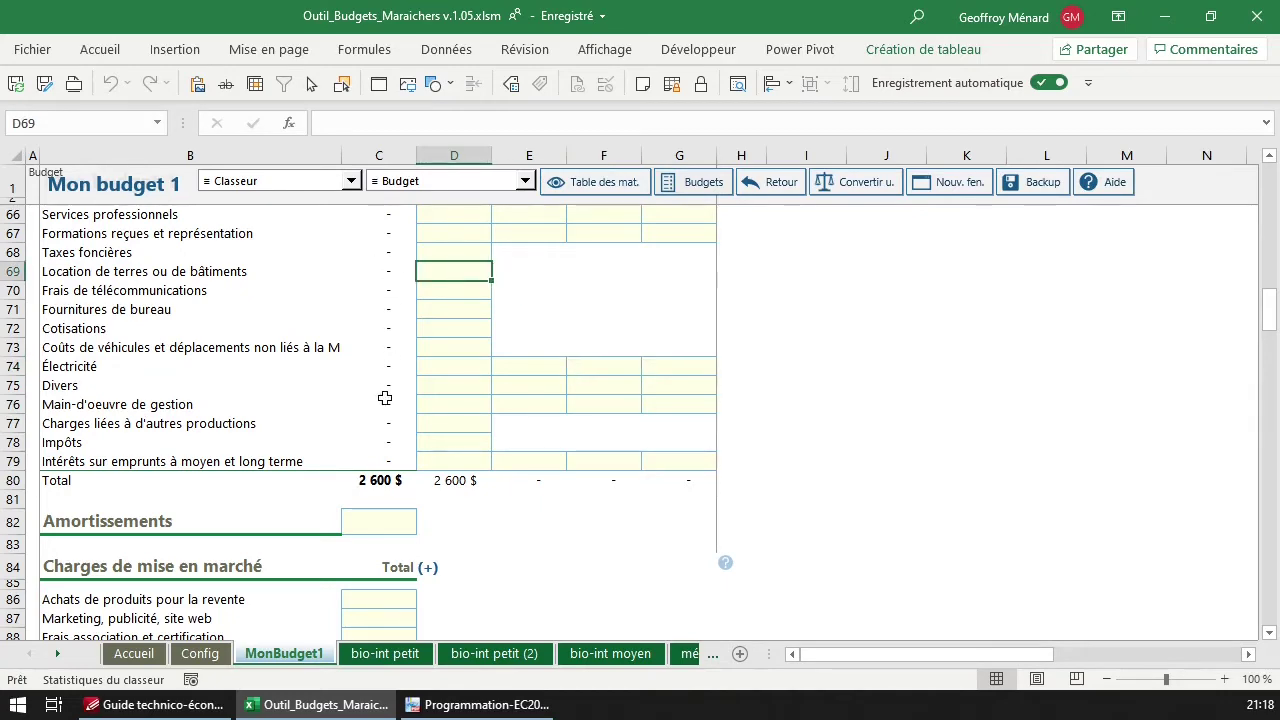
pyautogui.scroll(5, 390, 388)
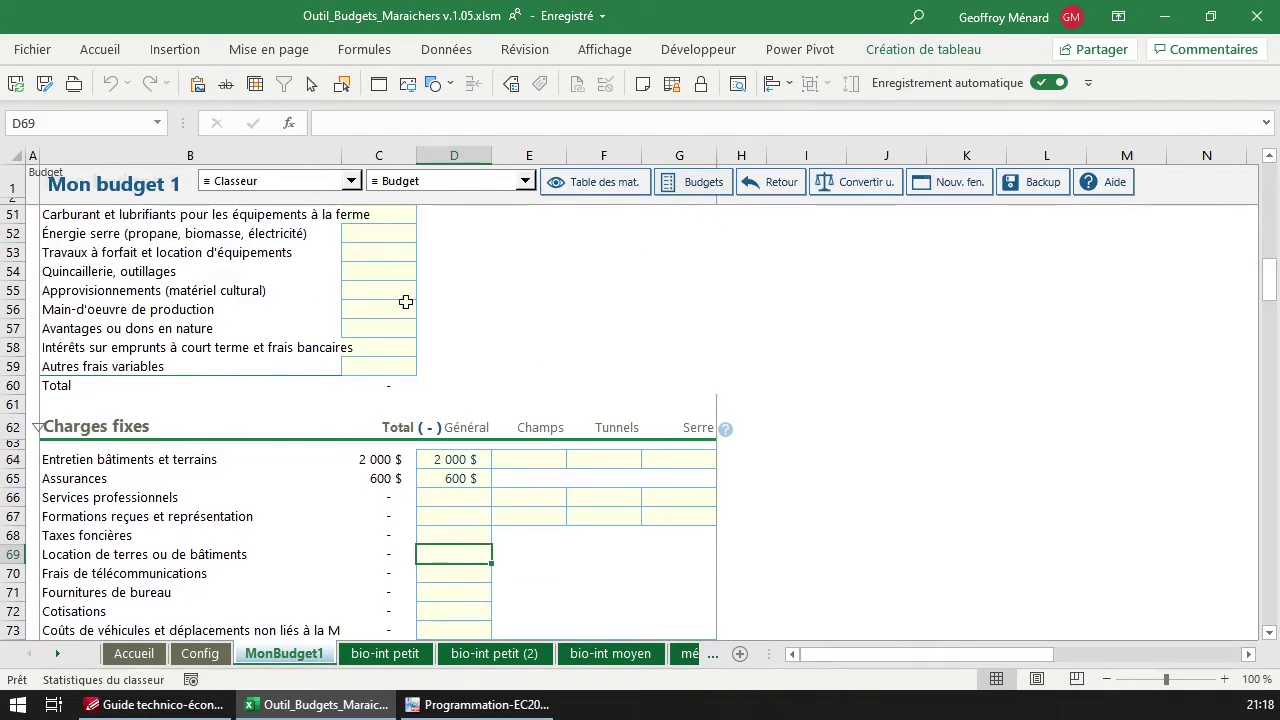
pyautogui.click(466, 460)
pyautogui.click(465, 515)
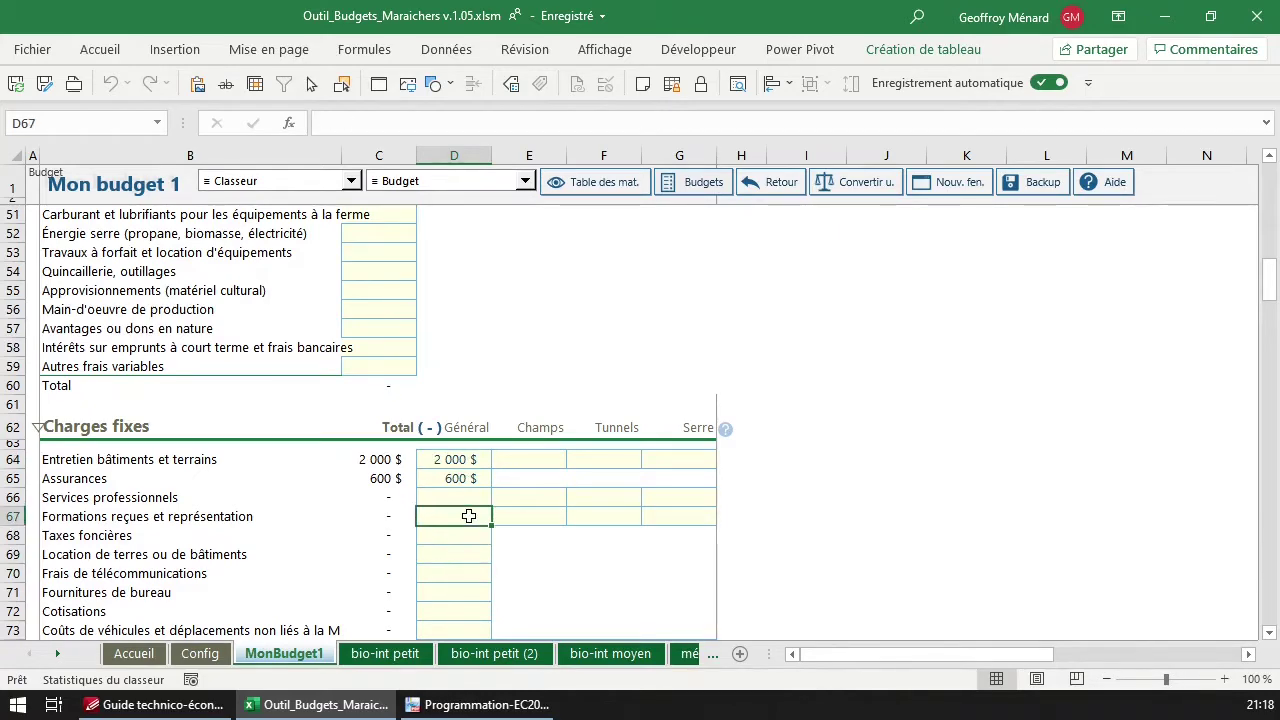
pyautogui.click(401, 352)
pyautogui.scroll(15, 401, 352)
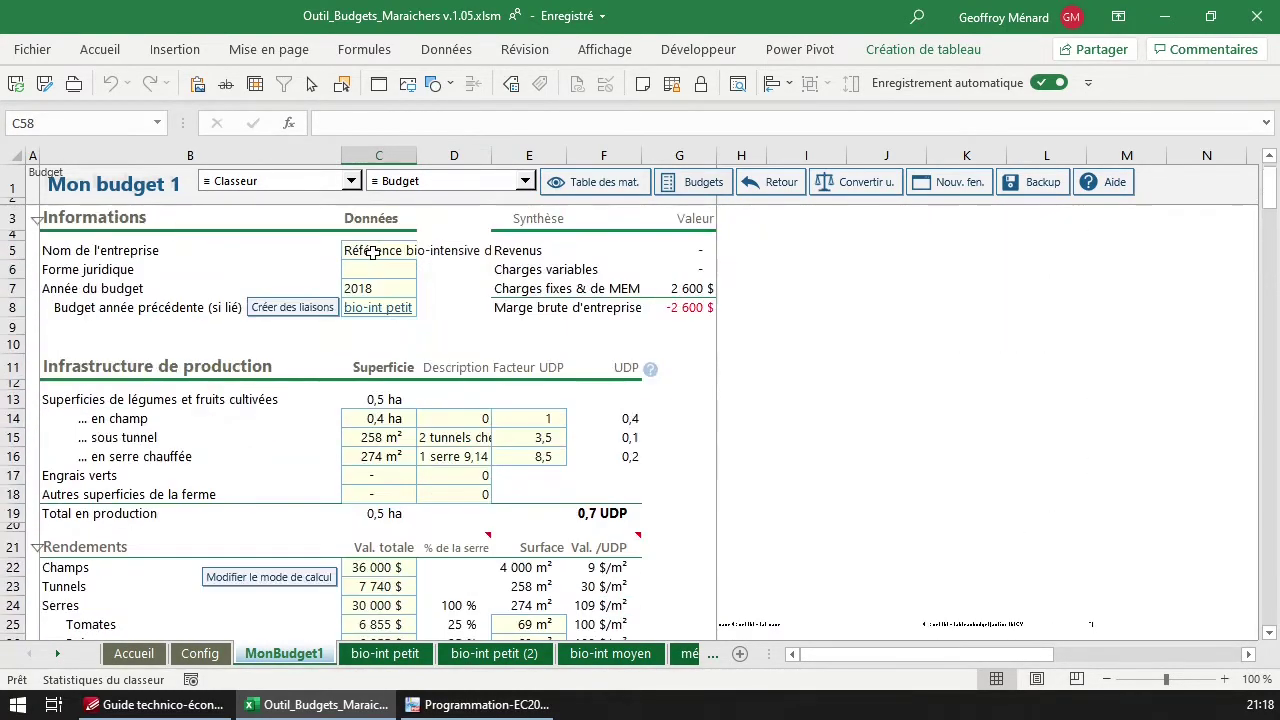
pyautogui.click(375, 288)
pyautogui.click(515, 418)
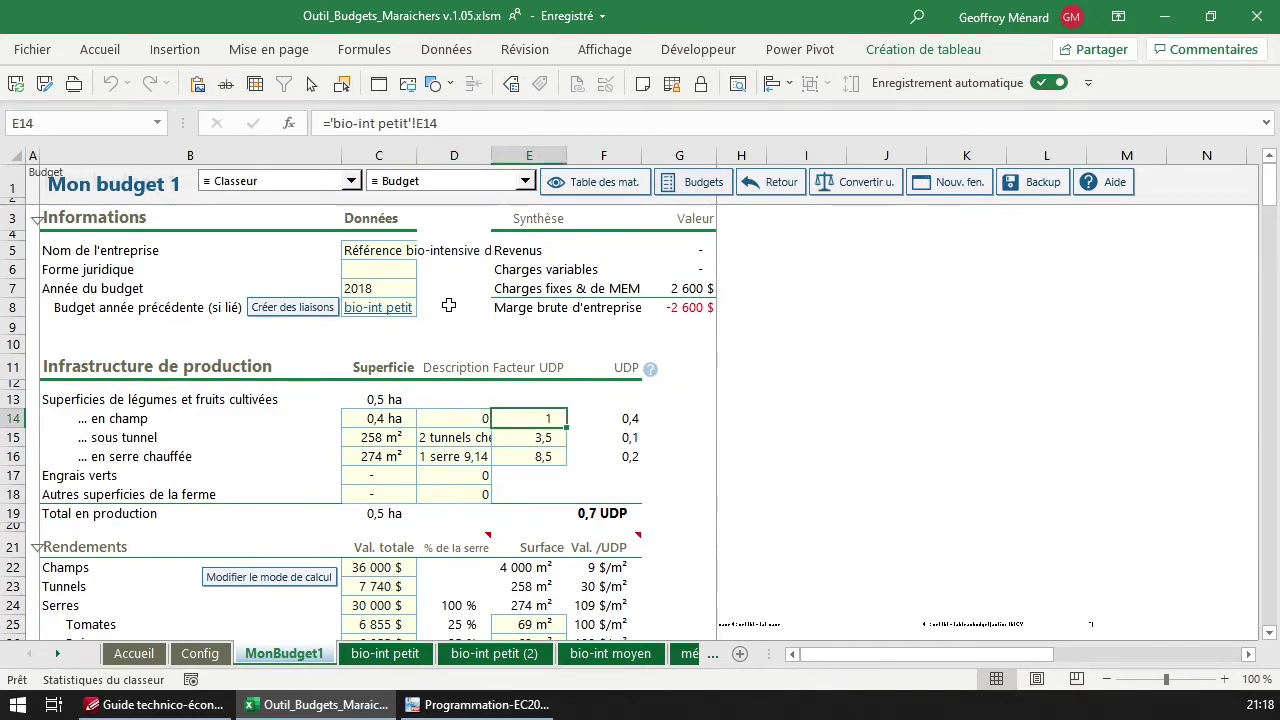
# Step through the unlocked input cells from E14 to C30 on MonBudget1, and look over the Revenus and Charges variables entry cells
pyautogui.press('Tab')
pyautogui.press('Tab')
pyautogui.press('Tab')
pyautogui.press('Tab')
pyautogui.press('Tab')
pyautogui.press('Tab')
pyautogui.press('Tab')
pyautogui.press('Tab')
pyautogui.press('Tab')
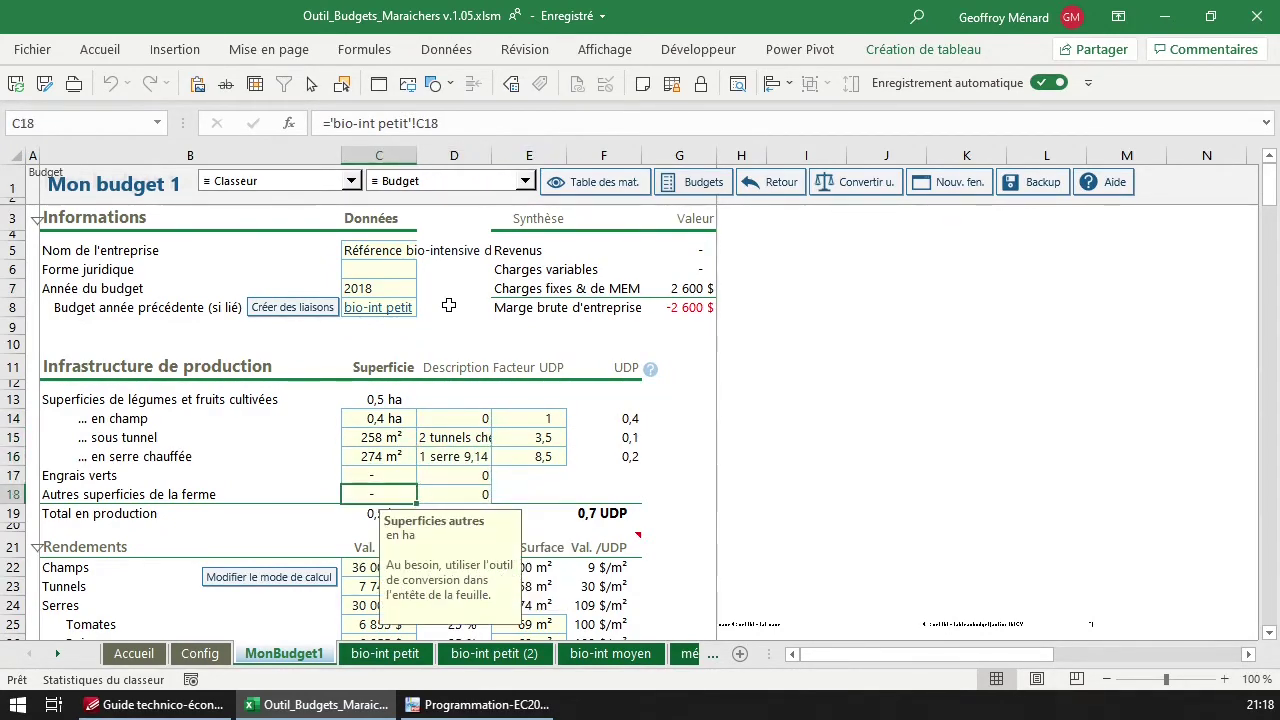
pyautogui.press('Tab')
pyautogui.press('Tab')
pyautogui.press('Tab')
pyautogui.press('Tab')
pyautogui.press('Tab')
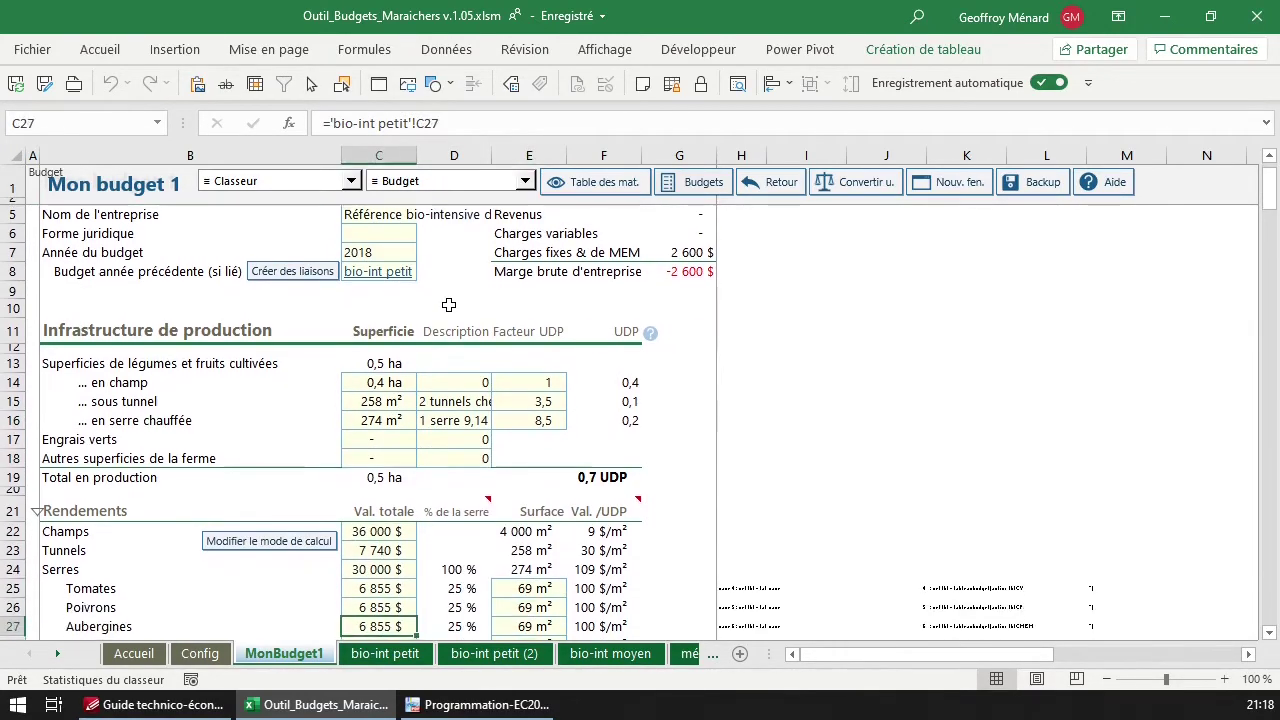
pyautogui.press('Tab')
pyautogui.press('Tab')
pyautogui.press('Tab')
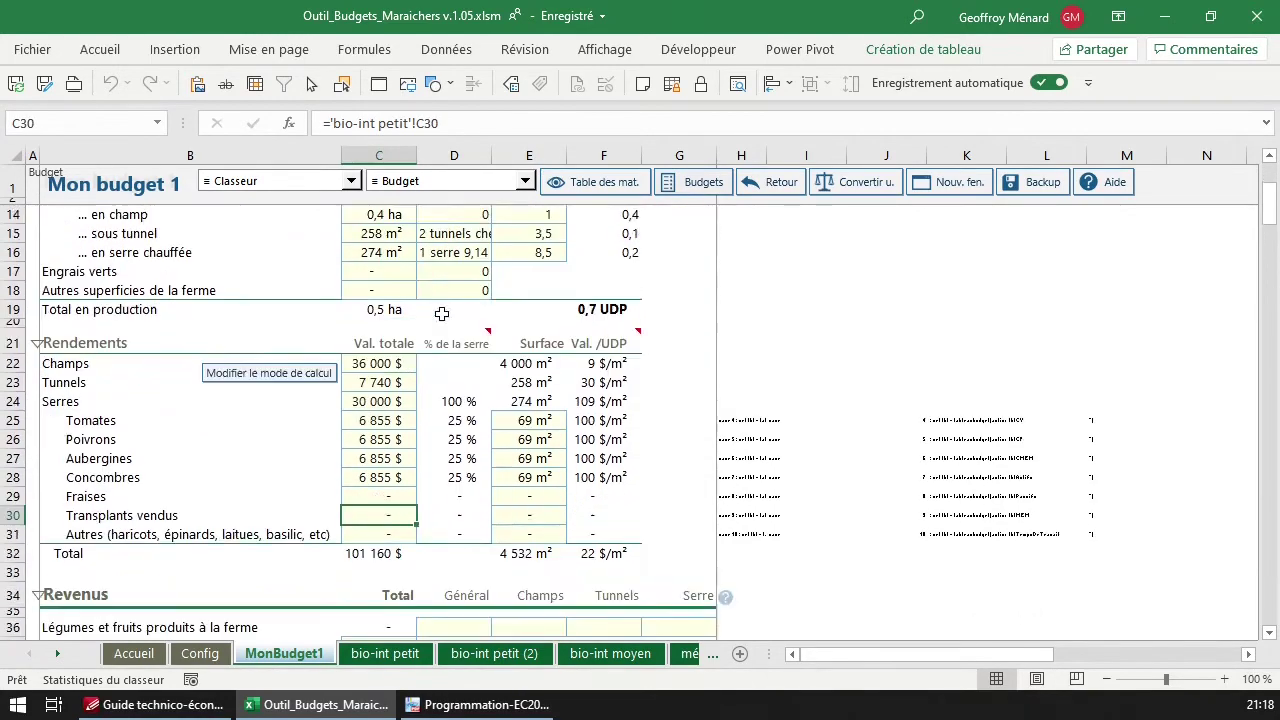
pyautogui.scroll(-1, 379, 497)
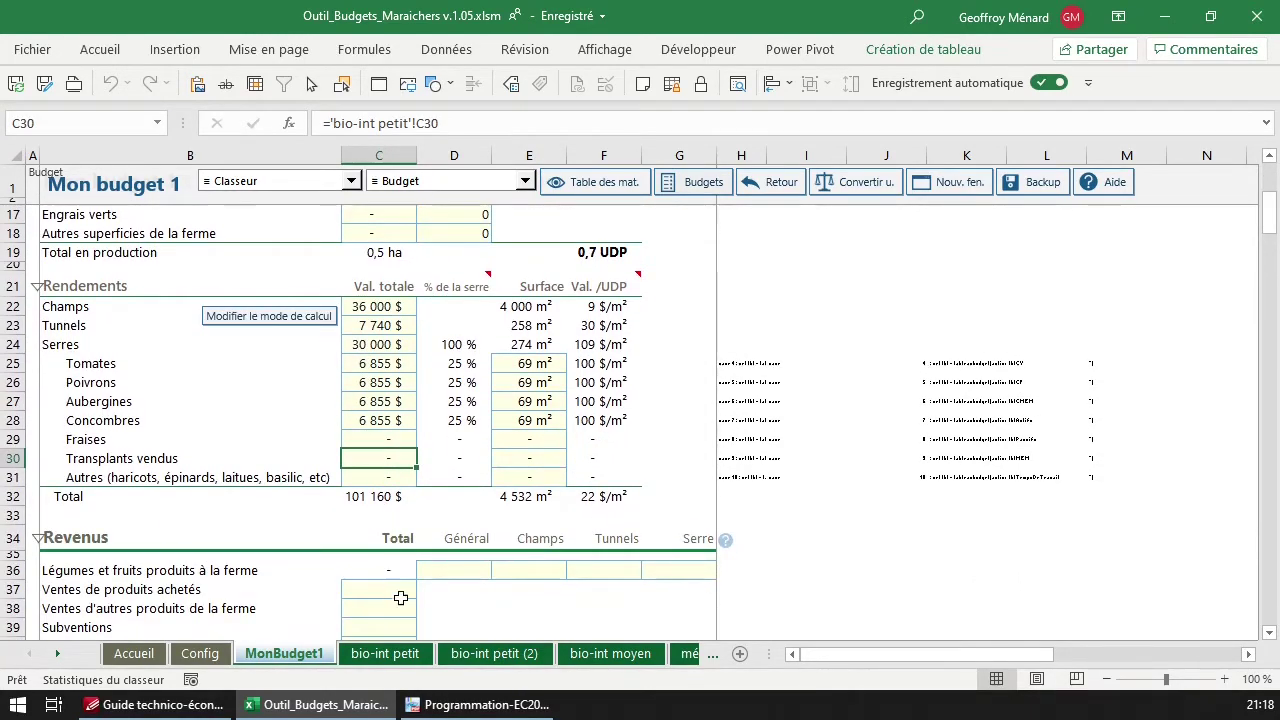
pyautogui.scroll(-6, 366, 630)
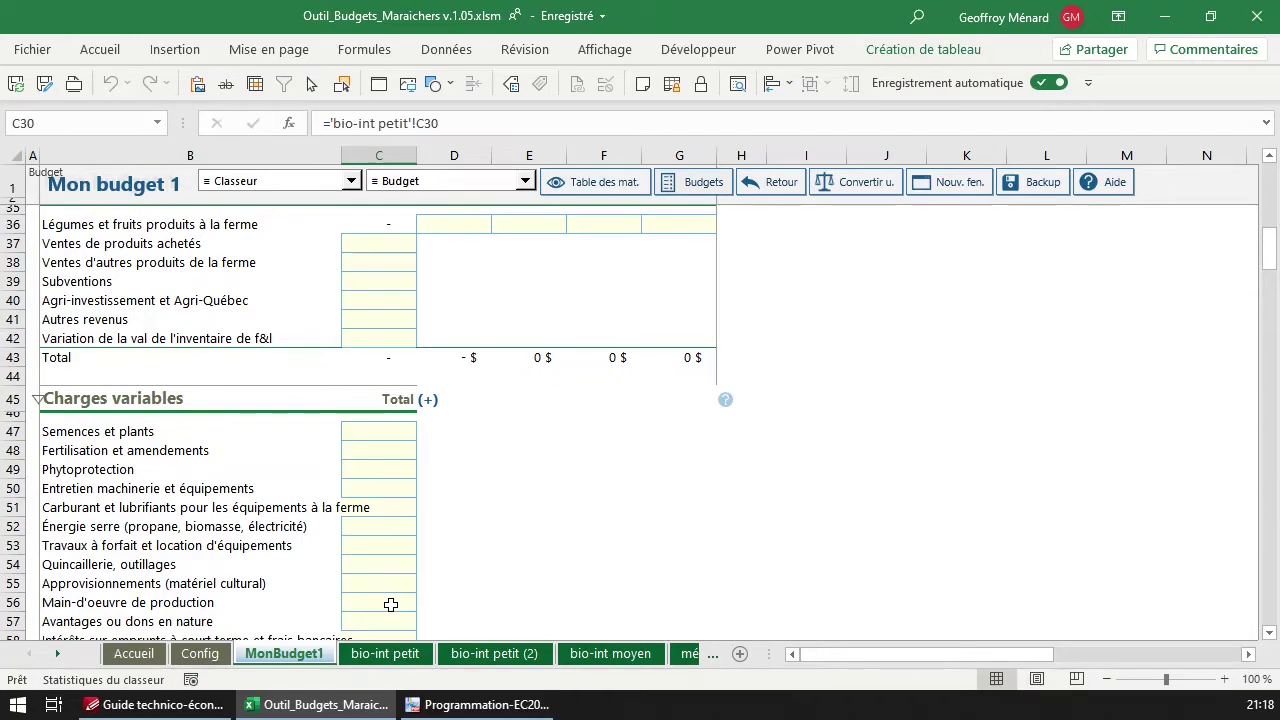
pyautogui.scroll(6, 837, 283)
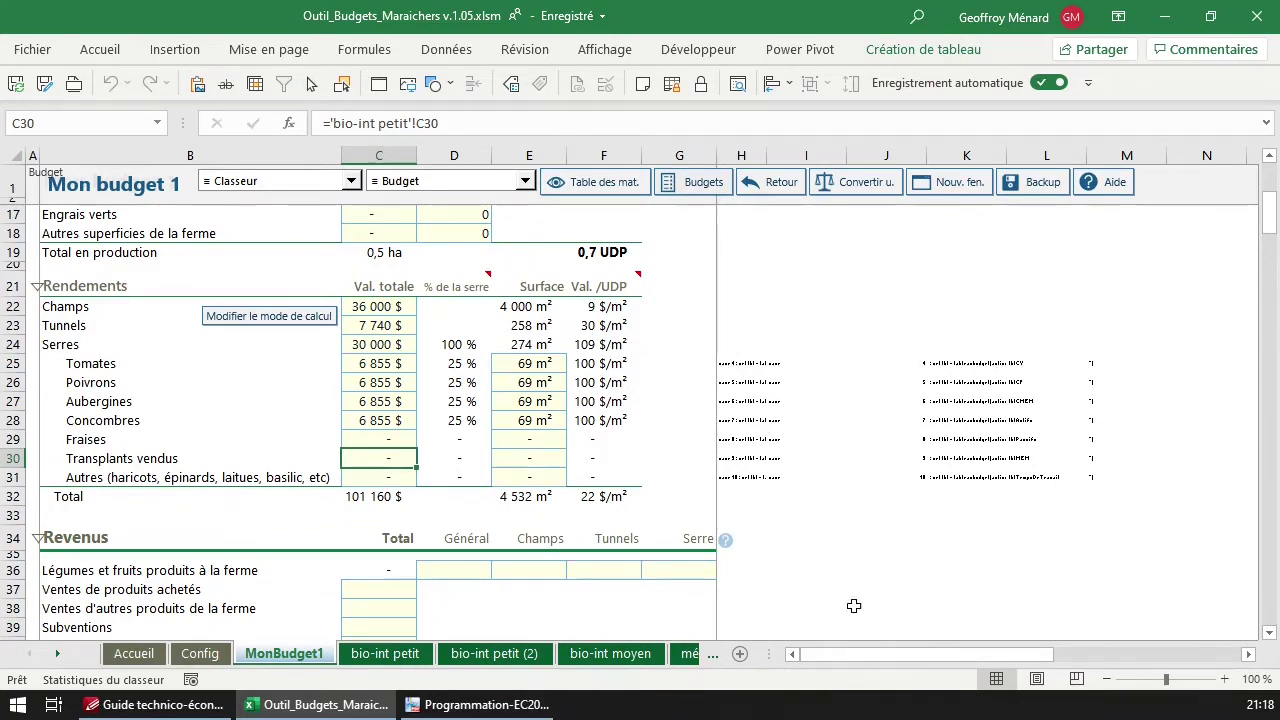
# On the Config sheet, disable Mode protégé and enable keeping the sheet's display position when switching from one budget to another
pyautogui.click(203, 655)
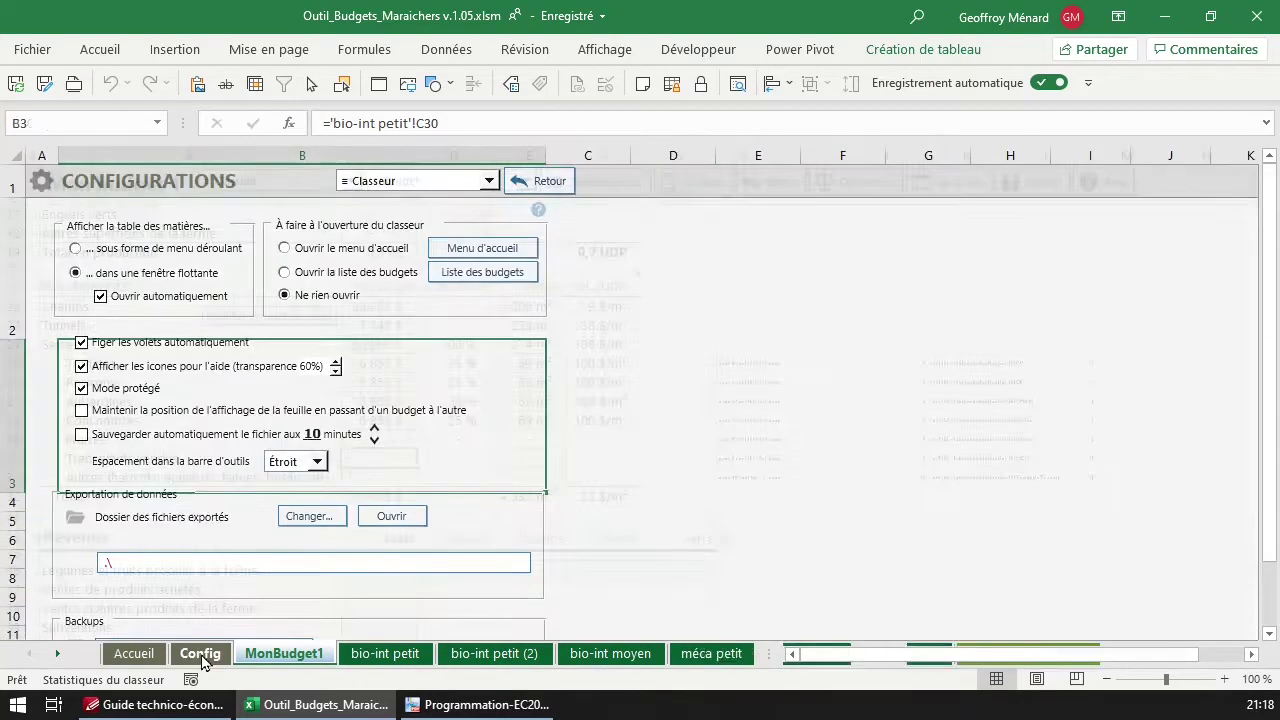
pyautogui.click(126, 390)
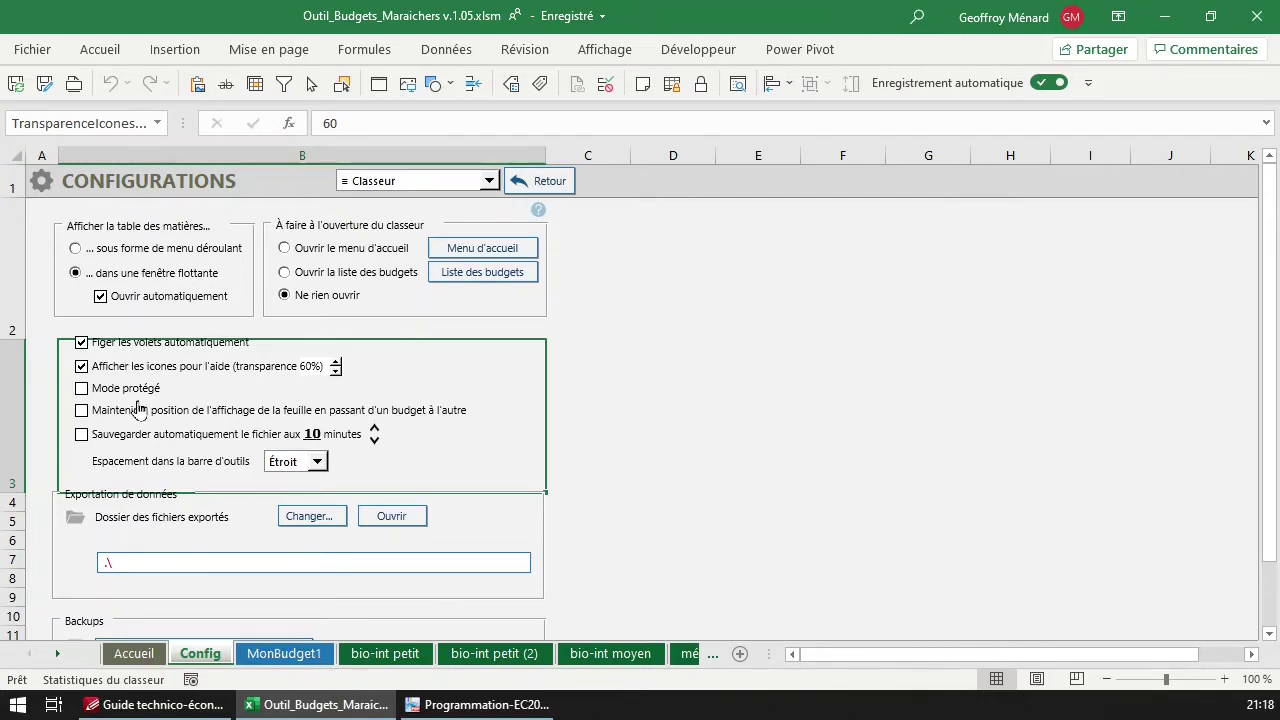
pyautogui.click(308, 416)
# Switch between MonBudget1 and bio-int petit at different sections to check that the display position carries over
pyautogui.click(318, 656)
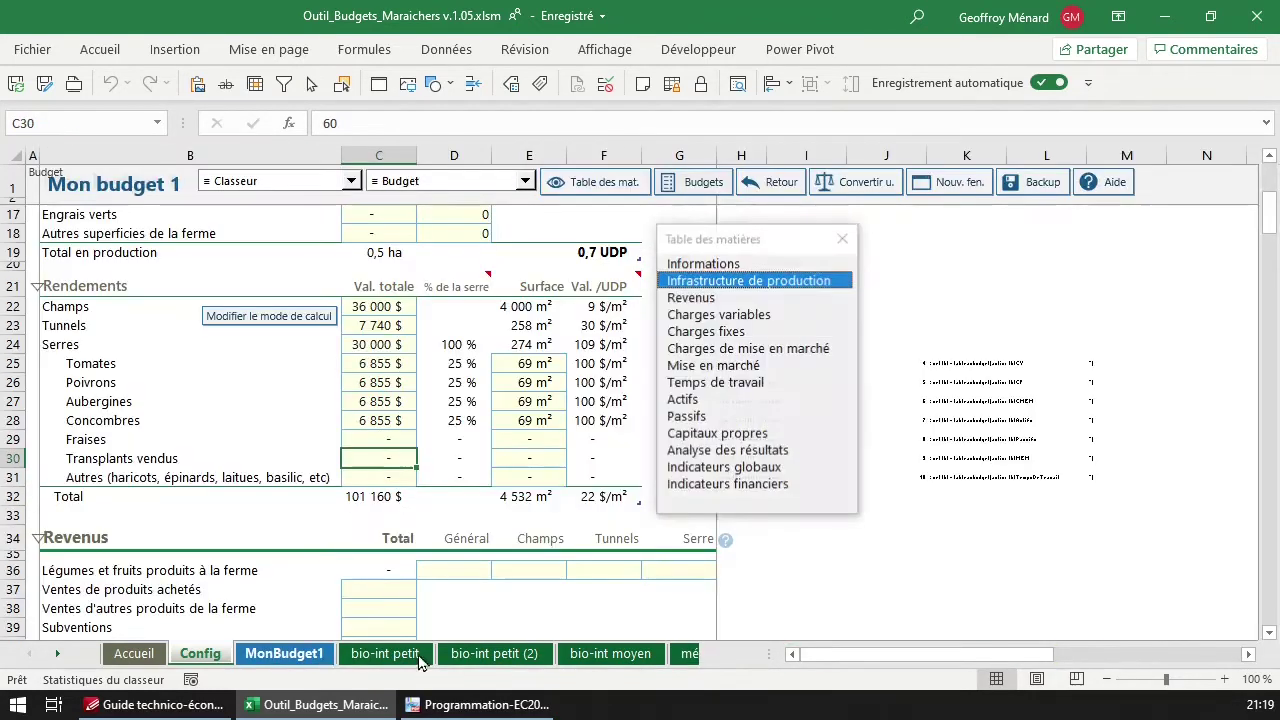
pyautogui.click(843, 238)
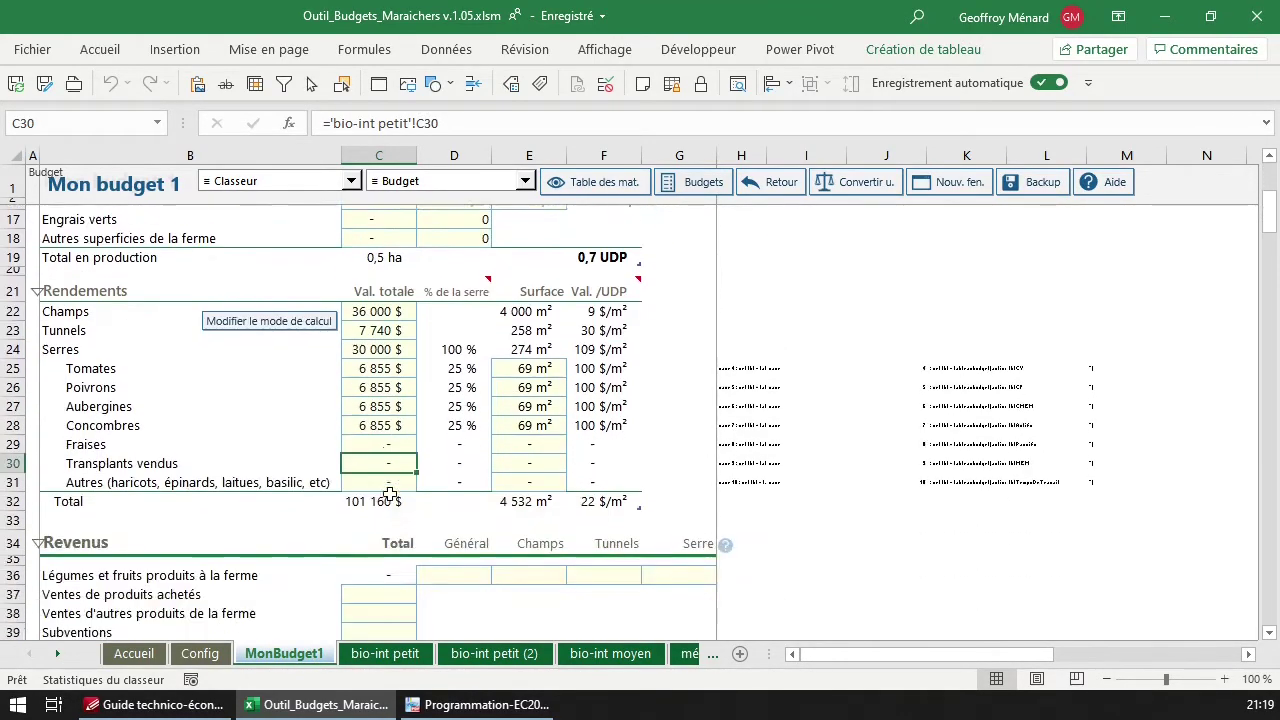
pyautogui.click(403, 663)
pyautogui.scroll(-11, 254, 511)
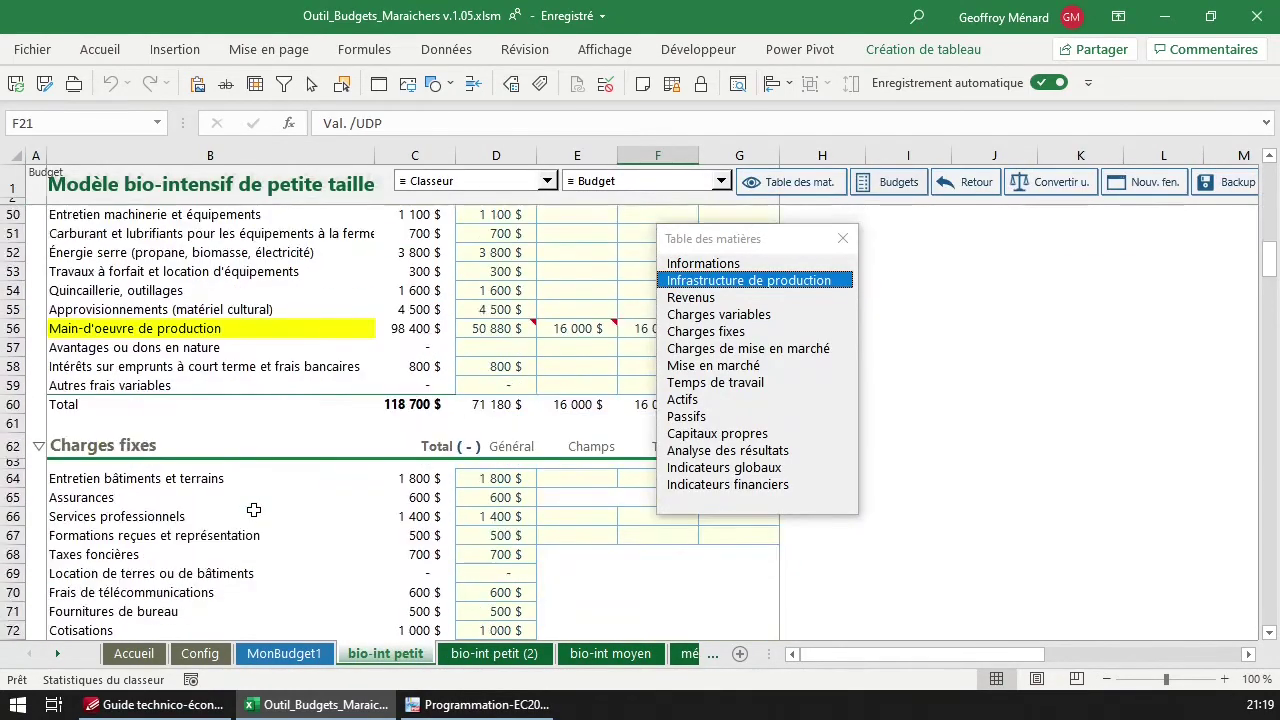
pyautogui.click(303, 660)
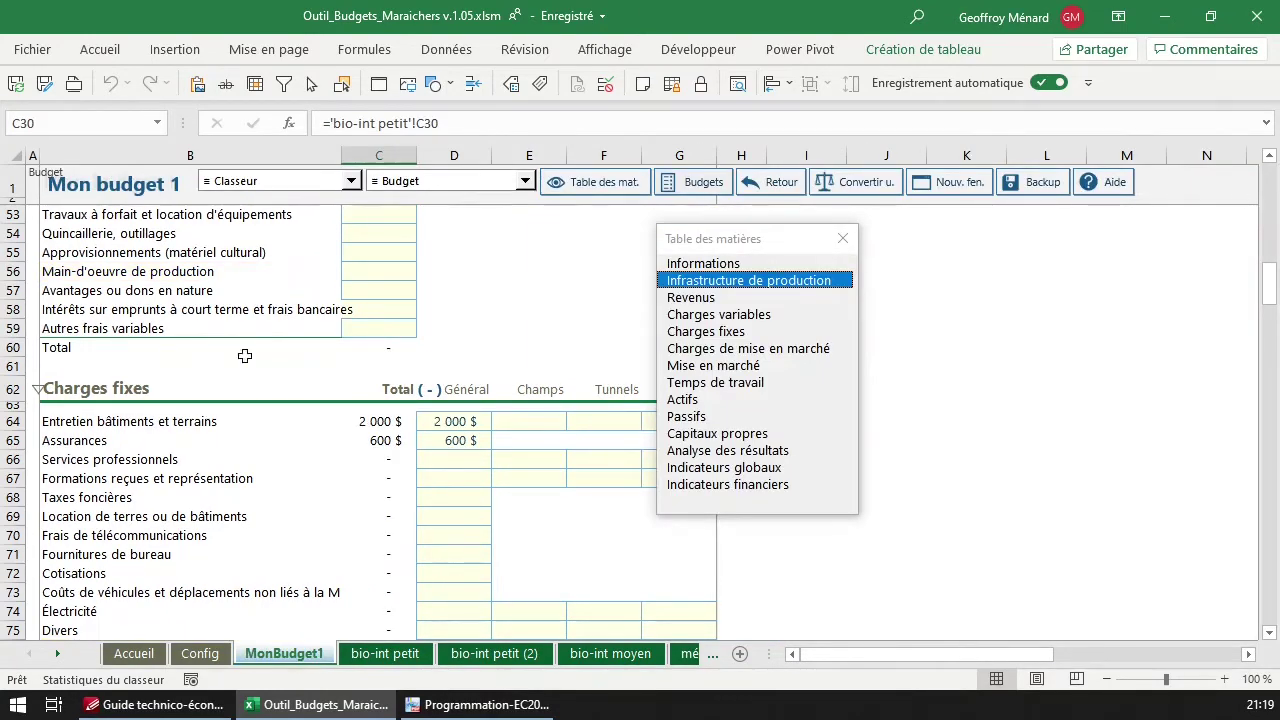
pyautogui.scroll(-8, 263, 562)
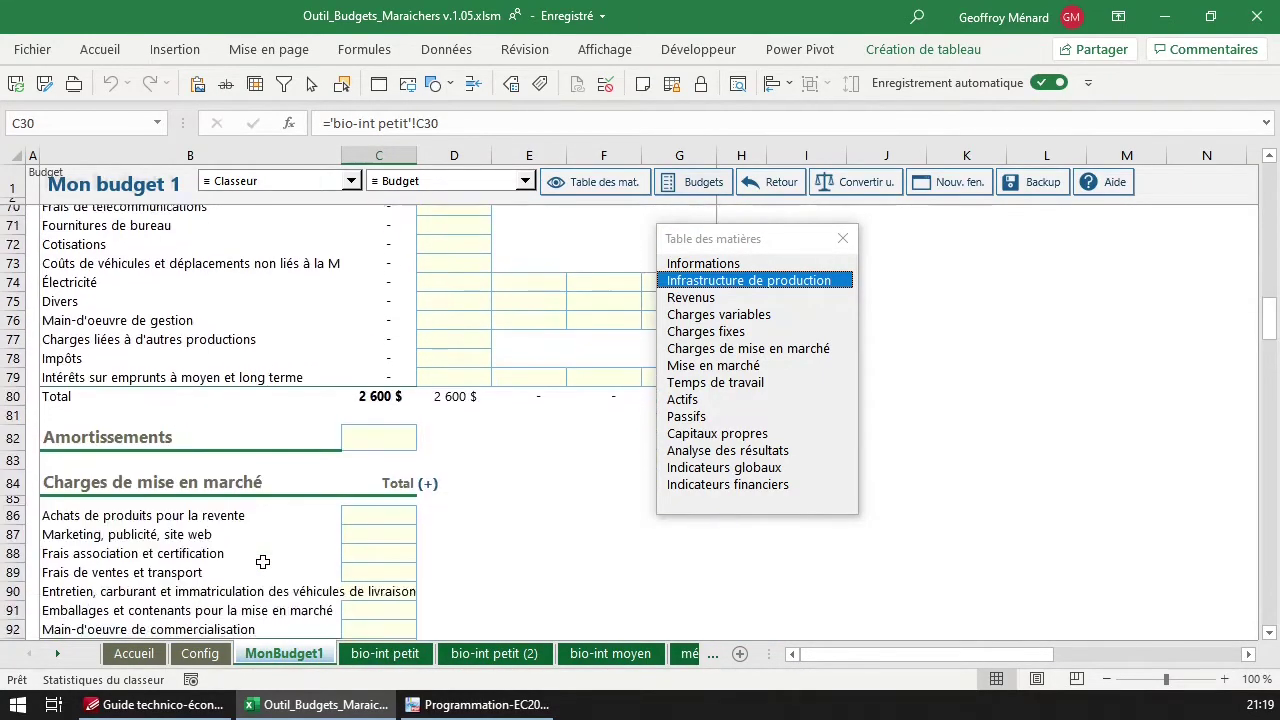
pyautogui.click(403, 660)
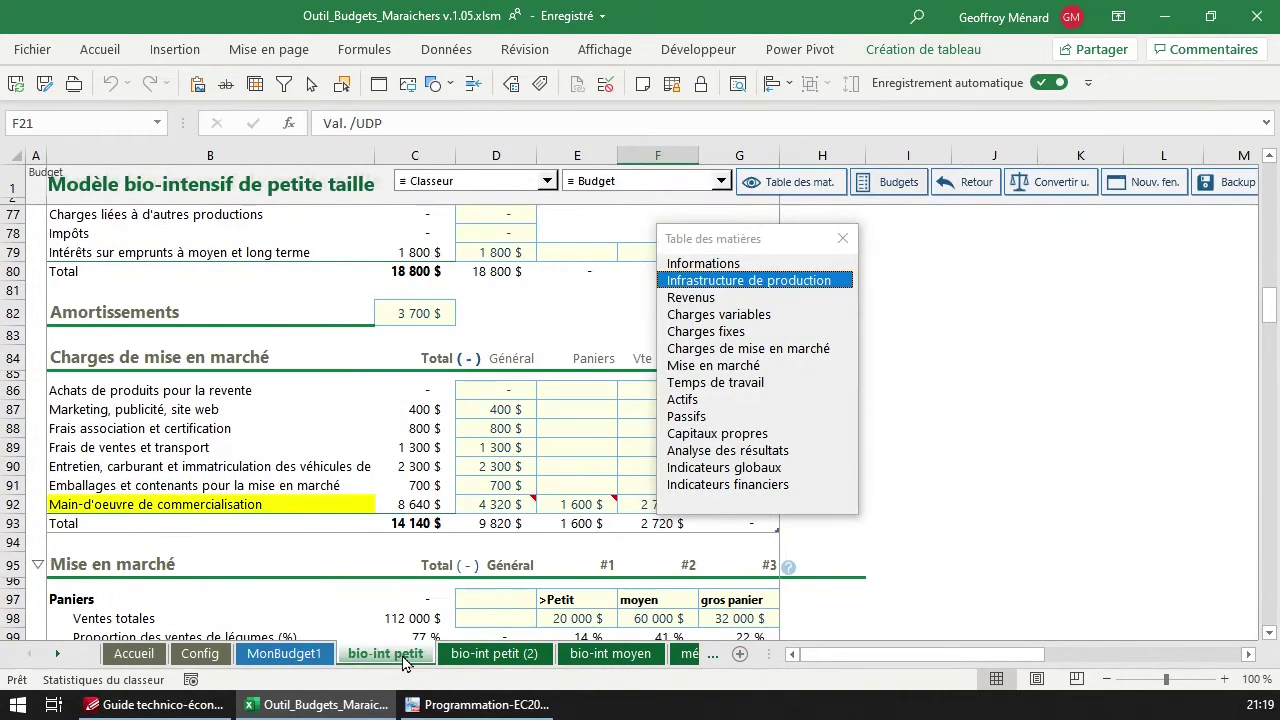
pyautogui.scroll(-7, 207, 487)
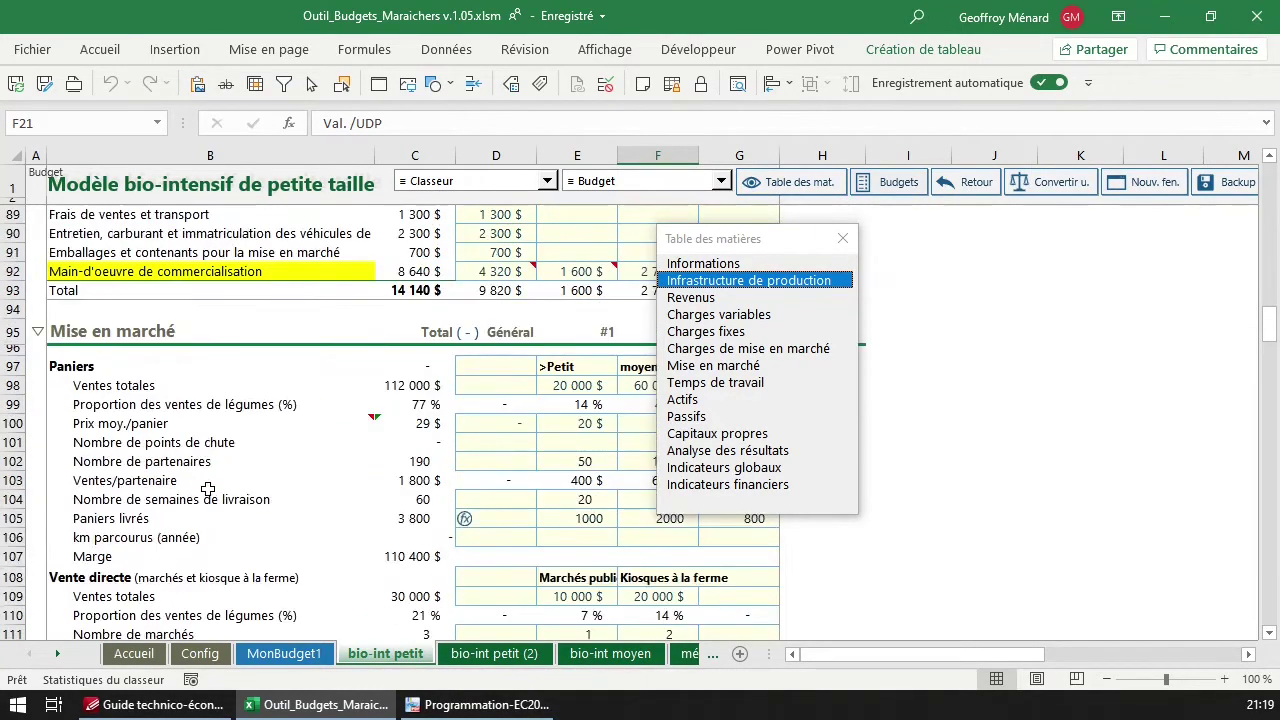
pyautogui.scroll(1, 207, 487)
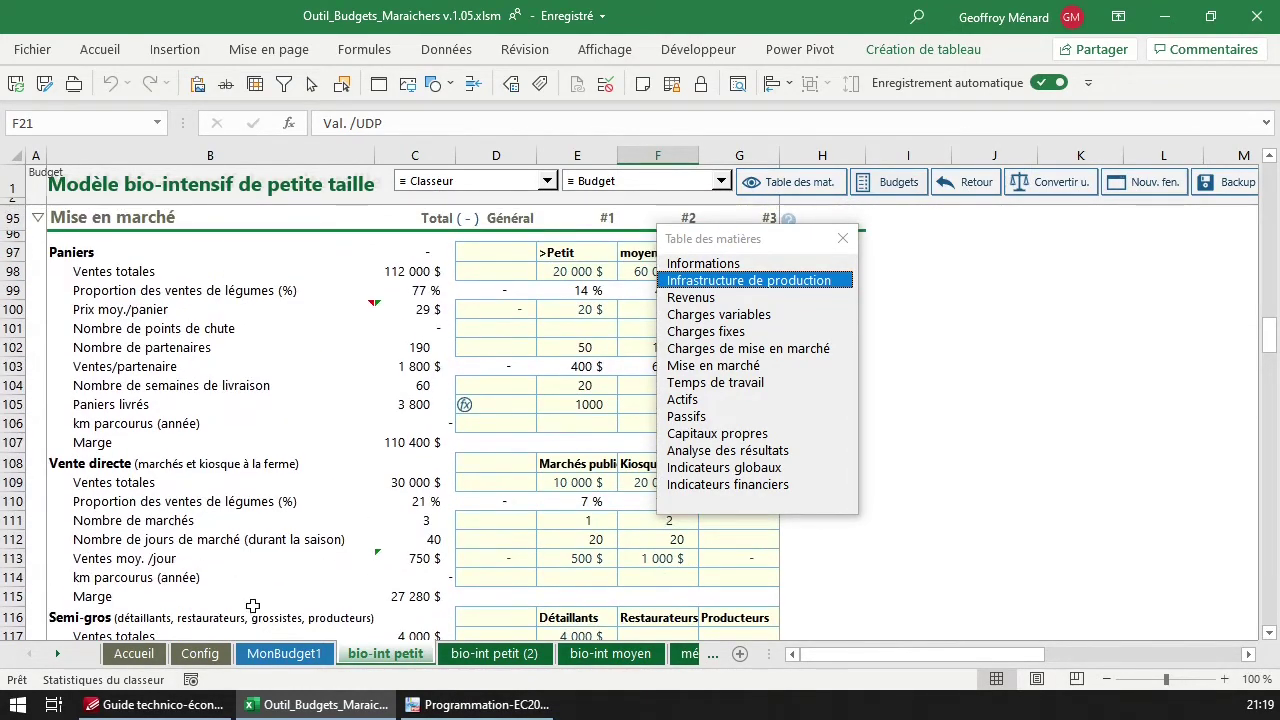
# Visit Config between budget views, scroll MonBudget1 to Temps de travail, and compare the display position with bio-int petit
pyautogui.click(292, 659)
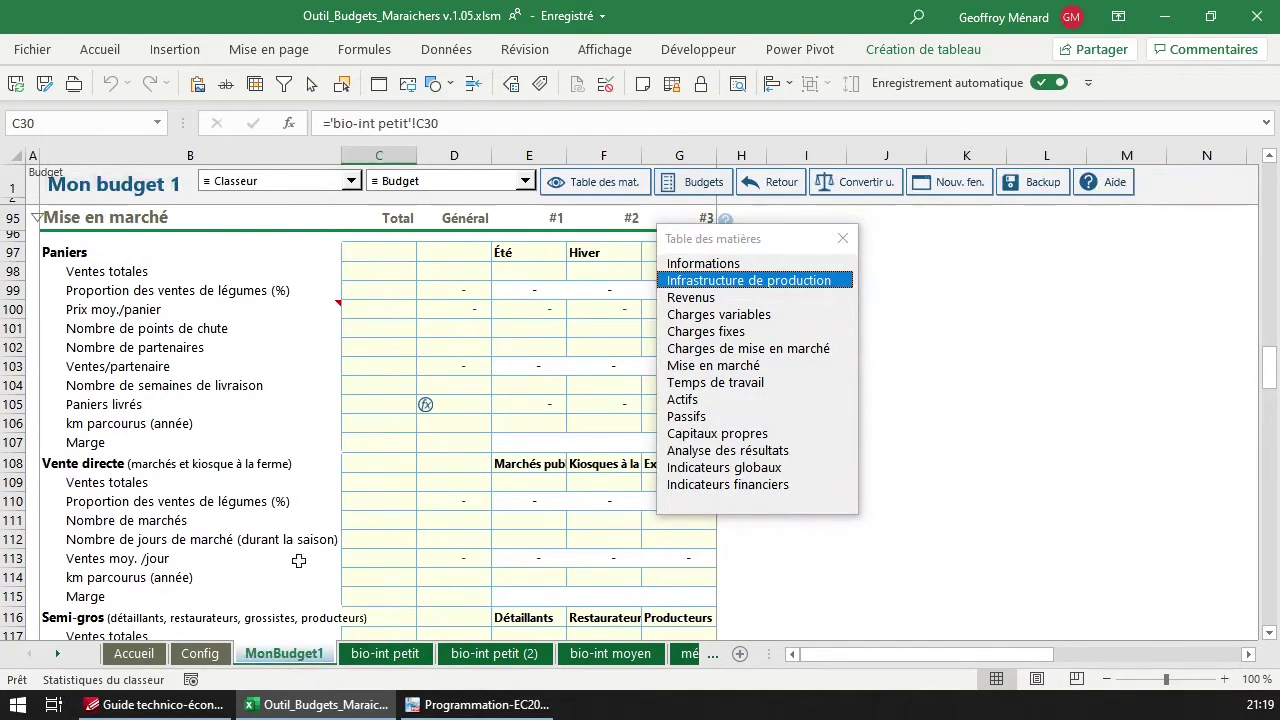
pyautogui.click(202, 655)
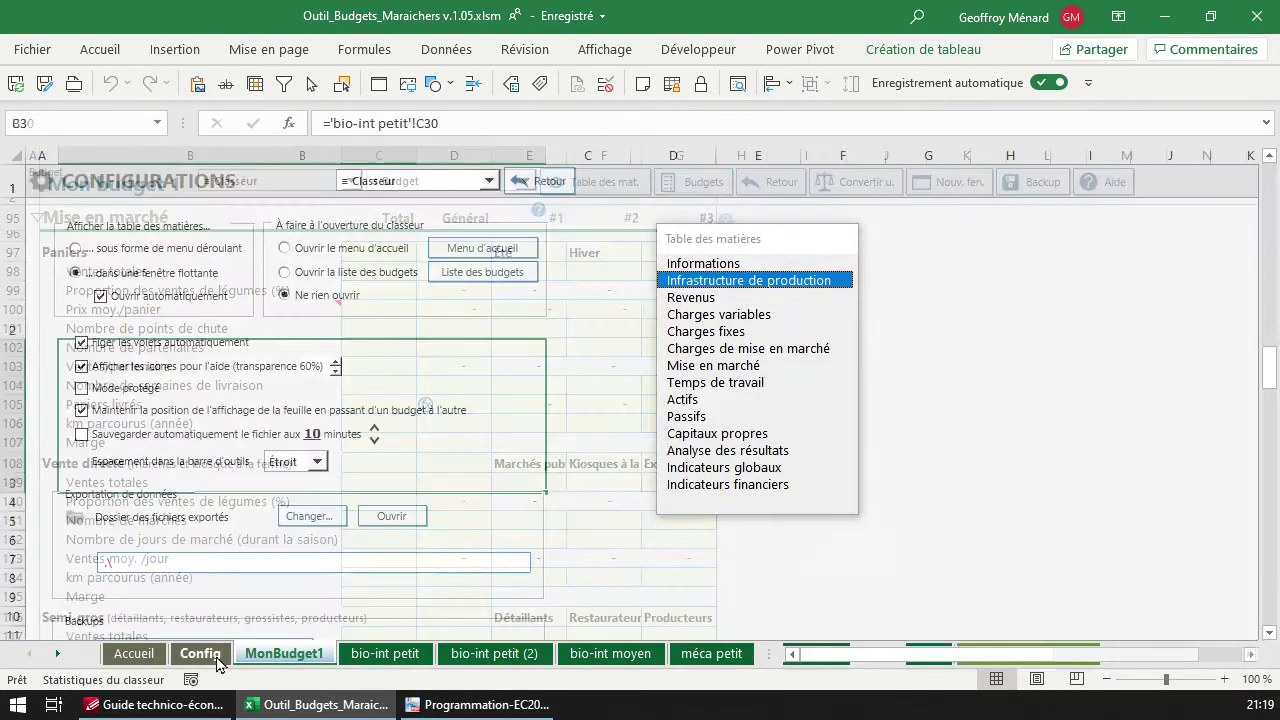
pyautogui.click(304, 654)
pyautogui.scroll(-8, 284, 543)
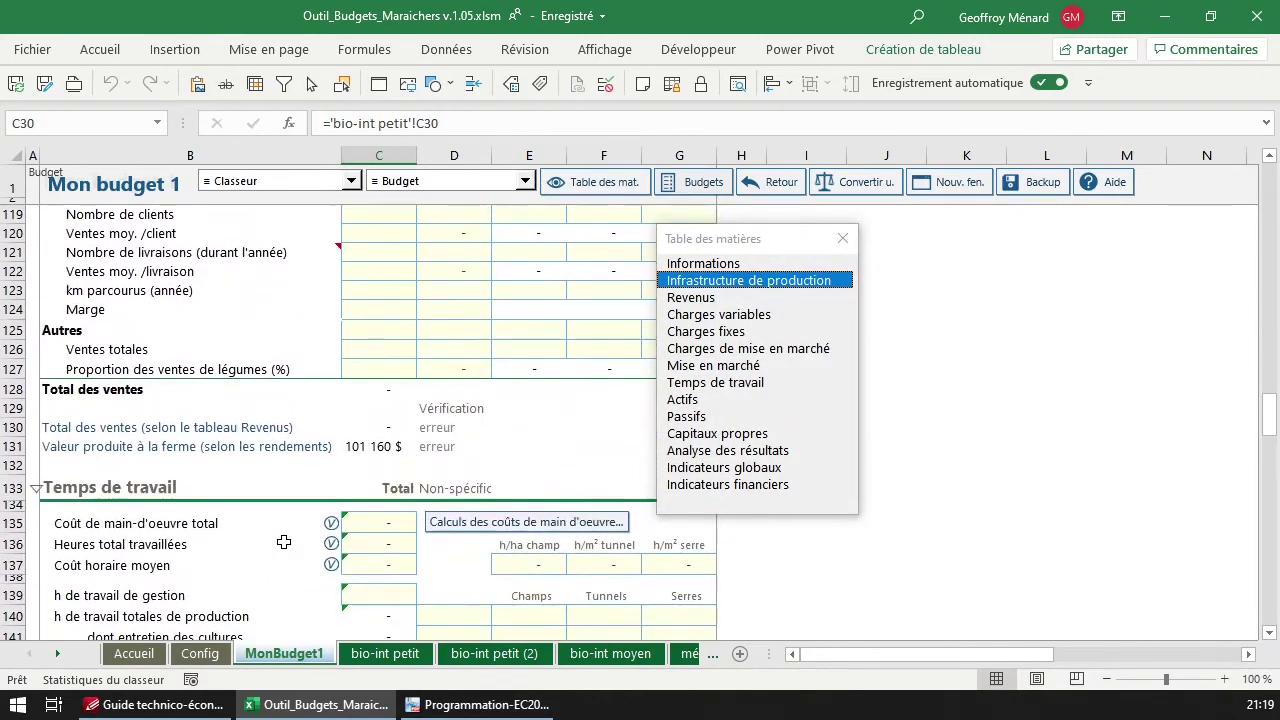
pyautogui.click(378, 655)
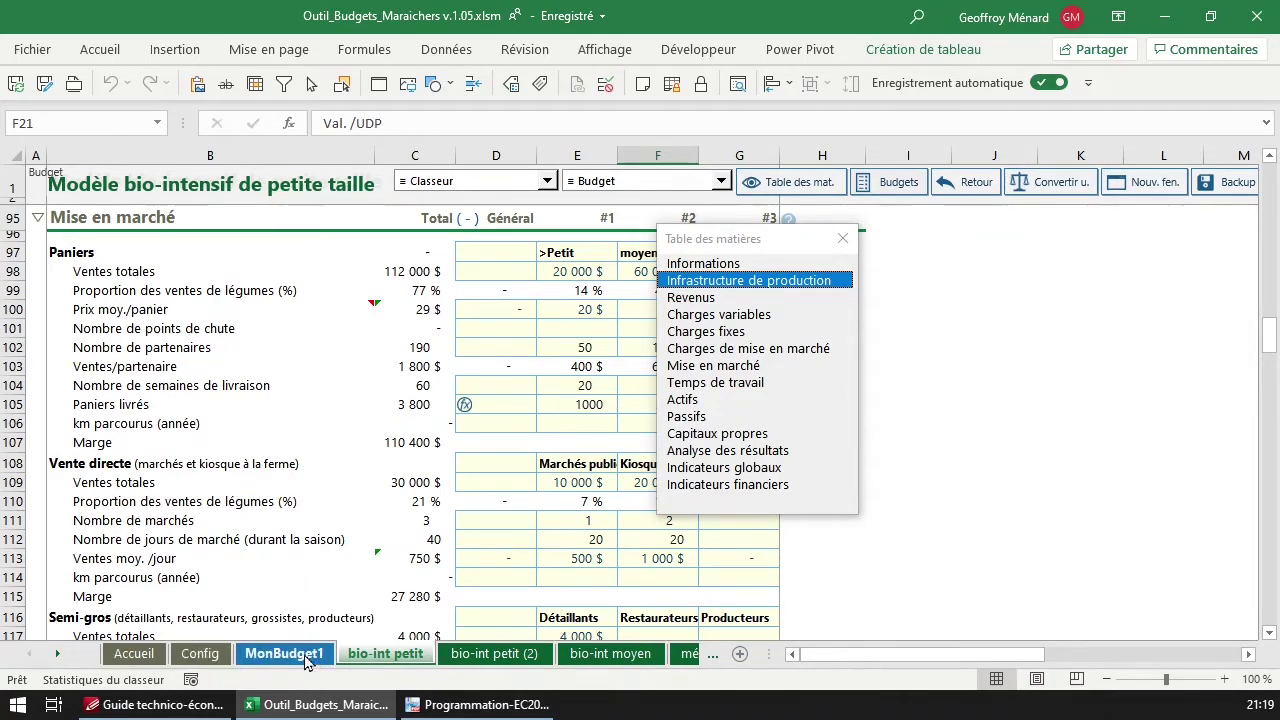
pyautogui.click(220, 664)
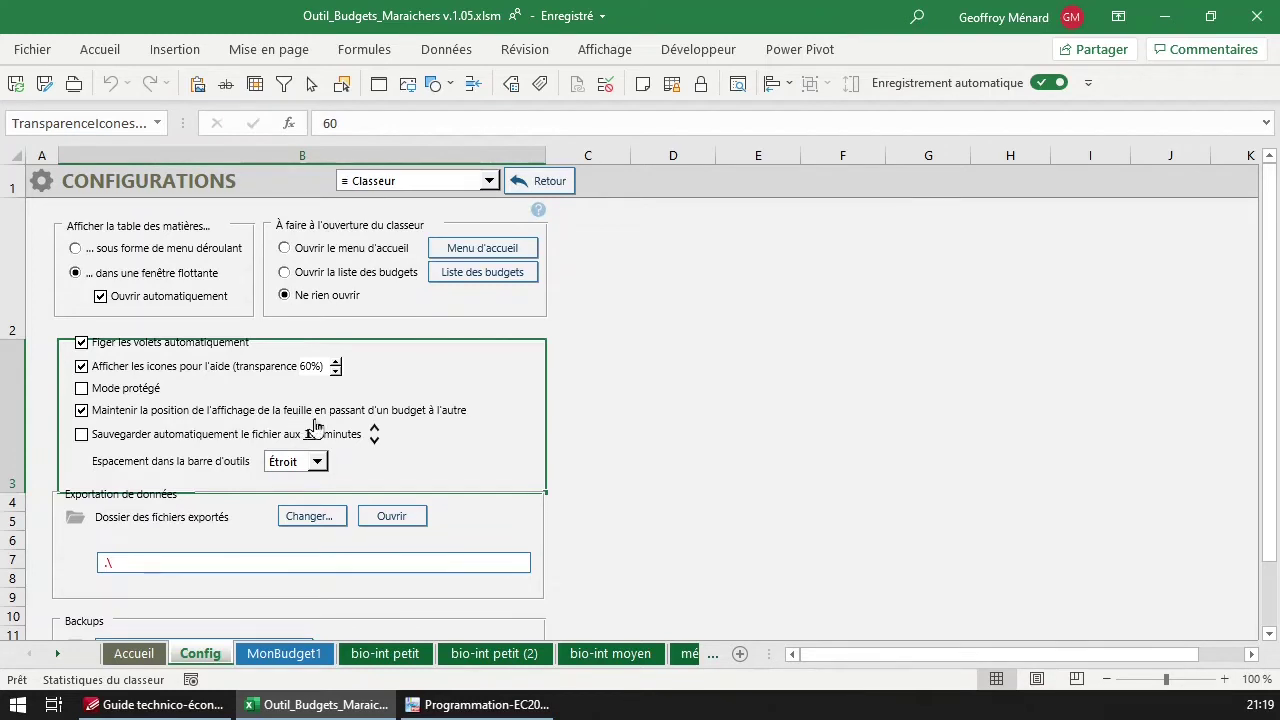
# Examine the automatic recovery interval in Excel's Enregistrement options and close the options without changes
pyautogui.click(665, 475)
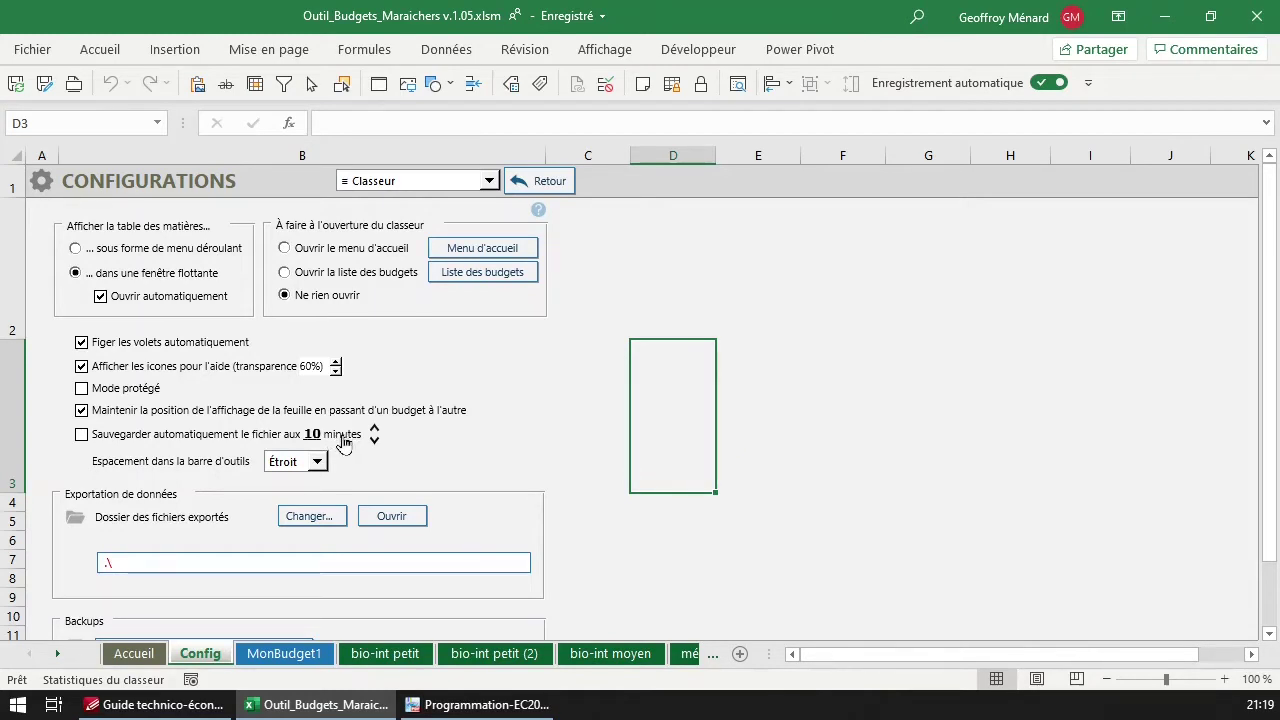
pyautogui.click(34, 50)
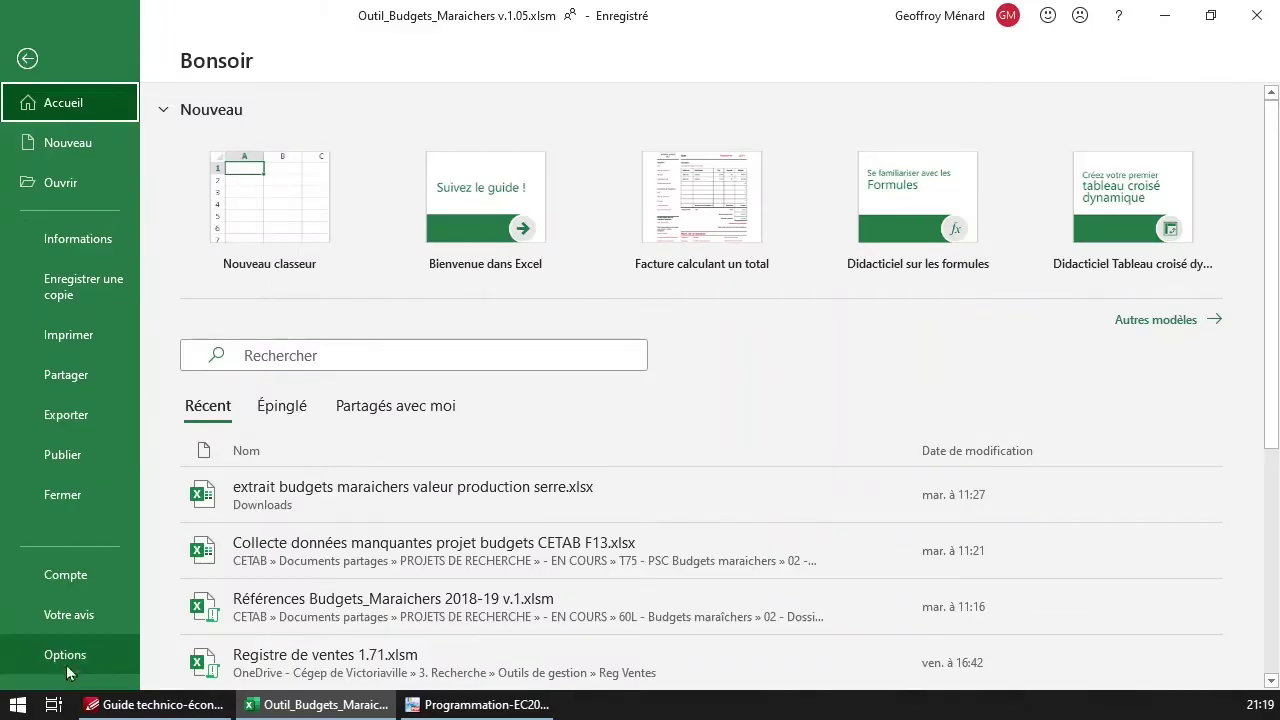
pyautogui.click(65, 655)
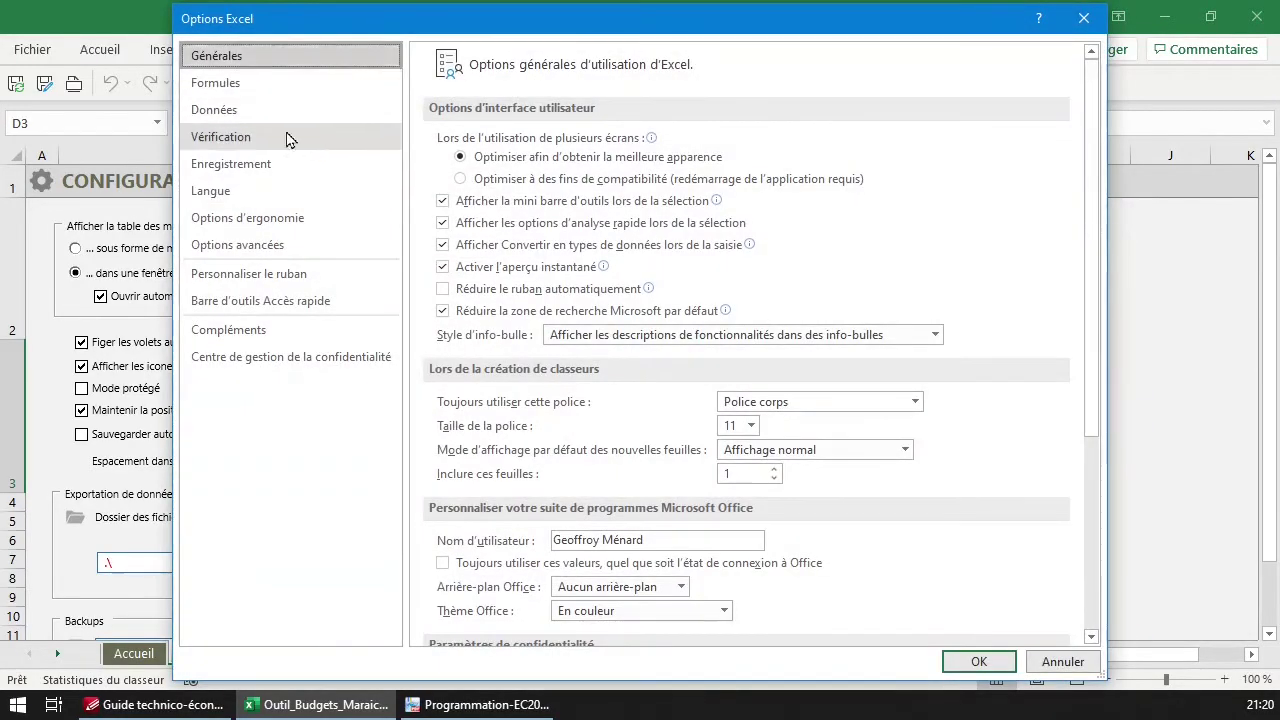
pyautogui.click(262, 166)
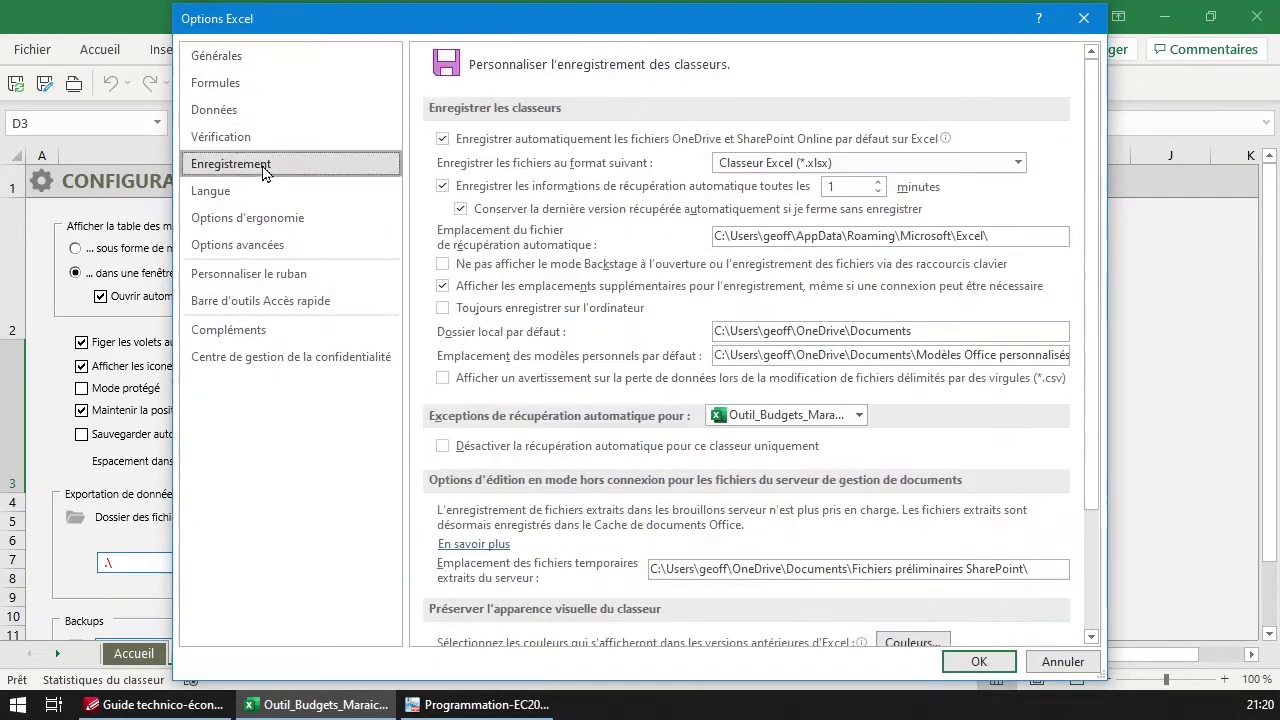
pyautogui.click(857, 186)
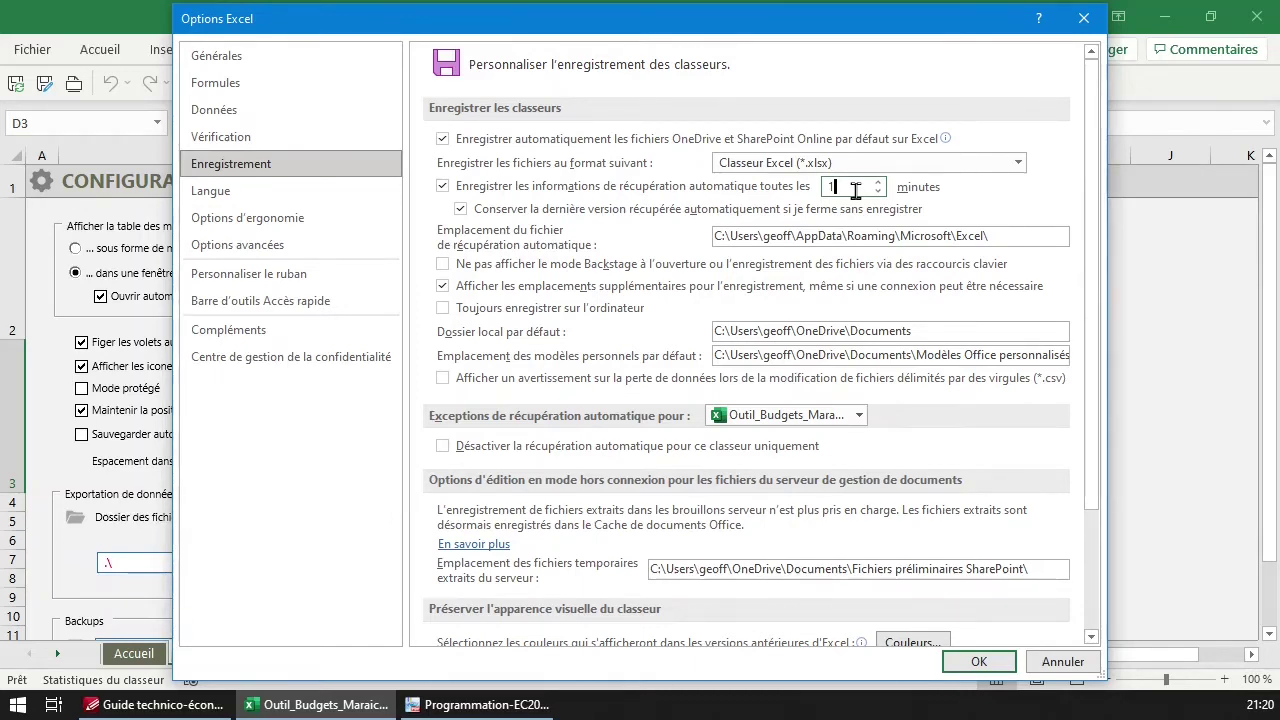
pyautogui.click(1062, 661)
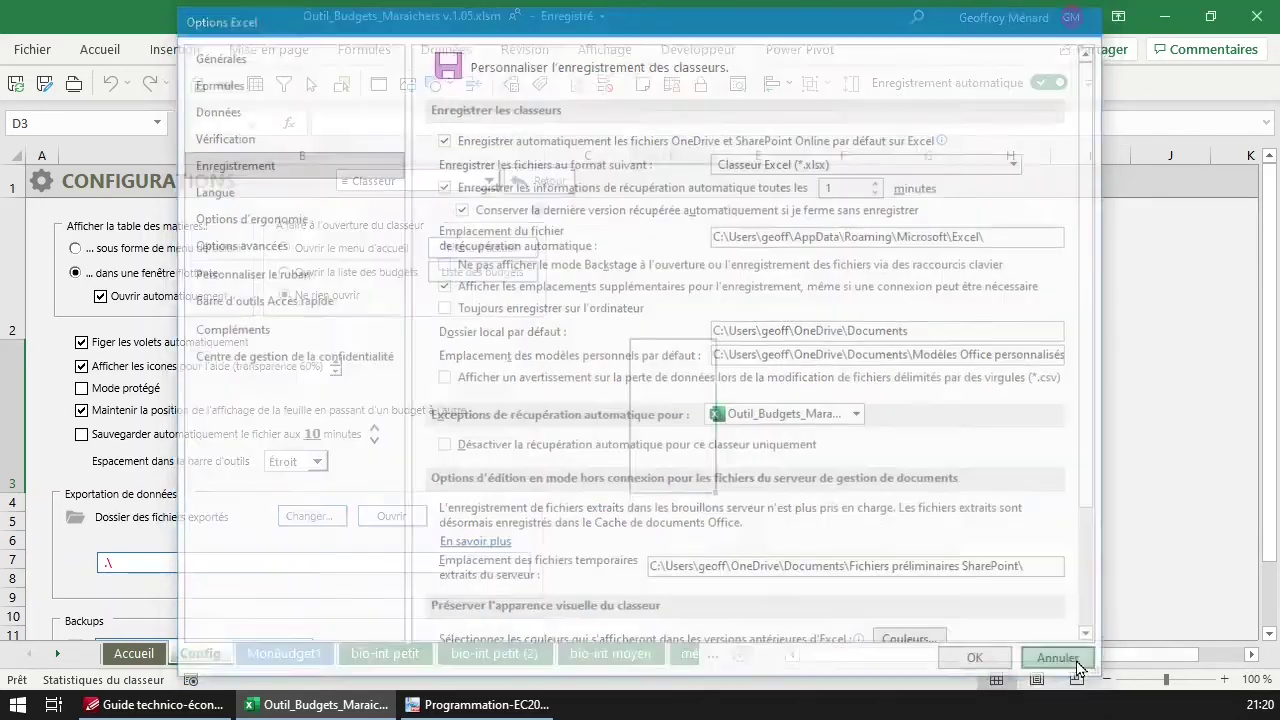
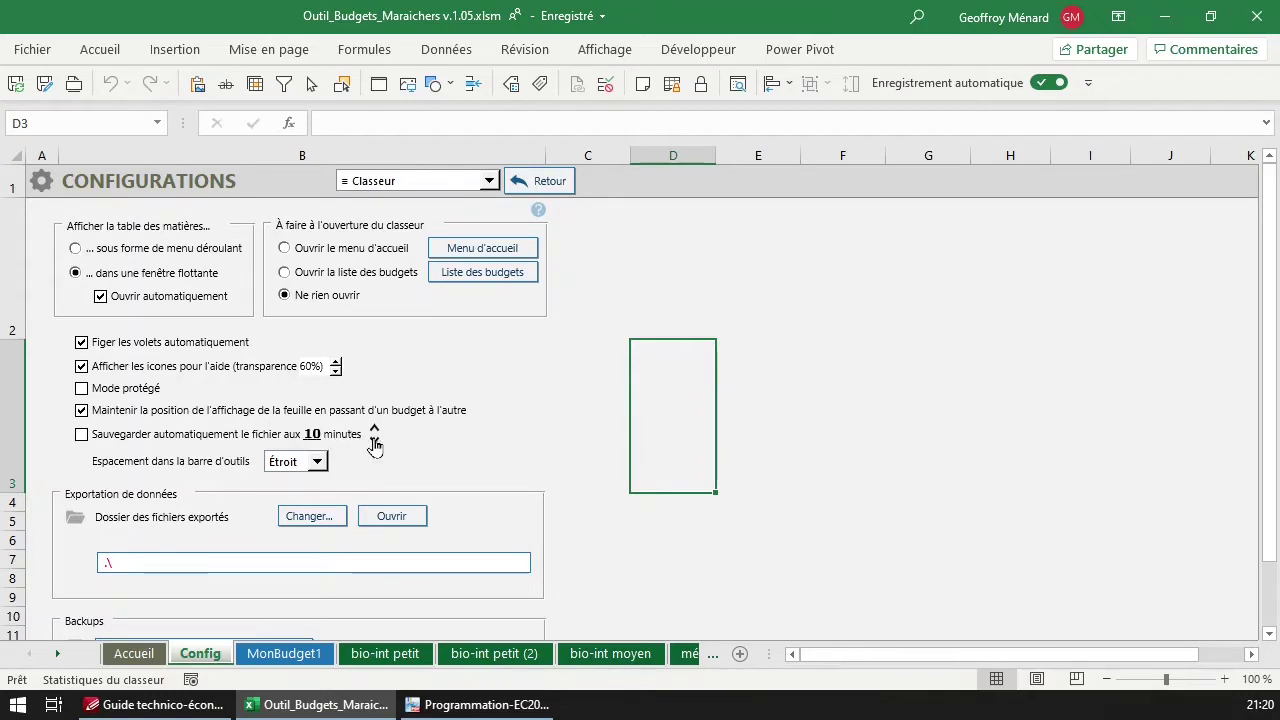
# Try the autosave interval adjustment on Config, set Espacement dans la barre d'outils to Large, and check the toolbar on MonBudget1
pyautogui.click(375, 441)
pyautogui.click(375, 438)
pyautogui.click(316, 461)
pyautogui.click(305, 505)
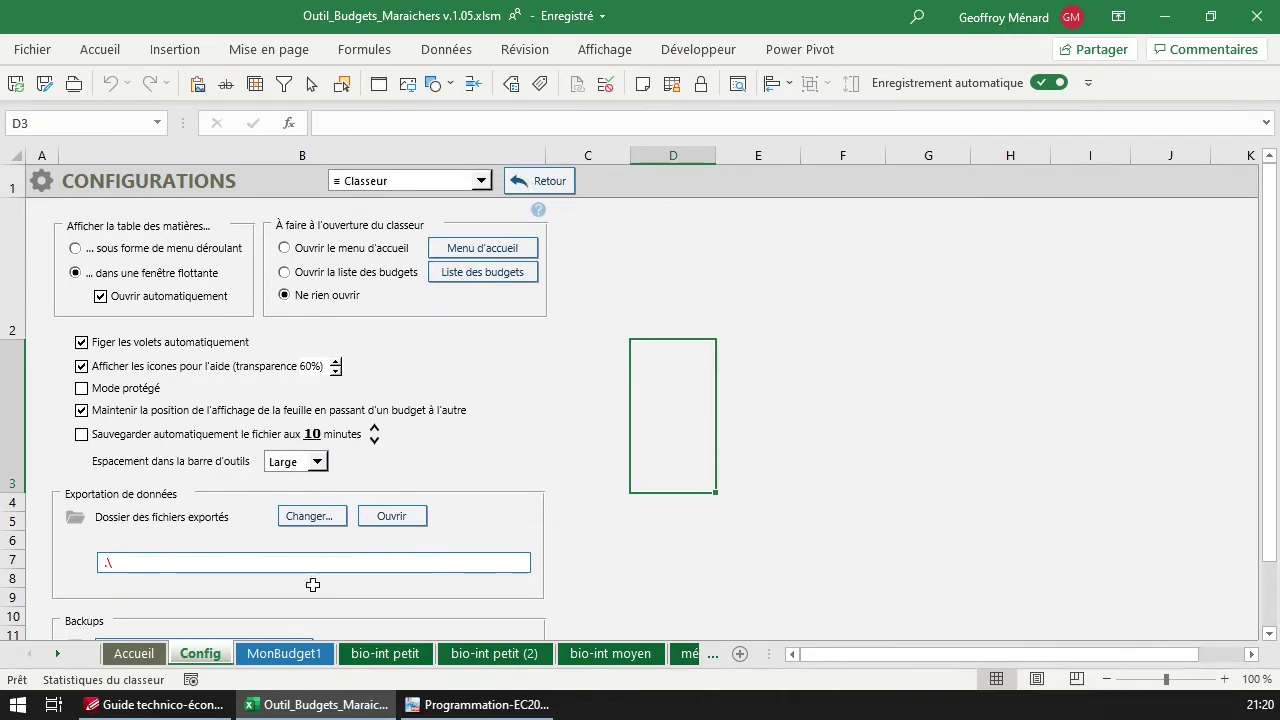
pyautogui.click(284, 653)
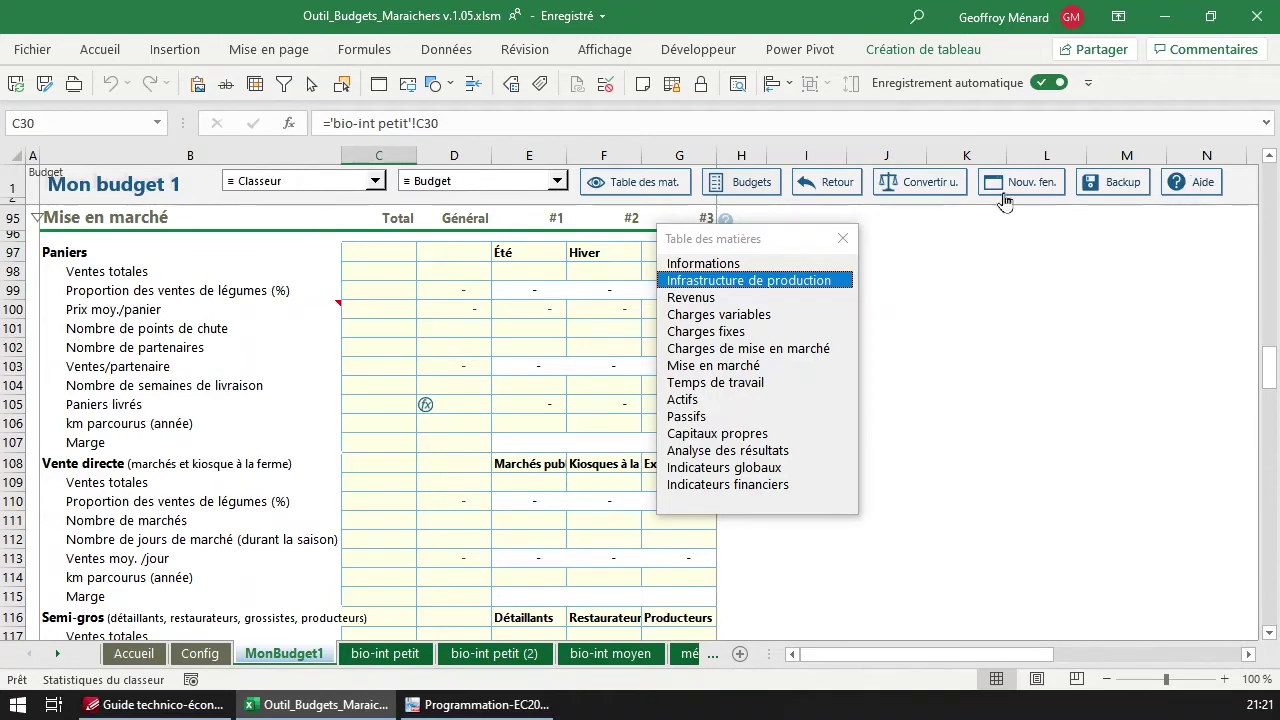
# Set Espacement dans la barre d'outils to Étroit on the Config sheet and check the toolbar on bio-int petit
pyautogui.click(200, 653)
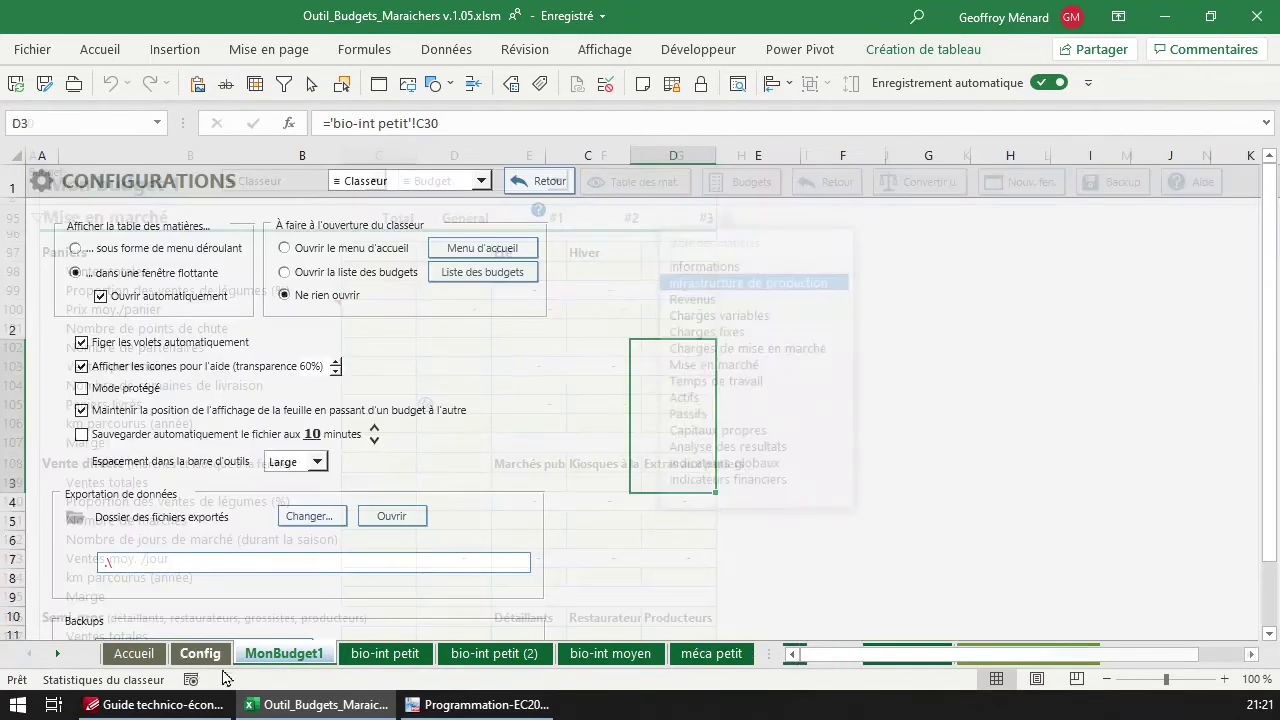
pyautogui.click(288, 463)
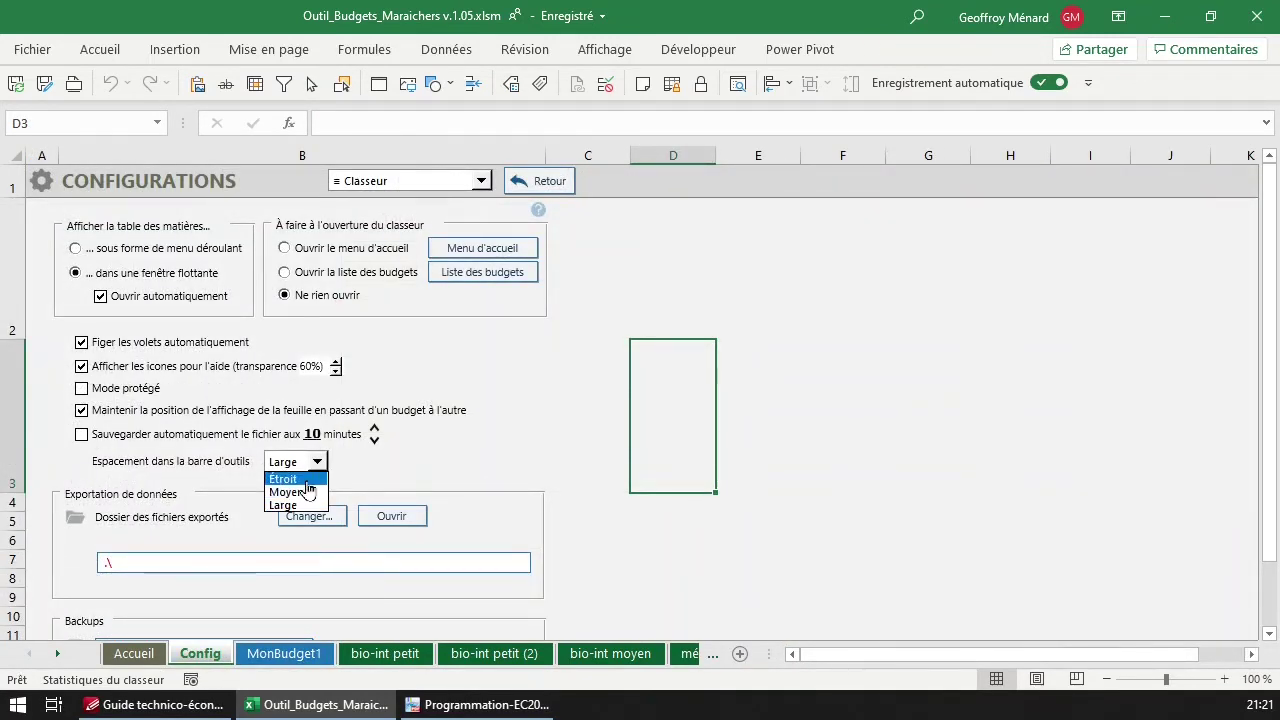
pyautogui.click(300, 480)
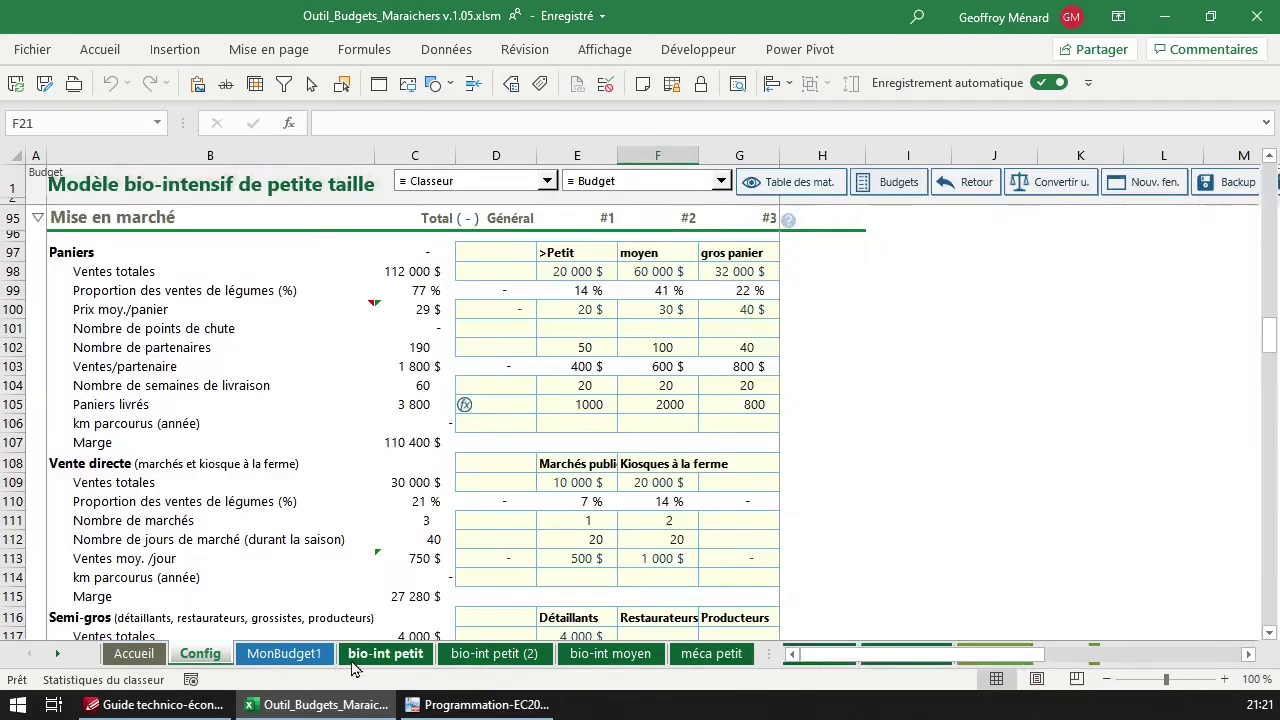
pyautogui.click(385, 653)
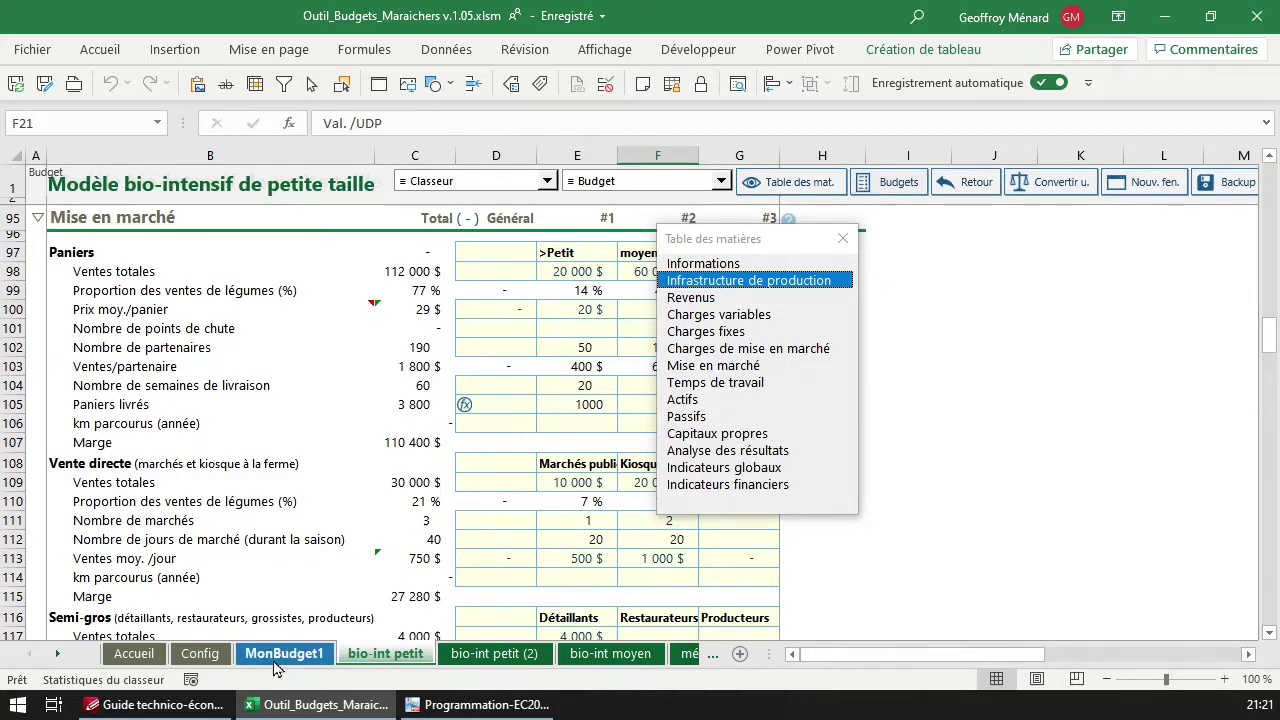
pyautogui.scroll(1, 280, 655)
pyautogui.click(205, 654)
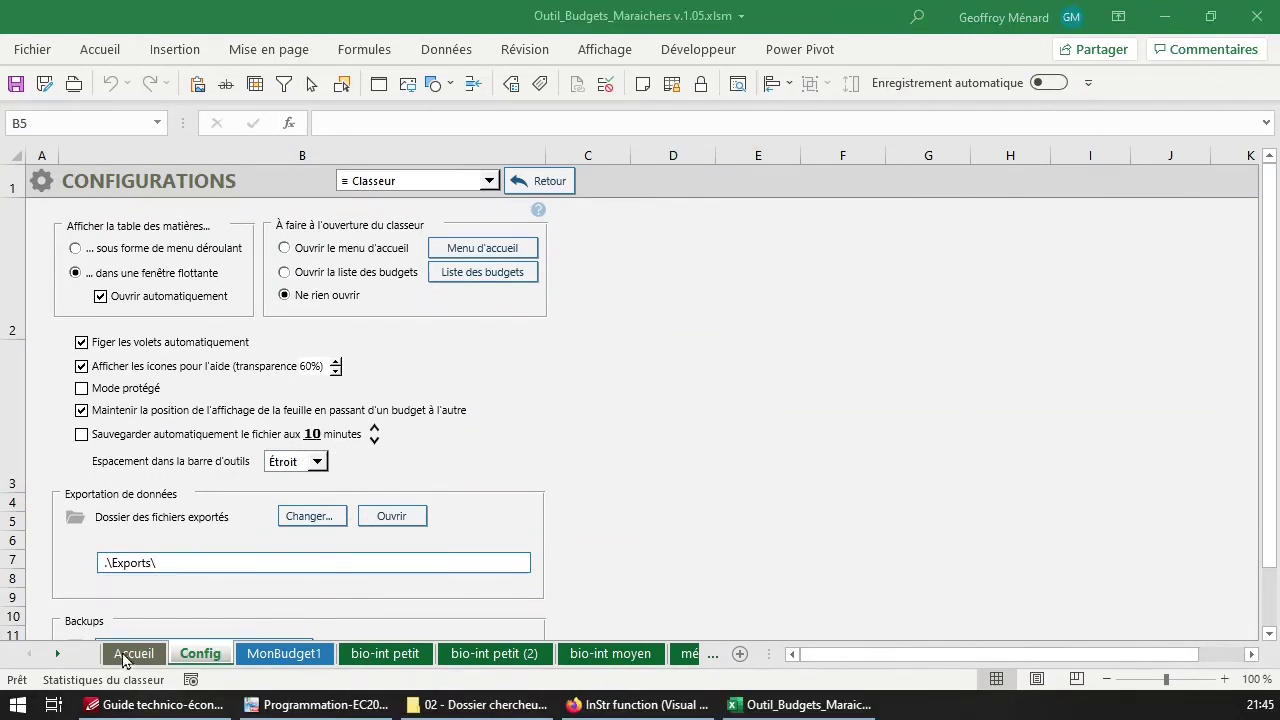
# Inspect the exported files folder path on Config, open the Exports folder to view its contents, and close it
pyautogui.click(208, 530)
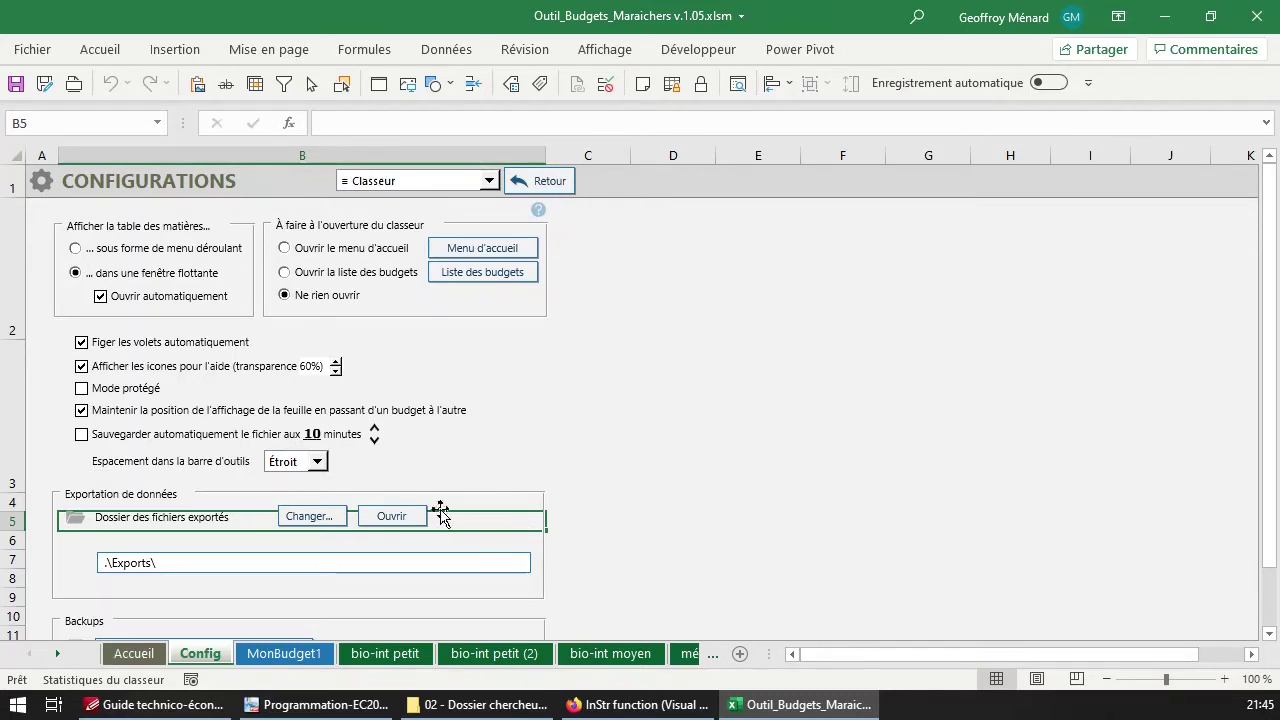
pyautogui.click(138, 567)
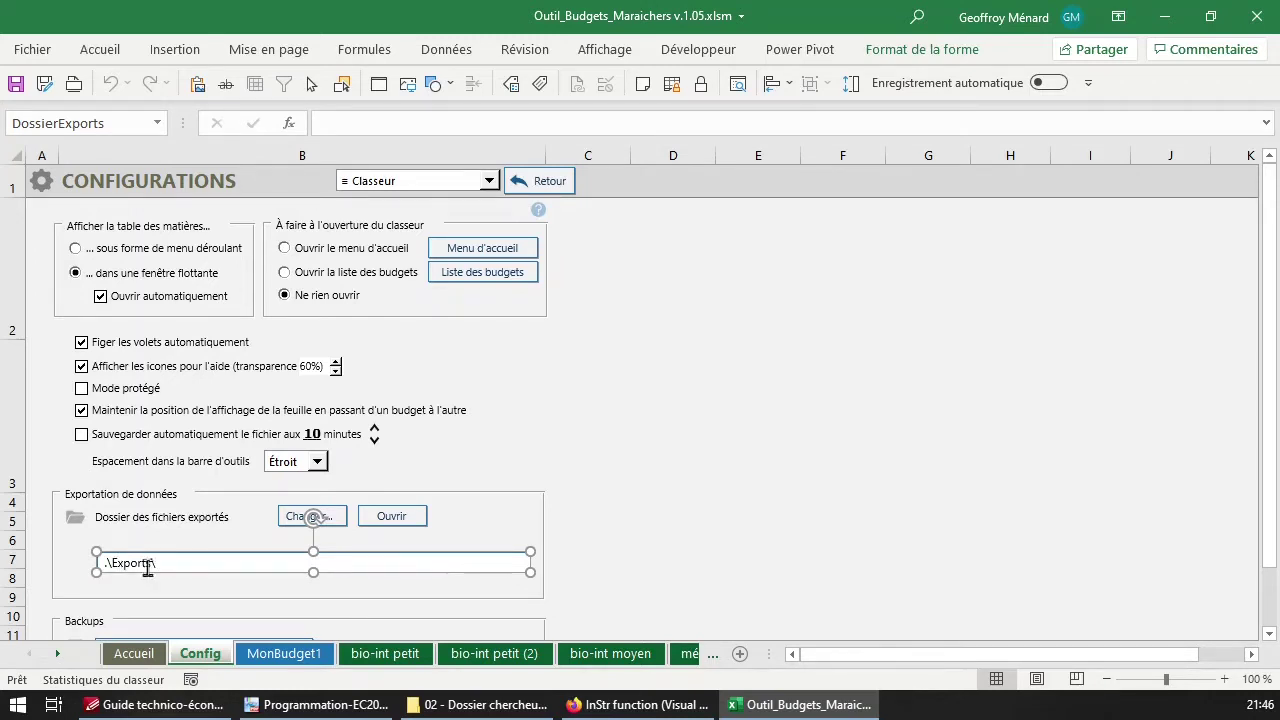
pyautogui.click(402, 518)
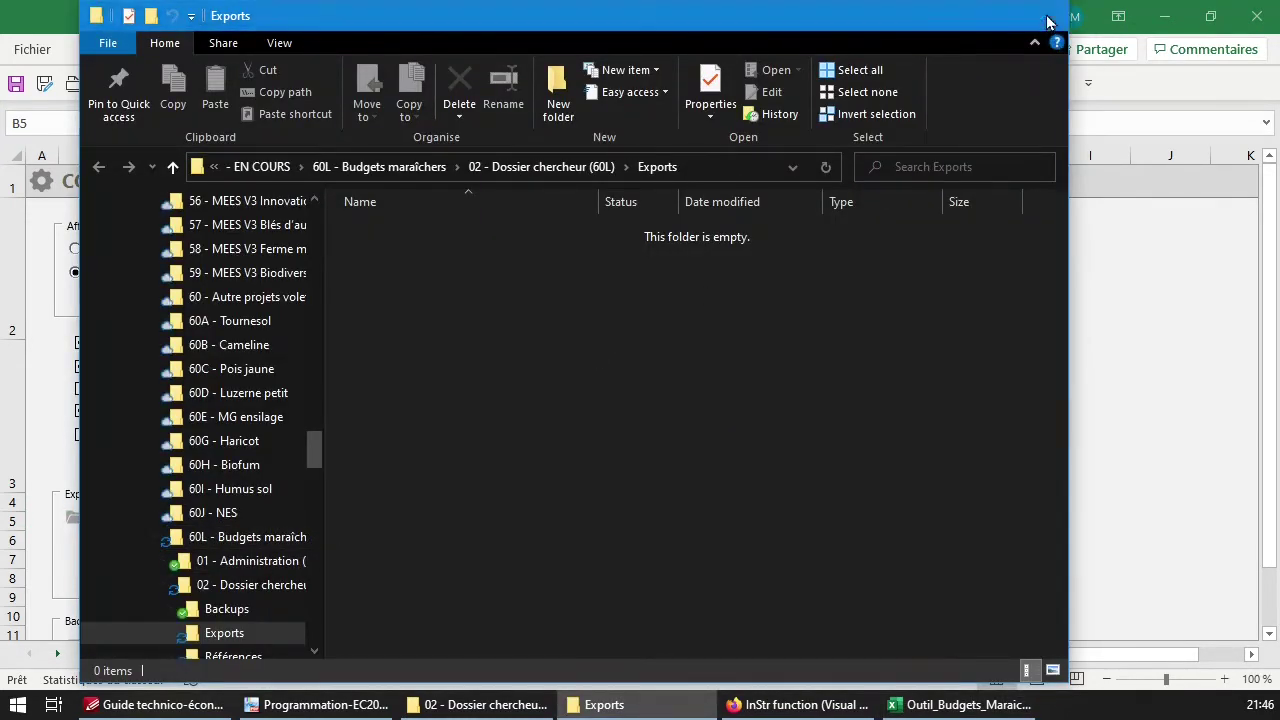
pyautogui.click(1044, 15)
# Change the exported files folder to Backups inside 02 - Dossier chercheur (60L)
pyautogui.click(310, 514)
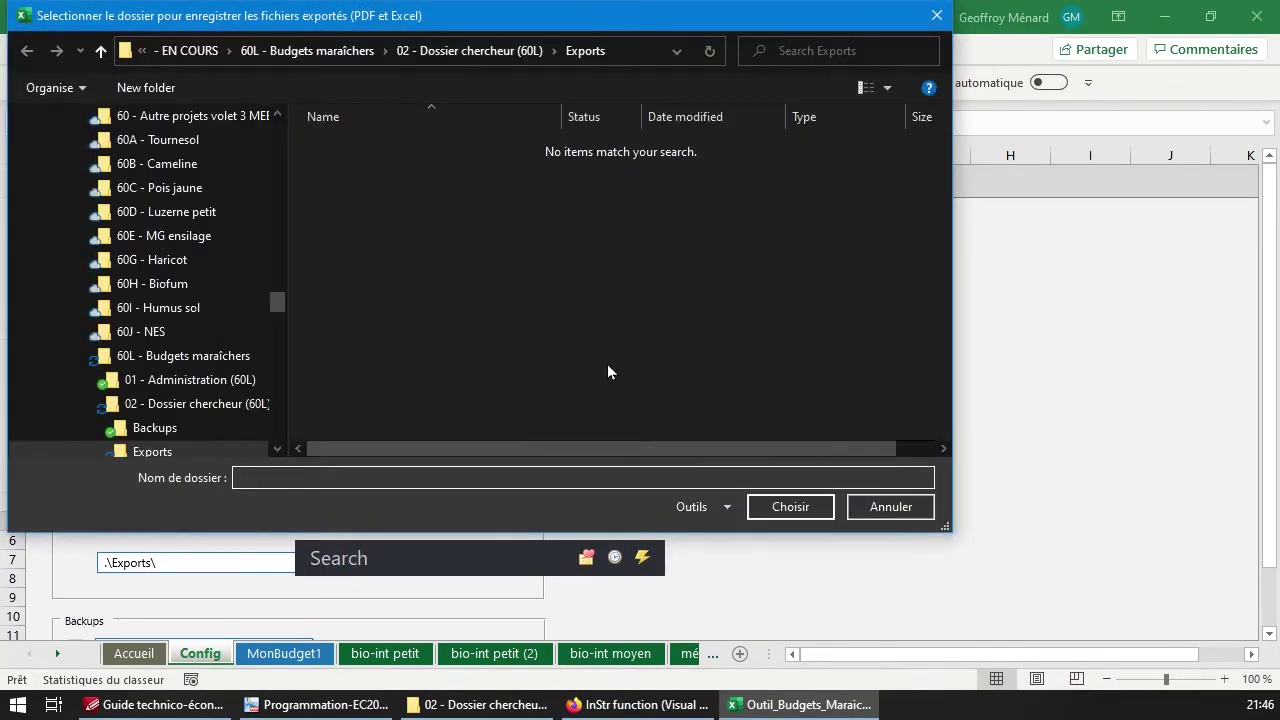
pyautogui.click(515, 55)
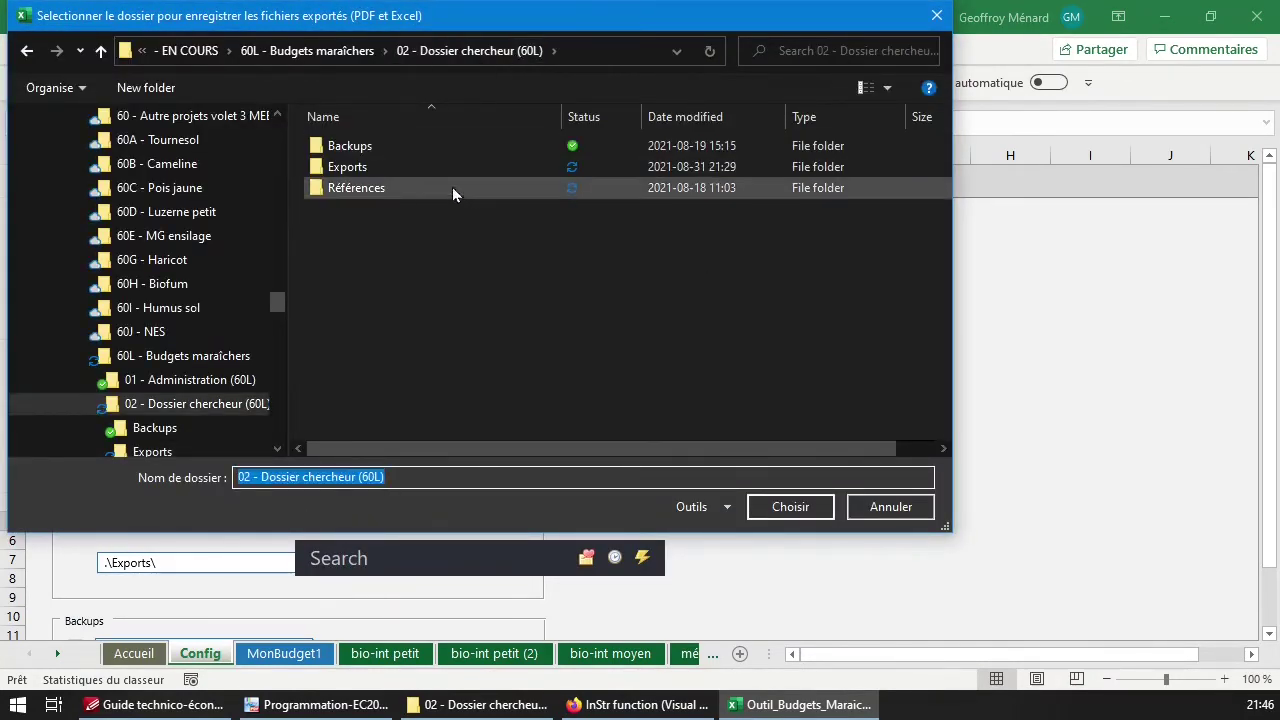
pyautogui.doubleClick(393, 155)
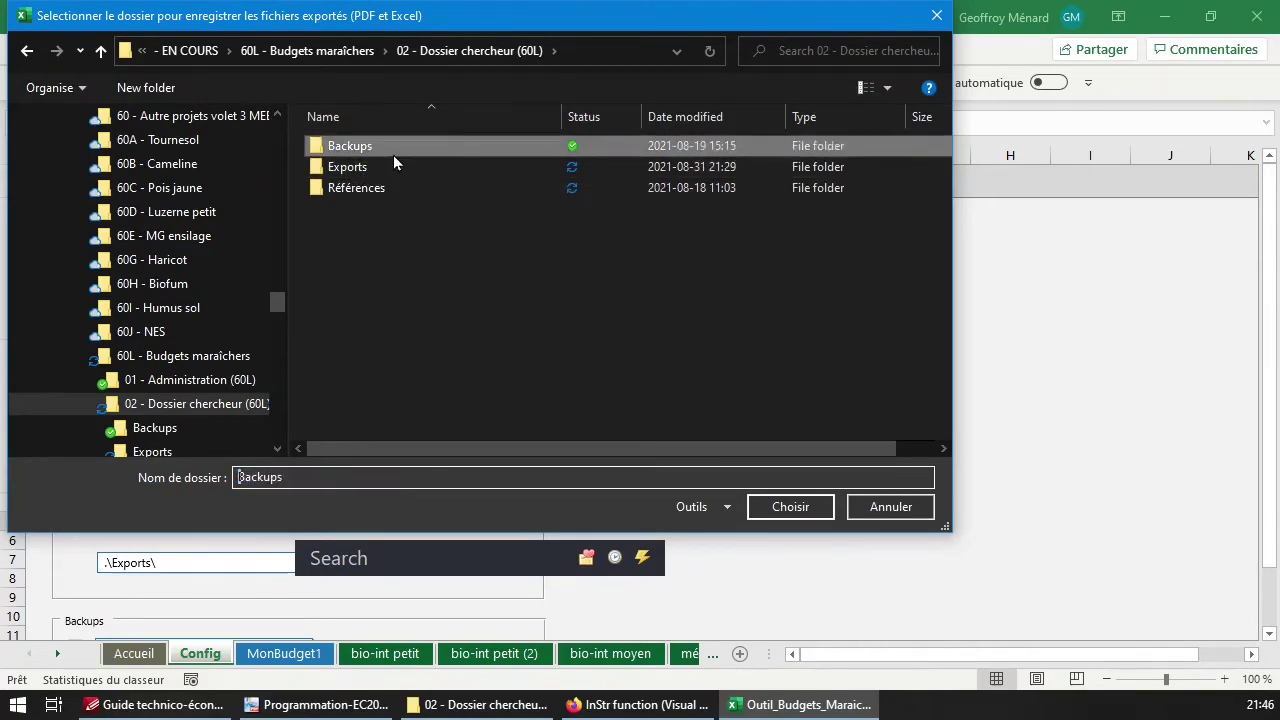
pyautogui.click(810, 513)
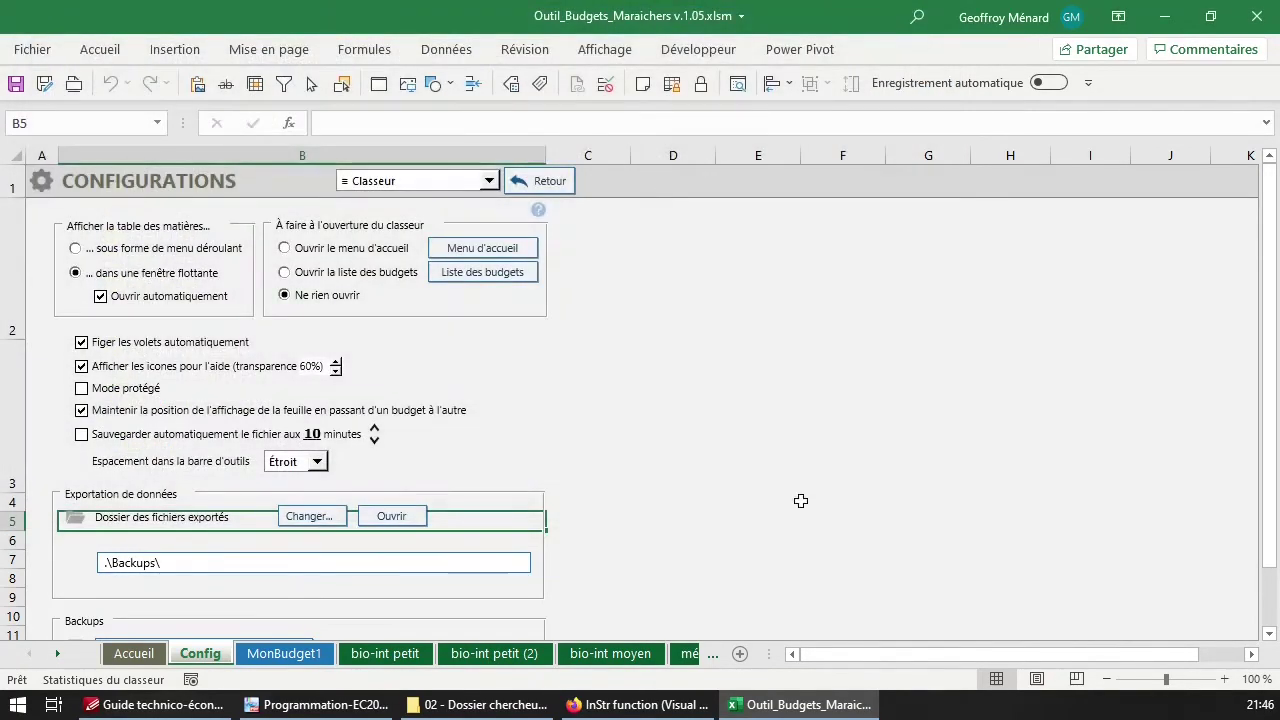
# Reopen and cancel the export folder selection, and examine the relative notation at the start of the .\Backups\ path
pyautogui.click(309, 517)
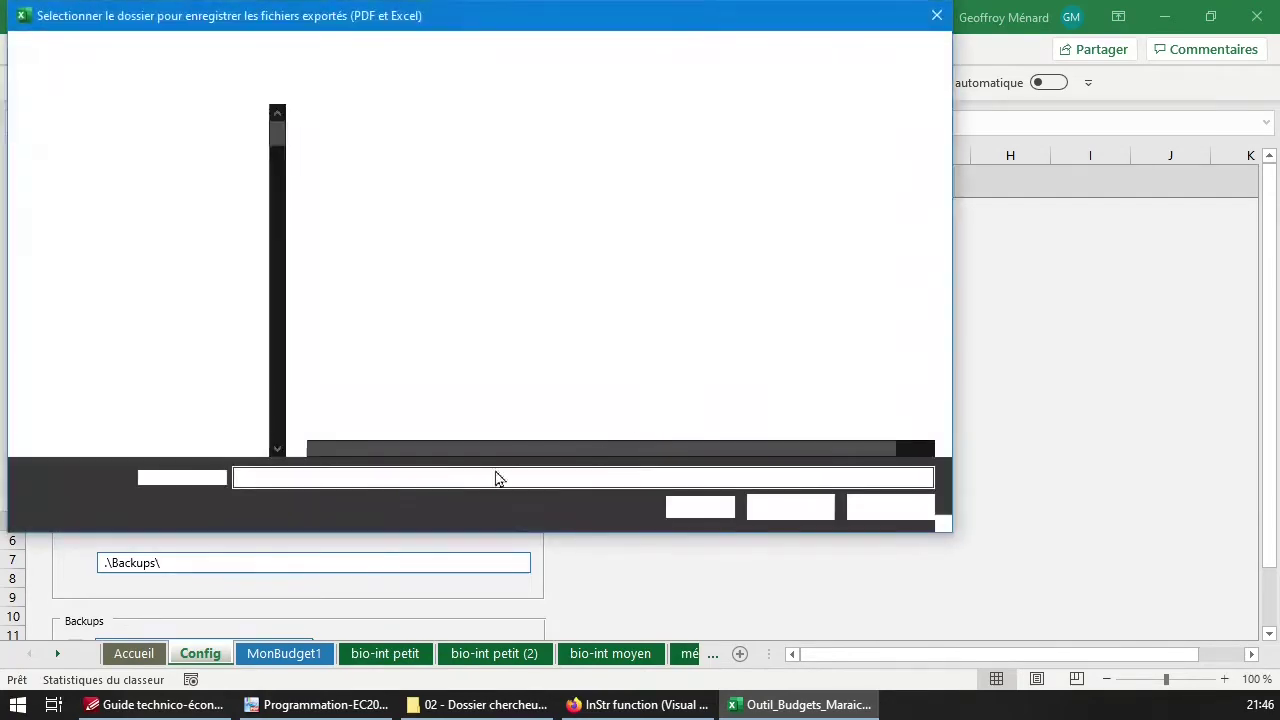
pyautogui.press('Escape')
pyautogui.click(184, 565)
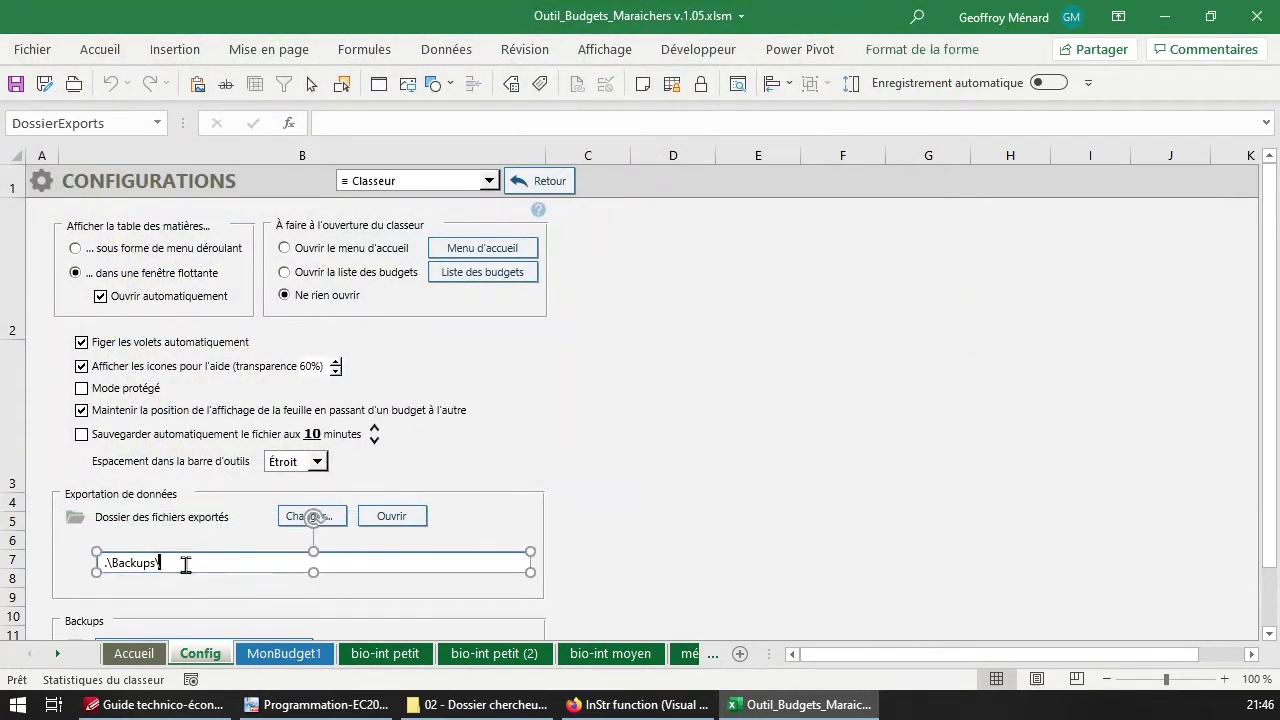
pyautogui.doubleClick(101, 566)
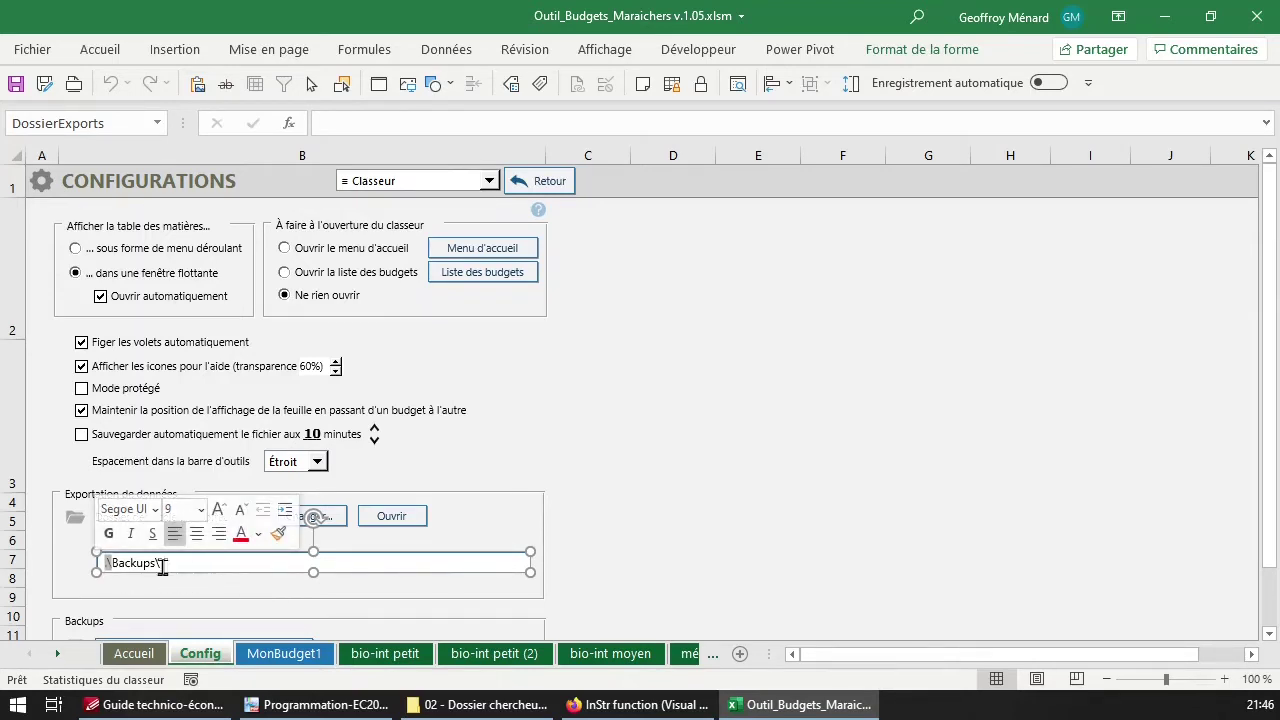
# Change the exported files folder to the user profile's Documents folder and highlight the userprofile part of the resulting path
pyautogui.click(333, 524)
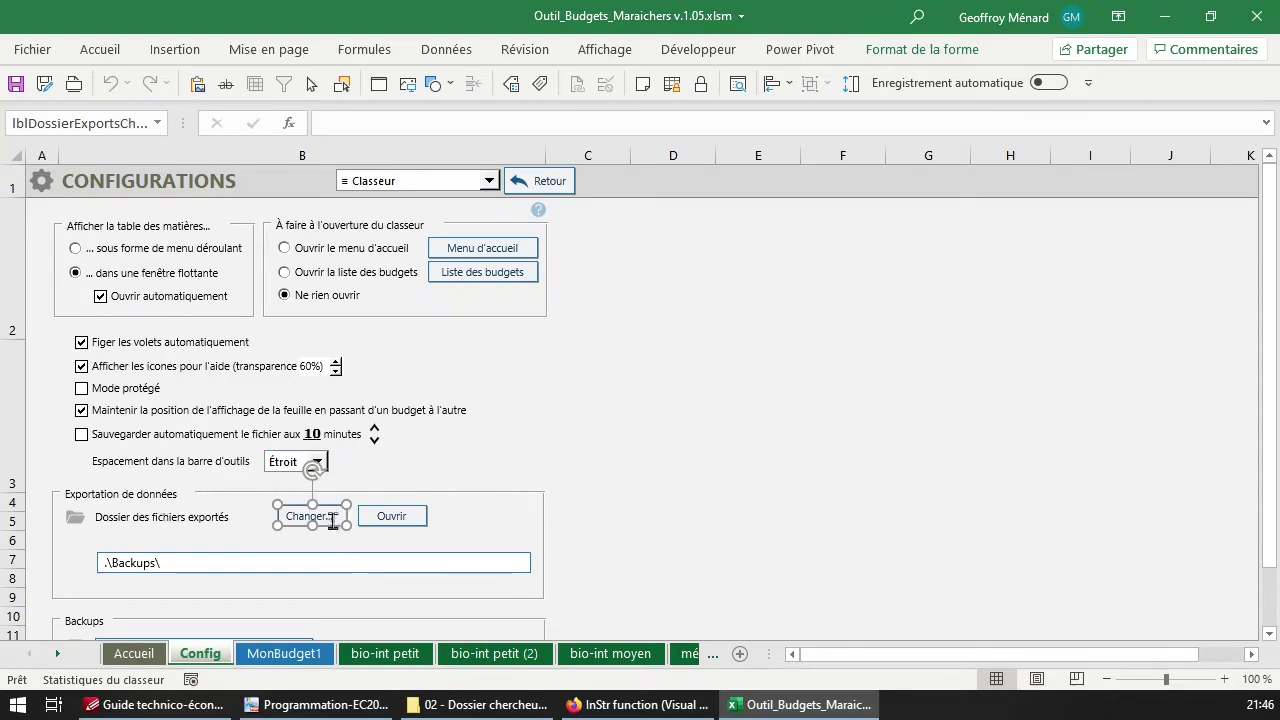
pyautogui.click(337, 533)
pyautogui.click(336, 521)
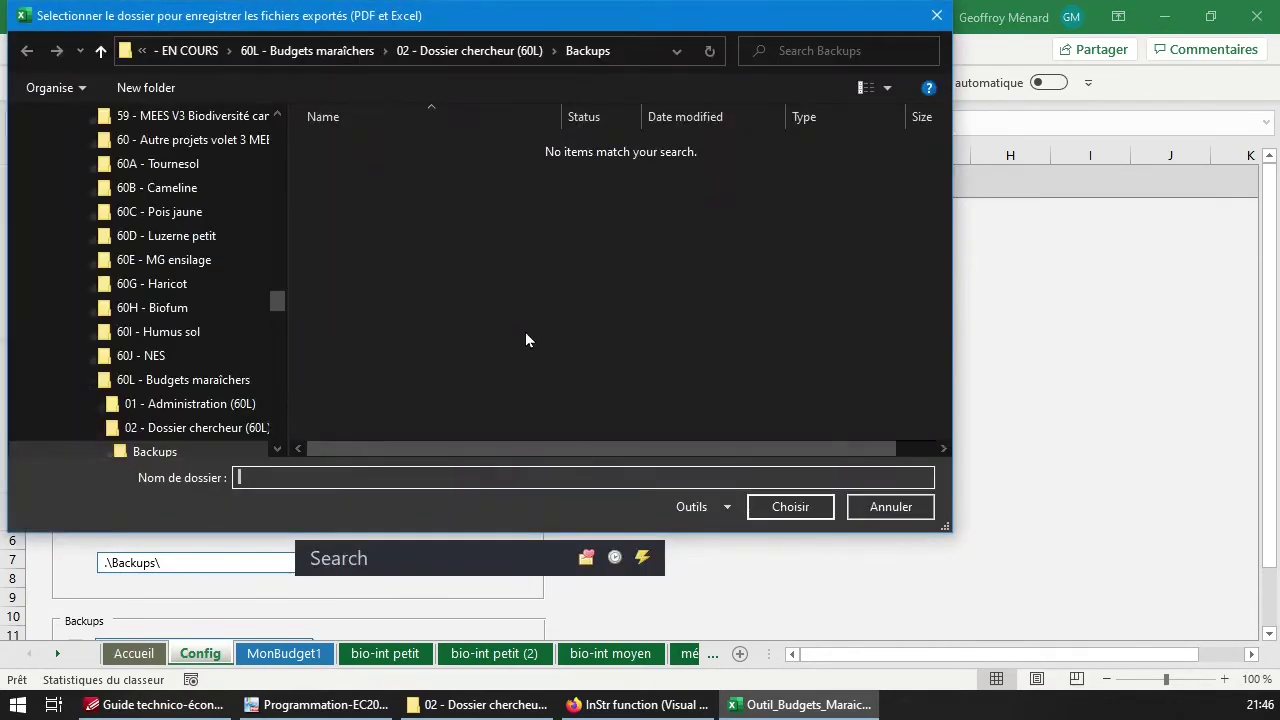
pyautogui.moveTo(279, 312); pyautogui.dragTo(281, 226)
pyautogui.click(53, 164)
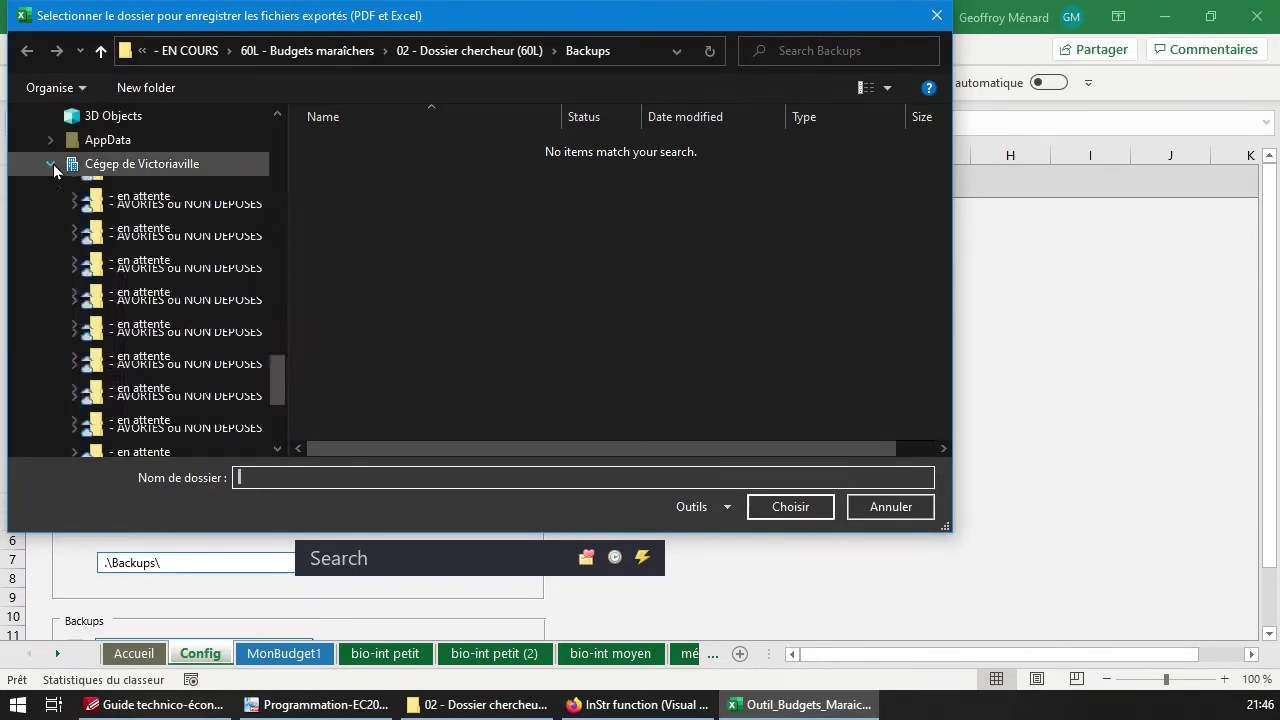
pyautogui.click(128, 212)
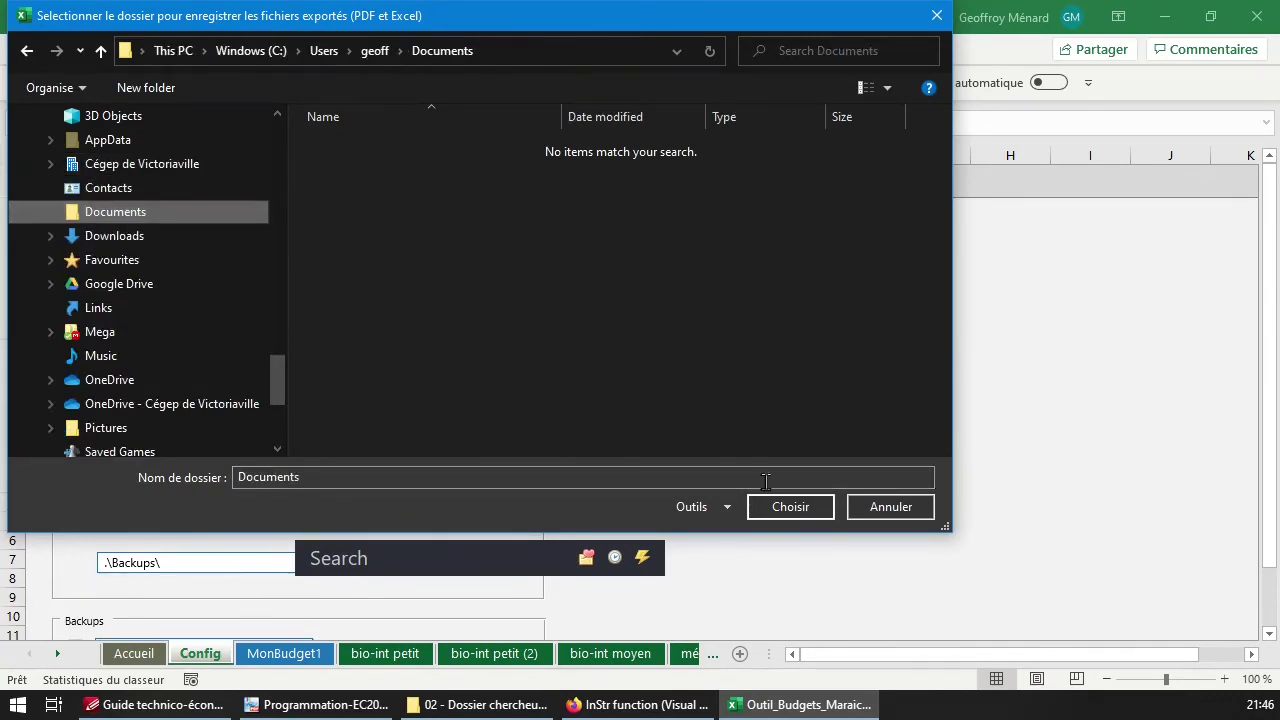
pyautogui.click(808, 515)
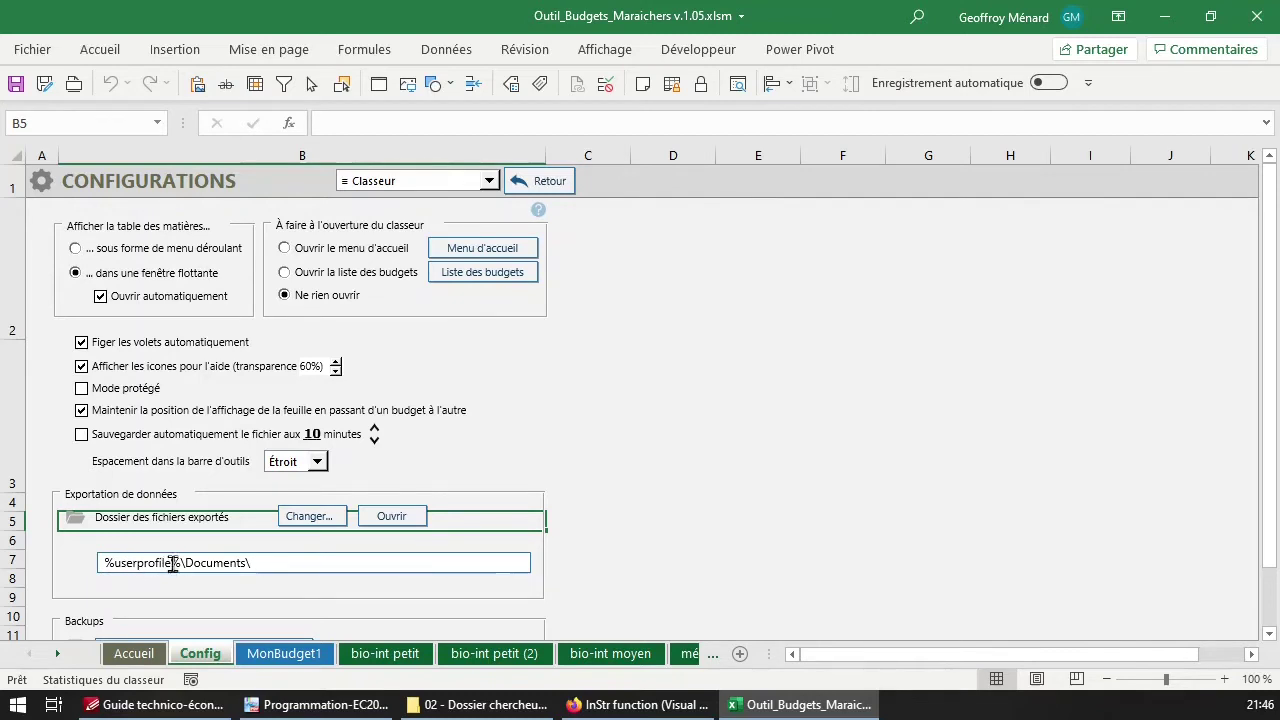
pyautogui.click(175, 563)
pyautogui.moveTo(114, 563); pyautogui.dragTo(186, 564)
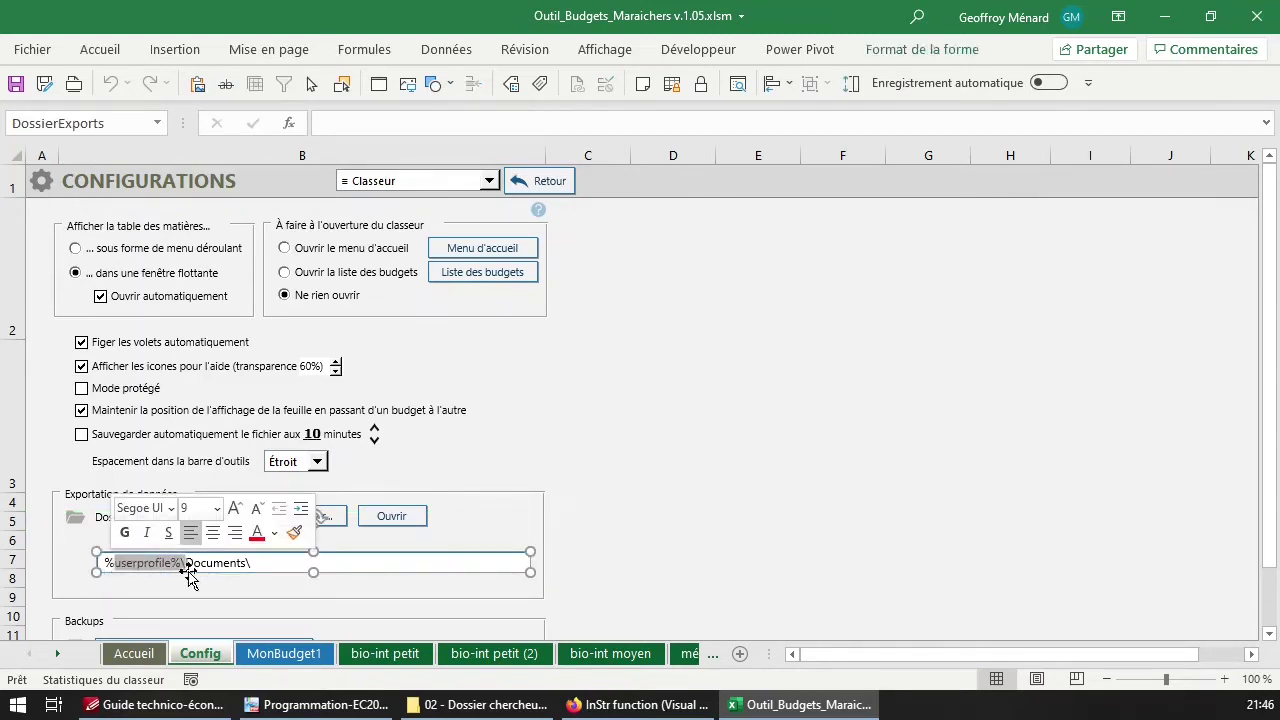
# Switch to File Explorer, display the full path of 02 - Dossier chercheur (60L), and highlight its user profile portion
pyautogui.click(477, 704)
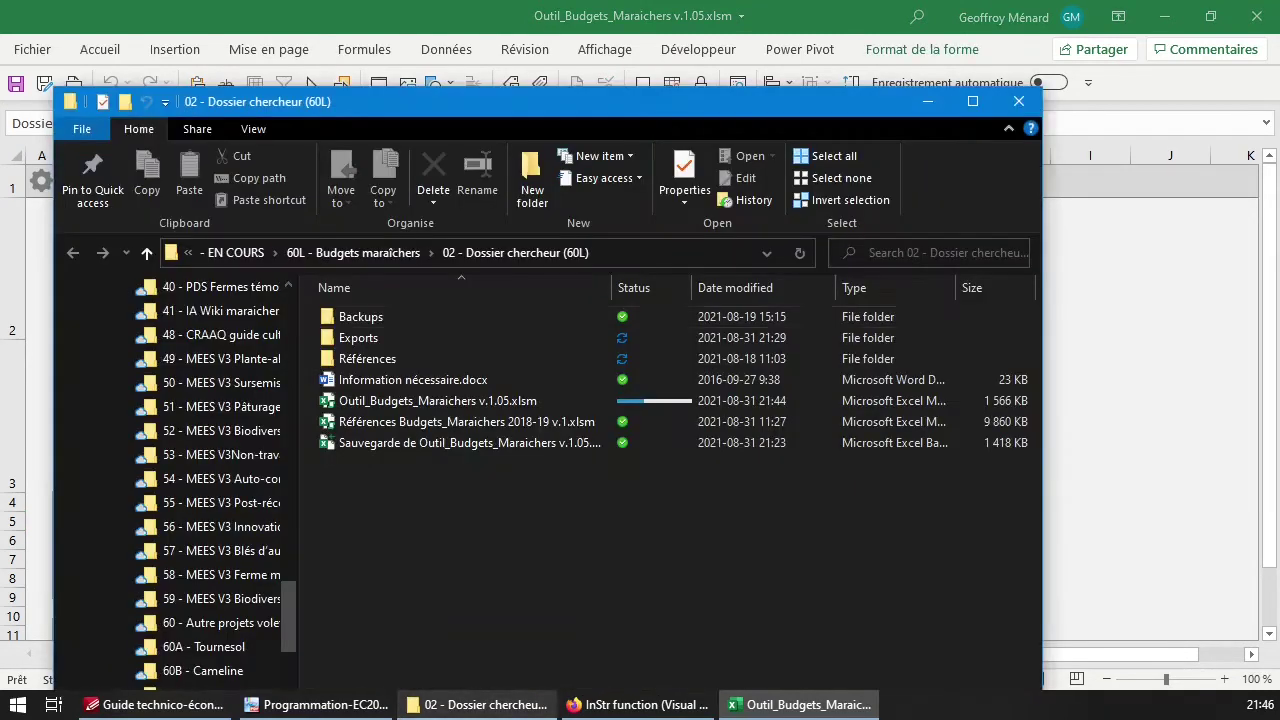
pyautogui.click(667, 254)
pyautogui.press('Home')
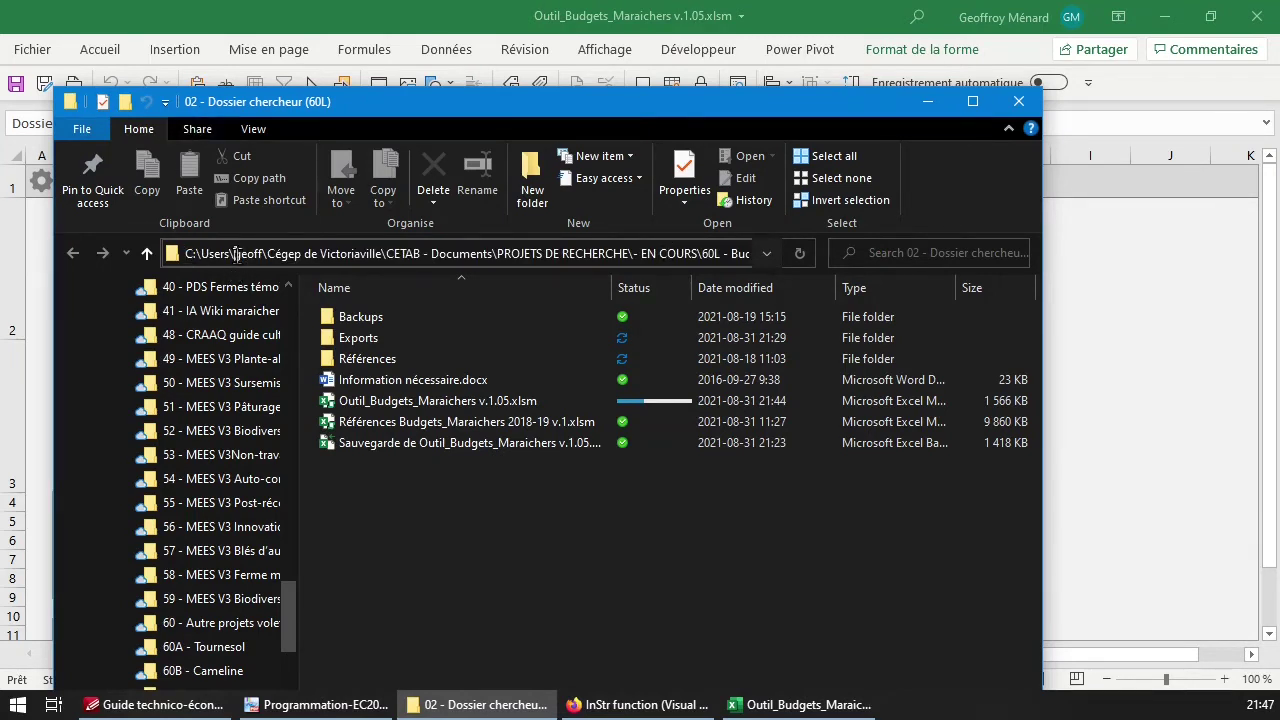
pyautogui.moveTo(236, 254); pyautogui.dragTo(263, 254)
pyautogui.moveTo(262, 254); pyautogui.dragTo(149, 255)
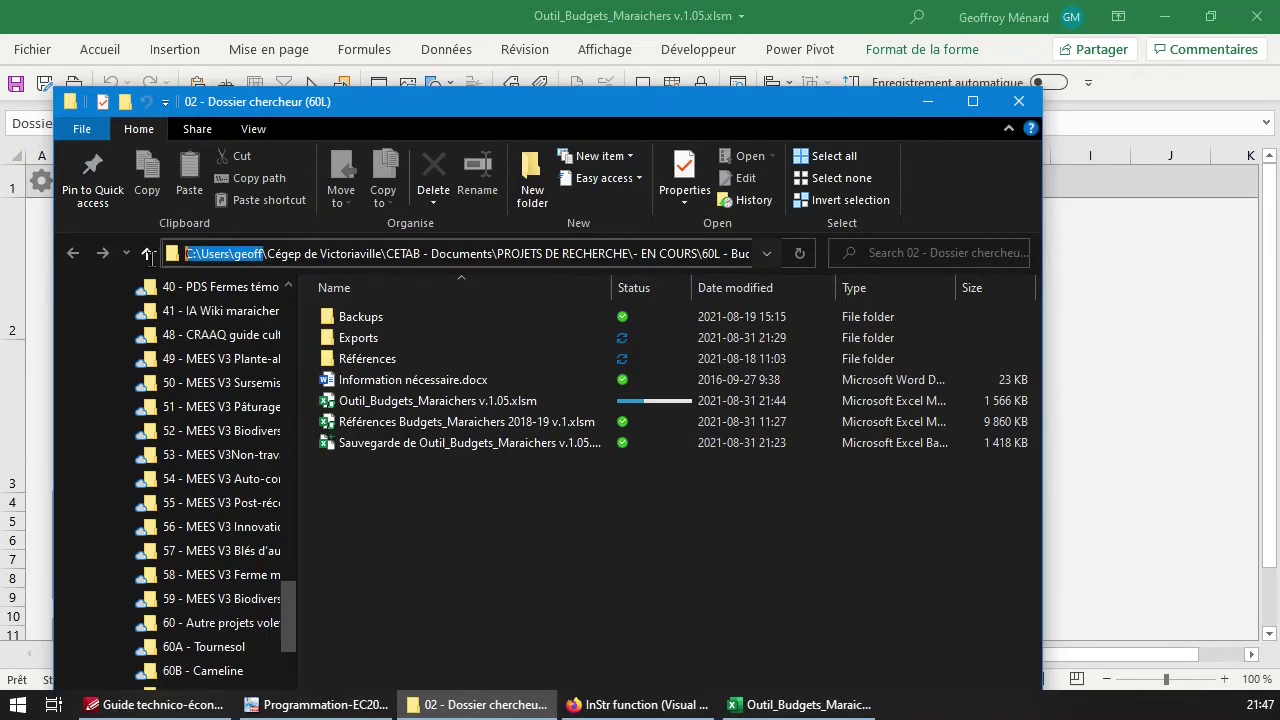
# Navigate File Explorer to the %userprofile% folder and view its contents
pyautogui.click(282, 256)
pyautogui.hotkey('ctrl', 'a')
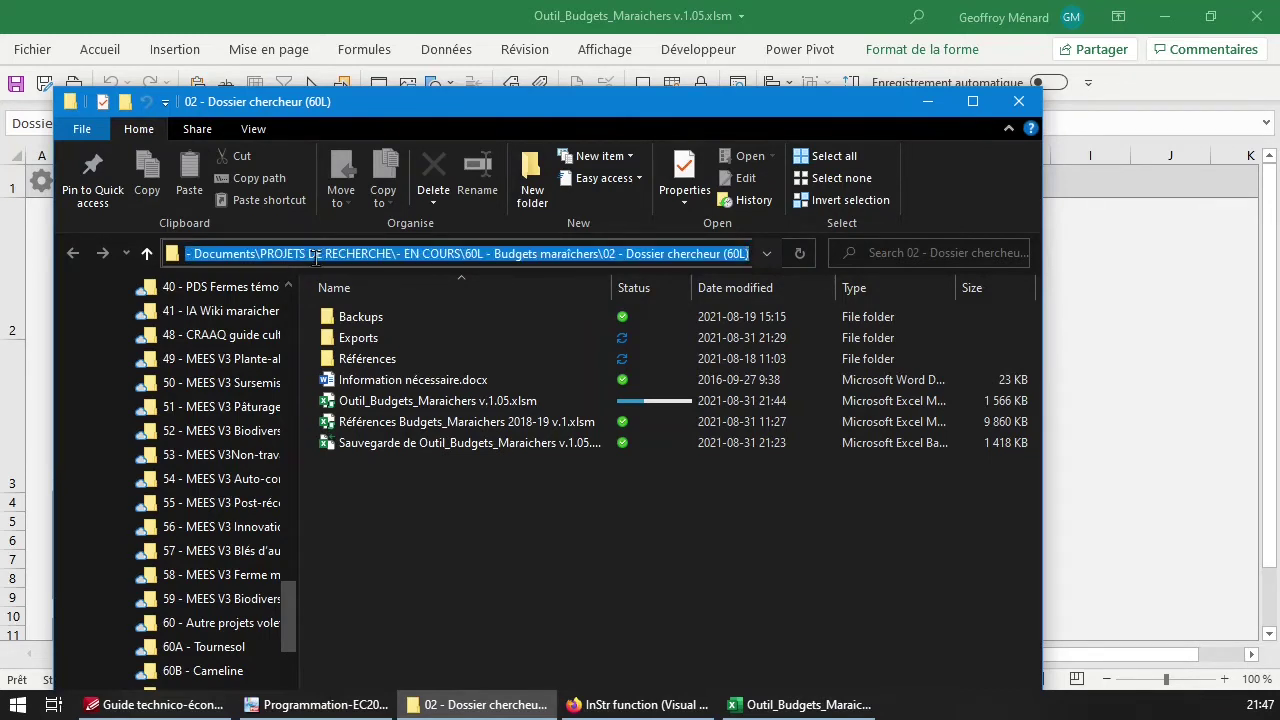
pyautogui.write('%userprofile%')
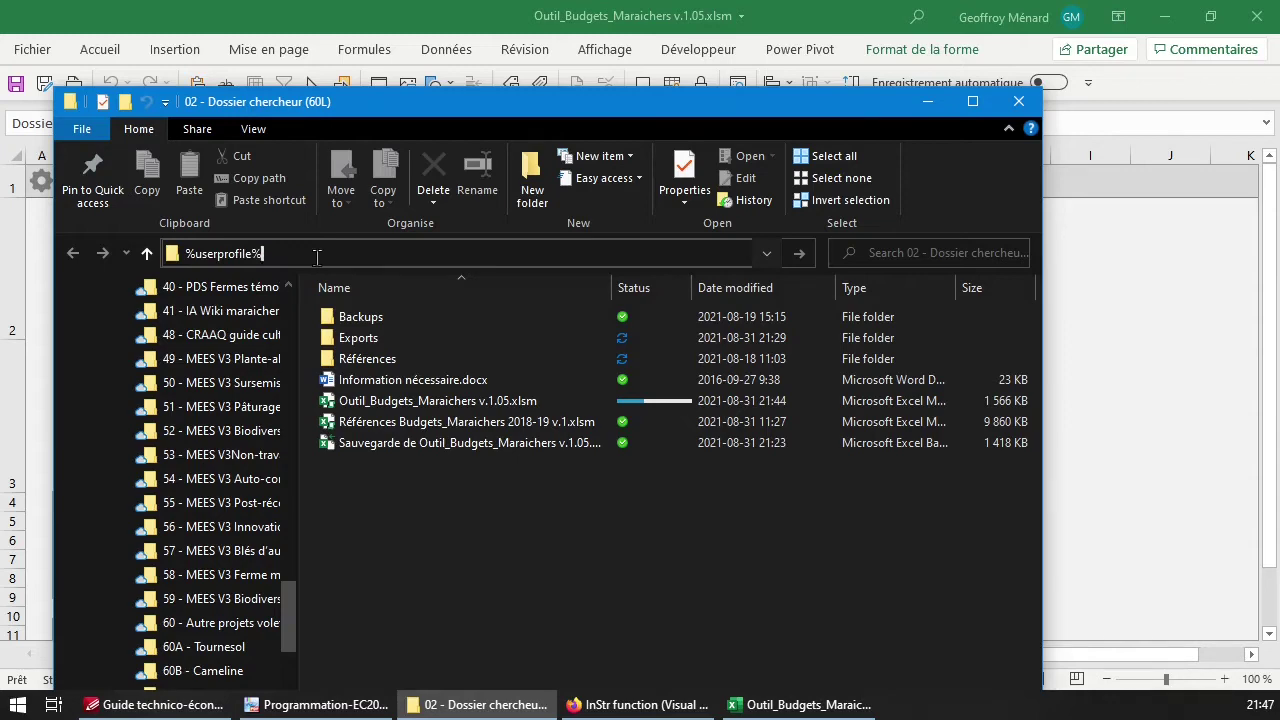
pyautogui.press('Return')
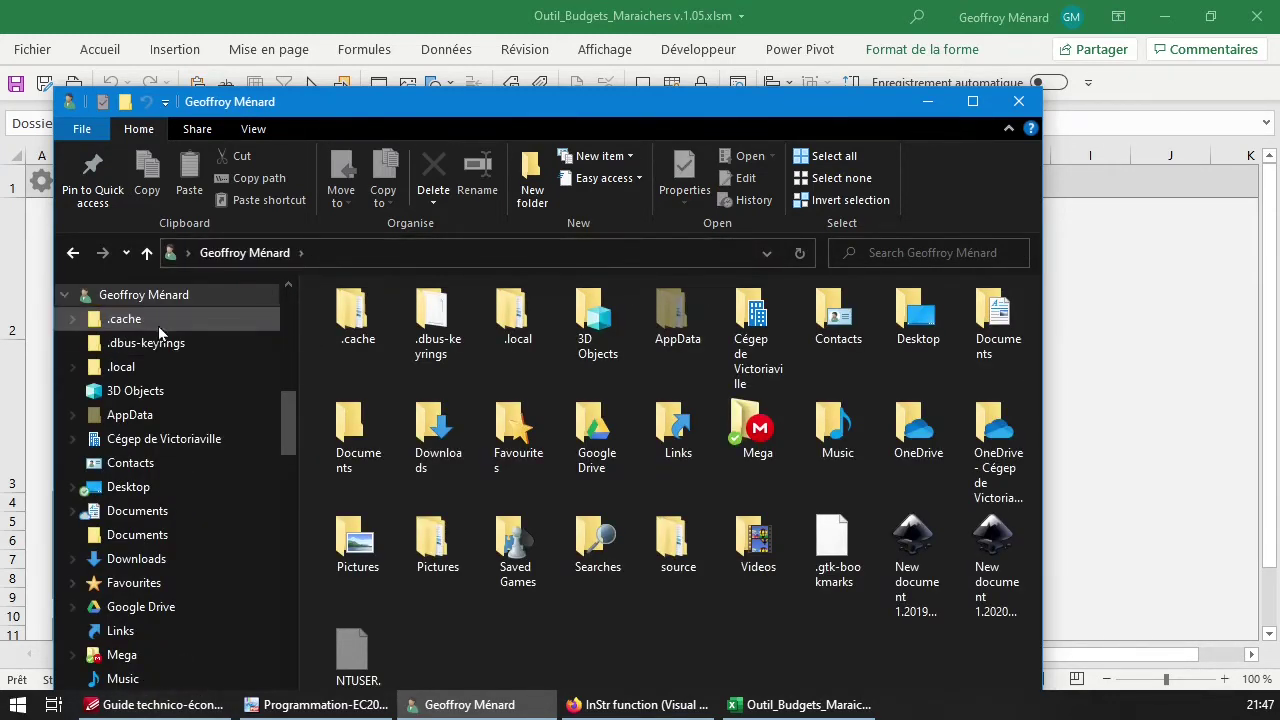
pyautogui.scroll(1, 166, 310)
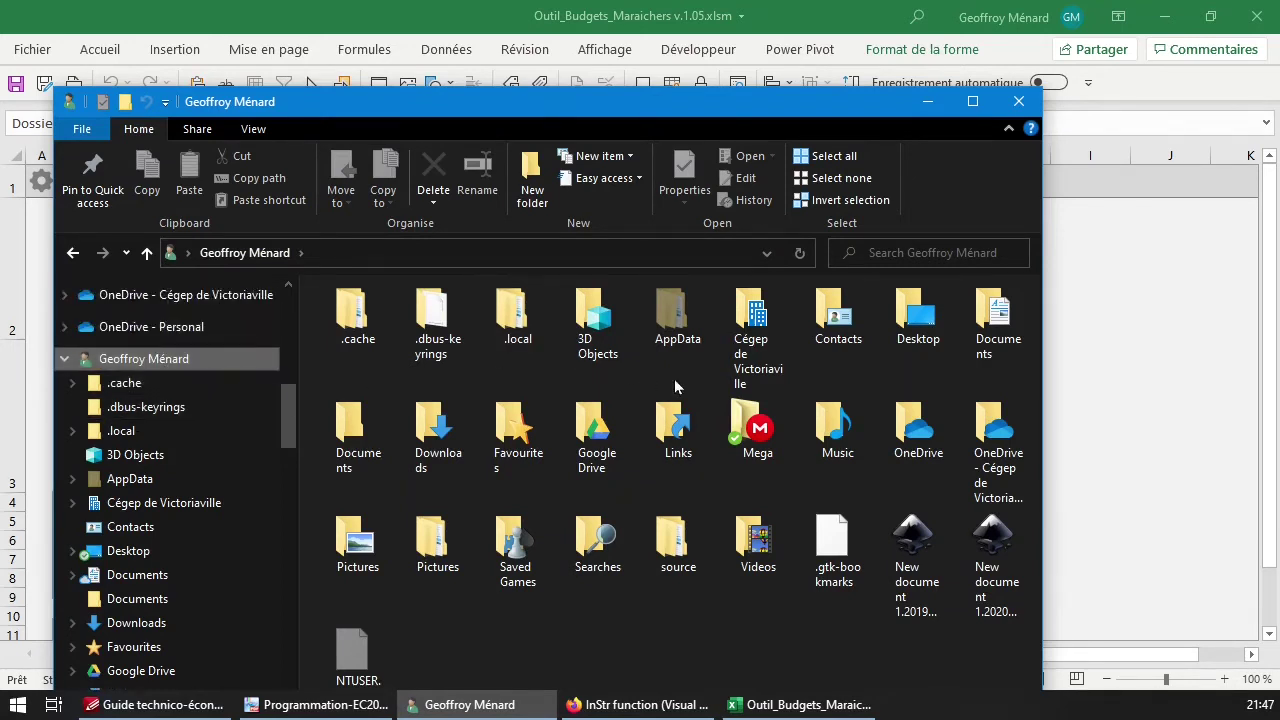
# Open the user profile's Desktop folder, display its full path, and close File Explorer
pyautogui.click(712, 252)
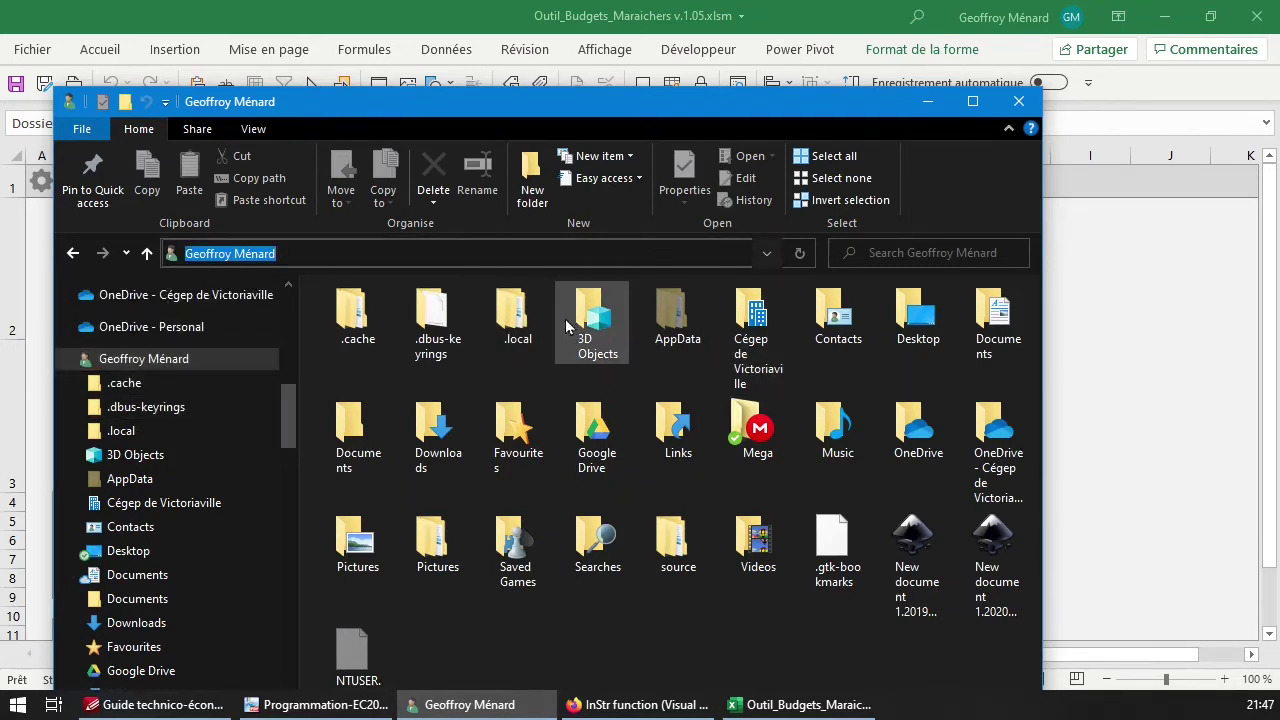
pyautogui.doubleClick(916, 318)
pyautogui.click(457, 255)
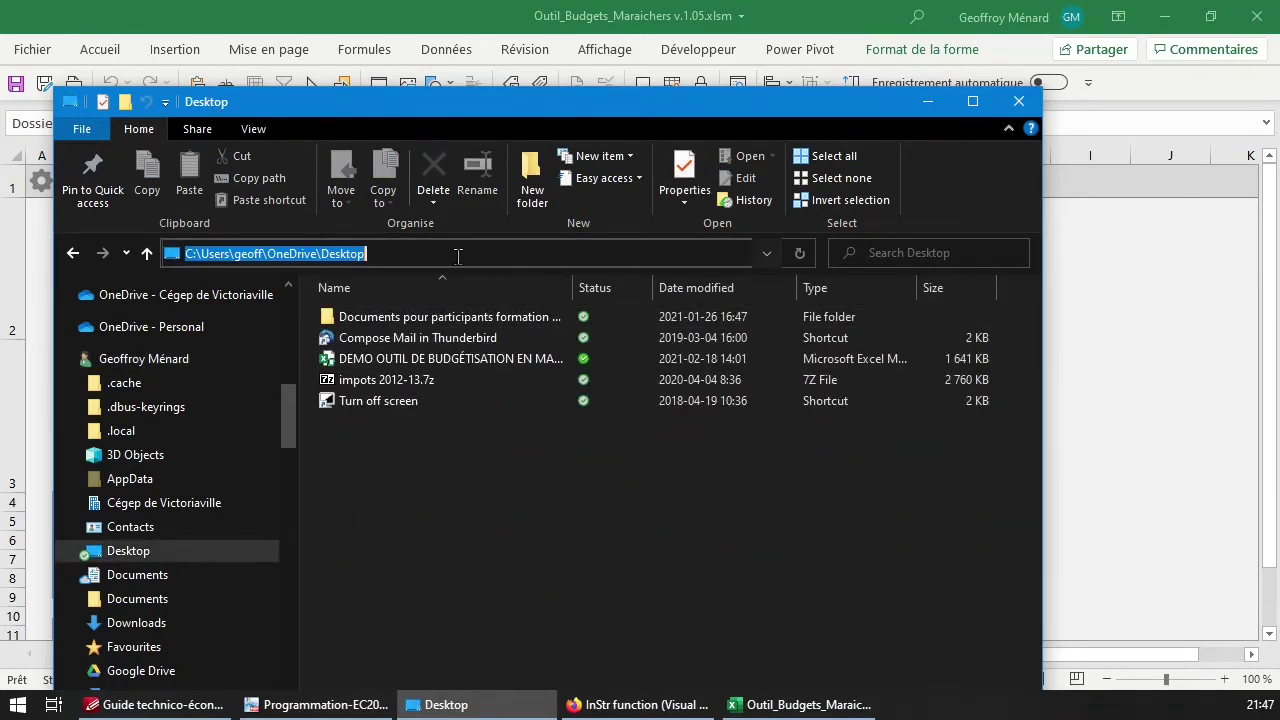
pyautogui.click(1018, 101)
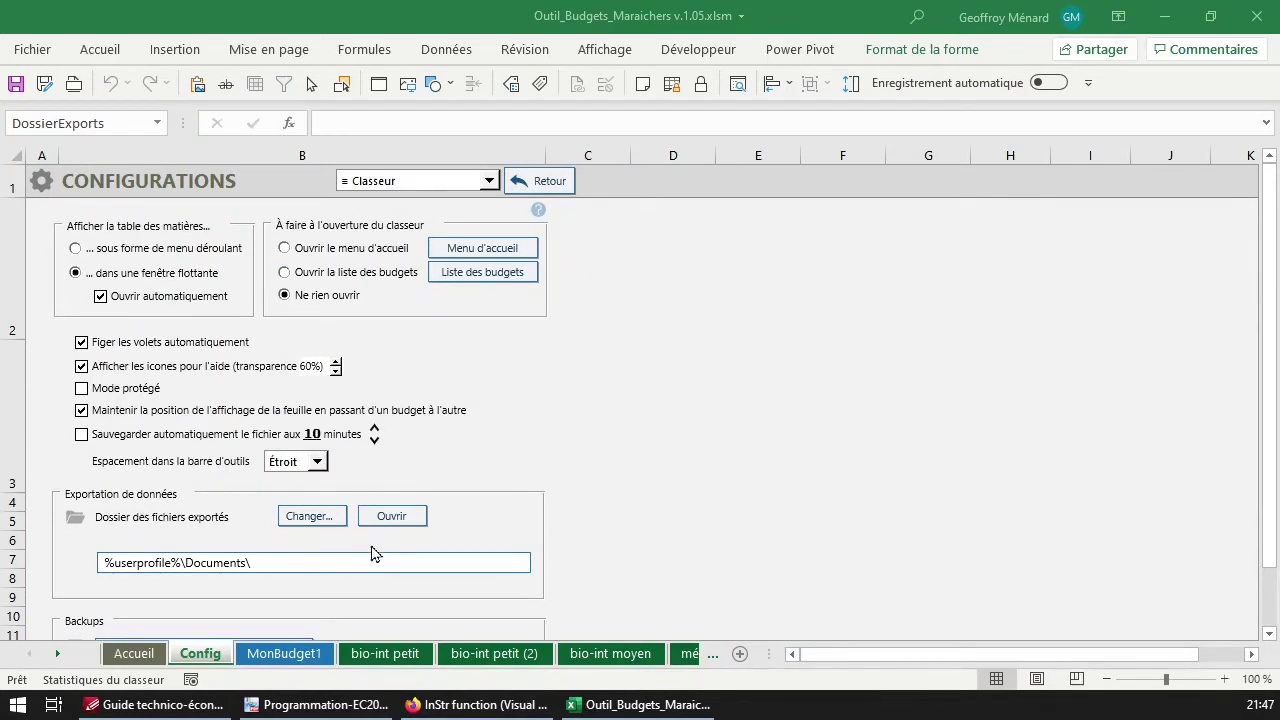
# Open the backups folder from the Backups section of Config to view its contents, and close it
pyautogui.scroll(-4, 371, 553)
pyautogui.scroll(2, 371, 553)
pyautogui.scroll(1, 293, 492)
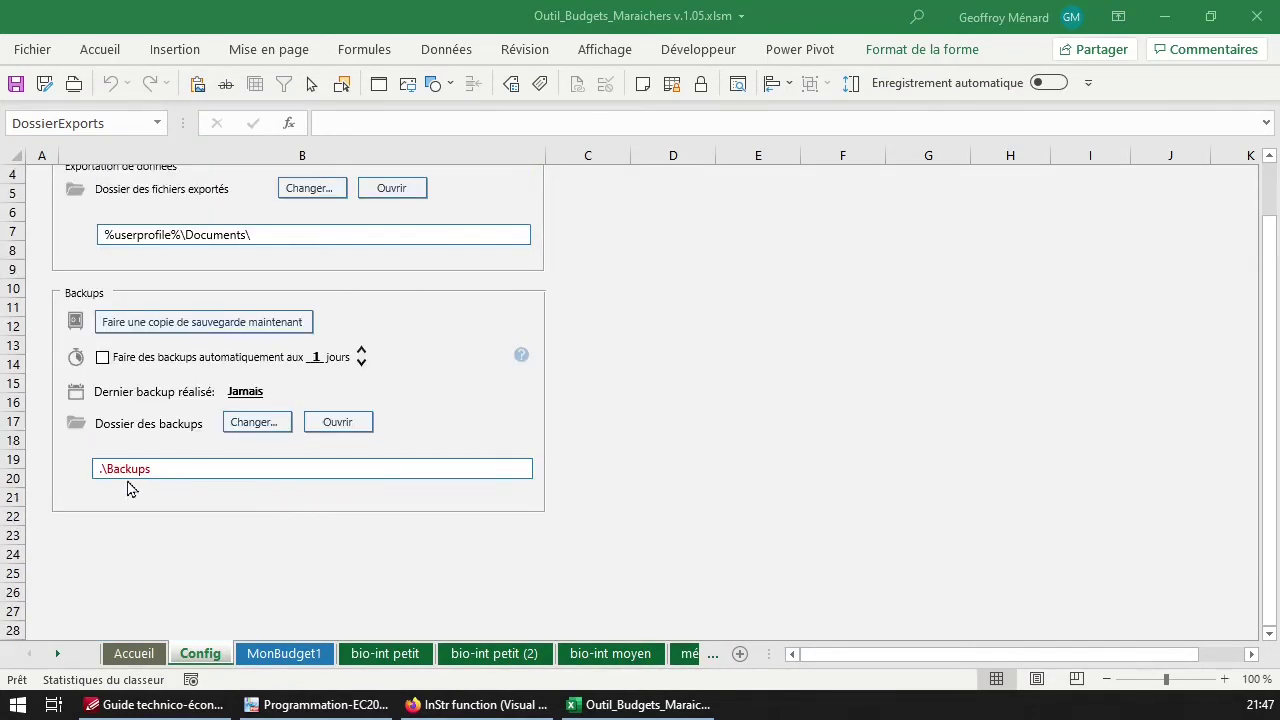
pyautogui.click(313, 451)
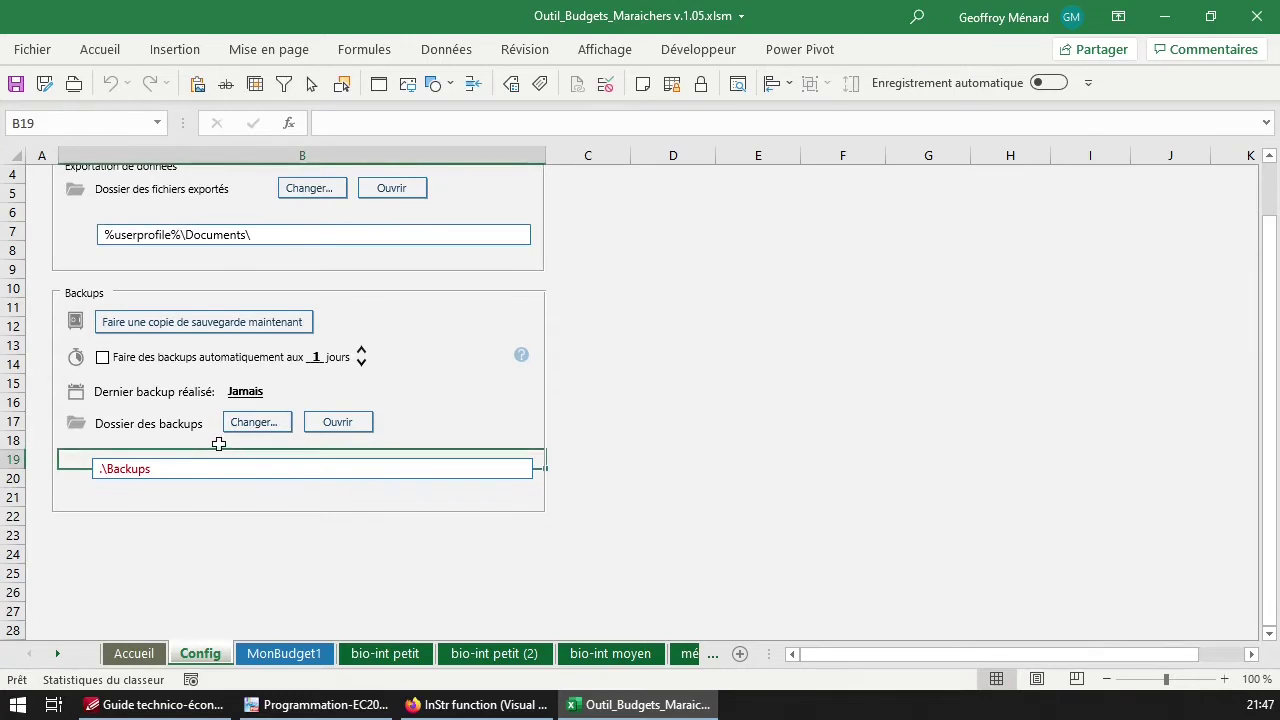
pyautogui.click(330, 432)
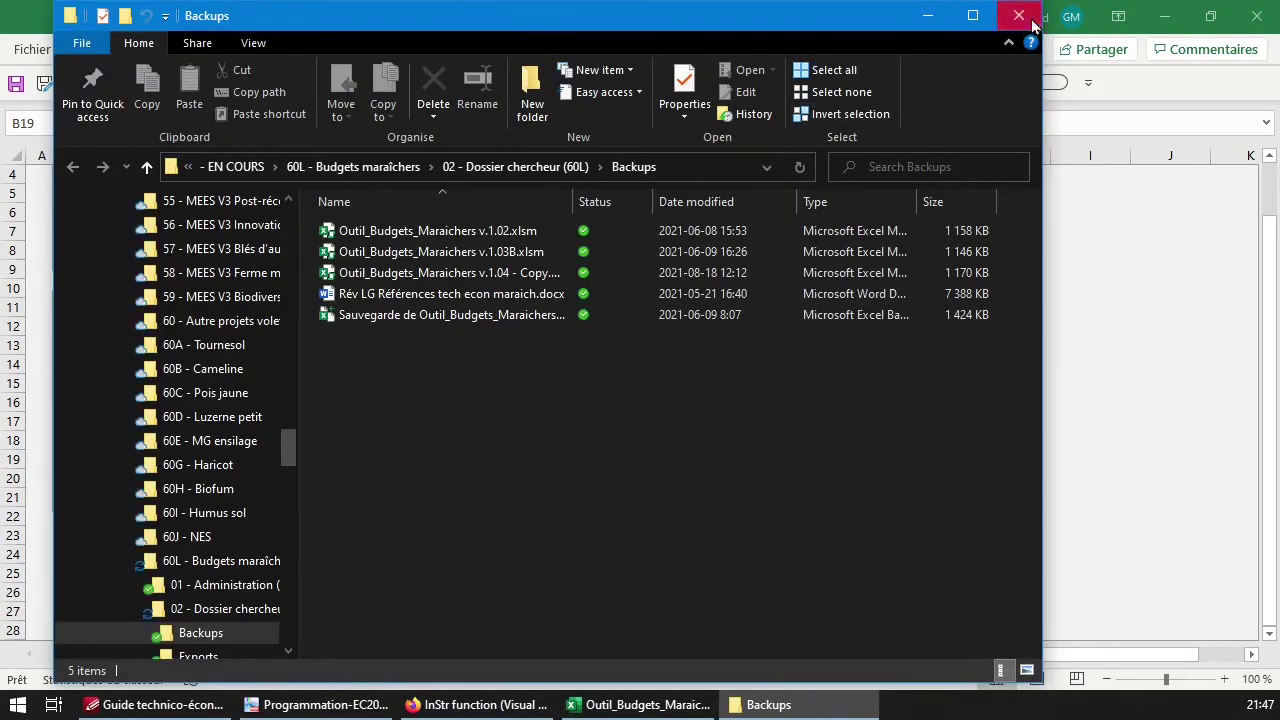
pyautogui.click(1018, 15)
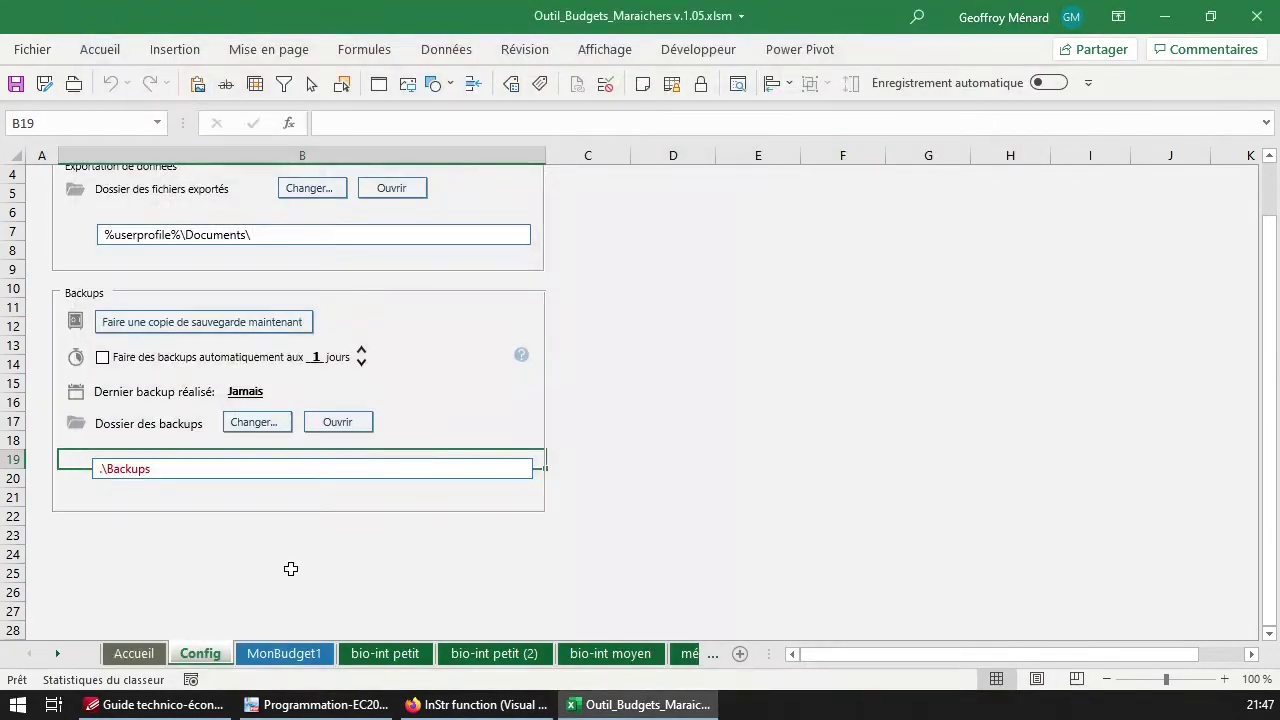
# Switch to the MonBudget1 sheet and back to Config, and select the .\Backups path box
pyautogui.click(278, 655)
pyautogui.click(217, 653)
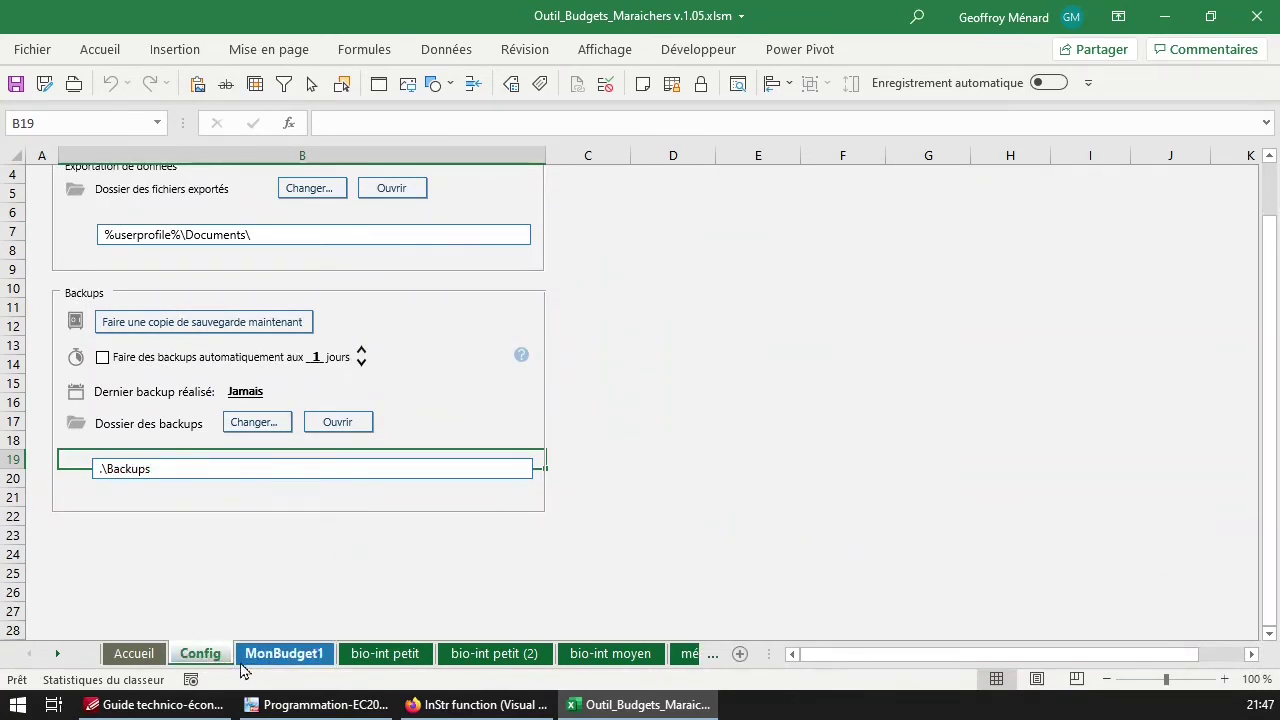
pyautogui.click(155, 472)
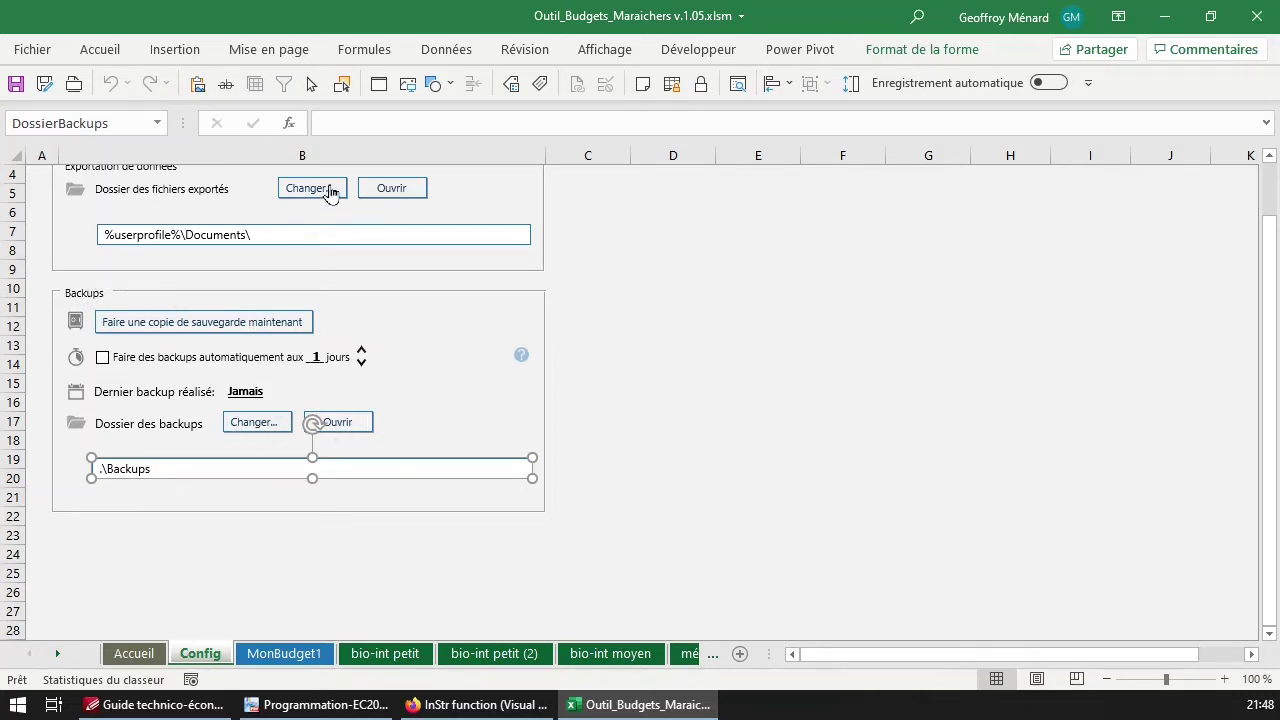
# Make a backup copy of the workbook from the Config sheet and close the backup report
pyautogui.scroll(1, 390, 381)
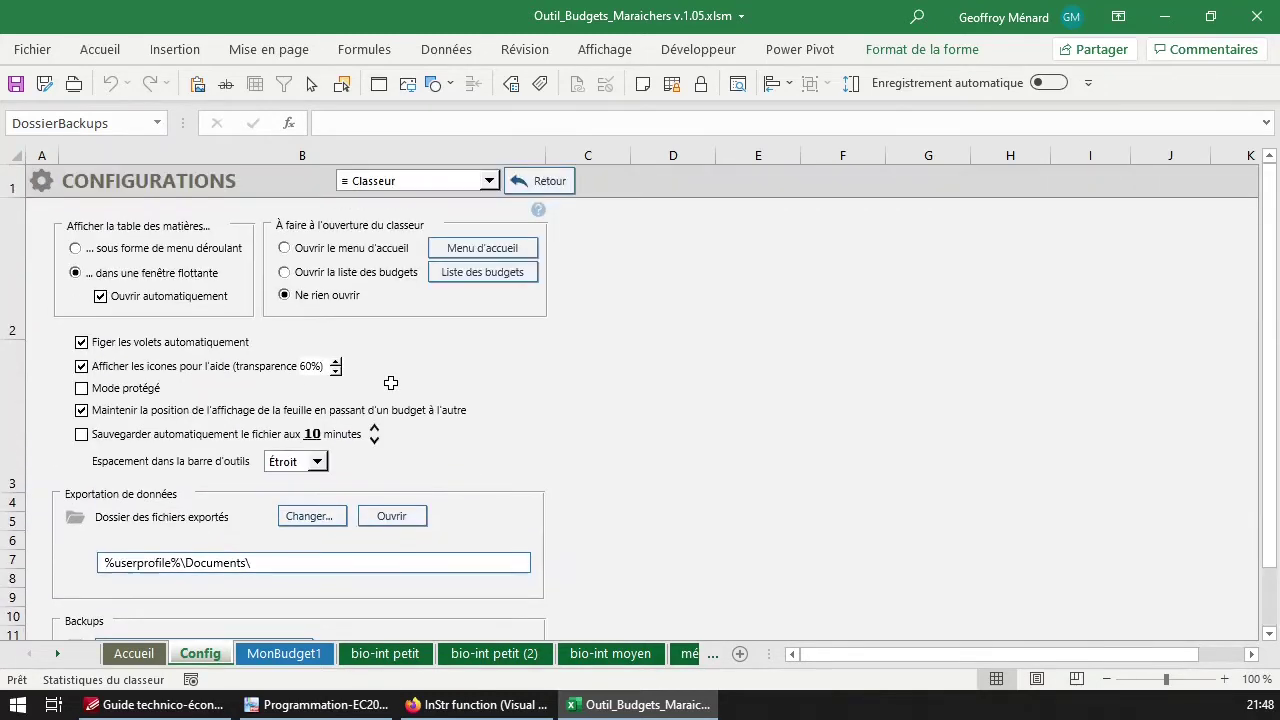
pyautogui.scroll(-1, 390, 381)
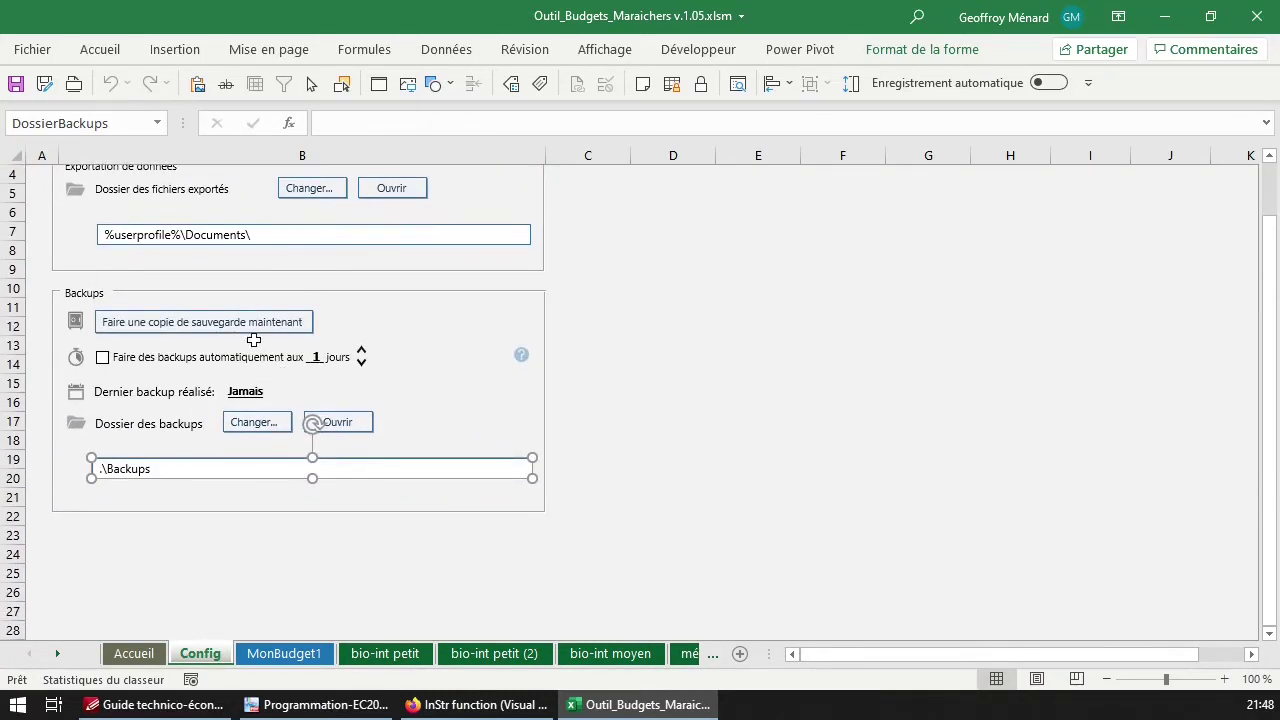
pyautogui.click(222, 321)
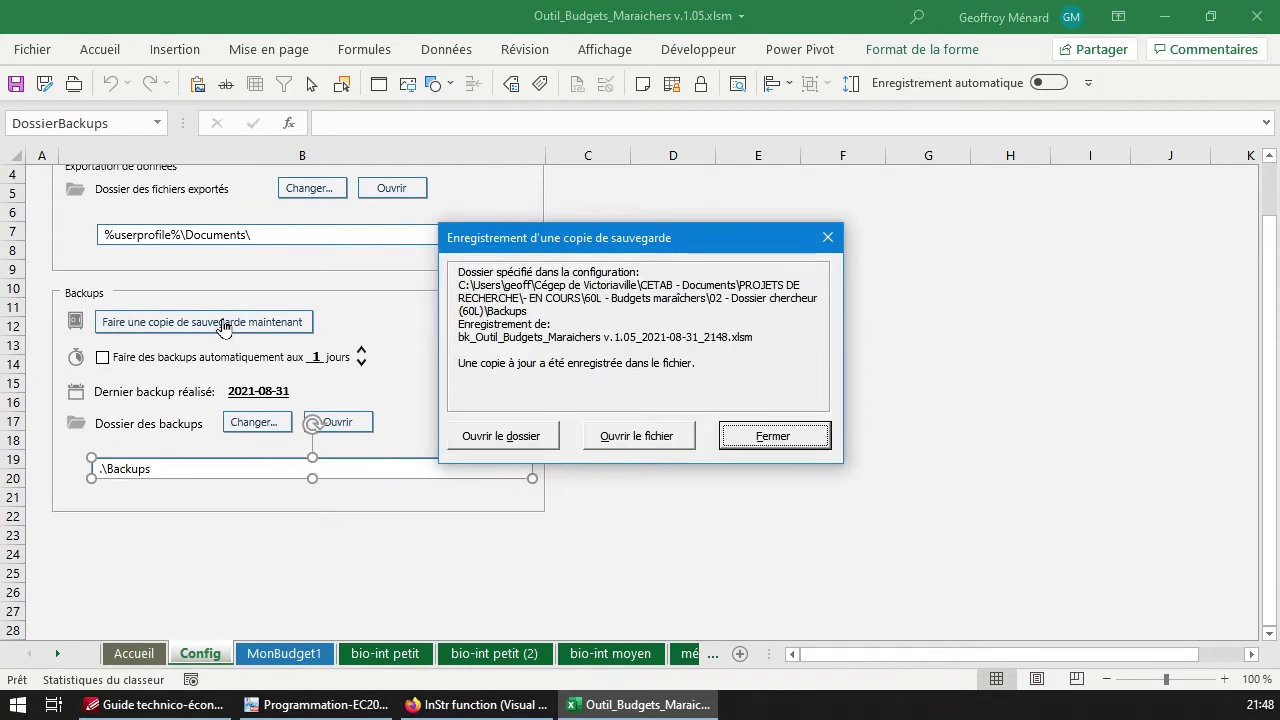
pyautogui.click(707, 369)
pyautogui.click(785, 447)
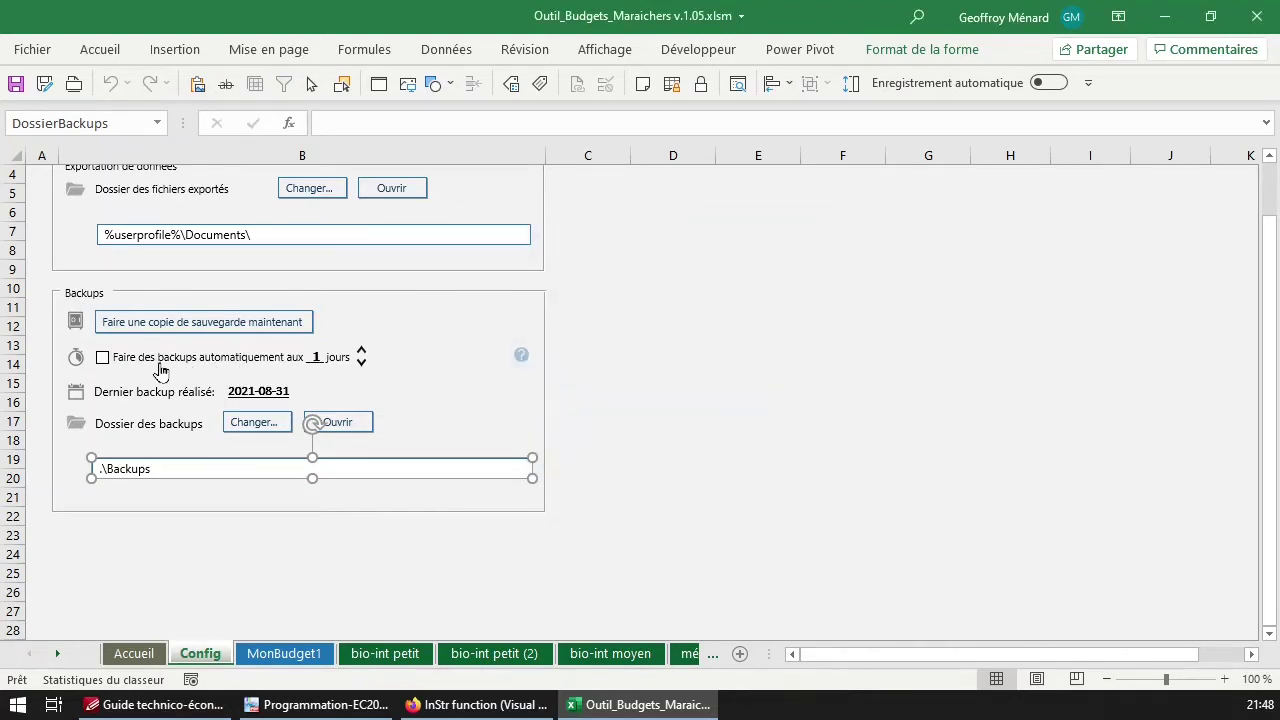
# Try out the automatic backup interval, return it to 1 day, and enable automatic backups
pyautogui.click(362, 351)
pyautogui.click(363, 363)
pyautogui.click(363, 363)
pyautogui.click(364, 363)
pyautogui.click(365, 363)
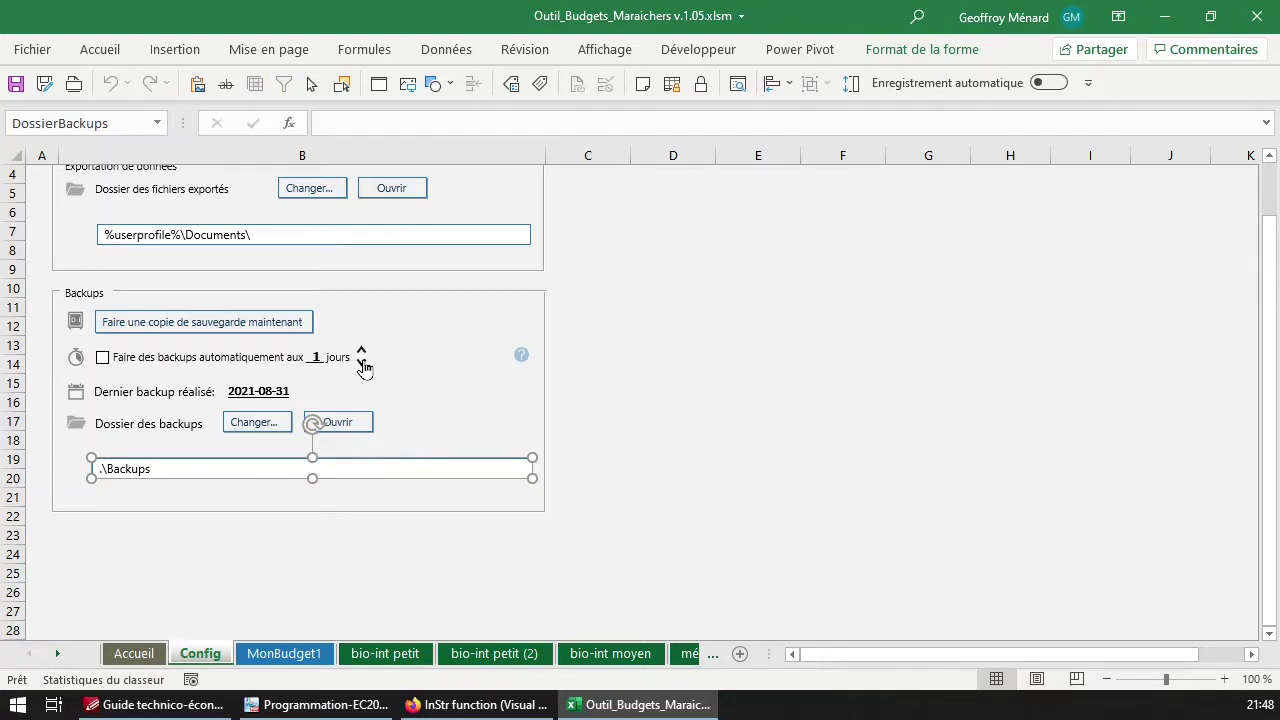
pyautogui.click(149, 362)
# Make another backup copy and highlight the folder path, the file name and its date-time suffix in the report
pyautogui.scroll(1, 170, 468)
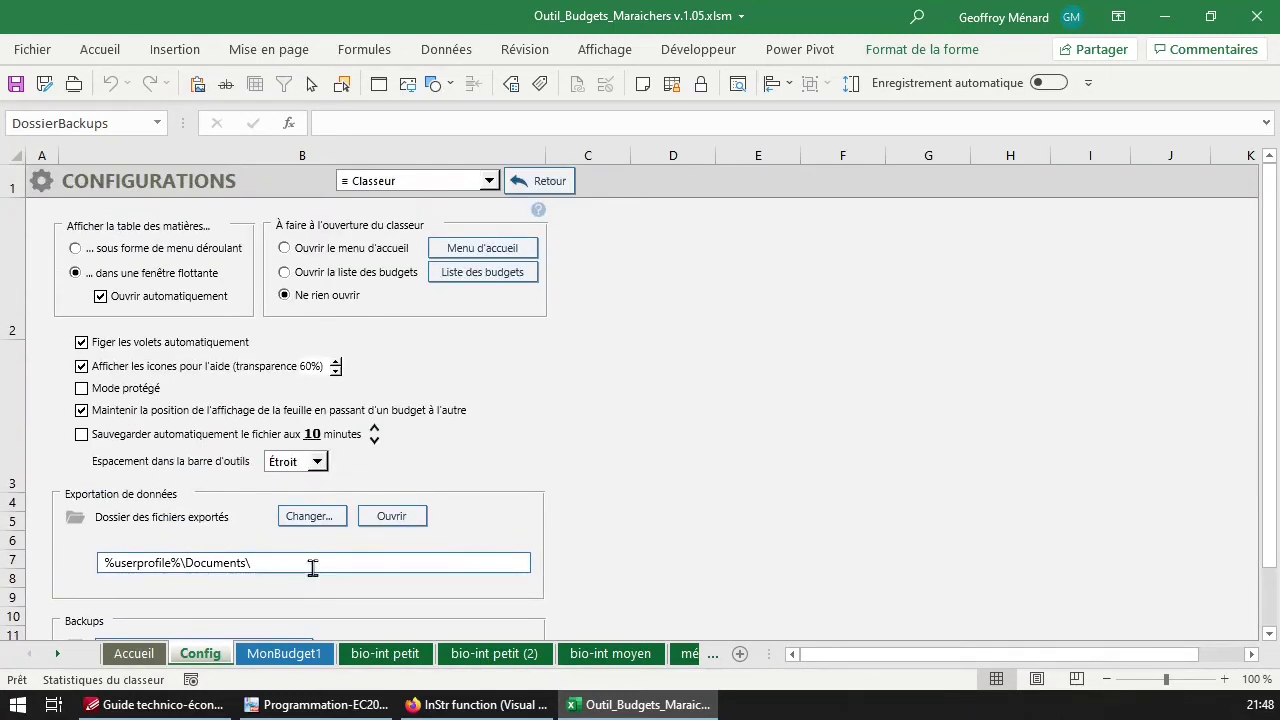
pyautogui.scroll(-4, 312, 567)
pyautogui.scroll(2, 312, 567)
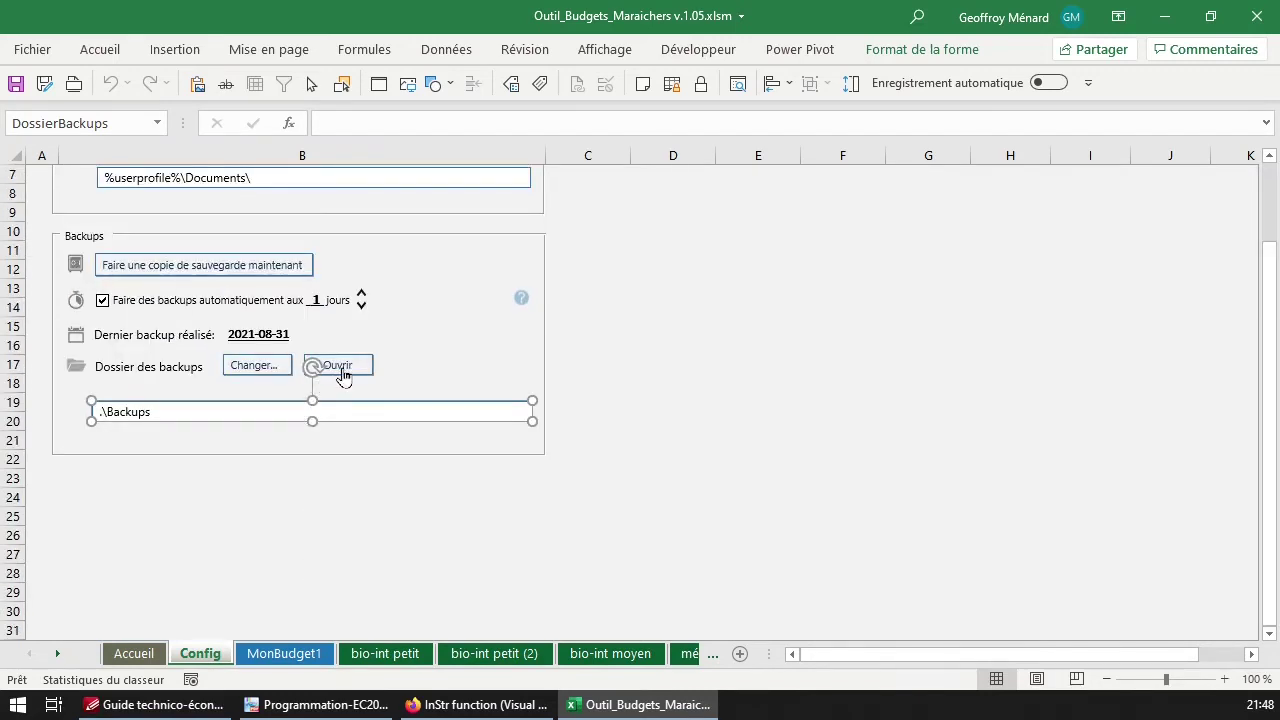
pyautogui.click(274, 276)
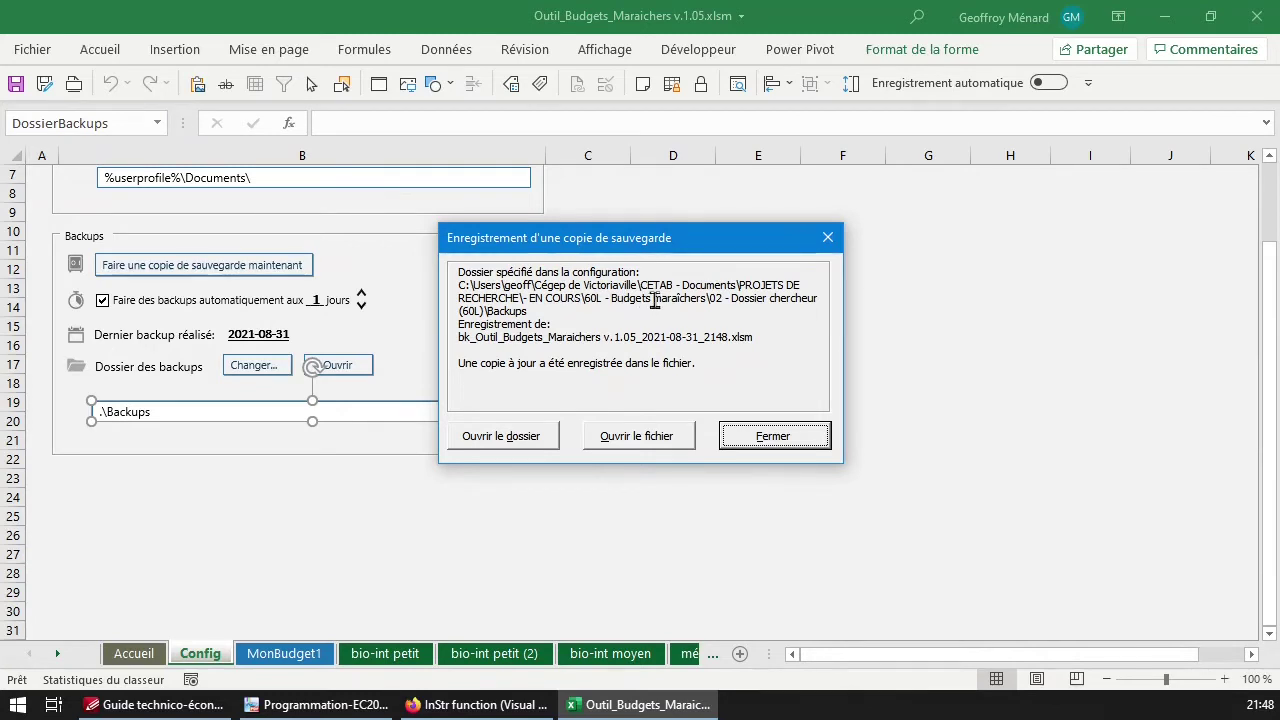
pyautogui.moveTo(552, 318); pyautogui.dragTo(416, 287)
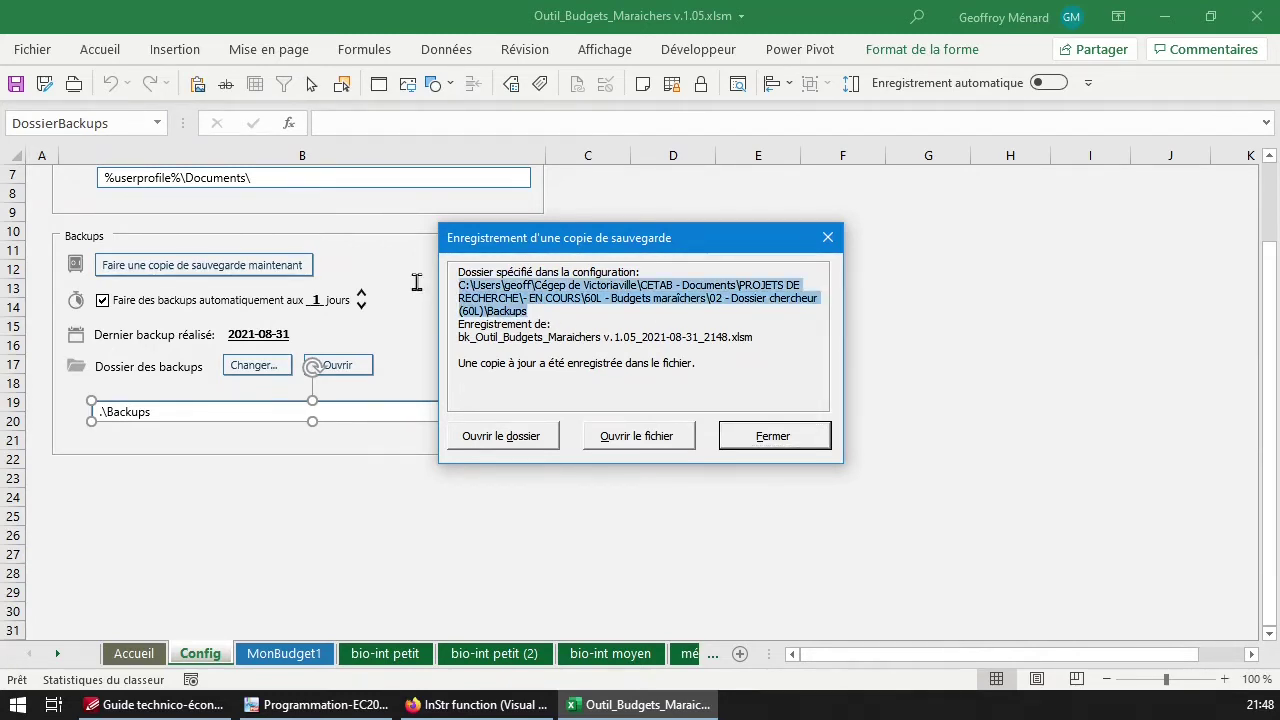
pyautogui.tripleClick(455, 340)
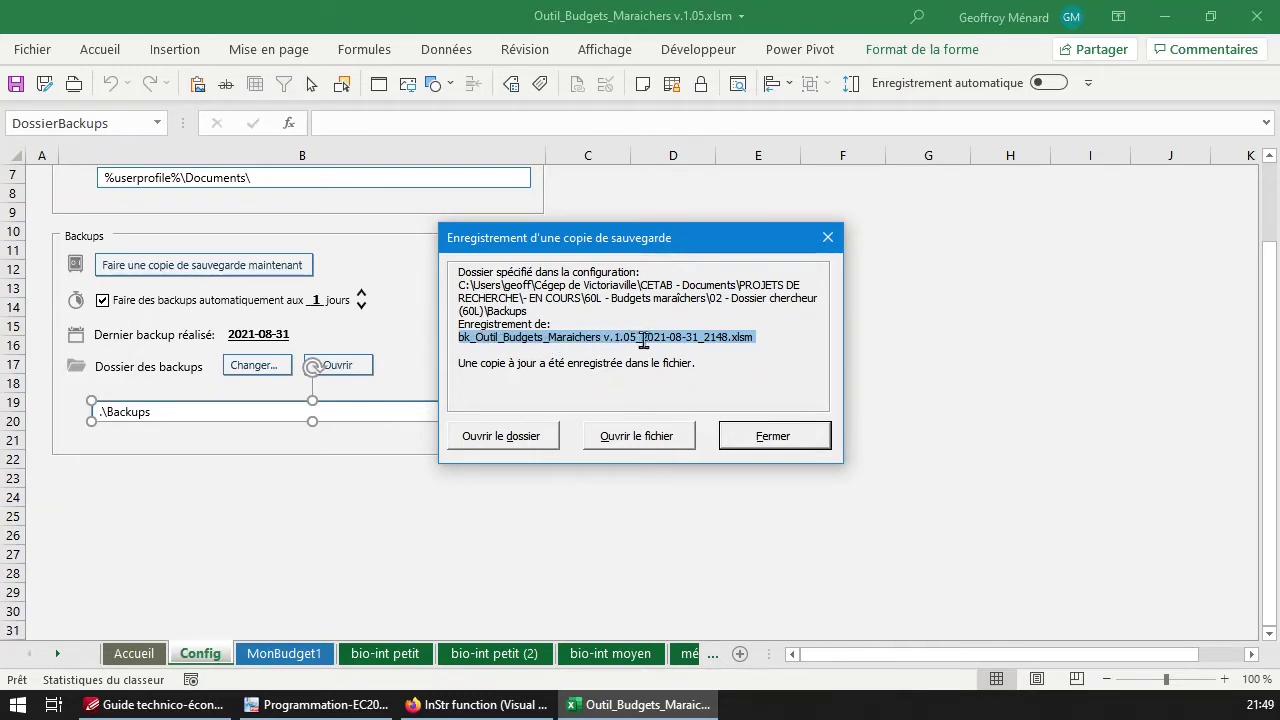
pyautogui.moveTo(641, 337); pyautogui.dragTo(767, 359)
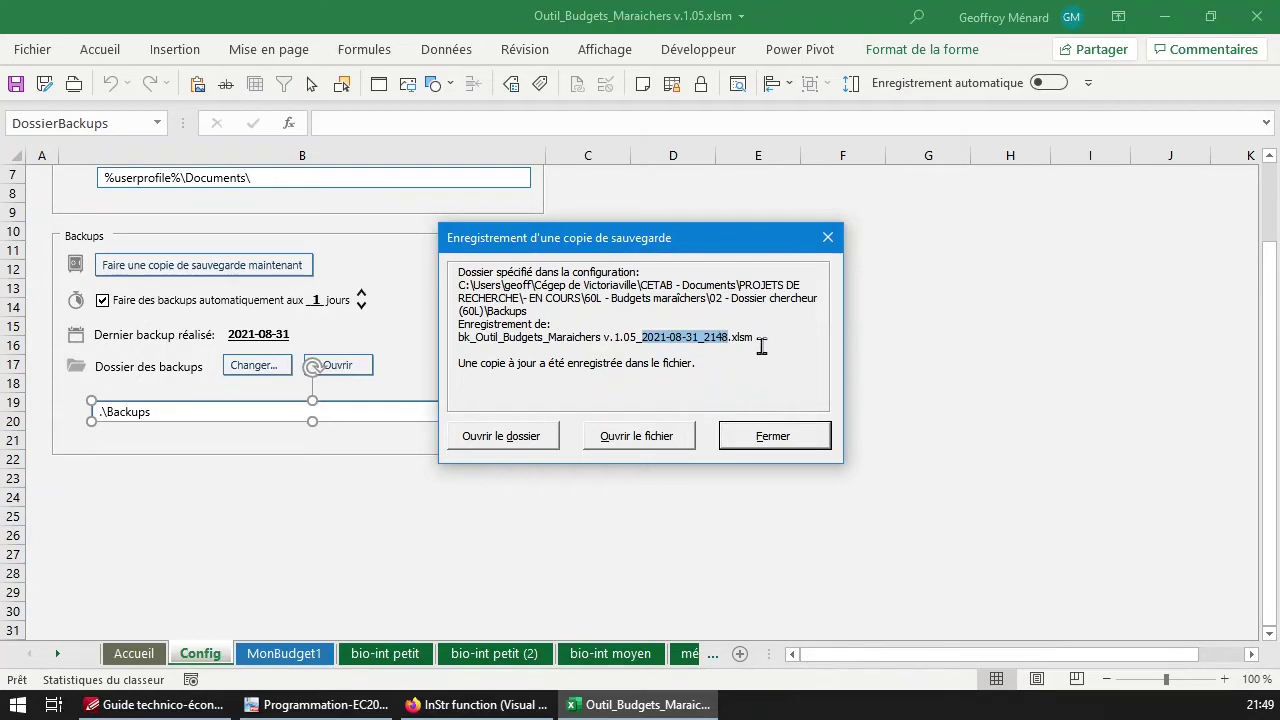
# Open the Backups folder from the report, widen the Name column to read full file names, and close the report
pyautogui.click(760, 342)
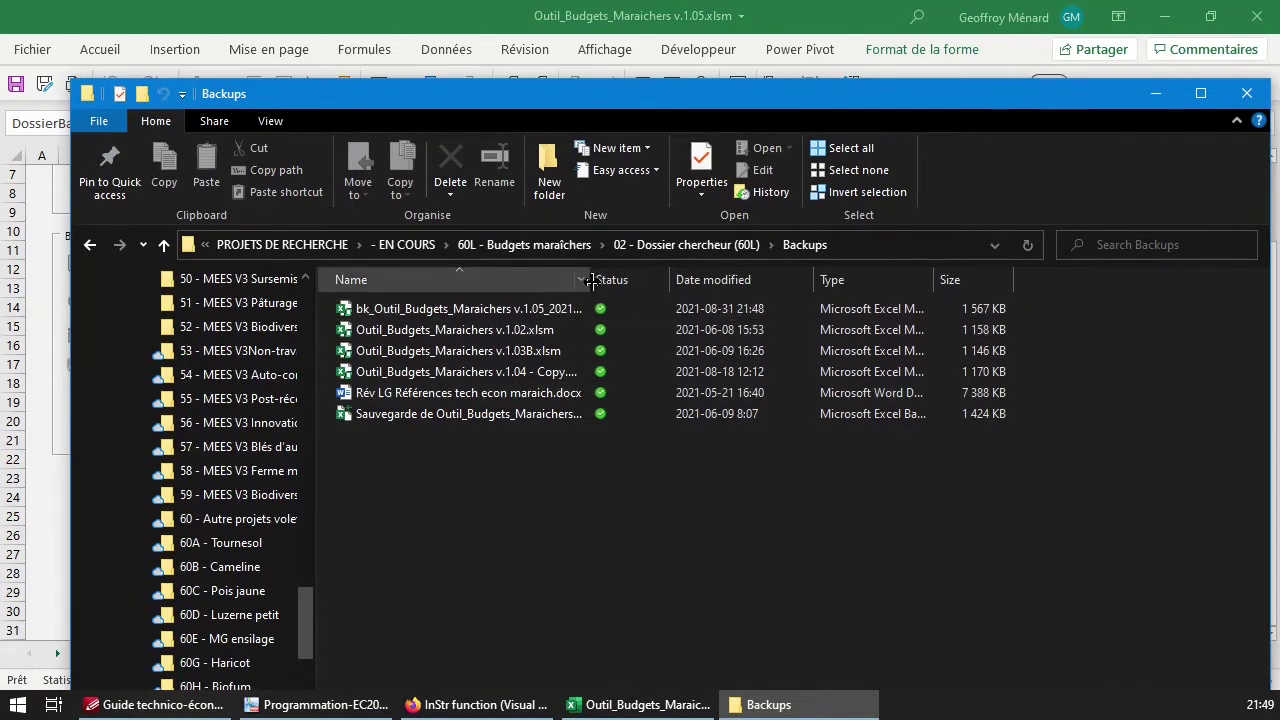
pyautogui.moveTo(675, 287); pyautogui.dragTo(719, 286)
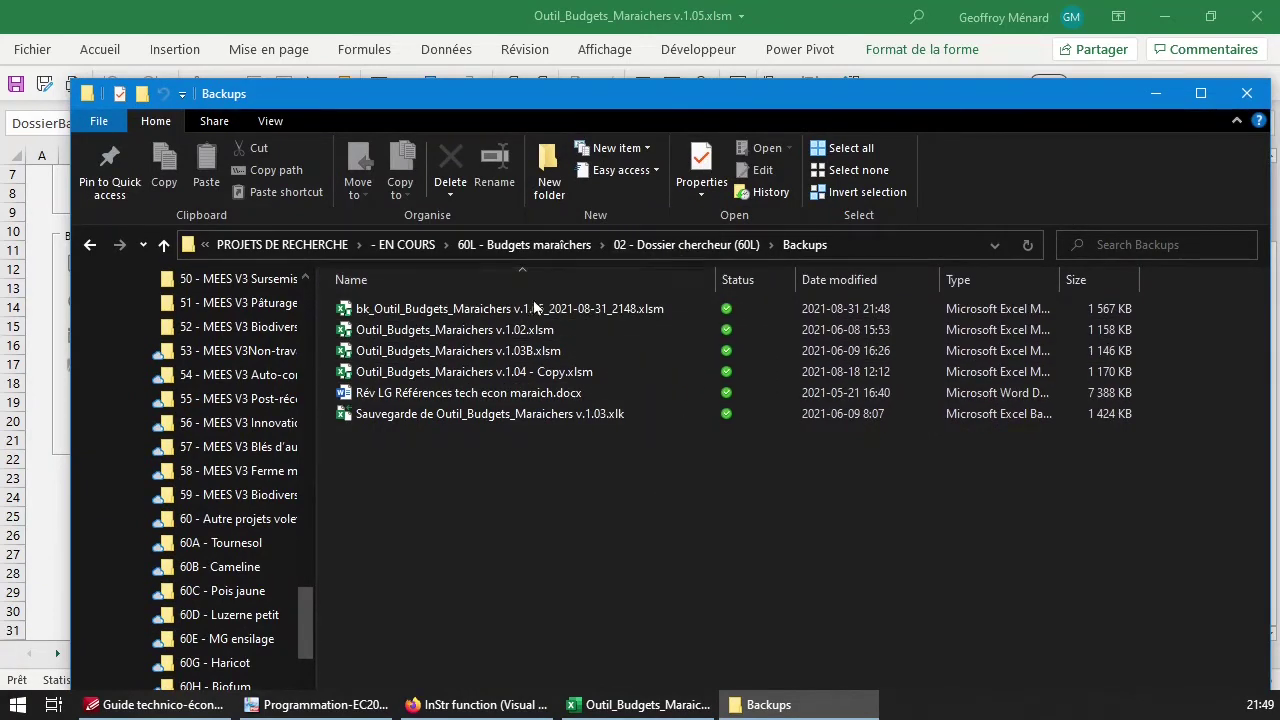
pyautogui.click(1164, 100)
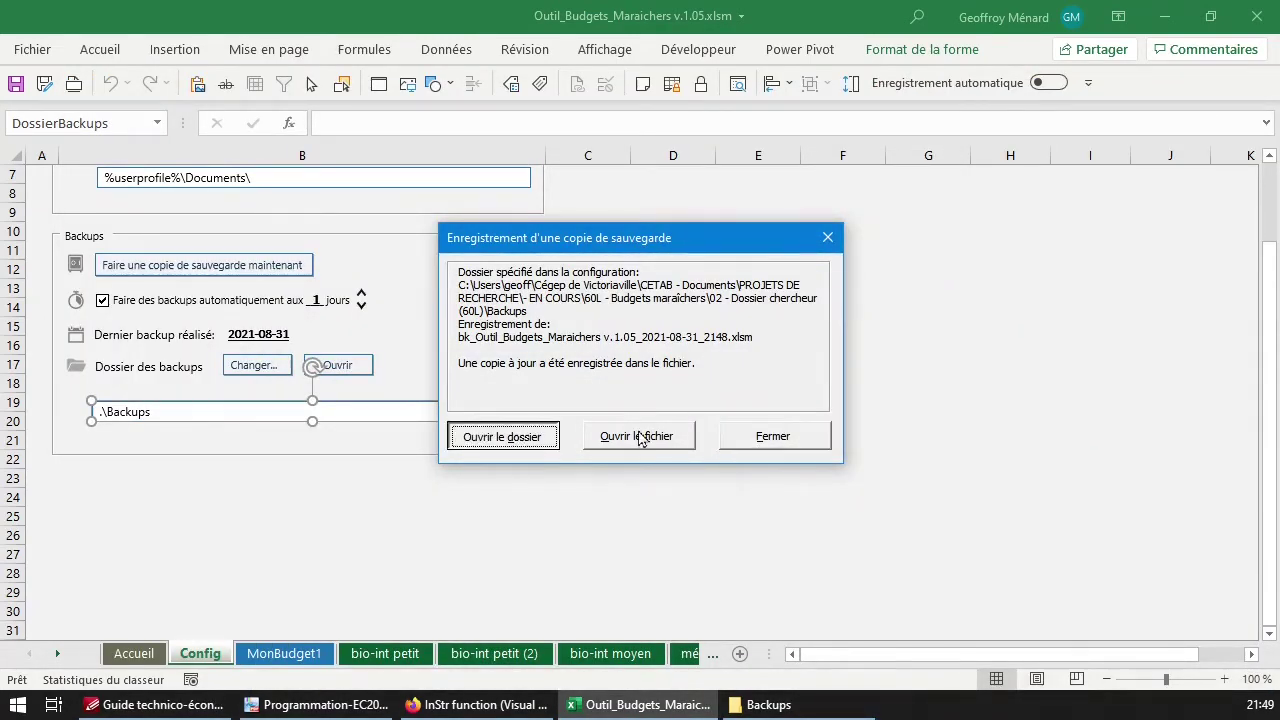
pyautogui.click(826, 446)
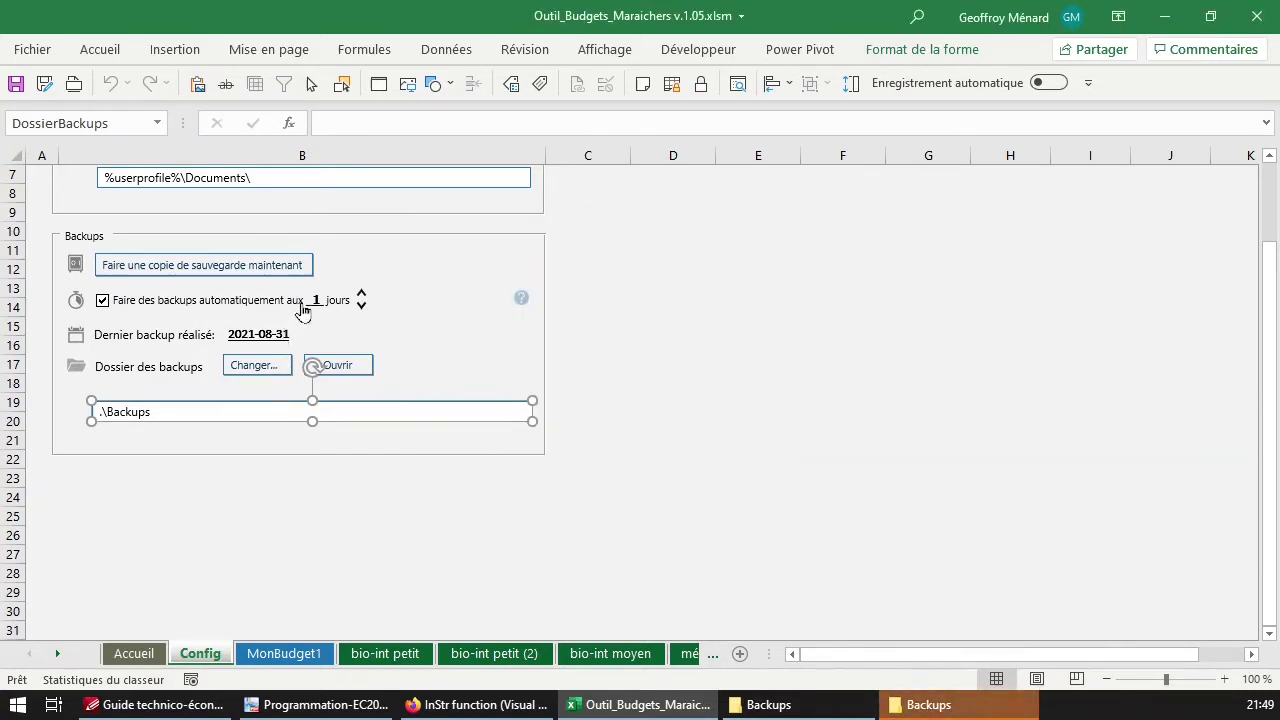
# Select the last backup date, set the automatic backup interval to 4 days, and disable automatic backups
pyautogui.click(259, 334)
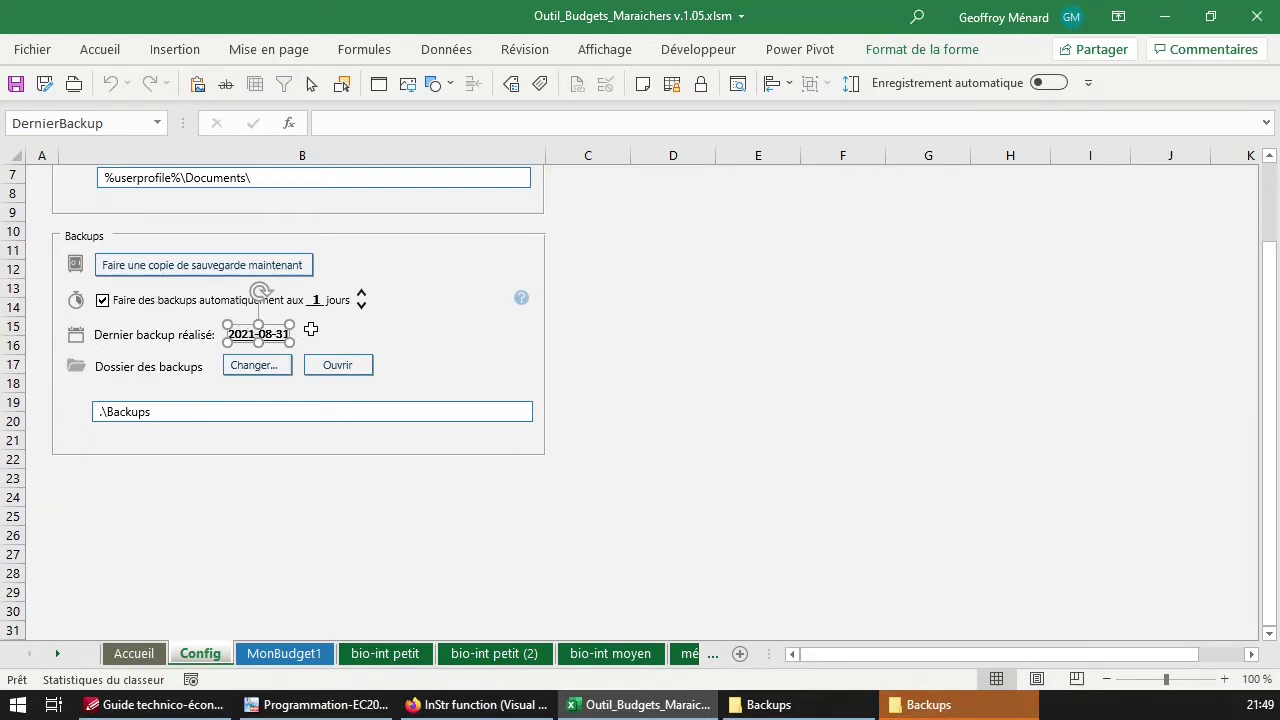
pyautogui.click(361, 293)
pyautogui.click(361, 293)
pyautogui.click(361, 293)
pyautogui.click(160, 304)
# Leave the Config sheet and go to the MonBudget1 budget sheet
pyautogui.scroll(2, 448, 390)
pyautogui.scroll(-2, 363, 551)
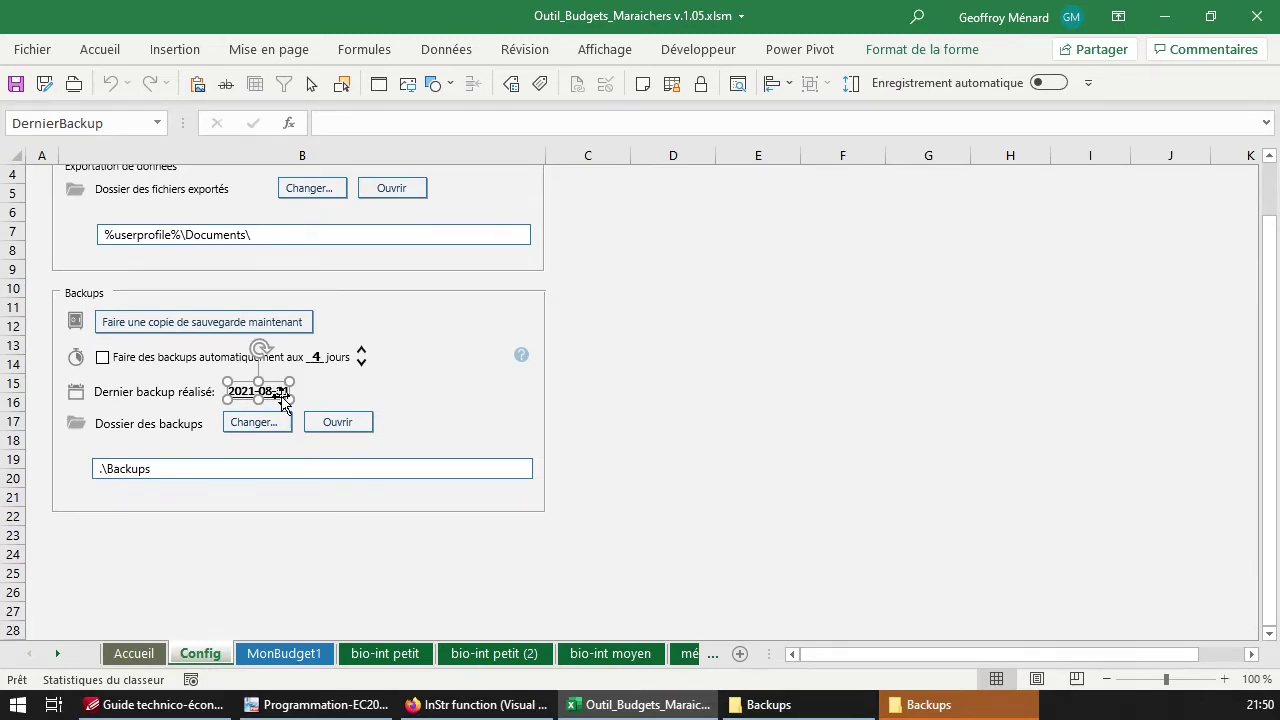
pyautogui.scroll(2, 519, 420)
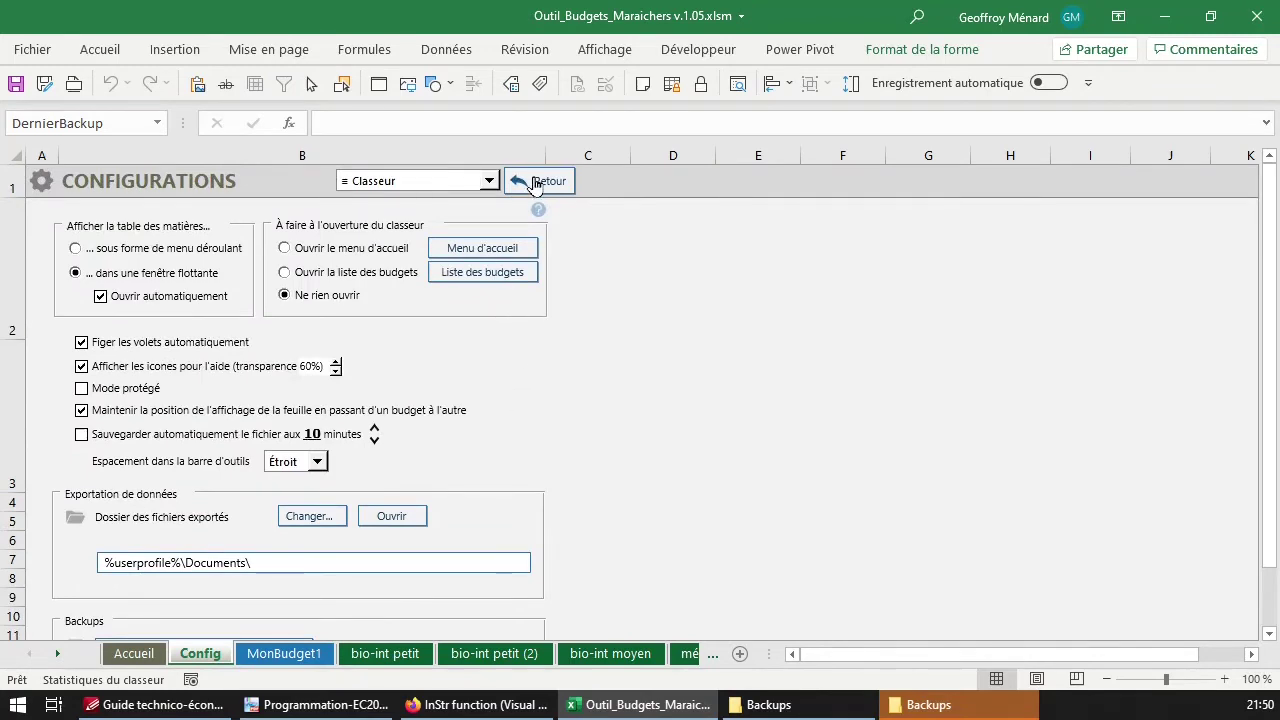
pyautogui.click(285, 654)
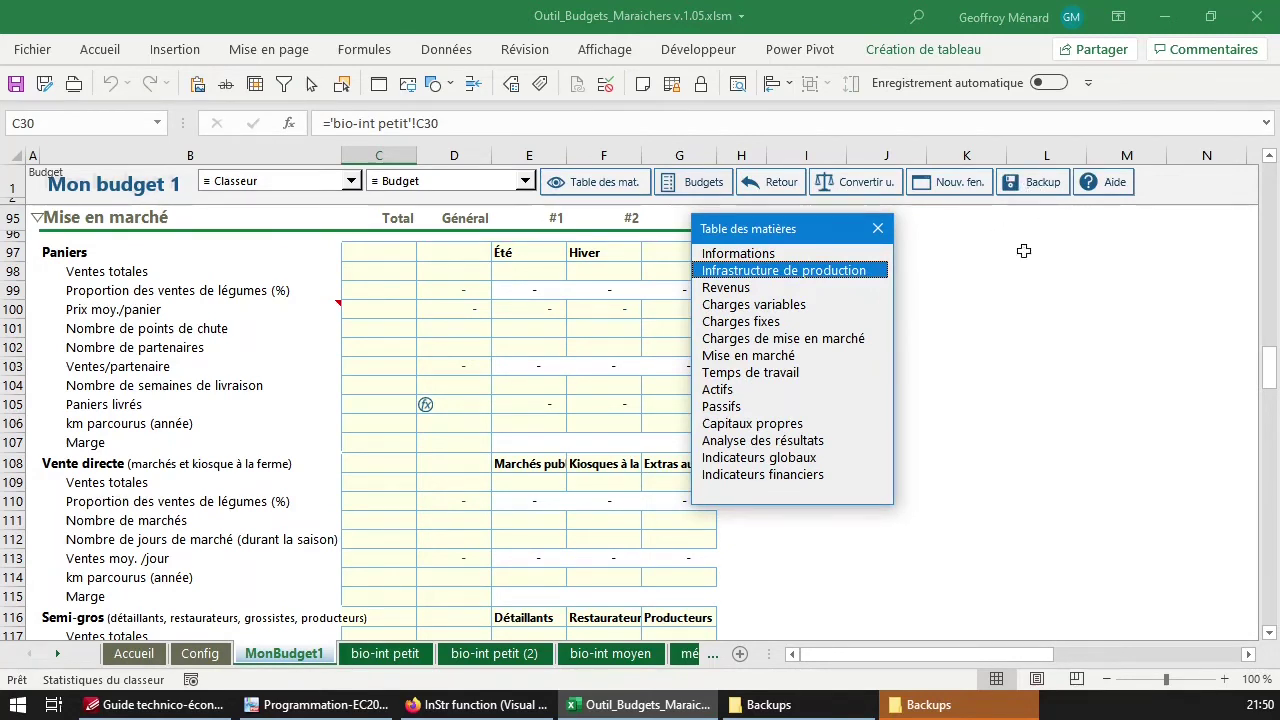
# Return to the Config sheet and bring its main configuration settings into view
pyautogui.click(222, 654)
pyautogui.scroll(-3, 243, 620)
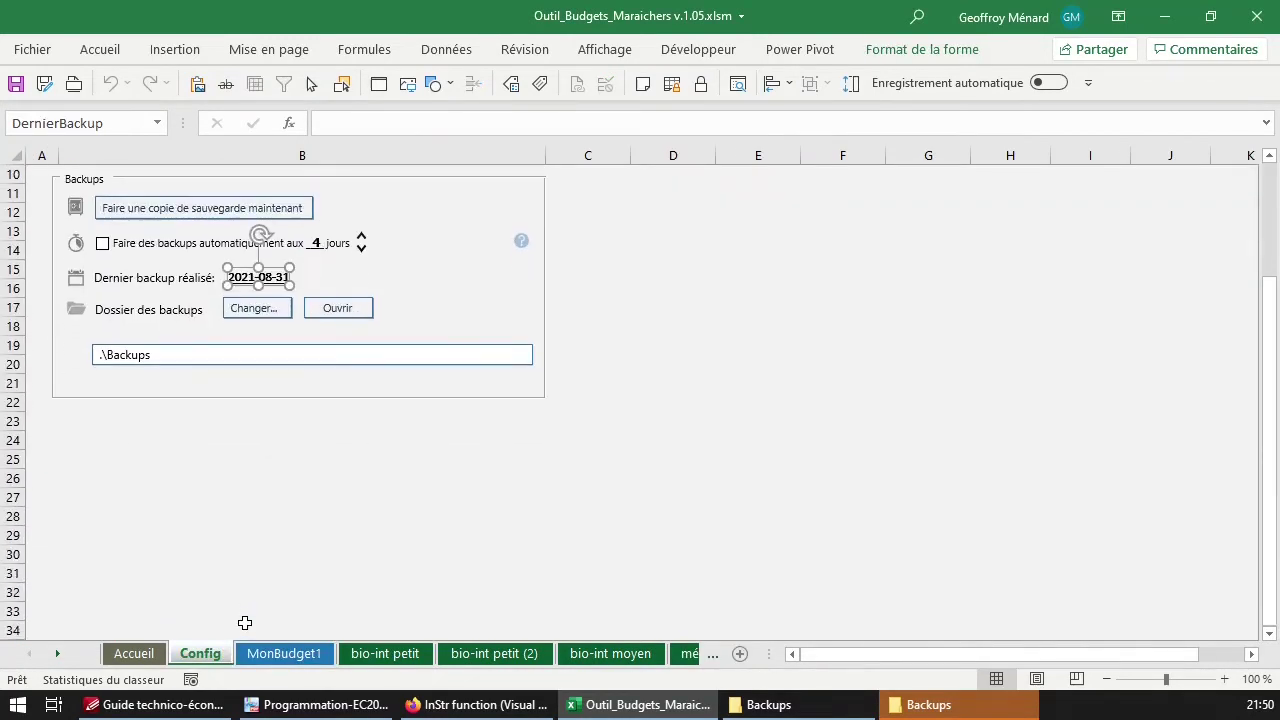
pyautogui.scroll(3, 244, 622)
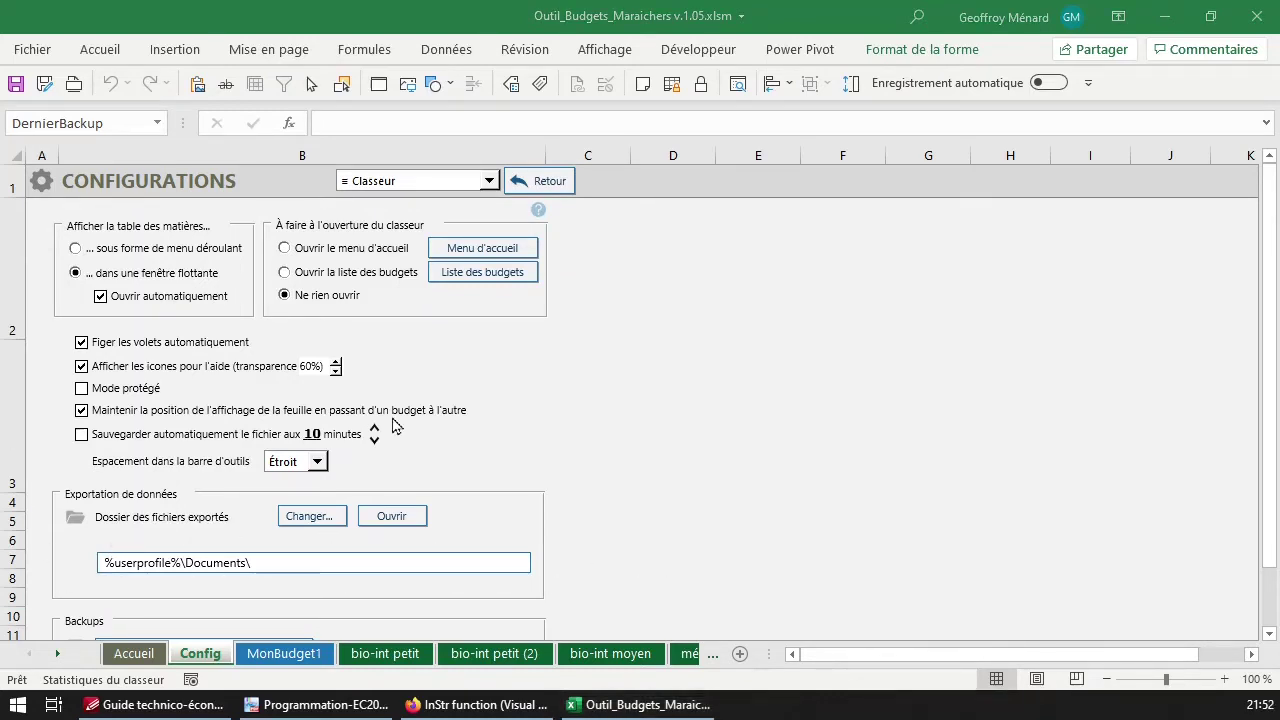
# Open the workbook's list of financial data sheets, preview its new-sheet name prompt without creating anything, and close the list
pyautogui.click(424, 186)
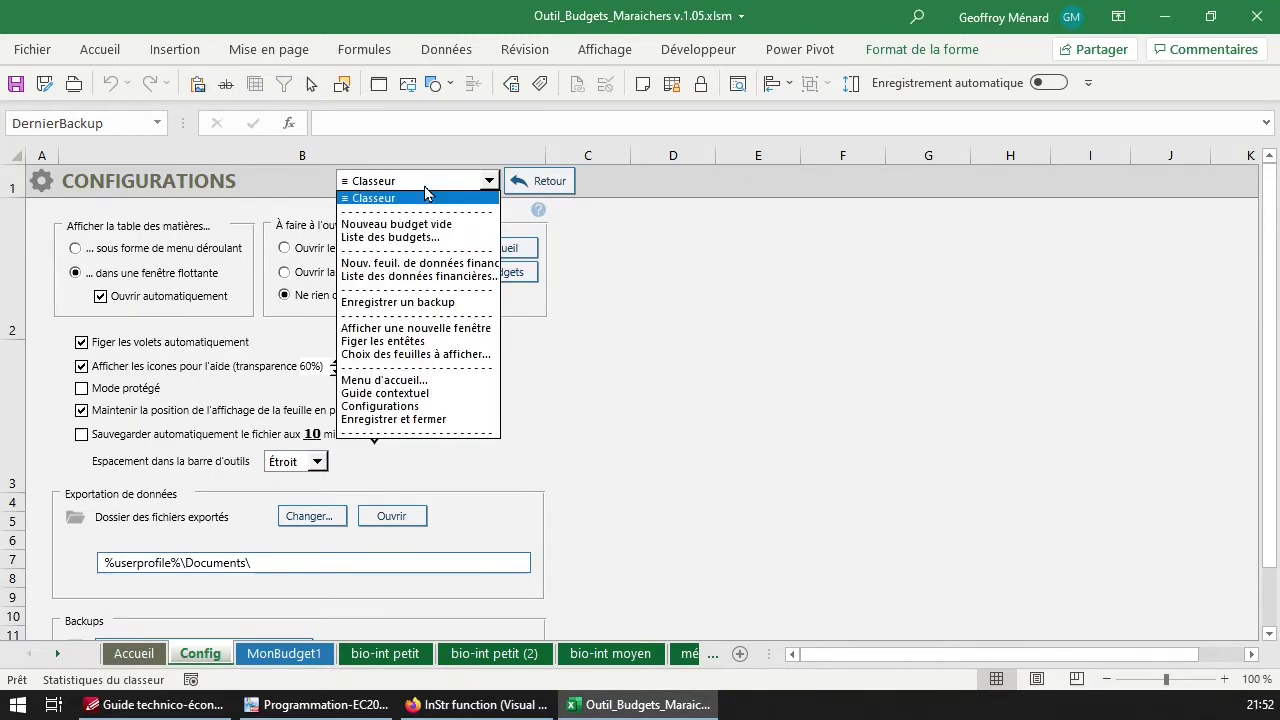
pyautogui.click(457, 277)
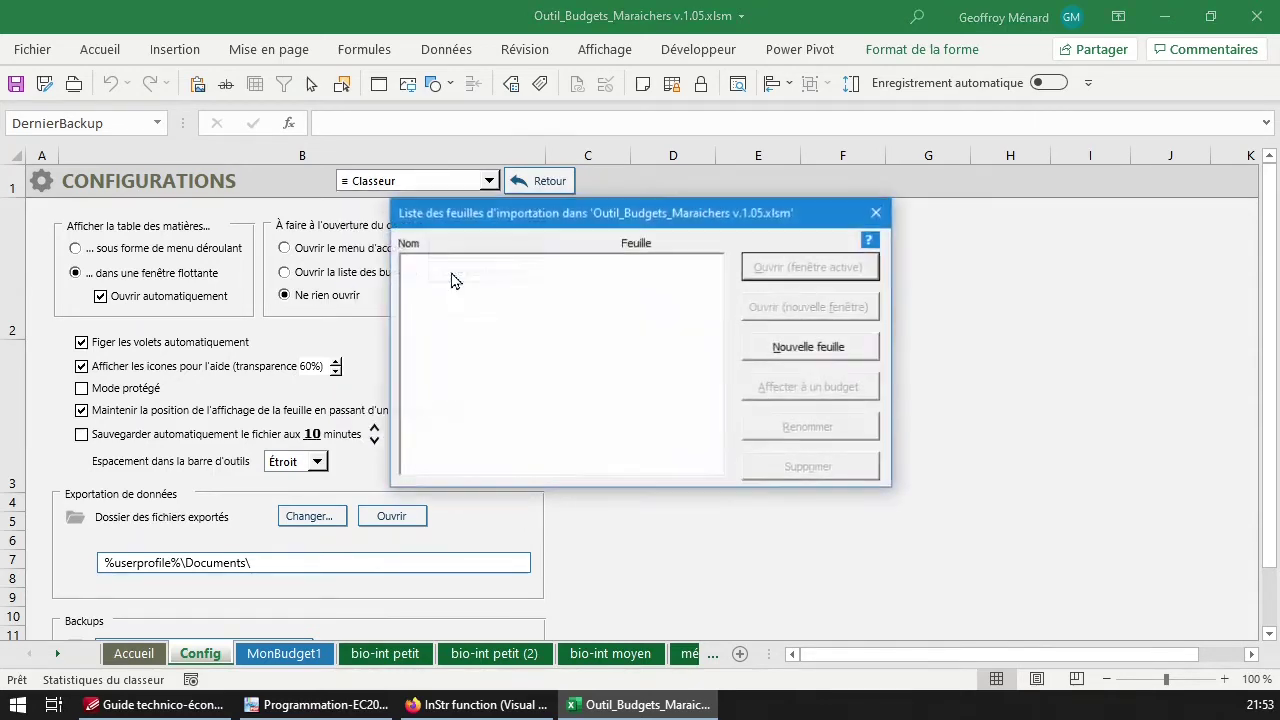
pyautogui.click(812, 347)
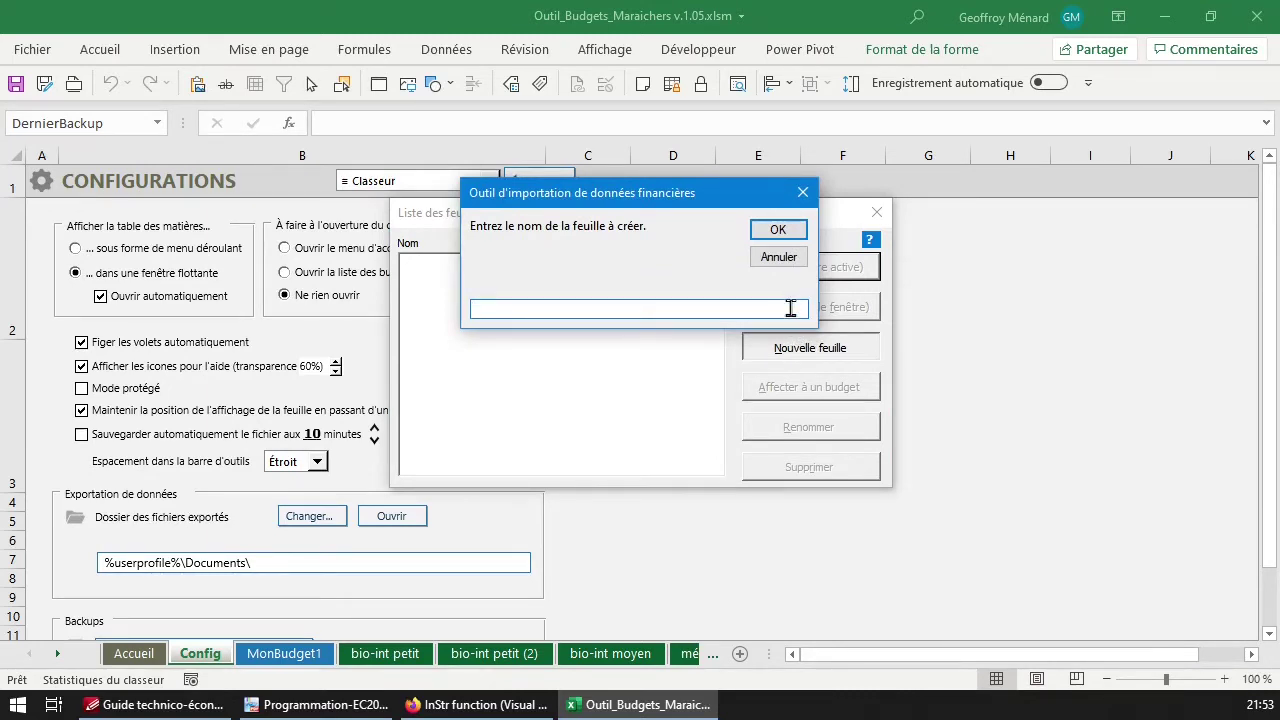
pyautogui.click(778, 257)
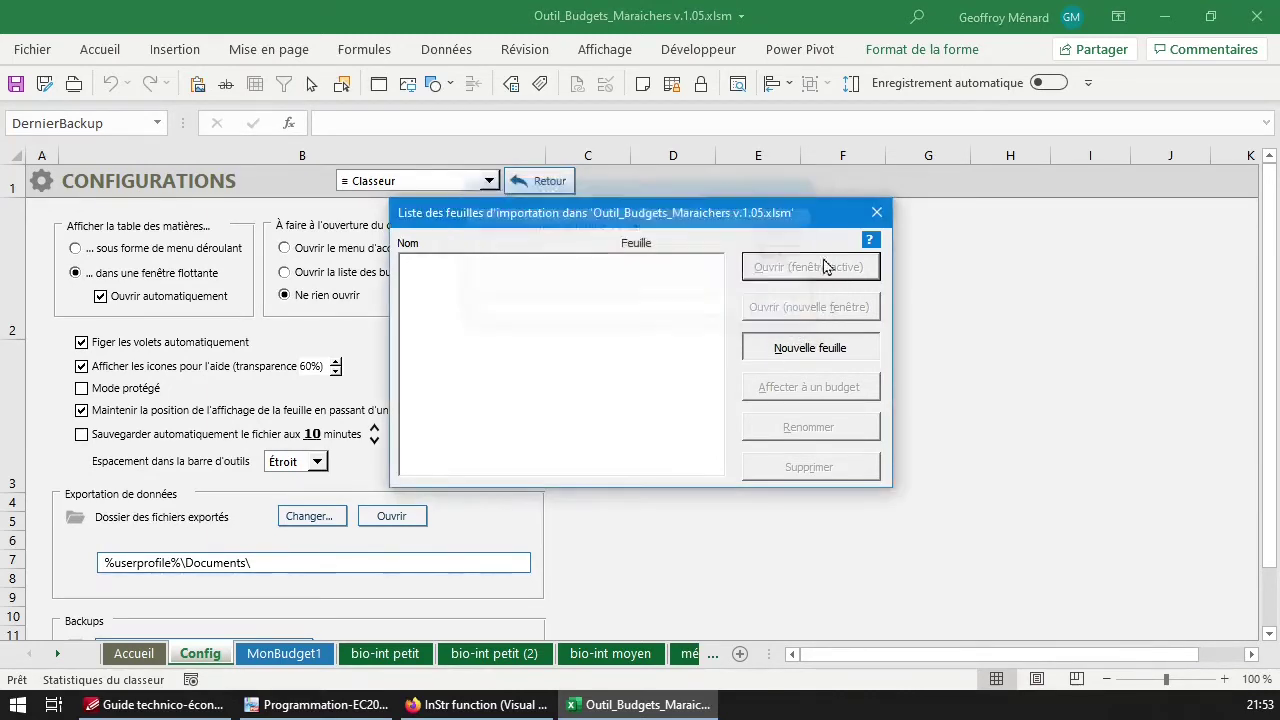
pyautogui.click(505, 478)
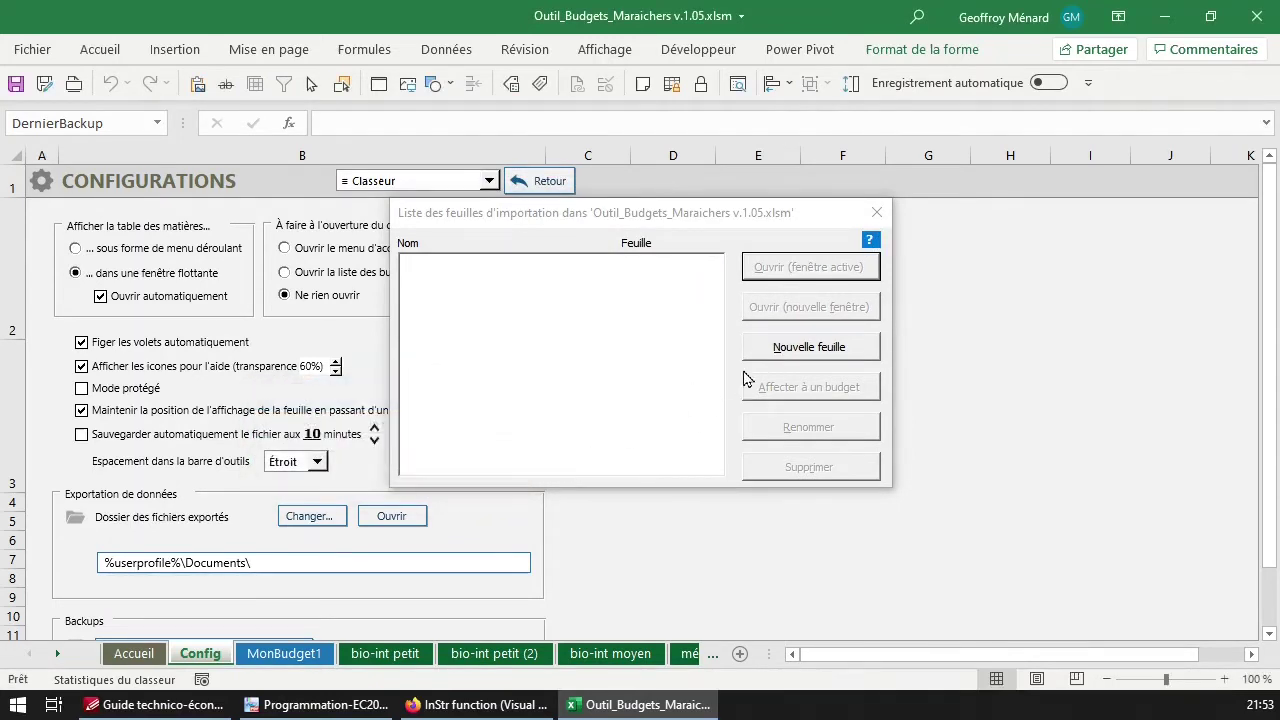
pyautogui.click(877, 222)
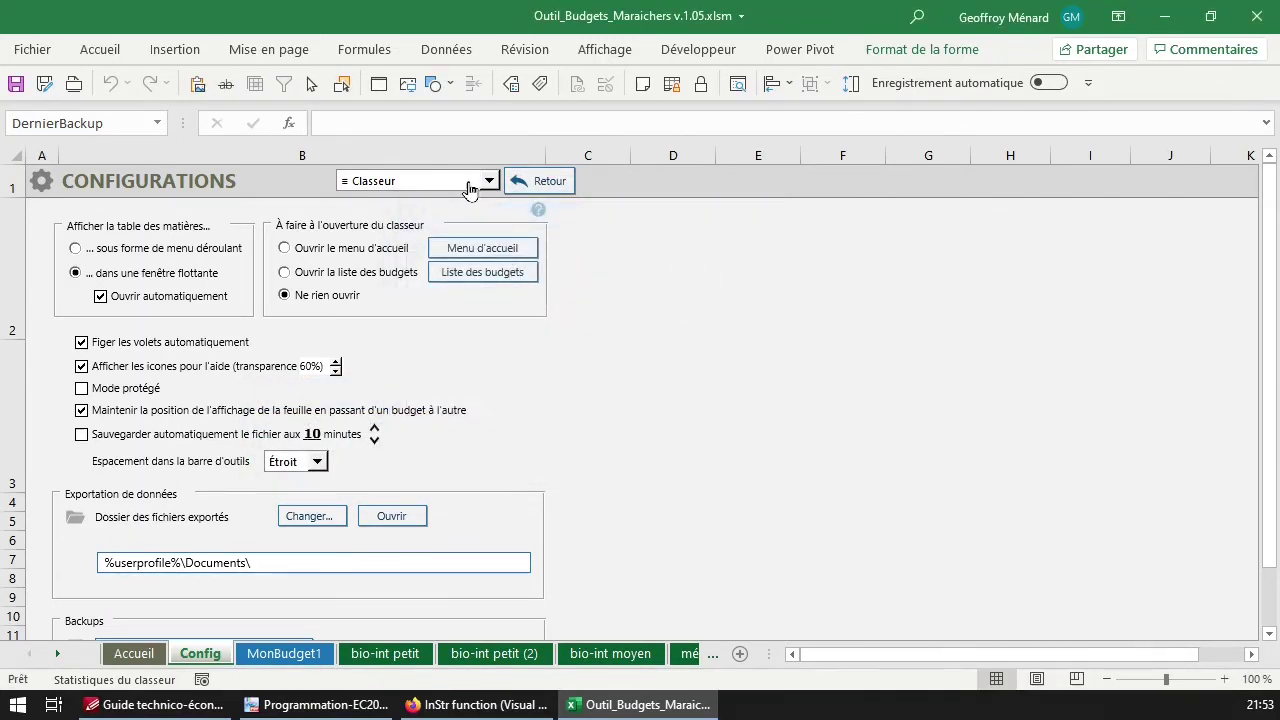
# Create a new financial data sheet named "Données financières démo" and keep the same text as its import title
pyautogui.click(427, 186)
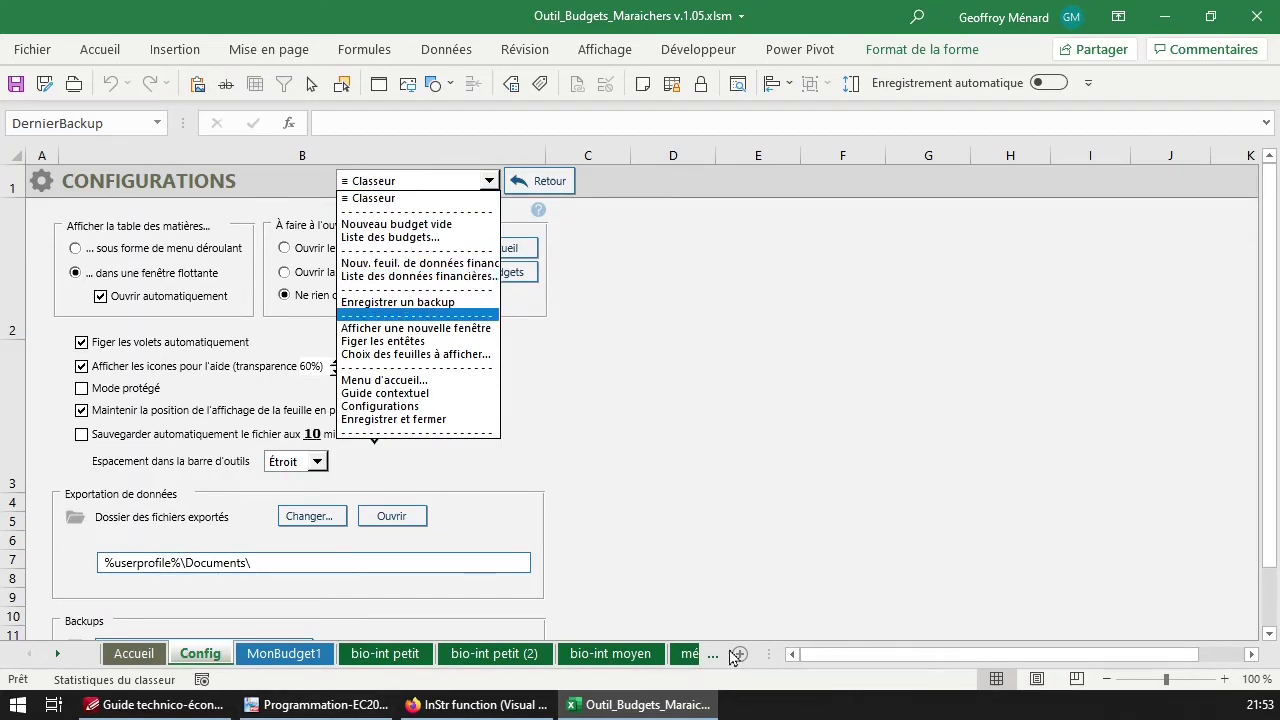
pyautogui.click(469, 266)
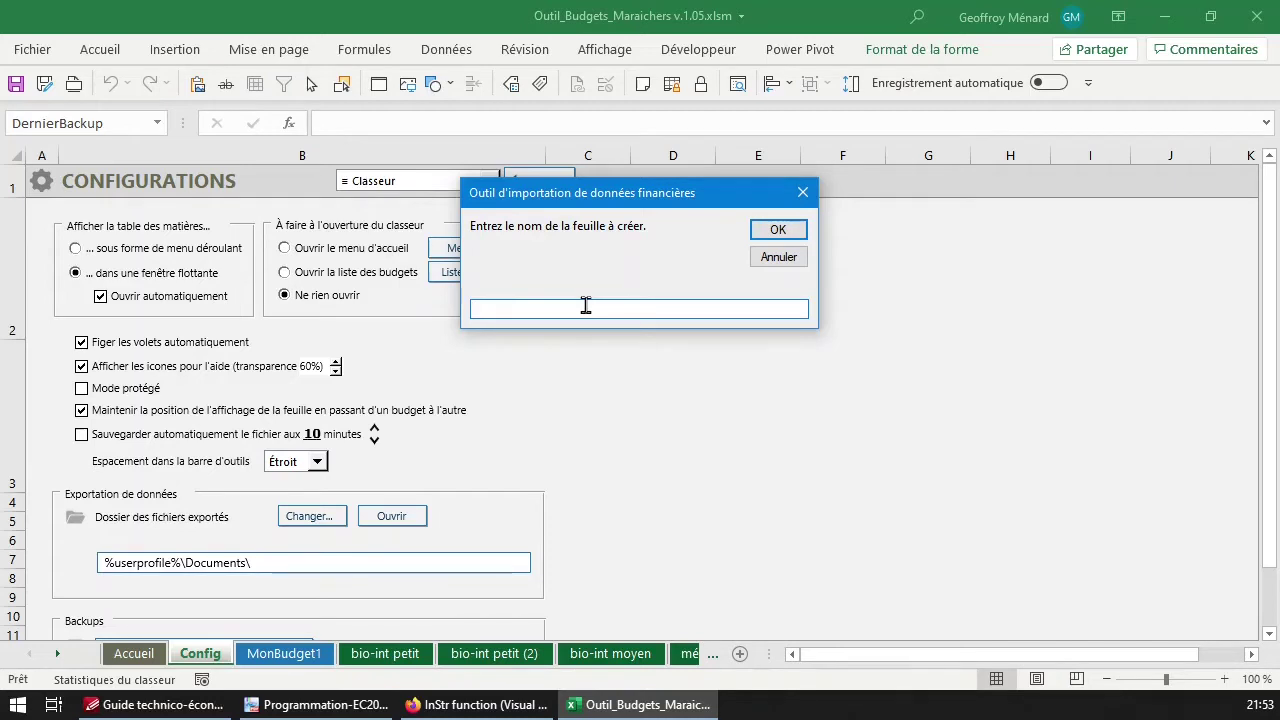
pyautogui.write('Données financières démo')
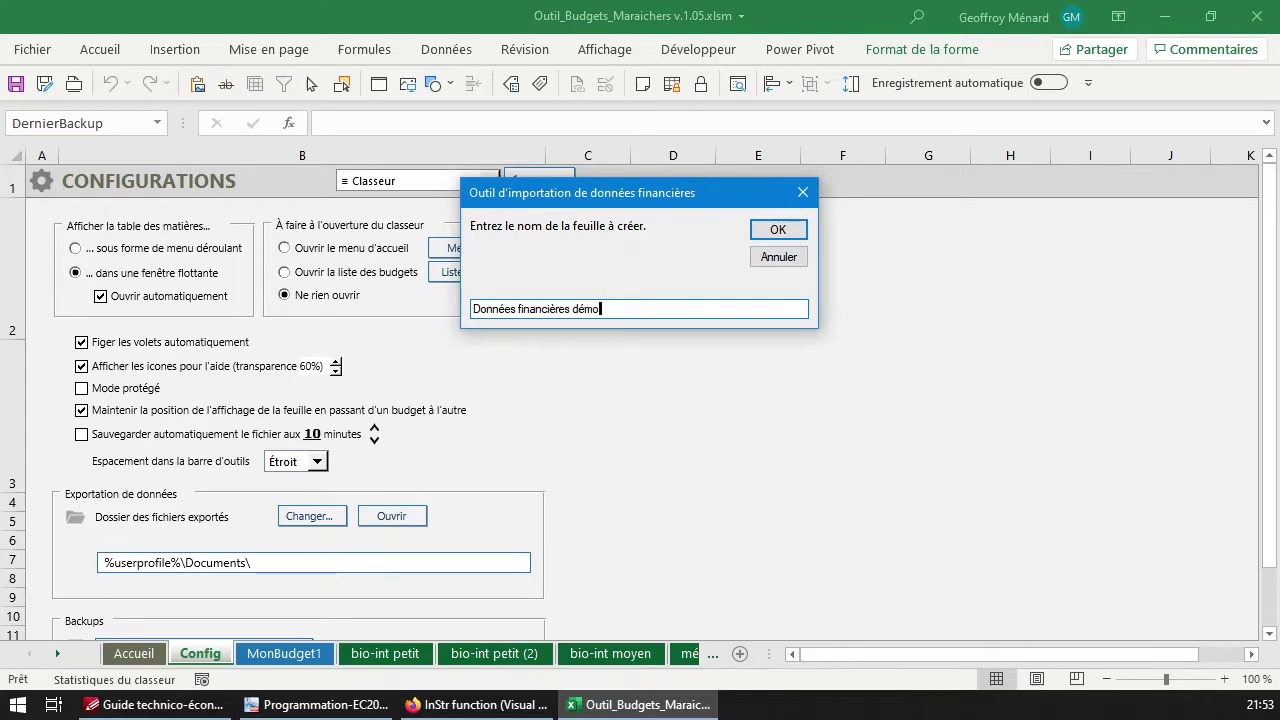
pyautogui.press('Return')
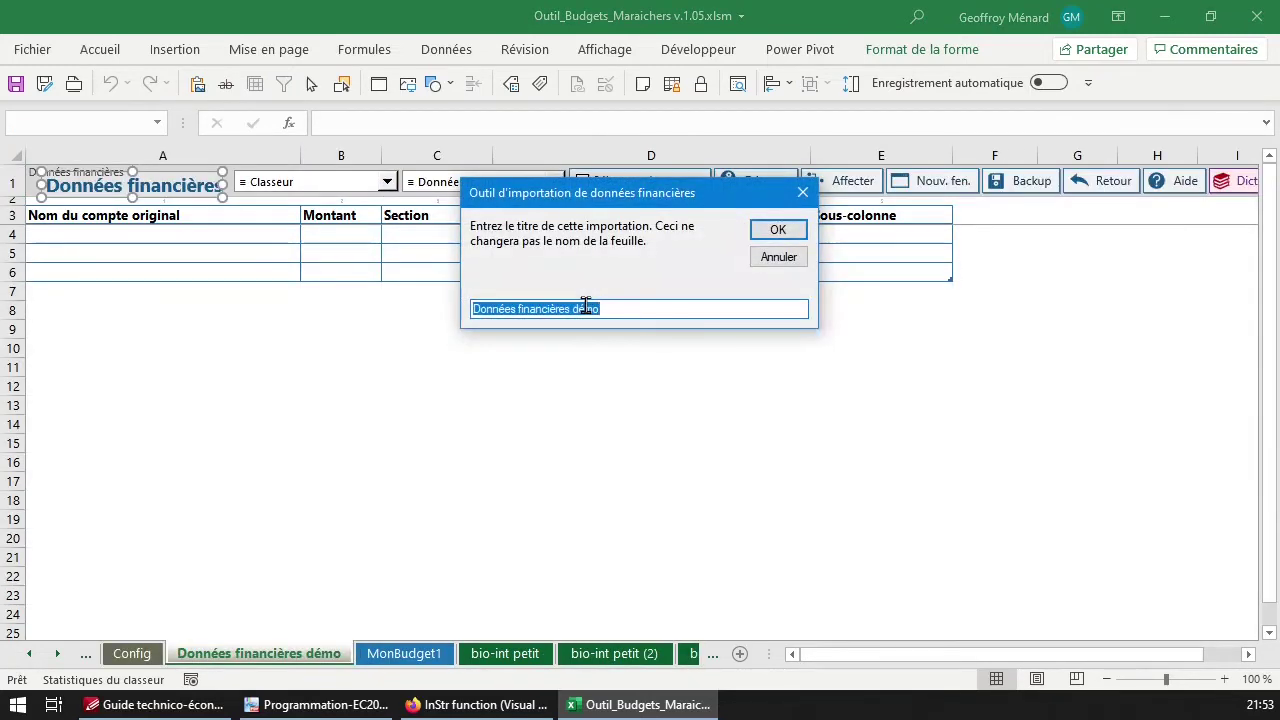
pyautogui.click(586, 305)
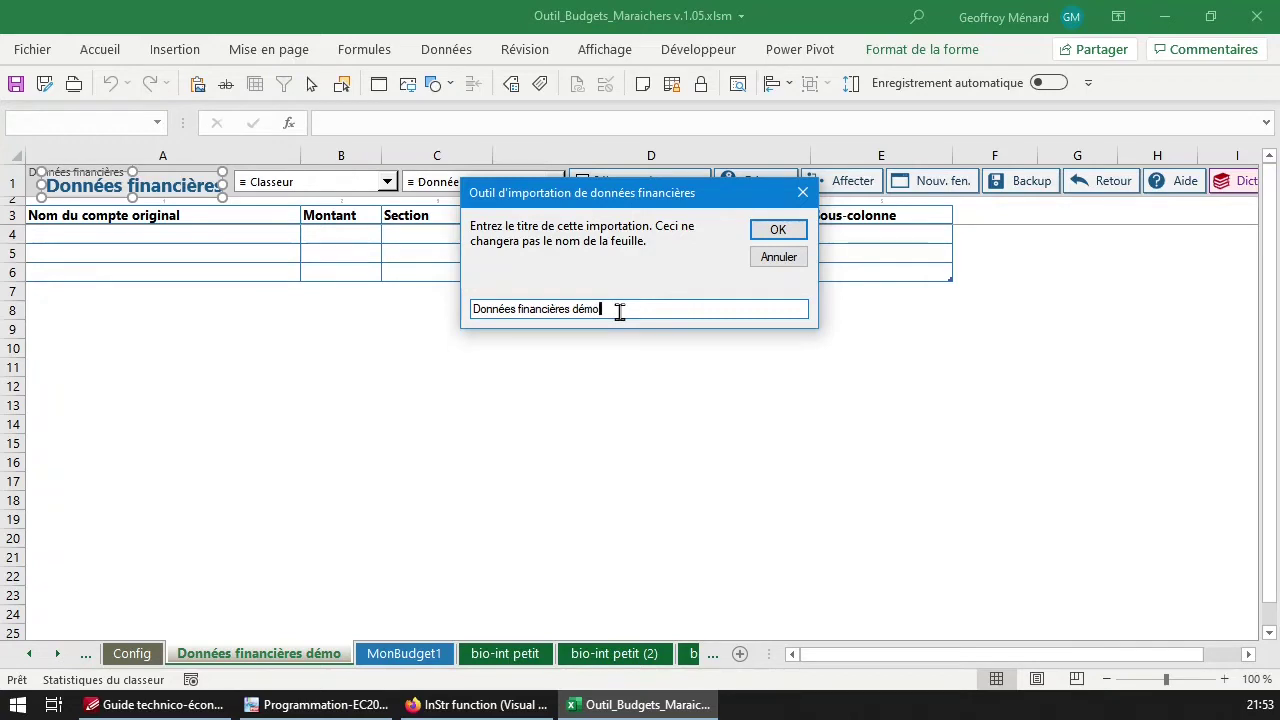
pyautogui.press('Return')
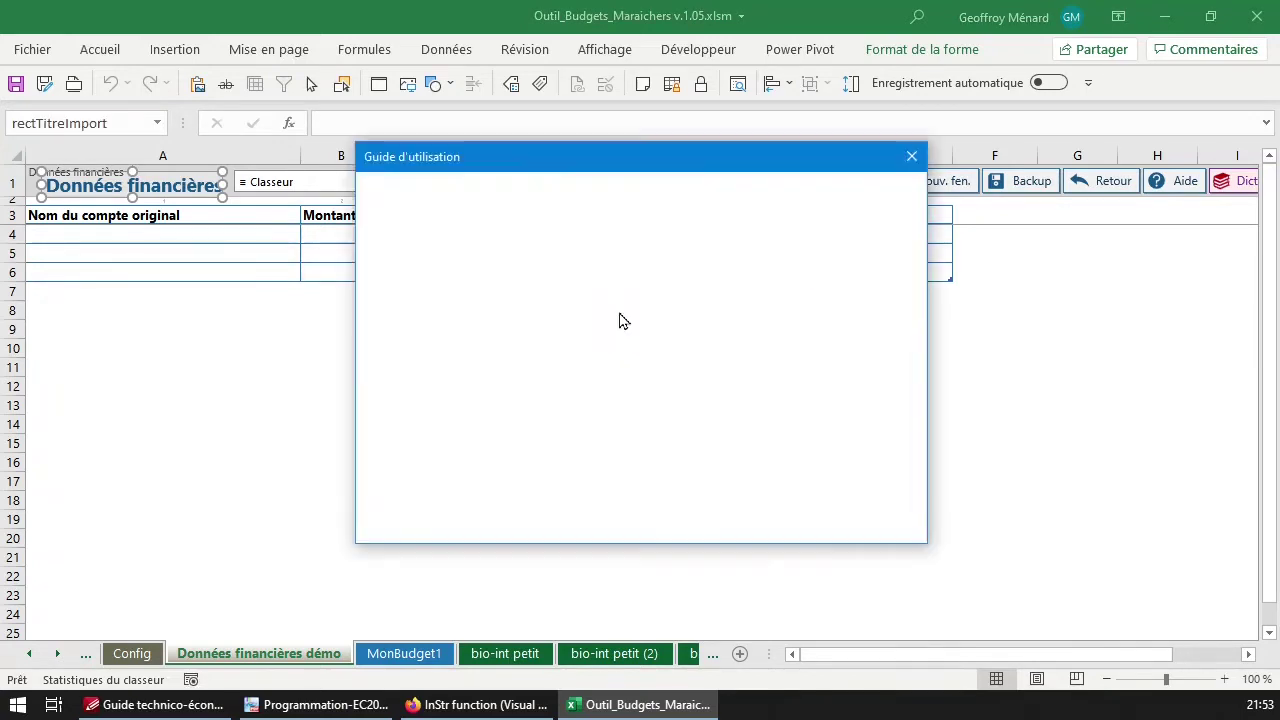
# Shorten the new financial data sheet's tab name to "Données fin"
pyautogui.click(310, 636)
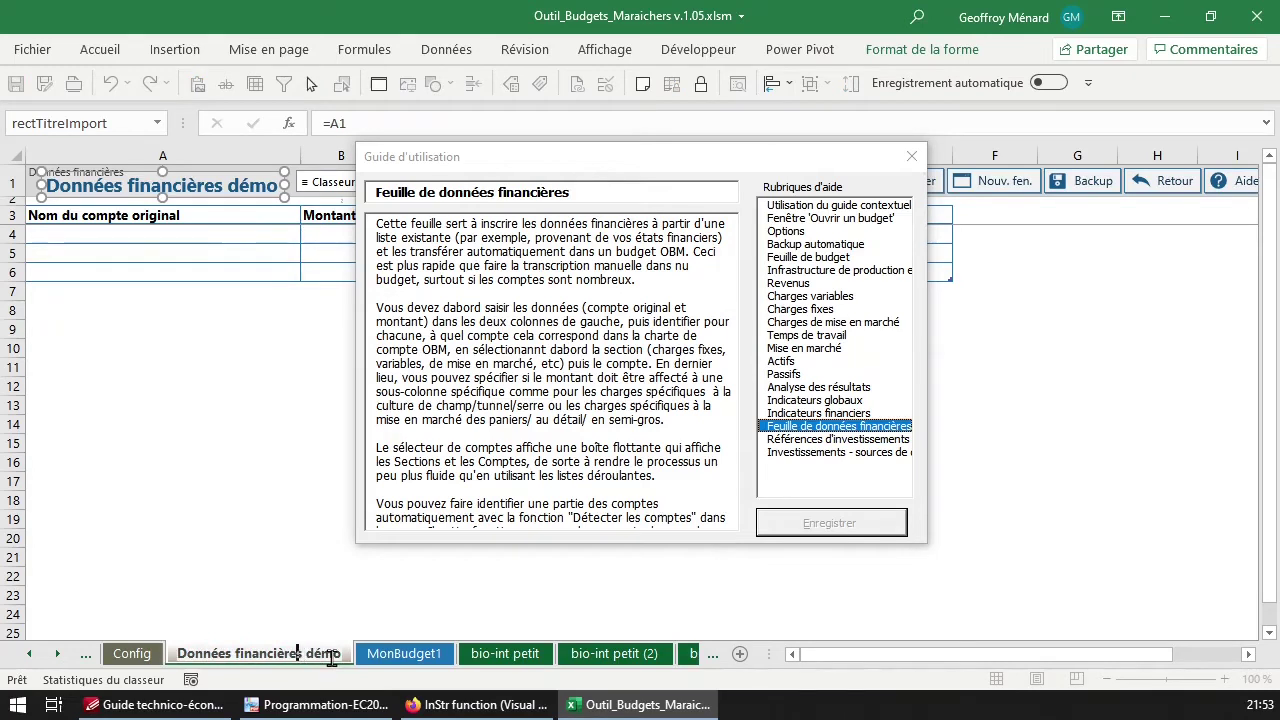
pyautogui.hotkey('shift', 'End')
pyautogui.press('Delete')
pyautogui.press('Return')
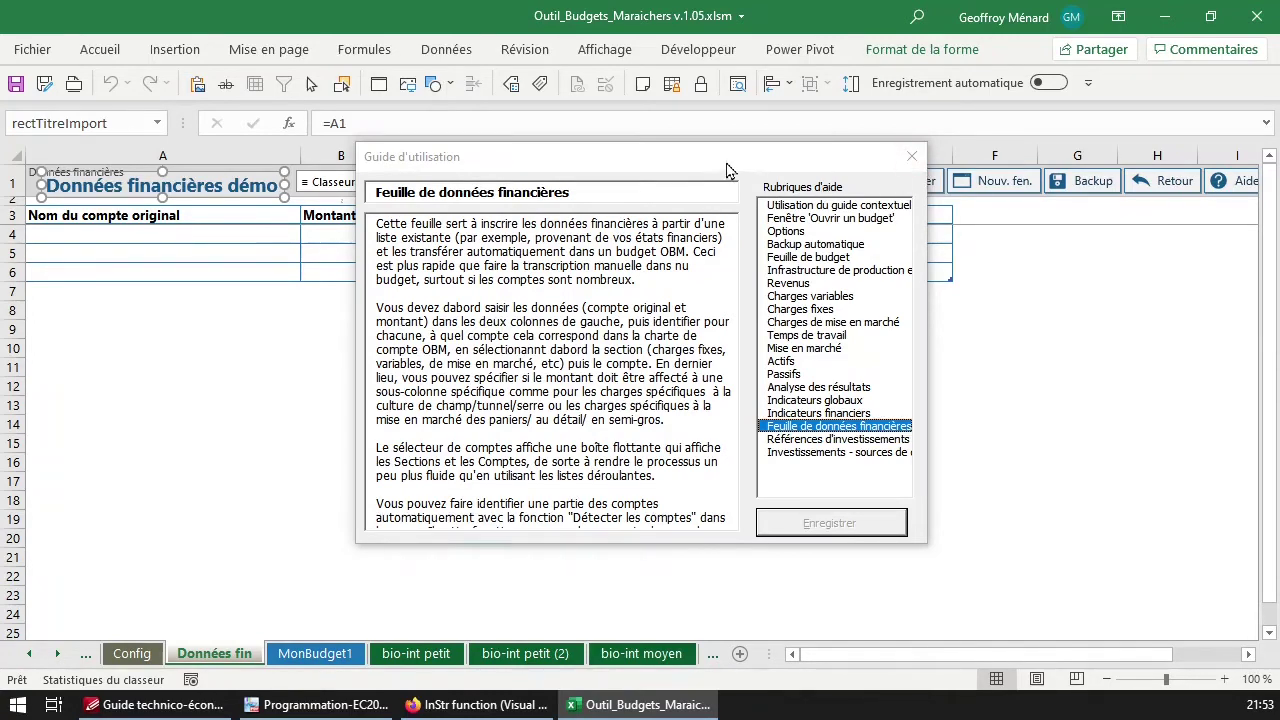
# Move the user guide aside to read it, close it, and select the first "Nom du compte original" and "Nom du compte OBM" cells
pyautogui.moveTo(725, 161); pyautogui.dragTo(830, 183)
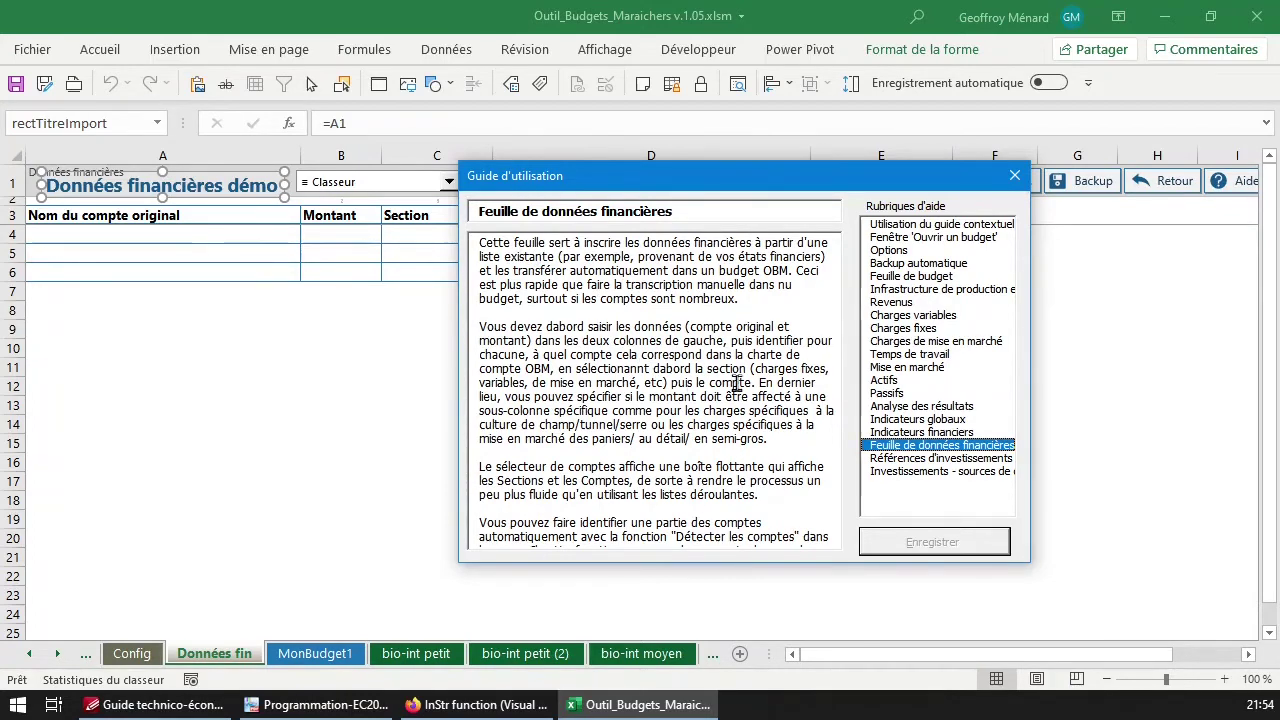
pyautogui.click(1015, 177)
pyautogui.click(172, 233)
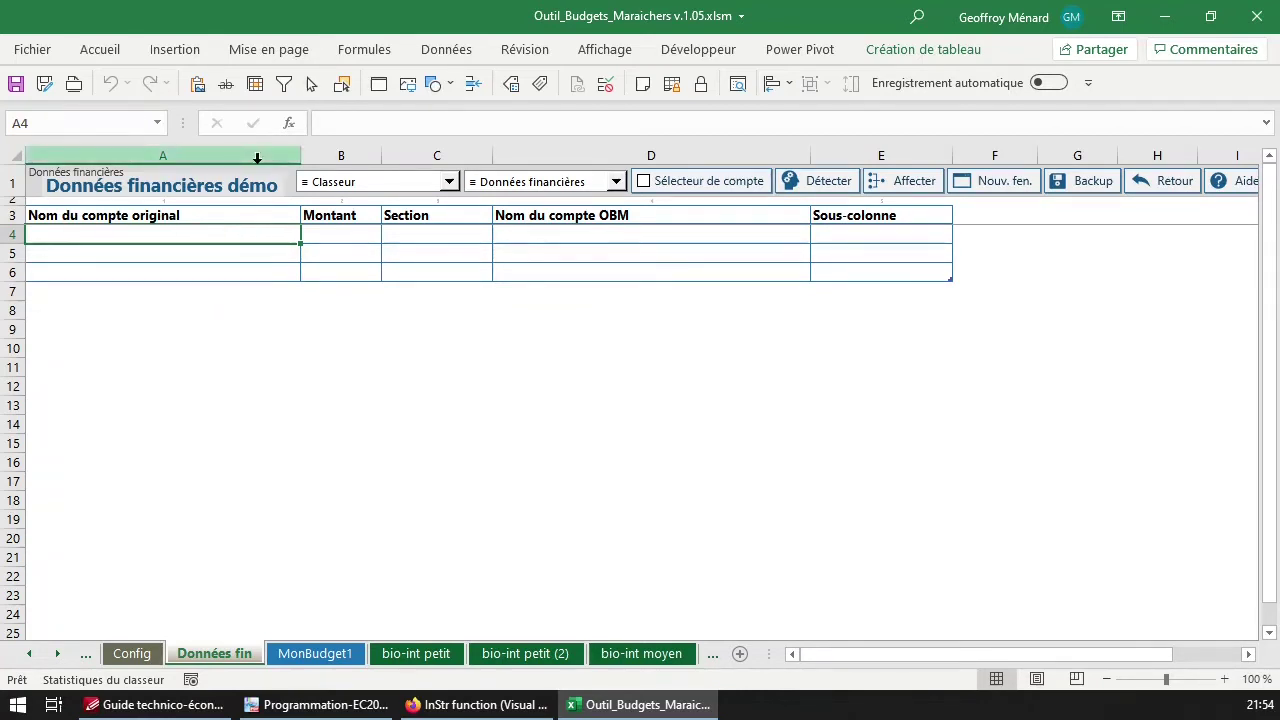
pyautogui.click(530, 237)
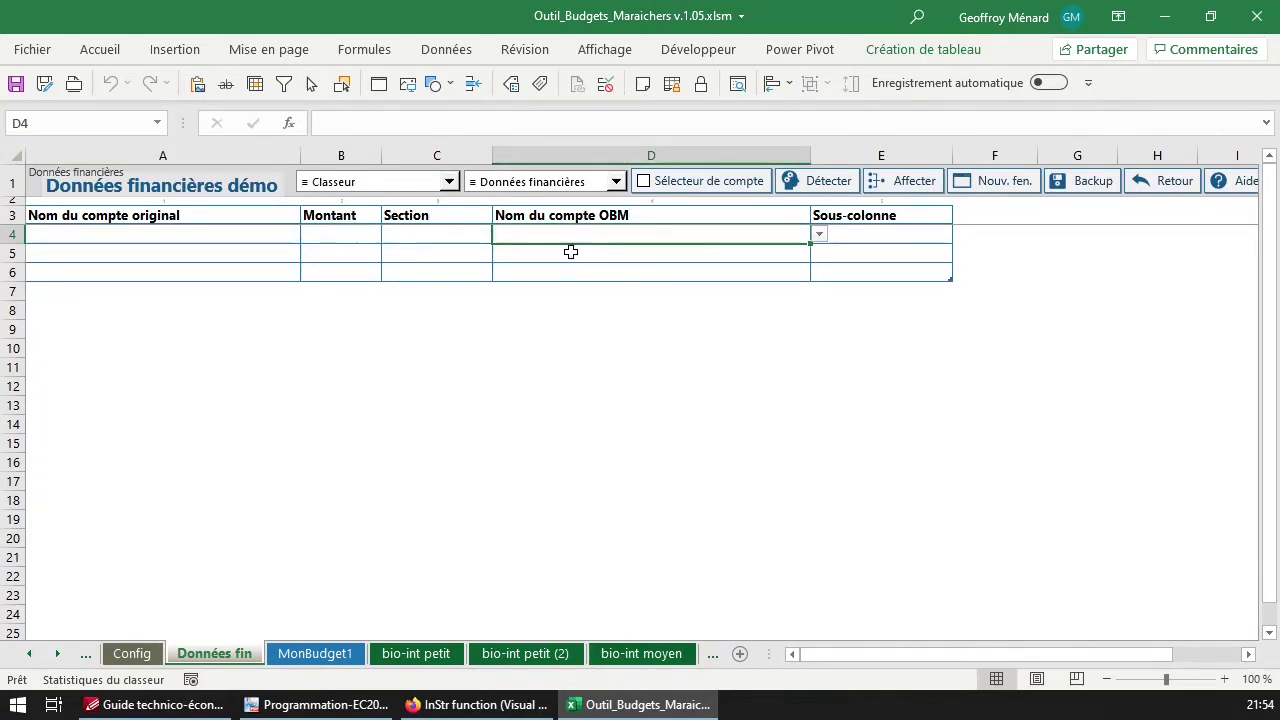
# Go to the MonBudget1 sheet and highlight the account names in its Revenus section
pyautogui.click(316, 654)
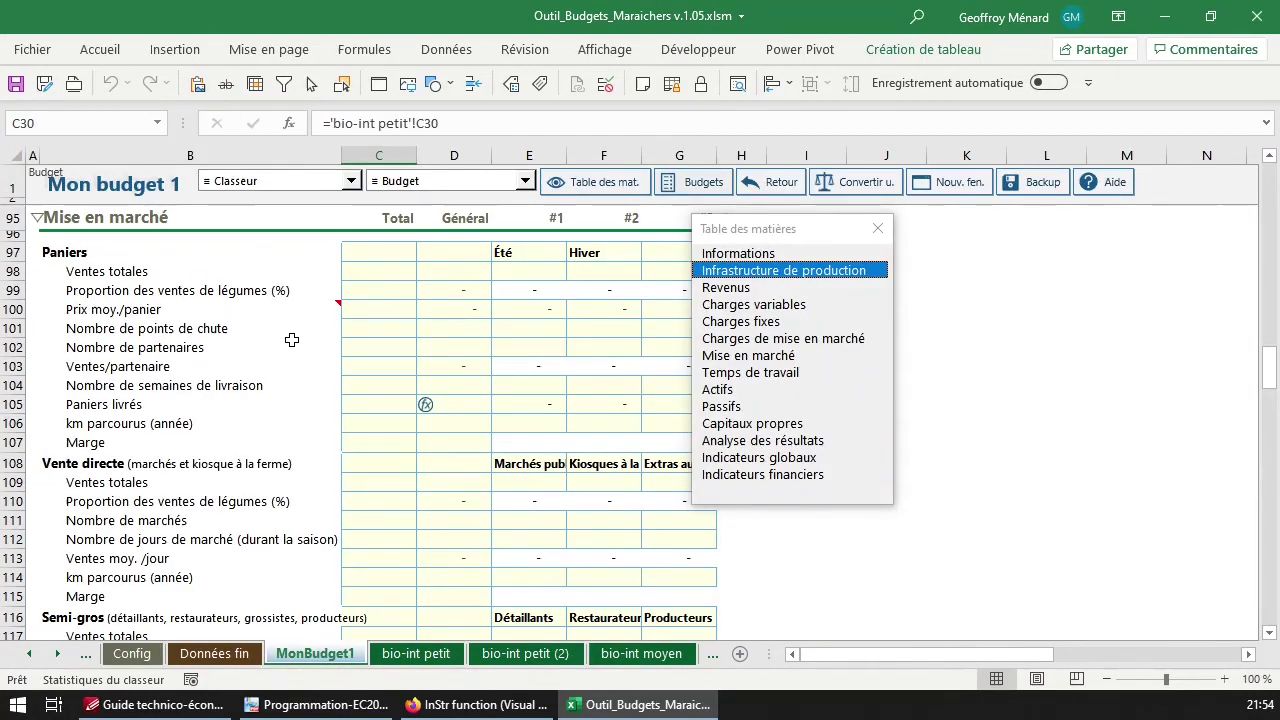
pyautogui.scroll(20, 291, 330)
pyautogui.scroll(-4, 293, 348)
pyautogui.scroll(-5, 293, 348)
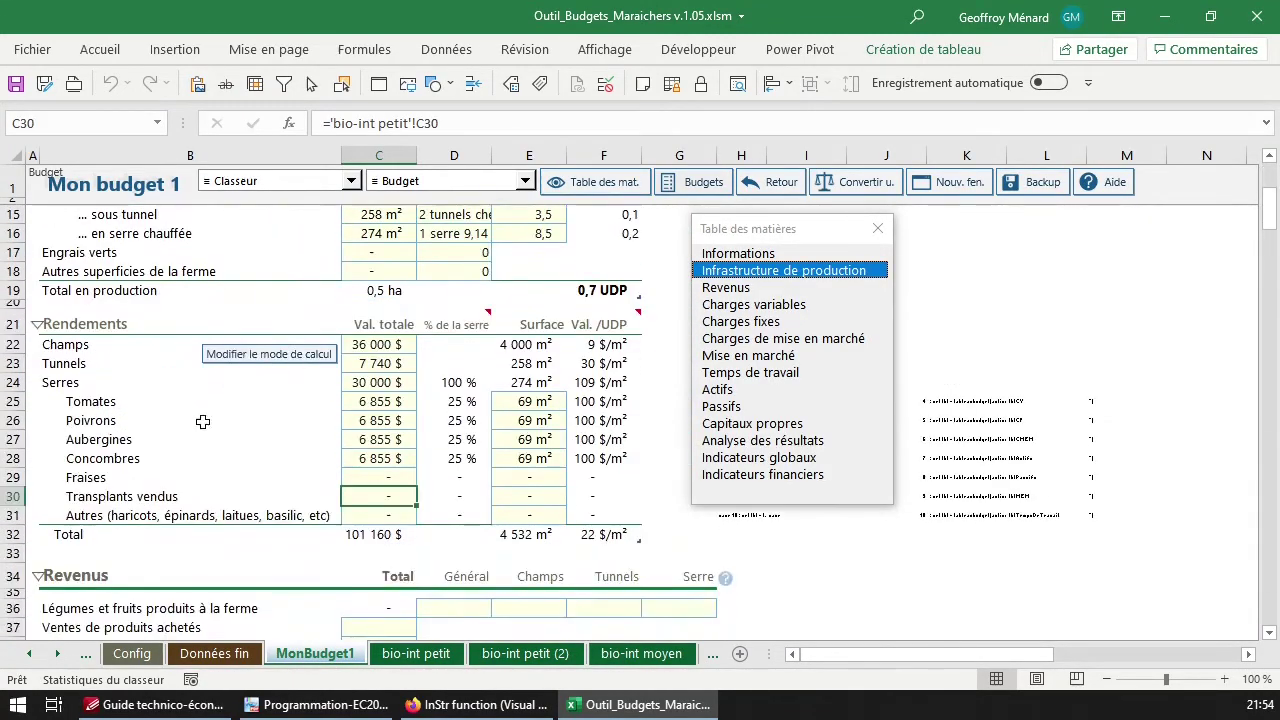
pyautogui.moveTo(100, 384); pyautogui.dragTo(117, 503)
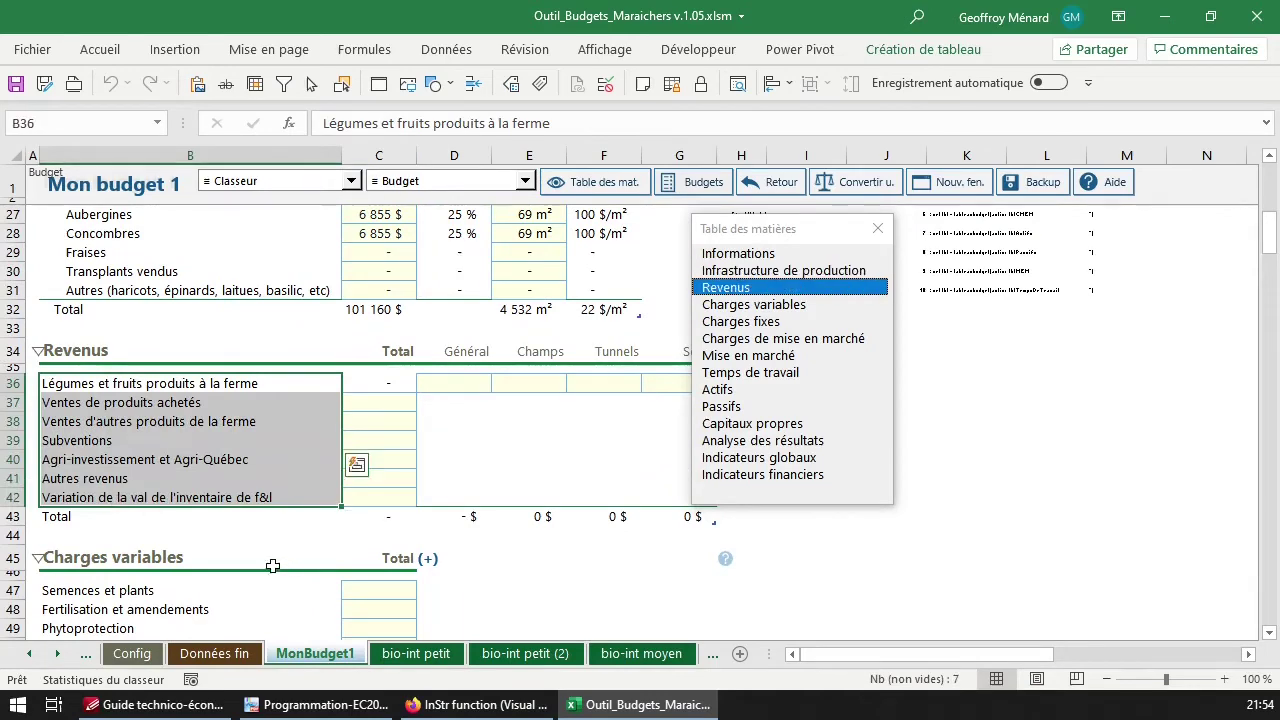
# Highlight the account names in the Charges variables section, including Autres frais variables, and select the Fertilisation et amendements amount cell
pyautogui.scroll(-3, 120, 500)
pyautogui.moveTo(165, 423); pyautogui.dragTo(153, 628)
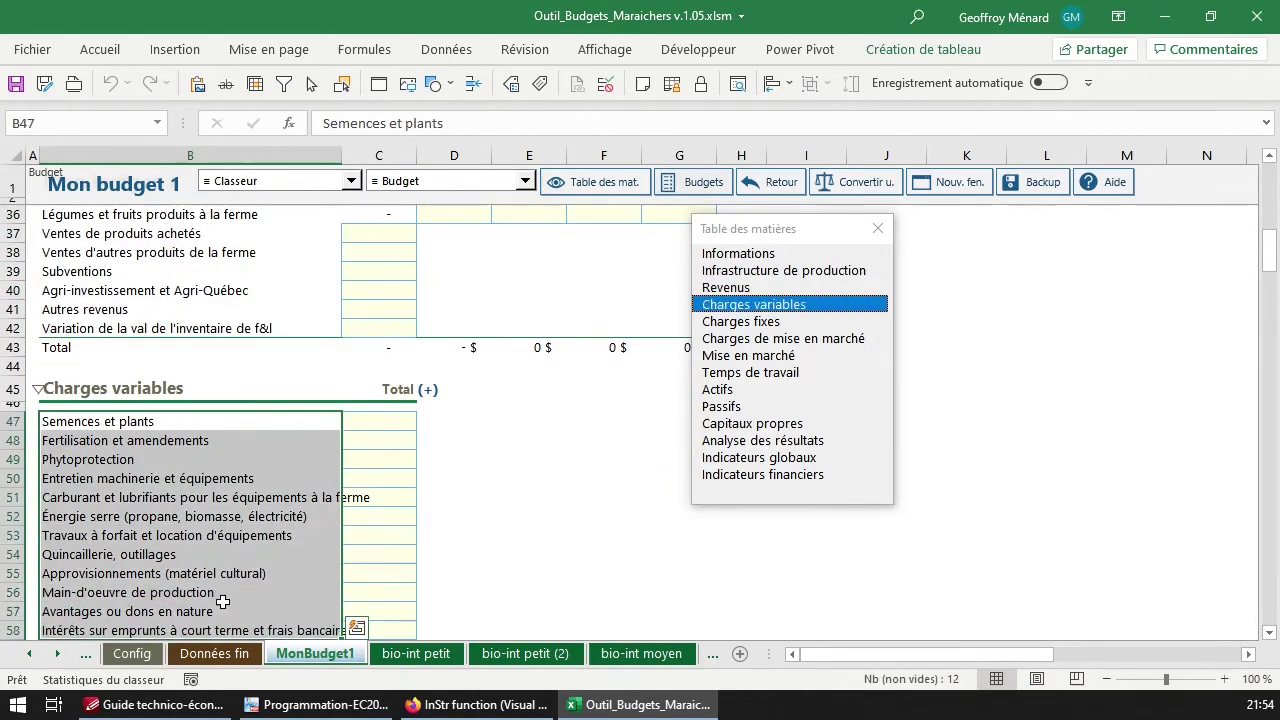
pyautogui.scroll(-2, 203, 595)
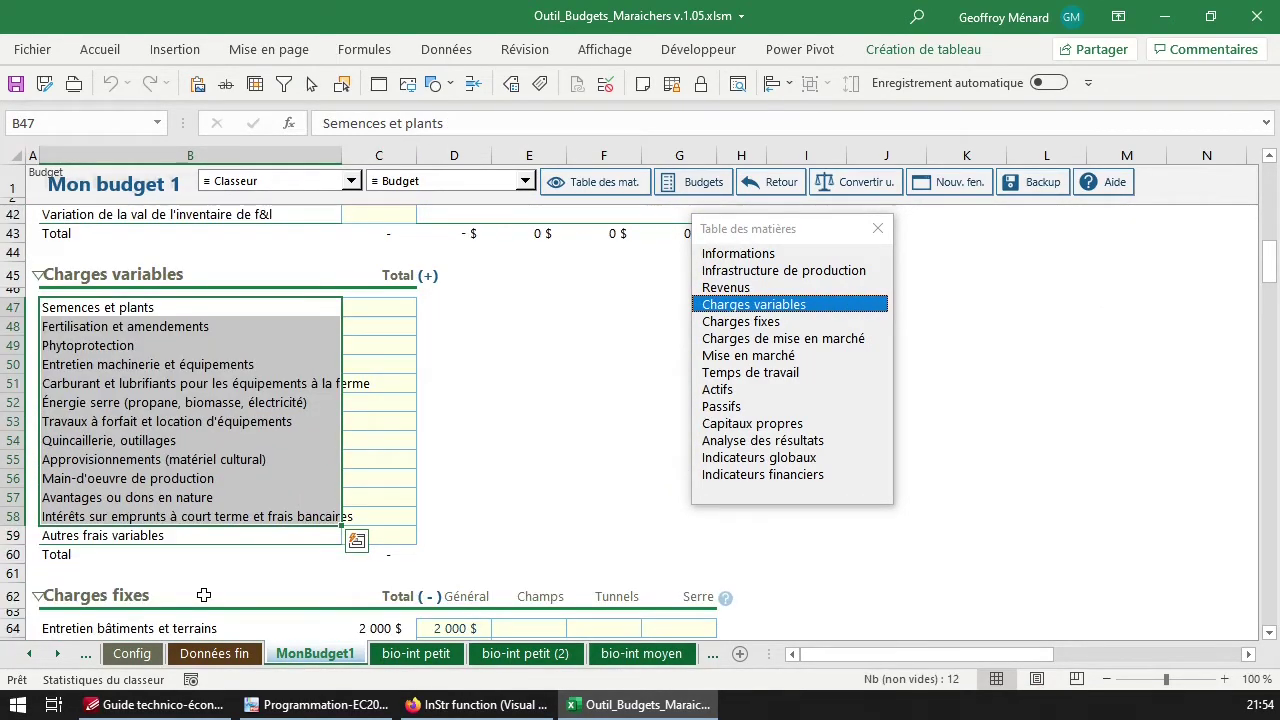
pyautogui.click(205, 537)
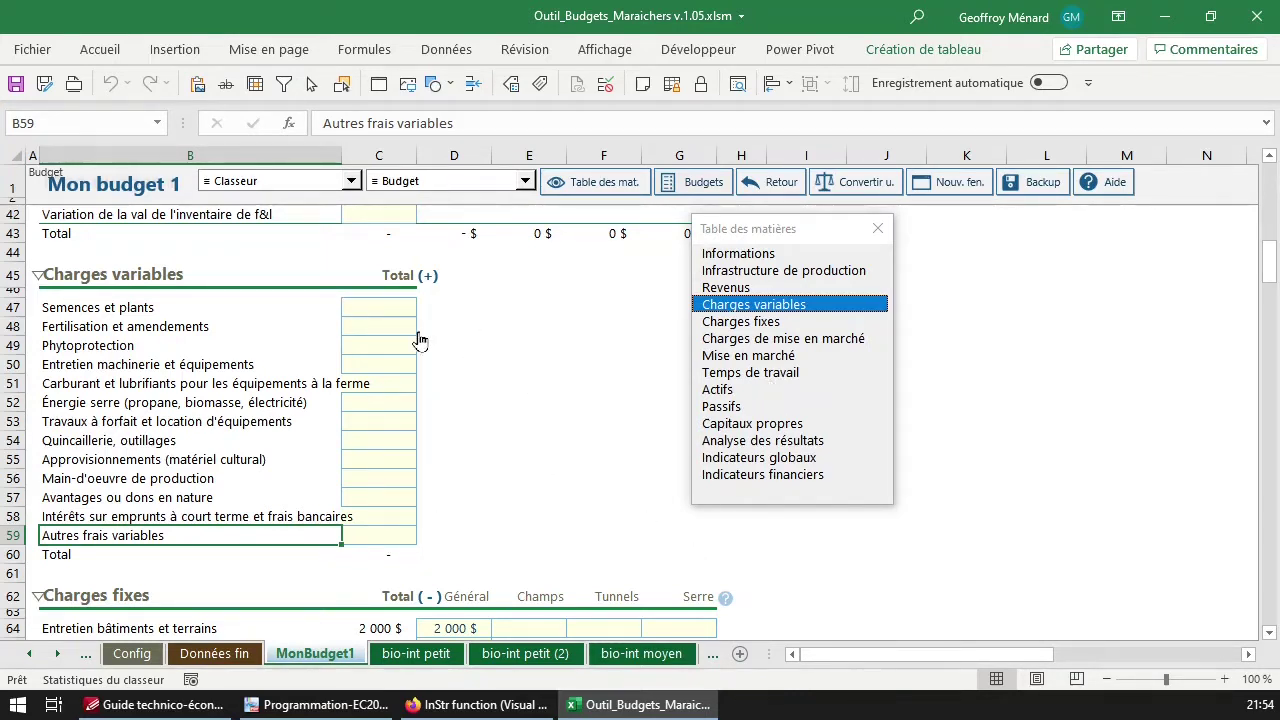
pyautogui.click(385, 325)
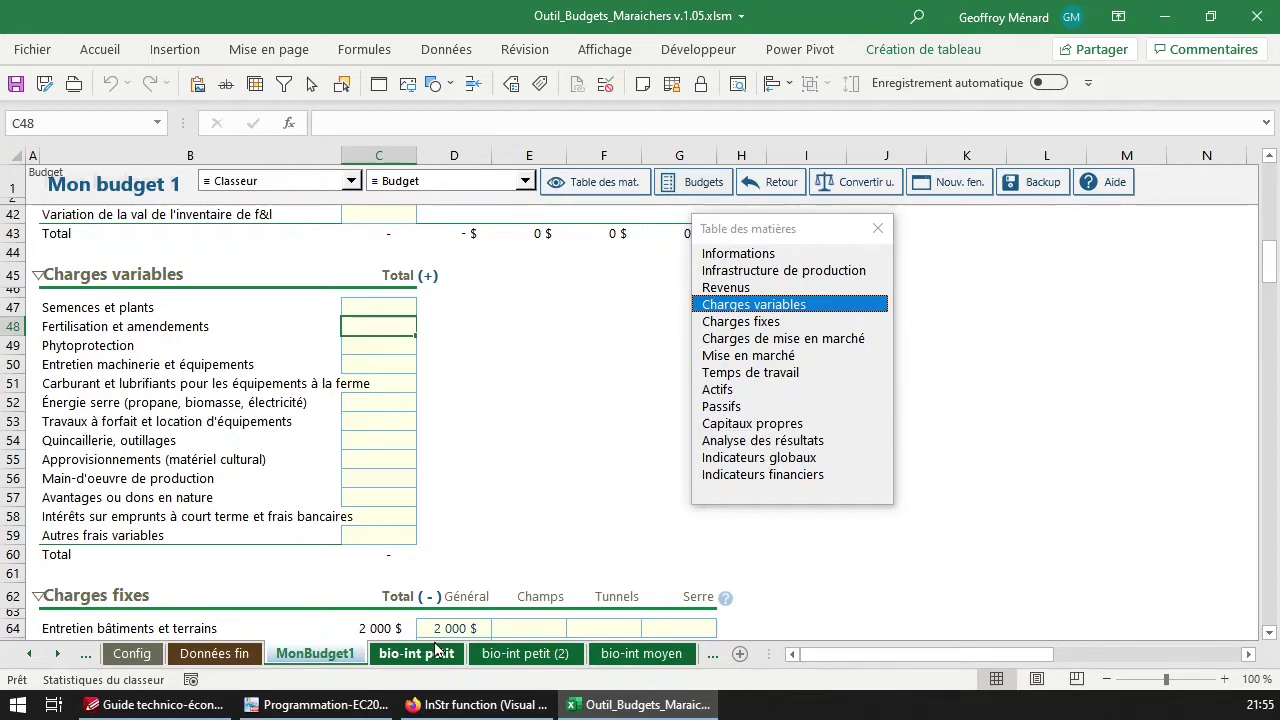
# Return to the Données fin sheet and point out the first Montant and "Nom du compte original" cells
pyautogui.click(250, 654)
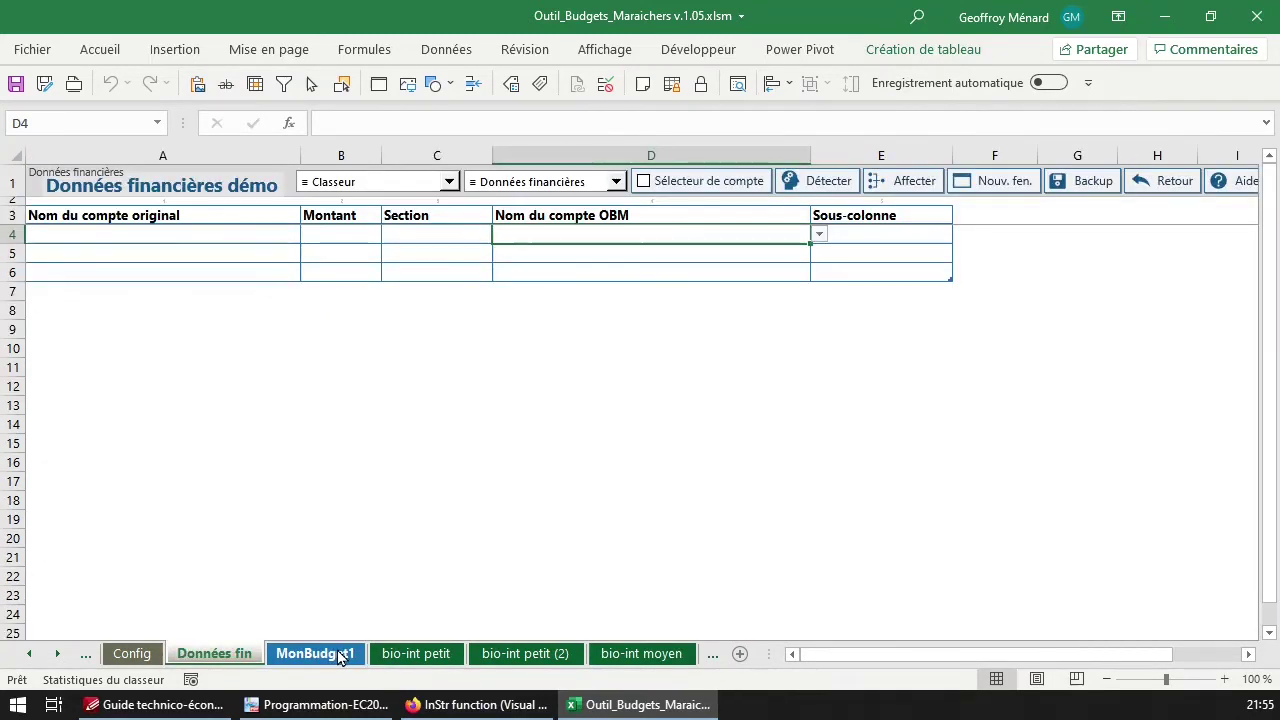
pyautogui.click(327, 240)
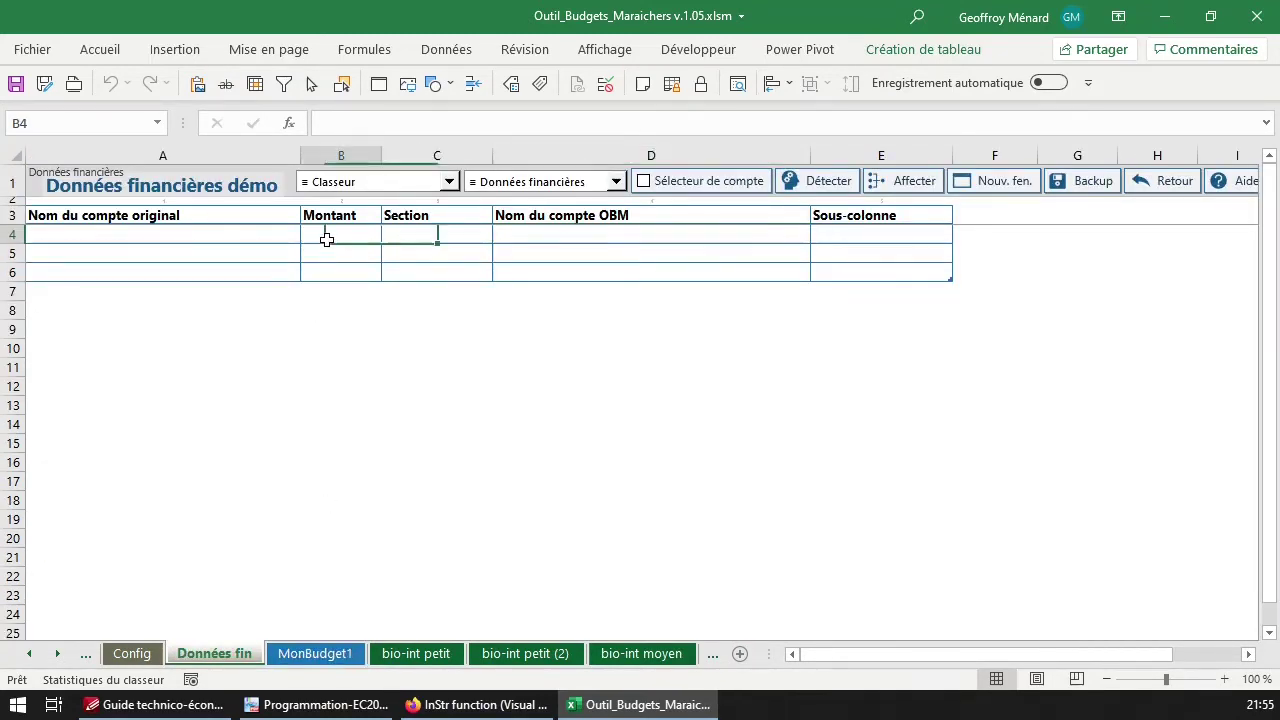
pyautogui.click(260, 240)
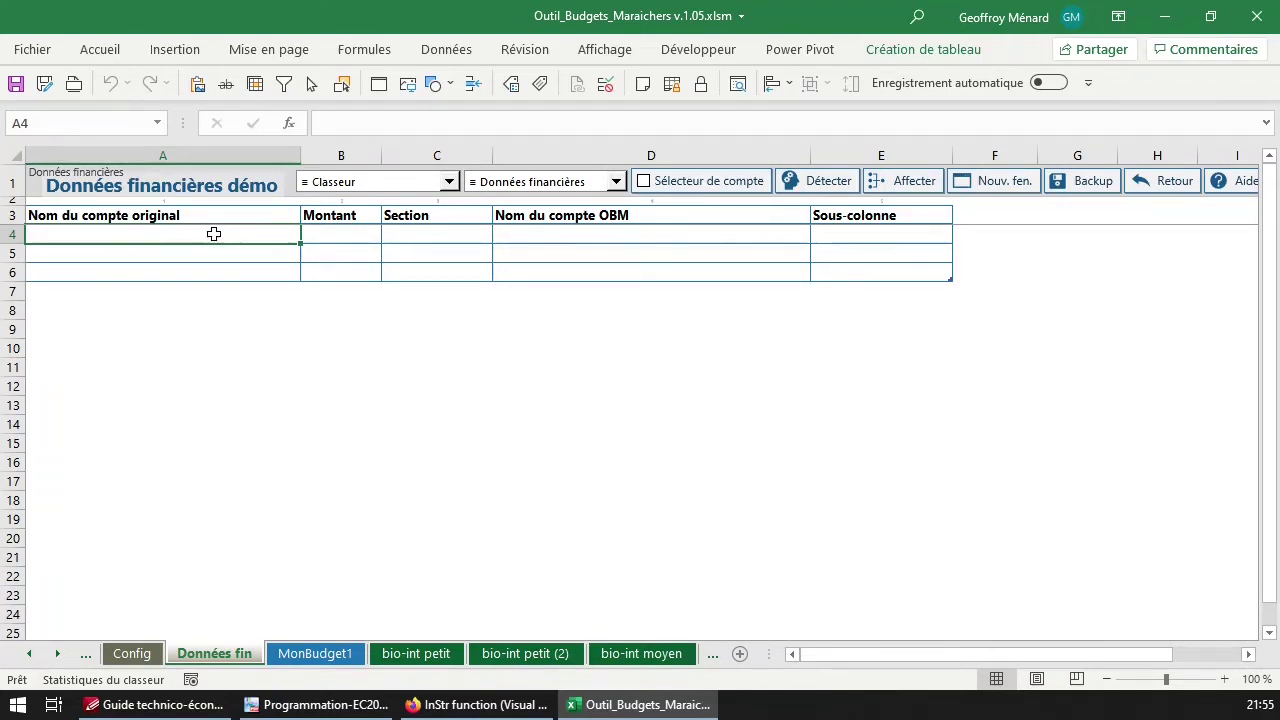
pyautogui.moveTo(214, 234); pyautogui.dragTo(214, 253)
pyautogui.moveTo(214, 263); pyautogui.dragTo(220, 397)
pyautogui.moveTo(340, 367); pyautogui.dragTo(341, 377)
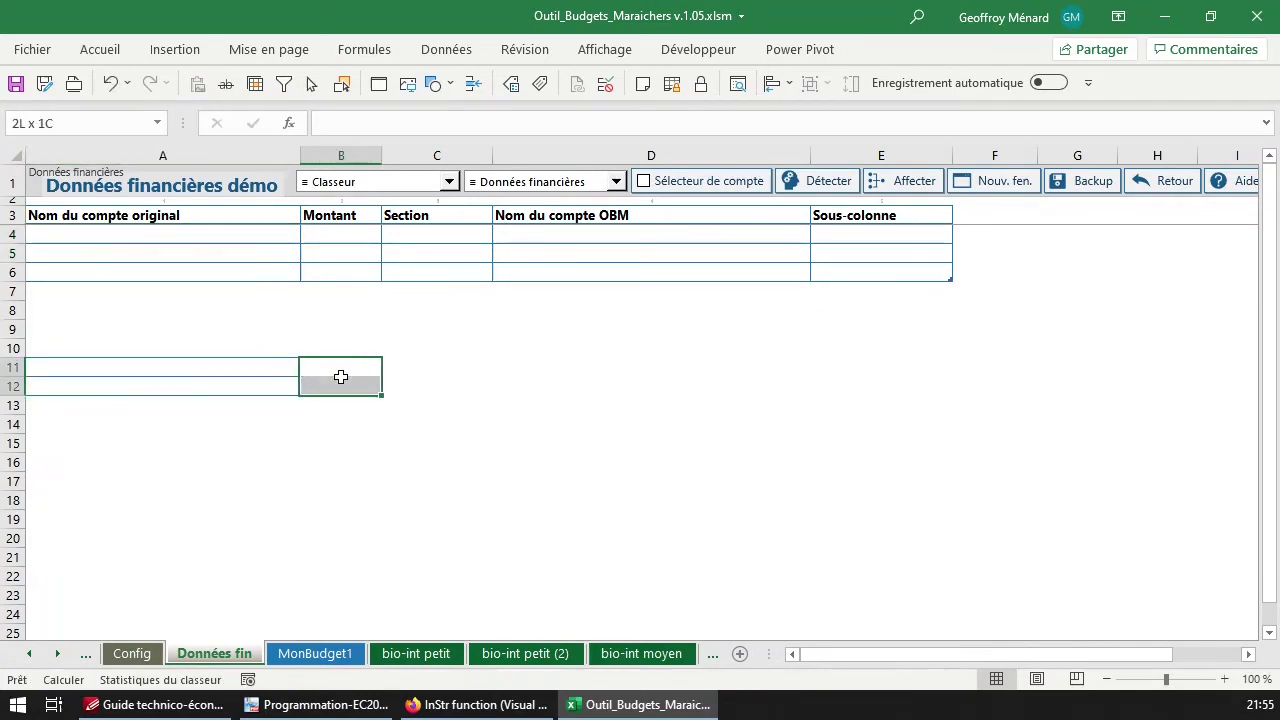
pyautogui.hotkey('ctrl', 'z')
# Highlight in turn the empty original account name, Montant, Section with OBM account, and Sous-colonne columns of the financial data table
pyautogui.moveTo(246, 234); pyautogui.dragTo(245, 264)
pyautogui.moveTo(349, 232); pyautogui.dragTo(349, 277)
pyautogui.moveTo(477, 234); pyautogui.dragTo(588, 263)
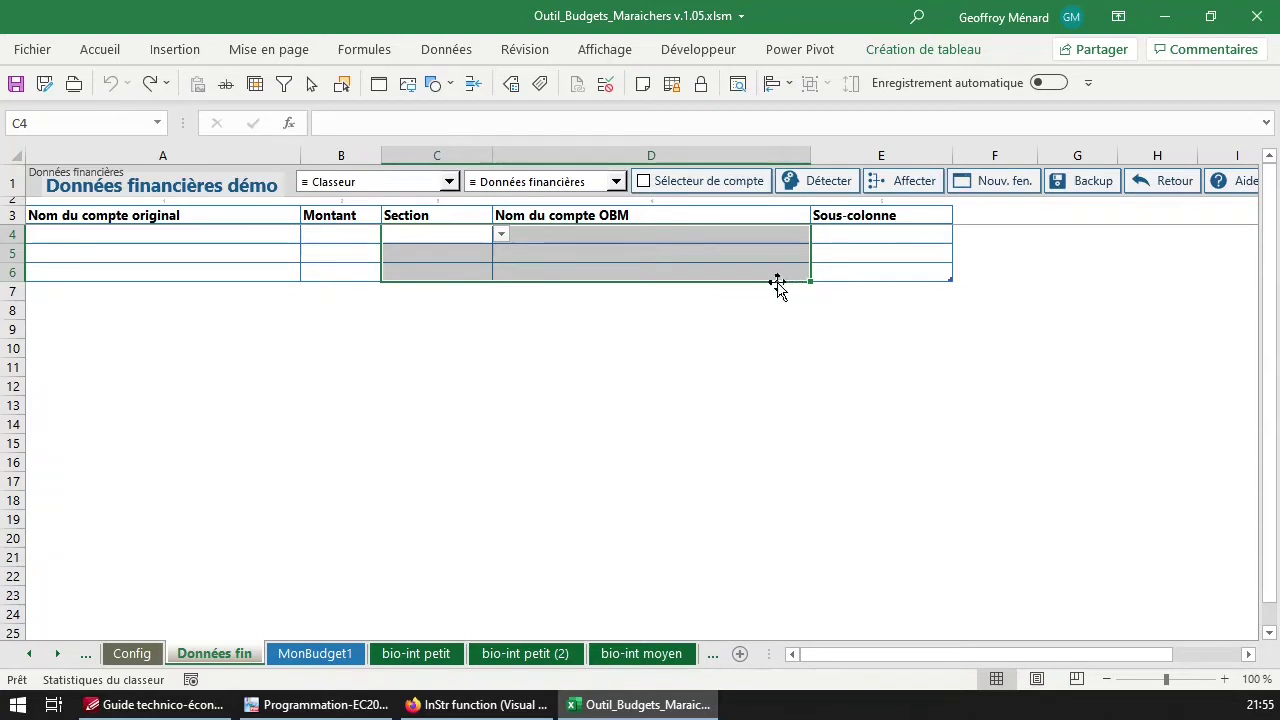
pyautogui.moveTo(903, 216); pyautogui.dragTo(907, 264)
pyautogui.moveTo(897, 220); pyautogui.dragTo(897, 265)
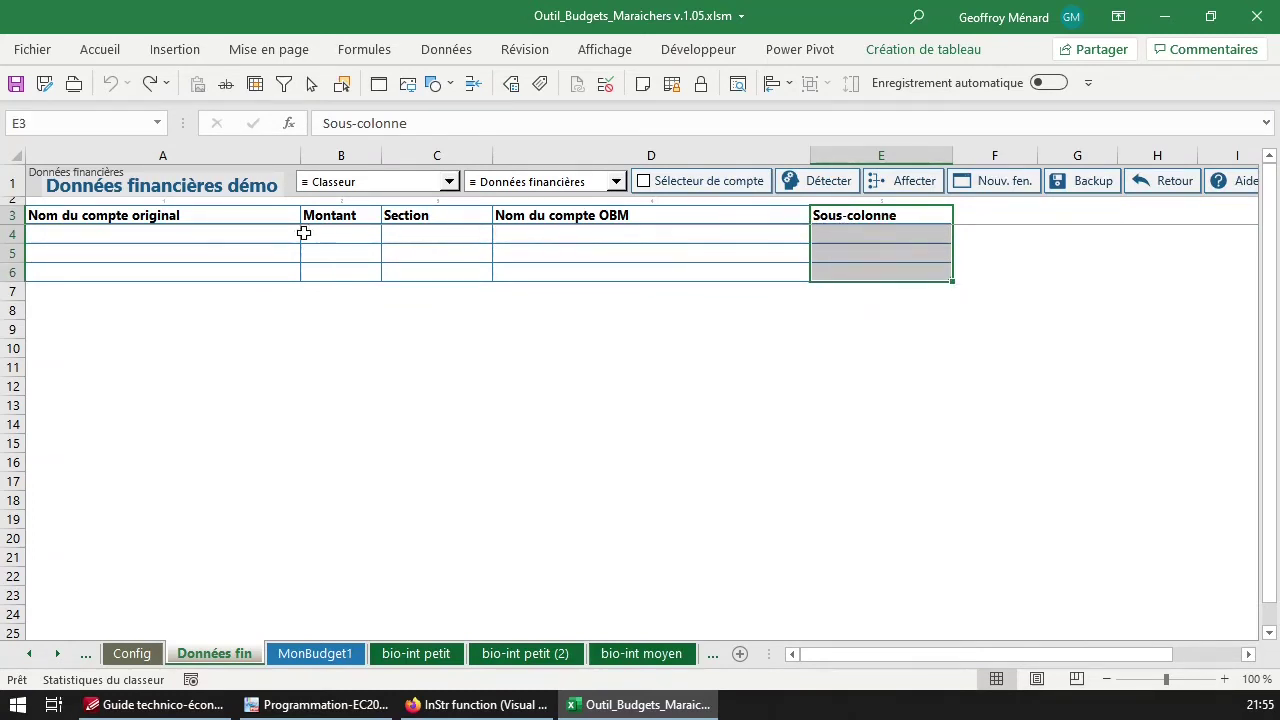
# Highlight the Sous-colonne column again, followed by the data rows of the table's first four columns, A4 to D6
pyautogui.click(230, 241)
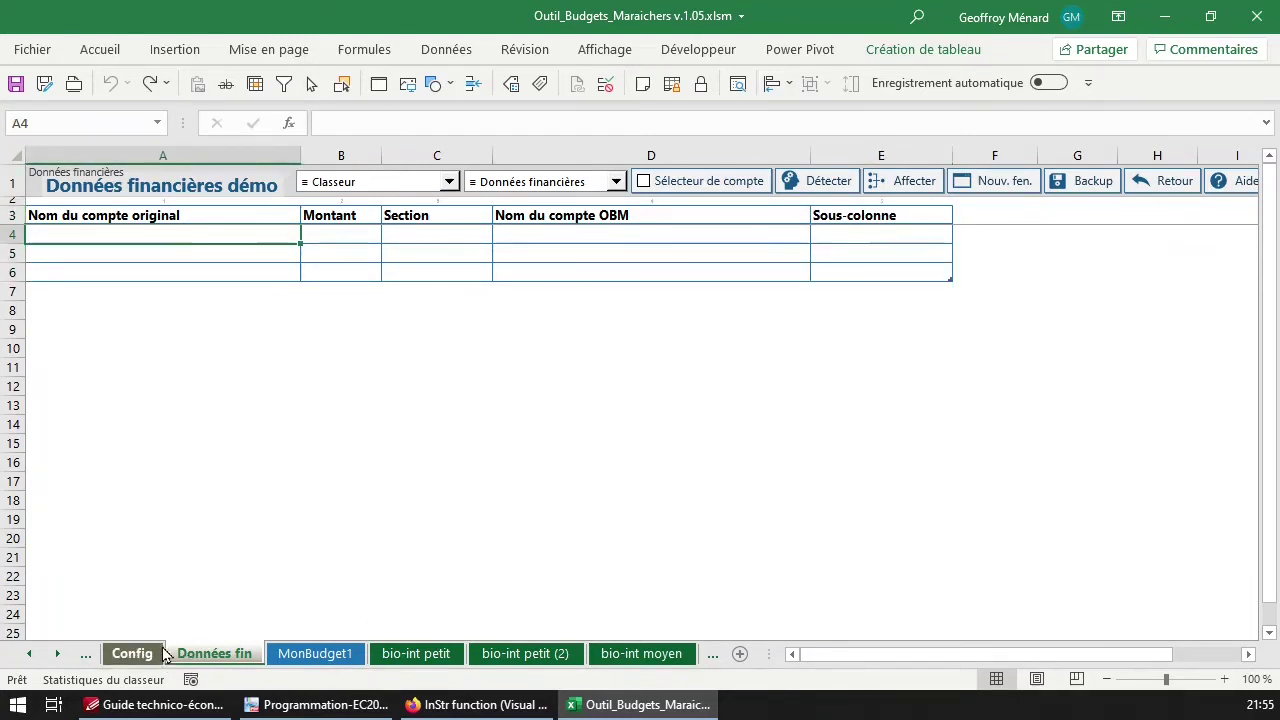
pyautogui.moveTo(858, 221); pyautogui.dragTo(875, 279)
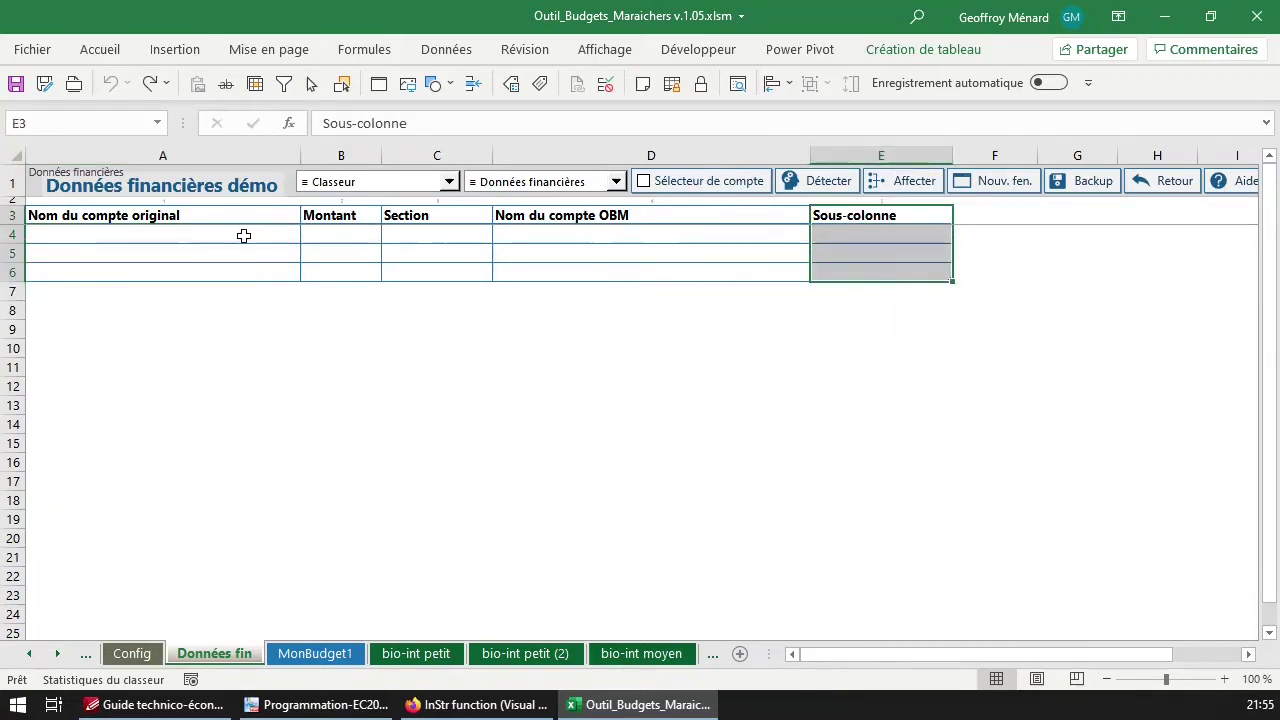
pyautogui.moveTo(243, 235); pyautogui.dragTo(555, 272)
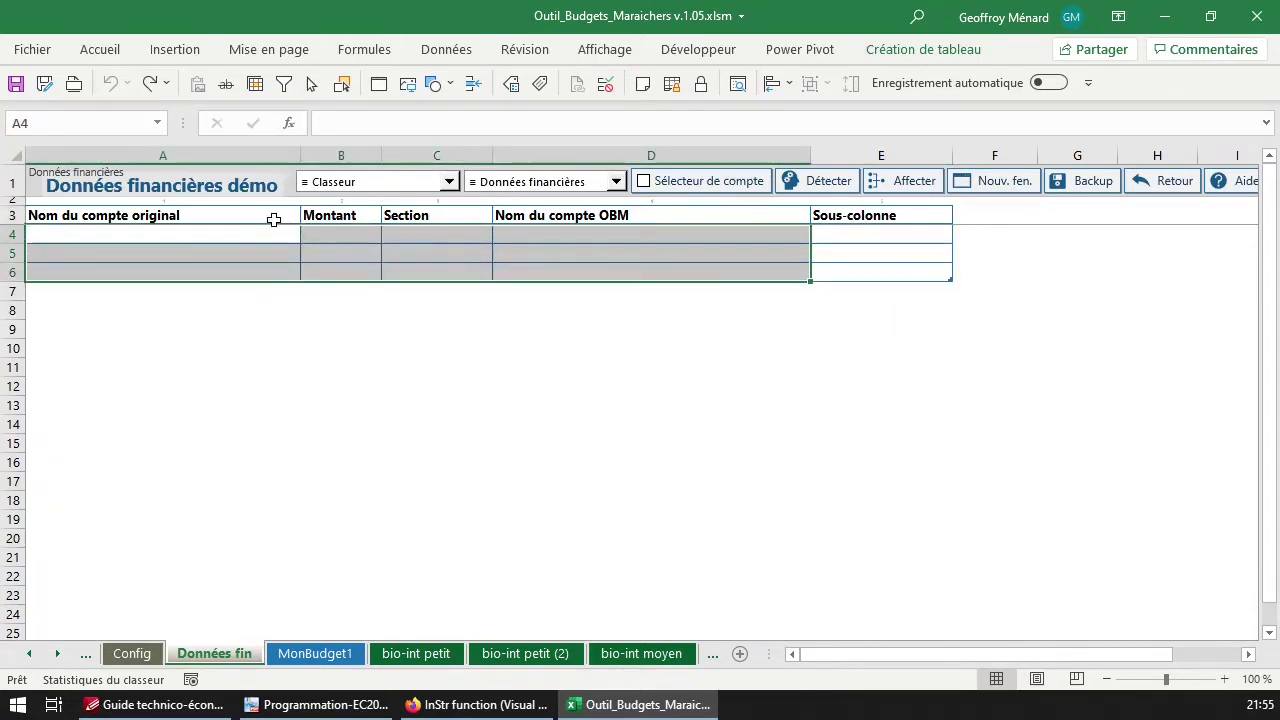
# Highlight the financial table's first four columns with their headers, A3 to D6, and view the Section choices in C4
pyautogui.moveTo(273, 219); pyautogui.dragTo(575, 273)
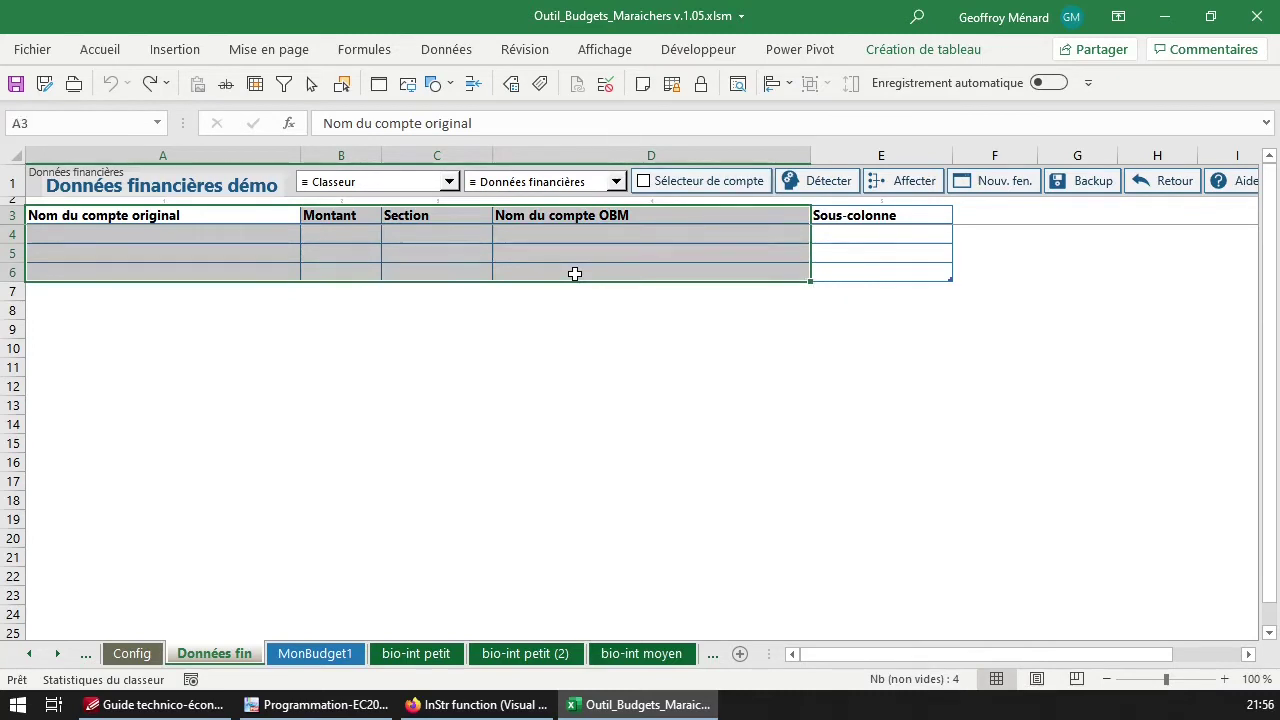
pyautogui.click(463, 234)
pyautogui.click(501, 234)
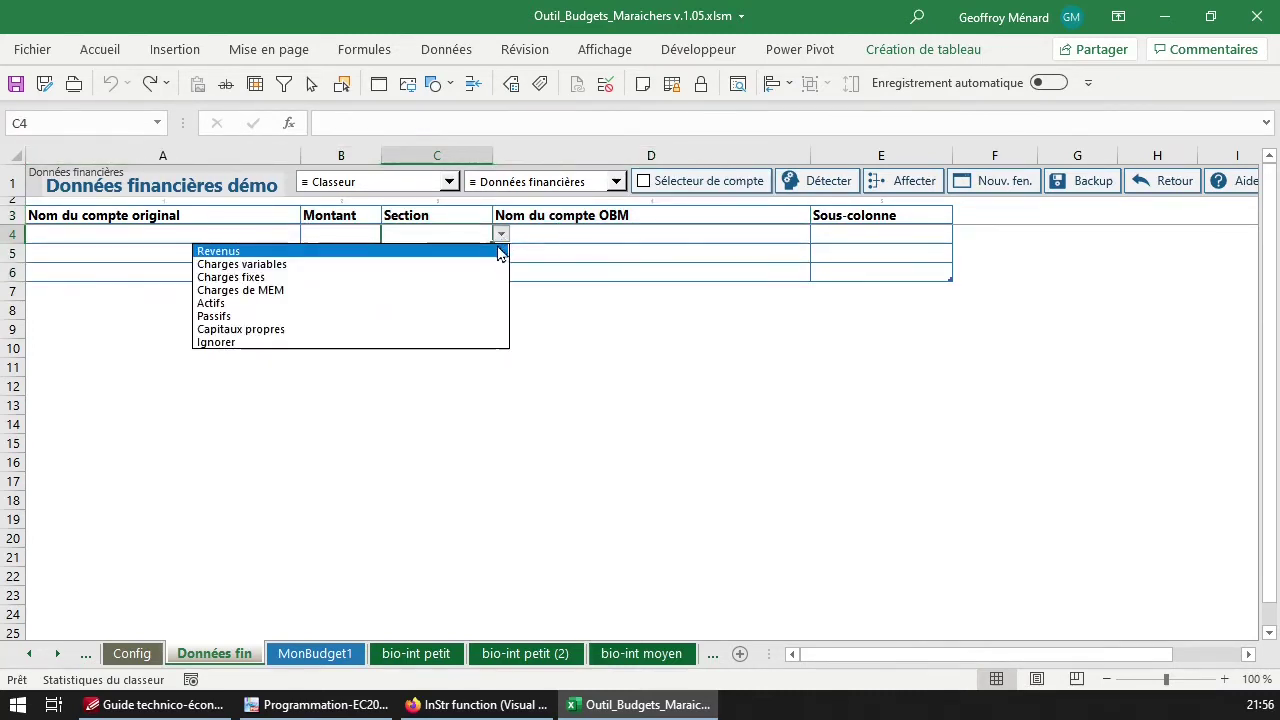
pyautogui.click(436, 343)
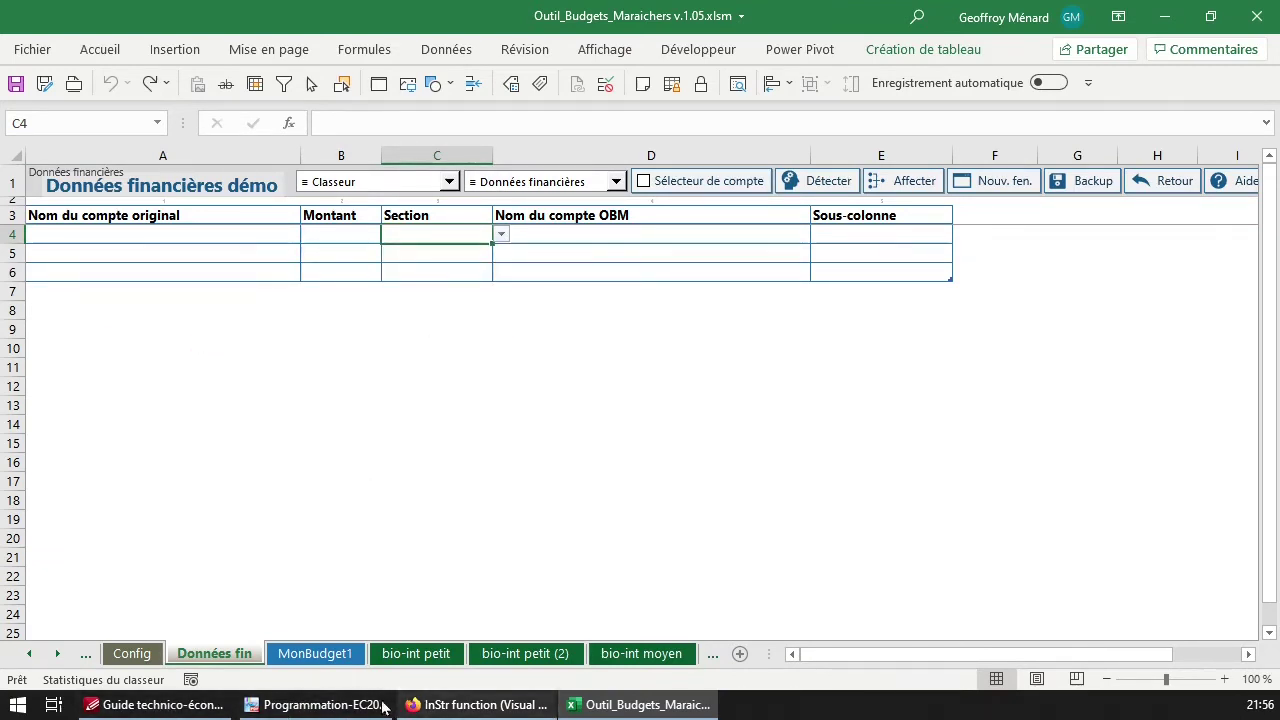
# Select the first original account name cell, switch to the Guide technico-économique PDF and widen its window to show the table's amount columns
pyautogui.click(183, 233)
pyautogui.click(160, 705)
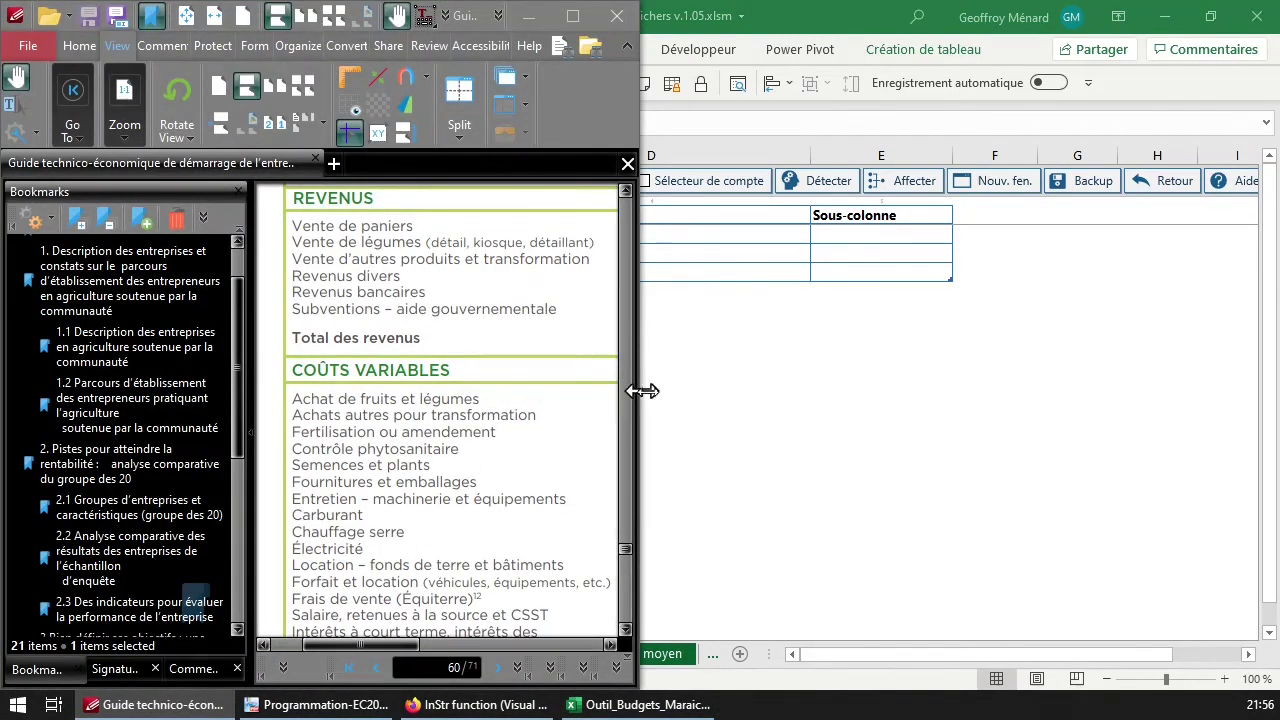
pyautogui.moveTo(640, 391); pyautogui.dragTo(1091, 415)
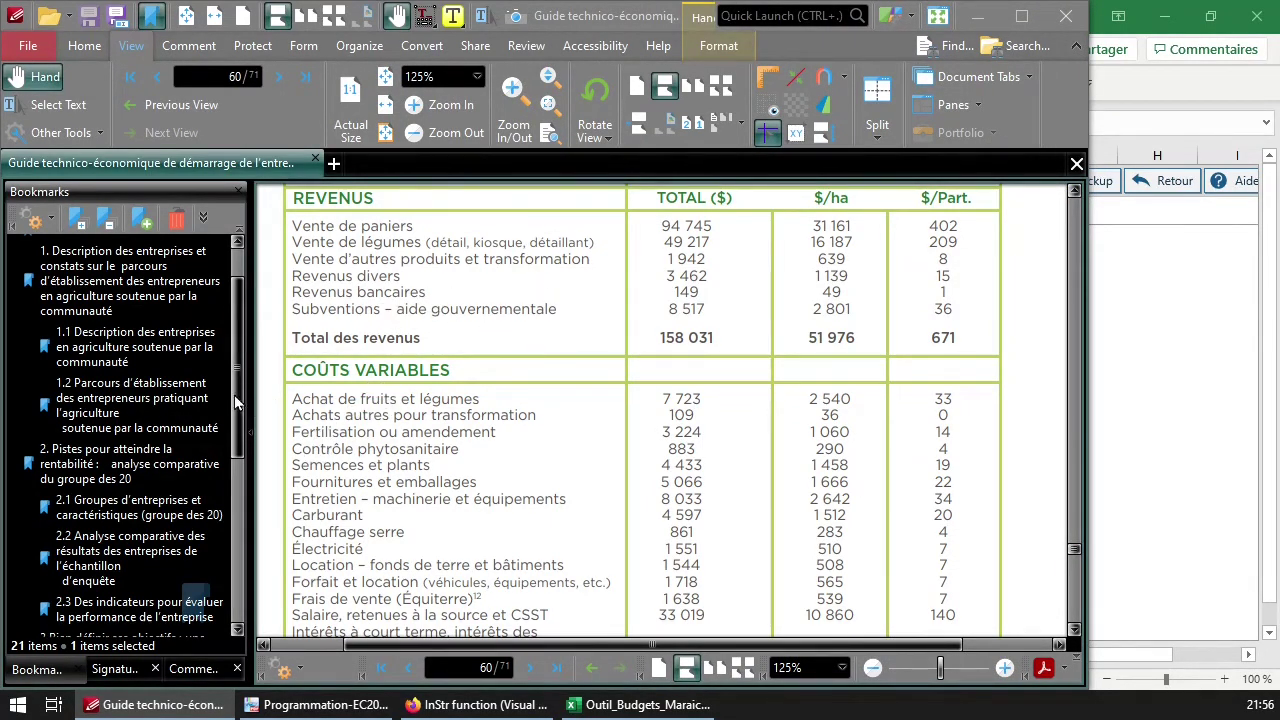
# Go back to the guide's cover page and show its title and 2008 survey subtitle at 75% zoom
pyautogui.click(240, 263)
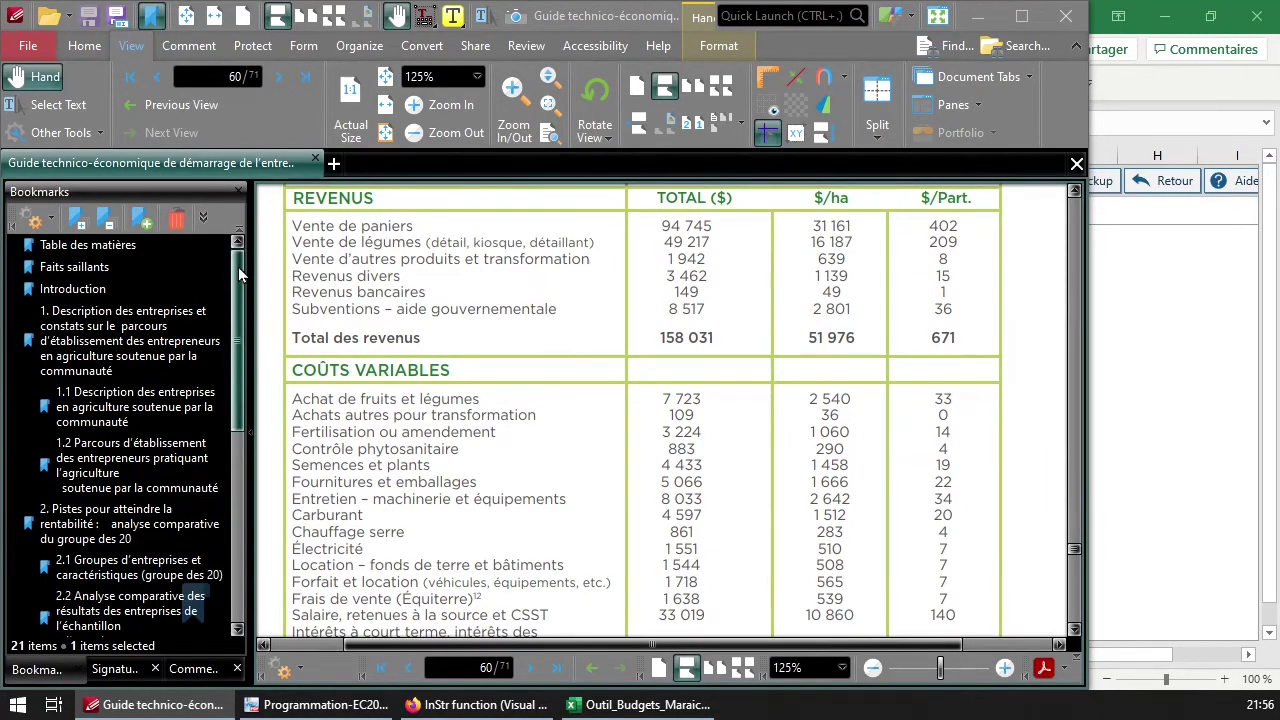
pyautogui.moveTo(240, 263)
pyautogui.mouseDown()
pyautogui.moveTo(237, 527)
pyautogui.moveTo(238, 255)
pyautogui.mouseUp()
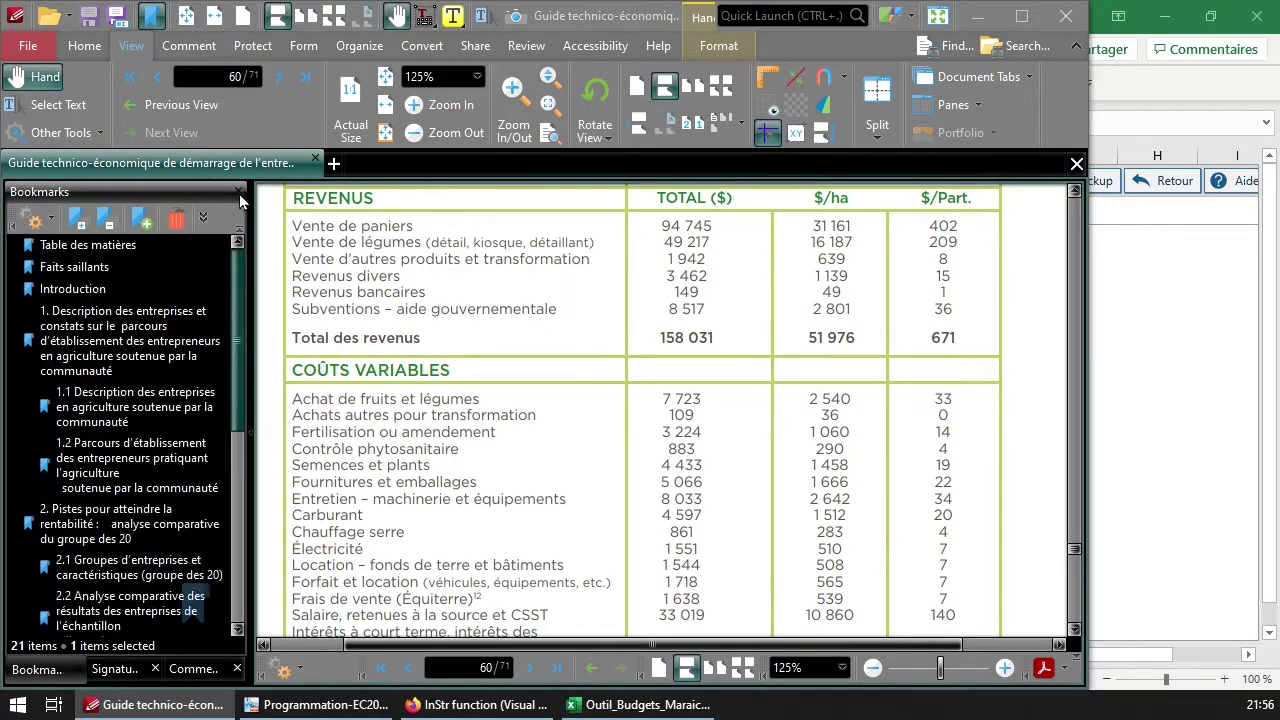
pyautogui.click(114, 250)
pyautogui.scroll(20, 511, 396)
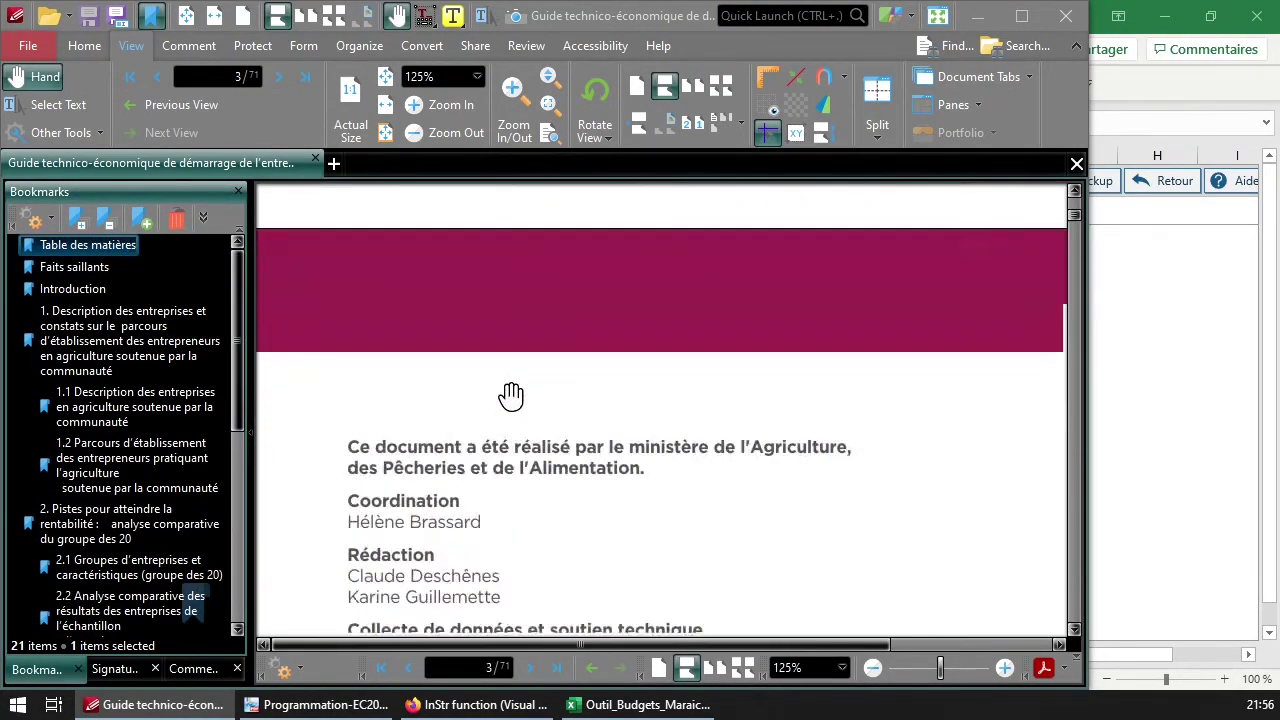
pyautogui.scroll(8, 511, 396)
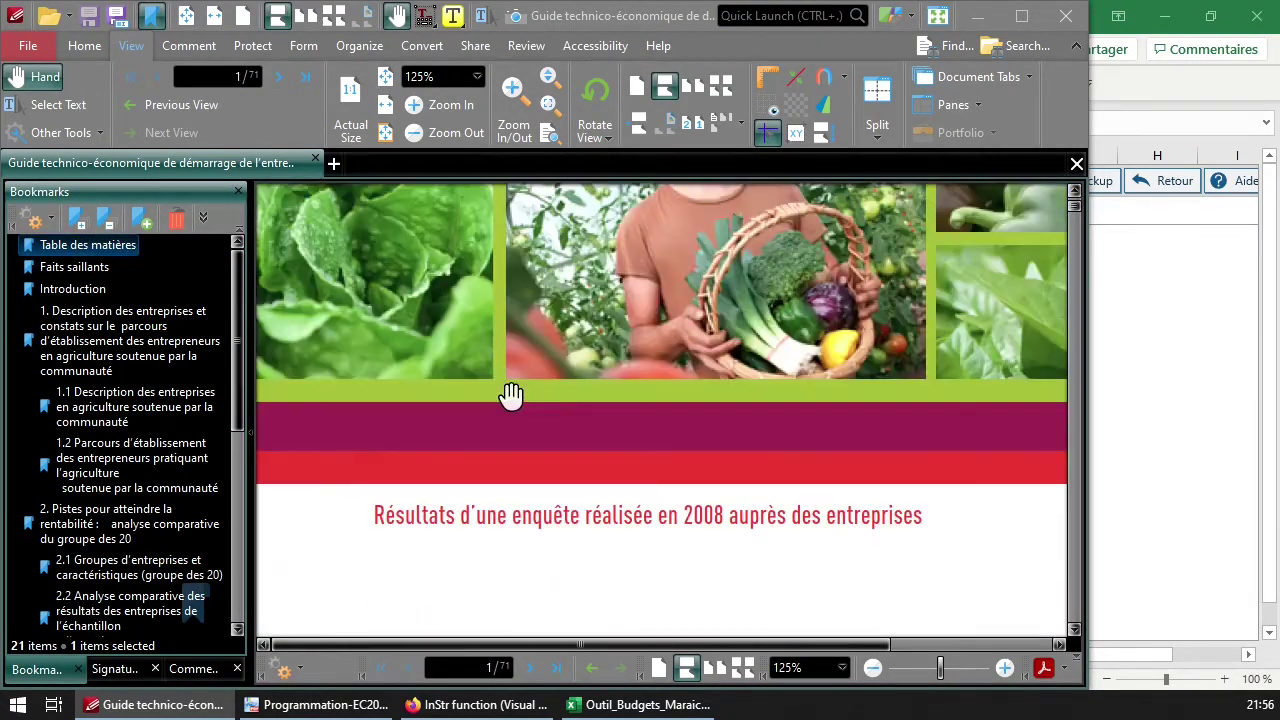
pyautogui.scroll(-1, 511, 396)
pyautogui.keyDown('ctrl'); pyautogui.scroll(-2, 511, 396); pyautogui.keyUp('ctrl')
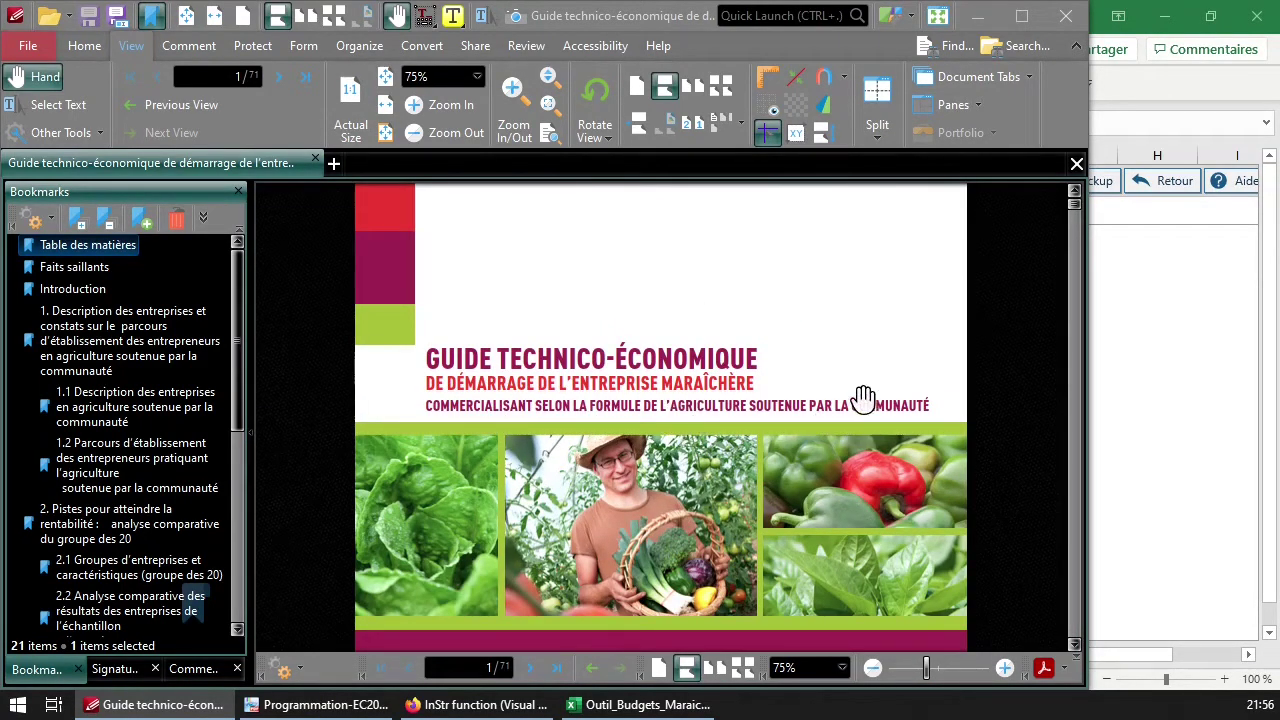
pyautogui.scroll(-5, 900, 412)
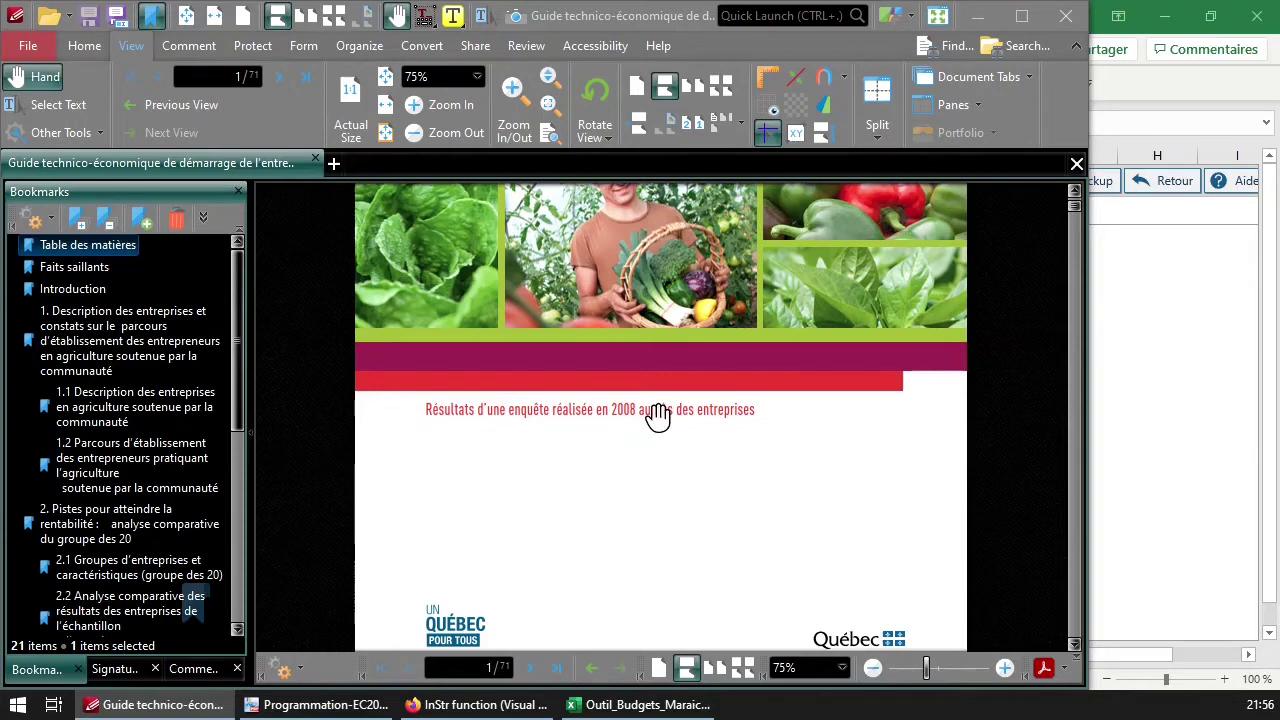
# Go to section 4.1, Résultats technico-économiques des entreprises du groupe de tête, and bring up Tableau XXV
pyautogui.click(130, 458)
pyautogui.scroll(-6, 193, 522)
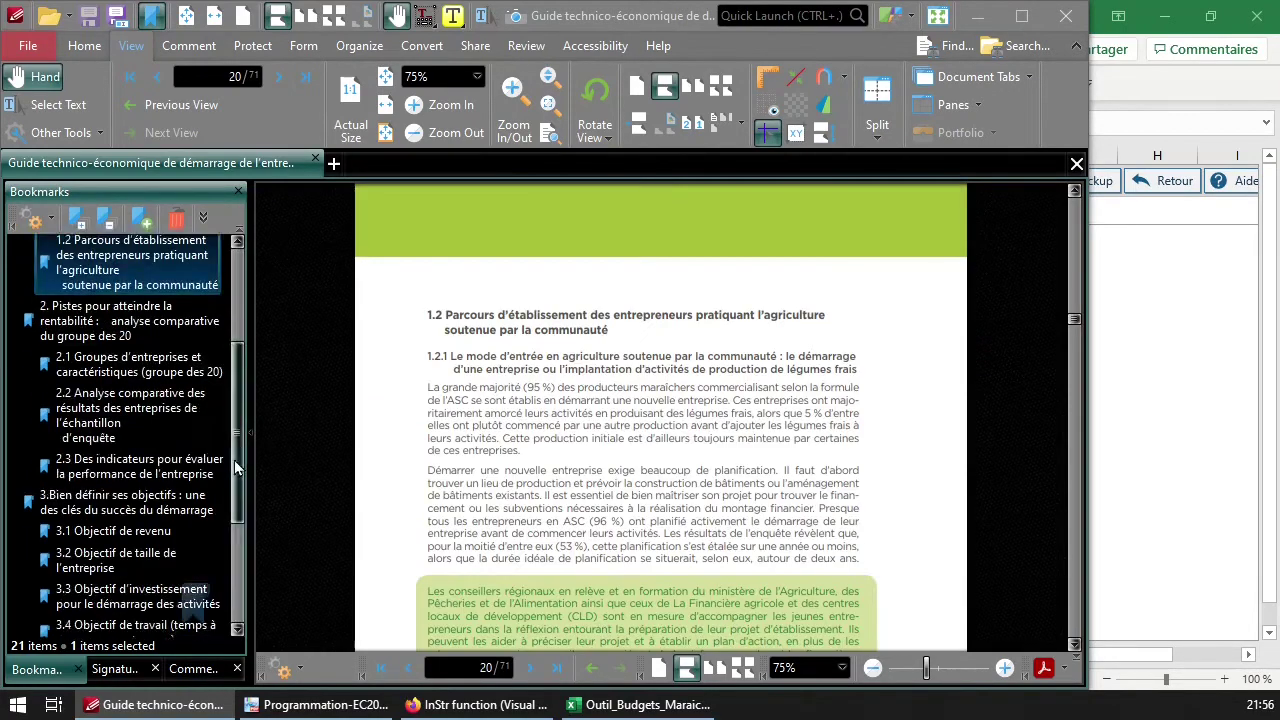
pyautogui.click(122, 580)
pyautogui.scroll(3, 666, 414)
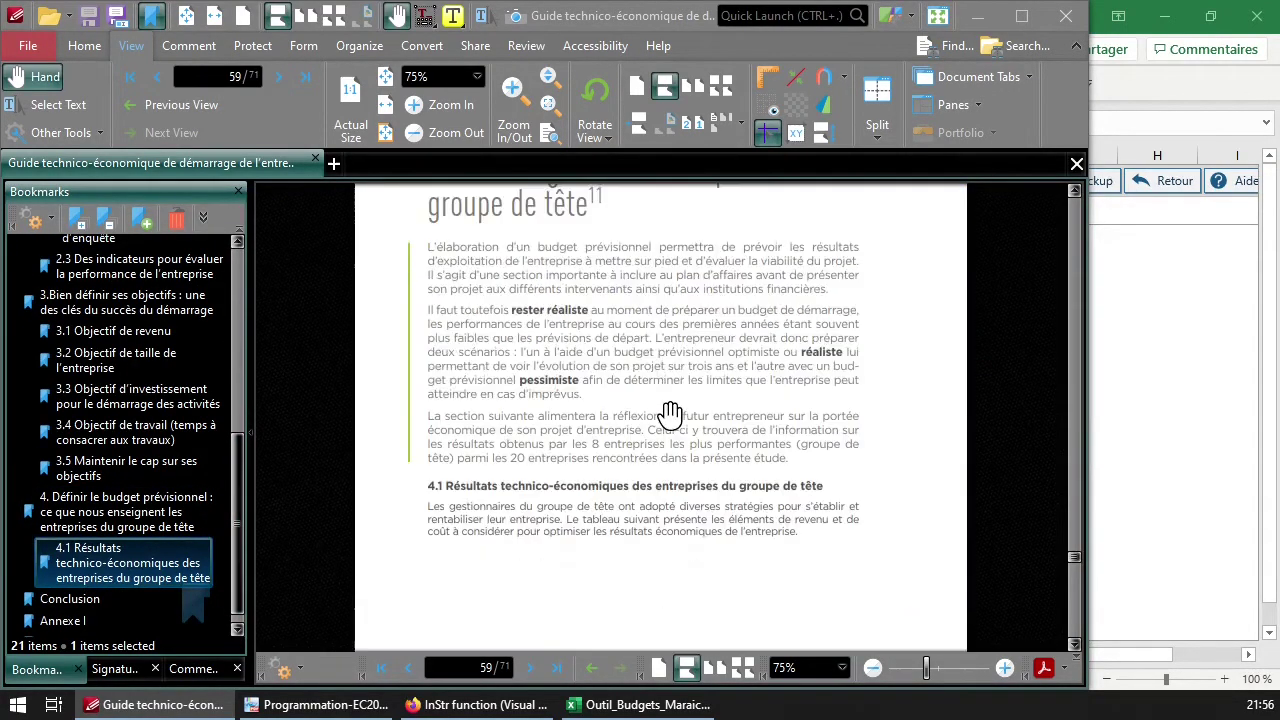
pyautogui.scroll(-5, 666, 414)
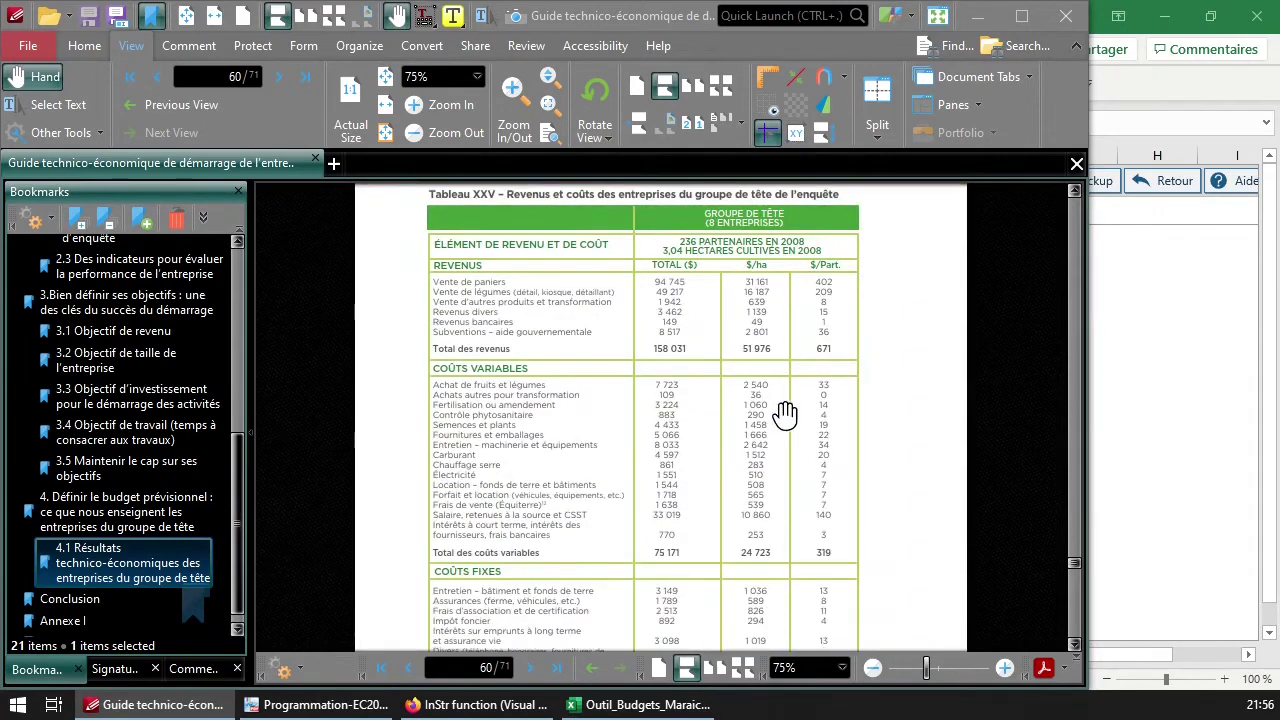
# Examine the revenues, variable costs and fixed costs in Tableau XXV, ending on the revenue rows at 125% zoom
pyautogui.scroll(2, 783, 393)
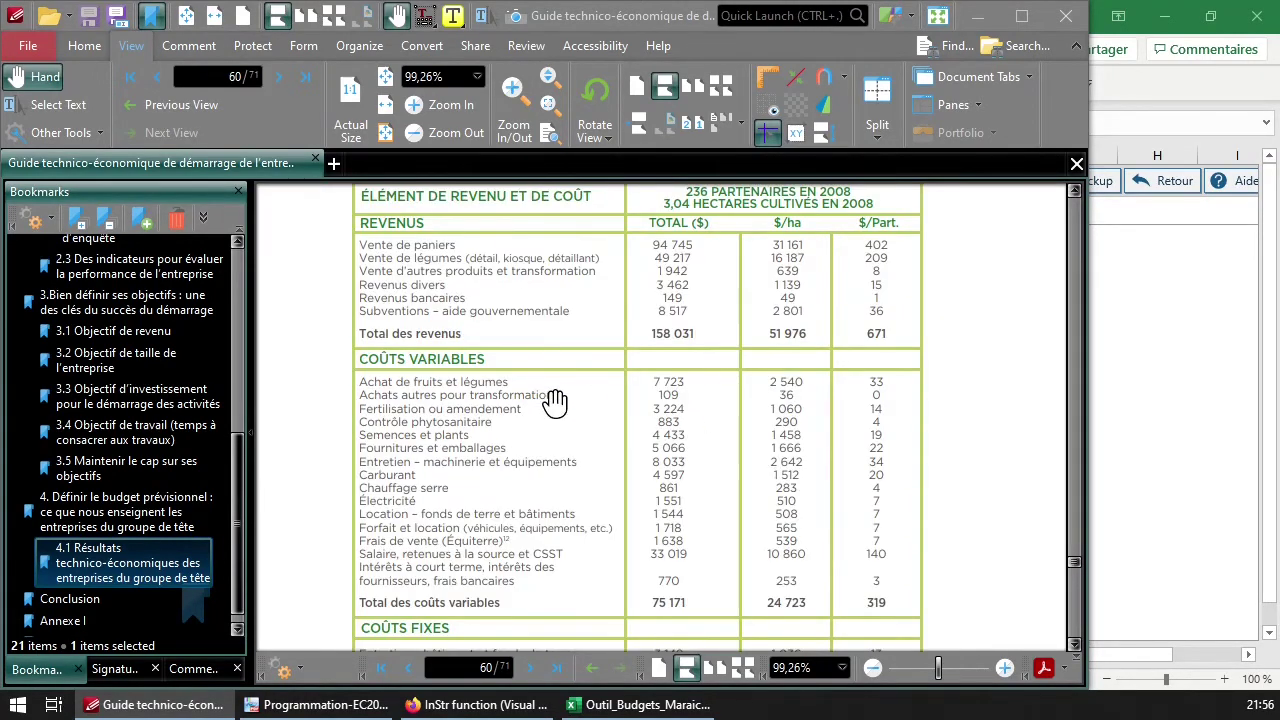
pyautogui.scroll(3, 555, 400)
pyautogui.scroll(-6, 555, 400)
pyautogui.scroll(-3, 555, 403)
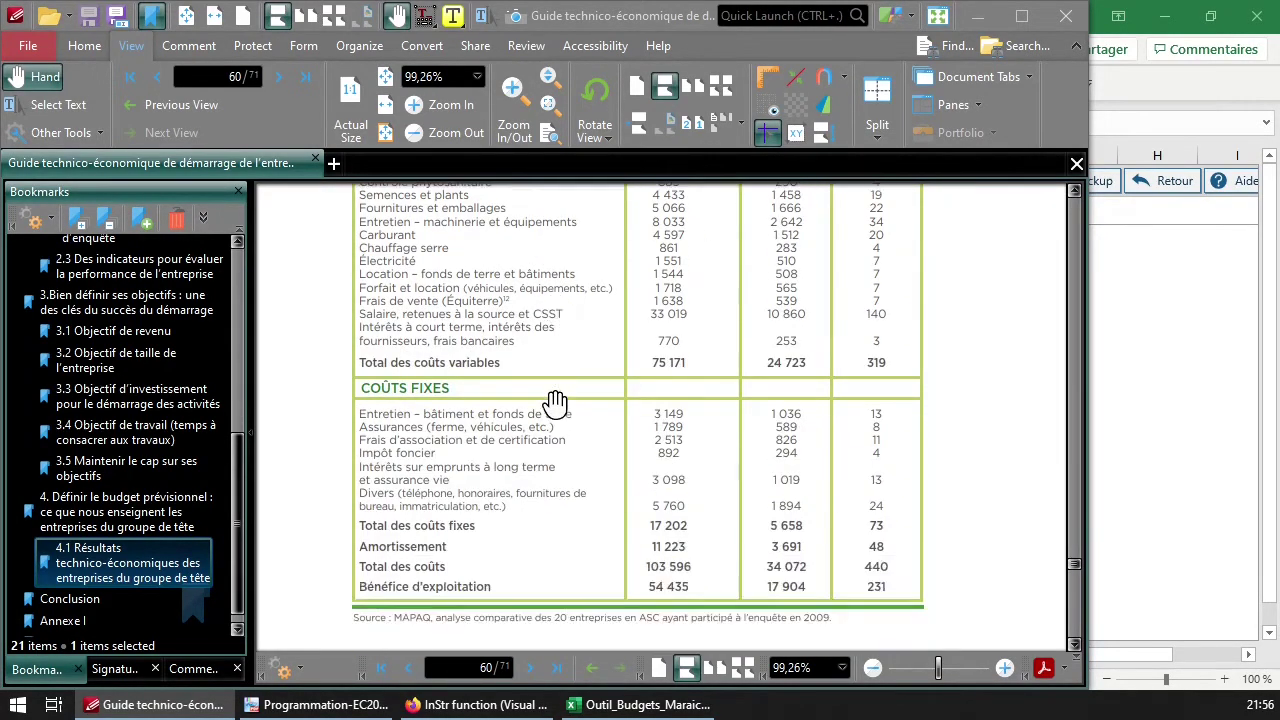
pyautogui.scroll(5, 555, 403)
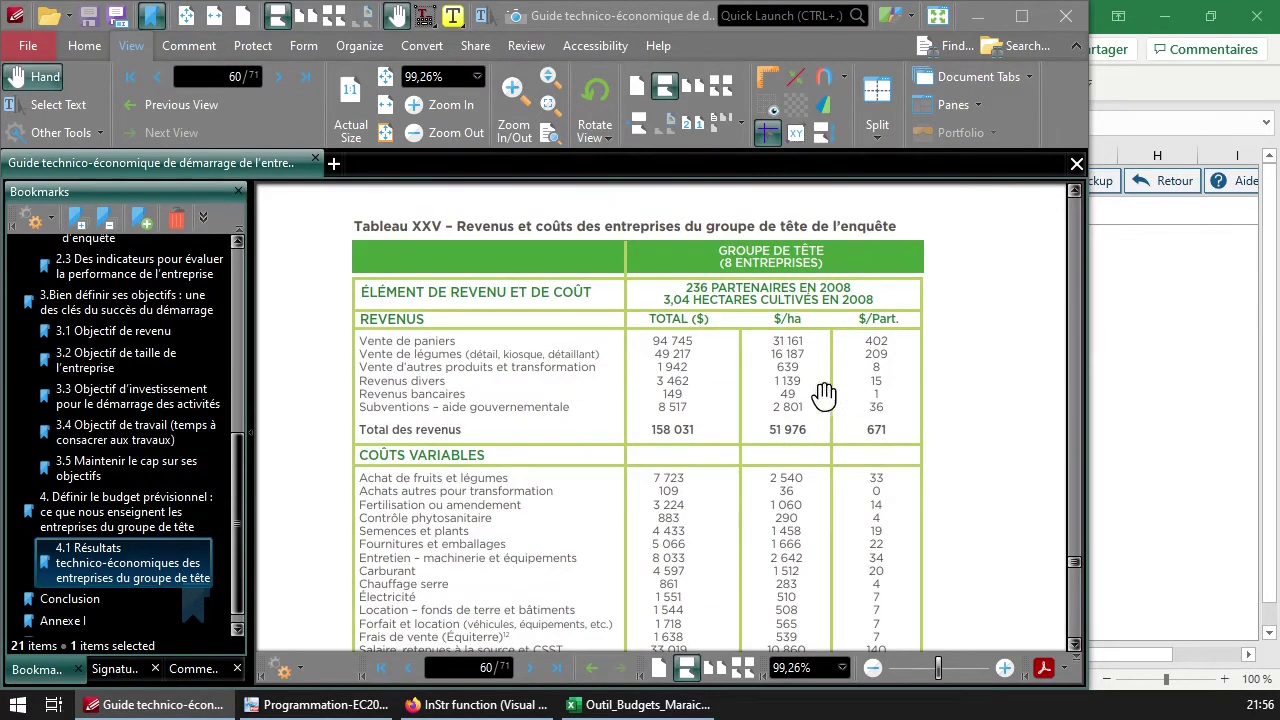
pyautogui.scroll(1, 638, 388)
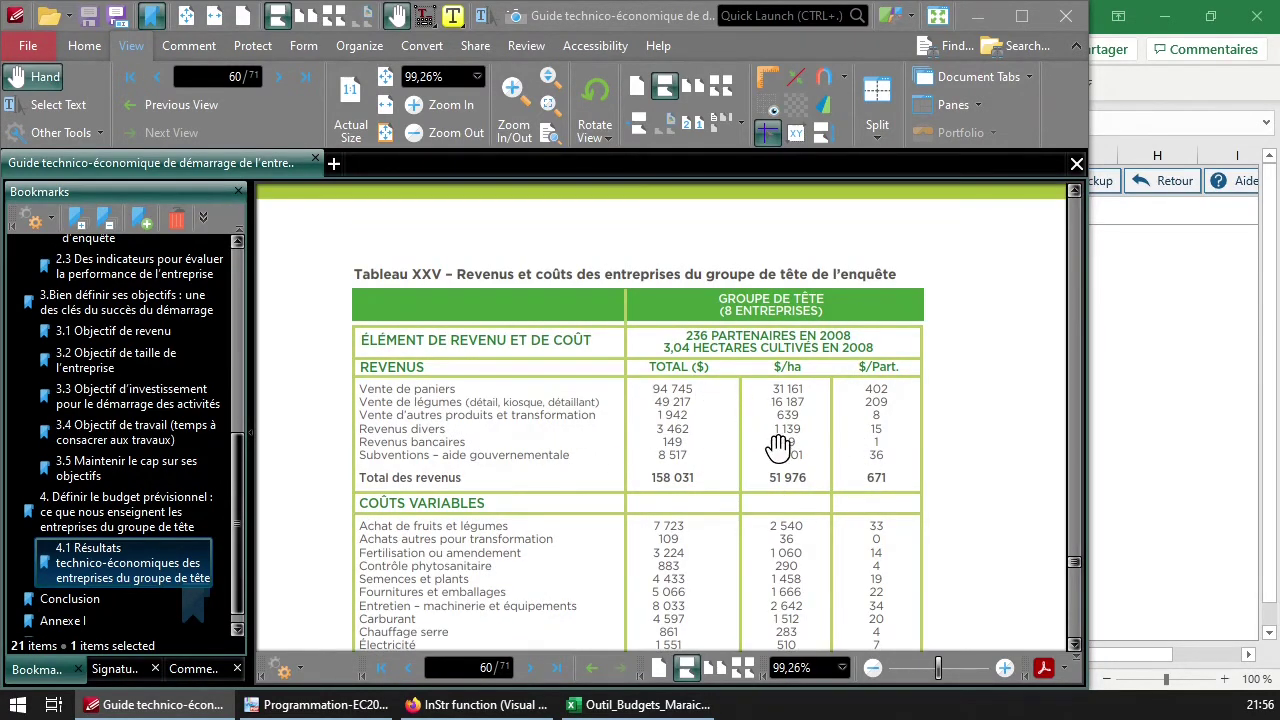
pyautogui.scroll(-1, 779, 449)
pyautogui.hotkey('ctrl', '8')
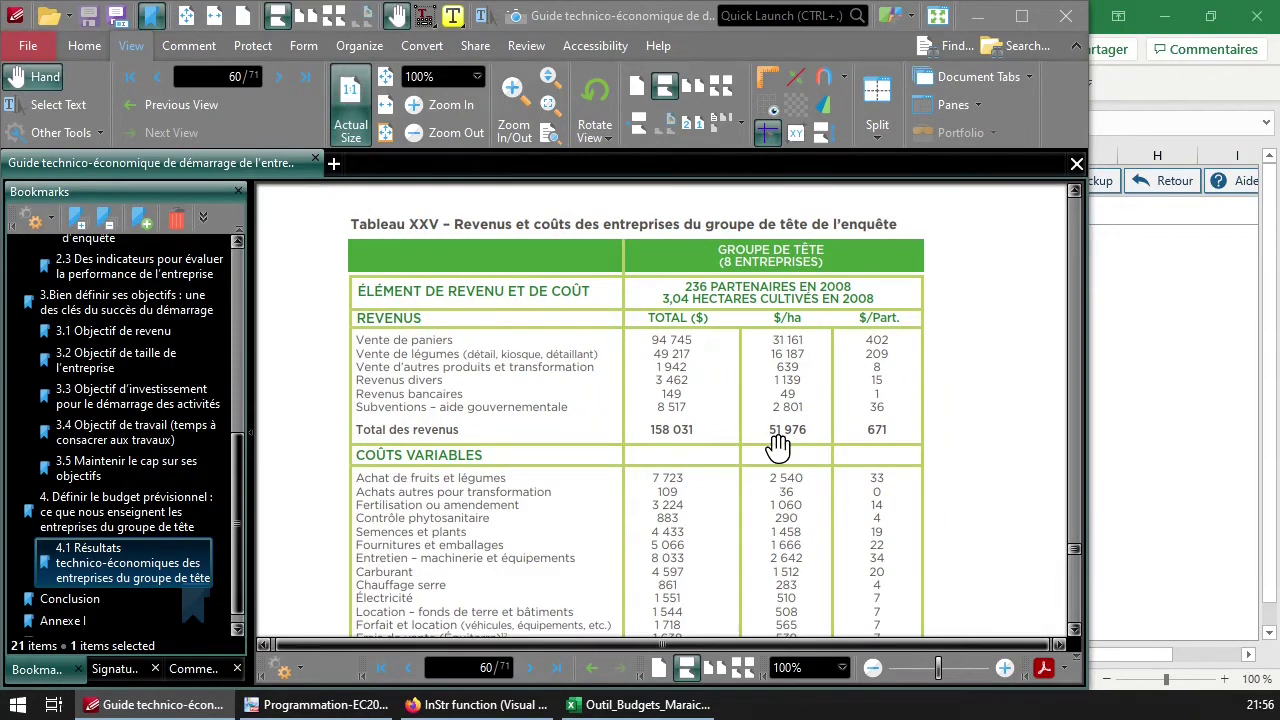
pyautogui.scroll(1, 779, 449)
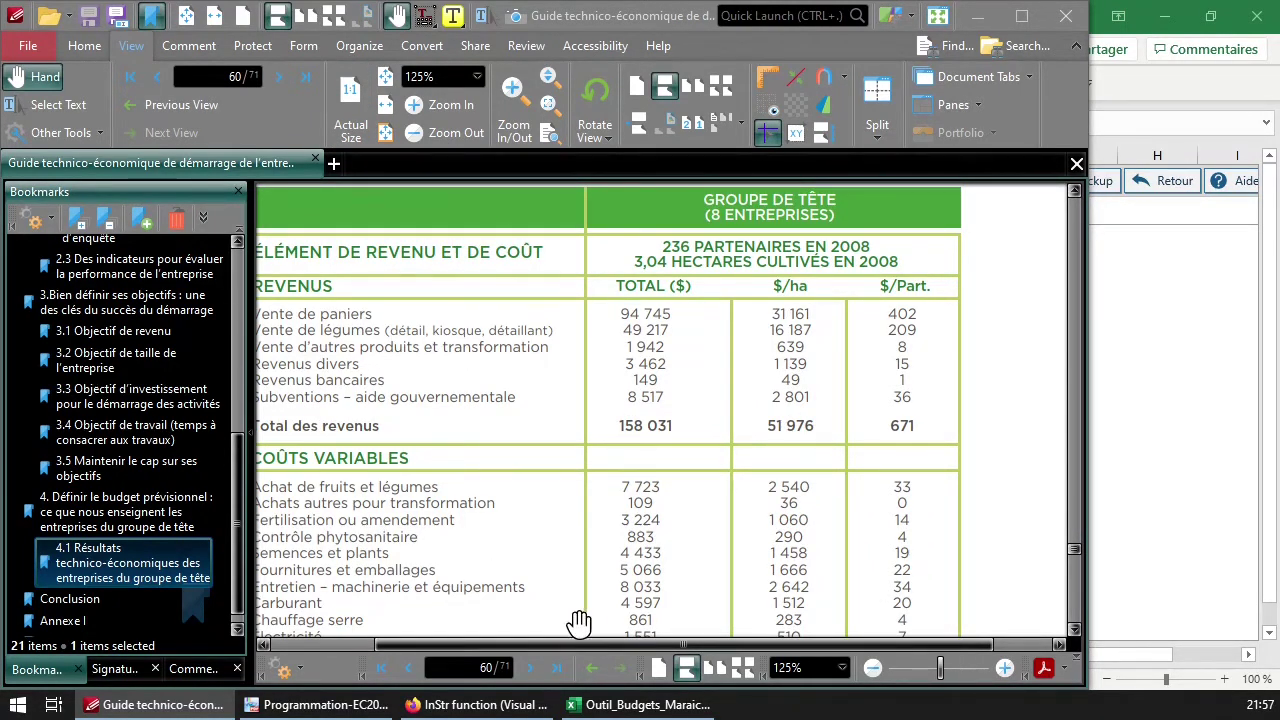
pyautogui.moveTo(582, 648); pyautogui.dragTo(579, 648)
pyautogui.hscroll(-2, 582, 588)
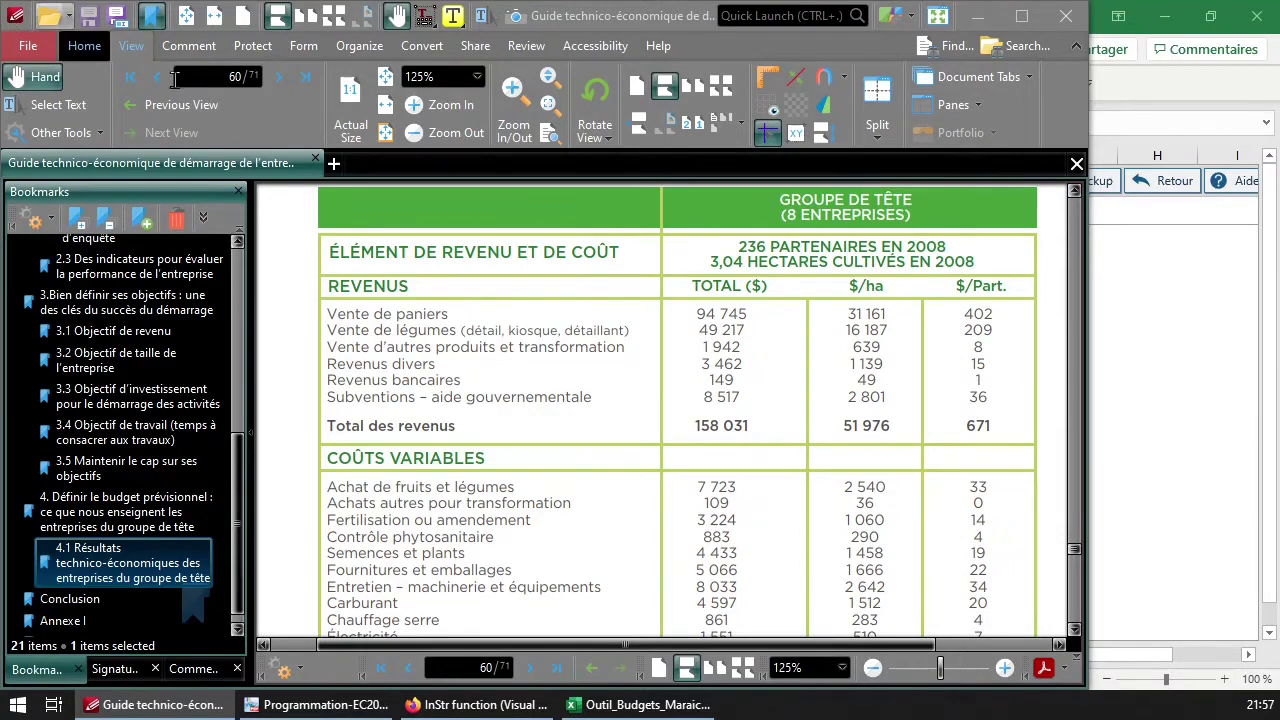
# Activate the Select Text tool on the page with Tableau XXV
pyautogui.moveTo(205, 710)
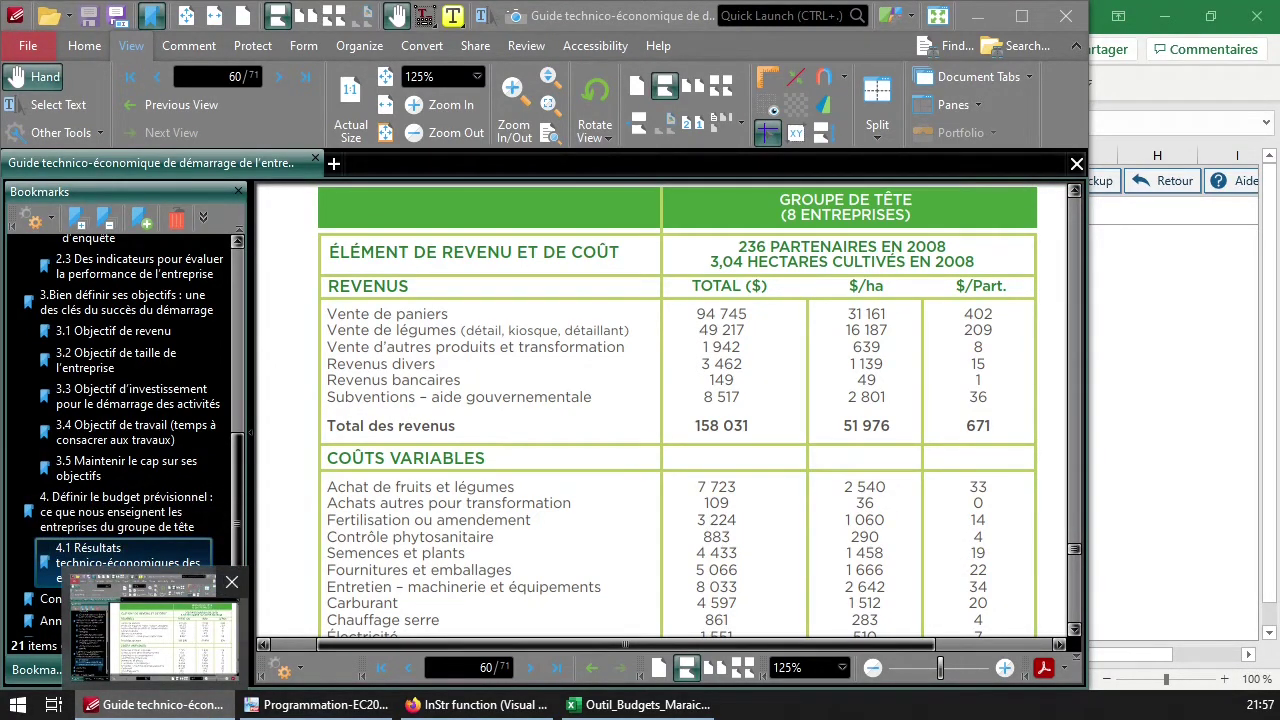
pyautogui.click(509, 370)
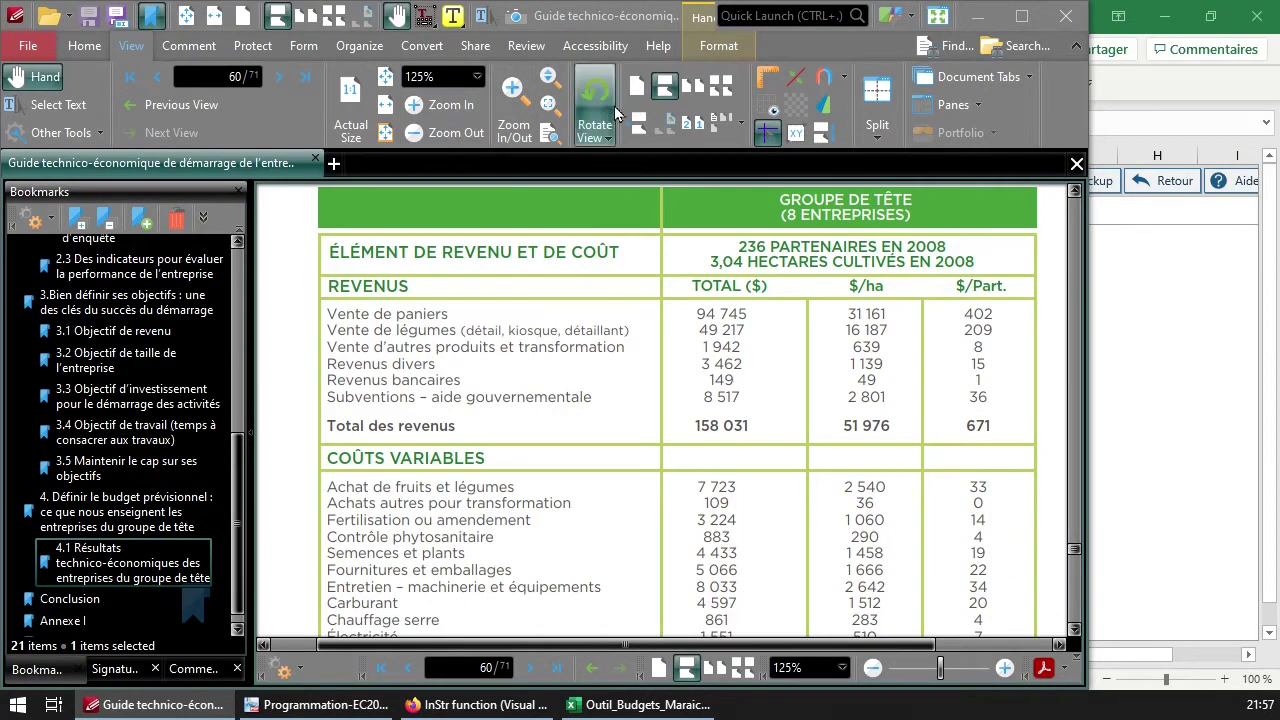
pyautogui.rightClick(568, 288)
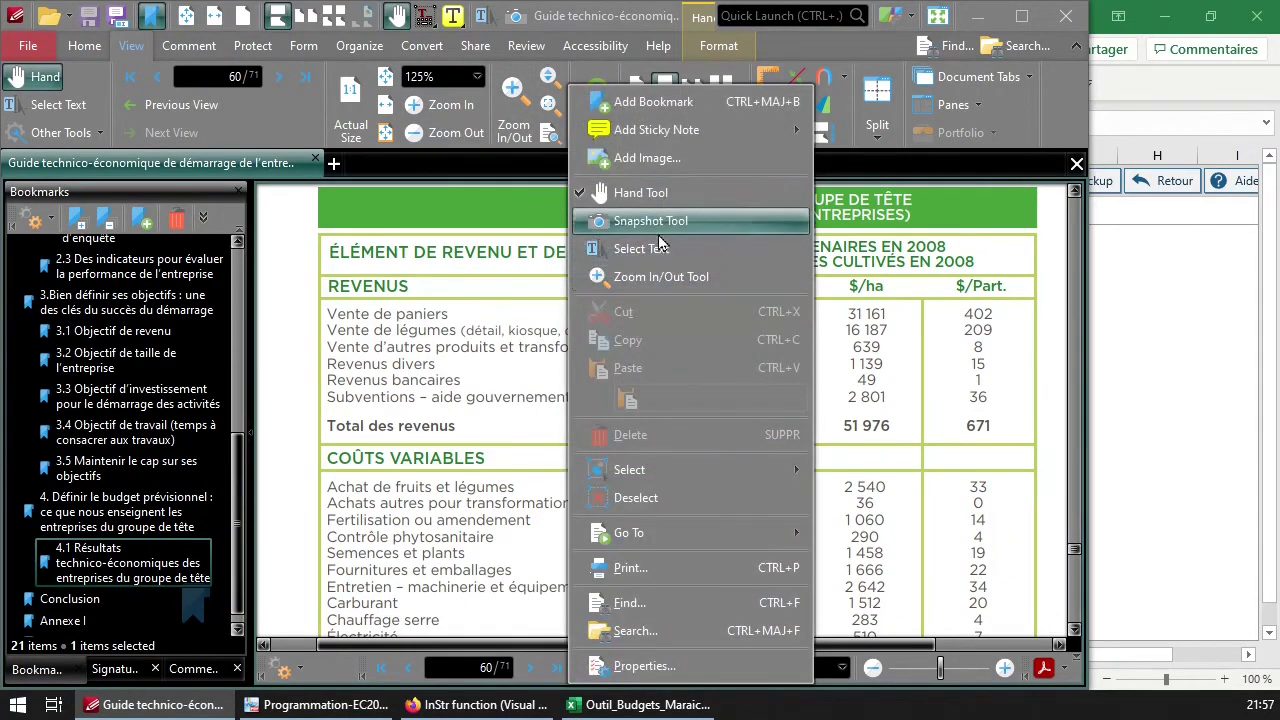
pyautogui.click(630, 249)
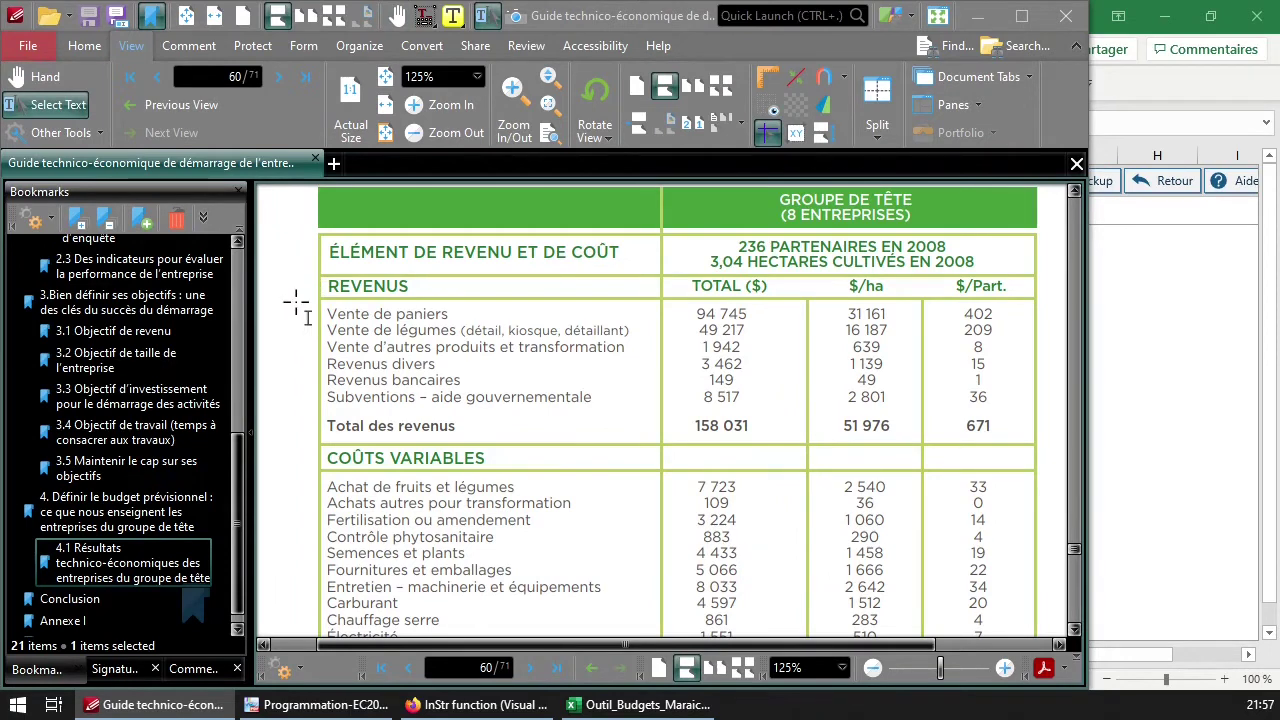
# Try block and line-by-line text selections on the Revenus rows including Total des revenus, and clear the selection
pyautogui.moveTo(296, 302); pyautogui.dragTo(752, 441)
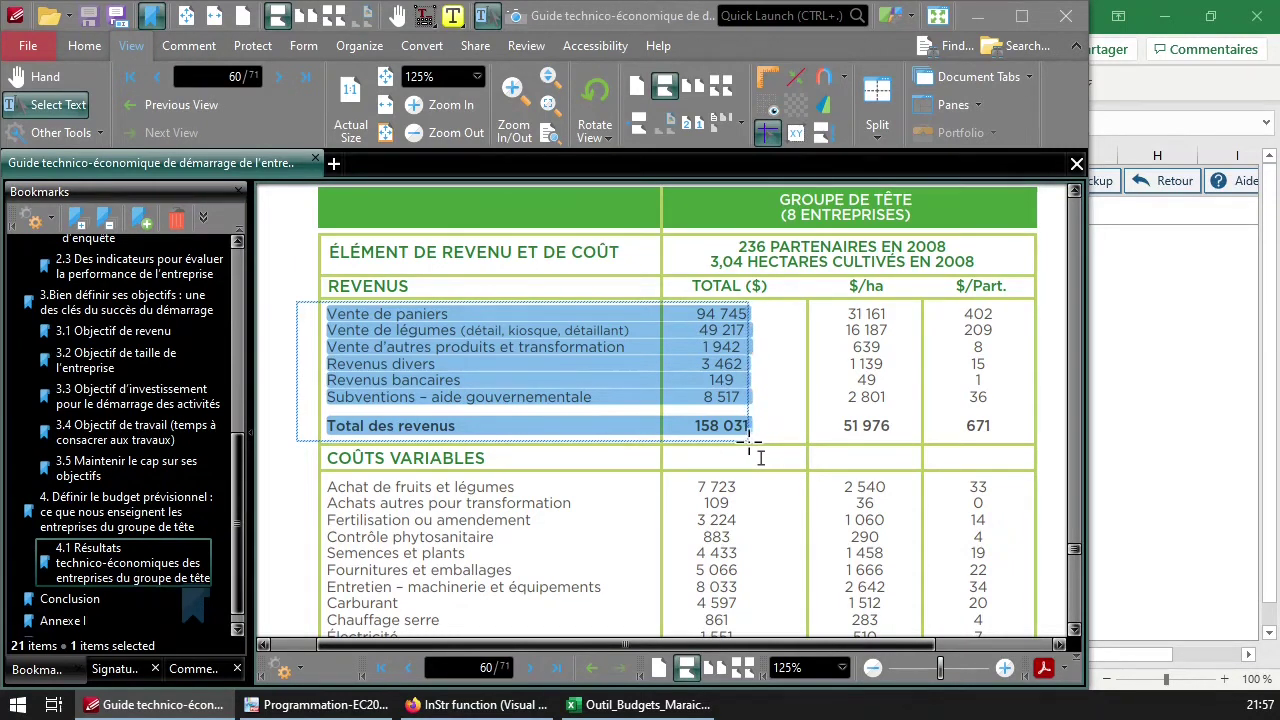
pyautogui.moveTo(750, 440); pyautogui.dragTo(750, 440)
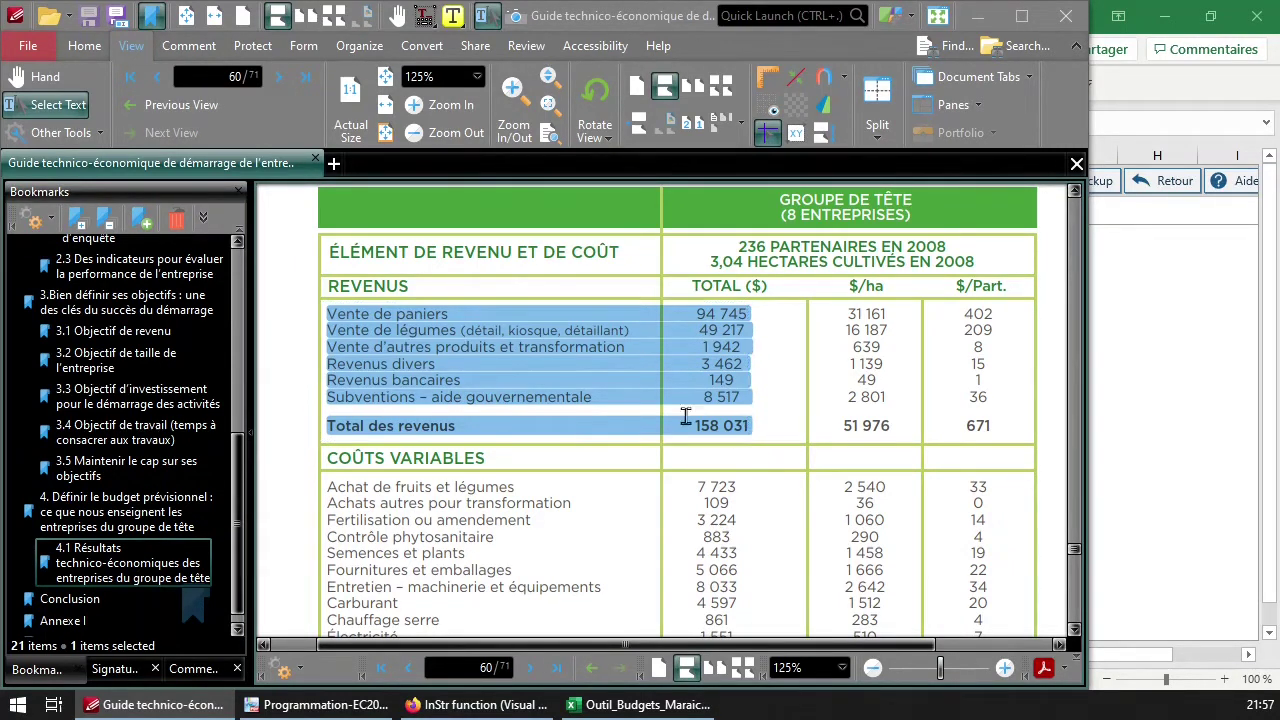
pyautogui.click(357, 329)
pyautogui.moveTo(330, 314); pyautogui.dragTo(1010, 440)
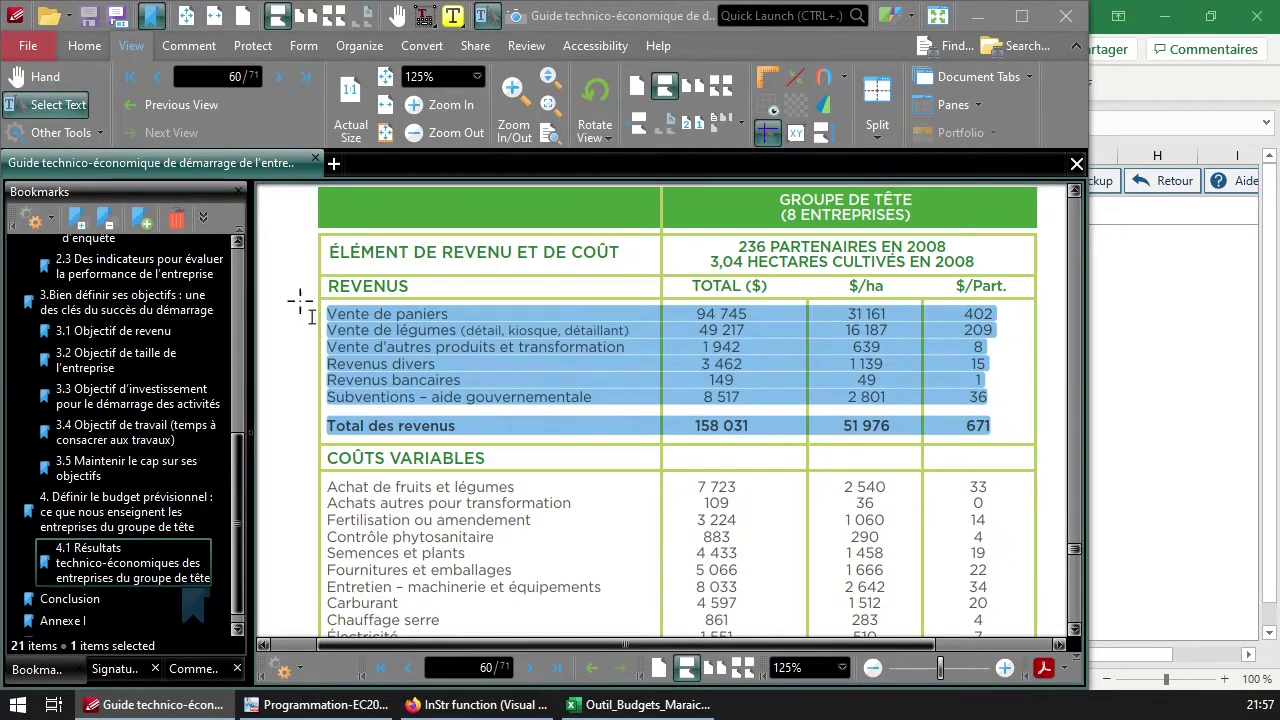
pyautogui.moveTo(300, 300); pyautogui.dragTo(758, 428)
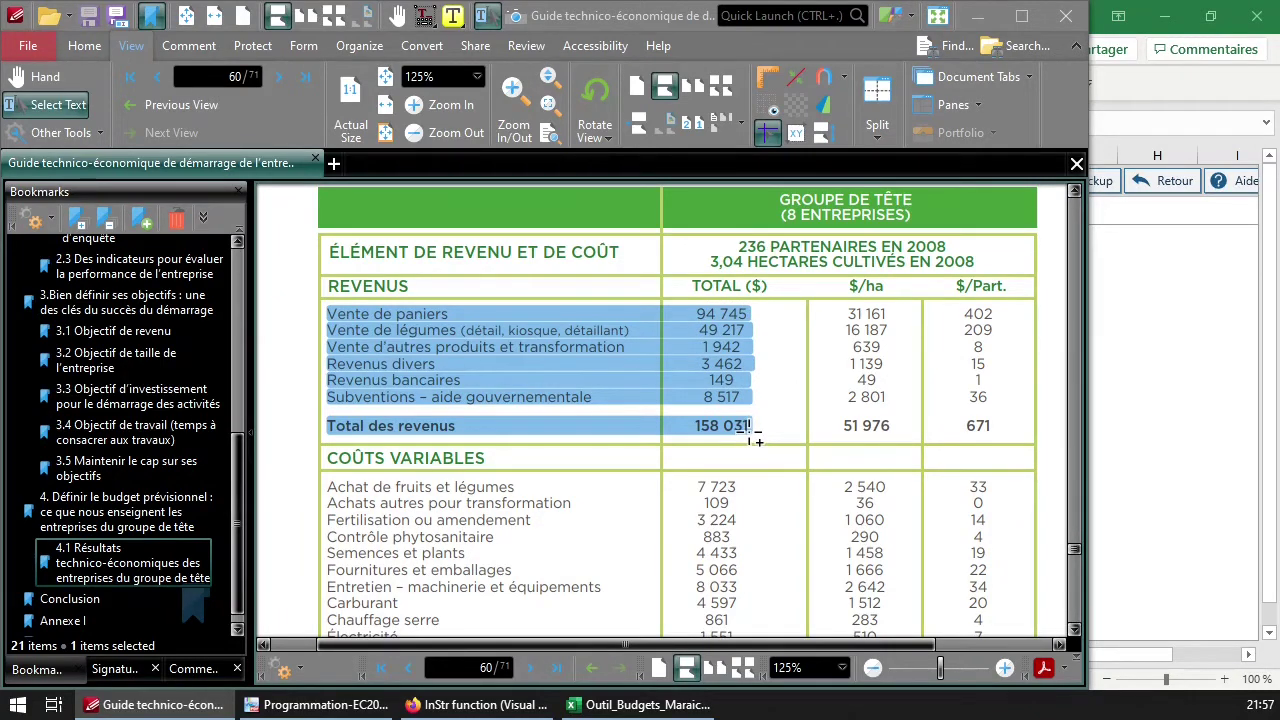
pyautogui.click(749, 403)
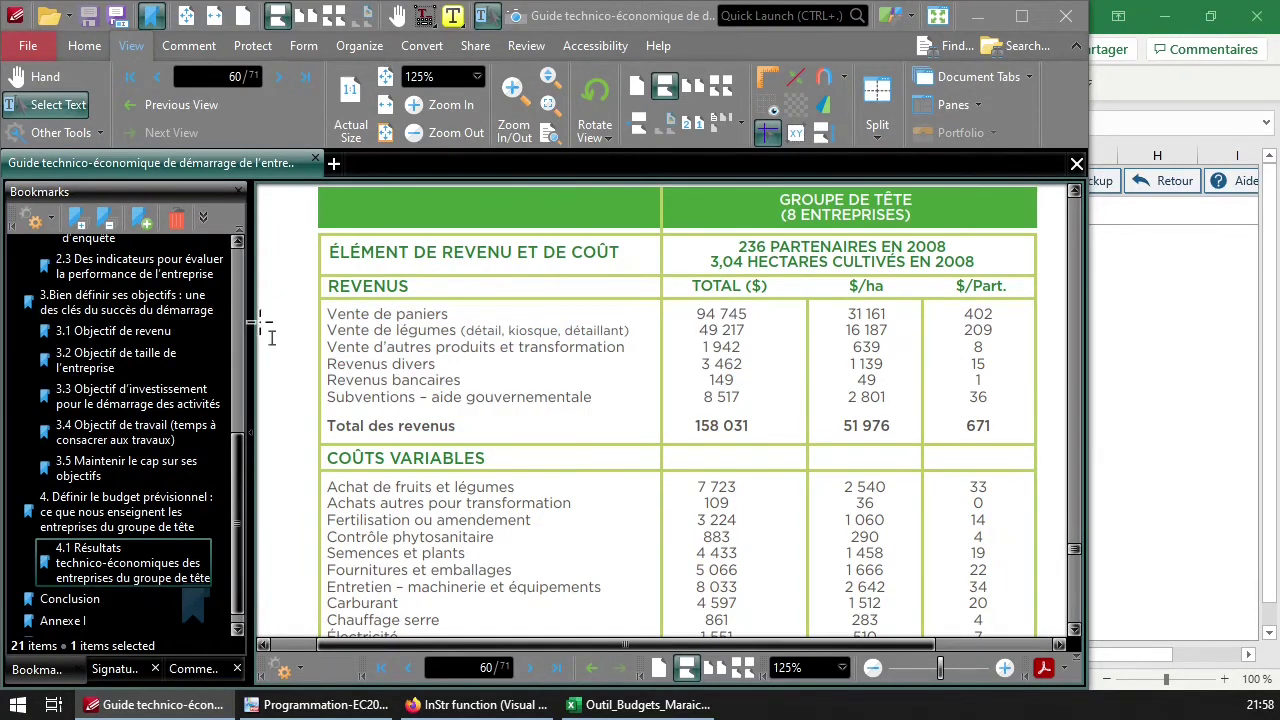
# Copy the Revenus names and total amounts, from Vente de paniers to Subventions, and paste them into the Données fin sheet from A4
pyautogui.moveTo(296, 302); pyautogui.dragTo(748, 408)
pyautogui.hotkey('ctrl', 'c')
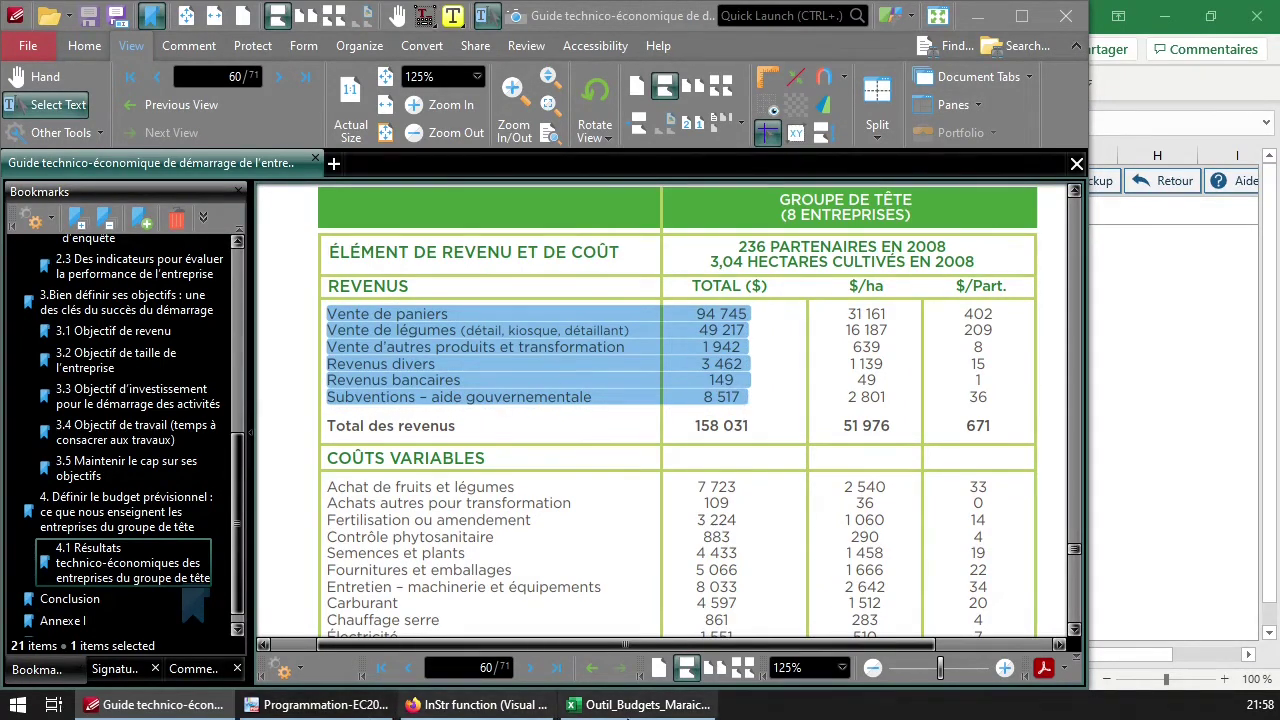
pyautogui.click(625, 705)
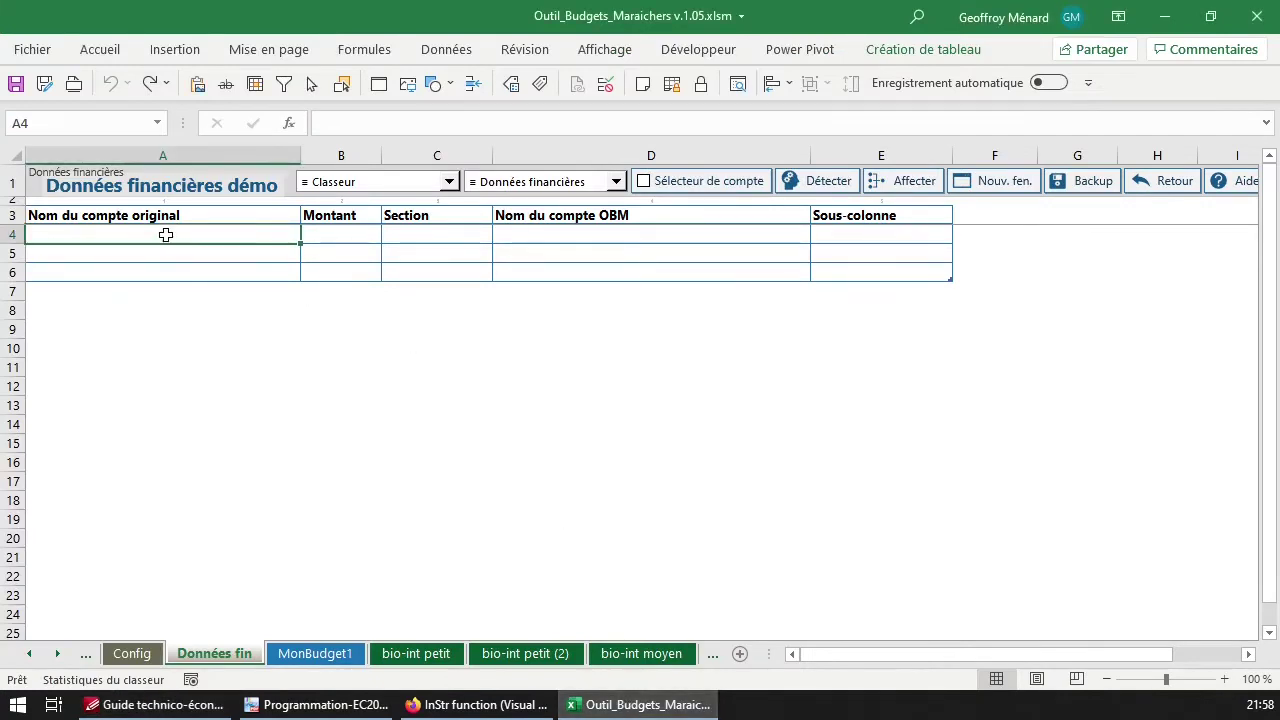
pyautogui.hotkey('ctrl', 'v')
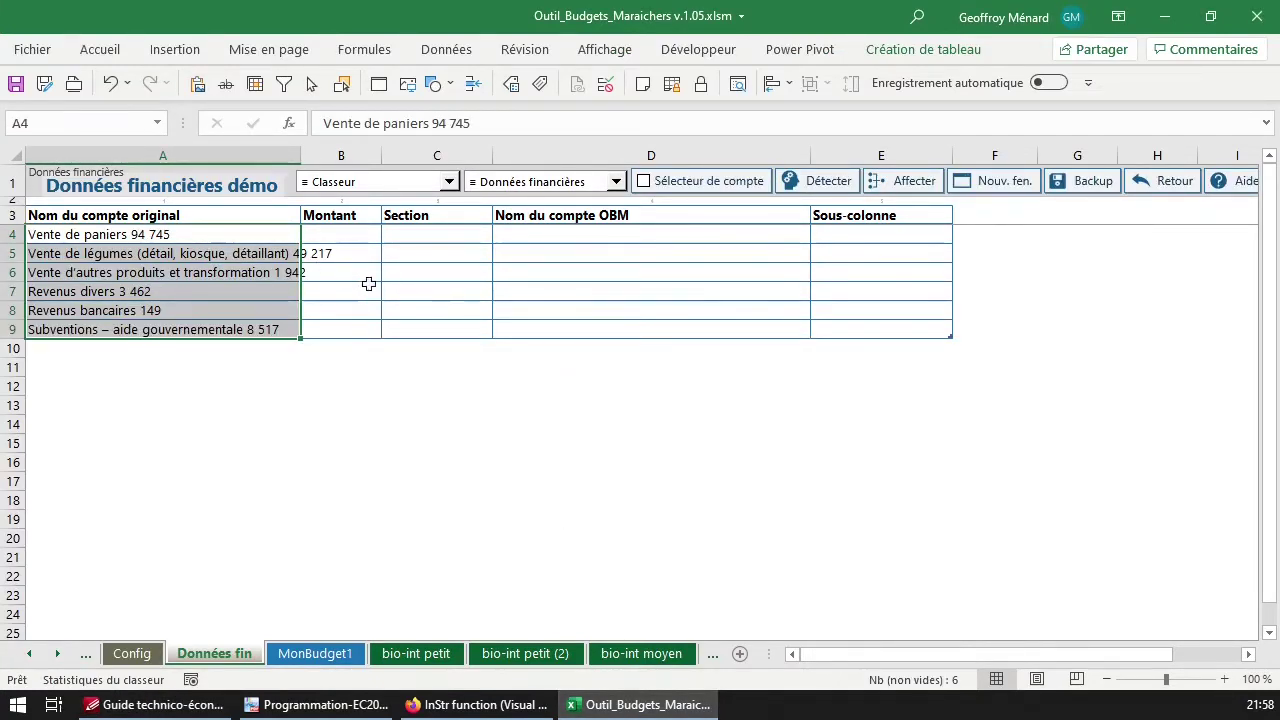
# Move the amount 94 745 out of the Vente de paniers account name into its Montant cell, B4
pyautogui.doubleClick(129, 234)
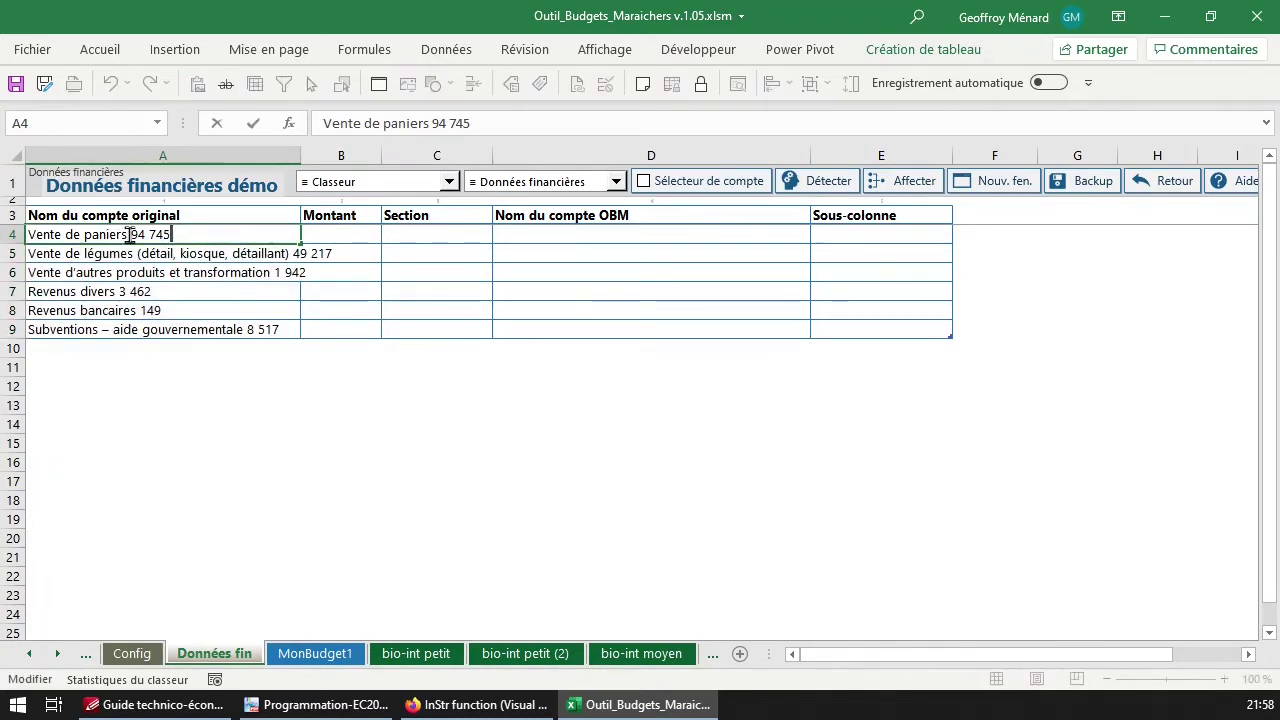
pyautogui.moveTo(131, 234); pyautogui.dragTo(246, 237)
pyautogui.hotkey('ctrl', 'x')
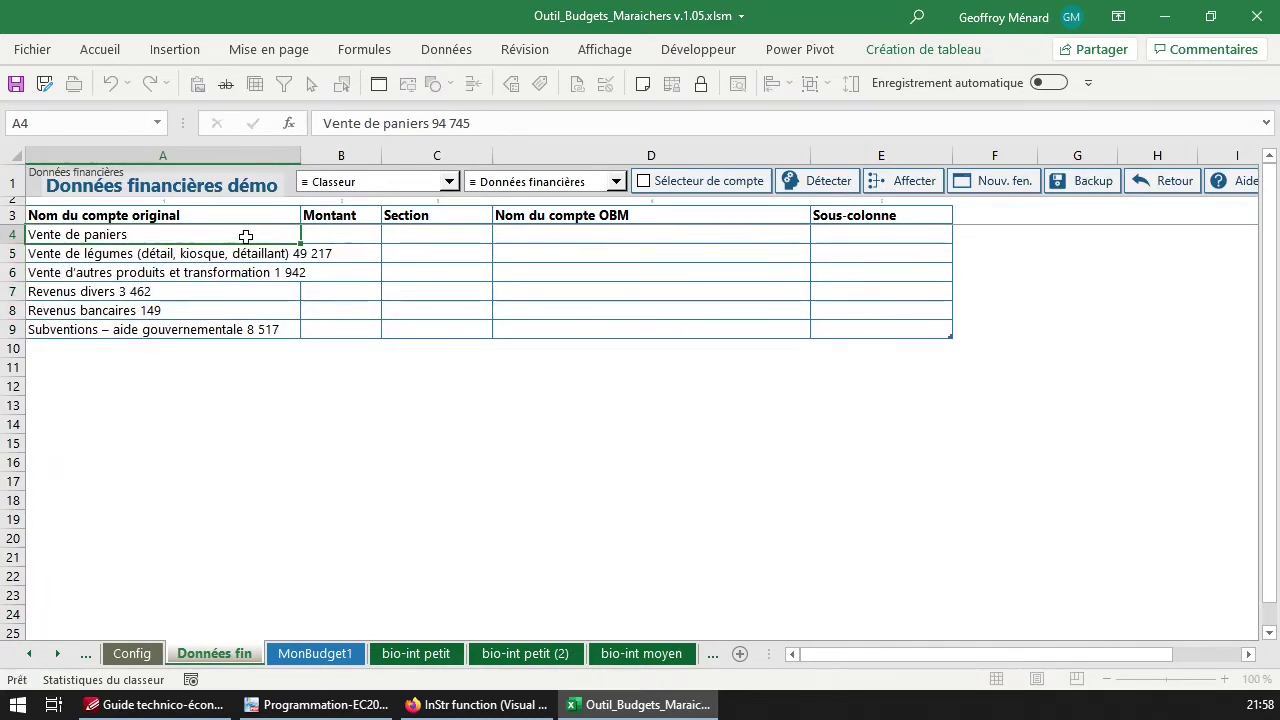
pyautogui.press('Tab')
pyautogui.hotkey('ctrl', 'v')
# Move the amount 49 217 out of the Vente de légumes account name into its Montant cell, B5
pyautogui.click(300, 253)
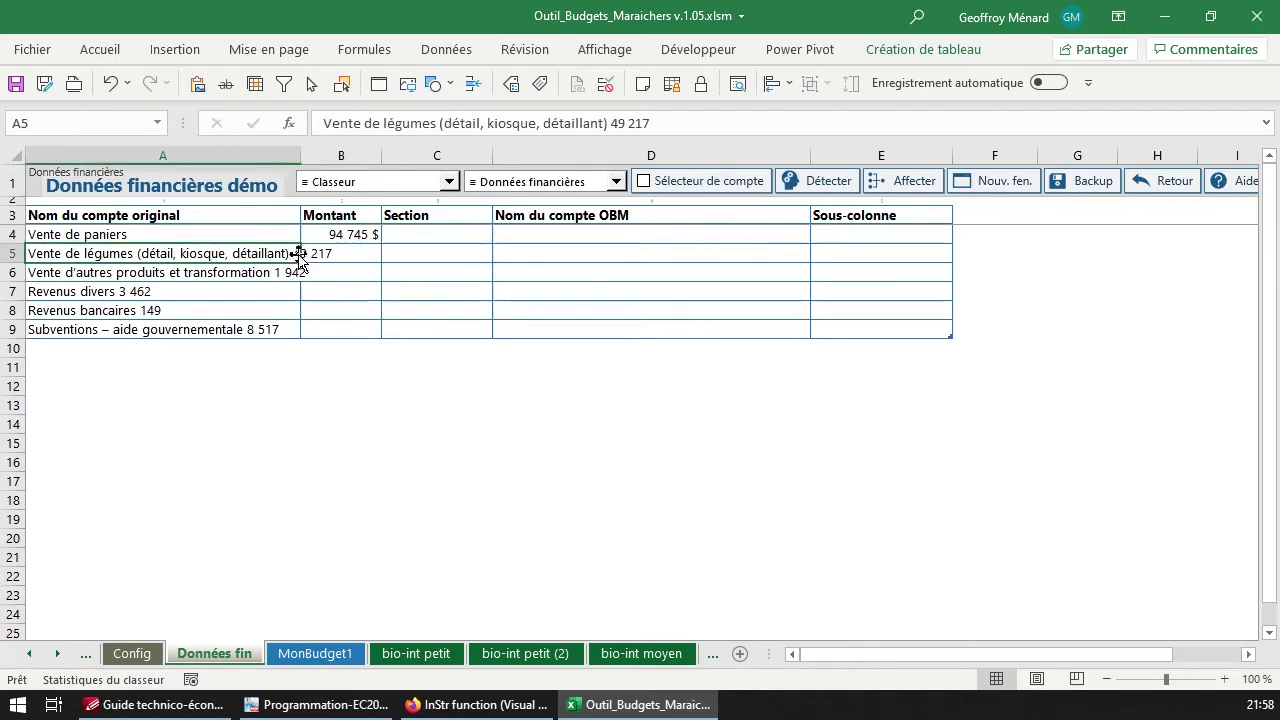
pyautogui.doubleClick(295, 254)
pyautogui.moveTo(295, 254); pyautogui.dragTo(318, 272)
pyautogui.hotkey('ctrl', 'x')
pyautogui.press('Tab')
pyautogui.hotkey('ctrl', 'v')
# Move the amount 1 942 out of the Vente d'autres produits et transformation name into Montant cell B6
pyautogui.click(281, 272)
pyautogui.doubleClick(281, 272)
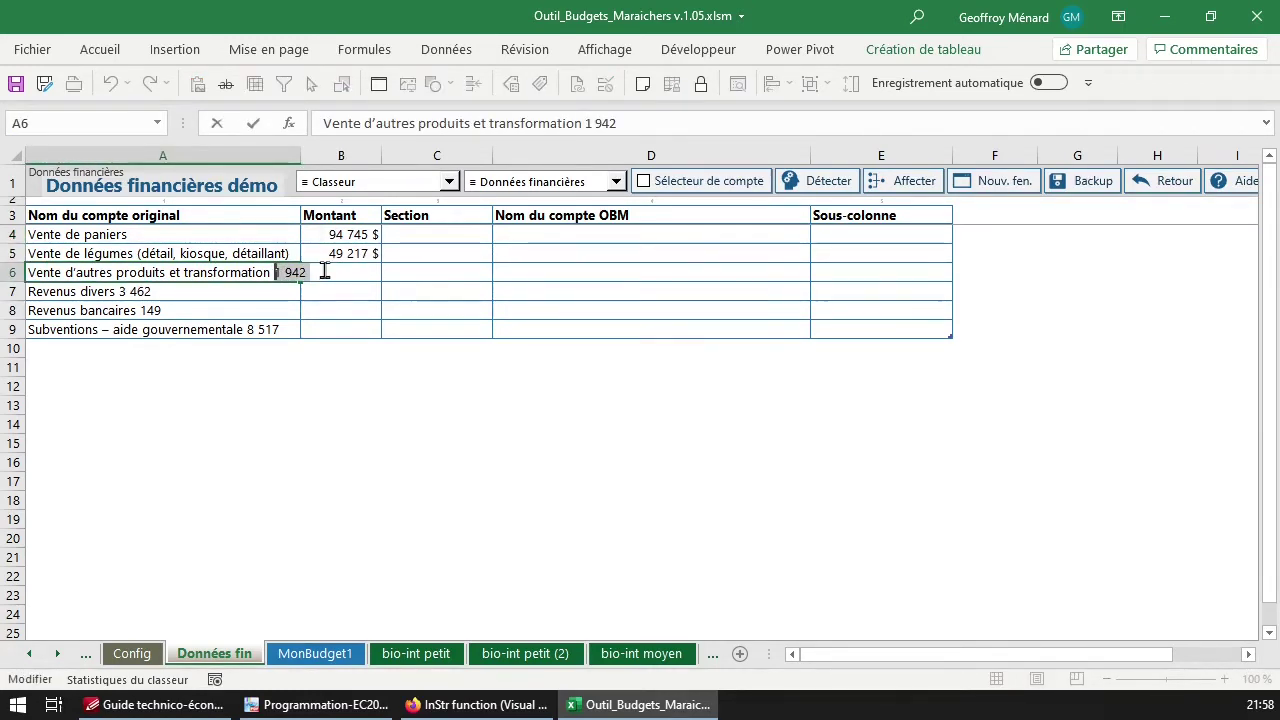
pyautogui.hotkey('ctrl', 'x')
pyautogui.press('Tab')
pyautogui.hotkey('ctrl', 'v')
# Move the amount 3 462 out of the Revenus divers account name into its Montant cell, B7
pyautogui.click(229, 291)
pyautogui.doubleClick(116, 291)
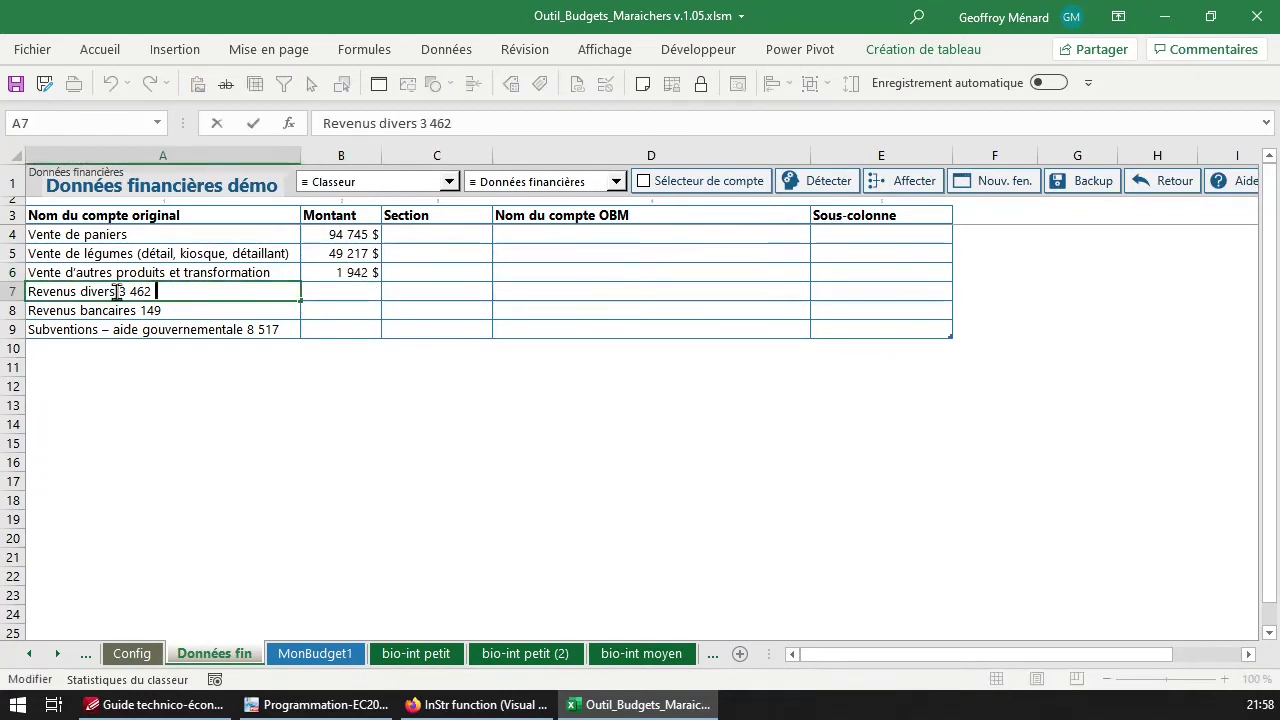
pyautogui.moveTo(116, 291); pyautogui.dragTo(197, 292)
pyautogui.hotkey('ctrl', 'x')
pyautogui.press('Tab')
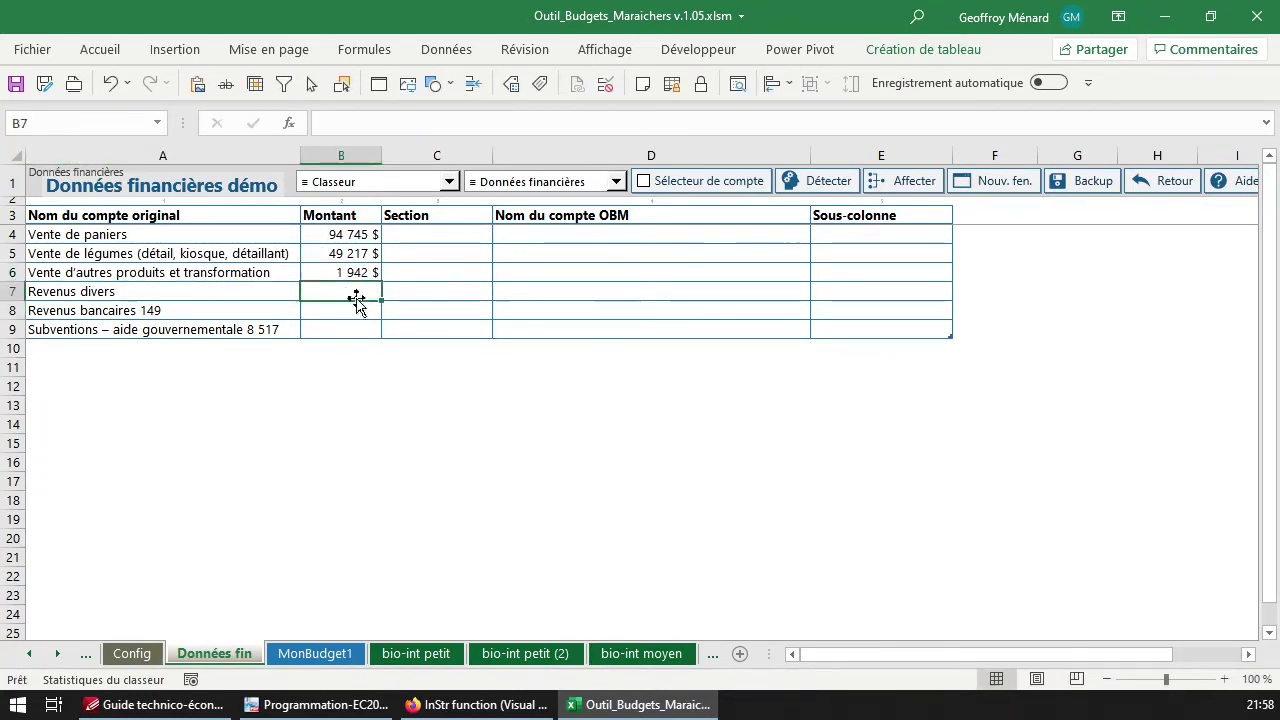
pyautogui.hotkey('ctrl', 'v')
# Move the amount 149 out of the Revenus bancaires account name into its Montant cell, B8
pyautogui.doubleClick(190, 316)
pyautogui.moveTo(141, 311); pyautogui.dragTo(165, 311)
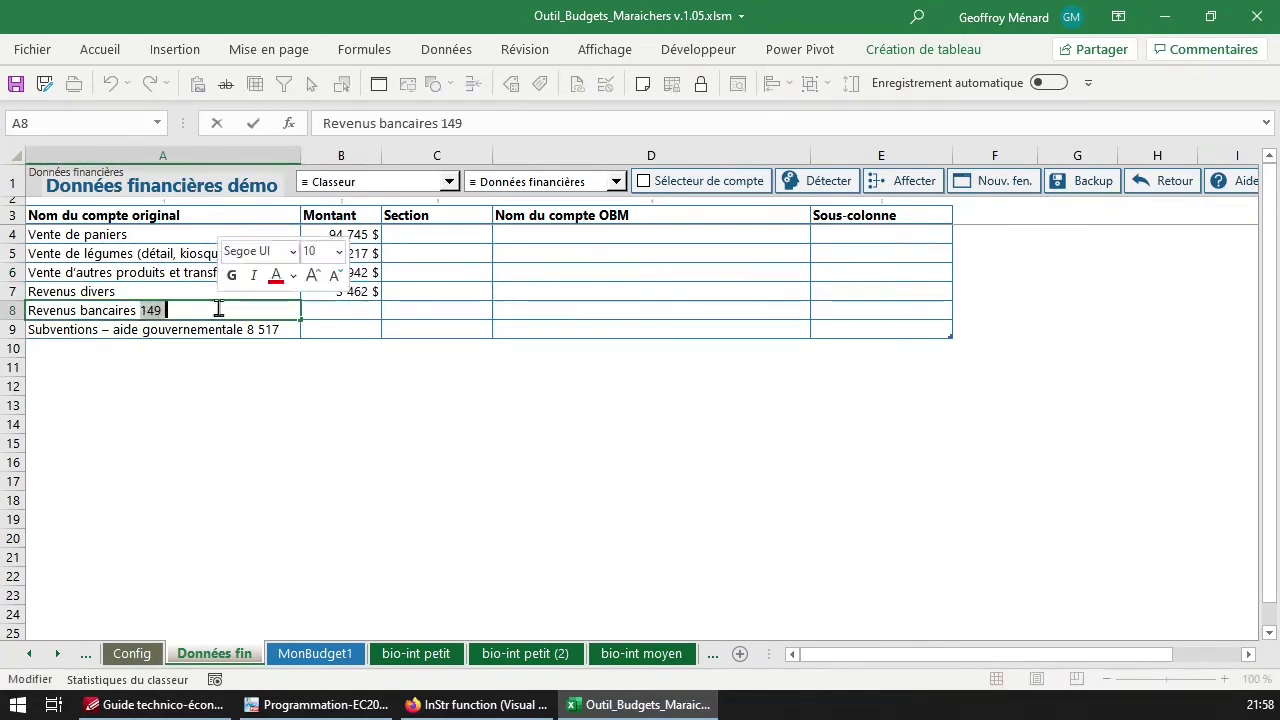
pyautogui.hotkey('ctrl', 'x')
pyautogui.press('Tab')
pyautogui.hotkey('ctrl', 'v')
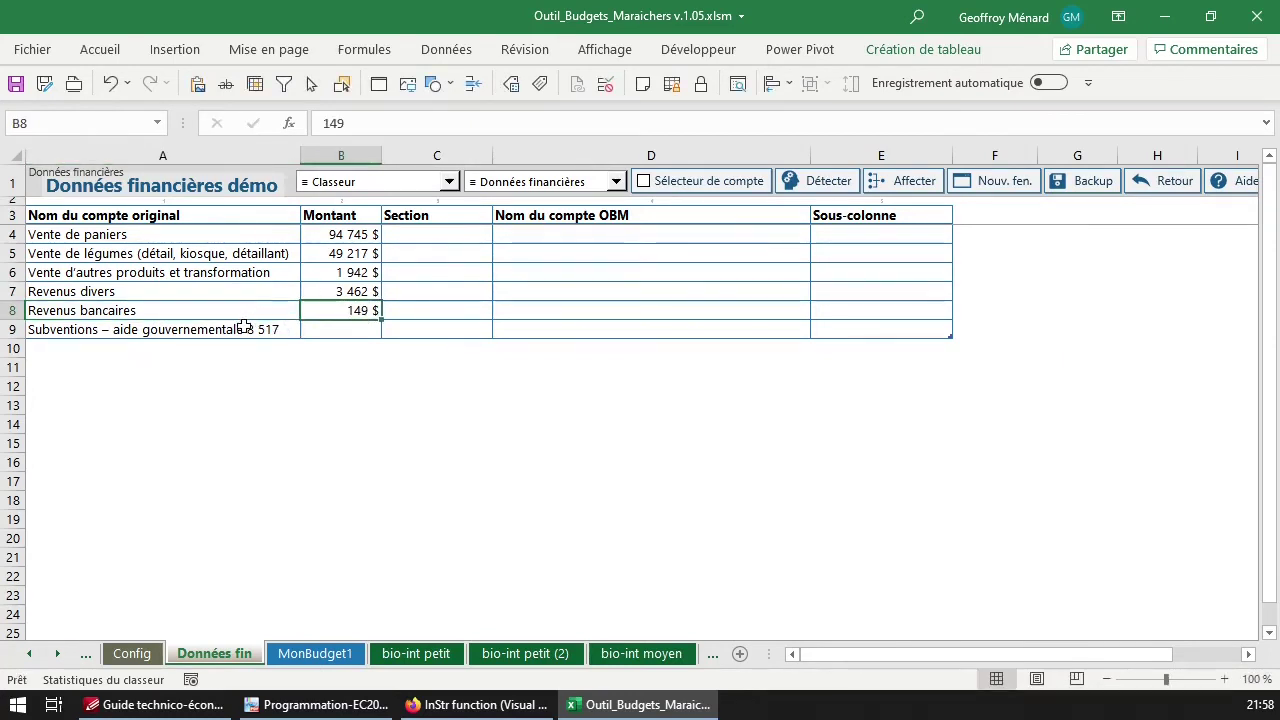
# Move the amount 8 517 out of the Subventions – aide gouvernementale name into its Montant cell, B9
pyautogui.click(250, 330)
pyautogui.doubleClick(247, 330)
pyautogui.moveTo(247, 330); pyautogui.dragTo(357, 380)
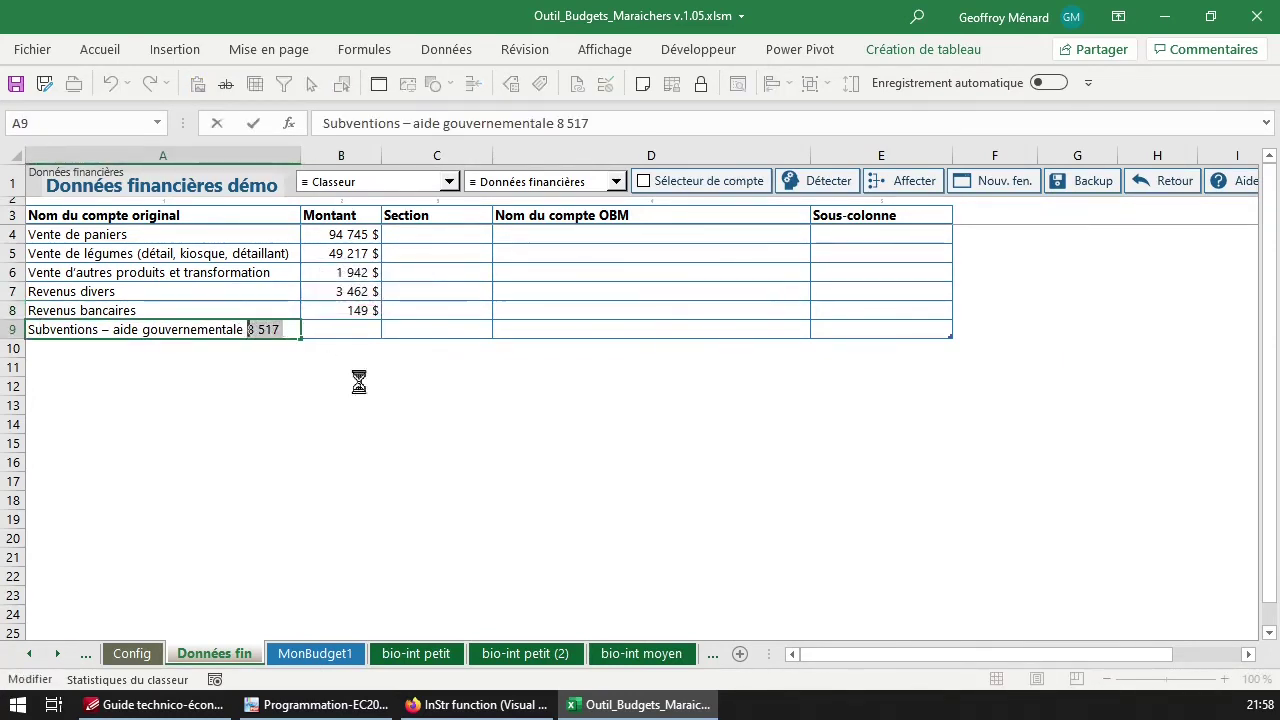
pyautogui.hotkey('ctrl', 'x')
pyautogui.press('Tab')
pyautogui.hotkey('ctrl', 'v')
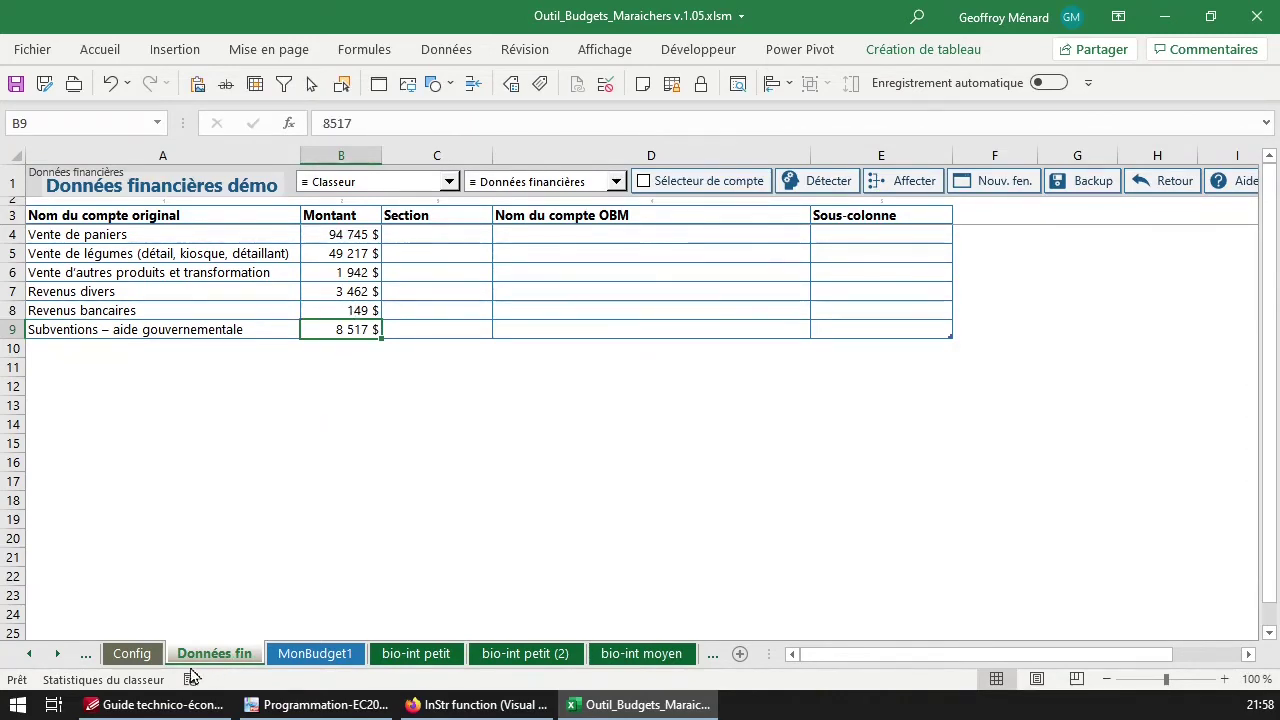
# Copy the Coûts variables names and total amounts from the PDF guide's table and paste them into the Données fin sheet from A10
pyautogui.hotkey('alt', 'Tab')
pyautogui.scroll(-4, 376, 495)
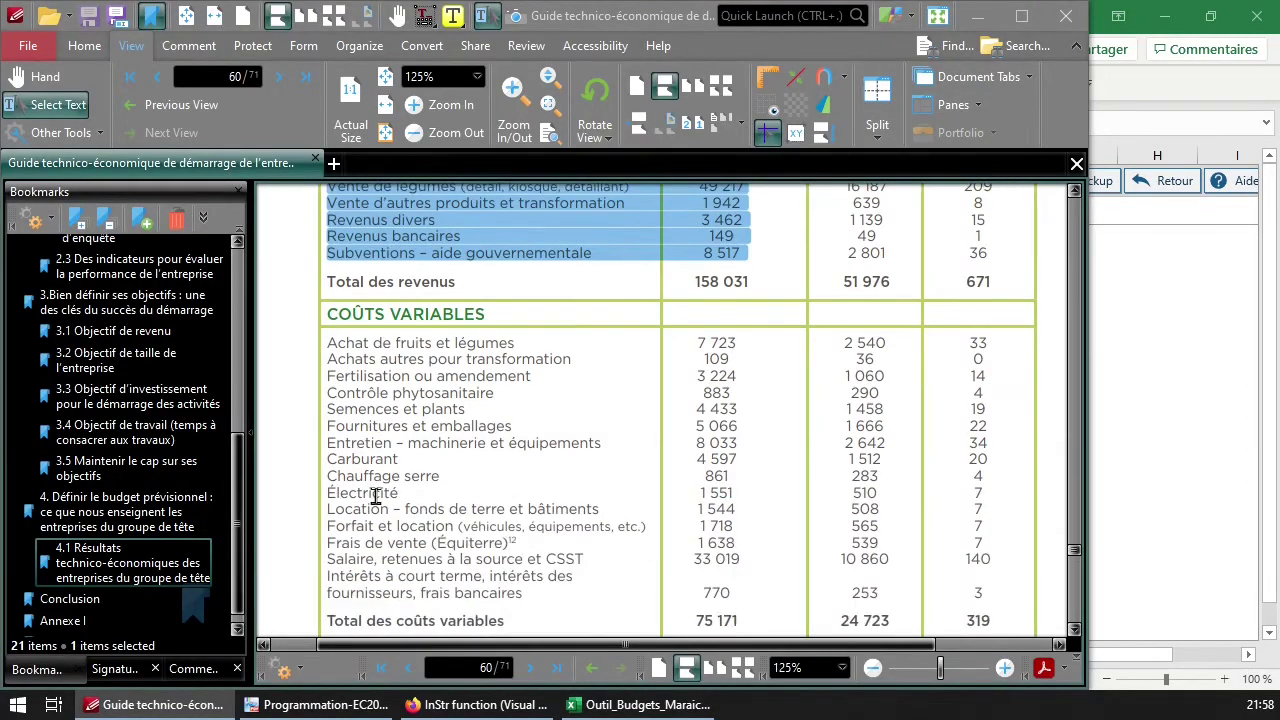
pyautogui.moveTo(305, 292); pyautogui.dragTo(735, 540)
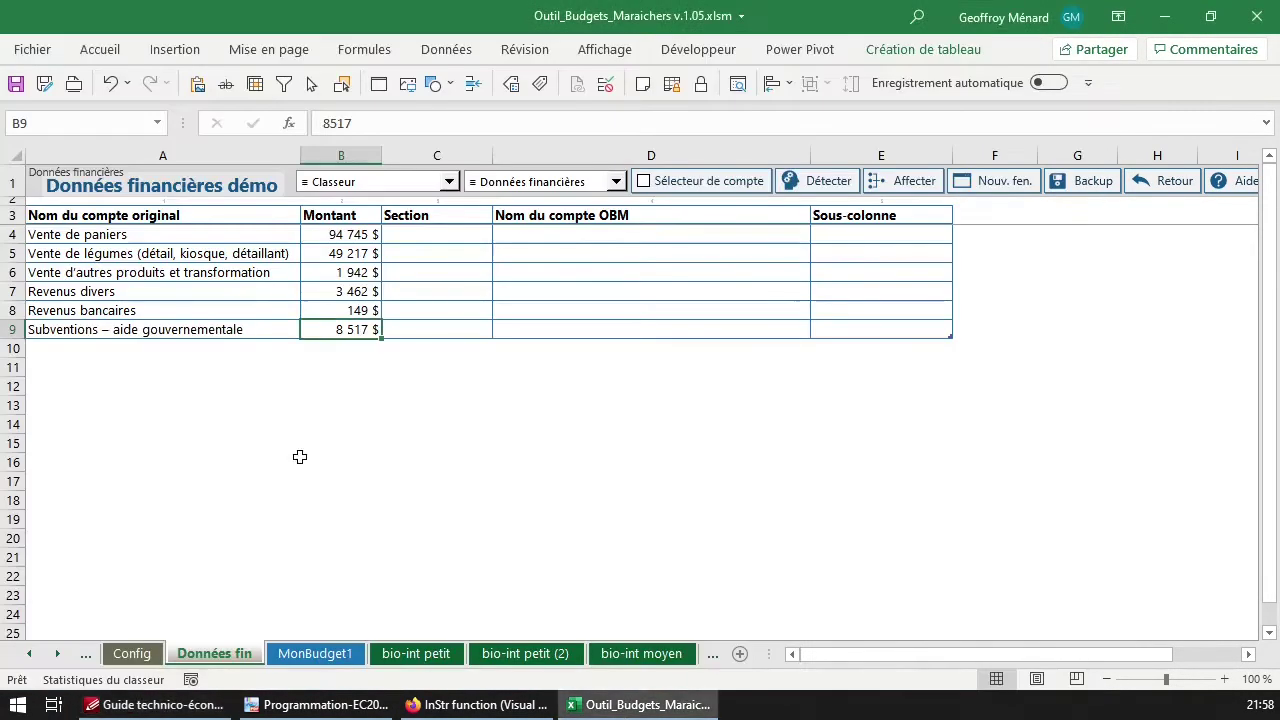
pyautogui.click(645, 704)
pyautogui.click(185, 347)
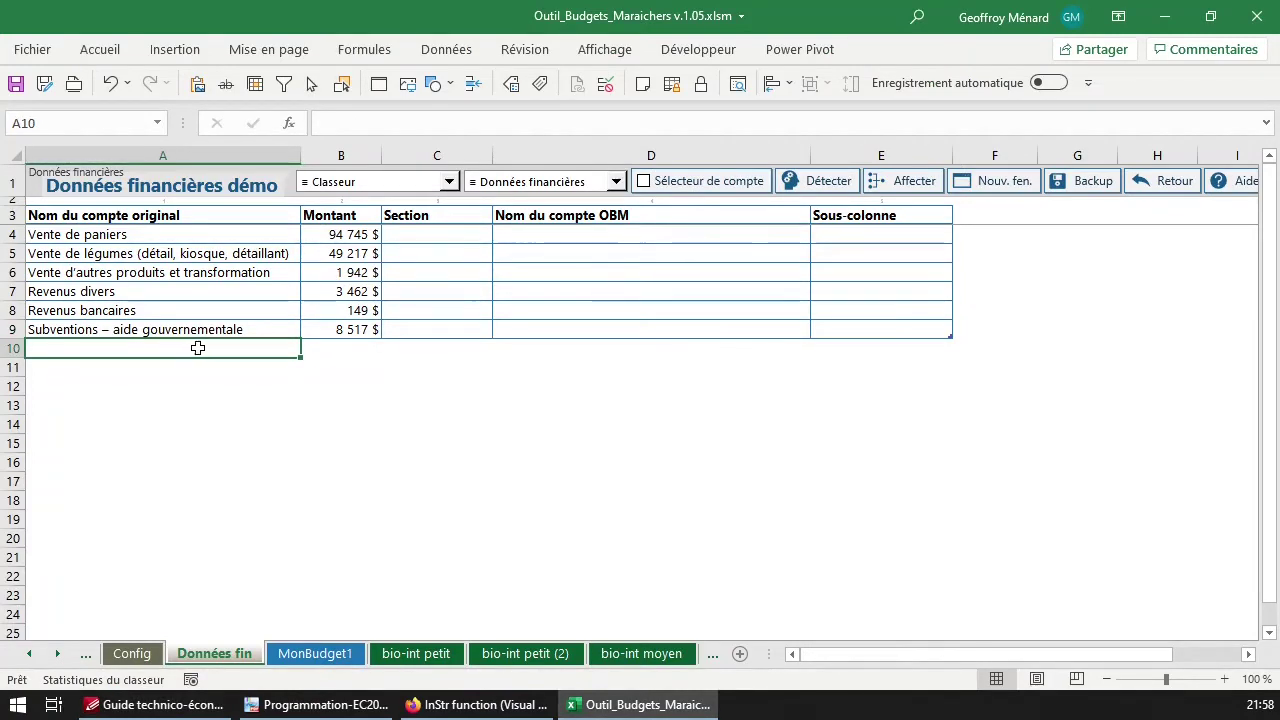
pyautogui.hotkey('ctrl', 'v')
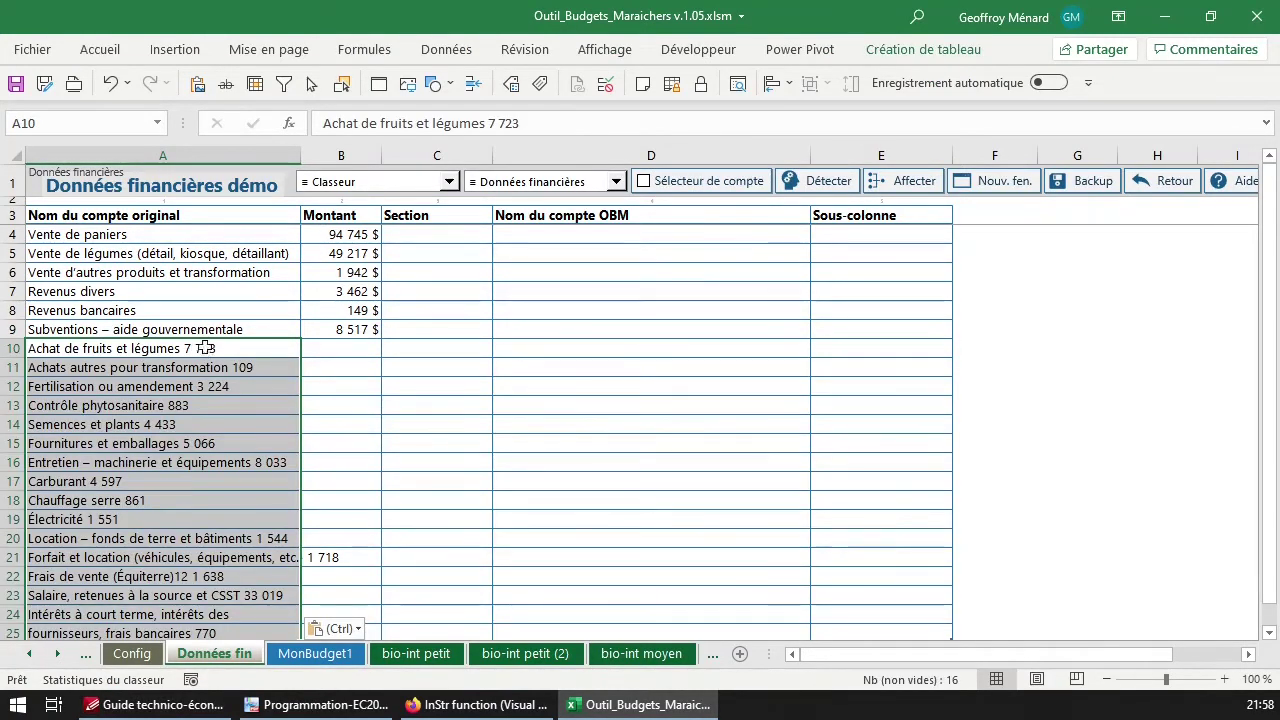
# Set the Section of the Vente de paniers account in C4 to Revenus
pyautogui.click(440, 323)
pyautogui.click(440, 323)
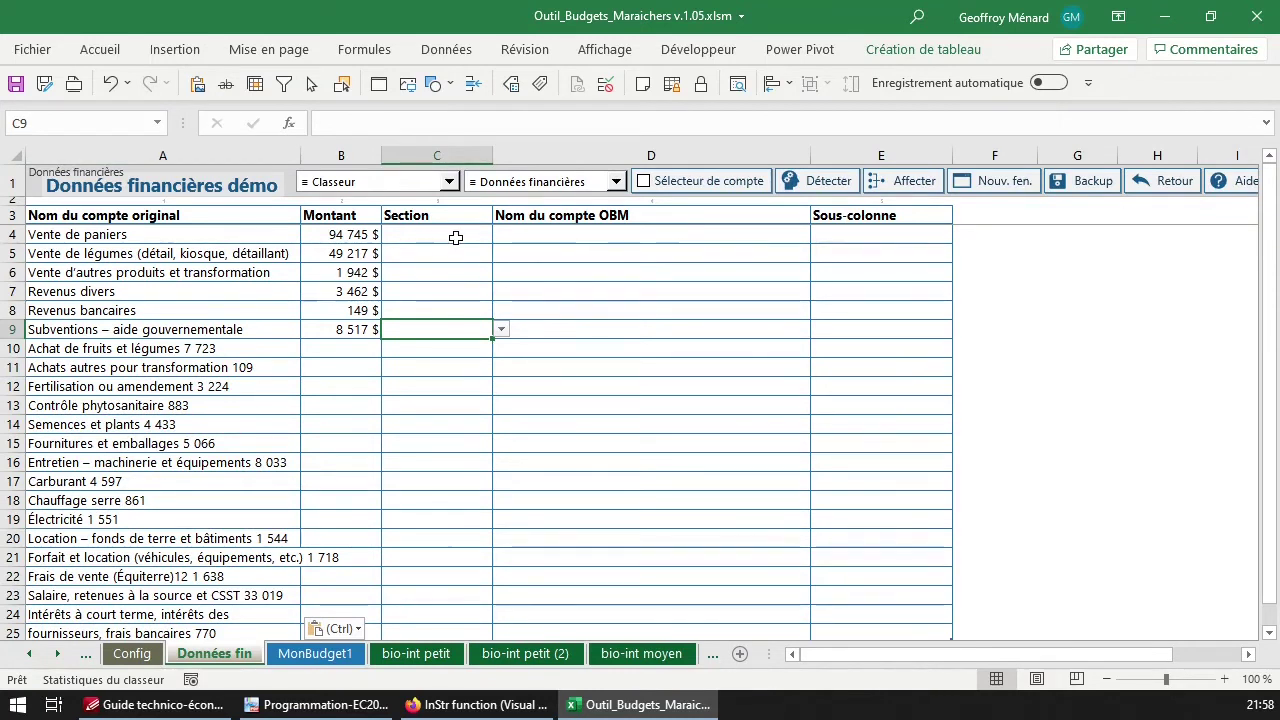
pyautogui.click(454, 237)
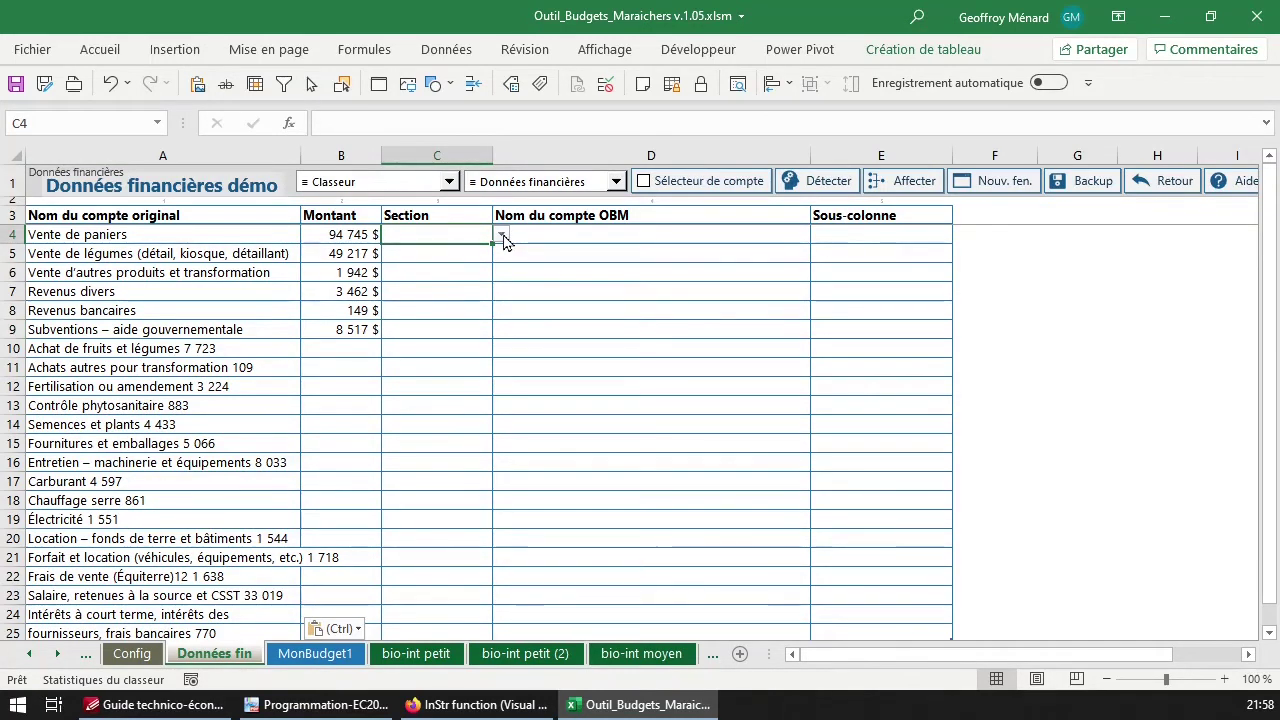
pyautogui.click(501, 235)
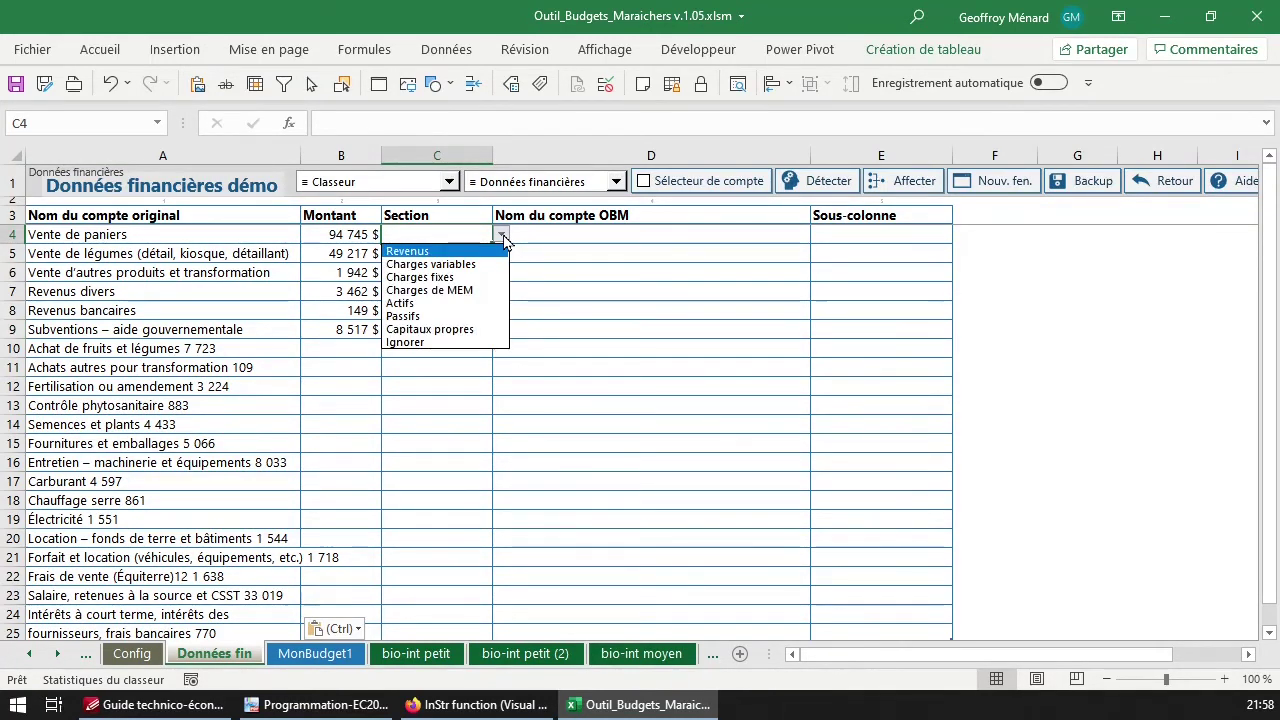
pyautogui.click(434, 253)
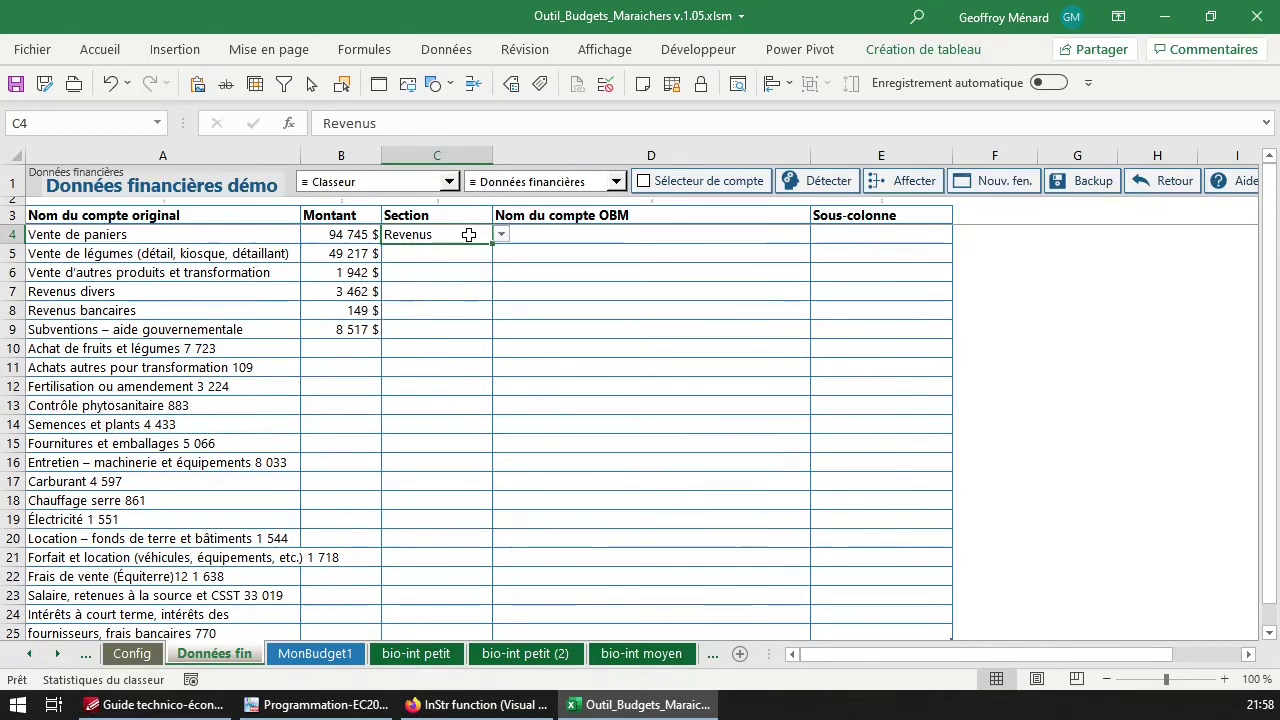
# View the Nom du compte OBM choices offered for Vente de paniers in D4 without picking one
pyautogui.click(577, 238)
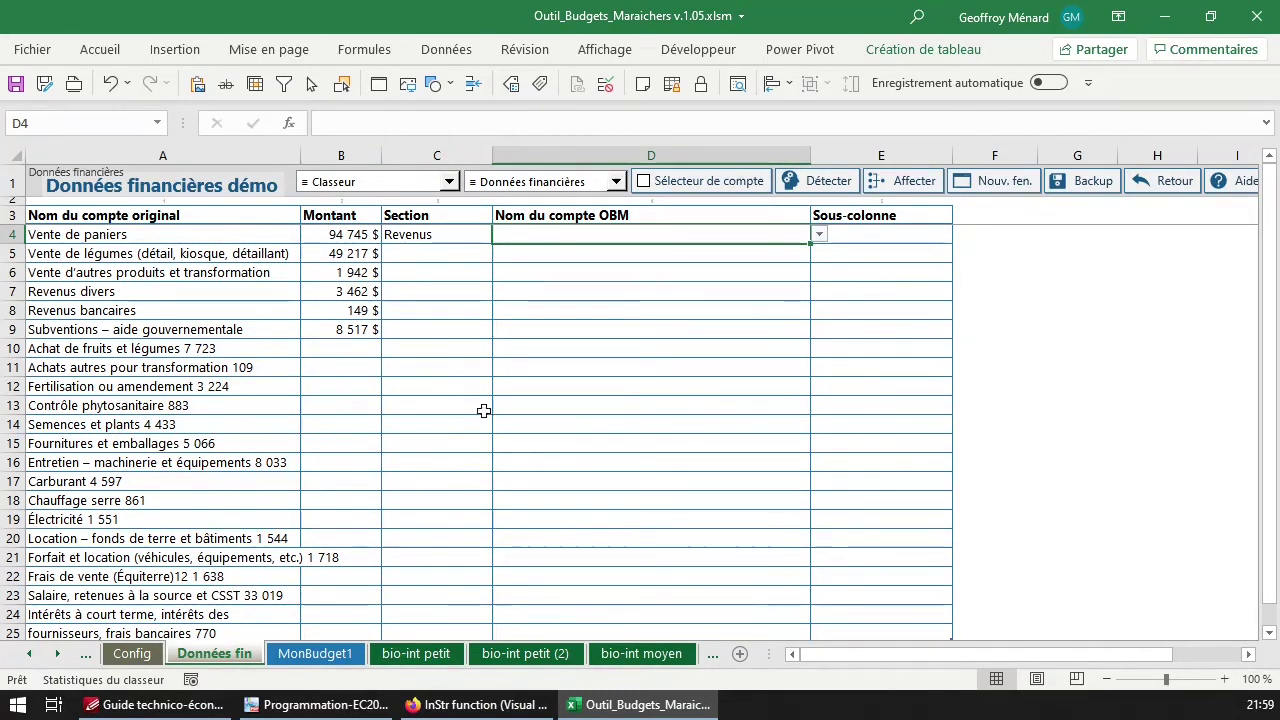
pyautogui.click(819, 234)
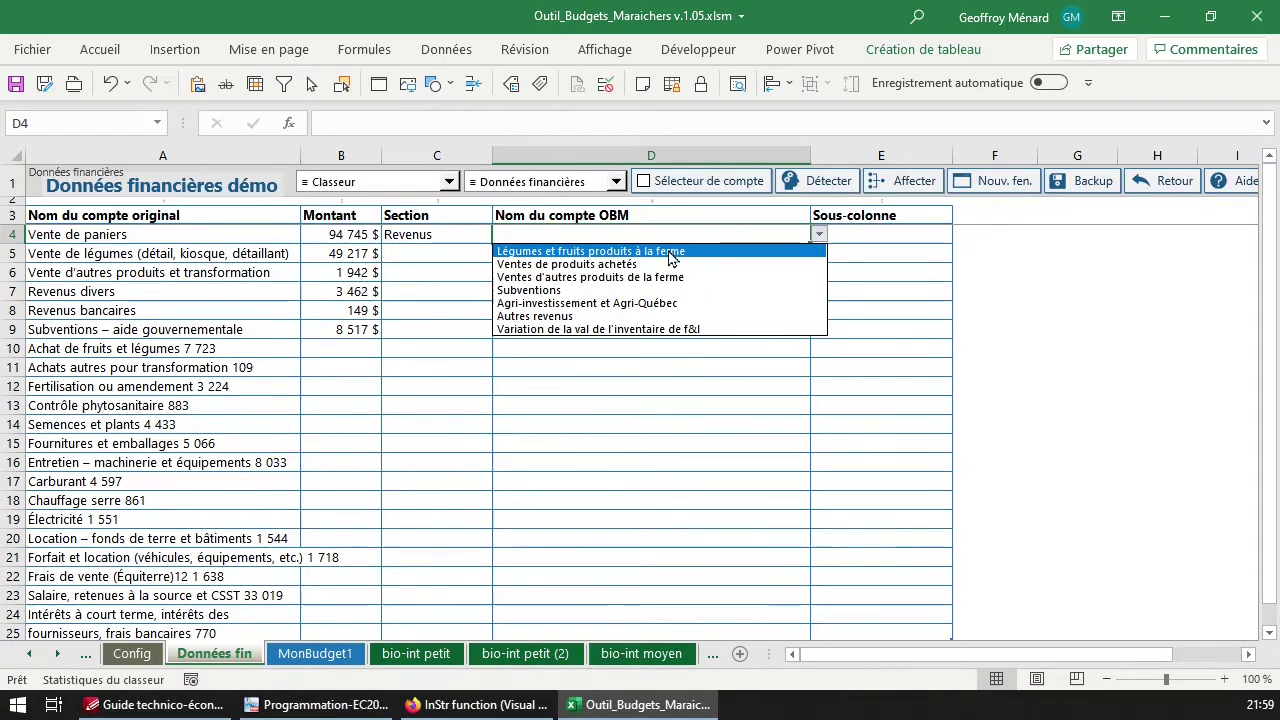
pyautogui.click(424, 294)
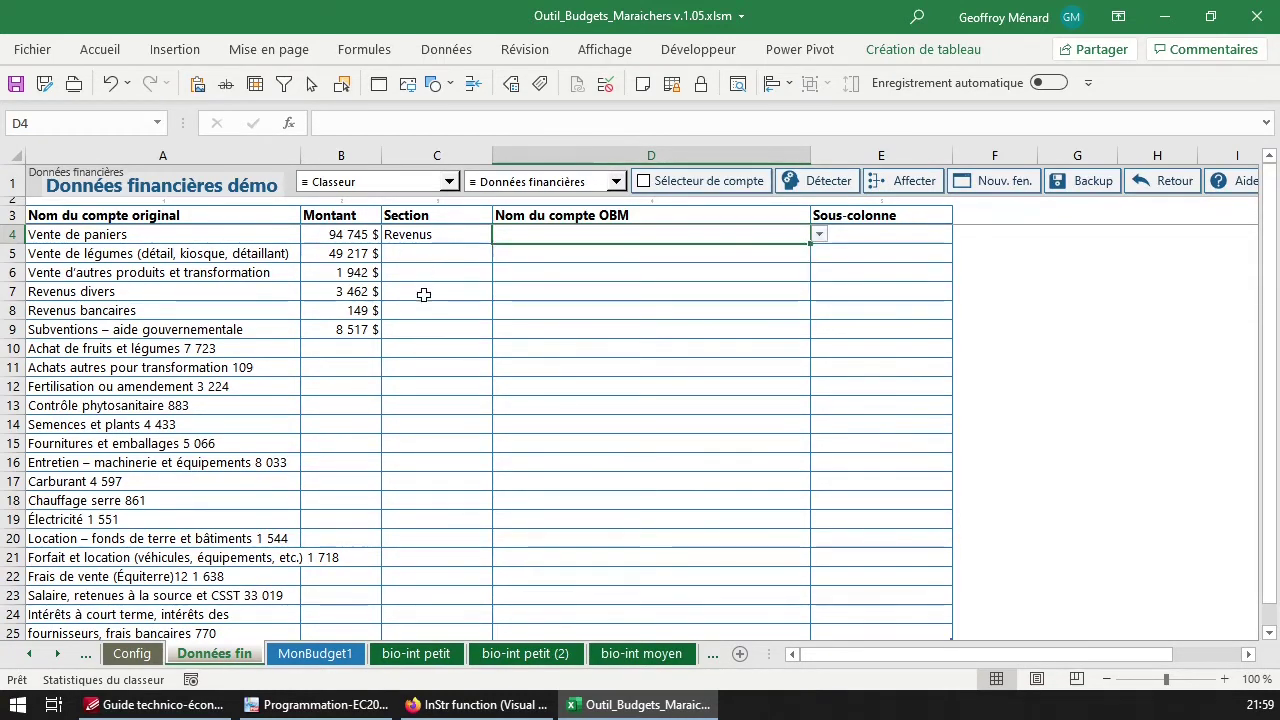
# Open the Sélecteur de compte window with the Subventions row selected and place the window over the table
pyautogui.click(365, 333)
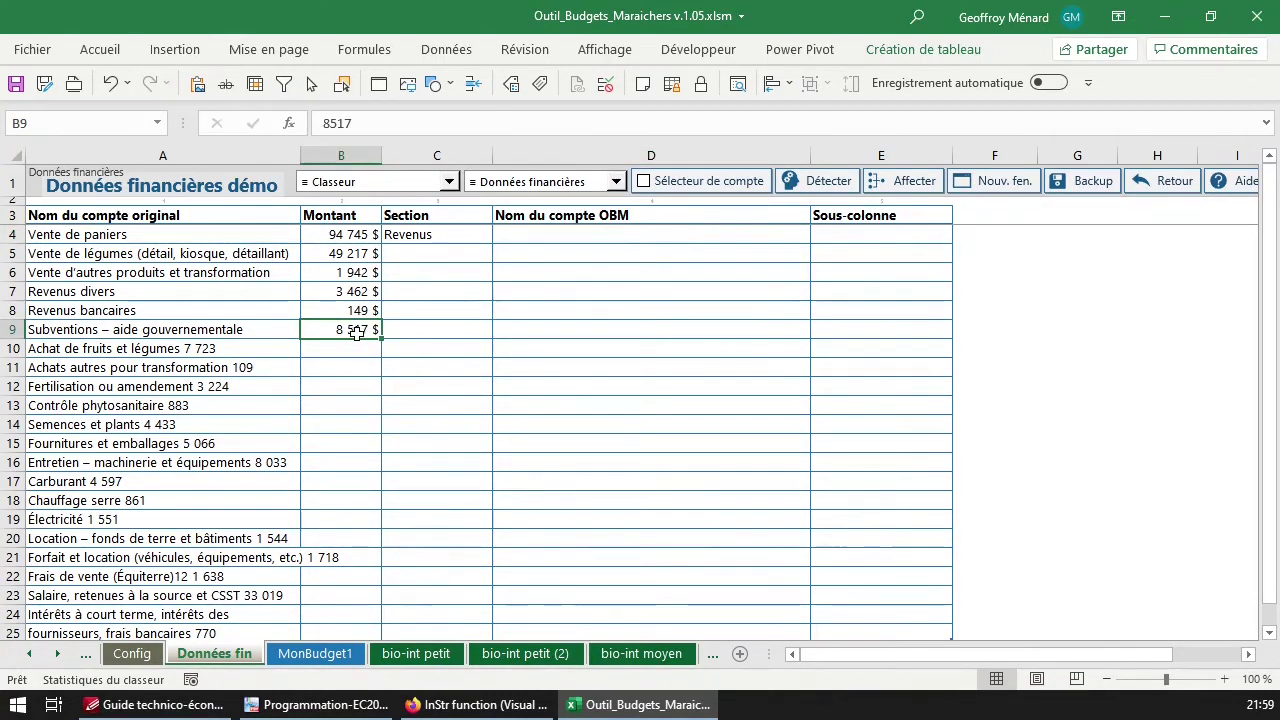
pyautogui.click(689, 186)
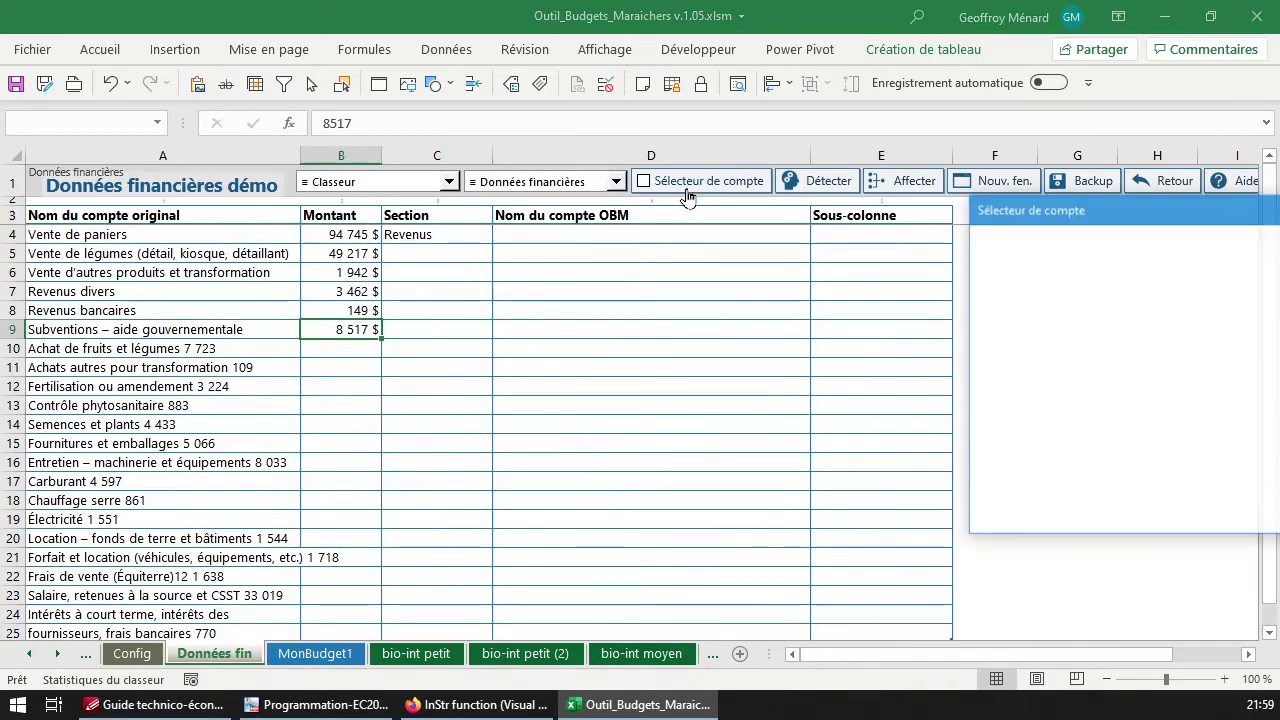
pyautogui.moveTo(1015, 218); pyautogui.dragTo(835, 246)
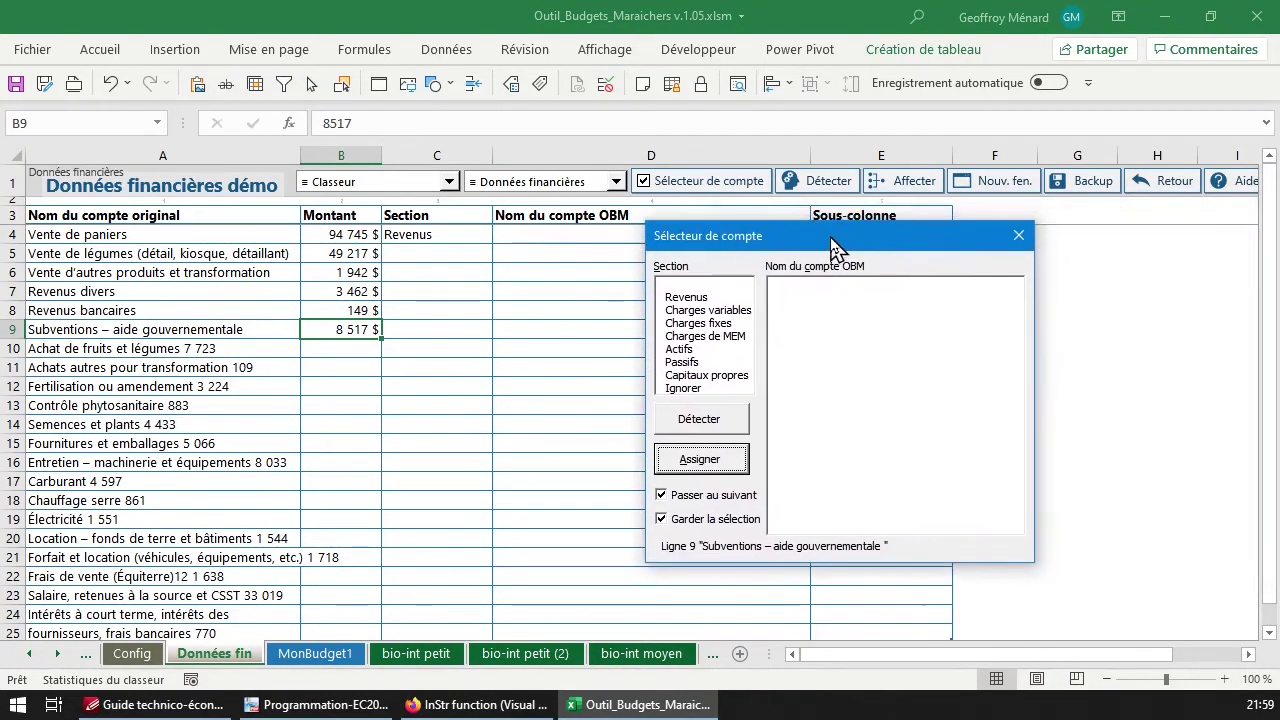
# Select cells in rows 4, 5 and 6 to examine how the account selector follows the active account
pyautogui.click(483, 249)
pyautogui.click(272, 268)
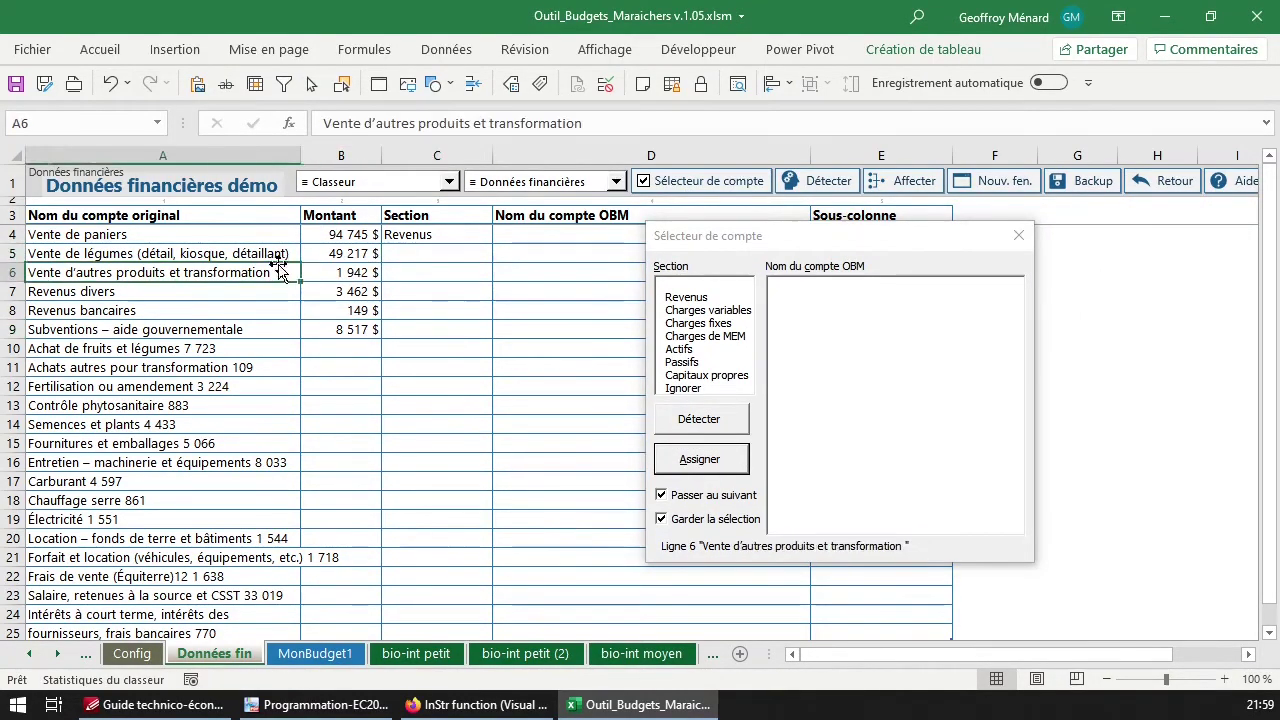
pyautogui.click(356, 255)
pyautogui.click(338, 237)
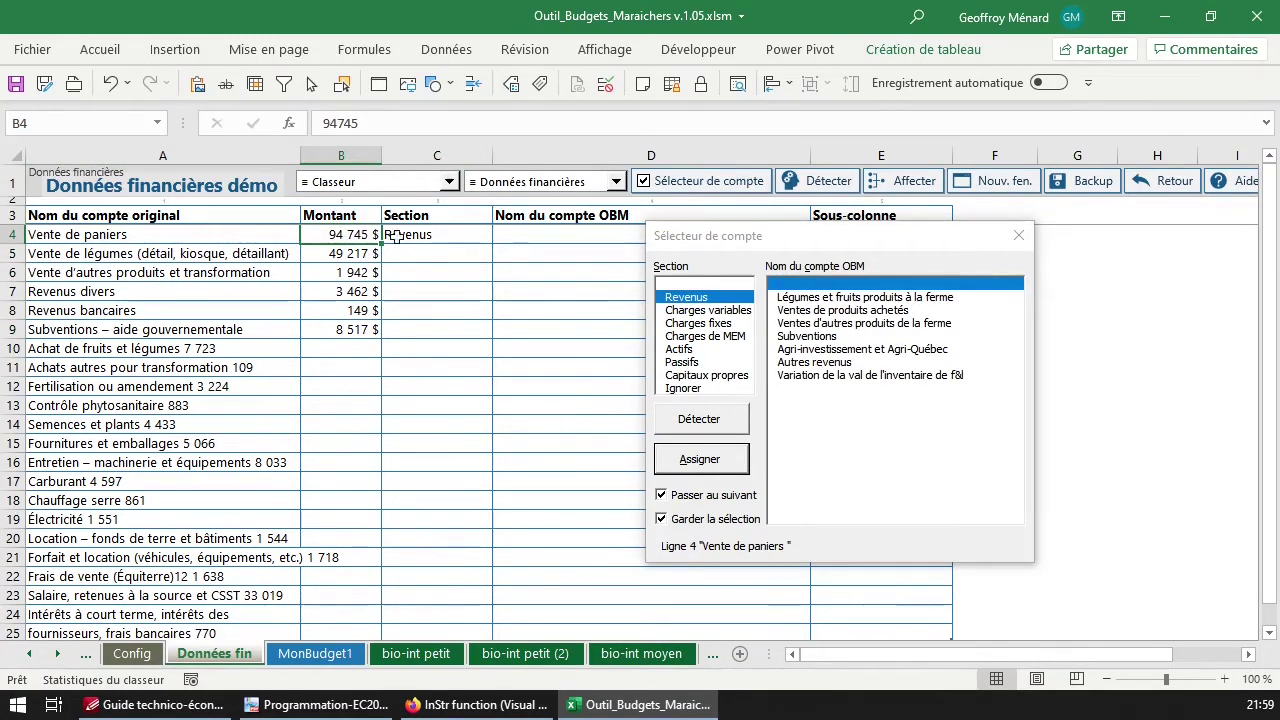
pyautogui.click(430, 235)
pyautogui.click(340, 254)
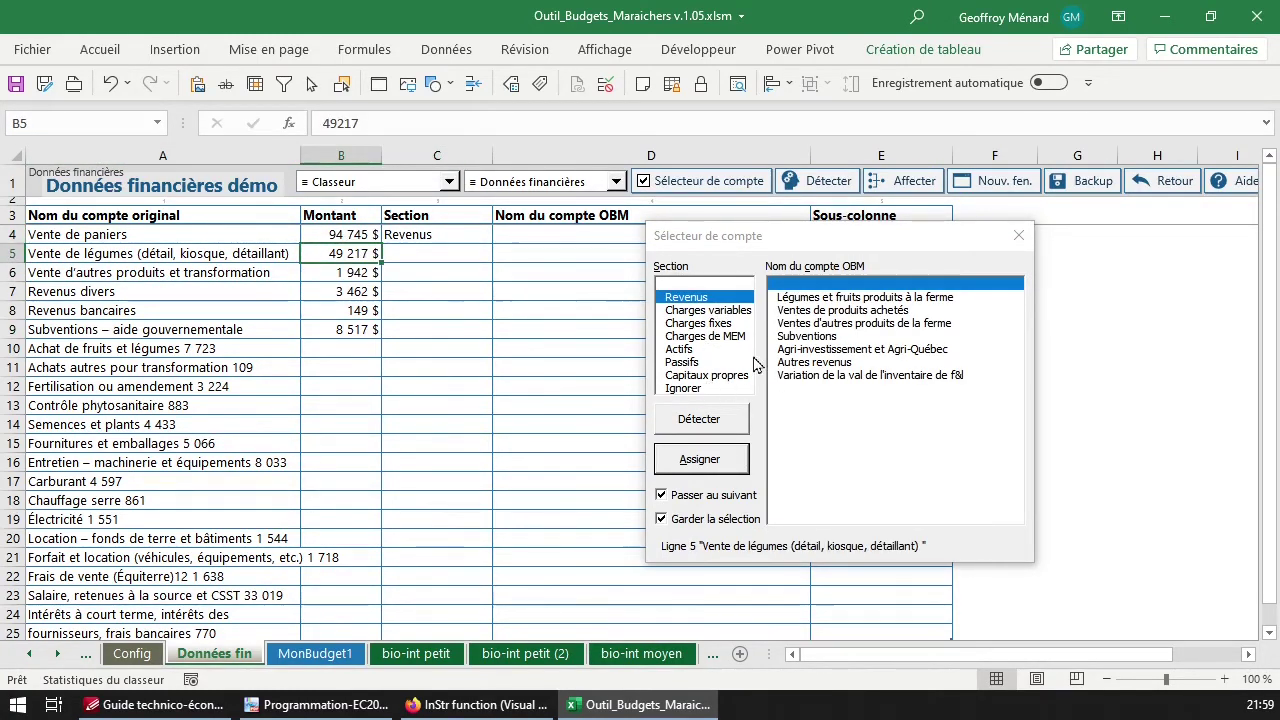
pyautogui.click(272, 255)
# Assign the Revenus section with the account selector to row 5, and to rows 6 to 9 as one multiple selection
pyautogui.click(480, 253)
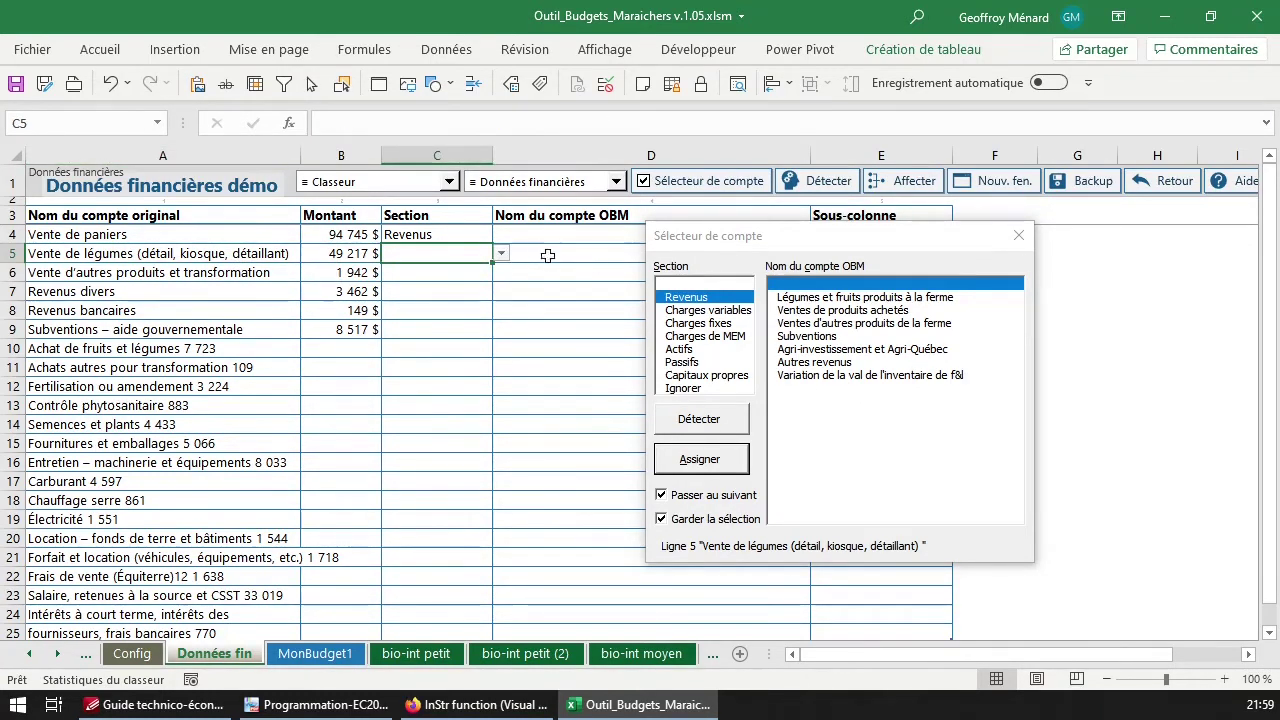
pyautogui.click(705, 301)
pyautogui.click(701, 459)
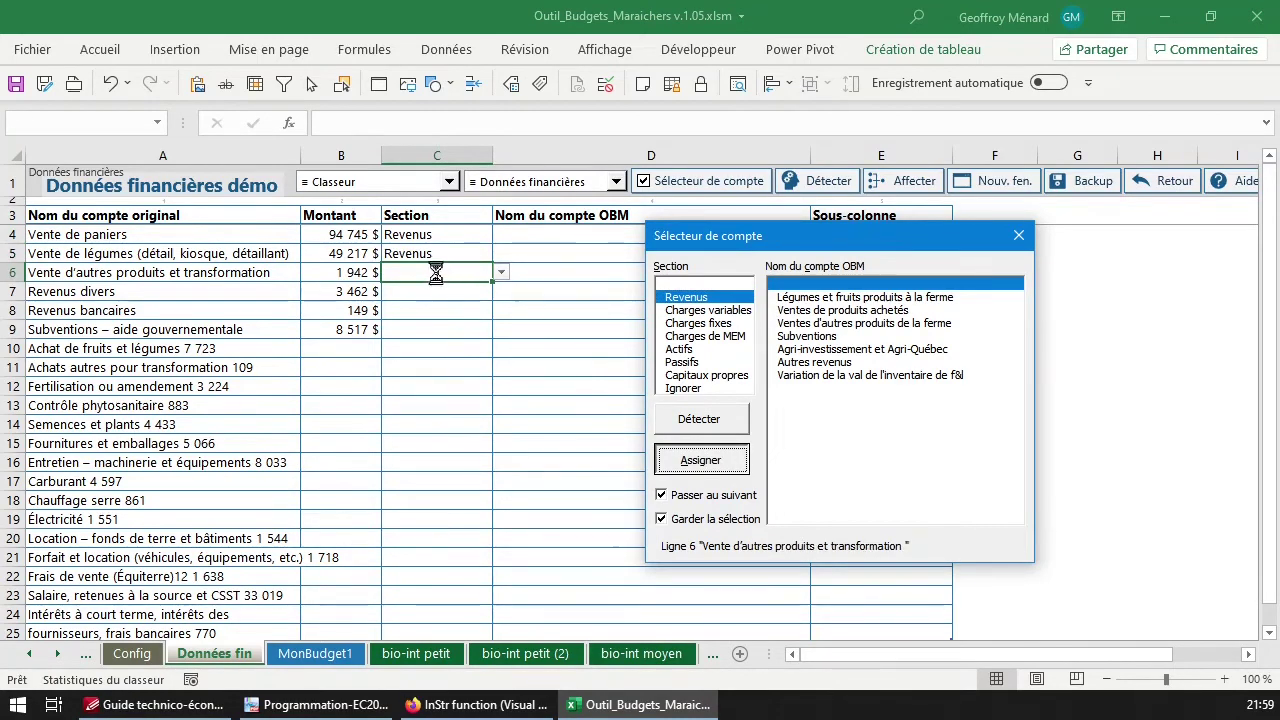
pyautogui.moveTo(436, 275); pyautogui.dragTo(436, 326)
pyautogui.click(738, 466)
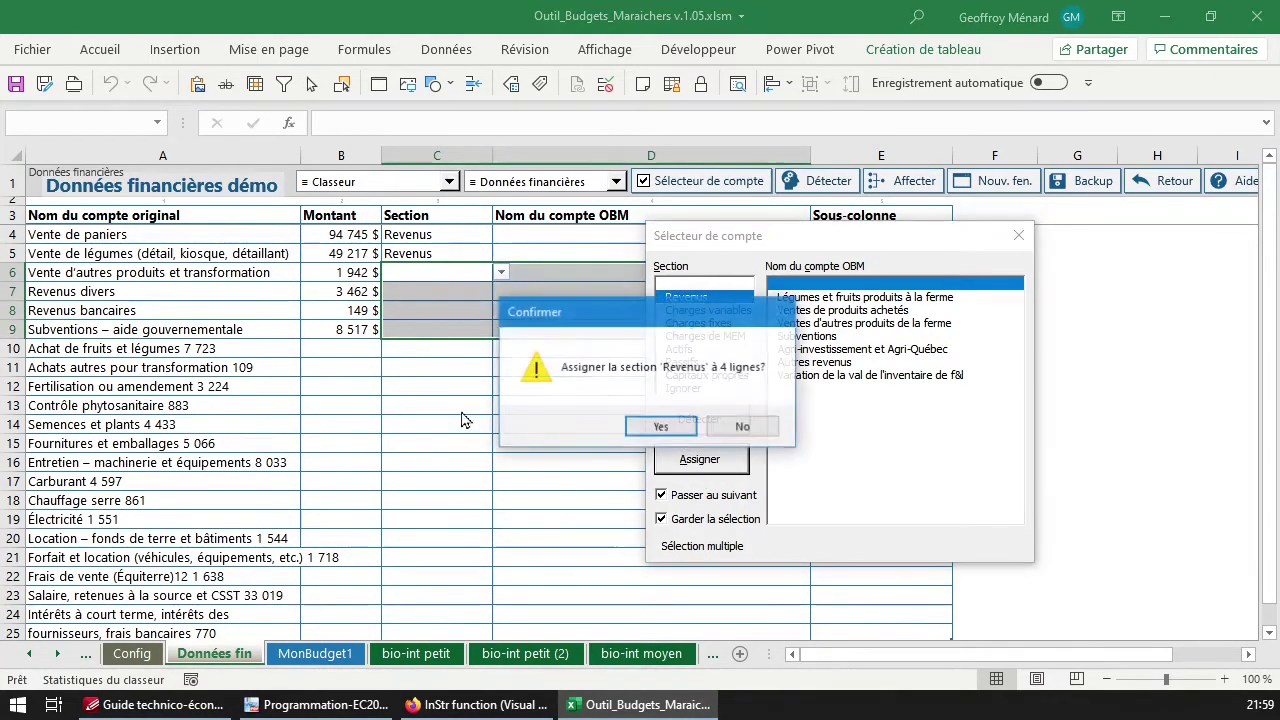
pyautogui.click(661, 426)
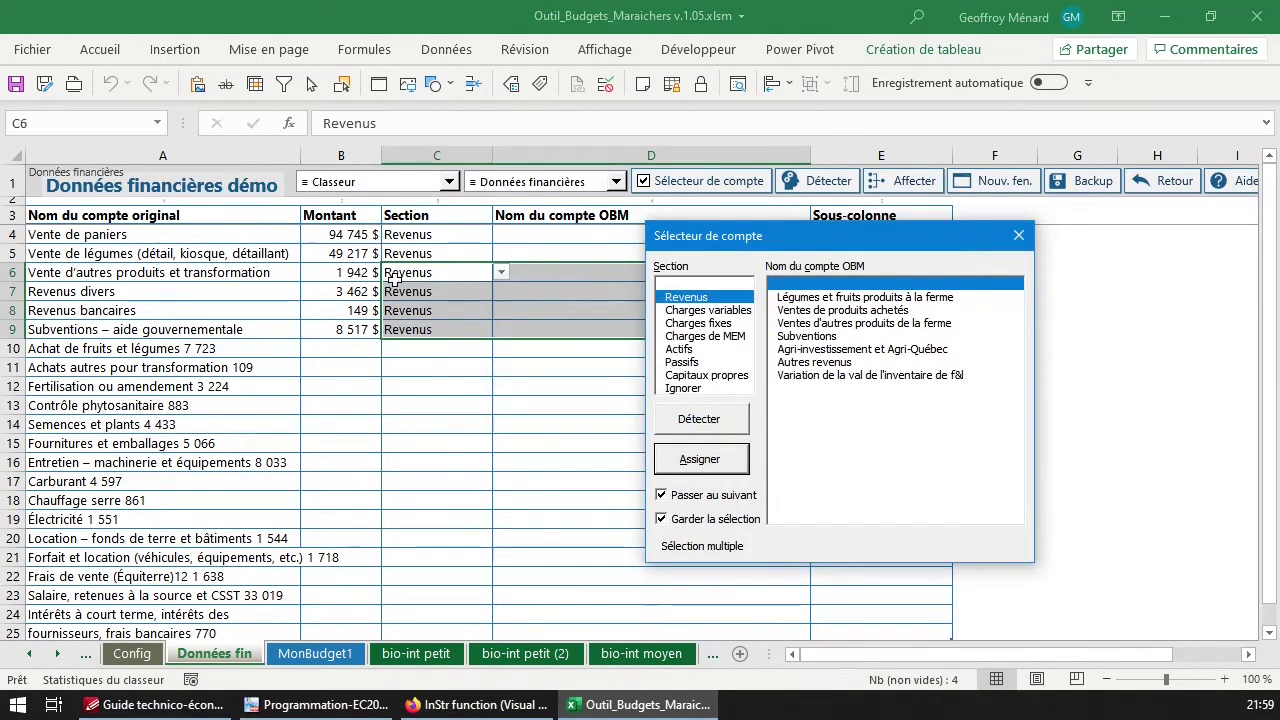
# Assign the OBM account Légumes et fruits produits à la ferme to the accounts in rows 4 to 6
pyautogui.click(550, 242)
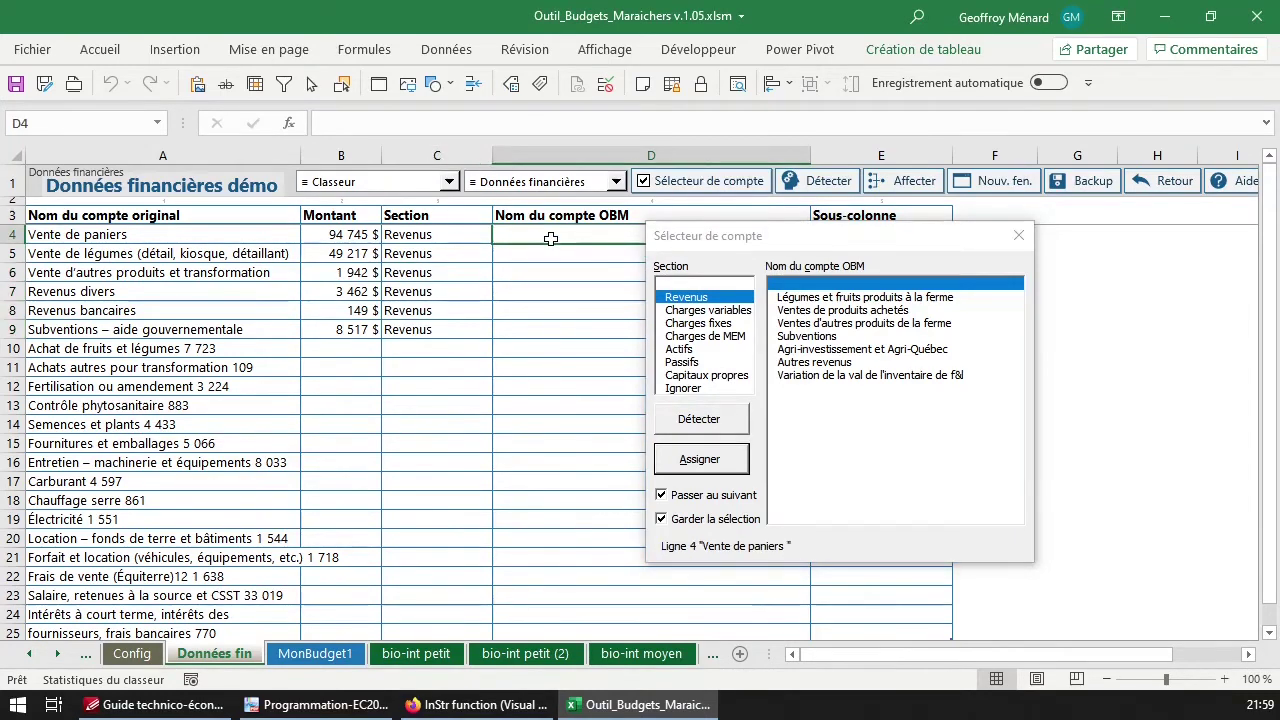
pyautogui.click(856, 297)
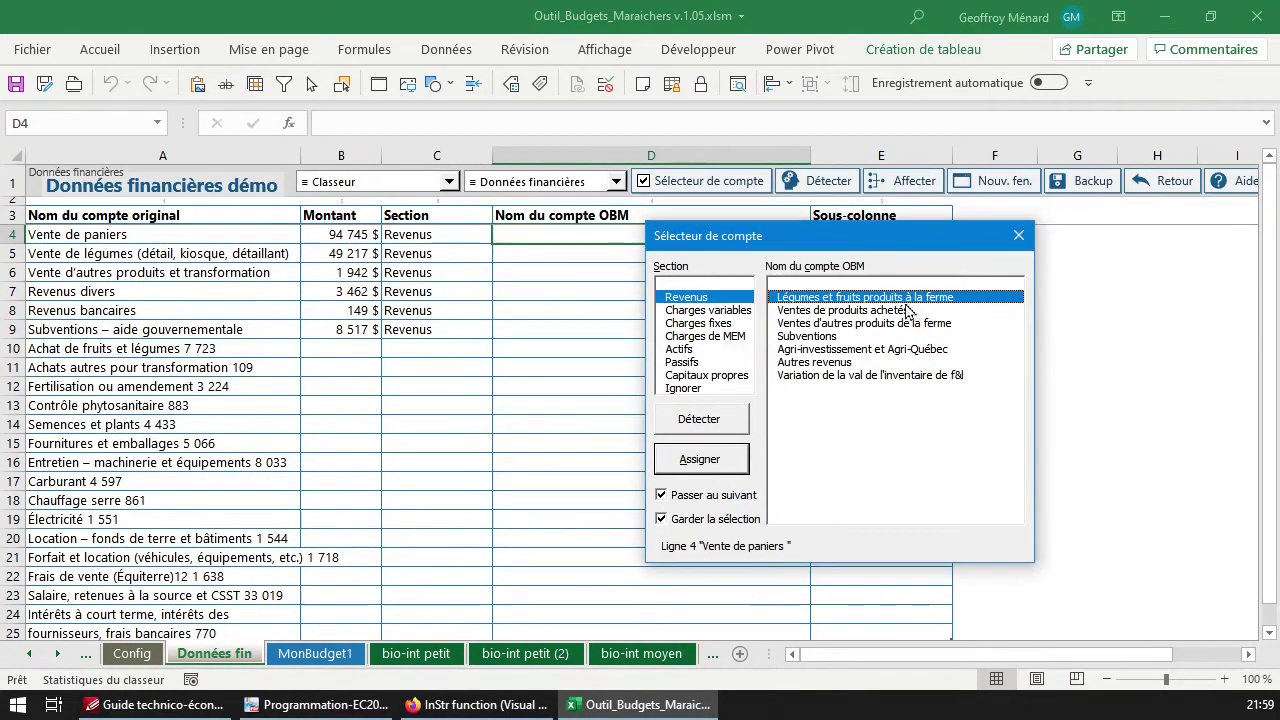
pyautogui.press('Return')
pyautogui.press('Return')
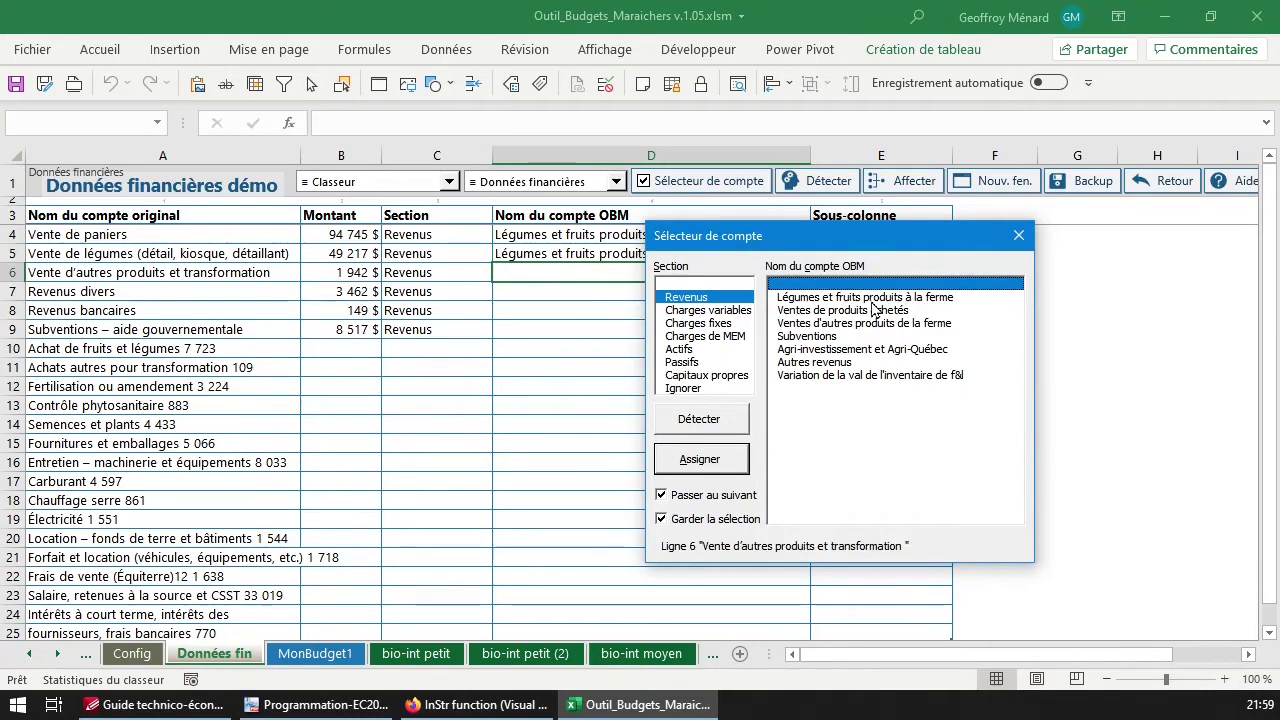
pyautogui.press('Return')
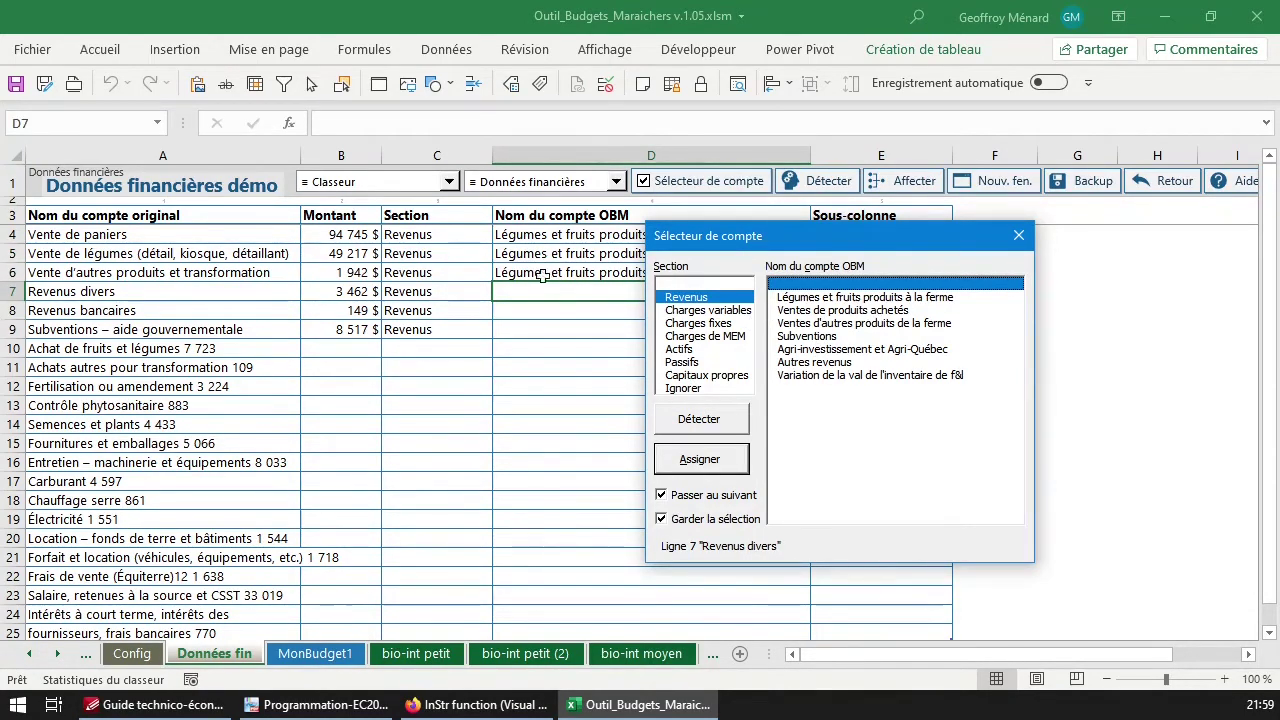
# Move the account selector window clear of the table and assign the OBM account Ventes d'autres produits de la ferme to row 6
pyautogui.moveTo(782, 248); pyautogui.dragTo(1004, 283)
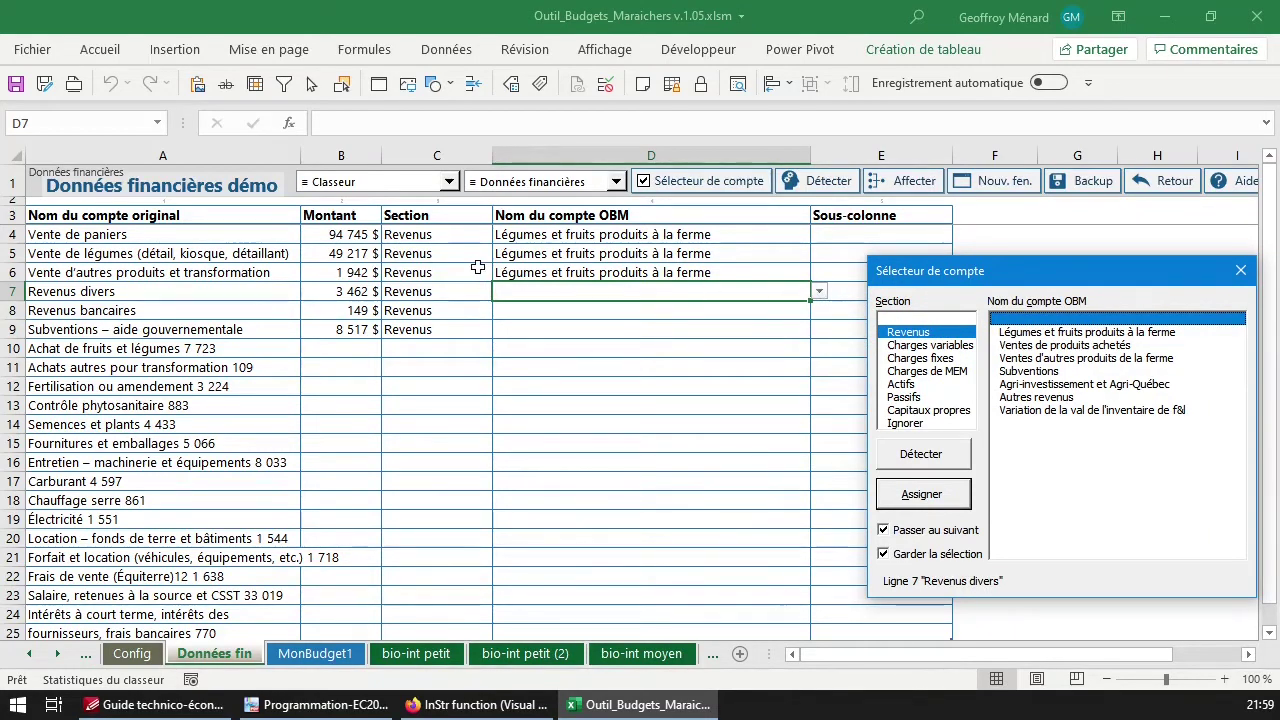
pyautogui.click(536, 272)
pyautogui.doubleClick(1080, 358)
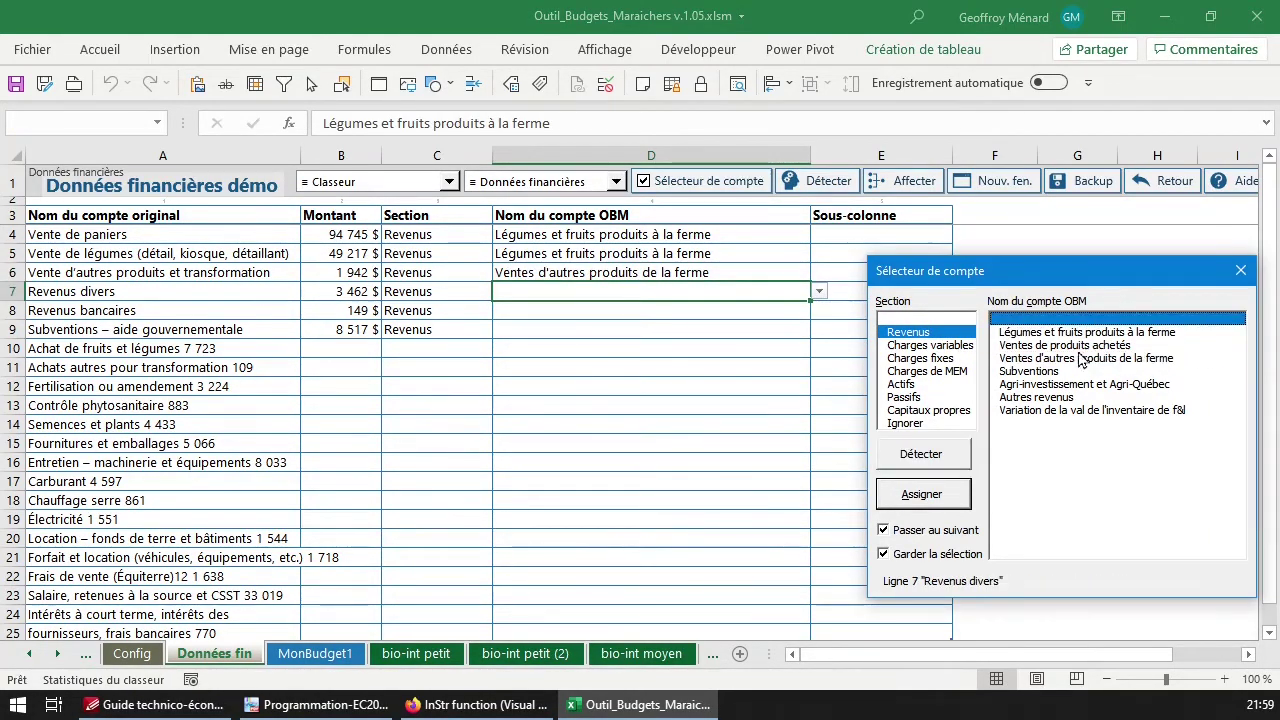
pyautogui.click(540, 253)
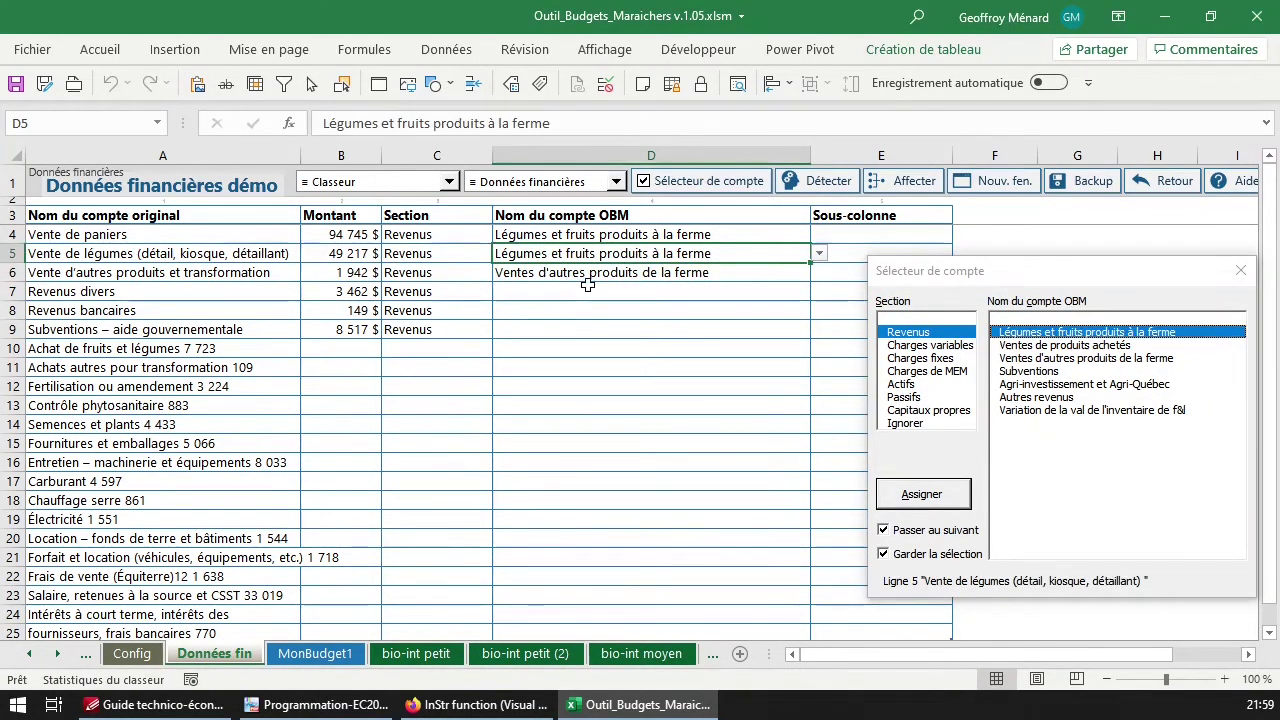
pyautogui.click(354, 333)
pyautogui.press('Down')
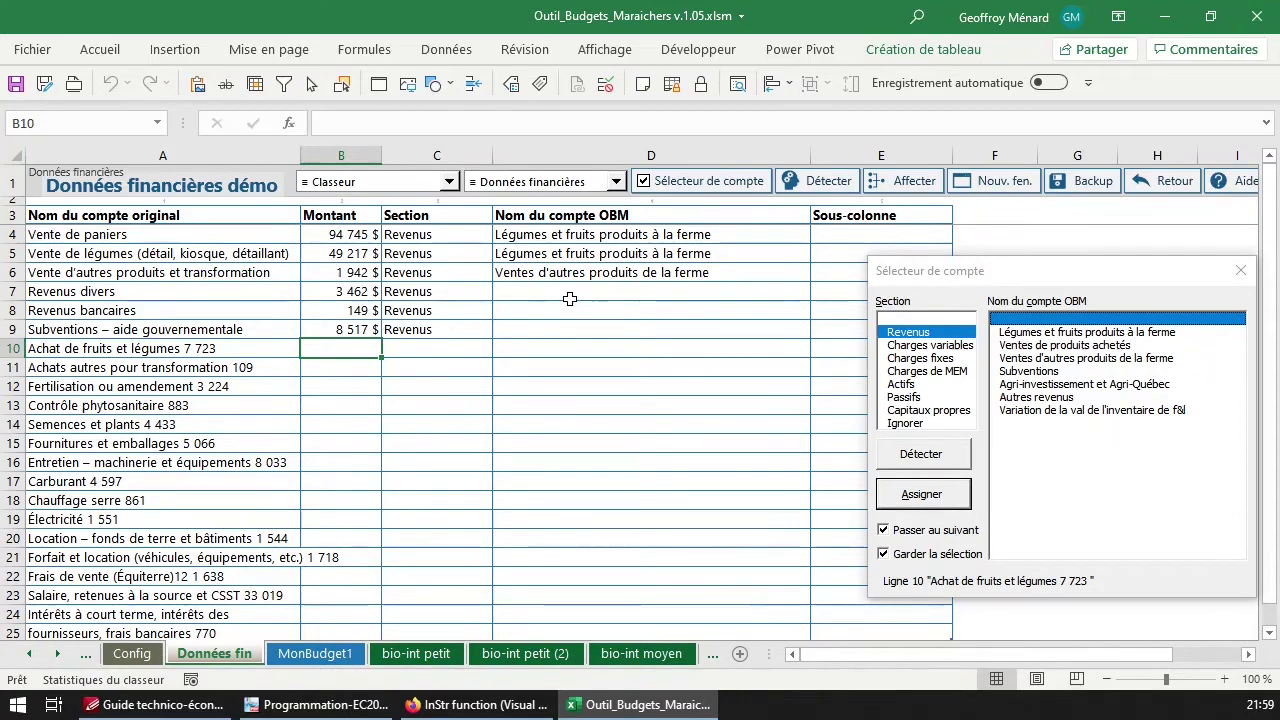
# Clear the OBM account in row 6 and fill it again with the selector's automatic detection (Détecter)
pyautogui.click(598, 272)
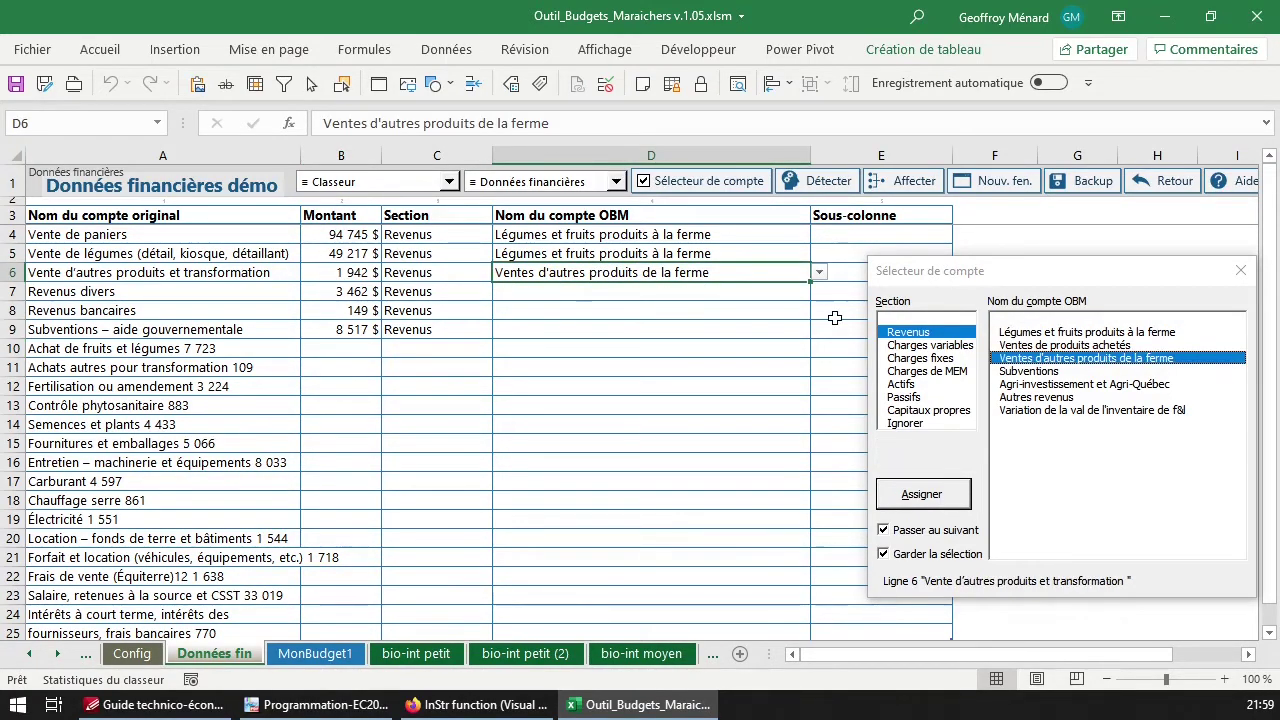
pyautogui.press('Delete')
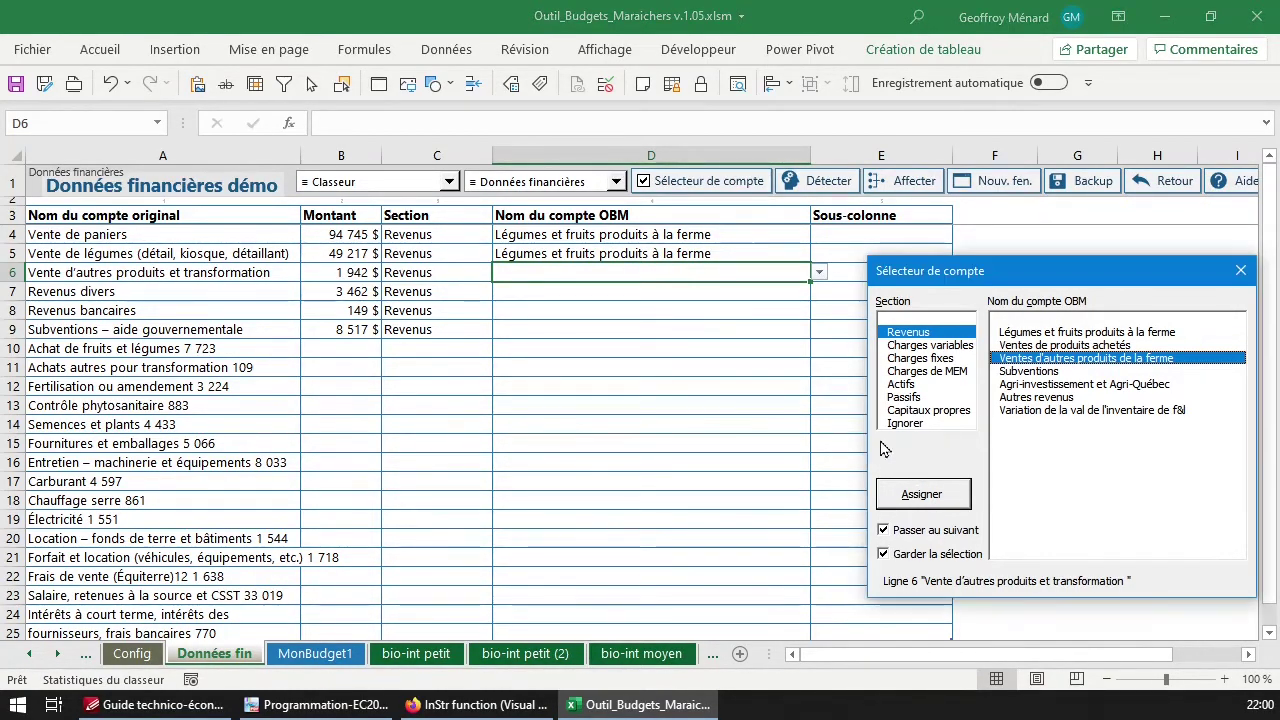
pyautogui.click(650, 289)
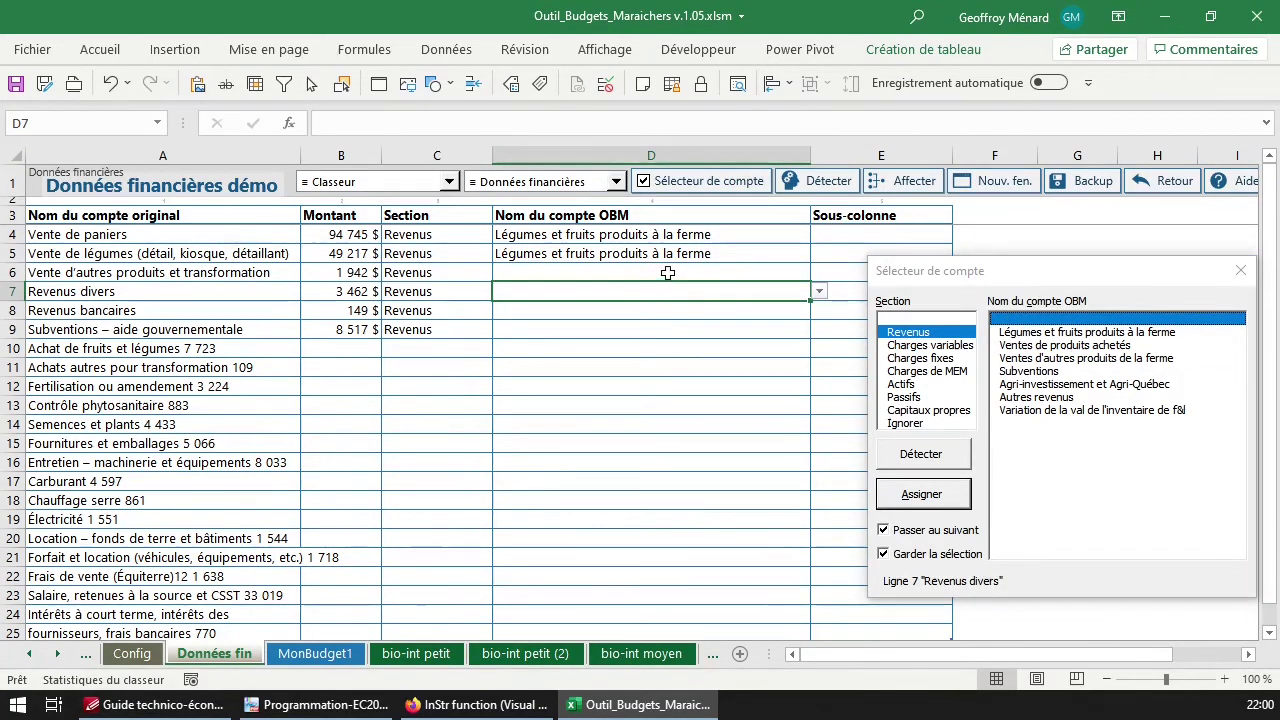
pyautogui.click(668, 272)
pyautogui.click(924, 464)
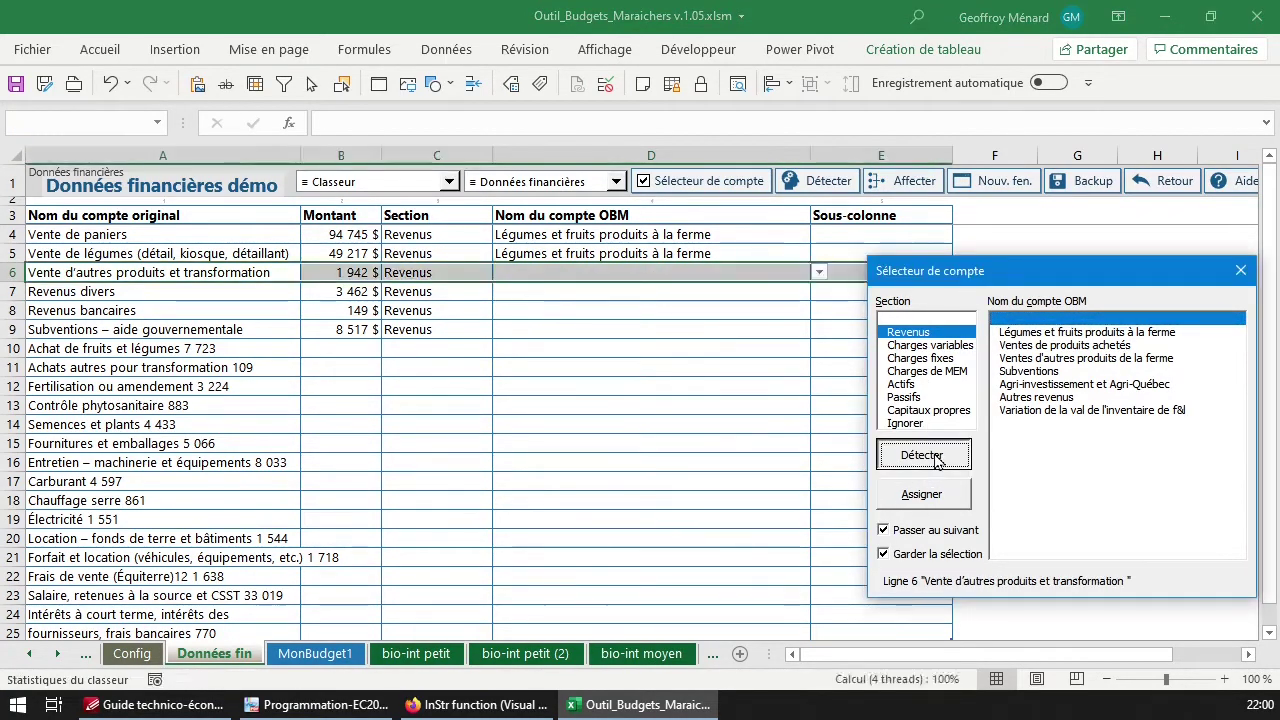
pyautogui.click(554, 277)
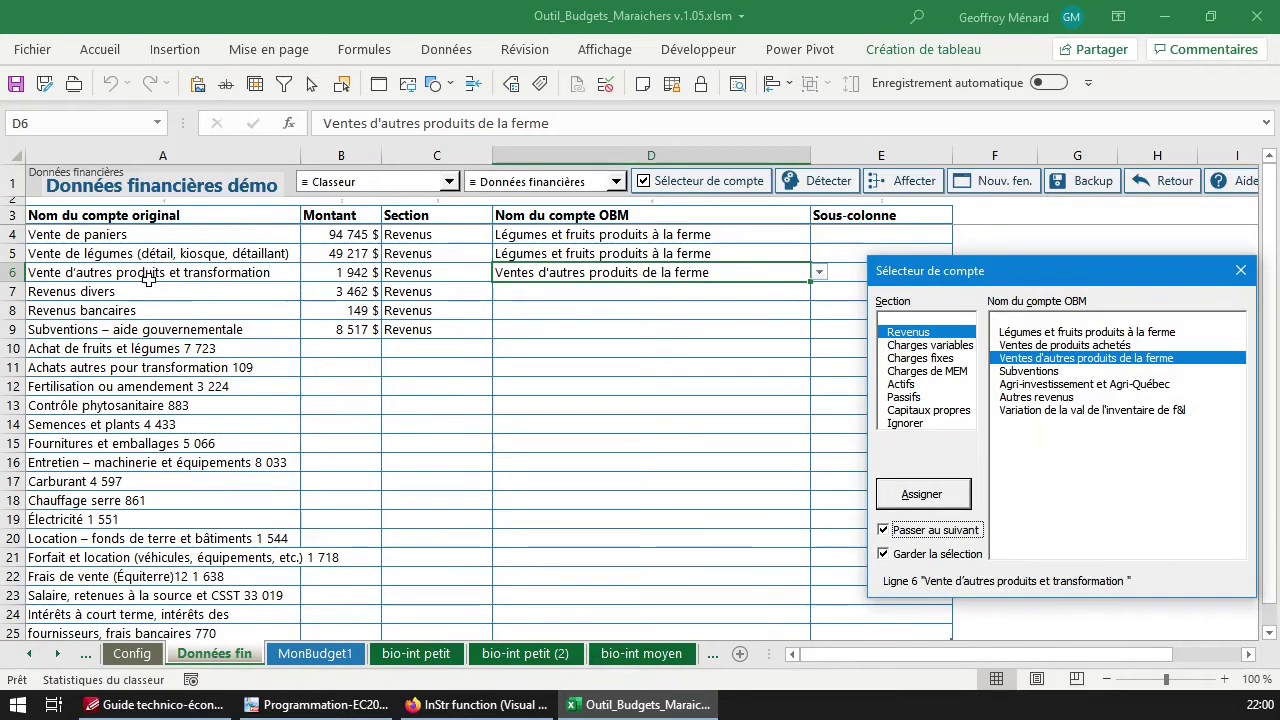
pyautogui.click(657, 270)
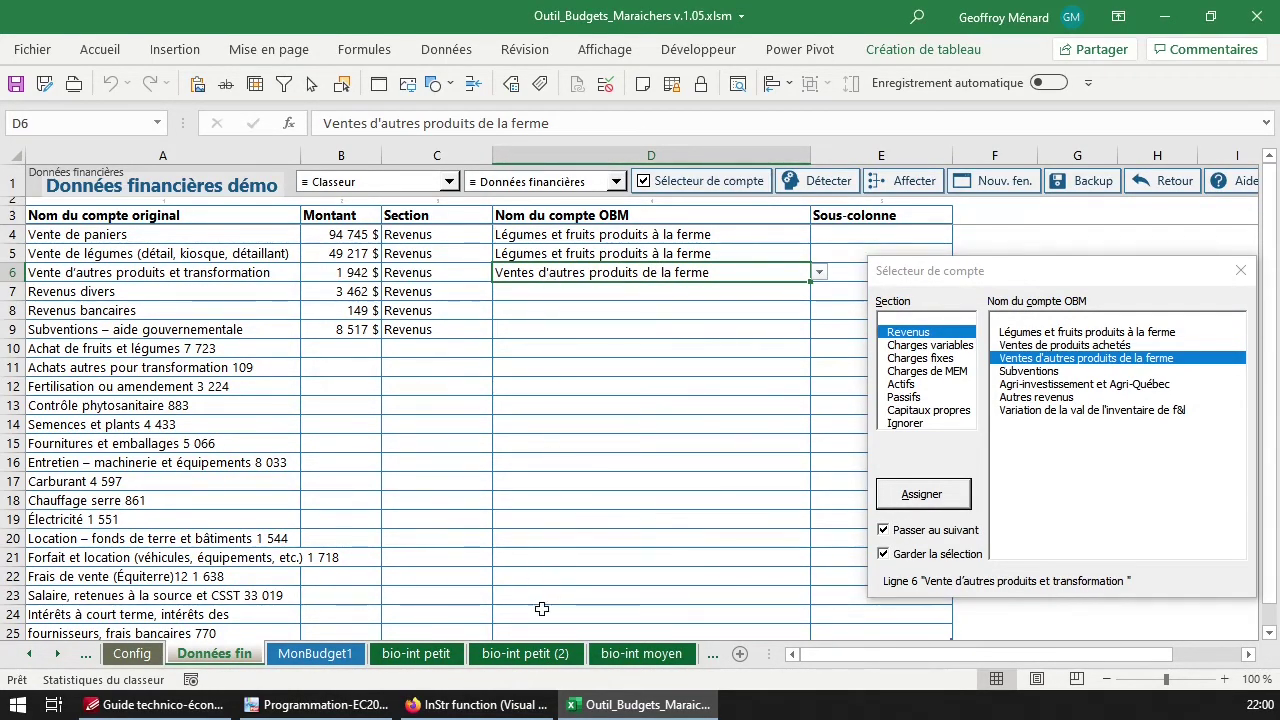
# Look over the remaining account rows down to row 25 to see which names still contain their amounts
pyautogui.scroll(-4, 556, 441)
pyautogui.scroll(4, 450, 370)
pyautogui.scroll(-2, 347, 310)
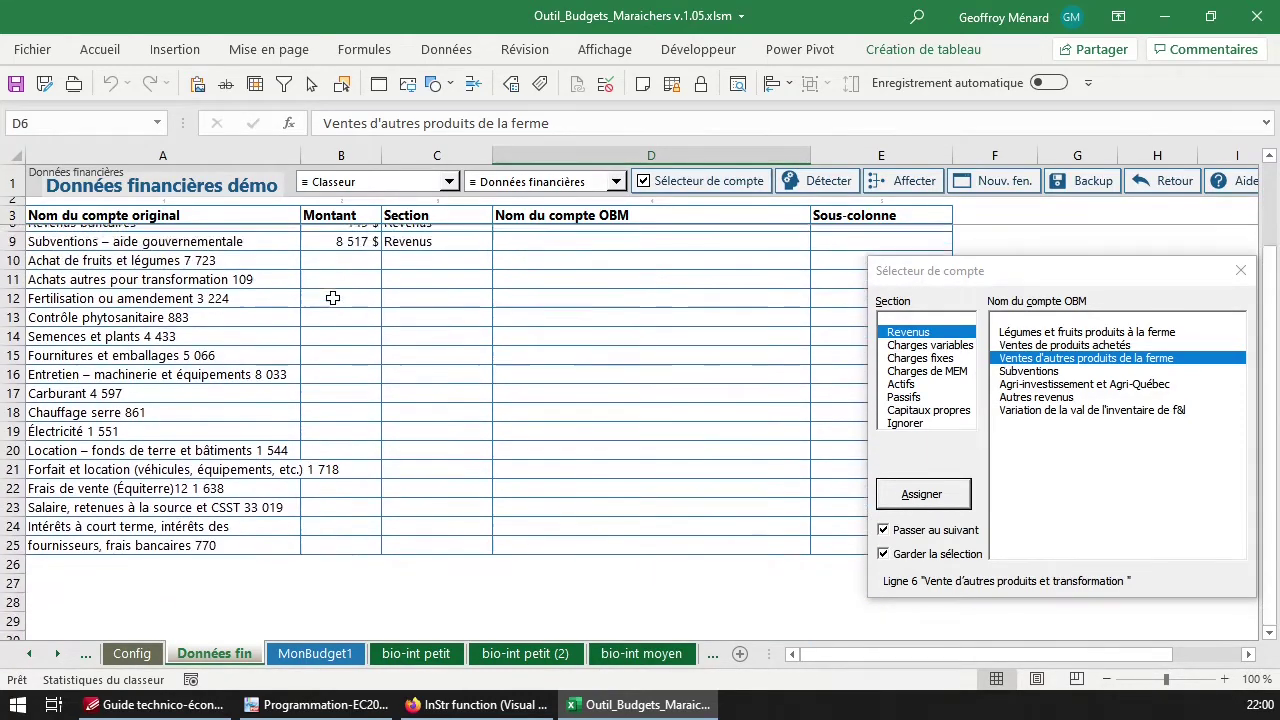
pyautogui.scroll(2, 300, 330)
pyautogui.click(212, 356)
pyautogui.hotkey('ctrl', 'Down')
pyautogui.scroll(-3, 200, 340)
pyautogui.scroll(4, 208, 322)
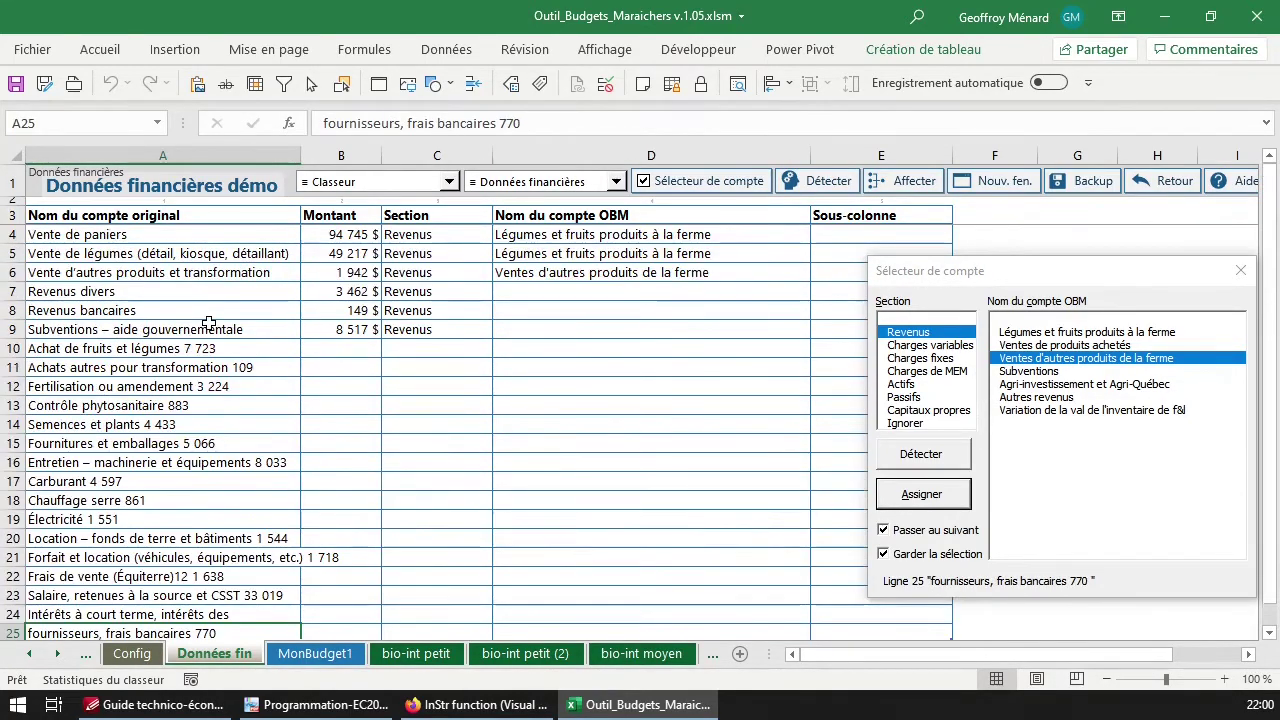
# Move the amount 7 723 out of the Achat de fruits et légumes name into its Montant cell in row 10
pyautogui.click(207, 343)
pyautogui.doubleClick(184, 348)
pyautogui.moveTo(184, 348); pyautogui.dragTo(271, 349)
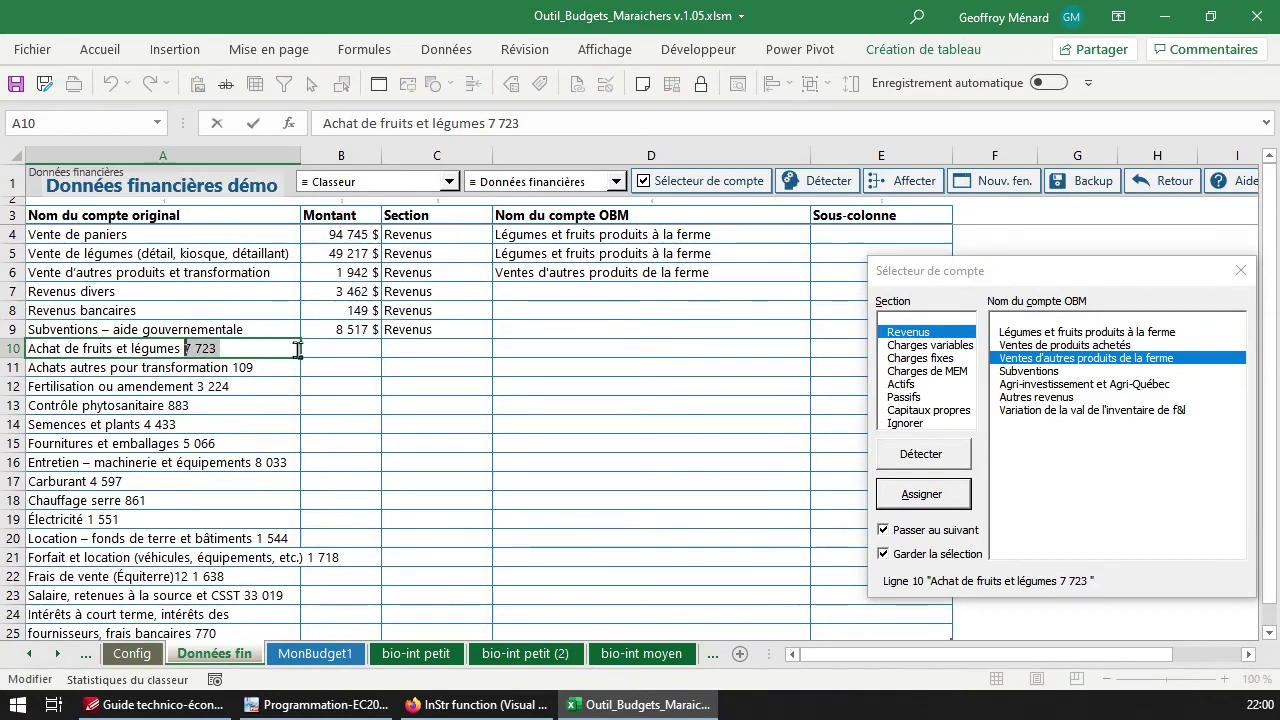
pyautogui.hotkey('ctrl', 'x')
pyautogui.click(340, 344)
pyautogui.hotkey('ctrl', 'v')
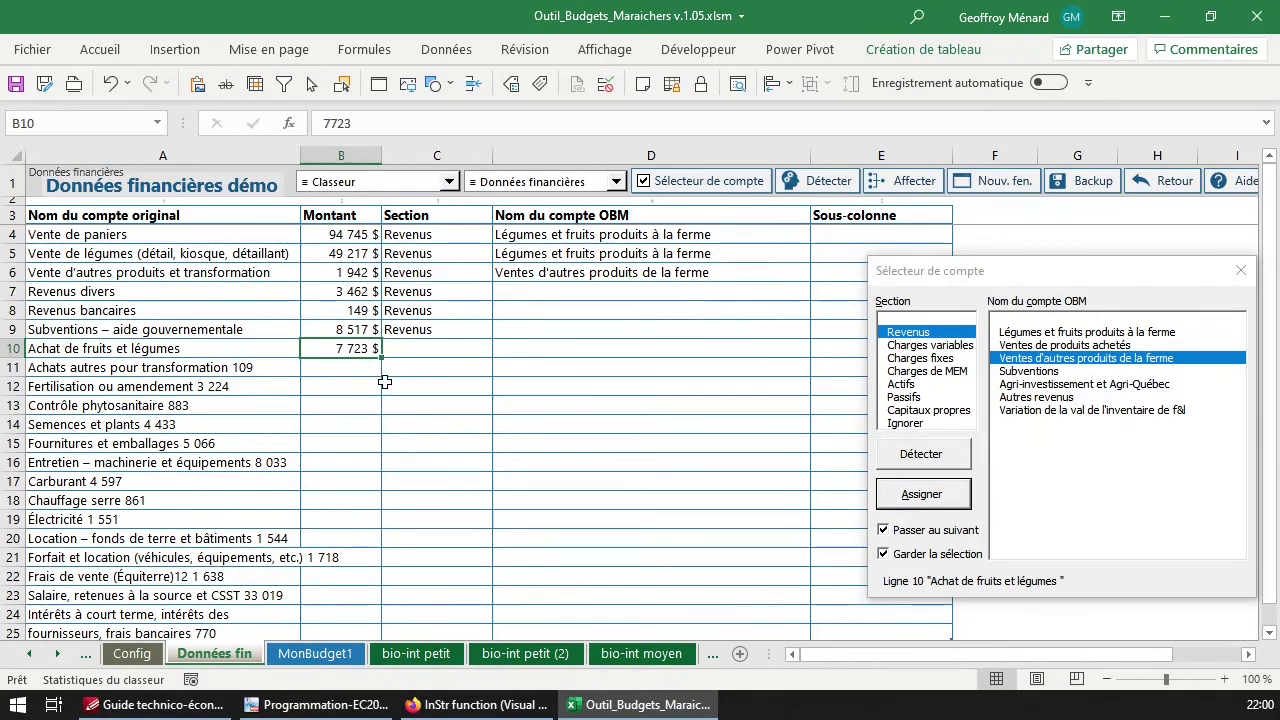
# Move the amounts 109 and 3 224 from the account names in rows 11 and 12 into their Montant cells
pyautogui.doubleClick(265, 370)
pyautogui.moveTo(233, 368); pyautogui.dragTo(289, 370)
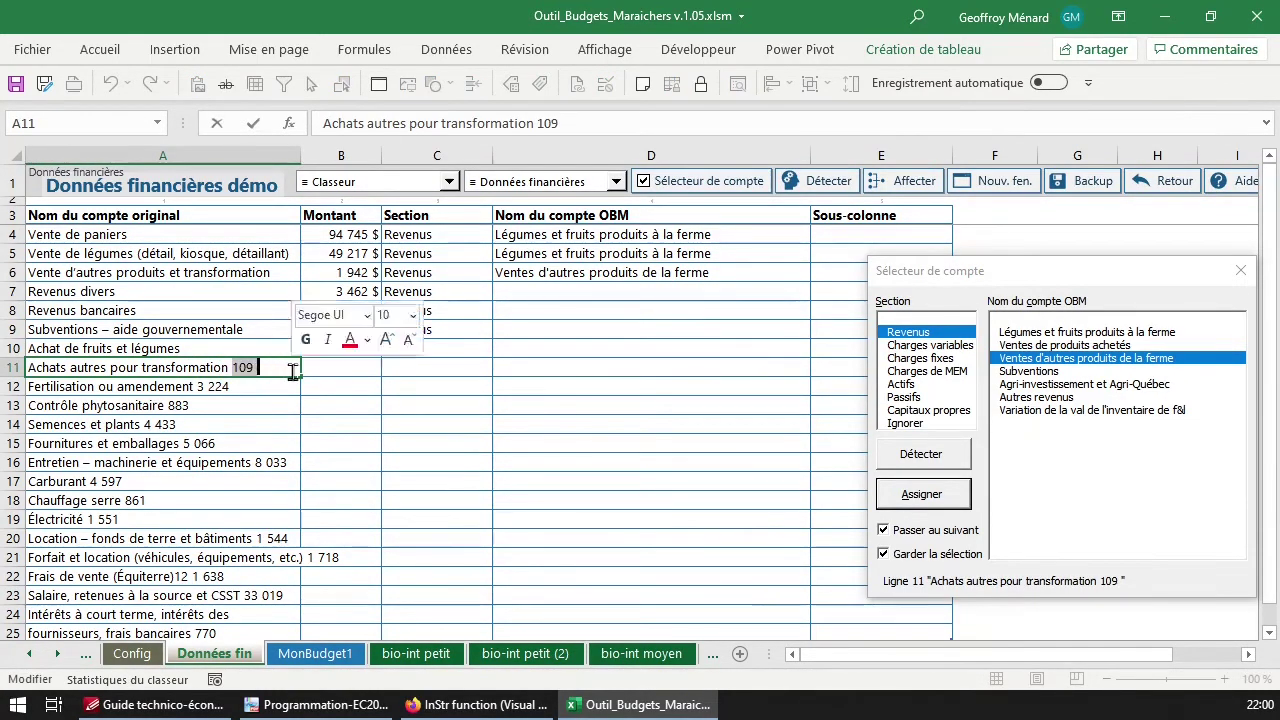
pyautogui.hotkey('ctrl', 'x')
pyautogui.press('Tab')
pyautogui.hotkey('ctrl', 'v')
pyautogui.doubleClick(215, 387)
pyautogui.moveTo(195, 387); pyautogui.dragTo(236, 388)
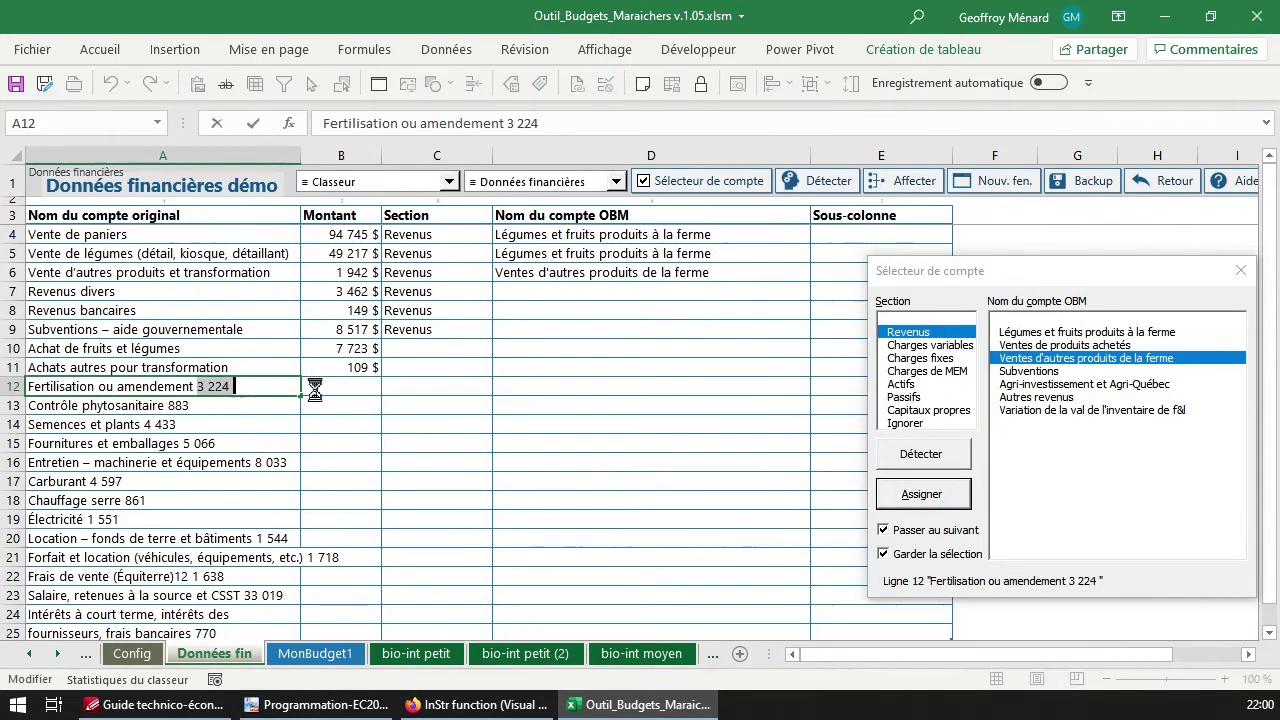
pyautogui.hotkey('ctrl', 'x')
pyautogui.press('Tab')
pyautogui.hotkey('ctrl', 'v')
# Move the amounts 883, 4 433 and 5 066 from the account names in rows 13 to 15 into their Montant cells
pyautogui.doubleClick(186, 404)
pyautogui.moveTo(164, 405); pyautogui.dragTo(305, 466)
pyautogui.hotkey('ctrl', 'x')
pyautogui.press('Tab')
pyautogui.hotkey('ctrl', 'v')
pyautogui.doubleClick(178, 424)
pyautogui.hotkey('ctrl', 'x')
pyautogui.press('Tab')
pyautogui.hotkey('ctrl', 'v')
pyautogui.doubleClick(205, 443)
pyautogui.hotkey('ctrl', 'x')
pyautogui.press('Tab')
pyautogui.hotkey('ctrl', 'v')
# Move the amounts 8 033 and 4 597 from the Entretien and Carburant names into the Montant cells of rows 16 and 17
pyautogui.doubleClick(240, 462)
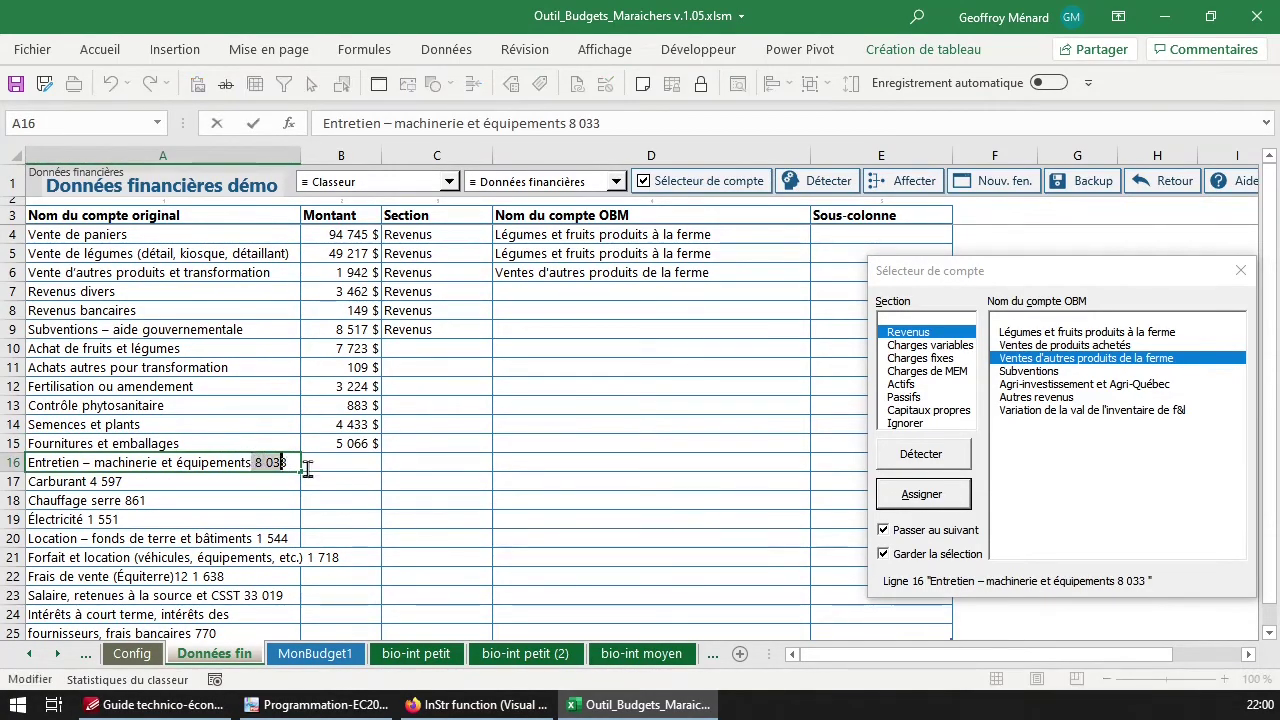
pyautogui.hotkey('ctrl', 'x')
pyautogui.press('Tab')
pyautogui.hotkey('ctrl', 'v')
pyautogui.doubleClick(184, 482)
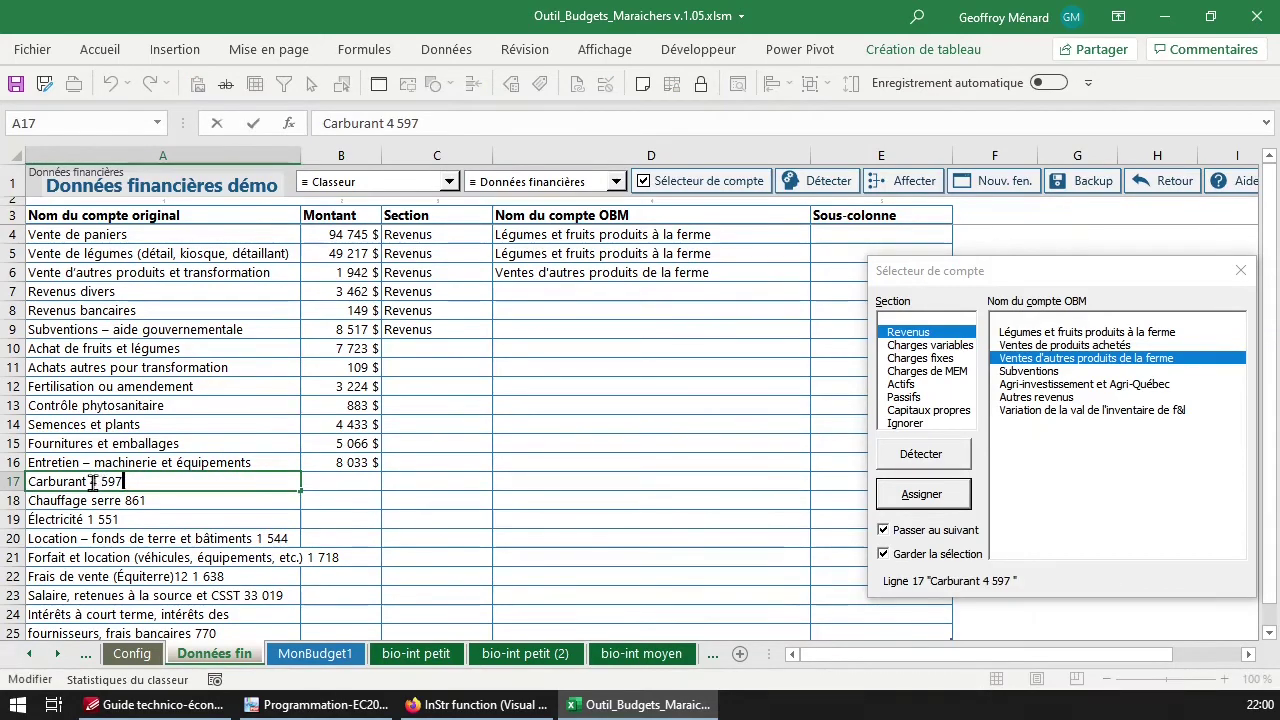
pyautogui.moveTo(88, 482); pyautogui.dragTo(160, 503)
pyautogui.hotkey('ctrl', 'x')
pyautogui.press('Tab')
pyautogui.hotkey('ctrl', 'v')
# Move the amounts 861 and 1 551 from the Chauffage serre and Électricité names into their Montant cells
pyautogui.doubleClick(160, 500)
pyautogui.hotkey('ctrl', 'x')
pyautogui.press('Tab')
pyautogui.hotkey('ctrl', 'v')
pyautogui.doubleClick(90, 519)
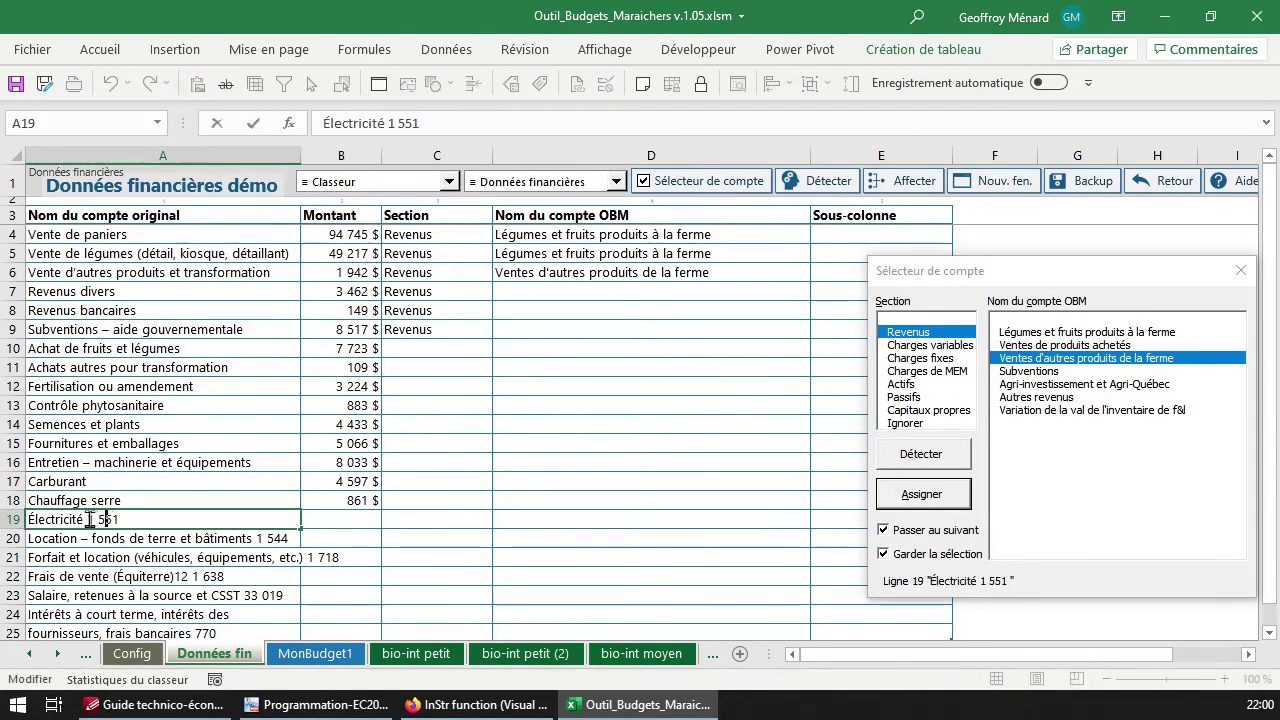
pyautogui.hotkey('ctrl', 'x')
pyautogui.press('Tab')
pyautogui.hotkey('ctrl', 'v')
# Move the amounts 1 544 and 1 718 from the account names in rows 20 and 21 into their Montant cells
pyautogui.doubleClick(267, 538)
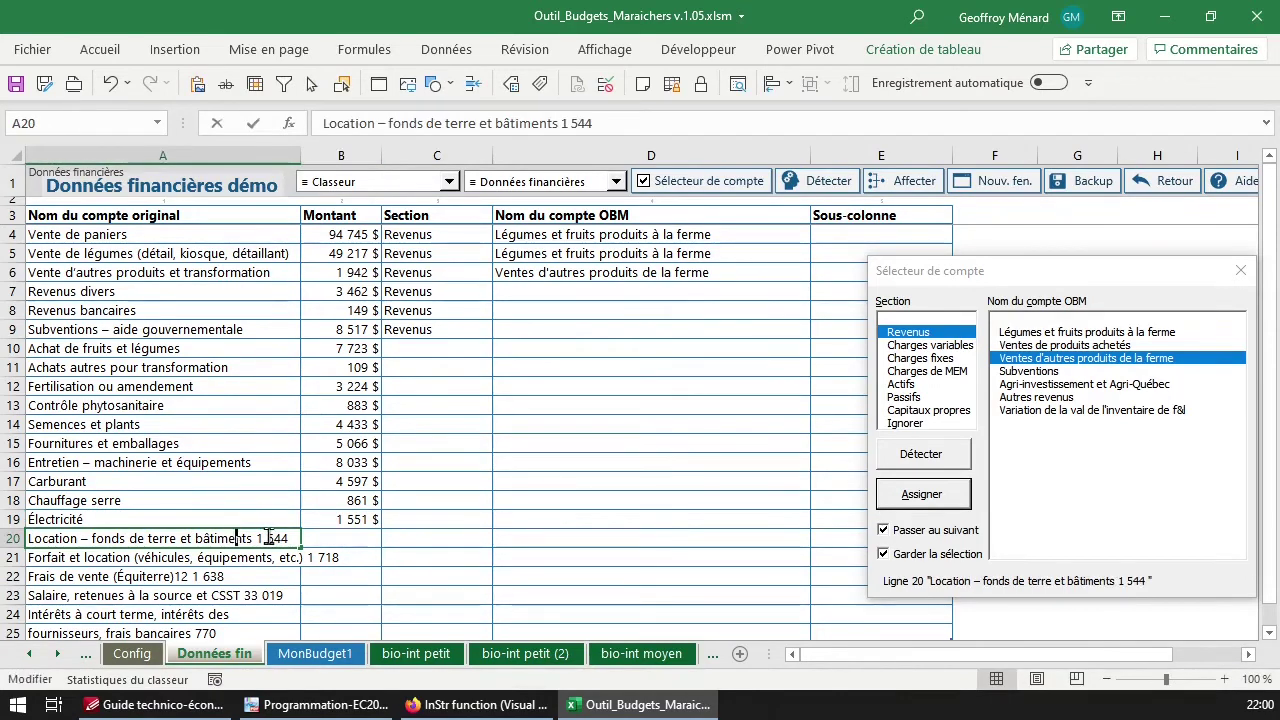
pyautogui.hotkey('ctrl', 'x')
pyautogui.moveTo(253, 538); pyautogui.dragTo(357, 560)
pyautogui.press('Tab')
pyautogui.hotkey('ctrl', 'v')
pyautogui.doubleClick(297, 557)
pyautogui.hotkey('ctrl', 'x')
pyautogui.press('Tab')
pyautogui.hotkey('ctrl', 'v')
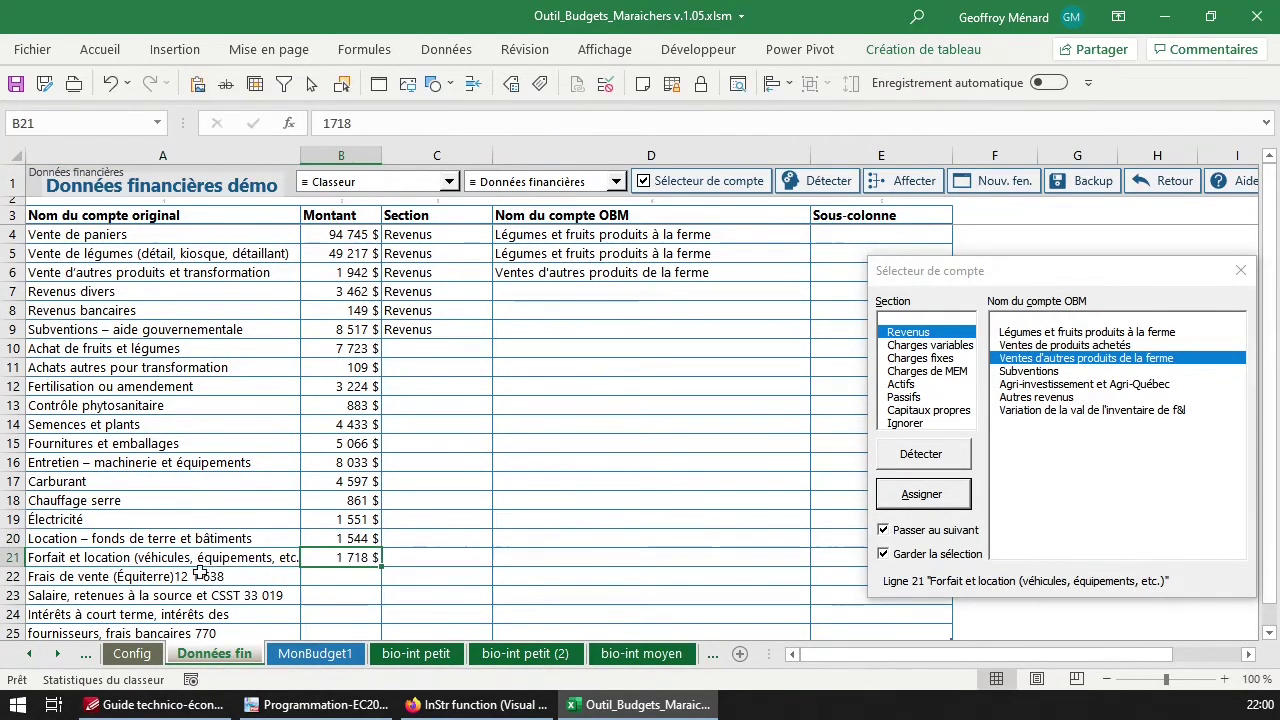
# Move the text 12 1 638 from the Frais de vente (Équiterre) name into its Montant cell in row 22
pyautogui.doubleClick(190, 577)
pyautogui.moveTo(178, 577); pyautogui.dragTo(226, 577)
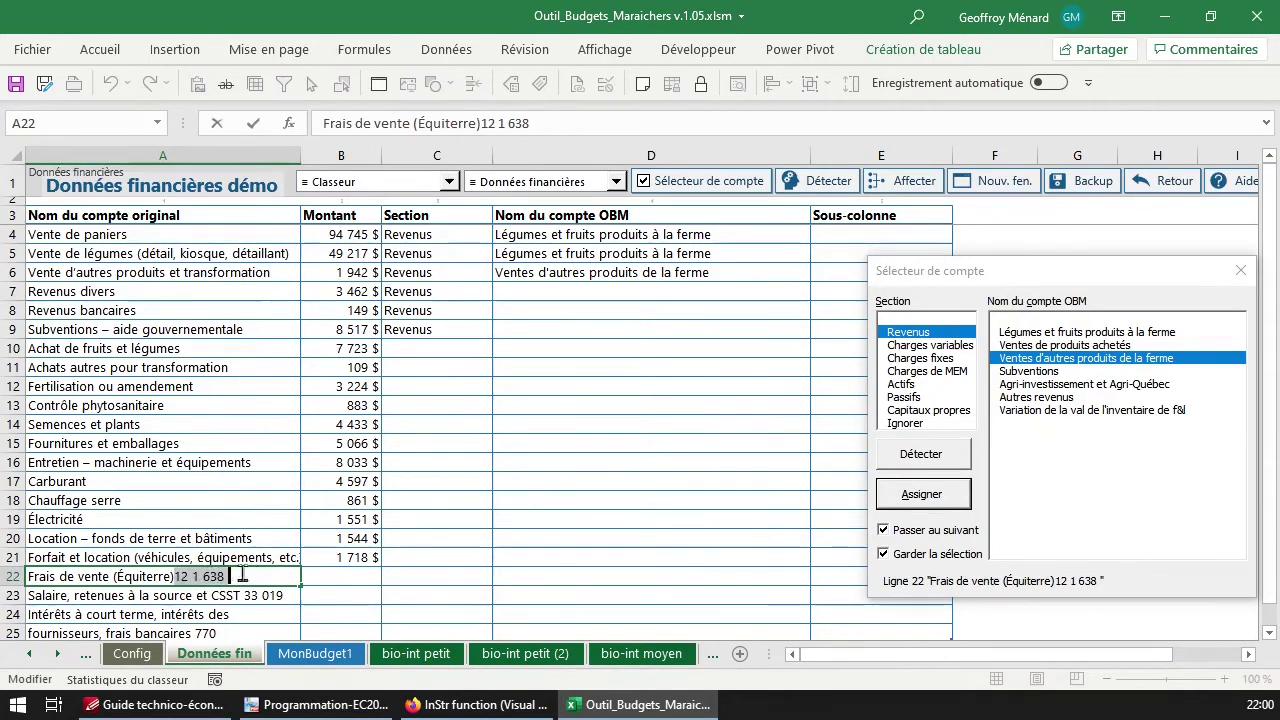
pyautogui.hotkey('ctrl', 'x')
pyautogui.press('Tab')
pyautogui.hotkey('ctrl', 'v')
# Move the amount 33 019 from the Salaire, retenues à la source et CSST name into its Montant cell
pyautogui.scroll(-1, 255, 545)
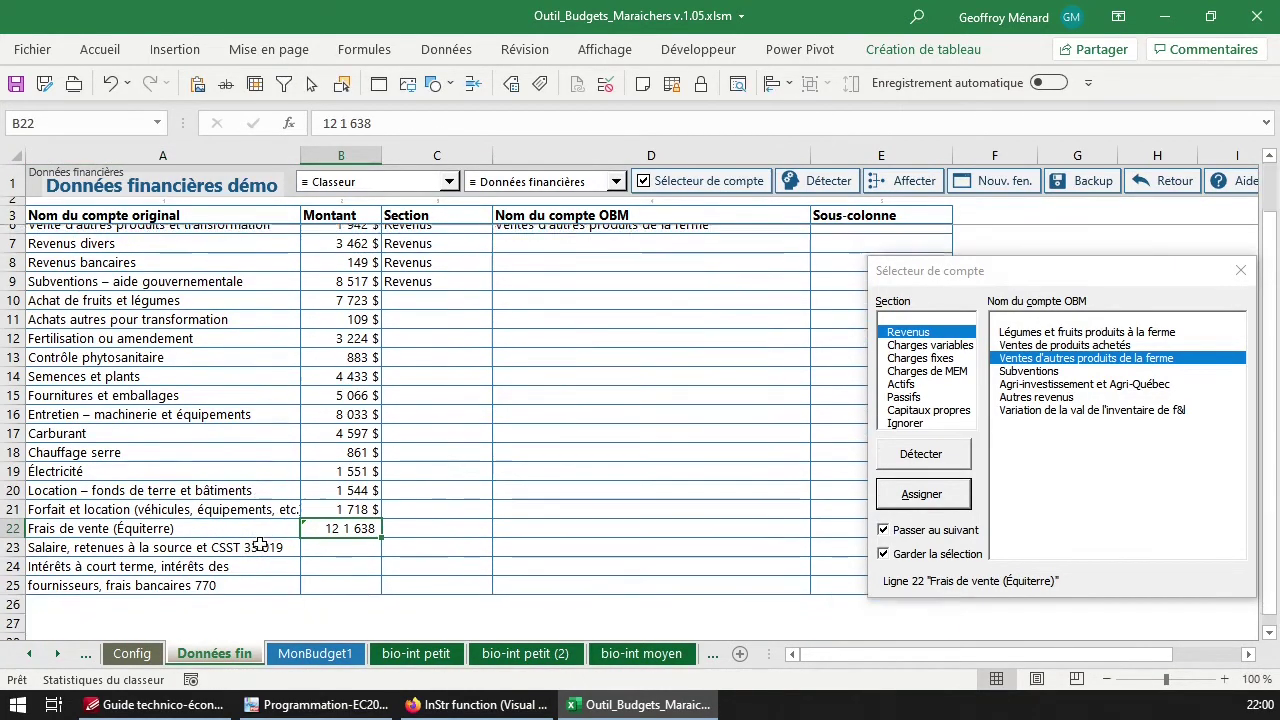
pyautogui.click(238, 542)
pyautogui.moveTo(241, 541); pyautogui.dragTo(290, 540)
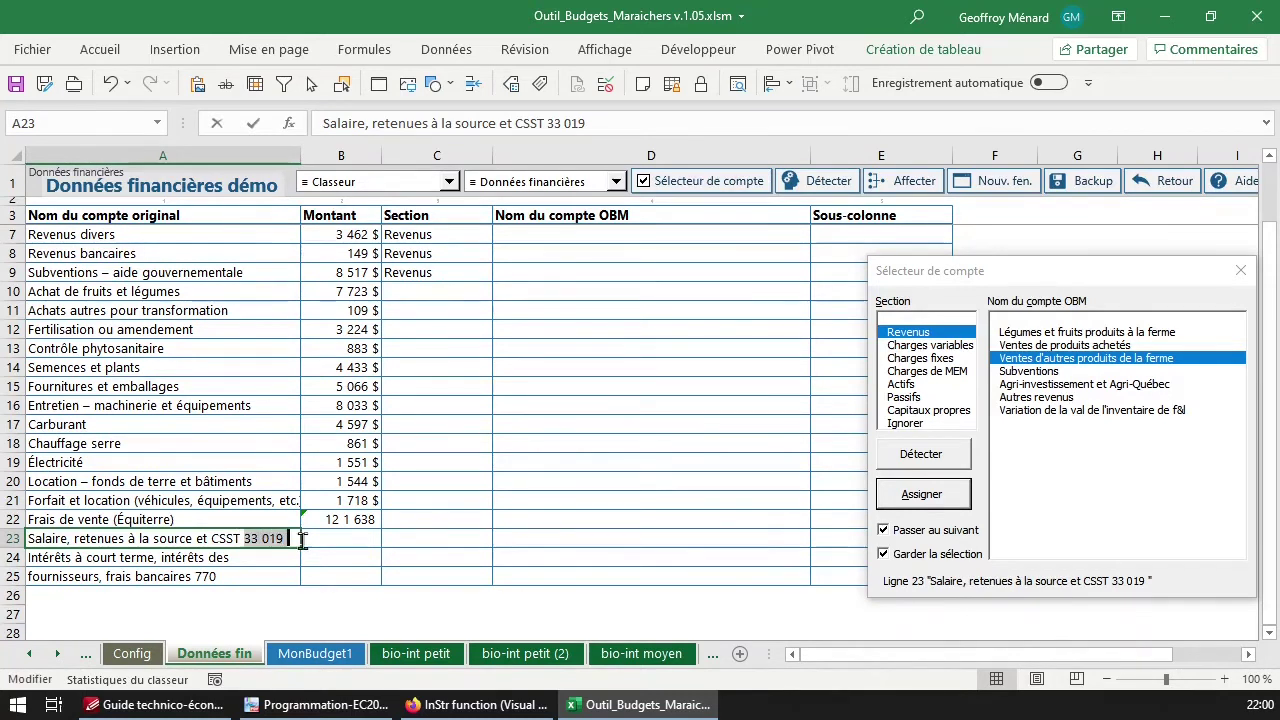
pyautogui.hotkey('ctrl', 'x')
pyautogui.press('Tab')
pyautogui.hotkey('ctrl', 'v')
# Cut the text fournisseurs, frais bancaires 770 from row 25 and append it to the account name in row 24
pyautogui.click(243, 552)
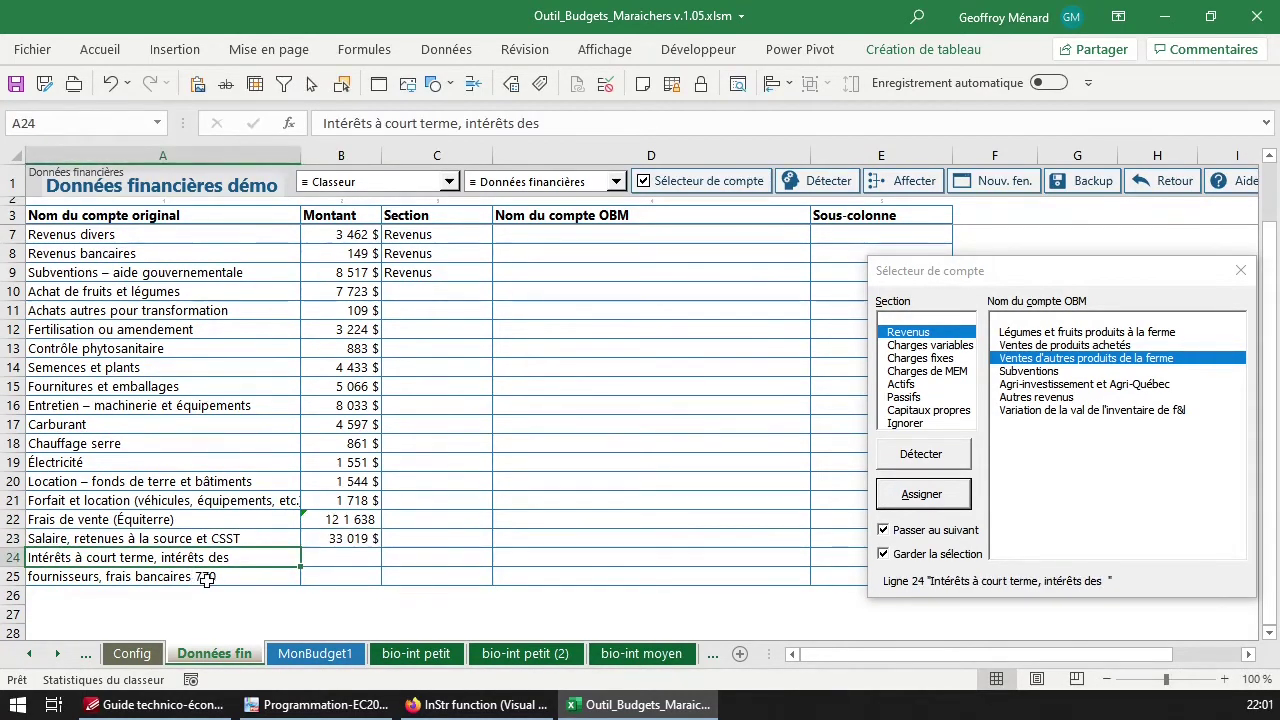
pyautogui.doubleClick(264, 577)
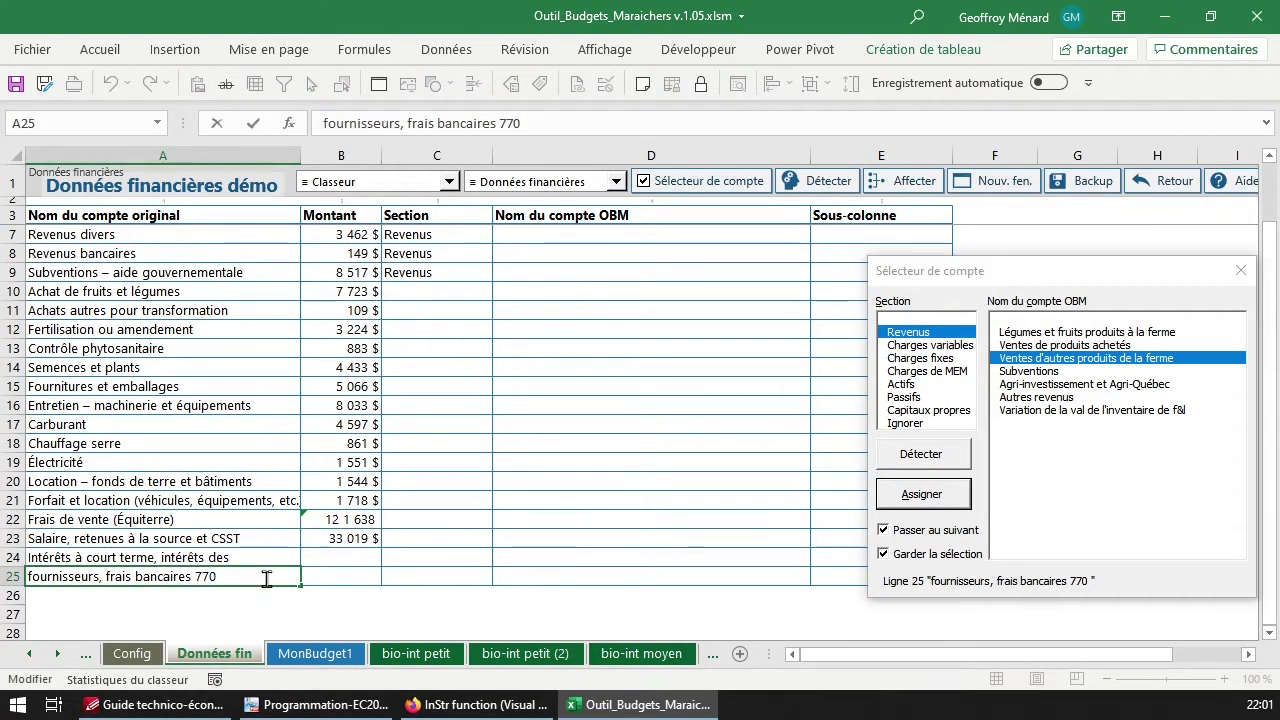
pyautogui.moveTo(266, 578); pyautogui.dragTo(36, 580)
pyautogui.press('Delete')
pyautogui.click(266, 556)
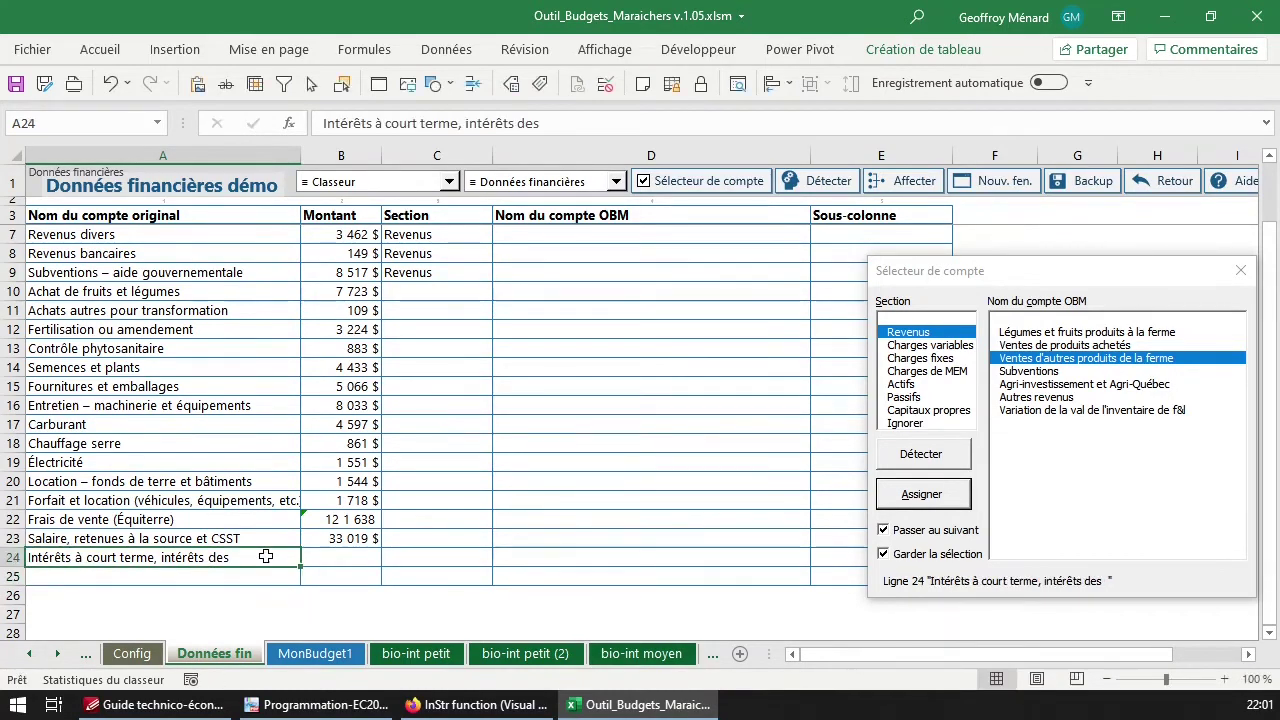
pyautogui.doubleClick(266, 556)
pyautogui.hotkey('ctrl', 'v')
# Move the amount 770 from the row 24 account name into its Montant cell and tidy the spacing in the name
pyautogui.moveTo(403, 557); pyautogui.dragTo(486, 560)
pyautogui.hotkey('ctrl', 'x')
pyautogui.press('Tab')
pyautogui.hotkey('ctrl', 'v')
pyautogui.doubleClick(291, 557)
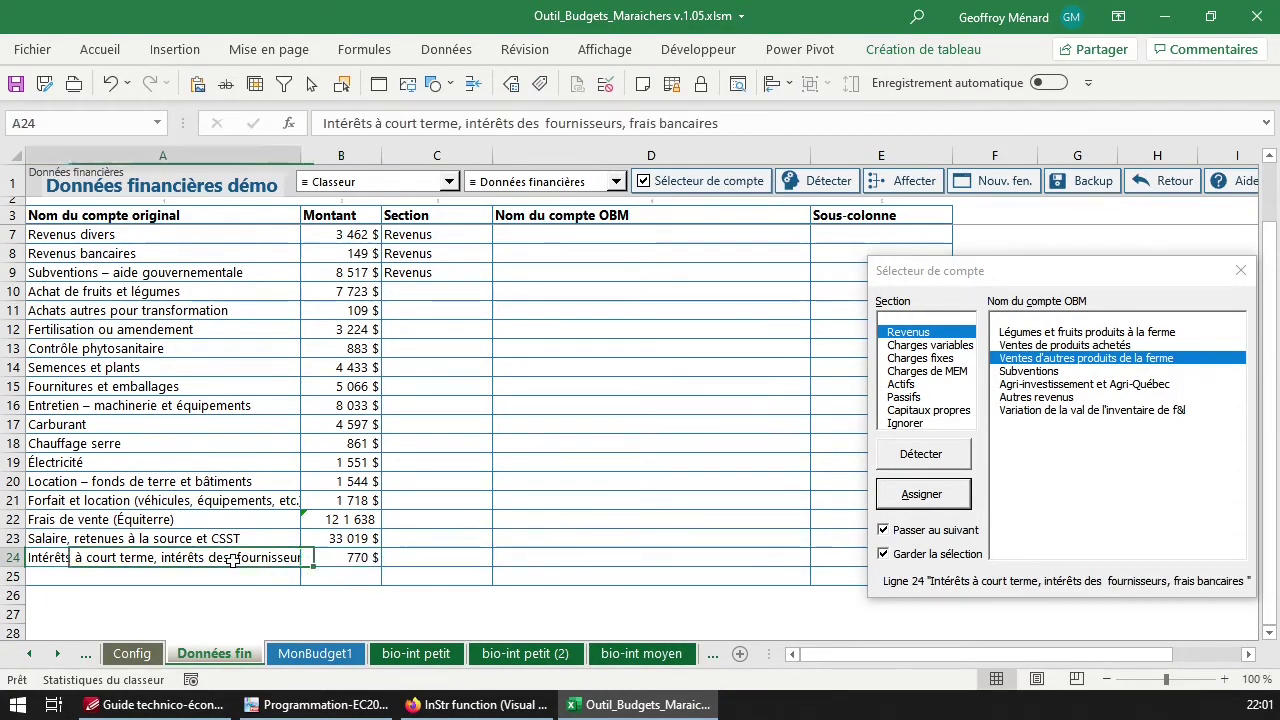
pyautogui.press('BackSpace')
pyautogui.press('Return')
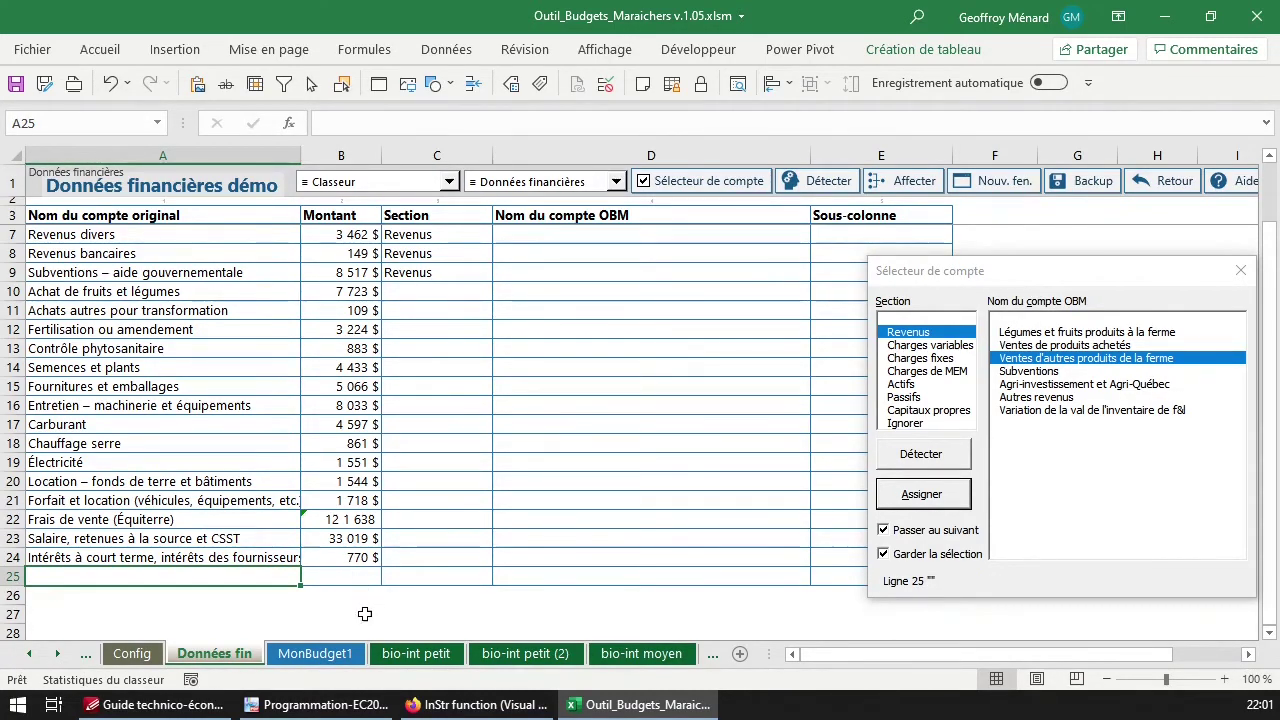
# Switch to the Guide technico-économique PDF, check where variable costs end and fixed costs begin, and return to the workbook
pyautogui.click(312, 708)
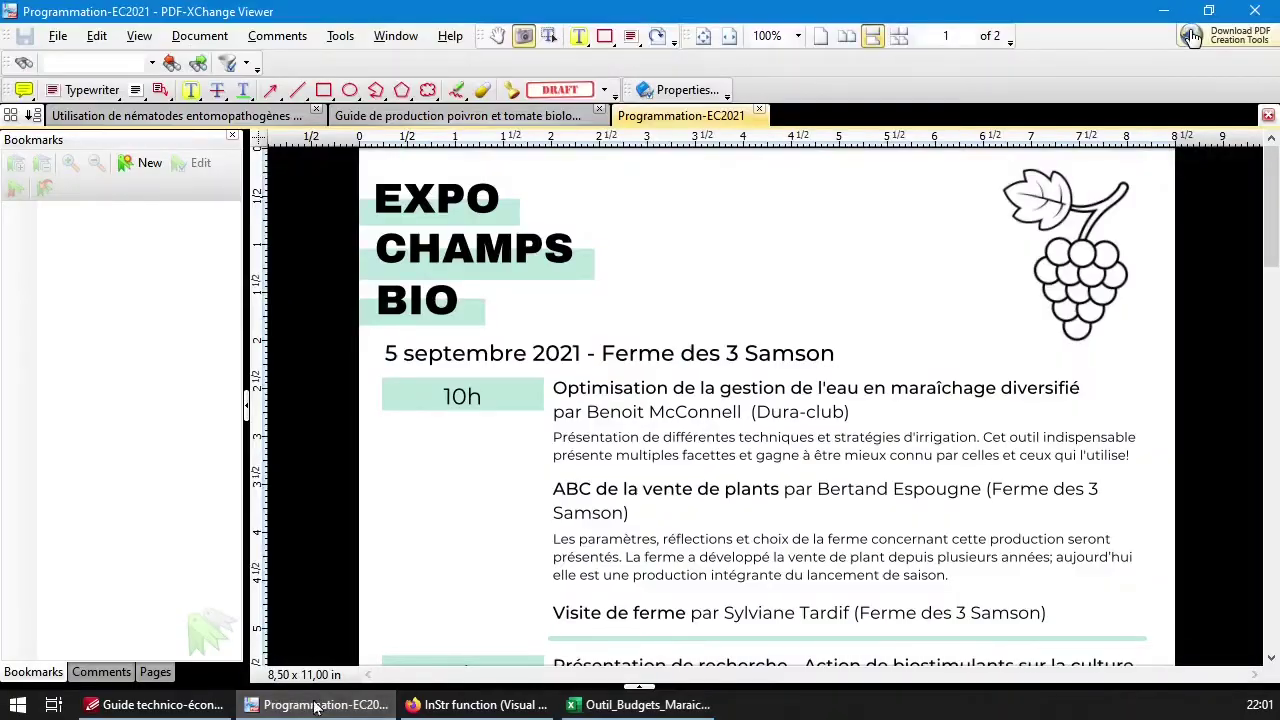
pyautogui.click(312, 708)
pyautogui.click(160, 705)
pyautogui.scroll(-7, 384, 577)
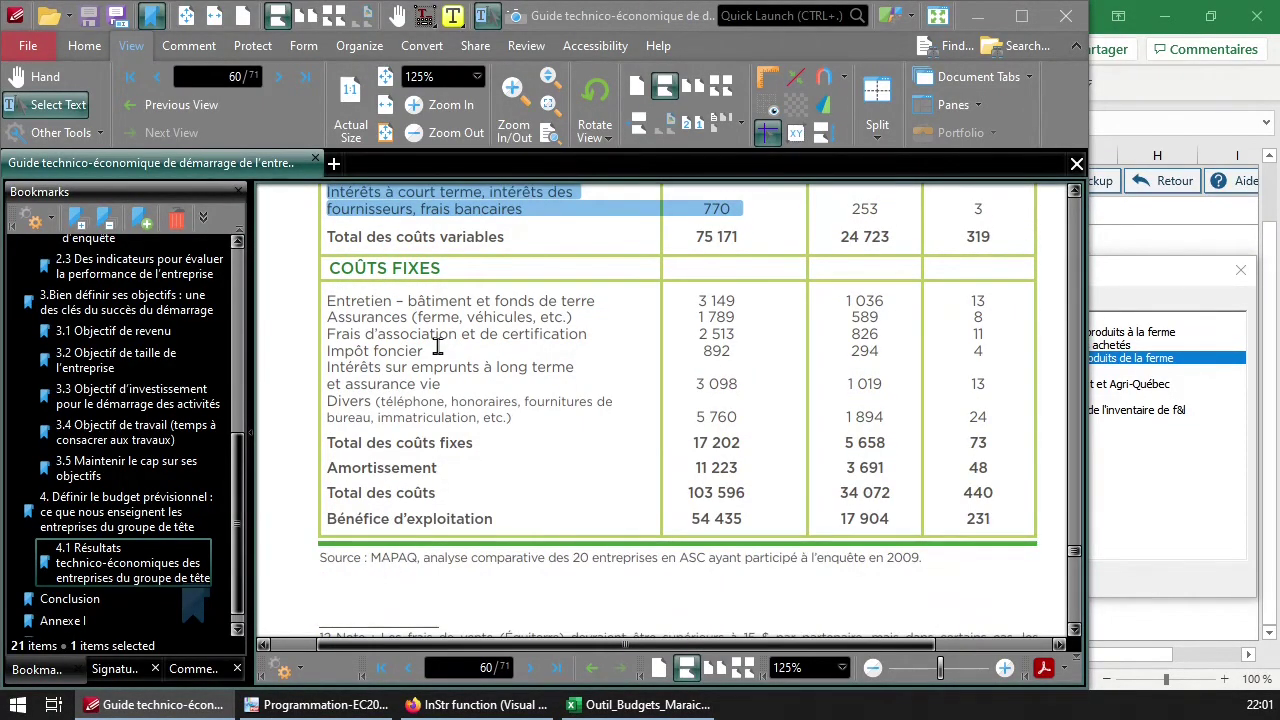
pyautogui.hotkey('alt', 'Tab')
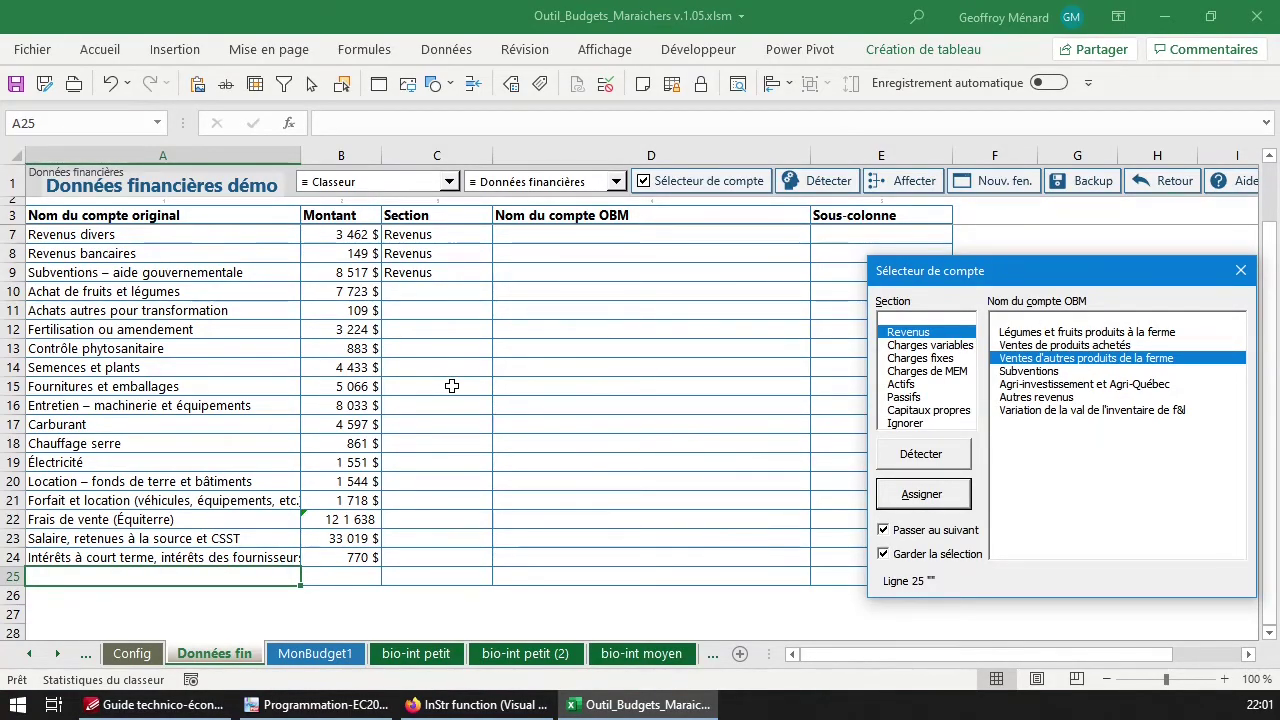
# Assign the Charges variables section to rows 10 to 24, from Achat de fruits et légumes to Intérêts à court terme
pyautogui.moveTo(458, 294); pyautogui.dragTo(440, 557)
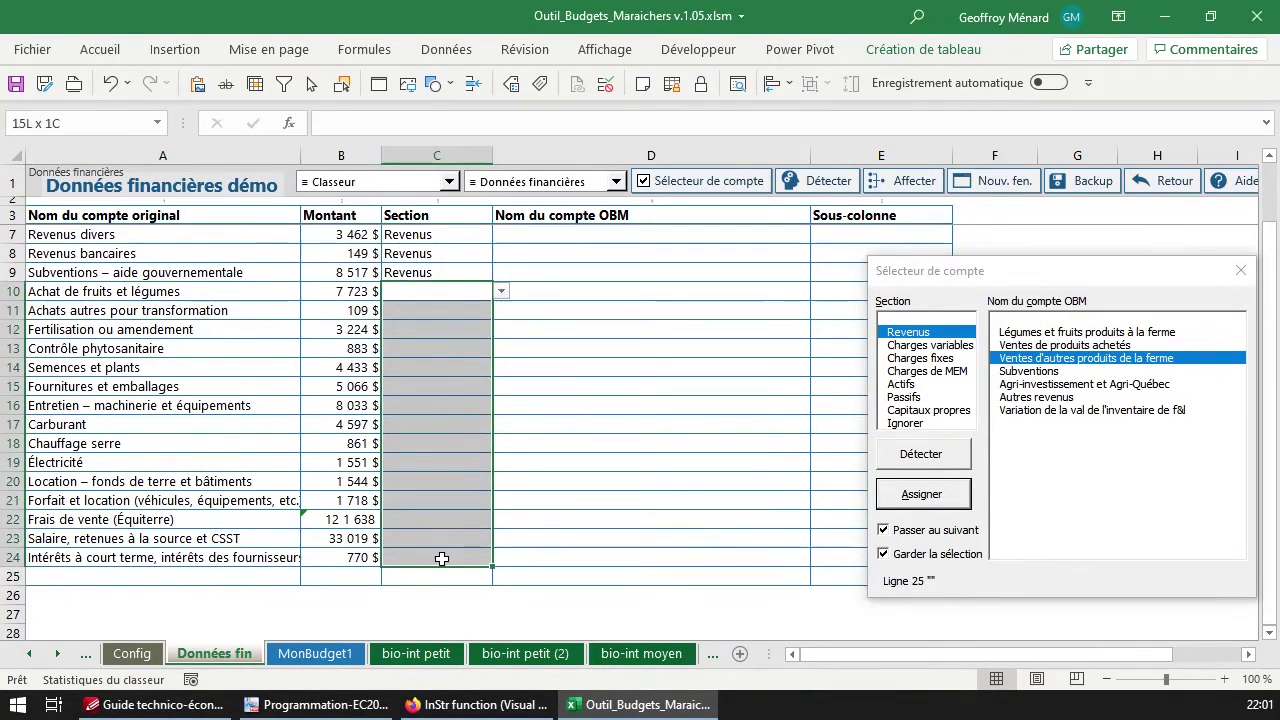
pyautogui.click(930, 345)
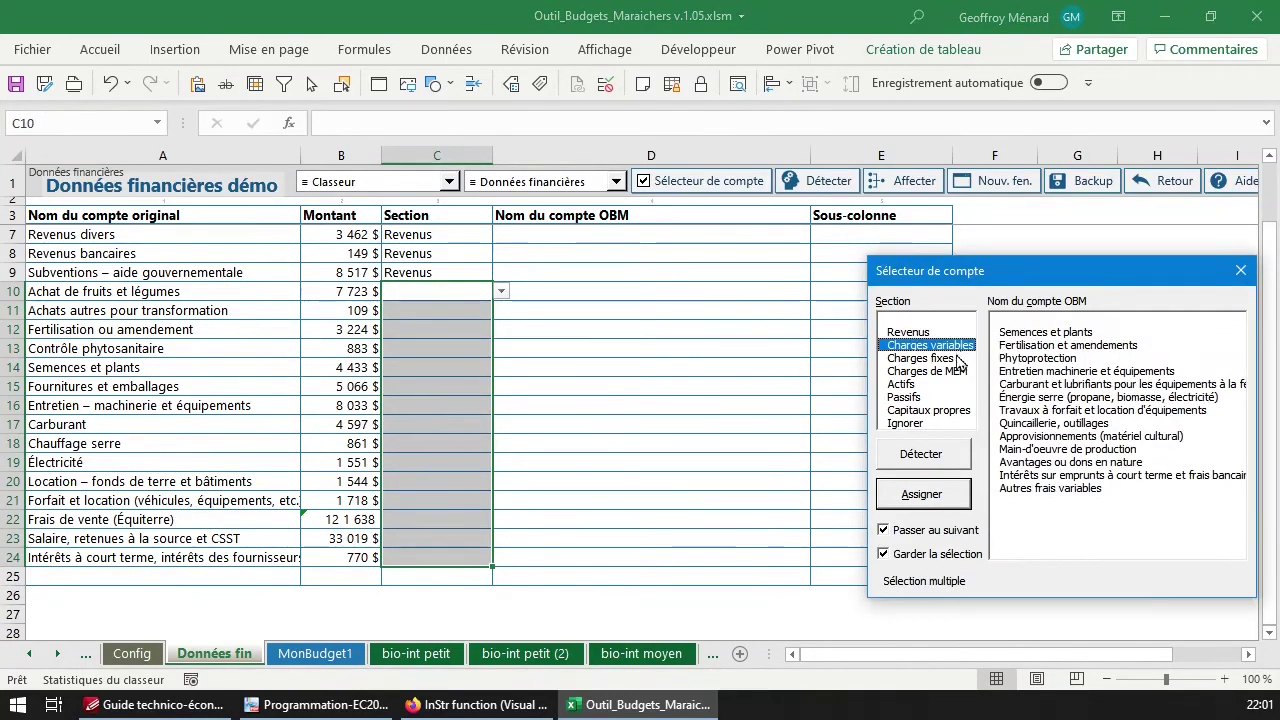
pyautogui.click(921, 494)
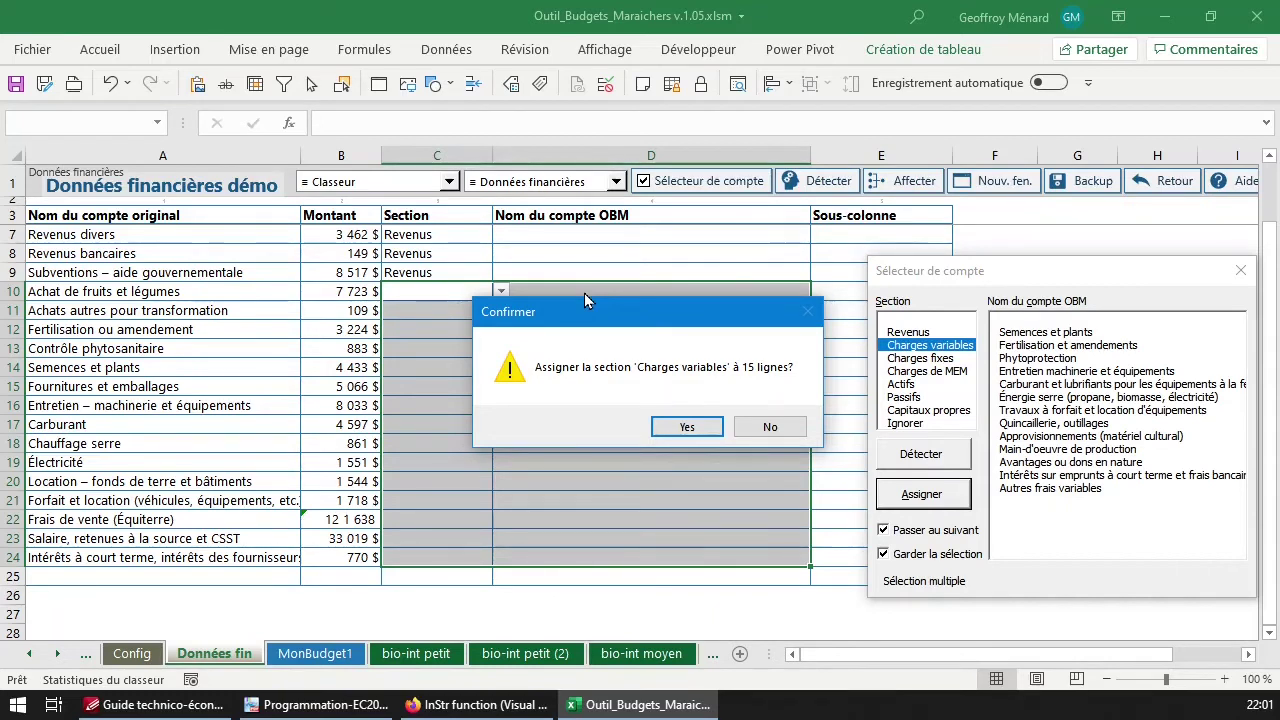
pyautogui.click(687, 427)
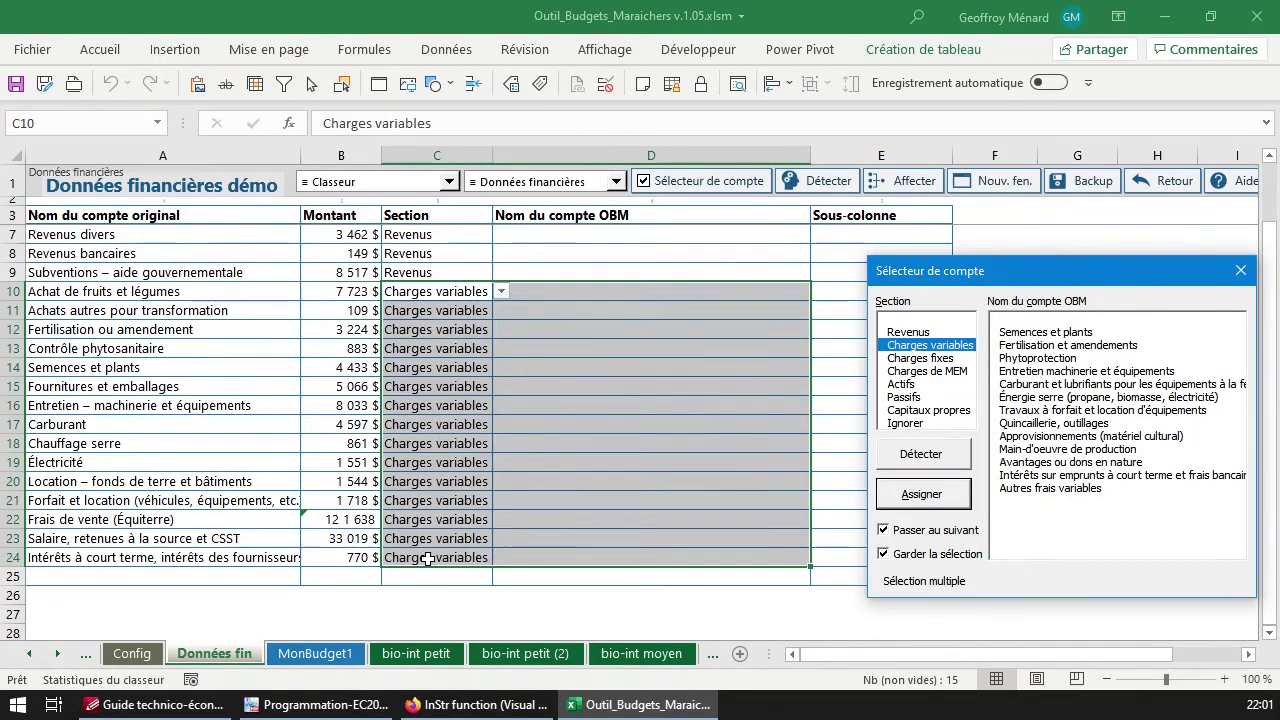
# Copy the COÛTS FIXES lines with their first-column amounts from the Guide technico-économique PDF and paste them into the workbook from cell A25
pyautogui.hotkey('alt', 'Tab')
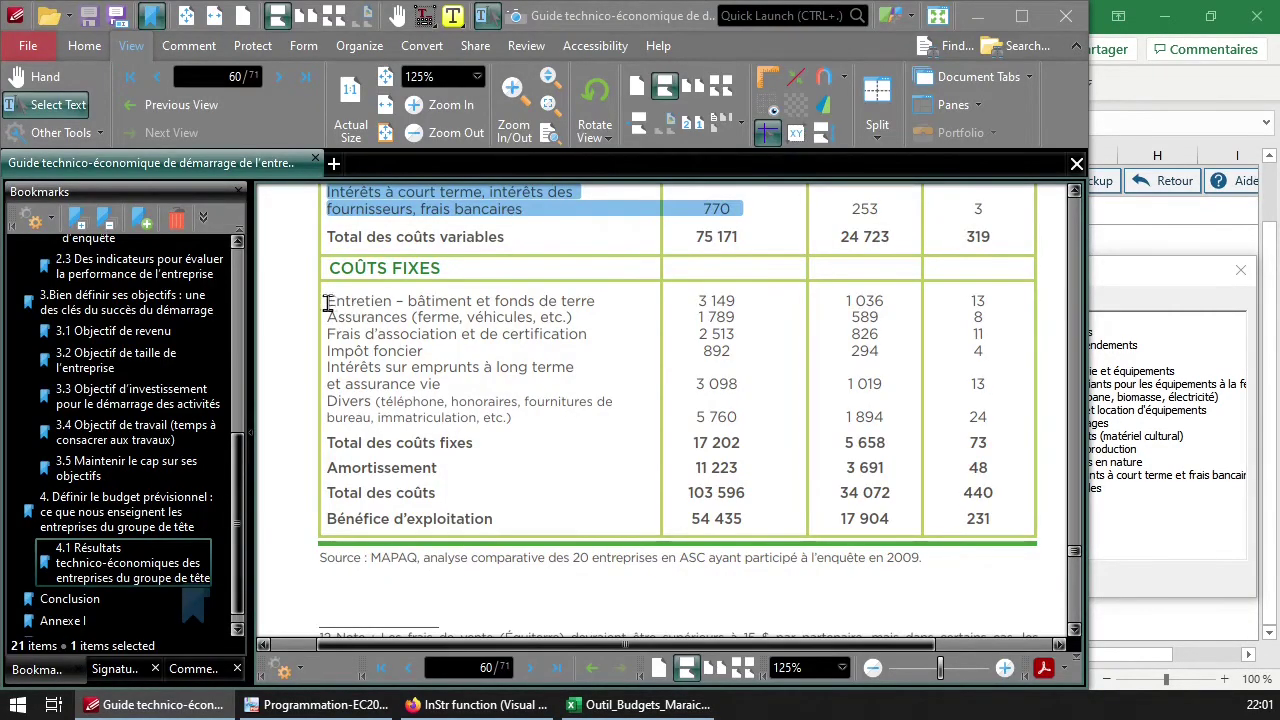
pyautogui.moveTo(324, 299); pyautogui.dragTo(741, 440)
pyautogui.hotkey('alt', 'Tab')
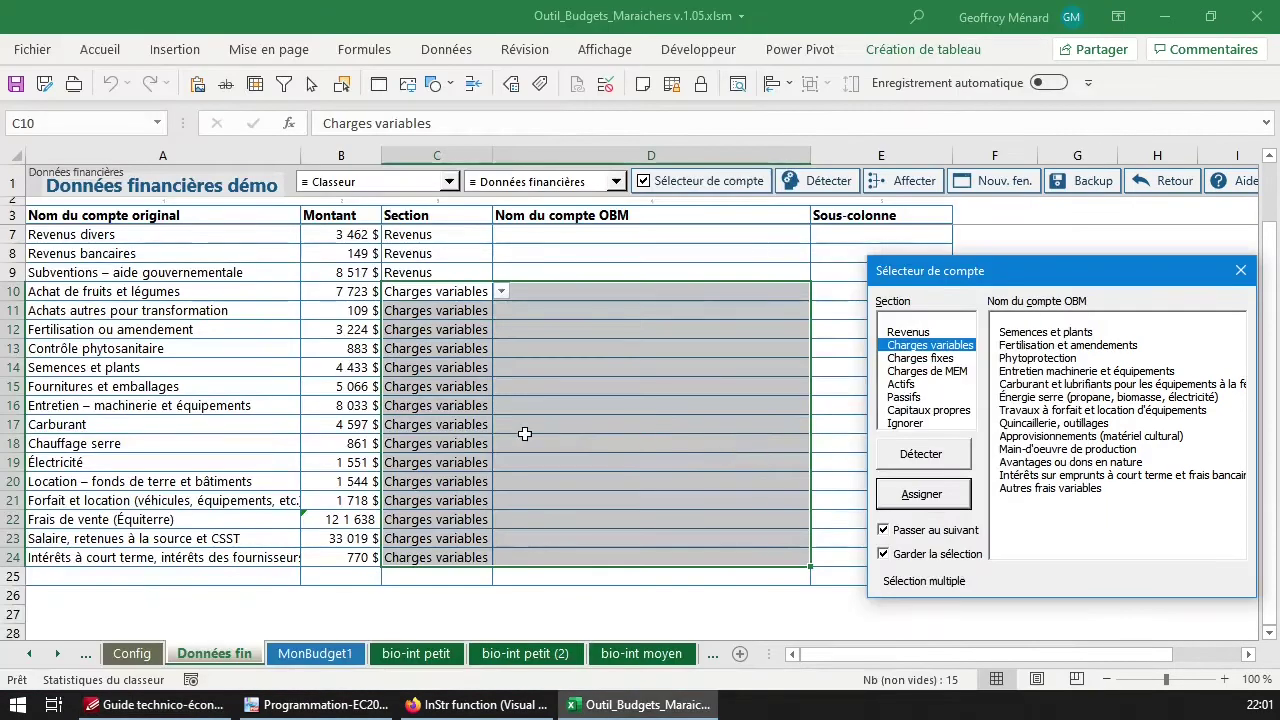
pyautogui.click(257, 578)
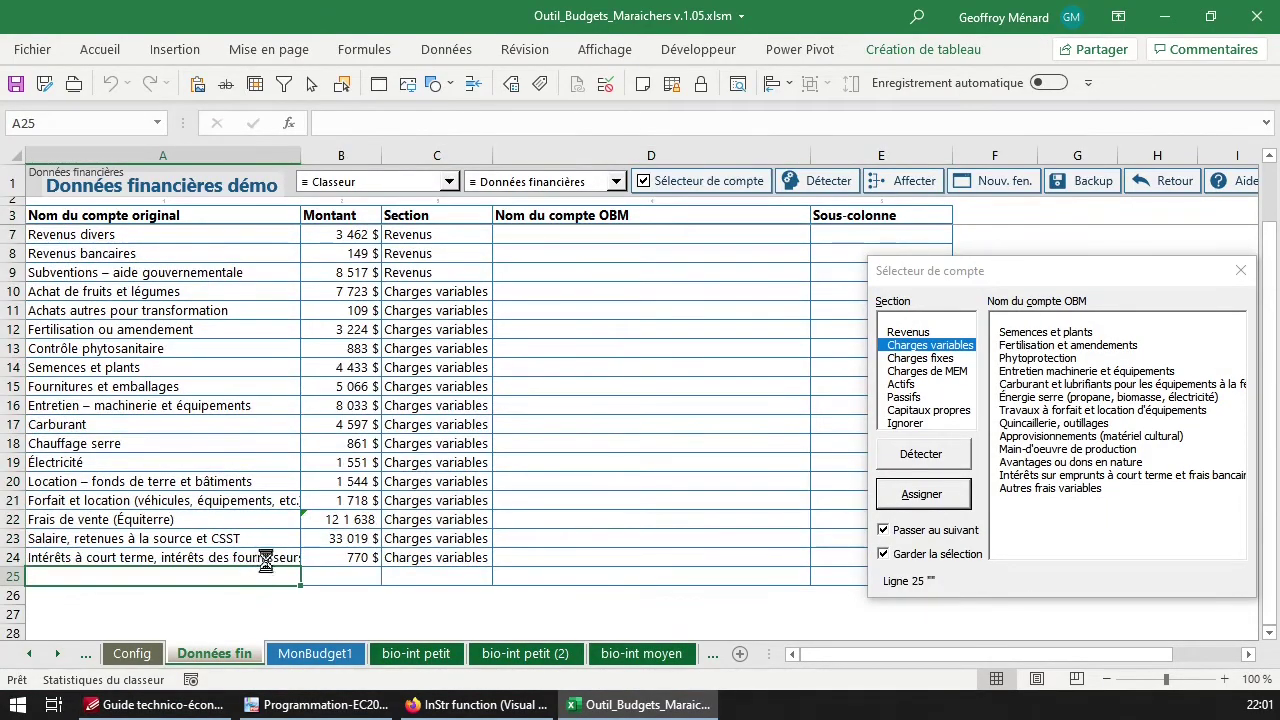
pyautogui.hotkey('ctrl', 'v')
# Move the amount 3 149 from the Entretien – bâtiment et fonds de terre name into its Montant cell
pyautogui.doubleClick(303, 578)
pyautogui.hotkey('ctrl', 'shift', 'Left')
pyautogui.hotkey('ctrl', 'shift', 'Left')
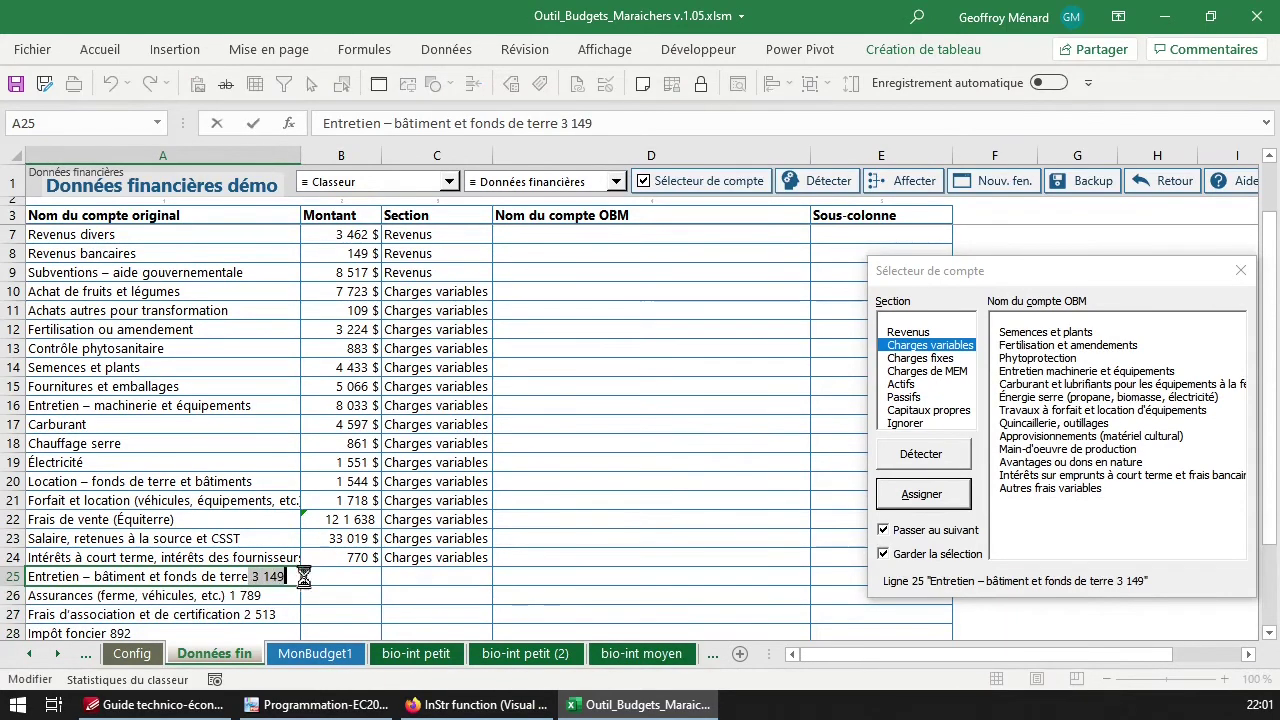
pyautogui.hotkey('ctrl', 'x')
pyautogui.click(320, 577)
pyautogui.hotkey('ctrl', 'v')
# Move the amount 1 789 from the Assurances (ferme, véhicules, etc.) name into its Montant cell
pyautogui.click(232, 595)
pyautogui.hotkey('ctrl', 'Down')
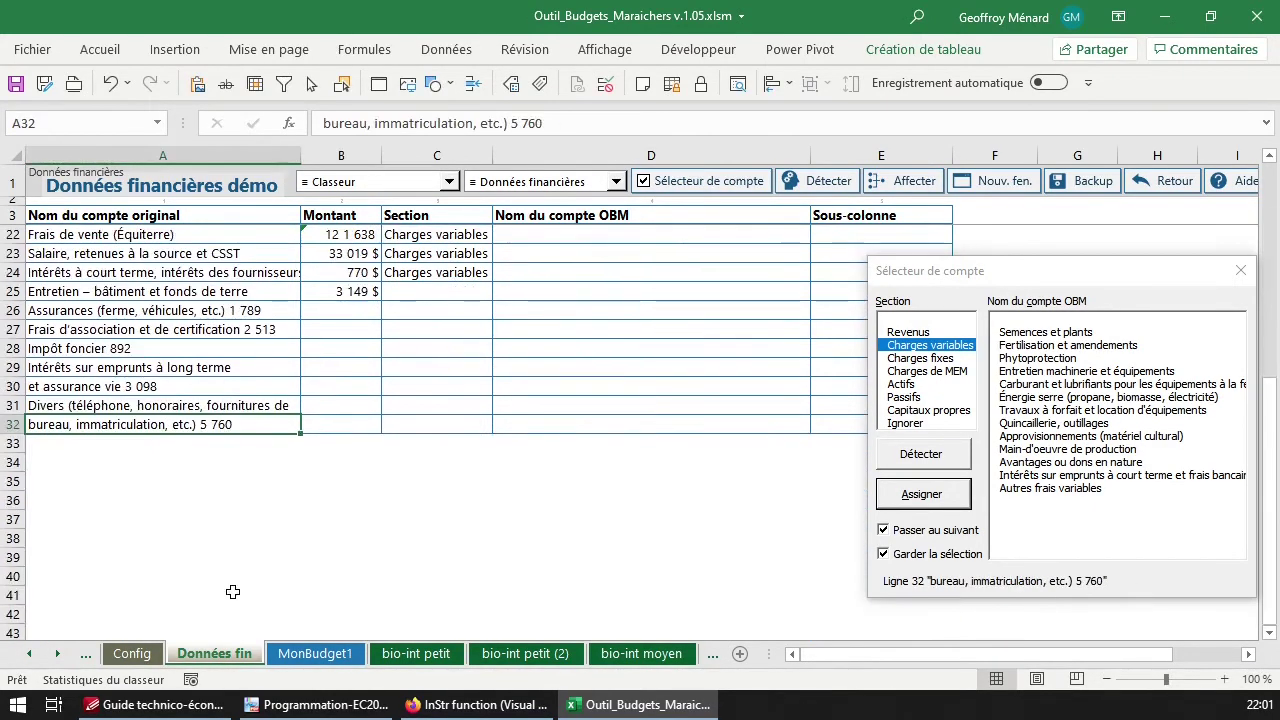
pyautogui.scroll(2, 240, 420)
pyautogui.doubleClick(238, 420)
pyautogui.hotkey('ctrl', 'shift', 'Left')
pyautogui.hotkey('ctrl', 'shift', 'Left')
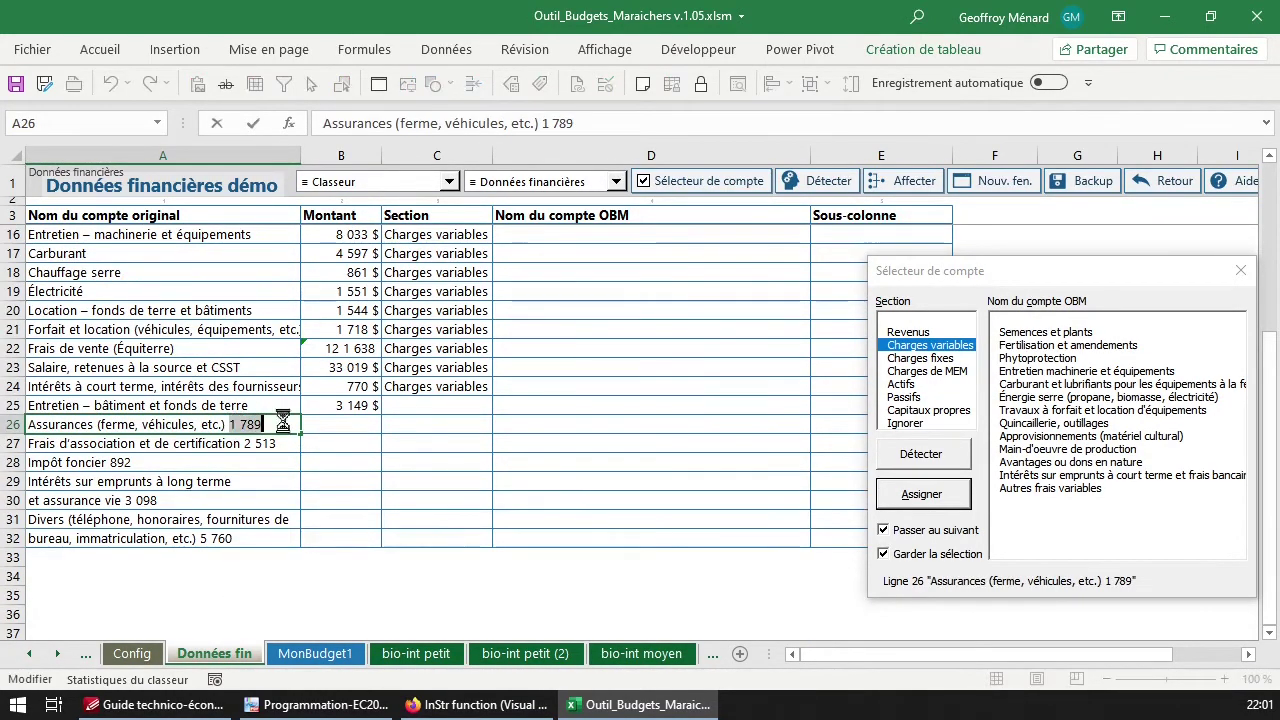
pyautogui.hotkey('ctrl', 'x')
pyautogui.click(320, 424)
pyautogui.hotkey('ctrl', 'v')
# Move the amount 2 513 from the Frais d'association et de certification name into its Montant cell
pyautogui.click(279, 444)
pyautogui.doubleClick(279, 444)
pyautogui.hotkey('ctrl', 'shift', 'Left')
pyautogui.hotkey('ctrl', 'shift', 'Left')
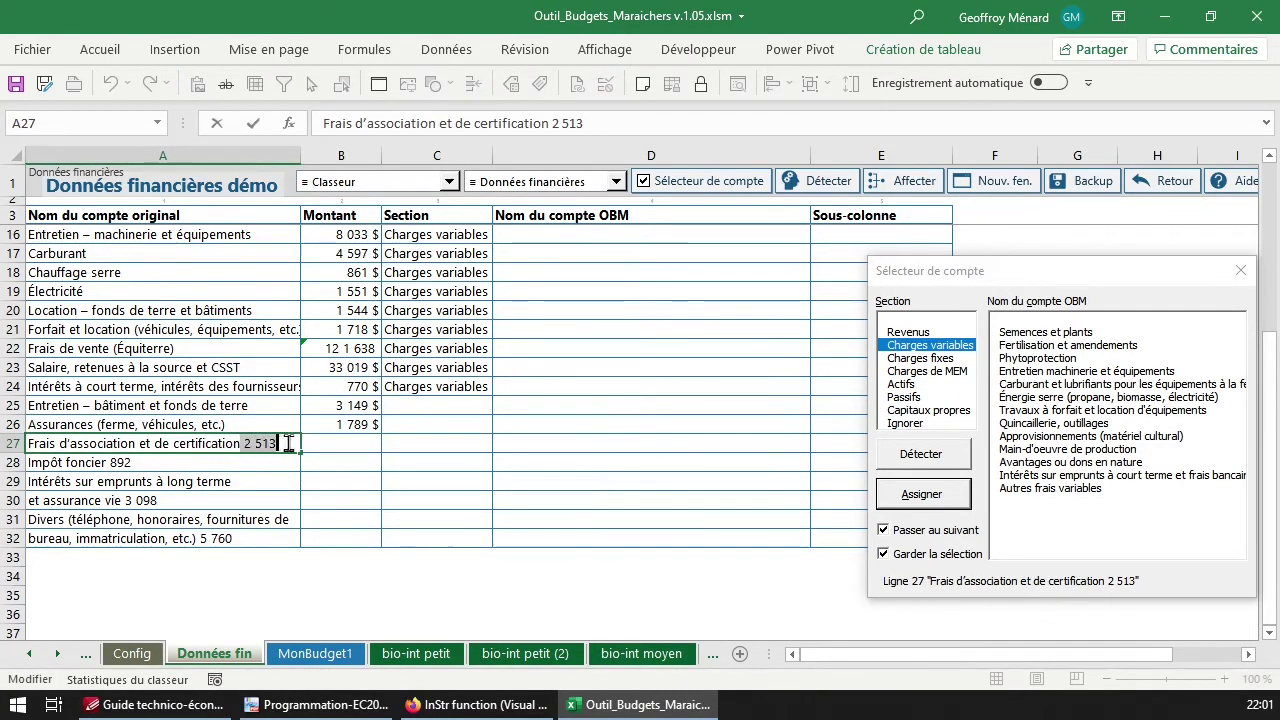
pyautogui.hotkey('ctrl', 'x')
pyautogui.click(320, 443)
pyautogui.hotkey('ctrl', 'v')
# Move the amount 892 from the Impôt foncier name into its Montant cell
pyautogui.doubleClick(163, 462)
pyautogui.hotkey('ctrl', 'shift', 'Left')
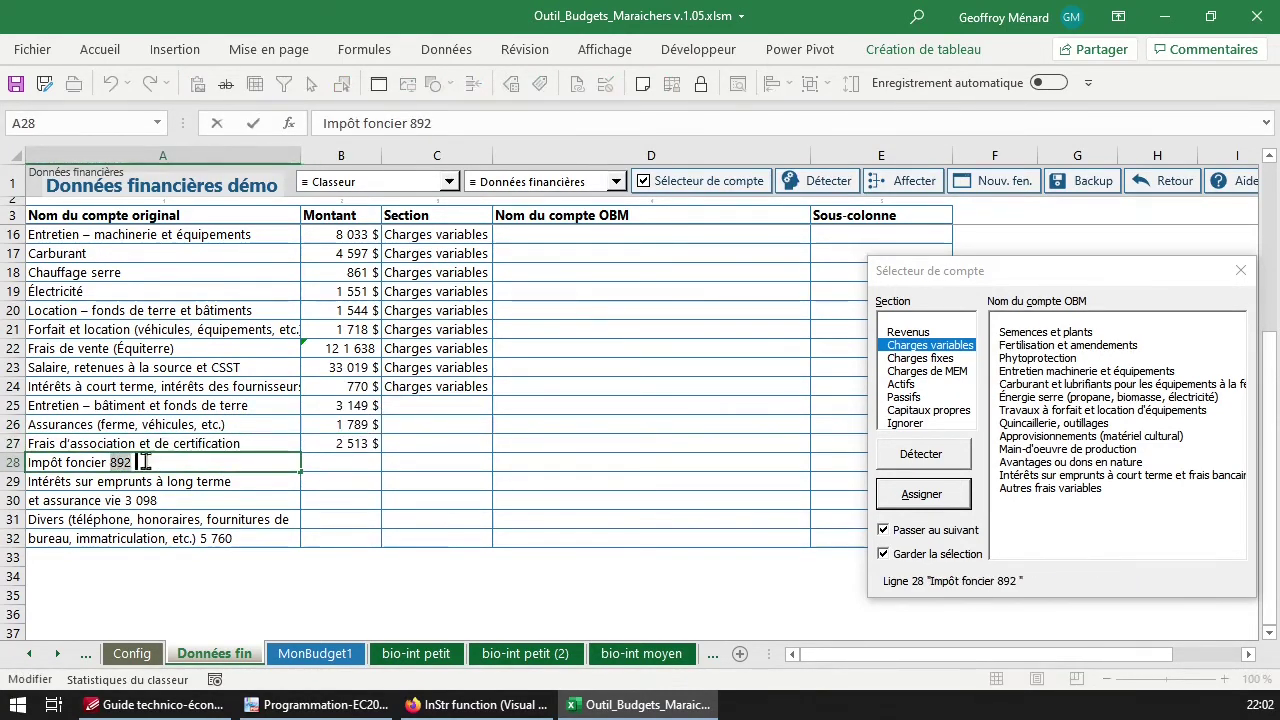
pyautogui.hotkey('ctrl', 'x')
pyautogui.click(320, 462)
pyautogui.hotkey('ctrl', 'v')
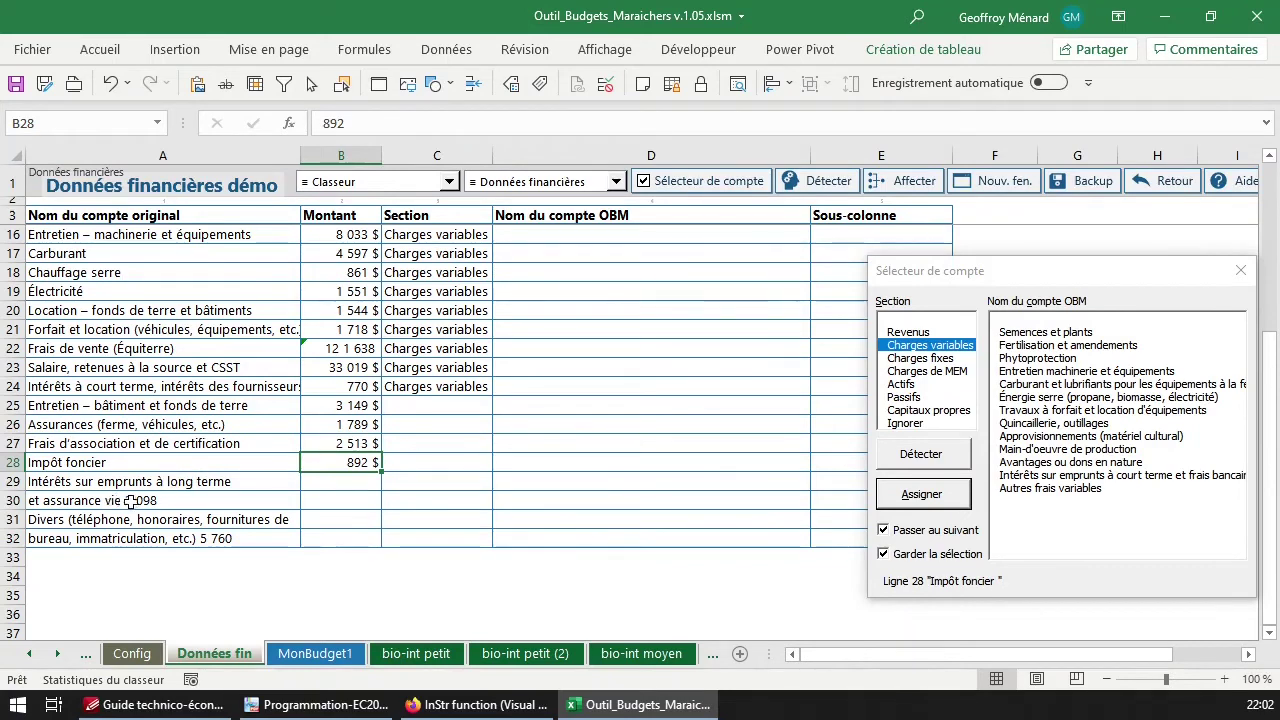
# Move the amount 3 098 from the et assurance vie text in row 30 into that row's Montant cell
pyautogui.doubleClick(141, 500)
pyautogui.moveTo(127, 500); pyautogui.dragTo(158, 500)
pyautogui.hotkey('ctrl', 'x')
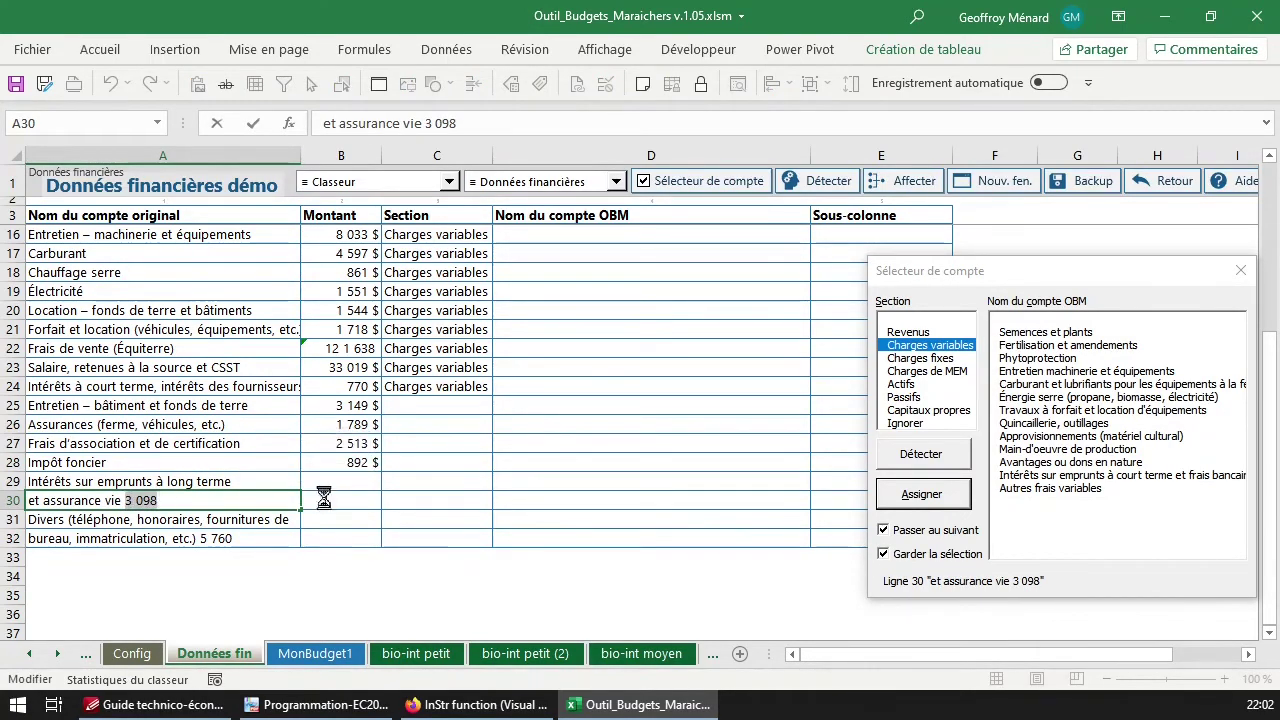
pyautogui.click(352, 495)
pyautogui.hotkey('ctrl', 'v')
# Cut the text et assurance vie from row 30 and append it to the Intérêts sur emprunts à long terme name in row 29
pyautogui.click(162, 500)
pyautogui.doubleClick(162, 500)
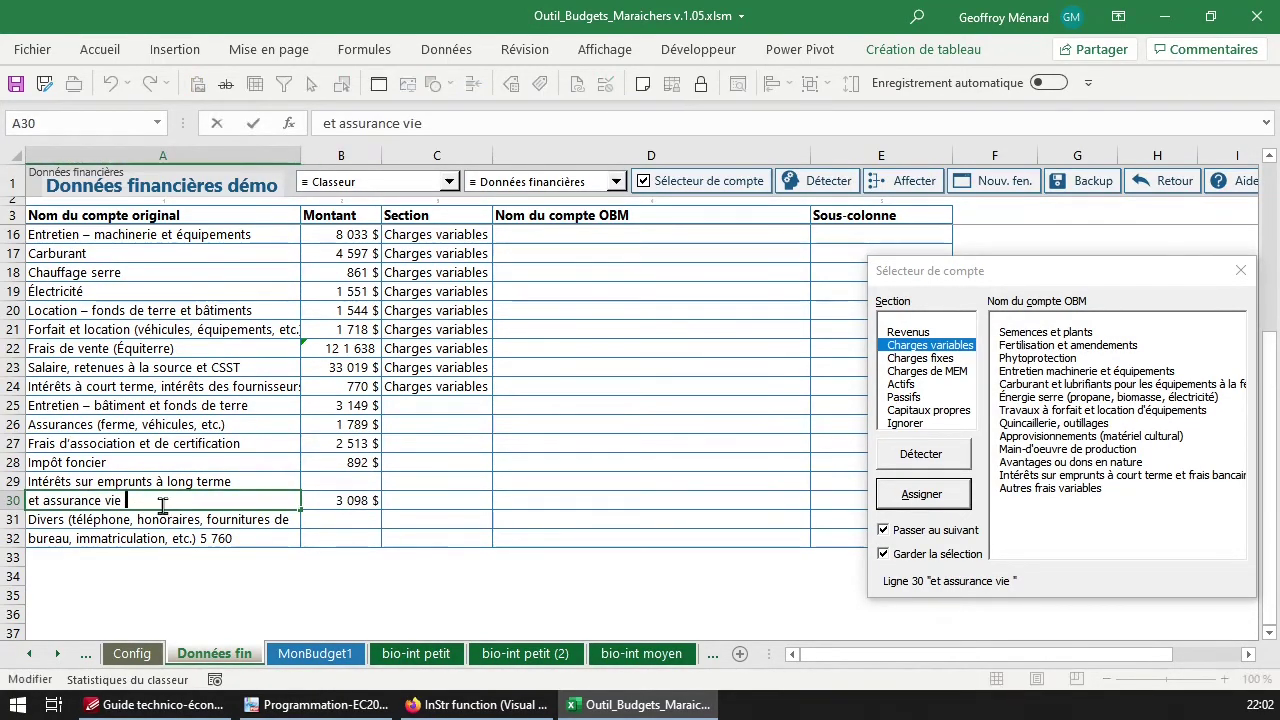
pyautogui.hotkey('shift', 'Home')
pyautogui.hotkey('ctrl', 'x')
pyautogui.press('Return')
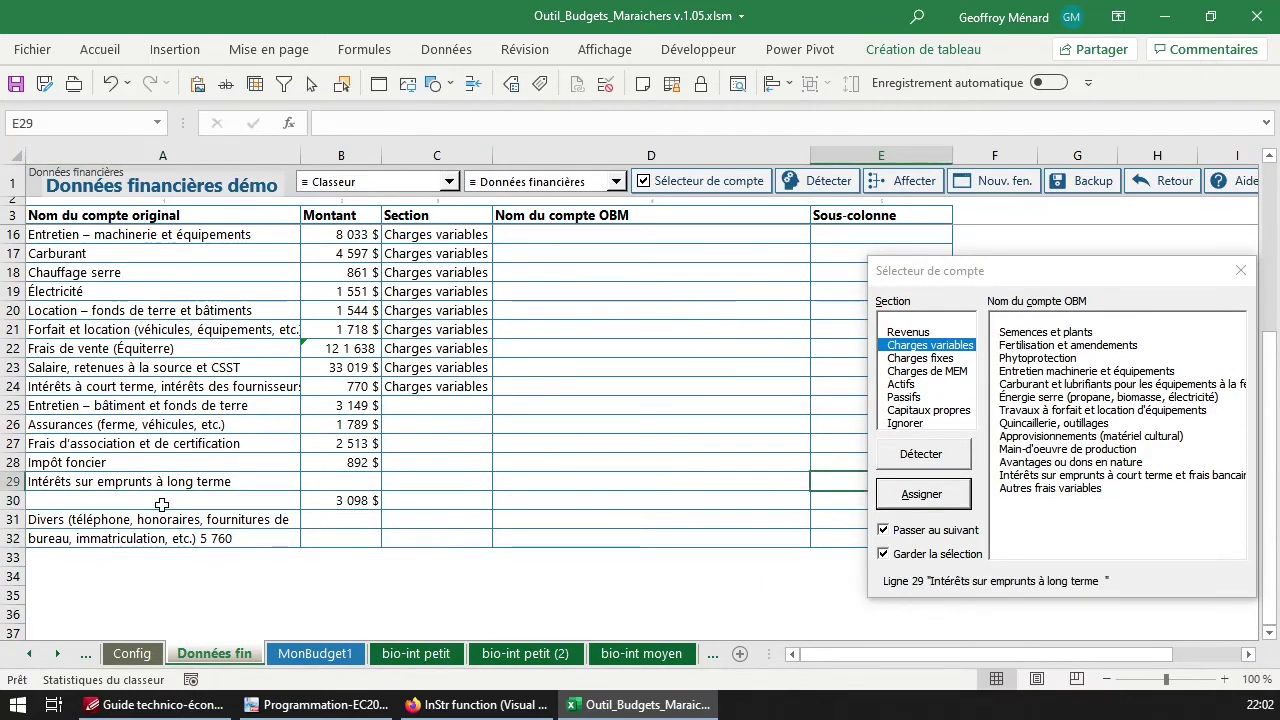
pyautogui.press('Left')
pyautogui.press('Left')
pyautogui.press('Left')
pyautogui.press('Left')
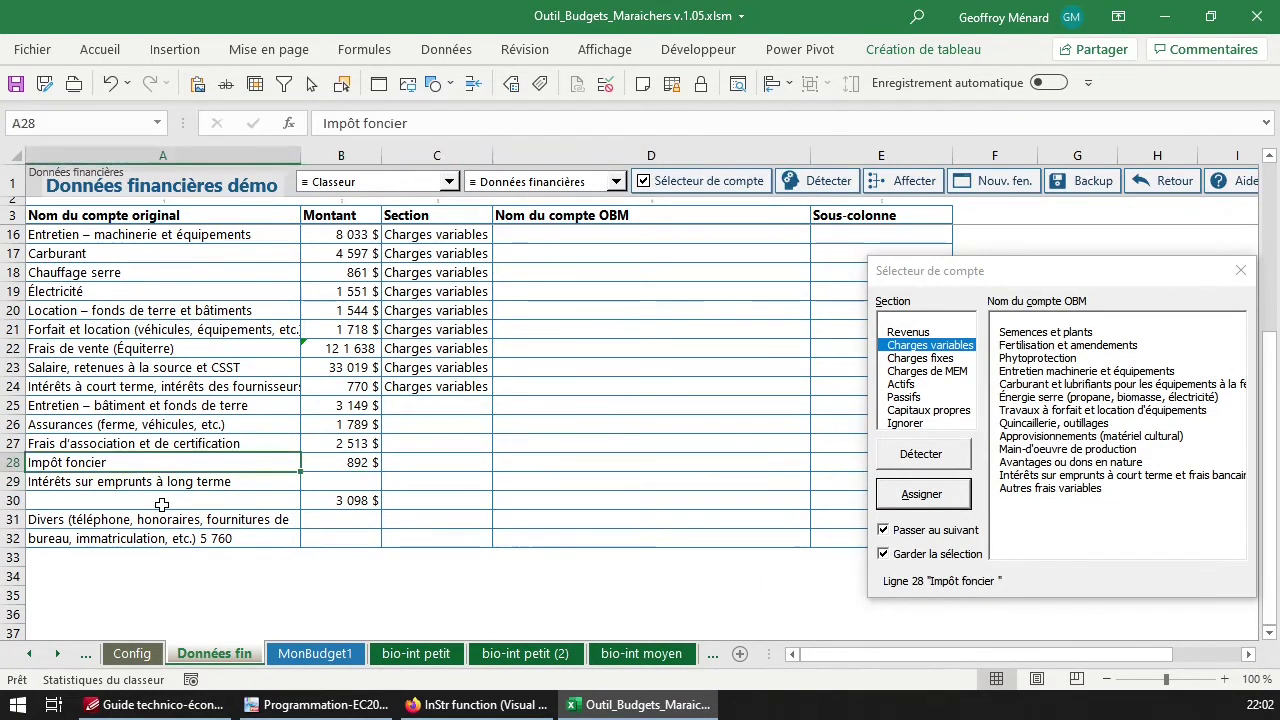
pyautogui.press('Down')
pyautogui.press('F2')
pyautogui.hotkey('ctrl', 'v')
pyautogui.press('Return')
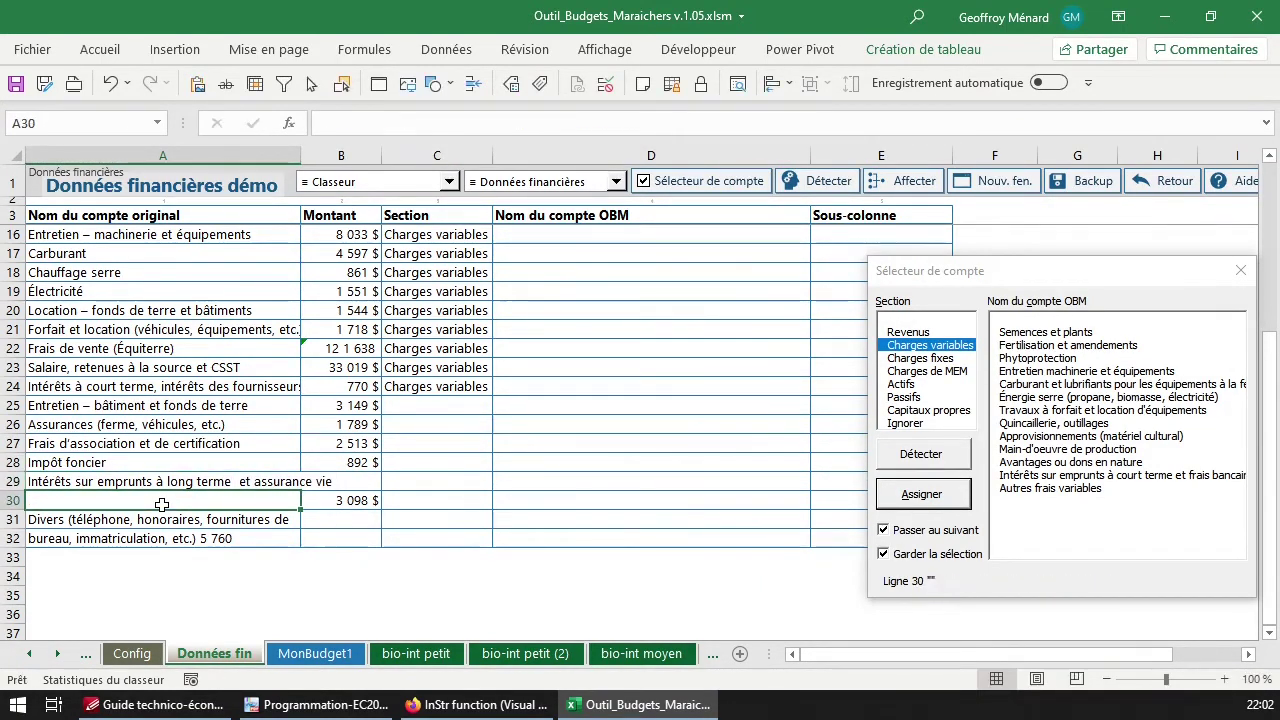
# Move the amount 3 098 up to the Montant cell of row 29 and delete the emptied row 30
pyautogui.click(345, 500)
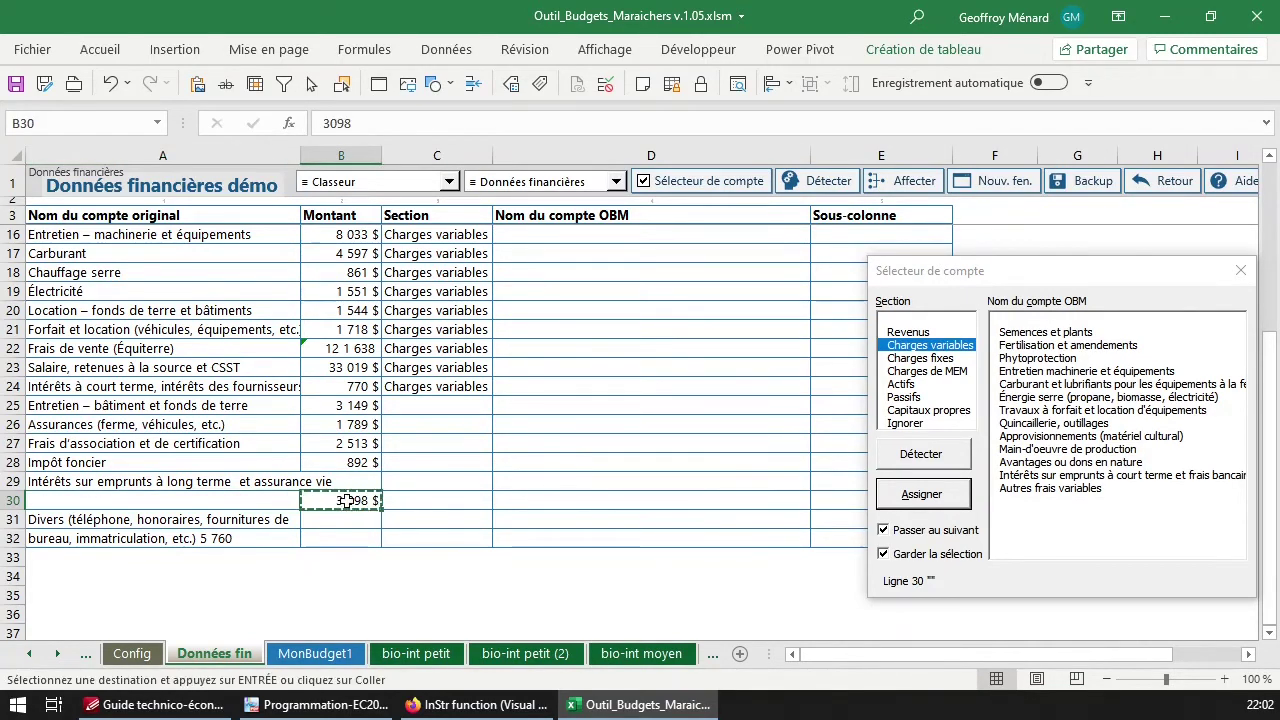
pyautogui.moveTo(345, 509); pyautogui.dragTo(345, 490)
pyautogui.click(257, 497)
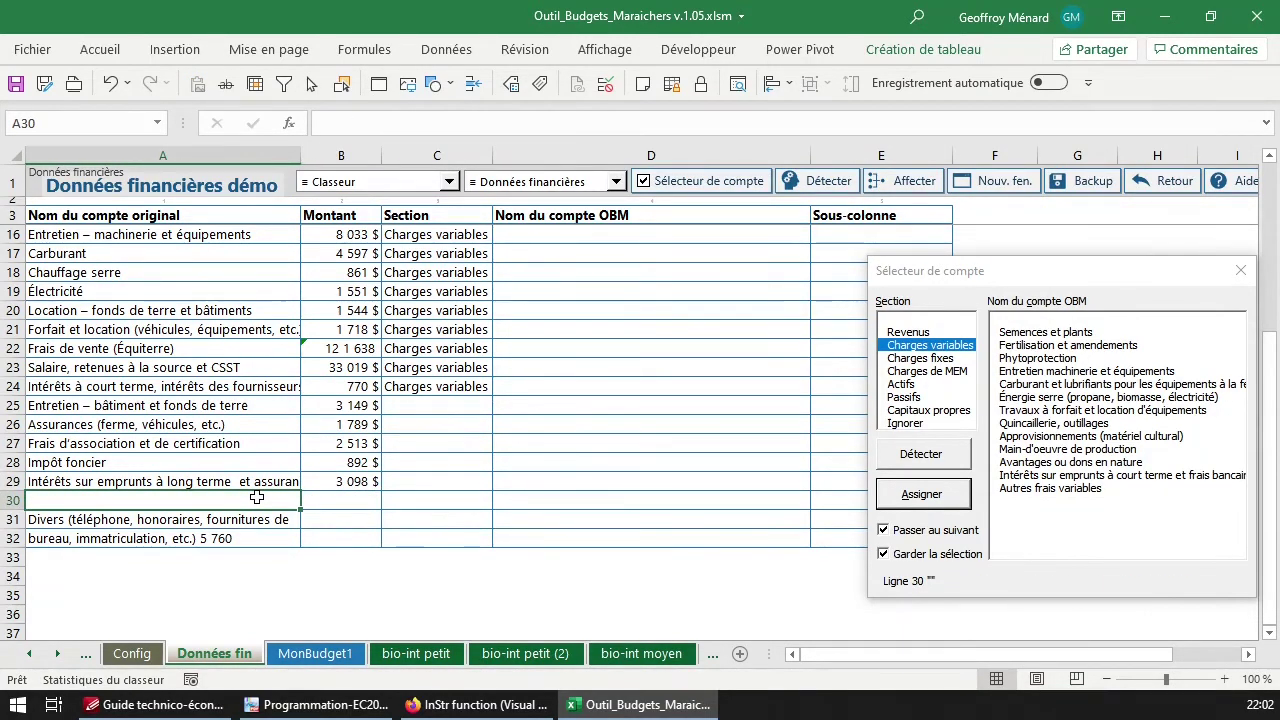
pyautogui.hotkey('shift', 'space')
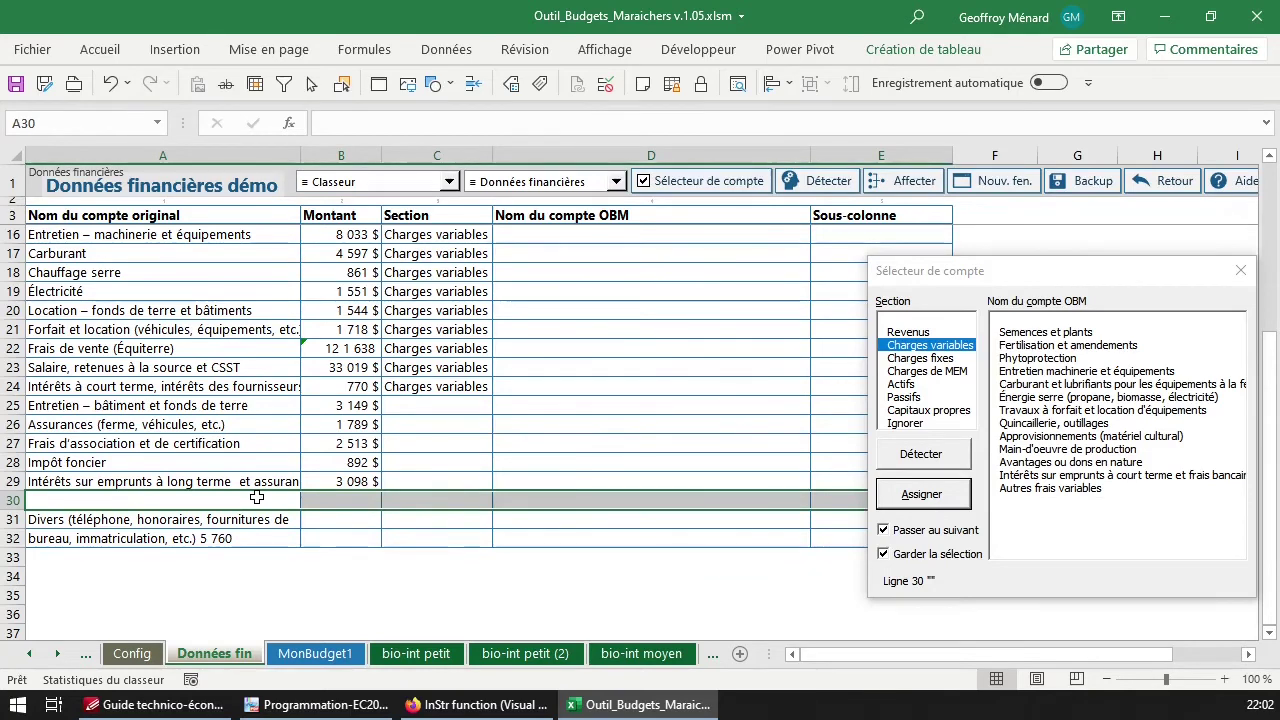
pyautogui.hotkey('ctrl', '-')
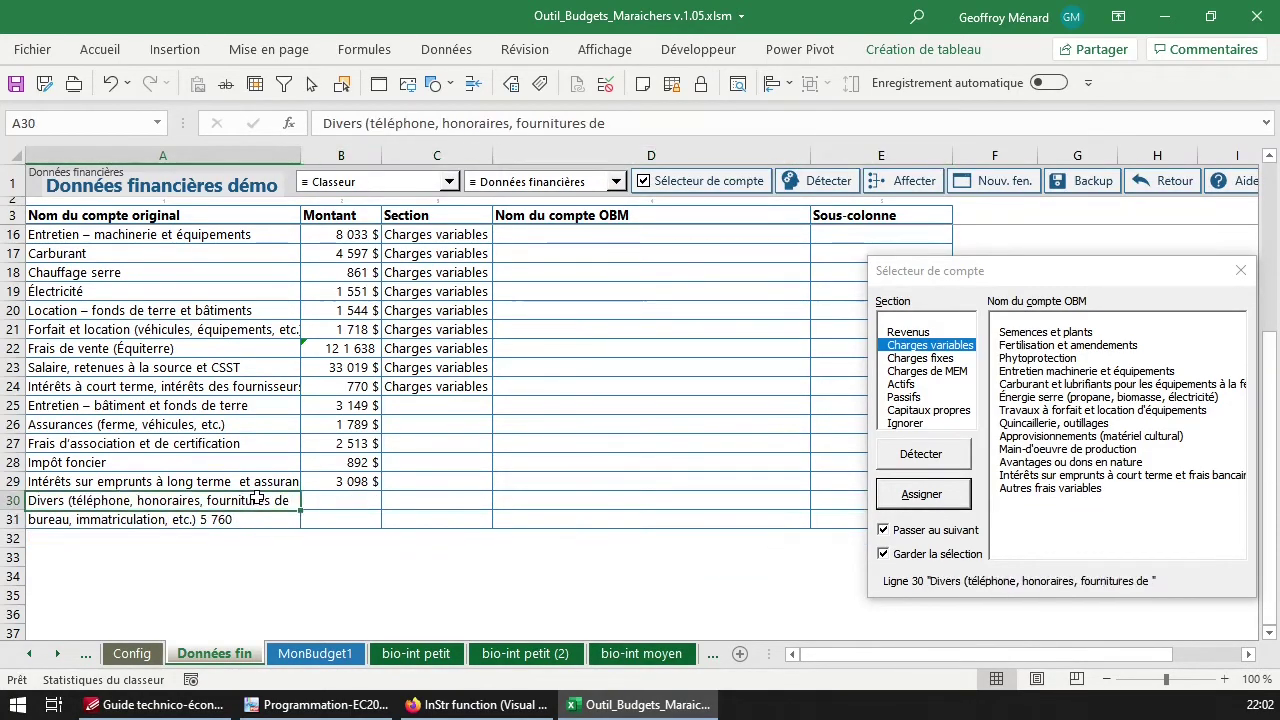
# Cut the text bureau, immatriculation, etc.) 5 760 from row 31 and append it to the Divers account name in row 30
pyautogui.press('Down')
pyautogui.press('F2')
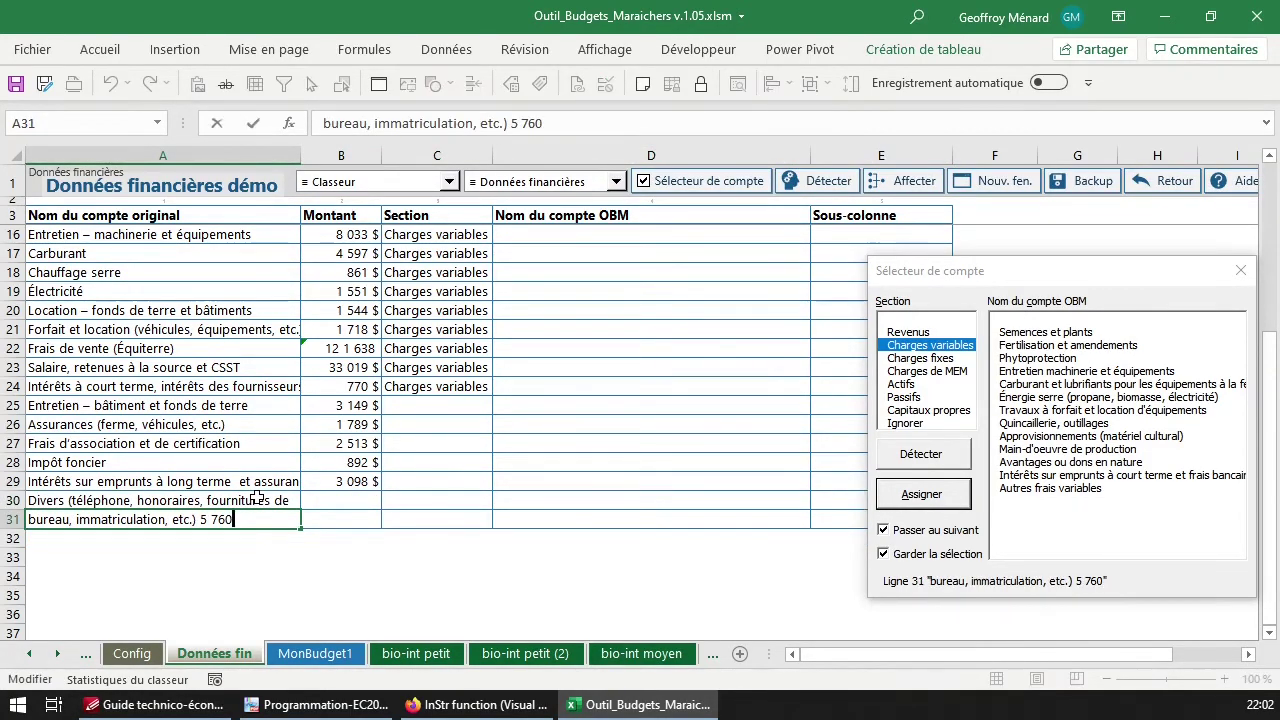
pyautogui.hotkey('shift', 'Home')
pyautogui.hotkey('ctrl', 'x')
pyautogui.press('Return')
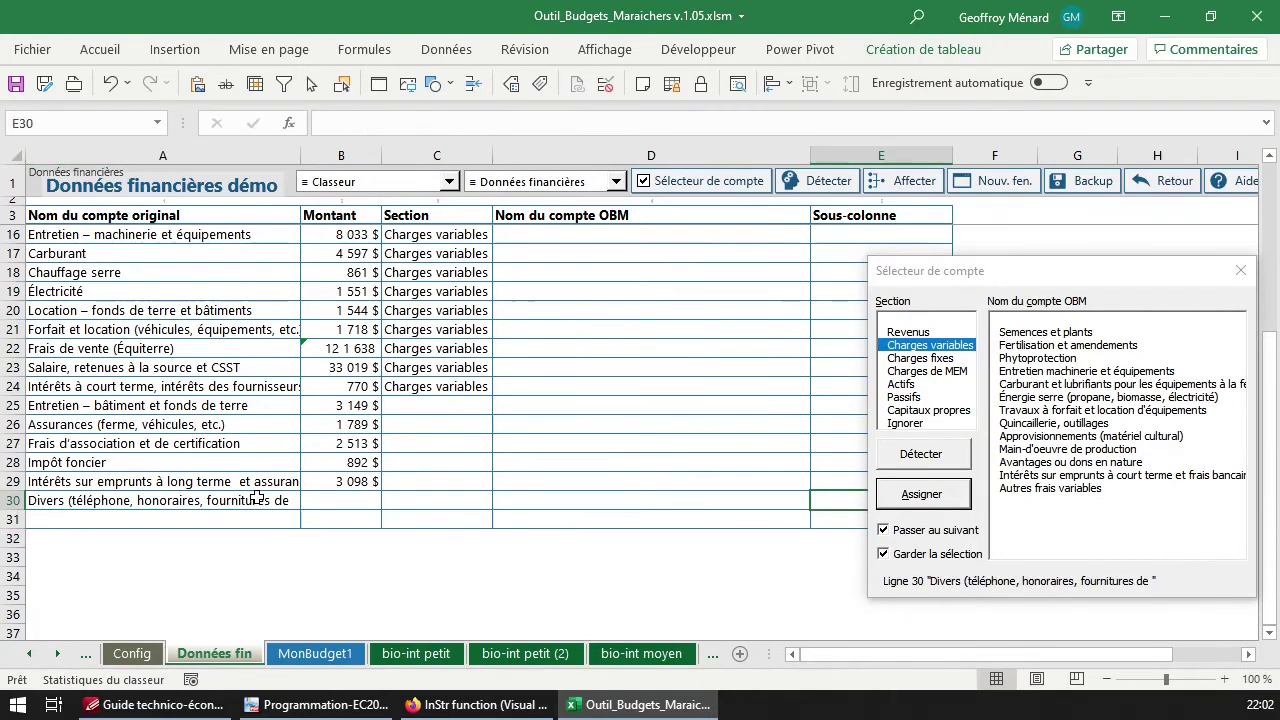
pyautogui.click(257, 497)
pyautogui.press('F2')
pyautogui.hotkey('ctrl', 'v')
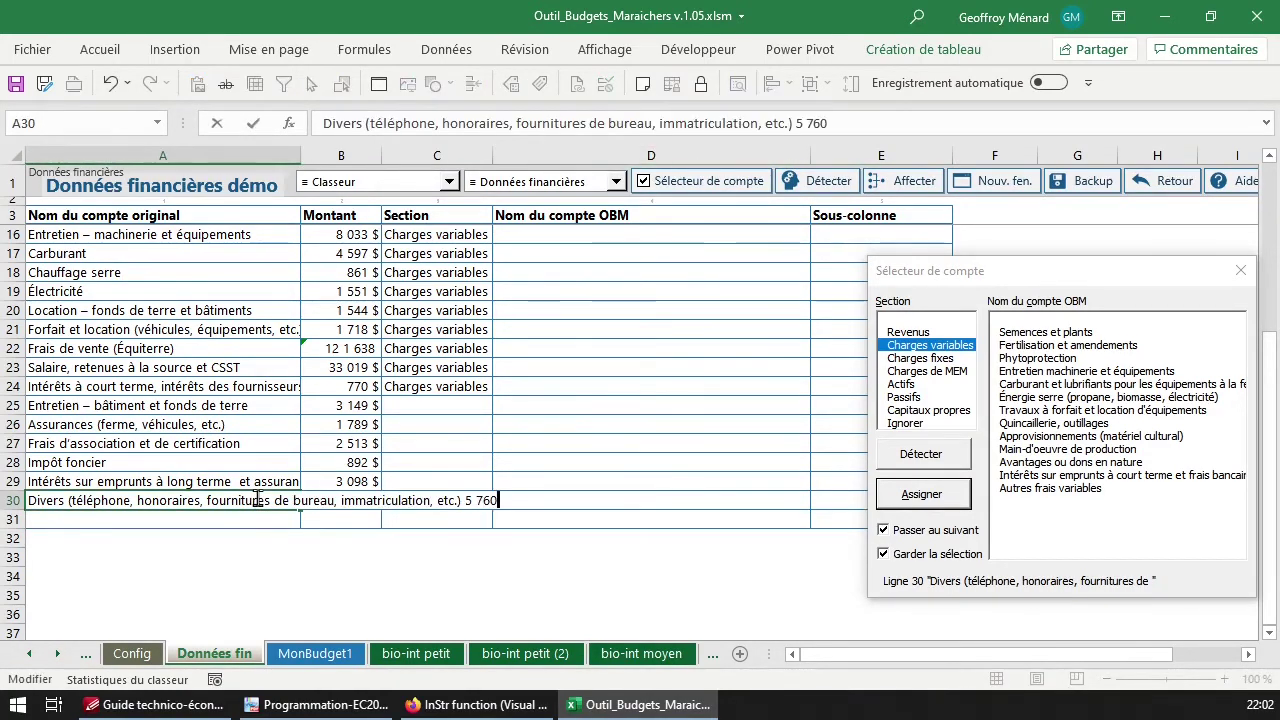
# Move the amount 5 760 from the Divers account name into its Montant cell and delete the empty table row 31
pyautogui.hotkey('ctrl', 'shift', 'Left')
pyautogui.hotkey('ctrl', 'x')
pyautogui.press('Tab')
pyautogui.hotkey('ctrl', 'v')
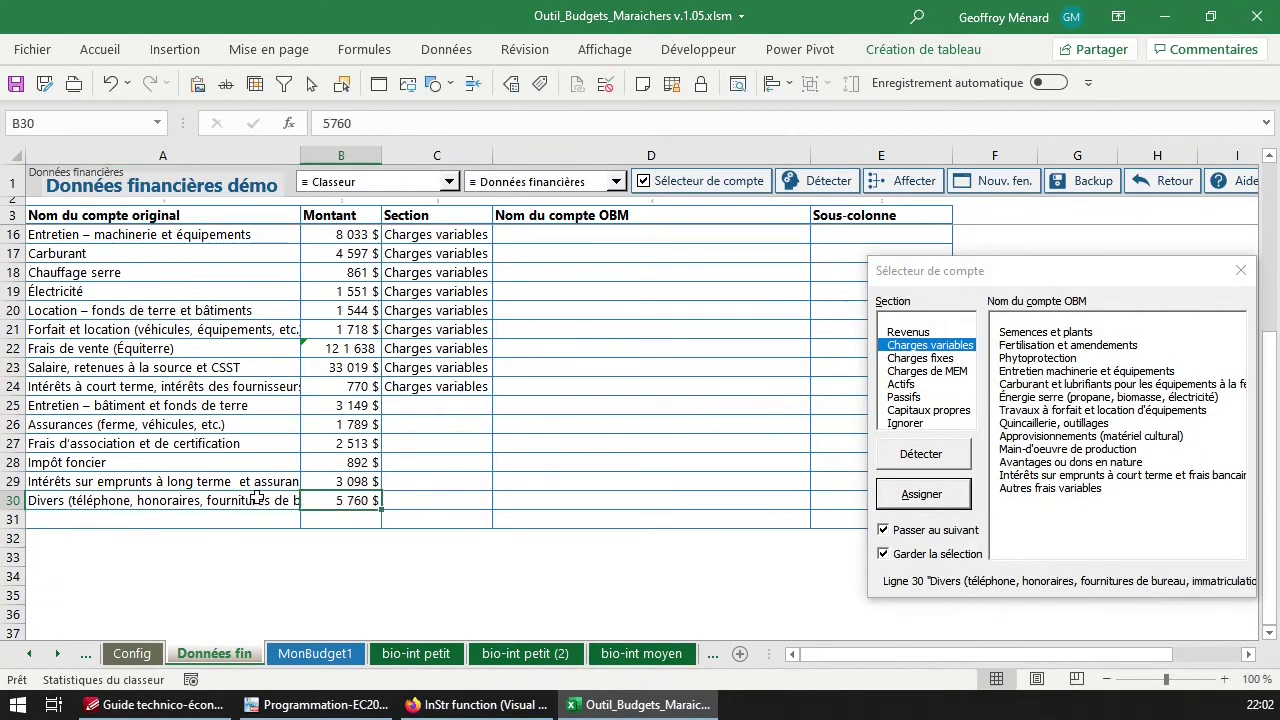
pyautogui.press('Return')
pyautogui.hotkey('shift', 'space')
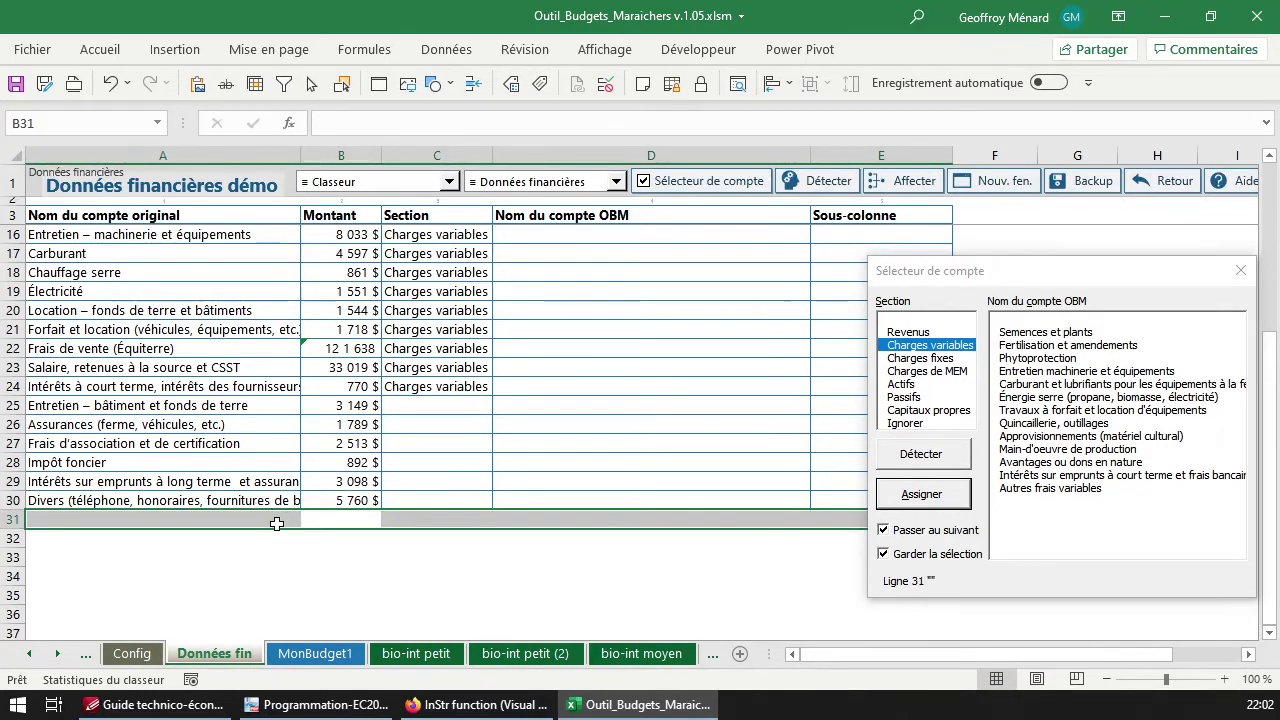
pyautogui.click(276, 523)
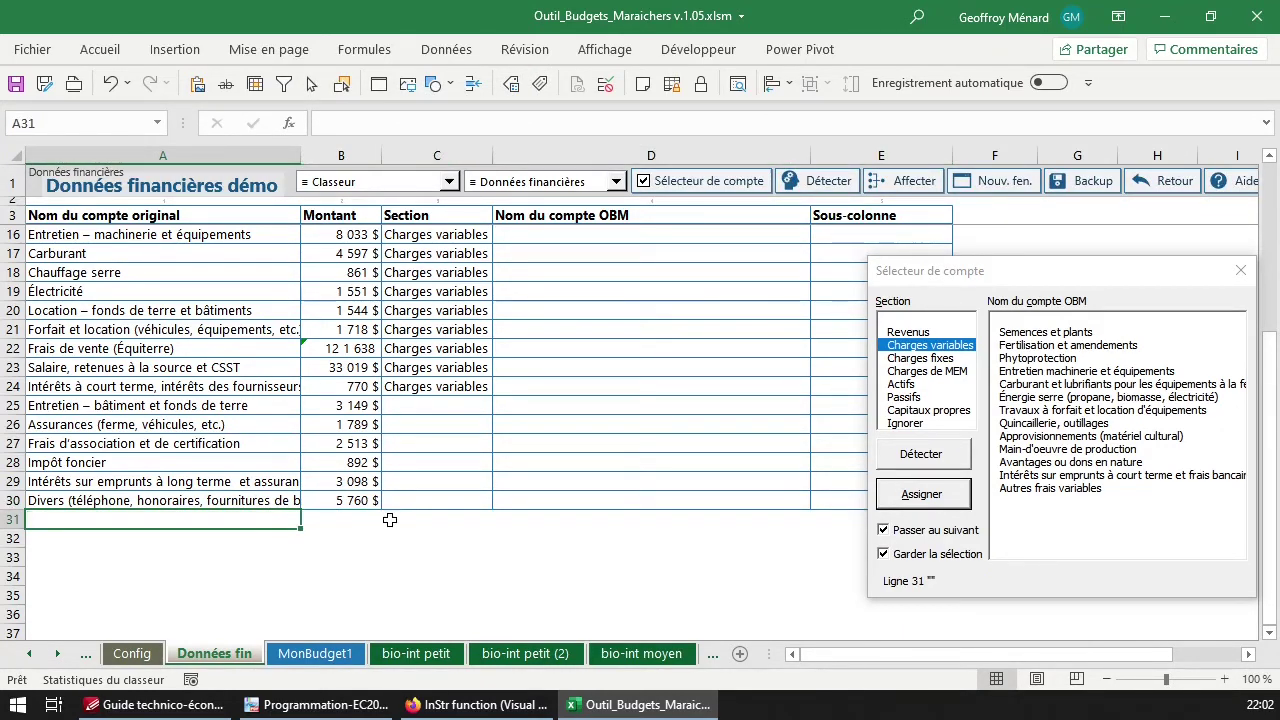
# Look up the depreciation amount in the Guide technico-économique PDF and add the account Amortissement with the amount 11 223 in row 31
pyautogui.click(318, 705)
pyautogui.click(158, 705)
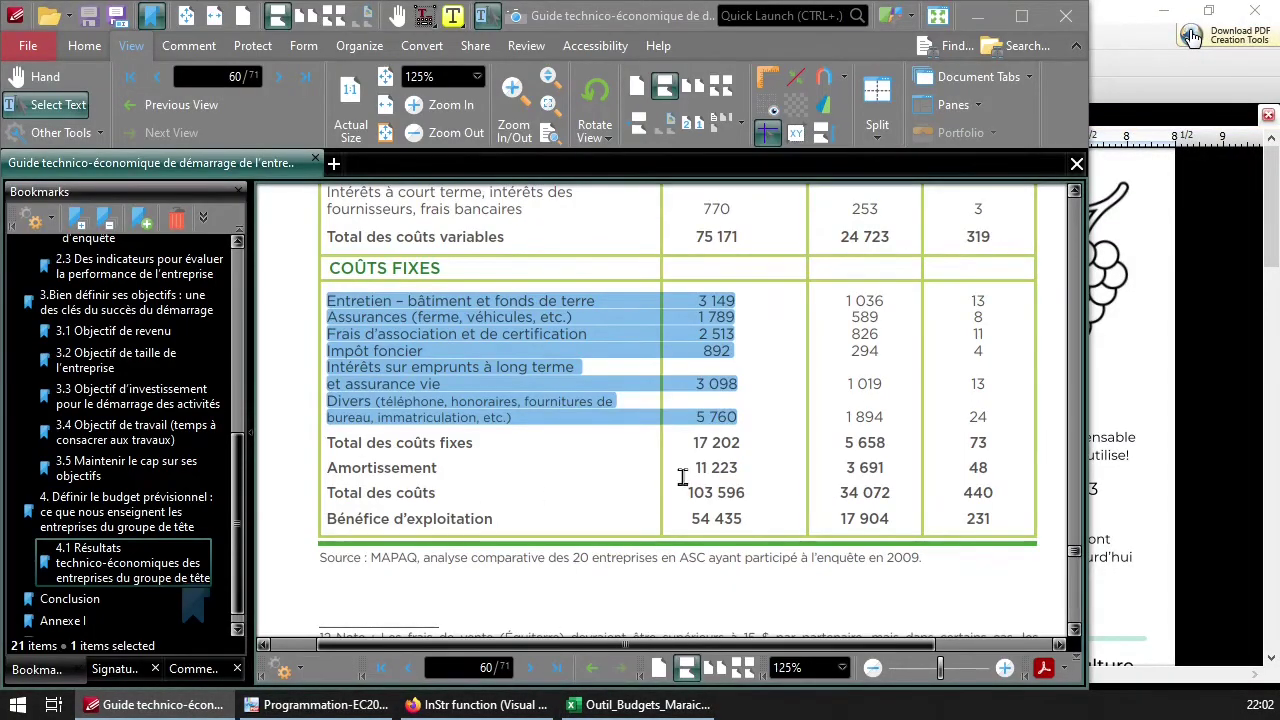
pyautogui.moveTo(692, 472); pyautogui.dragTo(800, 470)
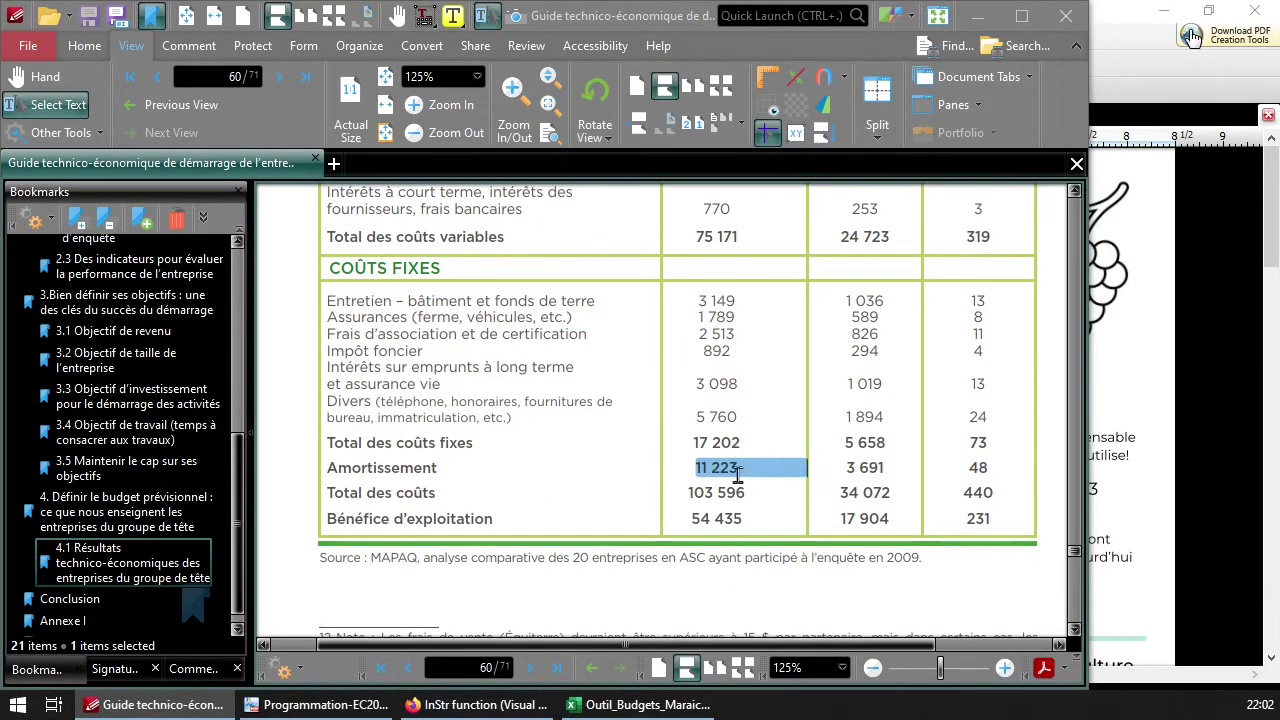
pyautogui.hotkey('alt', 'Tab')
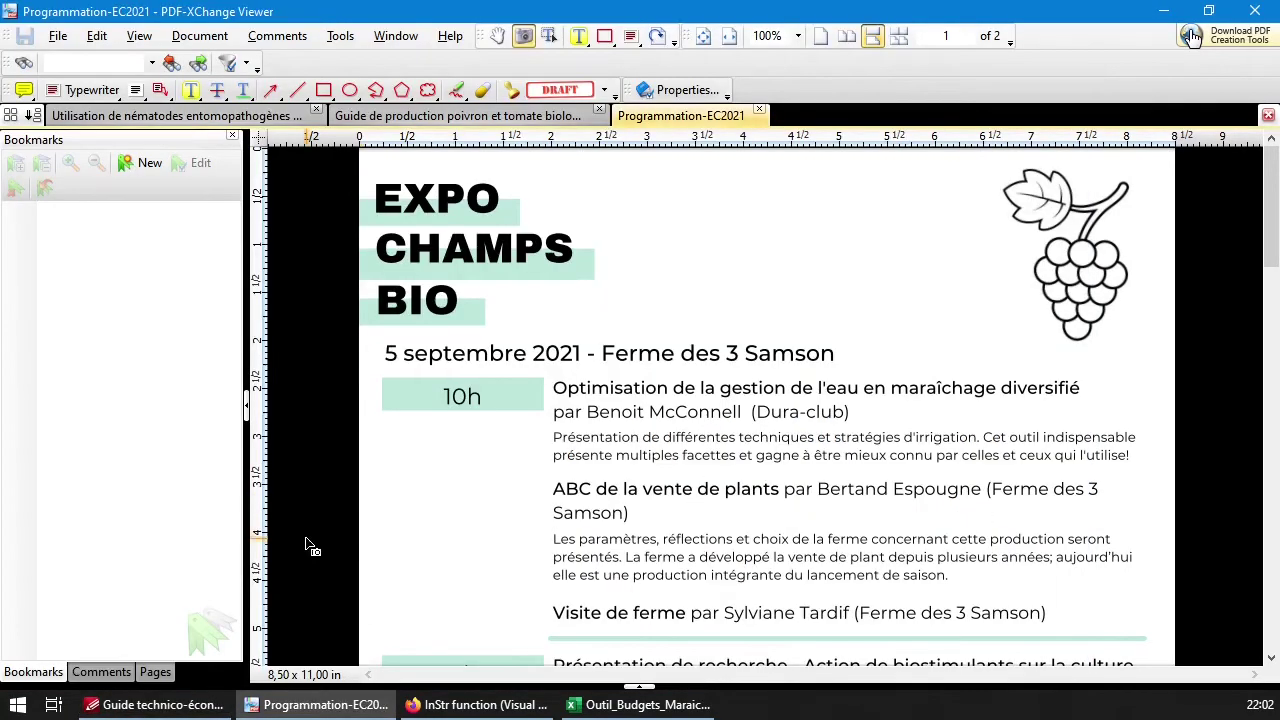
pyautogui.hotkey('alt', 'Tab')
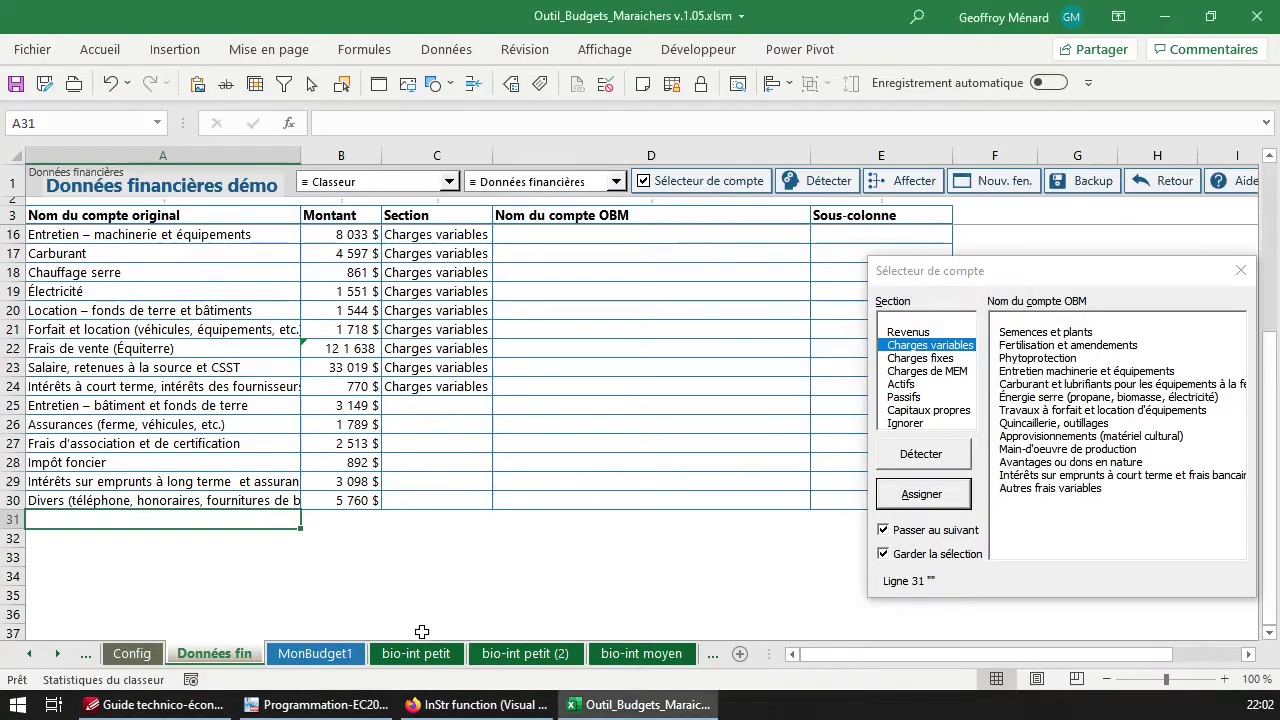
pyautogui.write('Amortissement')
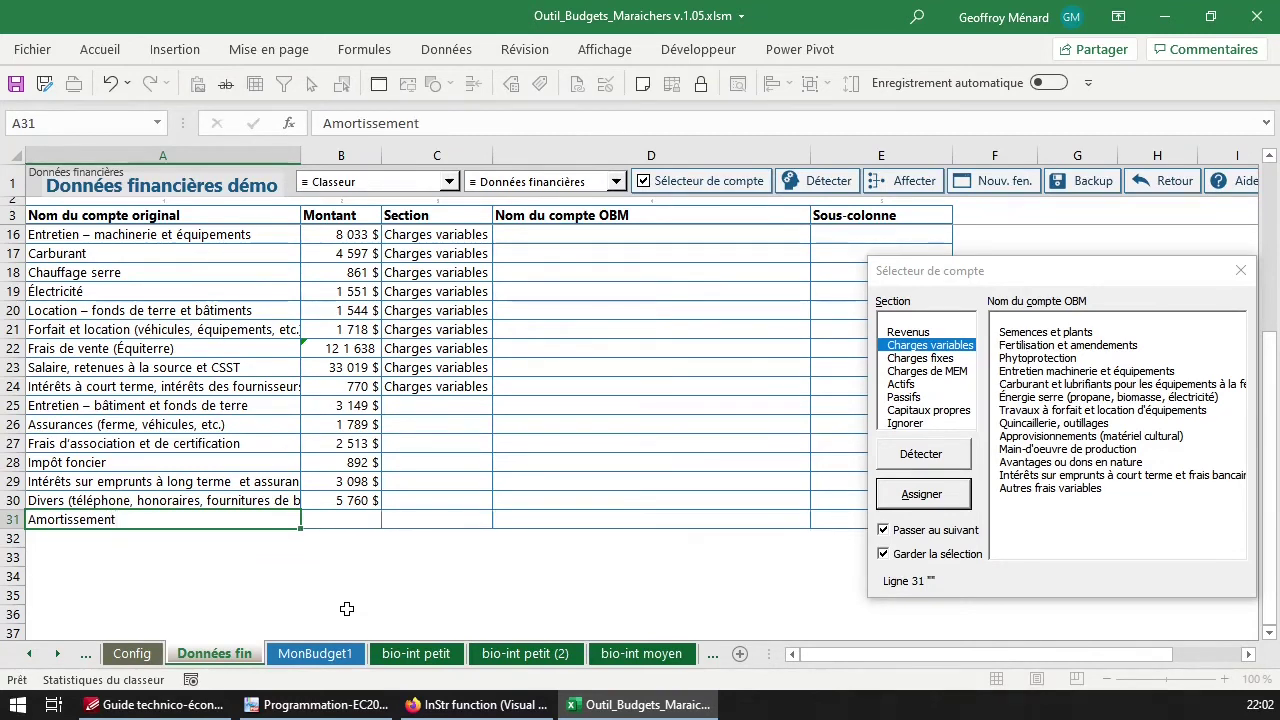
pyautogui.press('Tab')
pyautogui.write('11225')
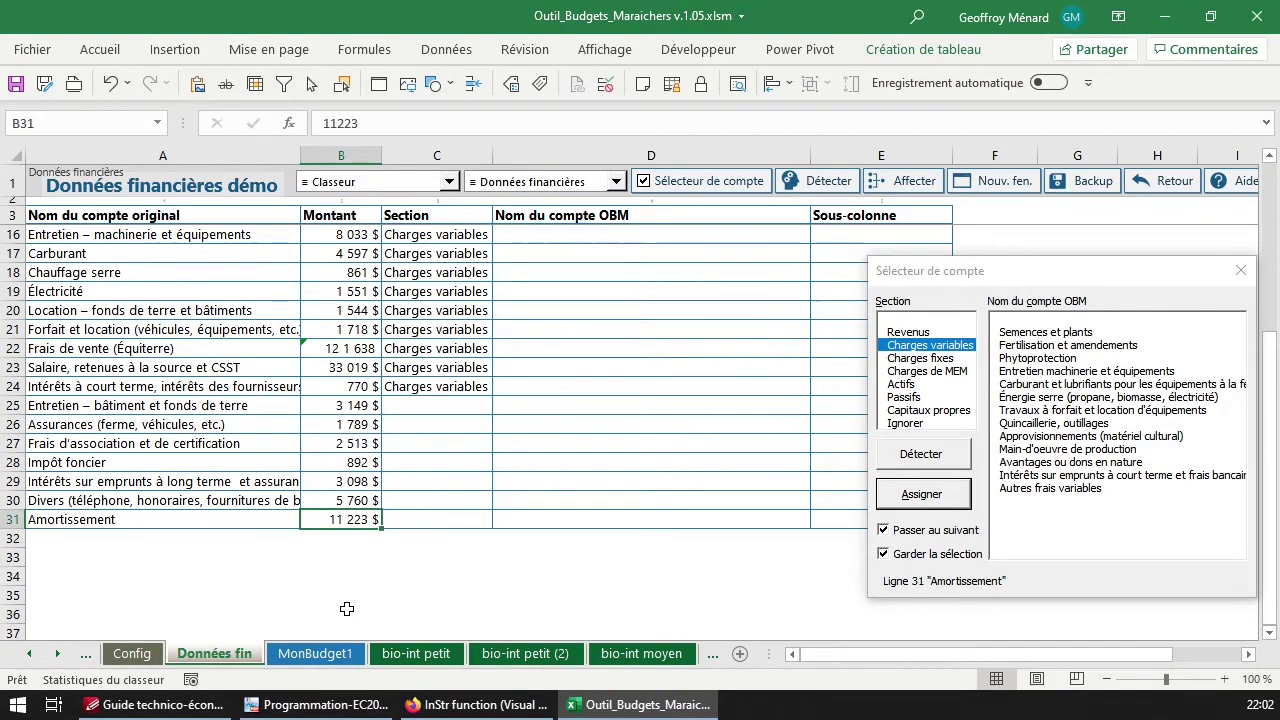
pyautogui.press('Return')
pyautogui.hotkey('alt', 'Tab')
pyautogui.hotkey('alt', 'Tab')
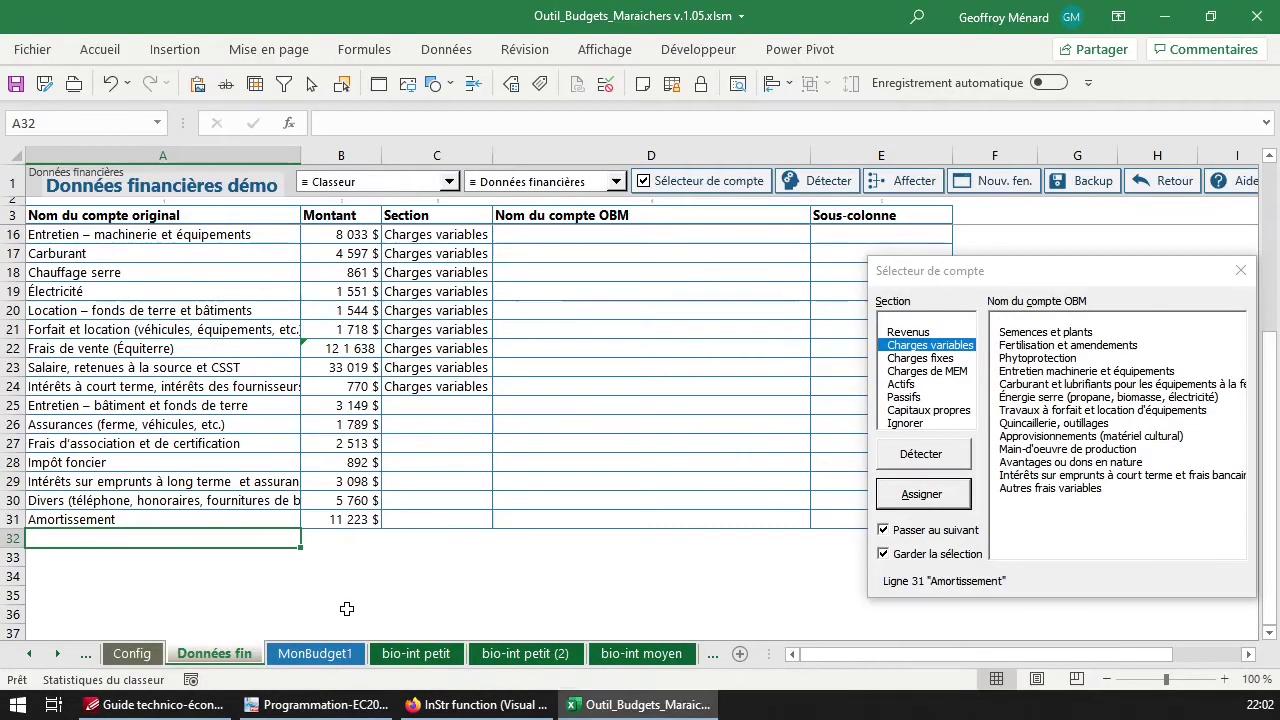
# Copy the Bénéfice d'exploitation line with its amount 54 435 from the Guide technico-économique PDF into the account name cell of row 32 in Excel
pyautogui.hotkey('alt', 'Tab')
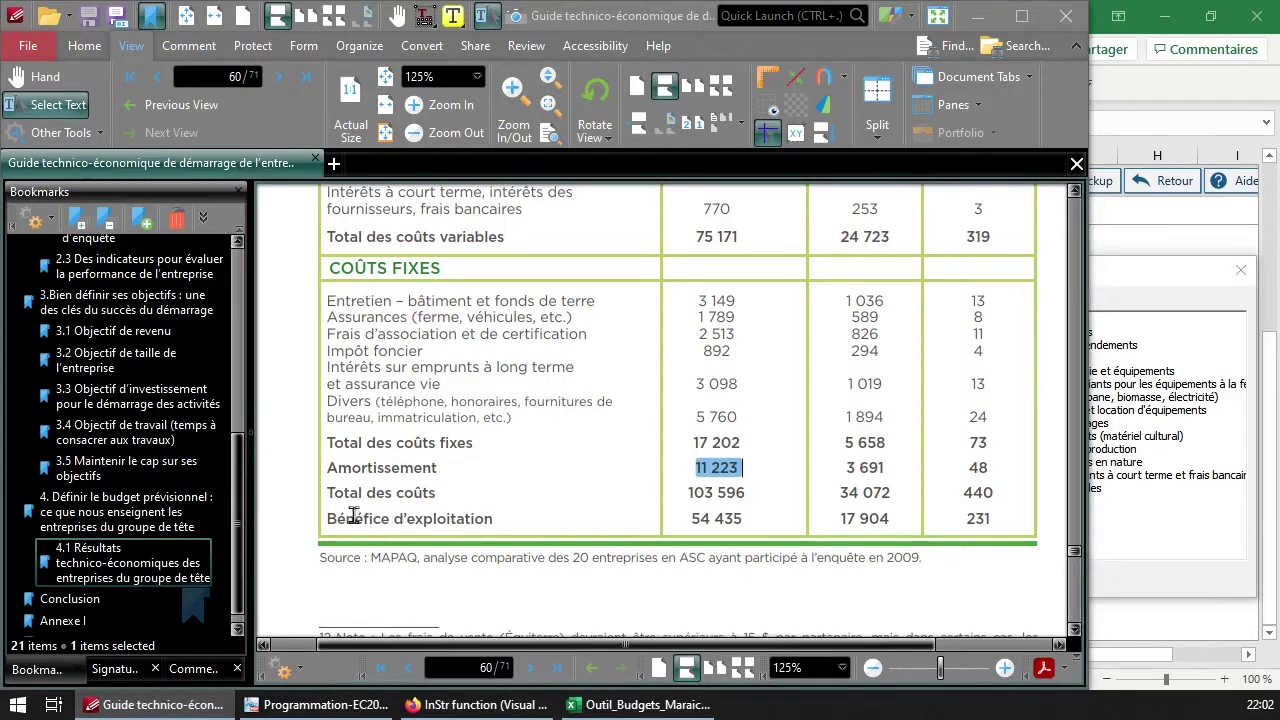
pyautogui.moveTo(326, 518); pyautogui.dragTo(760, 518)
pyautogui.hotkey('ctrl', 'c')
pyautogui.hotkey('alt', 'Tab')
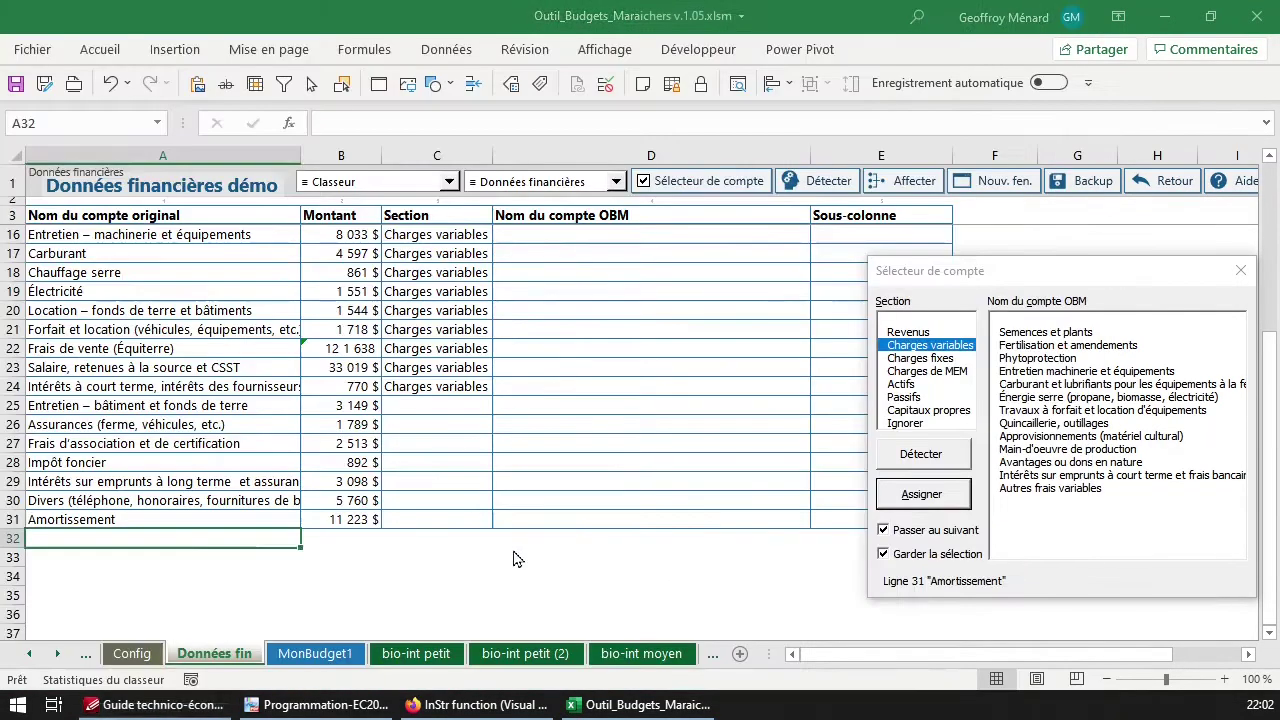
pyautogui.hotkey('ctrl', 'v')
# Move the amount 54 435 from the bénéfice d'exploitation account name into the Montant cell of row 32
pyautogui.doubleClick(172, 540)
pyautogui.moveTo(165, 540); pyautogui.dragTo(205, 540)
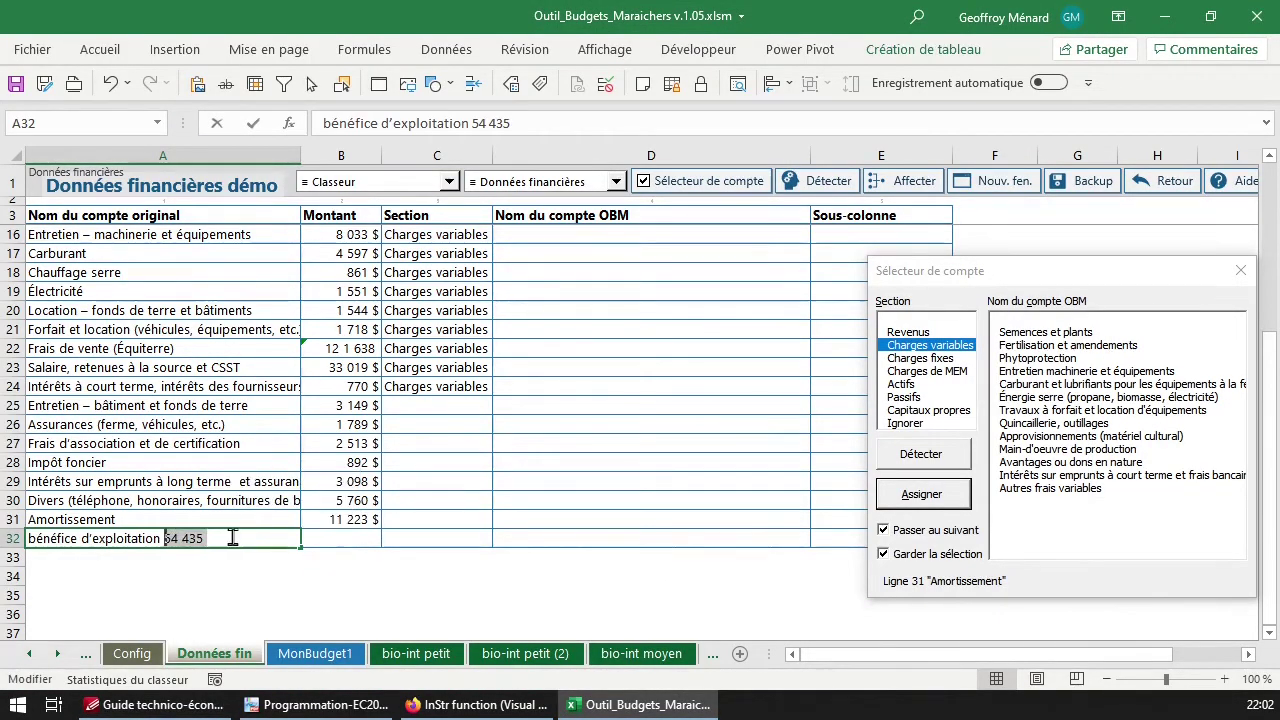
pyautogui.hotkey('ctrl', 'x')
pyautogui.click(352, 540)
pyautogui.hotkey('ctrl', 'v')
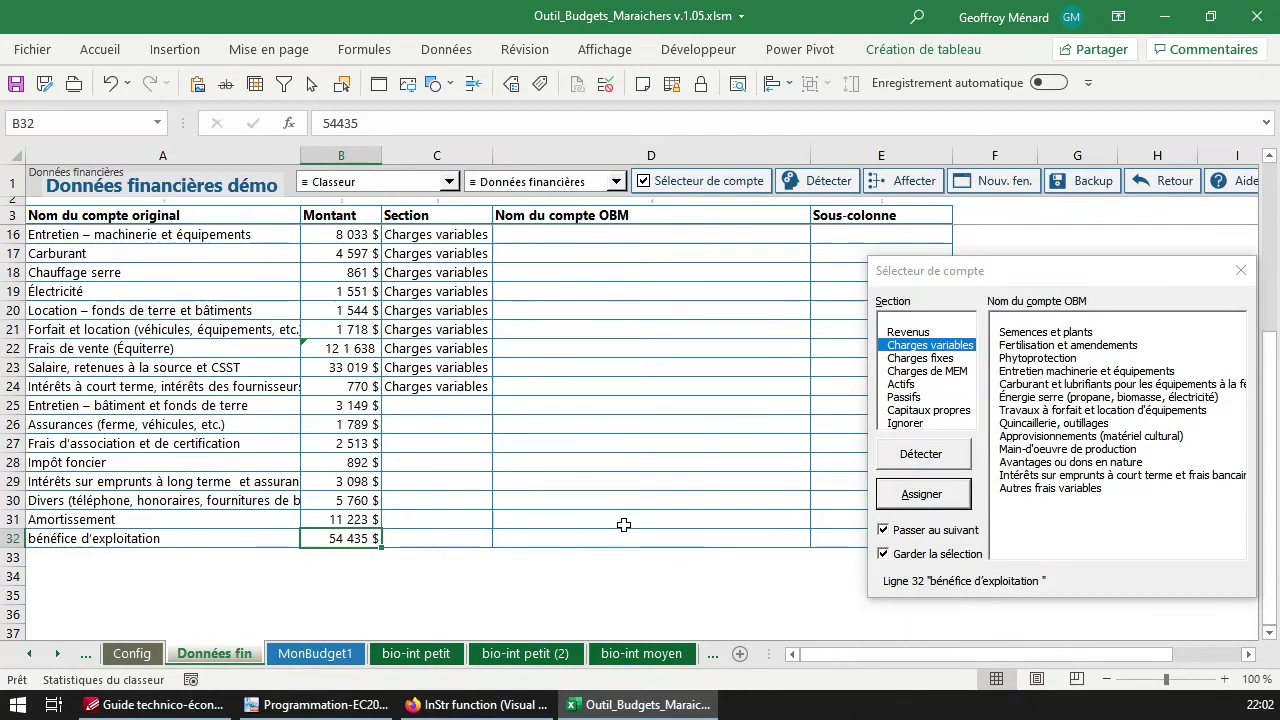
# Autocomplete the OBM accounts of the financial data table, processing all incomplete rows
pyautogui.scroll(2, 623, 525)
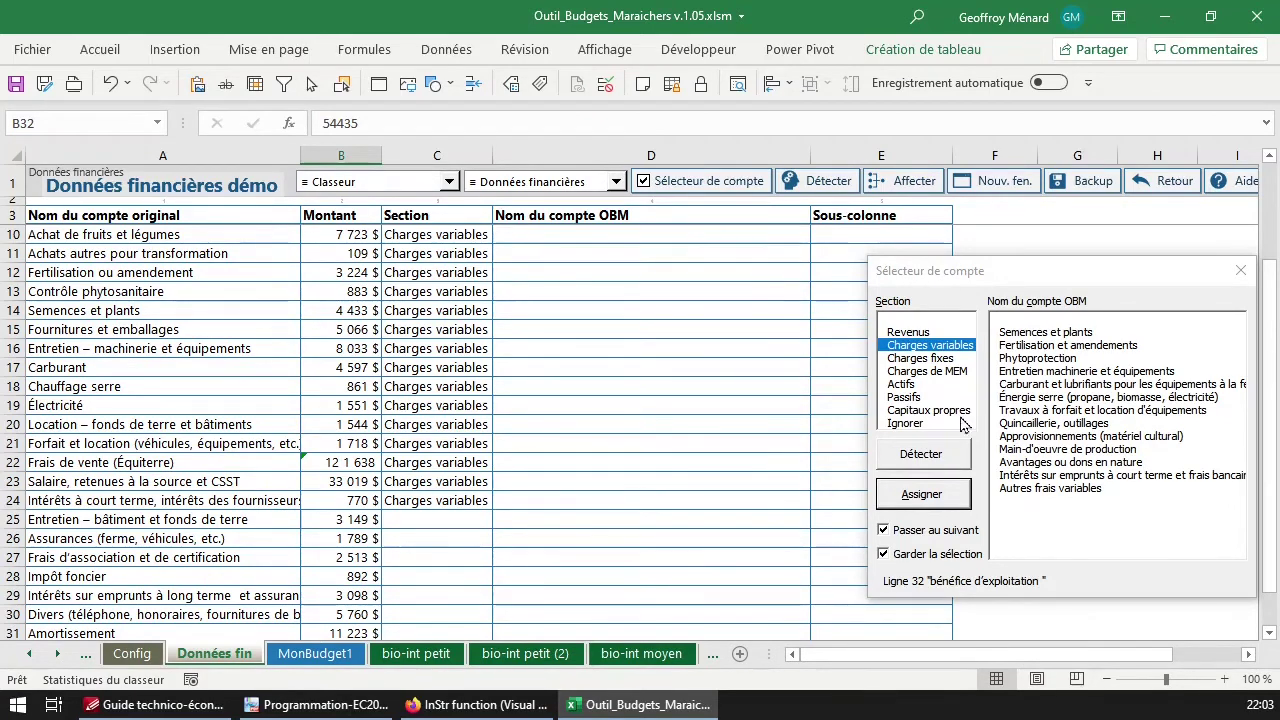
pyautogui.click(978, 268)
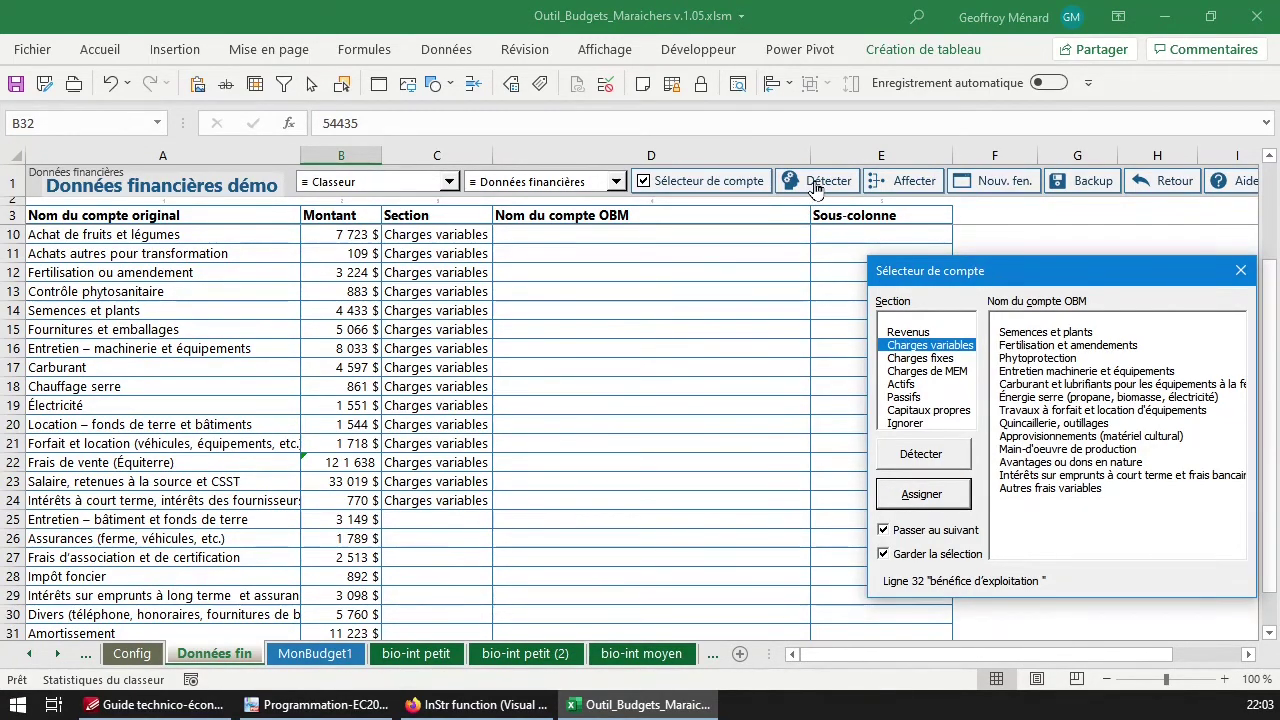
pyautogui.click(590, 185)
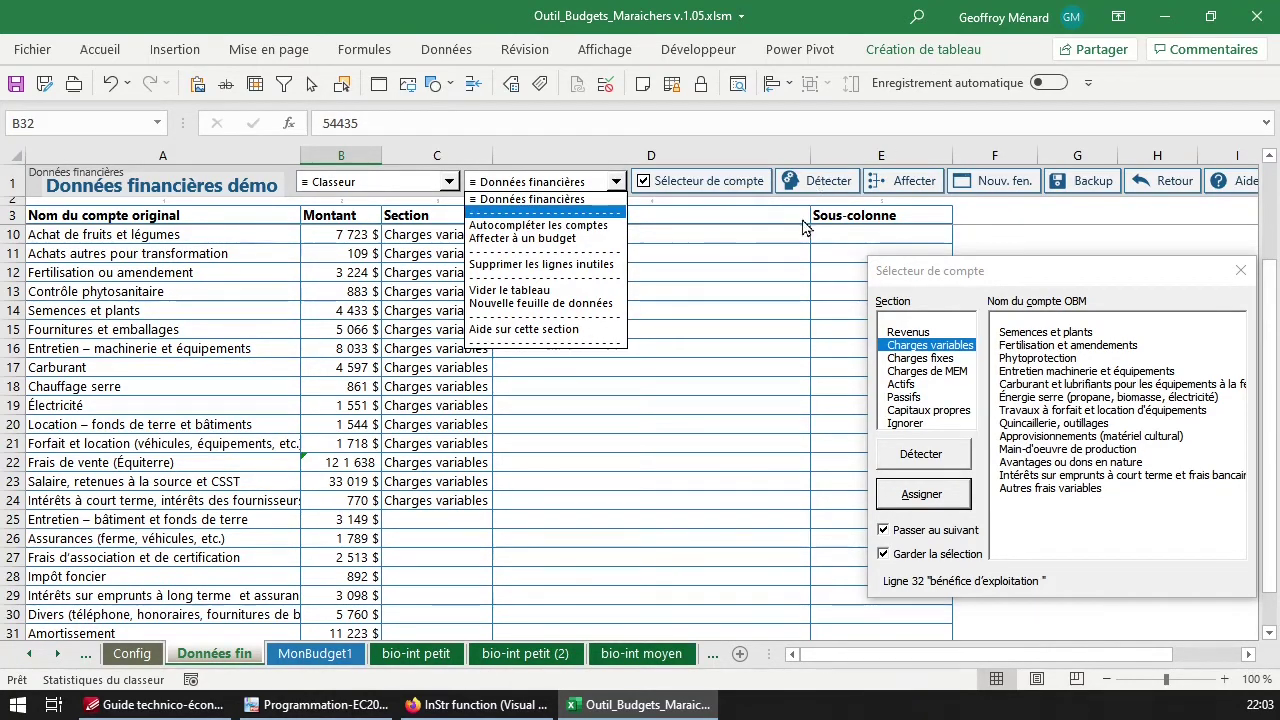
pyautogui.click(538, 225)
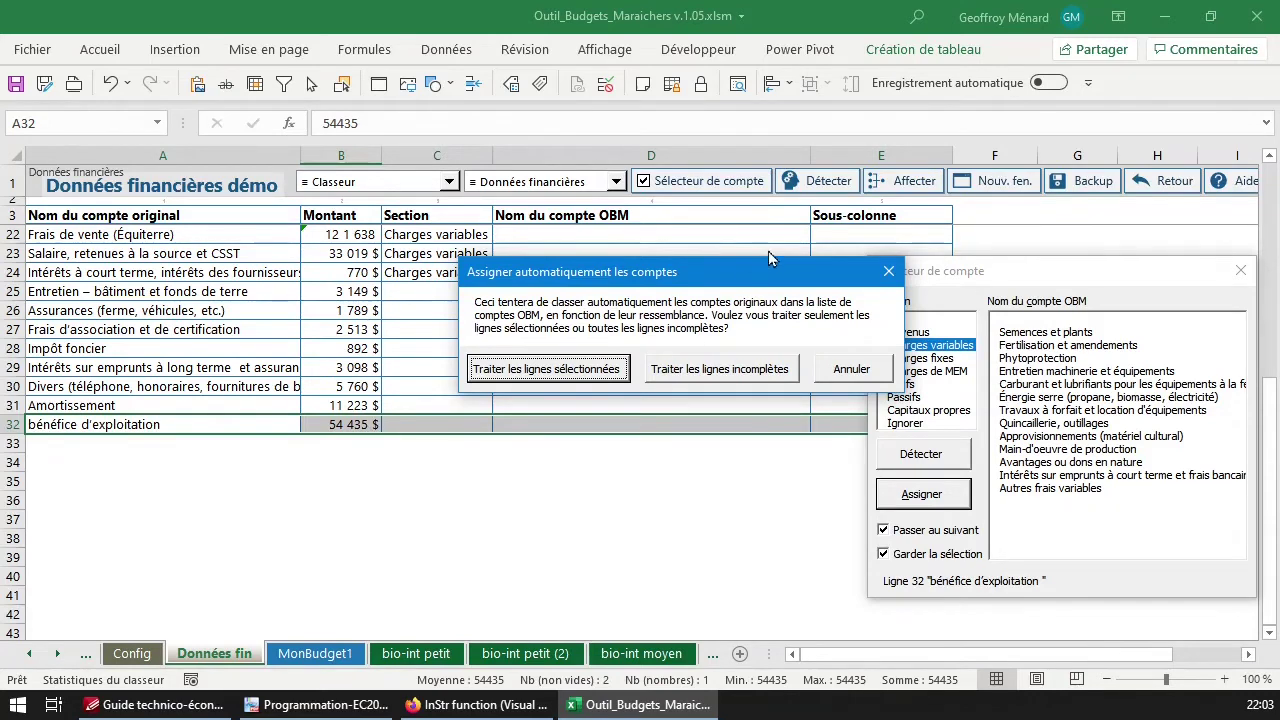
pyautogui.moveTo(765, 275); pyautogui.dragTo(689, 451)
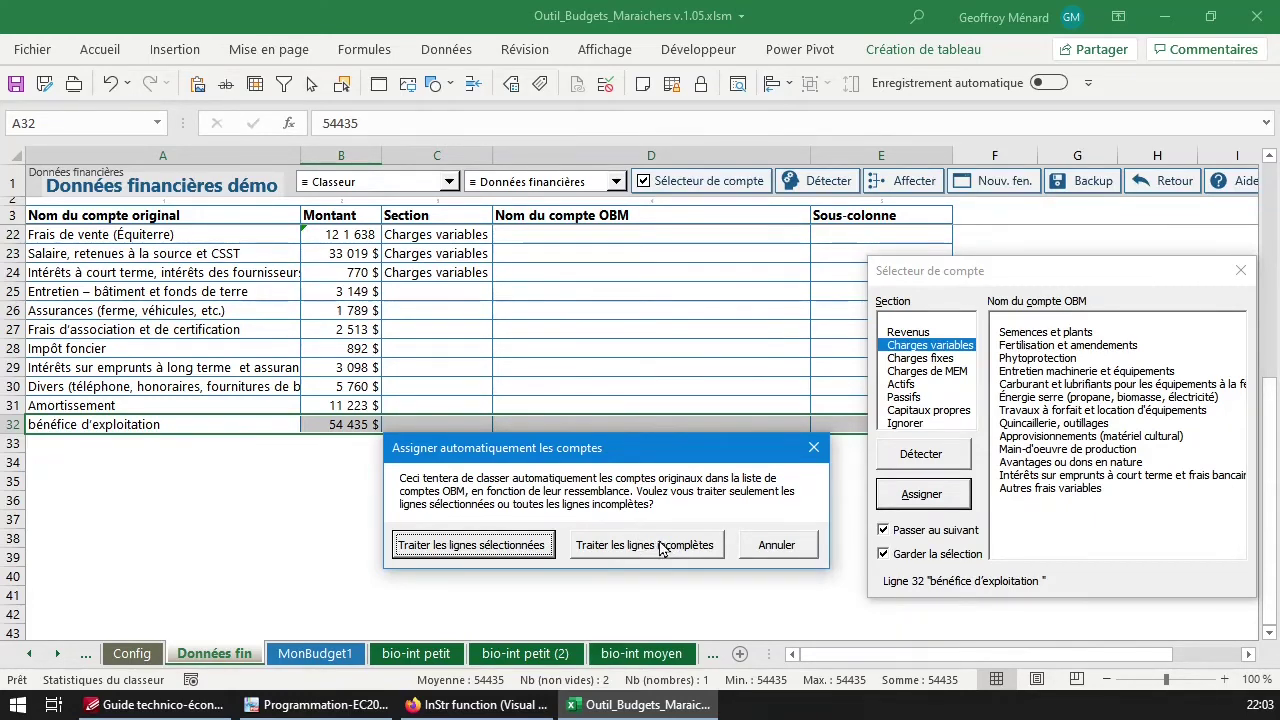
pyautogui.click(658, 546)
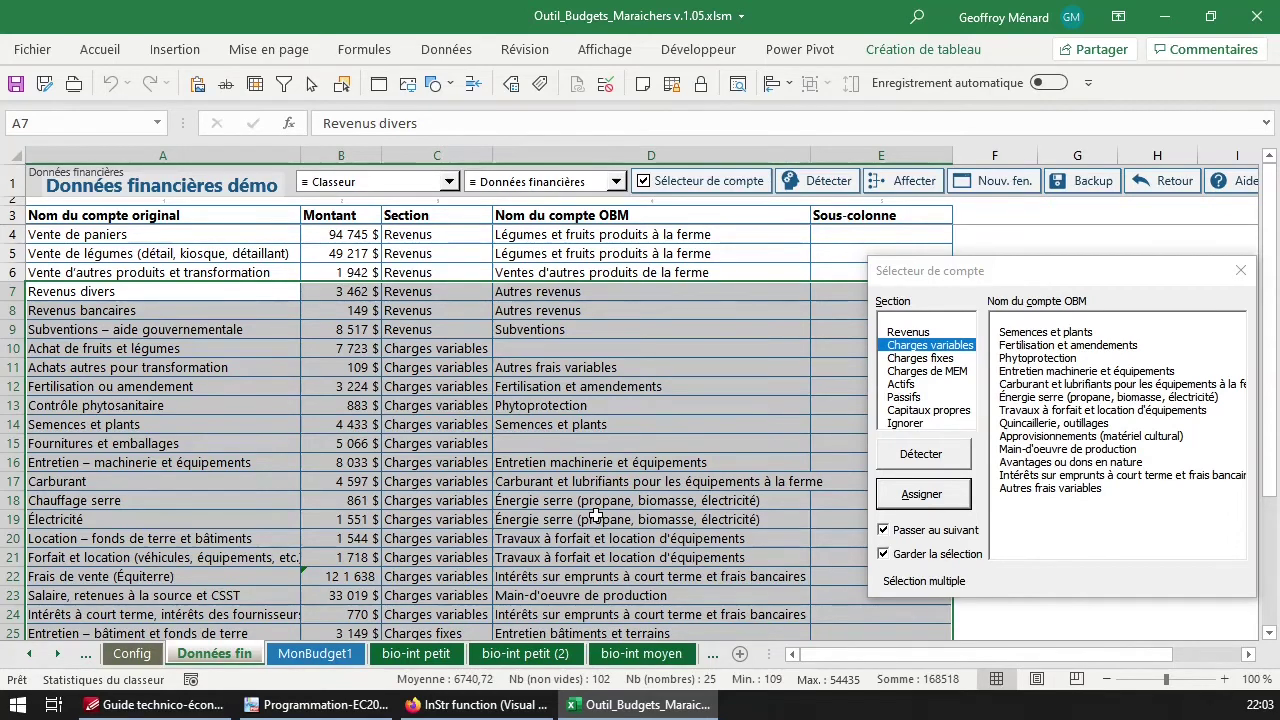
# Review the automatically assigned sections and OBM accounts, checking rows 7 to 10 one by one
pyautogui.scroll(-3, 597, 501)
pyautogui.scroll(3, 609, 392)
pyautogui.click(607, 297)
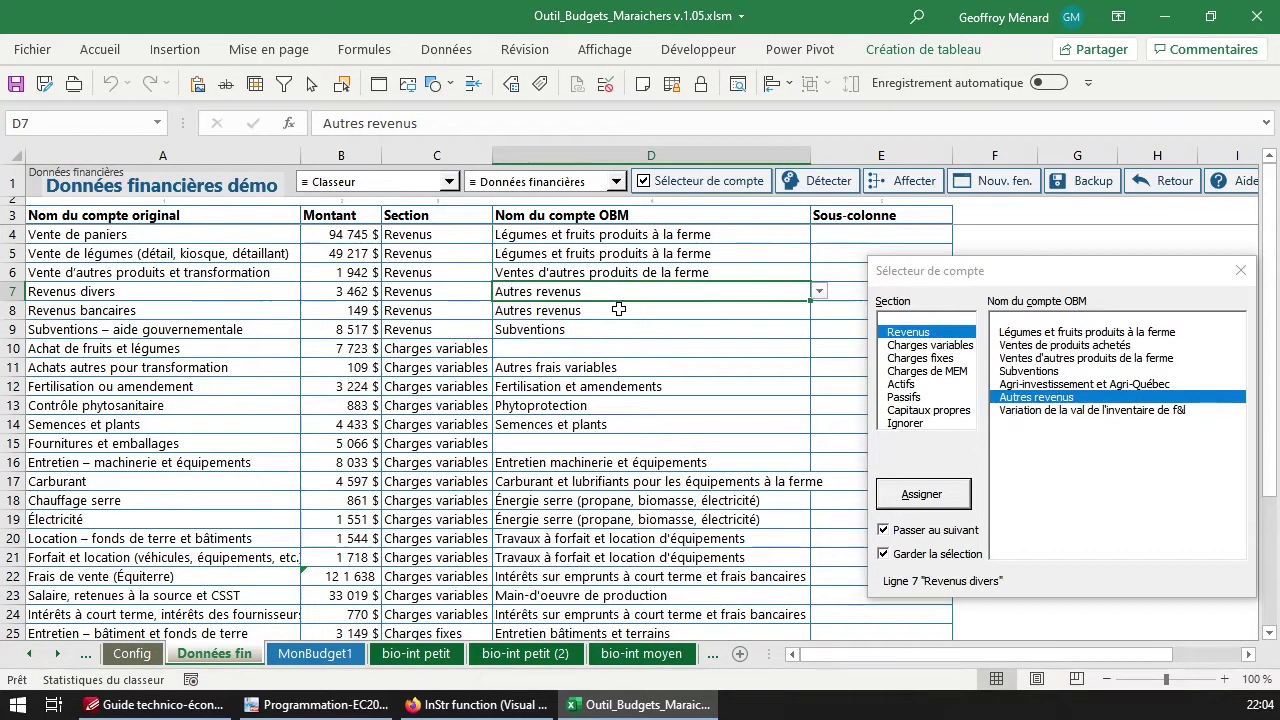
pyautogui.click(620, 310)
pyautogui.click(560, 291)
pyautogui.click(578, 329)
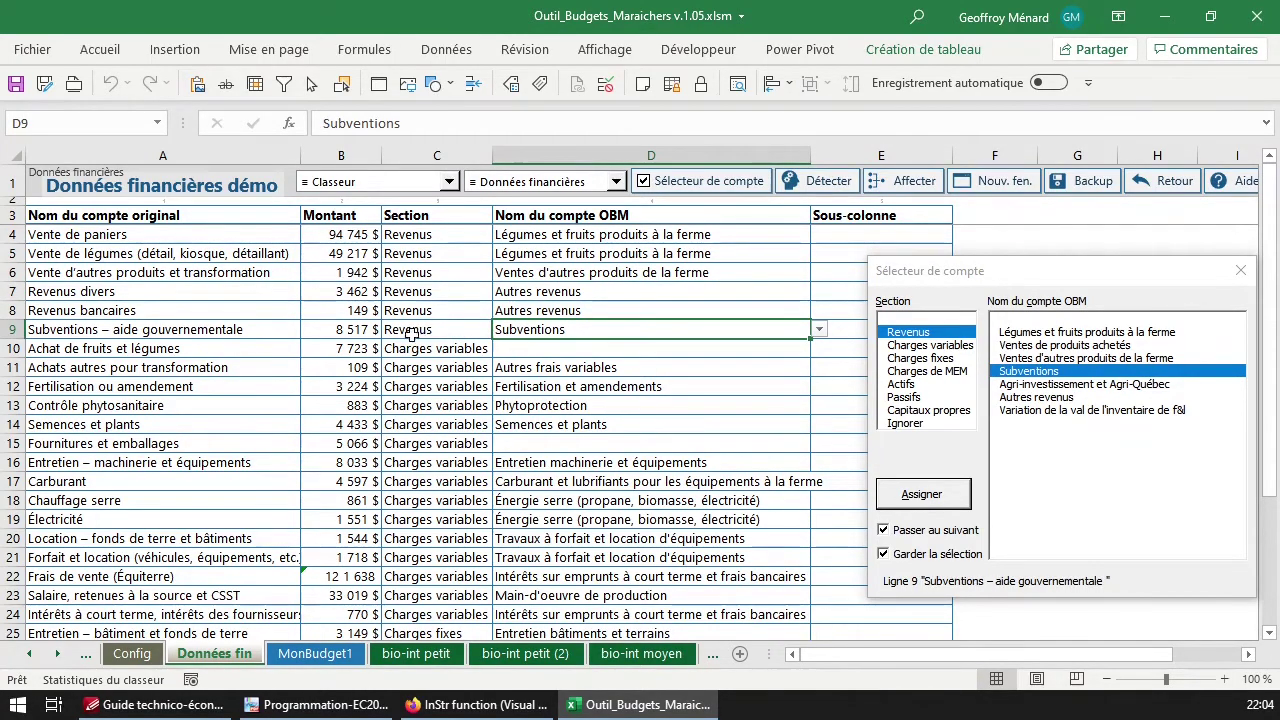
pyautogui.click(558, 345)
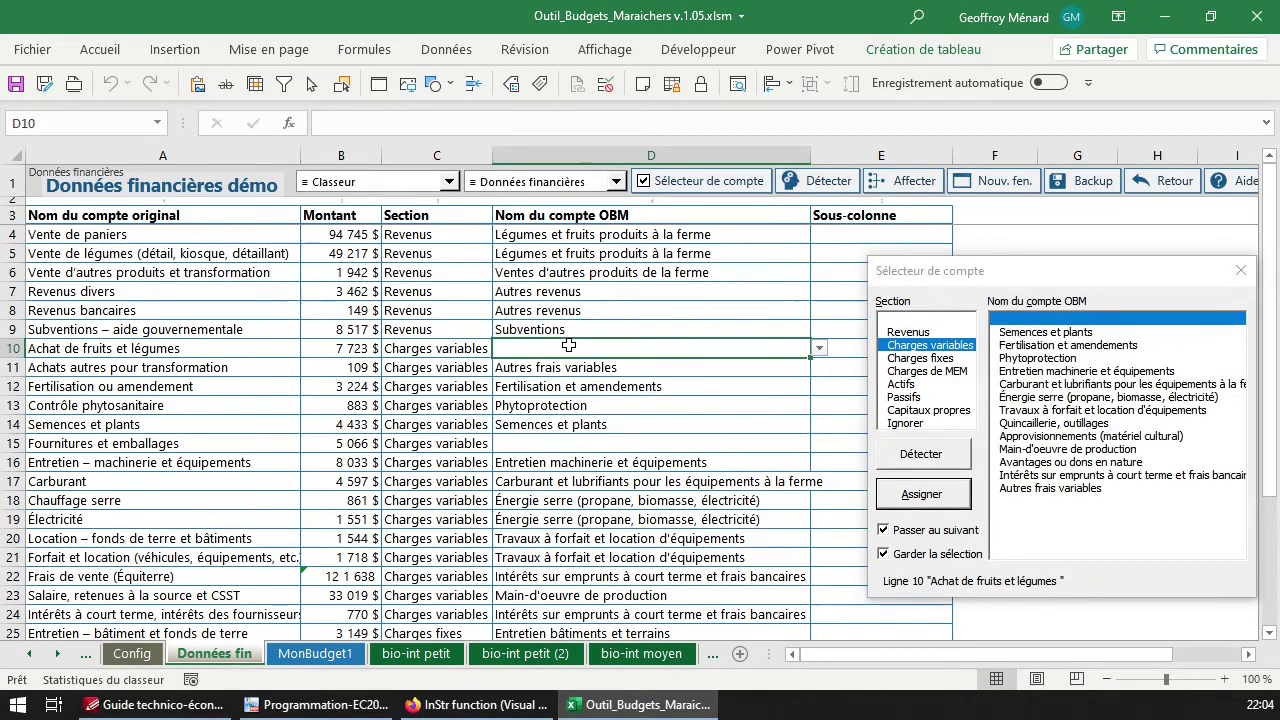
pyautogui.click(430, 347)
pyautogui.click(270, 348)
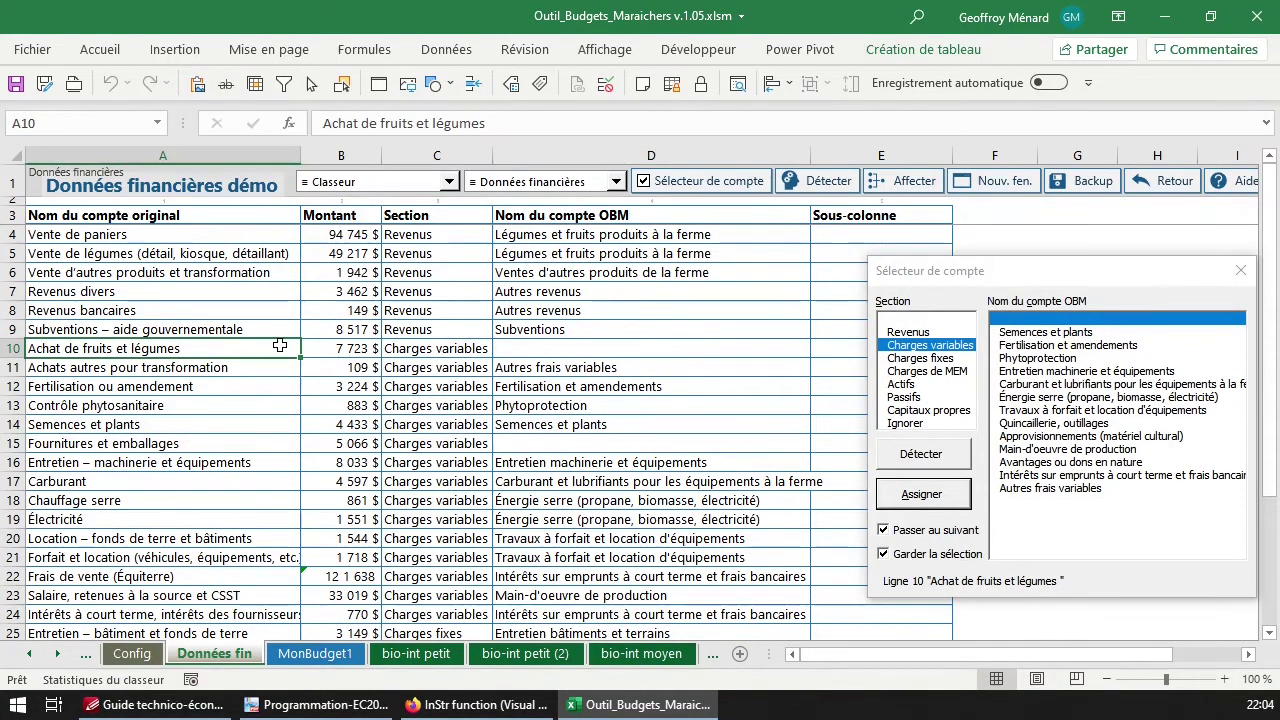
# Change the section of Achat de fruits et légumes in row 10 to Charges de MEM
pyautogui.click(422, 350)
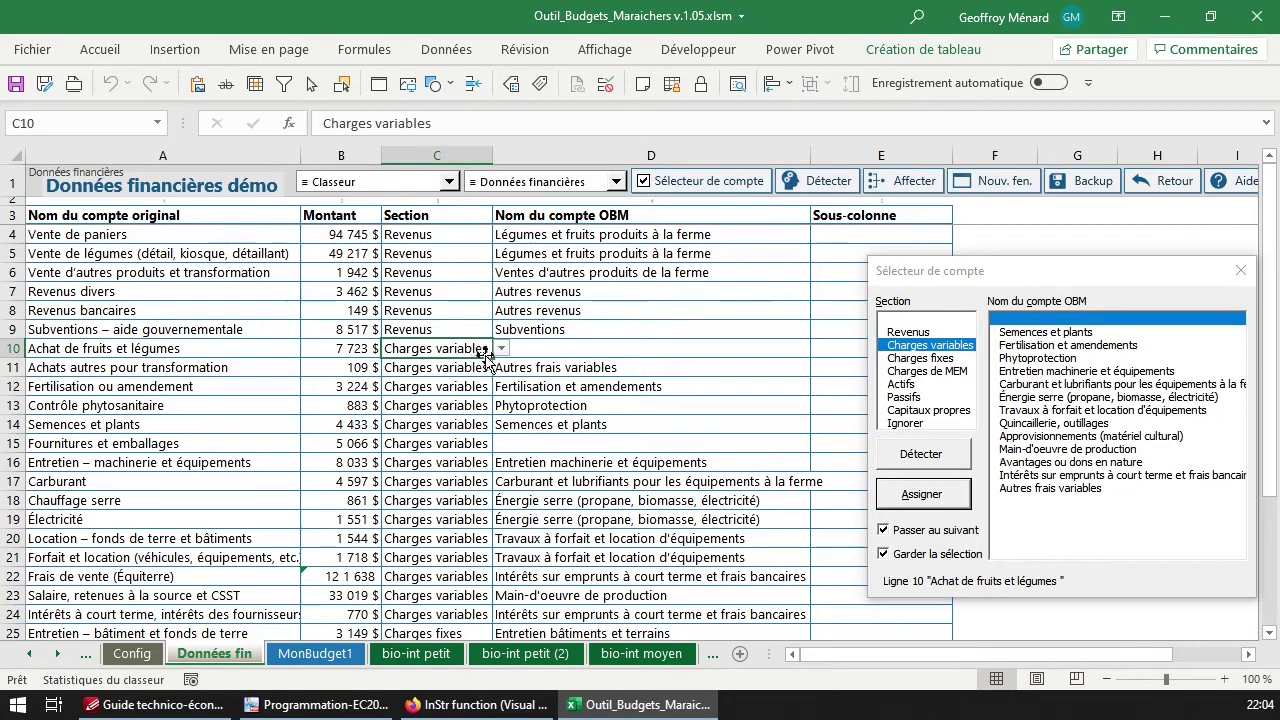
pyautogui.click(250, 350)
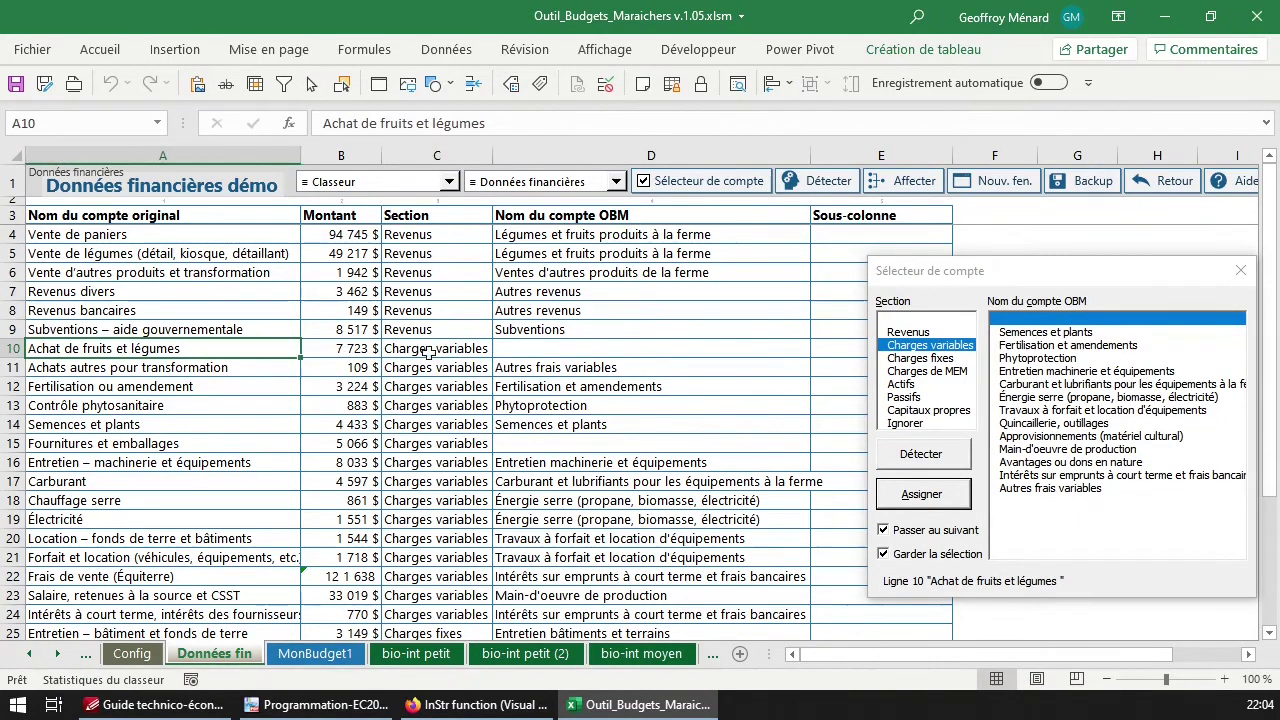
pyautogui.click(480, 349)
pyautogui.click(501, 348)
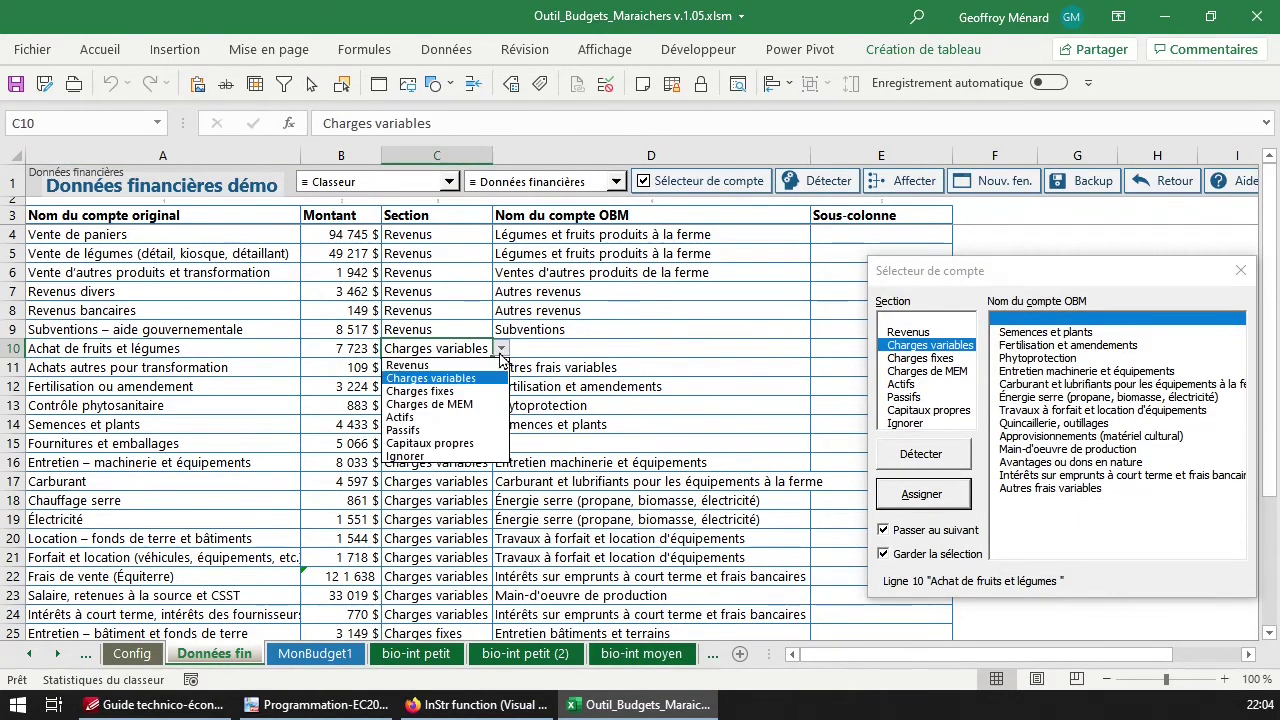
pyautogui.click(476, 404)
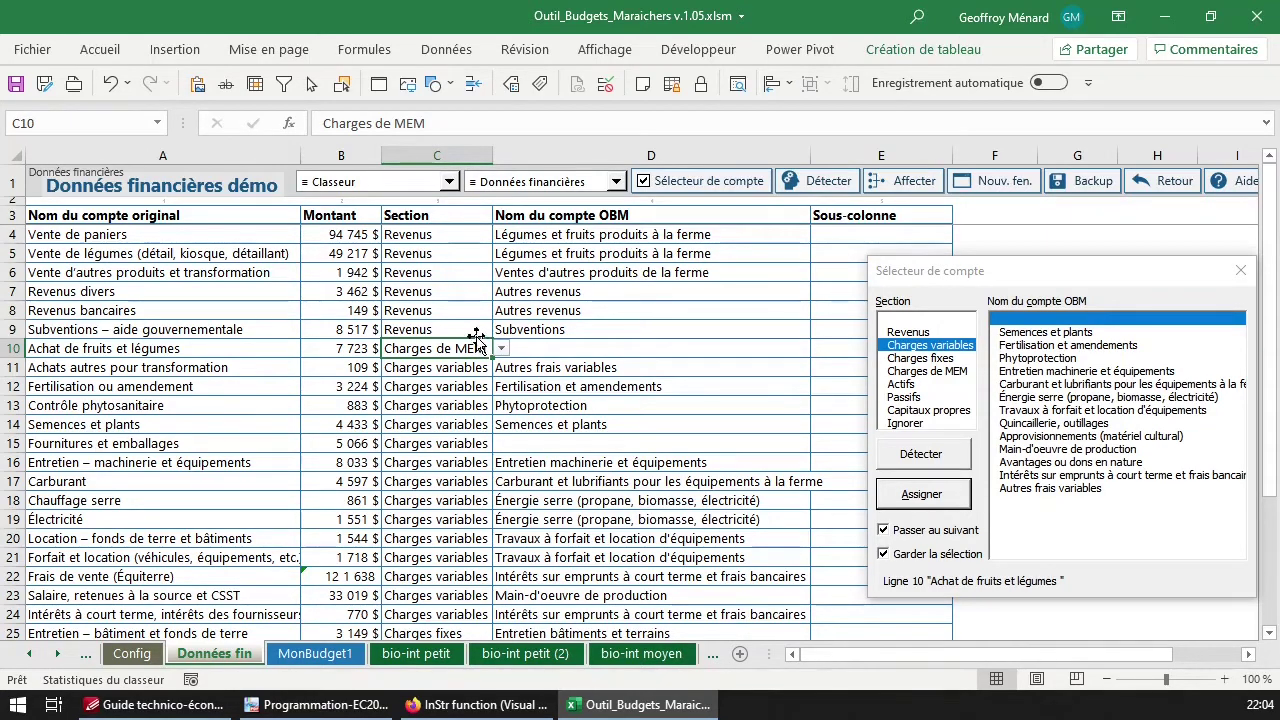
# Reclassify "Achats autres pour transformation" under section "Charges fixes" with the OBM account "Charges liées à d'autres productions"
pyautogui.click(469, 369)
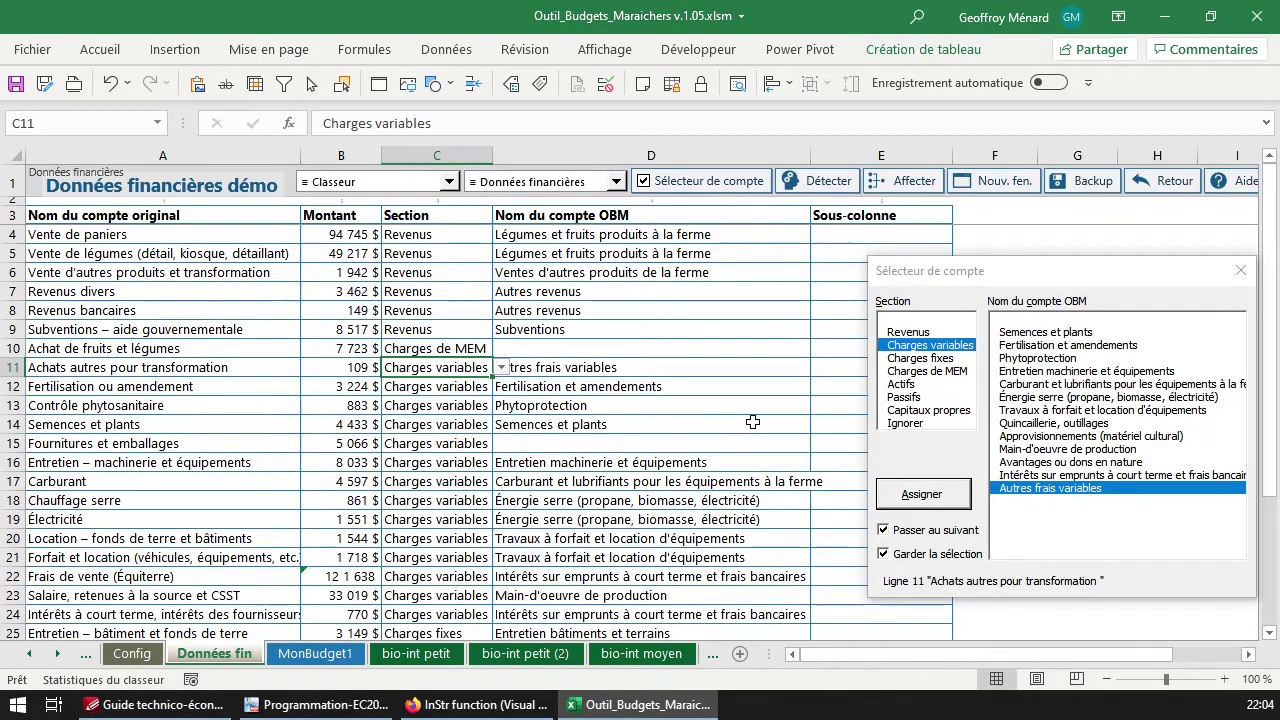
pyautogui.click(954, 371)
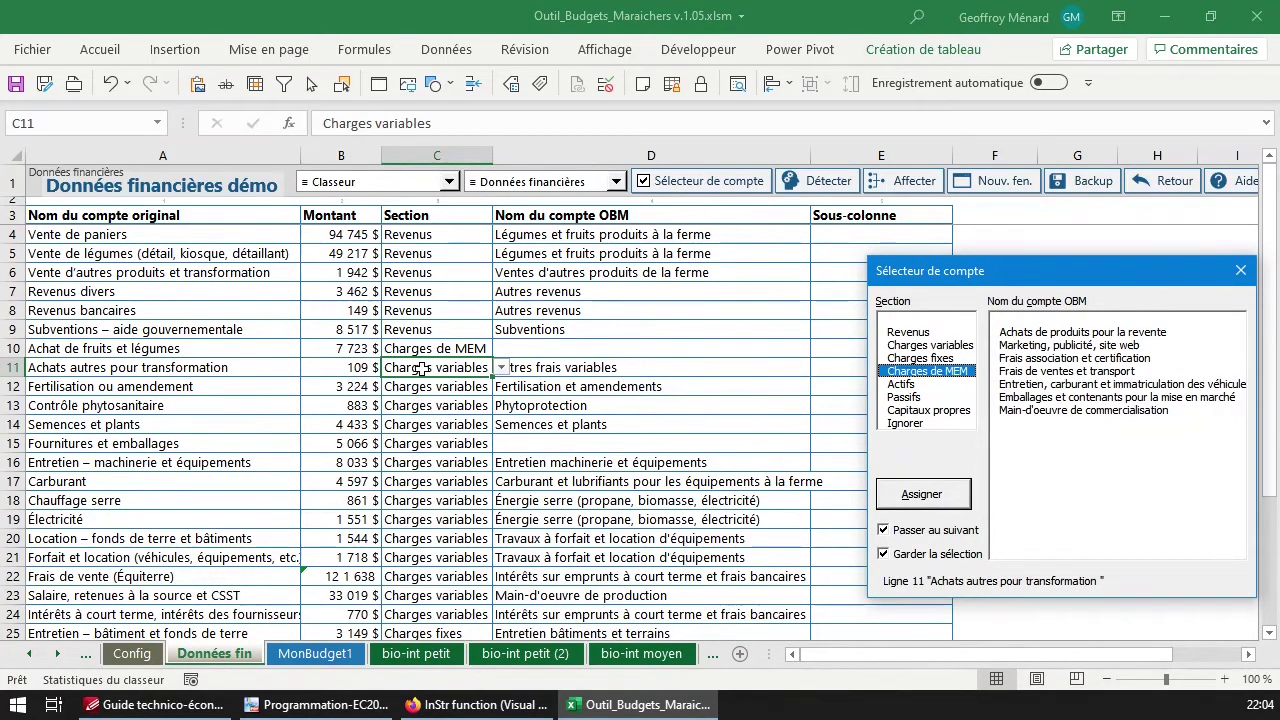
pyautogui.click(502, 368)
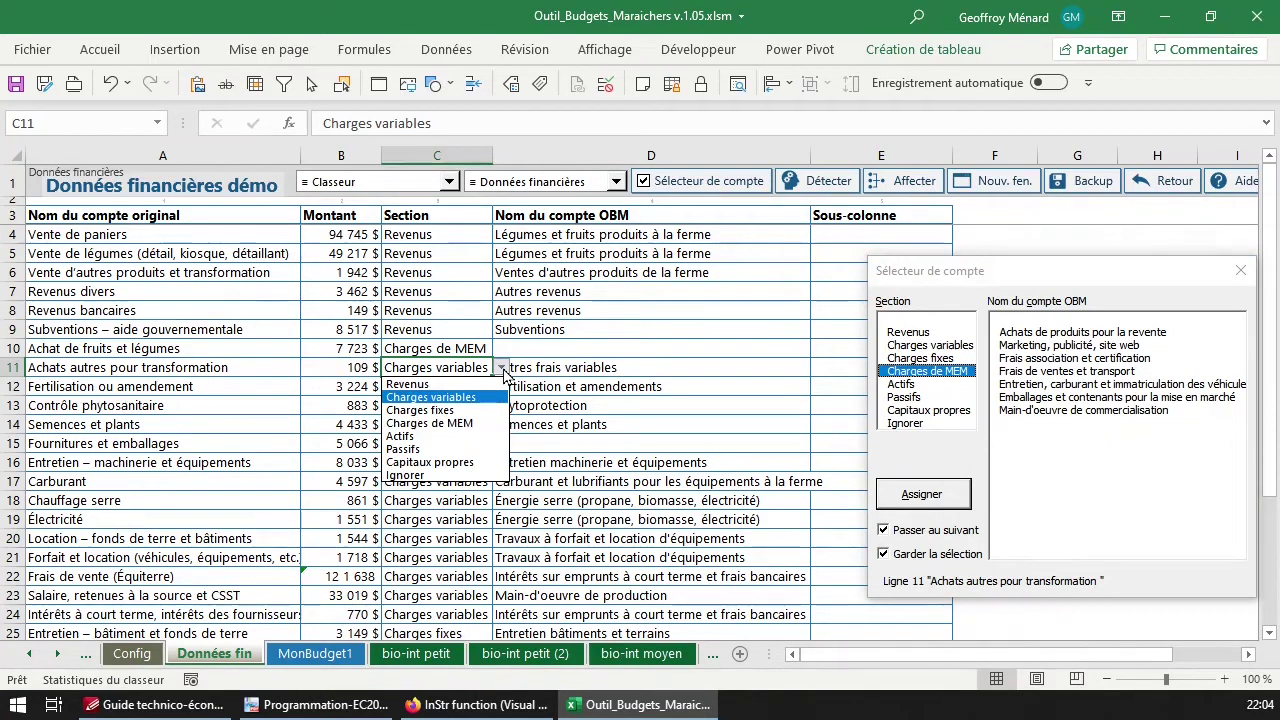
pyautogui.click(420, 410)
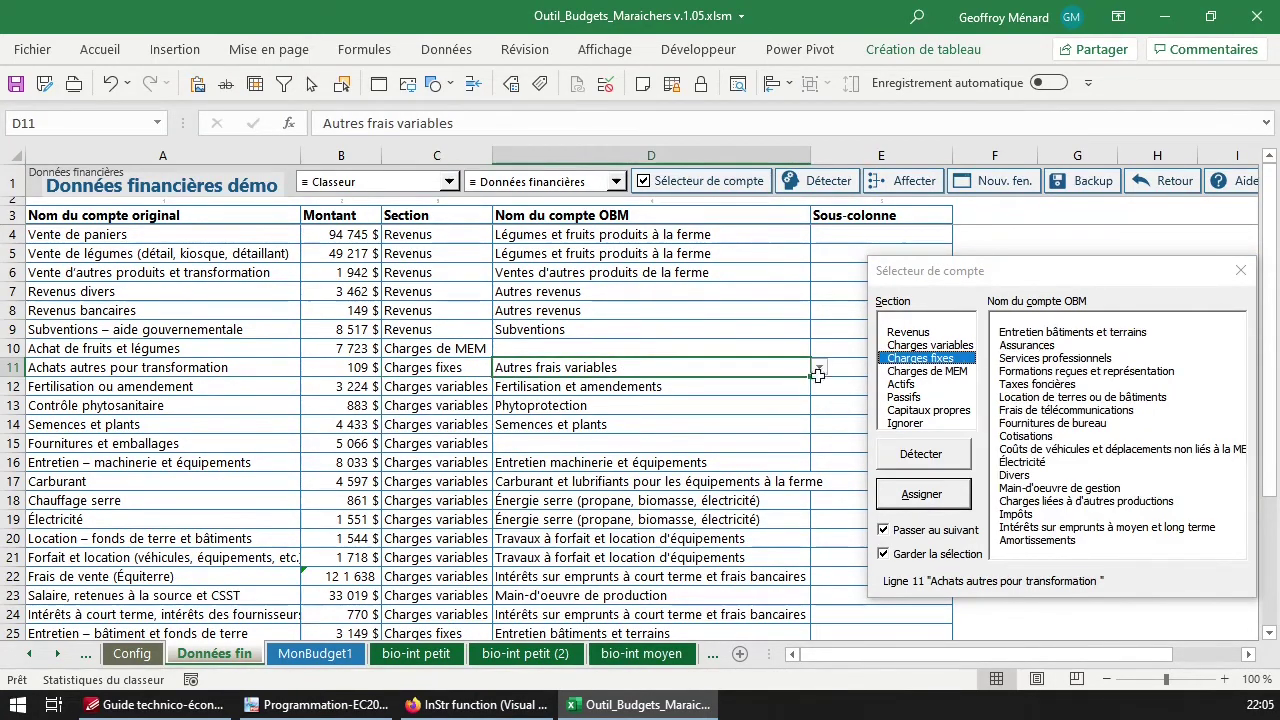
pyautogui.click(818, 368)
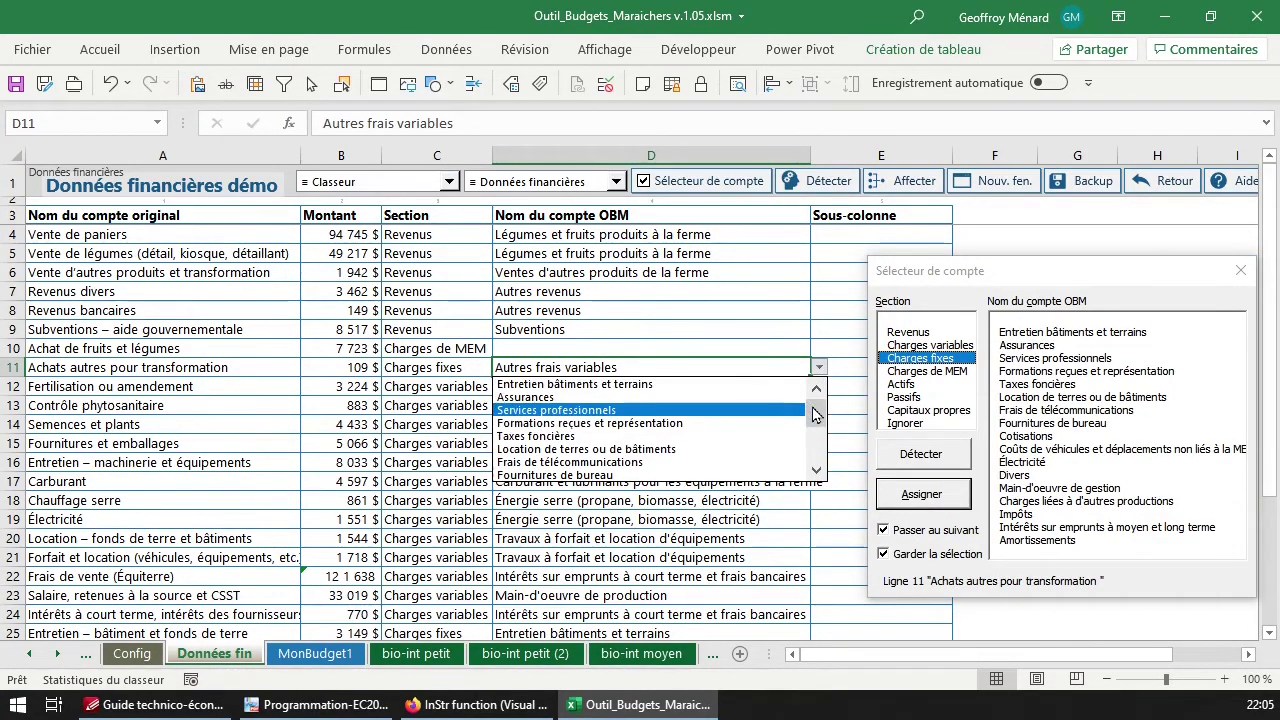
pyautogui.moveTo(816, 414); pyautogui.dragTo(819, 474)
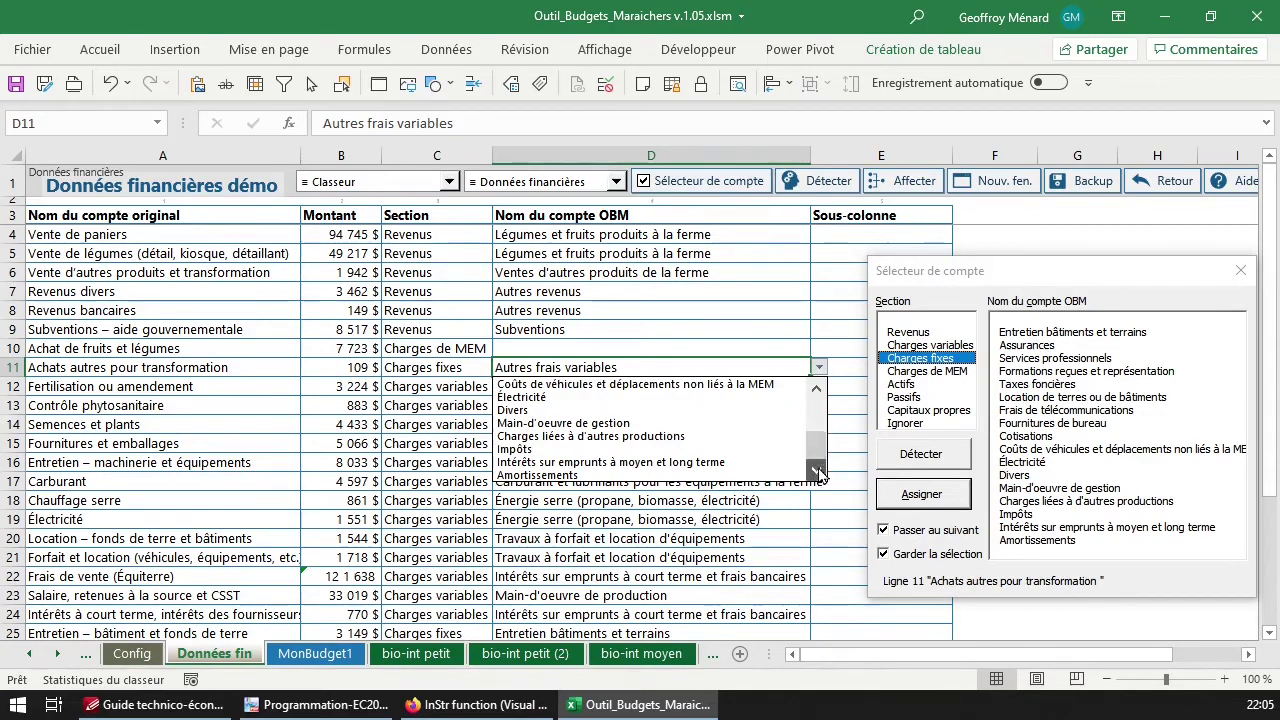
pyautogui.click(701, 437)
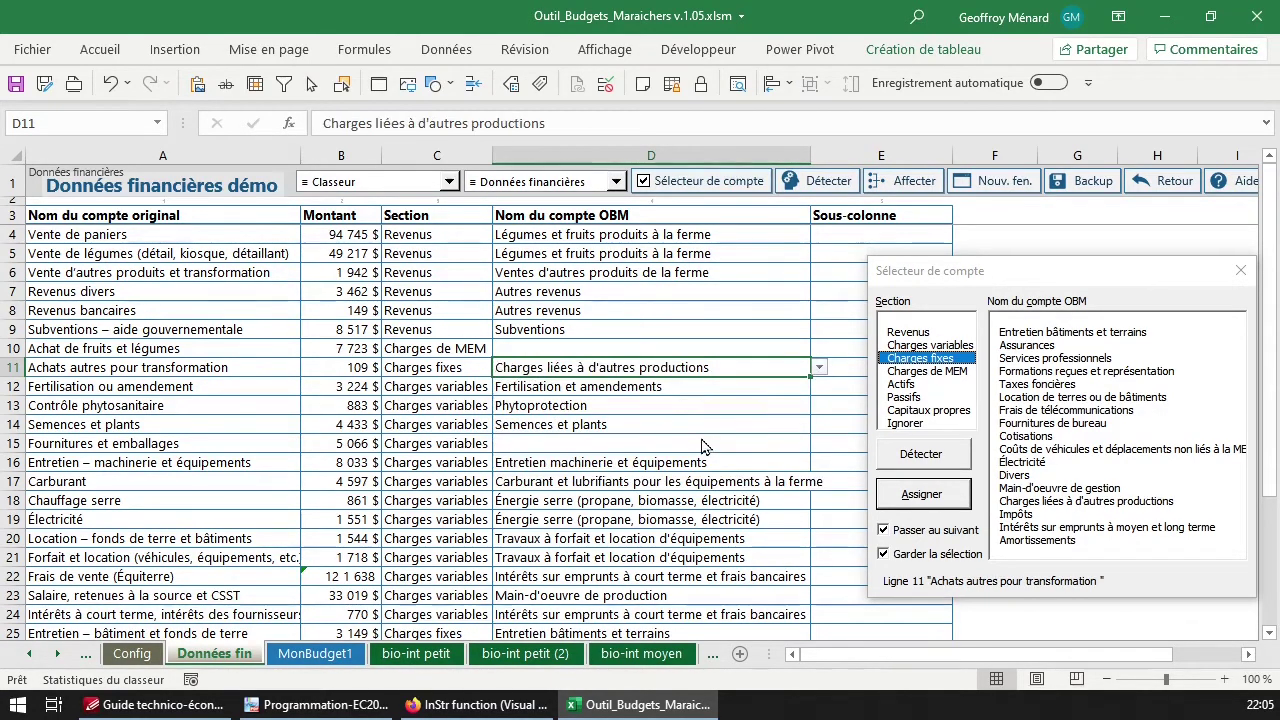
# Compare the account mapping of "Vente d'autres produits et transformation" with that of "Achats autres pour transformation"
pyautogui.click(208, 280)
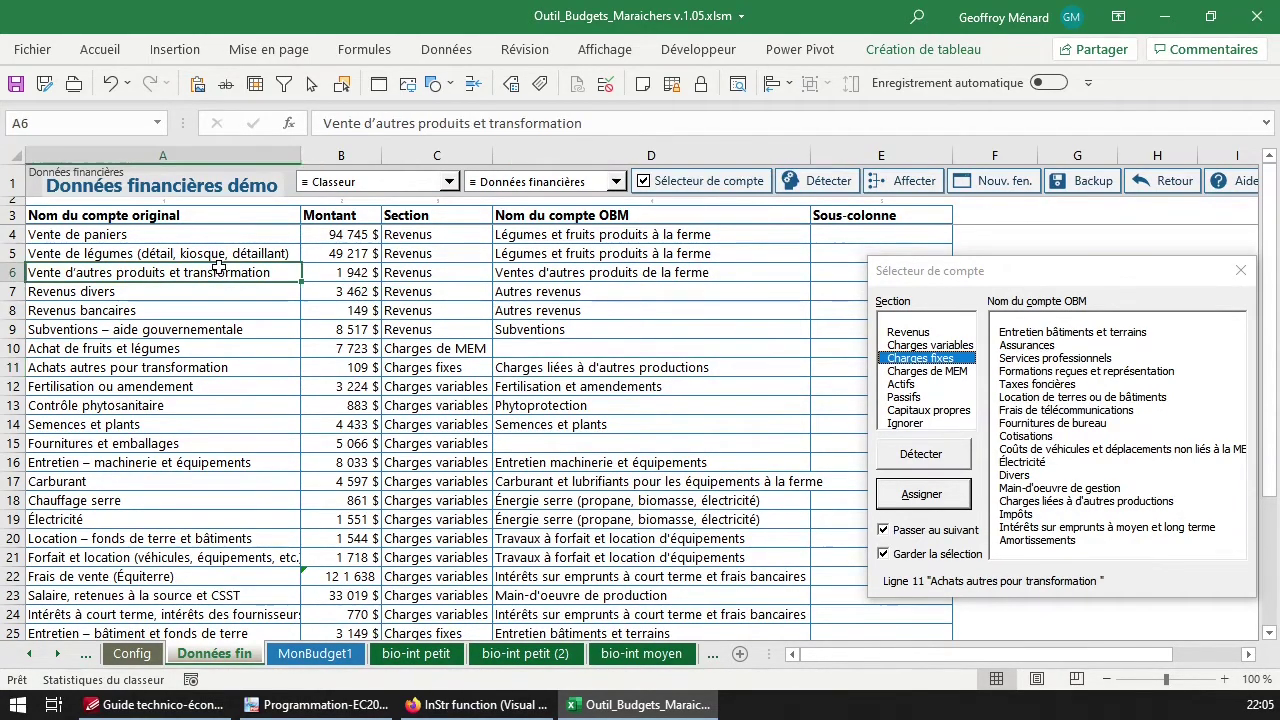
pyautogui.click(577, 282)
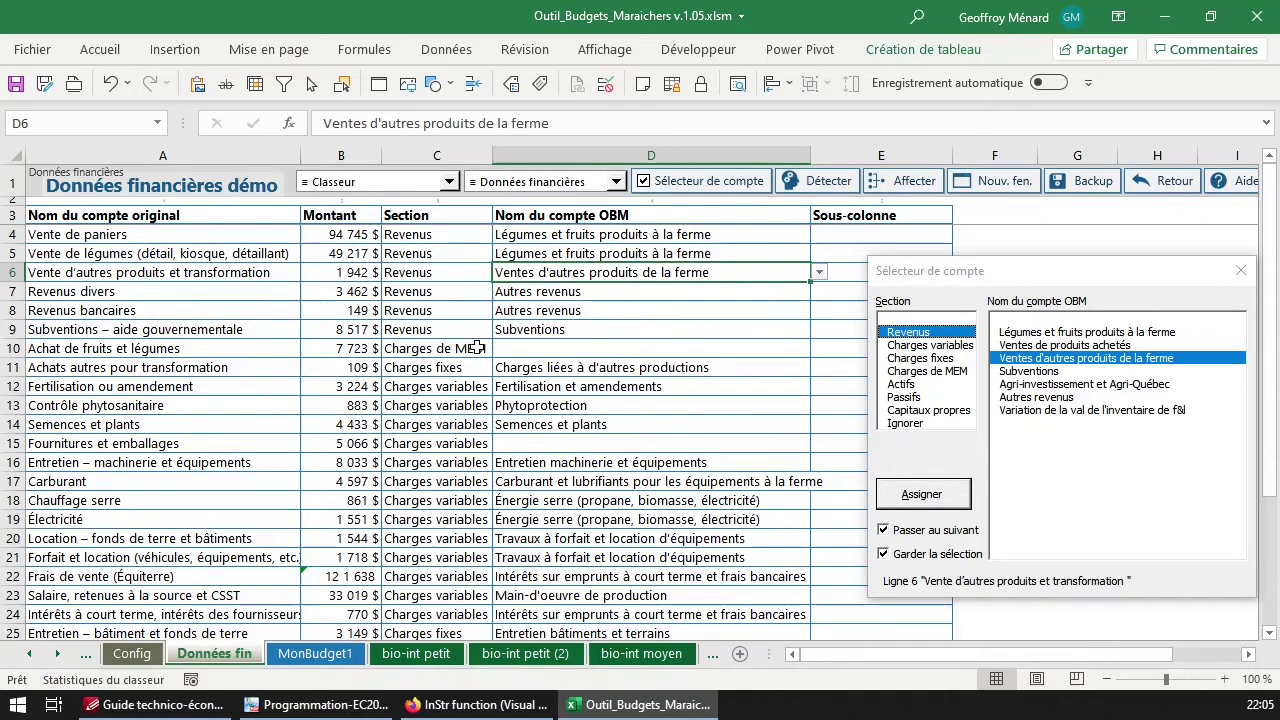
pyautogui.click(463, 372)
pyautogui.click(620, 368)
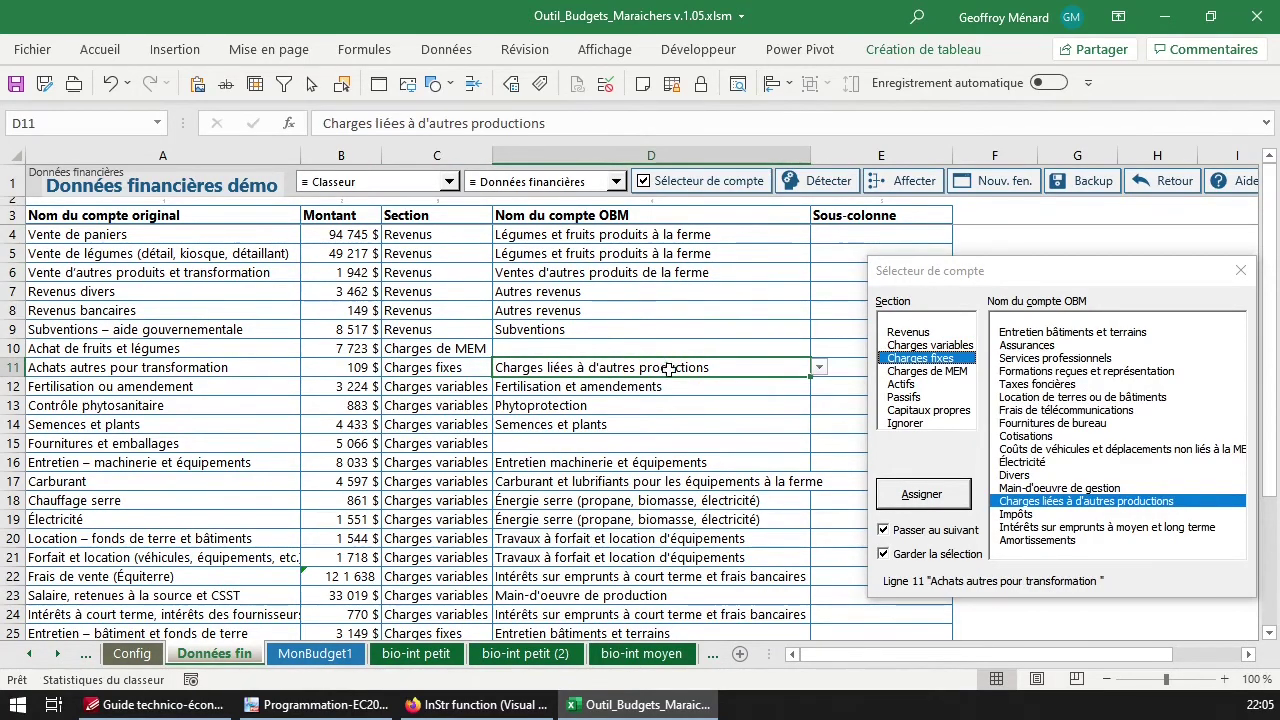
# Assign the OBM account "Achats de produits pour la revente" to "Achat de fruits et légumes"
pyautogui.click(353, 348)
pyautogui.click(470, 367)
pyautogui.click(511, 350)
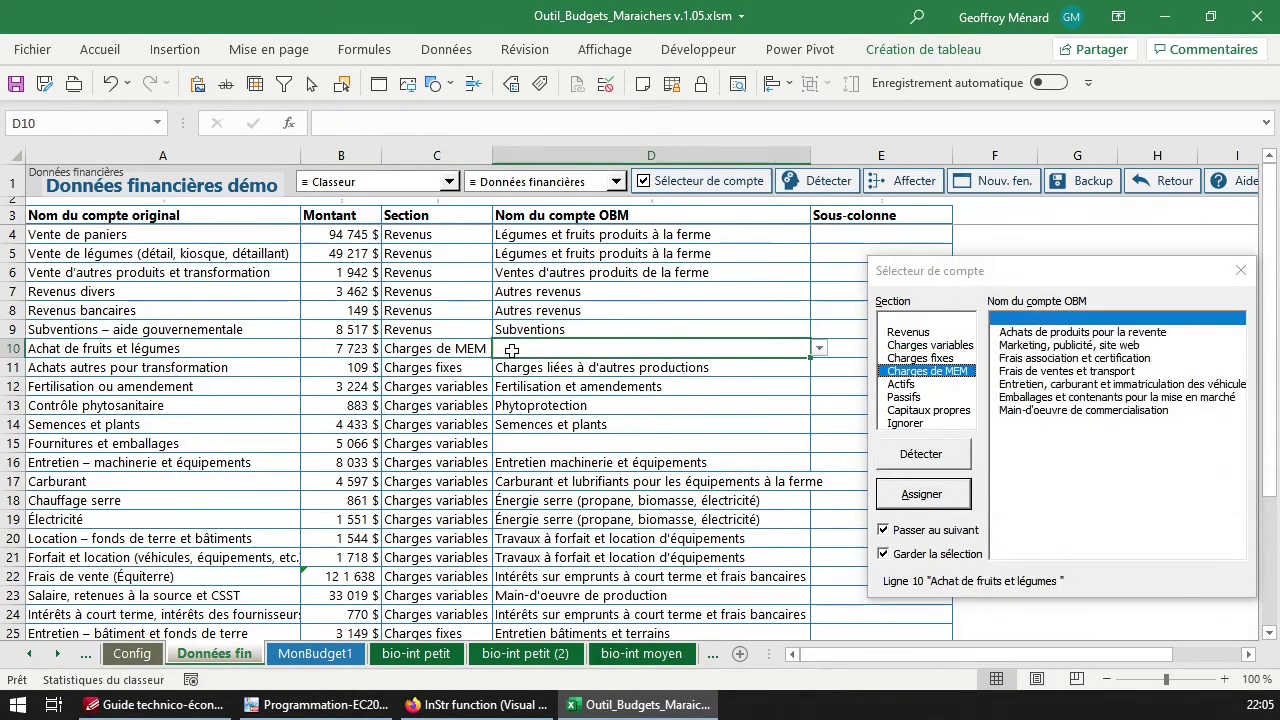
pyautogui.click(1113, 335)
pyautogui.click(640, 348)
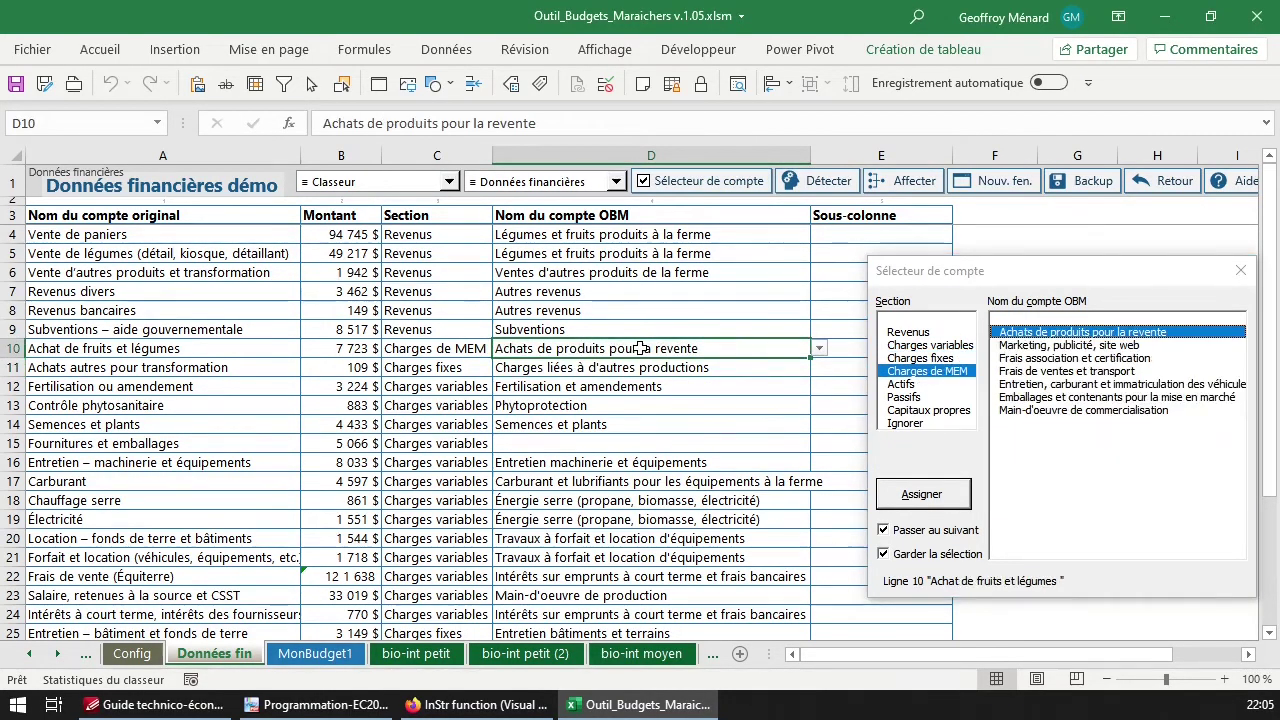
# Assign "Fournitures et emballages" to section "Charges de MEM" with the OBM account "Emballages et contenants pour la mise en marché"
pyautogui.click(522, 386)
pyautogui.click(545, 405)
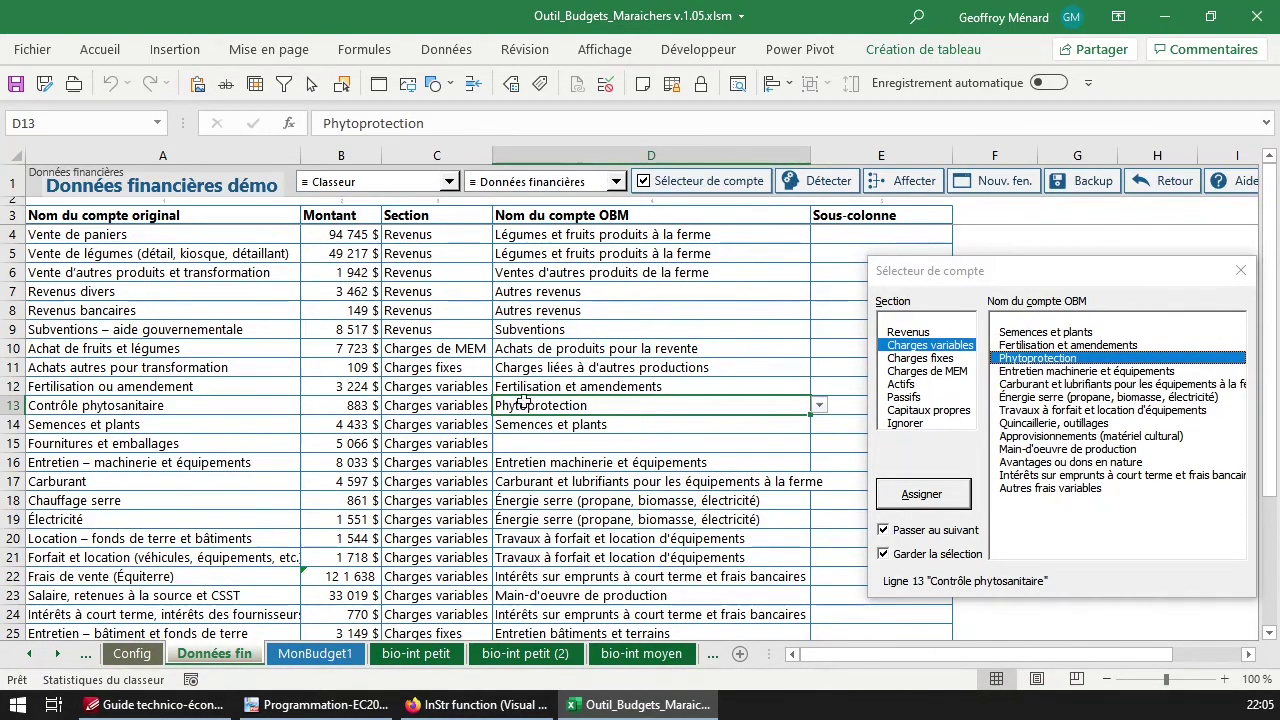
pyautogui.click(560, 424)
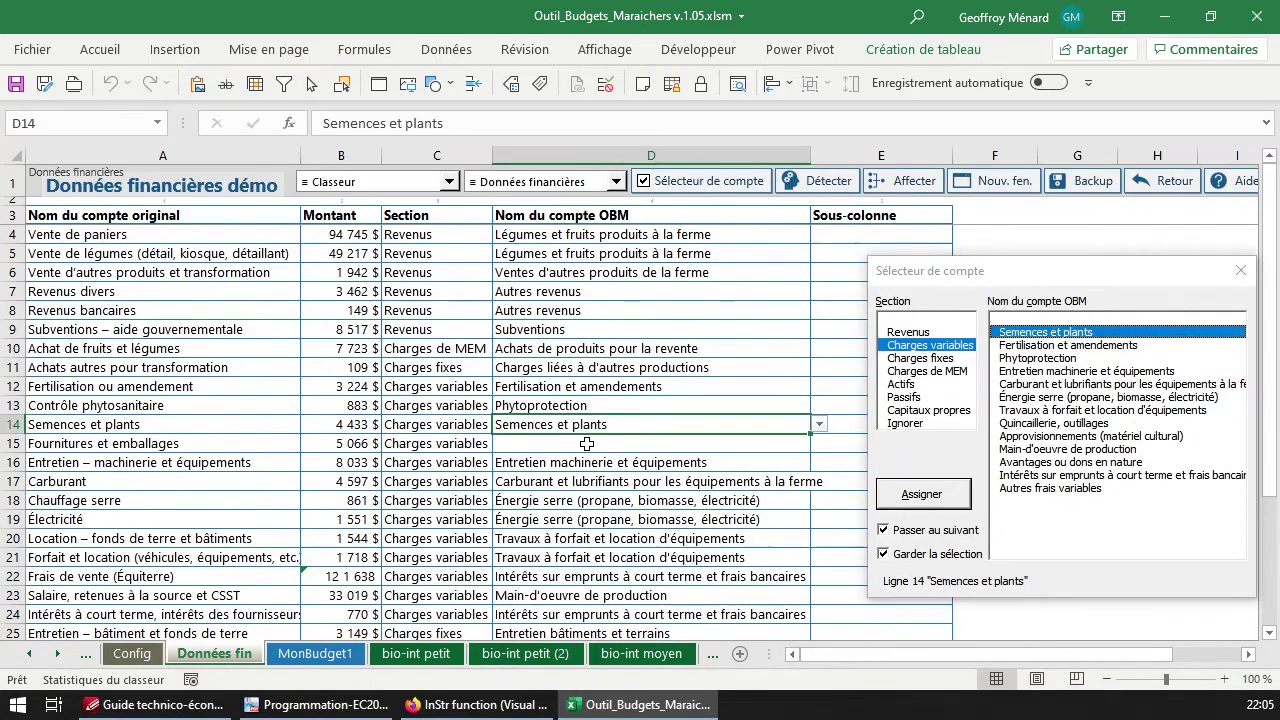
pyautogui.doubleClick(590, 443)
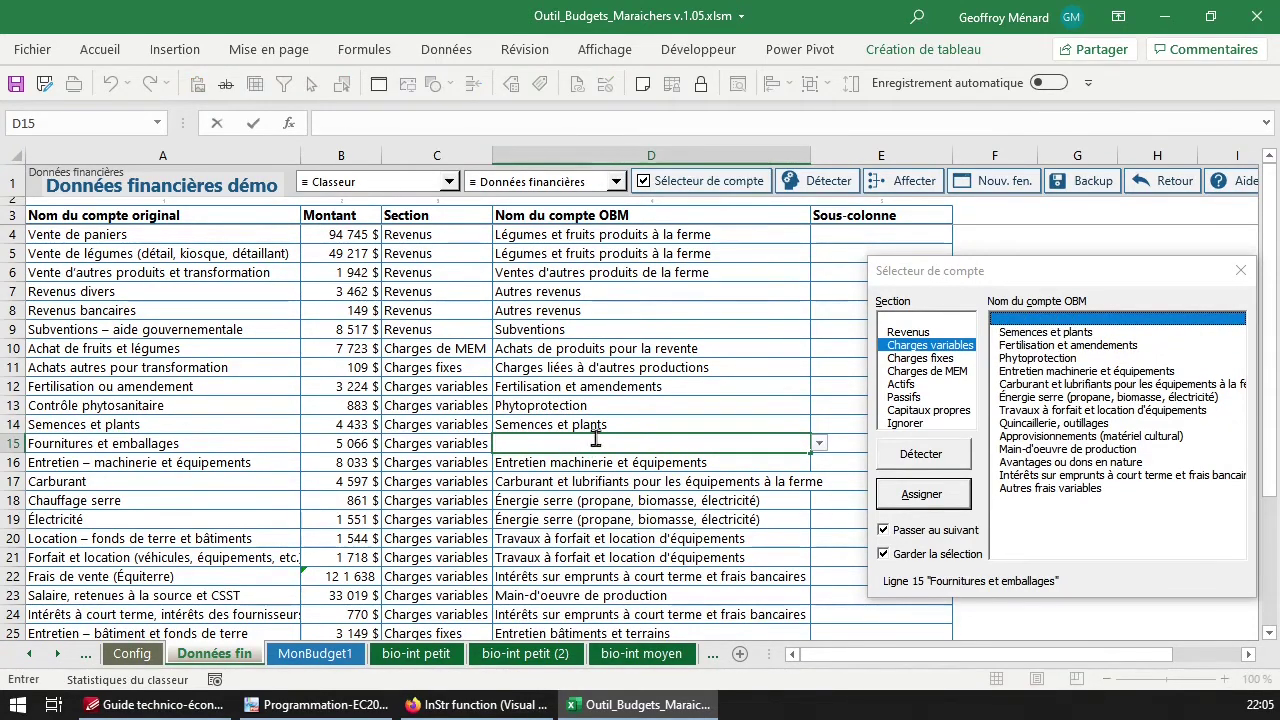
pyautogui.click(592, 428)
pyautogui.click(560, 443)
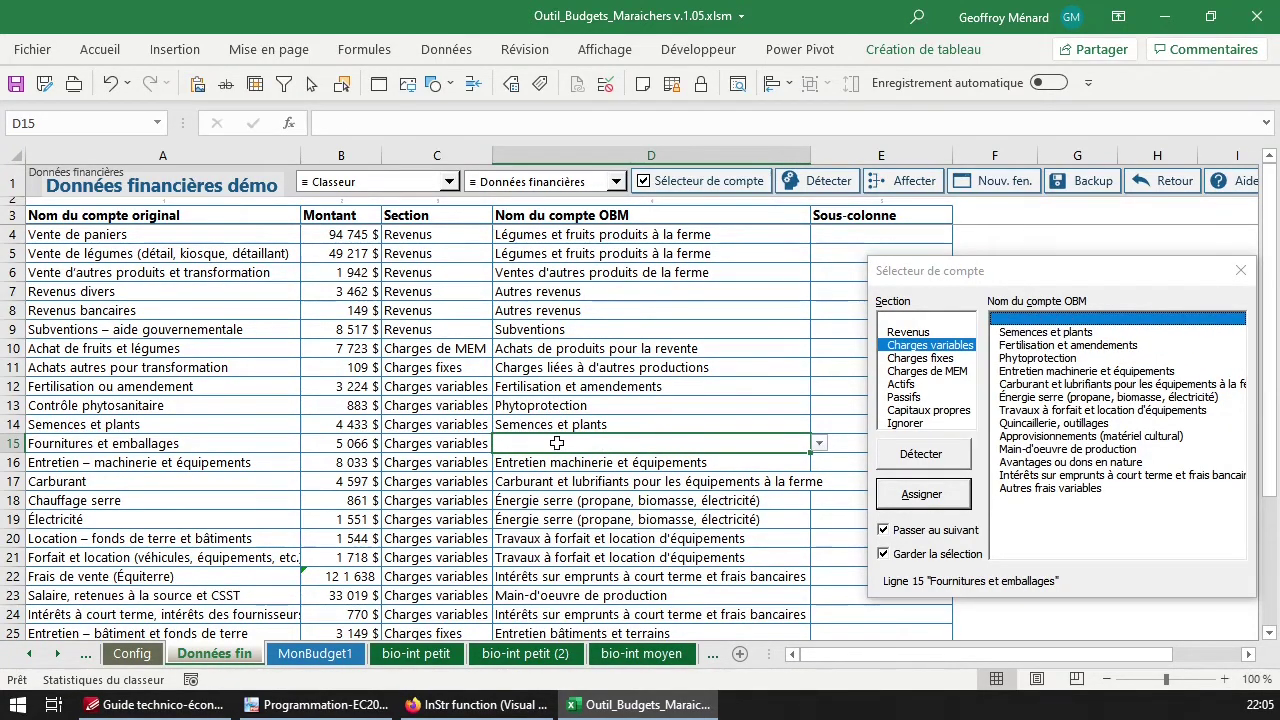
pyautogui.click(922, 358)
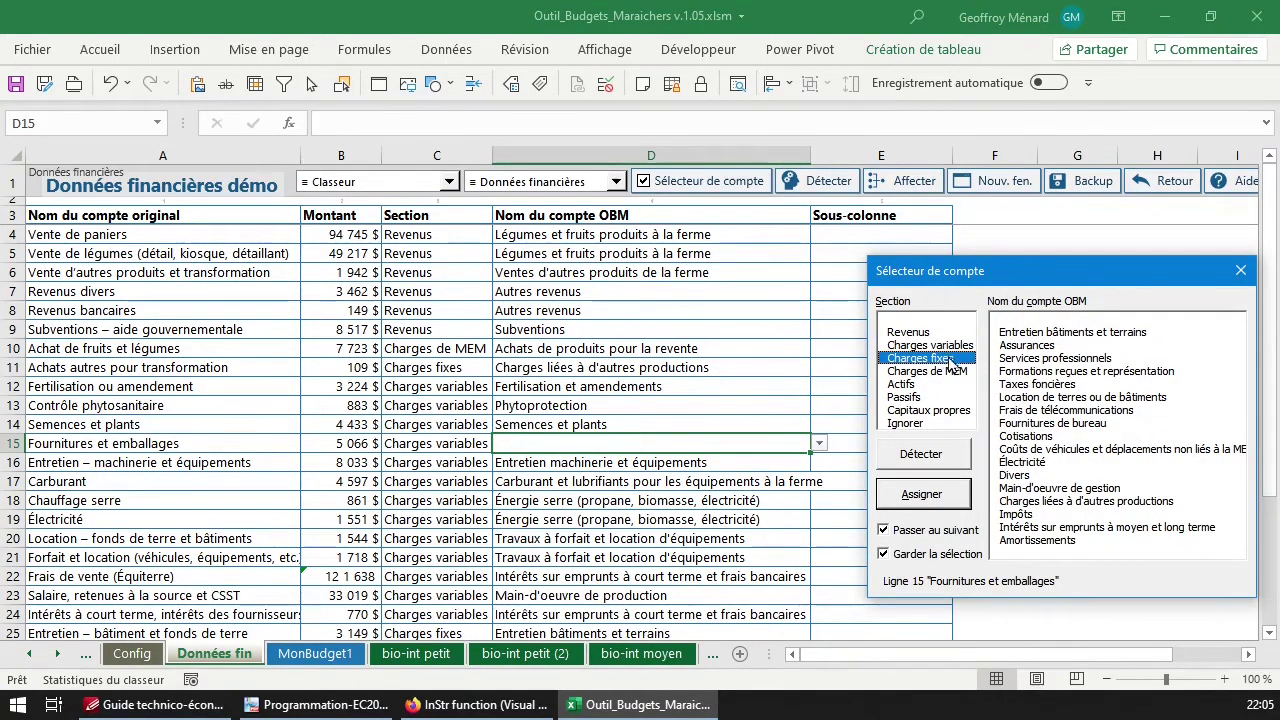
pyautogui.click(943, 370)
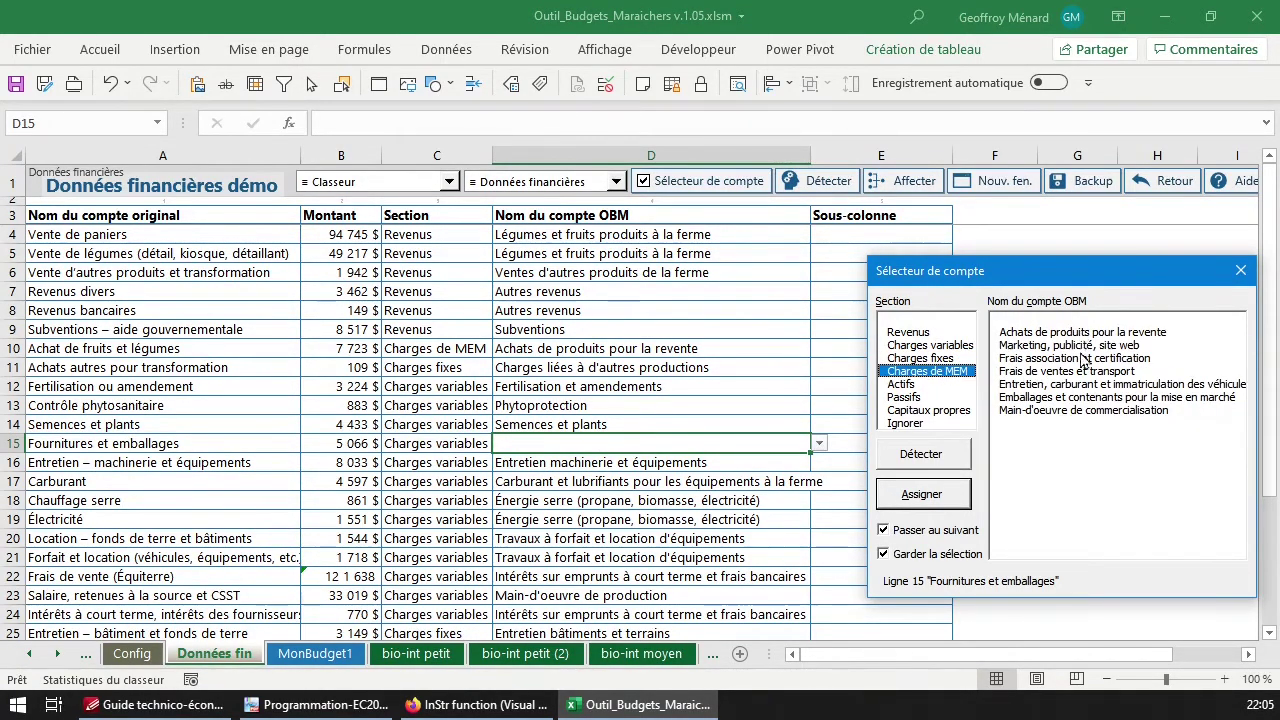
pyautogui.click(1077, 398)
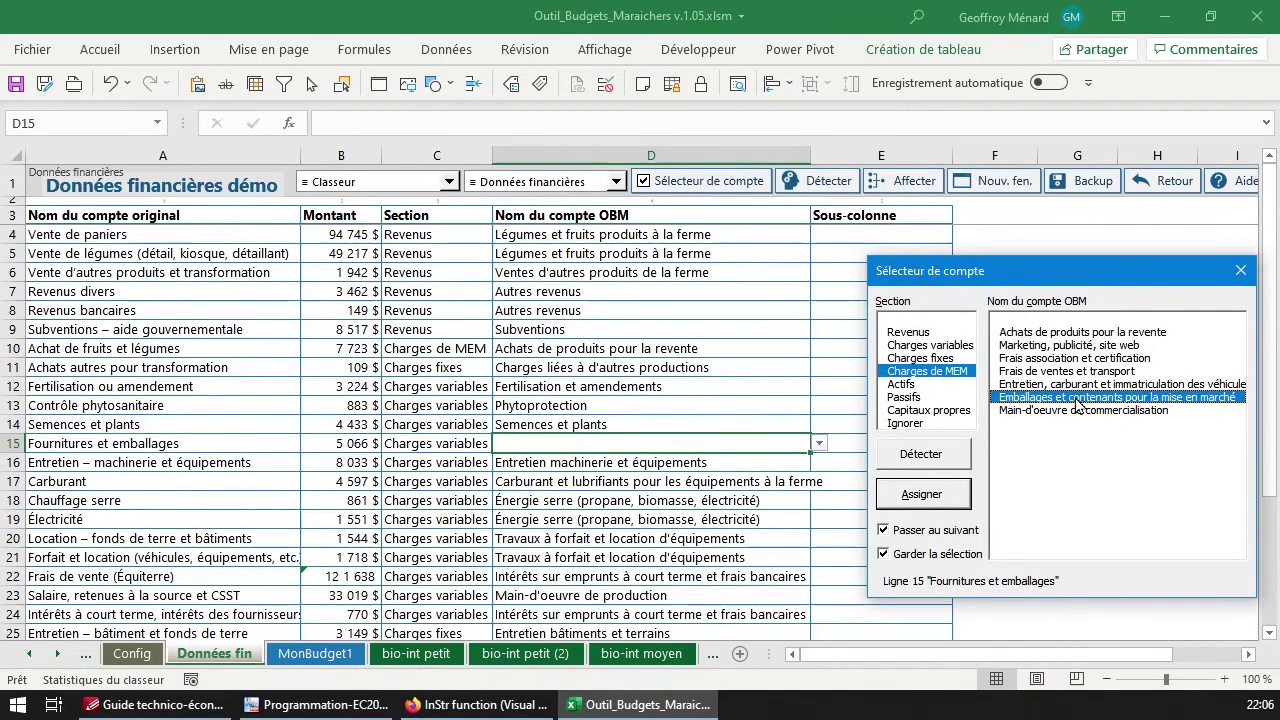
pyautogui.doubleClick(1077, 398)
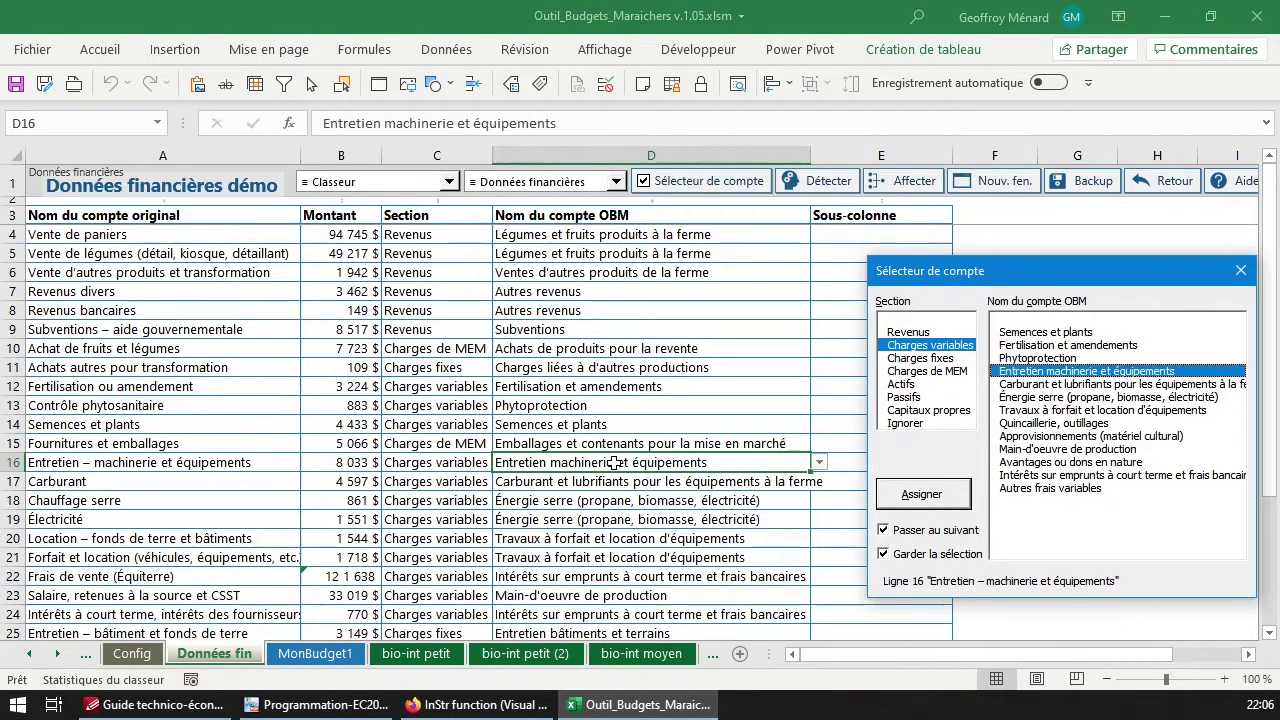
# Reclassify the "Électricité" row under section "Charges fixes" with the OBM account "Électricité"
pyautogui.click(608, 481)
pyautogui.click(616, 500)
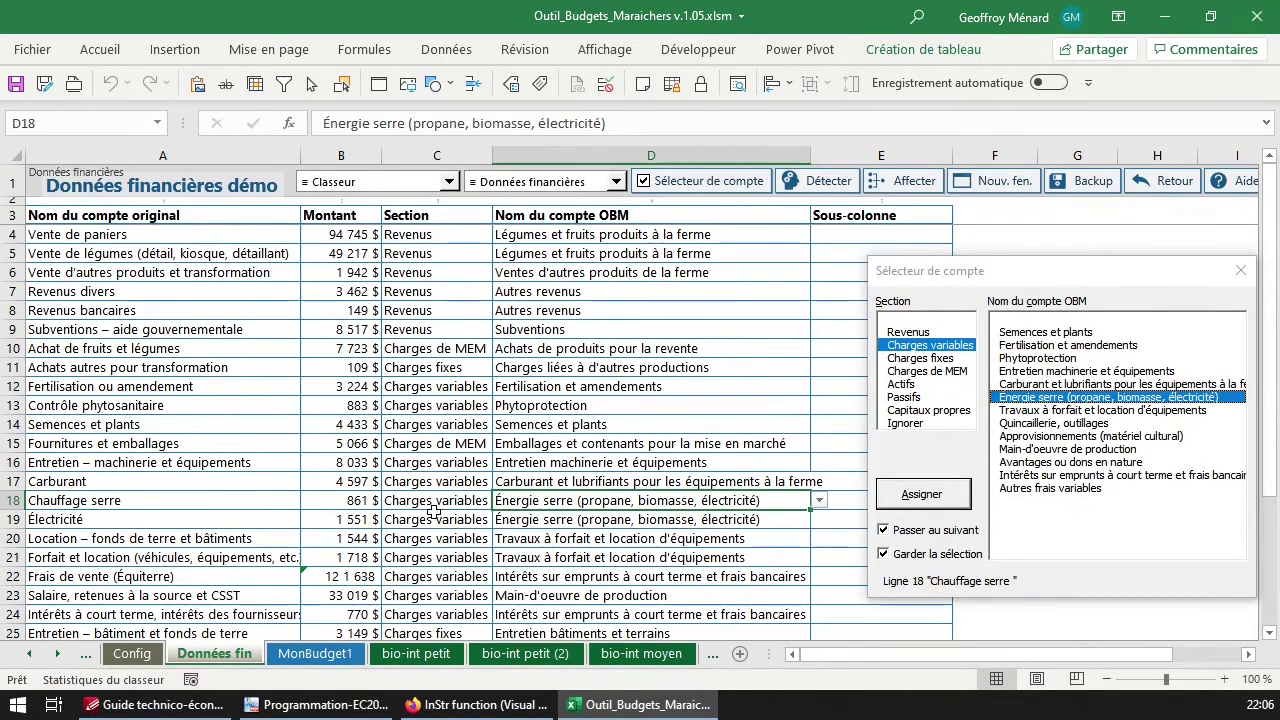
pyautogui.click(548, 521)
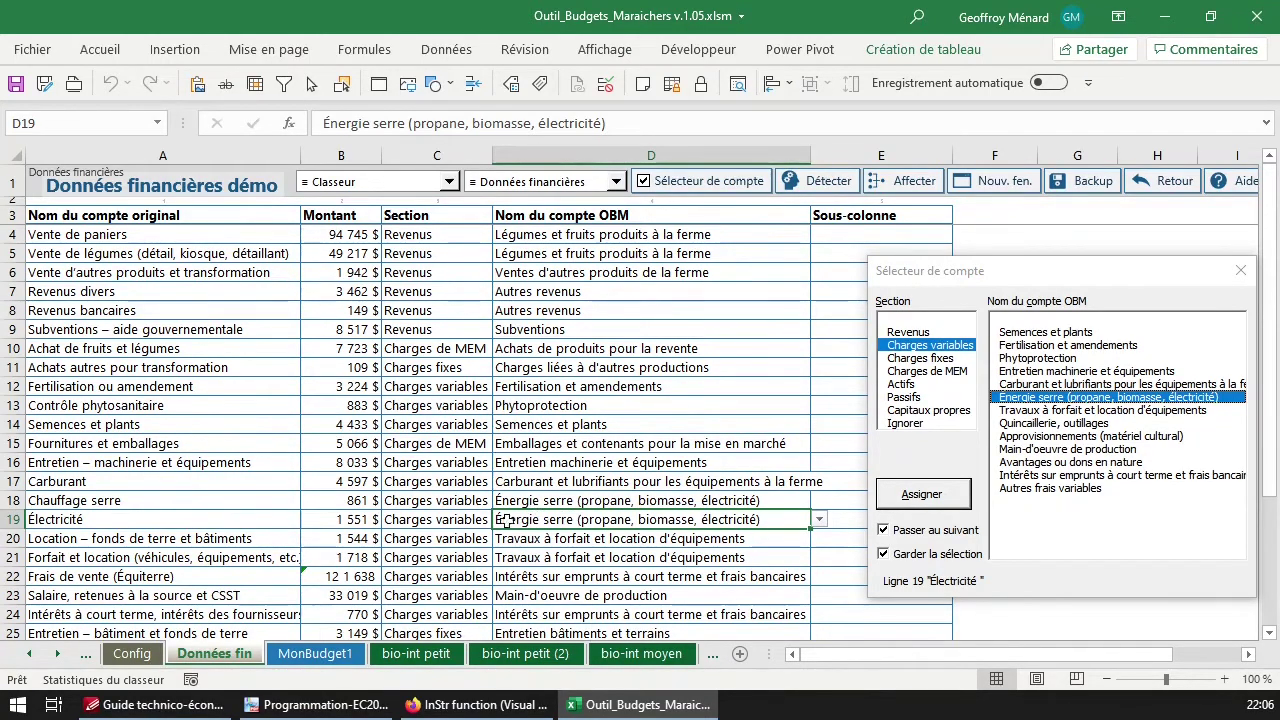
pyautogui.press('Left')
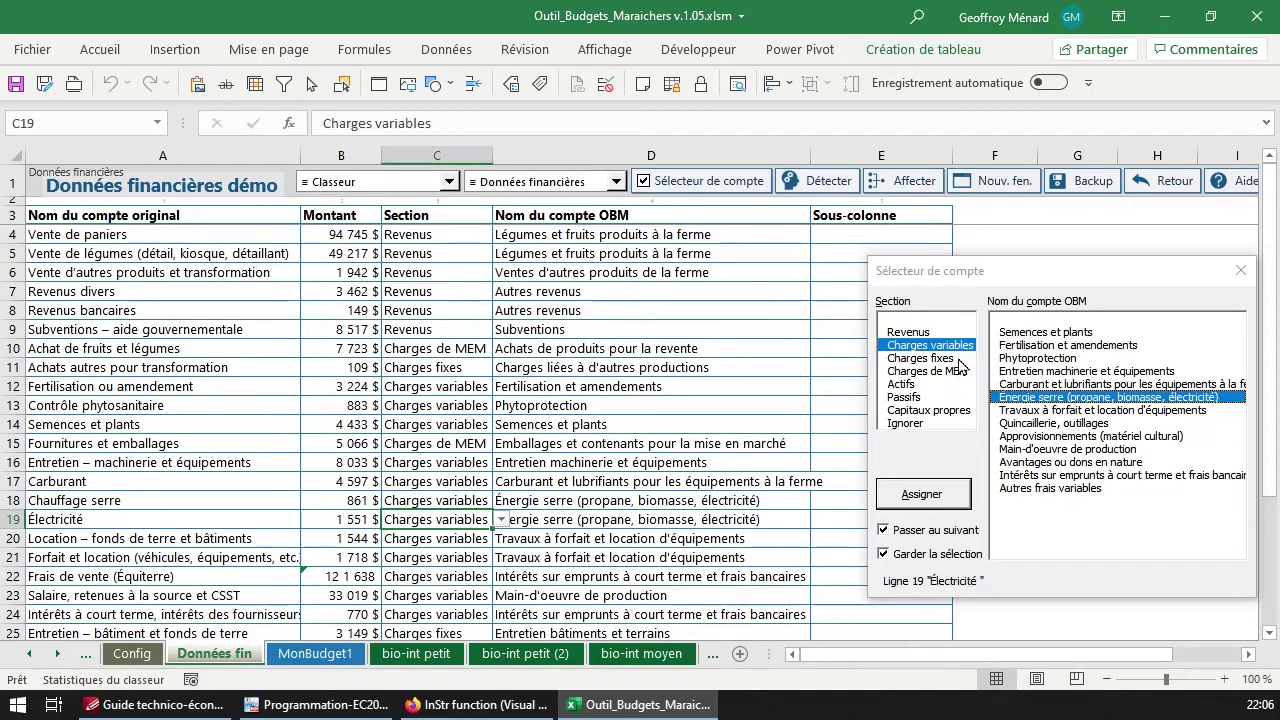
pyautogui.scroll(-1, 503, 557)
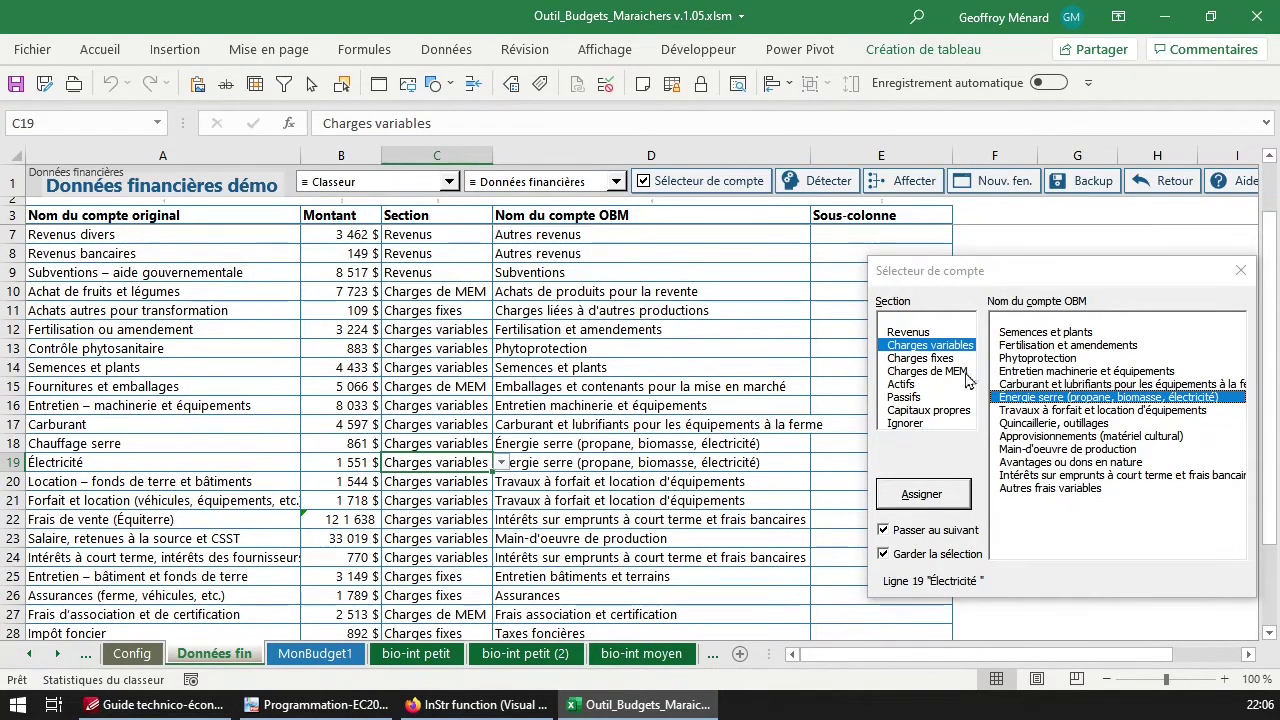
pyautogui.click(920, 358)
pyautogui.click(641, 462)
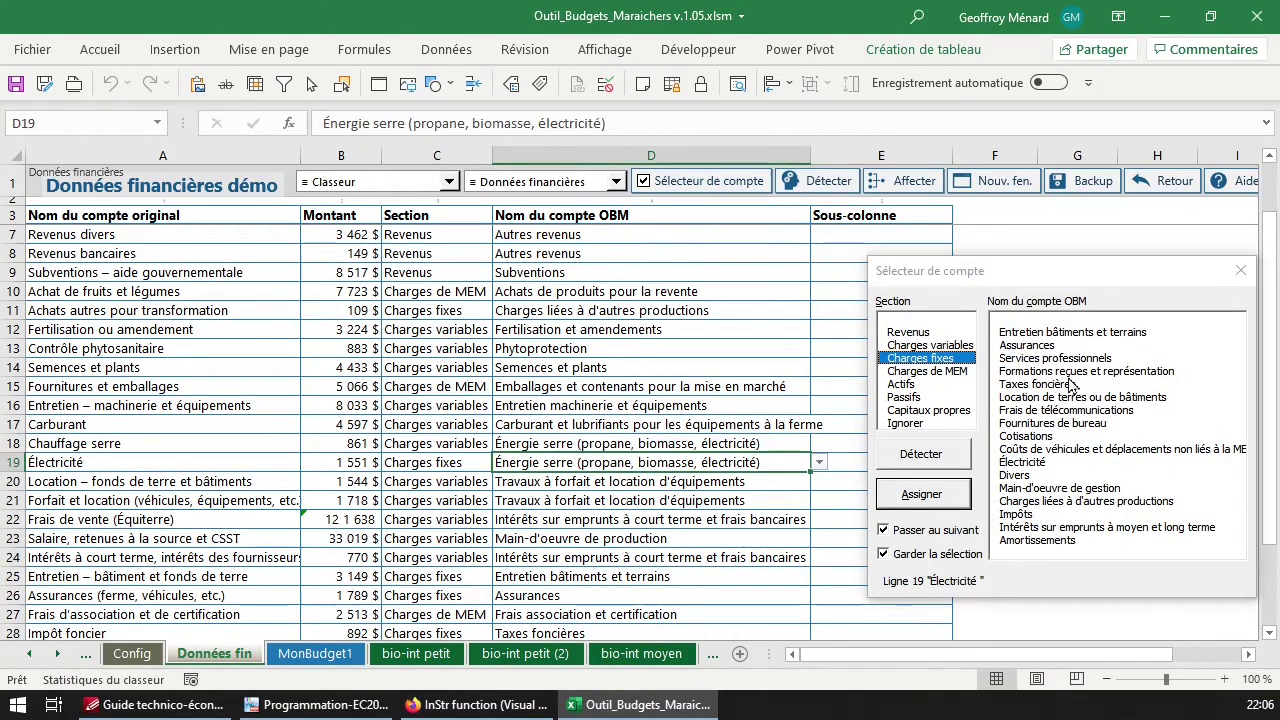
pyautogui.click(1063, 462)
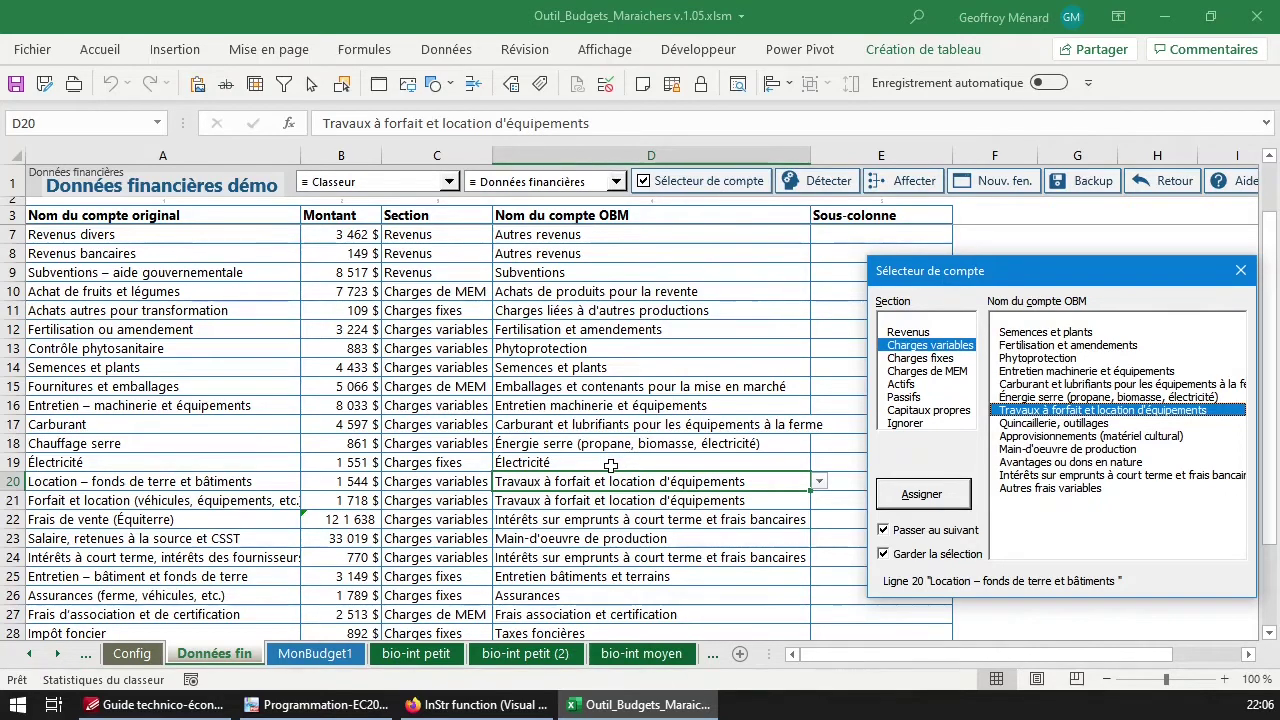
# Reclassify "Location – fonds de terre et bâtiments" under section "Charges fixes" with the OBM account "Location de terres ou de bâtiments"
pyautogui.click(610, 465)
pyautogui.click(563, 486)
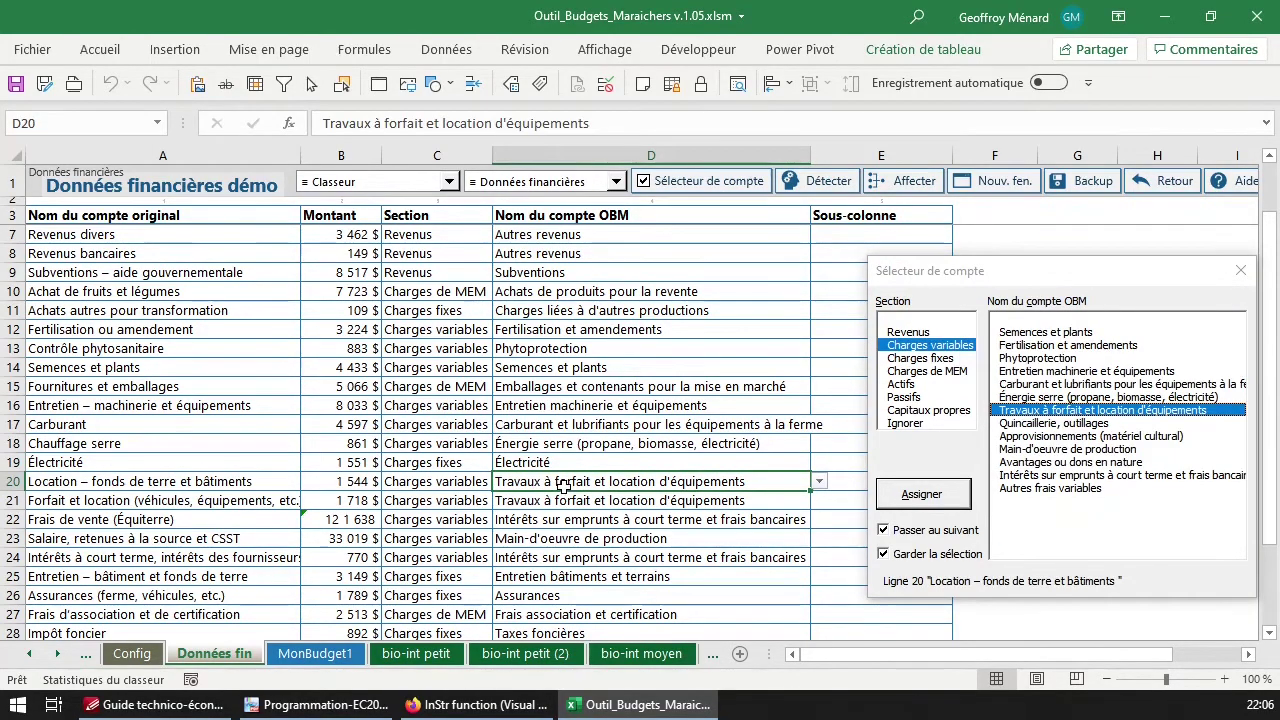
pyautogui.click(468, 481)
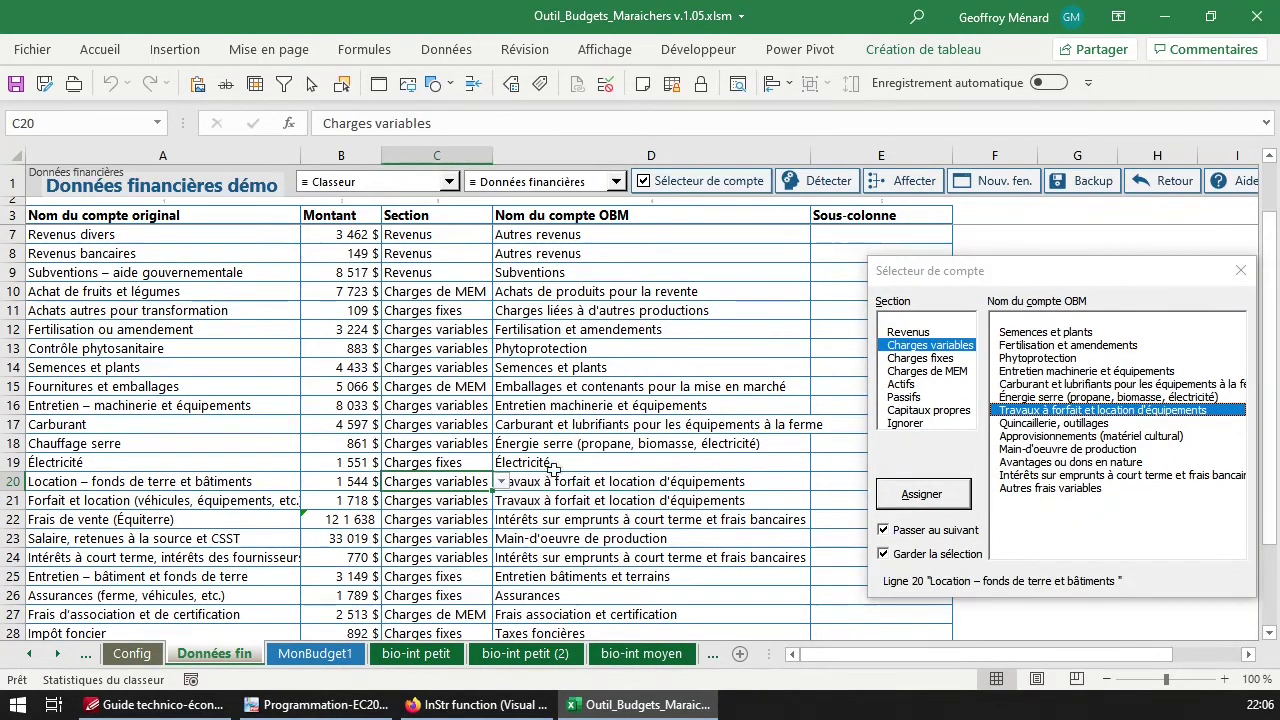
pyautogui.click(936, 359)
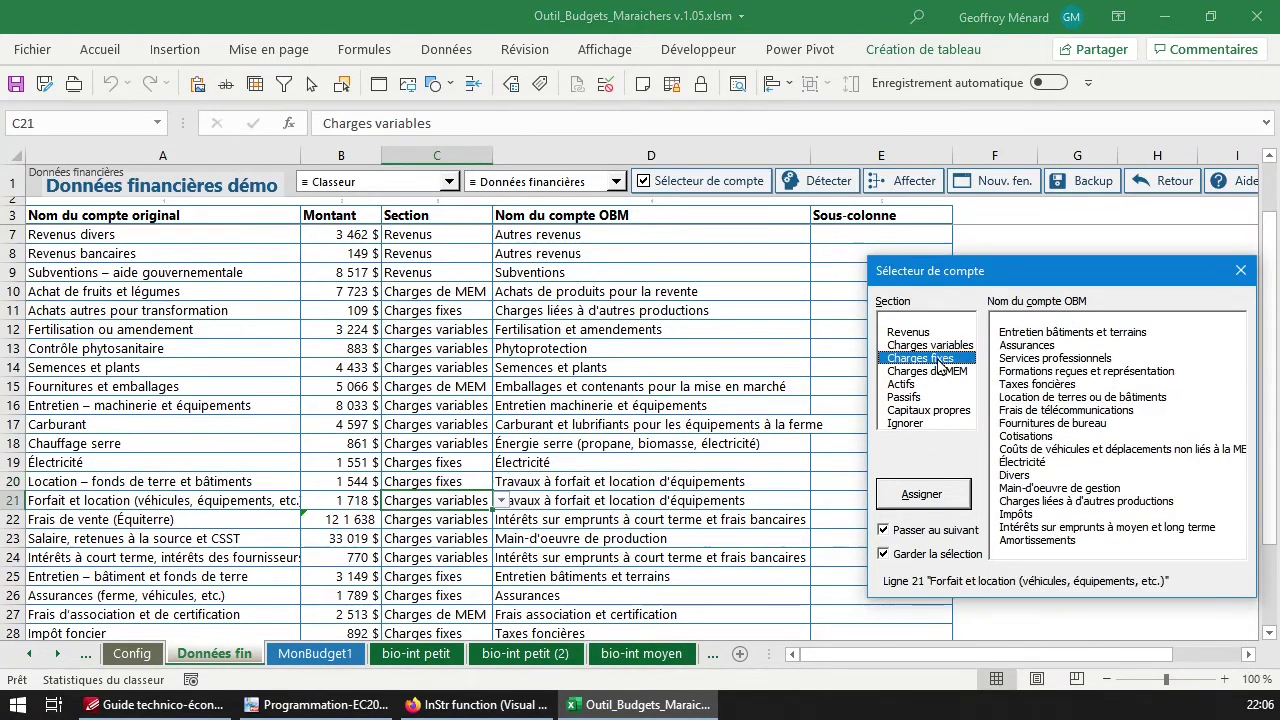
pyautogui.click(651, 483)
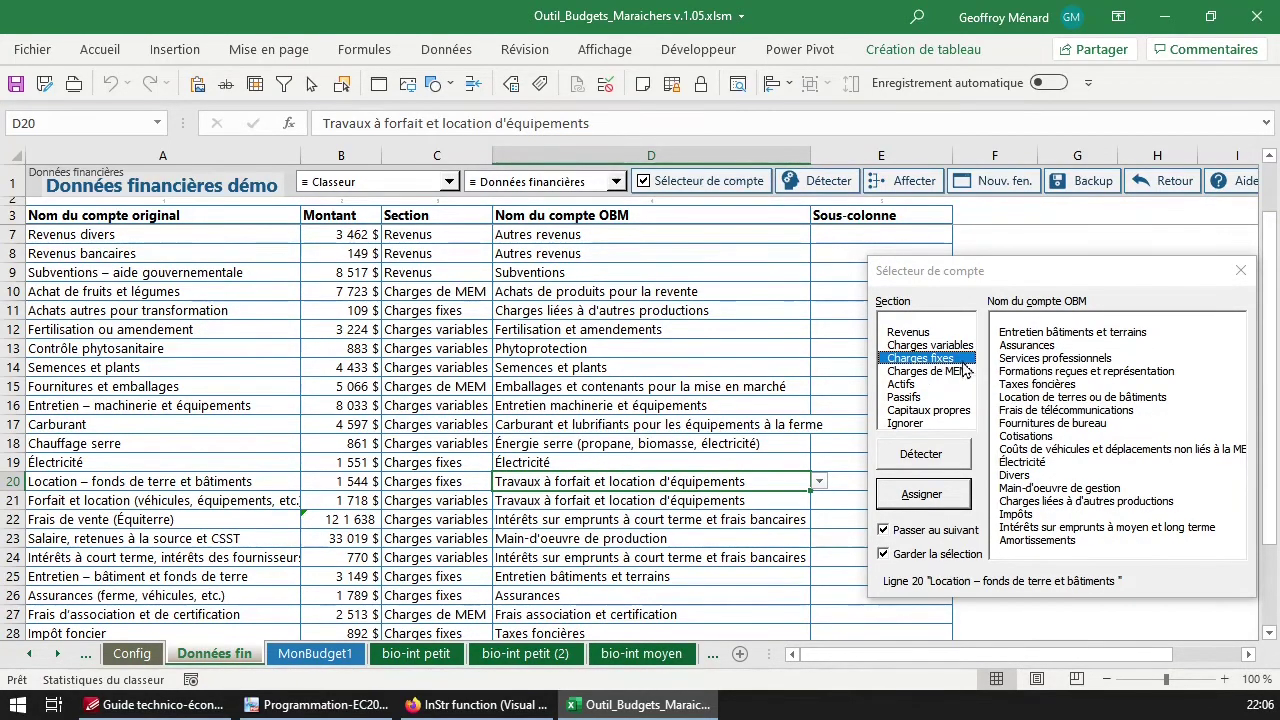
pyautogui.click(442, 478)
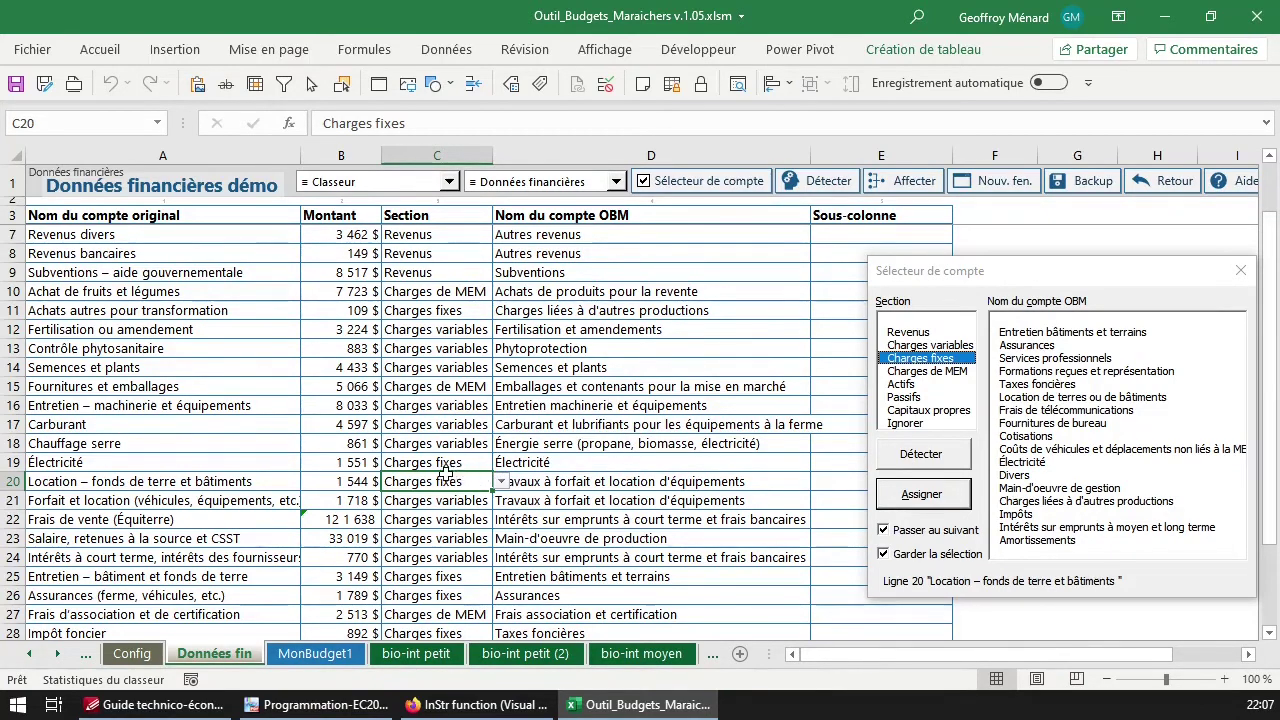
pyautogui.click(500, 487)
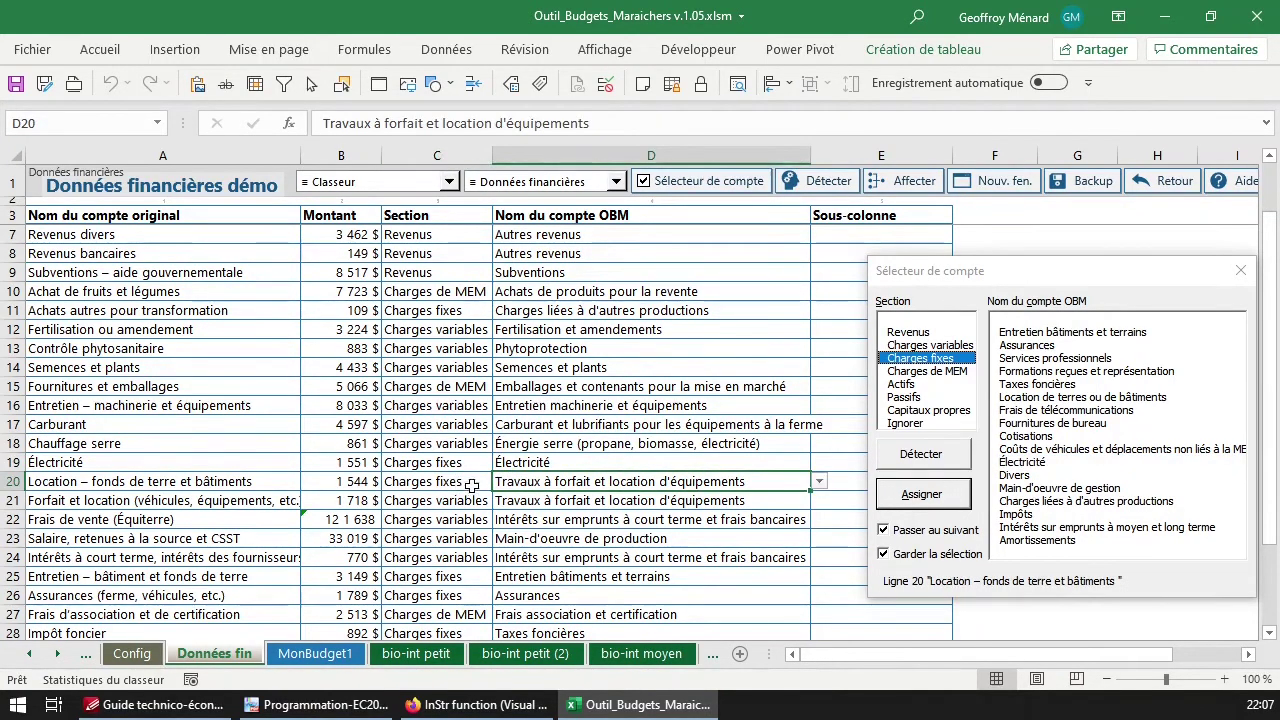
pyautogui.click(477, 482)
pyautogui.click(541, 482)
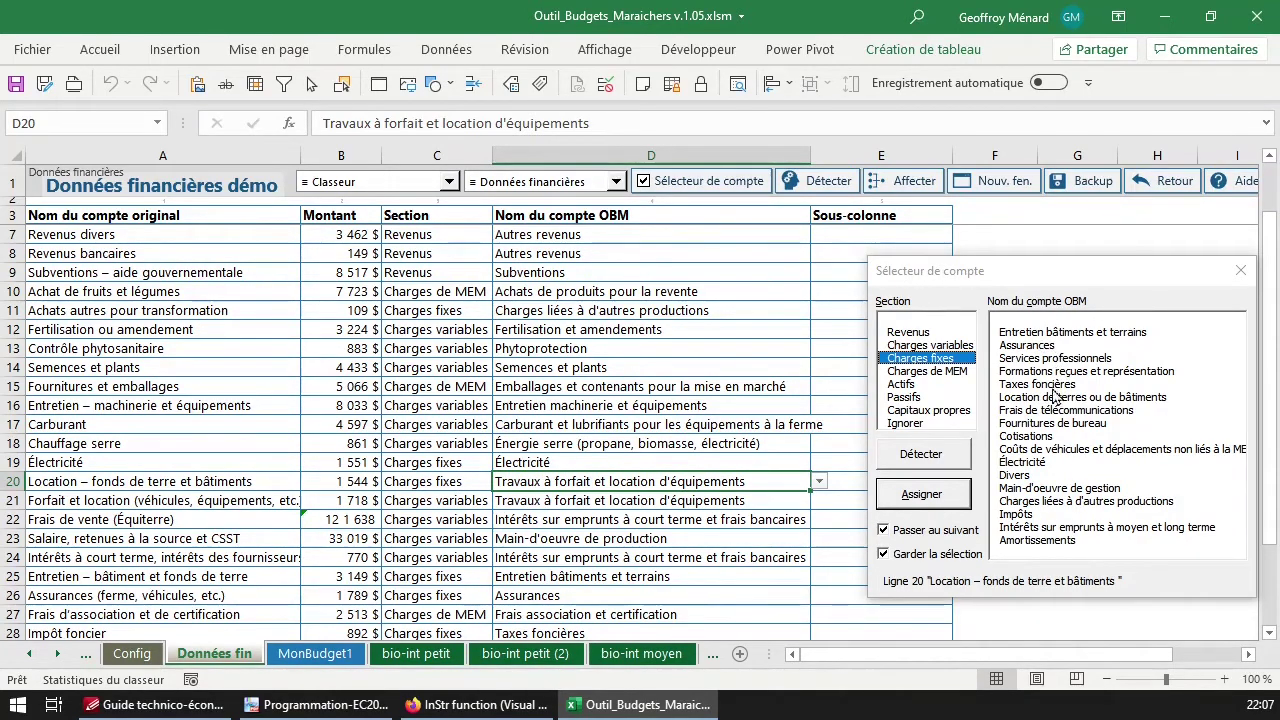
pyautogui.click(1085, 399)
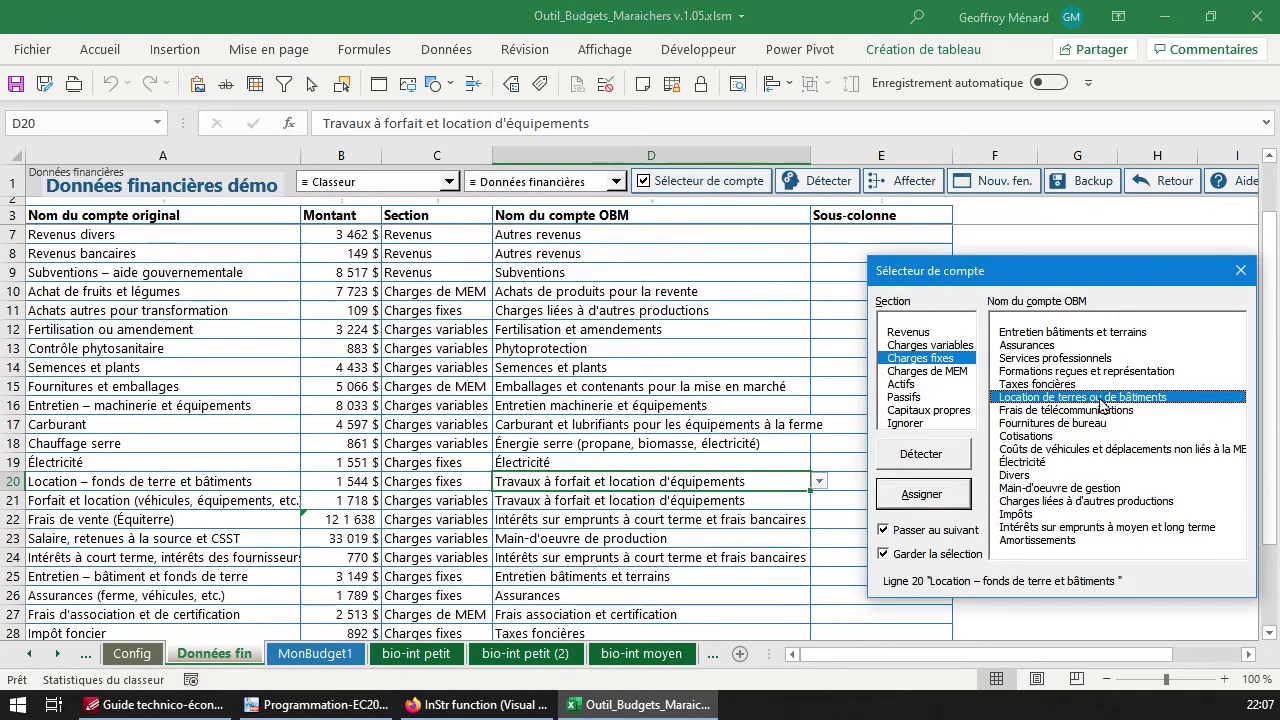
pyautogui.doubleClick(1102, 399)
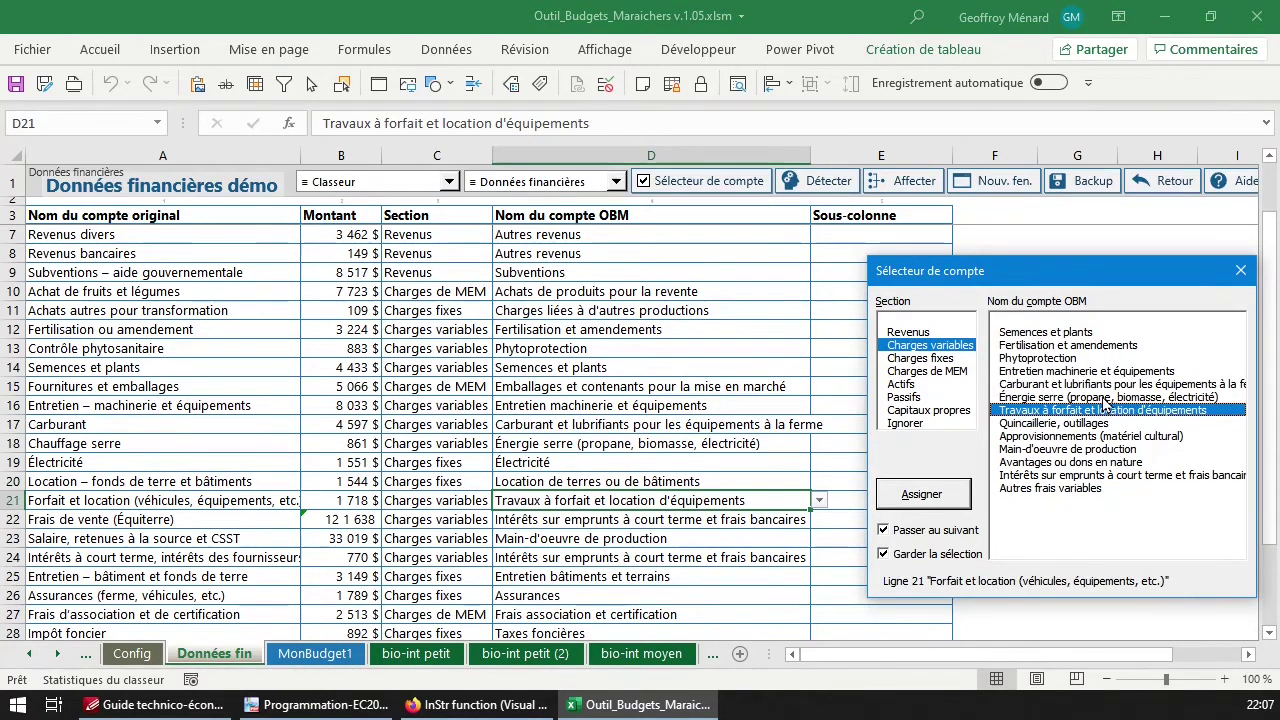
# Assign "Travaux à forfait et location d'équipements" to the "Forfait et location" row, with automatic advance to the following row left enabled
pyautogui.click(933, 533)
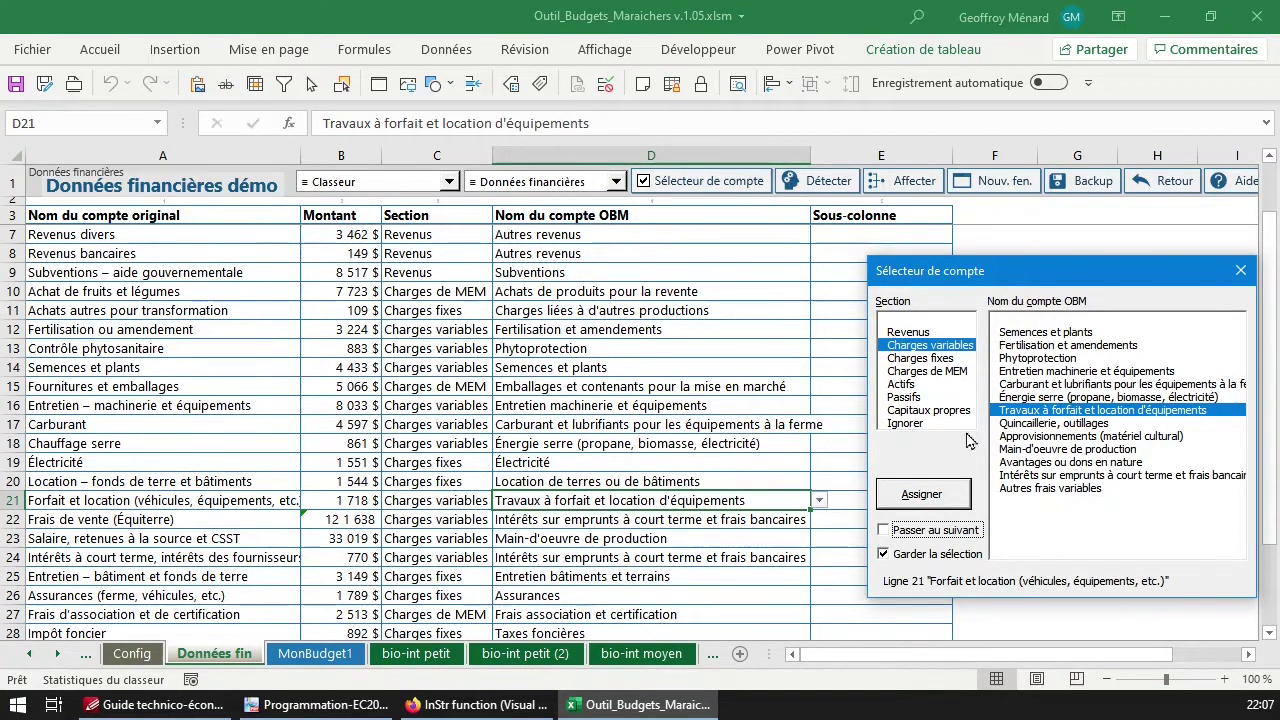
pyautogui.click(924, 494)
pyautogui.click(932, 532)
pyautogui.click(922, 494)
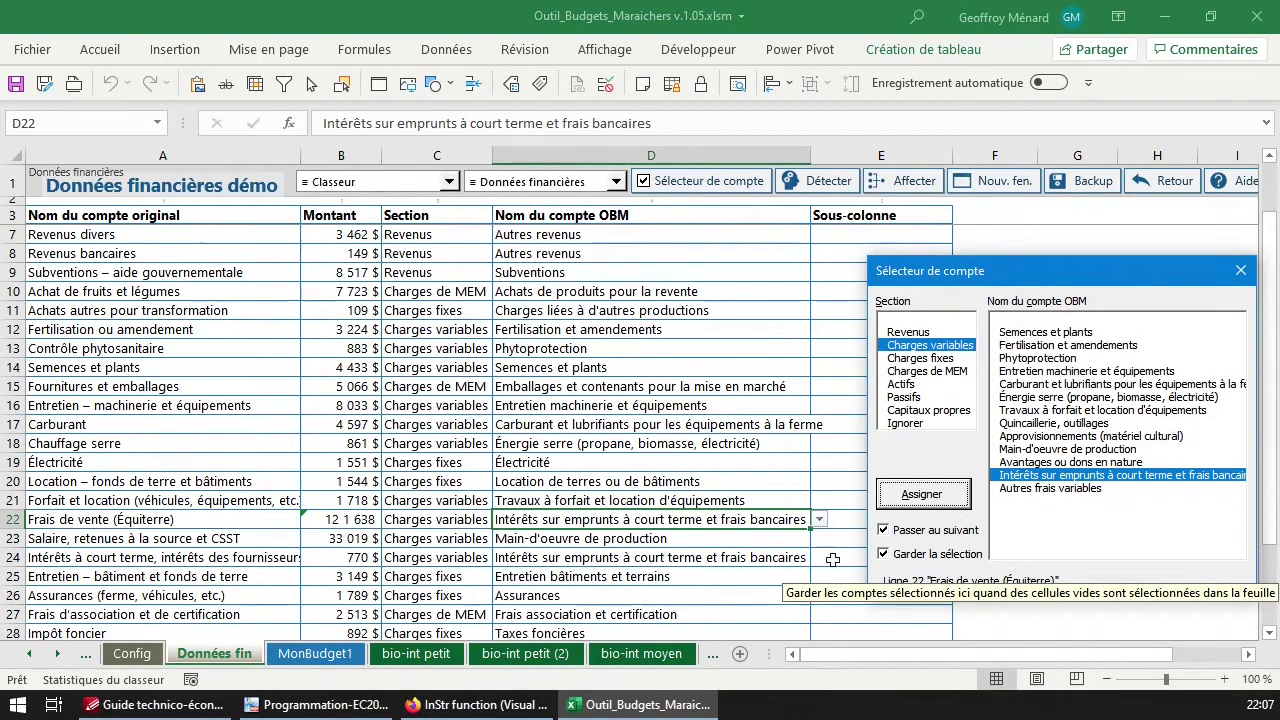
# Clear the OBM account and section of the "Salaire, retenues à la source et CSST" row
pyautogui.scroll(-2, 557, 594)
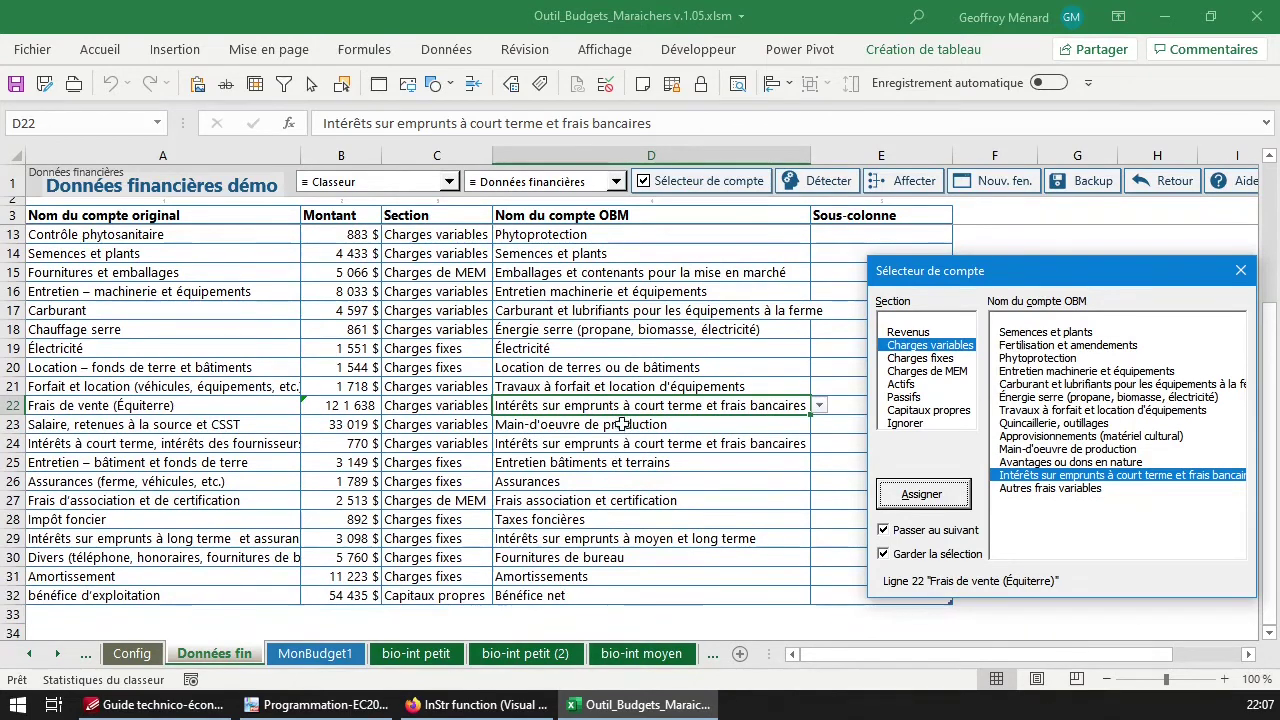
pyautogui.click(621, 424)
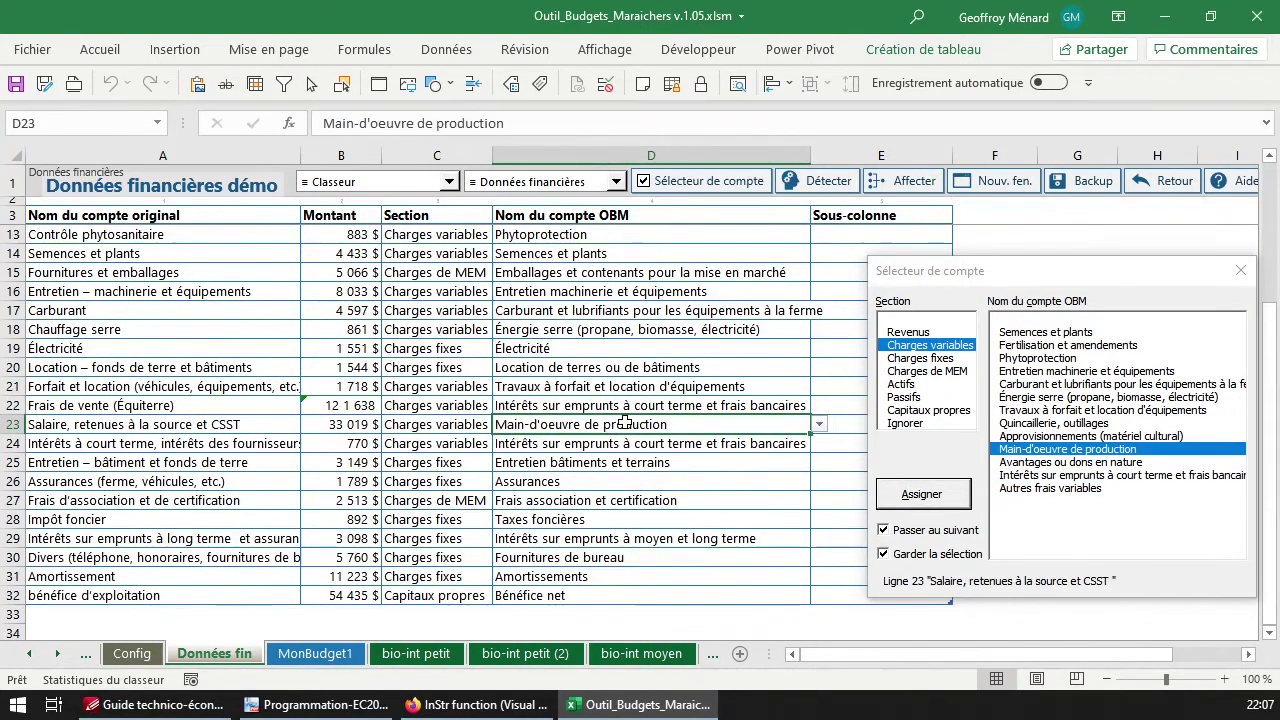
pyautogui.press('Delete')
pyautogui.press('Up')
pyautogui.press('Left')
pyautogui.press('Left')
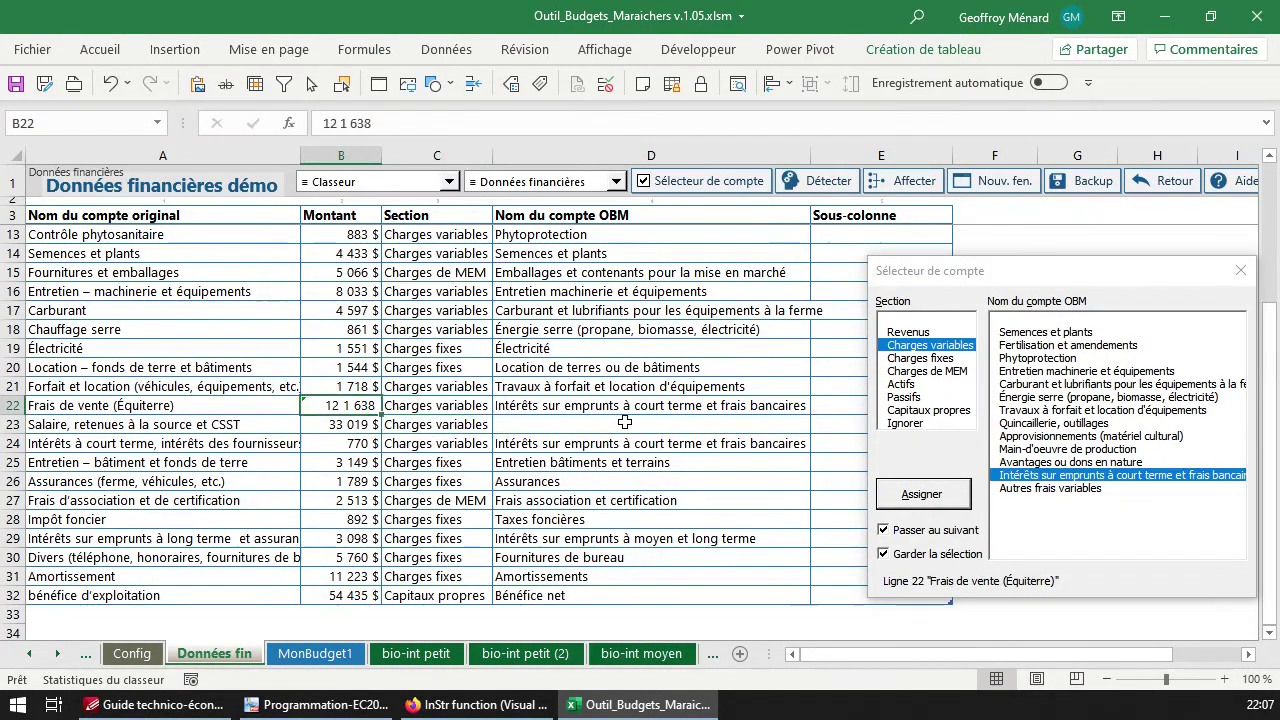
pyautogui.press('Down')
pyautogui.press('Right')
pyautogui.press('Delete')
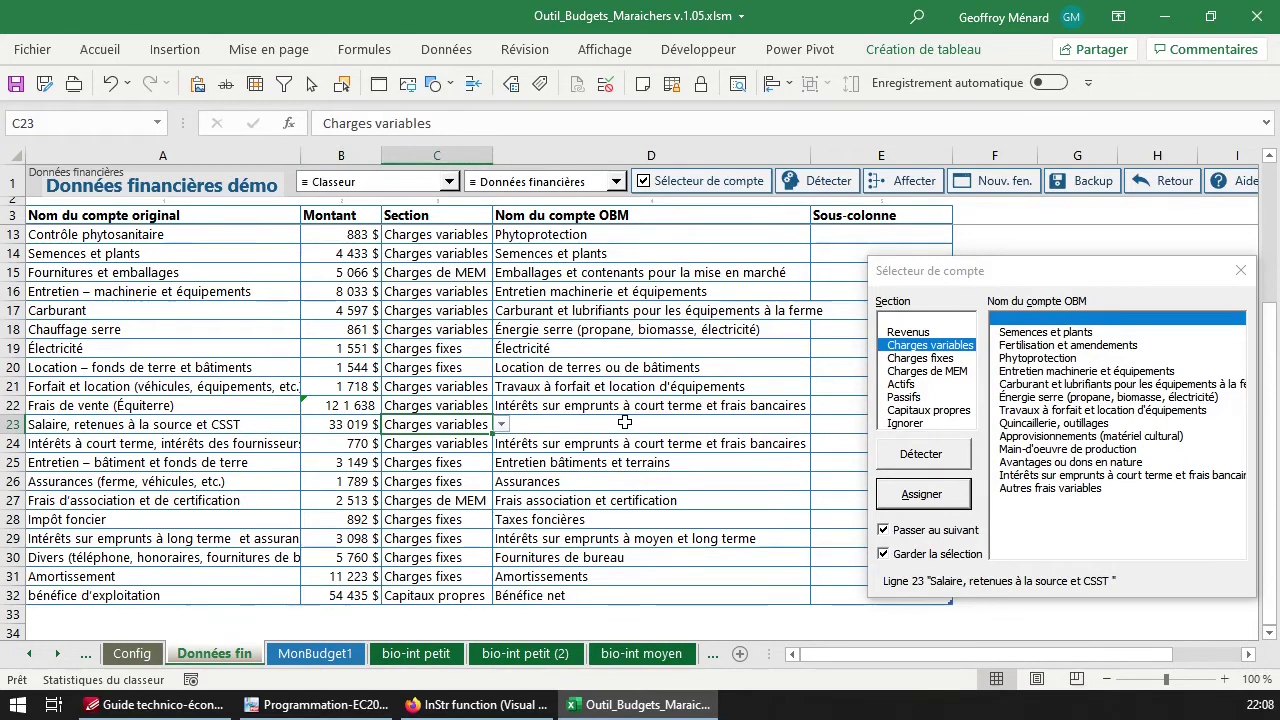
# Reclassify "Frais de vente (Équiterre)" under section "Charges de MEM" with the OBM account "Frais de ventes et transport"
pyautogui.press('Up')
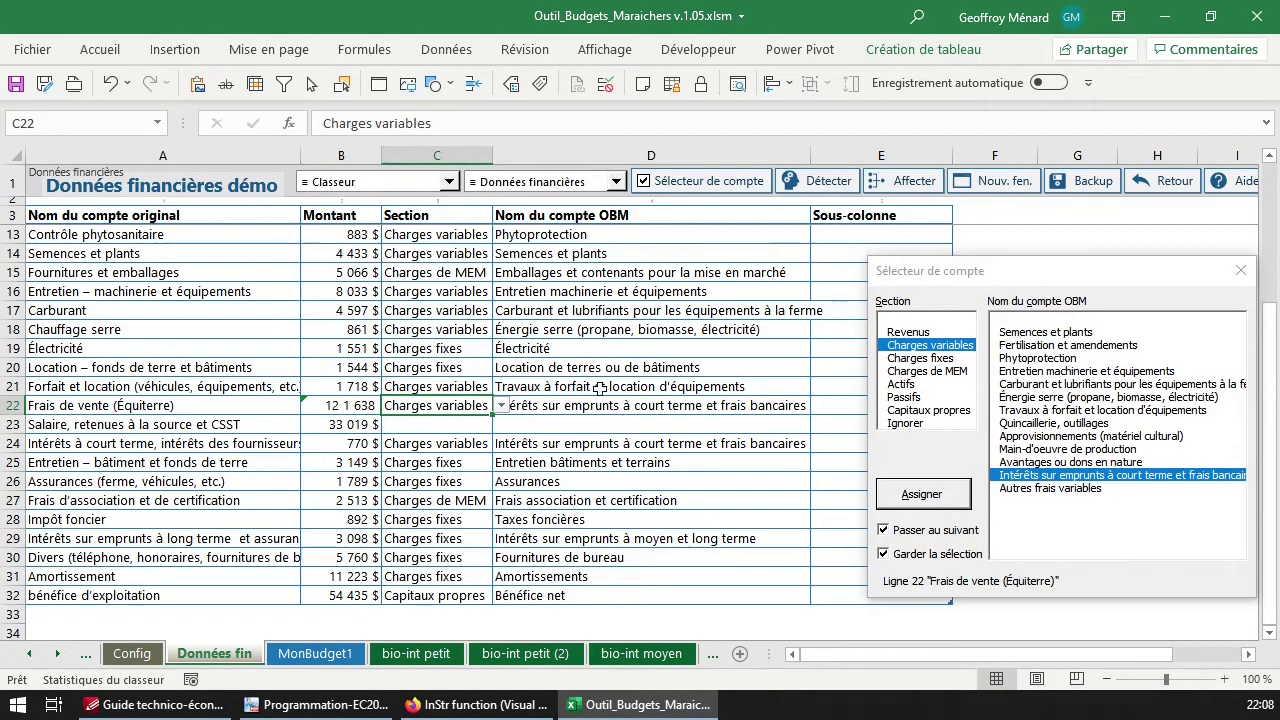
pyautogui.press('Right')
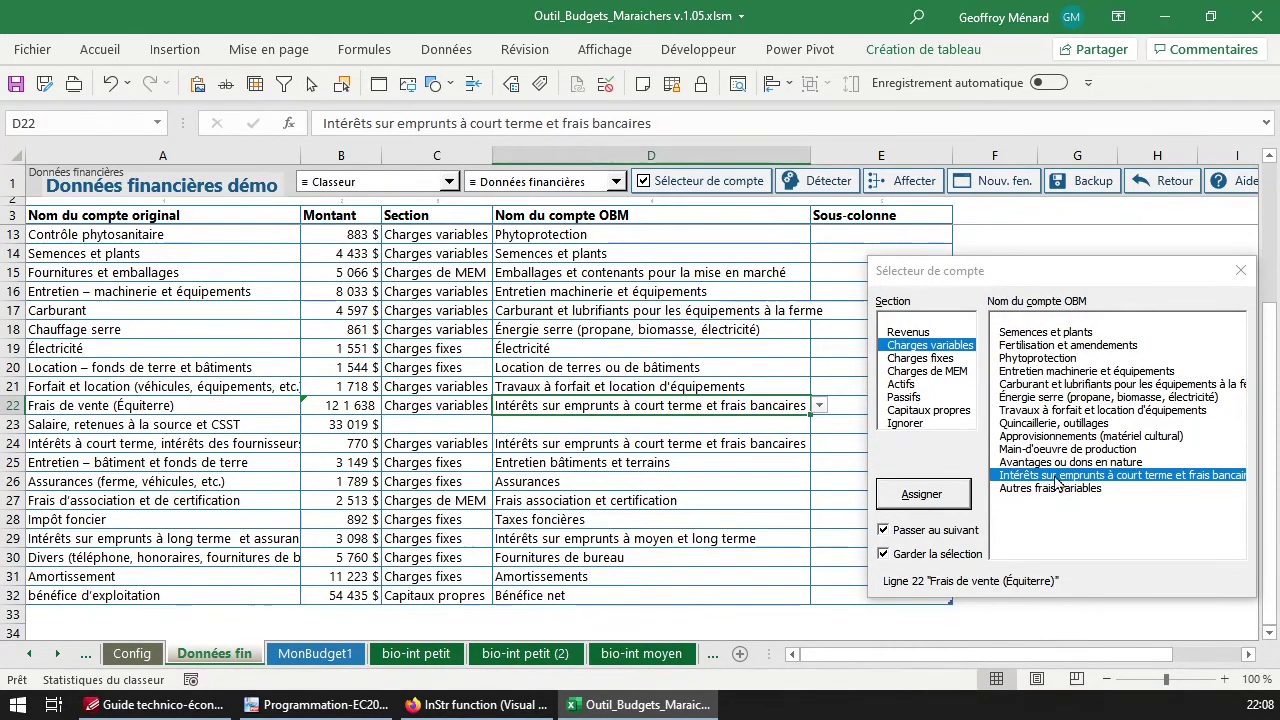
pyautogui.click(950, 371)
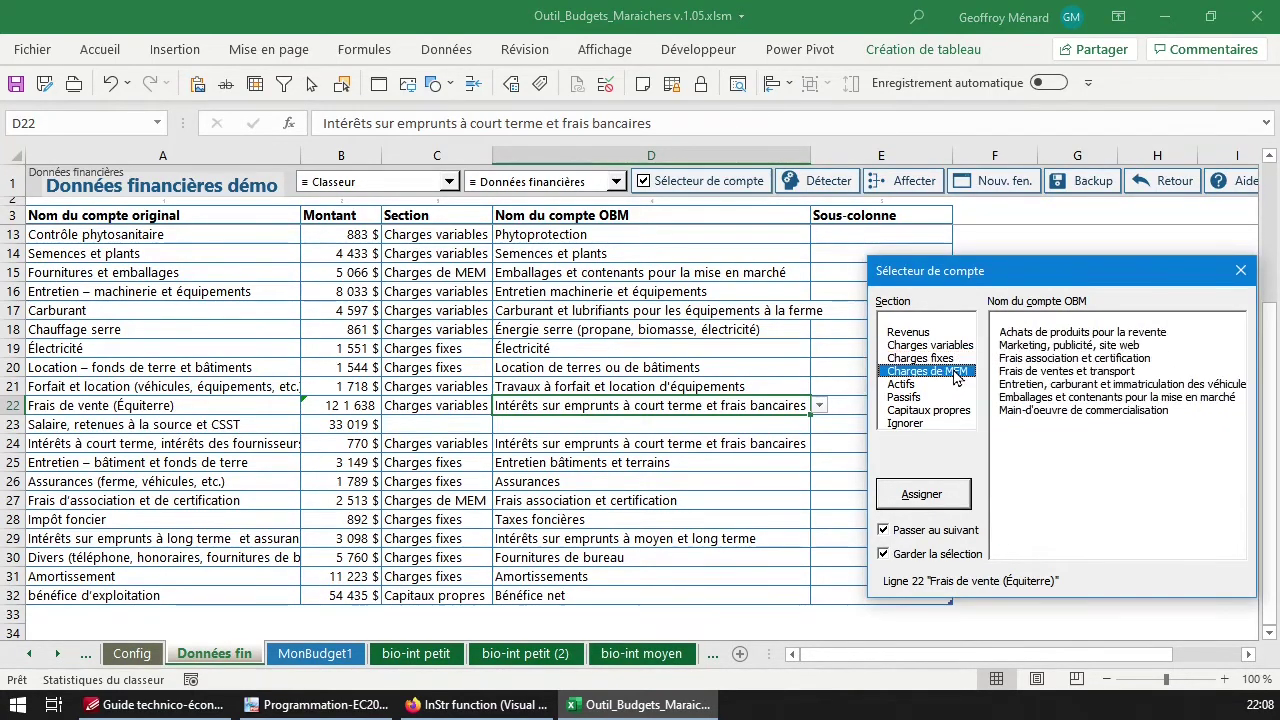
pyautogui.doubleClick(1122, 372)
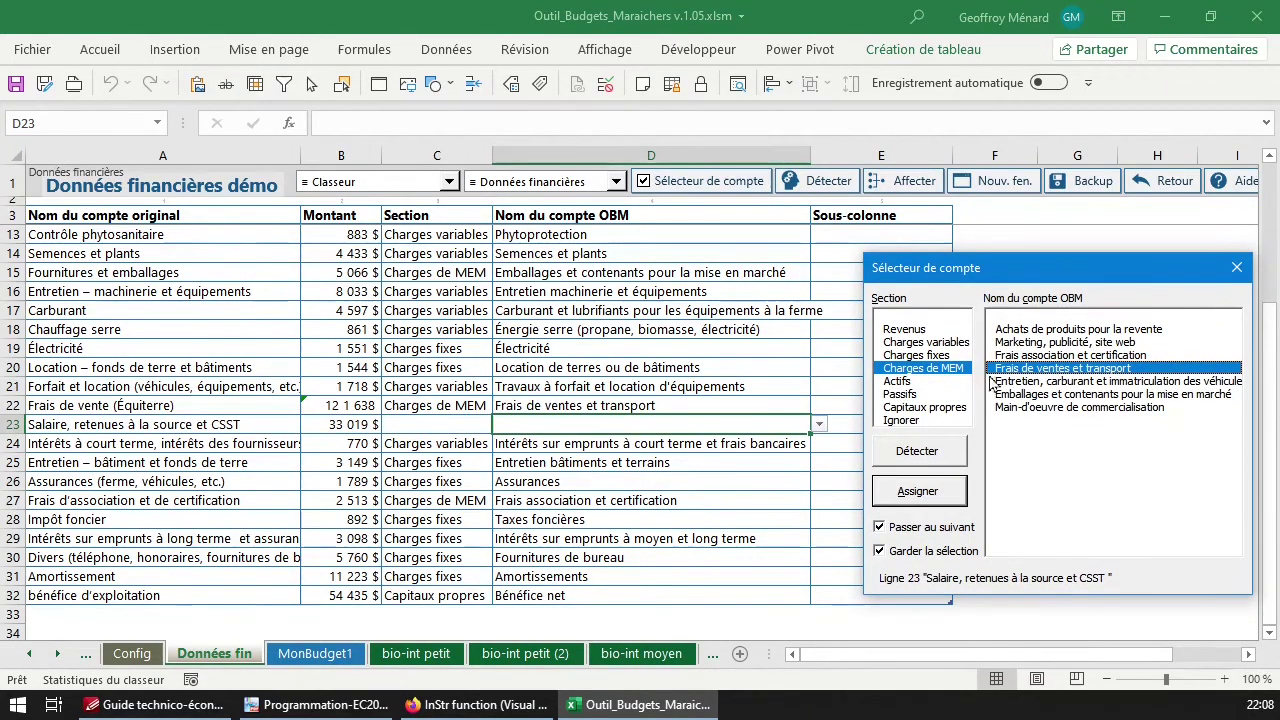
# Assign "Salaire, retenues à la source et CSST" to section "Charges variables" with the OBM account "Main-d'oeuvre de production"
pyautogui.click(400, 424)
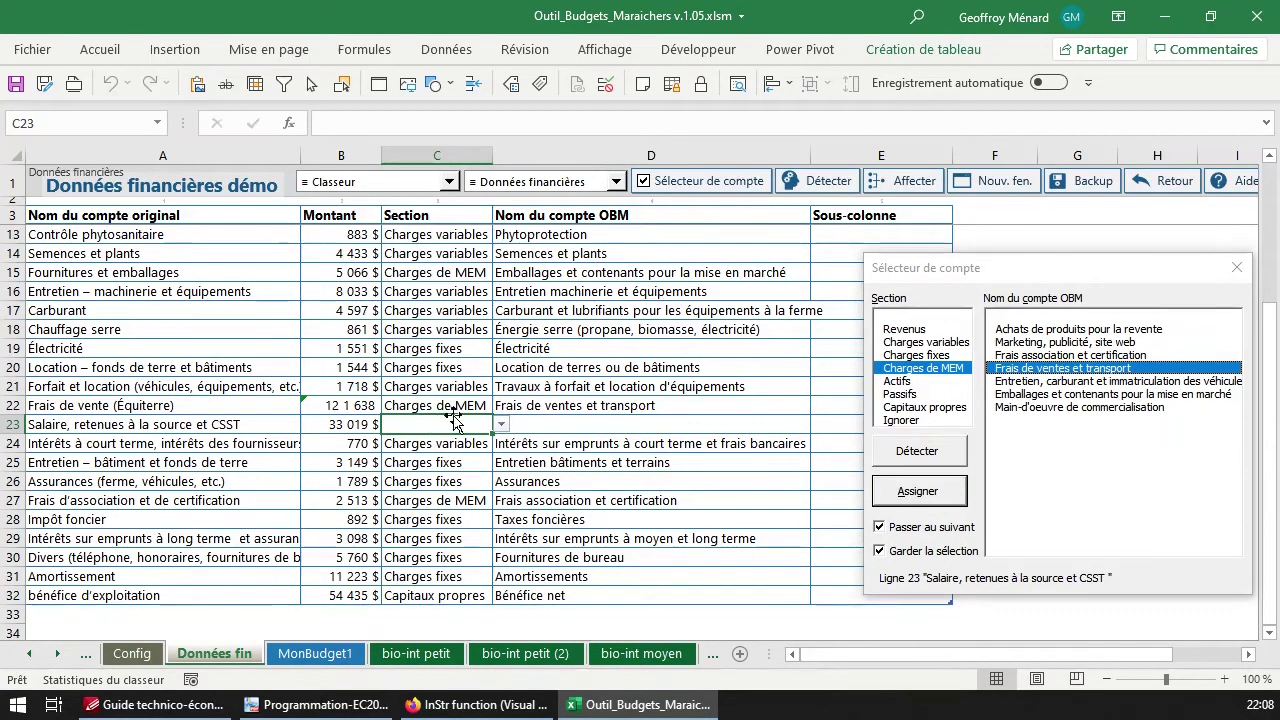
pyautogui.click(930, 343)
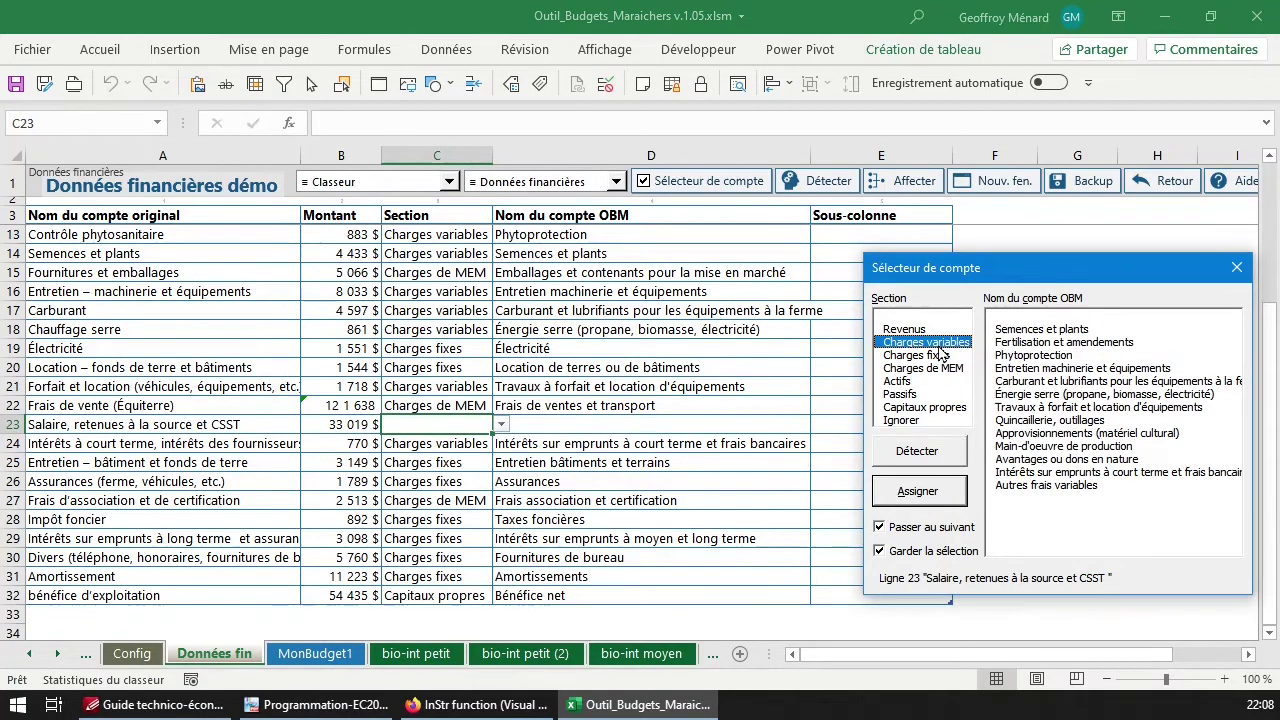
pyautogui.doubleClick(1050, 446)
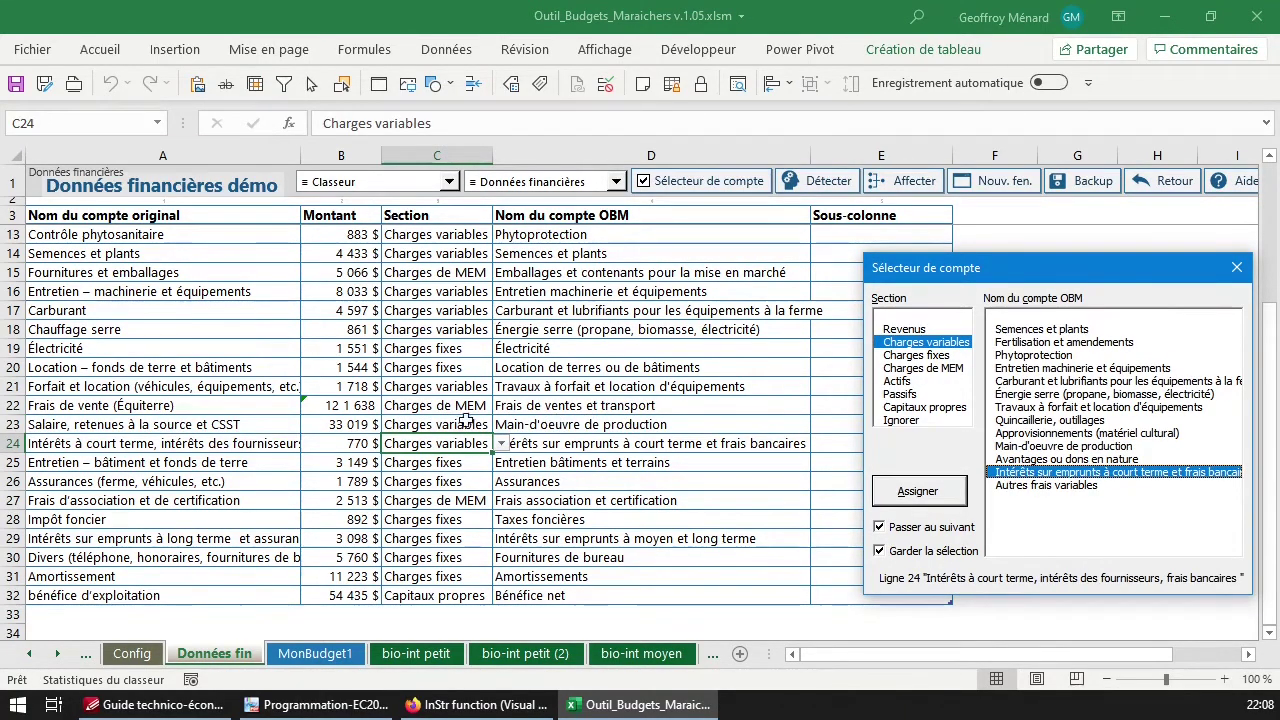
# Review the OBM accounts assigned from the short-term interest row down to the "Divers" row, including that row's full original name
pyautogui.click(563, 445)
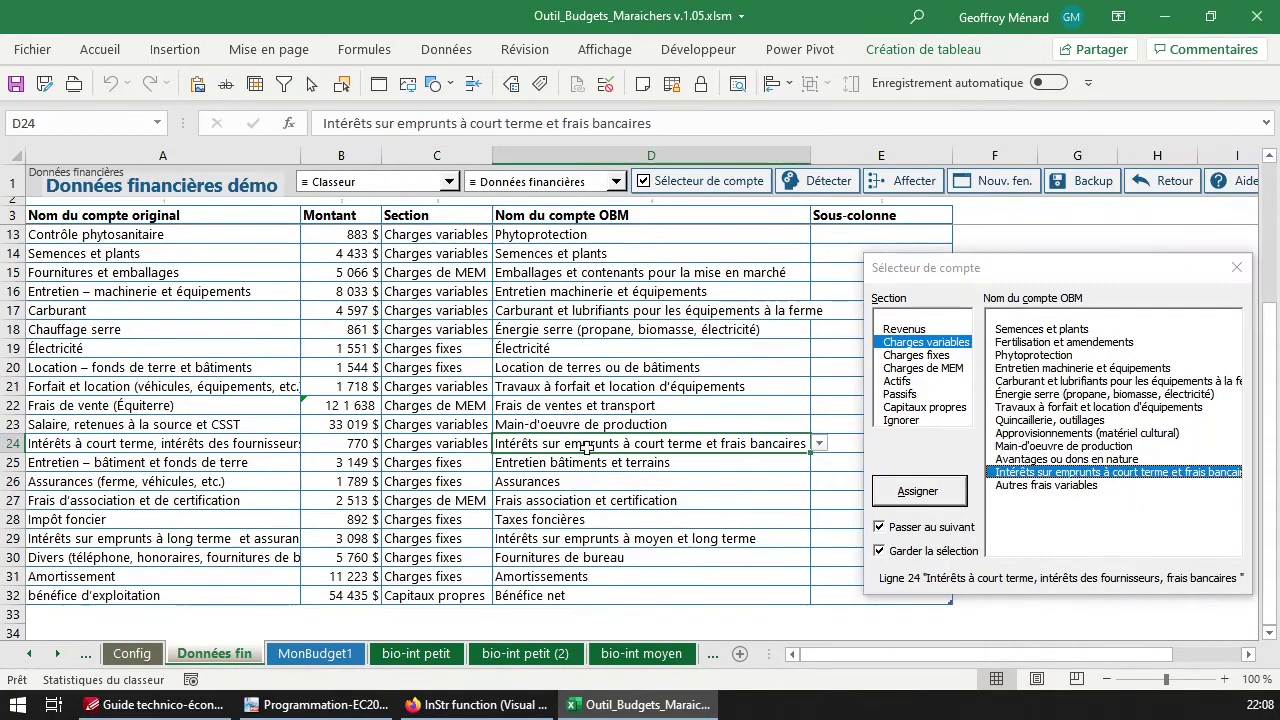
pyautogui.click(537, 466)
pyautogui.click(560, 483)
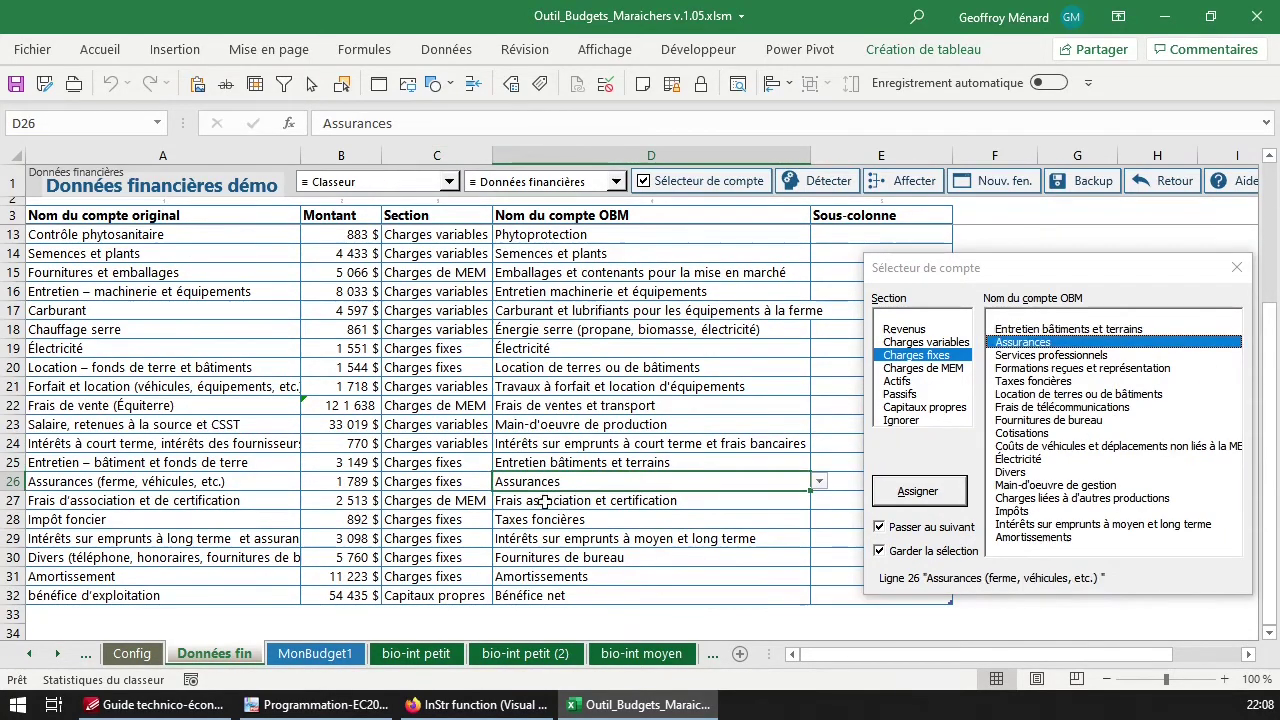
pyautogui.click(566, 502)
pyautogui.click(582, 519)
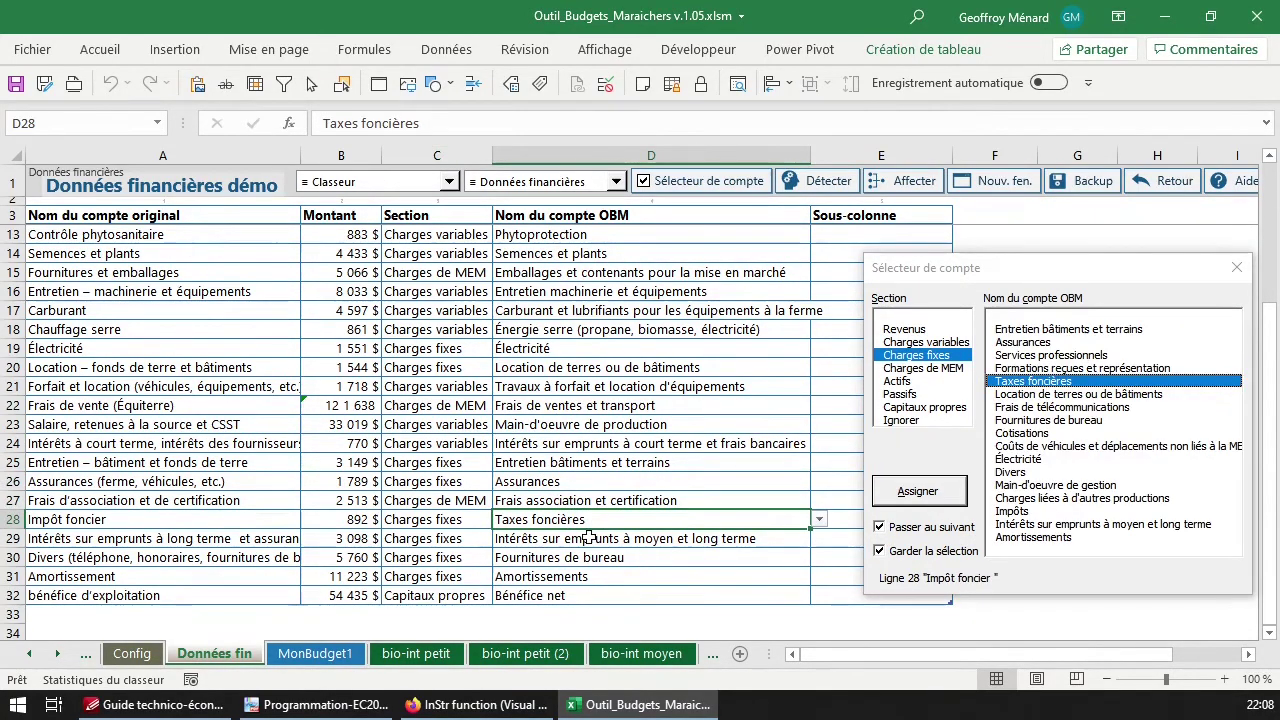
pyautogui.click(628, 540)
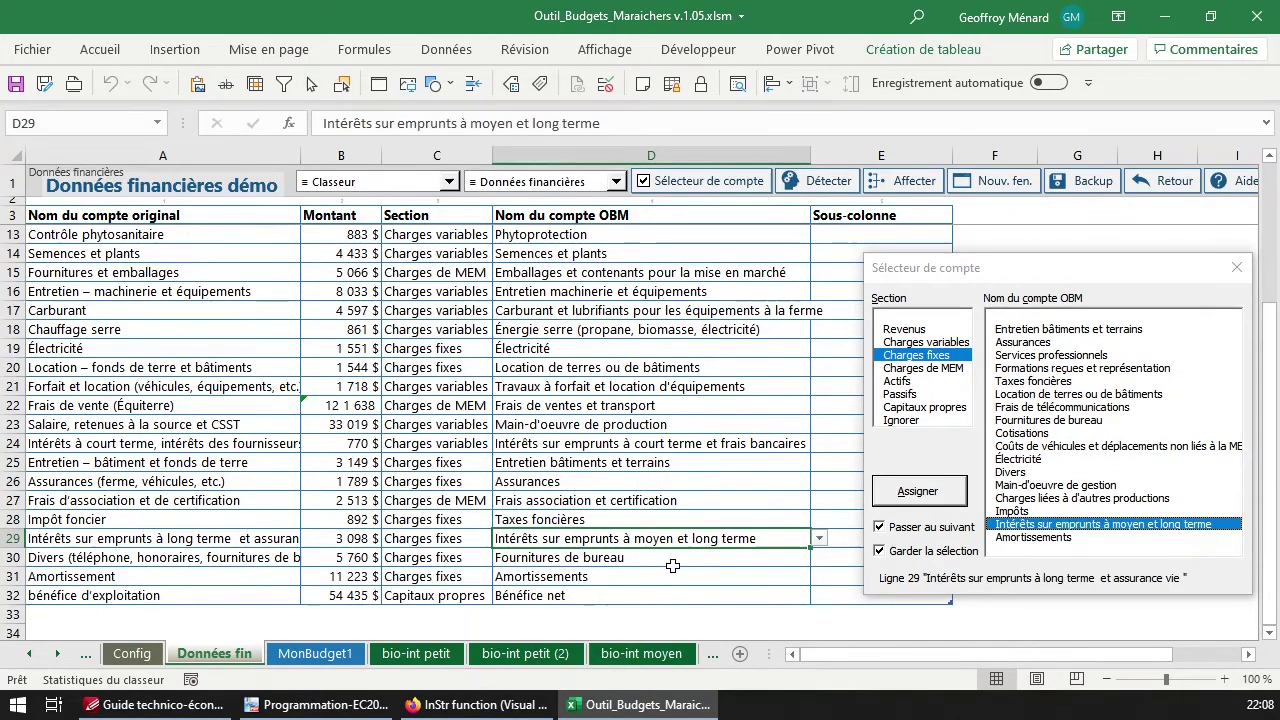
pyautogui.click(612, 562)
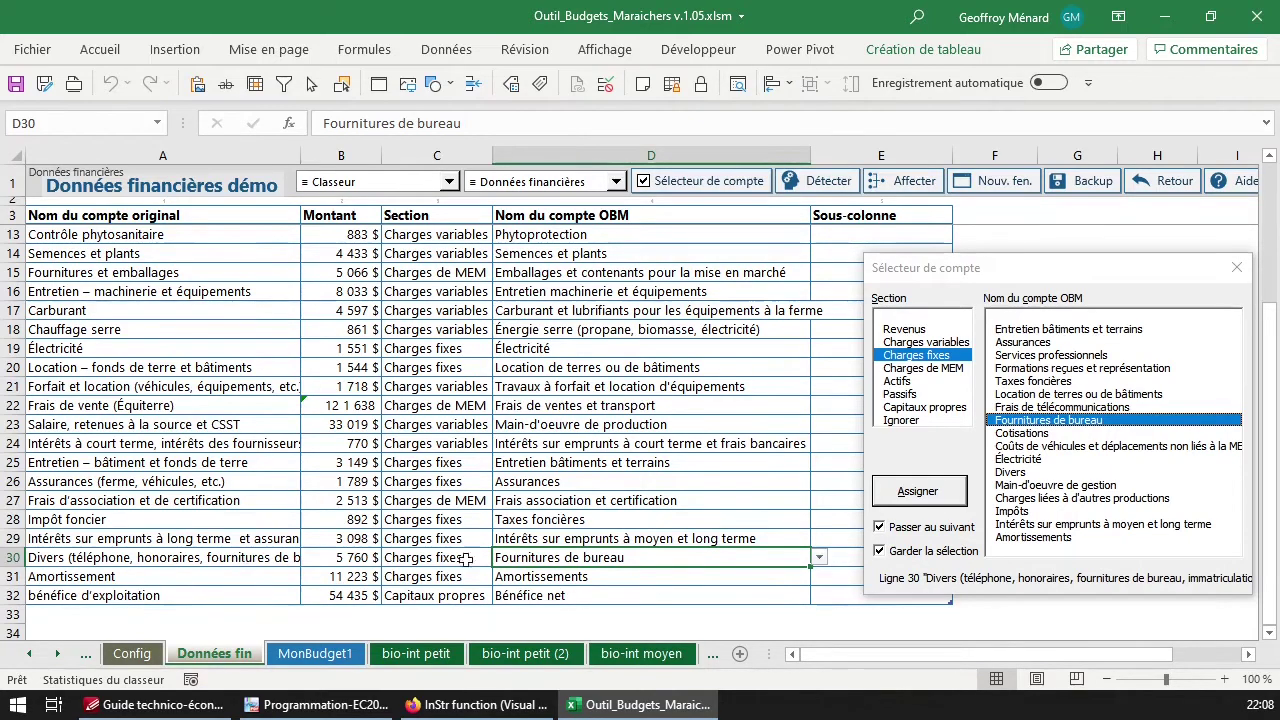
pyautogui.click(296, 562)
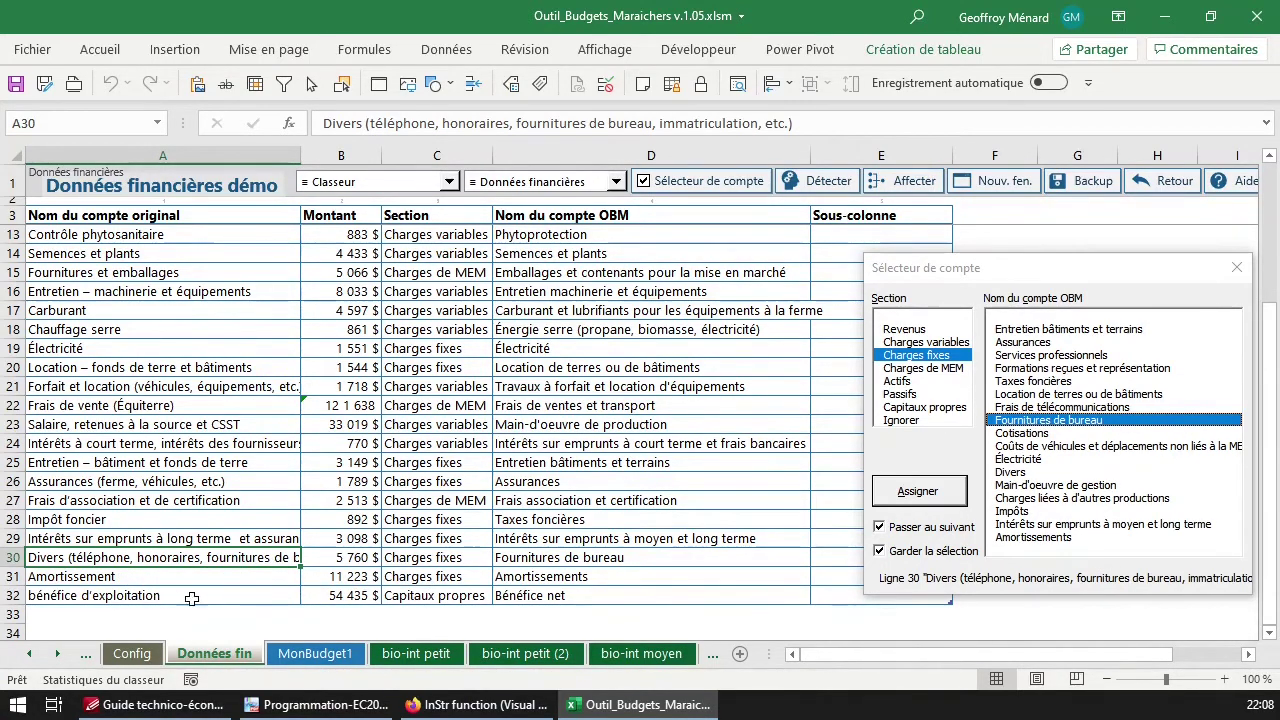
# Delete the "bénéfice d'exploitation" row from the table and close the account selector
pyautogui.click(525, 595)
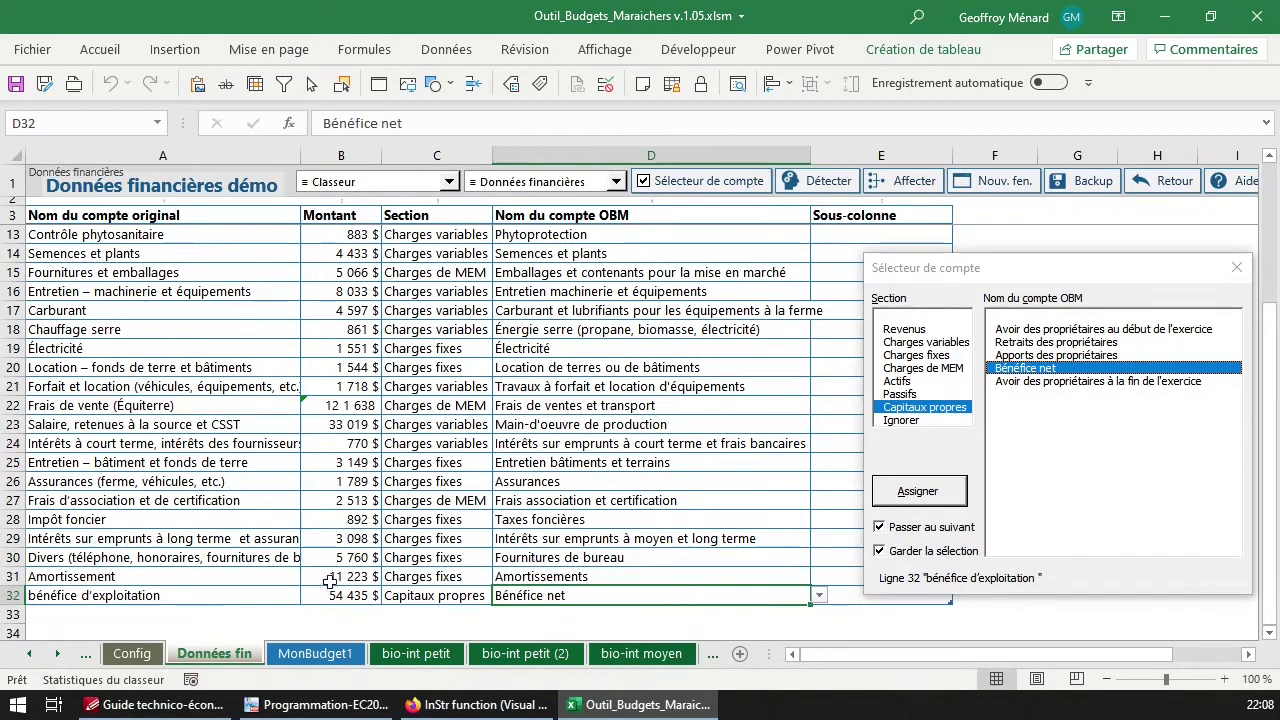
pyautogui.click(150, 597)
pyautogui.click(12, 595)
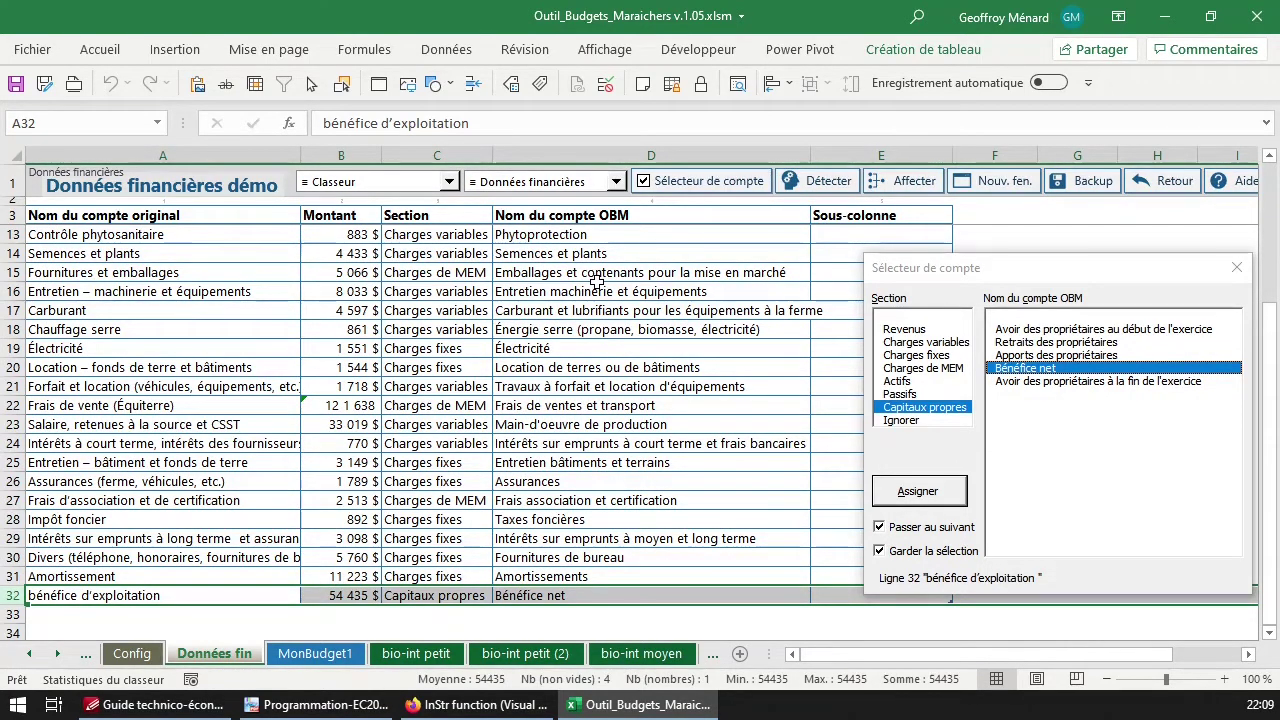
pyautogui.press('Delete')
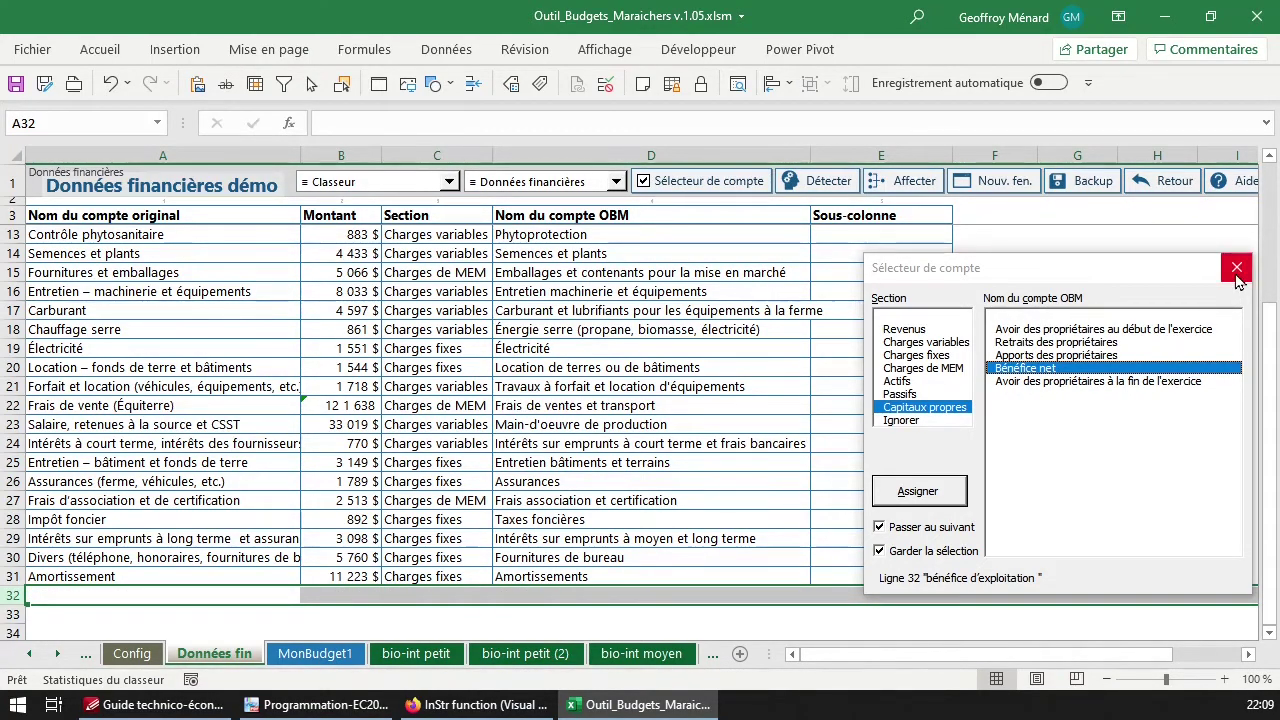
pyautogui.click(1237, 278)
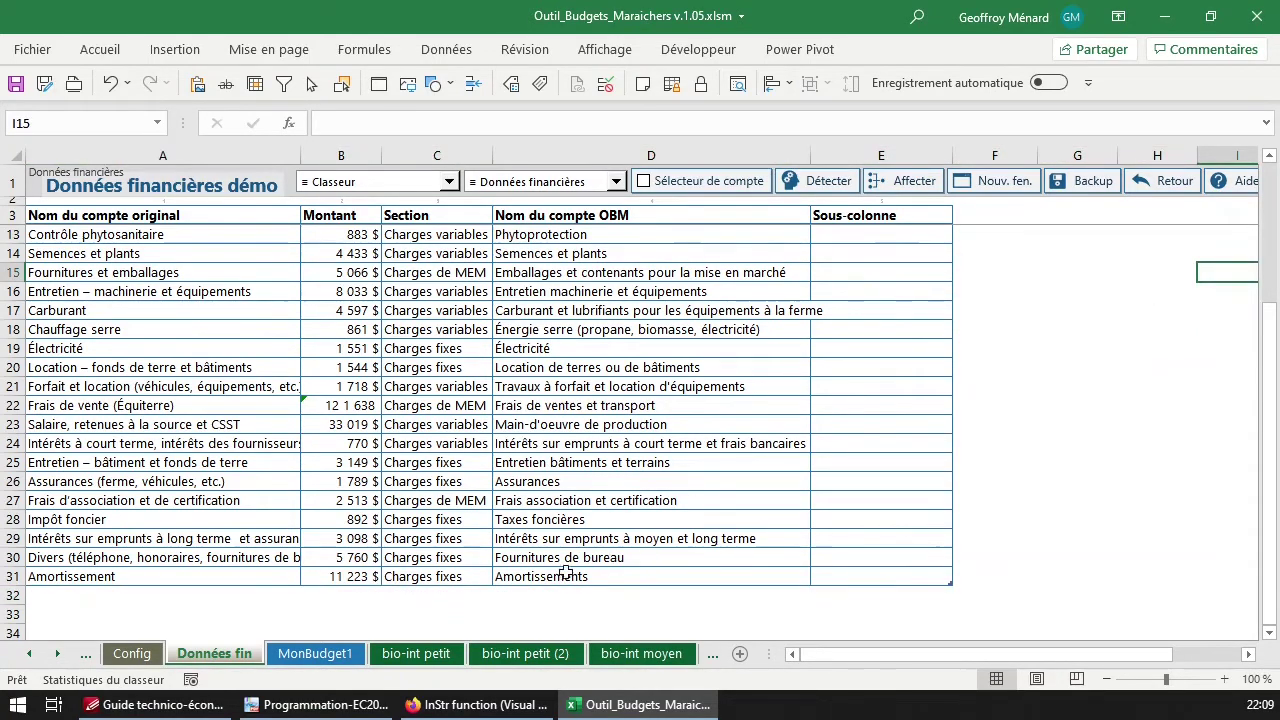
# Check the sum of the revenue amounts from "Vente de paniers" to "Subventions – aide gouvernementale"
pyautogui.click(566, 573)
pyautogui.moveTo(605, 310); pyautogui.dragTo(556, 575)
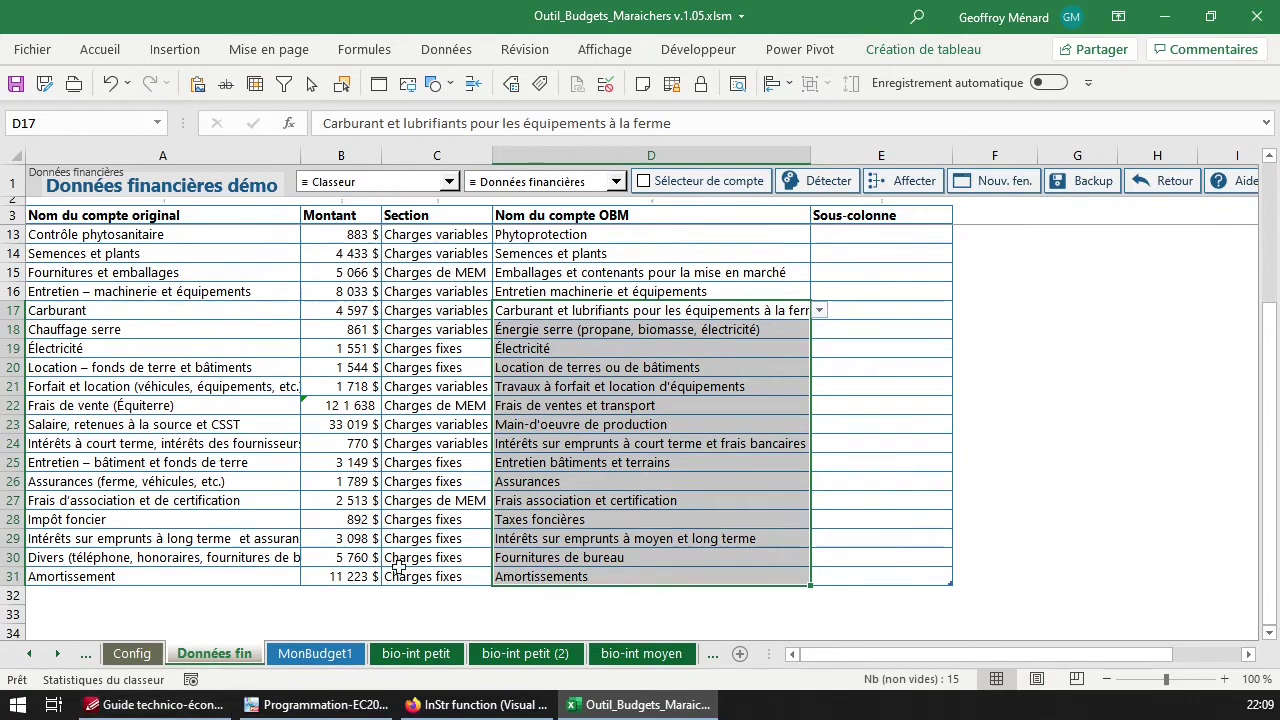
pyautogui.scroll(1, 394, 563)
pyautogui.scroll(2, 394, 563)
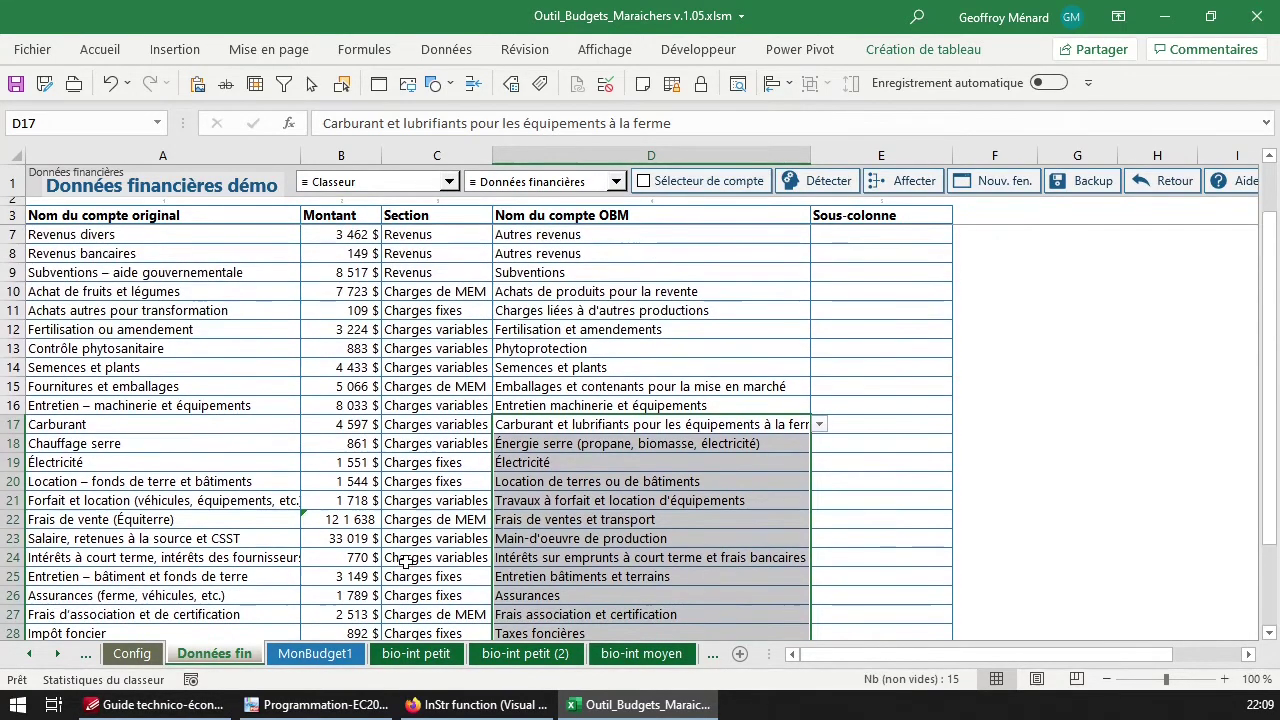
pyautogui.moveTo(335, 330); pyautogui.dragTo(338, 240)
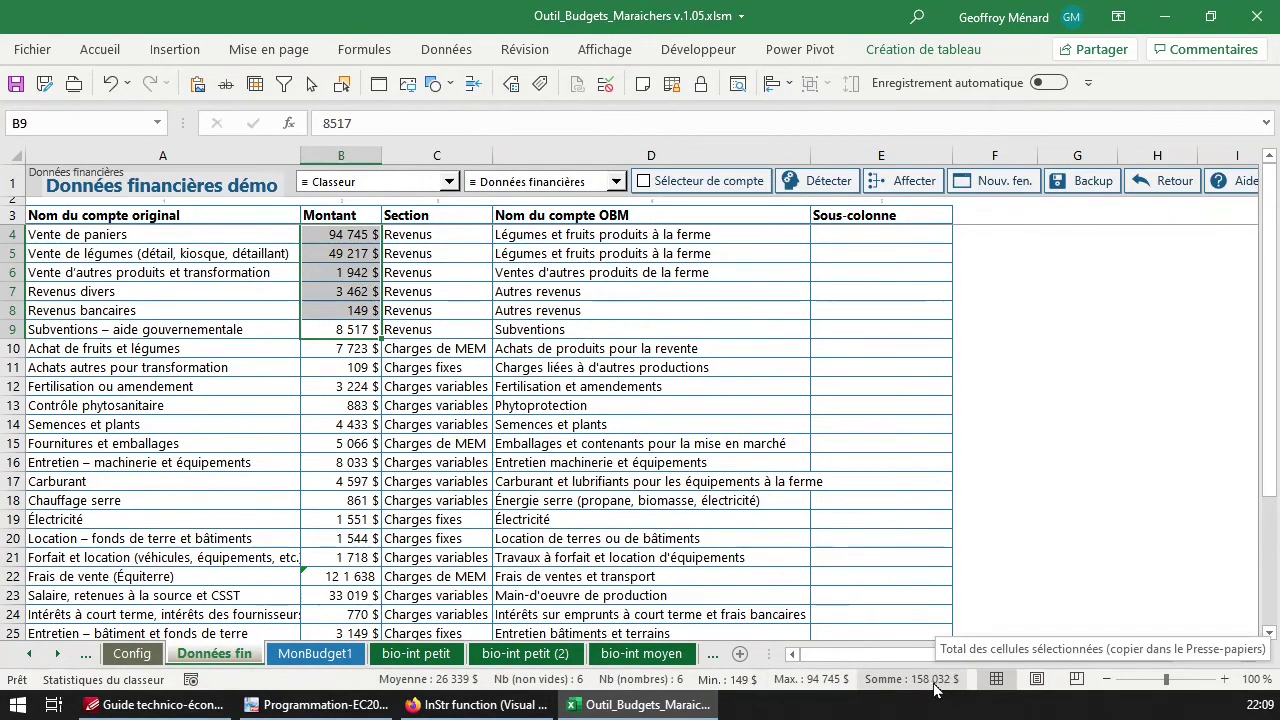
# Switch to the PDF guide and check the "Total des revenus" and the cost totals in its results table
pyautogui.click(157, 705)
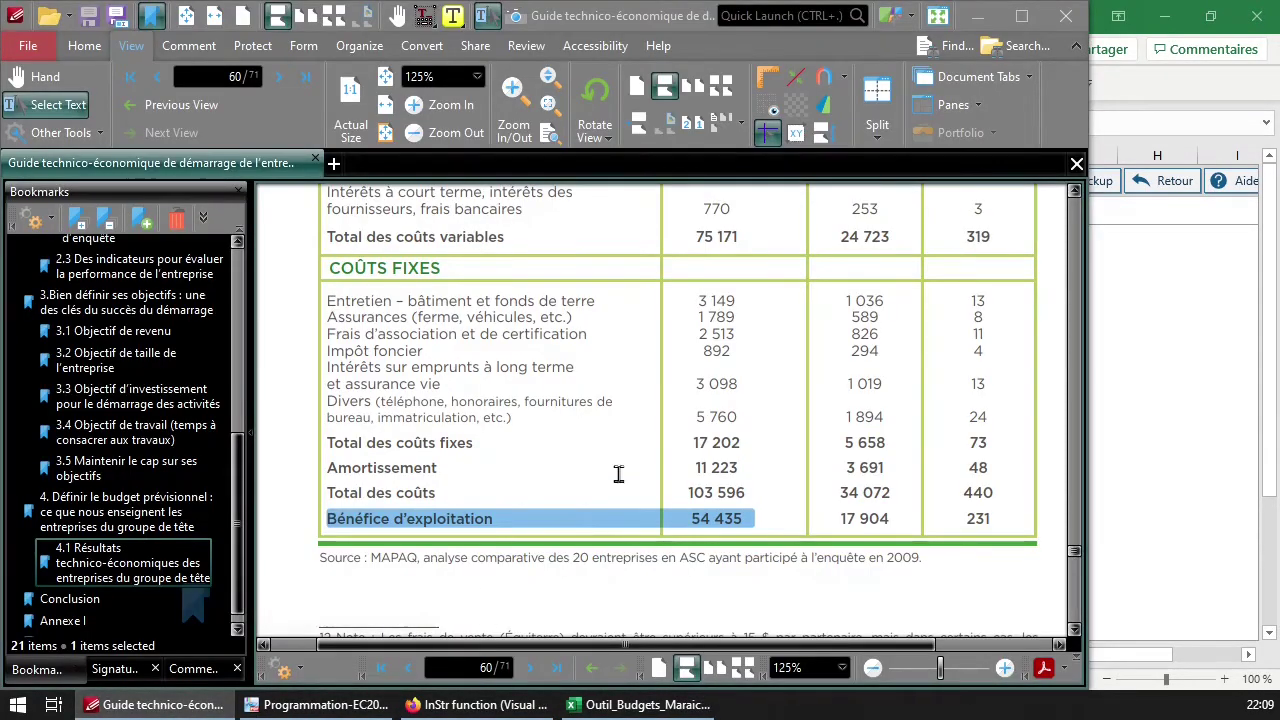
pyautogui.scroll(5, 640, 440)
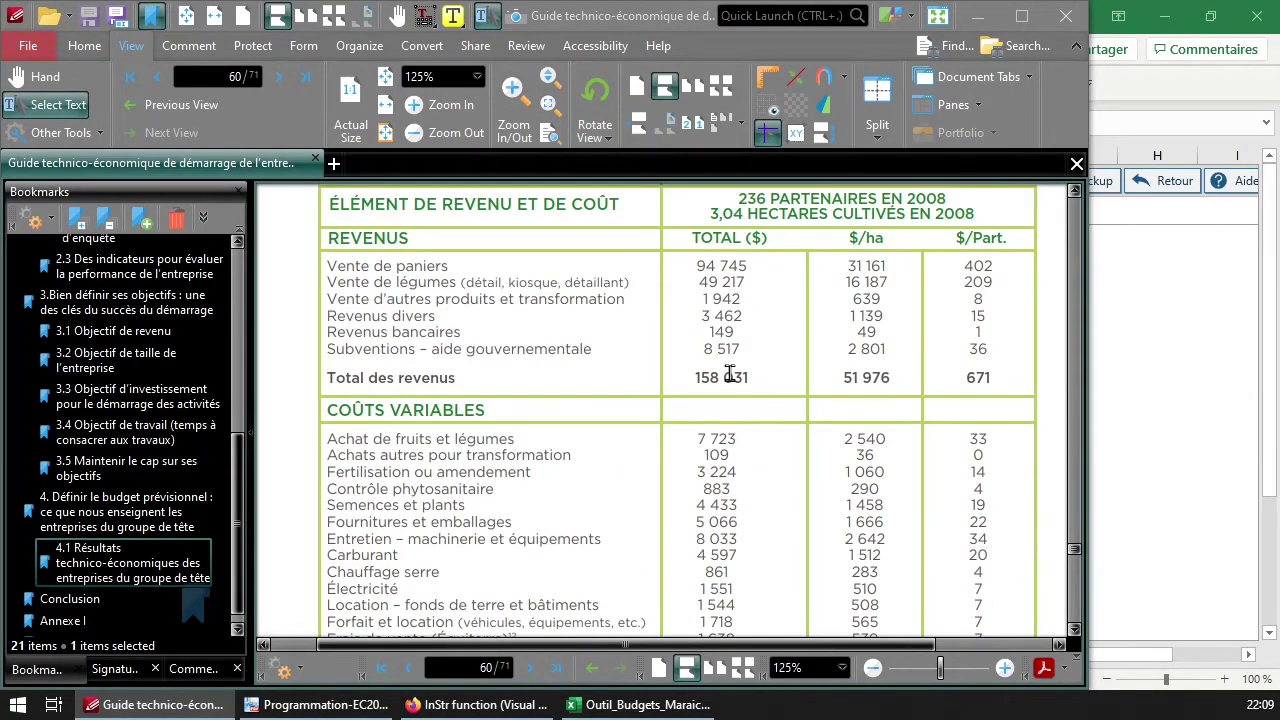
pyautogui.scroll(-4, 680, 432)
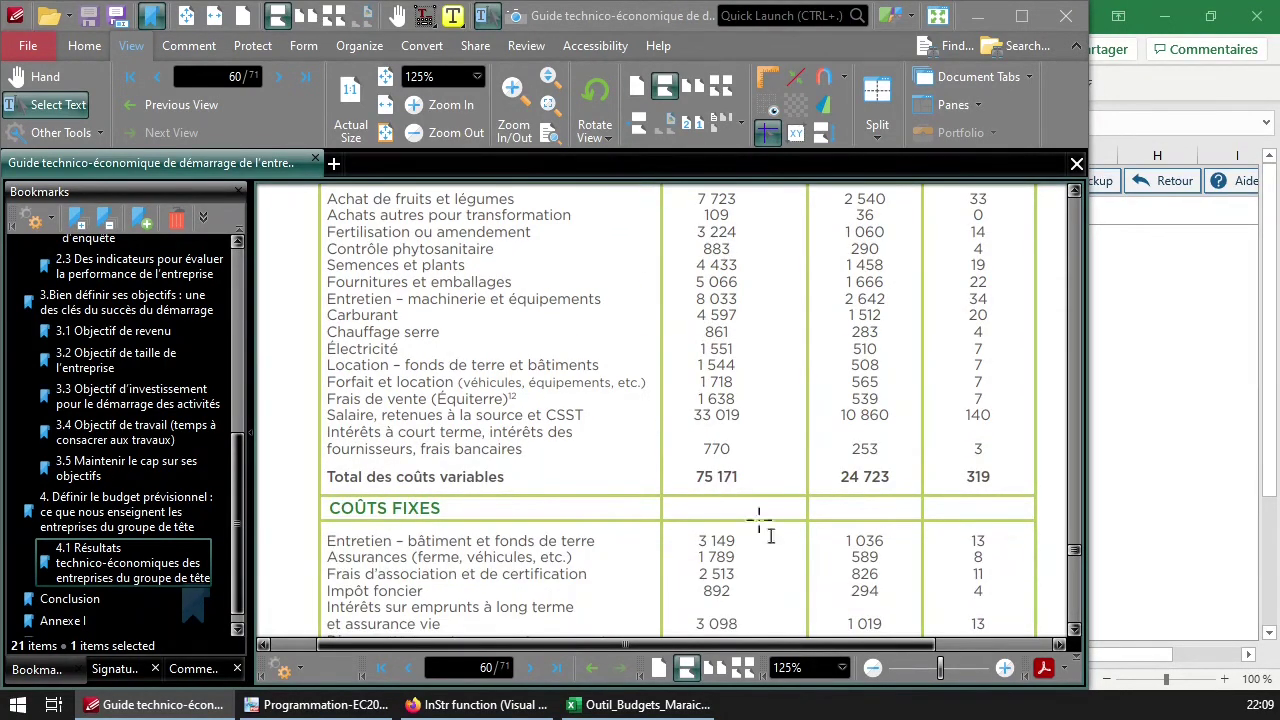
pyautogui.scroll(-4, 581, 560)
pyautogui.moveTo(600, 527); pyautogui.dragTo(645, 527)
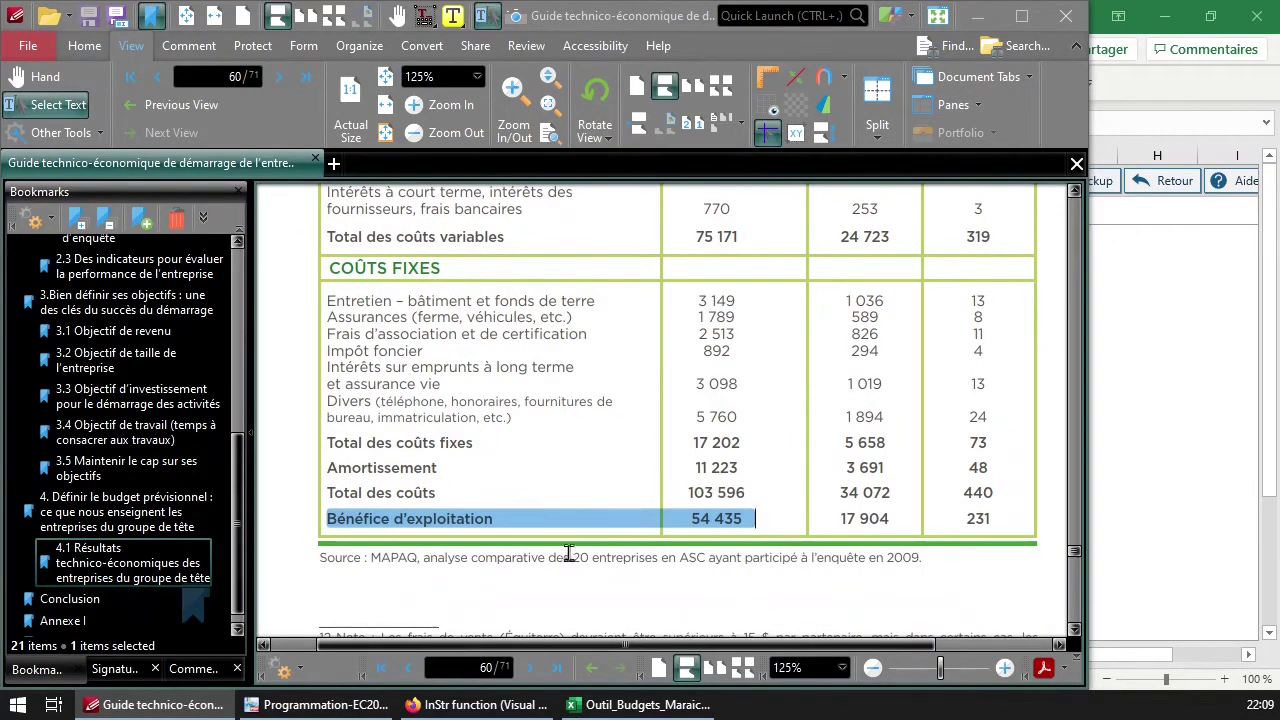
# Back in Excel, check the sum of the amounts from "Achat de fruits et légumes" to "Amortissement" against the guide's "Total des coûts"
pyautogui.click(635, 706)
pyautogui.scroll(-2, 343, 283)
pyautogui.scroll(1, 343, 283)
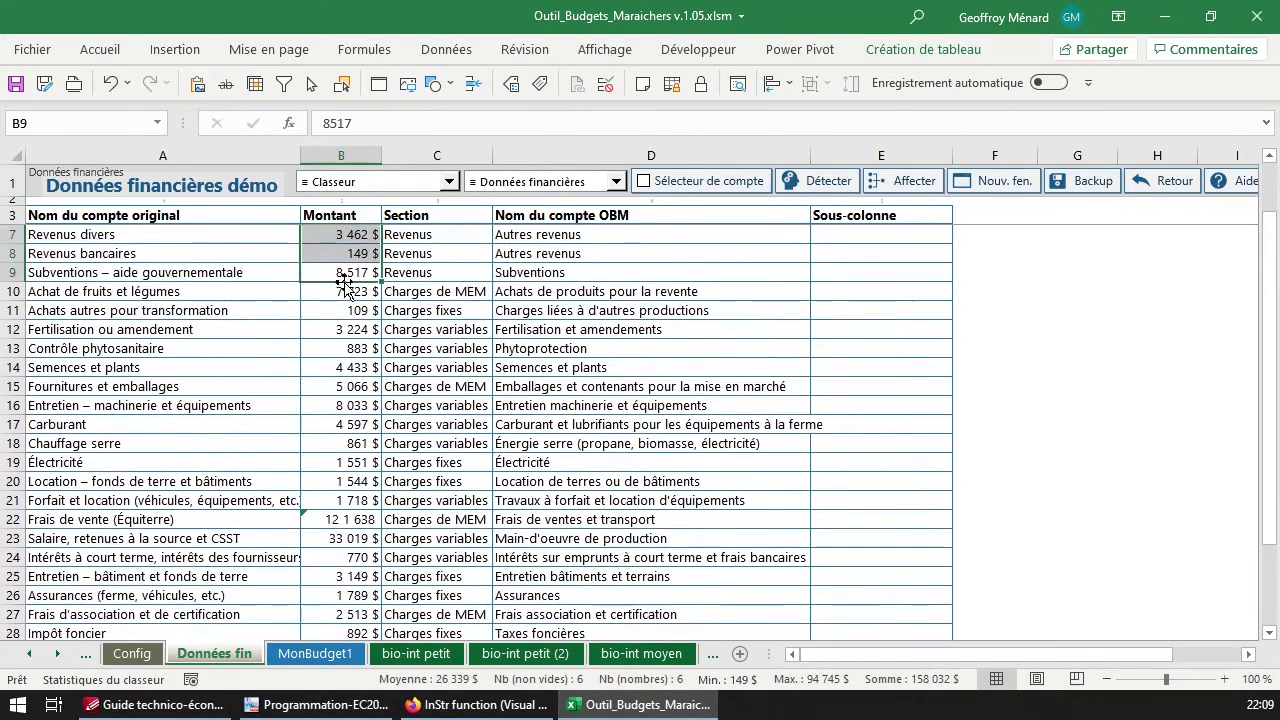
pyautogui.click(343, 285)
pyautogui.hotkey('ctrl', 'shift', 'Down')
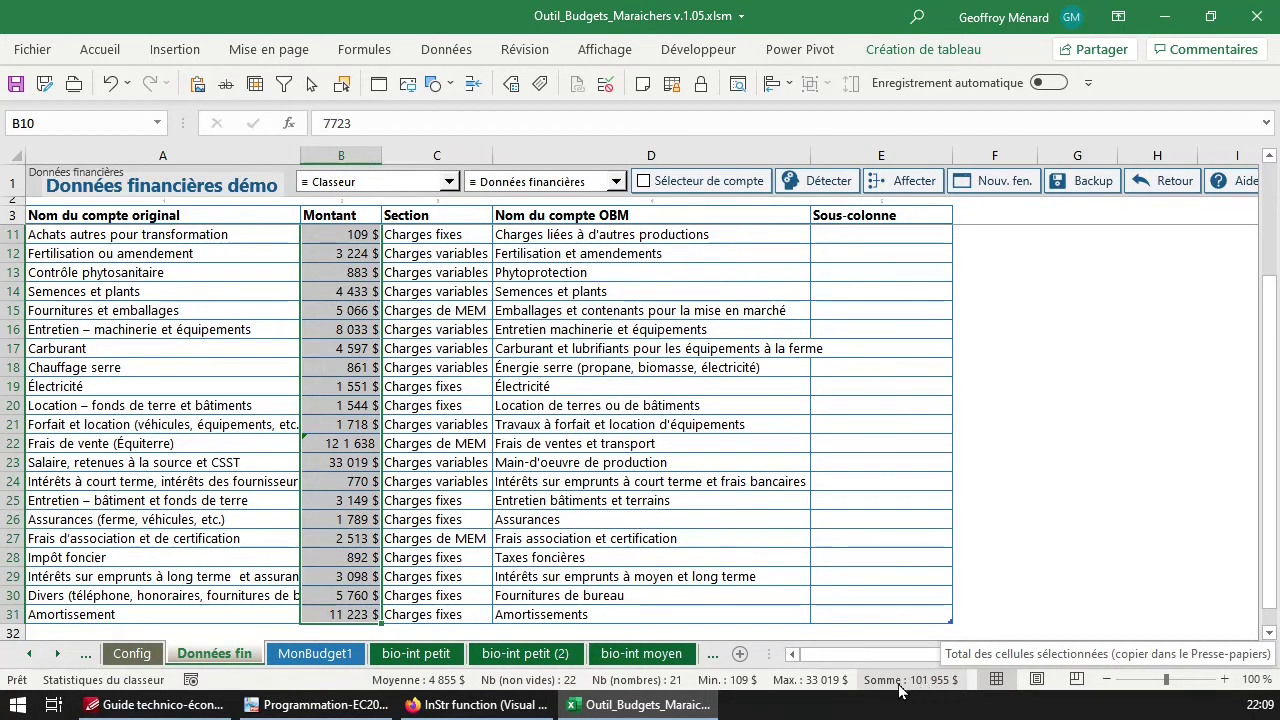
pyautogui.scroll(2, 362, 467)
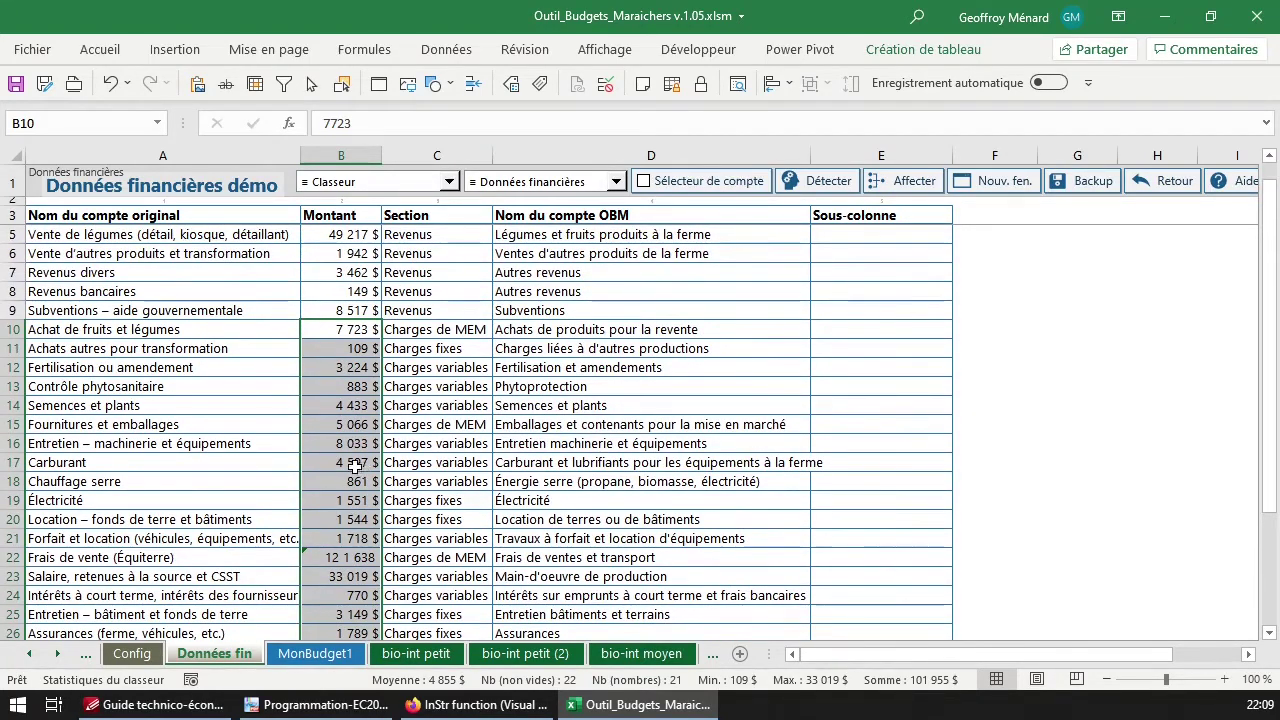
pyautogui.scroll(-2, 352, 470)
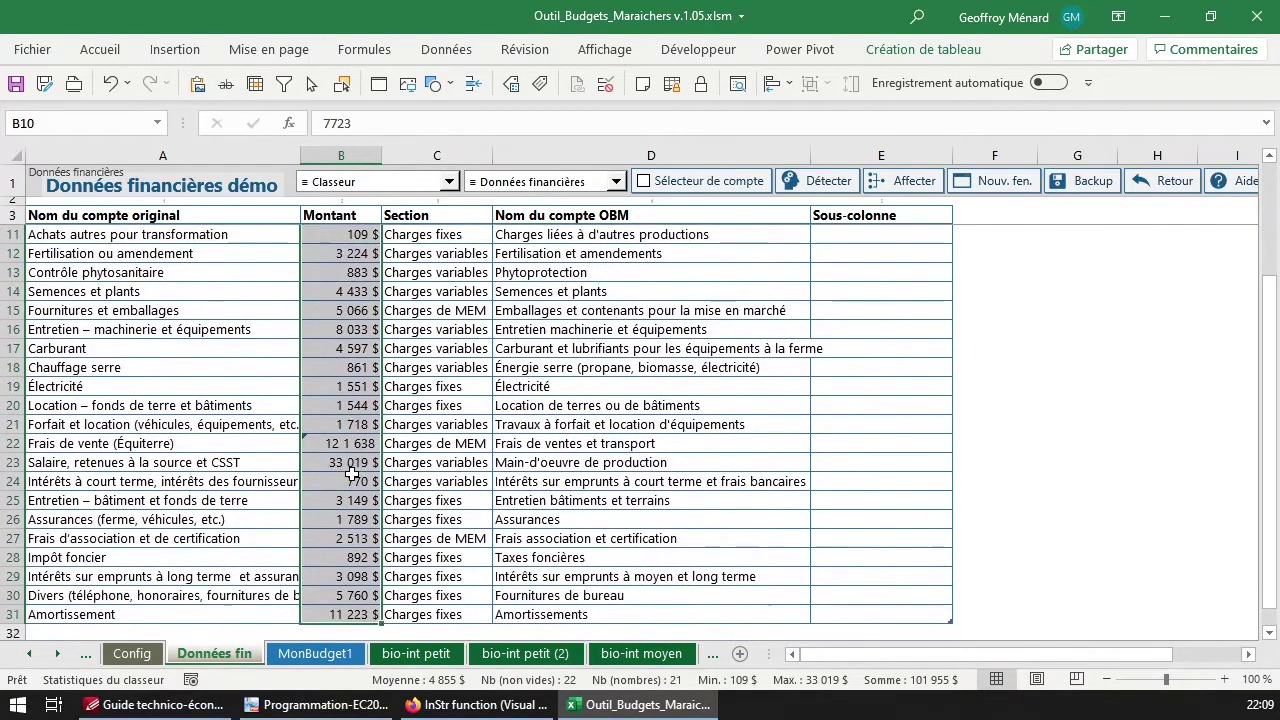
pyautogui.hotkey('alt', 'Tab')
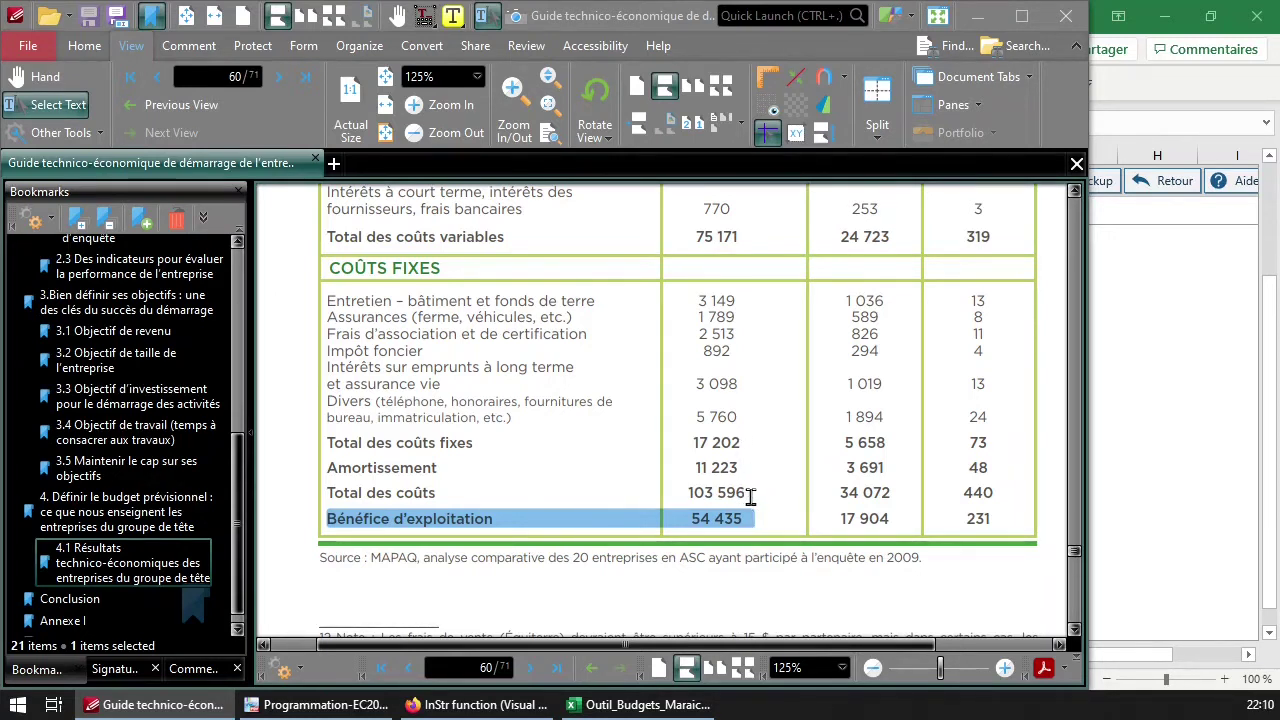
# Compare the guide's variable and fixed cost amounts with the workbook's amounts, switching between the PDF and Excel
pyautogui.hotkey('alt', 'Tab')
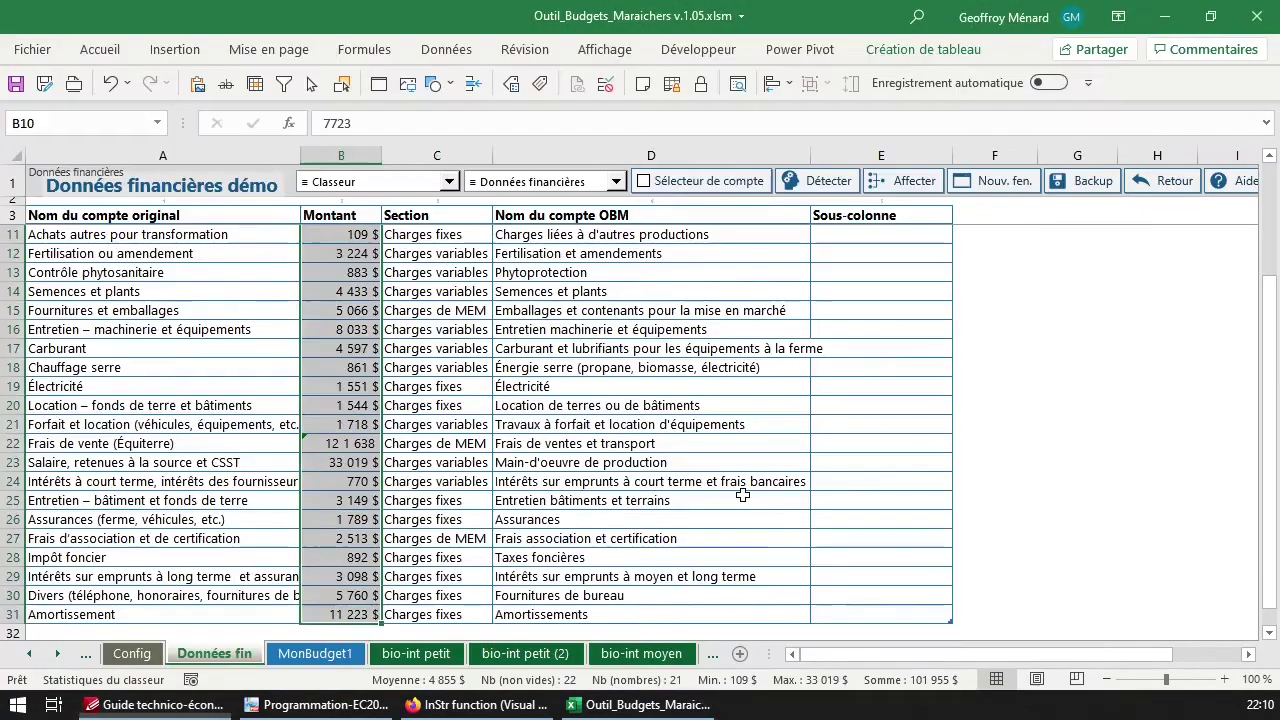
pyautogui.hotkey('alt', 'Tab')
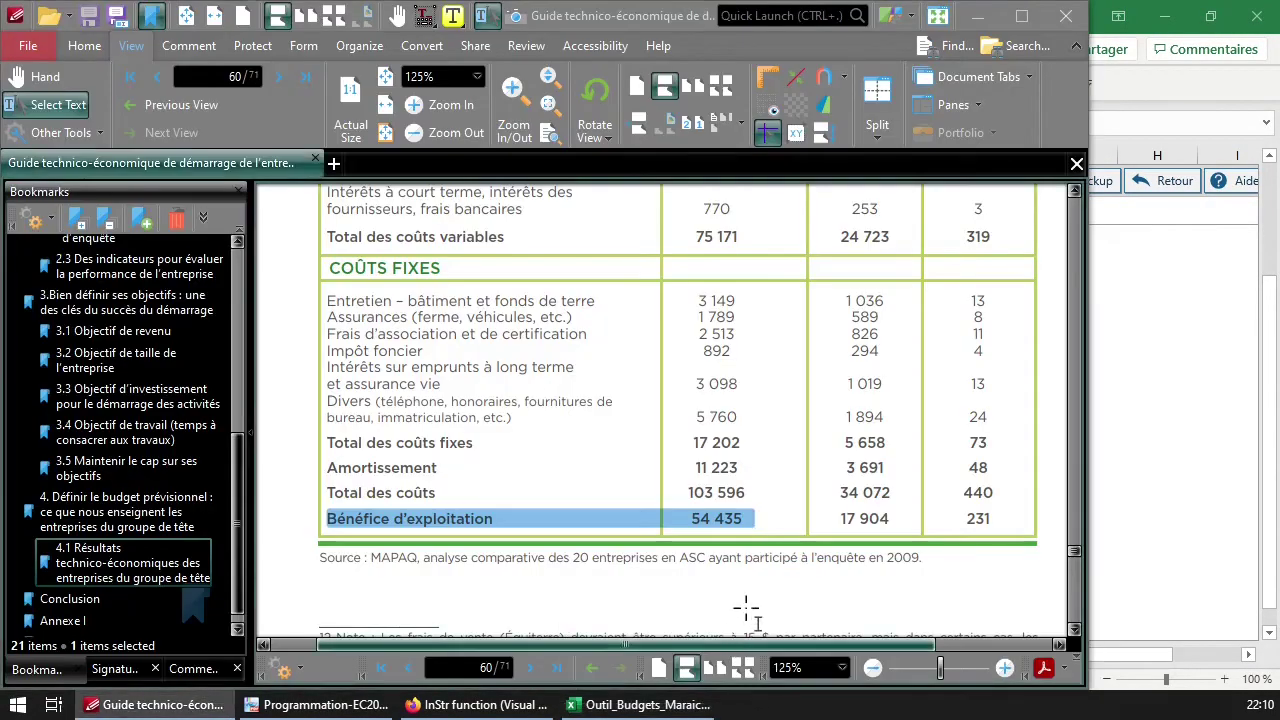
pyautogui.scroll(3, 750, 500)
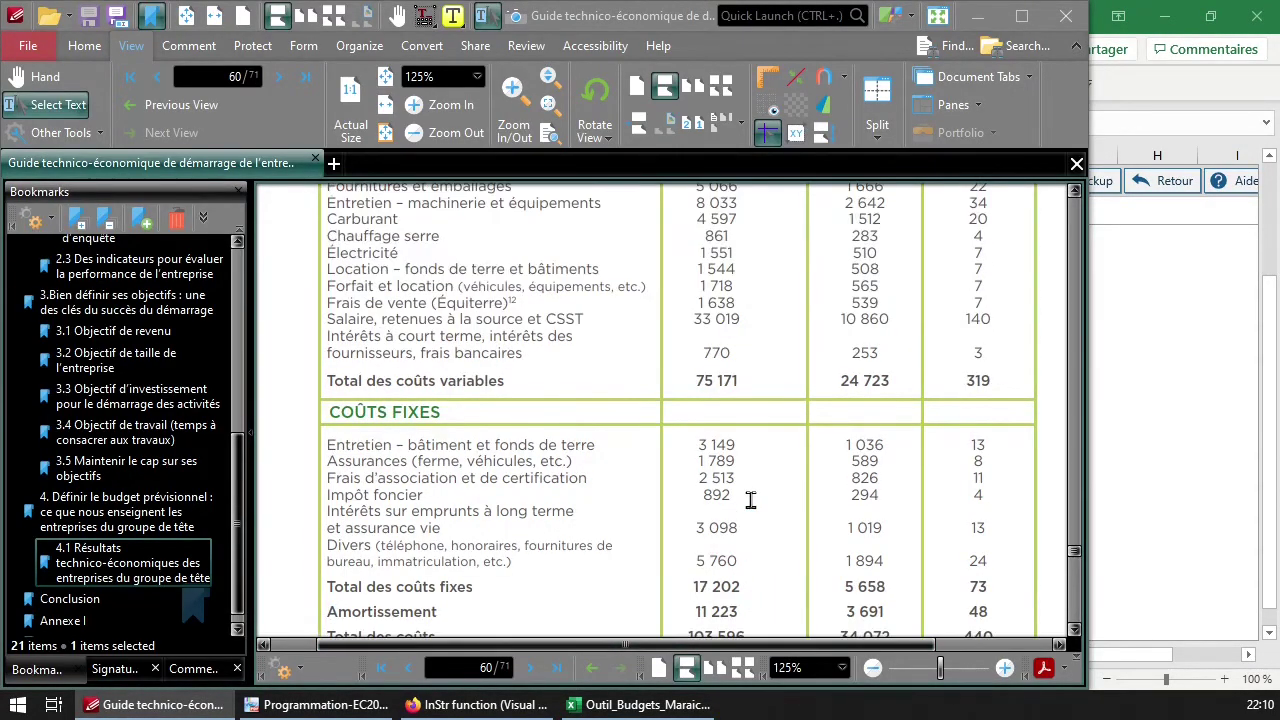
pyautogui.hotkey('alt', 'Tab')
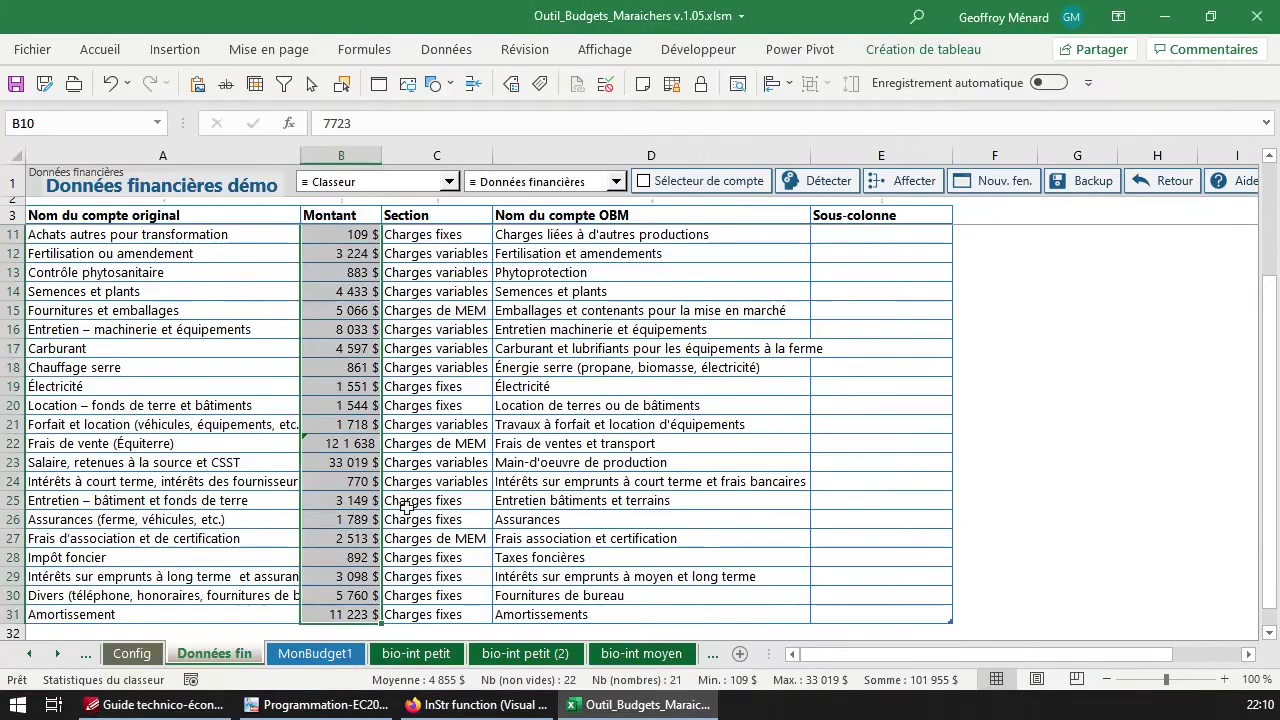
# Correct the amount of "Frais de vente (Équiterre)" to 1 638
pyautogui.click(350, 446)
pyautogui.doubleClick(350, 444)
pyautogui.doubleClick(336, 443)
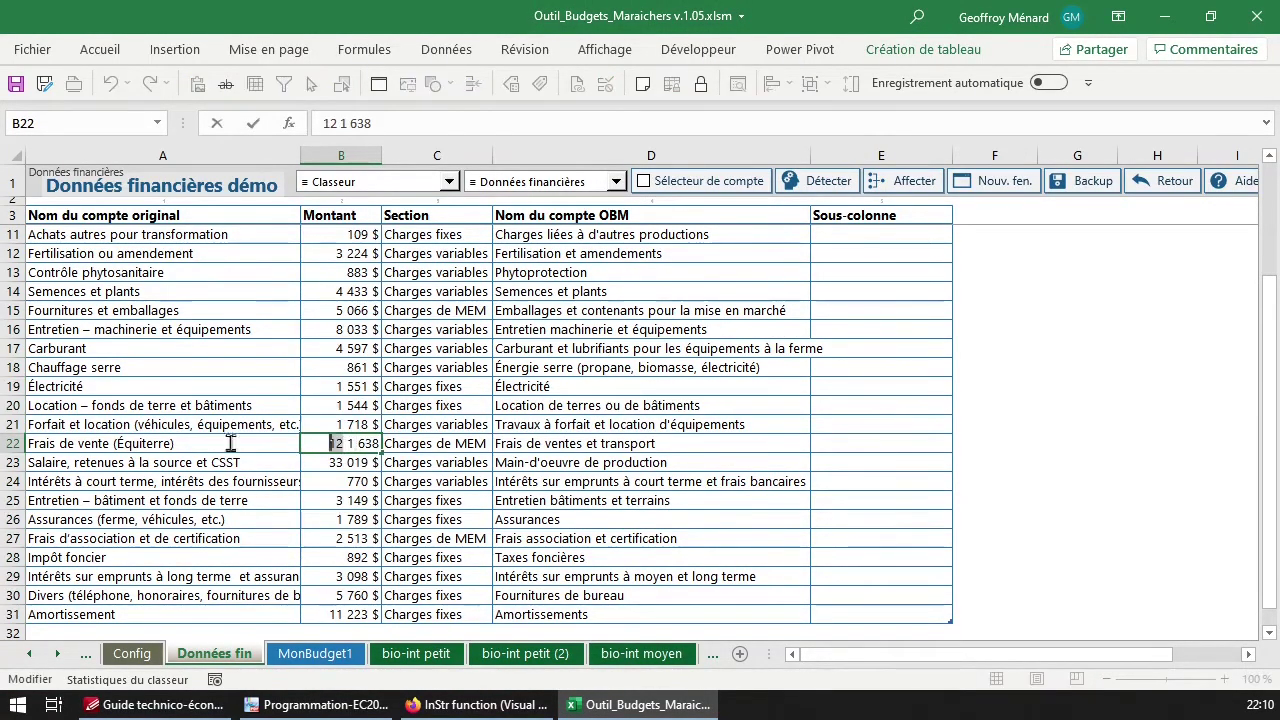
pyautogui.press('Delete')
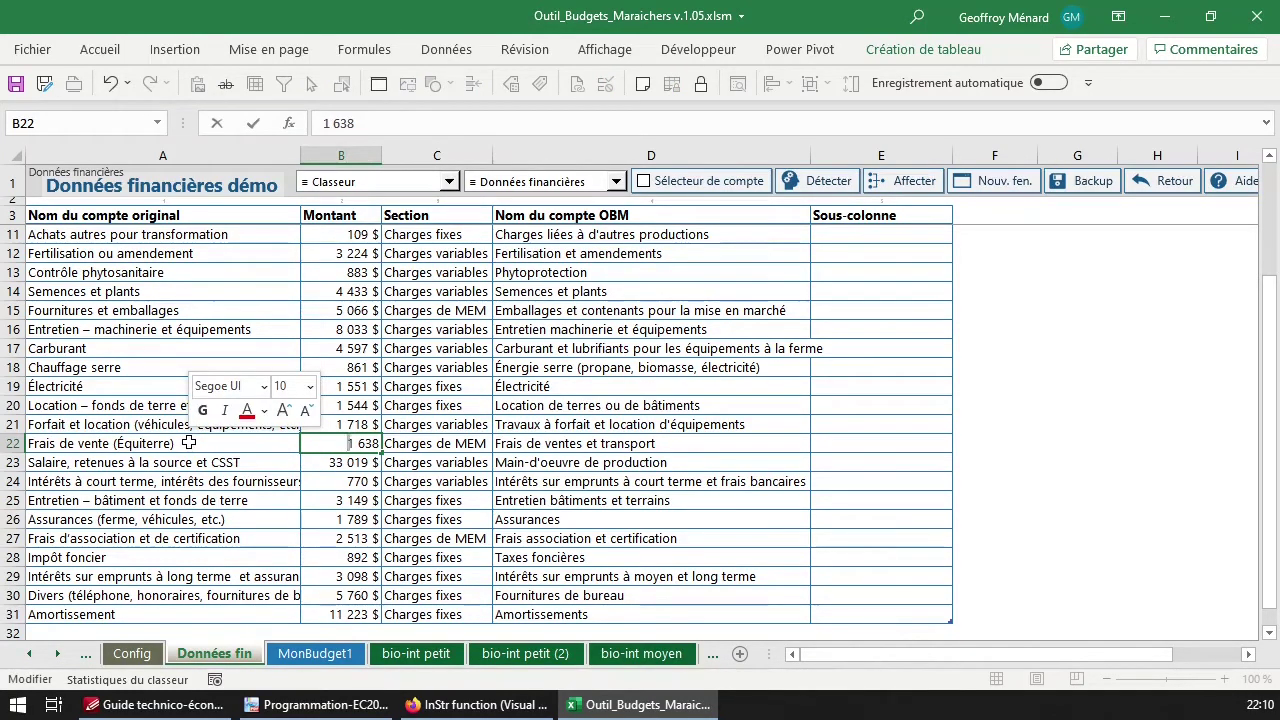
pyautogui.press('Return')
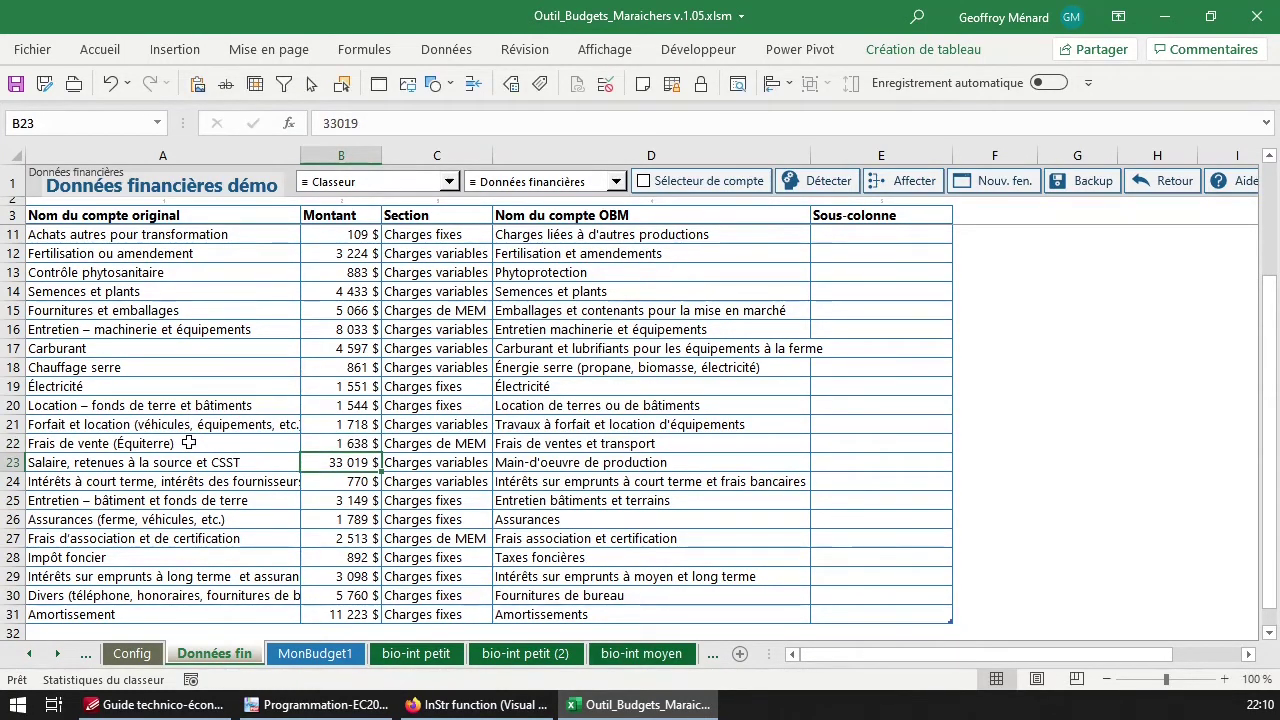
# Place the Excel workbook and the PDF guide side by side, with the workbook on the left half
pyautogui.hotkey('alt', 'Tab')
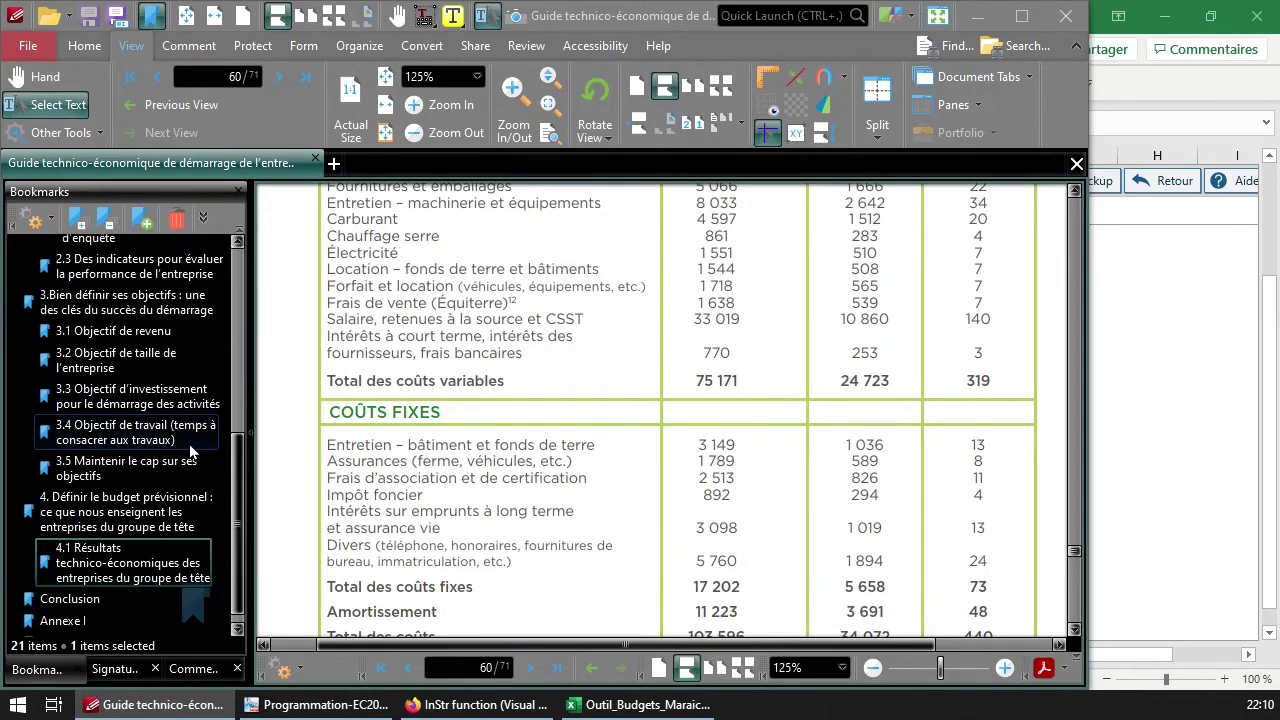
pyautogui.hotkey('alt', 'Tab')
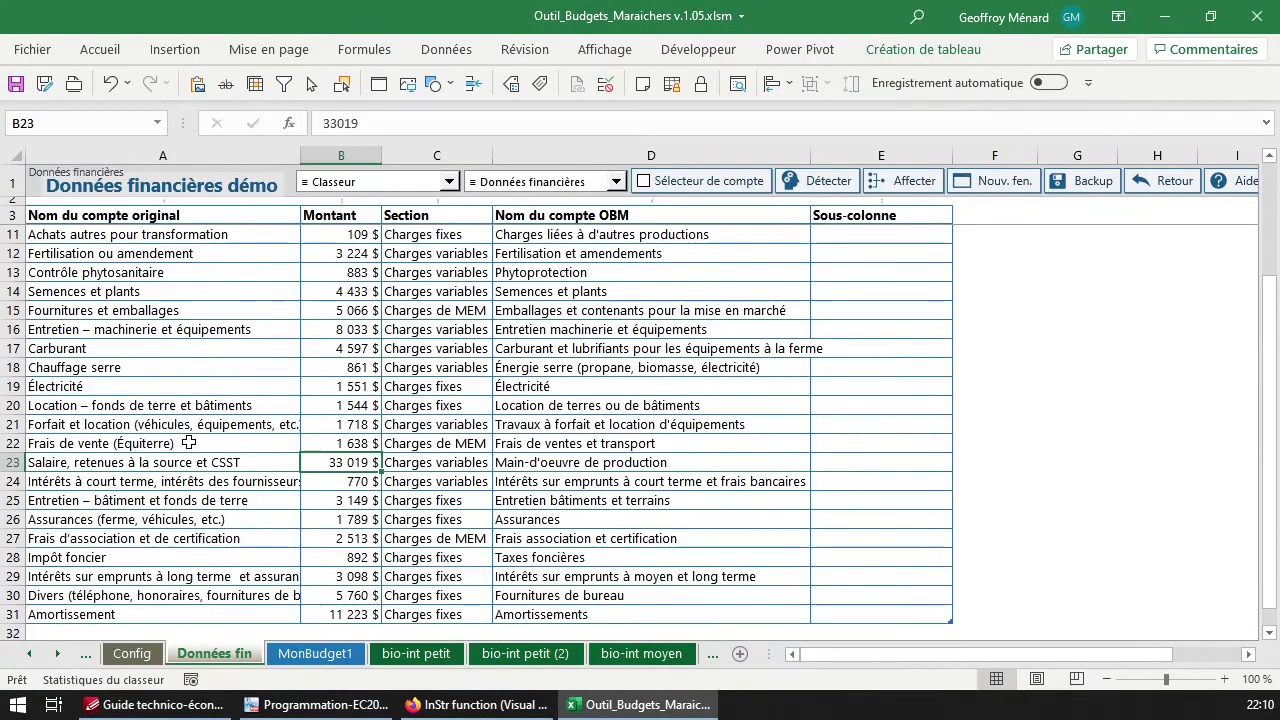
pyautogui.press('super+Left')
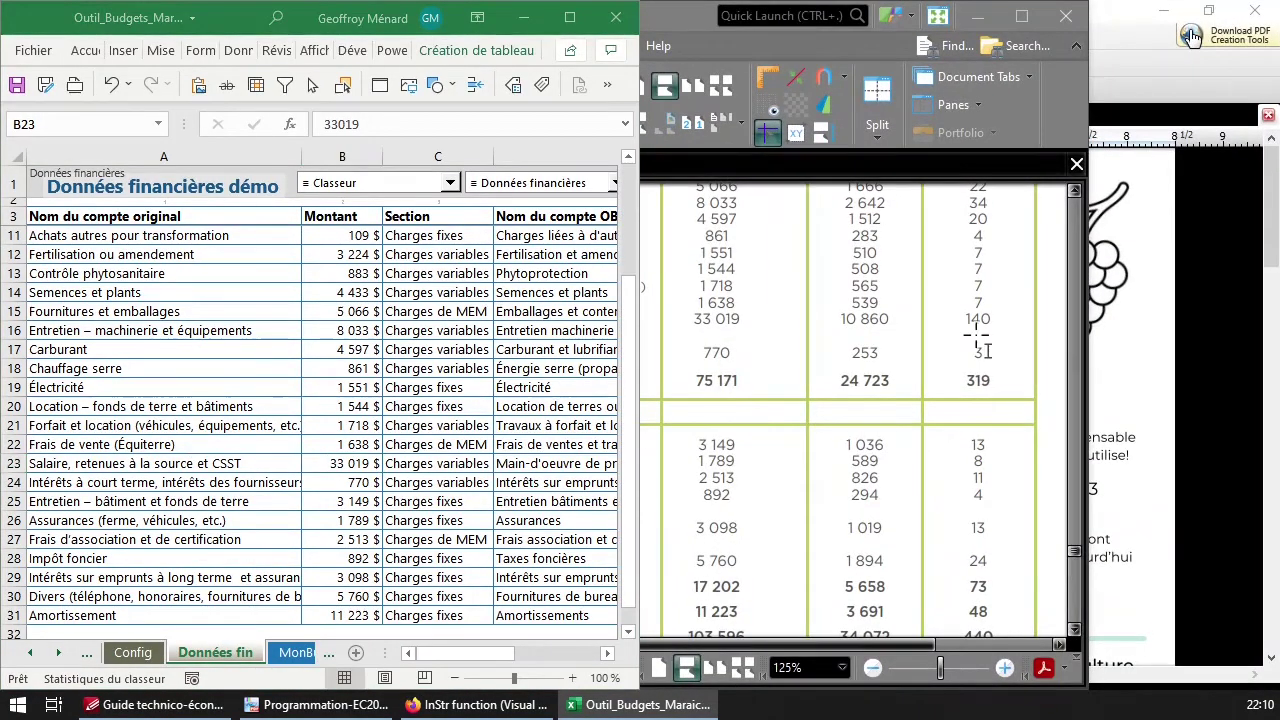
pyautogui.click(975, 345)
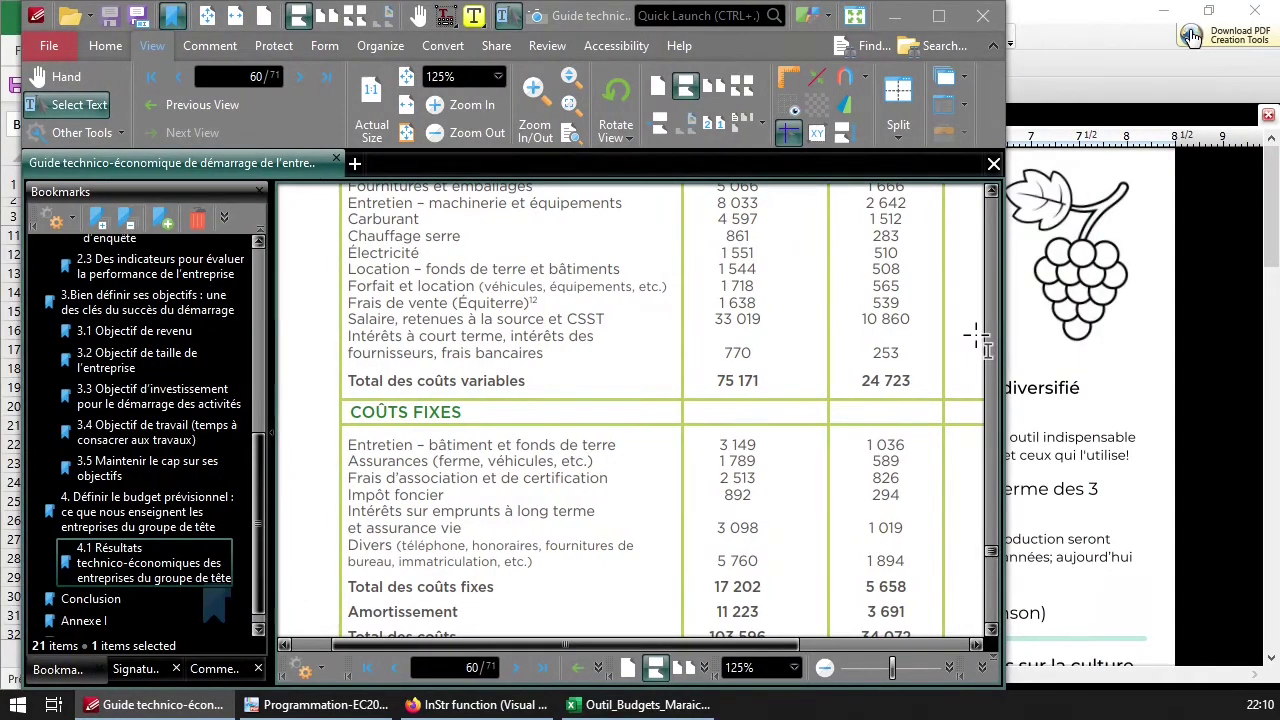
pyautogui.press('super+Right')
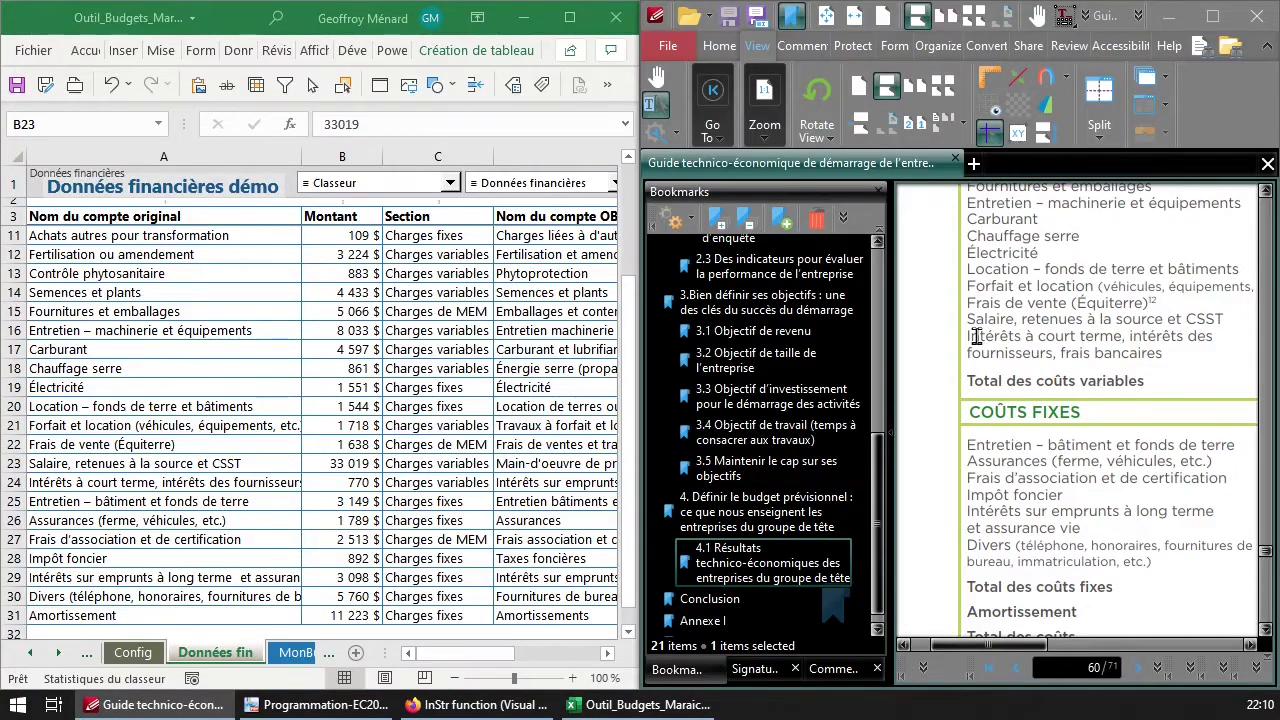
# In Excel, check the sum of the amounts from "Achat de fruits et légumes" to "Amortissement" again
pyautogui.click(638, 342)
pyautogui.scroll(2, 357, 481)
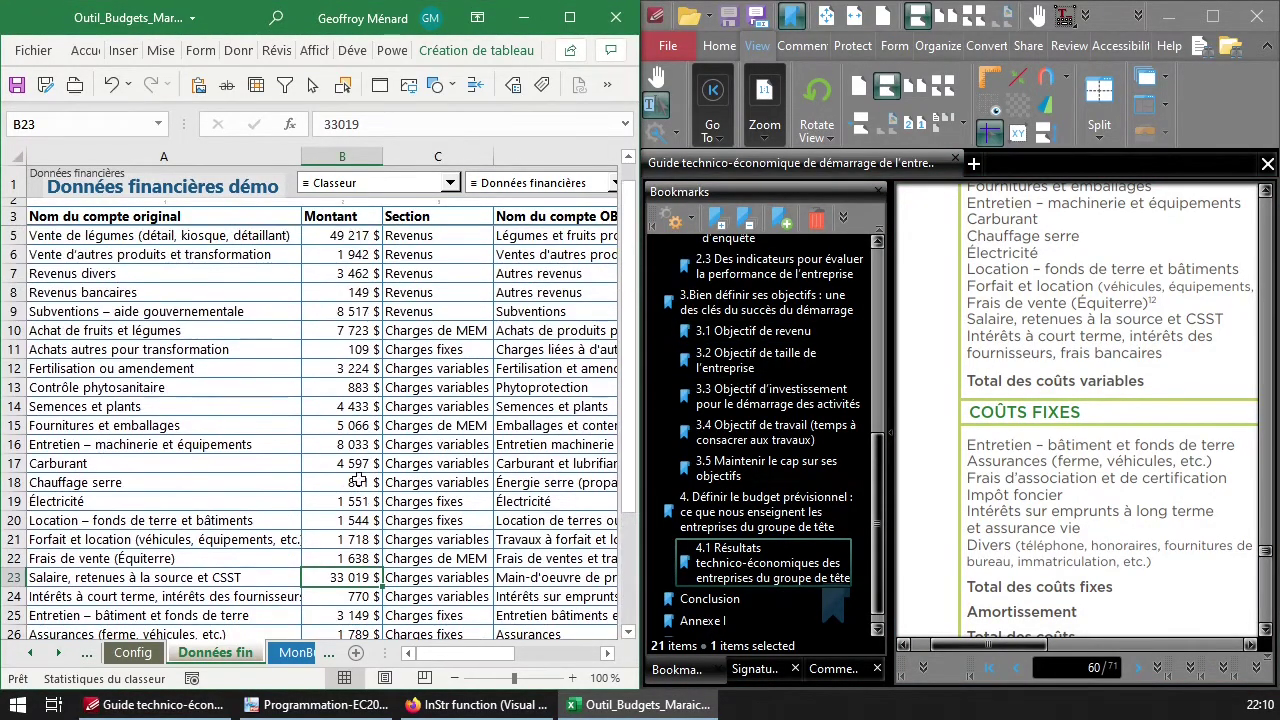
pyautogui.click(354, 334)
pyautogui.scroll(-3, 365, 387)
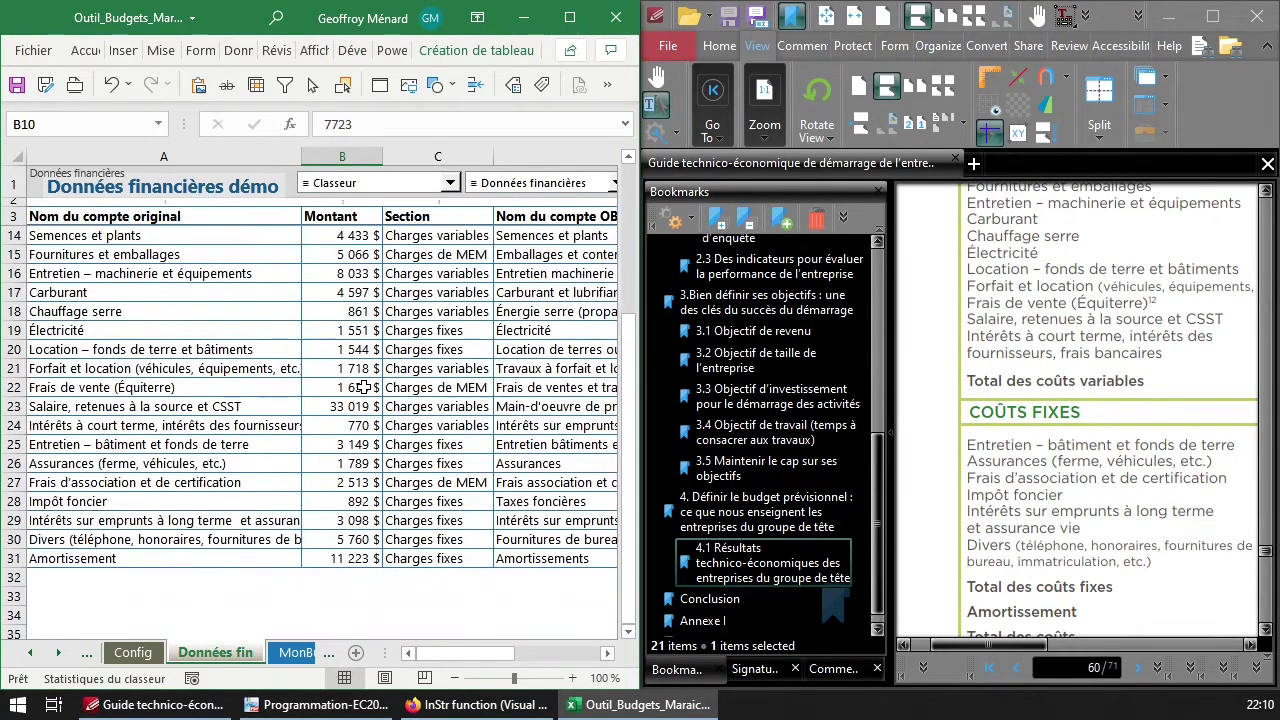
pyautogui.hotkey('ctrl', 'shift', 'Down')
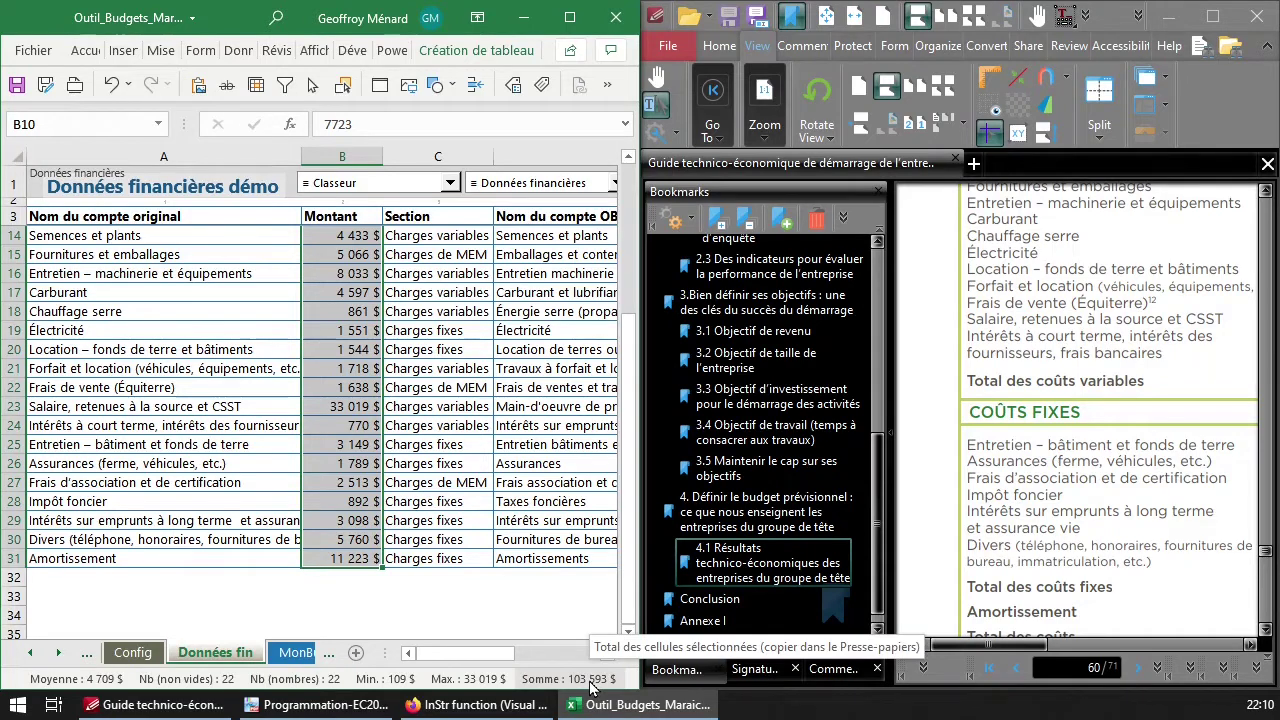
# Bring the guide's first amount column and "Total des coûts" row into view and compare them with the Excel sum
pyautogui.click(1060, 644)
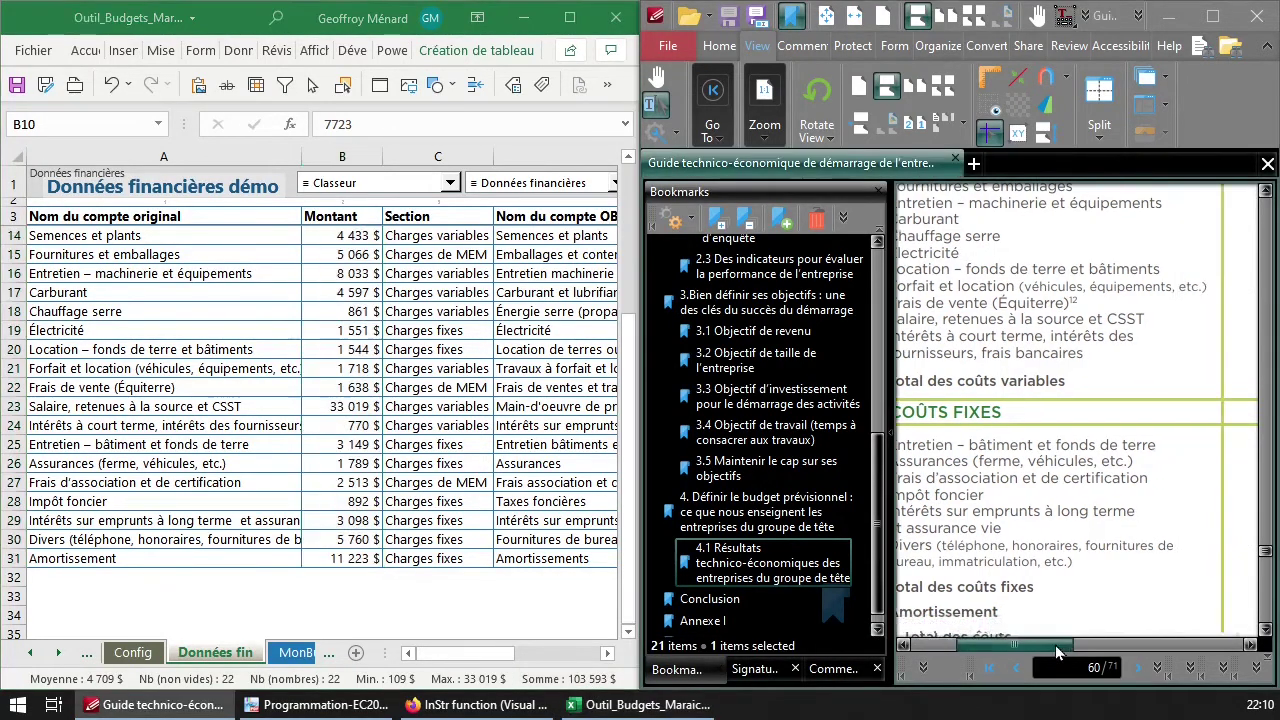
pyautogui.moveTo(1055, 650); pyautogui.dragTo(1063, 648)
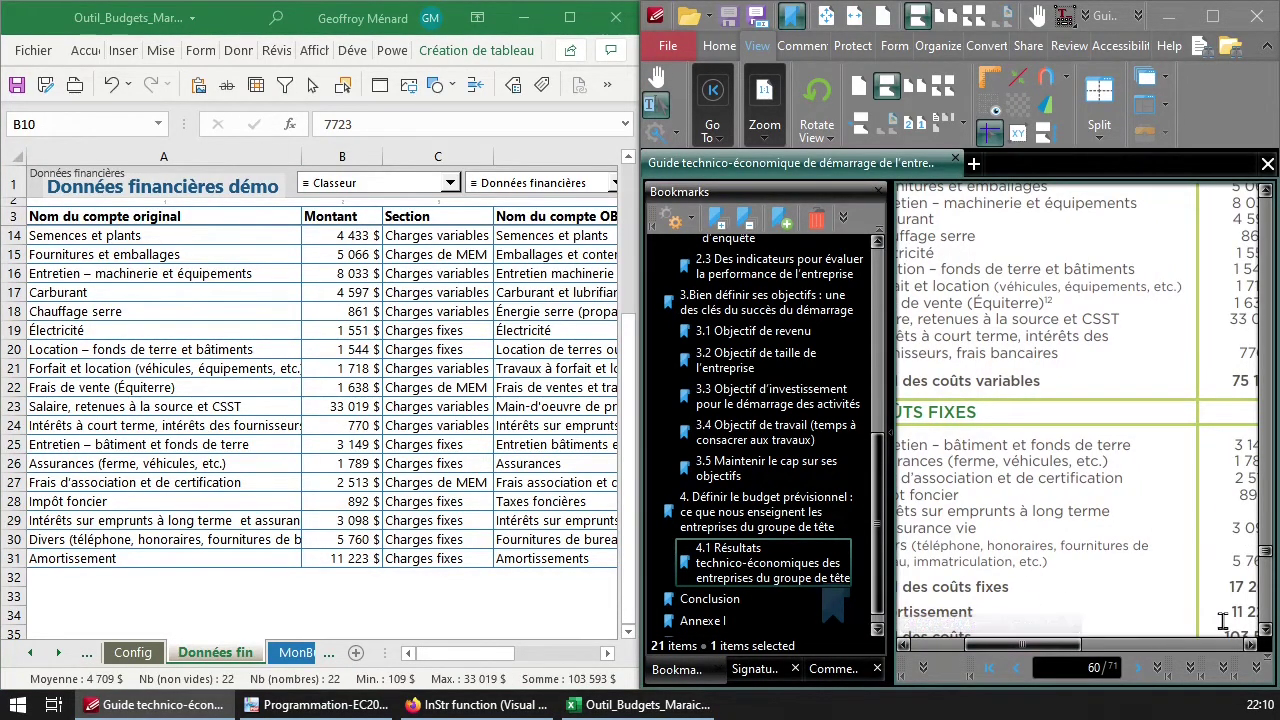
pyautogui.click(1265, 630)
pyautogui.click(1265, 630)
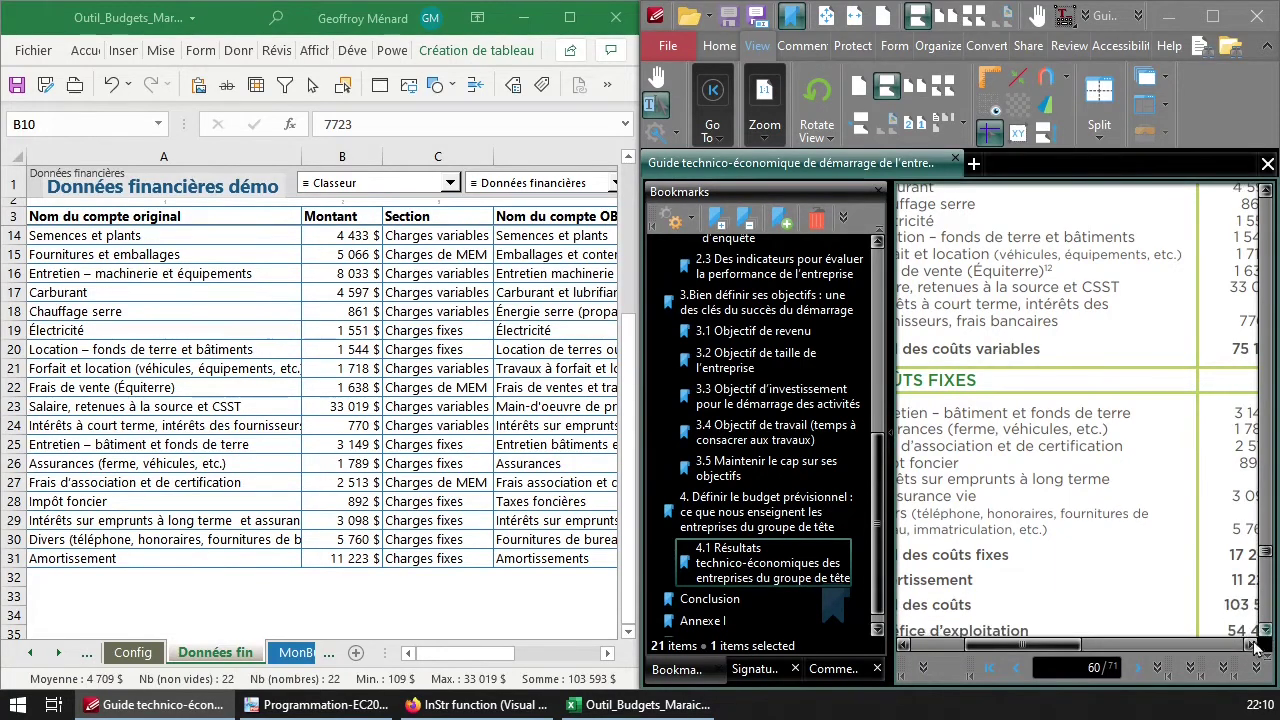
pyautogui.click(1250, 645)
pyautogui.click(1250, 645)
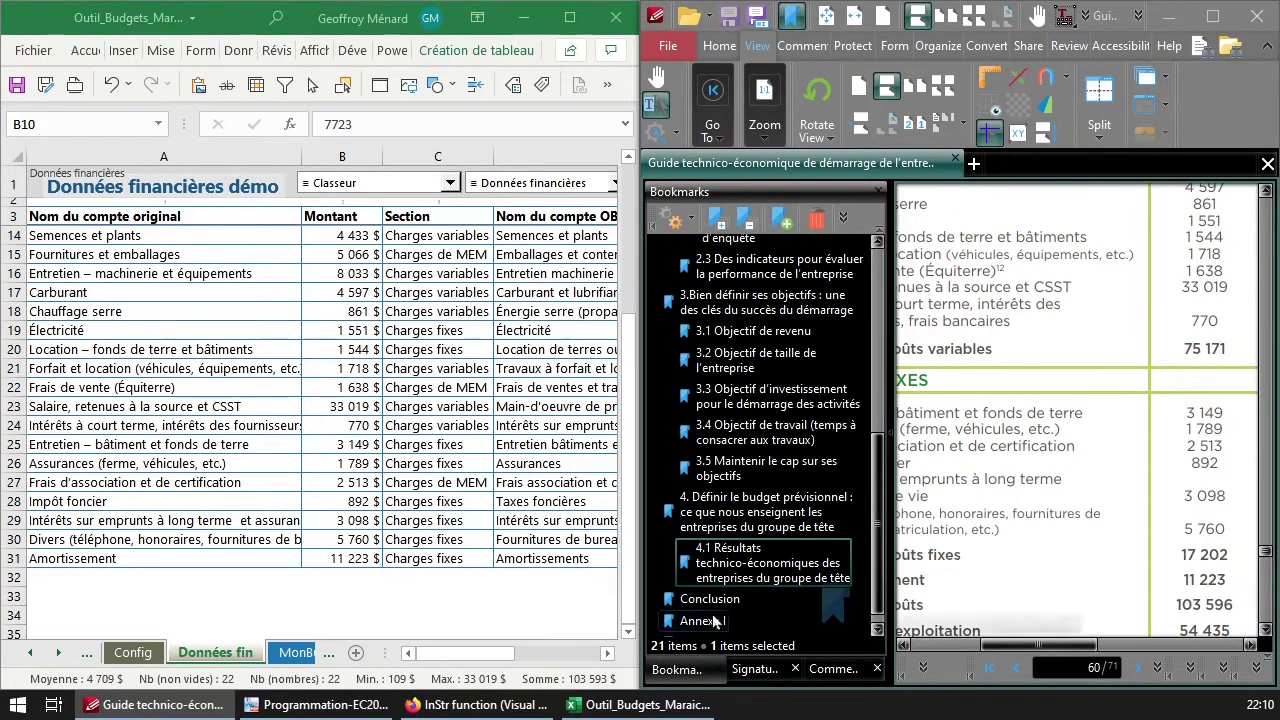
pyautogui.hotkey('alt', 'Tab')
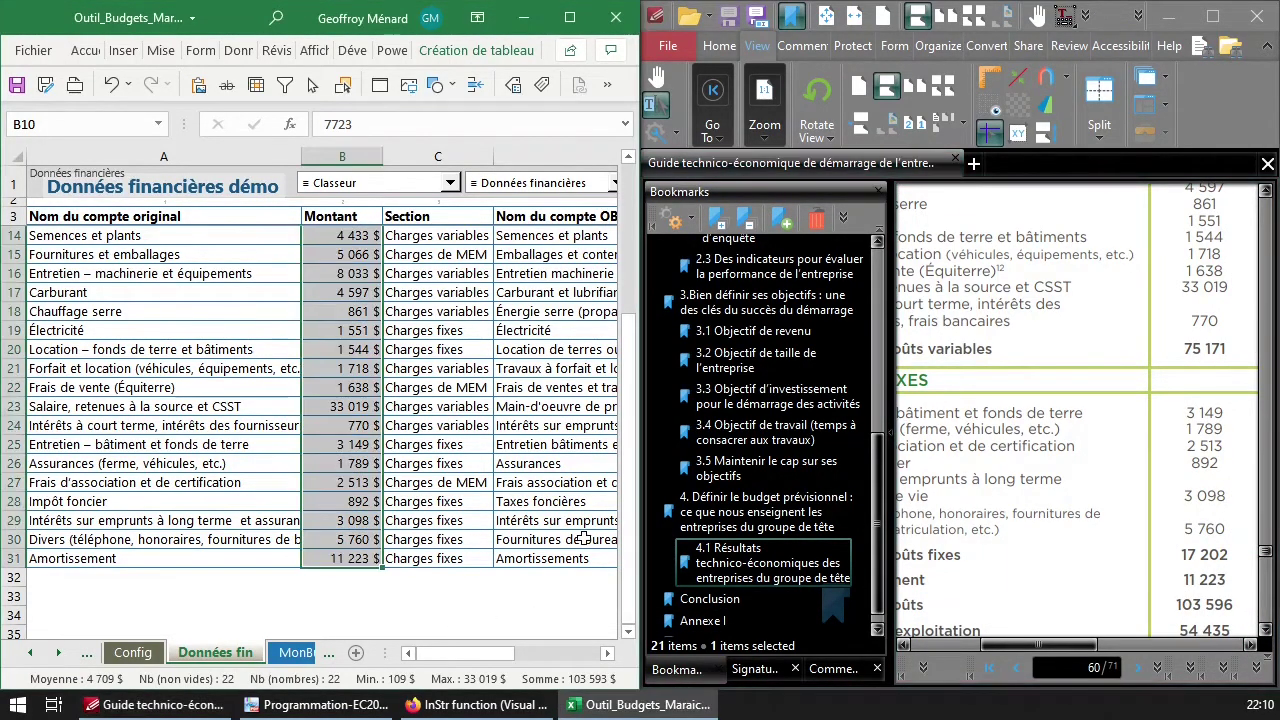
pyautogui.click(1236, 603)
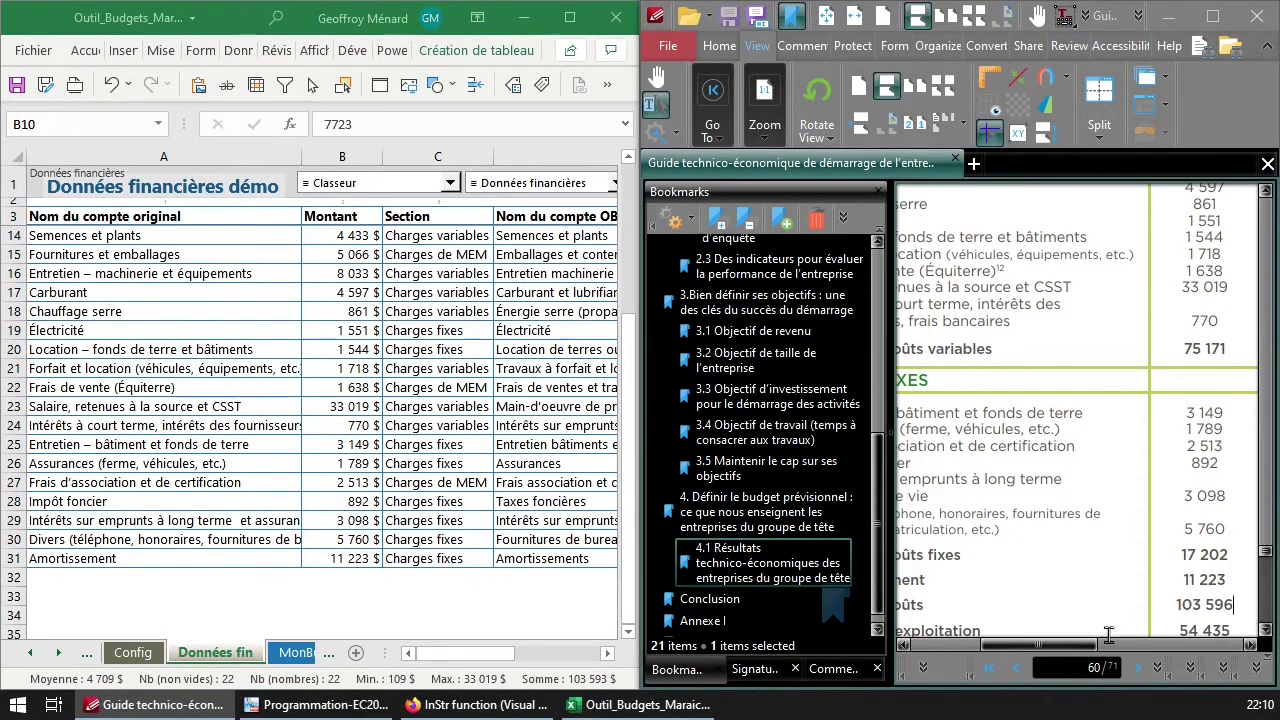
pyautogui.hotkey('alt', 'Tab')
pyautogui.click(1198, 461)
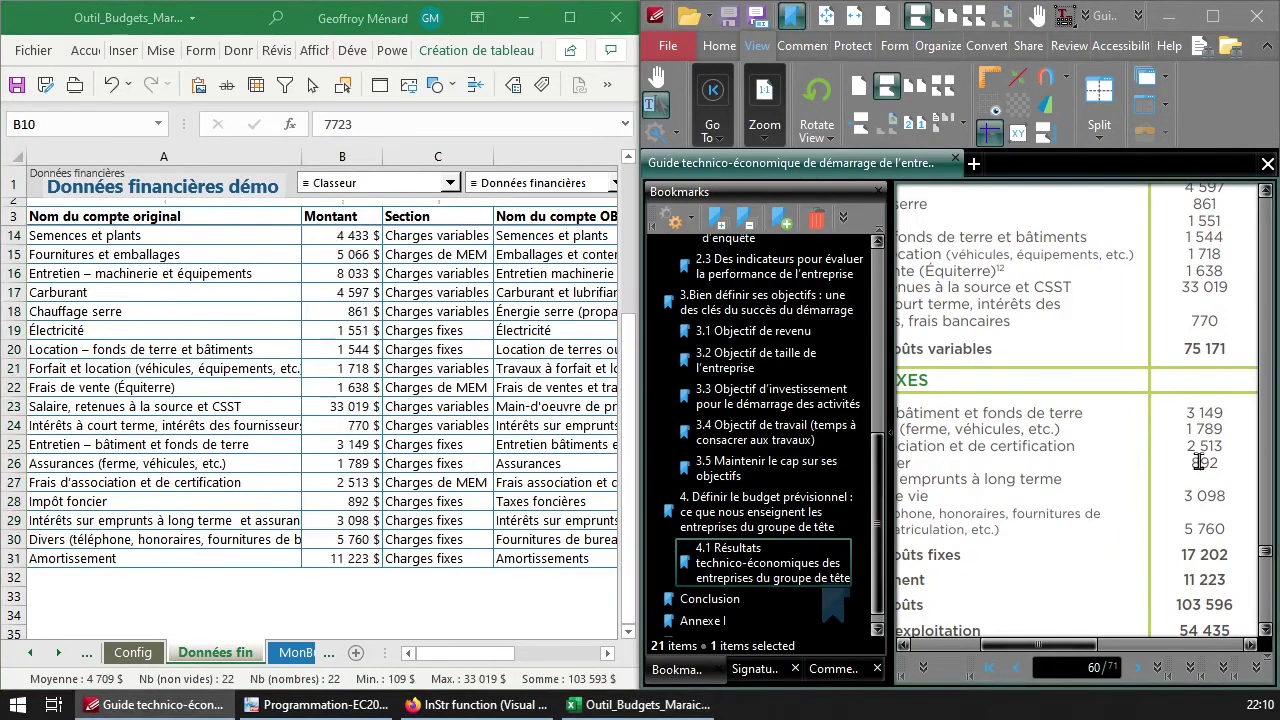
# Widen the Excel window to show the "Sous-colonne" column and select the OBM accounts from "Charges liées à d'autres productions" to "Amortissements"
pyautogui.click(368, 557)
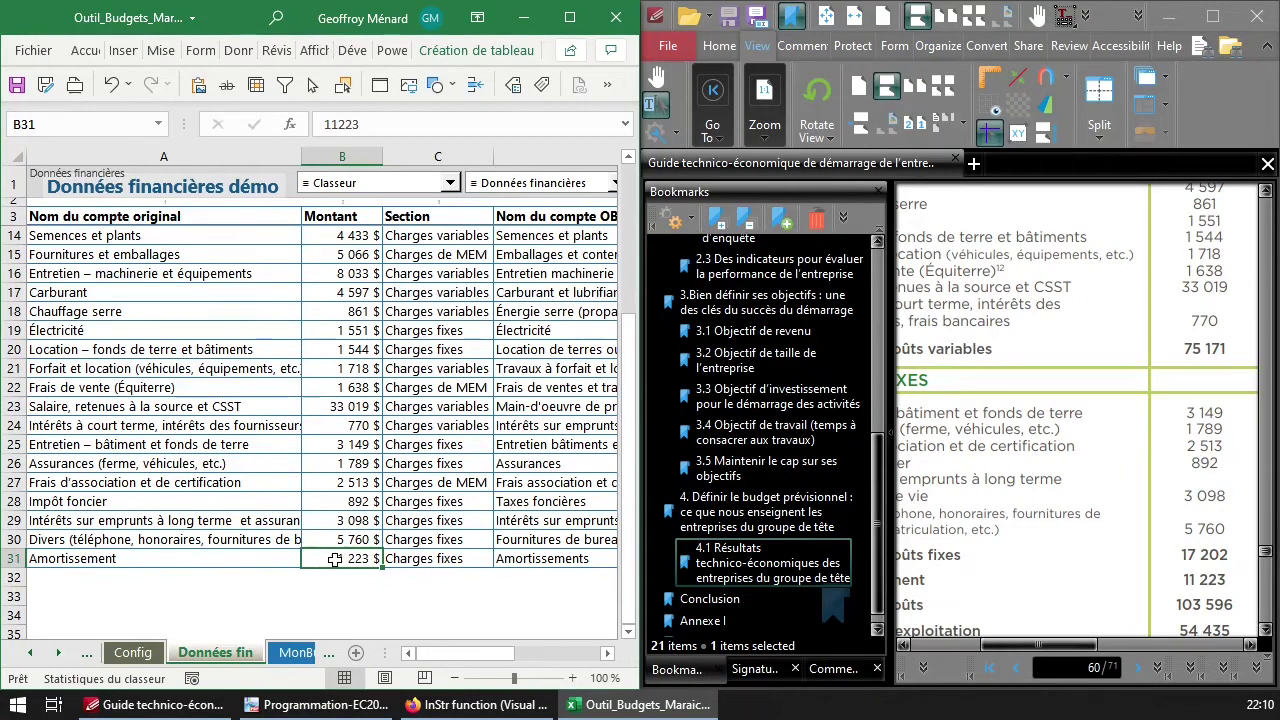
pyautogui.scroll(1, 502, 492)
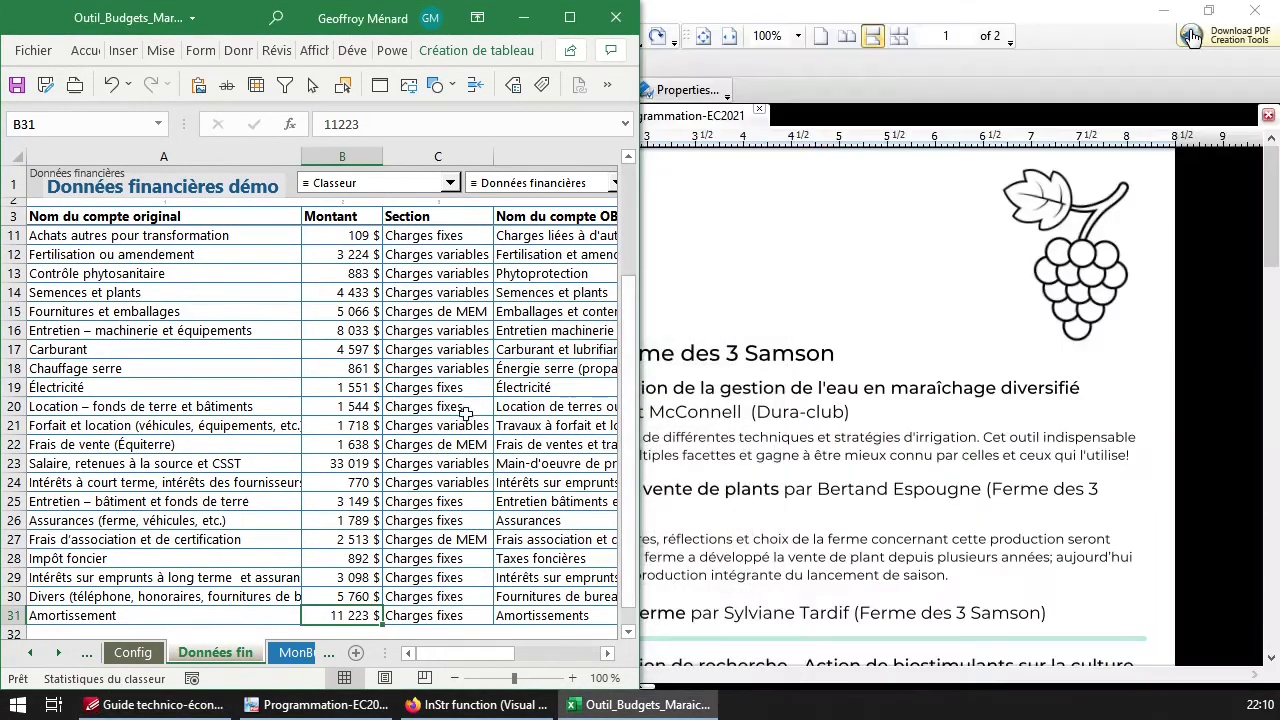
pyautogui.moveTo(639, 471); pyautogui.dragTo(805, 471)
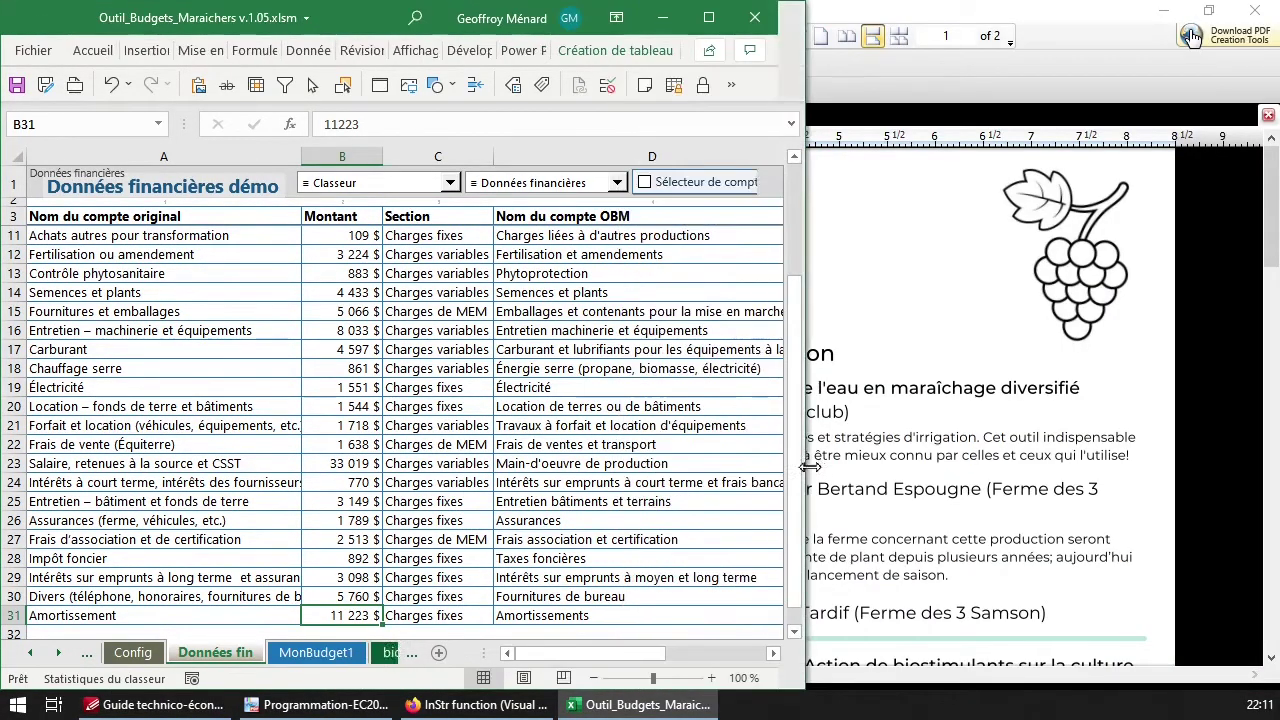
pyautogui.moveTo(582, 237); pyautogui.dragTo(590, 616)
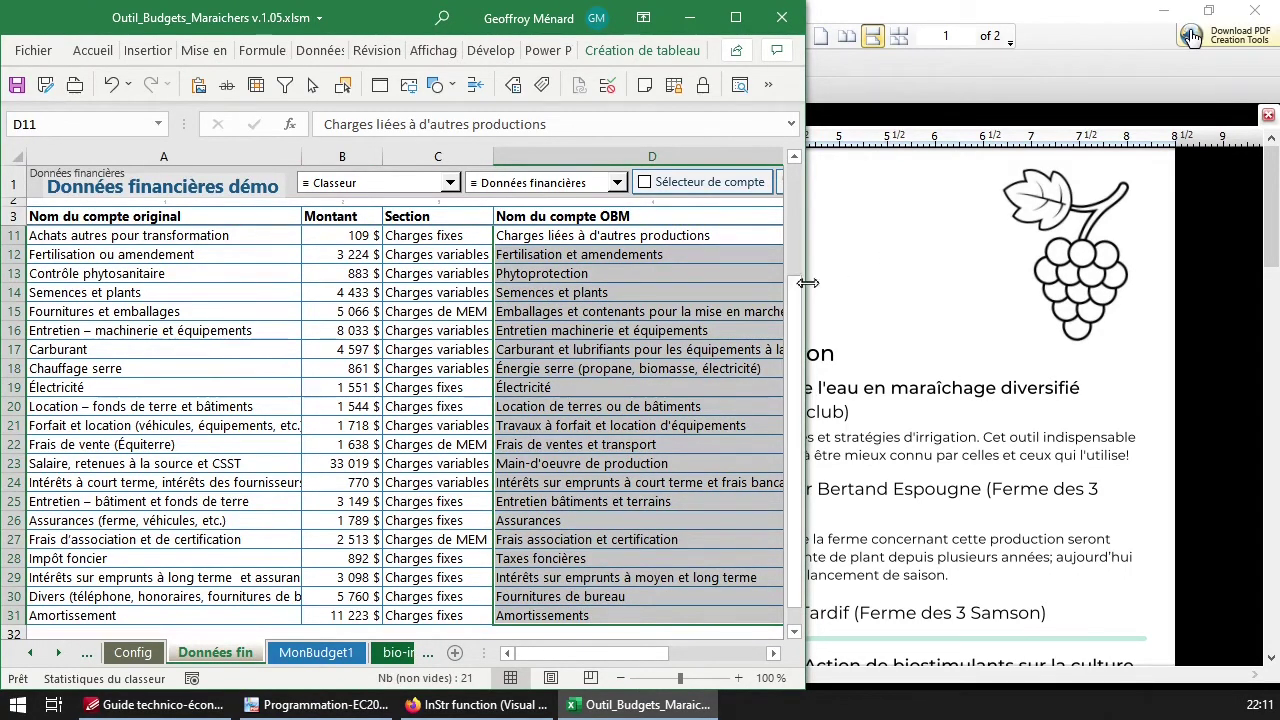
pyautogui.moveTo(805, 283); pyautogui.dragTo(1073, 290)
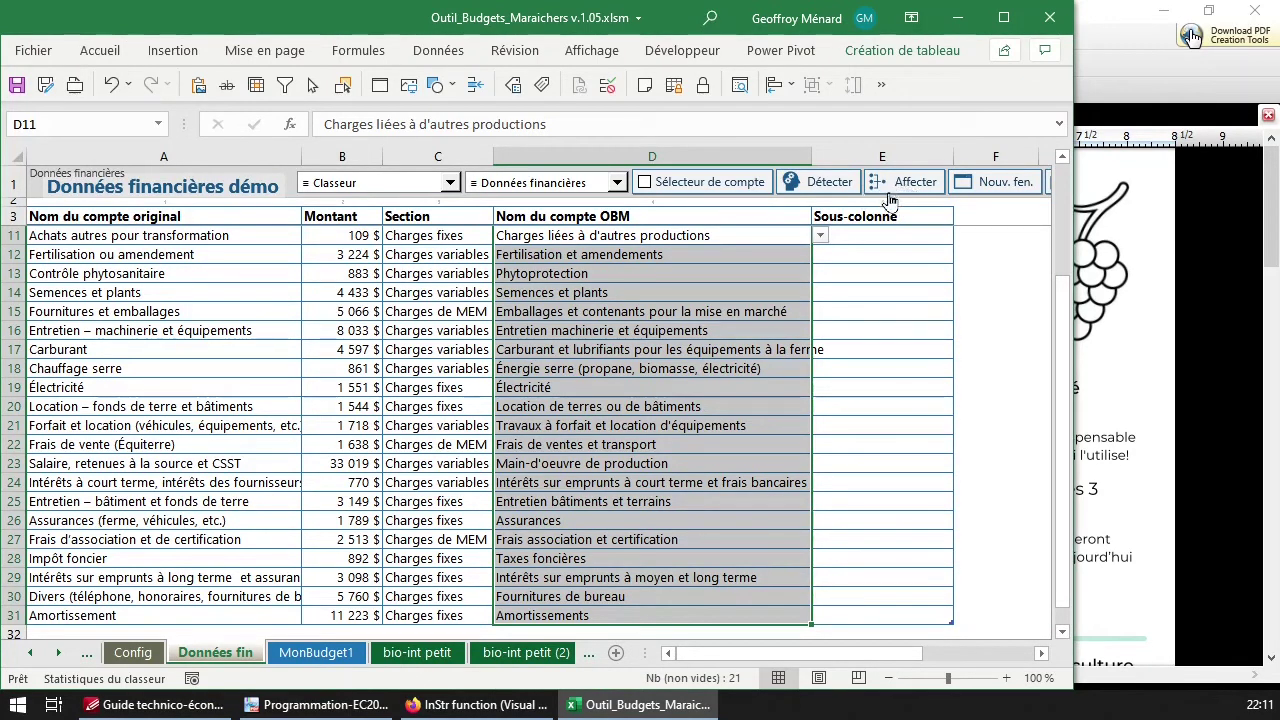
# Extend the table by three empty rows below "Amortissement" and insert an empty row above "Intérêts à court terme"
pyautogui.click(538, 185)
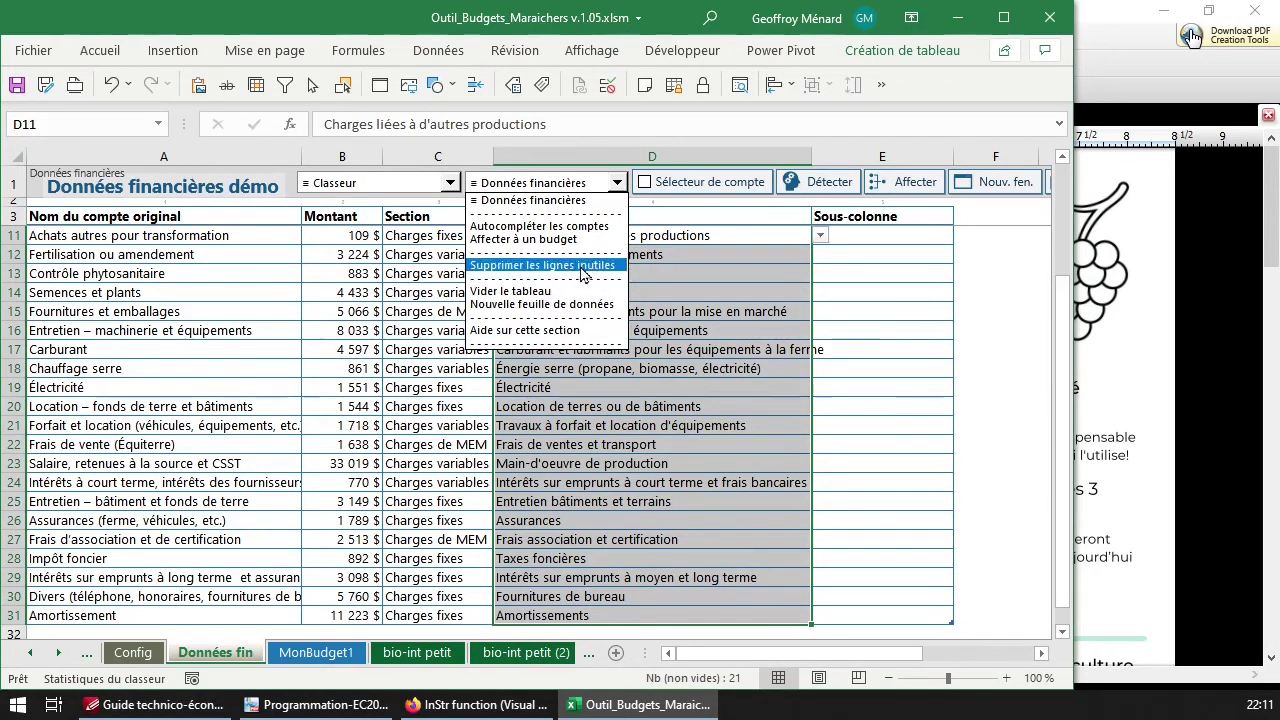
pyautogui.click(392, 595)
pyautogui.click(290, 633)
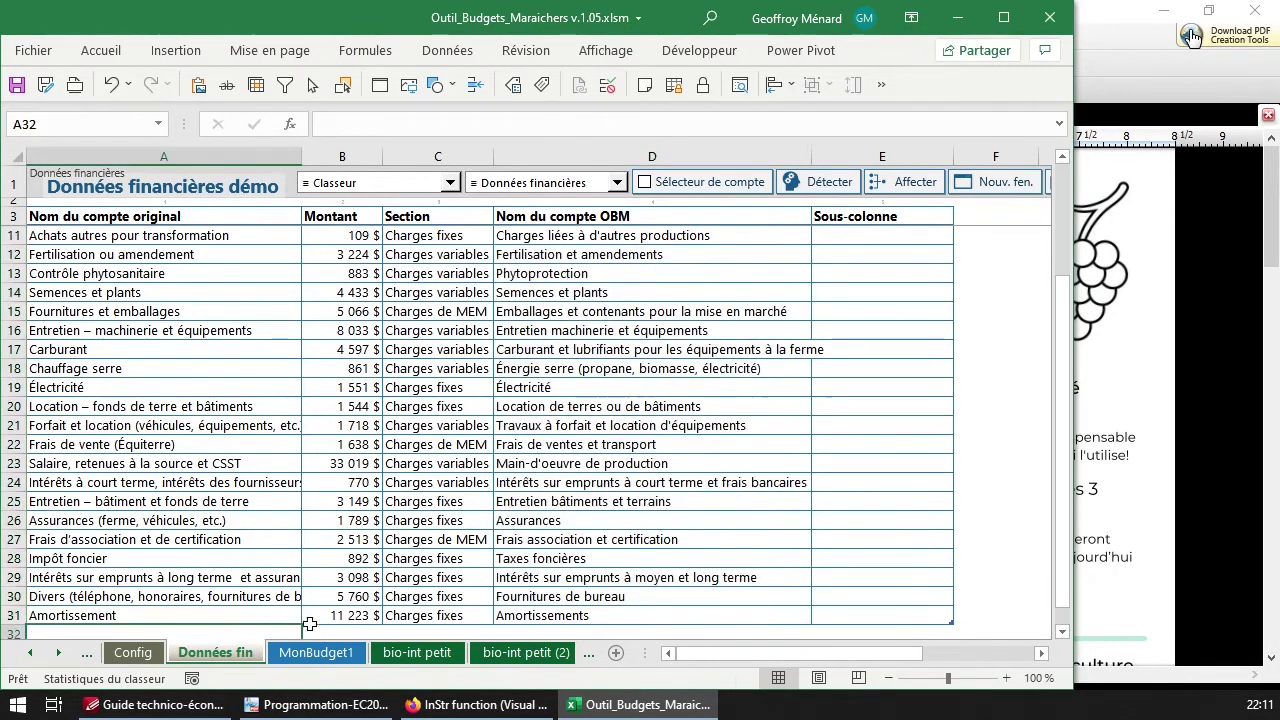
pyautogui.scroll(-1, 450, 591)
pyautogui.moveTo(951, 565); pyautogui.dragTo(951, 622)
pyautogui.click(15, 425)
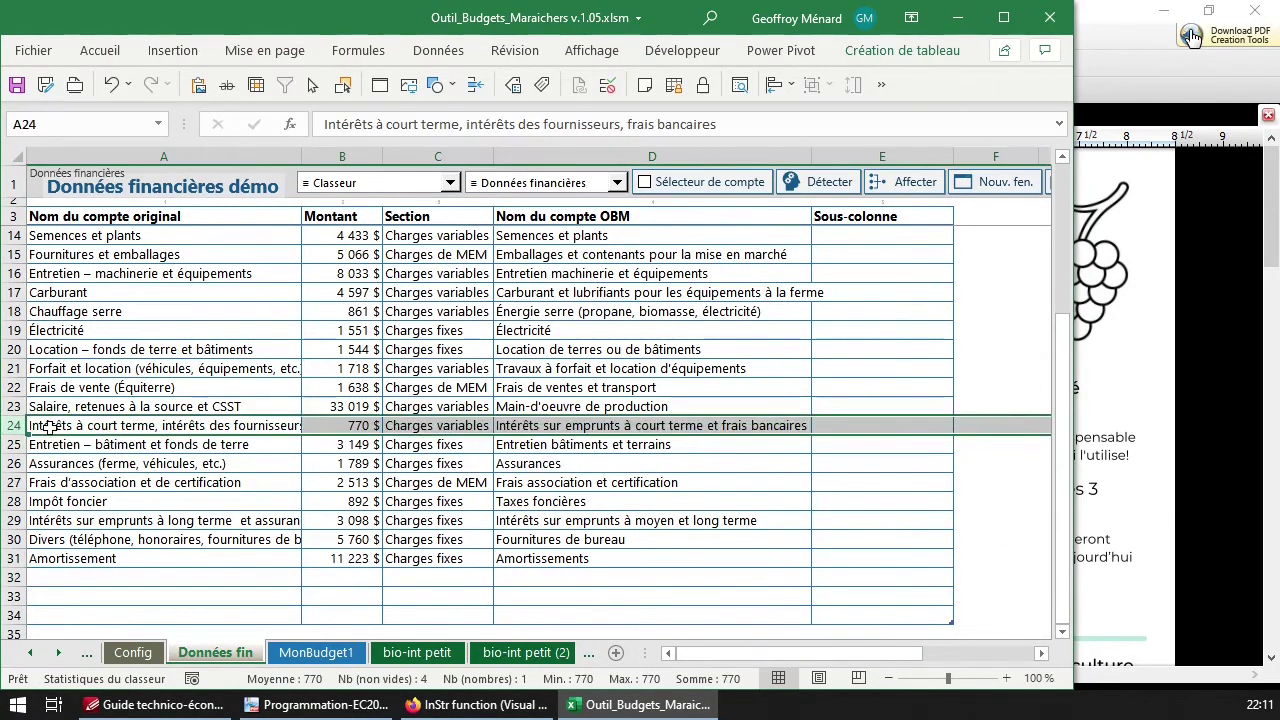
pyautogui.hotkey('ctrl', '+')
pyautogui.click(341, 368)
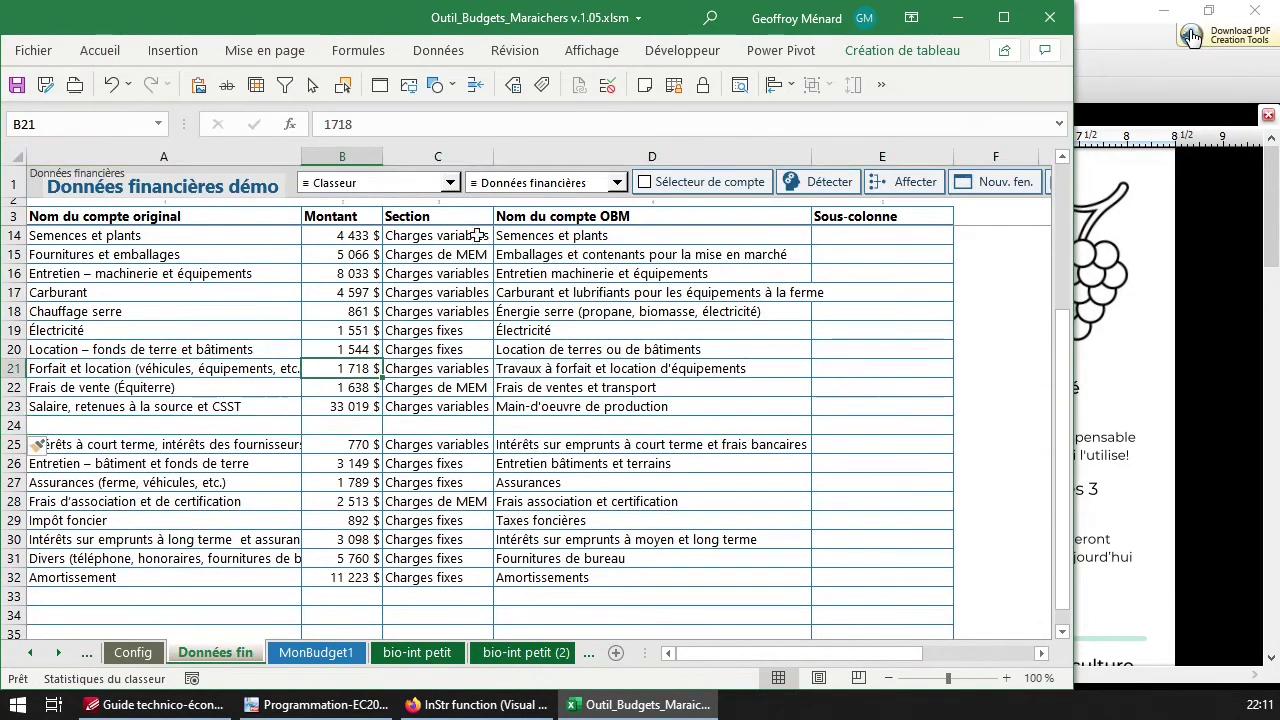
# Run the error check on "Données fin" in the budget assignment dialog, move the dialog aside and select the empty OBM cell in row 24
pyautogui.click(450, 182)
pyautogui.click(505, 185)
pyautogui.click(540, 186)
pyautogui.click(892, 185)
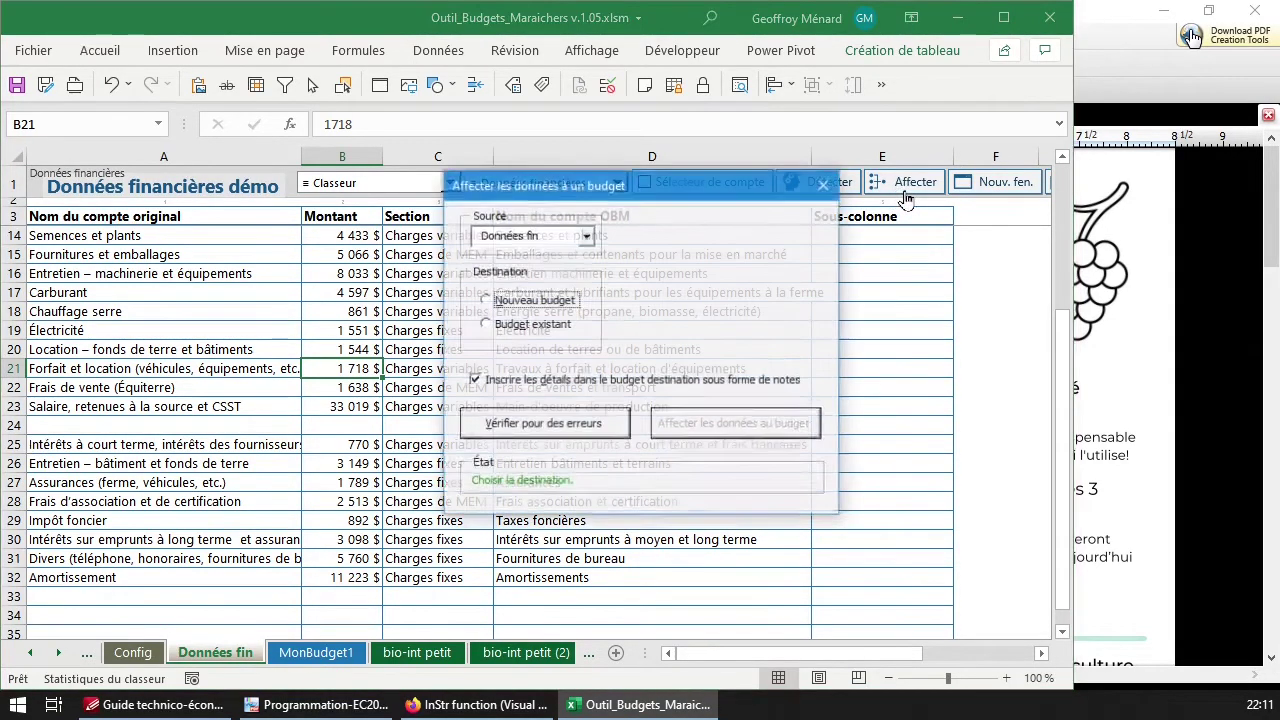
pyautogui.click(542, 424)
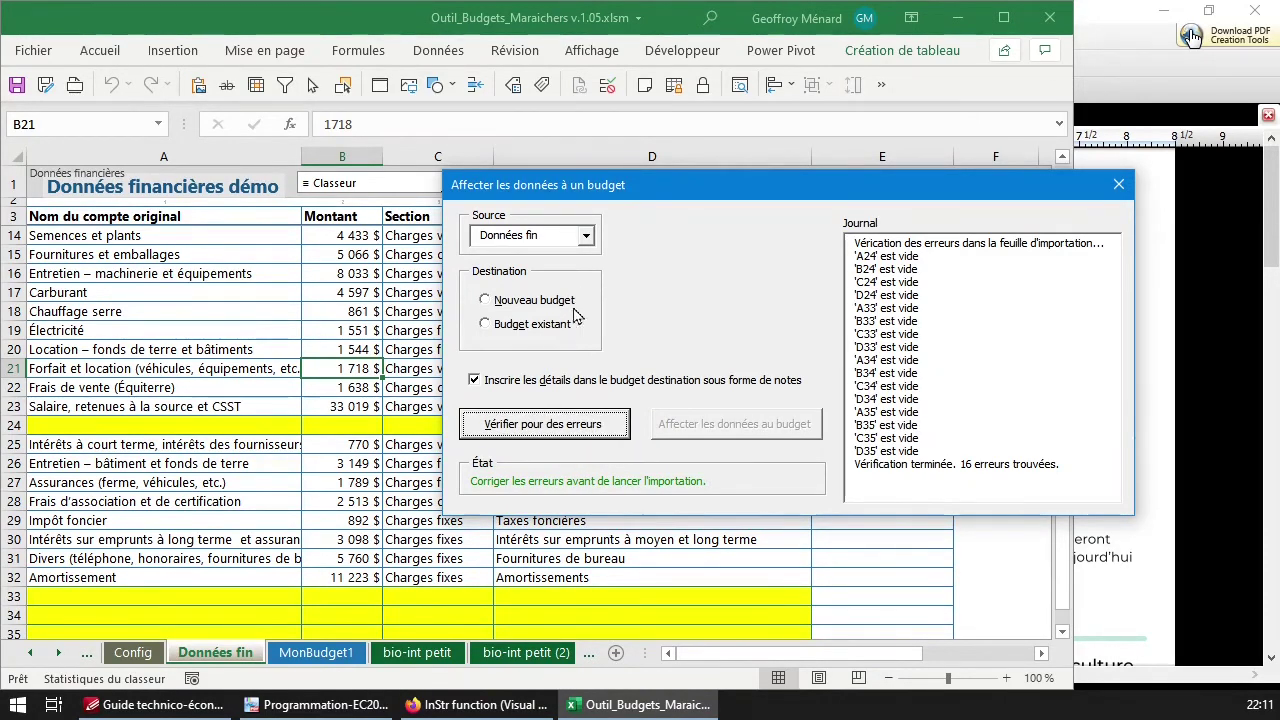
pyautogui.moveTo(640, 184); pyautogui.dragTo(1083, 242)
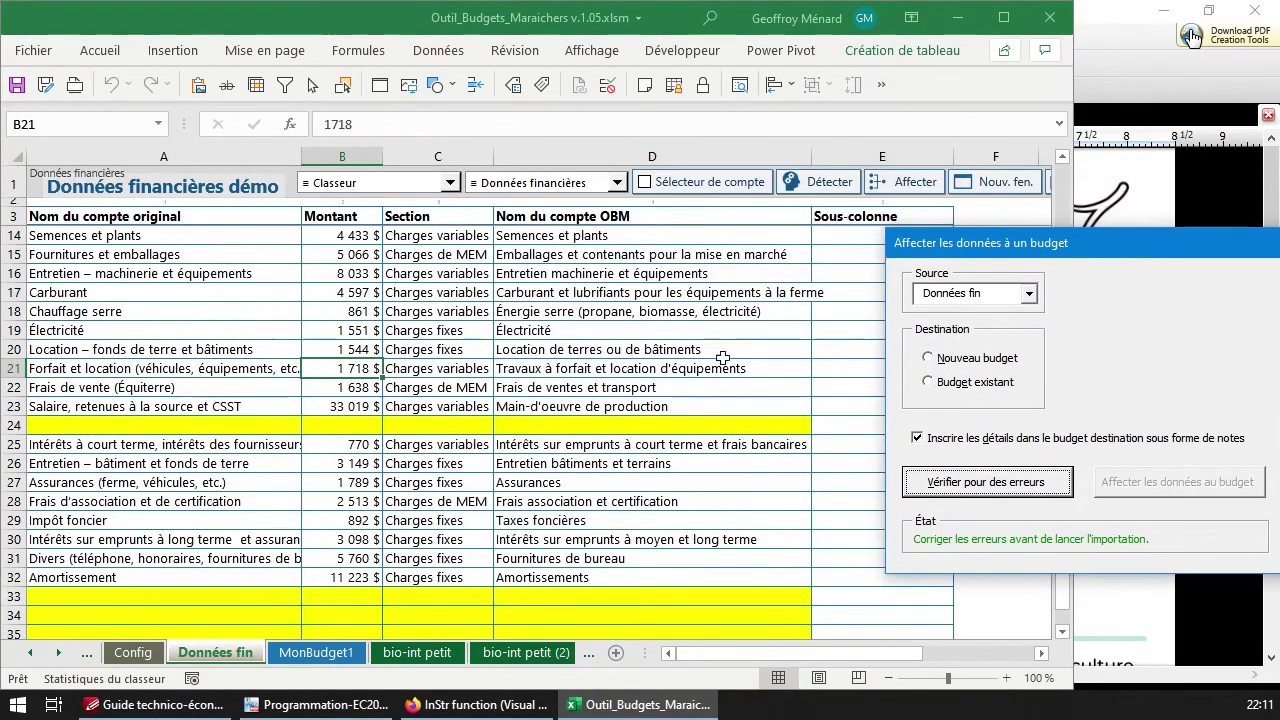
pyautogui.click(548, 428)
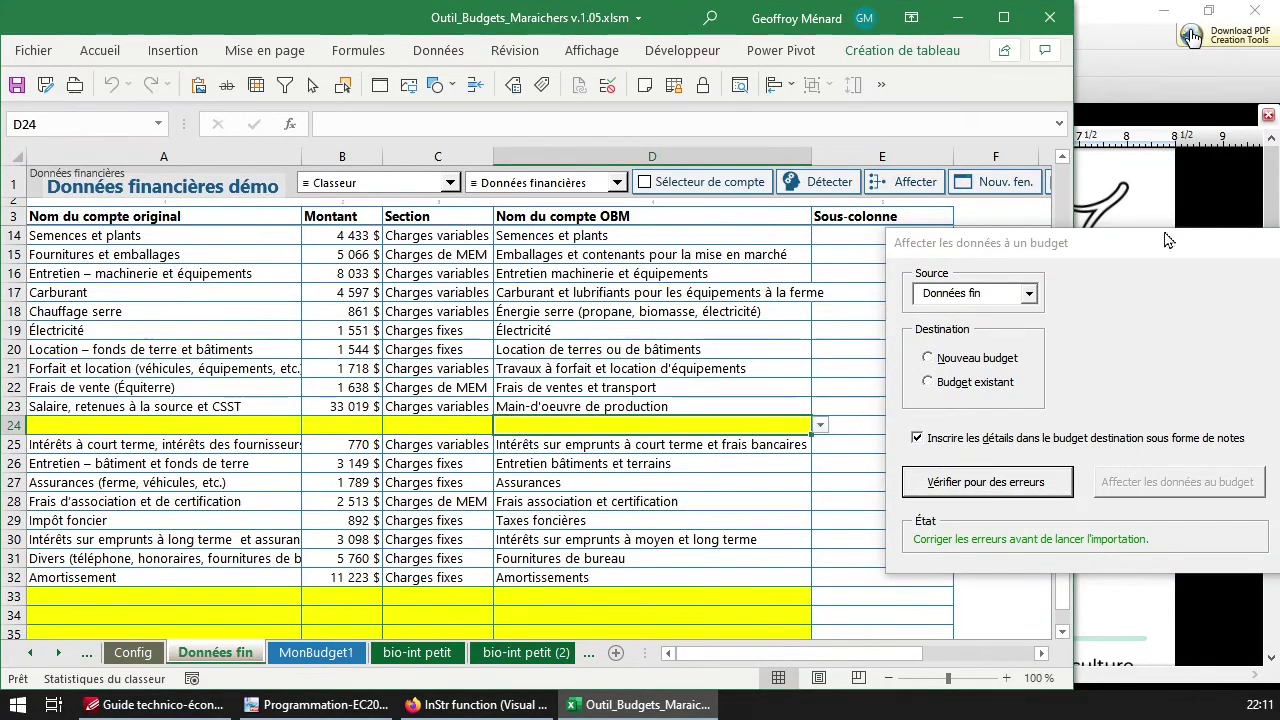
# Close the budget assignment dialog and delete the useless zero-amount rows from the financial data table, confirming the removal
pyautogui.moveTo(1200, 243); pyautogui.dragTo(758, 258)
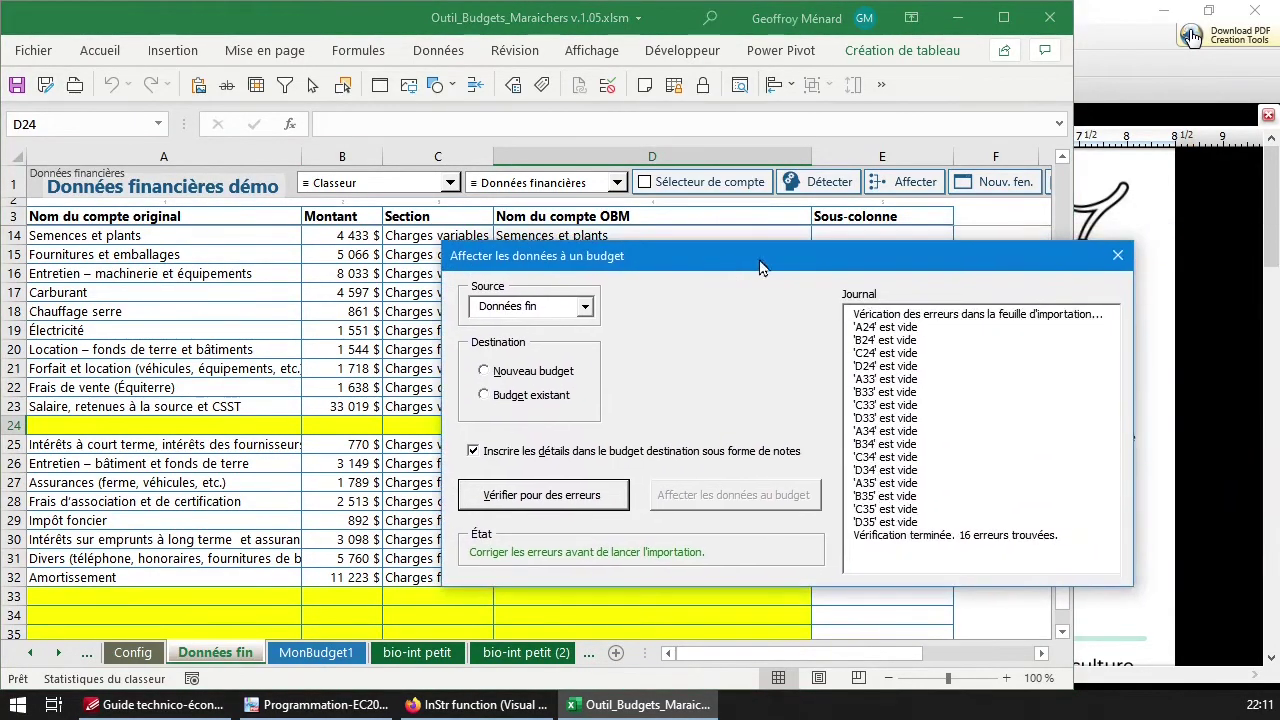
pyautogui.click(1117, 257)
pyautogui.click(584, 186)
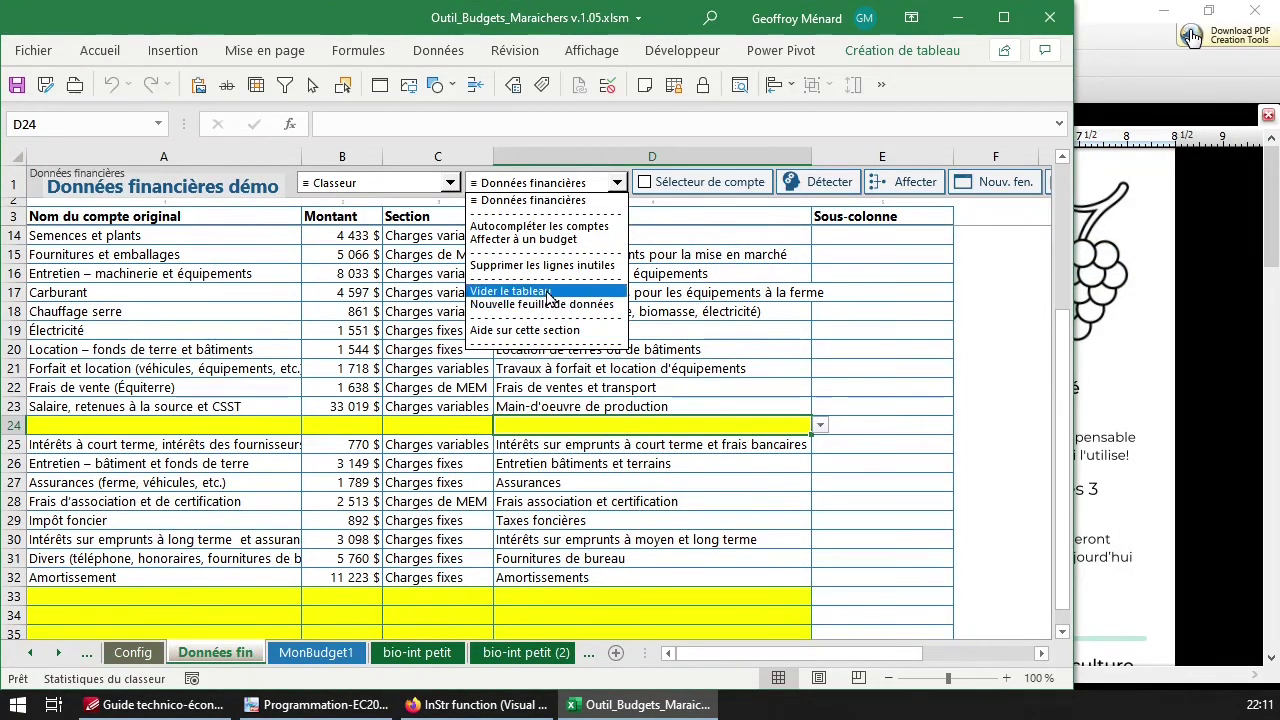
pyautogui.click(563, 268)
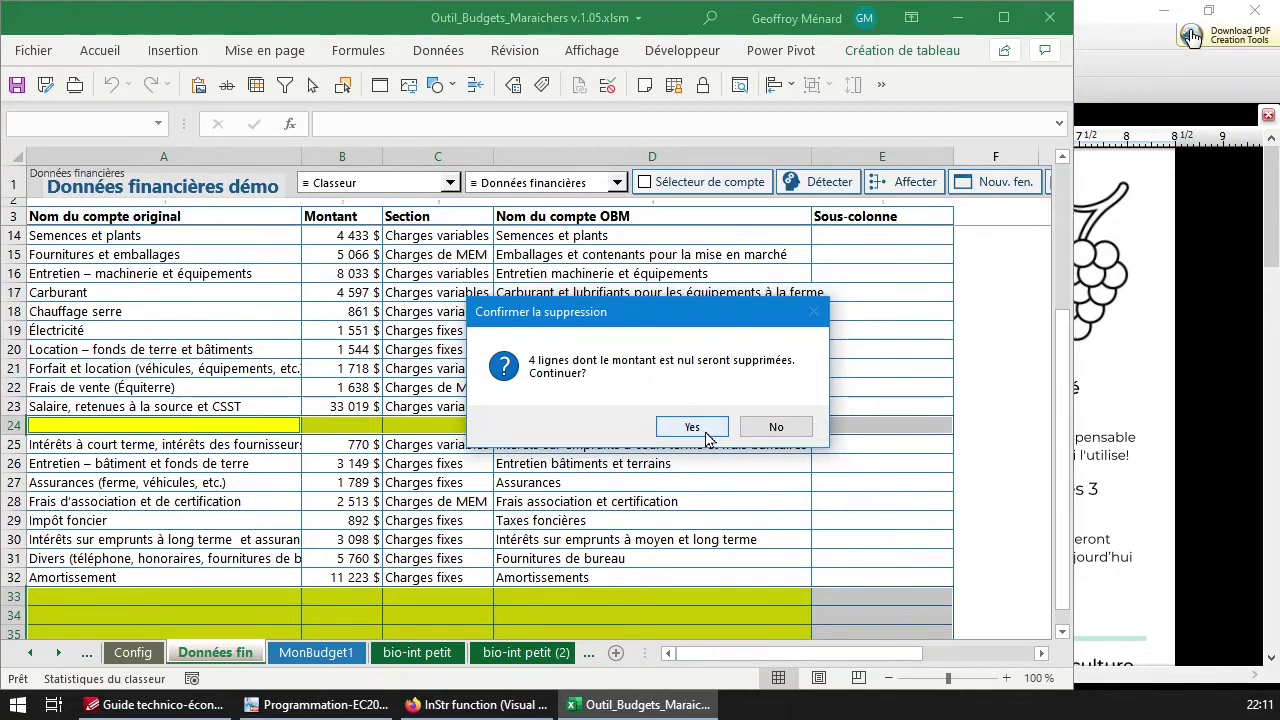
pyautogui.click(690, 426)
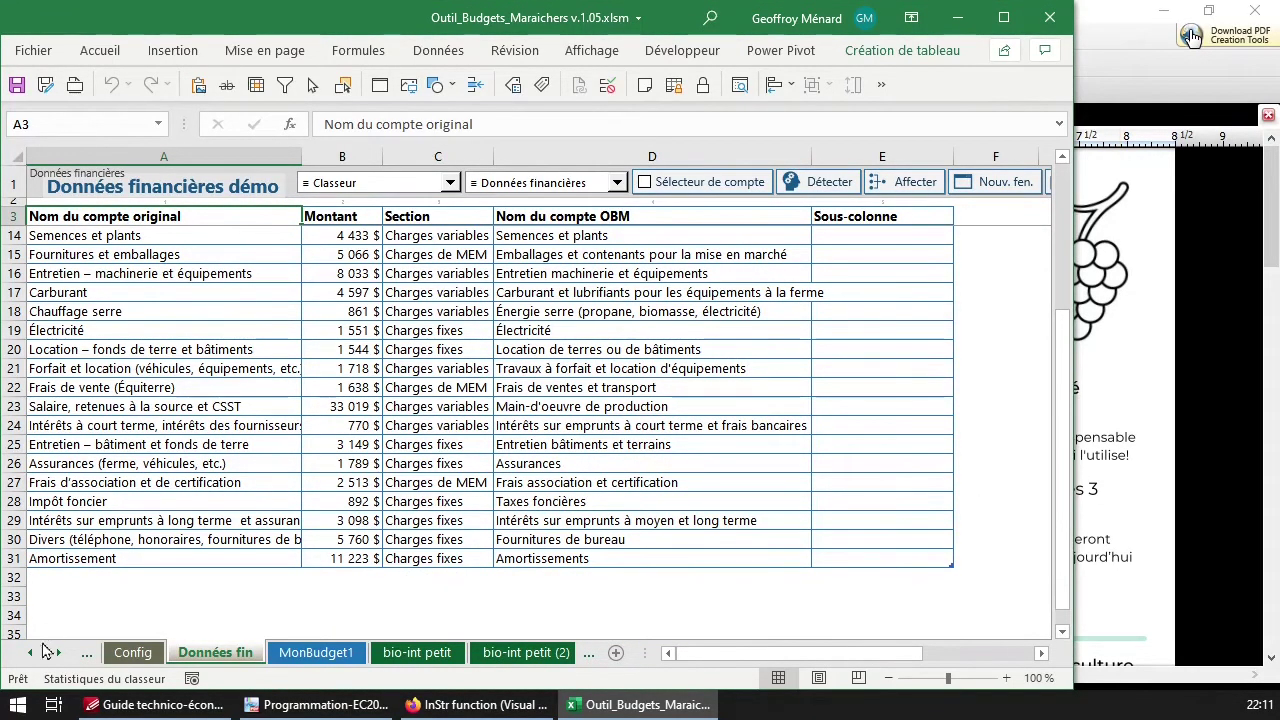
# Add a "Bénéfice d'exploitation" row of 5 600 $ below "Amortissement" and set its section to "Ignorer"
pyautogui.click(240, 580)
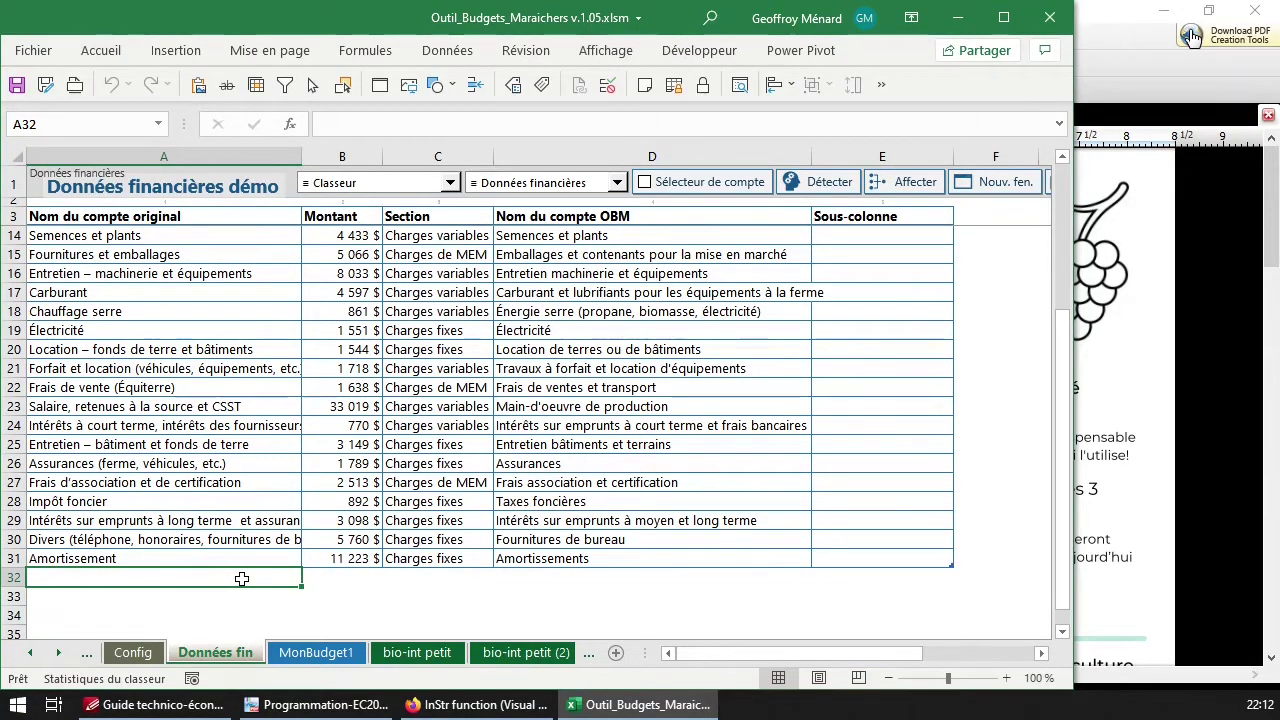
pyautogui.write('Bén')
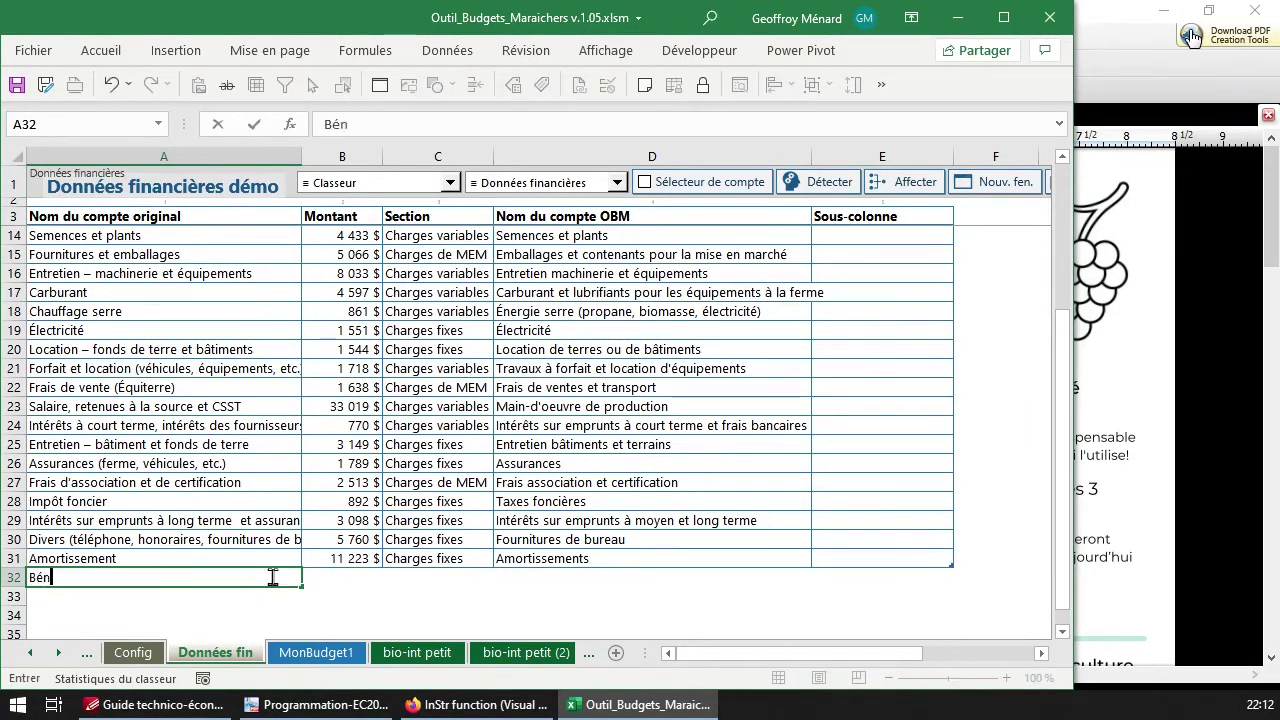
pyautogui.write("éfice d'exploitation")
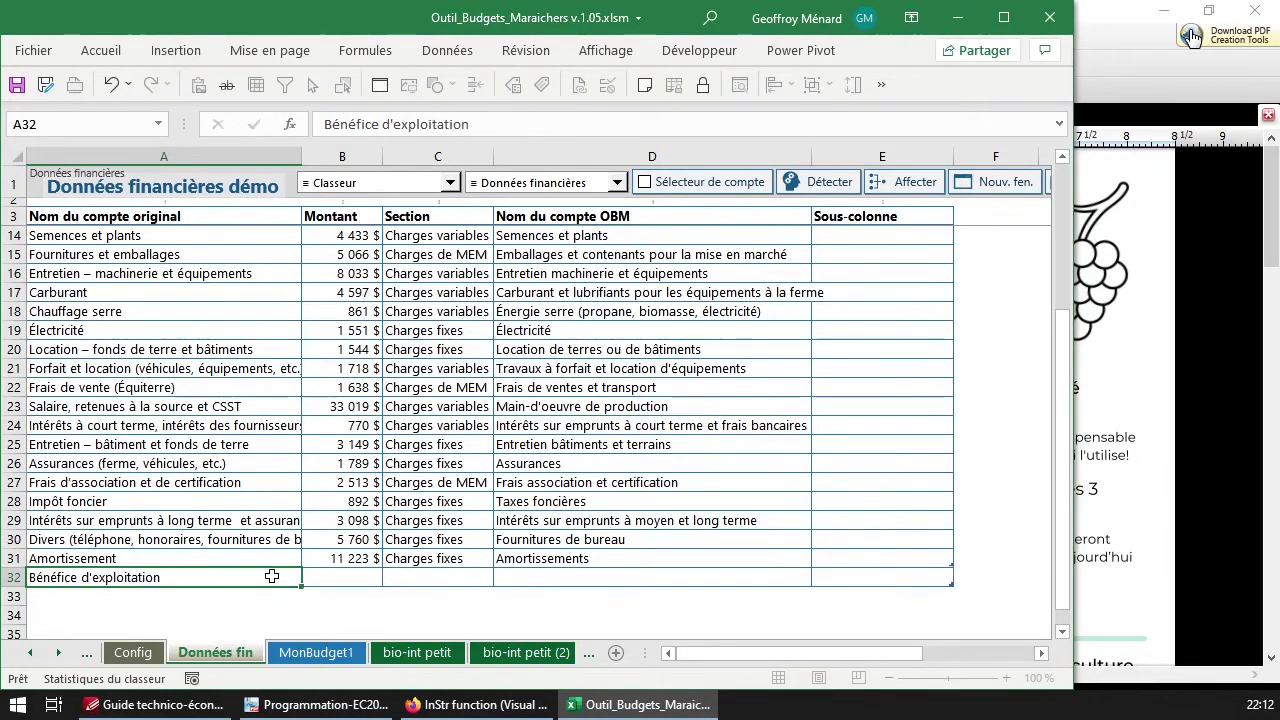
pyautogui.press('Tab')
pyautogui.write('5 600')
pyautogui.press('Tab')
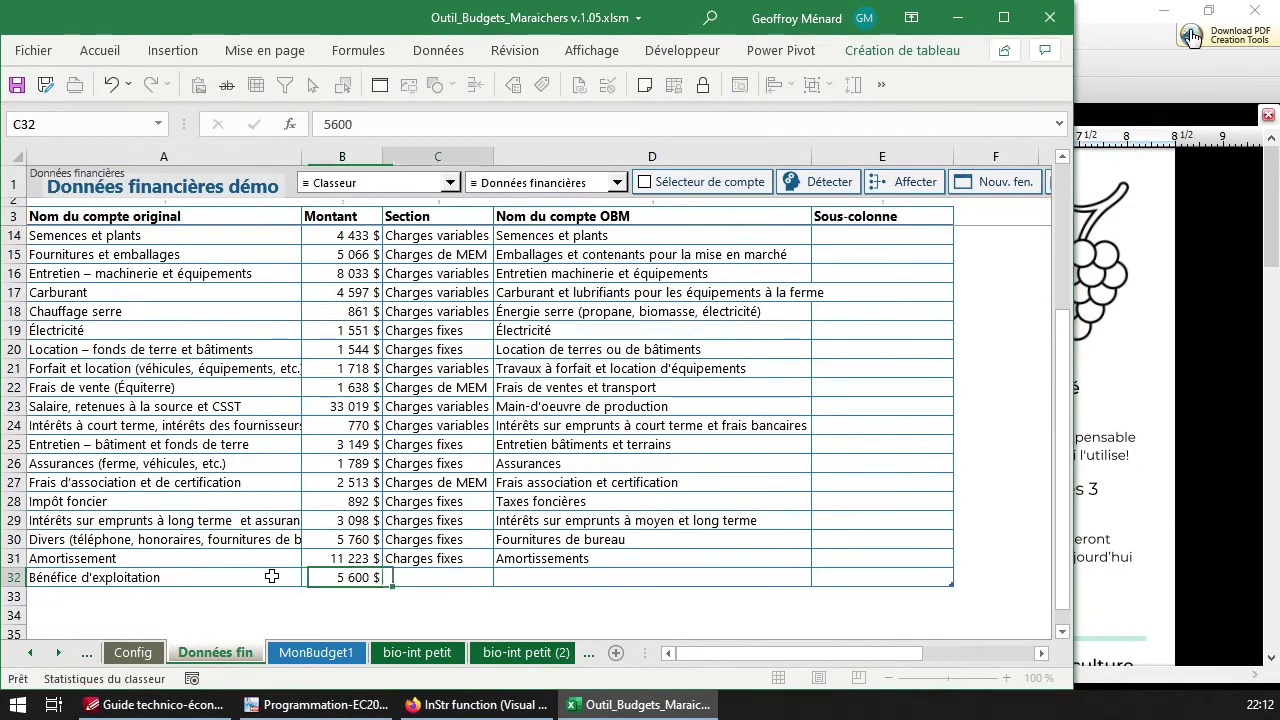
pyautogui.click(499, 575)
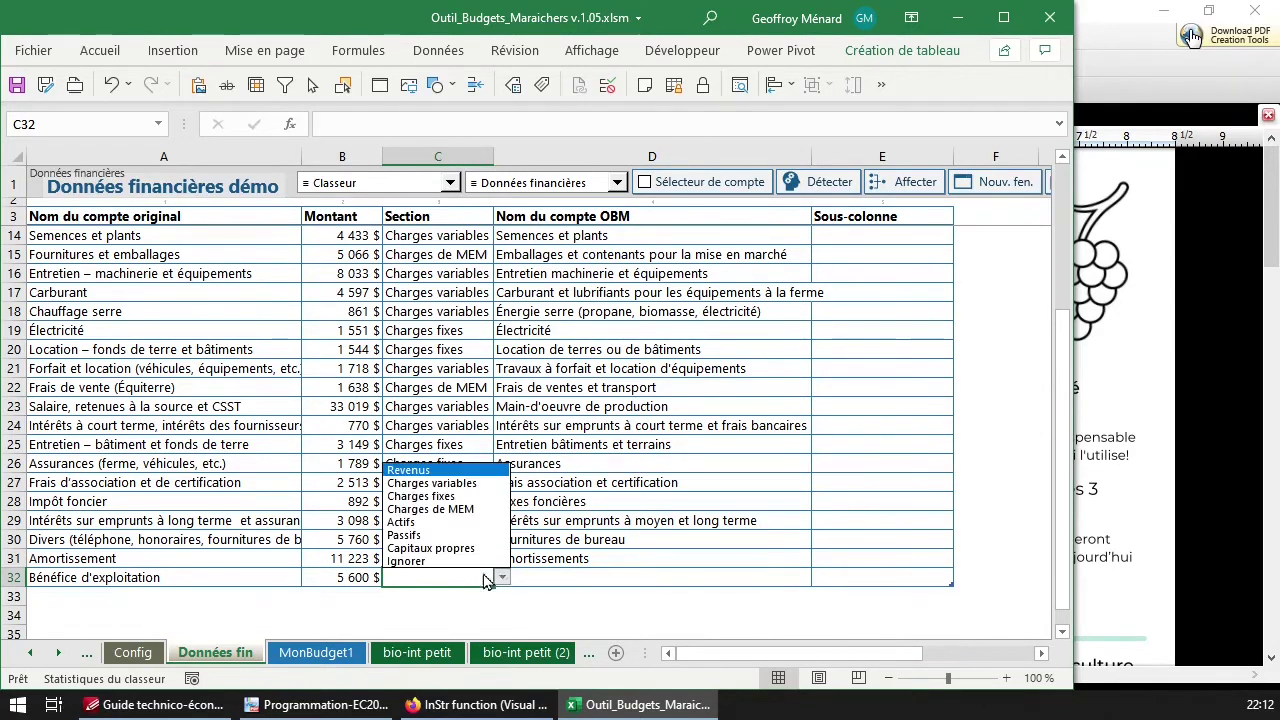
pyautogui.click(480, 577)
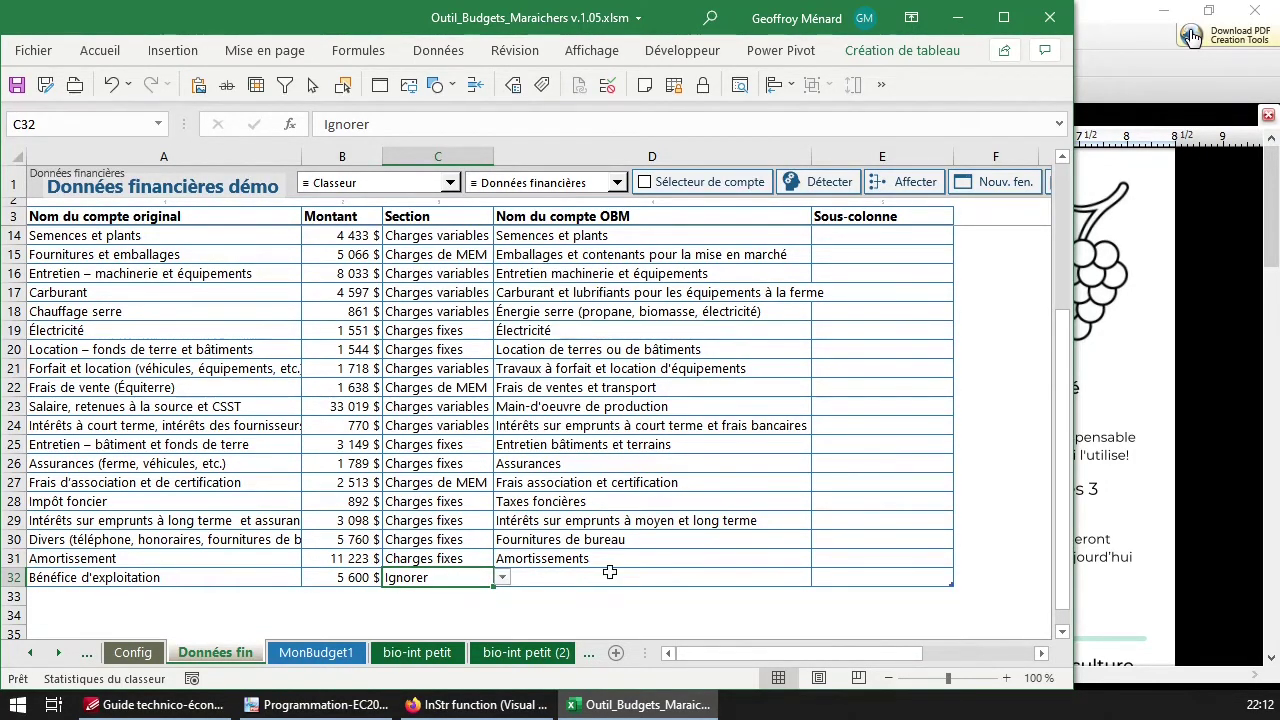
pyautogui.click(605, 573)
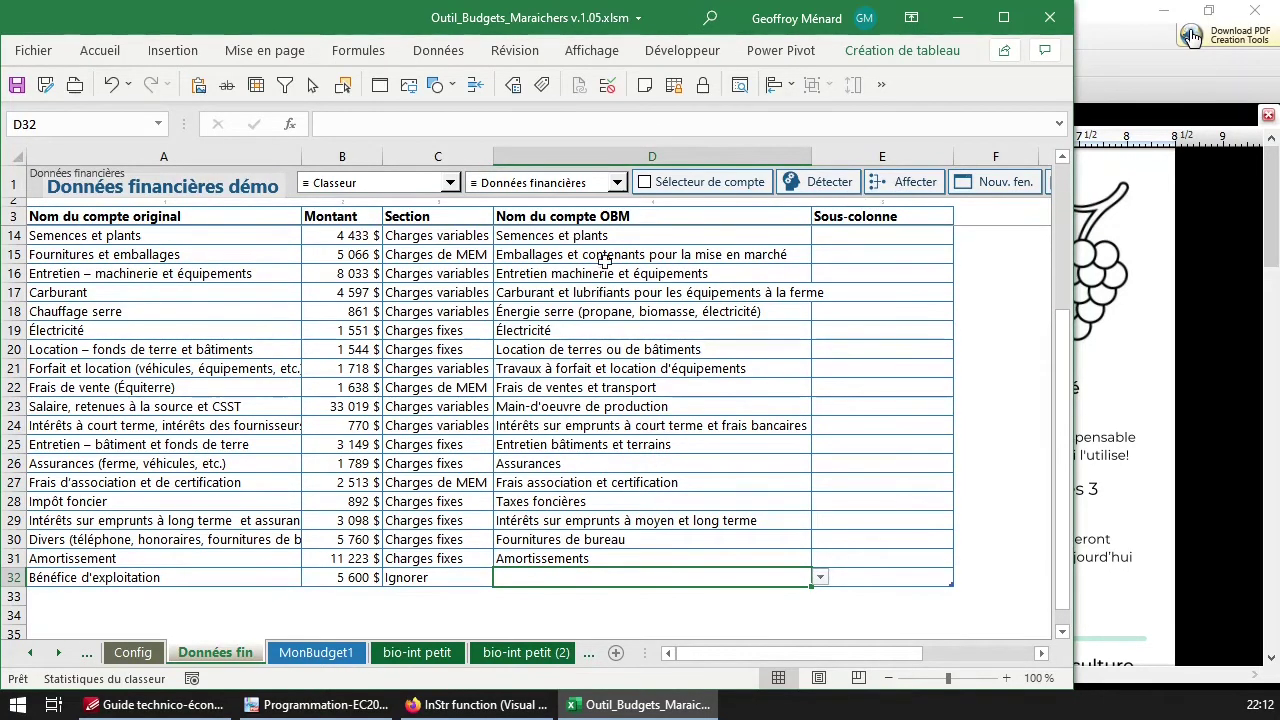
# Open the help on the financial data section, read the "Feuille de données financières" topic and close the guide
pyautogui.click(600, 184)
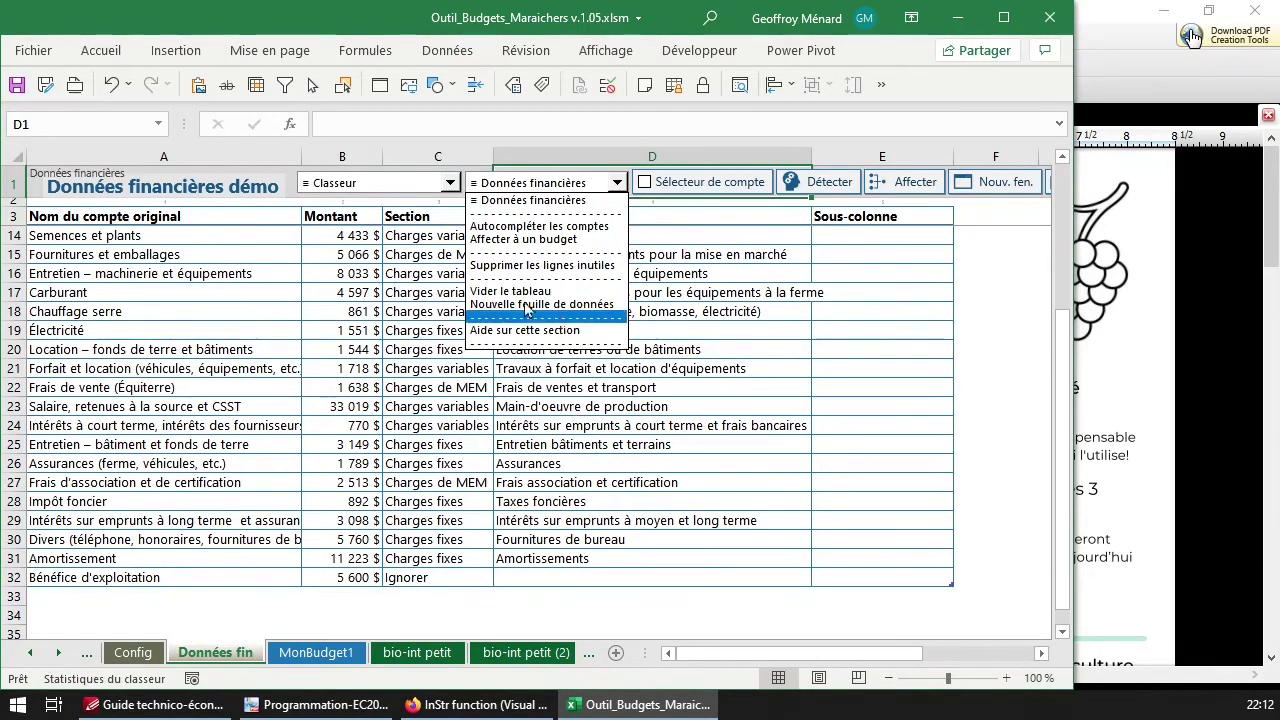
pyautogui.click(432, 186)
pyautogui.click(434, 182)
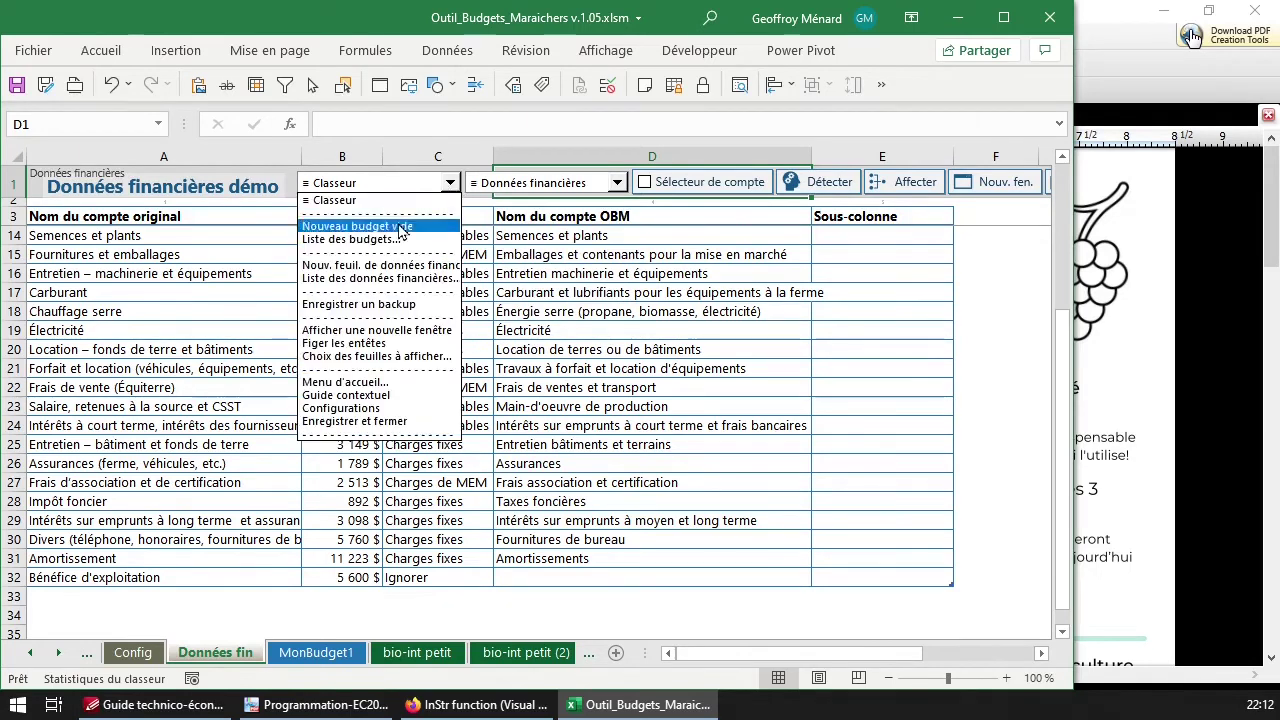
pyautogui.click(514, 190)
pyautogui.click(514, 190)
pyautogui.click(512, 192)
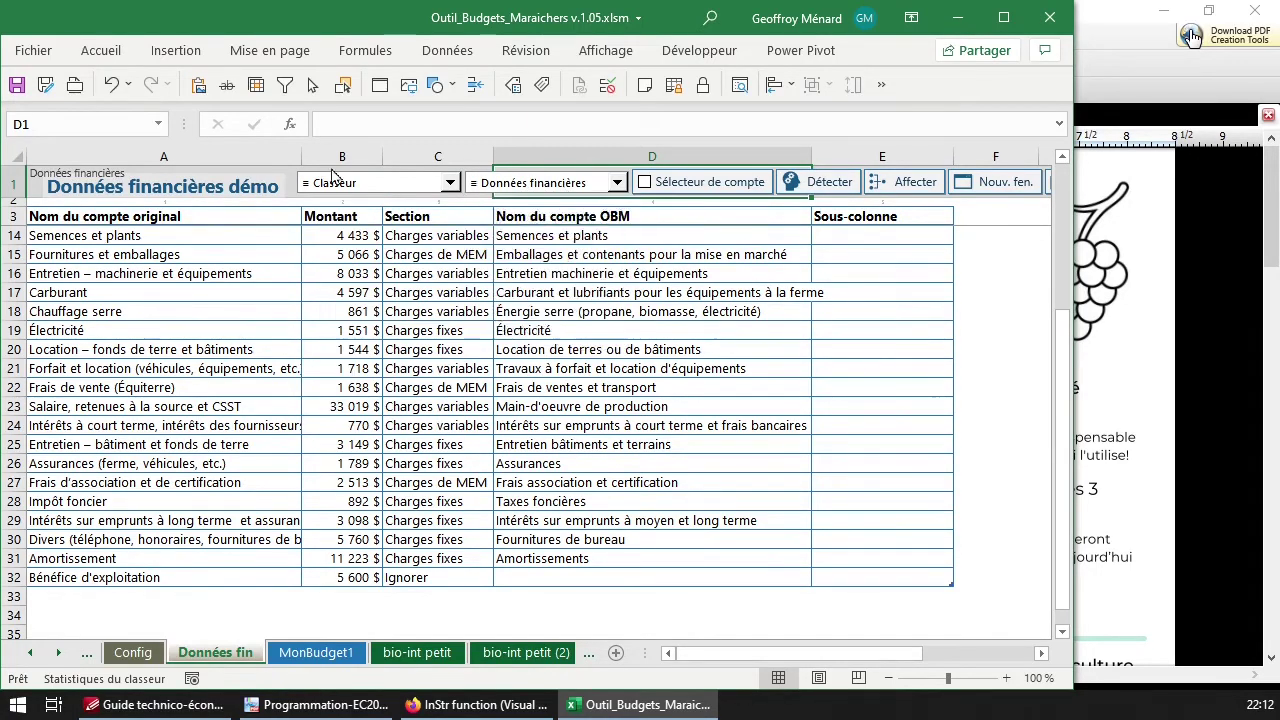
pyautogui.click(512, 192)
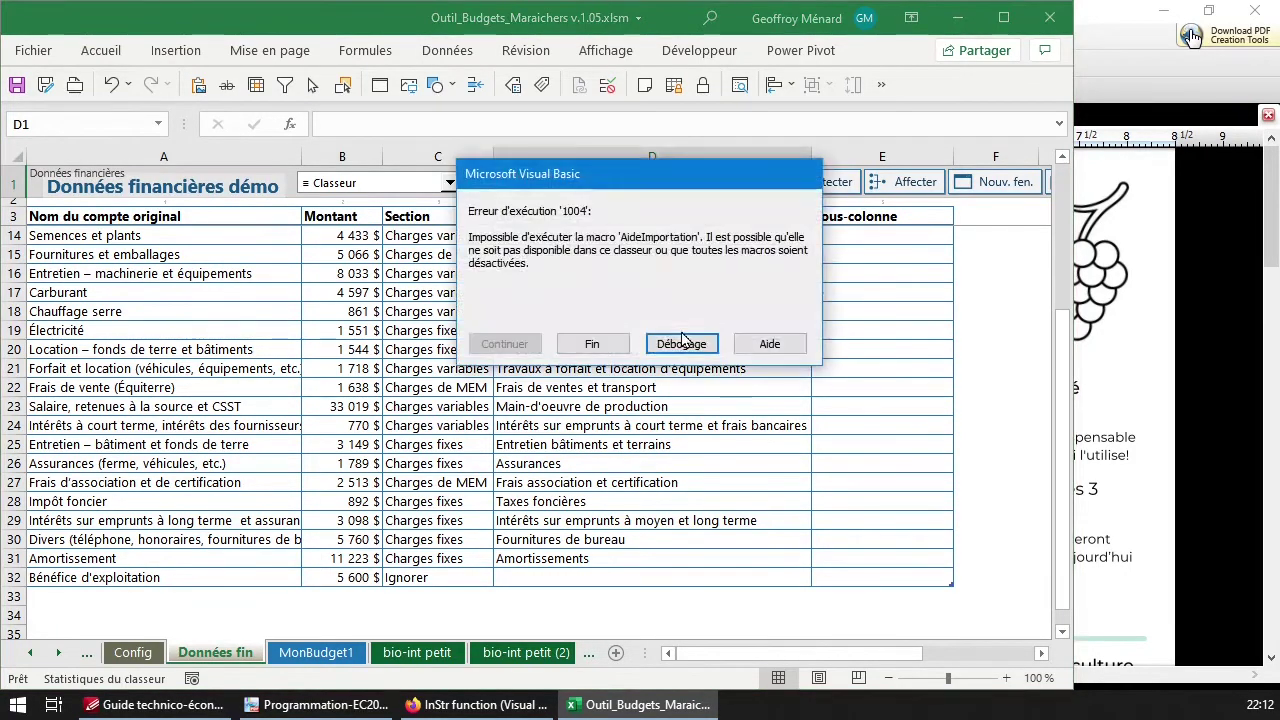
pyautogui.click(618, 346)
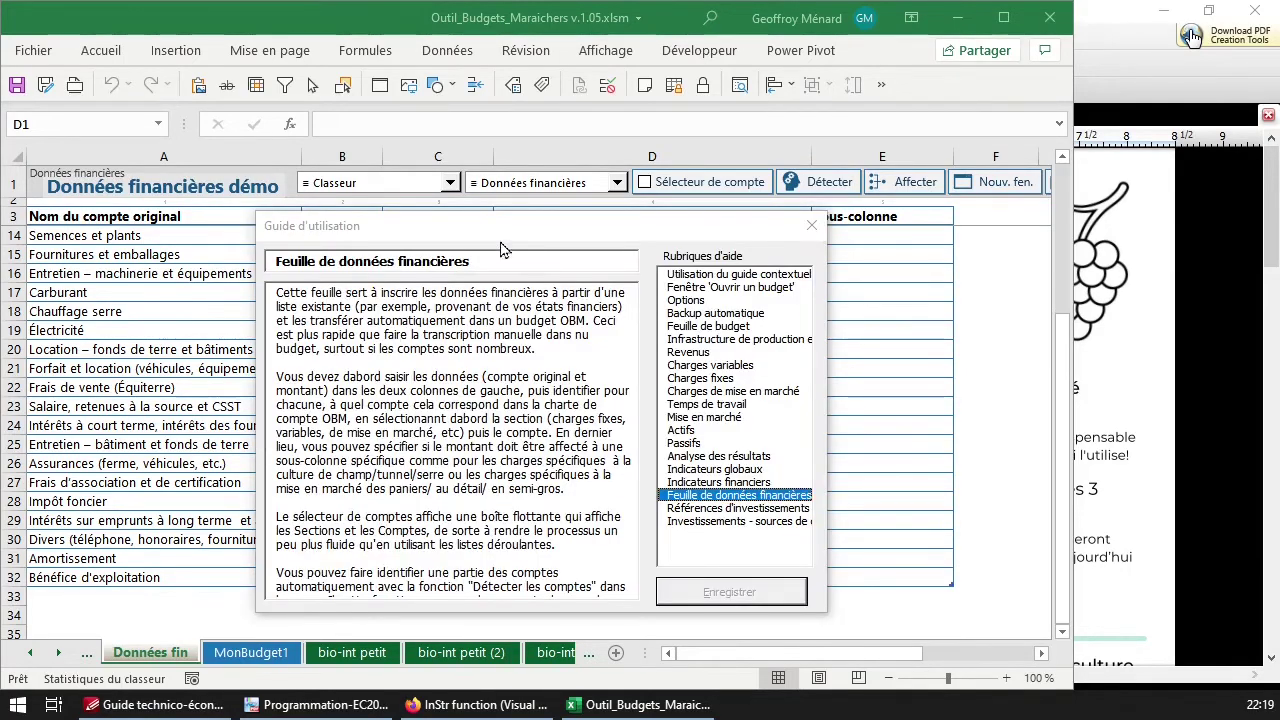
pyautogui.click(812, 225)
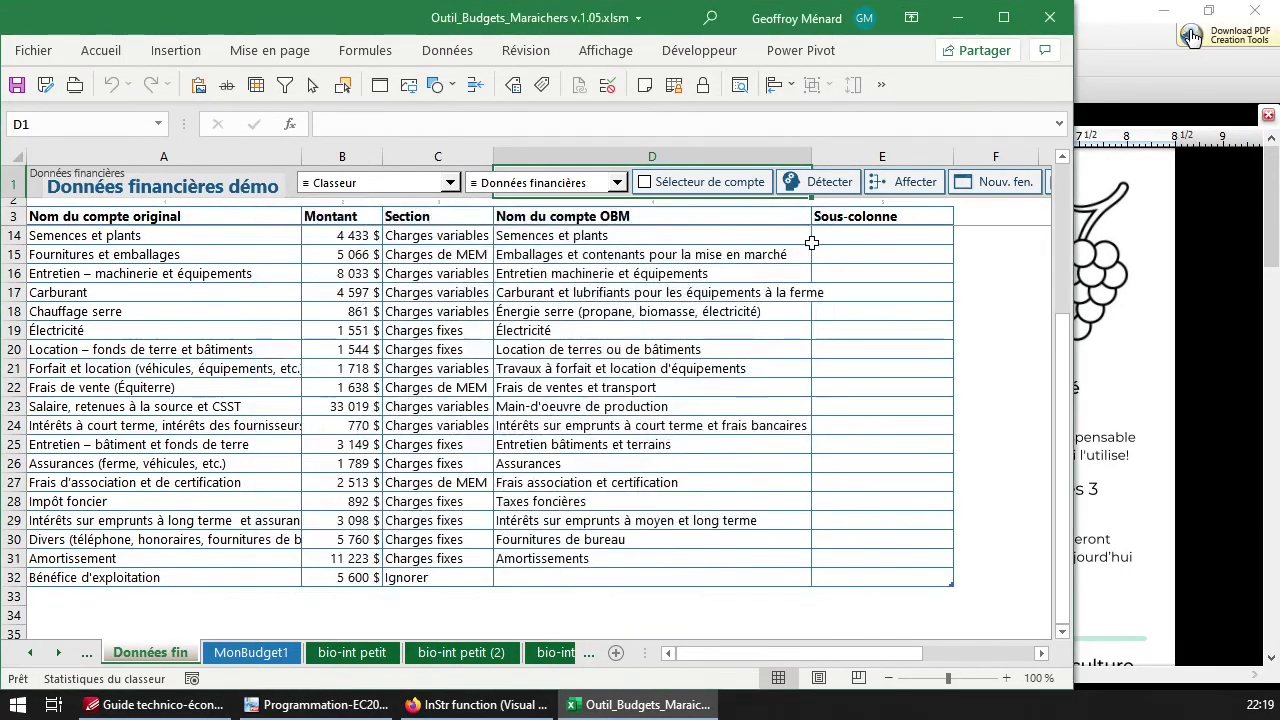
# Reopen the budget assignment dialog, place it over the table and choose "Données fin" as the source
pyautogui.click(905, 195)
pyautogui.moveTo(570, 190); pyautogui.dragTo(742, 242)
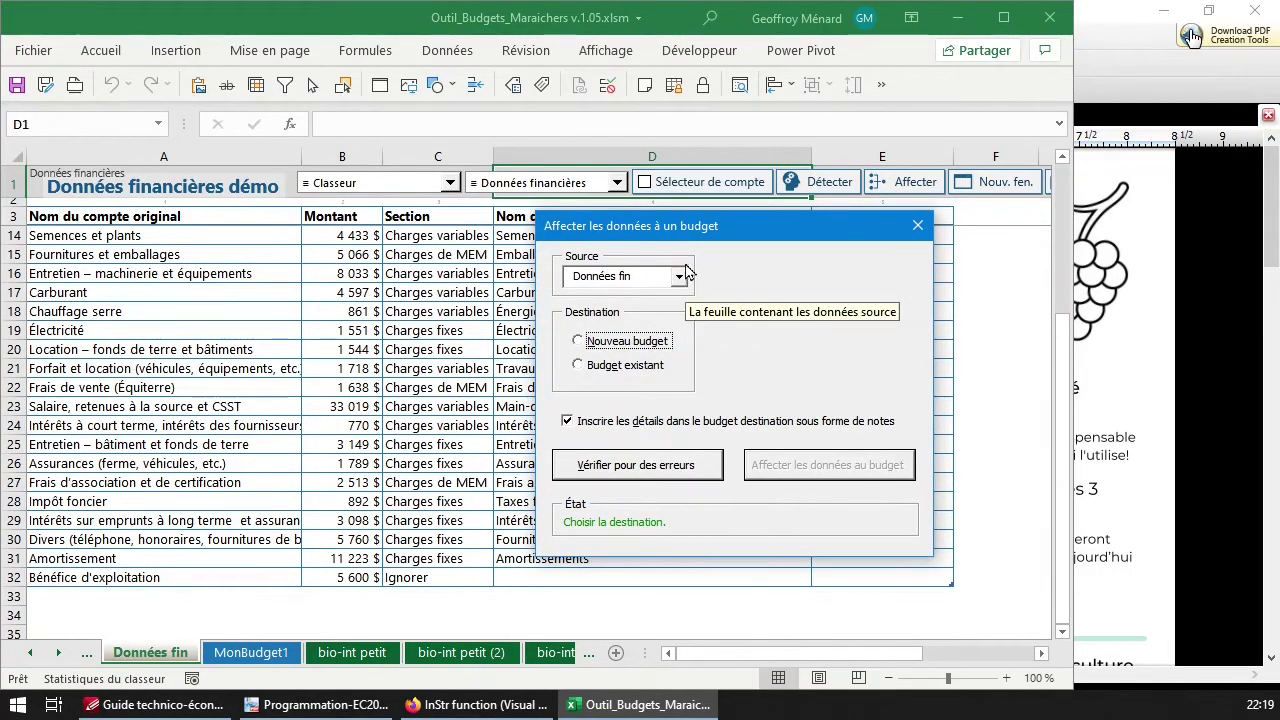
pyautogui.click(679, 279)
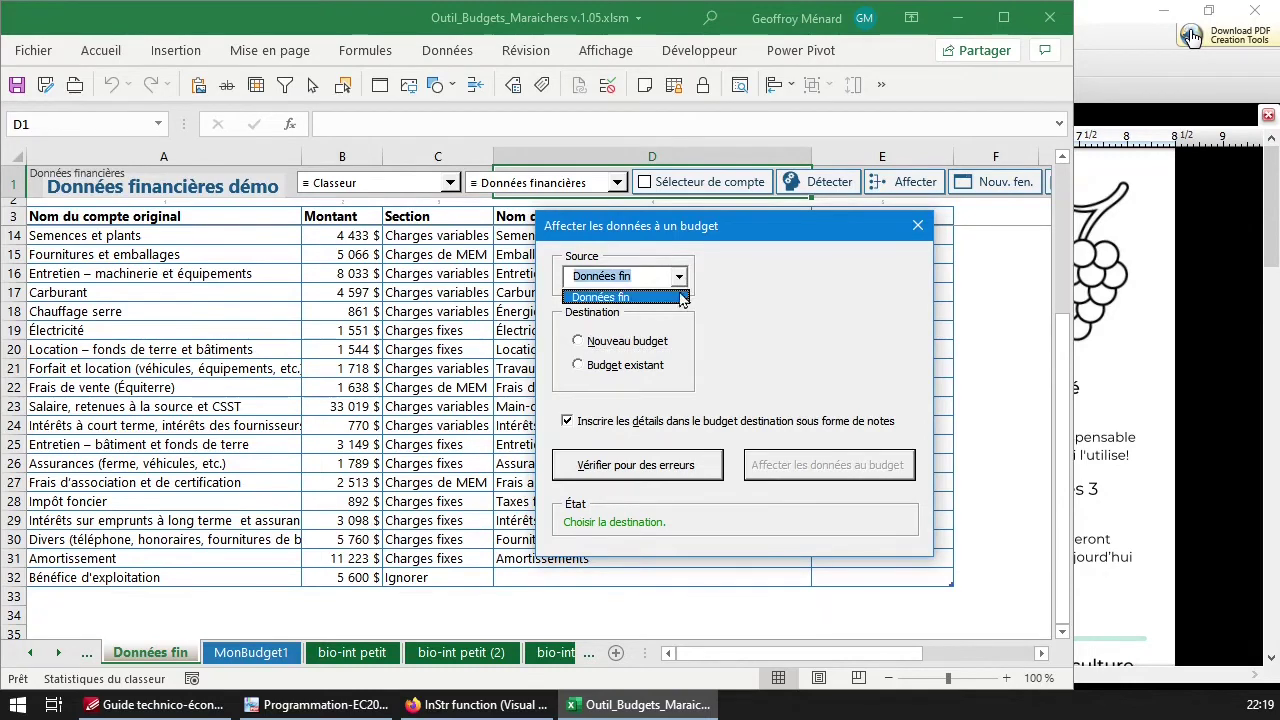
pyautogui.click(679, 297)
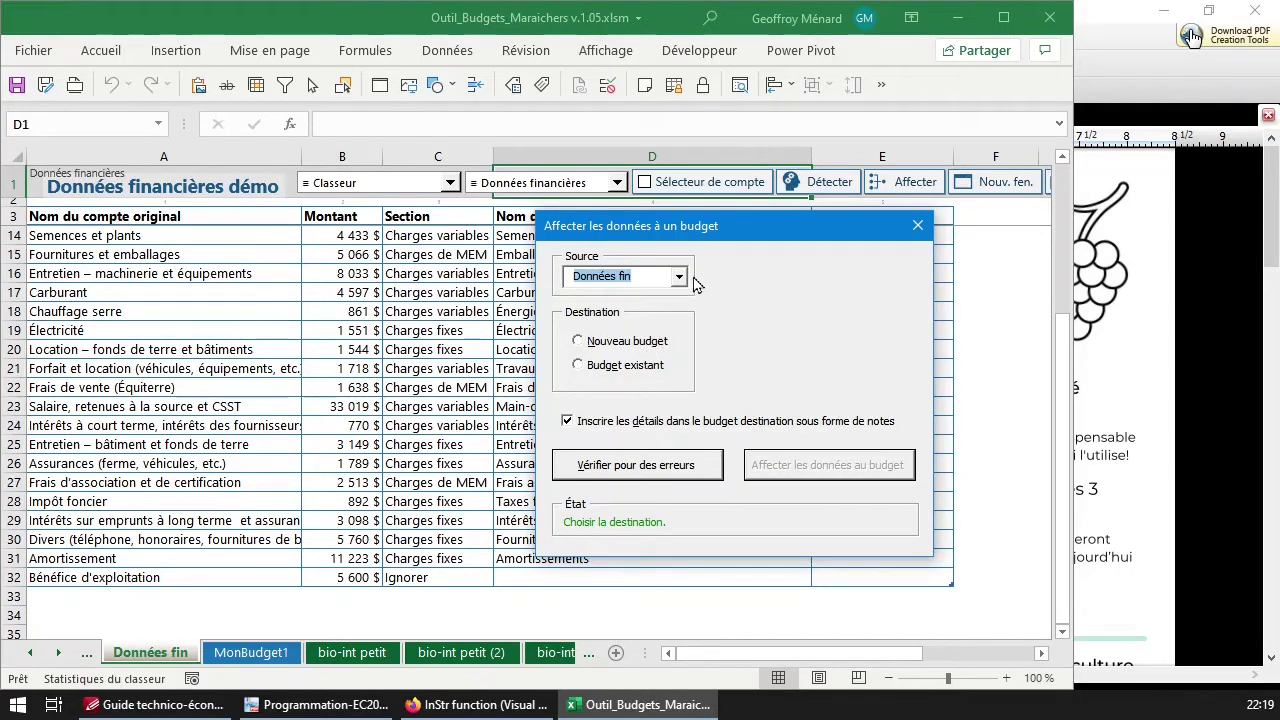
pyautogui.click(645, 279)
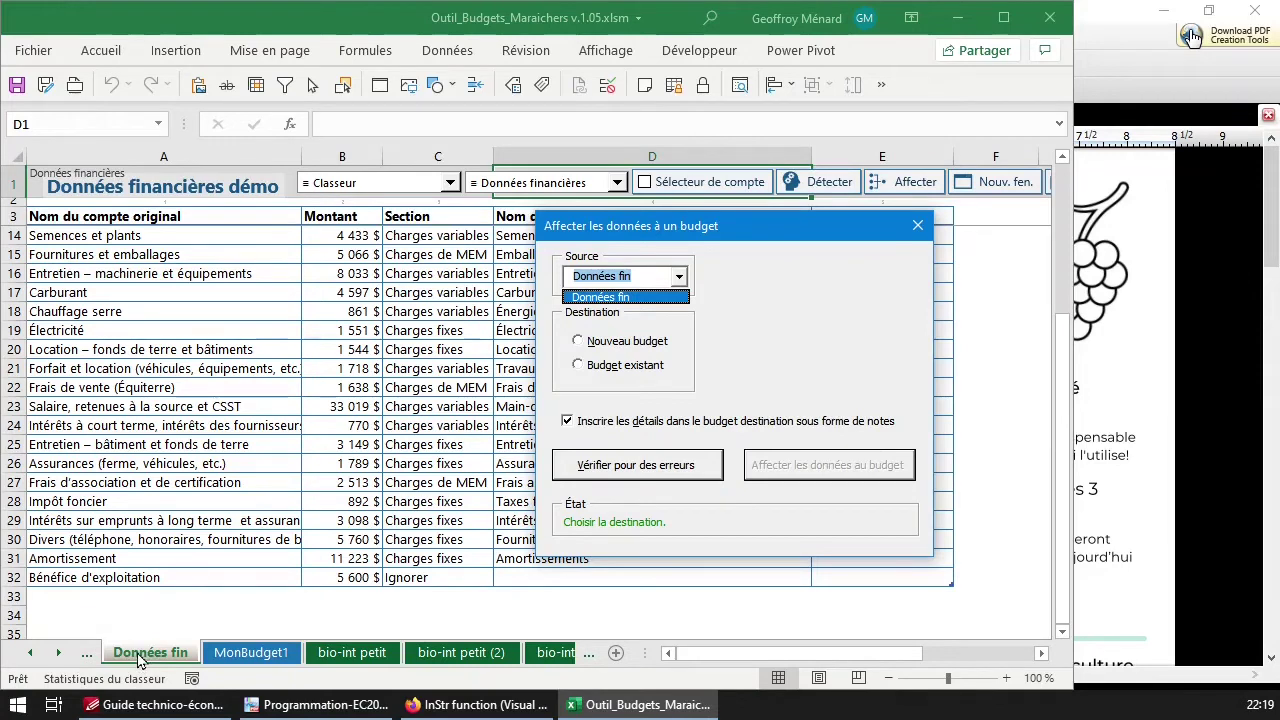
pyautogui.click(700, 268)
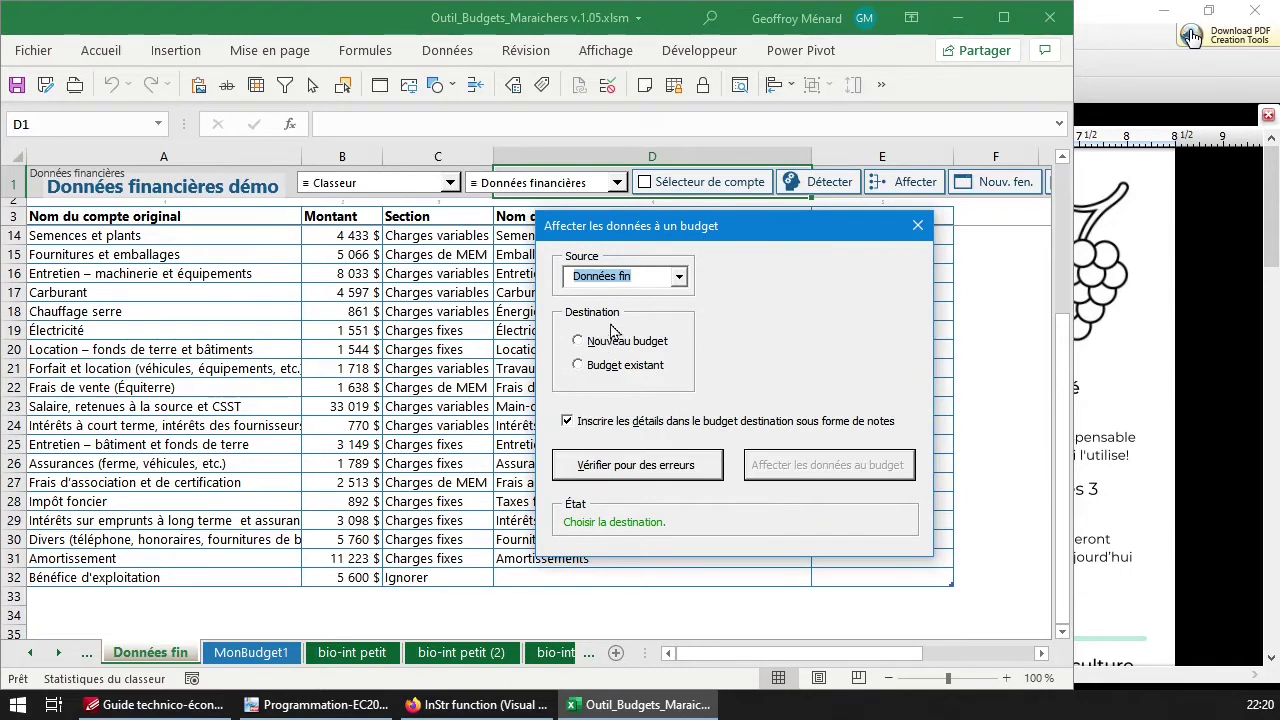
# Examine the new-budget and existing-budget destination options, including the list of available budgets
pyautogui.click(607, 343)
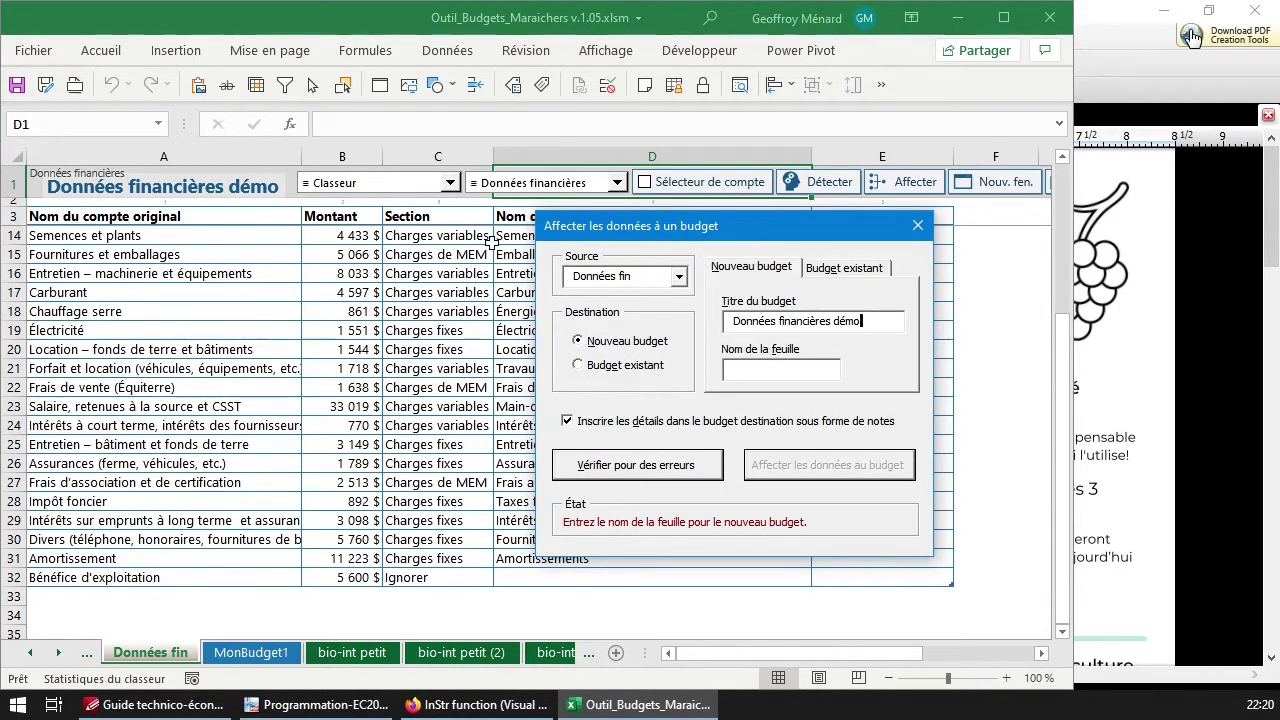
pyautogui.click(625, 366)
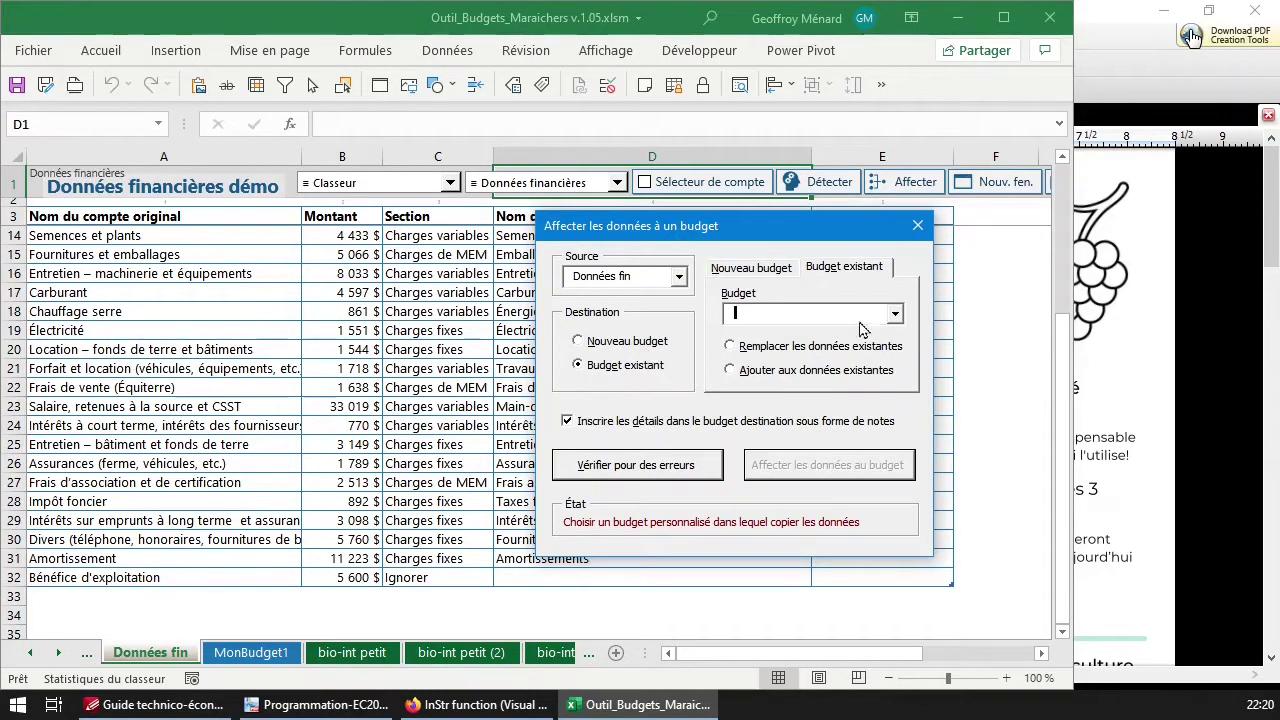
pyautogui.click(895, 314)
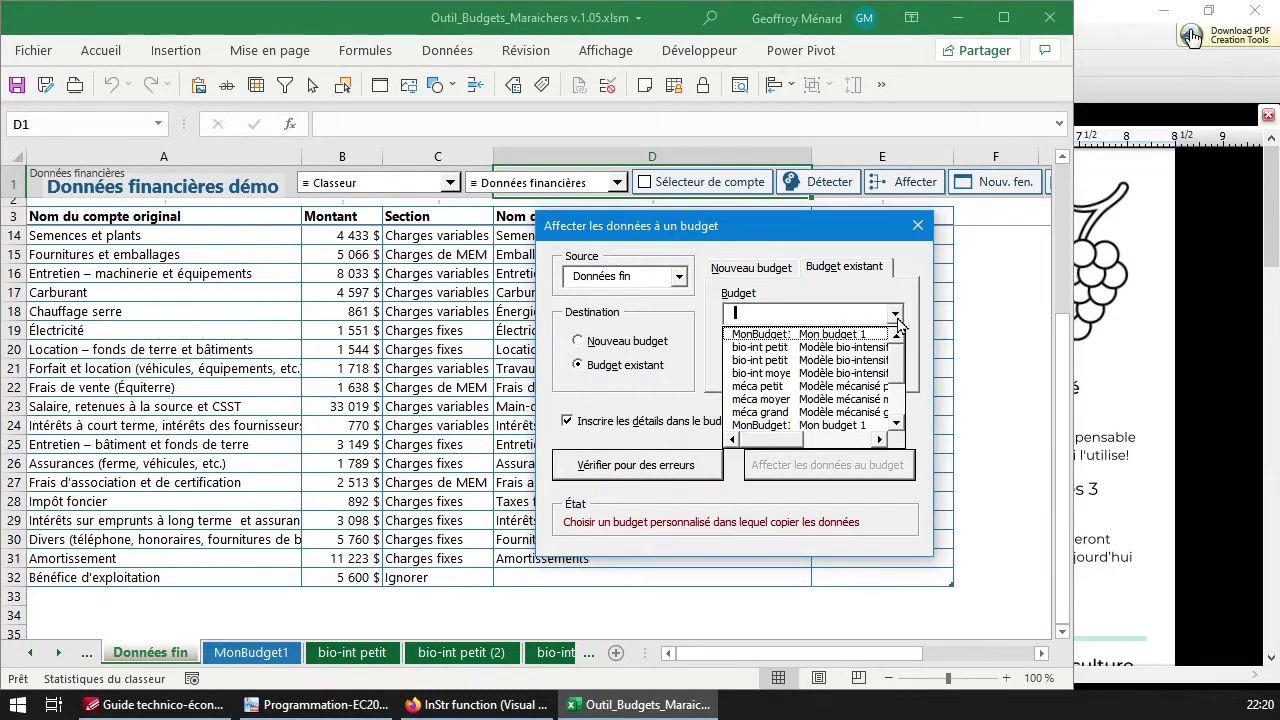
pyautogui.click(810, 426)
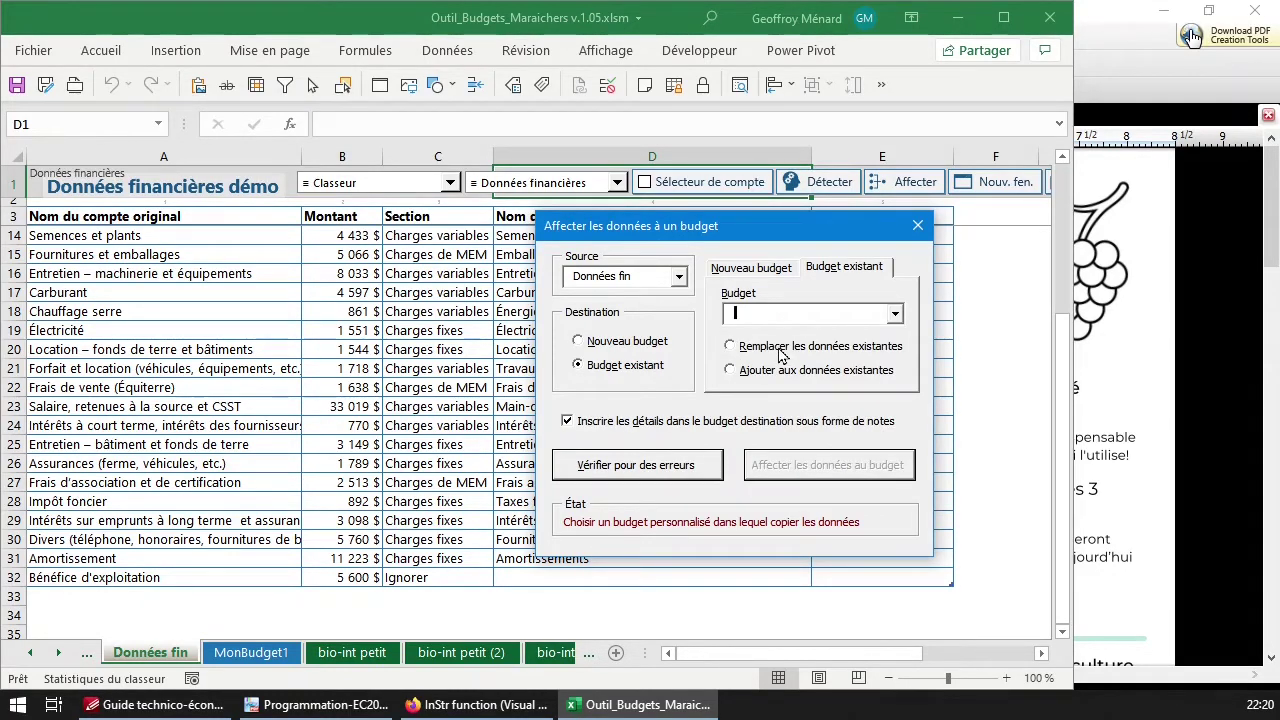
# Set the destination to a new budget titled "Nouv budget à partir de données fin"
pyautogui.click(640, 349)
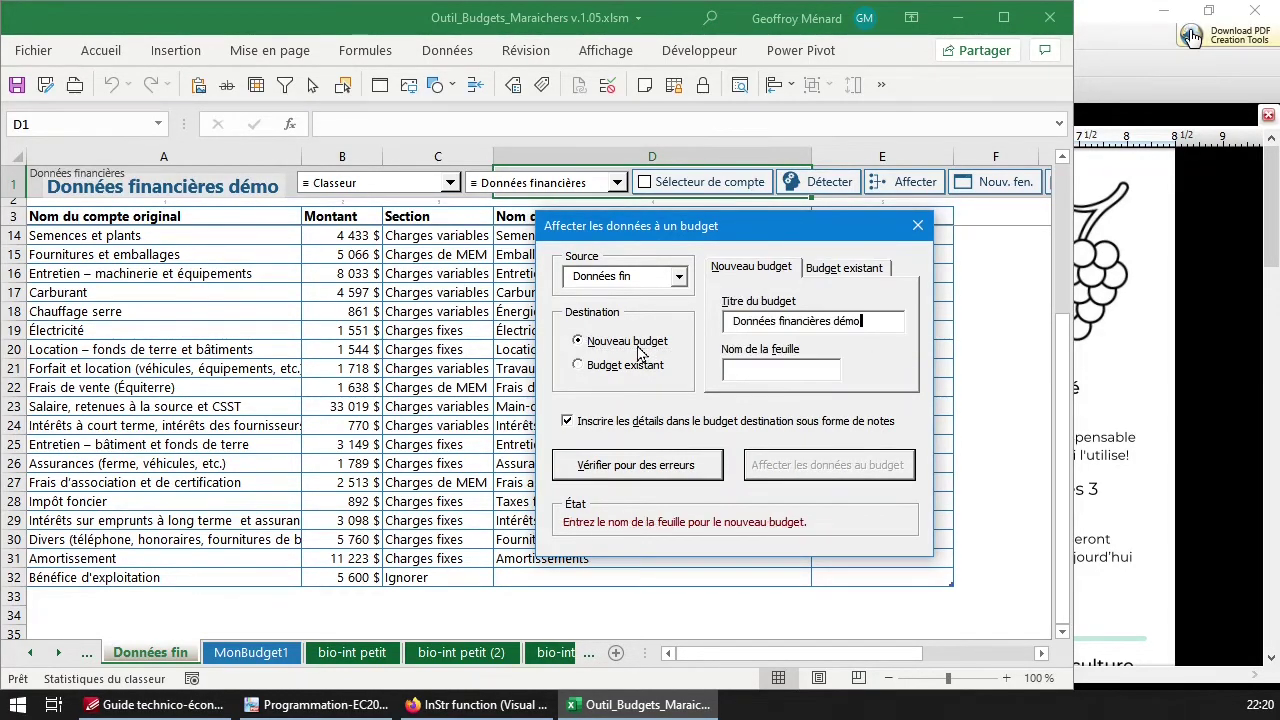
pyautogui.moveTo(866, 320); pyautogui.dragTo(735, 321)
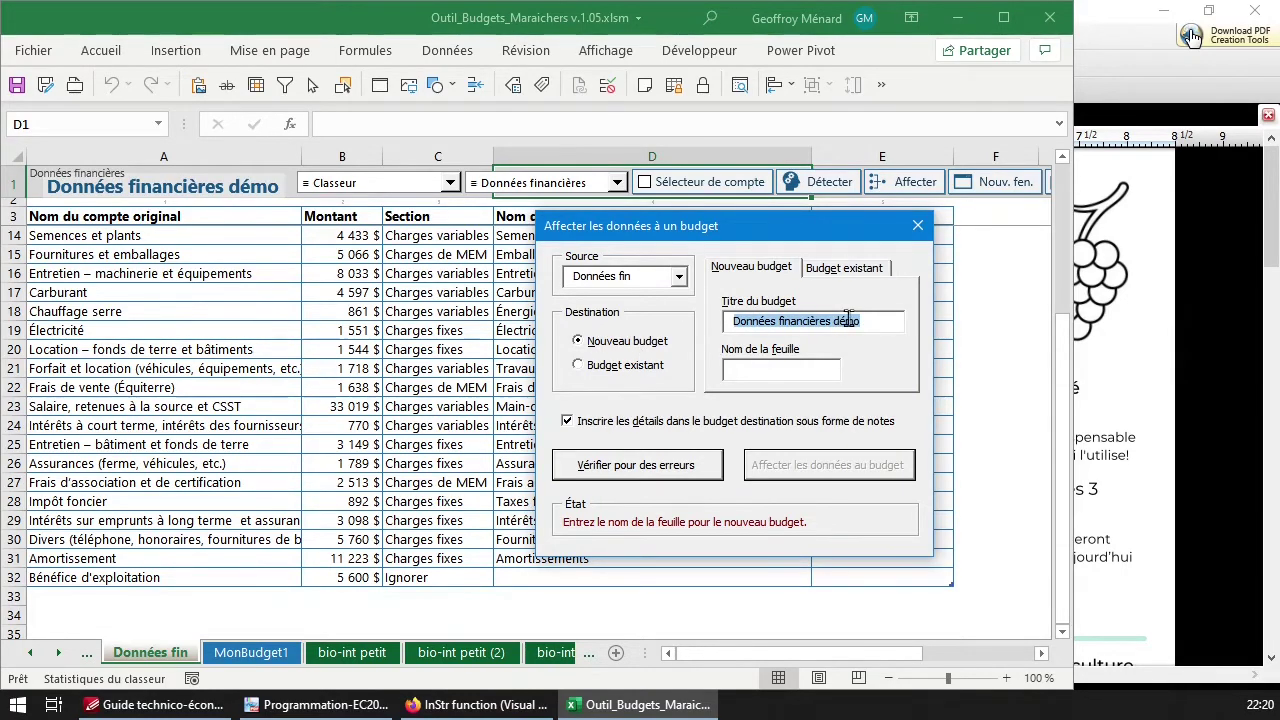
pyautogui.click(878, 321)
pyautogui.hotkey('shift', 'Home')
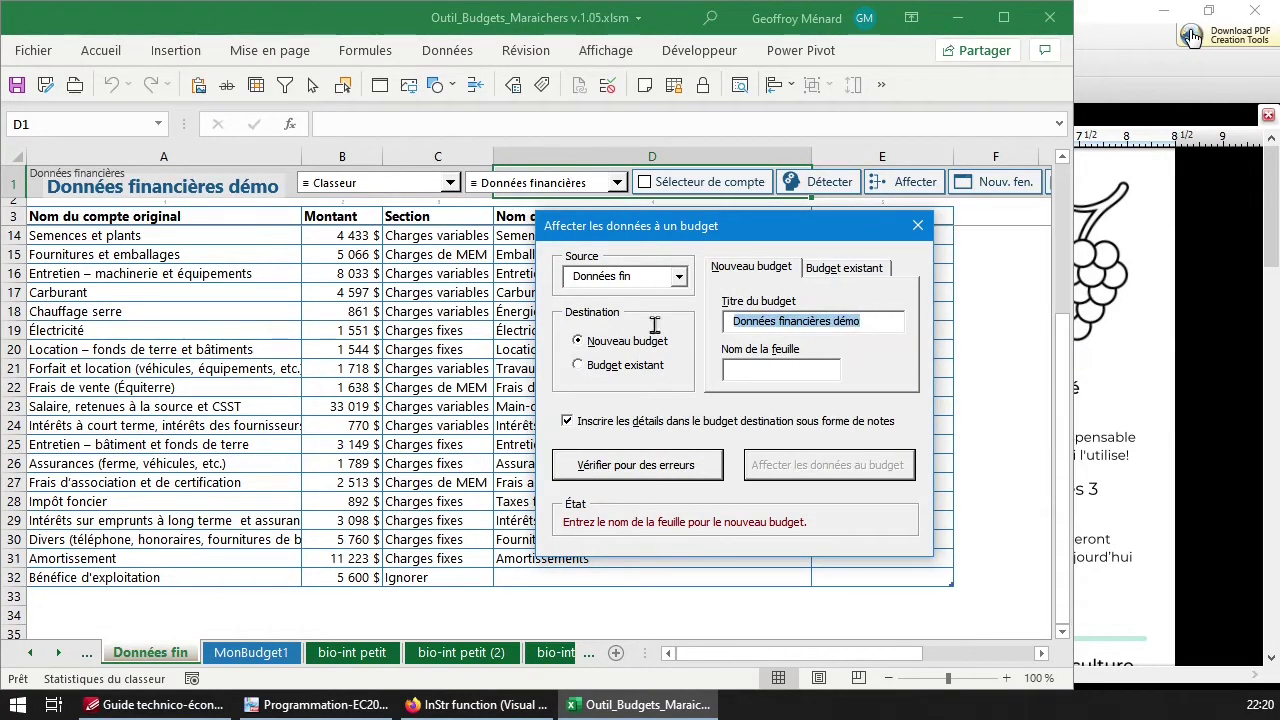
pyautogui.write('Nouv')
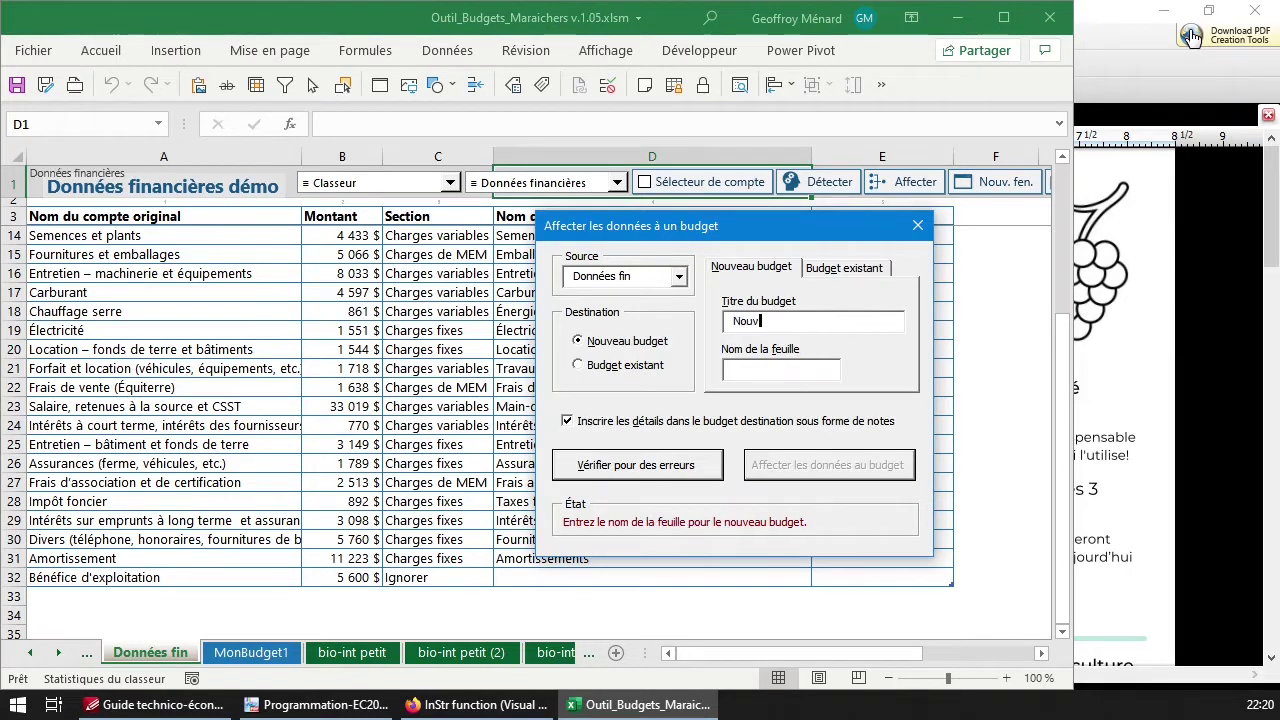
pyautogui.write(' budget à parti')
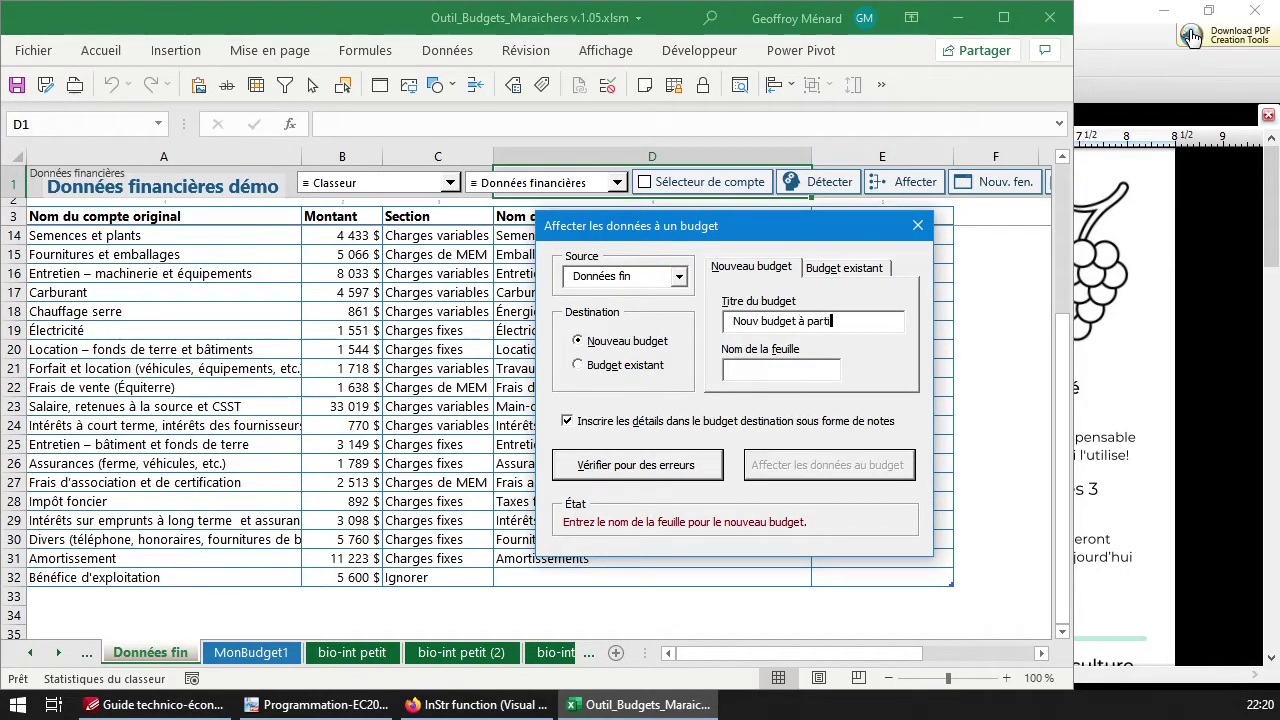
pyautogui.write('r de données fin')
pyautogui.press('Tab')
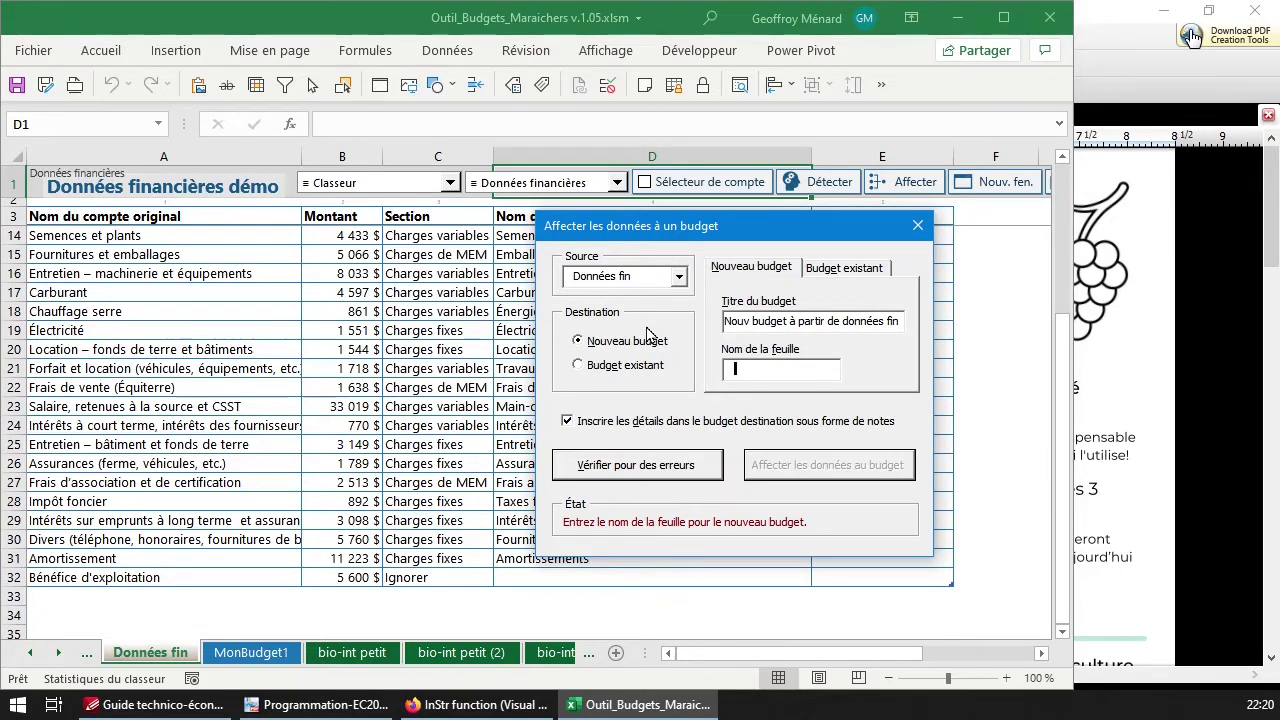
# Name the new budget's sheet "Mon Budget 2"
pyautogui.write('MonBudget')
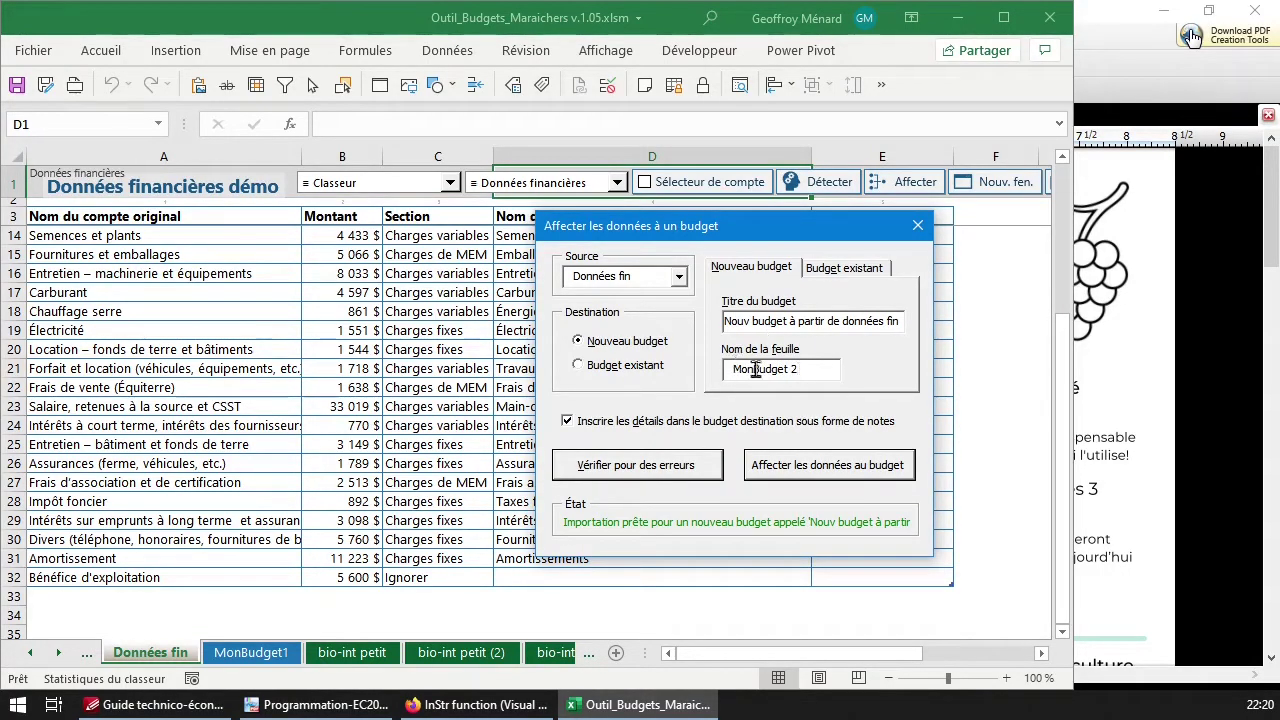
pyautogui.write(' 2')
pyautogui.hotkey('ctrl', 'z')
pyautogui.hotkey('ctrl', 'z')
pyautogui.click(750, 372)
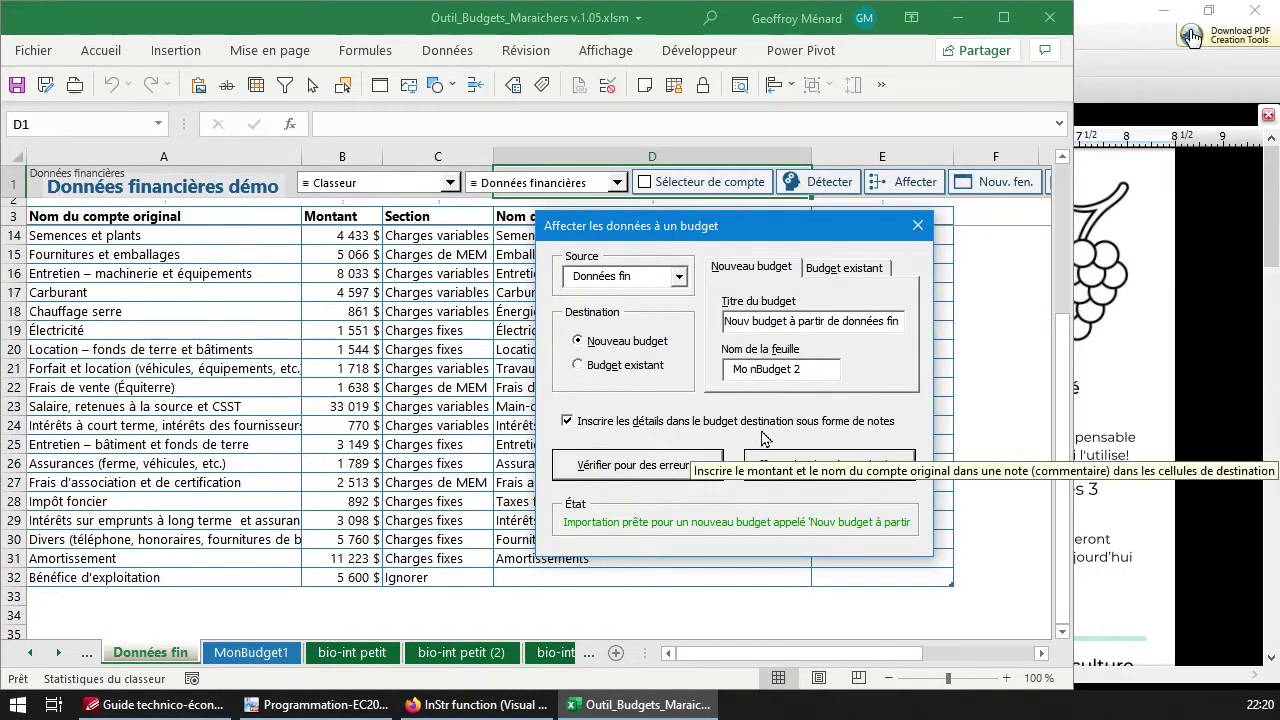
pyautogui.click(757, 369)
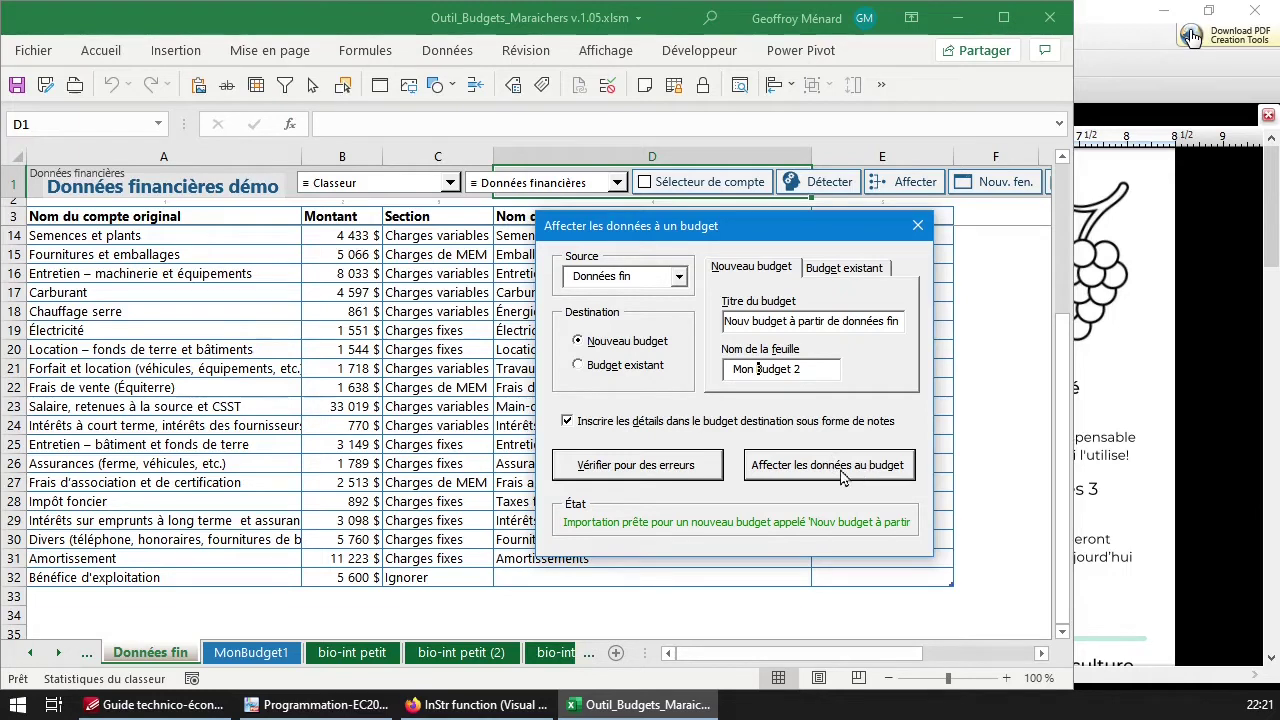
# Check the import for errors and assign the financial data to the new budget "Mon Budget 2"
pyautogui.click(670, 473)
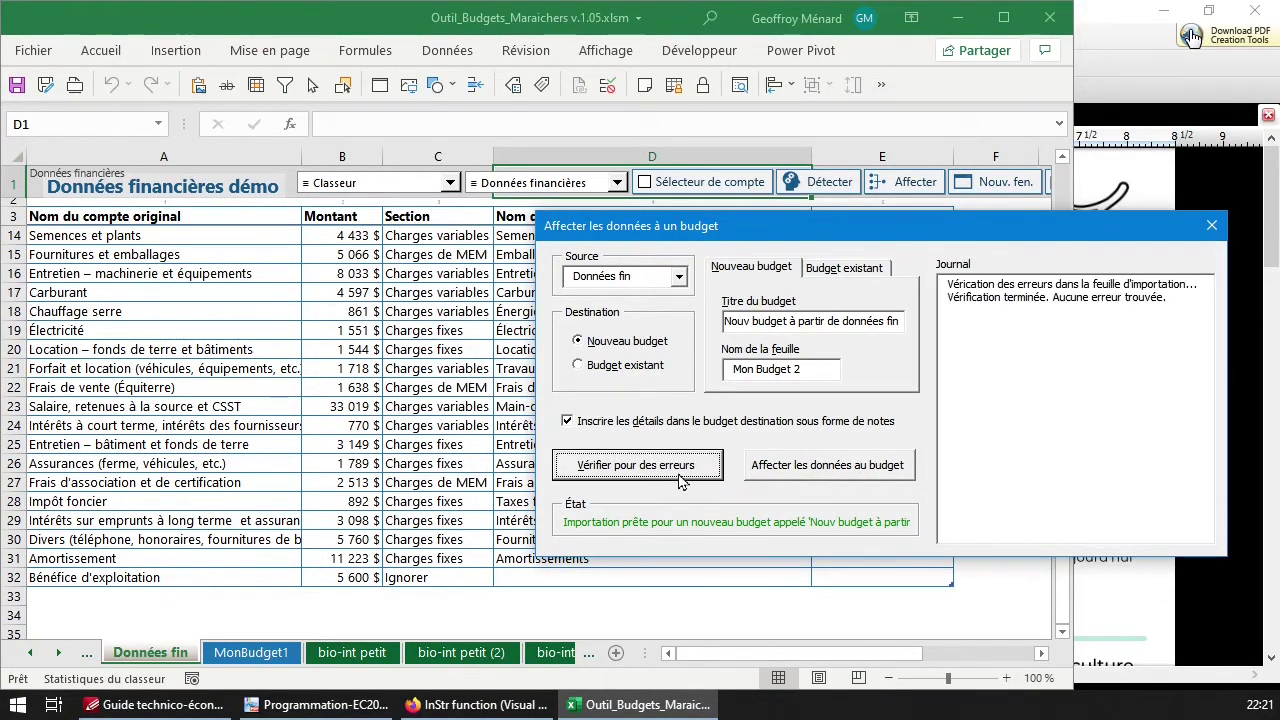
pyautogui.click(843, 470)
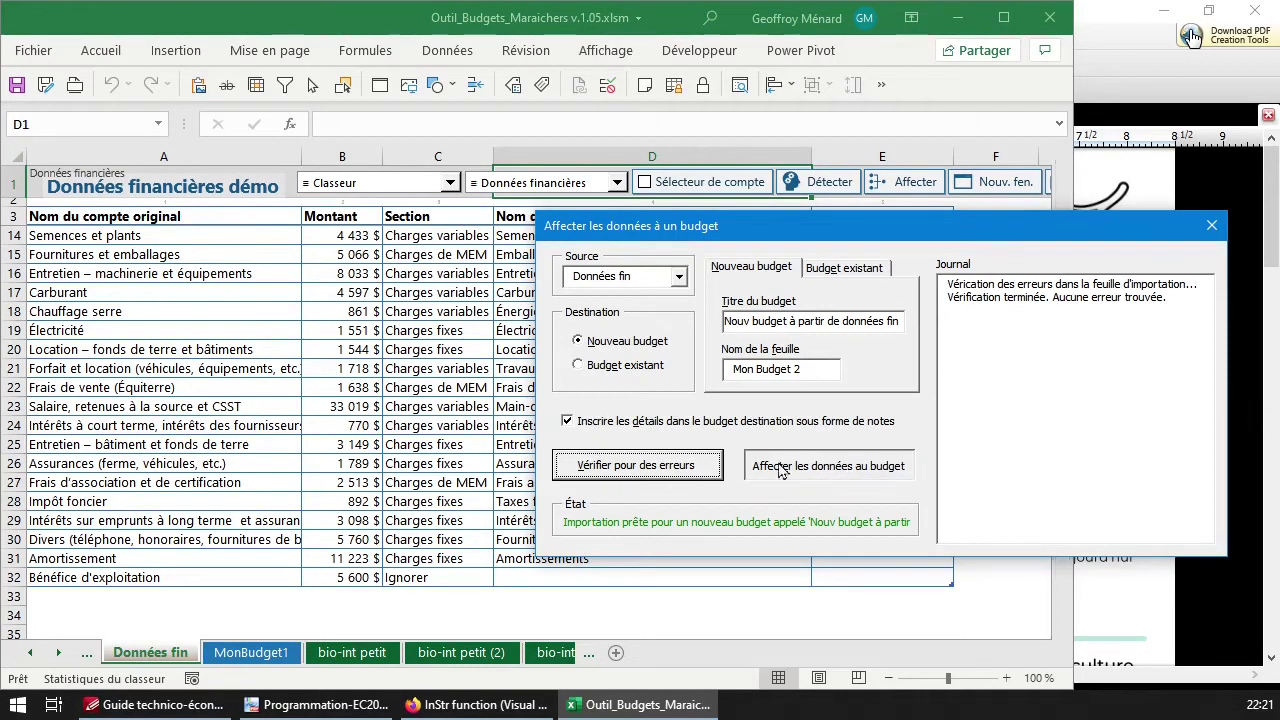
pyautogui.click(609, 470)
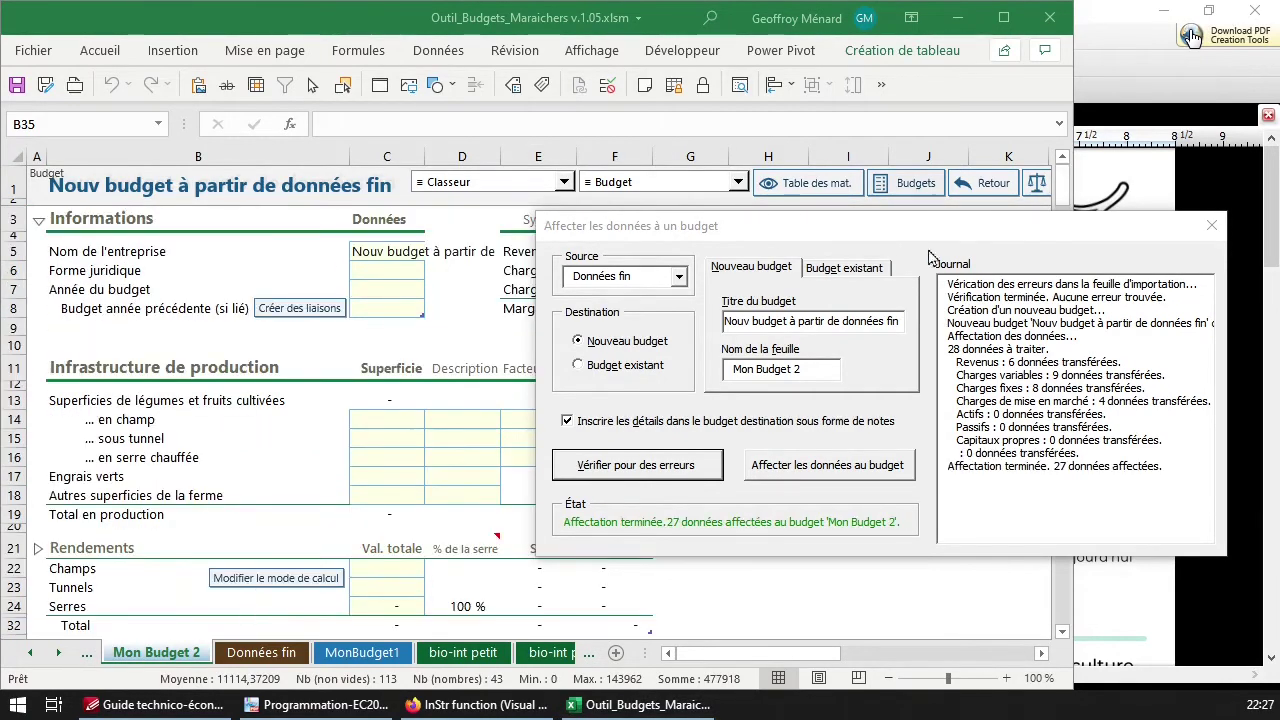
# Examine the assignment journal, highlighting its line about transferred revenues
pyautogui.click(910, 230)
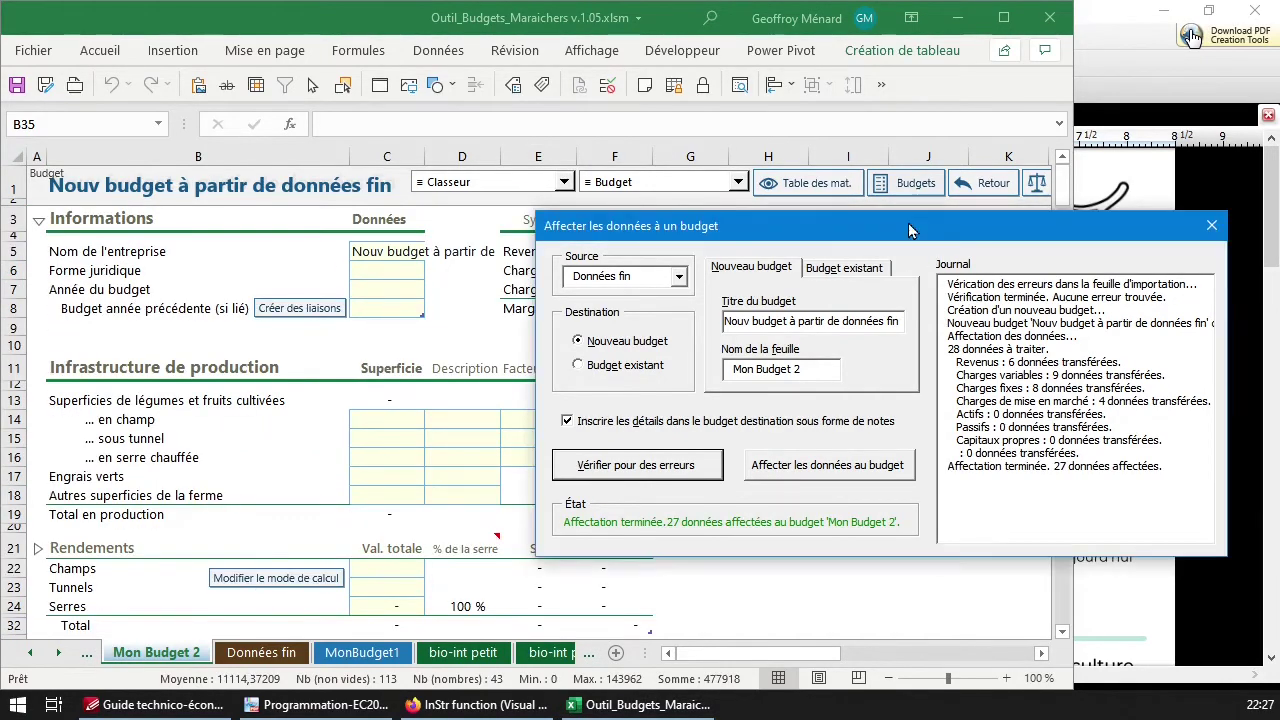
pyautogui.moveTo(910, 230); pyautogui.dragTo(840, 220)
pyautogui.click(1032, 343)
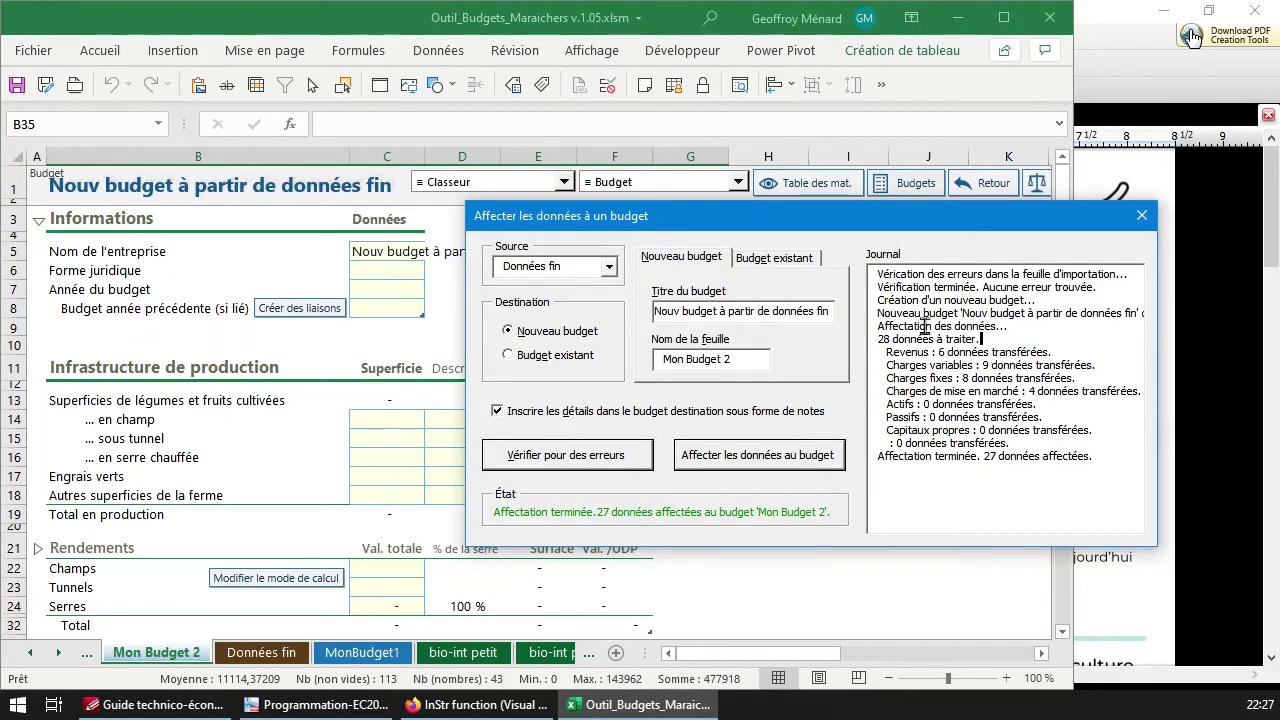
pyautogui.moveTo(888, 352); pyautogui.dragTo(879, 358)
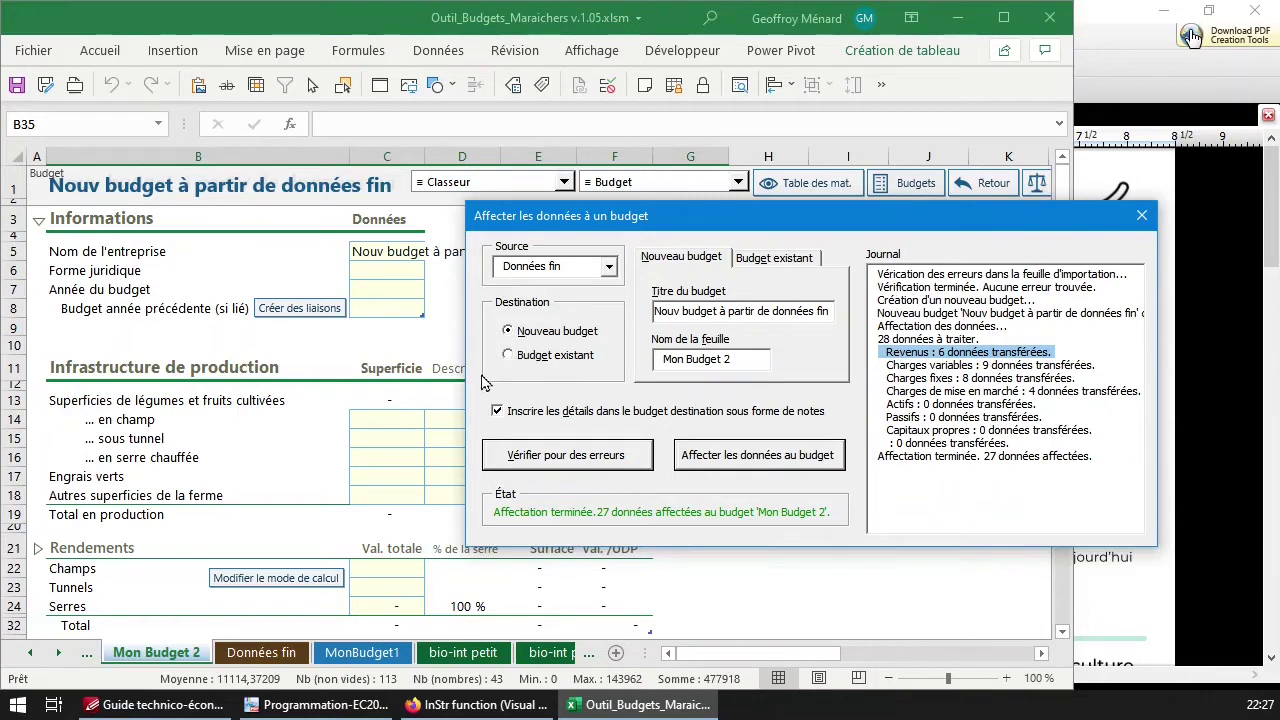
# Examine the note and formula behind the "Autres revenus" total in the new budget's revenue section
pyautogui.moveTo(700, 218); pyautogui.dragTo(839, 243)
pyautogui.scroll(-5, 311, 530)
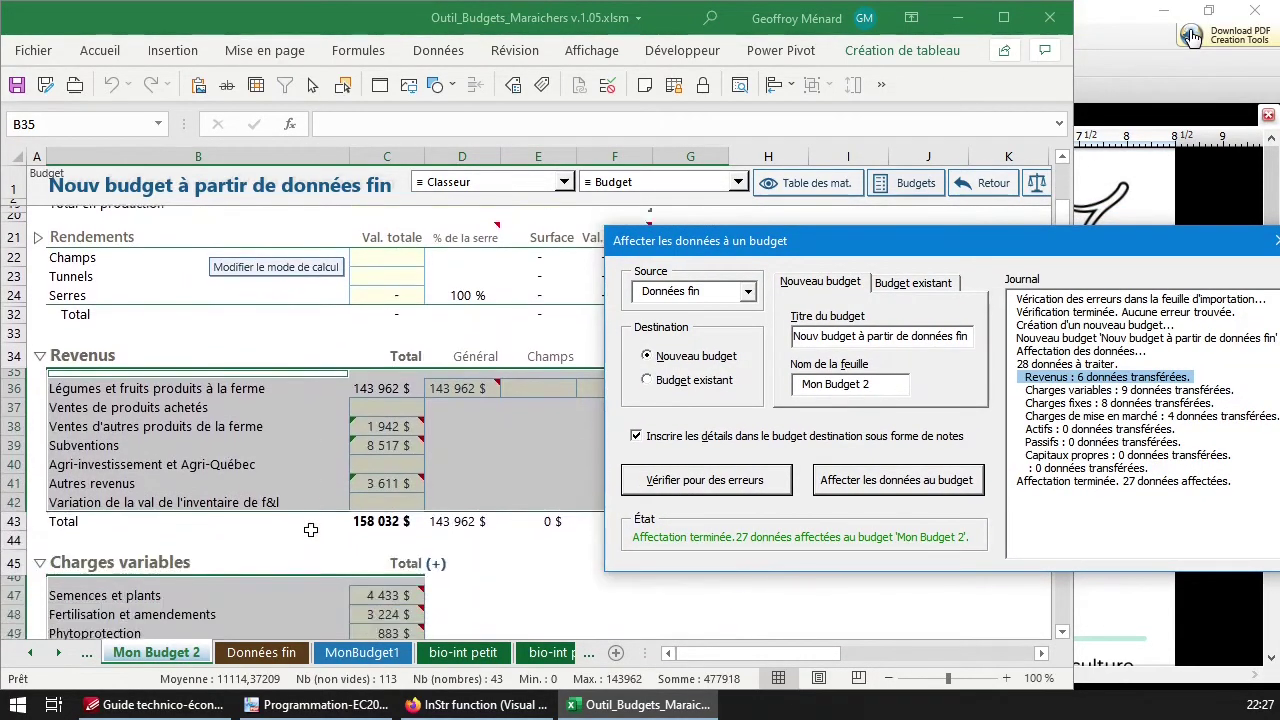
pyautogui.click(429, 484)
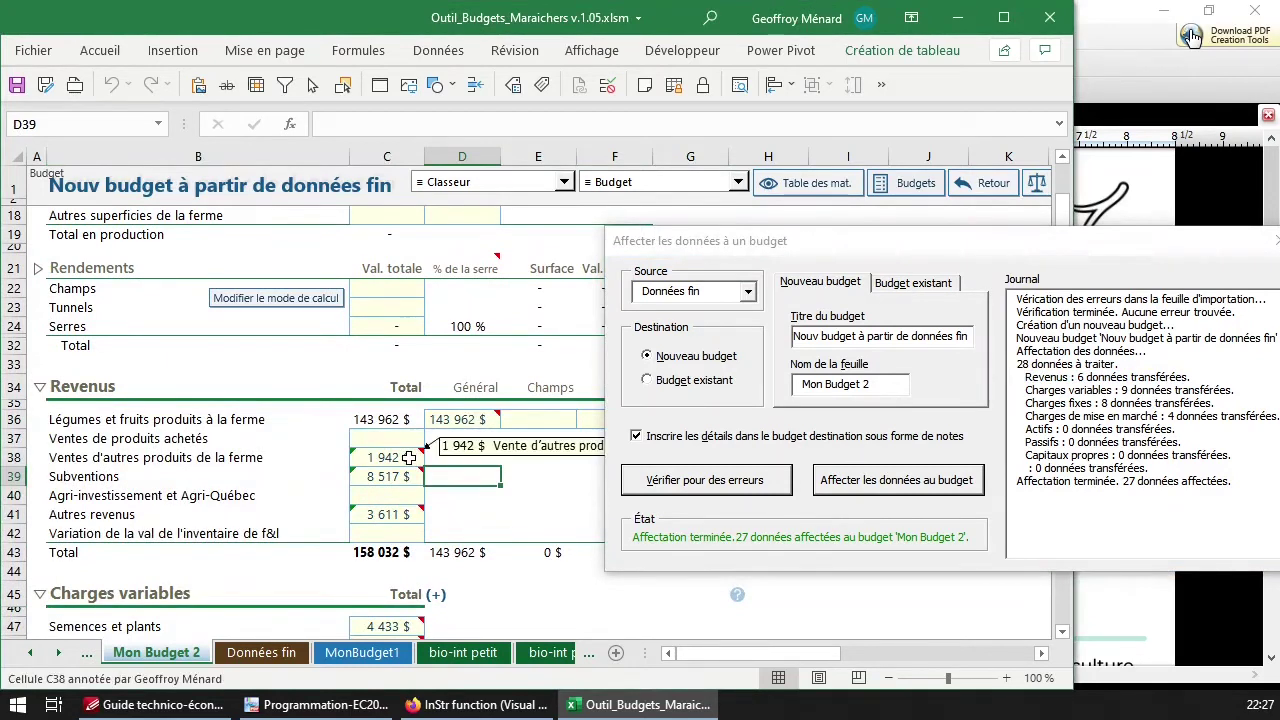
pyautogui.moveTo(397, 514)
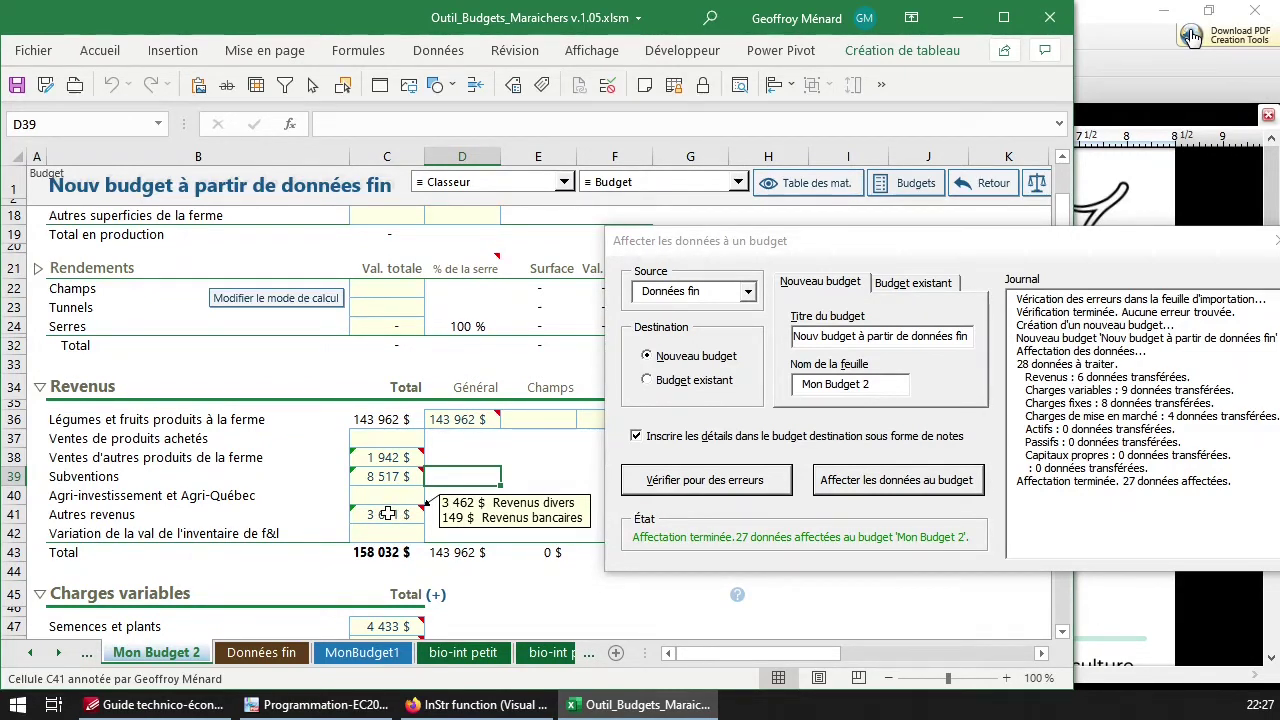
pyautogui.click(397, 514)
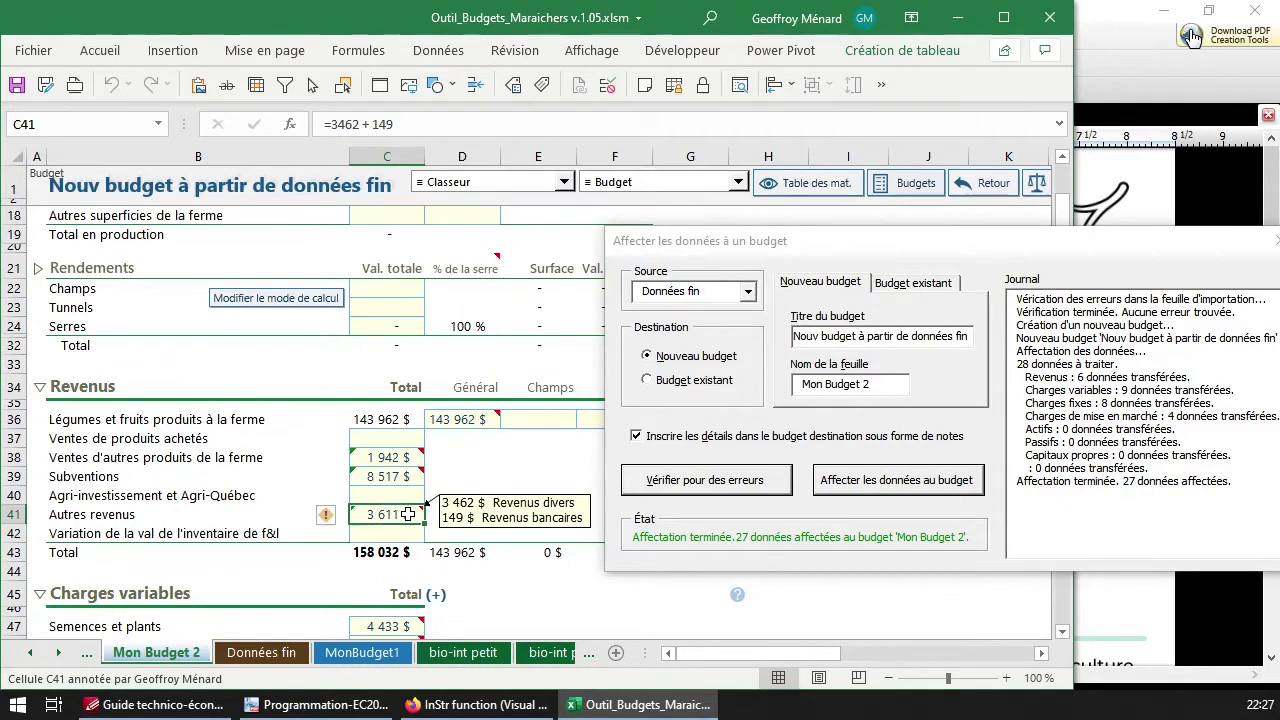
pyautogui.click(397, 128)
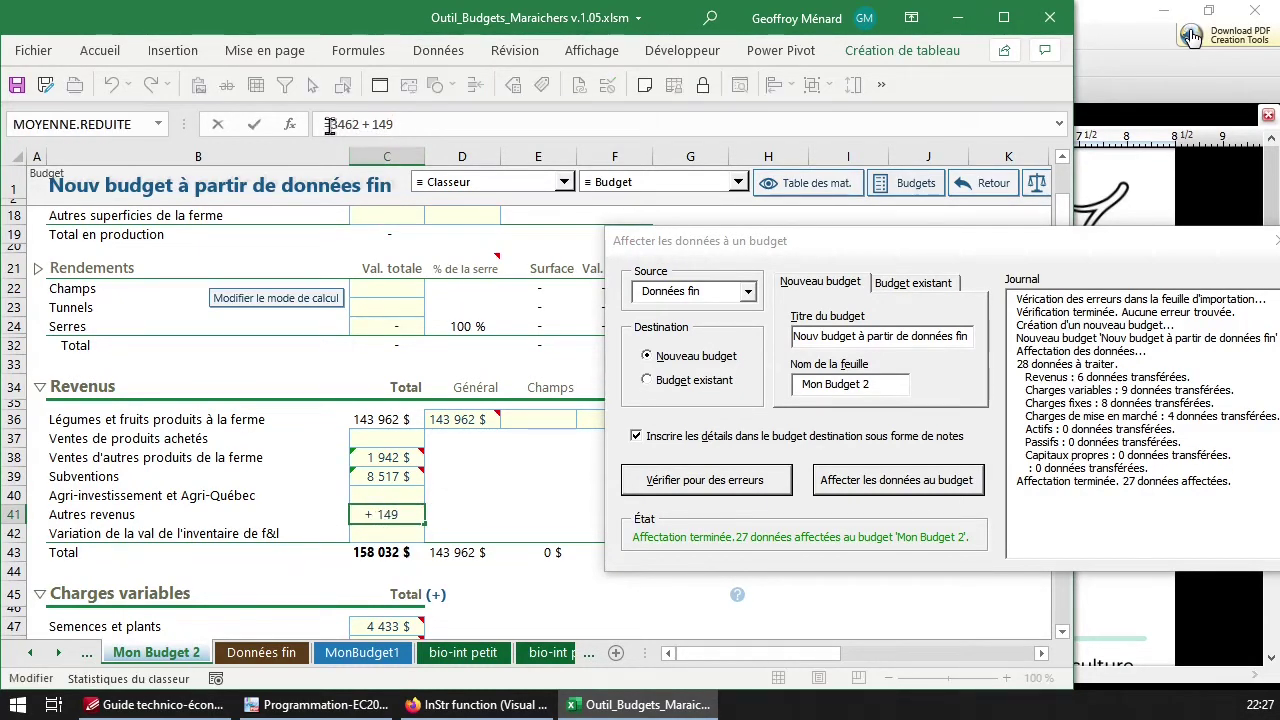
# Inspect the formula and detail note of the general amount for "Légumes et fruits produits à la ferme"
pyautogui.click(481, 420)
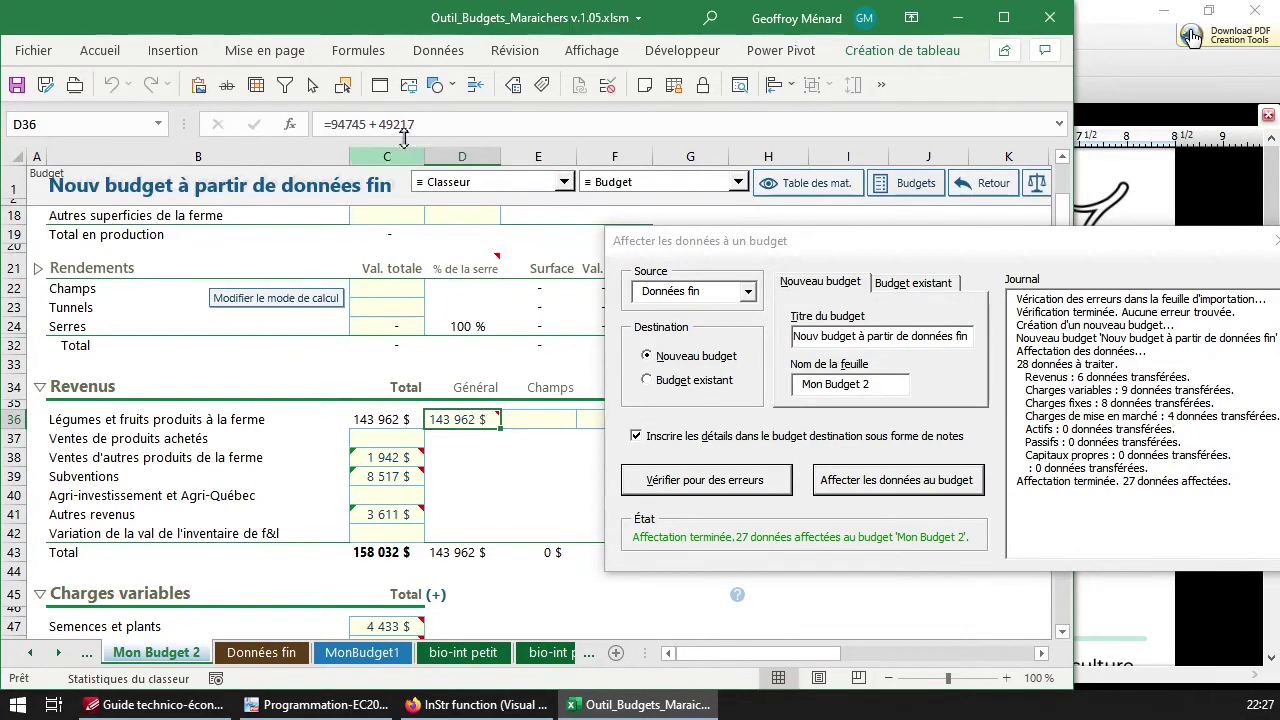
pyautogui.click(446, 133)
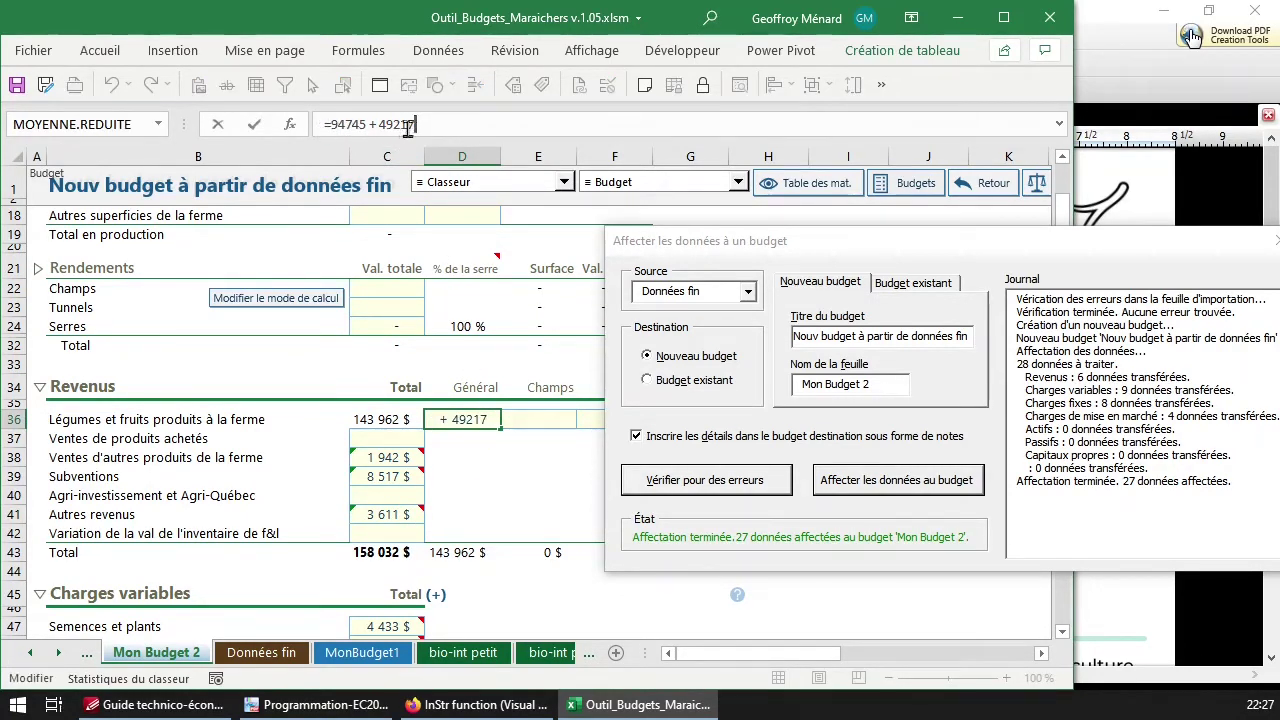
pyautogui.moveTo(492, 420)
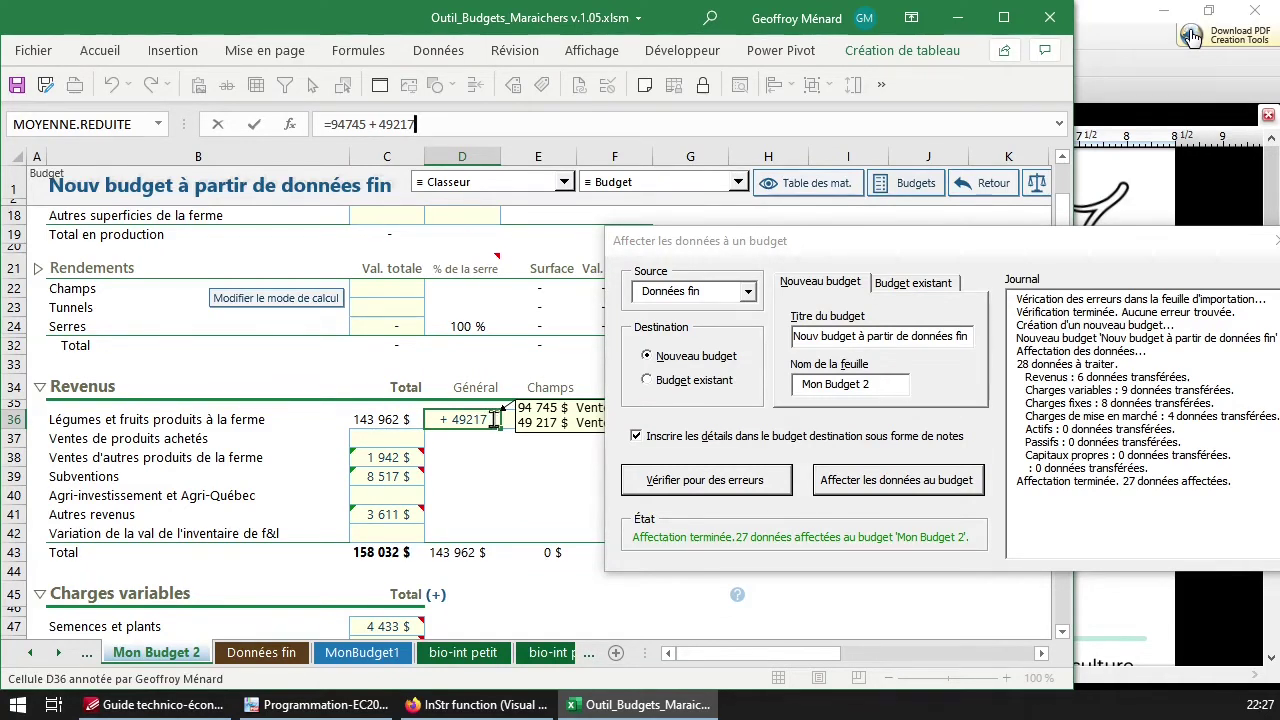
pyautogui.moveTo(1140, 255); pyautogui.dragTo(1027, 516)
pyautogui.moveTo(477, 418)
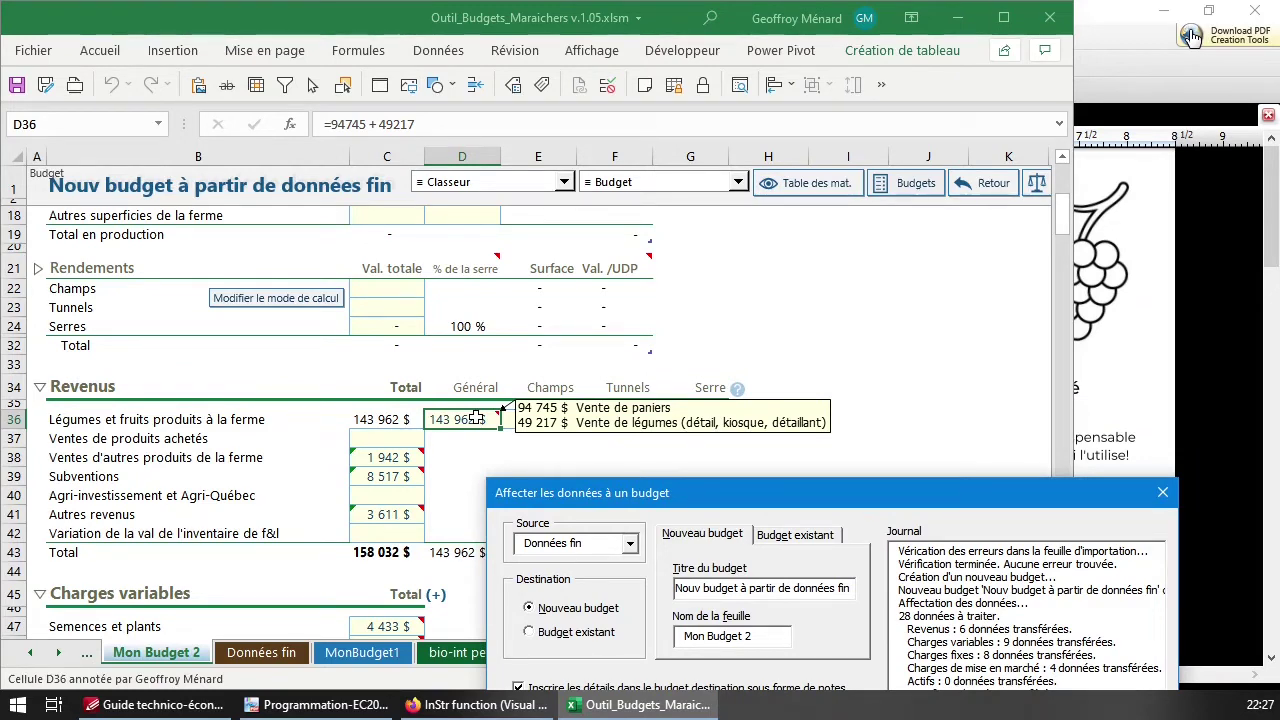
# Review the amounts and notes under "Charges variables" in the new budget and consult the source table in the PDF technical guide
pyautogui.scroll(-2, 477, 418)
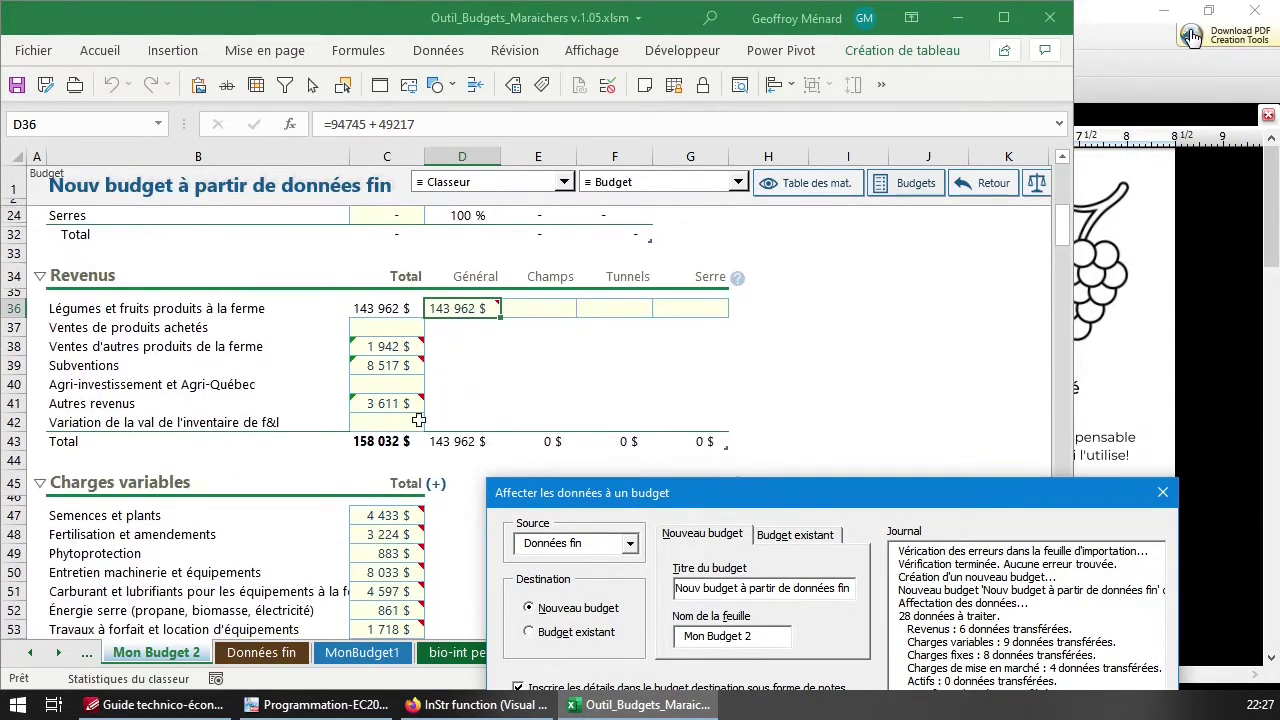
pyautogui.moveTo(386, 512)
pyautogui.scroll(-3, 386, 512)
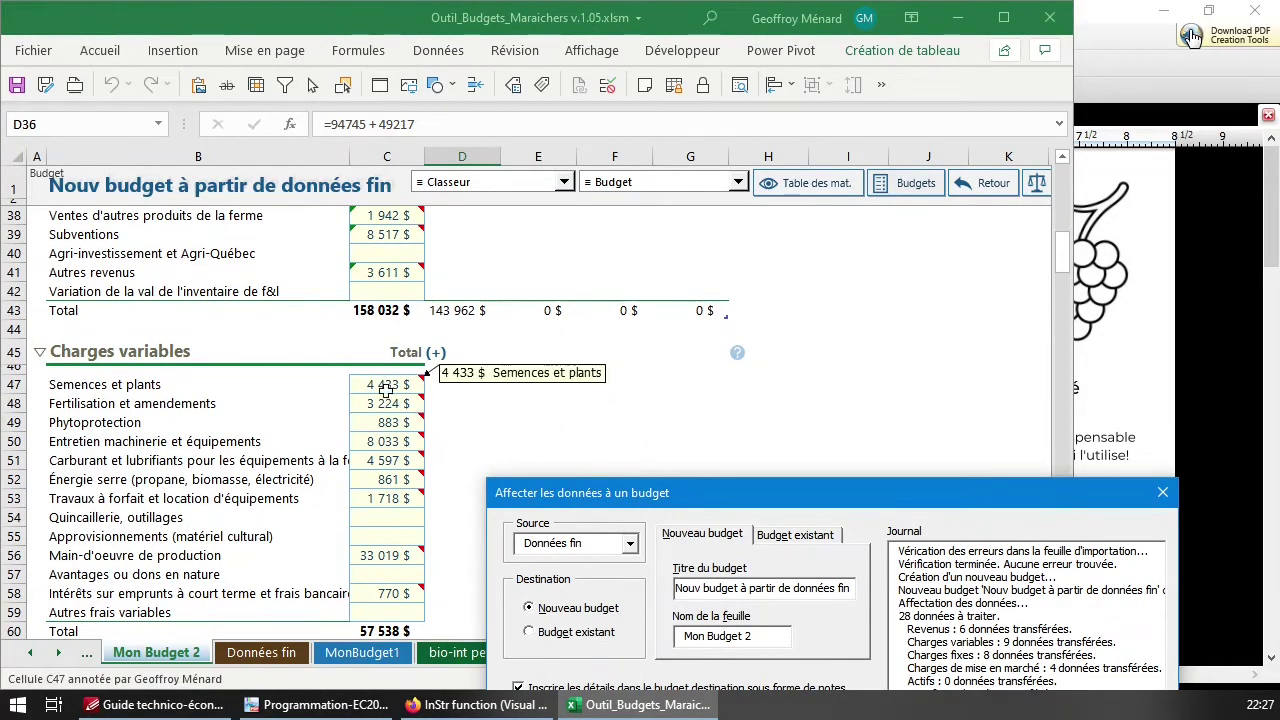
pyautogui.moveTo(388, 418)
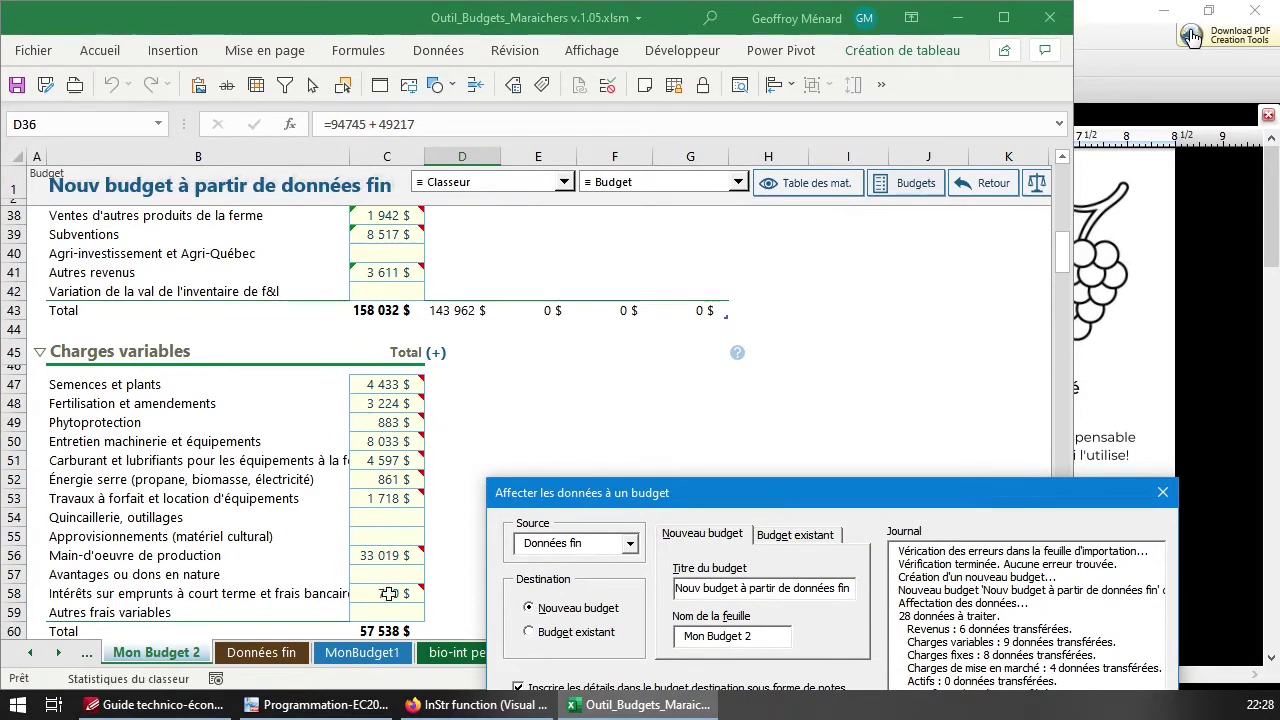
pyautogui.moveTo(390, 593)
pyautogui.moveTo(610, 495); pyautogui.dragTo(630, 127)
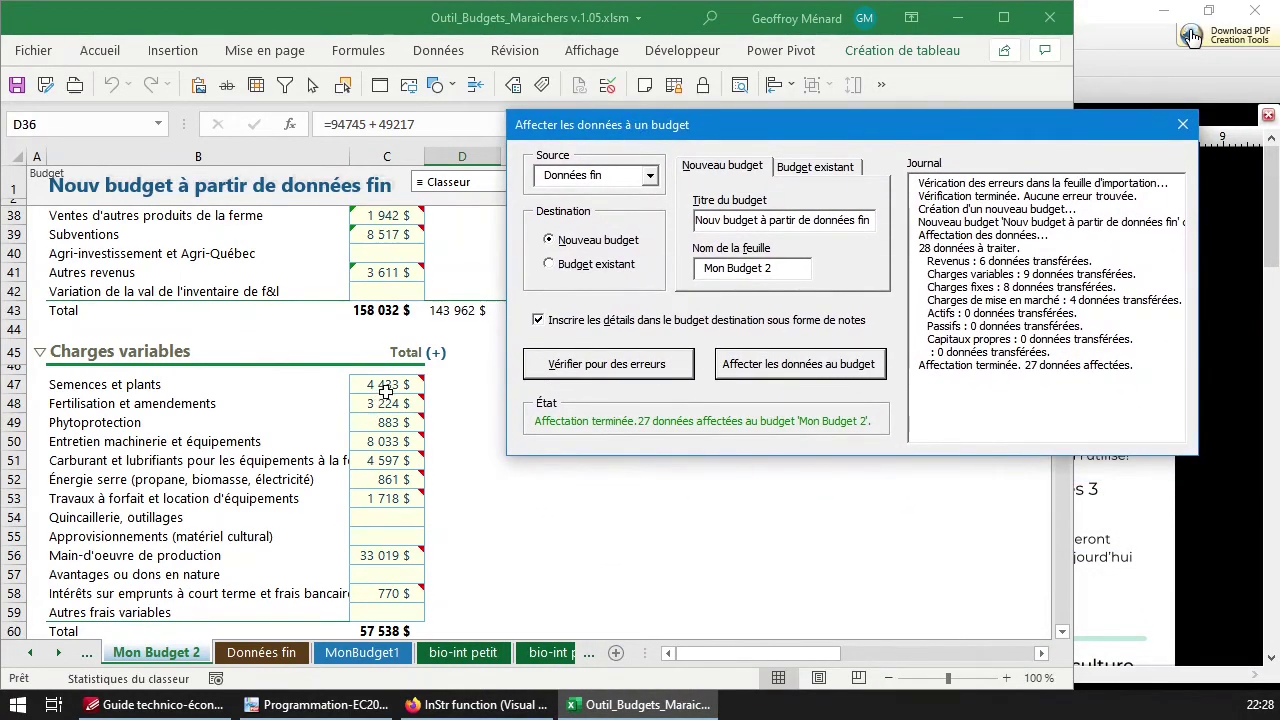
pyautogui.moveTo(386, 390)
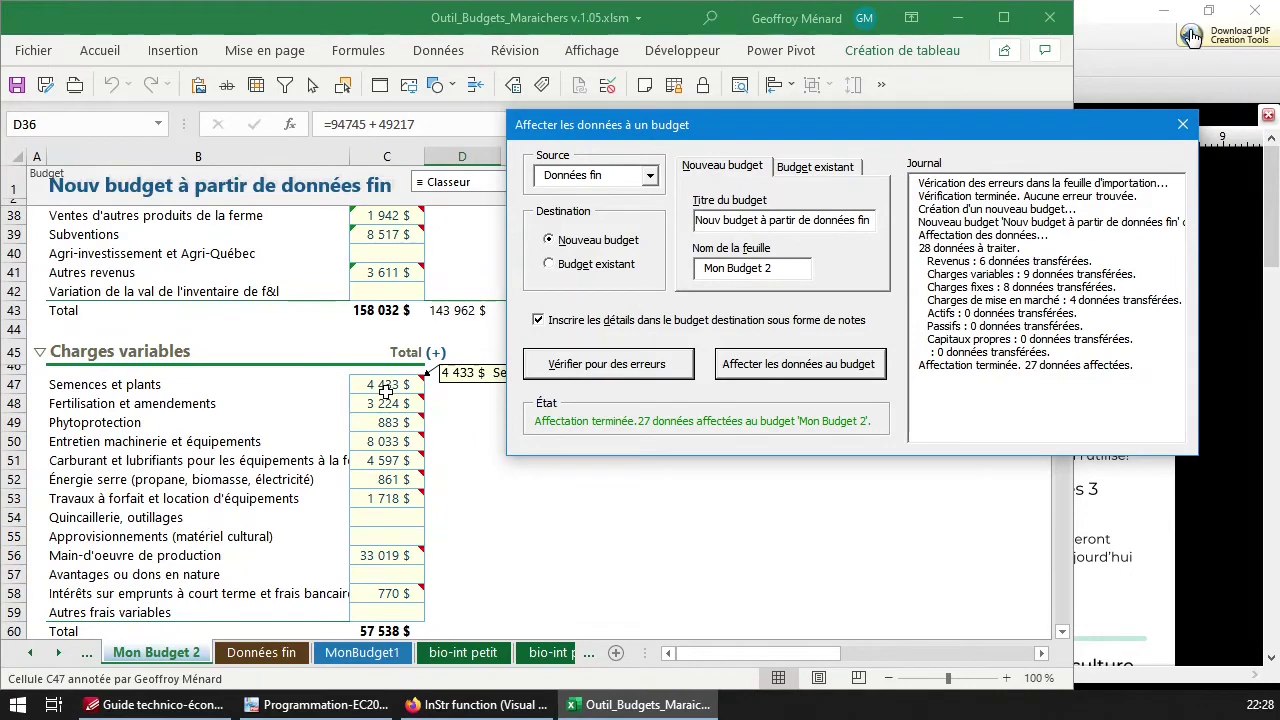
pyautogui.click(155, 704)
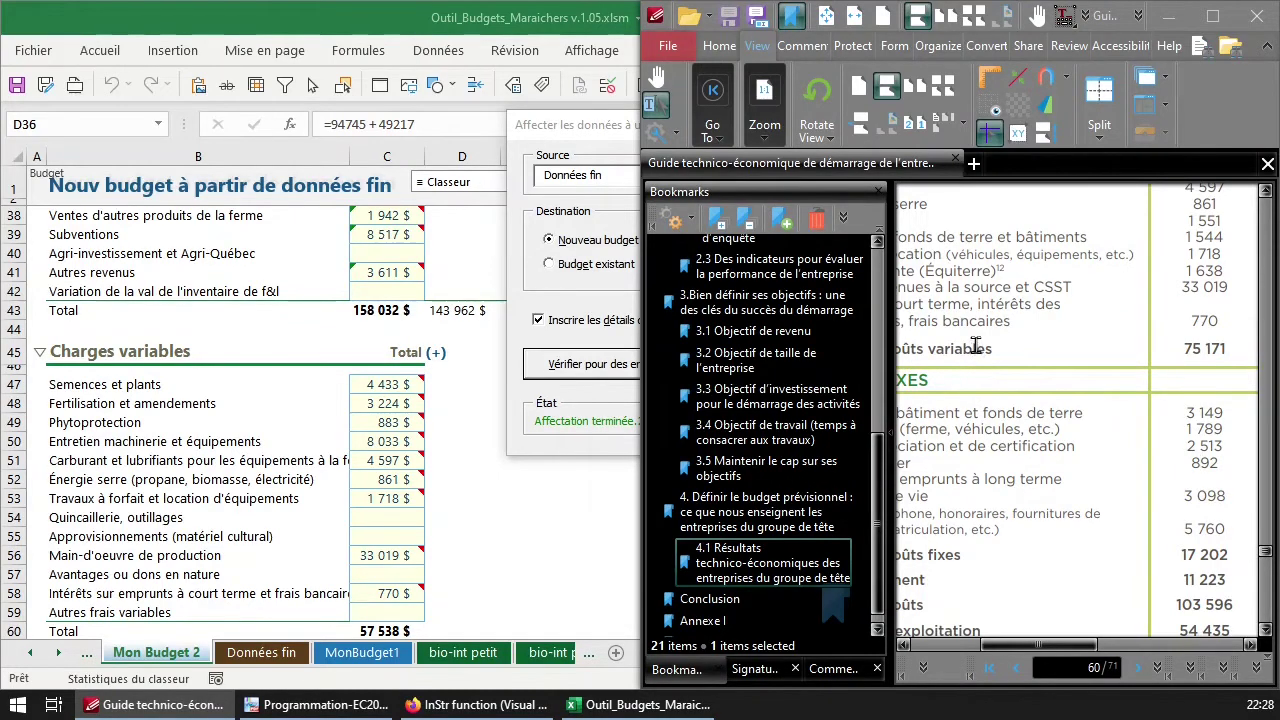
pyautogui.click(1188, 24)
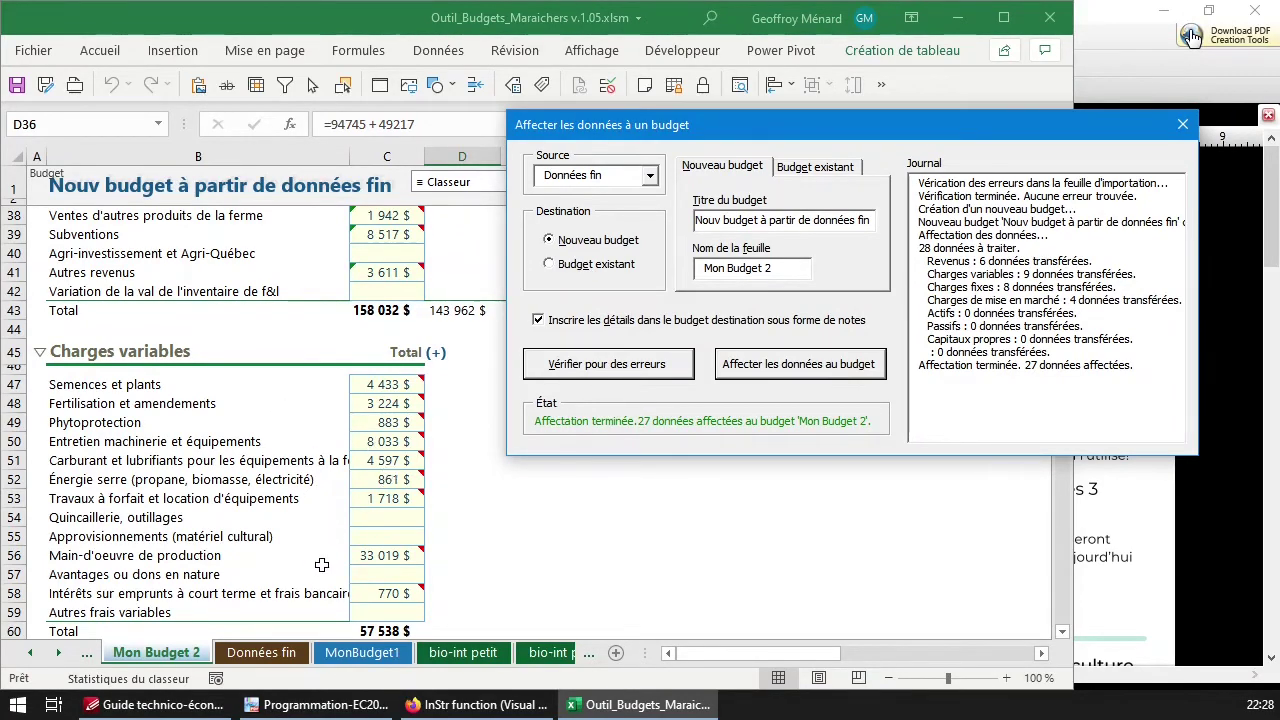
# Turn off writing the details as notes in the destination budget
pyautogui.moveTo(407, 460)
pyautogui.click(546, 321)
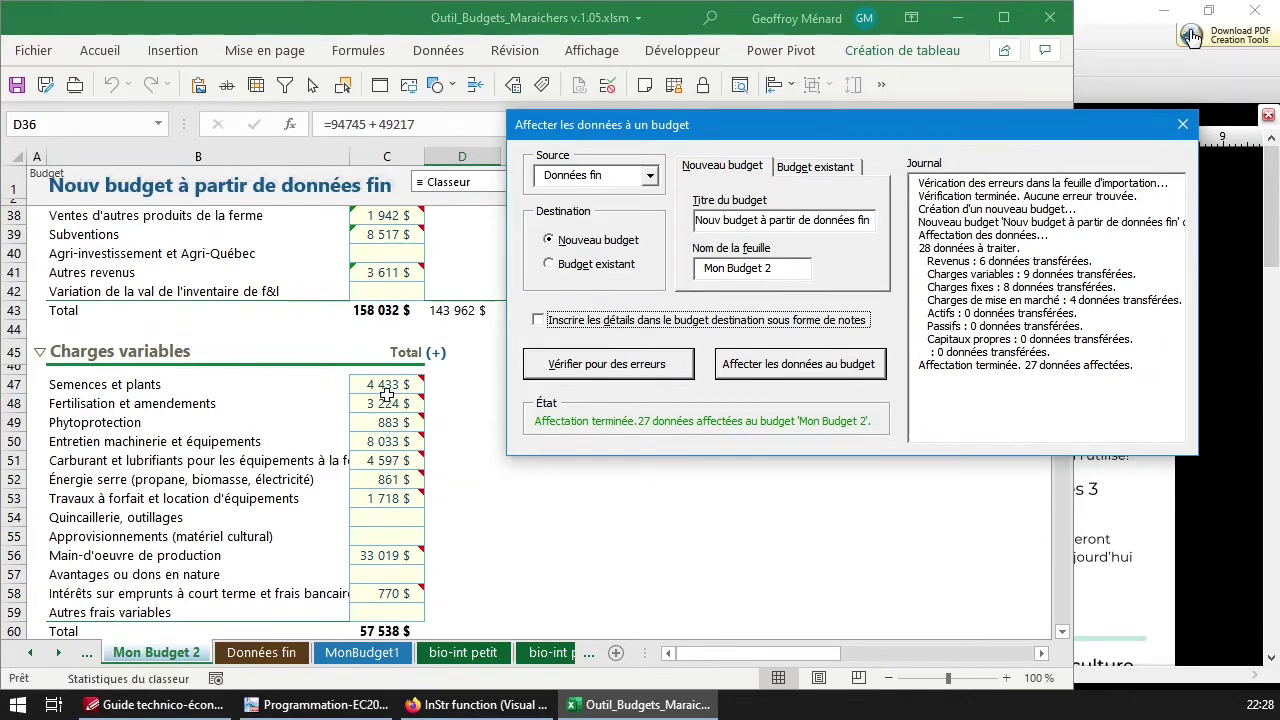
pyautogui.moveTo(386, 385)
pyautogui.moveTo(388, 498)
# Set the assignment destination to the existing budget "MonBudget1"
pyautogui.click(599, 269)
pyautogui.click(594, 274)
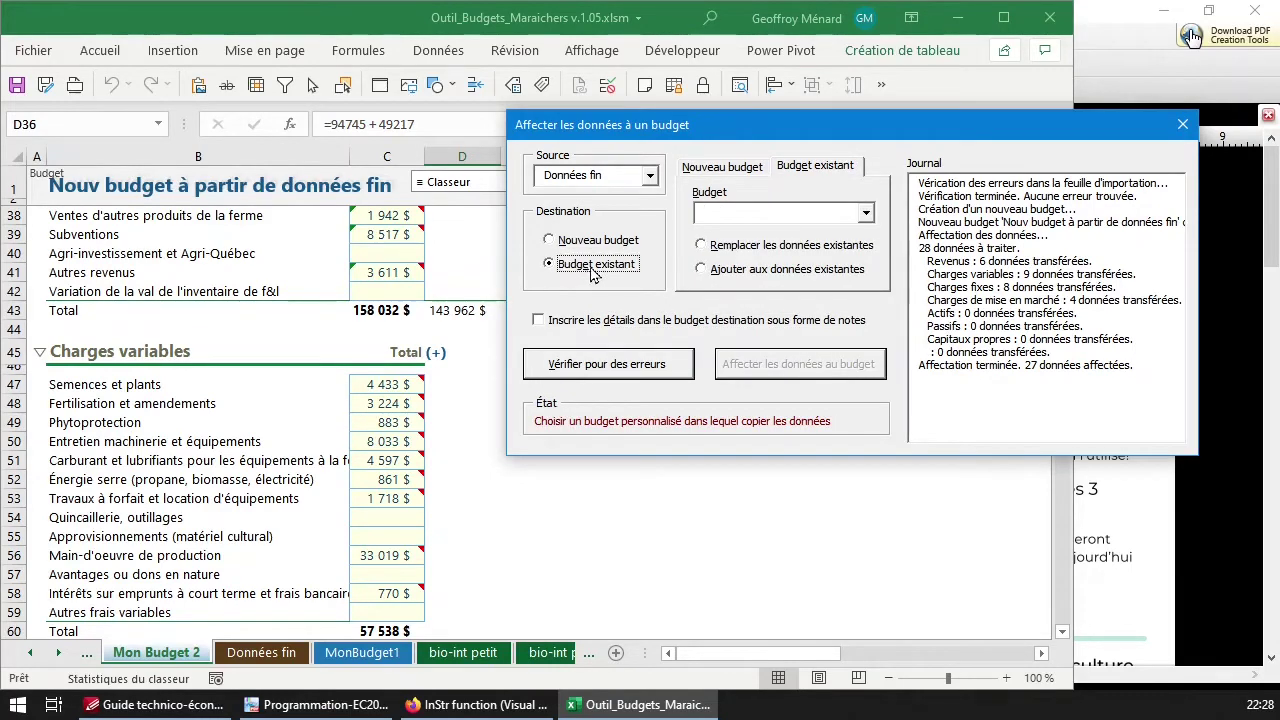
pyautogui.click(862, 215)
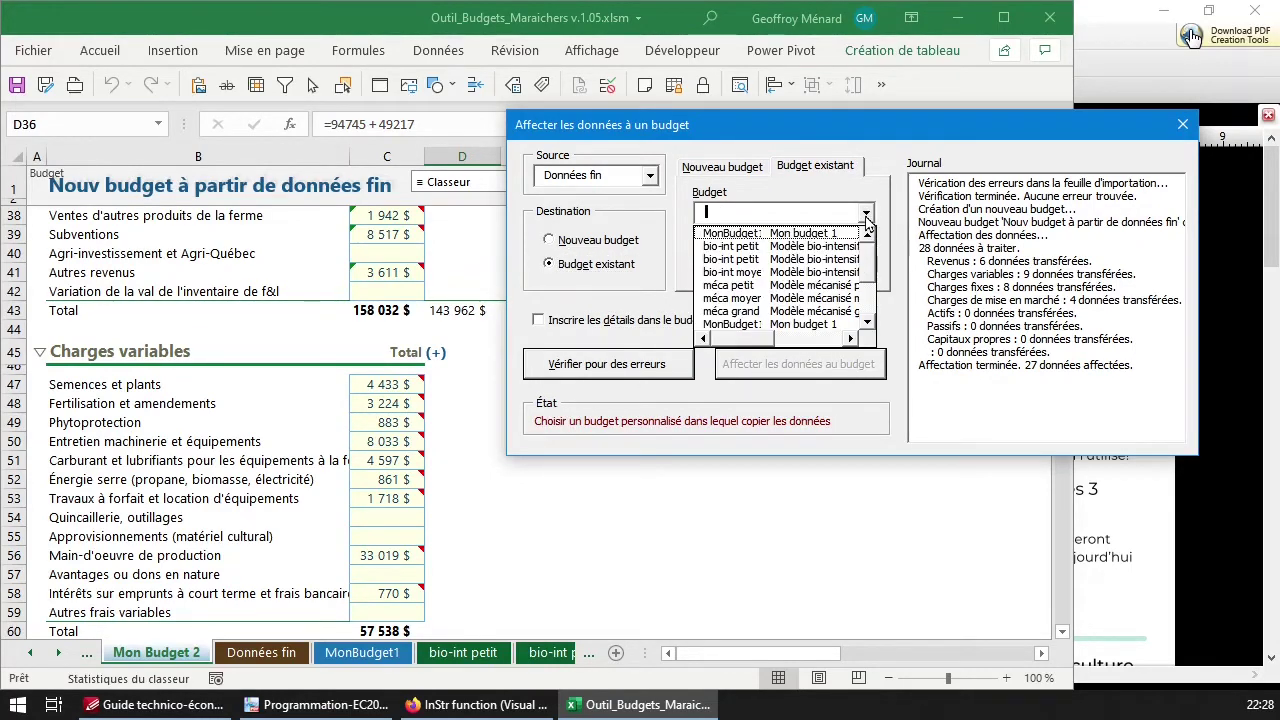
pyautogui.click(847, 236)
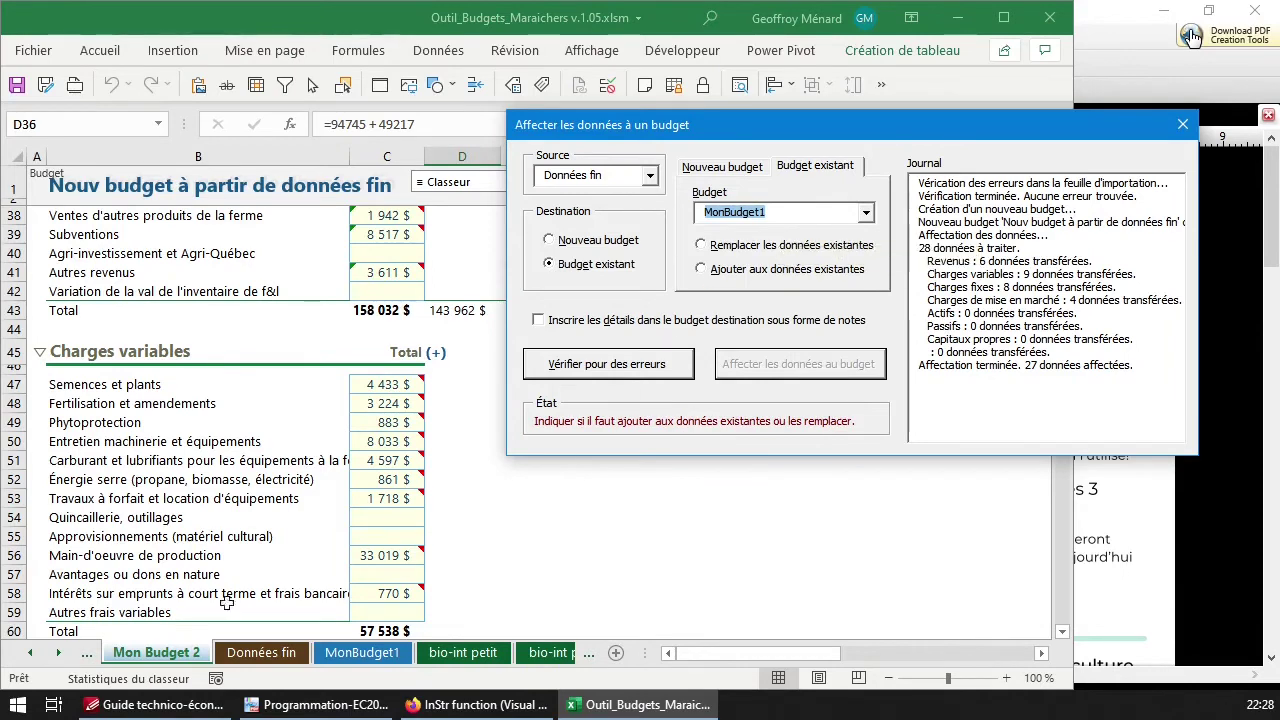
# View the MonBudget1 sheet and check the available data sources for the assignment
pyautogui.click(36, 655)
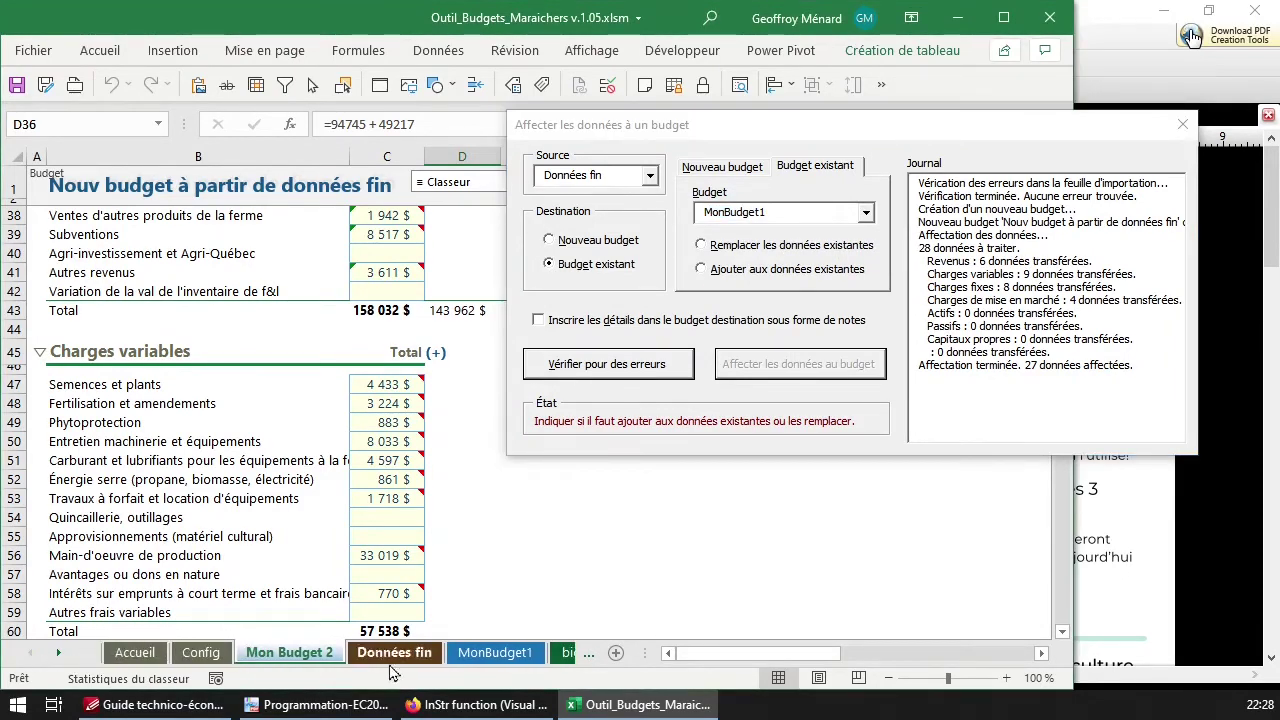
pyautogui.click(508, 653)
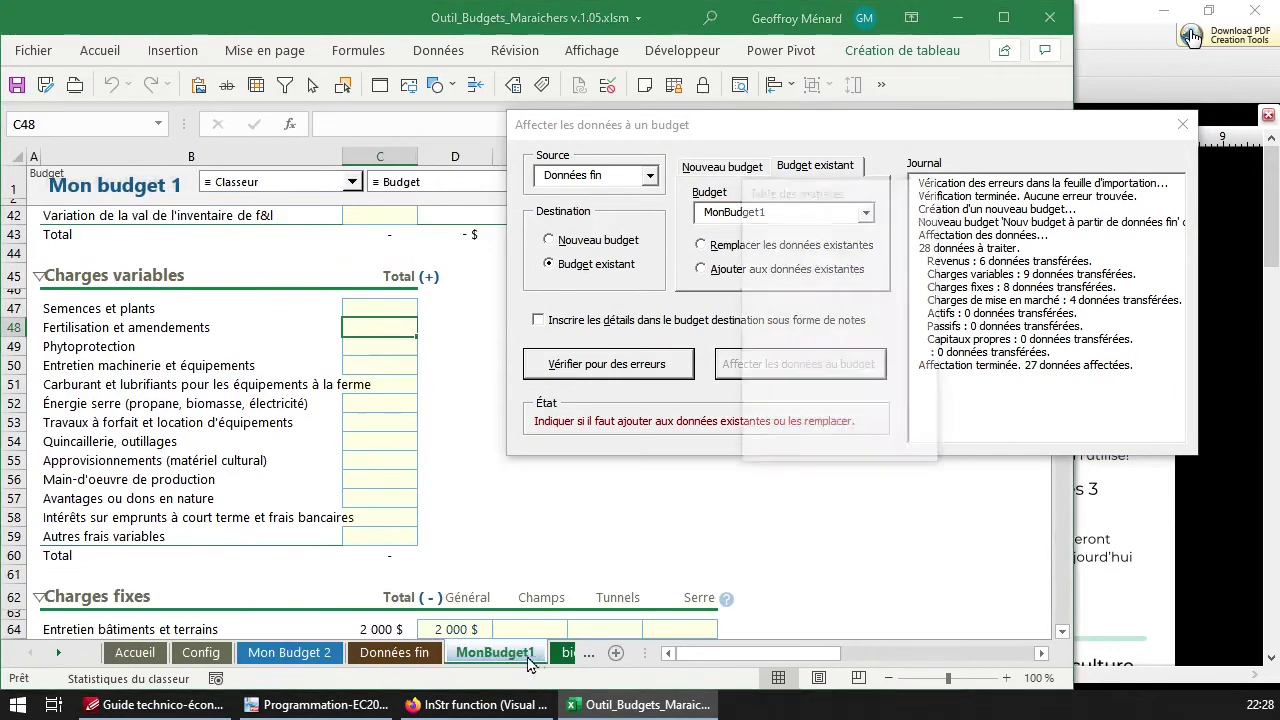
pyautogui.click(740, 138)
pyautogui.click(650, 176)
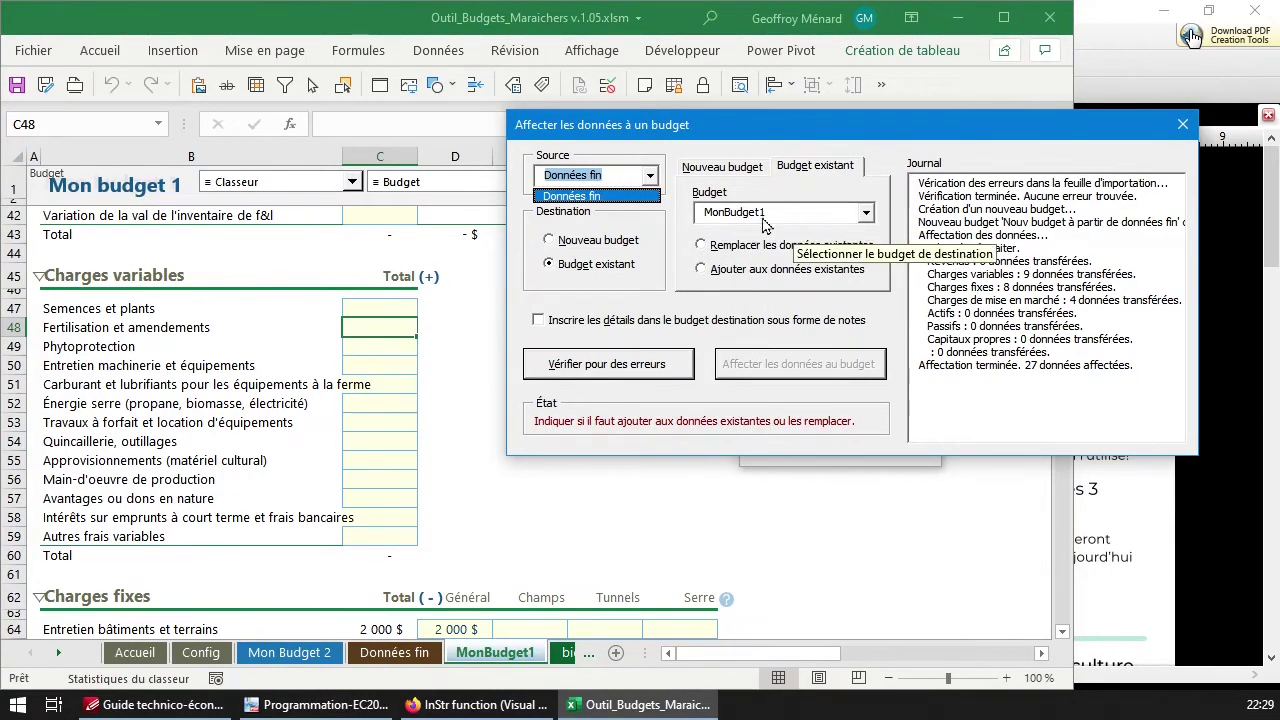
# Compare the replace and add options for MonBudget1's data, leaving "Remplacer les données existantes" selected
pyautogui.click(798, 250)
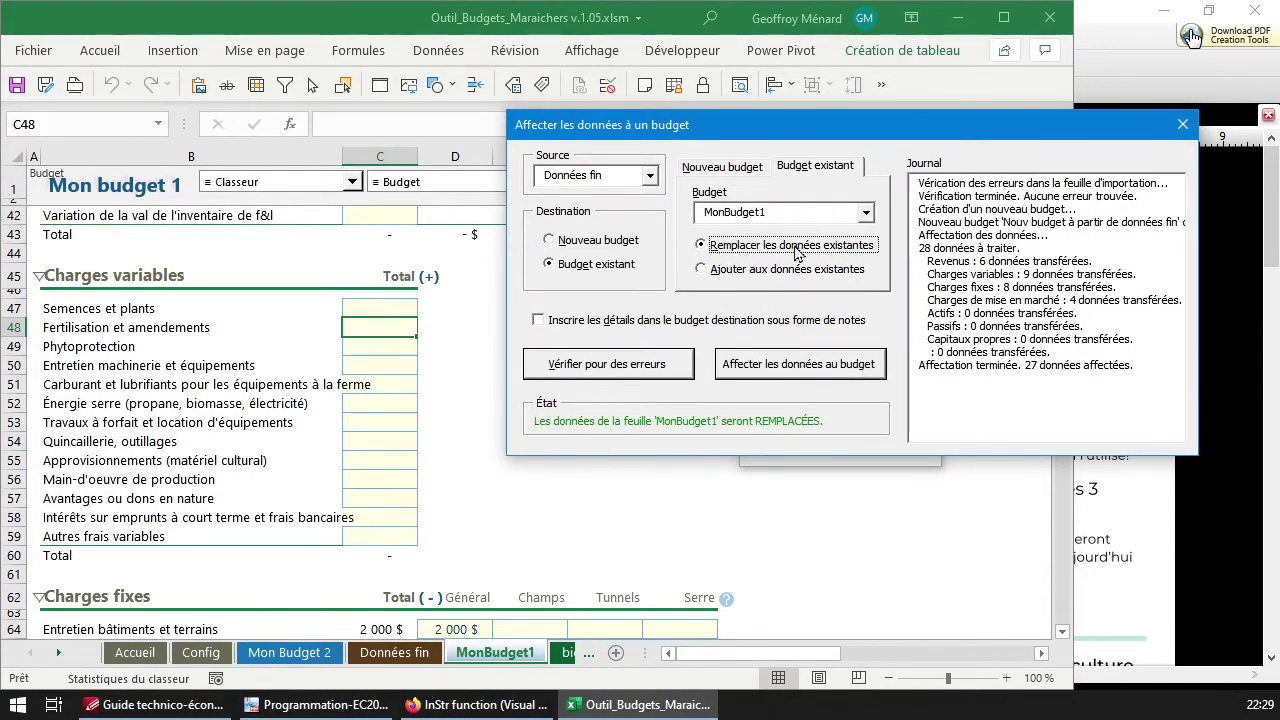
pyautogui.click(826, 276)
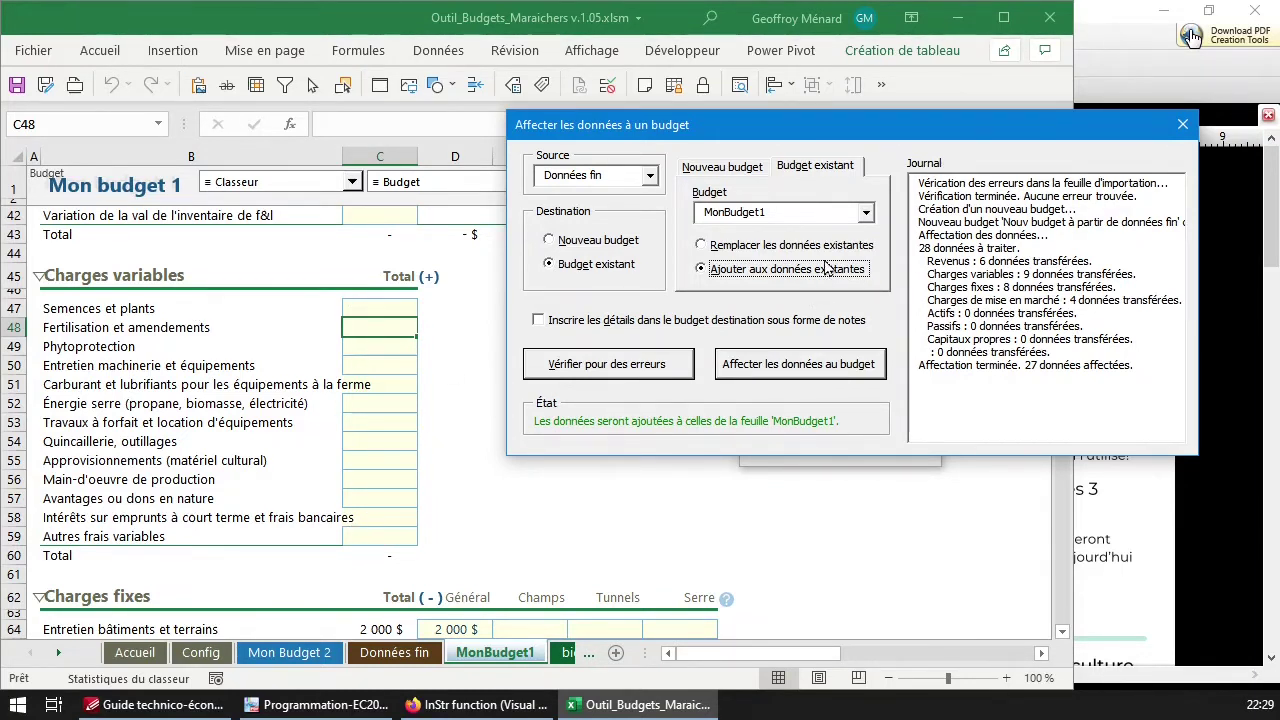
pyautogui.press('Up')
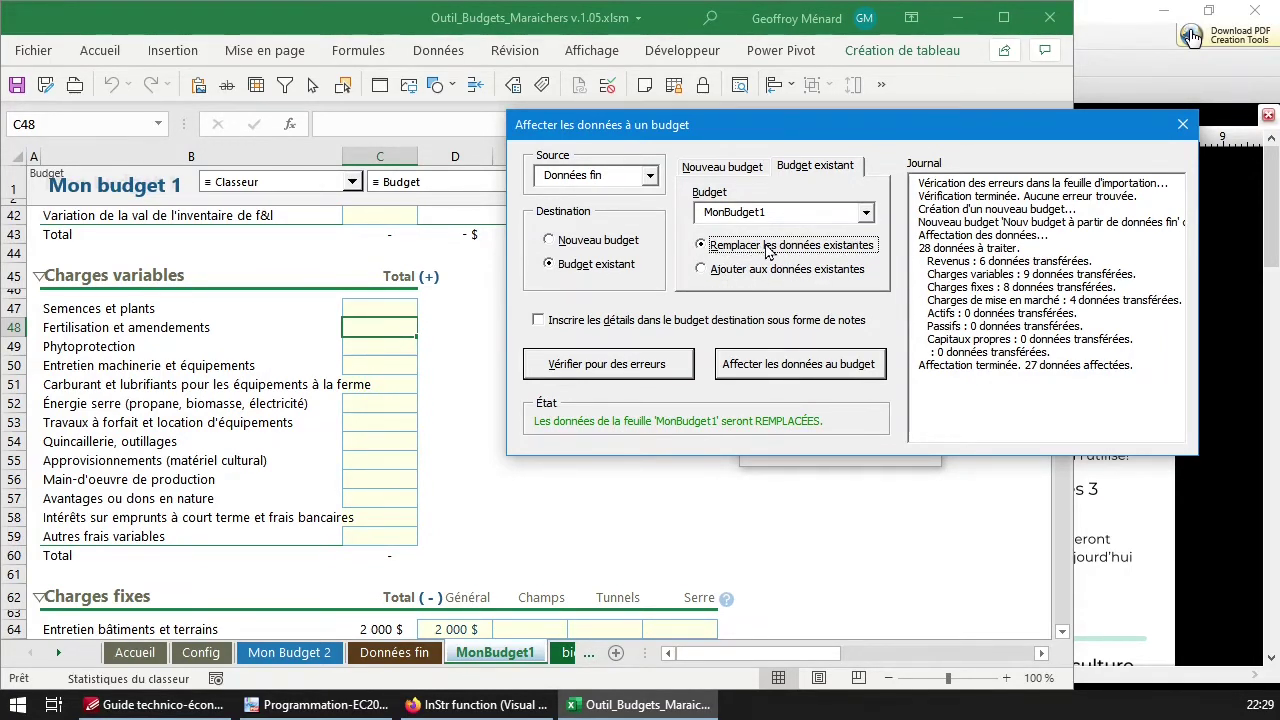
# Enable writing the details as notes and assign the data to MonBudget1, accepting the replacement of its existing figures
pyautogui.click(702, 330)
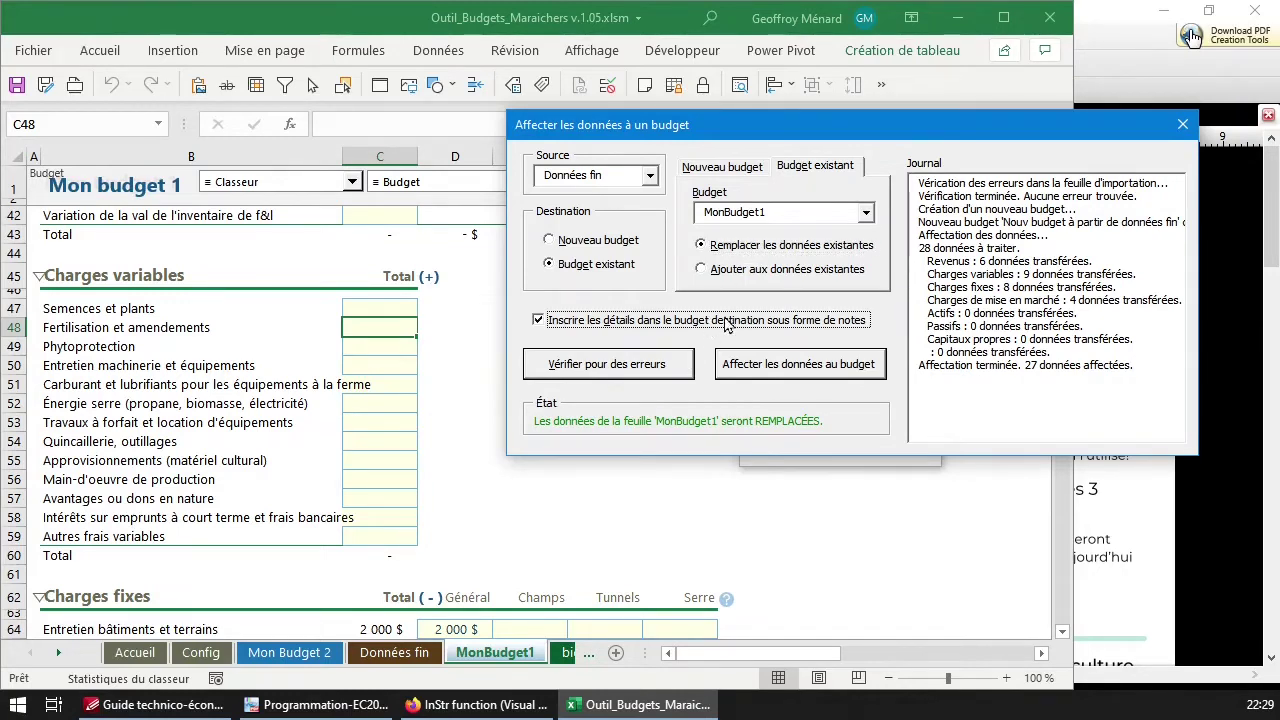
pyautogui.click(815, 364)
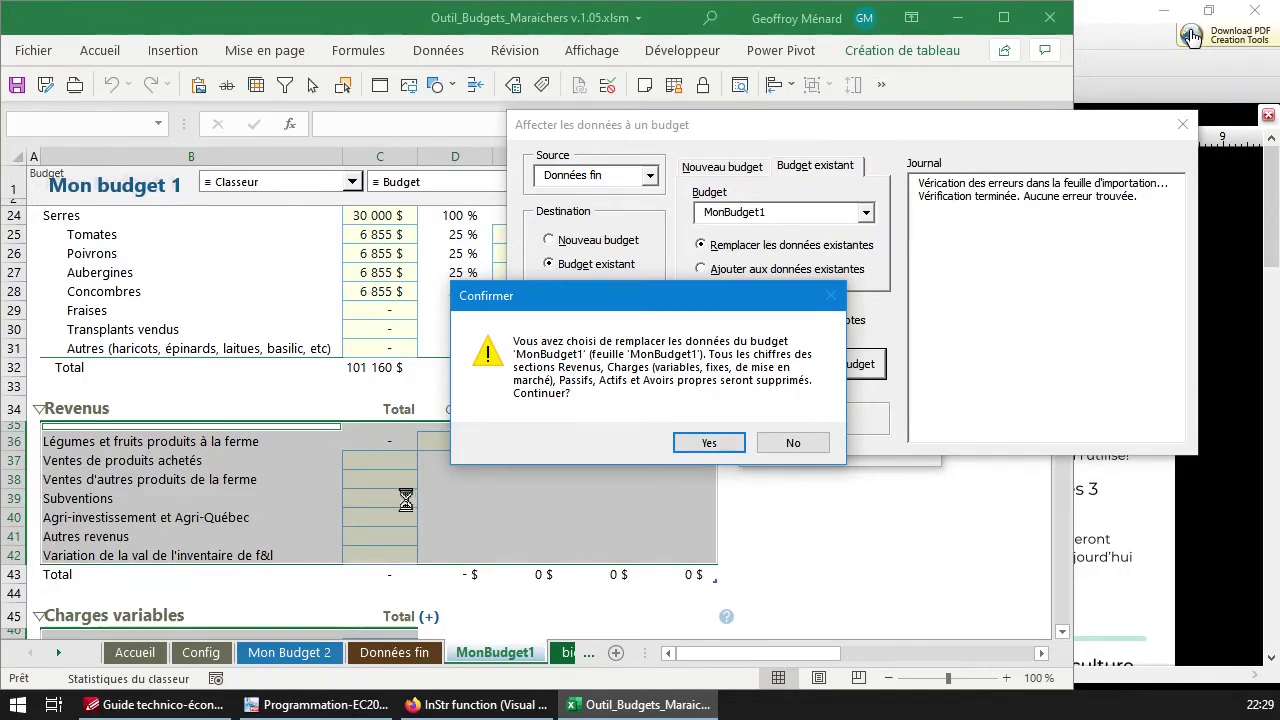
pyautogui.click(732, 452)
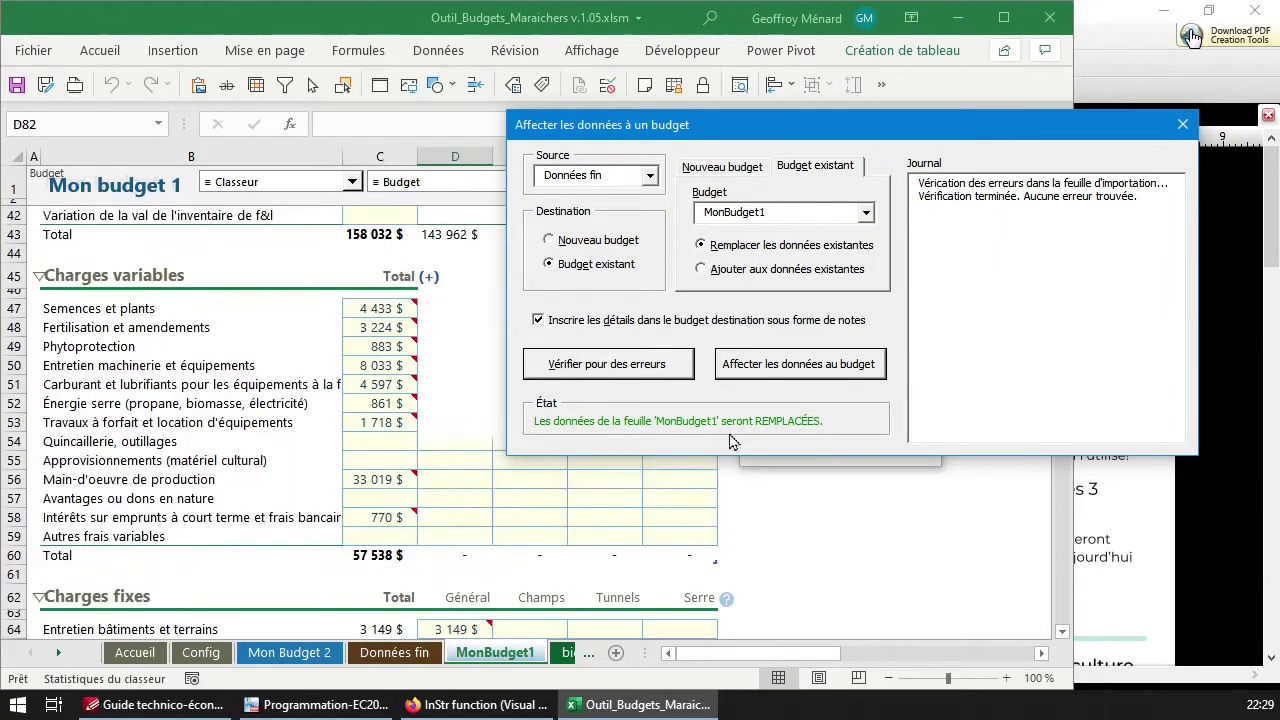
# Review the transferred fixed charges, the Amortissements line and the marketing charges in MonBudget1
pyautogui.scroll(-8, 382, 404)
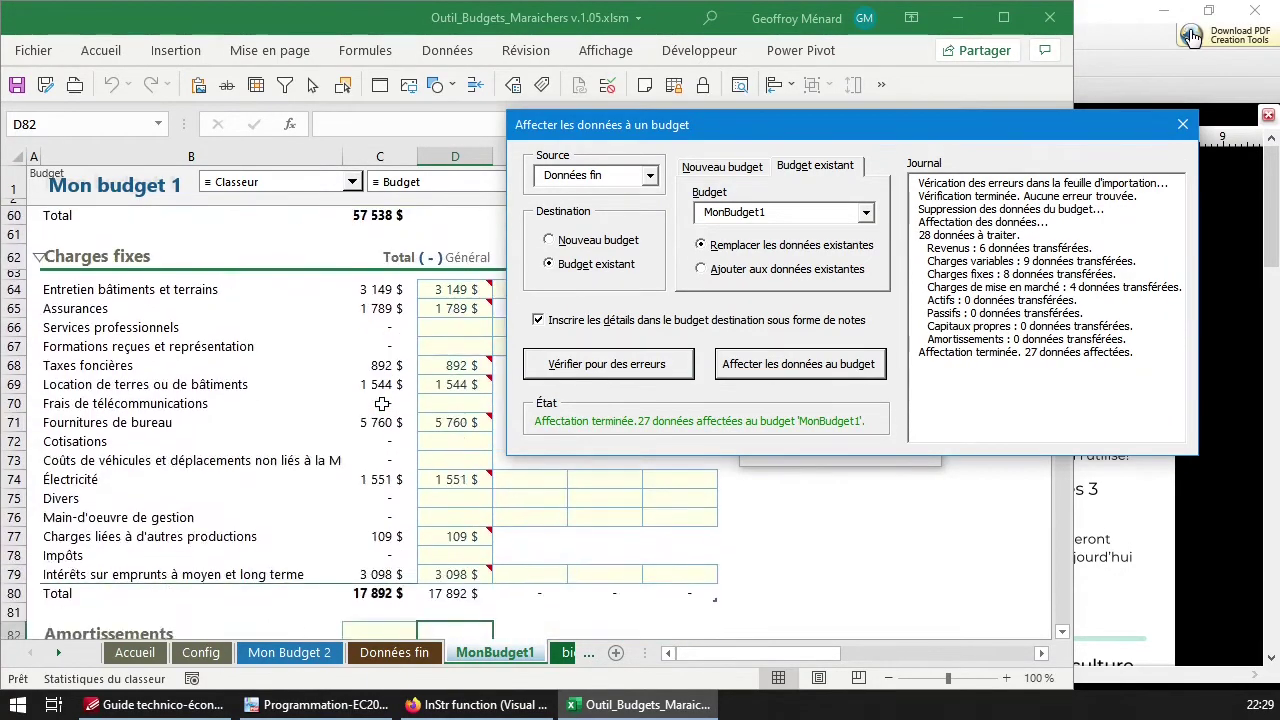
pyautogui.scroll(-1, 382, 404)
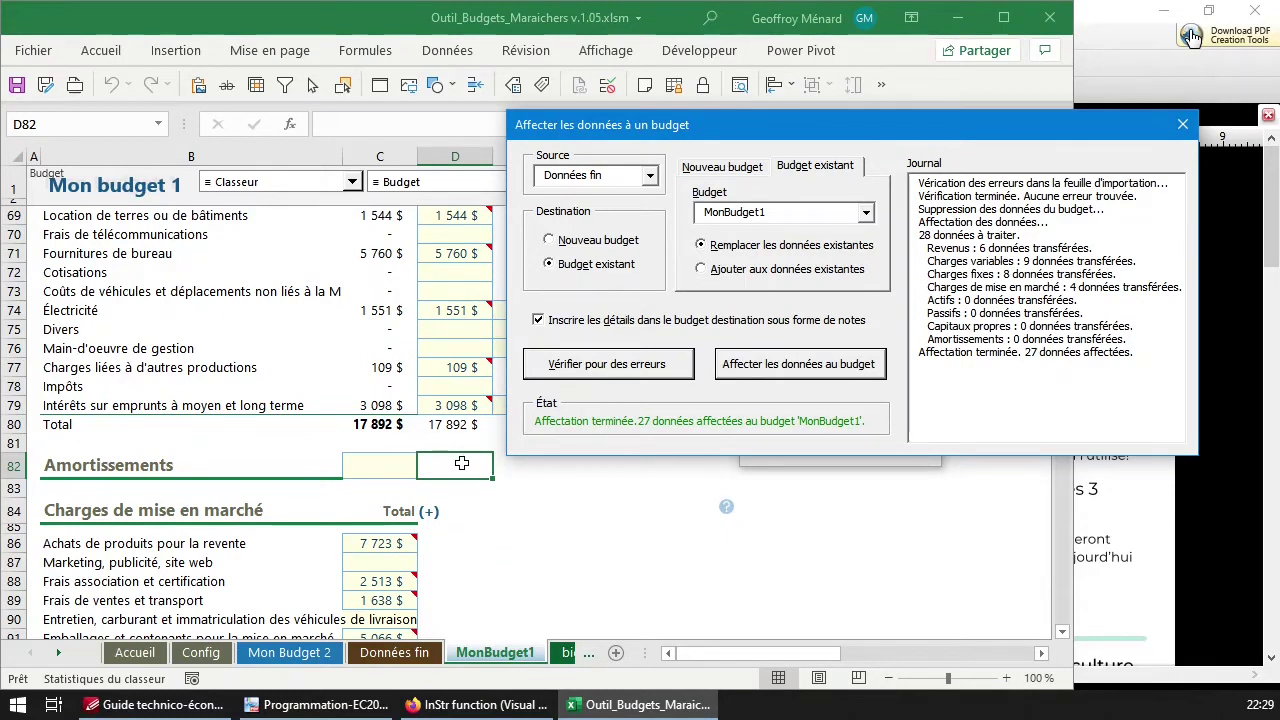
pyautogui.click(361, 462)
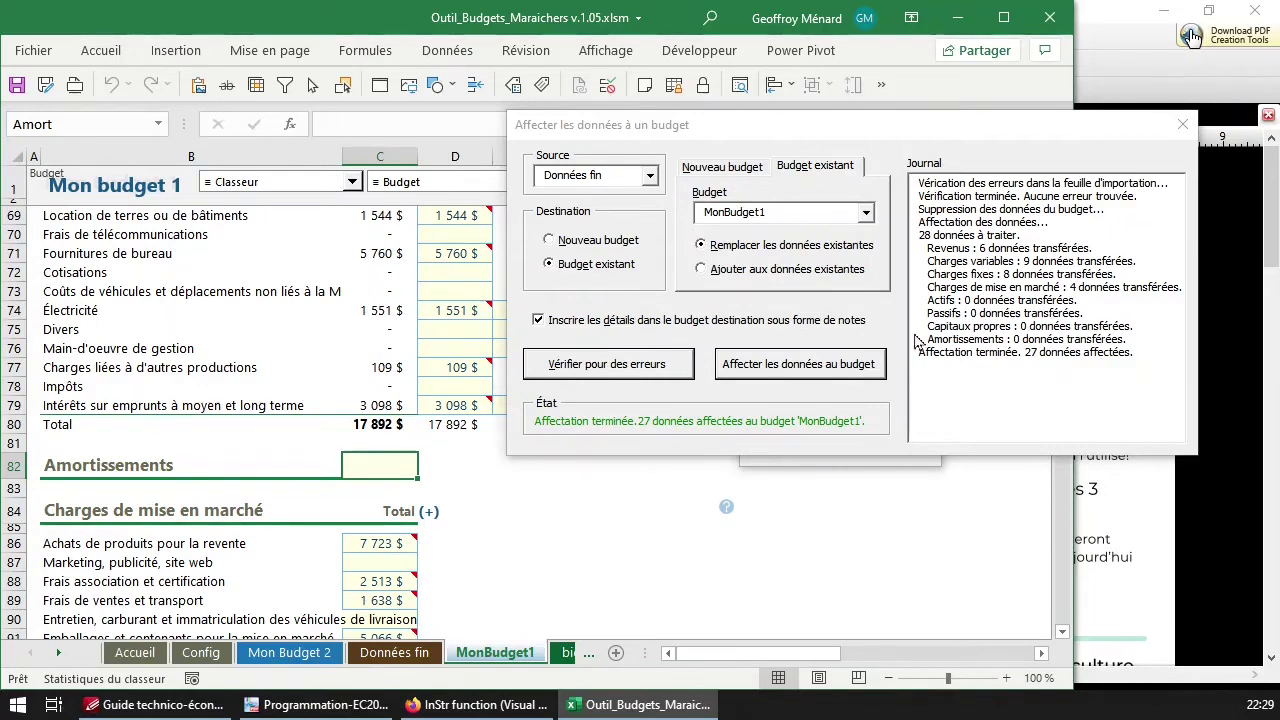
pyautogui.click(405, 542)
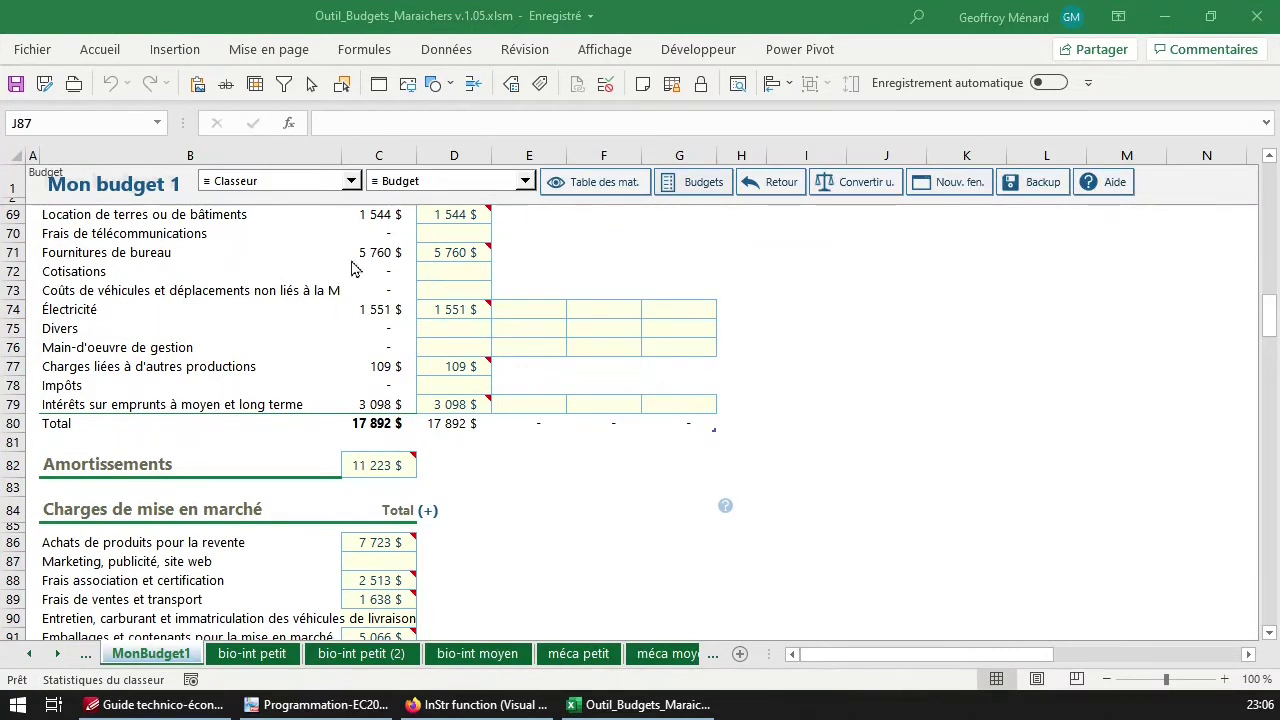
# Look over the Budget and Classeur commands, and open the investment references from the "Menu d'accueil" dialog
pyautogui.click(441, 184)
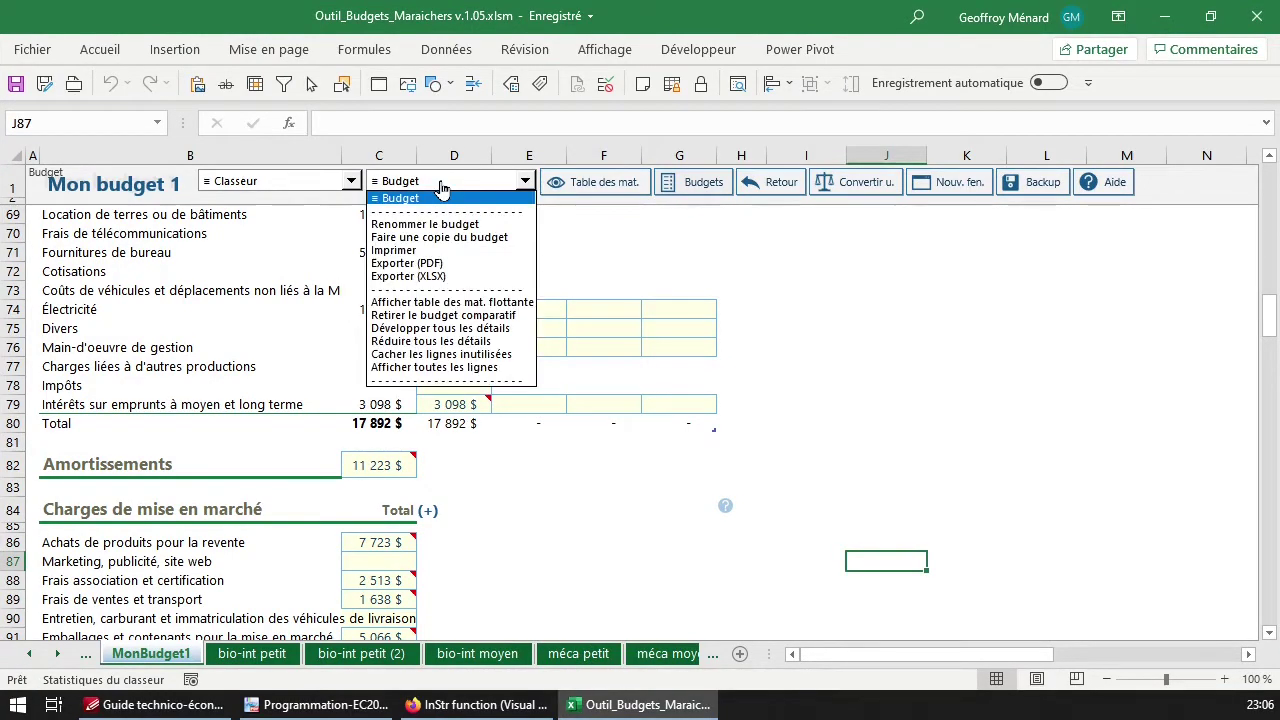
pyautogui.click(351, 181)
pyautogui.click(351, 181)
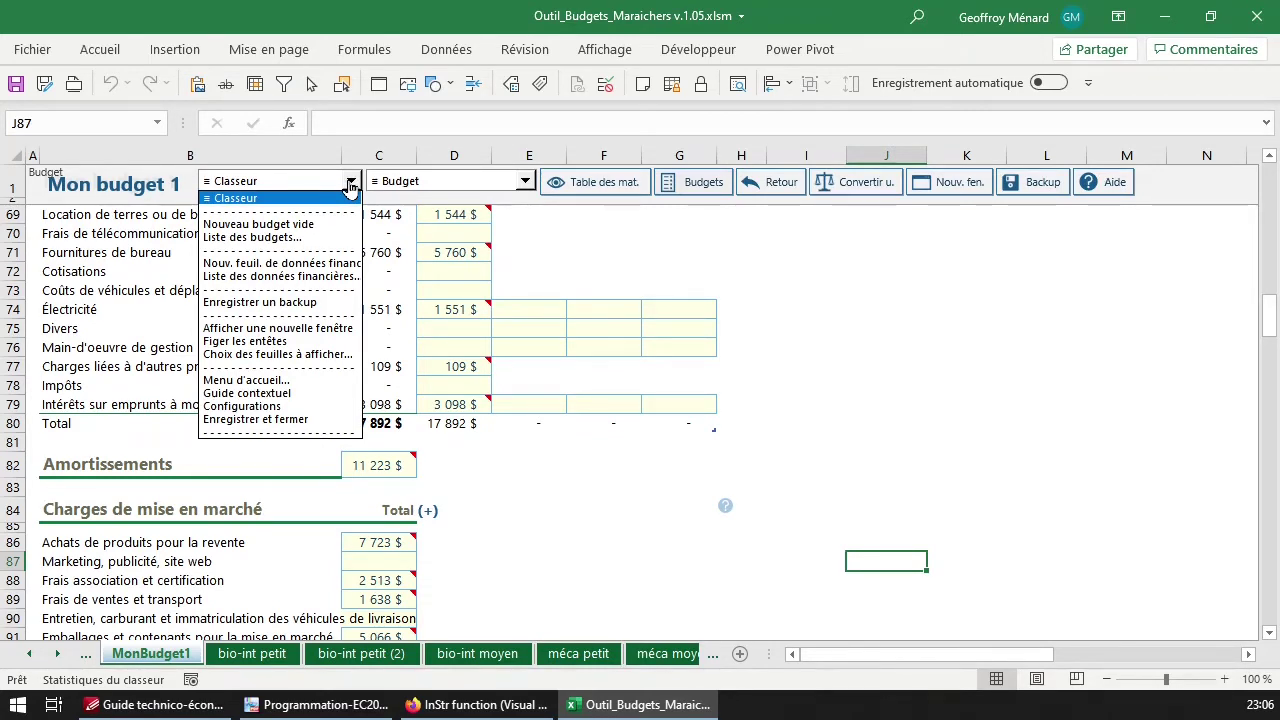
pyautogui.click(351, 183)
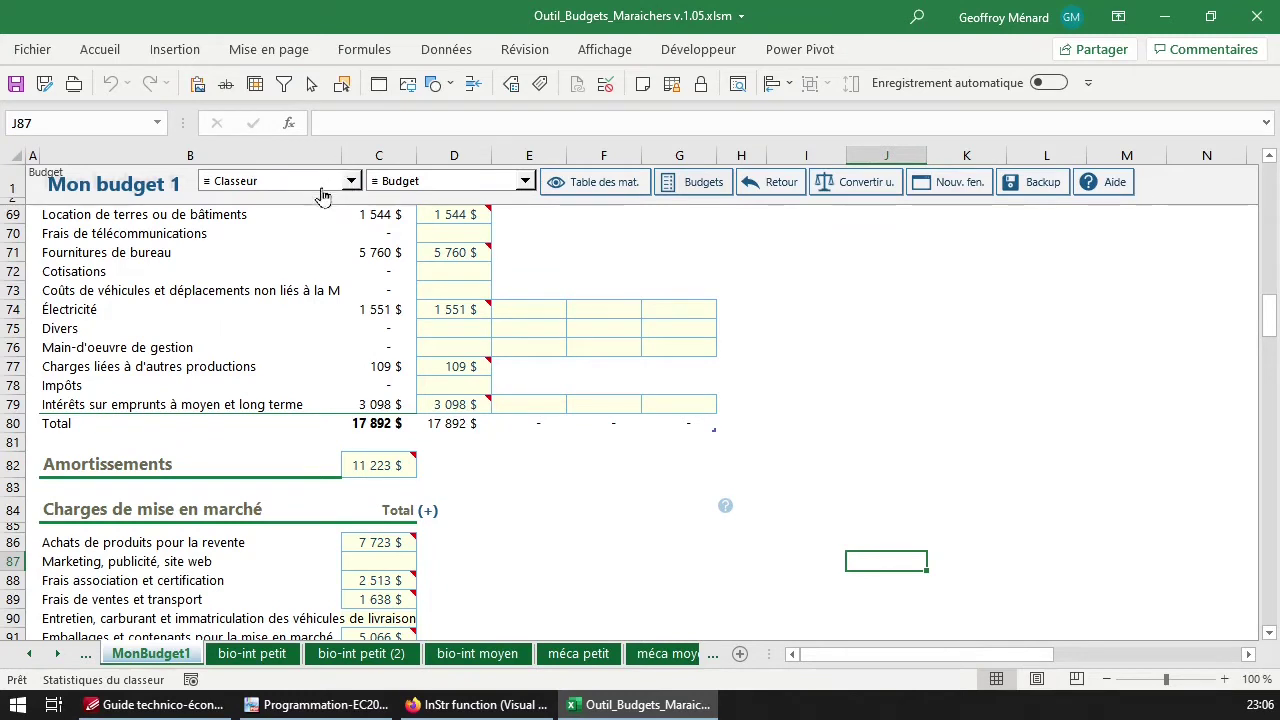
pyautogui.click(351, 183)
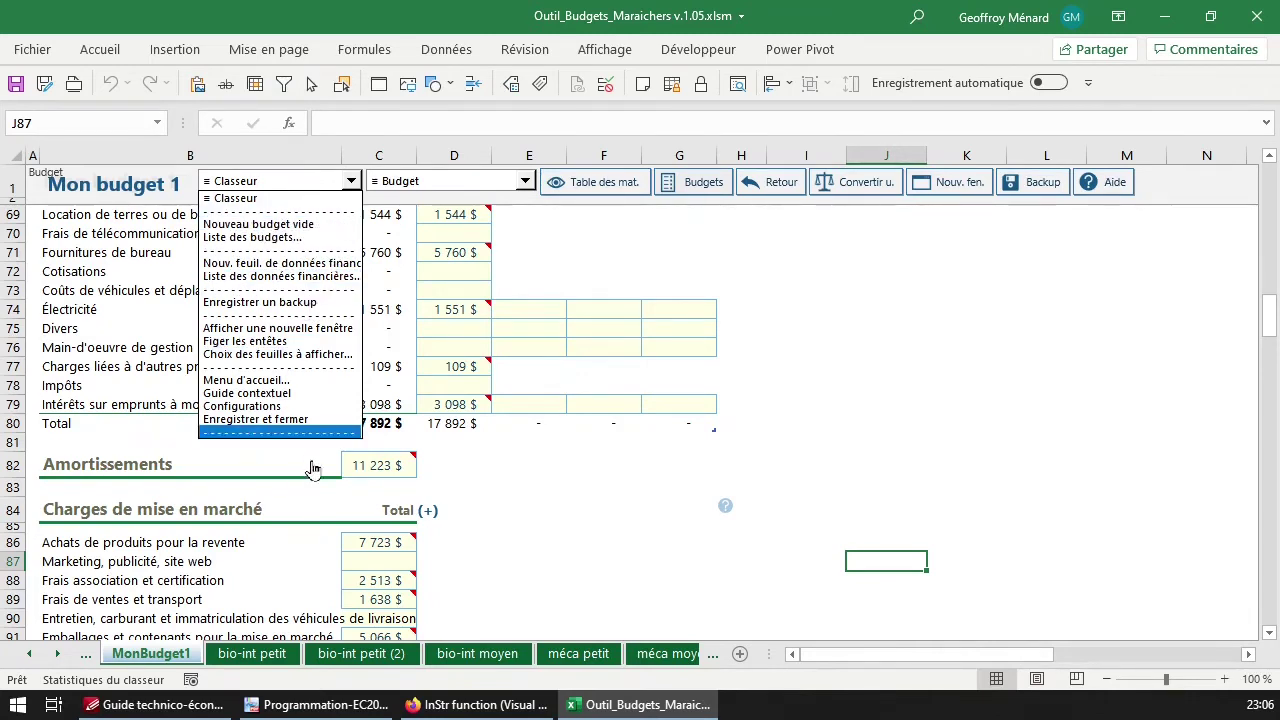
pyautogui.click(297, 384)
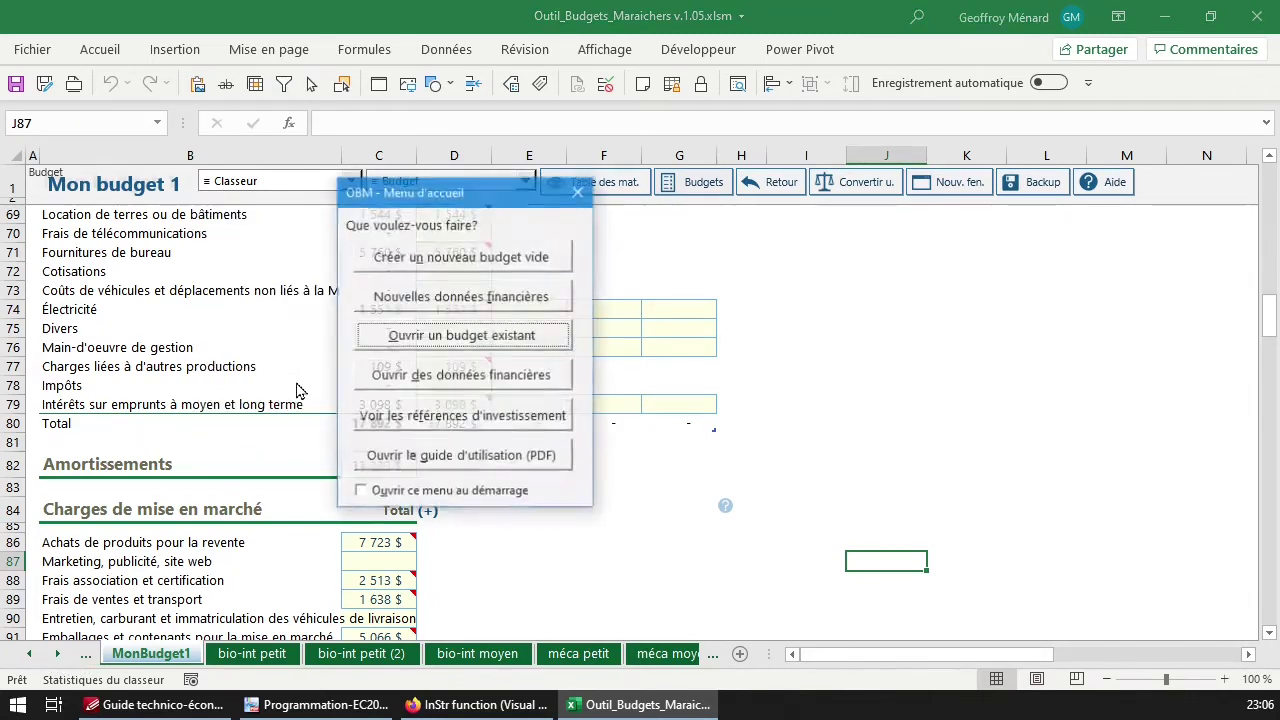
pyautogui.click(457, 418)
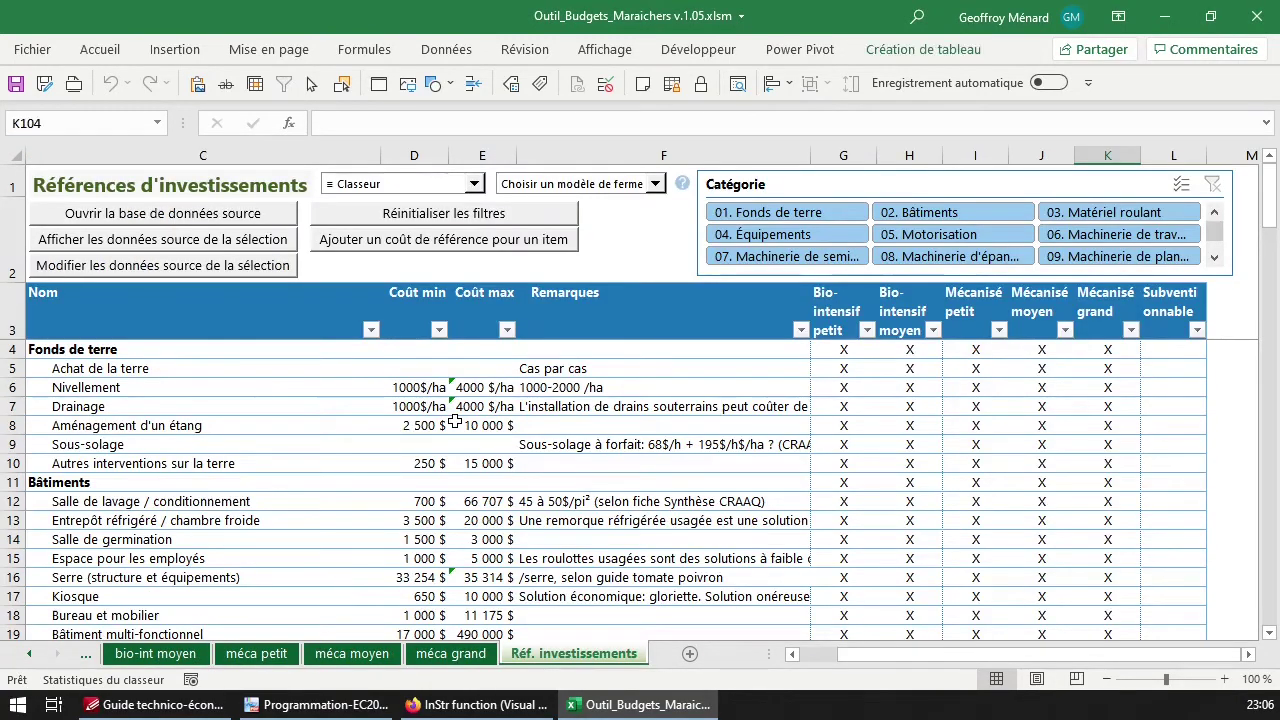
# Save a backup of the workbook
pyautogui.click(403, 190)
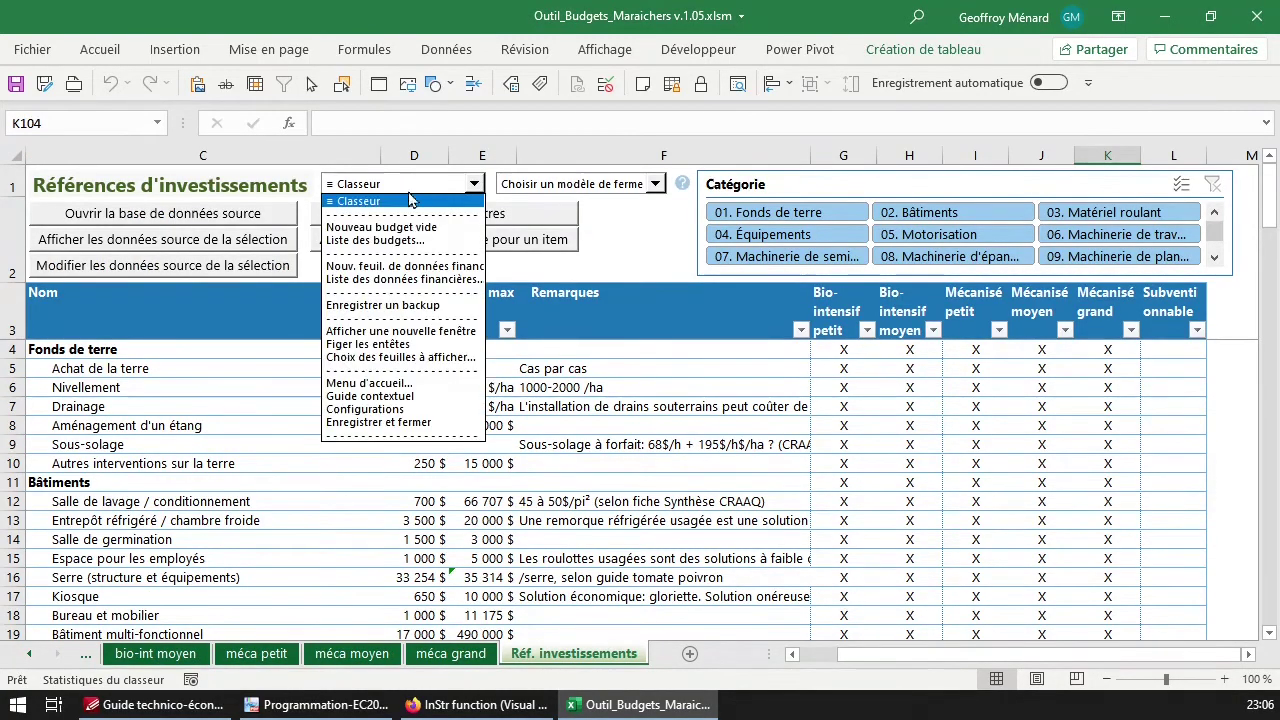
pyautogui.click(410, 306)
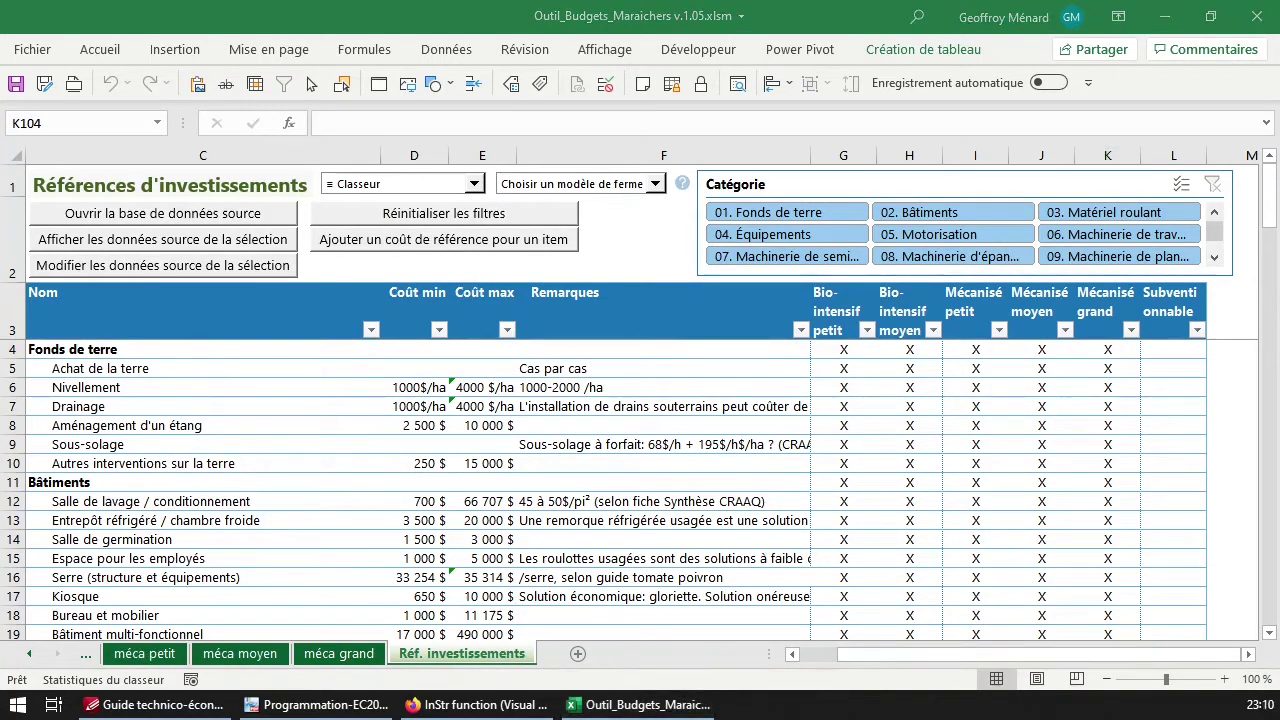
pyautogui.click(444, 193)
pyautogui.click(424, 305)
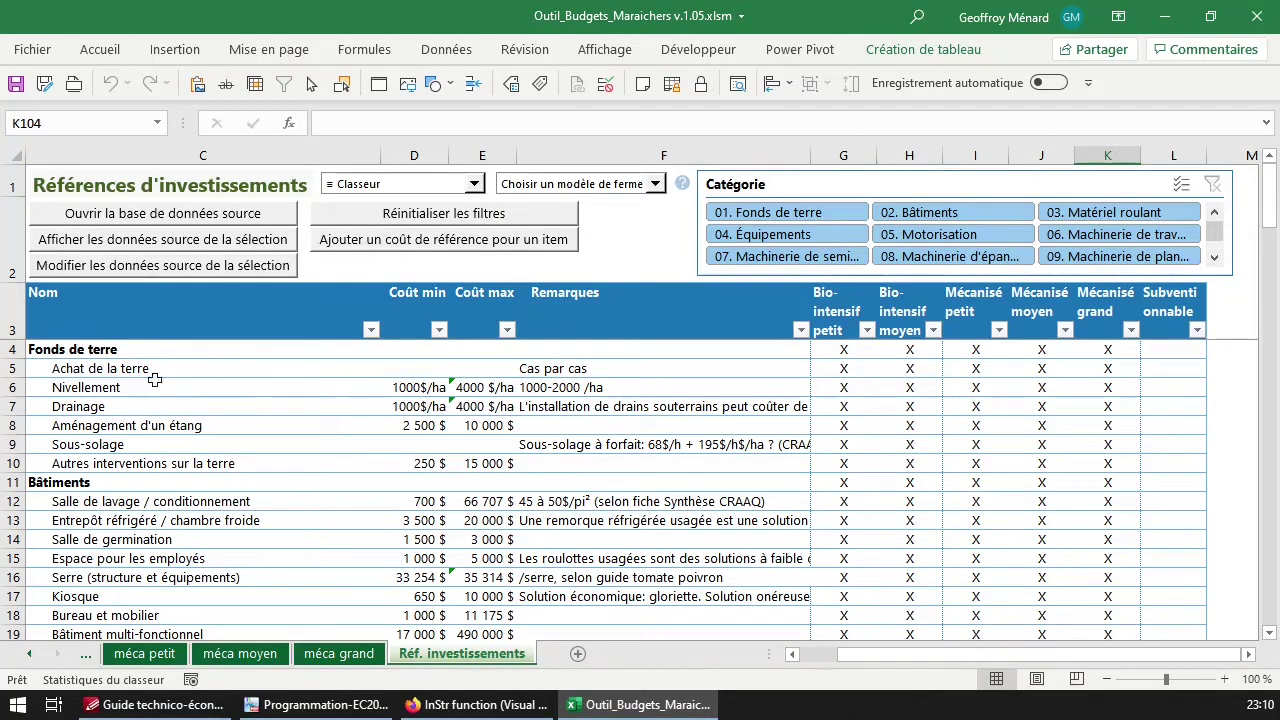
# Examine the land, building and rolling-stock references, including their minimum and maximum costs and the Camion non réfrigéré minimum-cost formula
pyautogui.click(116, 370)
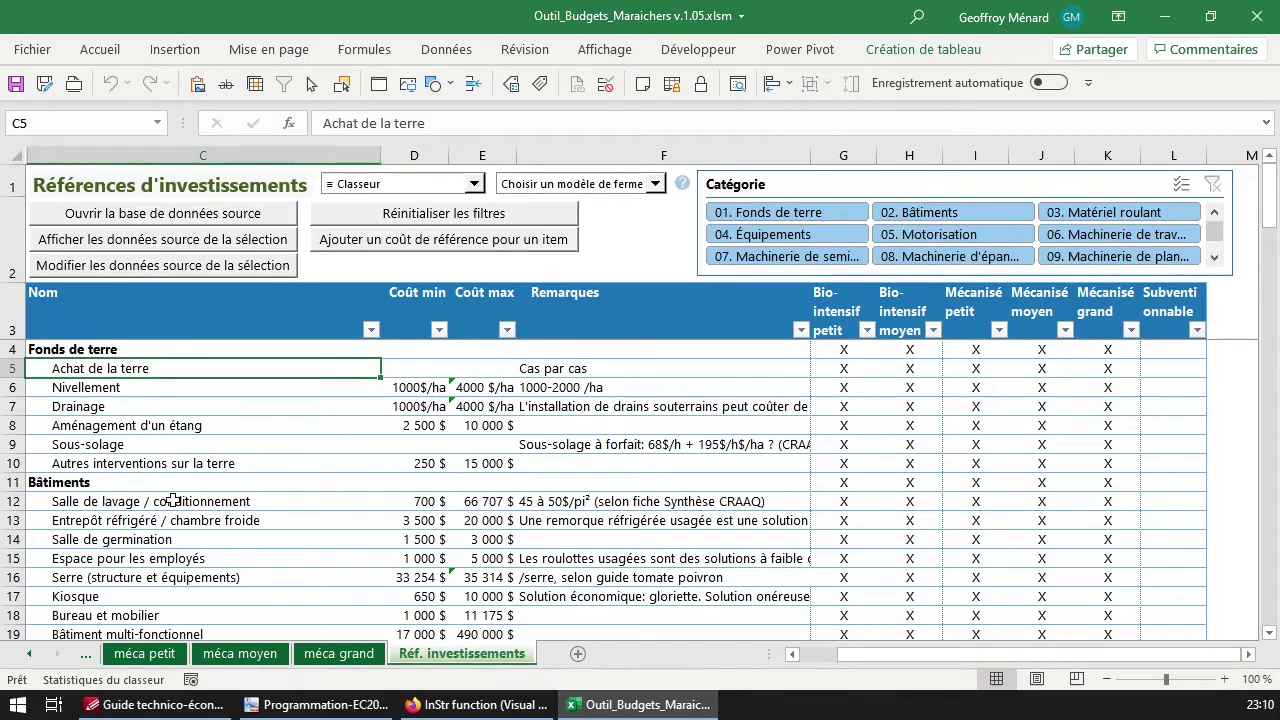
pyautogui.scroll(-1, 173, 501)
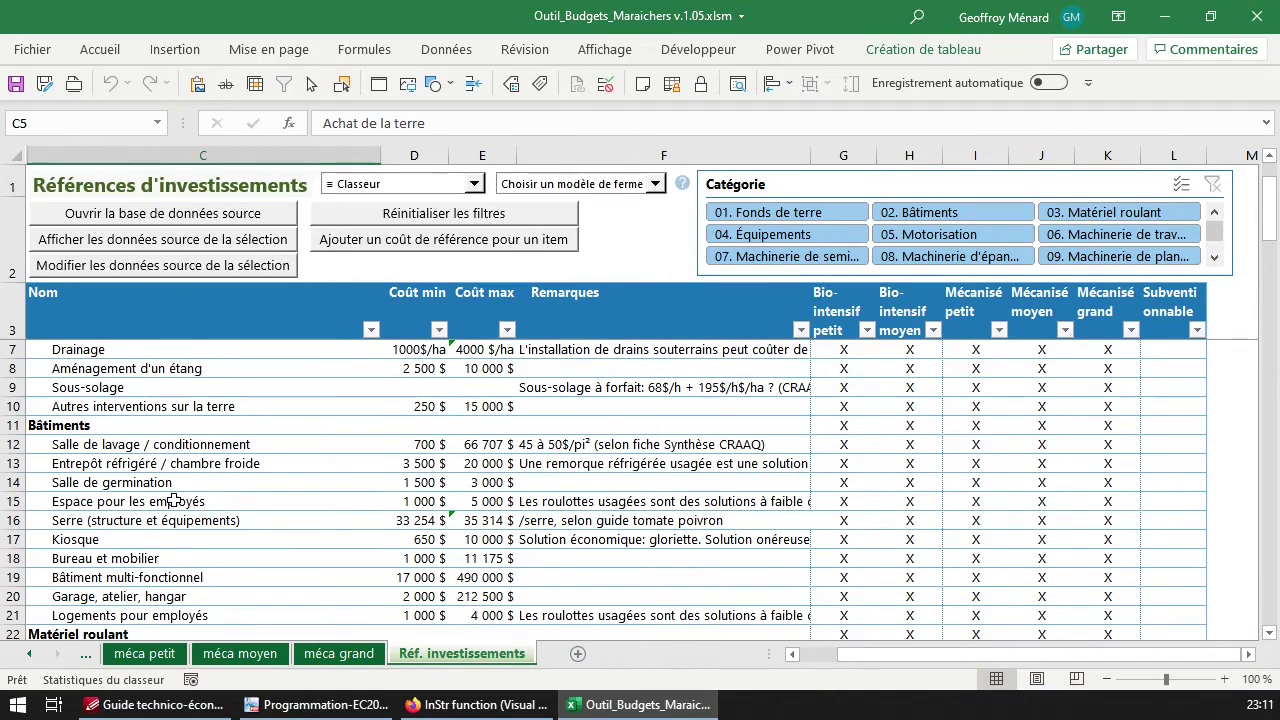
pyautogui.scroll(-2, 173, 501)
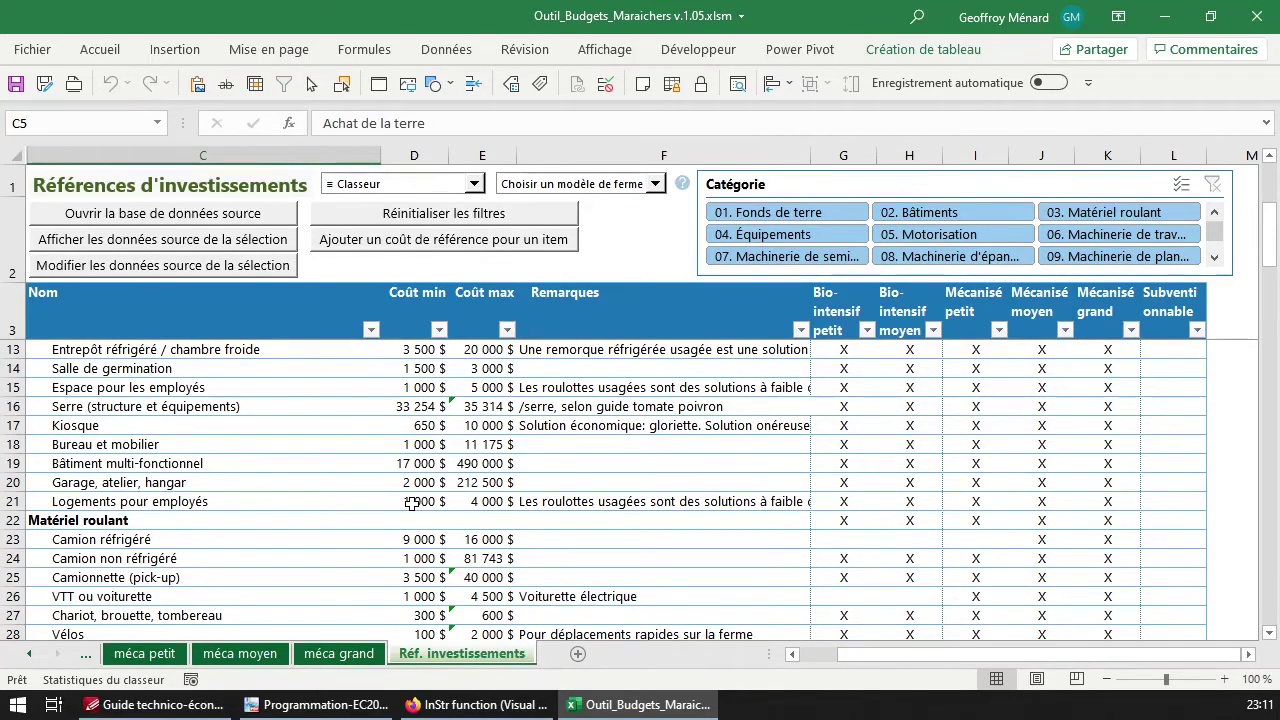
pyautogui.scroll(2, 412, 503)
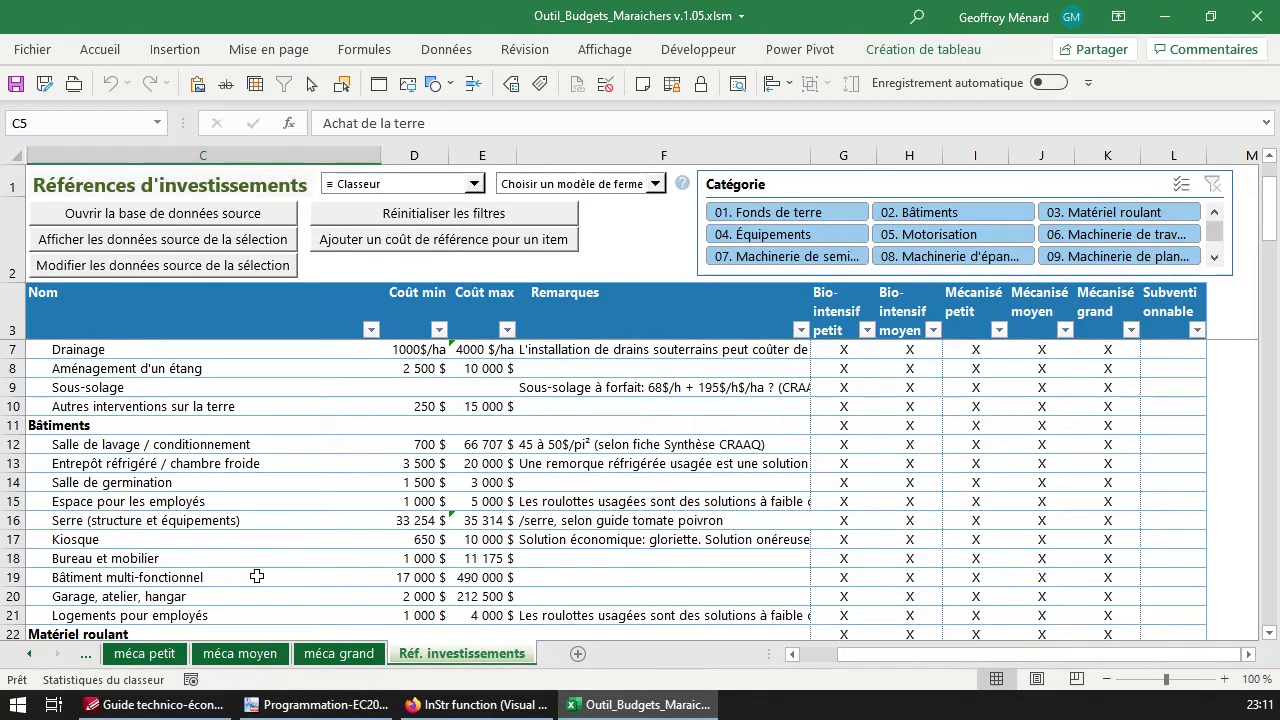
pyautogui.scroll(-1, 253, 574)
pyautogui.scroll(-3, 253, 574)
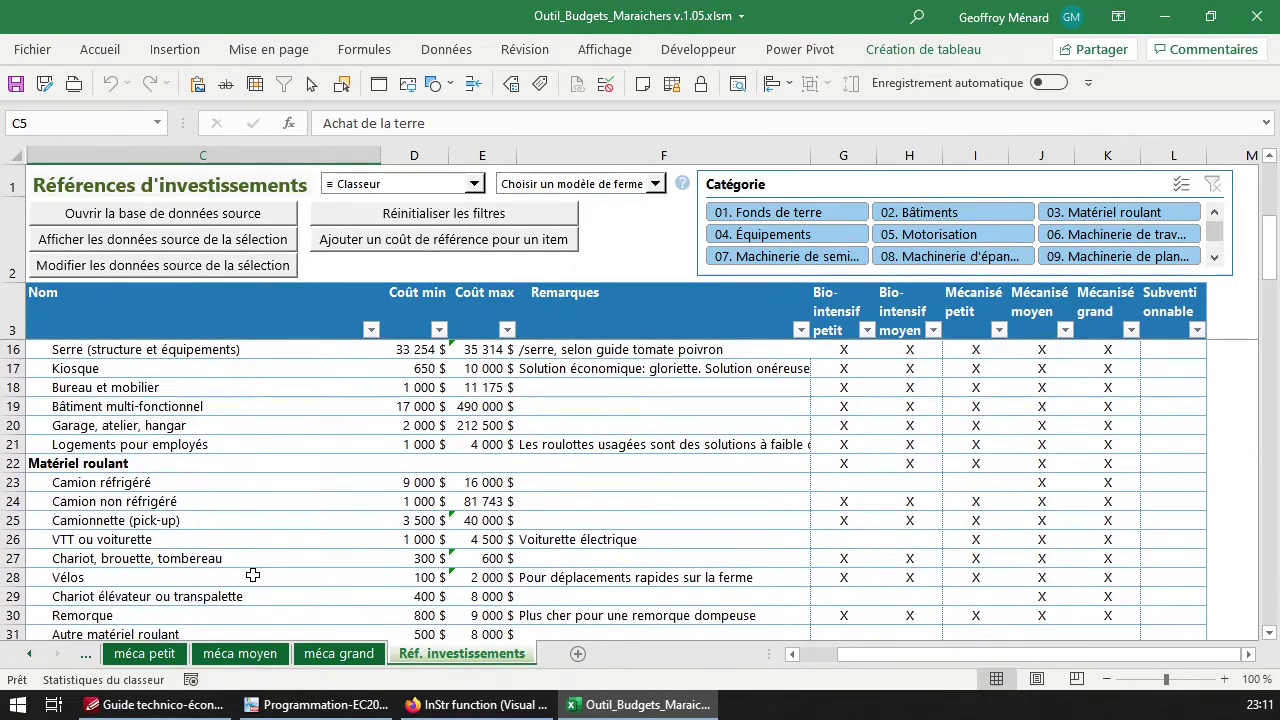
pyautogui.click(415, 520)
pyautogui.click(430, 500)
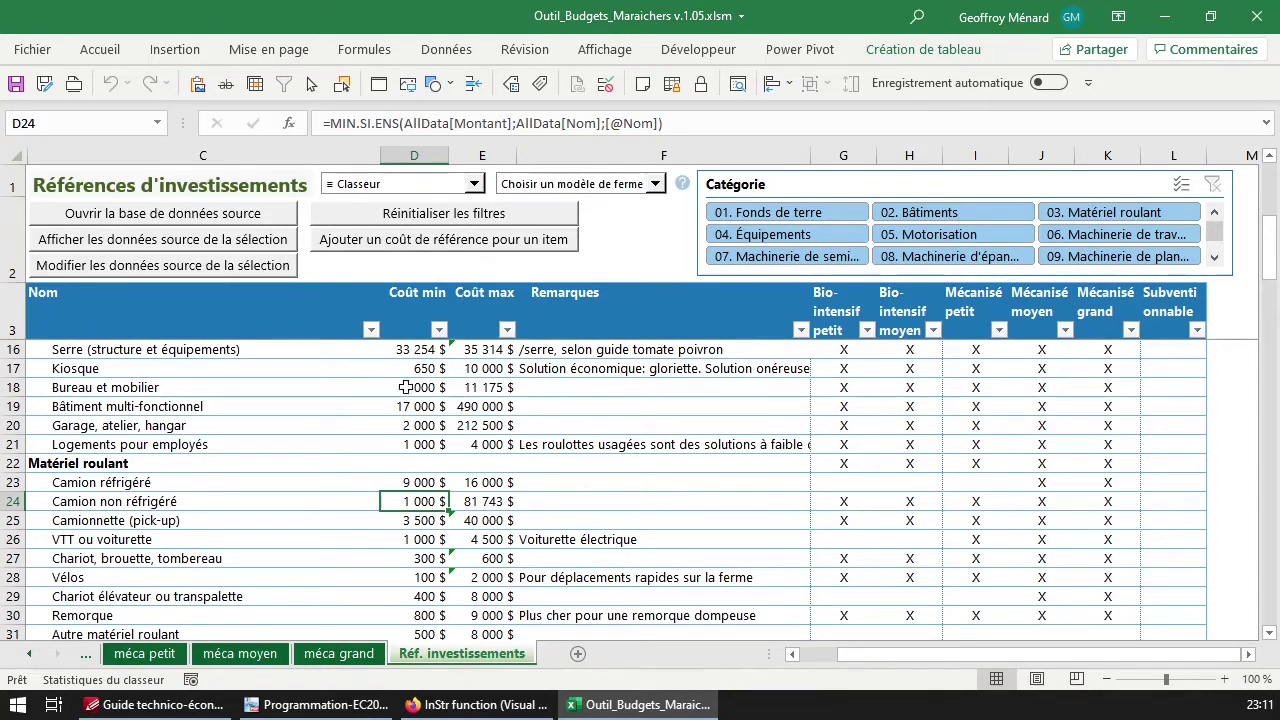
# Open the source database behind the investment references
pyautogui.click(135, 219)
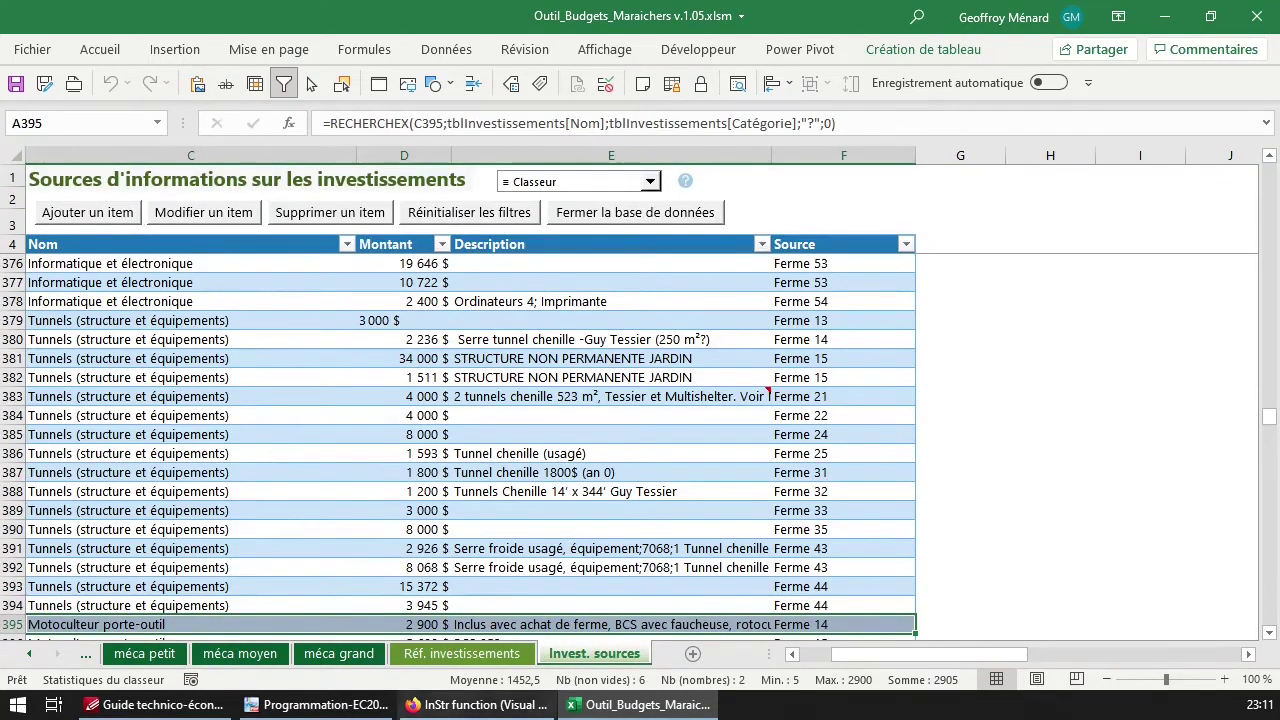
pyautogui.click(498, 657)
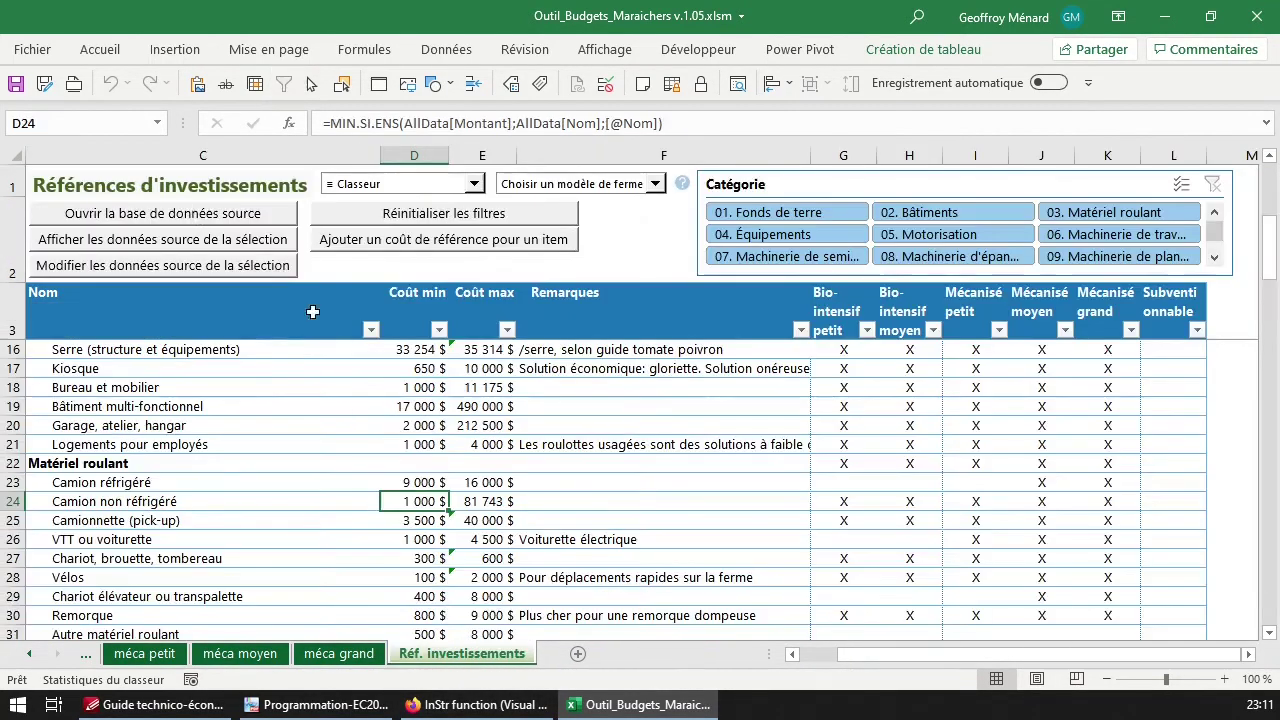
pyautogui.click(175, 213)
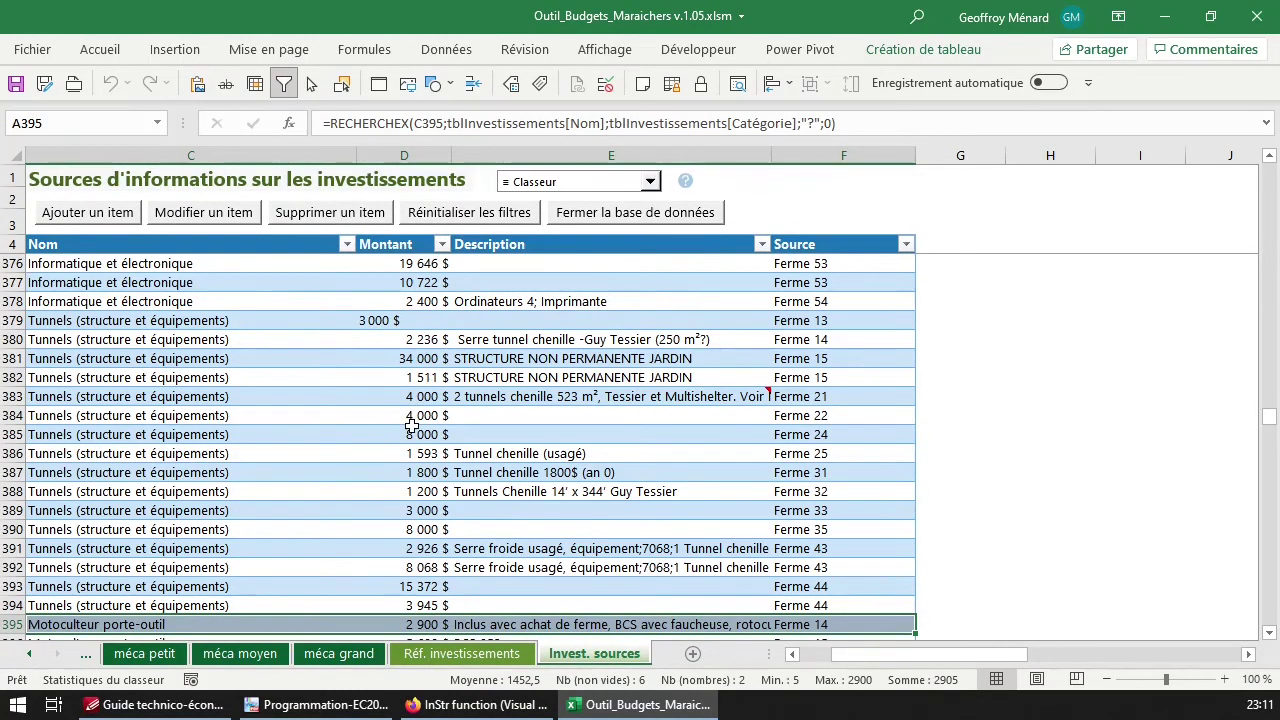
# Examine the amounts, descriptions and sources of the investment entries down to the end of the source database
pyautogui.scroll(-20, 388, 421)
pyautogui.scroll(-13, 388, 421)
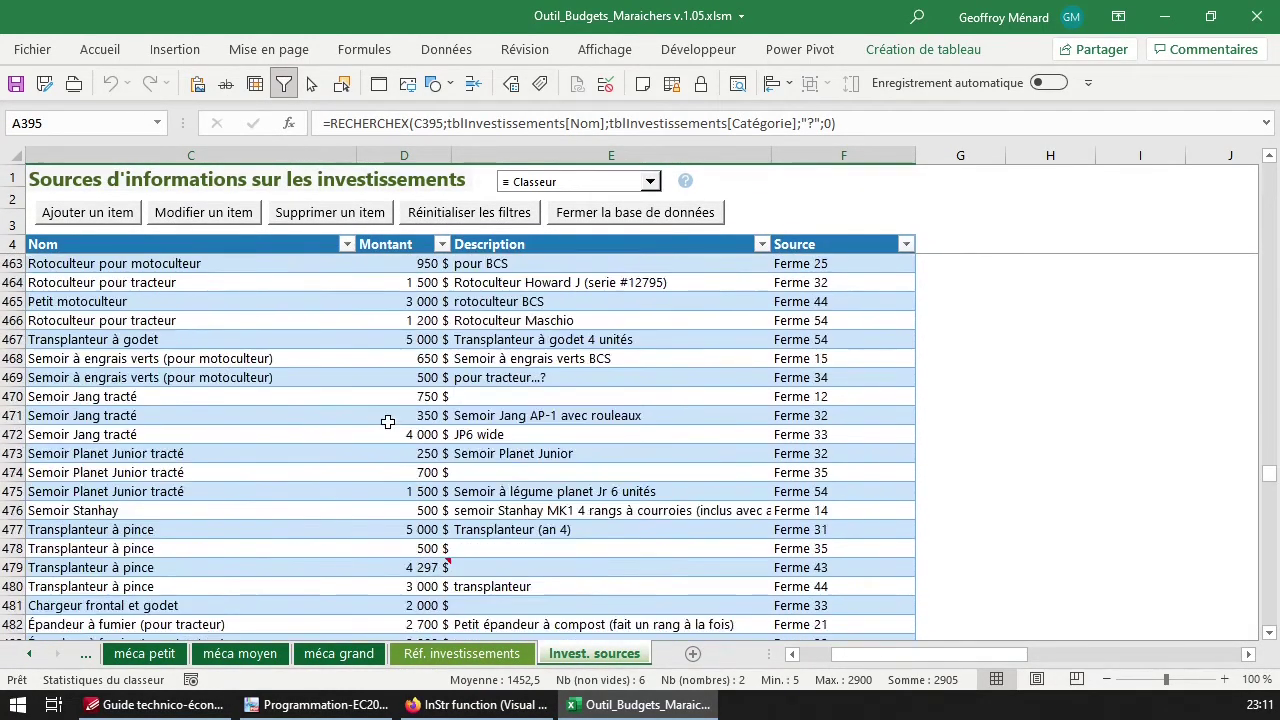
pyautogui.scroll(-19, 53, 403)
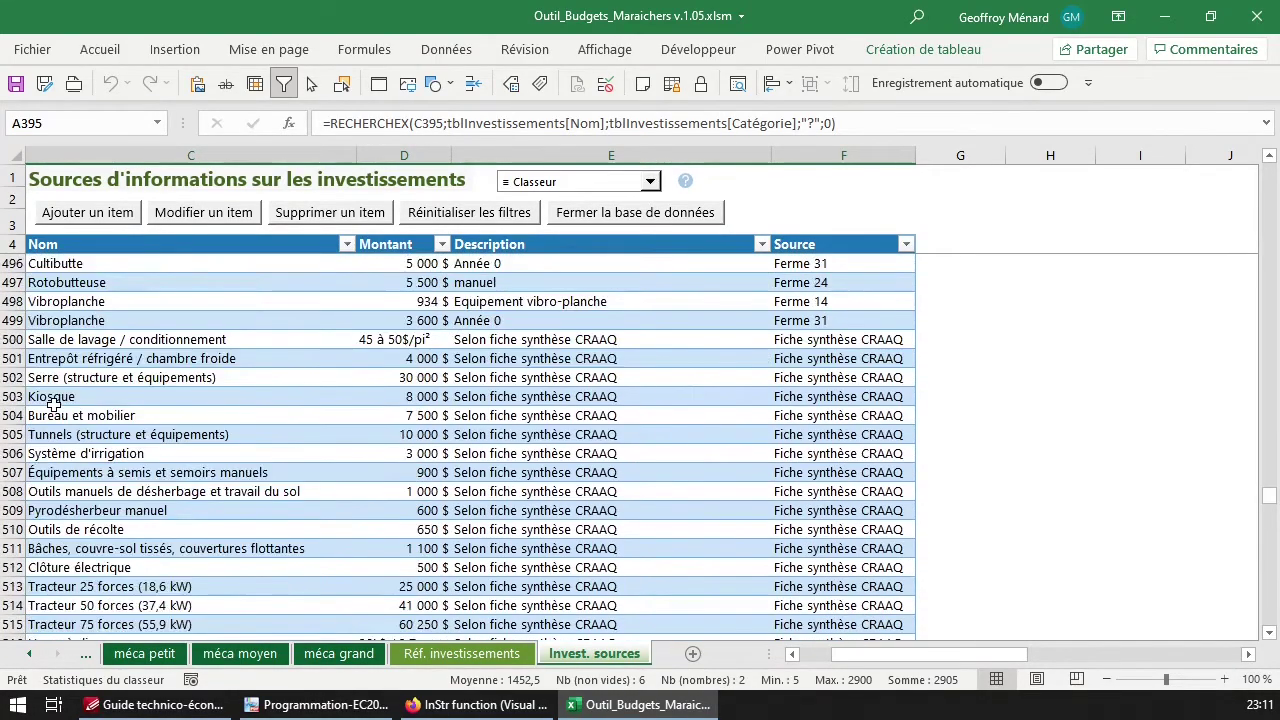
pyautogui.scroll(-10, 53, 403)
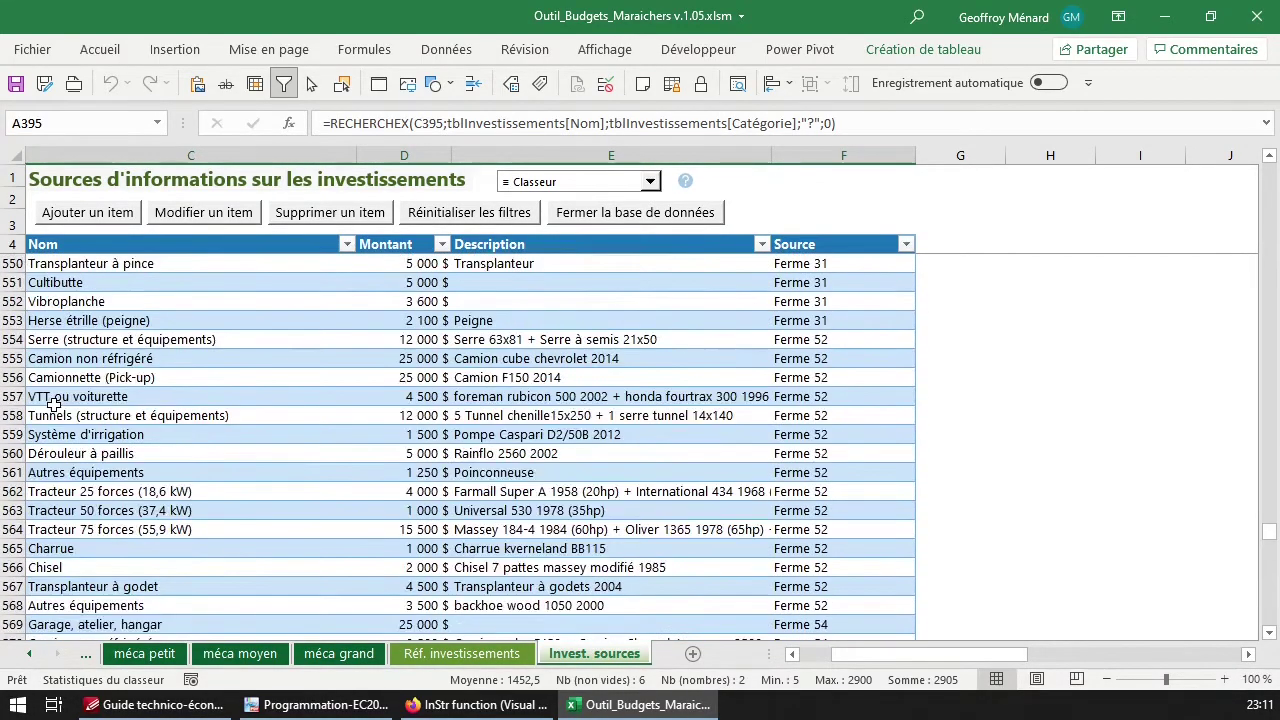
pyautogui.scroll(-7, 53, 403)
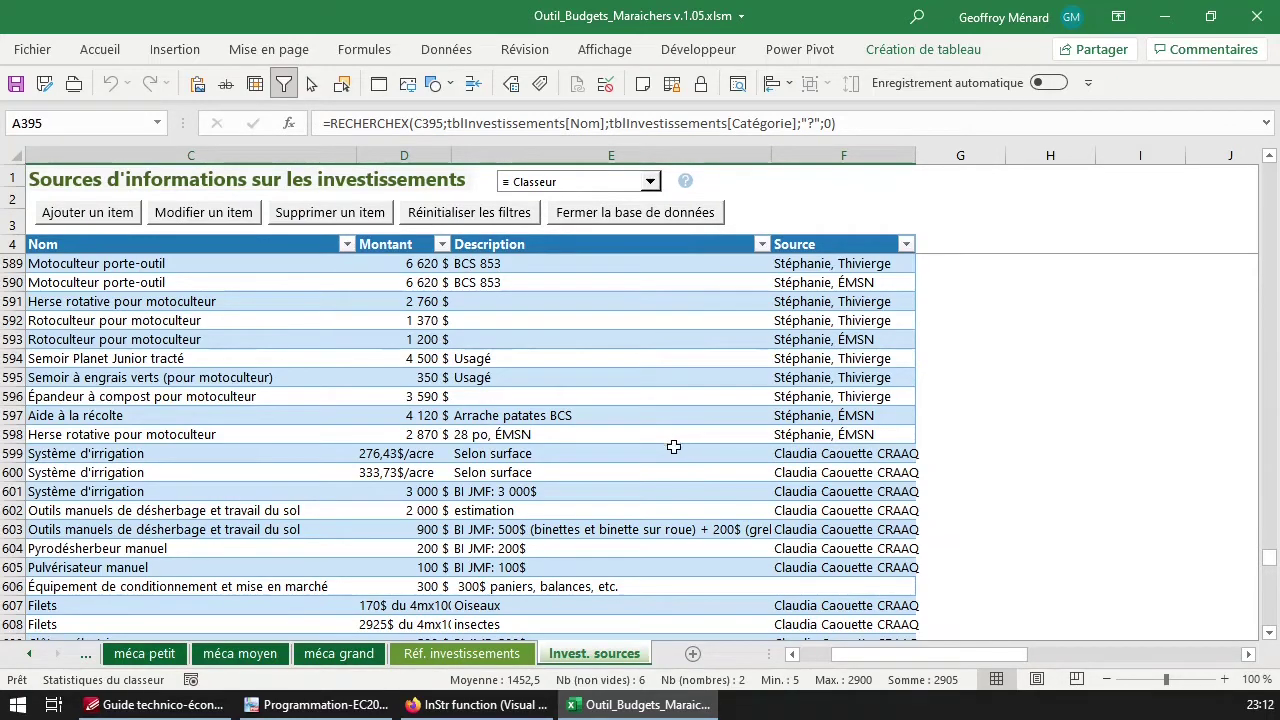
pyautogui.scroll(-4, 790, 495)
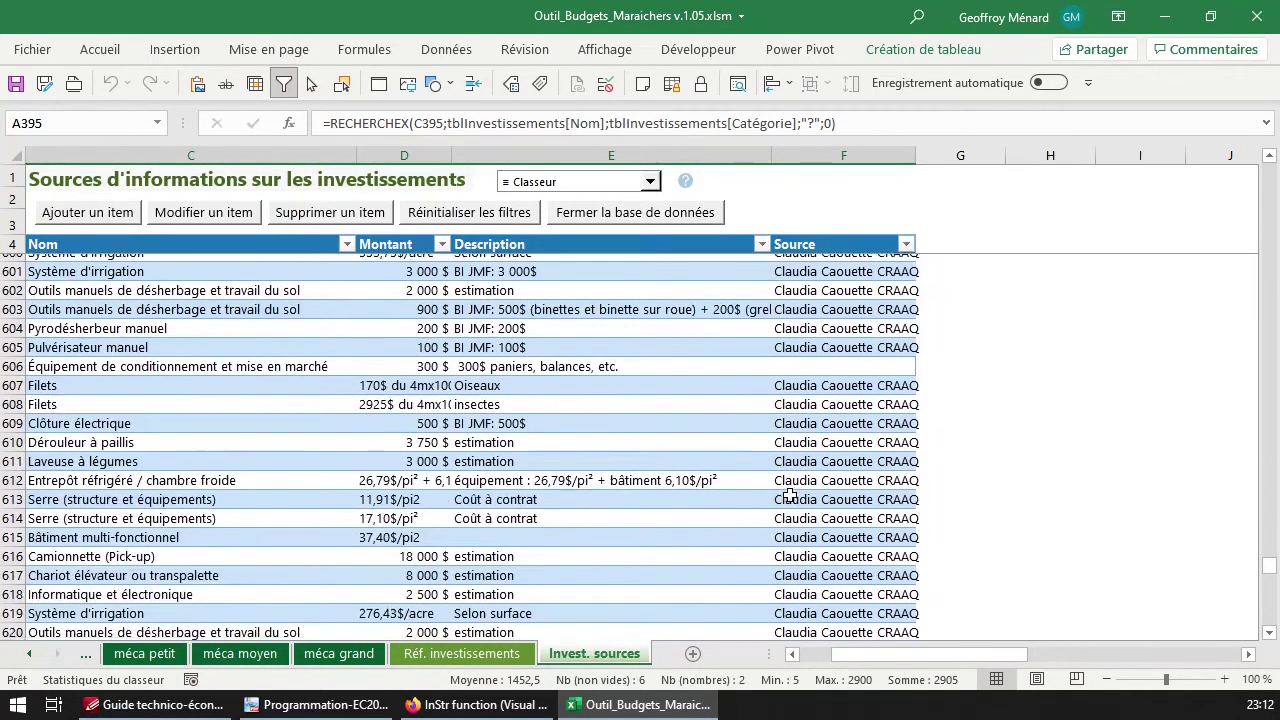
pyautogui.scroll(-2, 785, 488)
pyautogui.scroll(-5, 700, 471)
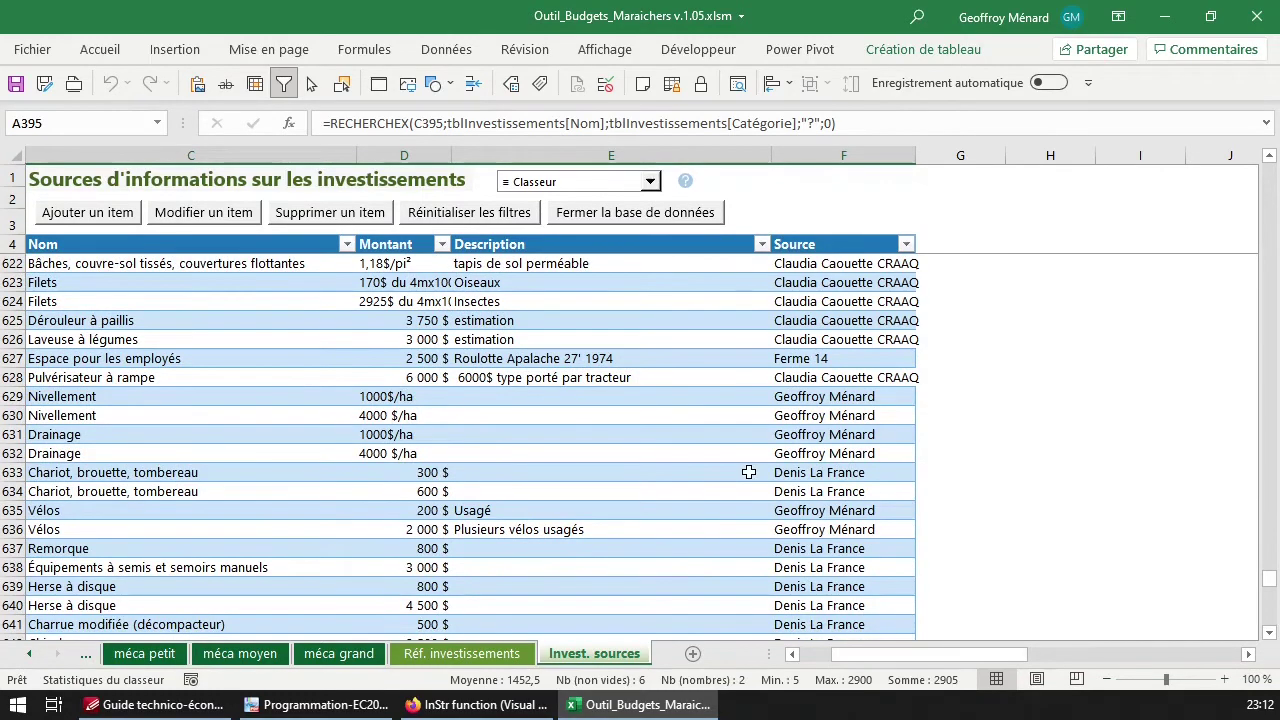
pyautogui.scroll(-5, 760, 468)
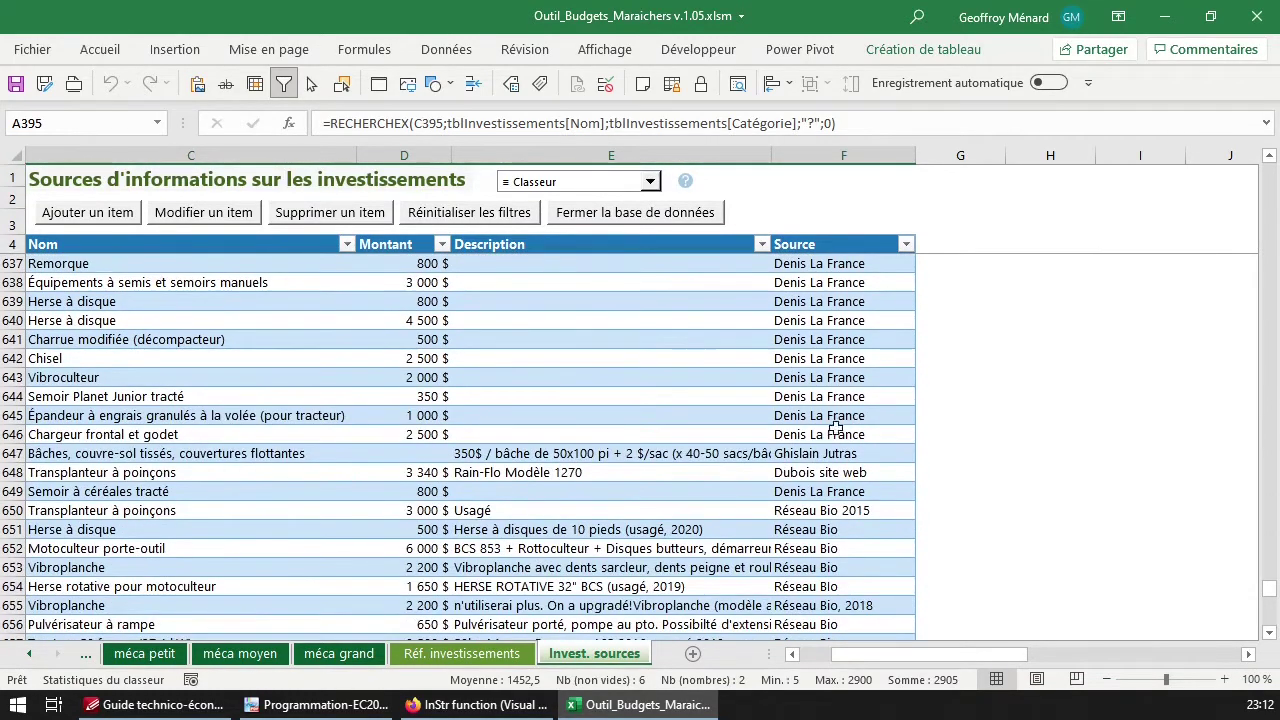
pyautogui.scroll(-2, 822, 515)
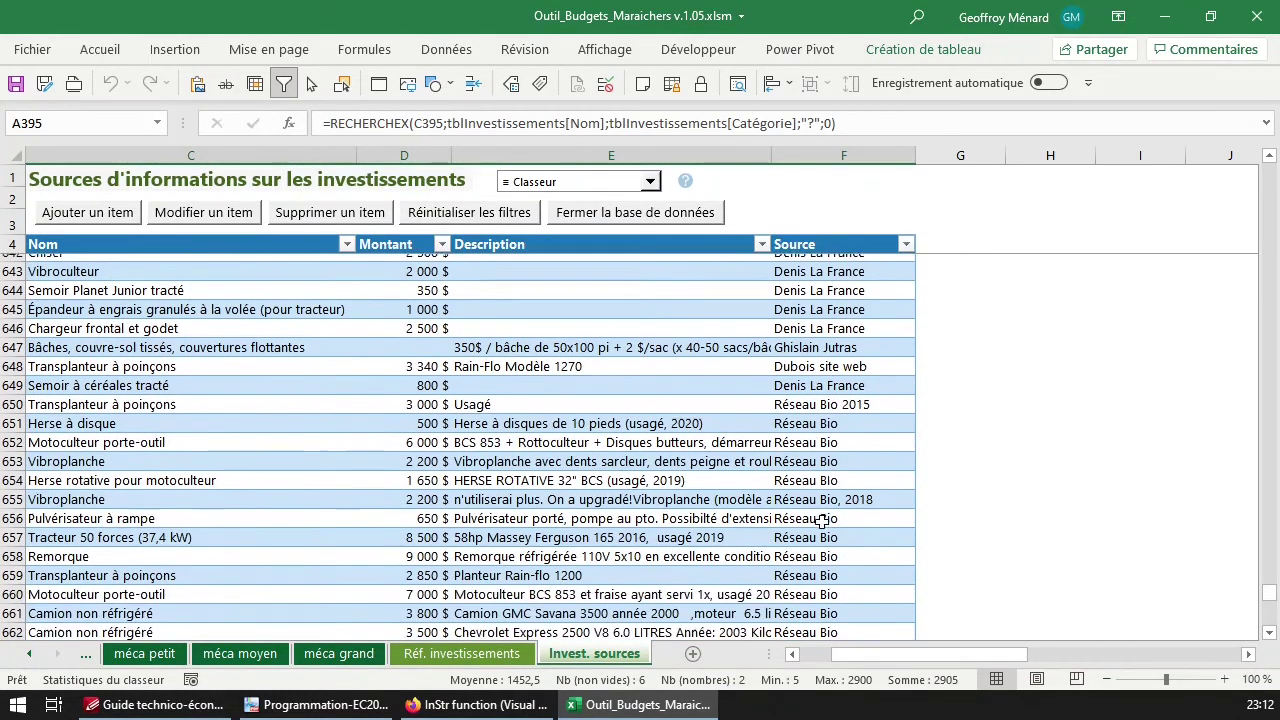
pyautogui.scroll(-9, 822, 520)
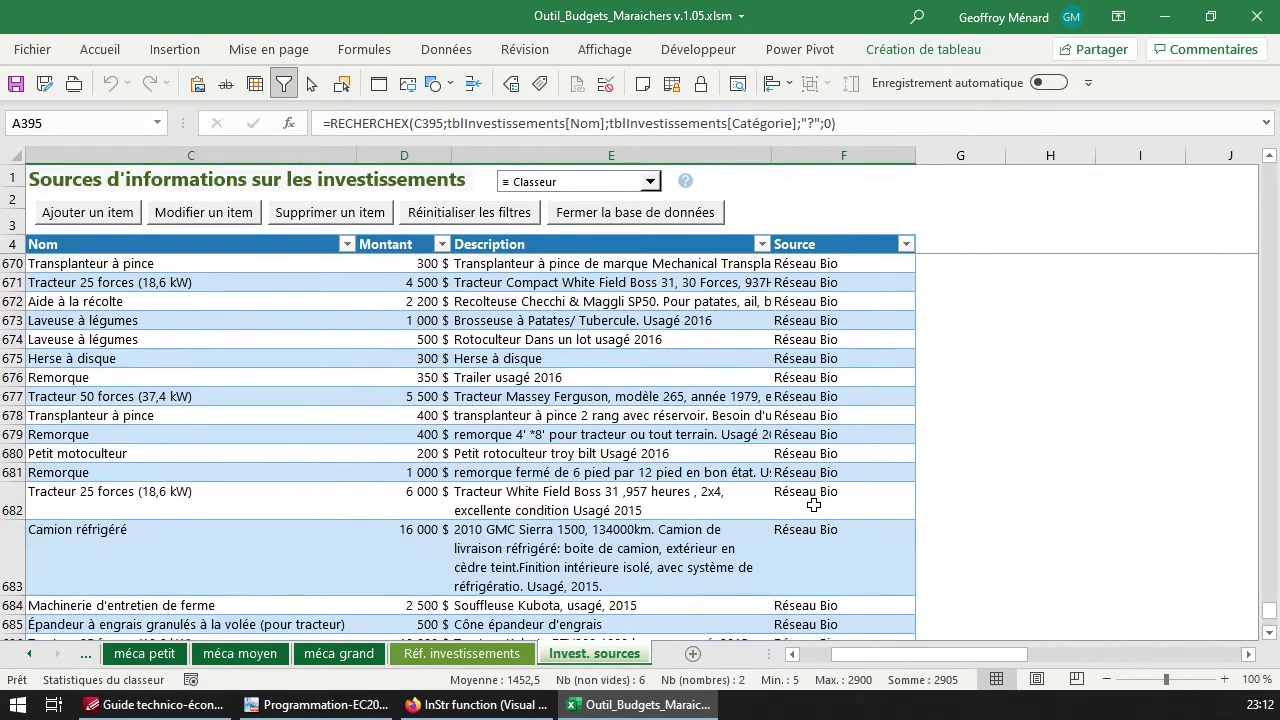
pyautogui.scroll(-5, 814, 505)
pyautogui.scroll(3, 410, 358)
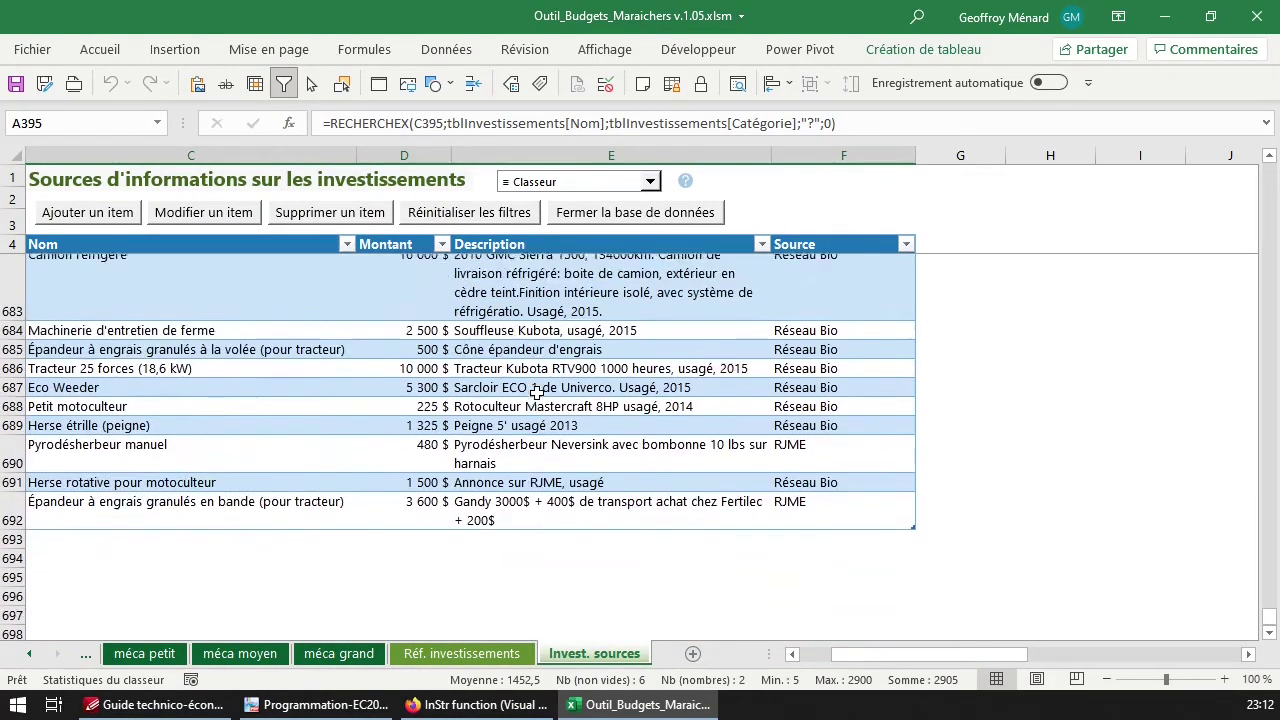
pyautogui.click(60, 282)
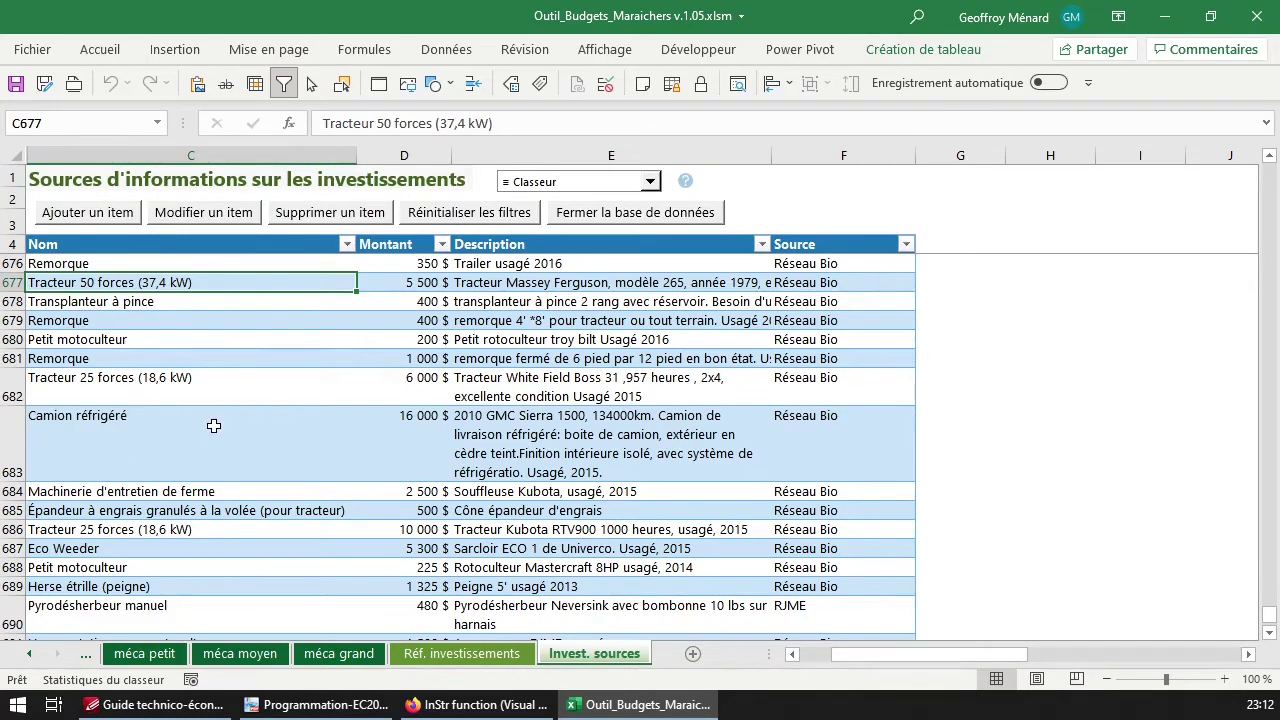
# Return to the investment references sheet and inspect the minimum-cost formula for Camion réfrigéré
pyautogui.click(468, 655)
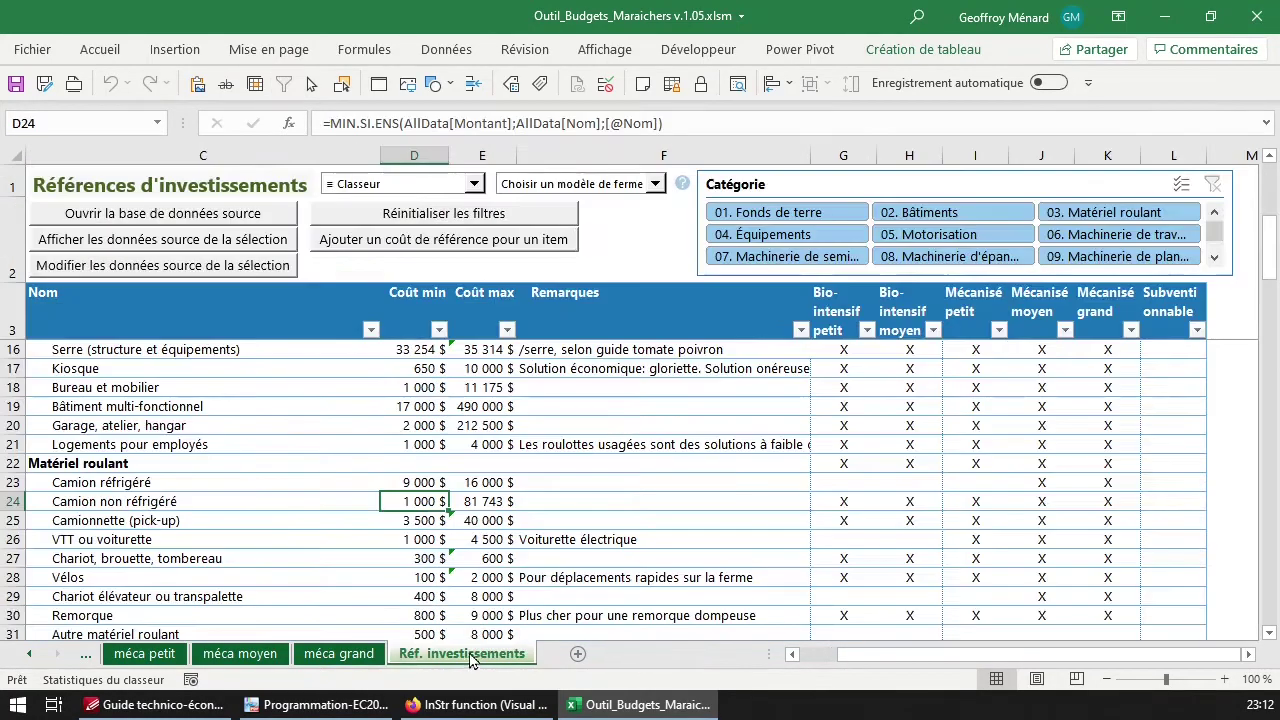
pyautogui.click(422, 482)
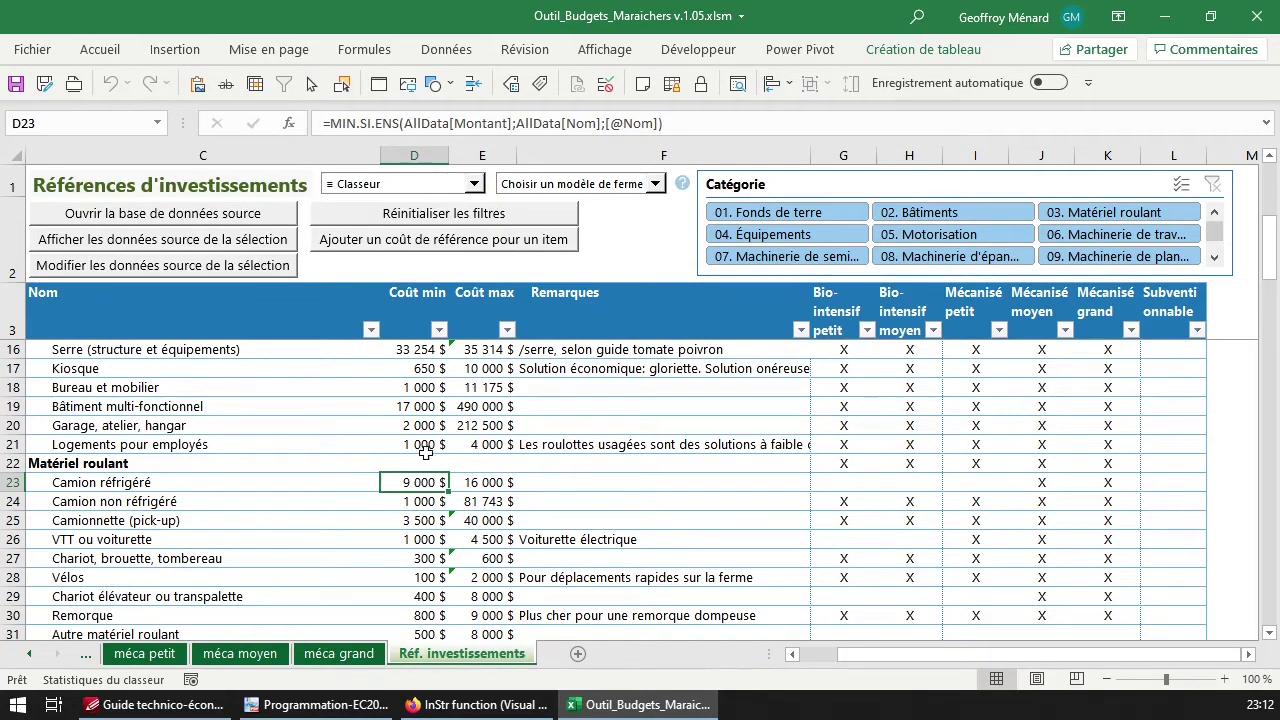
# Inspect the minimum- and maximum-cost formulas for Logements pour employés and display the source data behind them
pyautogui.click(424, 446)
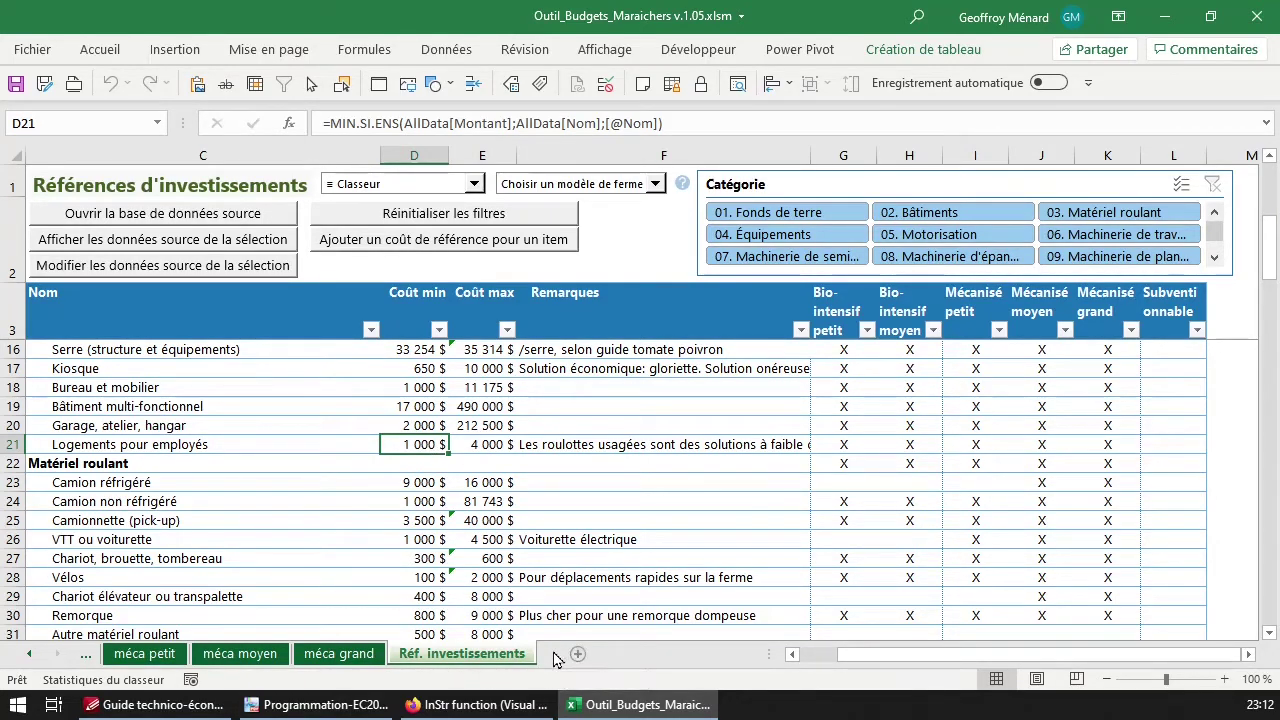
pyautogui.click(478, 446)
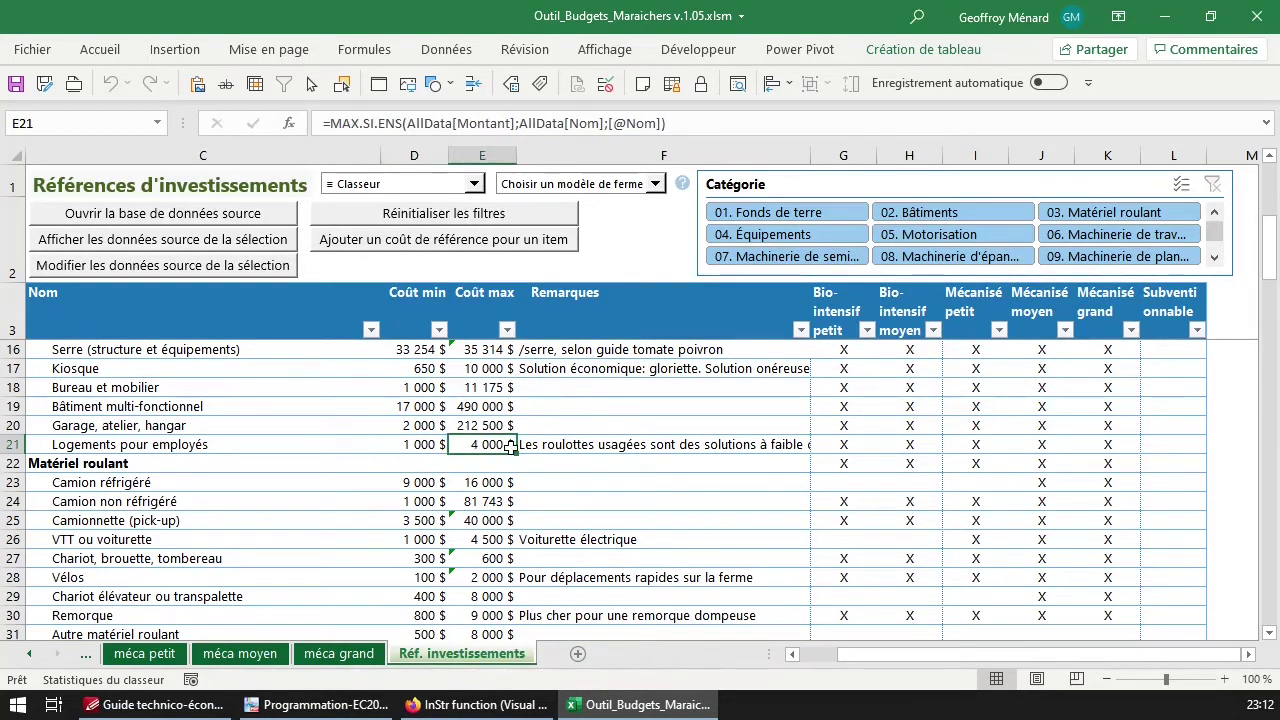
pyautogui.click(429, 442)
pyautogui.click(498, 447)
pyautogui.click(170, 242)
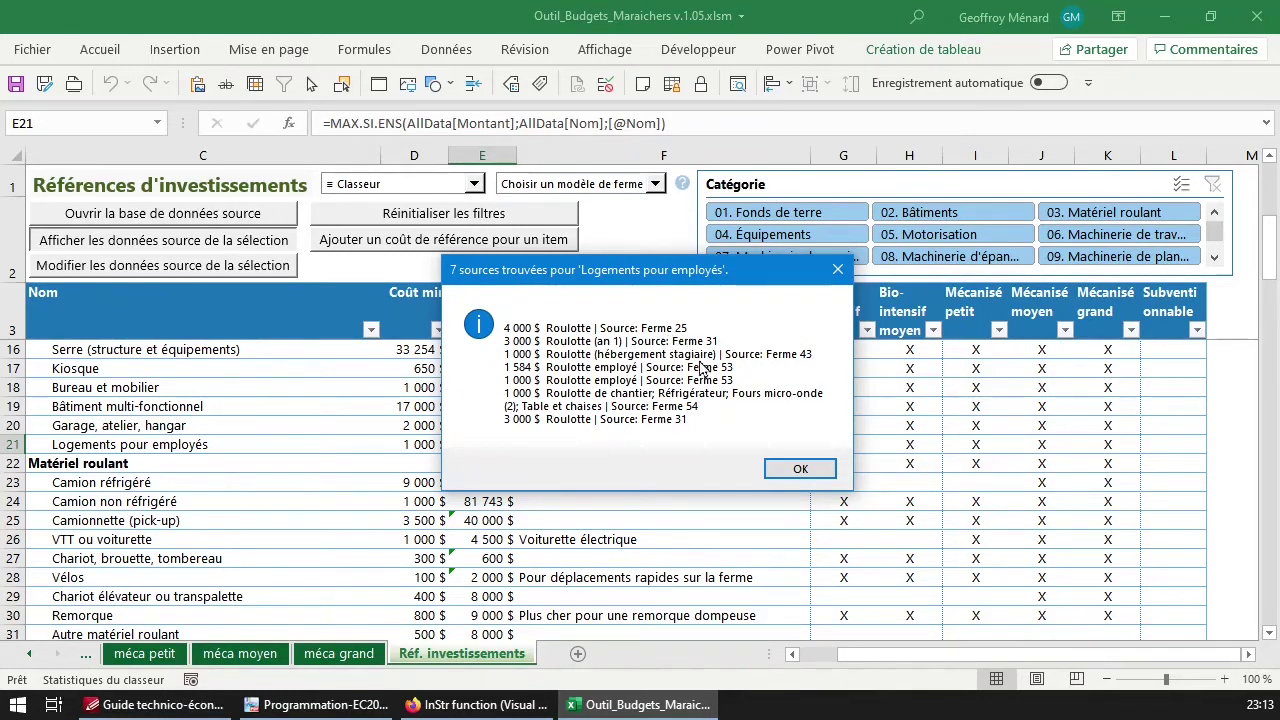
pyautogui.click(801, 469)
# Open the source database and examine its Description, Nom and Source columns
pyautogui.click(115, 212)
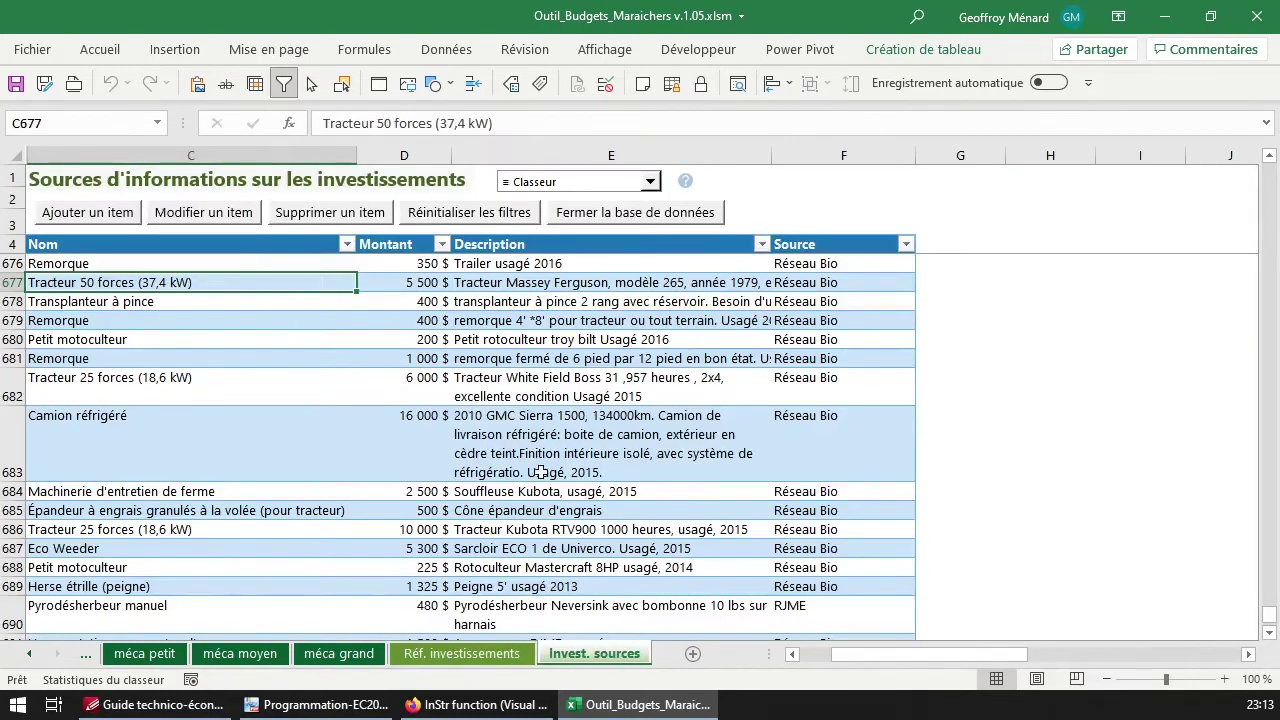
pyautogui.click(515, 250)
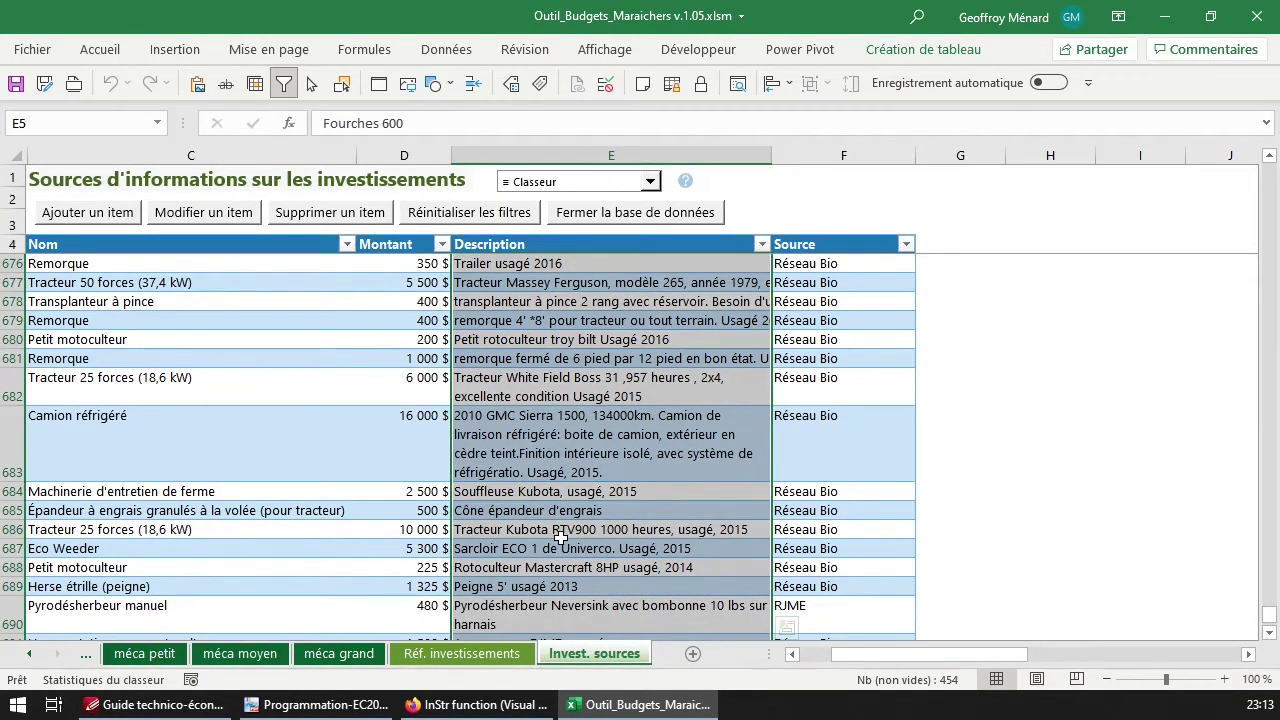
pyautogui.click(165, 301)
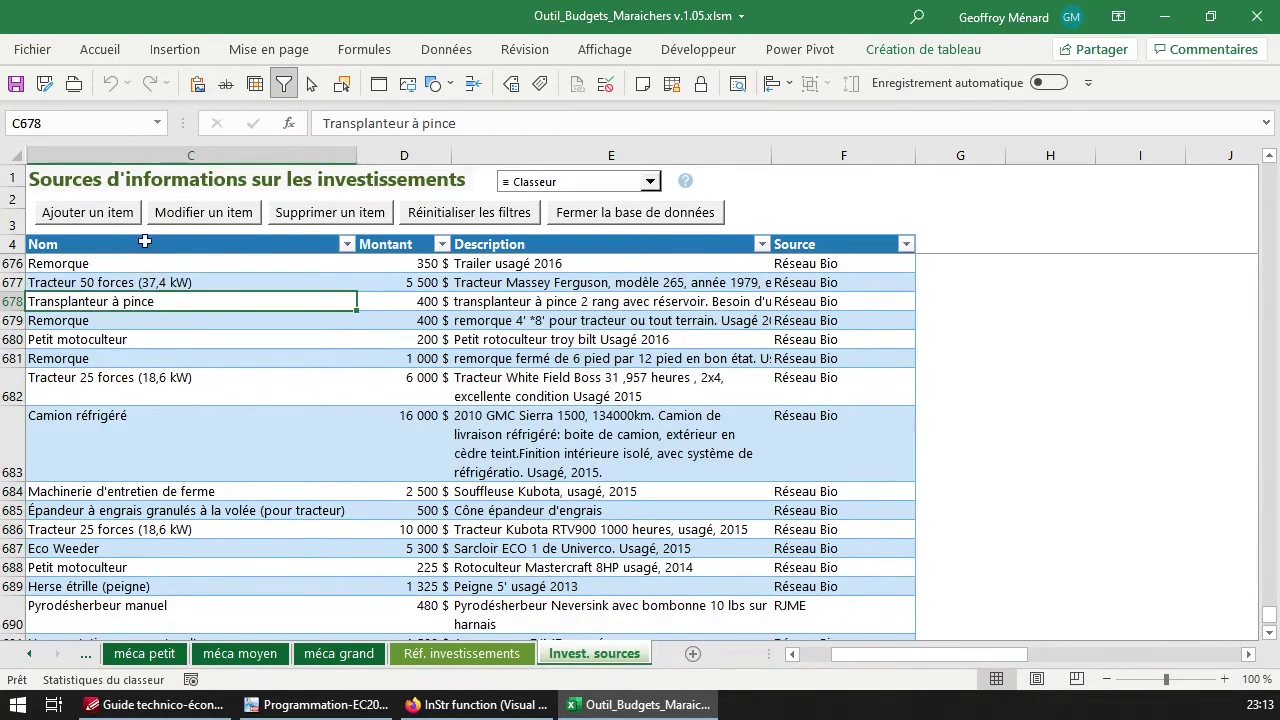
pyautogui.click(150, 244)
pyautogui.click(184, 240)
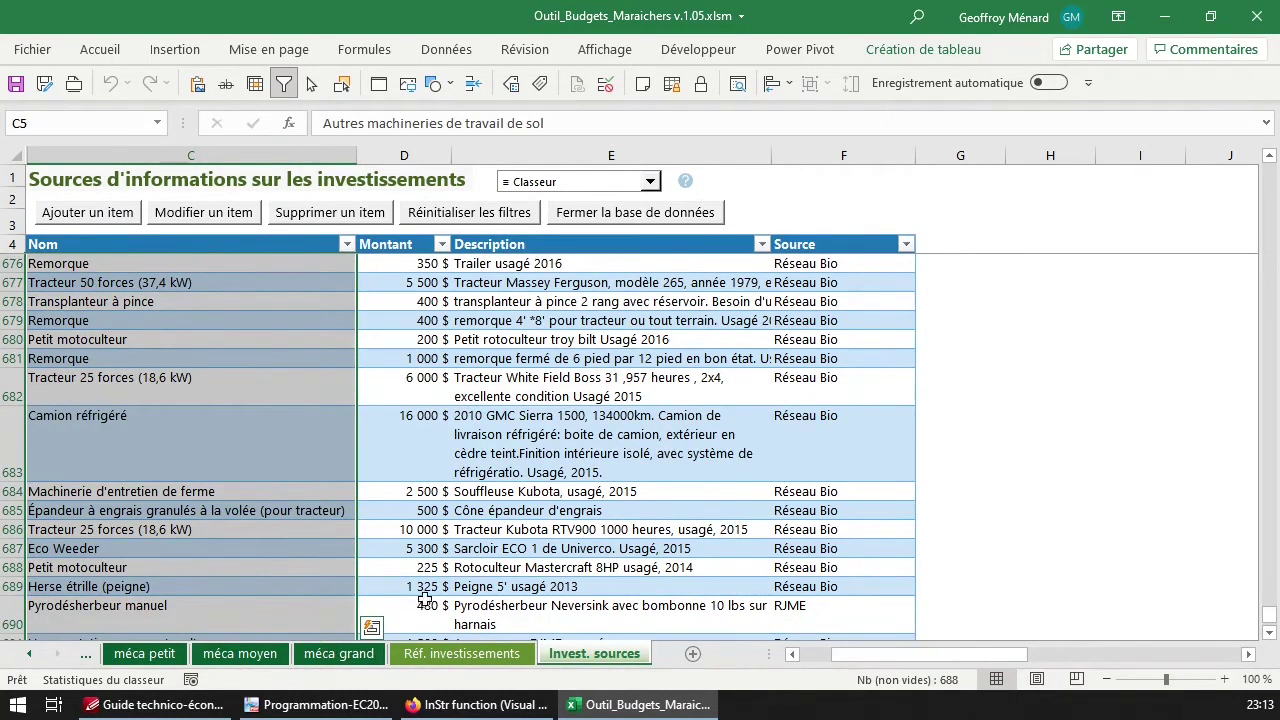
pyautogui.click(826, 264)
pyautogui.click(838, 238)
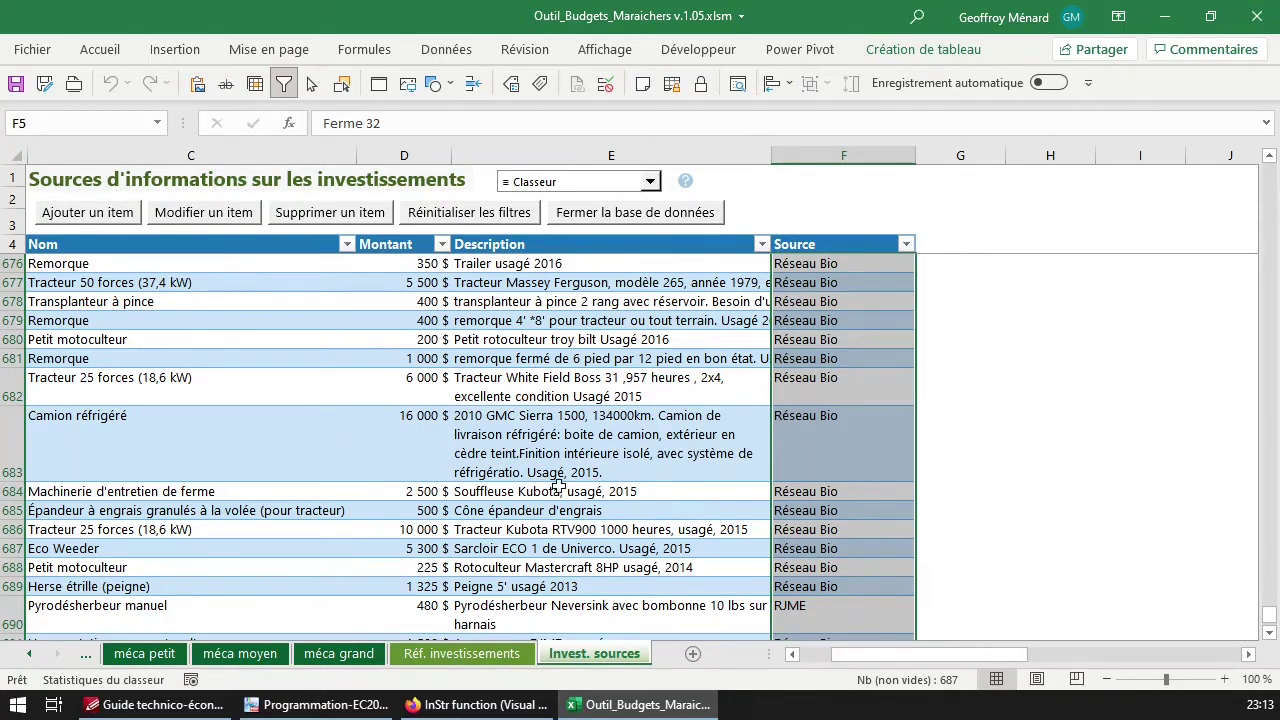
# Return to the investment references sheet and display the source data for Logements pour employés again
pyautogui.click(474, 654)
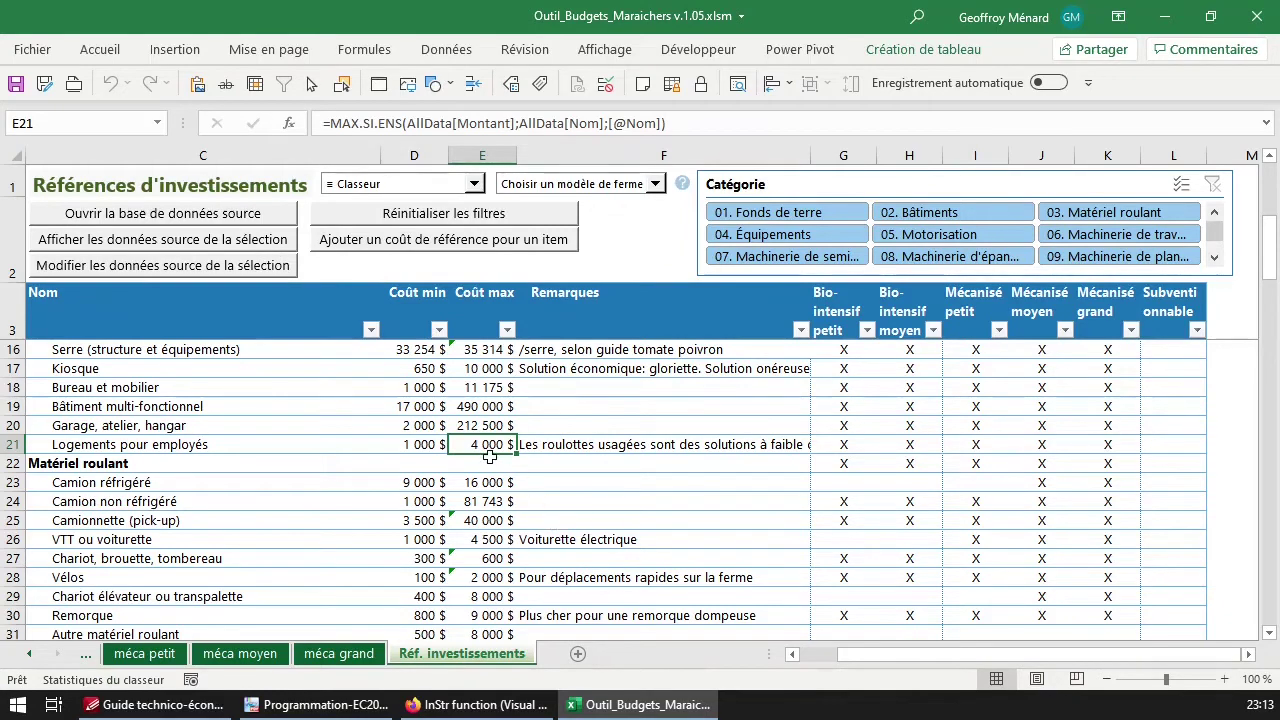
pyautogui.scroll(4, 494, 447)
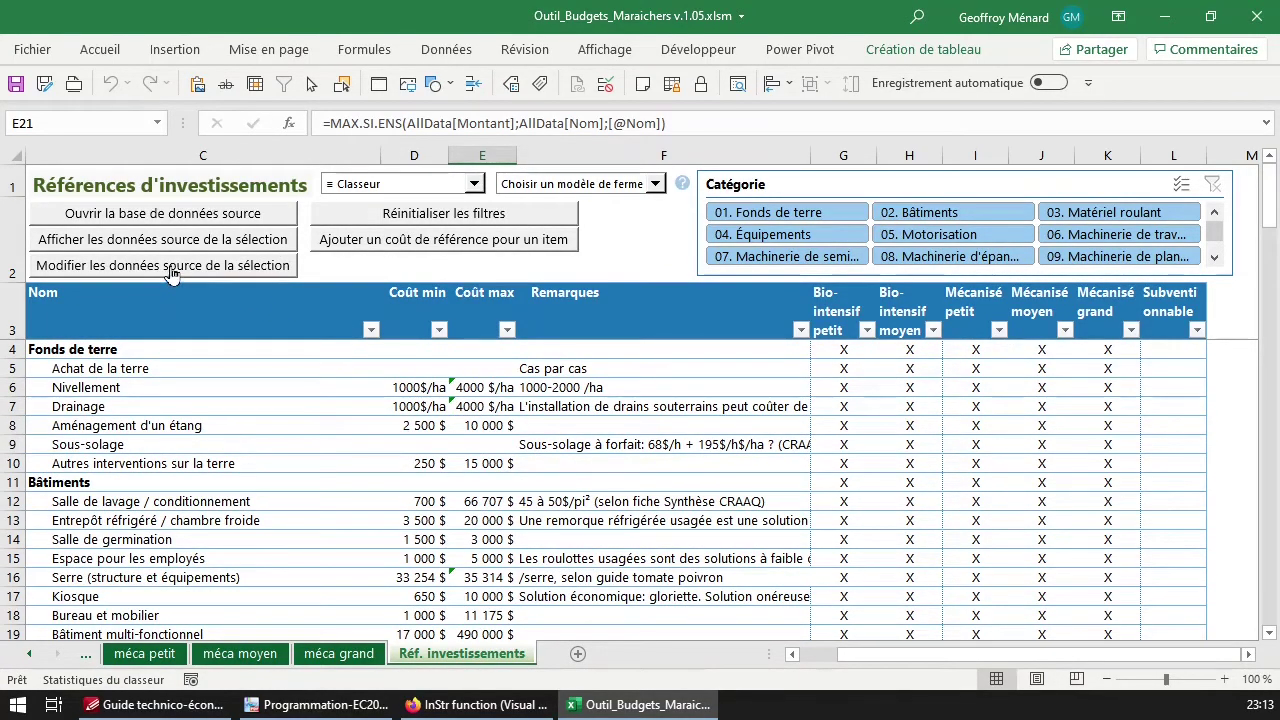
pyautogui.click(184, 240)
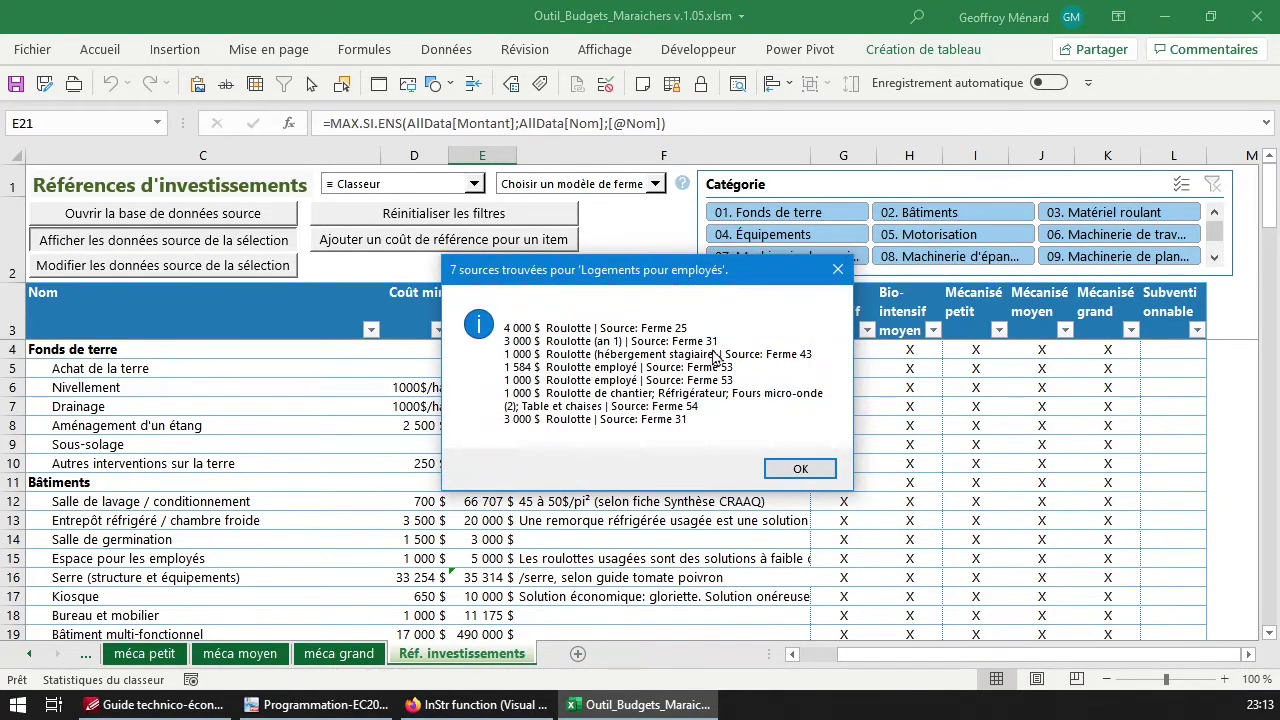
pyautogui.click(772, 472)
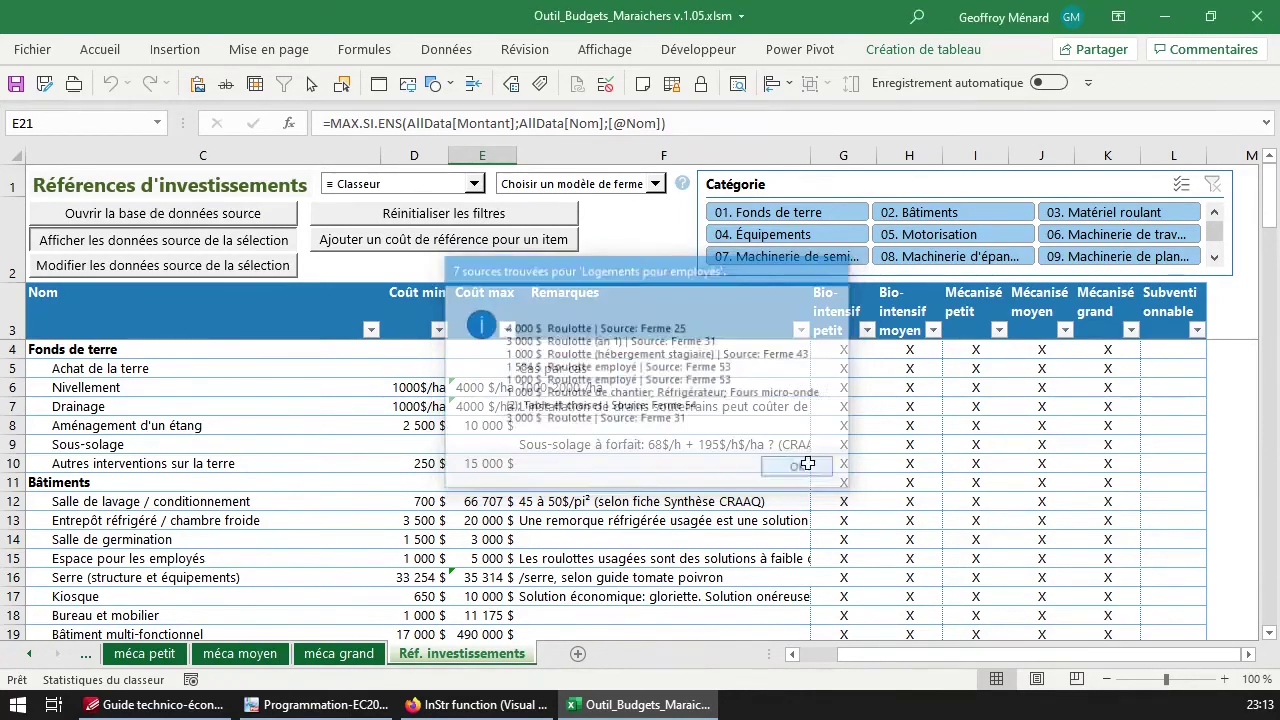
# Open the source entries for Logements pour employés for modification and view the edit form of the Ferme 25 Roulotte entry without changing it
pyautogui.click(169, 266)
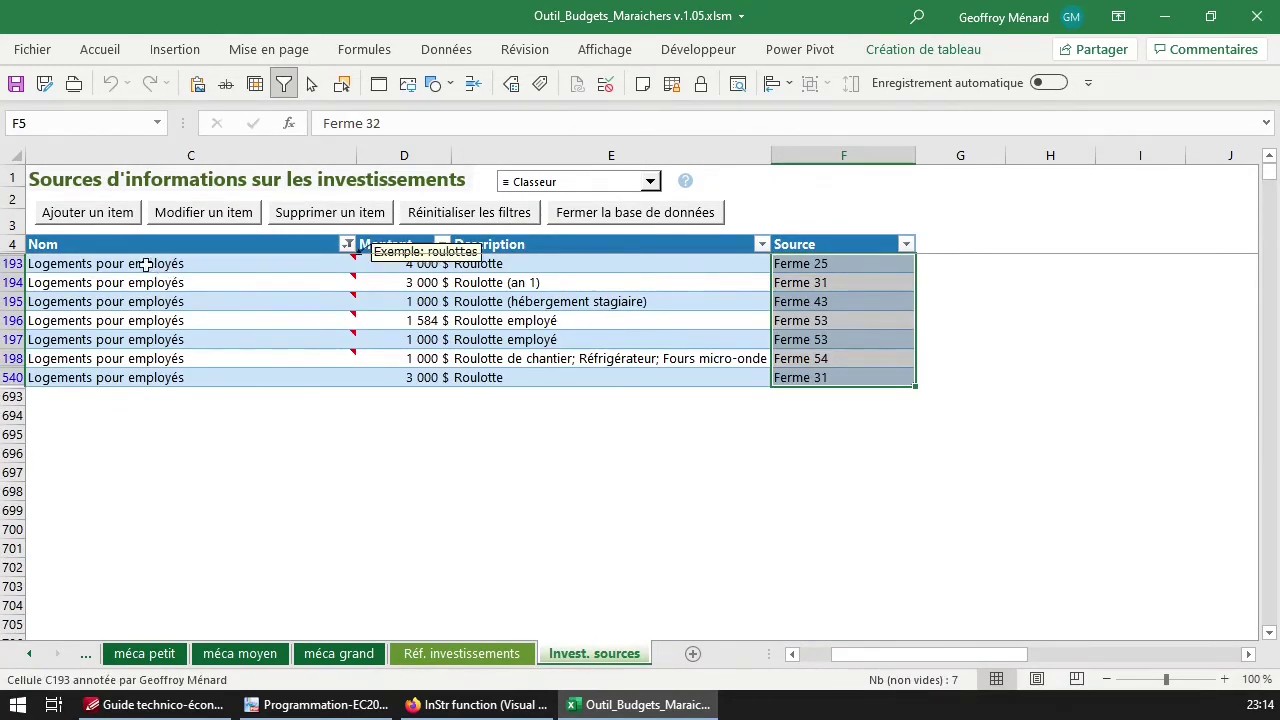
pyautogui.click(178, 265)
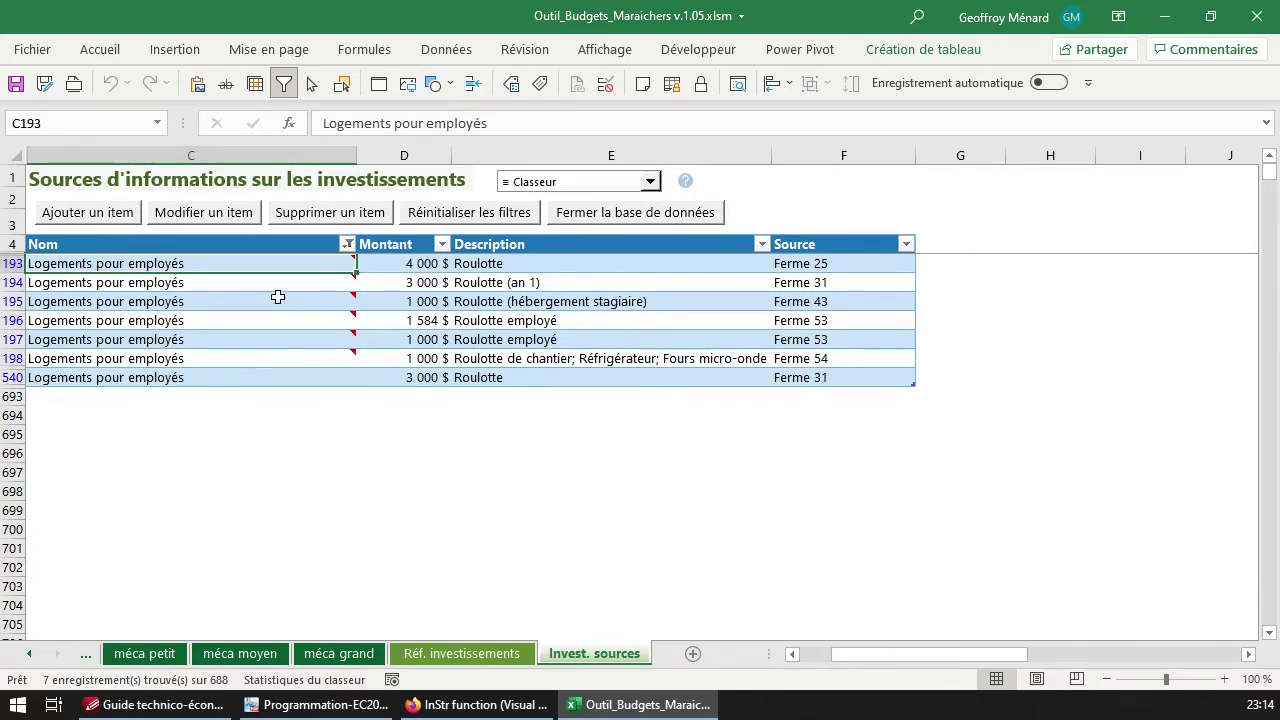
pyautogui.click(528, 266)
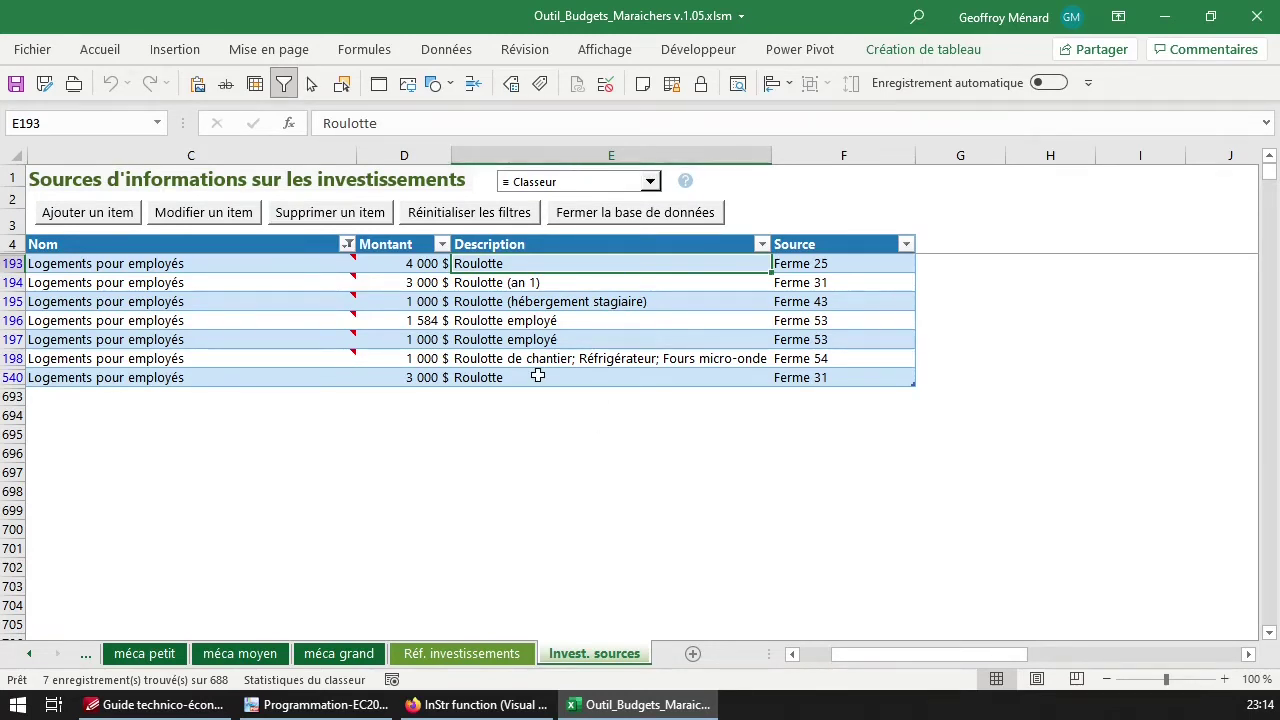
pyautogui.click(201, 214)
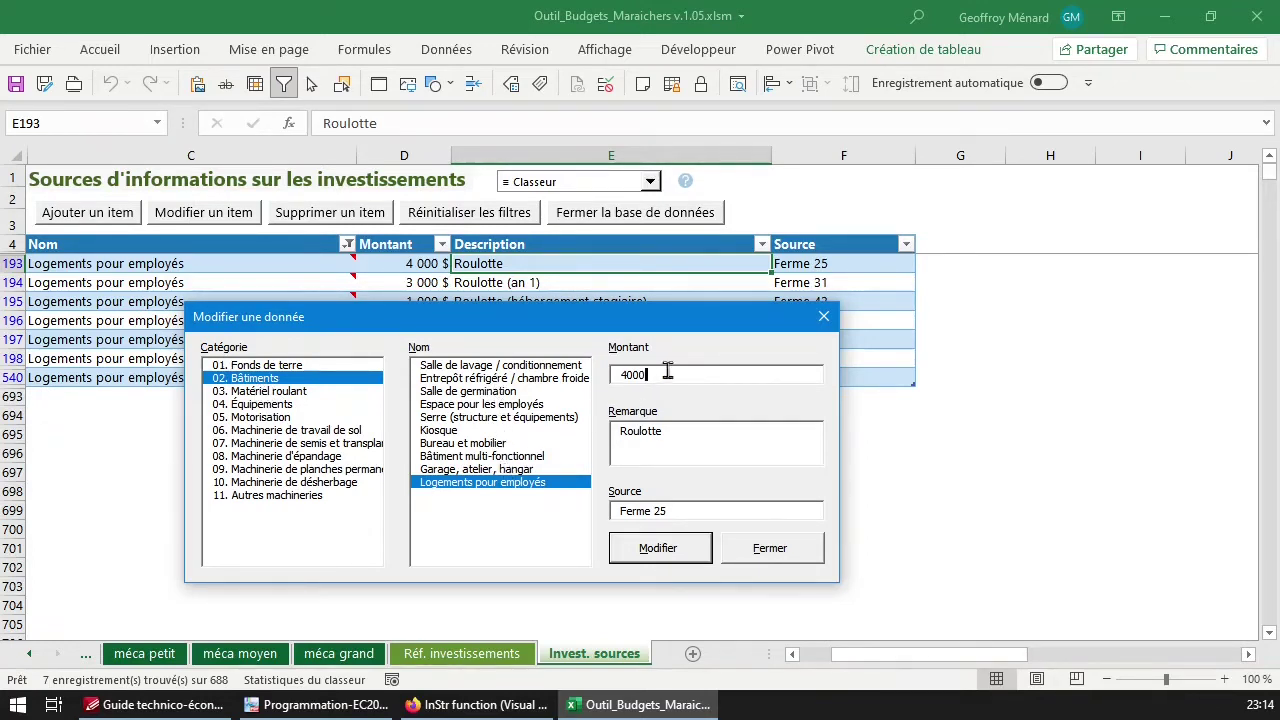
pyautogui.click(770, 552)
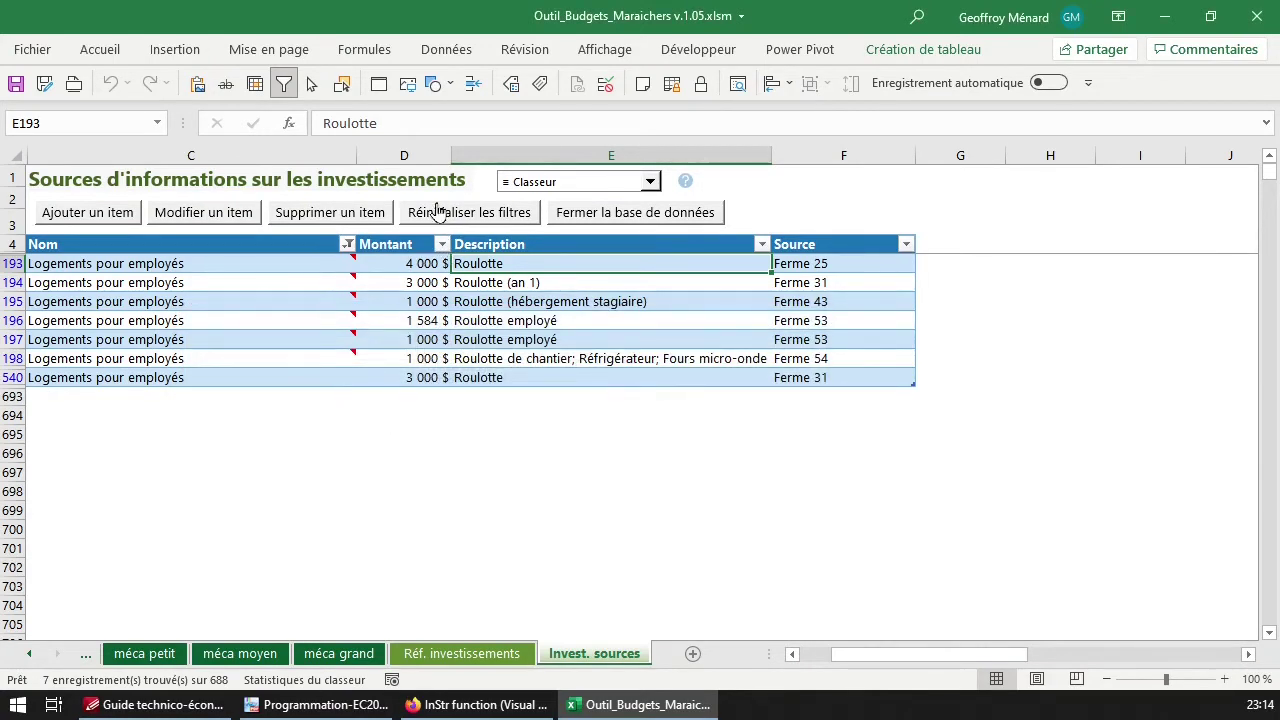
# Start a new source entry for Système d'irrigation under 04. Équipements, look over its Montant, Remarque and Source fields, and close the form without adding it
pyautogui.click(104, 214)
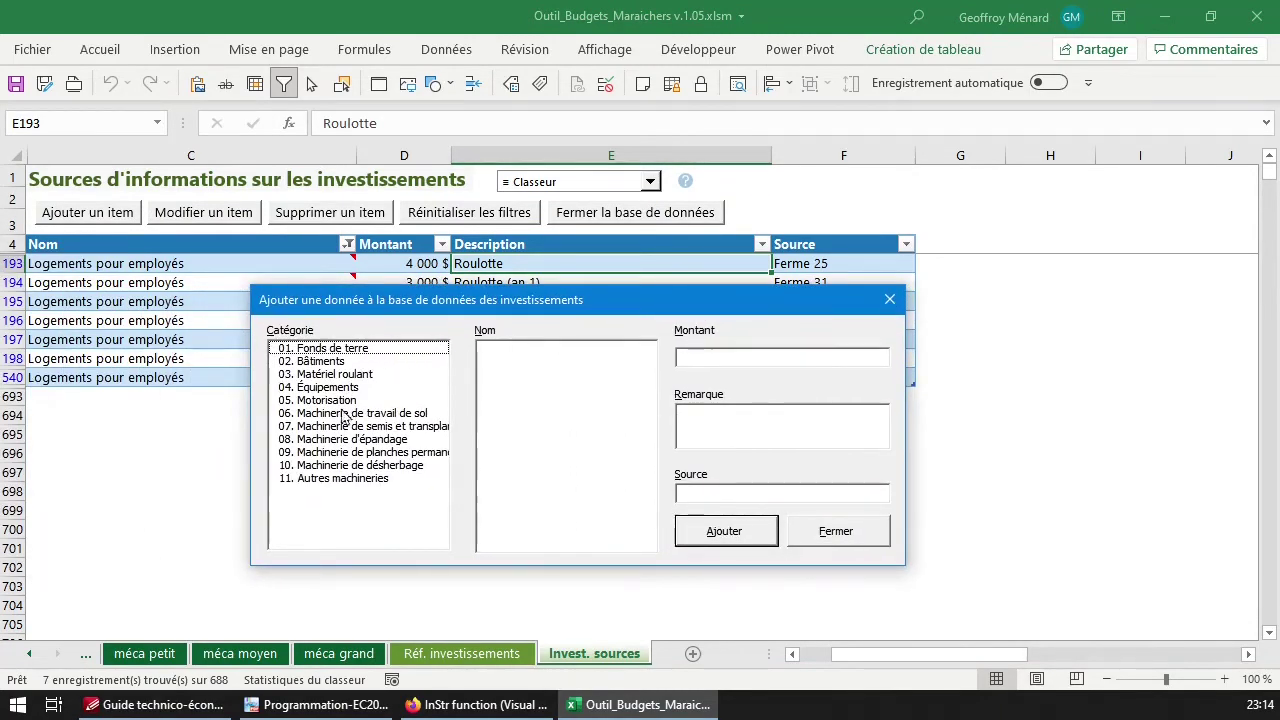
pyautogui.click(366, 389)
pyautogui.click(533, 376)
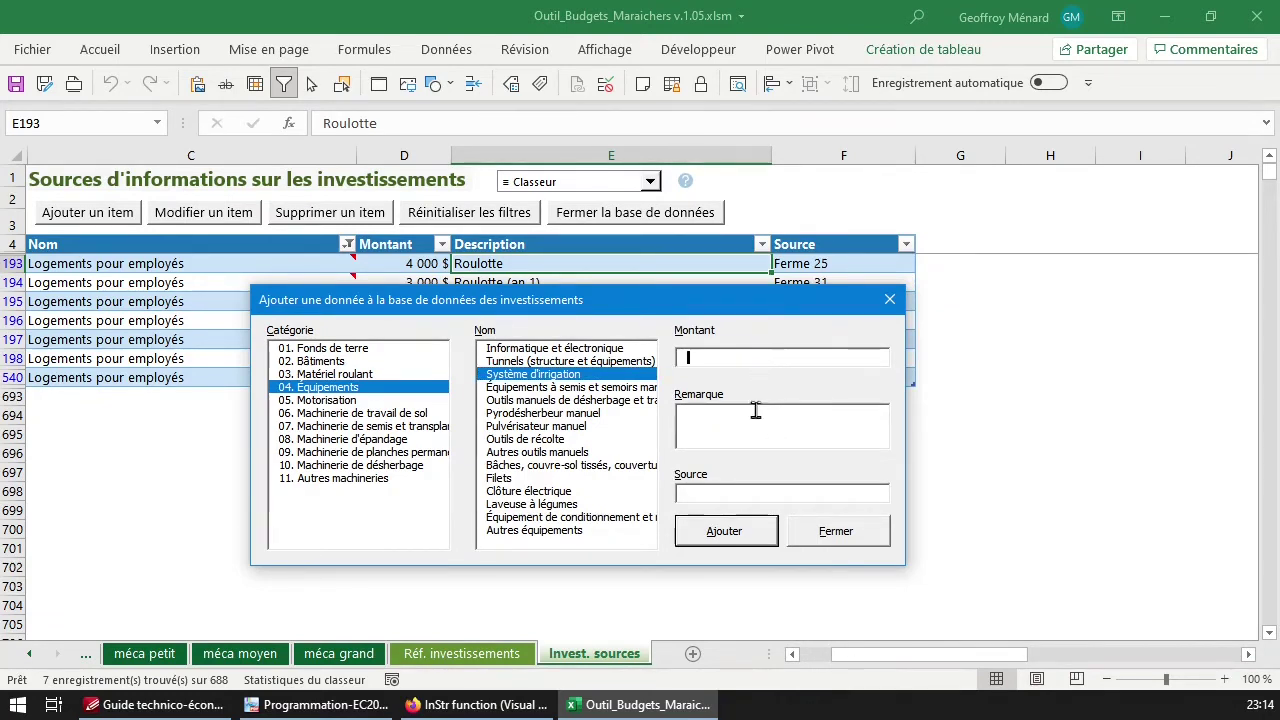
pyautogui.click(726, 447)
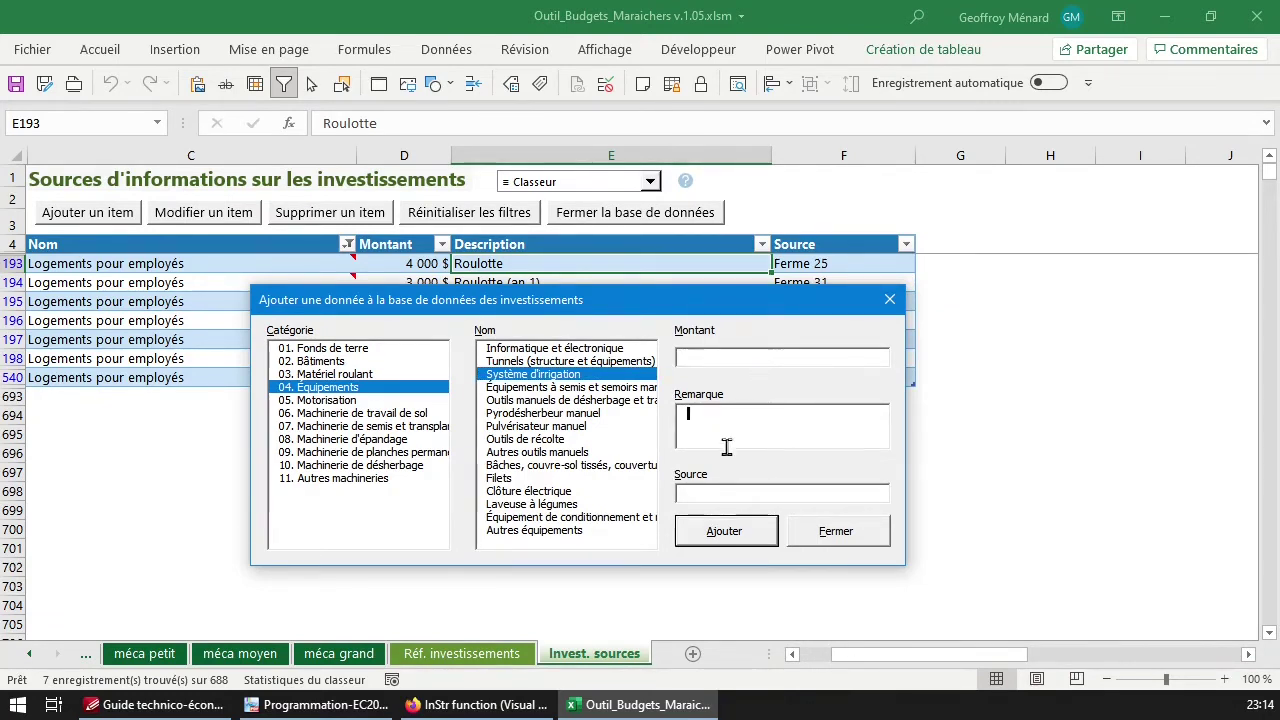
pyautogui.click(697, 493)
pyautogui.click(860, 535)
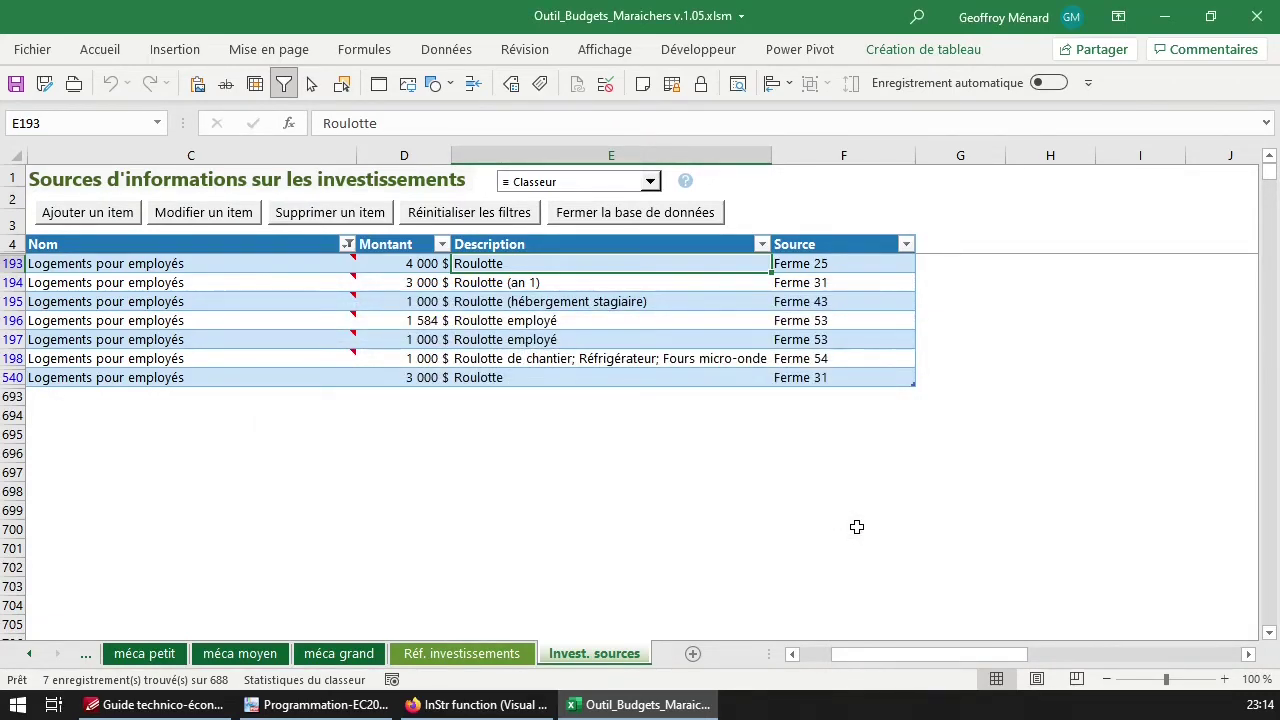
# Reset the source database's filters, and request deletion of the Ferme 22 Autres machineries d'épandage entry but decline it
pyautogui.click(486, 212)
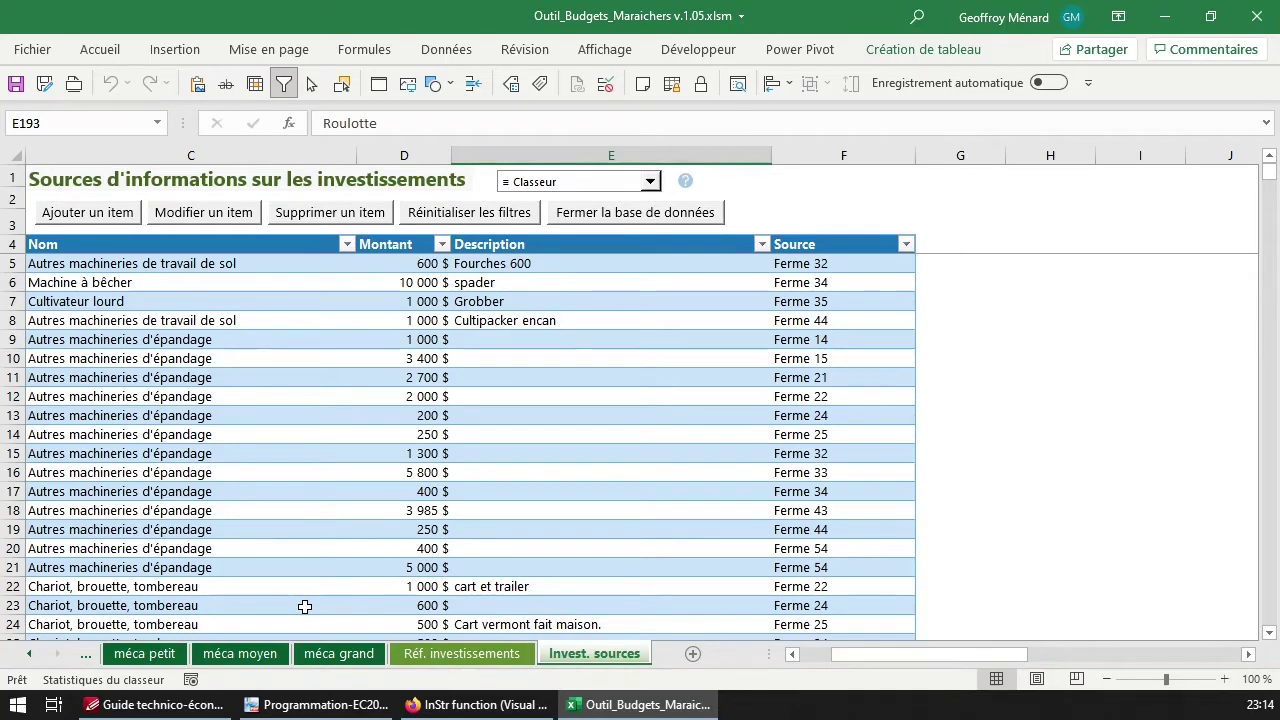
pyautogui.click(304, 394)
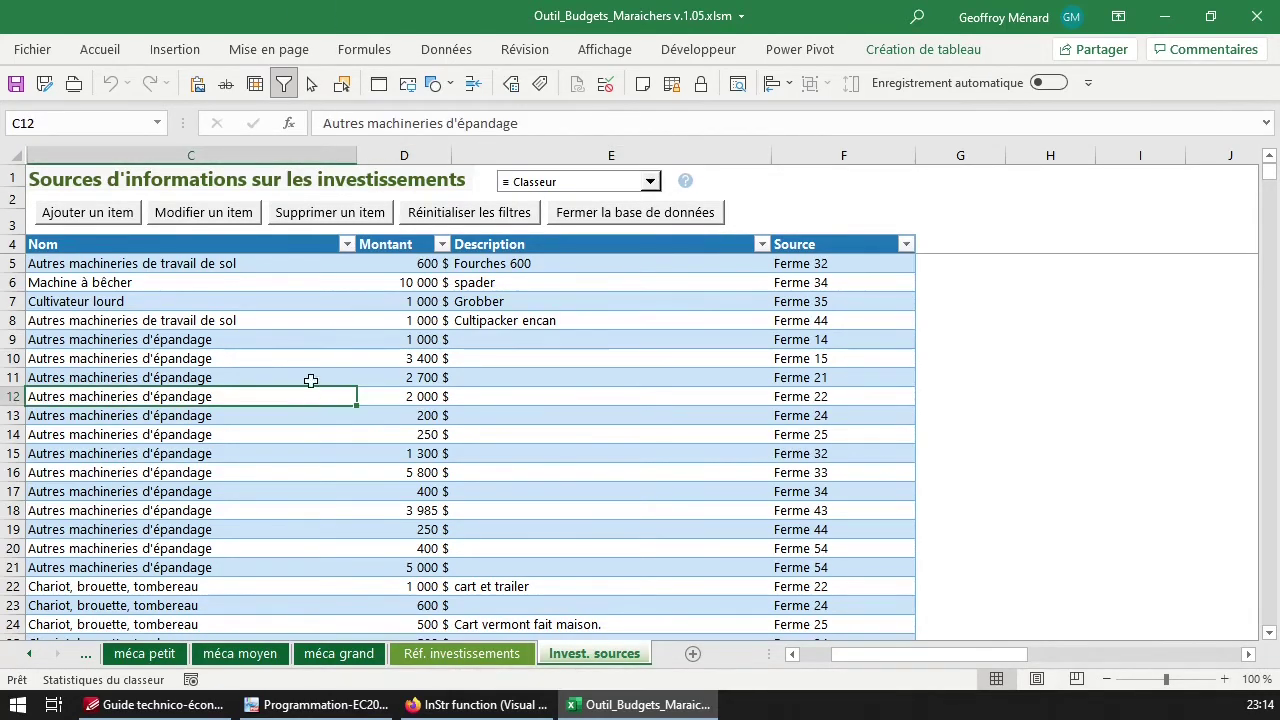
pyautogui.click(296, 212)
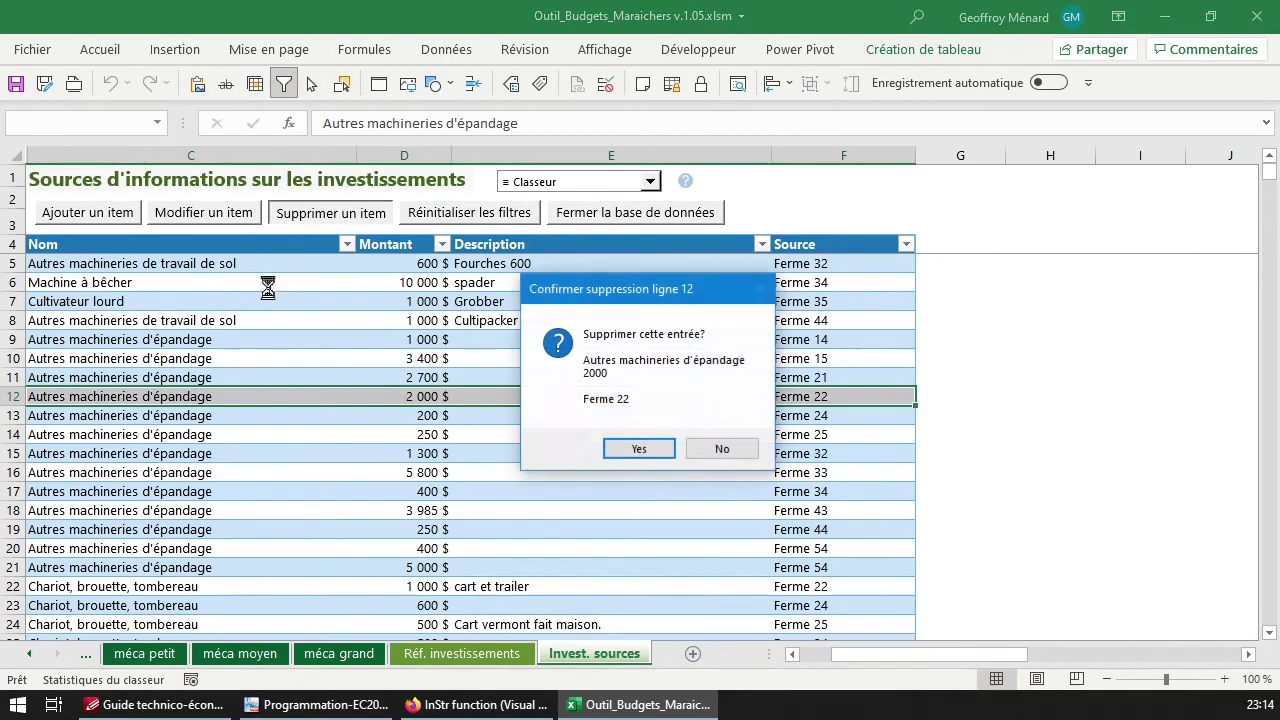
pyautogui.click(750, 456)
# Close the source database and examine which investments are marked for each farm model, from Bio-intensif petit to Mécanisé grand
pyautogui.click(689, 222)
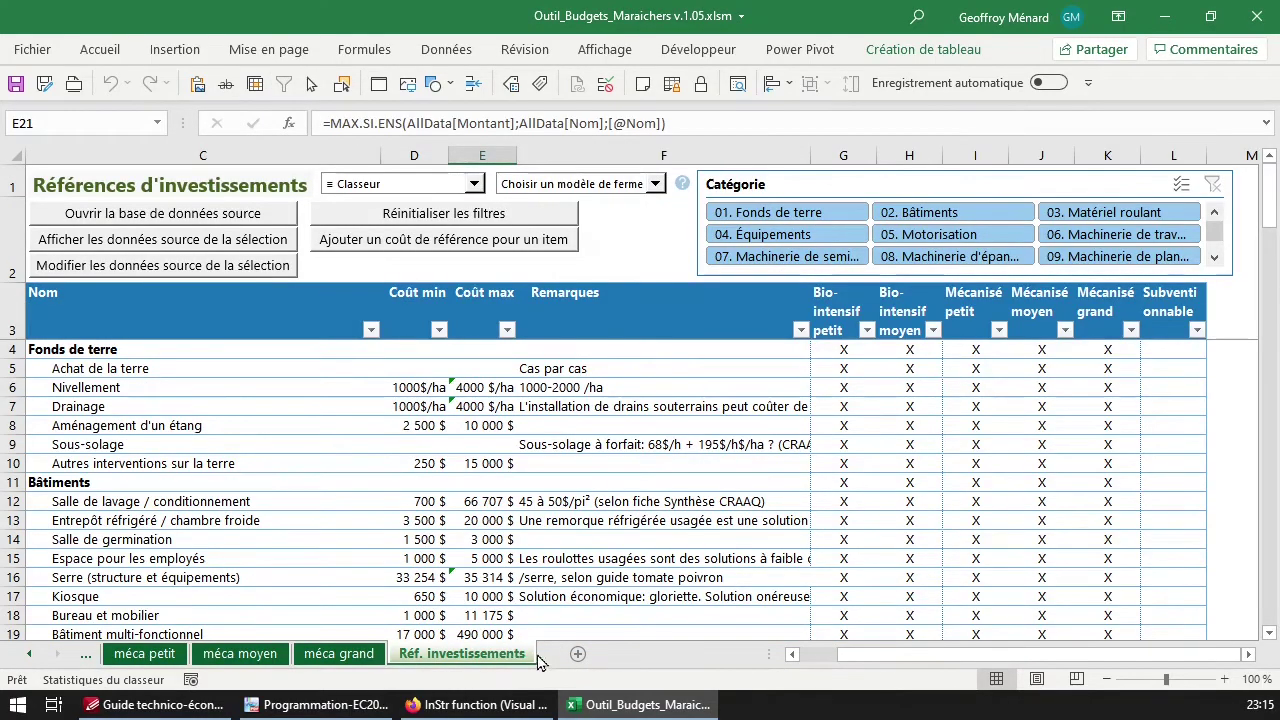
pyautogui.click(496, 460)
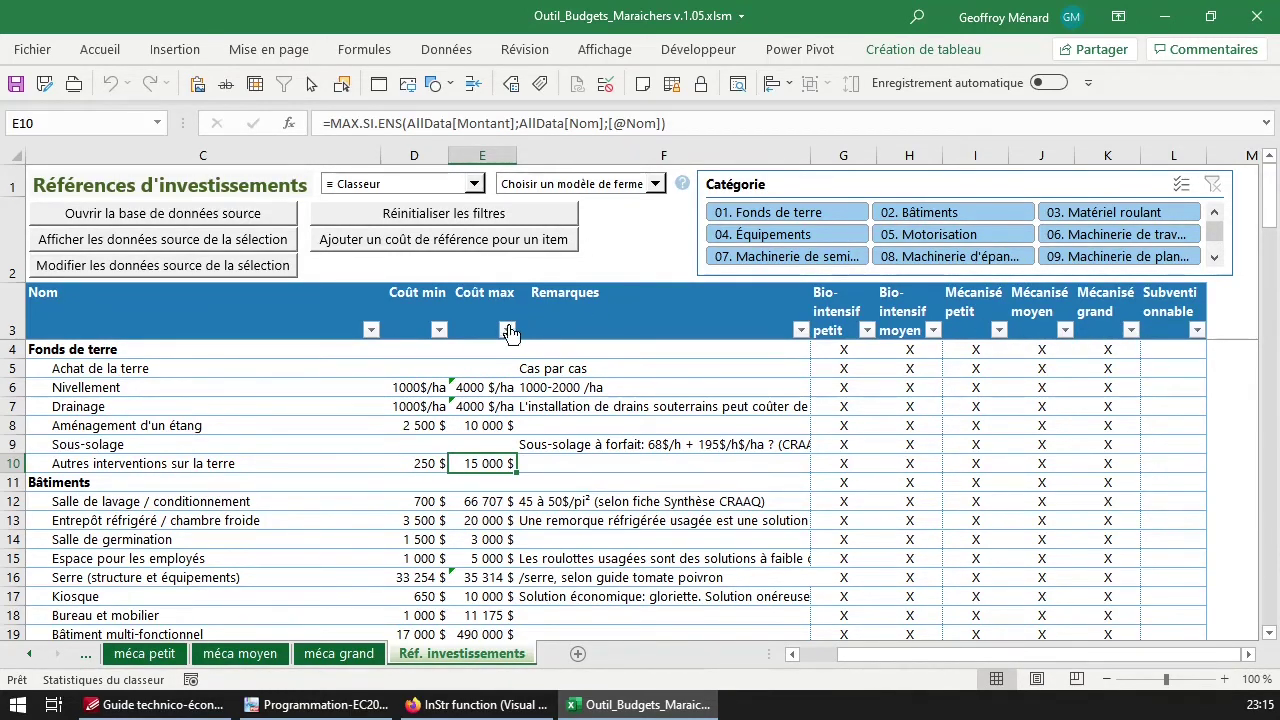
pyautogui.doubleClick(822, 318)
pyautogui.moveTo(822, 318); pyautogui.dragTo(1095, 330)
pyautogui.click(1098, 333)
pyautogui.scroll(-7, 1098, 333)
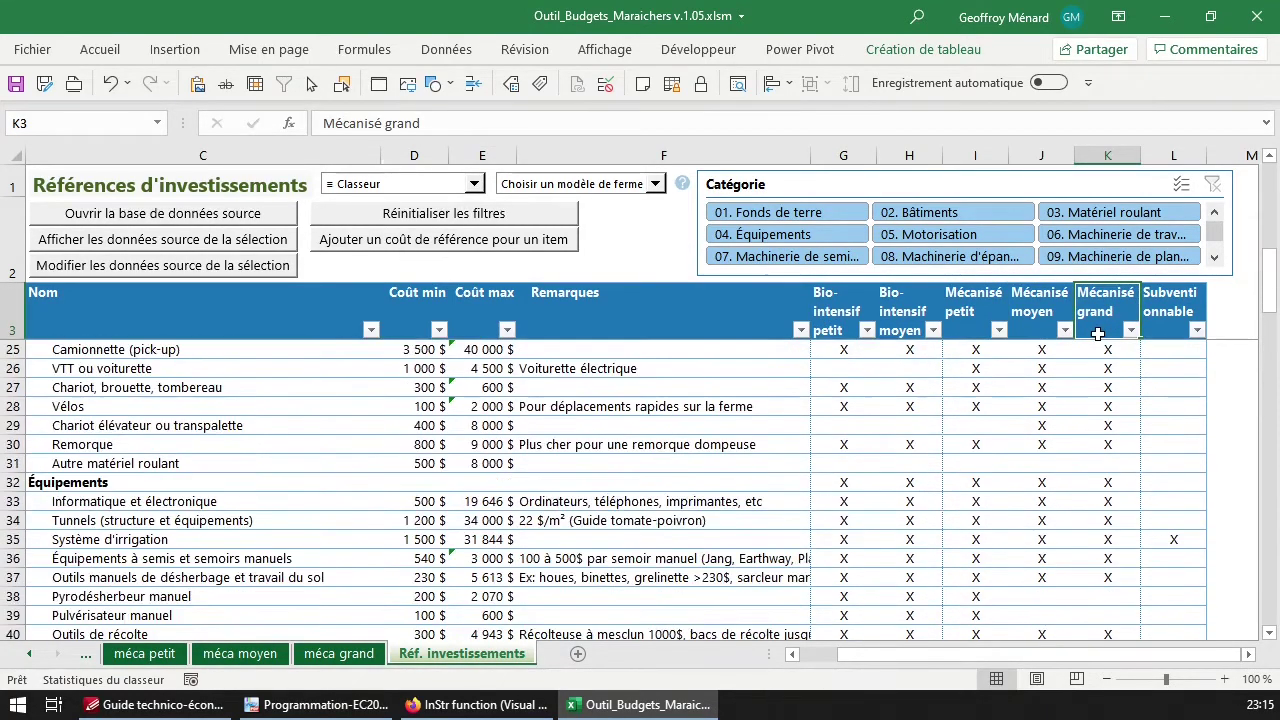
pyautogui.scroll(7, 1098, 333)
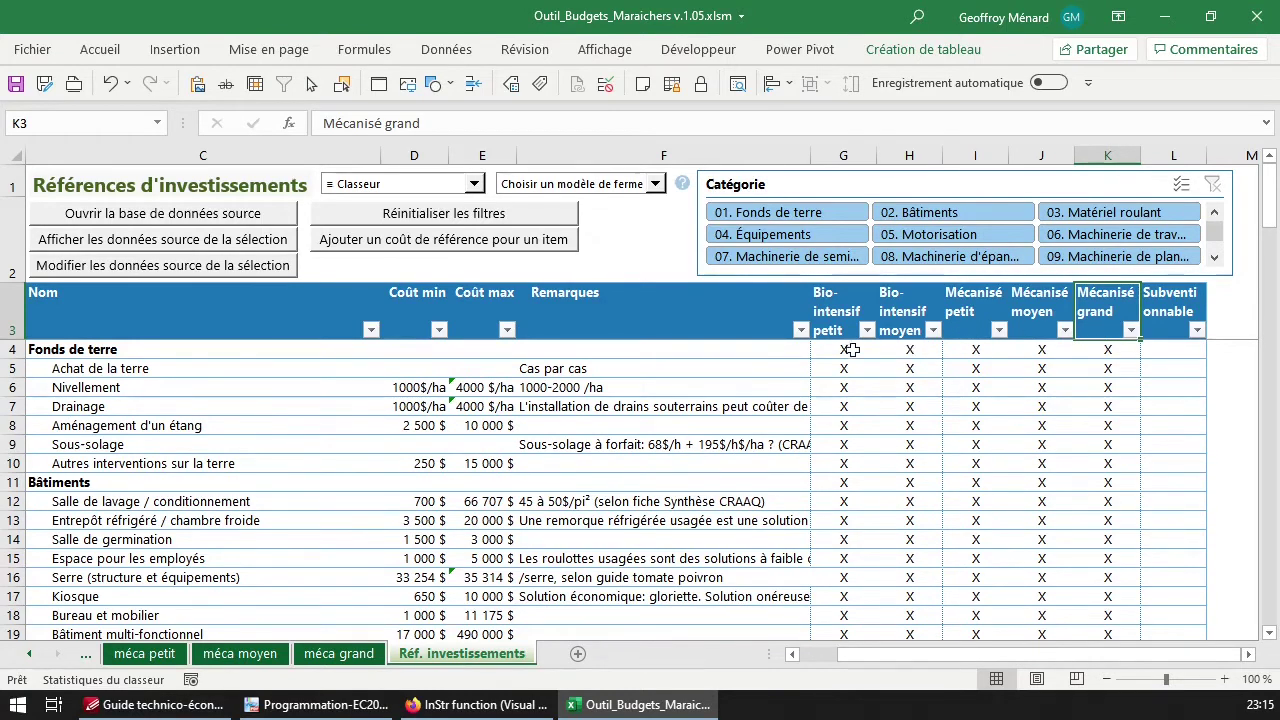
pyautogui.scroll(-3, 400, 571)
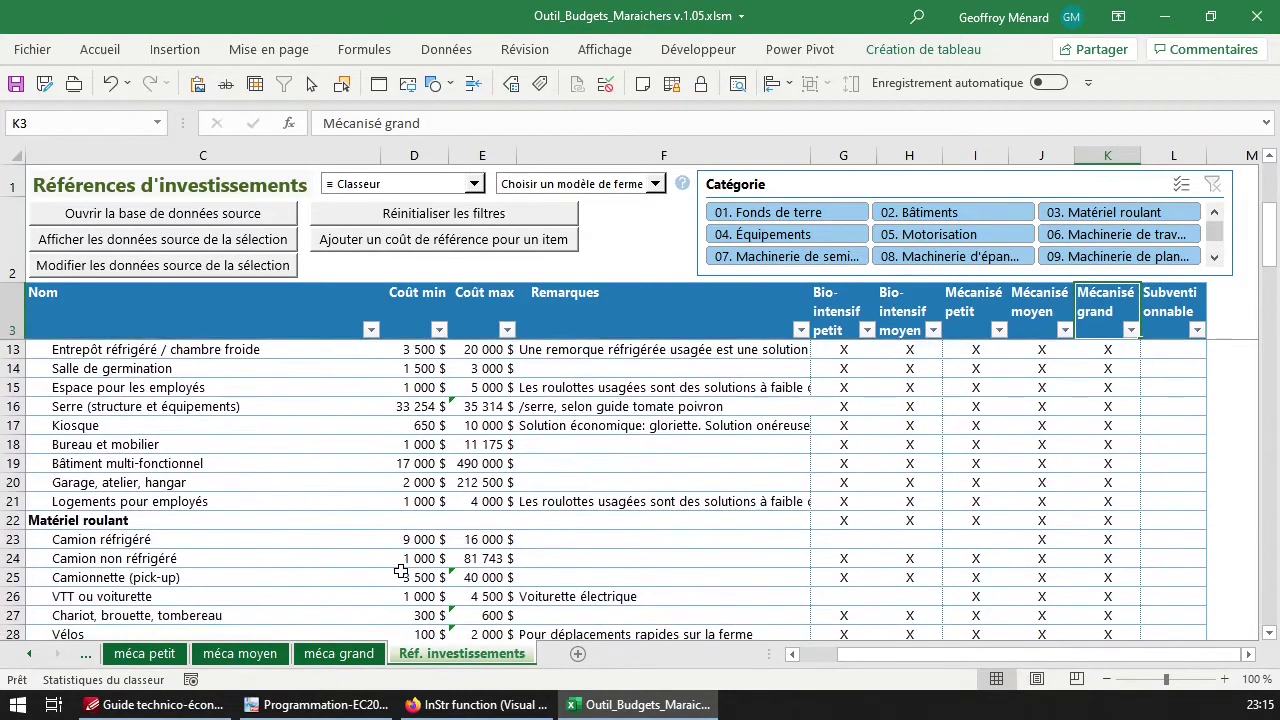
pyautogui.scroll(1, 400, 571)
pyautogui.scroll(-3, 400, 571)
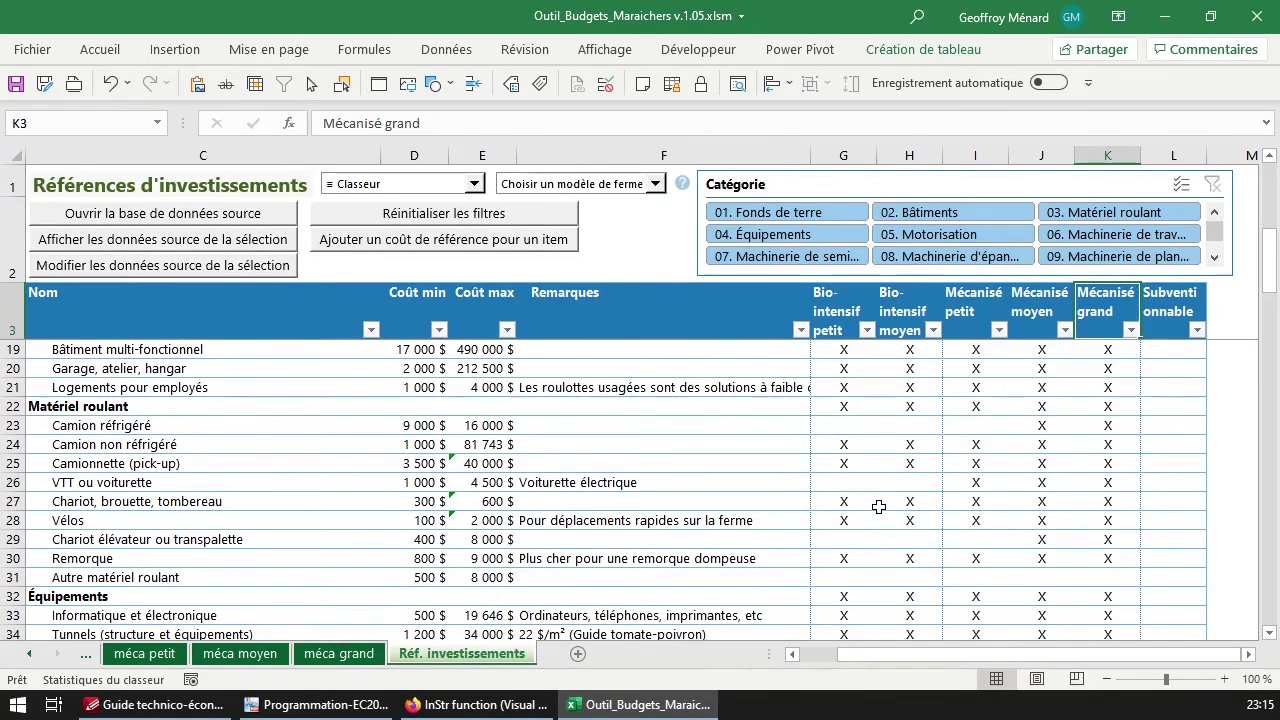
pyautogui.scroll(-3, 878, 507)
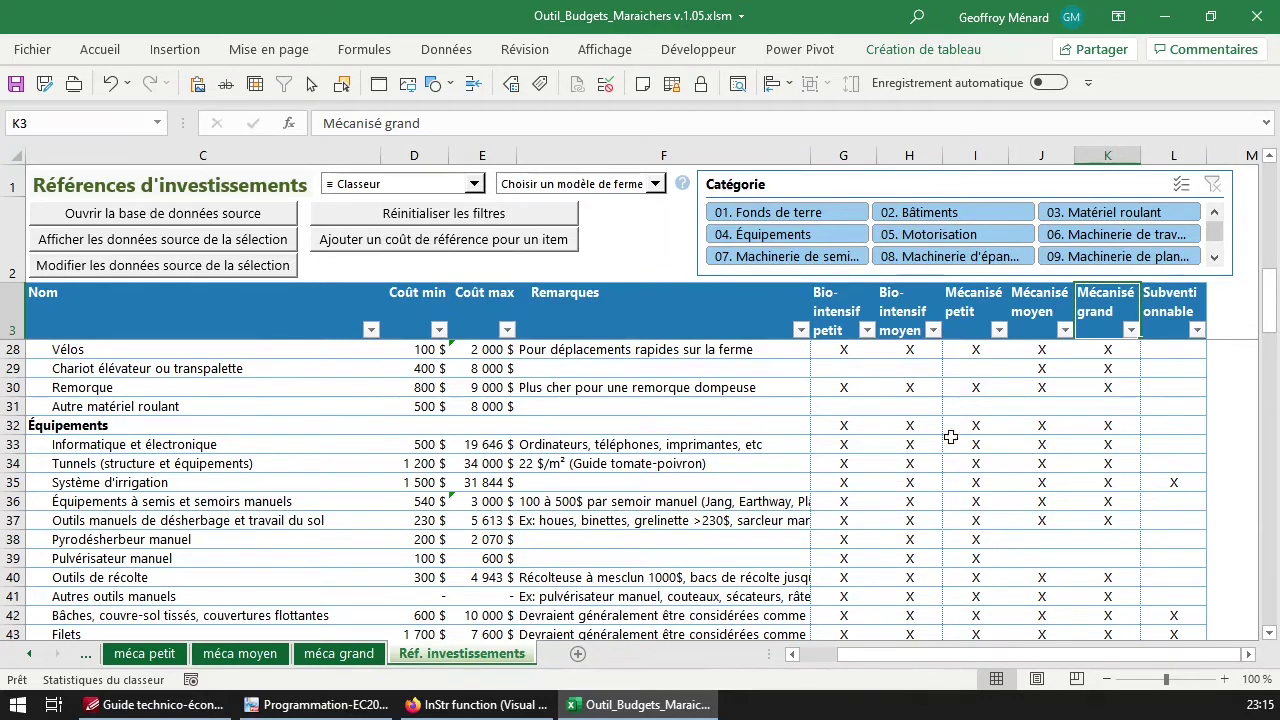
# Prepare a filter on Bio-intensif moyen that keeps only the X items, and cancel it
pyautogui.click(933, 330)
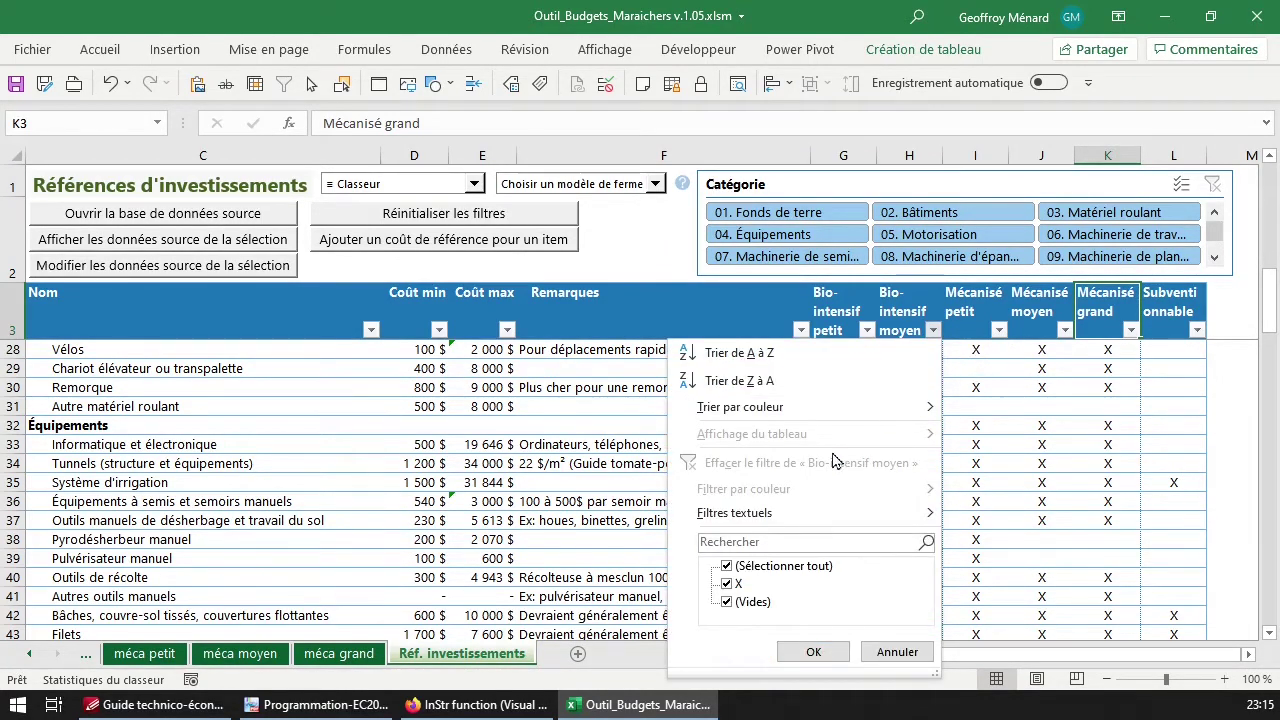
pyautogui.click(728, 603)
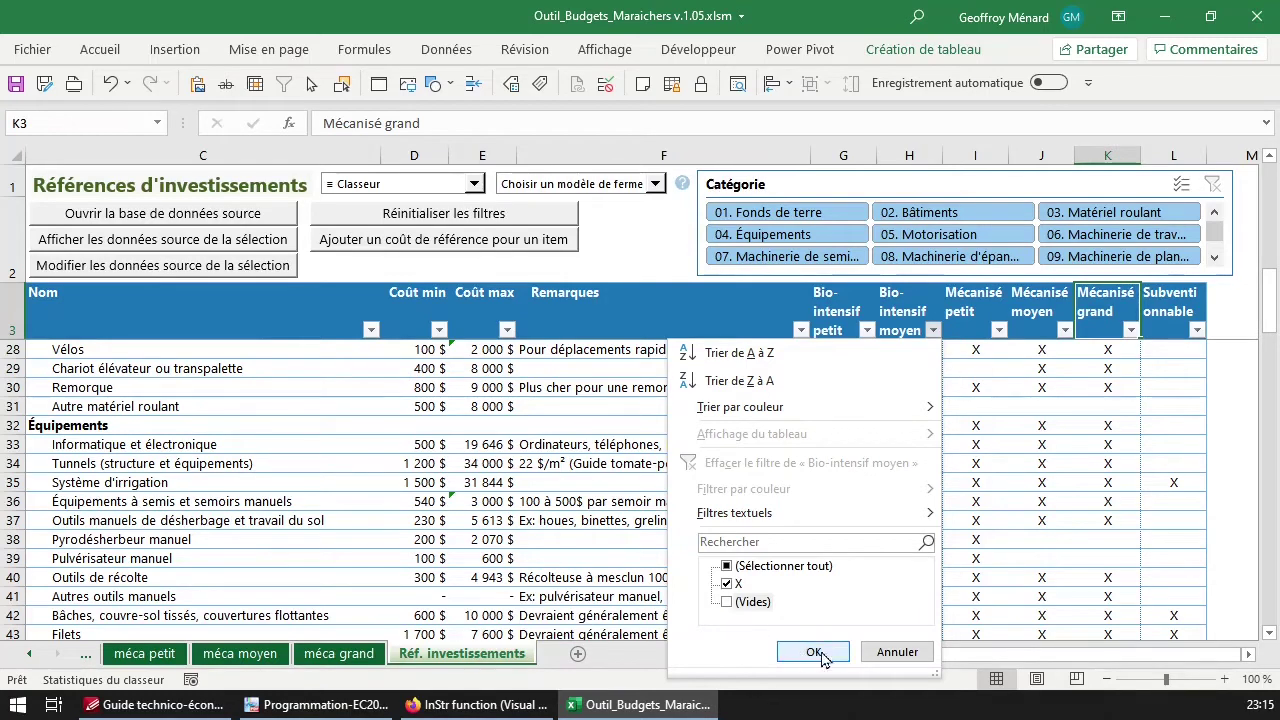
pyautogui.click(916, 659)
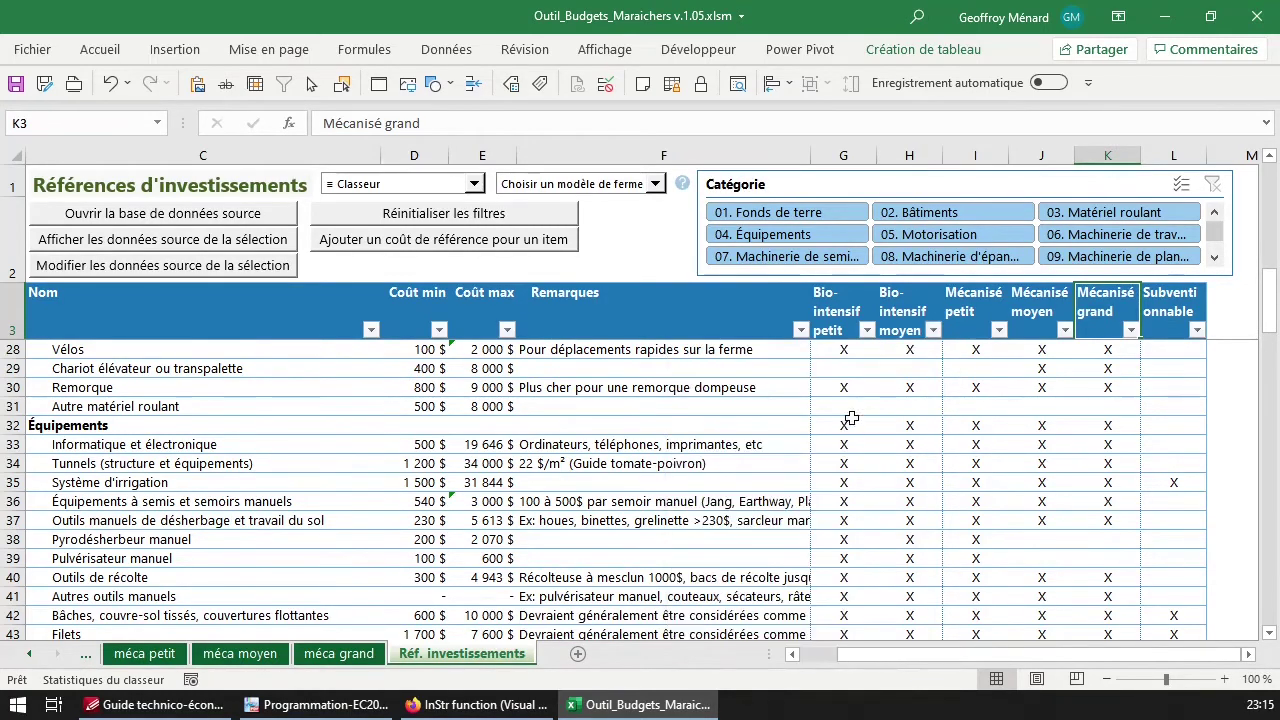
# Filter the investment references by the Bio-intensif petit farm model, add the Bio-intensif moyen filter, and reset the filters
pyautogui.click(620, 185)
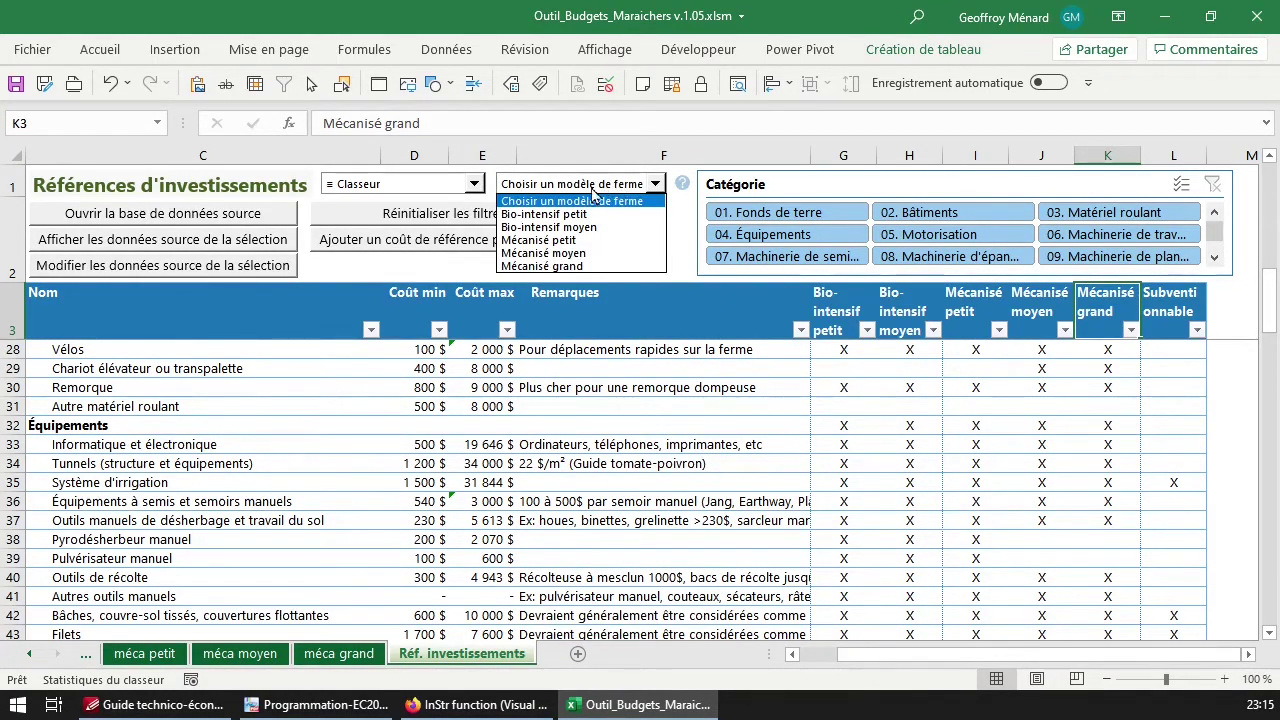
pyautogui.click(577, 214)
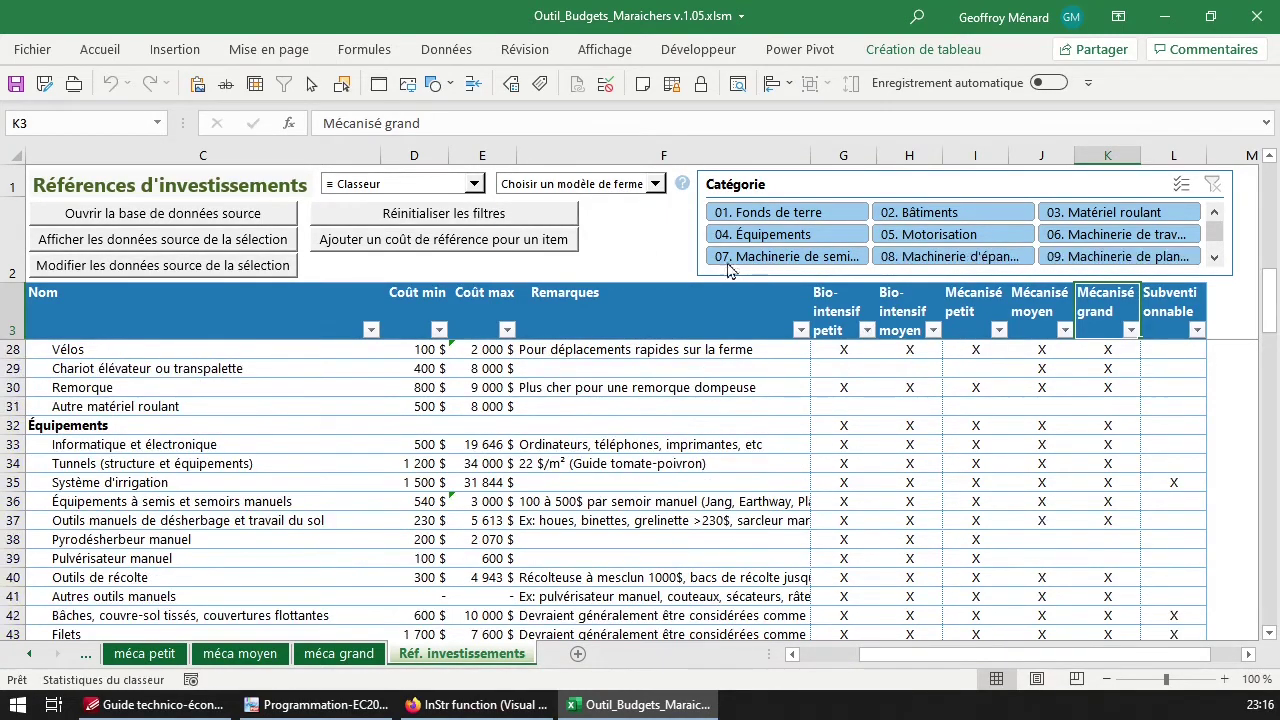
pyautogui.scroll(6, 799, 481)
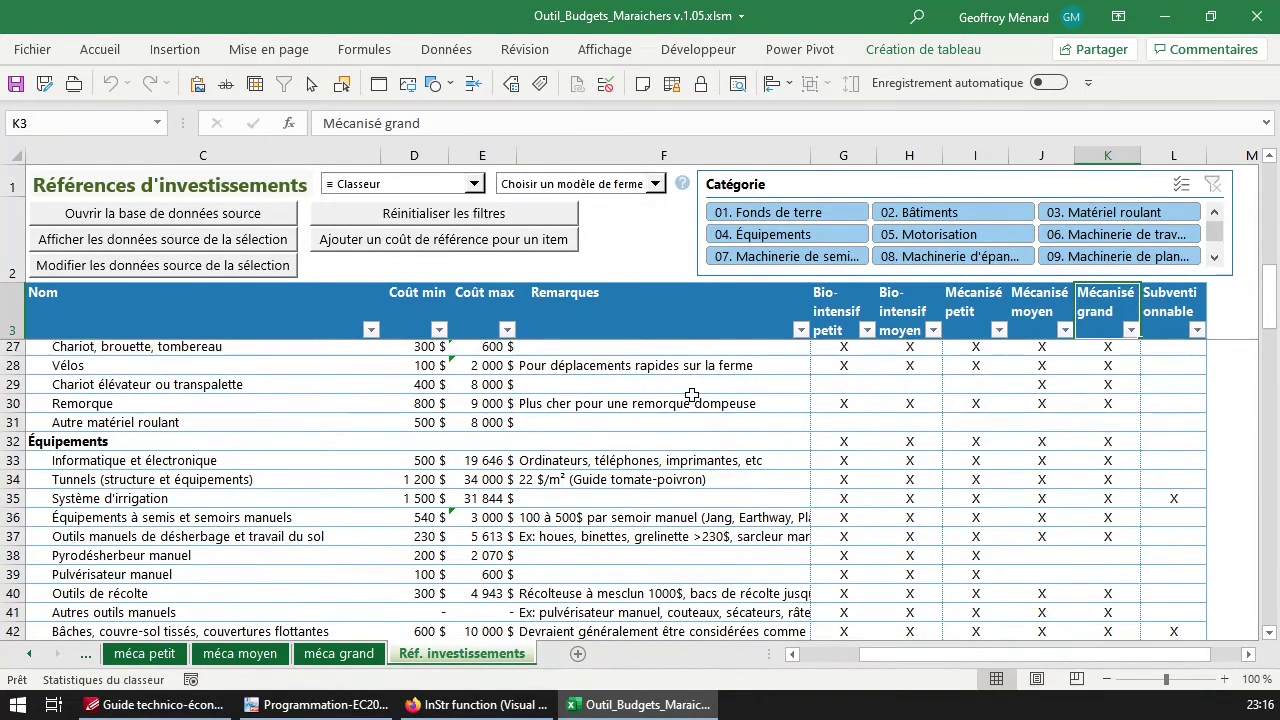
pyautogui.click(655, 183)
pyautogui.click(621, 216)
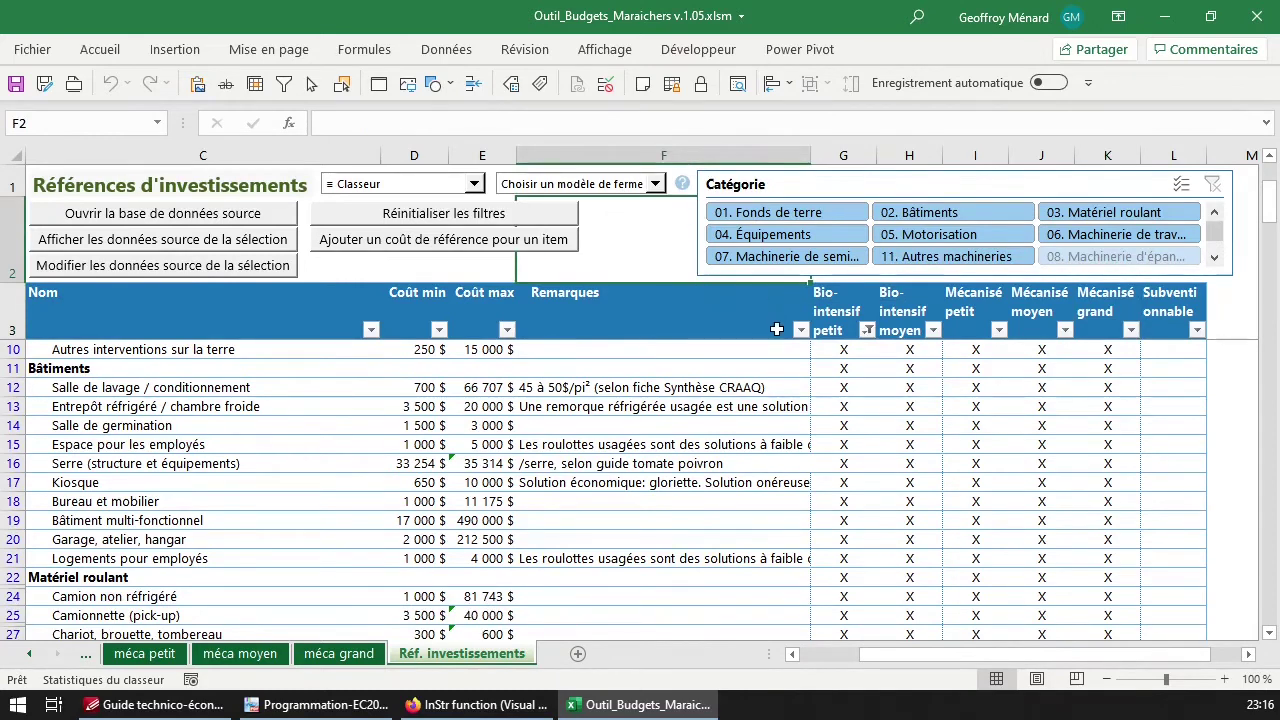
pyautogui.click(626, 184)
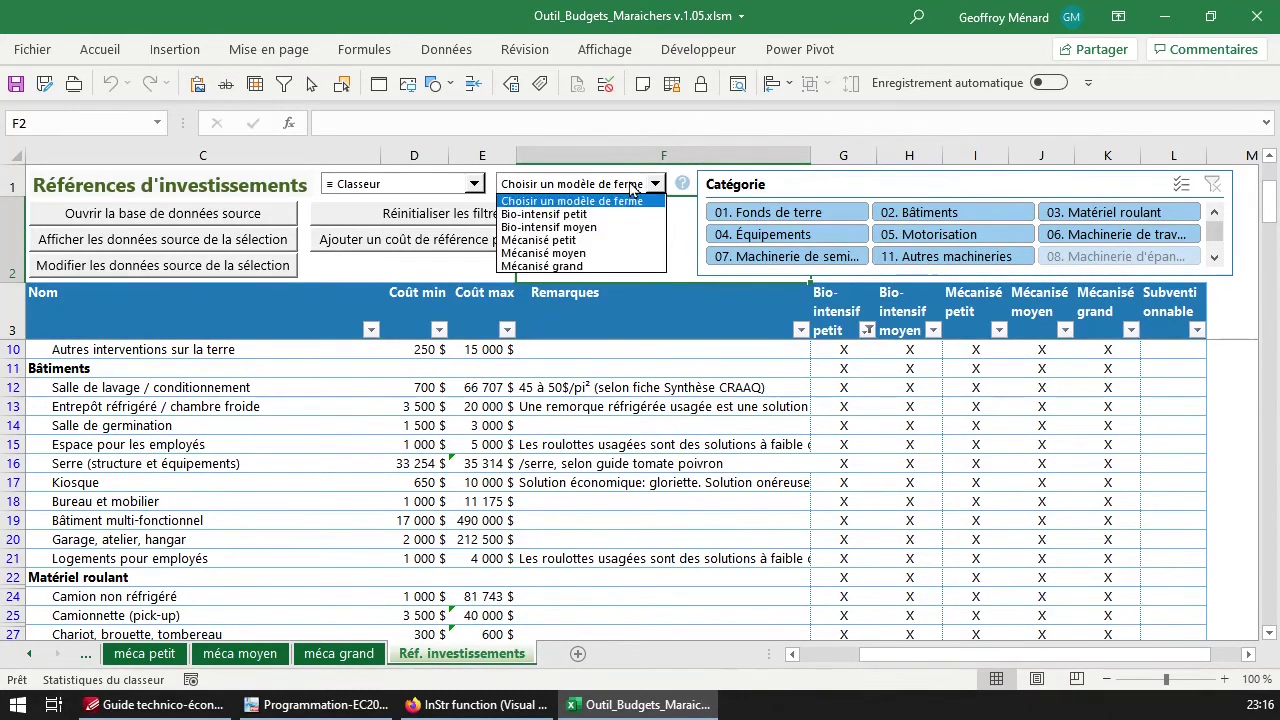
pyautogui.click(615, 226)
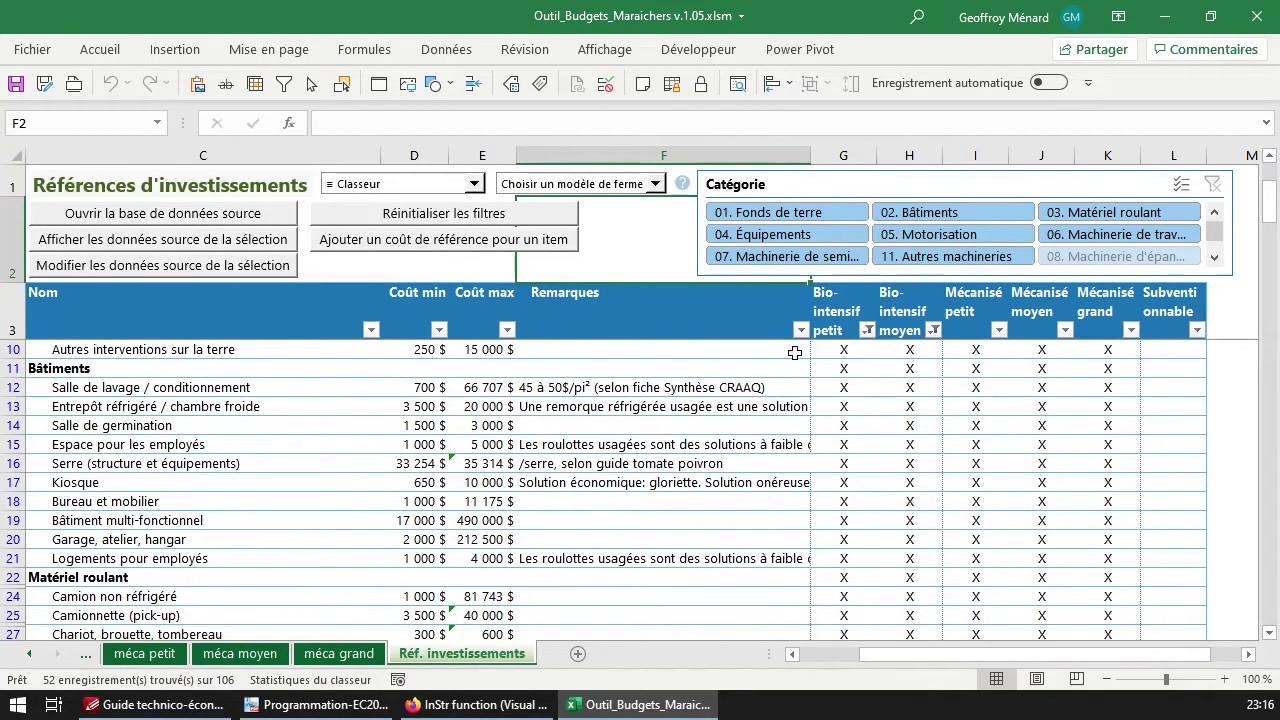
pyautogui.click(537, 219)
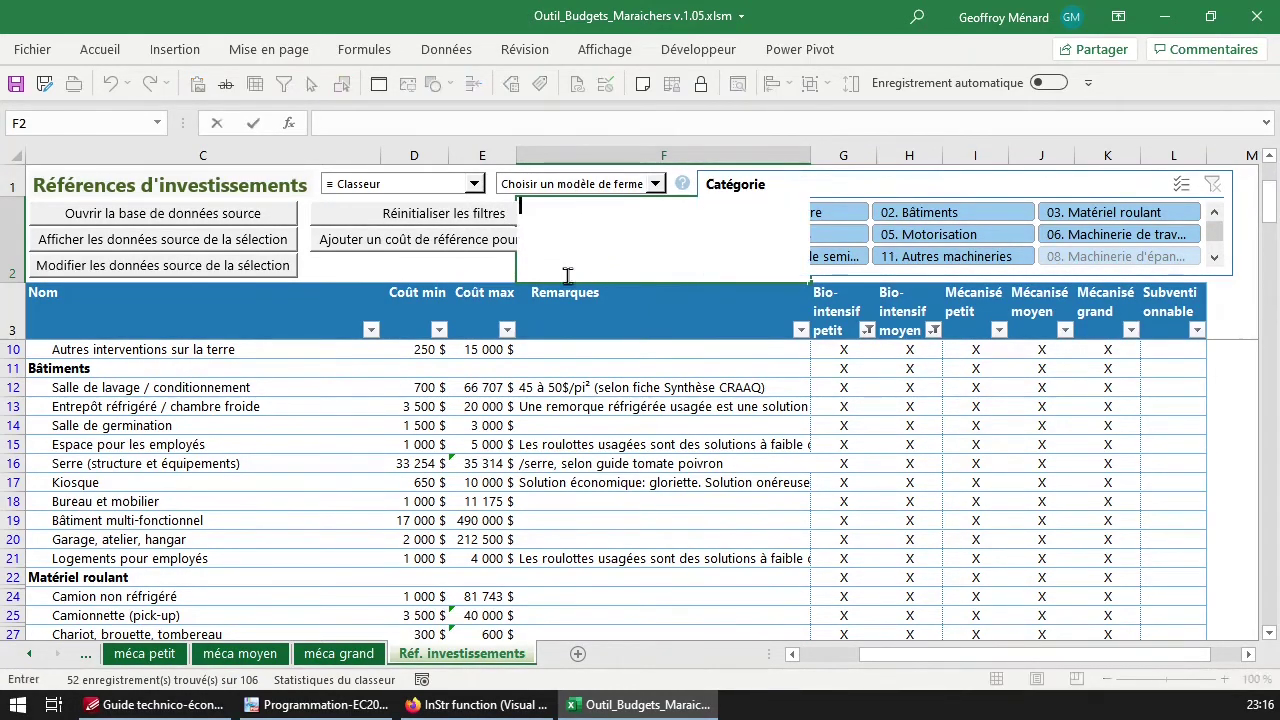
pyautogui.click(485, 285)
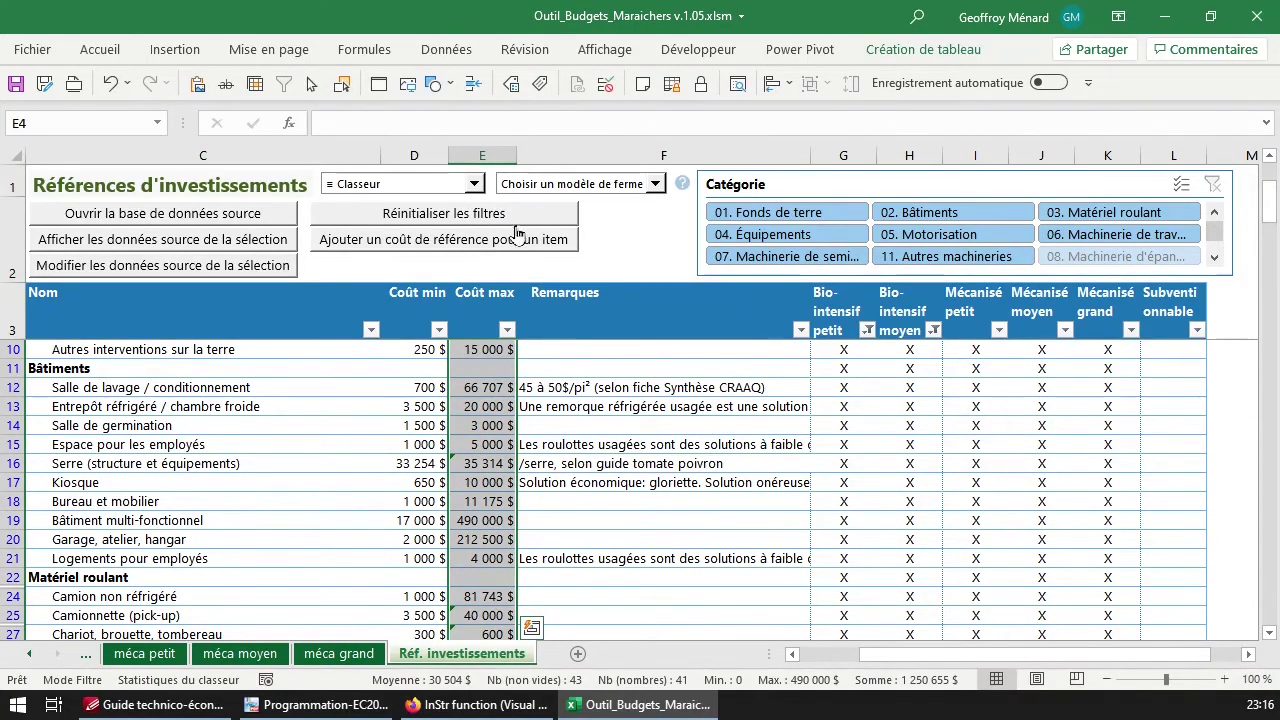
pyautogui.click(420, 215)
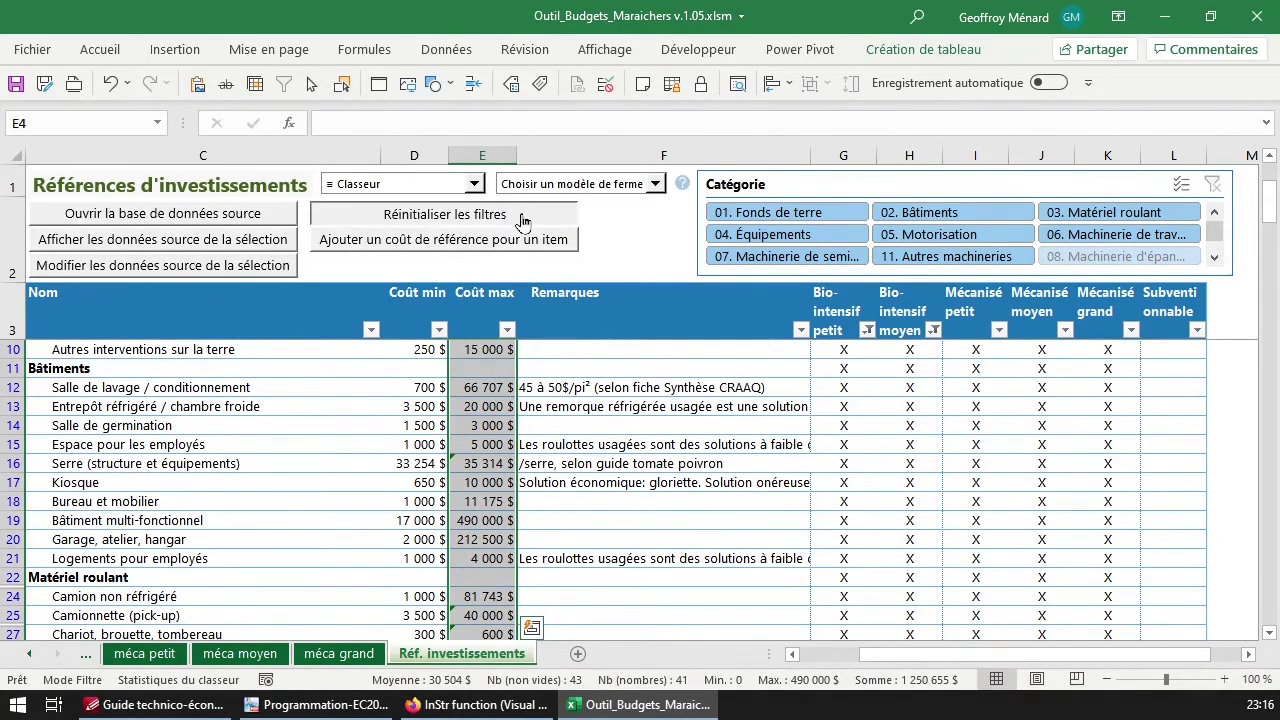
# Filter the investment references by the Mécanisé petit farm model, and reset the filters
pyautogui.click(654, 184)
pyautogui.click(616, 241)
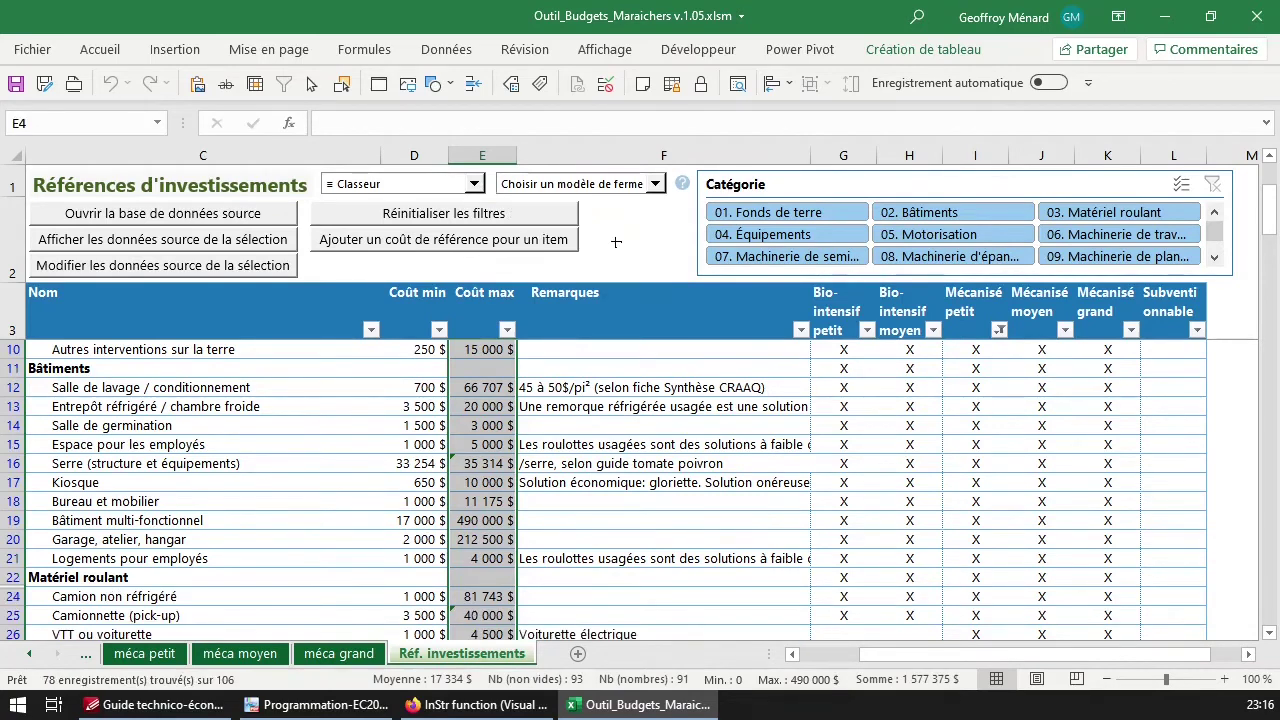
pyautogui.click(652, 185)
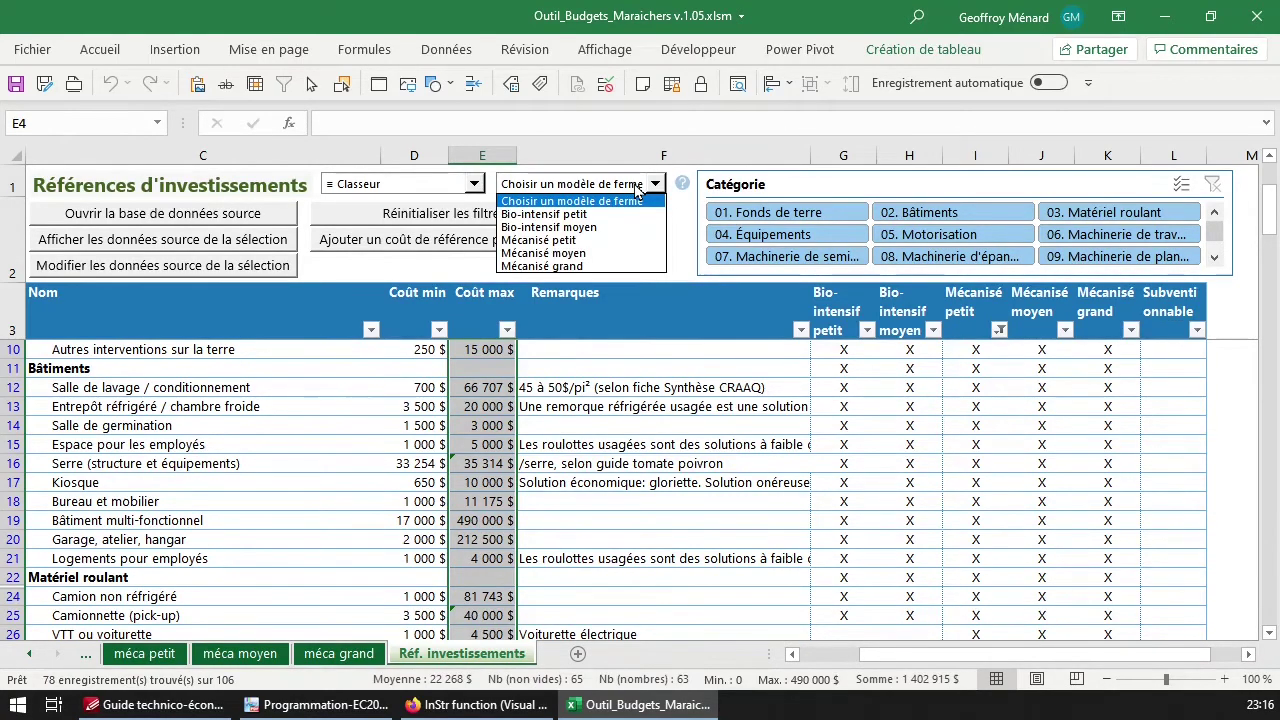
pyautogui.click(637, 187)
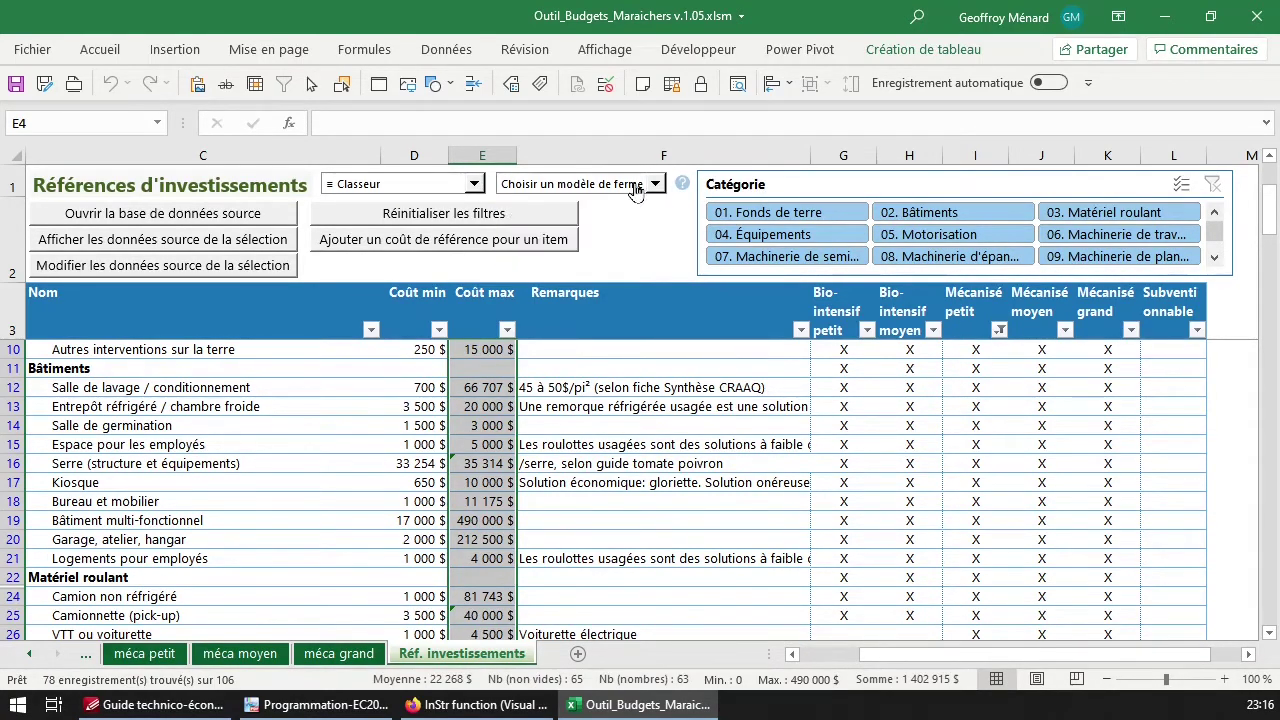
pyautogui.click(547, 214)
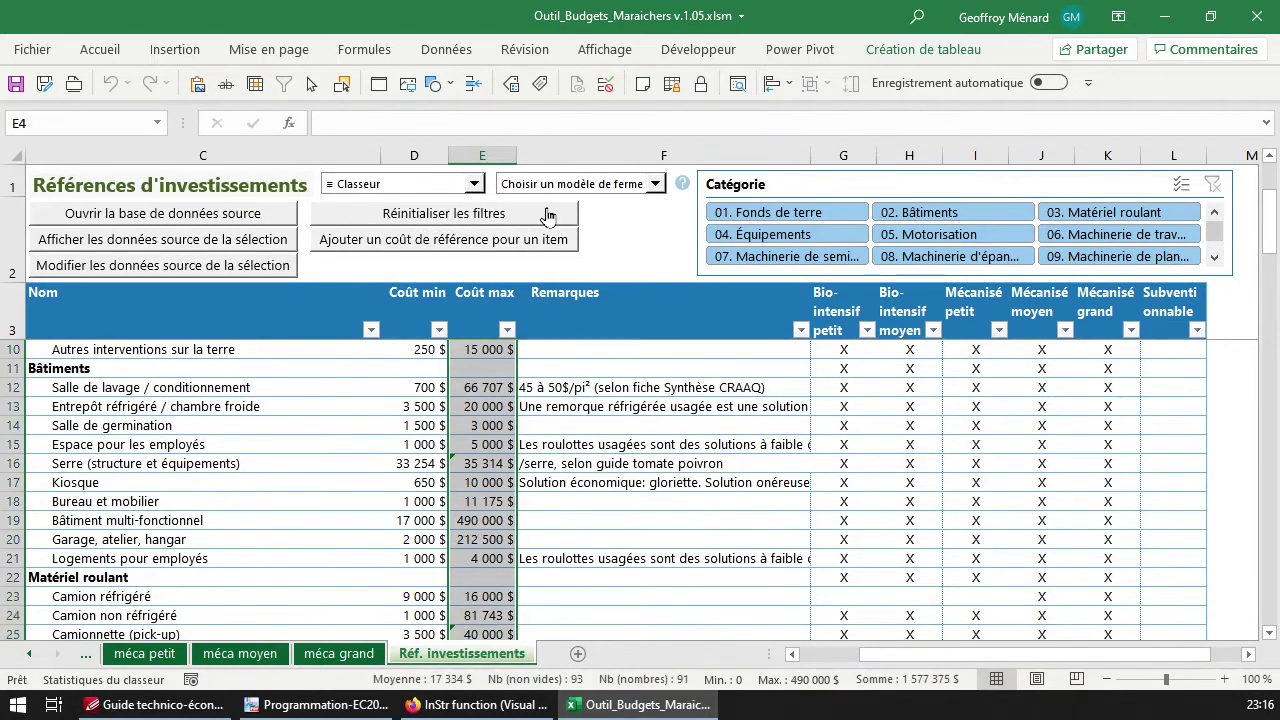
# Start a reference cost entry for Serre (structure et équipements) under 02. Bâtiments, and close the form without adding it
pyautogui.click(484, 463)
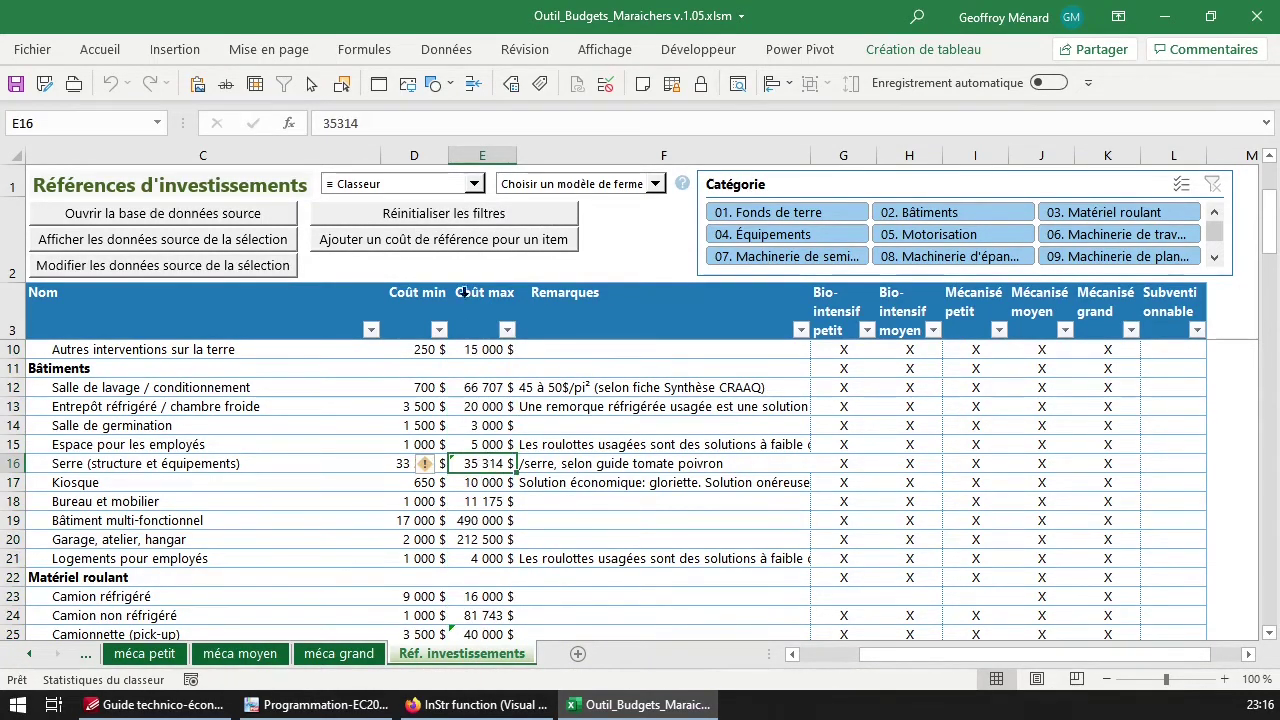
pyautogui.click(502, 246)
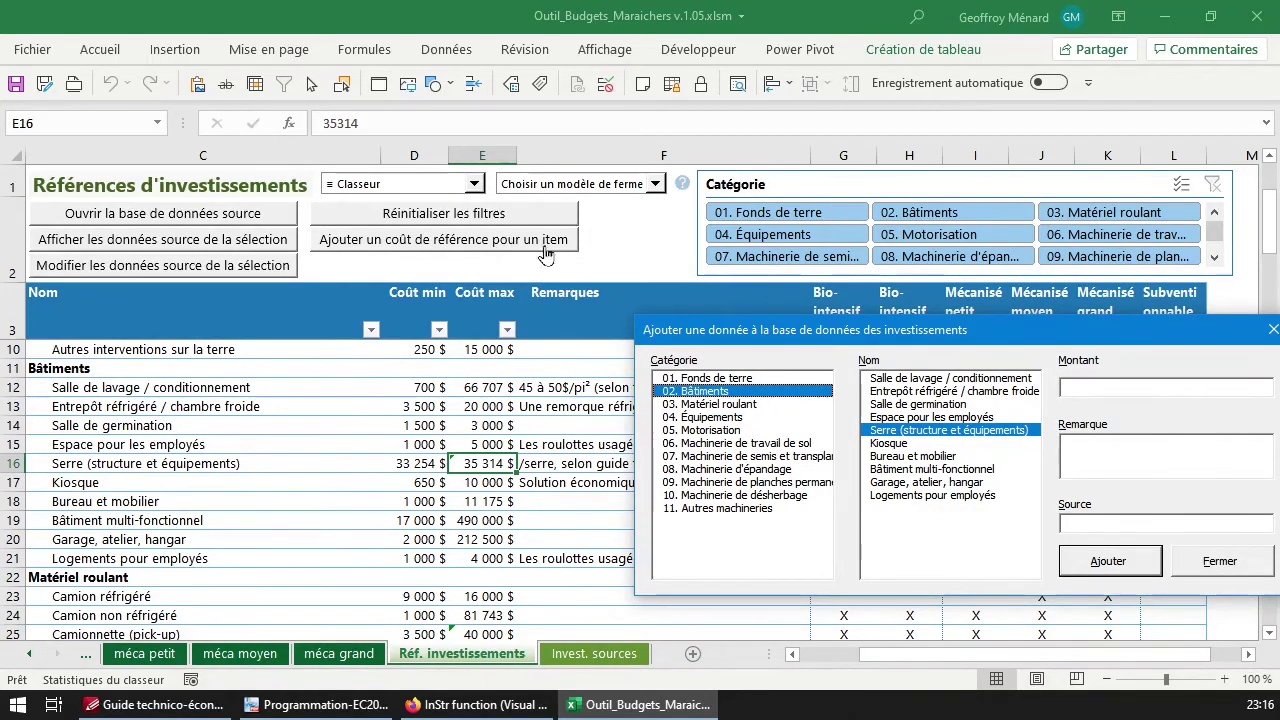
pyautogui.moveTo(993, 339); pyautogui.dragTo(630, 314)
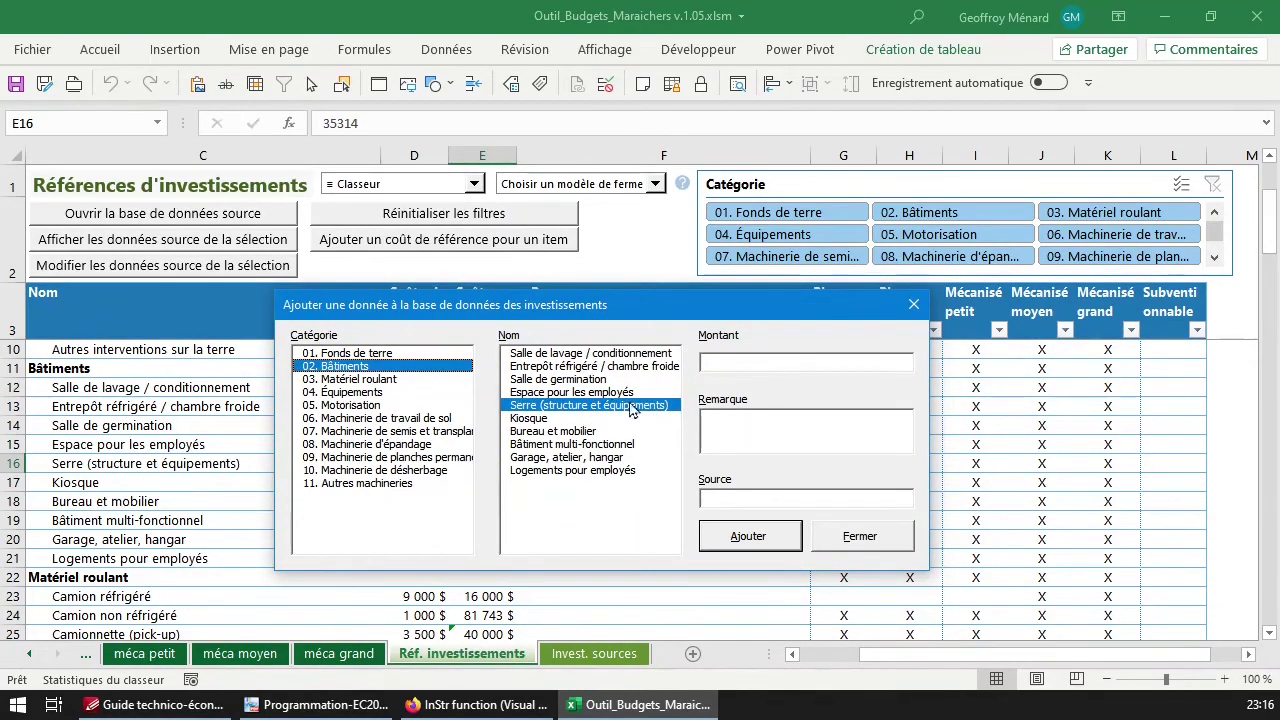
pyautogui.click(778, 365)
pyautogui.click(853, 537)
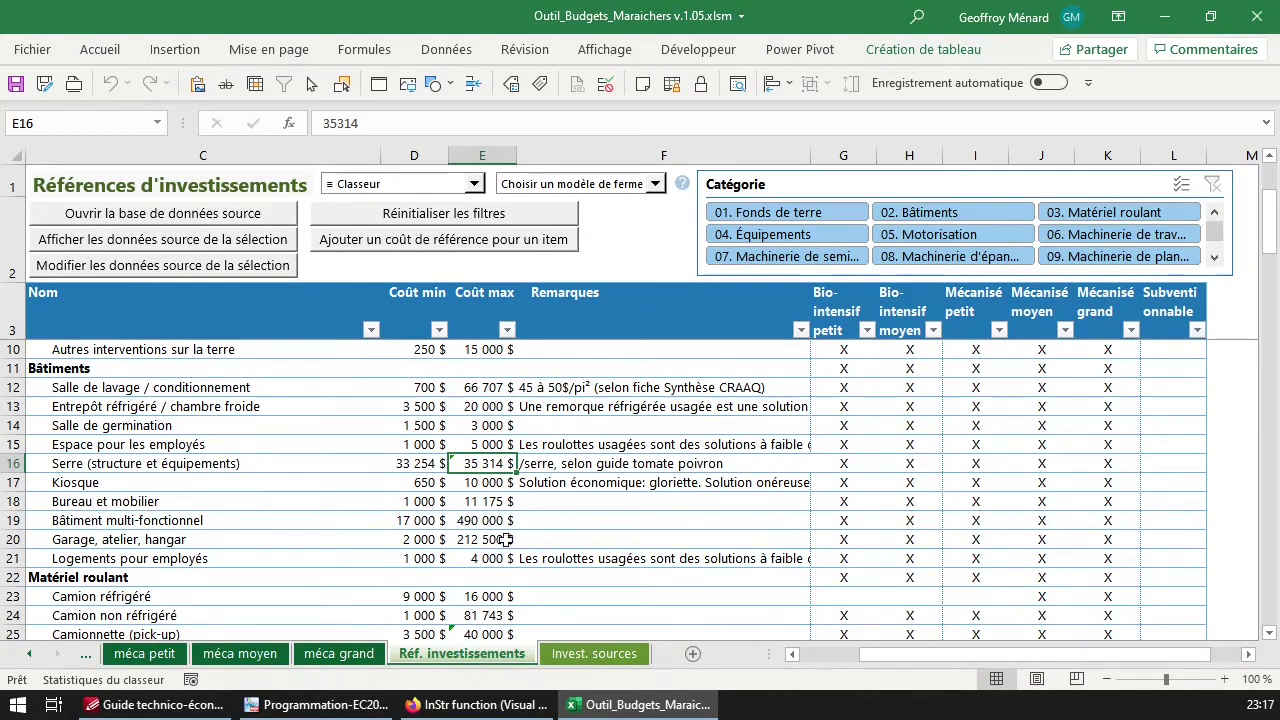
# Examine the Coût min and Coût max values from Fonds de terre to Motorisation, including the cells for Bureau et mobilier and Camionnette
pyautogui.scroll(-3, 484, 398)
pyautogui.scroll(5, 484, 398)
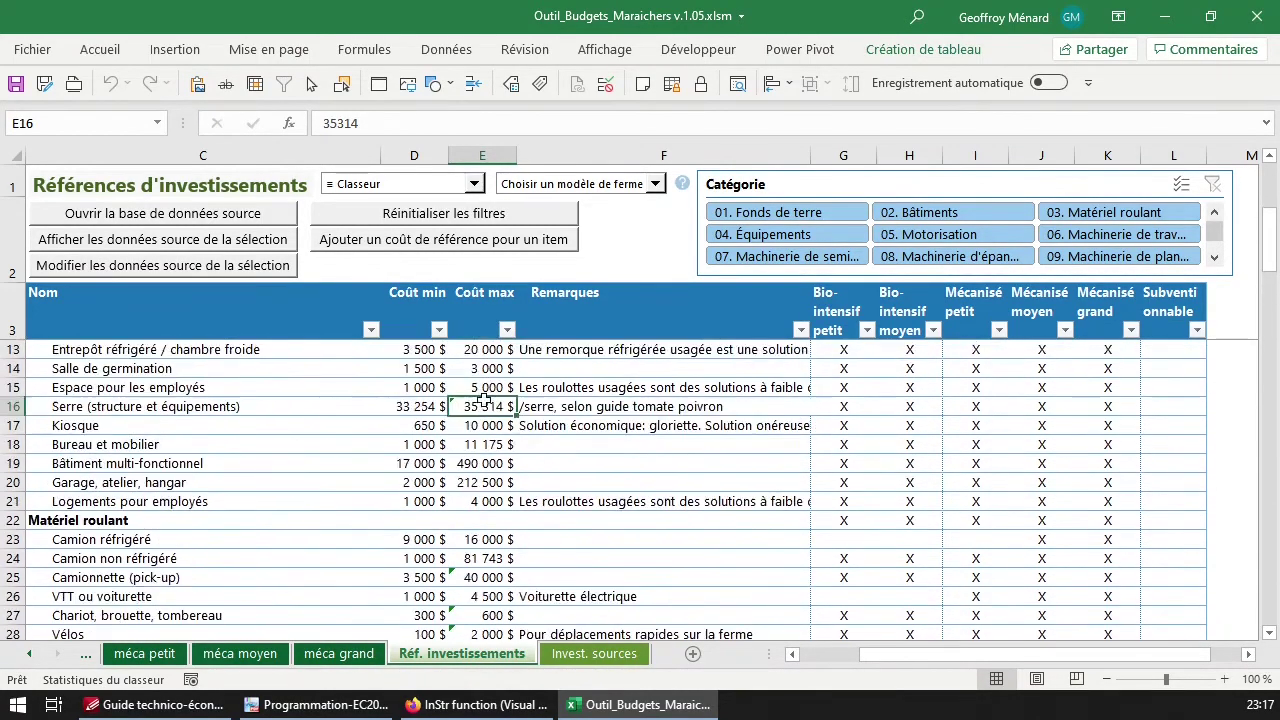
pyautogui.scroll(-1, 484, 398)
pyautogui.scroll(1, 470, 410)
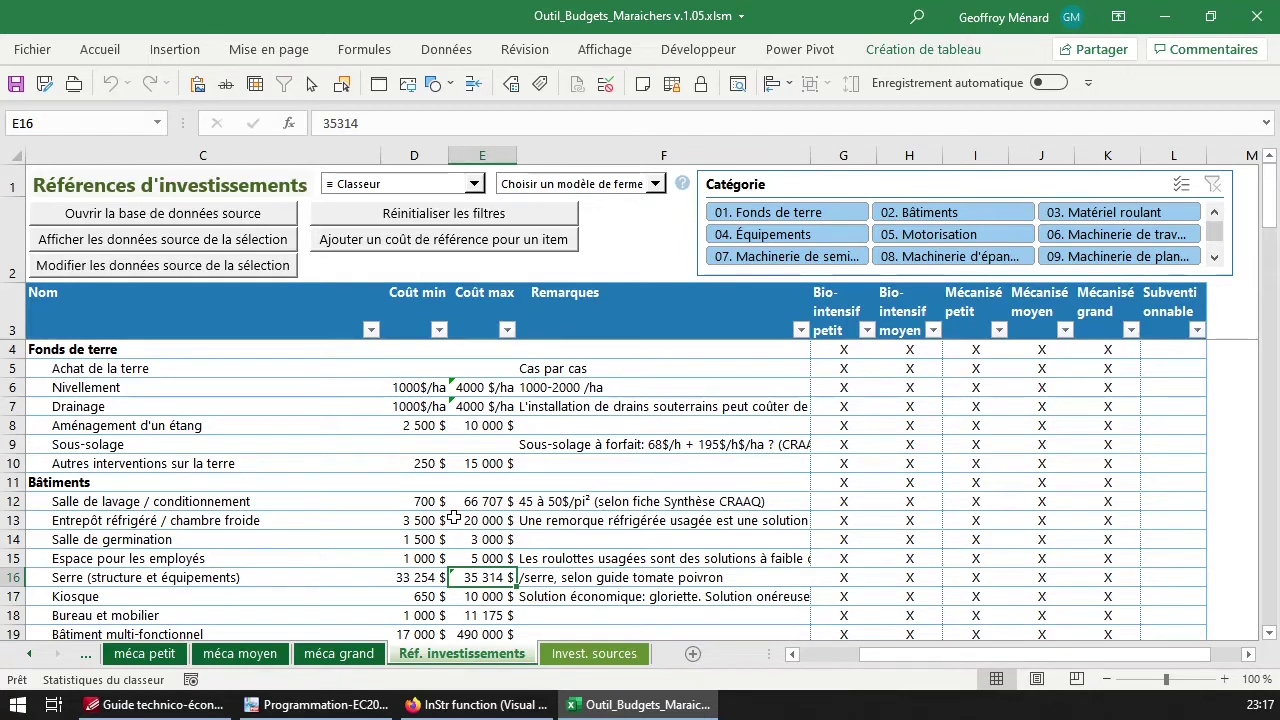
pyautogui.click(424, 615)
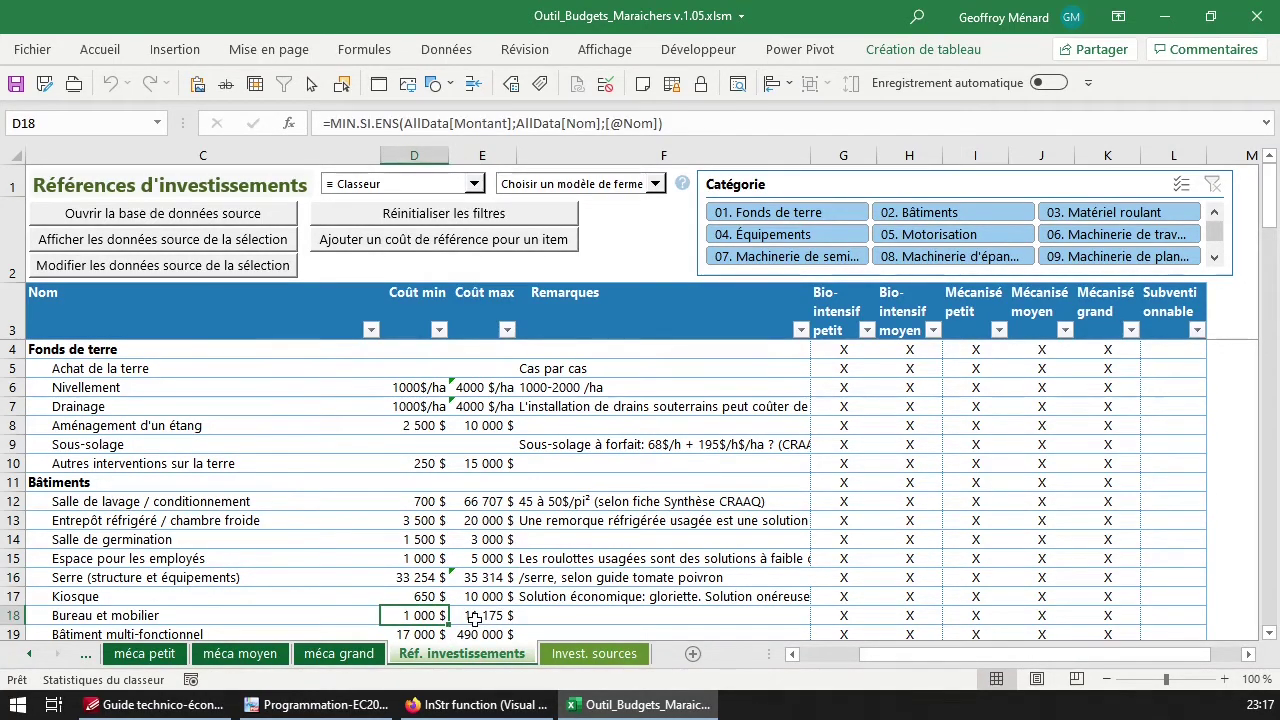
pyautogui.scroll(-3, 471, 618)
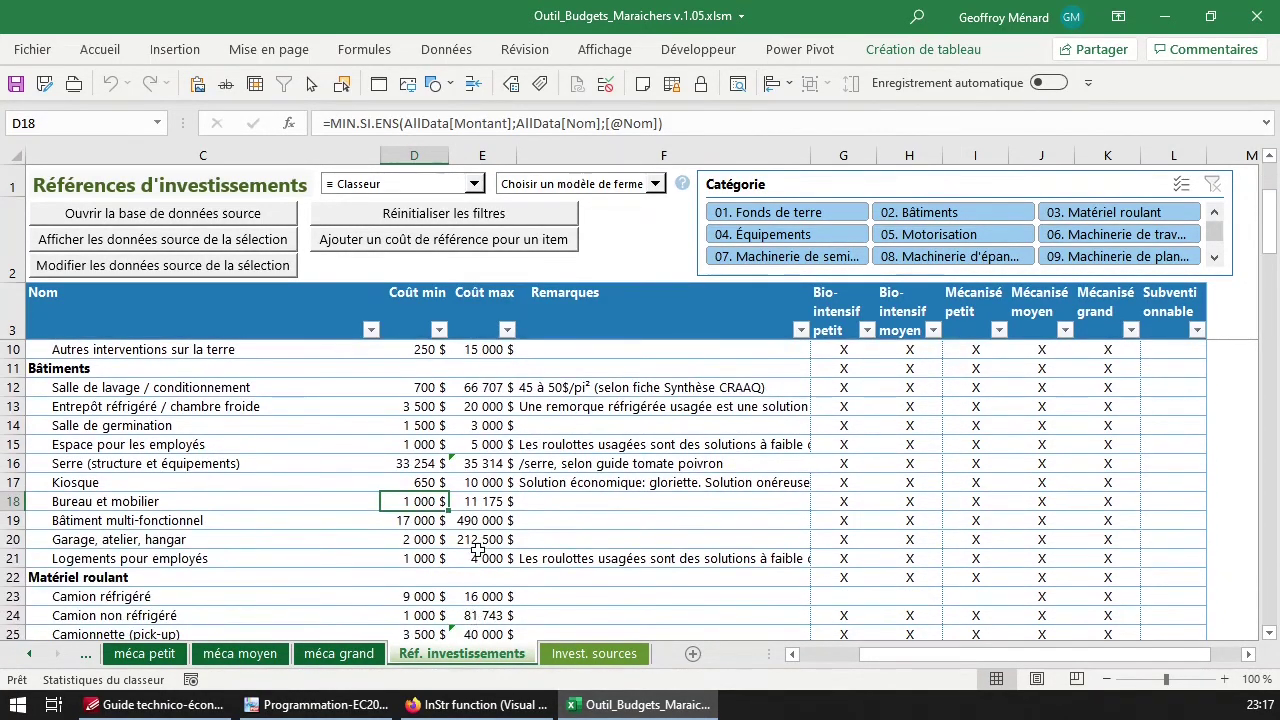
pyautogui.scroll(-2, 478, 549)
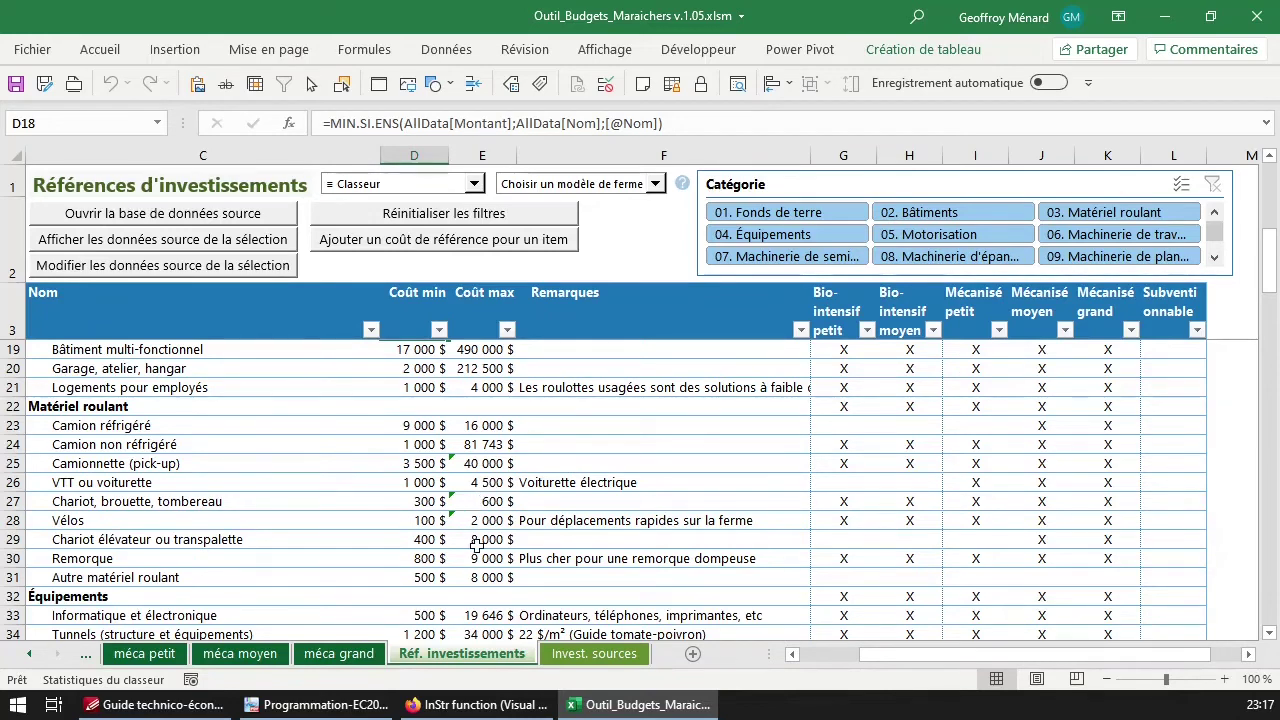
pyautogui.scroll(1, 485, 505)
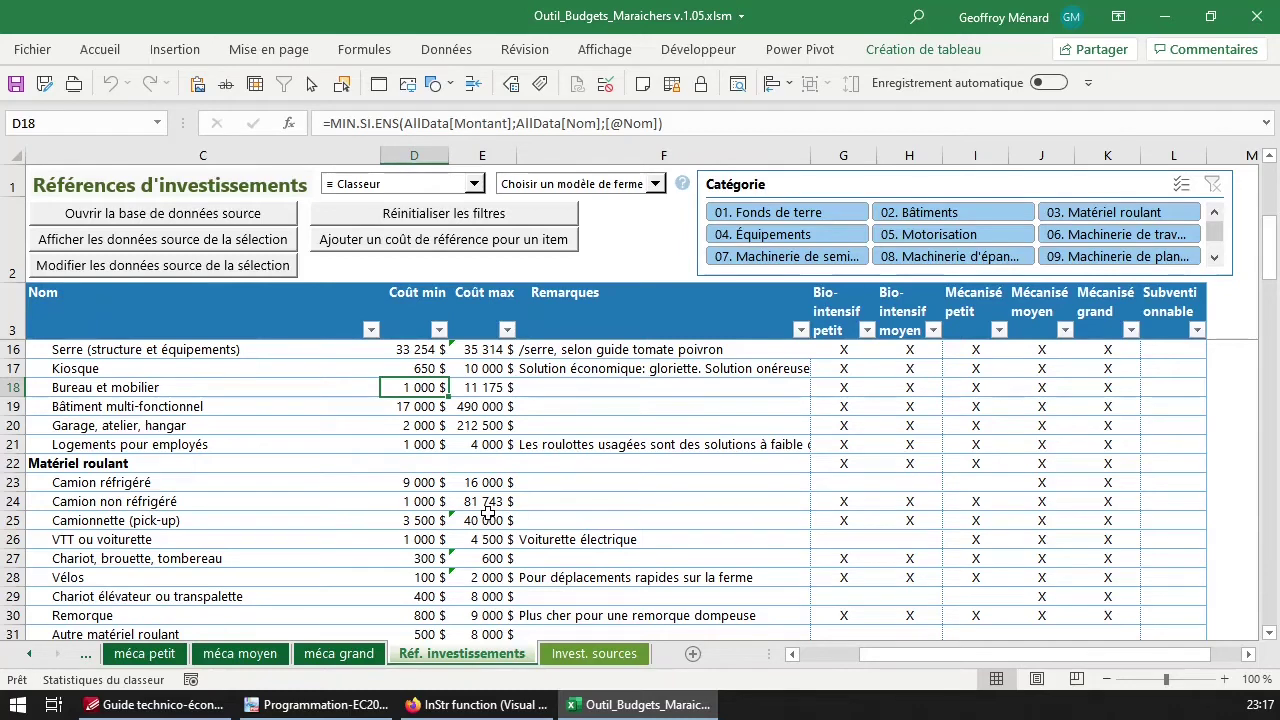
pyautogui.click(486, 519)
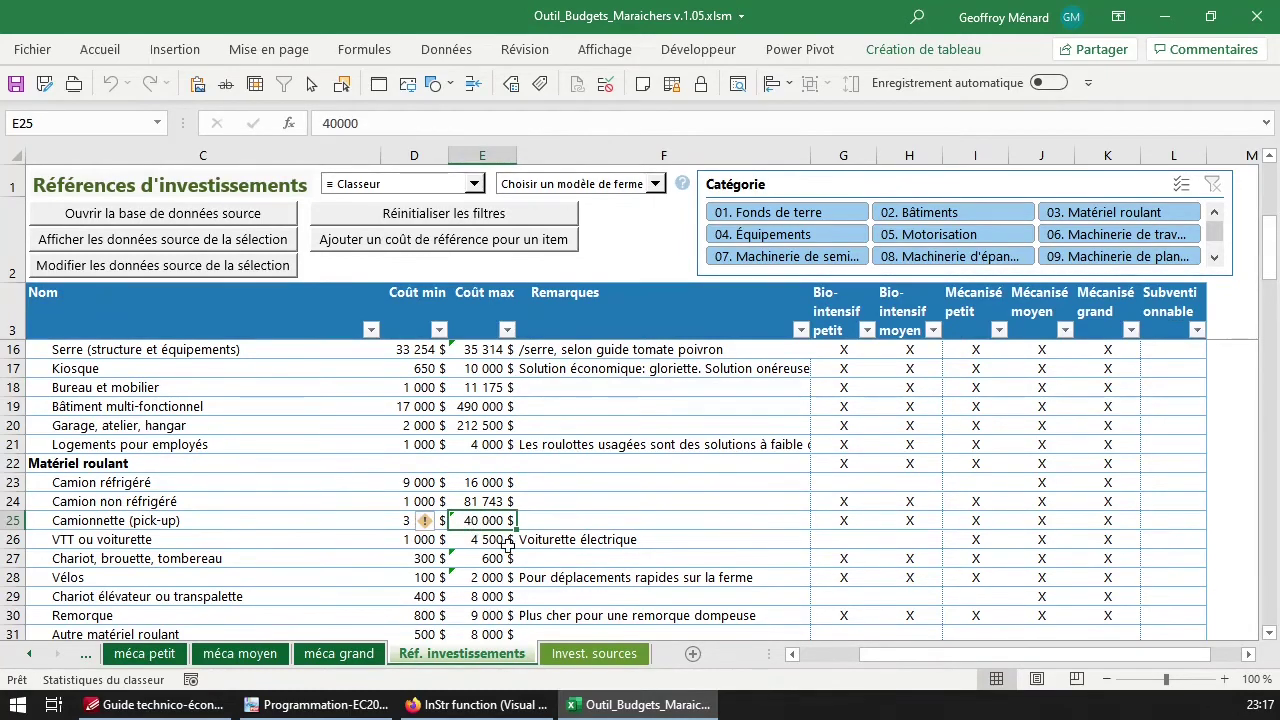
pyautogui.scroll(-7, 505, 542)
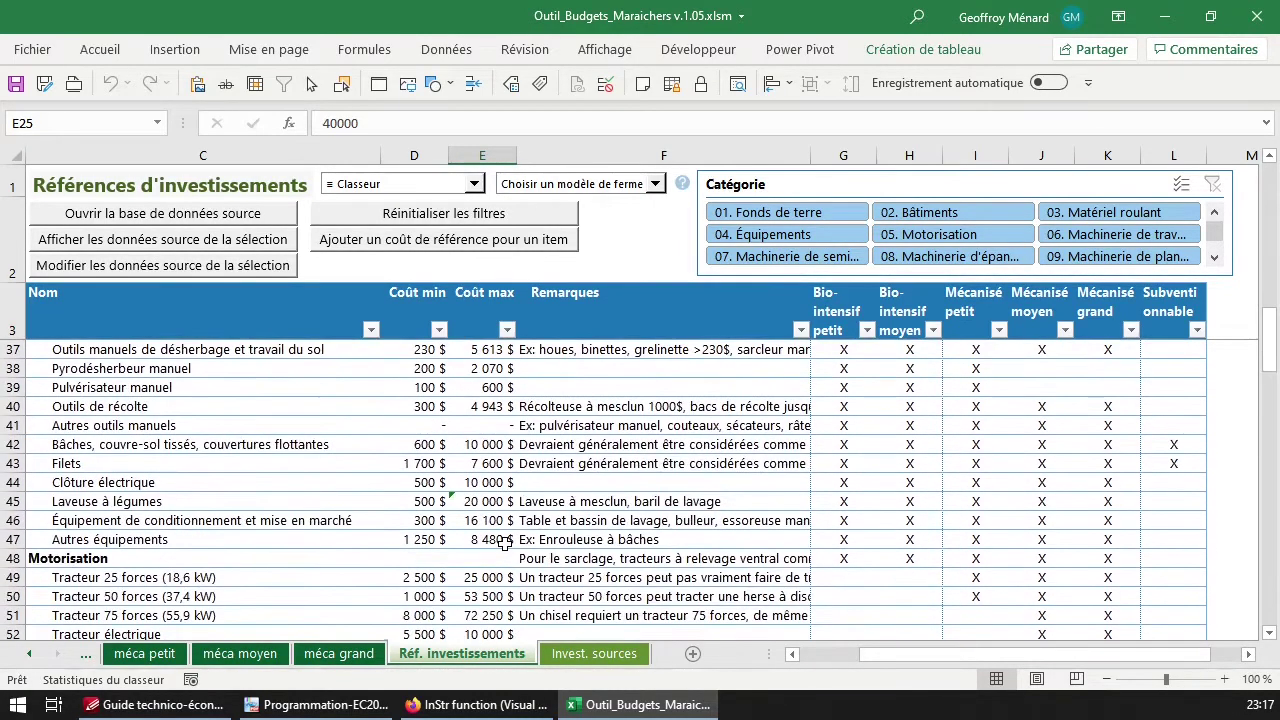
pyautogui.scroll(1, 505, 542)
pyautogui.scroll(10, 505, 542)
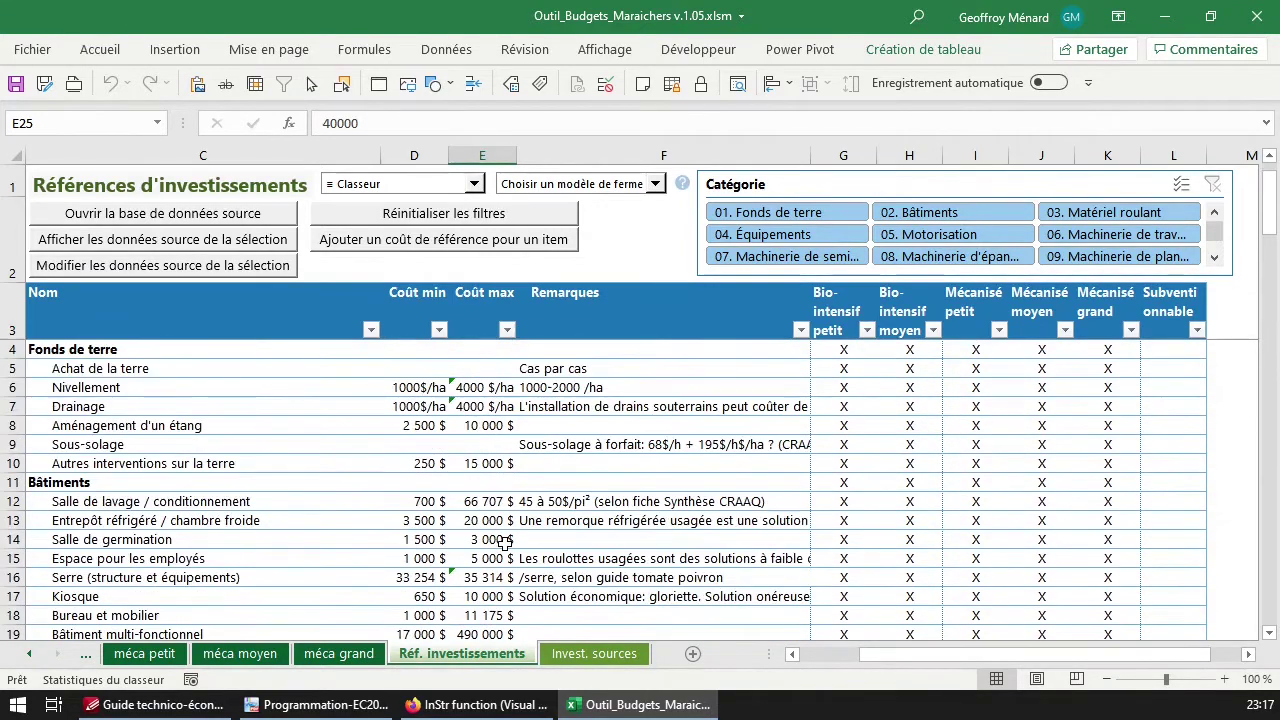
# Filter the investments by single categories, including 01. Fonds de terre and 03. Matériel roulant, and clear the category filter
pyautogui.click(775, 214)
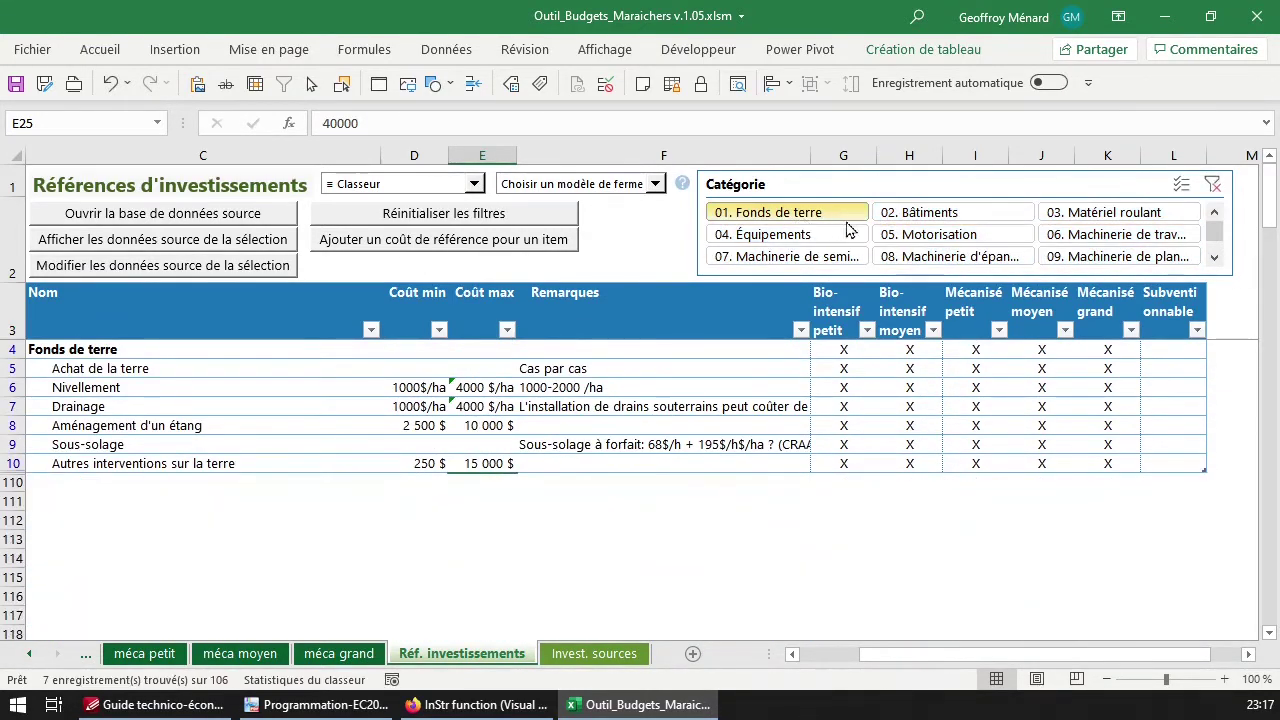
pyautogui.click(930, 238)
pyautogui.click(1060, 214)
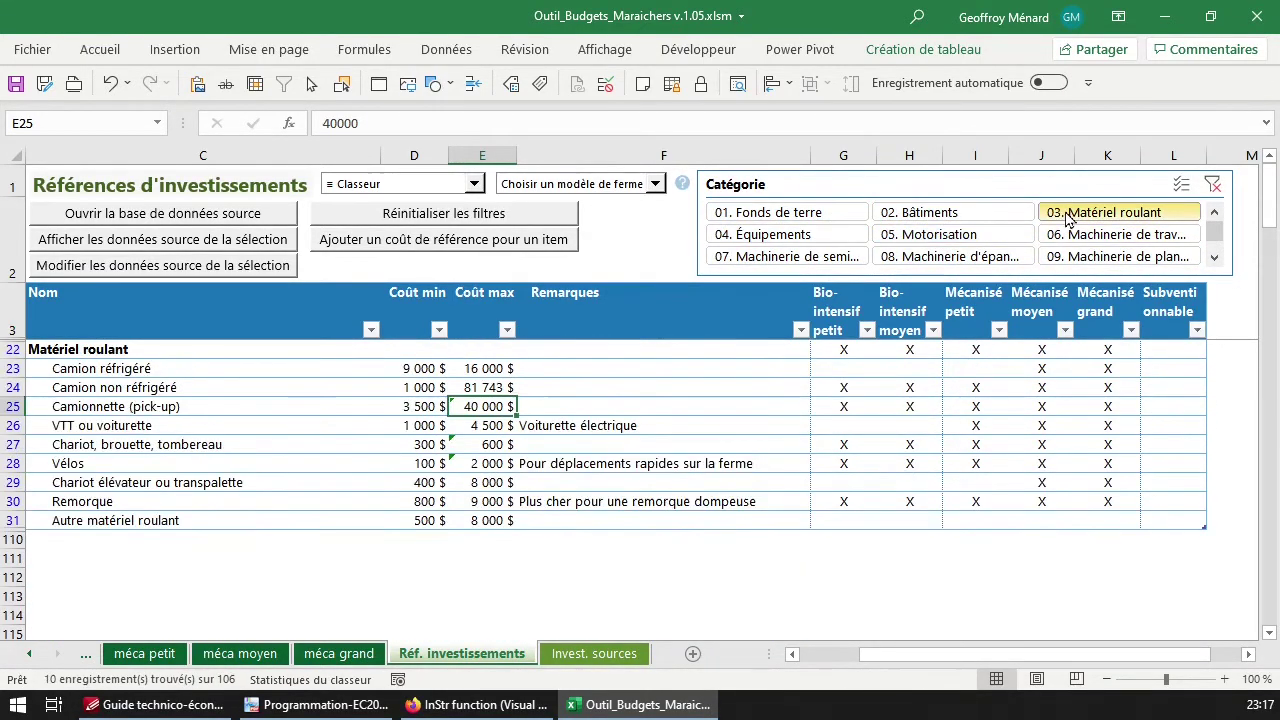
pyautogui.click(920, 213)
pyautogui.click(813, 219)
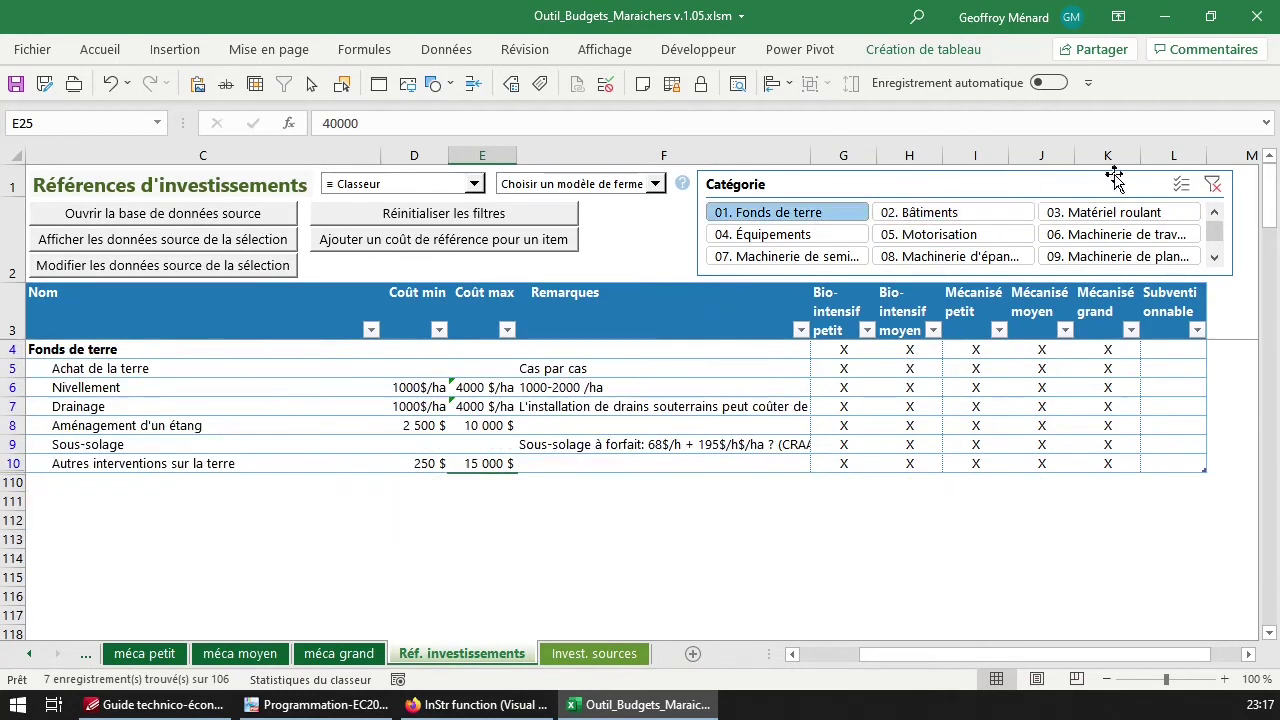
pyautogui.click(1213, 184)
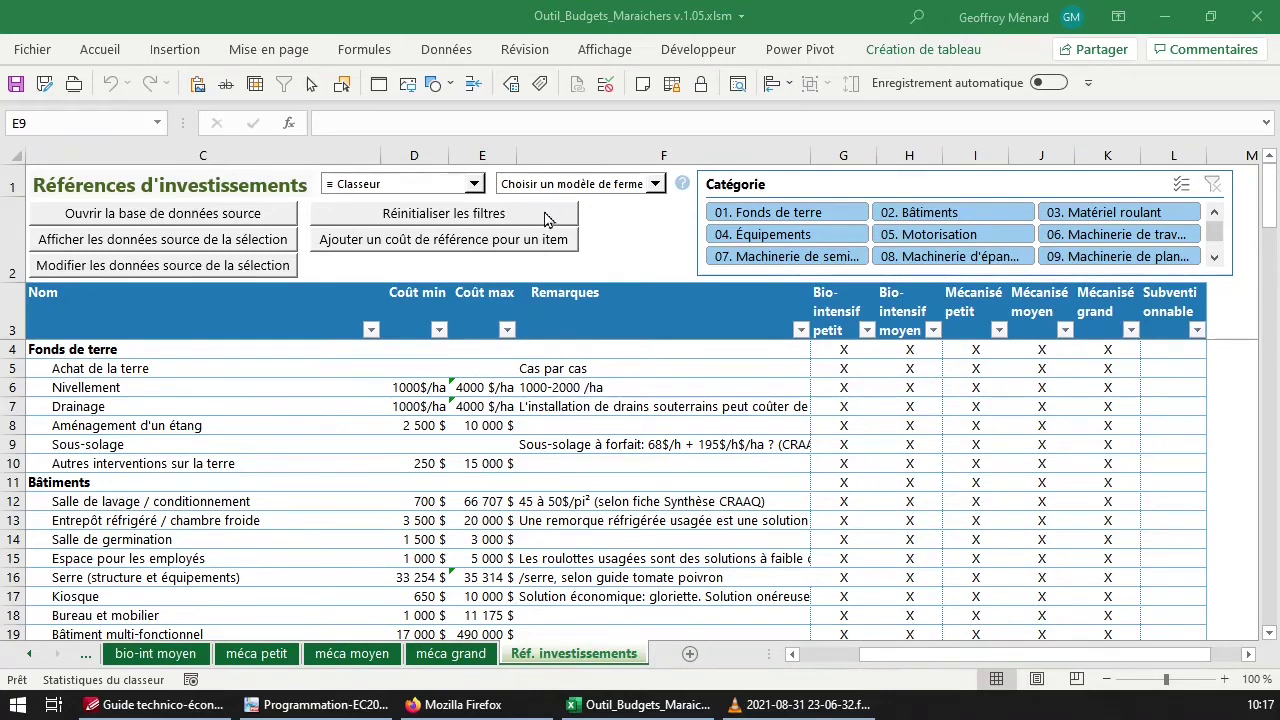
# Open the list of budgets and select the five model budgets, leaving out Modèle bio-intensif de petite taille copie
pyautogui.click(468, 188)
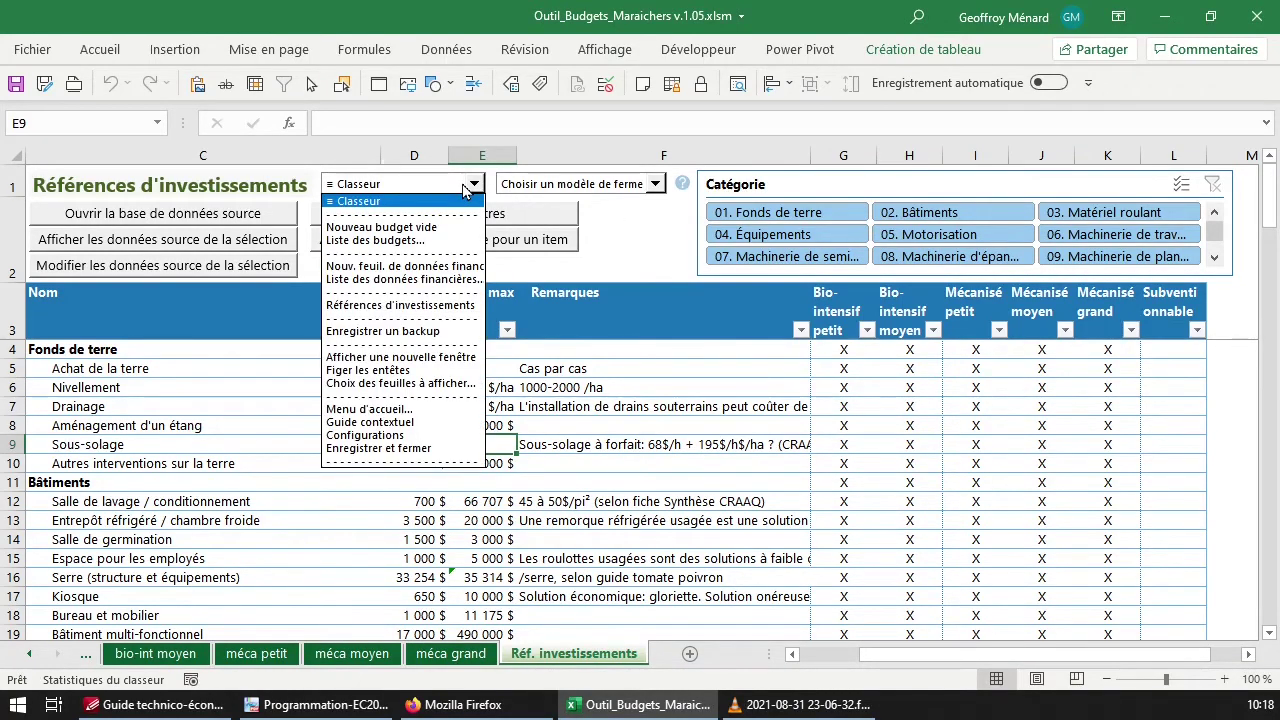
pyautogui.click(410, 240)
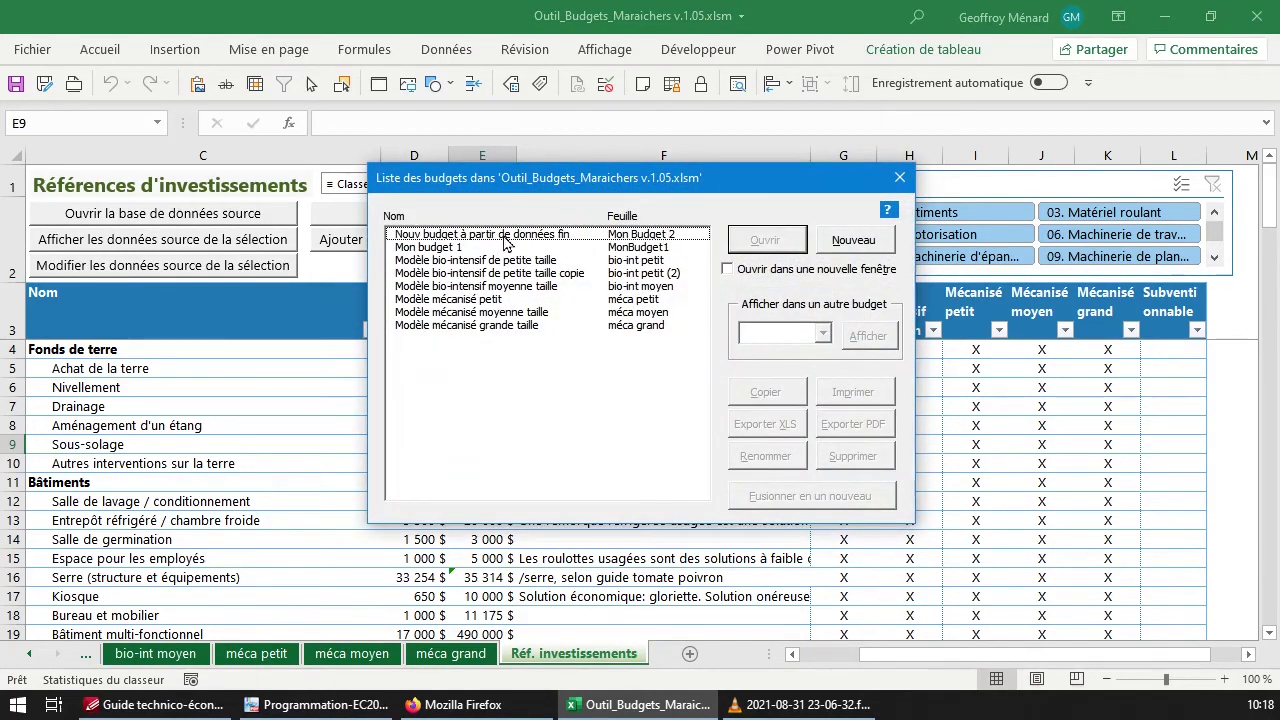
pyautogui.moveTo(622, 191); pyautogui.dragTo(607, 192)
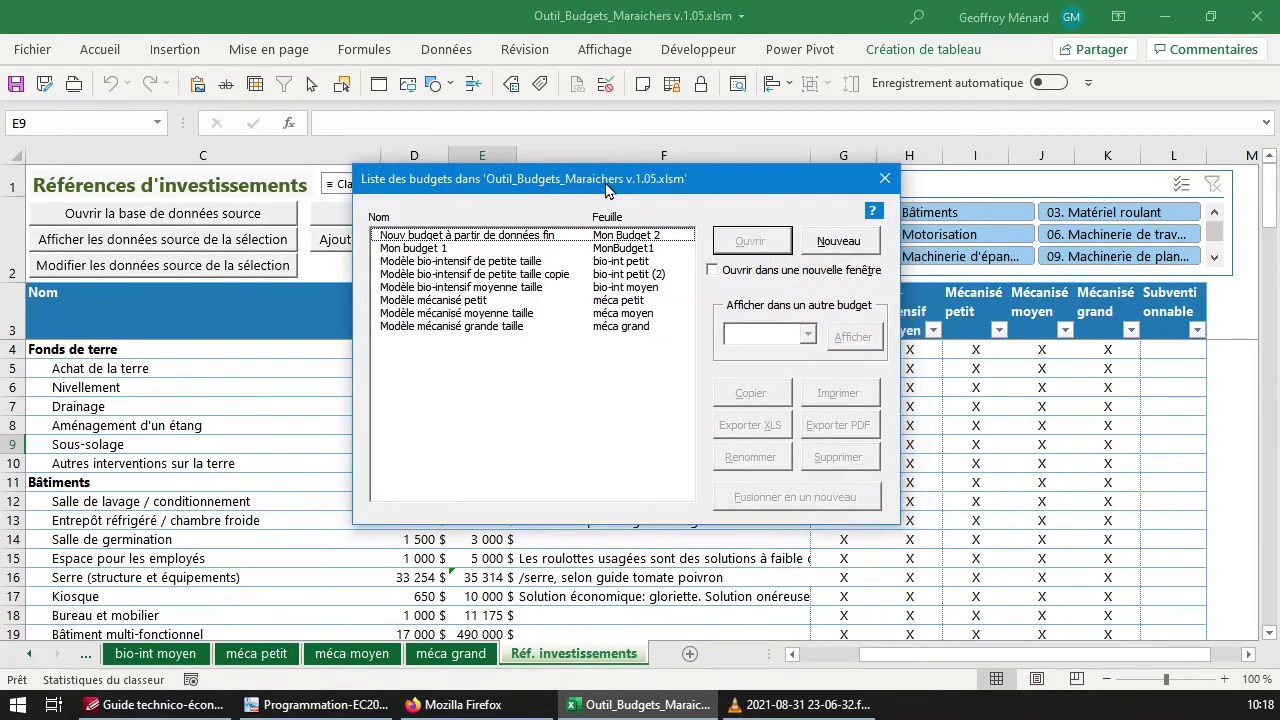
pyautogui.click(515, 262)
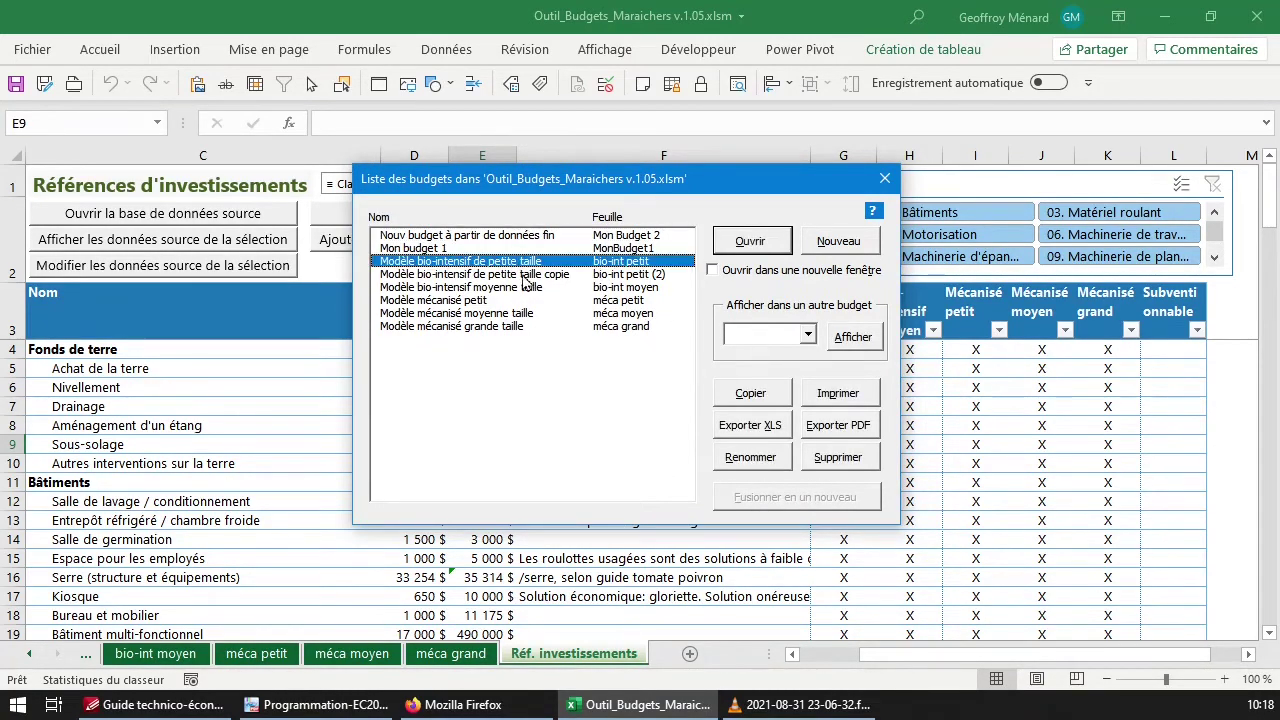
pyautogui.keyDown('ctrl'); pyautogui.click(524, 287); pyautogui.keyUp('ctrl')
pyautogui.keyDown('ctrl'); pyautogui.click(537, 300); pyautogui.keyUp('ctrl')
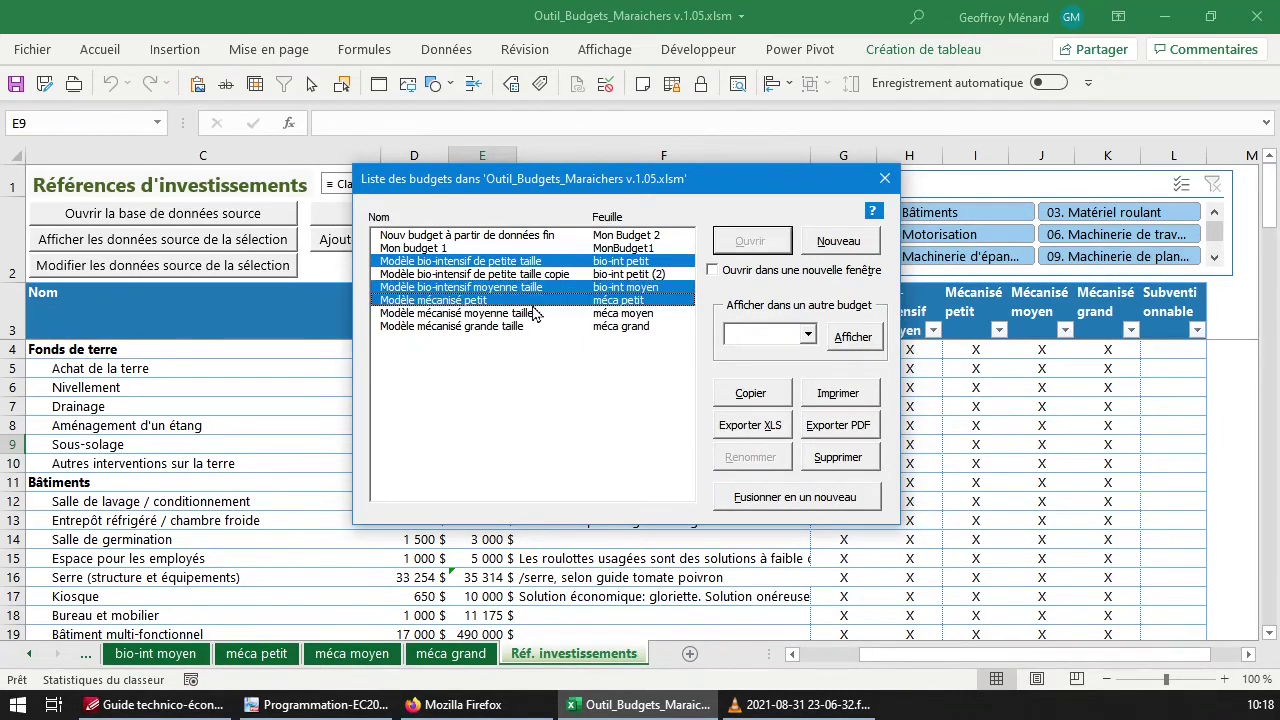
pyautogui.keyDown('ctrl'); pyautogui.click(537, 313); pyautogui.keyUp('ctrl')
pyautogui.keyDown('ctrl'); pyautogui.click(537, 326); pyautogui.keyUp('ctrl')
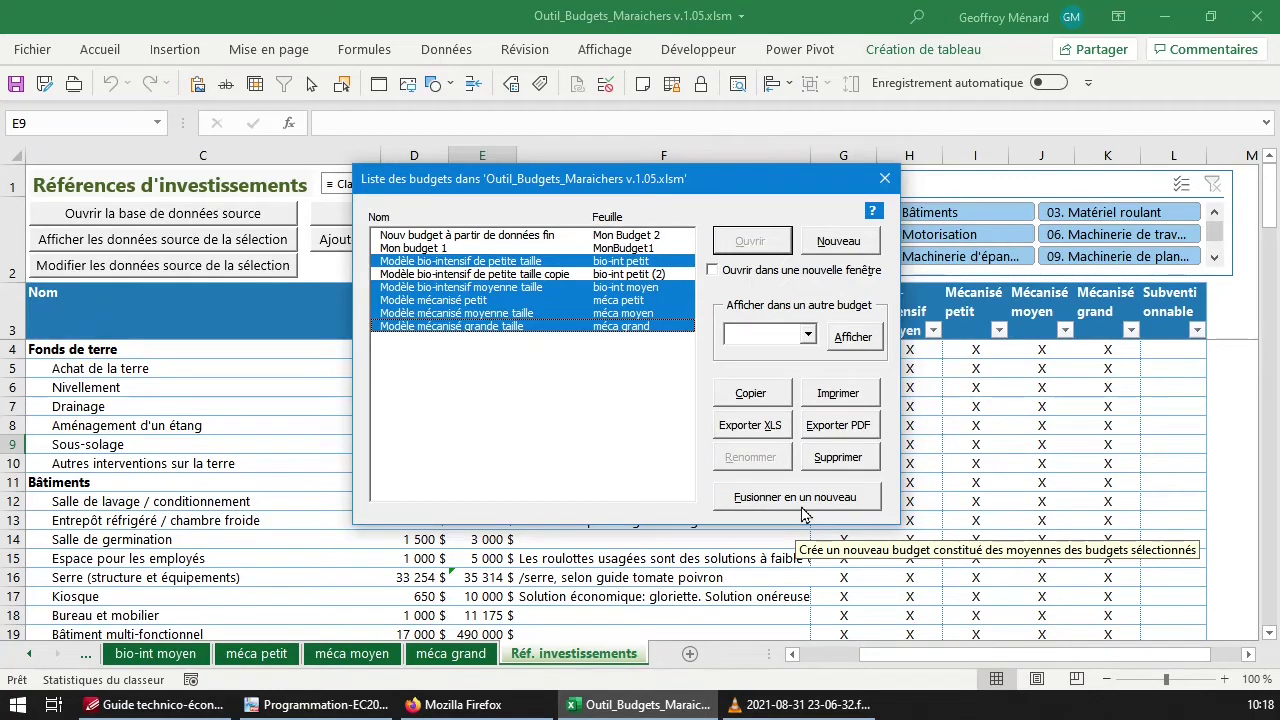
# Reselect the models from bio-intensif moyenne taille to mécanisé grande taille as a range, and add Modèle bio-intensif de petite taille
pyautogui.click(505, 287)
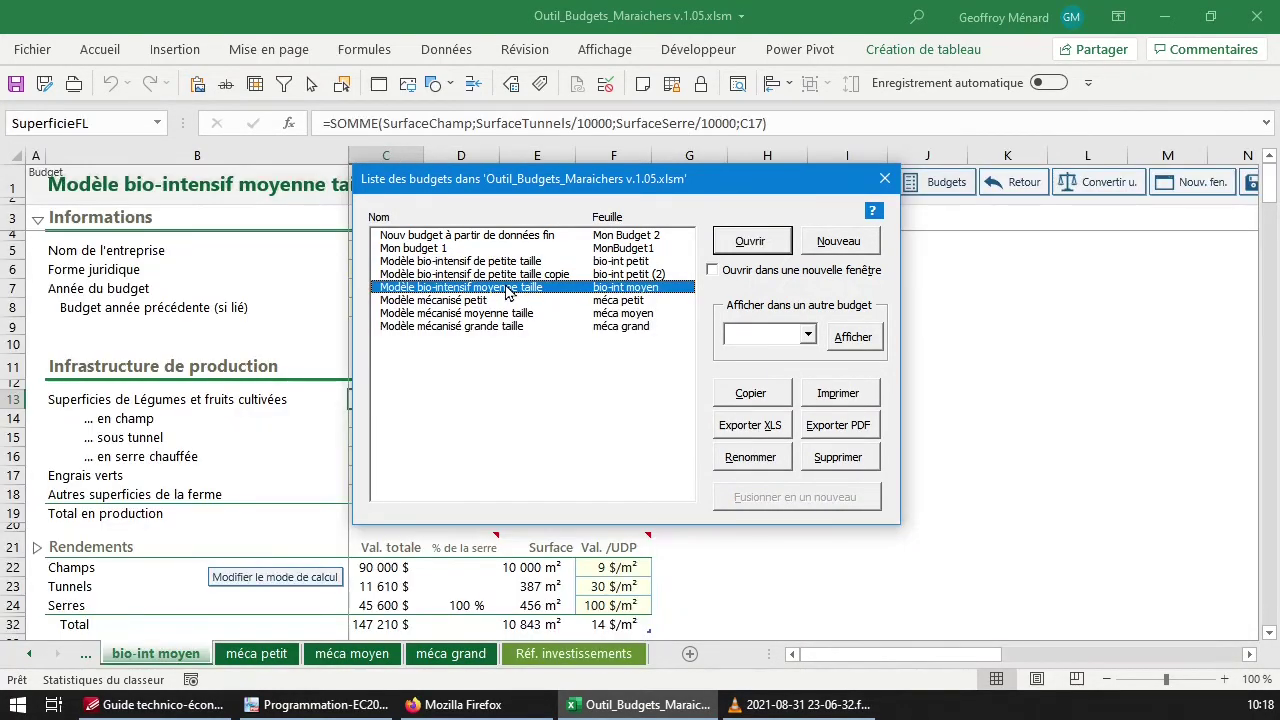
pyautogui.moveTo(505, 290); pyautogui.dragTo(505, 340)
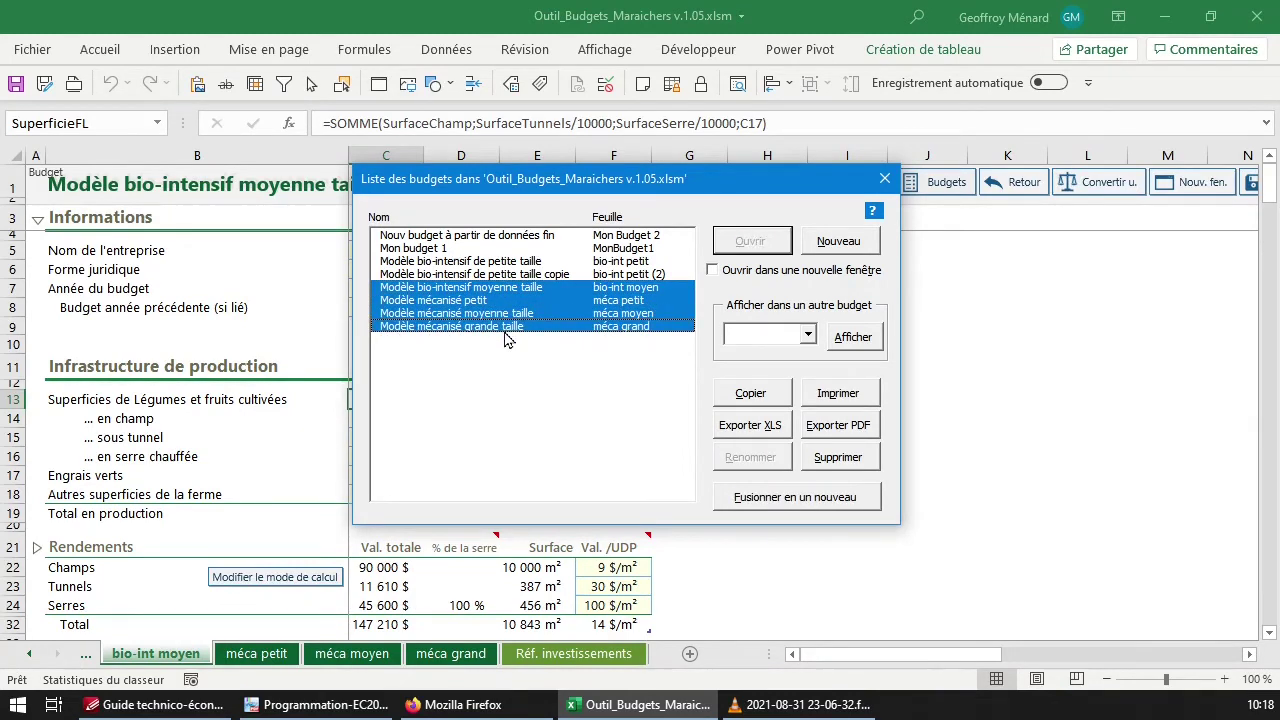
pyautogui.keyDown('ctrl'); pyautogui.click(508, 274); pyautogui.keyUp('ctrl')
pyautogui.keyDown('ctrl'); pyautogui.click(515, 261); pyautogui.keyUp('ctrl')
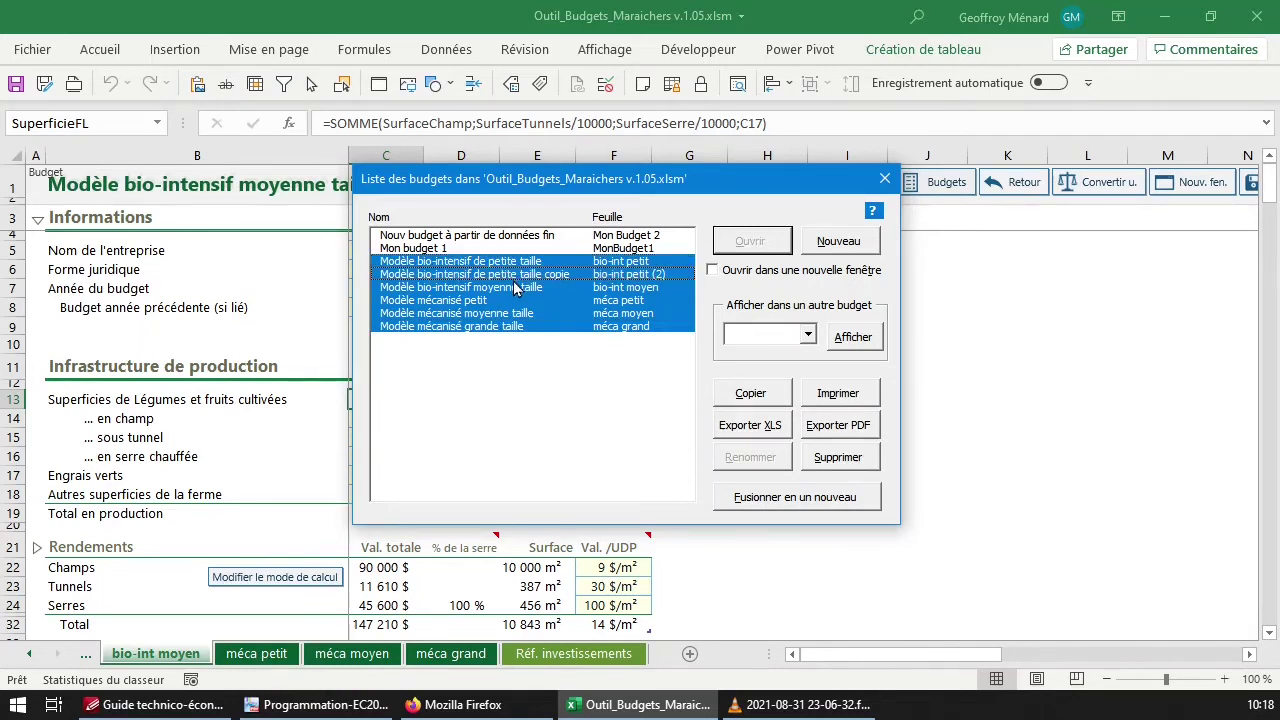
pyautogui.keyDown('ctrl'); pyautogui.click(520, 300); pyautogui.keyUp('ctrl')
pyautogui.keyDown('ctrl'); pyautogui.click(527, 300); pyautogui.keyUp('ctrl')
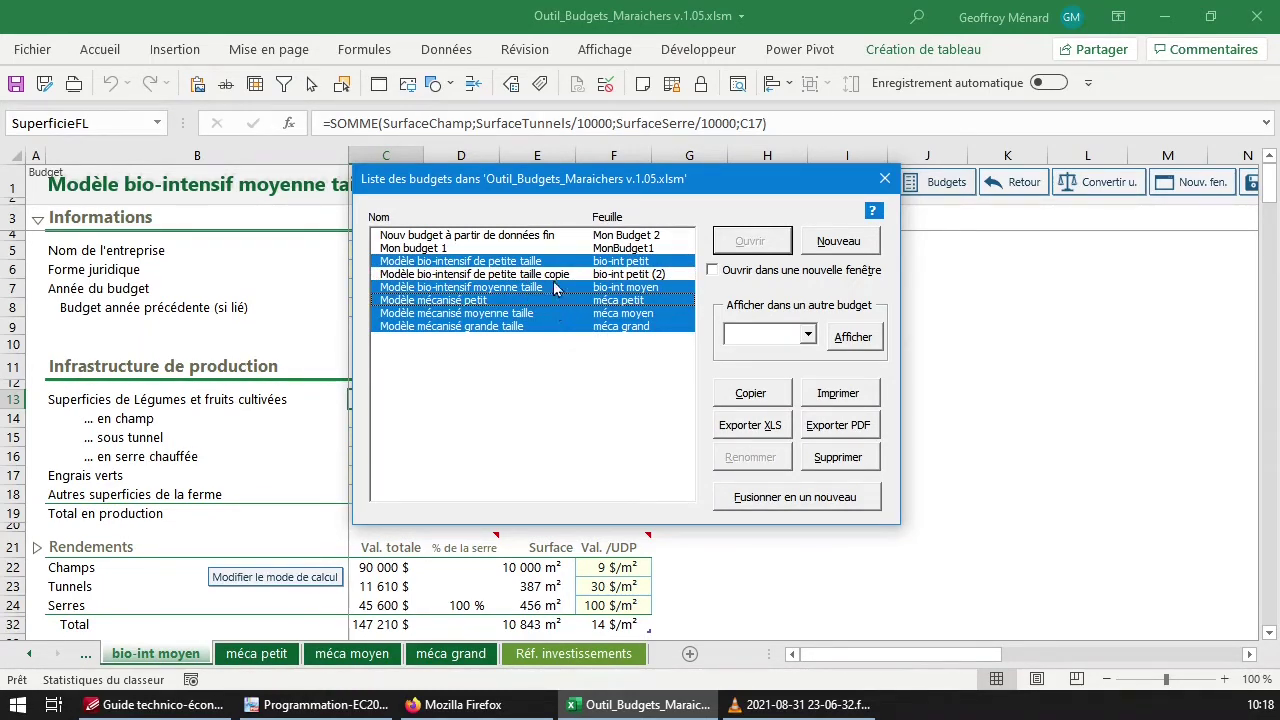
# Select the range of model budgets from bio-int petit to méca grand except the copy, and open the options for merging them
pyautogui.click(540, 261)
pyautogui.click(541, 326)
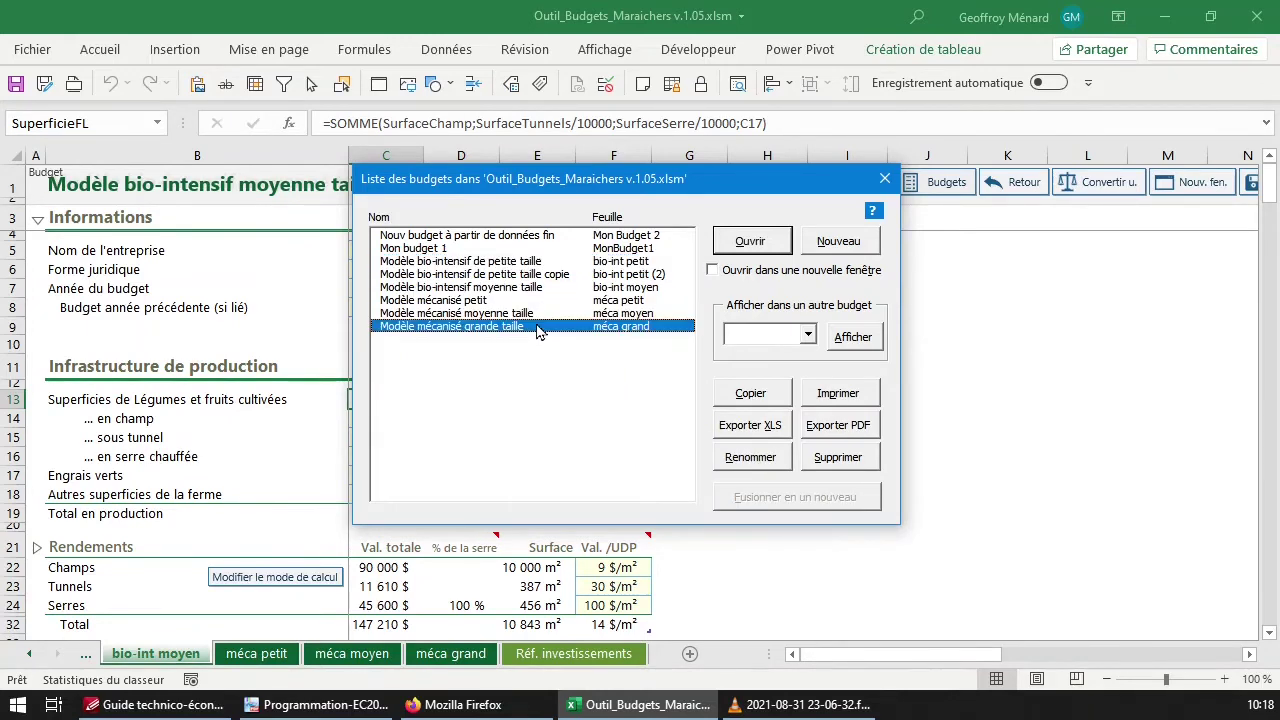
pyautogui.keyDown('shift'); pyautogui.click(545, 262); pyautogui.keyUp('shift')
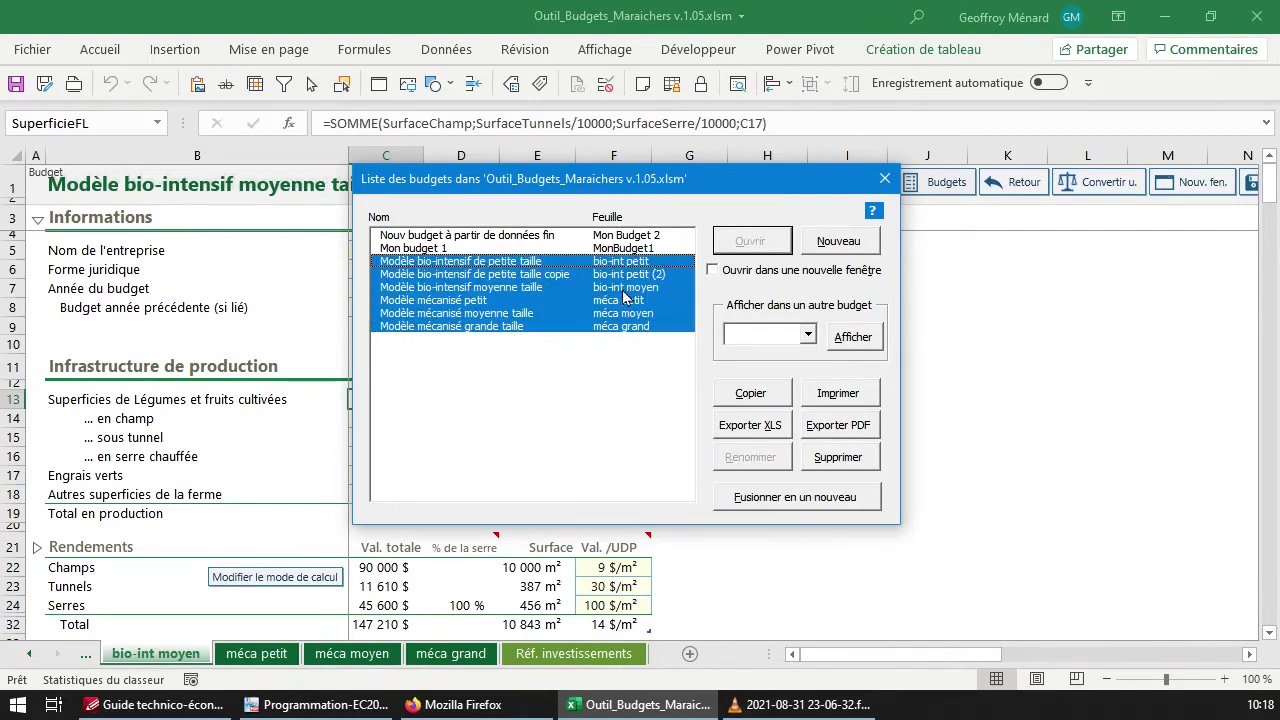
pyautogui.keyDown('ctrl'); pyautogui.click(541, 276); pyautogui.keyUp('ctrl')
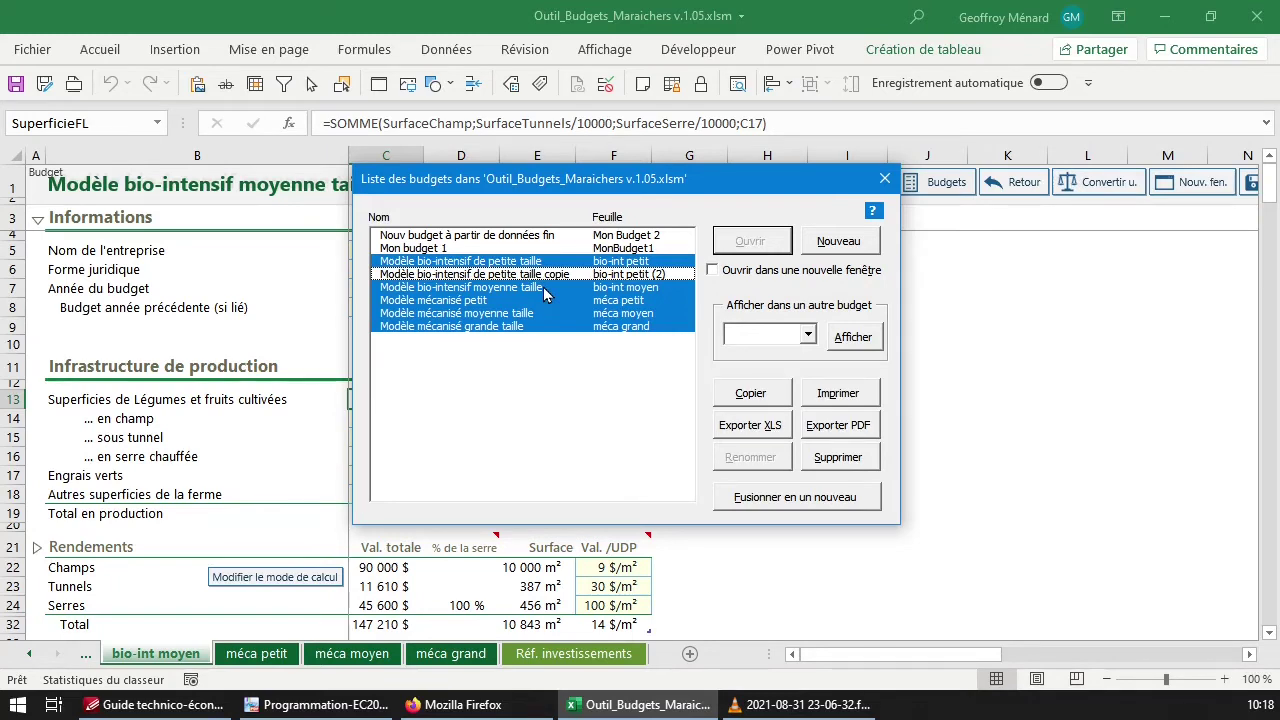
pyautogui.click(798, 500)
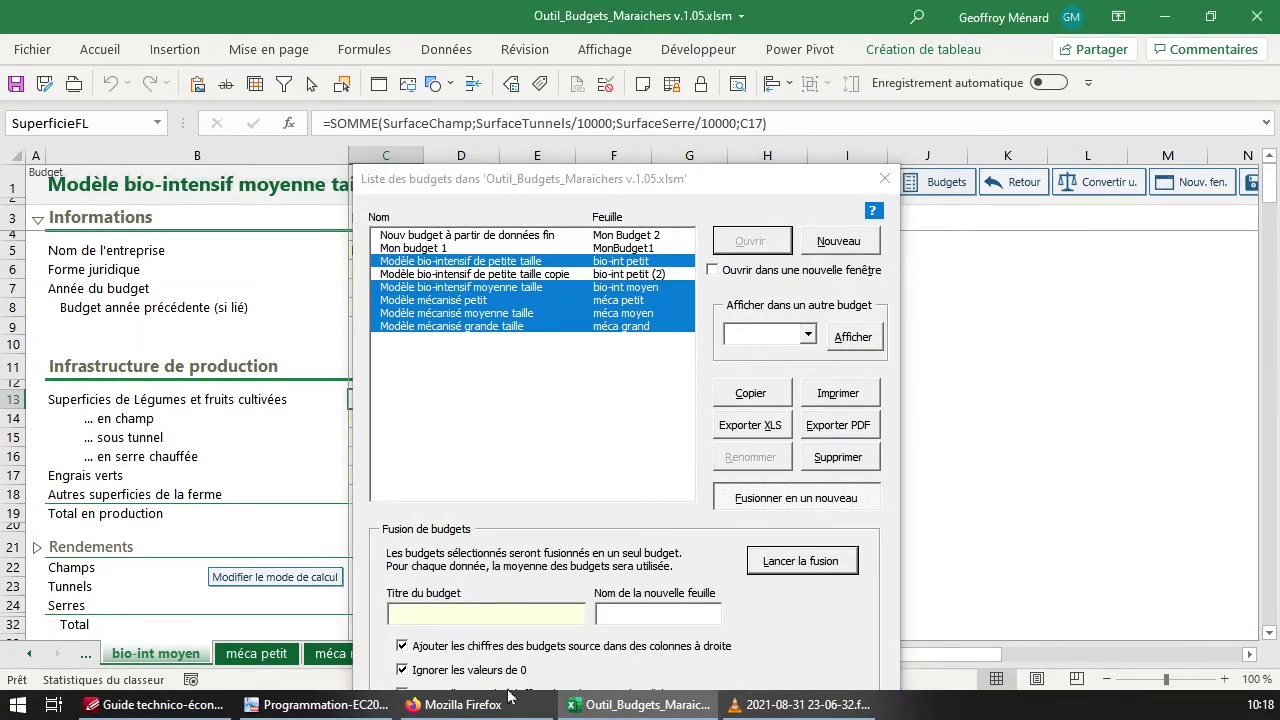
pyautogui.moveTo(680, 190); pyautogui.dragTo(677, 35)
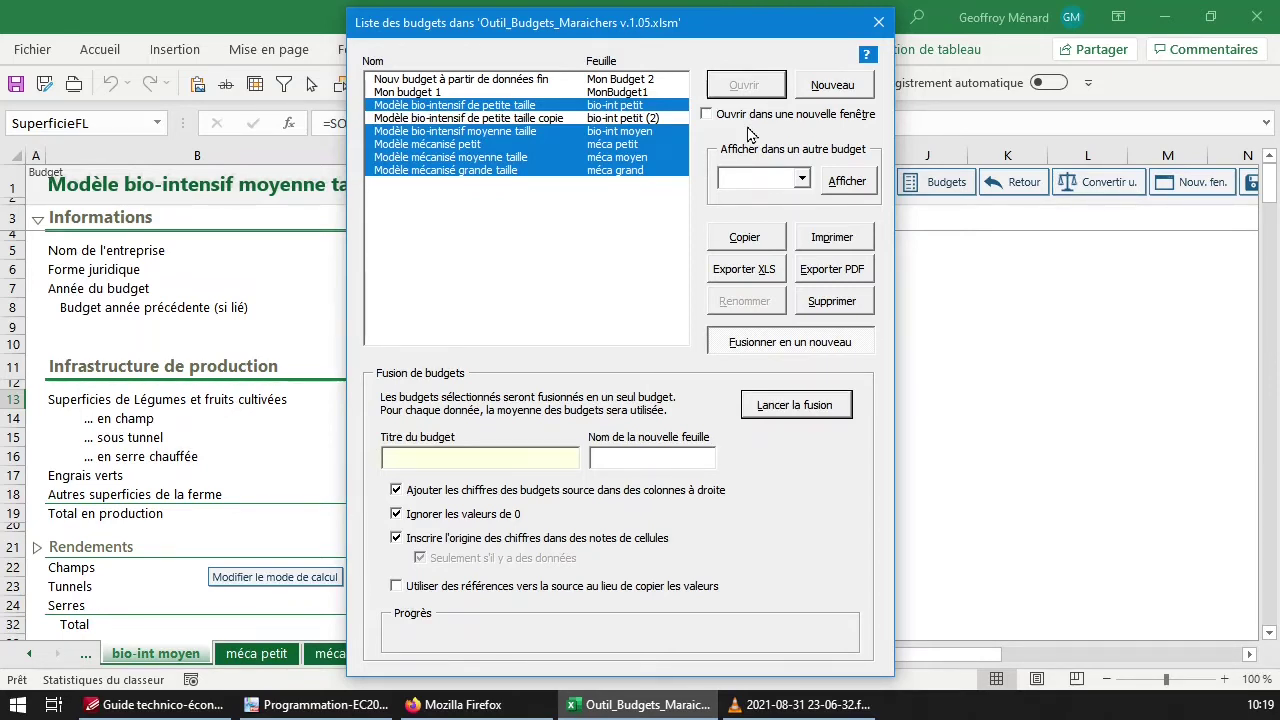
# Title the merged budget Fusion des budgets de référence and name its new sheet Fusion1, keeping the source budget figures in added columns
pyautogui.click(536, 490)
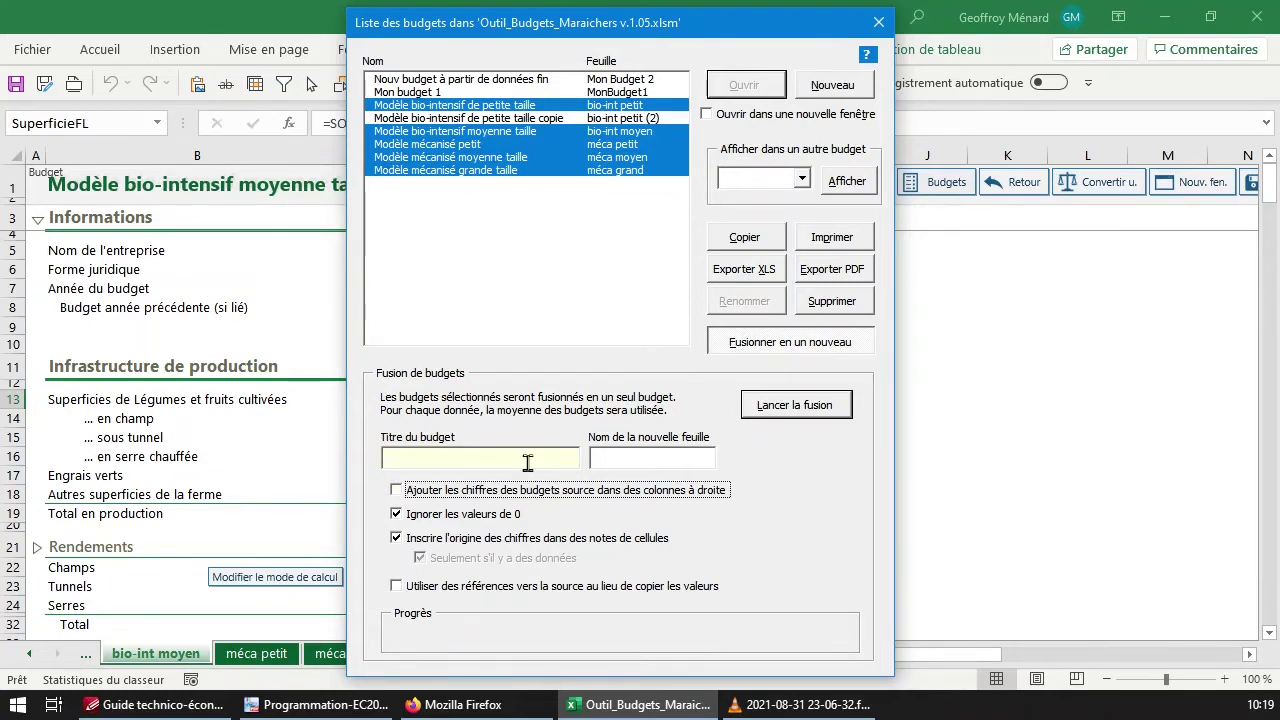
pyautogui.click(528, 490)
pyautogui.click(527, 462)
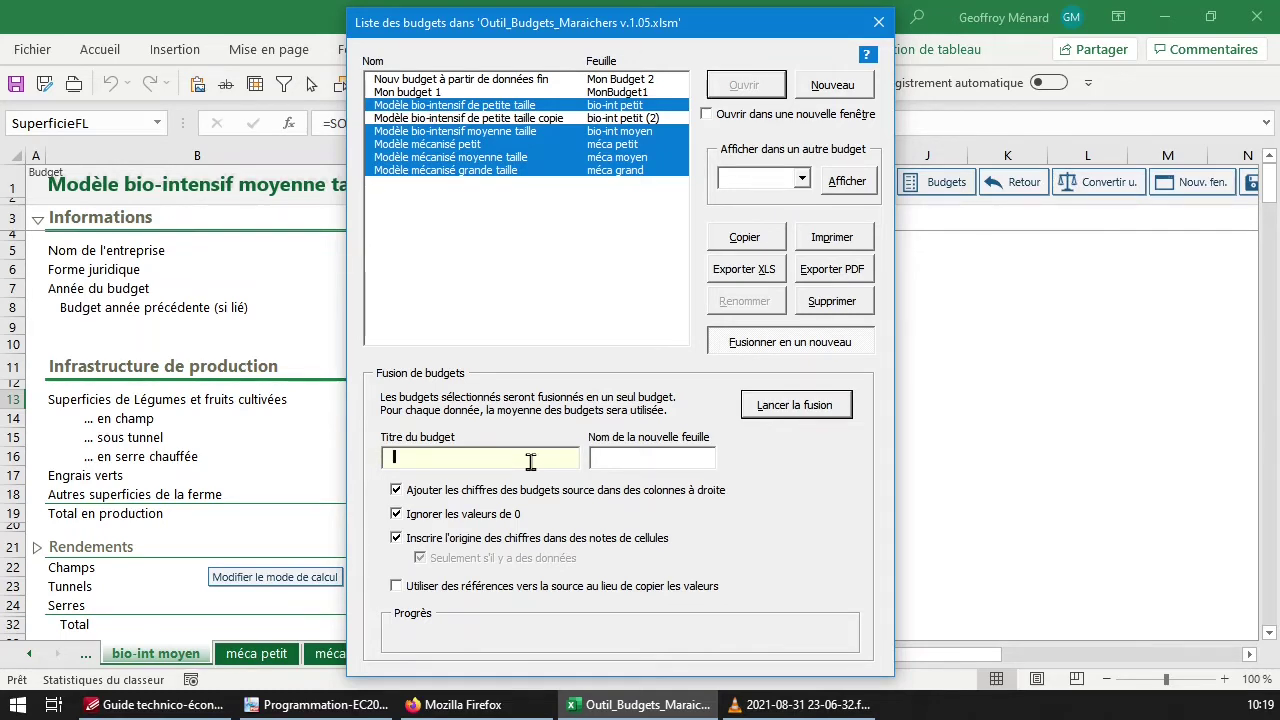
pyautogui.write('fUSION')
pyautogui.write('Fusion des')
pyautogui.write(' budgets ')
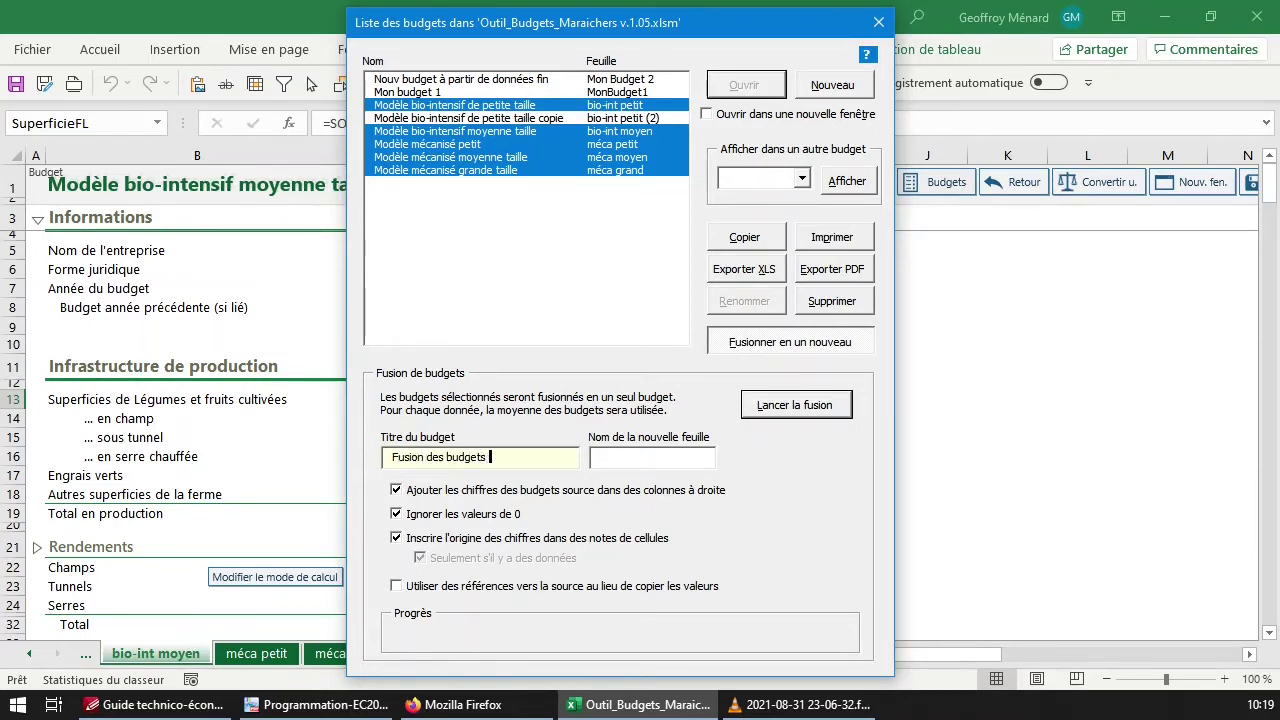
pyautogui.write('de référence')
pyautogui.press('Tab')
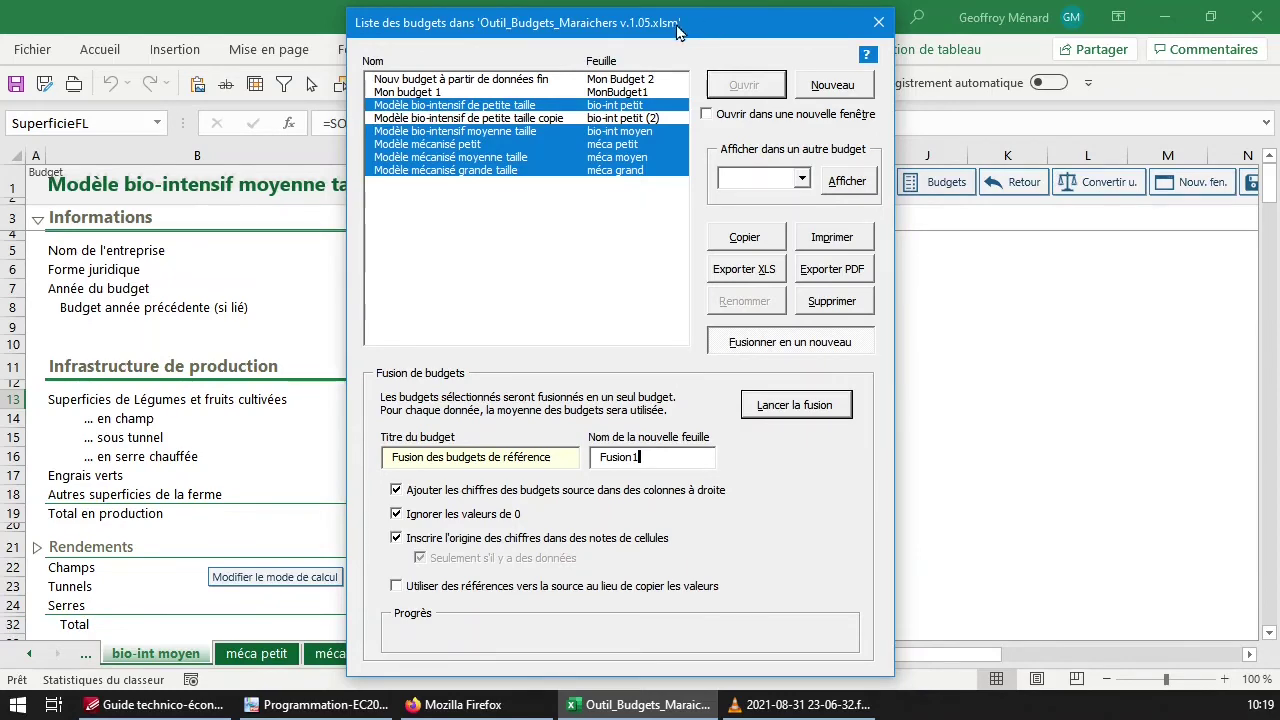
# Move the budget list clear of the sheet's data and run the merge of the selected budgets
pyautogui.moveTo(681, 36); pyautogui.dragTo(1037, 47)
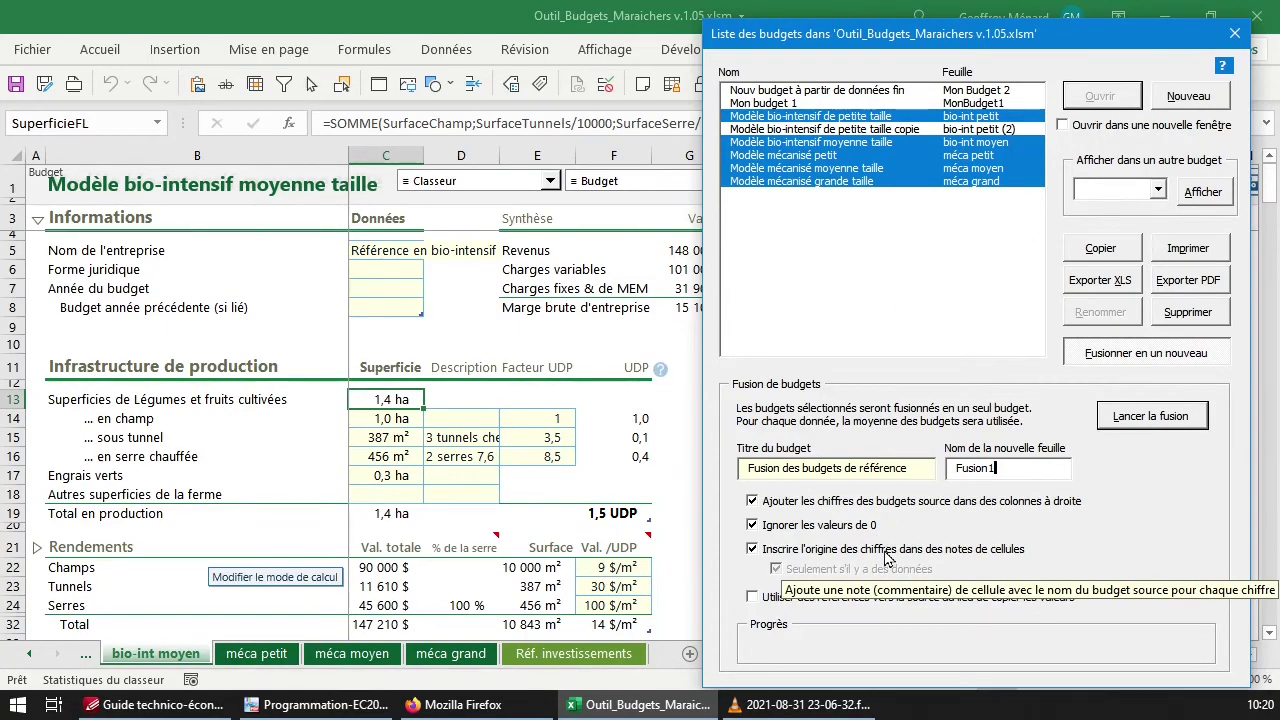
pyautogui.moveTo(478, 543)
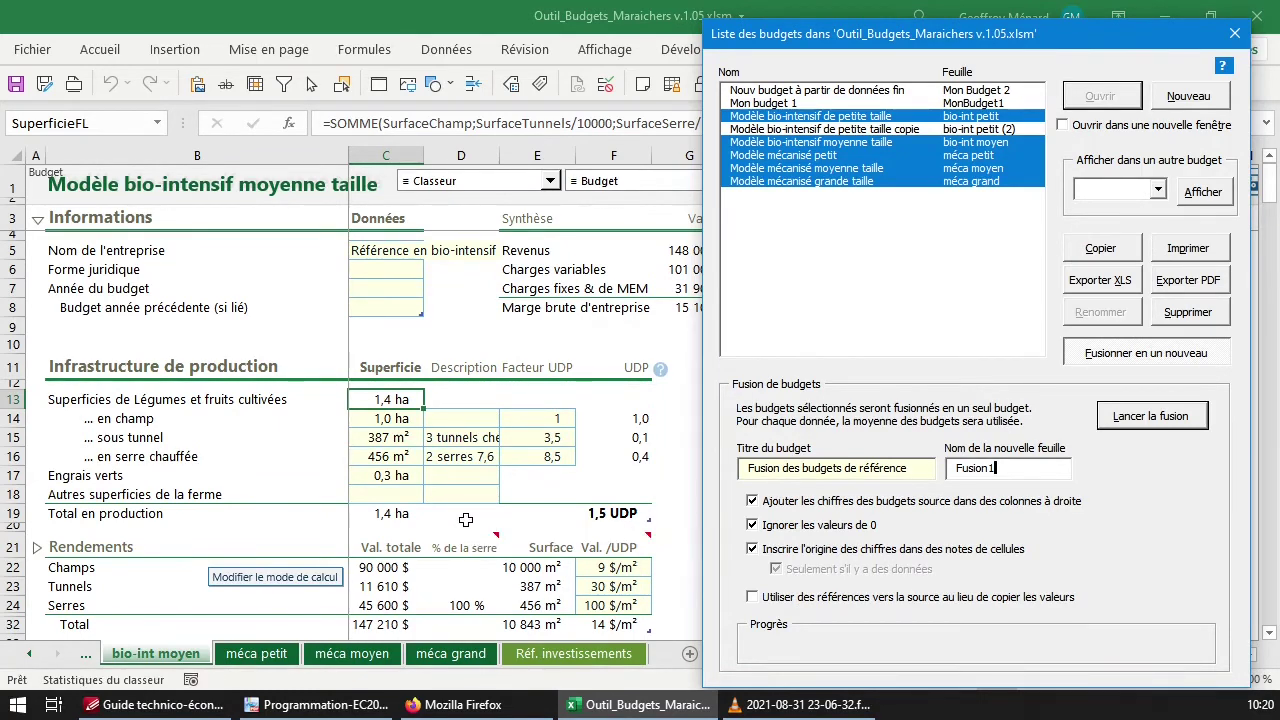
pyautogui.scroll(-3, 418, 340)
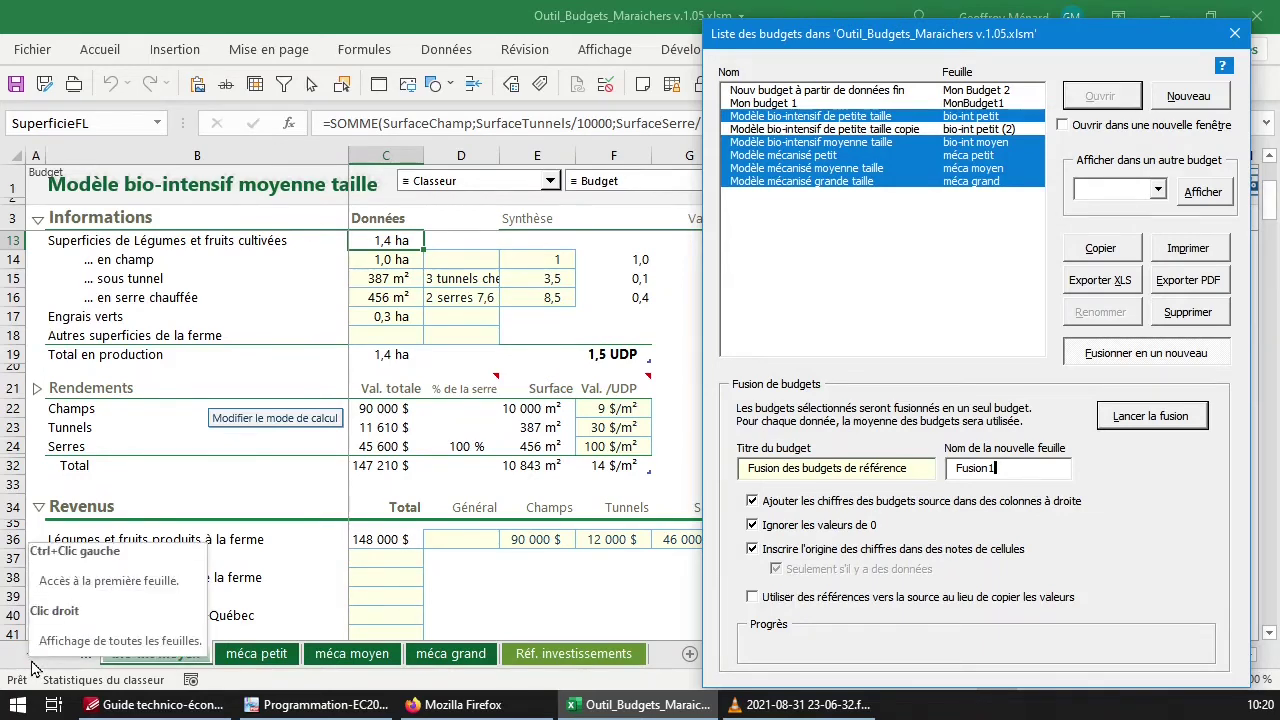
pyautogui.moveTo(868, 532)
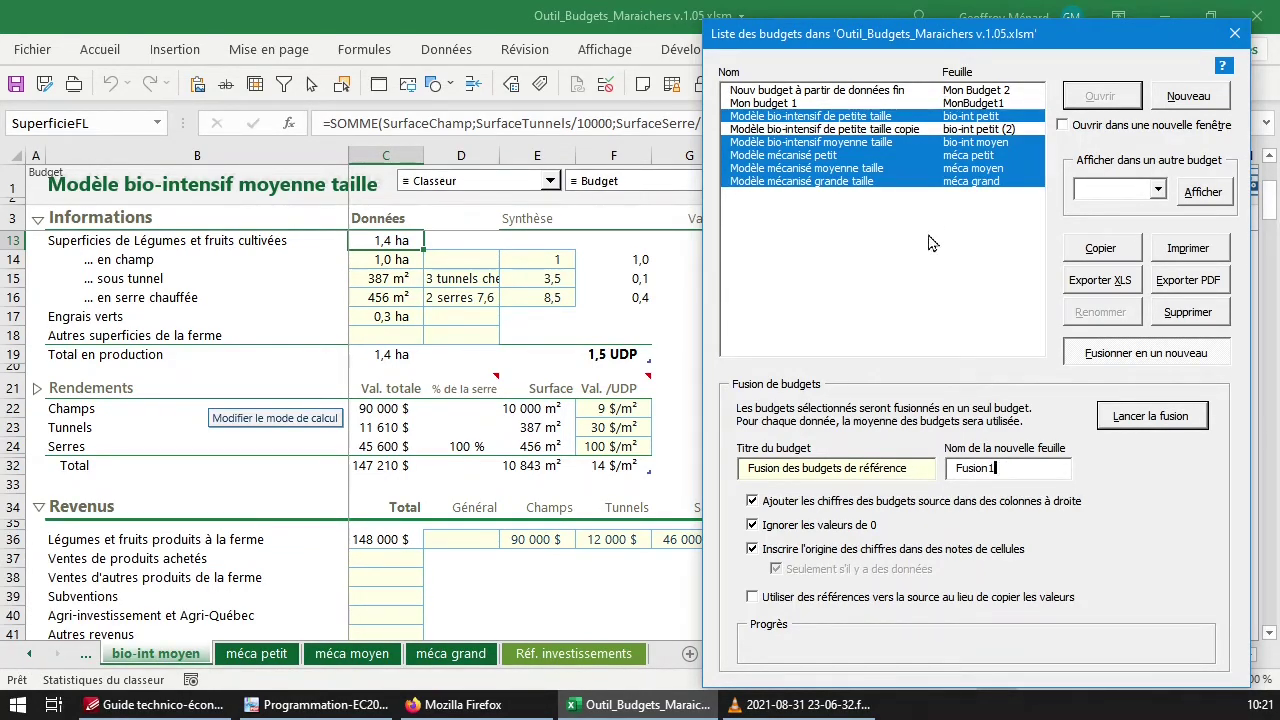
pyautogui.click(1149, 424)
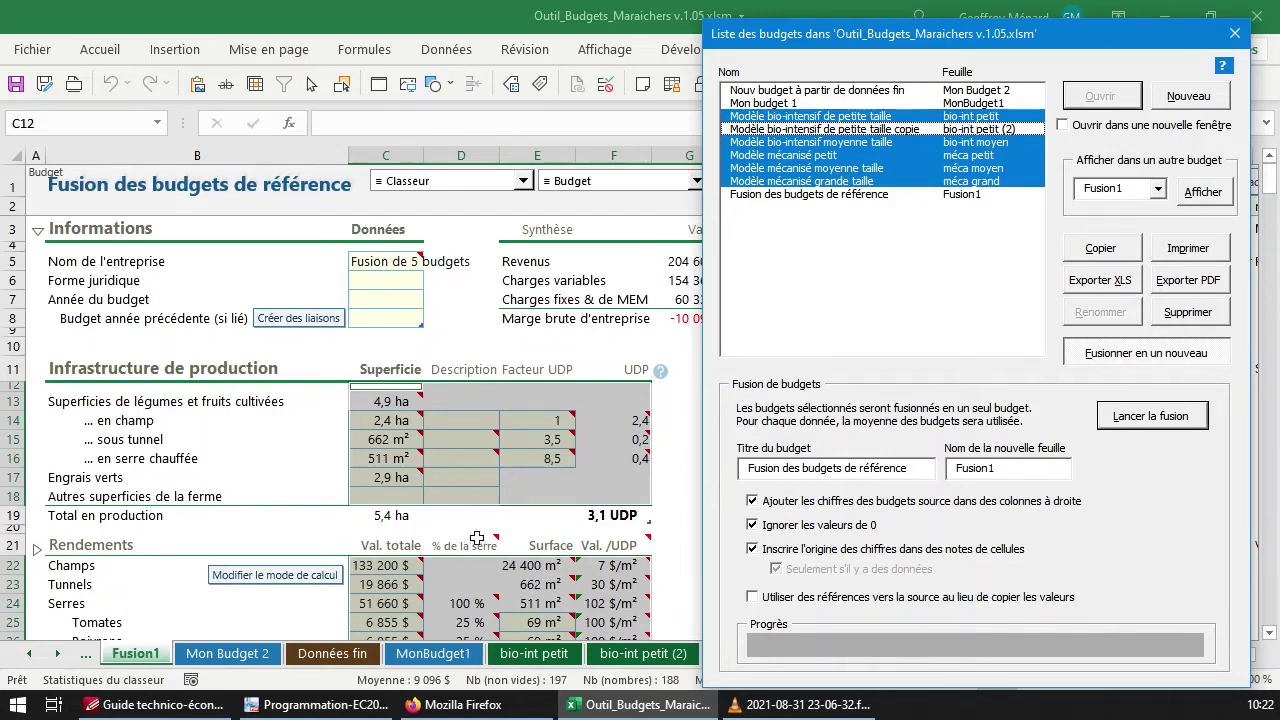
# Inspect the averages and source notes of the merged budget's Superficie, Description and Rendements cells, including the tunnel area and greenhouse value
pyautogui.click(390, 439)
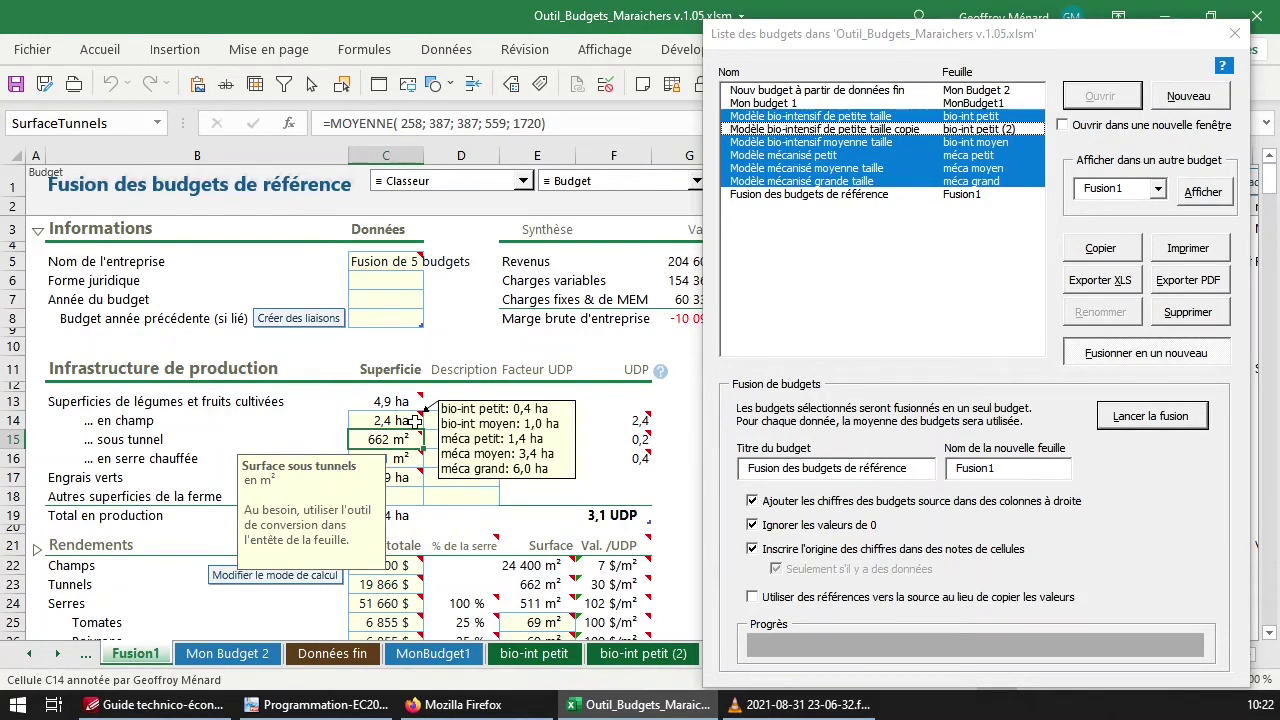
pyautogui.moveTo(410, 480)
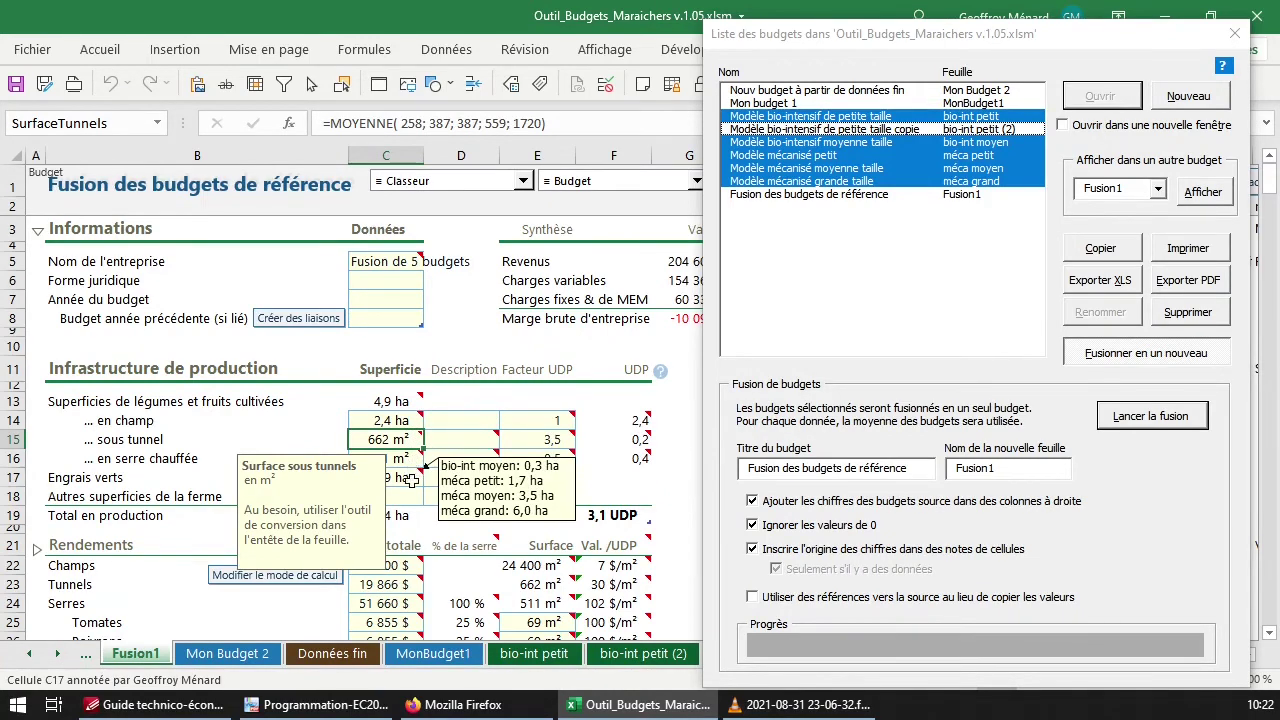
pyautogui.scroll(-1, 410, 480)
pyautogui.moveTo(460, 399)
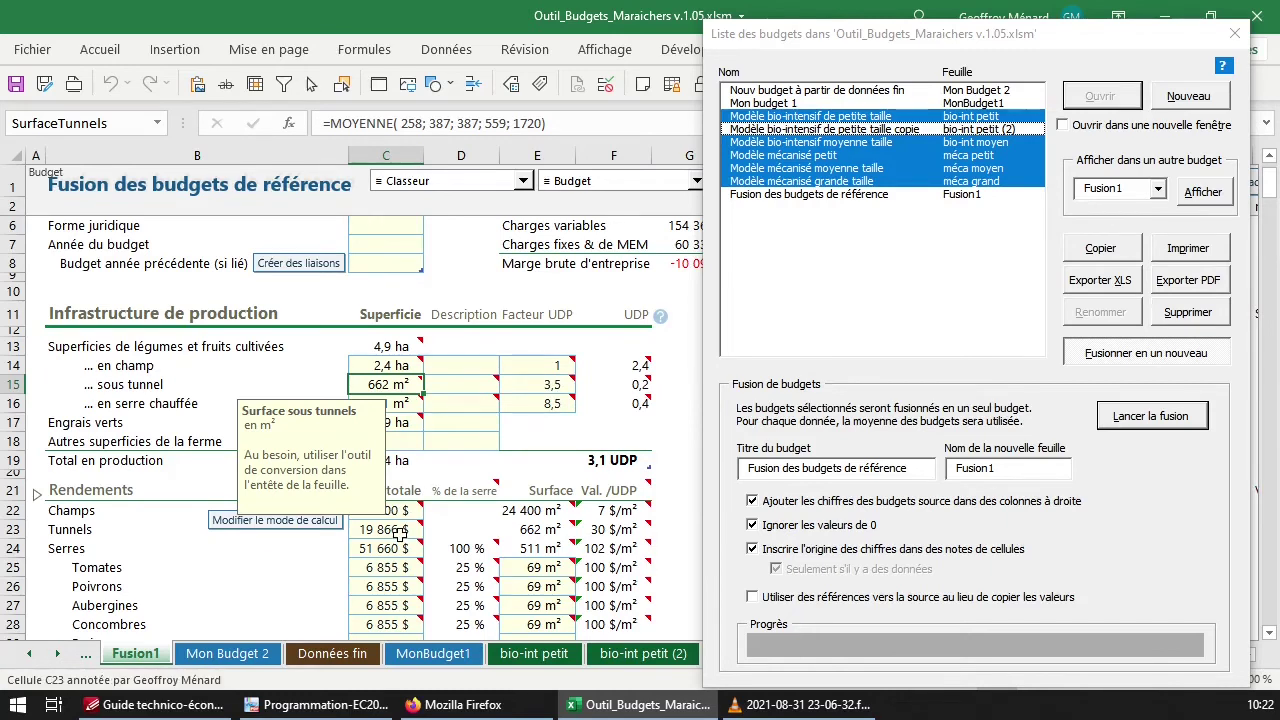
pyautogui.moveTo(399, 535)
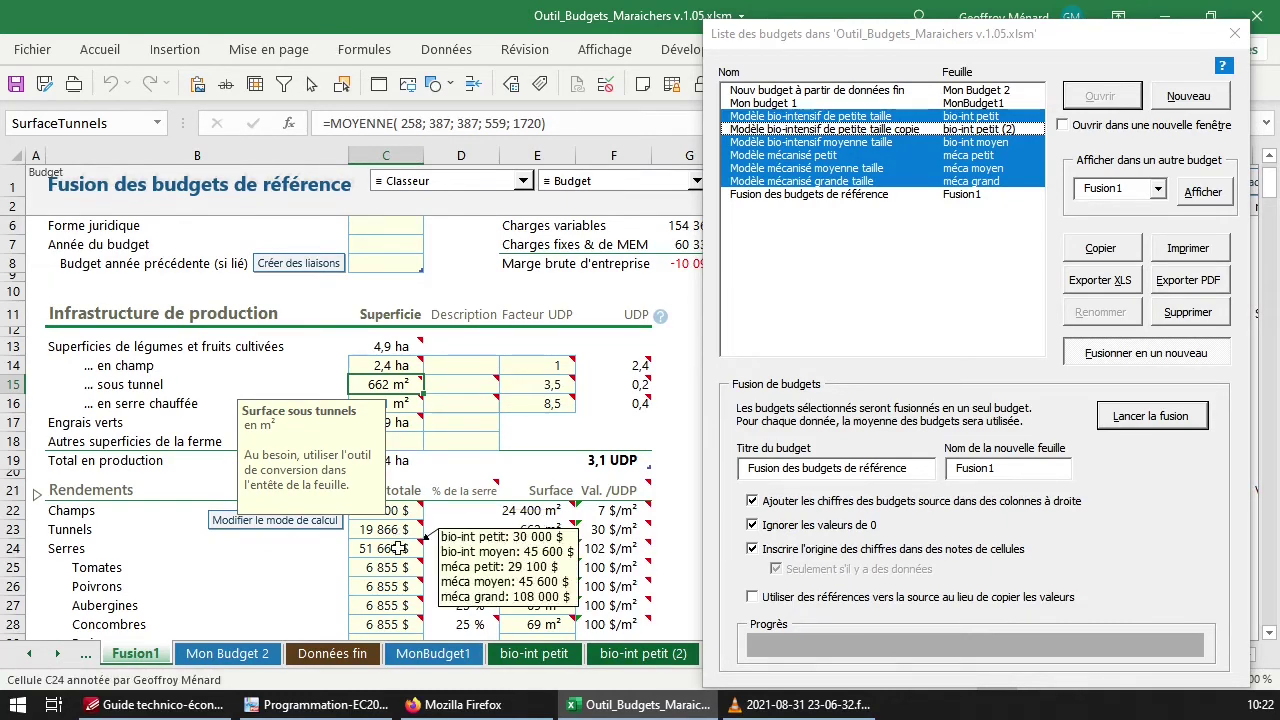
pyautogui.click(466, 386)
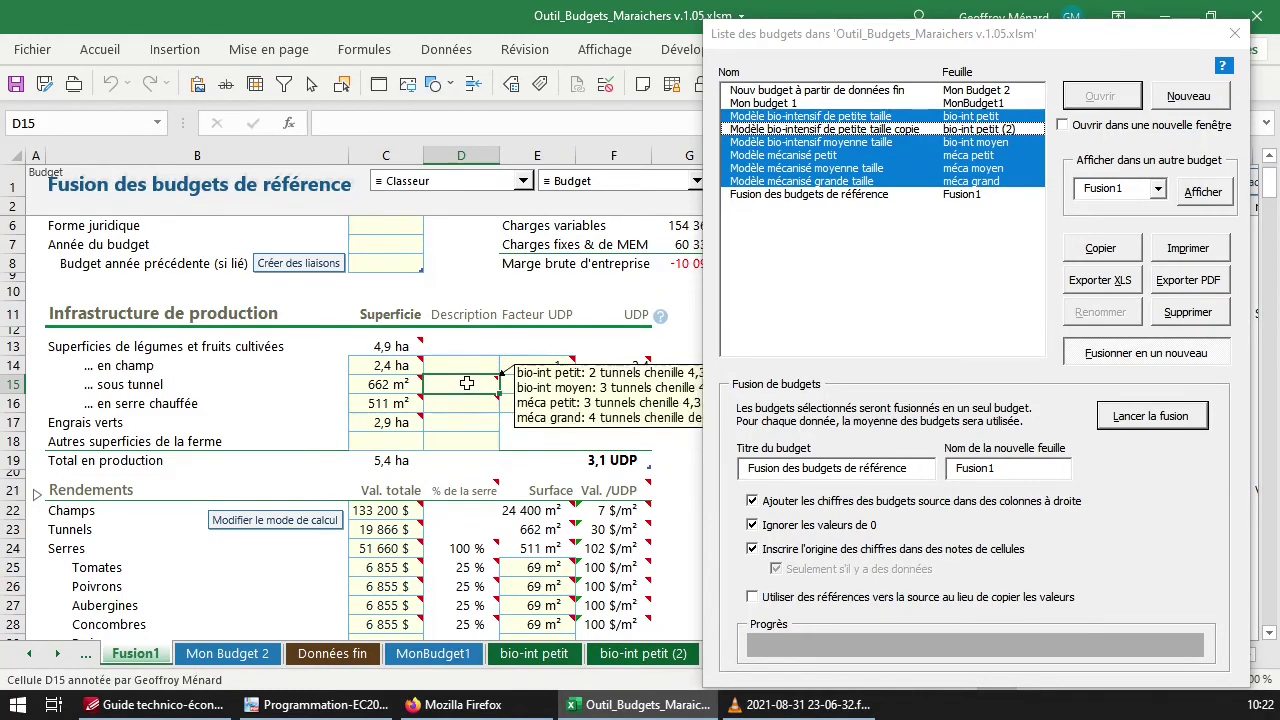
pyautogui.moveTo(400, 511)
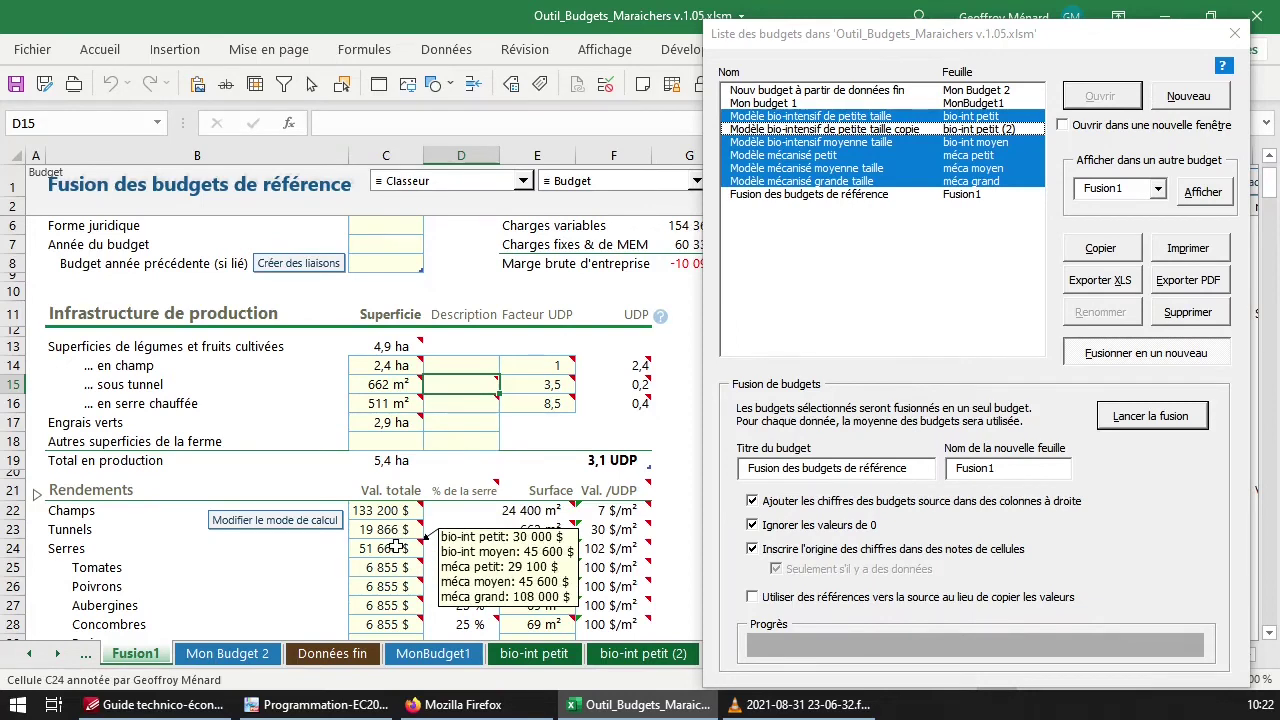
# Review the merged charges, including Main-d'oeuvre de gestion, and close the budget list to compare them with the source budget columns
pyautogui.scroll(-15, 397, 547)
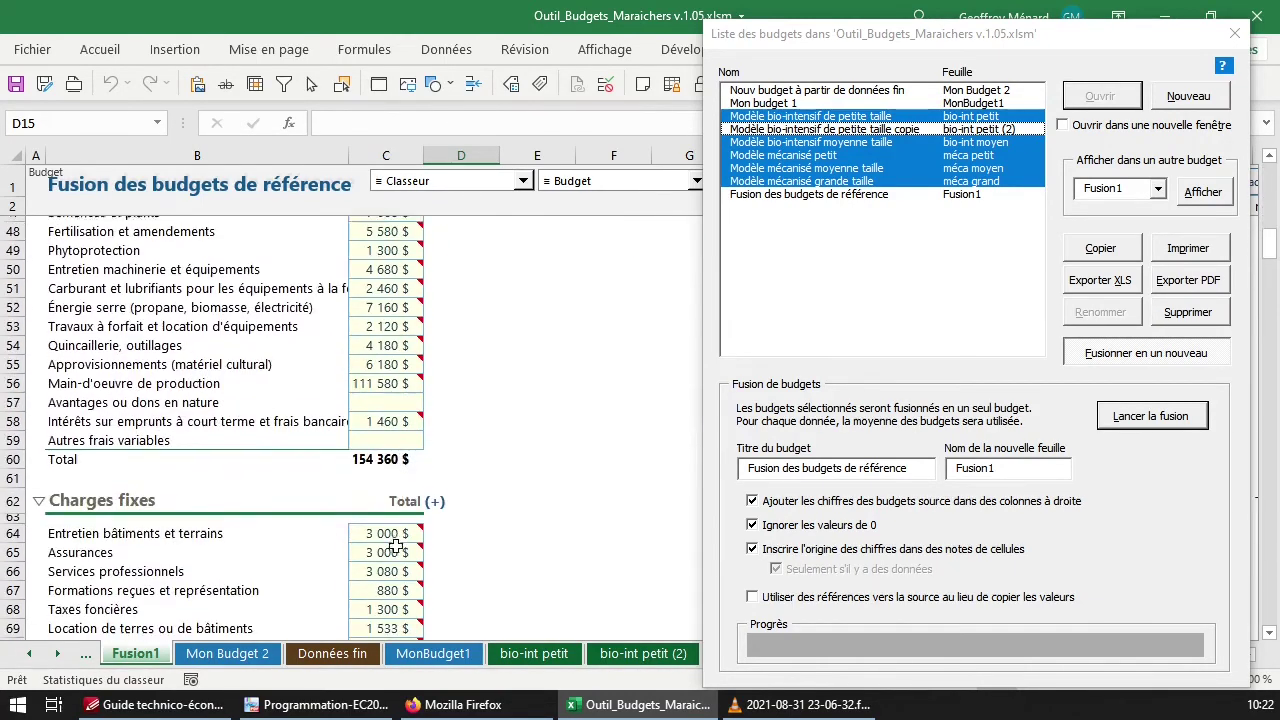
pyautogui.scroll(-10, 396, 545)
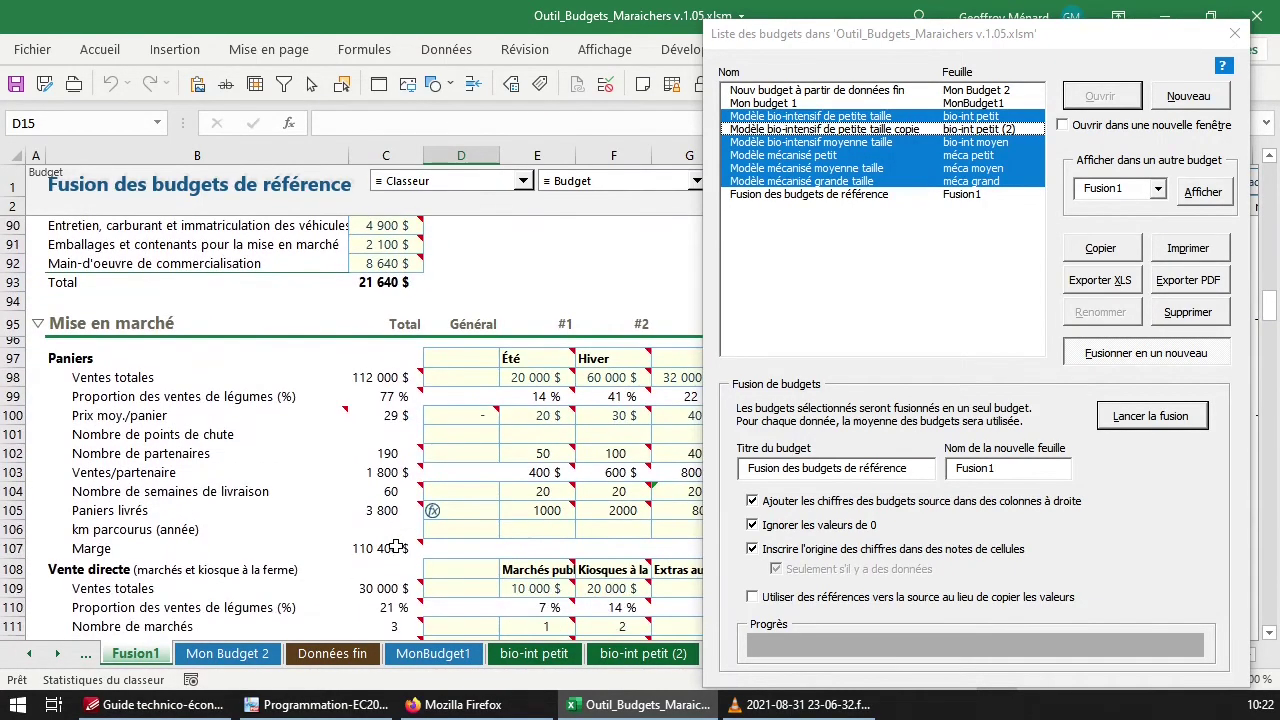
pyautogui.scroll(8, 397, 547)
pyautogui.click(392, 464)
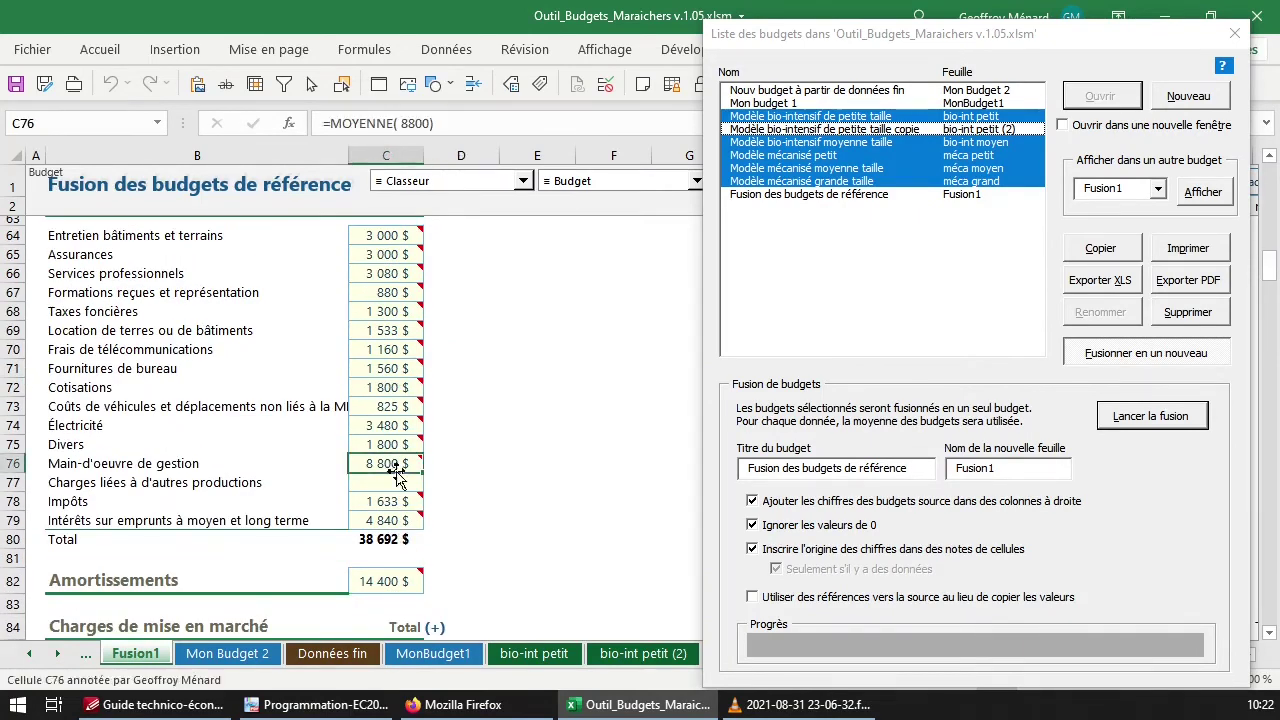
pyautogui.click(1235, 33)
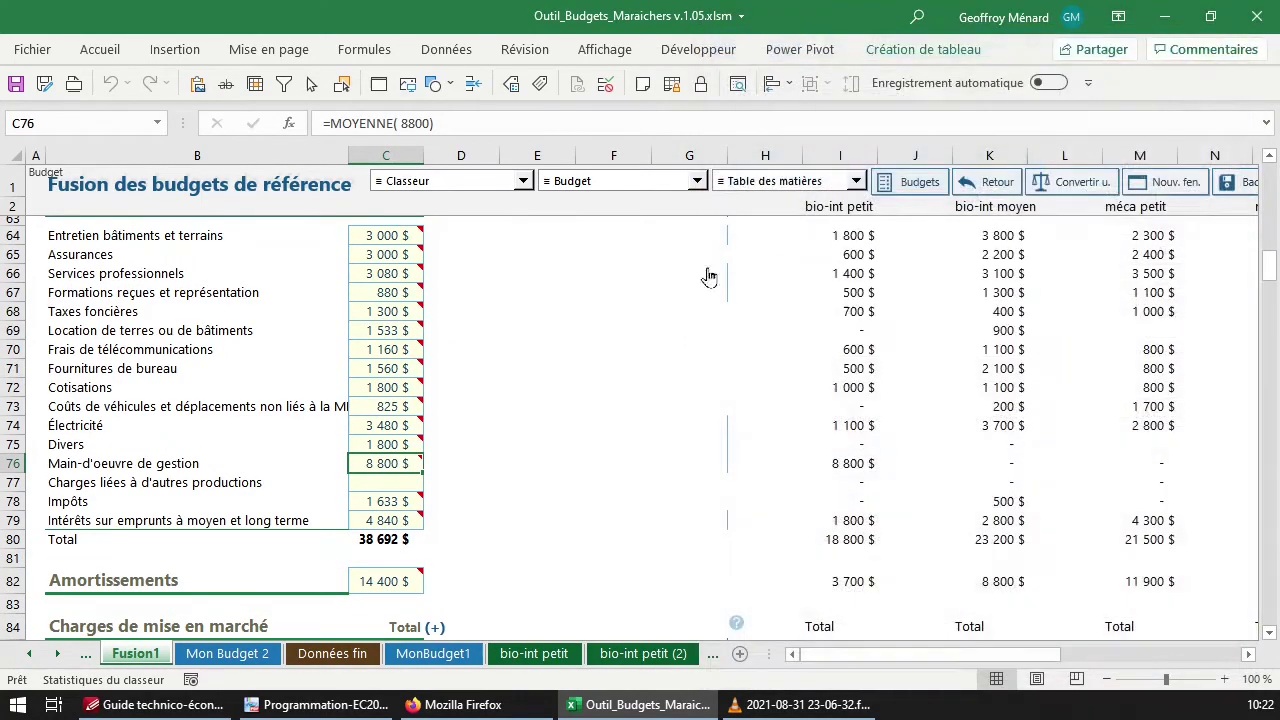
pyautogui.scroll(17, 386, 371)
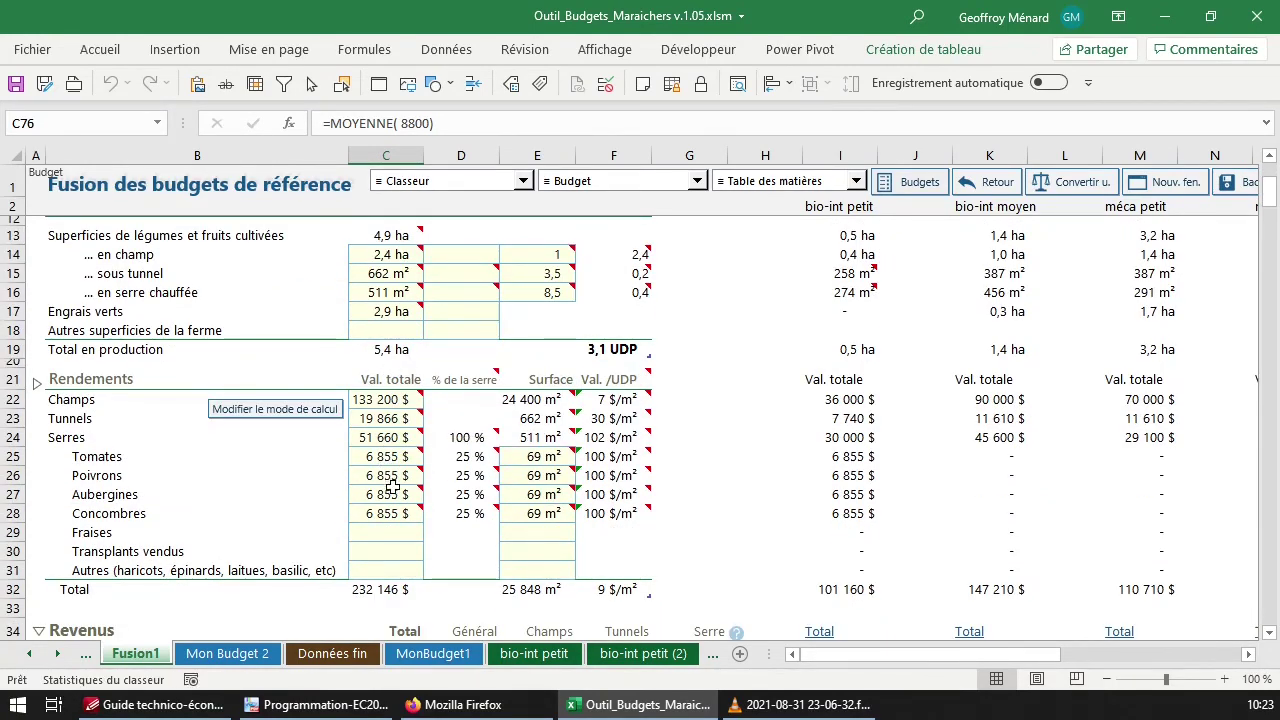
# Review the merged Rendements, Revenus and Charges variables against the source budget columns, across to the méca moyen and méca grand models
pyautogui.scroll(-5, 395, 483)
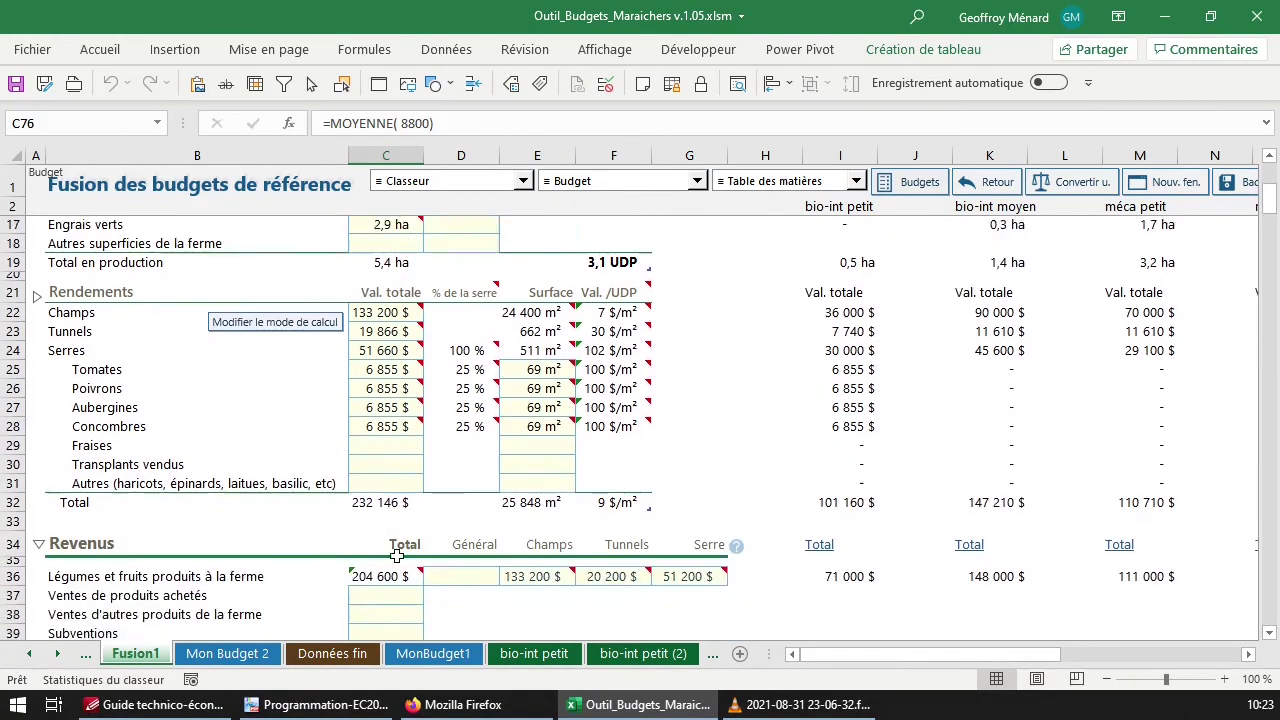
pyautogui.scroll(-3, 397, 556)
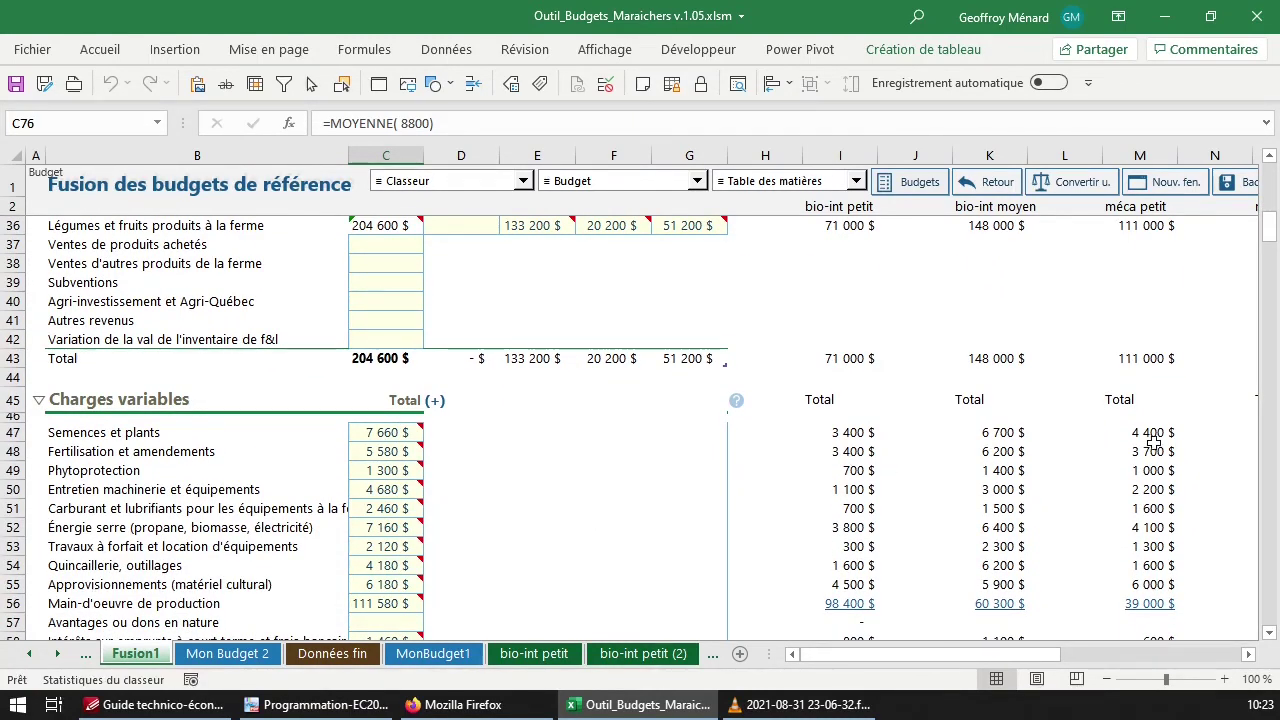
pyautogui.click(840, 155)
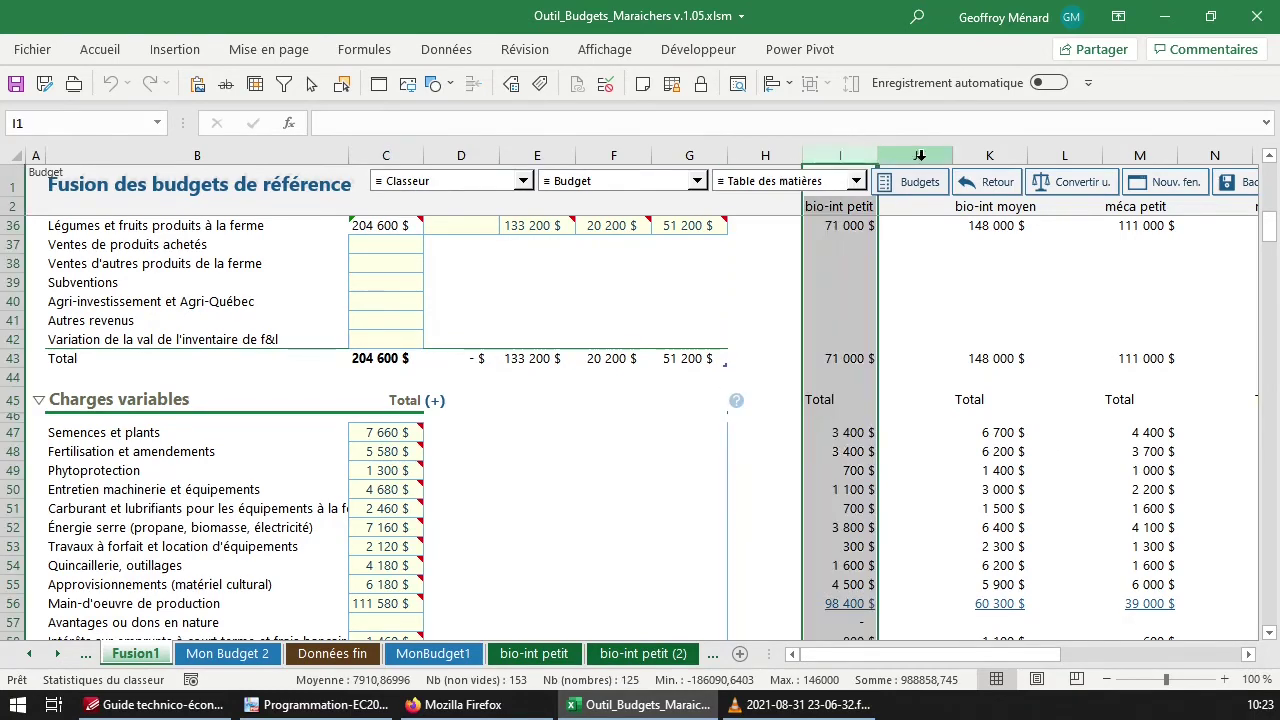
pyautogui.click(914, 155)
pyautogui.scroll(1, 1027, 576)
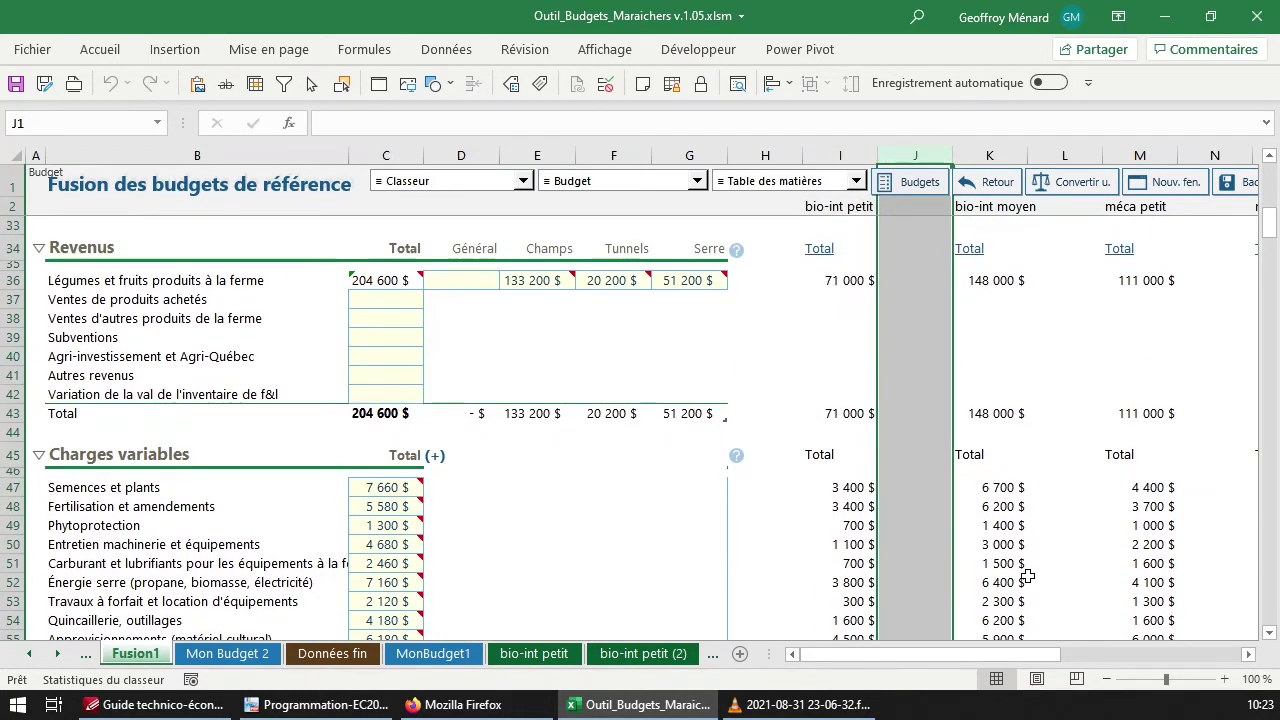
pyautogui.press('Right')
pyautogui.press('Right')
pyautogui.press('Right')
pyautogui.press('Right')
pyautogui.press('Right')
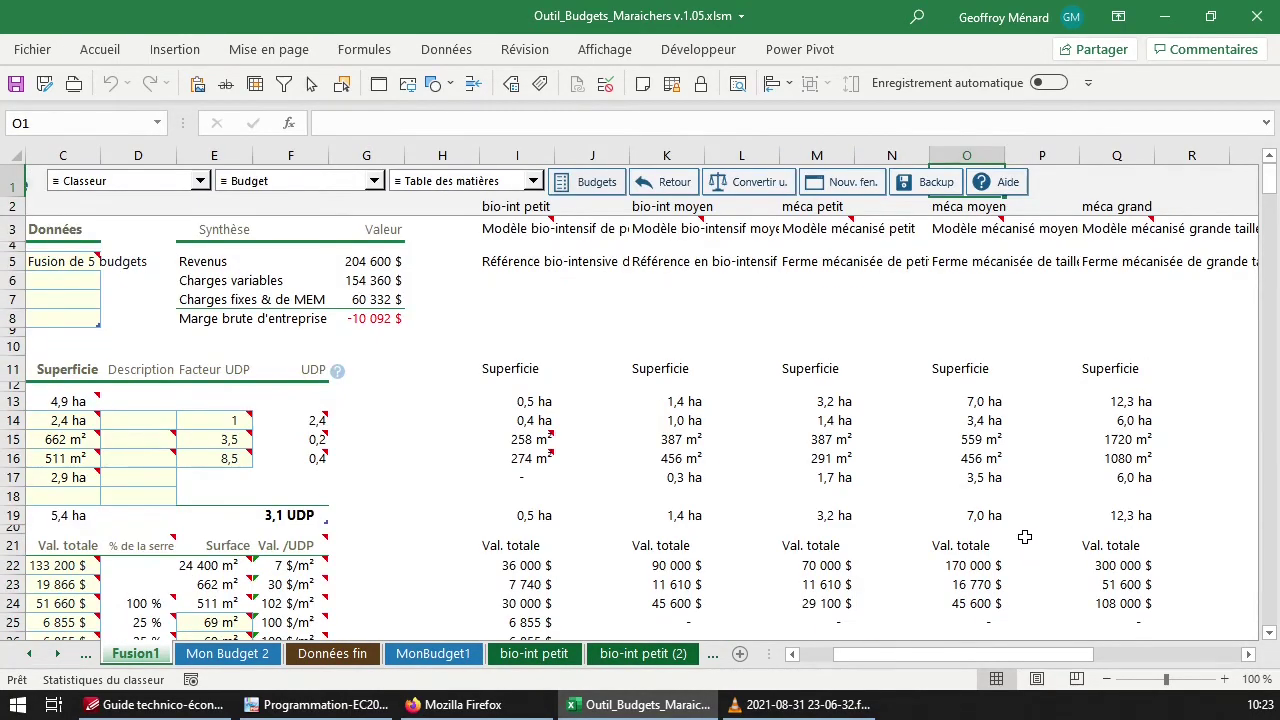
# Narrow the empty spacer columns J, L, N and P between the source budgets, and column H before them
pyautogui.click(1041, 155)
pyautogui.keyDown('ctrl'); pyautogui.click(913, 155); pyautogui.keyUp('ctrl')
pyautogui.keyDown('ctrl'); pyautogui.click(741, 155); pyautogui.keyUp('ctrl')
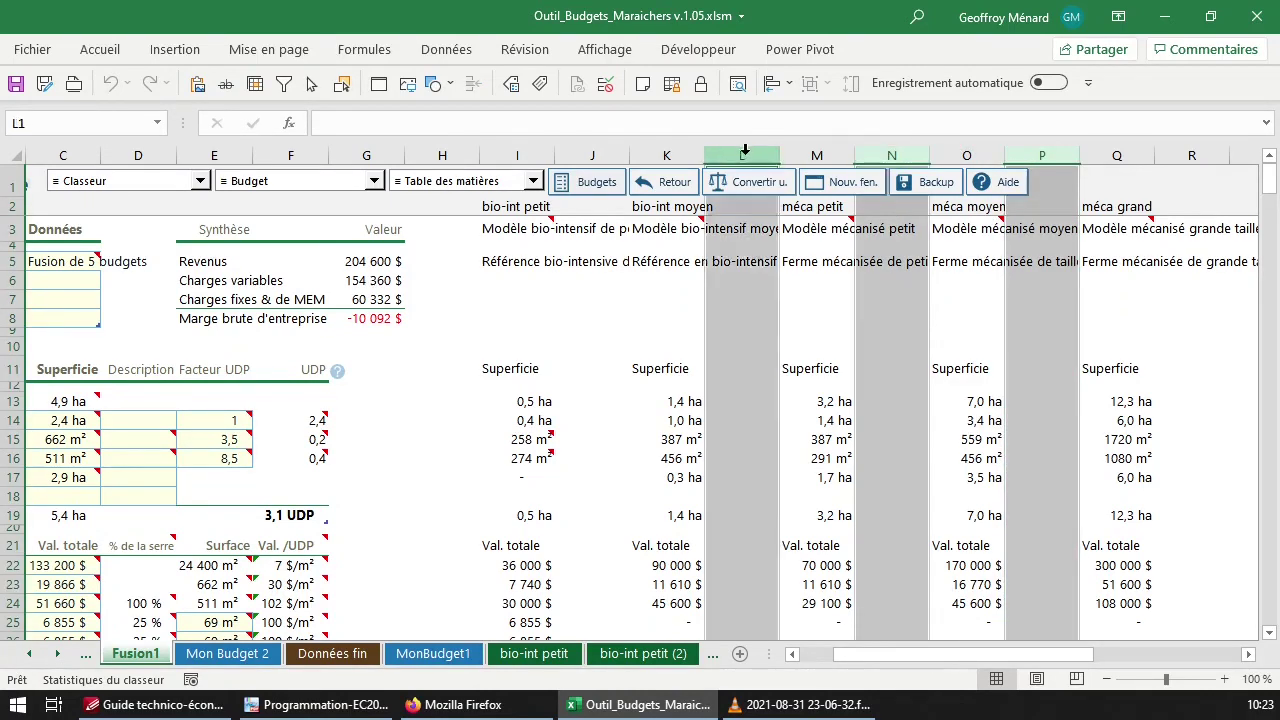
pyautogui.keyDown('ctrl'); pyautogui.click(741, 155); pyautogui.keyUp('ctrl')
pyautogui.keyDown('ctrl'); pyautogui.click(592, 155); pyautogui.keyUp('ctrl')
pyautogui.keyDown('ctrl'); pyautogui.click(741, 155); pyautogui.keyUp('ctrl')
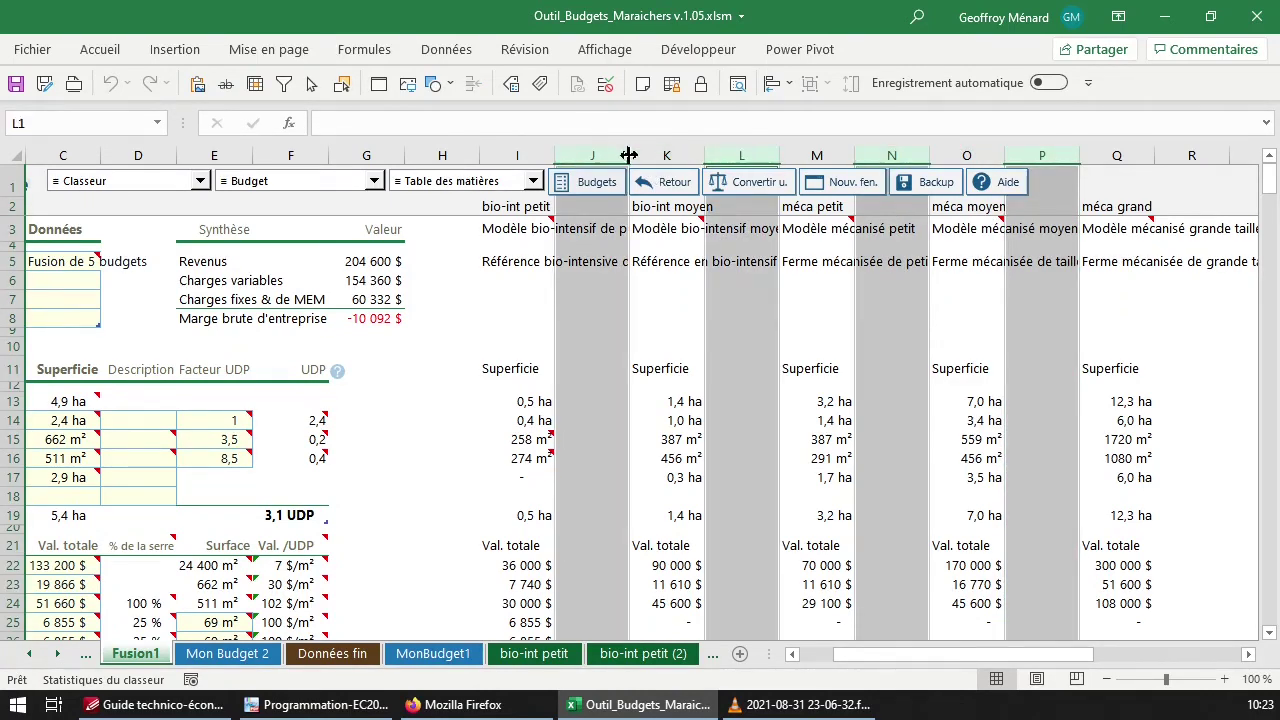
pyautogui.moveTo(629, 155); pyautogui.dragTo(572, 156)
pyautogui.moveTo(475, 156); pyautogui.dragTo(450, 157)
# Compare the source budgets' areas and yields with the merged averages, checking the cultivated-area formula and the bio-int petit model's note
pyautogui.click(425, 495)
pyautogui.scroll(-4, 648, 468)
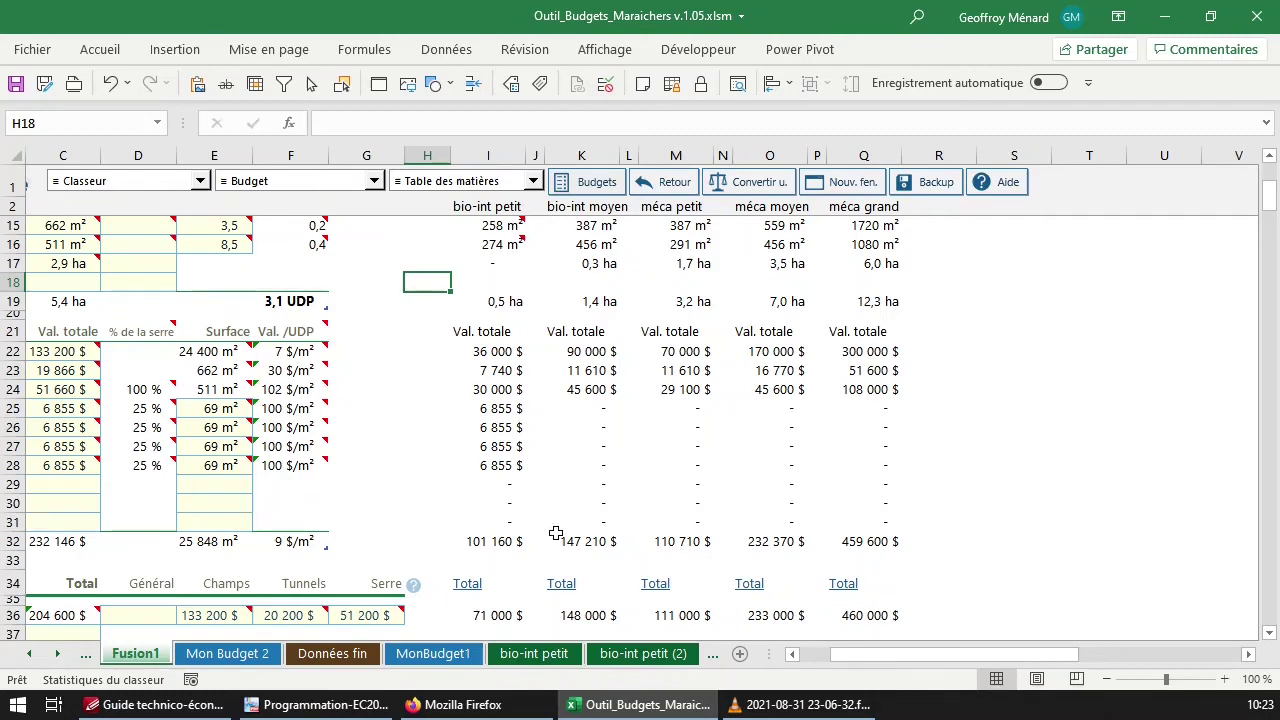
pyautogui.scroll(4, 555, 533)
pyautogui.click(617, 477)
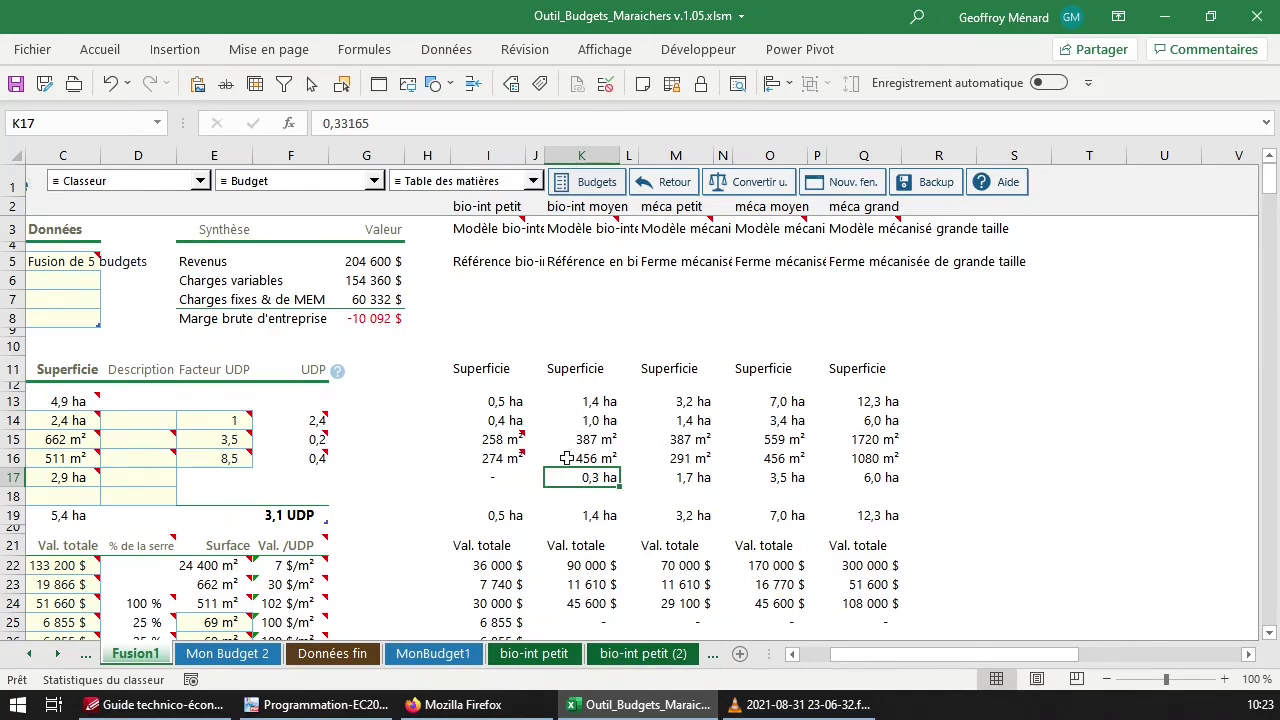
pyautogui.click(505, 408)
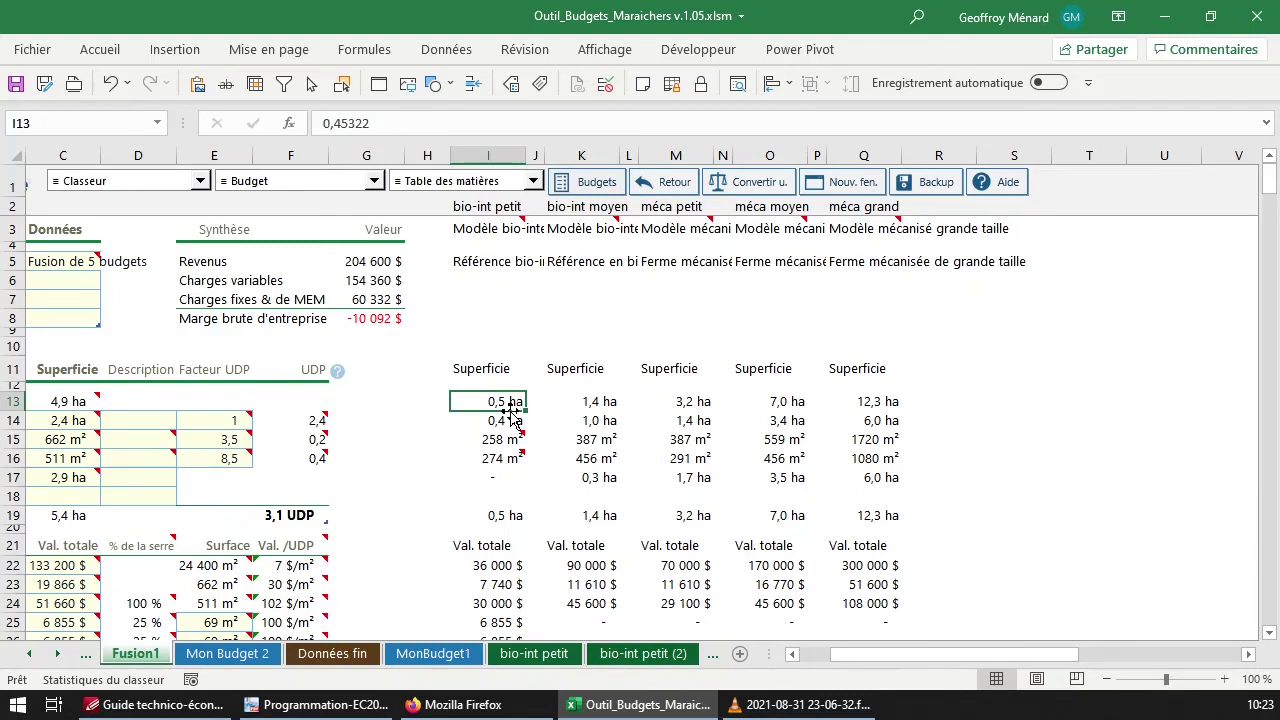
pyautogui.press('Left')
pyautogui.hotkey('ctrl', 'Left')
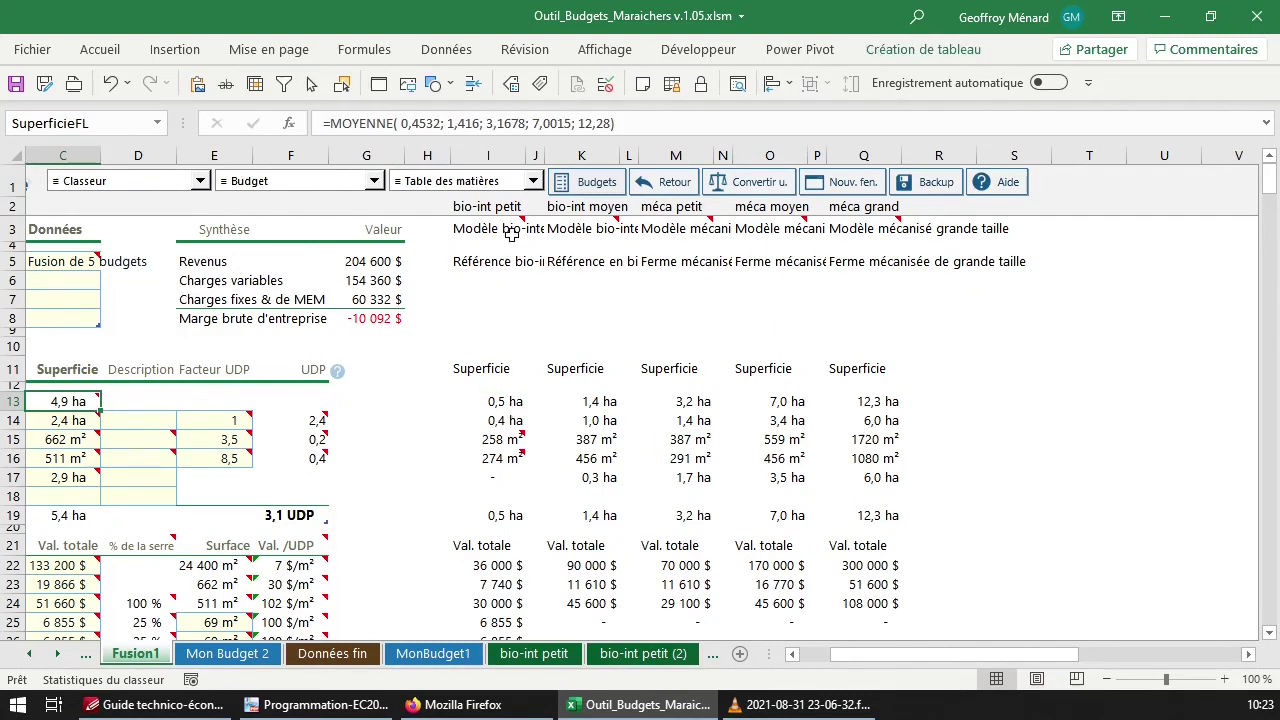
pyautogui.moveTo(511, 233)
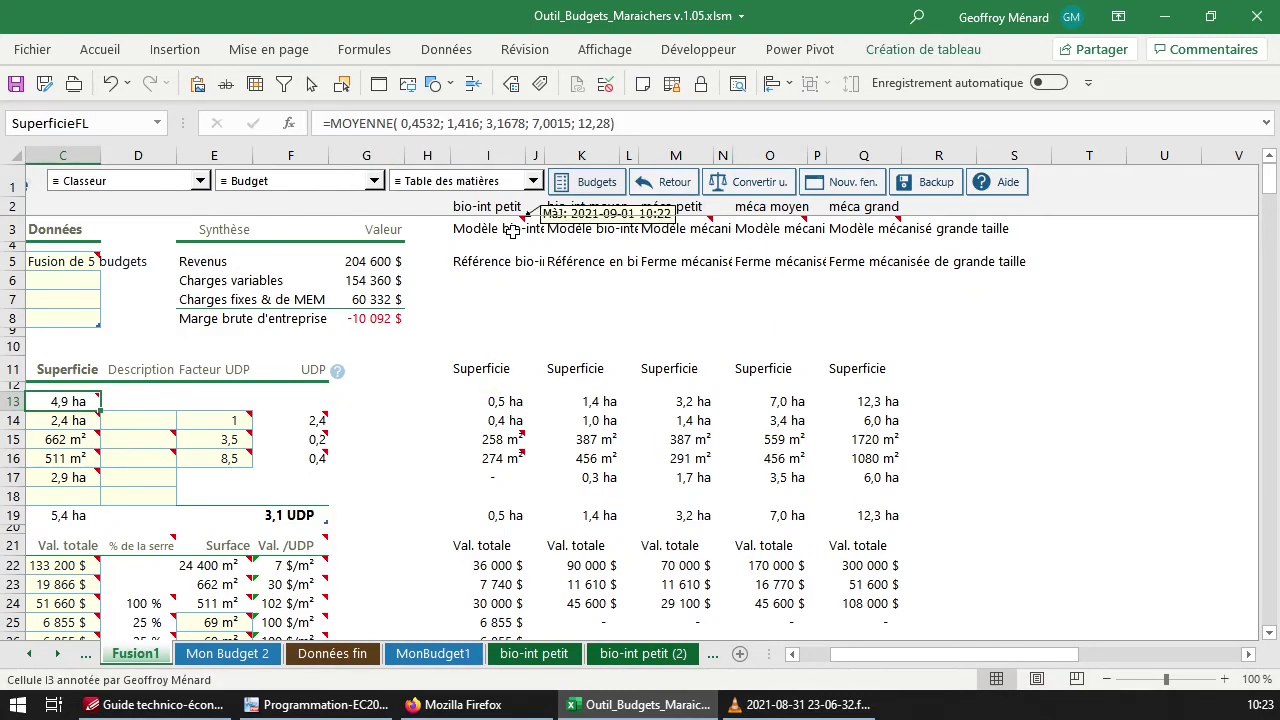
pyautogui.click(505, 405)
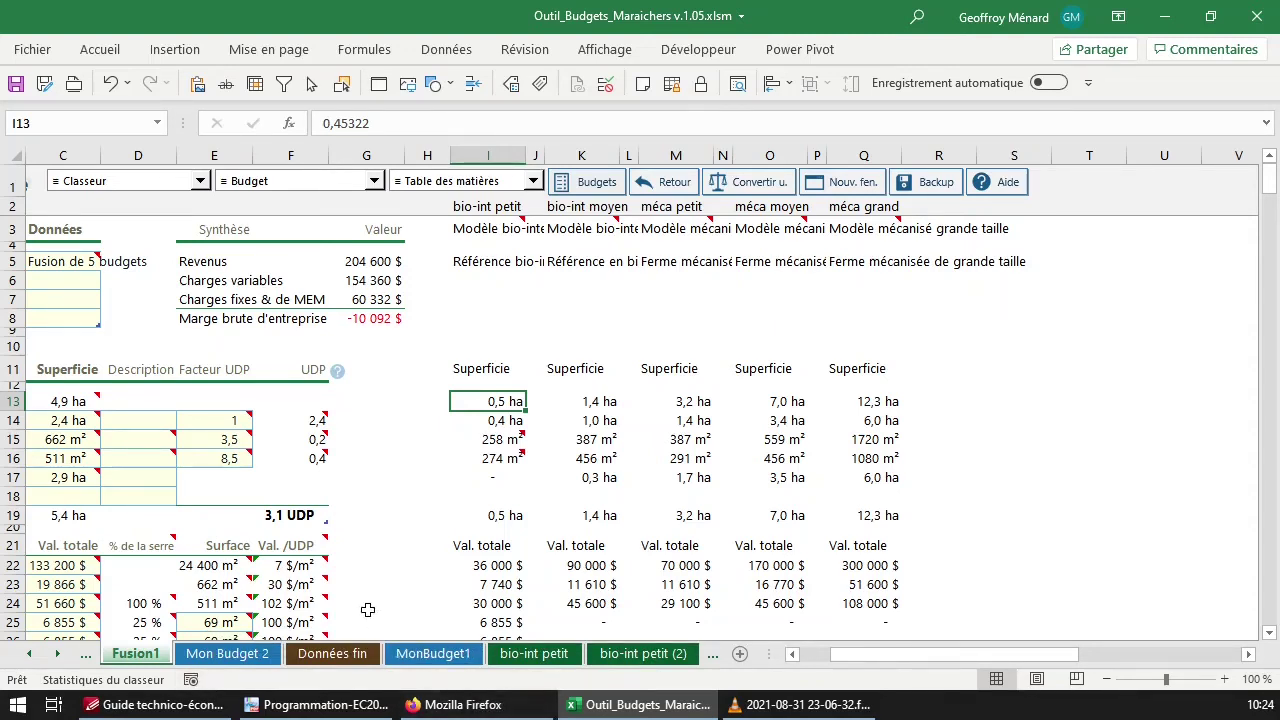
# Set the date under the version number on the Accueil sheet to 2021-09-01
pyautogui.click(33, 660)
pyautogui.click(33, 660)
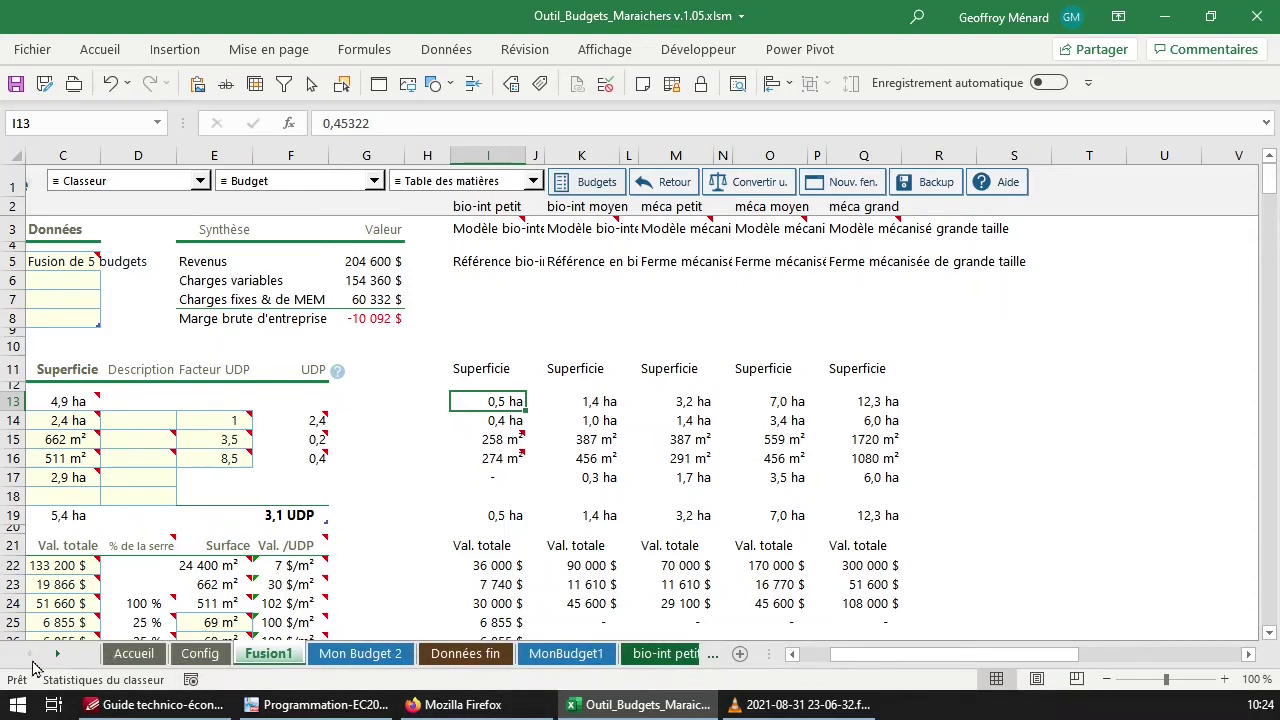
pyautogui.click(134, 653)
pyautogui.click(578, 195)
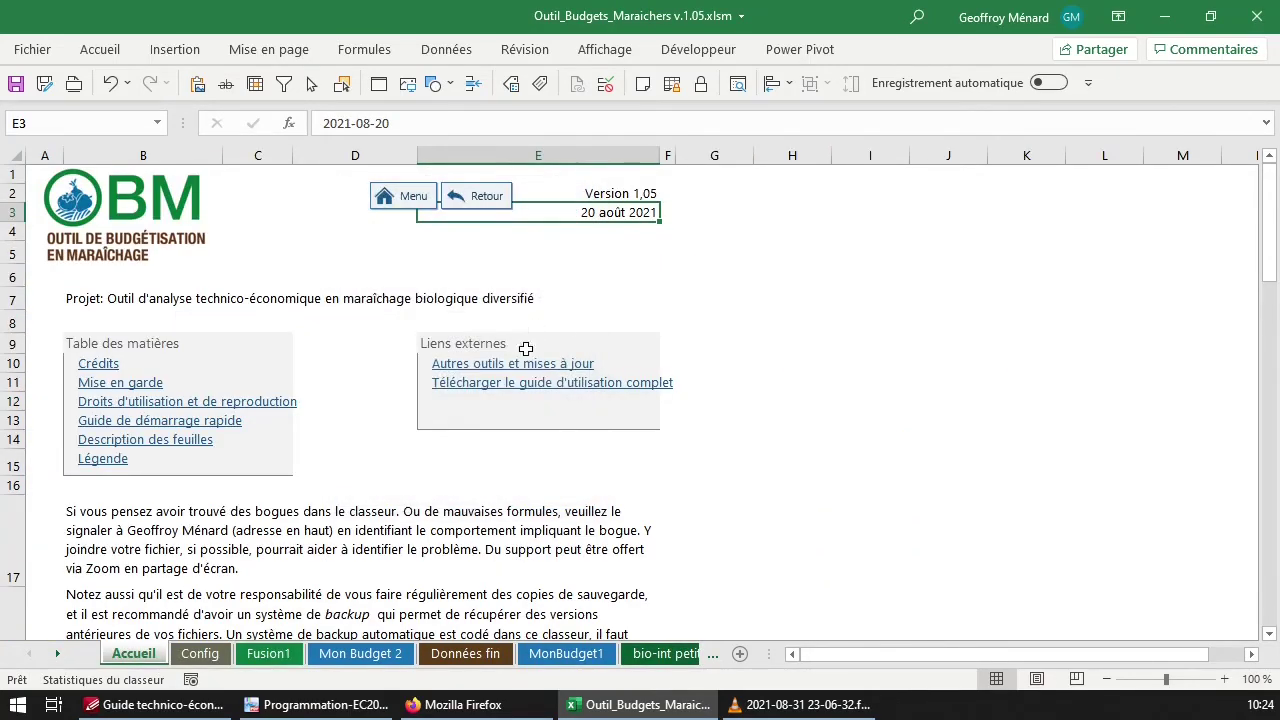
pyautogui.scroll(-4, 240, 490)
pyautogui.scroll(1, 300, 535)
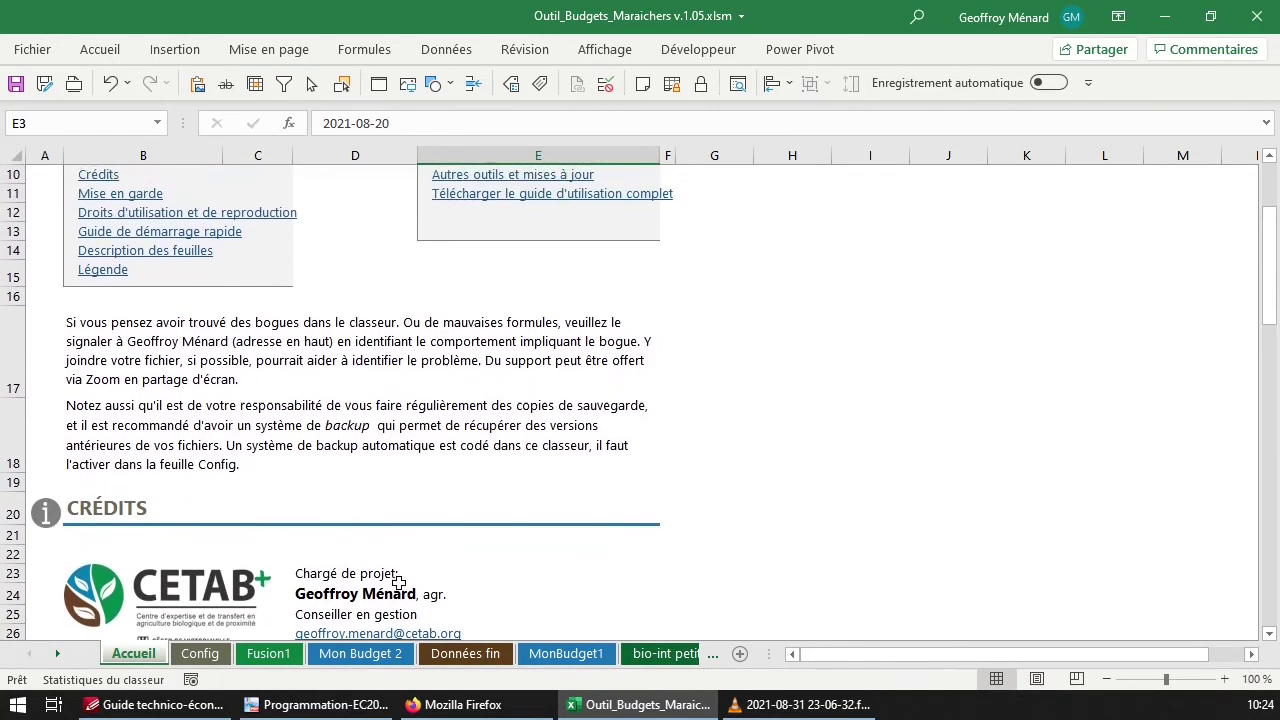
pyautogui.scroll(3, 565, 443)
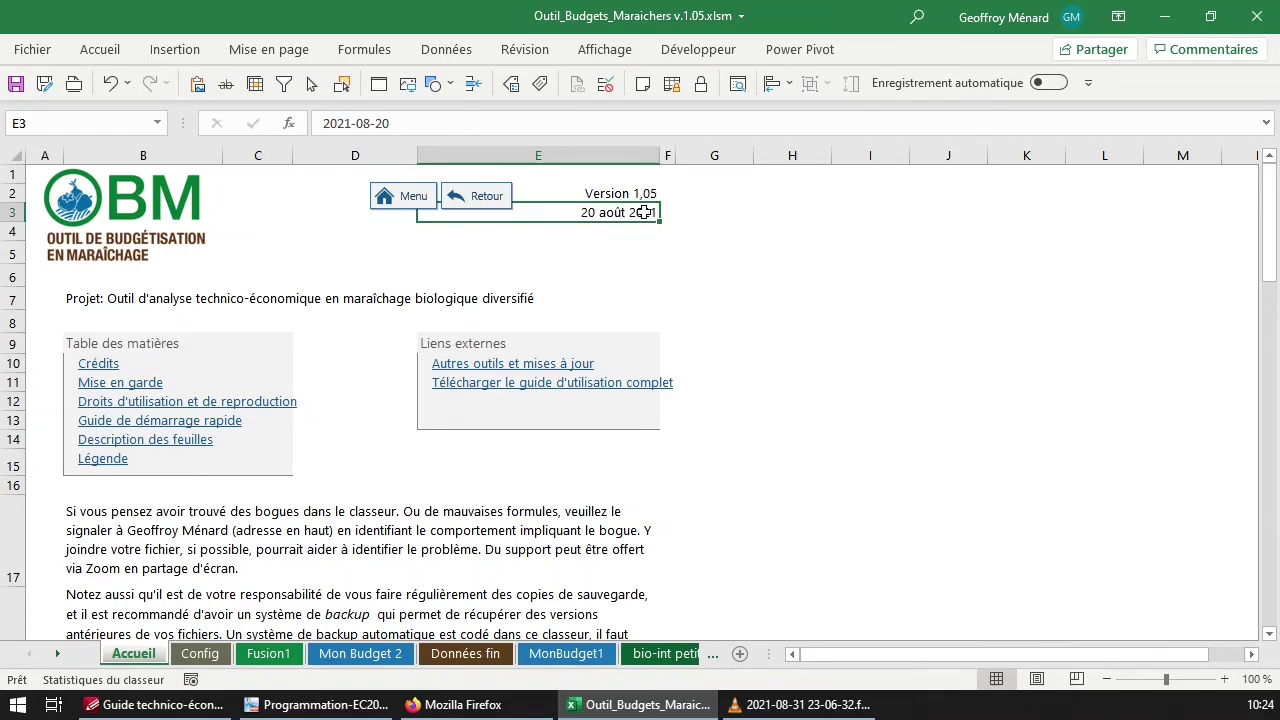
pyautogui.write('2021-09-01')
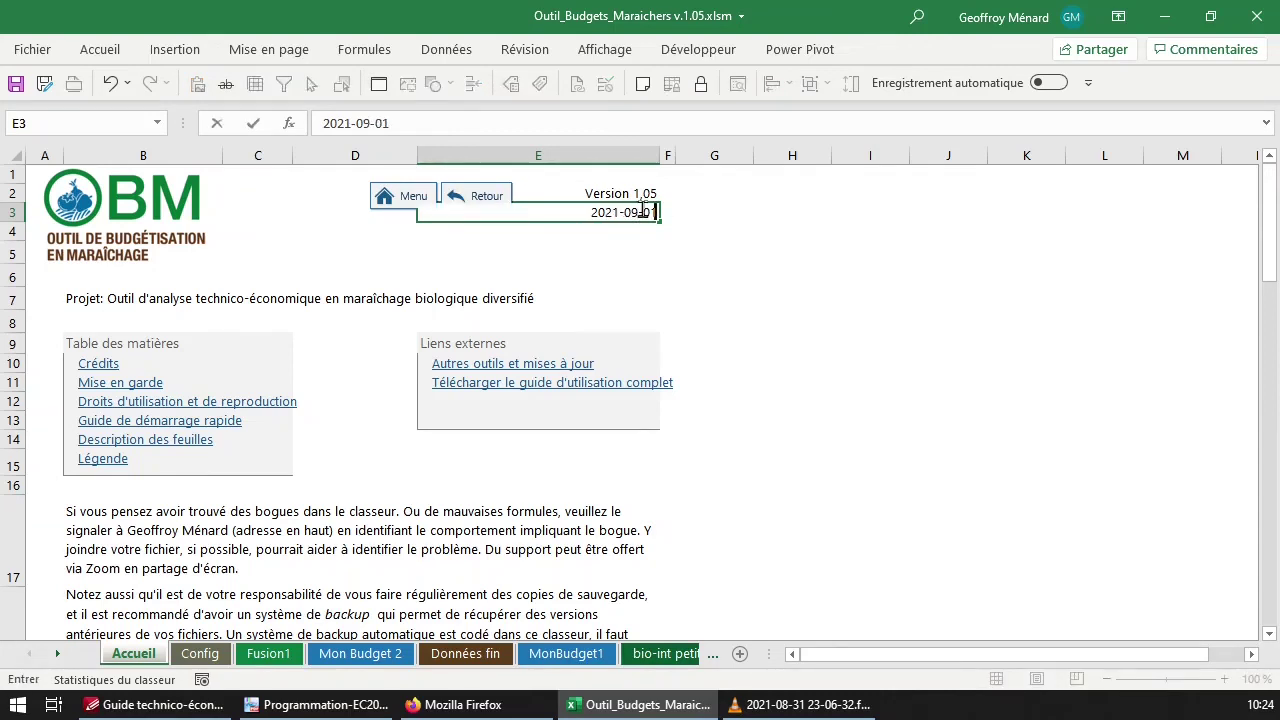
pyautogui.press('Return')
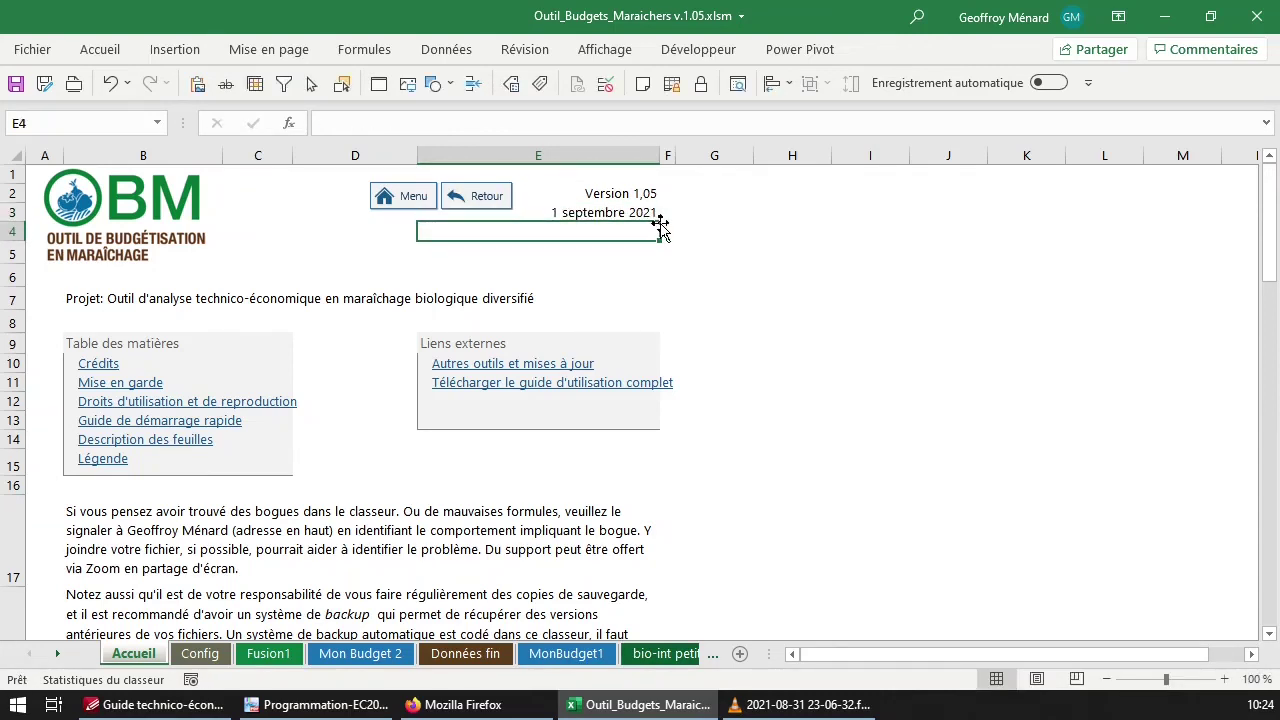